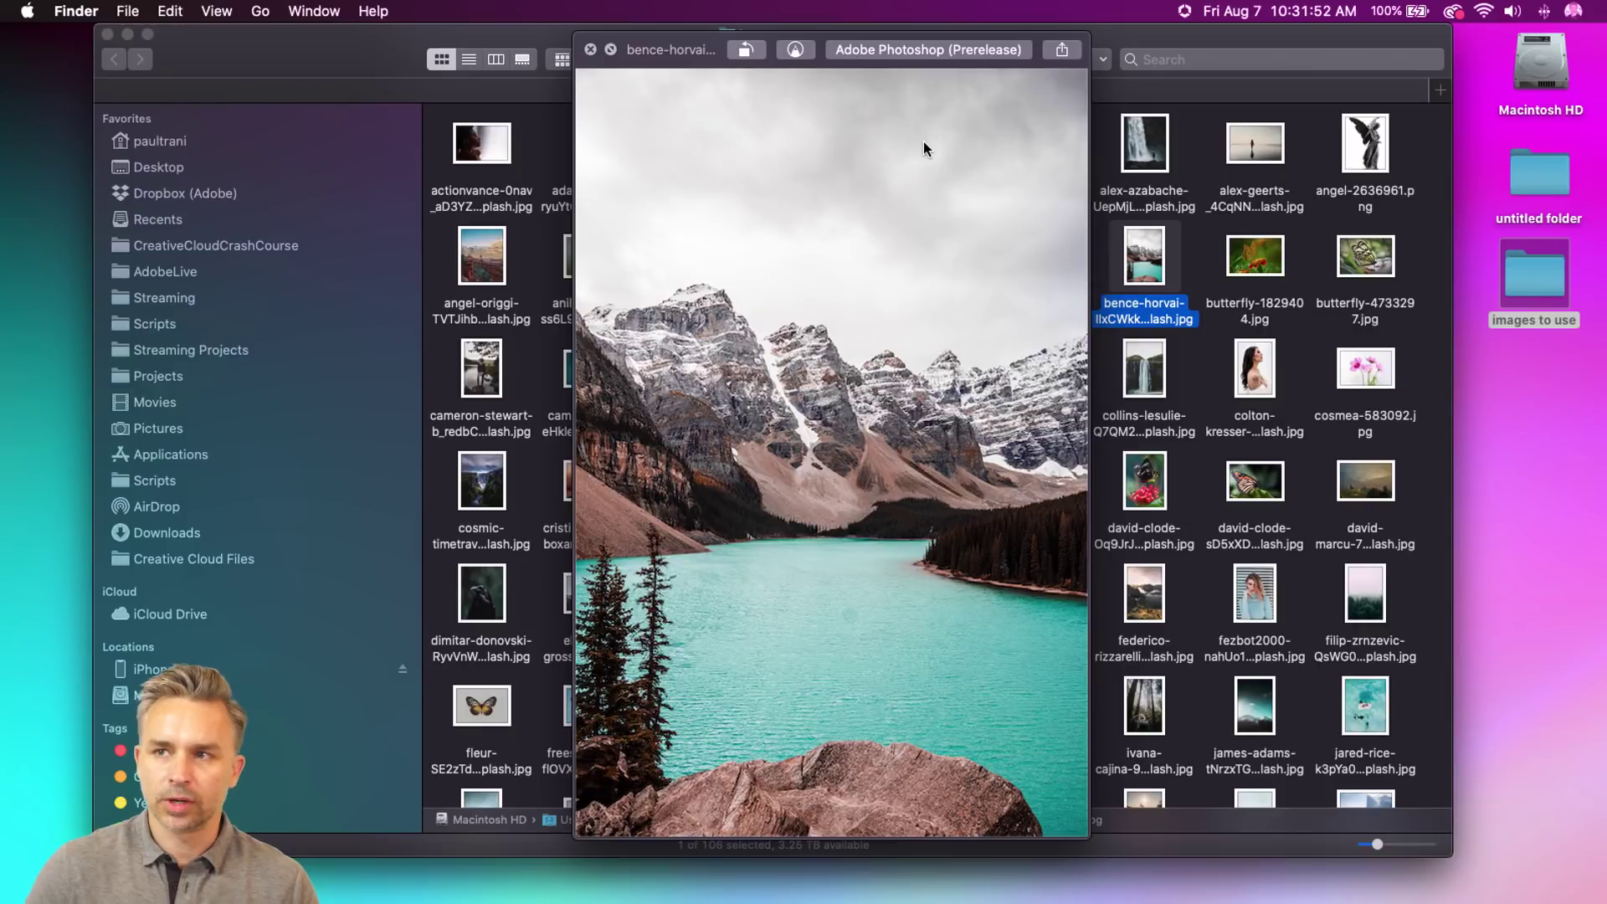
- Close the mountain lake preview and the "images to use" folder window, and switch to Adobe Bridge
key(space)
click(448, 216)
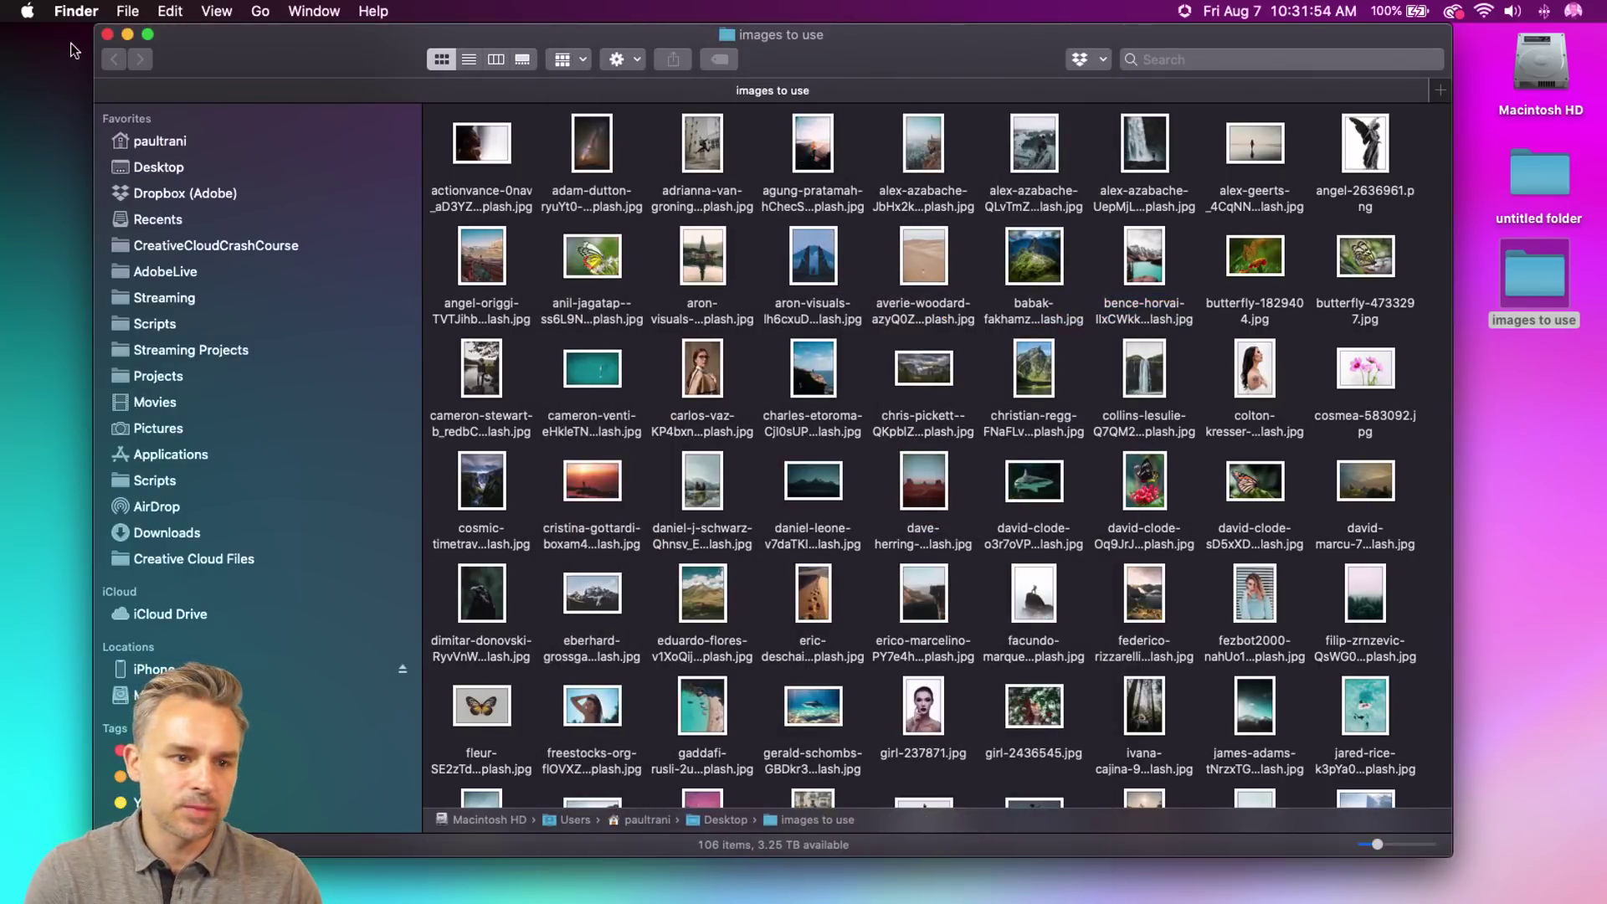
click(106, 36)
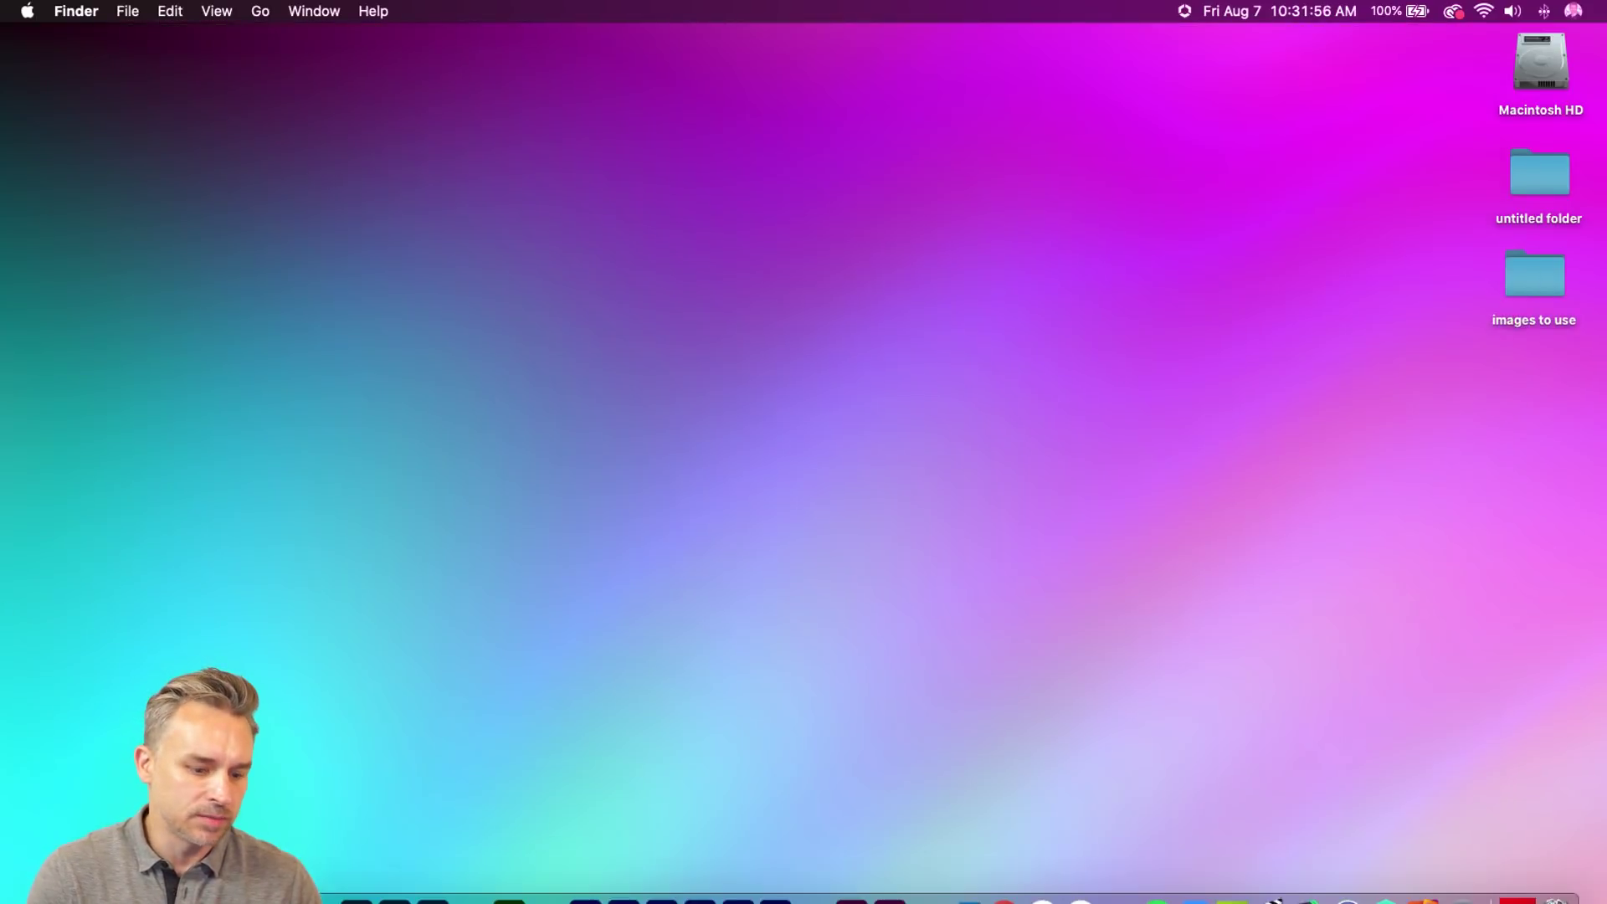
click(165, 877)
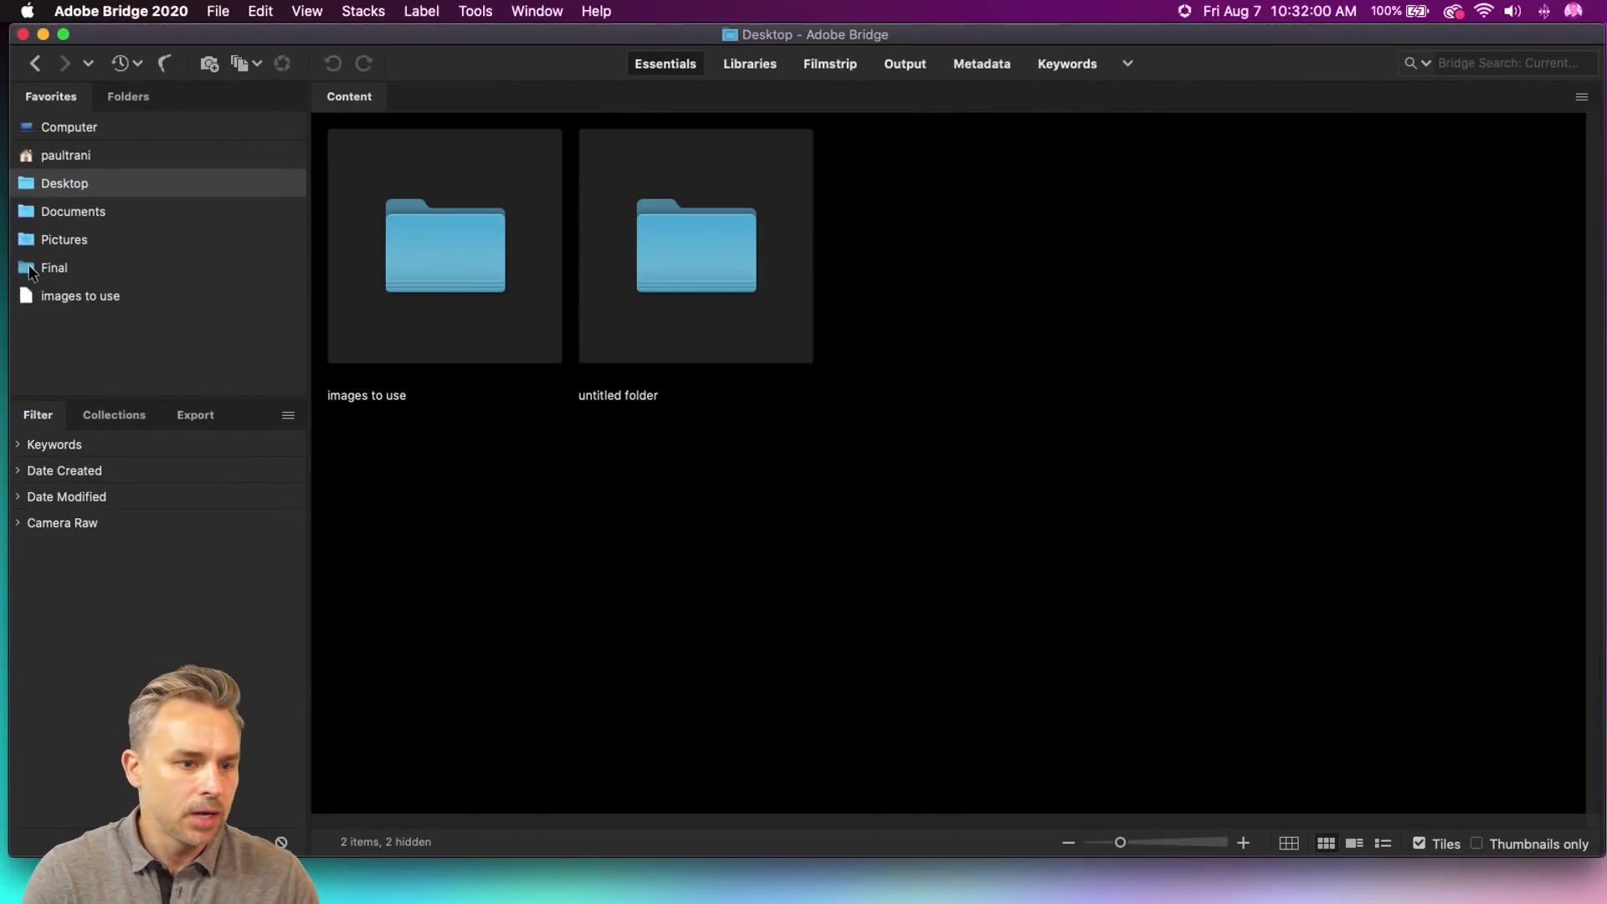
- Add the desktop's "images to use" folder to the Bridge favorites and open it
drag(1598, 851, 1320, 901)
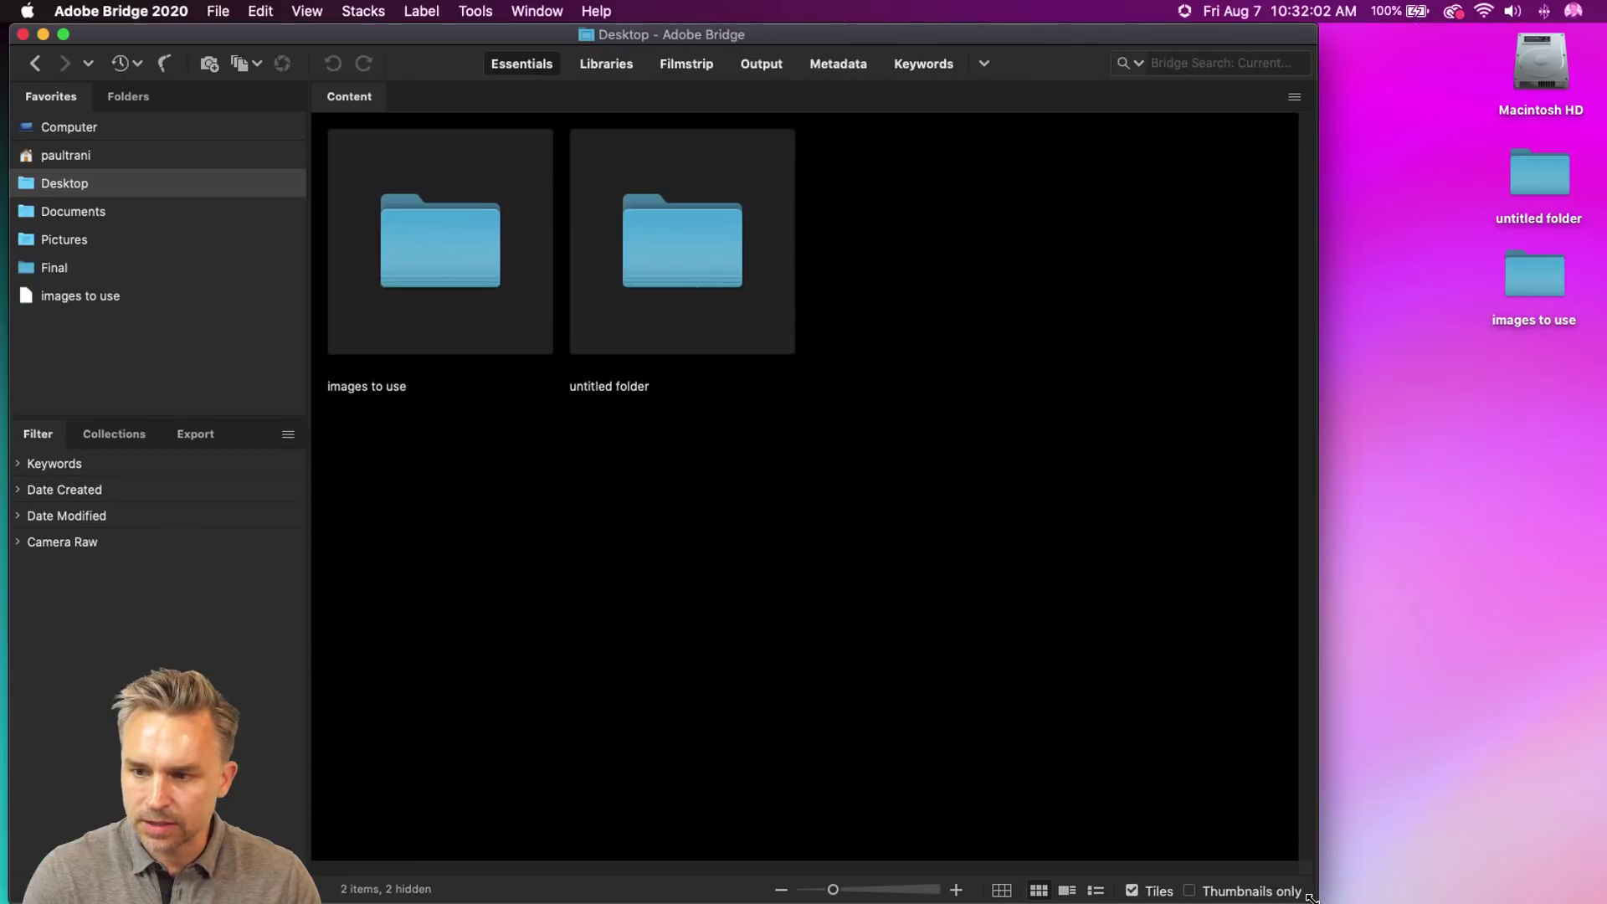
drag(1533, 275, 178, 376)
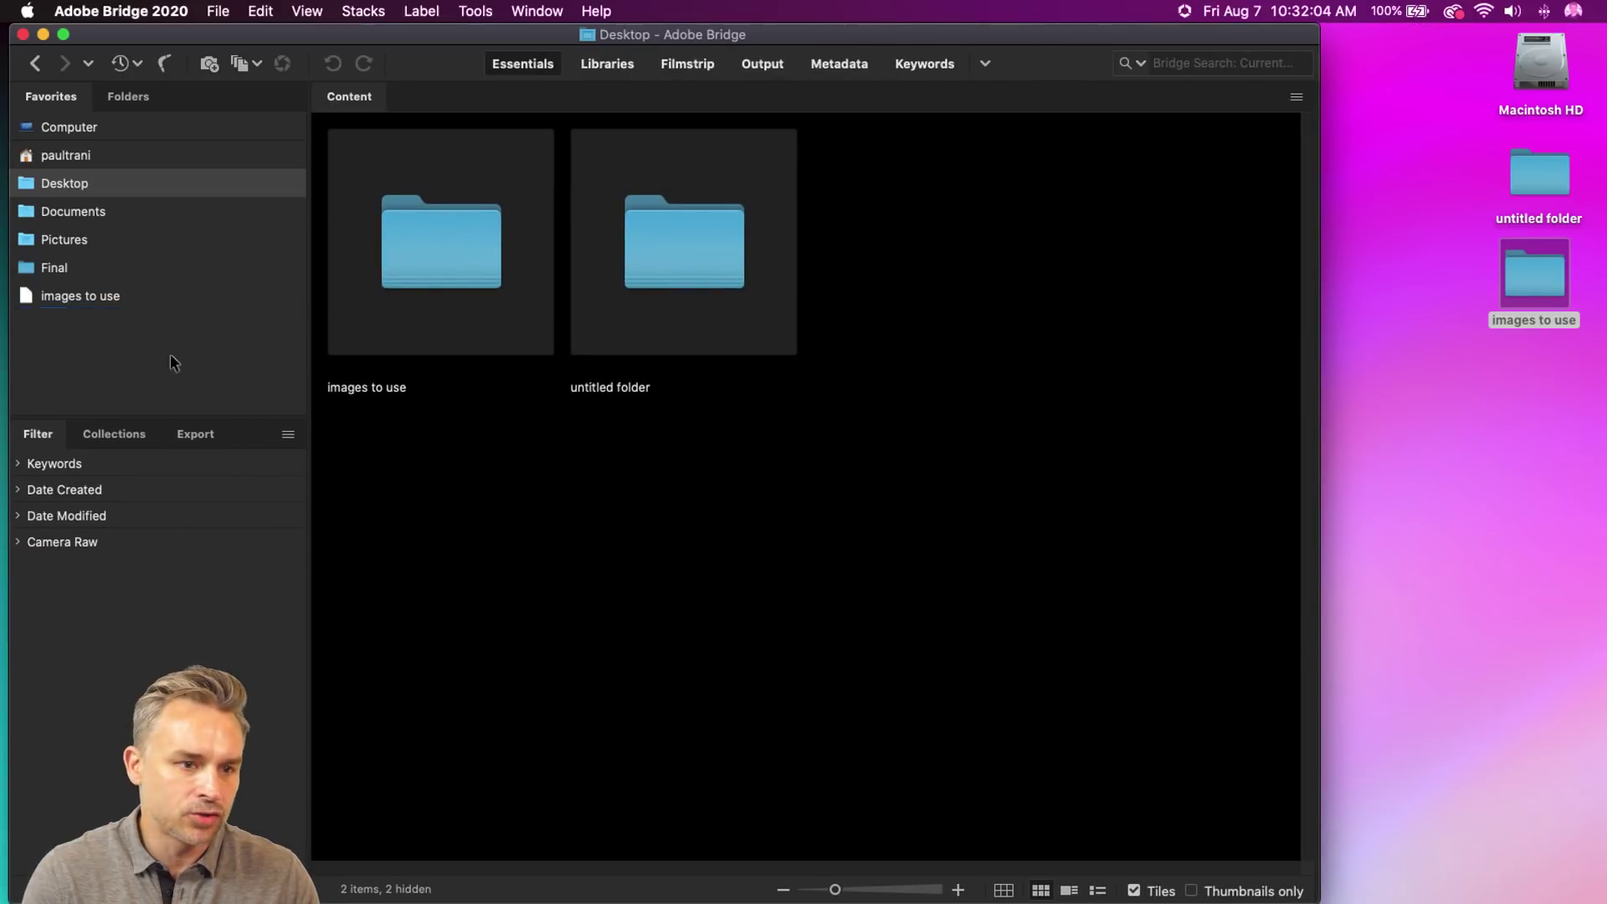
click(35, 328)
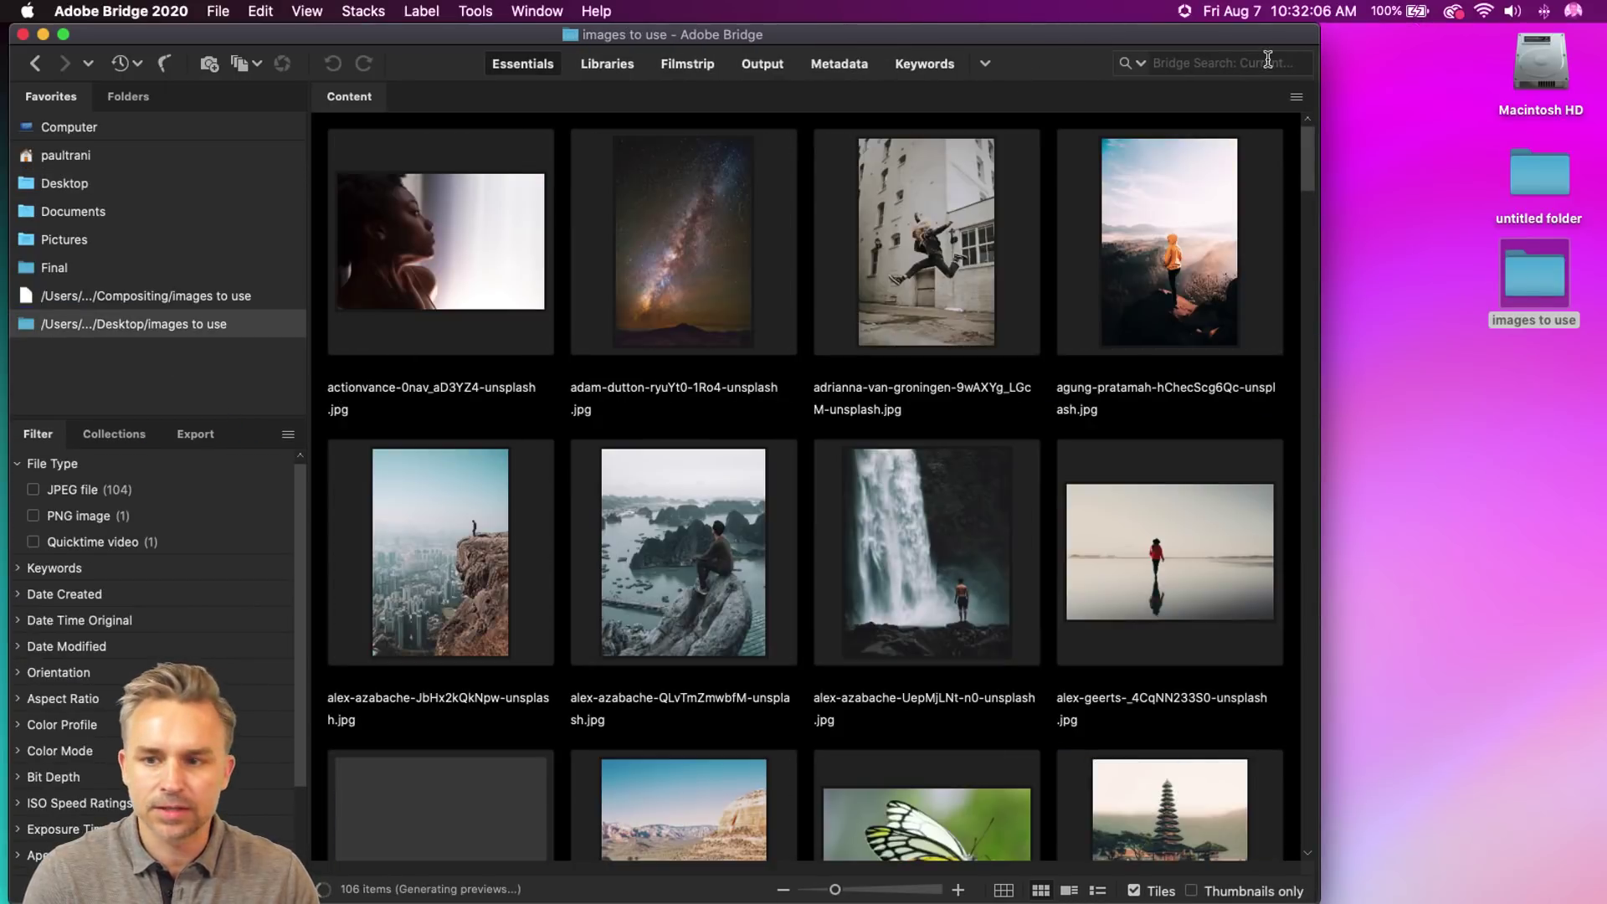
- Widen the Bridge window and collapse the side panels so the image thumbnails fill it
drag(1318, 27, 1601, 5)
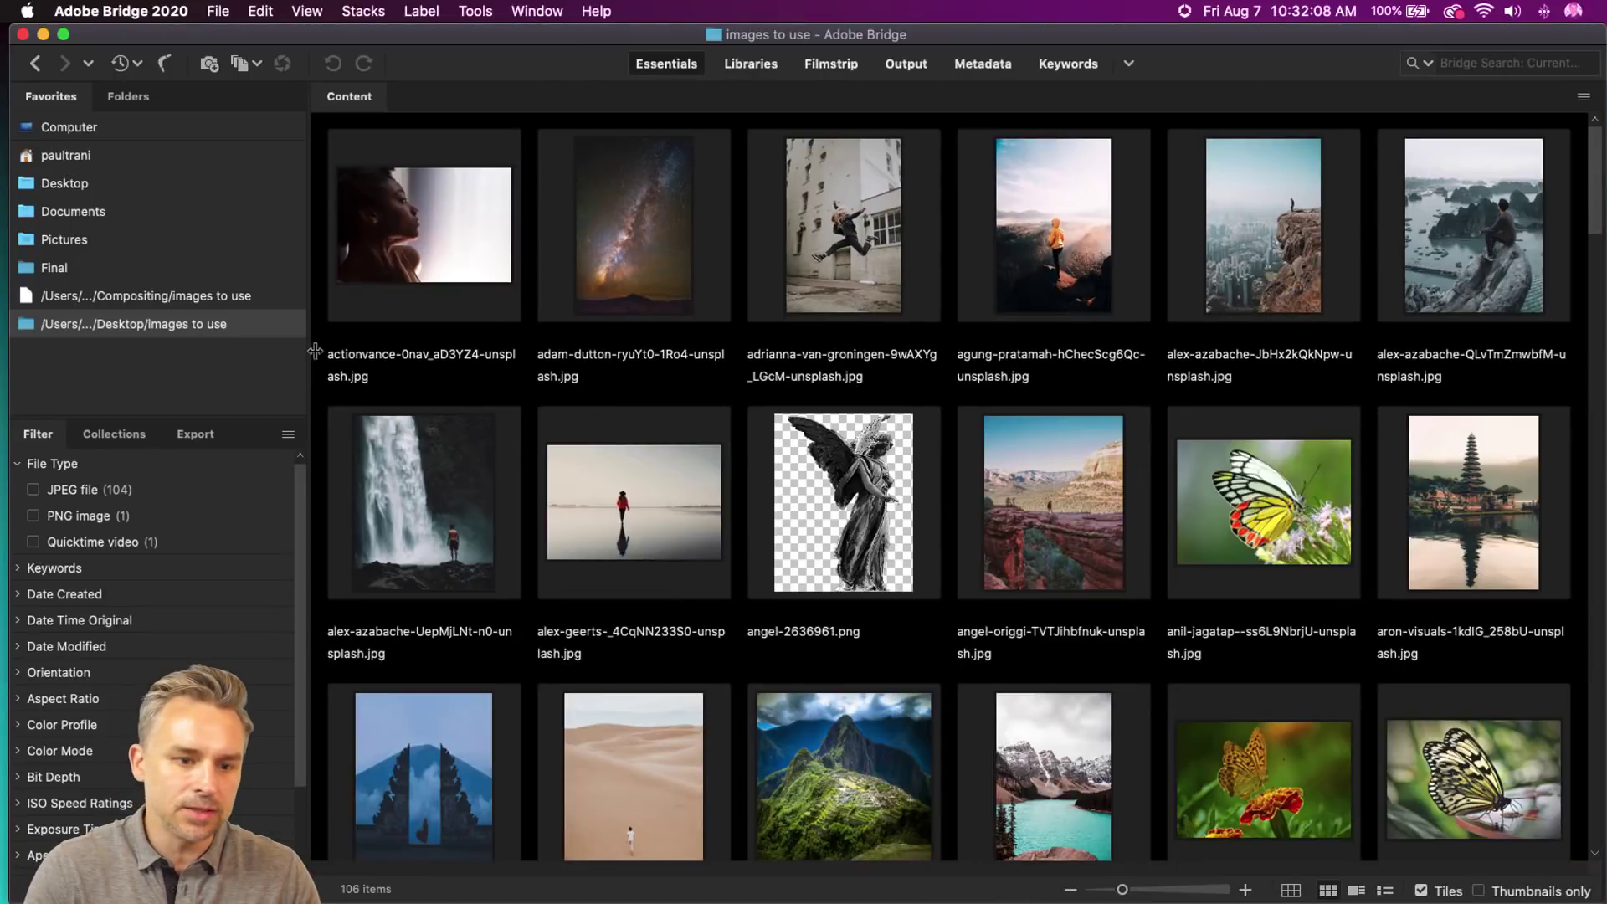
drag(307, 331, 20, 311)
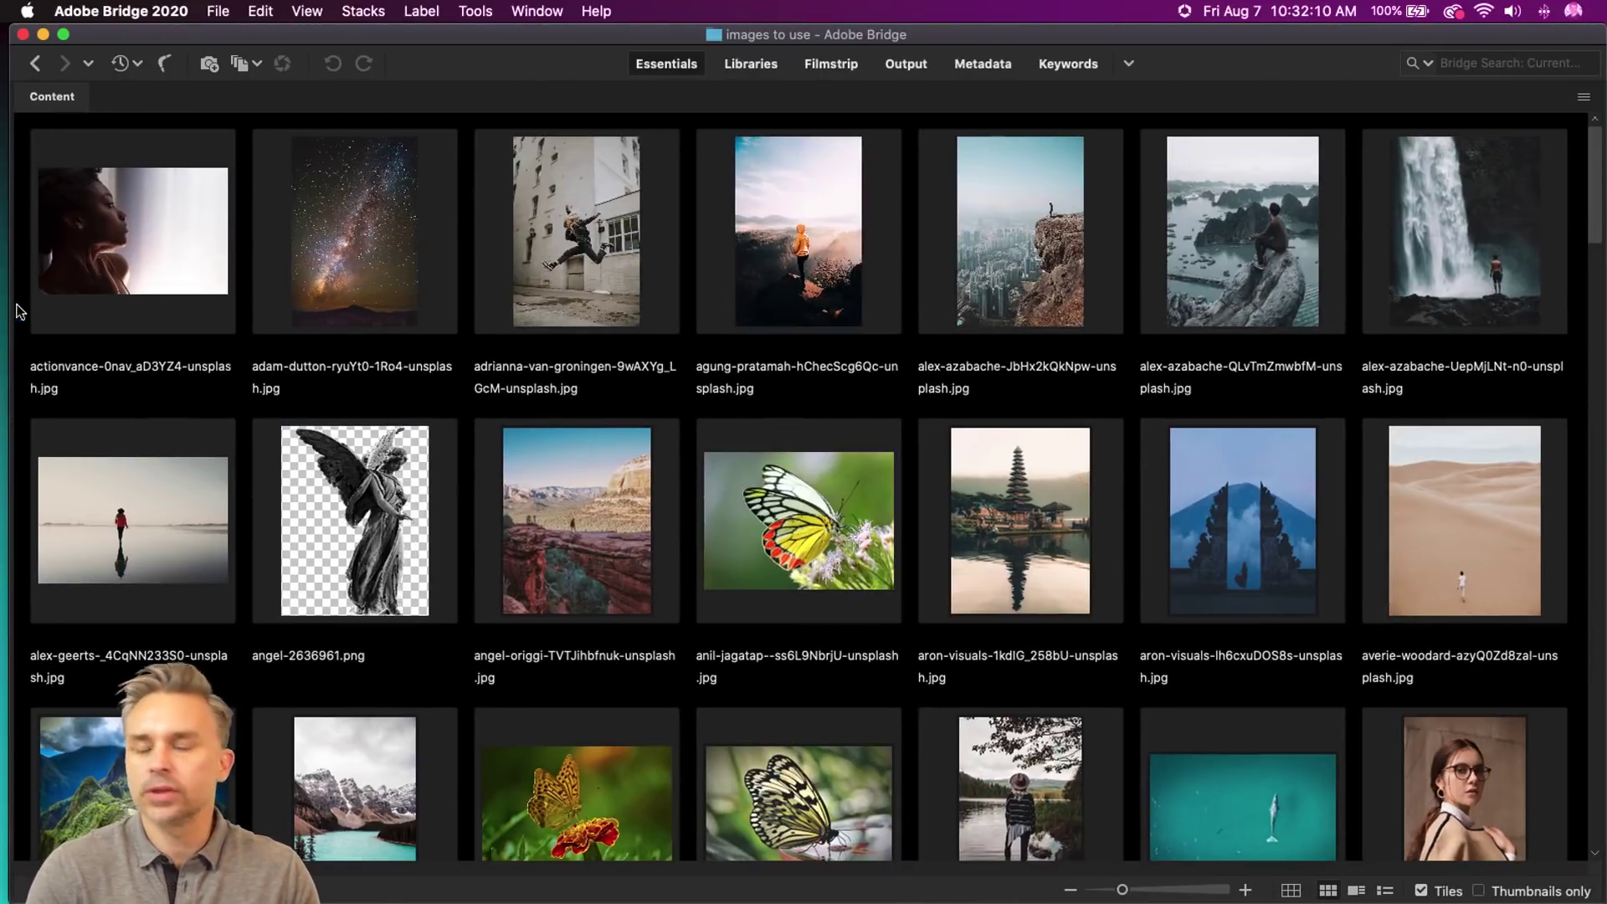
- Select the photo of the man on a cliff above the city and inspect it full screen, zooming in and back out
click(1008, 218)
key(space)
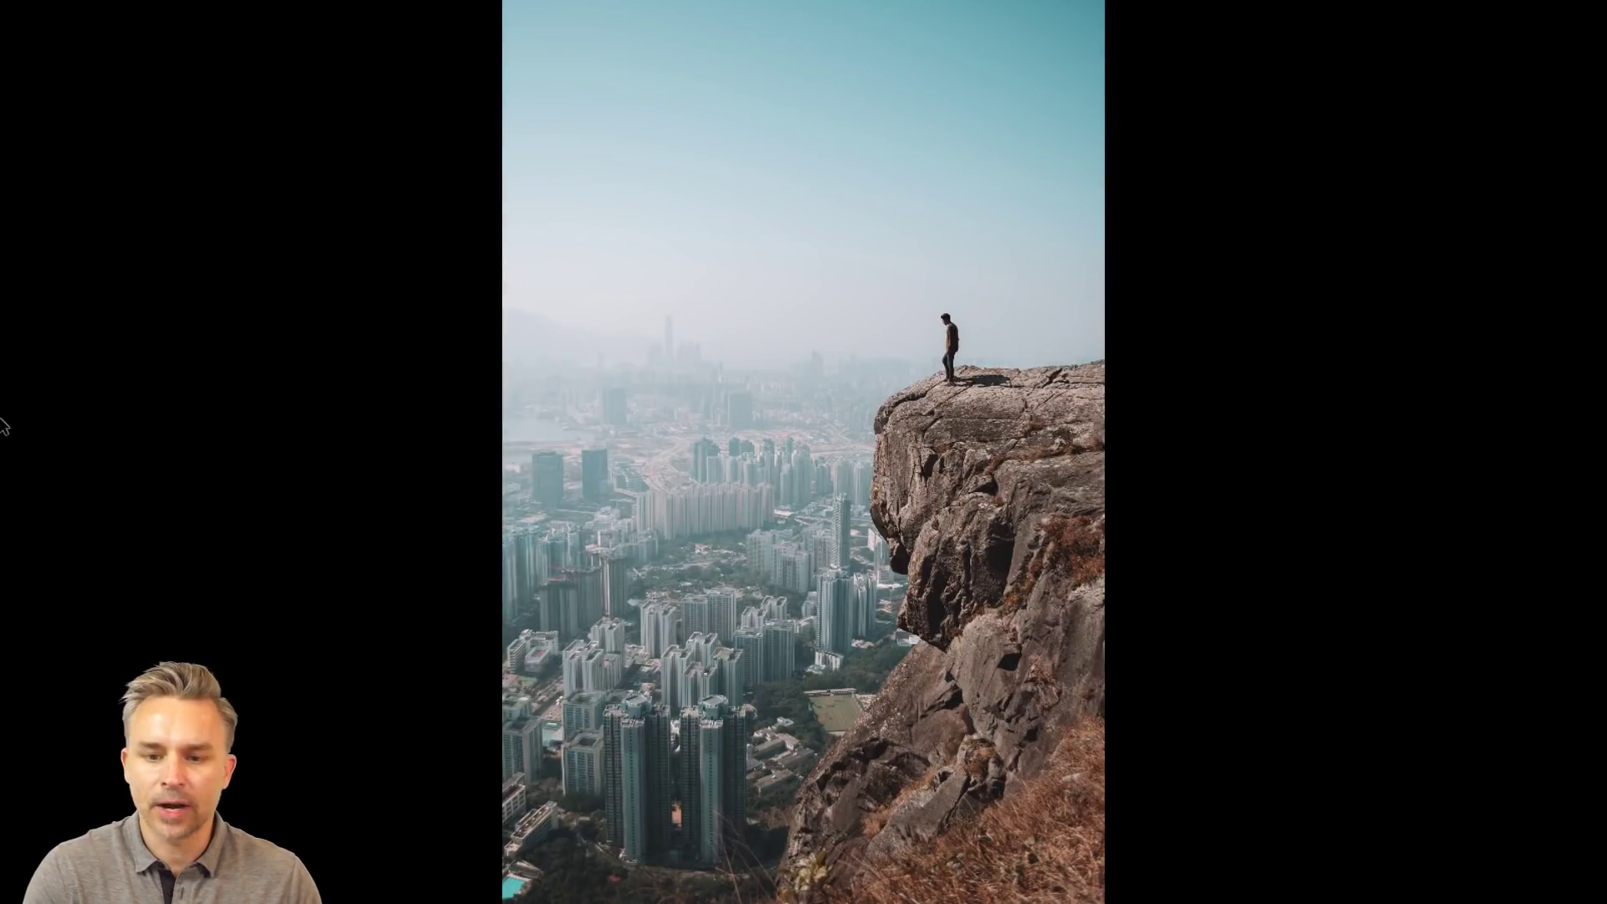
scroll(751, 119, up, 2)
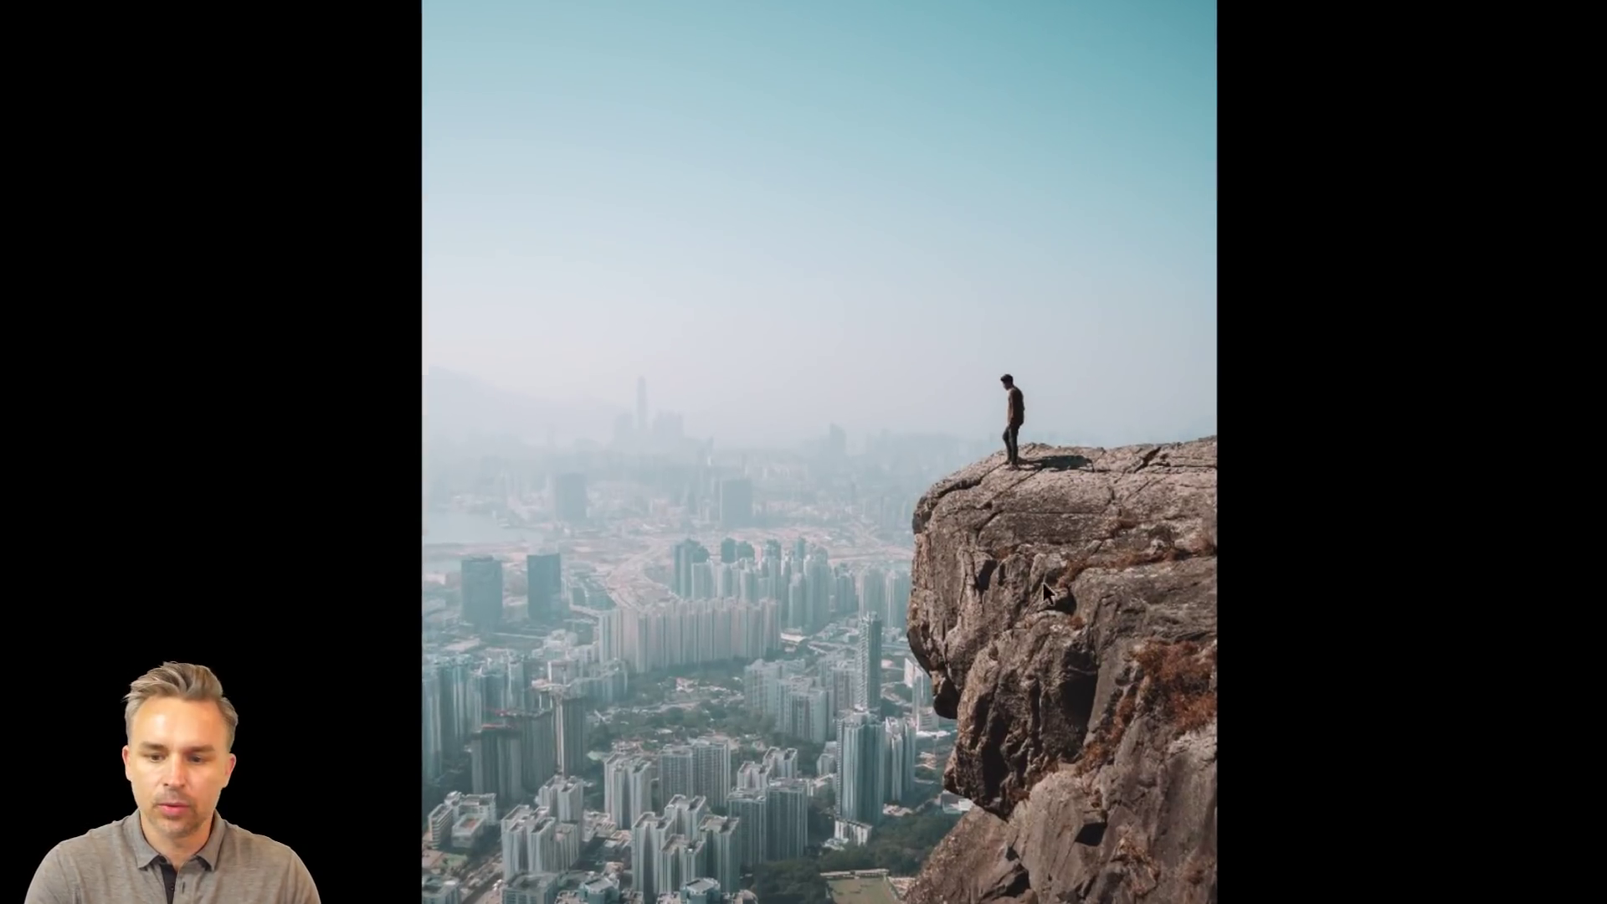
scroll(686, 107, down, 2)
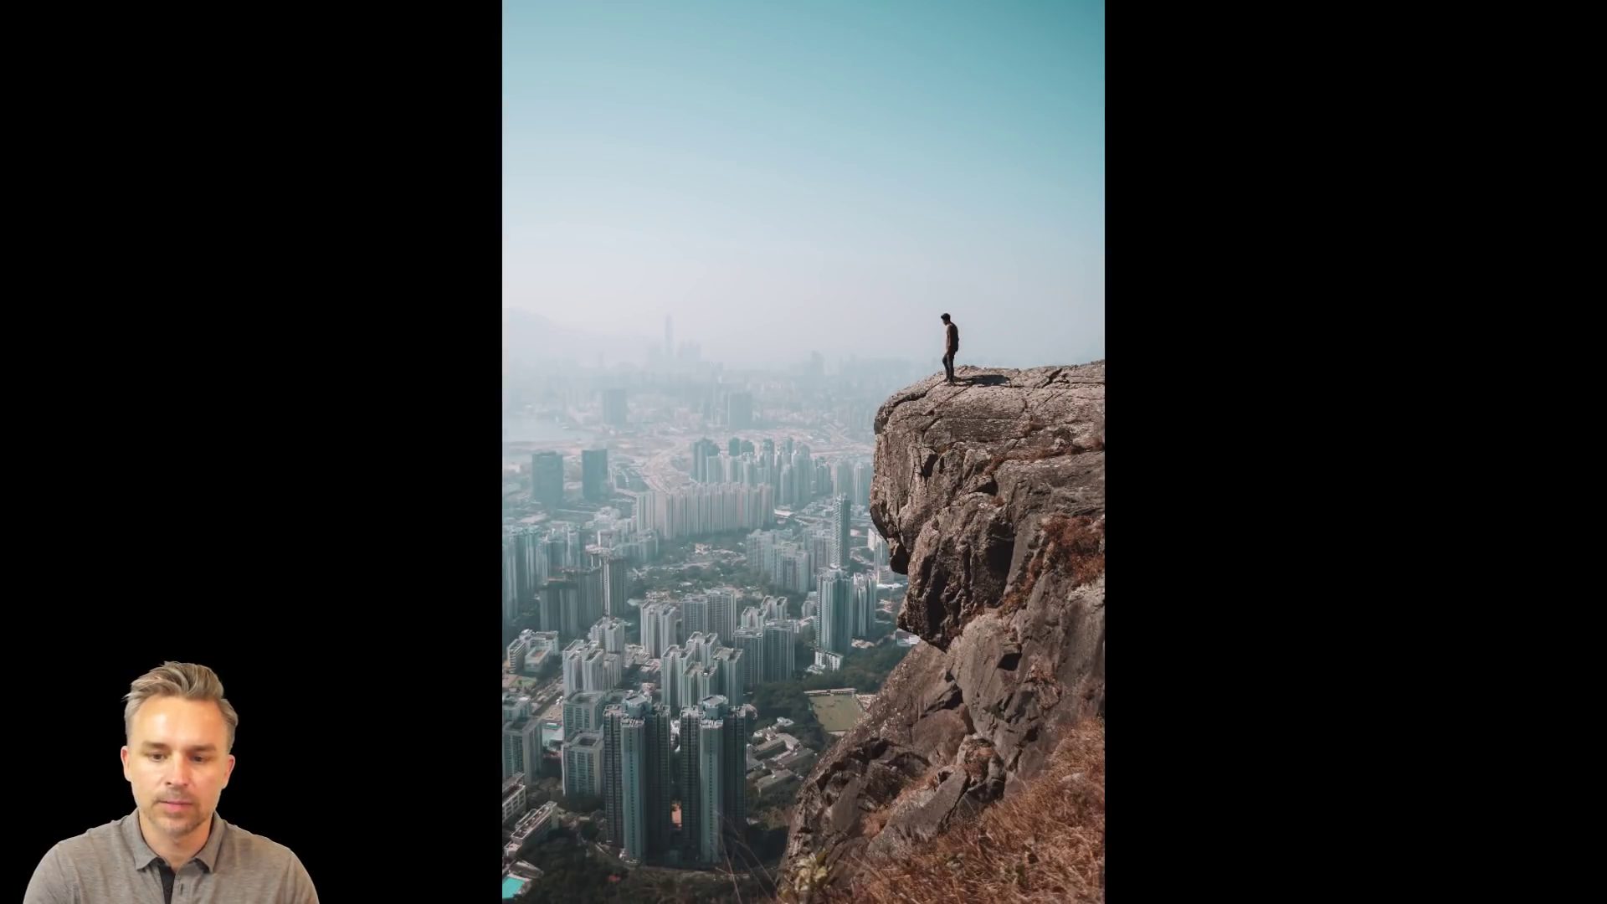
key(space)
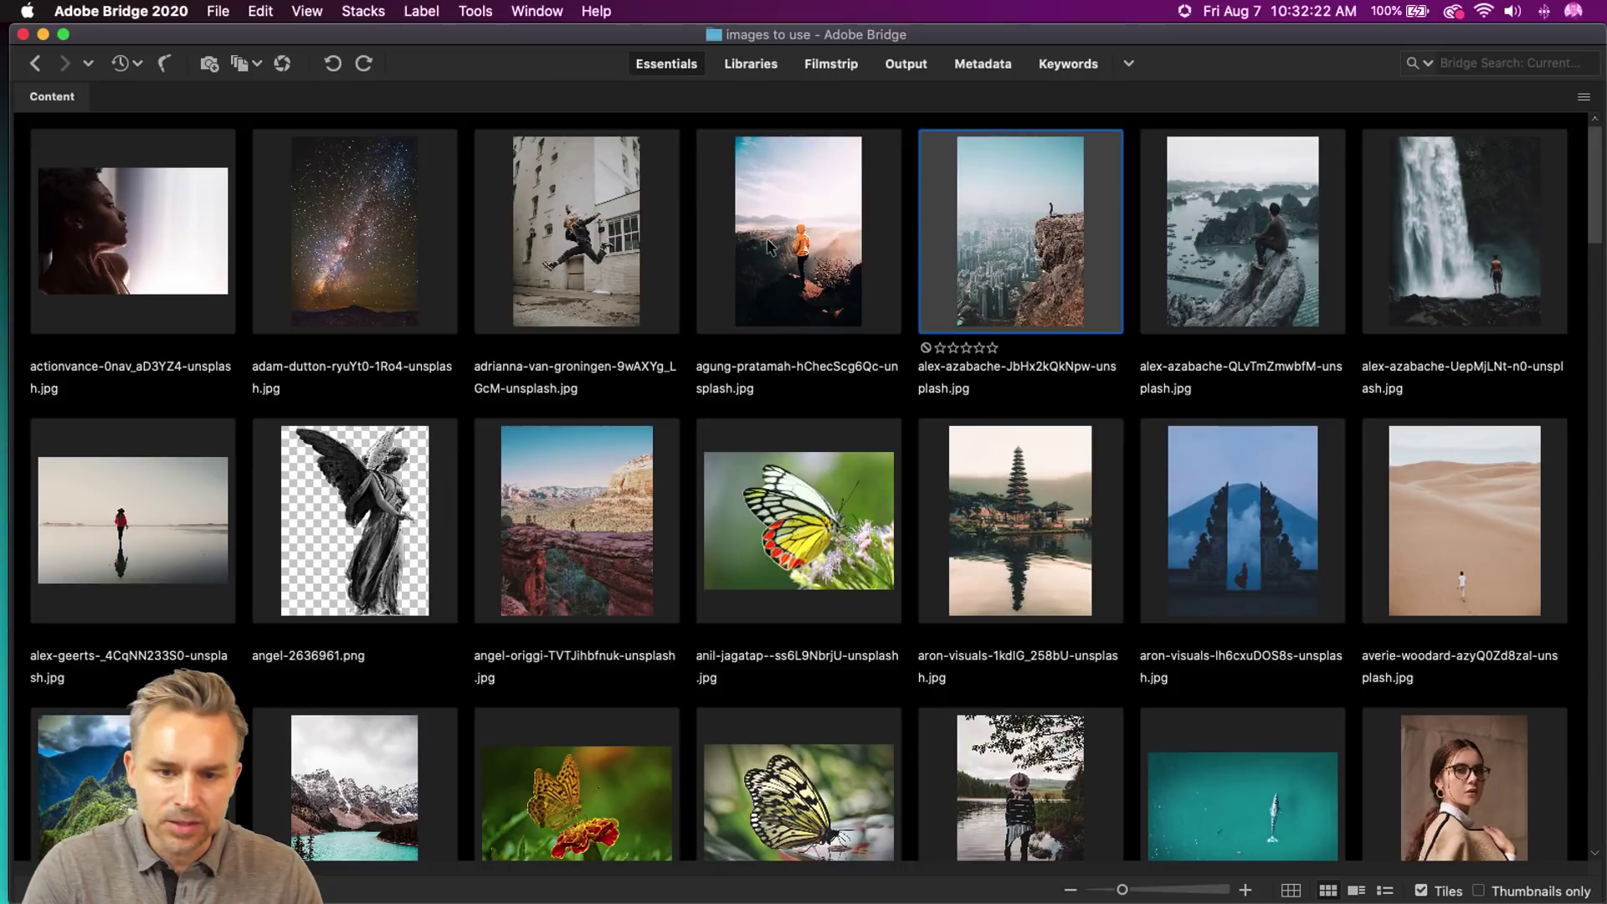
- Add the orange-jacketed hiker, red-coated figure on reflective ground, dark river canyon, stormy valley and seaside cliff photos to the selection
super+click(700, 242)
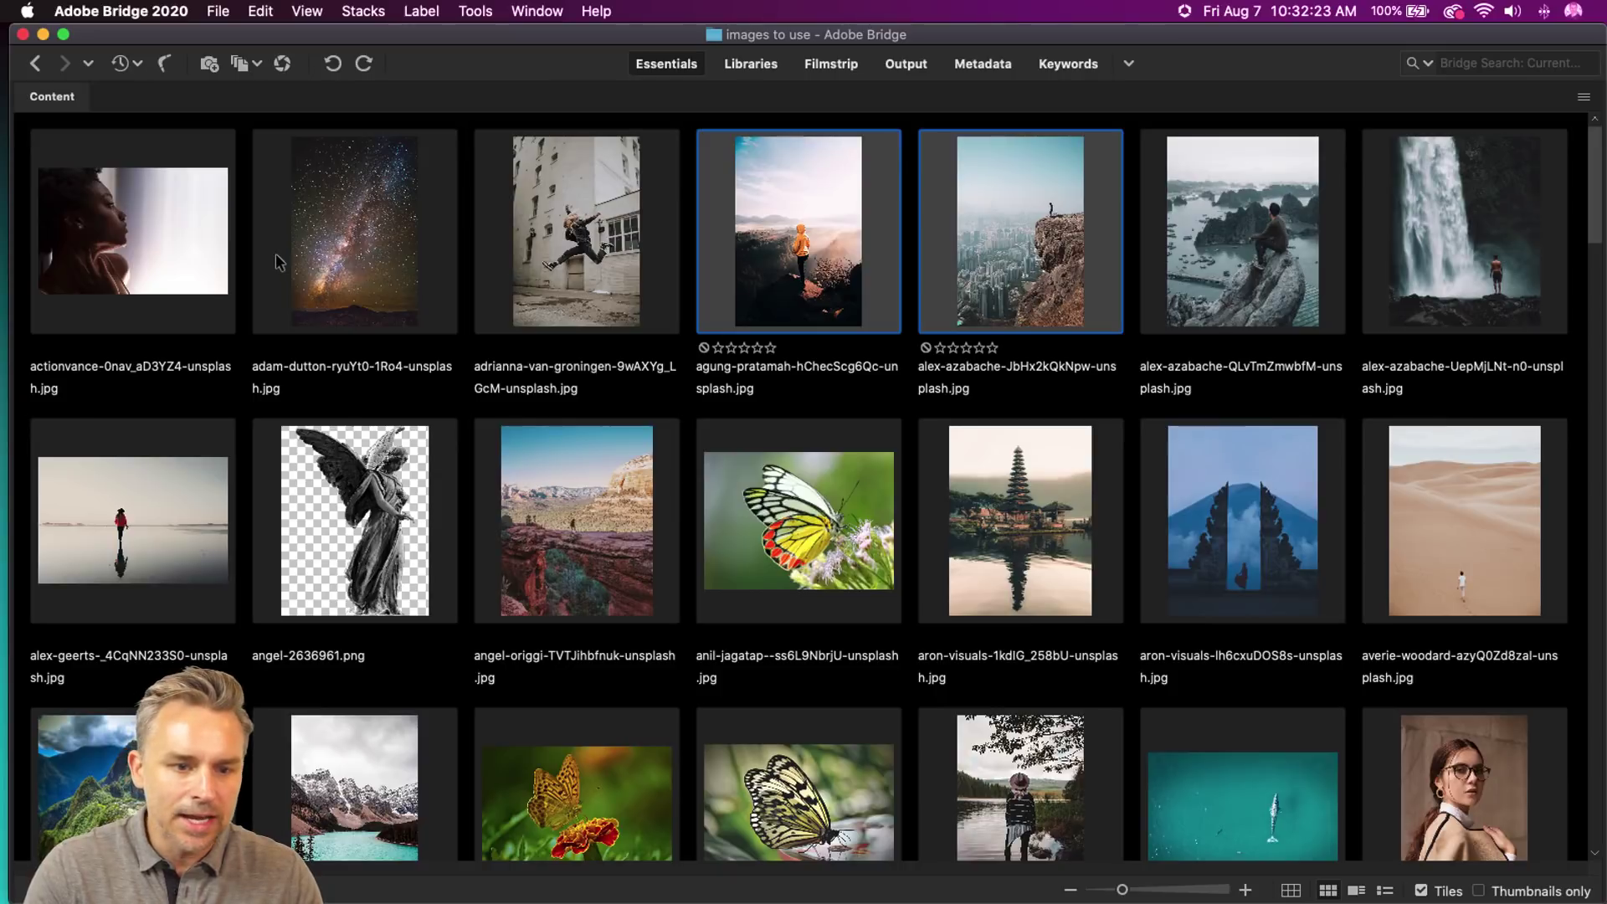
super+click(178, 579)
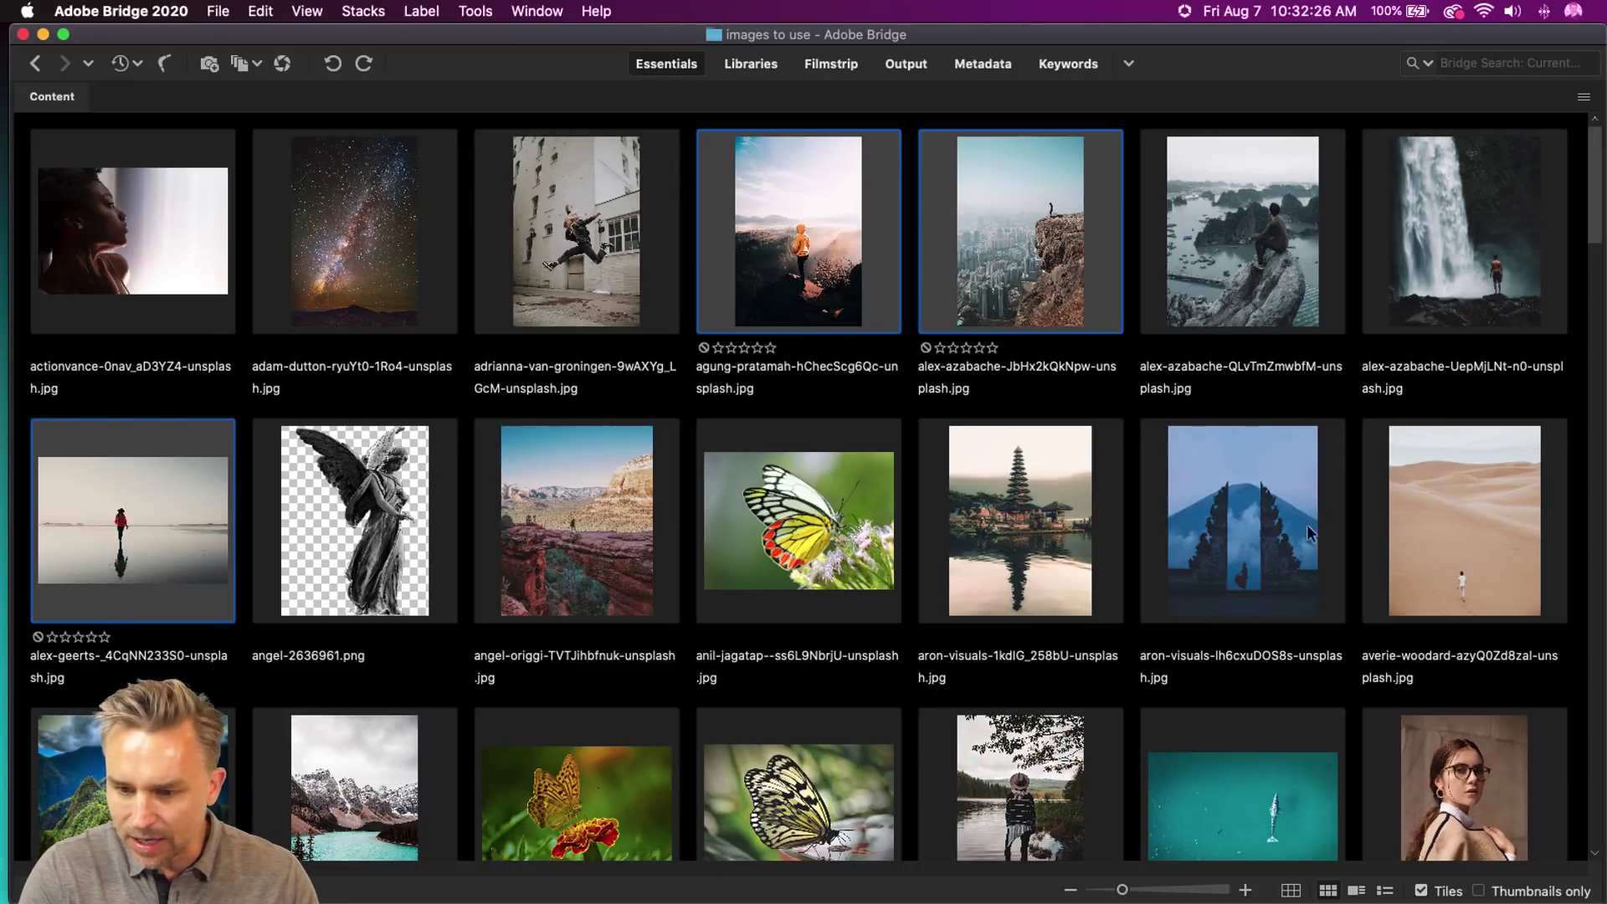
scroll(1079, 513, down, 6)
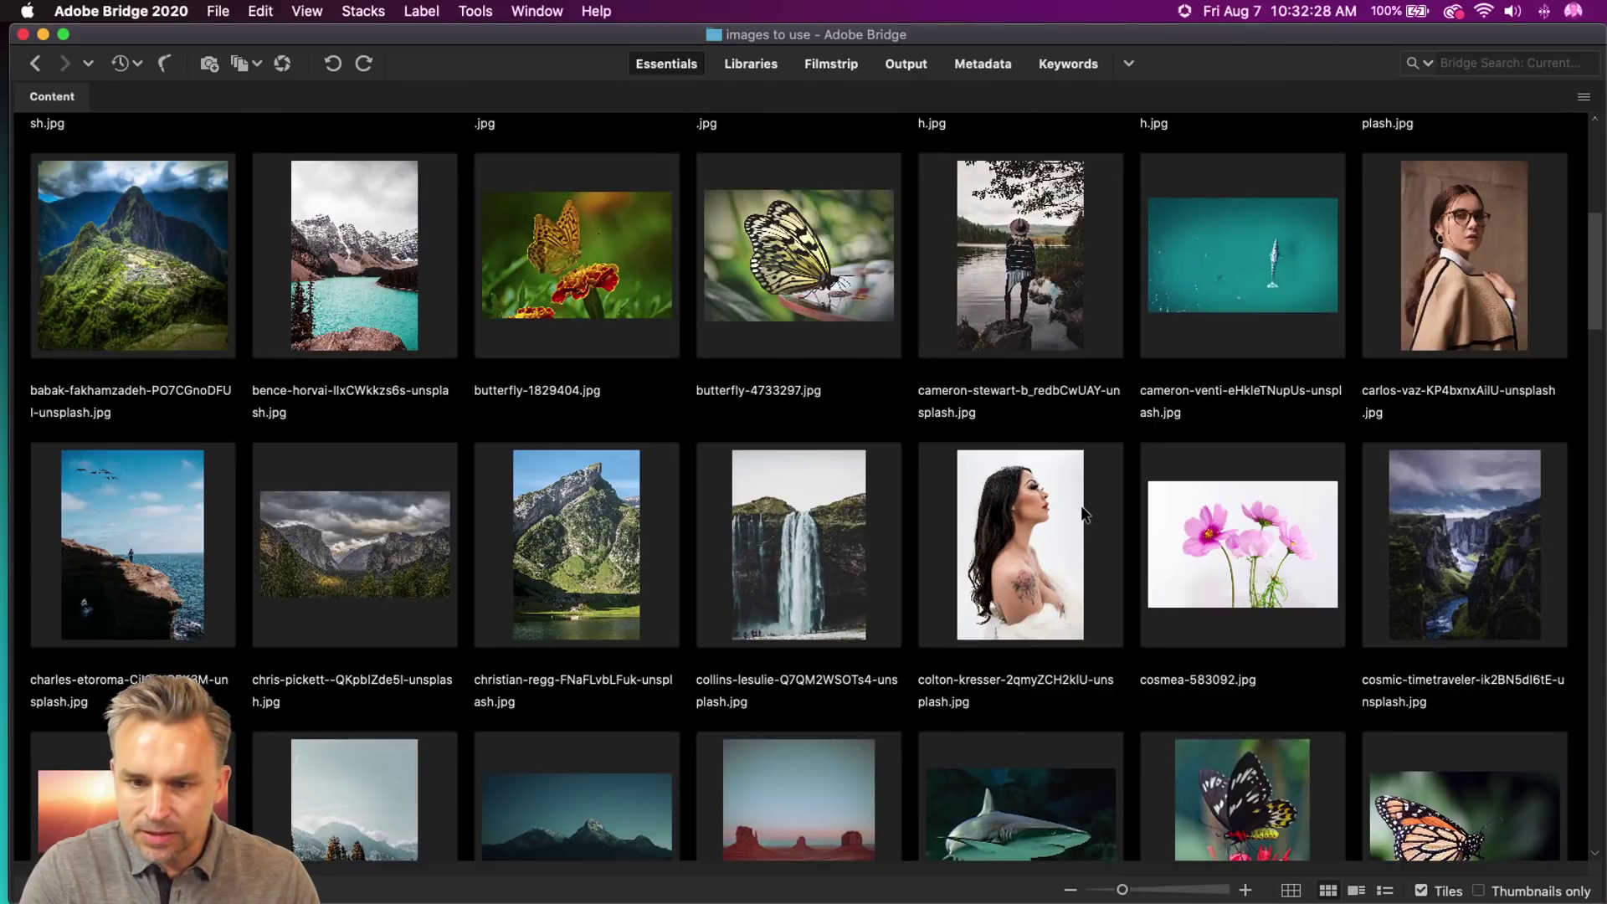
super+click(1430, 548)
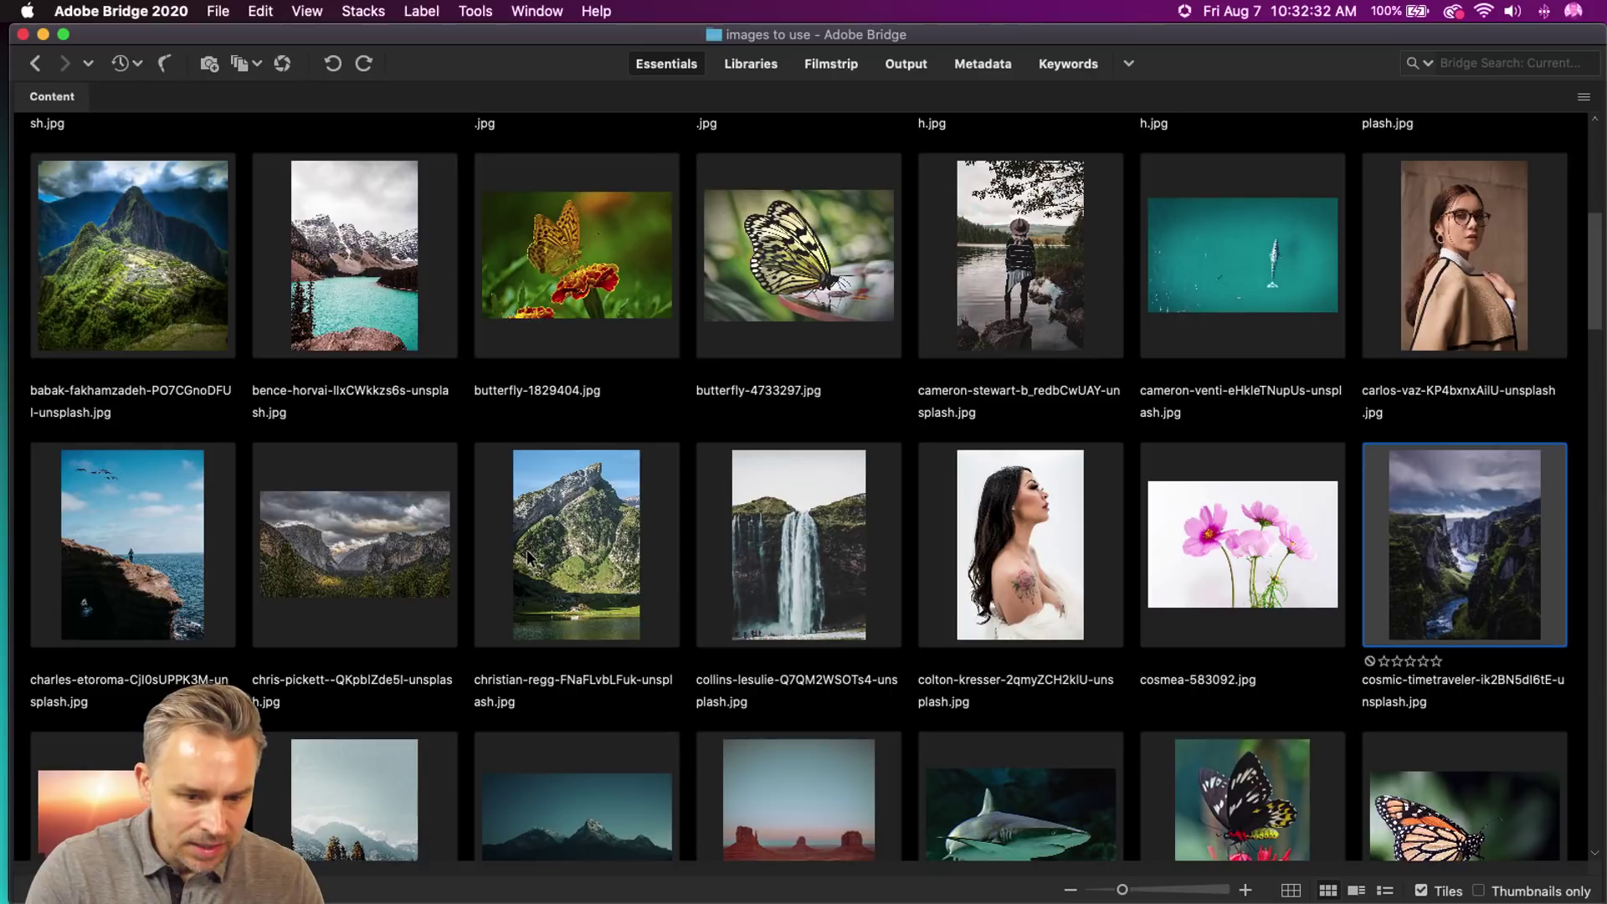
super+click(311, 580)
super+click(149, 555)
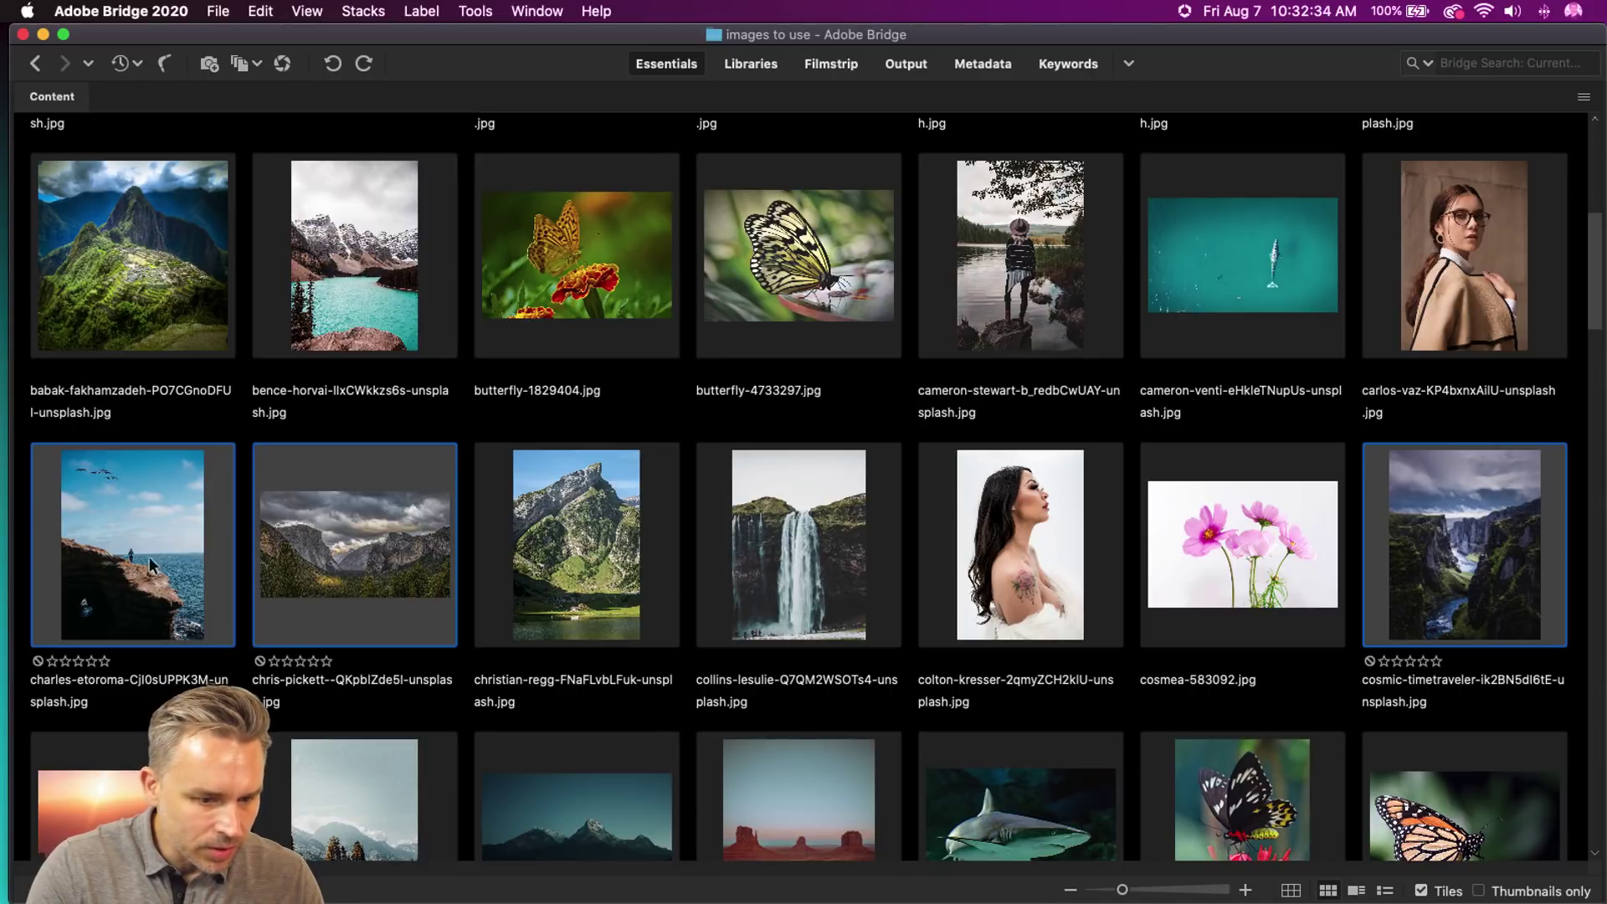
- Add the red sunset hiker, dark teal mountain and red desert buttes photos to the selection
scroll(352, 552, down, 3)
scroll(350, 549, down, 3)
super+click(173, 298)
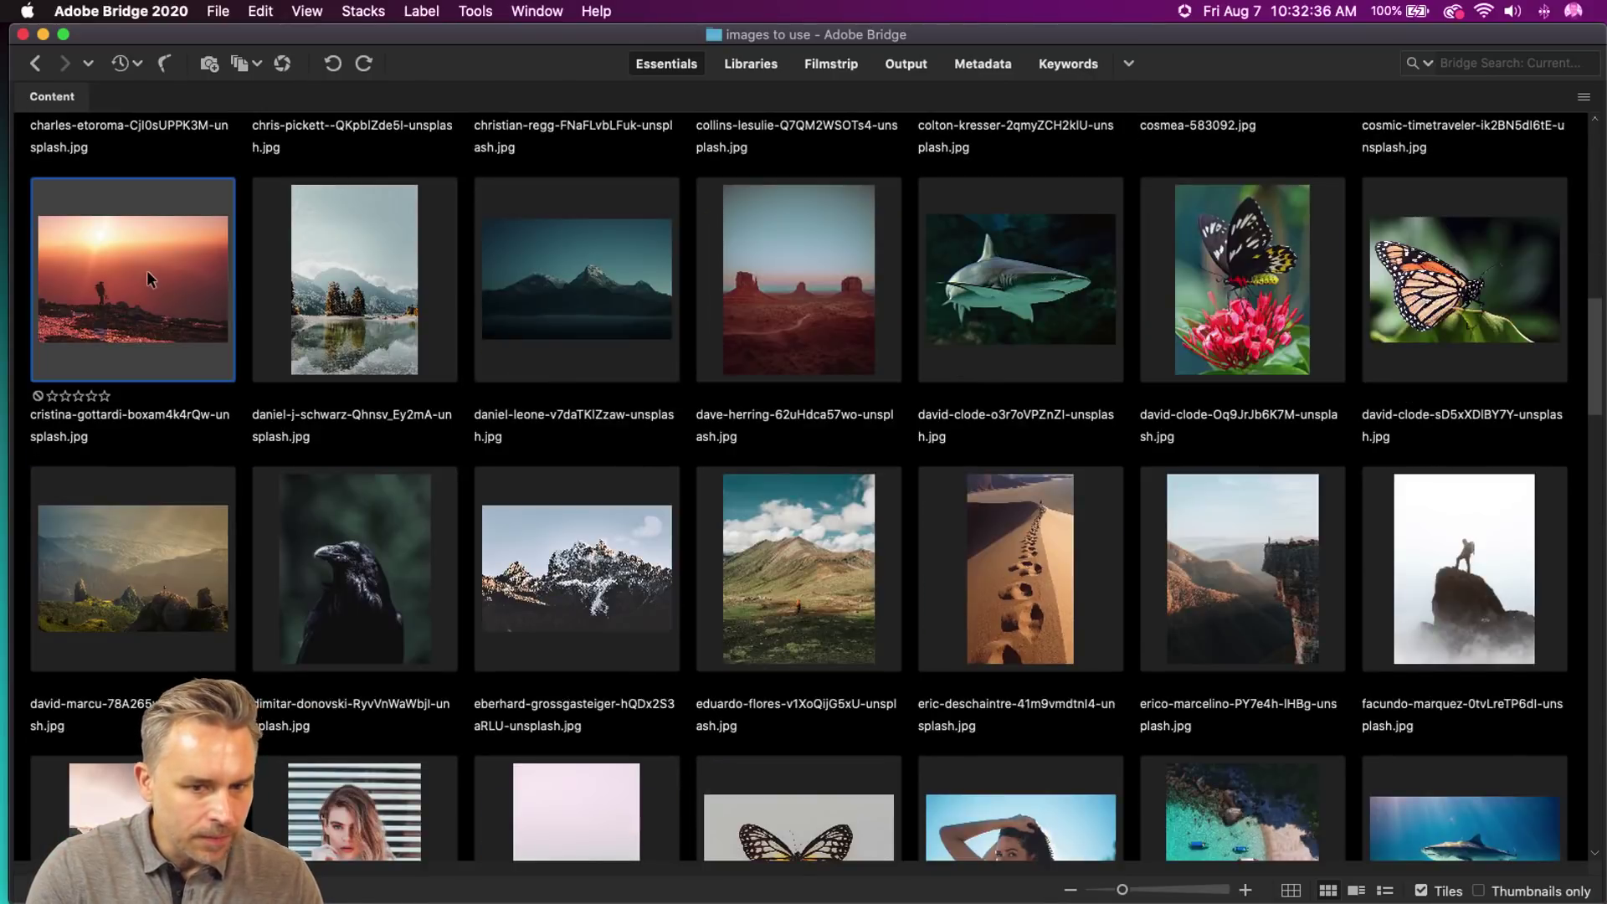
super+click(545, 297)
super+click(799, 300)
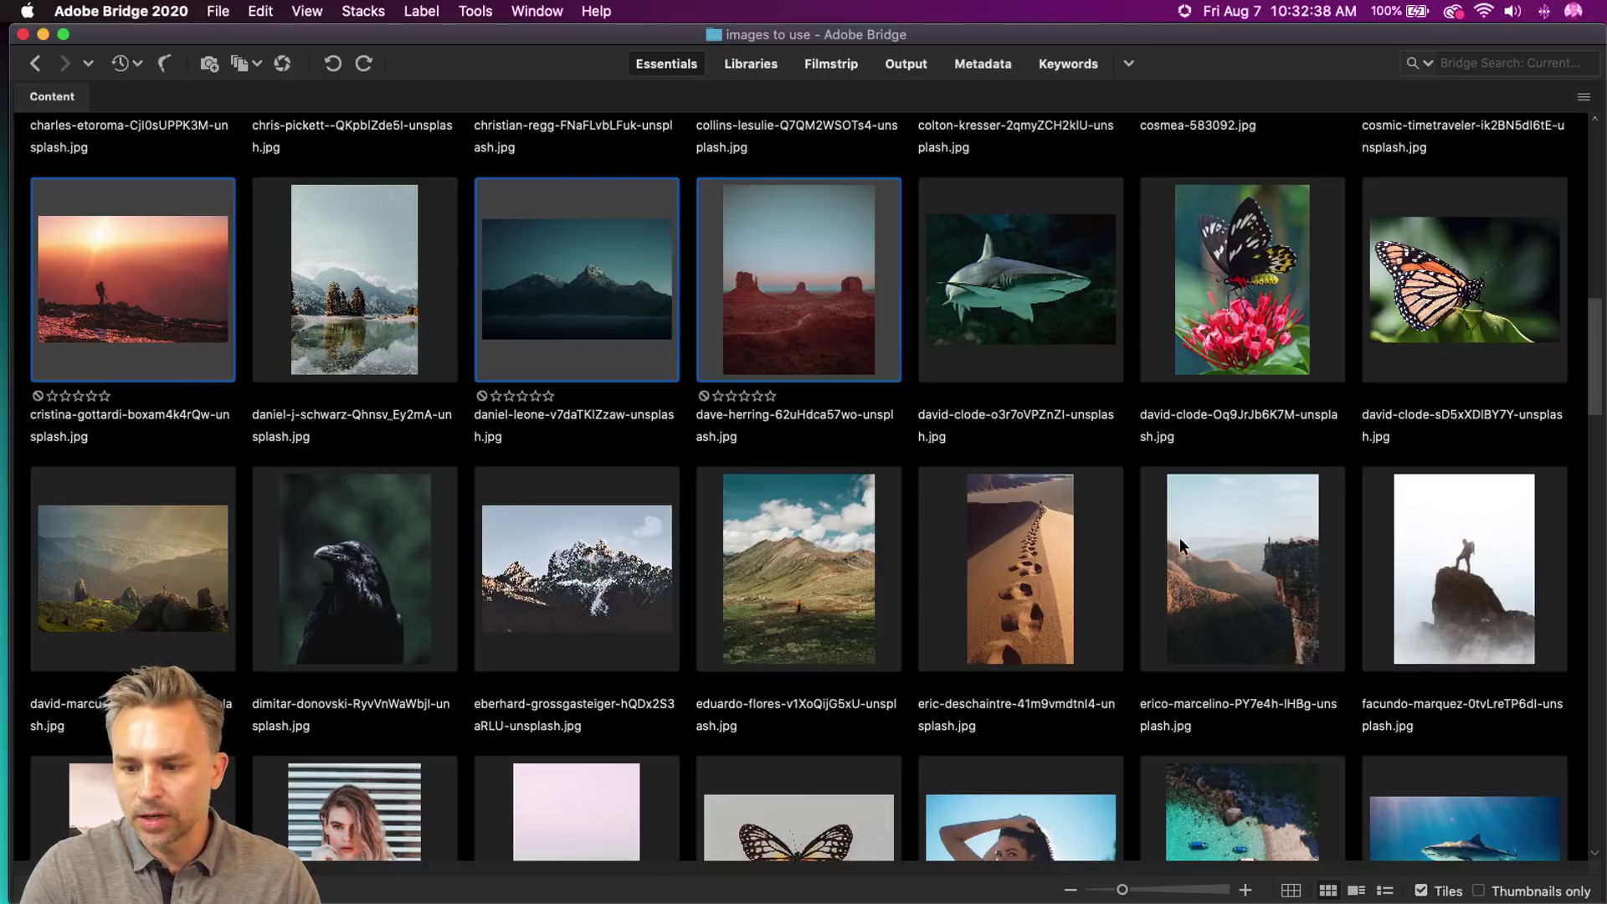
- Add the hiker on a foggy rock, cliff overlook, green hills, snowy peaks and hazy golden rock field photos to the selection
super+click(1456, 576)
super+click(1171, 616)
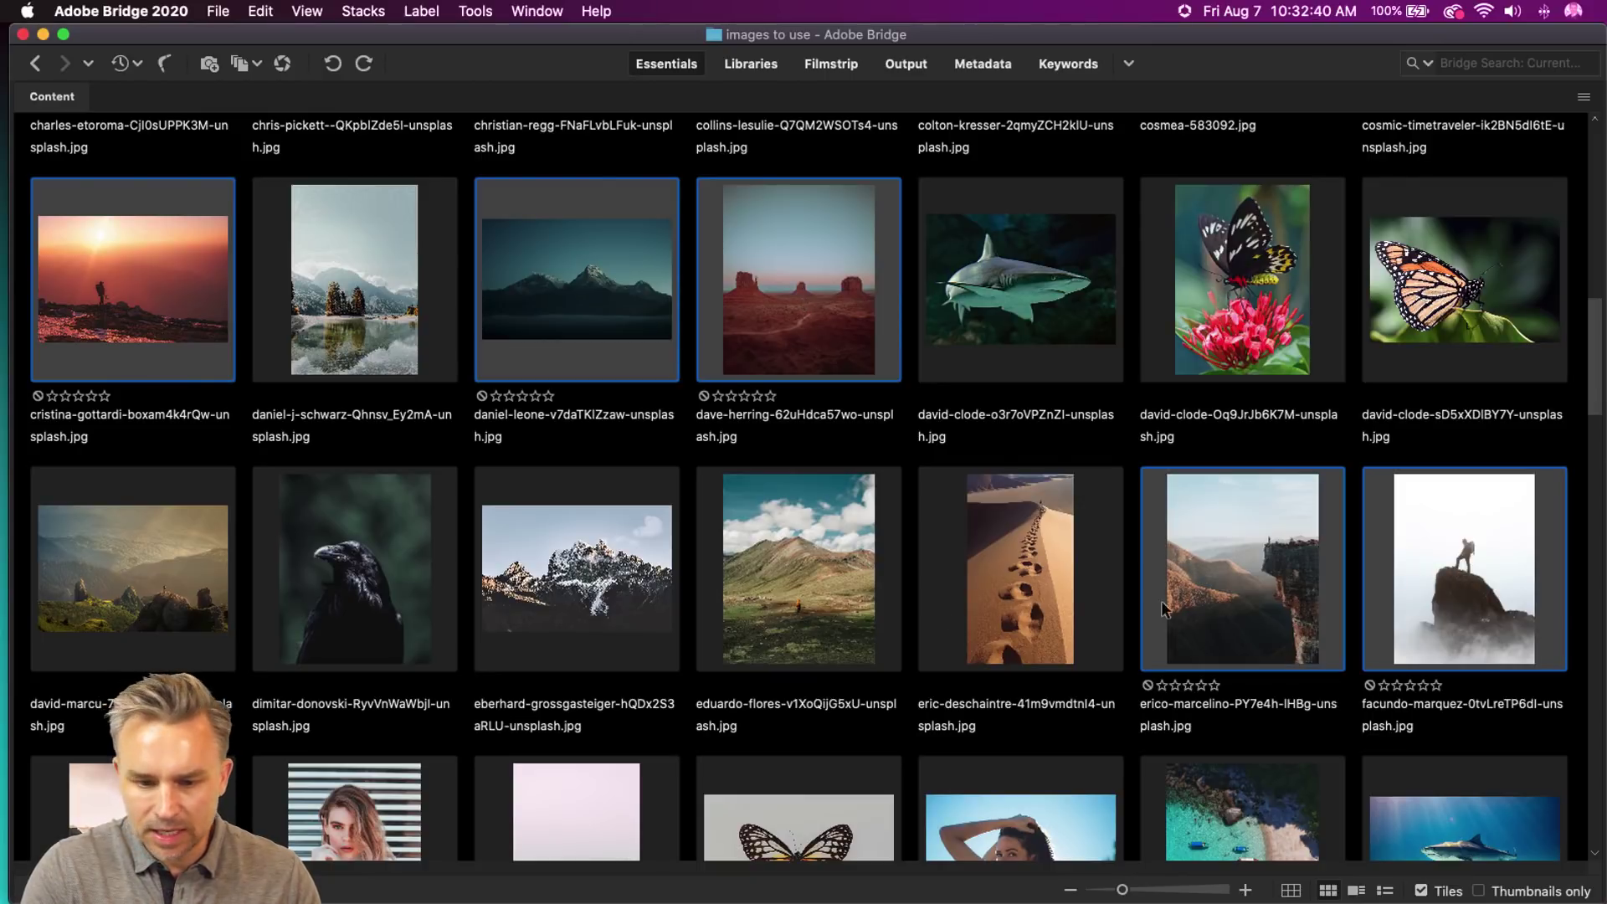
super+click(758, 604)
super+click(586, 615)
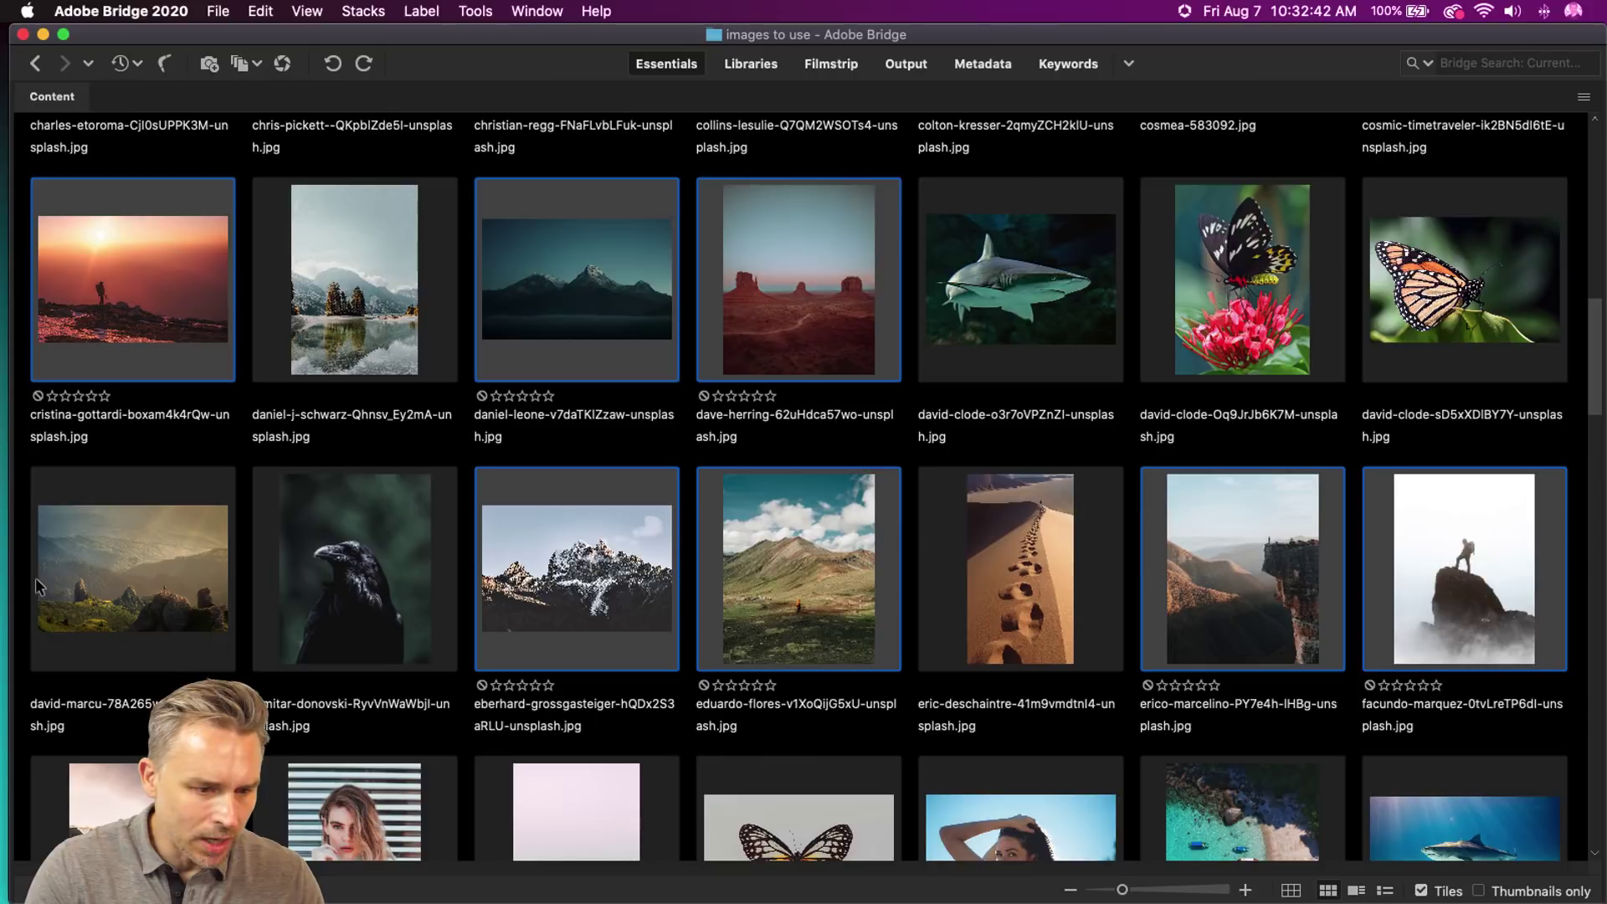
super+click(99, 577)
- Add the rocky lakes at sunset, misty pine forest, peaks under a teal sky and grassy jagged mountain photos to the selection
scroll(214, 569, down, 7)
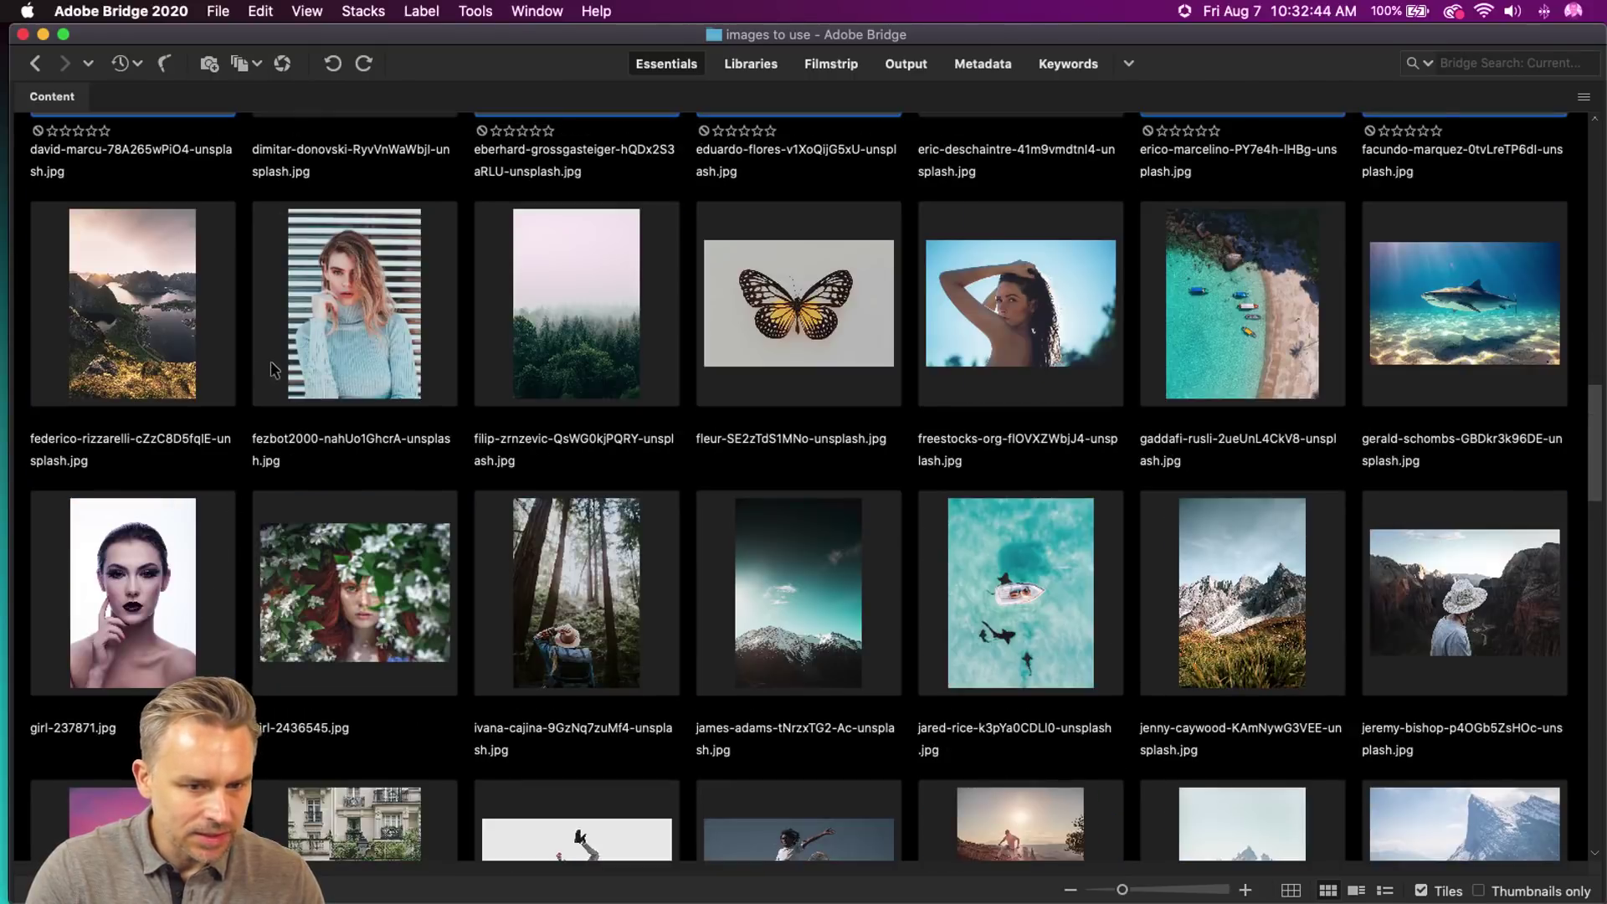
scroll(271, 362, up, 7)
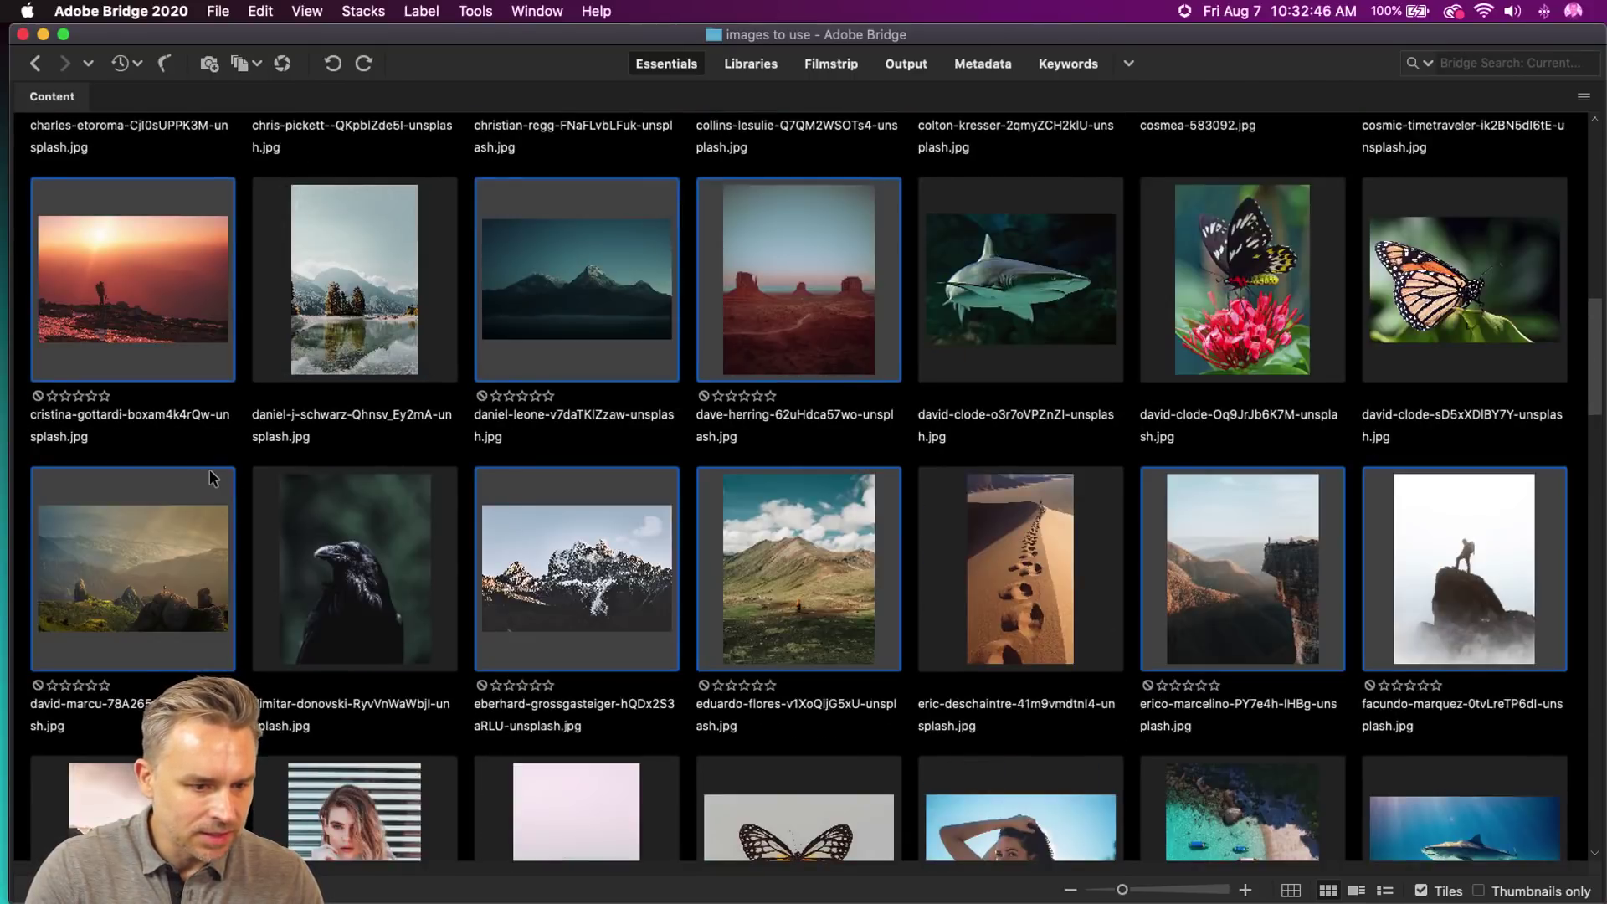
scroll(209, 466, down, 10)
scroll(169, 345, up, 14)
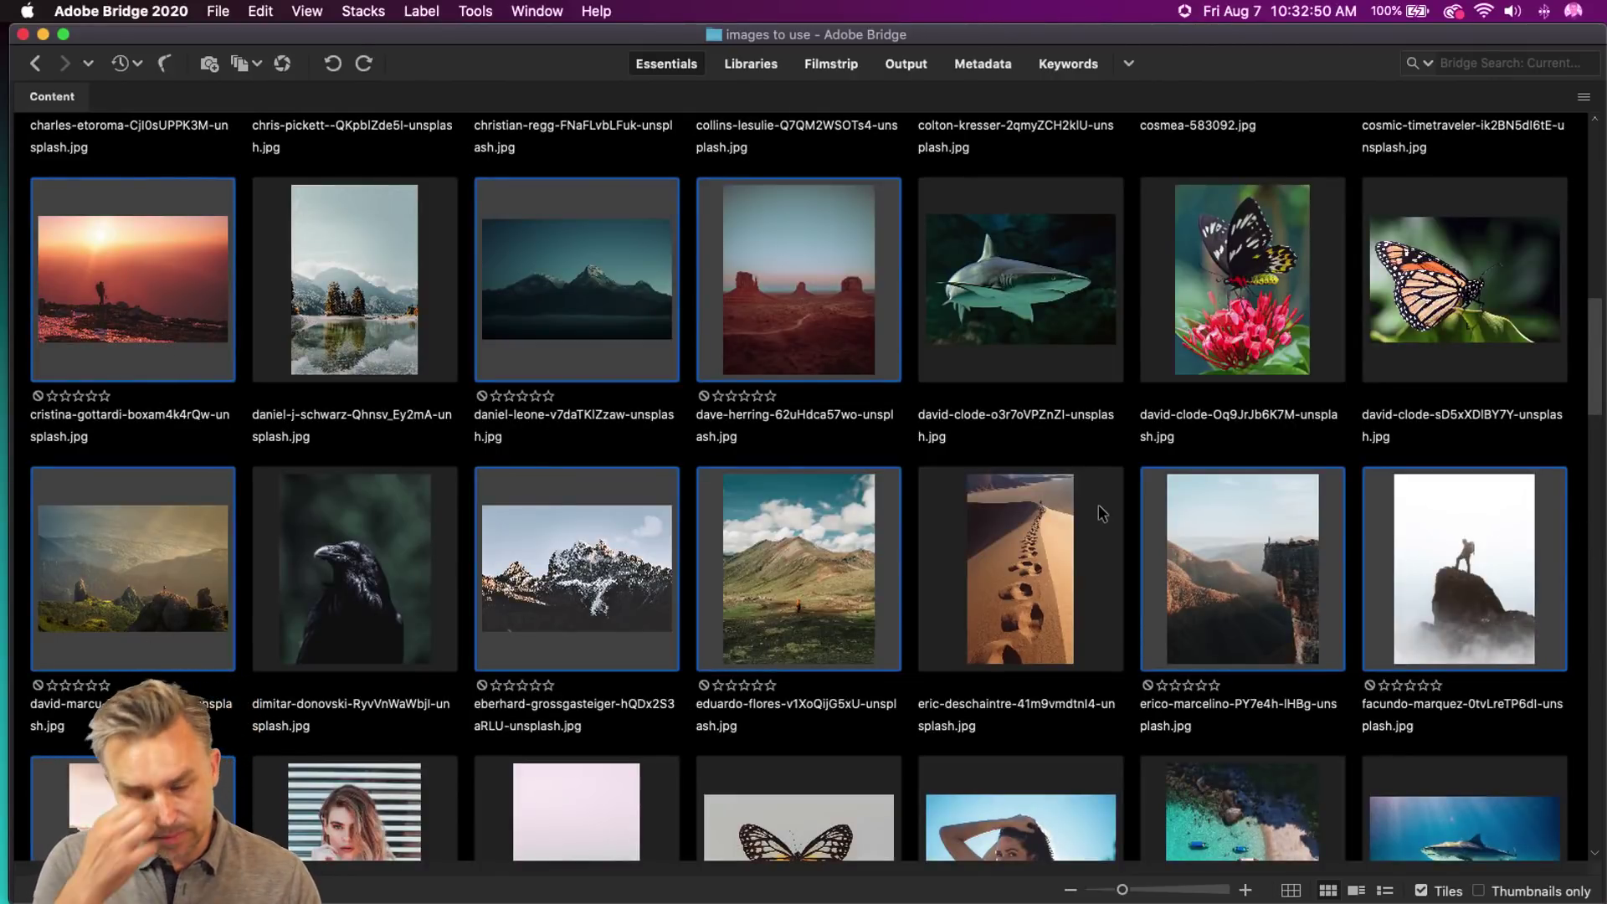
scroll(1057, 535, down, 3)
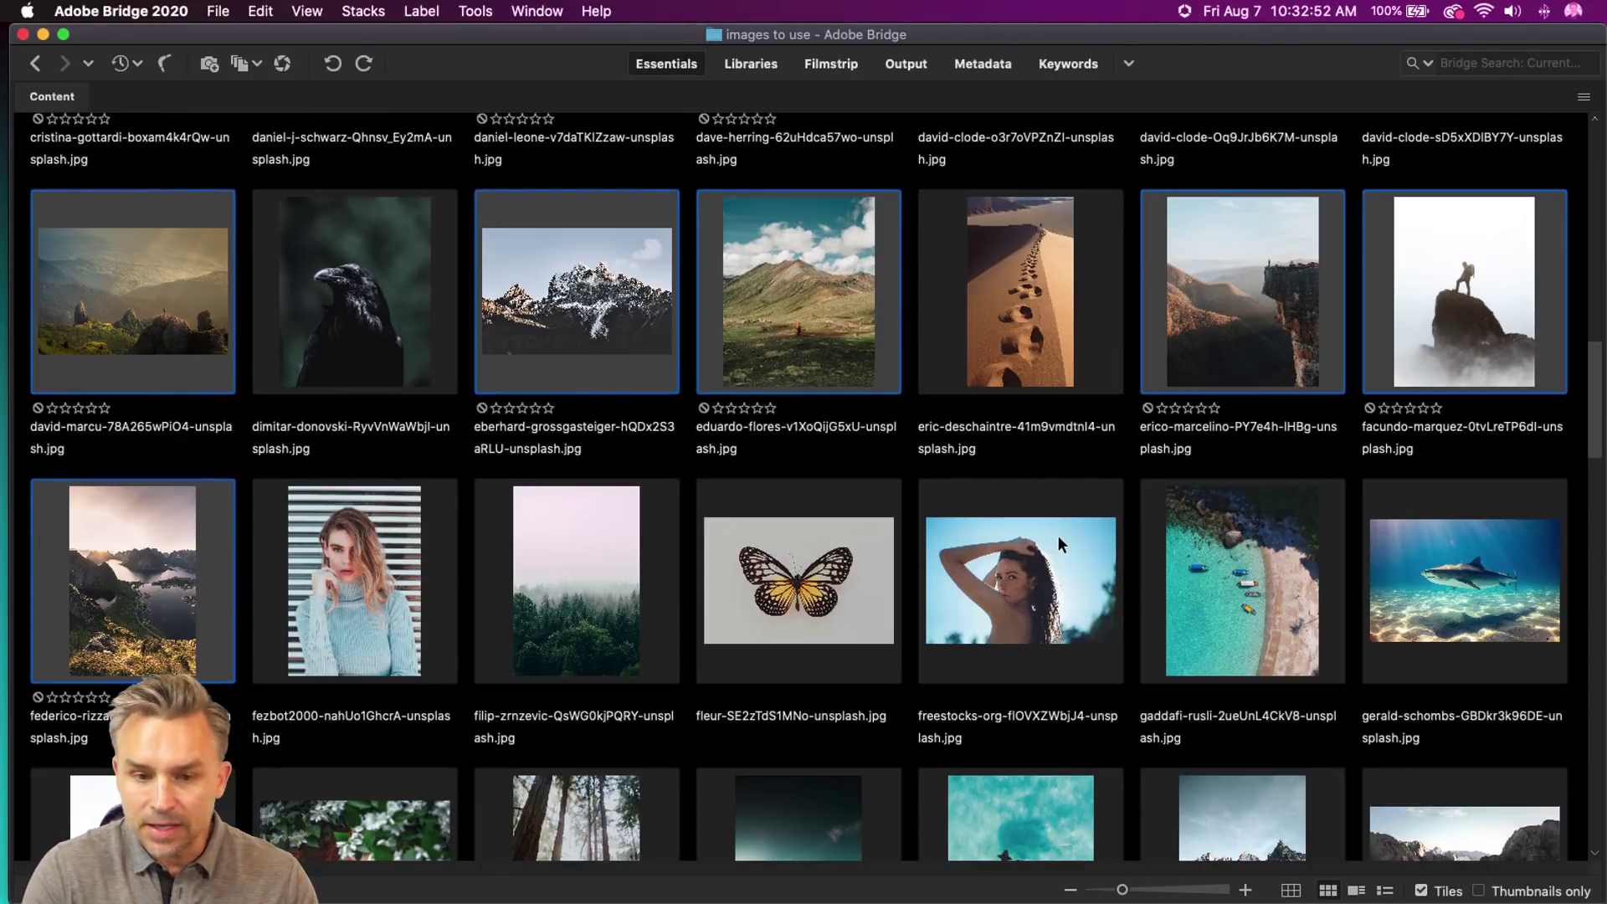
scroll(636, 335, down, 3)
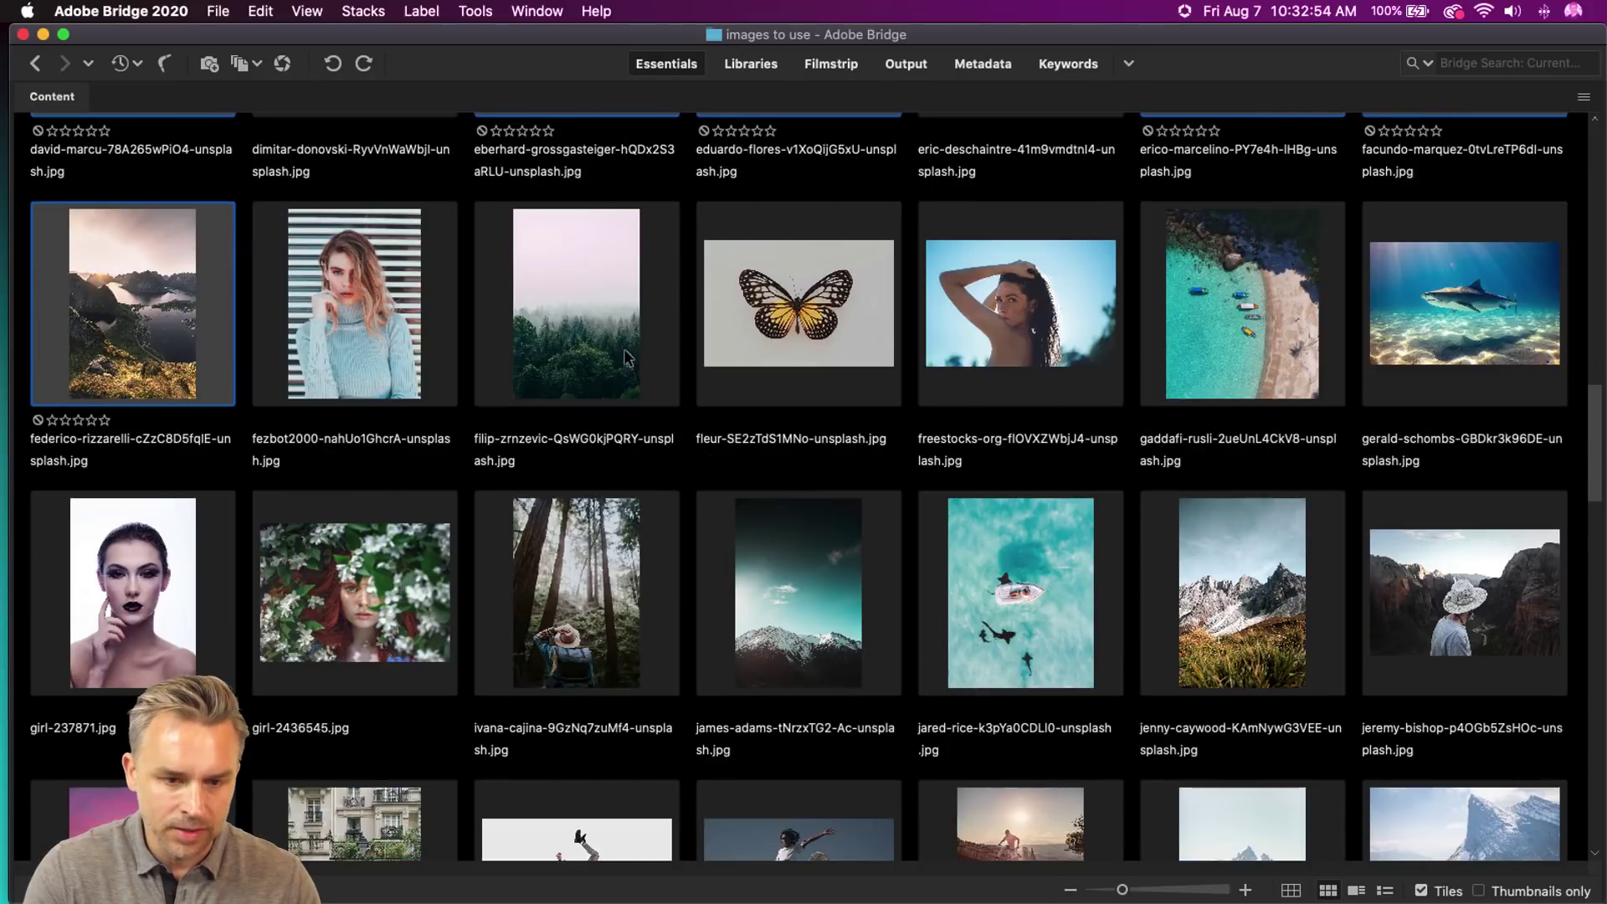
super+click(548, 342)
super+click(772, 595)
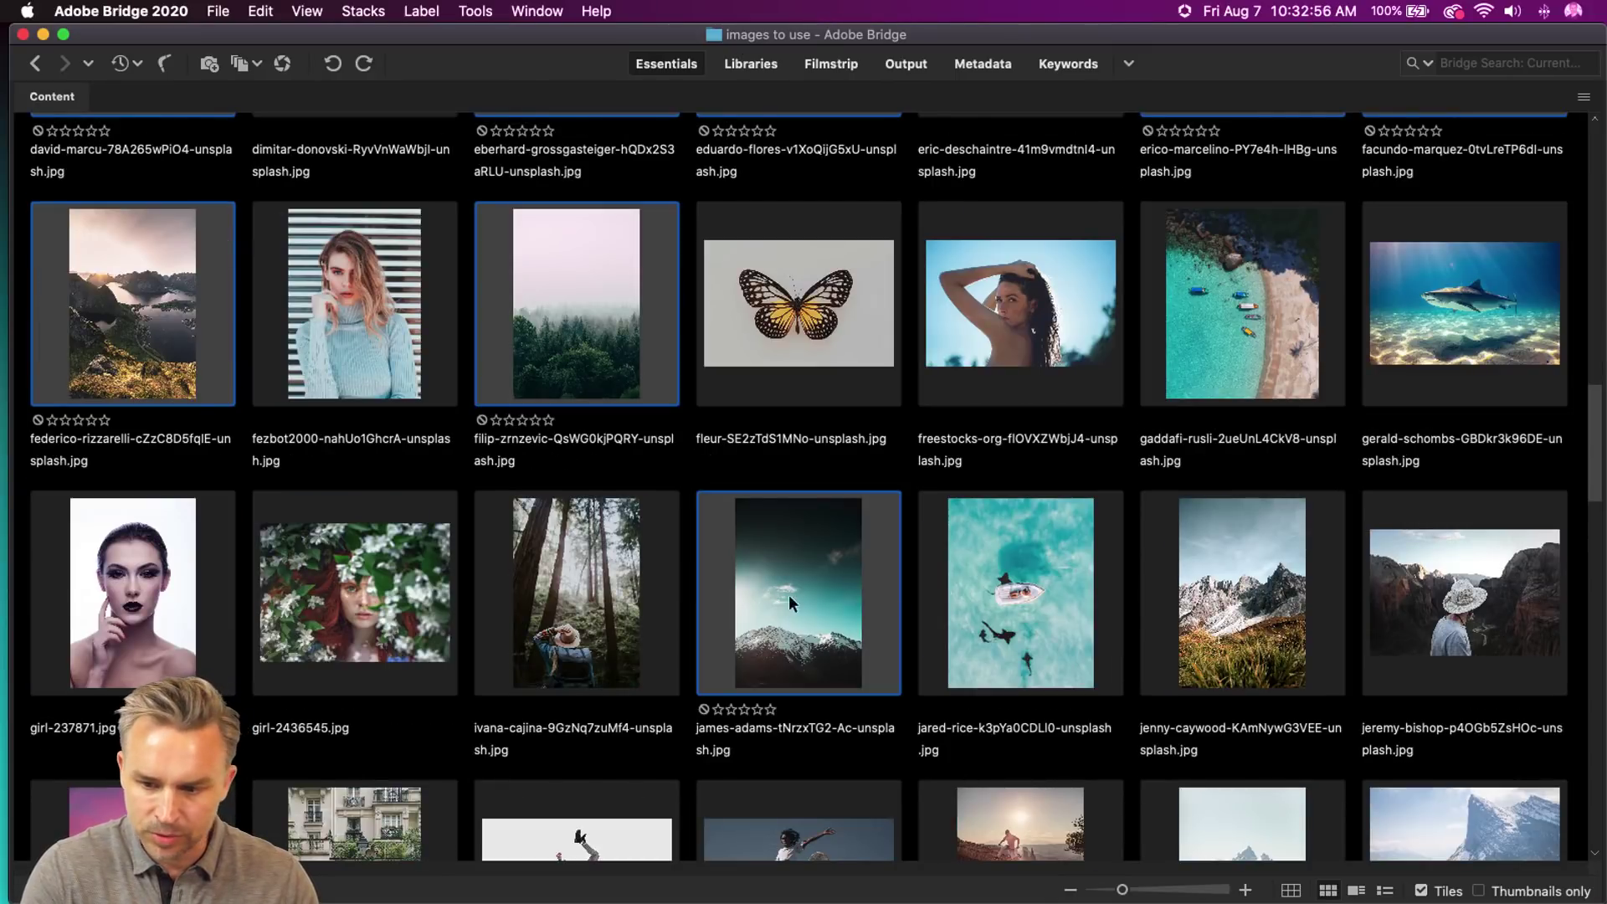
super+click(1247, 609)
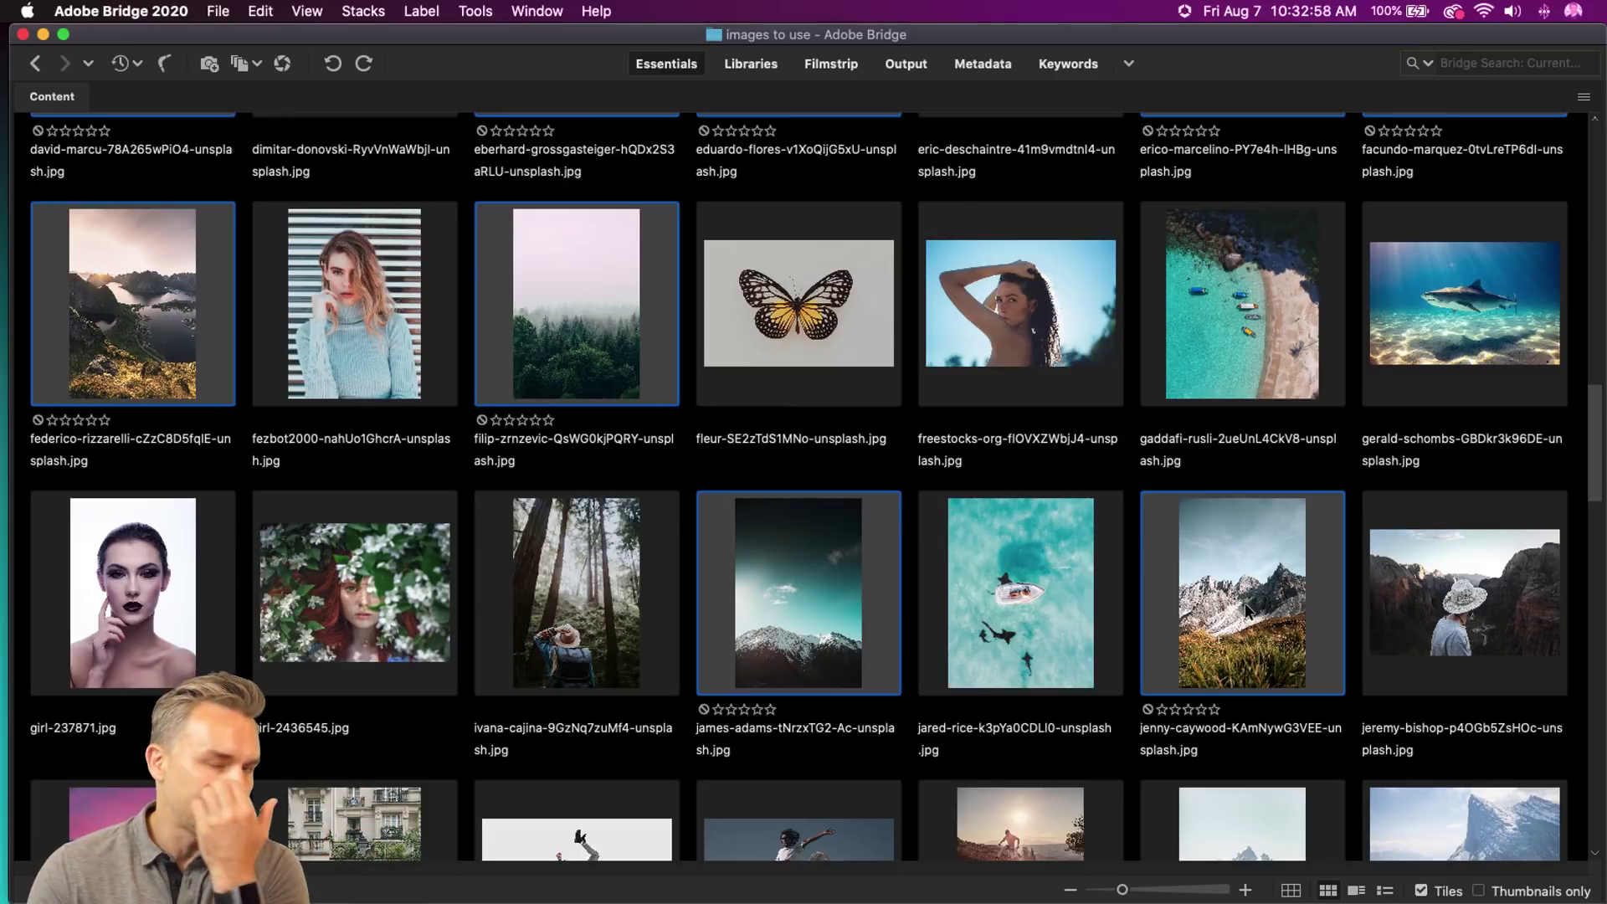
- Add the red canyon, snowy blue-sky peak, sunset valley, yellow-hatted figure in fog and red rock pyramid photos to the selection
scroll(1021, 531, down, 10)
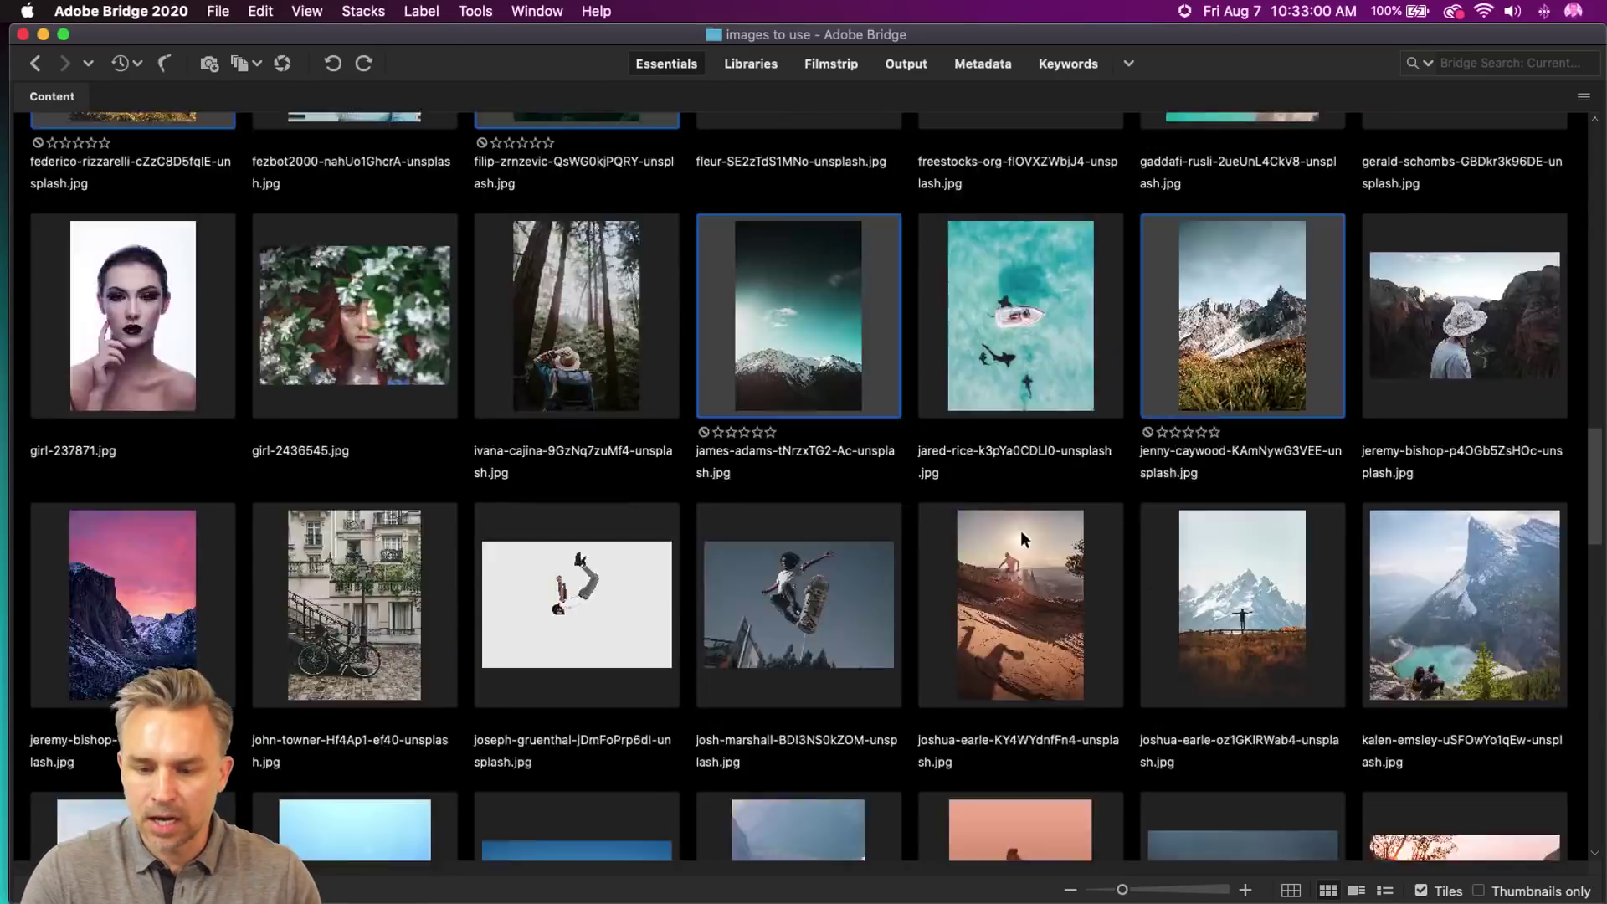
scroll(1021, 538, up, 3)
super+click(1243, 627)
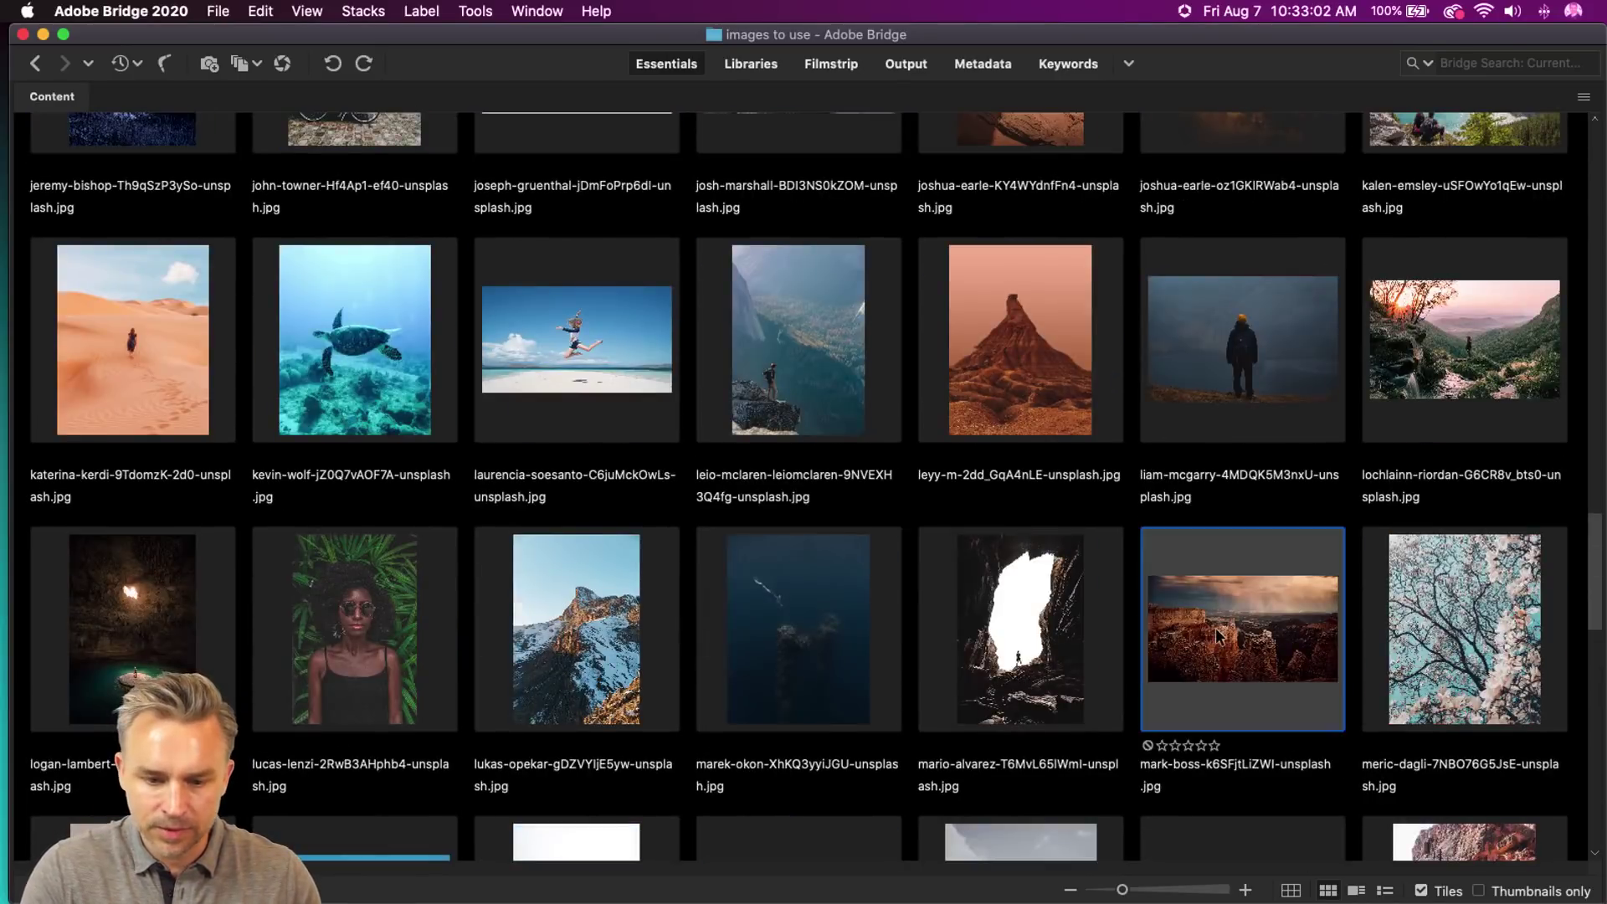
super+click(545, 634)
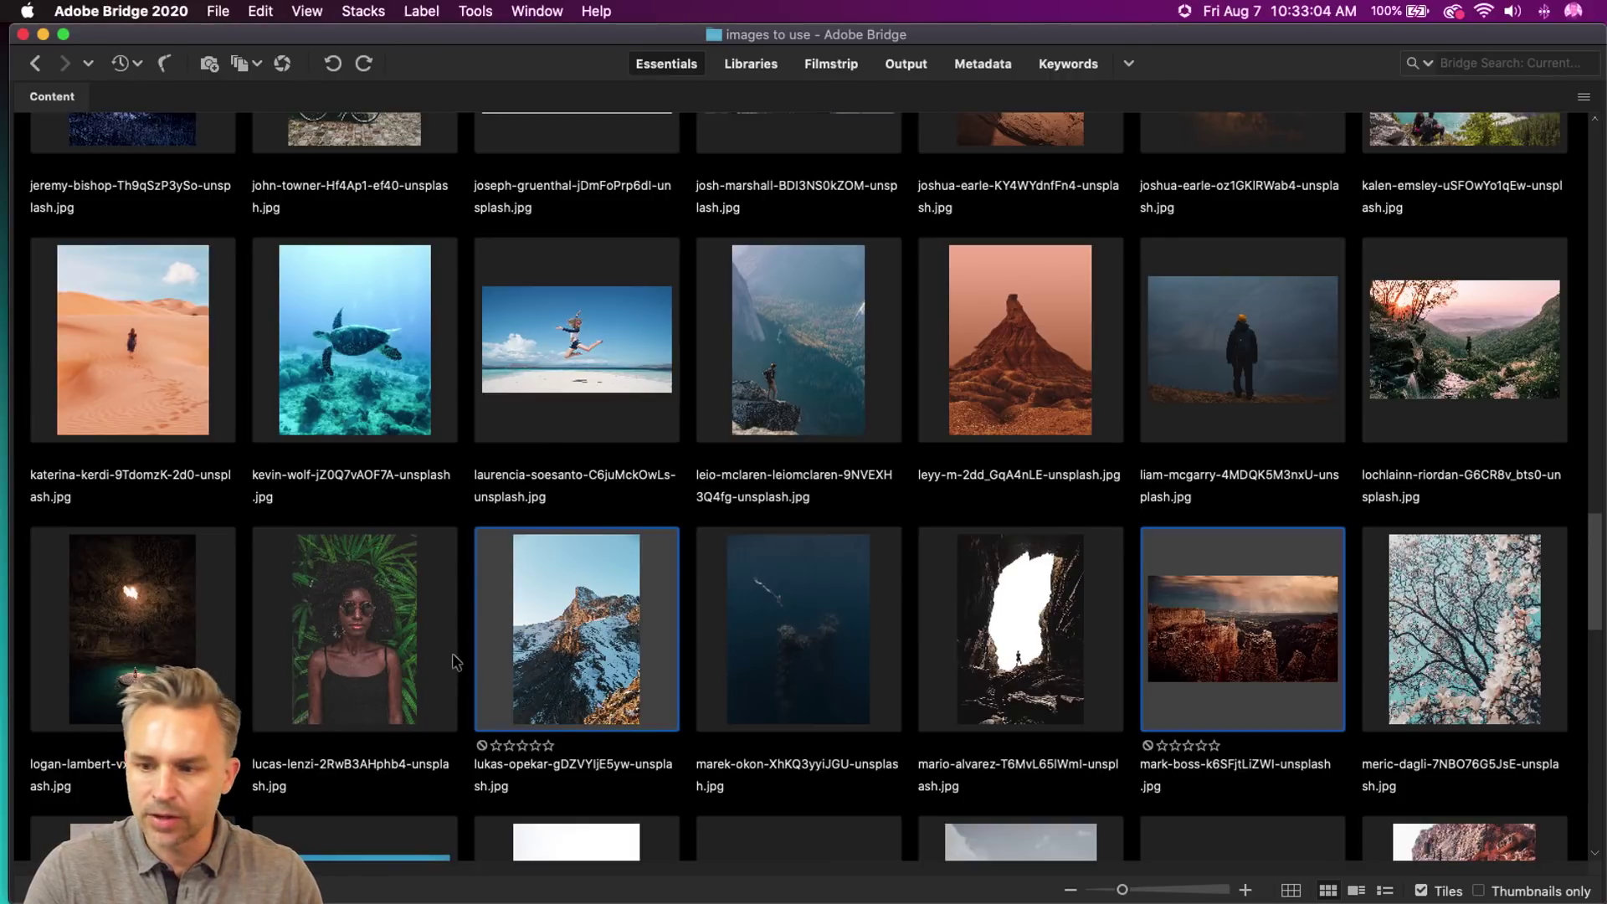
super+click(1423, 368)
super+click(1239, 368)
super+click(1021, 368)
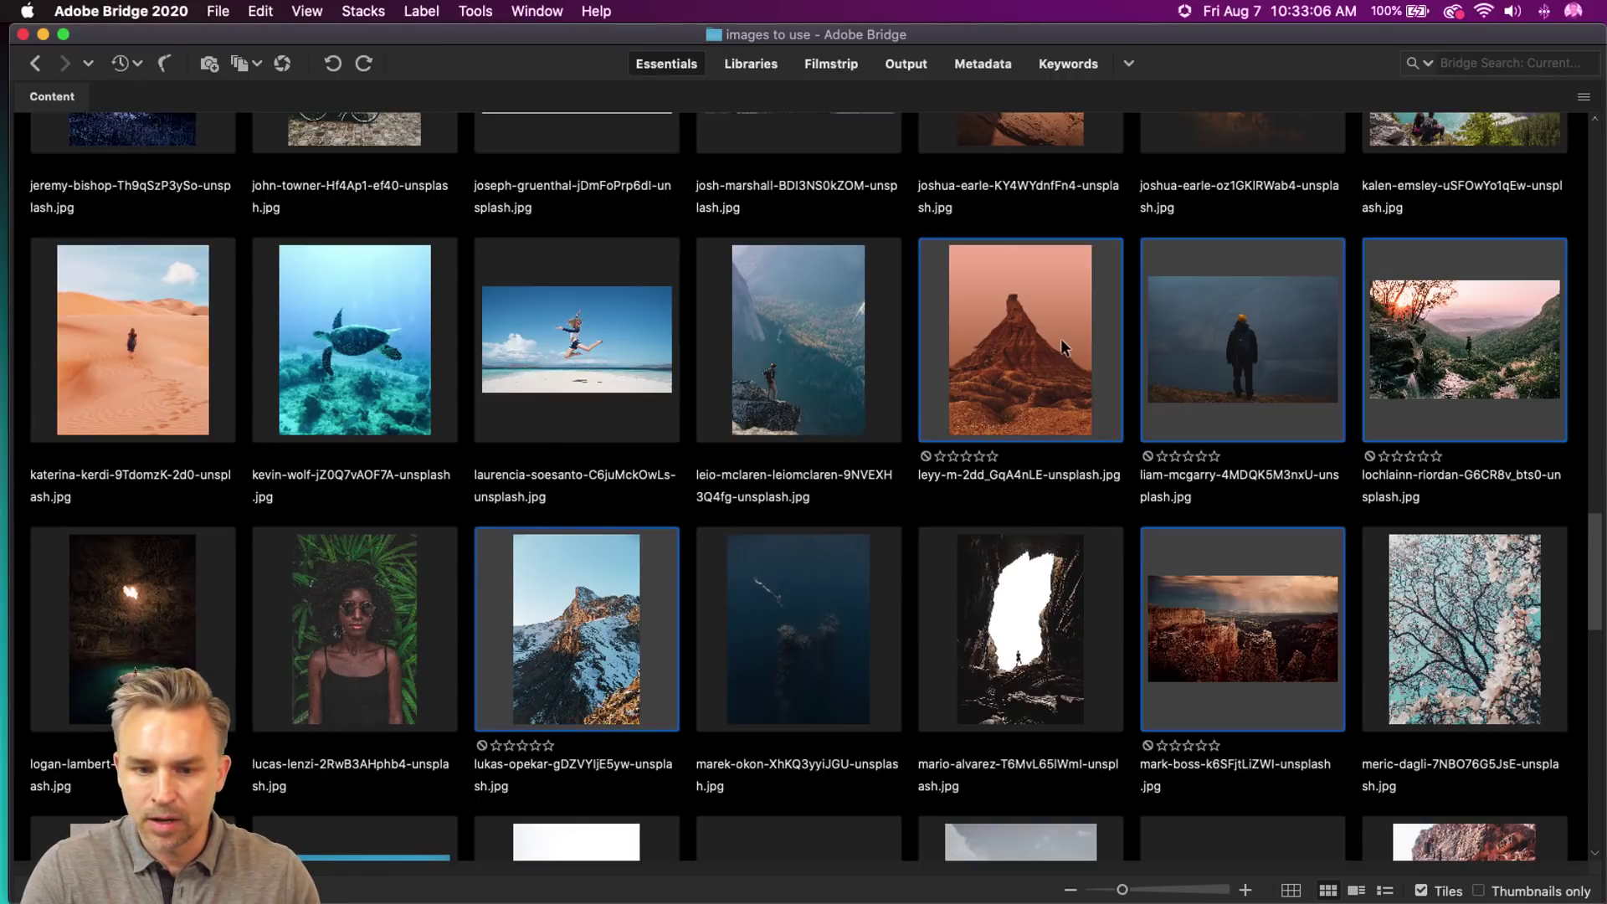
- Add the layered blue mountains, figure on a rock by the turquoise lake and walker on a pale sandy plain to the selection
scroll(803, 360, down, 6)
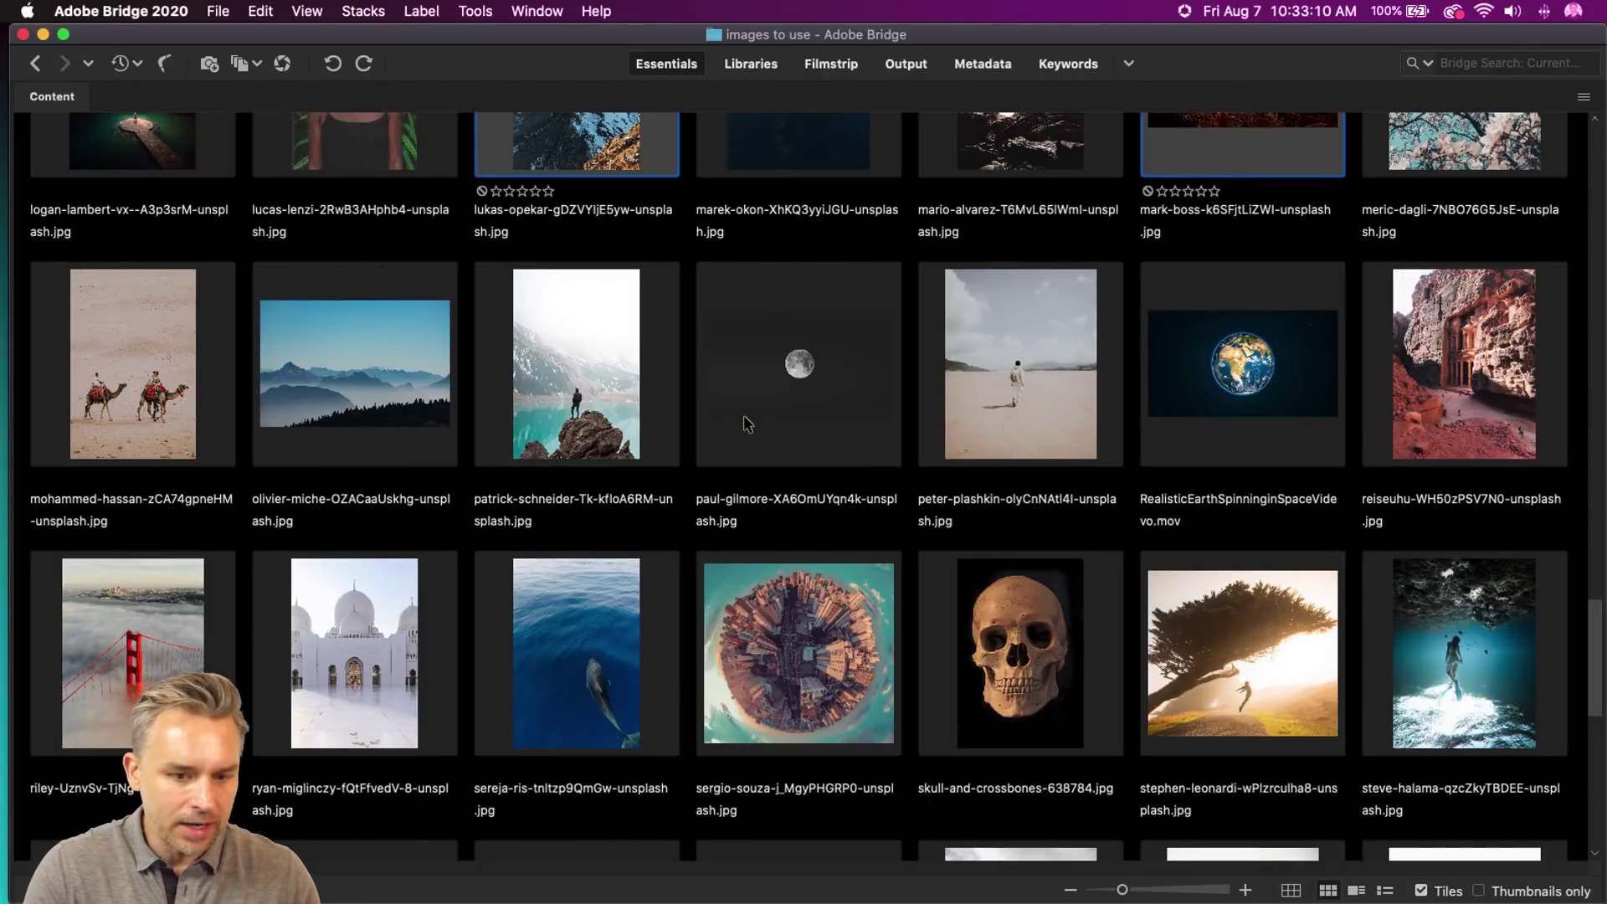
super+click(599, 400)
super+click(368, 376)
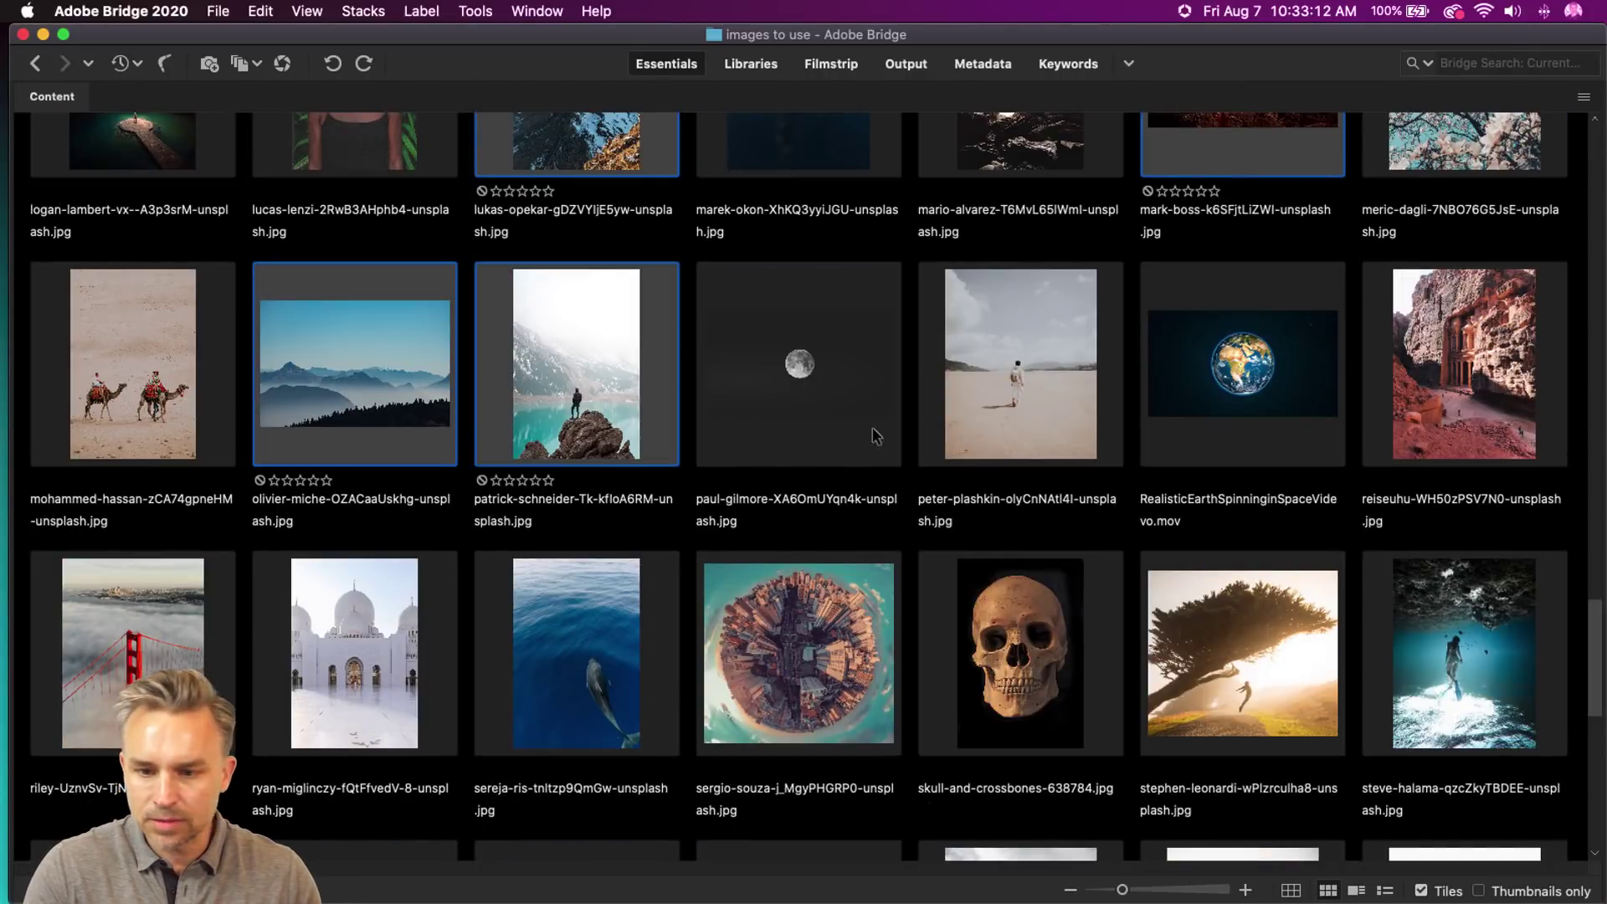
super+click(1040, 405)
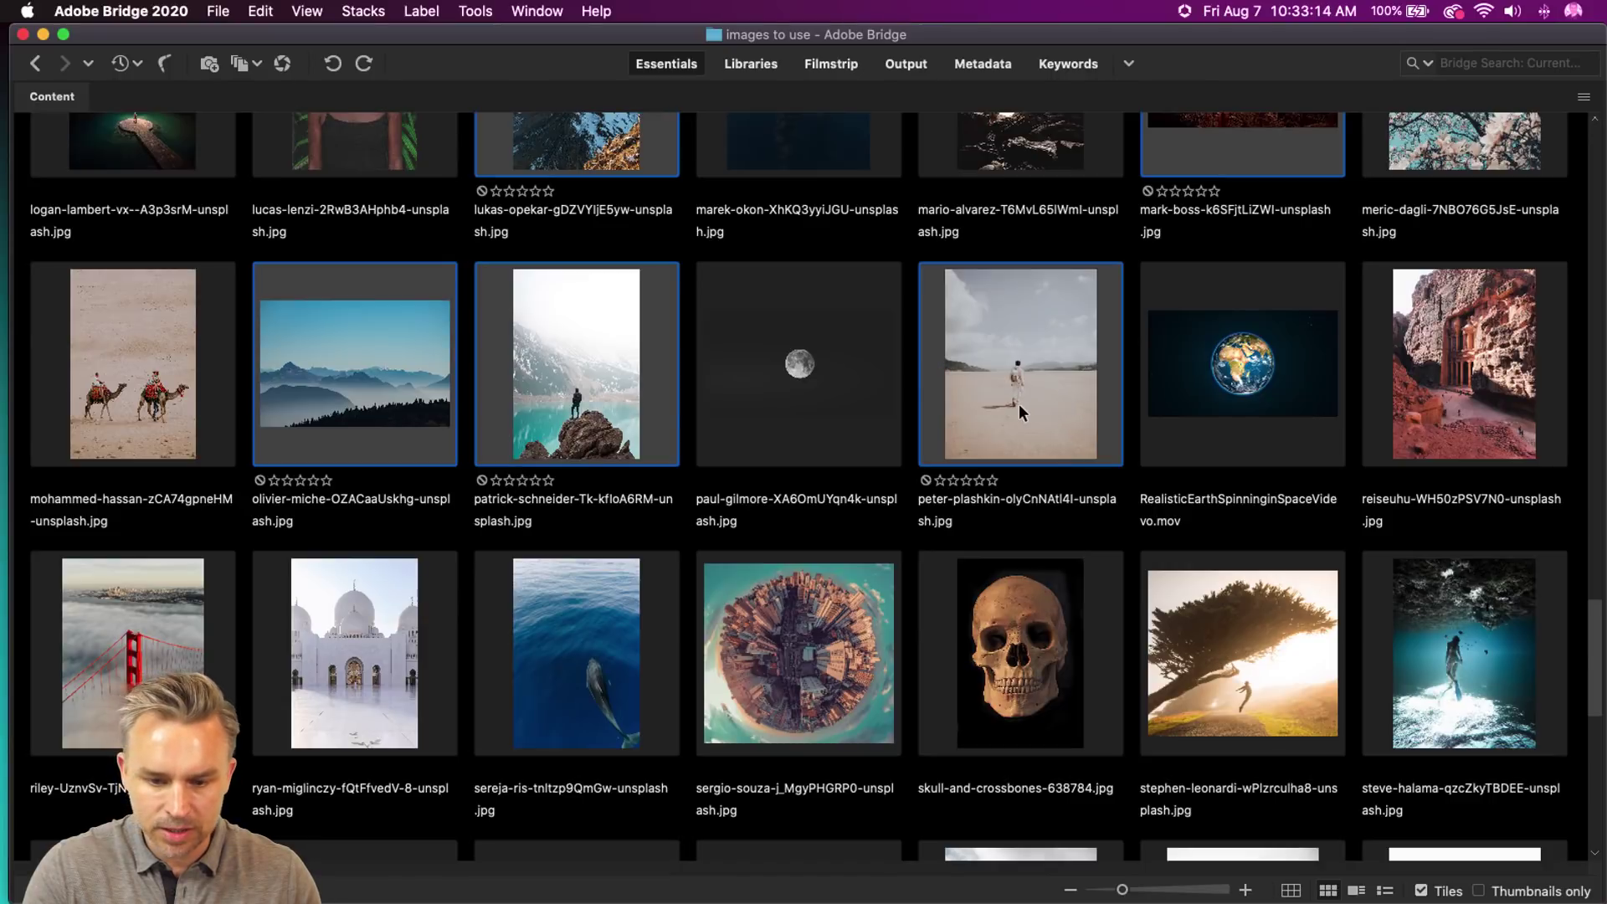
- Add the starry night sky, silhouetted figure in blue mist, hiker below a snowy peak and misty green cliff photos to the selection
scroll(1018, 405, down, 3)
super+click(566, 648)
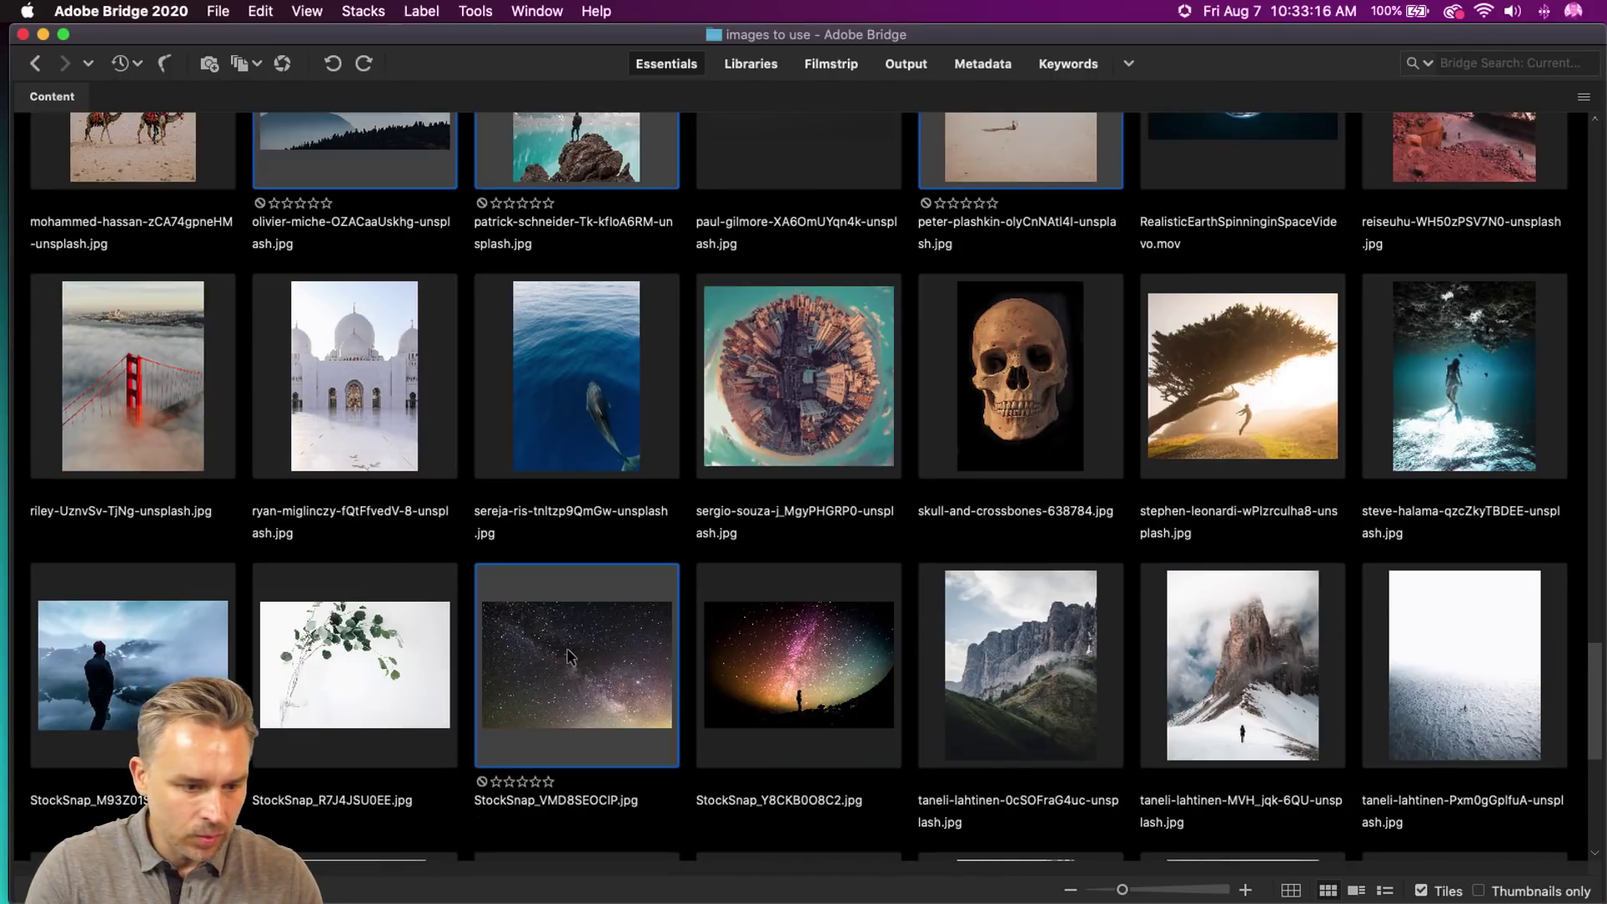
super+click(120, 682)
super+click(1224, 689)
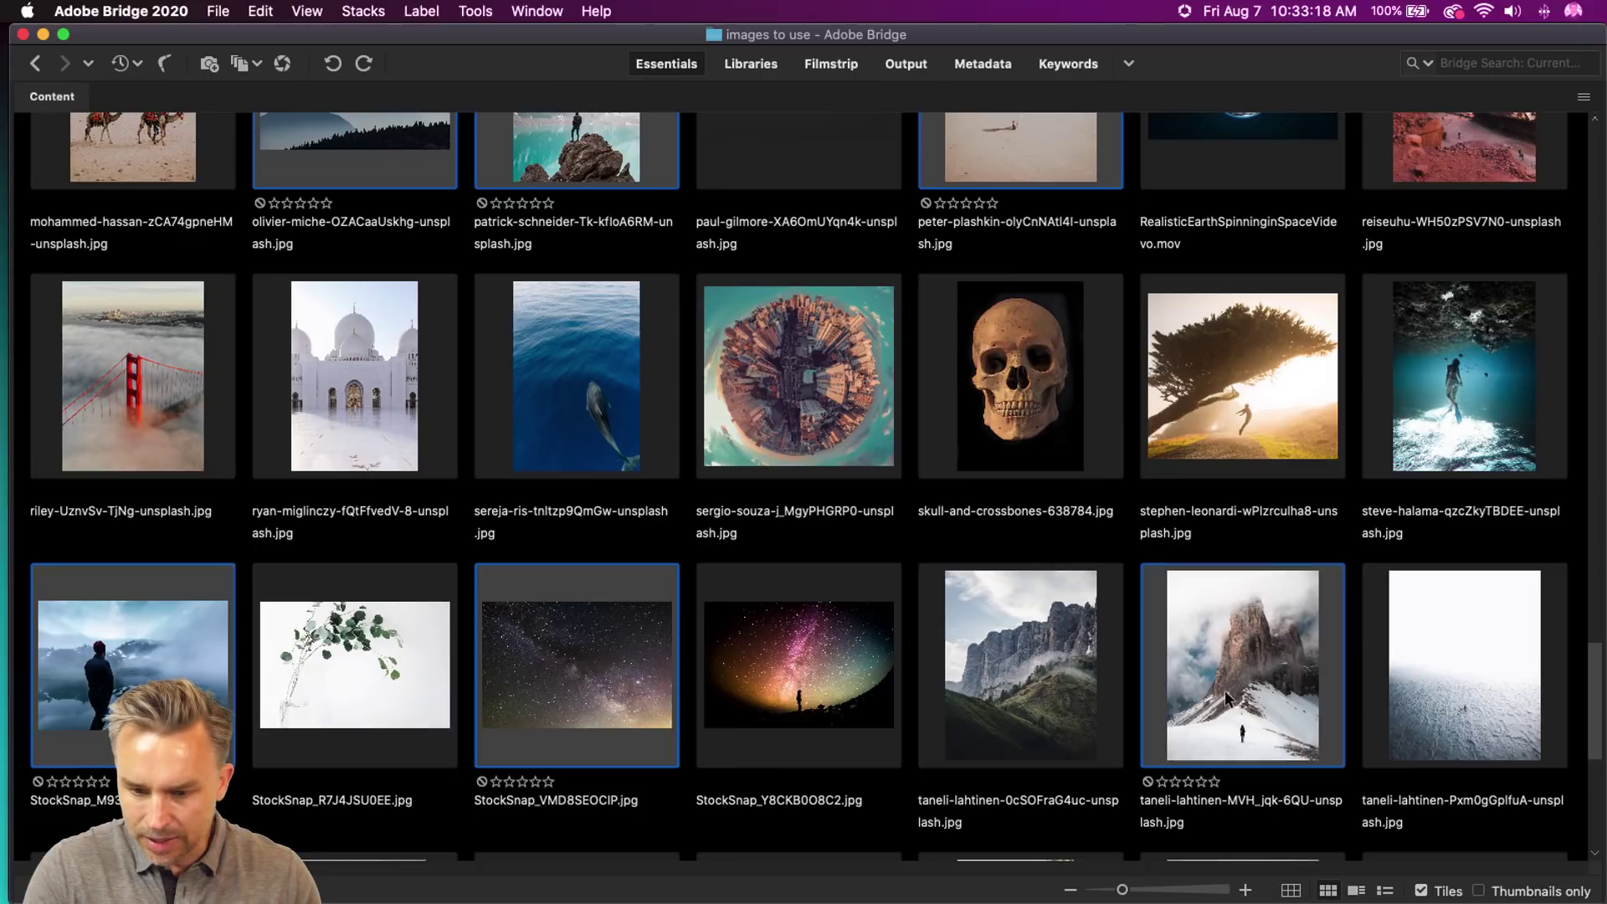
super+click(1037, 691)
- Add the toucan on a branch photo near the end of the folder to the selection
scroll(1420, 674, down, 6)
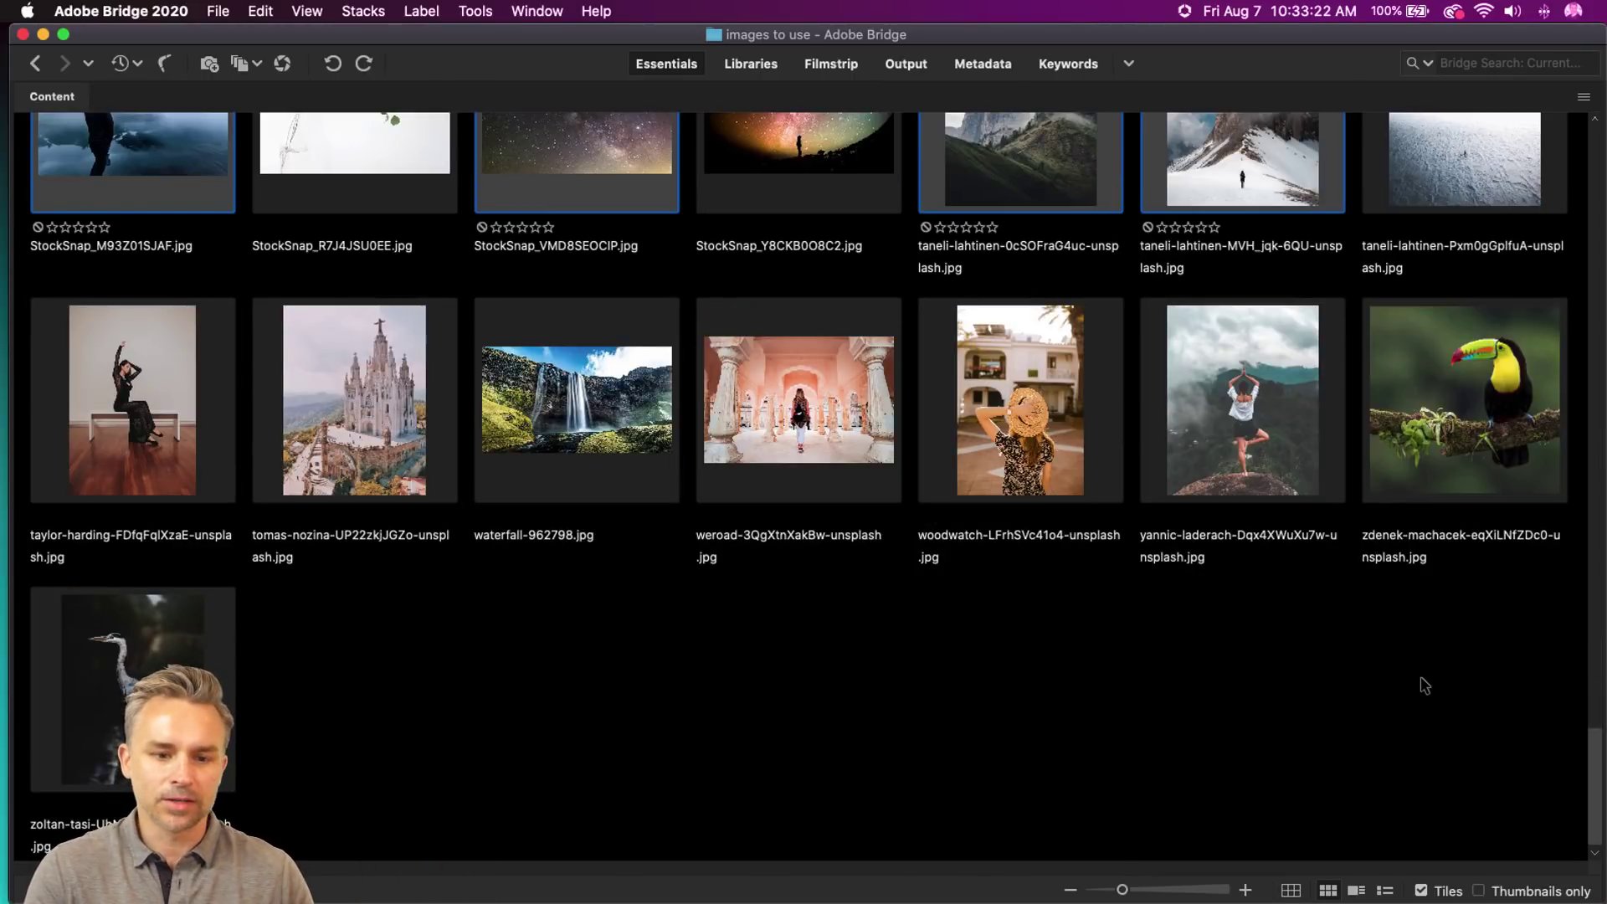
scroll(1121, 656, up, 5)
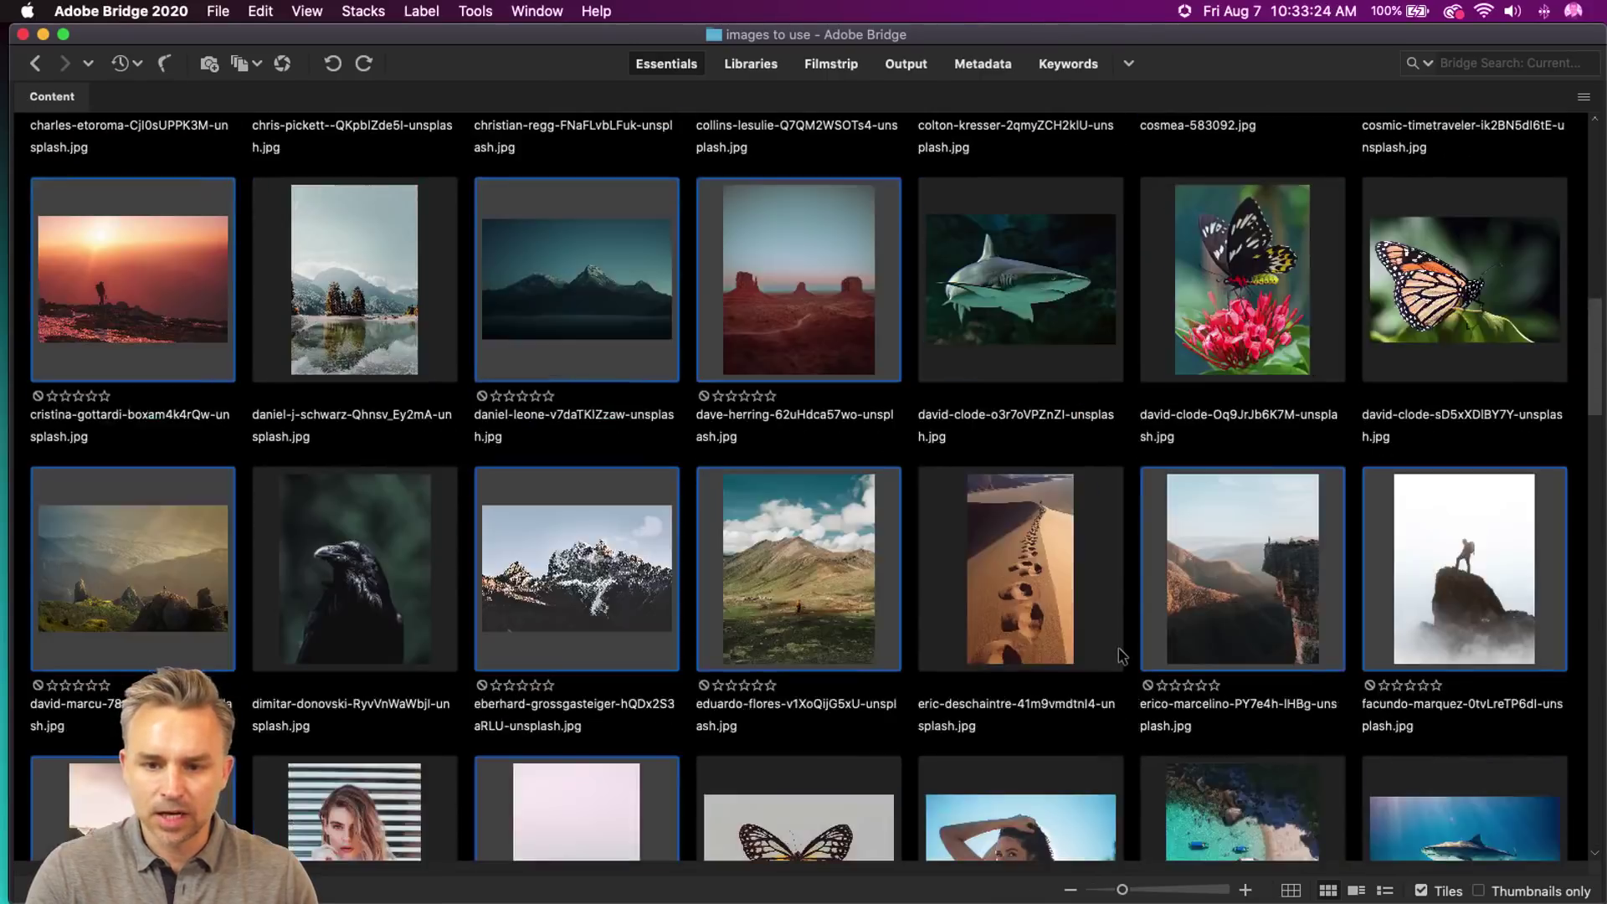
scroll(1122, 655, down, 6)
super+click(1423, 435)
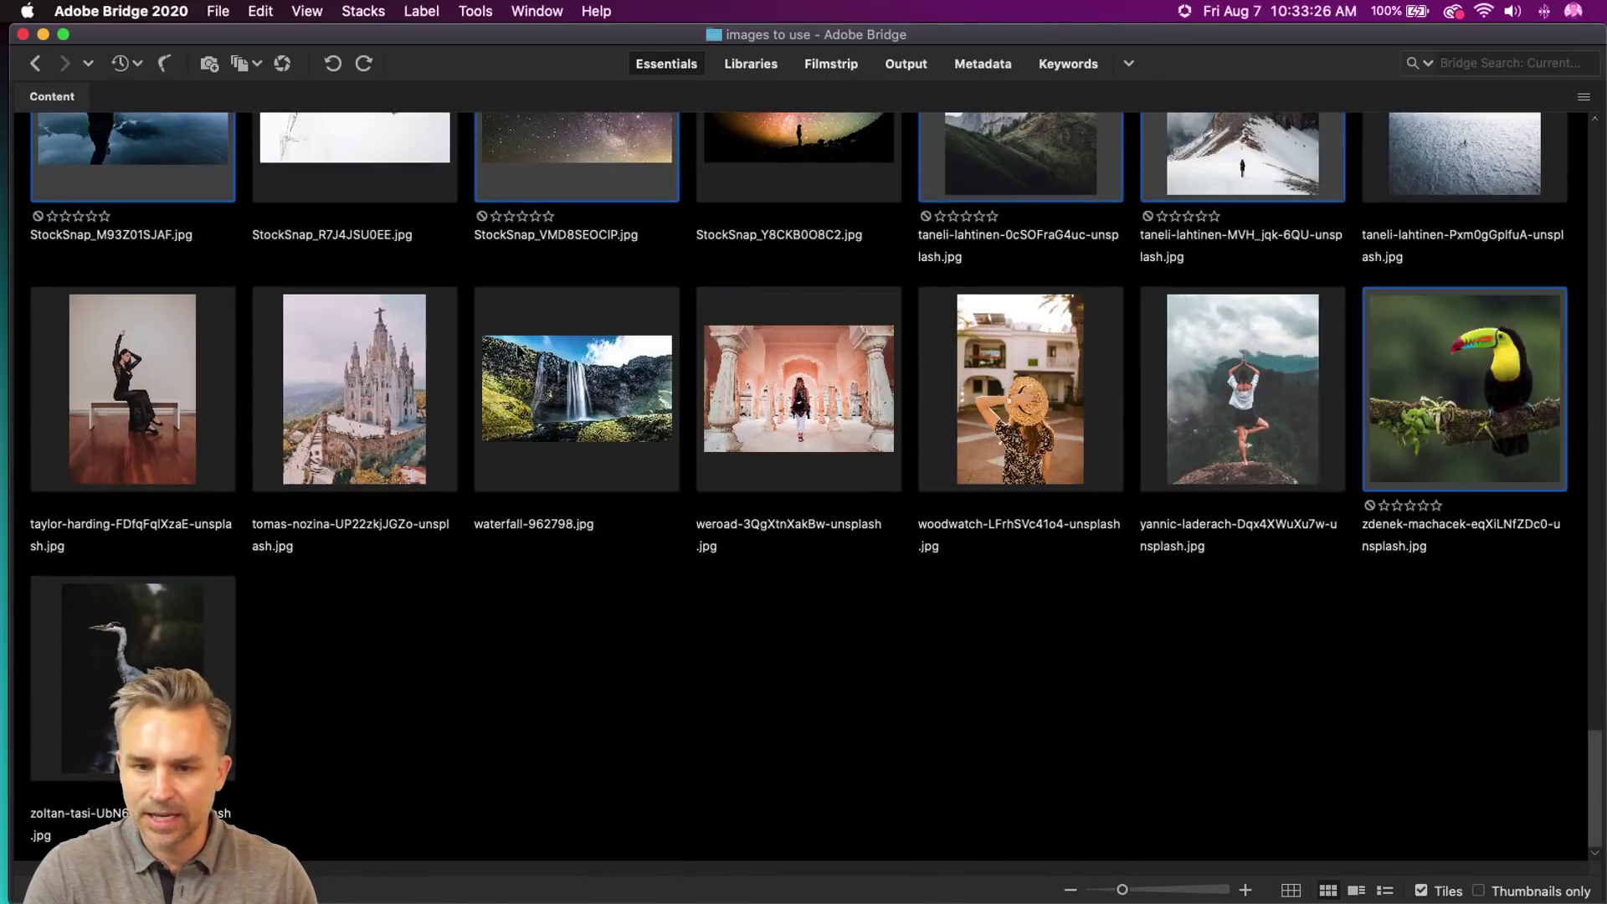
- Load all the selected photos into a single Photoshop document as layers
click(459, 12)
mouse_move(510, 184)
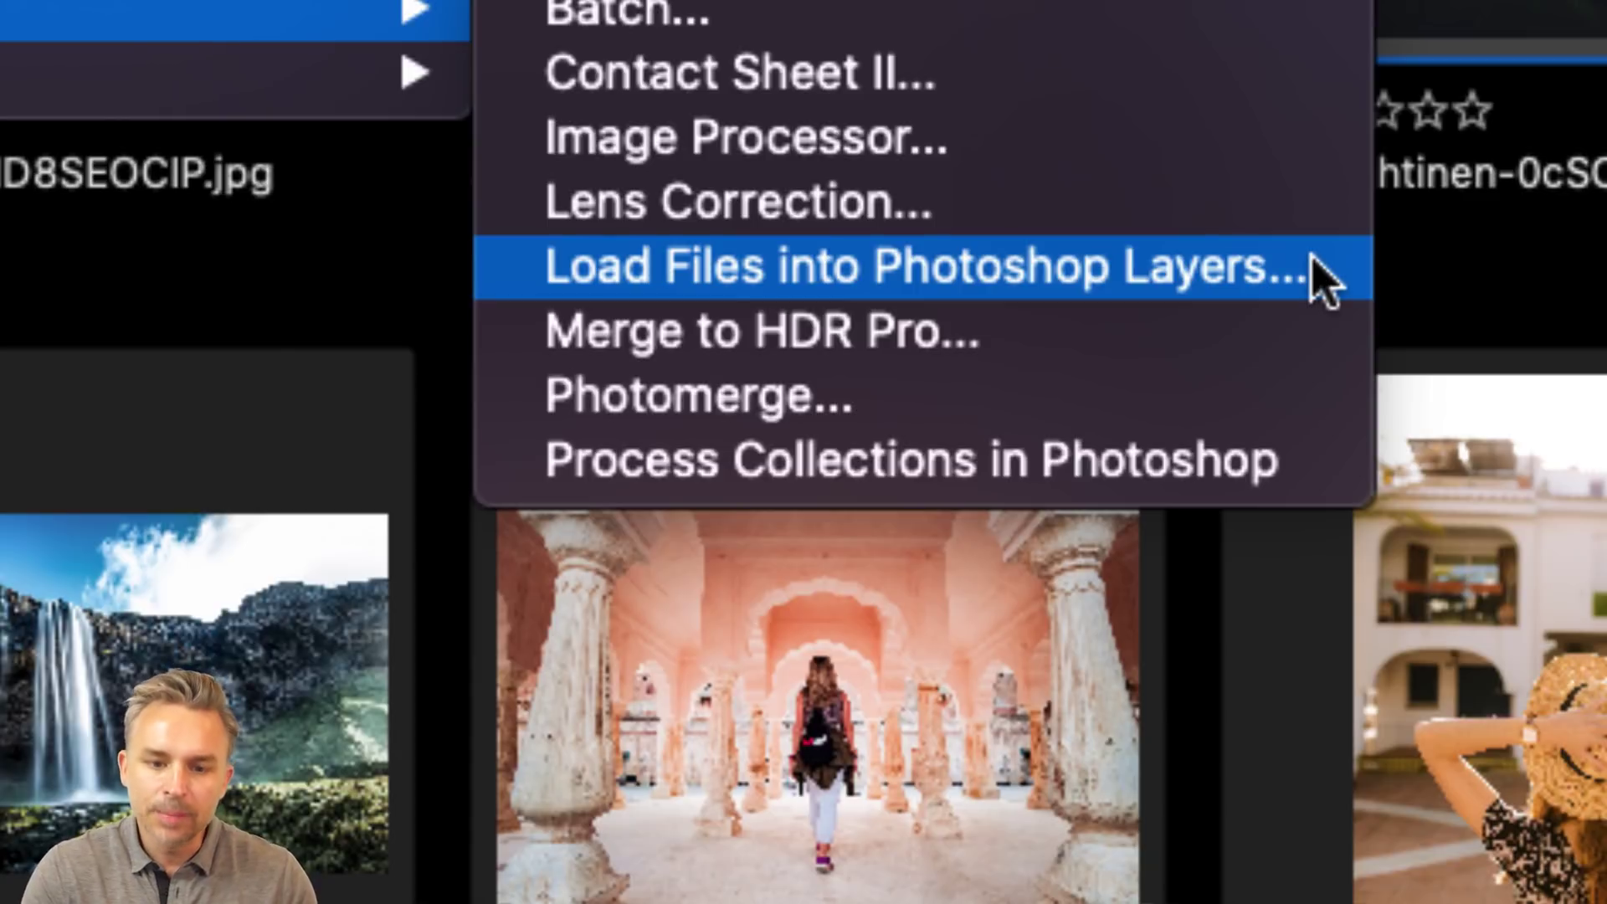
click(1318, 269)
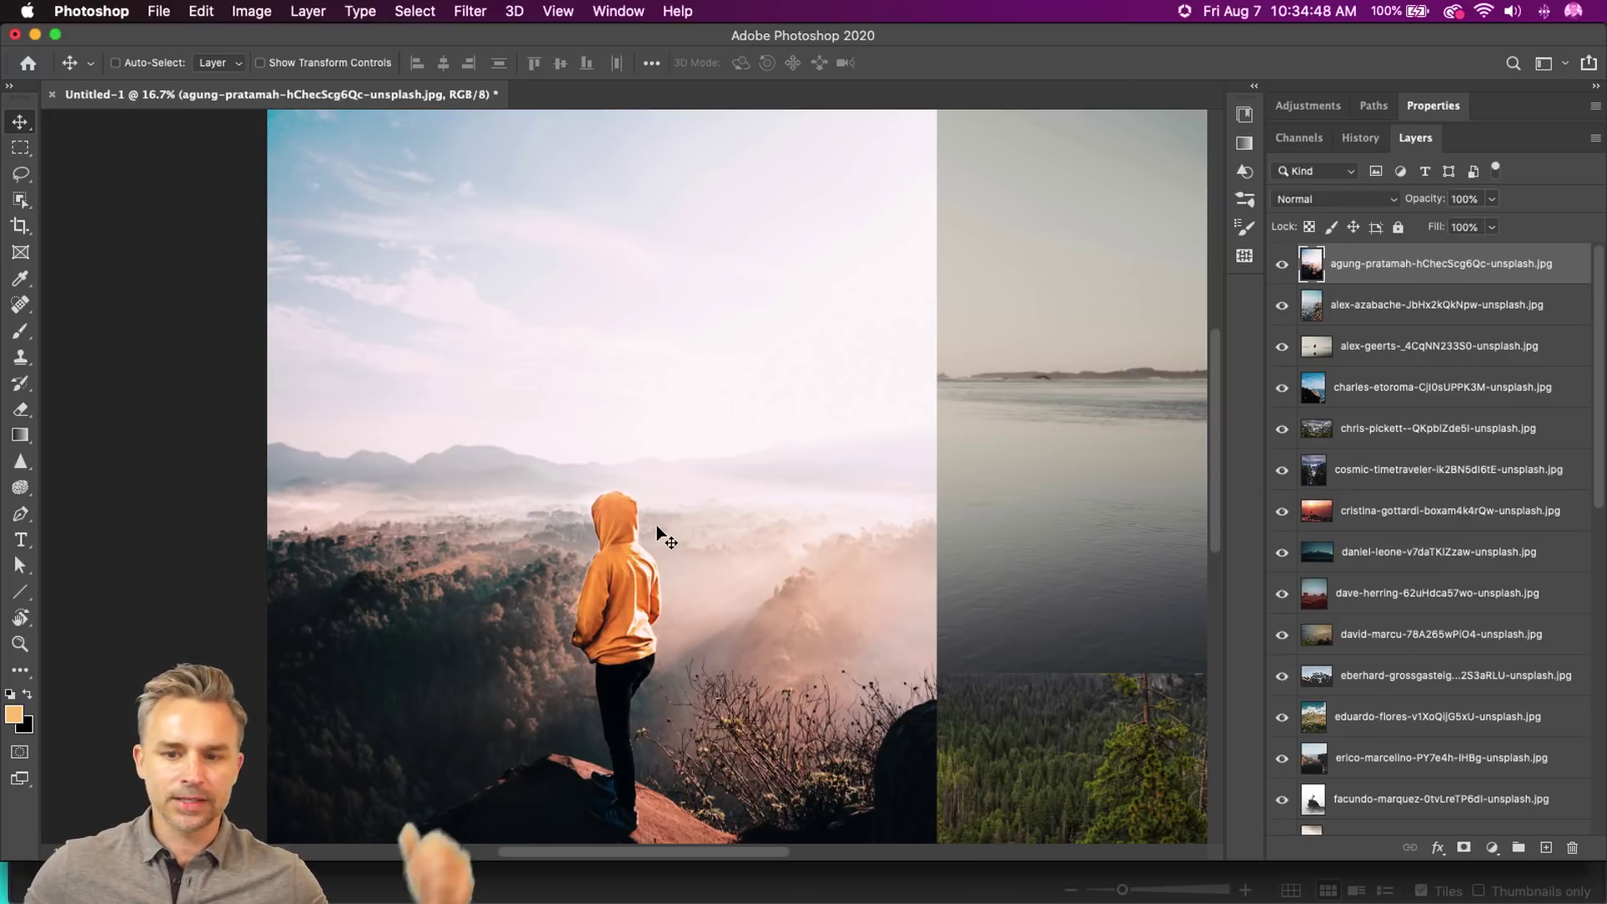
- Select all the loaded photo layers and align them by their horizontal and vertical centers
scroll(661, 536, down, 2)
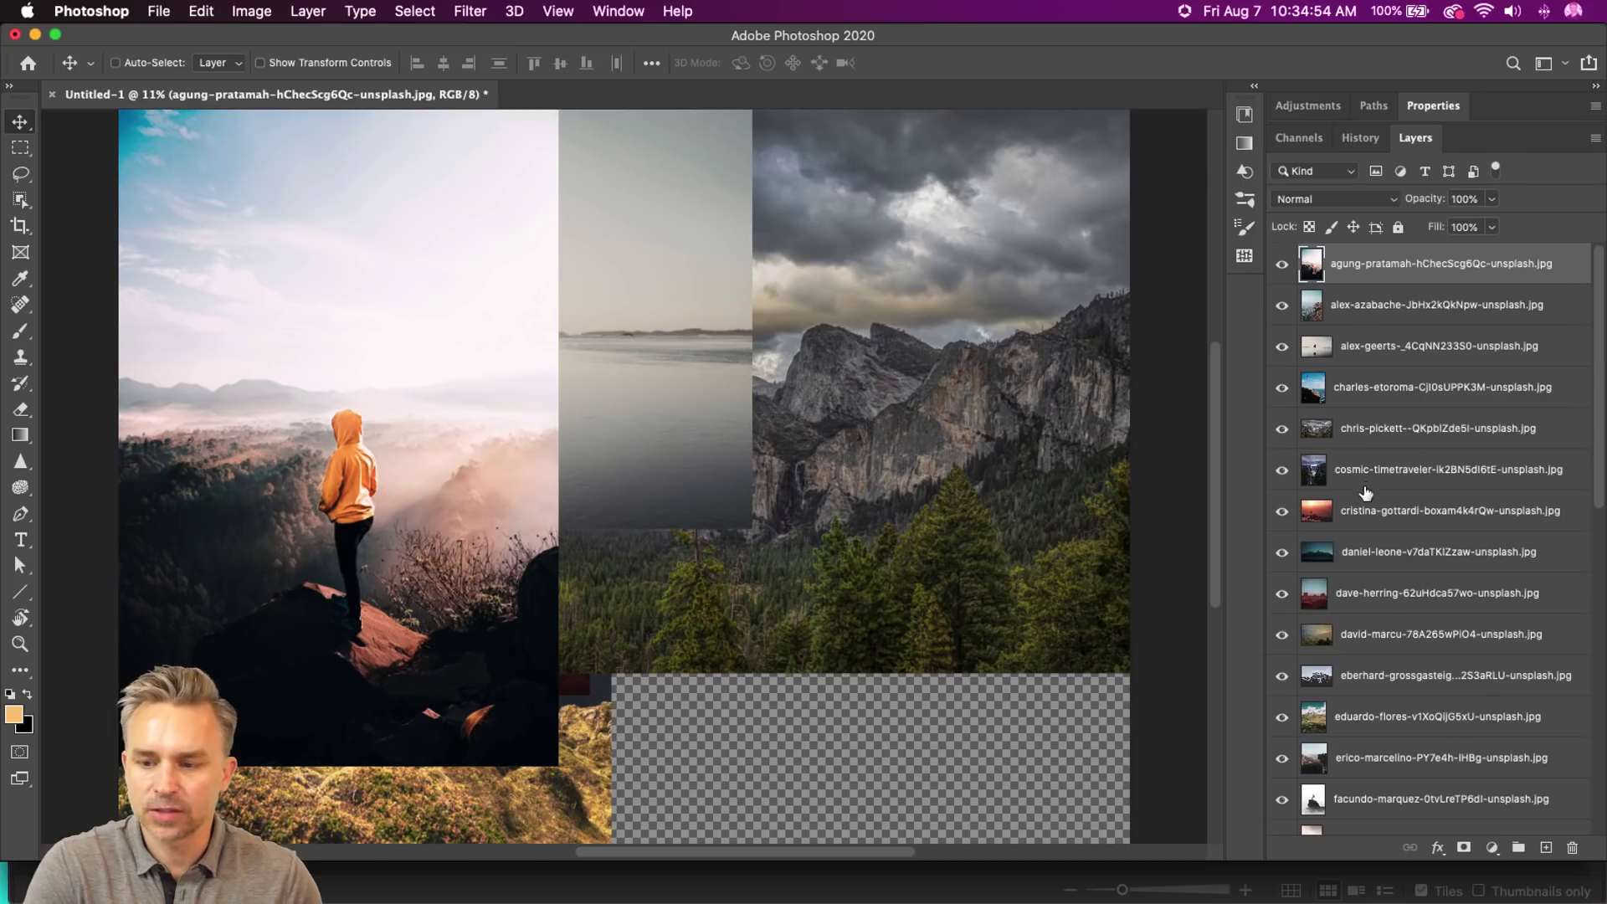
scroll(992, 841, down, 10)
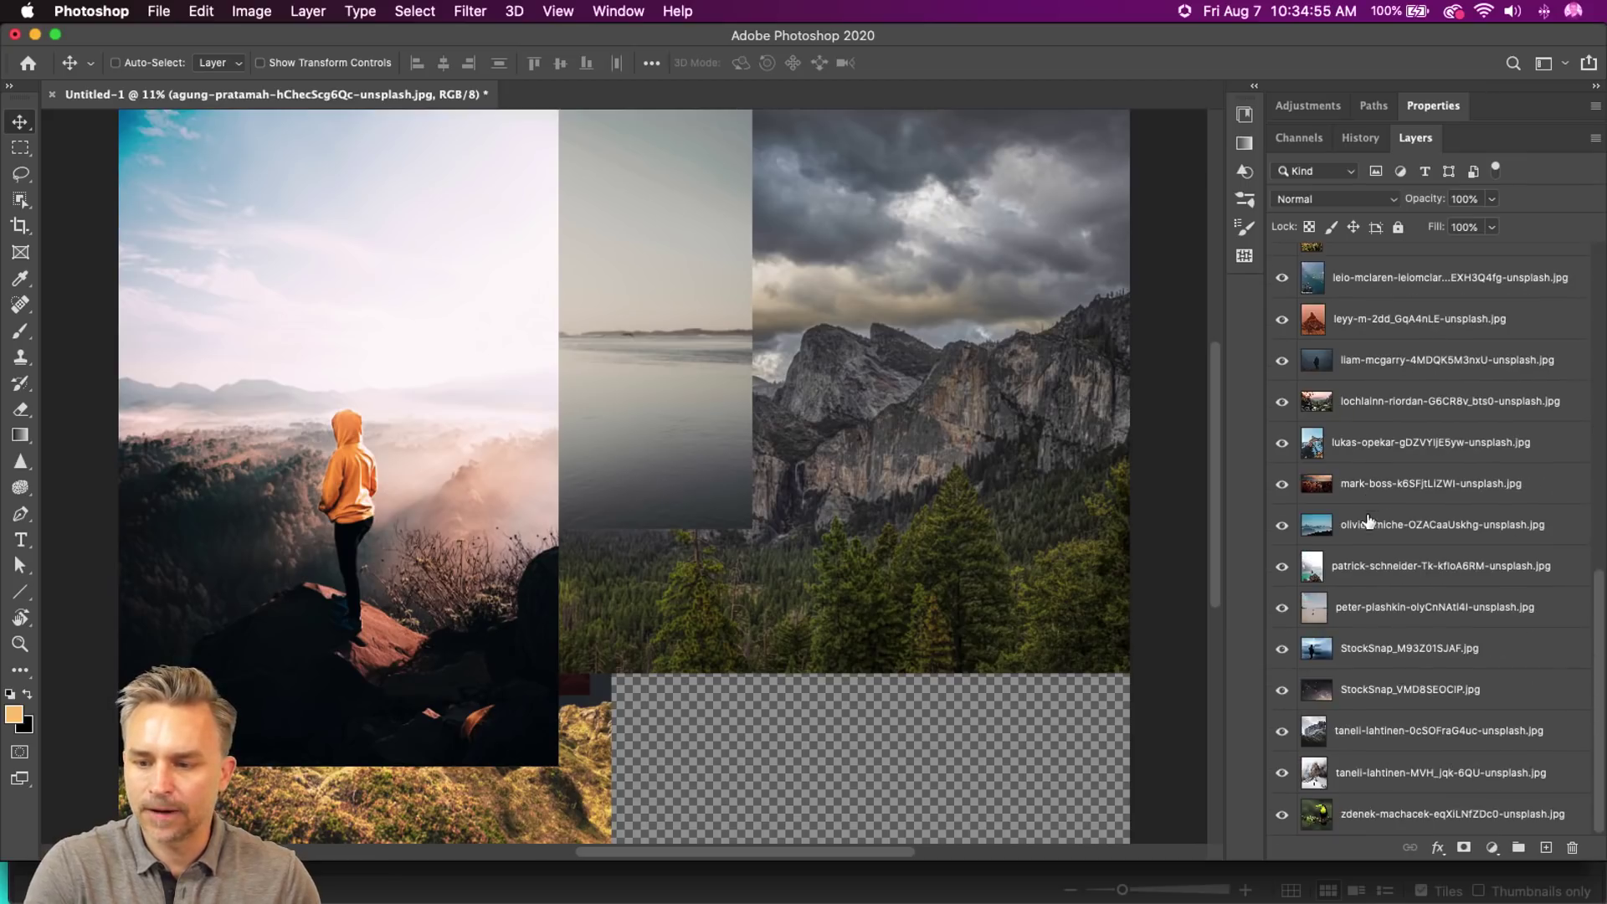
shift+click(1391, 812)
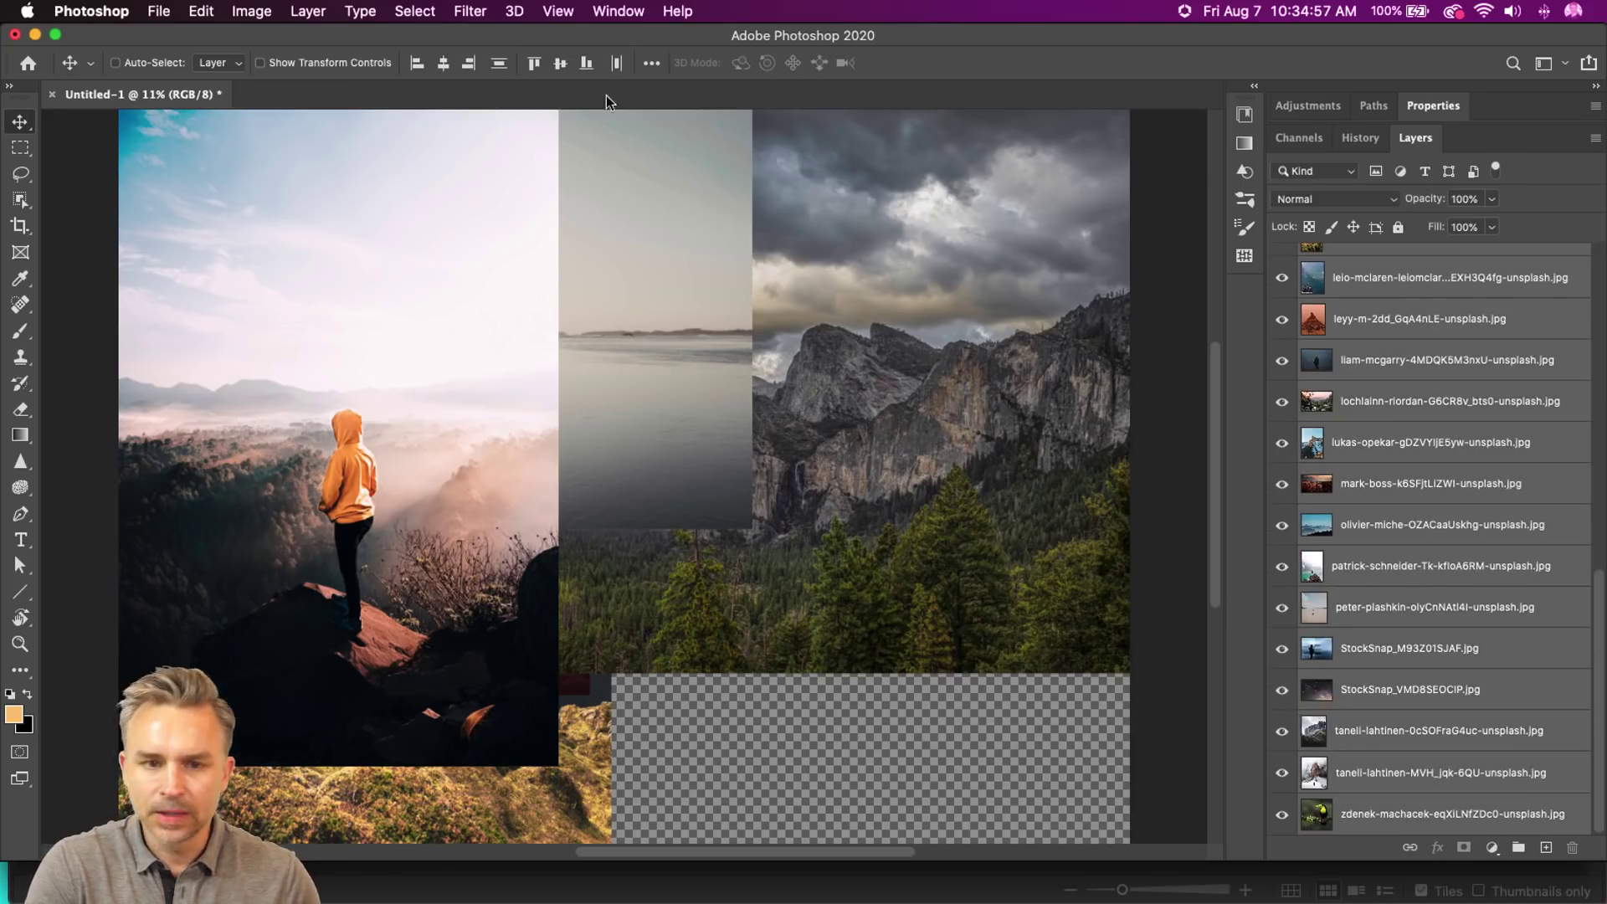
click(443, 64)
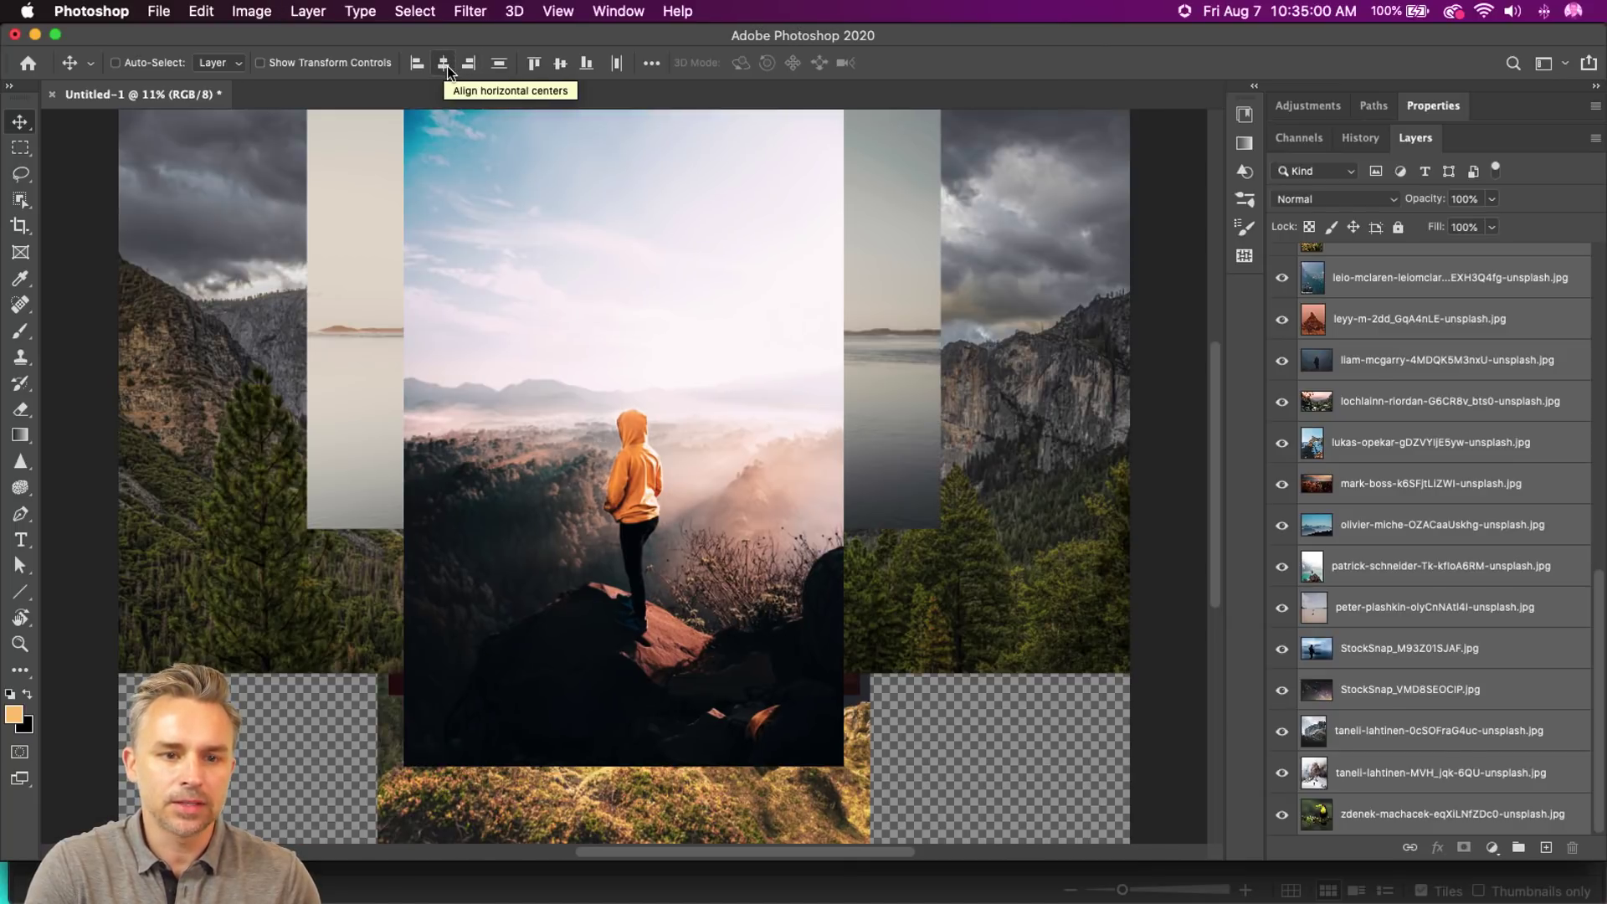
click(560, 64)
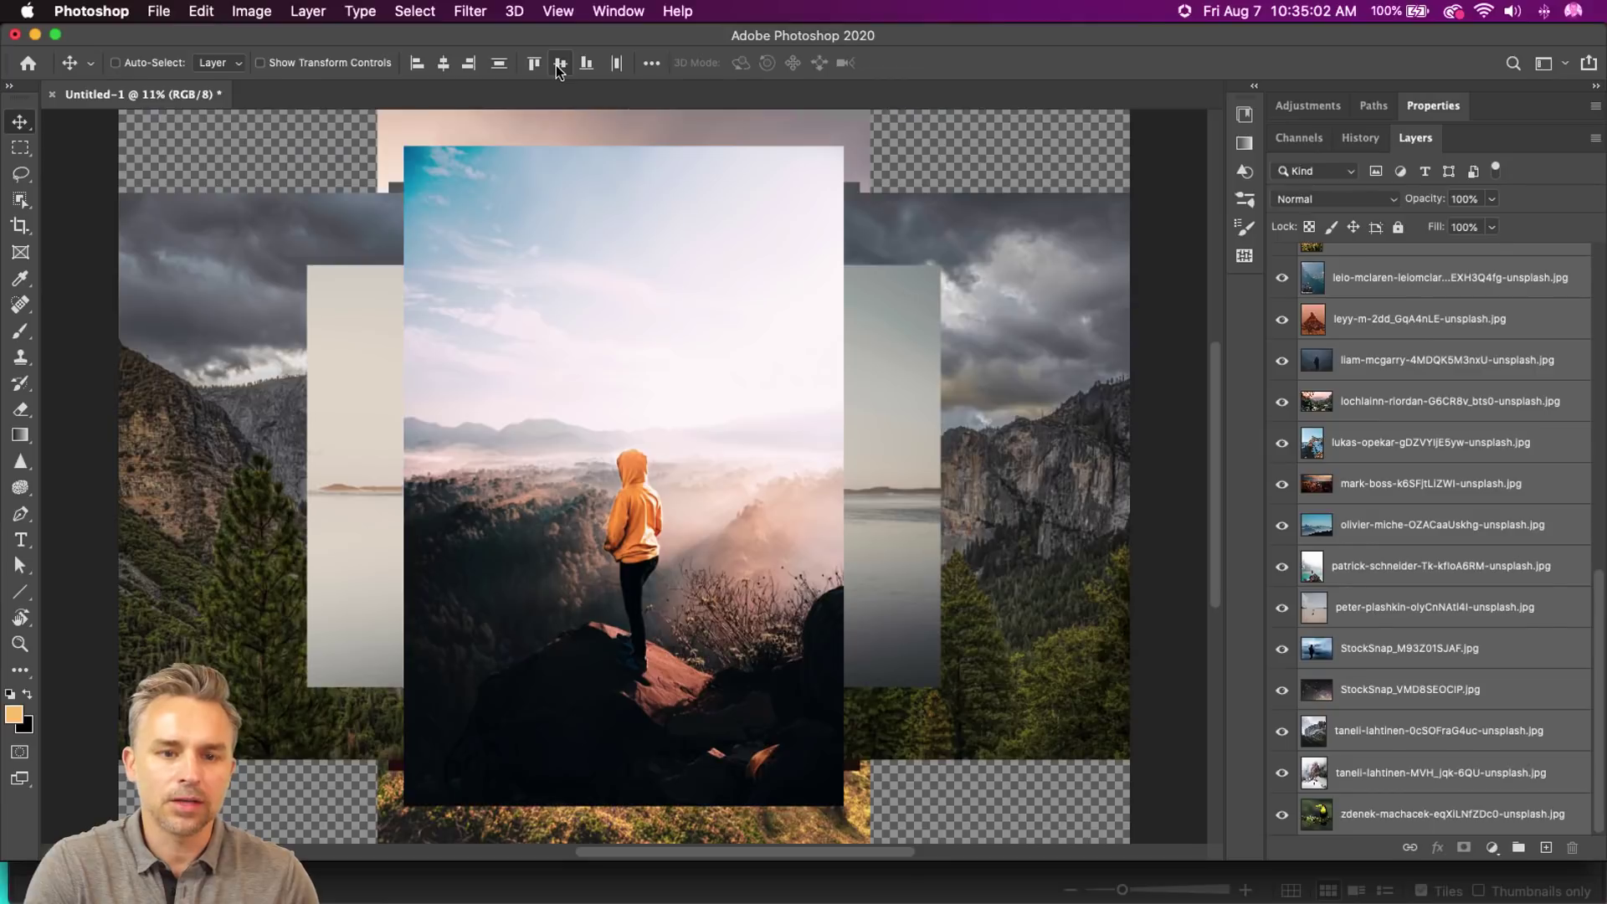
- Extend the Photoshop window to the full screen height and return to the start of the layer list
key(super)
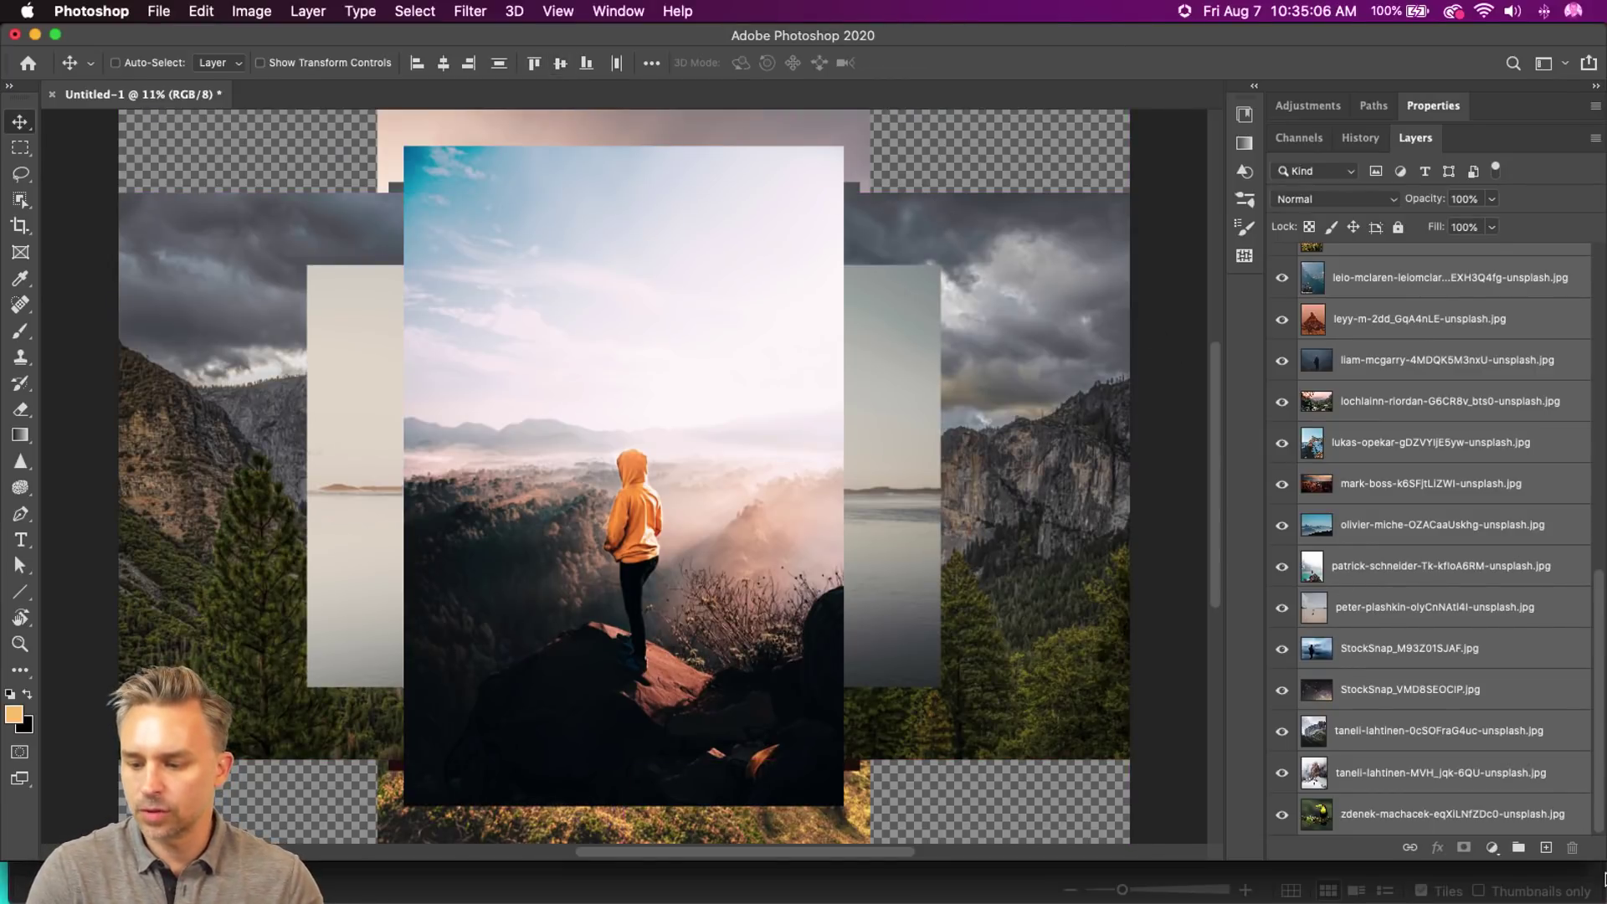
drag(1599, 855, 1597, 898)
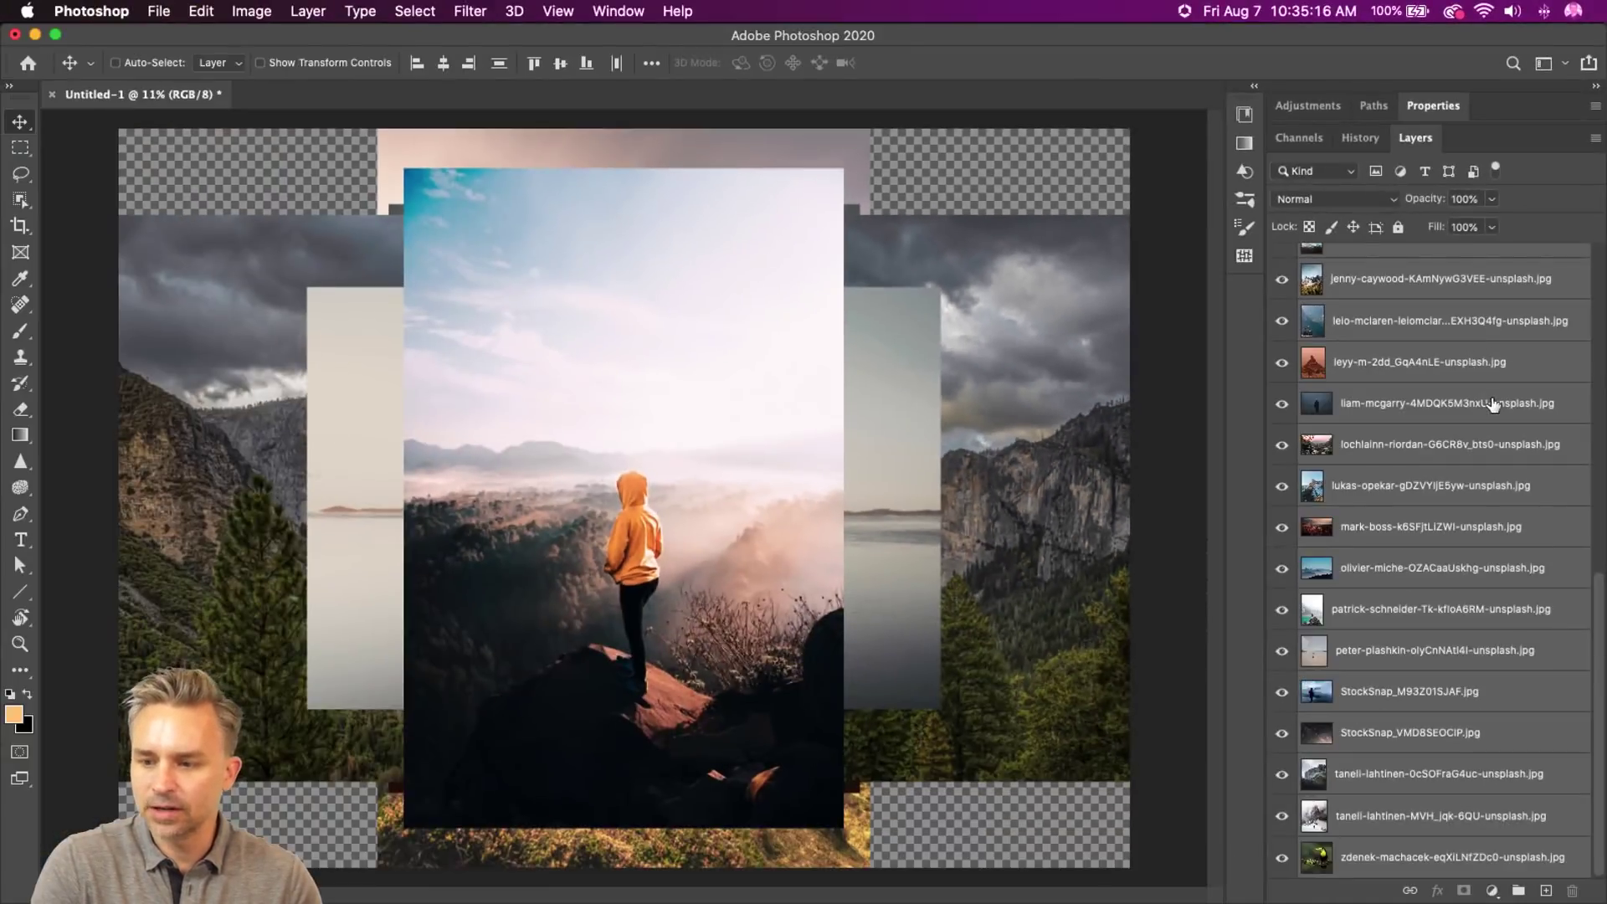
scroll(1459, 494, down, 3)
scroll(1459, 494, up, 3)
scroll(1492, 396, up, 10)
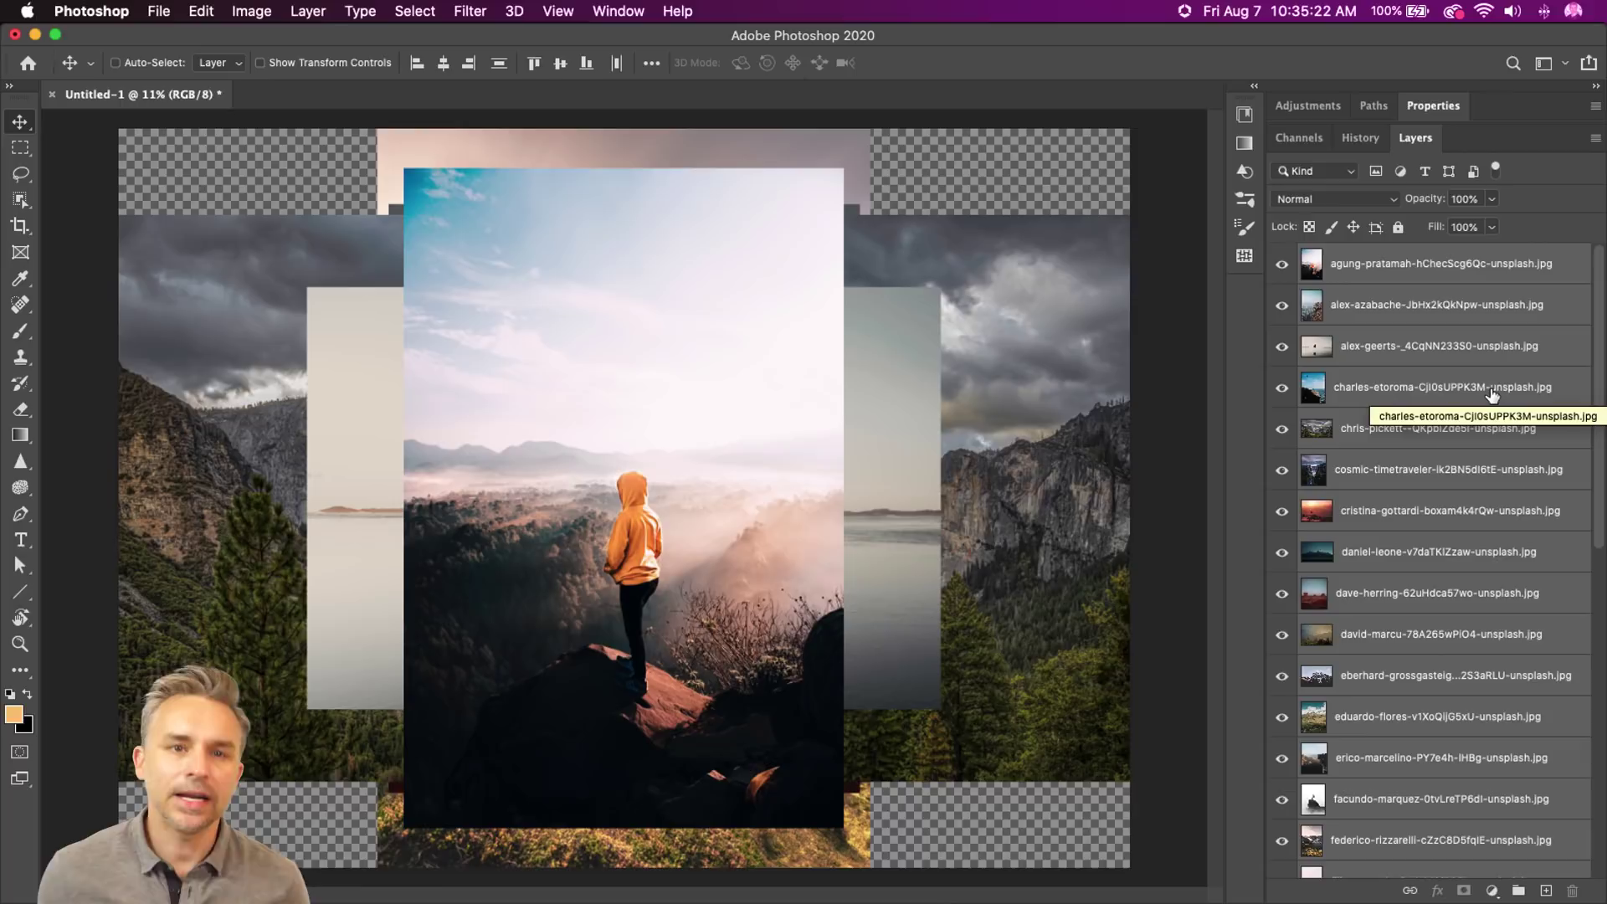
- Rename each of the first three layers in the stack as bkgd
click(1427, 263)
double_click(1379, 264)
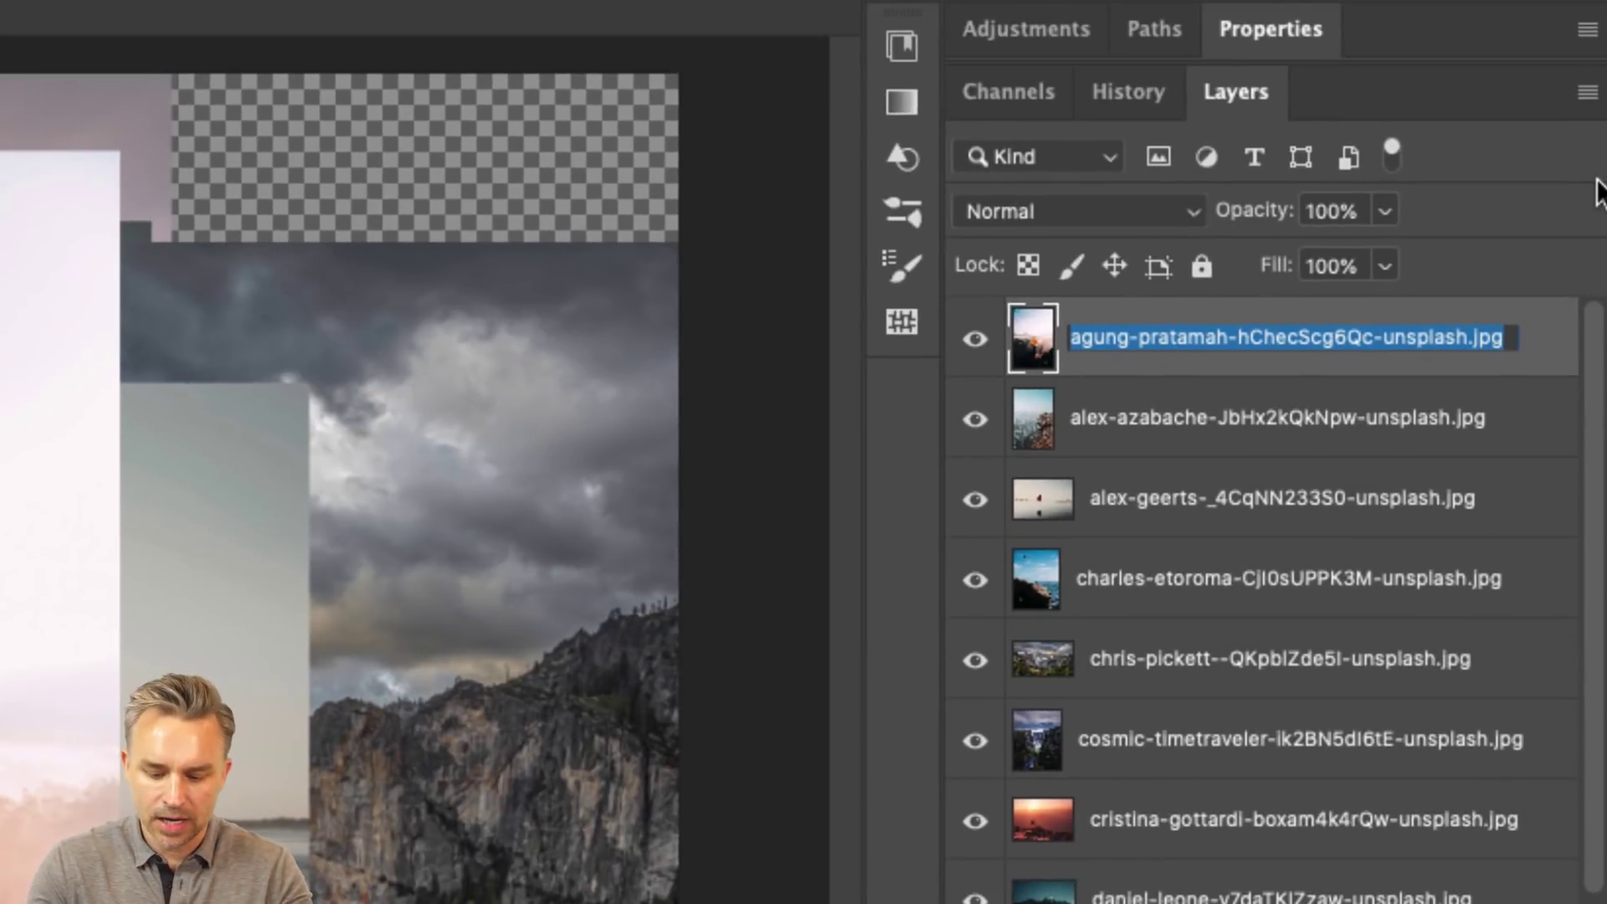
text(bkgd)
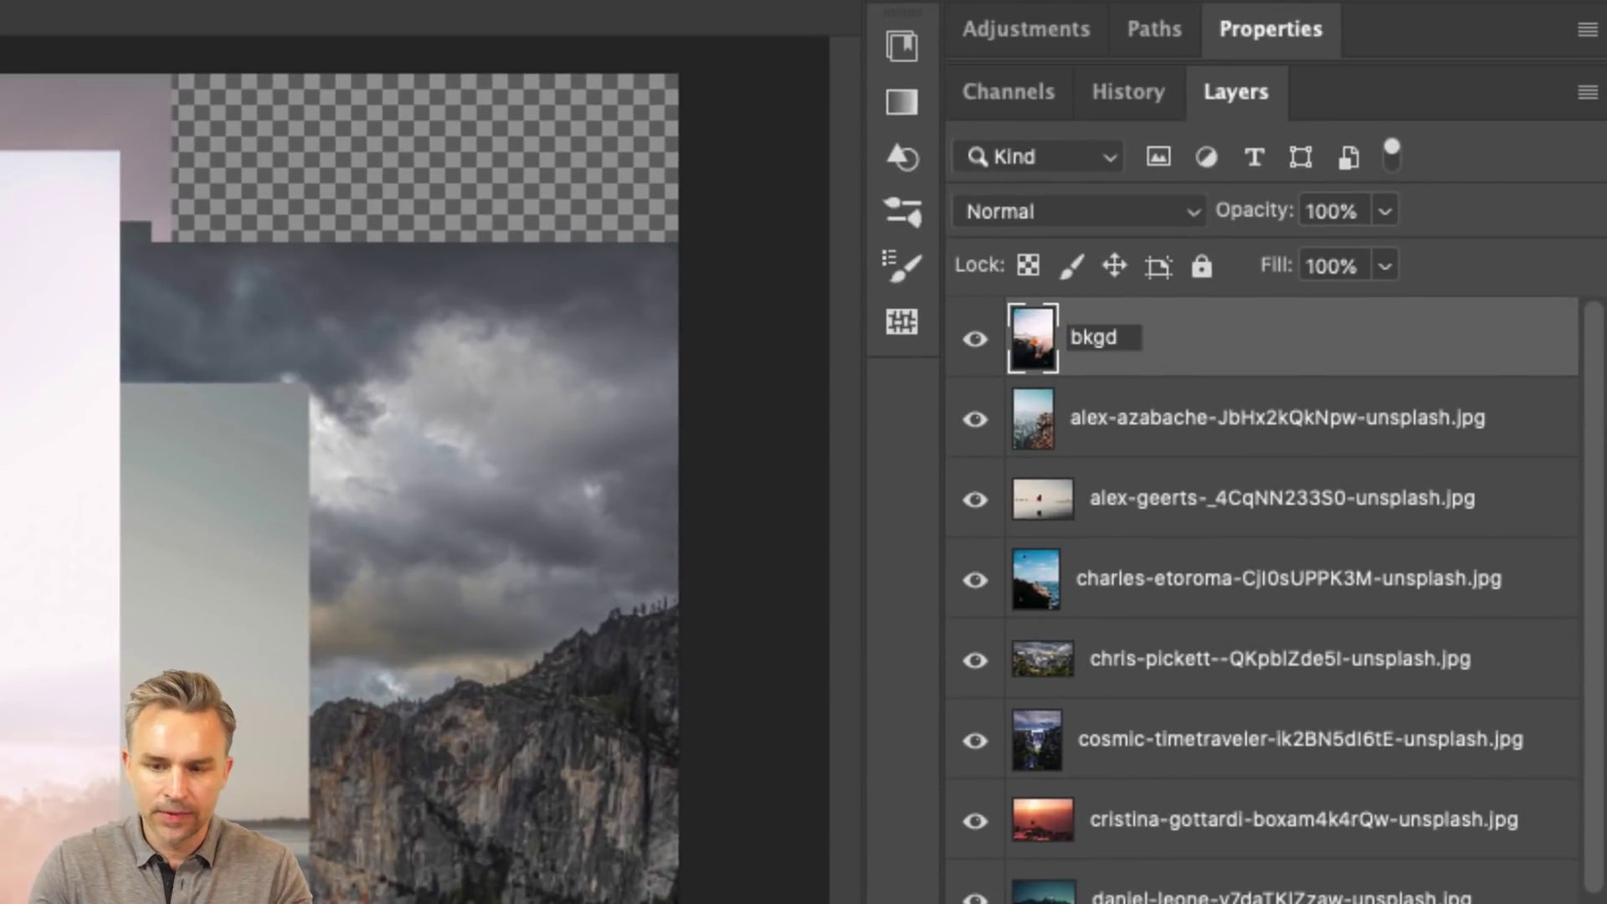
key(Tab)
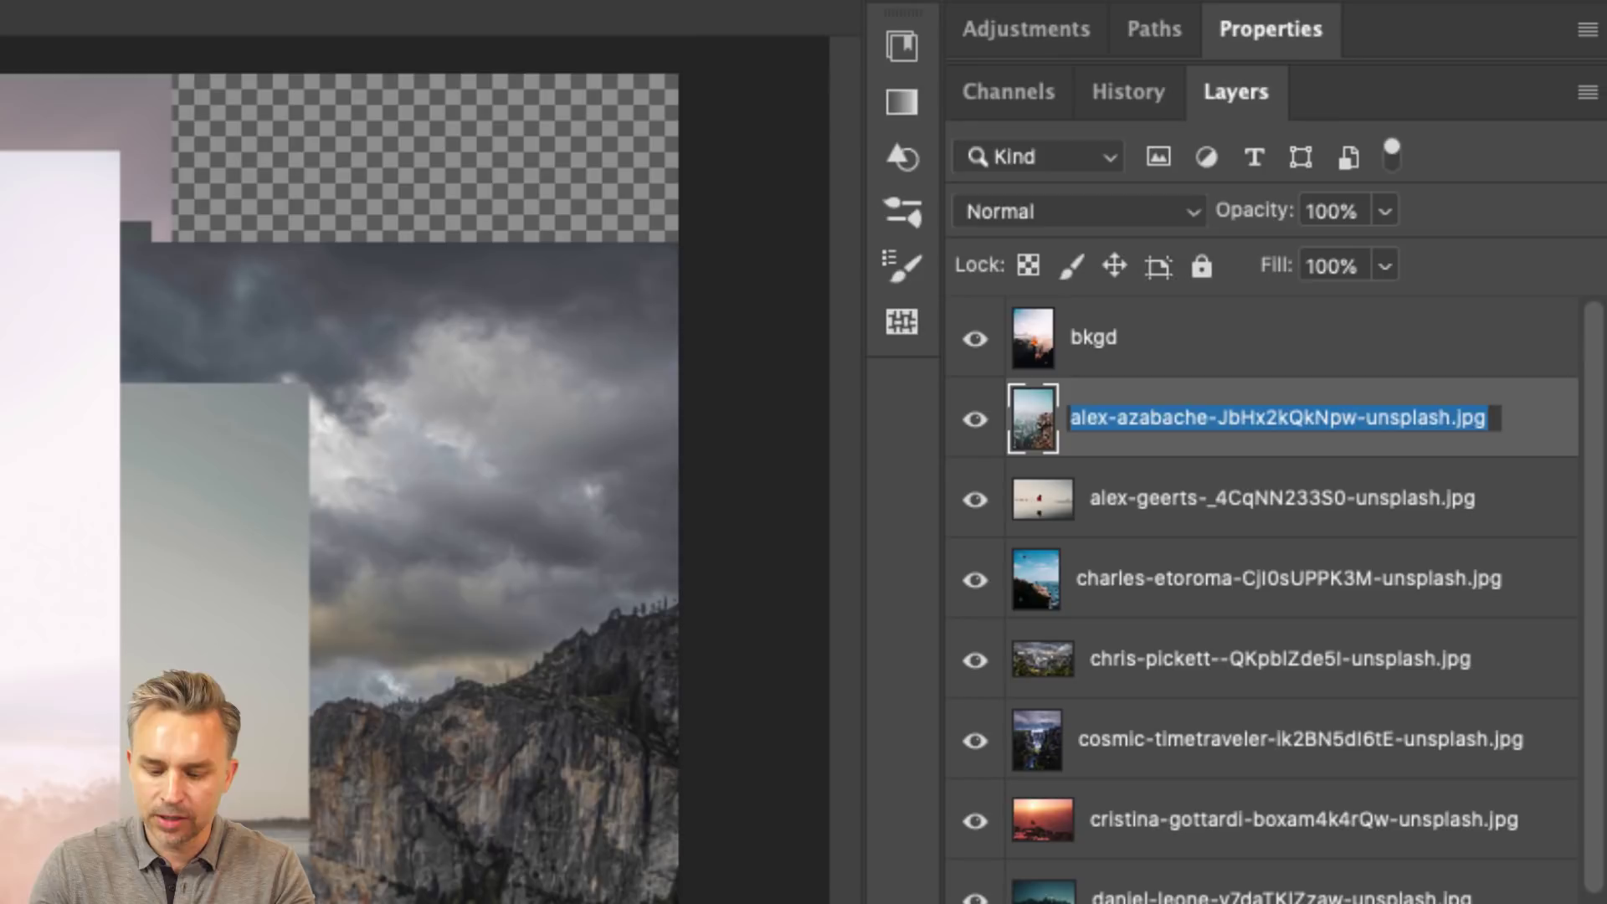
text(bkgd)
key(Tab)
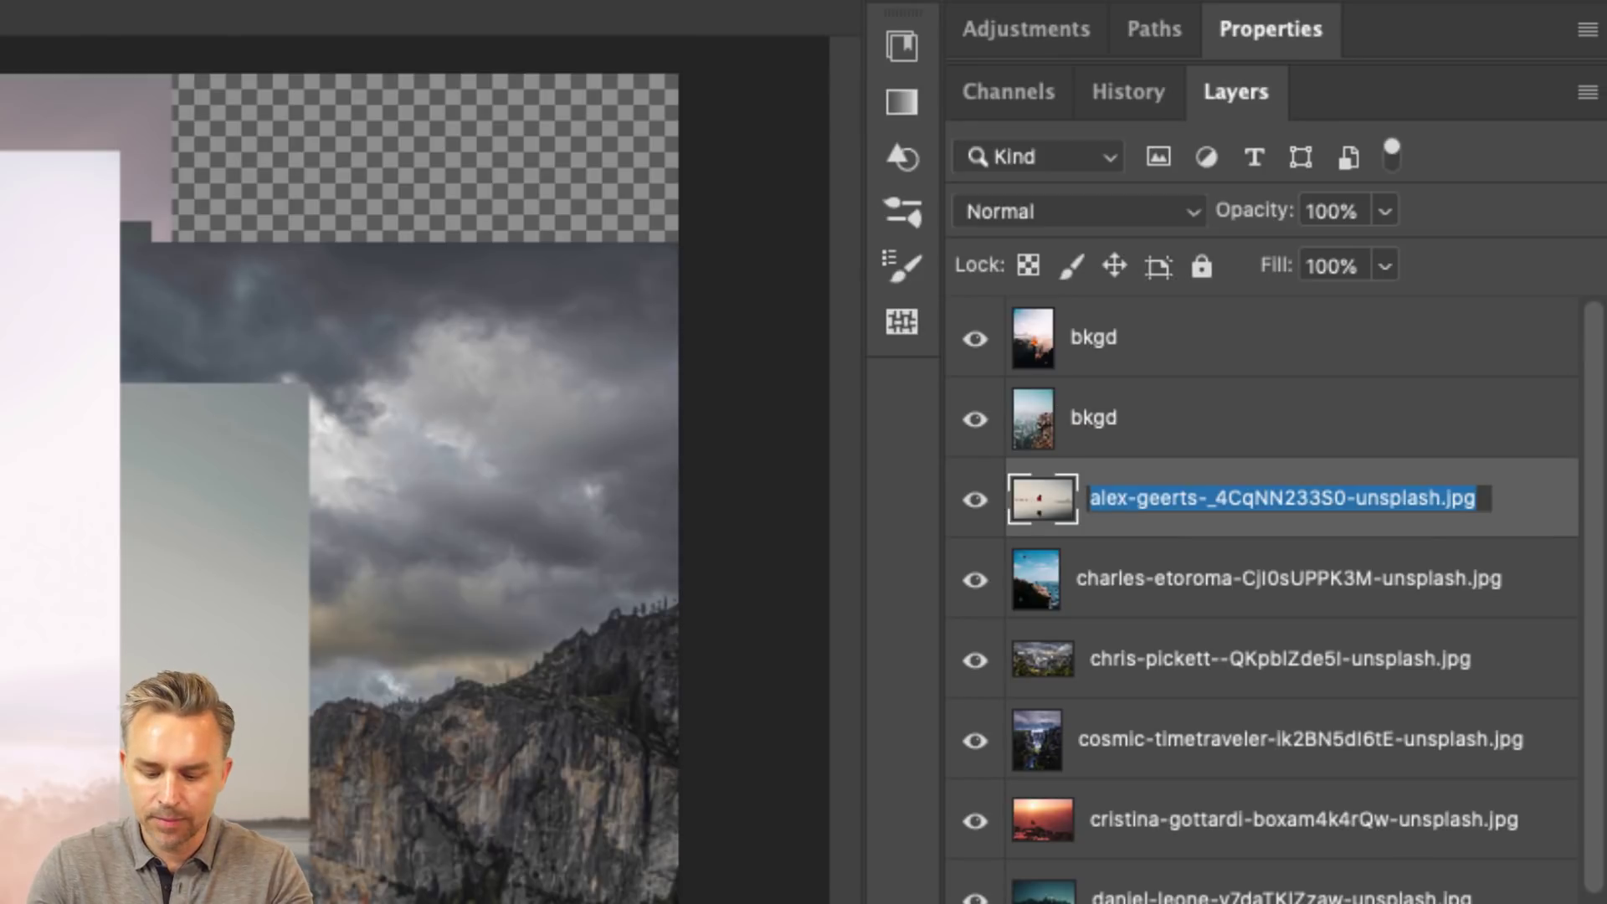
text(bkgd)
key(Tab)
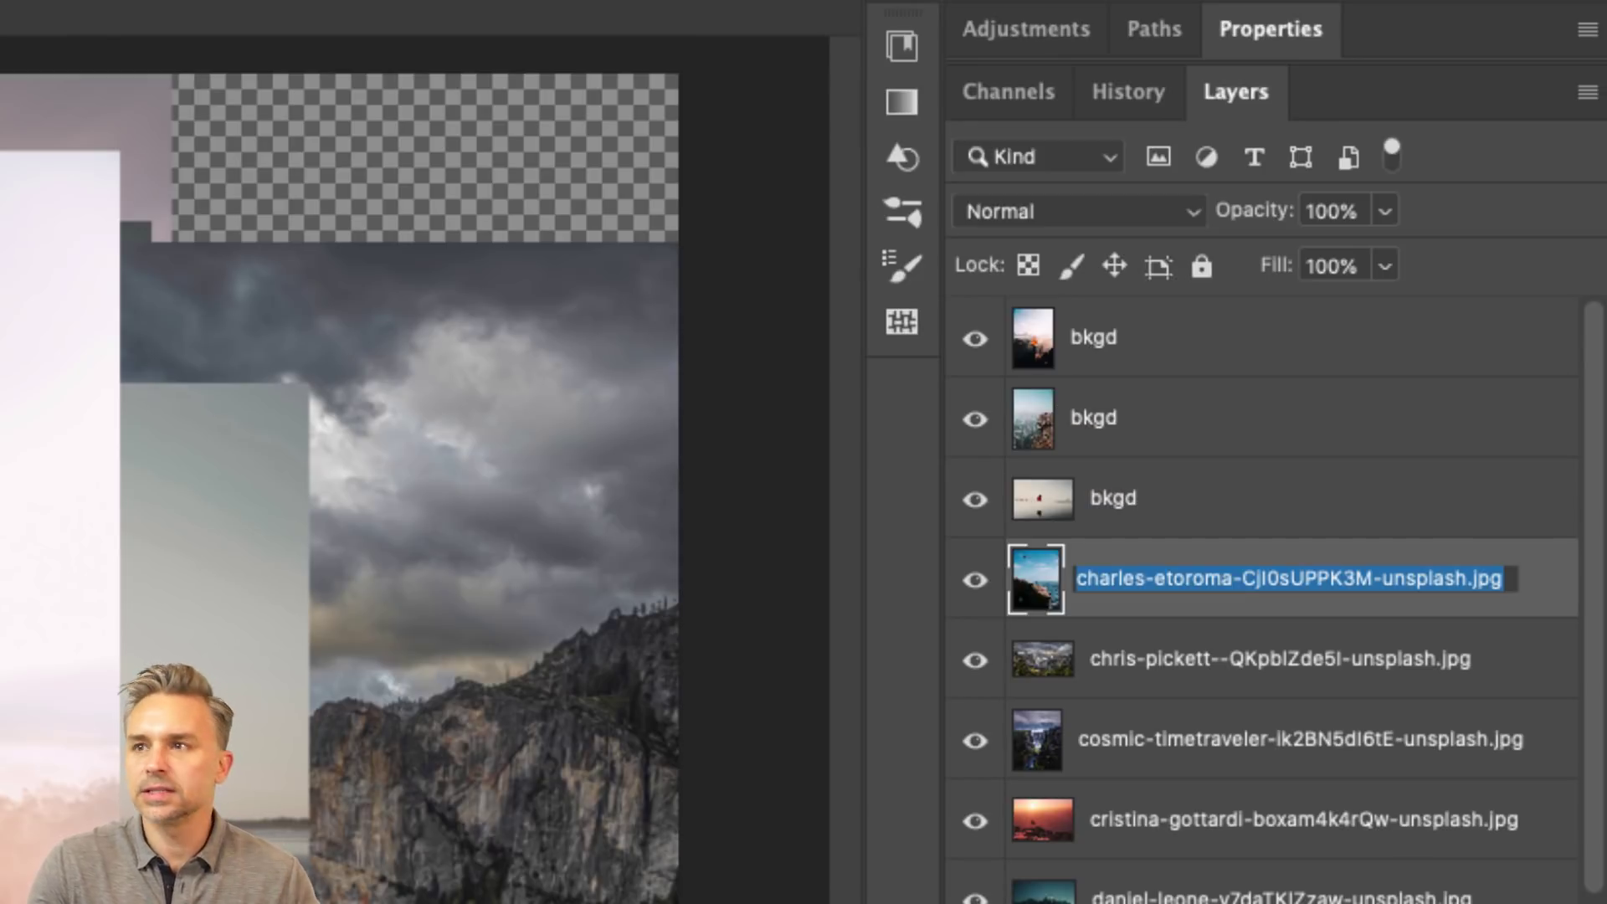
key(Return)
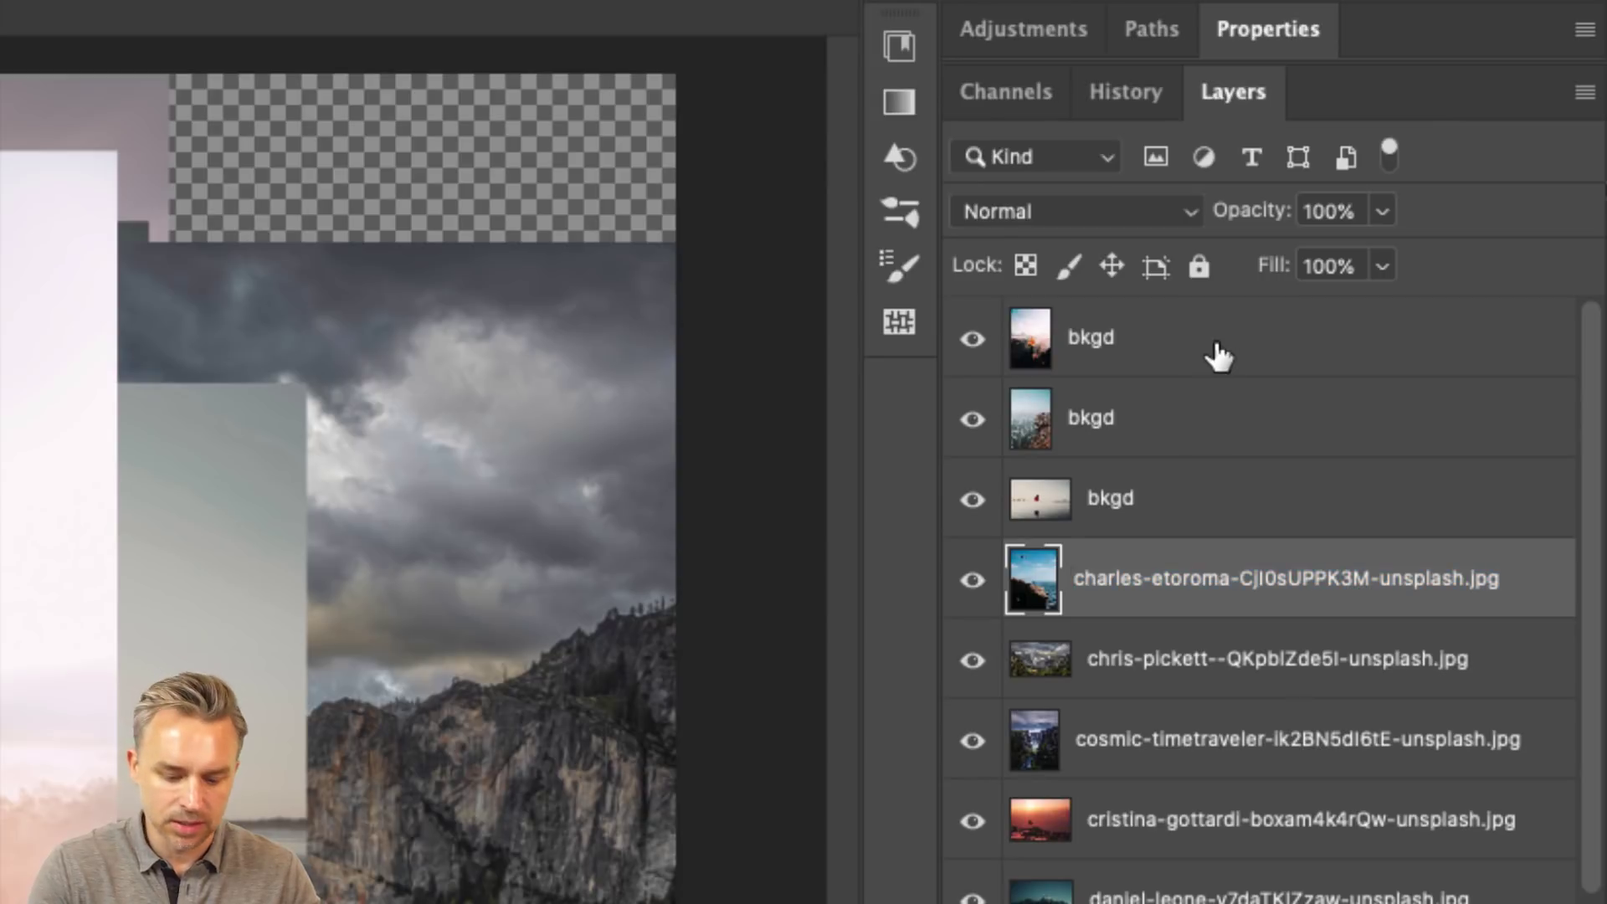
- Select every layer from the uppermost bkgd layer down to the toucan photo layer
click(1243, 350)
scroll(1239, 369, down, 5)
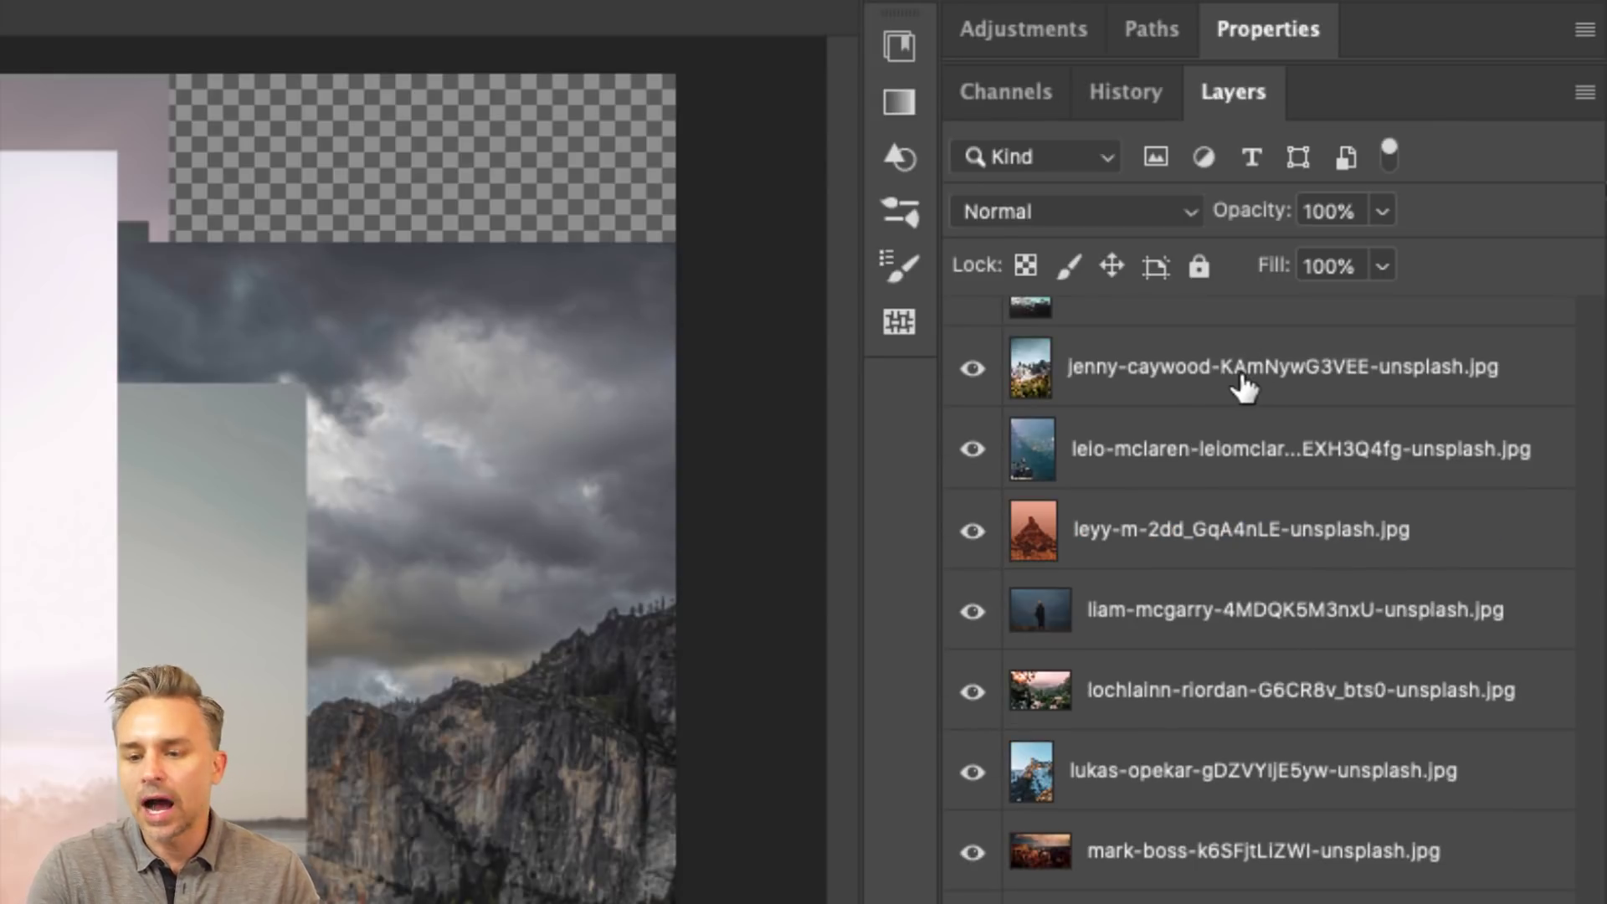
scroll(1243, 386, up, 5)
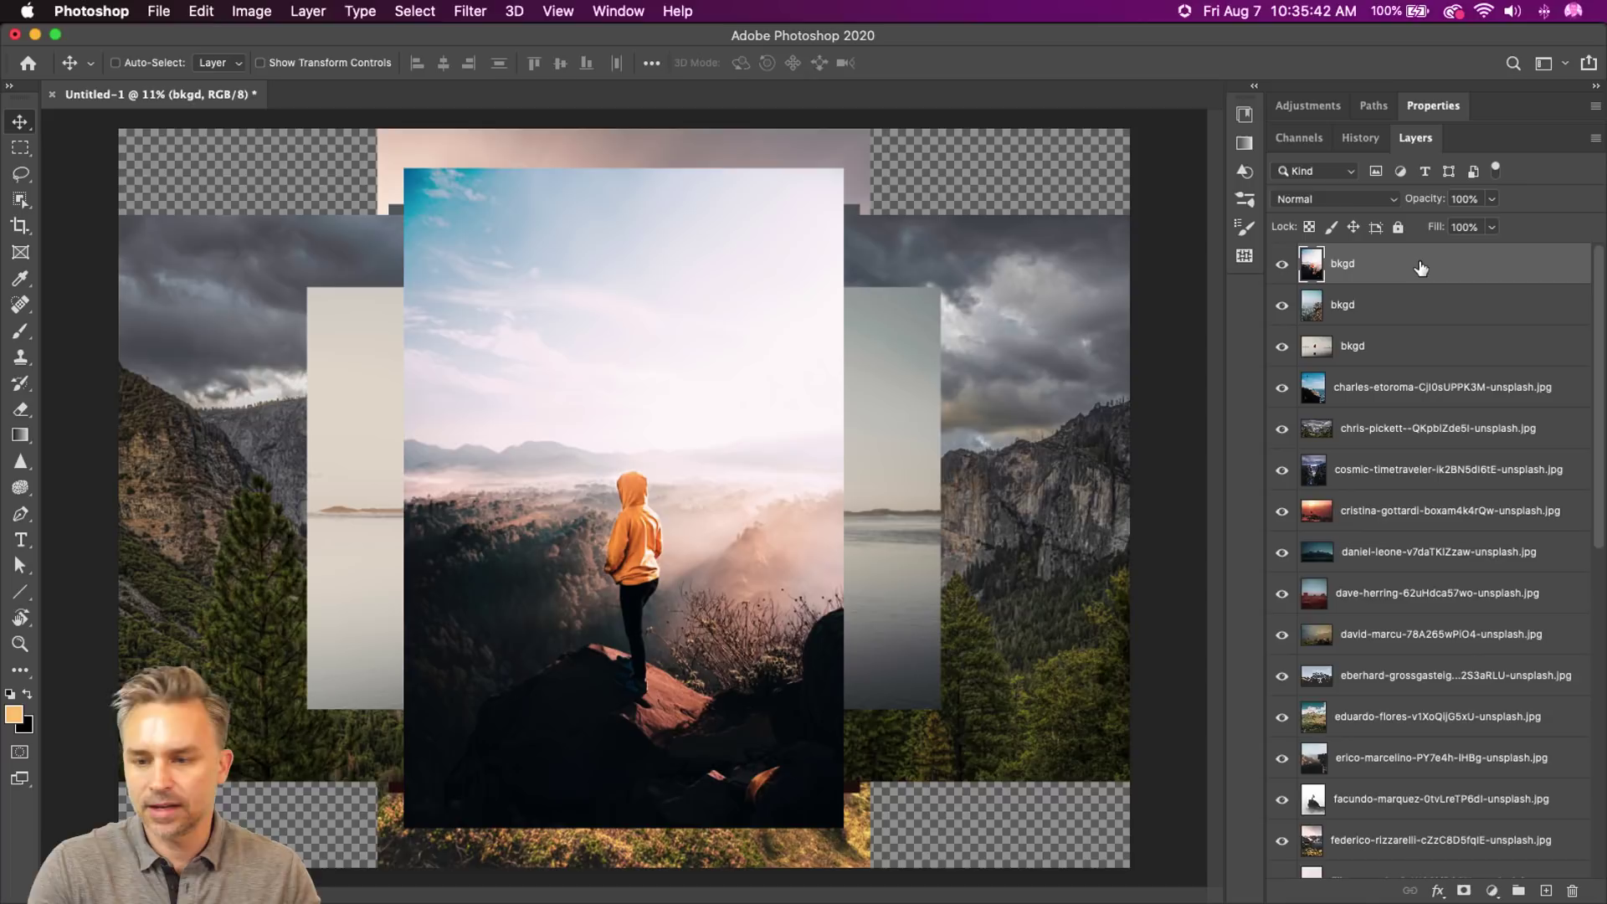
scroll(1416, 828, down, 5)
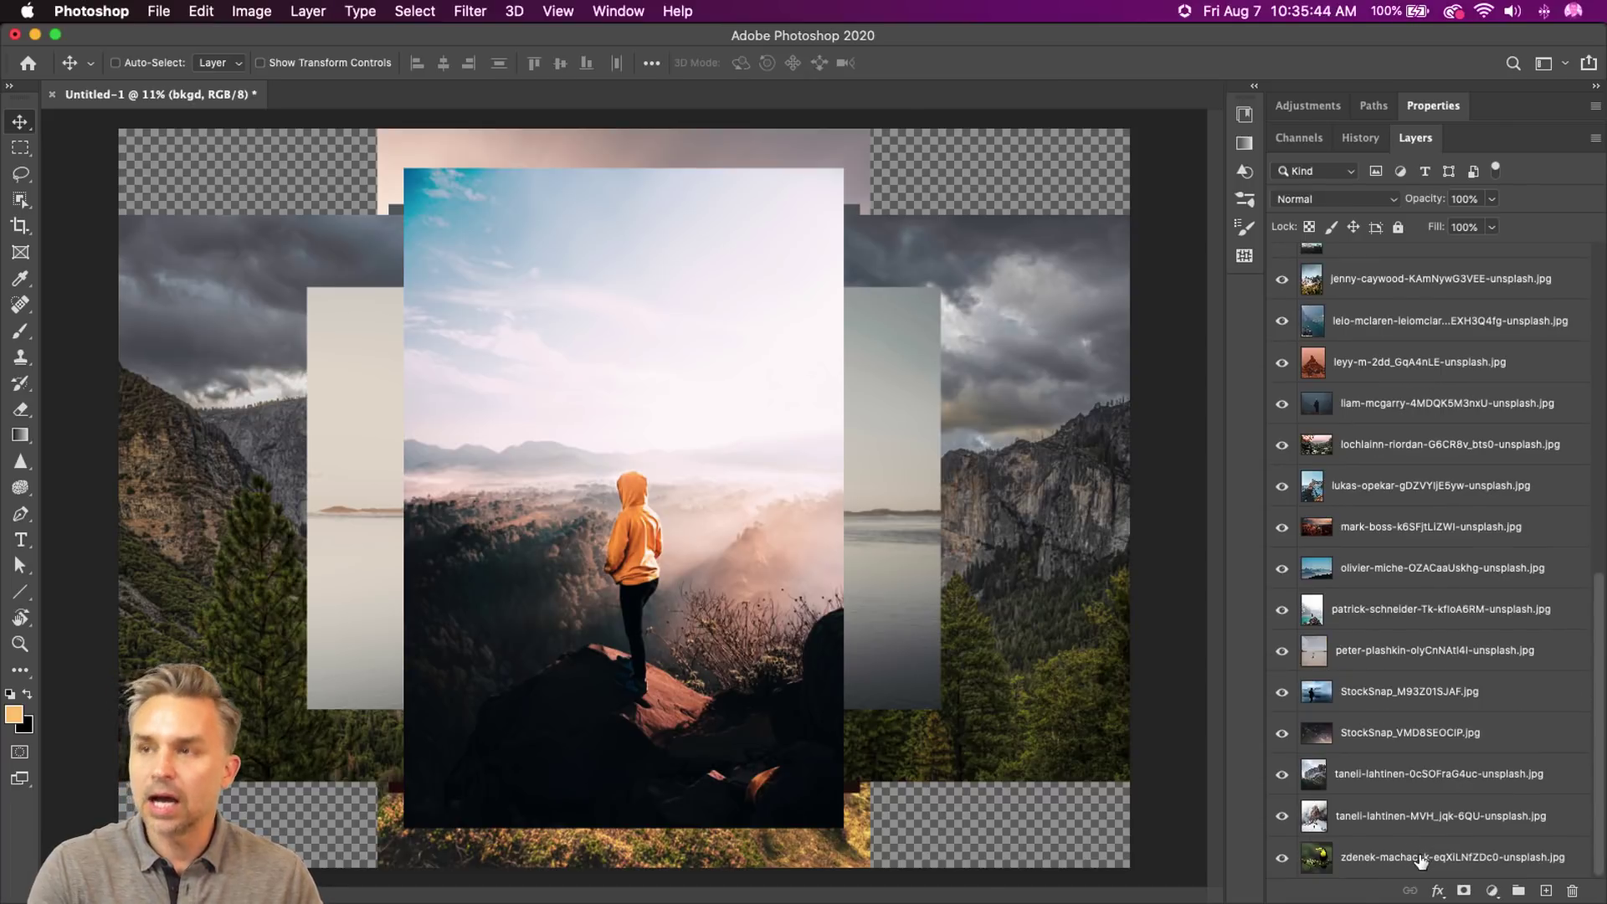
shift+click(1420, 859)
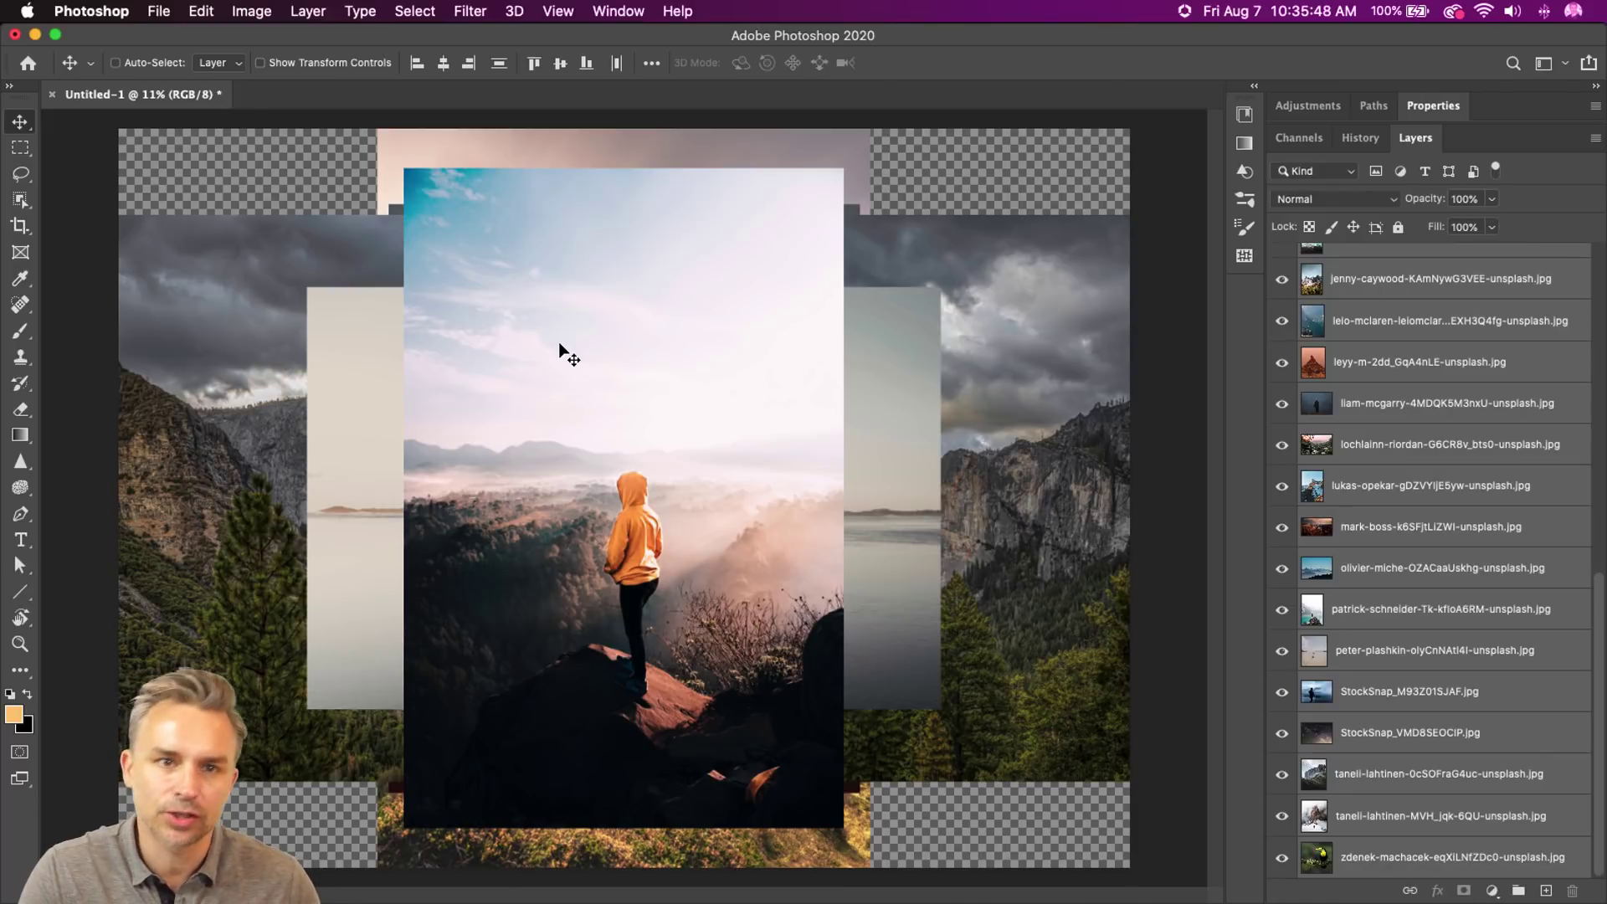
- Switch to Chrome, extend its window to the full screen height and open the bookmarked Group Layer Renaming page
mouse_move(632, 900)
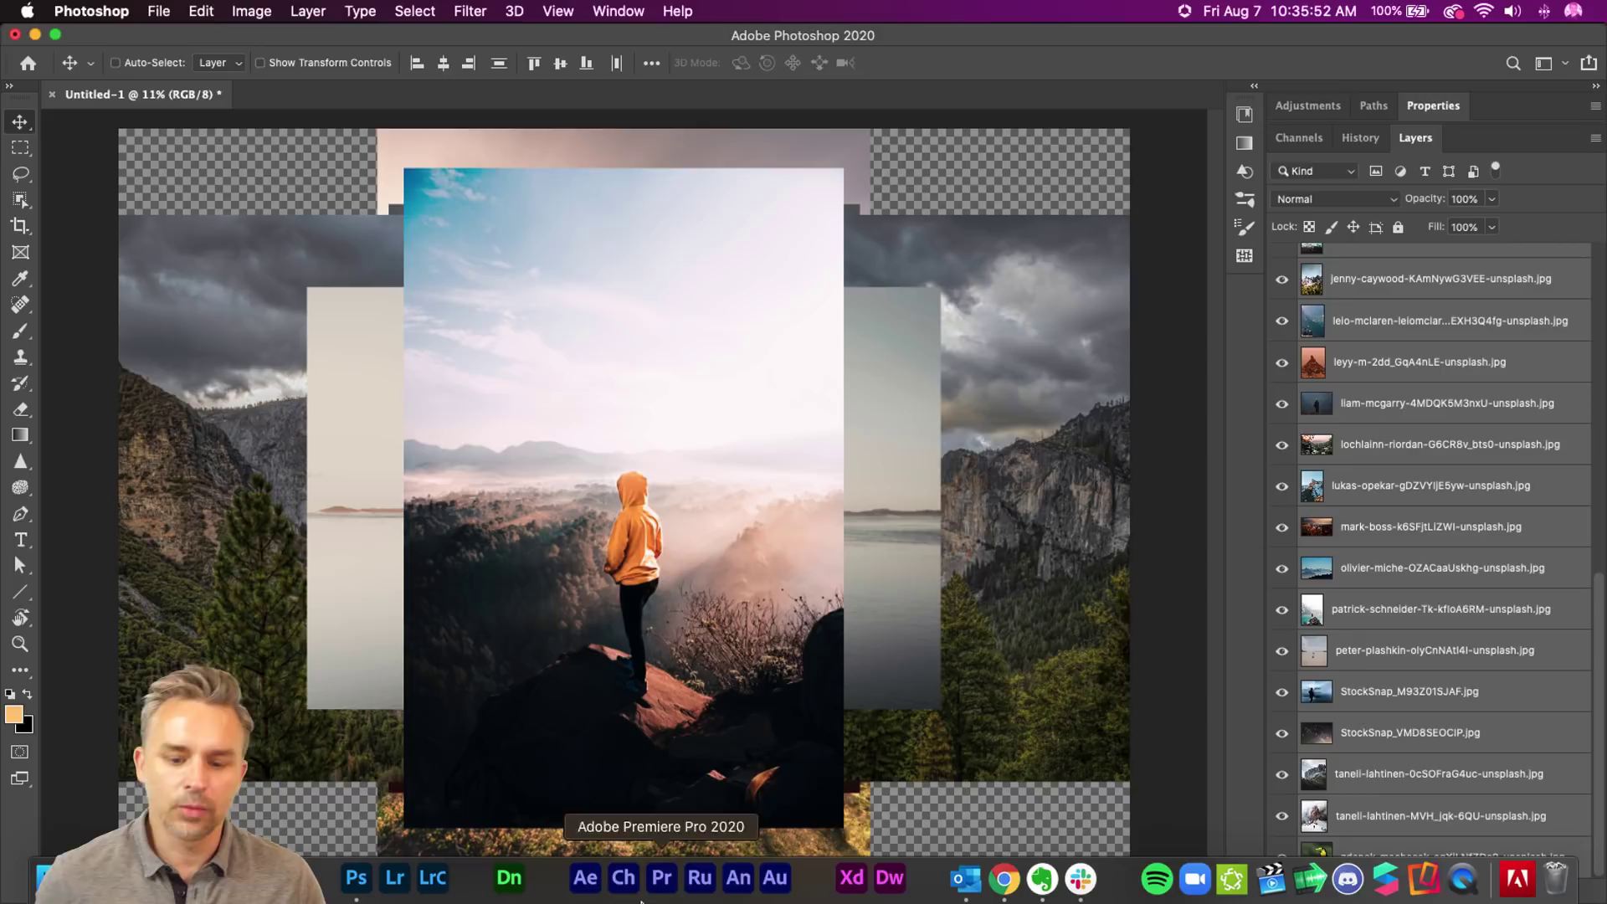
click(1007, 879)
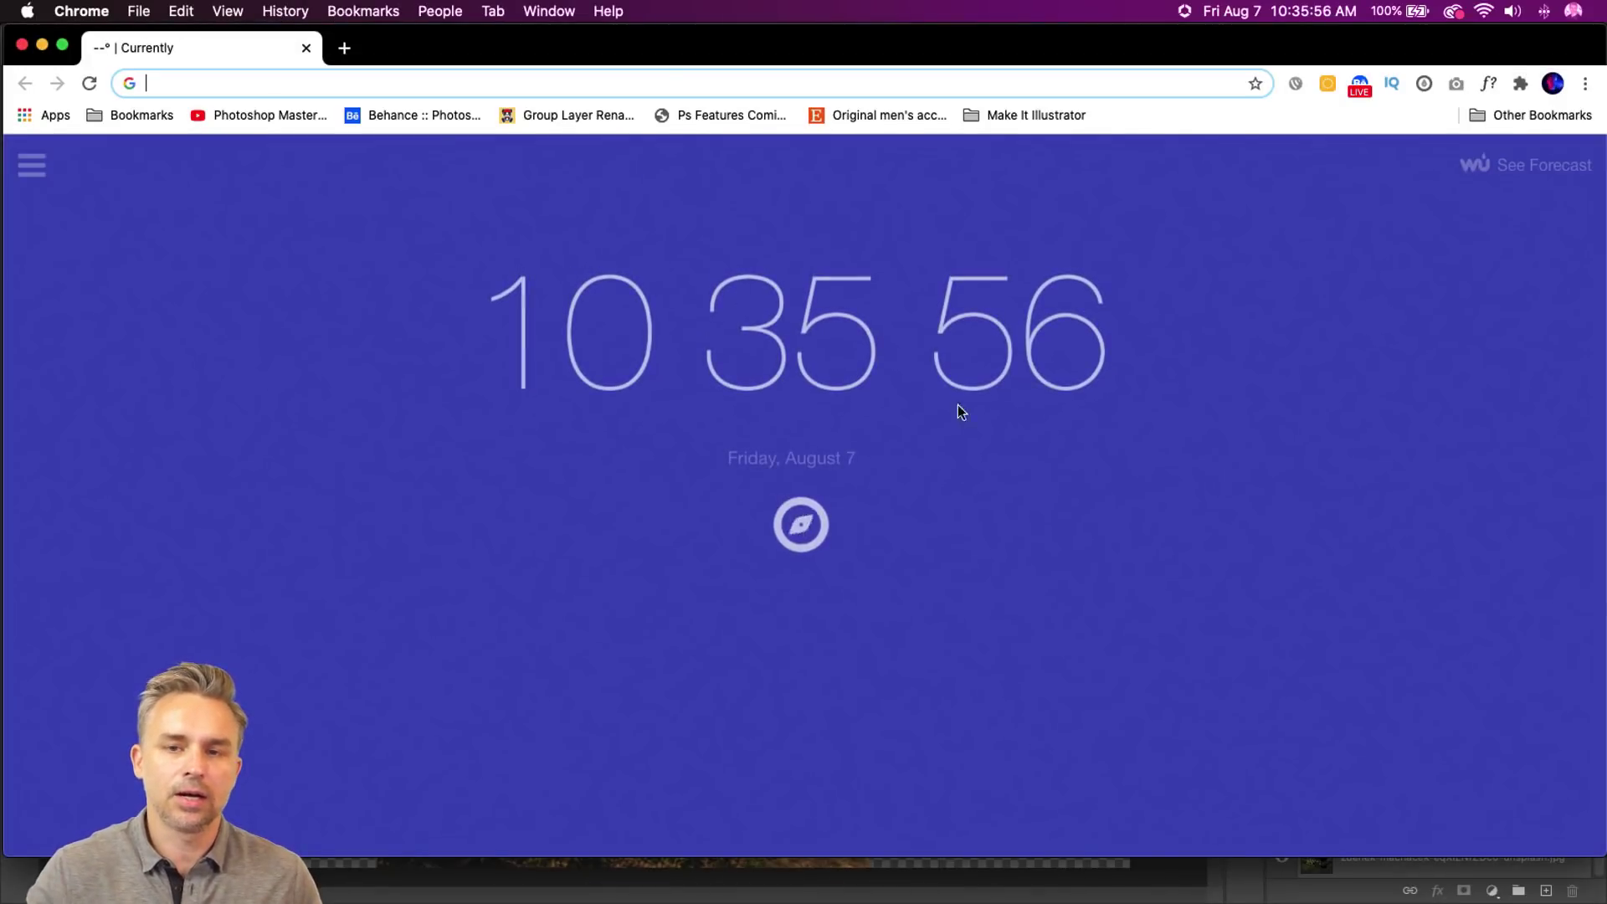
drag(1586, 858, 1586, 903)
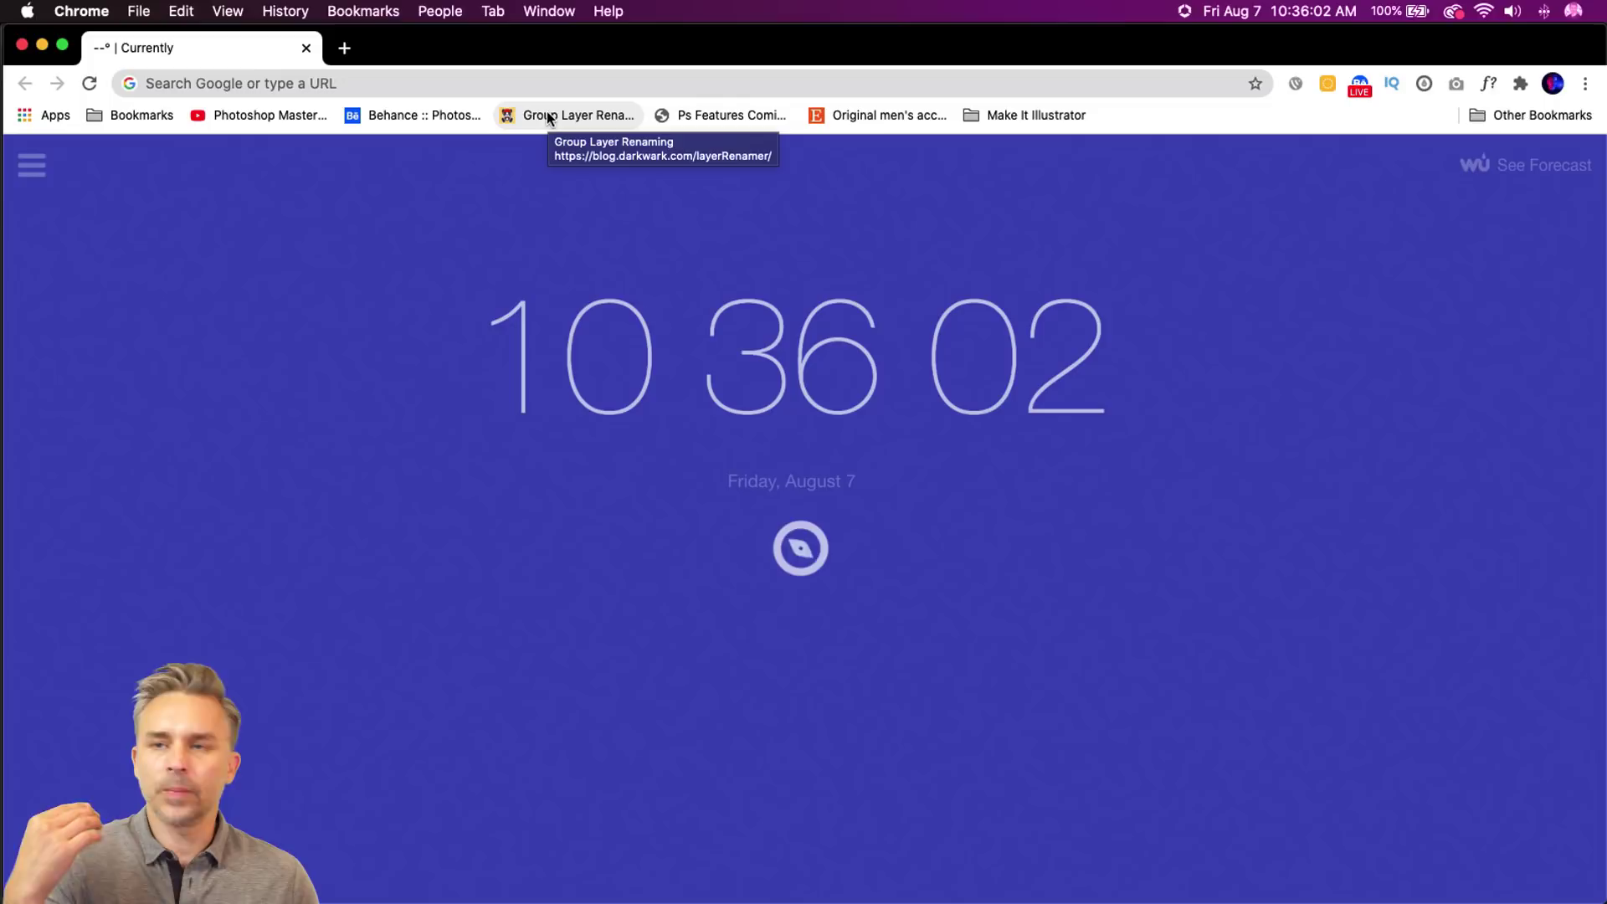
click(547, 114)
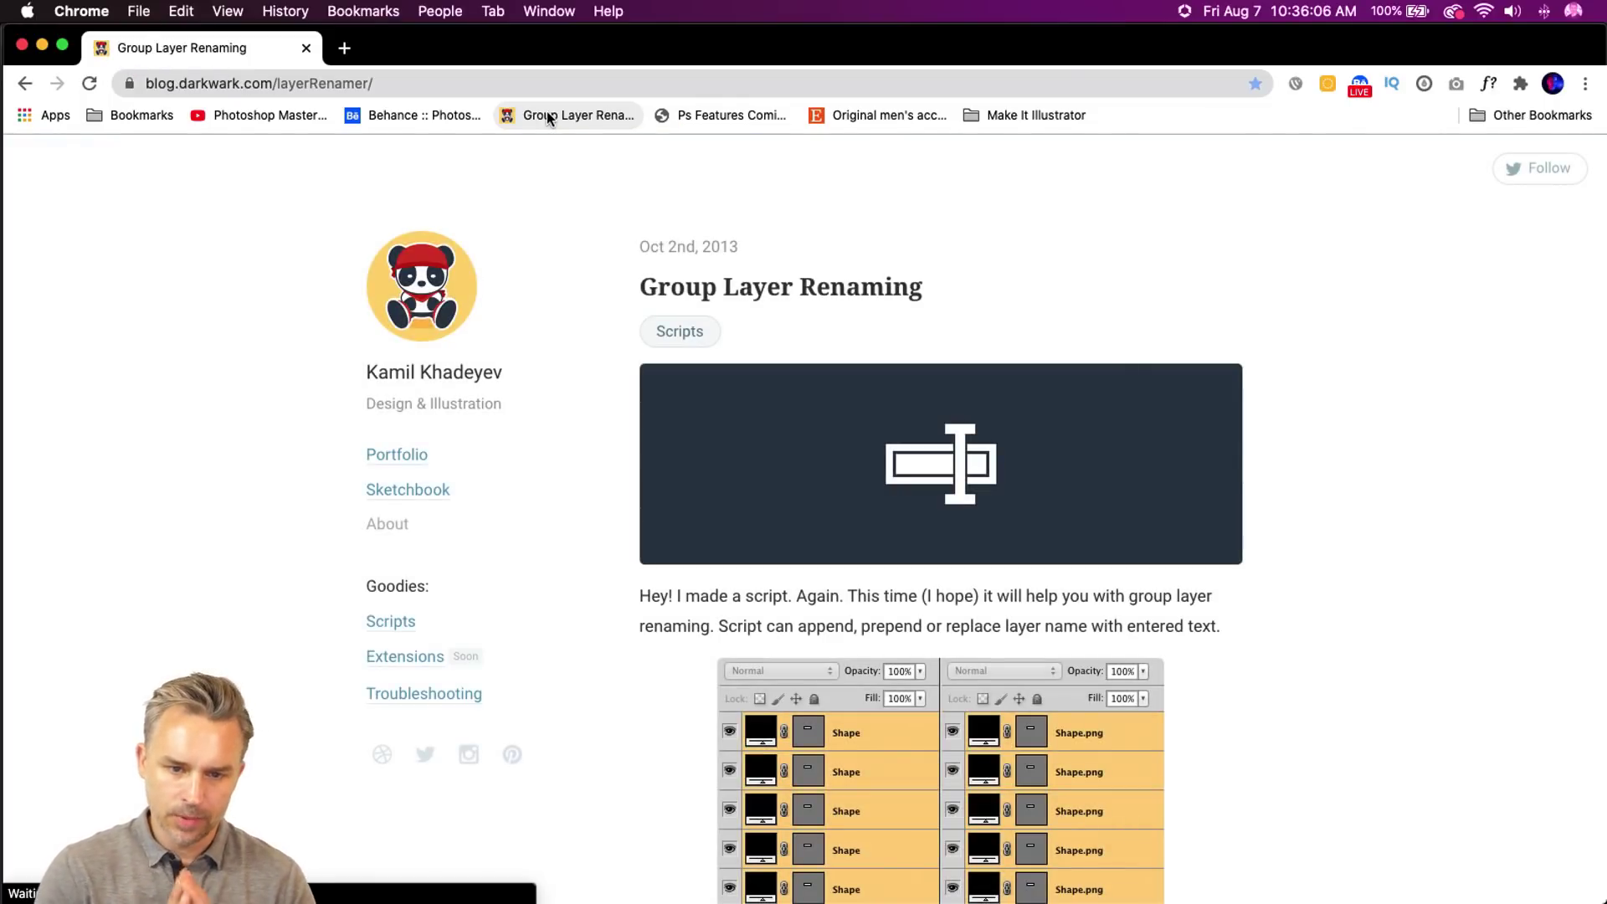
- Find the Photoshop/Presets/Scripts/ install path on the page and download the layer renaming script
click(410, 80)
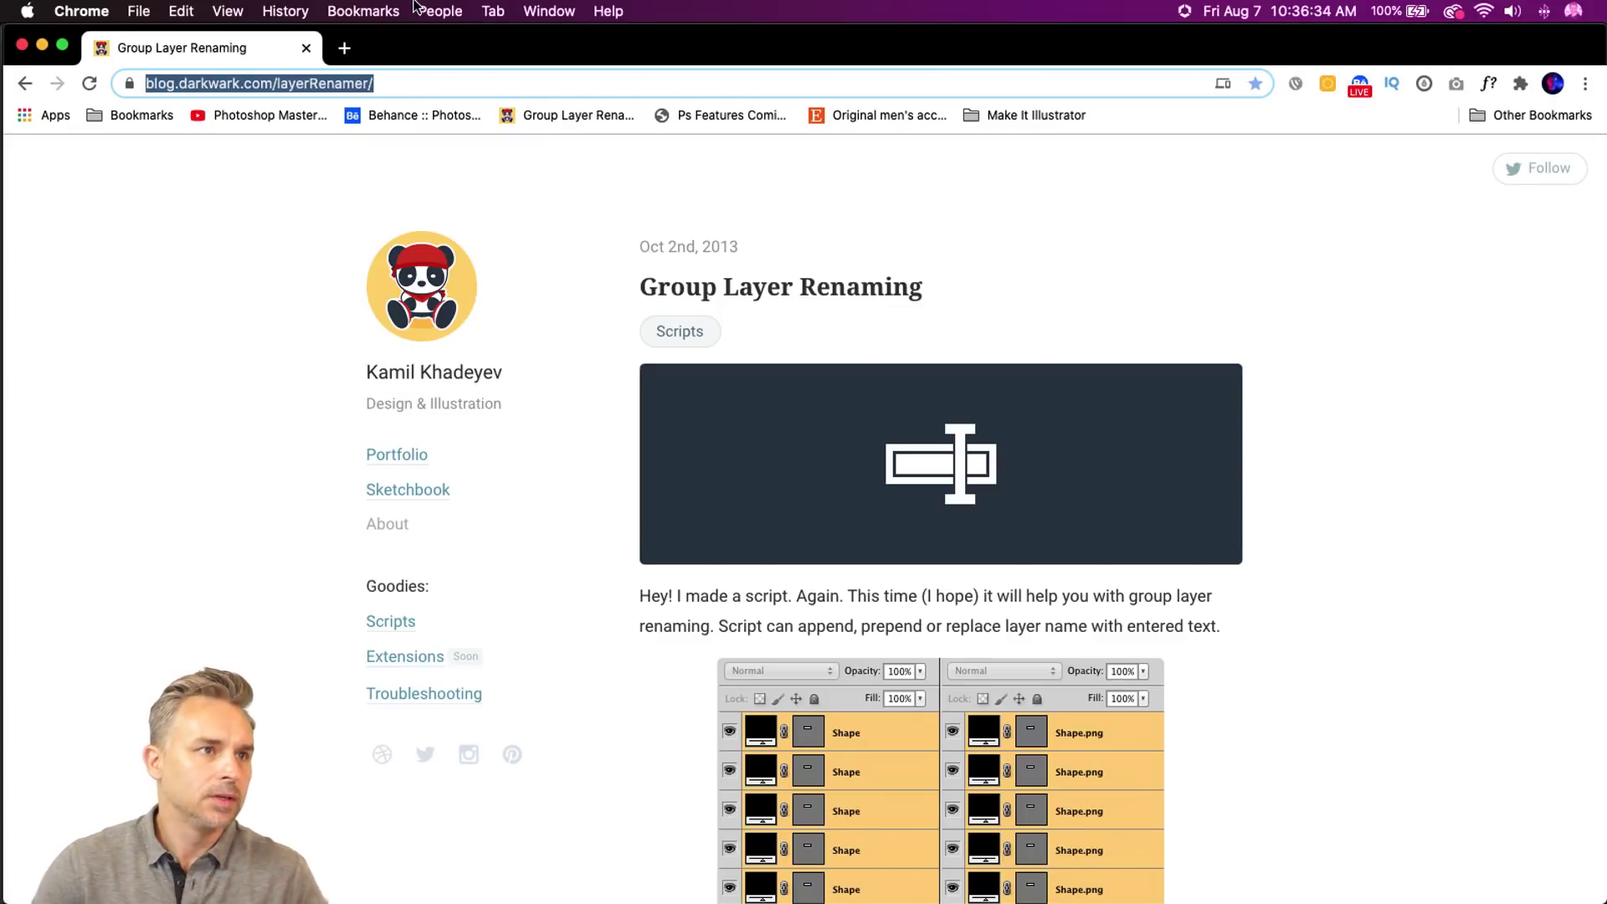
scroll(1239, 645, down, 3)
scroll(1209, 626, down, 9)
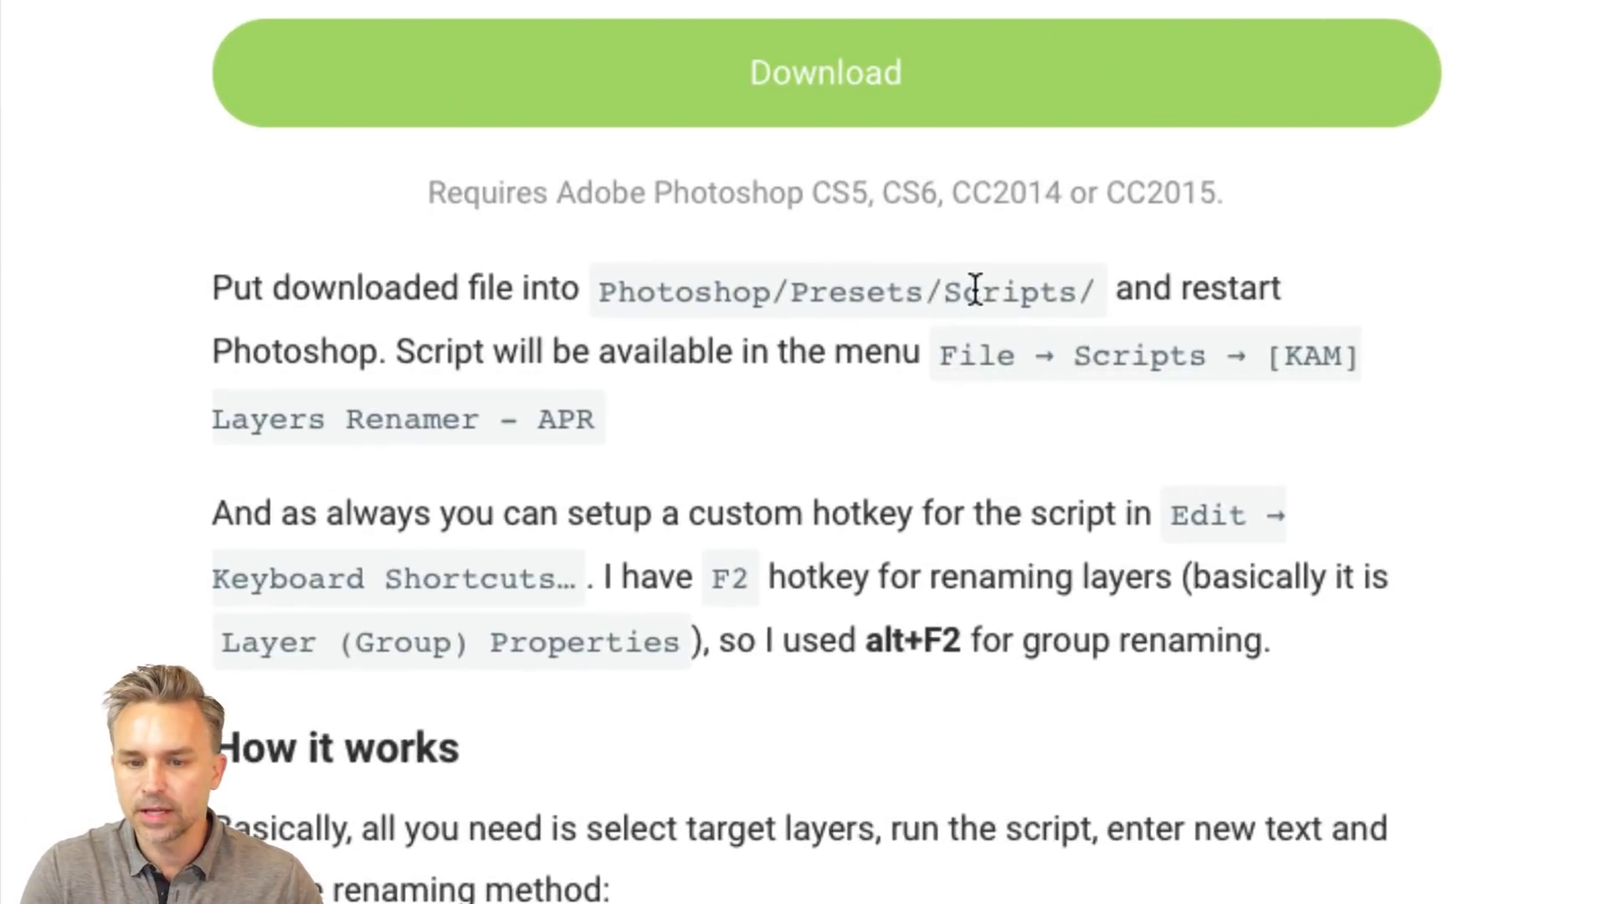
double_click(973, 289)
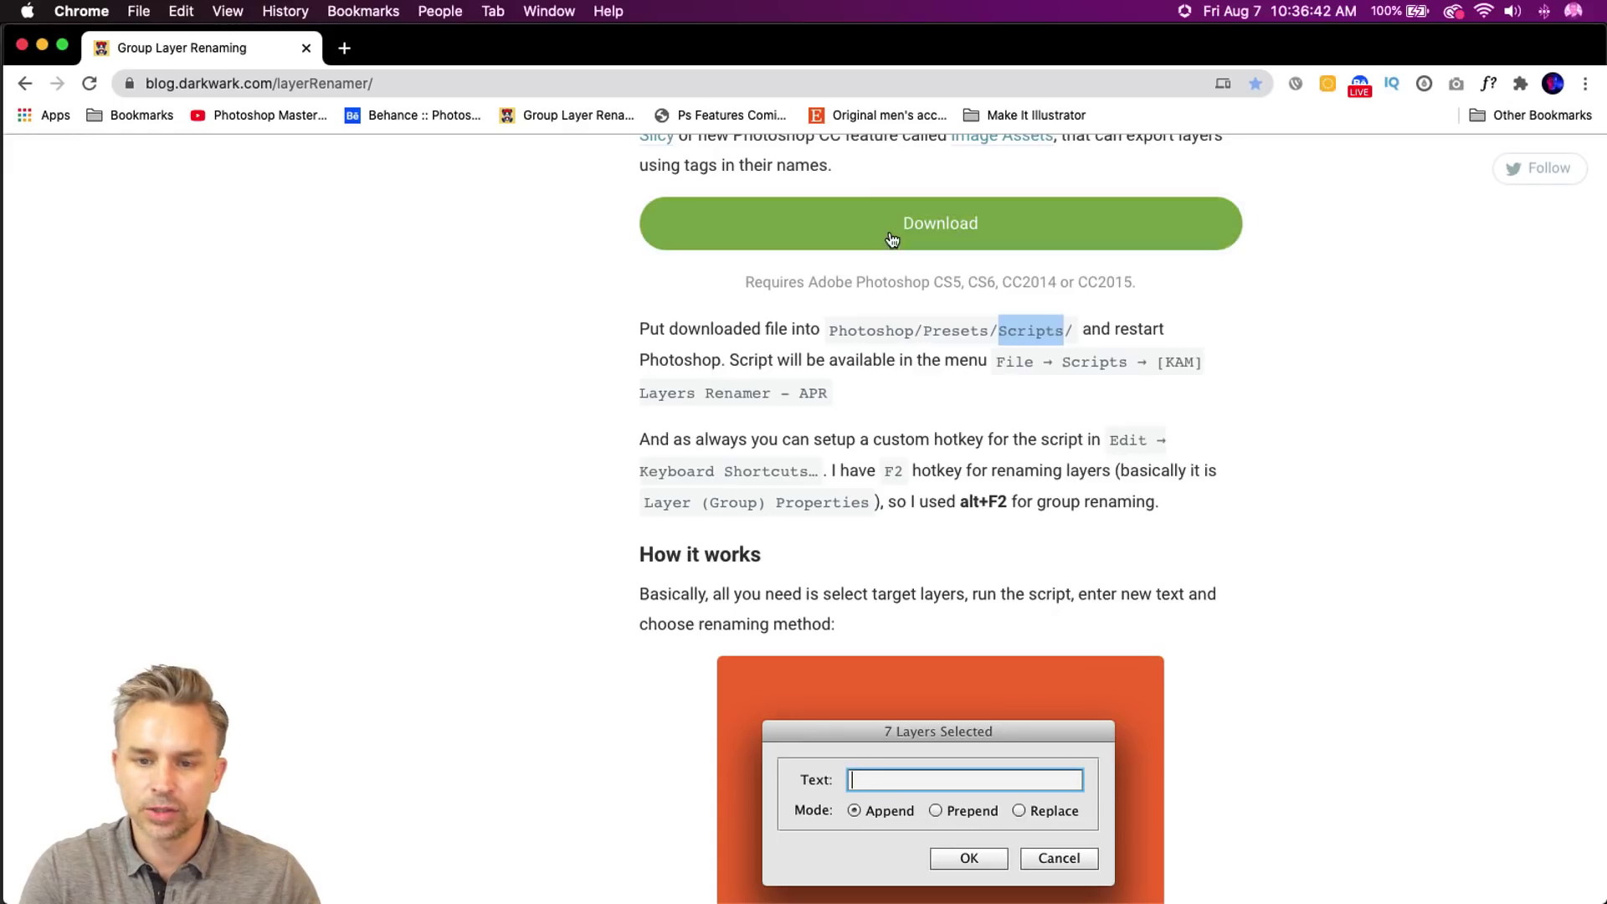
click(892, 240)
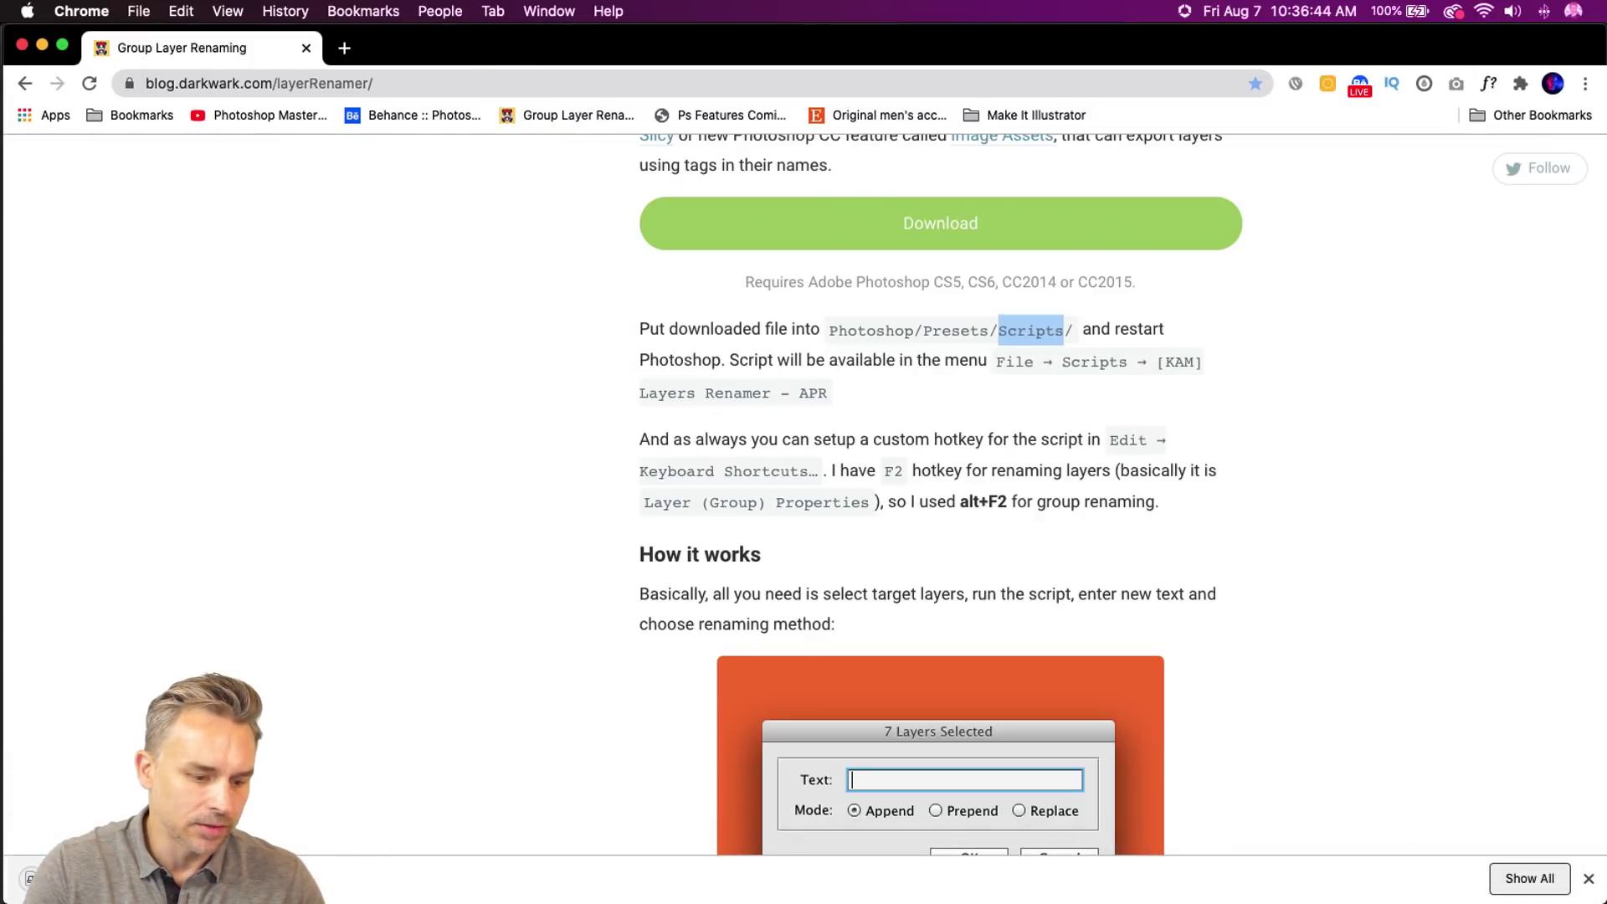
- Show the downloaded Layers Renamer script in Finder and move the Downloads window aside to uncover the web page
click(318, 878)
click(402, 852)
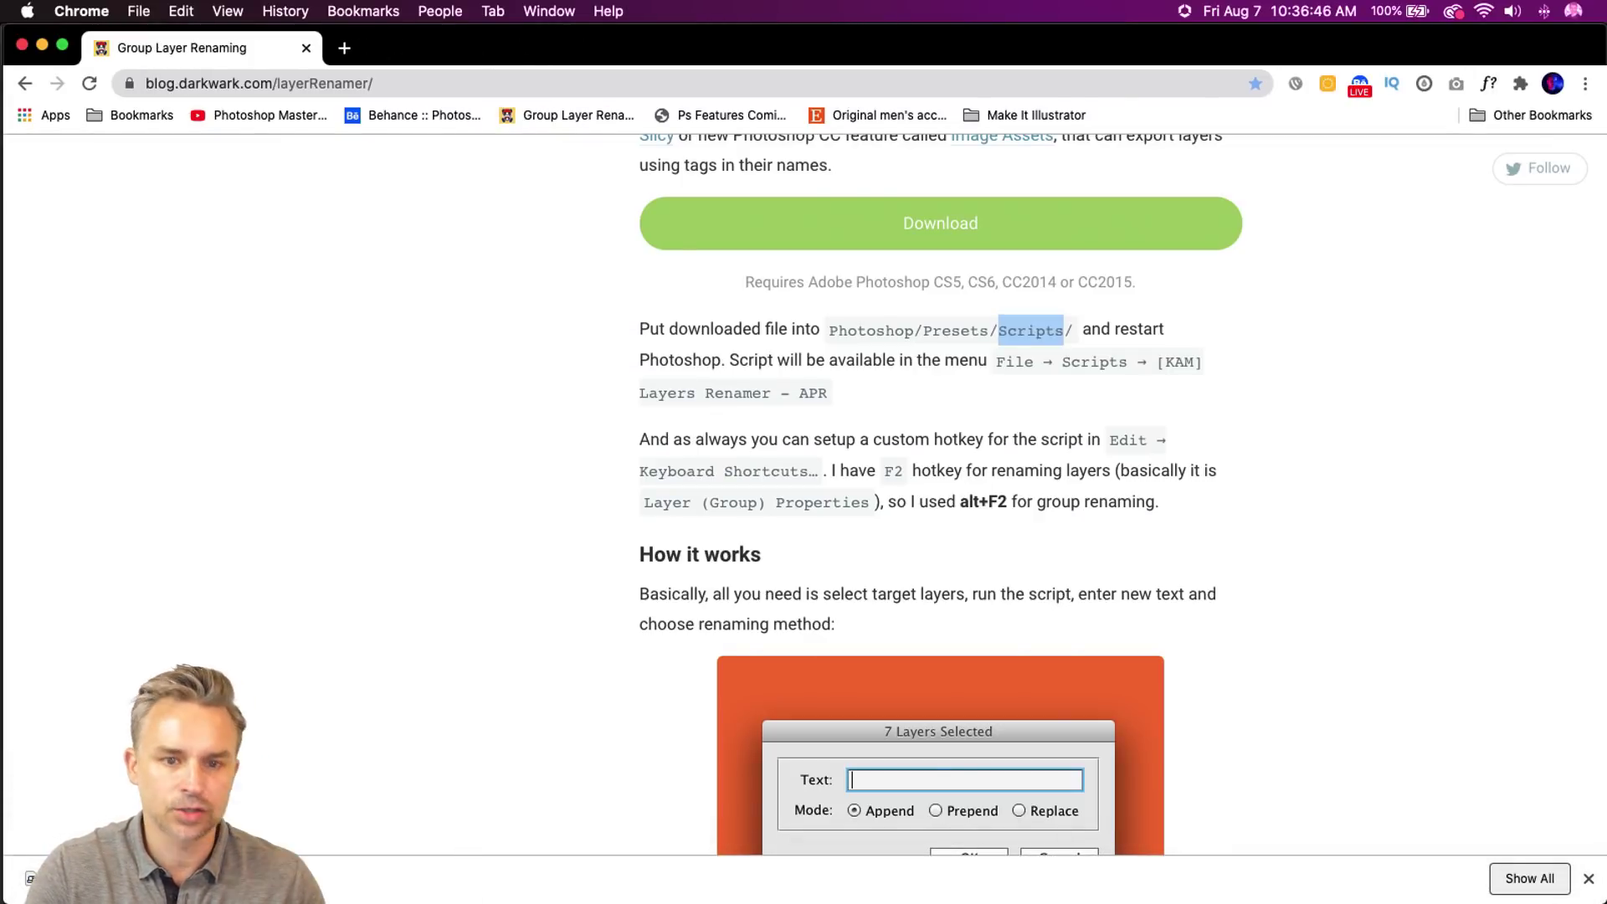
drag(131, 53, 865, 94)
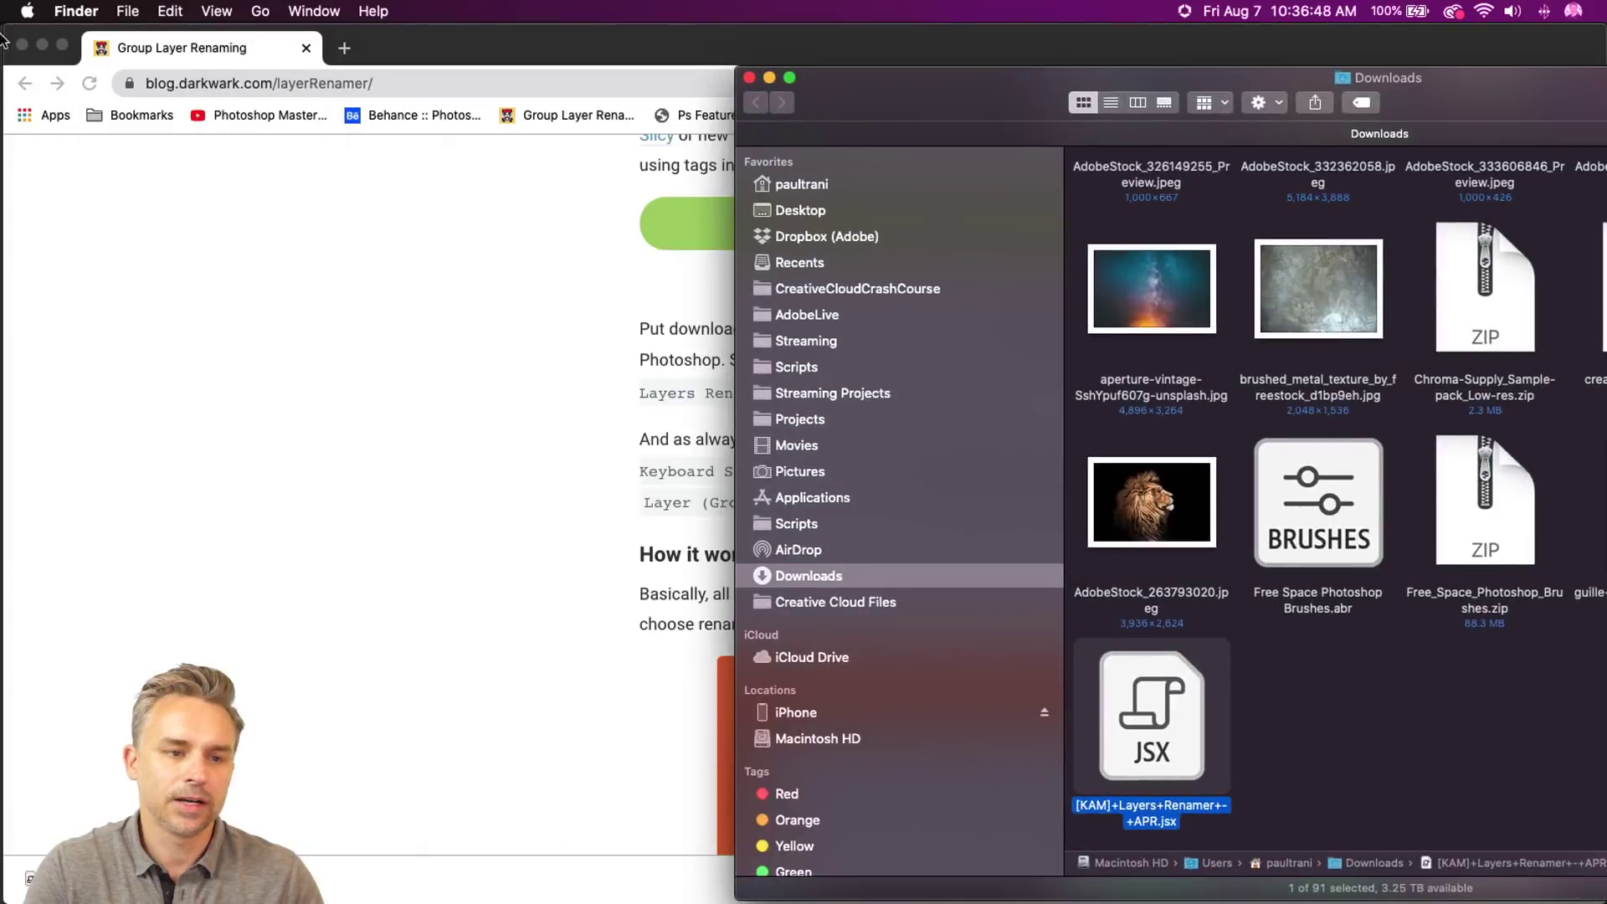
- Minimize the Chrome and Photoshop windows to leave the Downloads window on the desktop
click(40, 48)
click(41, 35)
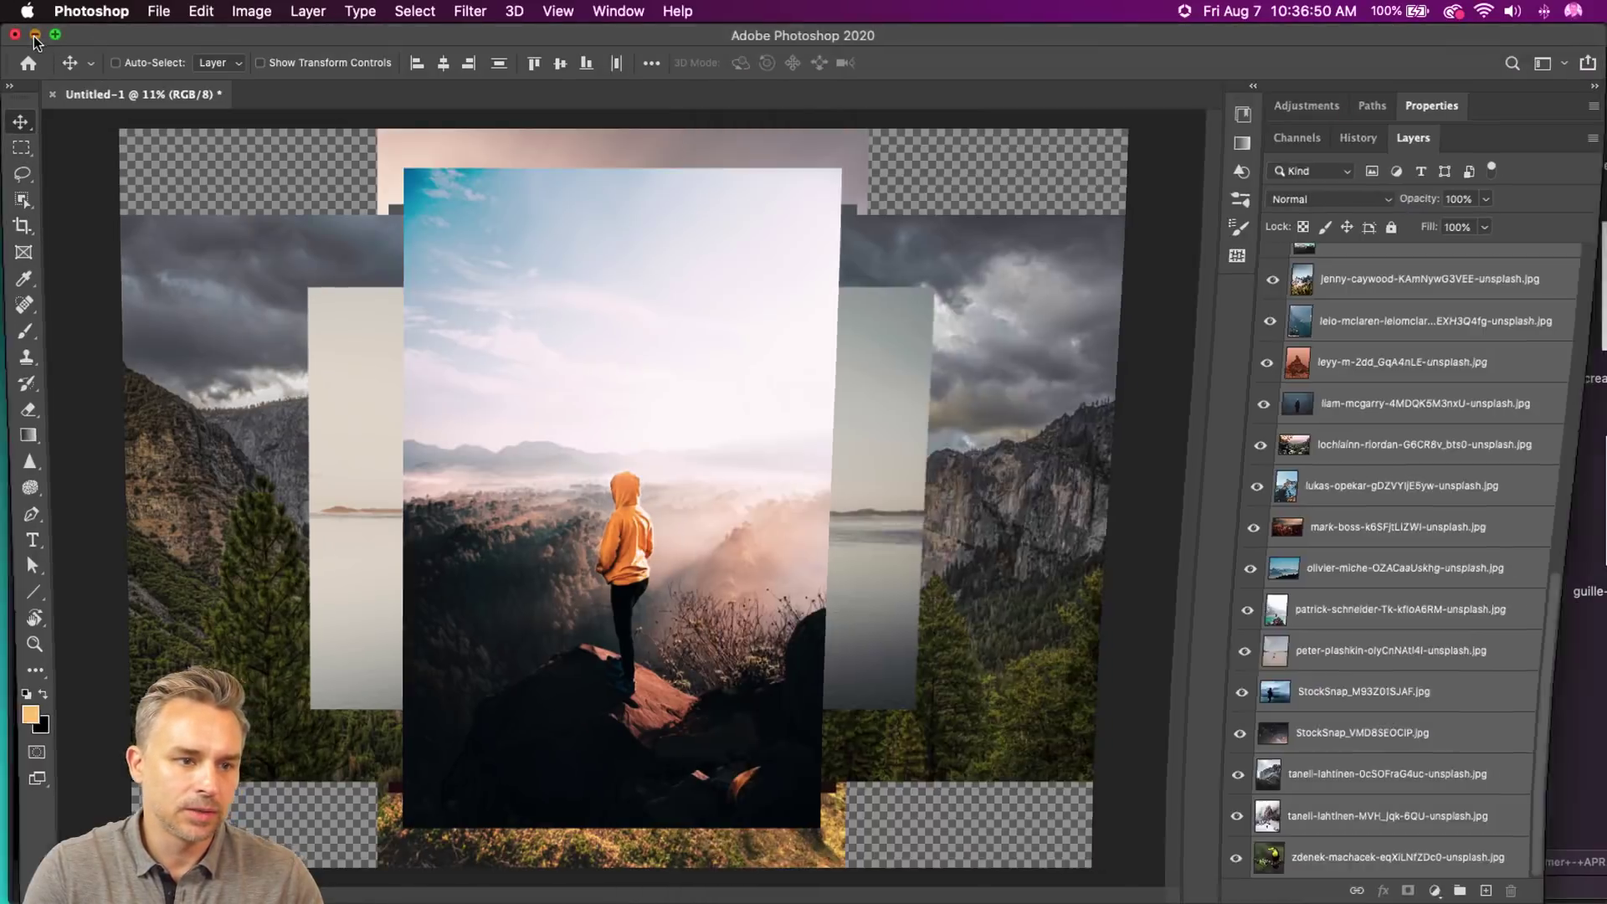
click(43, 34)
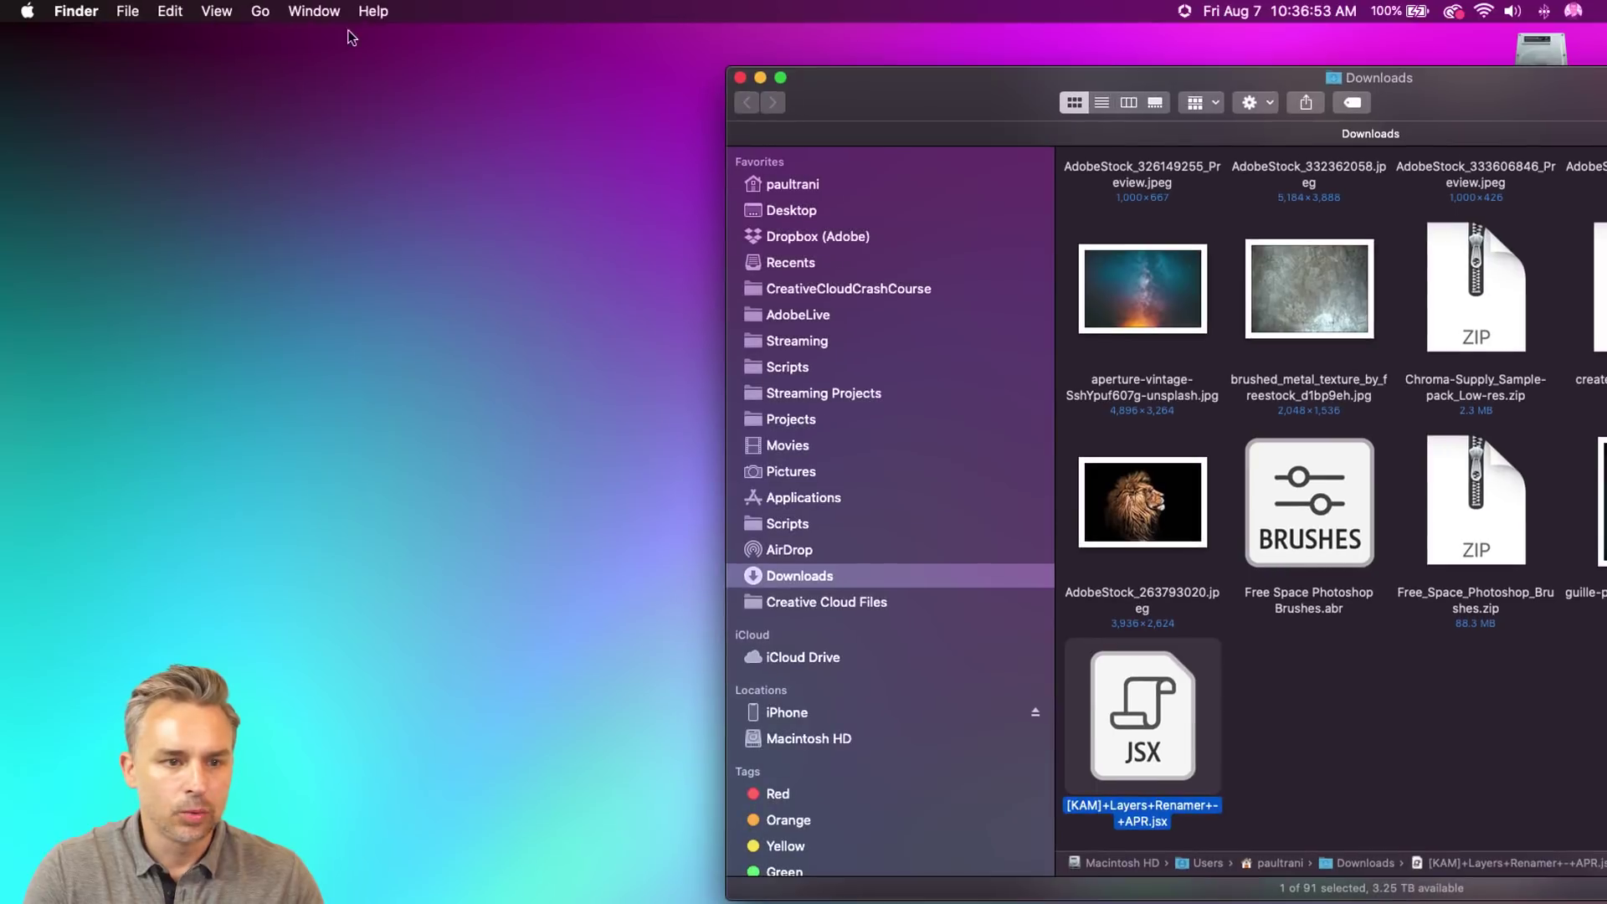
- Open the Adobe Photoshop 2020 Presets/Scripts folder in a new Finder window and place it beside the Downloads window
click(170, 11)
mouse_move(128, 11)
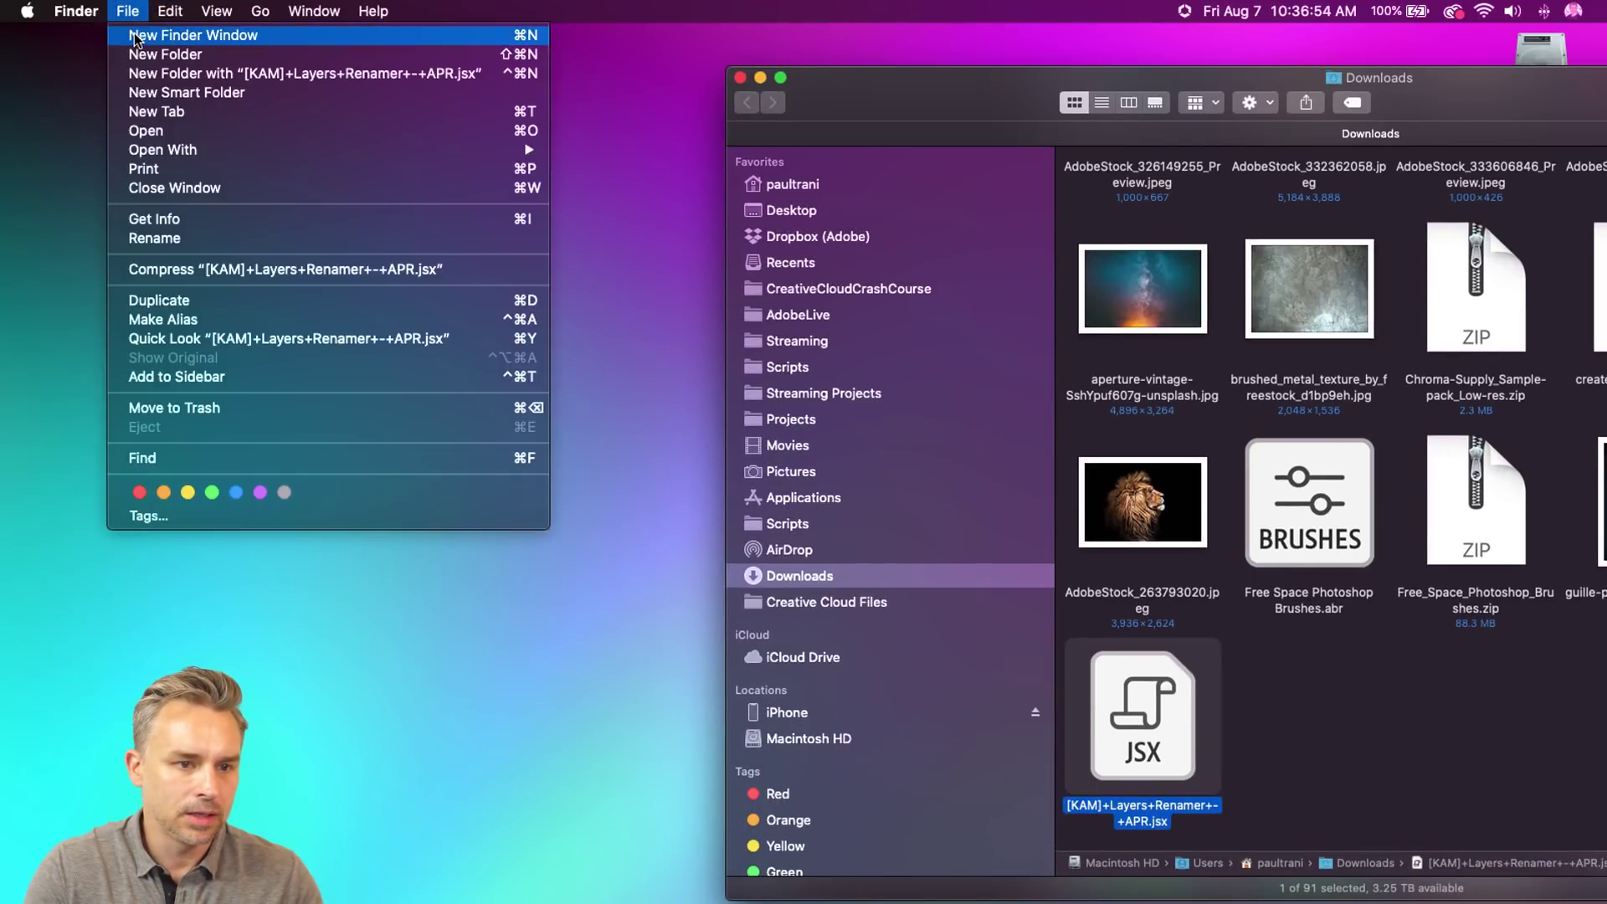
key(super+n)
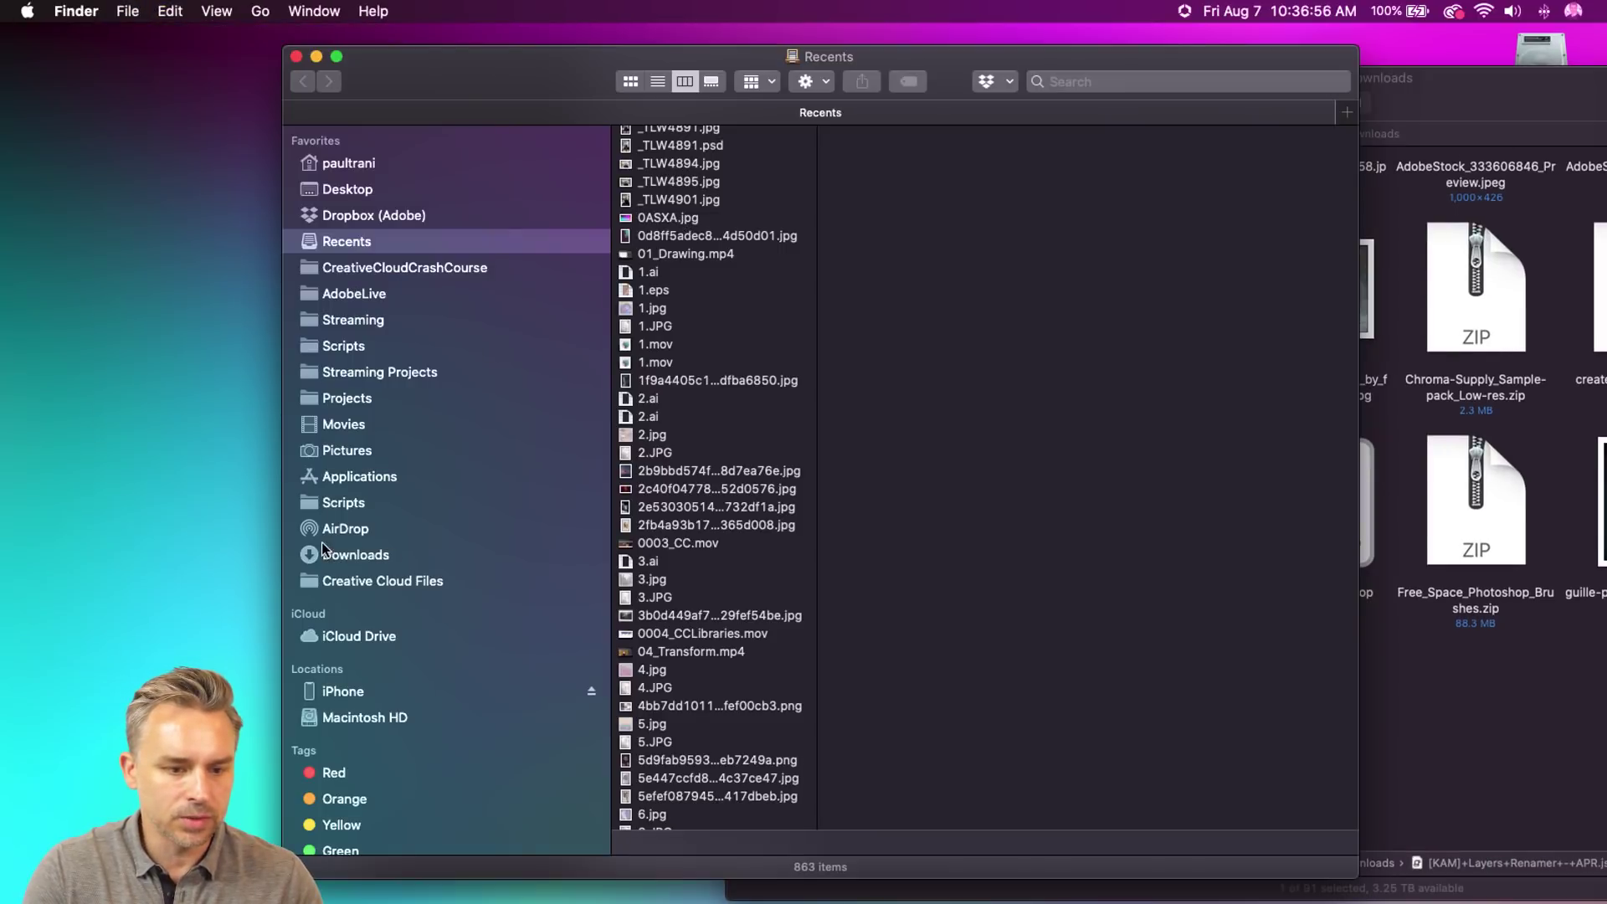
click(326, 503)
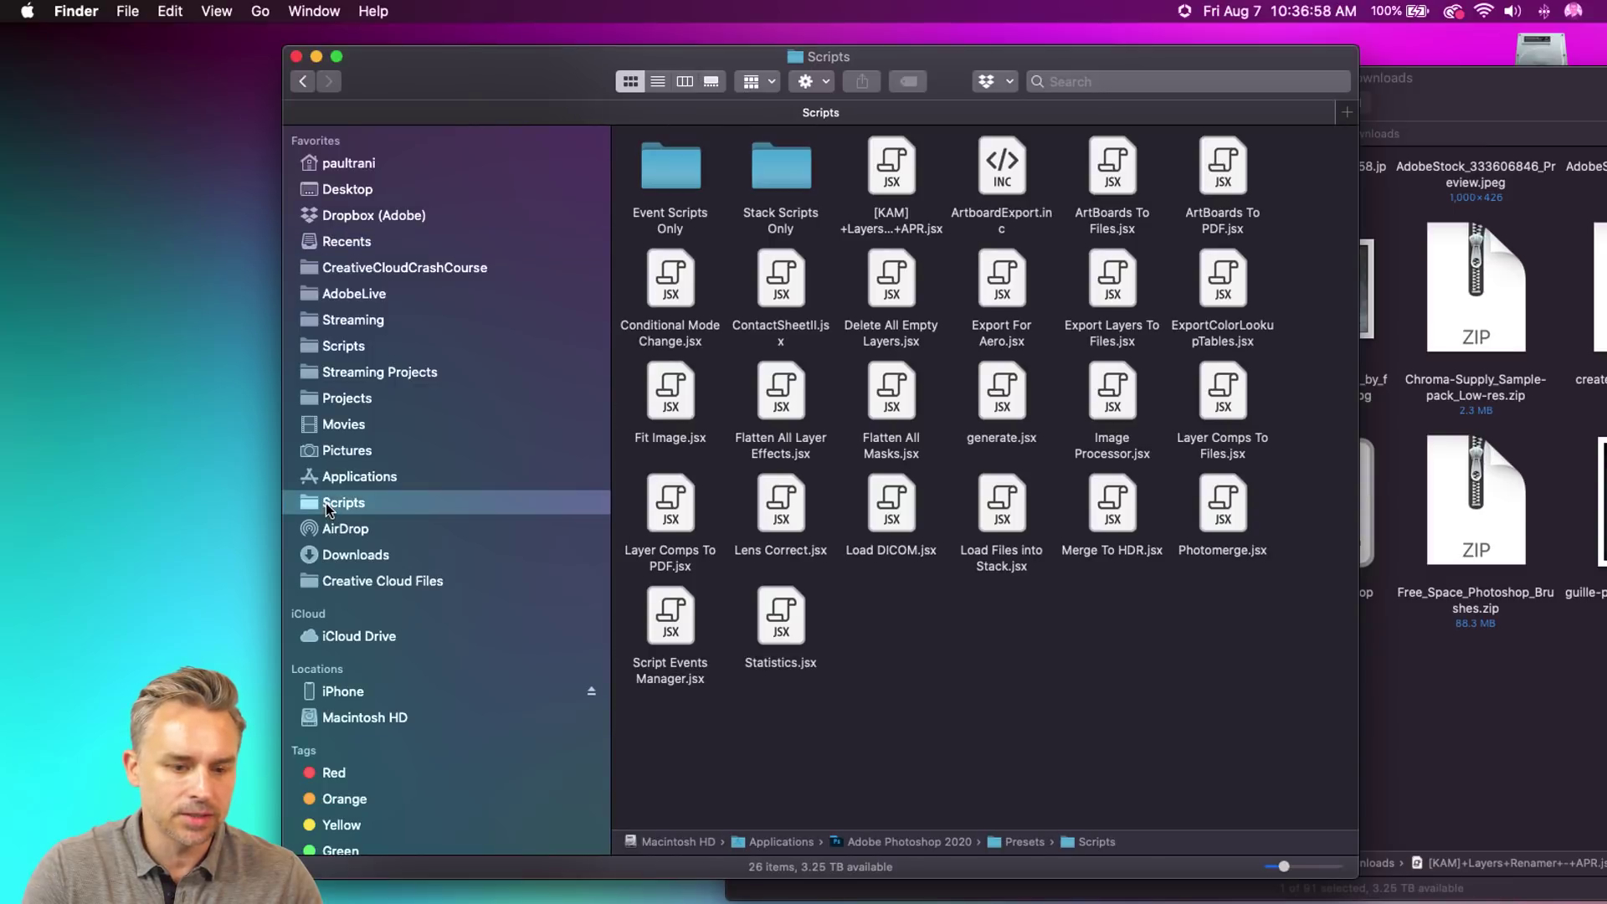
drag(489, 87, 262, 80)
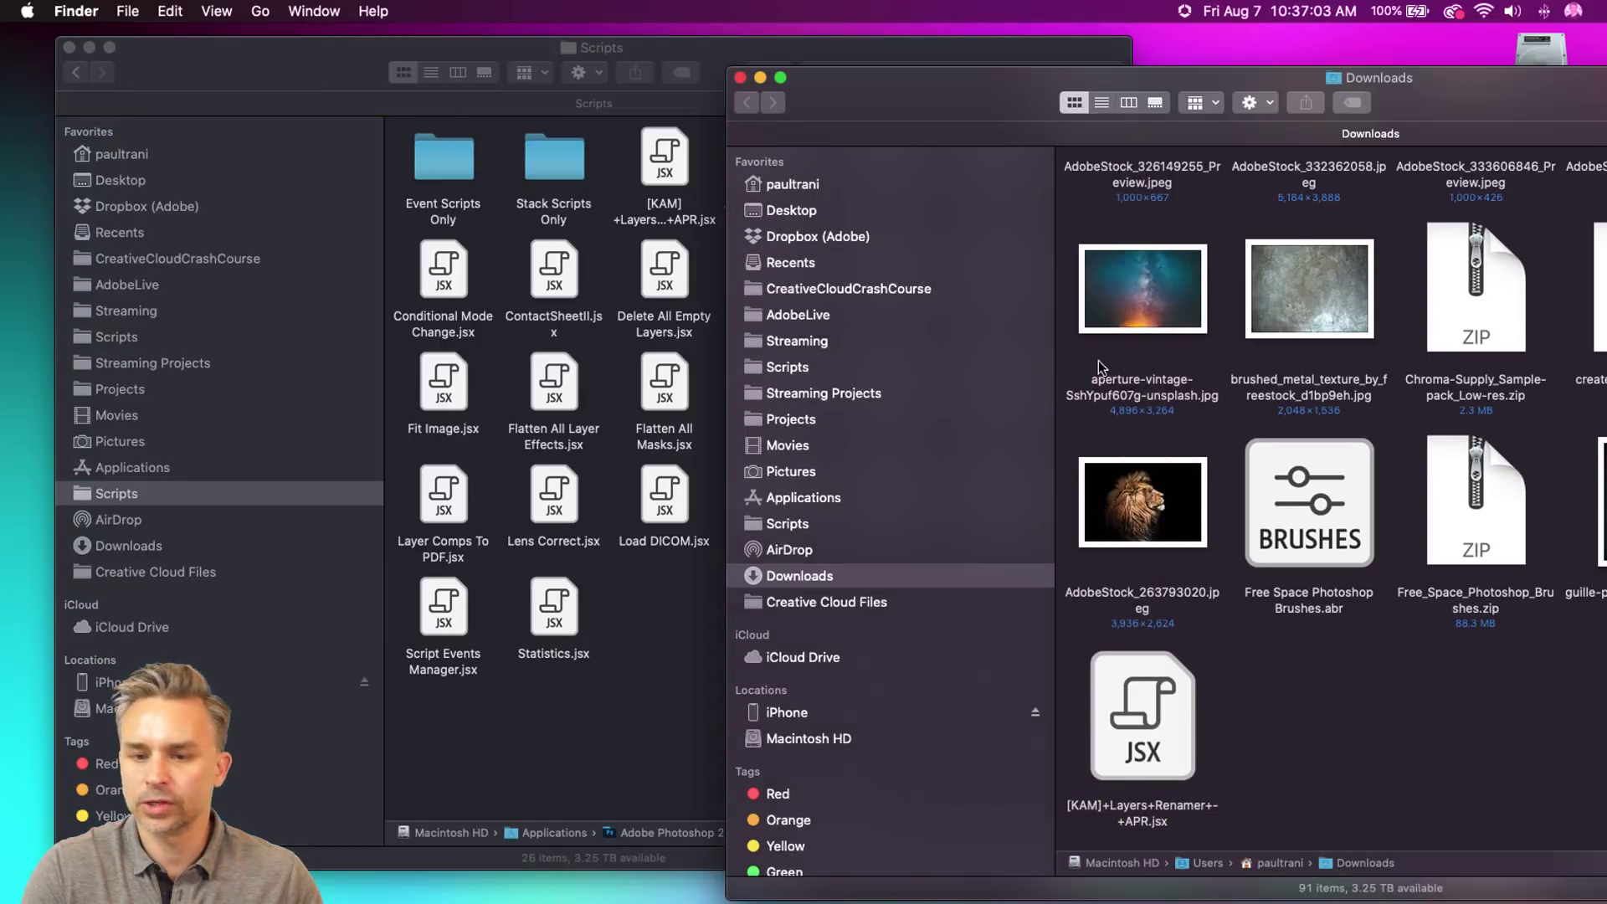
- Close the Downloads and Scripts Finder windows and switch back to Photoshop
click(1413, 752)
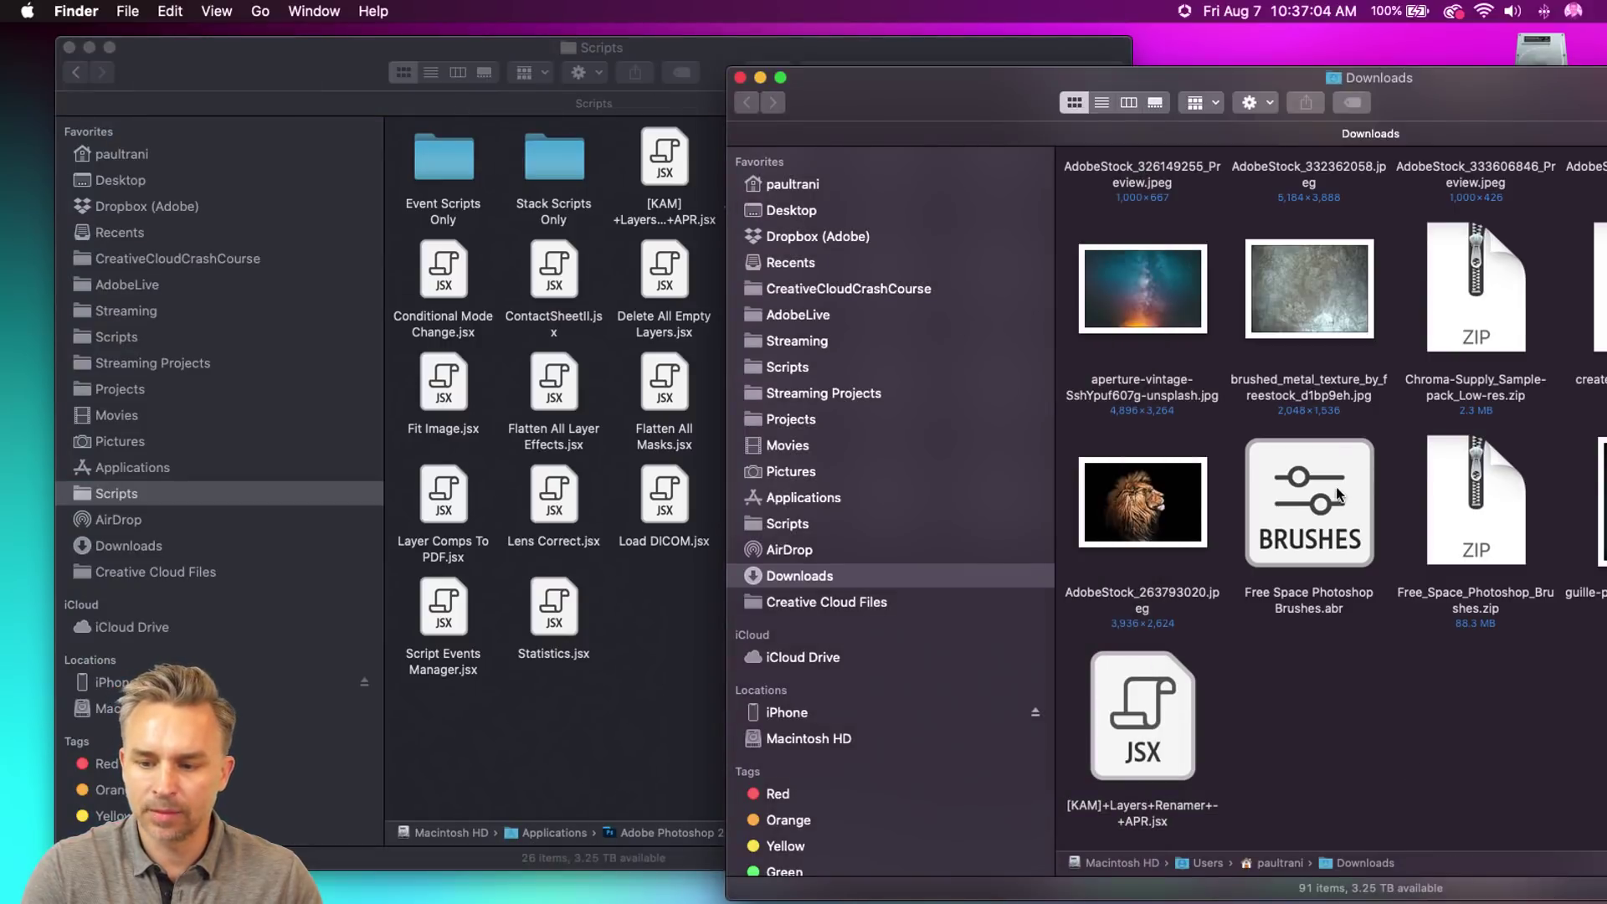
drag(1123, 740, 1301, 747)
click(740, 77)
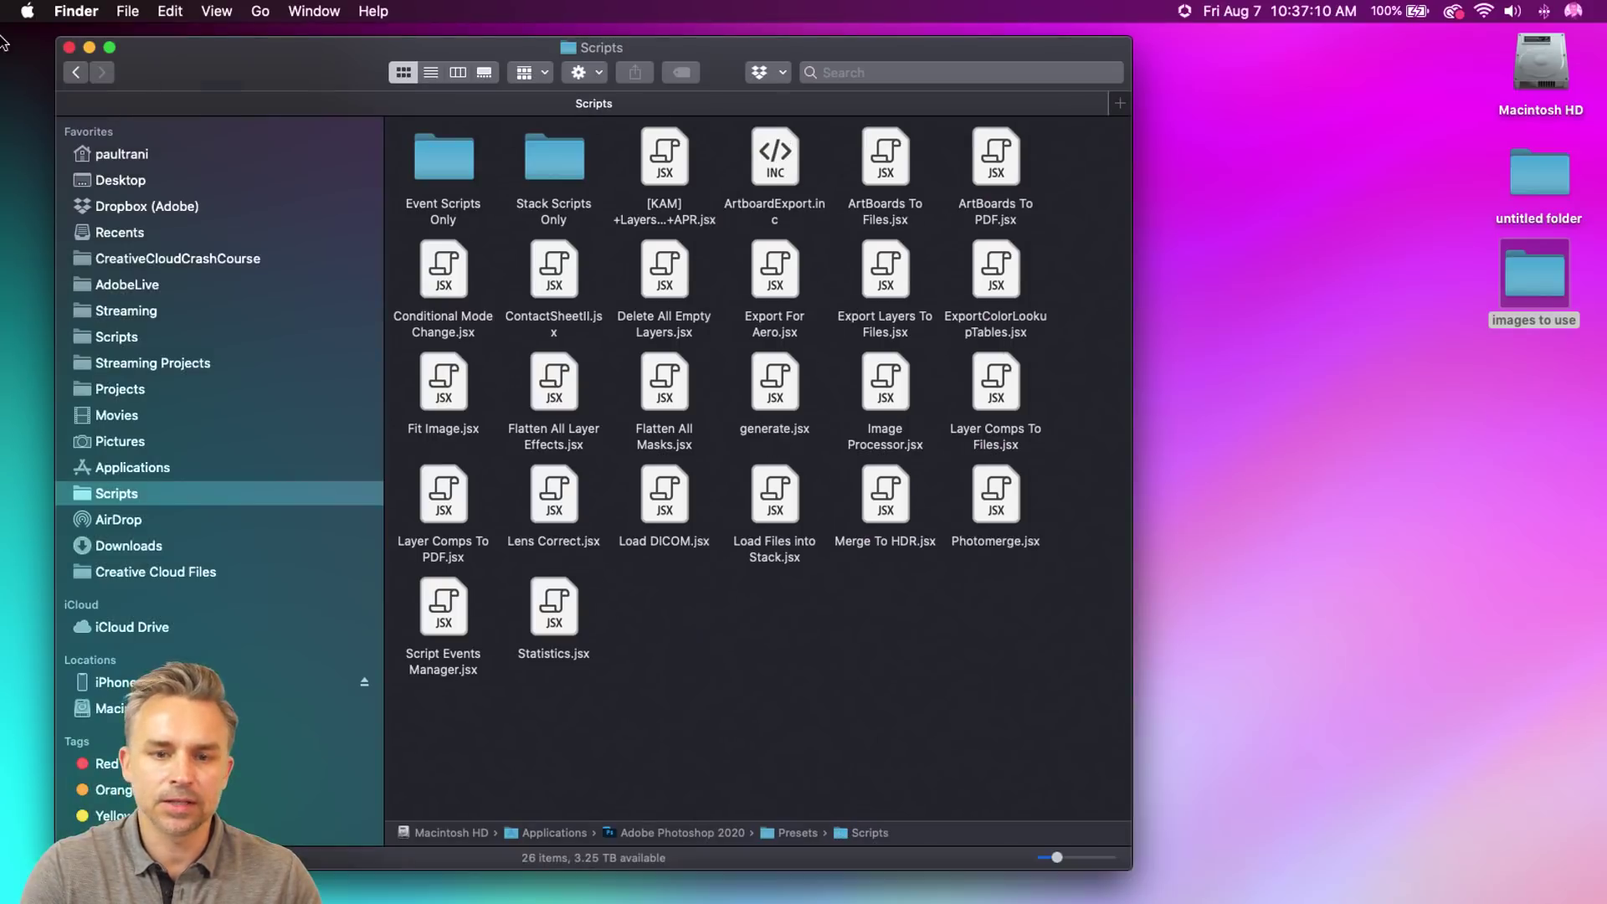
click(69, 48)
mouse_move(201, 883)
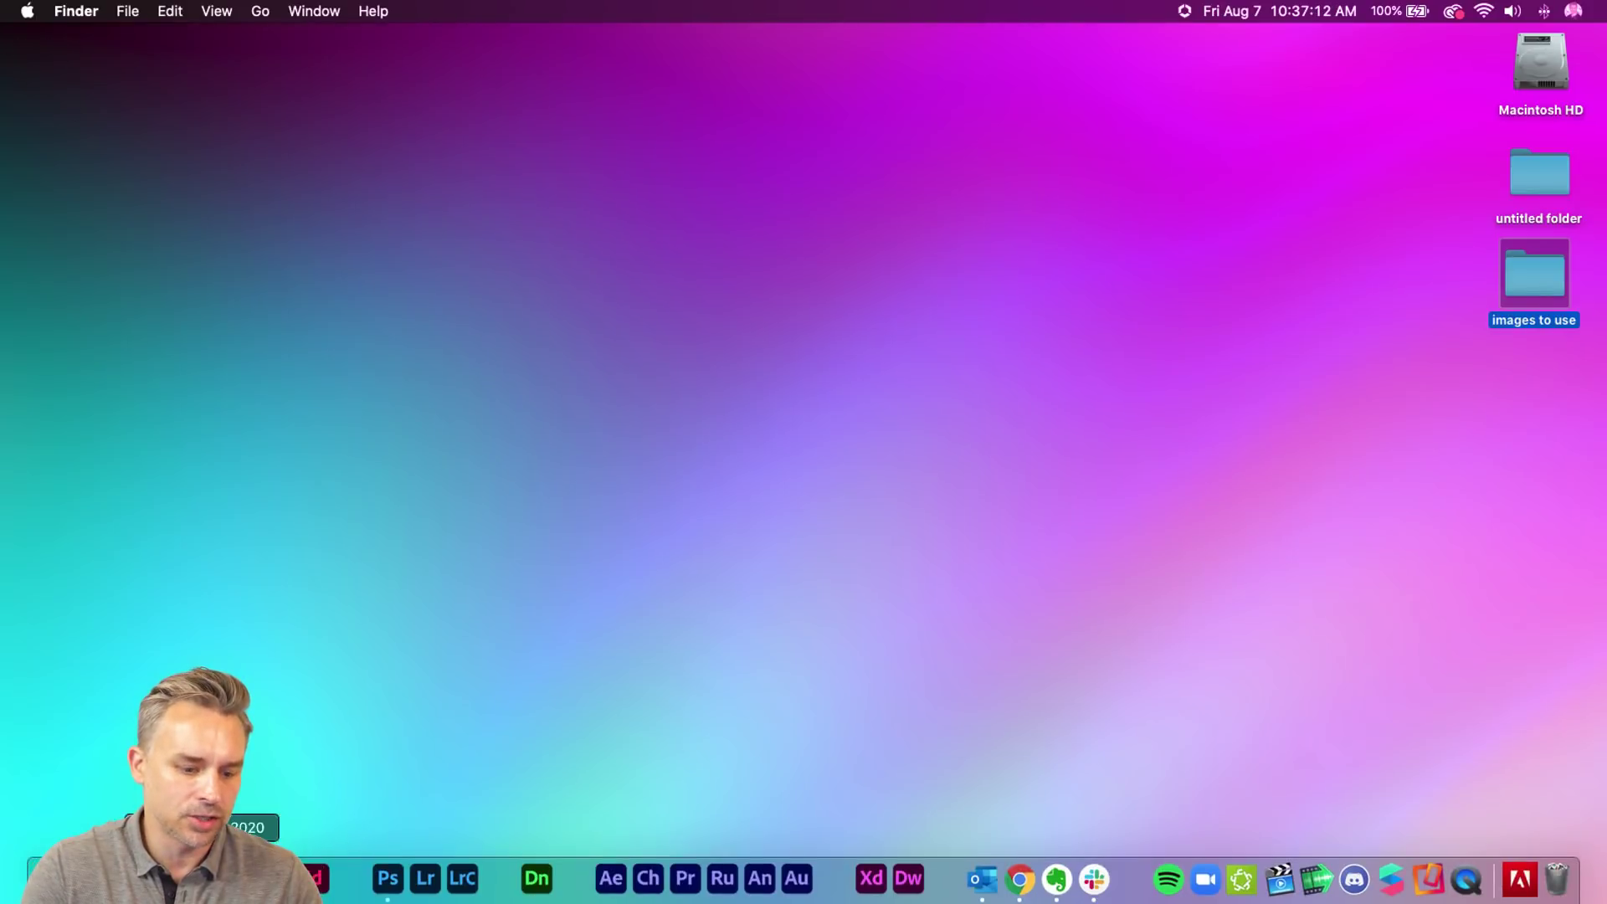
click(388, 878)
- Browse for a script and run [KAM]+Layers+Renamer+-+APR.jsx from the Scripts folder on the selected layers
click(174, 9)
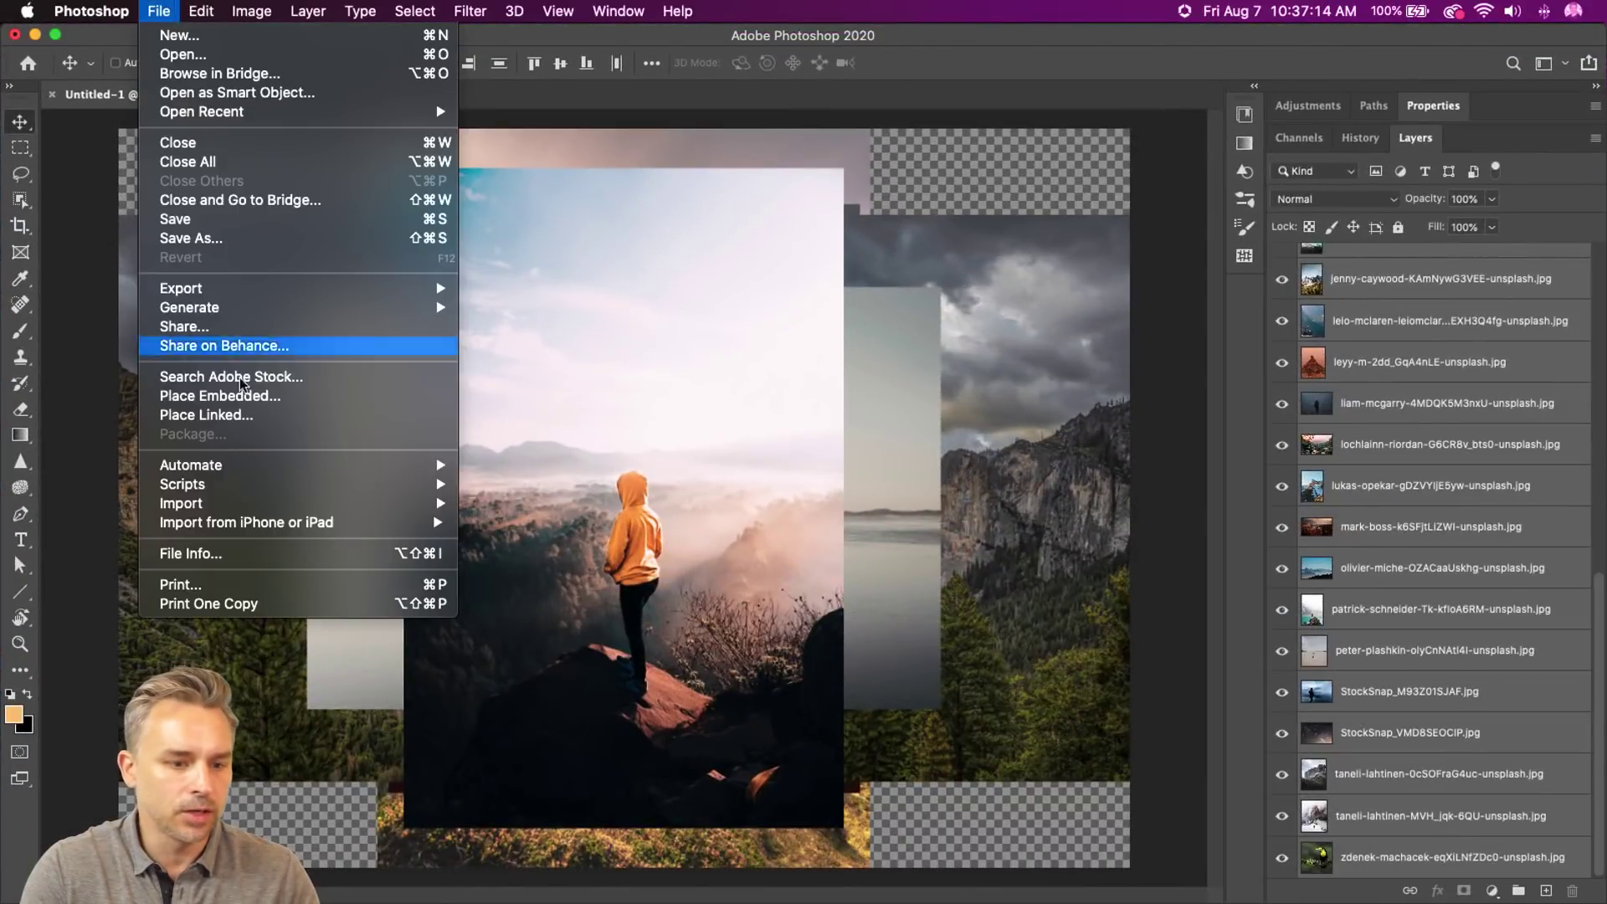
mouse_move(220, 527)
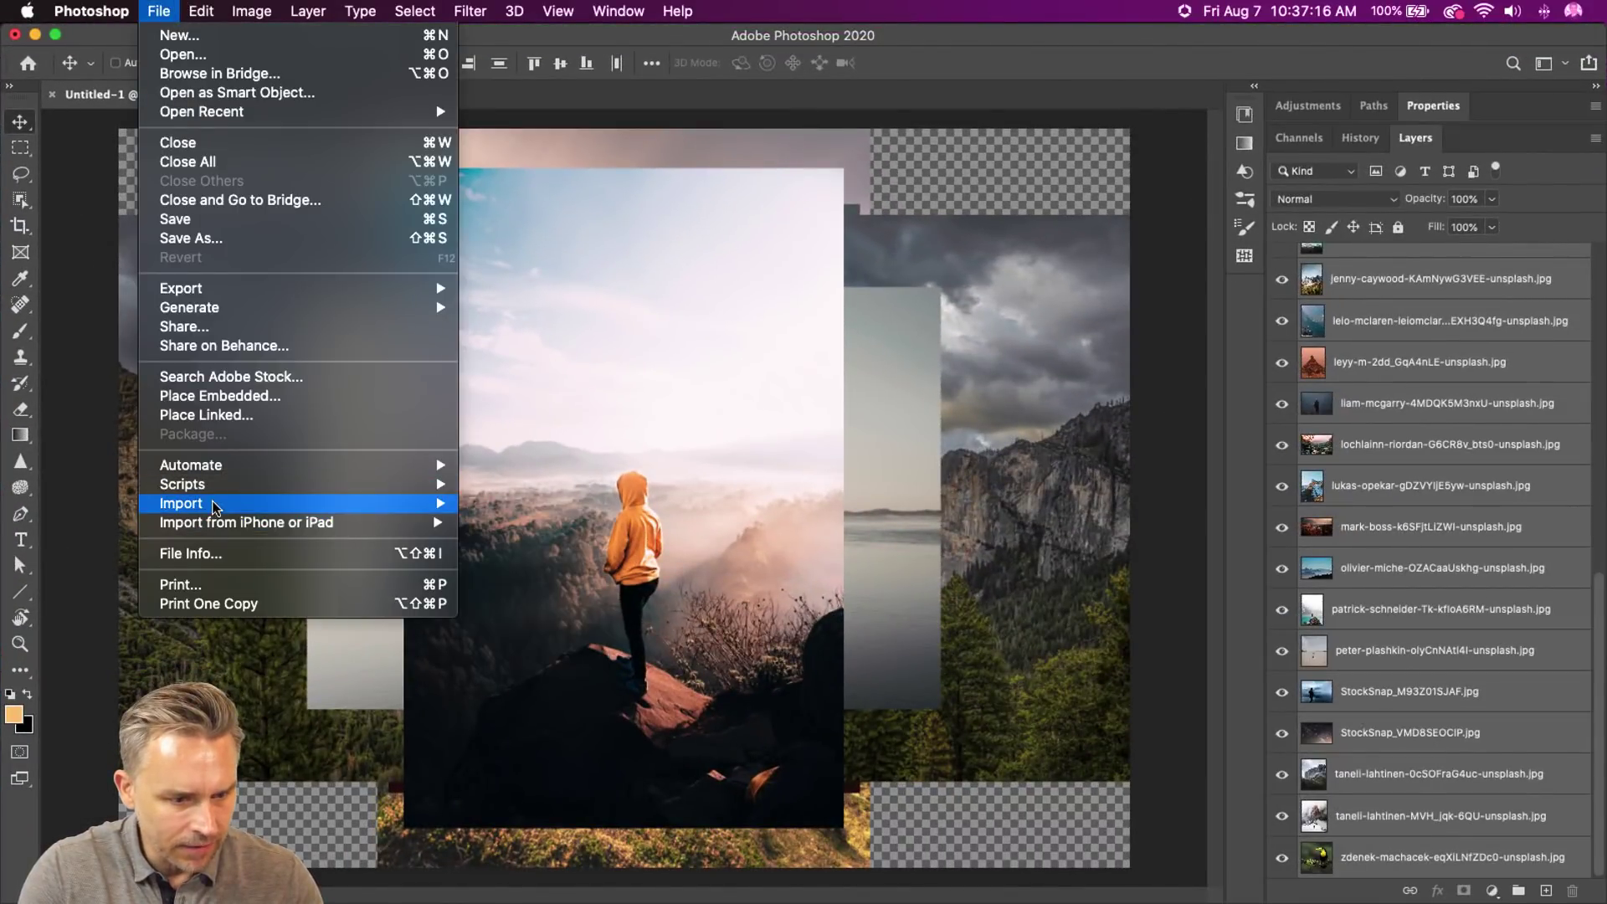
mouse_move(214, 489)
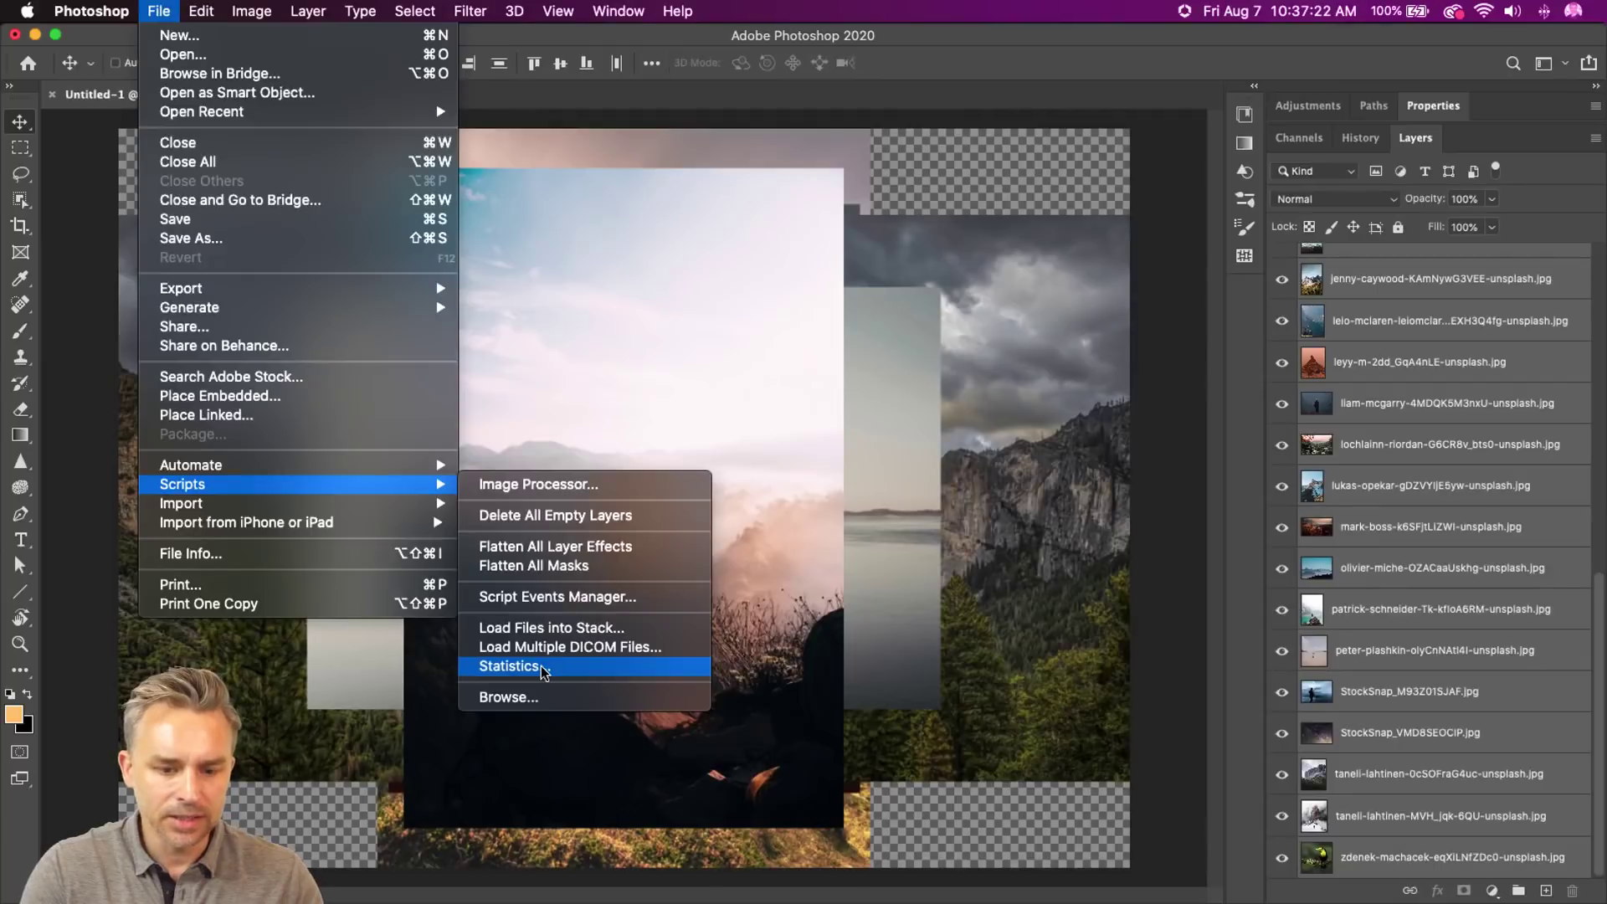
click(423, 766)
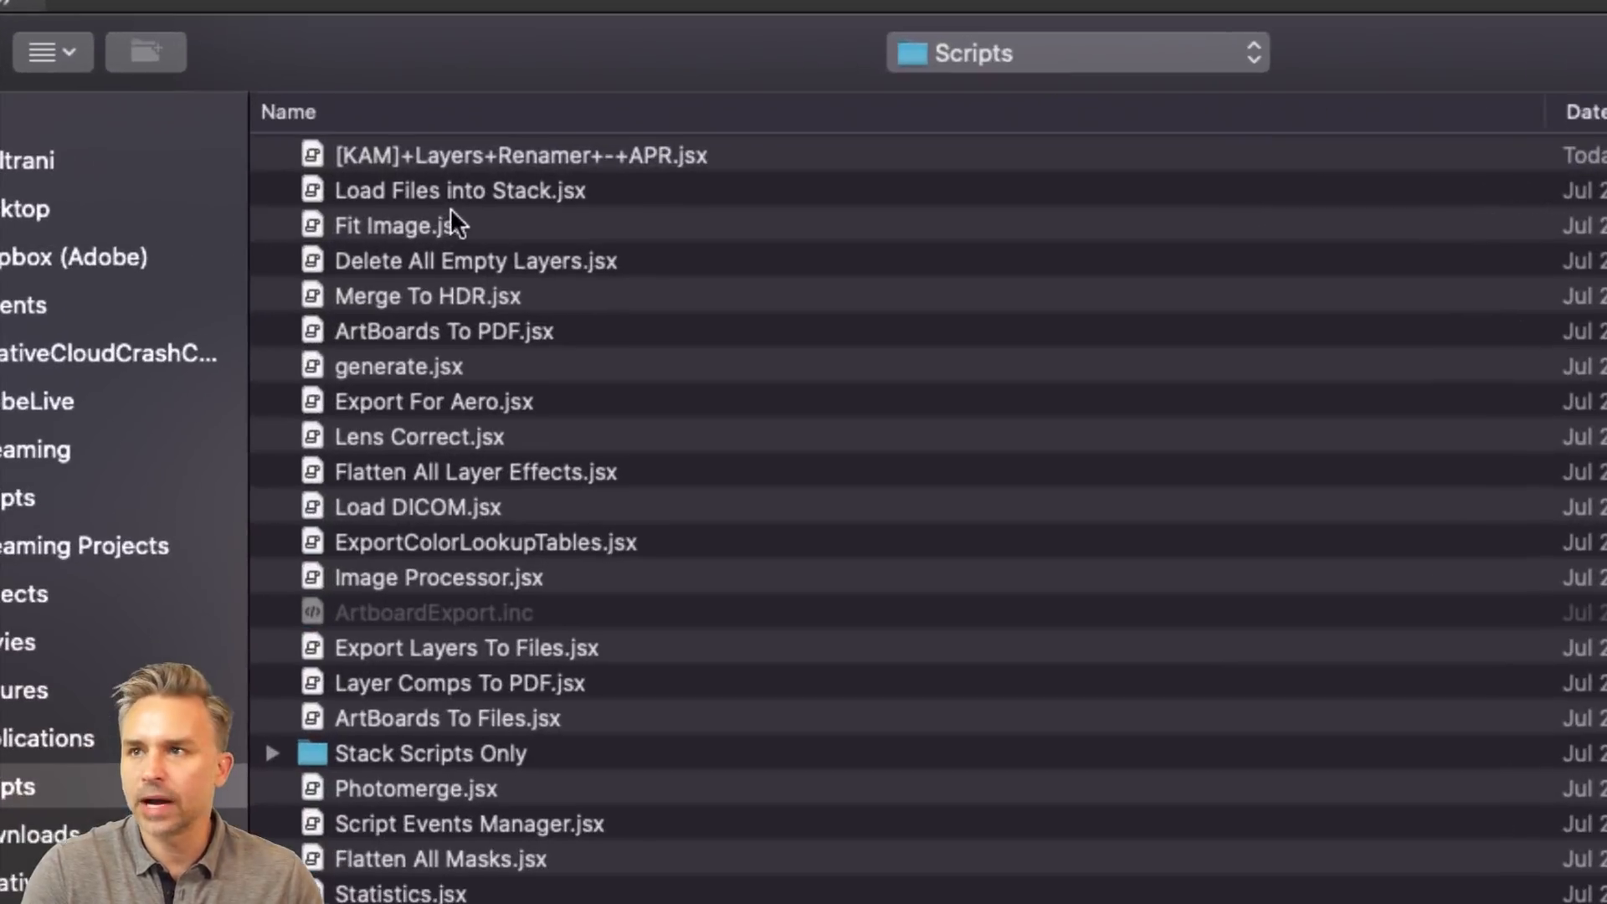
click(444, 155)
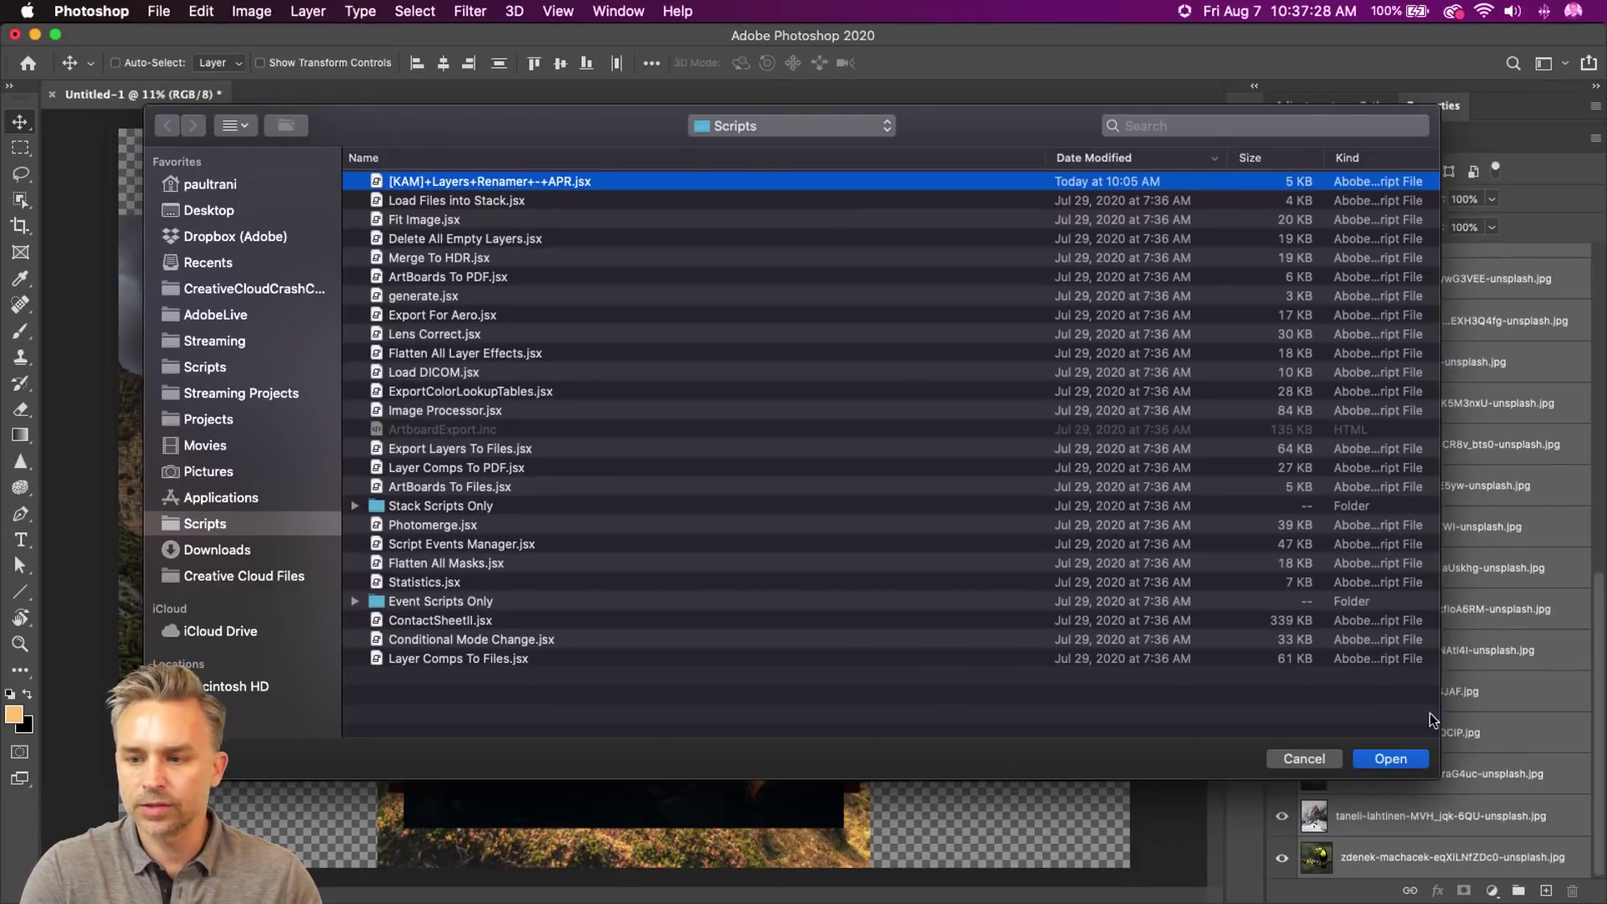
click(1385, 761)
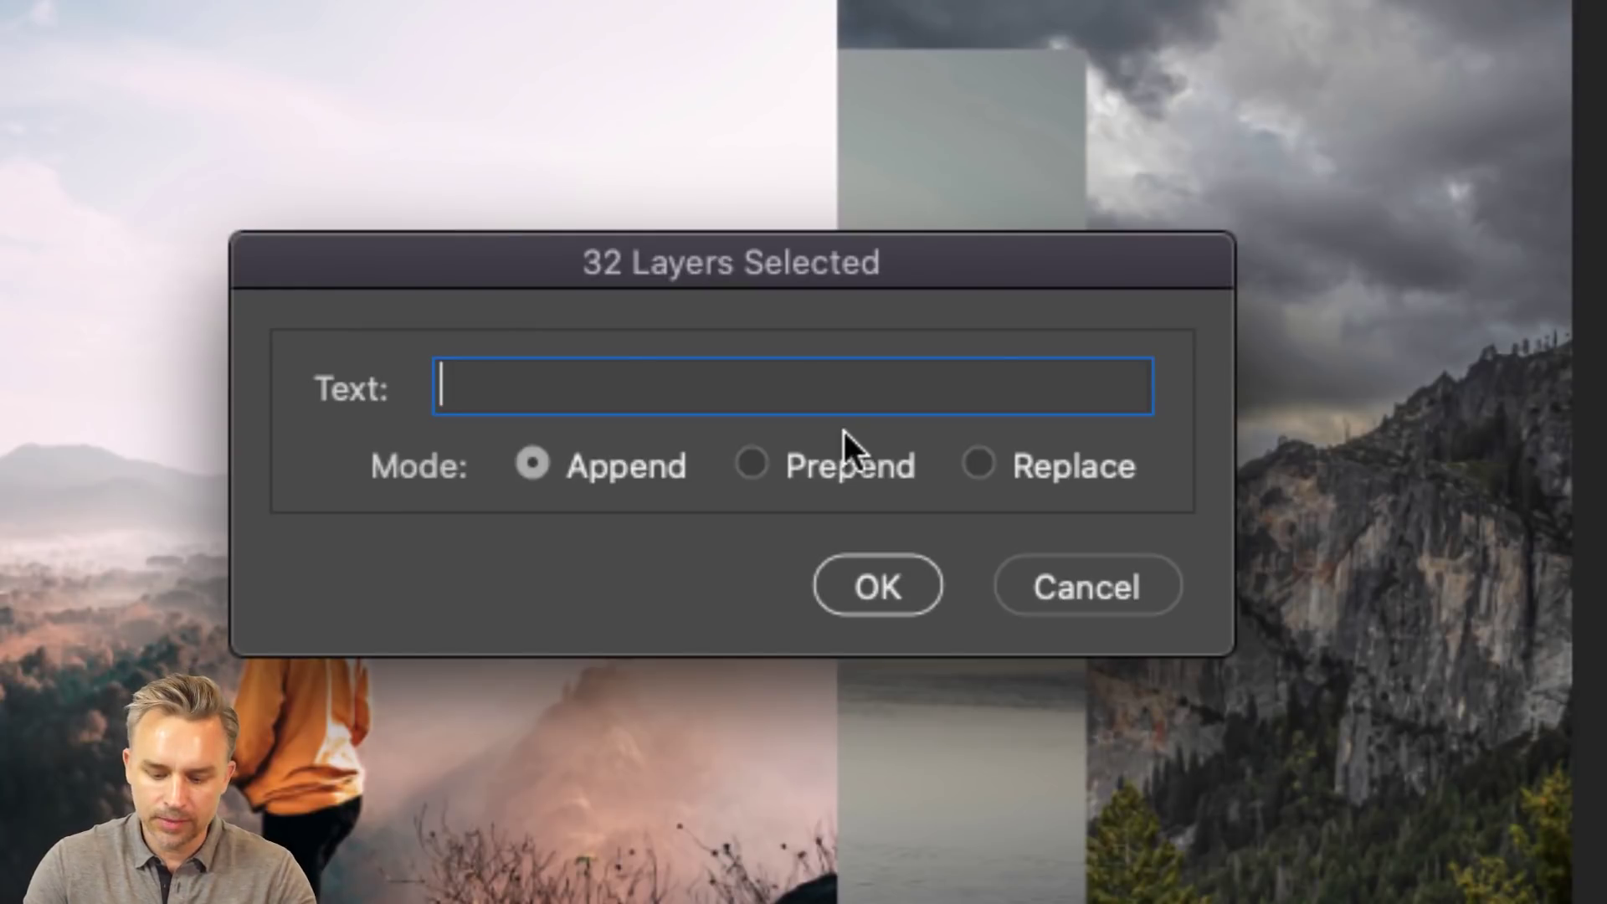
- Replace the names of all selected layers with "Bkgd"
text(Bkgd)
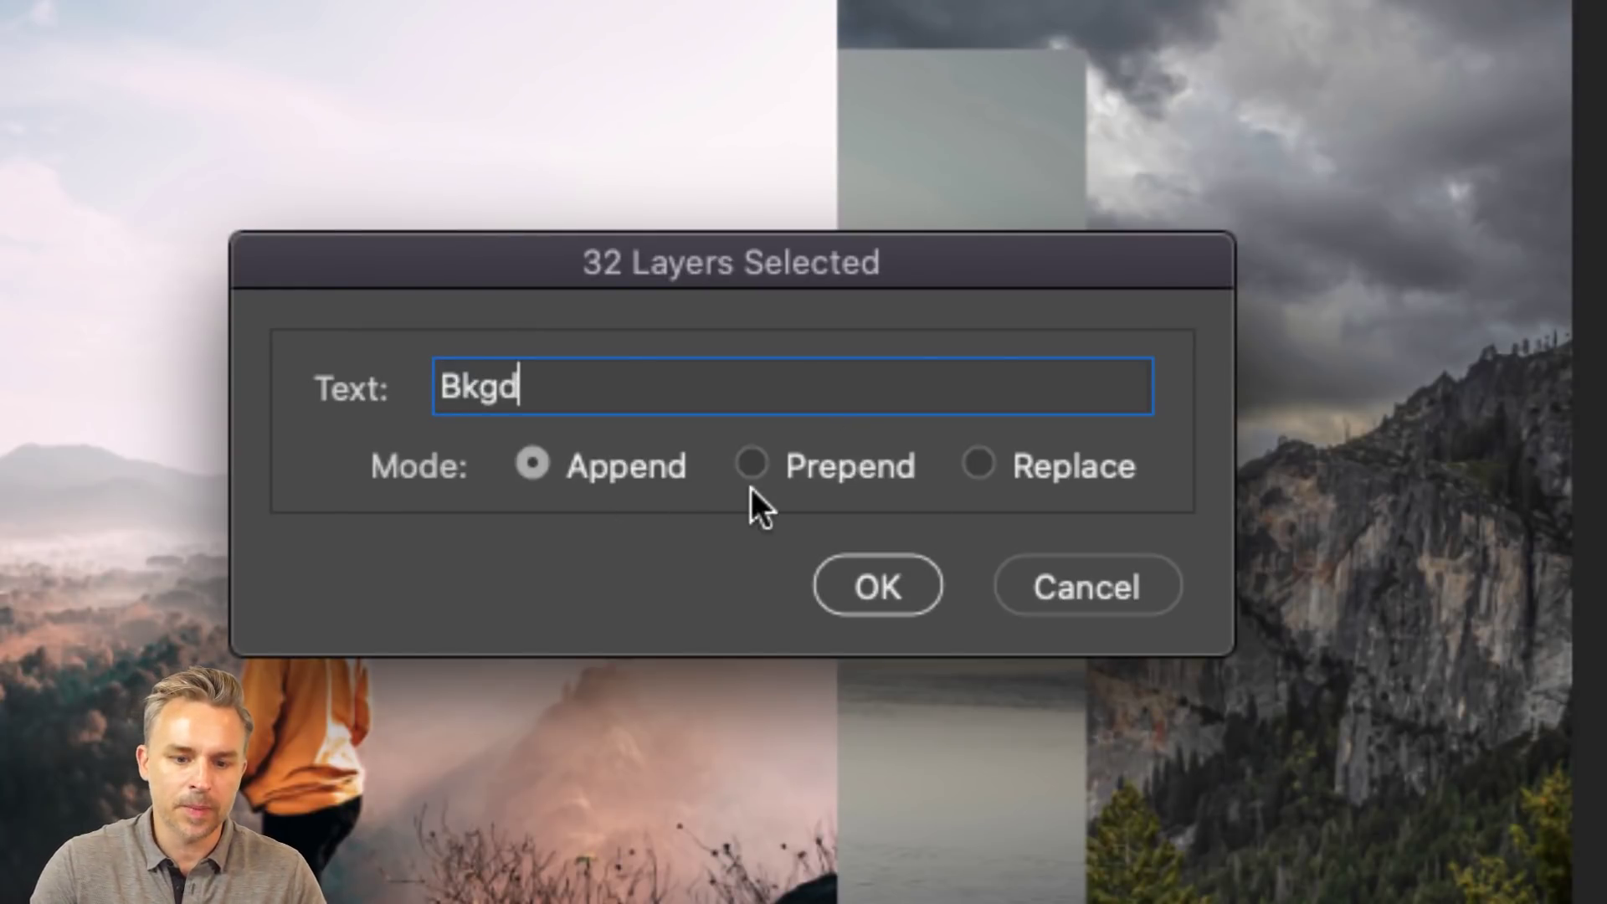
click(965, 465)
click(844, 586)
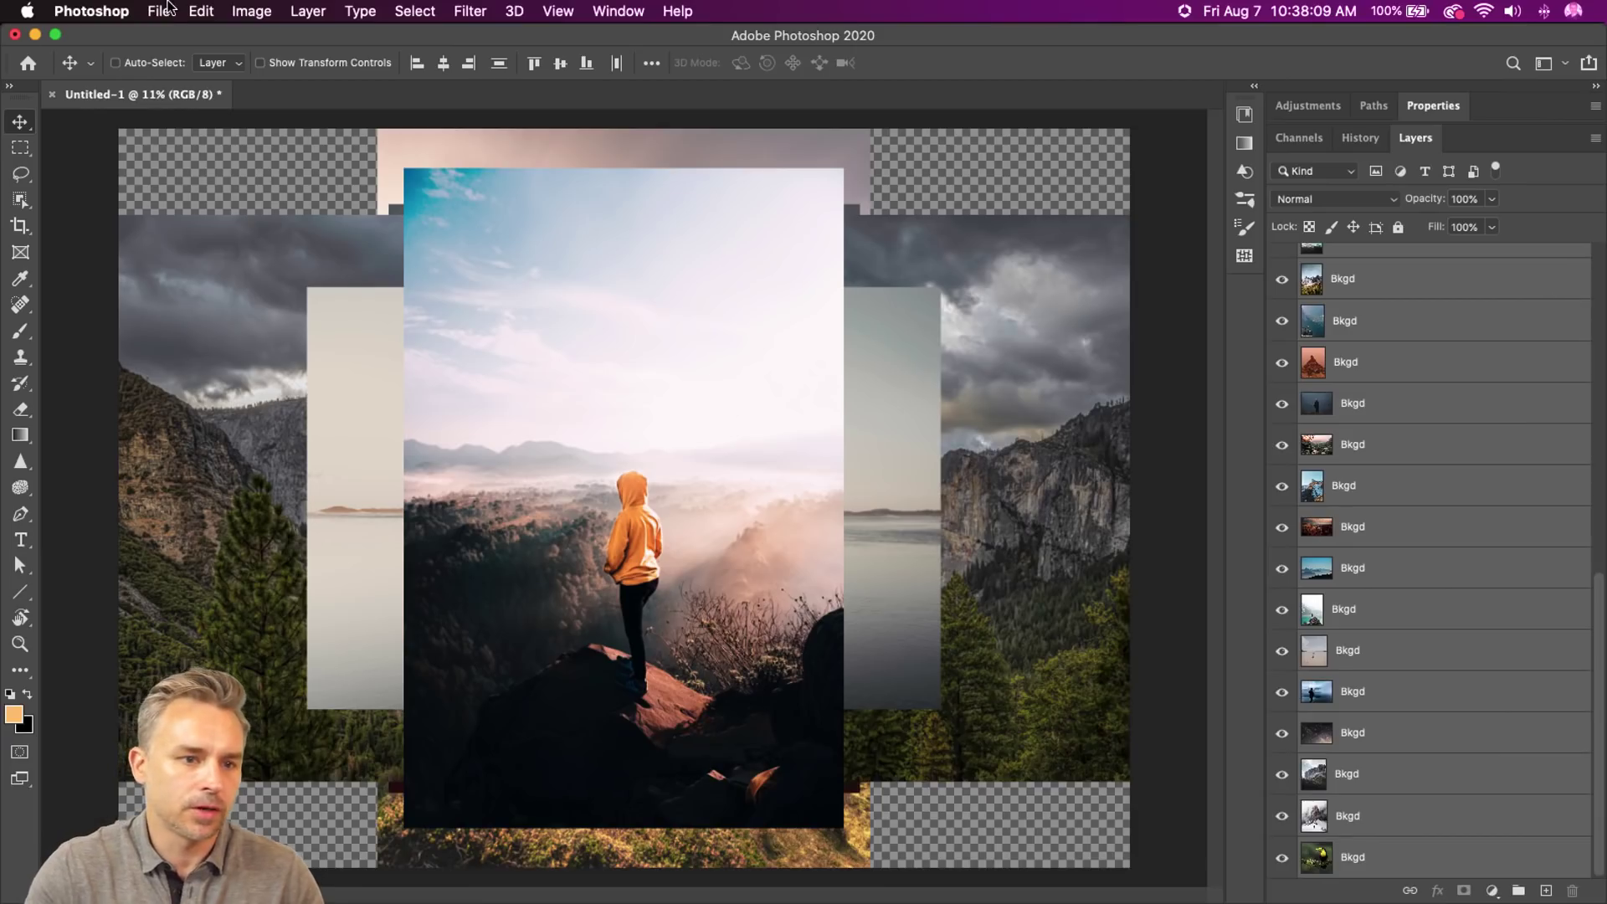
- Save the document on the computer as BrightComp.psd in the Desktop folder, in Photoshop format
click(167, 7)
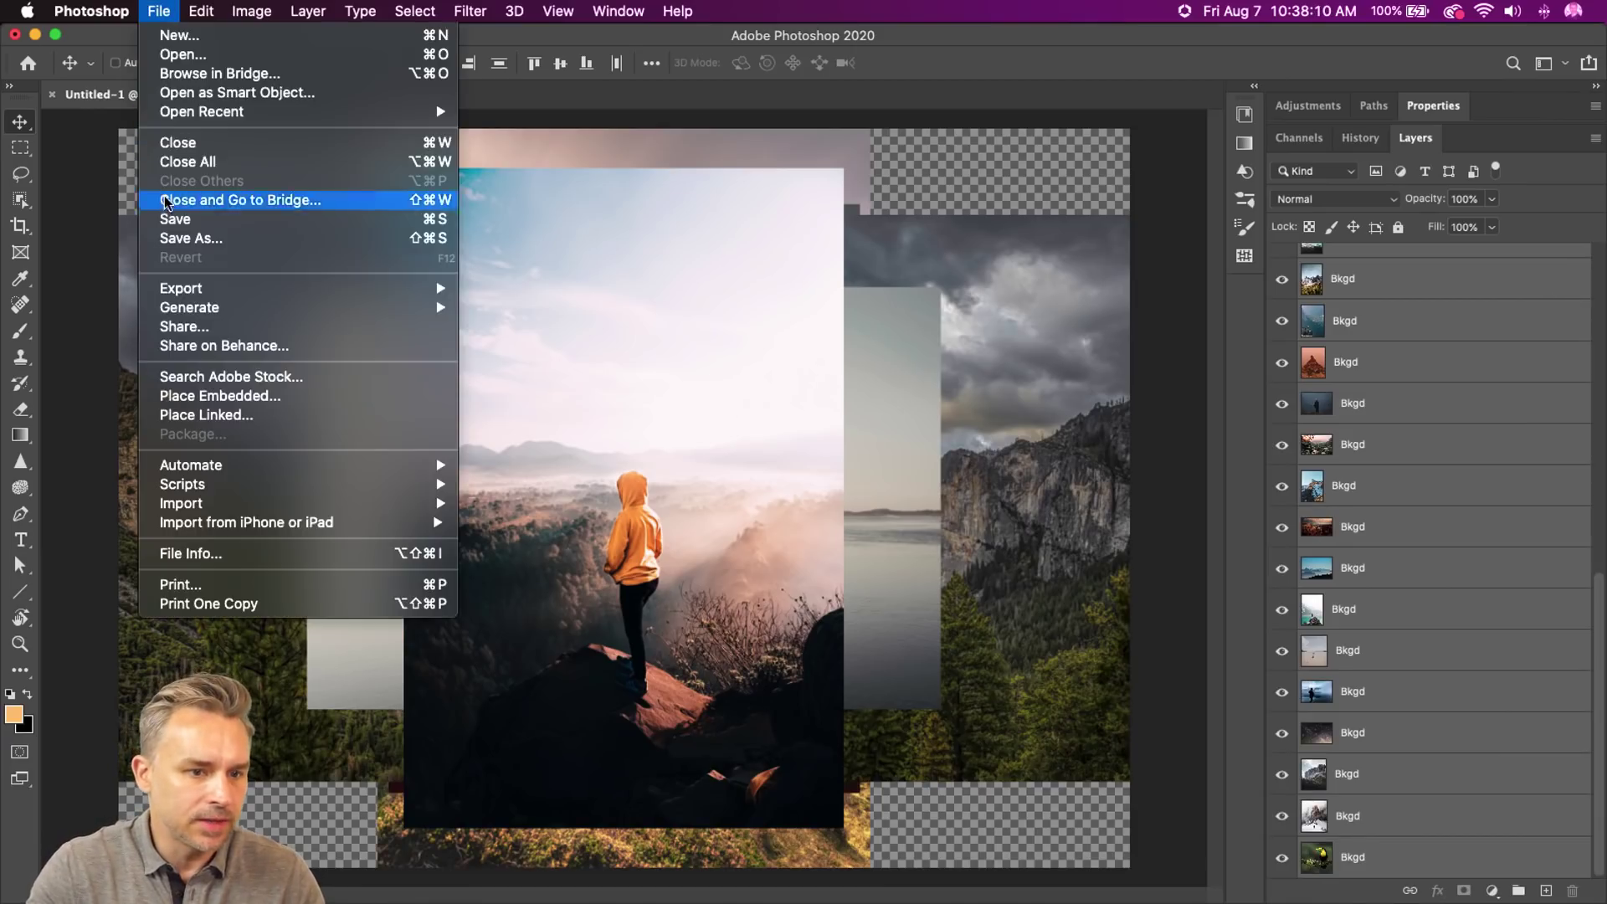
click(299, 348)
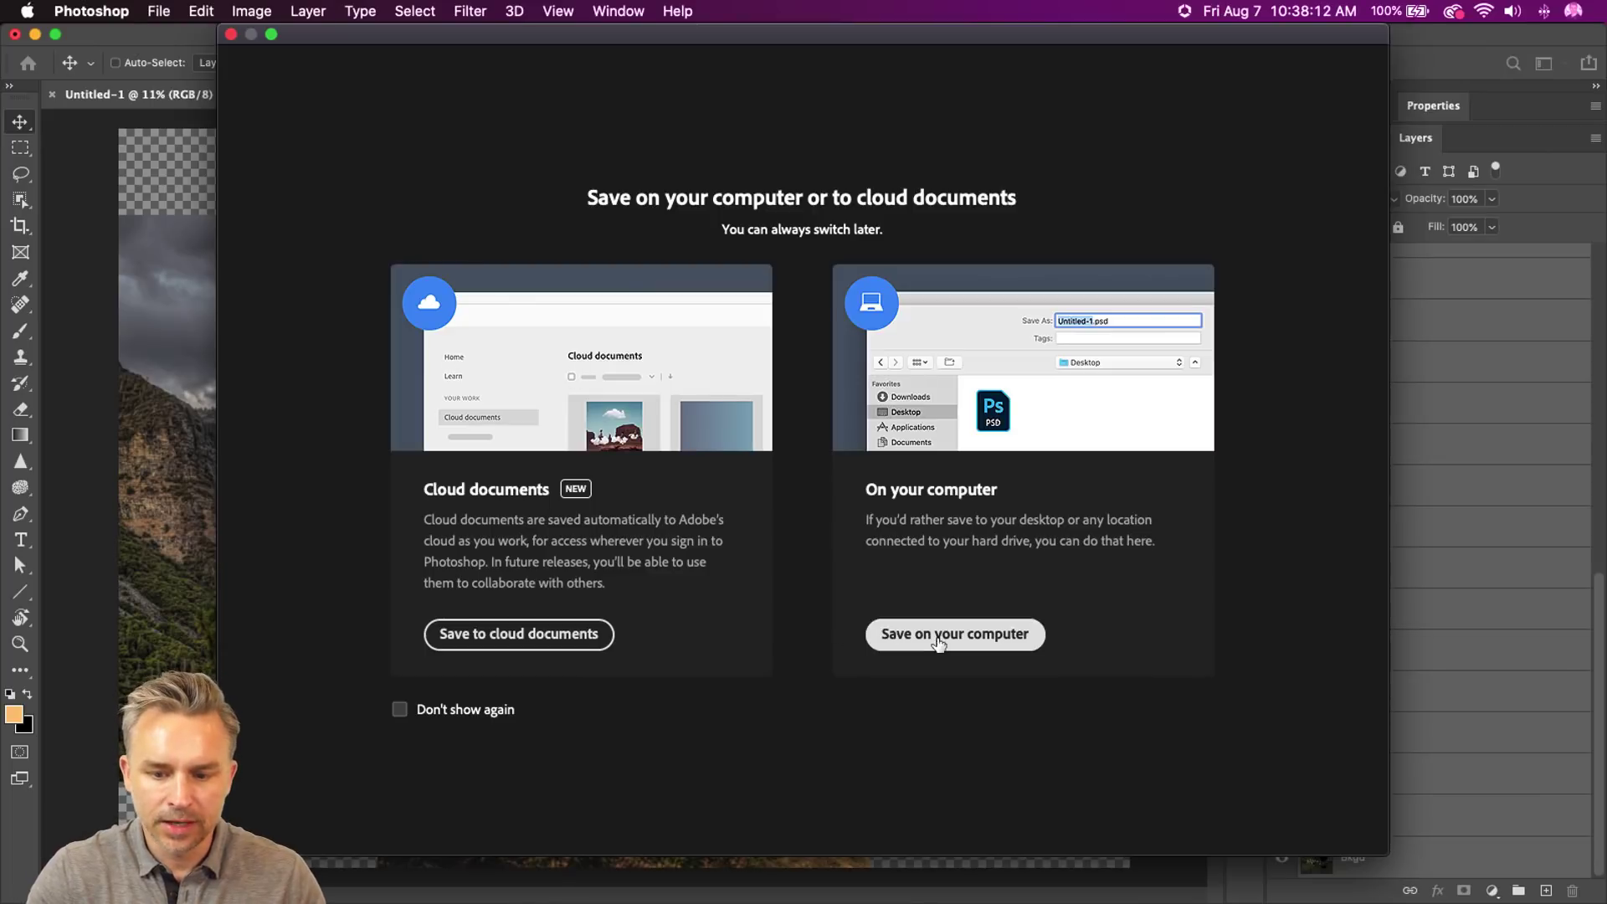
click(938, 633)
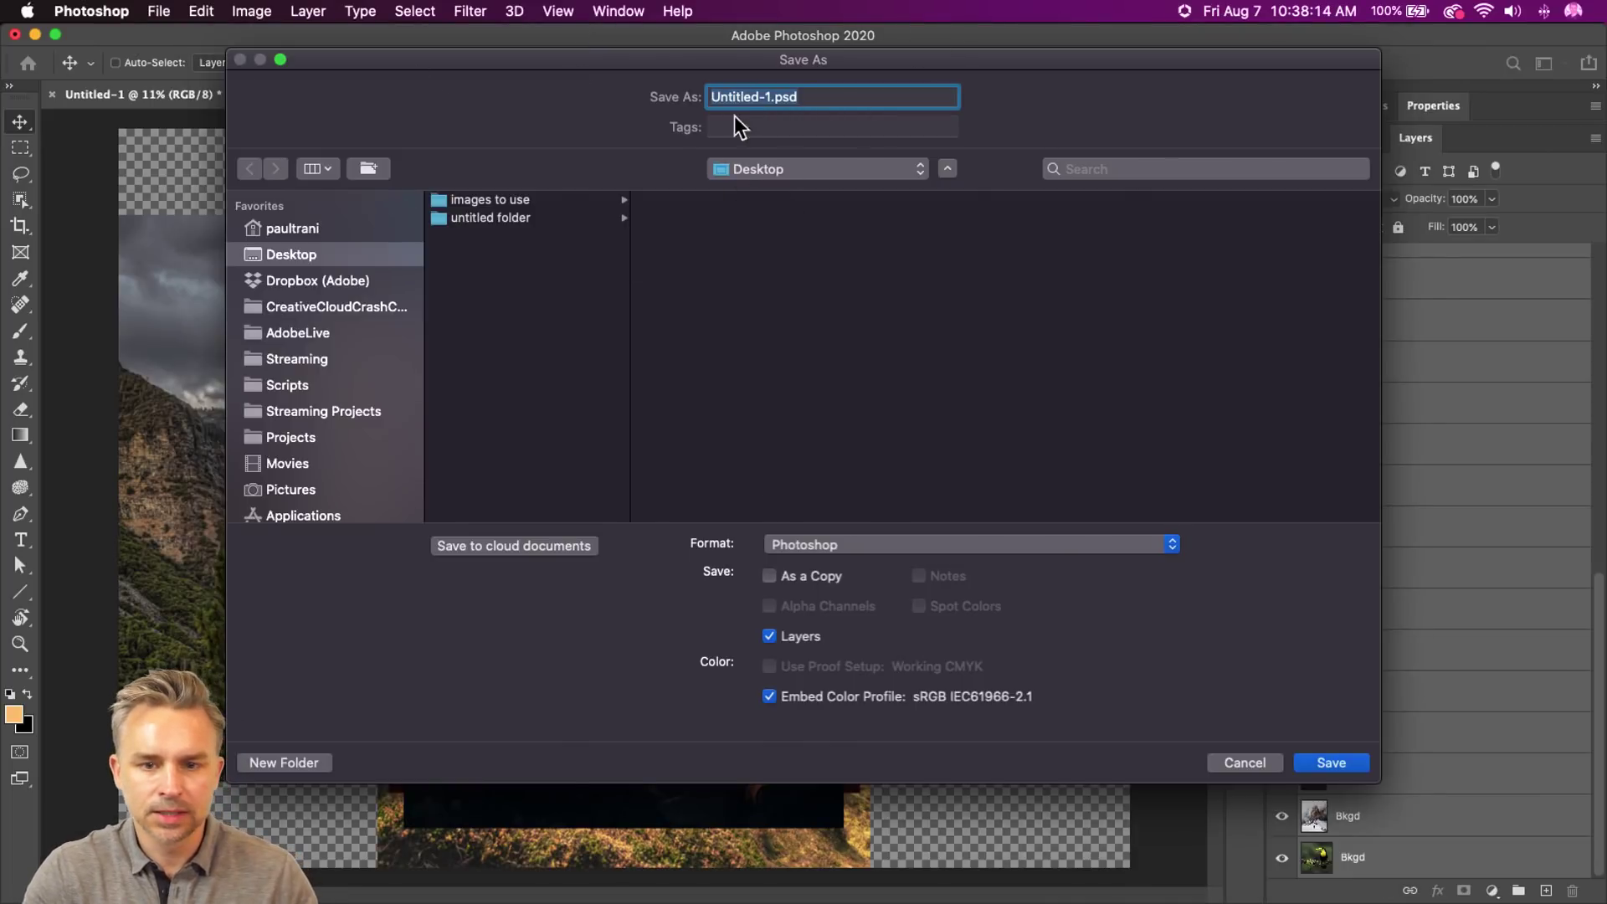
click(740, 97)
drag(768, 97, 427, 66)
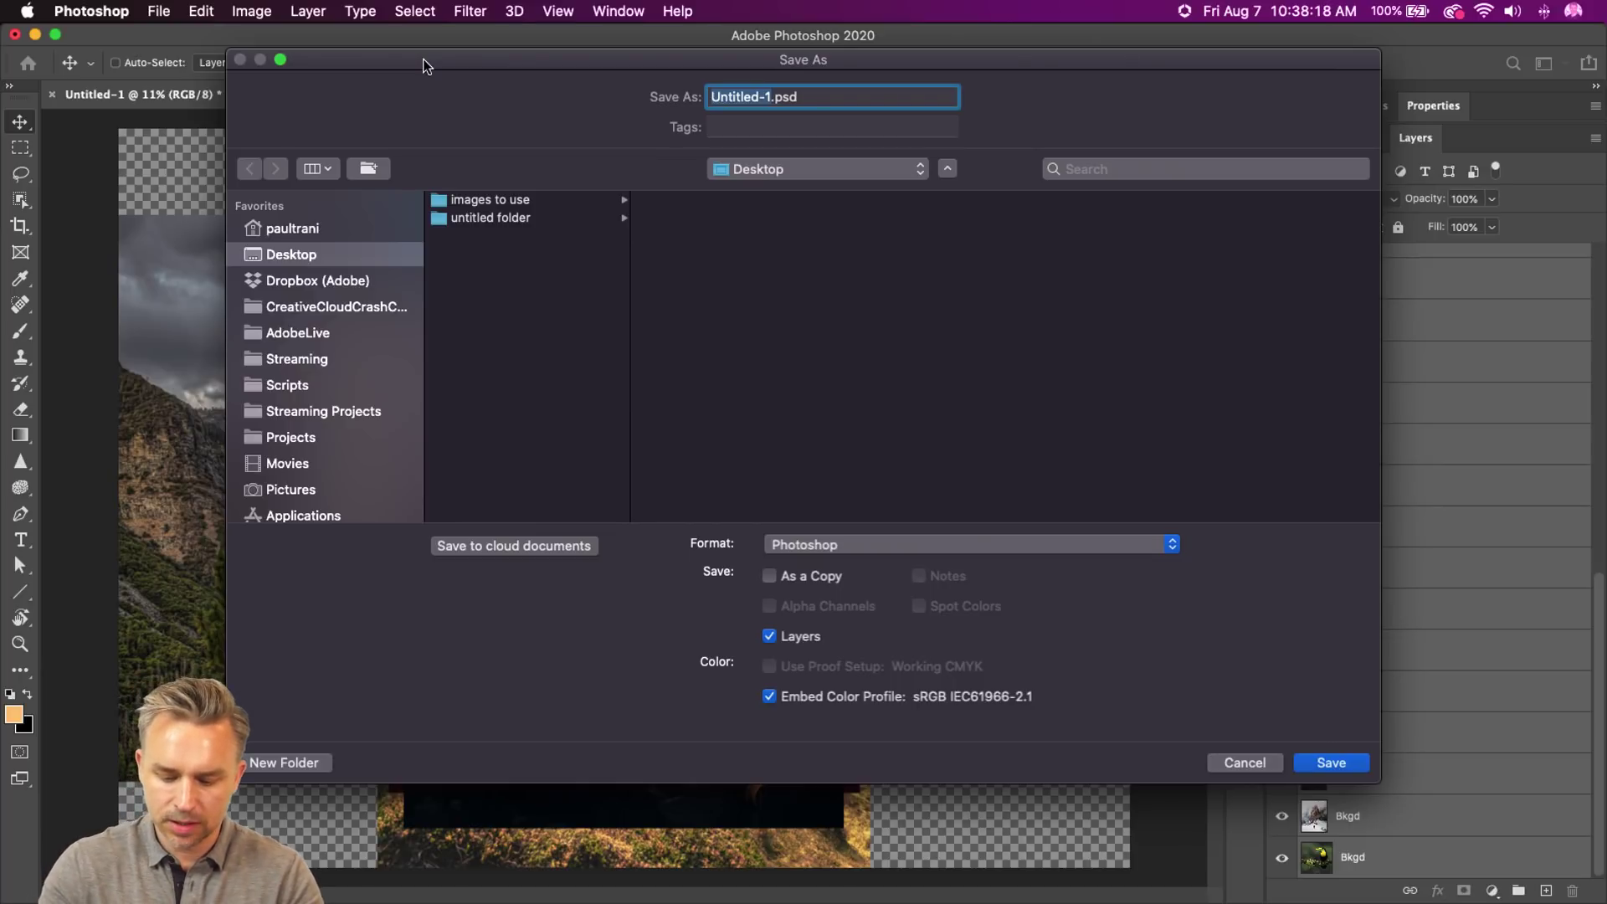
text(Bright)
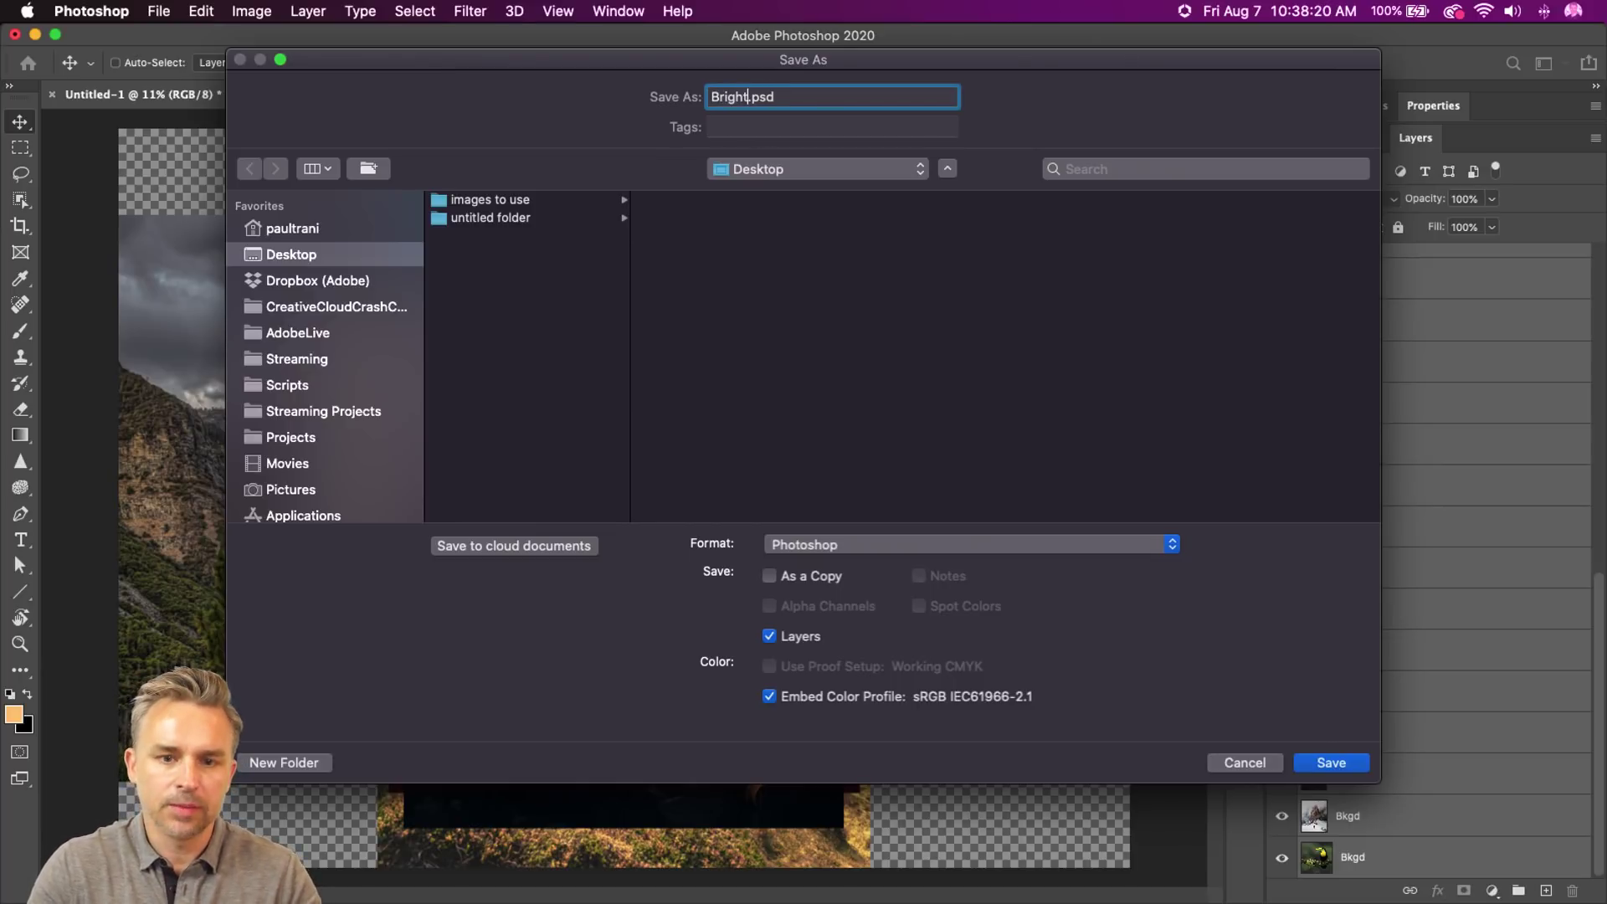
text(Comp)
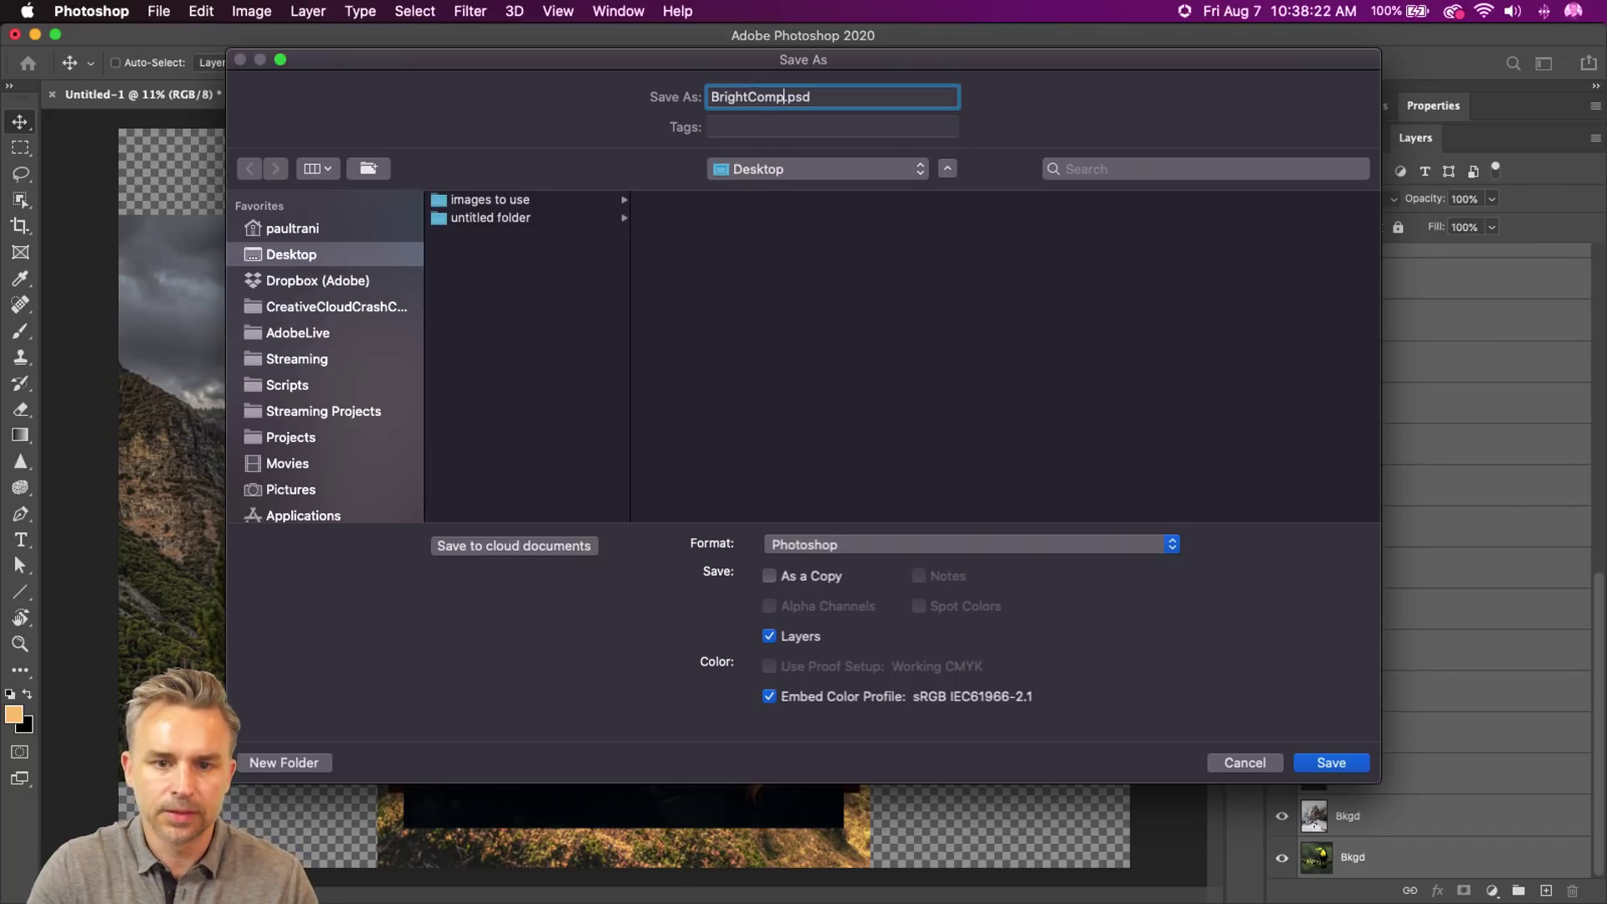
click(1333, 764)
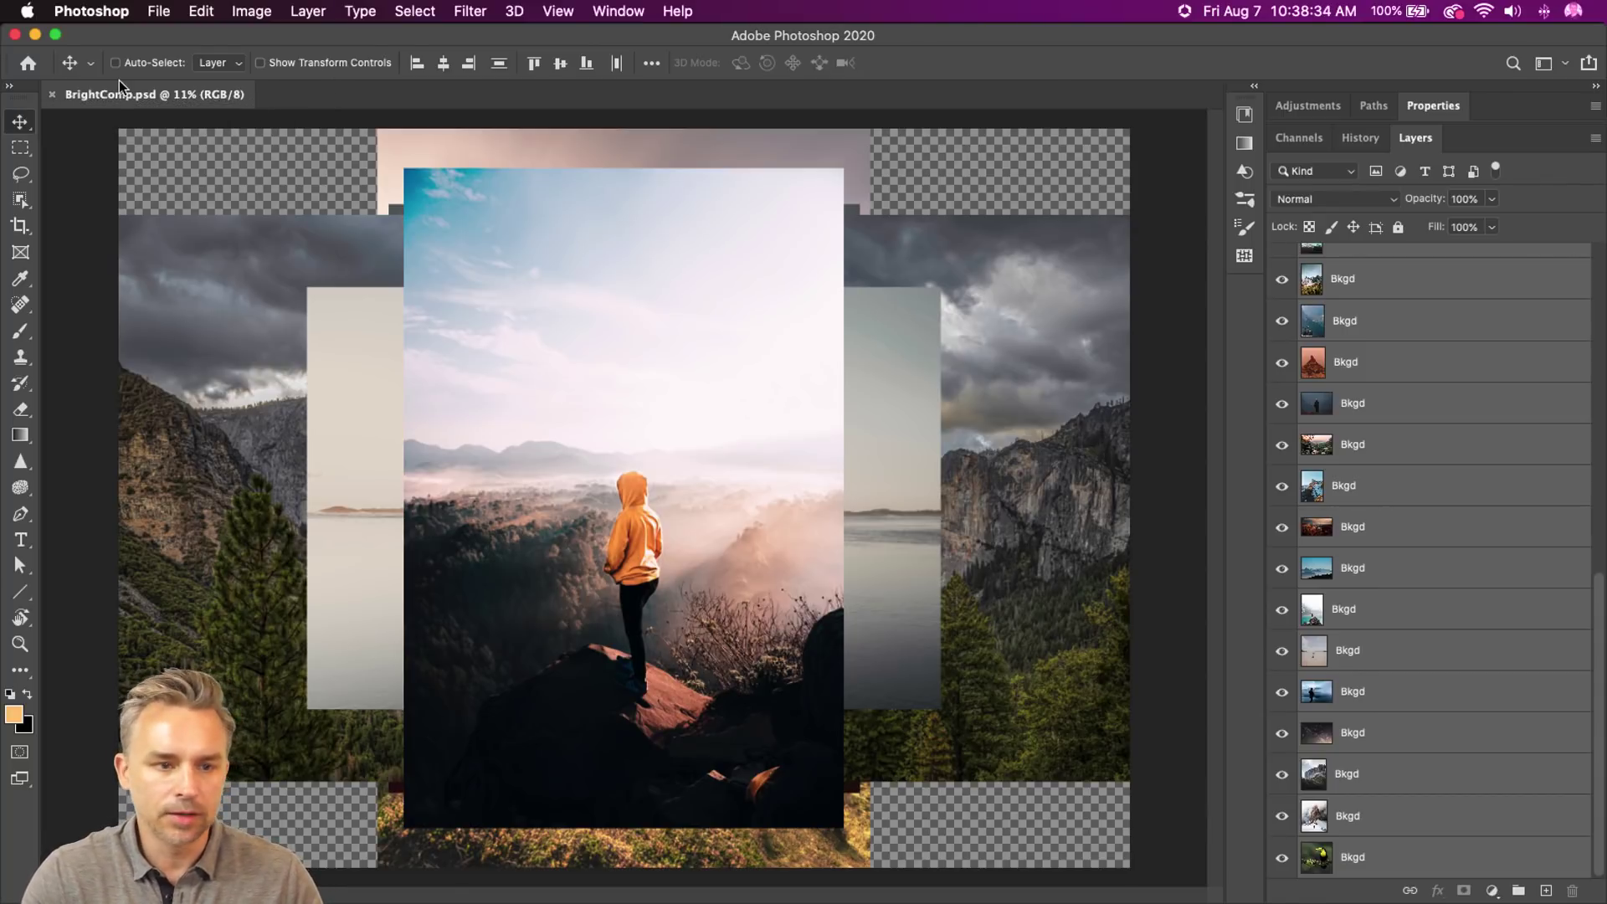
- Reveal BrightComp.psd in Finder, check its file size in the file info, and return to Photoshop
right_click(115, 97)
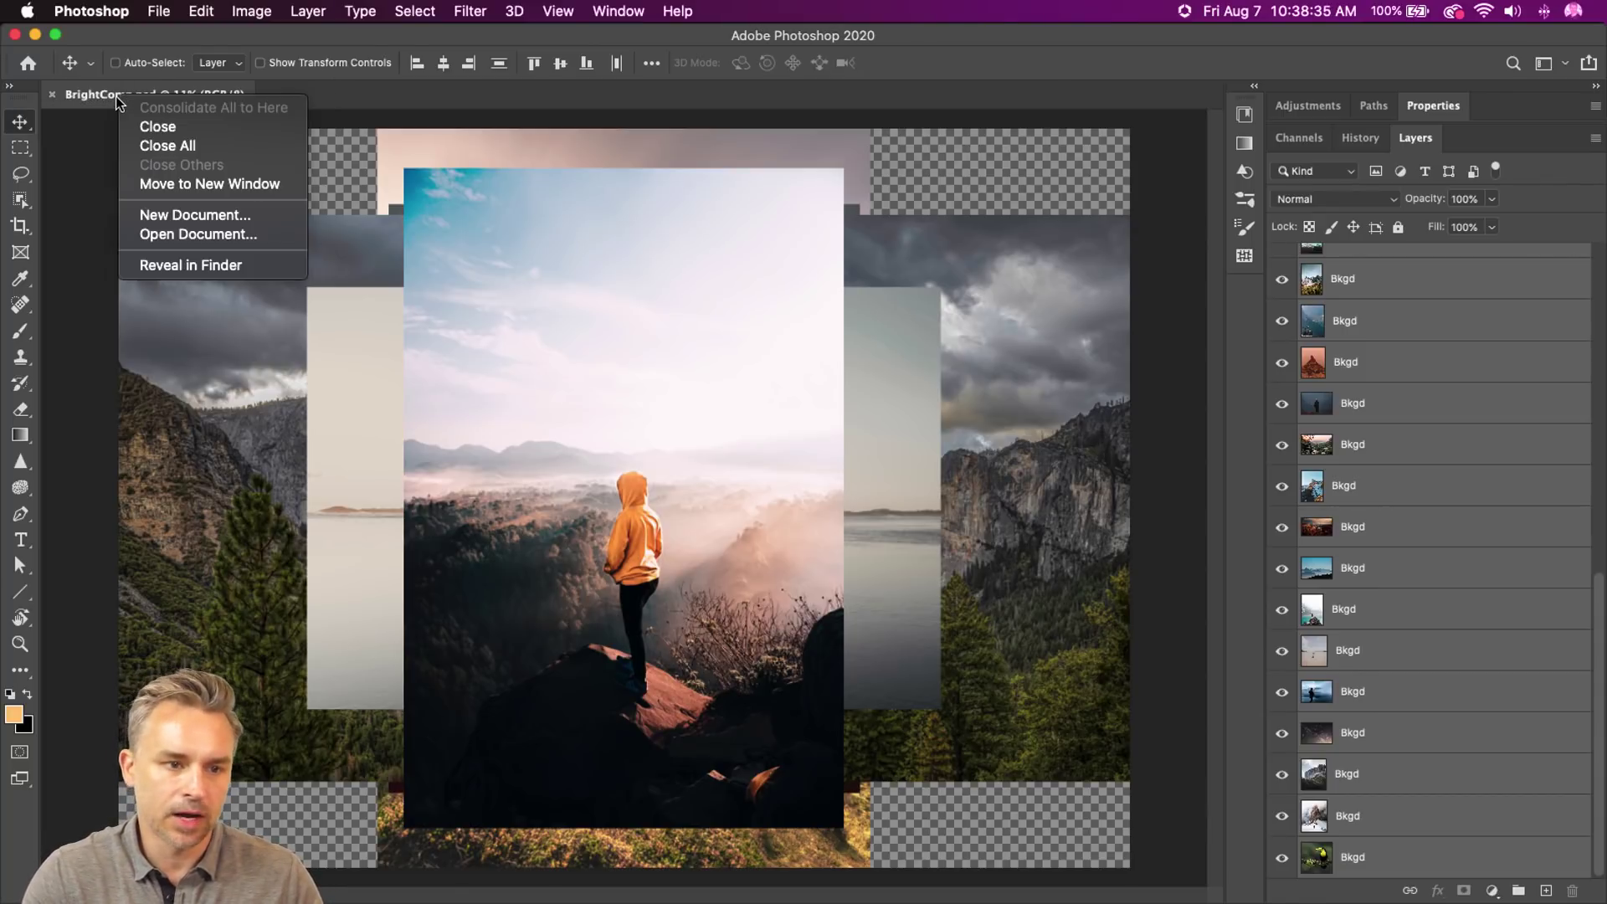
click(134, 269)
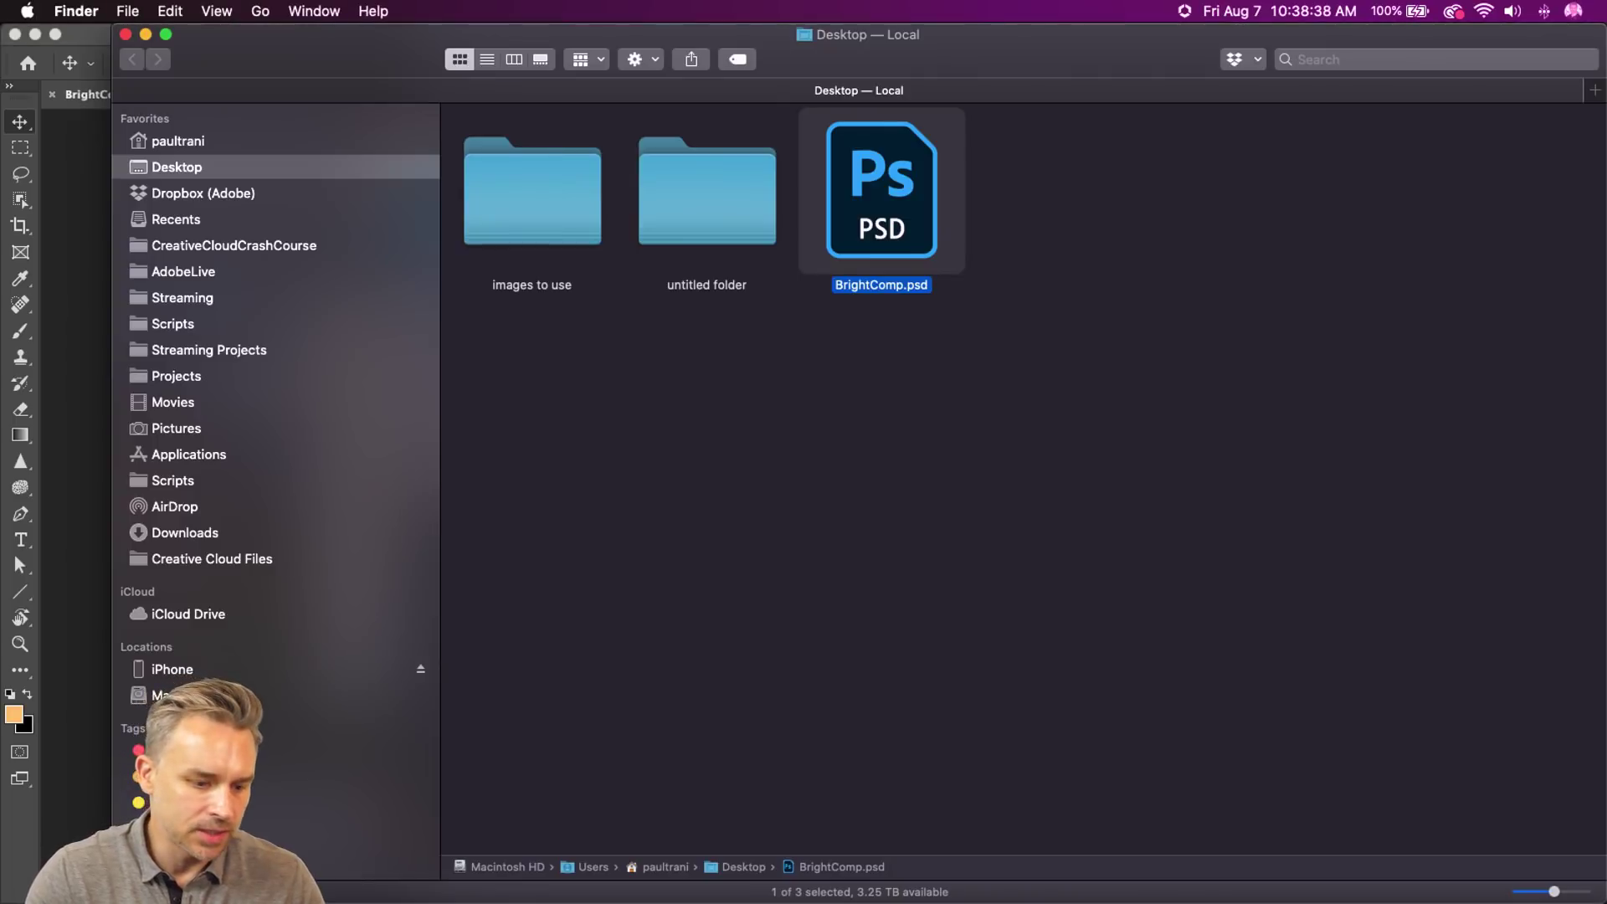
key(super+i)
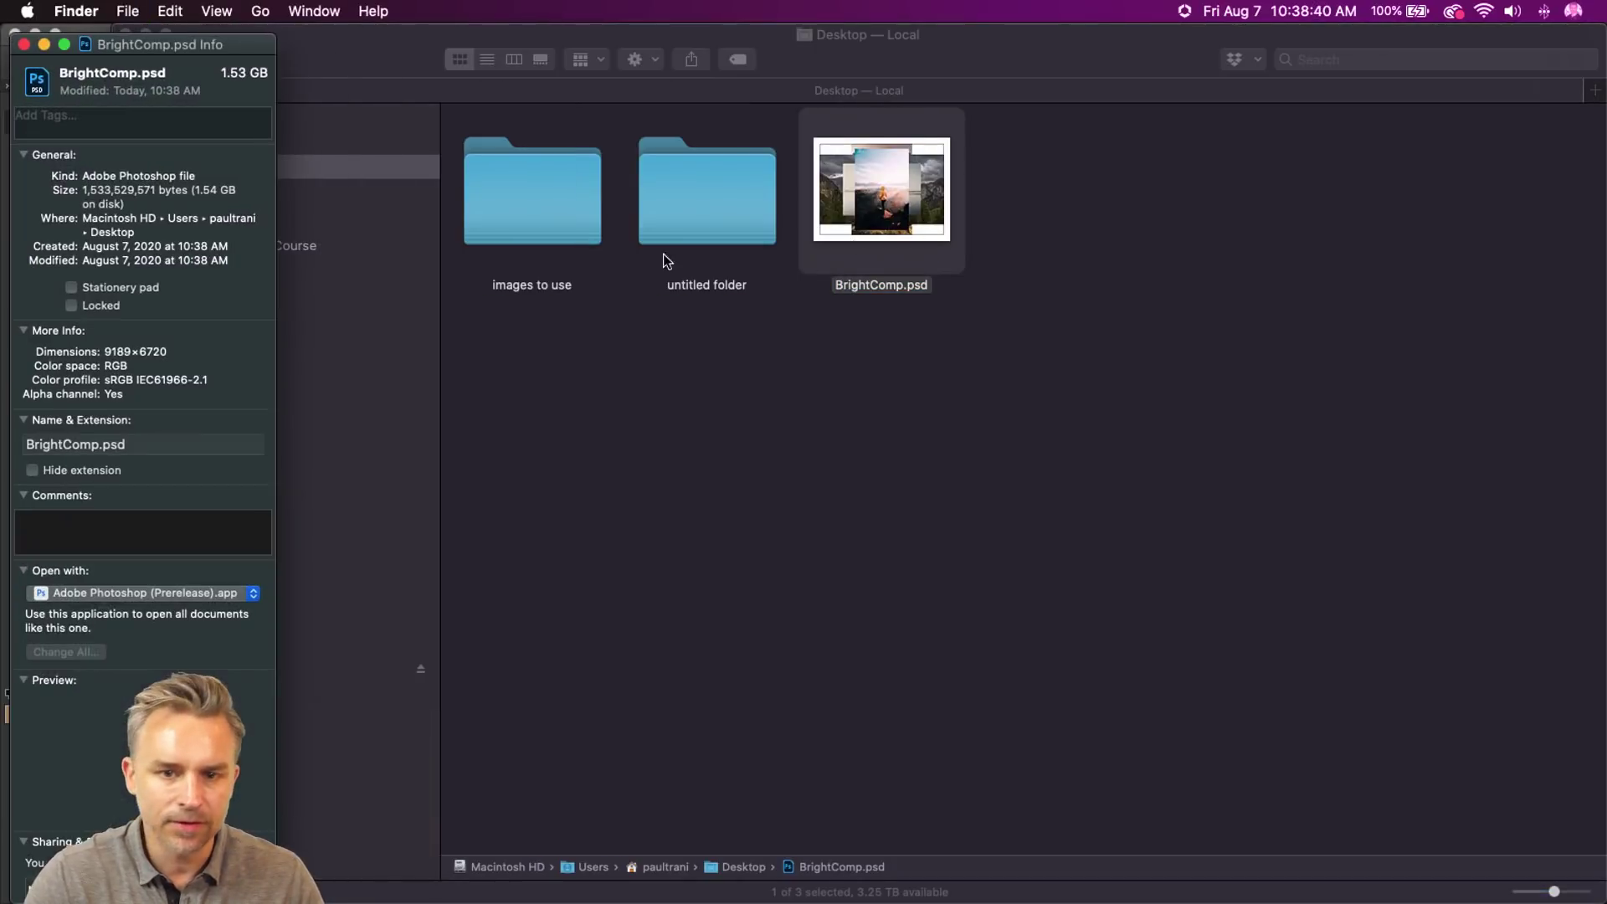
click(22, 45)
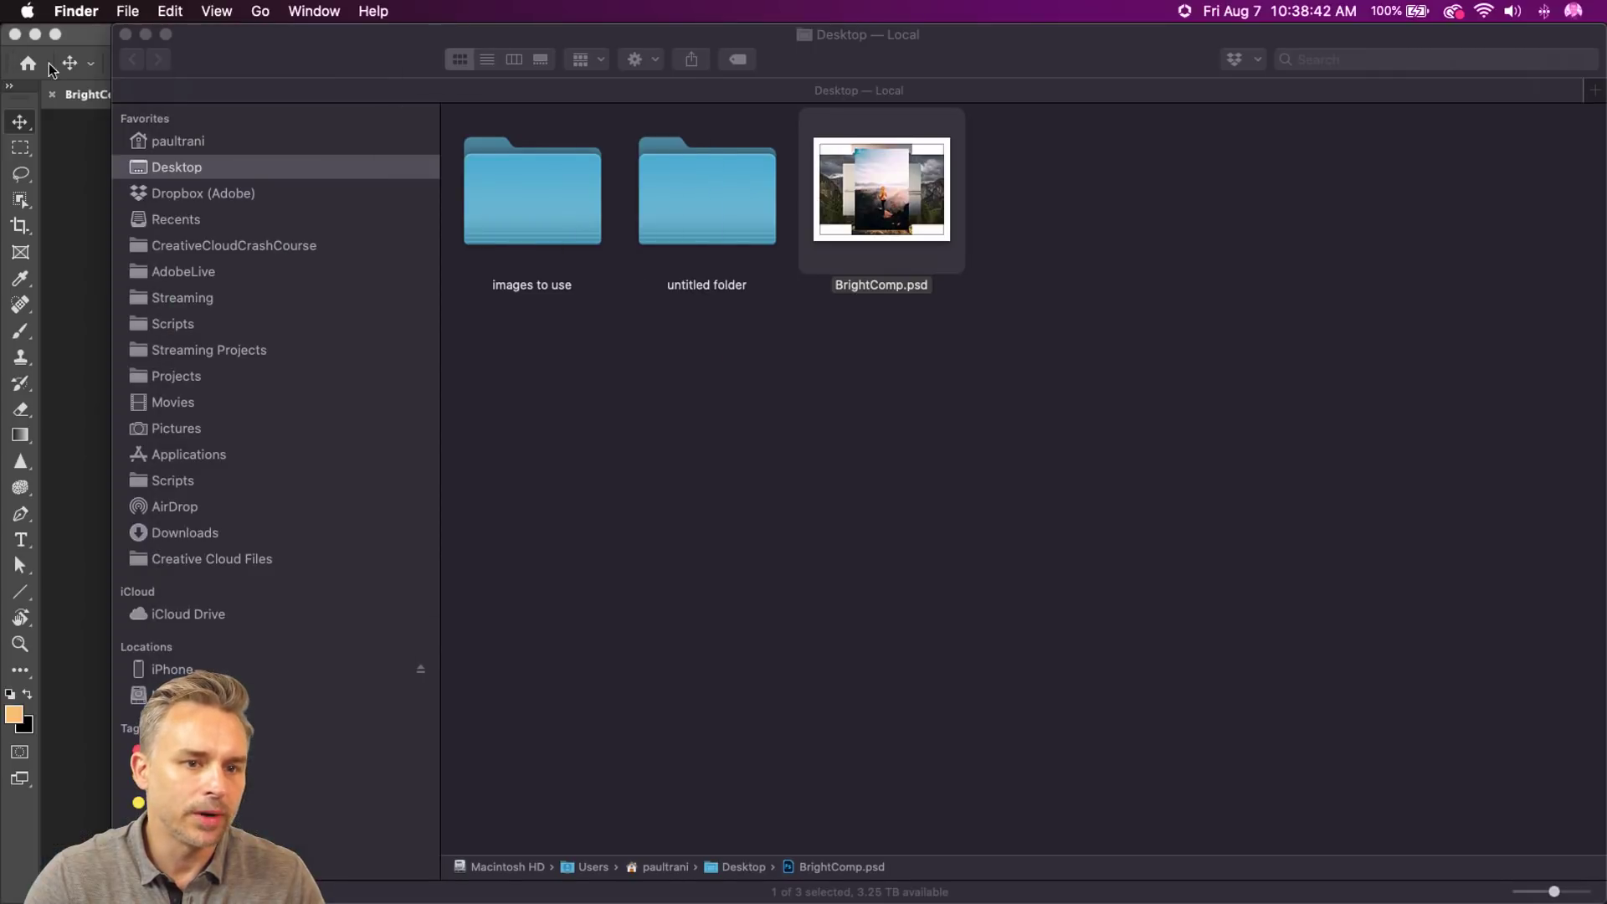
click(116, 47)
click(346, 109)
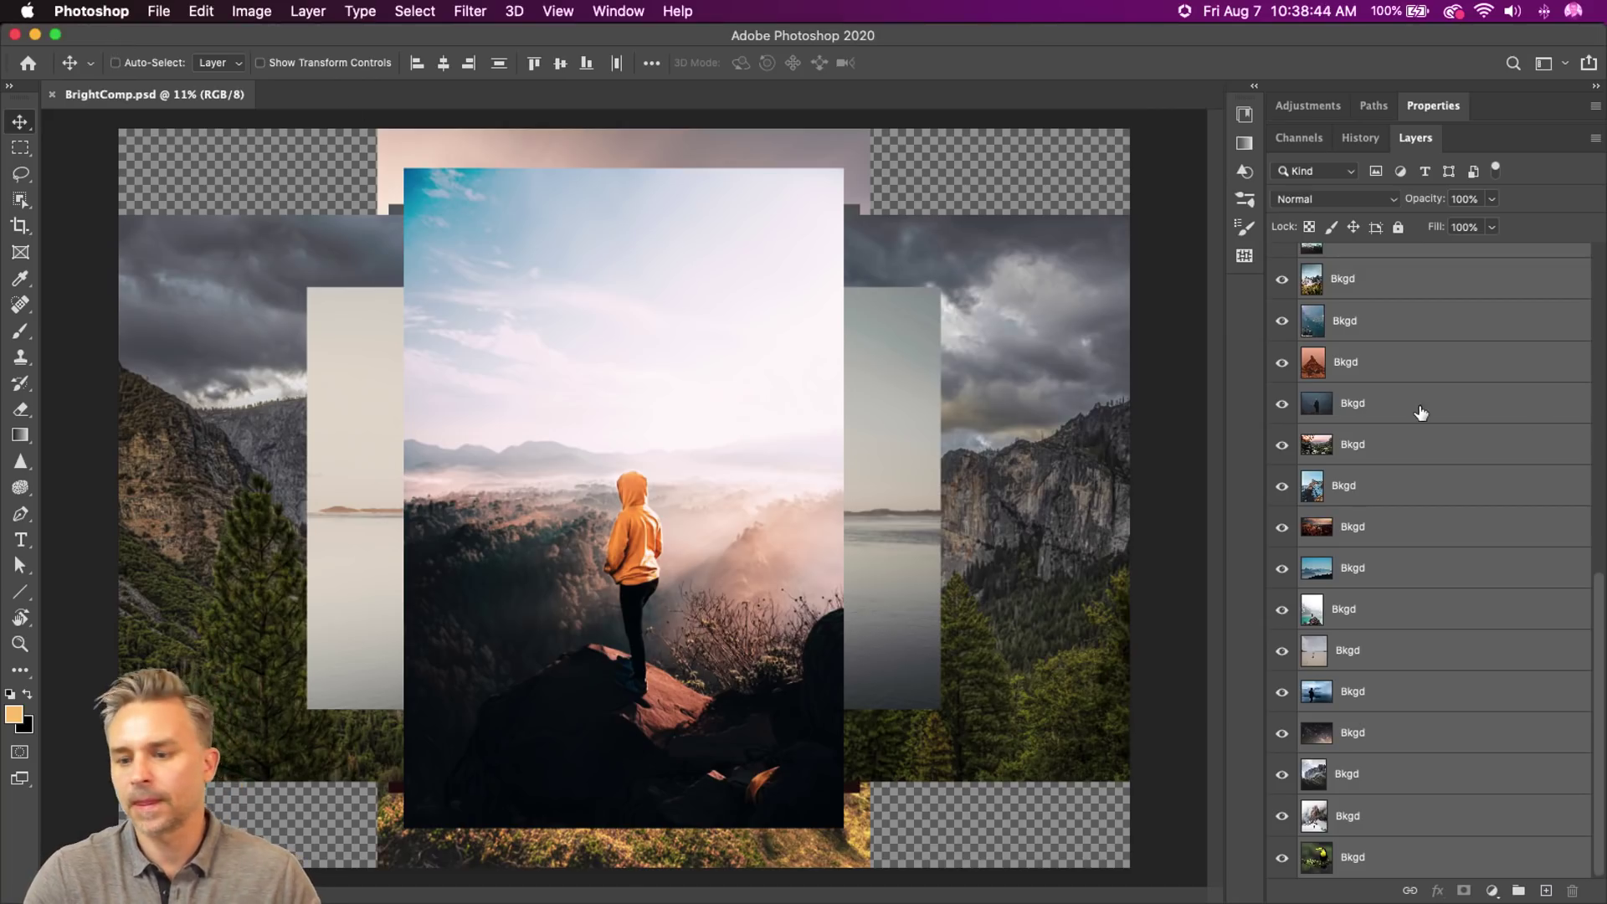
- Hide the uppermost layer with the orange-hooded figure and move the cliff-over-city photo layer above it
click(1363, 661)
scroll(1363, 659, up, 10)
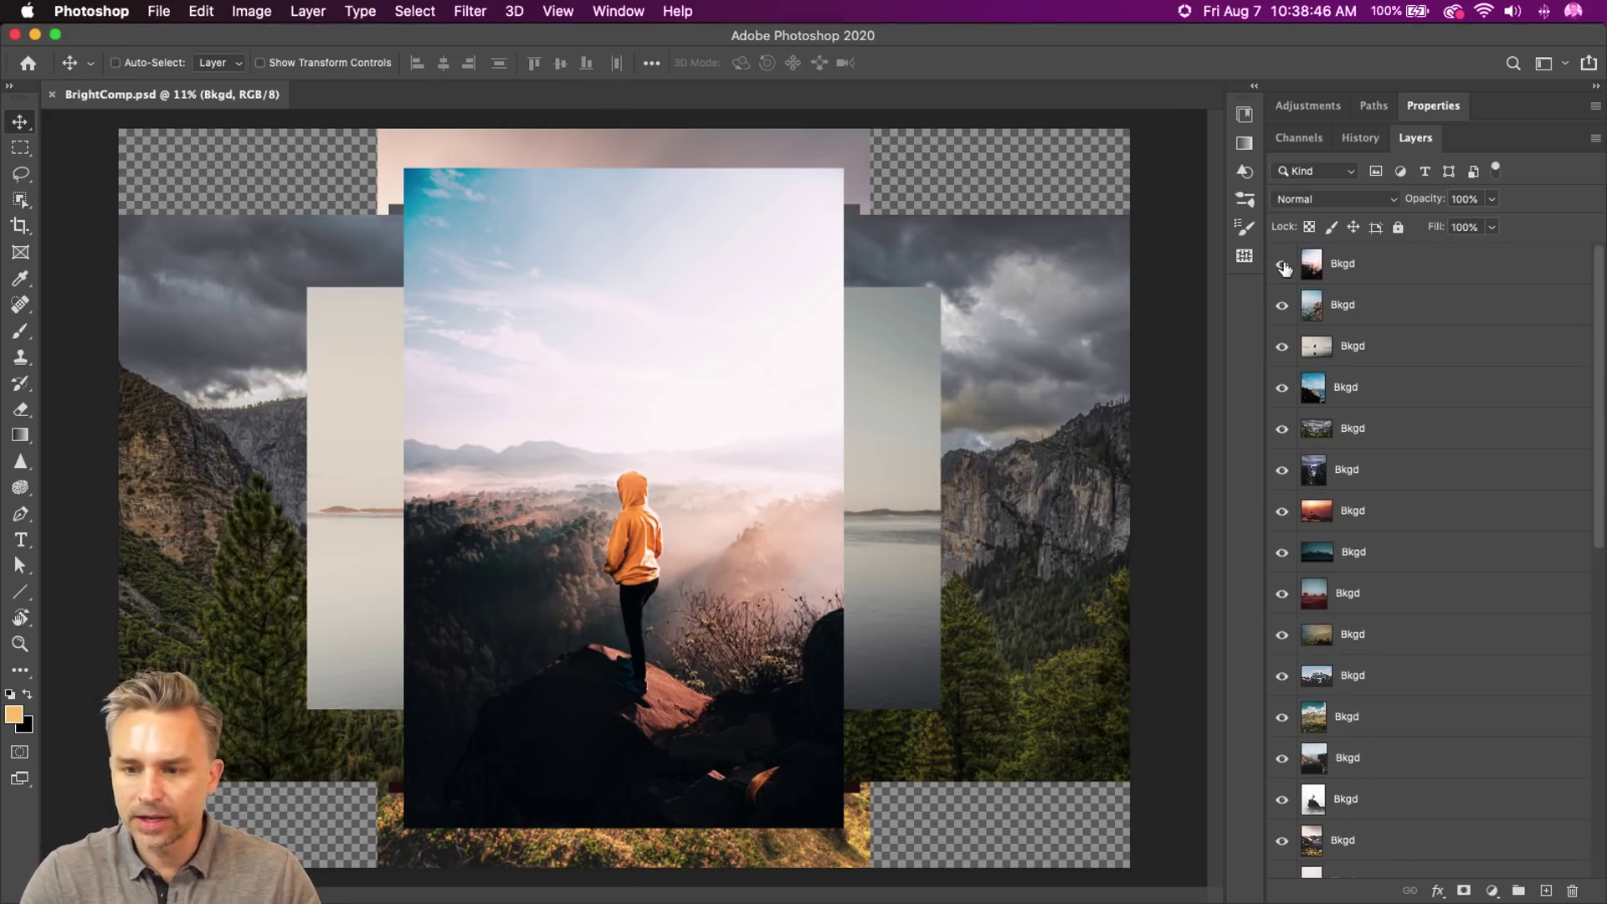
click(1282, 264)
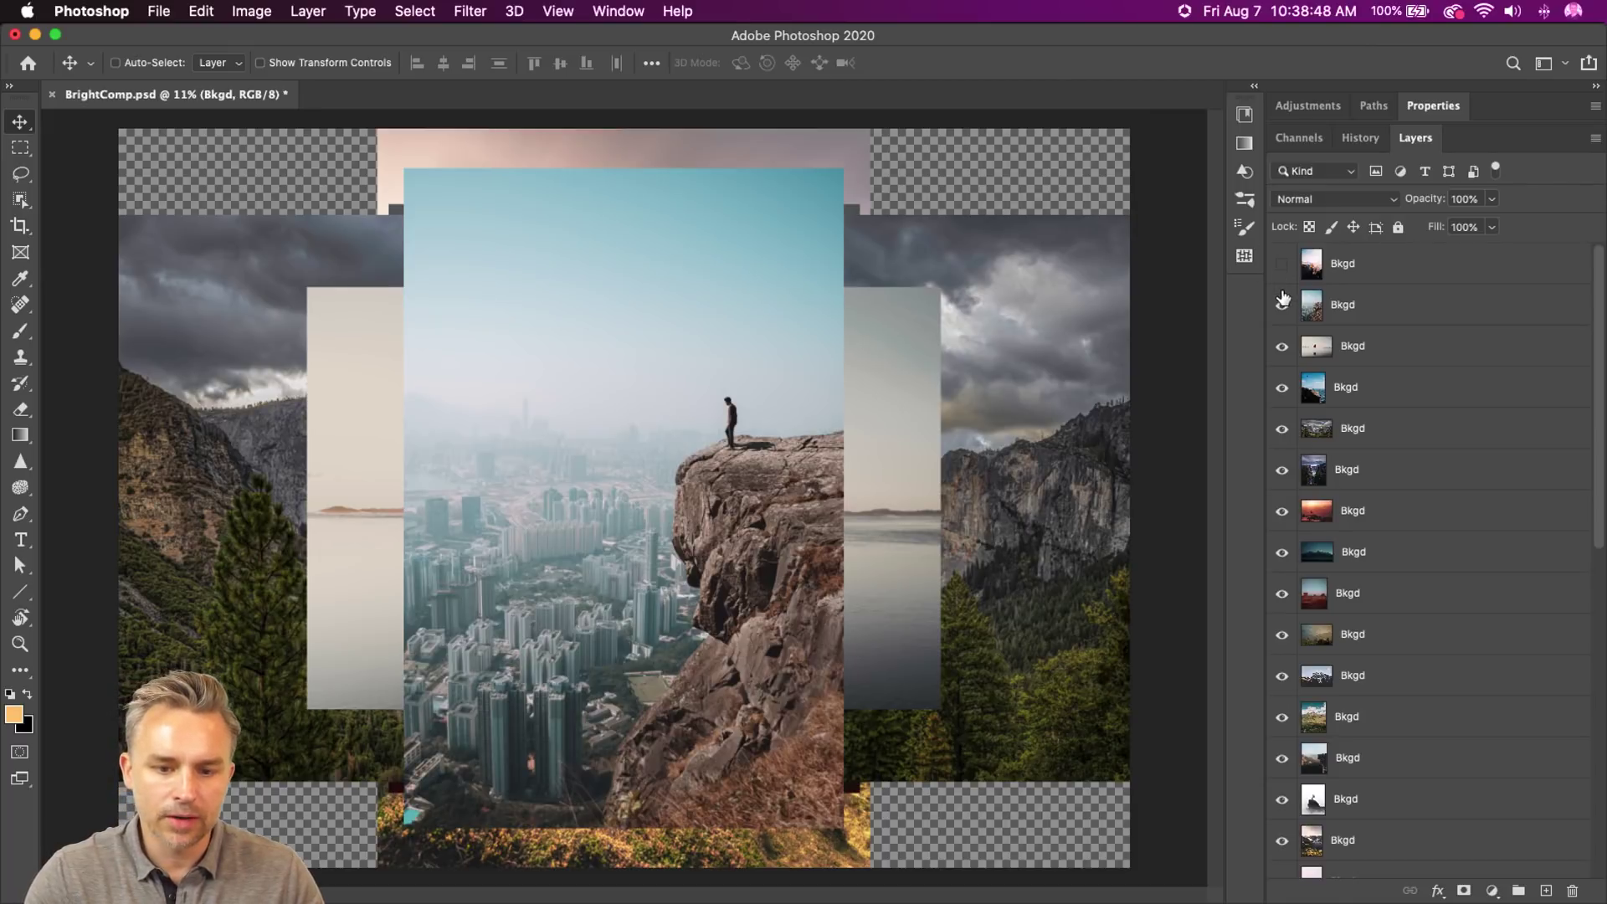
click(1345, 314)
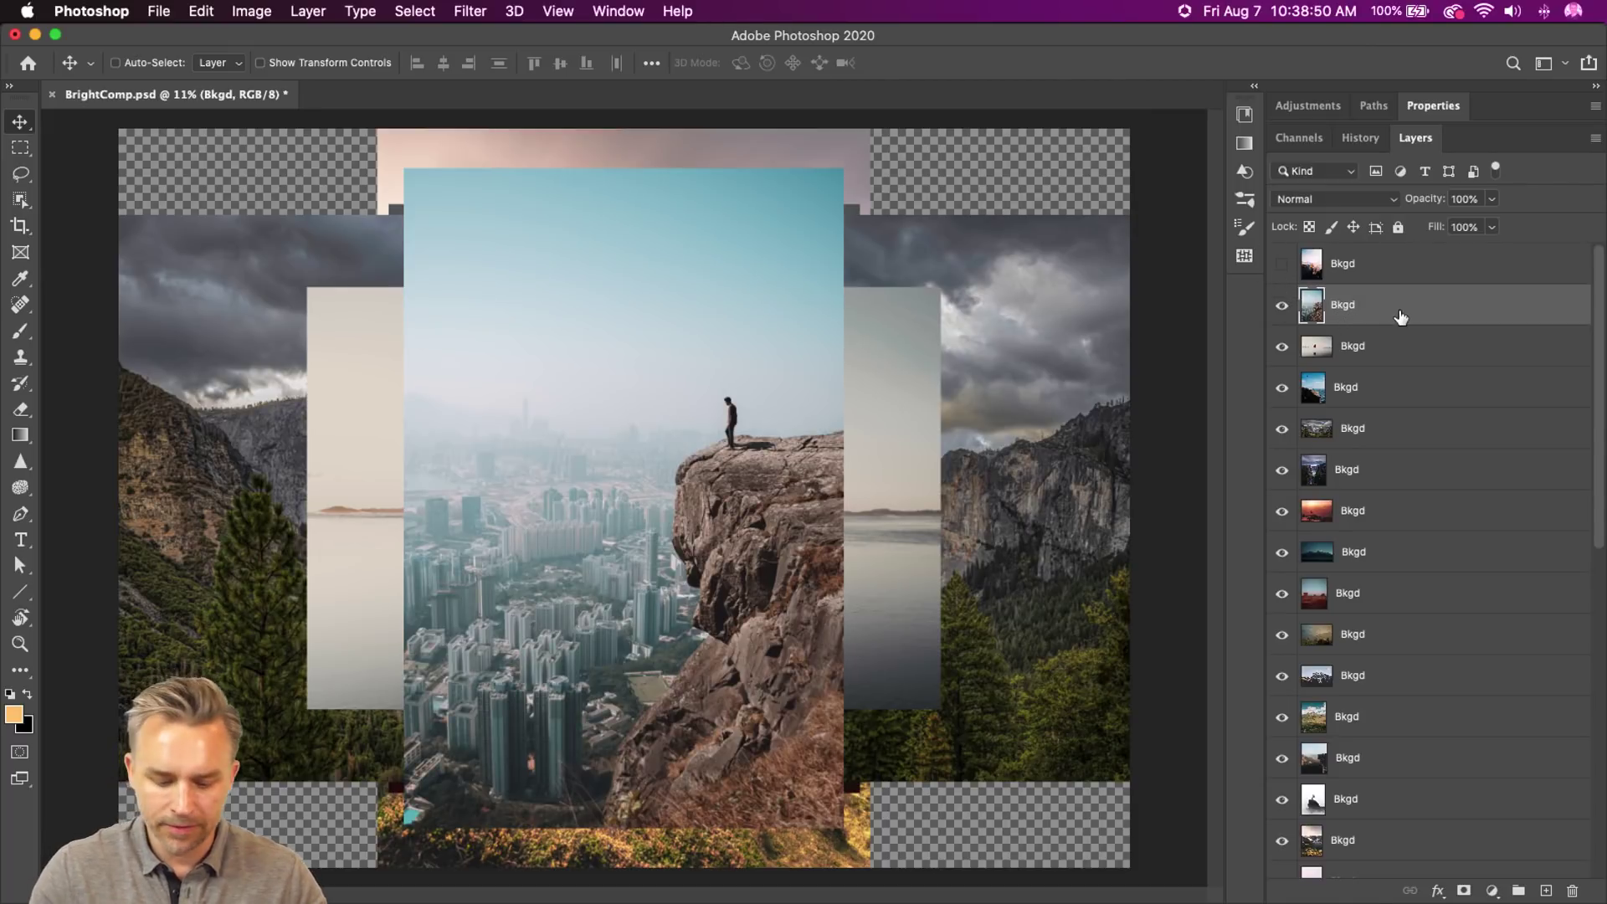
key(super+bracketright)
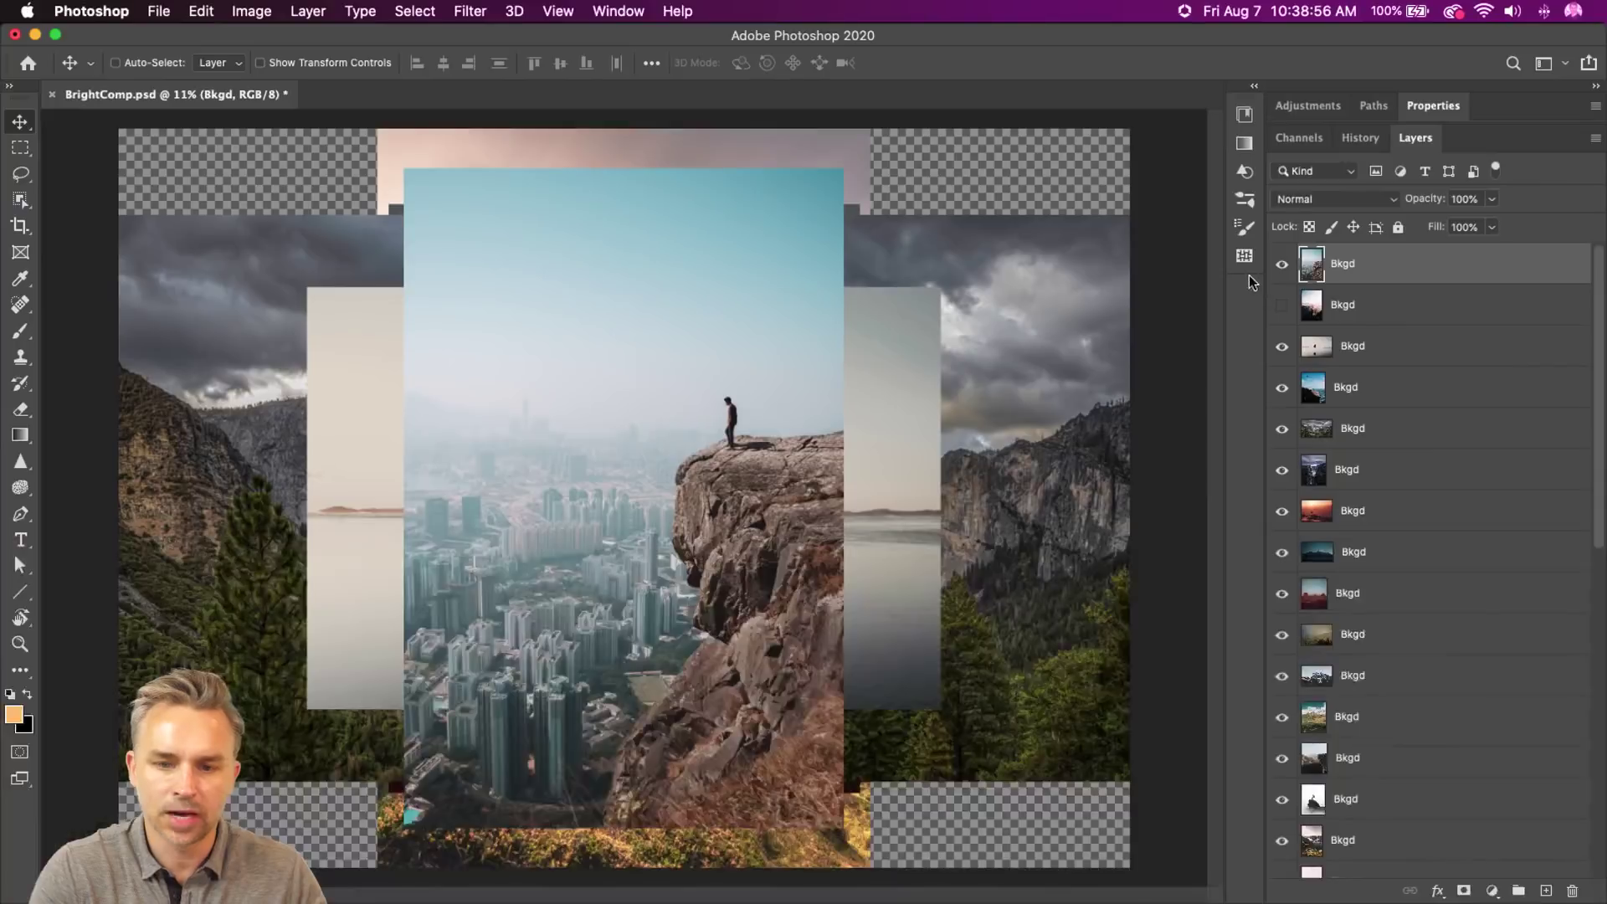
- Hide the cliff-over-city, red-jacket beach walker, blue coastline and cloudy valley photo layers one after another
click(1281, 265)
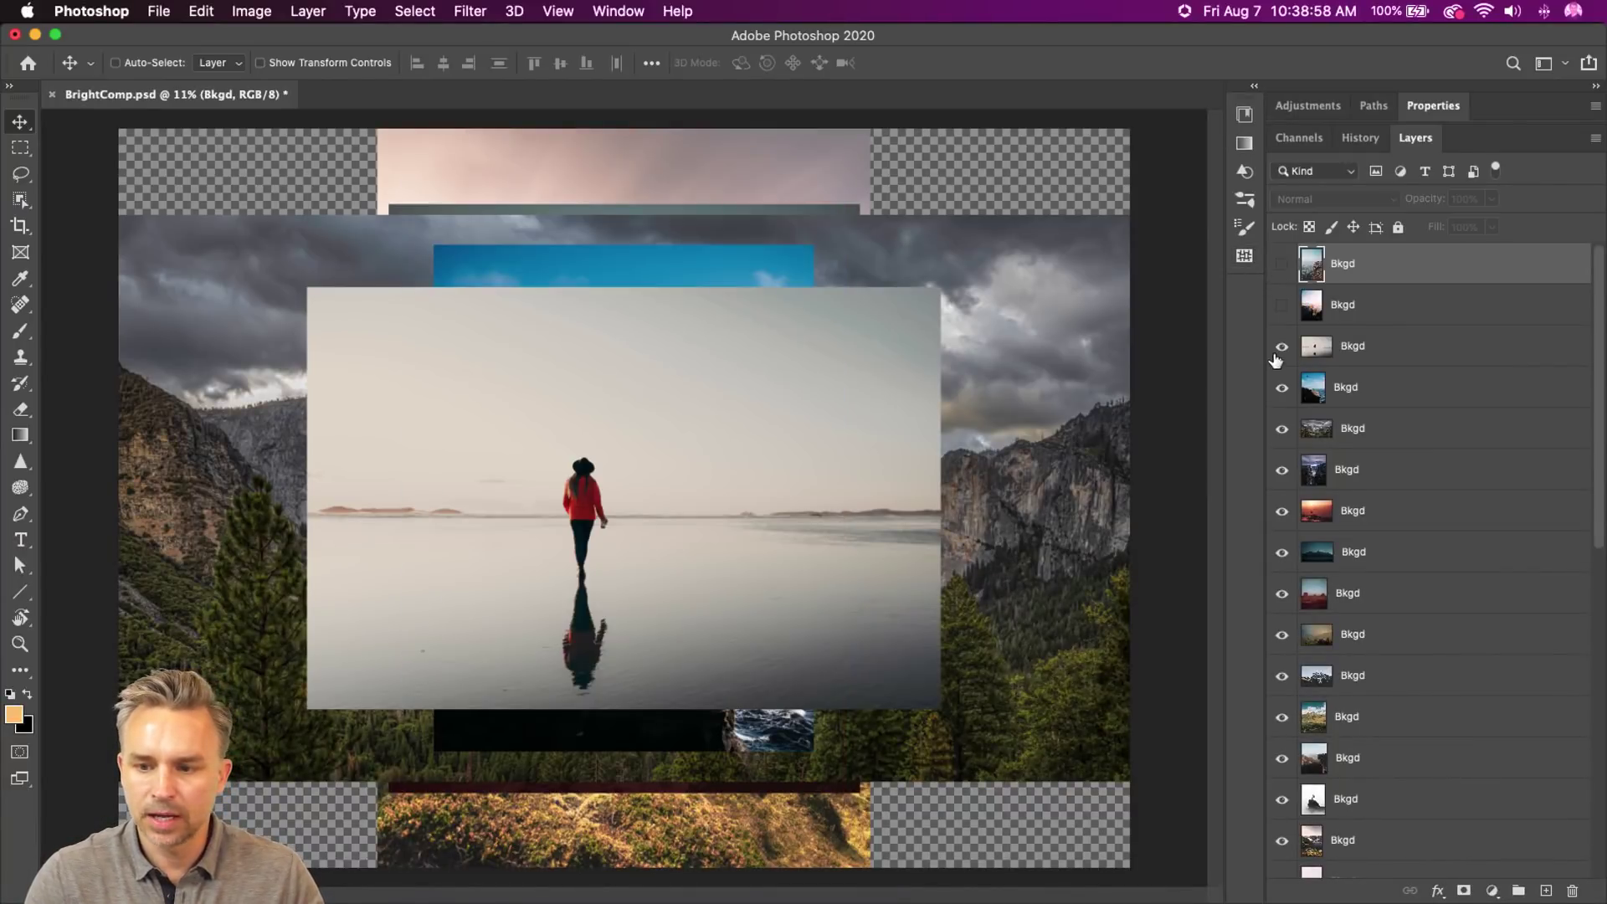
click(1278, 358)
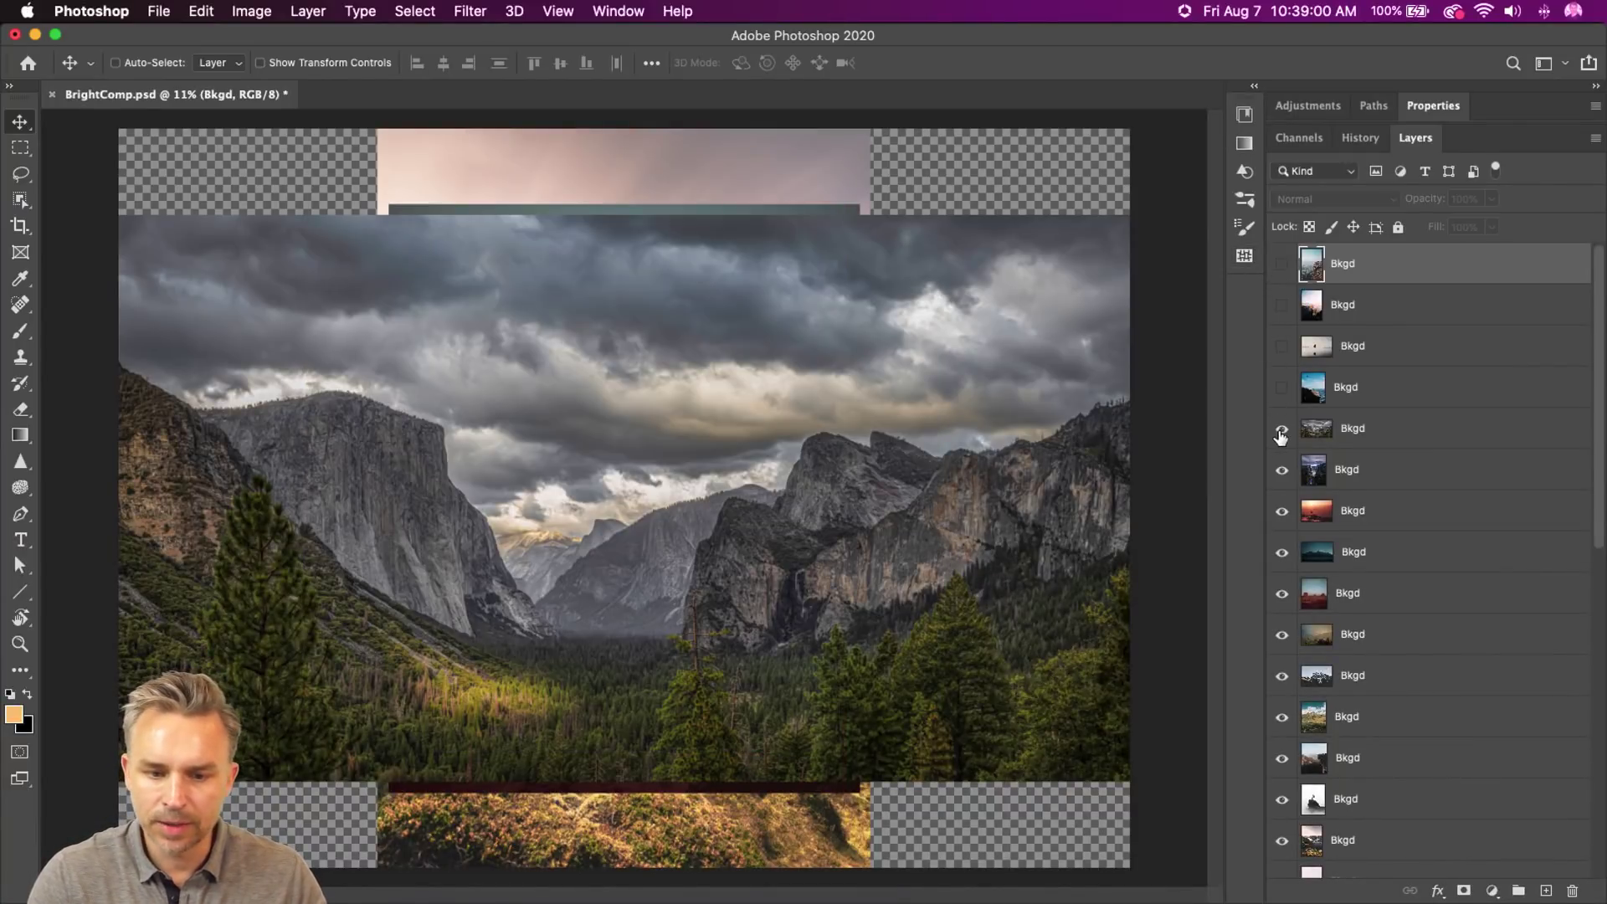
click(1281, 429)
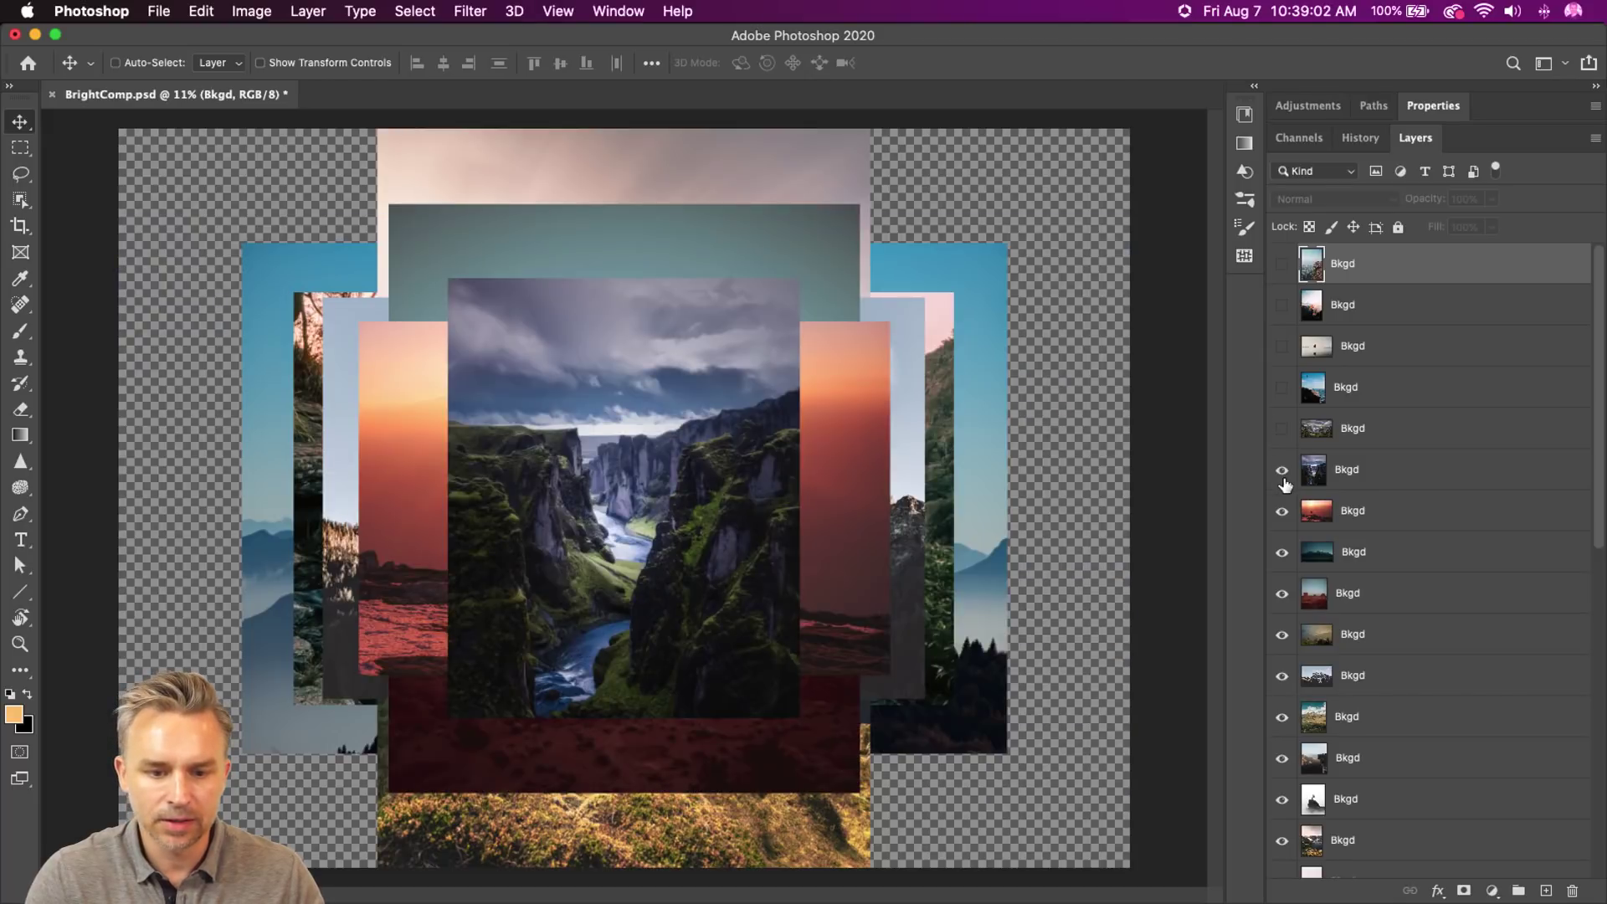
- Bring the green river canyon layer to the front of the layer stack and hide it
click(1364, 473)
key(super+shift+bracketright)
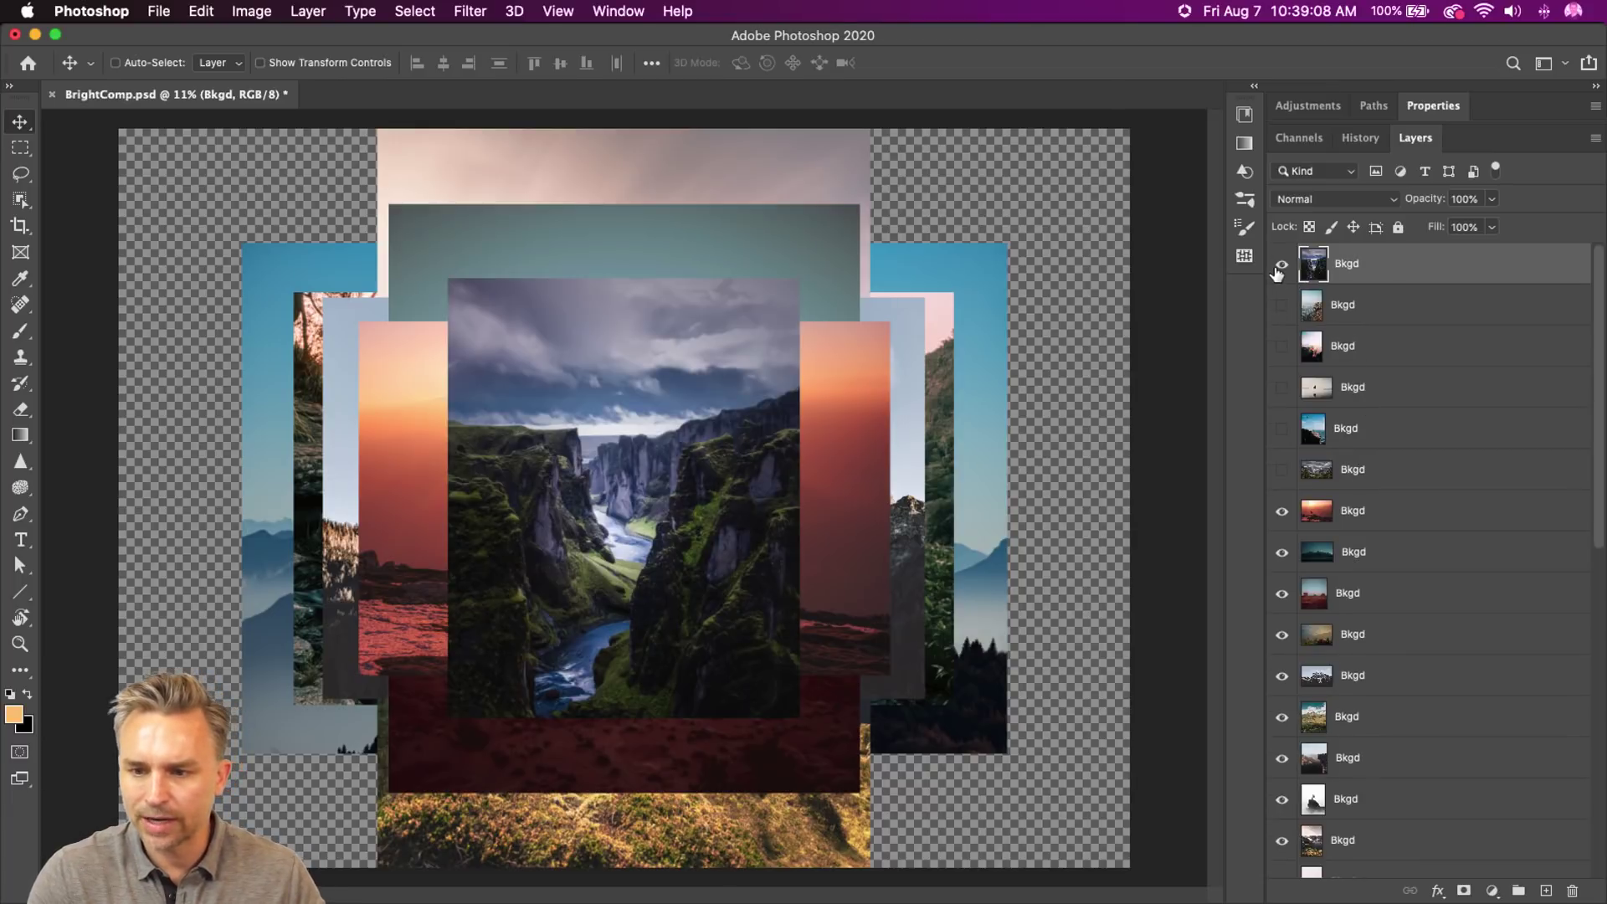
click(1281, 264)
- Hide the orange sunset hiker layer, and bring the dark teal mountain layer to the front and hide it
click(1372, 511)
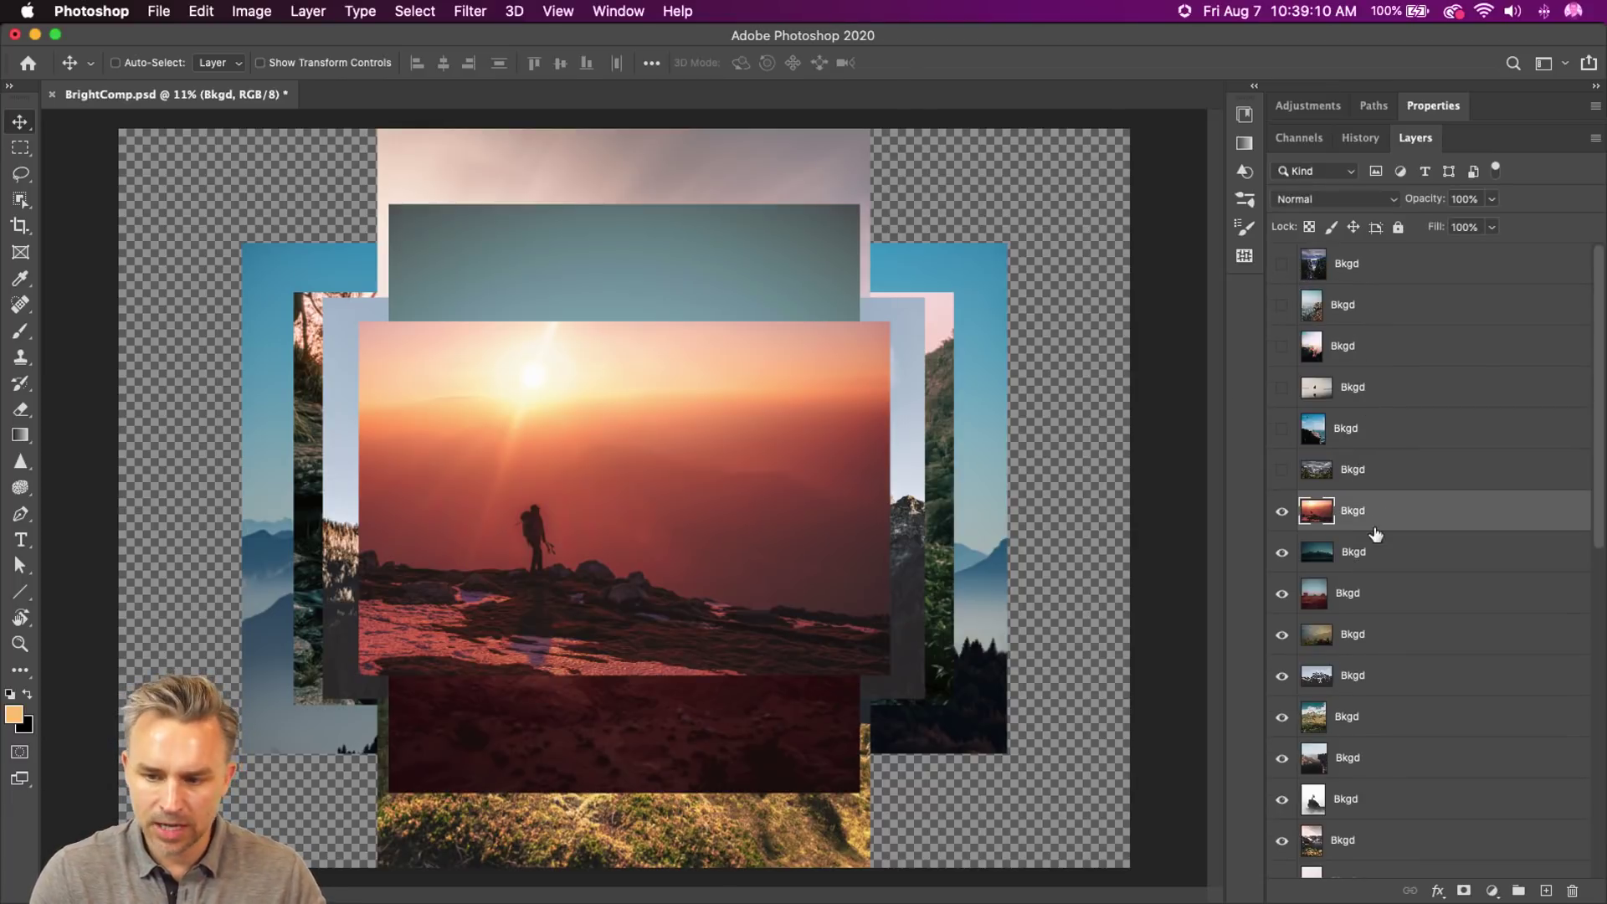
click(1281, 510)
click(1338, 551)
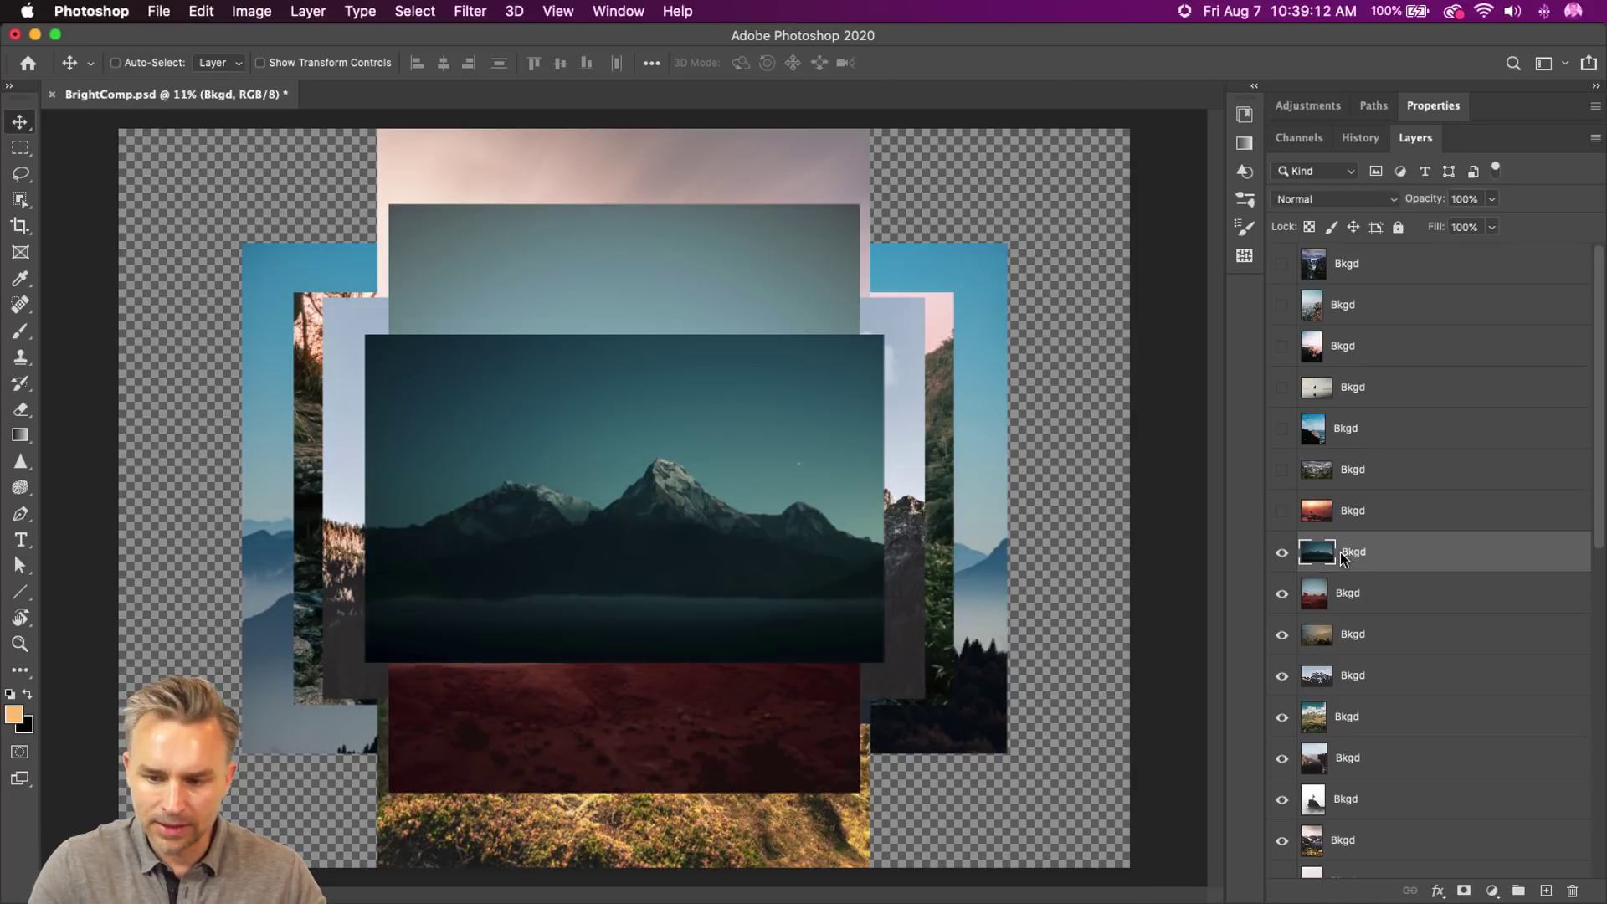
key(super+shift+bracketleft)
key(super+shift+bracketright)
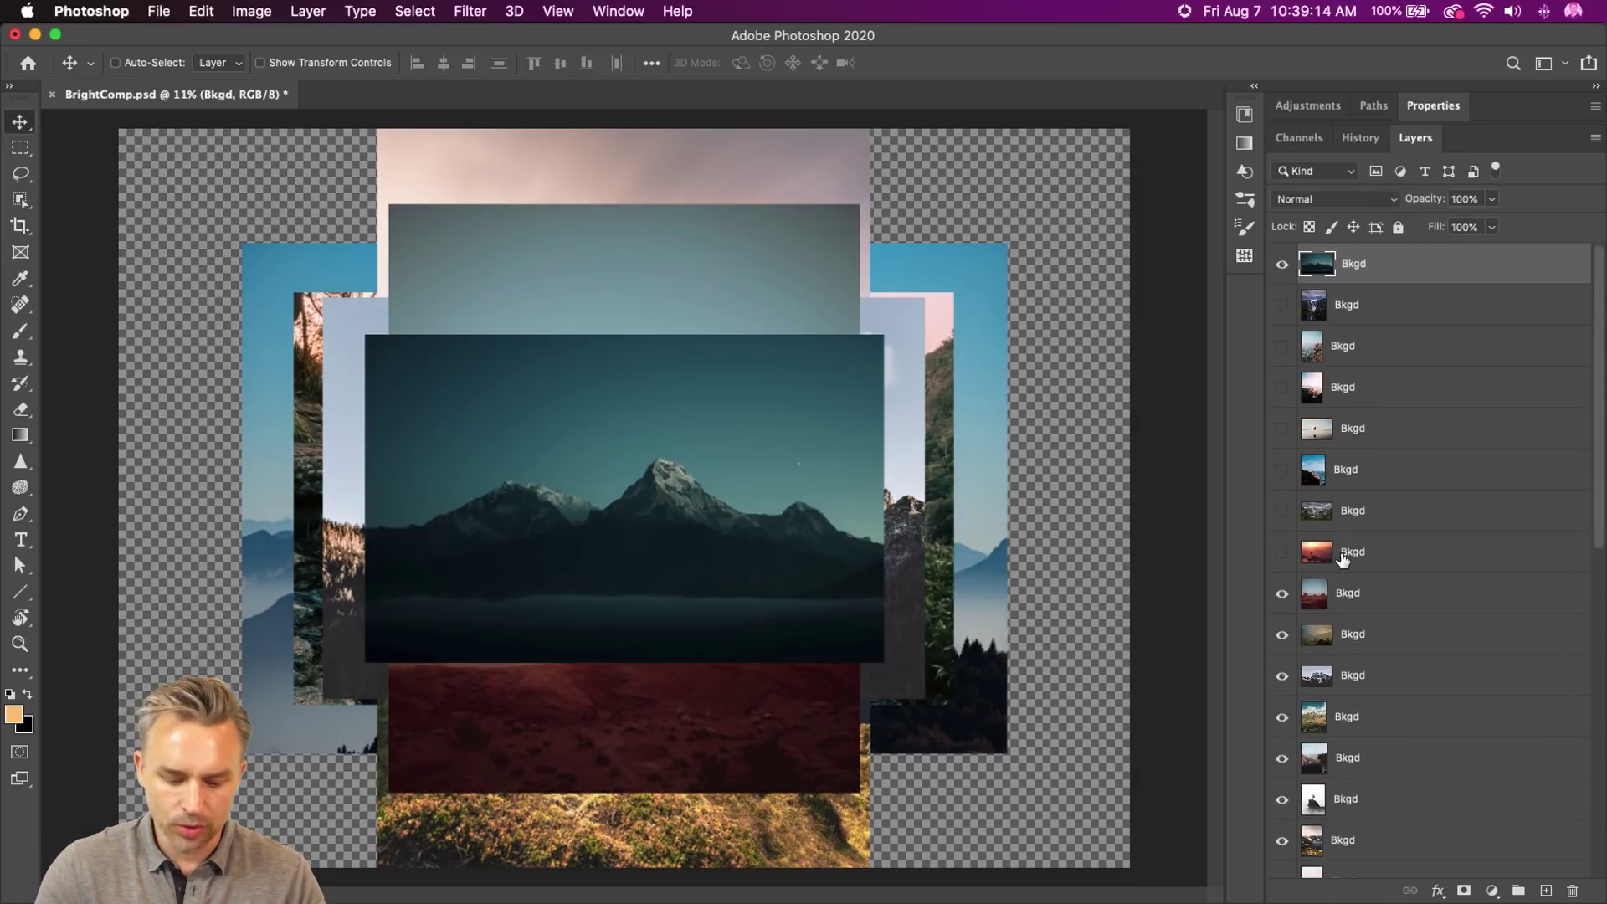
click(1281, 264)
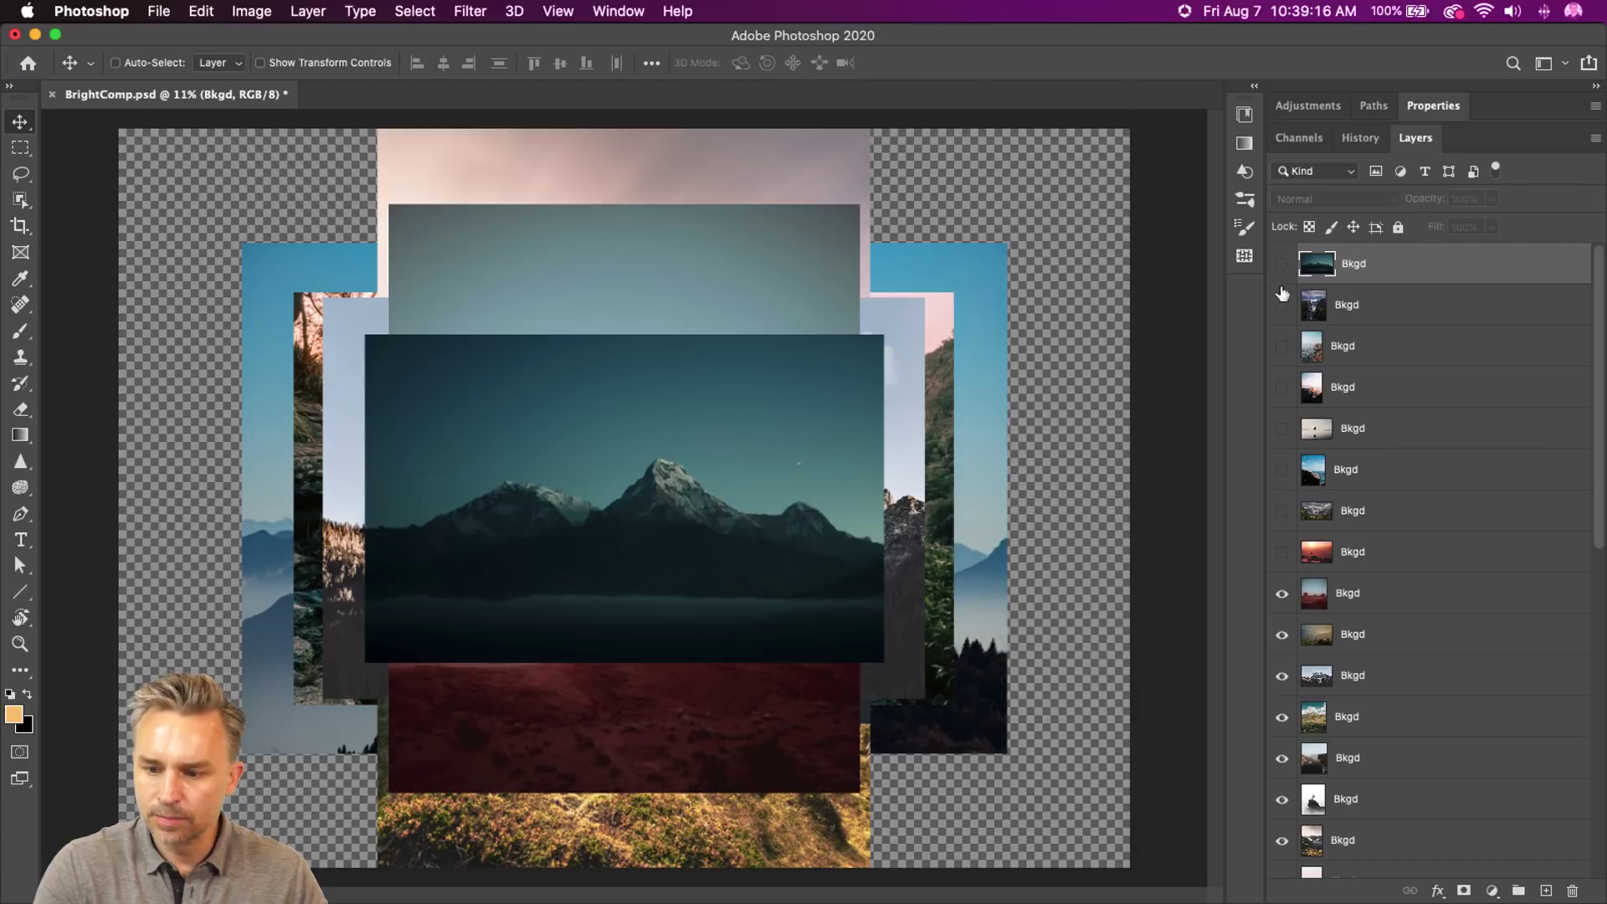
- Select the red desert buttes layer and shift it up and down the layer stack one level at a time
click(1349, 599)
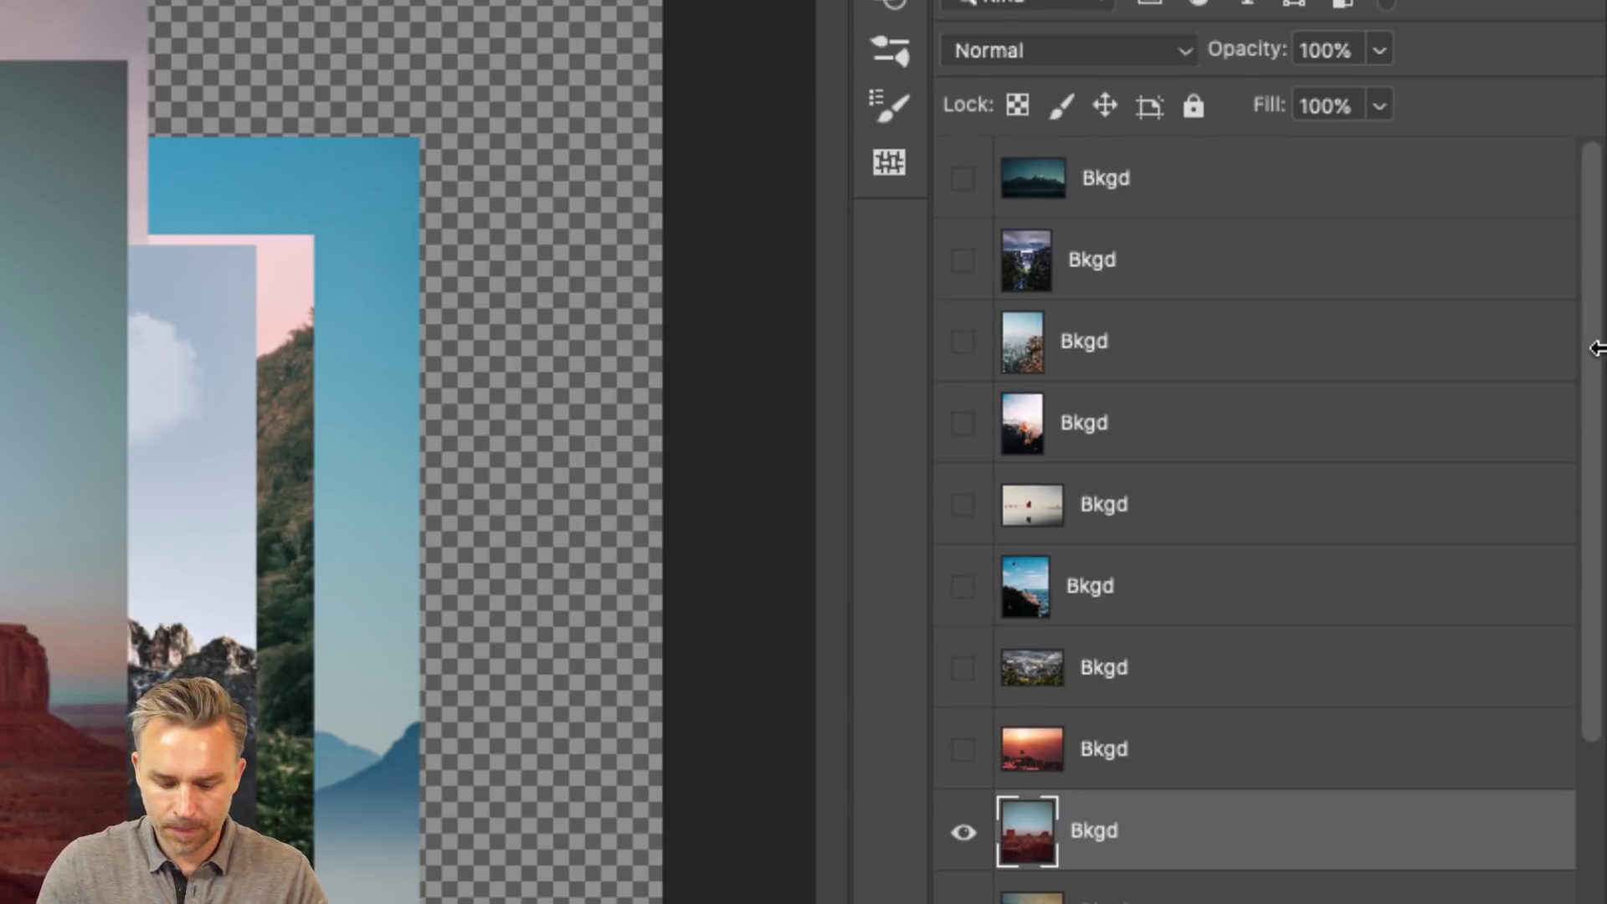
key(super+bracketright)
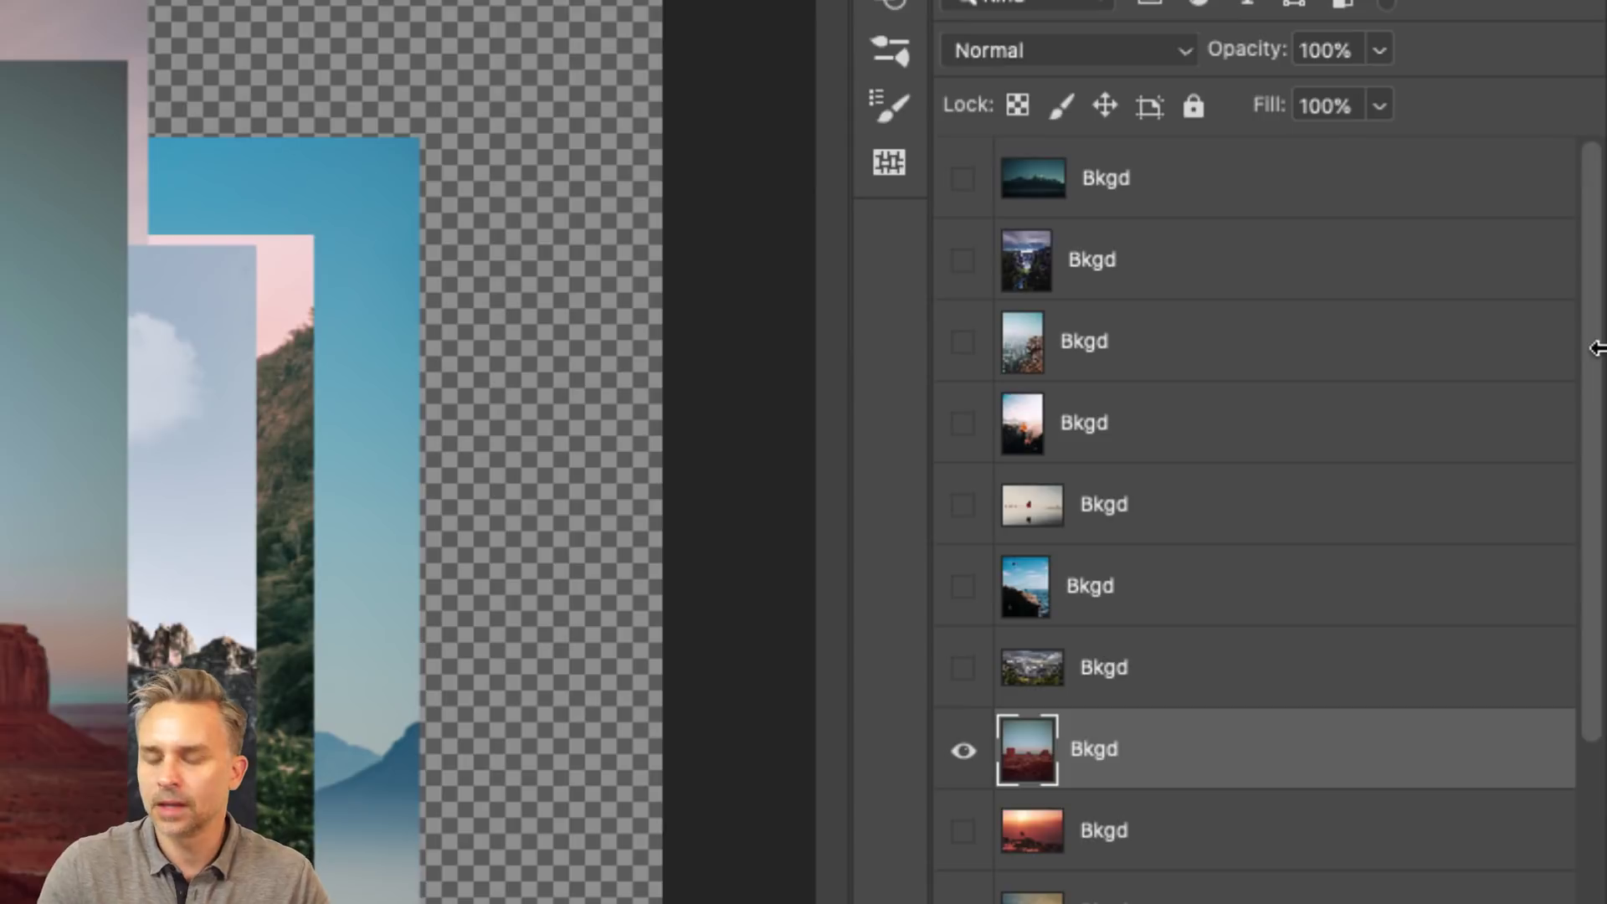
key(super+bracketright)
key(super+bracketright)
key(super+bracketright)
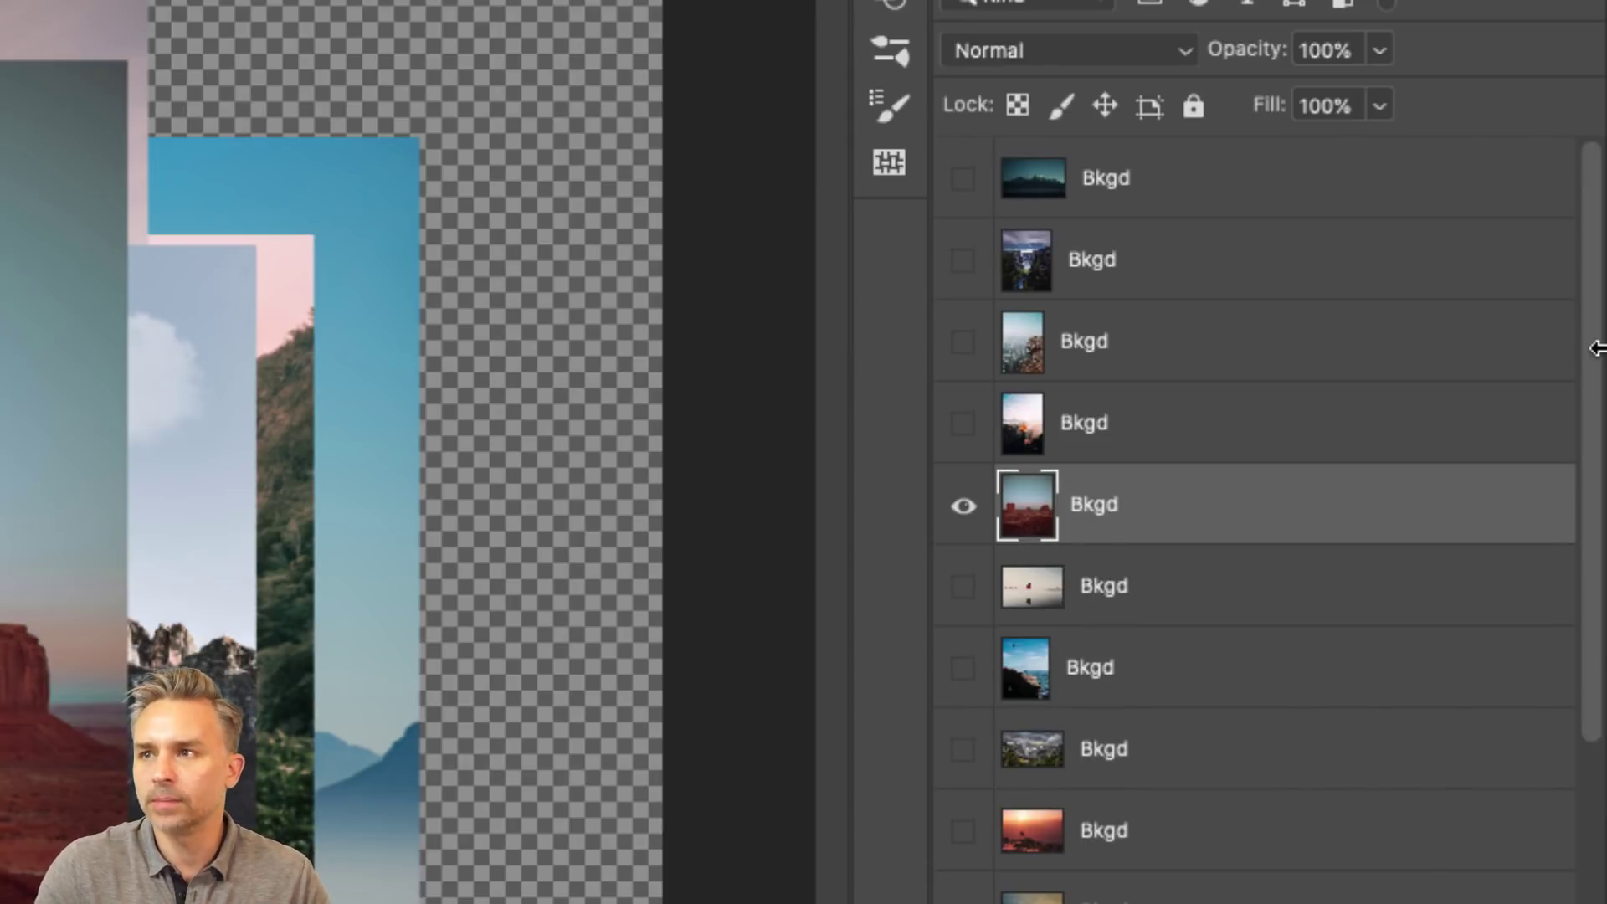
key(super+bracketright)
key(super+bracketright)
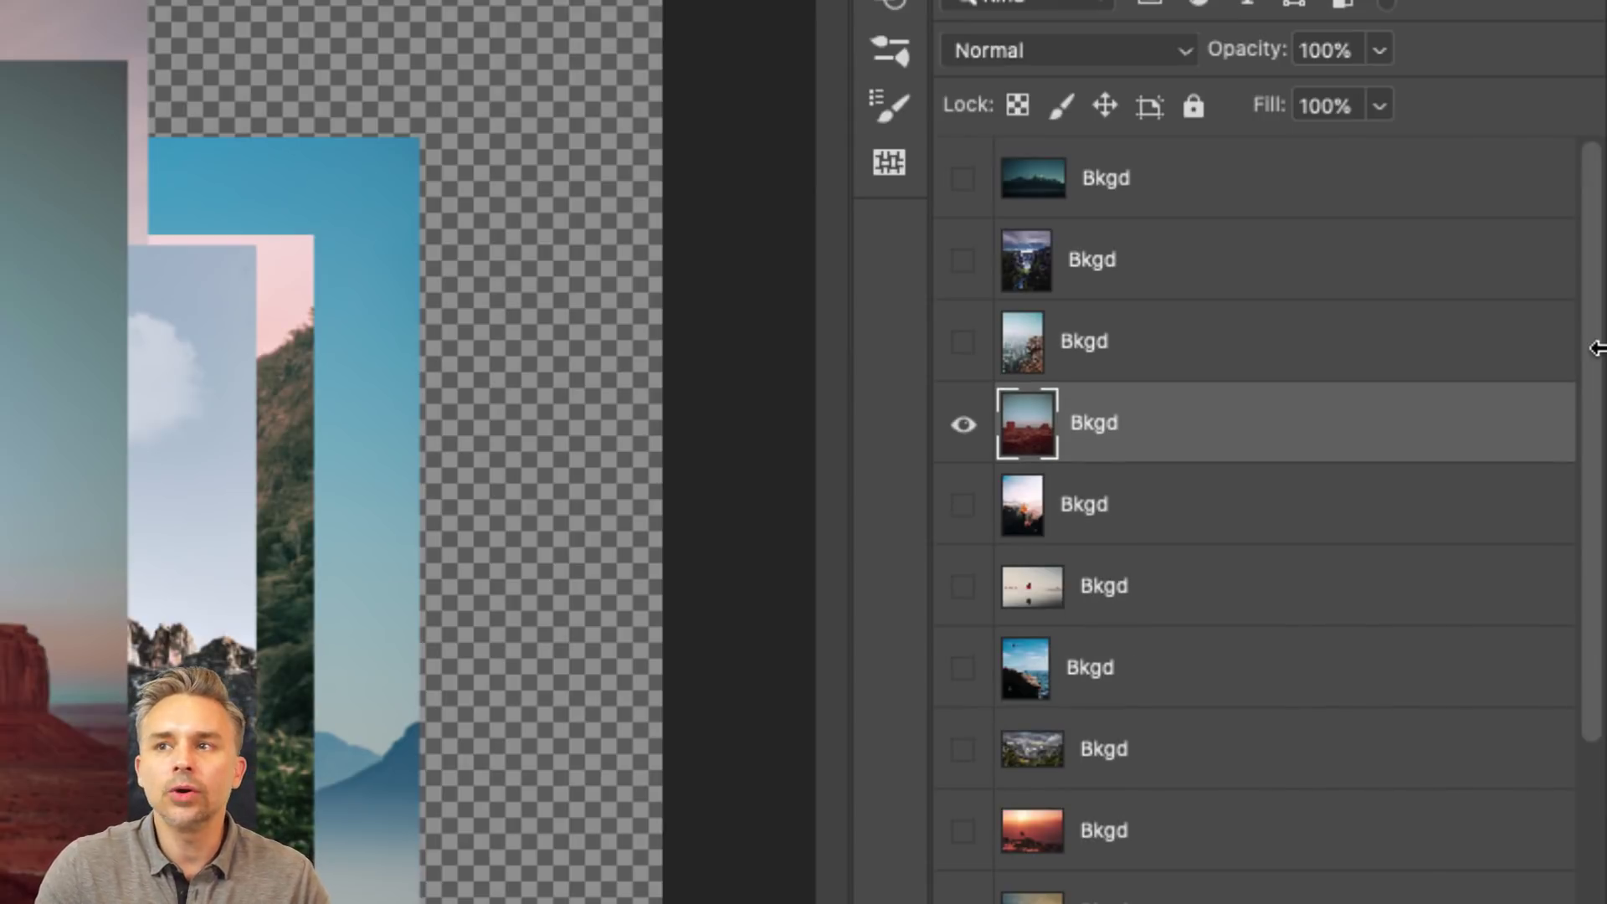
key(super+bracketleft)
key(super+bracketleft)
key(super+bracketright)
key(super+bracketright)
key(super+bracketright)
key(super+bracketleft)
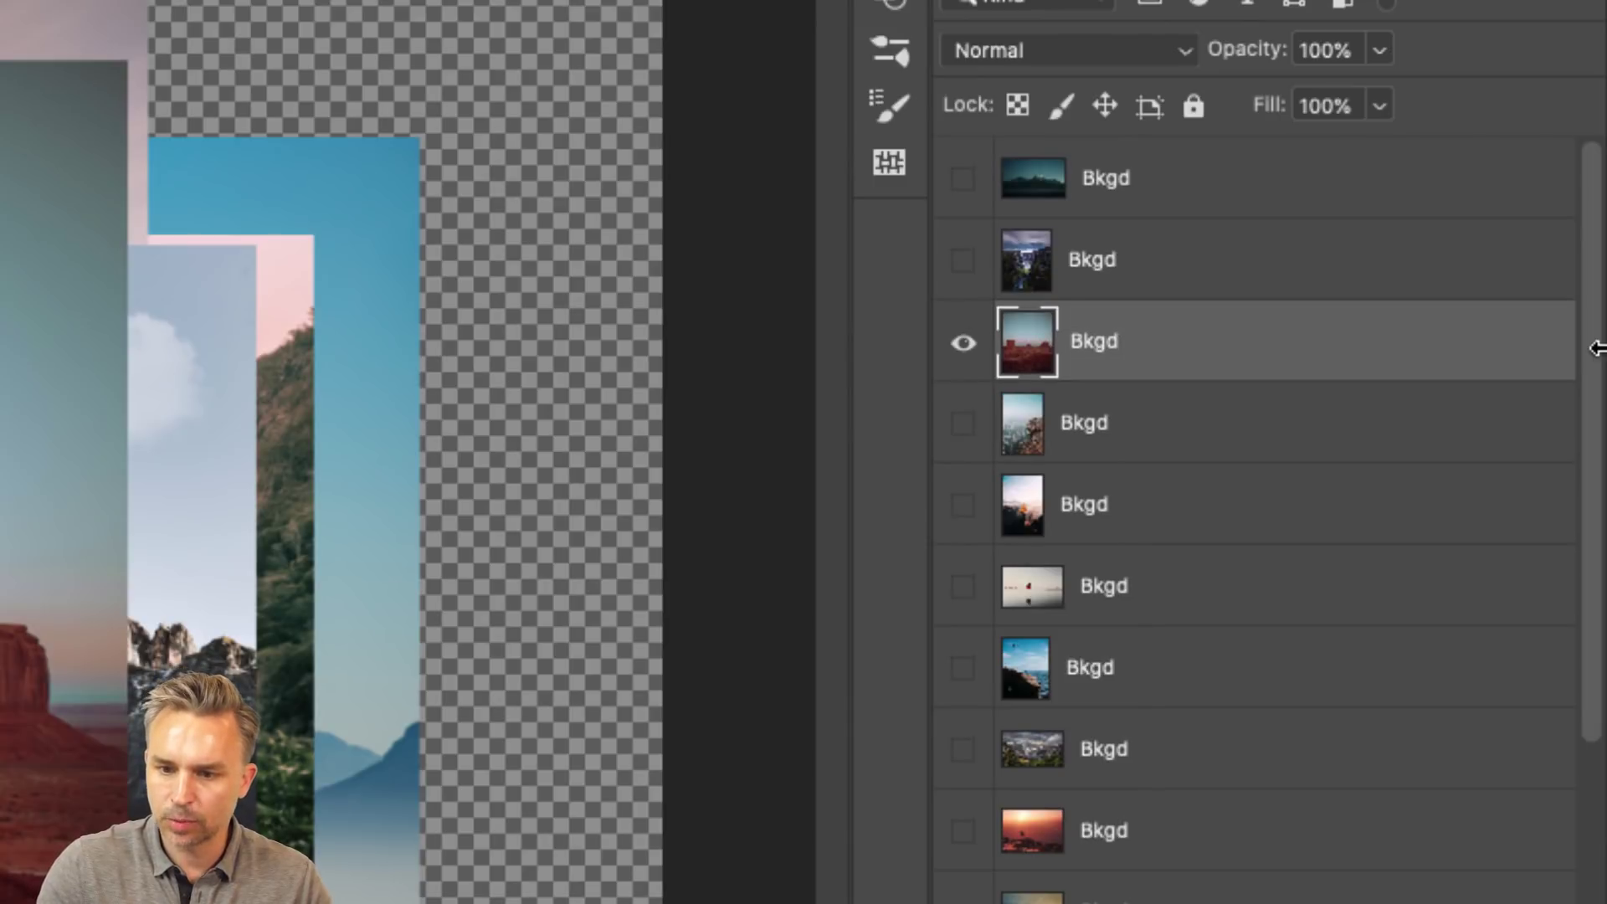
key(super+bracketleft)
key(super+bracketleft)
key(super+bracketleft)
key(super+bracketright)
key(super+bracketright)
key(super+bracketleft)
key(super+bracketleft)
key(super+bracketleft)
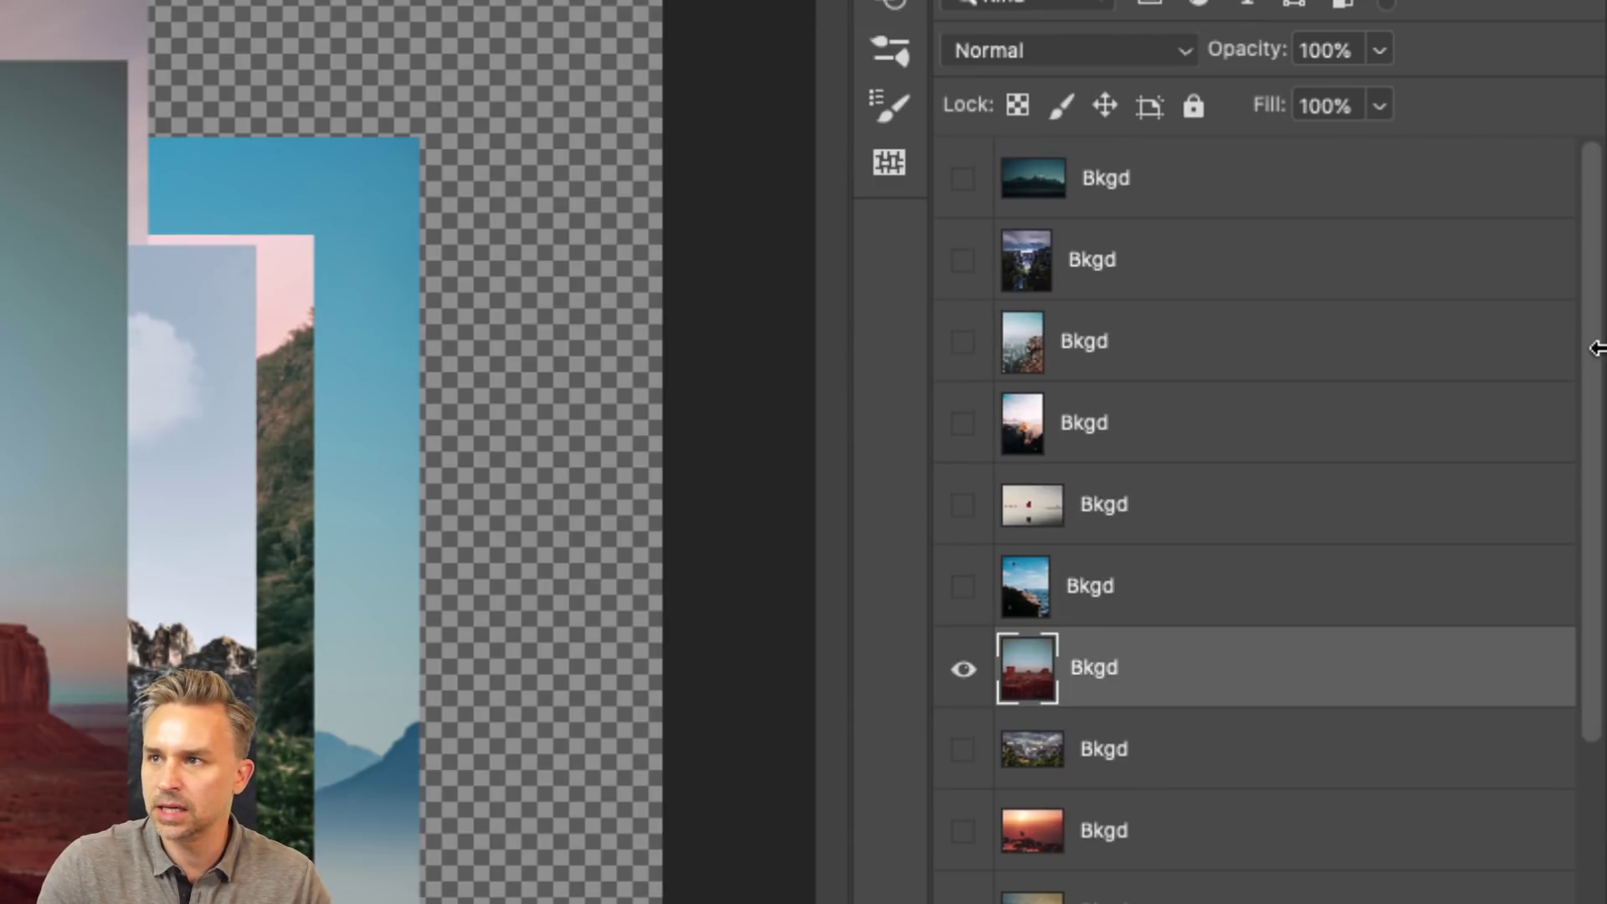
key(super+bracketright)
key(super+bracketleft)
key(super+bracketleft)
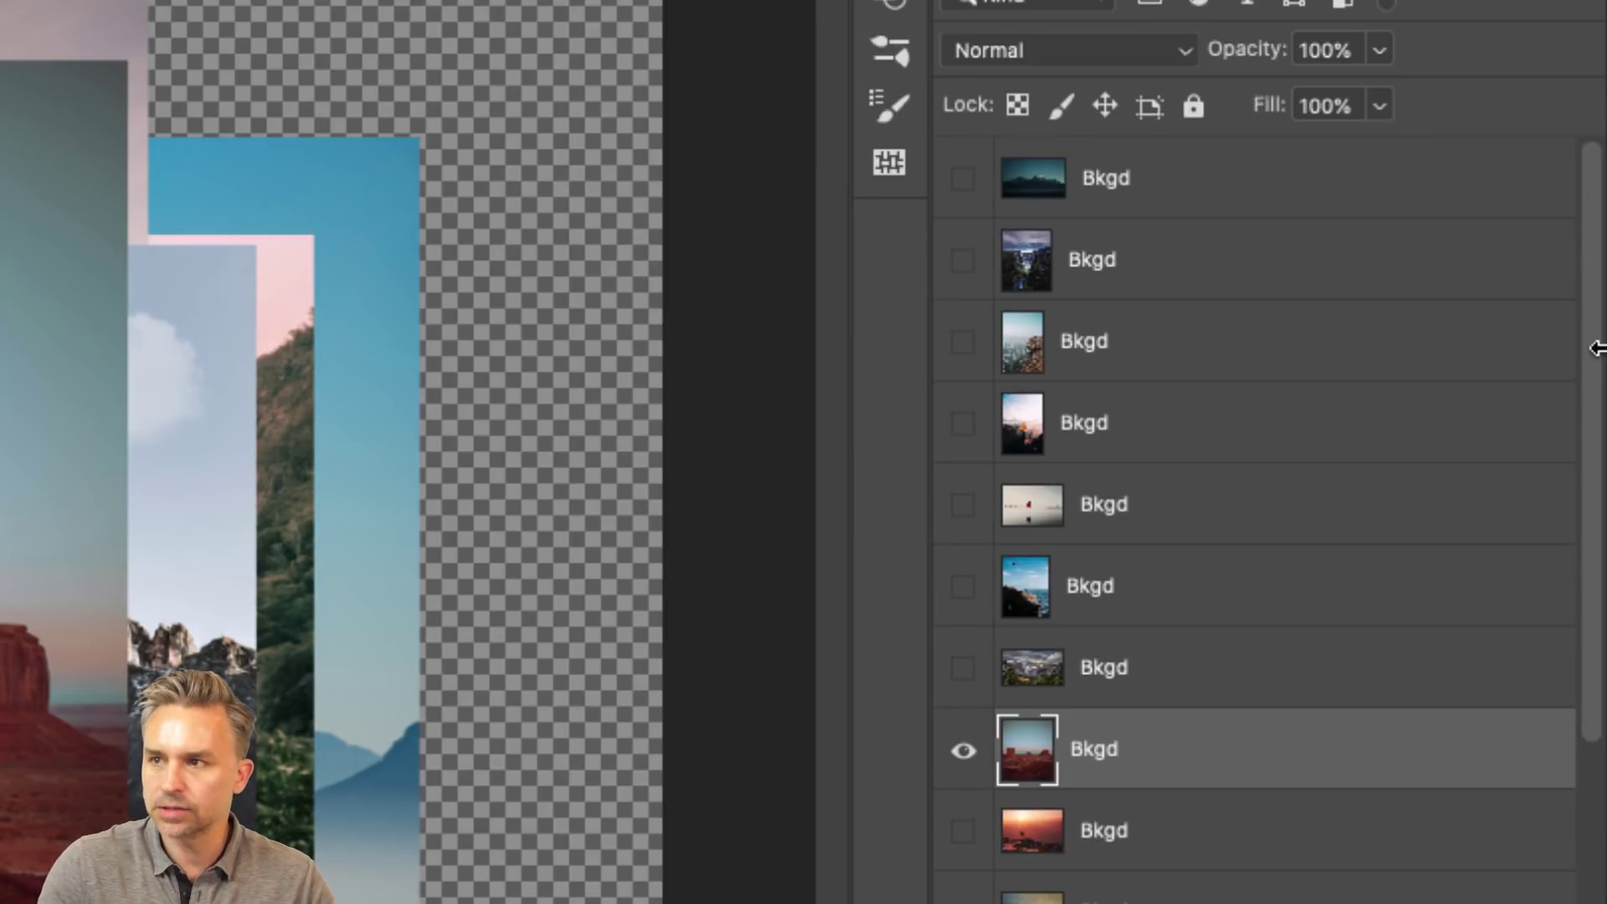
- Bring the red desert buttes layer to the front of the layer stack and hide it
key(super+shift+bracketright)
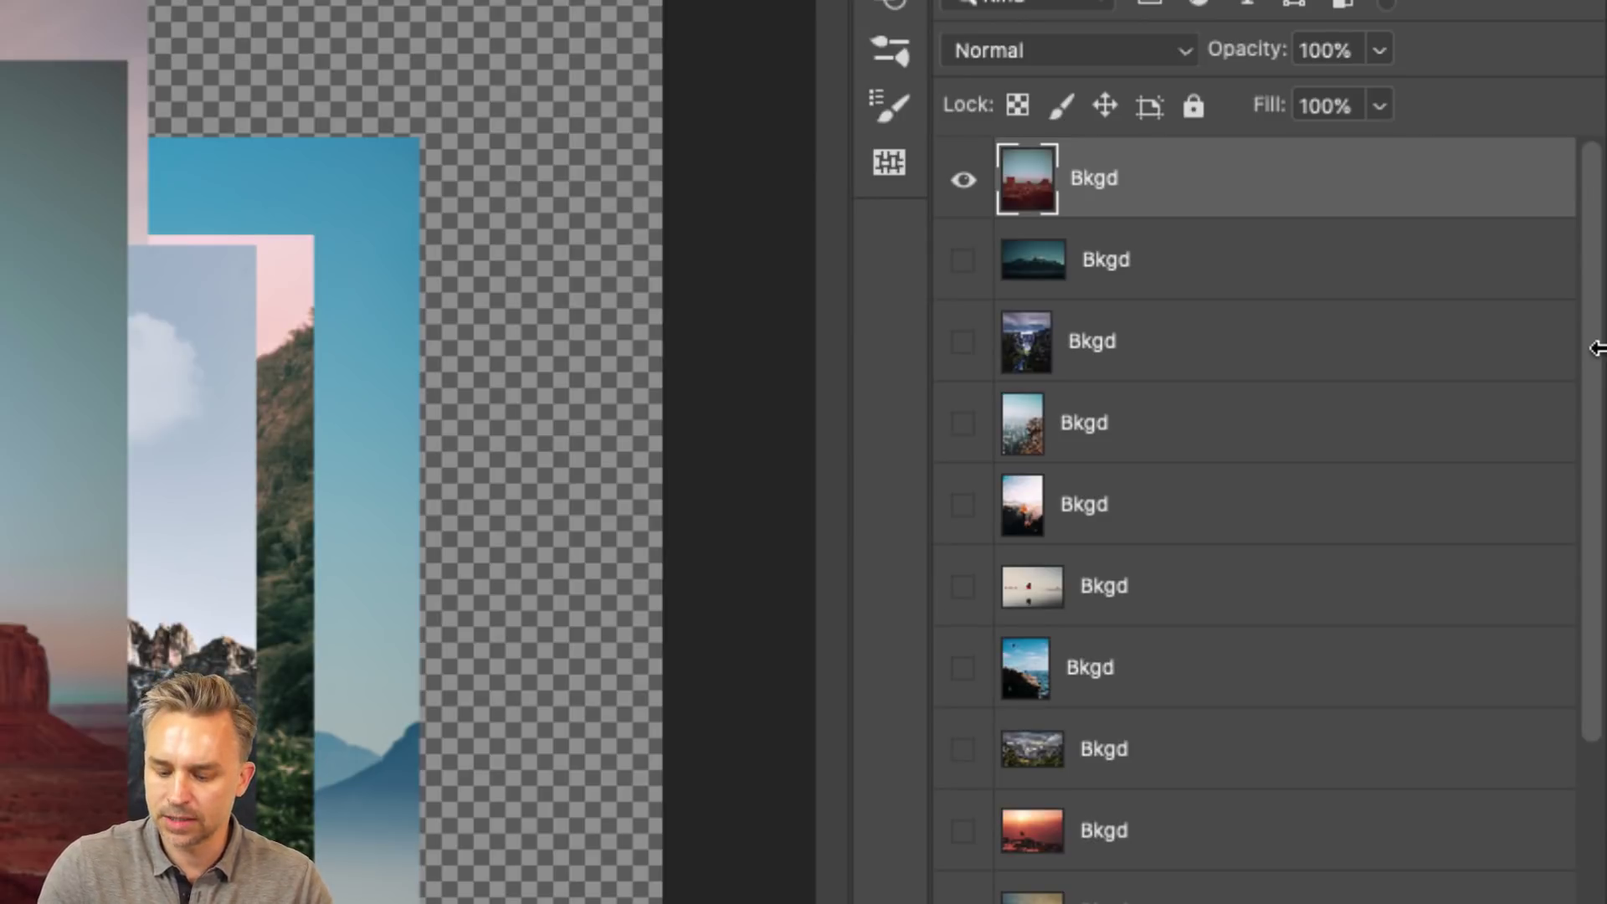
key(super+shift+bracketleft)
key(super+shift+bracketright)
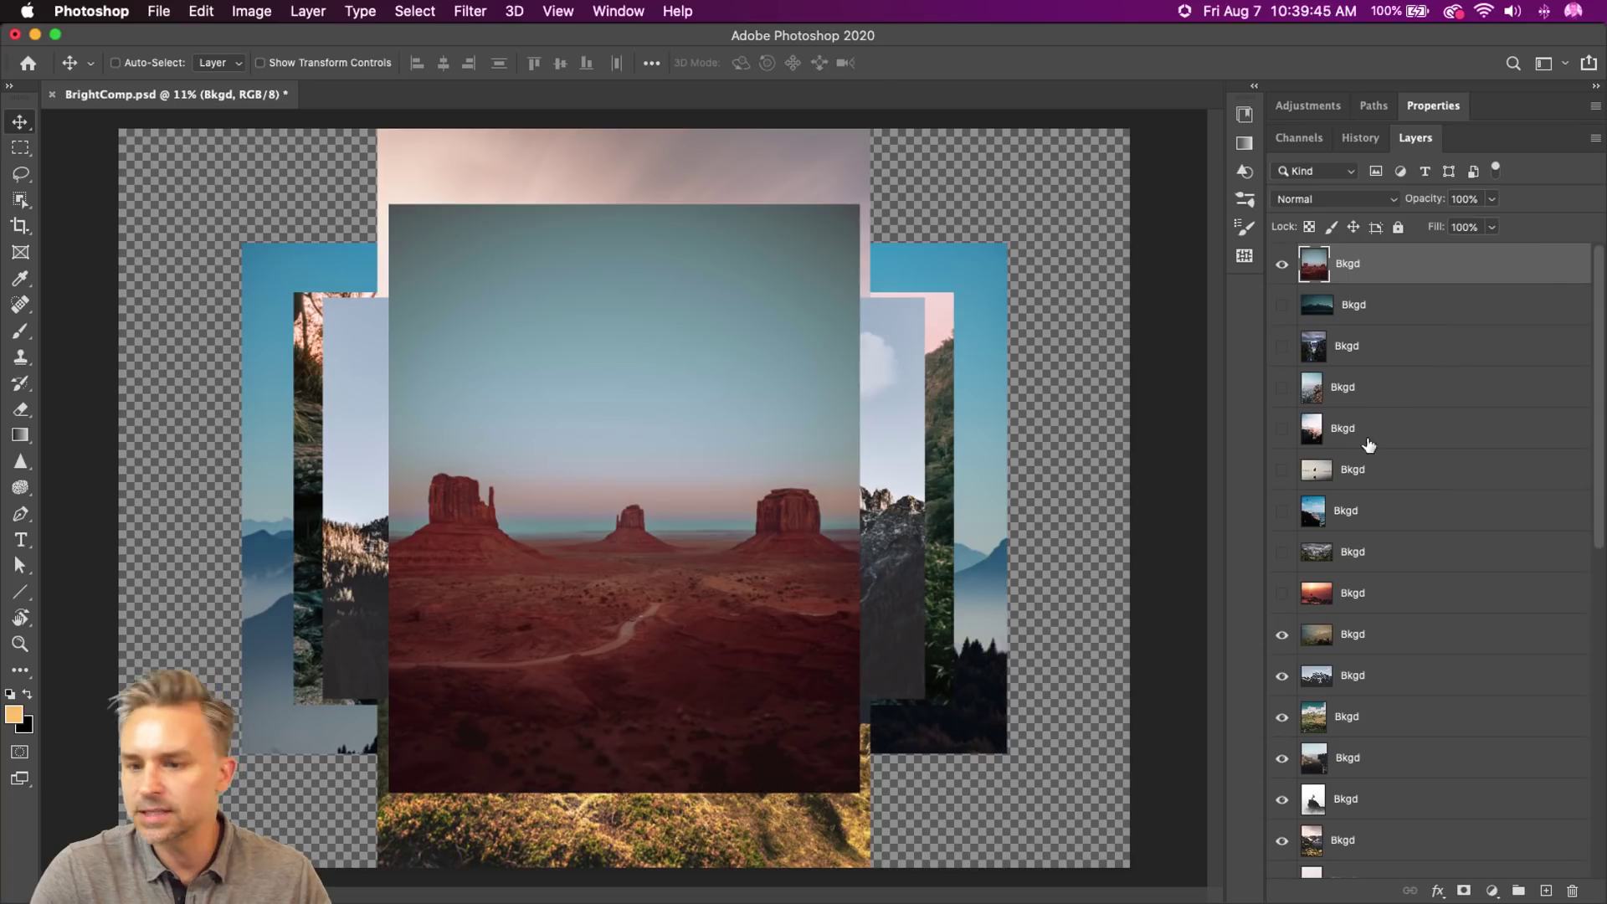
click(1281, 264)
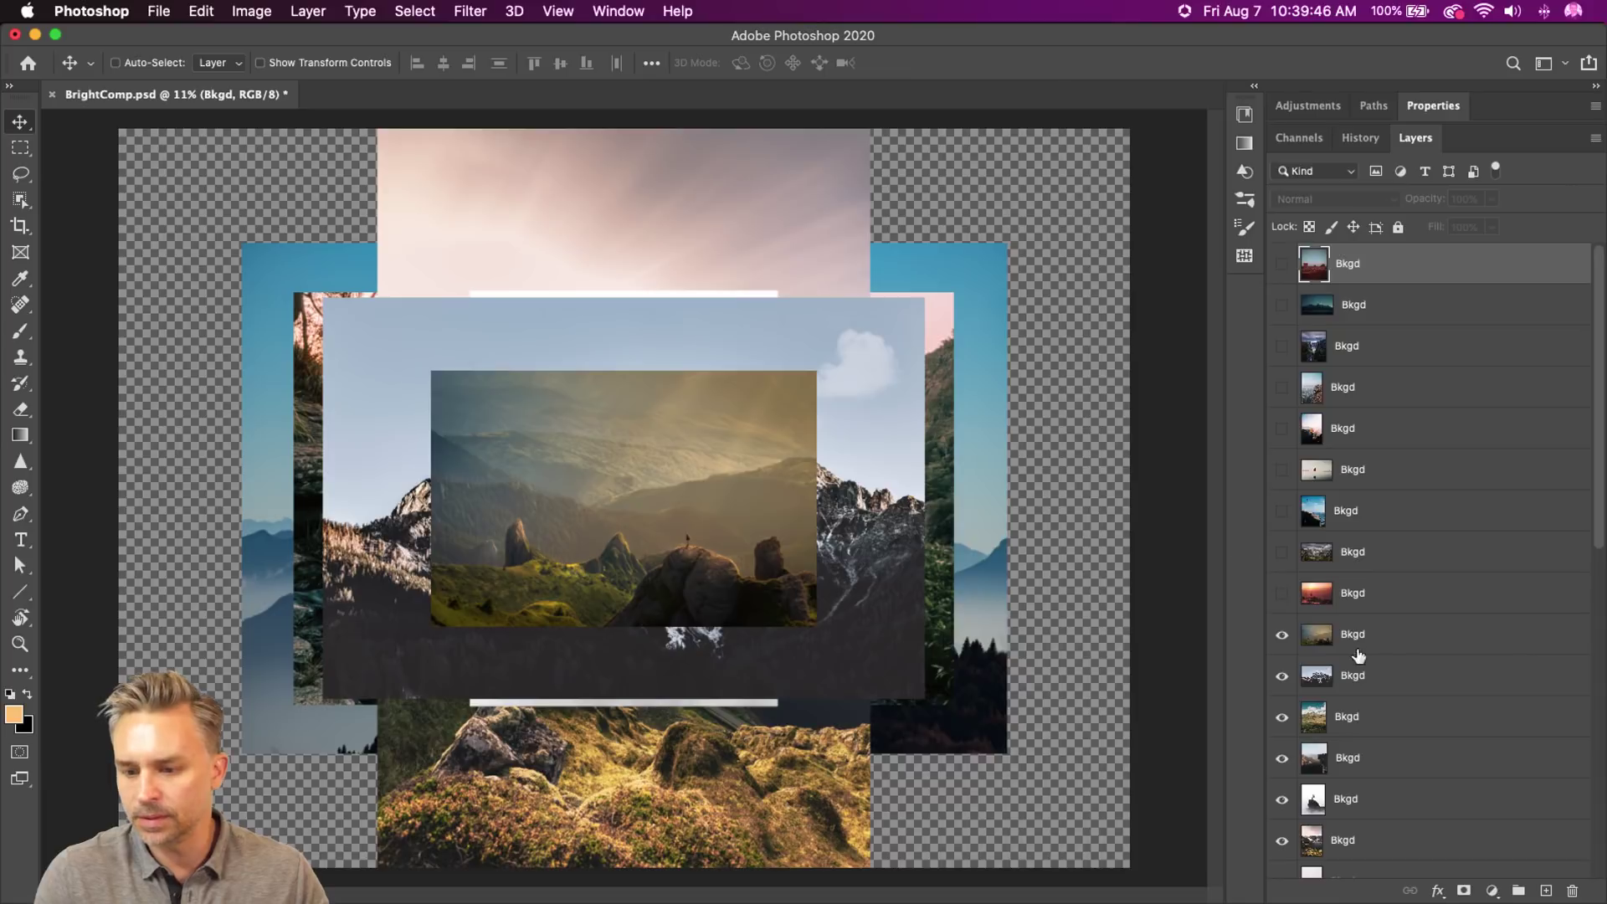
- Hide the olive-toned rocky hills layer, and move the snowy rocky peak layer directly below the dark teal mountain layer and hide it
click(1310, 642)
click(1282, 635)
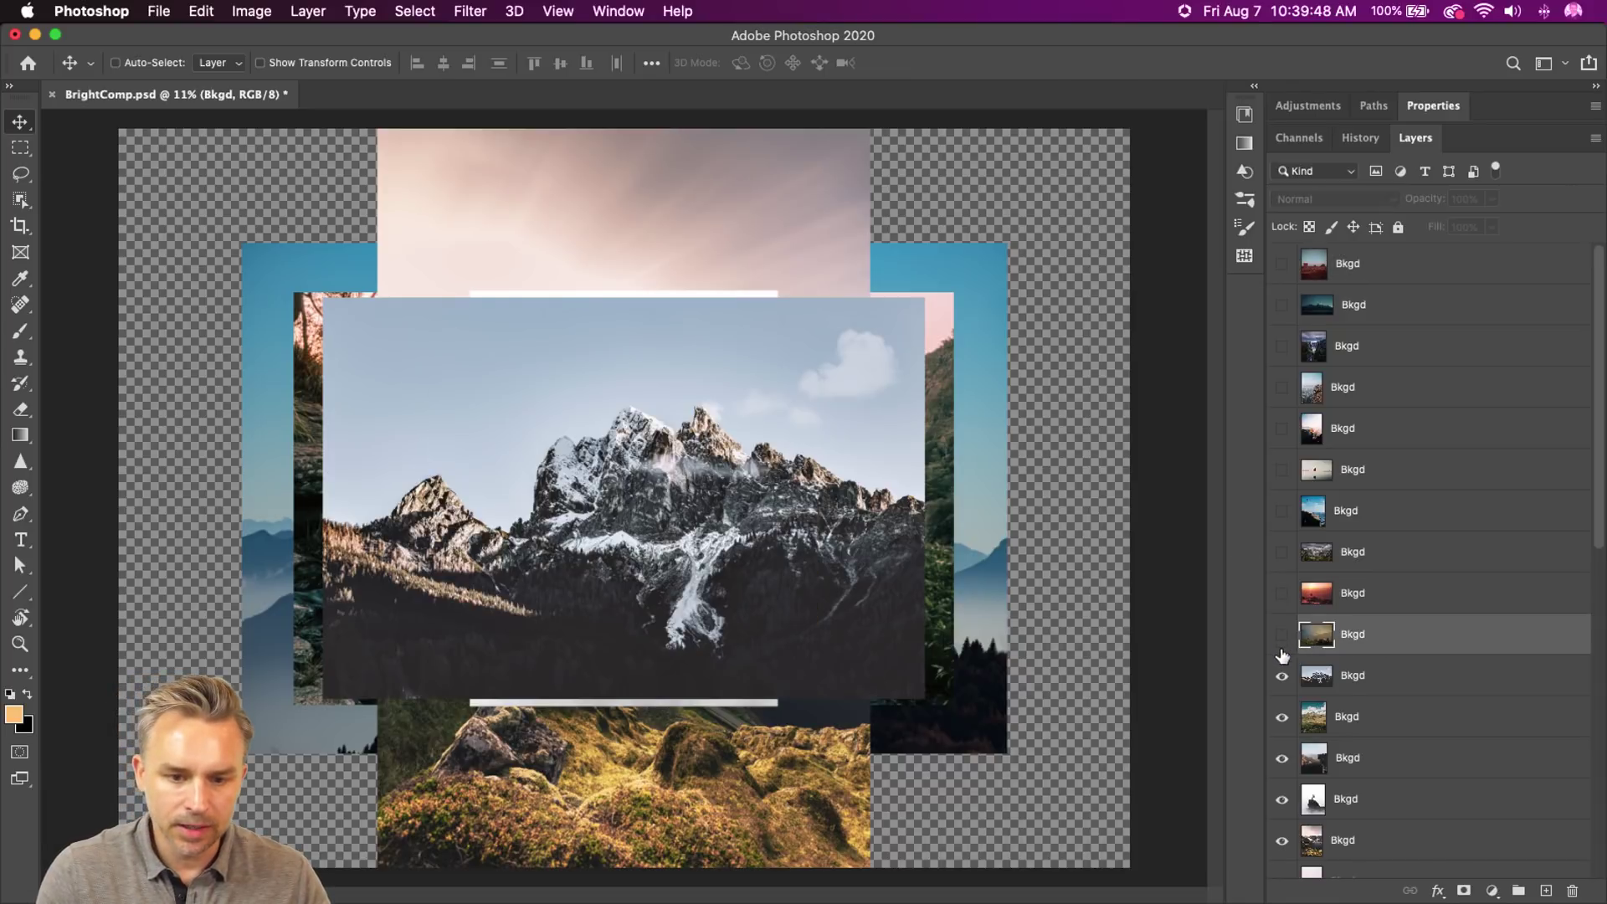
drag(1357, 678, 1462, 326)
click(1282, 348)
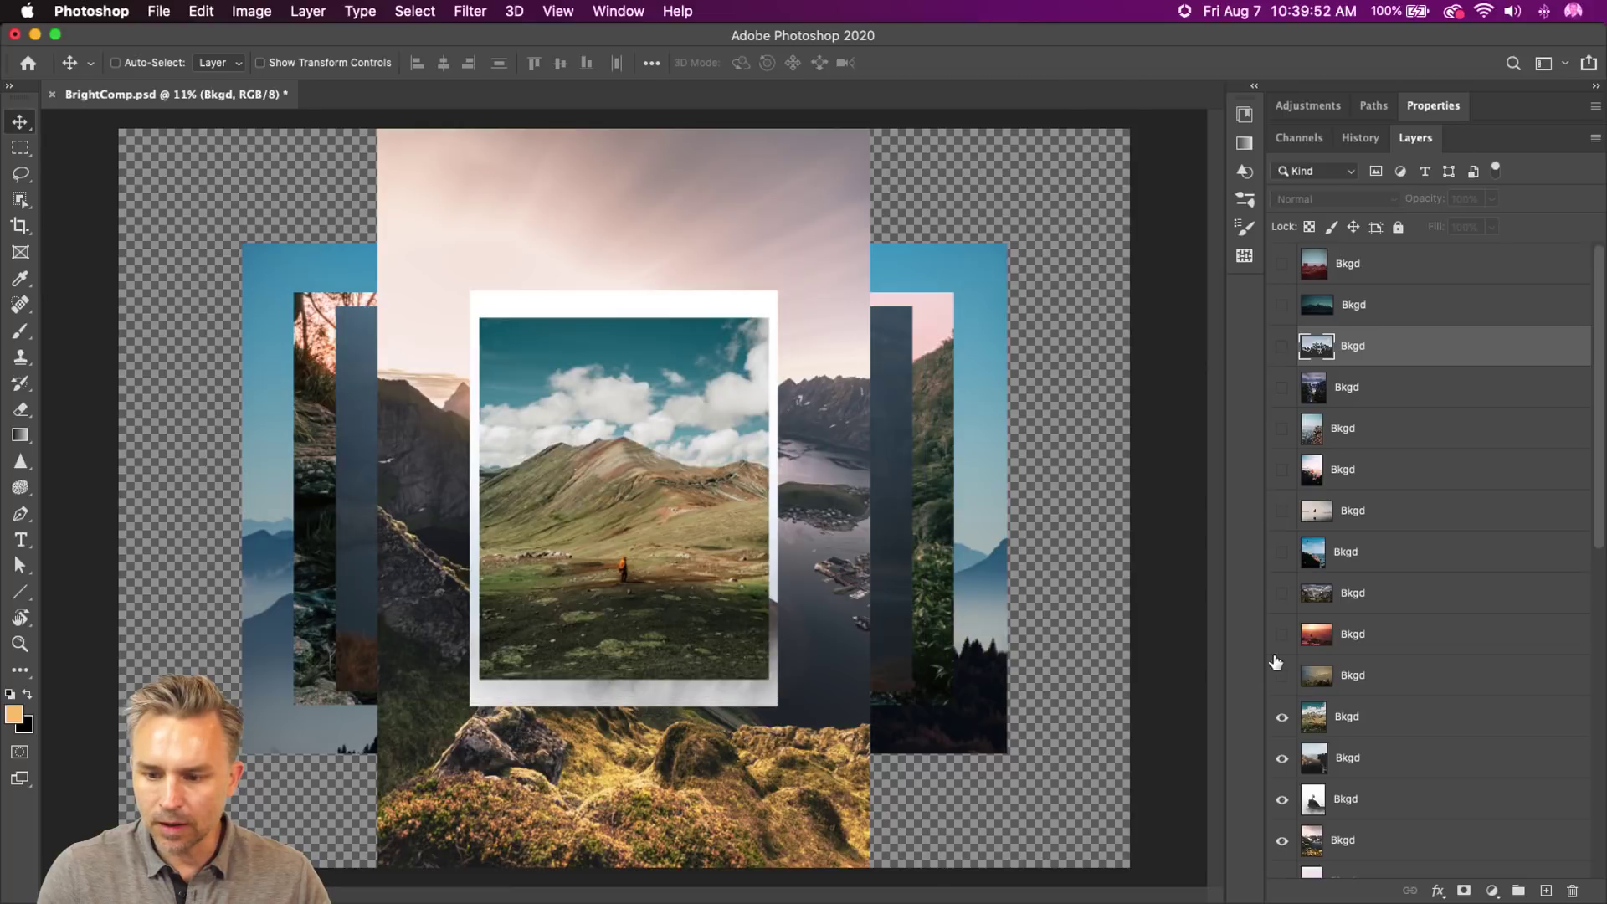
- Hide the green meadow hill layer and move the cliff-edge figure layer directly below the red desert buttes layer
click(1339, 731)
click(1282, 717)
click(1281, 758)
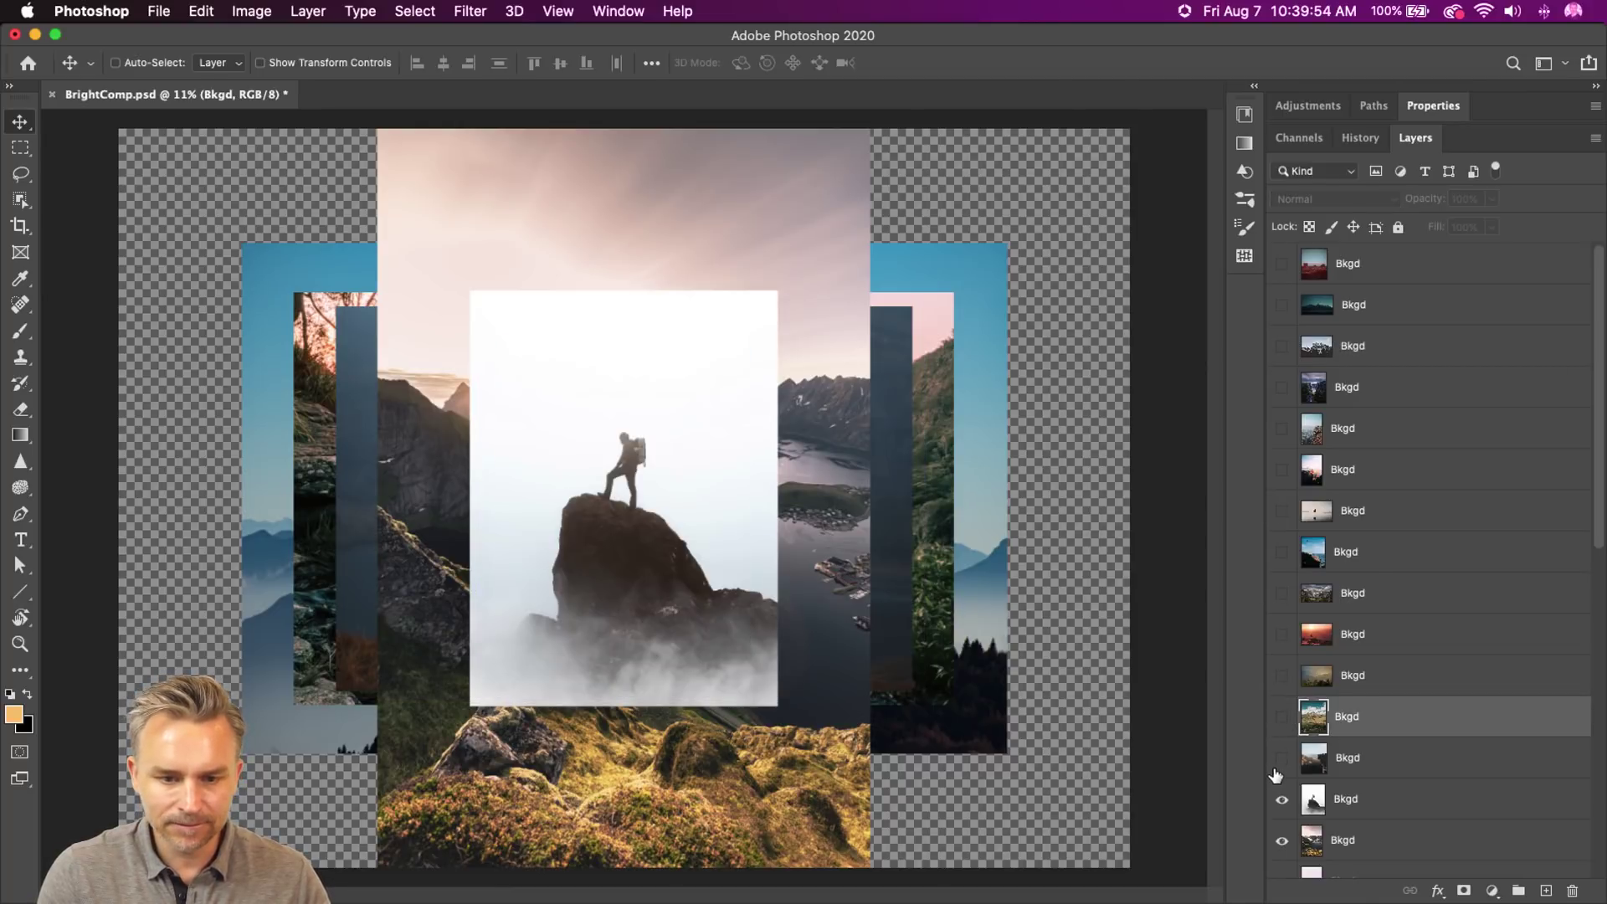
click(1281, 759)
drag(1347, 760, 1330, 288)
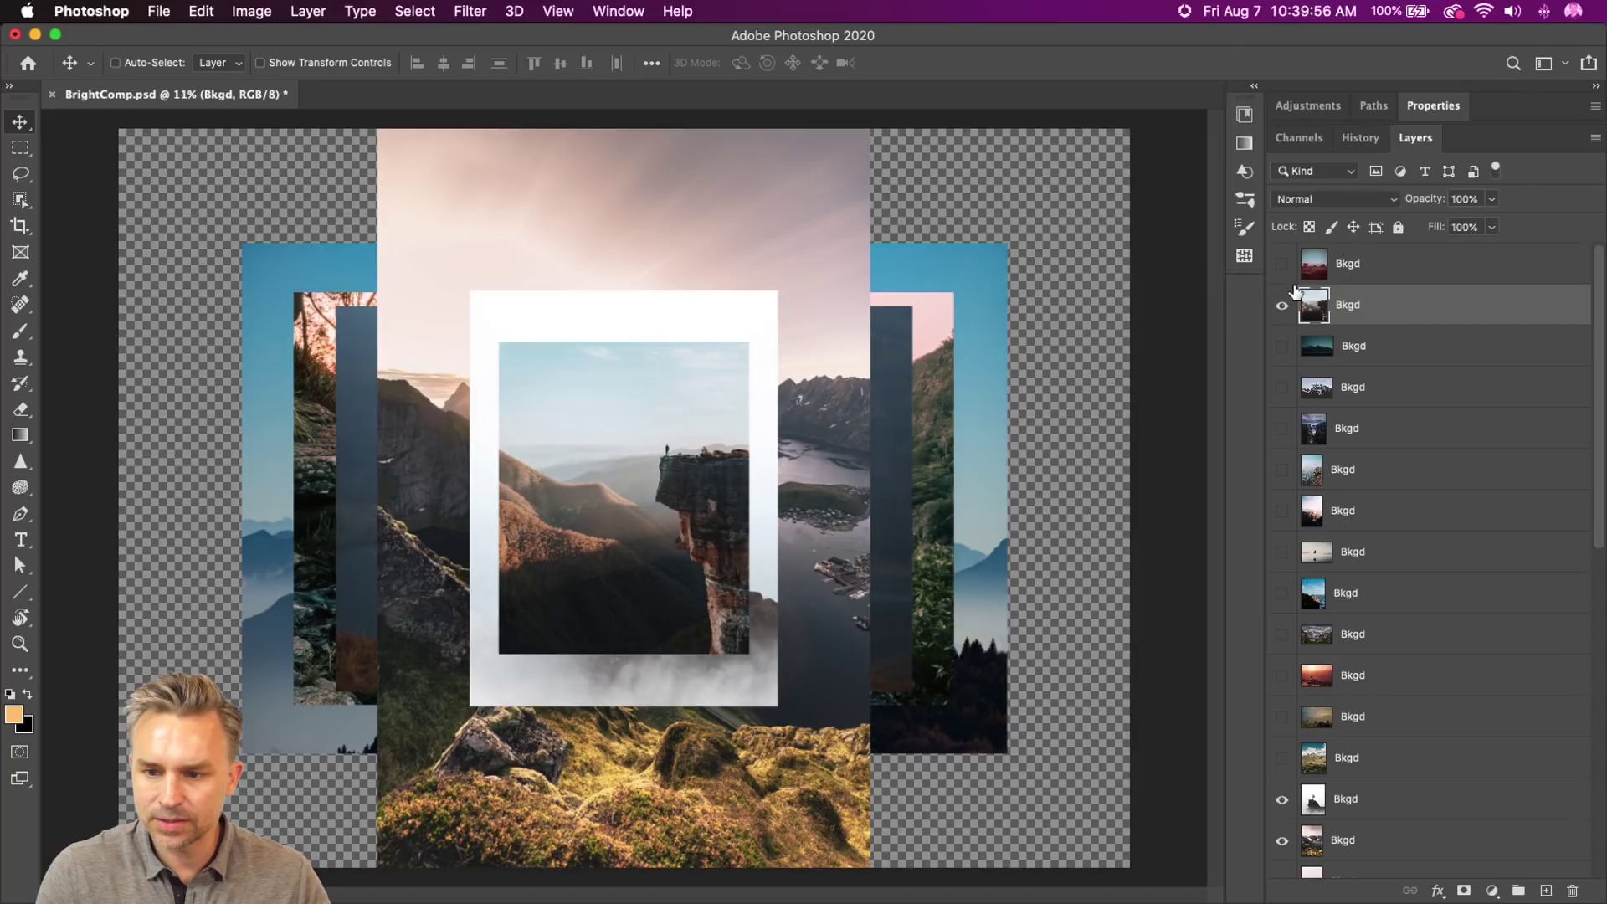
- Examine the small figure on the cliff edge and its valley background up close at 33.3% magnification
key(super+equal)
key(super+equal)
key(super+equal)
key(super+equal)
key(super+equal)
key(super+equal)
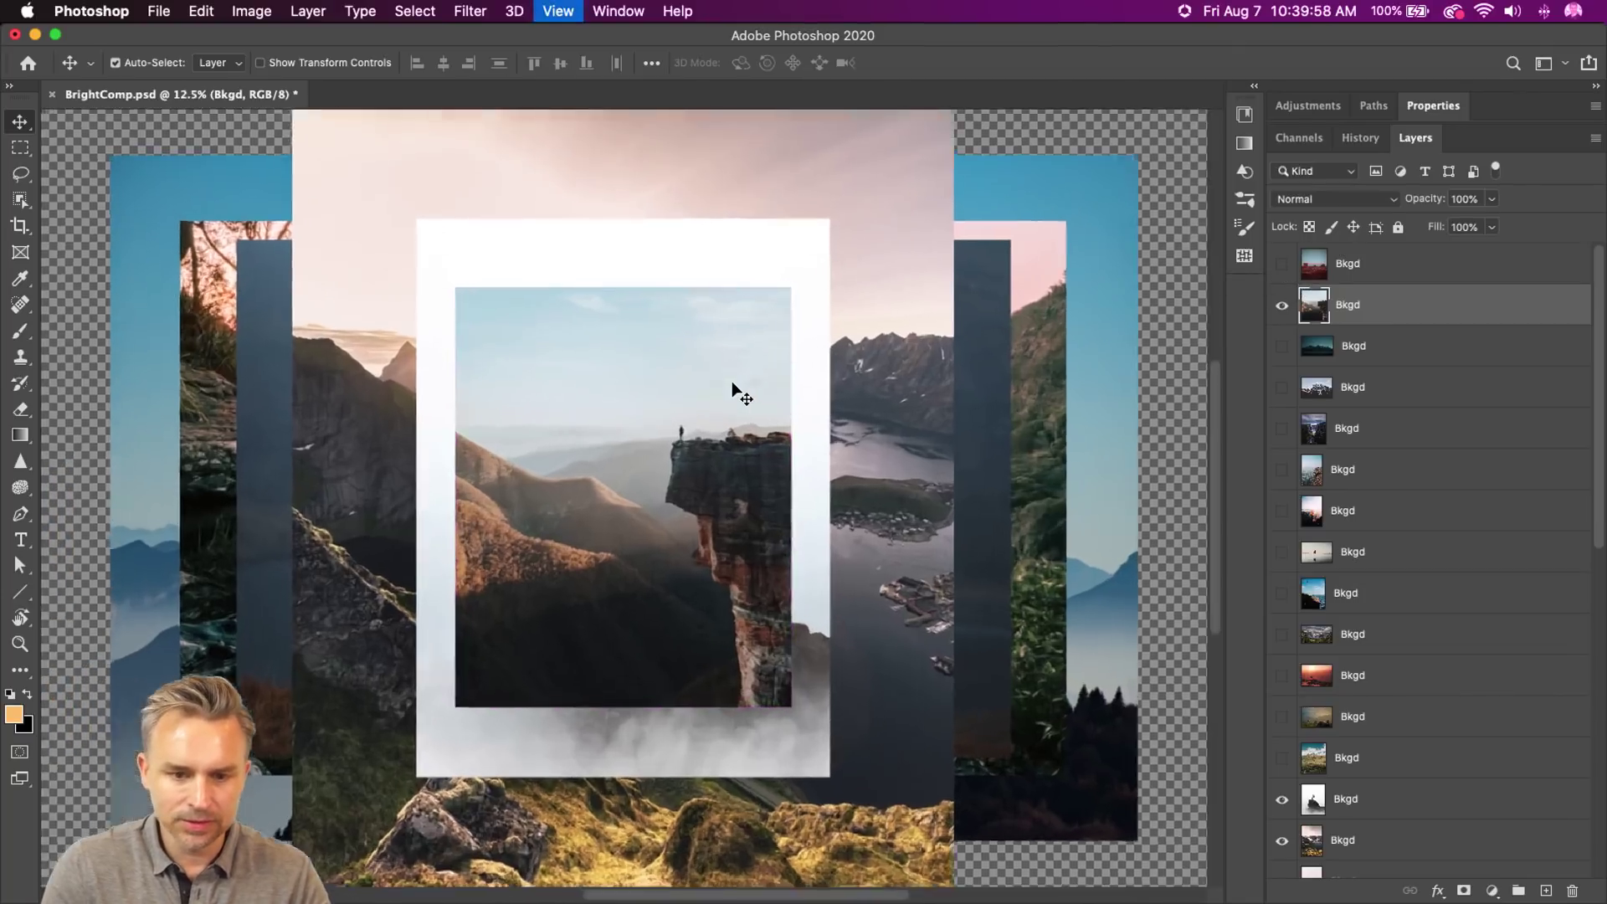
key(super+minus)
key(super+minus)
key(super+minus)
key(super+minus)
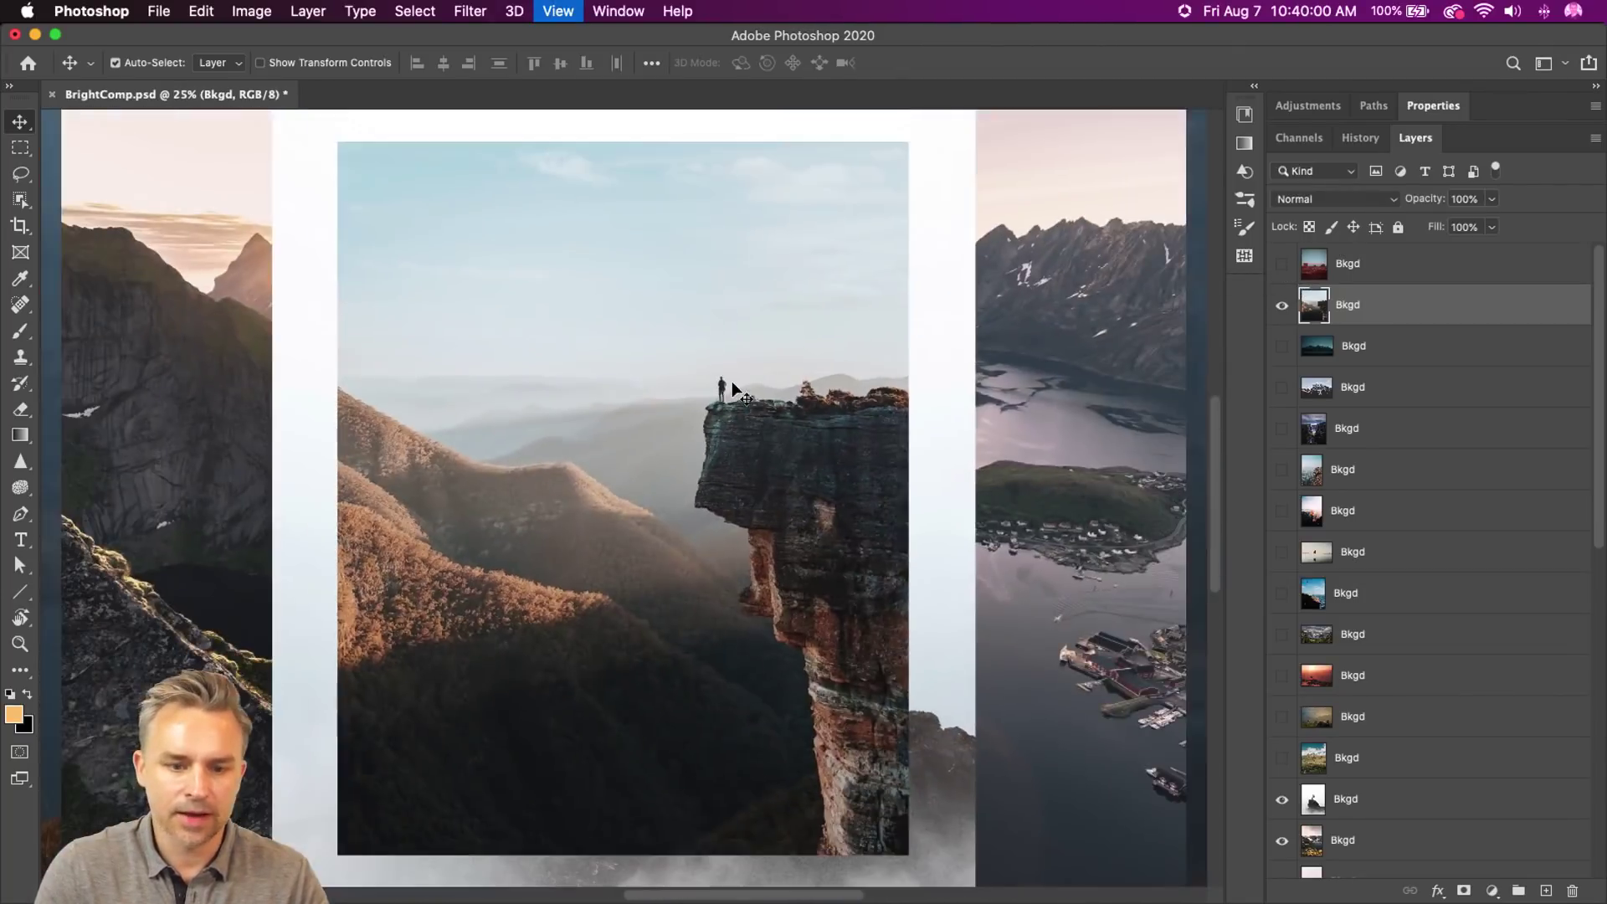
key(super+equal)
key(super+equal)
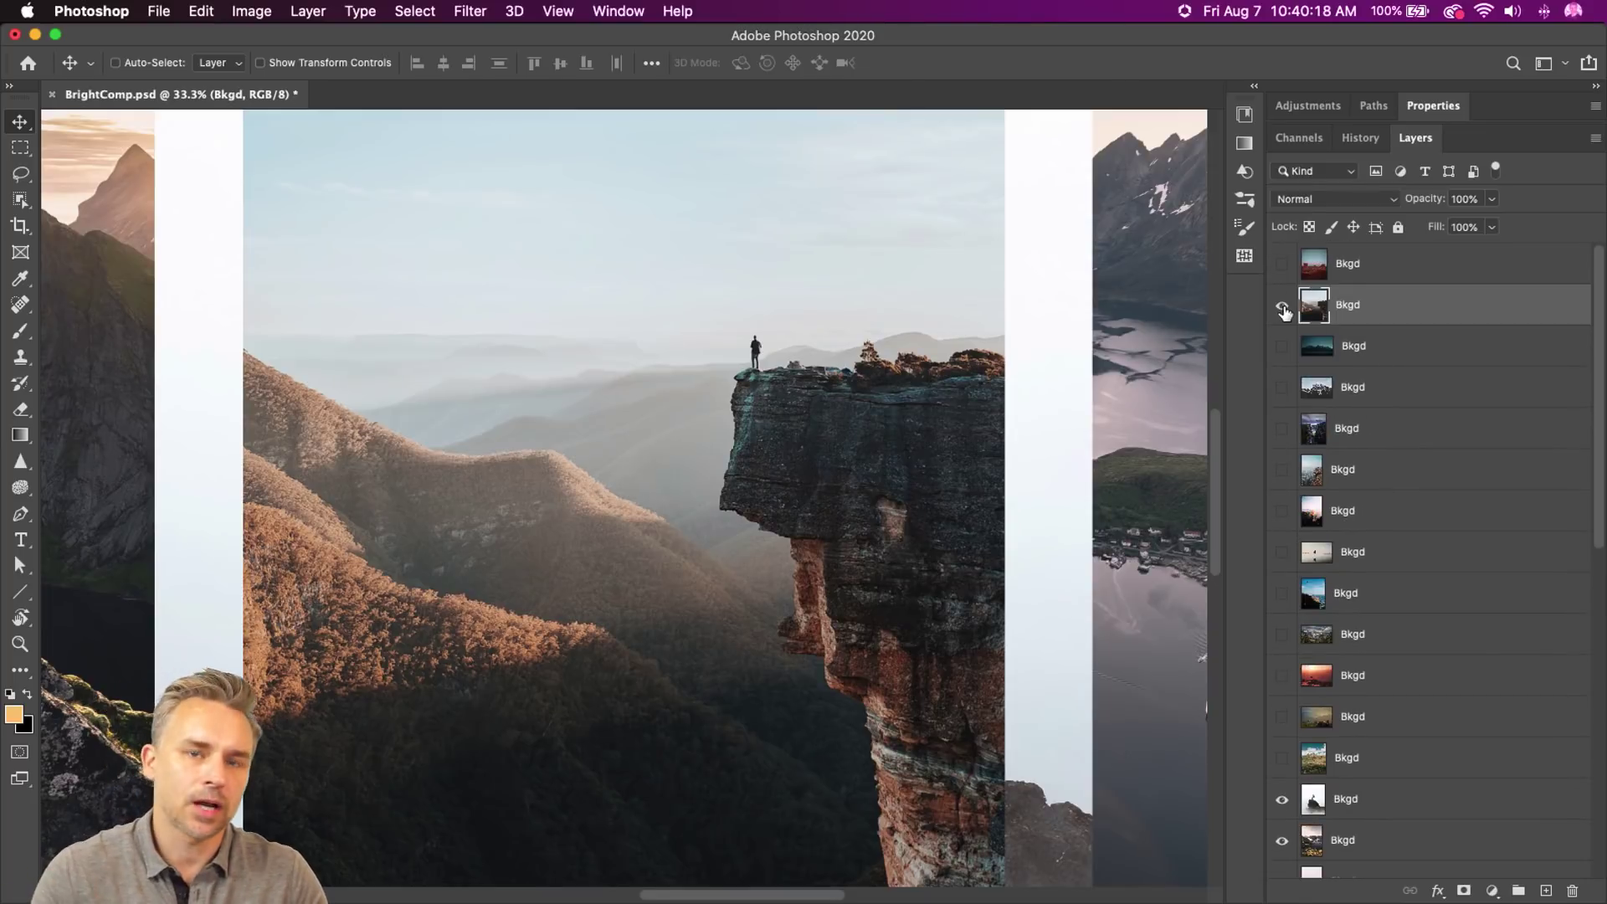
- Hide the cliff-edge figure layer and the white foggy layer with the backpacker on a rock
click(1282, 308)
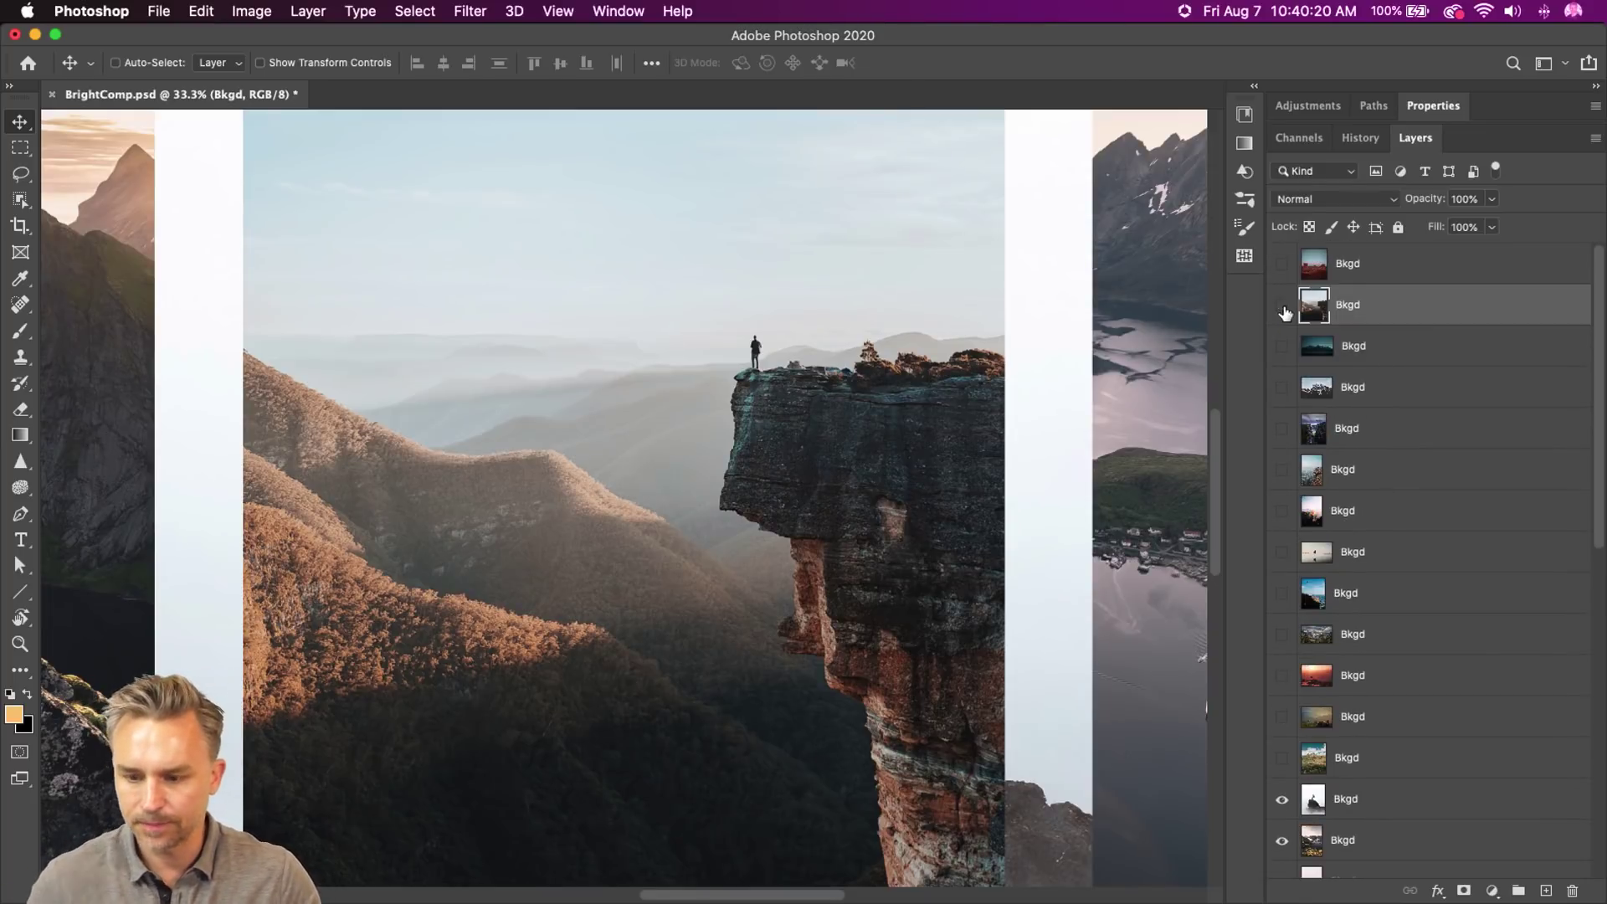
click(1325, 801)
key(super+minus)
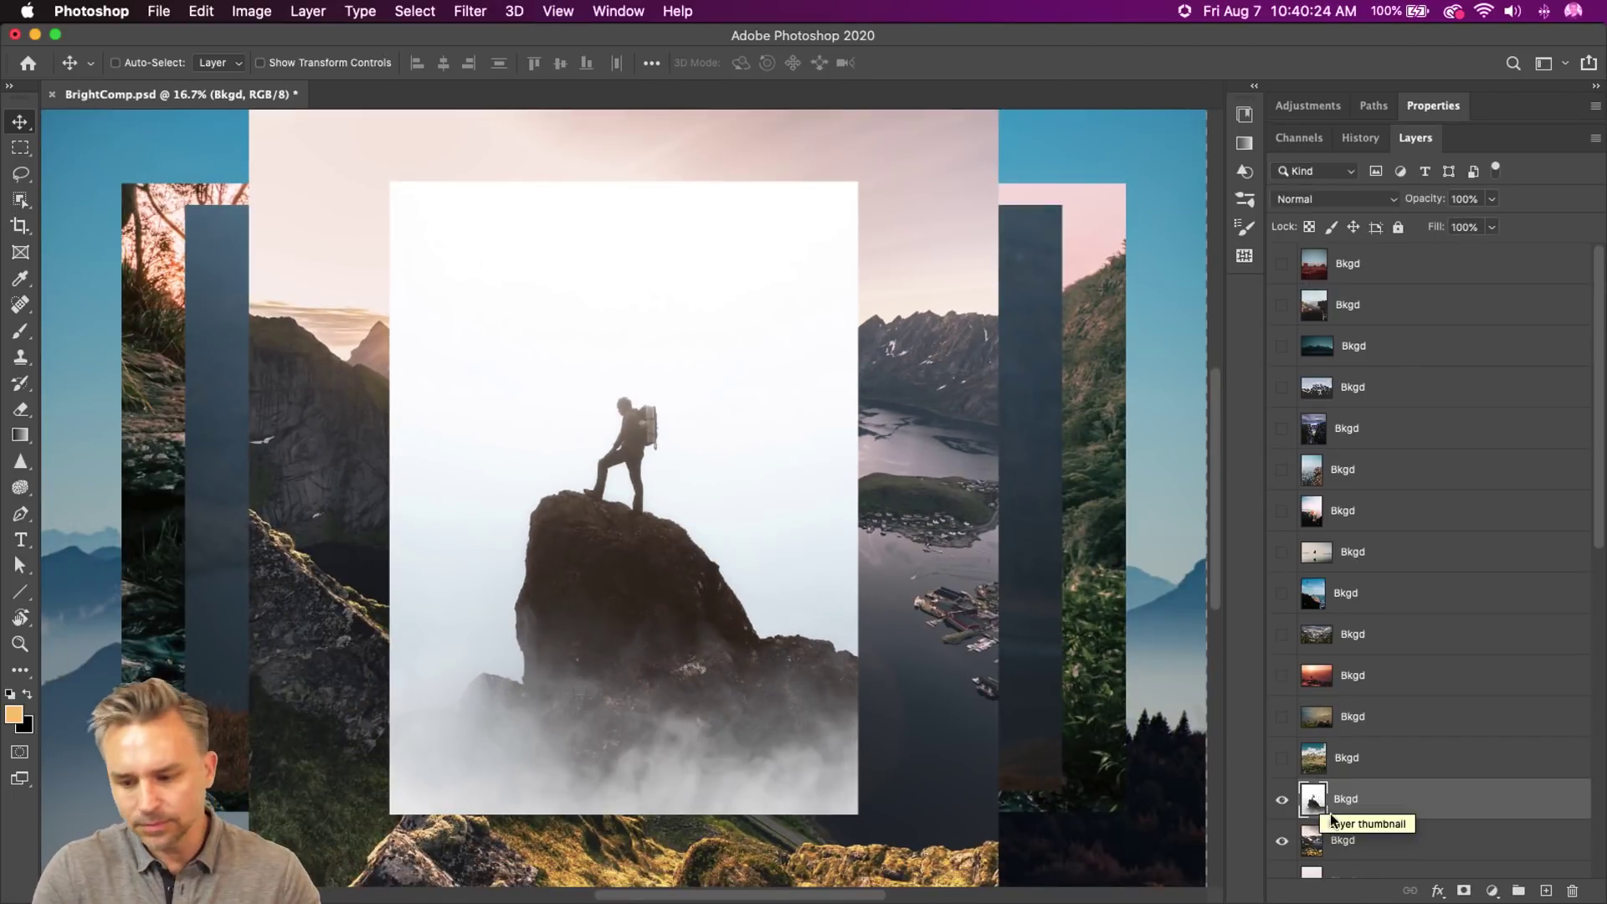
click(1282, 799)
- Hide the fjord village sunrise layer and the misty pine forest layer
scroll(1286, 728, down, 5)
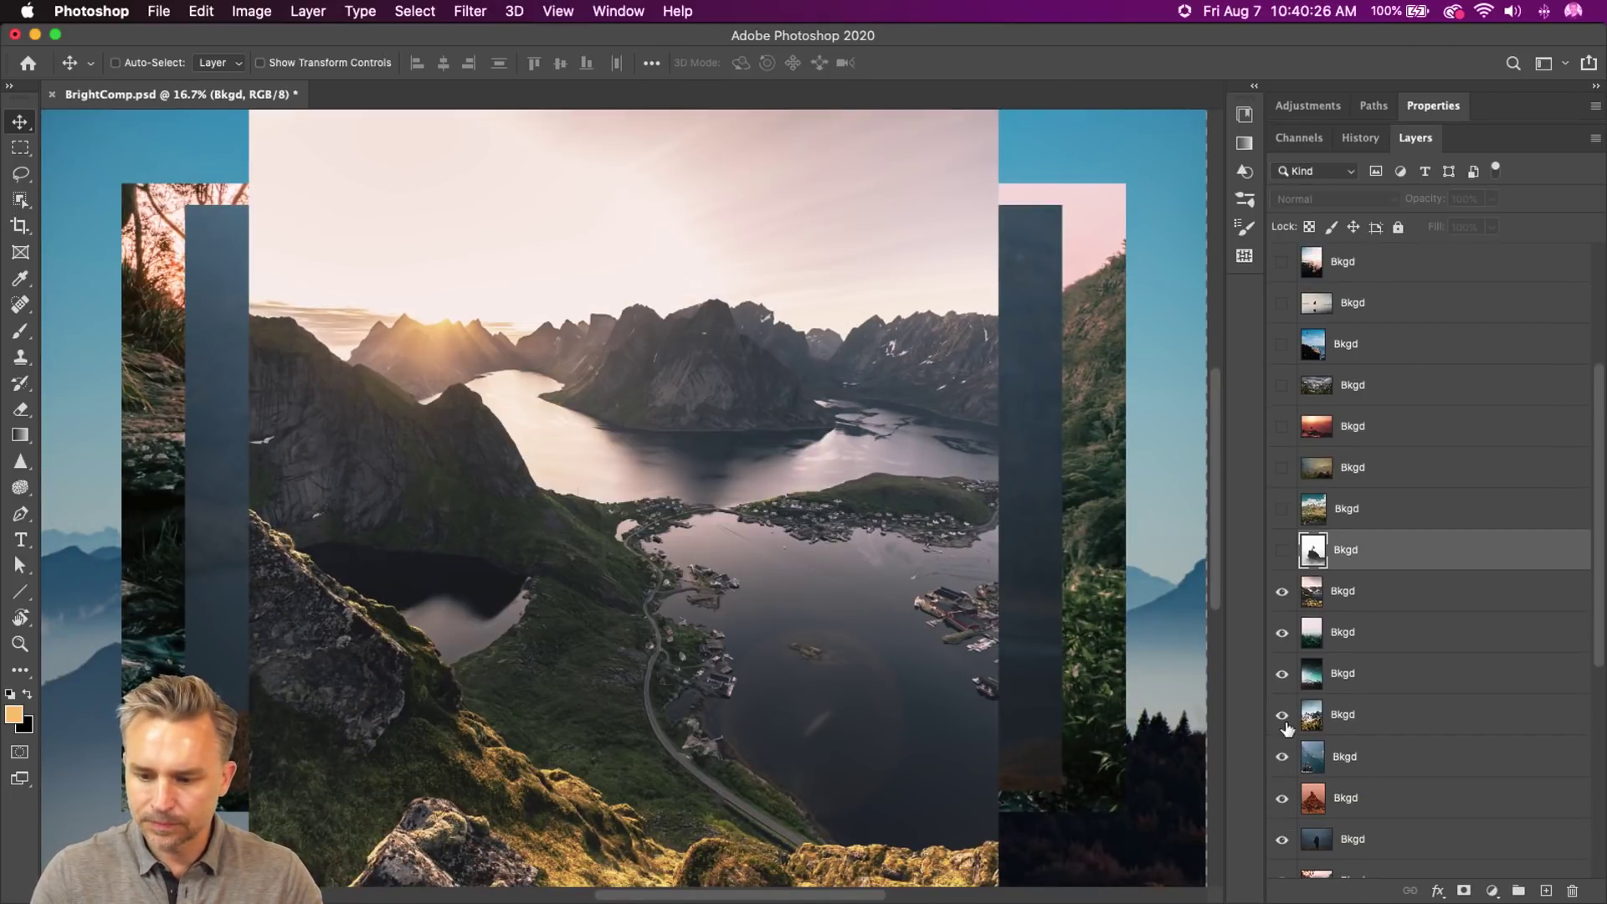
click(1310, 599)
click(1279, 599)
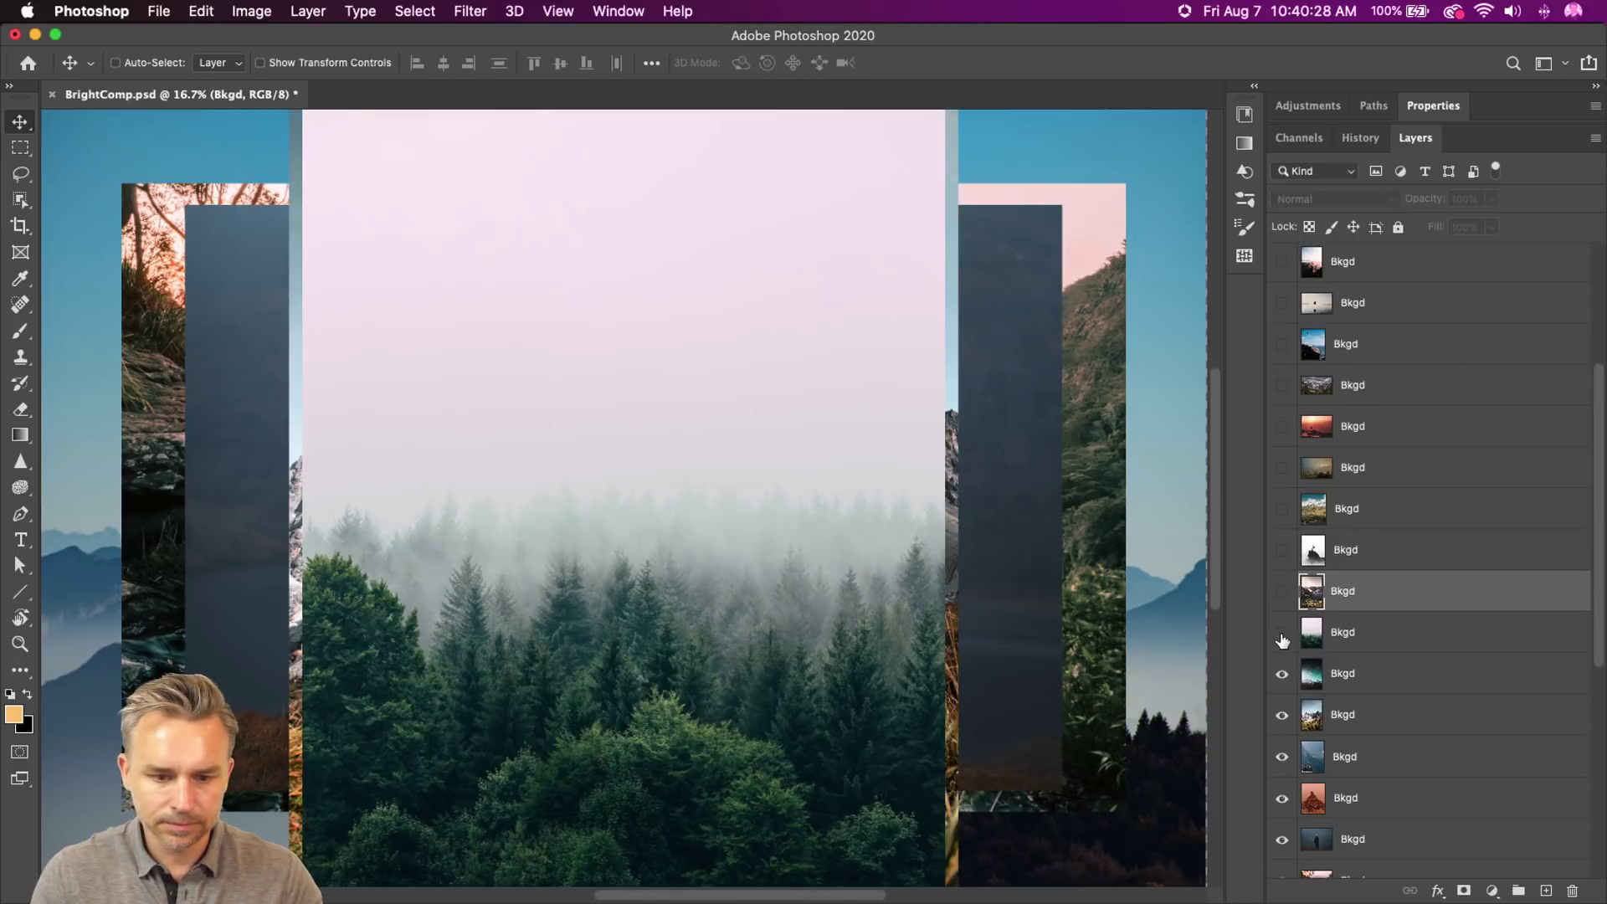
click(1282, 636)
- Hide the teal-sky snowy mountain layer, the layer directly beneath it and the layer with the man on a valley ledge
click(1356, 684)
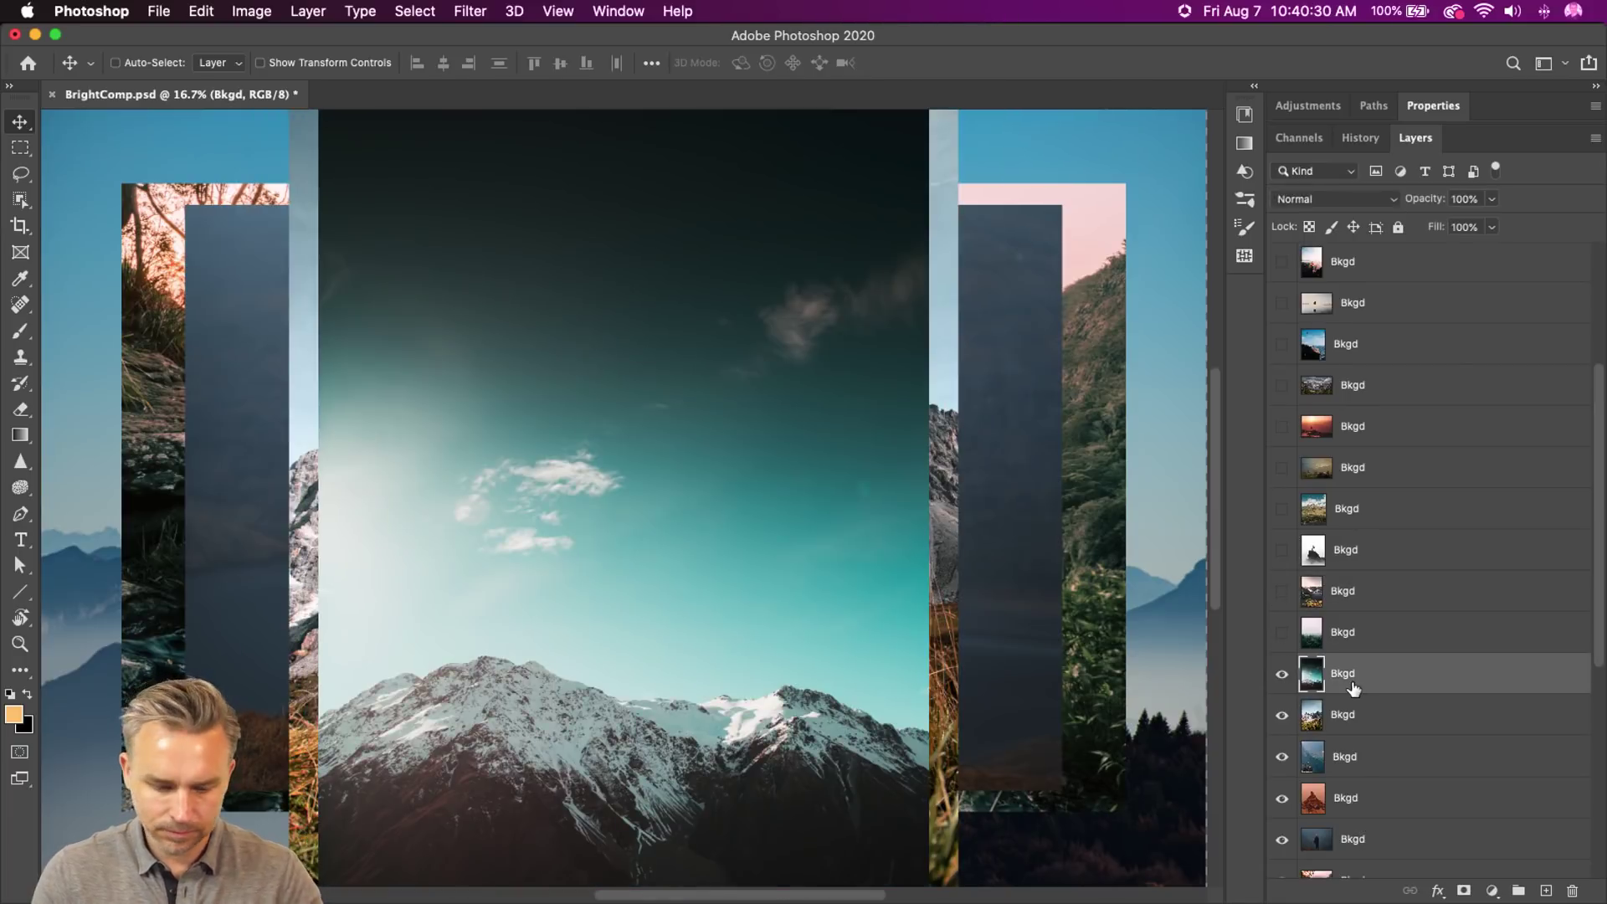
key(super)
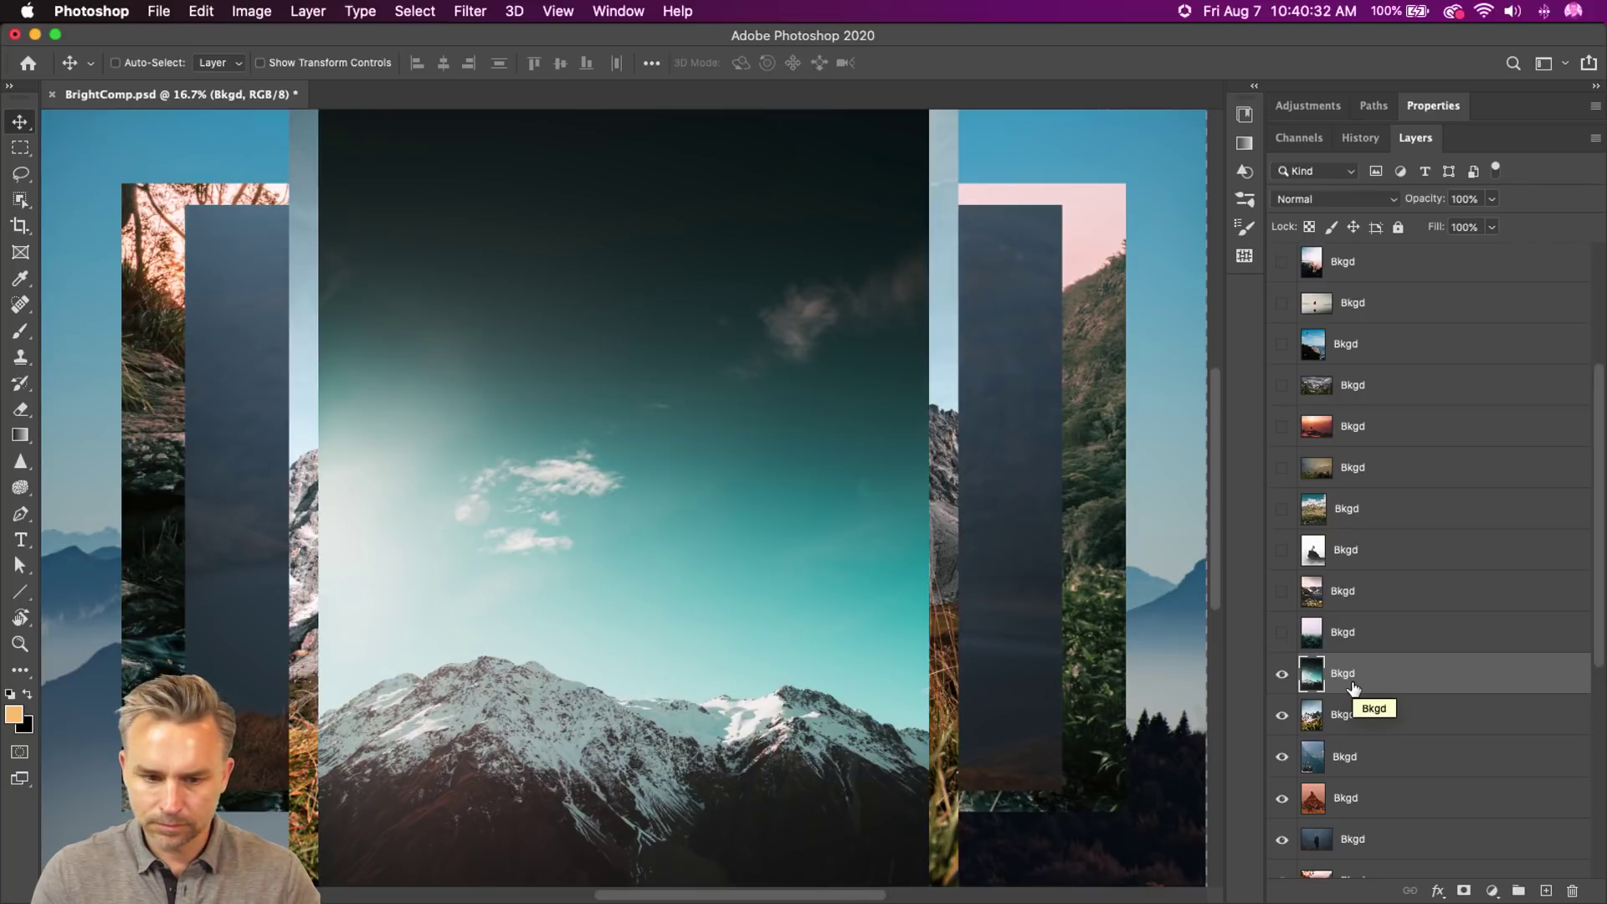
click(1281, 674)
click(1282, 715)
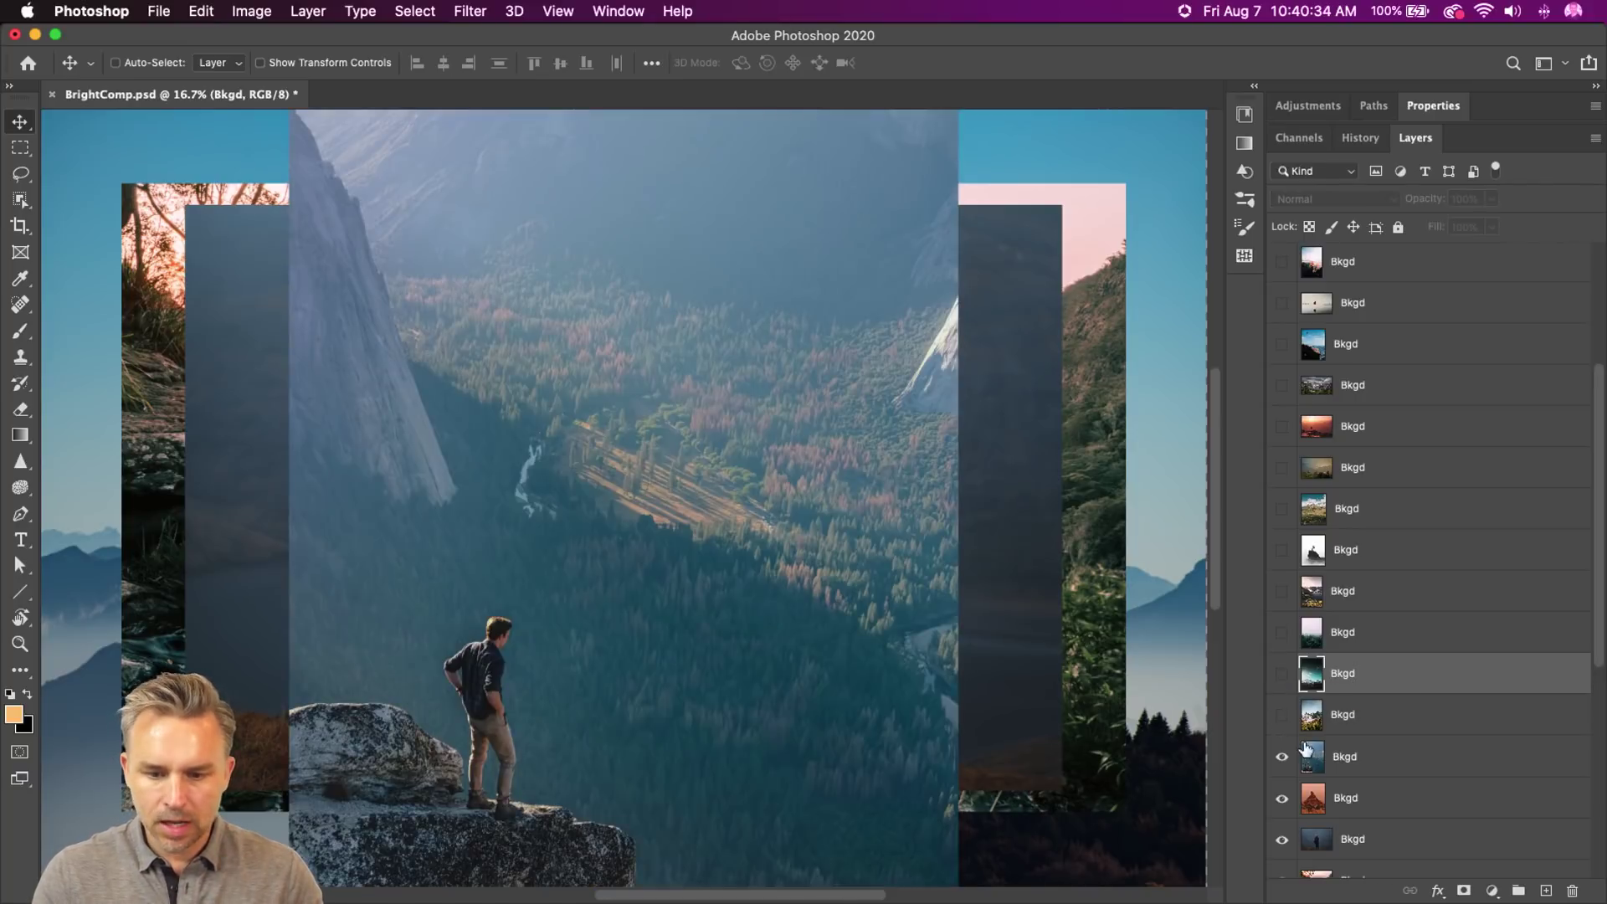
click(1364, 755)
click(1281, 756)
- Bring the orange desert peak layer to the front of the layer stack, keeping it visible
scroll(1286, 790, down, 2)
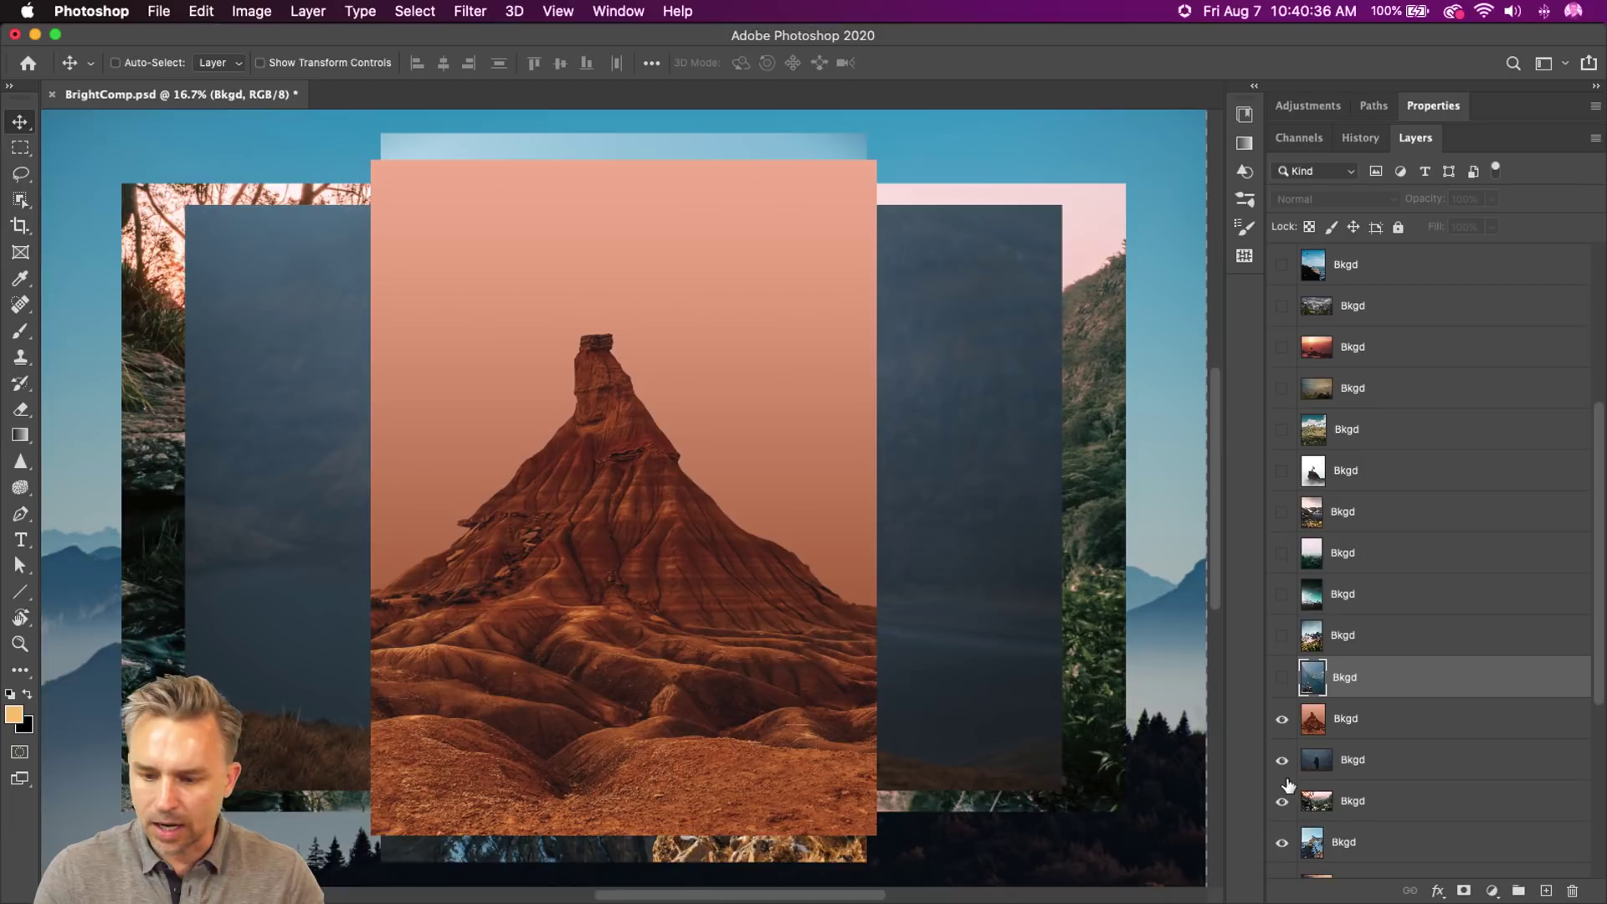
click(1282, 717)
click(1282, 718)
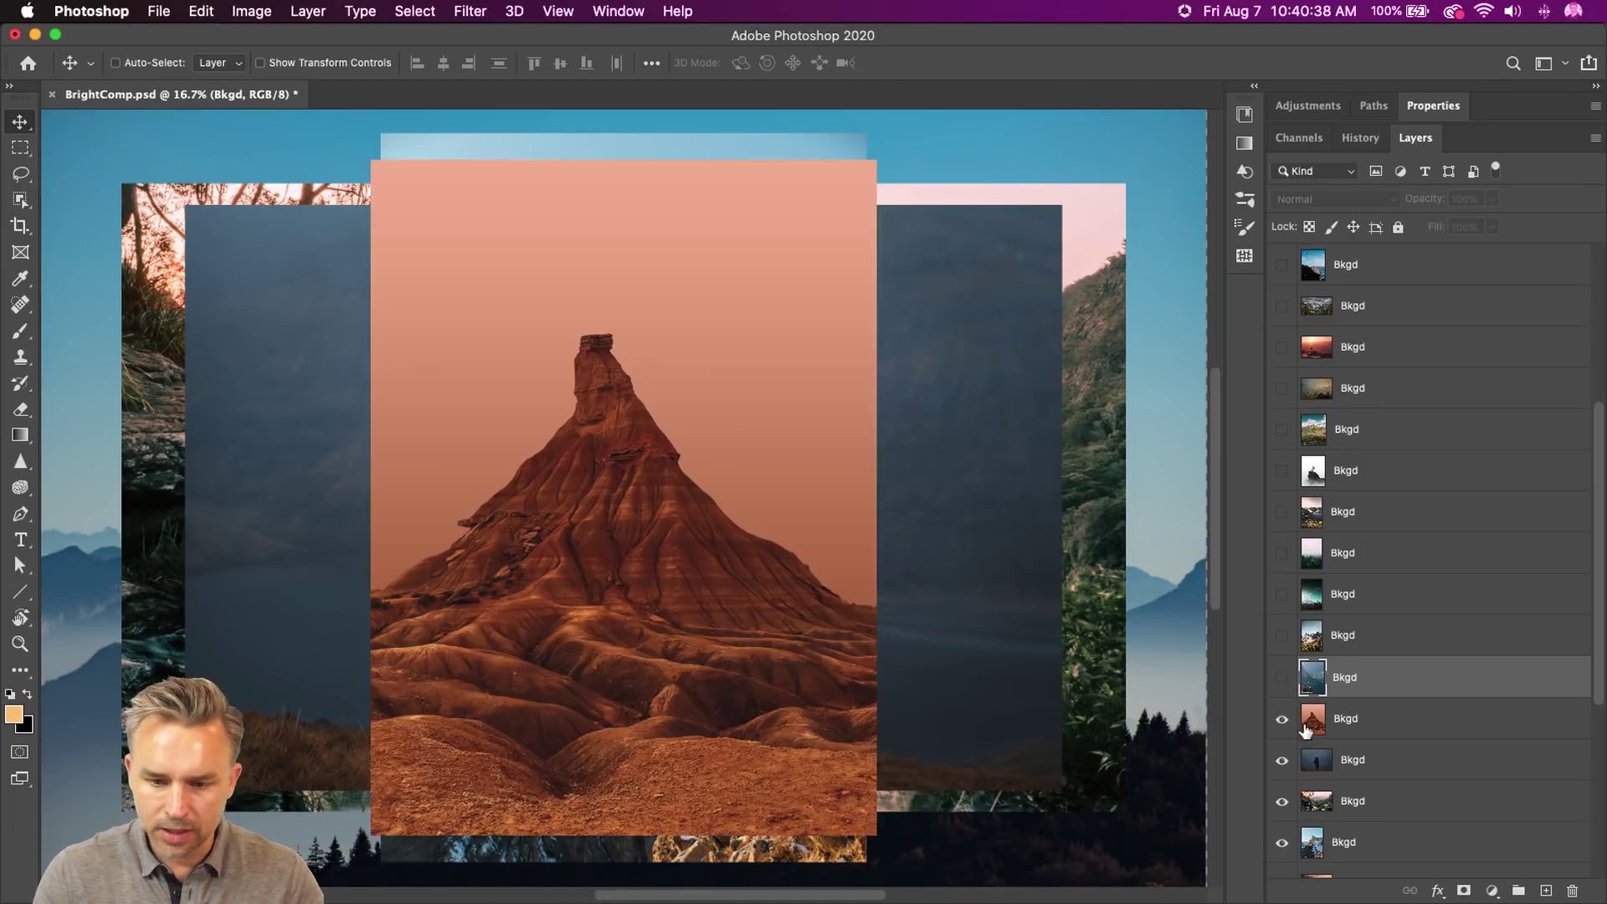
click(1341, 725)
key(super+bracketleft)
key(super+shift+bracketright)
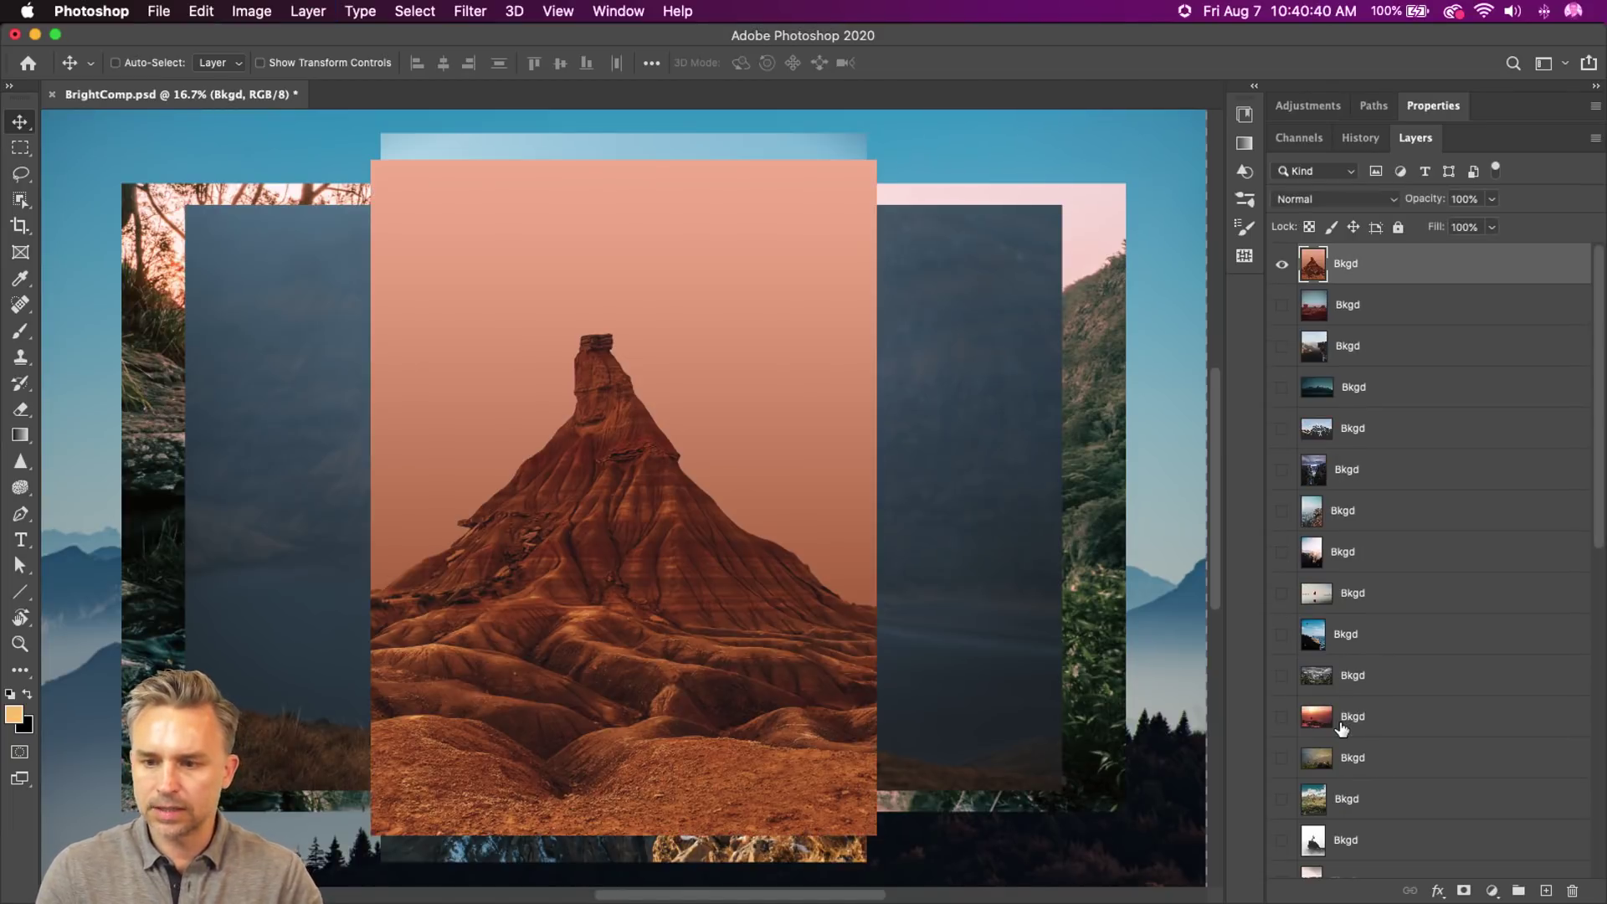
- Hide the orange desert peak layer and the dark layer with the hiker in a yellow beanie
click(1281, 266)
scroll(1322, 377, down, 8)
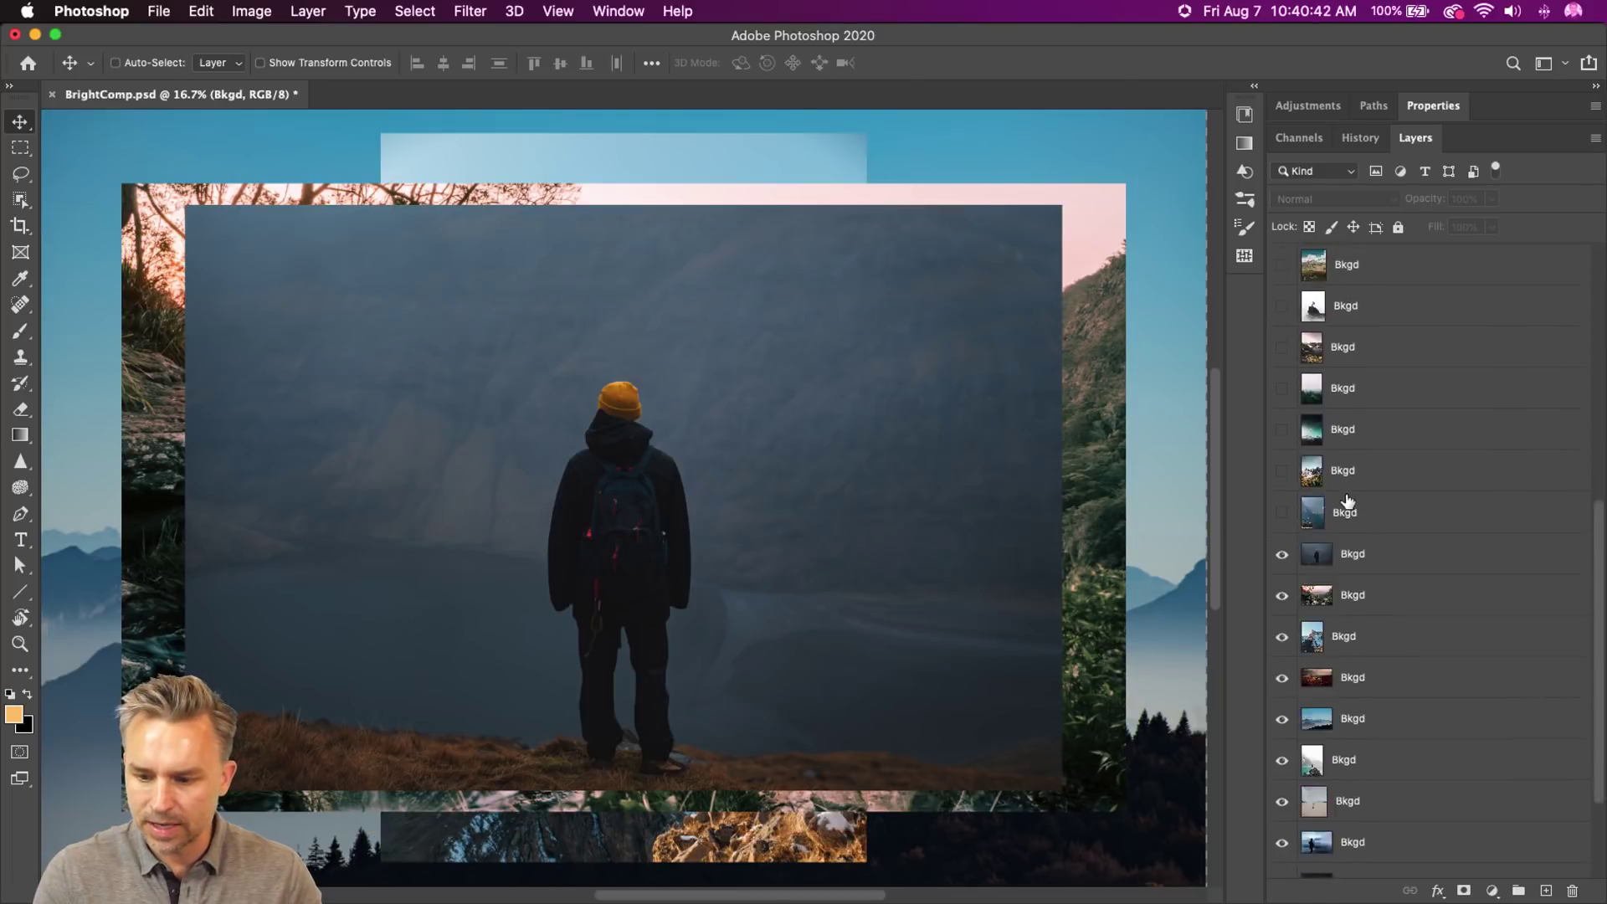
click(1346, 455)
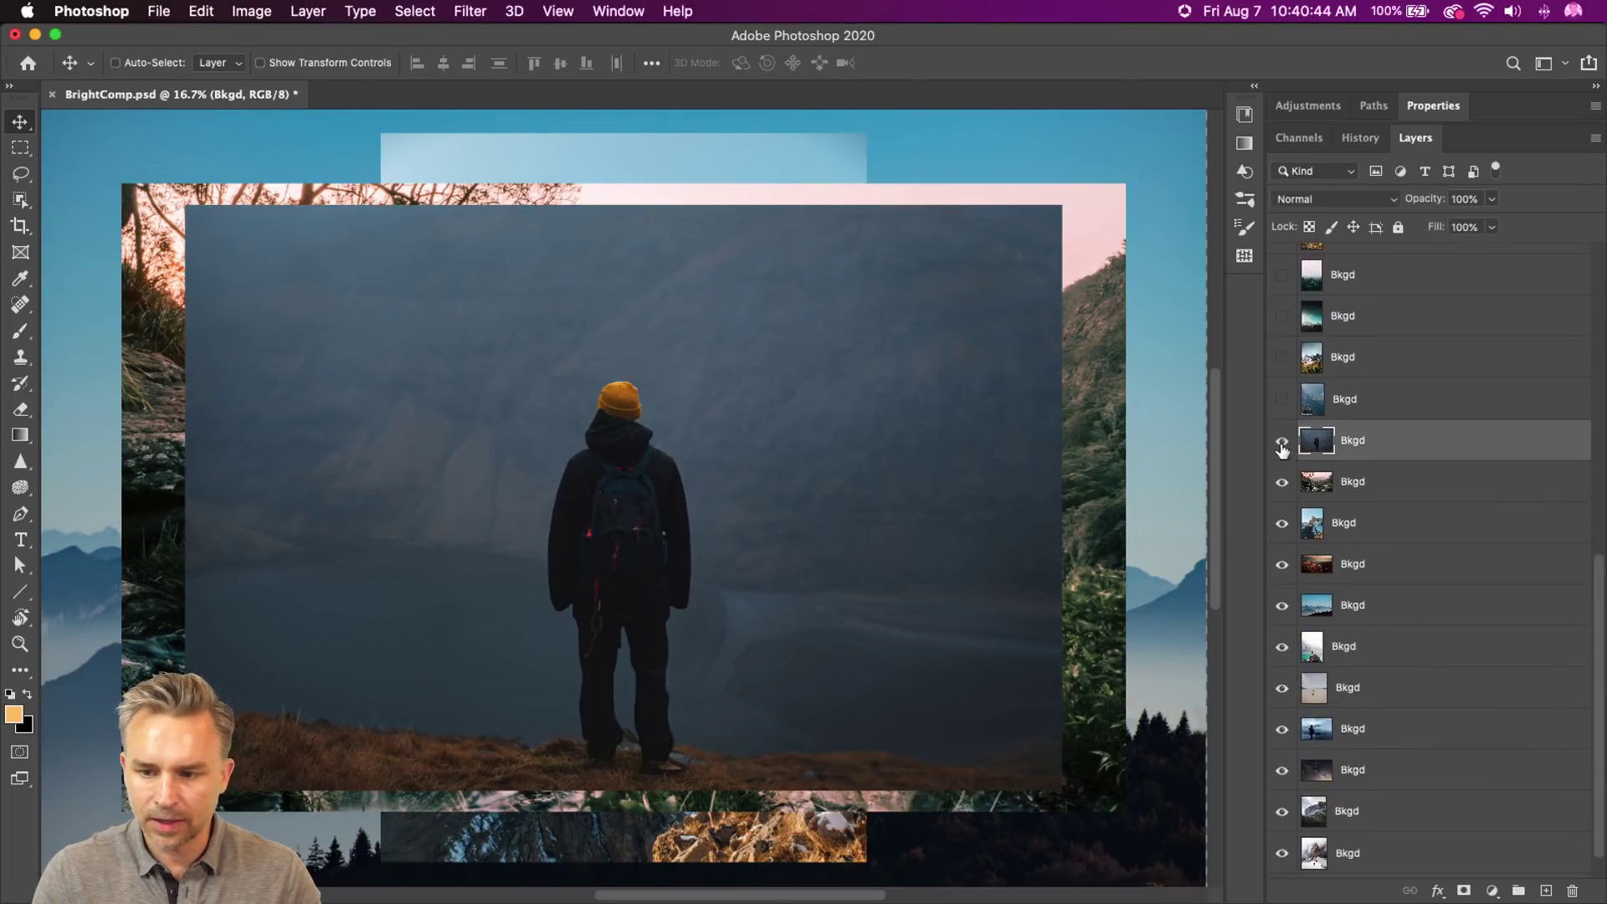
click(1281, 442)
- Hide the pink sunrise waterfall valley layer, the layer directly beneath it and the stormy red canyon layer
click(1284, 521)
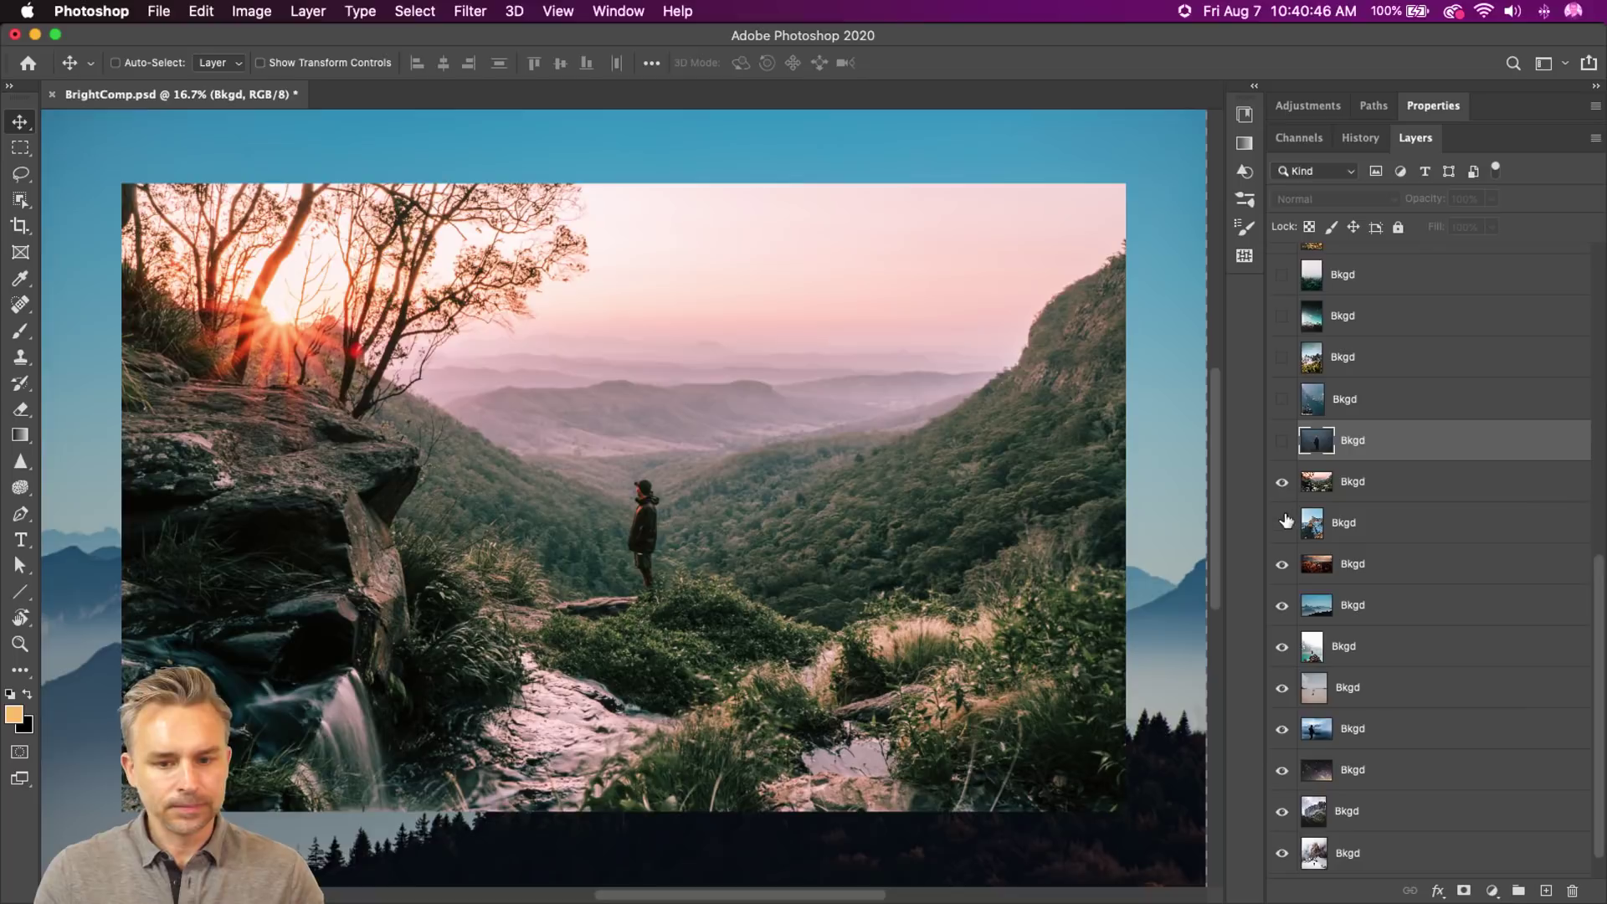
click(1279, 484)
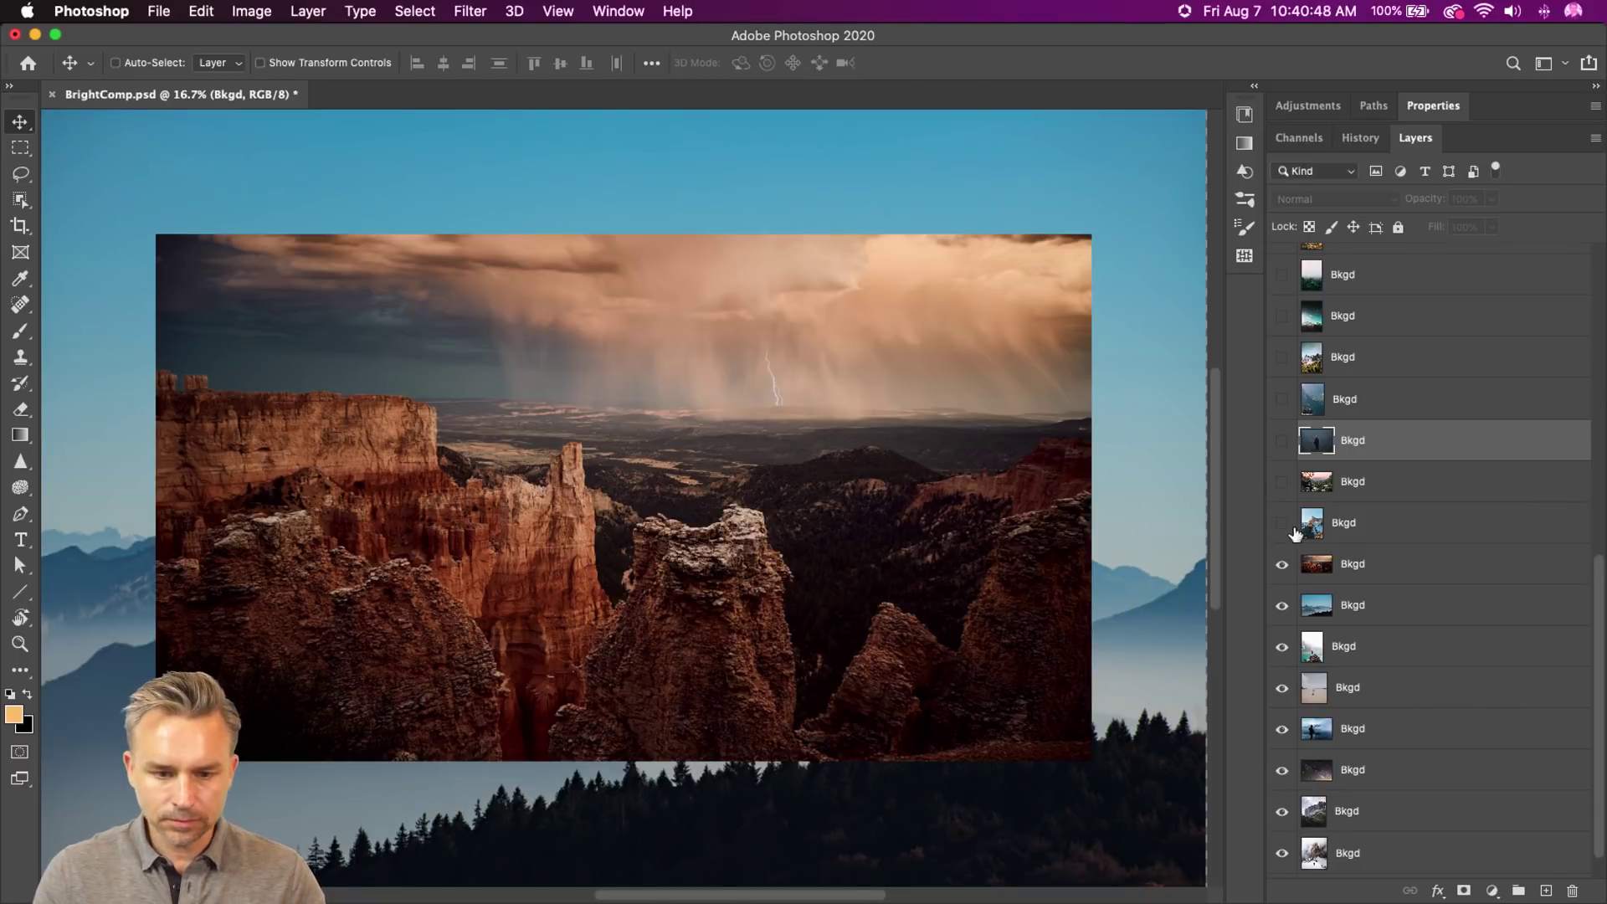
click(1281, 564)
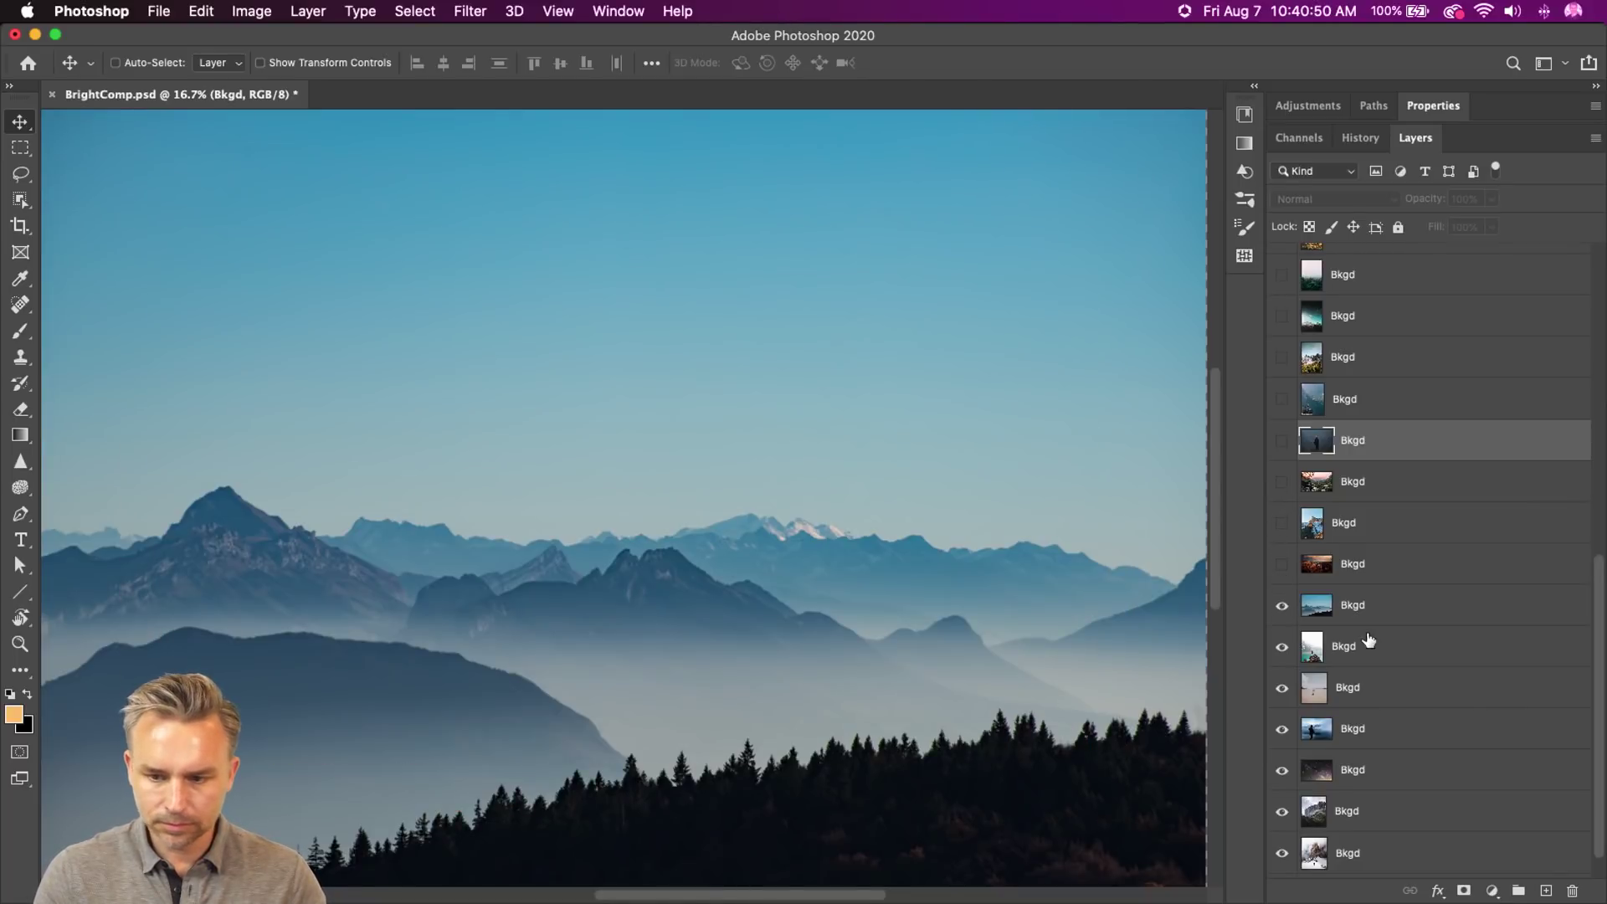
- Bring the blue misty mountain range layer to the front of the layer stack and hide it
click(1374, 602)
key(super+shift+bracketright)
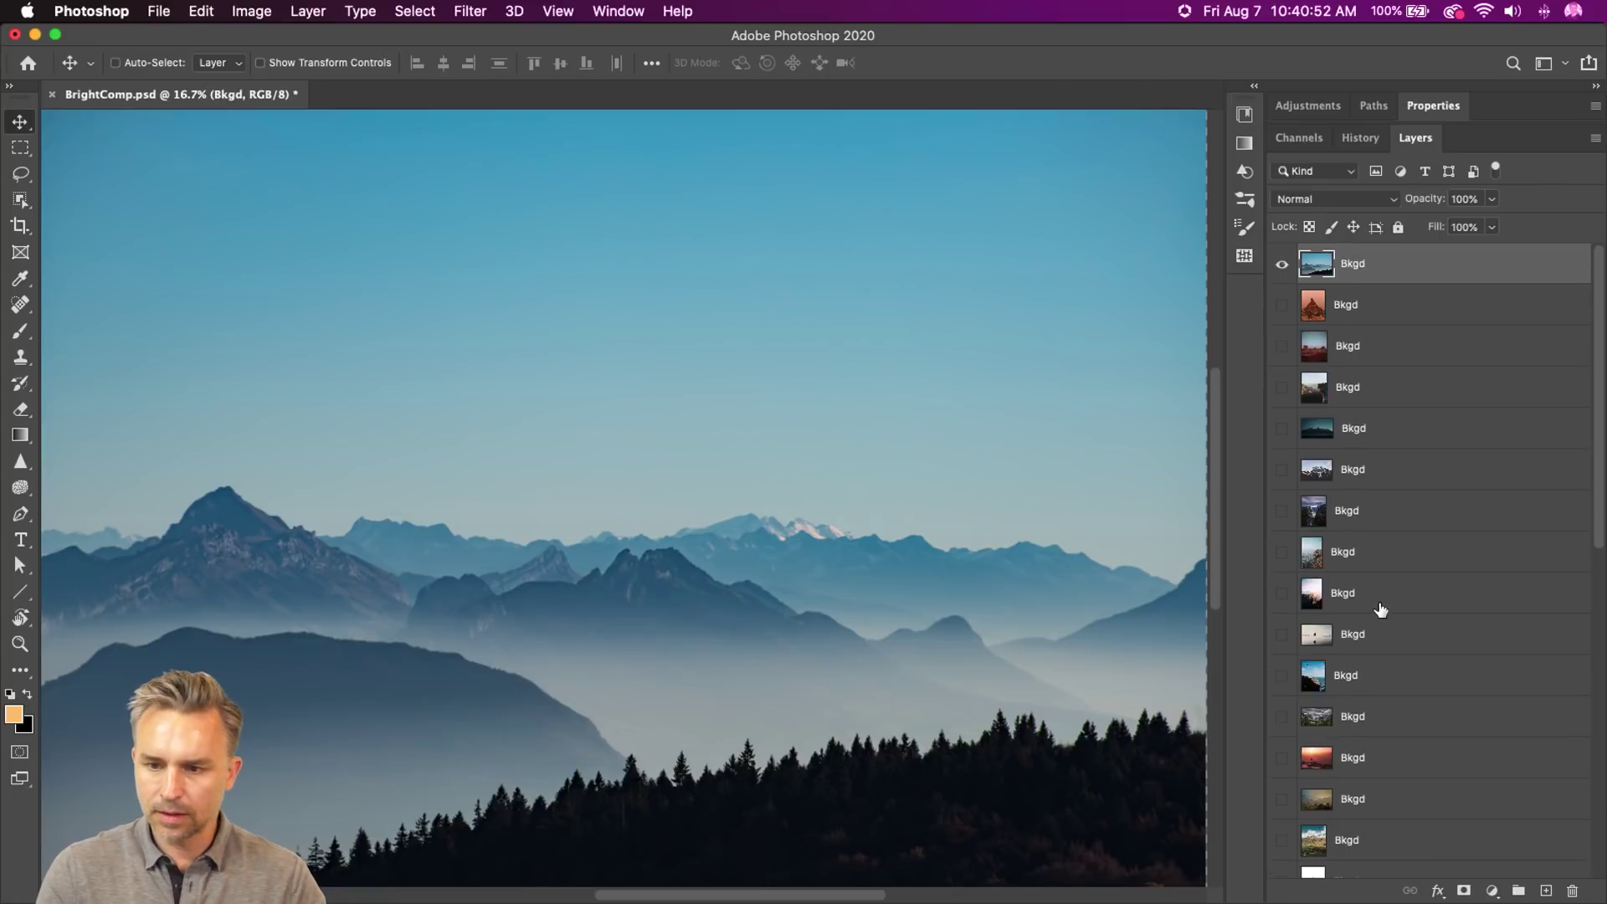
click(1281, 263)
- Hide the turquoise lake layer with the man on a rock and the sandy beach layer with the walking backpacker
scroll(1336, 481, down, 3)
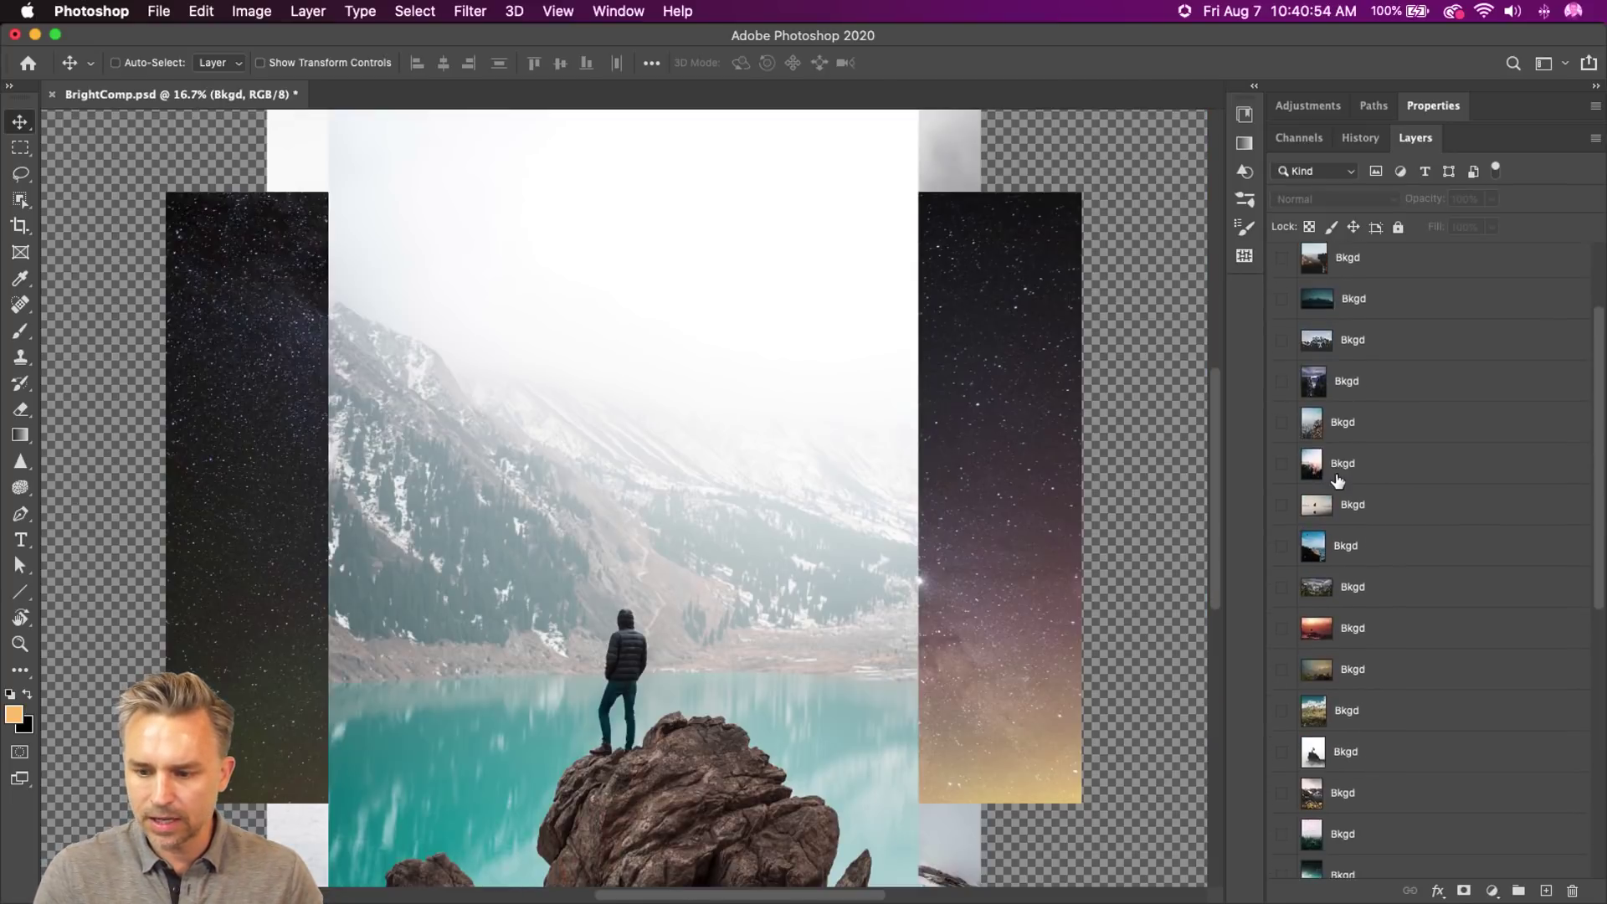
scroll(1305, 536, down, 5)
click(1278, 600)
click(1285, 825)
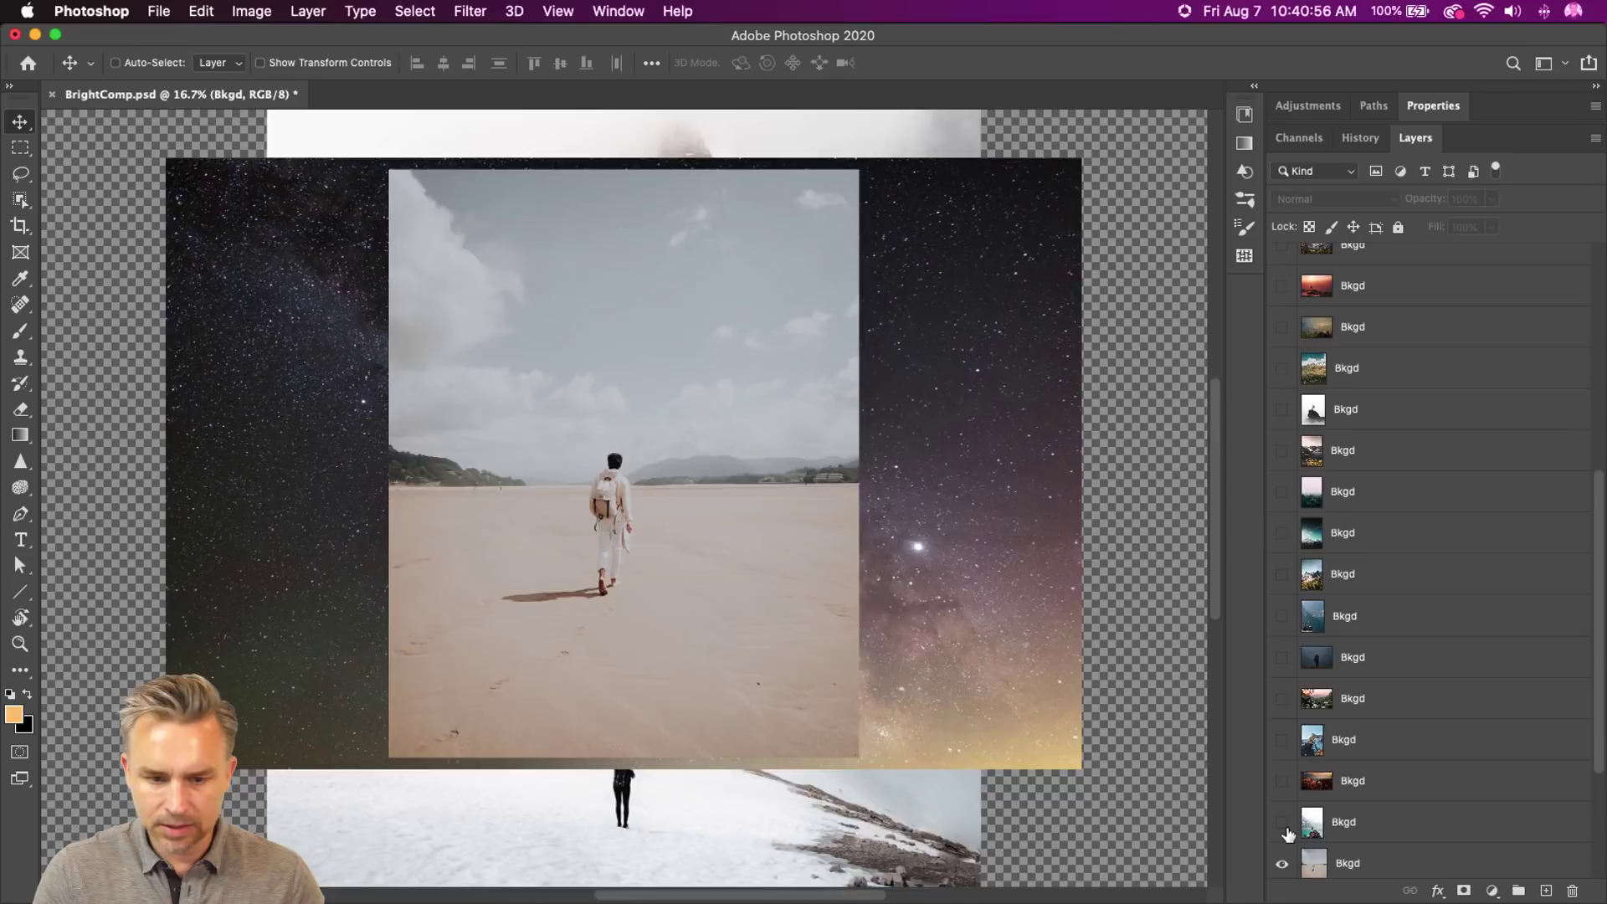
scroll(1285, 862, down, 5)
click(1281, 732)
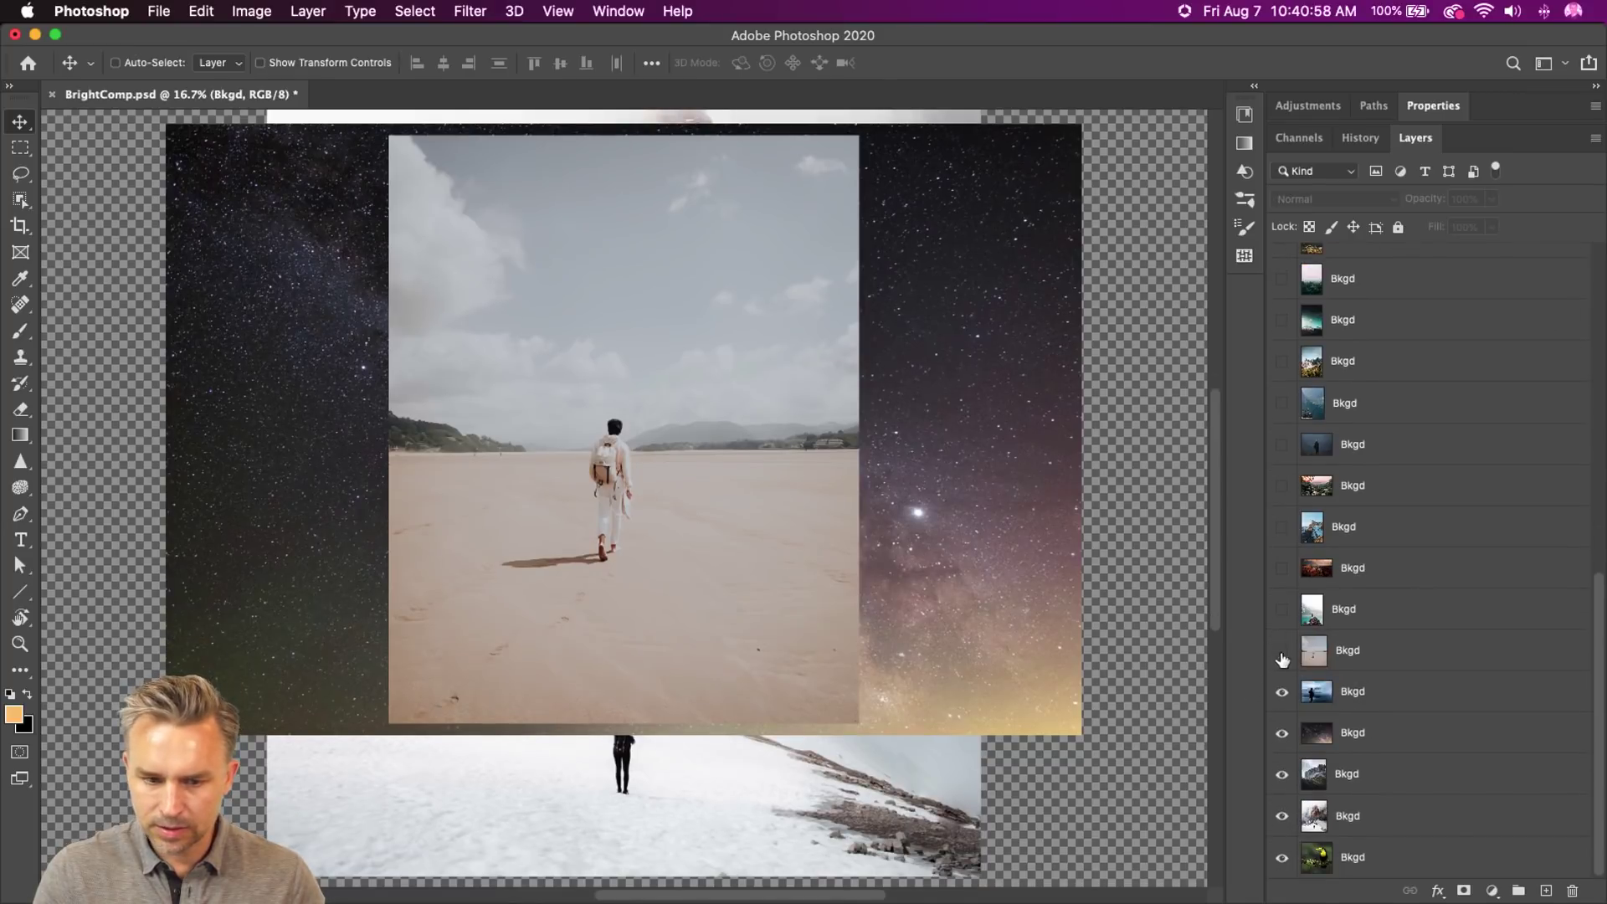
click(1281, 650)
- Hide the Milky Way night sky layer and the layers directly above and beneath it
click(1281, 693)
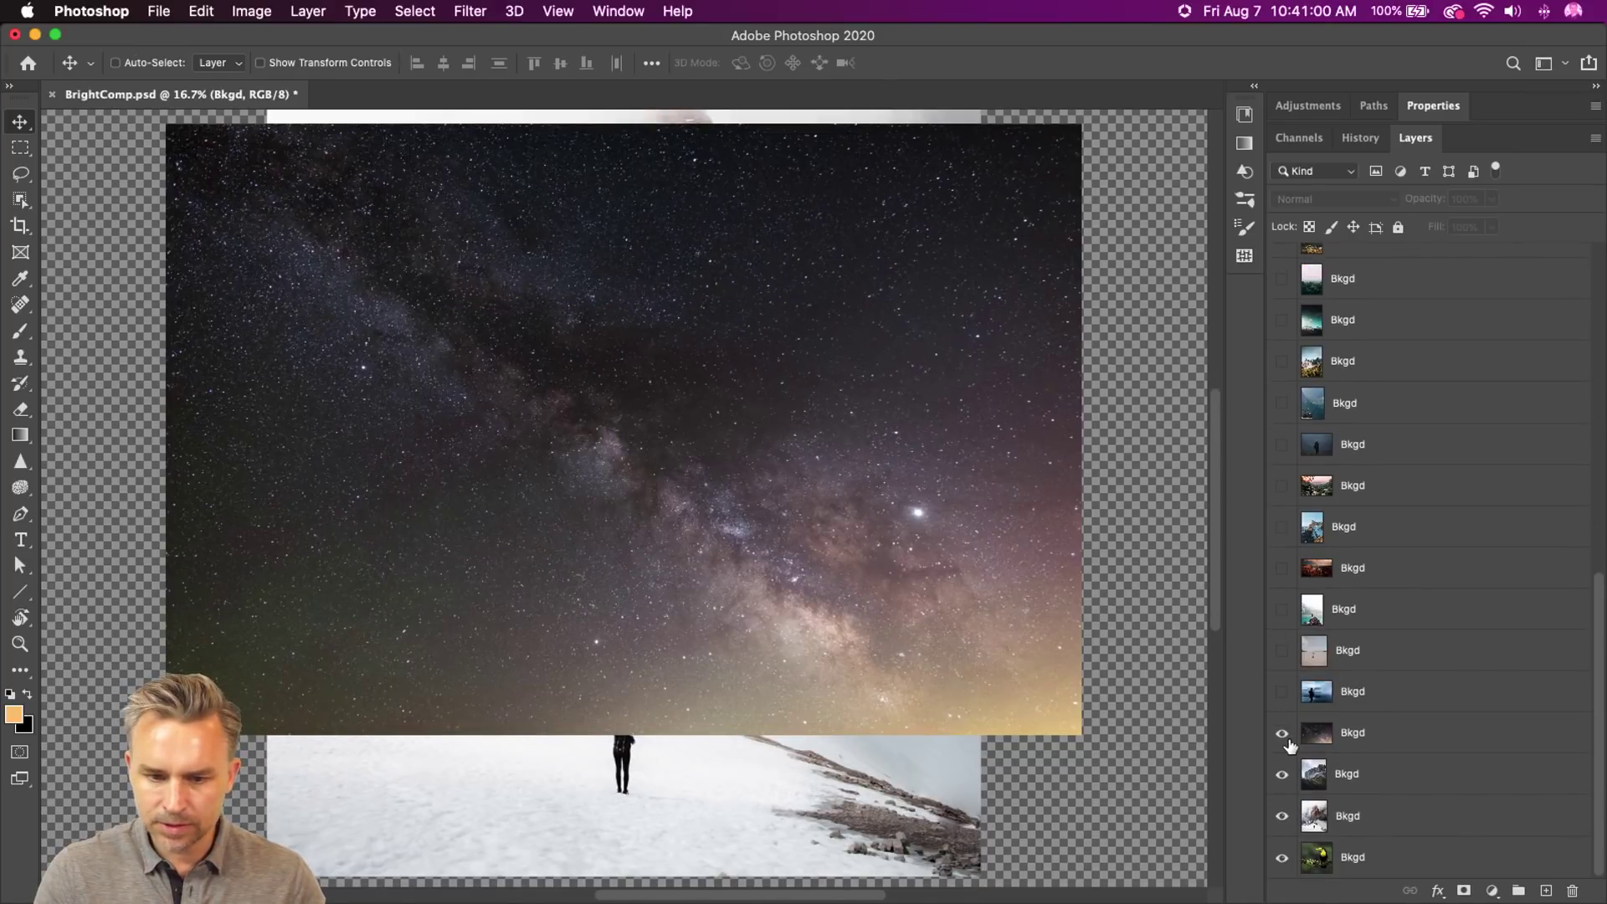
click(1281, 733)
click(1281, 774)
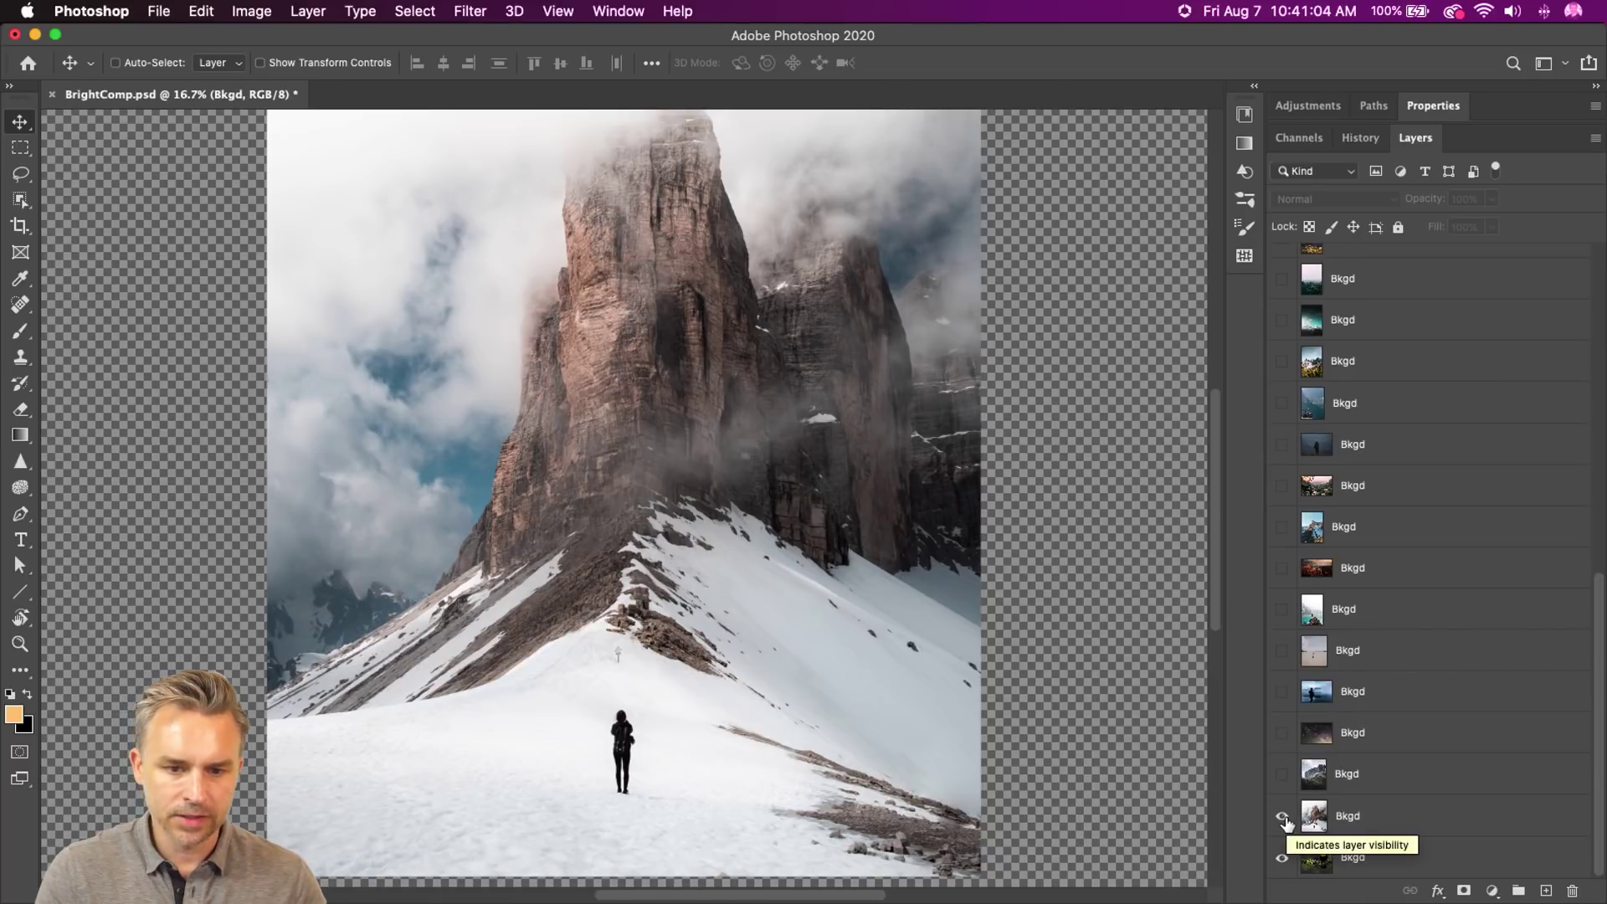
- Bring the layer with the rock towers and snowy slope to the front of the stack and hide it
click(1357, 825)
key(super+shift+bracketright)
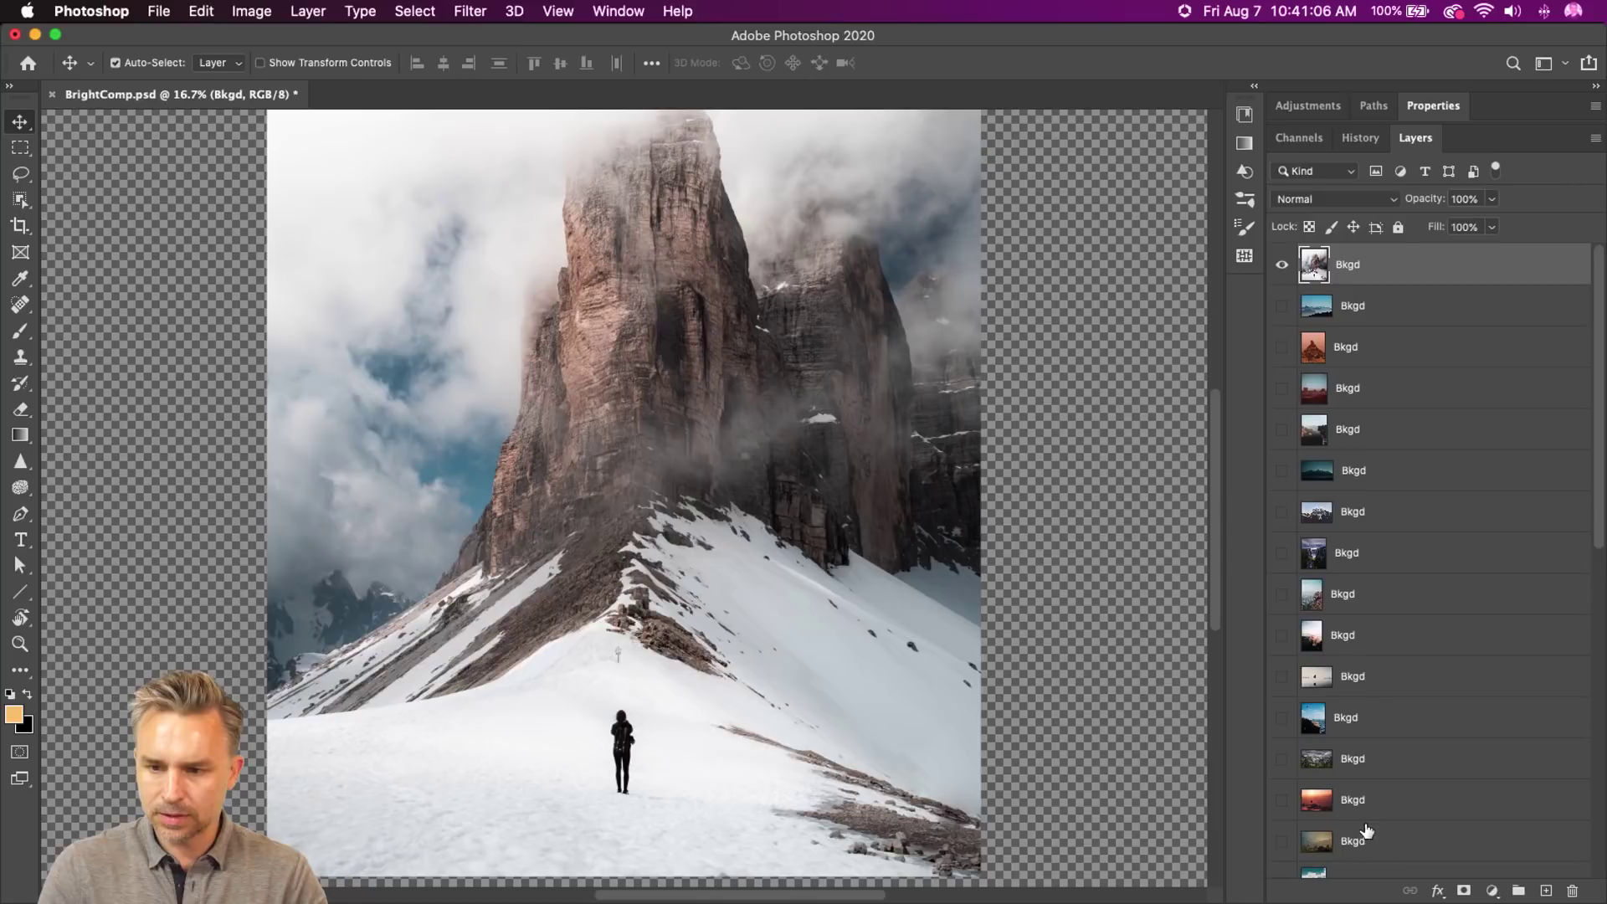
click(1282, 265)
- Check the toucan layer at the bottom of the layer stack and hide it
scroll(1342, 391, down, 2)
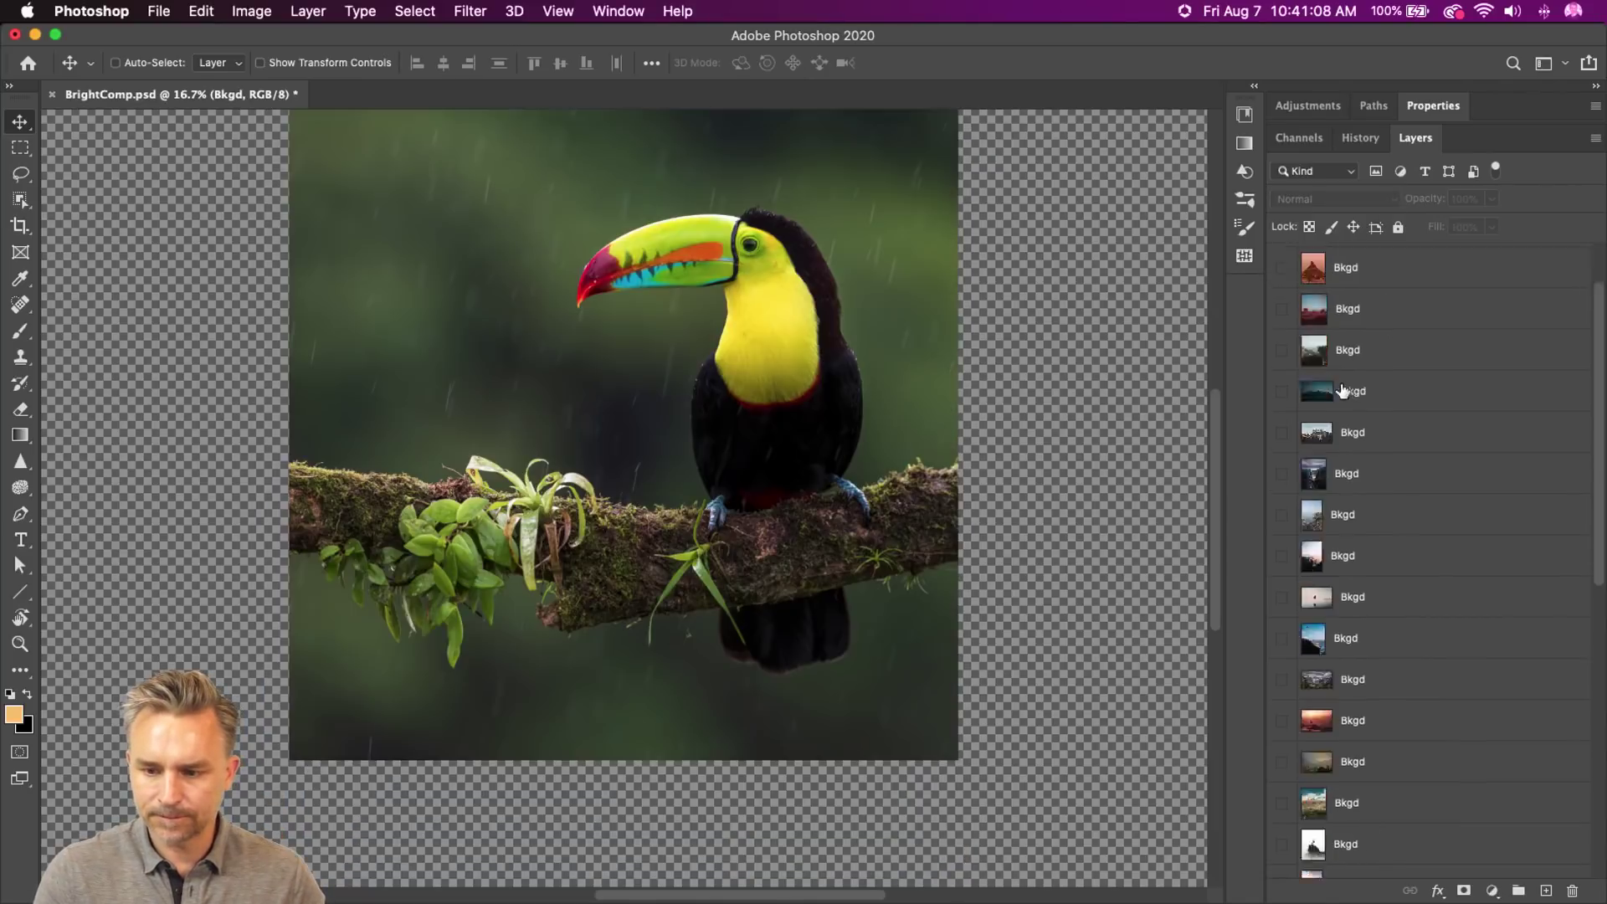
scroll(1342, 390, down, 5)
click(1281, 857)
click(1281, 857)
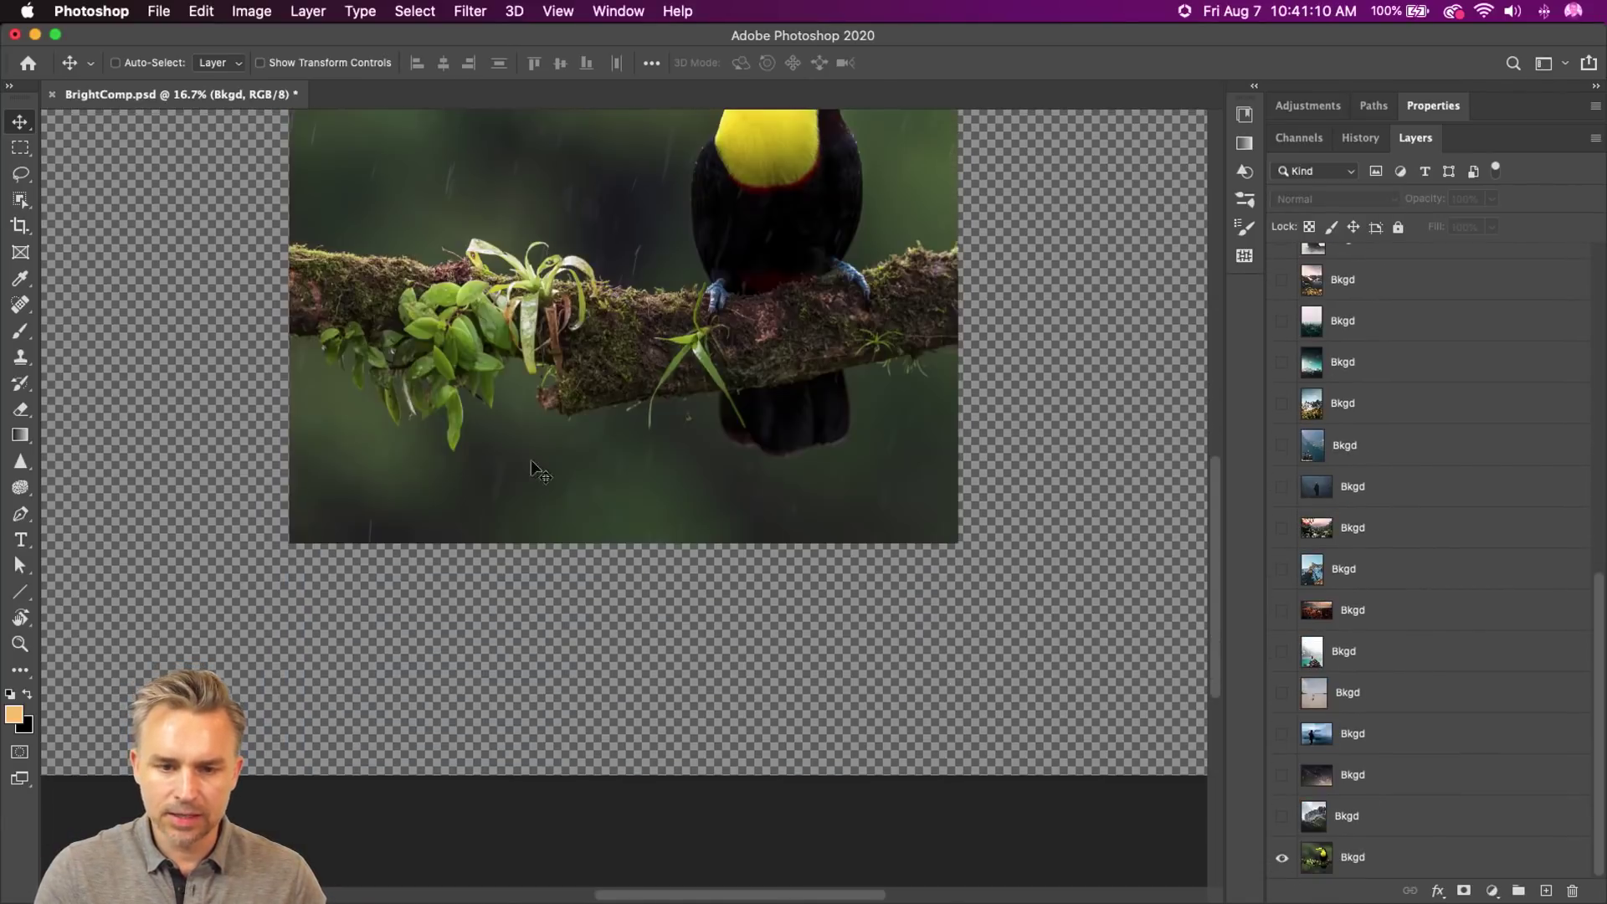
scroll(399, 562, up, 5)
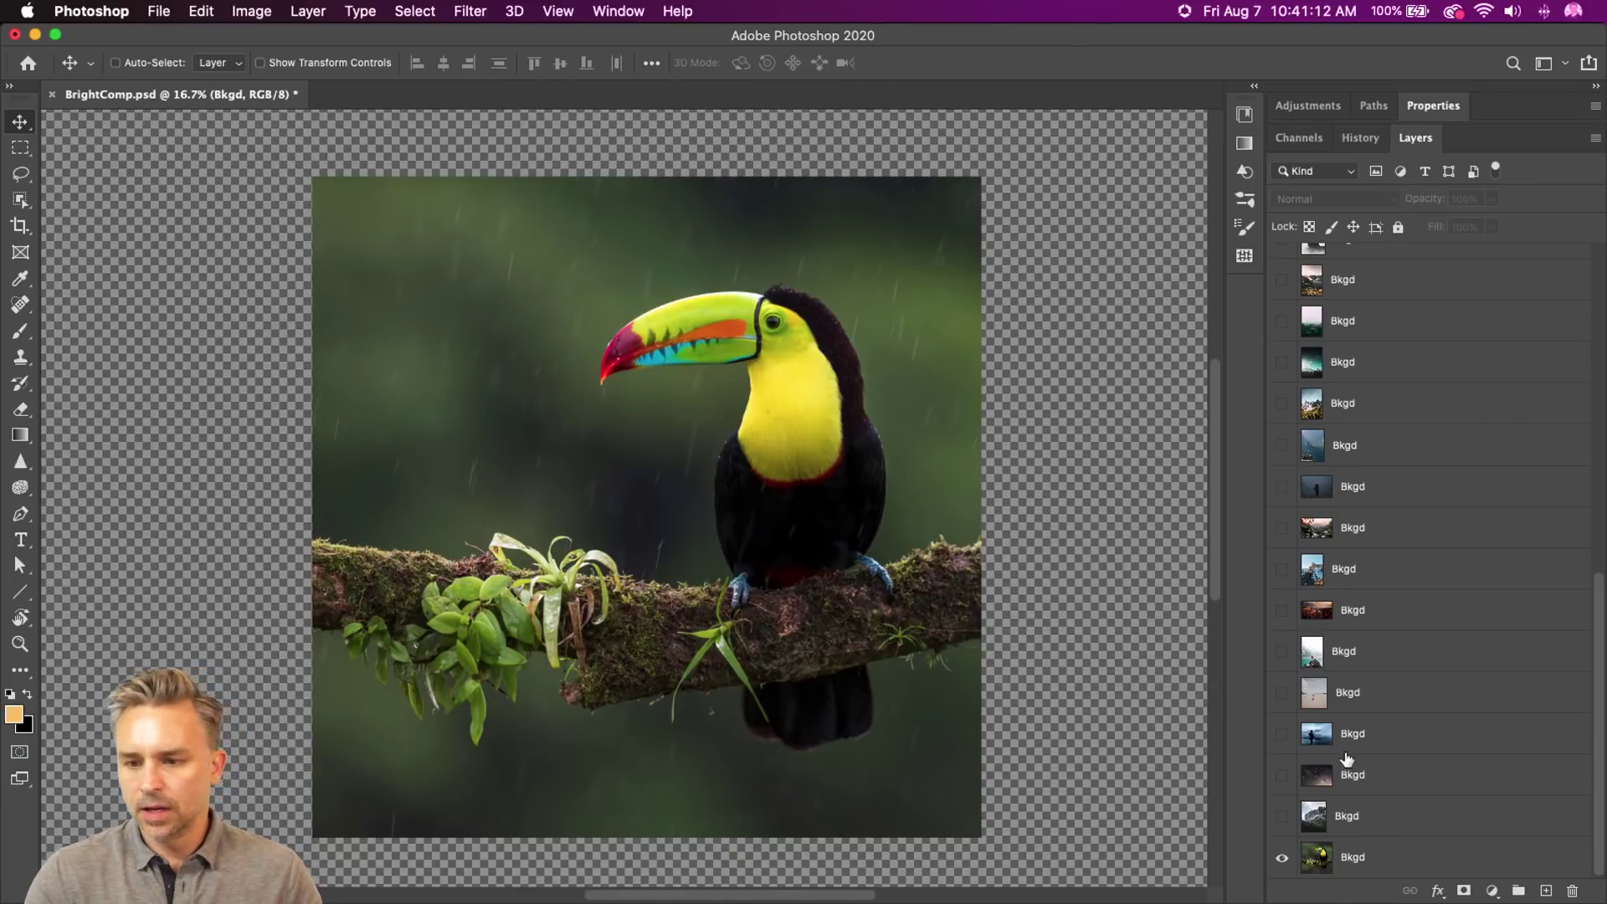
click(1281, 856)
- Show and select the Bkgd layer with the small figure standing on an overhanging cliff
scroll(1305, 477, up, 10)
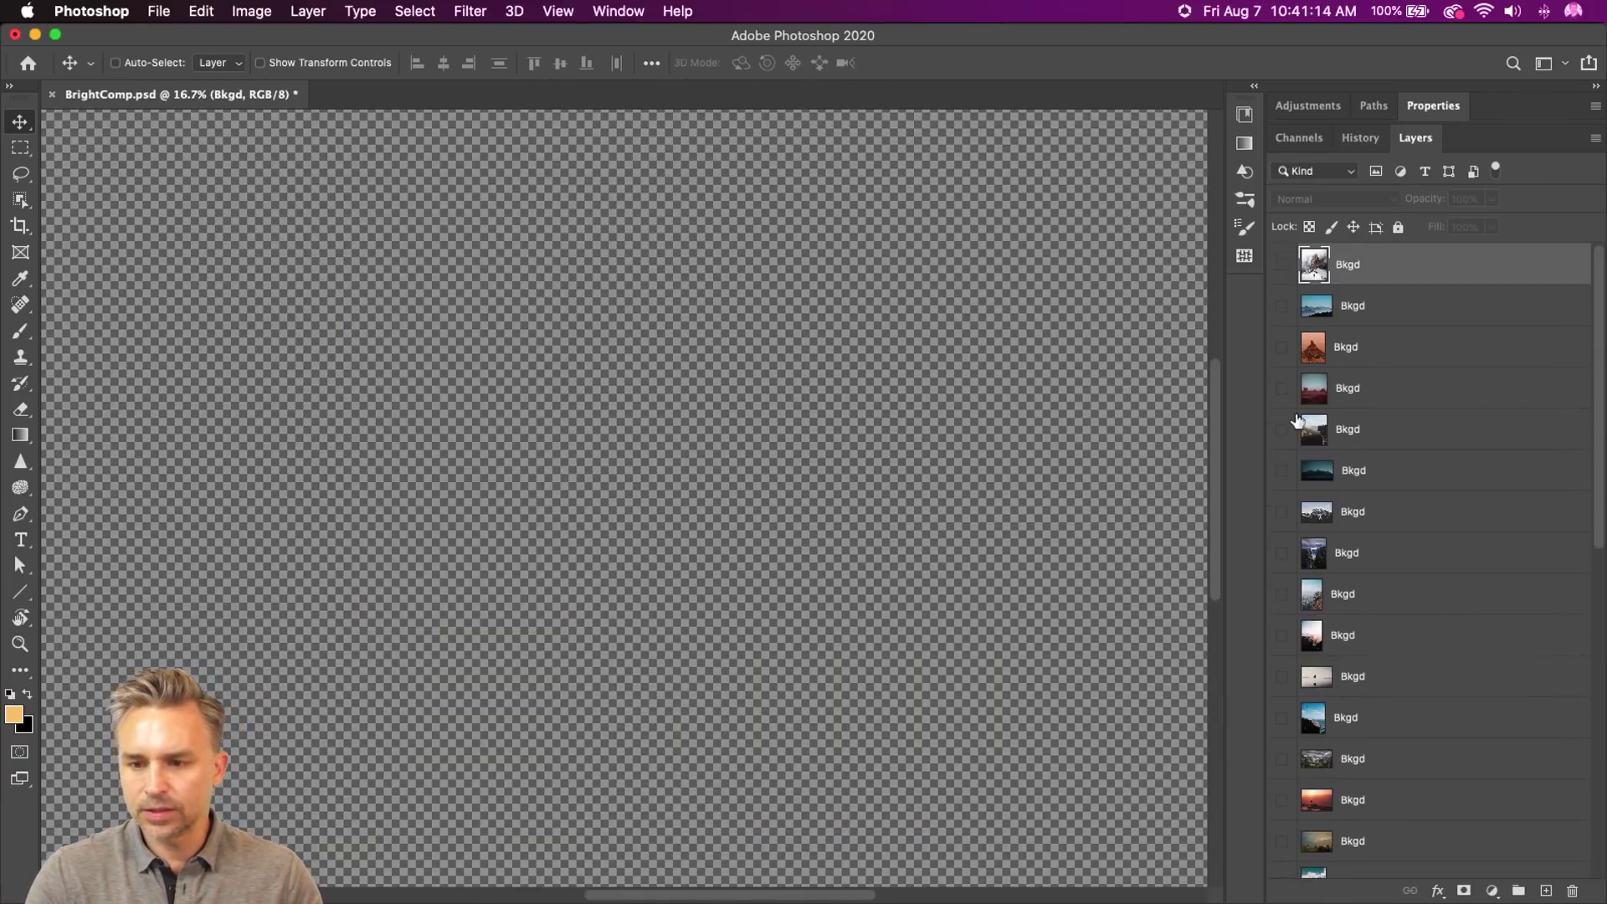
click(1281, 306)
click(1281, 307)
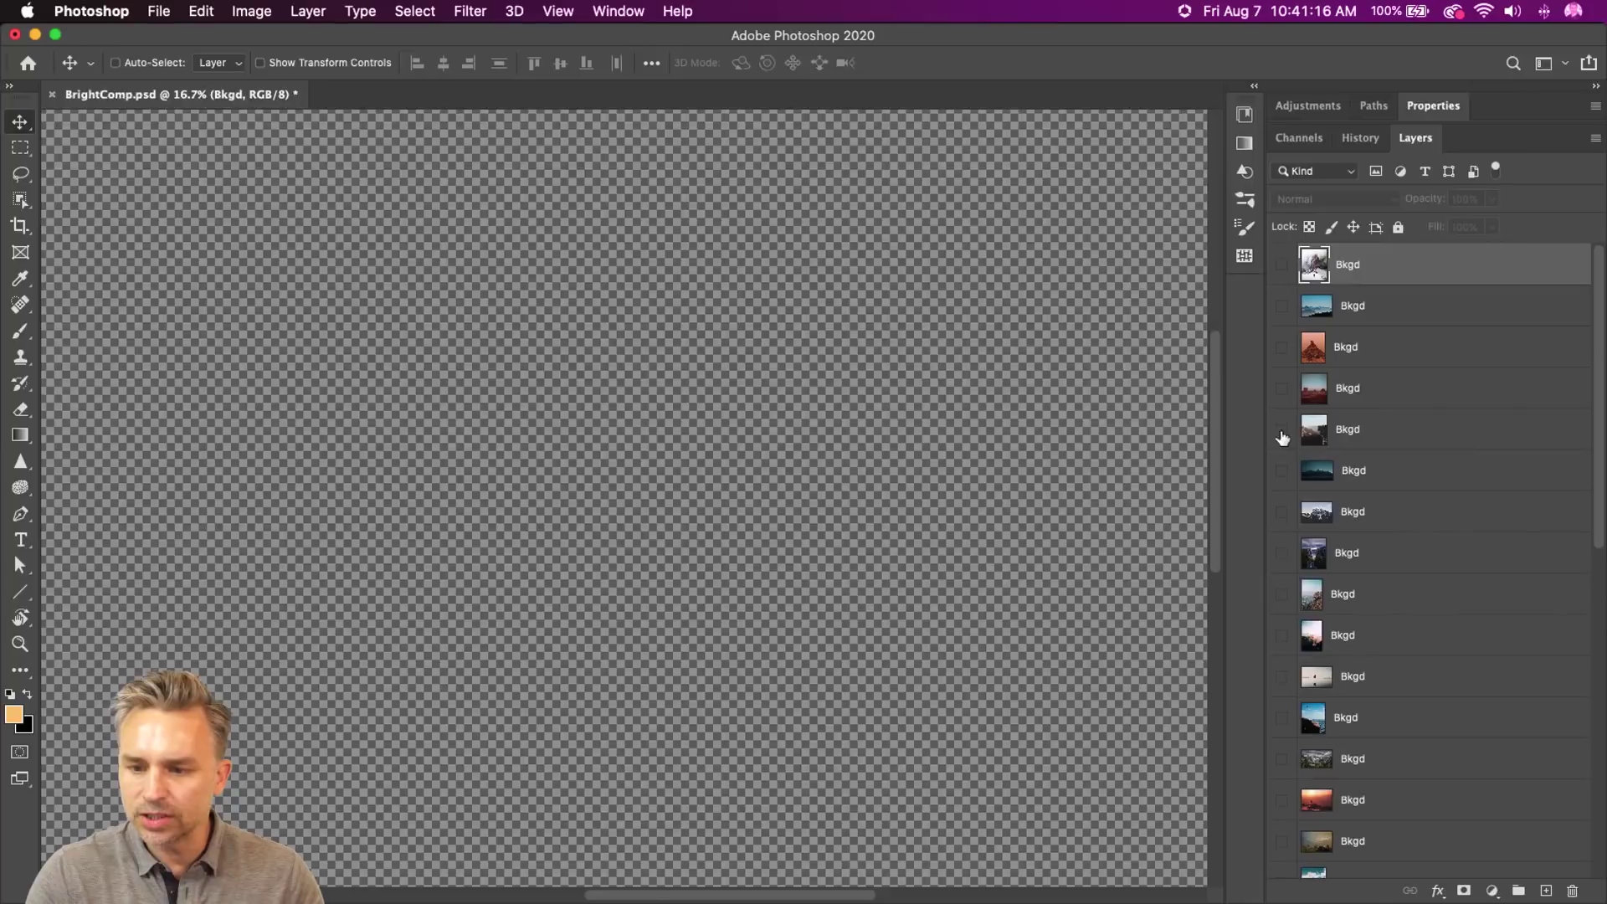
click(1281, 429)
click(1370, 435)
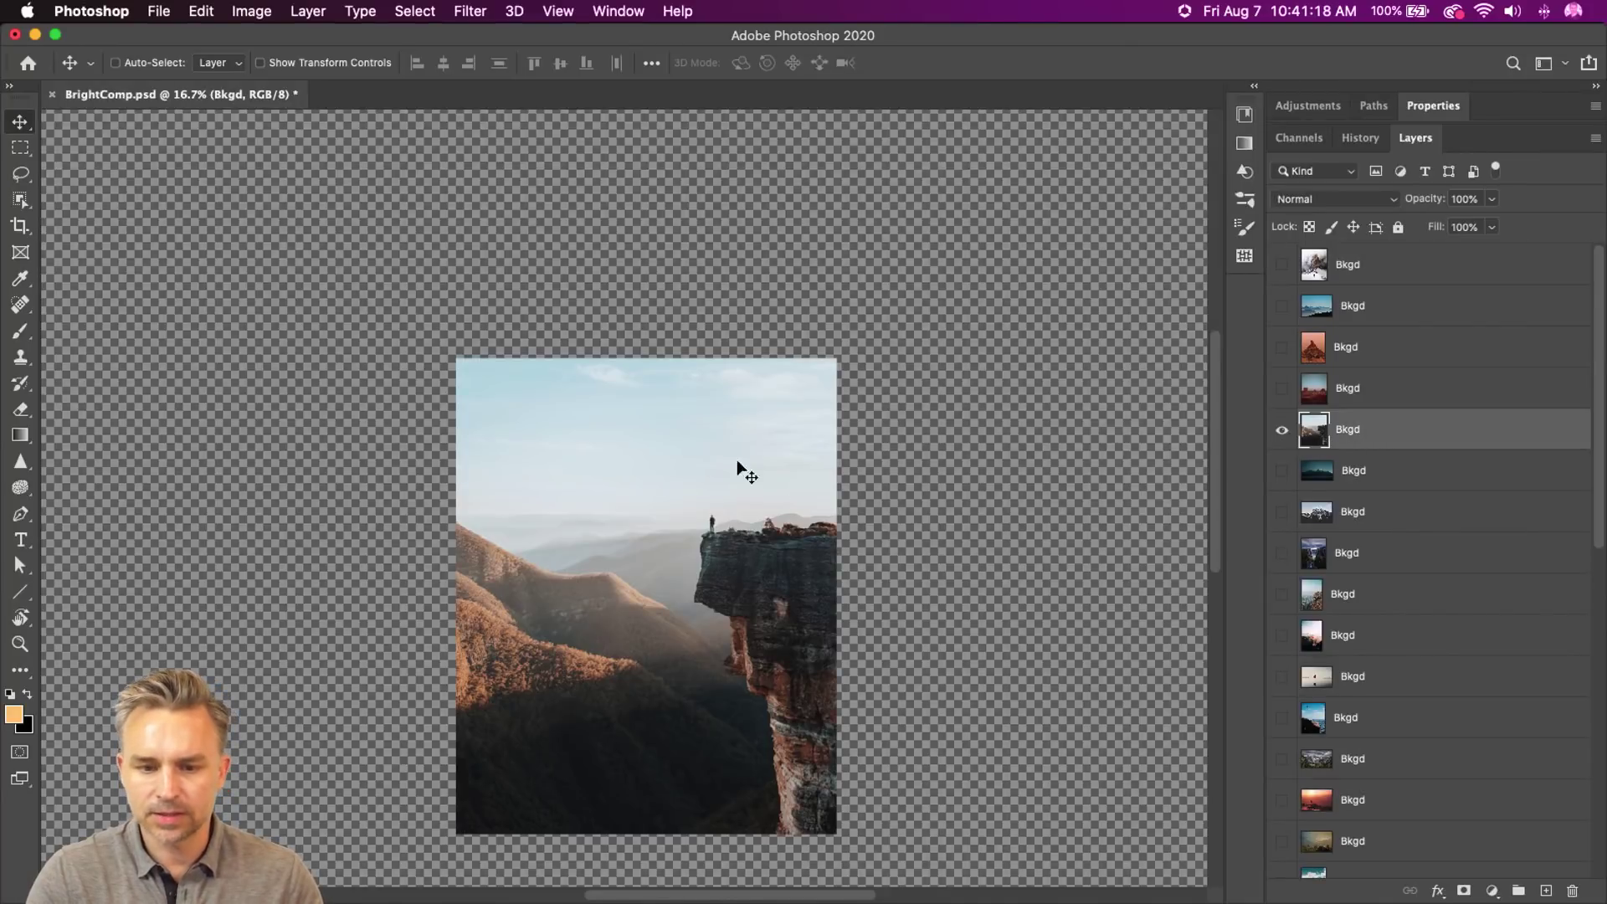
drag(742, 466, 732, 384)
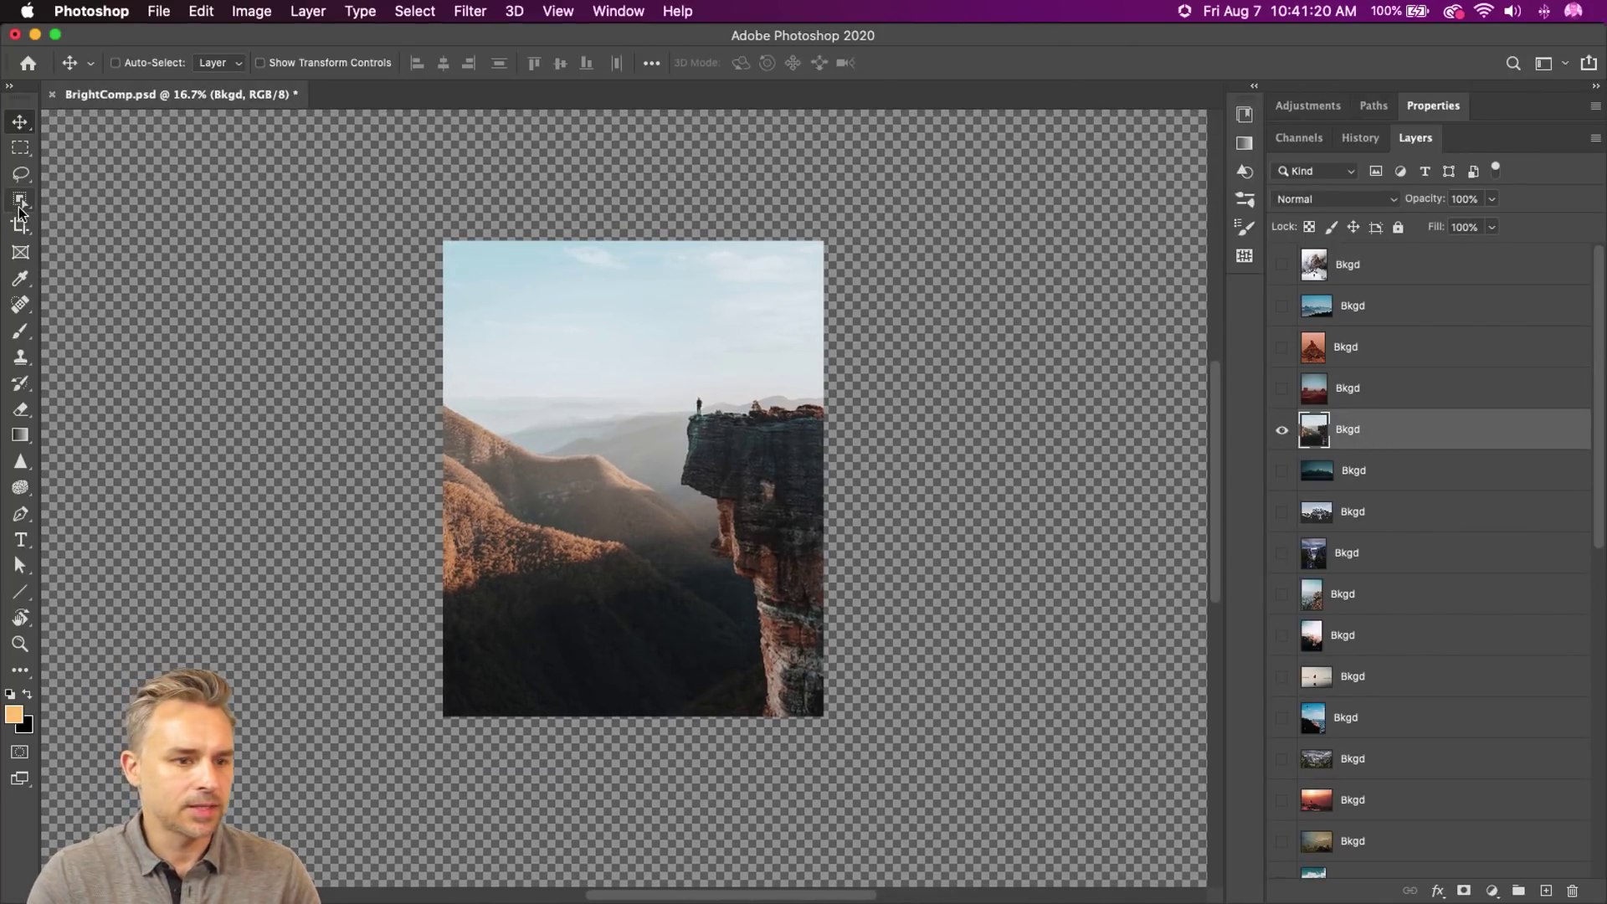
- Crop the canvas to the edges of the cliff photo, without deleting cropped pixels
click(18, 228)
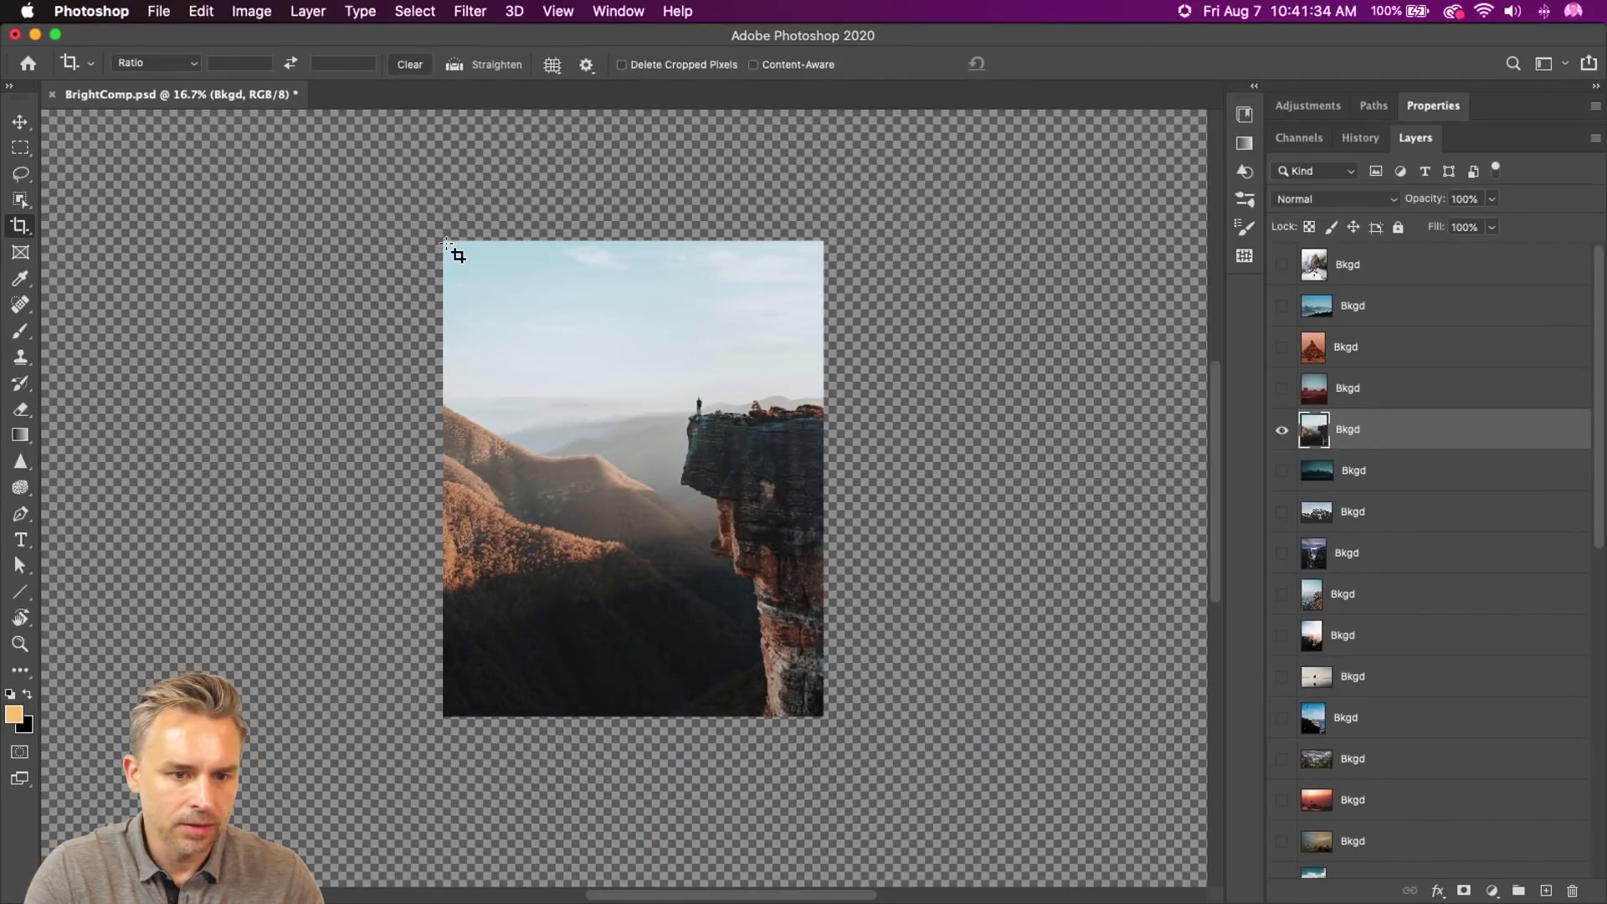
drag(444, 243, 825, 717)
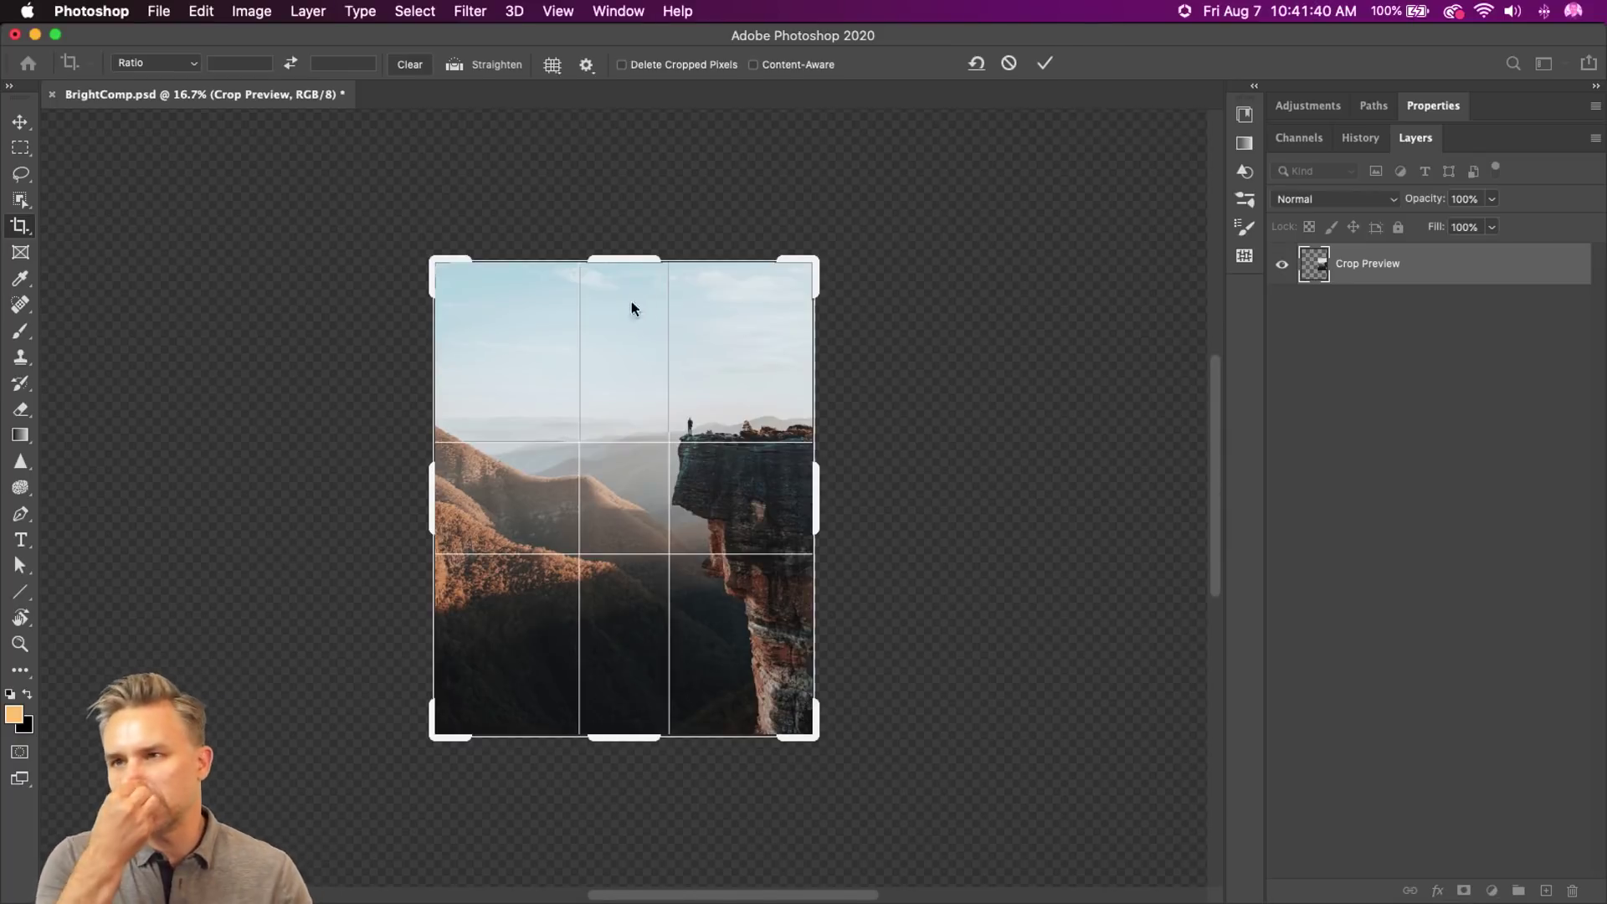
key(Return)
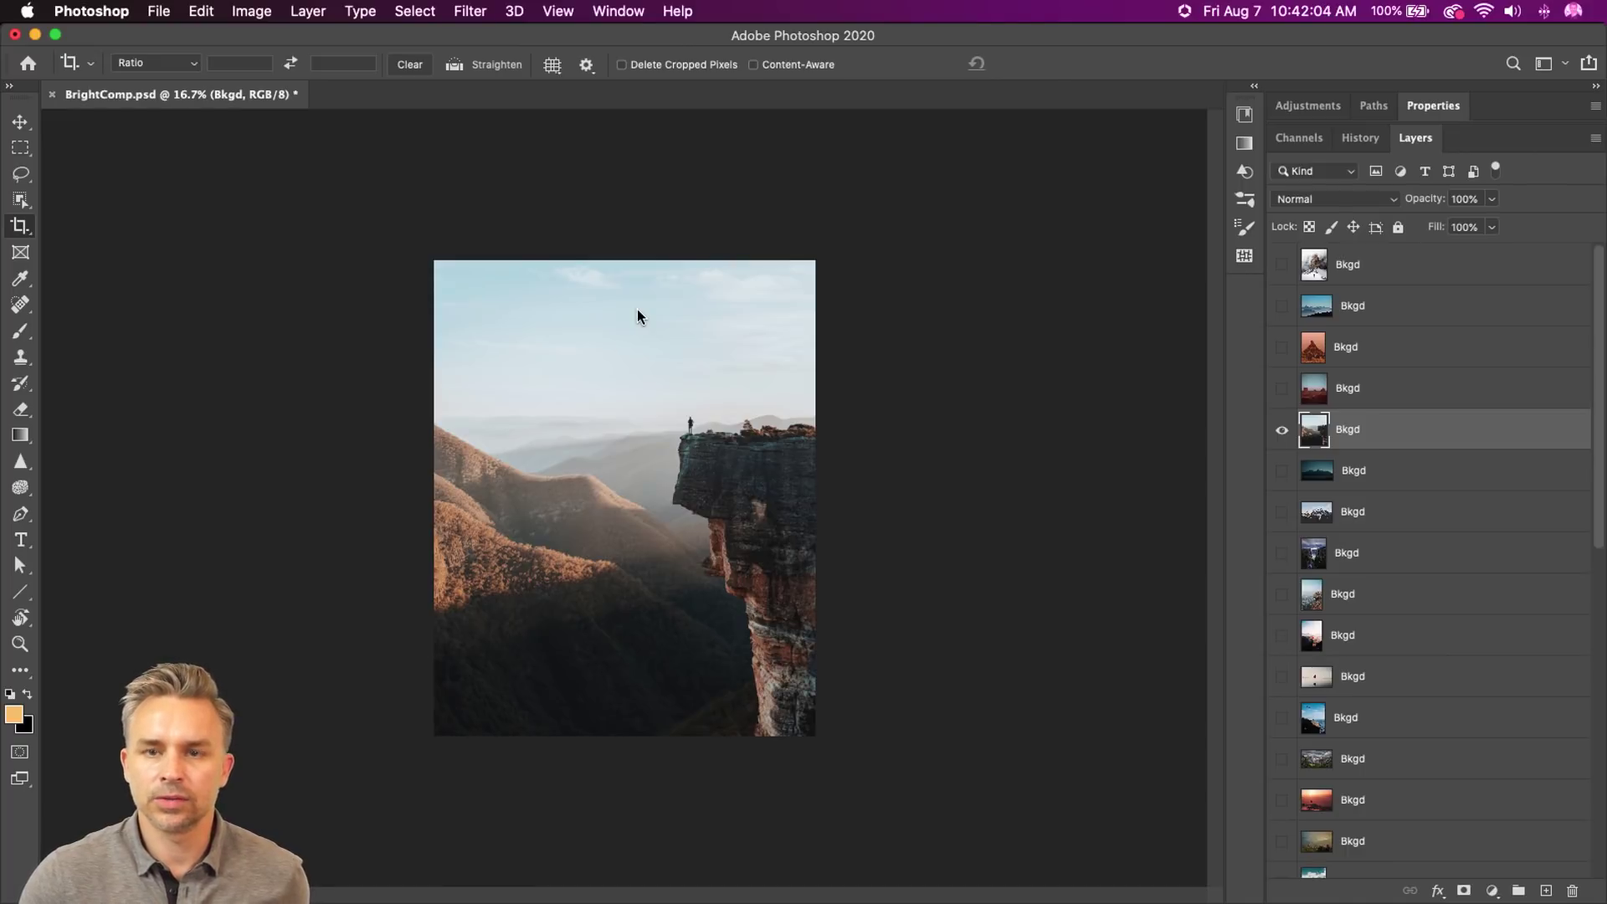
- Group all the Bkgd layers beneath the cliff photo layer and hide the group
key(super+equal)
key(super+equal)
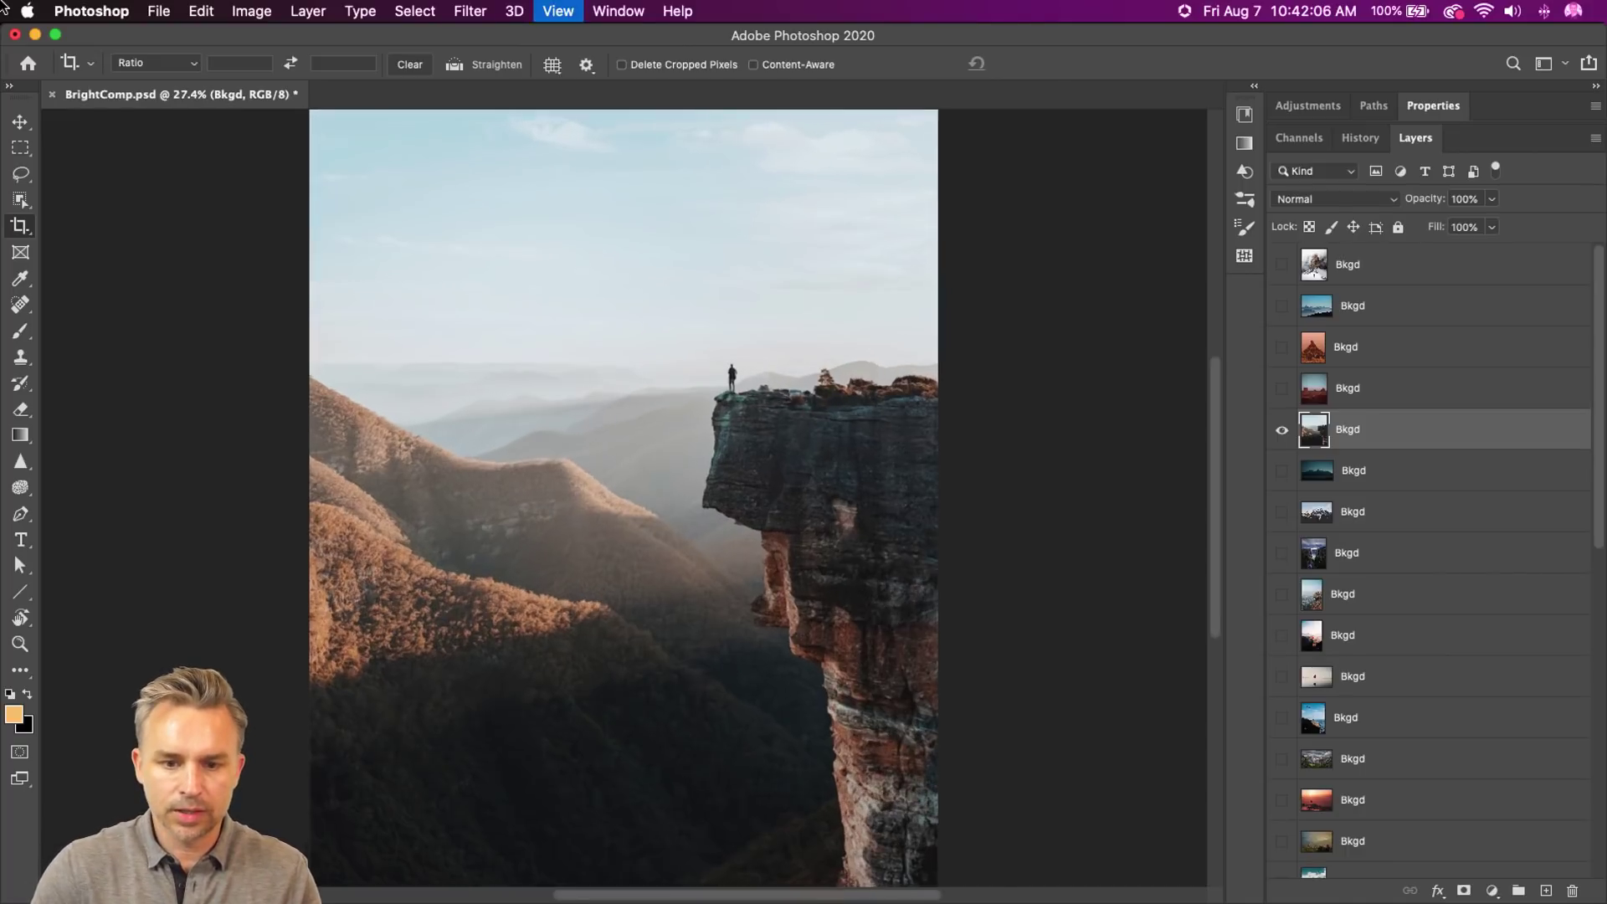
key(super+equal)
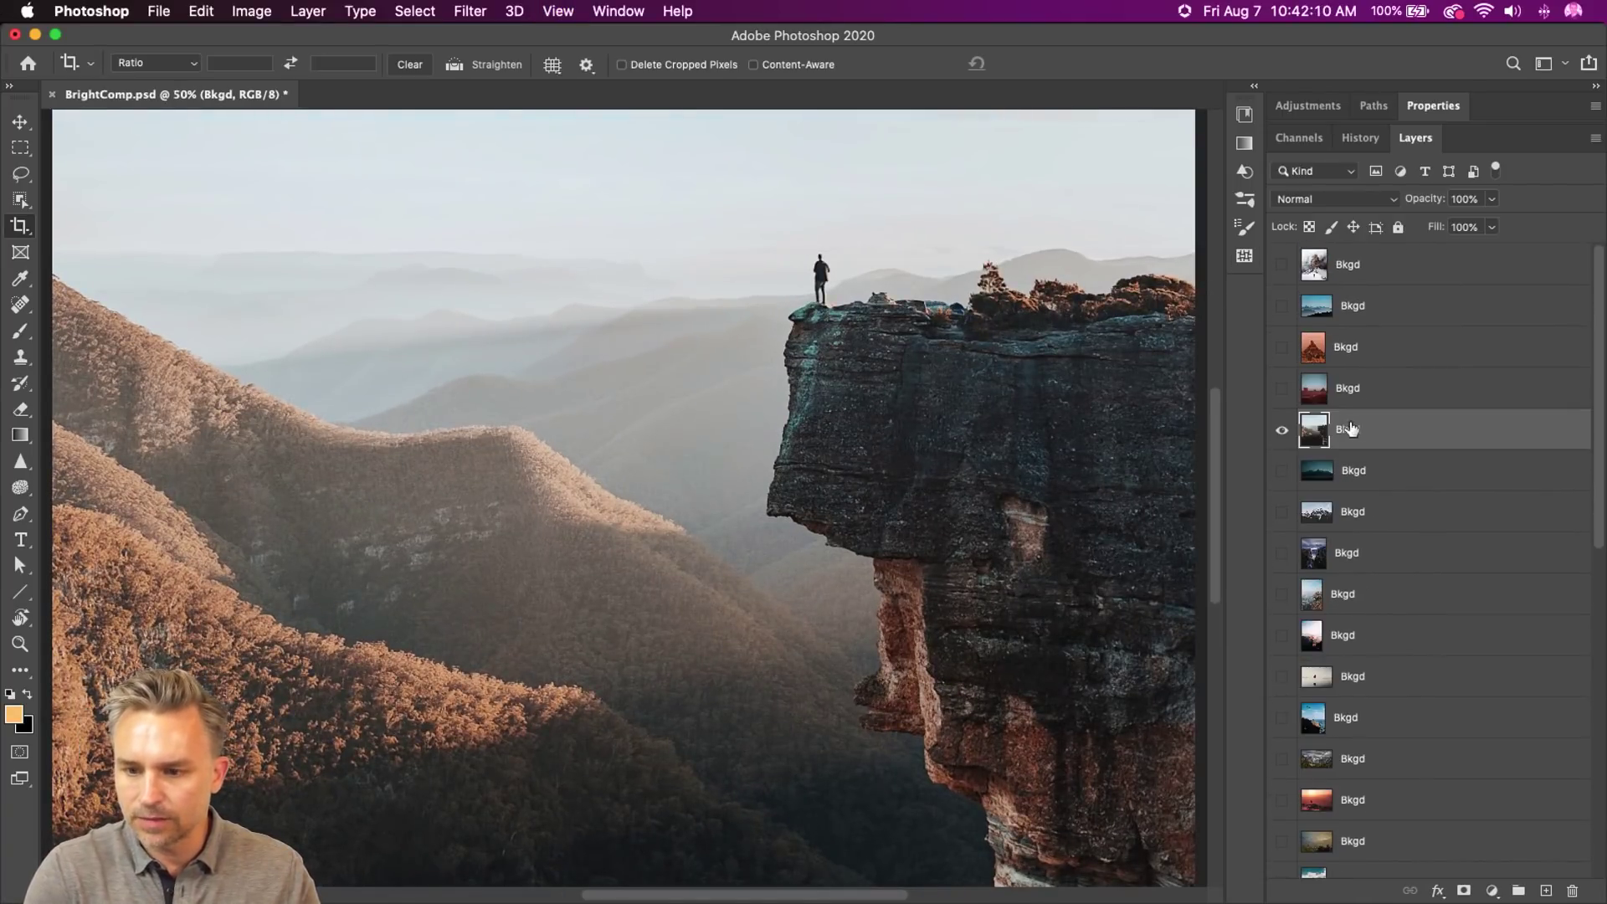
click(1392, 469)
scroll(1373, 636, down, 10)
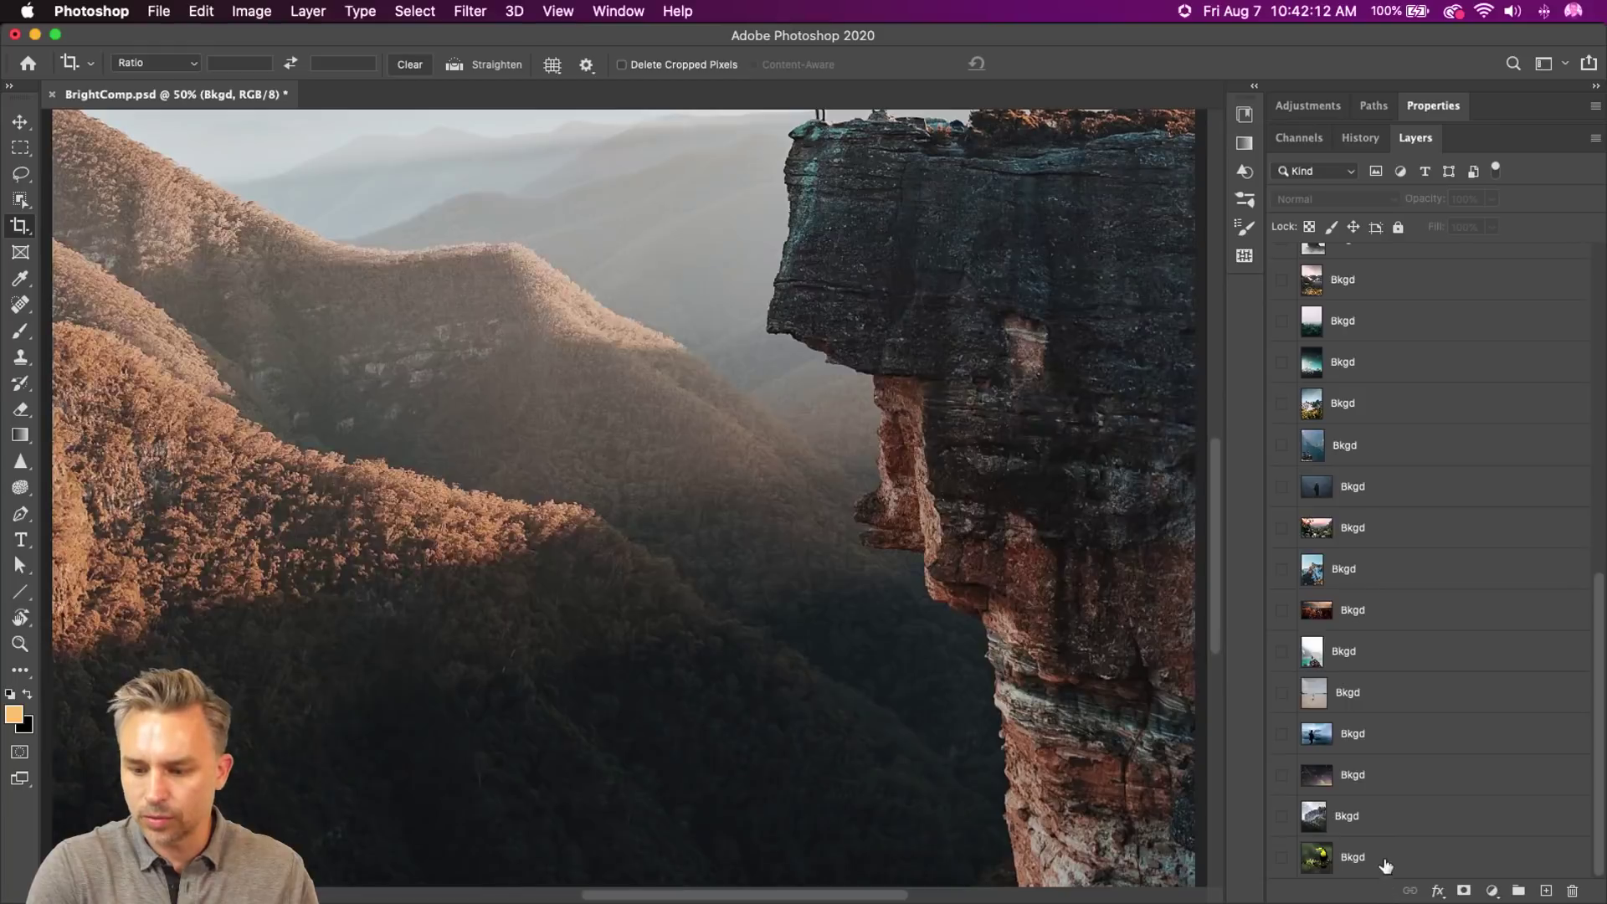
shift+click(1391, 859)
key(super+g)
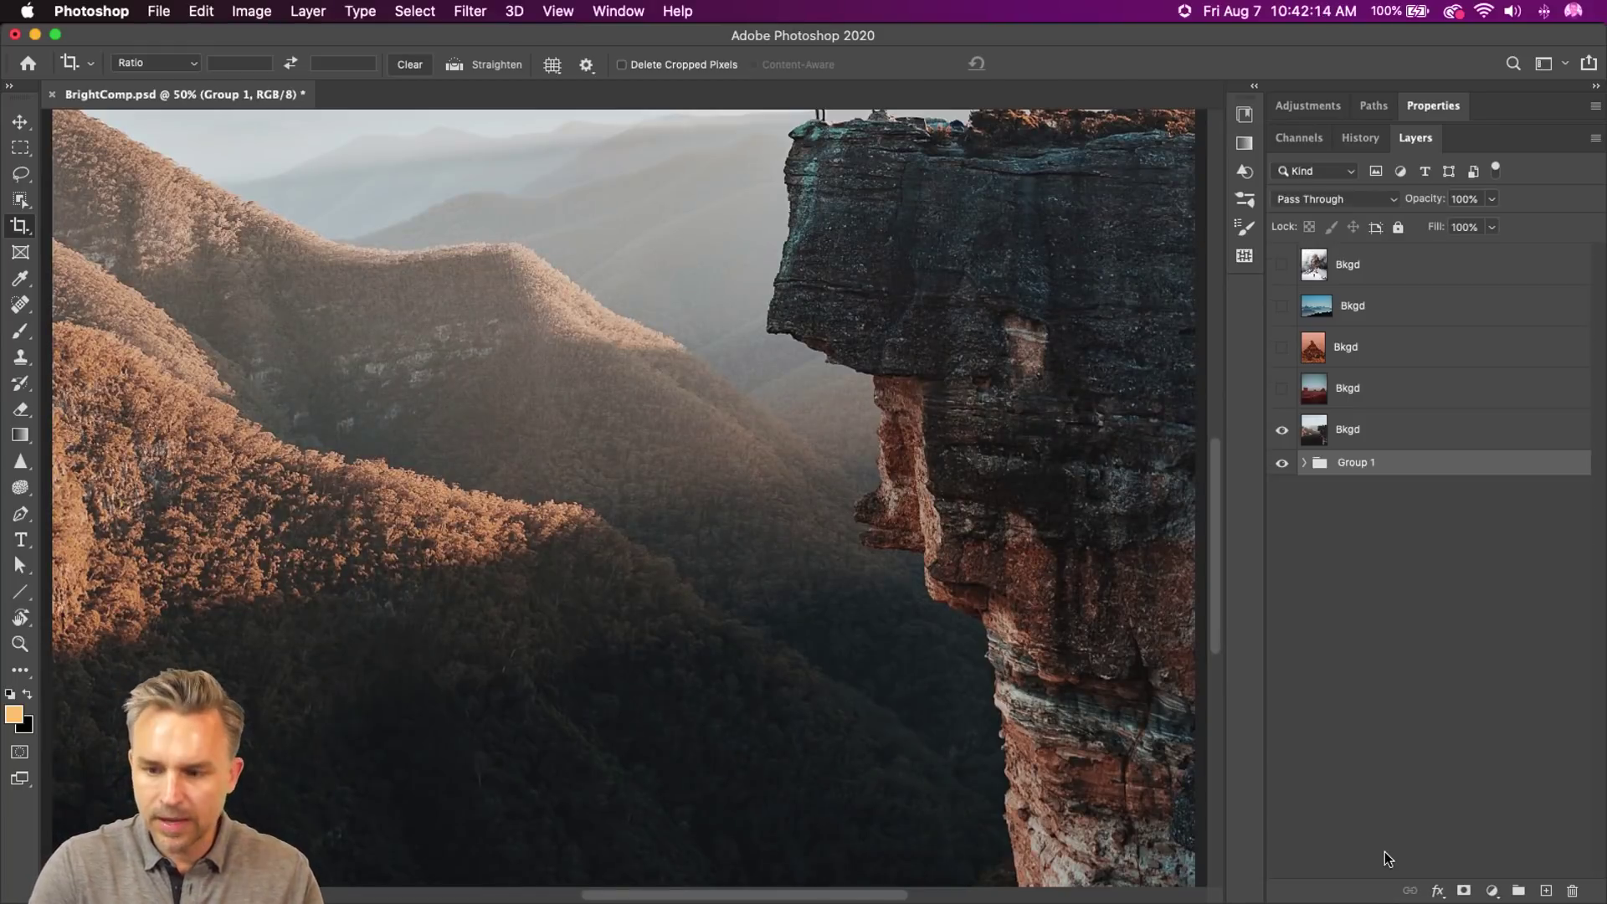
click(1282, 466)
- Group the four hidden Bkgd layers above the cliff photo layer
click(1336, 437)
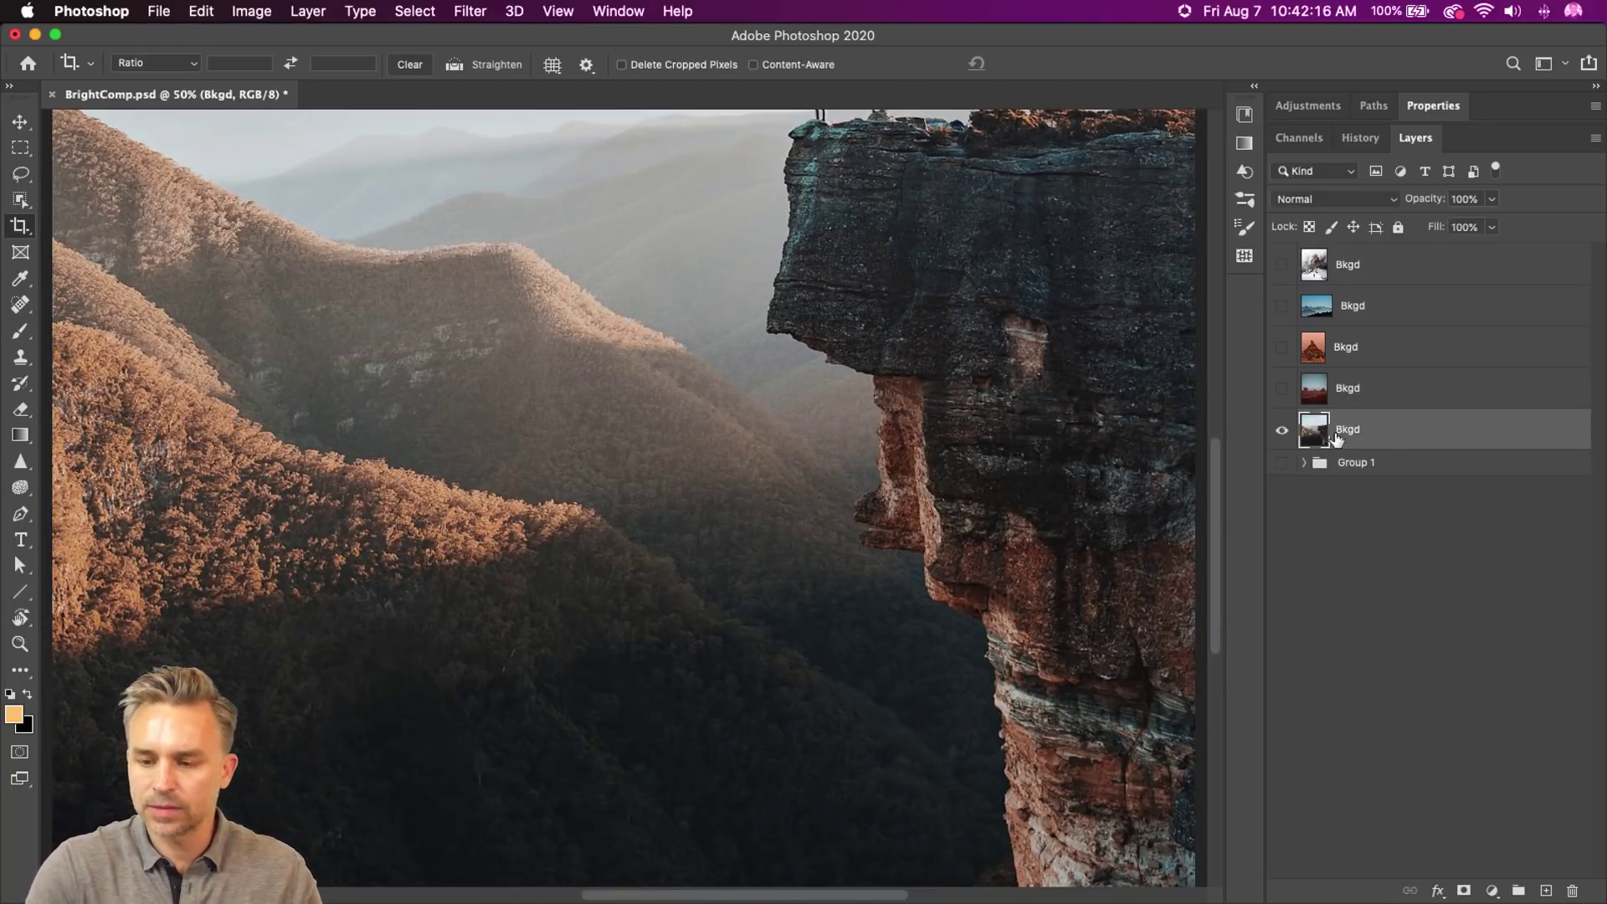
click(1376, 387)
shift+click(1388, 276)
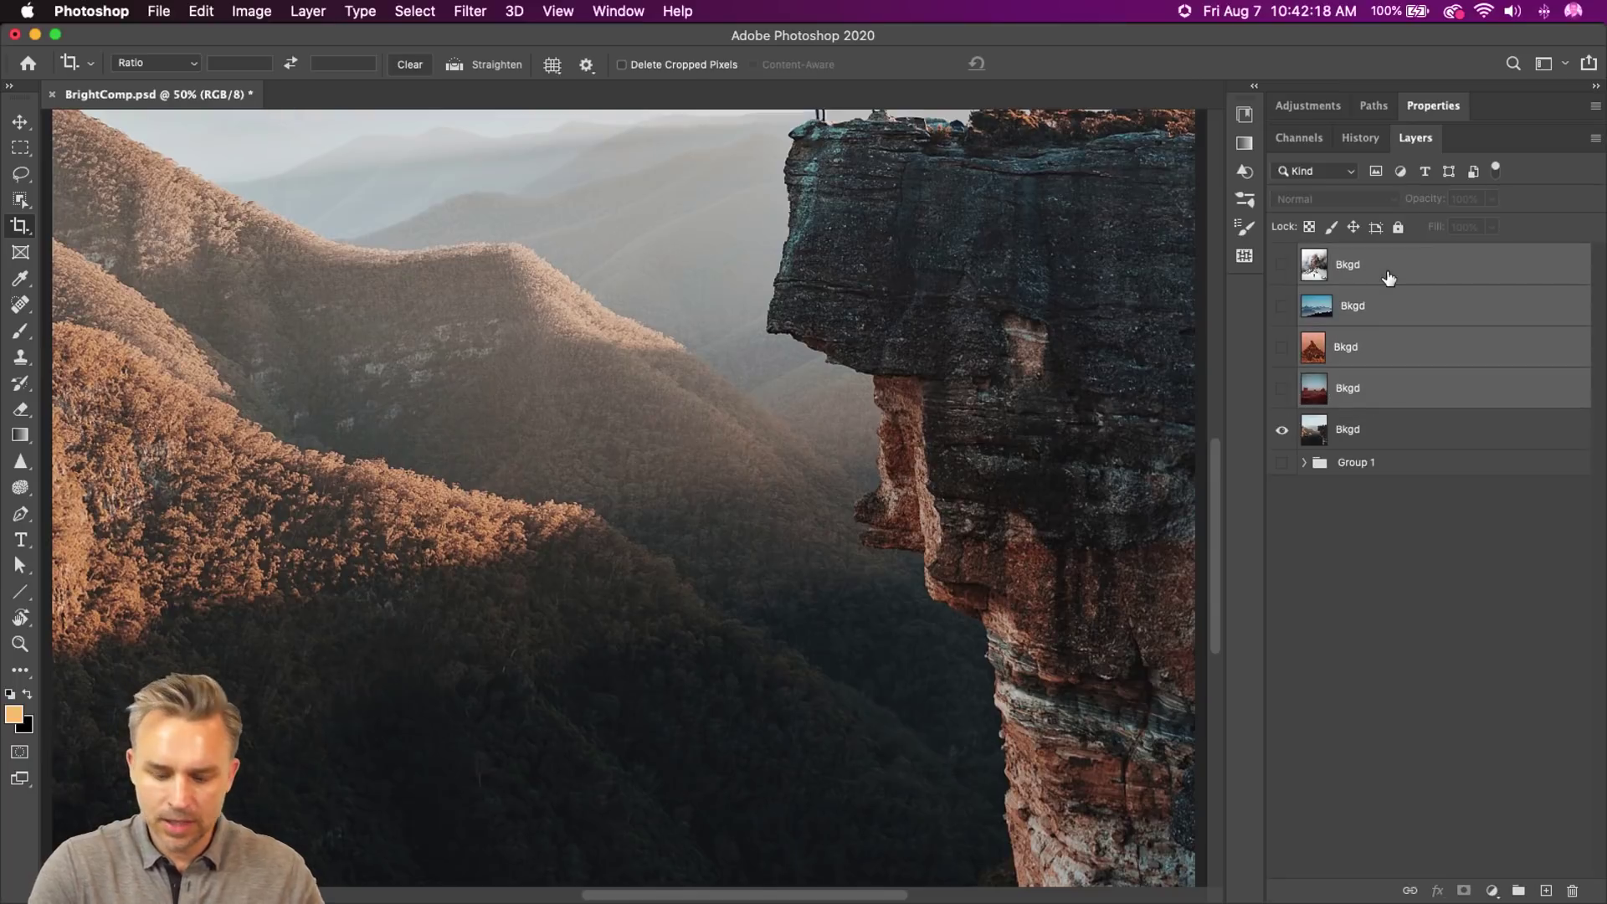
key(super+g)
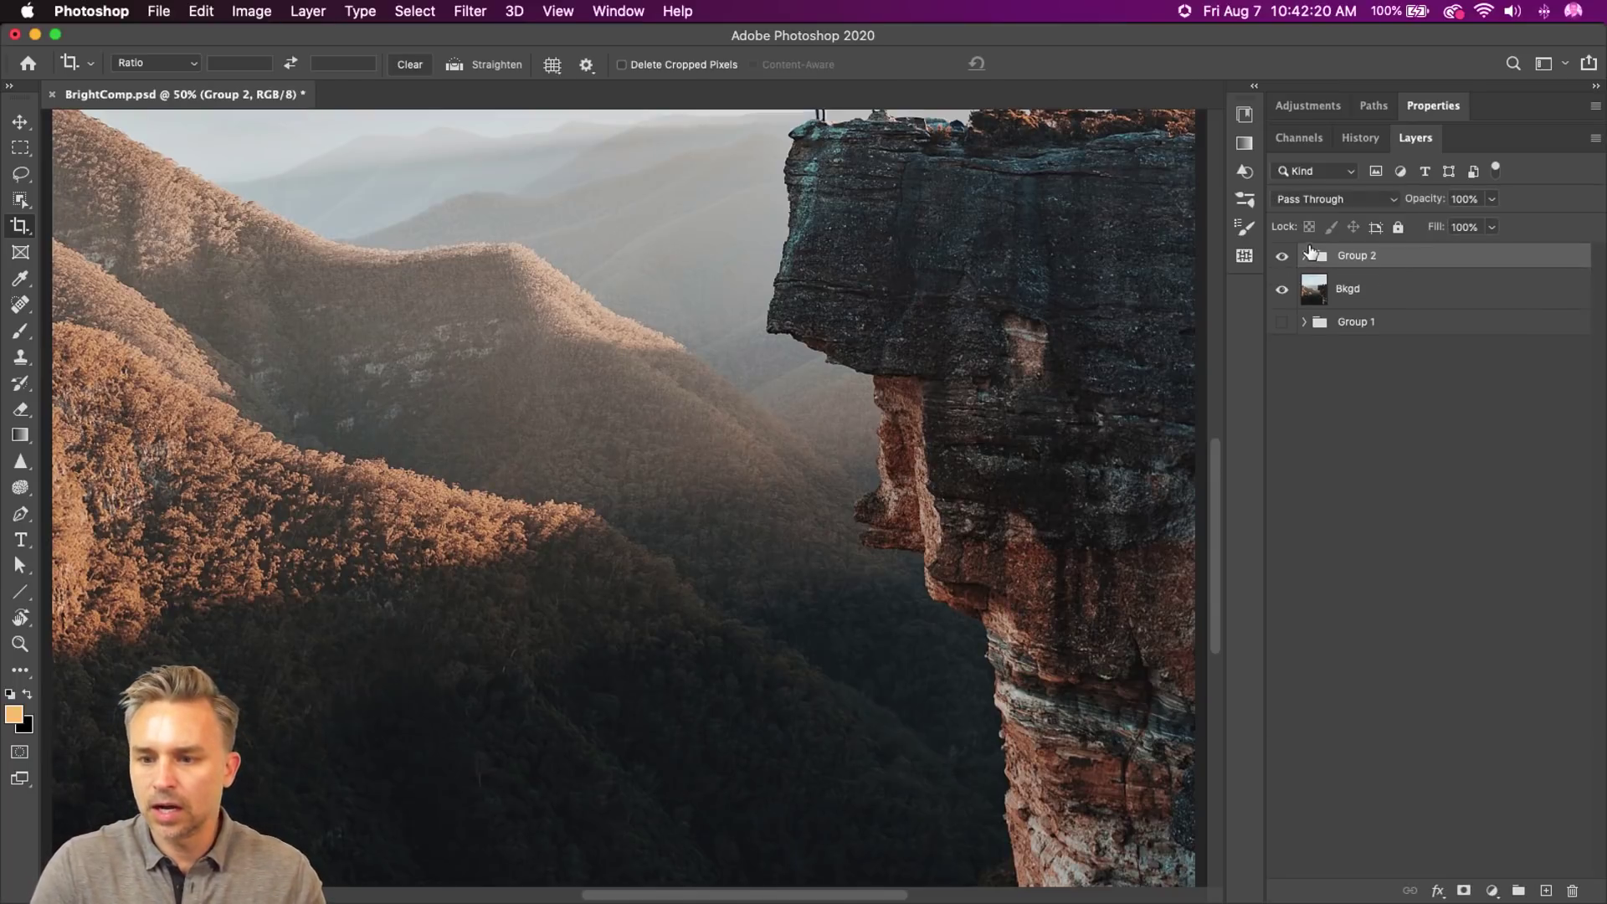
- Move the group of four shortlisted layers beneath the cliff photo layer and select the cliff photo layer
drag(1380, 258, 1390, 309)
click(1360, 266)
scroll(828, 311, up, 8)
scroll(829, 312, right, 5)
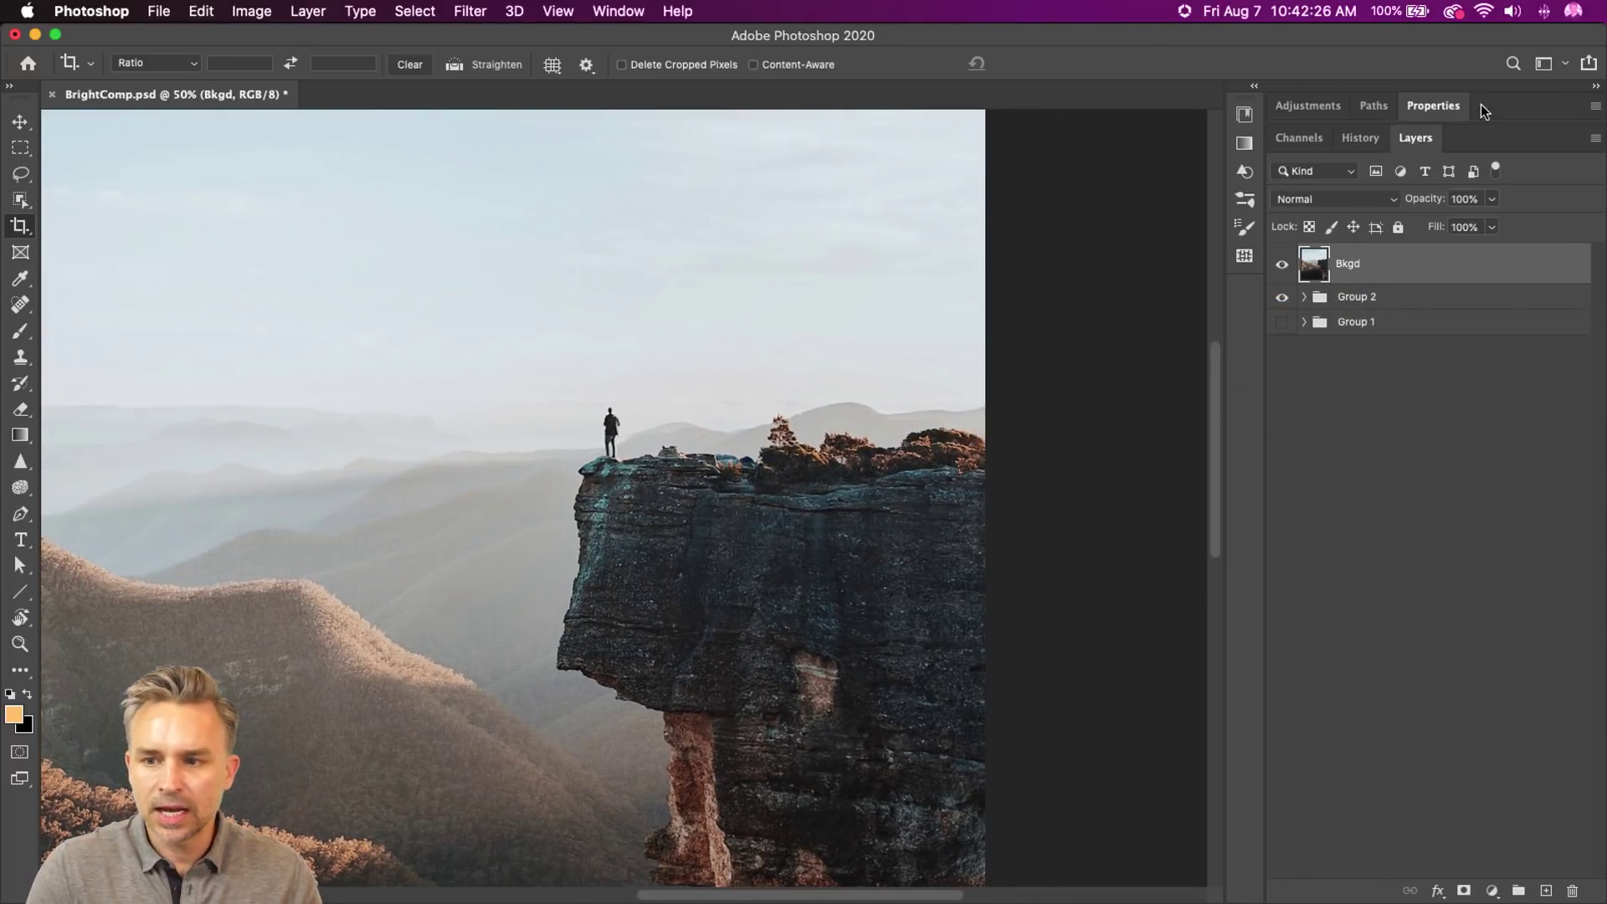
- Duplicate the cliff photo layer and apply the Remove Background quick action to the copy
key(super+j)
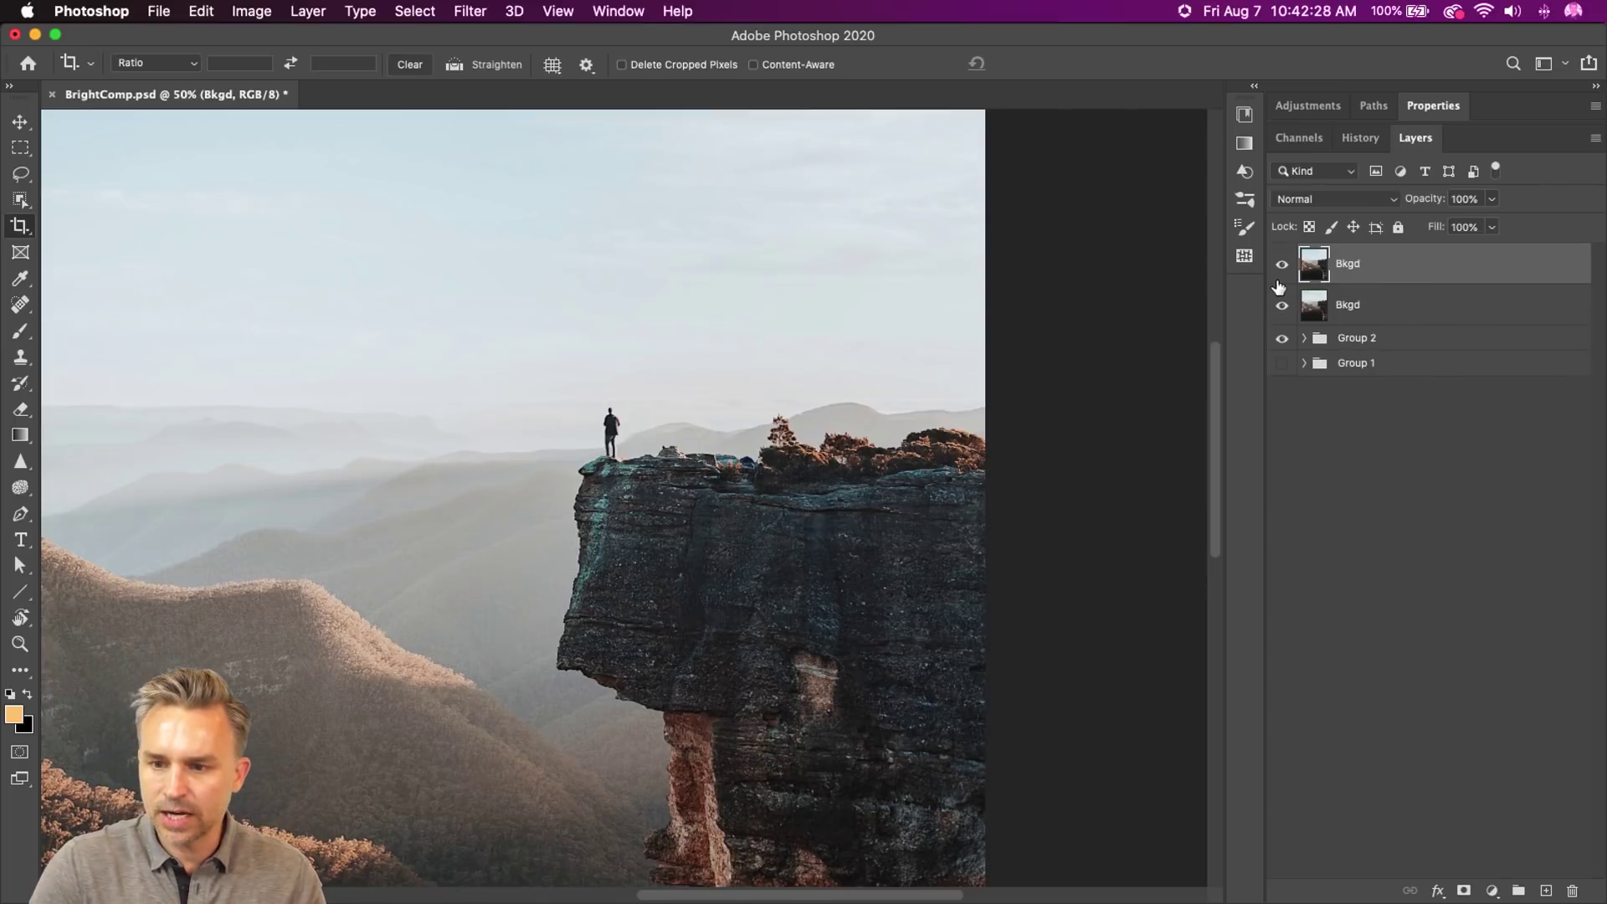
drag(399, 589, 524, 537)
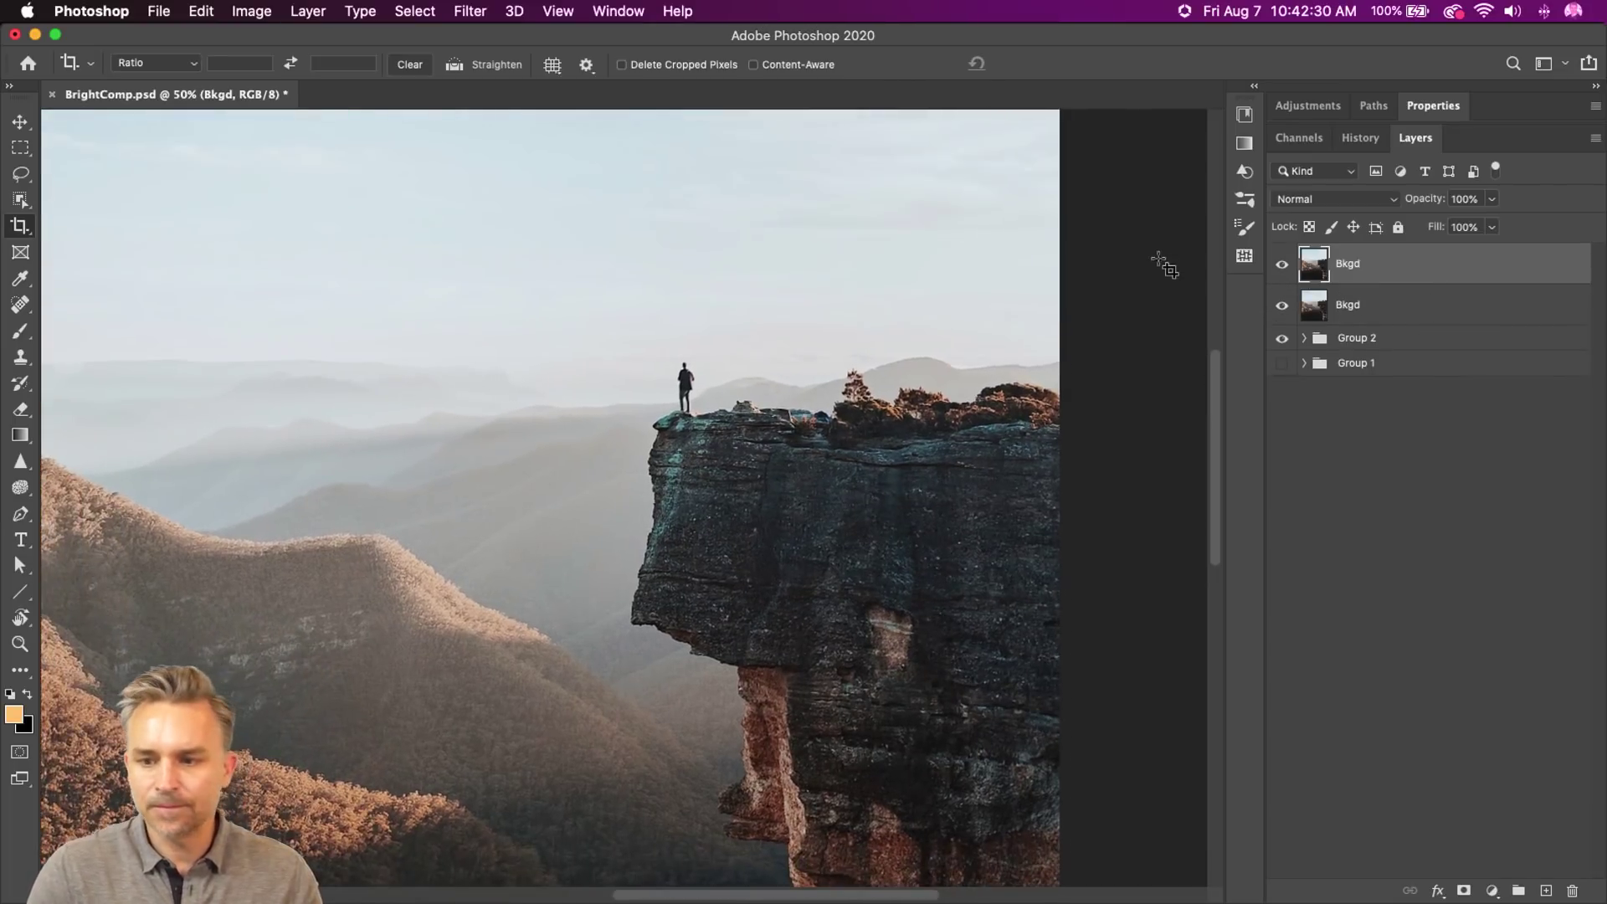
click(1430, 107)
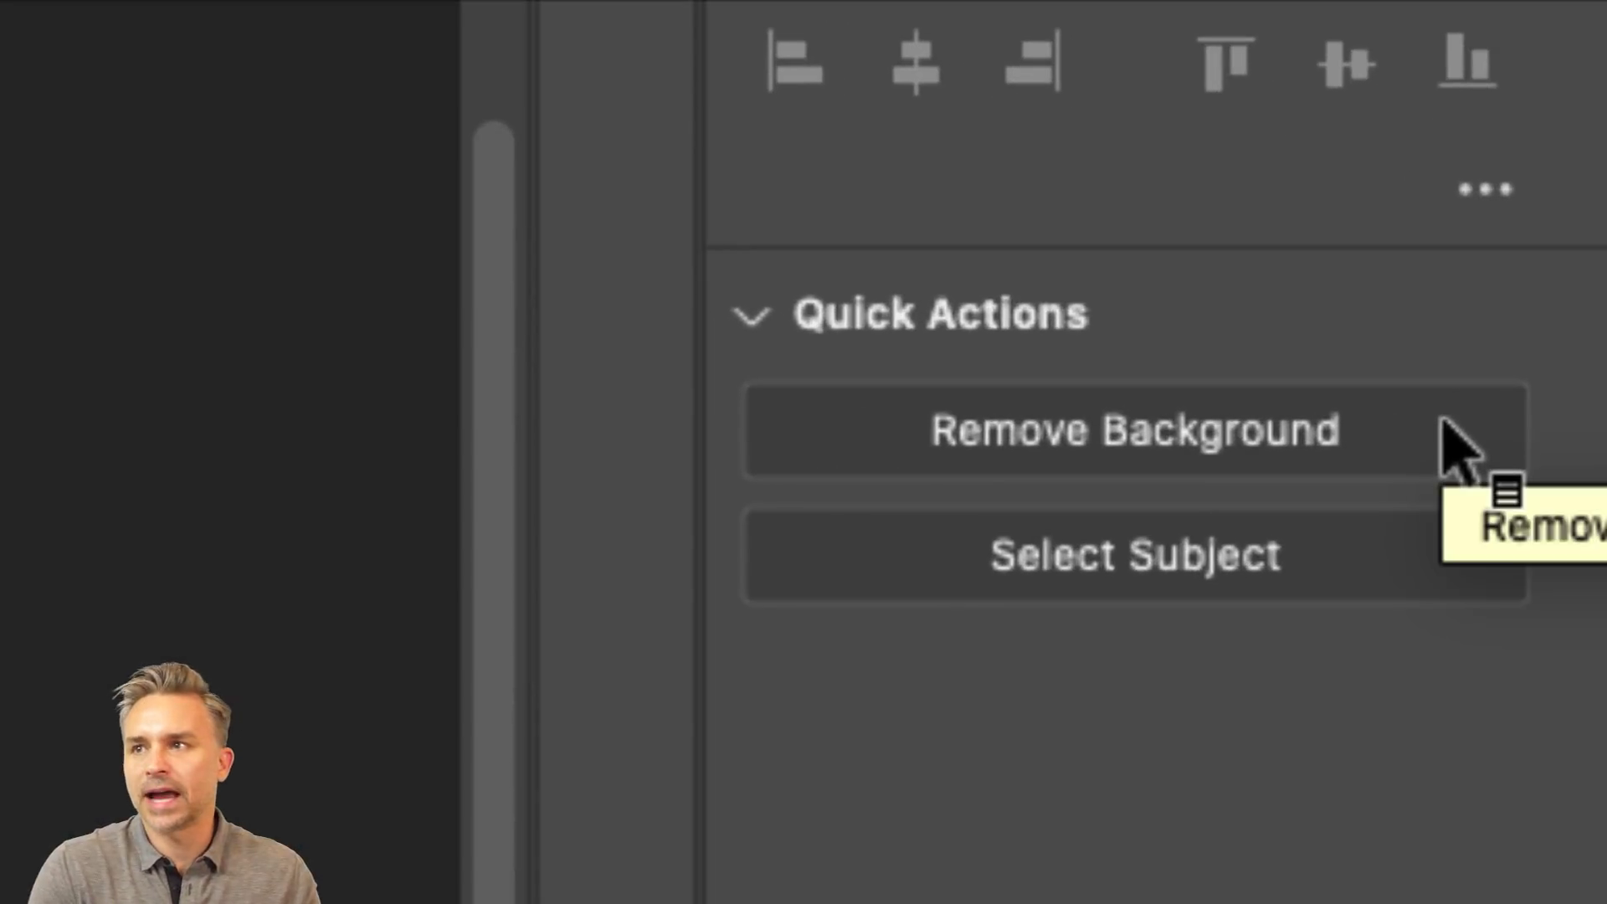
click(1063, 452)
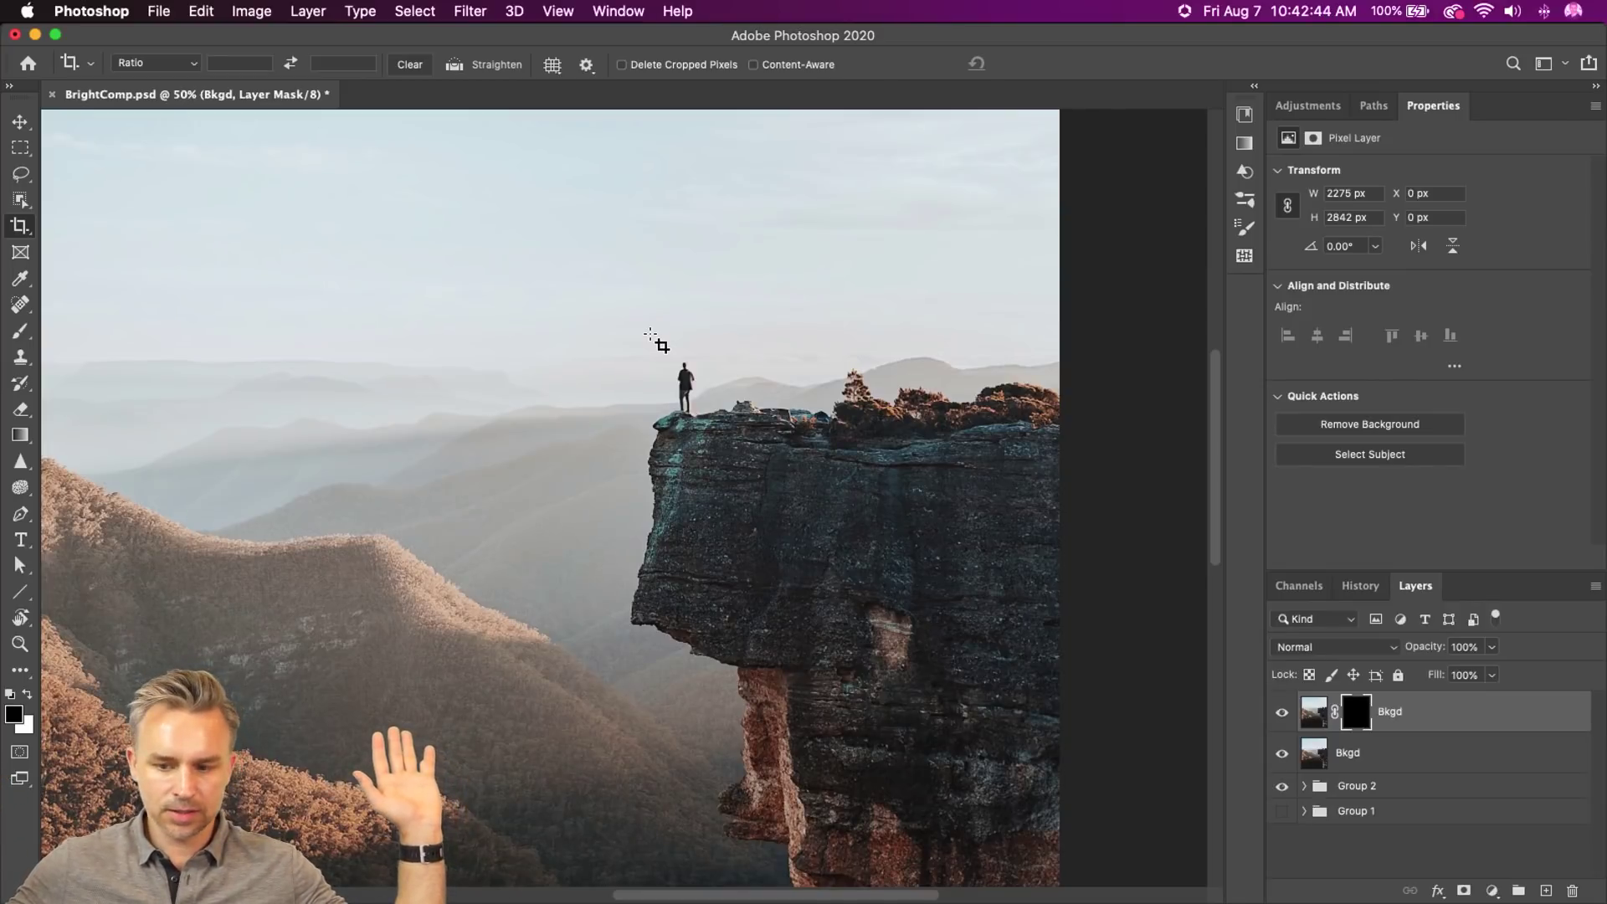
key(super)
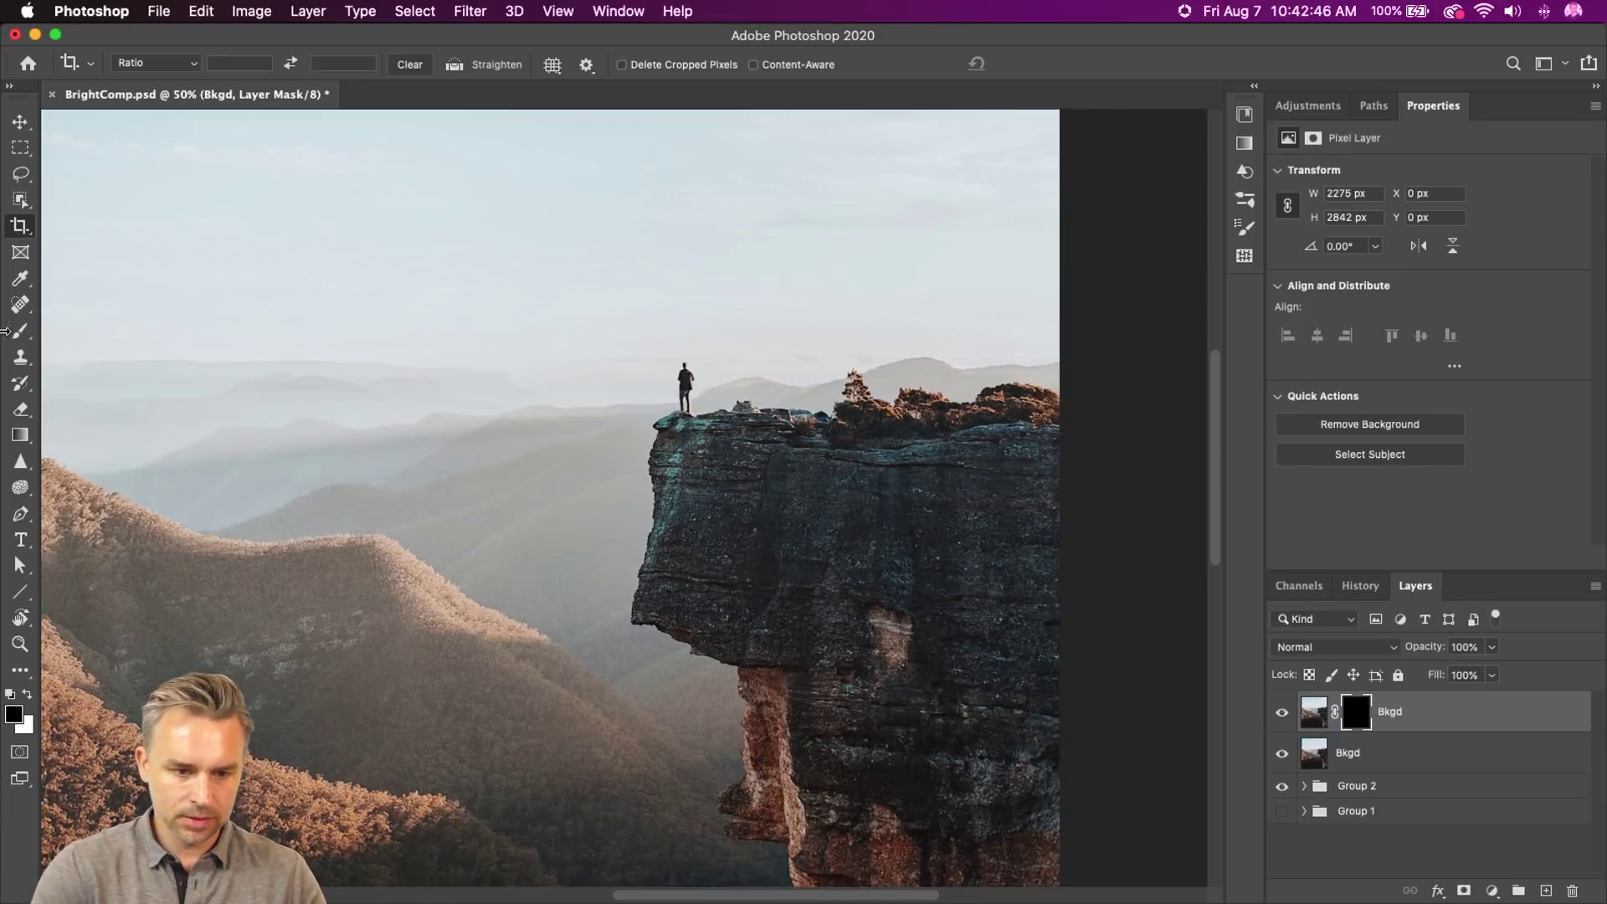
- Delete the top Bkgd layer's mask and run the Remove Background quick action on the layer again
click(22, 152)
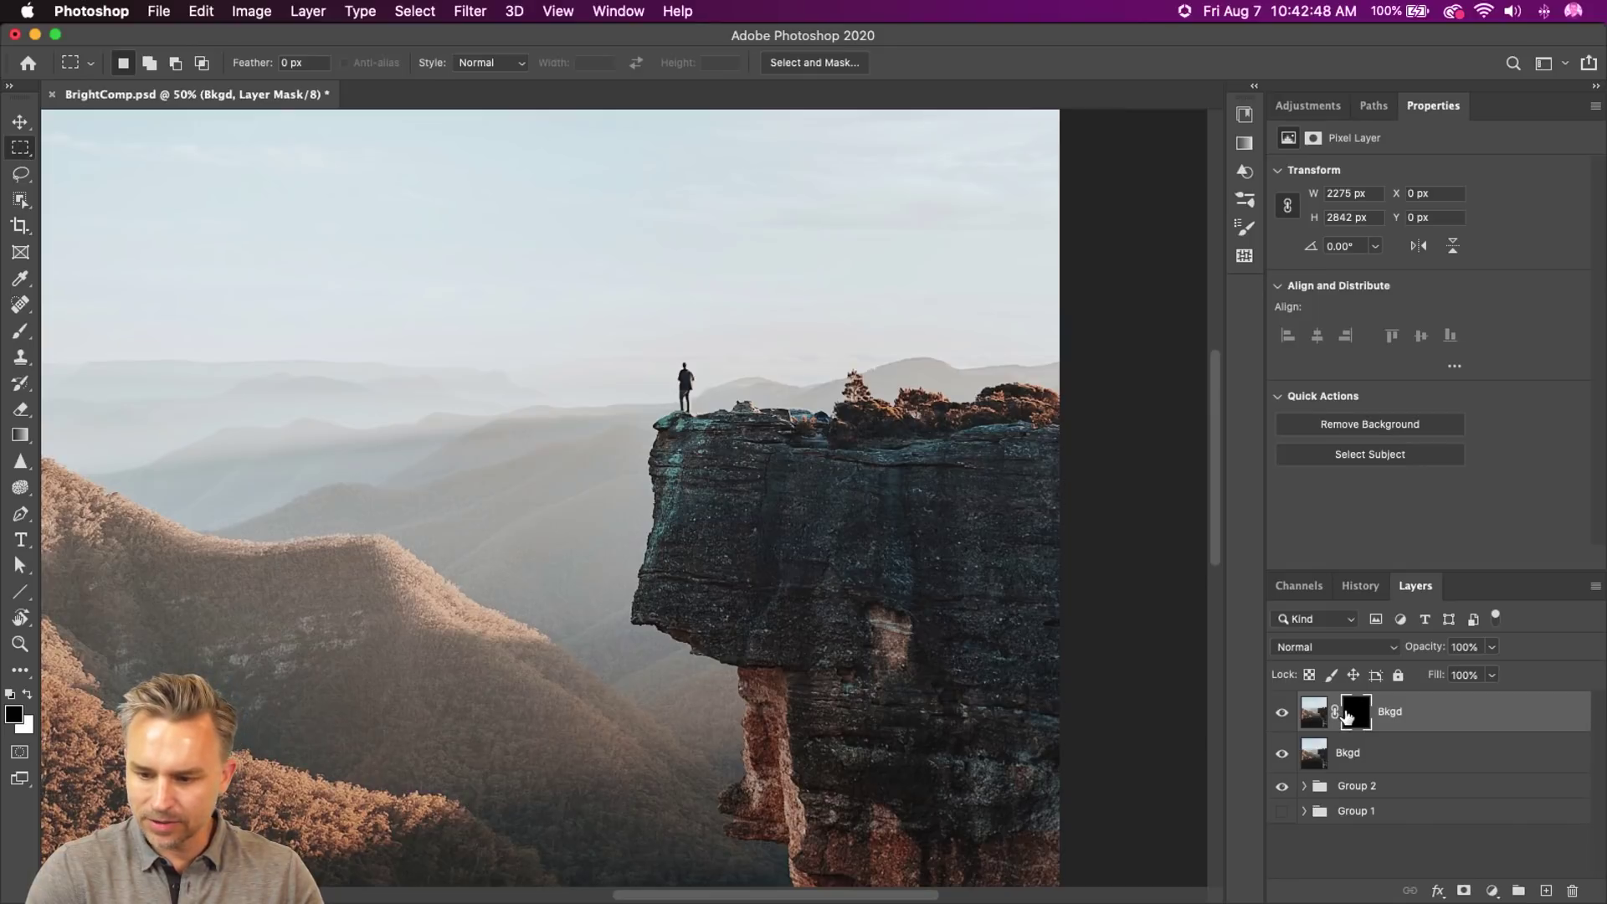
drag(604, 714, 659, 649)
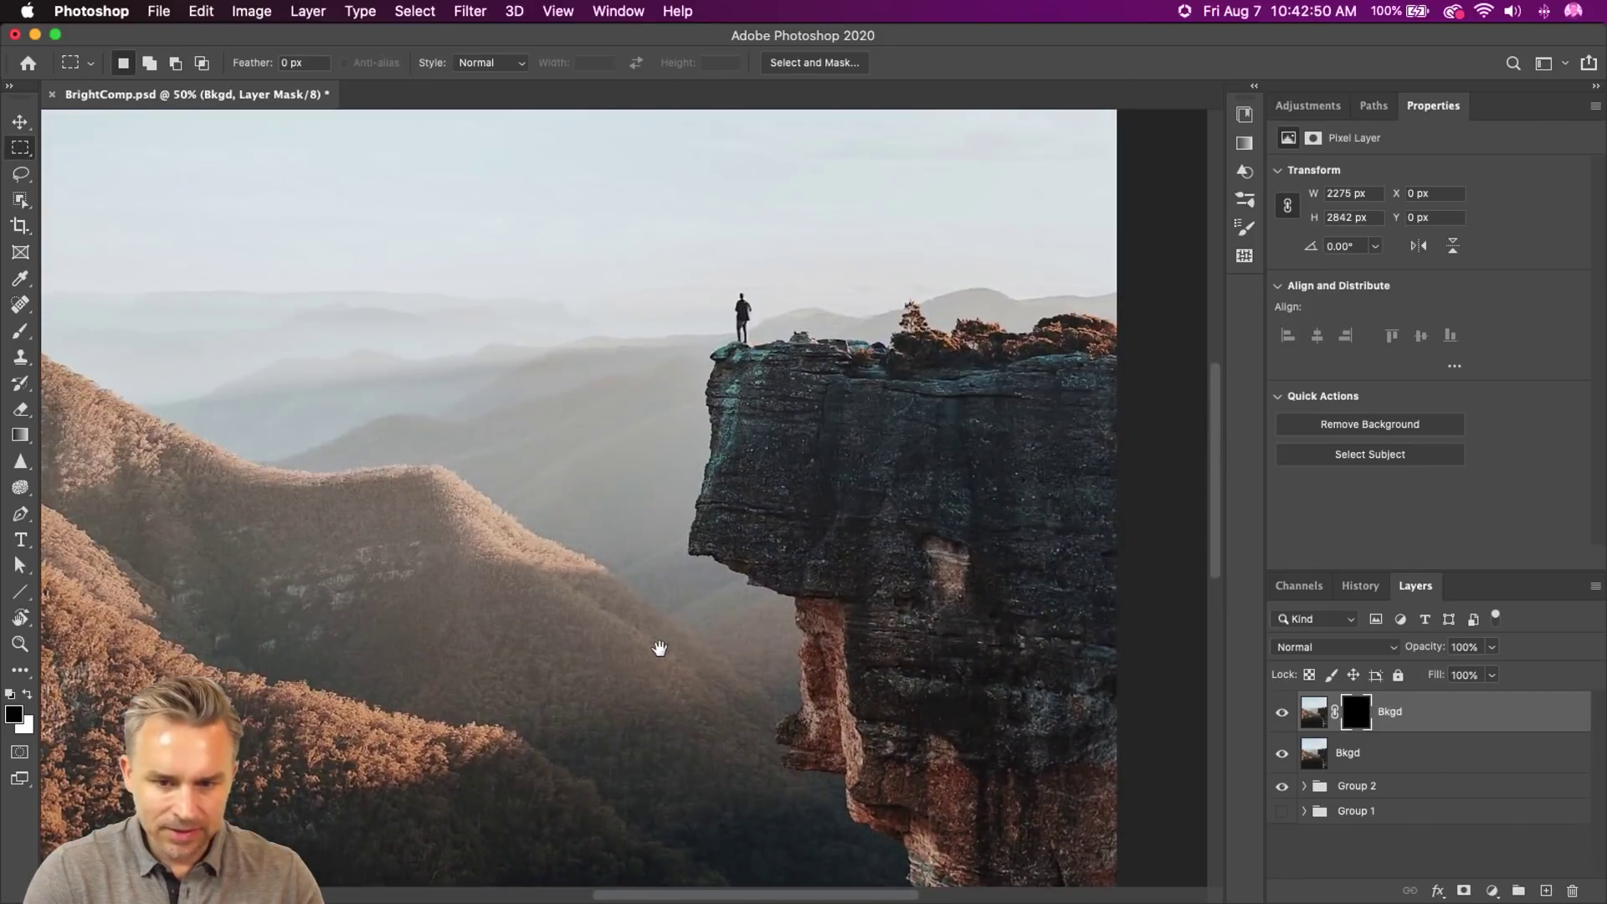
right_click(1357, 718)
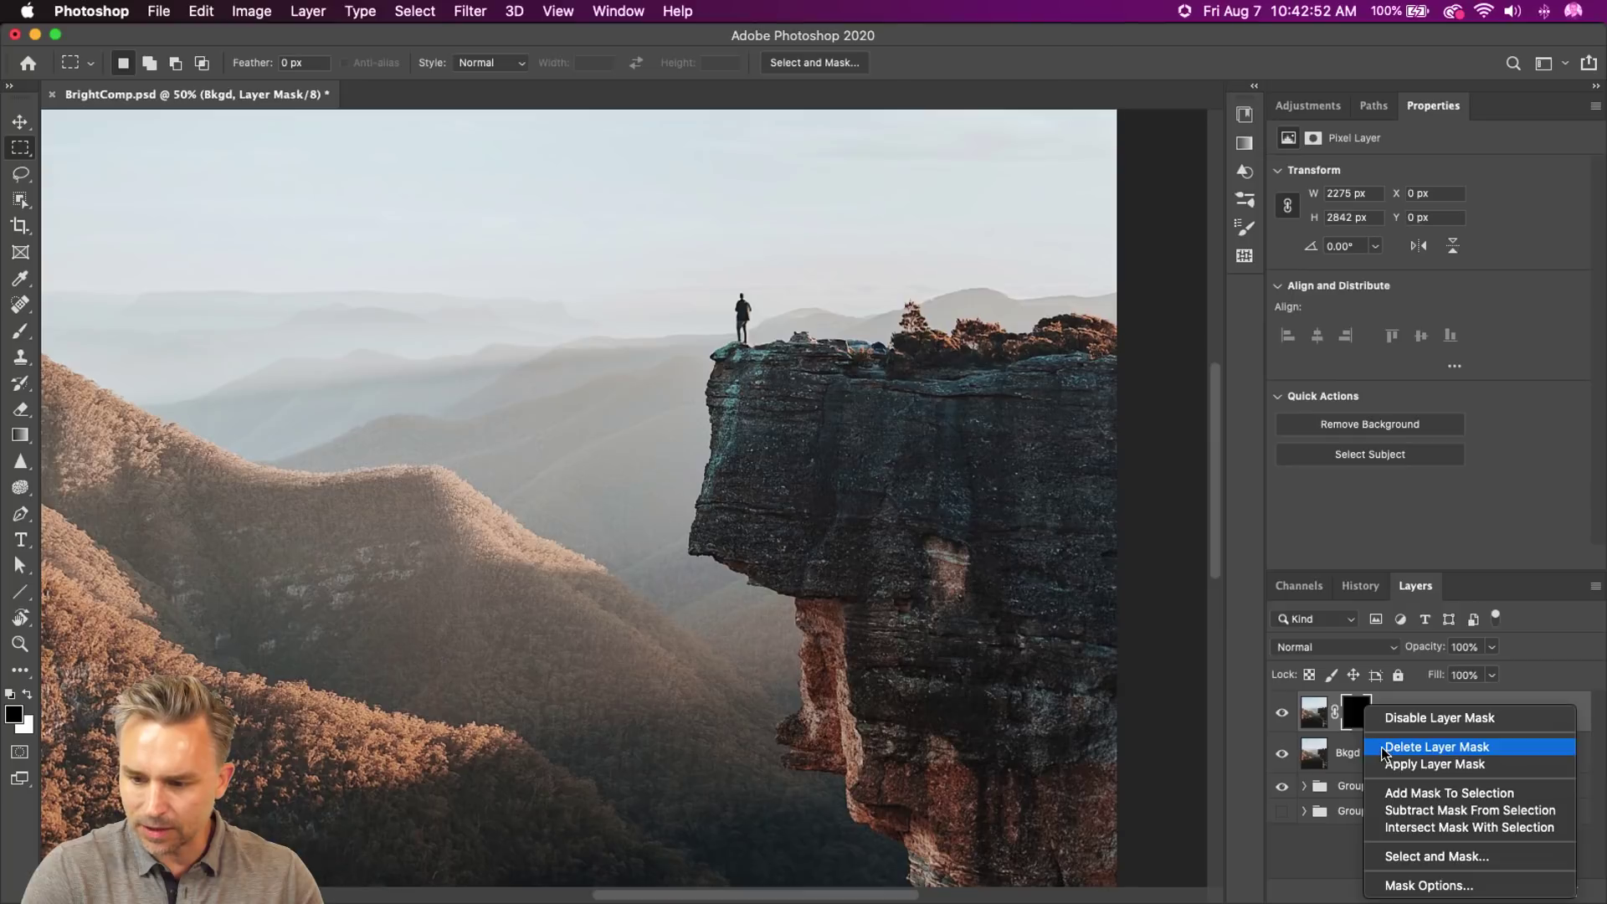
click(1427, 744)
click(1385, 427)
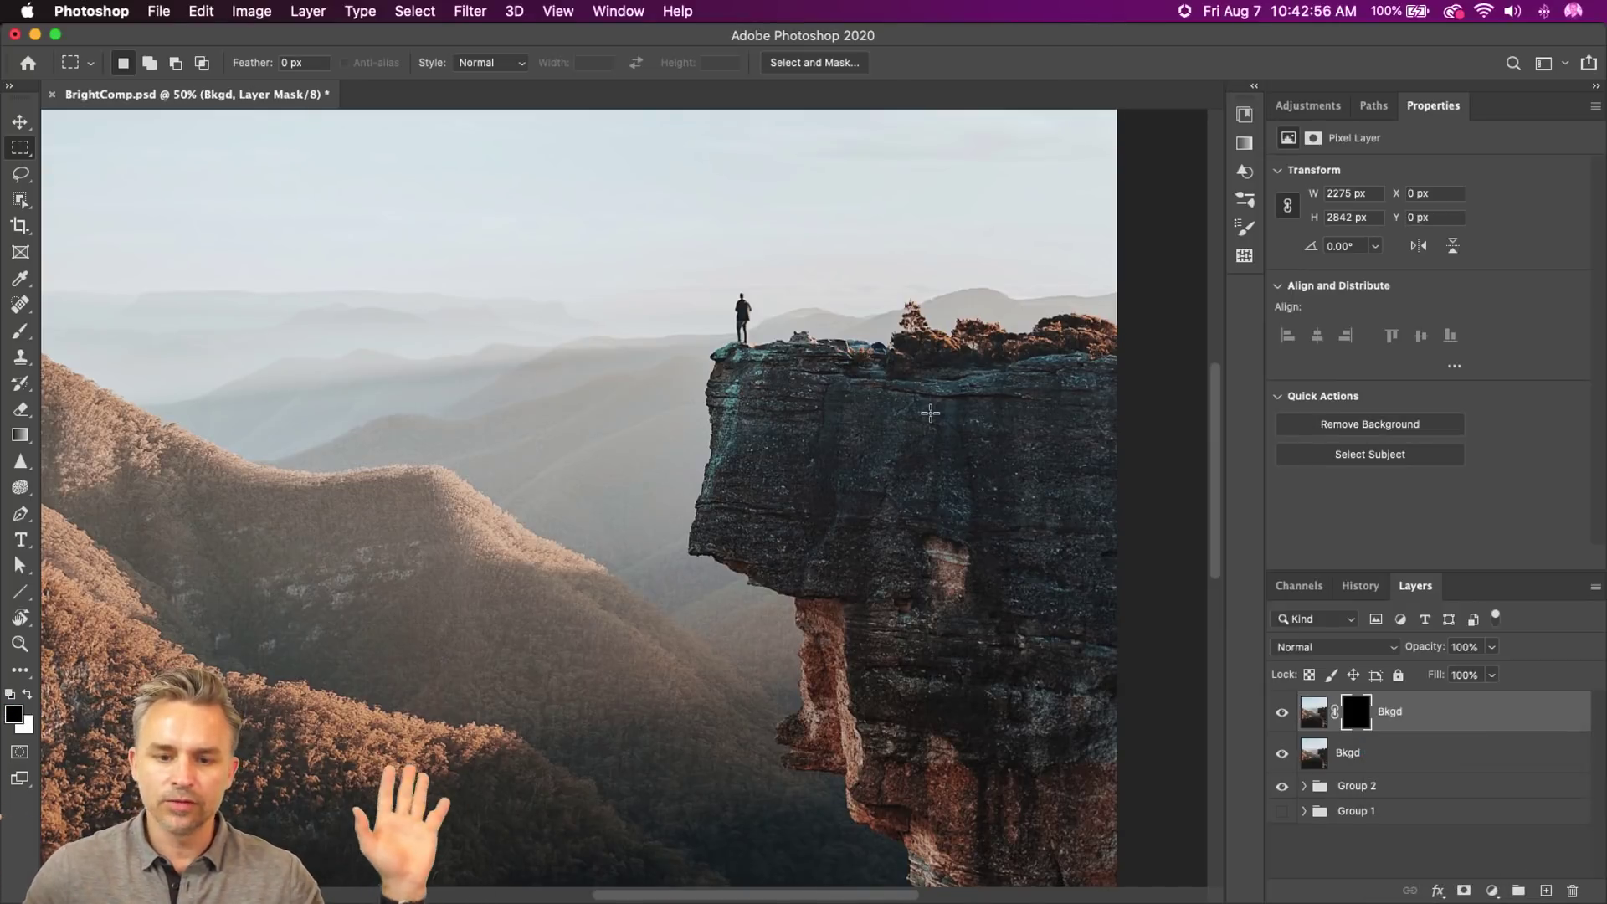
- Hide the lower Bkgd layer and Group 2, and delete the layer mask from the top Bkgd layer
drag(1287, 760, 1284, 801)
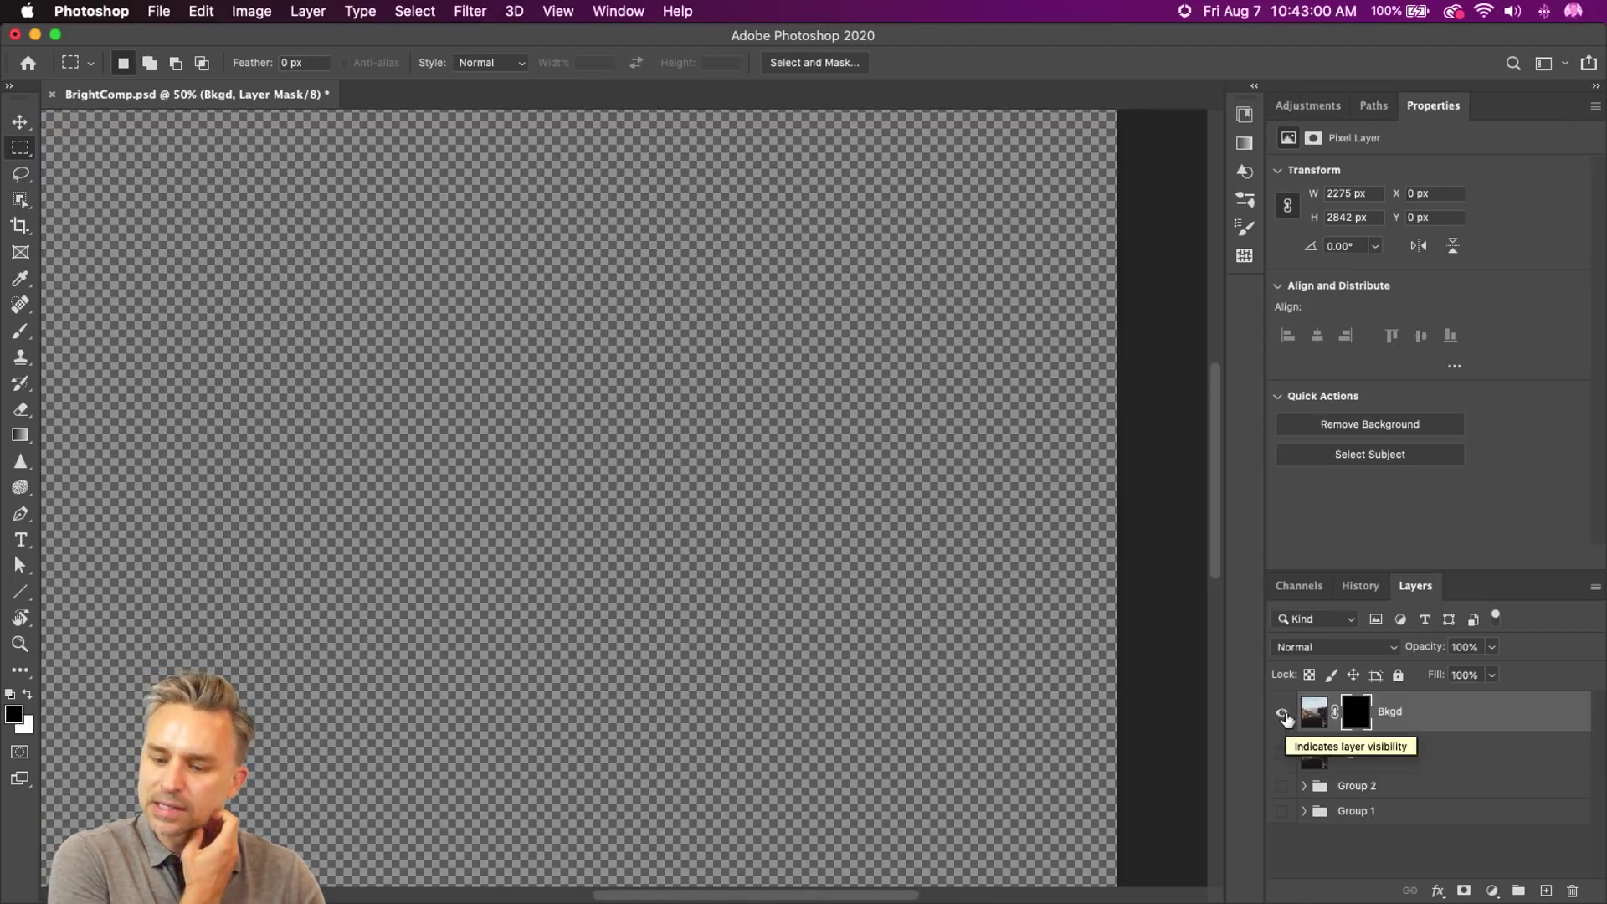
click(1282, 754)
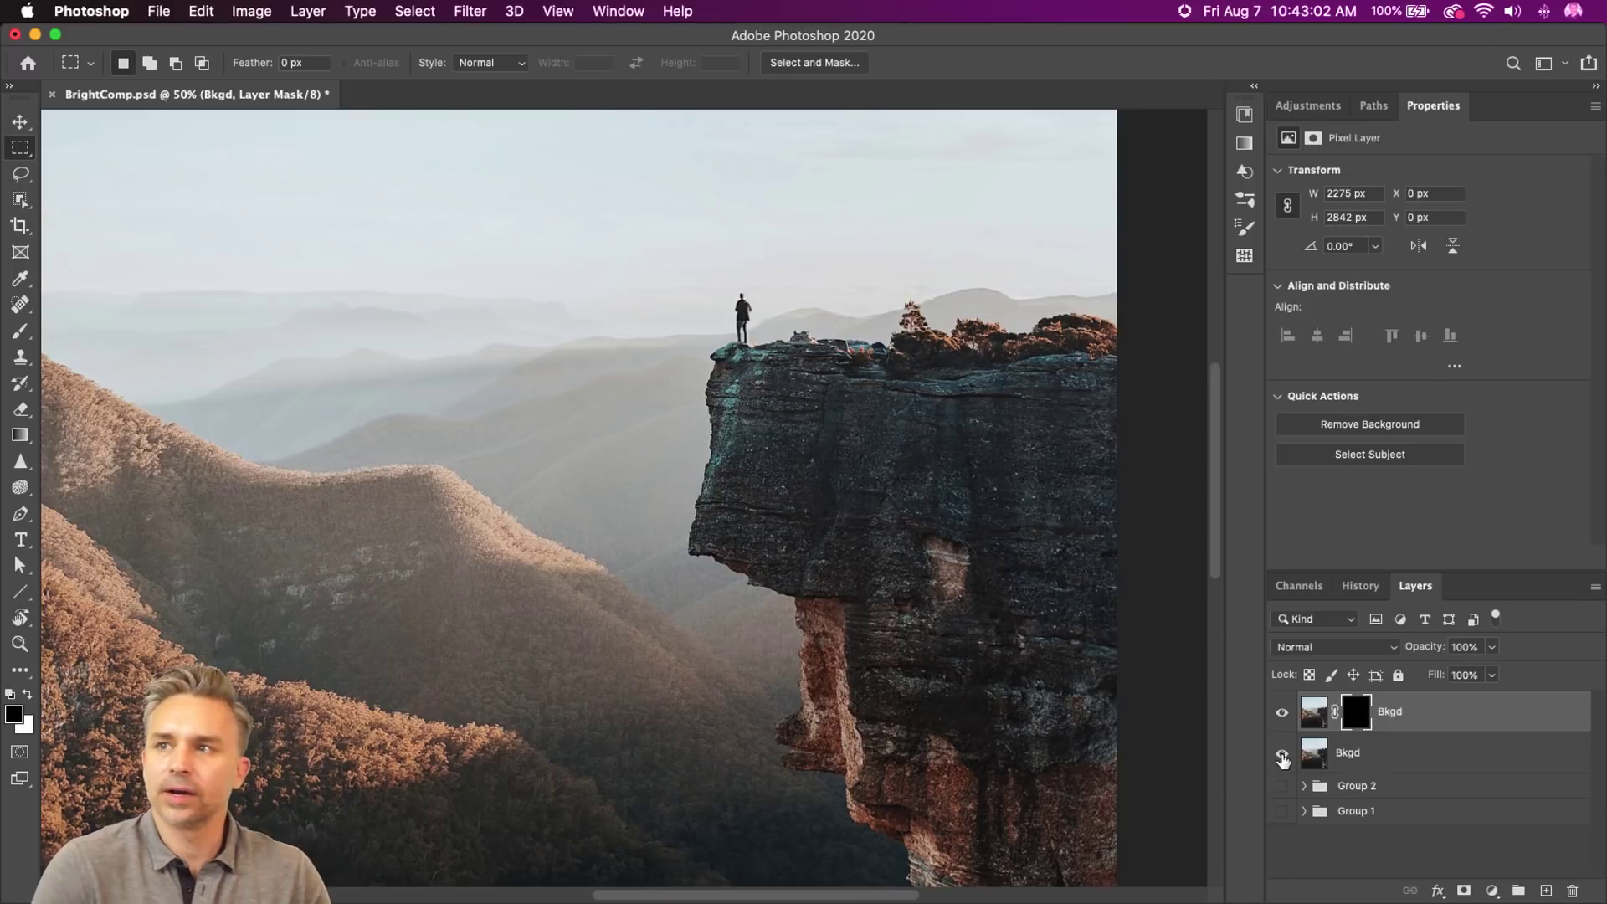
right_click(1362, 713)
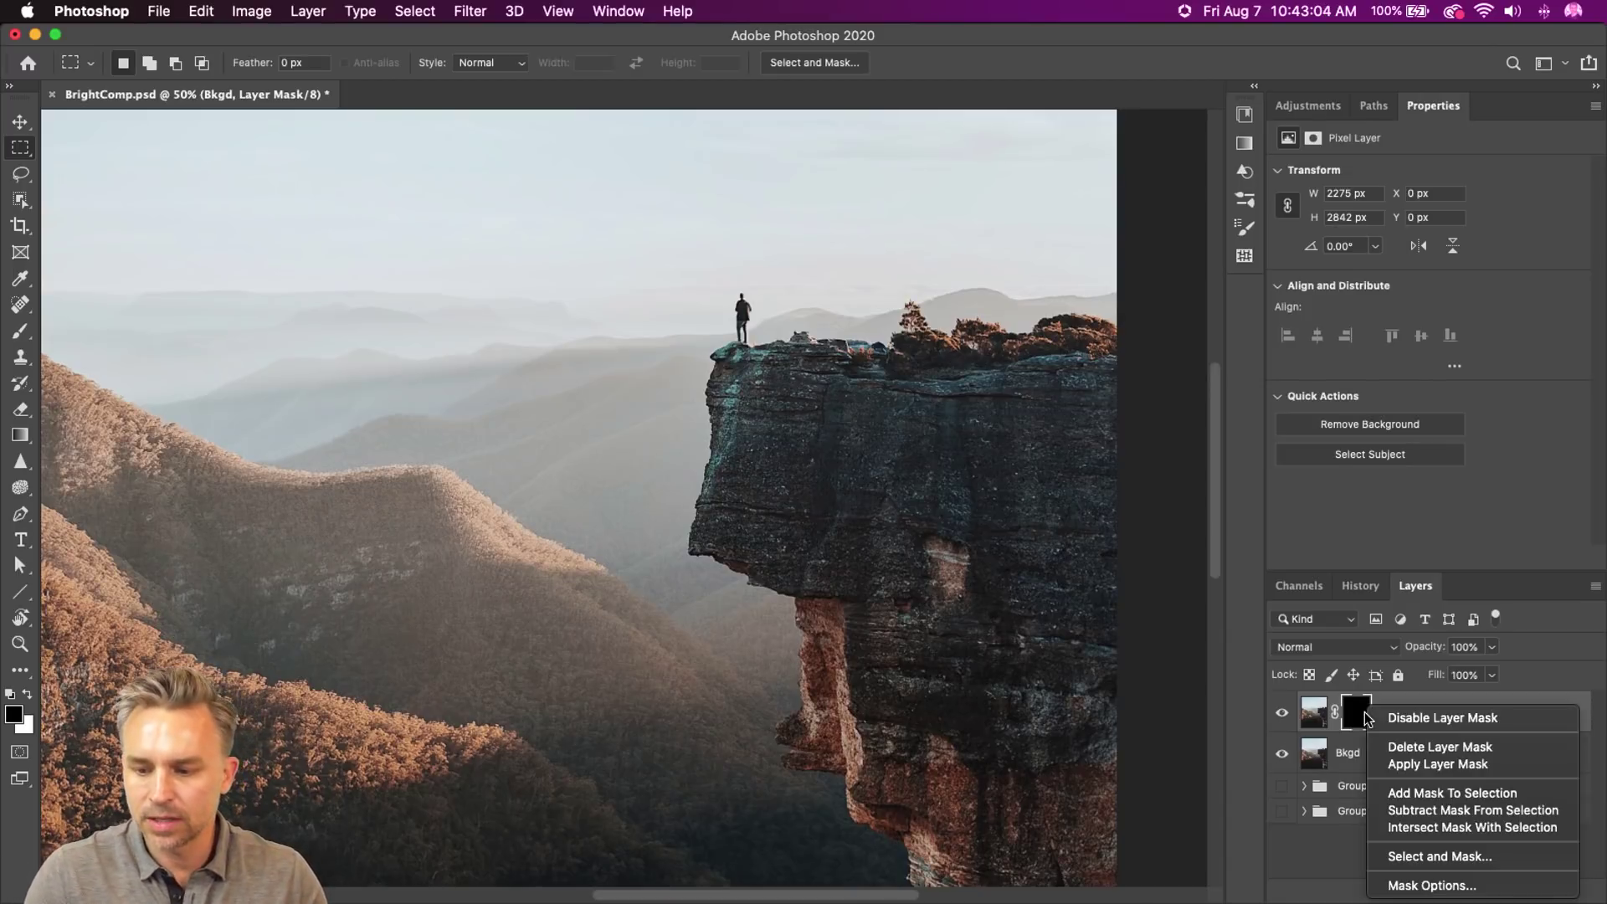
click(1396, 747)
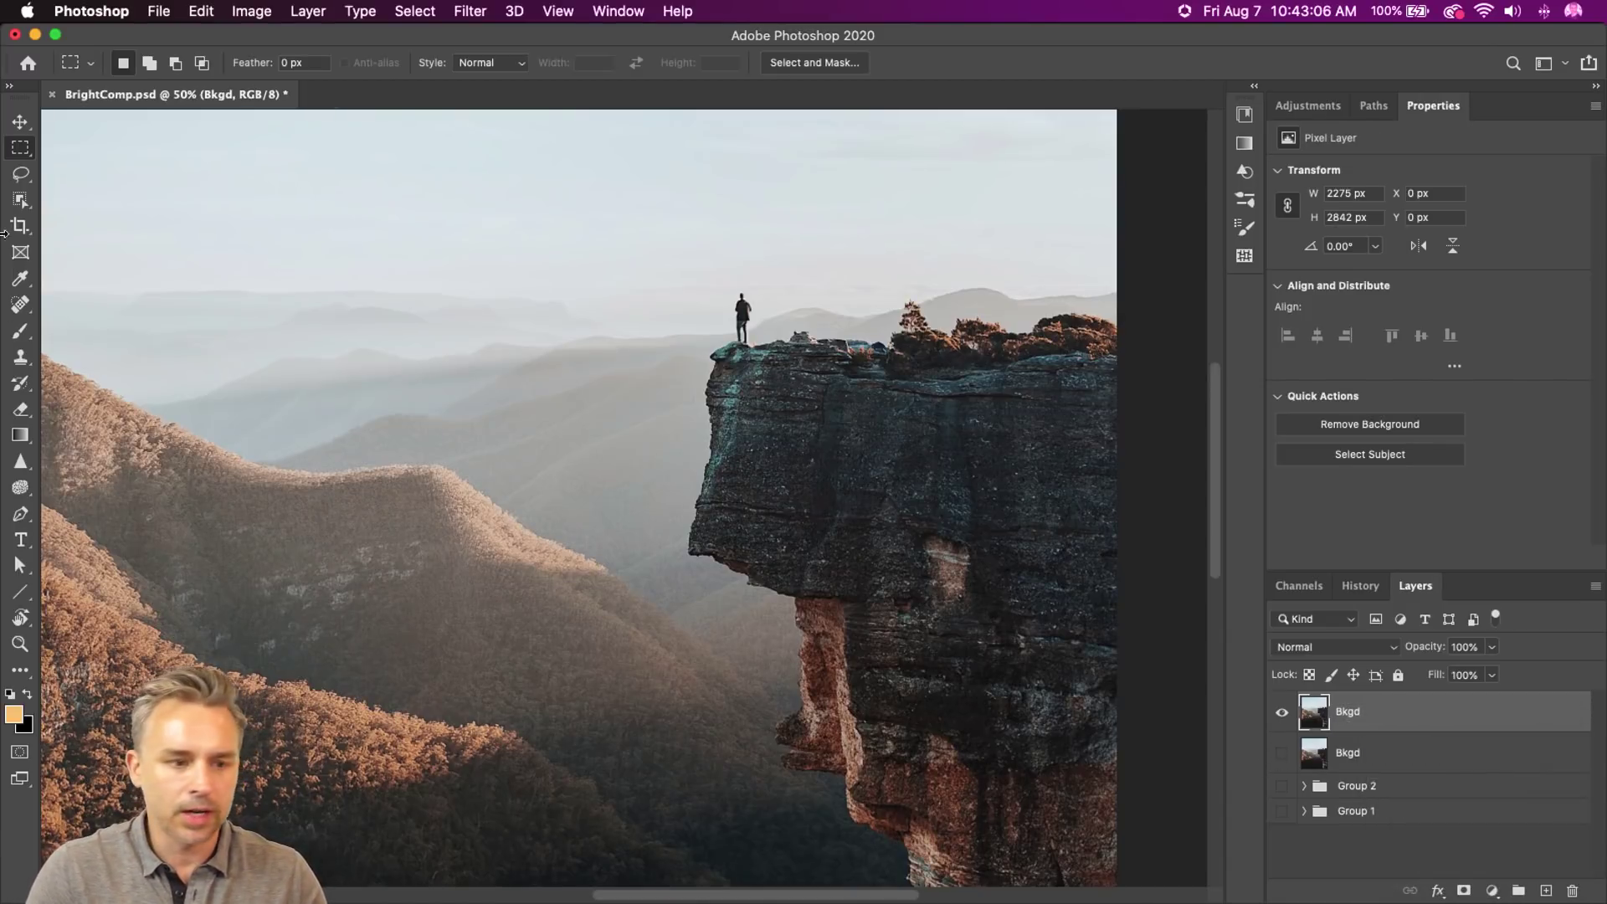
- Select the cliff by loosely outlining it with the Object Selection tool in Lasso mode
click(16, 202)
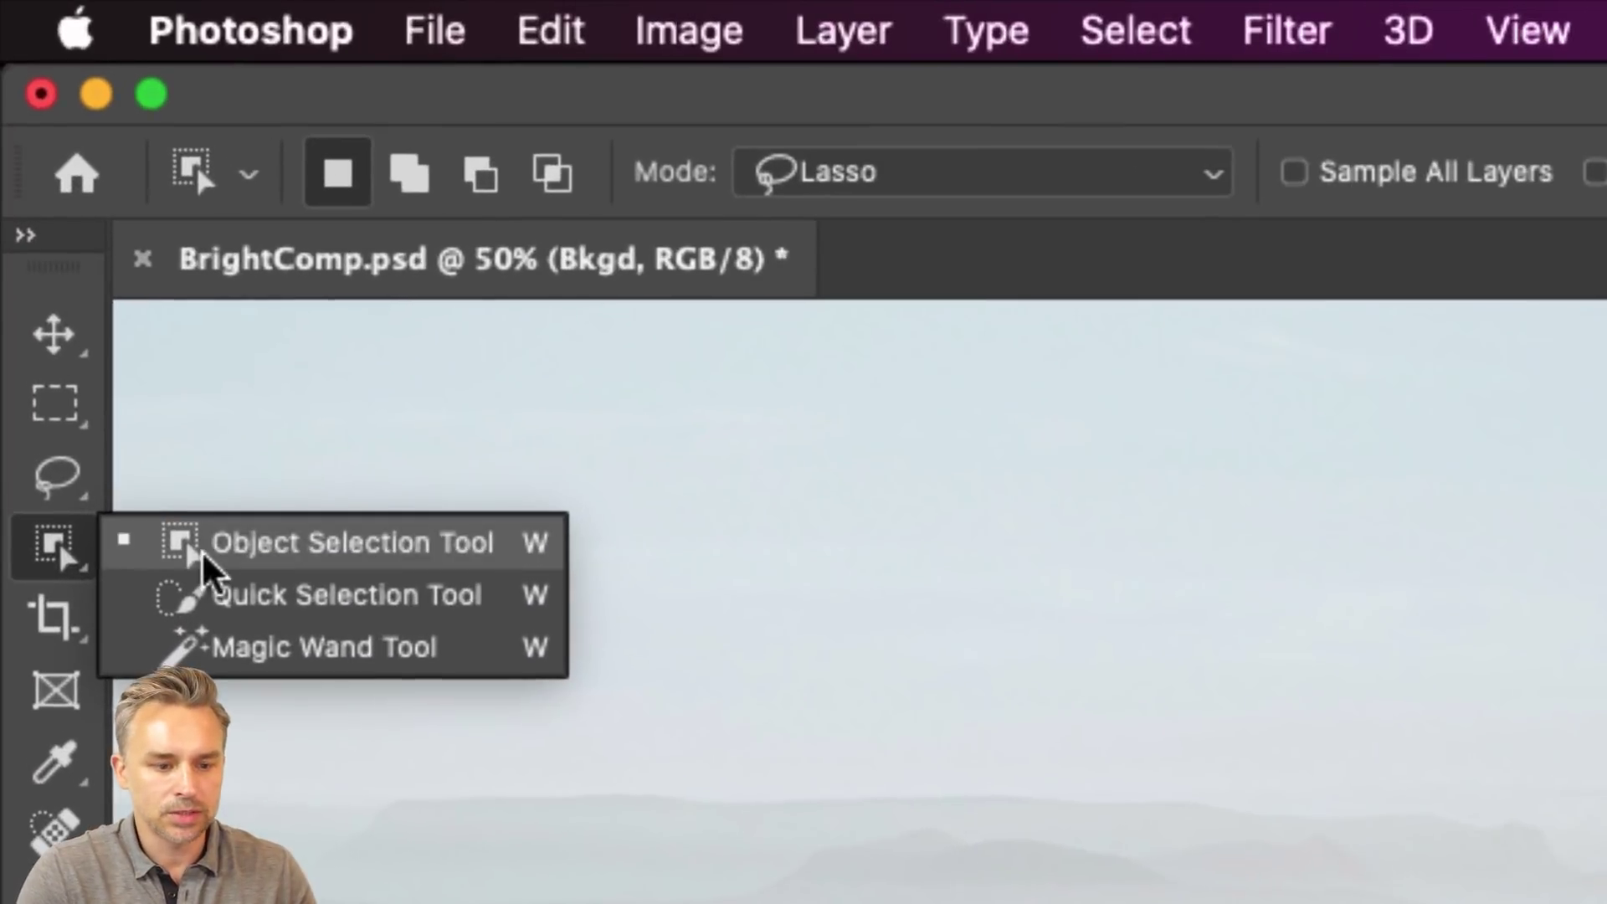
click(205, 569)
click(927, 173)
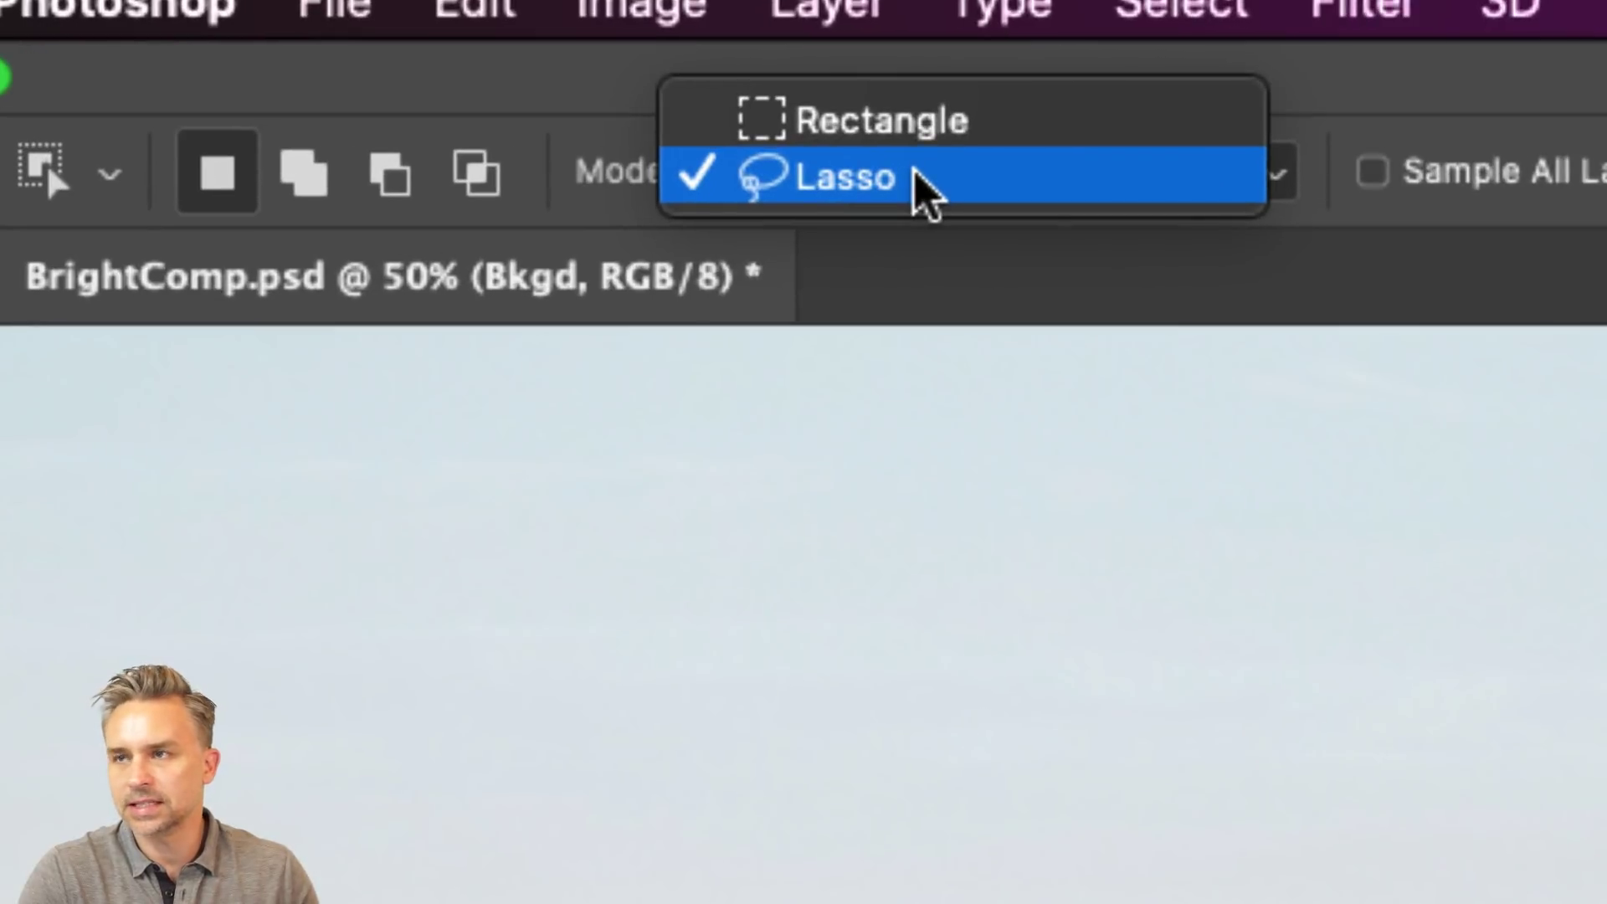
click(916, 176)
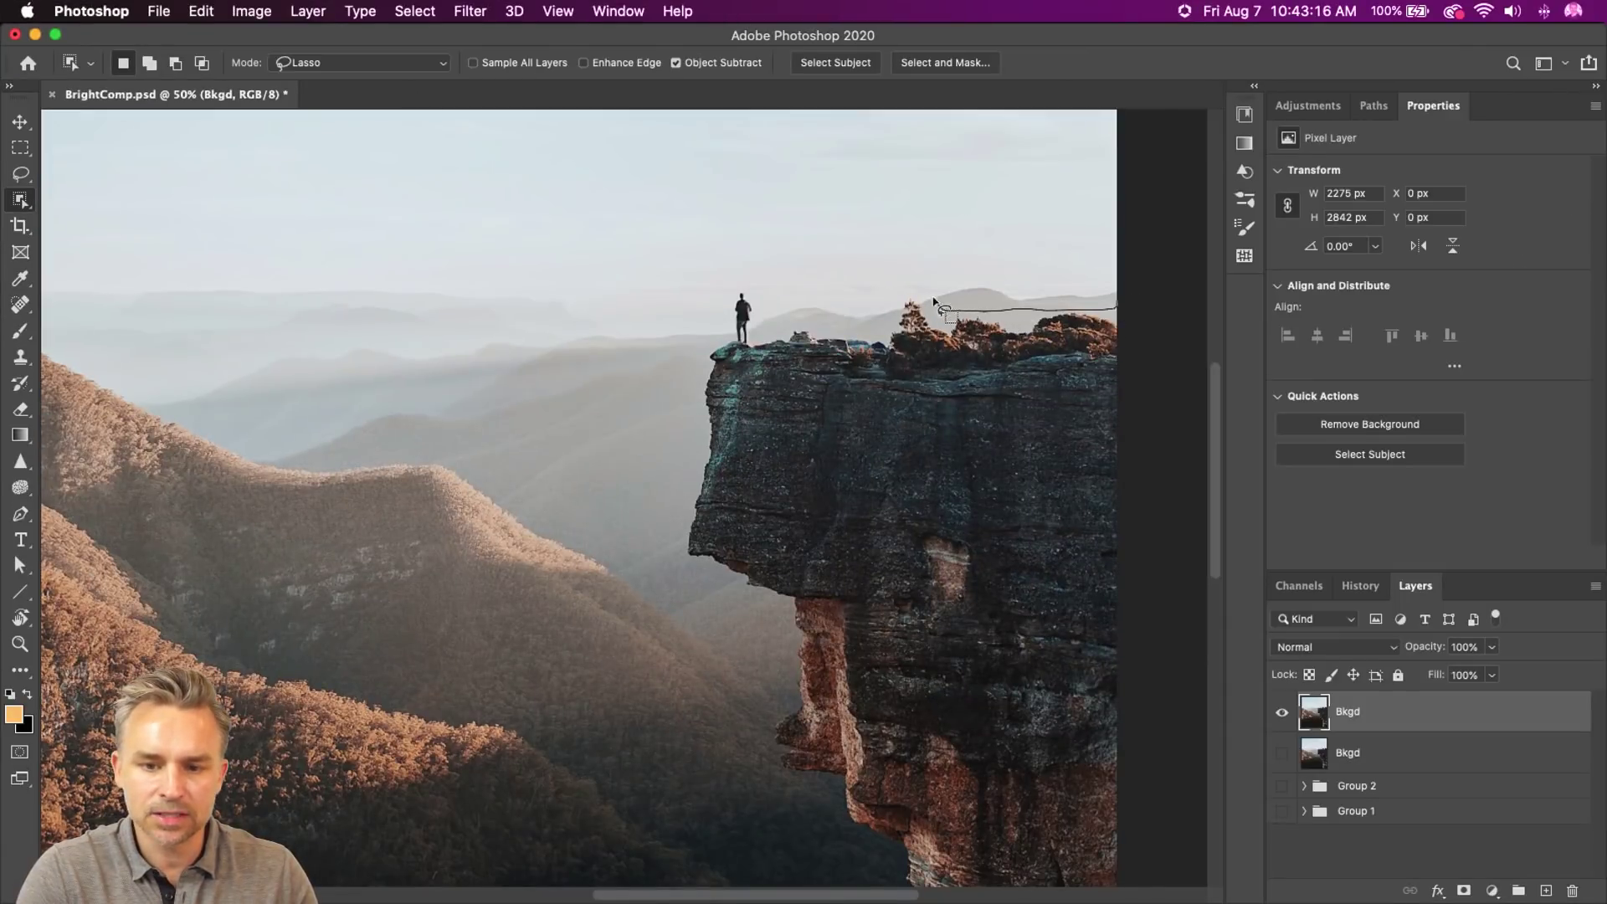
mouse_move(683, 317)
mouse_down()
mouse_move(607, 563)
mouse_move(674, 707)
mouse_move(788, 868)
mouse_move(955, 901)
mouse_up()
drag(1309, 820, 1225, 265)
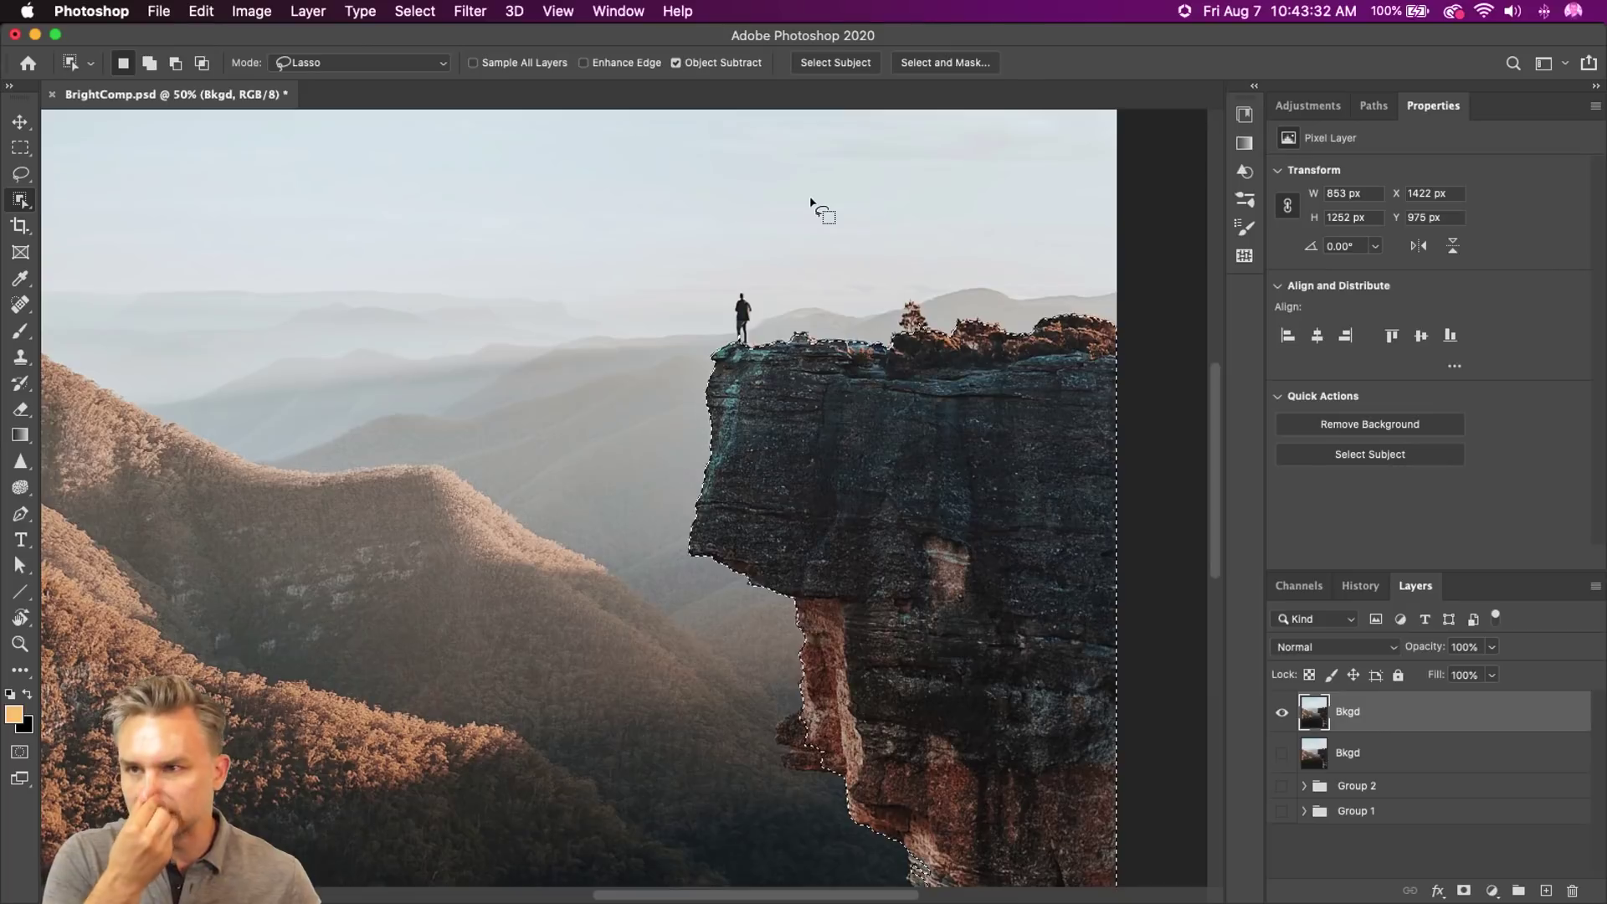
- Add the missed small ledge and the lower part of the cliff to the selection with the Object Selection tool
scroll(703, 584, down, 5)
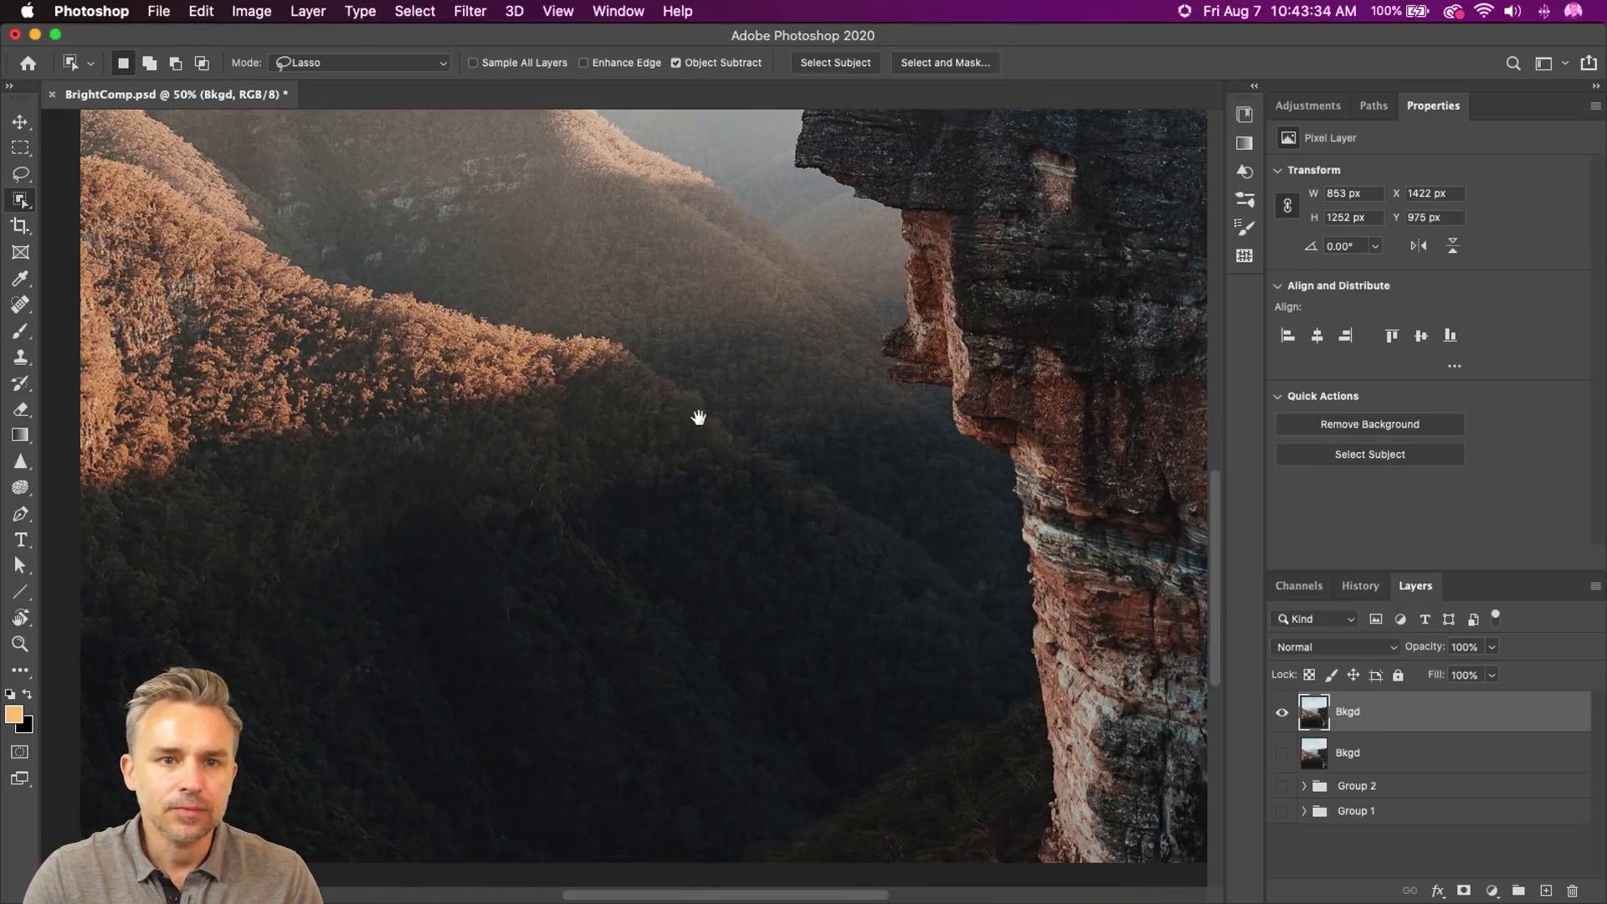
scroll(943, 527, right, 8)
scroll(943, 527, down, 2)
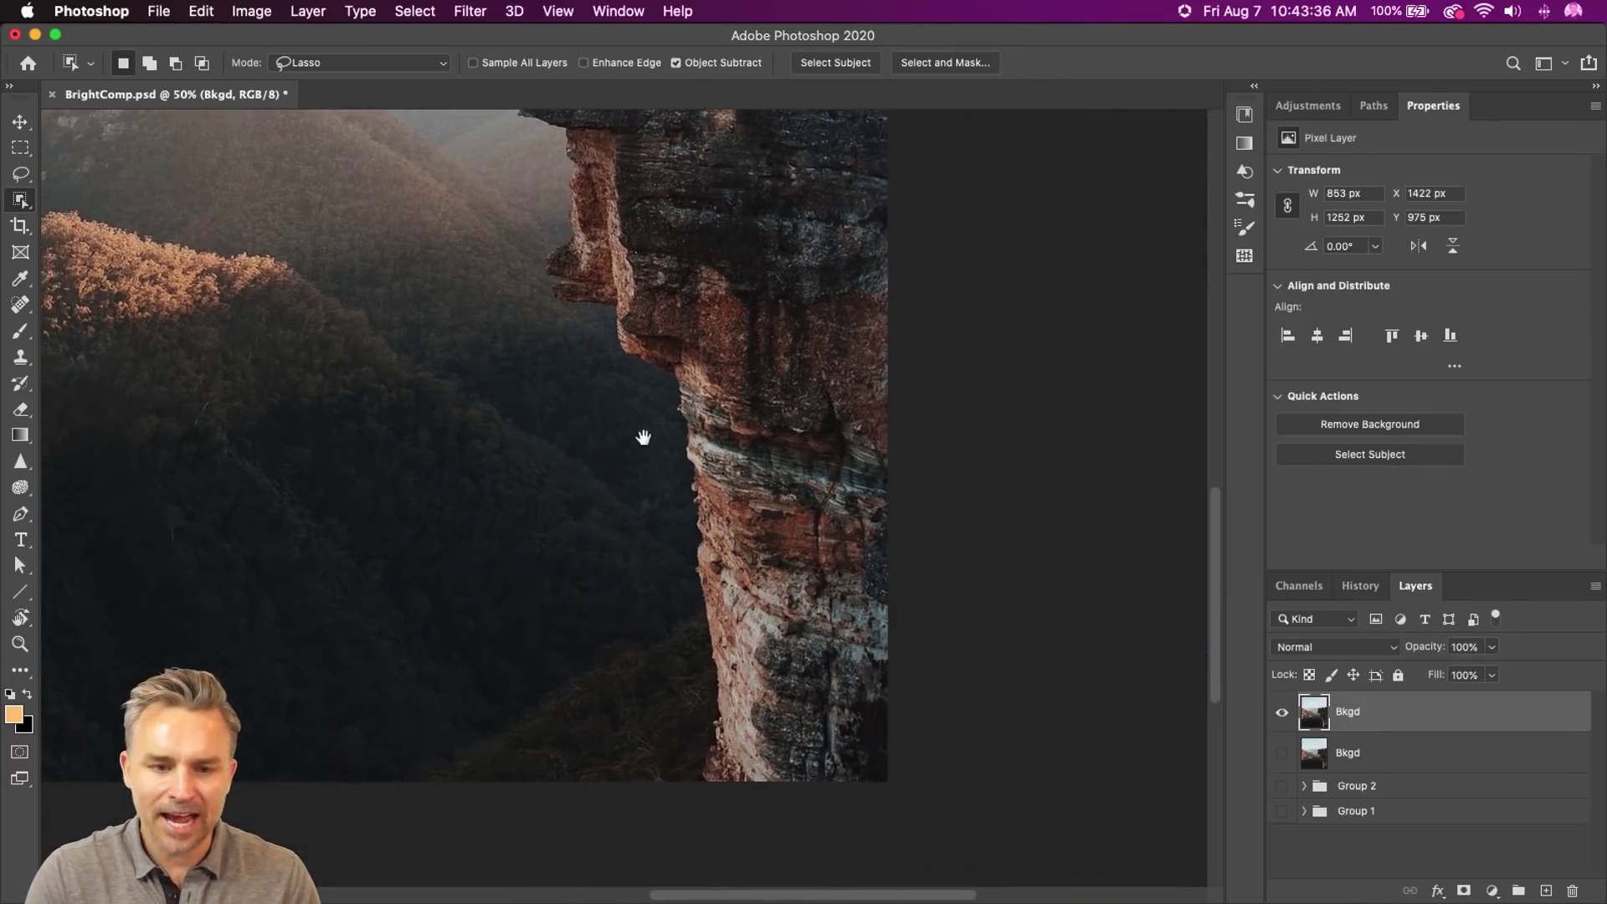
key(shift)
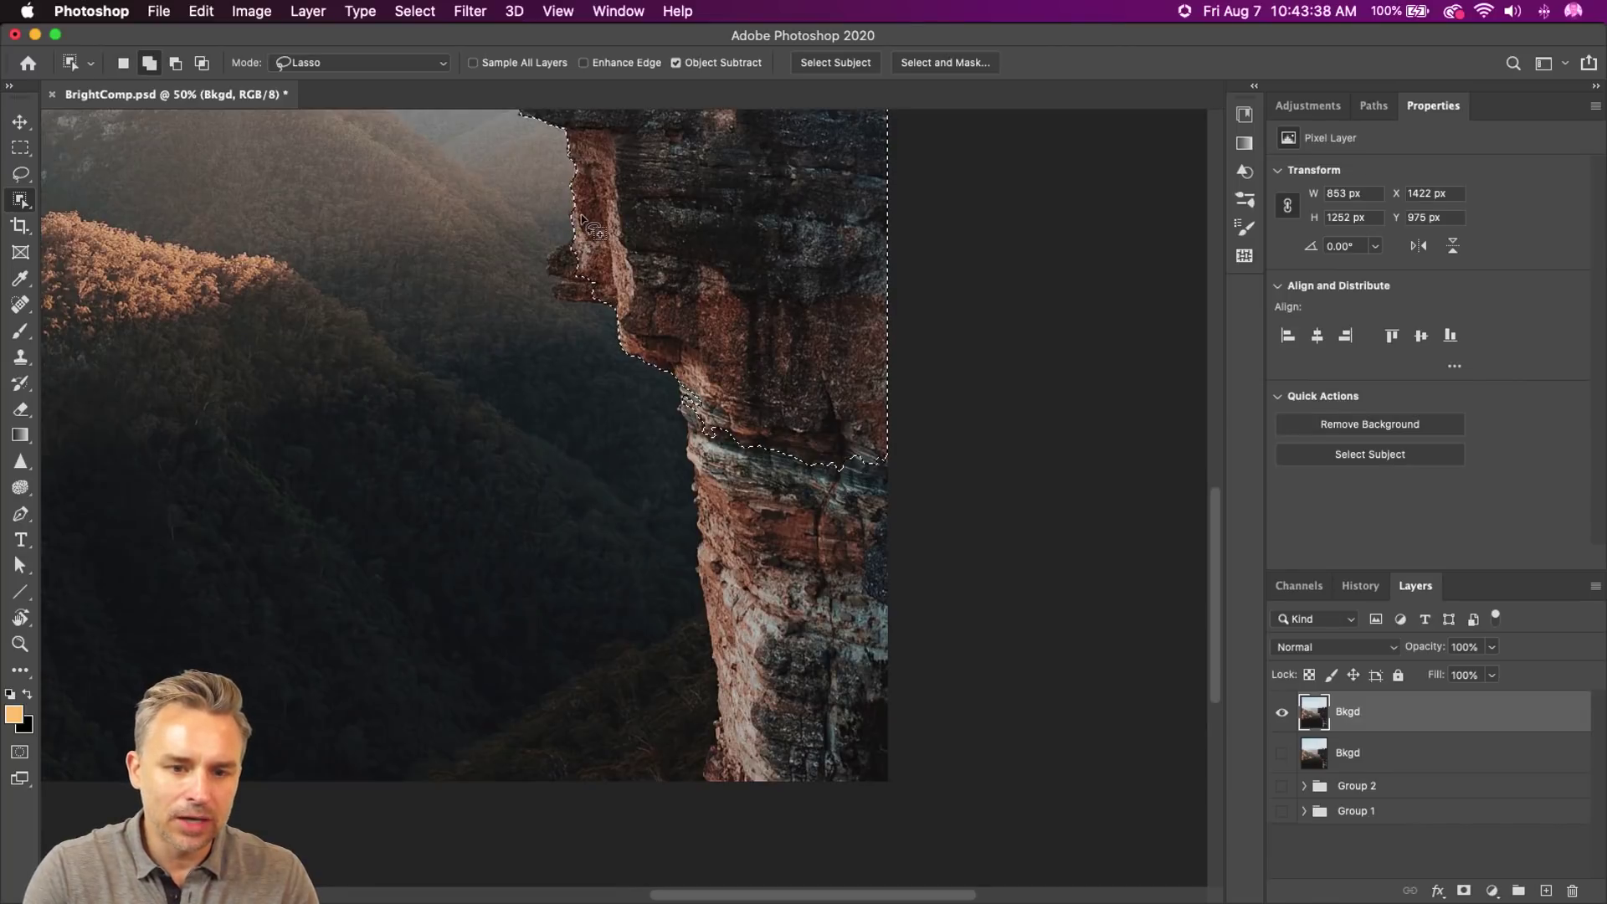
drag(576, 321, 586, 328)
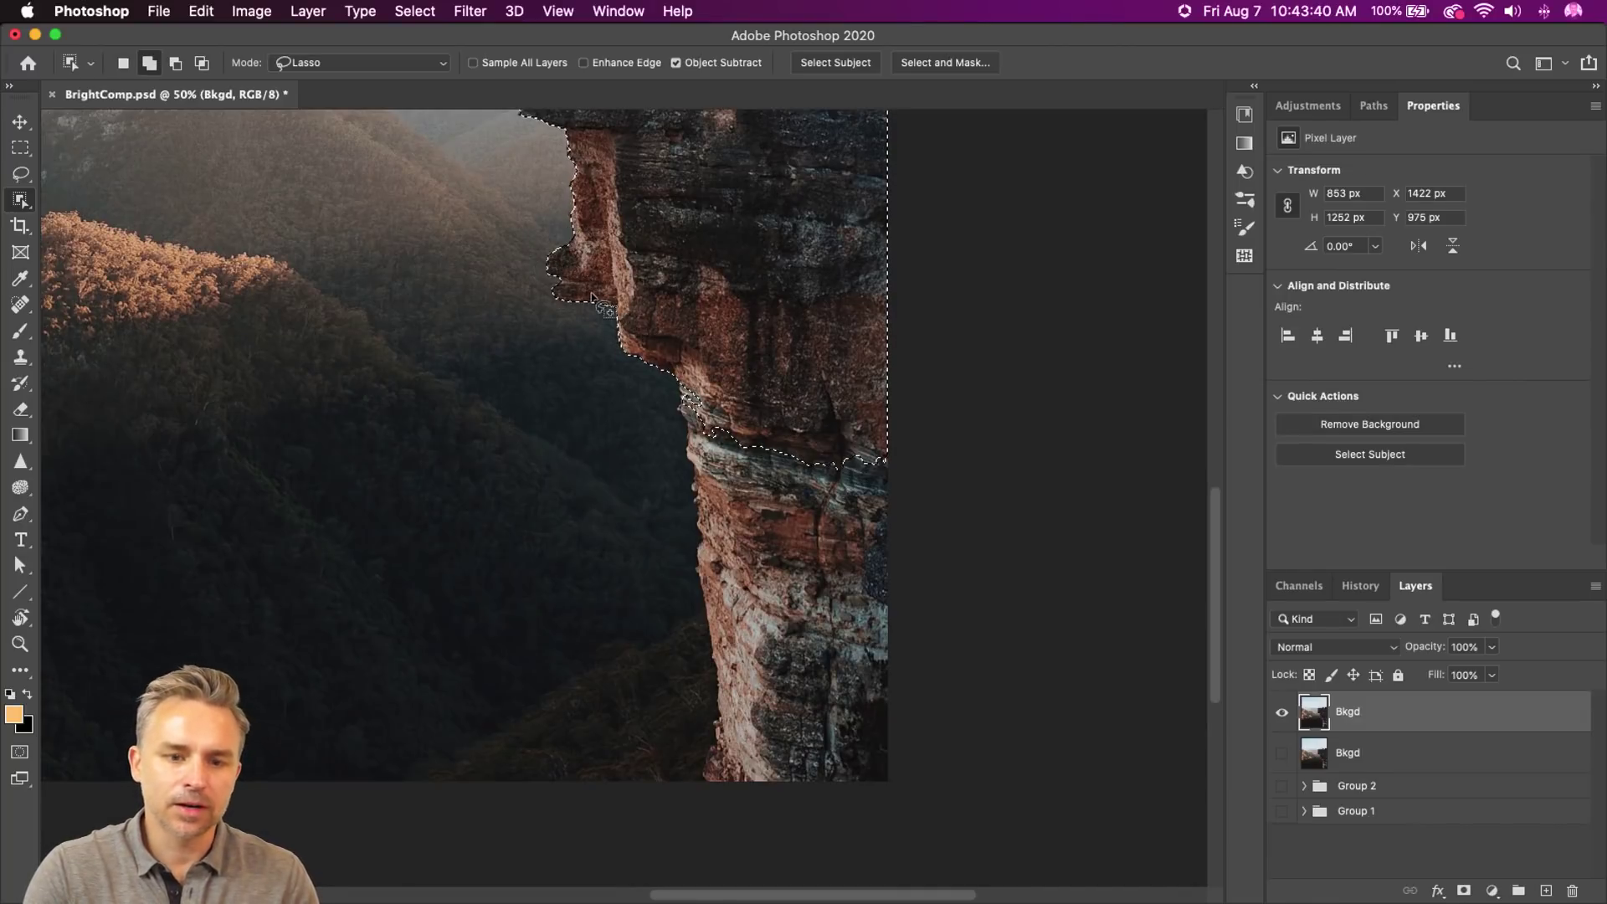
mouse_move(673, 366)
mouse_down()
mouse_move(658, 431)
mouse_move(681, 655)
mouse_move(721, 797)
mouse_move(874, 796)
mouse_move(925, 530)
mouse_move(927, 347)
mouse_move(877, 323)
mouse_up()
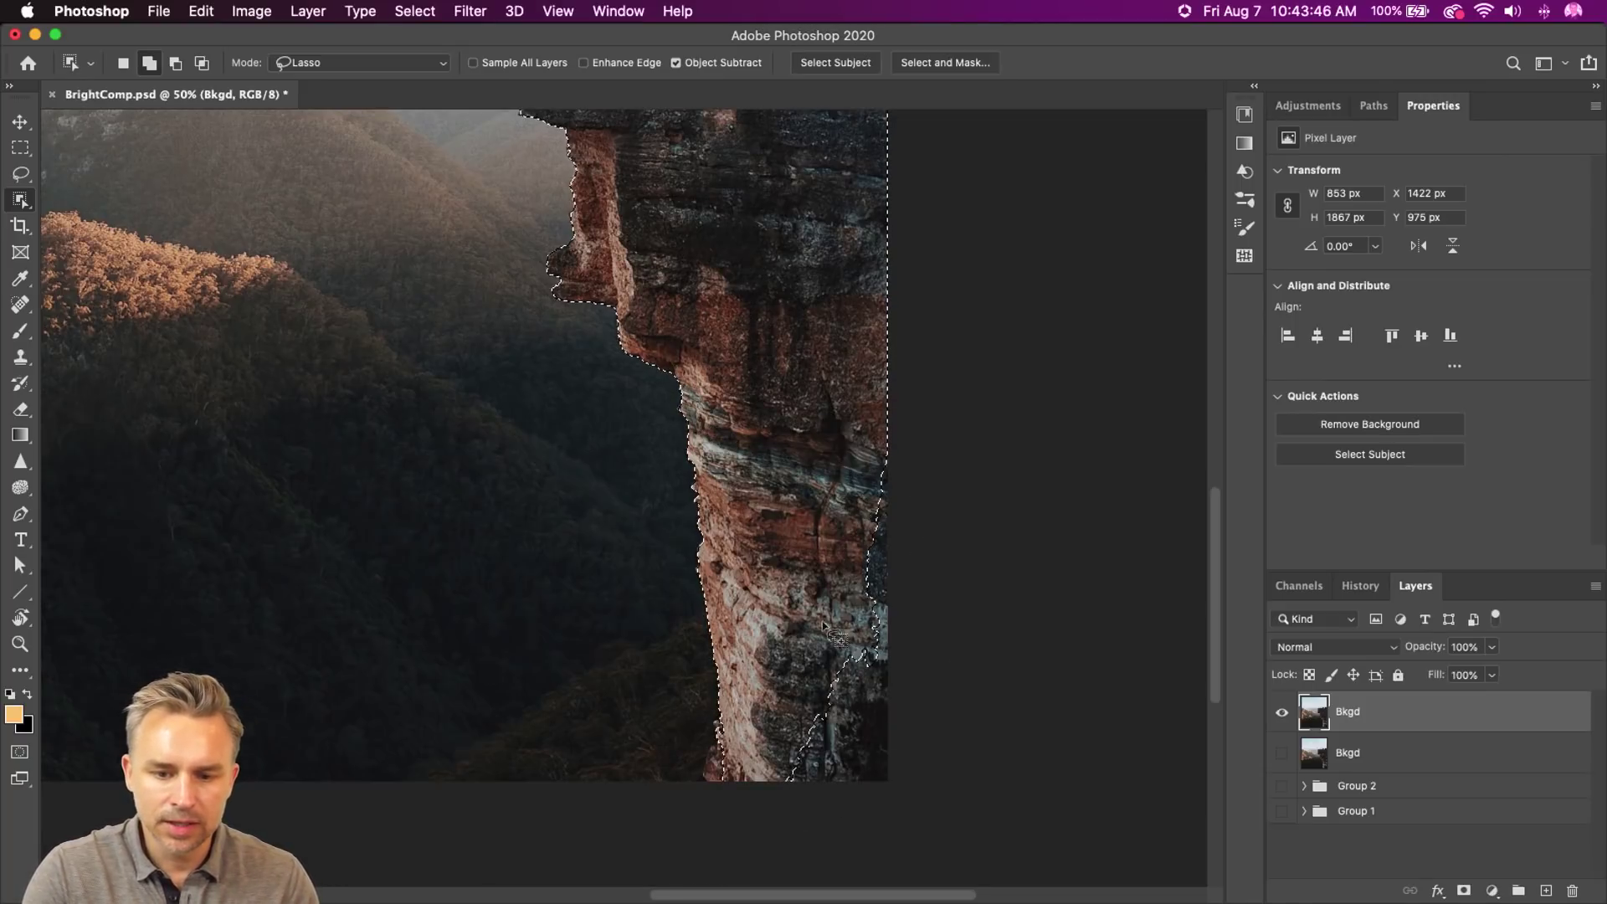
- Add the unselected strip along the cliff's lower right edge to the selection with the Rectangular Marquee
click(20, 146)
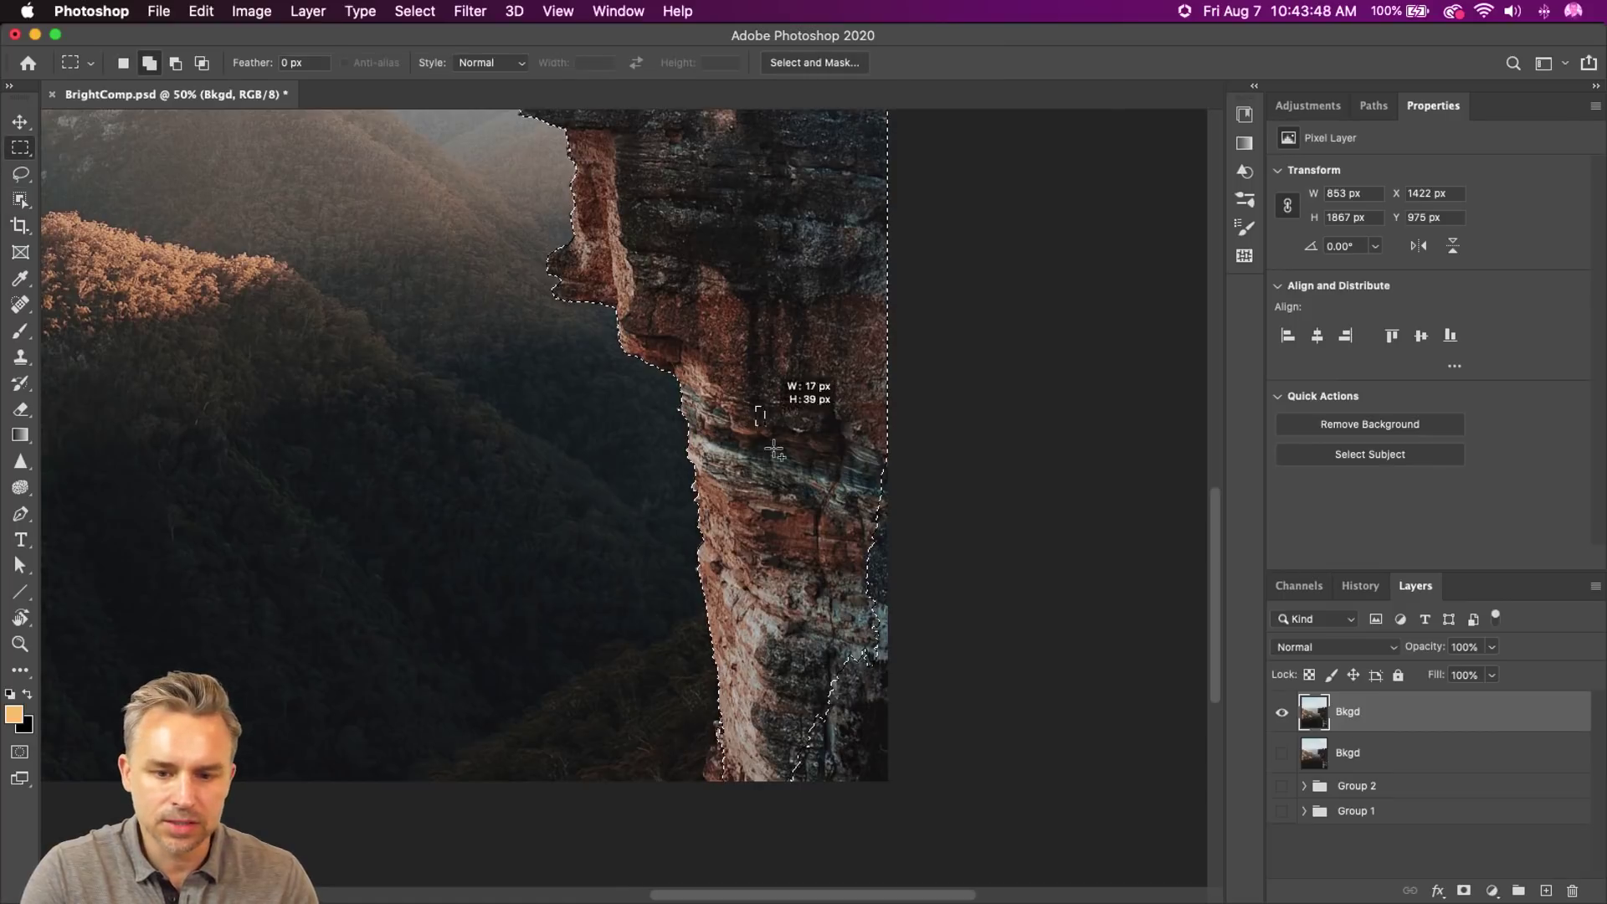
scroll(669, 374, down, 10)
drag(669, 374, 692, 825)
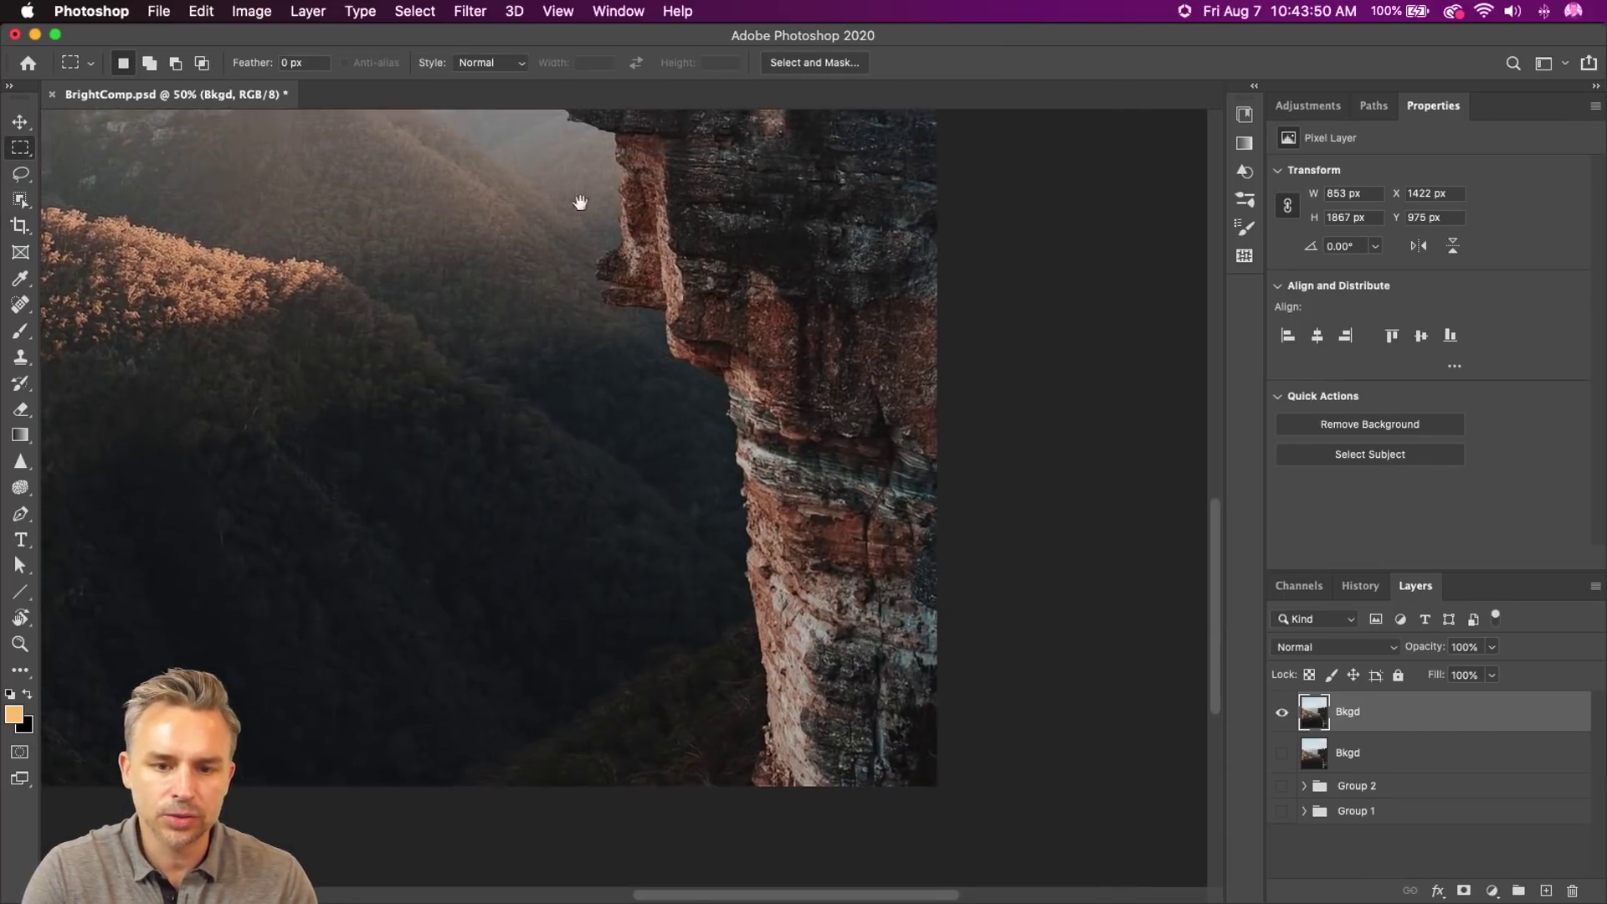
- Add the standing man and the small rock on the cliff top to the selection with the Object Selection tool
drag(580, 201, 652, 613)
drag(595, 458, 595, 439)
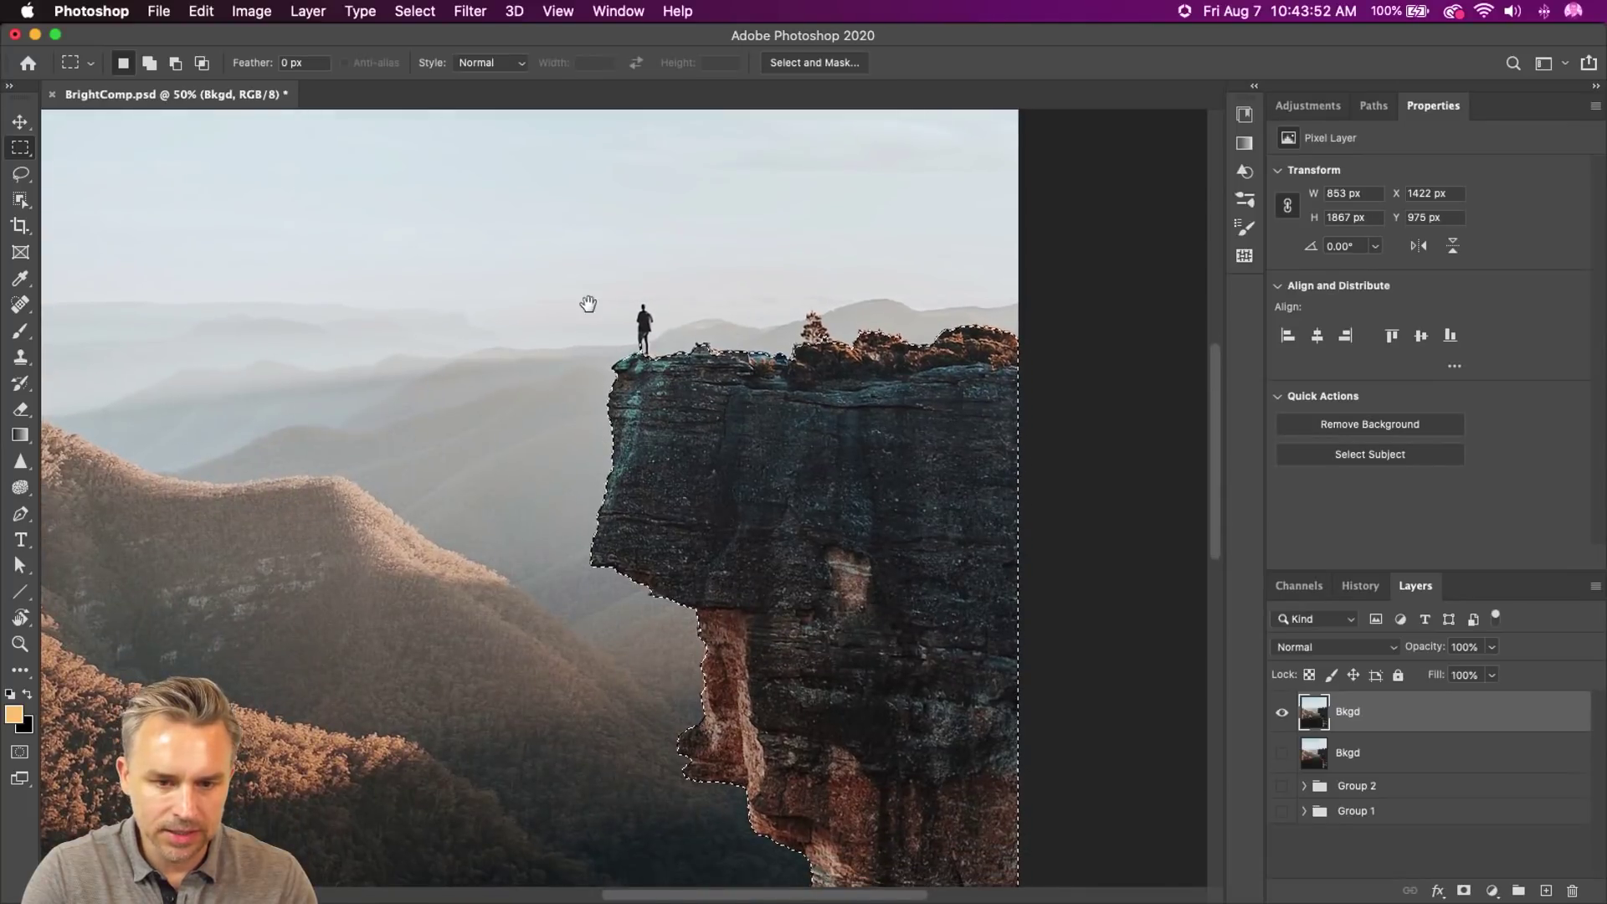
drag(589, 304, 280, 502)
key(super+equal)
key(super+equal)
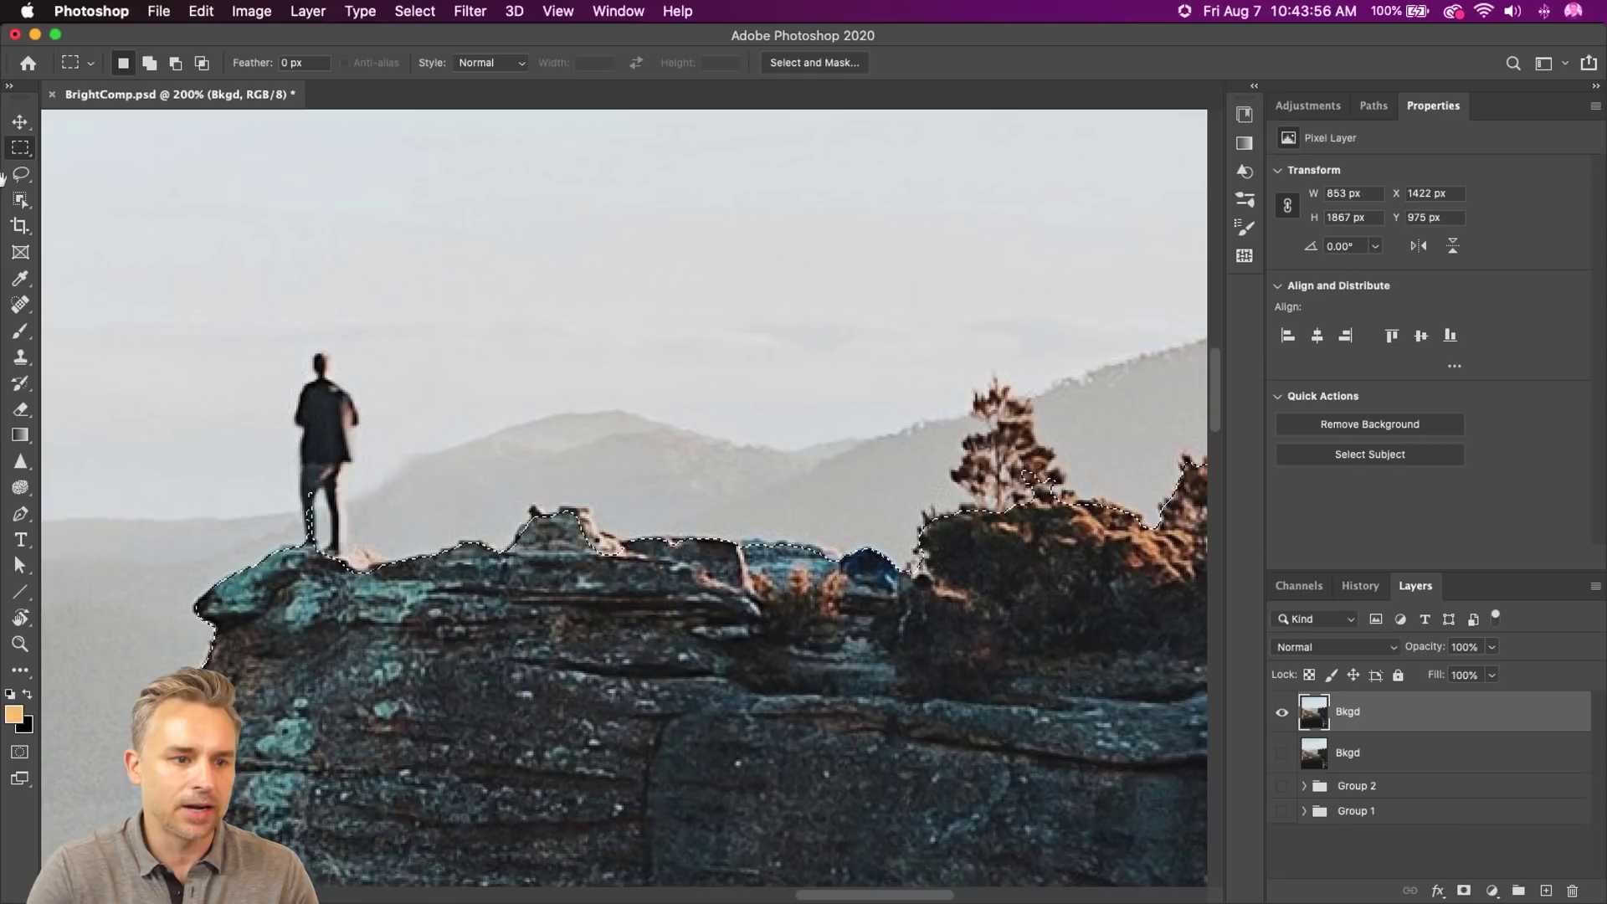
click(21, 199)
click(101, 194)
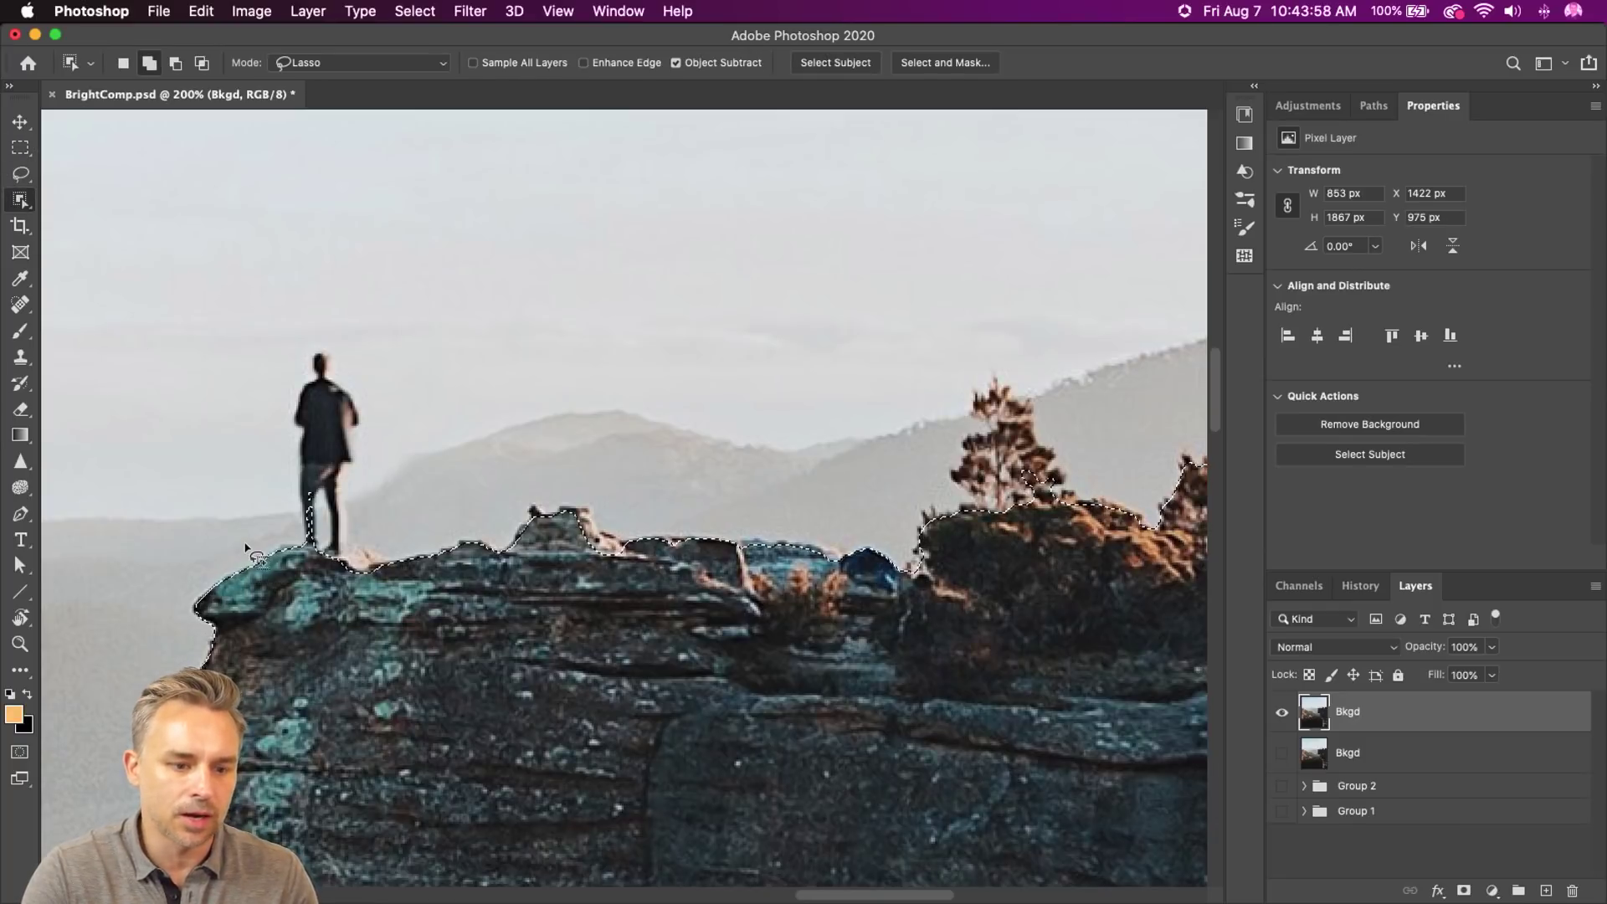
mouse_move(274, 576)
mouse_down()
mouse_move(267, 429)
mouse_move(291, 333)
mouse_move(386, 362)
mouse_move(367, 516)
mouse_move(396, 583)
mouse_up()
drag(270, 577, 274, 576)
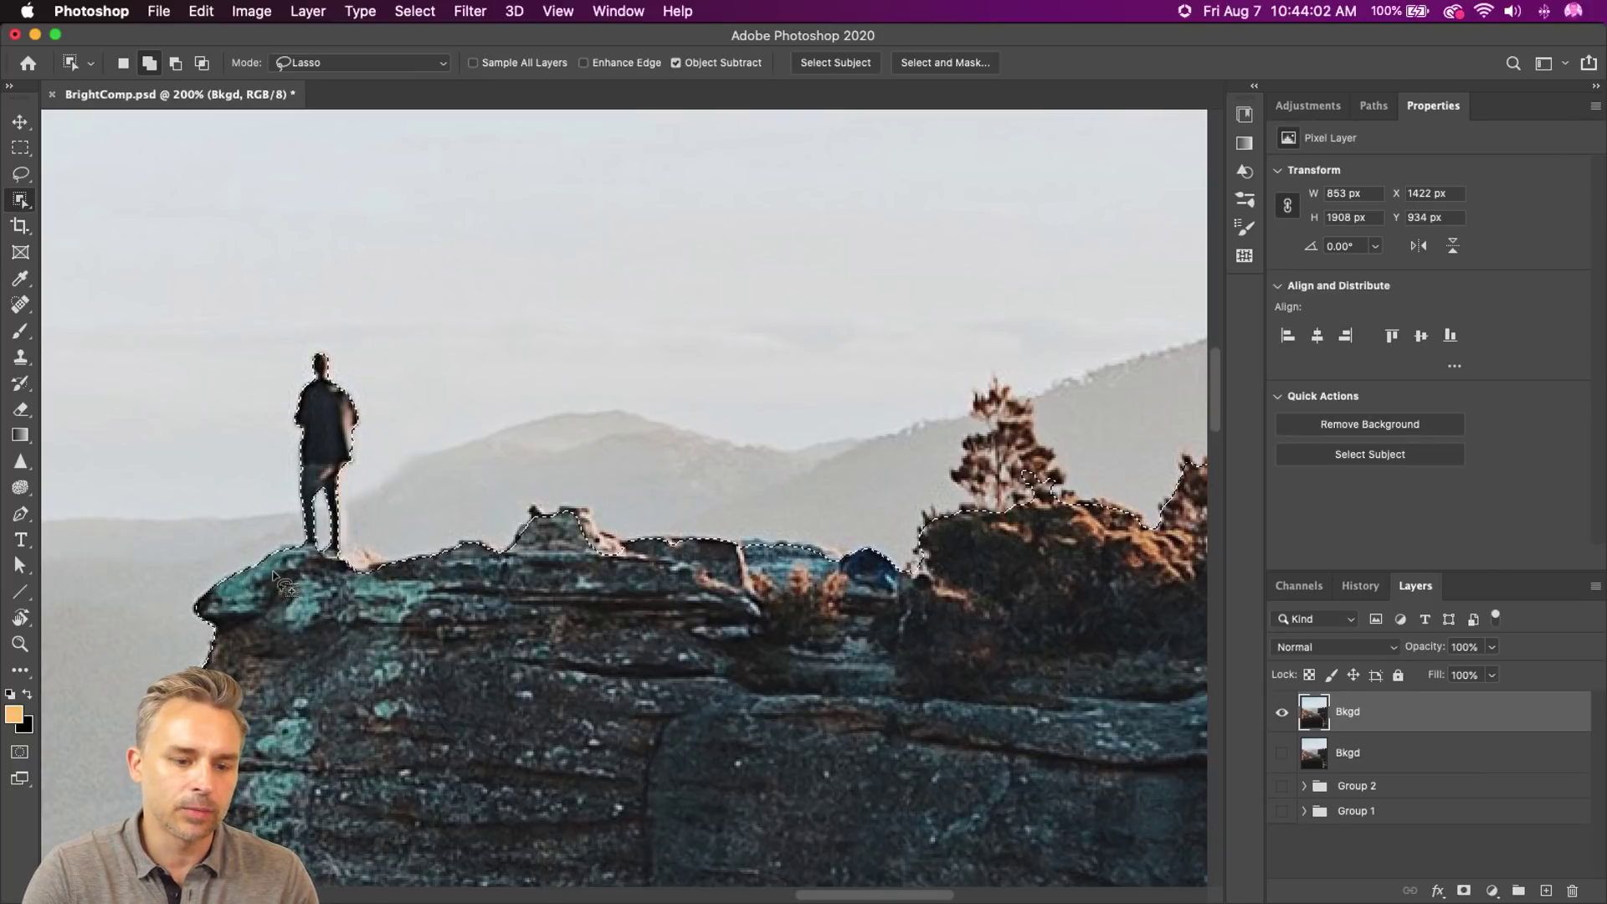
mouse_move(504, 508)
mouse_down()
mouse_move(633, 534)
mouse_move(585, 593)
mouse_move(494, 540)
mouse_up()
- Add the small tree and the neighbouring bushes on the cliff top to the selection
mouse_move(895, 578)
mouse_down()
mouse_move(909, 434)
mouse_move(989, 360)
mouse_up()
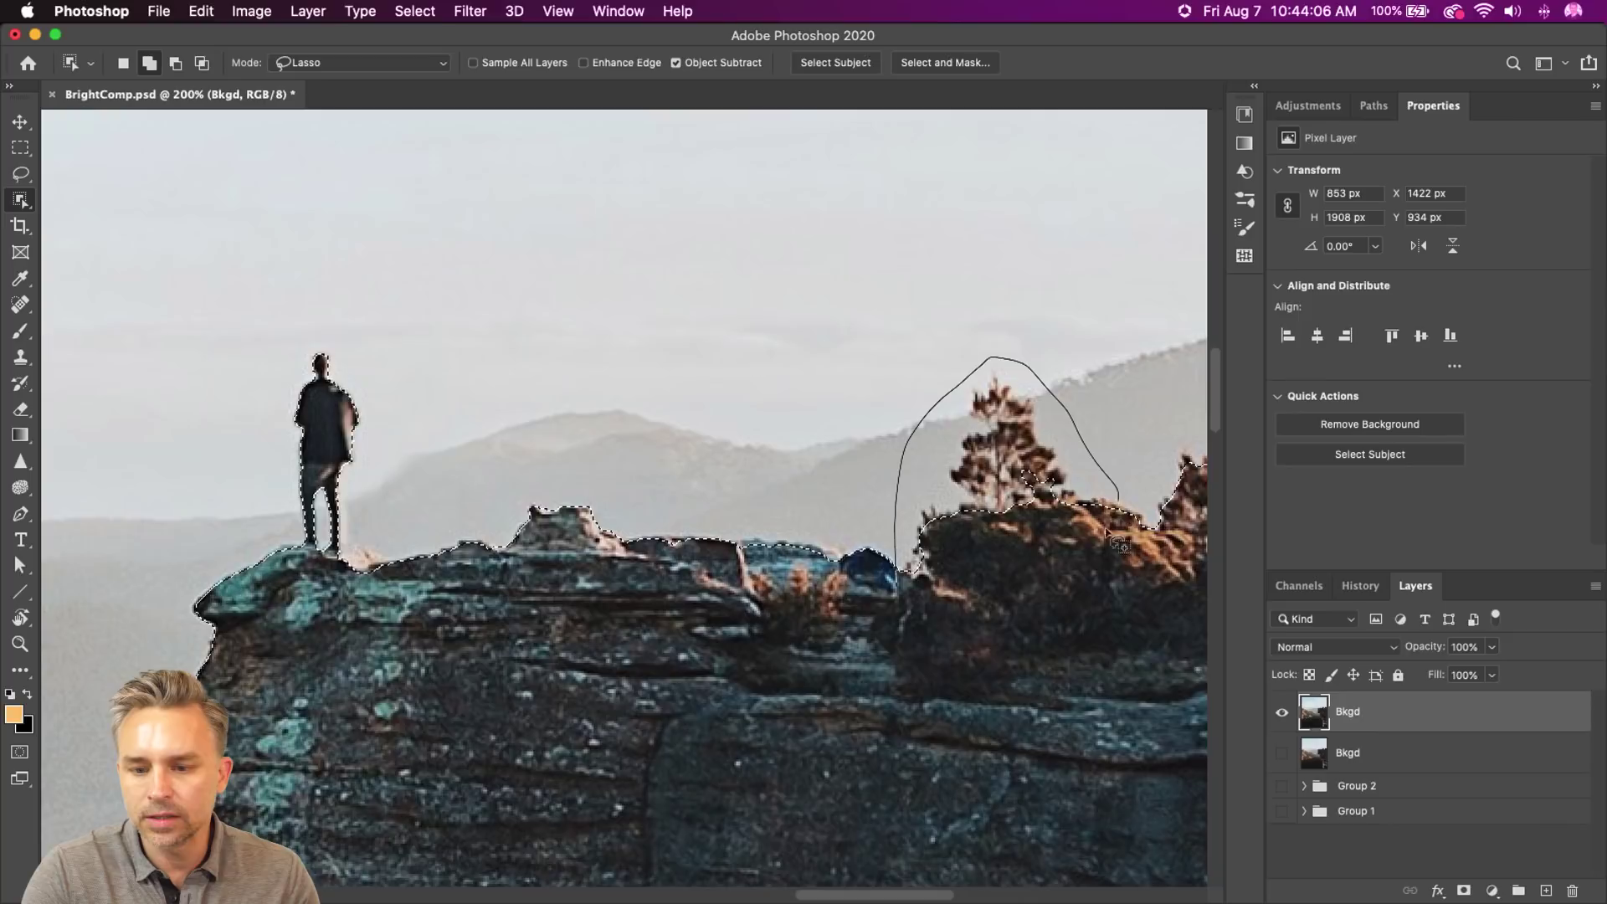
mouse_move(1119, 544)
mouse_down()
mouse_move(912, 640)
mouse_move(897, 582)
mouse_up()
mouse_move(958, 464)
mouse_down()
mouse_move(462, 485)
mouse_move(278, 465)
mouse_up()
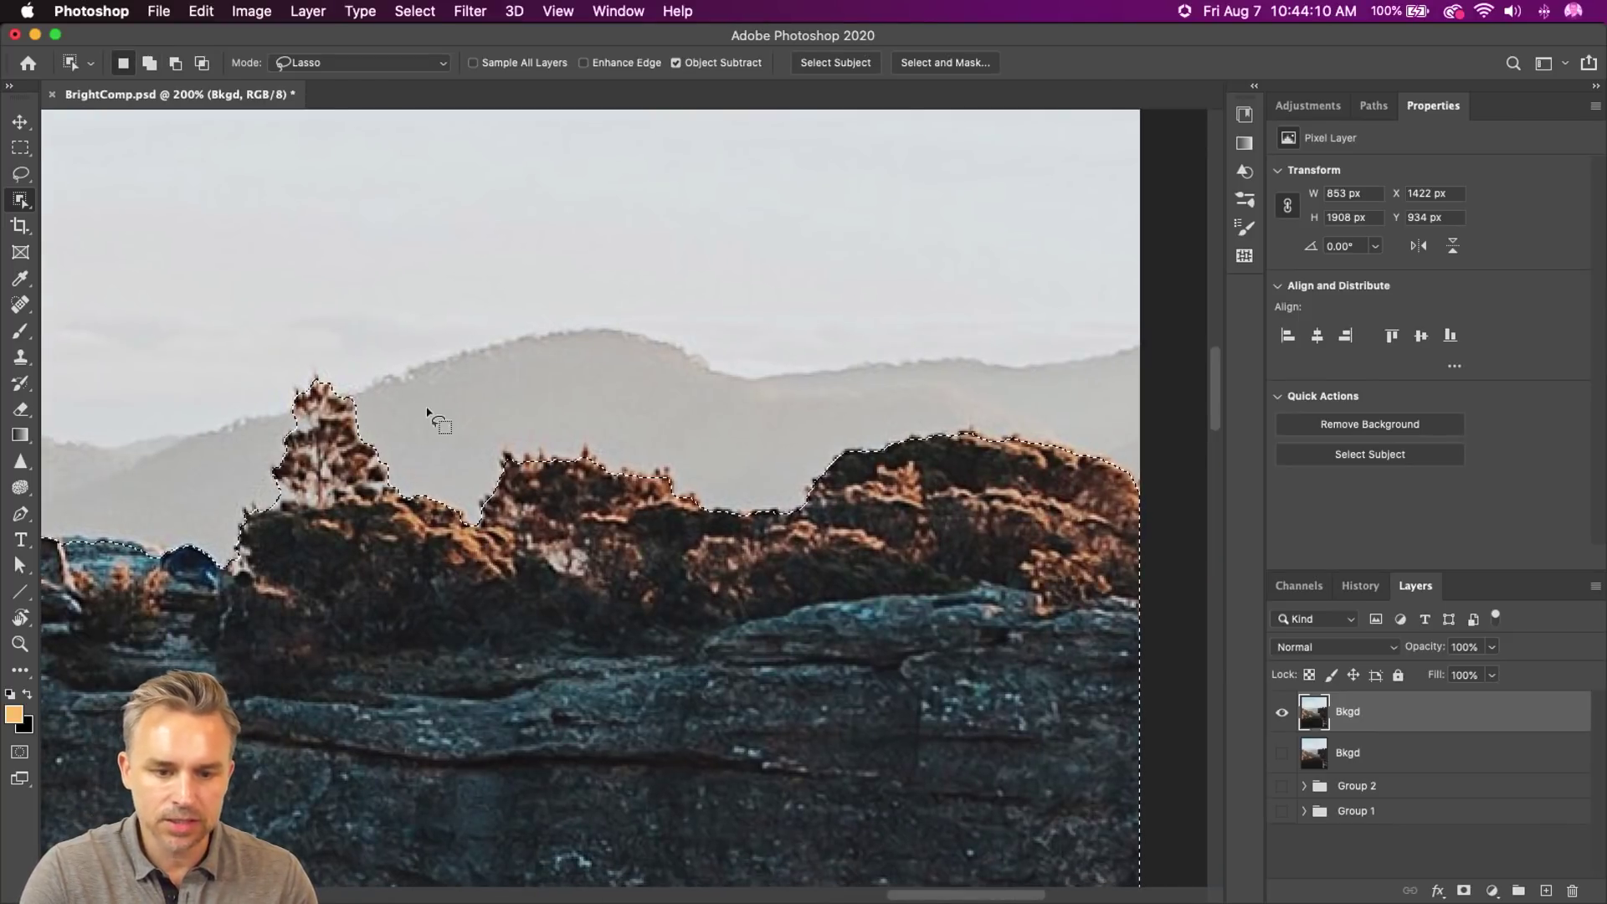
key(shift)
mouse_move(585, 431)
mouse_down()
mouse_move(728, 503)
mouse_move(578, 569)
mouse_up()
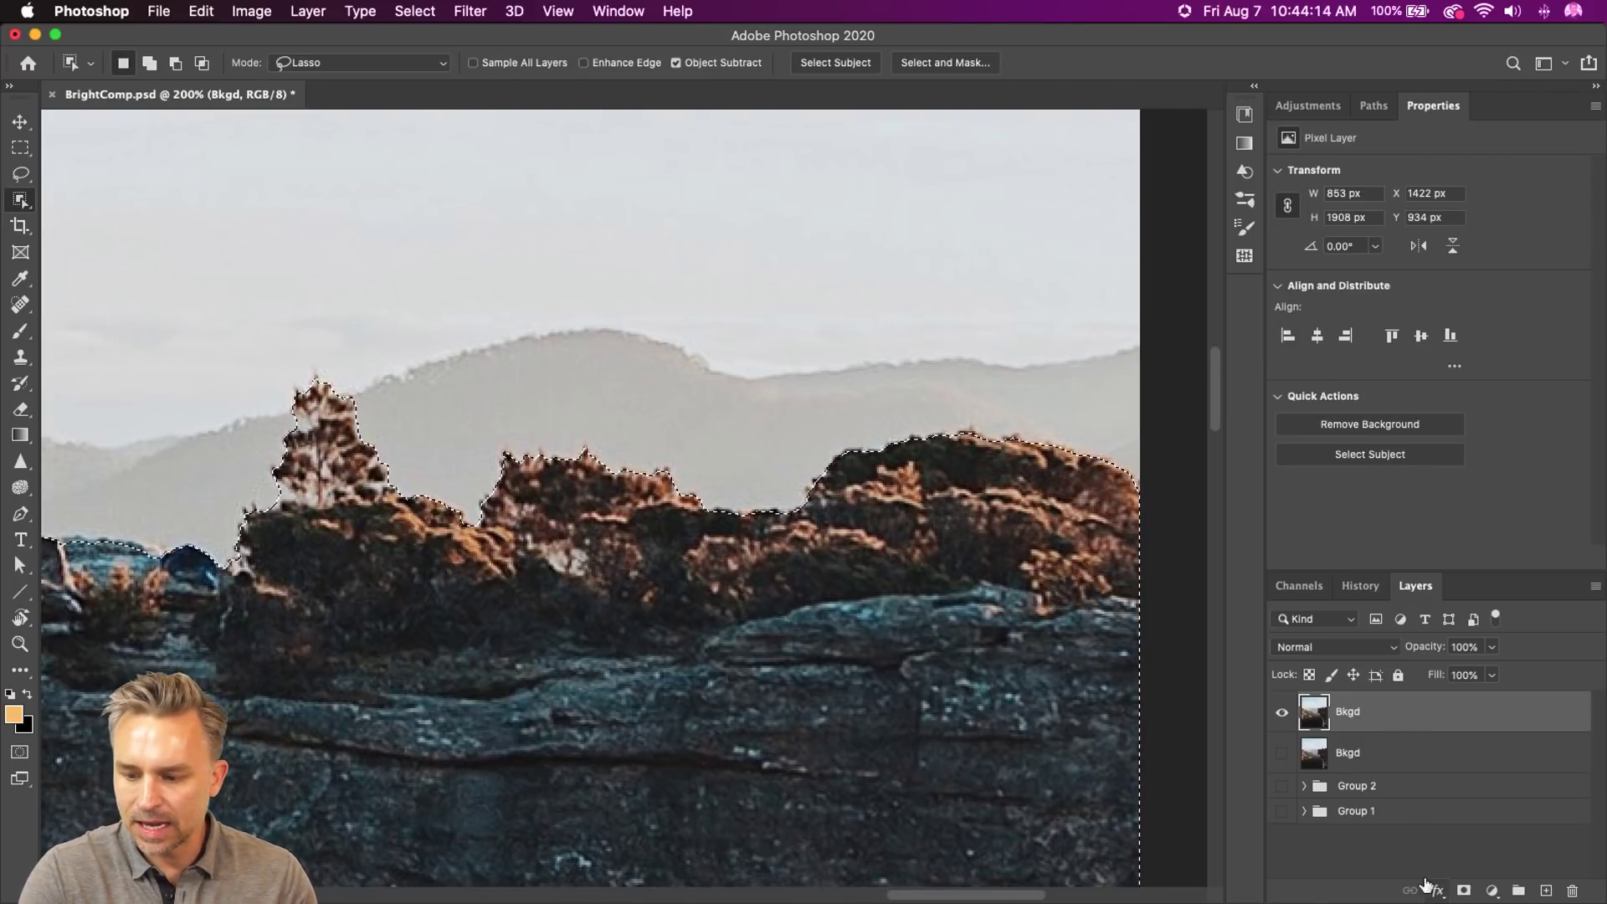
- Turn the selection into a layer mask on the top Bkgd layer and enlarge the layer list
click(1466, 890)
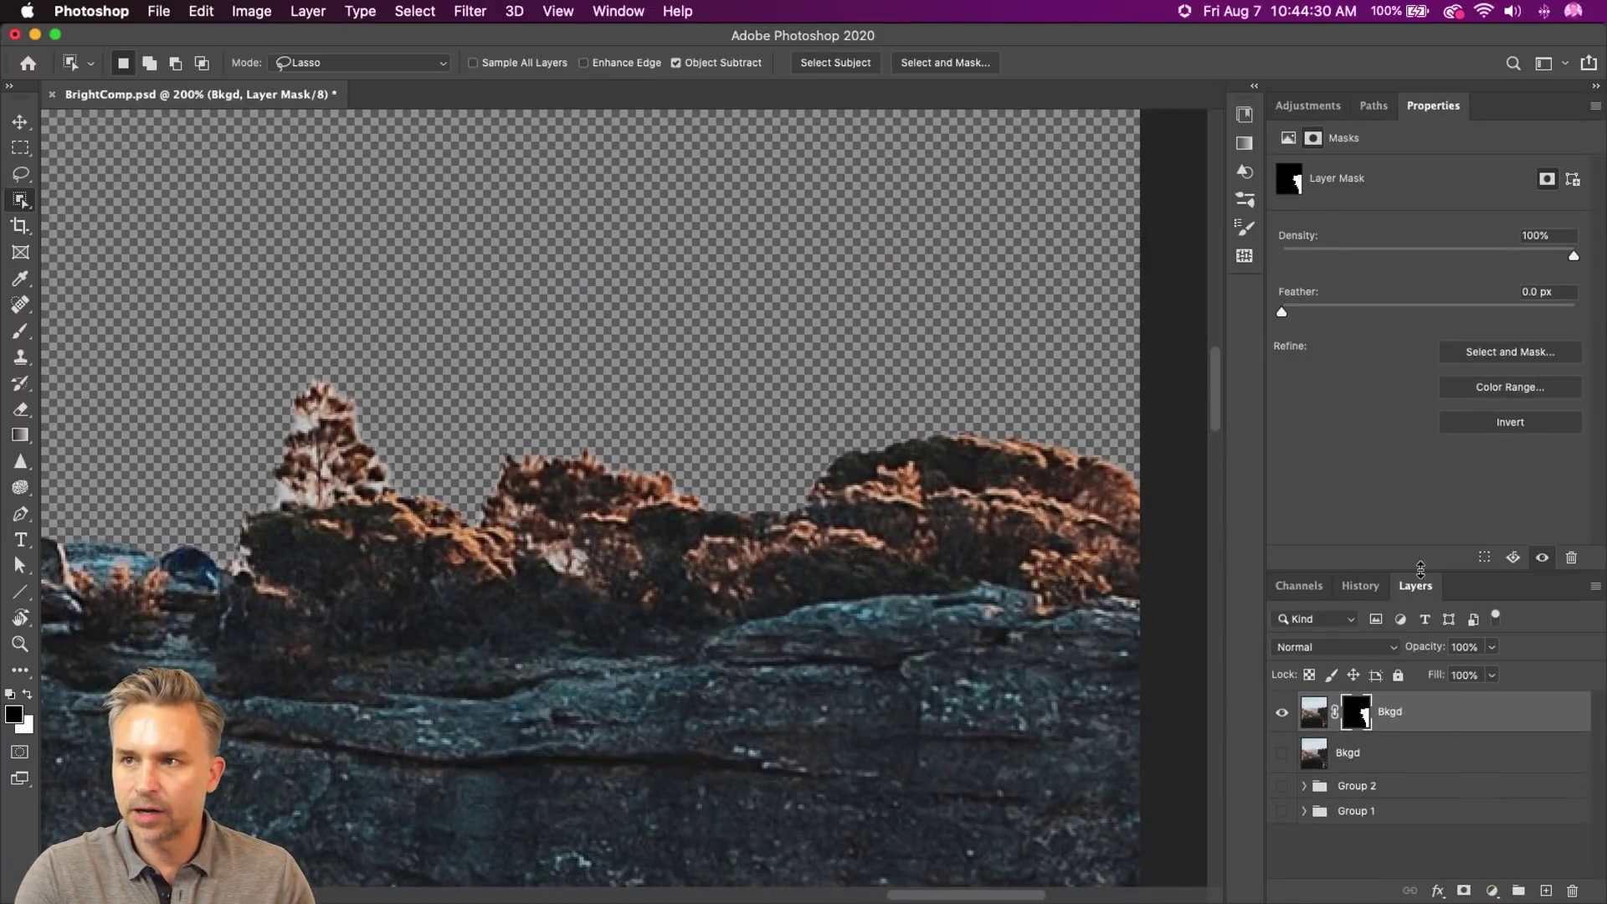
drag(1418, 569, 1418, 436)
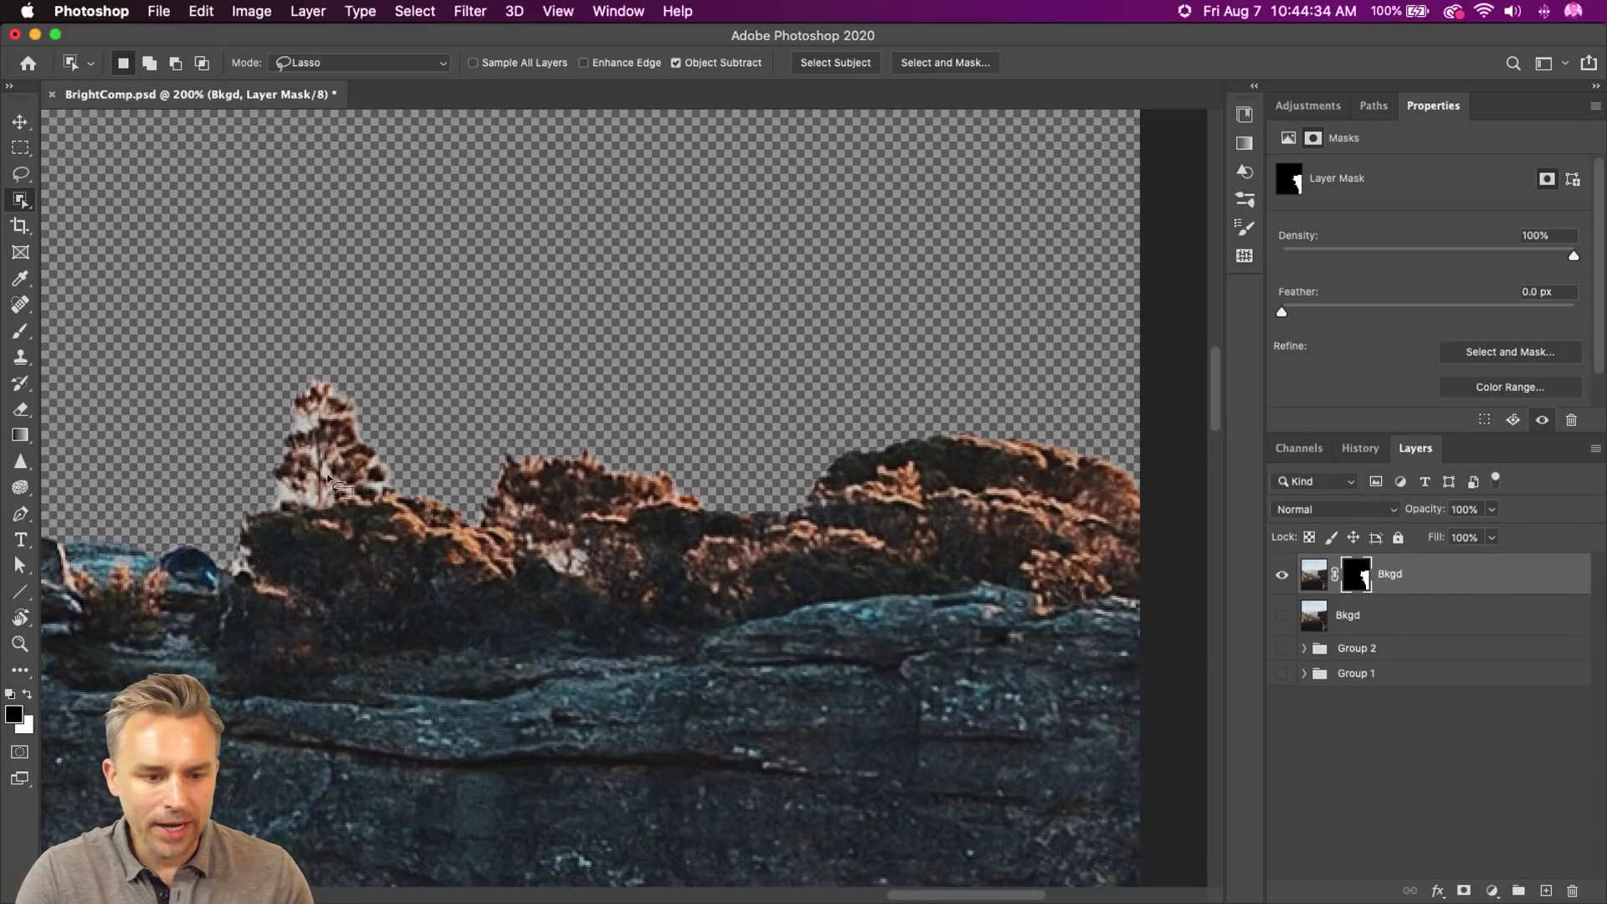
scroll(328, 477, left, 10)
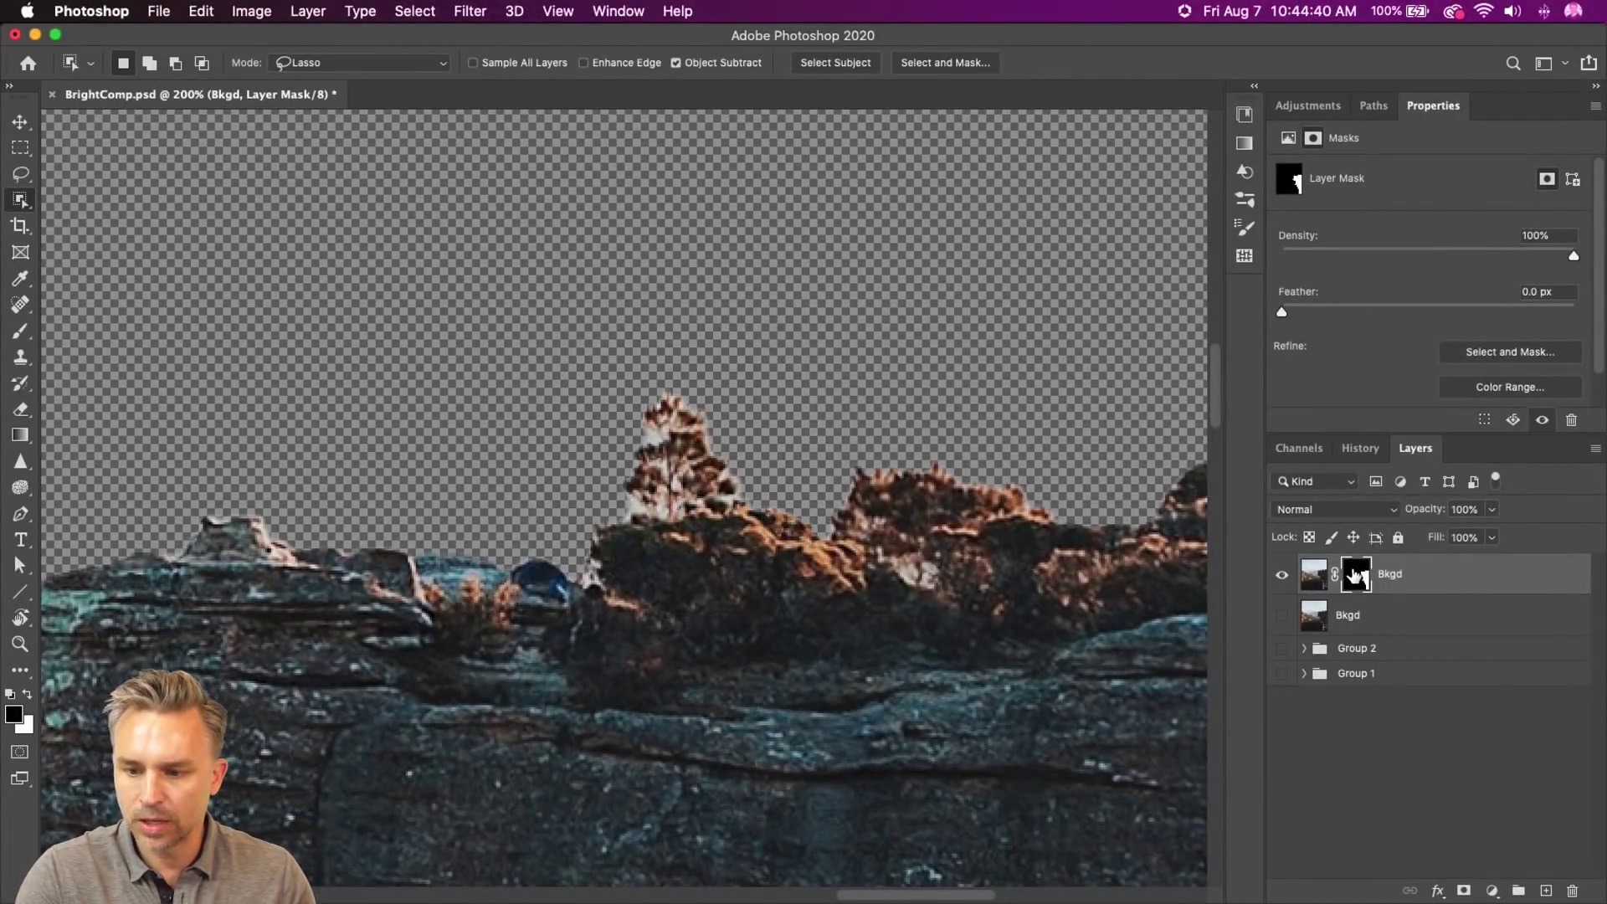
- Refine the mask around the tree and bushes in Select and Mask with a smaller Refine Edge brush, outputting a new masked layer
click(1461, 361)
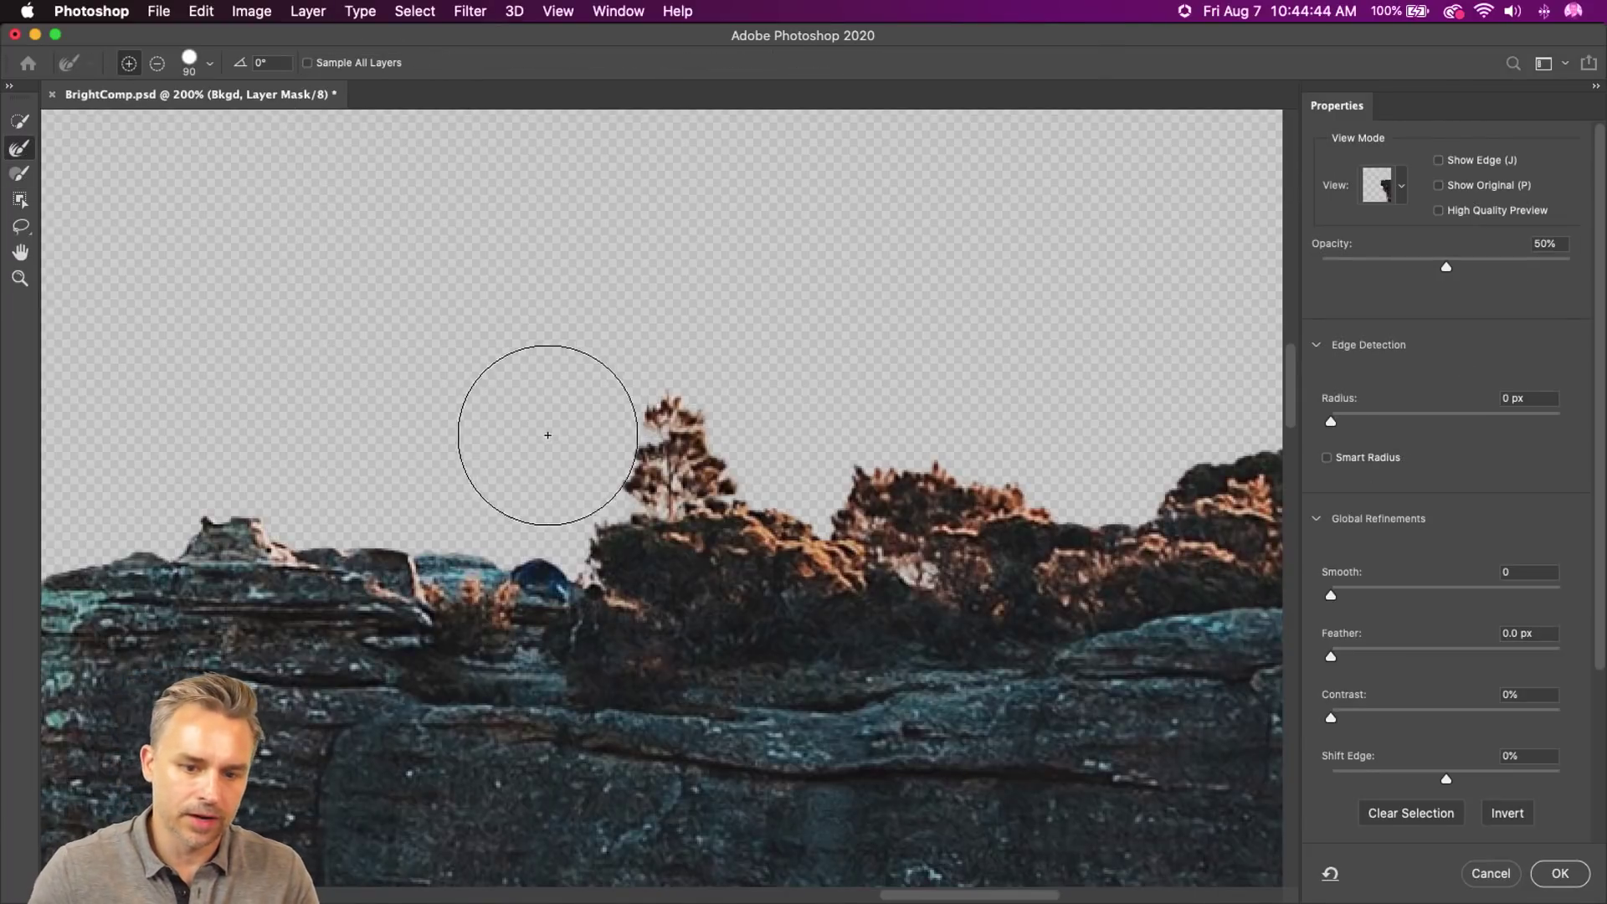
key(bracketleft)
key(bracketleft)
key(bracketleft)
key(bracketleft)
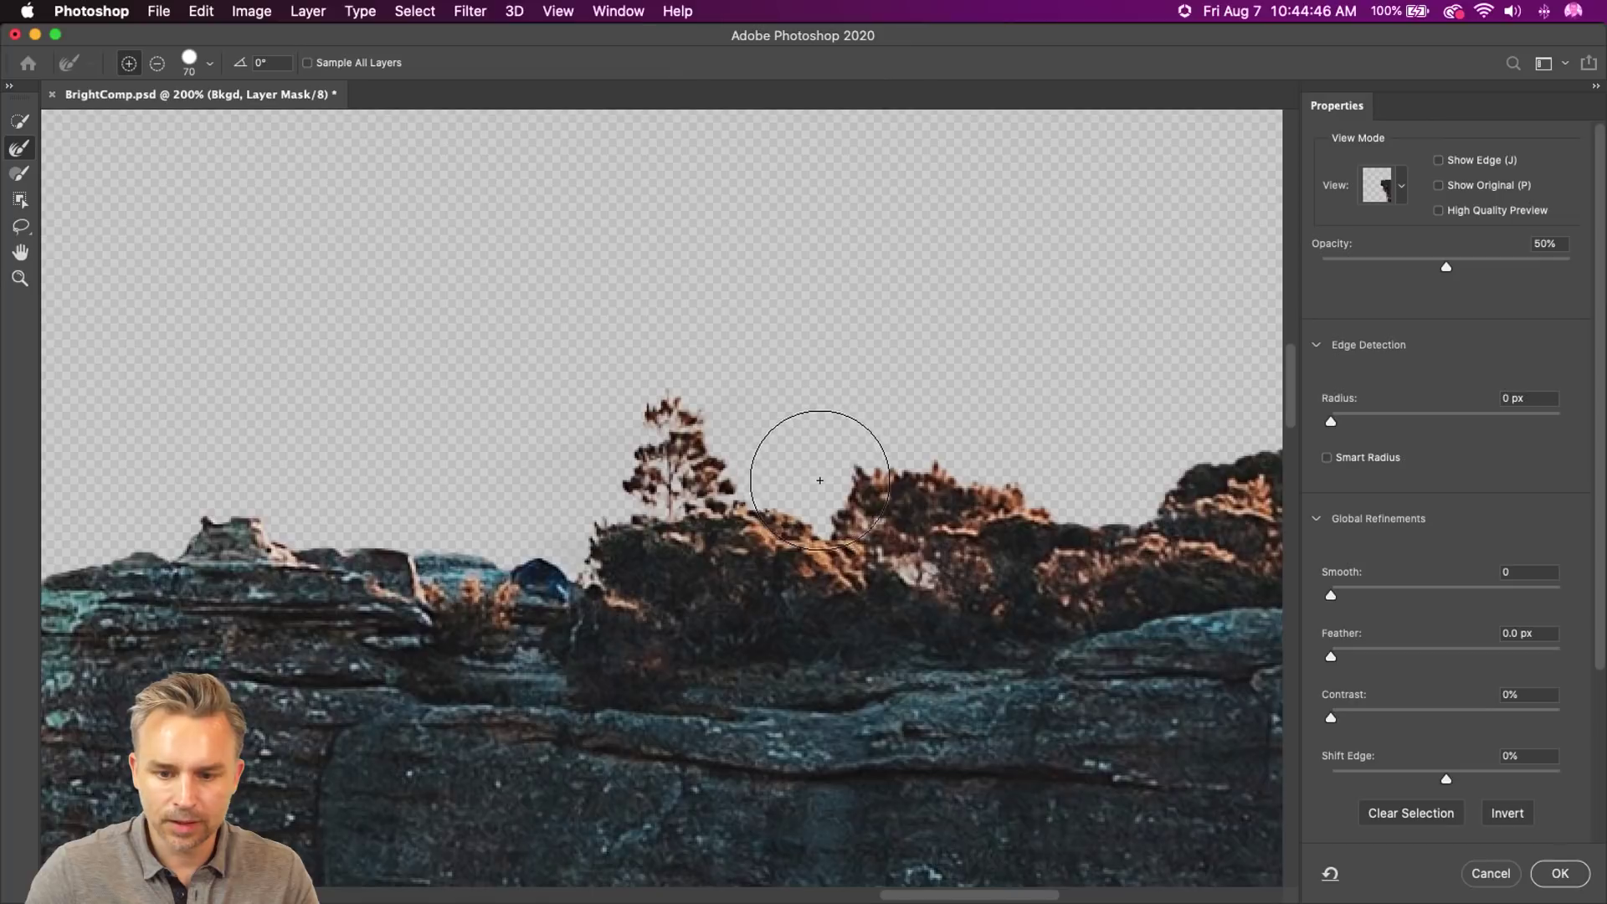
drag(262, 468, 1138, 443)
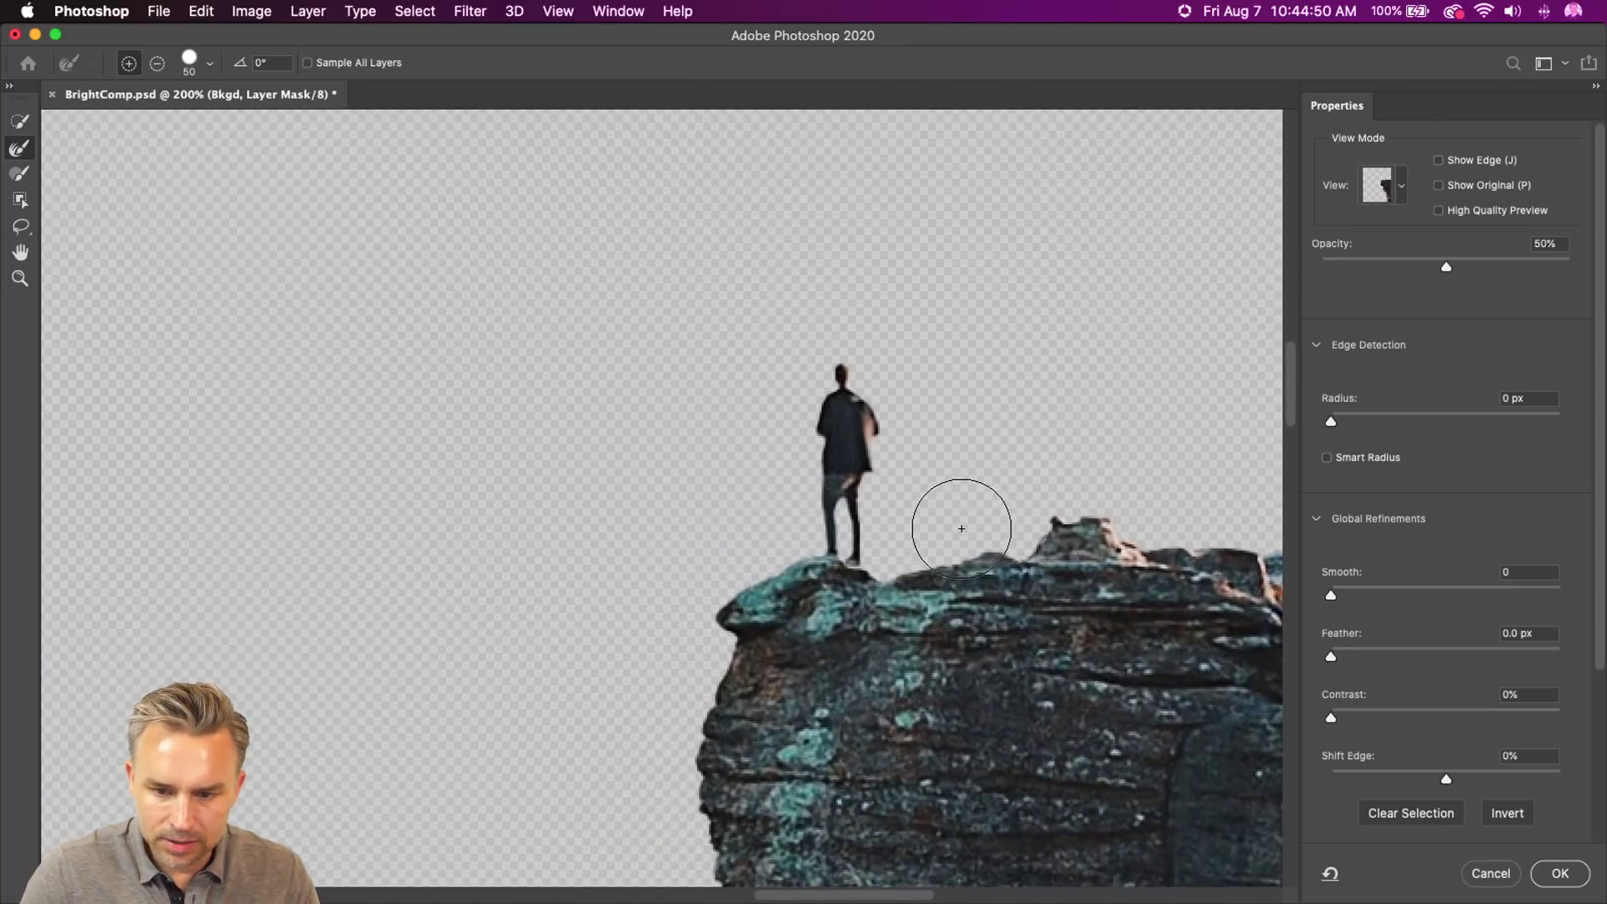
mouse_move(1086, 491)
mouse_down()
mouse_move(750, 402)
mouse_move(757, 450)
mouse_move(1005, 315)
mouse_move(1062, 399)
mouse_up()
click(1558, 873)
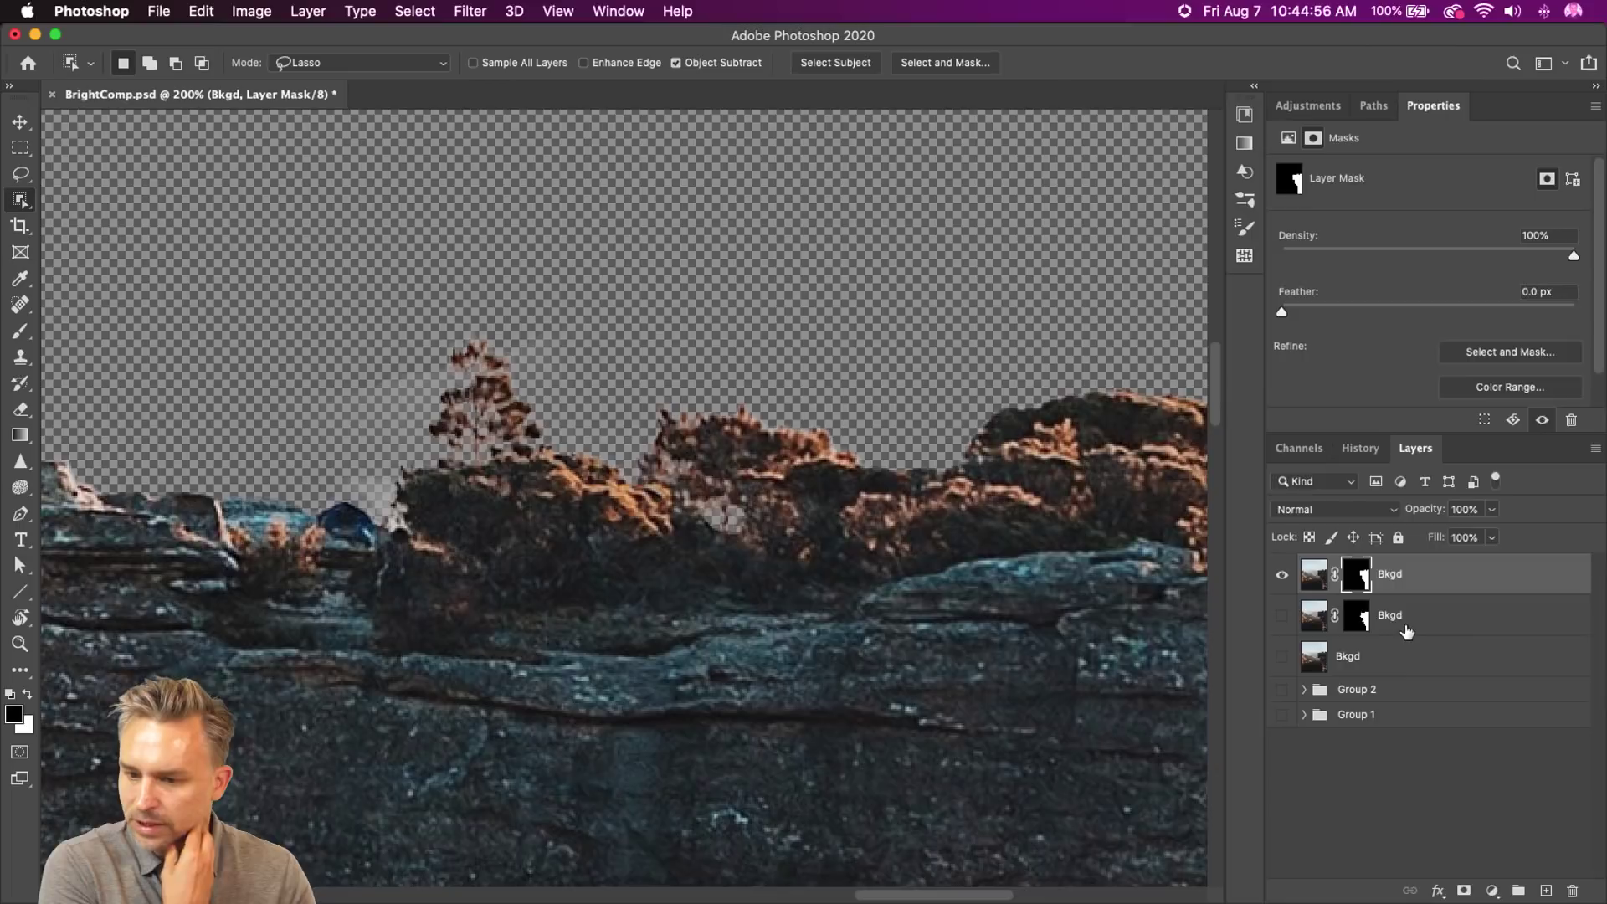
- Delete the hidden Bkgd layer that holds the unrefined mask and fit the whole image in view
drag(1406, 623, 1572, 890)
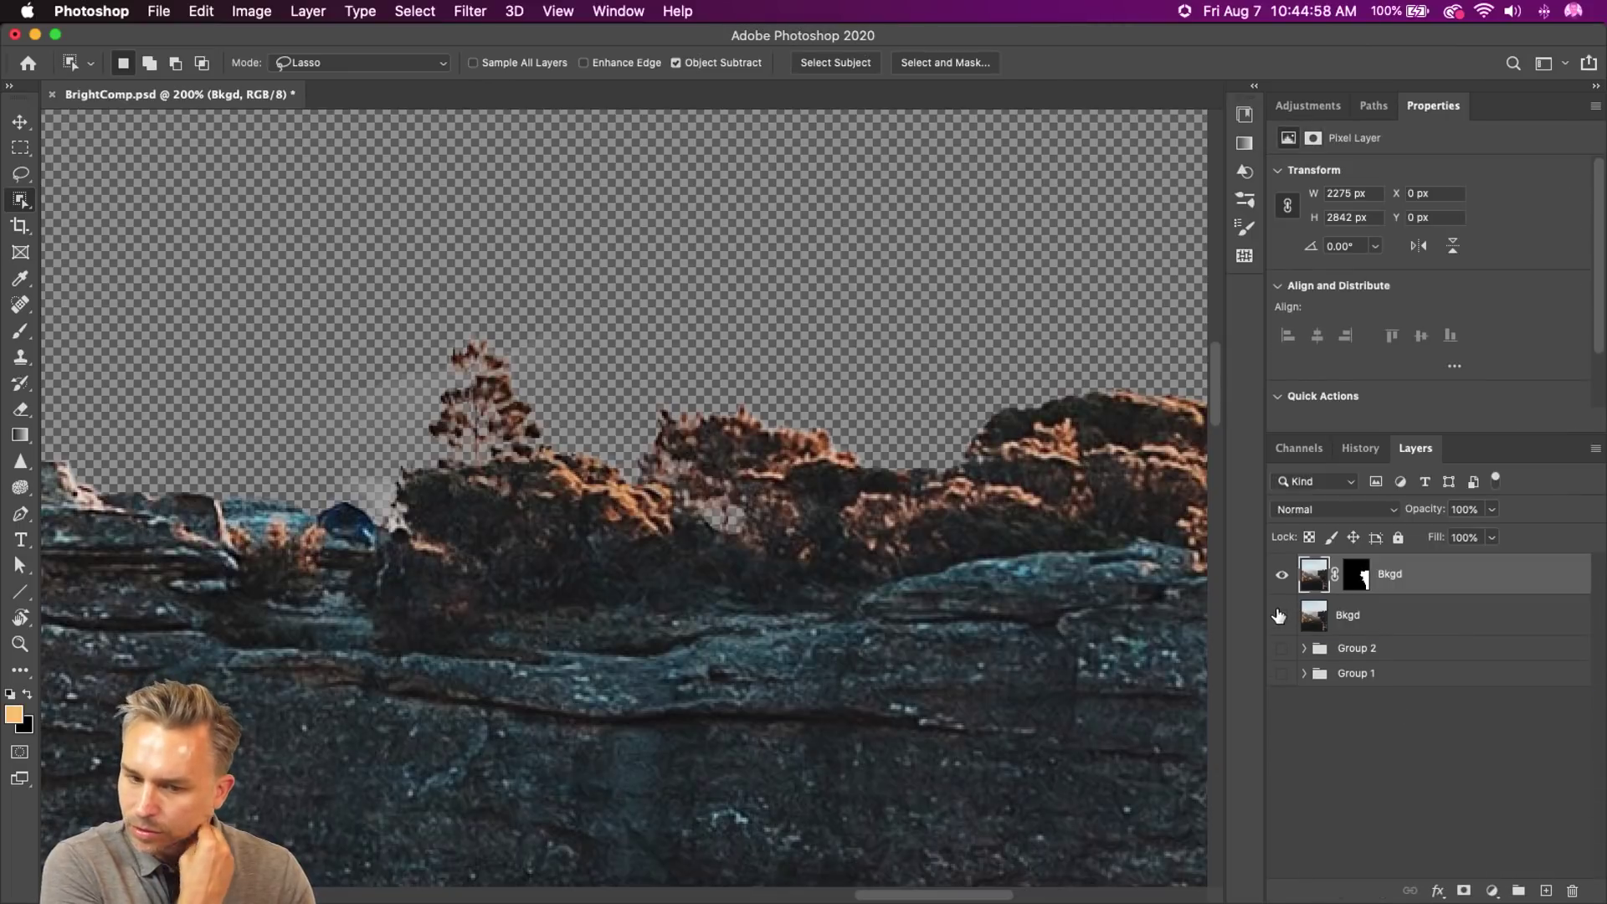
key(super+0)
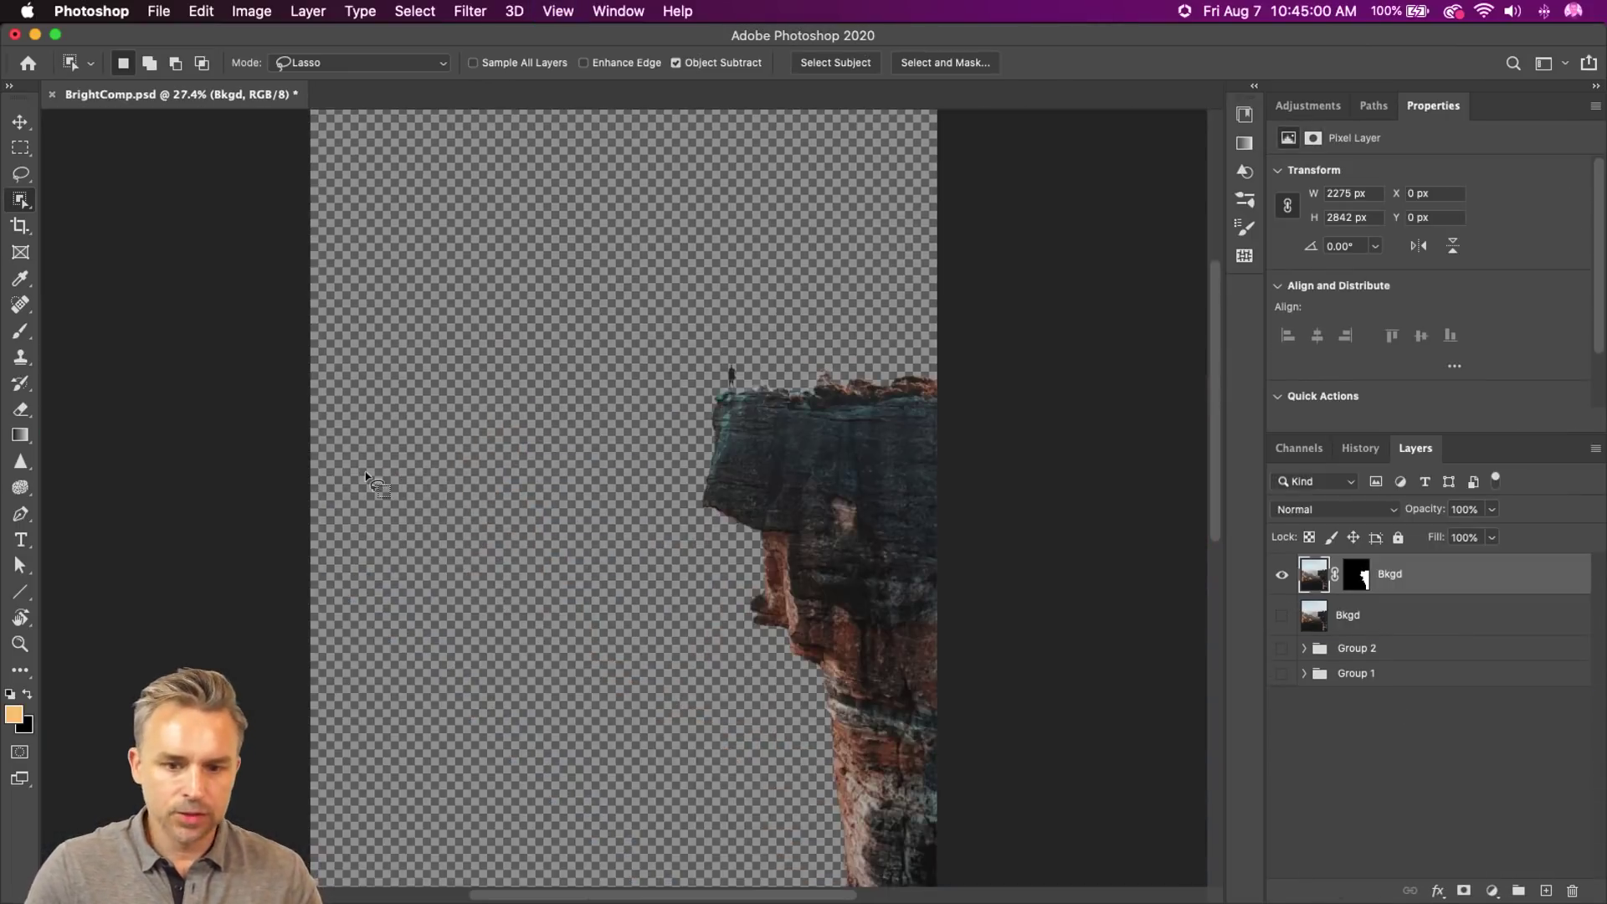
- Show the unmasked Bkgd layer beneath the masked cliff and make it the active layer
click(1283, 614)
click(1310, 616)
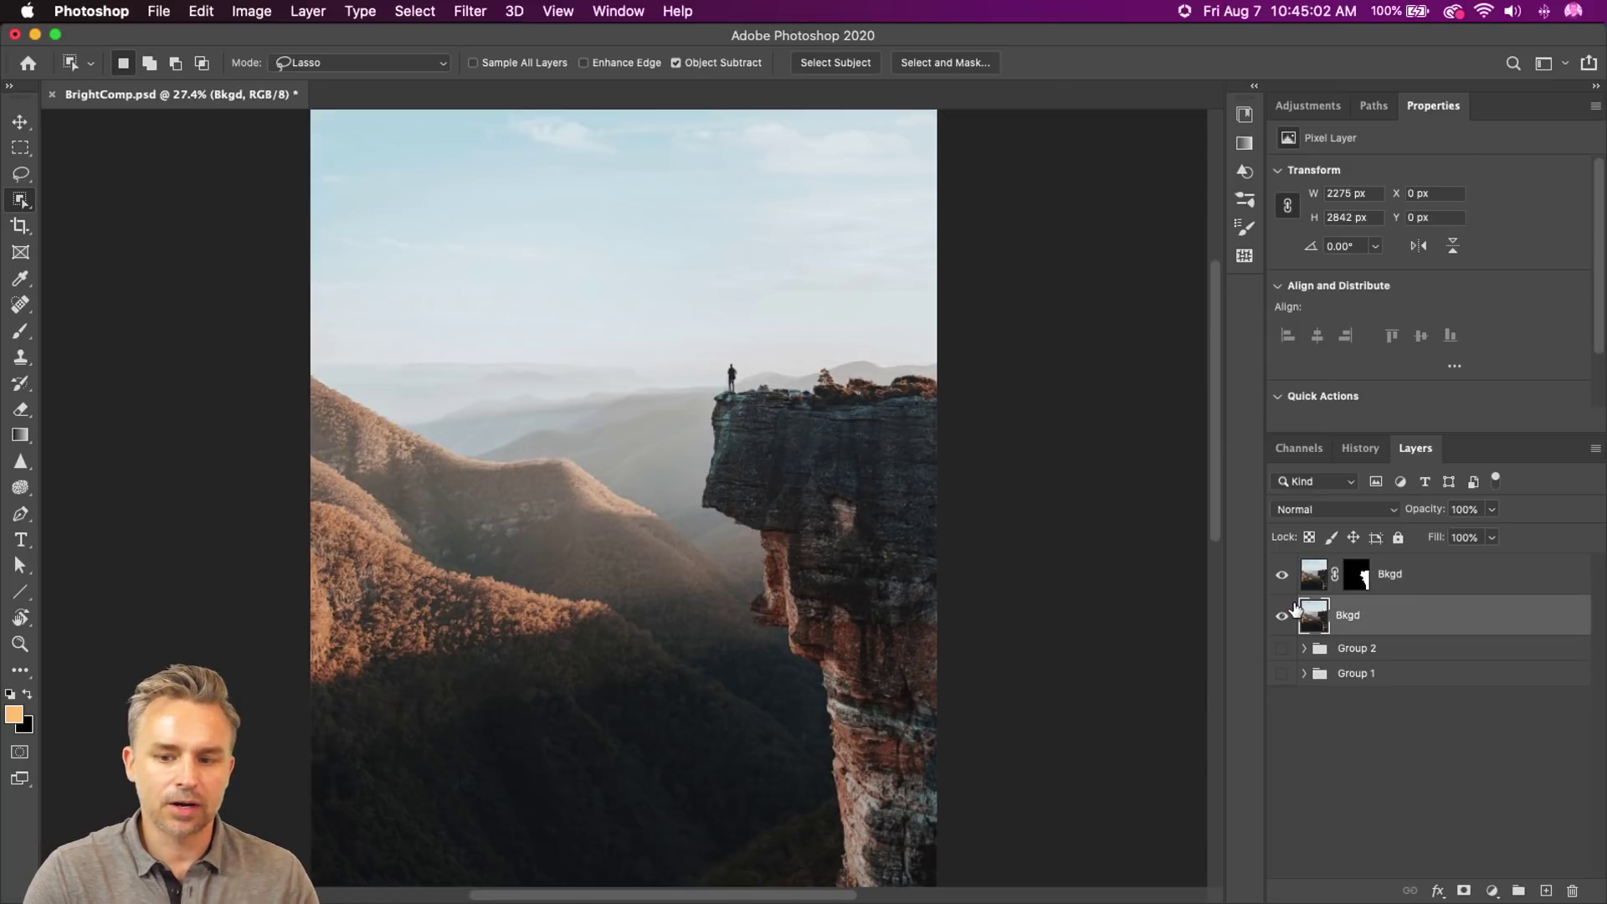
key(super+equal)
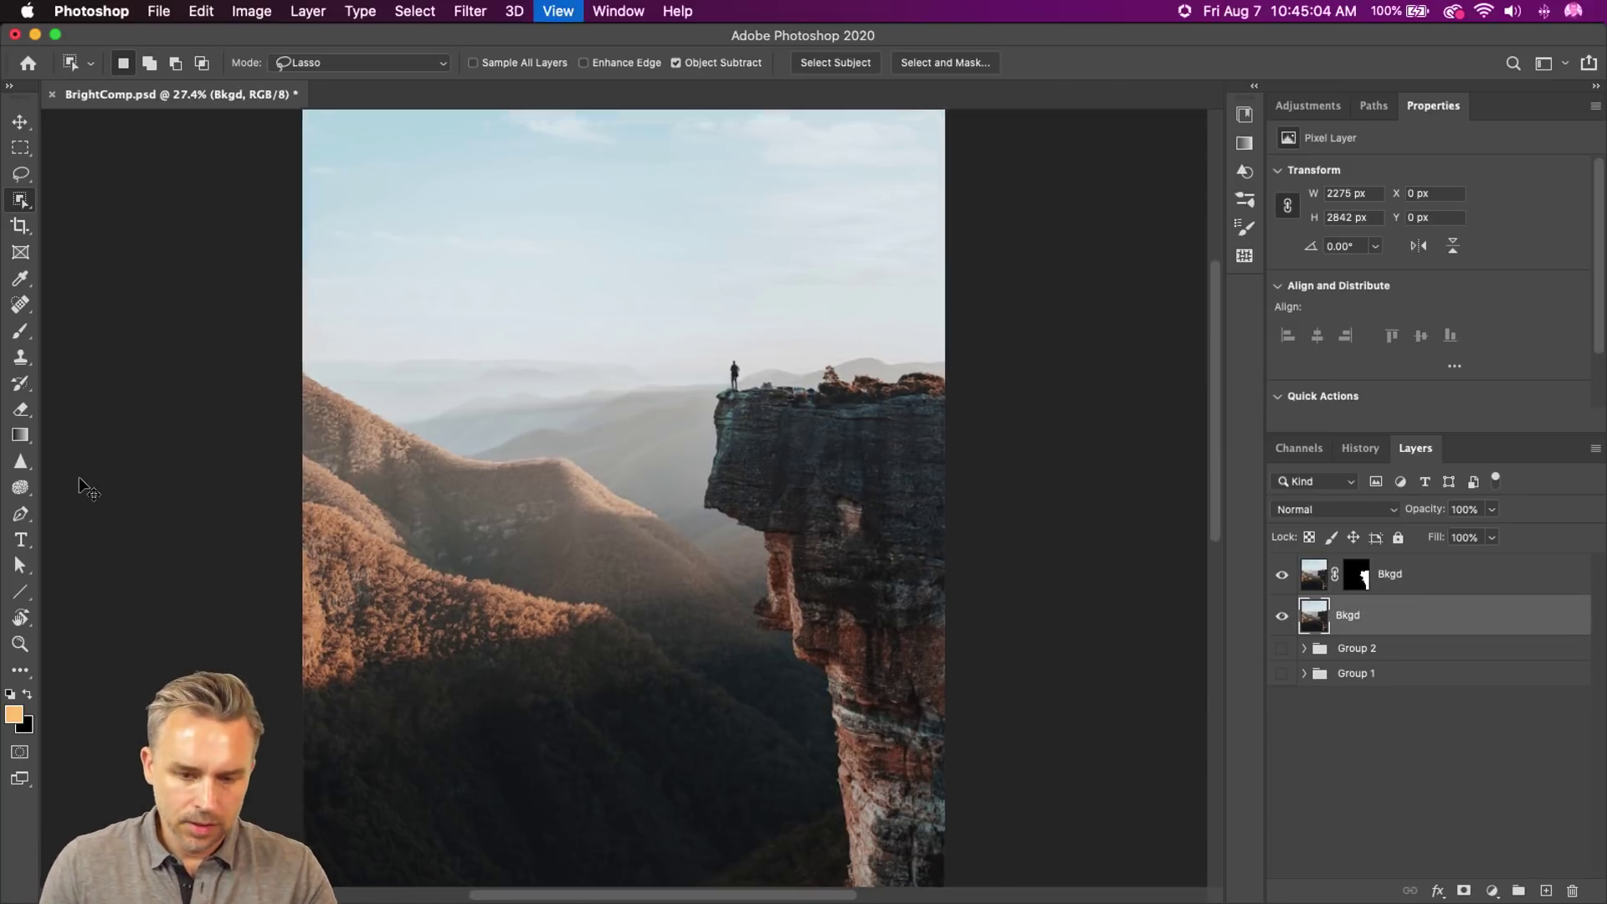
key(super+equal)
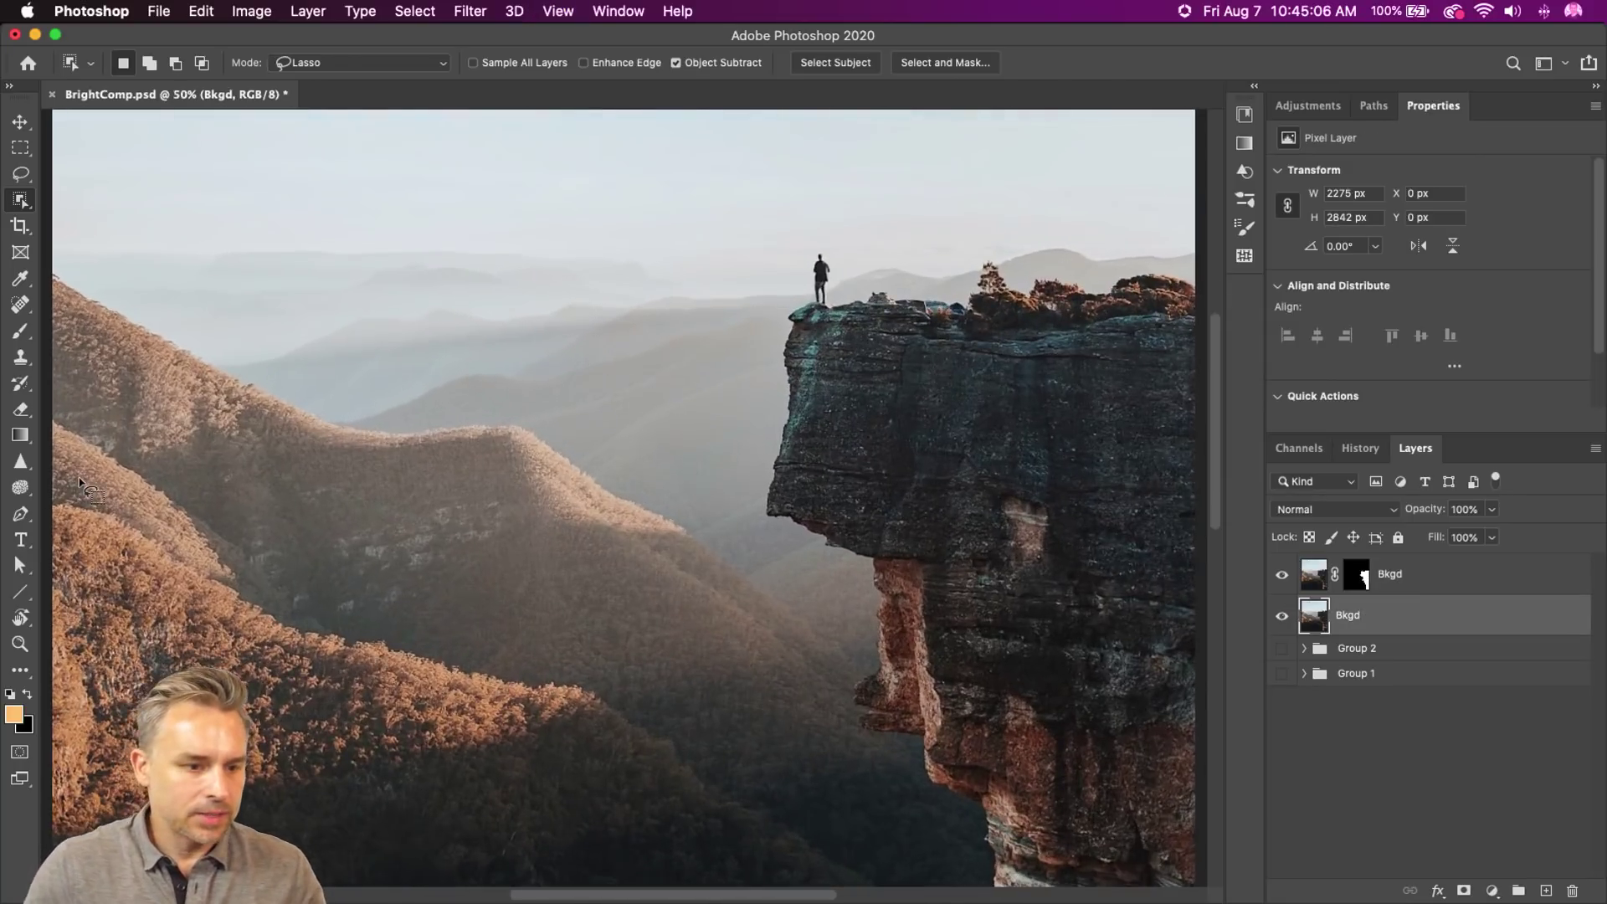
- Draw a white circle of about 1092 px with the Ellipse tool, between the masked cliff layer and the unmasked Bkgd
click(17, 567)
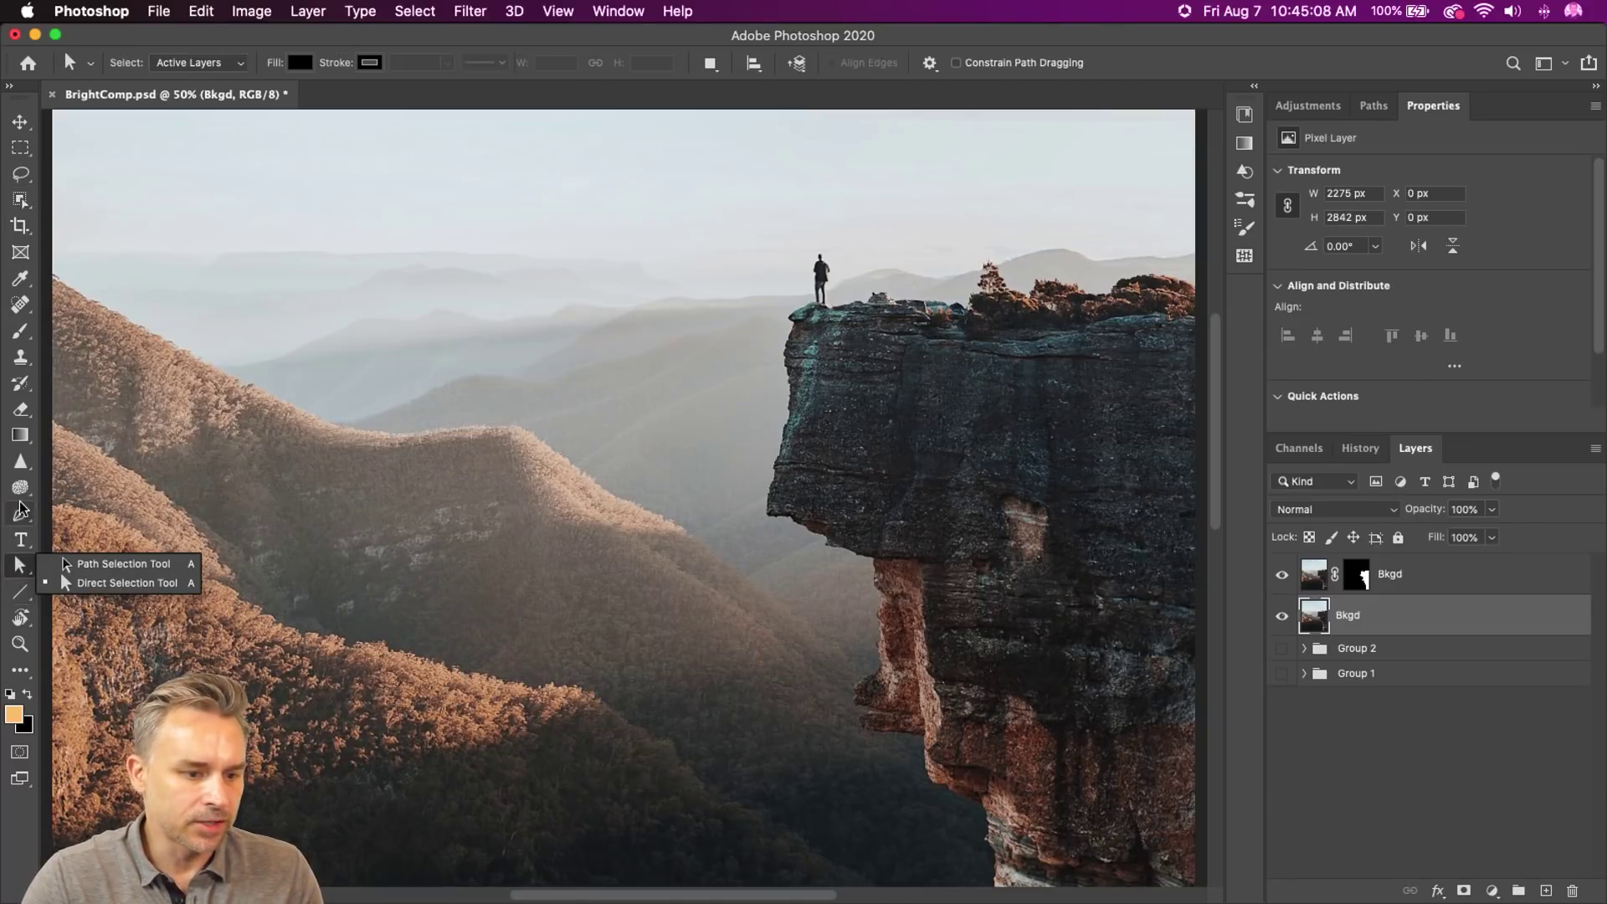
click(20, 591)
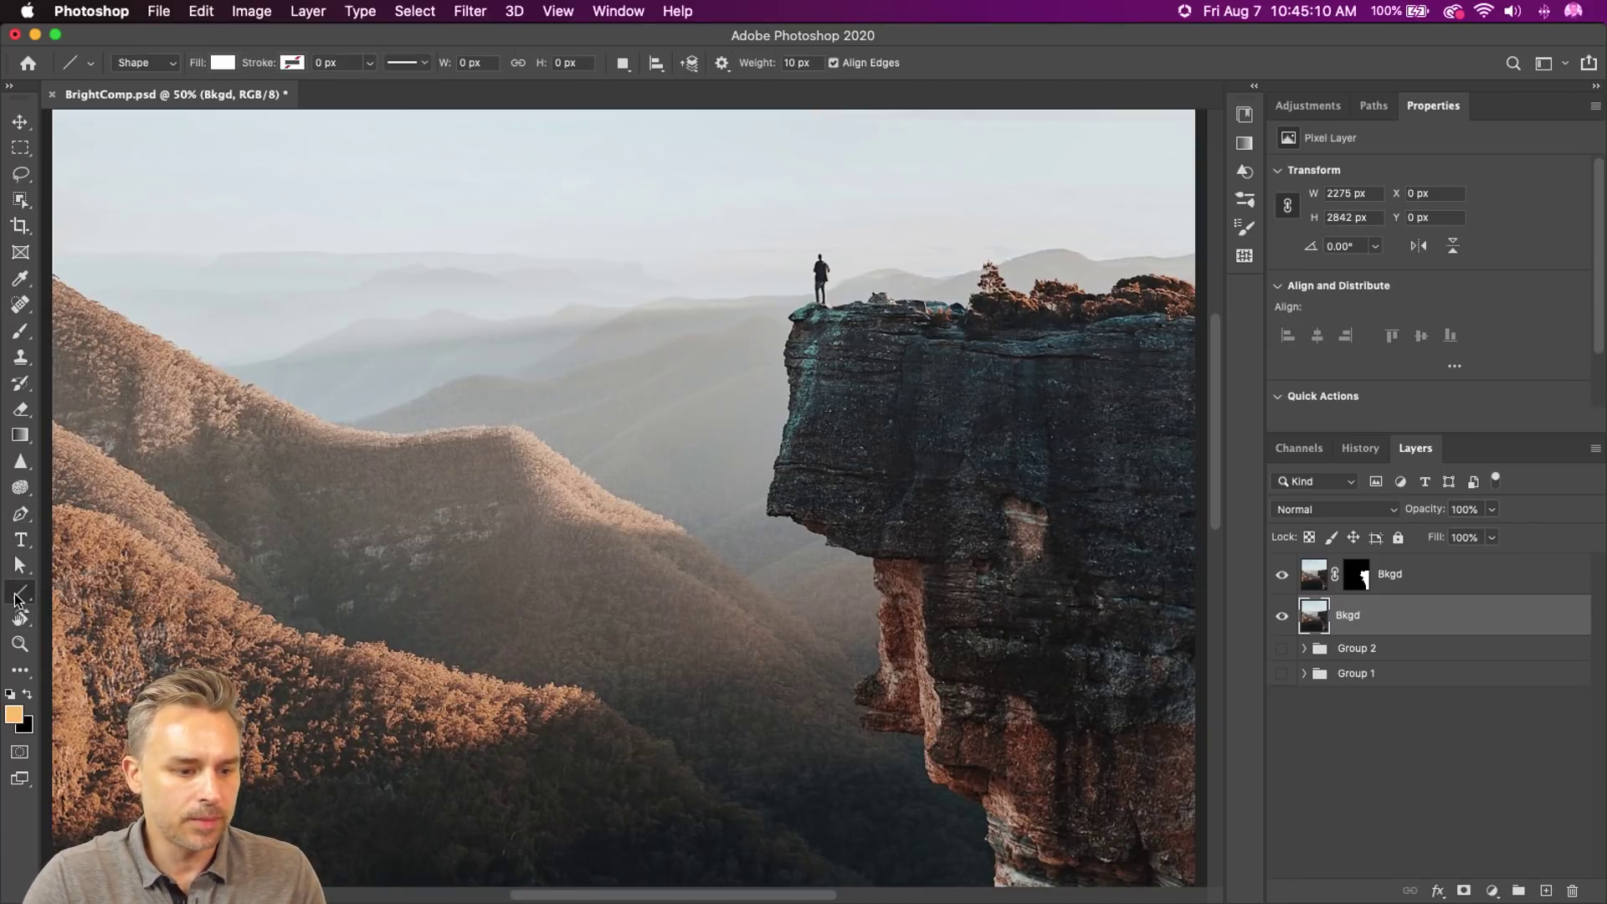
click(108, 628)
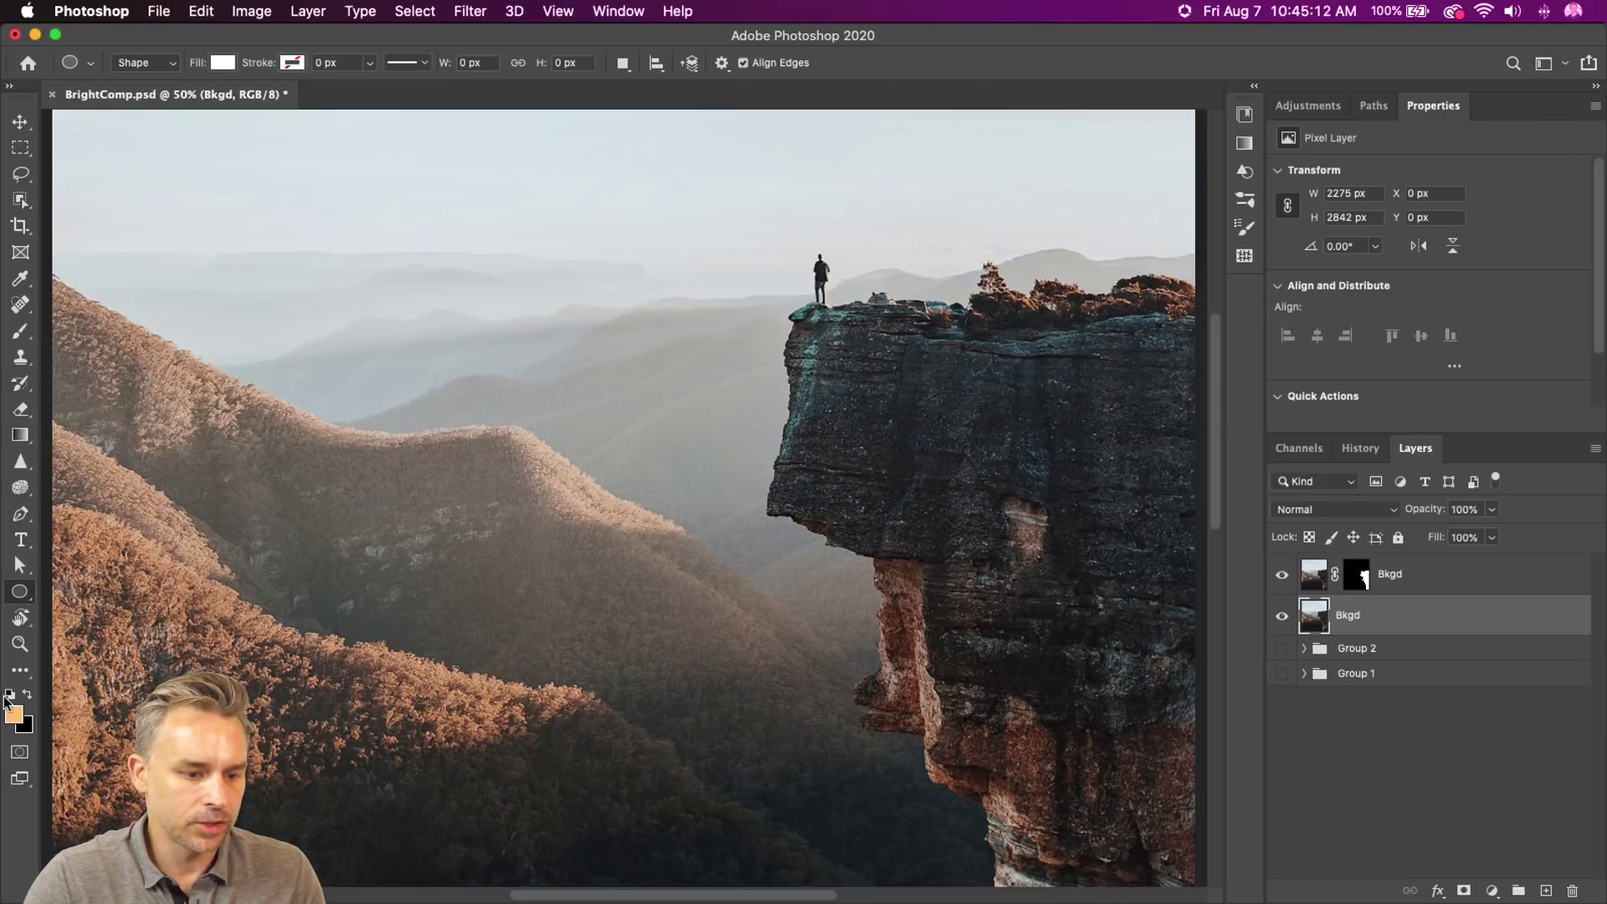
drag(611, 266, 887, 559)
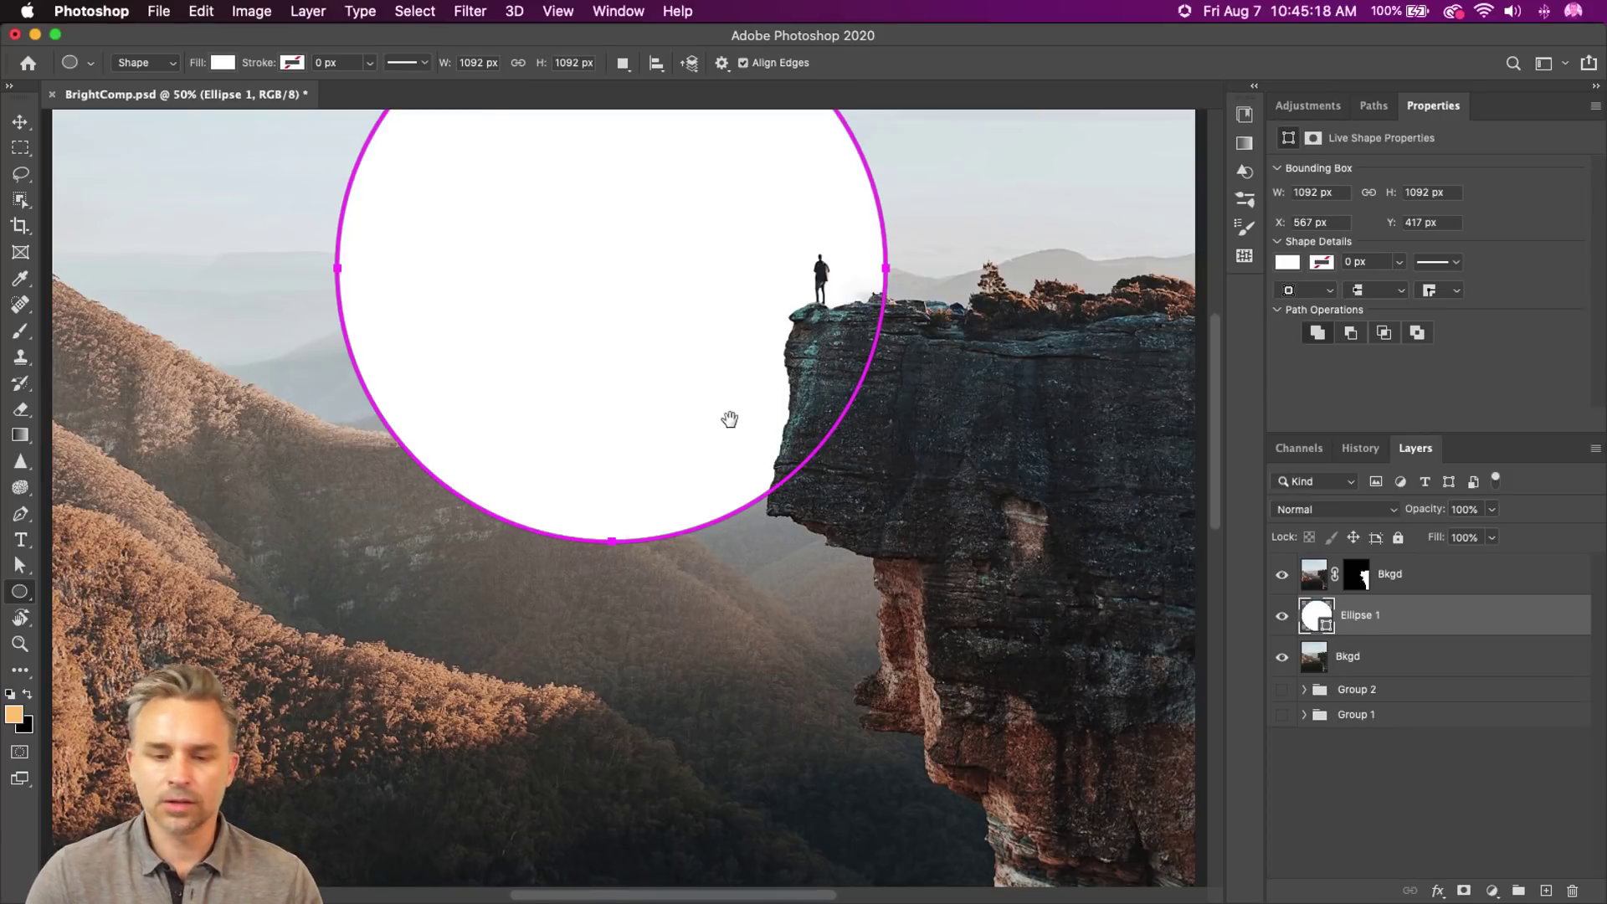
drag(728, 419, 776, 624)
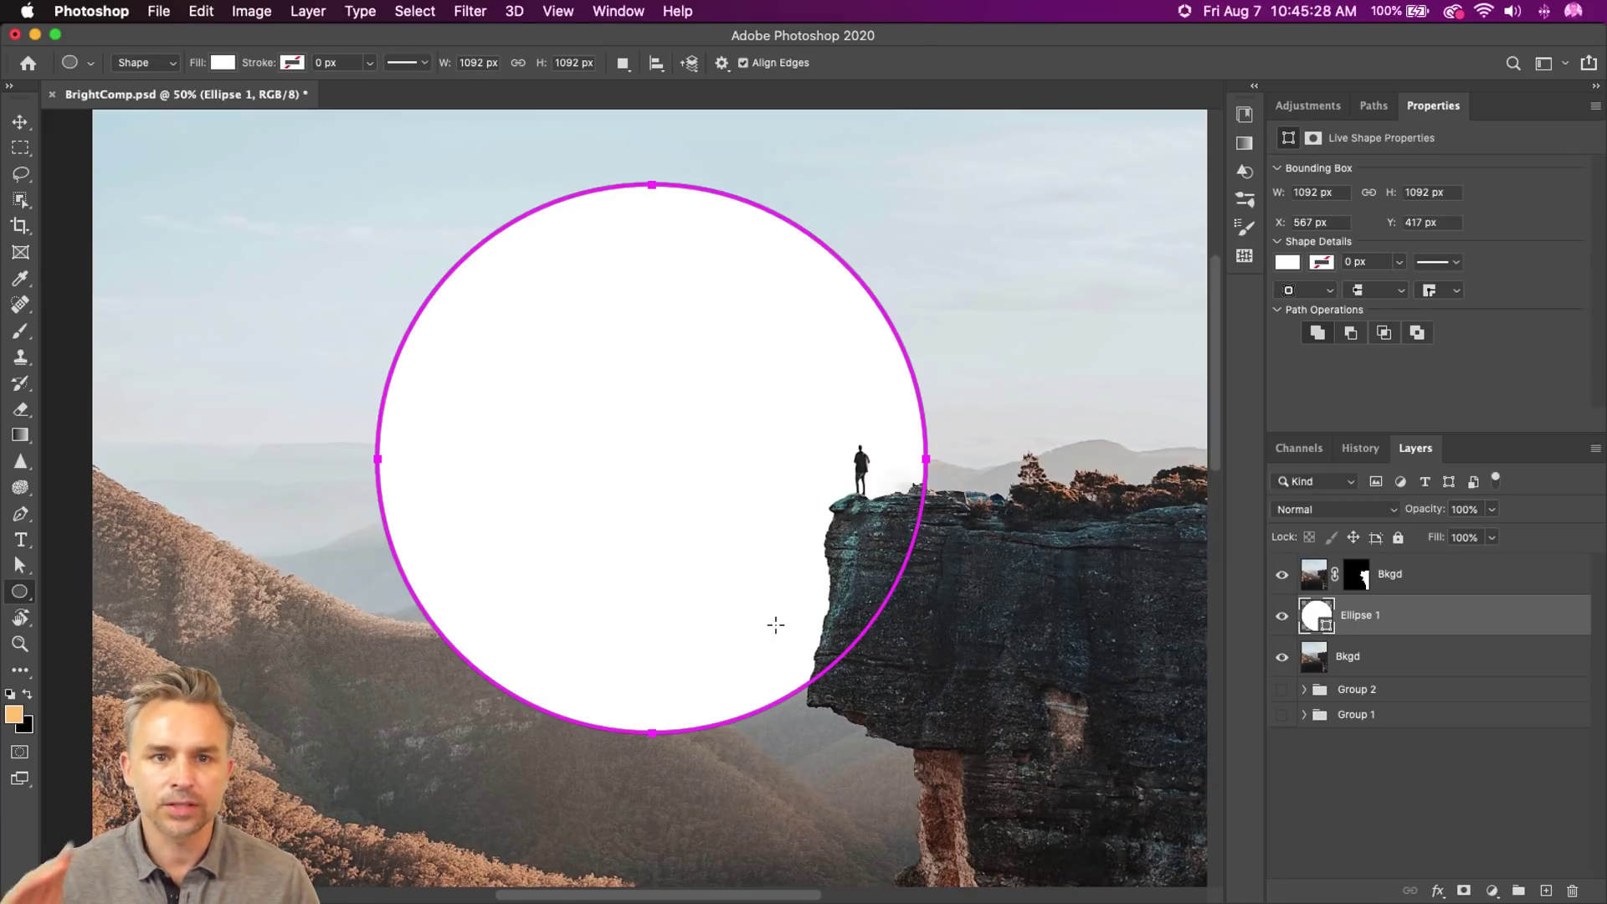
click(14, 149)
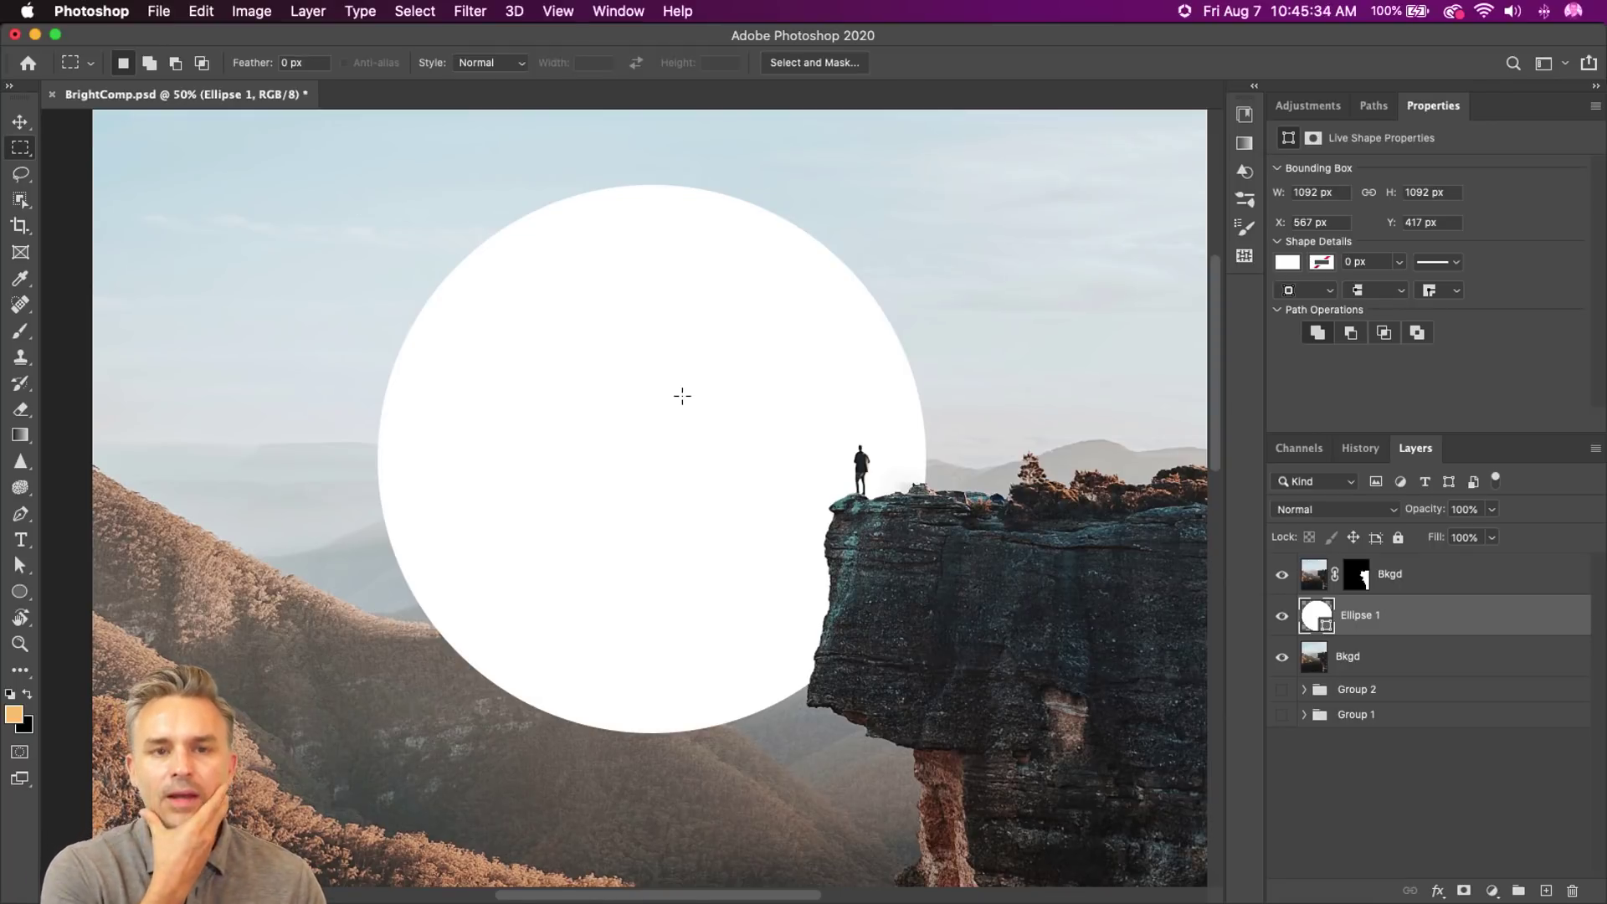
click(237, 10)
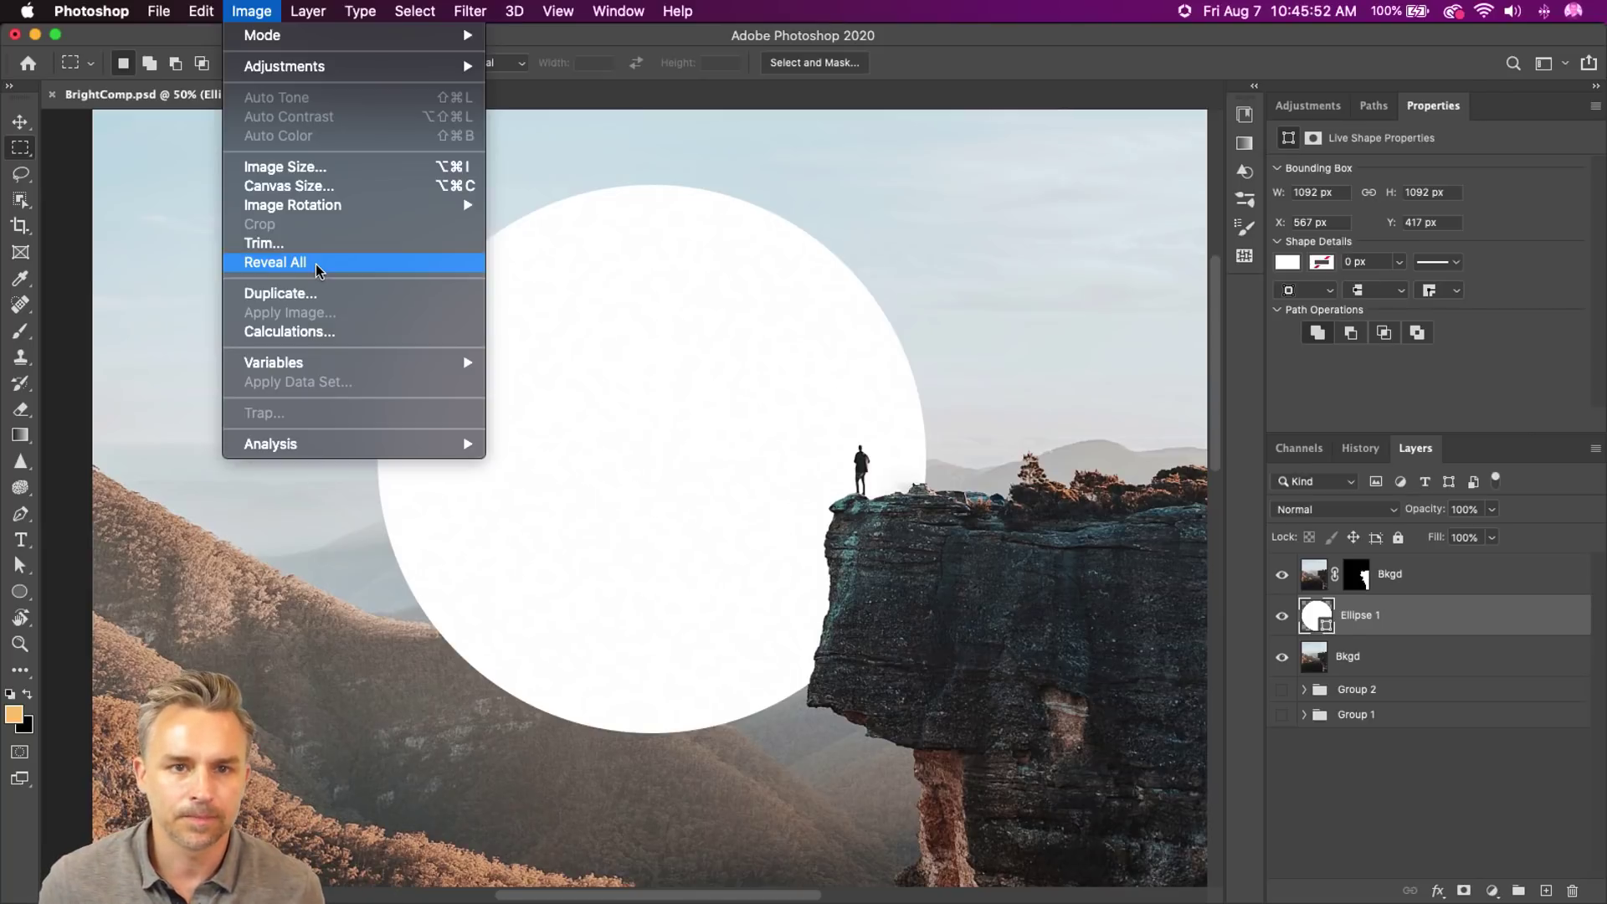
click(916, 382)
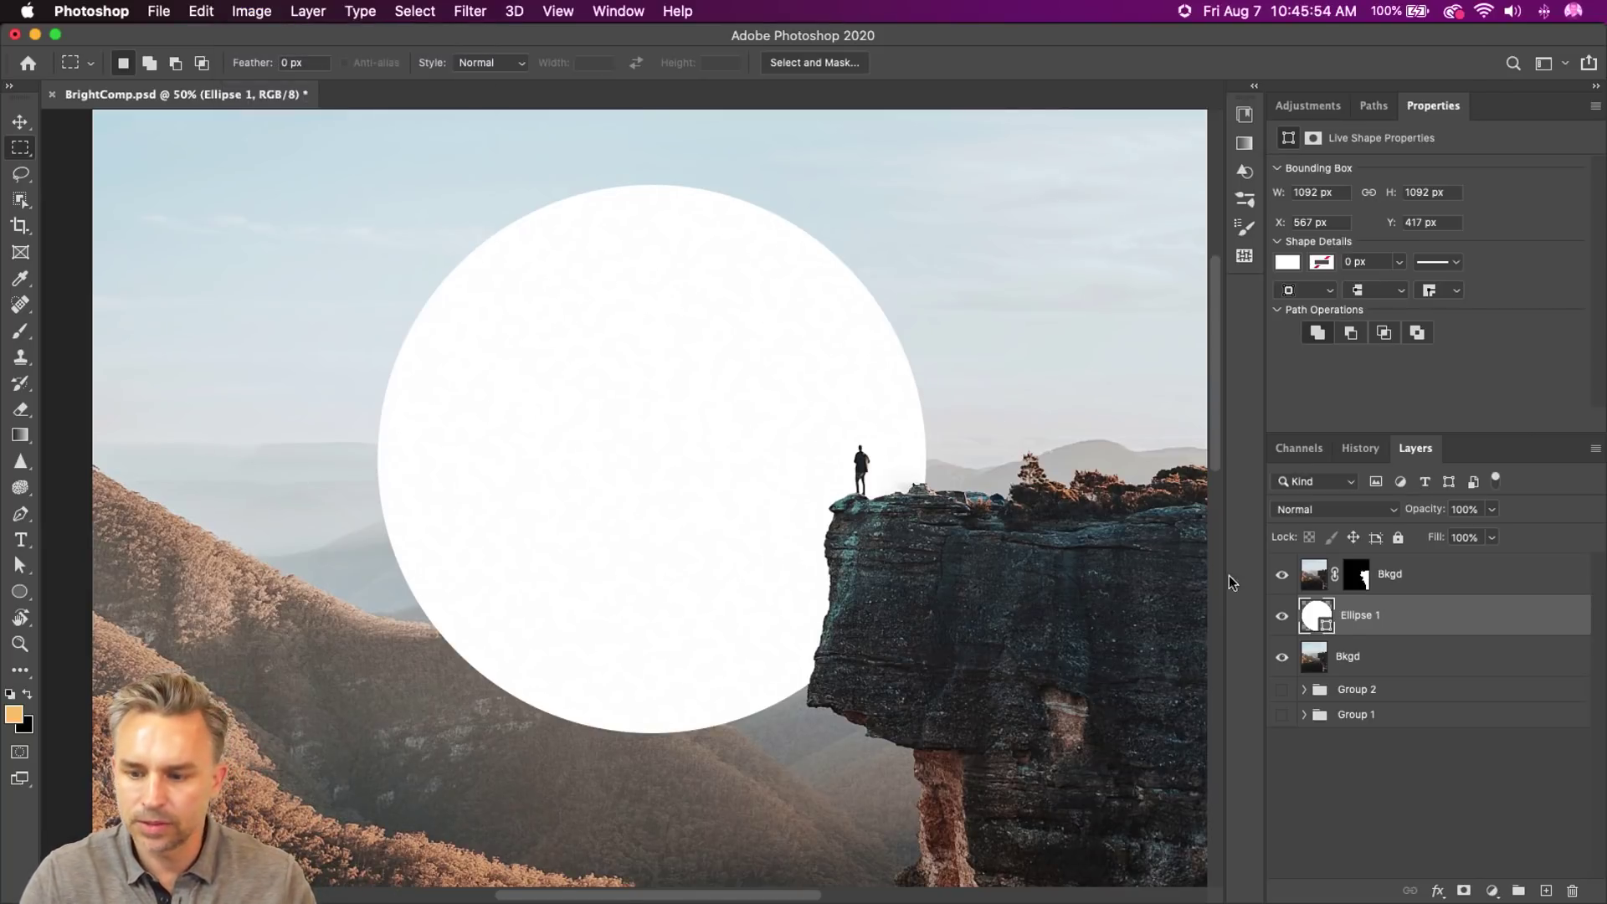
- Expand the collapsed panels beside the canvas and dock the Swatches panel in the same group as Libraries
click(1254, 86)
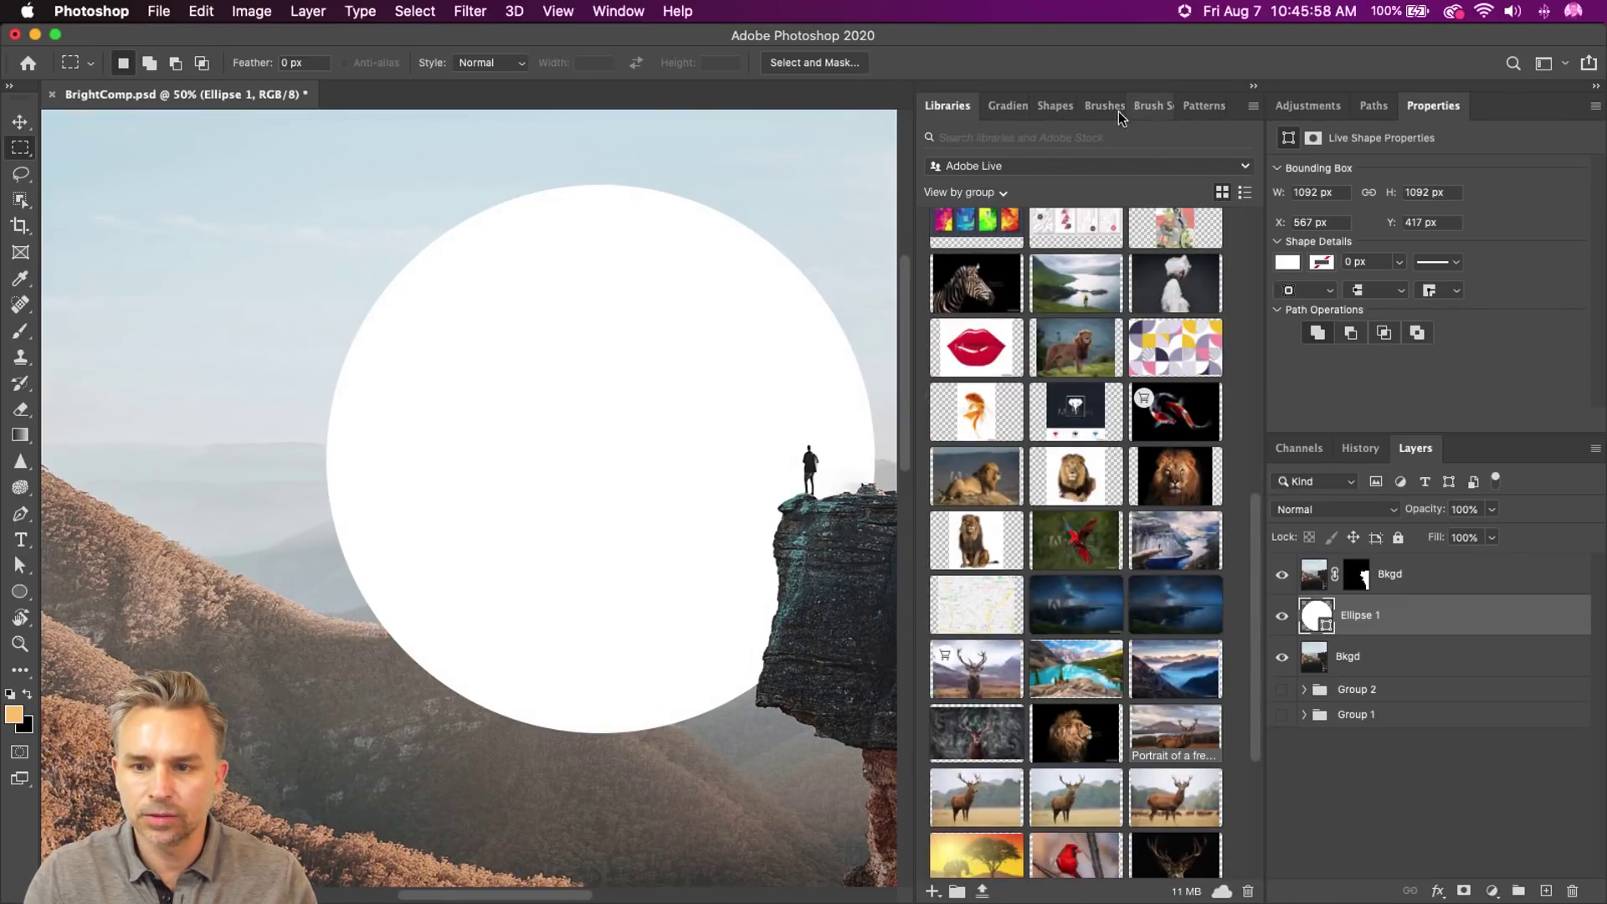
click(619, 10)
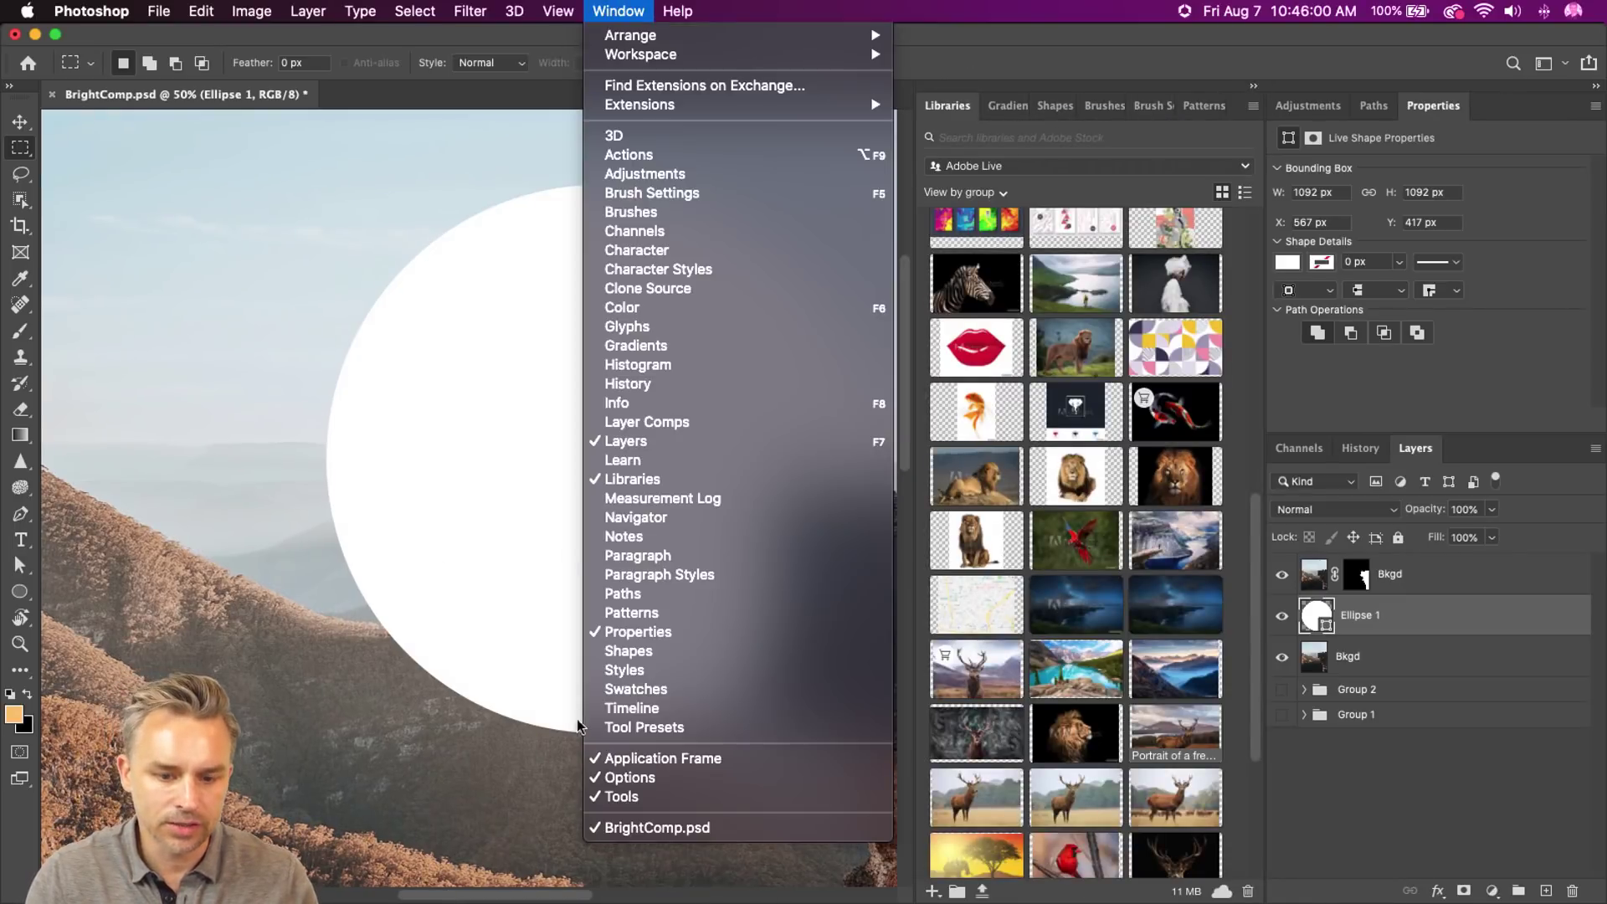
click(611, 689)
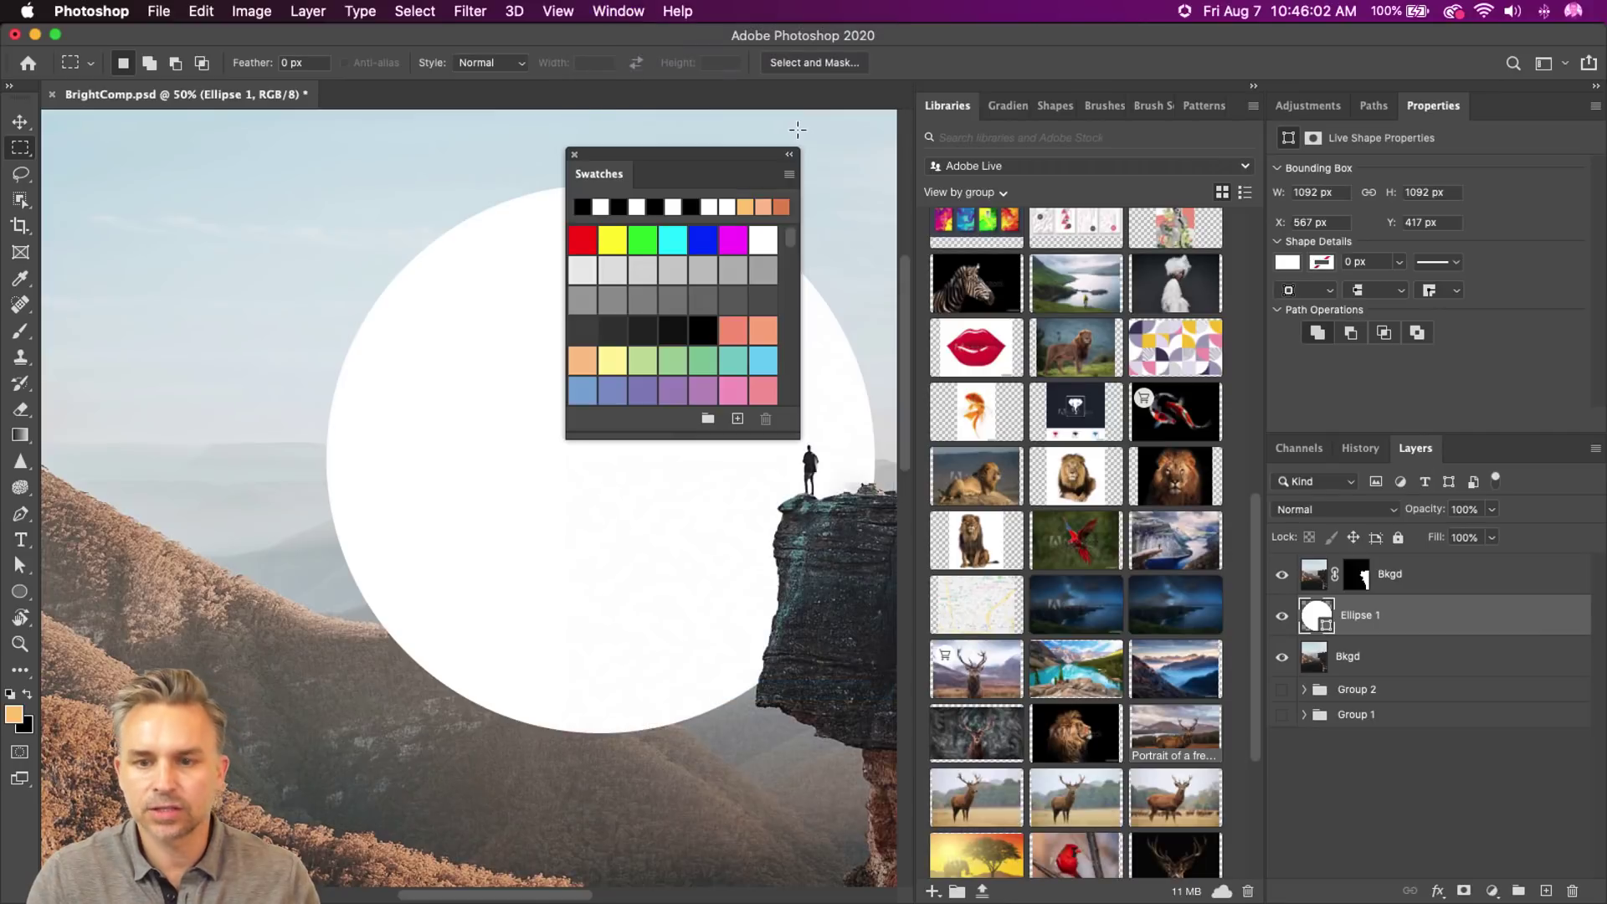
drag(615, 174, 956, 104)
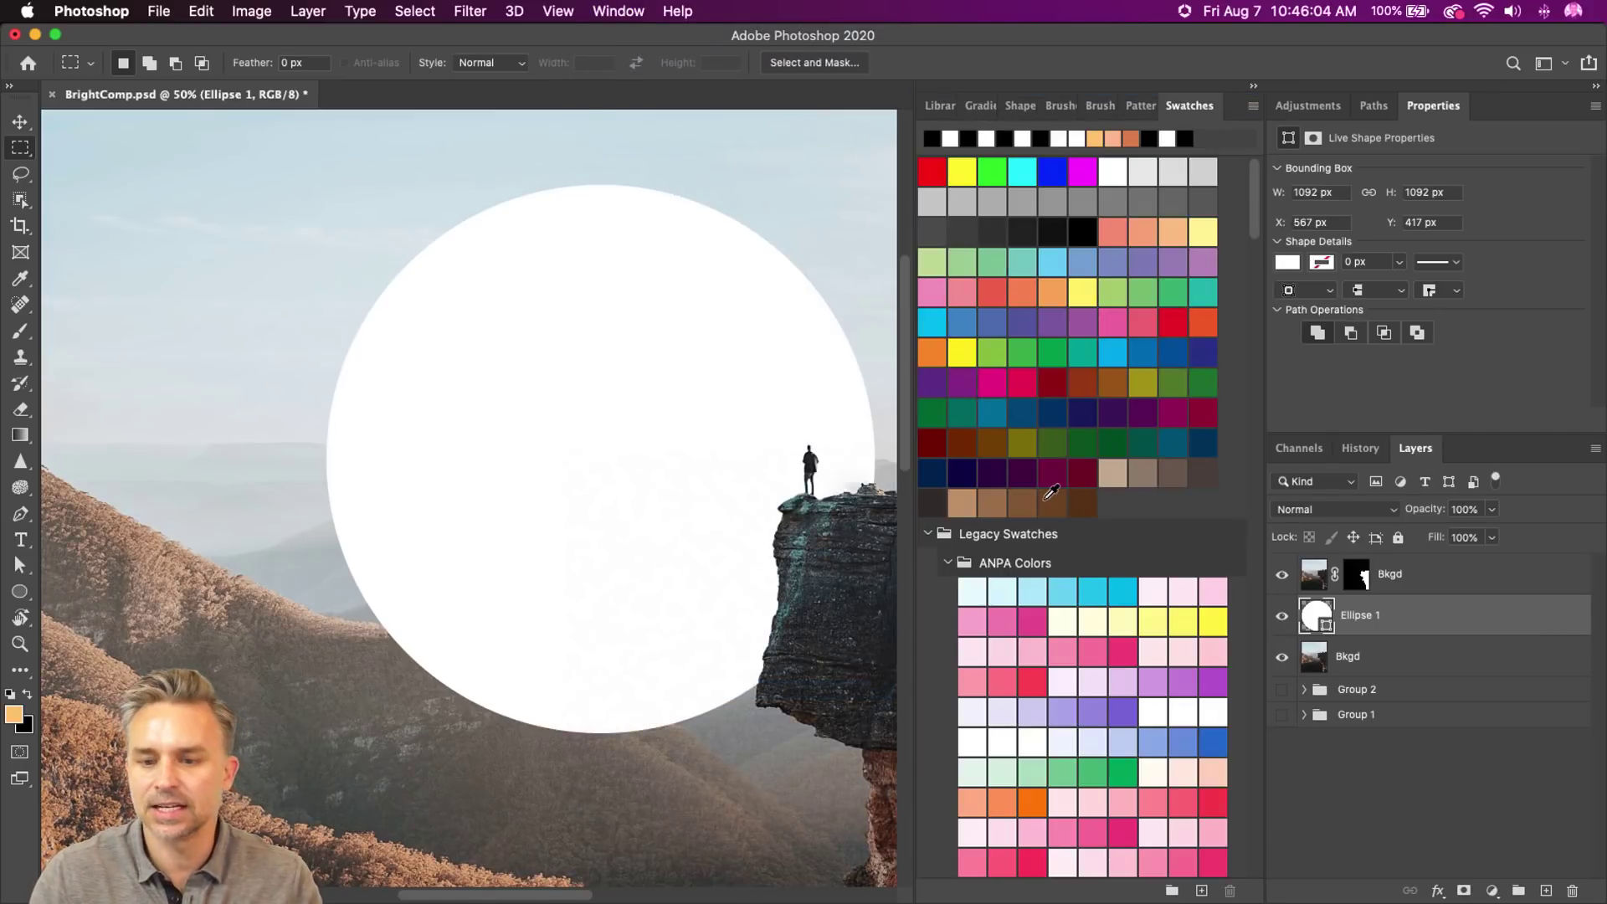
- Try several default swatch colours as the circle's fill, ending on Light Yellow Orange
click(1022, 351)
click(1082, 321)
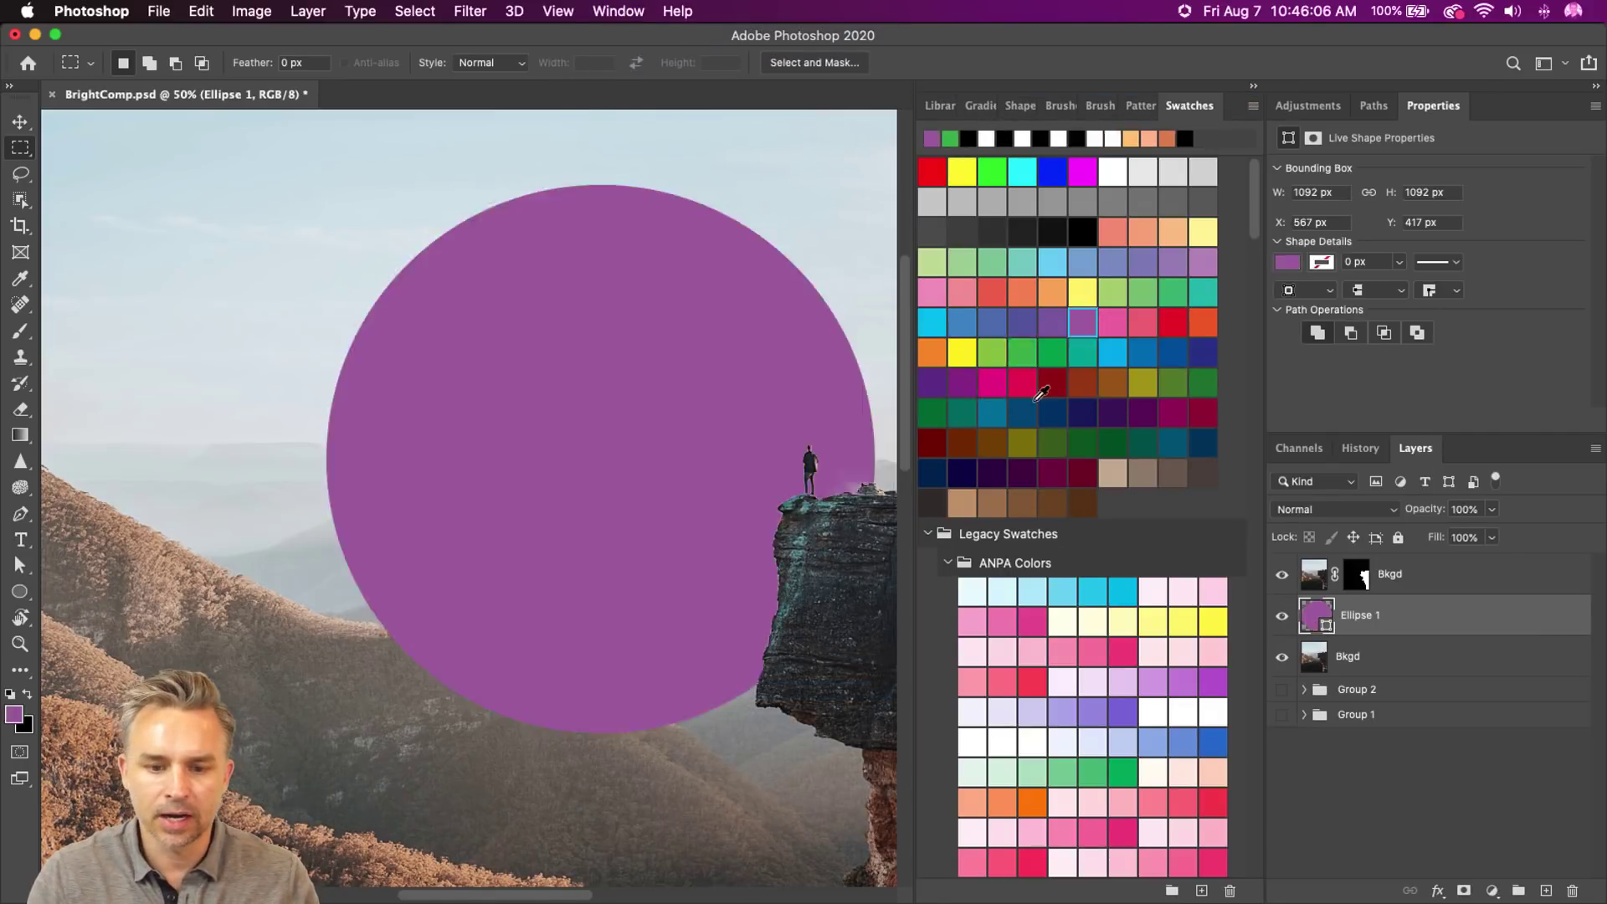
click(1022, 412)
click(1052, 320)
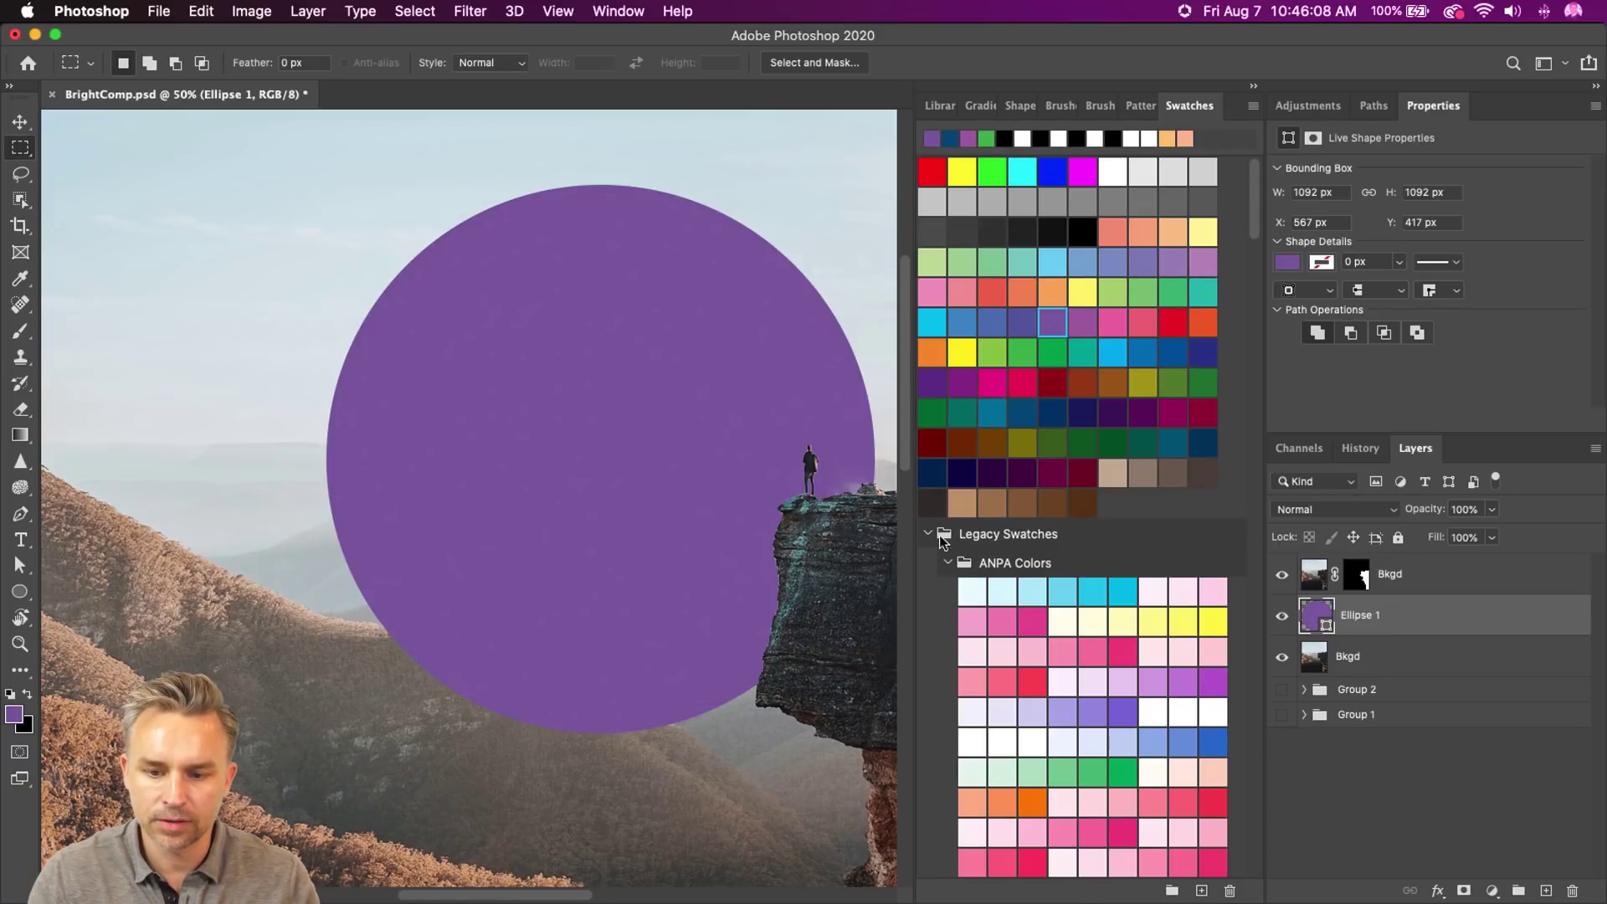
click(991, 232)
click(992, 262)
click(1021, 292)
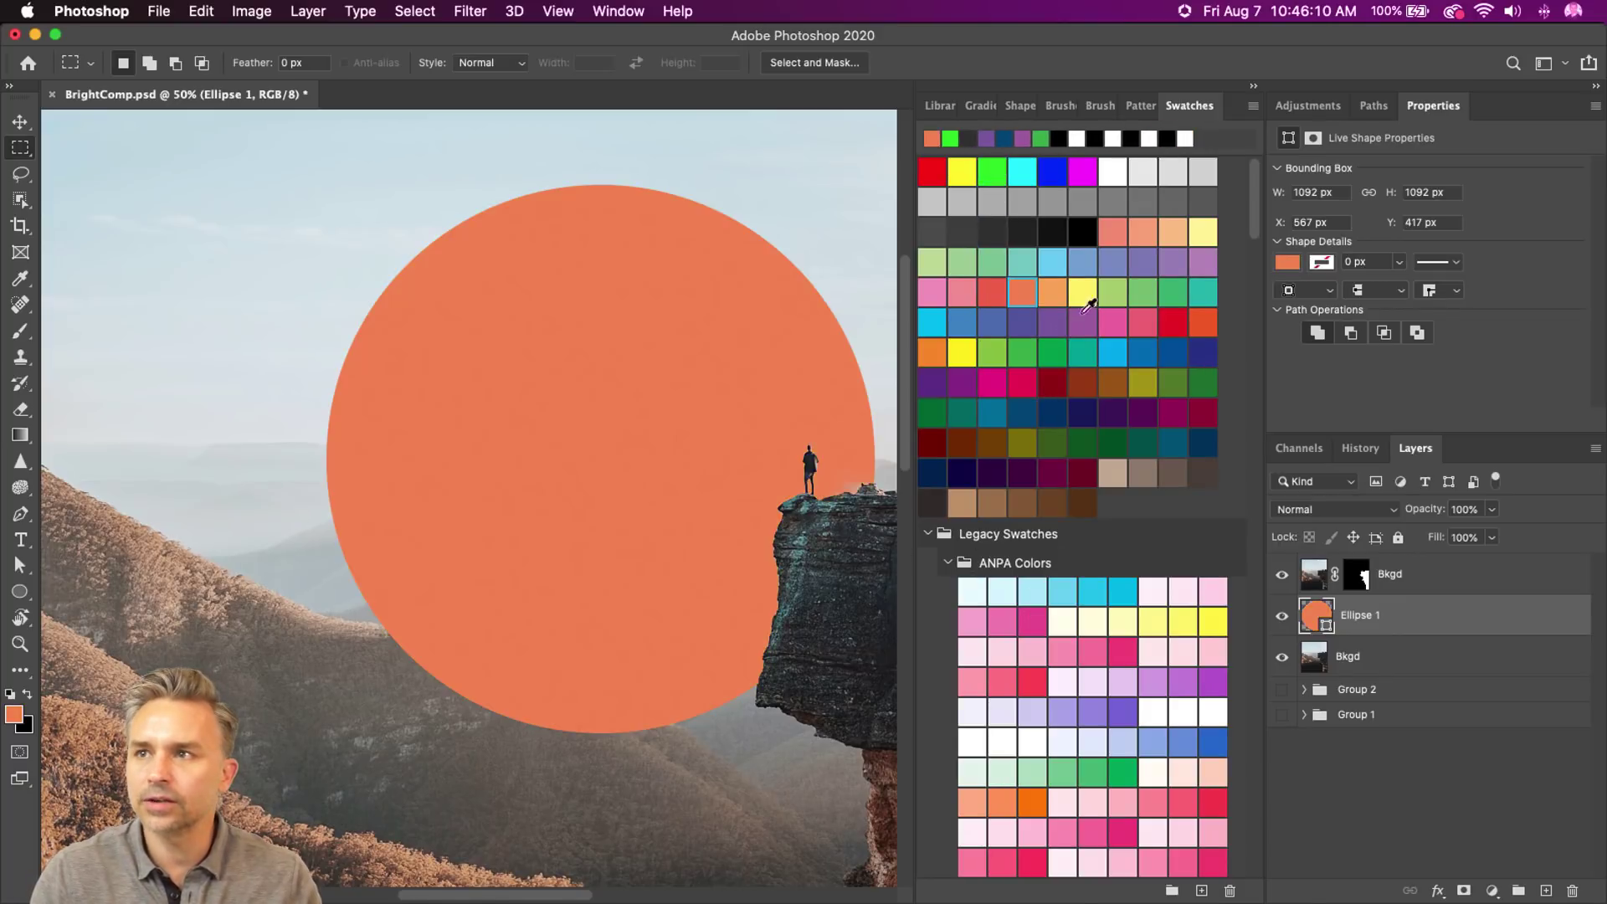
click(1082, 321)
click(1050, 347)
click(1059, 293)
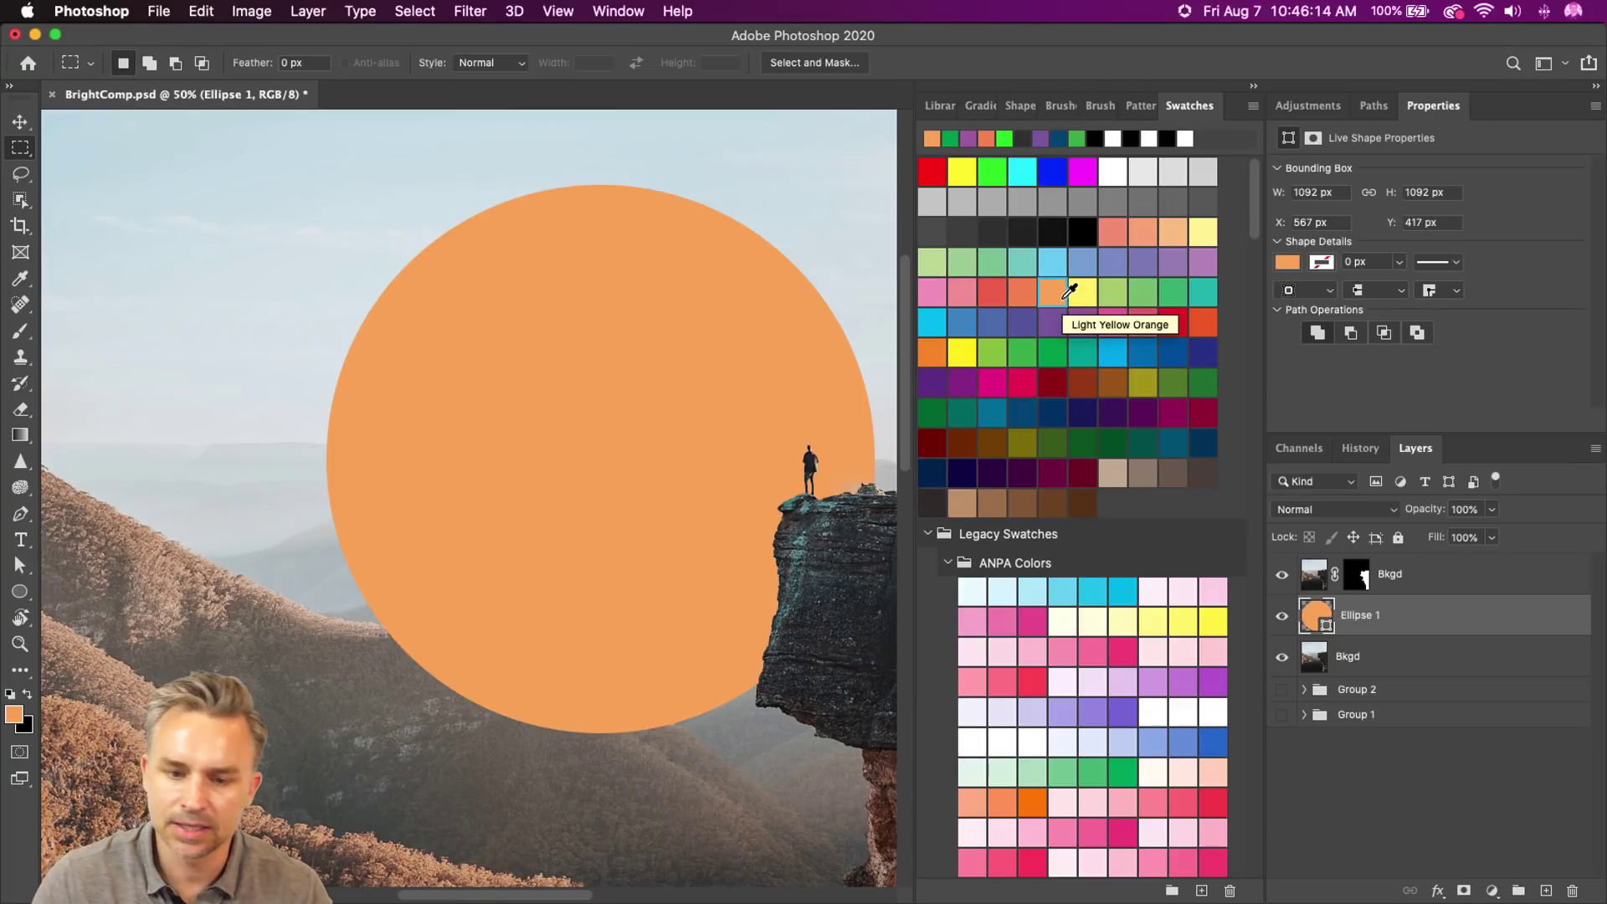
- Browse the Legacy Swatches, expand the Pantone Solid Coated set, and view the Swatches panel options
drag(639, 405, 562, 366)
click(928, 534)
click(929, 534)
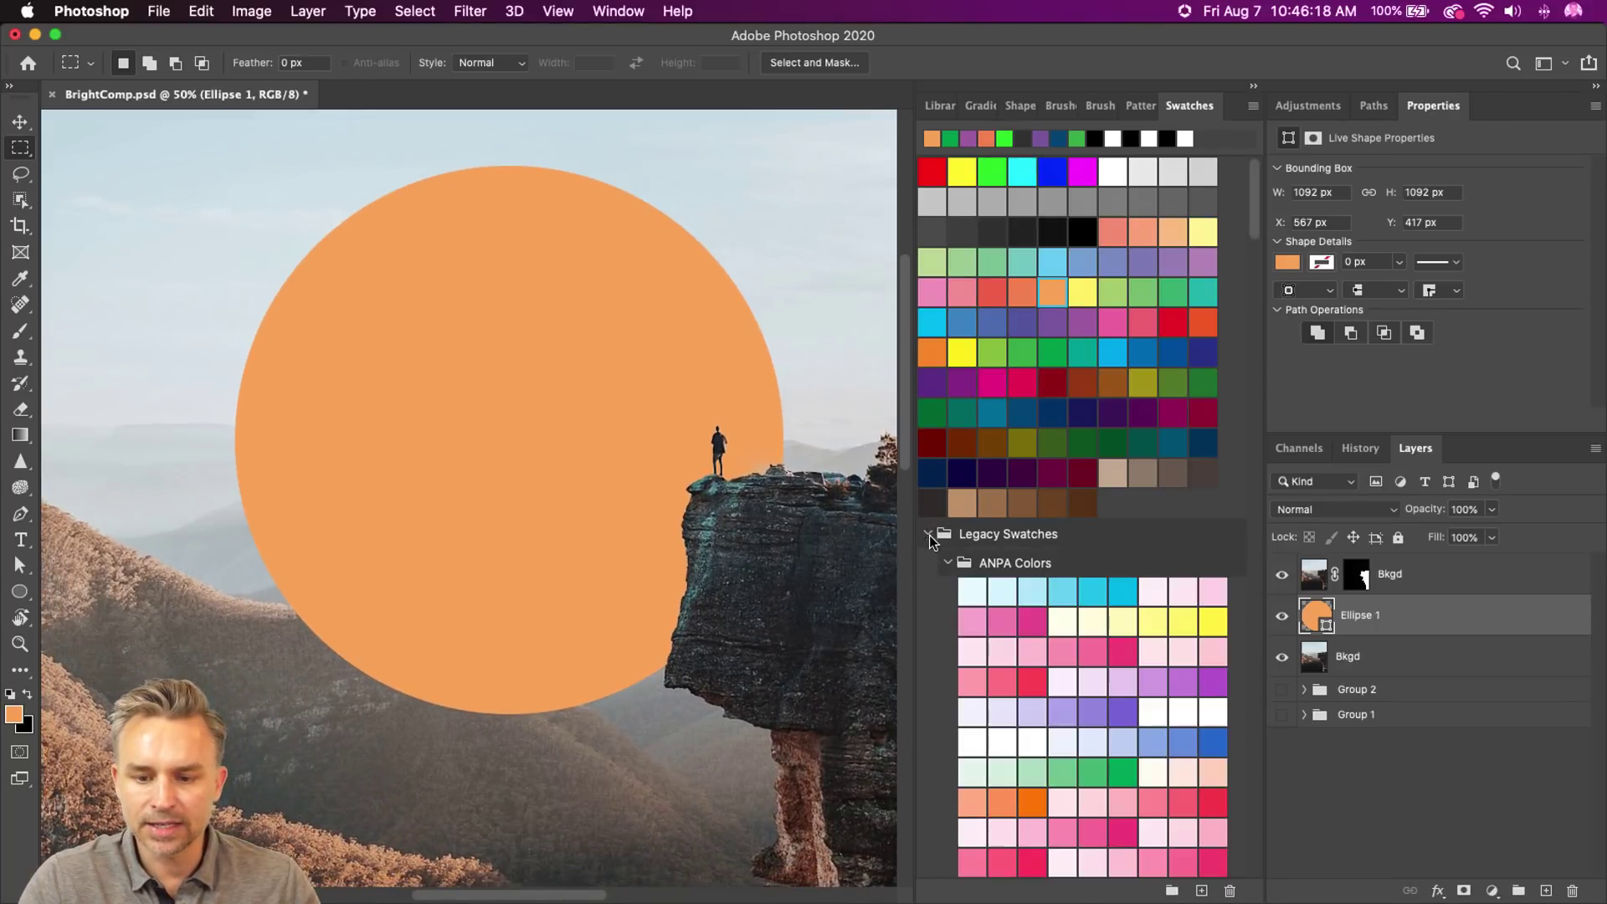
scroll(962, 596, down, 10)
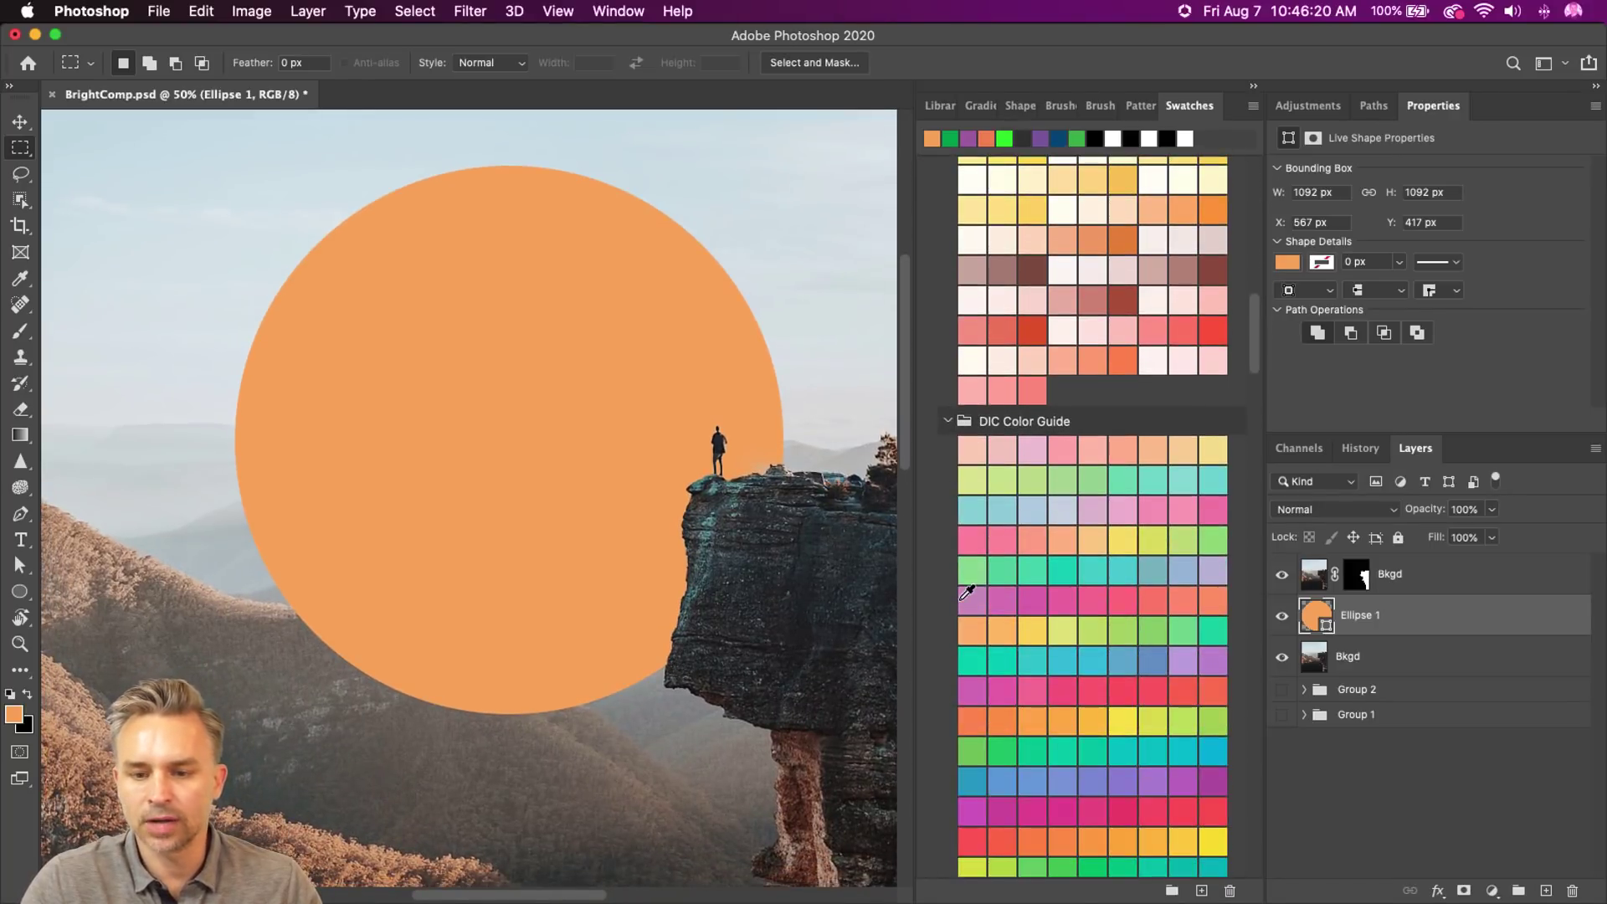
scroll(969, 593, down, 10)
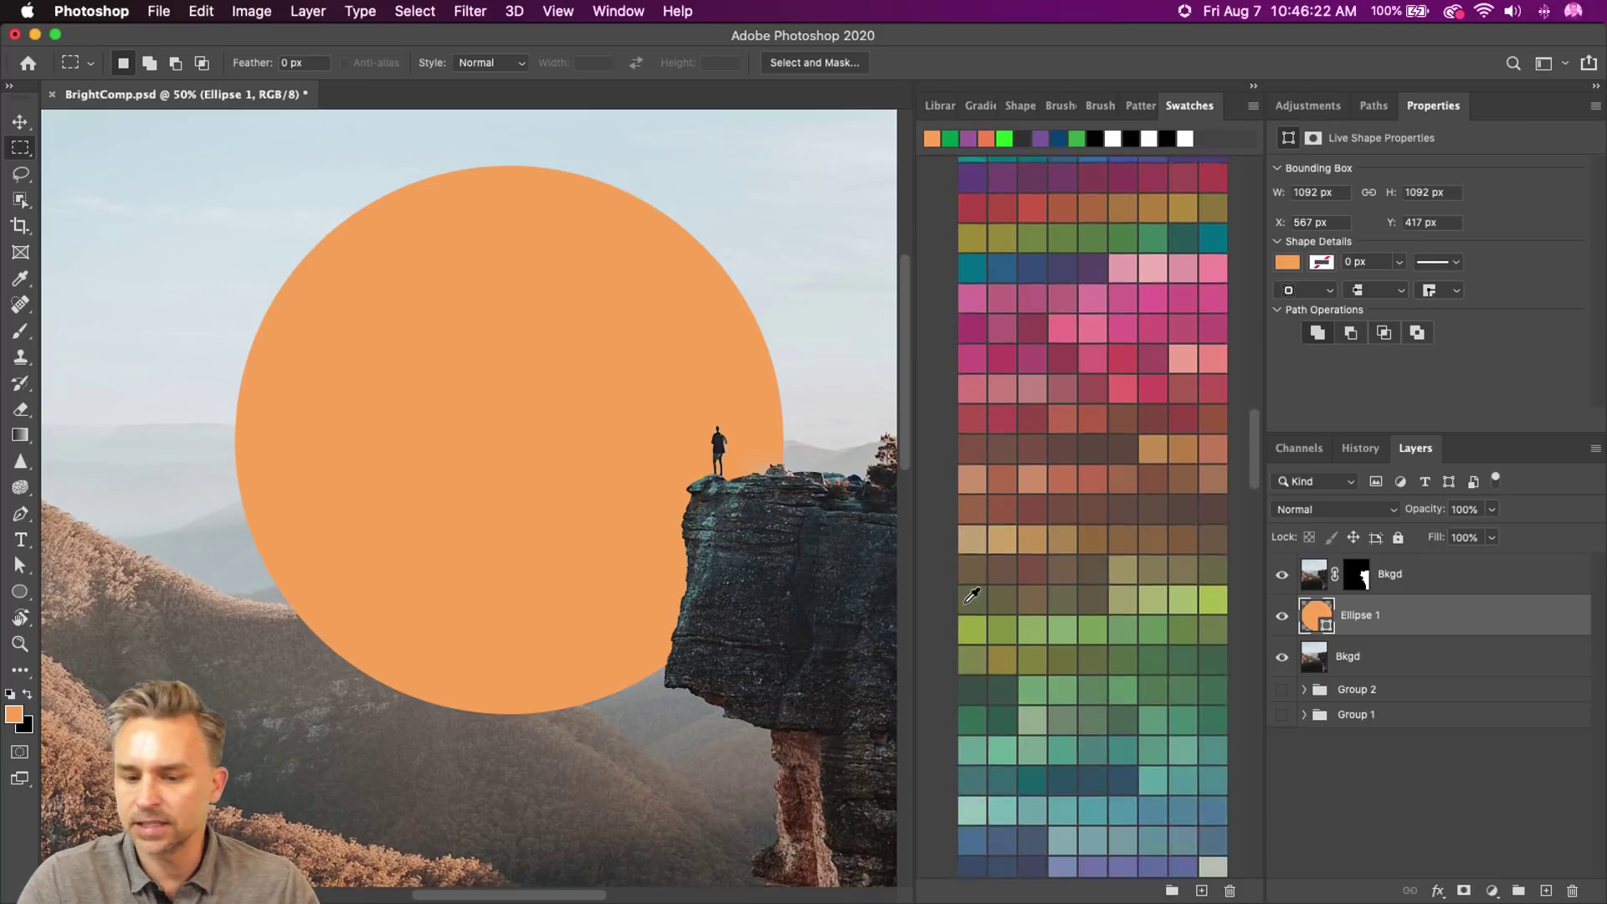
scroll(979, 595, down, 15)
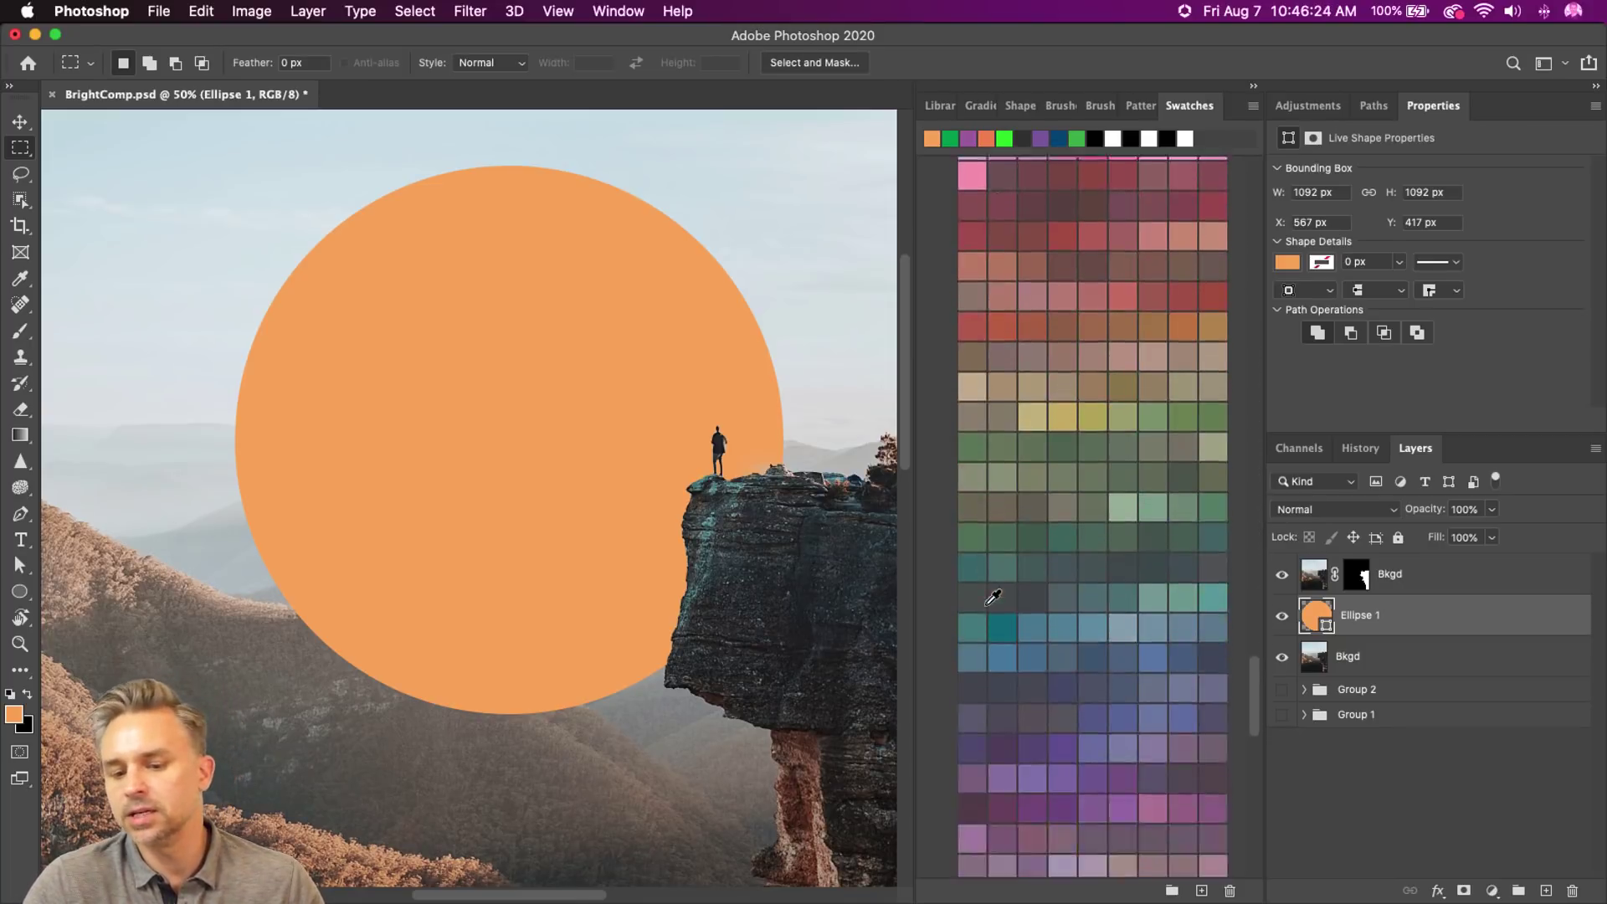
scroll(990, 601, down, 10)
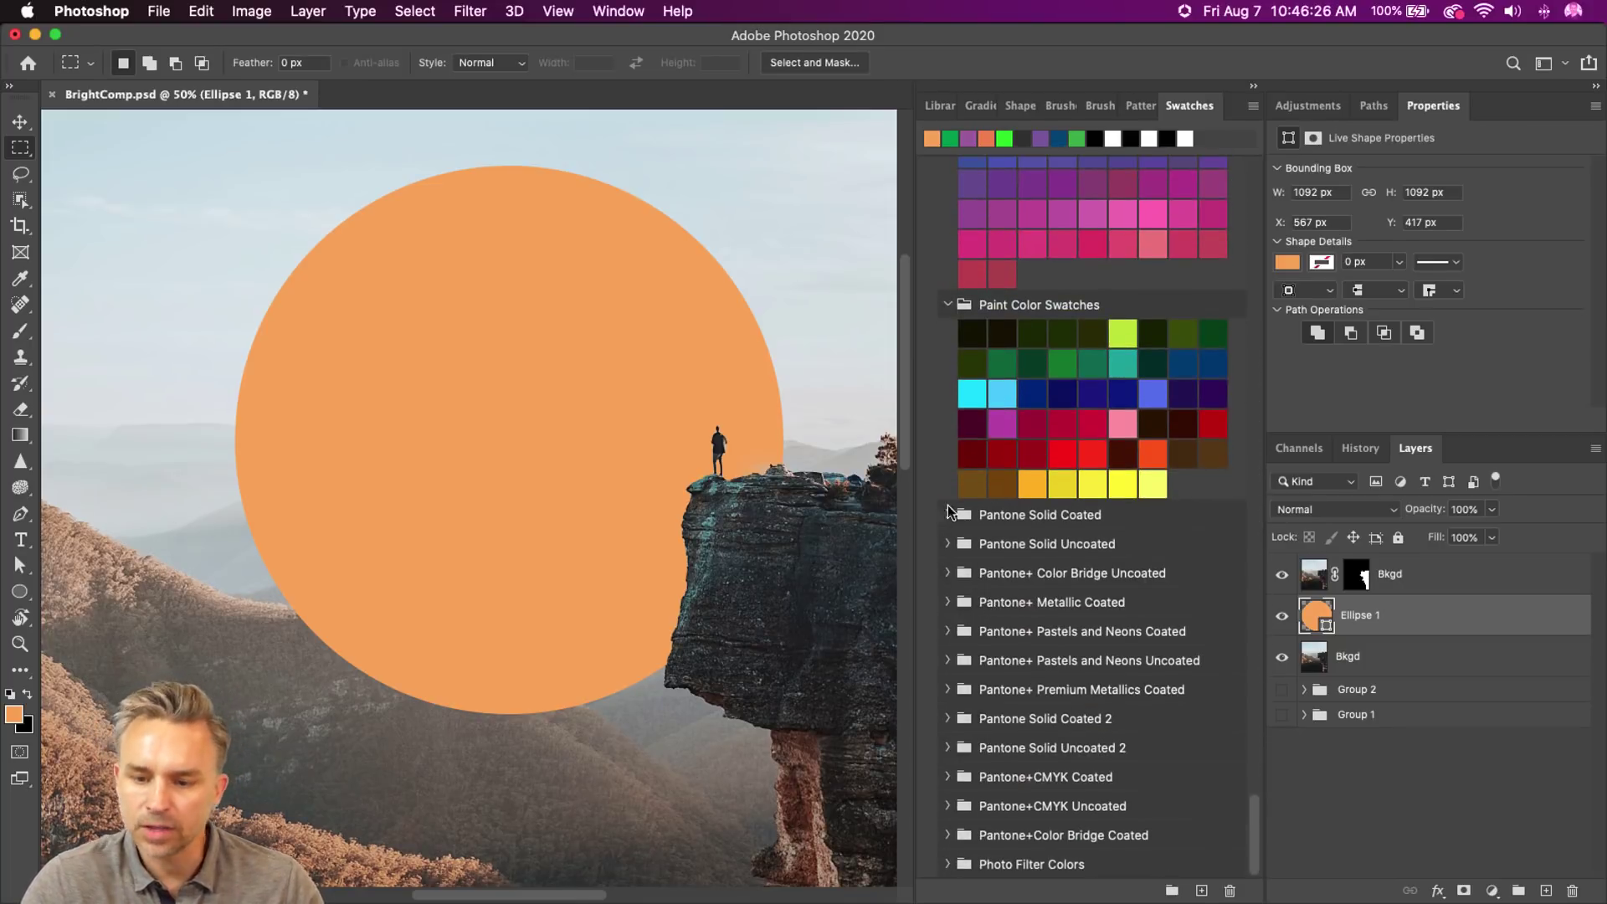
click(948, 513)
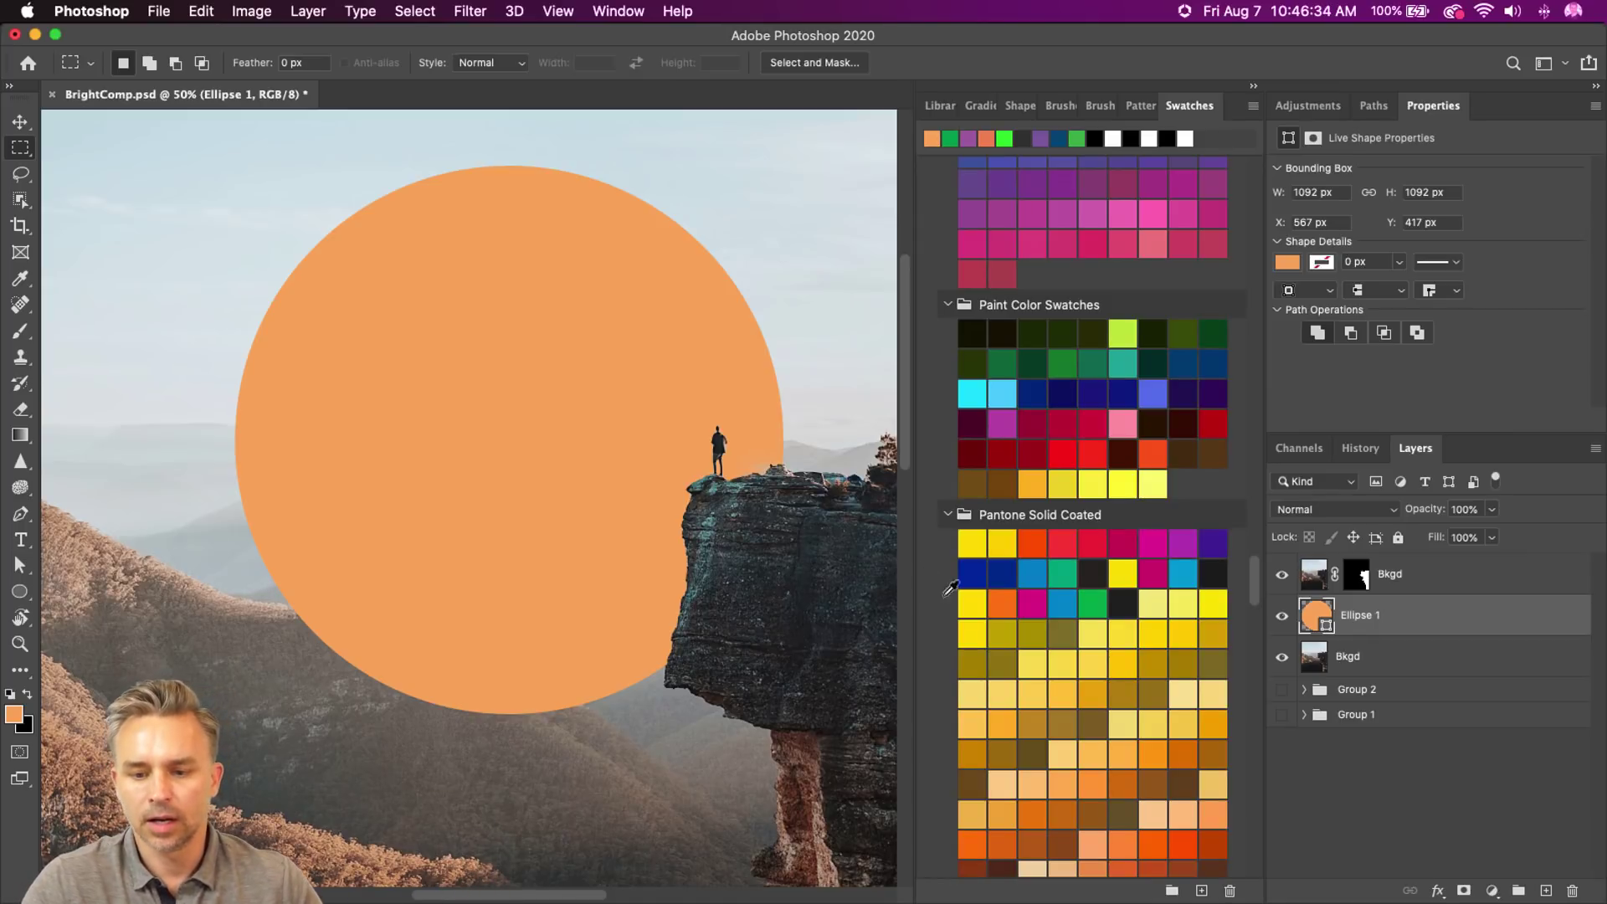
click(1250, 109)
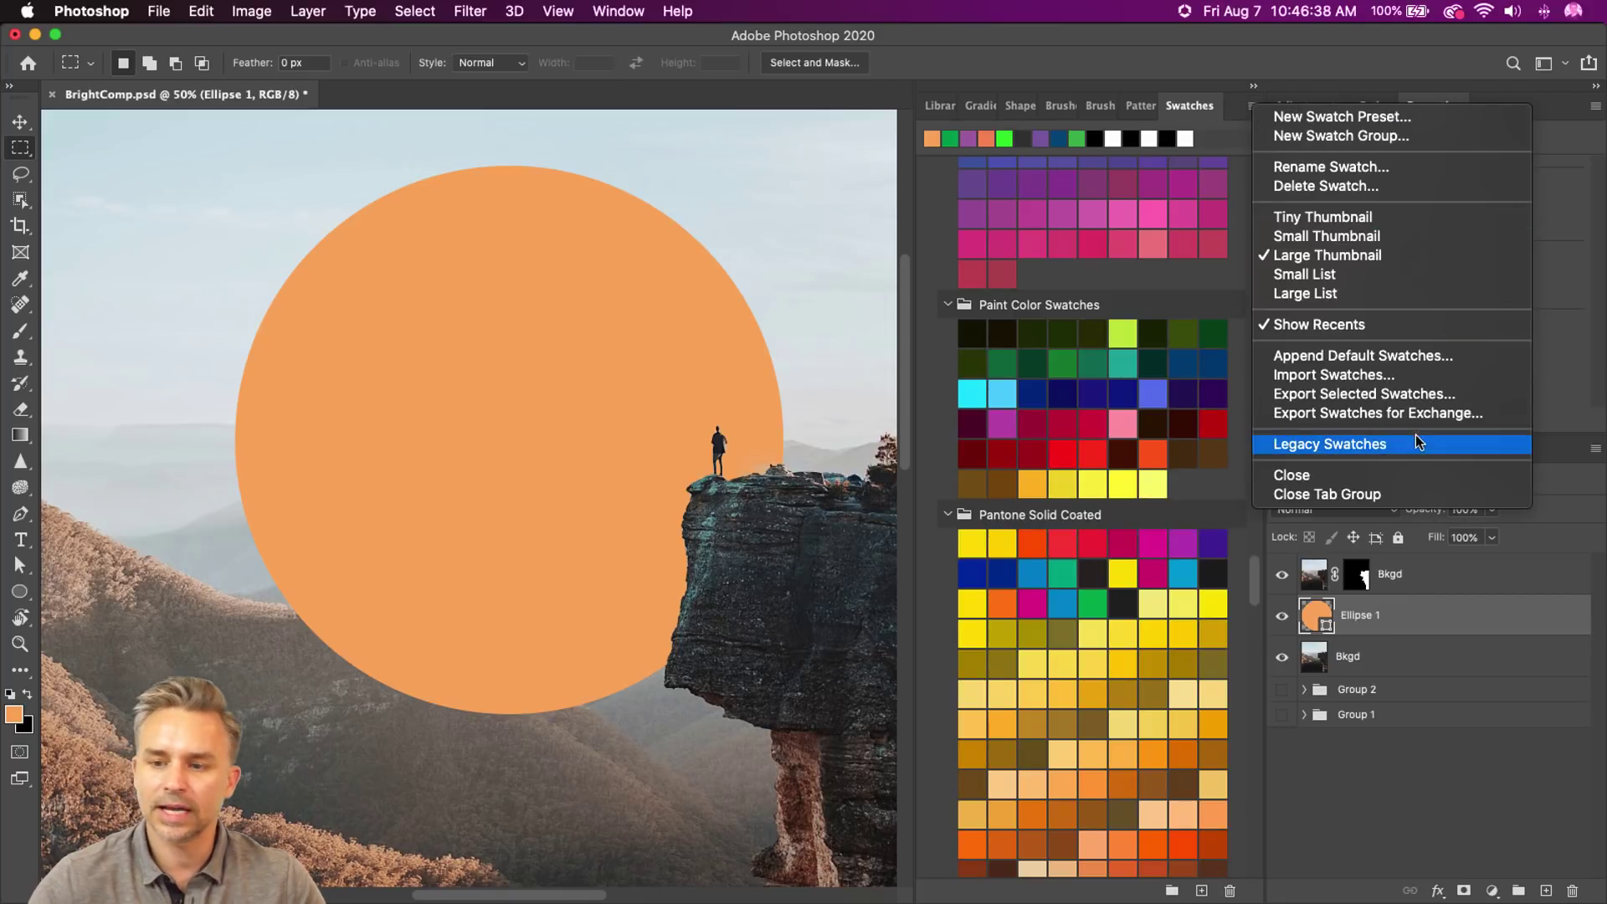
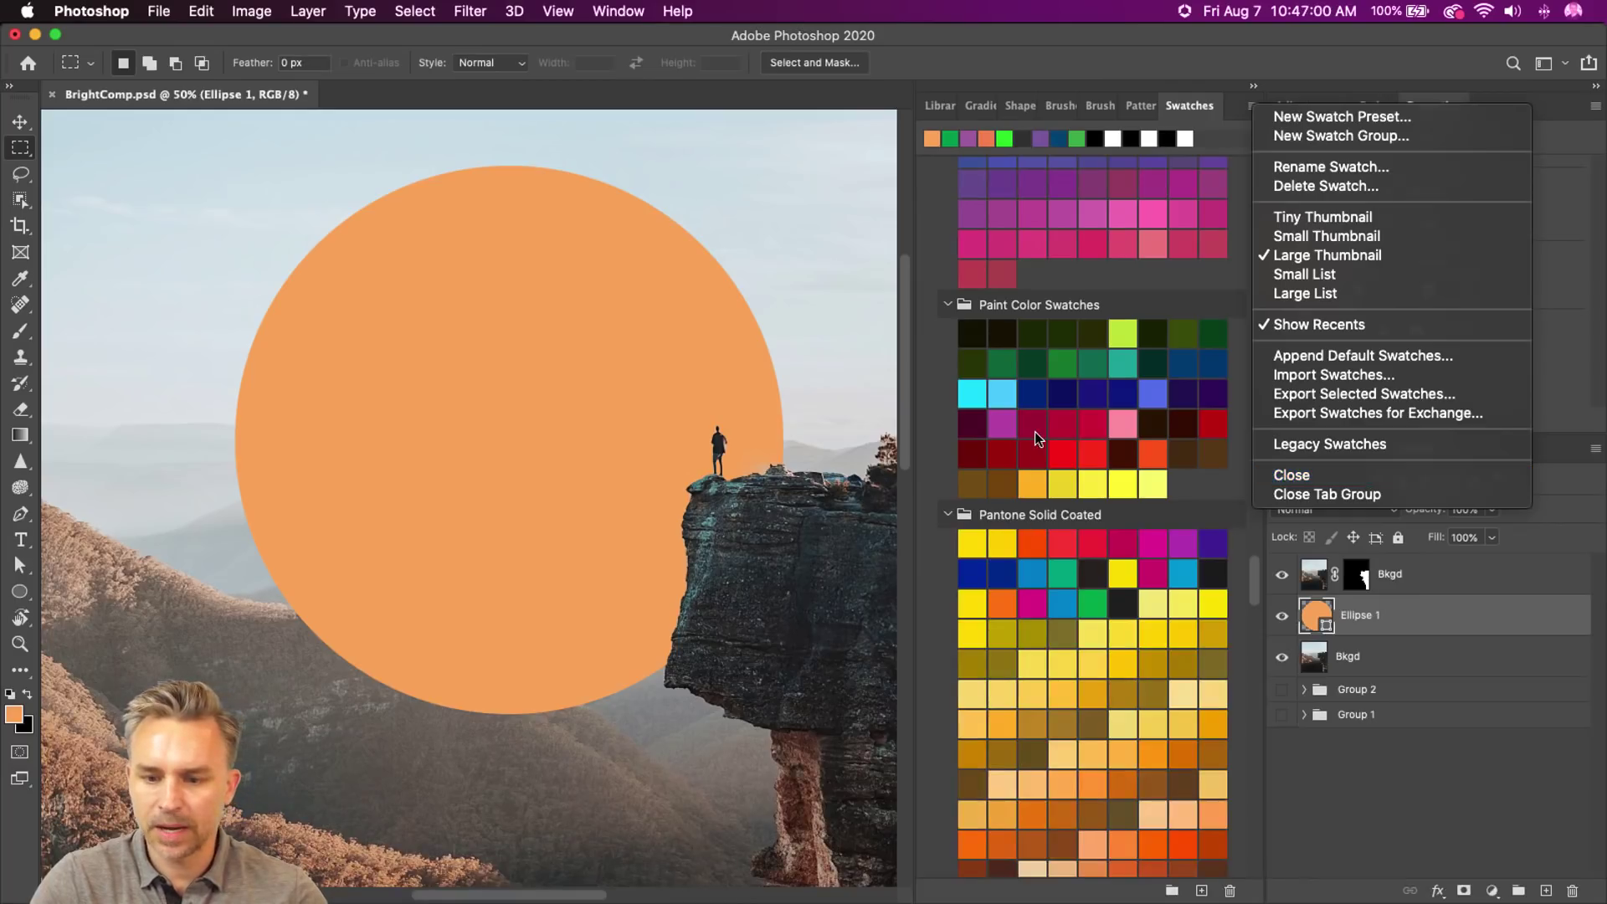
- Try Paint Color and Pantone swatches on the circle, settle on the yellow-orange from Paint Color Swatches, and collapse the panels
click(1034, 430)
click(1031, 484)
click(1061, 633)
click(1092, 574)
click(1032, 602)
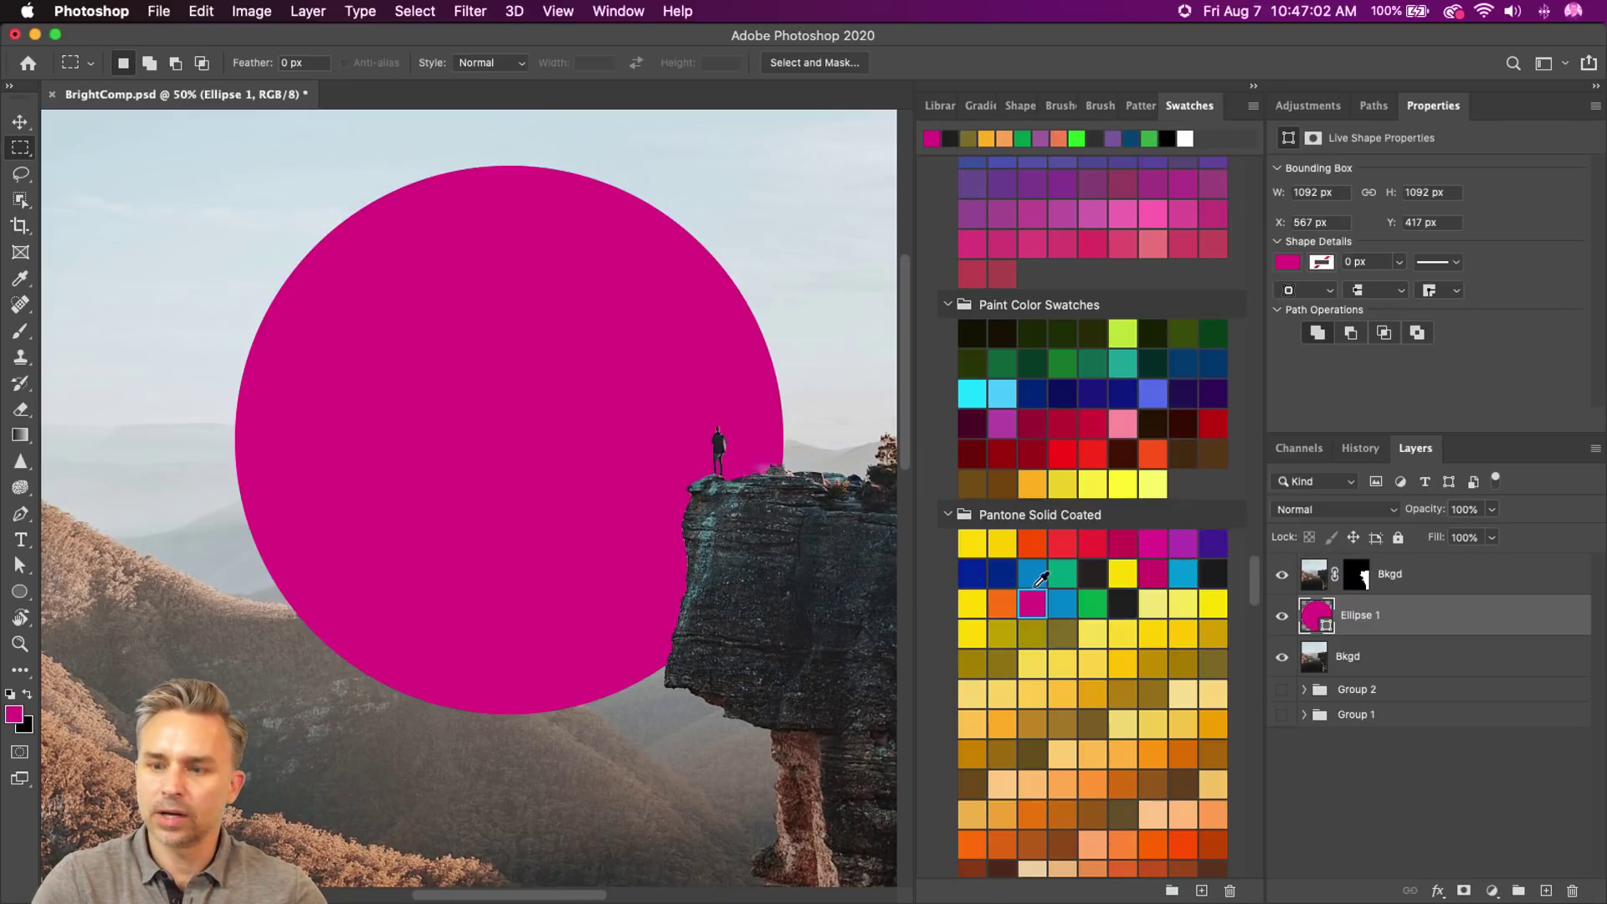
click(1036, 576)
click(1008, 540)
click(1038, 485)
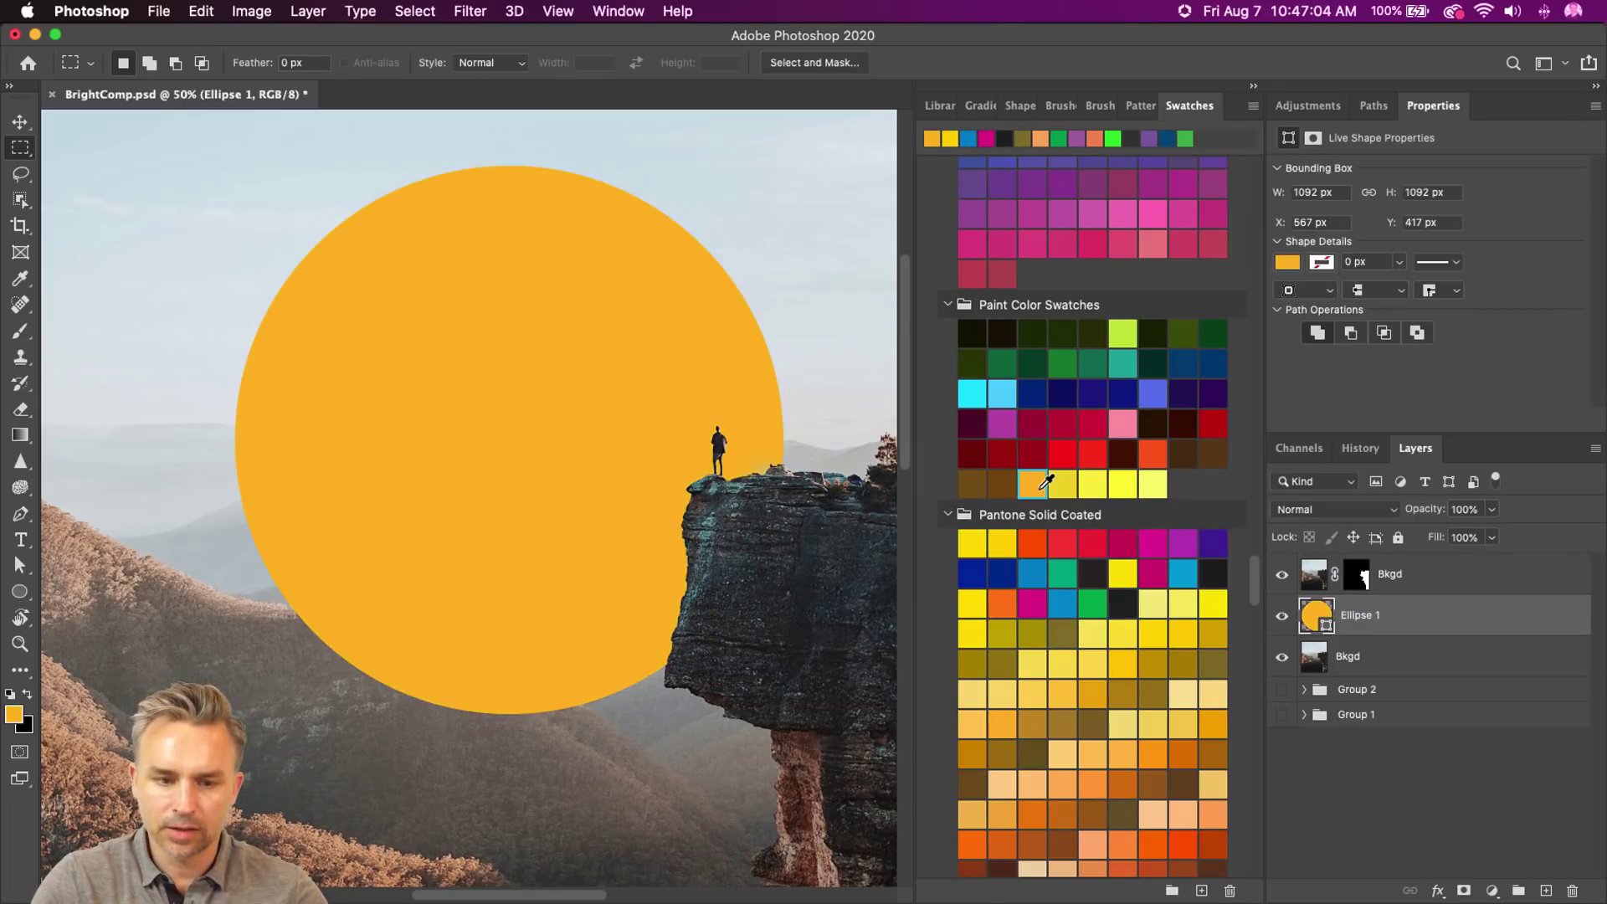
scroll(968, 215, up, 10)
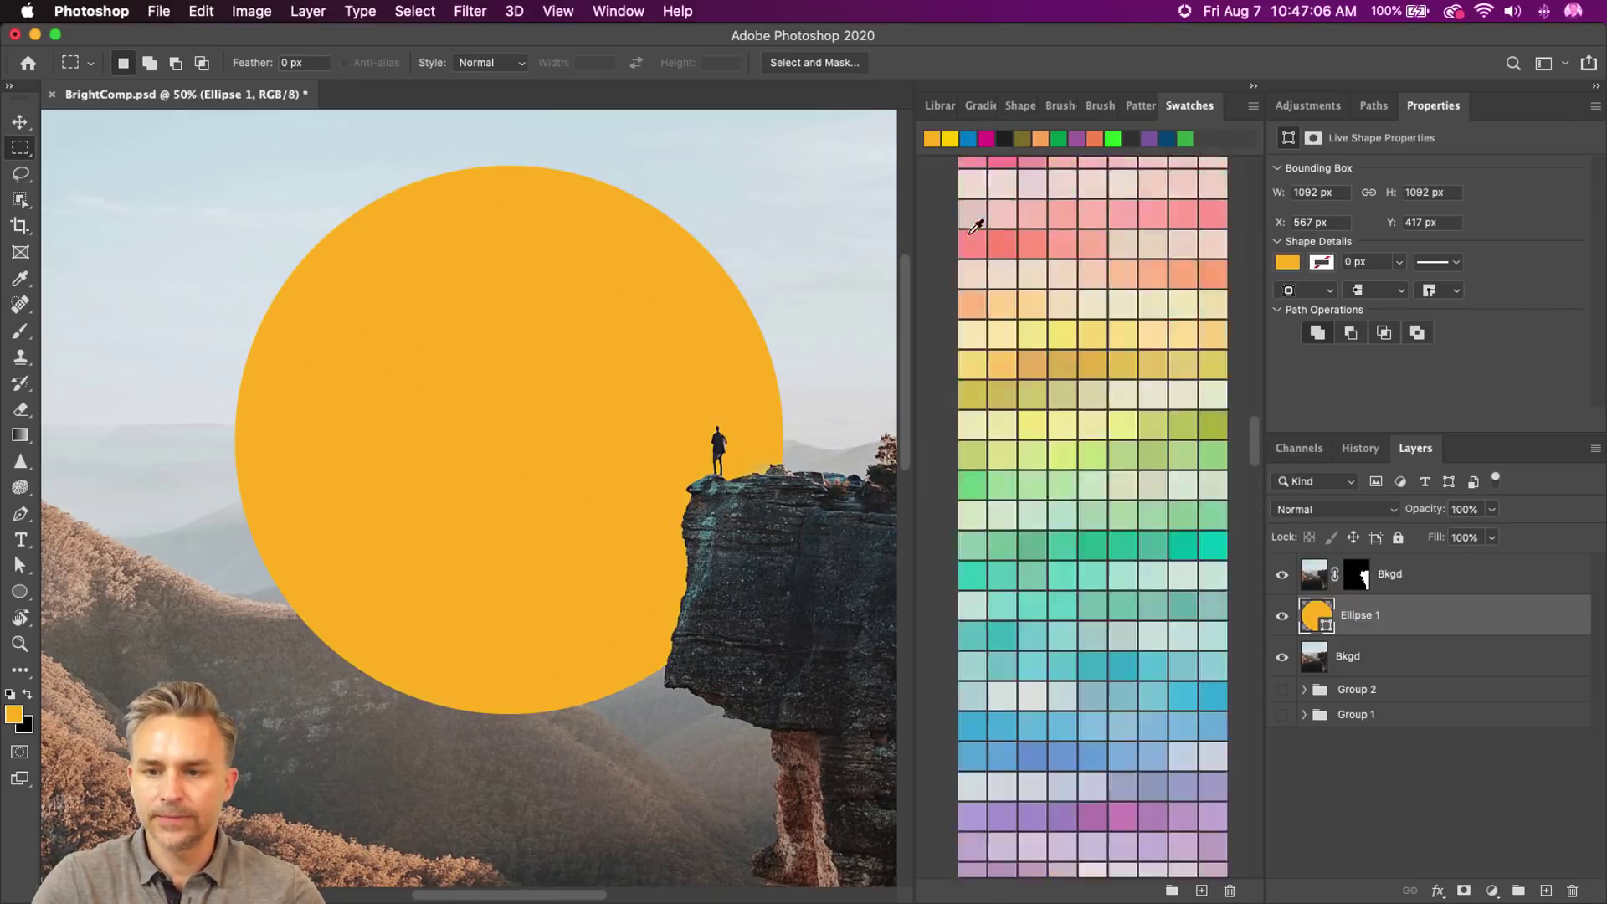
scroll(1146, 294, up, 5)
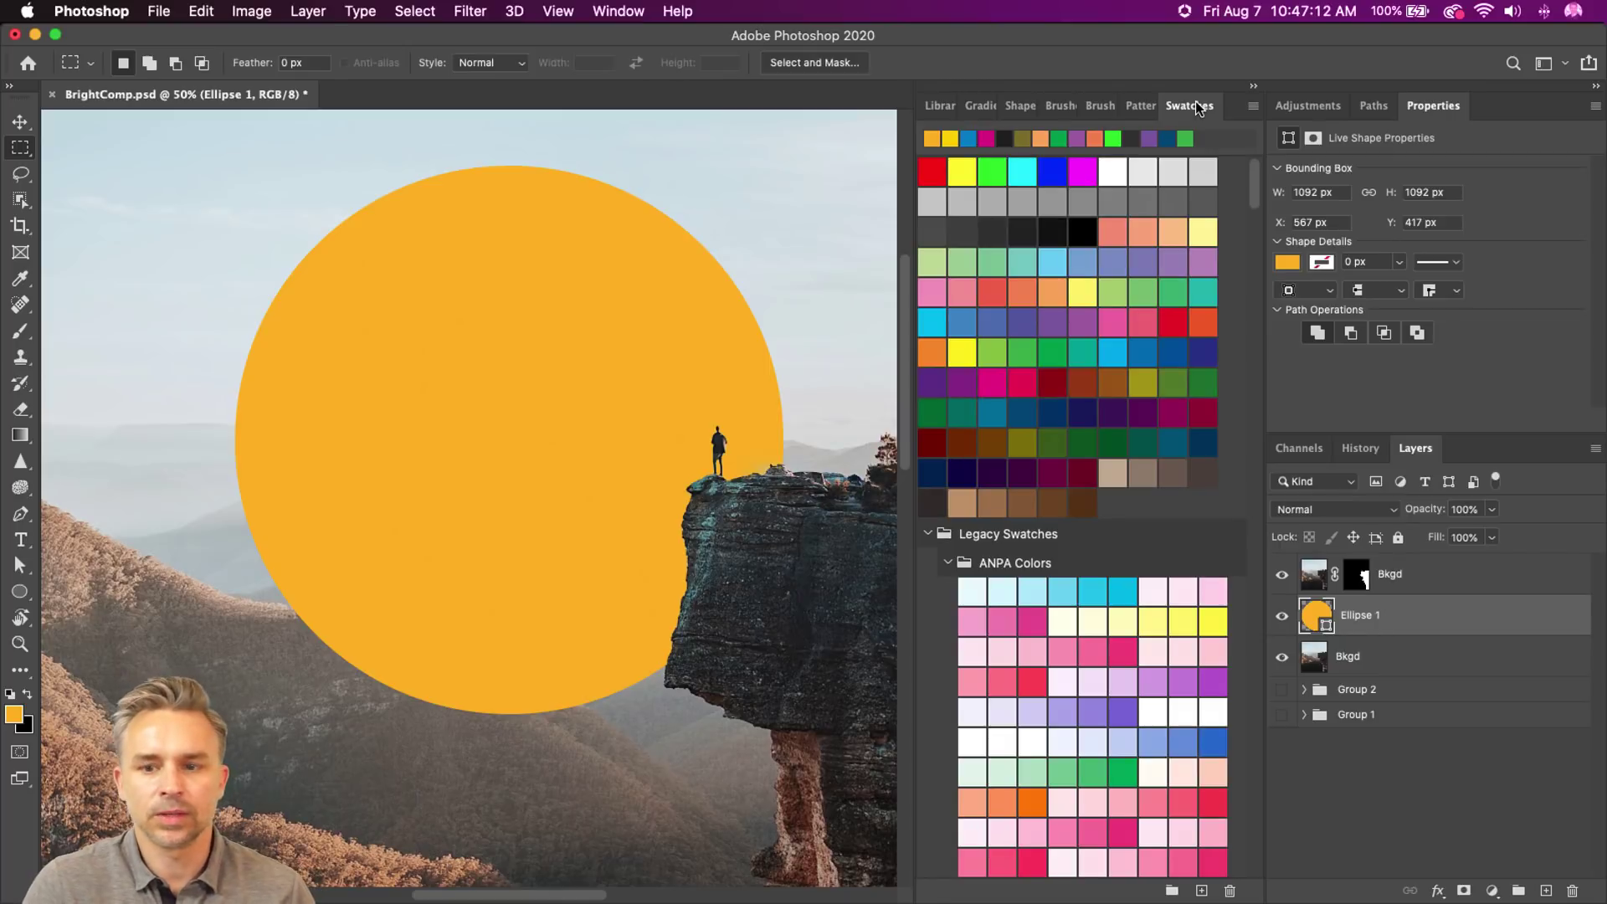
click(1252, 86)
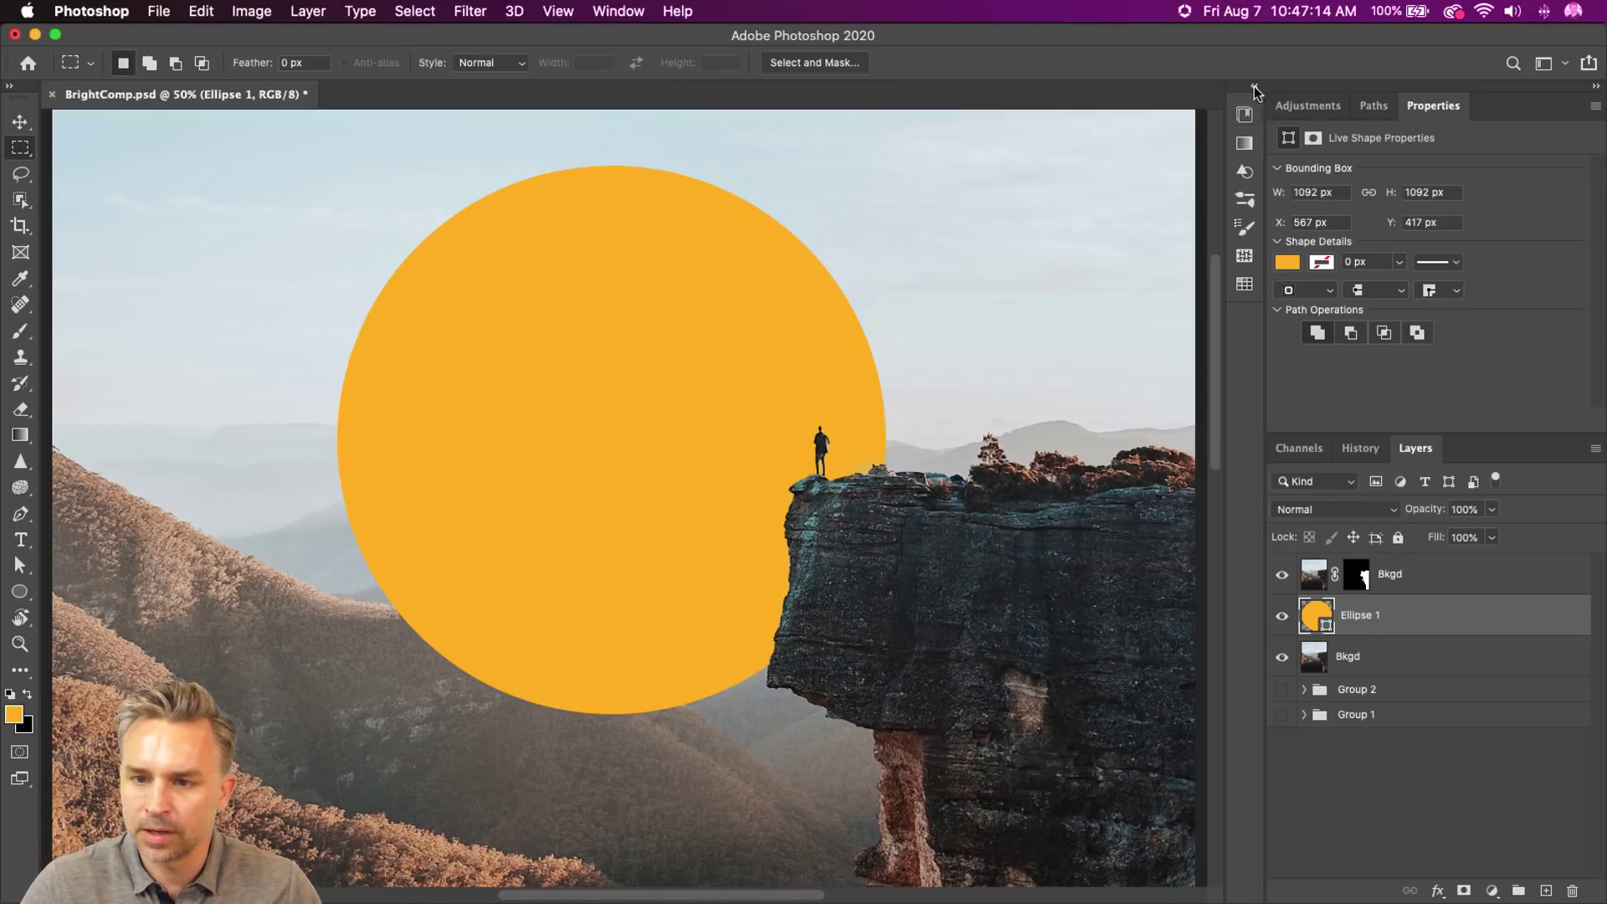
- Try different hues and colours sampled from the photo as the circle's fill, and settle on light yellow #ffdf4c
double_click(1331, 604)
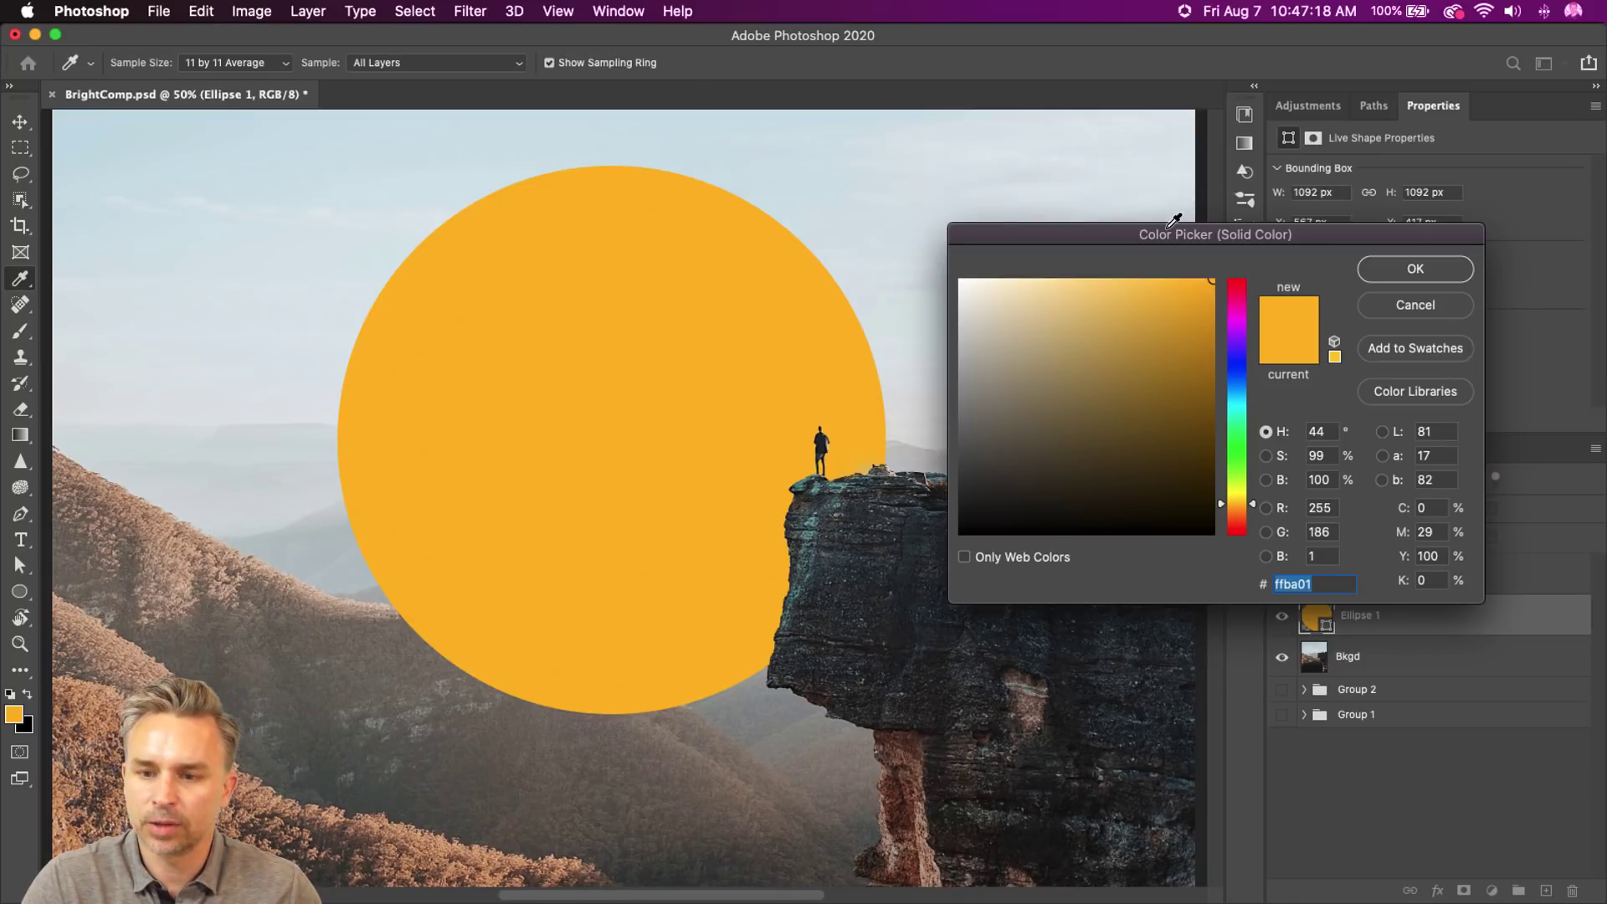
mouse_move(1228, 502)
mouse_down()
mouse_move(1228, 410)
mouse_move(1240, 492)
mouse_up()
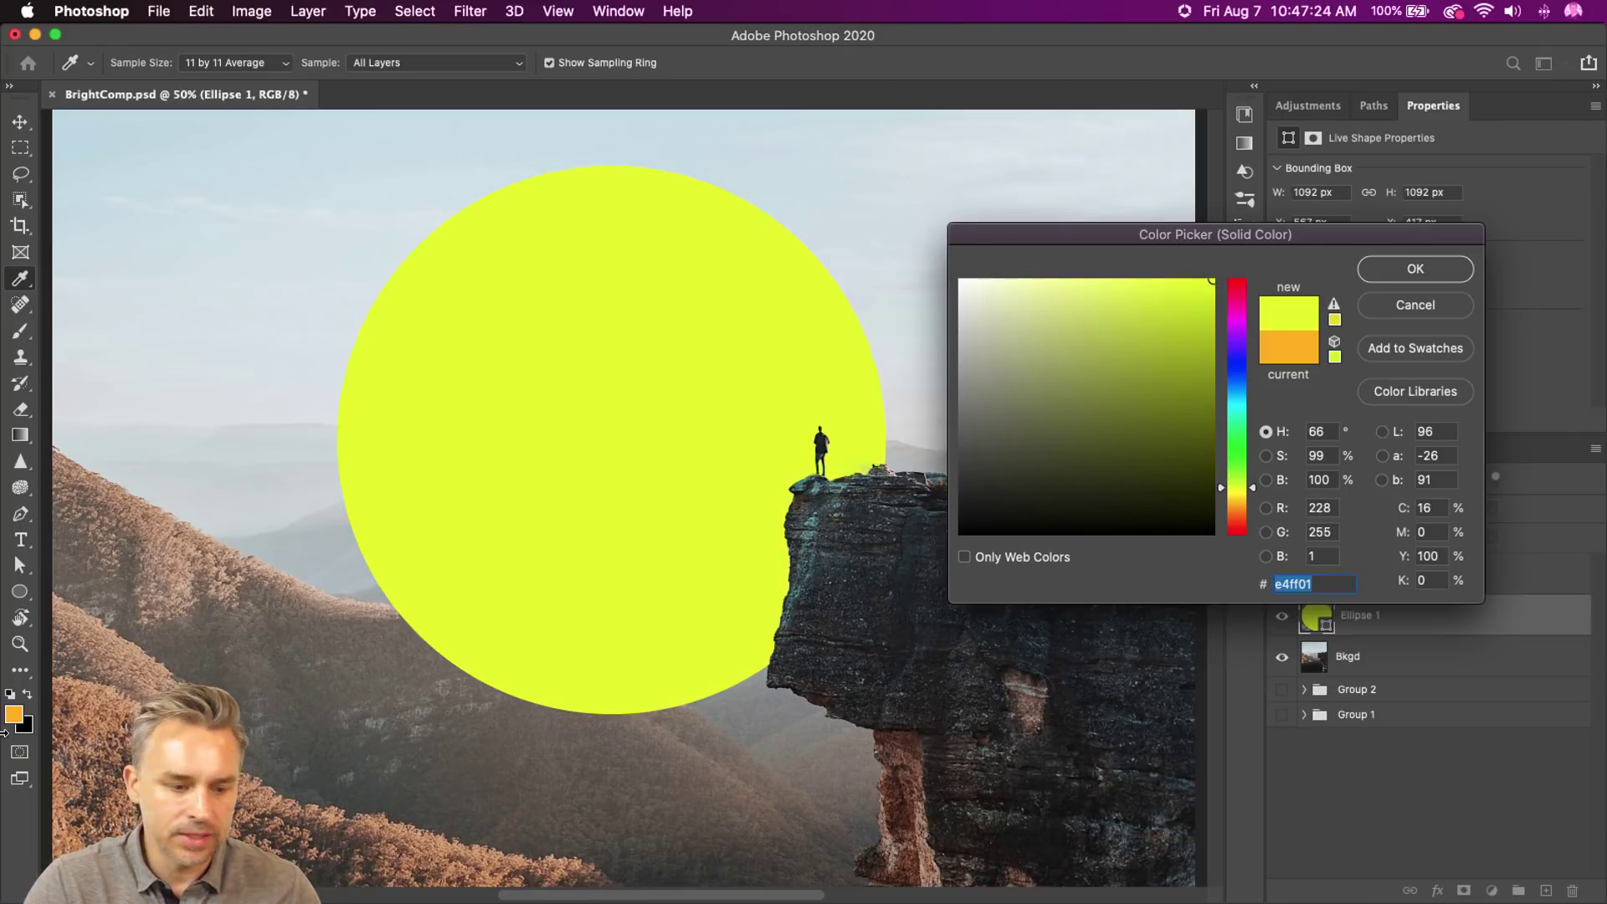
click(123, 705)
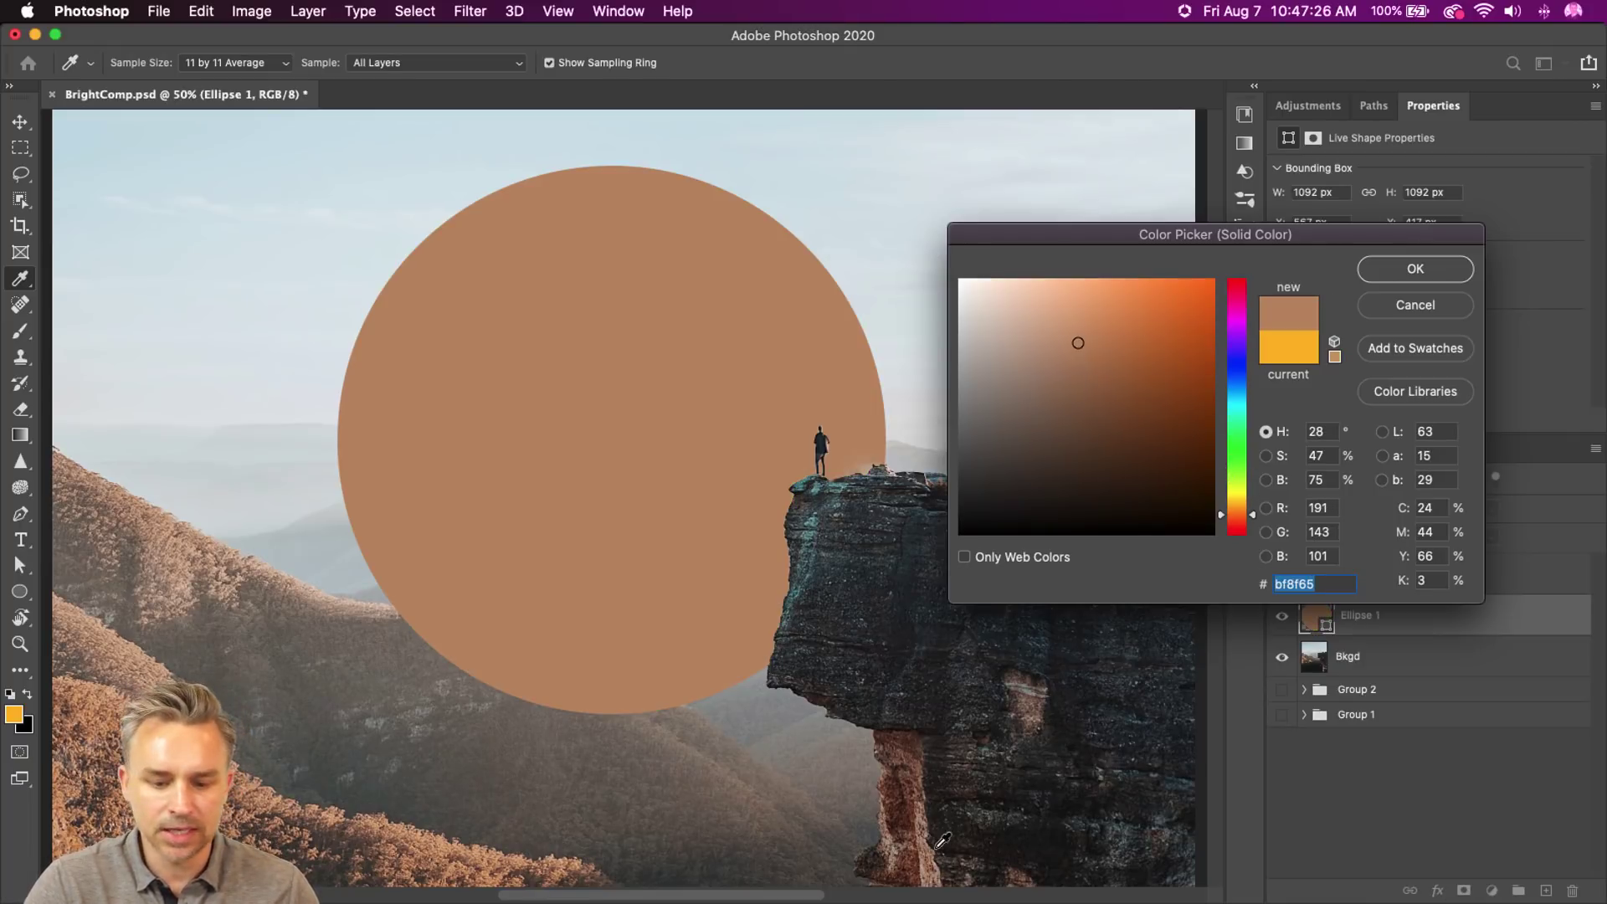
click(891, 828)
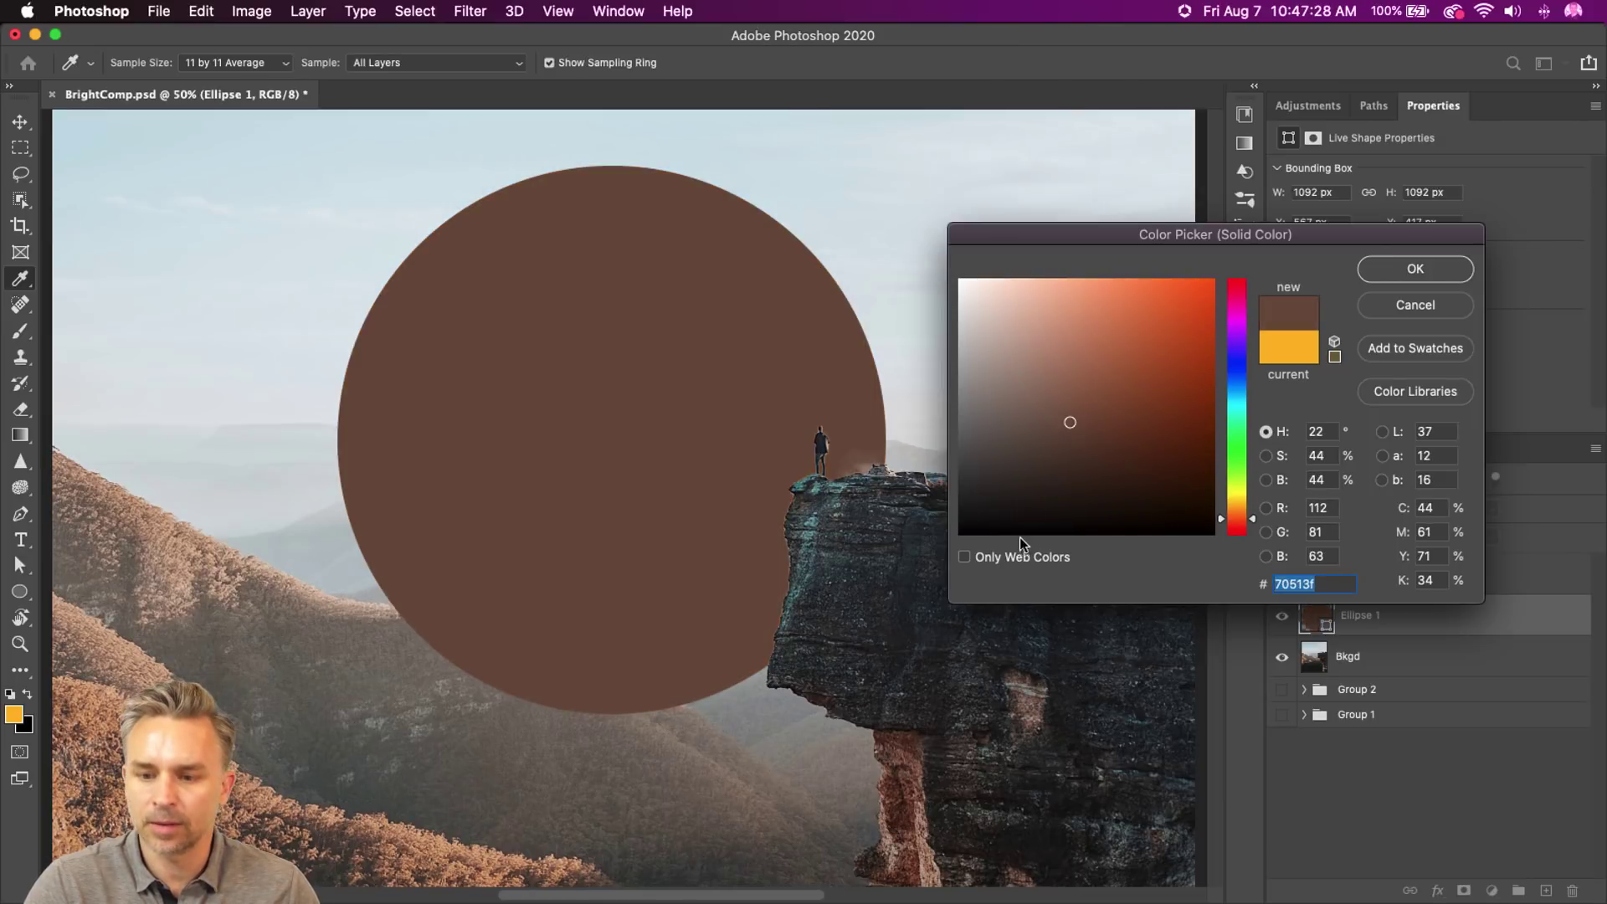
click(1090, 310)
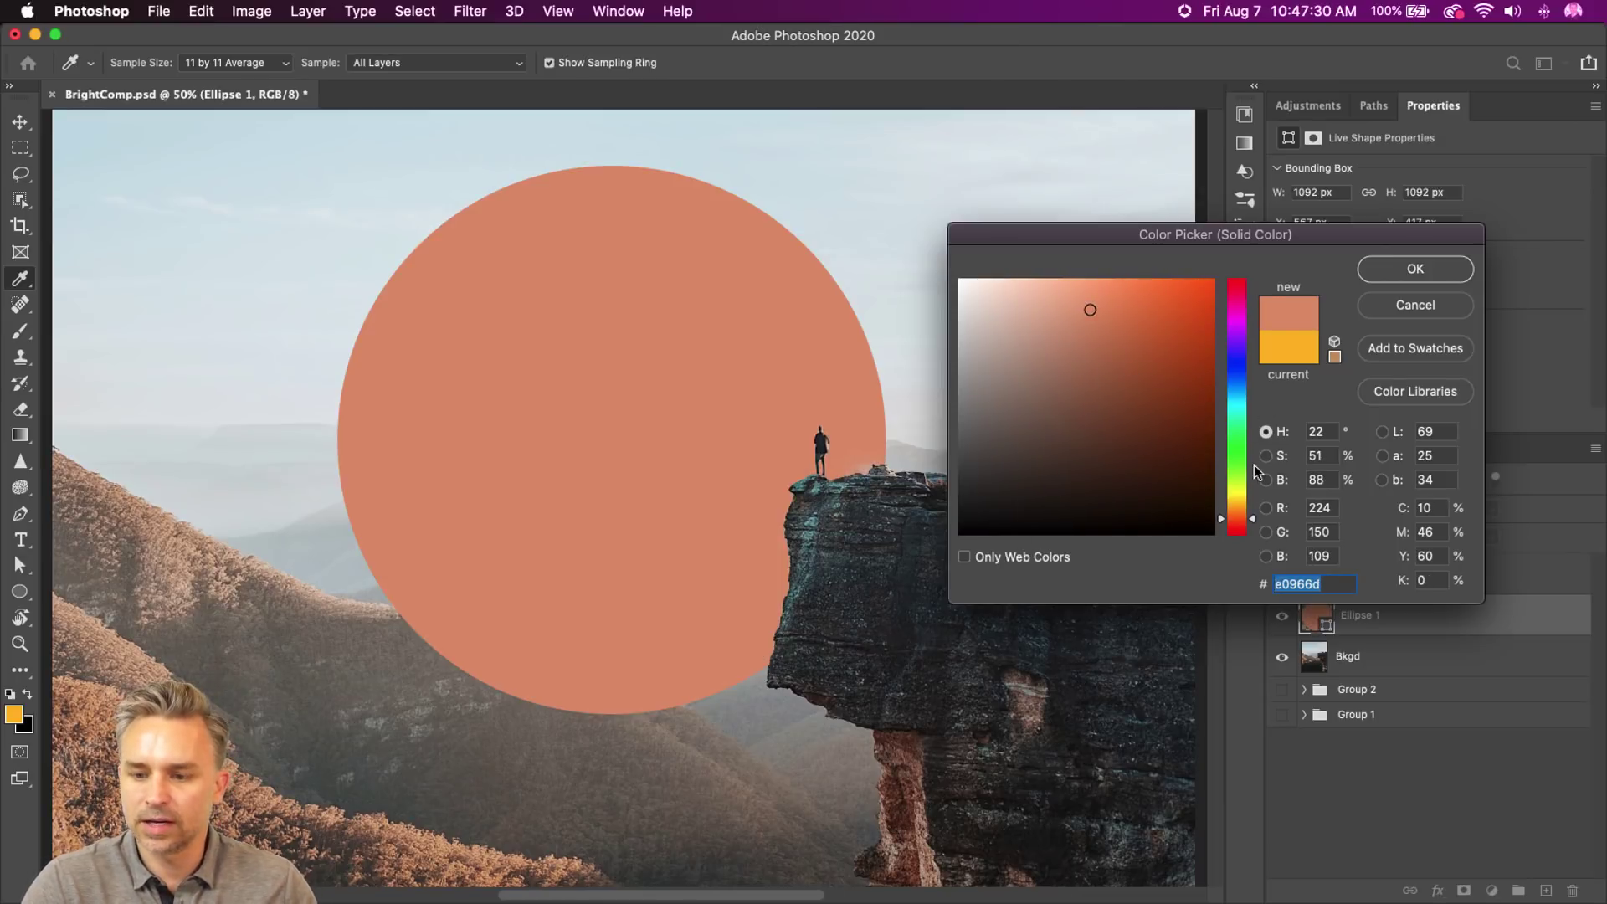
drag(1254, 470, 1245, 499)
drag(1144, 385, 1138, 245)
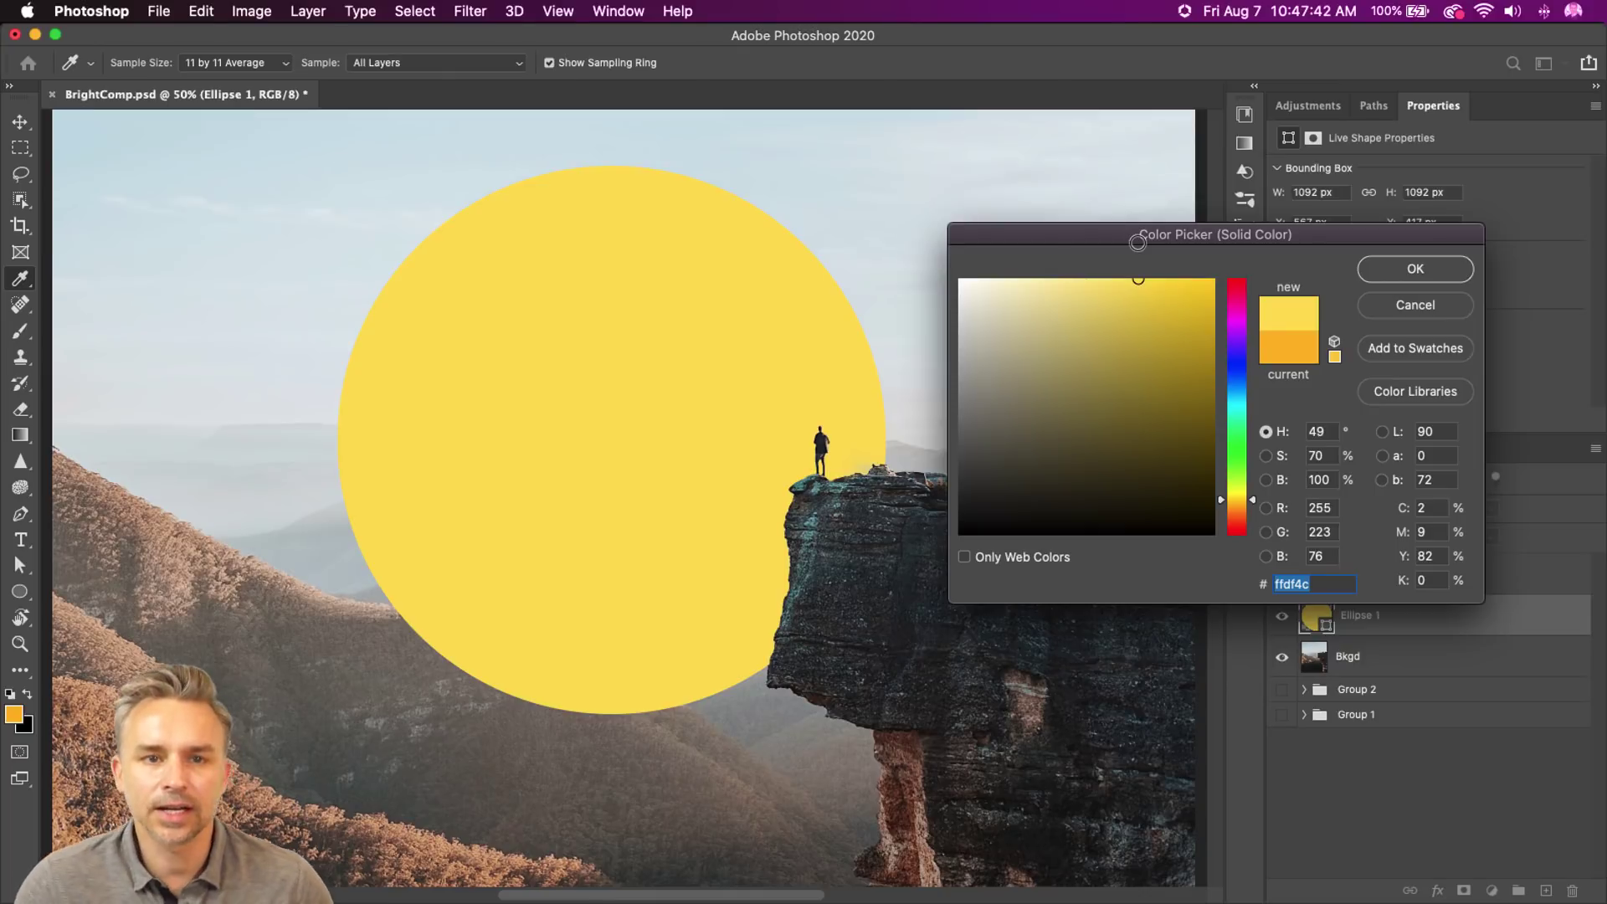
click(1439, 270)
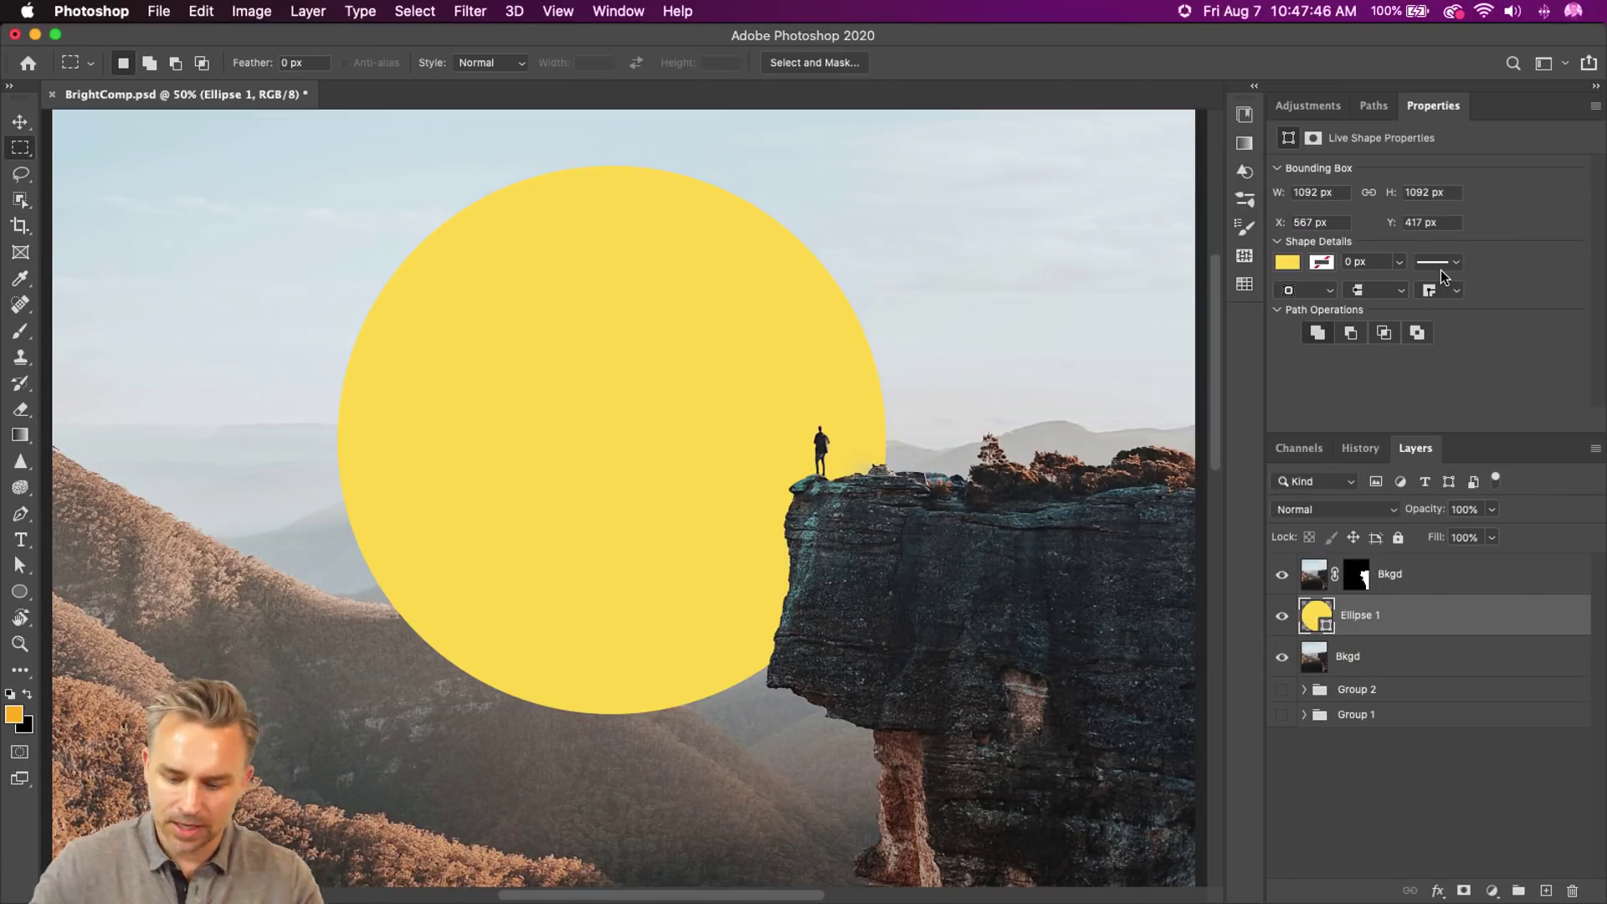
key(super+minus)
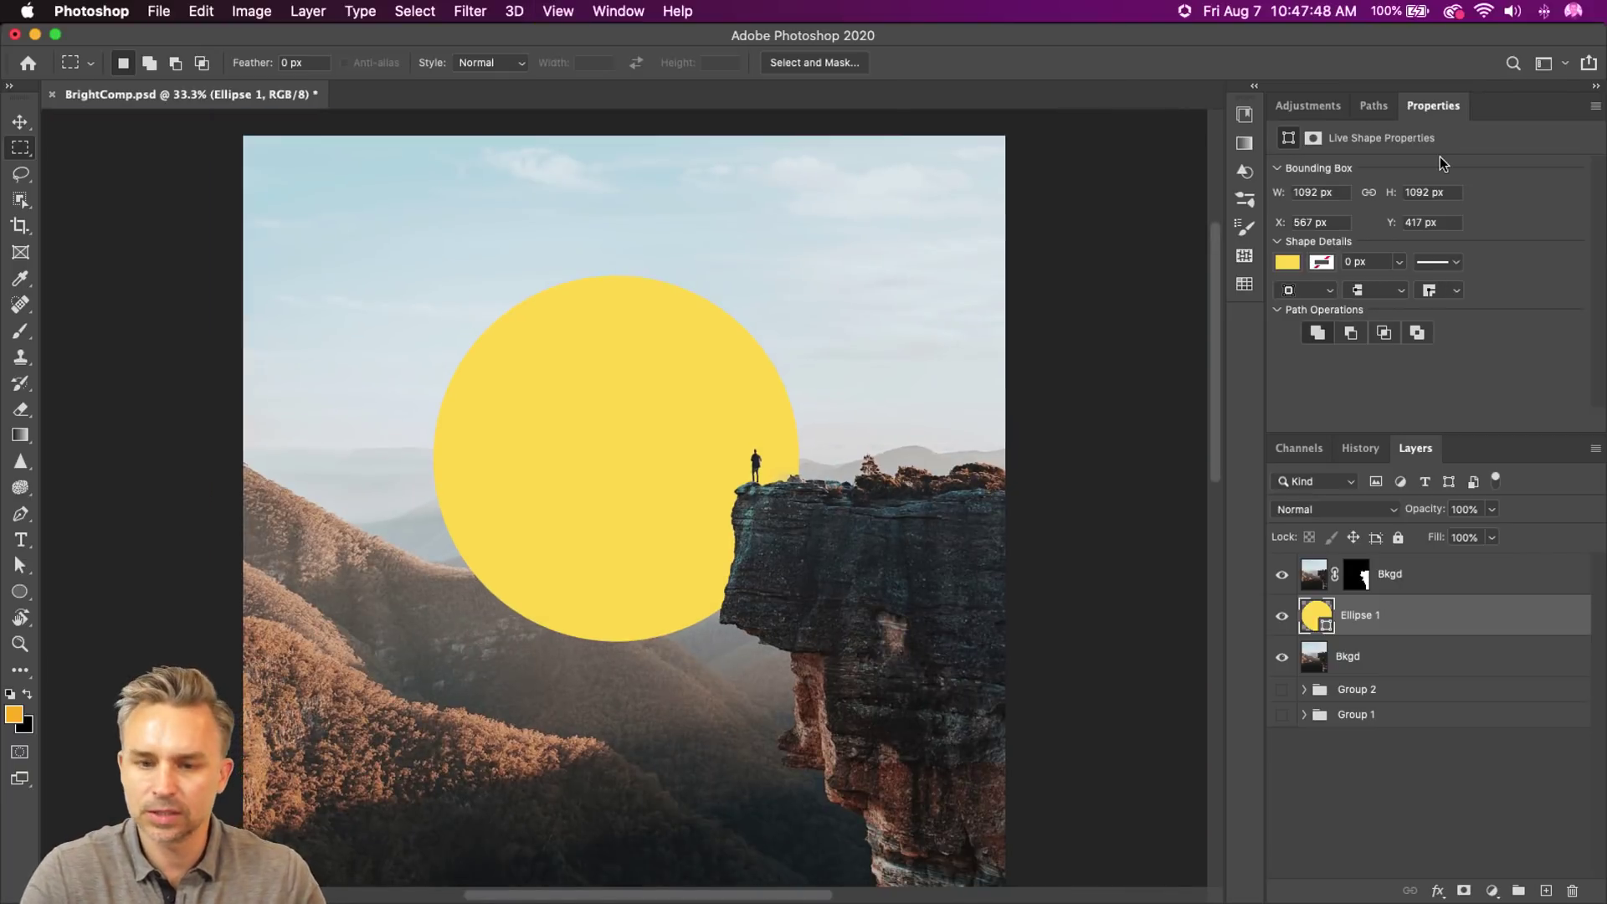
- Expand the collapsed panels, show the Gradients panel, widen it, and browse the default and legacy gradient presets
click(1256, 87)
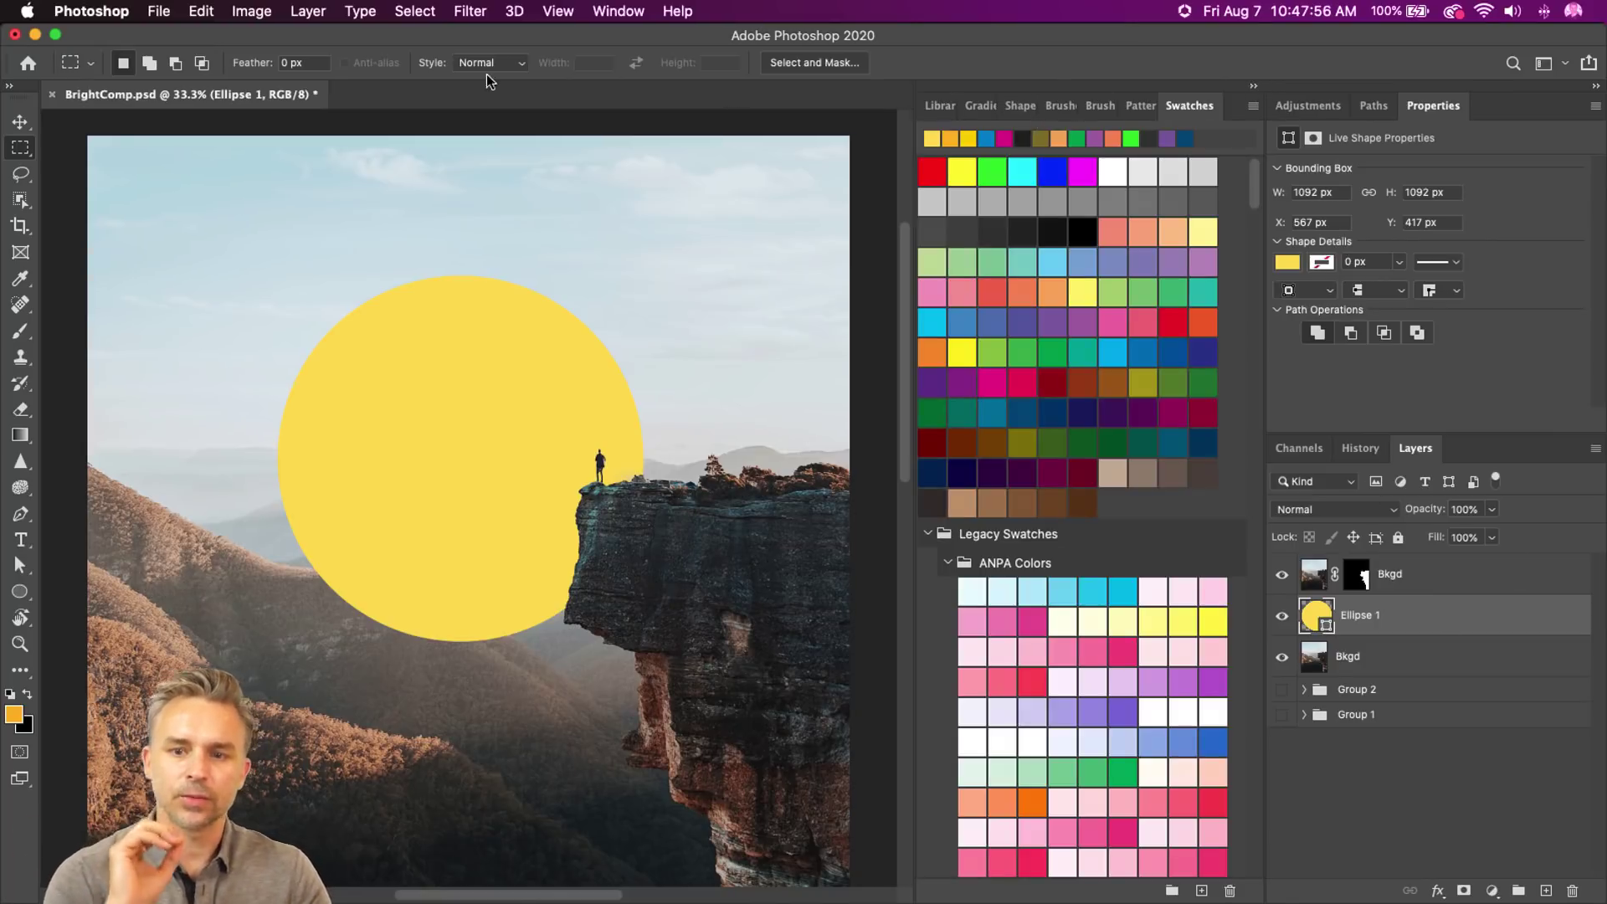
click(620, 10)
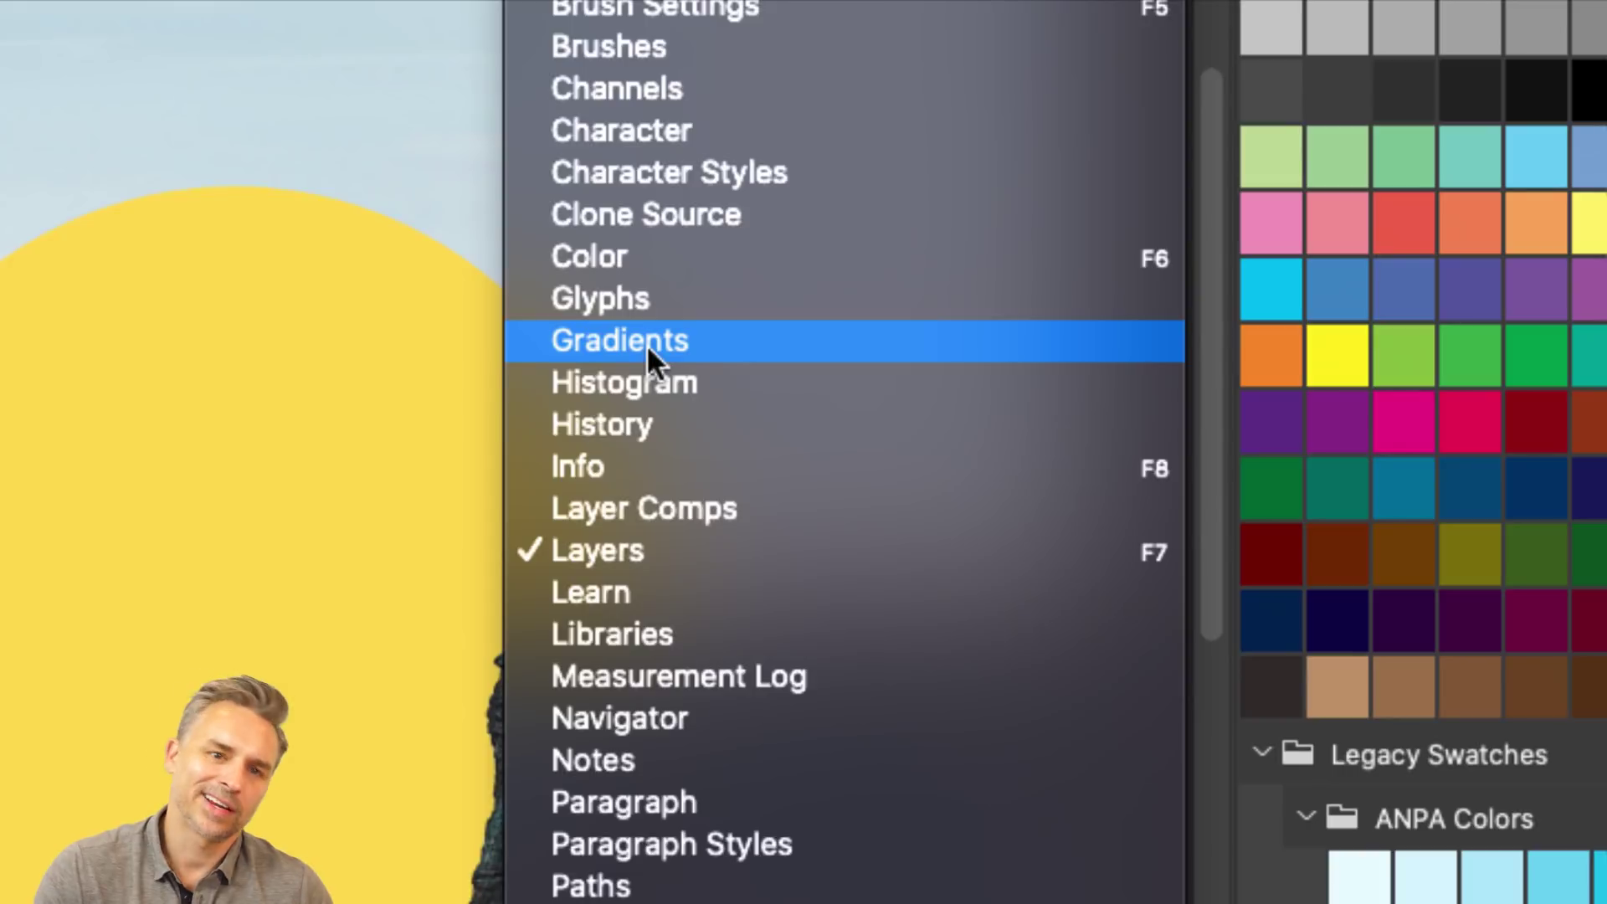
click(646, 344)
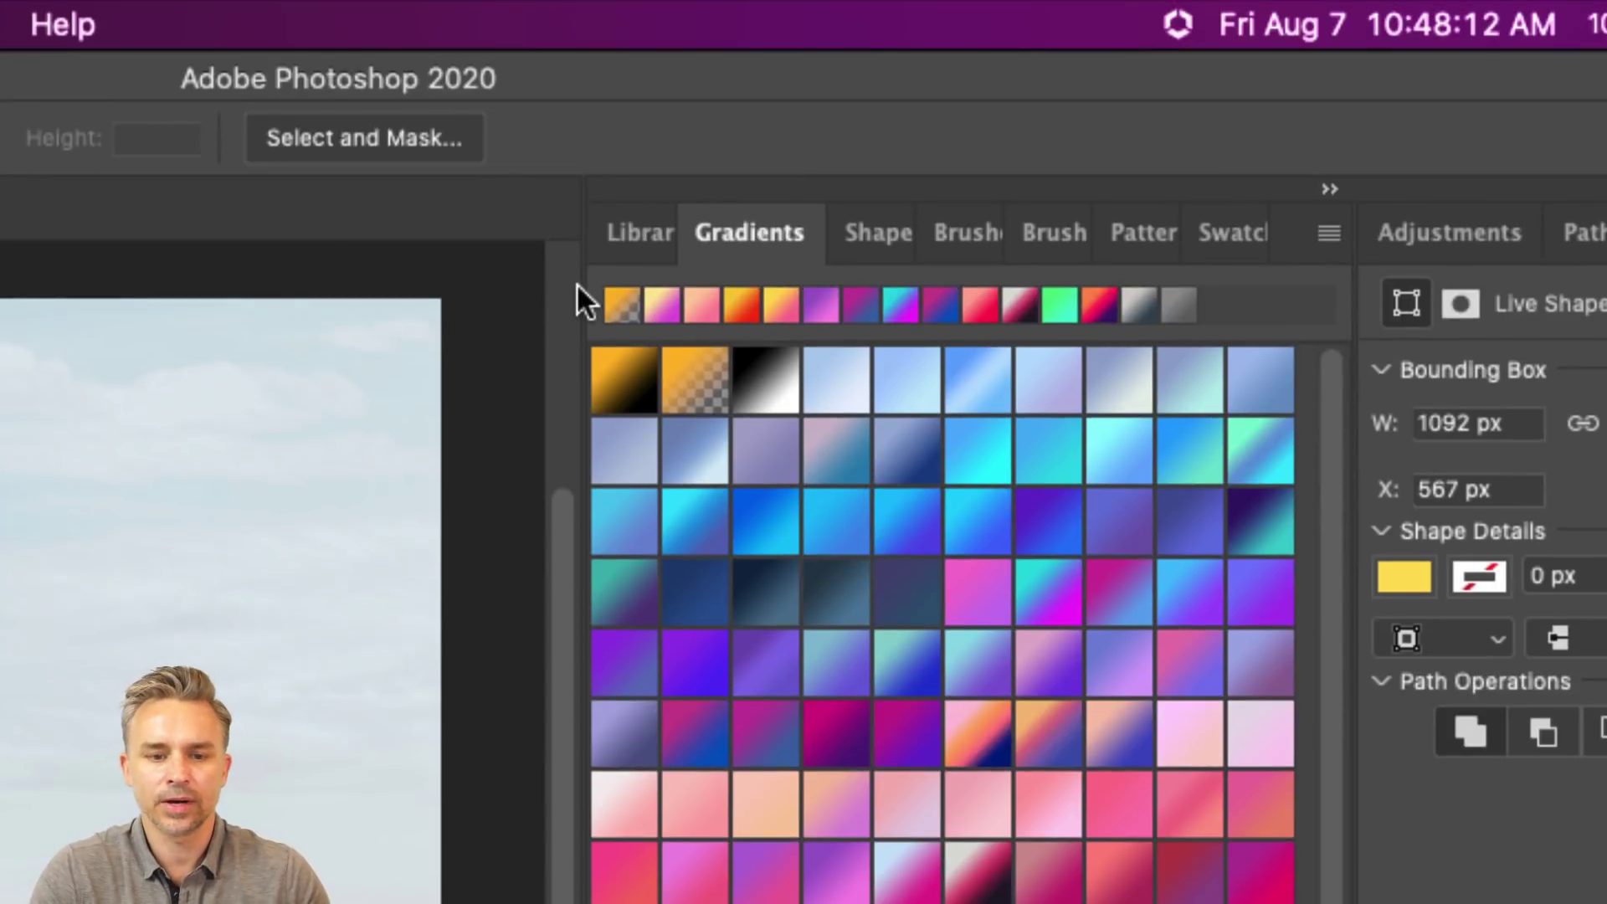
drag(583, 295, 453, 293)
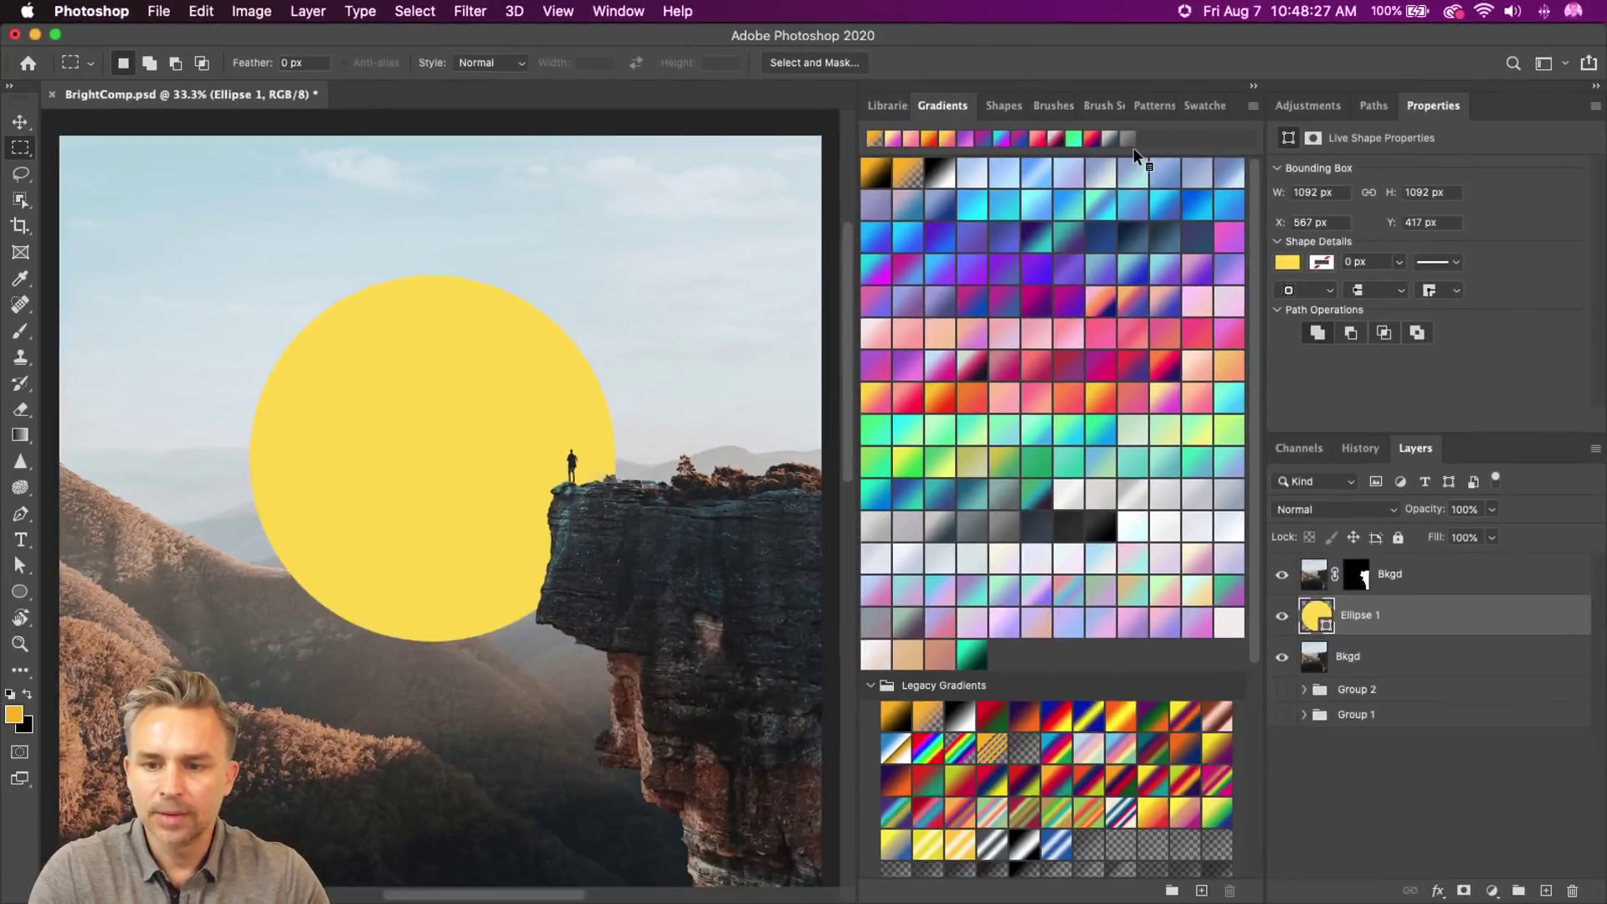
scroll(793, 838, down, 5)
scroll(1009, 386, up, 5)
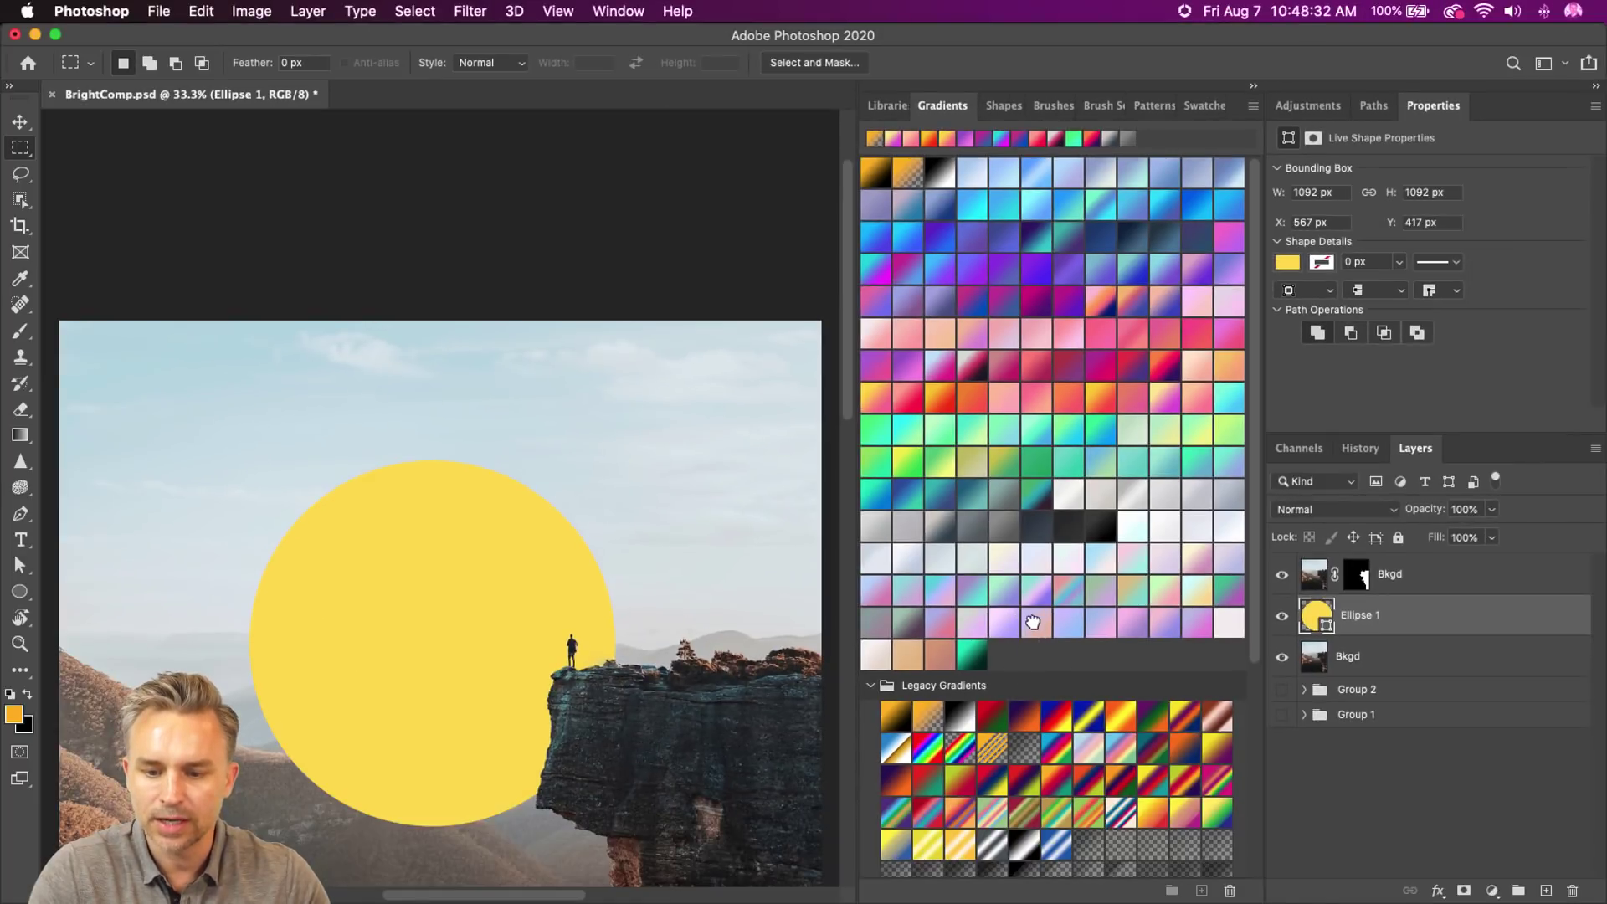
- Move the dark green gradient preset from the end of the default list to fourth place in its first row
click(1037, 623)
drag(961, 257, 971, 173)
click(1043, 655)
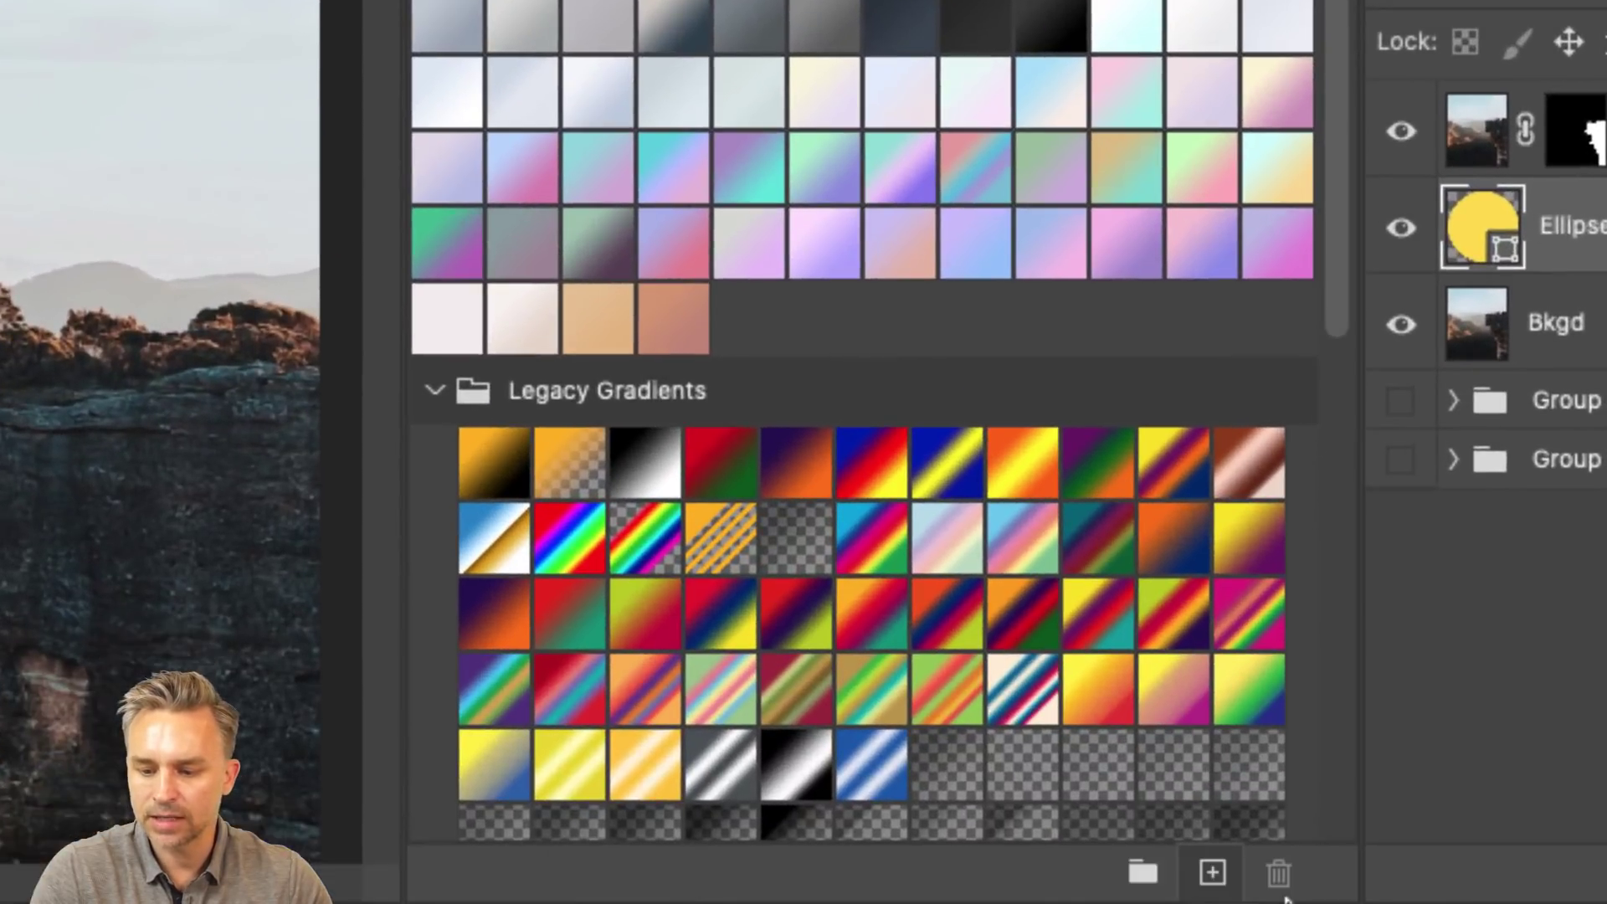
- Create a new gradient preset group for personal favourites and collapse the Legacy Gradients group
click(1143, 871)
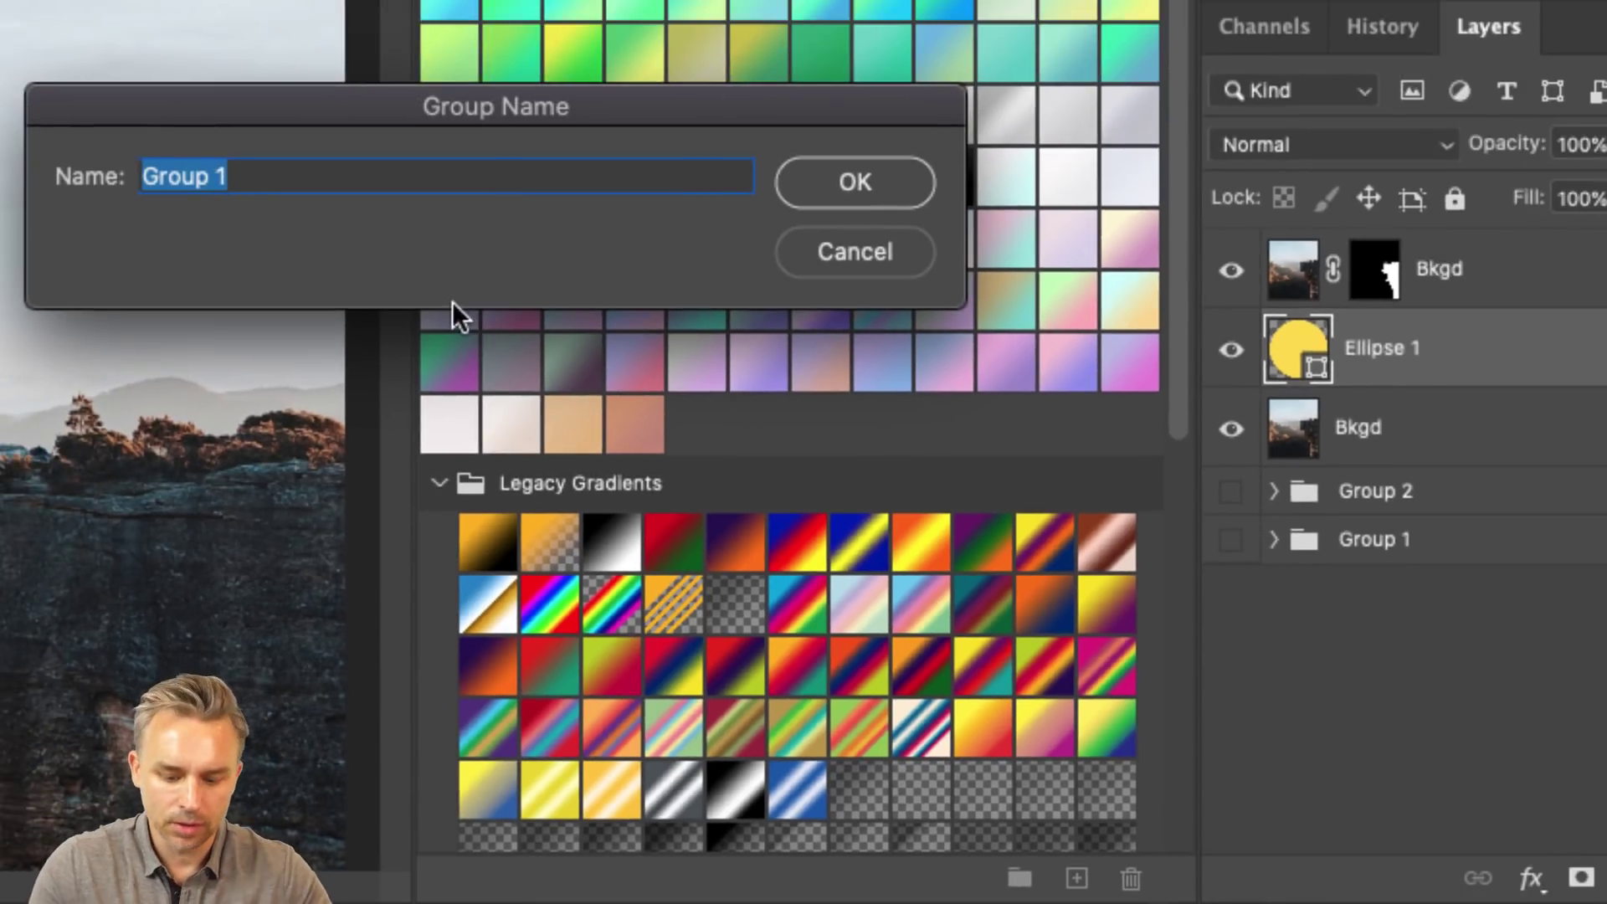
text(Pauls Favs)
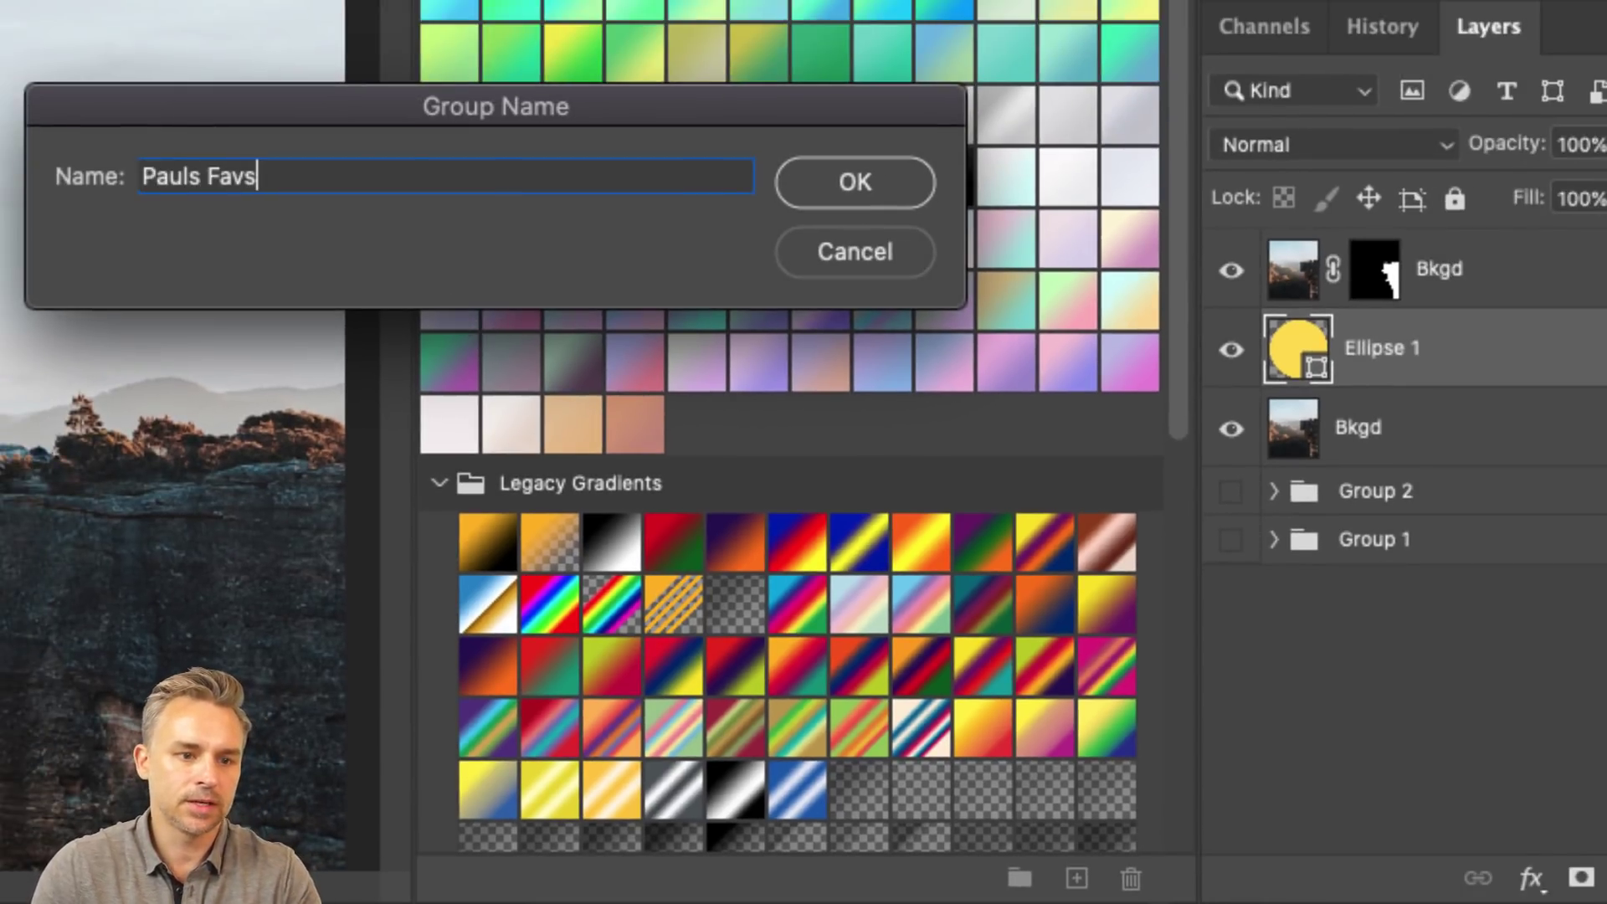
key(Return)
click(438, 520)
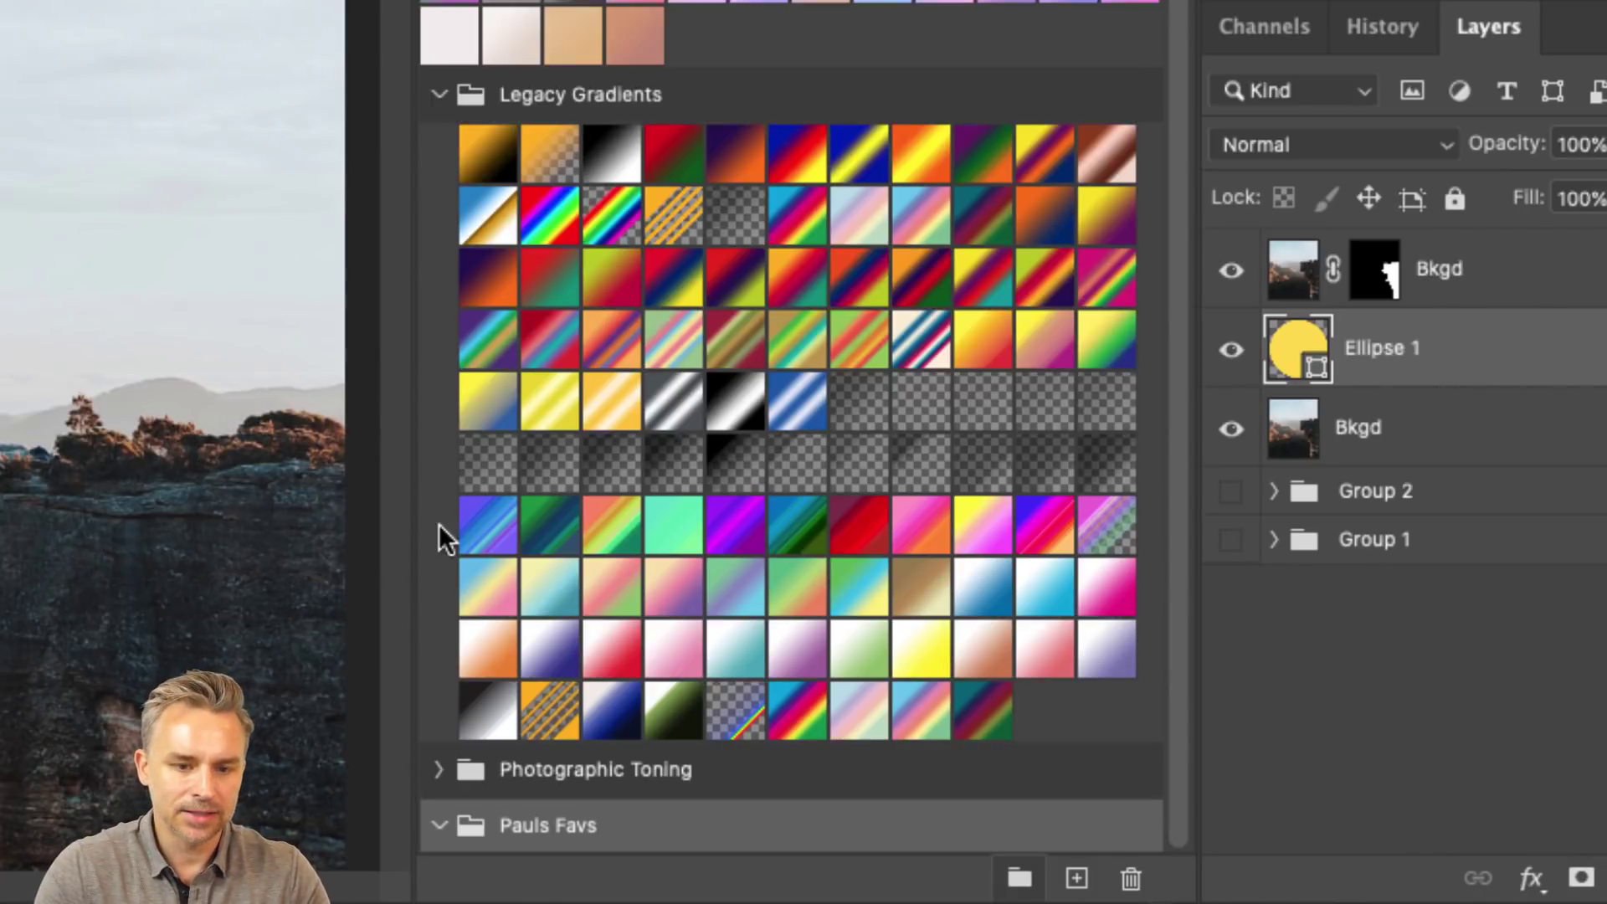
click(438, 95)
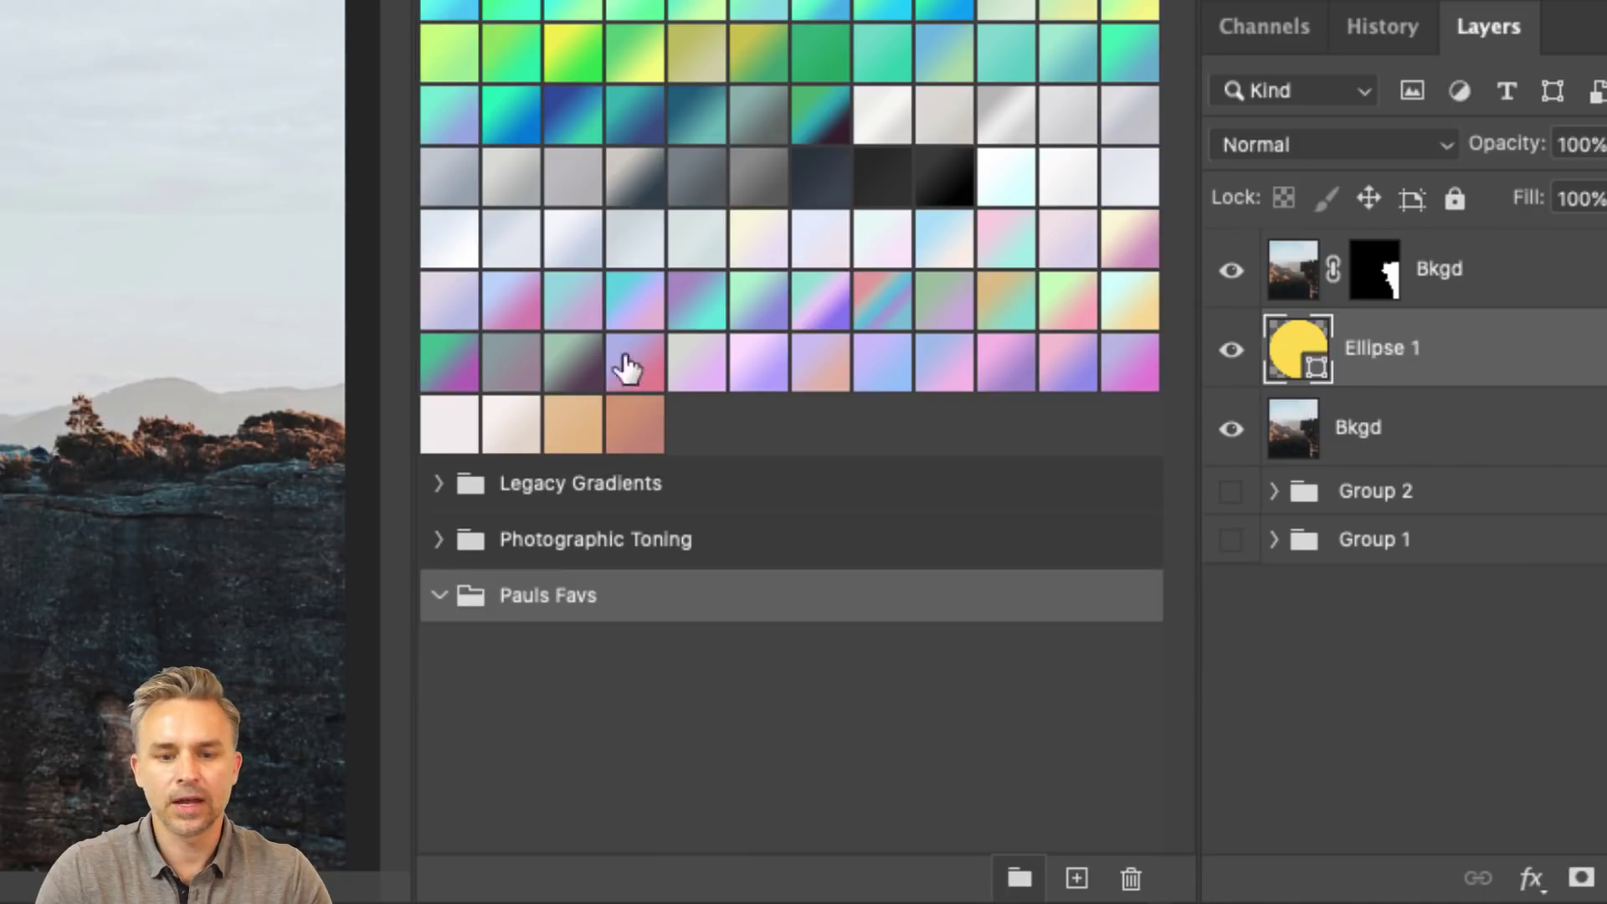
- Select ten neighbouring pastel gradient presets and move them together further down the preset list
click(577, 305)
shift+click(1128, 301)
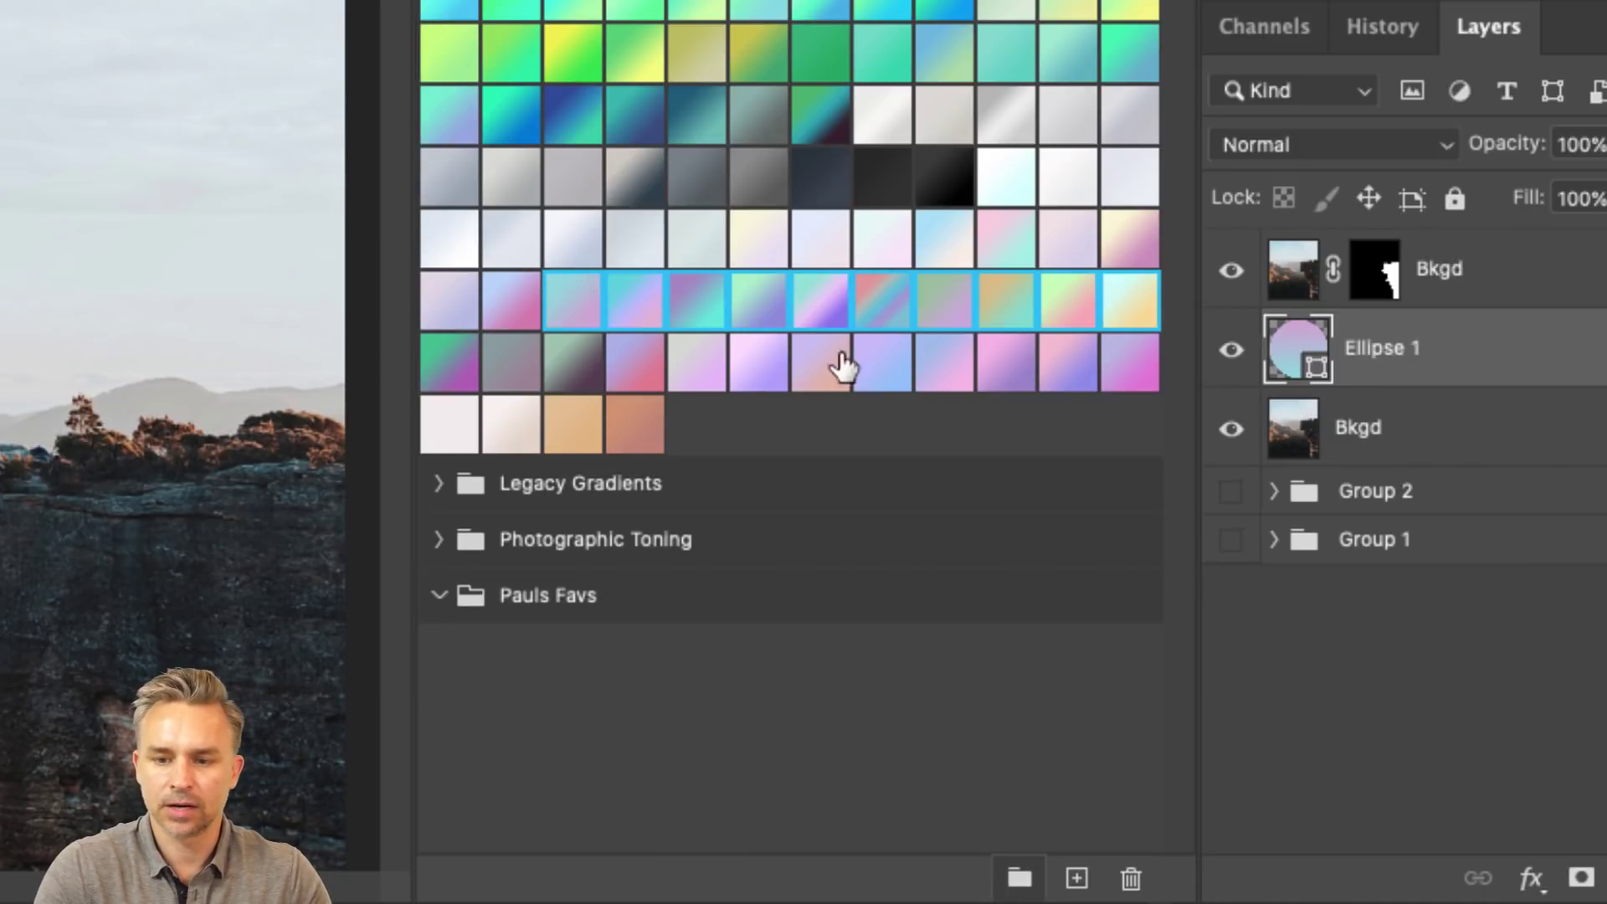
drag(560, 309, 825, 295)
click(653, 603)
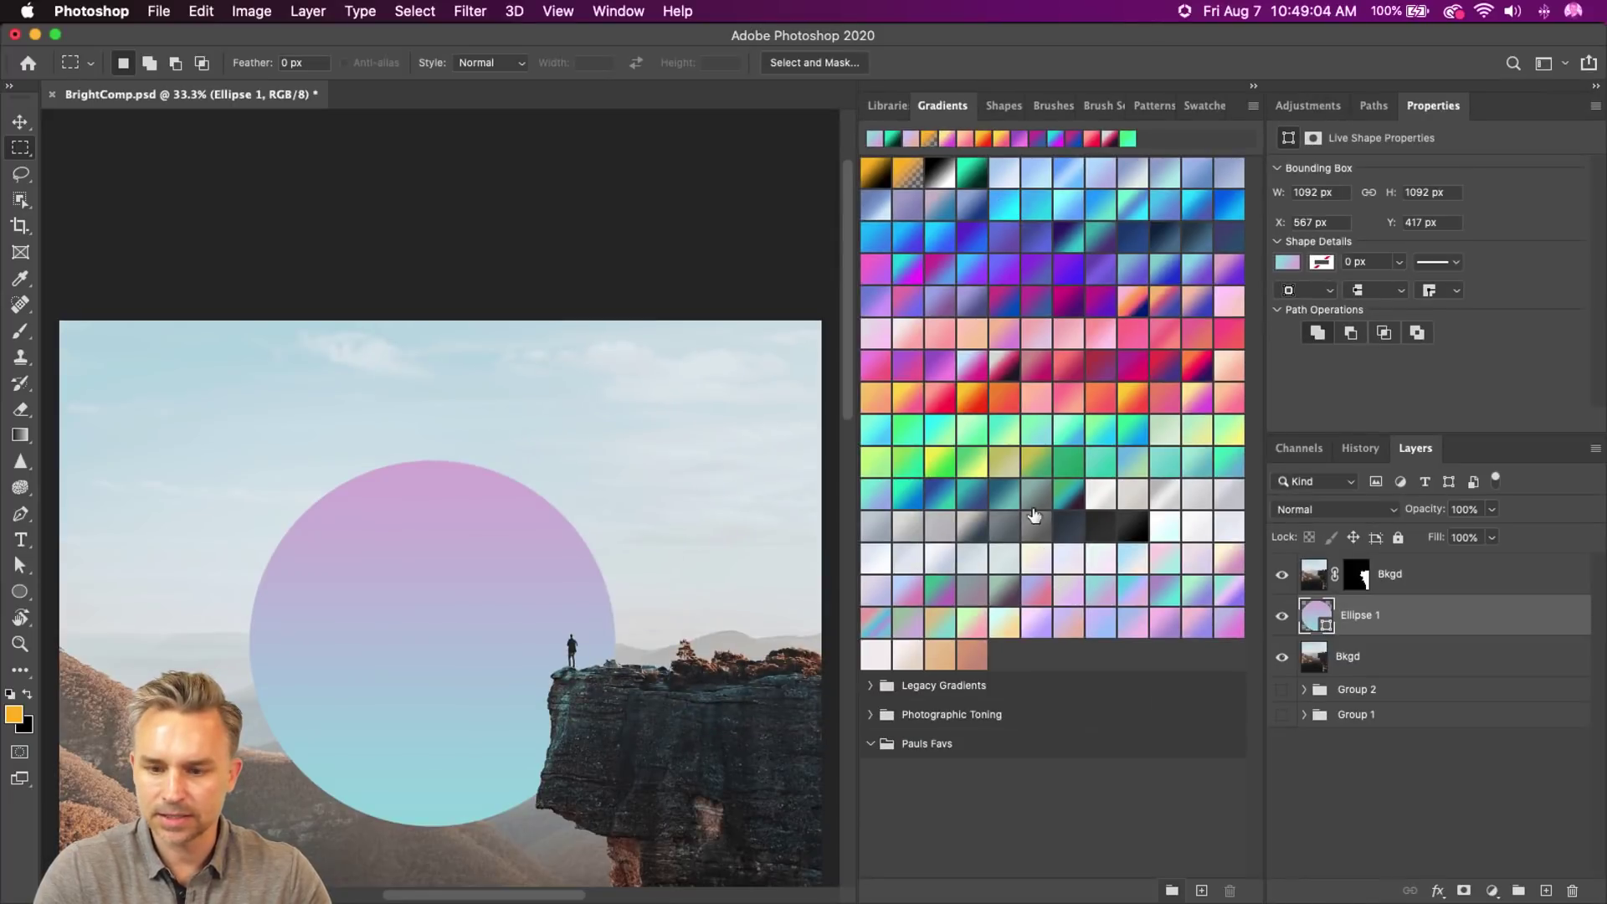
- Try several green, grey and blue gradient presets on the circle, ending on the pastel yellow-to-green gradient
click(1034, 432)
click(1004, 590)
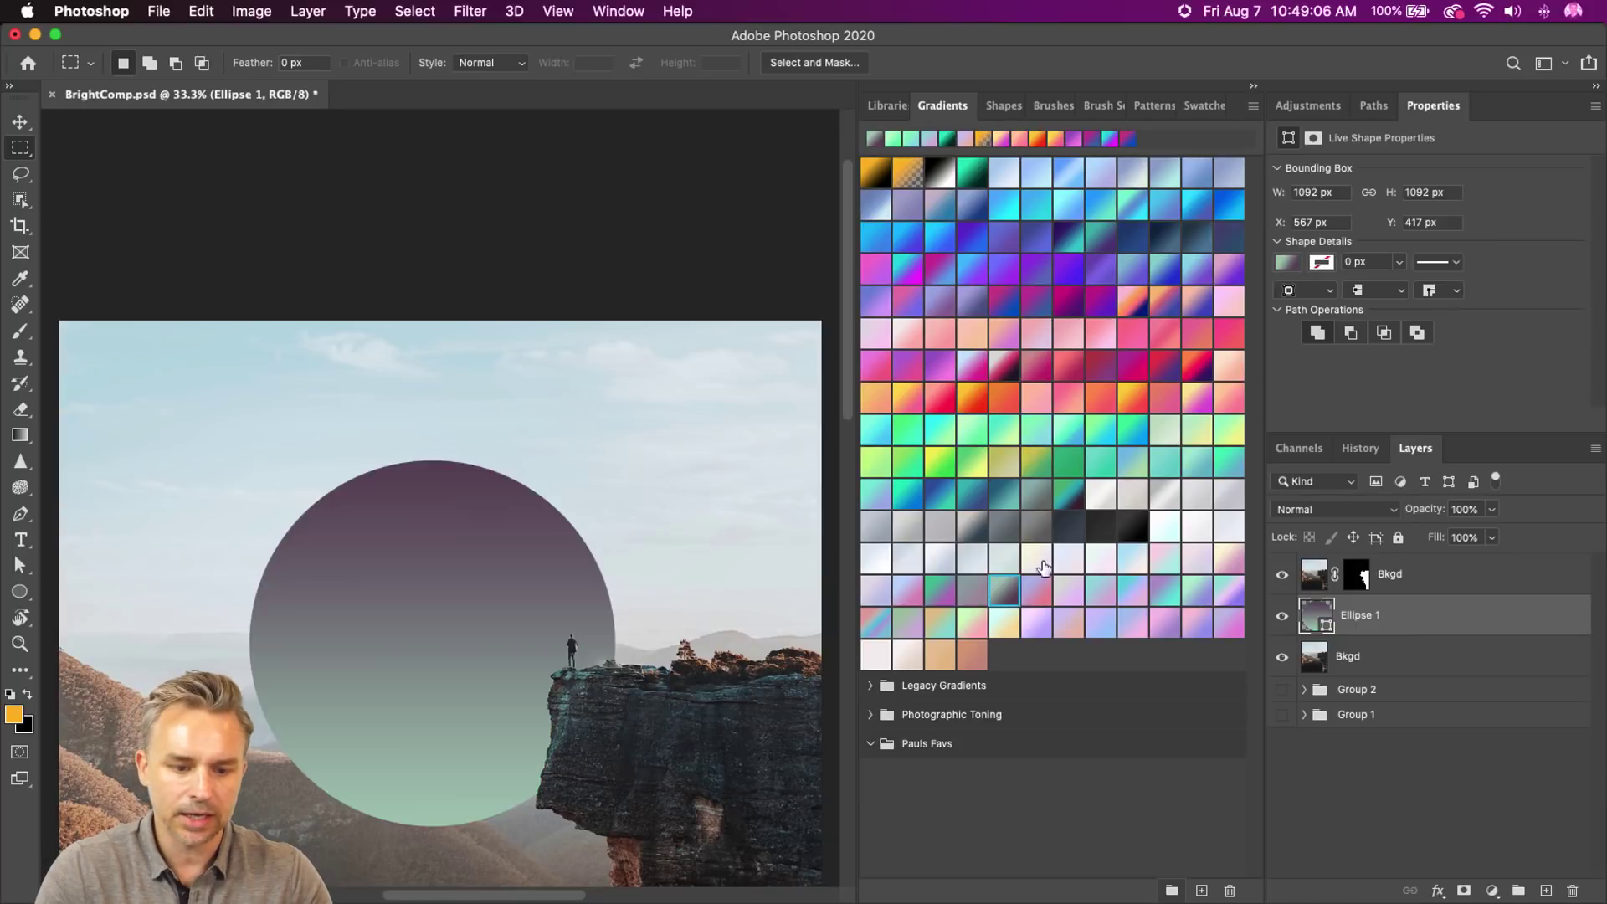
click(1032, 431)
click(1005, 432)
click(1065, 431)
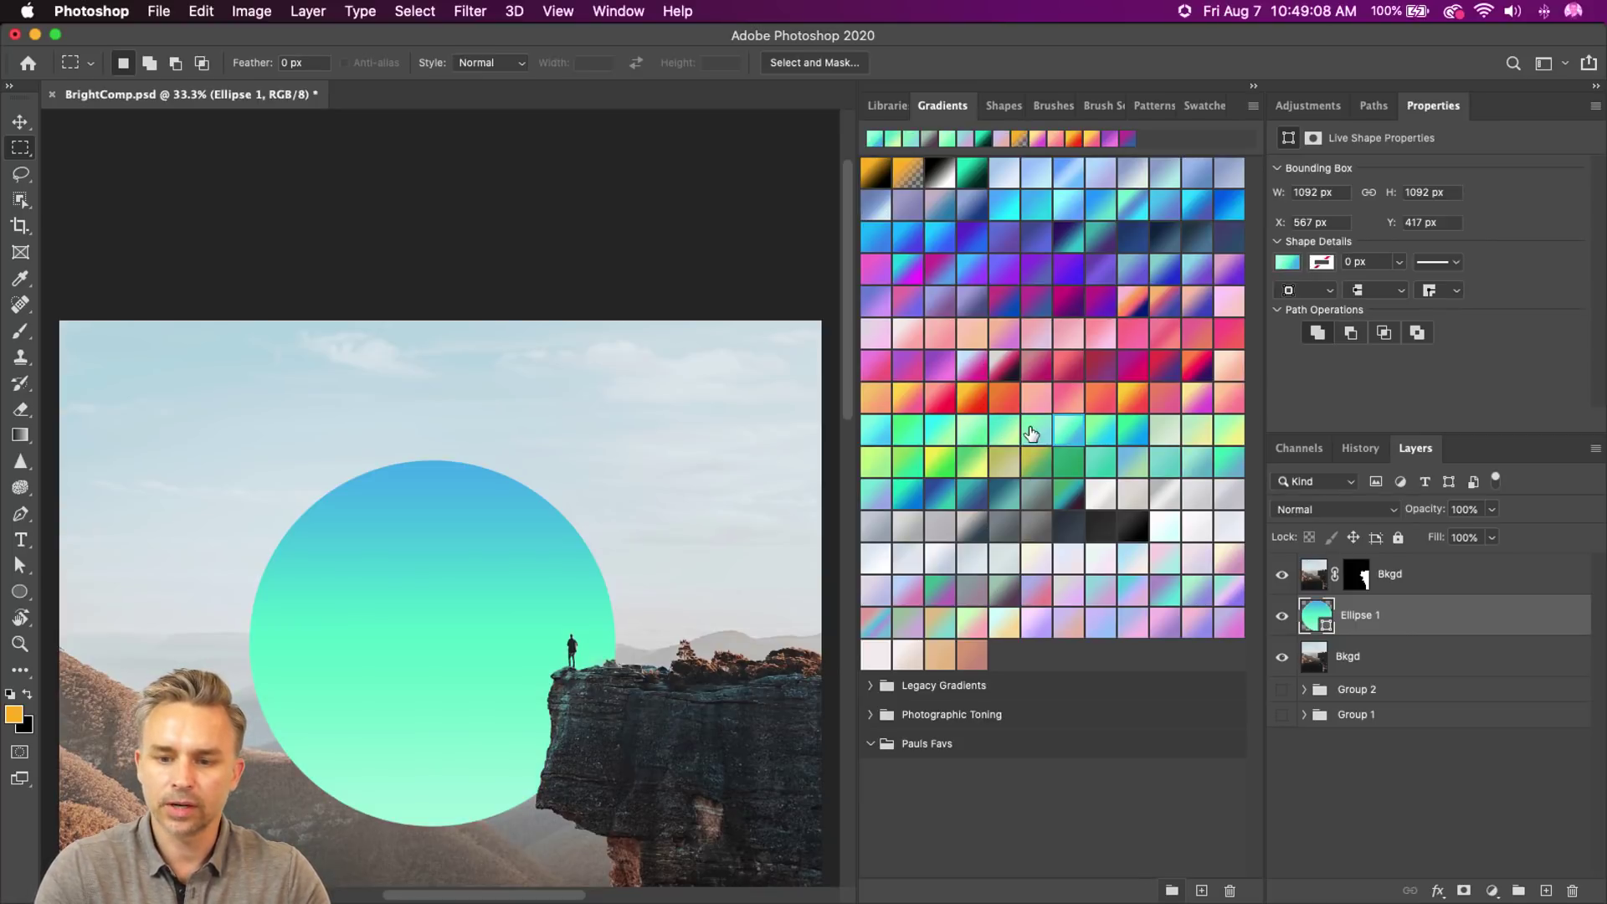
click(1008, 428)
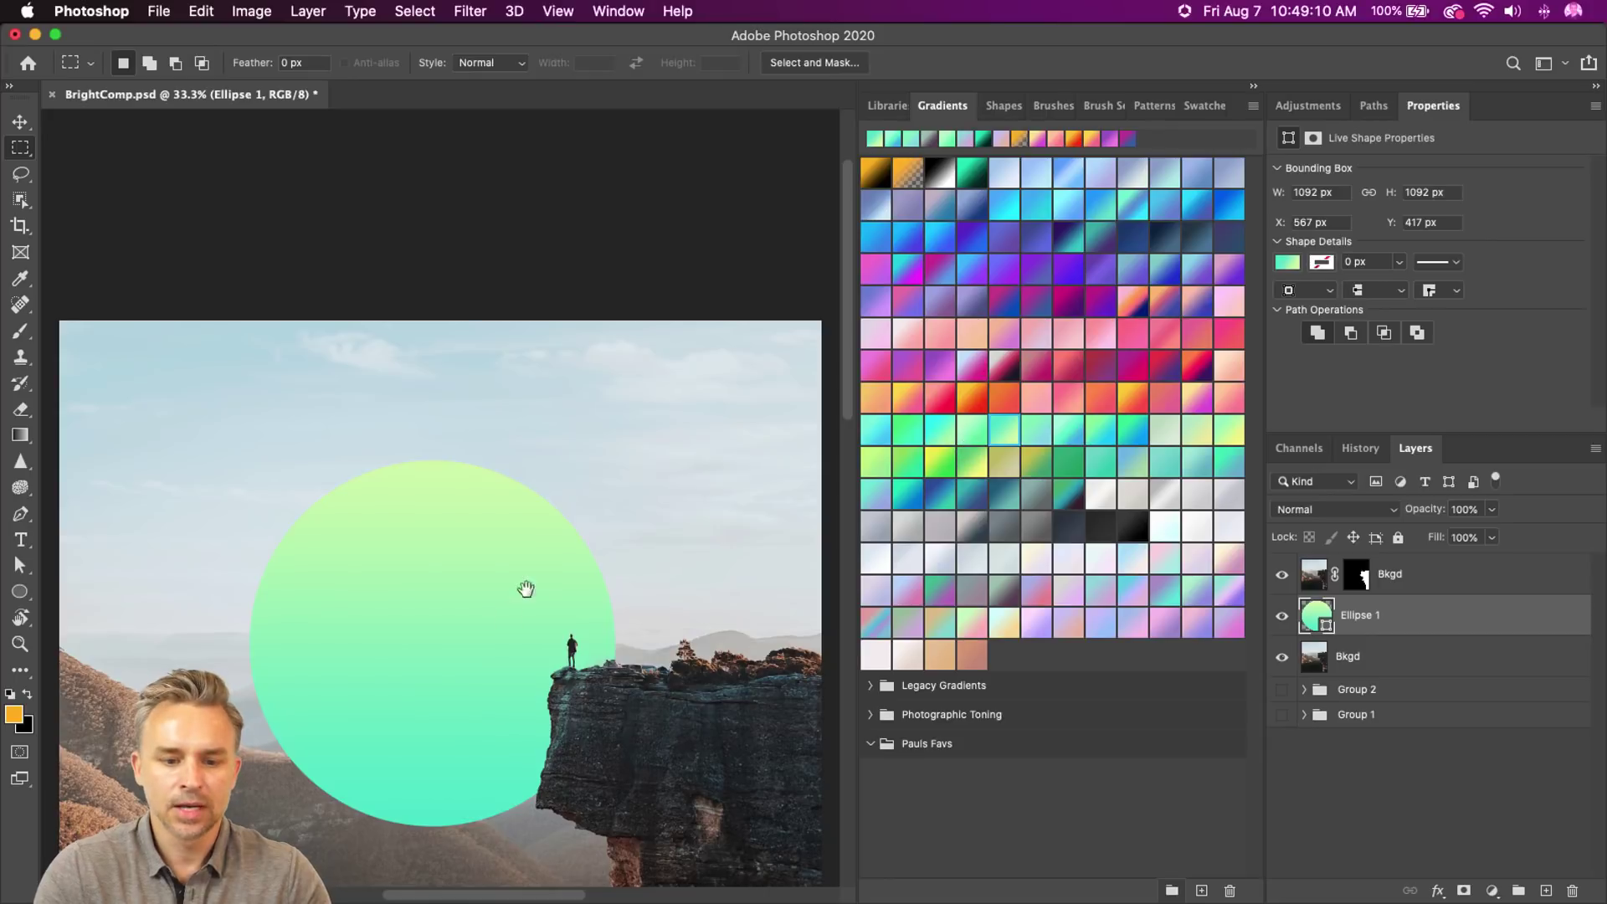
drag(526, 589, 689, 402)
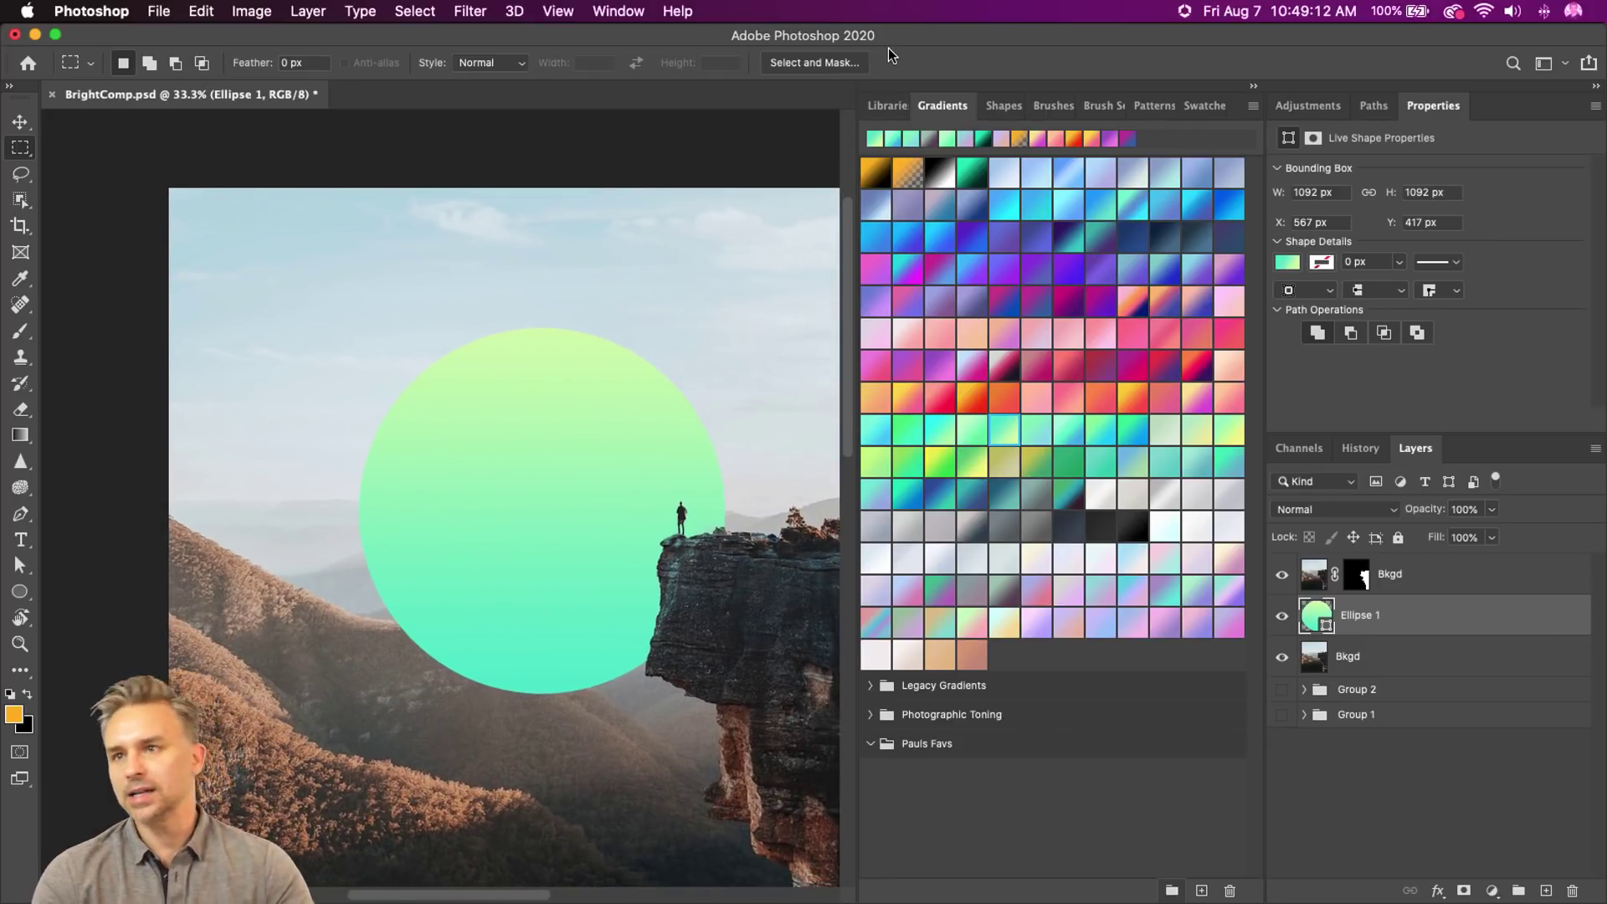
click(1218, 433)
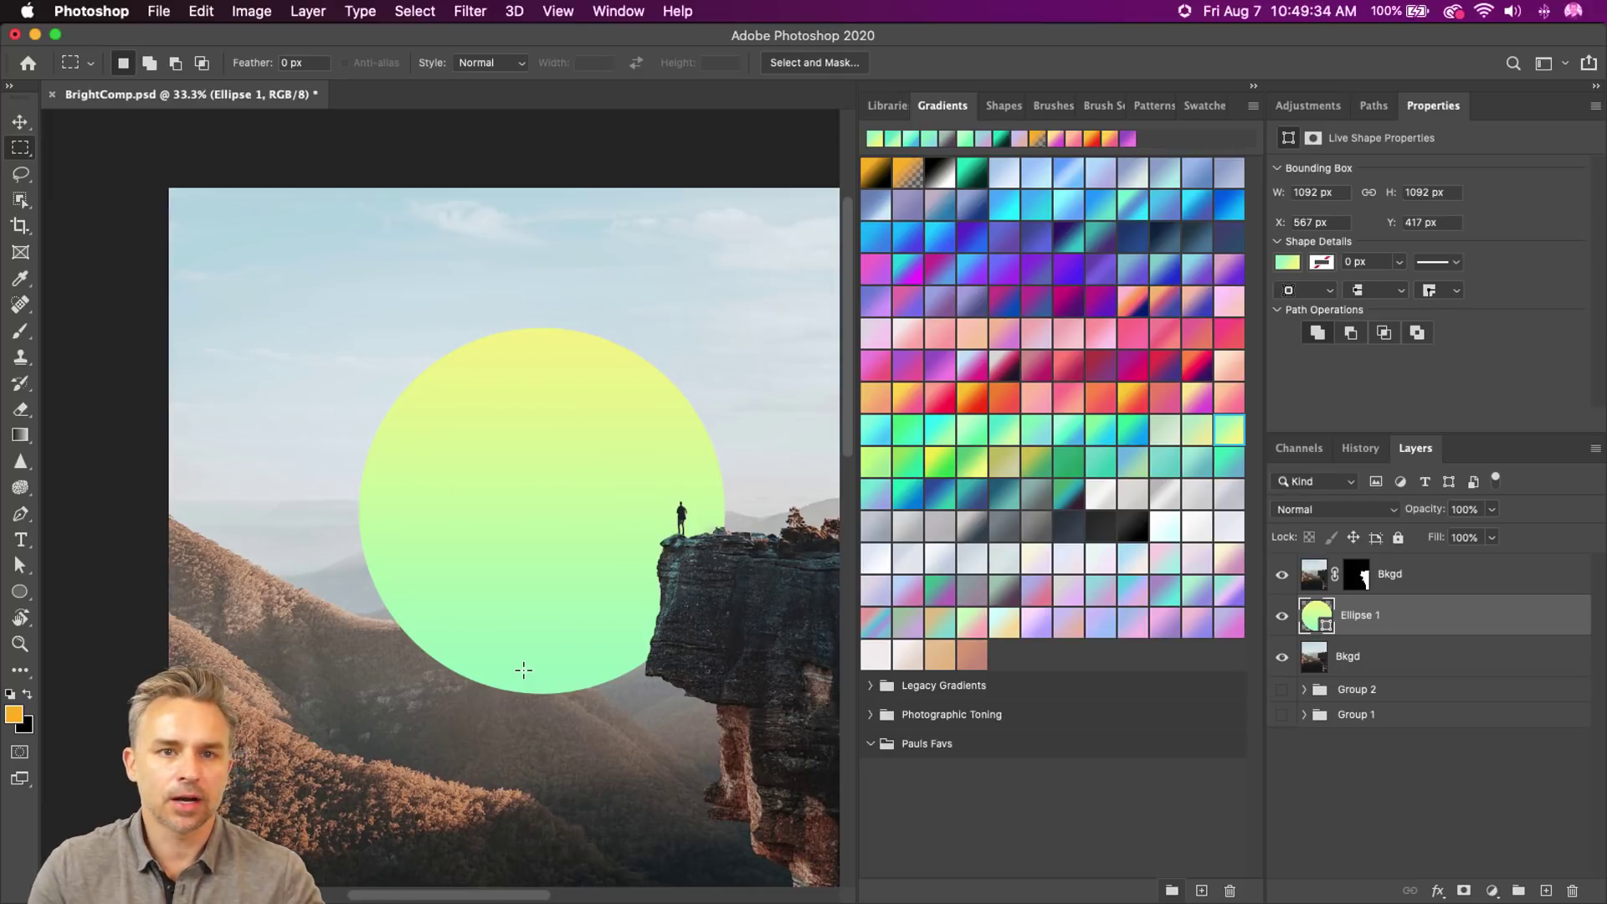
- Switch to Chrome, open color.adobe.com, and narrow and move the browser window so the desktop folders are exposed
click(34, 38)
mouse_move(1003, 831)
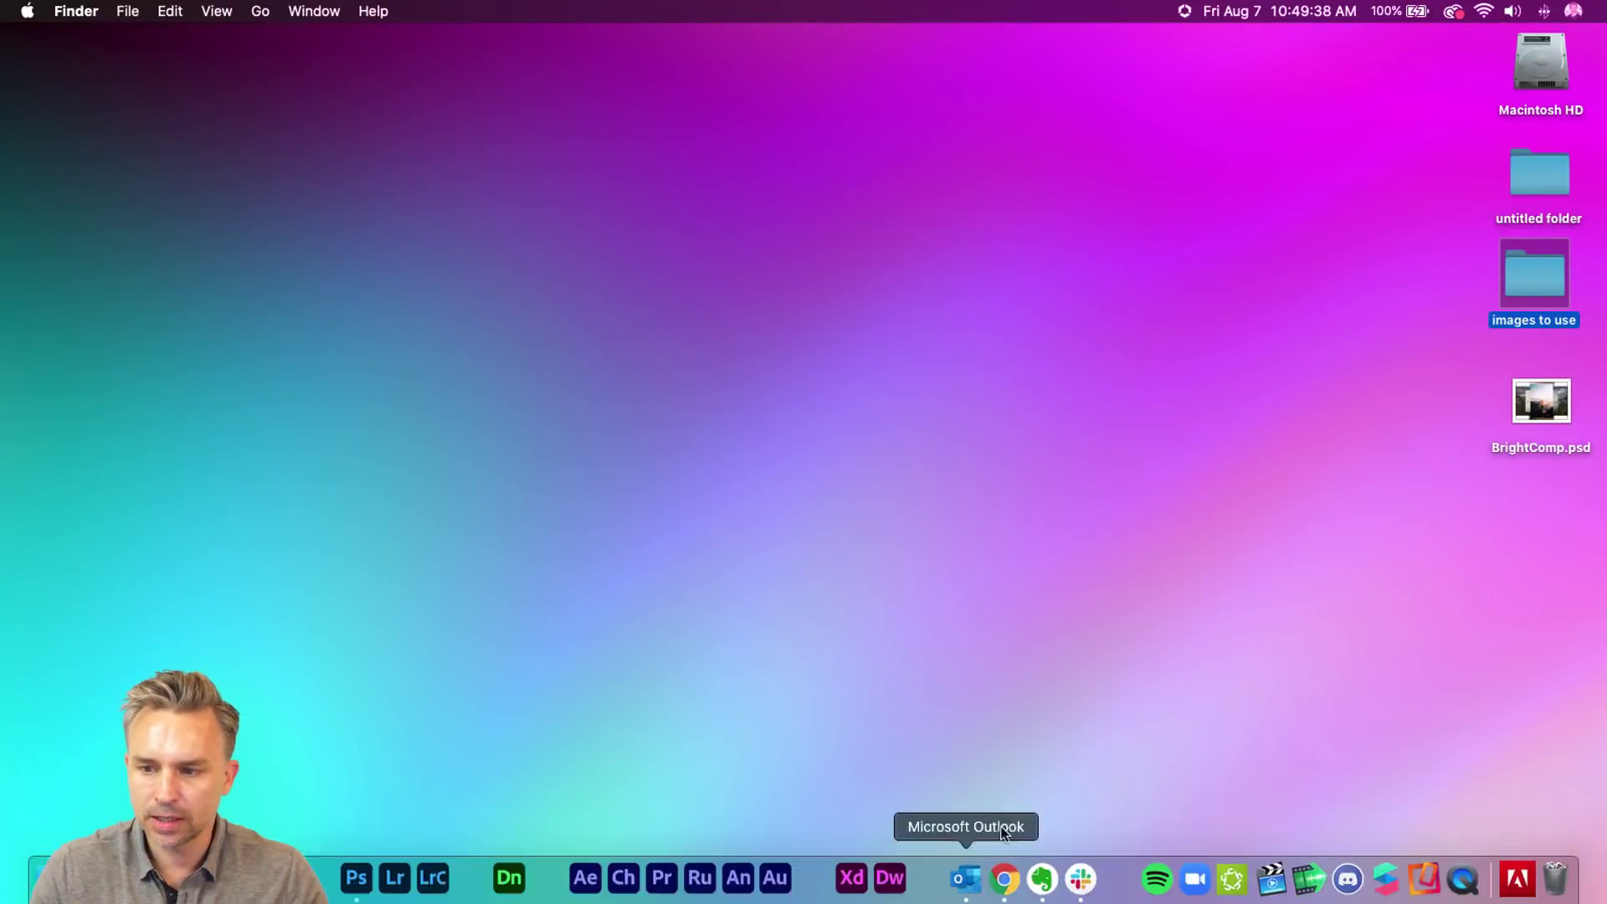
click(1006, 883)
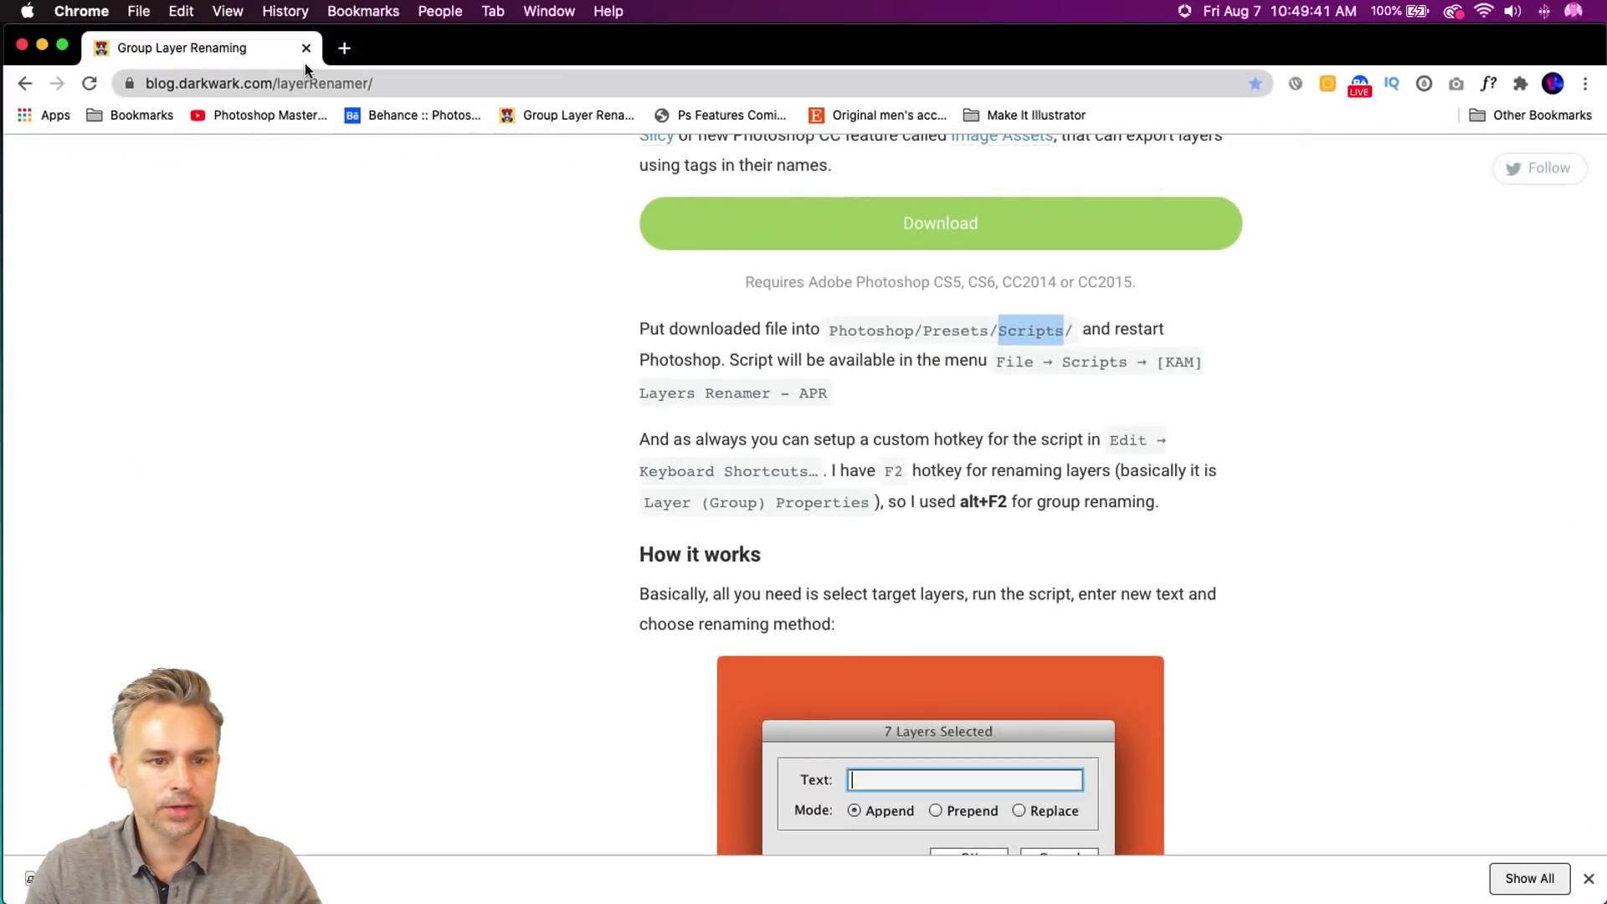
click(375, 83)
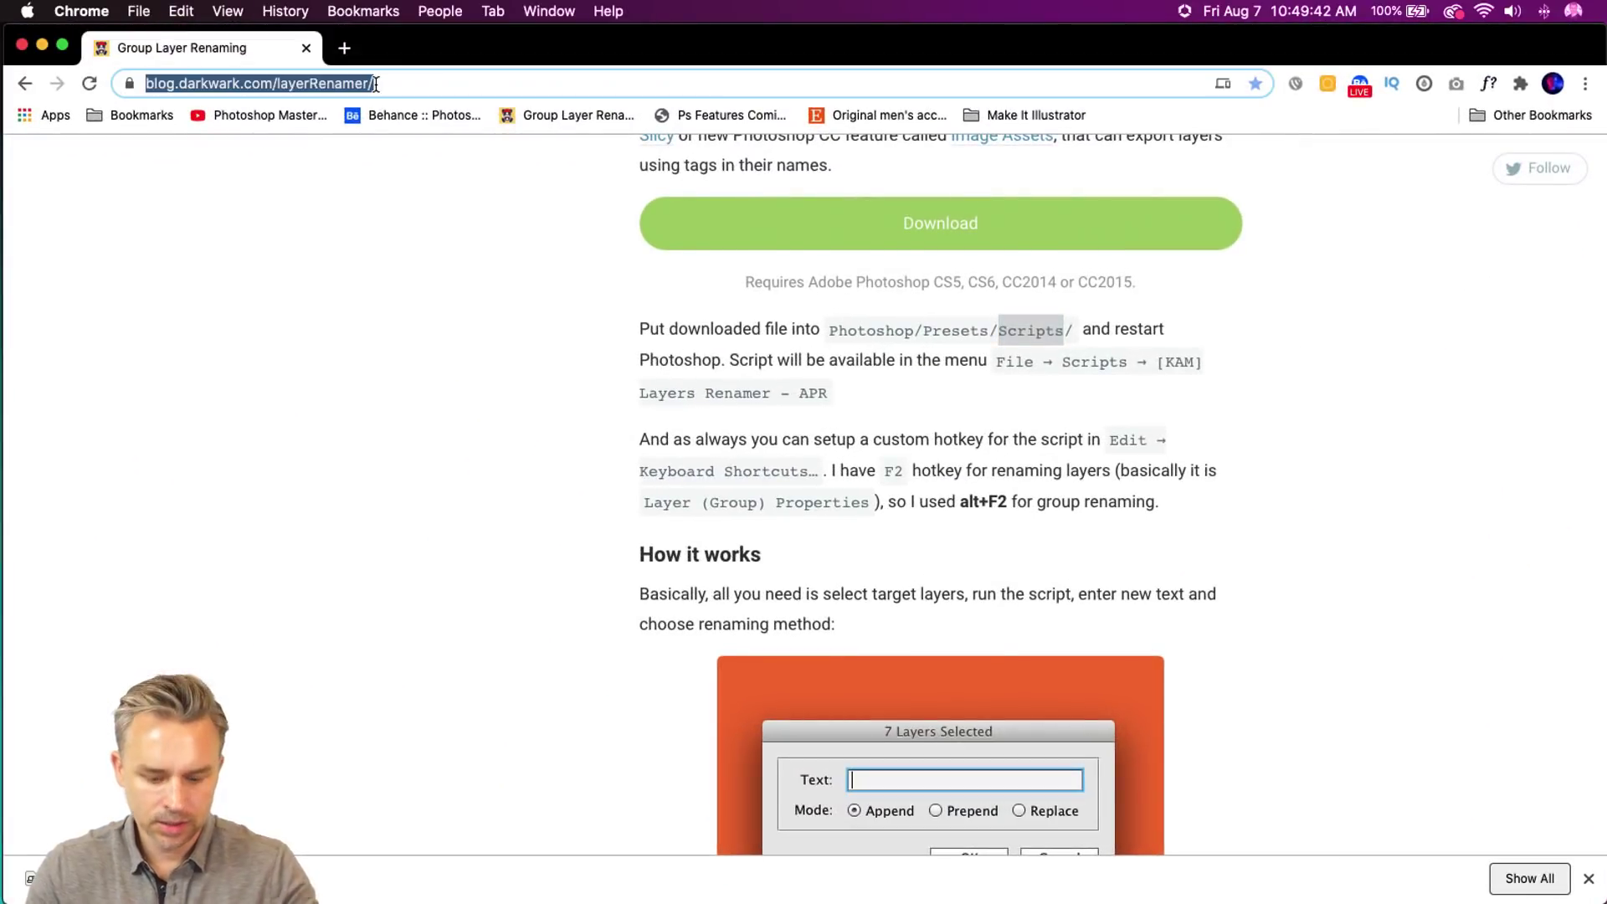
text(col)
key(Return)
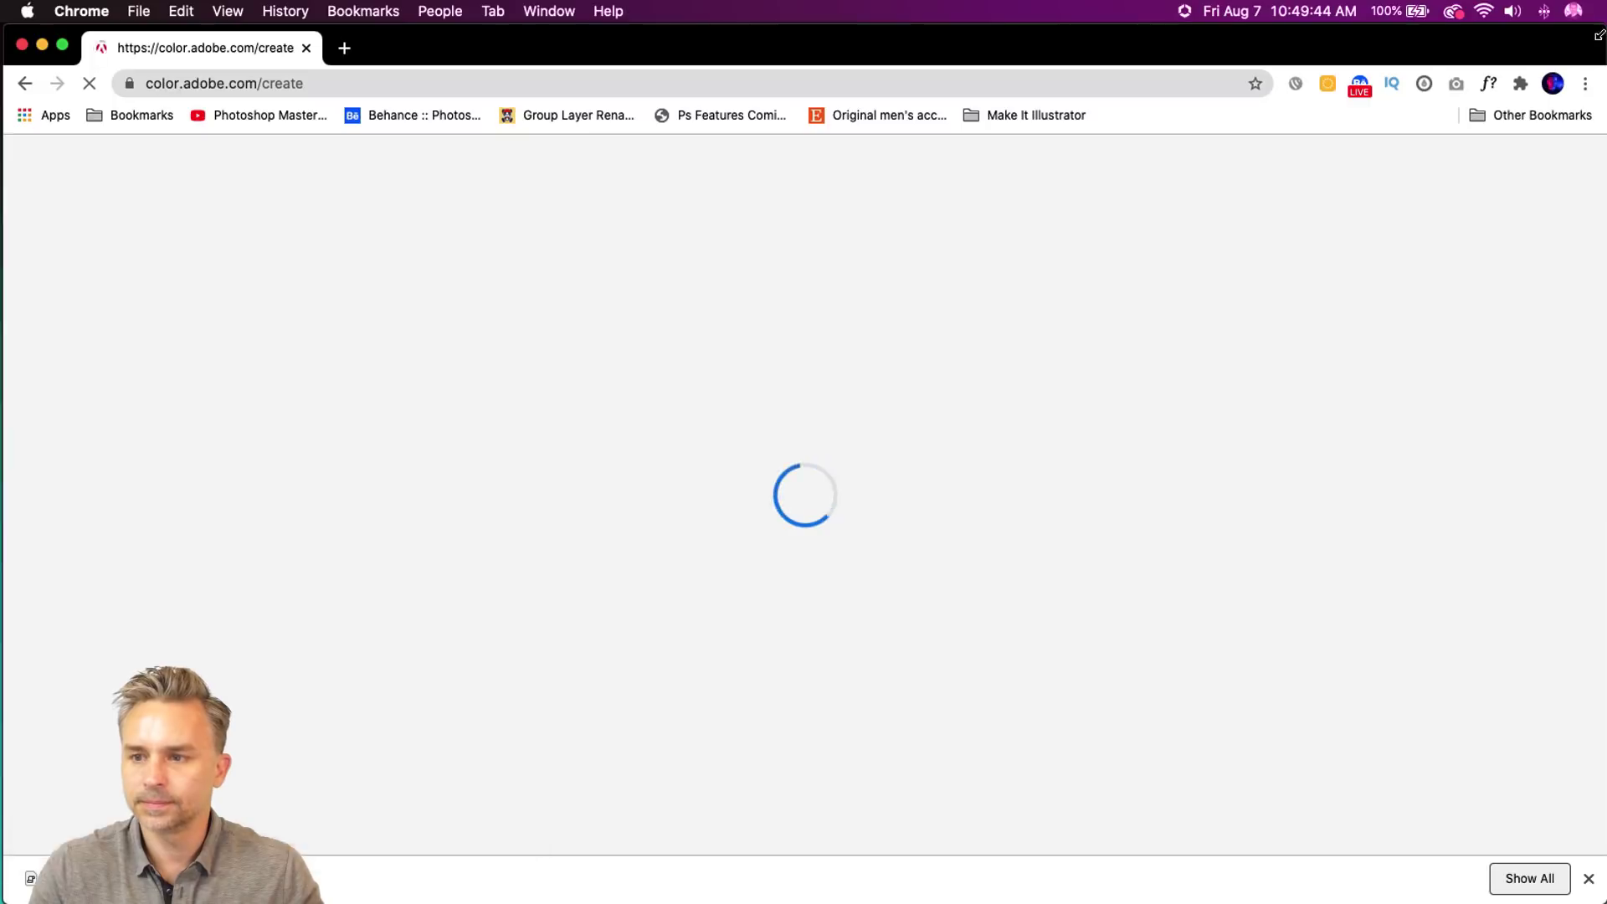
drag(1605, 493, 1169, 494)
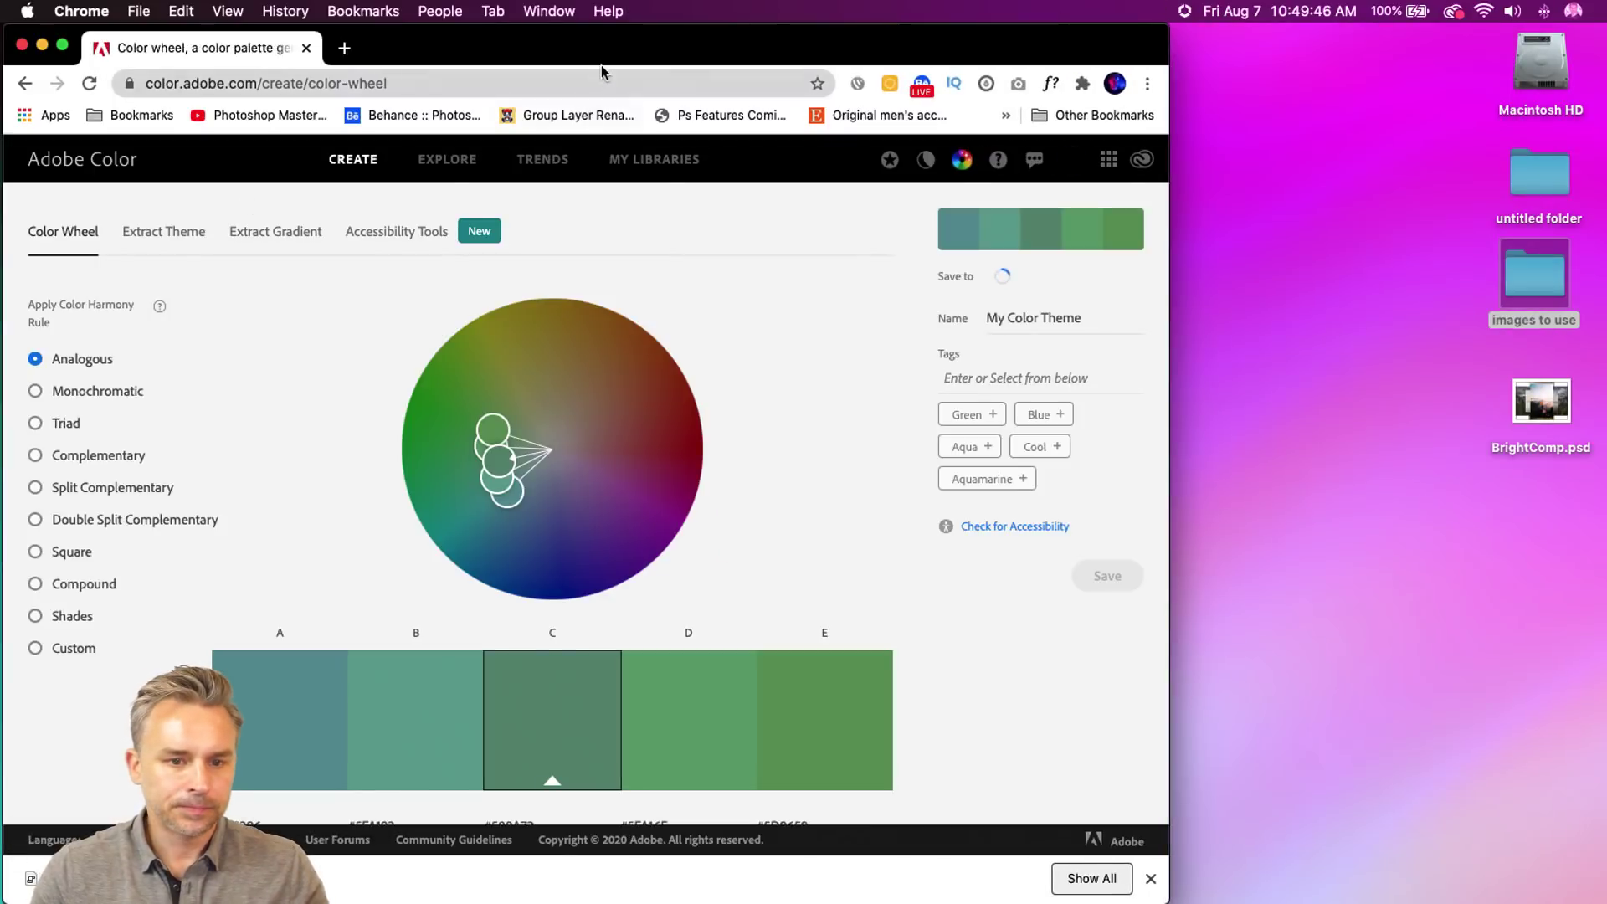
drag(608, 52, 857, 33)
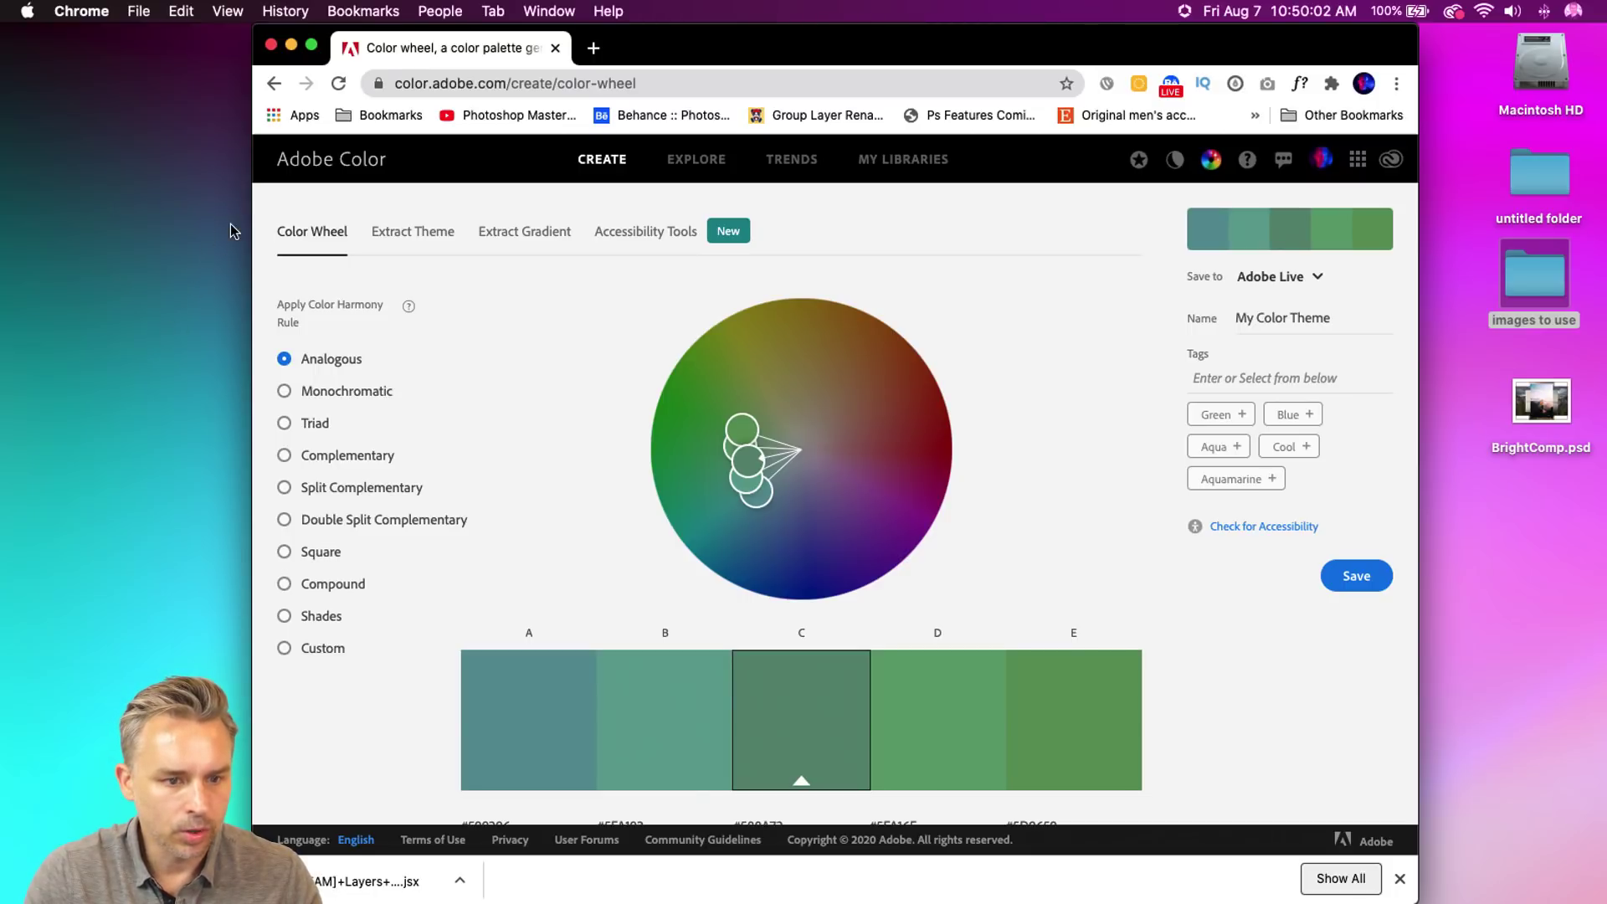
- Extract a colour theme from the photo of a person on a cliff above a city, taken from the images to use folder
click(398, 238)
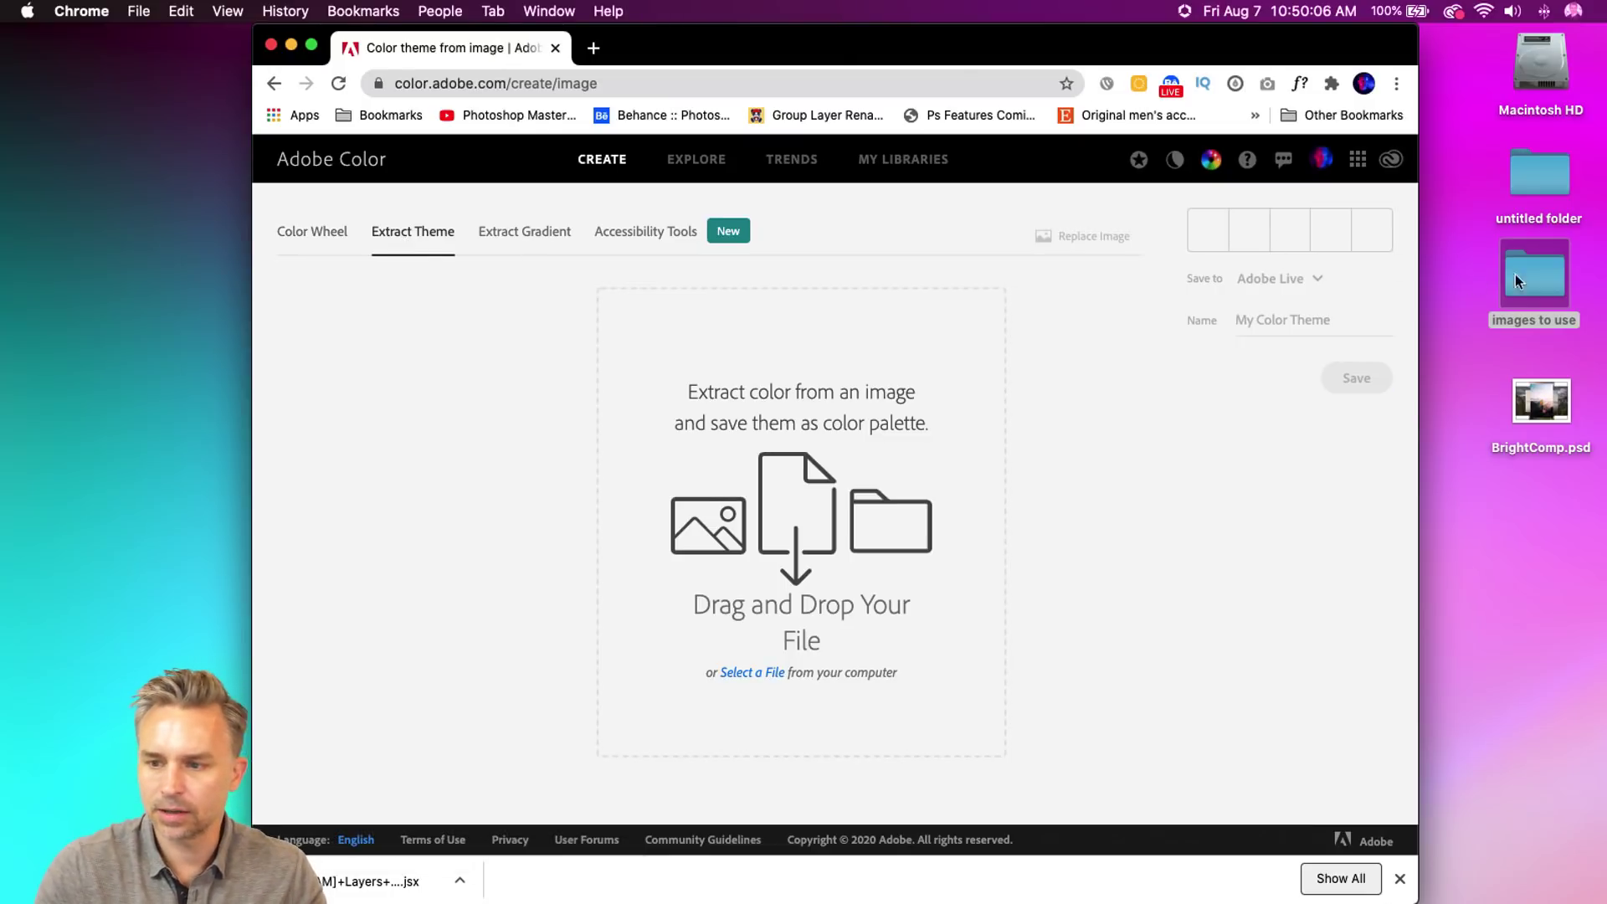
double_click(1540, 279)
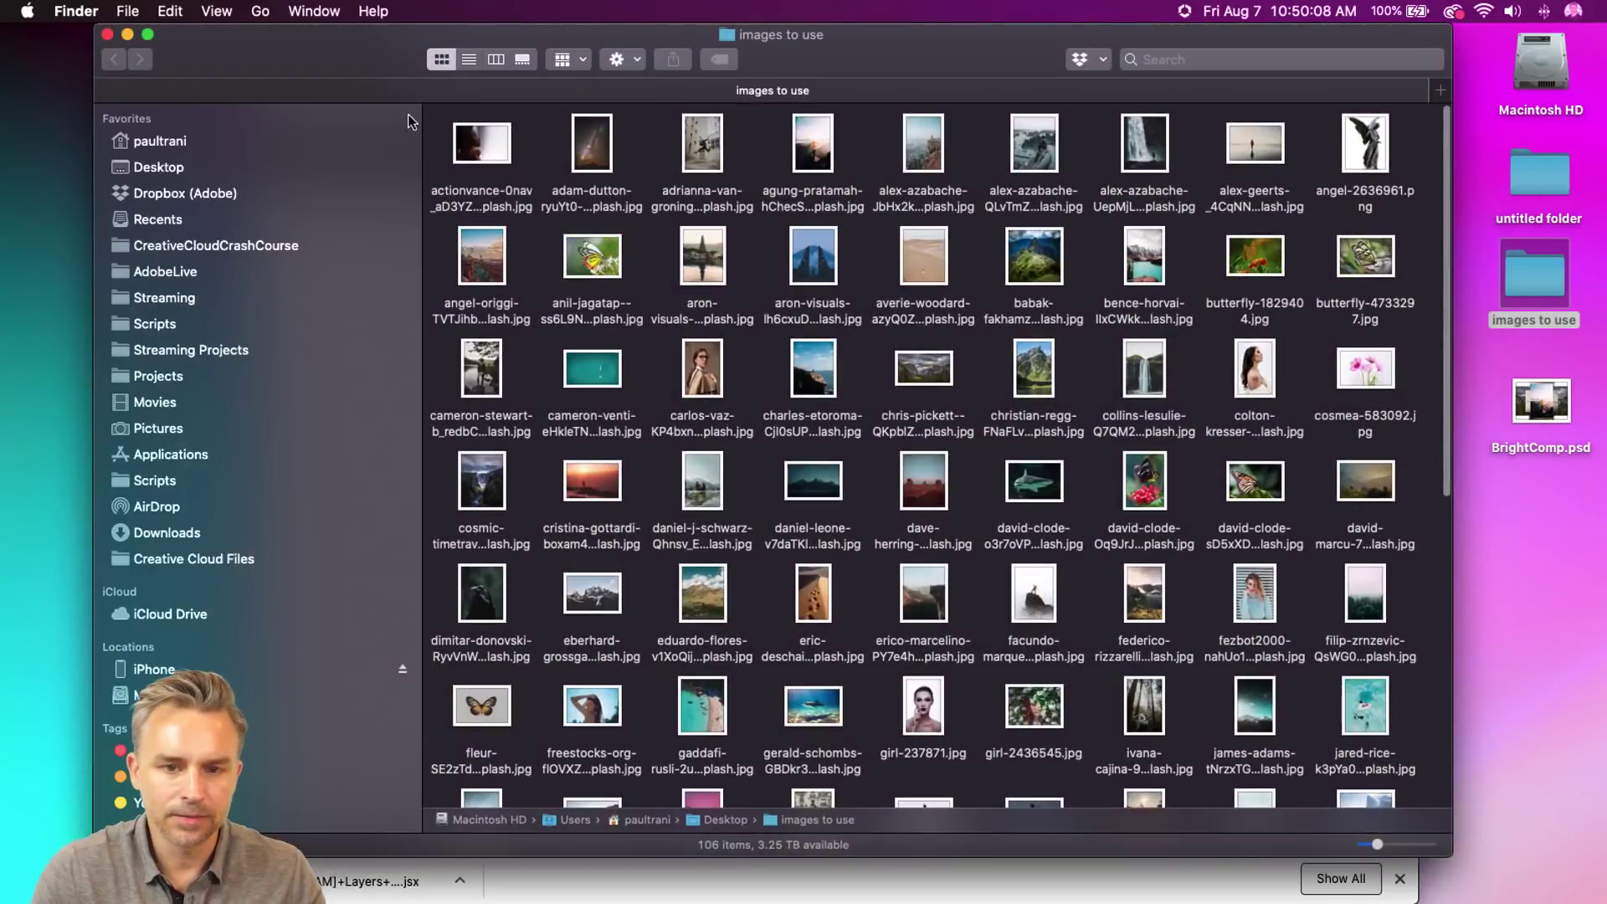
drag(305, 73, 299, 191)
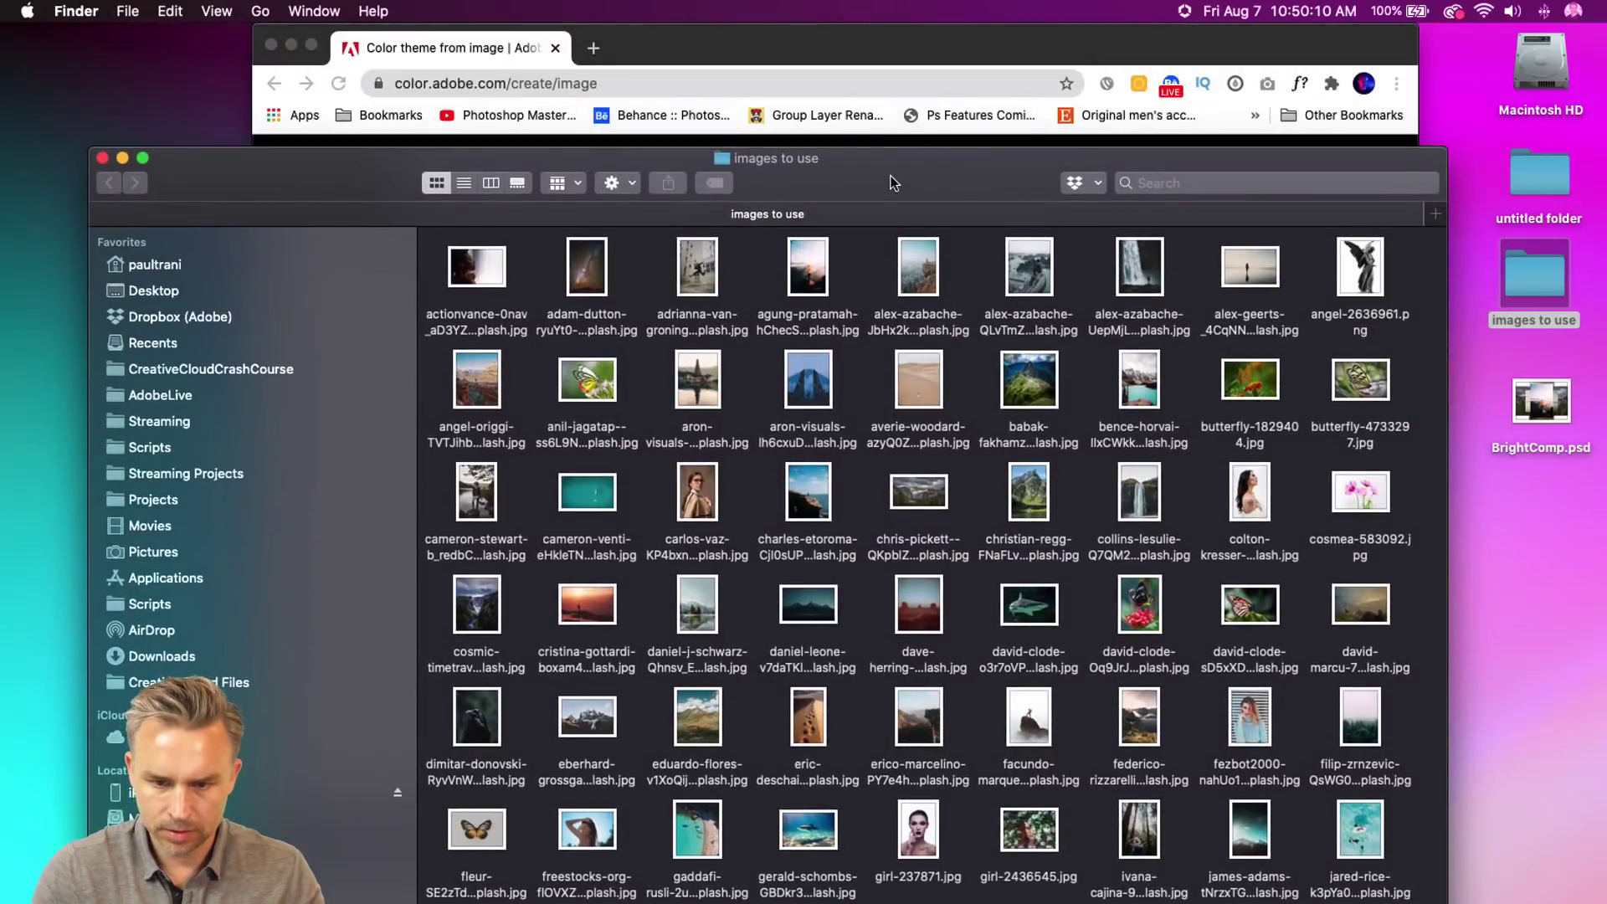
drag(890, 176, 959, 677)
drag(997, 766, 728, 400)
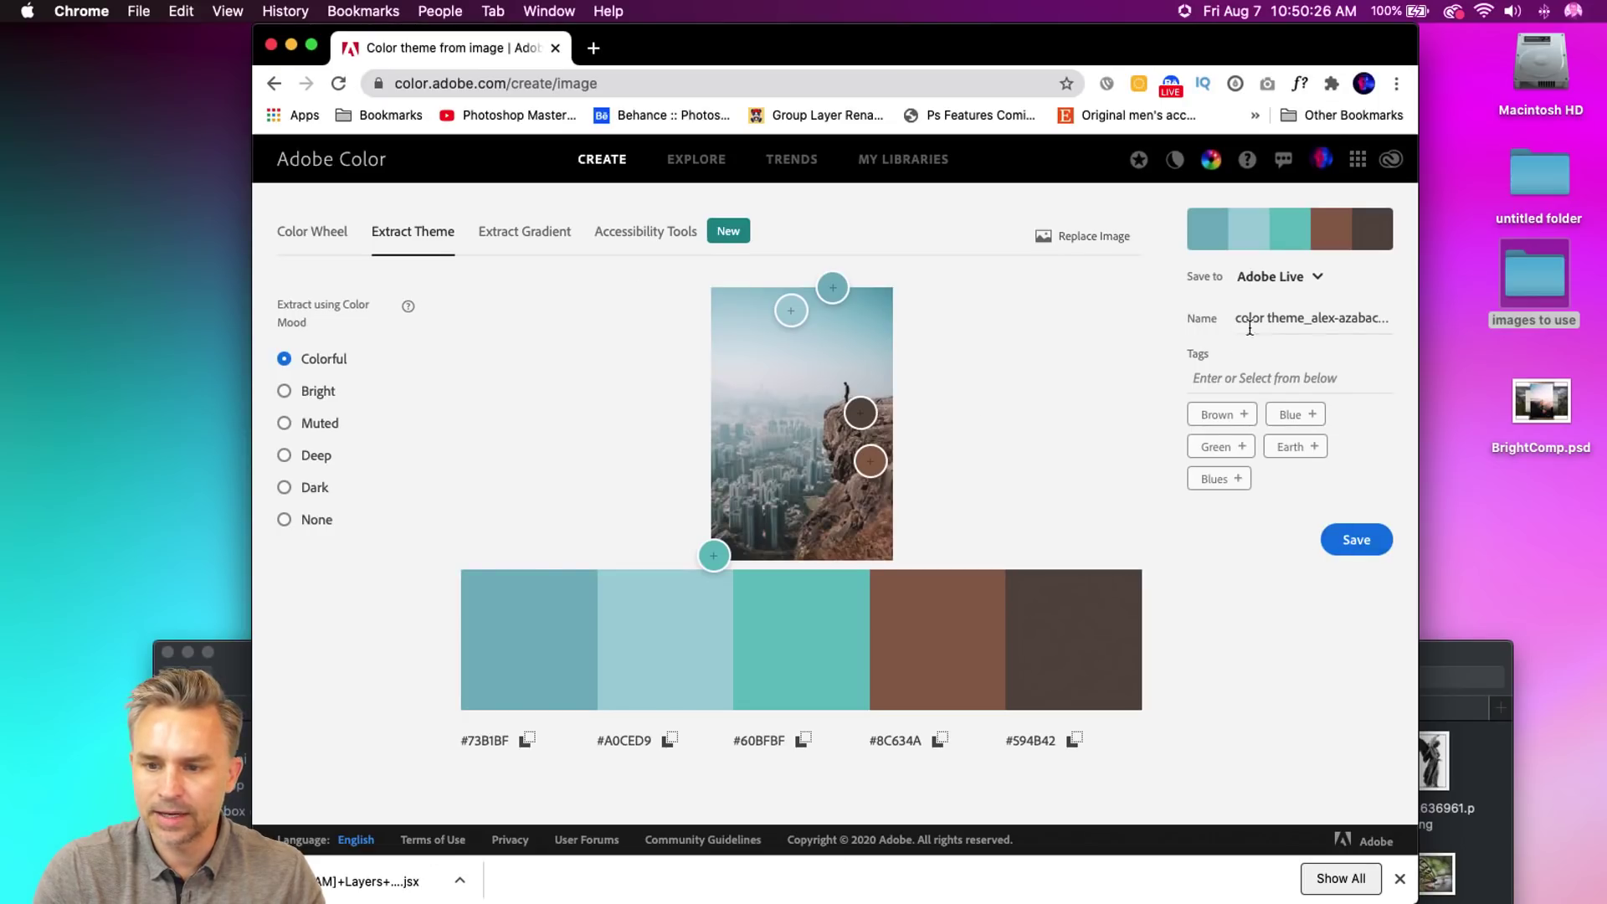
- Name the extracted colour theme Cityscape and save it to the Adobe Live library
key(super+a)
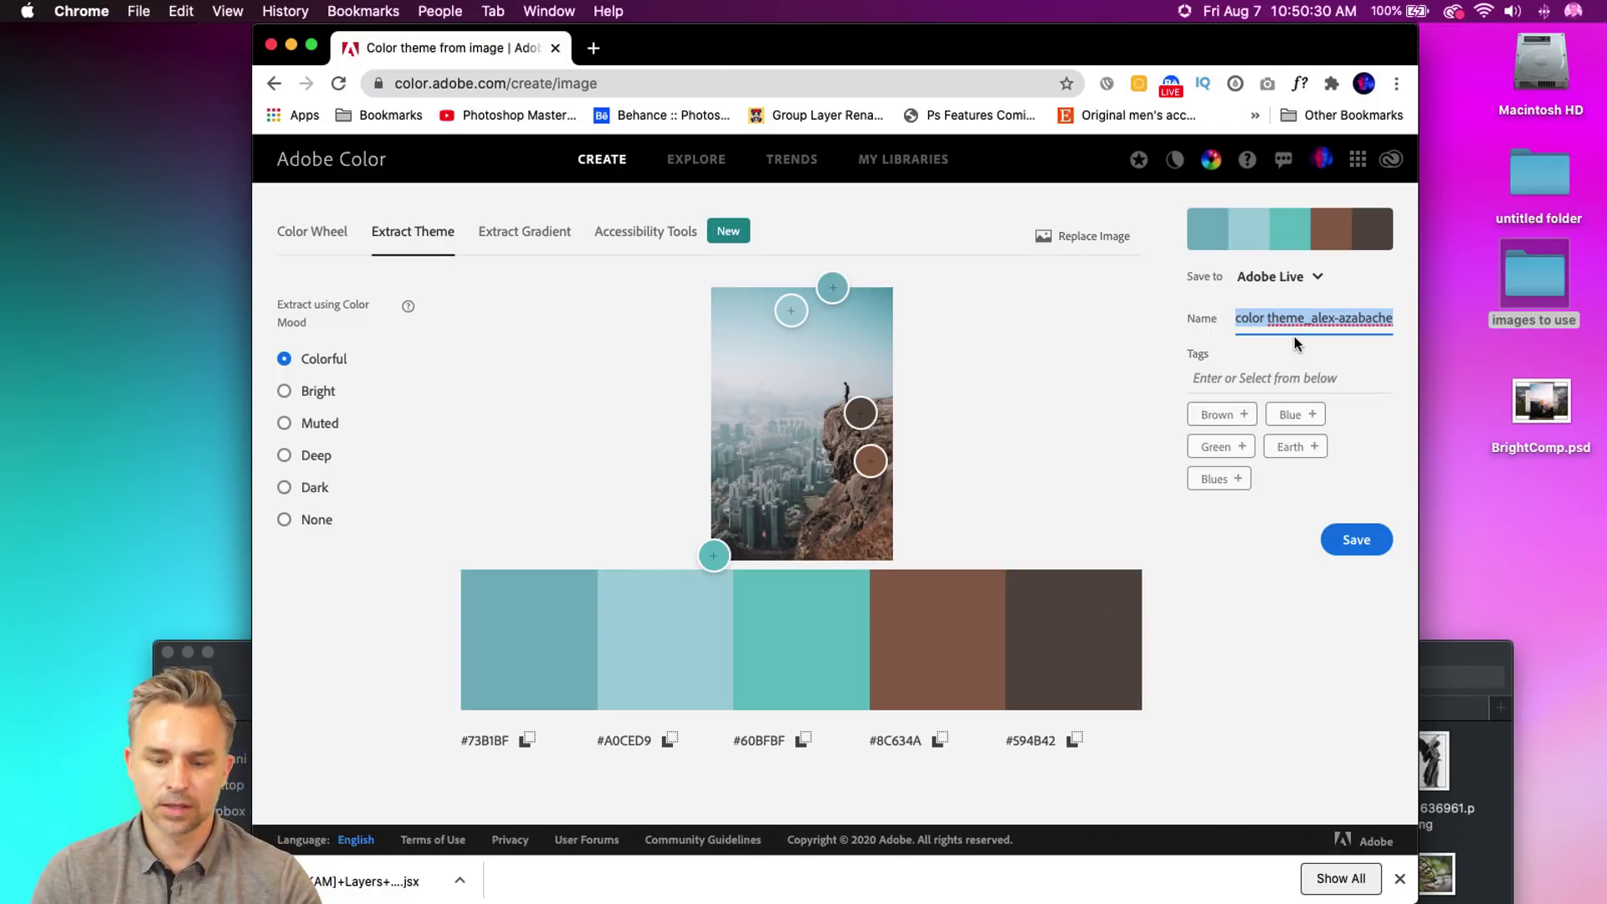
text(City)
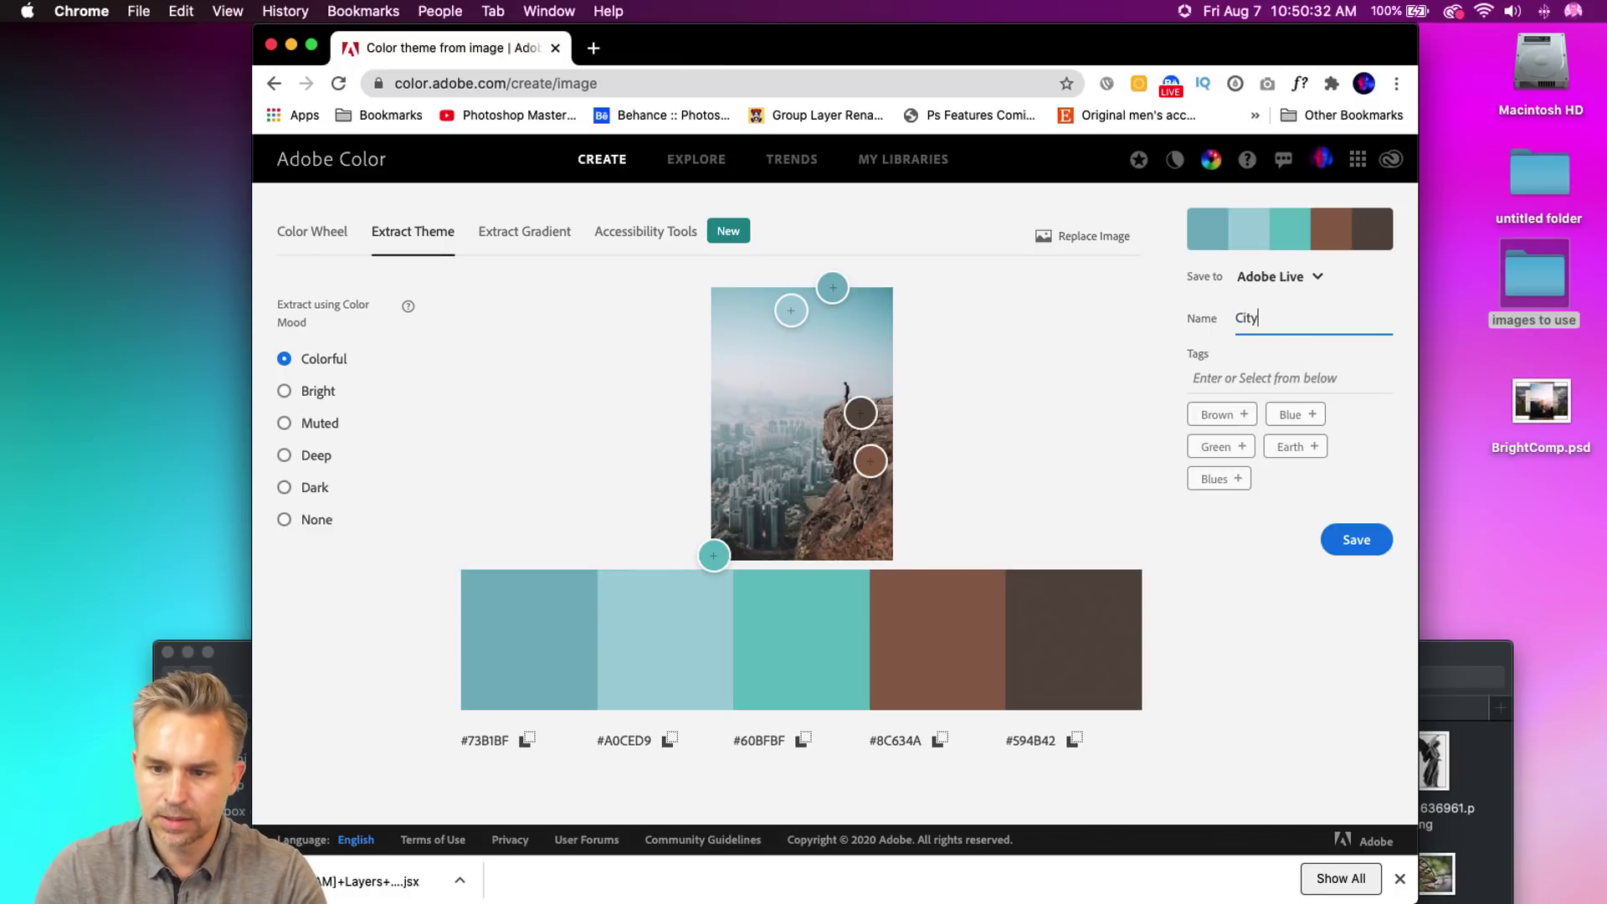
text(scape)
click(1337, 537)
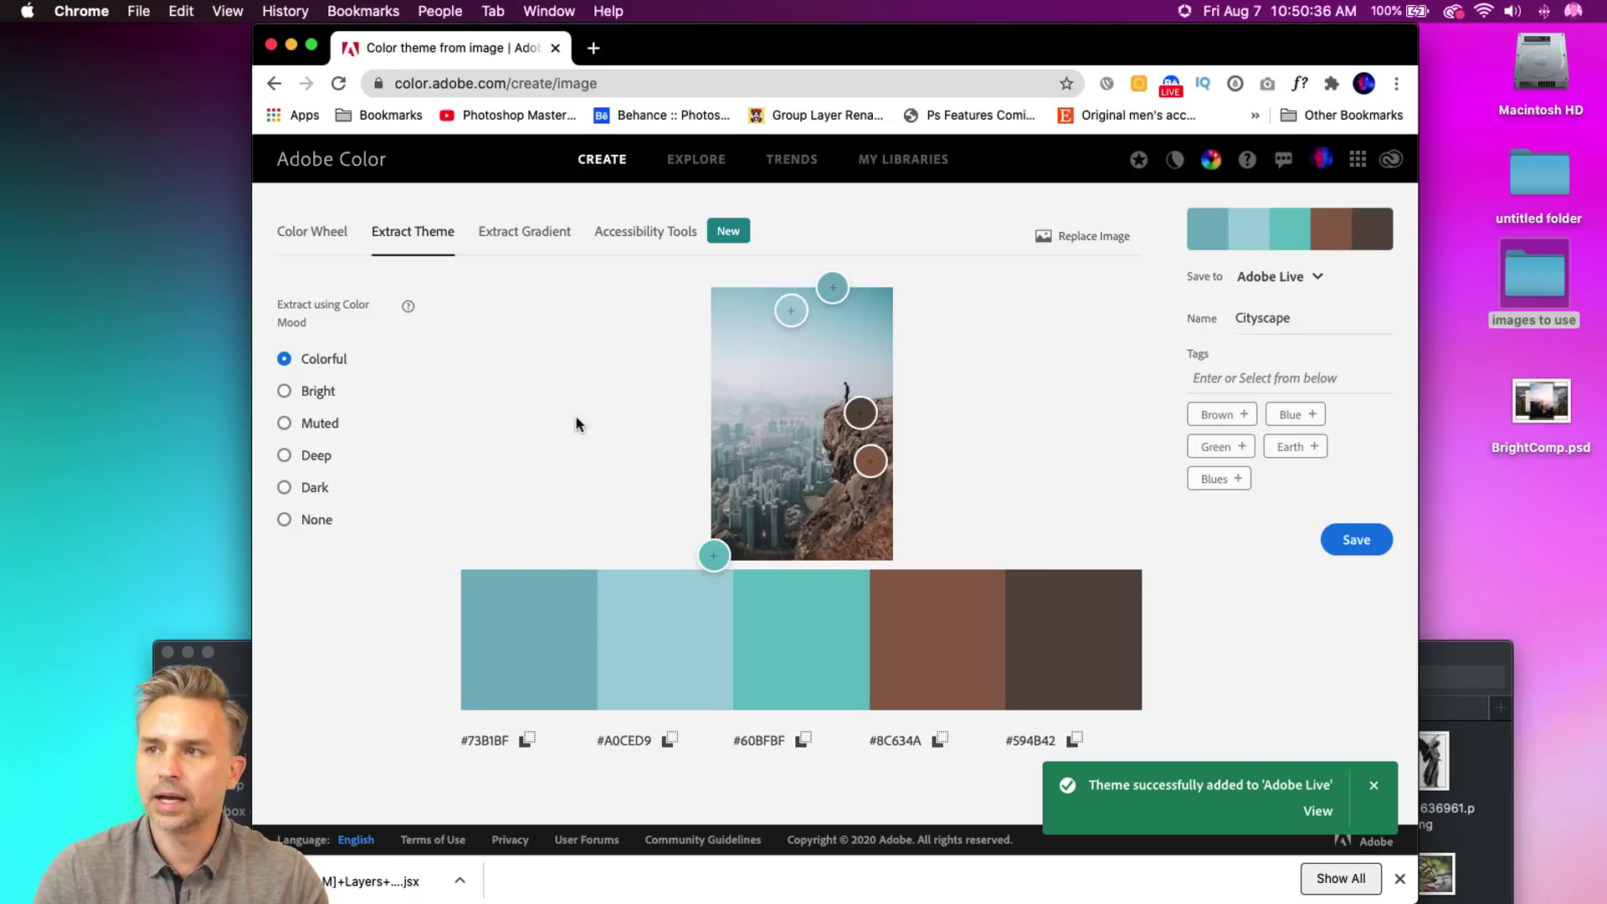
- View the gradient extracted from the same cliff photo and switch back to Photoshop
click(488, 238)
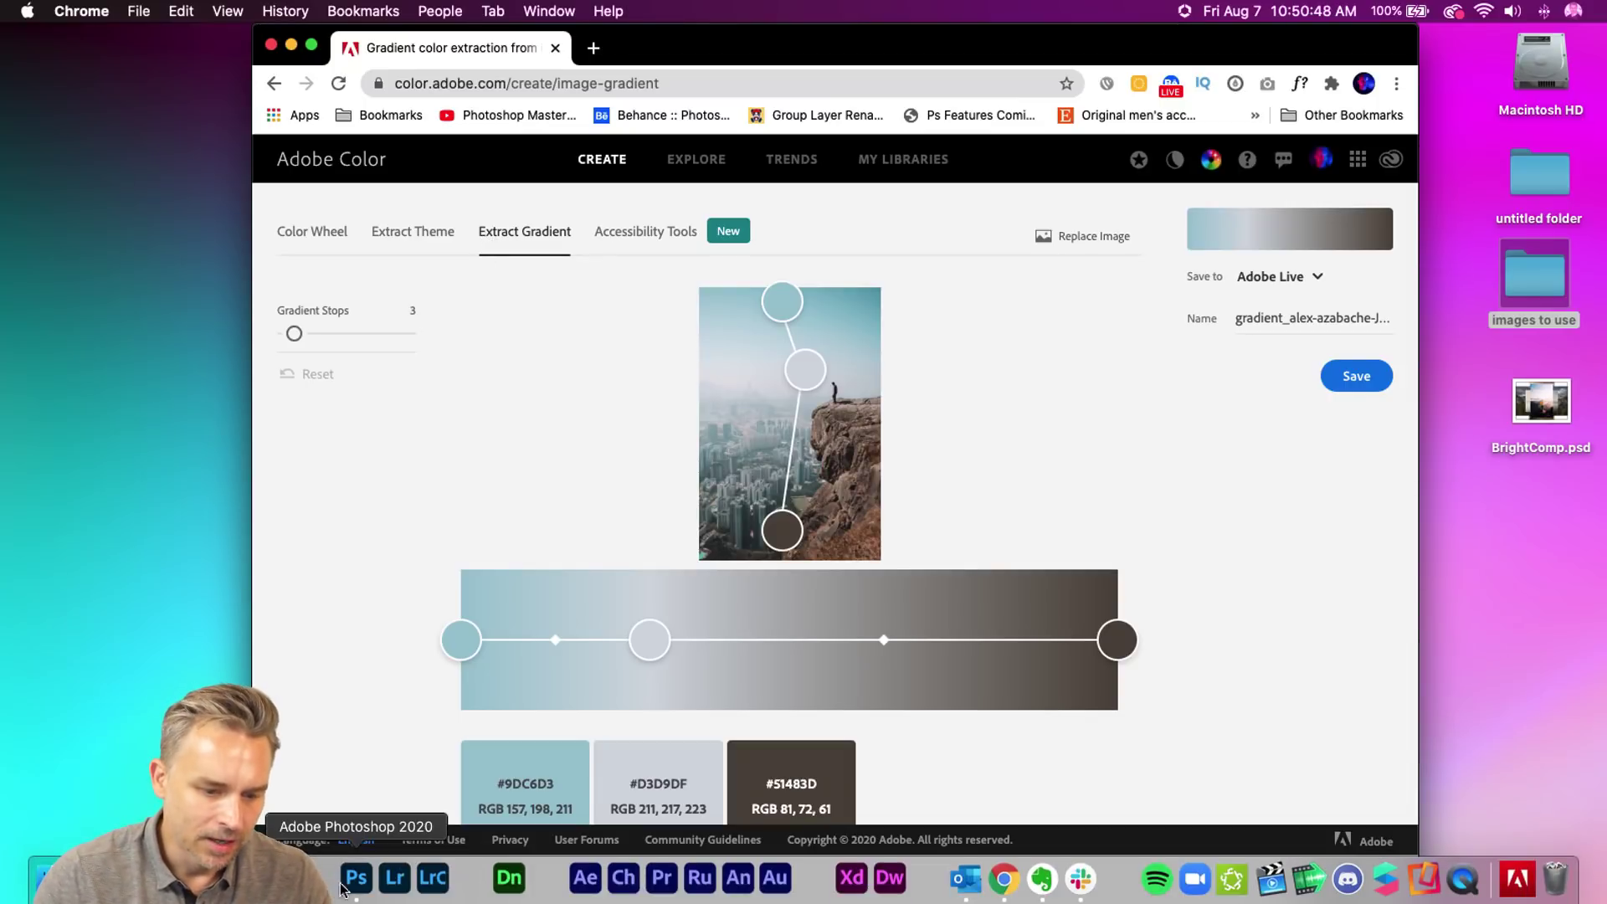
click(355, 883)
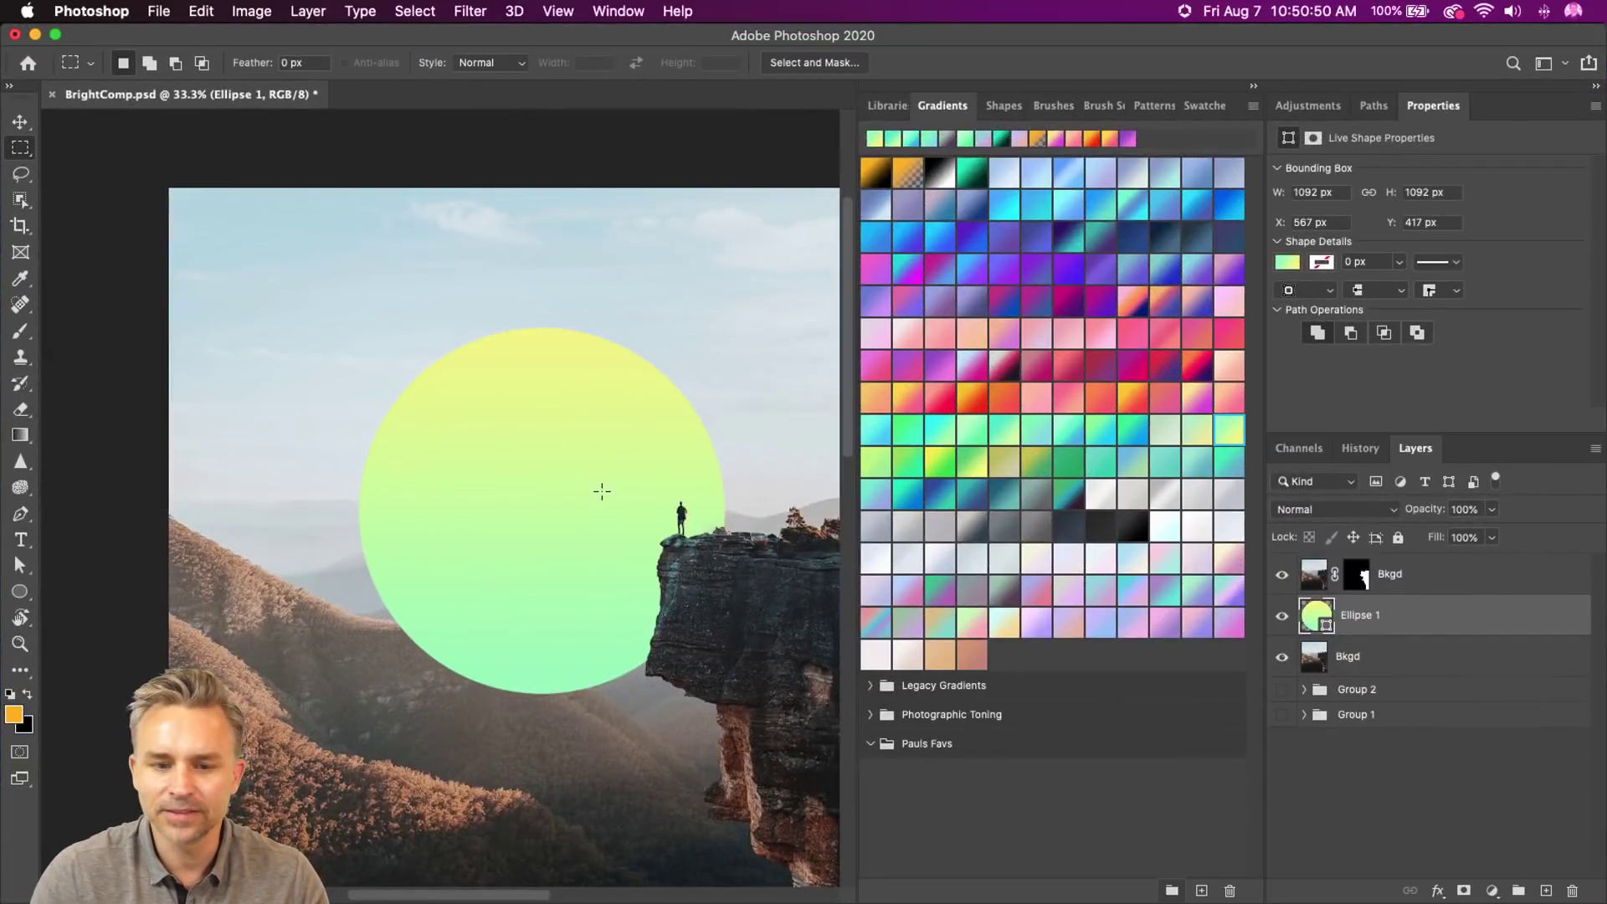
- Open the Adobe Live library and review which elements of the selected ellipse can be added to it
scroll(528, 393, down, 1)
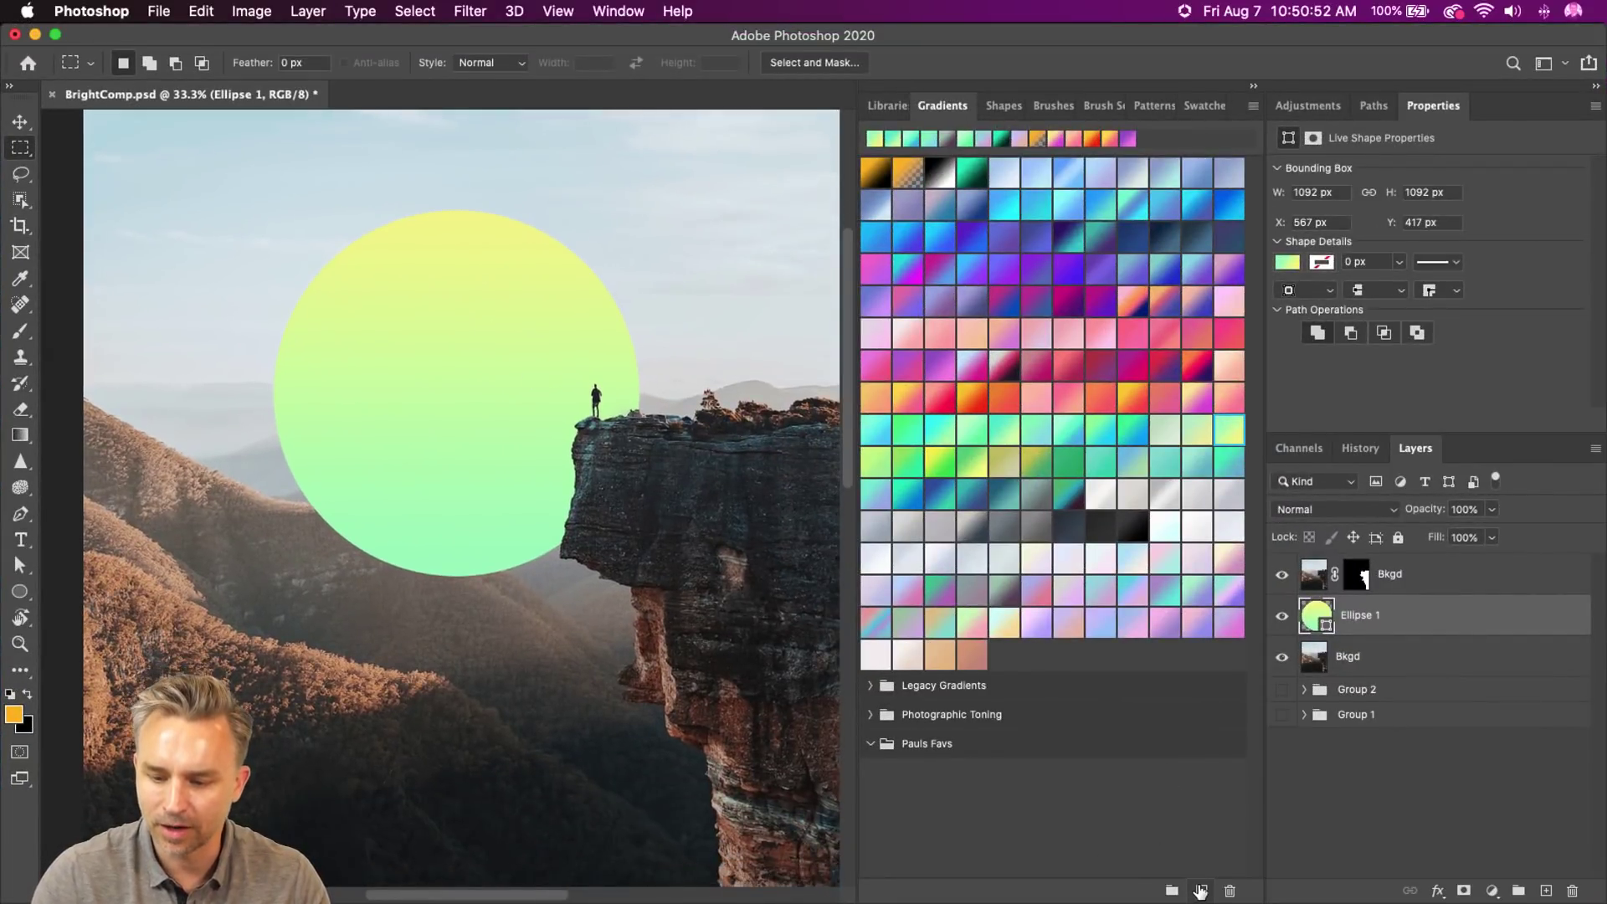
click(886, 105)
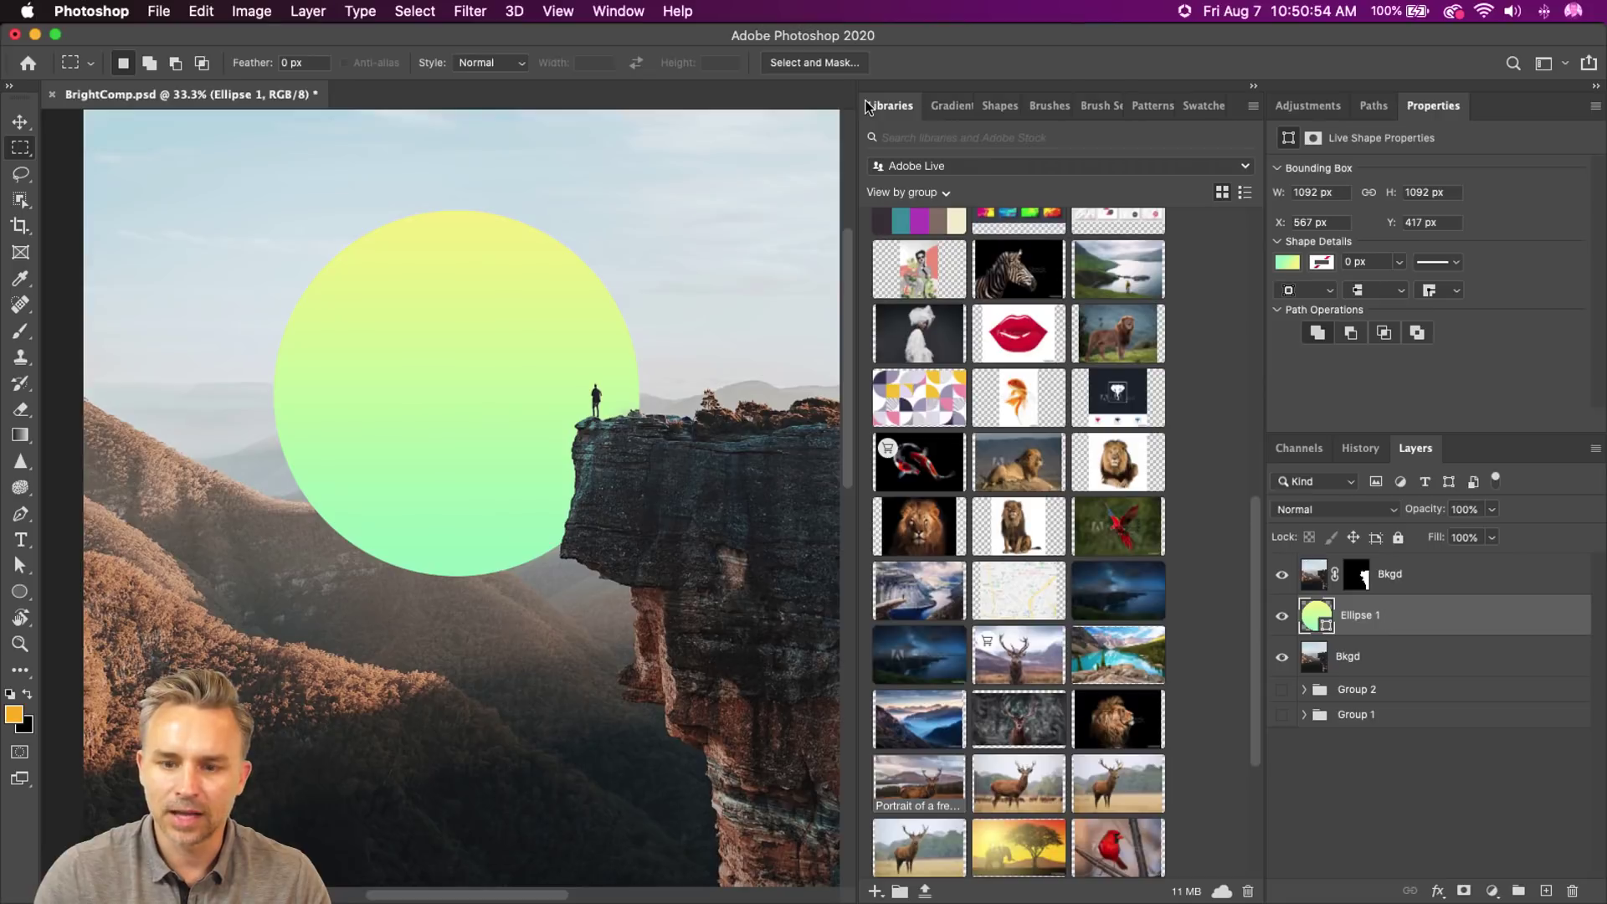
click(877, 891)
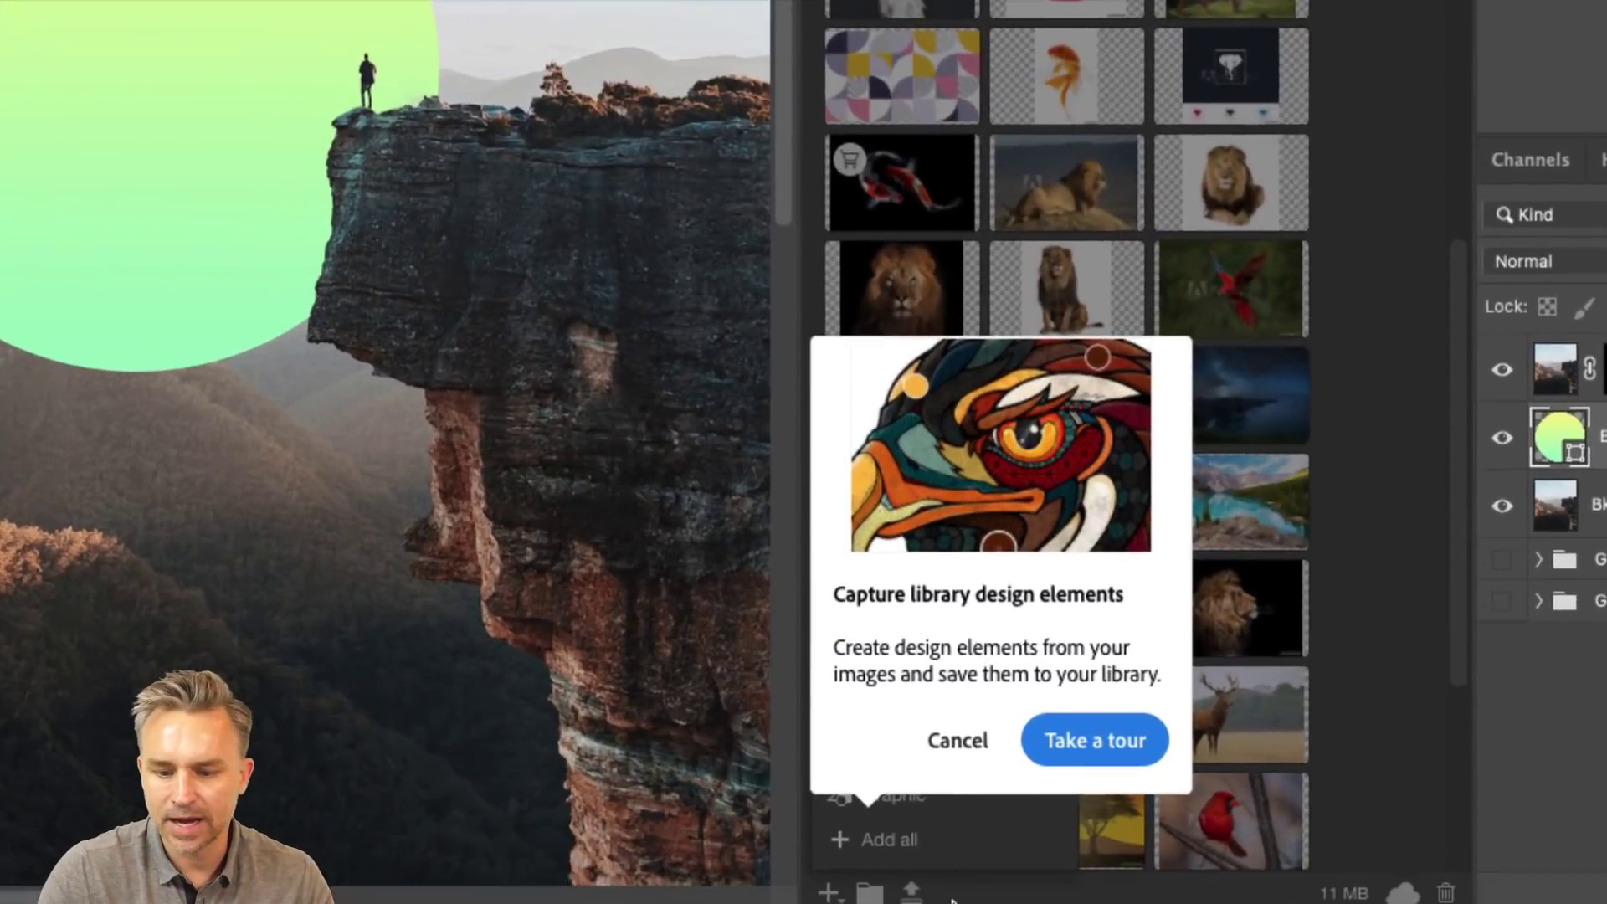
click(957, 733)
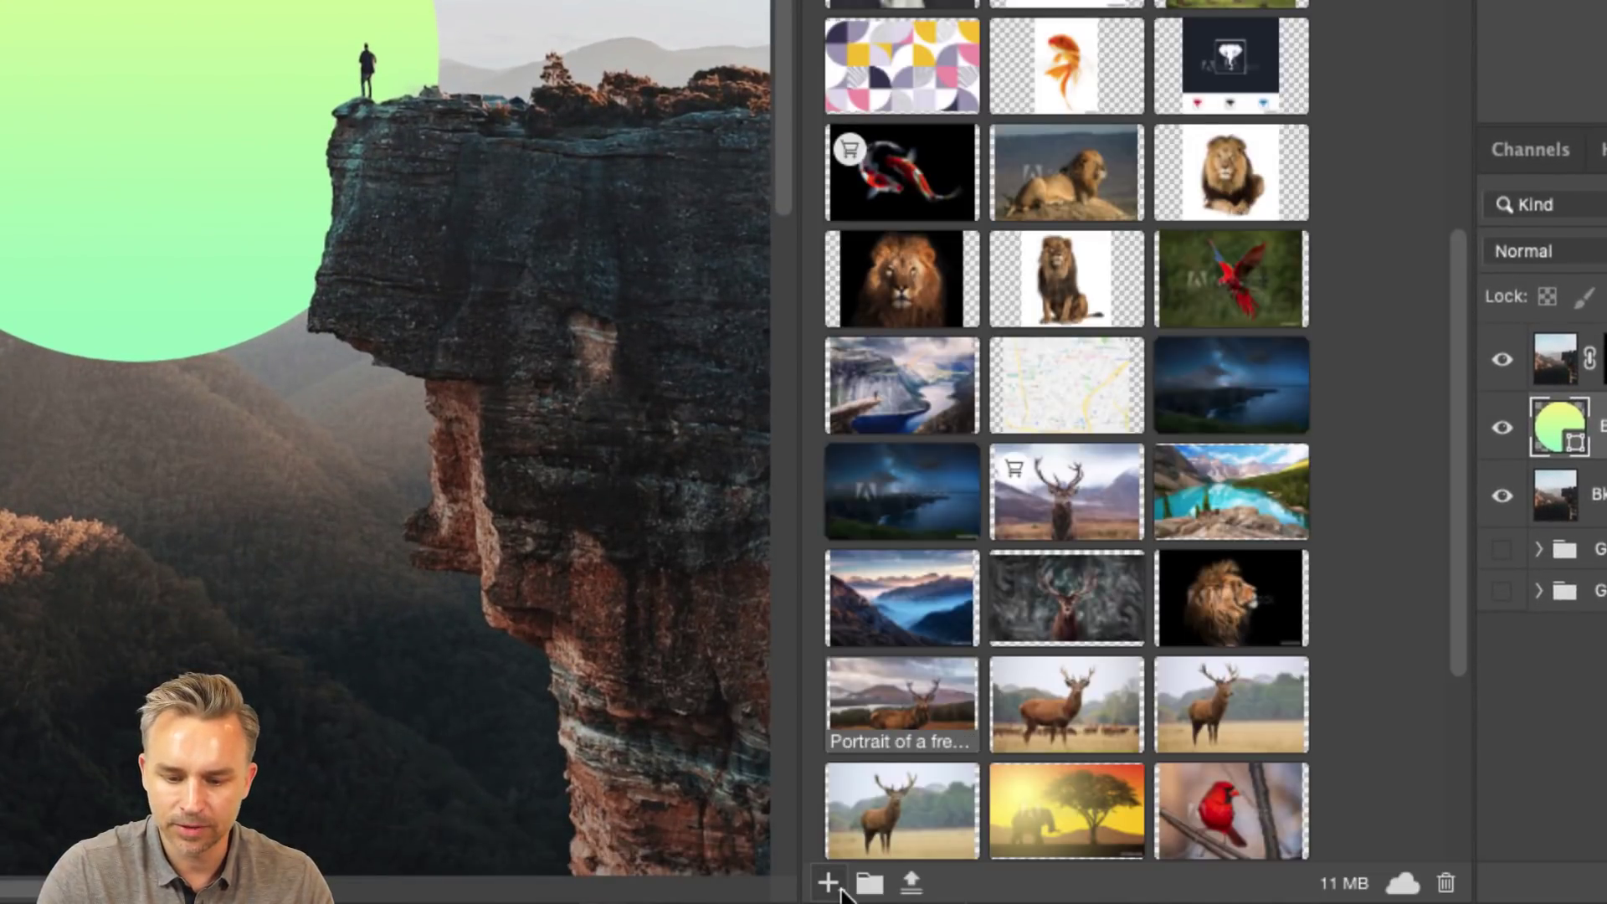
click(828, 882)
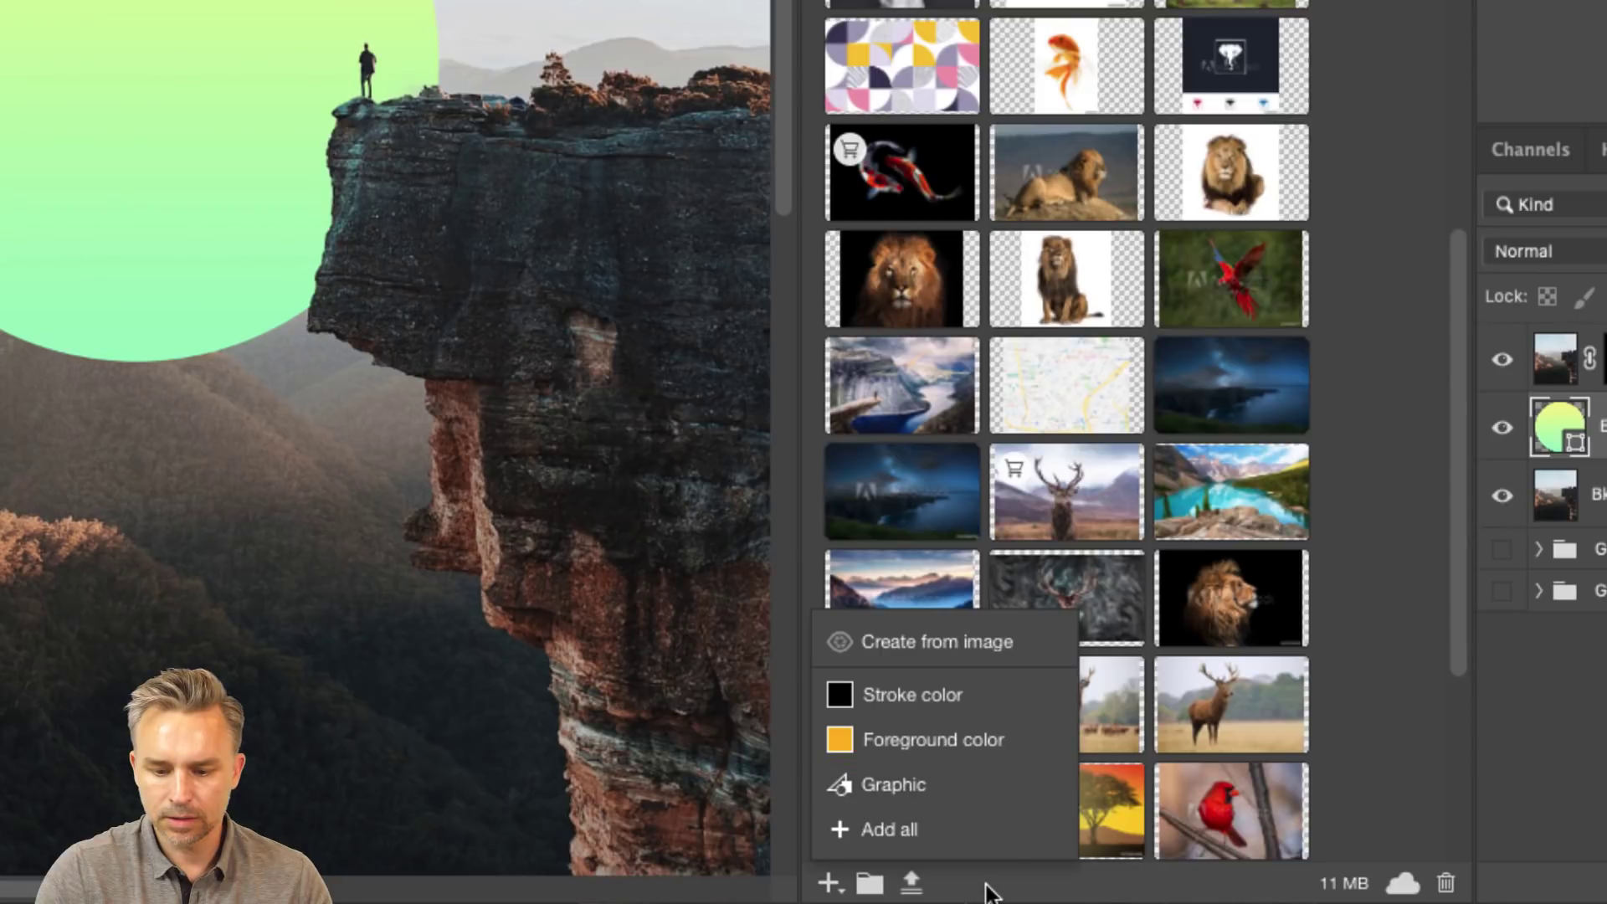
click(831, 883)
click(911, 883)
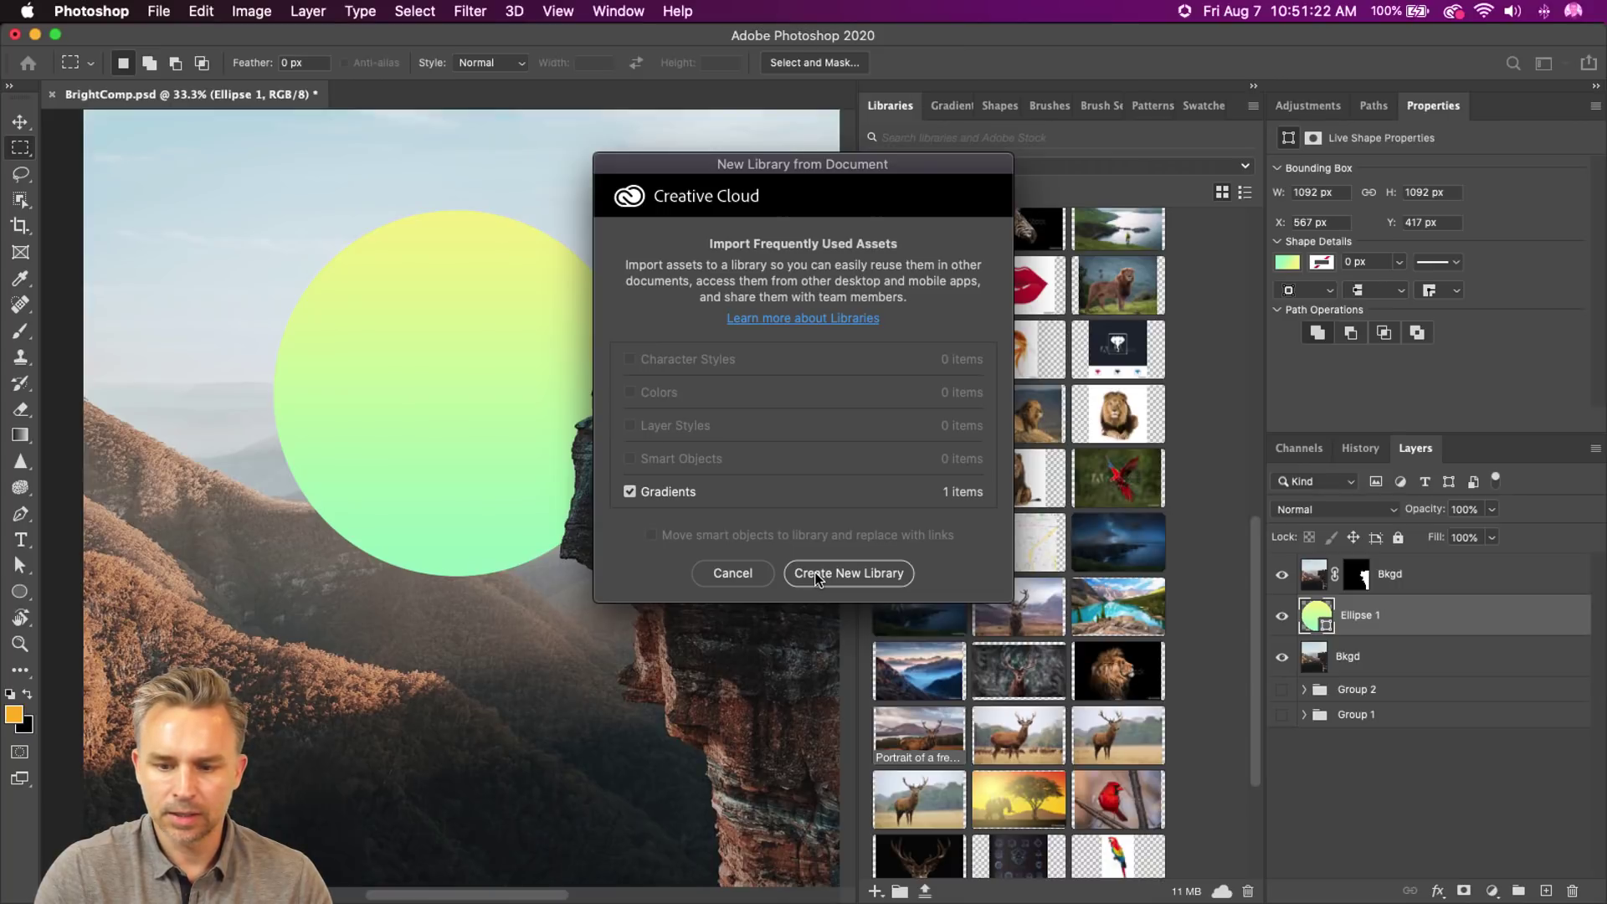
click(735, 574)
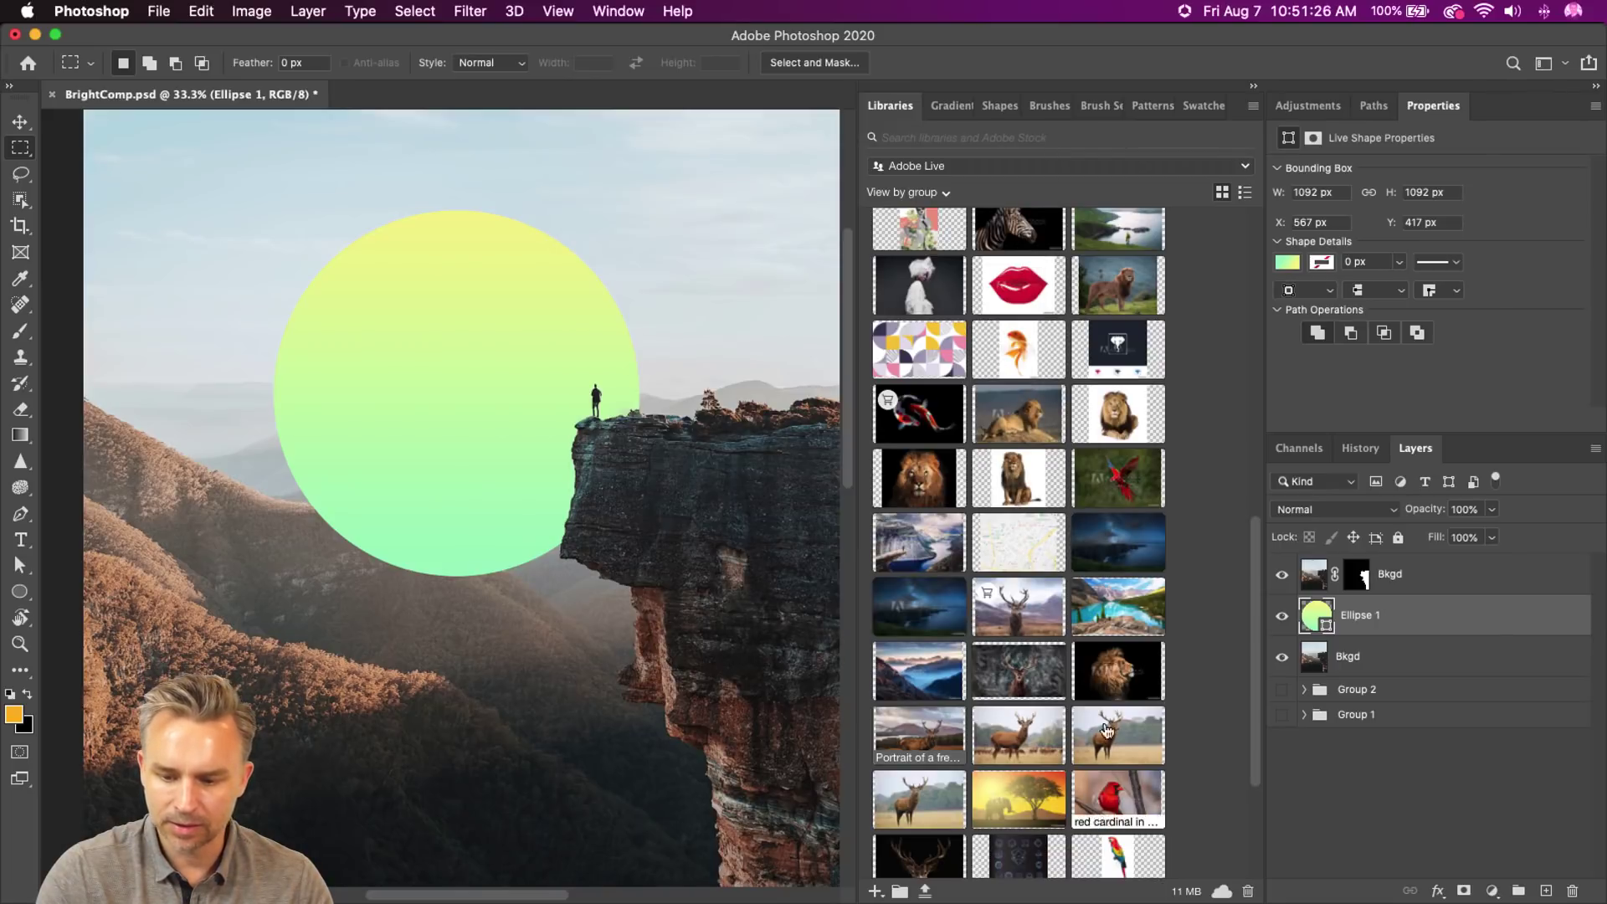
click(1252, 106)
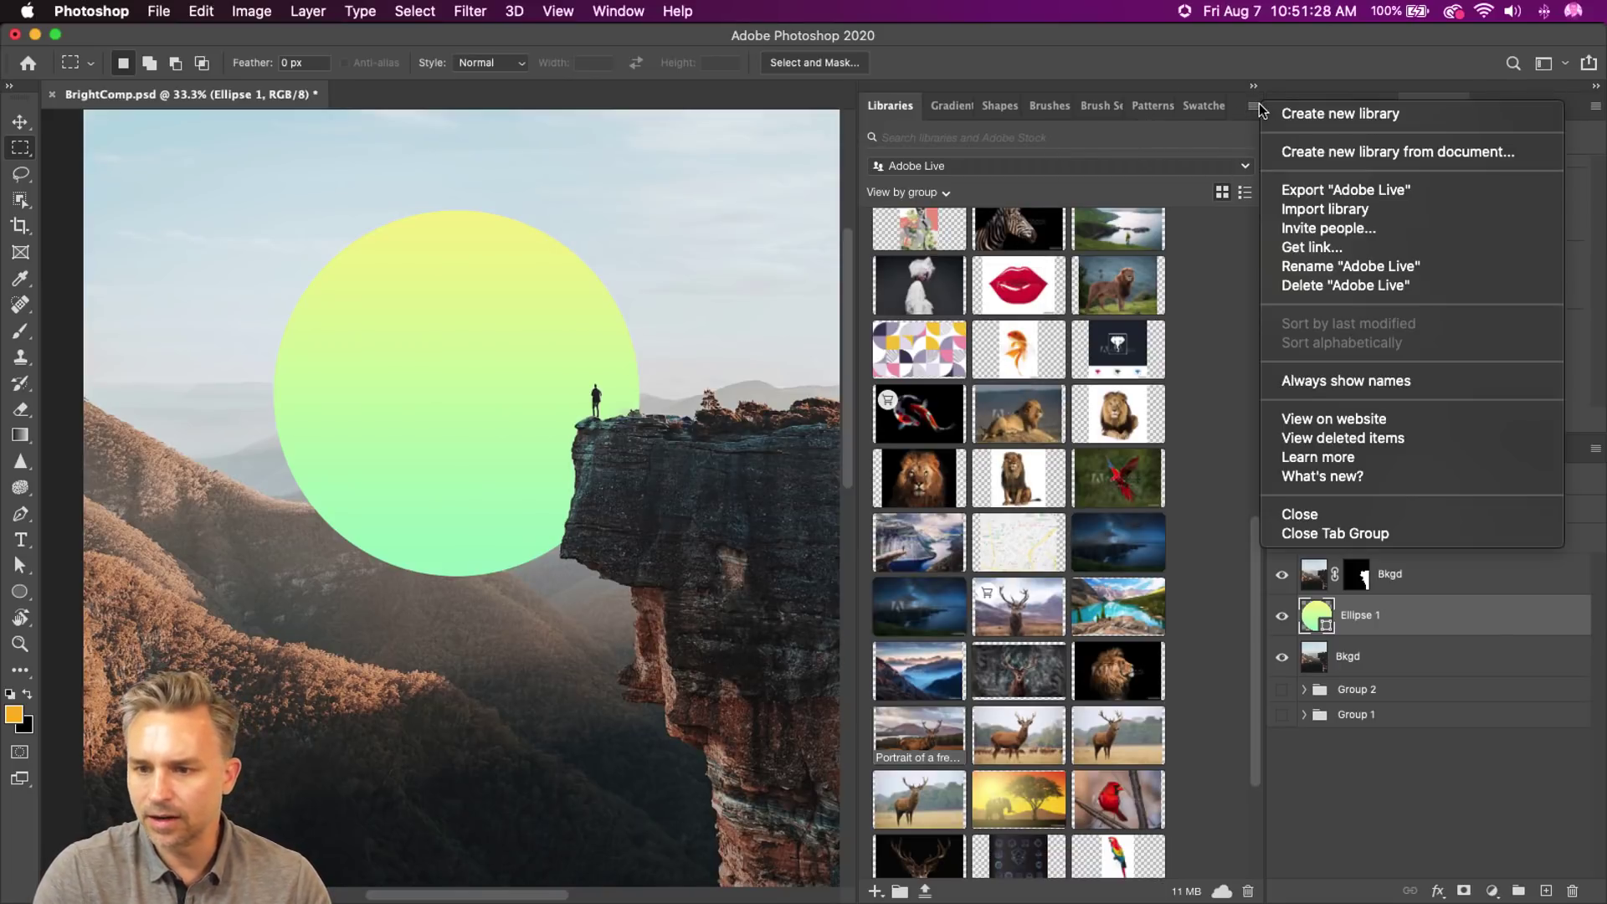
click(1195, 284)
- Show only the lower Bkgd photo layer and start creating library elements from that image
click(874, 891)
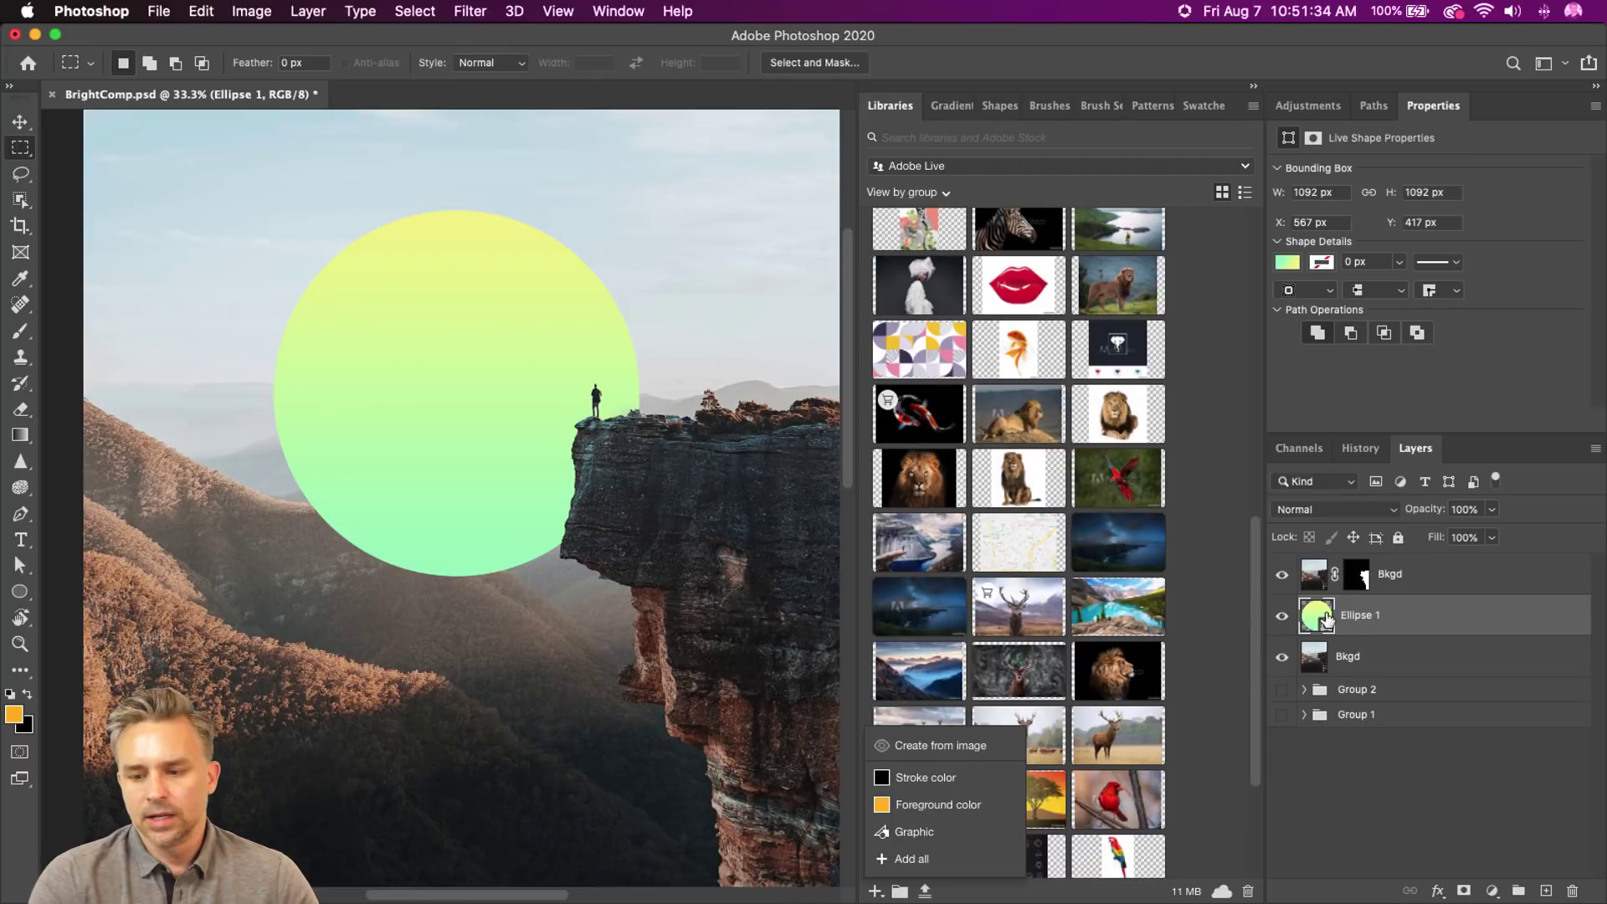
click(1318, 657)
alt+click(1281, 657)
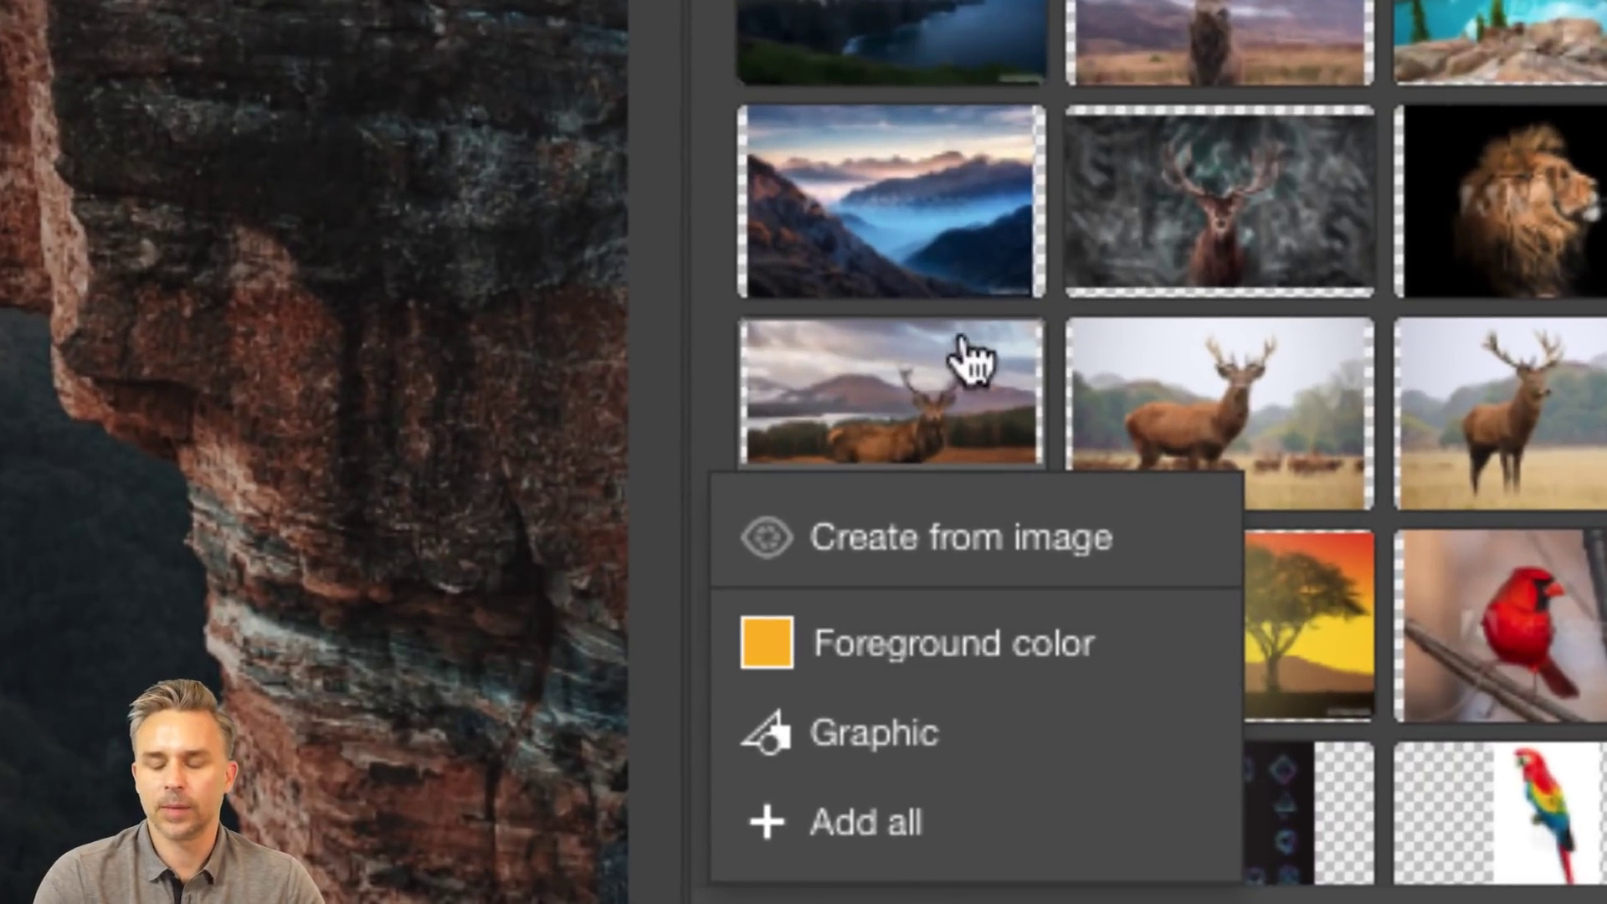
click(907, 540)
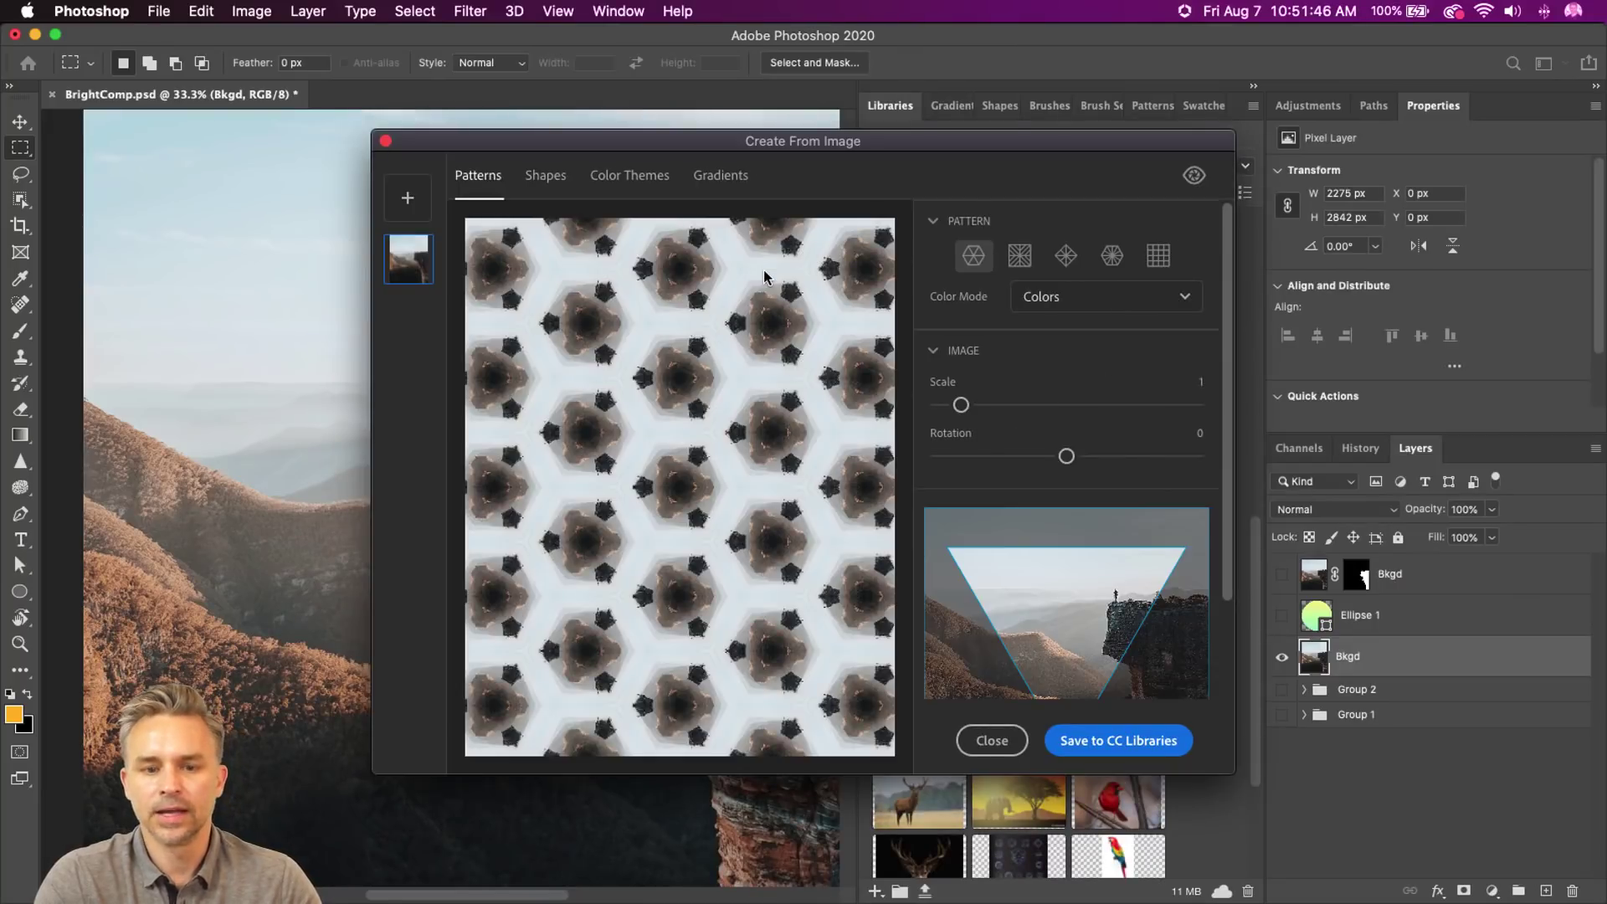
- Extract a three-stop gradient from the photo with swatches #C8DDE6, #A5927F and #14191A, and save it to the library
click(628, 184)
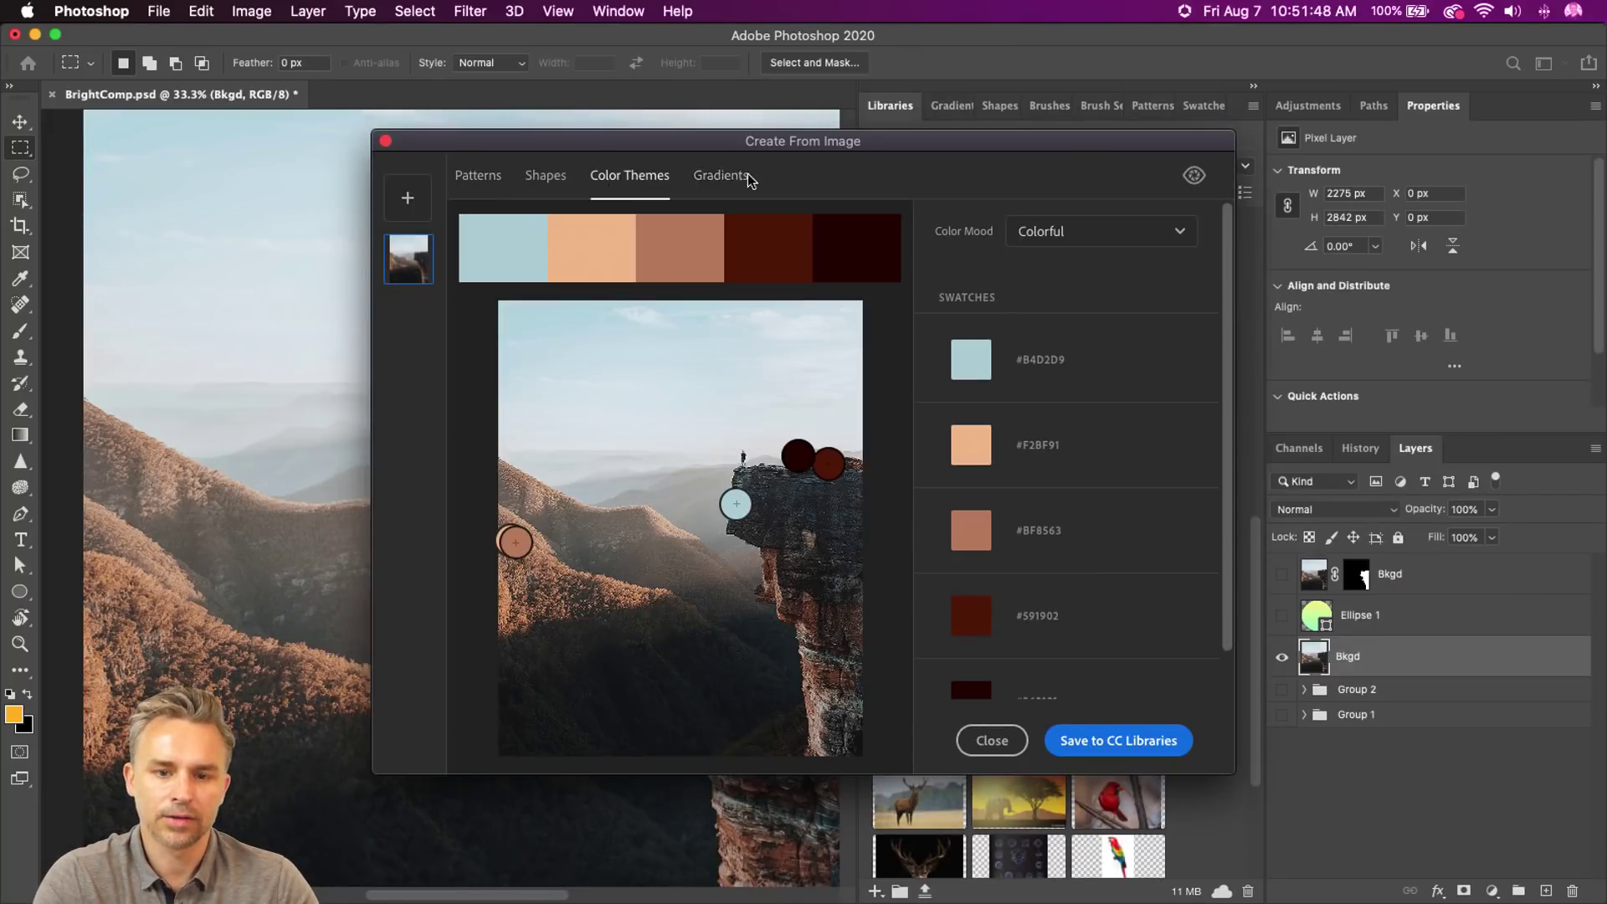
click(718, 183)
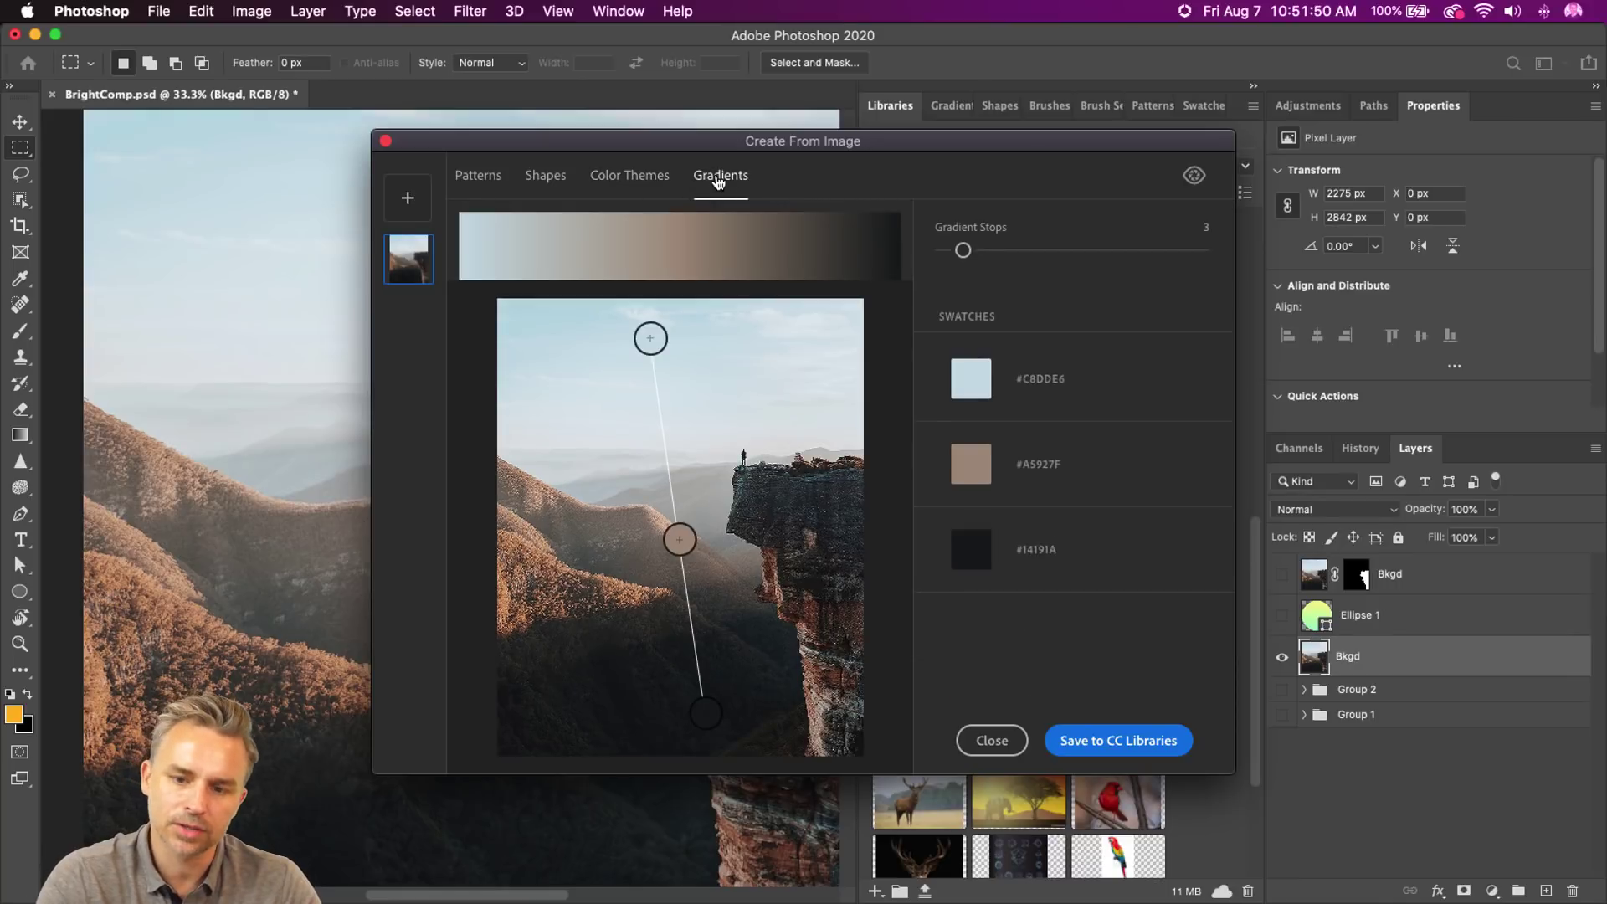
drag(574, 337, 577, 337)
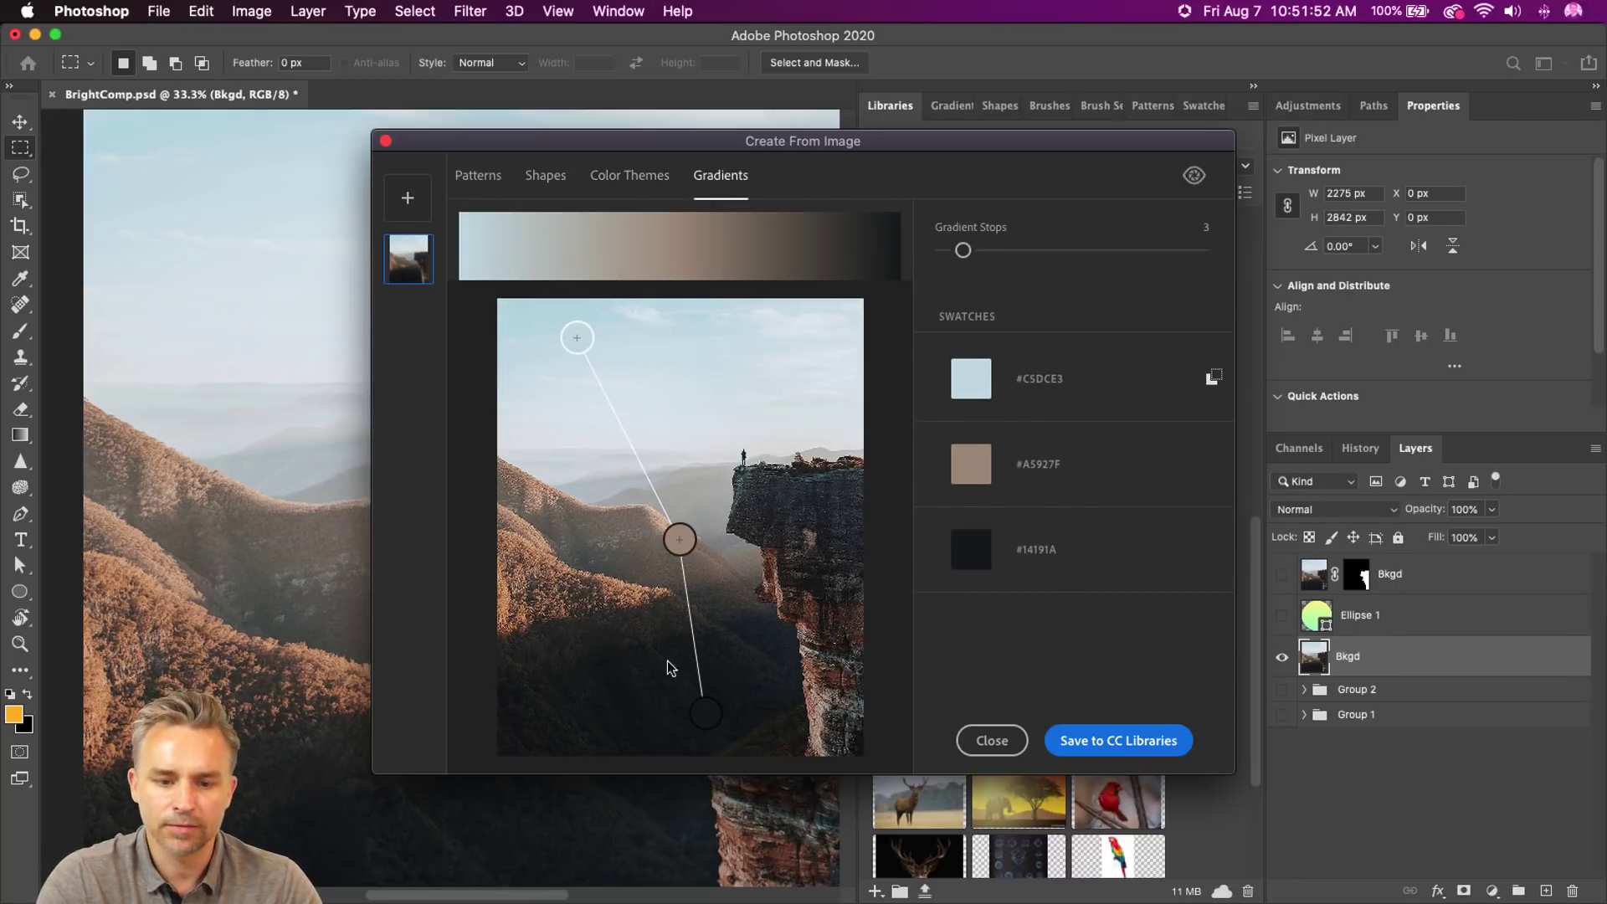
drag(705, 719, 740, 686)
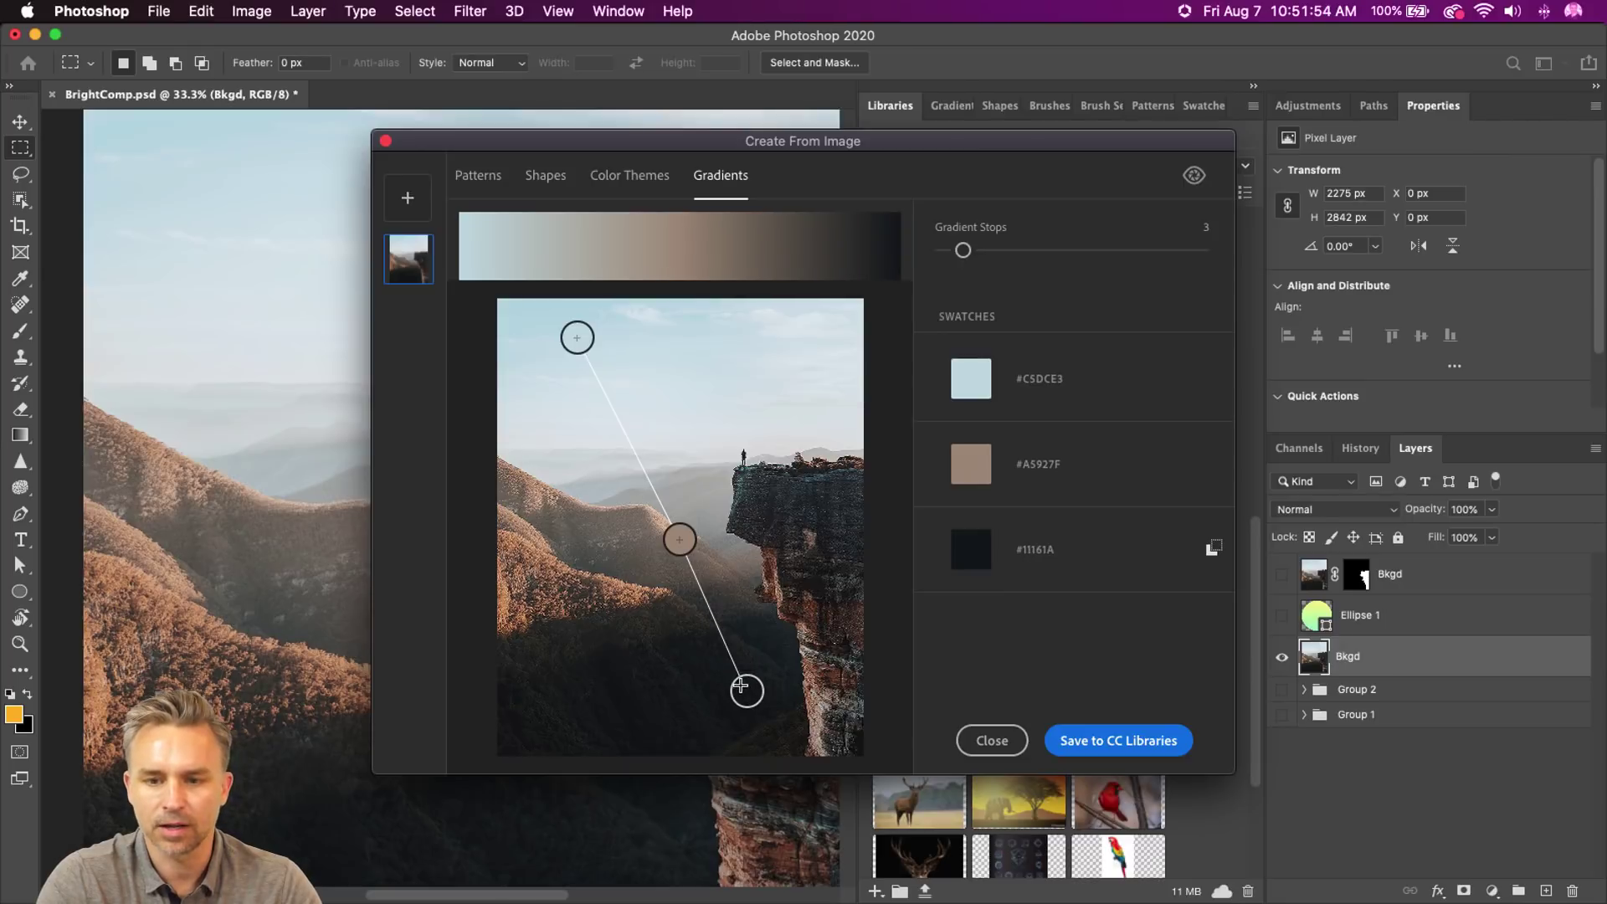
mouse_move(956, 246)
mouse_down()
mouse_move(999, 249)
mouse_move(962, 250)
mouse_up()
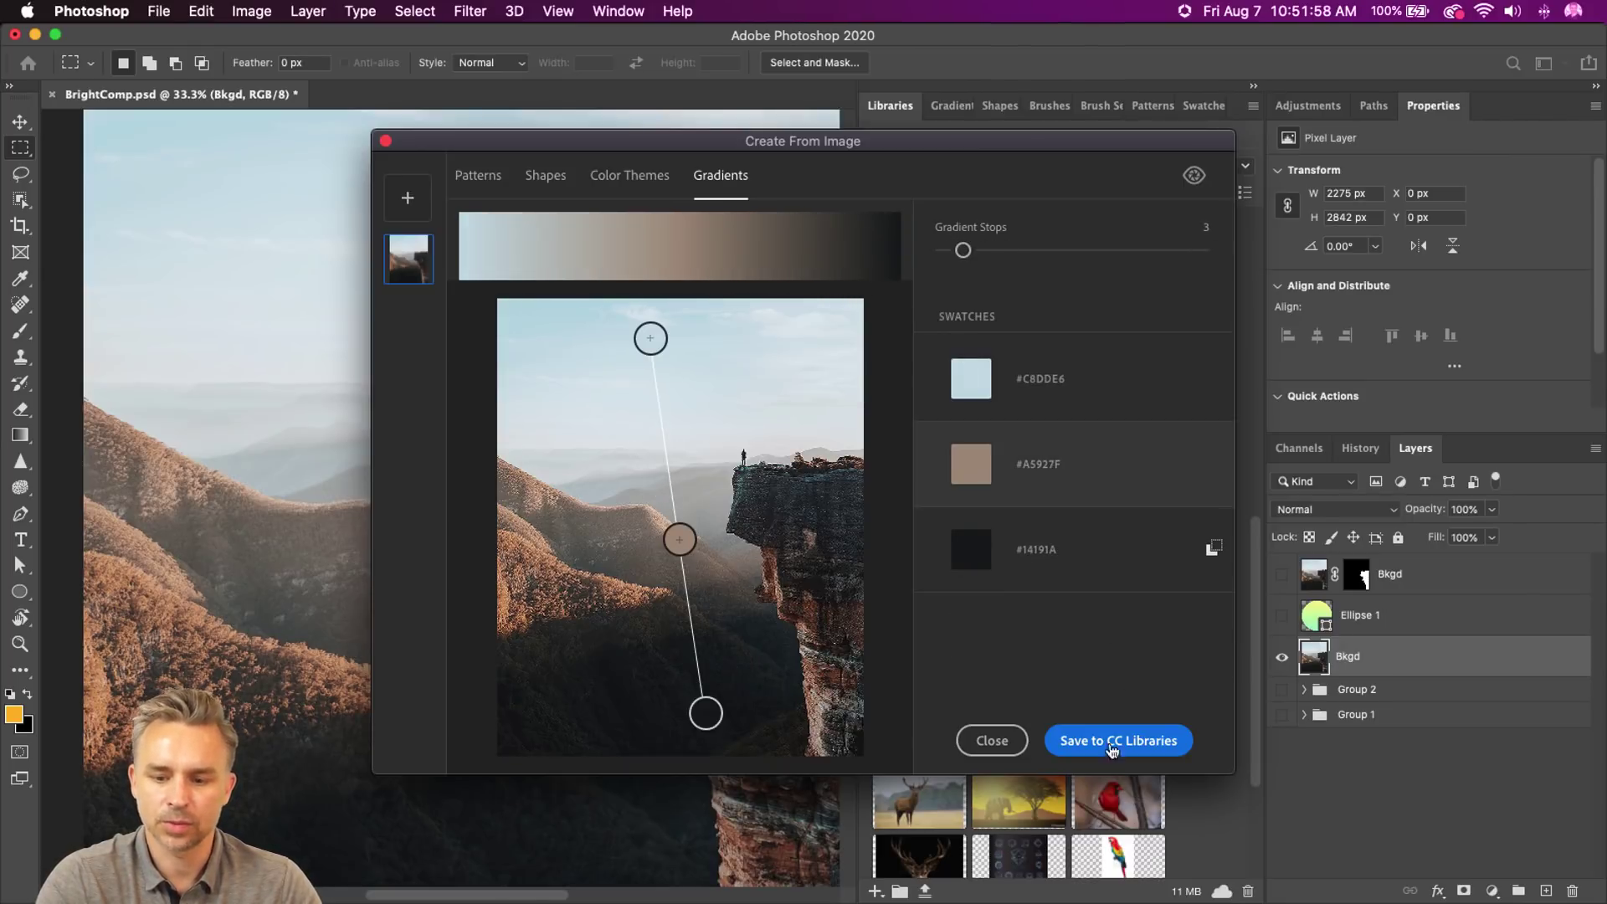
click(1118, 740)
- Show the color theme extracted from the photo and list its Color Mood options
click(629, 175)
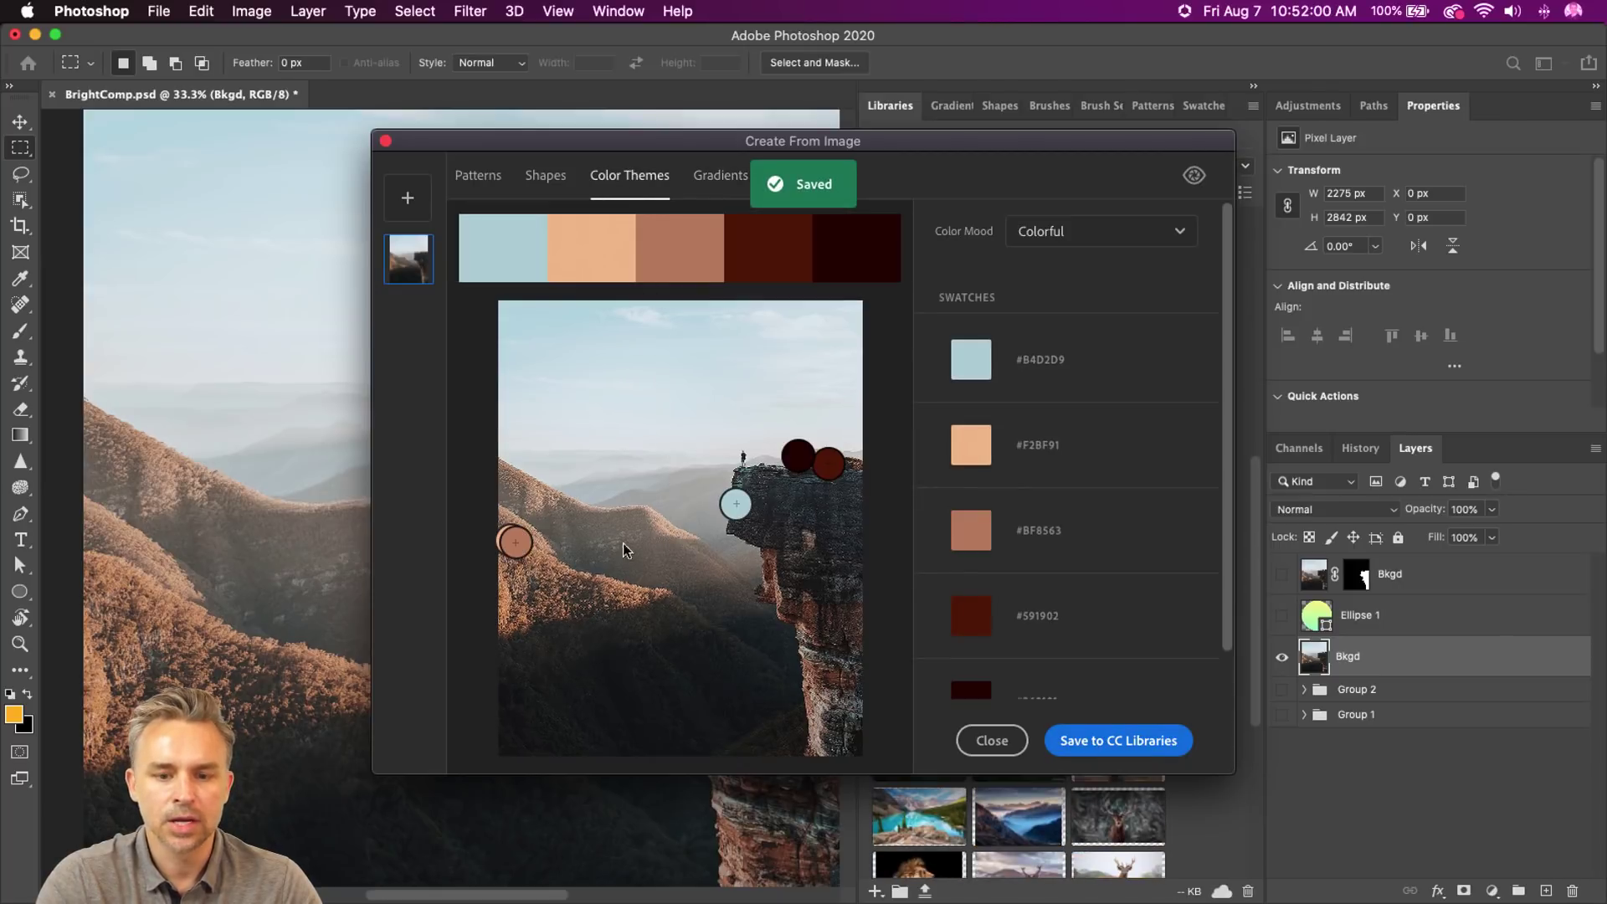
click(1111, 241)
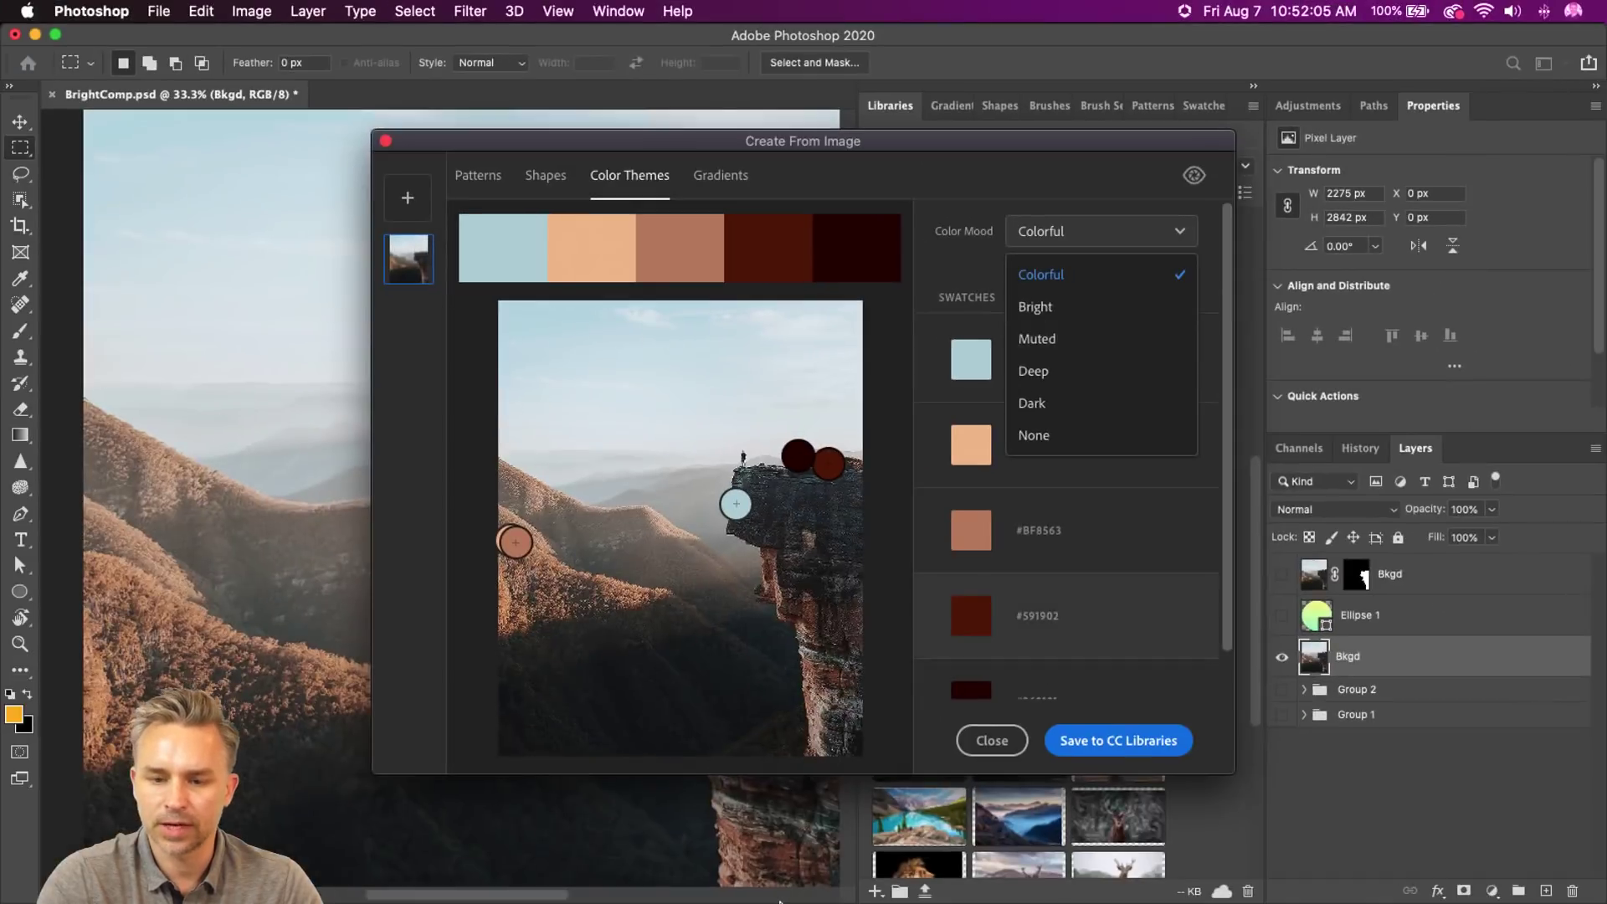
- Switch to Adobe Color in Chrome and preview the cliff image's extracted theme with the Bright color mood
mouse_move(894, 877)
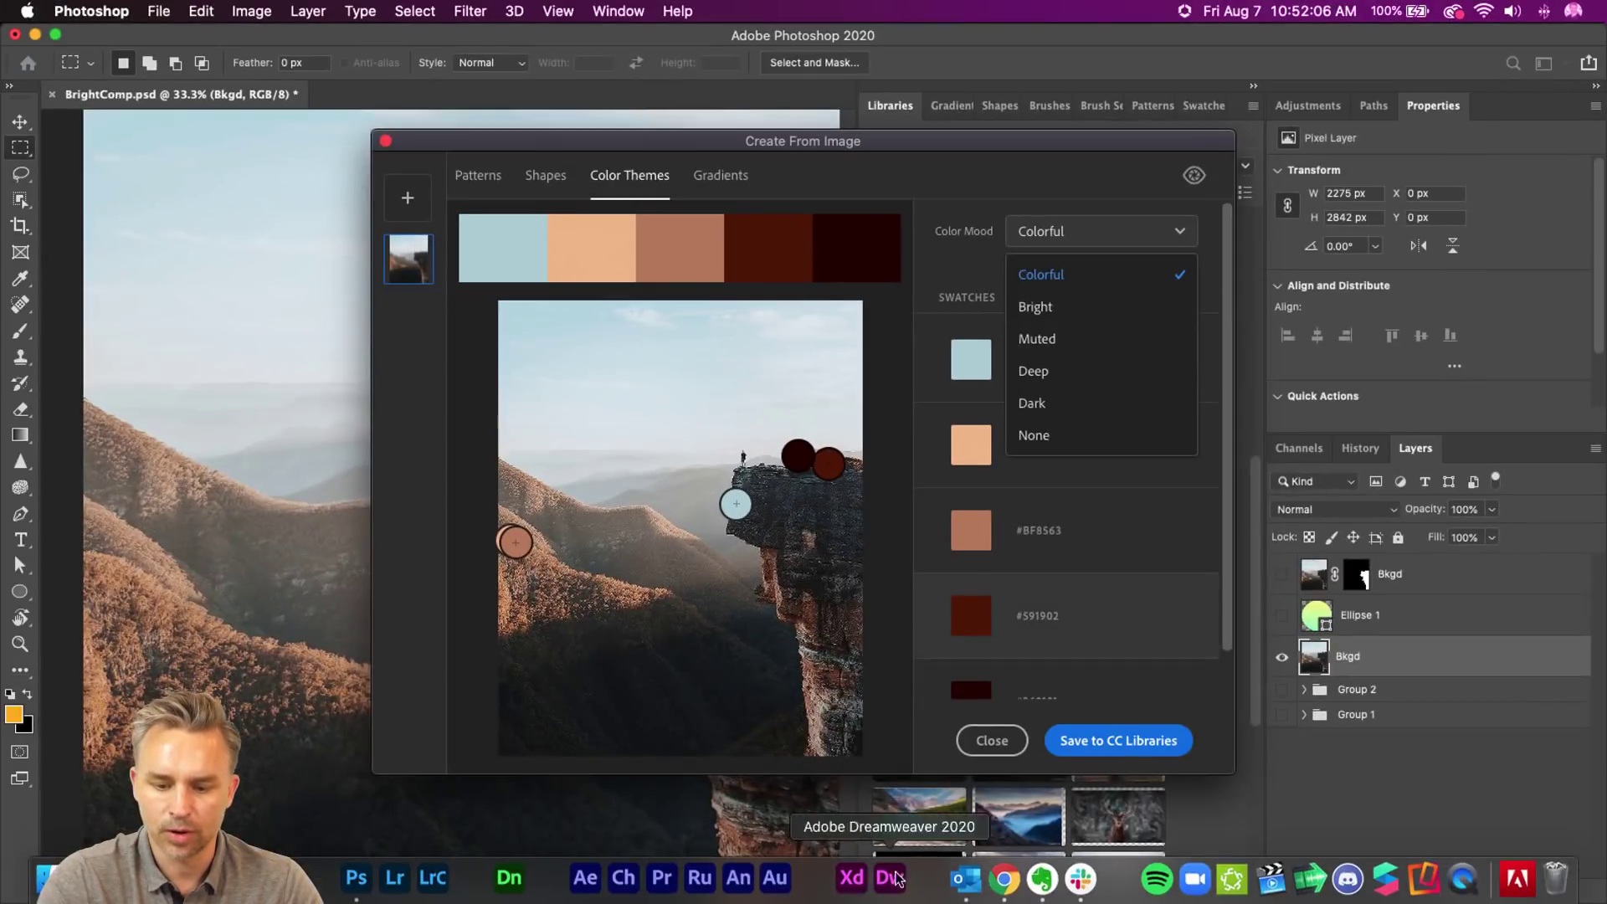
click(1003, 878)
drag(691, 32, 458, 27)
click(179, 240)
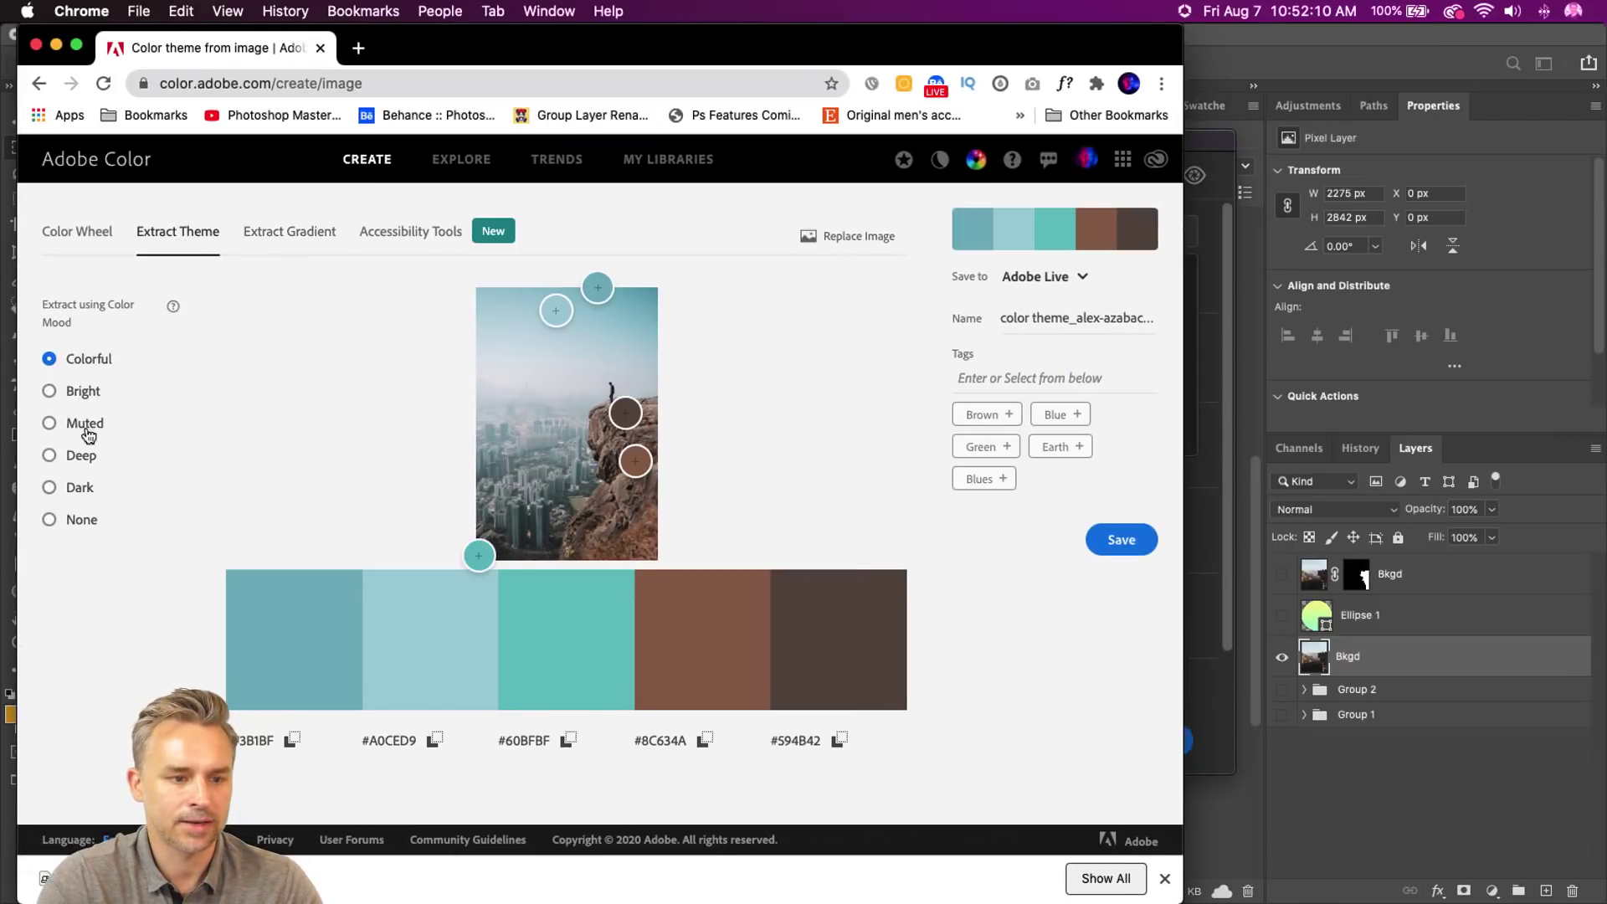
click(49, 391)
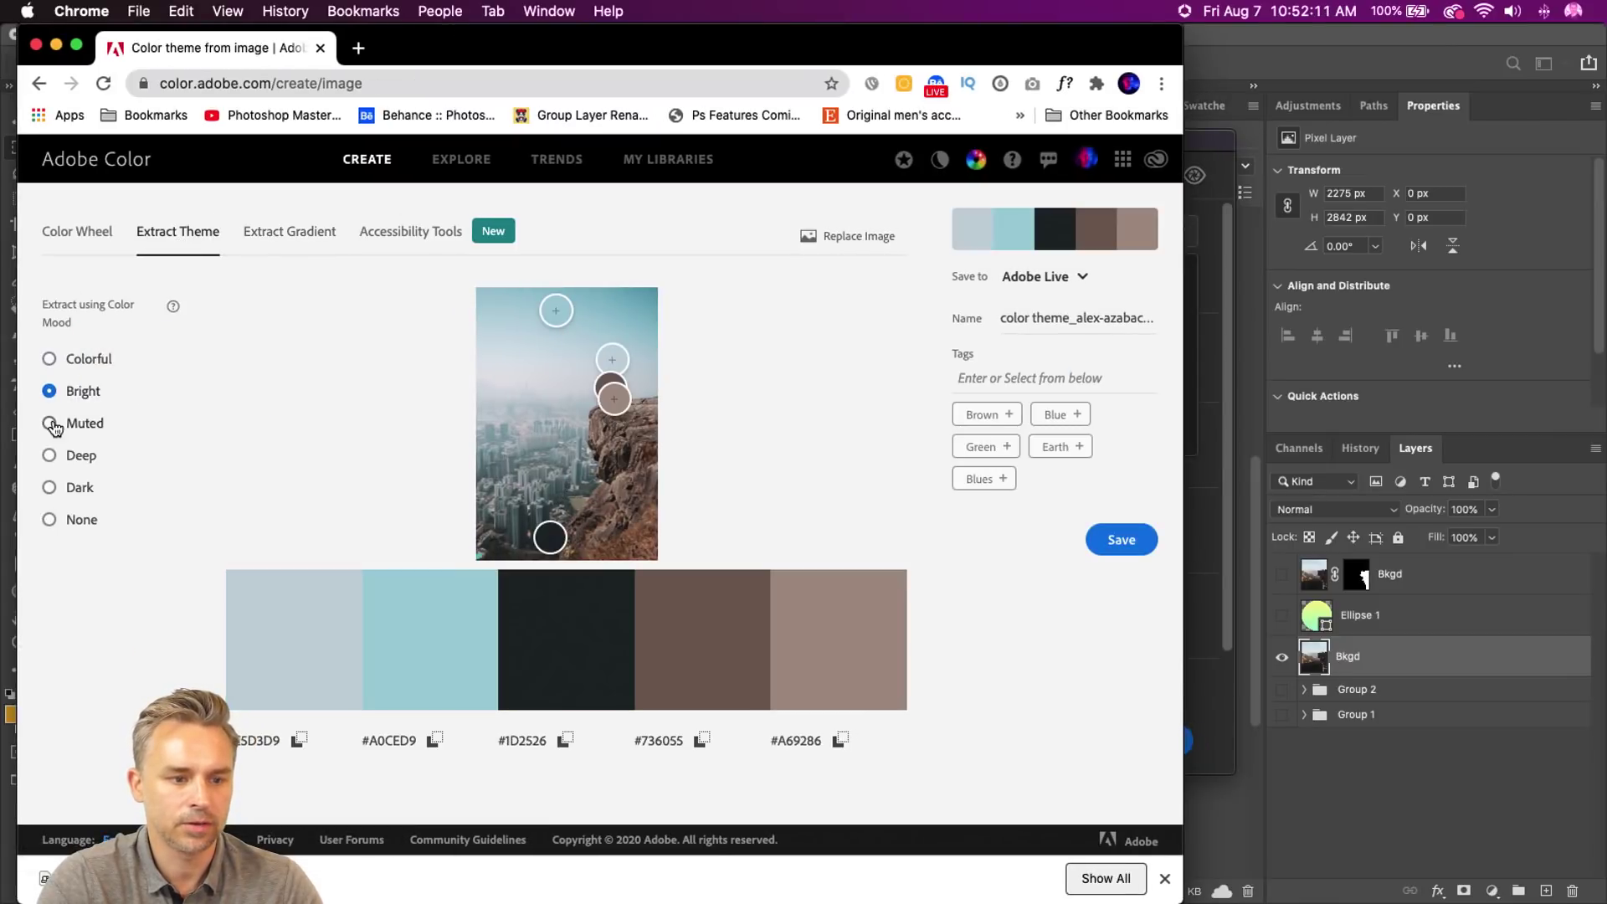
- Return to Photoshop and save the photo's Colorful color theme and its black-and-white shape at detail 58 to the library
click(1260, 63)
click(1096, 749)
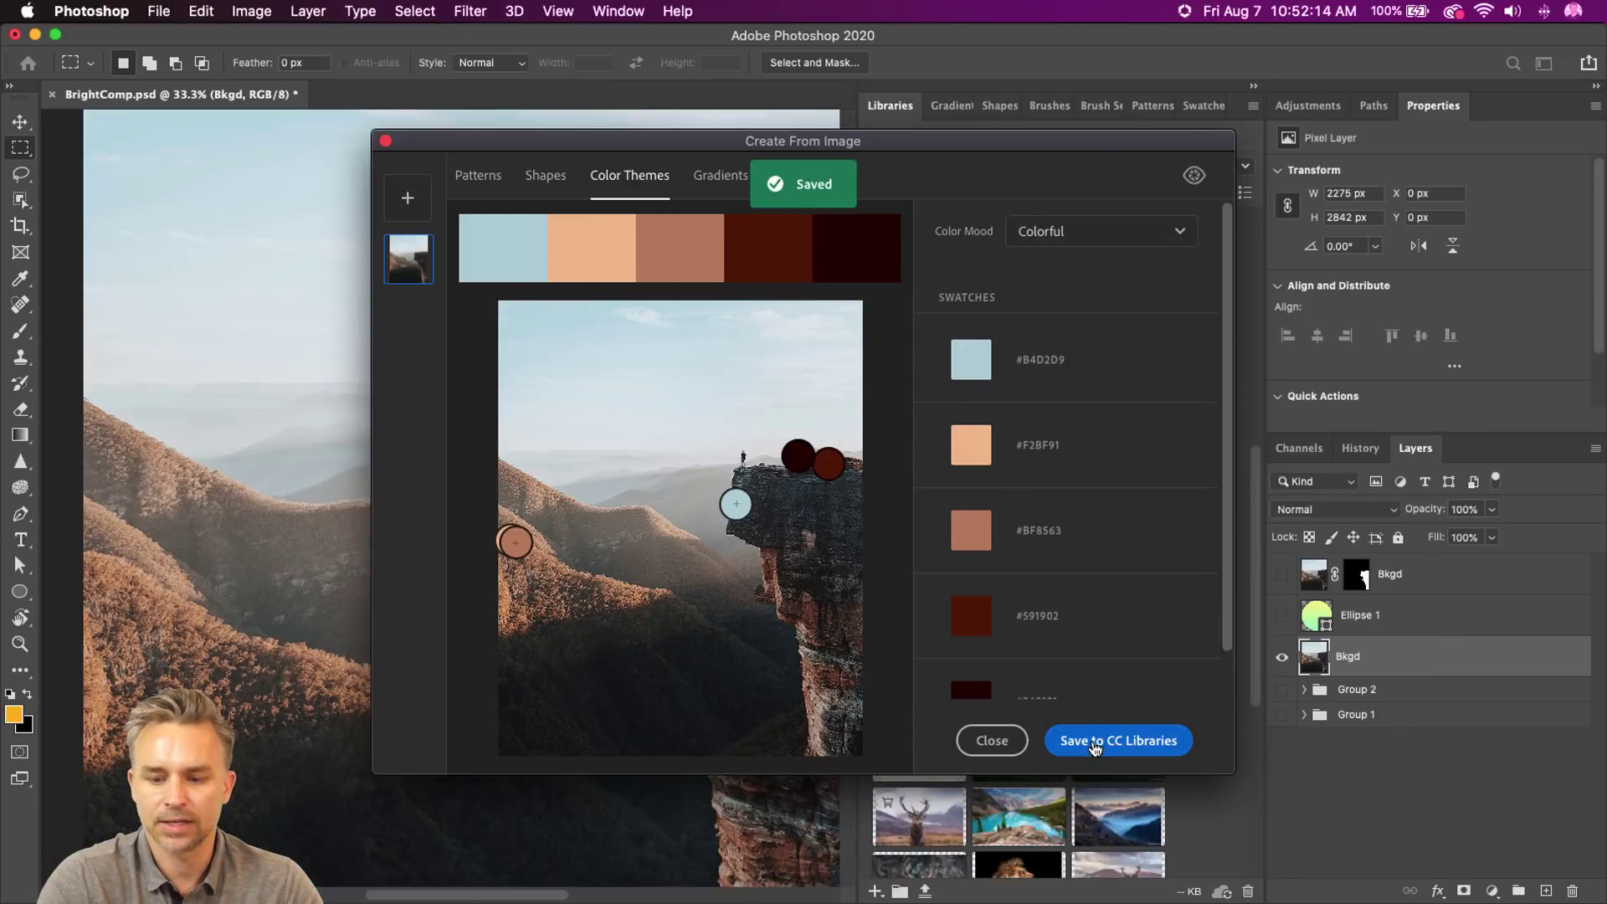
click(532, 184)
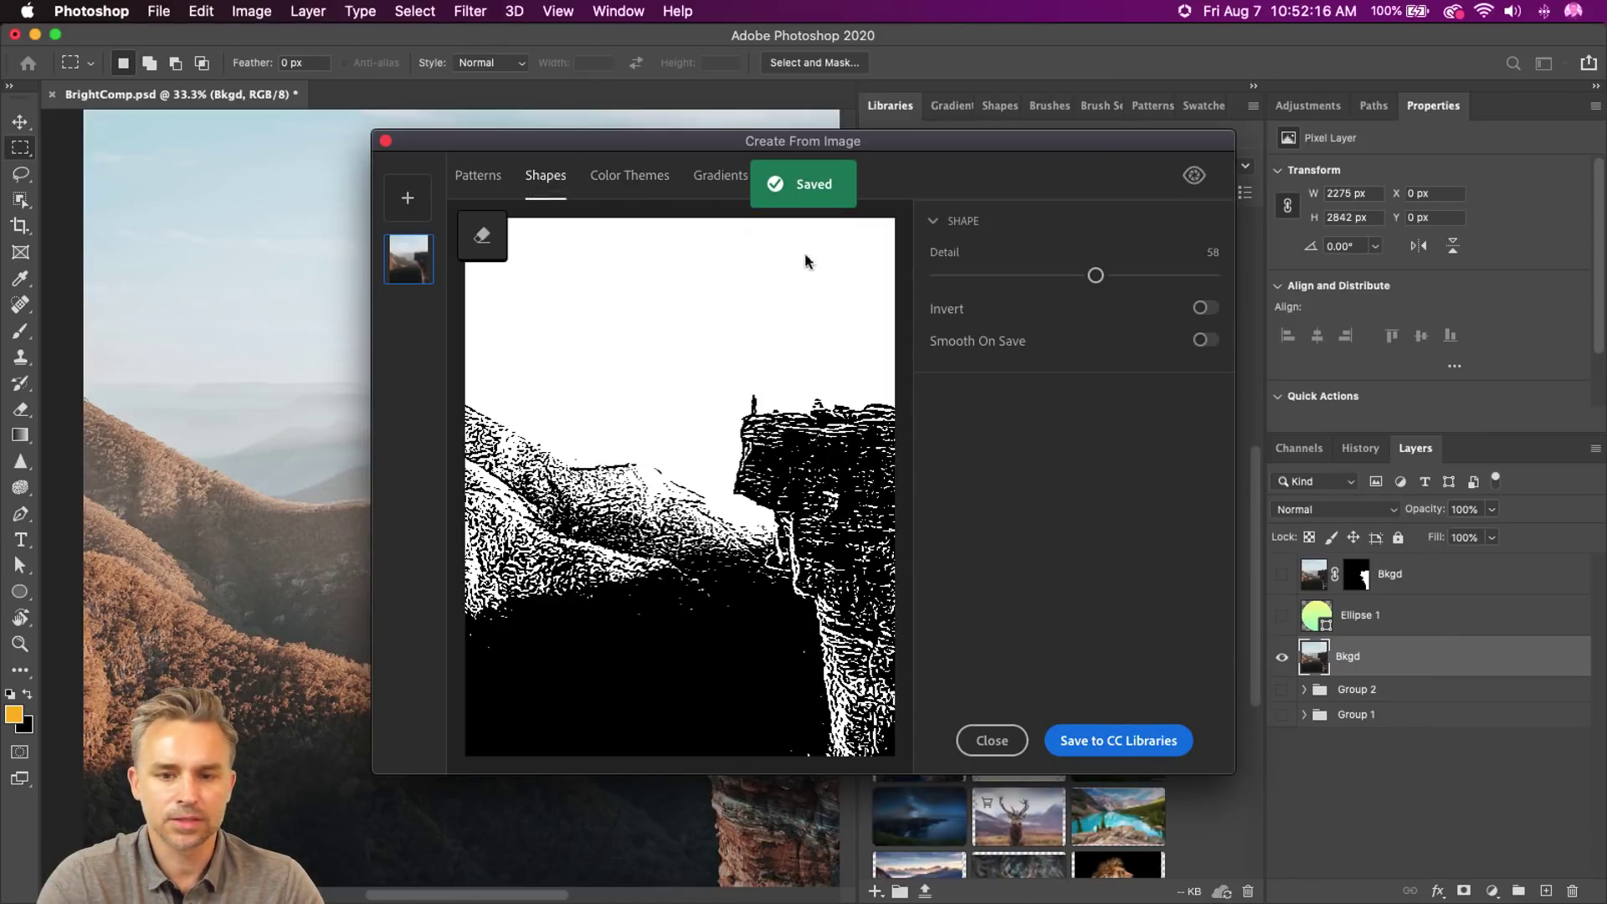
click(1084, 748)
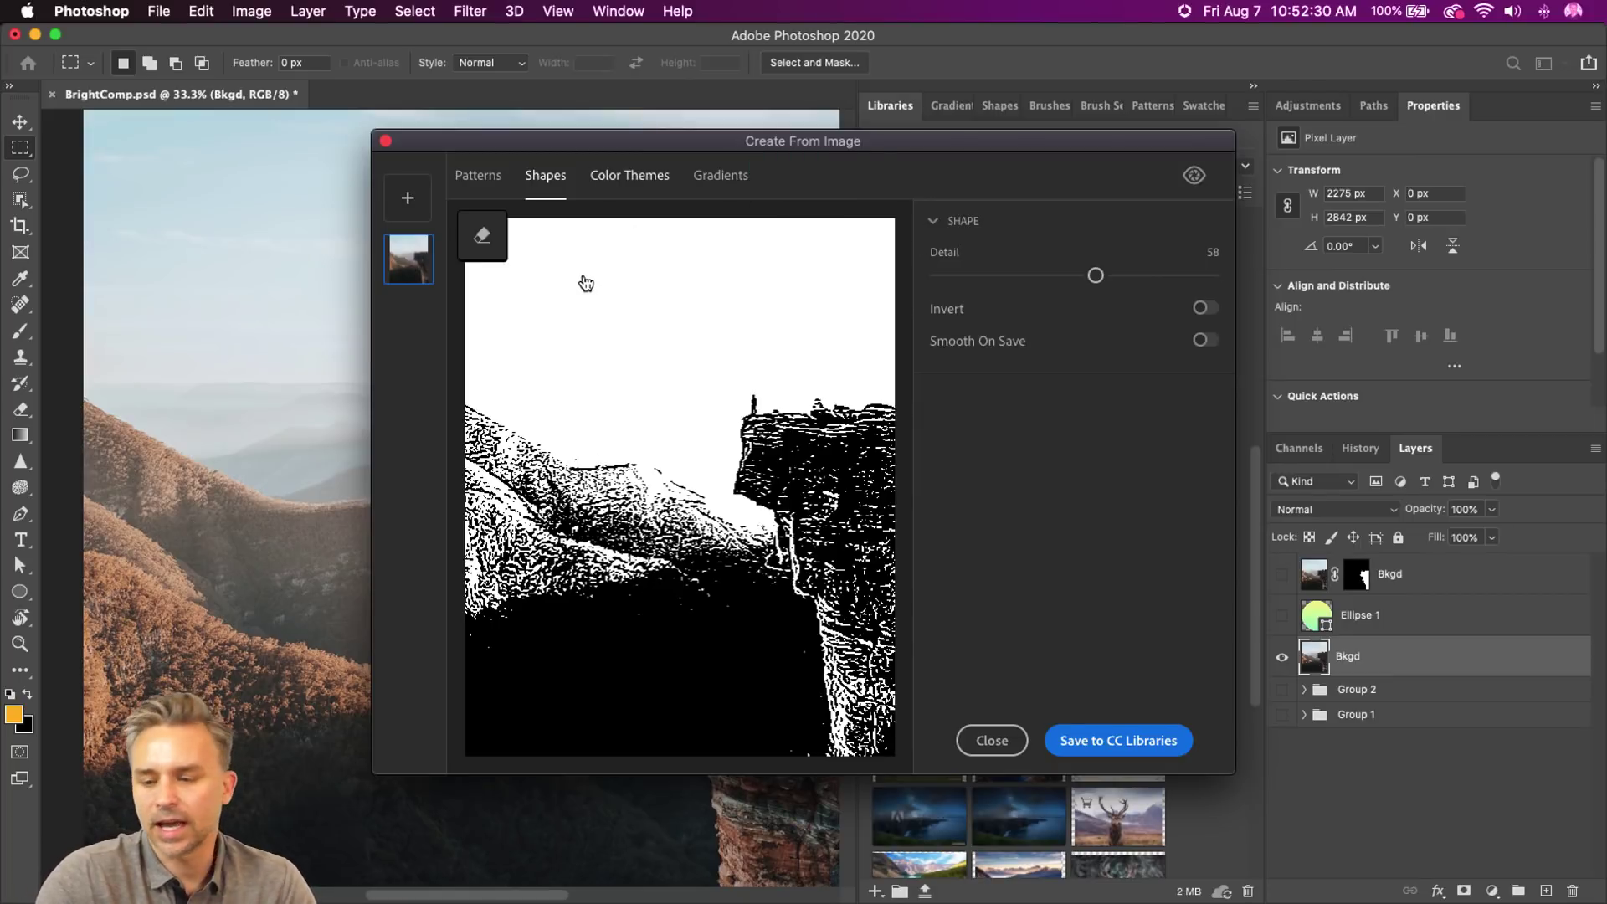
- Create a diamond-tiled pattern from the photo with scale 1.6 and rotation 167, save it to the library and close the image capture
click(493, 184)
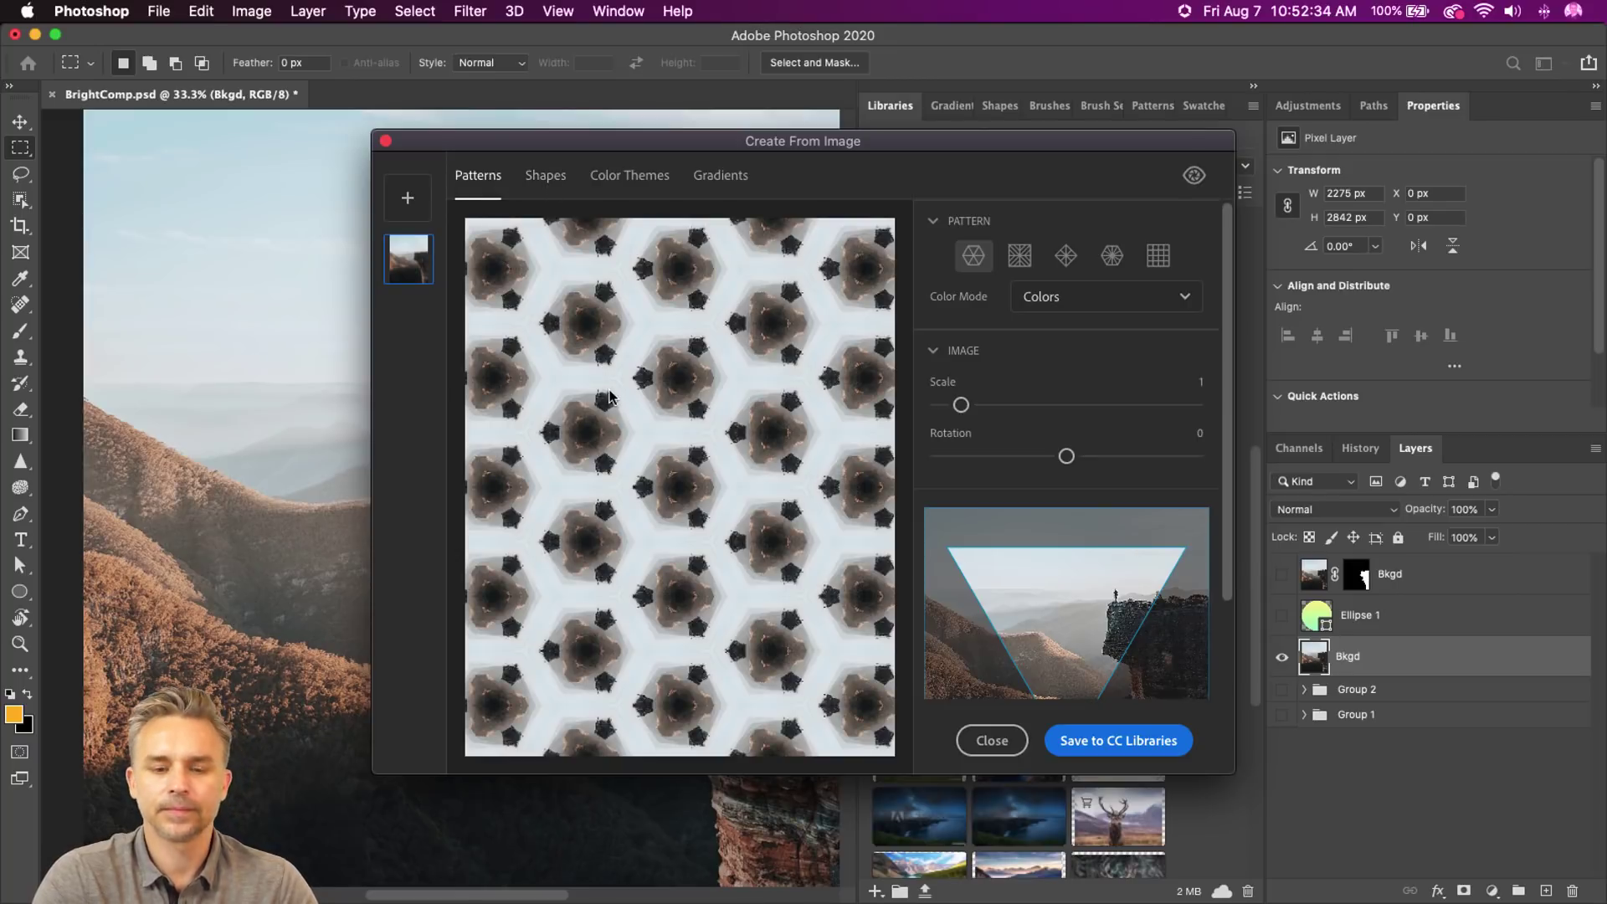
click(1019, 255)
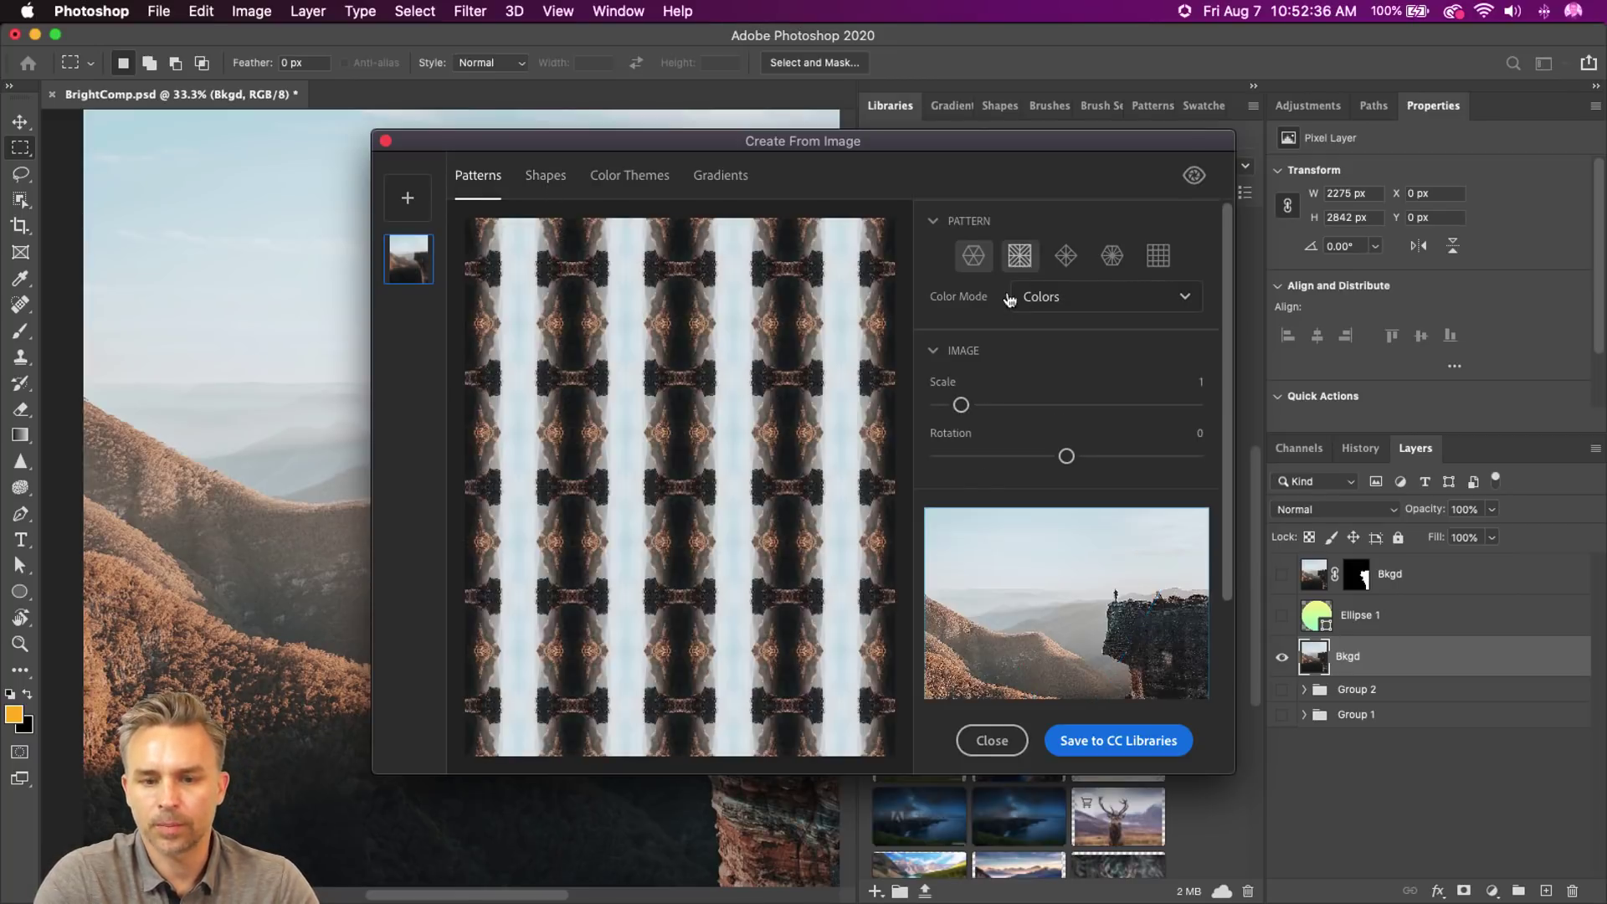
click(1066, 256)
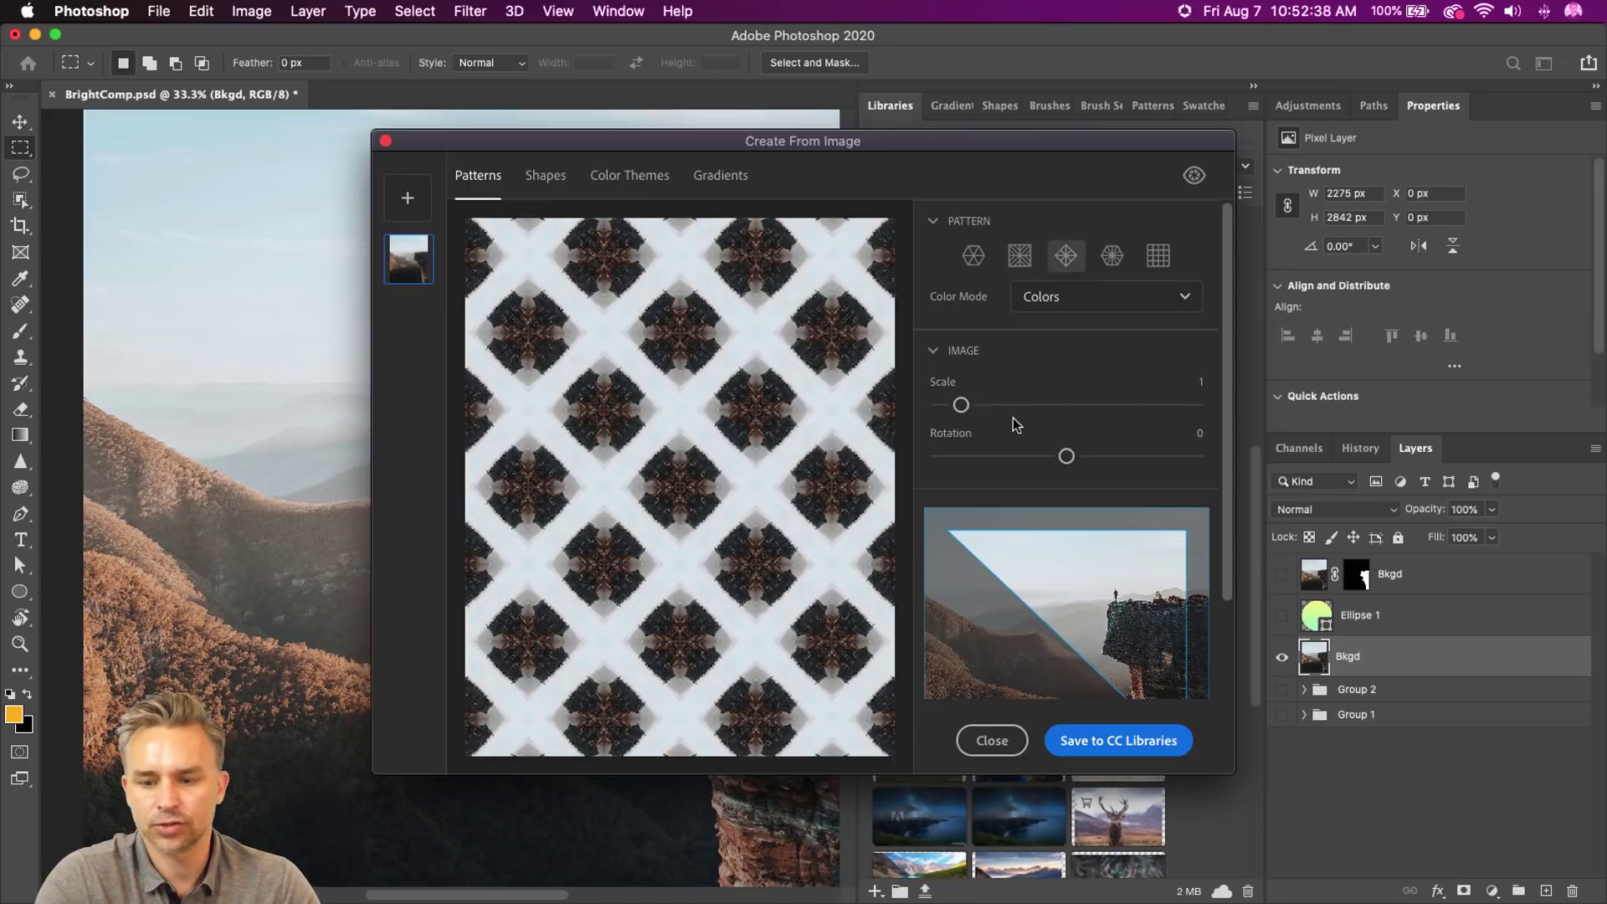
mouse_move(961, 405)
mouse_down()
mouse_move(1051, 405)
mouse_move(973, 408)
mouse_up()
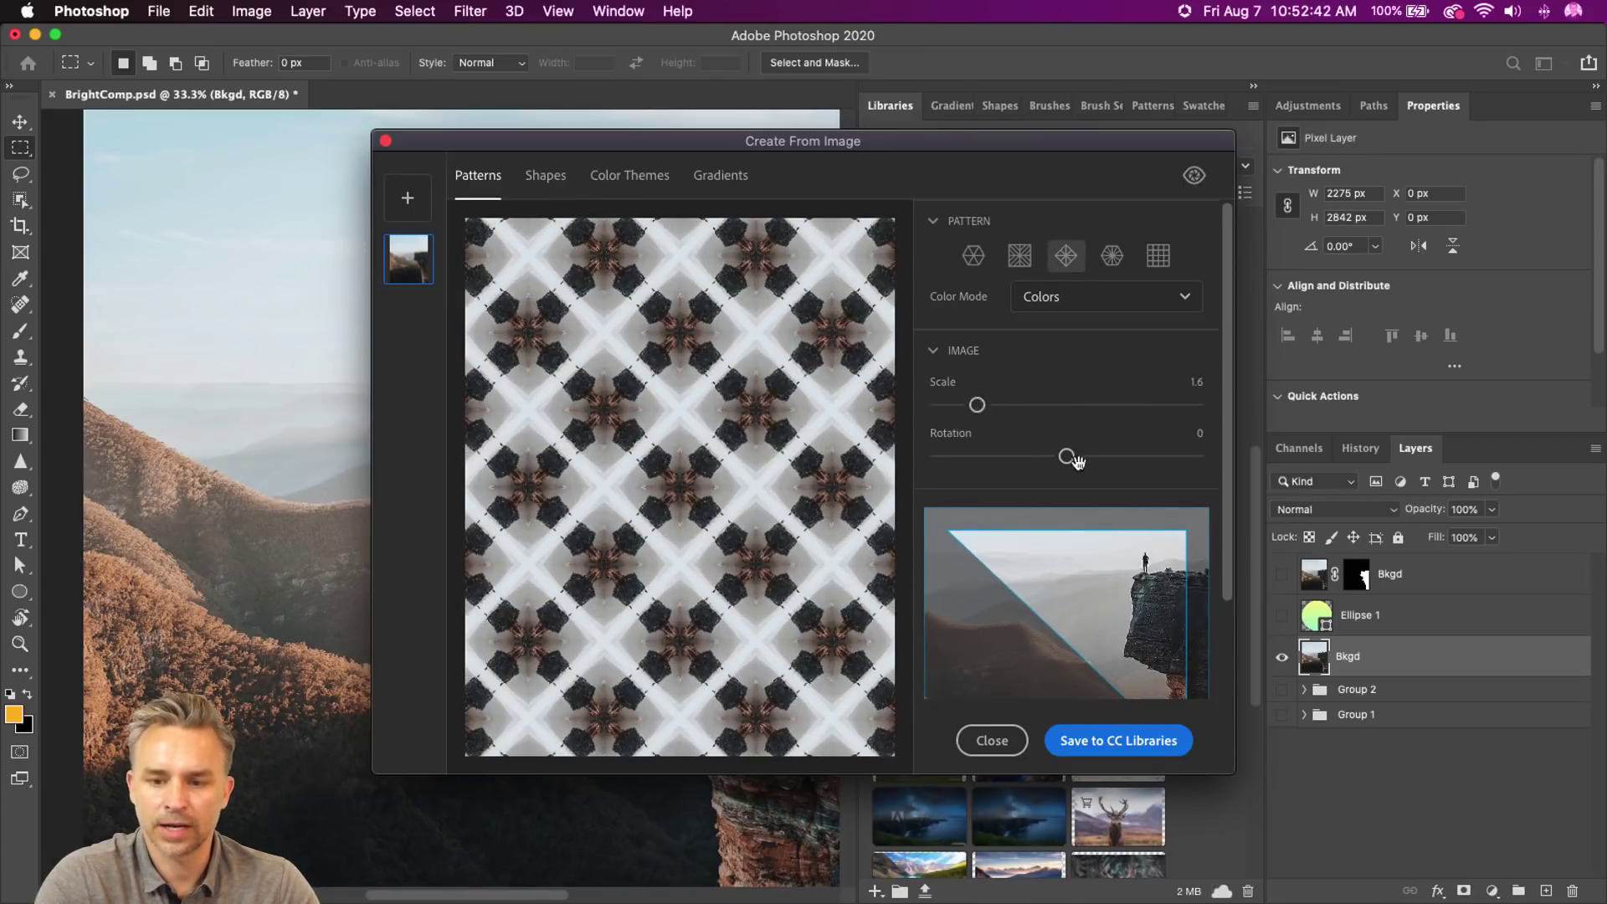
drag(1077, 456, 1192, 453)
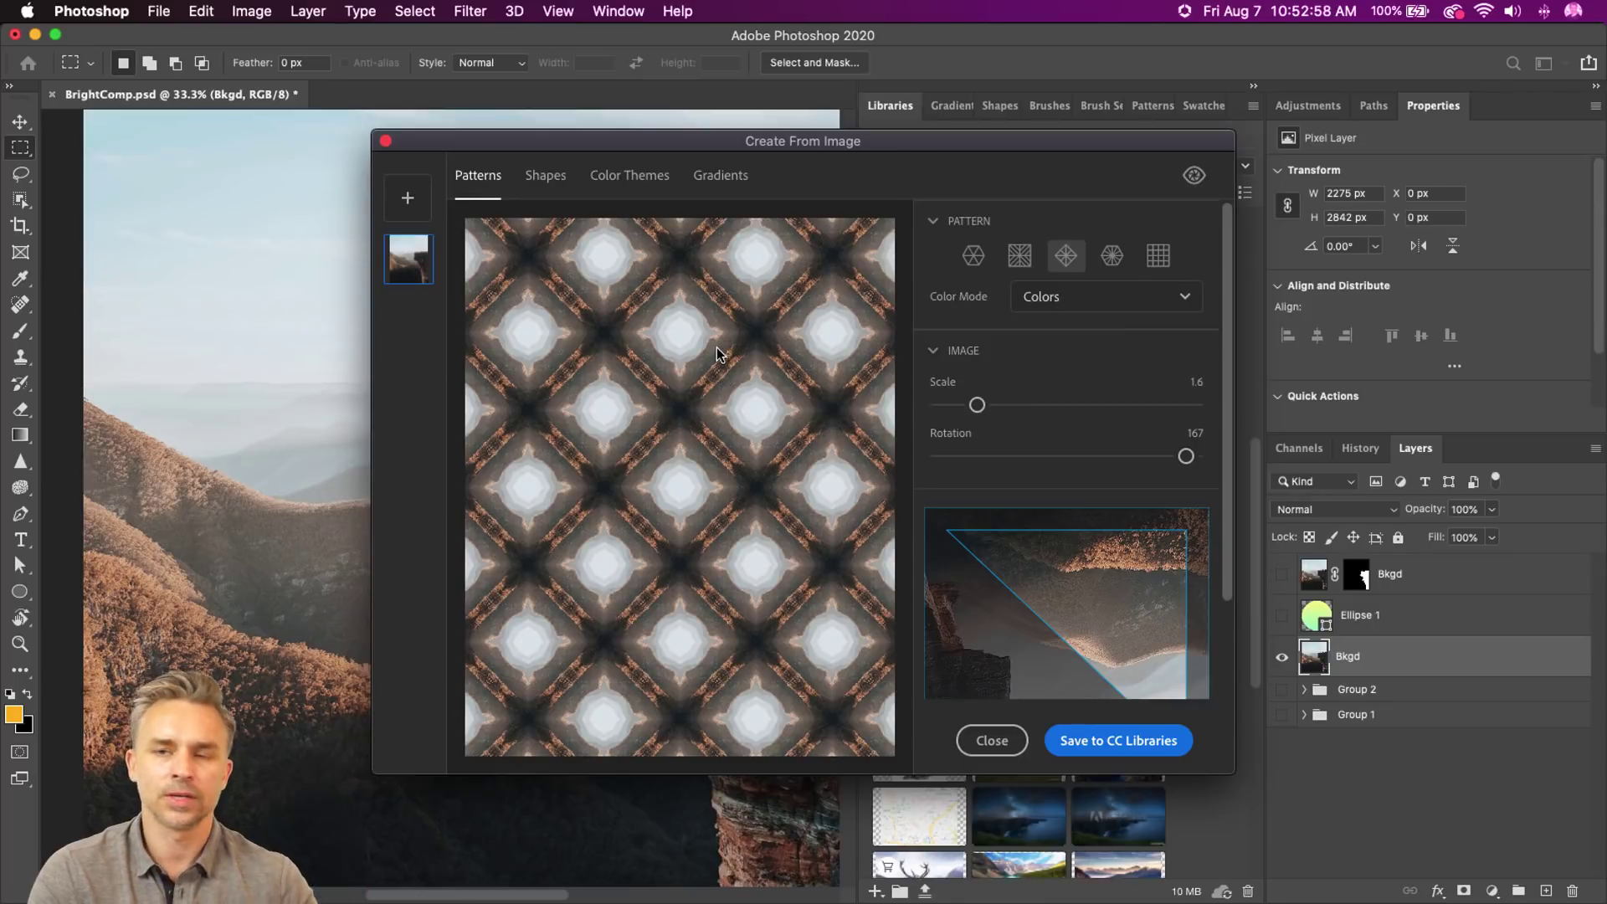
click(981, 744)
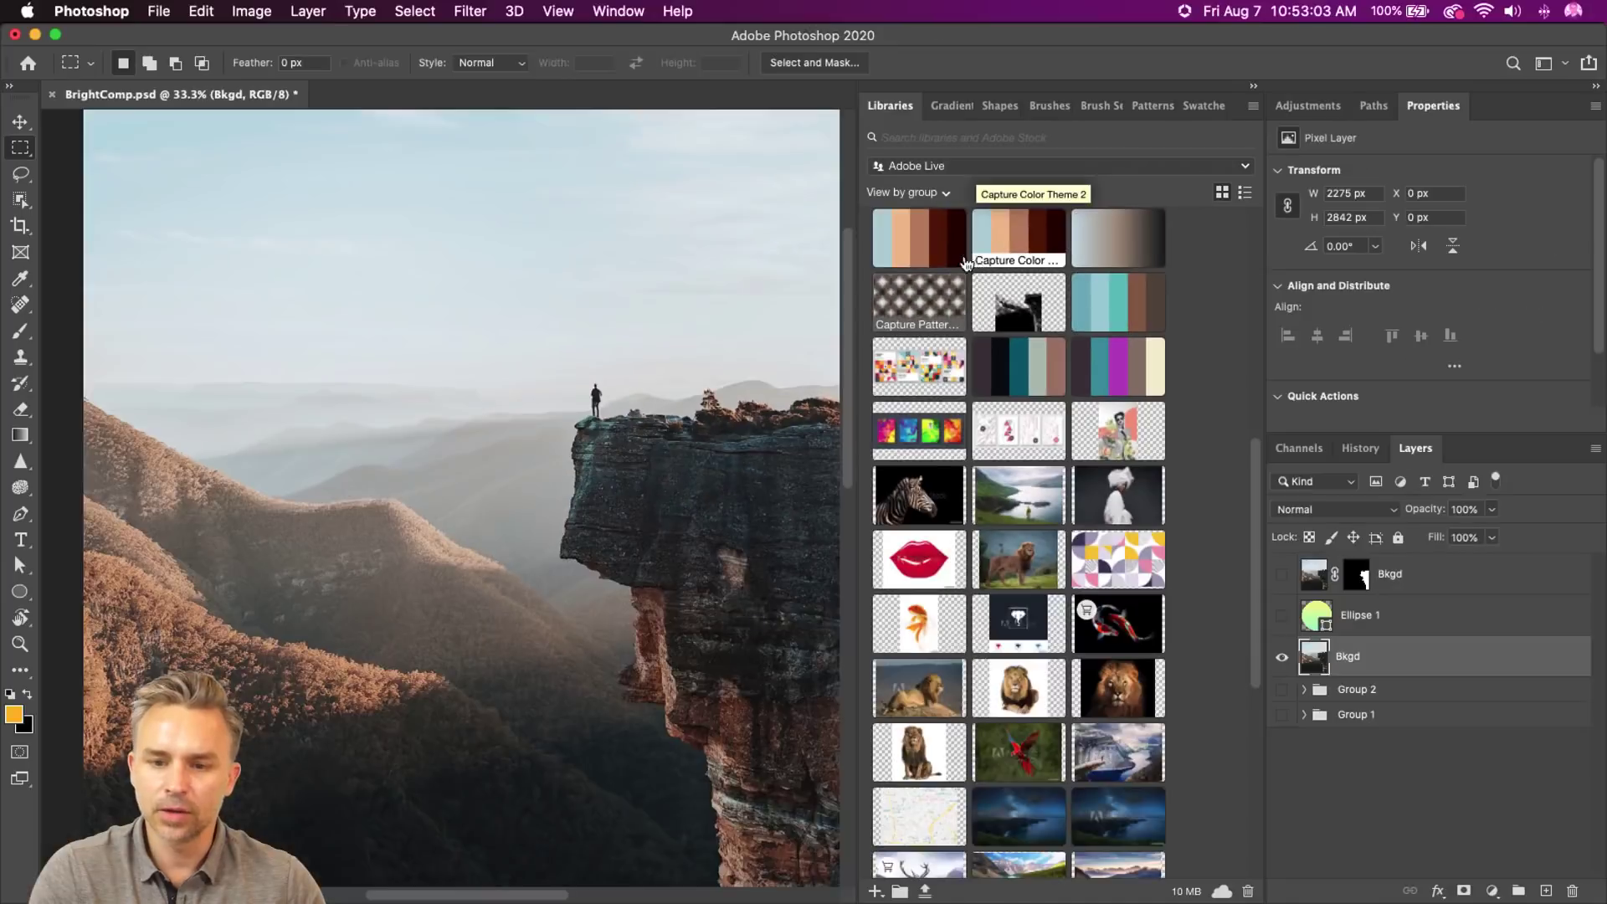
- Set the foreground color to the captured theme's brown, and show and duplicate the Ellipse 1 layer
click(919, 243)
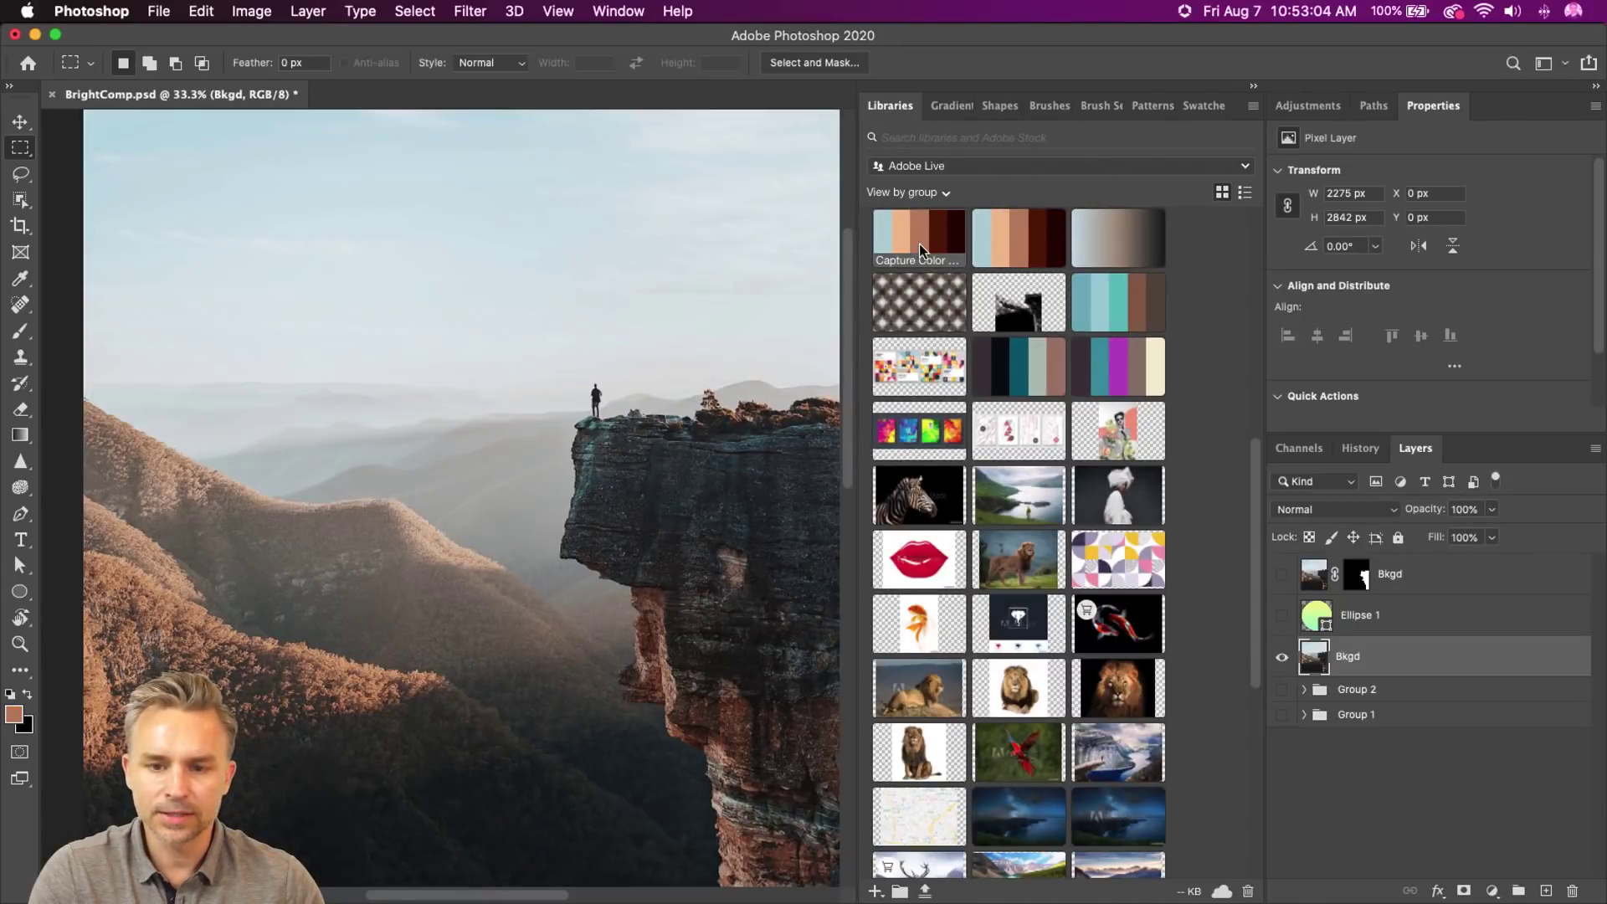
click(1281, 616)
click(1349, 615)
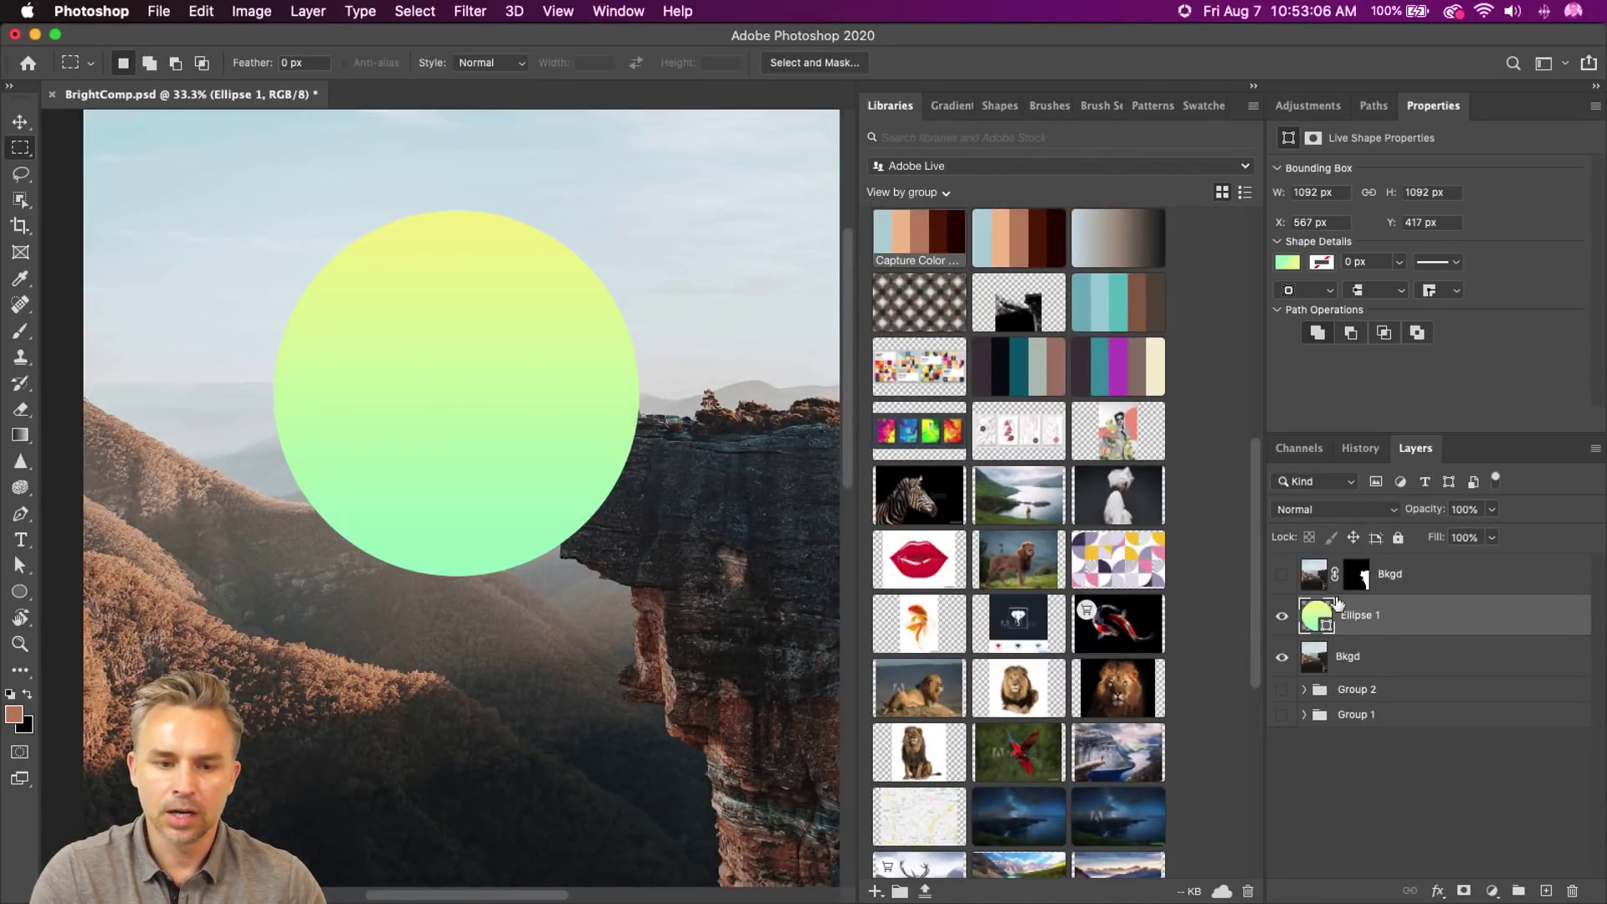
key(super+j)
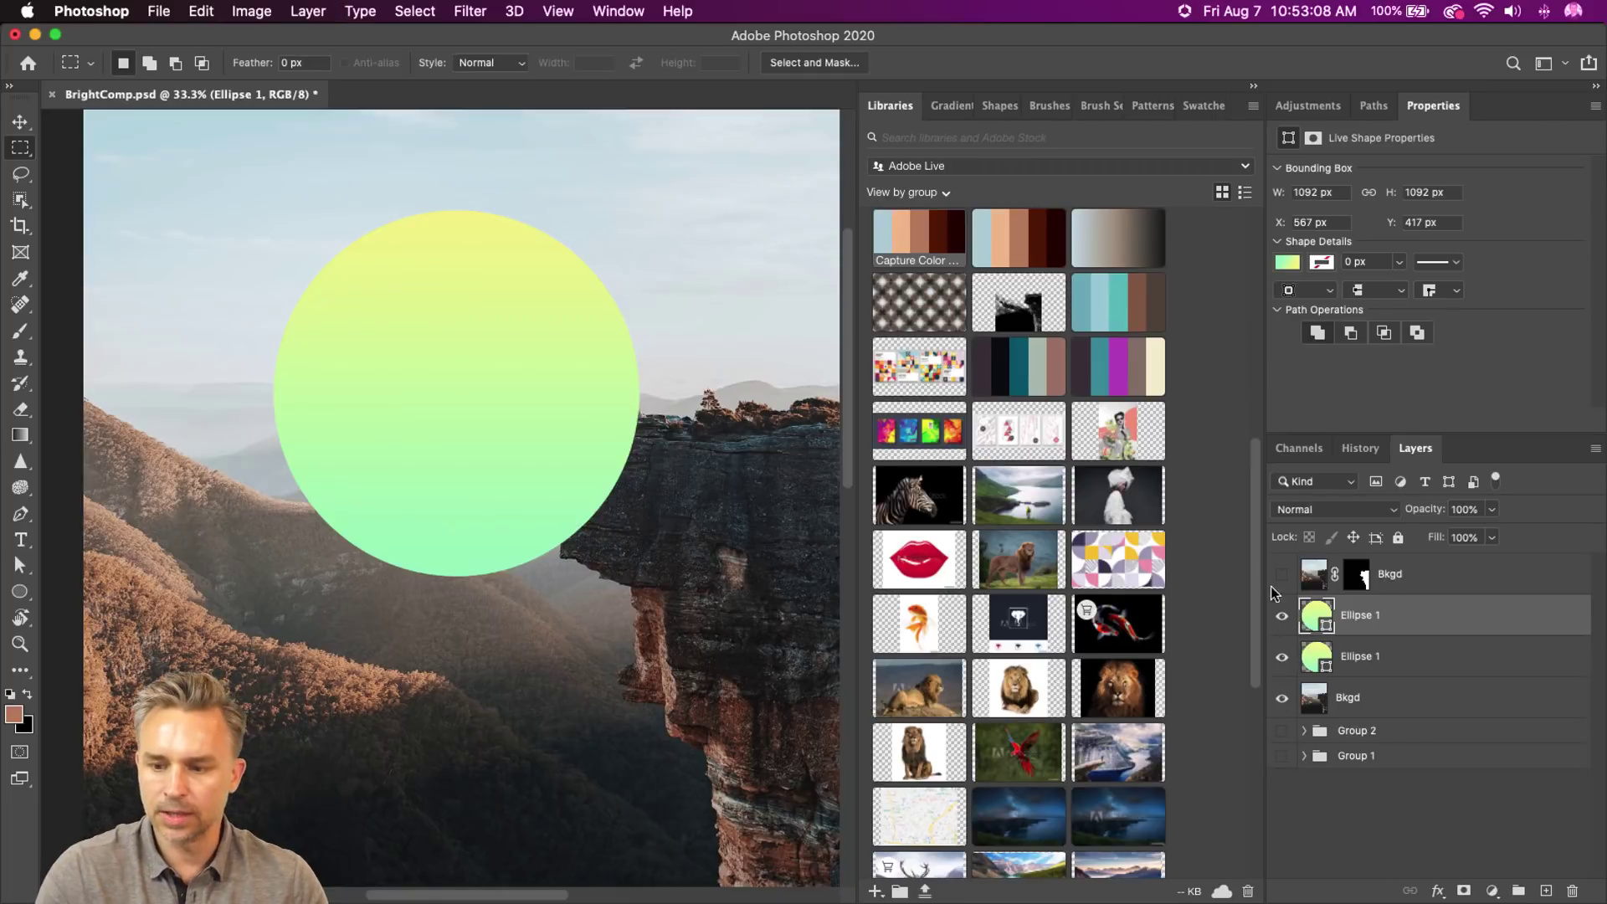
- Try captured theme colors on the upper Ellipse 1 copy and fill it with the captured linear gradient
click(996, 245)
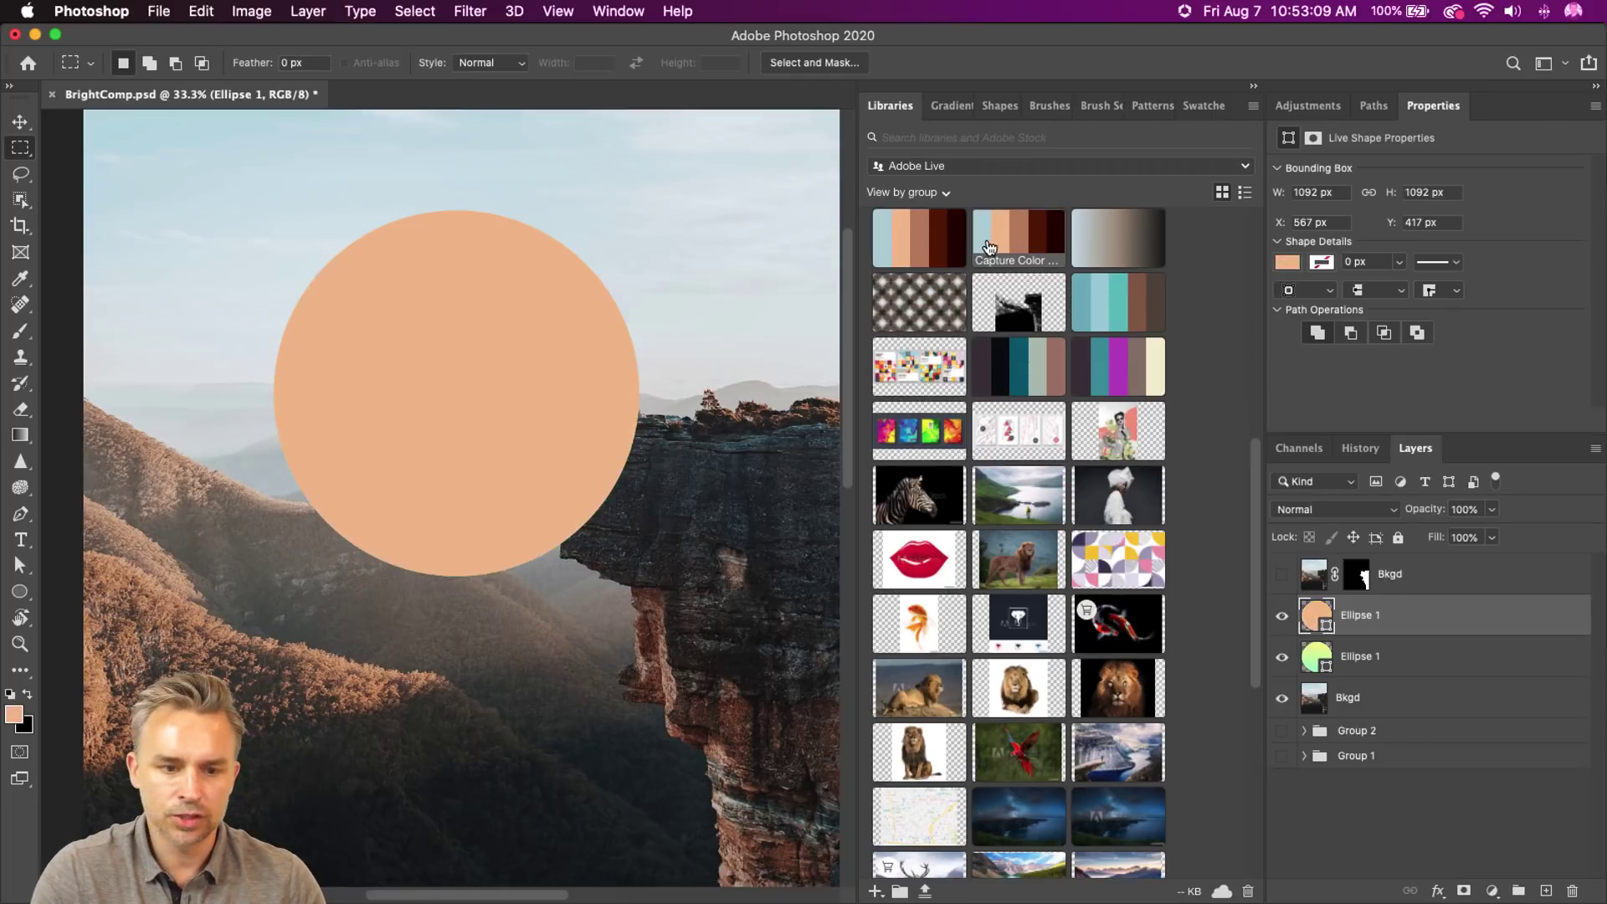
click(932, 236)
click(1095, 242)
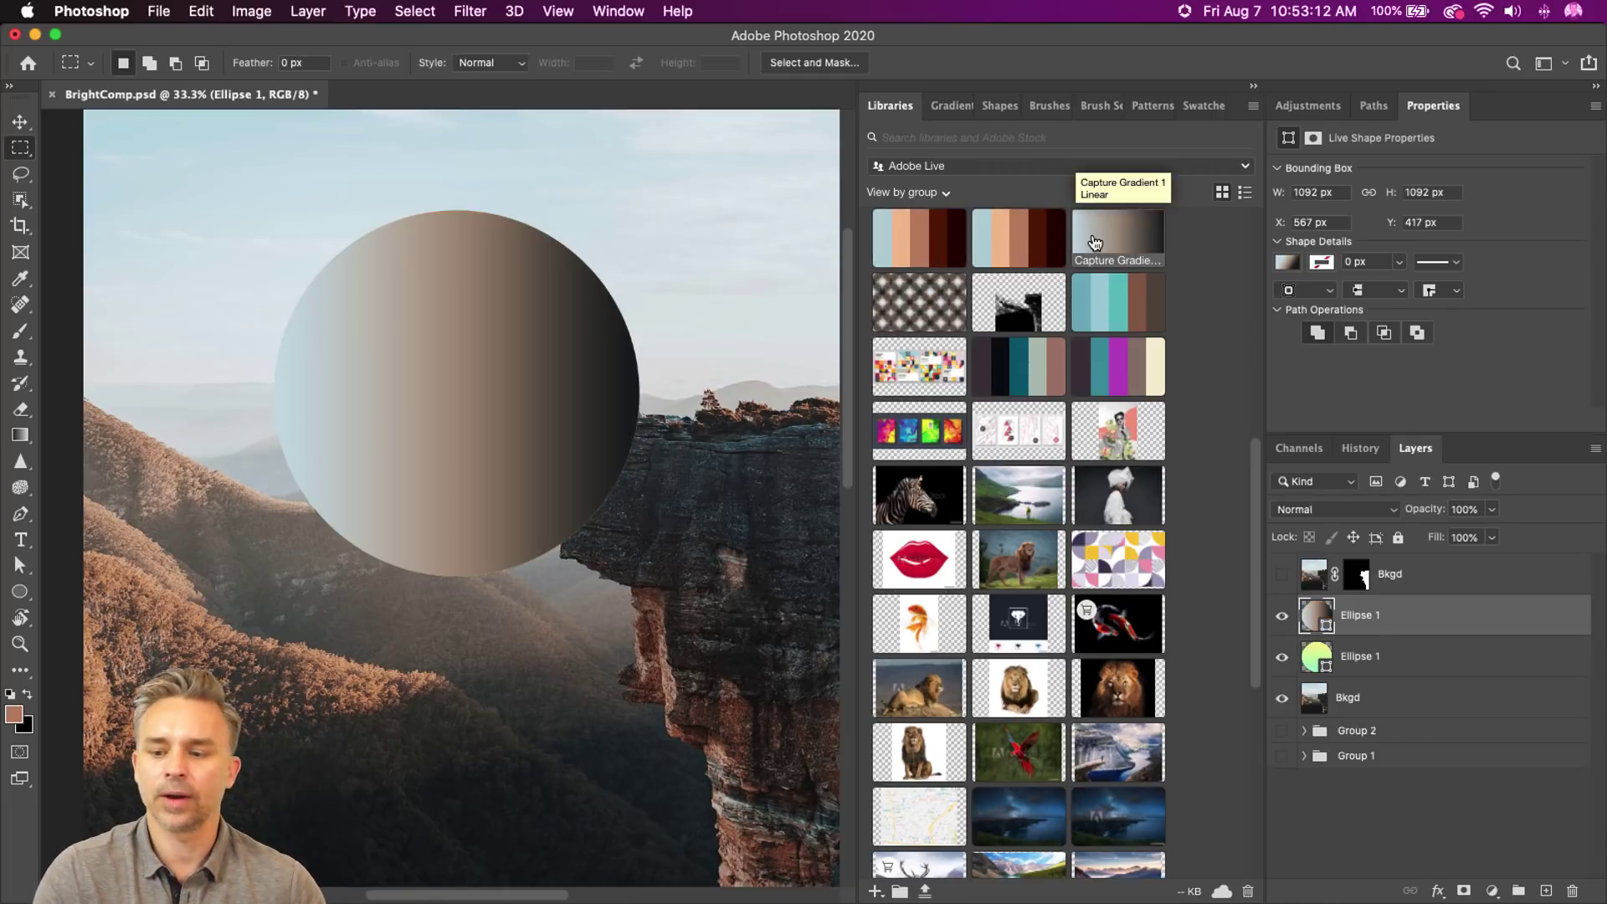
- Set the gradient fill angle of the upper Ellipse 1 layer to -90°
double_click(1315, 615)
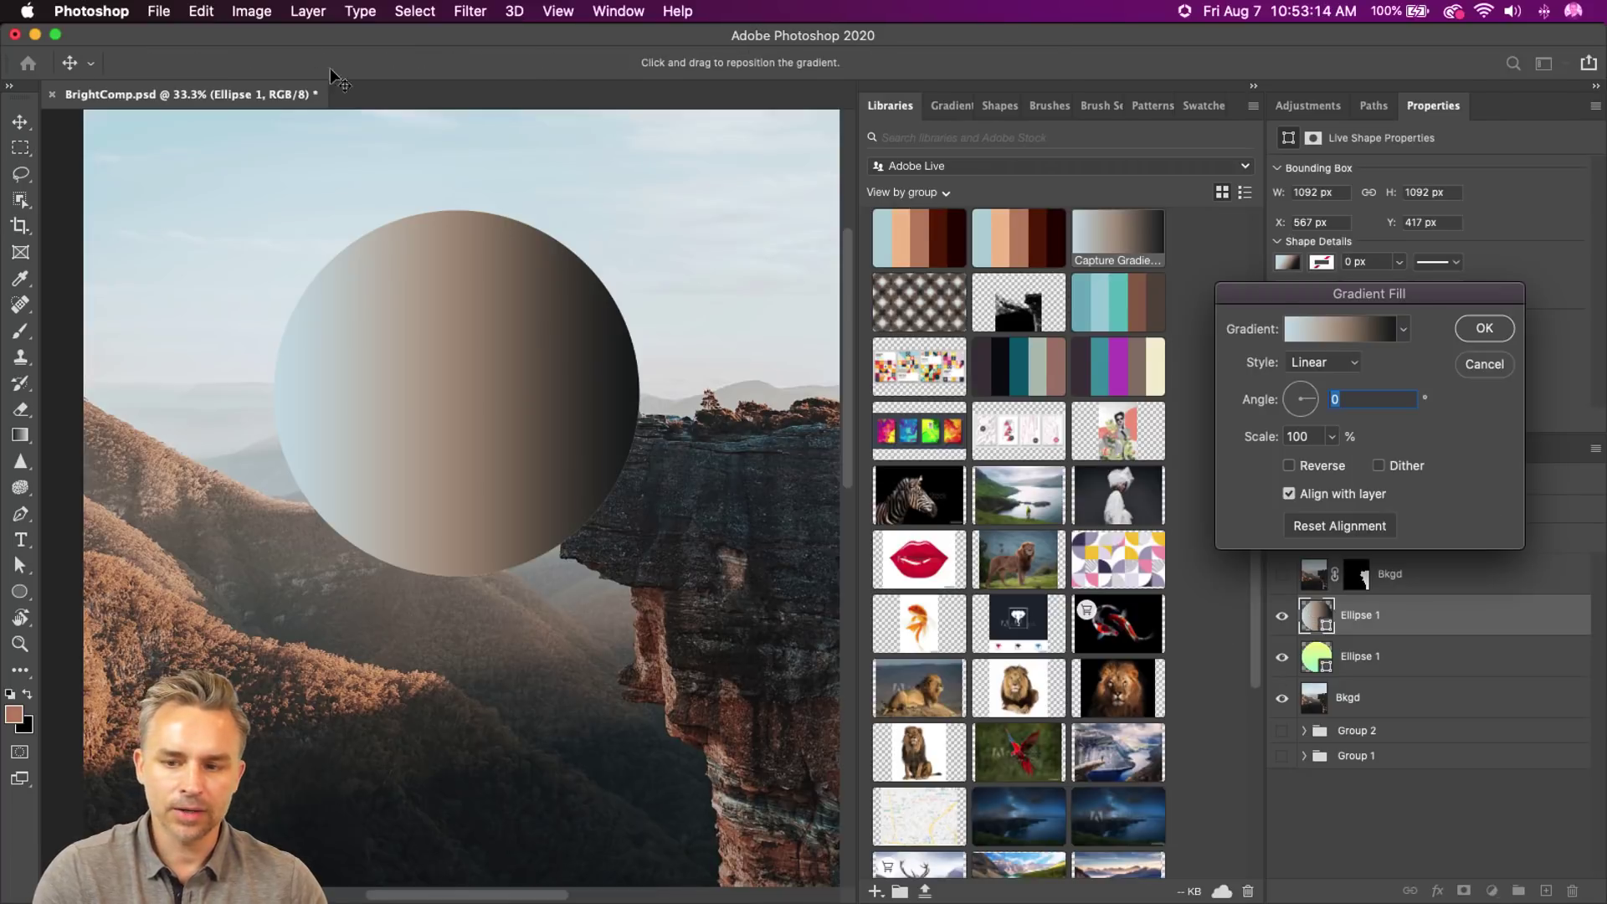
drag(1314, 399, 1295, 430)
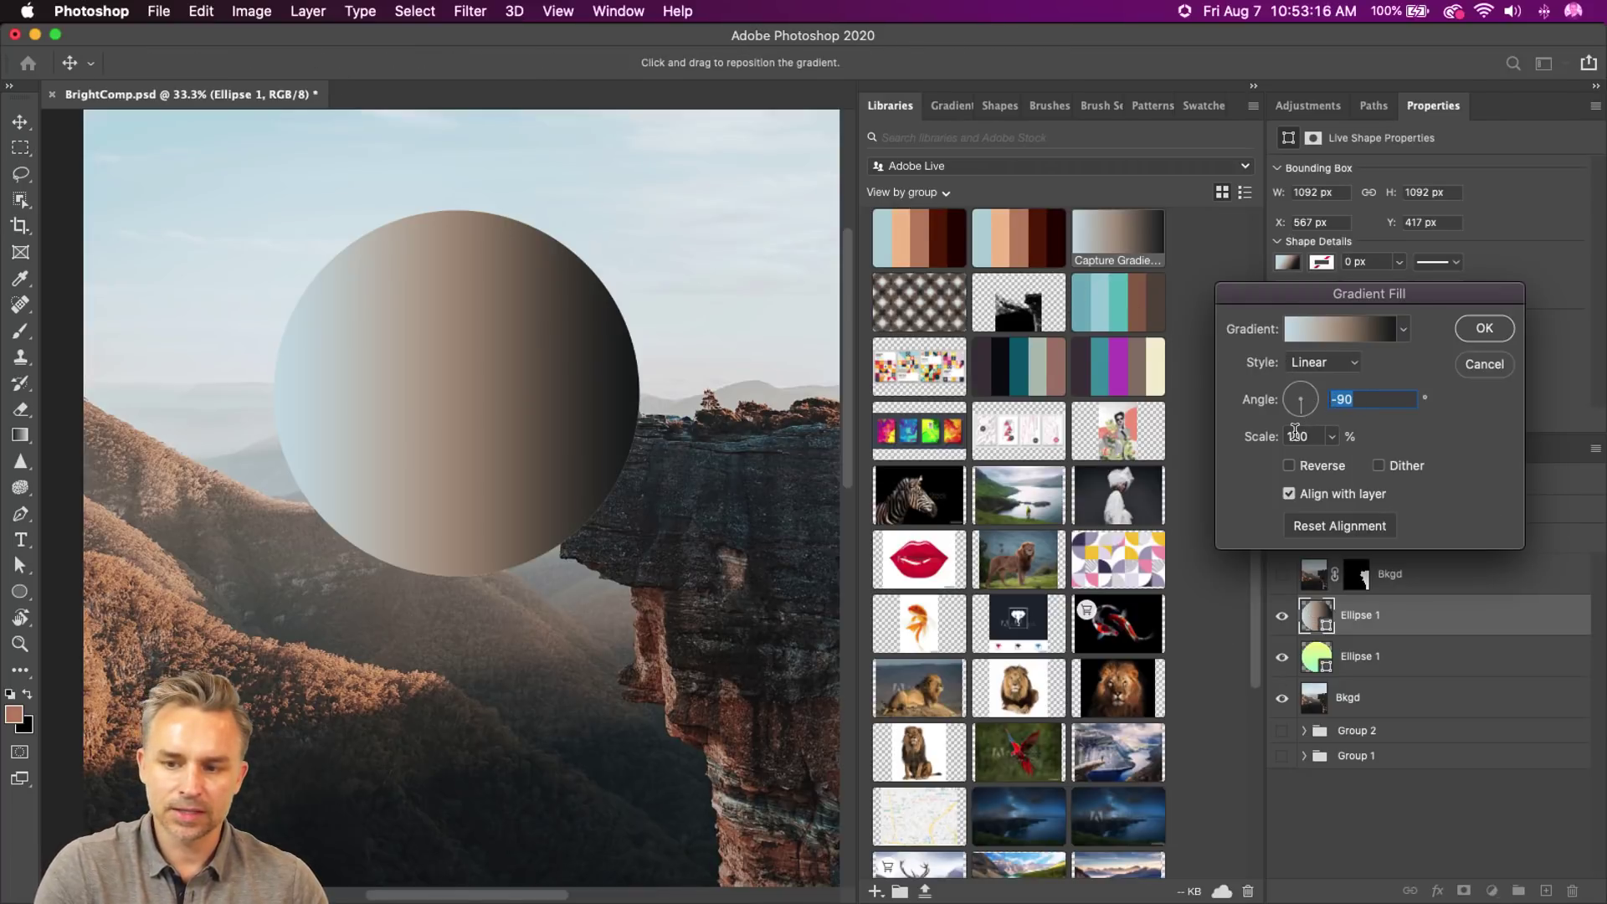
click(1479, 331)
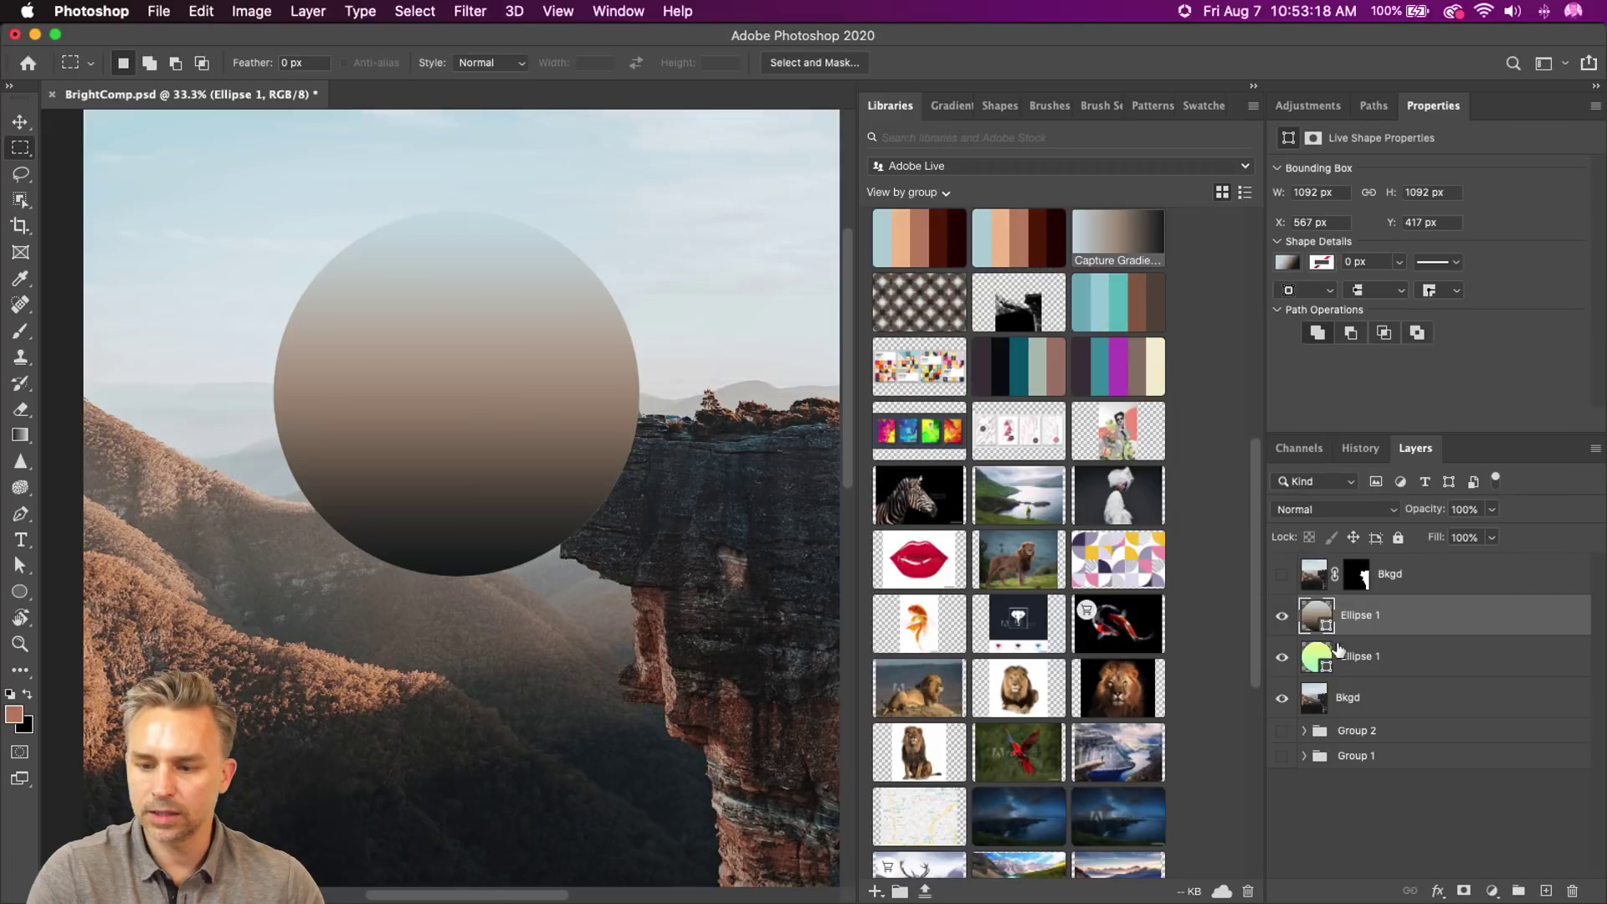
- Show the masked Bkgd layer, and hide the upper brown Ellipse 1 to work on the green Ellipse 1
click(1280, 575)
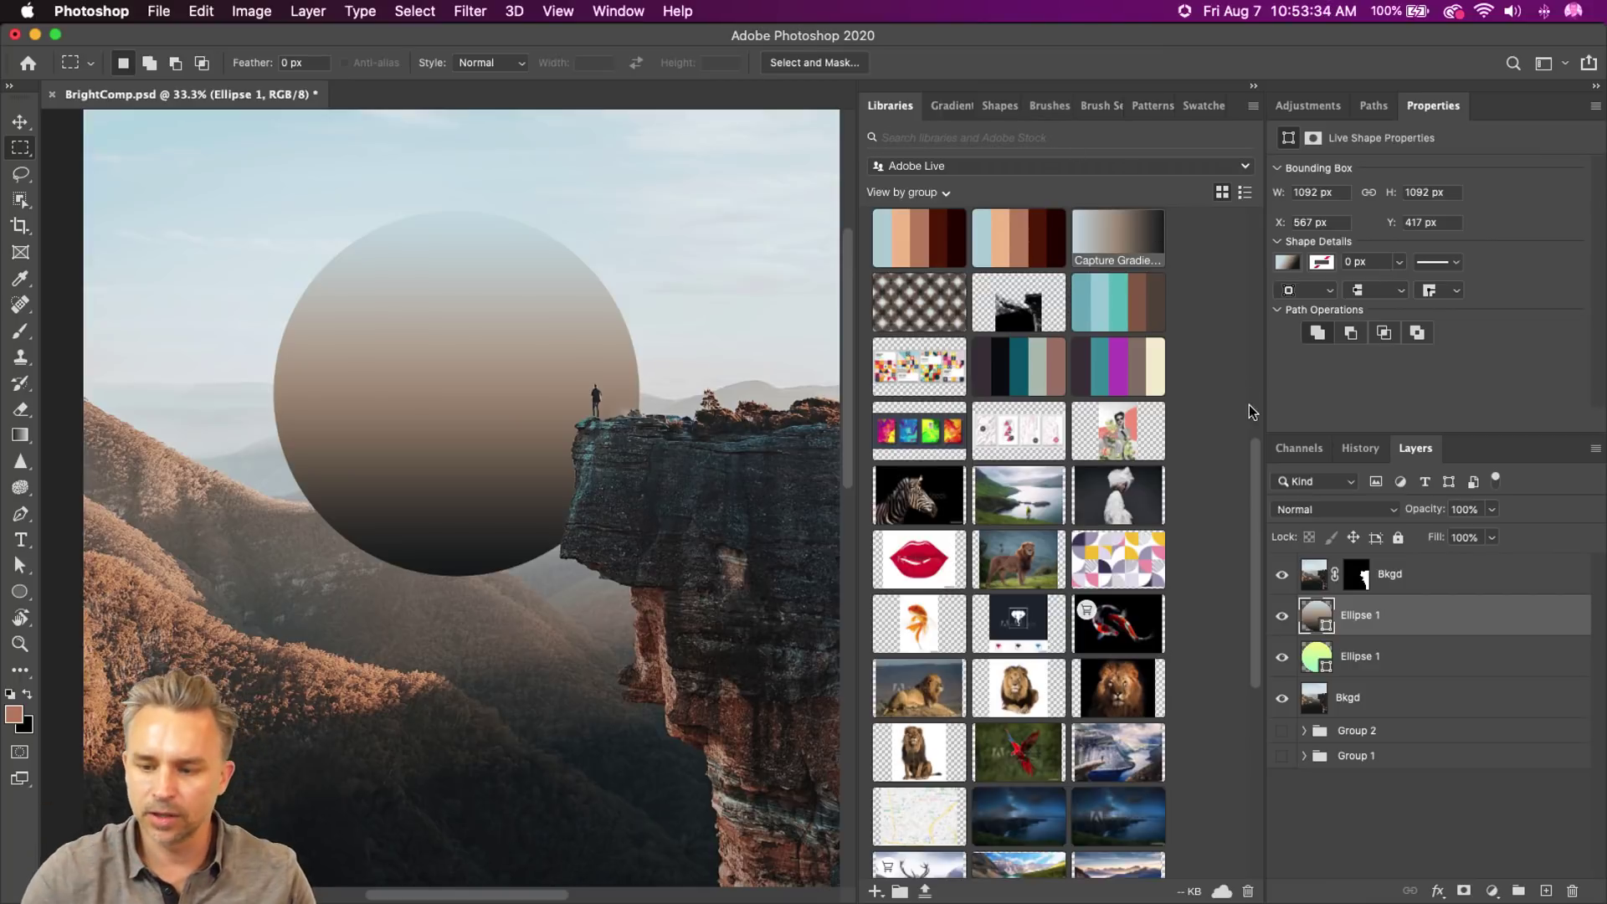
click(1282, 616)
click(1356, 657)
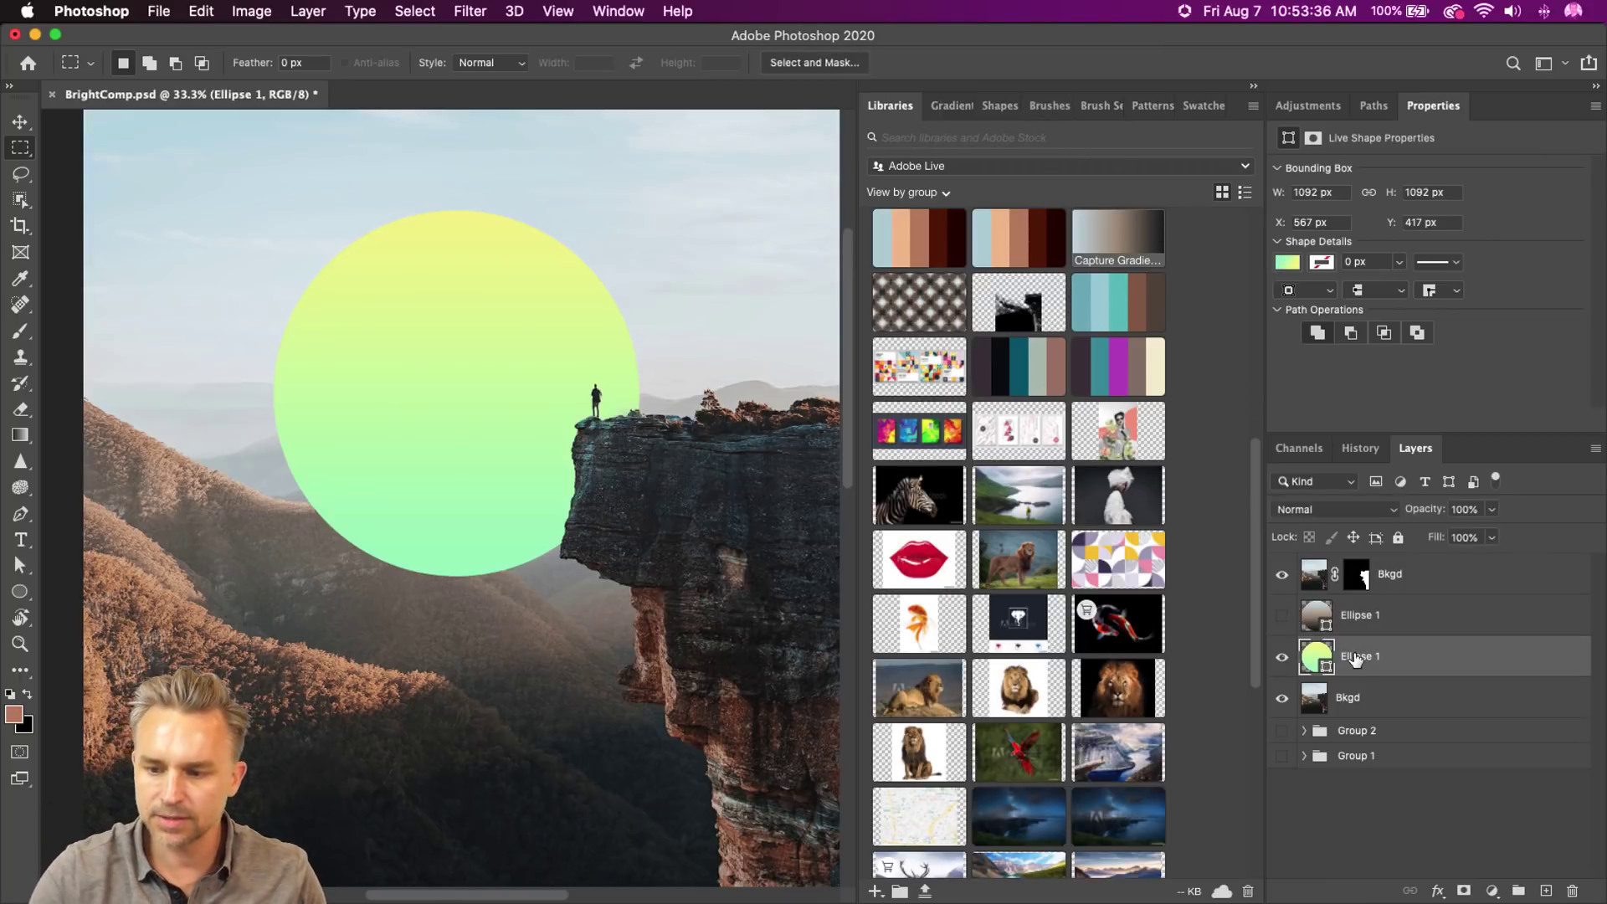
- Add an Overlay outer glow to the green Ellipse 1 layer and set its color to pale yellow ffebba
double_click(1494, 664)
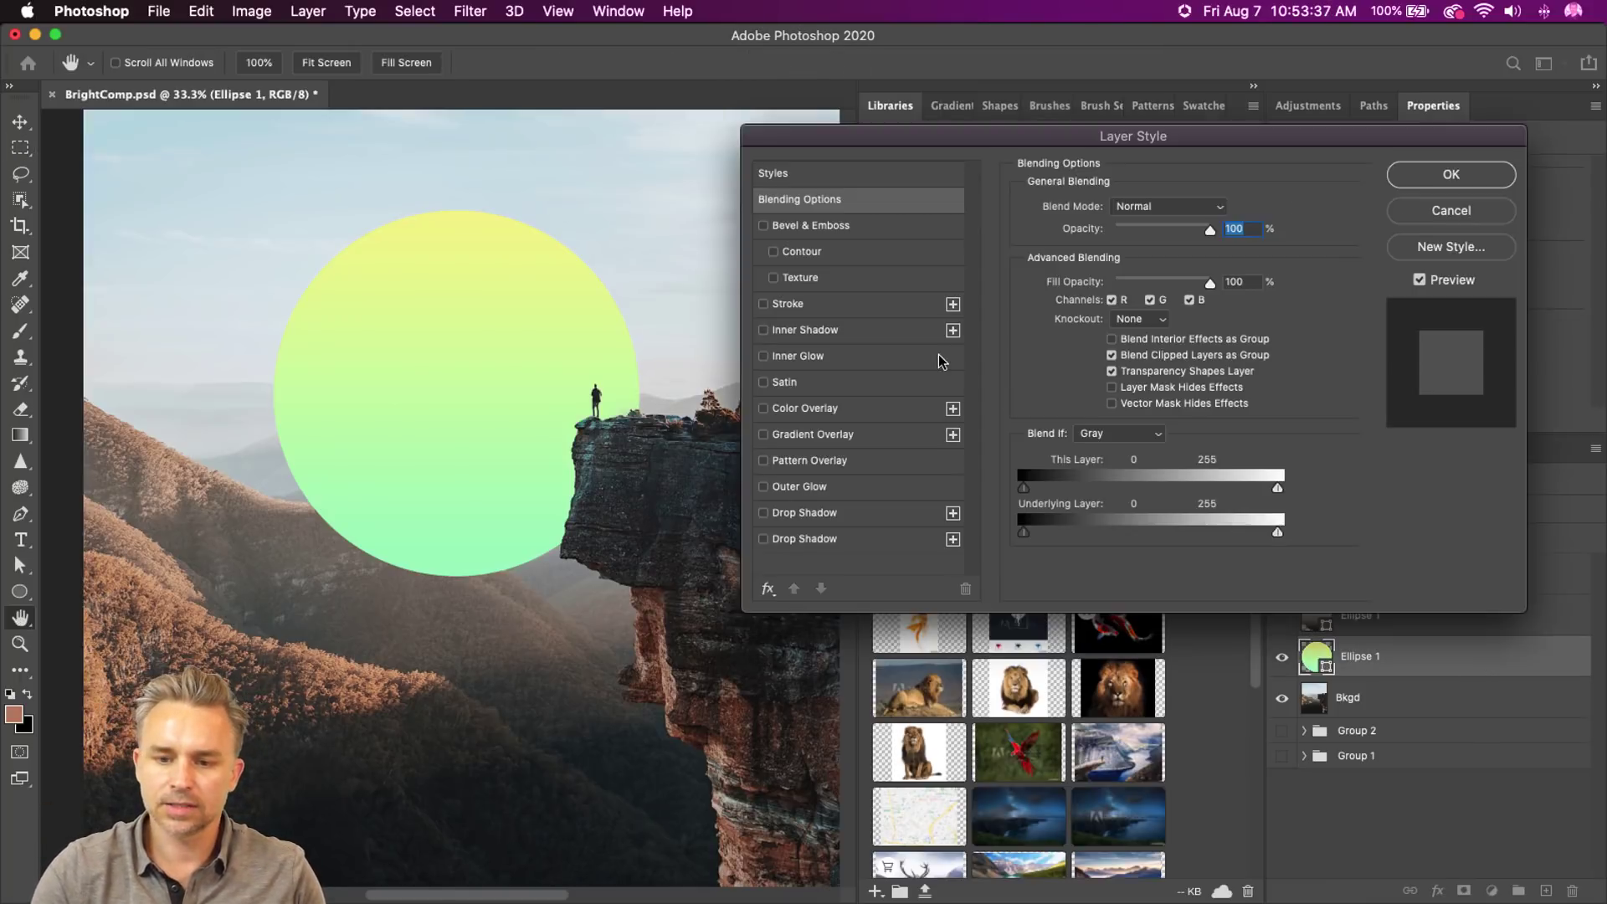
click(763, 487)
click(803, 487)
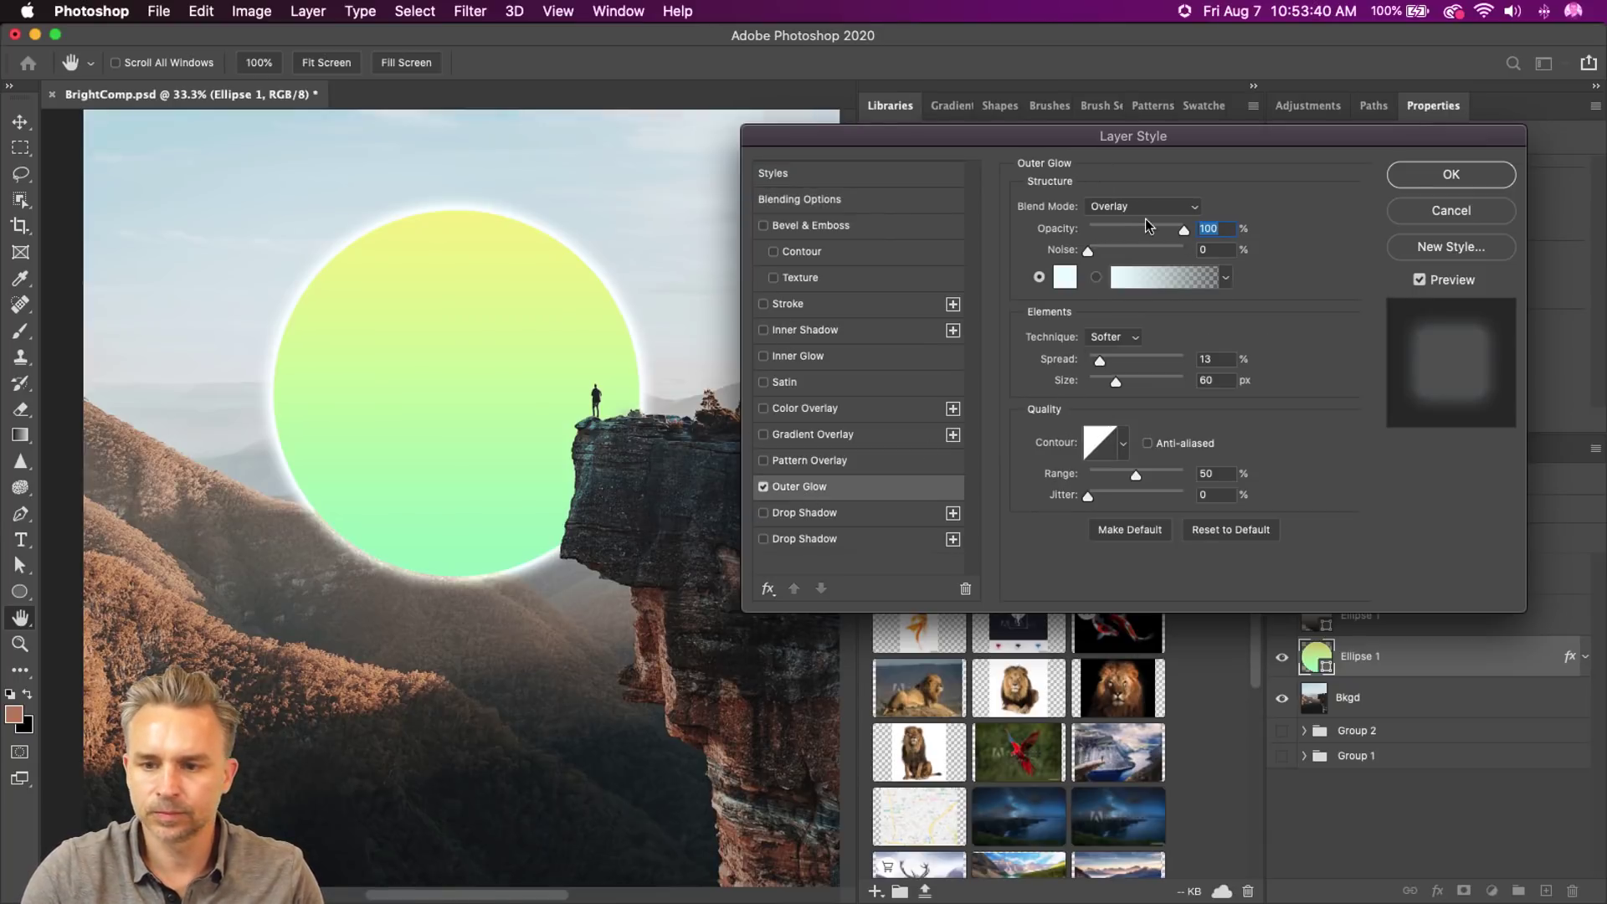
click(1064, 280)
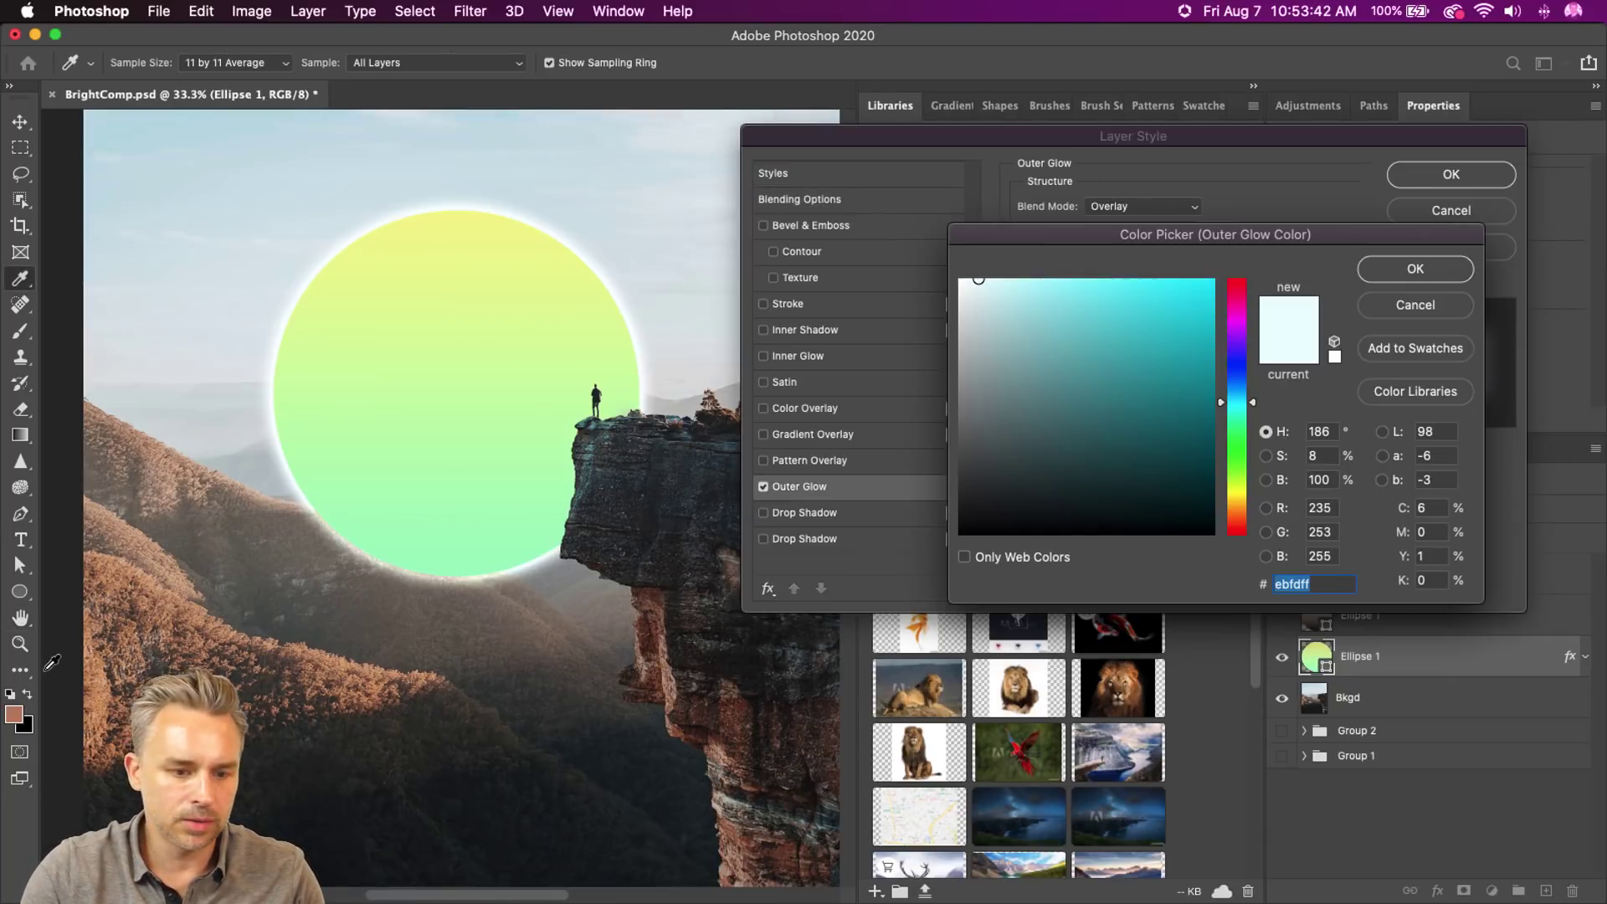
click(88, 626)
click(1060, 278)
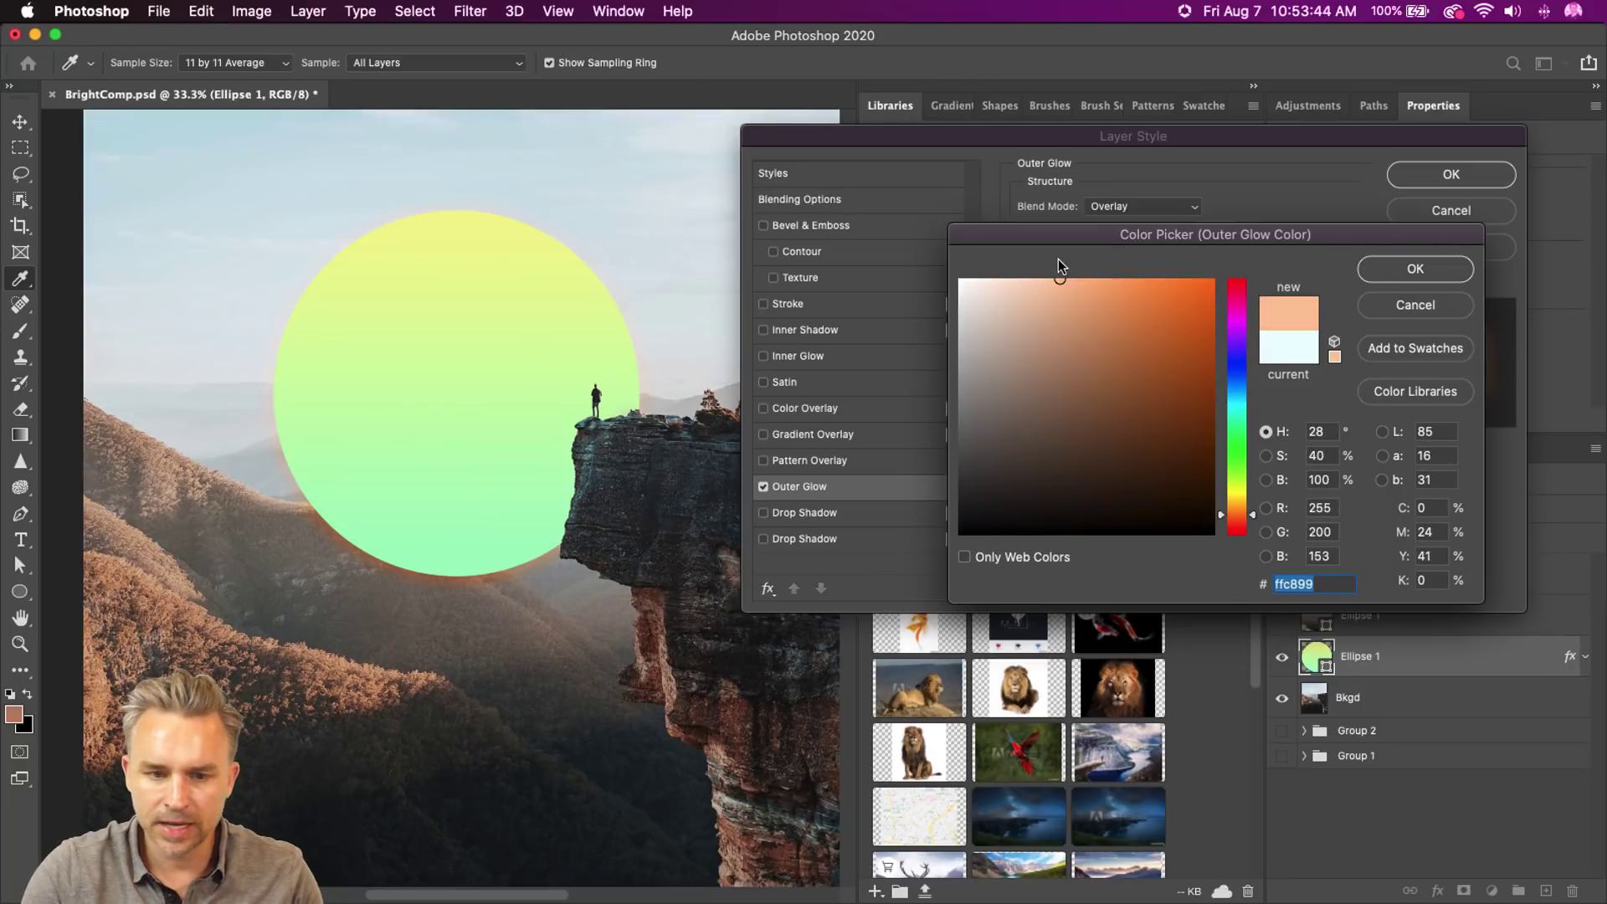
drag(1058, 276, 1027, 278)
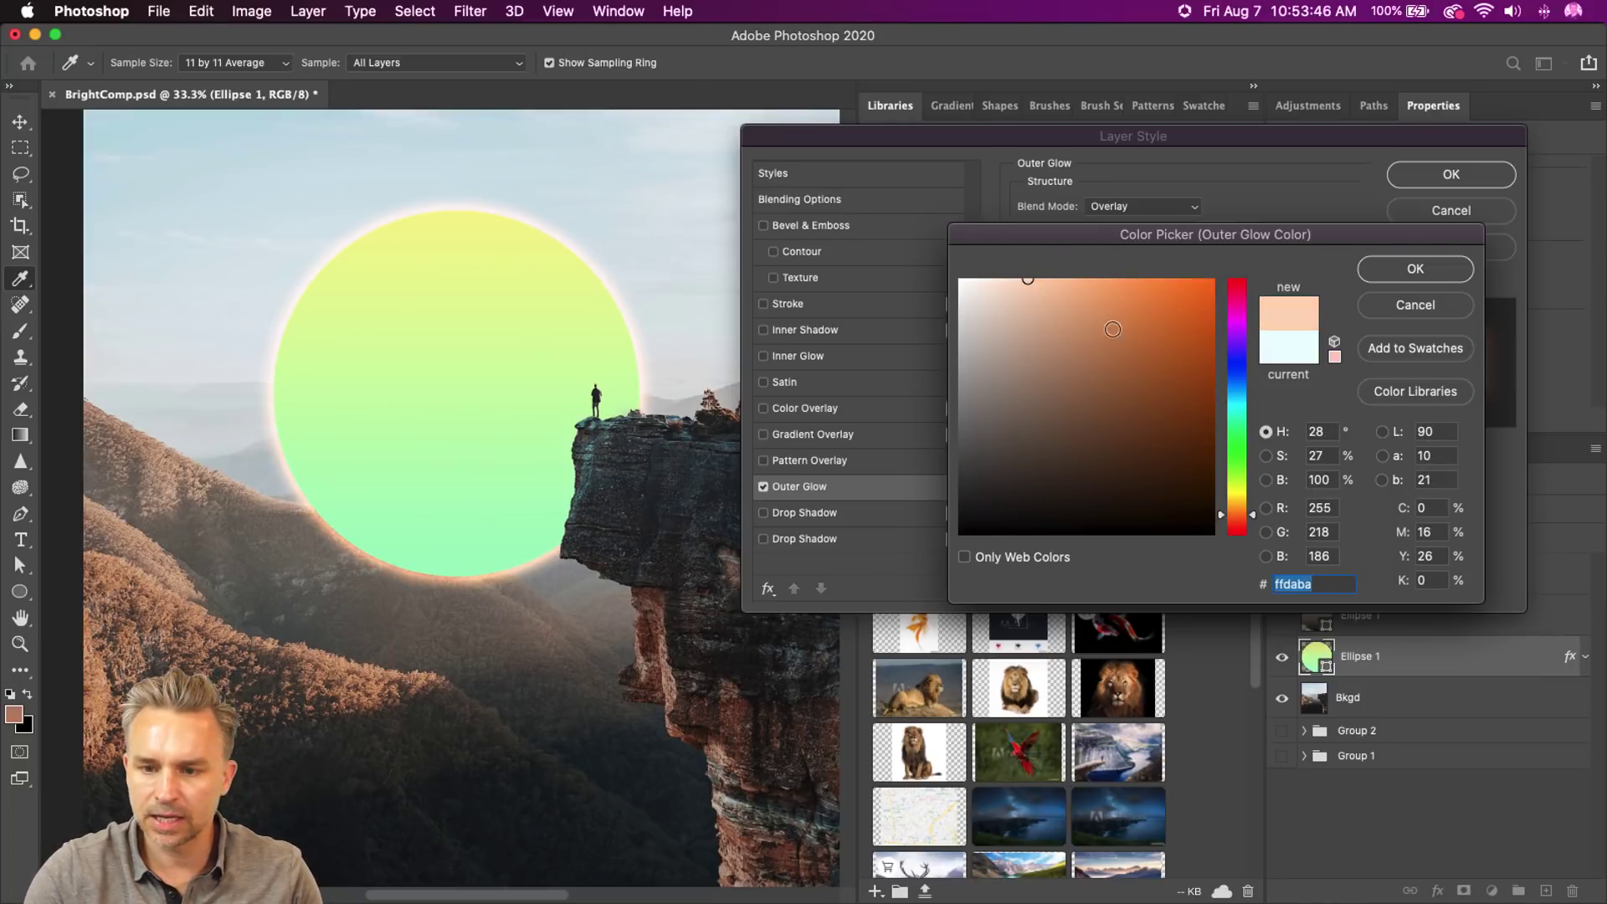
drag(1244, 499, 1236, 508)
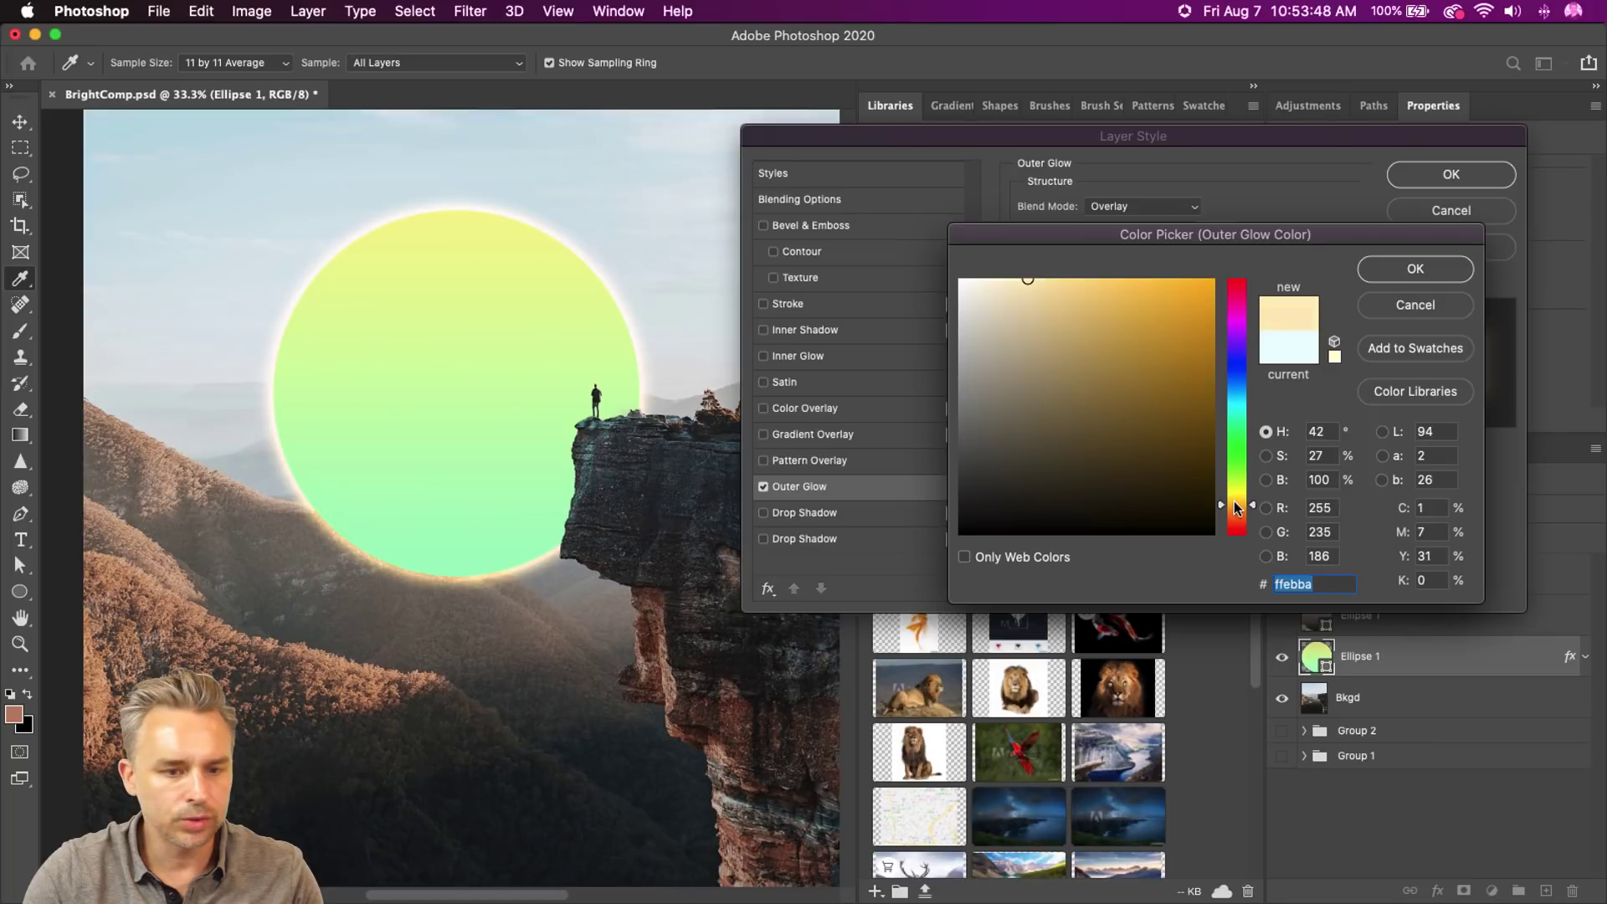
click(1417, 266)
- Set the outer glow's size to 218 px and its opacity to 66%
drag(1149, 383, 1174, 382)
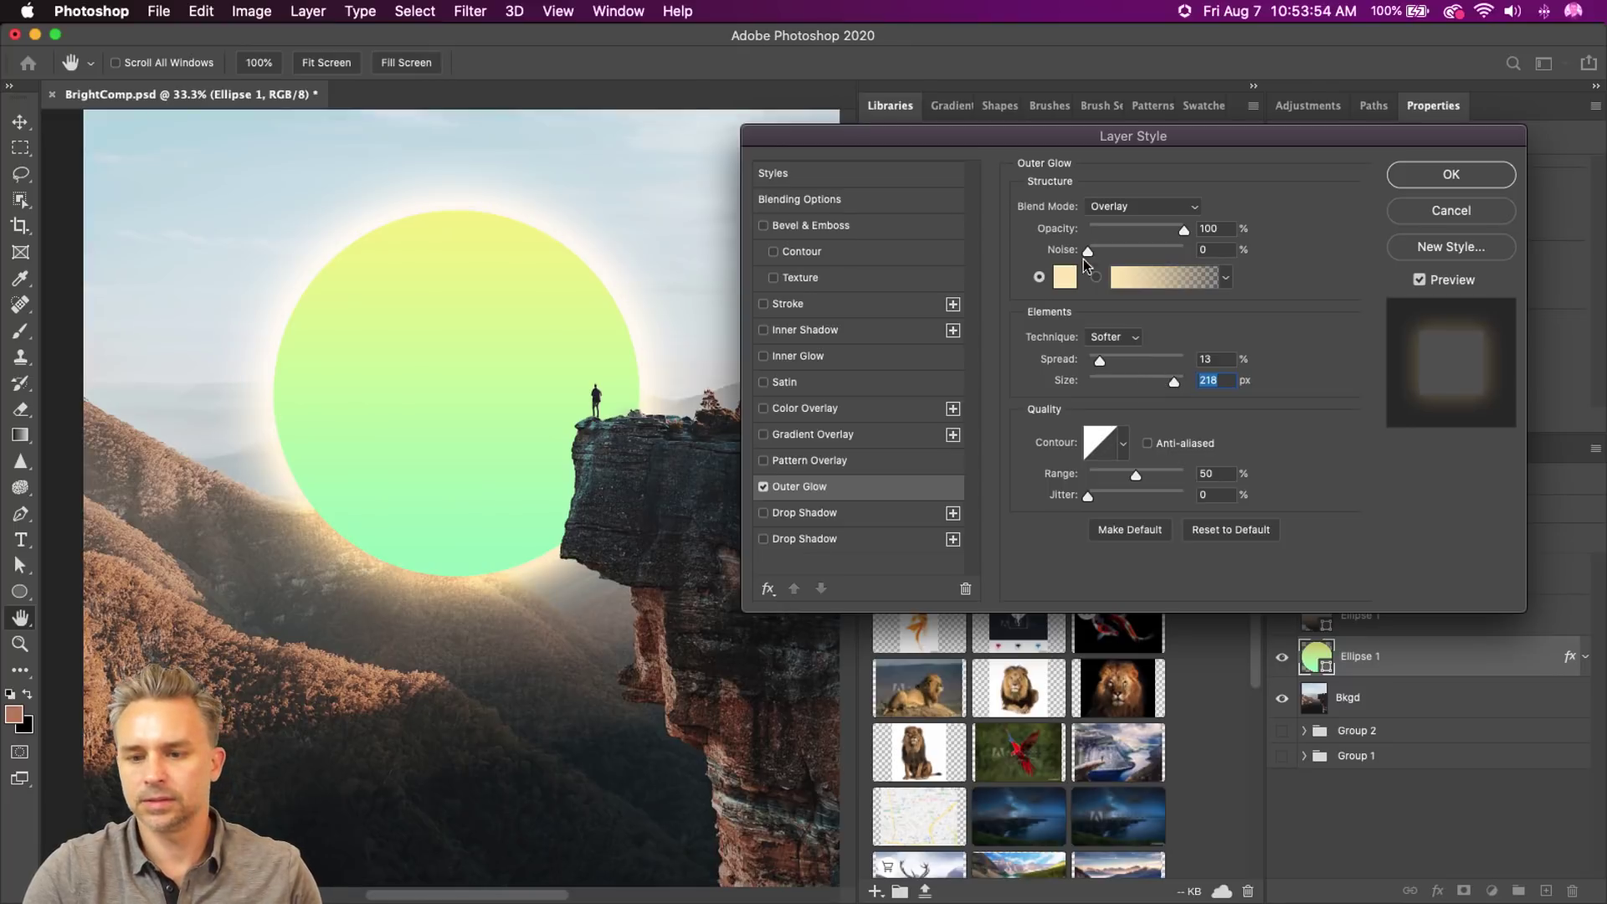
drag(1131, 232, 1140, 234)
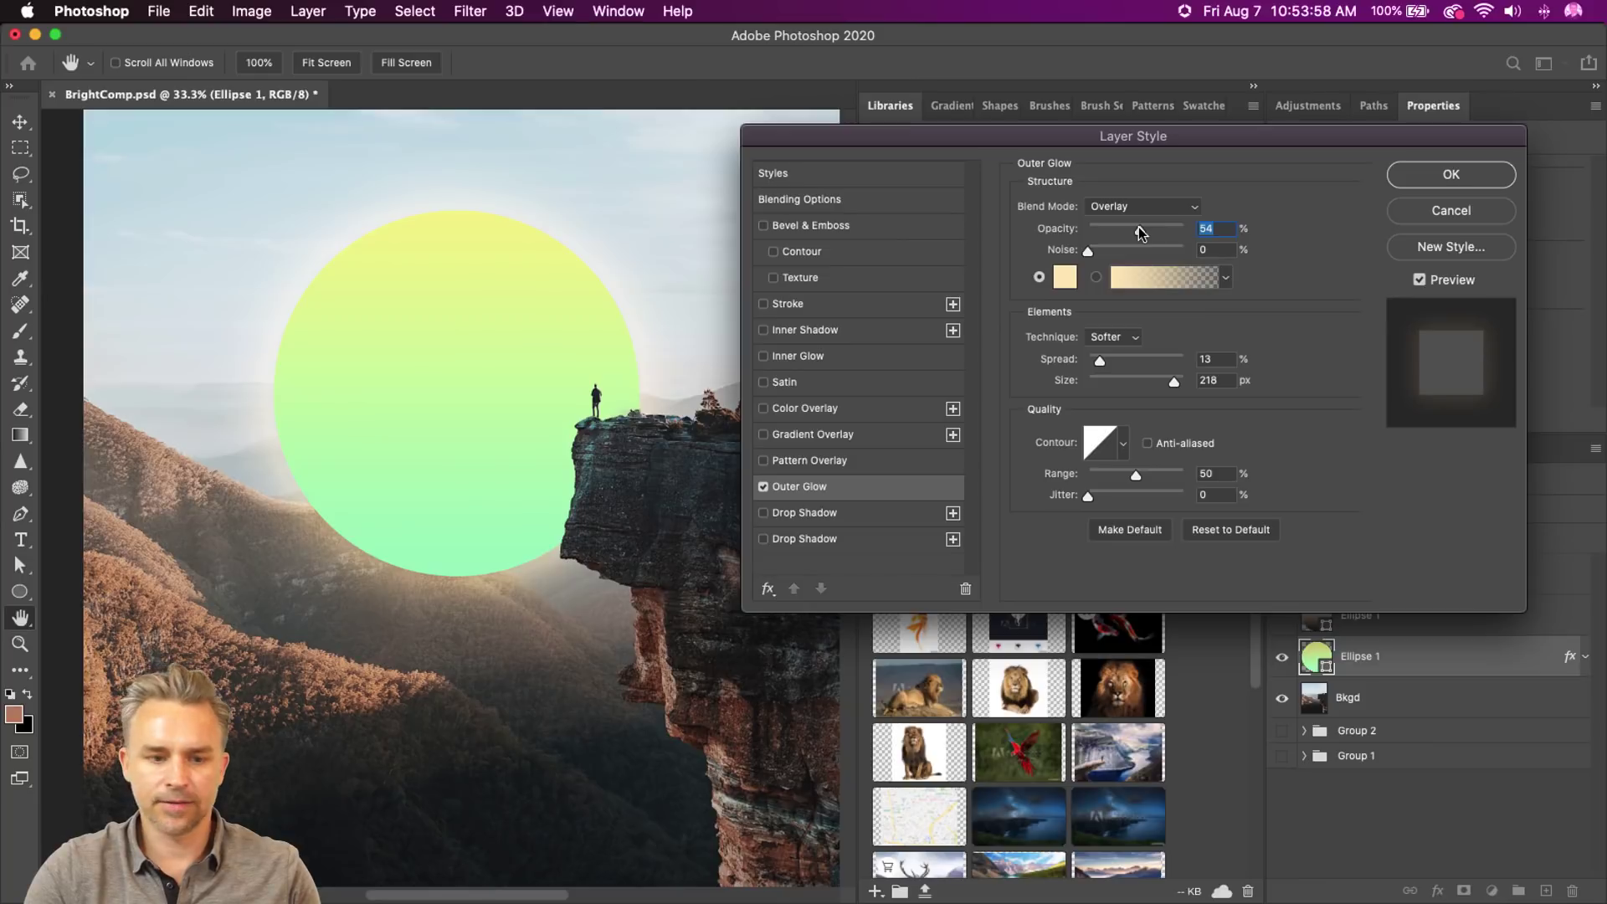
drag(1144, 232, 1151, 233)
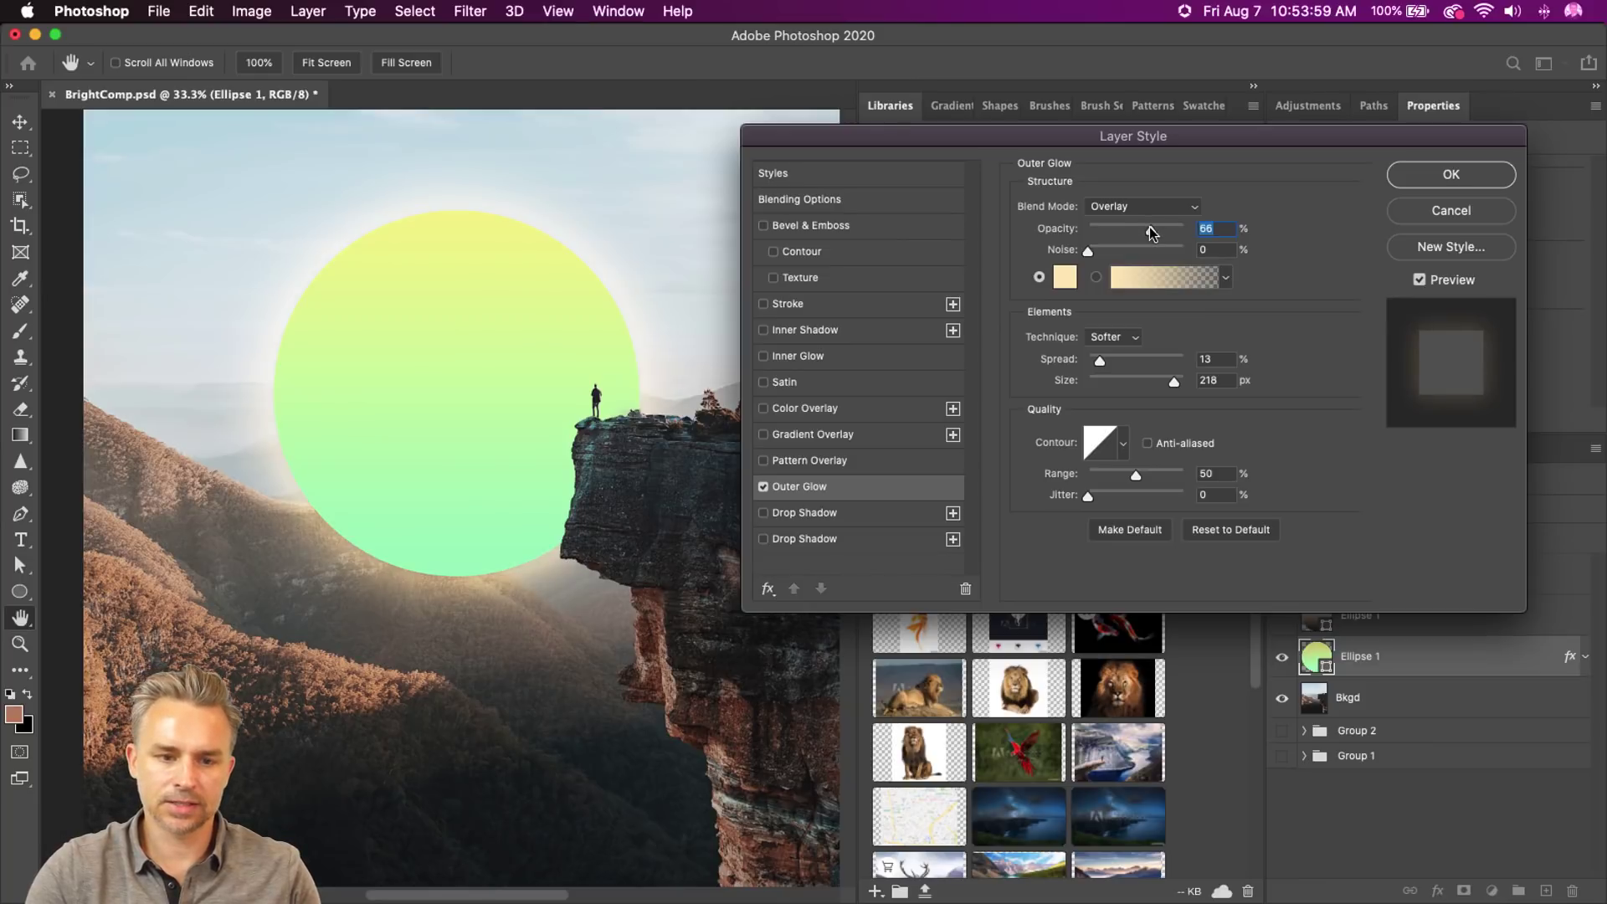
click(1451, 176)
- Create a new empty layer above the masked Bkgd layer for brush painting
click(1431, 580)
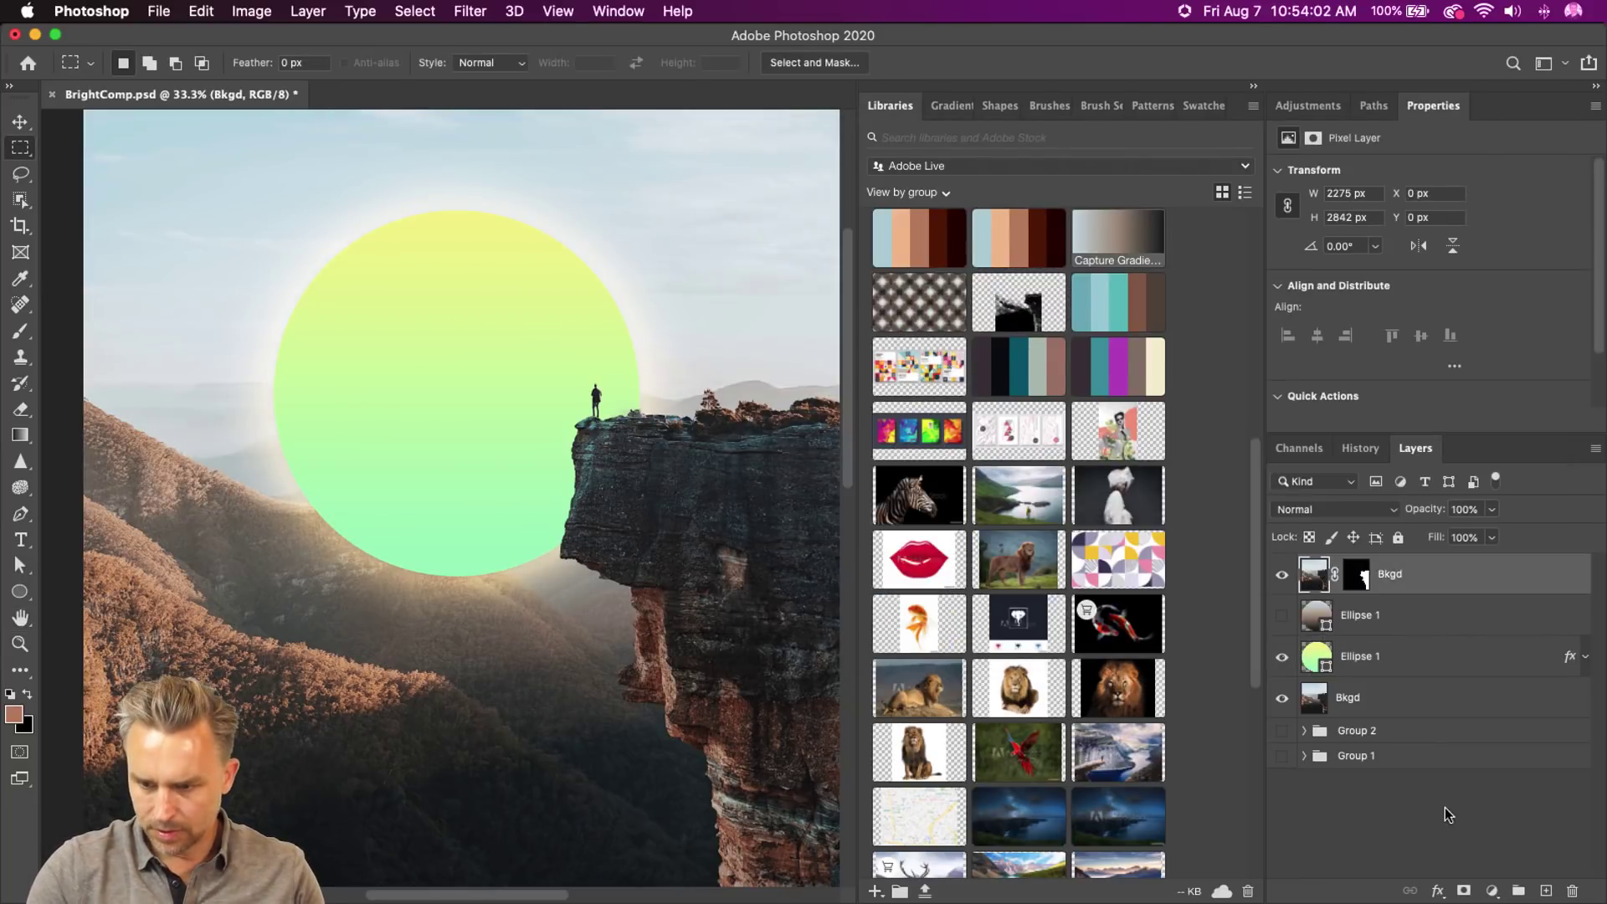
click(1546, 890)
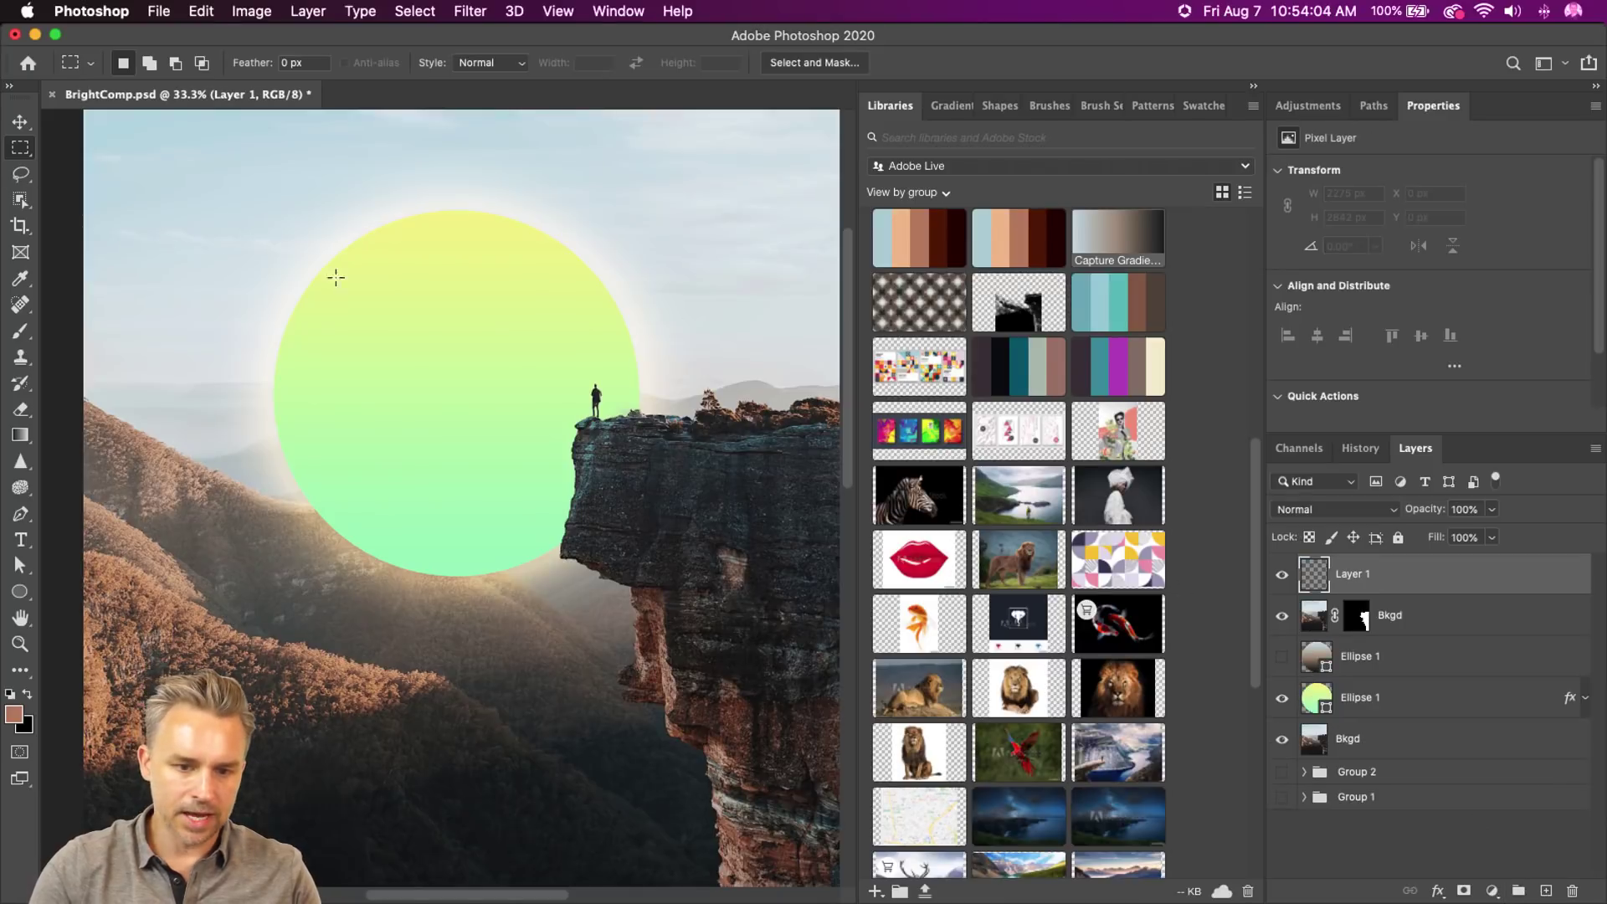
key(b)
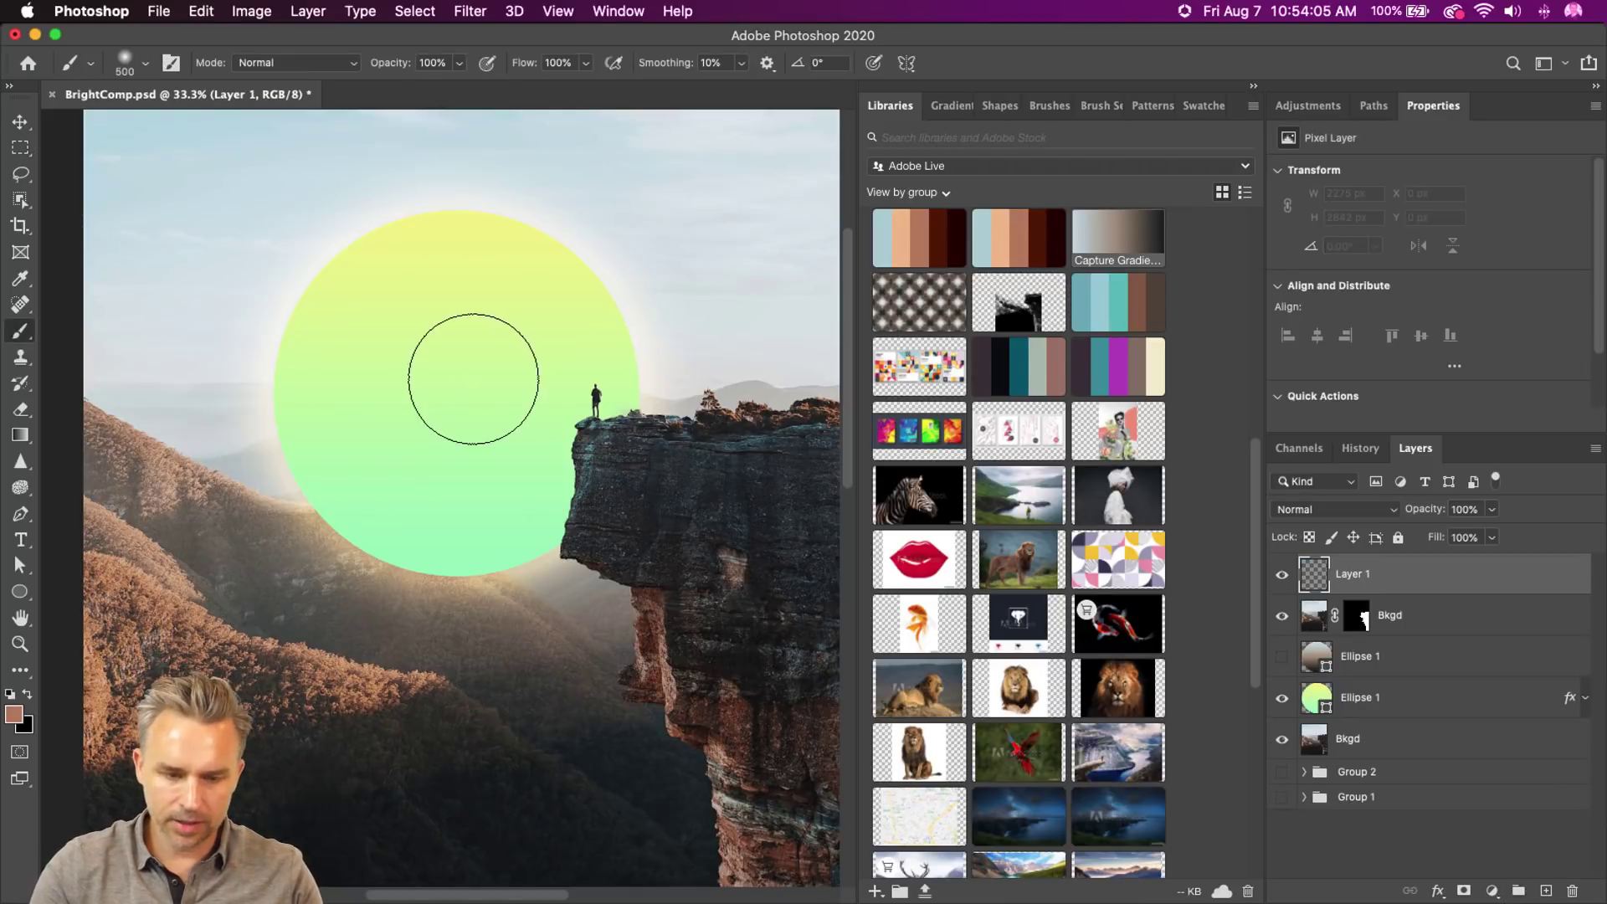
- Set the foreground color to light yellow for the Brush tool
click(13, 714)
click(1213, 281)
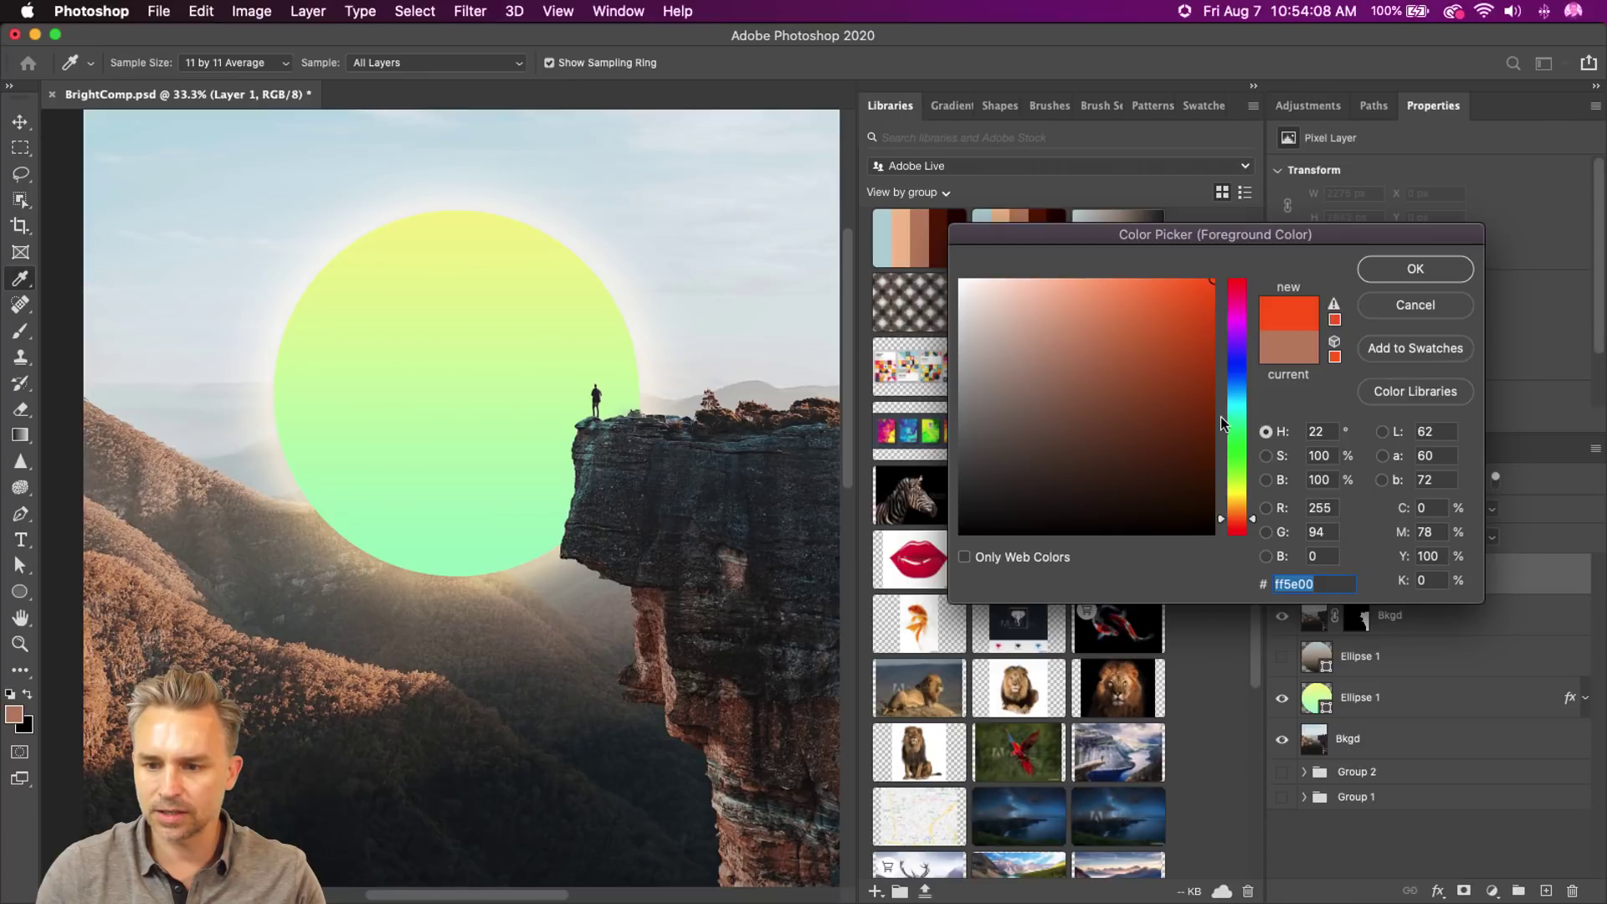
drag(1220, 415, 1239, 485)
mouse_move(1112, 289)
mouse_down()
mouse_move(1103, 266)
mouse_move(1053, 258)
mouse_move(1078, 255)
mouse_up()
key(Return)
key(b)
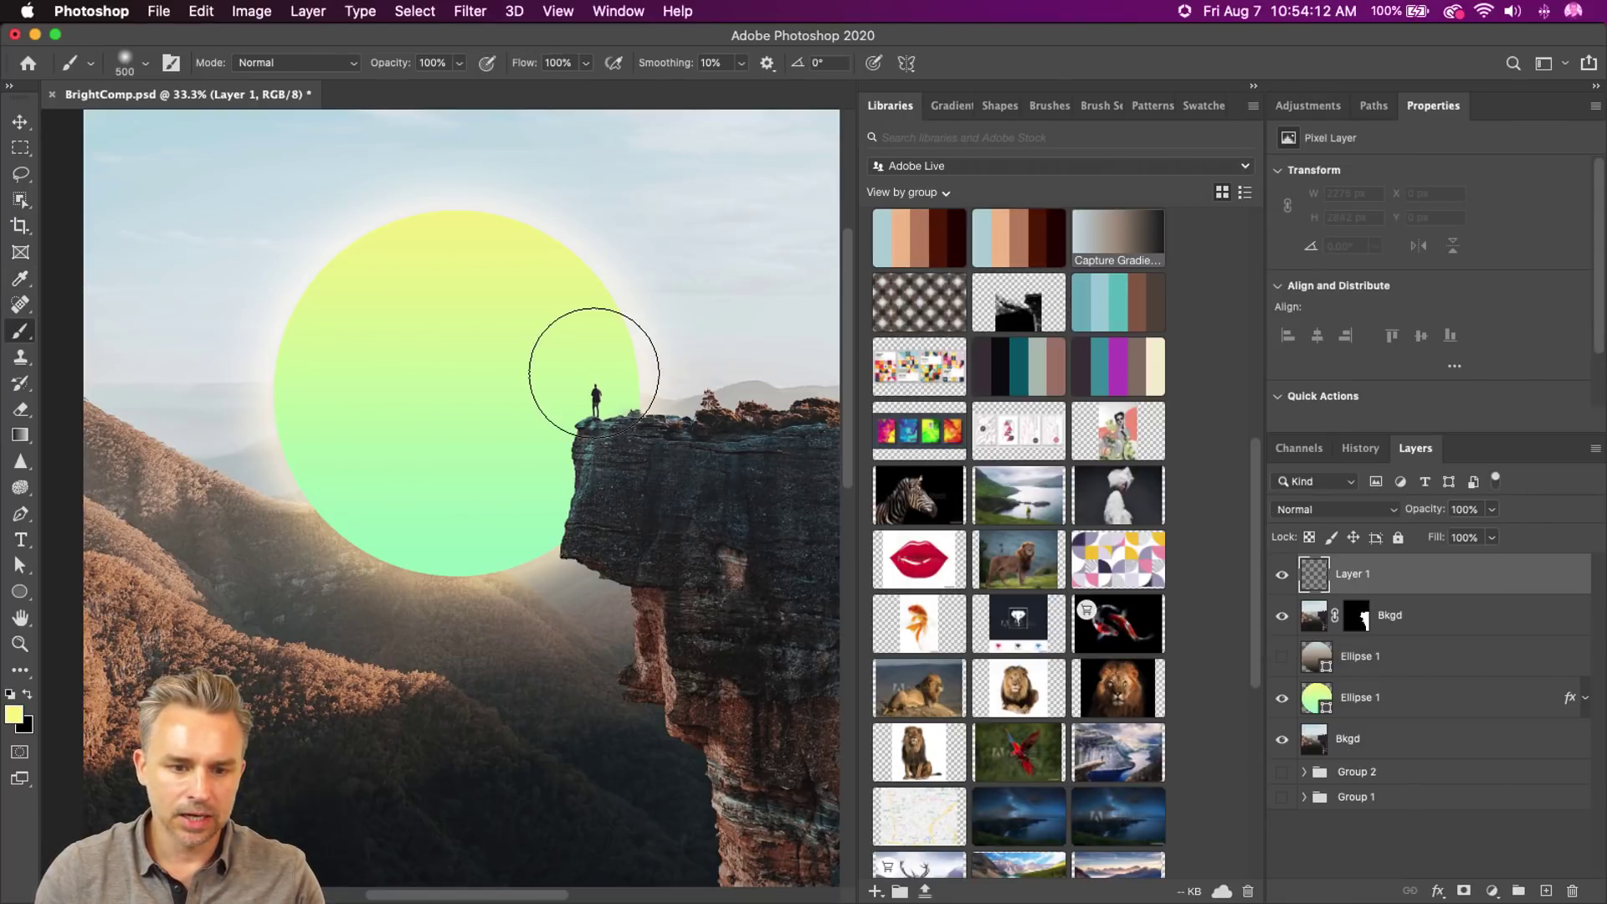
- Reduce the brush size to 125 px for painting around the figure at the cliff edge
key(super+equal)
drag(556, 318, 380, 434)
key(bracketleft)
key(bracketleft)
key(bracketleft)
key(bracketleft)
key(bracketleft)
key(bracketleft)
key(bracketleft)
key(bracketleft)
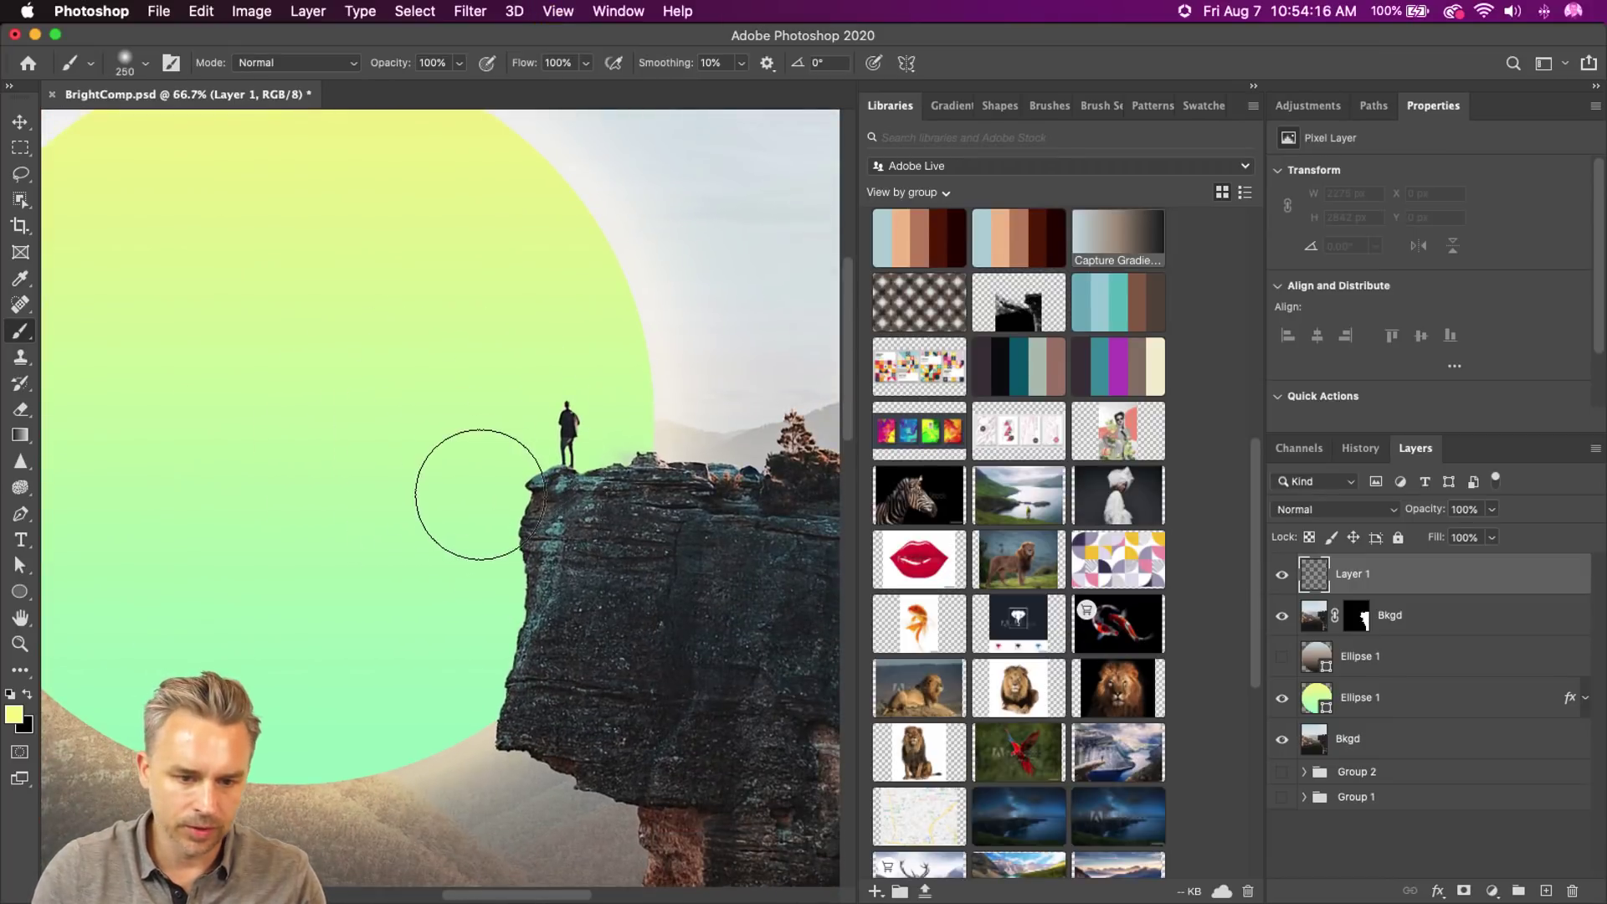
scroll(513, 469, left, 2)
scroll(527, 477, left, 1)
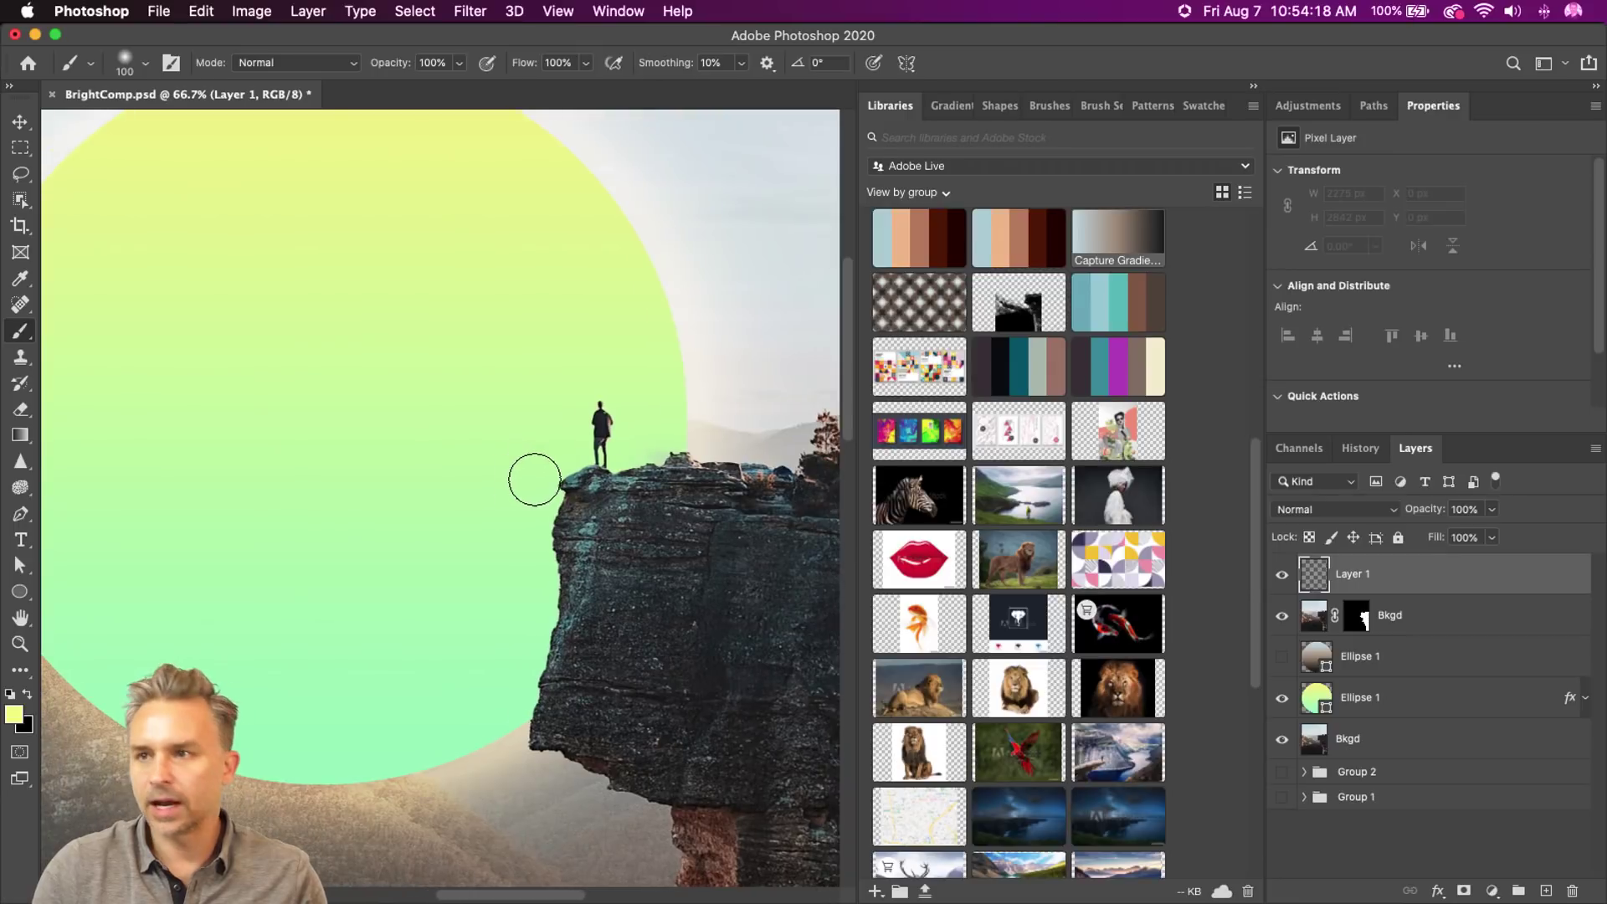
key(bracketright)
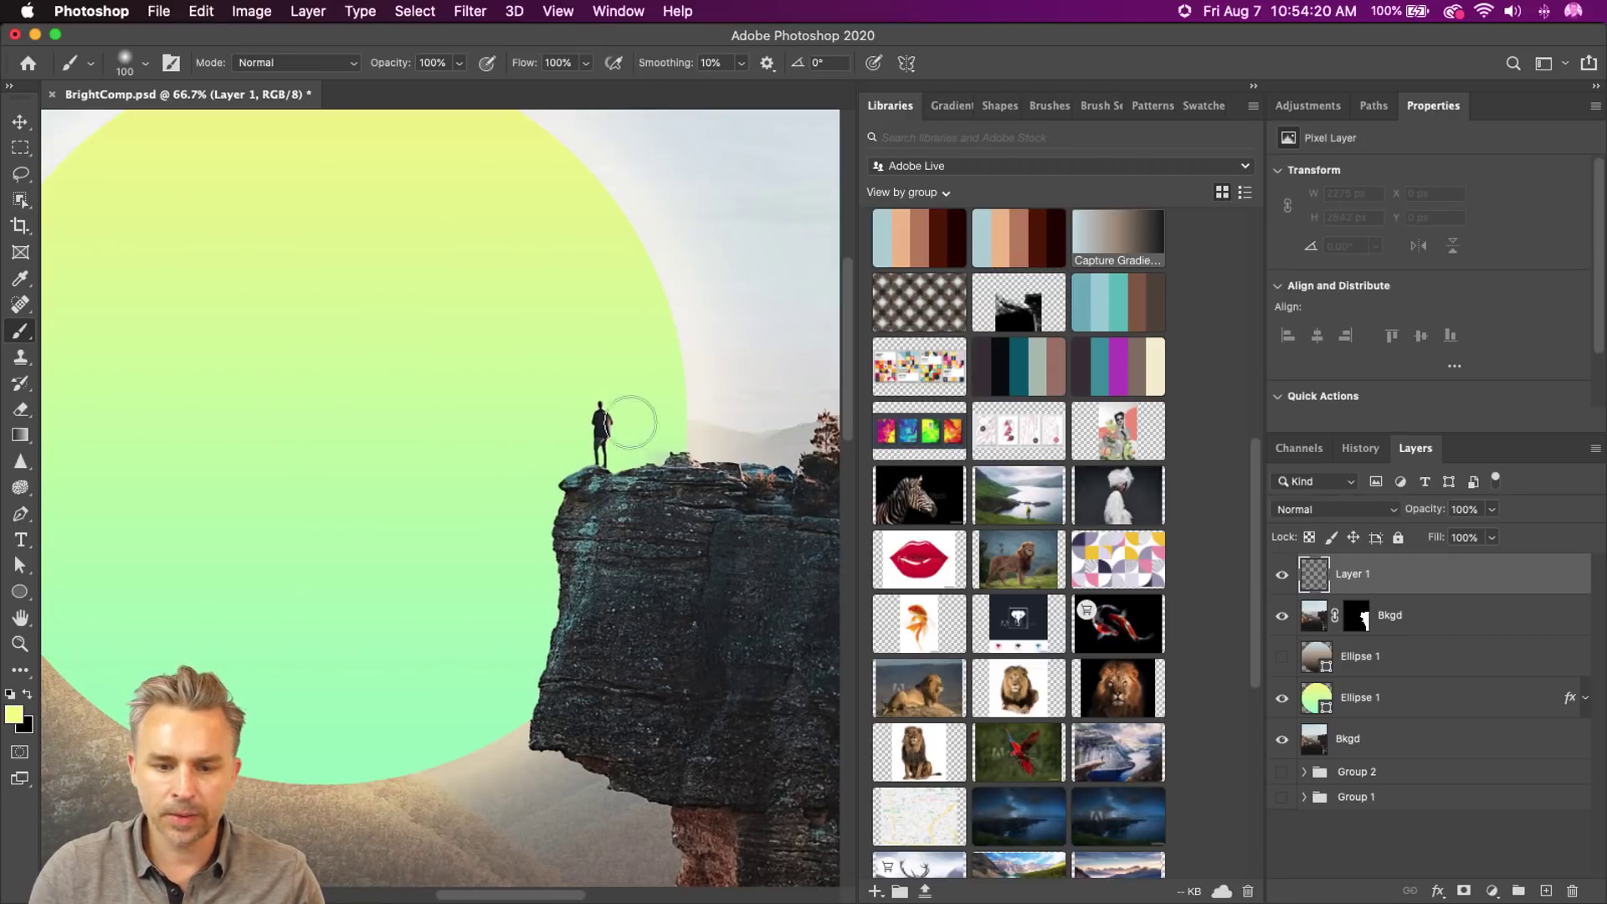
- Test a yellow stroke along the cliff's left edge, undo it, and set the brush flow to 15%
drag(580, 477, 543, 637)
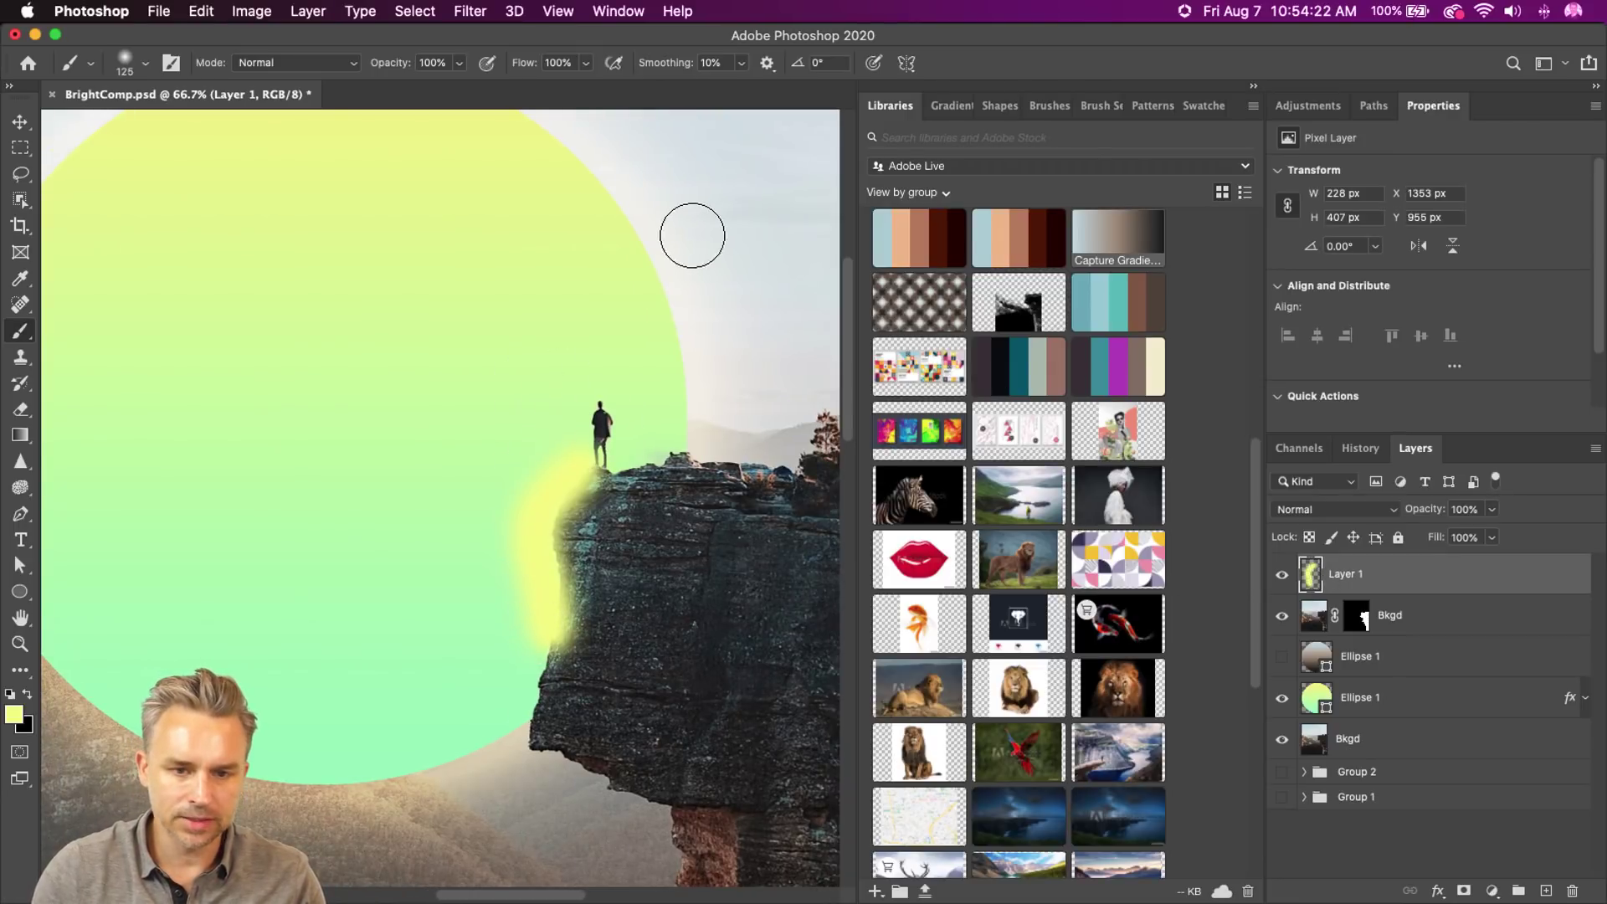
key(super+z)
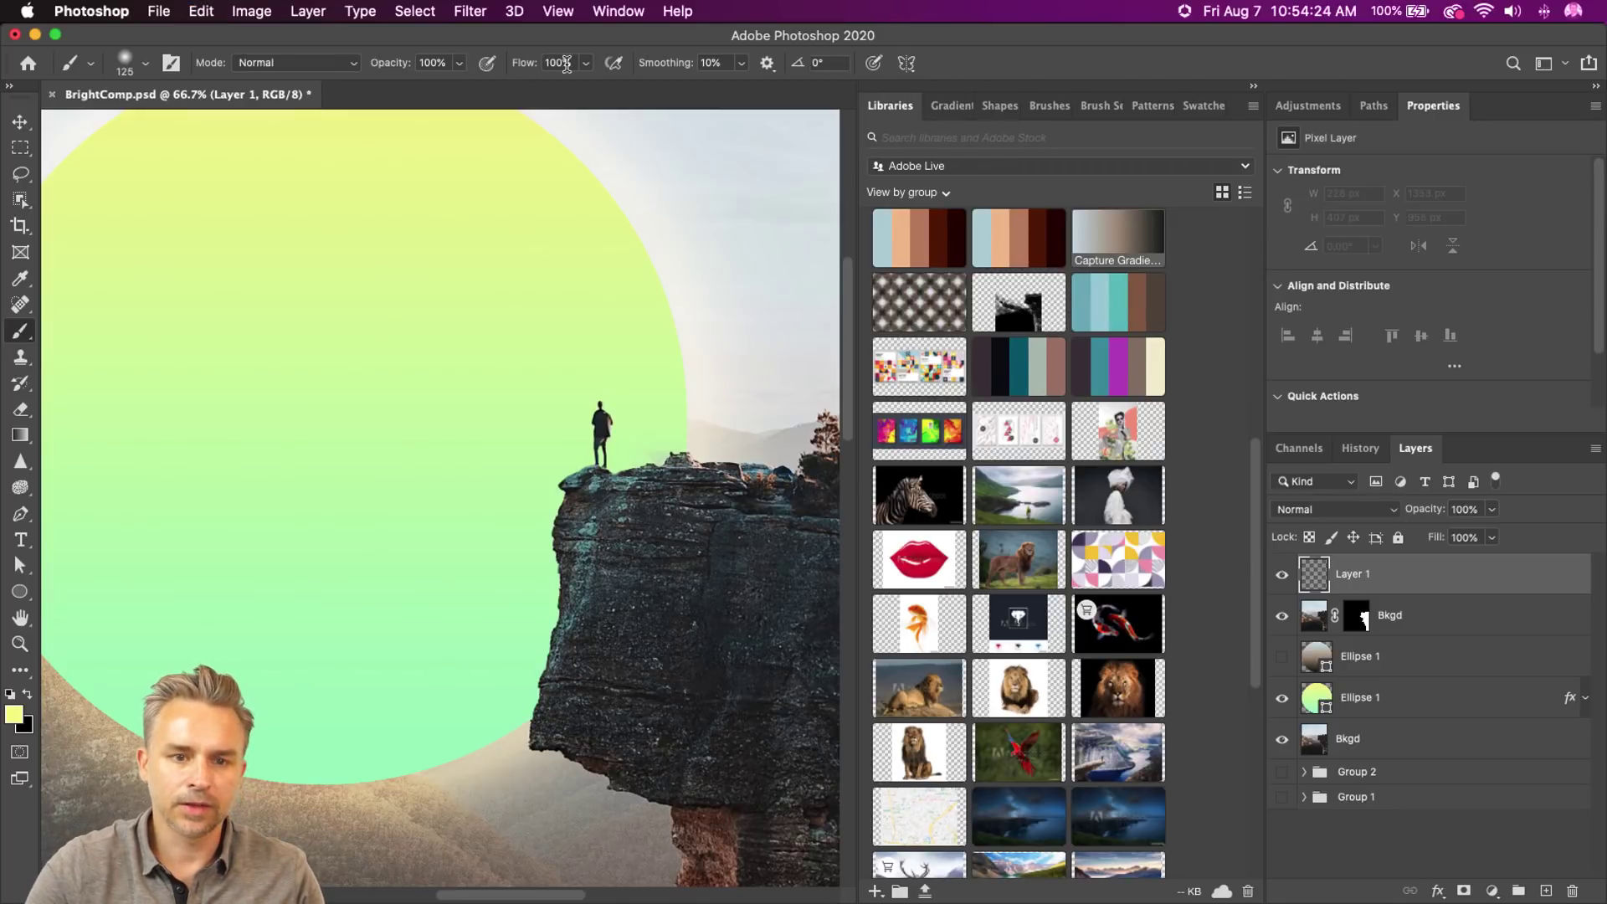
click(554, 63)
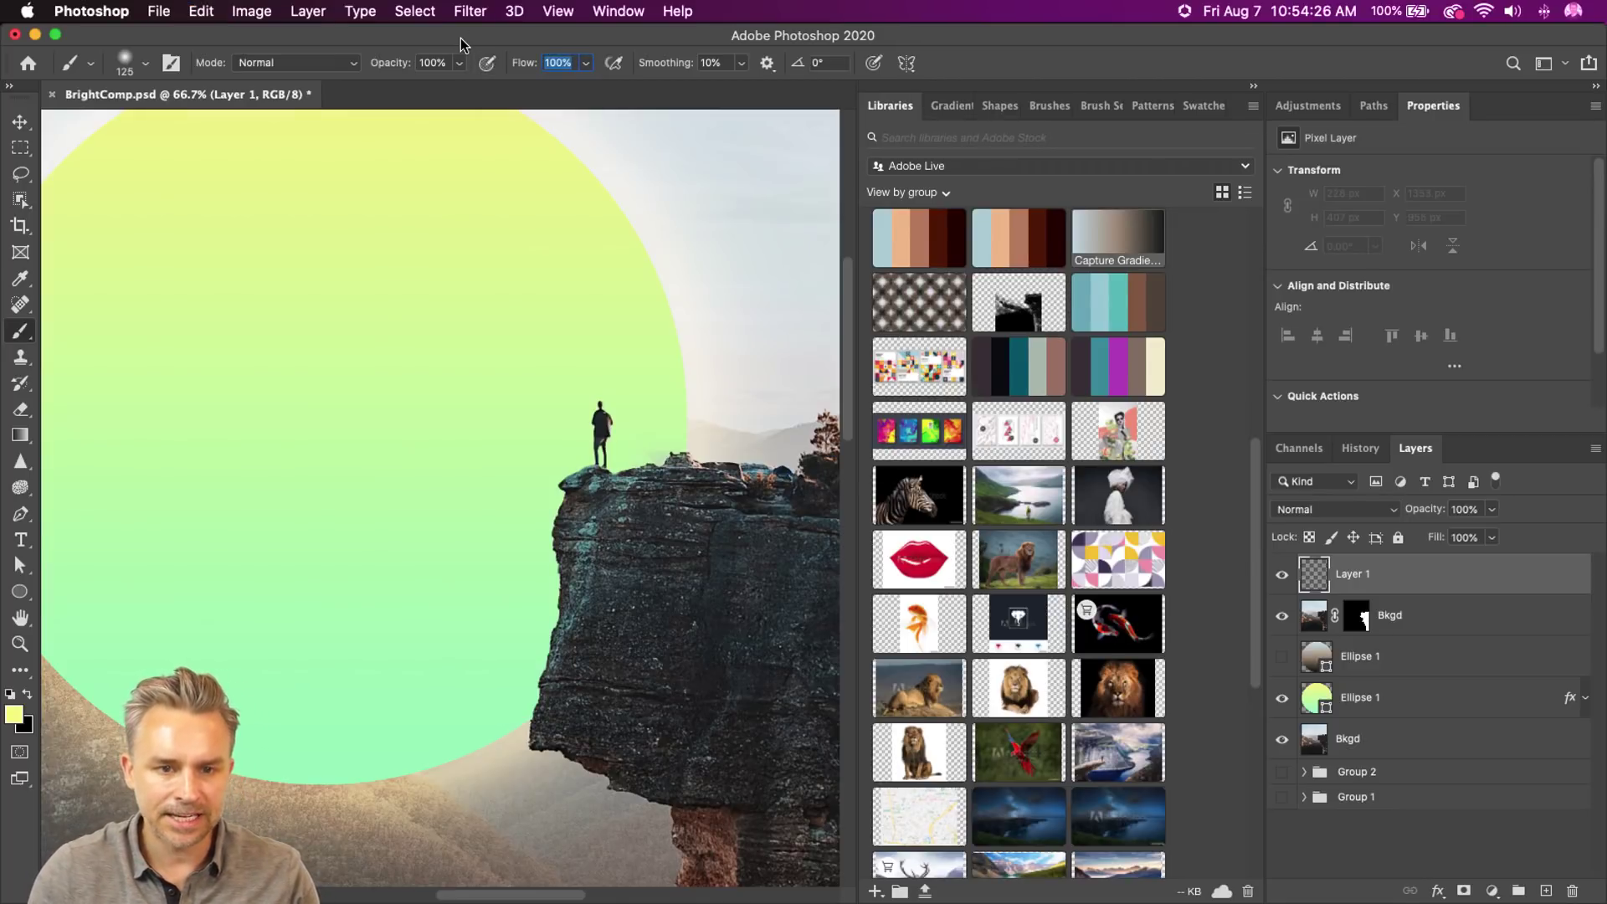
text(1)
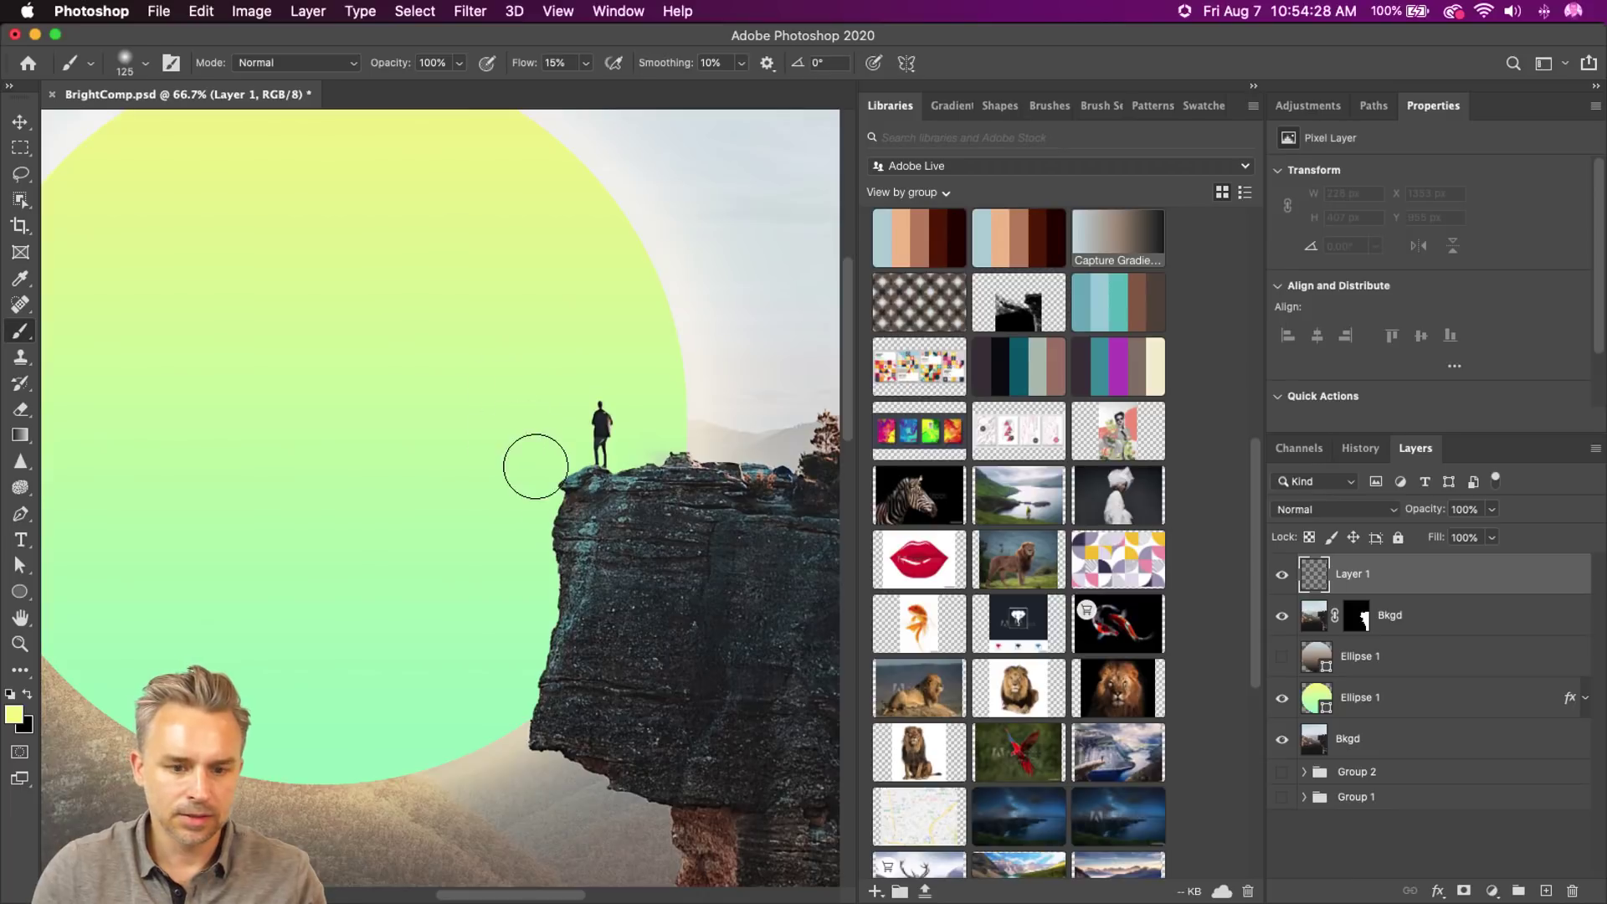
- Paint yellow light down the cliff's left edge and along its top beside the figure, reducing the brush to 35 and 25 px
mouse_move(530, 460)
mouse_down()
mouse_move(535, 492)
mouse_move(526, 430)
mouse_up()
mouse_move(518, 506)
mouse_down()
mouse_move(544, 631)
mouse_move(505, 746)
mouse_up()
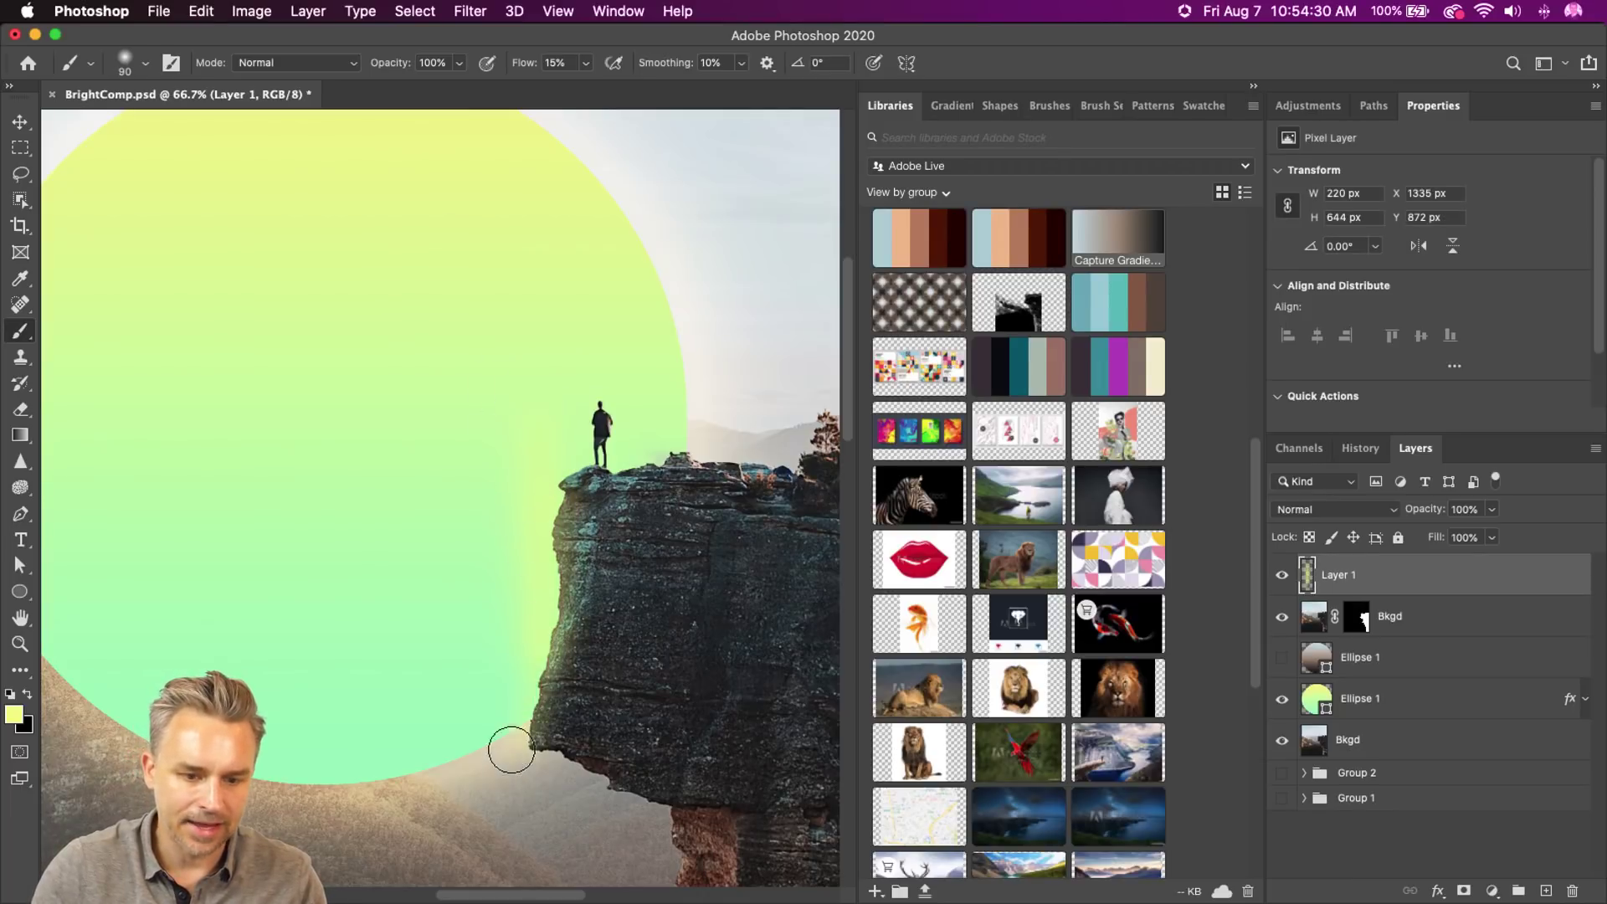
key(bracketleft)
key(bracketleft)
key(bracketleft)
key(bracketleft)
key(bracketleft)
key(bracketleft)
key(bracketleft)
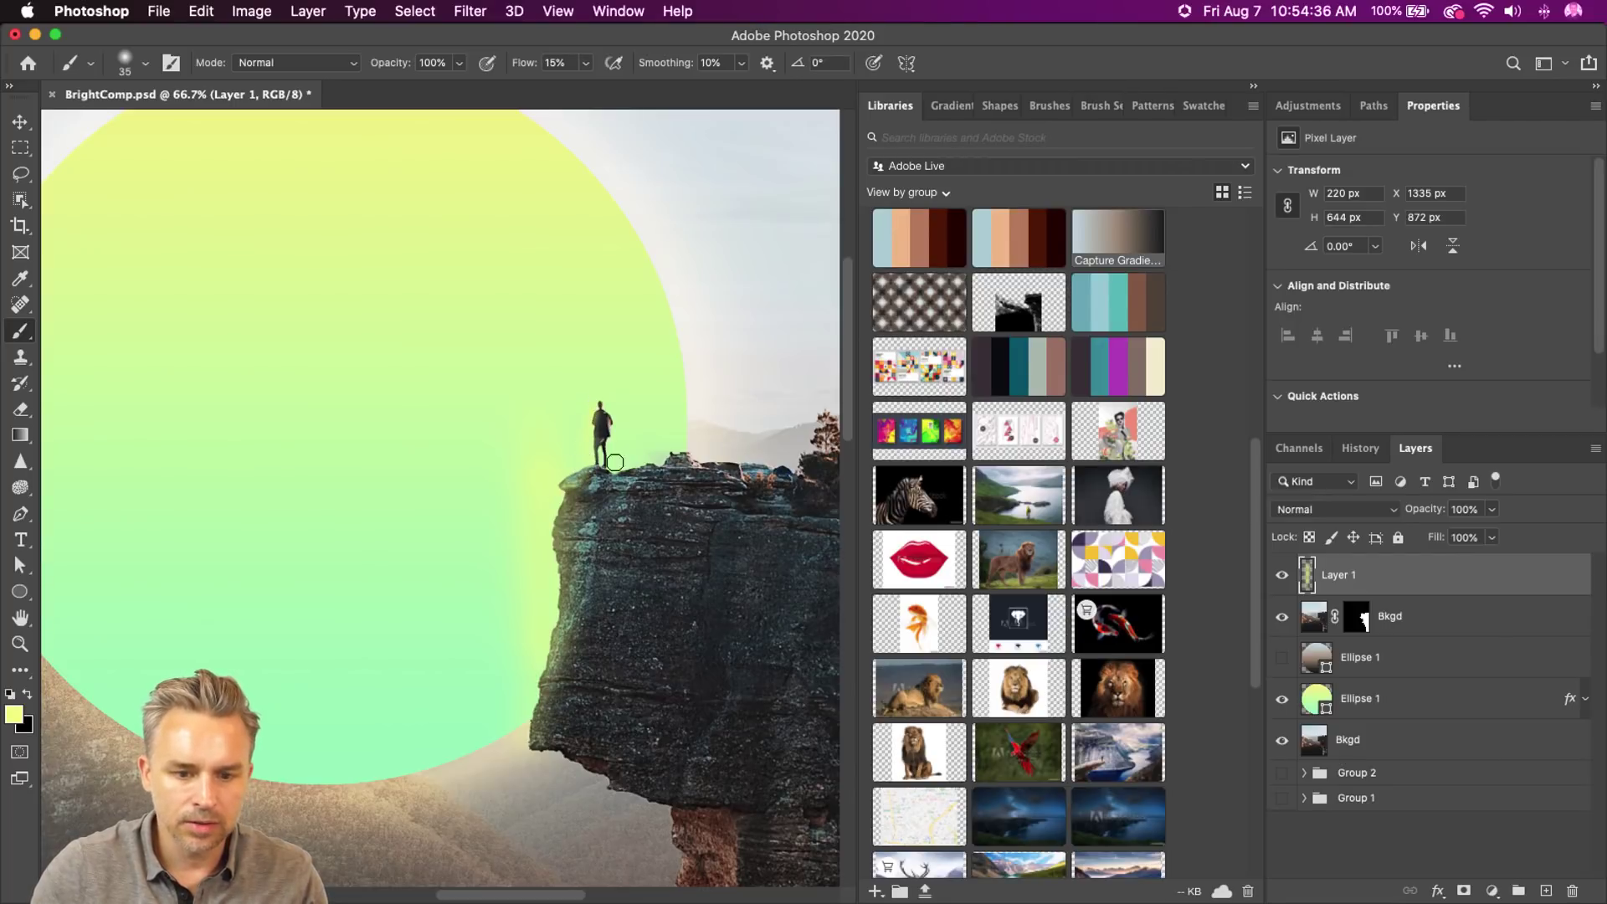
drag(620, 470, 660, 459)
key(bracketleft)
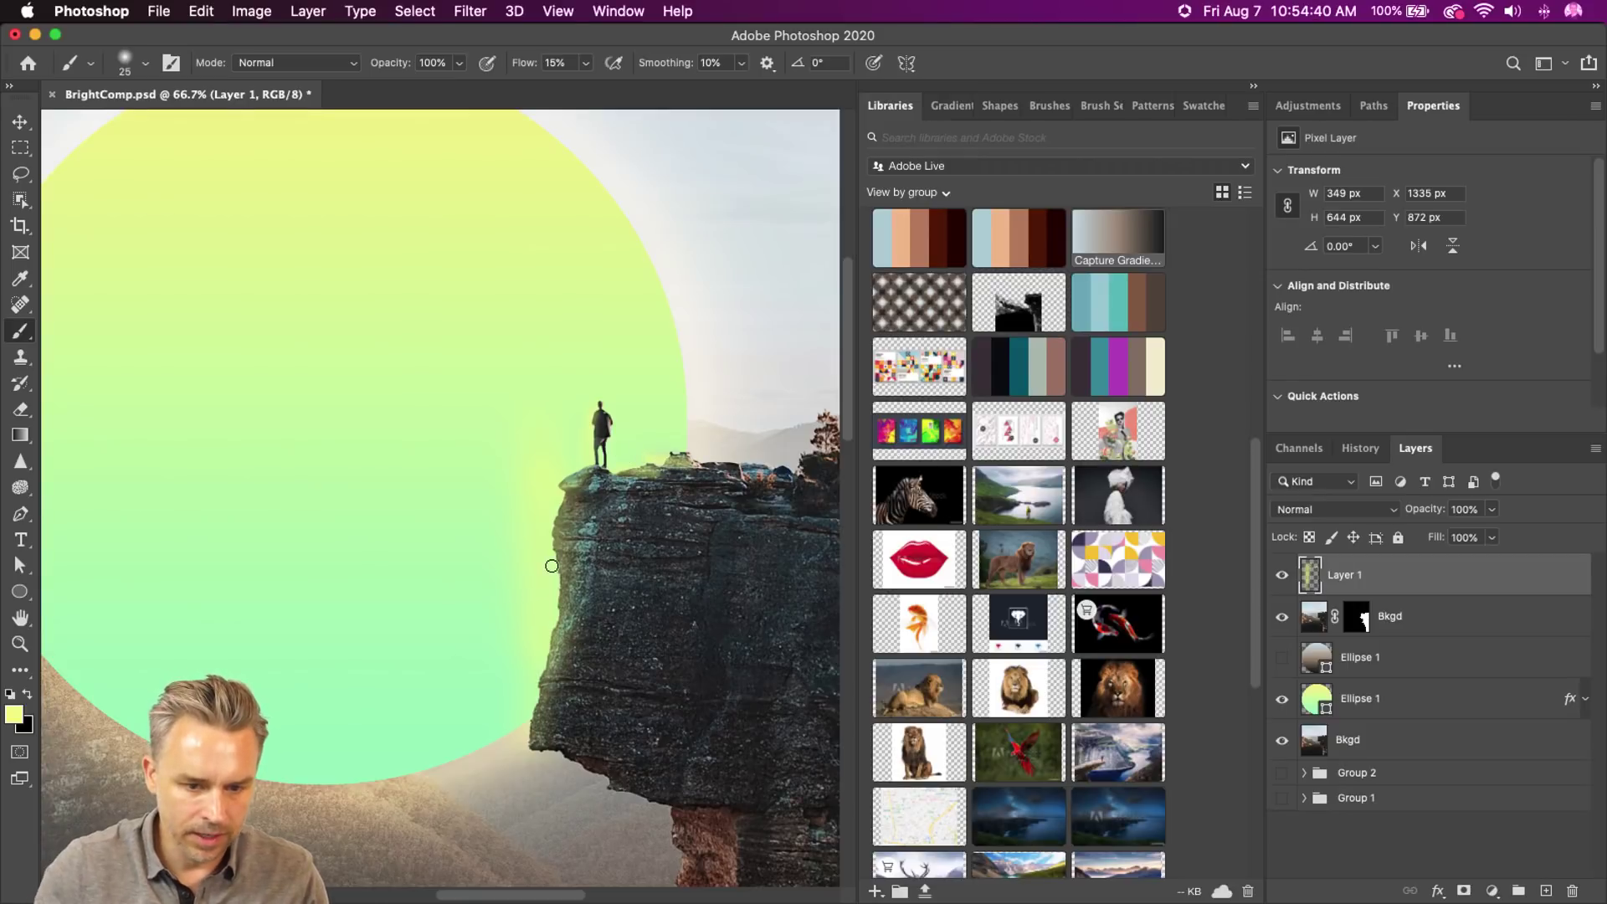
mouse_move(552, 577)
mouse_down()
mouse_move(569, 590)
mouse_move(534, 567)
mouse_up()
- Enlarge the brush to 150 and 200 px and paint yellow light beside the rock column under the overhang and over the cliff's left face
key(bracketright)
key(bracketright)
key(bracketright)
key(bracketright)
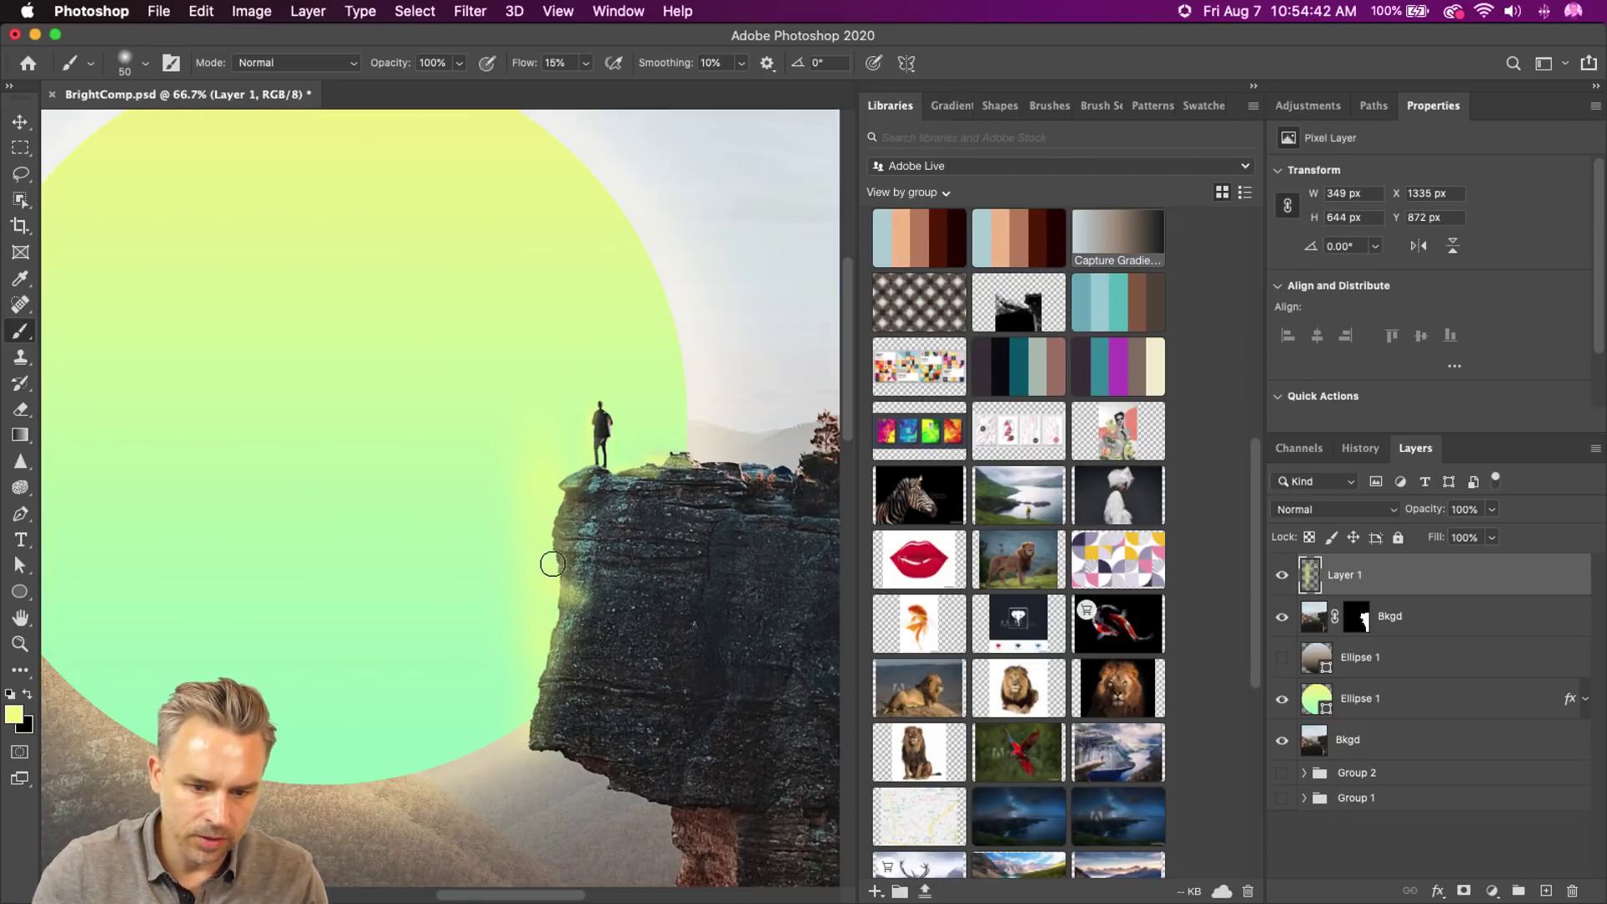
scroll(534, 737, down, 5)
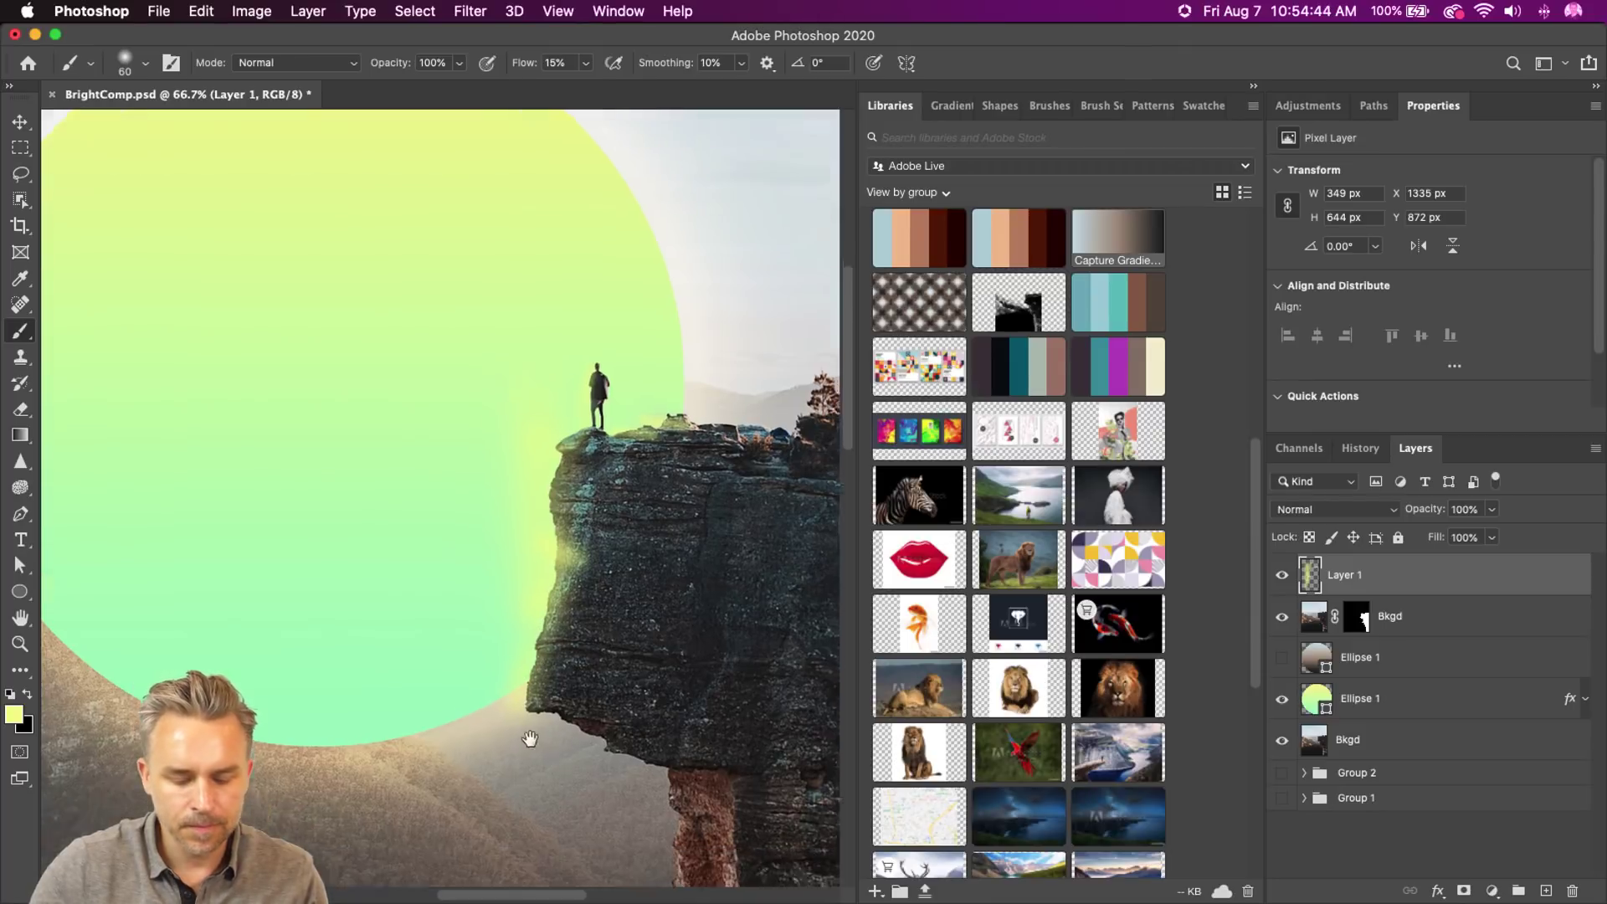
key(bracketright)
key(bracketright)
key(bracketright)
key(bracketright)
key(bracketright)
key(bracketright)
key(bracketright)
key(bracketright)
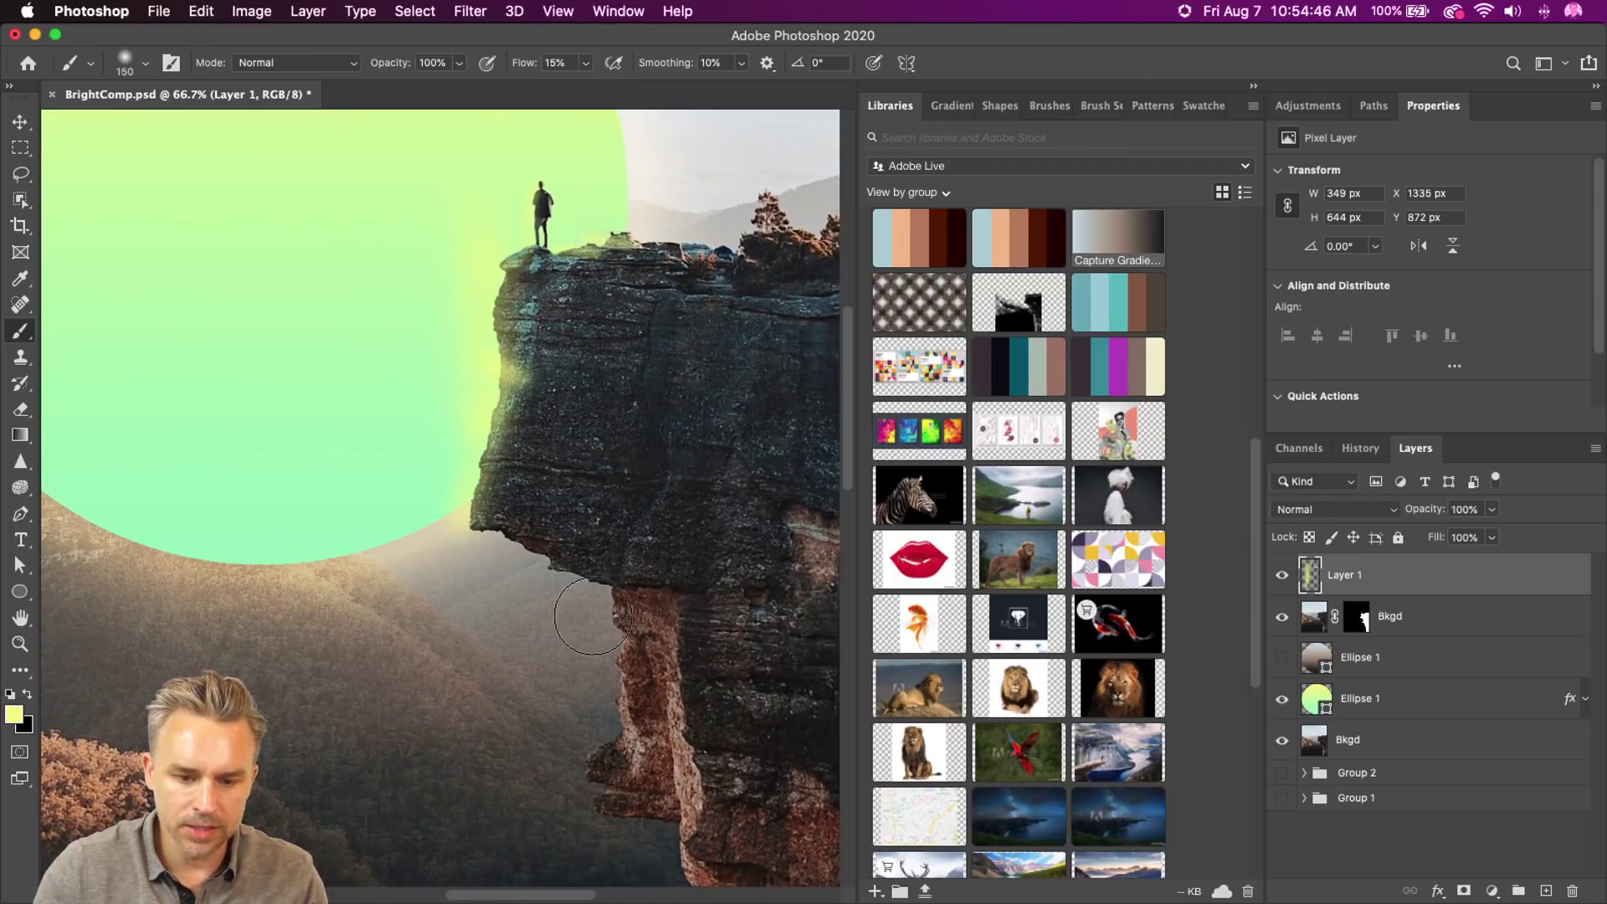
mouse_move(608, 629)
mouse_down()
mouse_move(595, 710)
mouse_move(545, 706)
mouse_up()
mouse_move(577, 603)
mouse_down()
mouse_move(615, 705)
mouse_move(586, 837)
mouse_up()
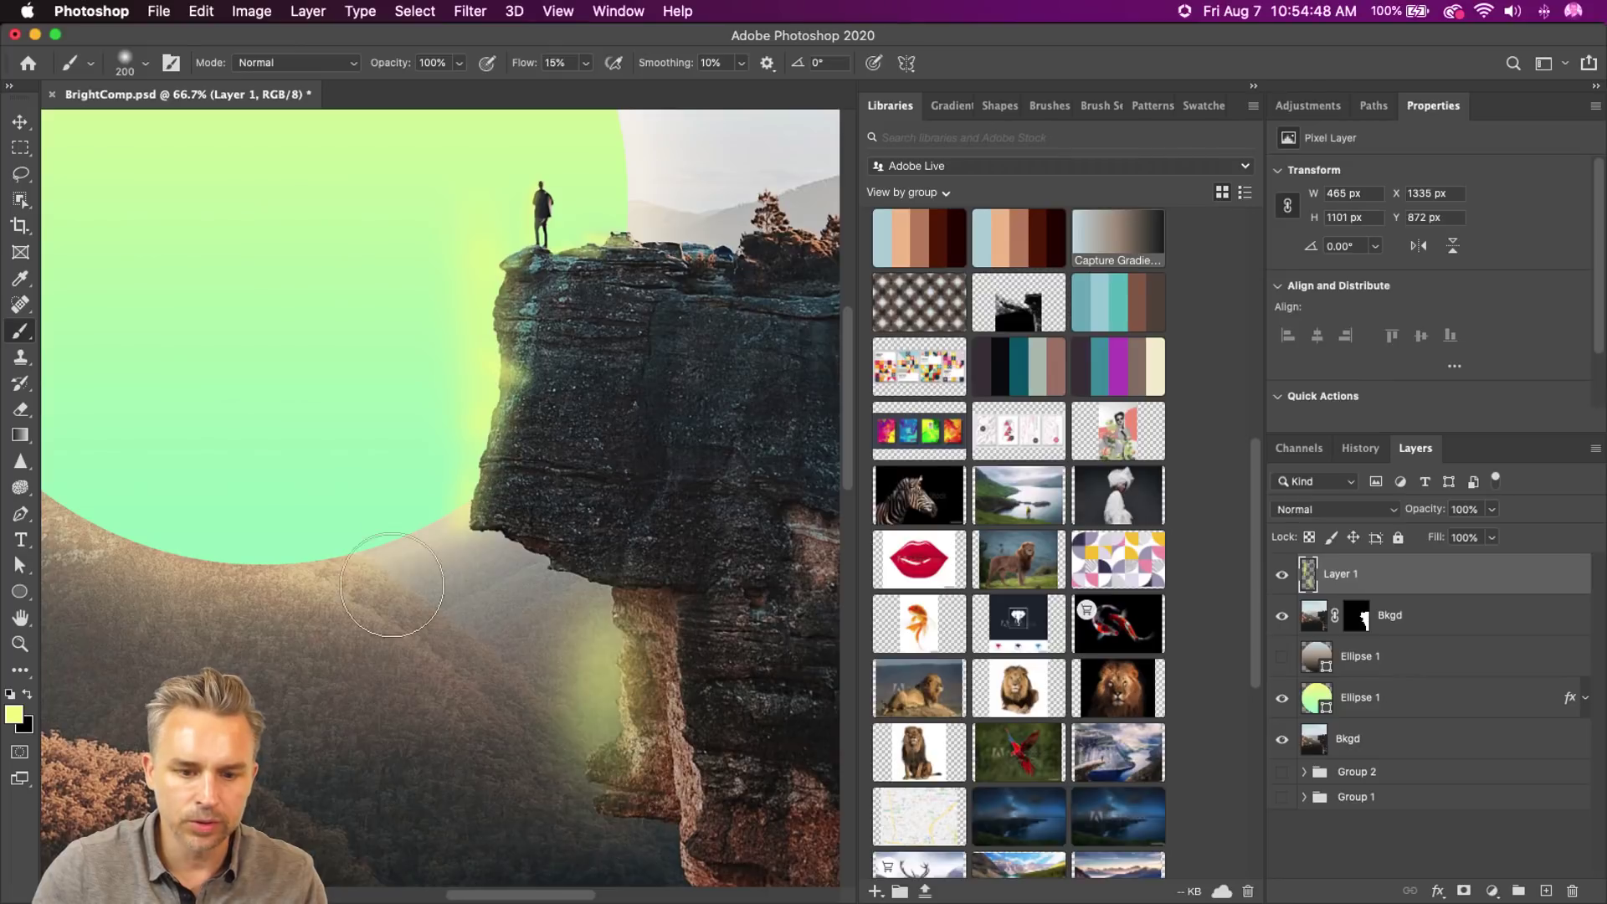
mouse_move(485, 424)
mouse_down()
mouse_move(519, 364)
mouse_move(507, 195)
mouse_move(561, 339)
mouse_up()
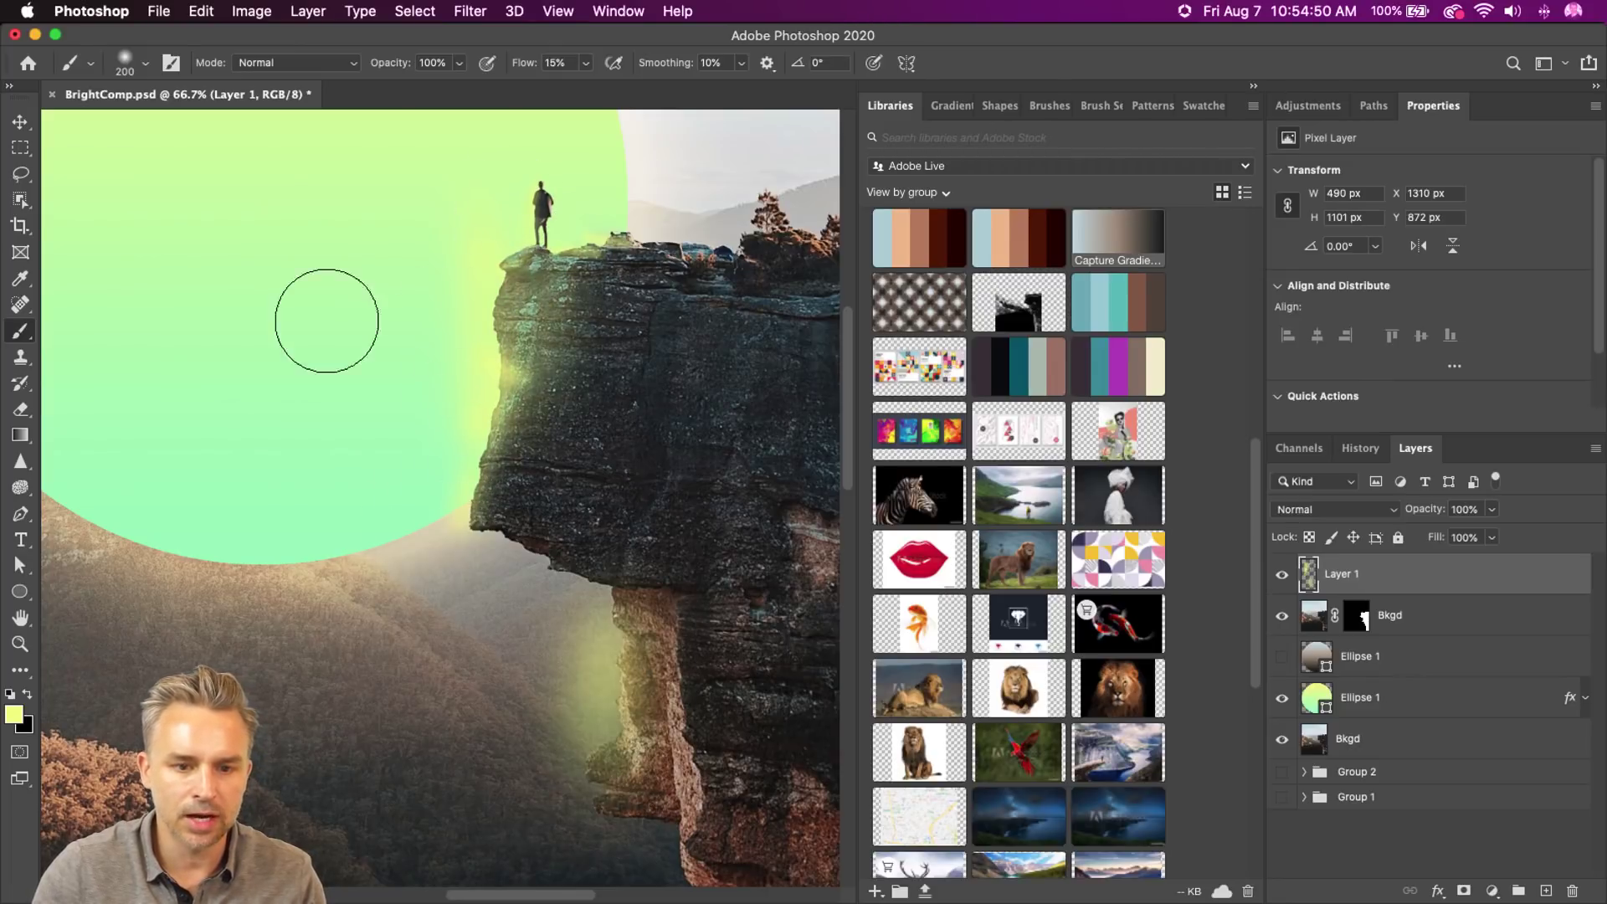
mouse_move(277, 247)
mouse_down()
mouse_move(319, 359)
mouse_move(357, 370)
mouse_up()
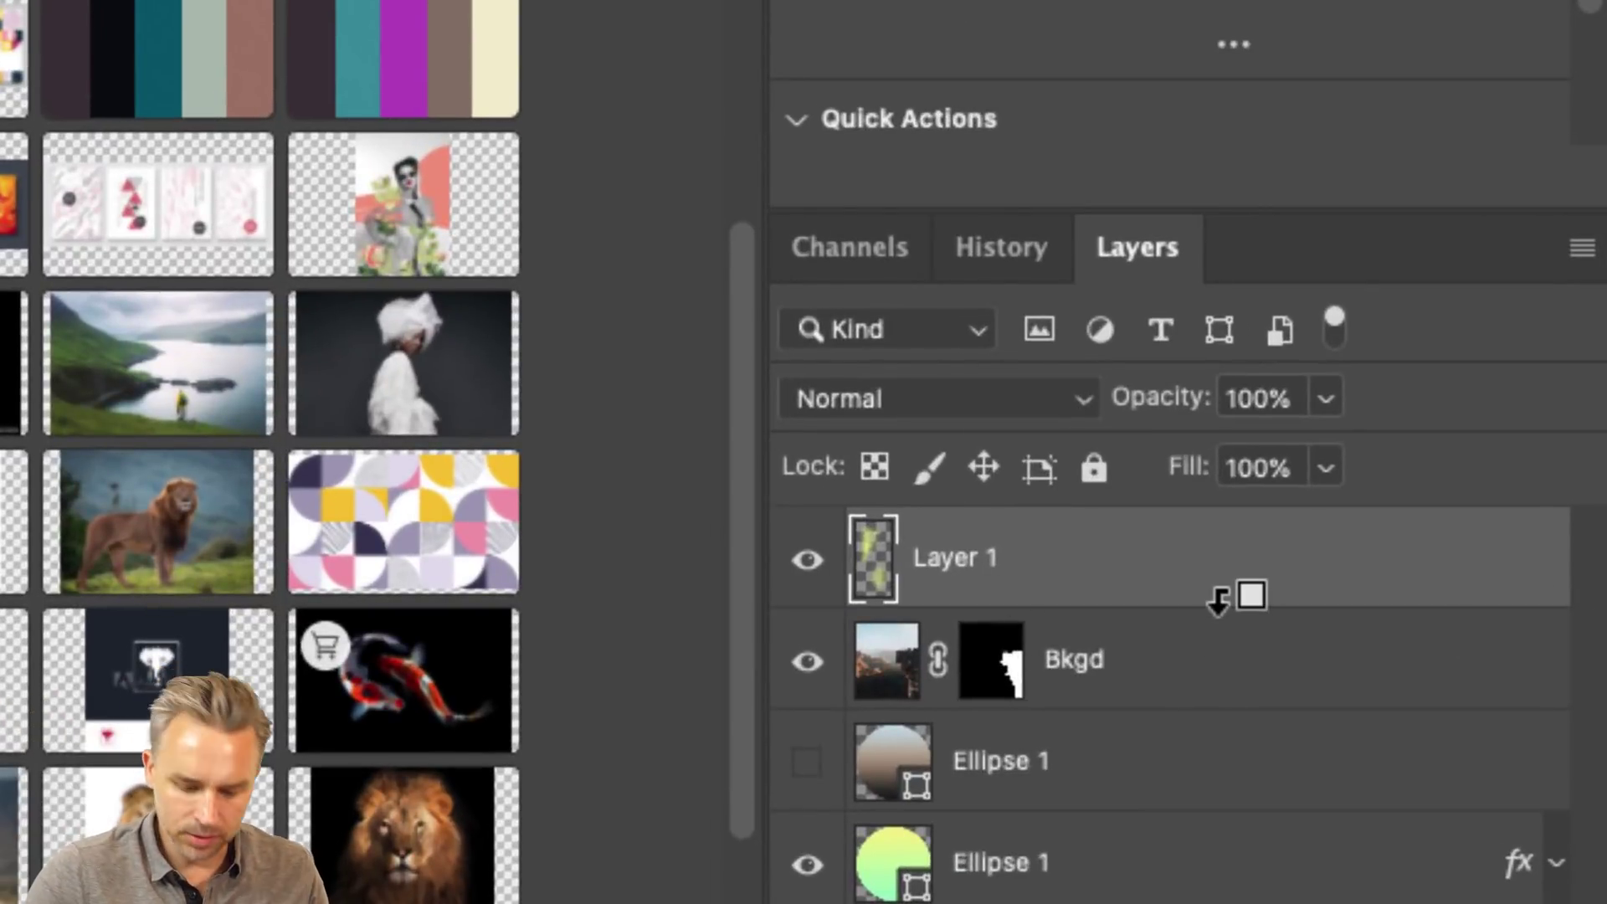
- Clip the painted light layer to the masked Bkgd layer and, with the library assets collapsed, shift it to X 1317 px, Y 858 px
alt+click(1218, 599)
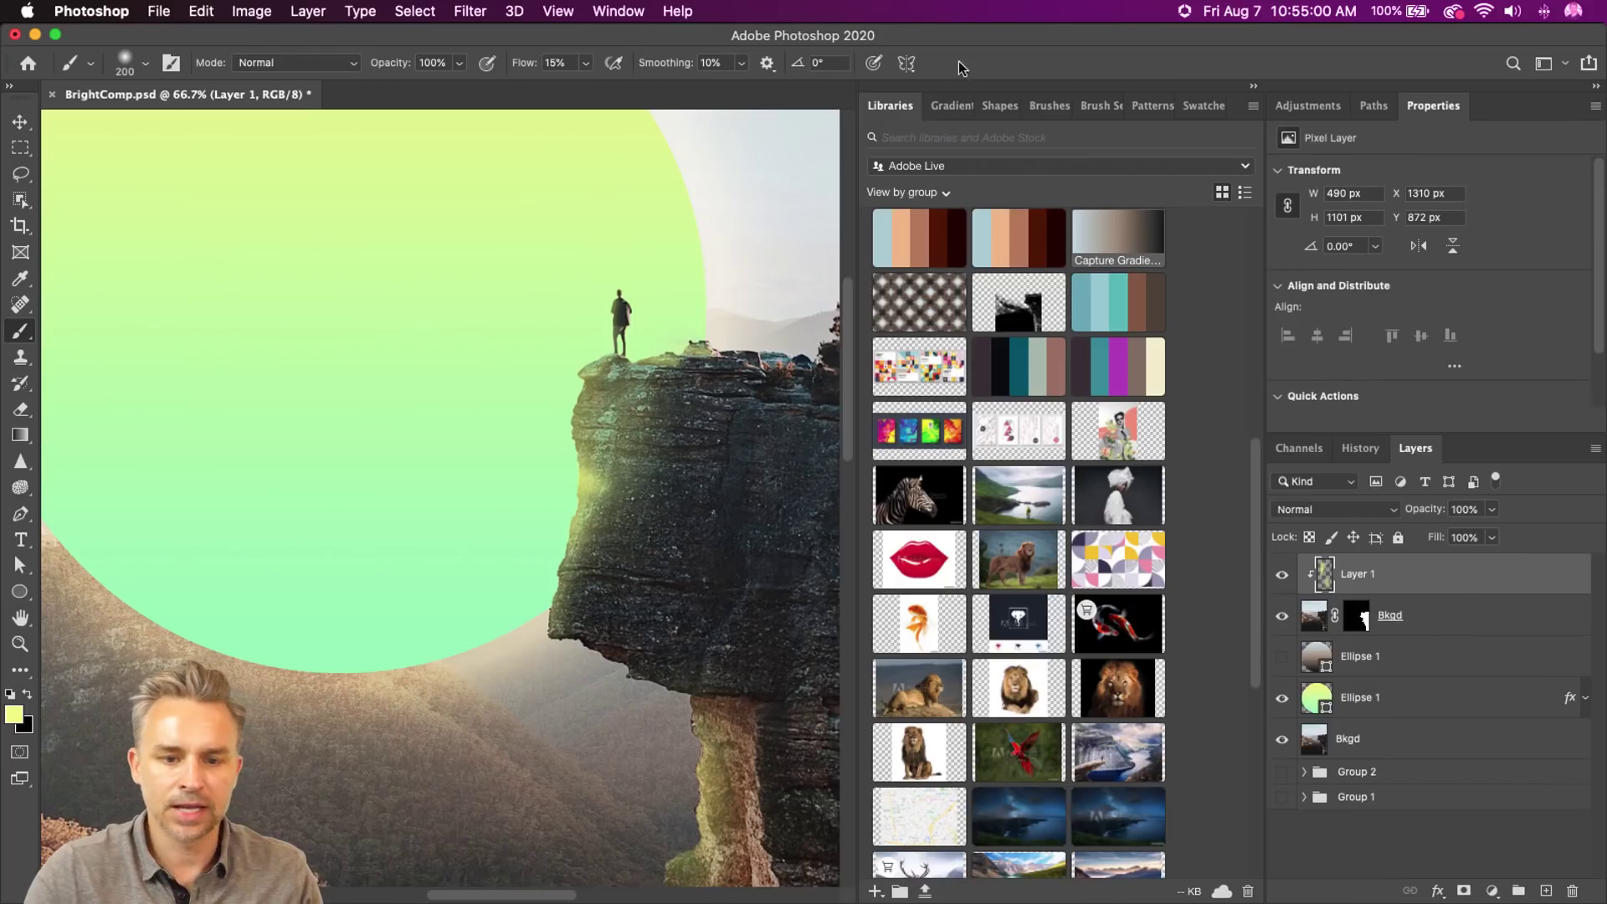
click(1255, 87)
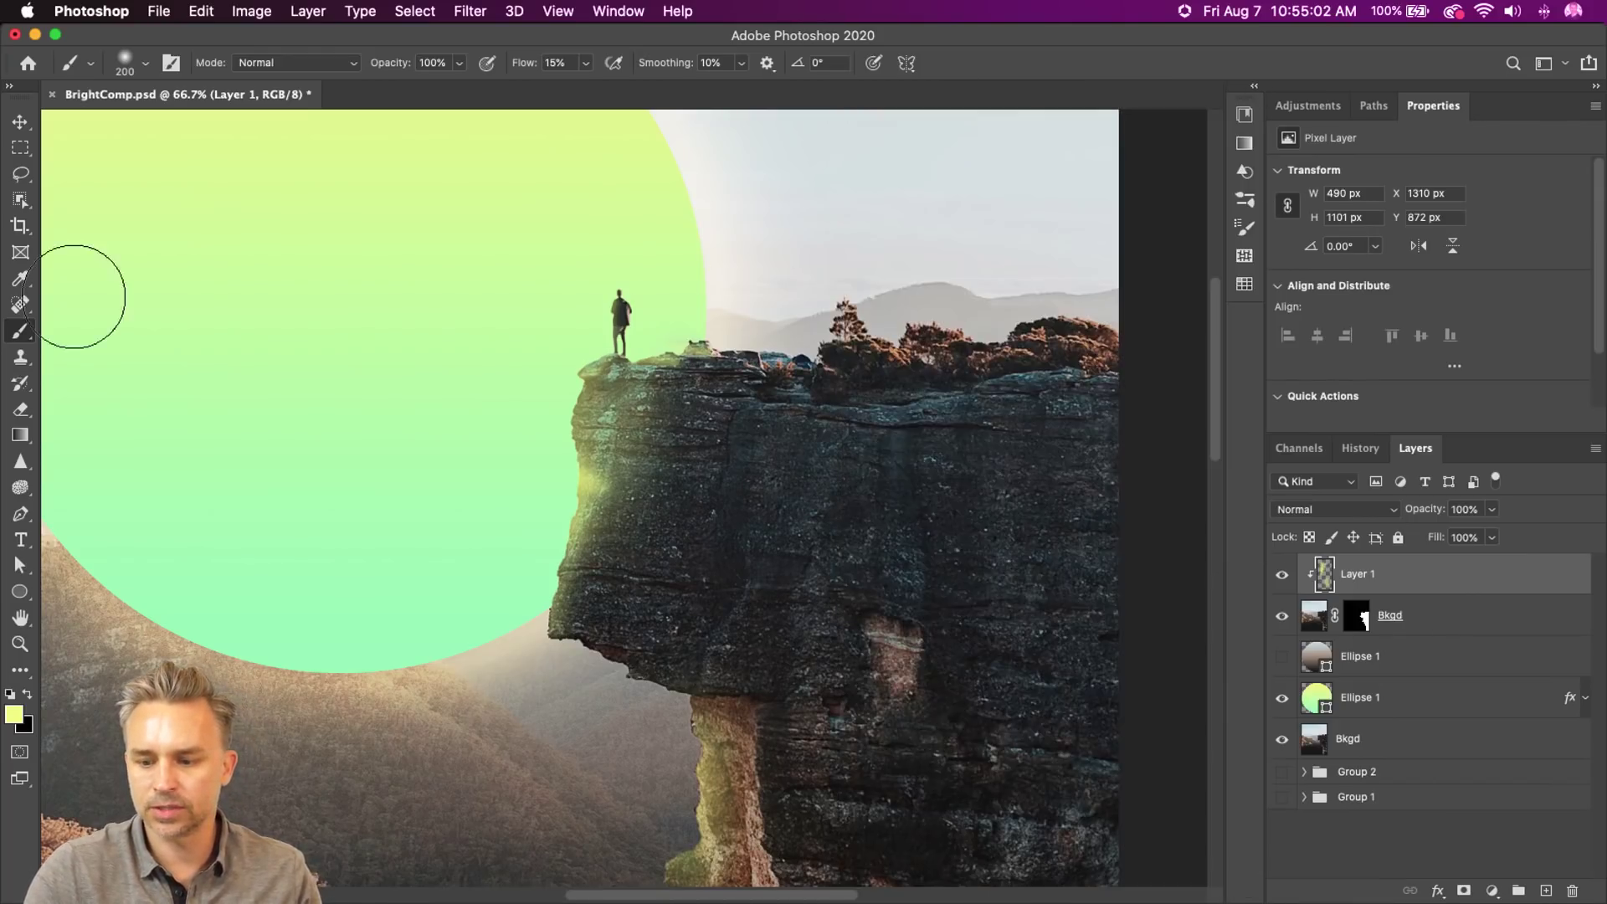
click(20, 121)
drag(329, 451, 485, 525)
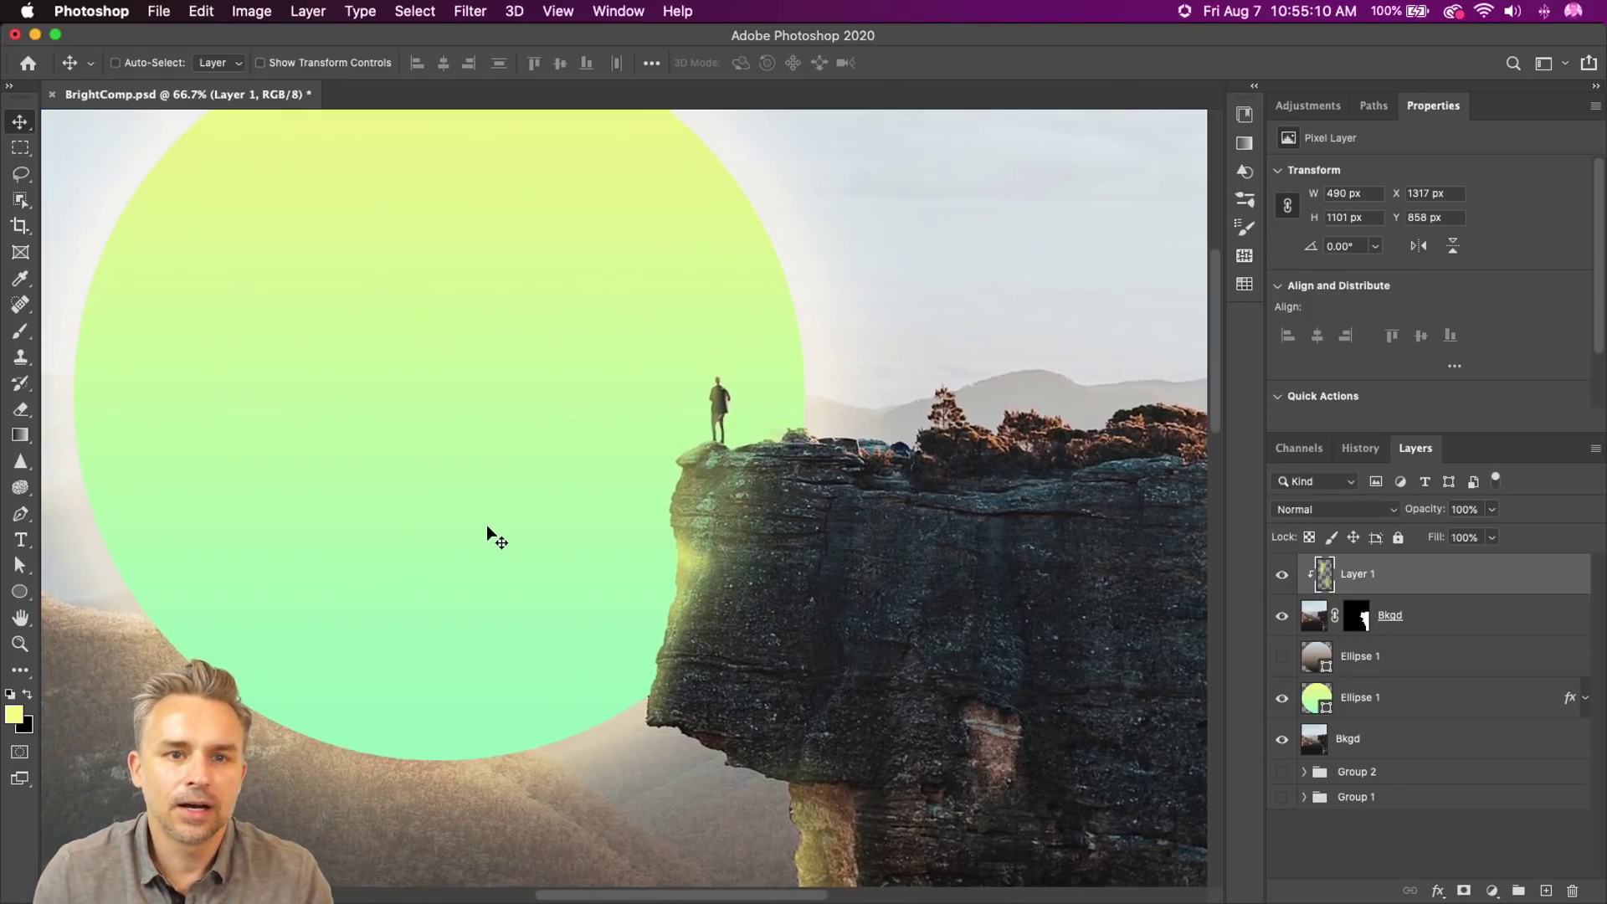
key(super)
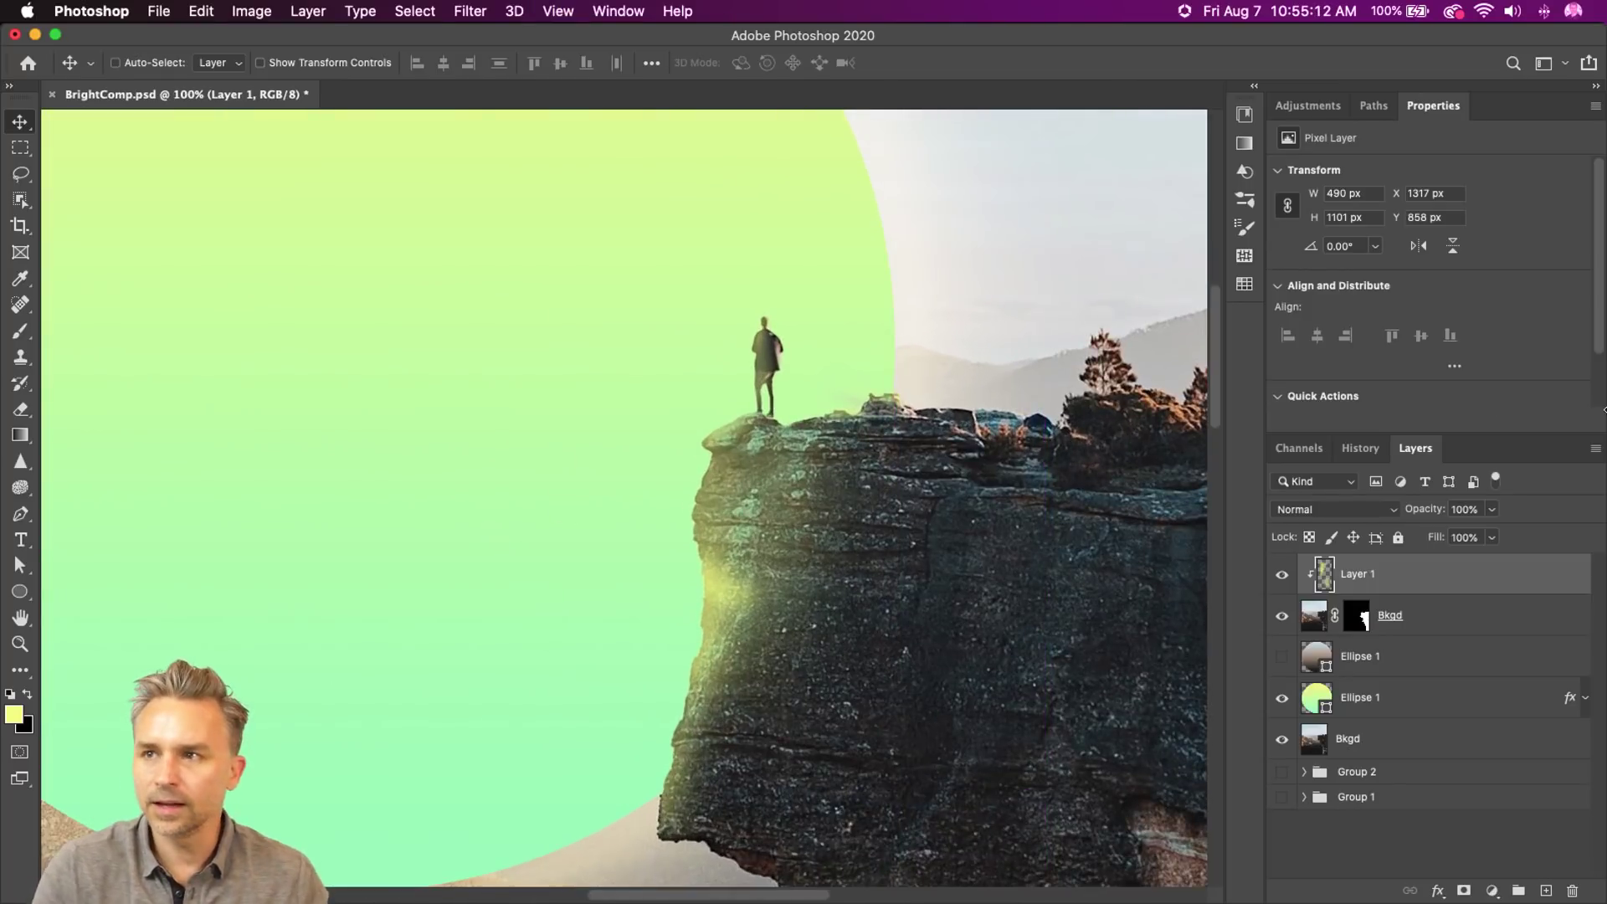
- Set the clipped light layer's blend mode to Overlay
click(1319, 508)
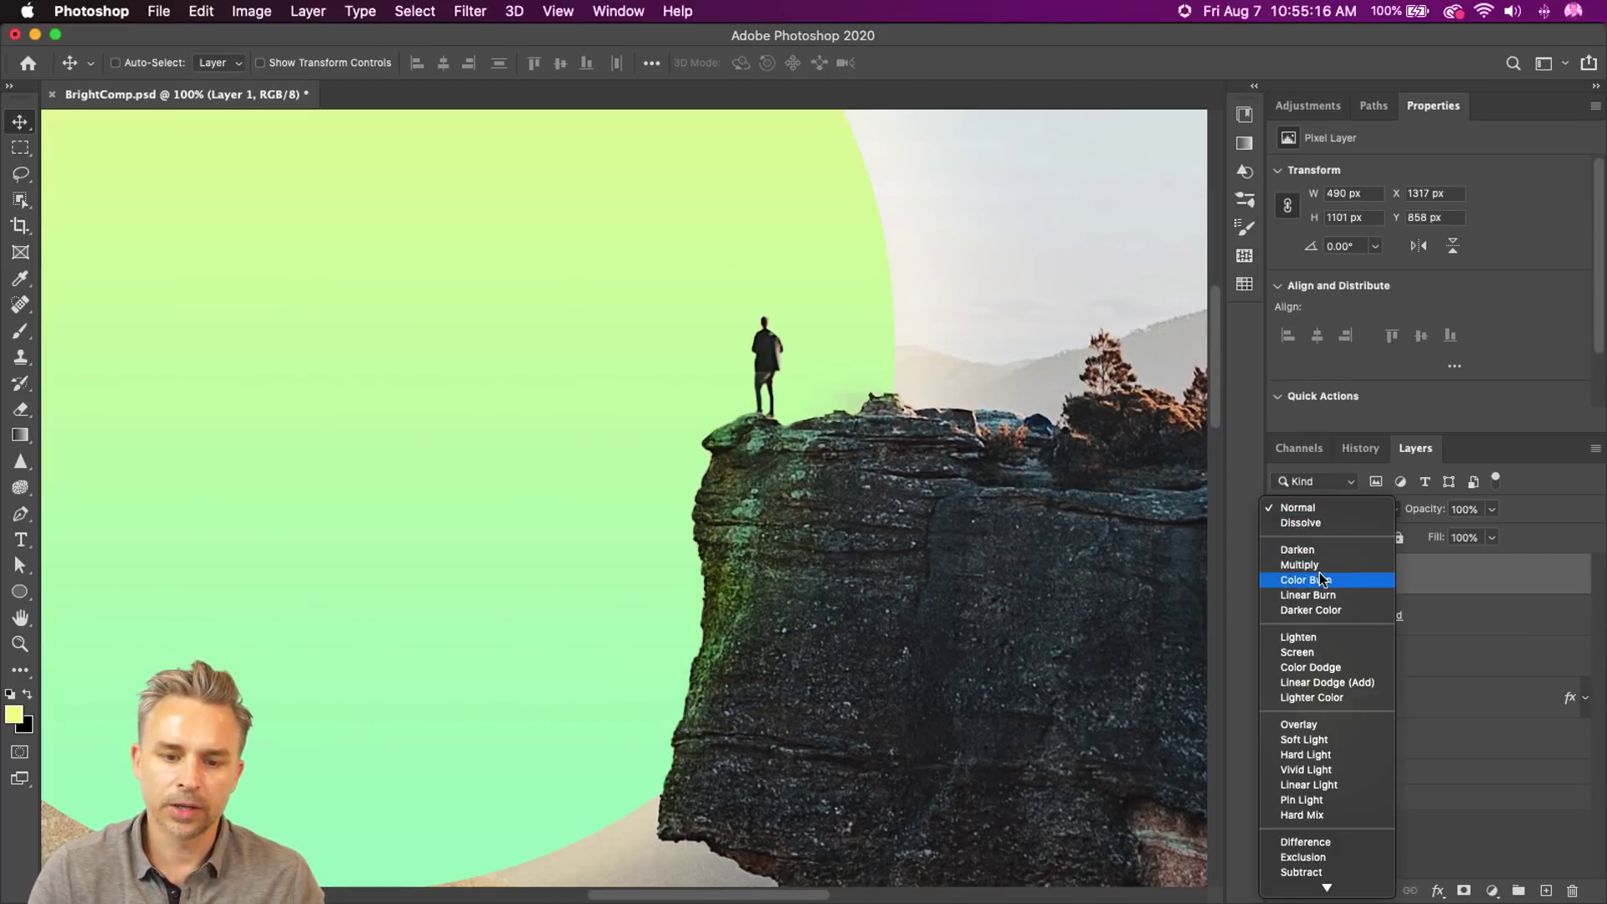
click(1336, 724)
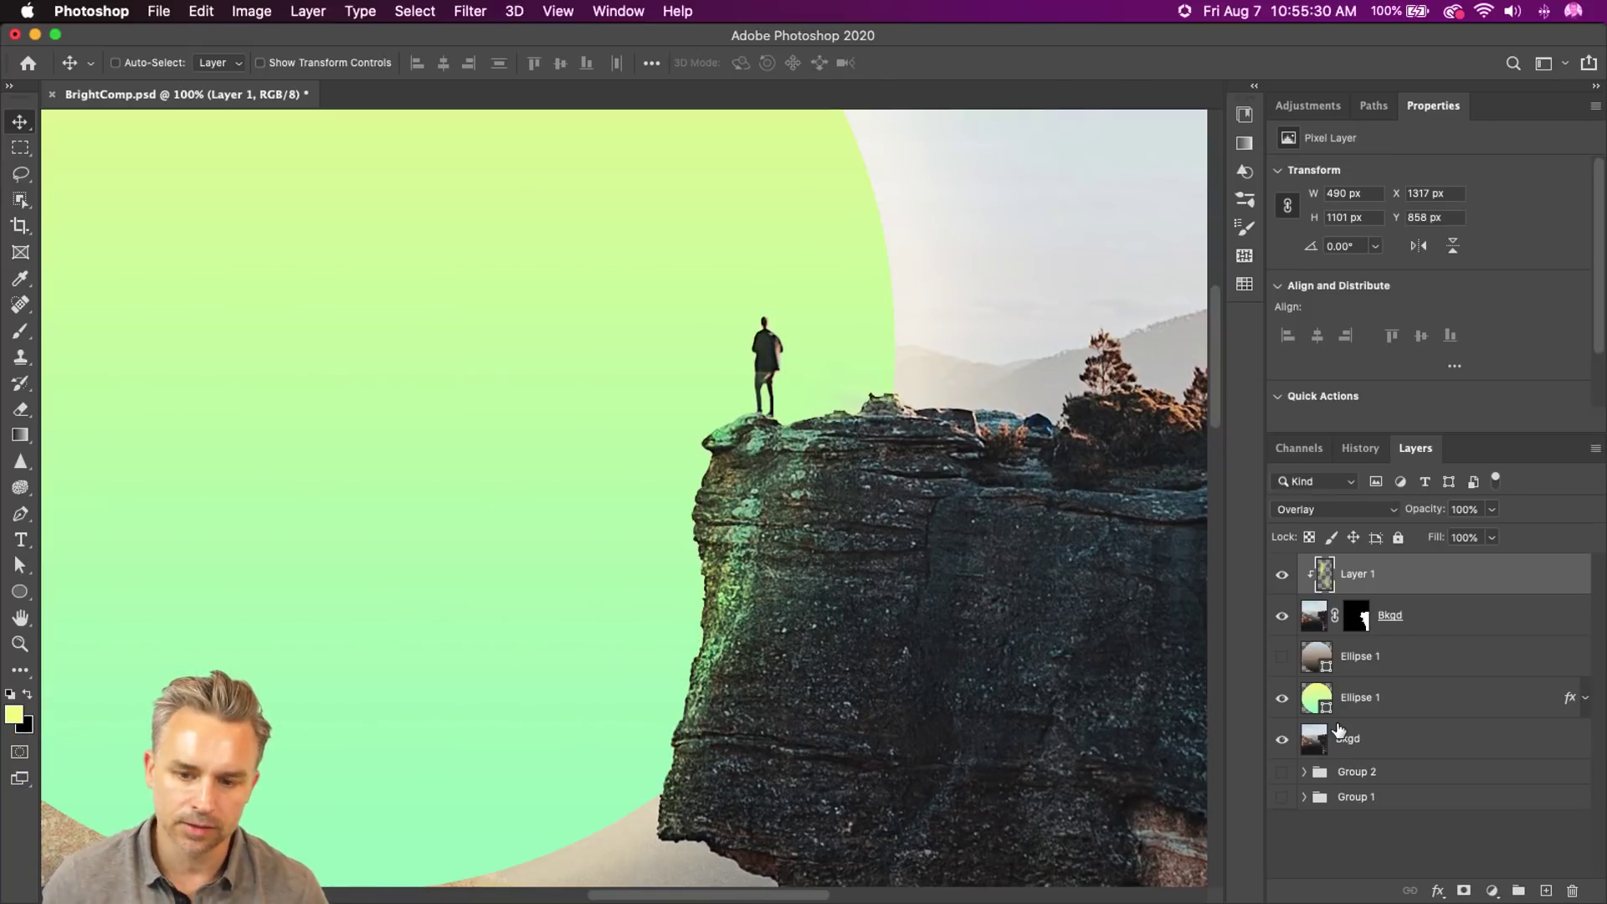
key(super+minus)
key(super+minus)
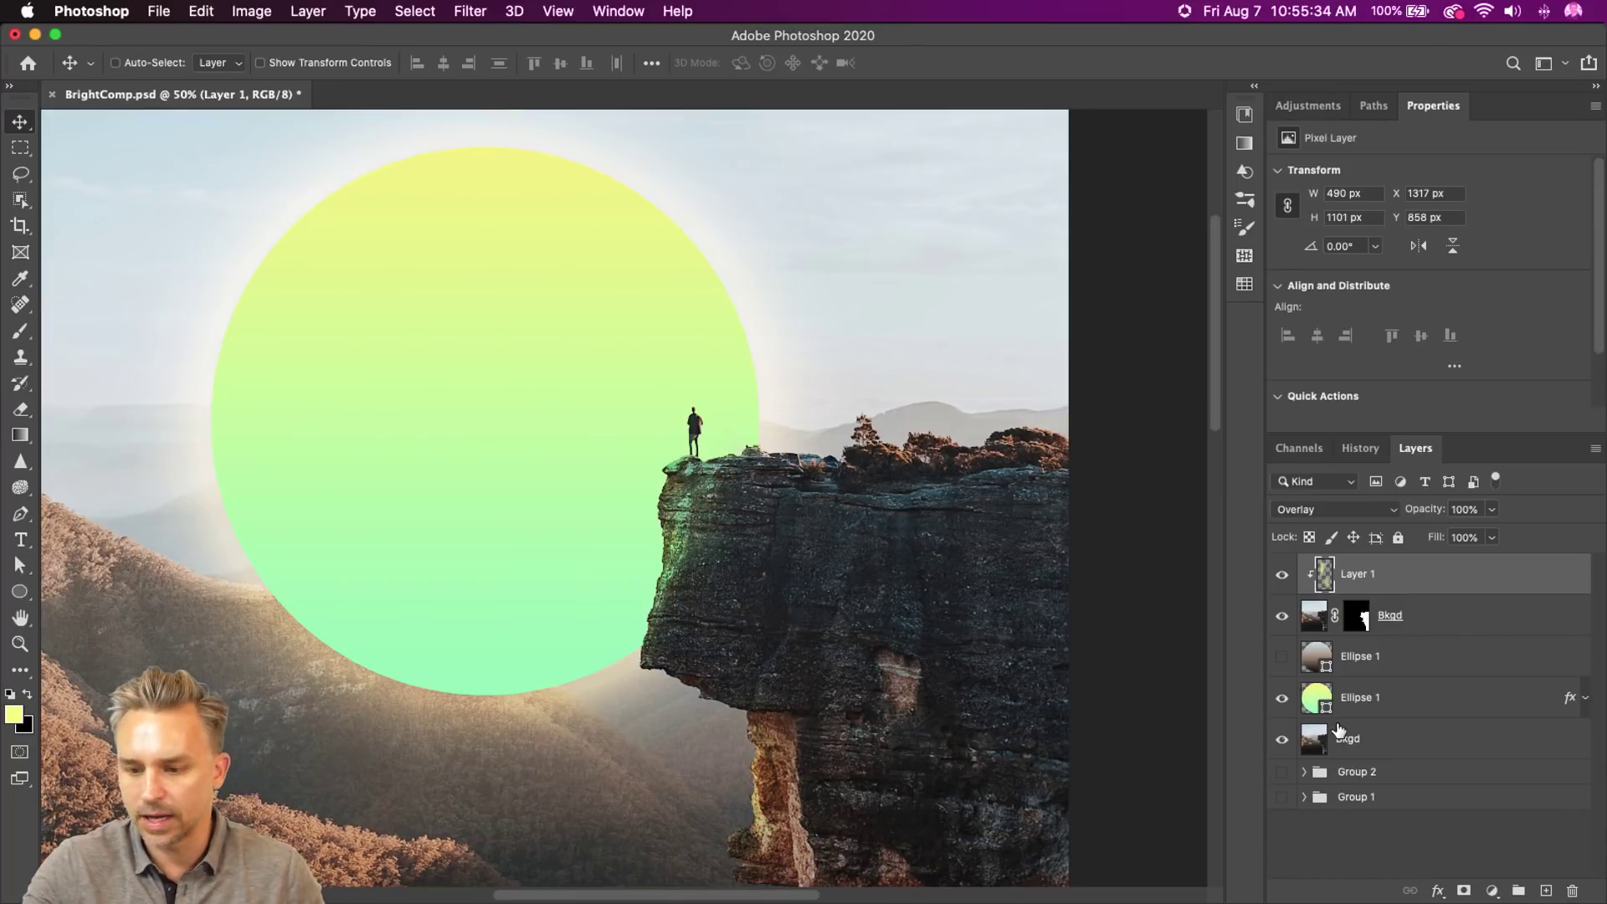
- Duplicate the Overlay light layer, clip the copy to the masked cliff layer, and set its blend mode to Lighten
key(super+j)
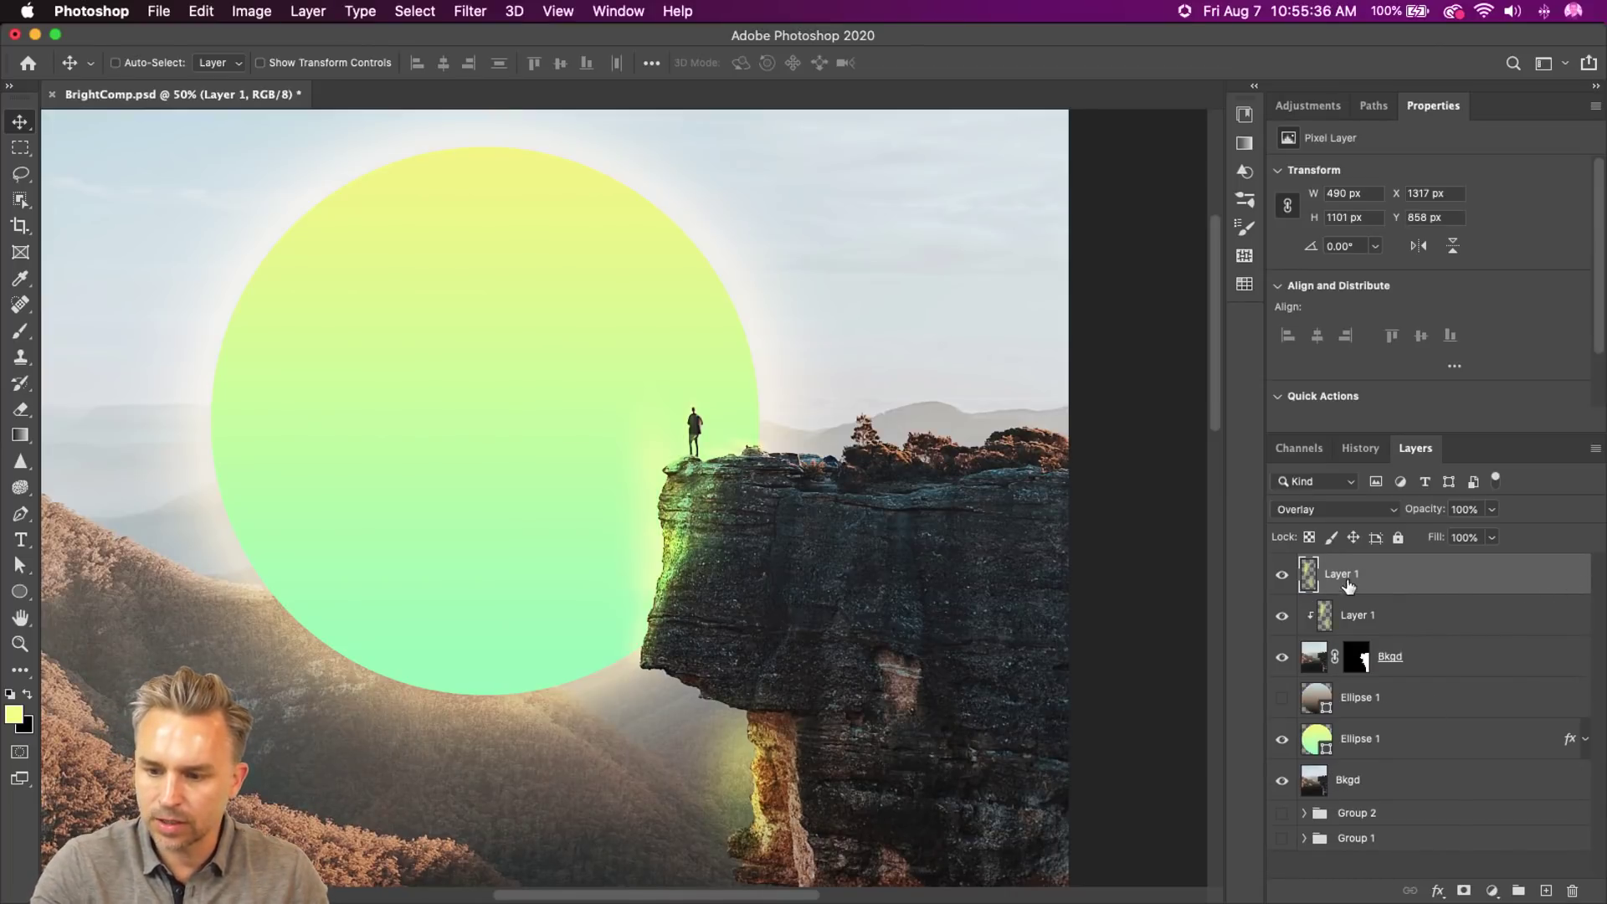
click(1294, 508)
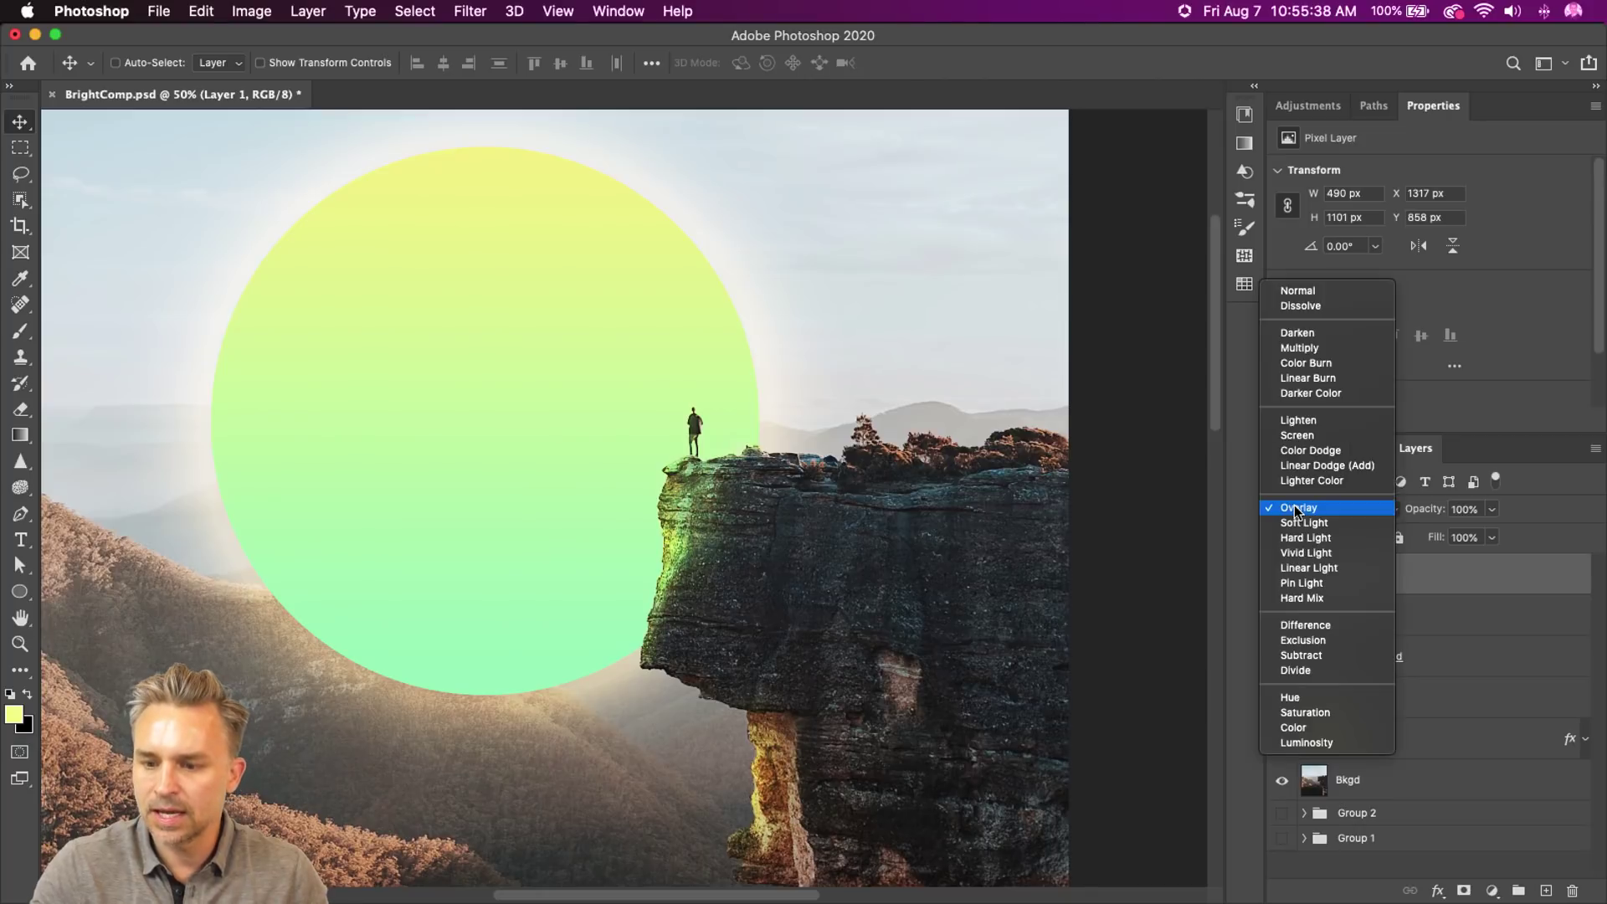
click(1325, 421)
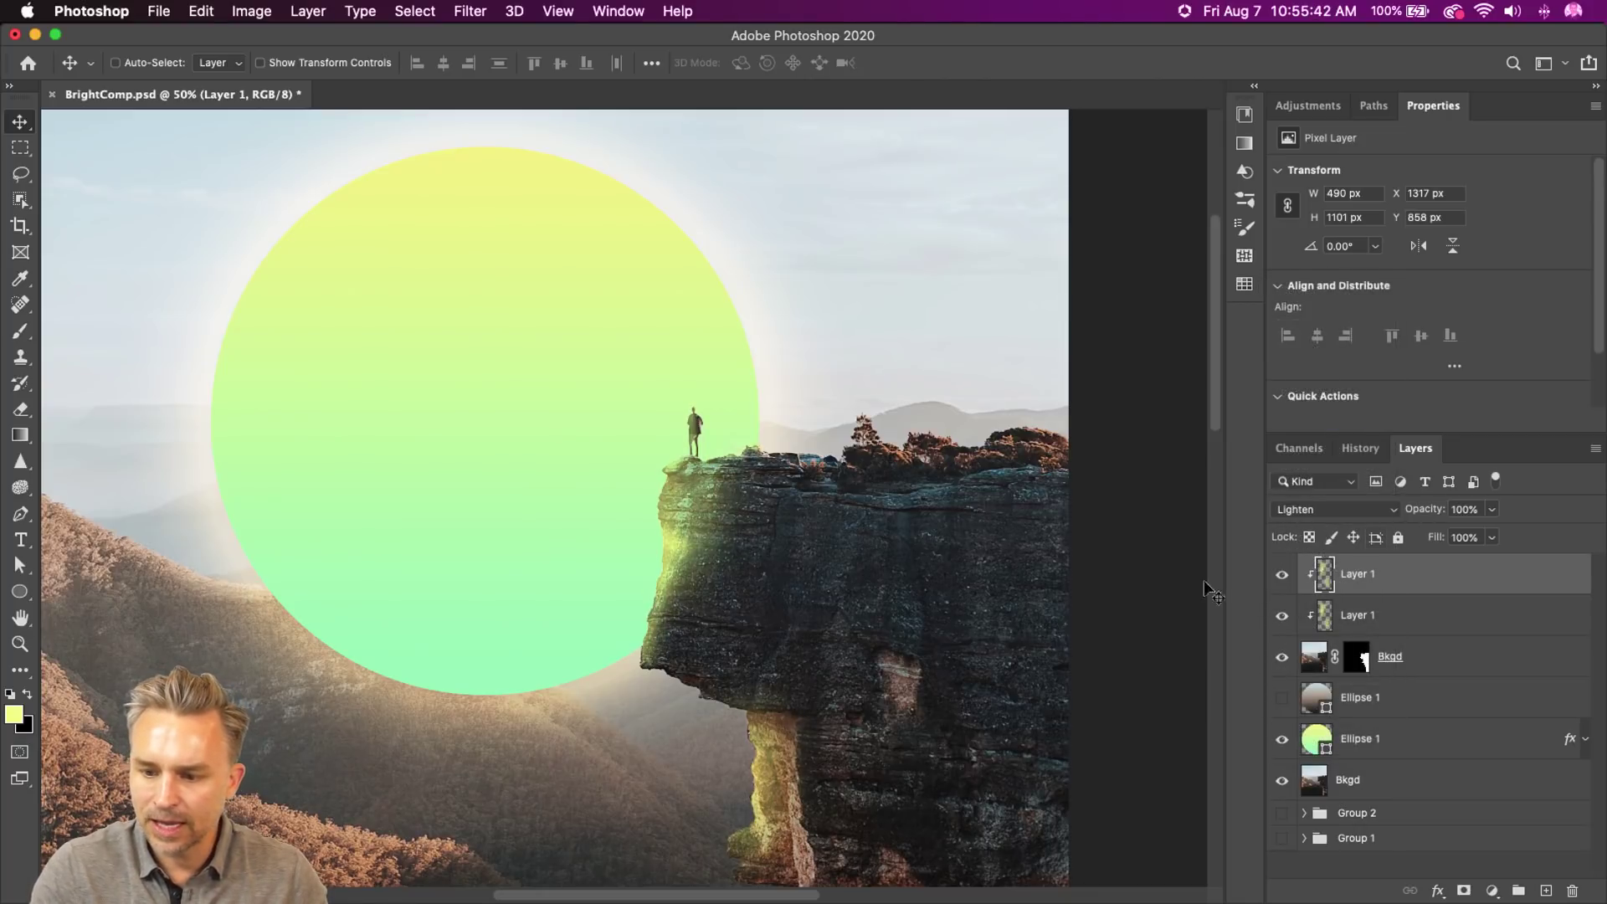
- Shift the Lighten copy of the painted light left, to X 1282 px, at the cliff's edge
drag(512, 430, 493, 434)
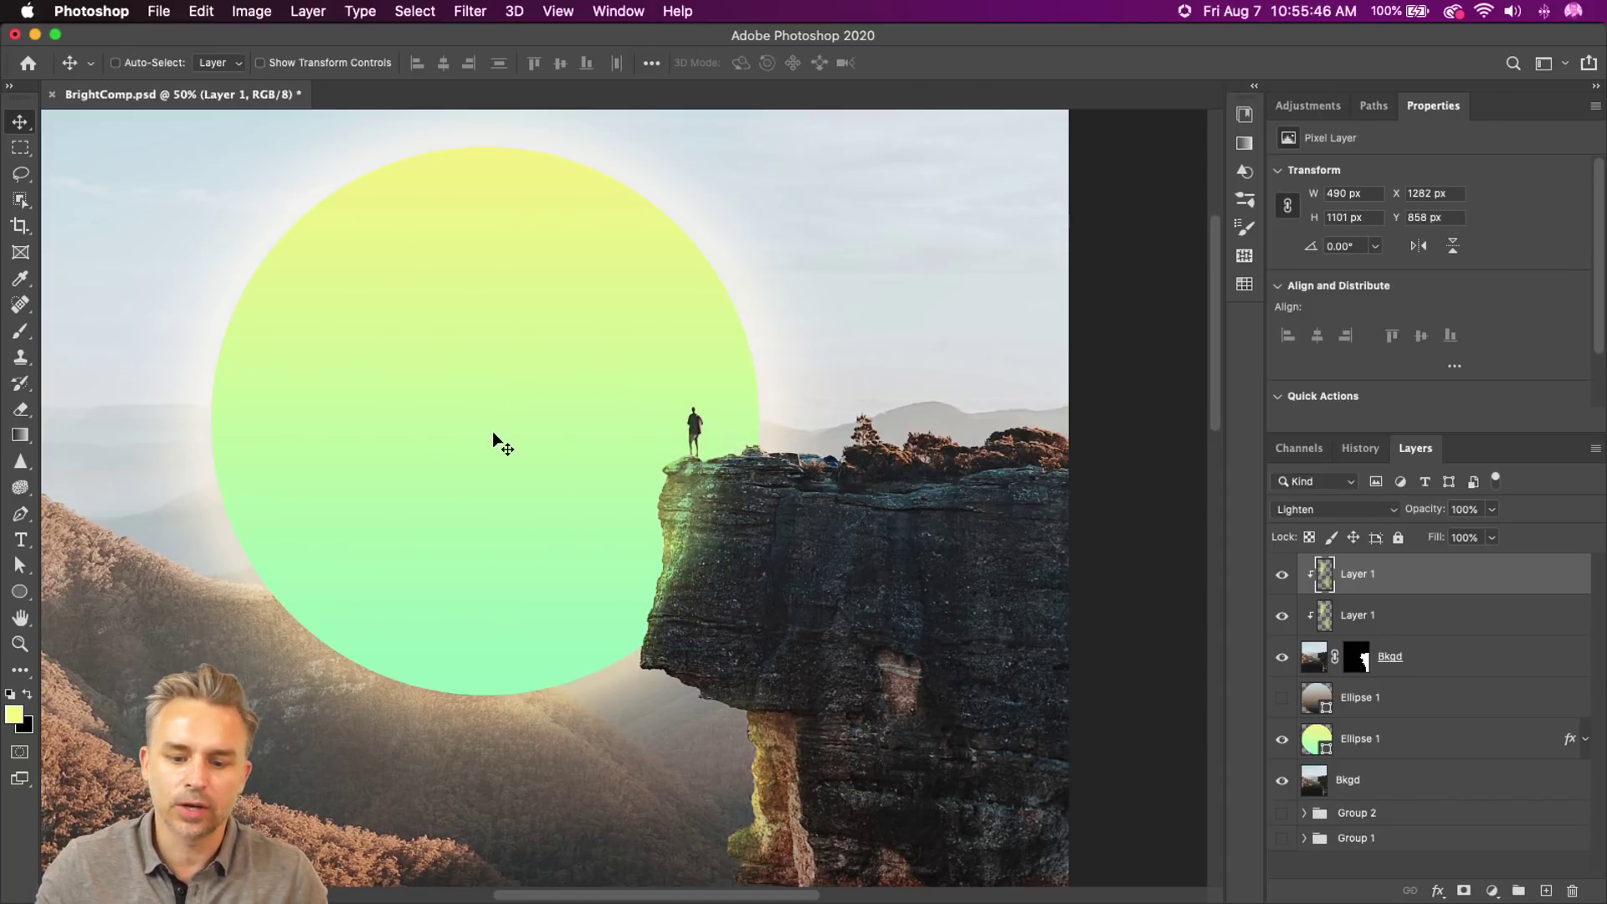
key(Left)
key(Left)
key(Left)
key(Left)
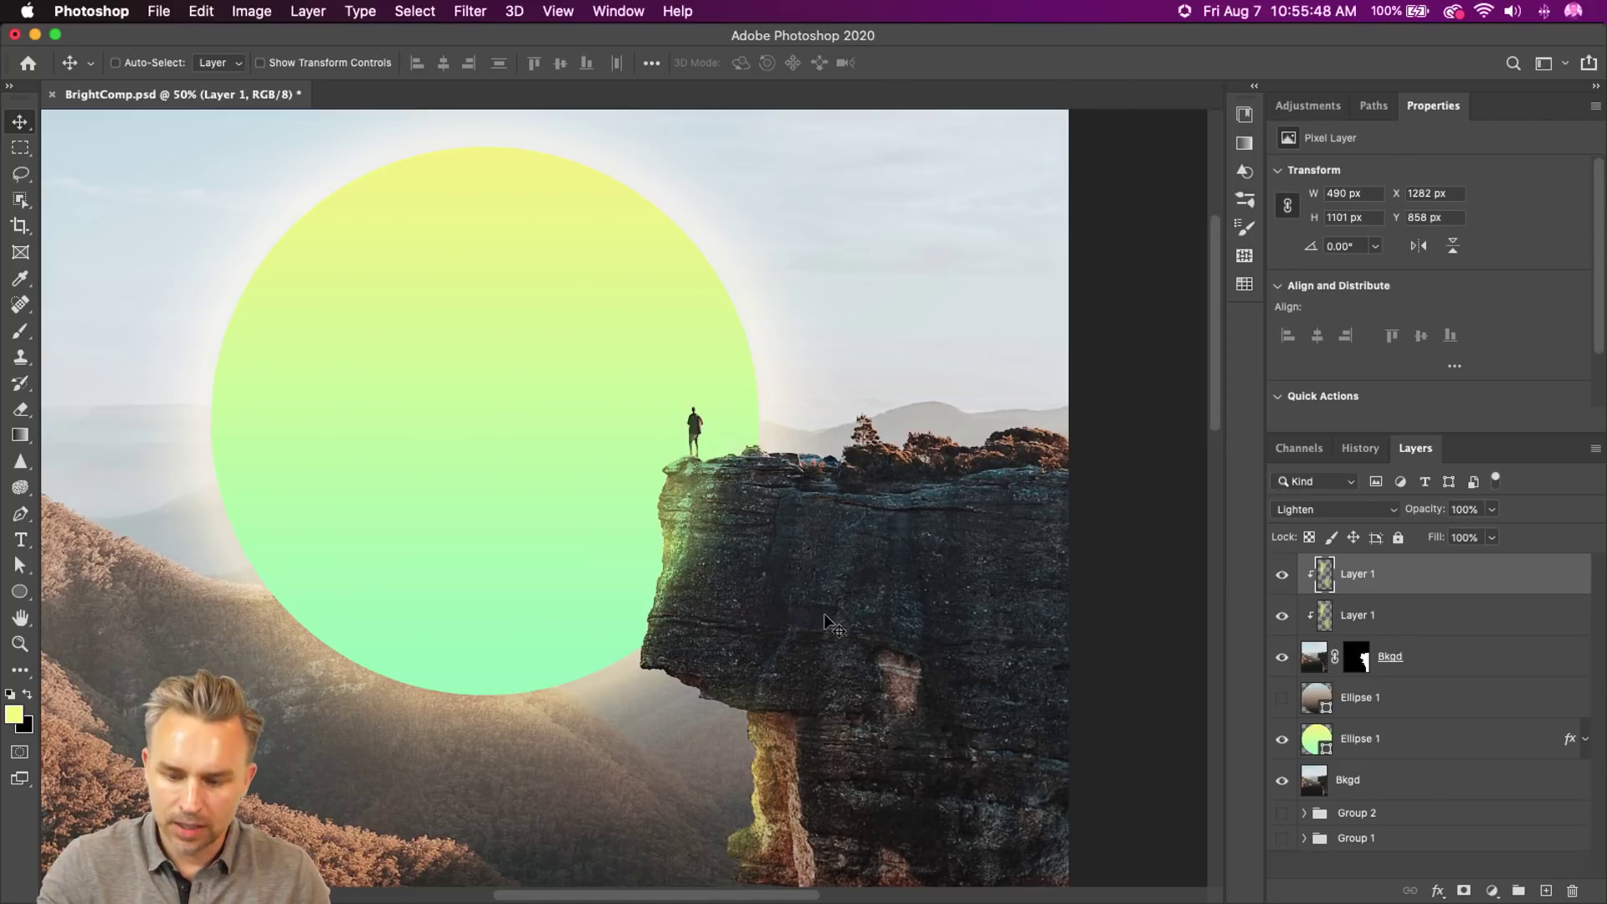
- Paint more yellow light around the cliff's upper edge on the Lighten copy, using the brush at 250 px and reducing it to 200 px
key(b)
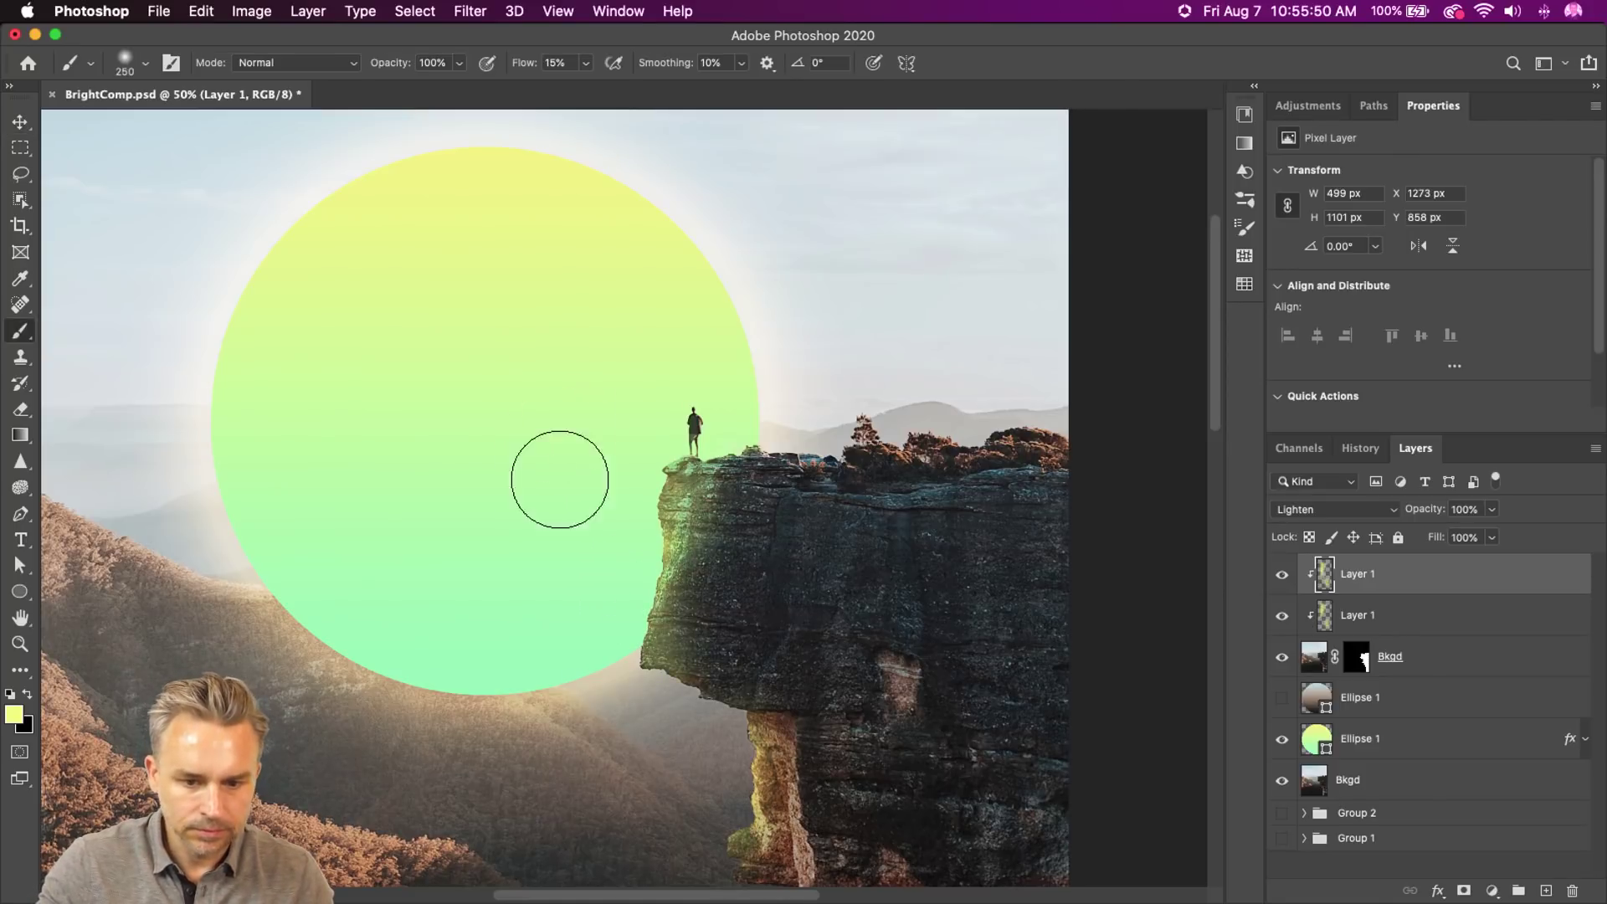
drag(747, 385, 796, 376)
key(bracketleft)
key(bracketleft)
key(bracketleft)
key(bracketleft)
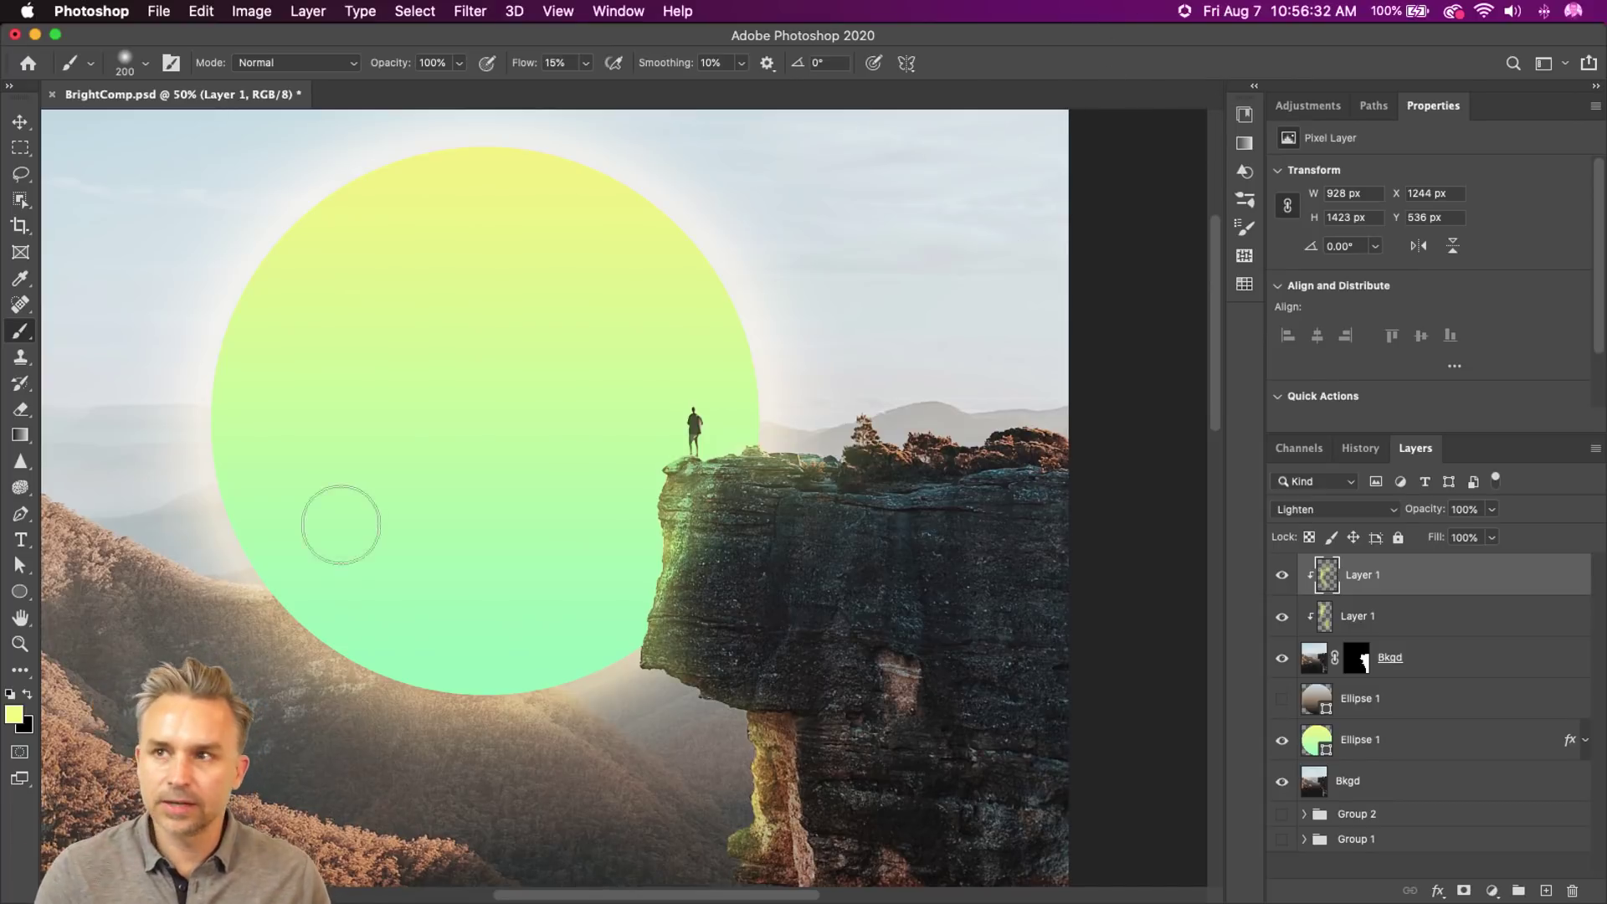
- Create a new layer above the light layers and paint soft yellow over the sun's upper part with a 500 px brush
click(18, 149)
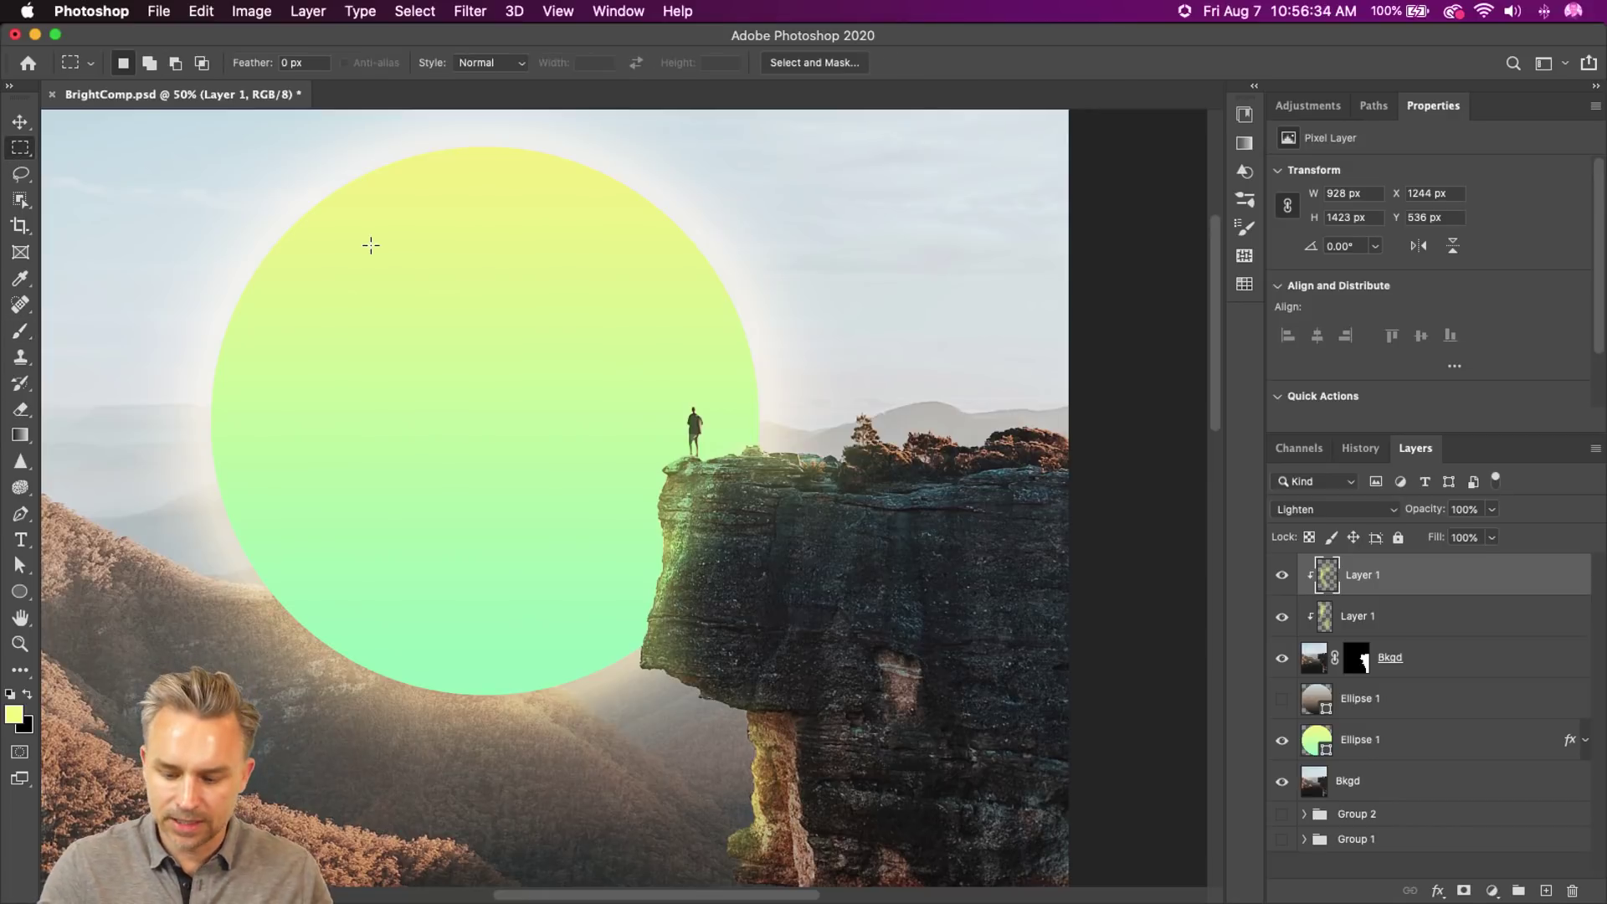
key(super+minus)
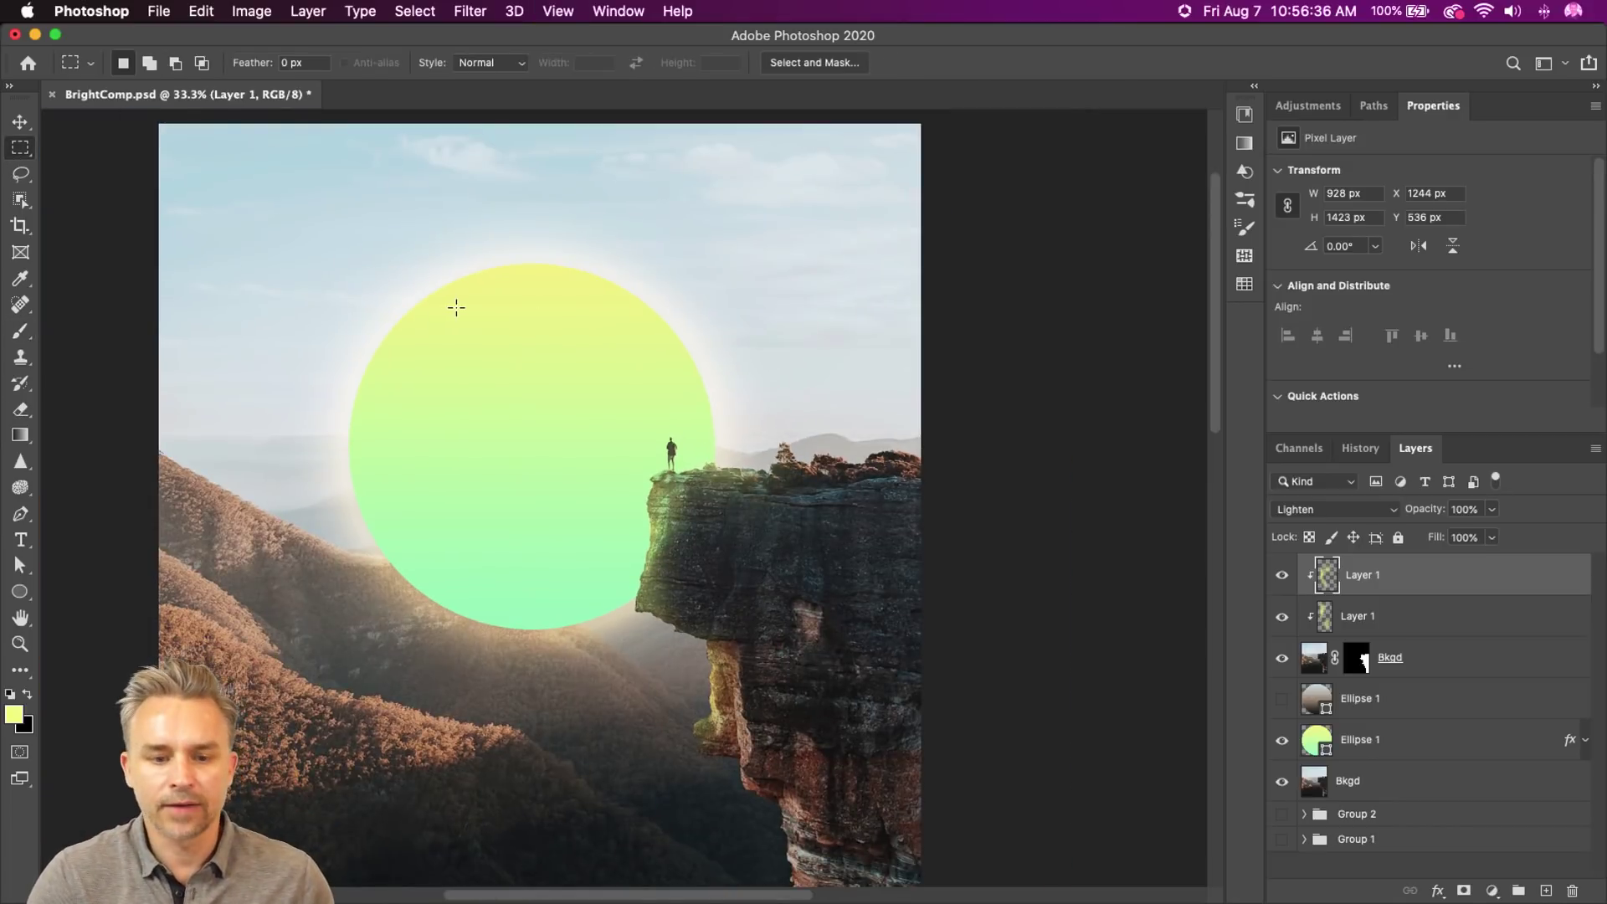
click(1545, 890)
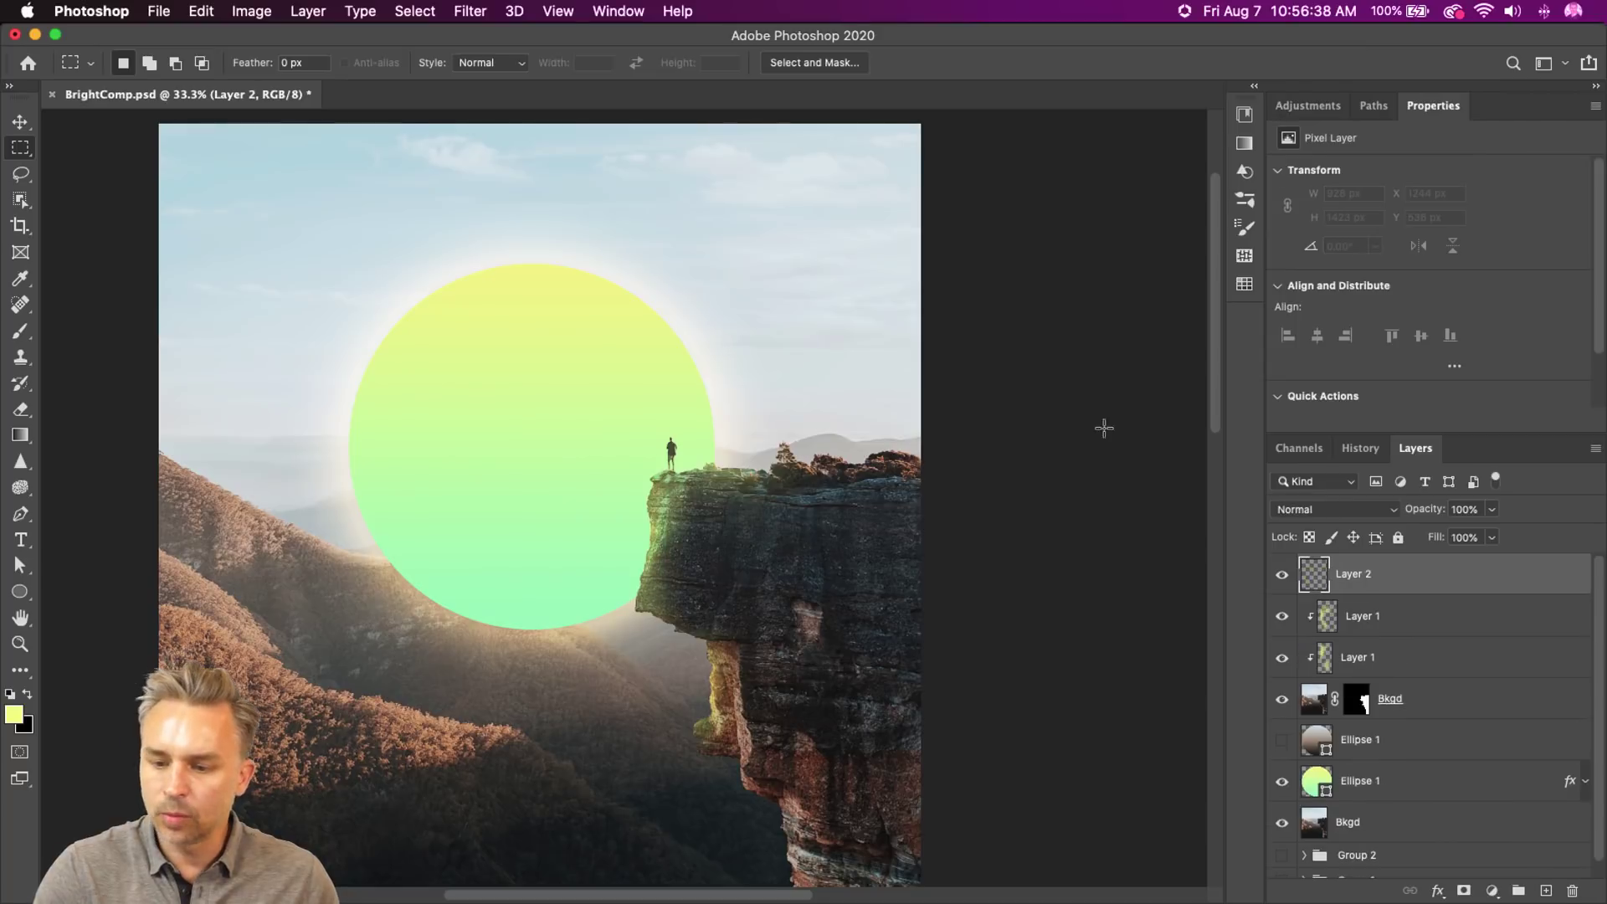
key(b)
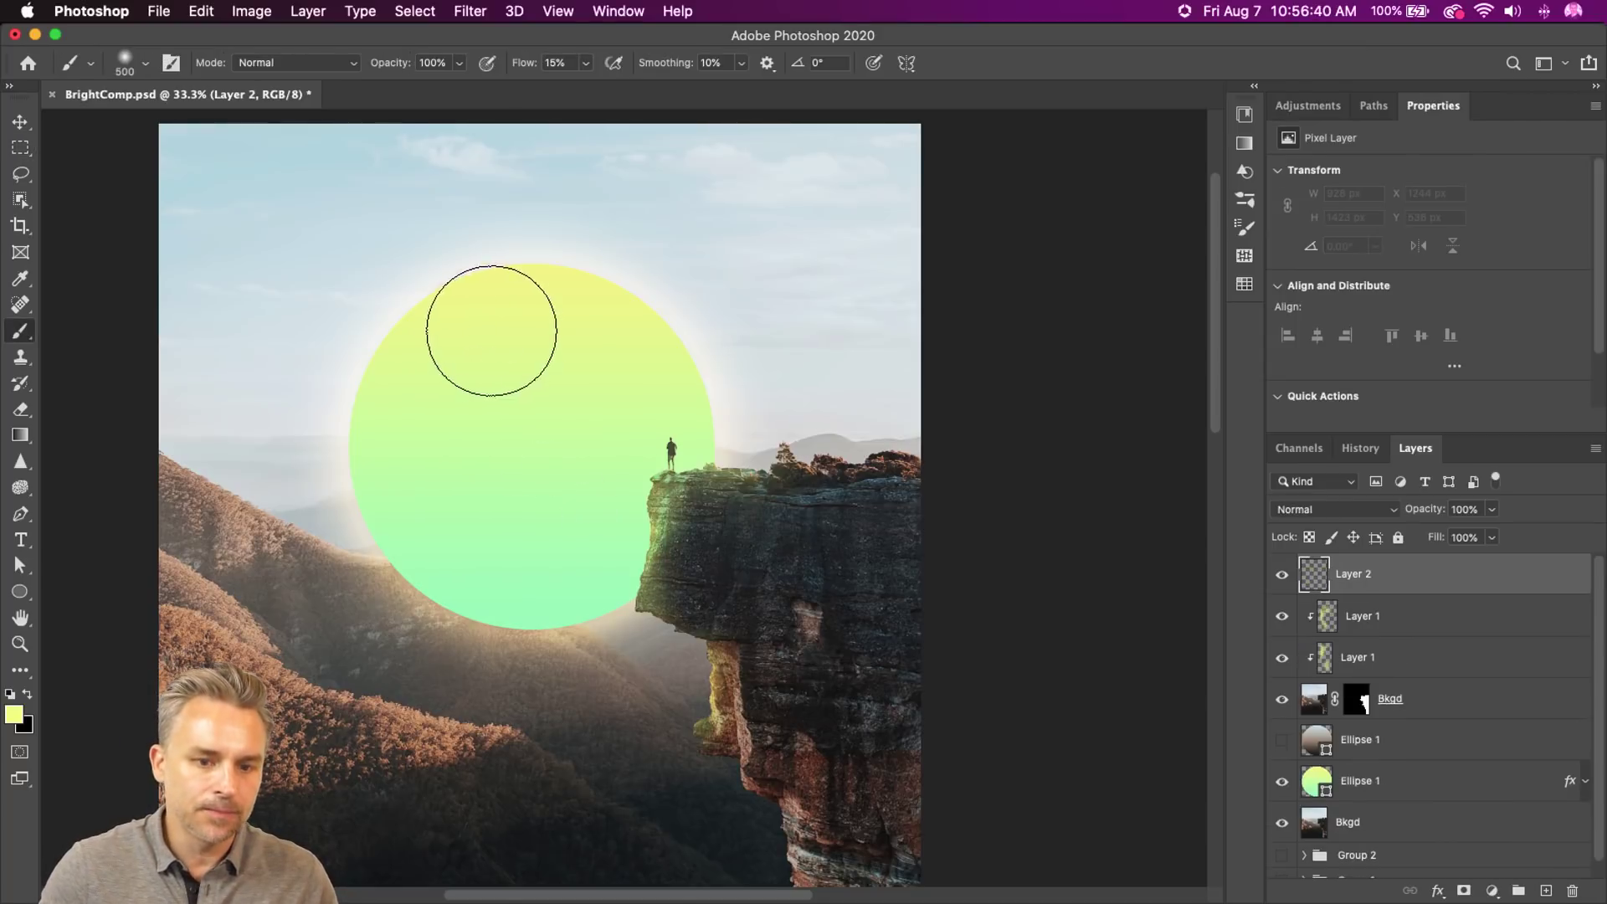
drag(491, 331, 617, 362)
- Paint yellow glow around the figure and along the sun's right and lower-left edges with a 300 px brush, then resize the brush to 500 px
key(bracketleft)
key(bracketleft)
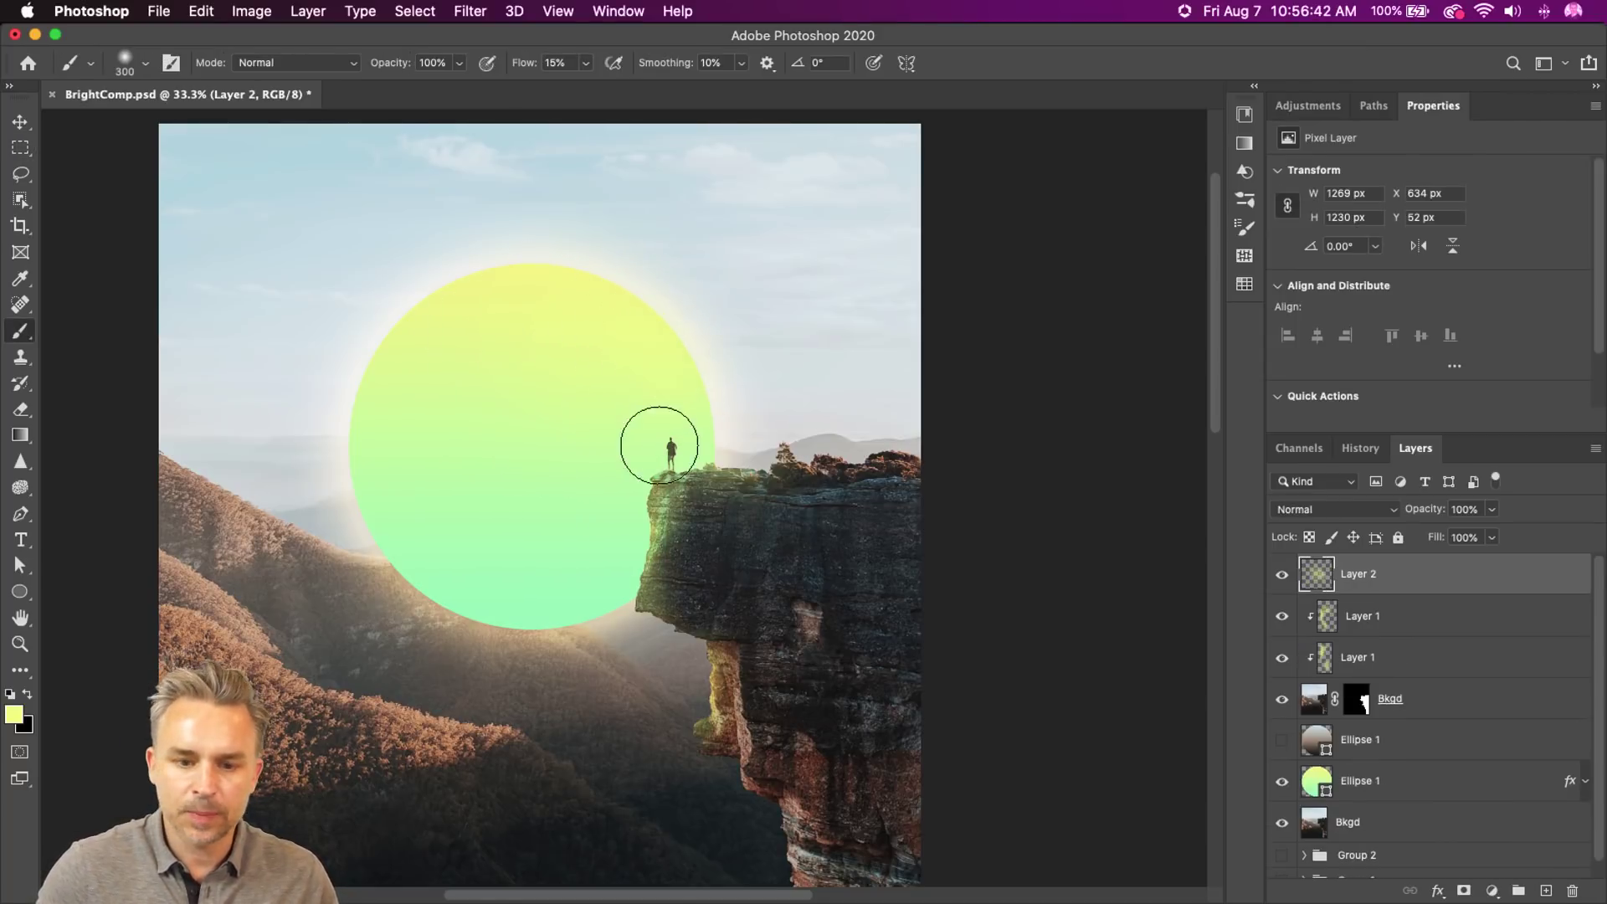
mouse_move(660, 445)
mouse_down()
mouse_move(599, 333)
mouse_move(618, 322)
mouse_move(668, 382)
mouse_move(645, 340)
mouse_up()
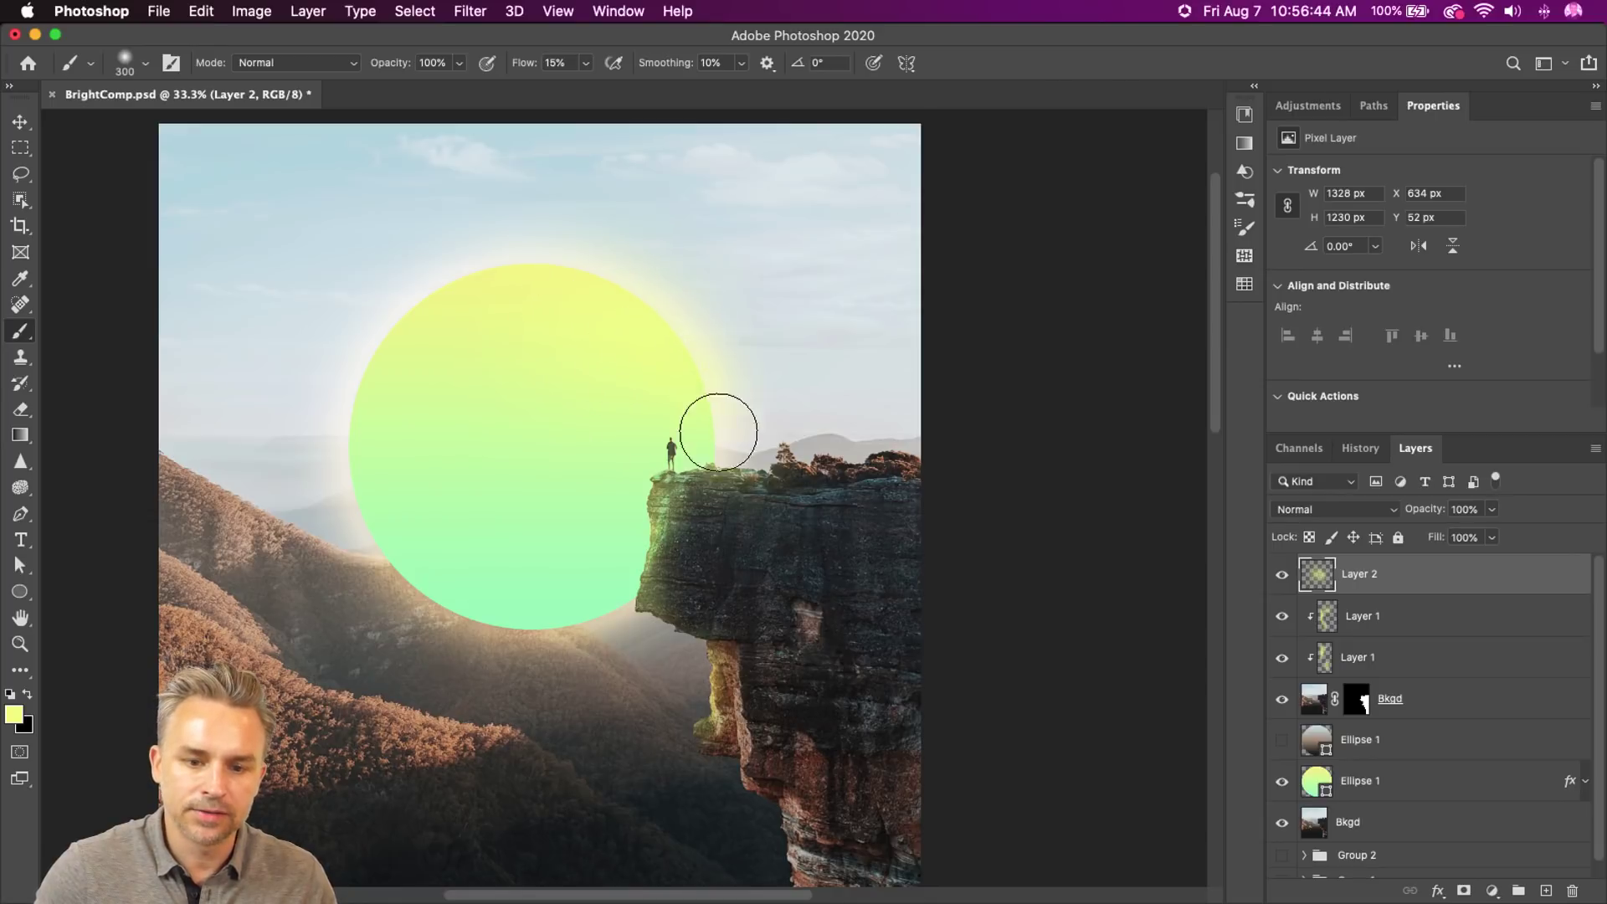
mouse_move(685, 424)
mouse_down()
mouse_move(644, 362)
mouse_move(498, 352)
mouse_move(487, 296)
mouse_move(394, 345)
mouse_move(357, 448)
mouse_move(407, 574)
mouse_move(482, 608)
mouse_move(412, 560)
mouse_up()
key(bracketleft)
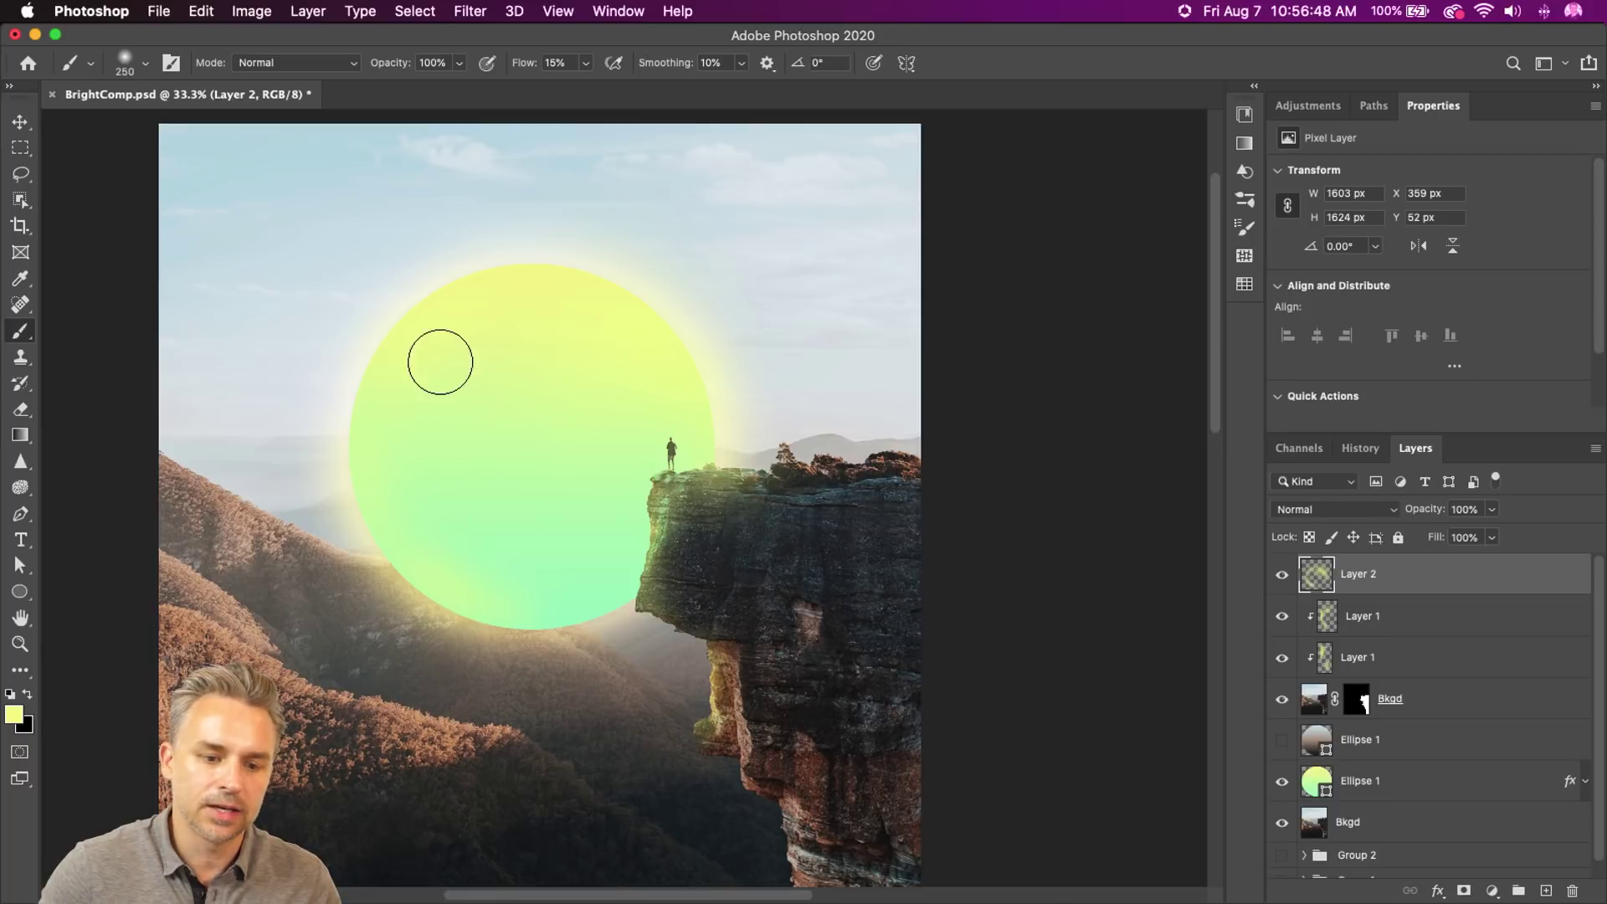
key(bracketright)
key(bracketright)
key(bracketright)
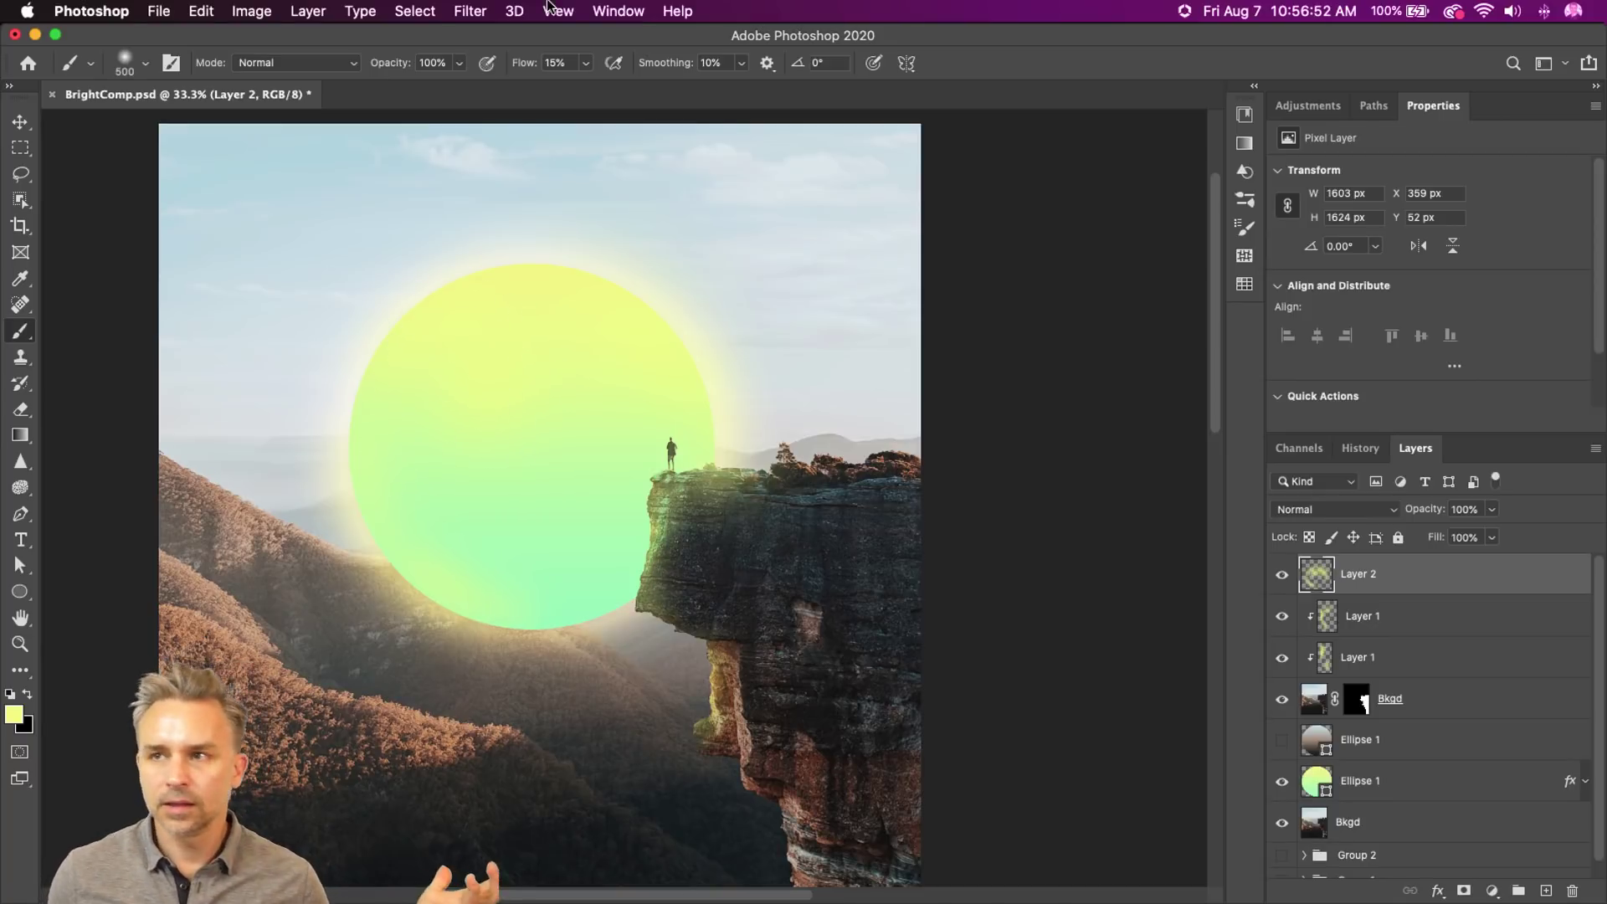
- Save the composition and collapse the layer properties to expand the layer list
key(super+minus)
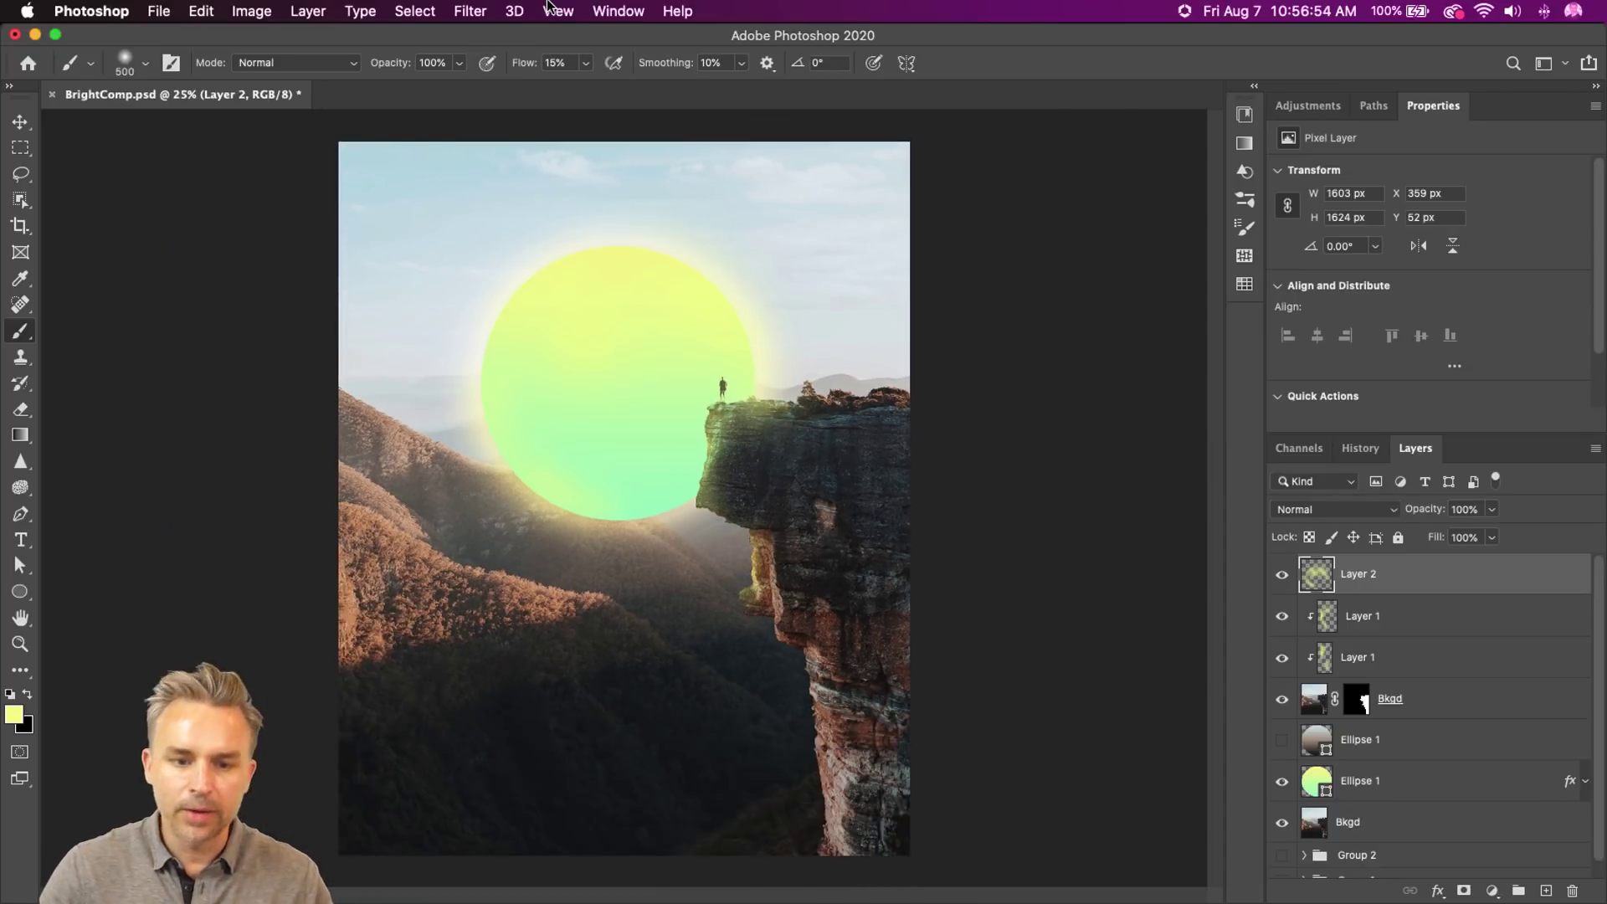
key(super+s)
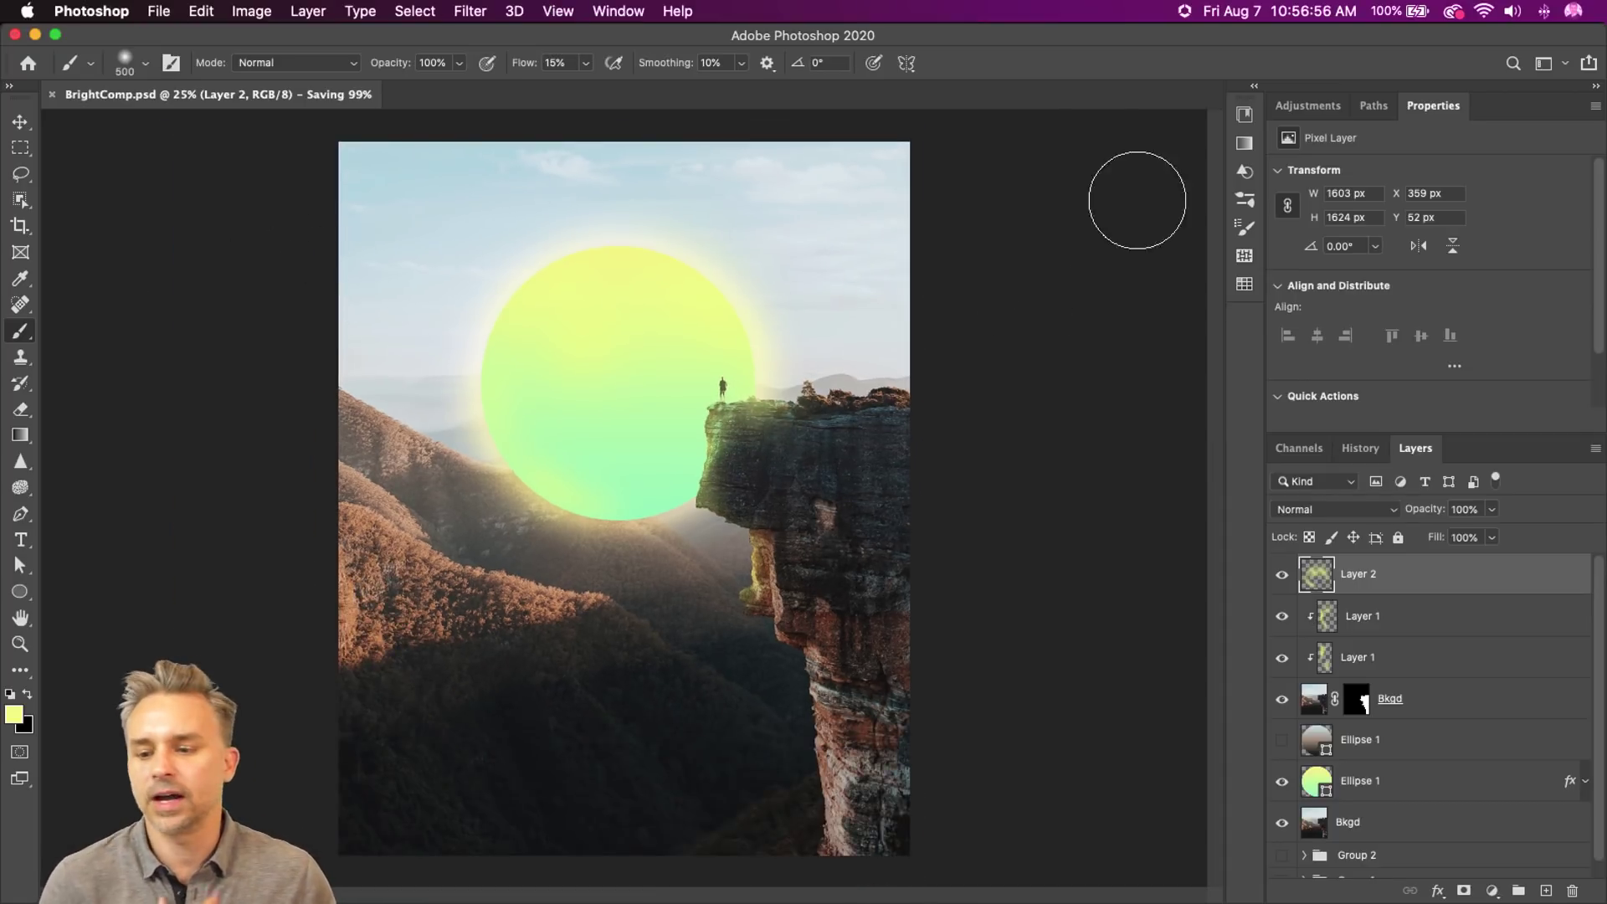
double_click(1491, 103)
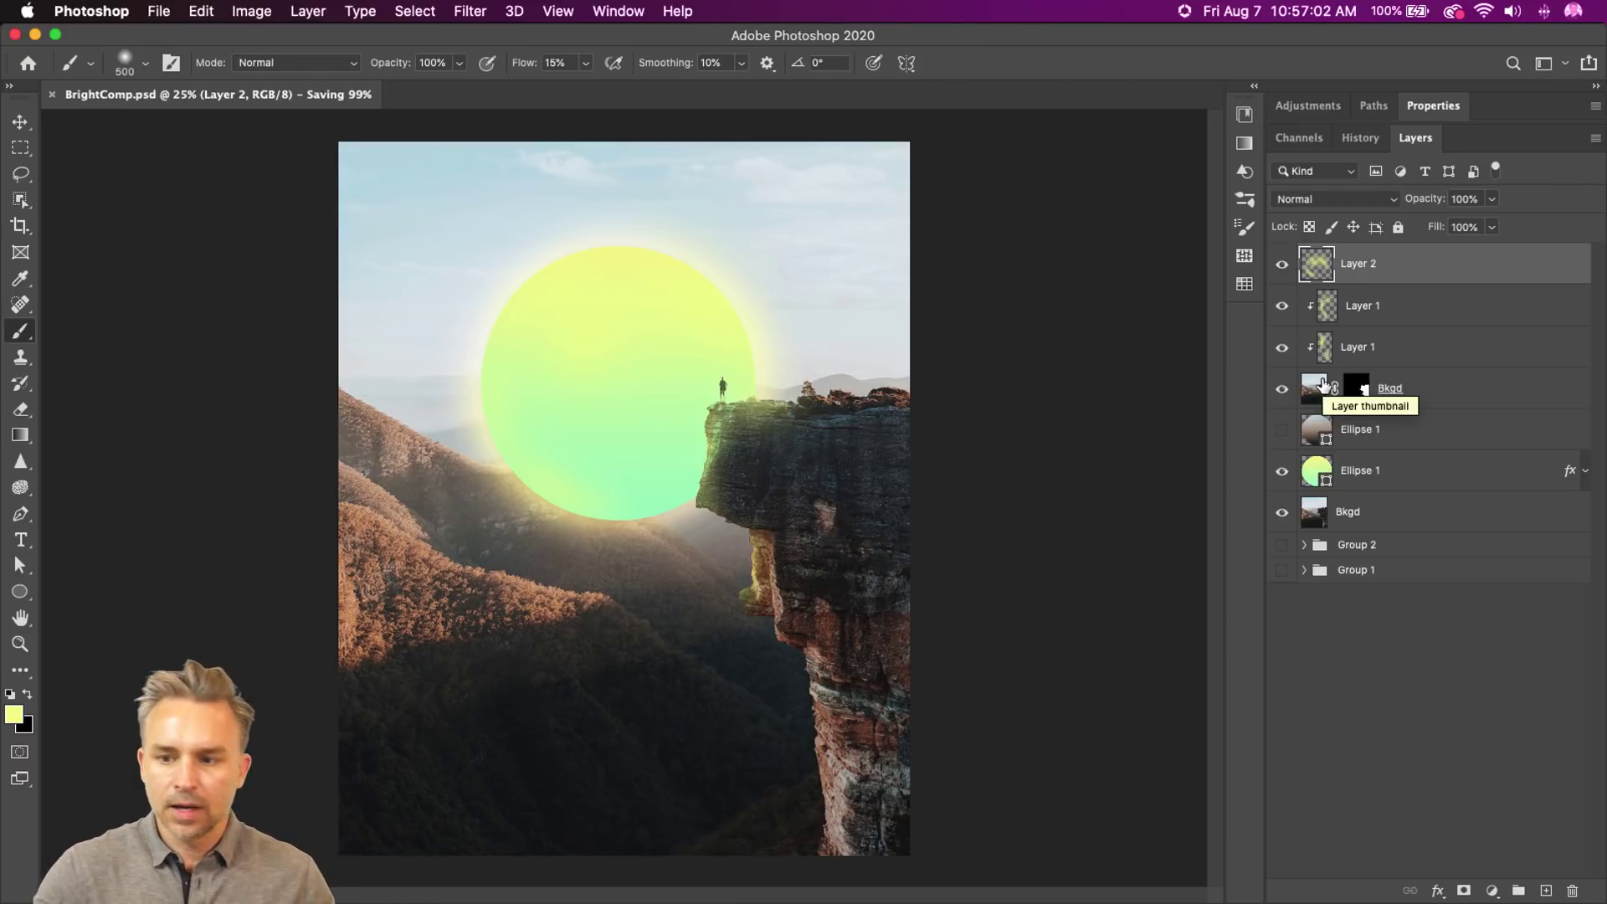
- Add another new layer, sample green from the sun, and make the foreground color a more saturated green
key(super+0)
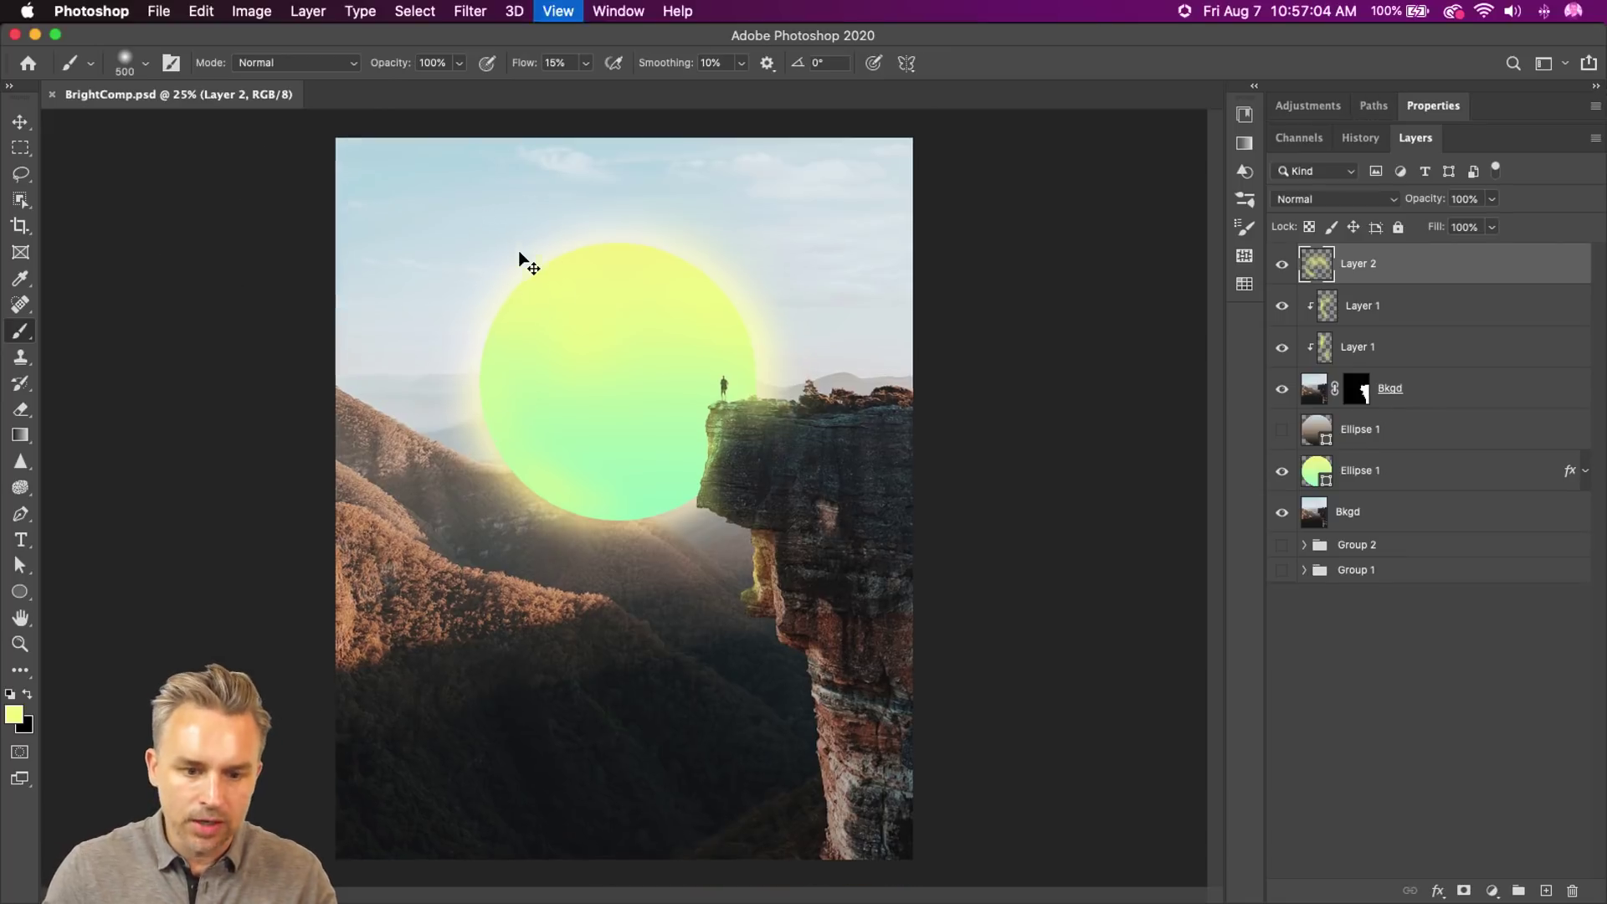
key(super+equal)
key(super+equal)
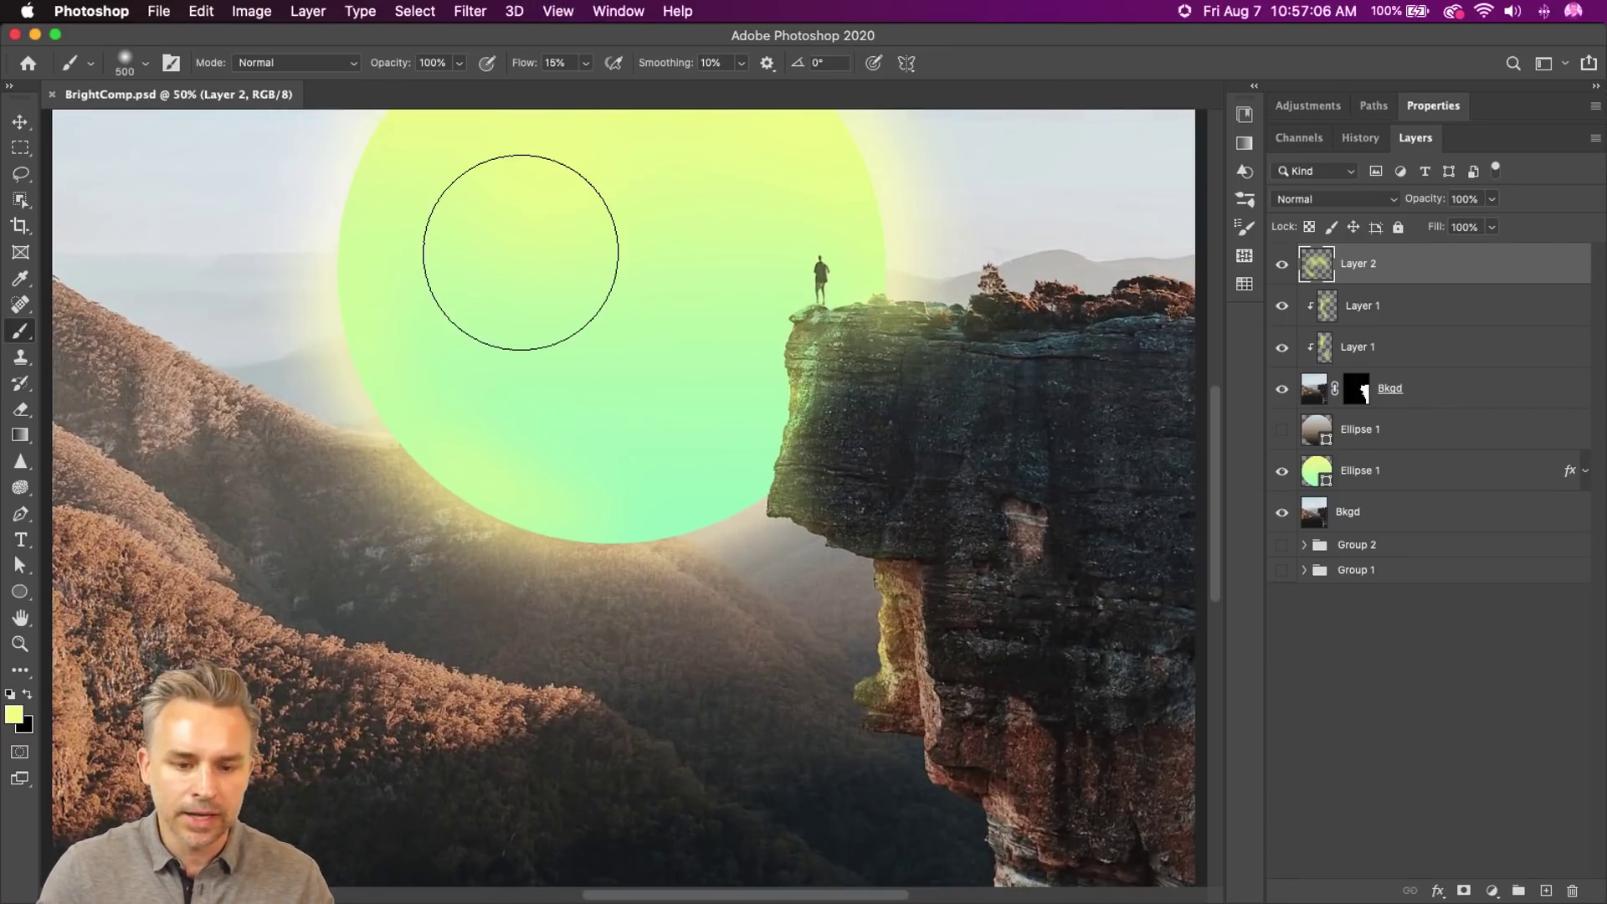
drag(229, 332, 377, 515)
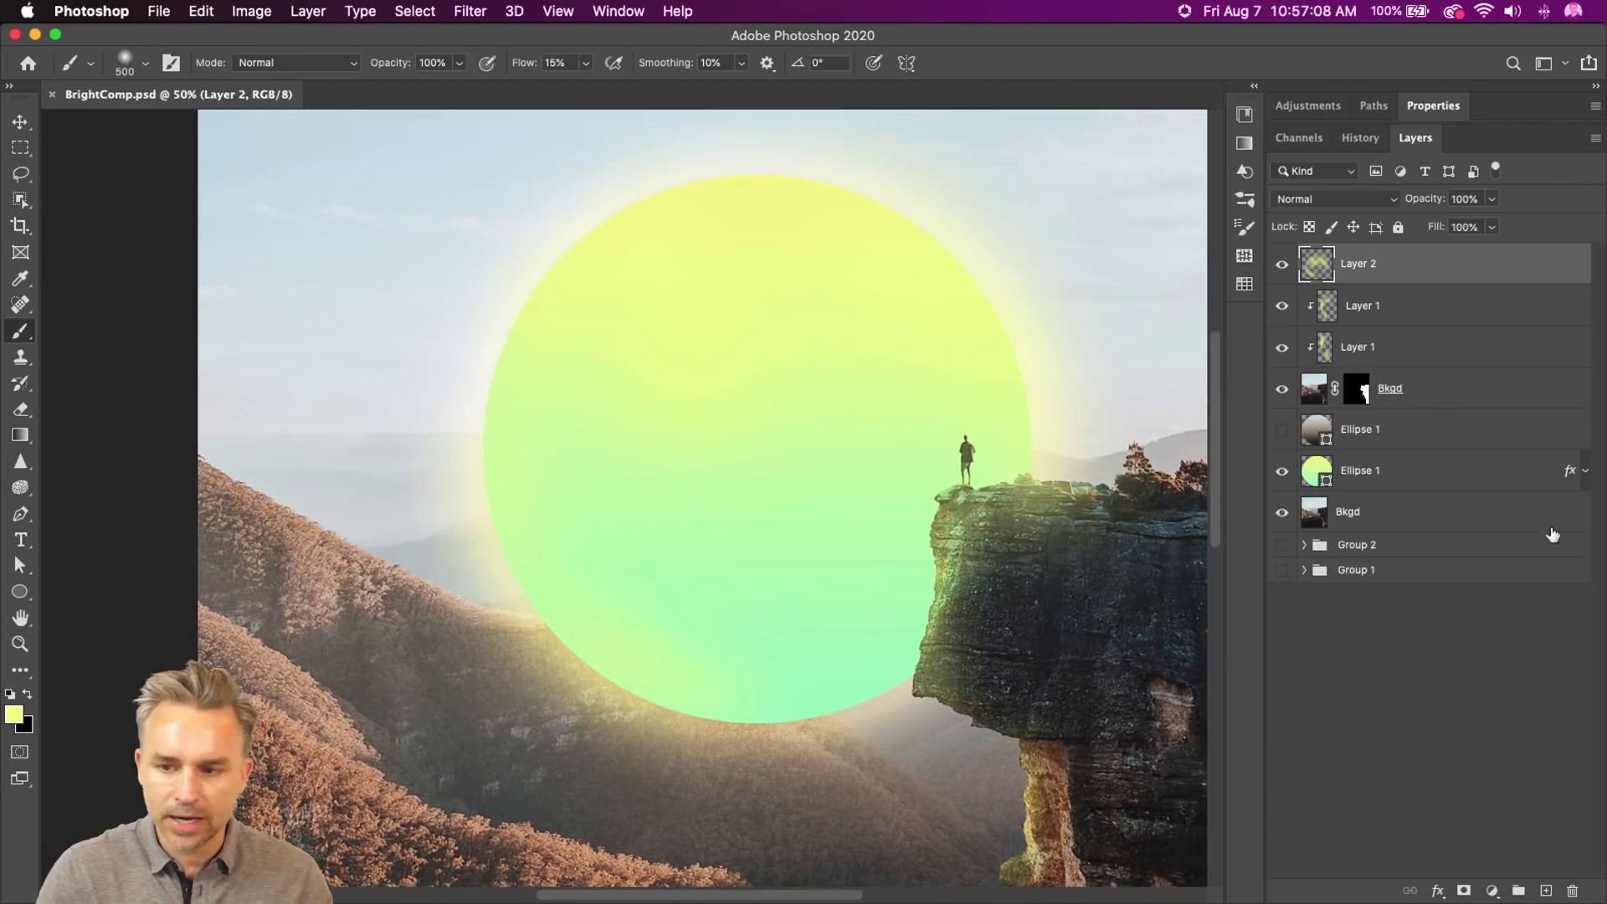
click(1544, 892)
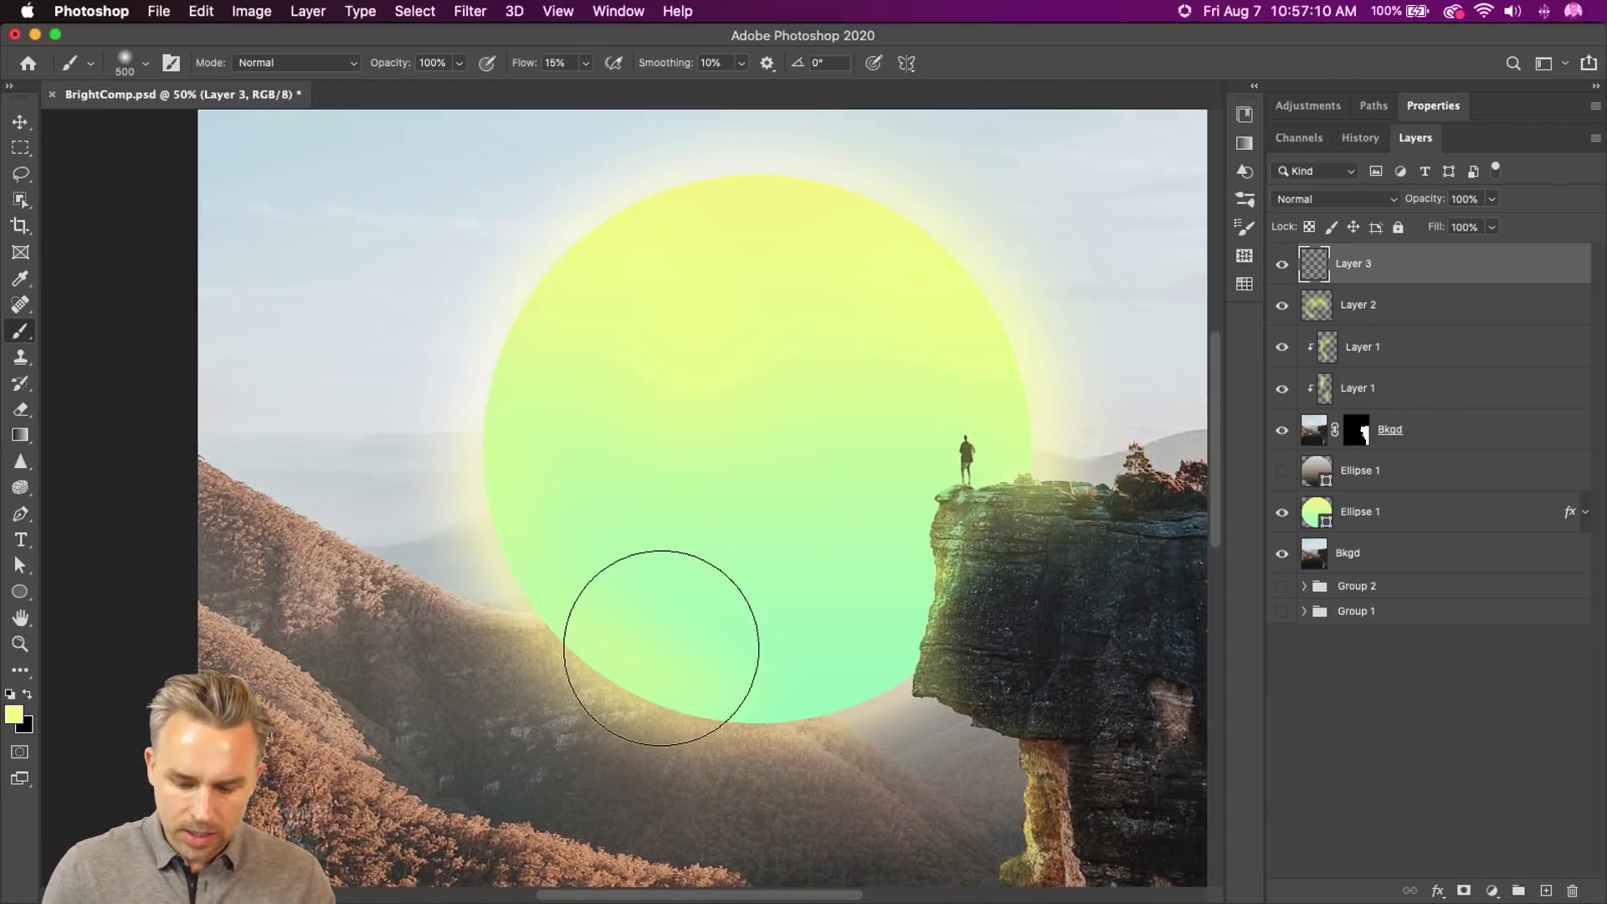
key(i)
click(787, 545)
key(b)
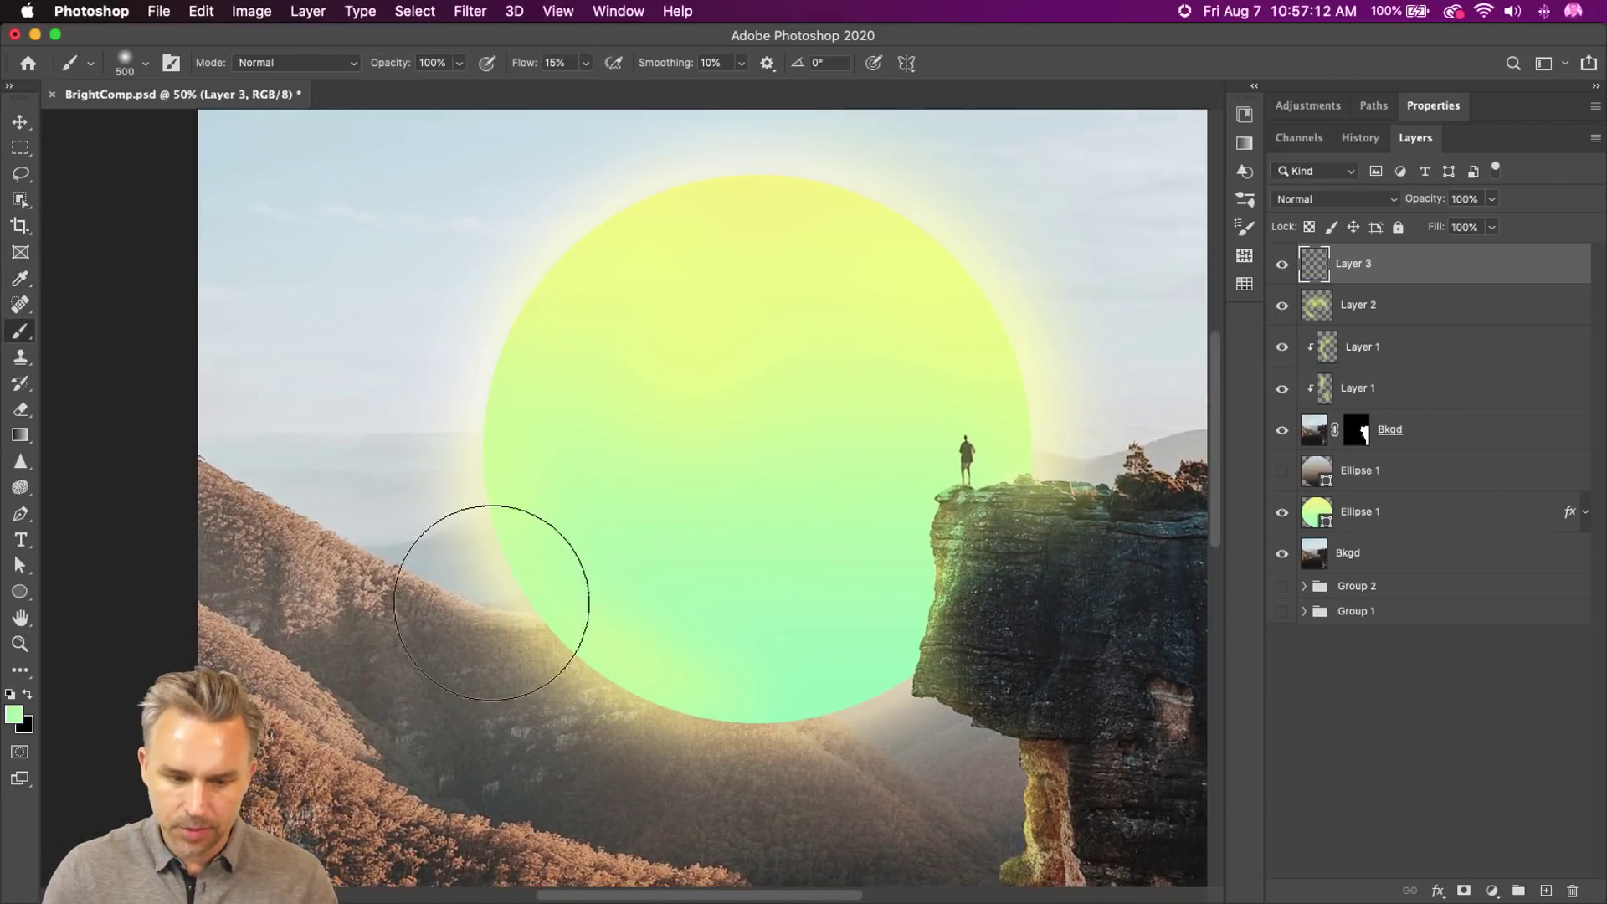
click(15, 714)
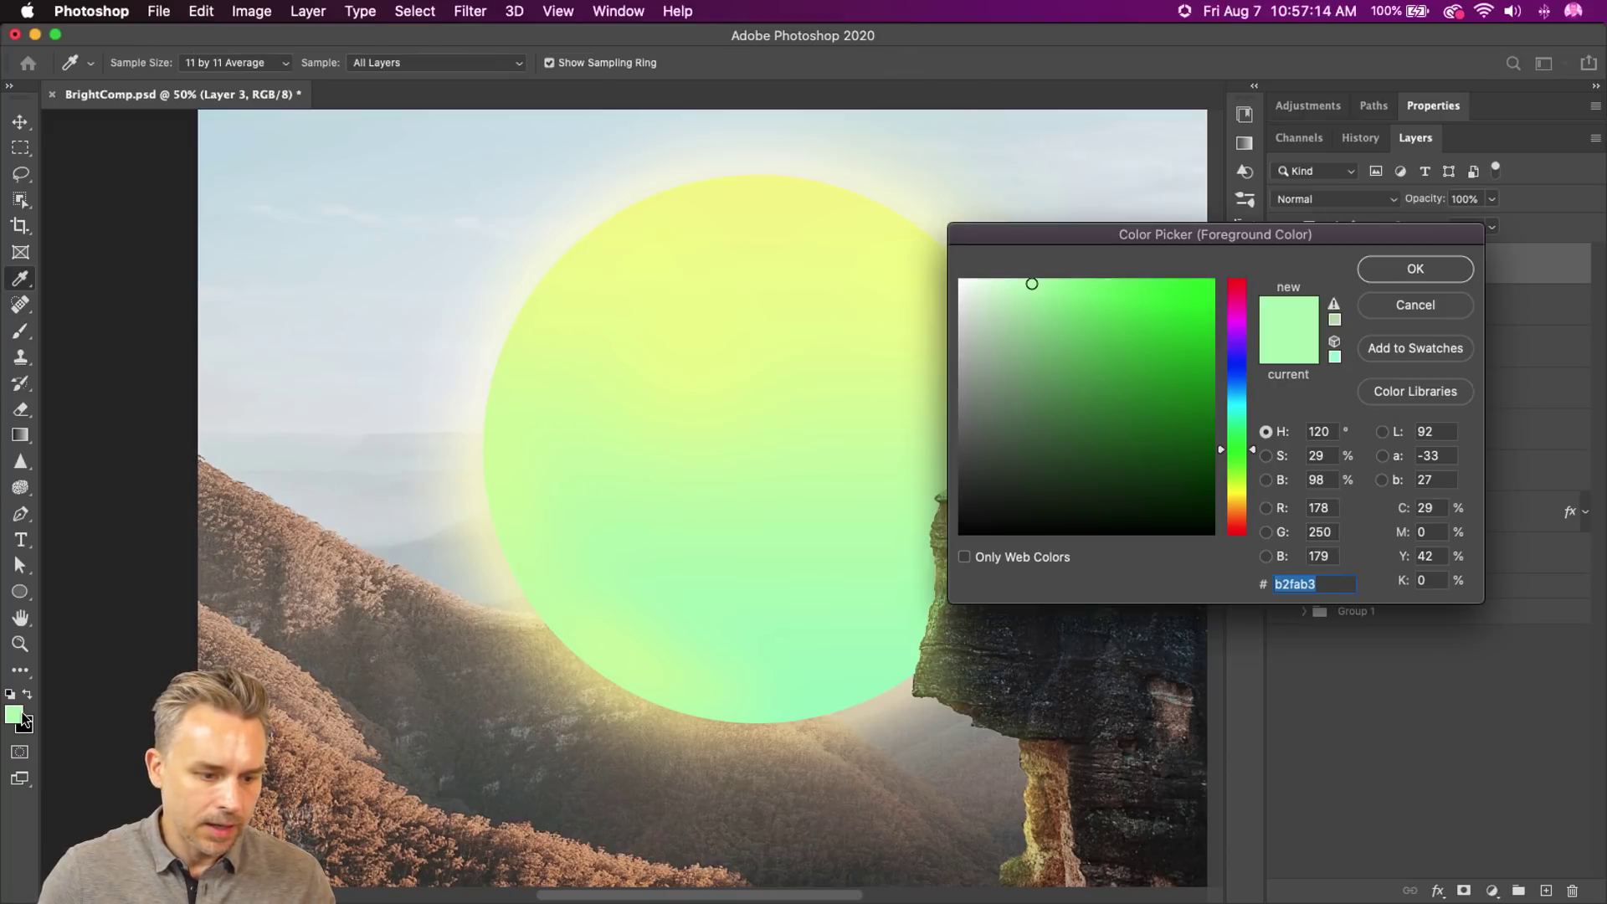
click(1070, 304)
key(Return)
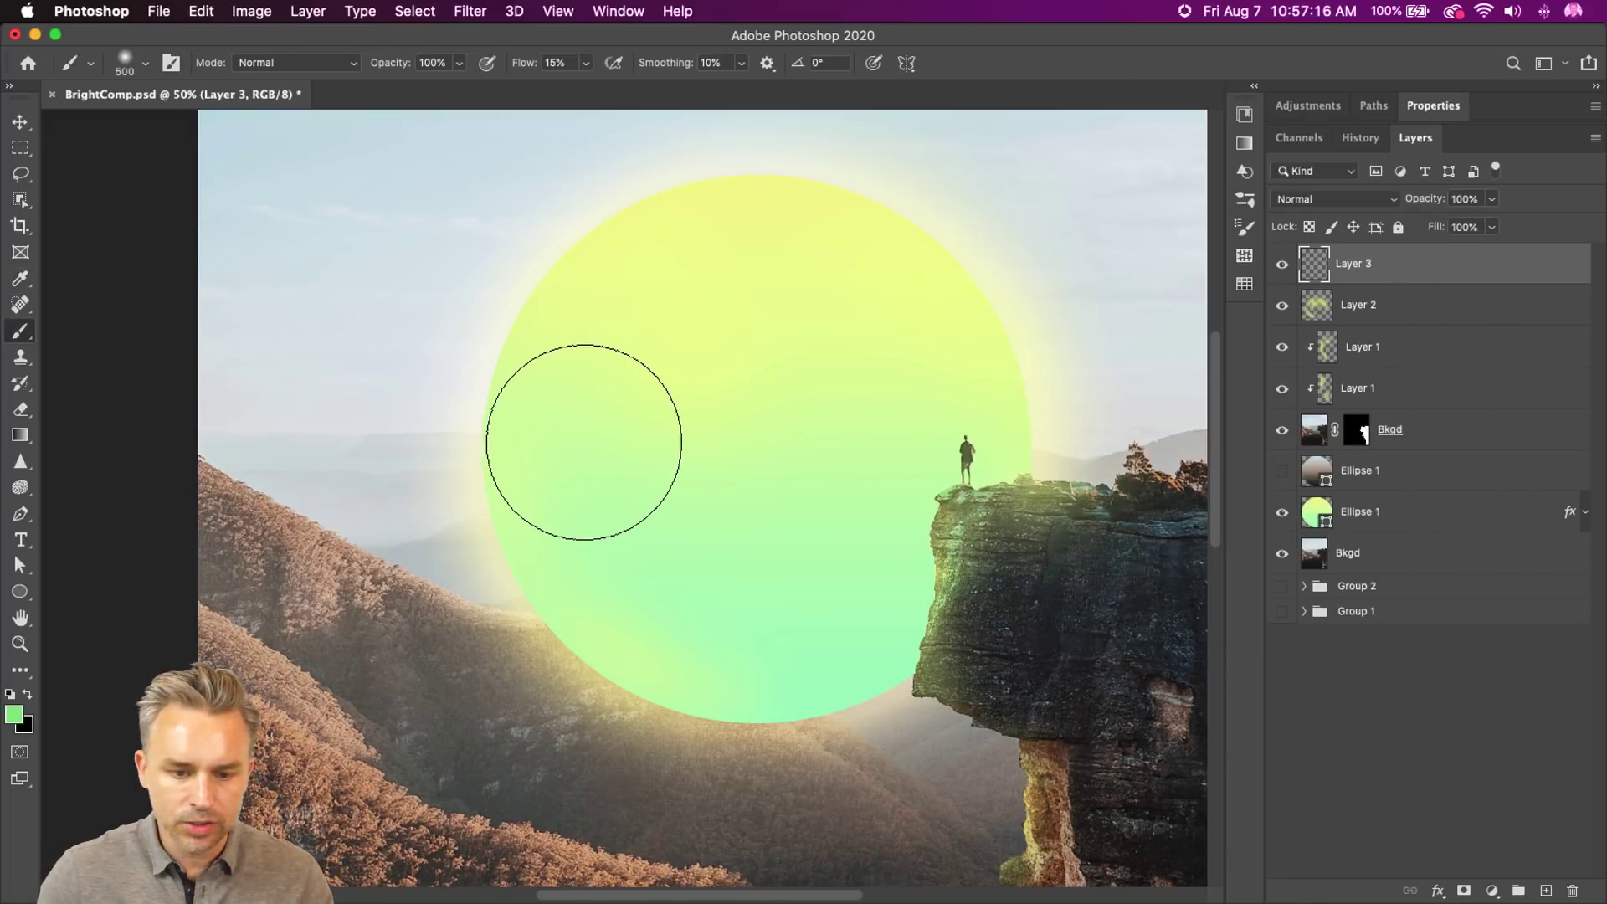
- Paint soft green over the sun's lower-left part and its surrounding glow, reducing the brush to 300 px
key(bracketright)
key(bracketleft)
key(bracketleft)
mouse_move(628, 617)
mouse_down()
mouse_move(664, 674)
mouse_move(567, 566)
mouse_move(752, 677)
mouse_move(520, 538)
mouse_move(746, 663)
mouse_move(520, 539)
mouse_move(631, 607)
mouse_up()
key(bracketleft)
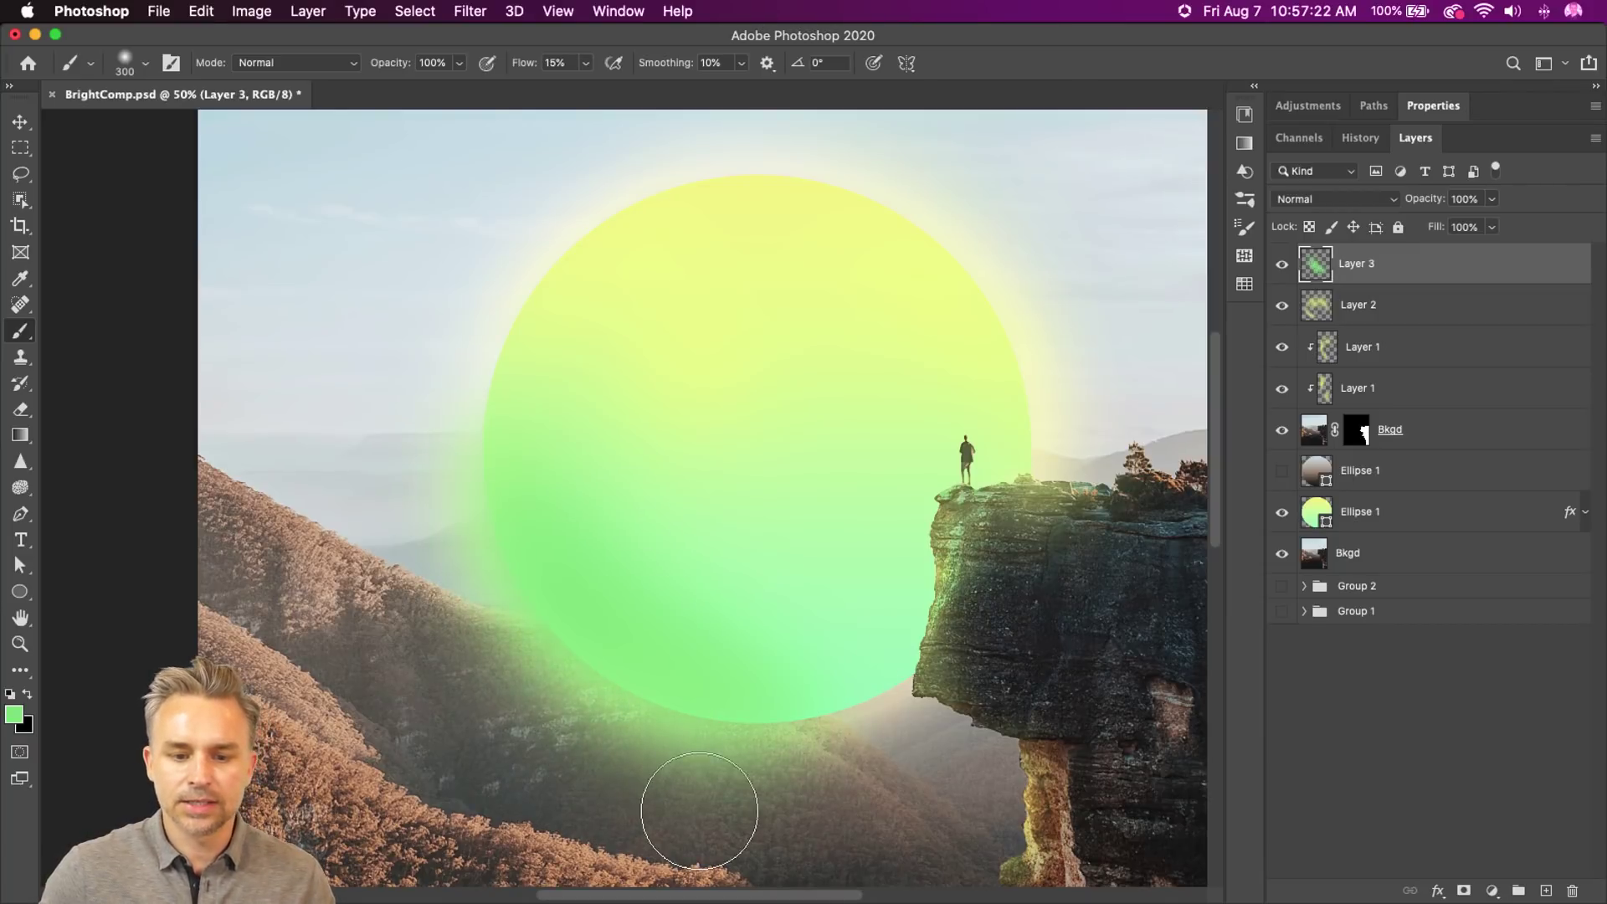
- Show the hidden gray gradient Ellipse 1 layer and duplicate it
key(super+minus)
key(super+minus)
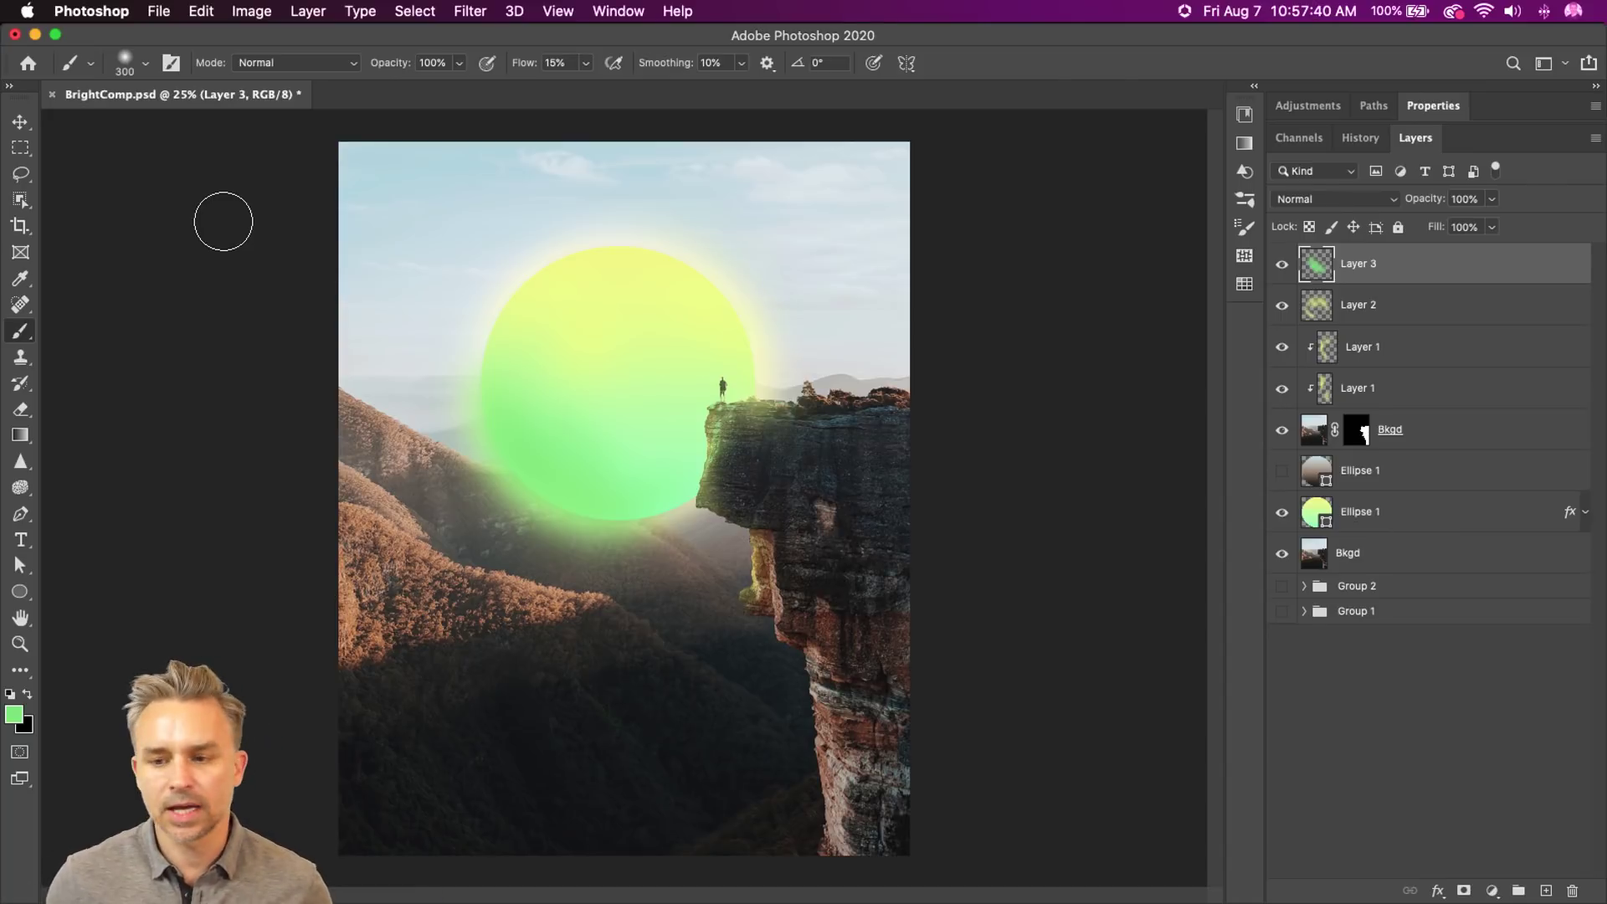
click(1374, 517)
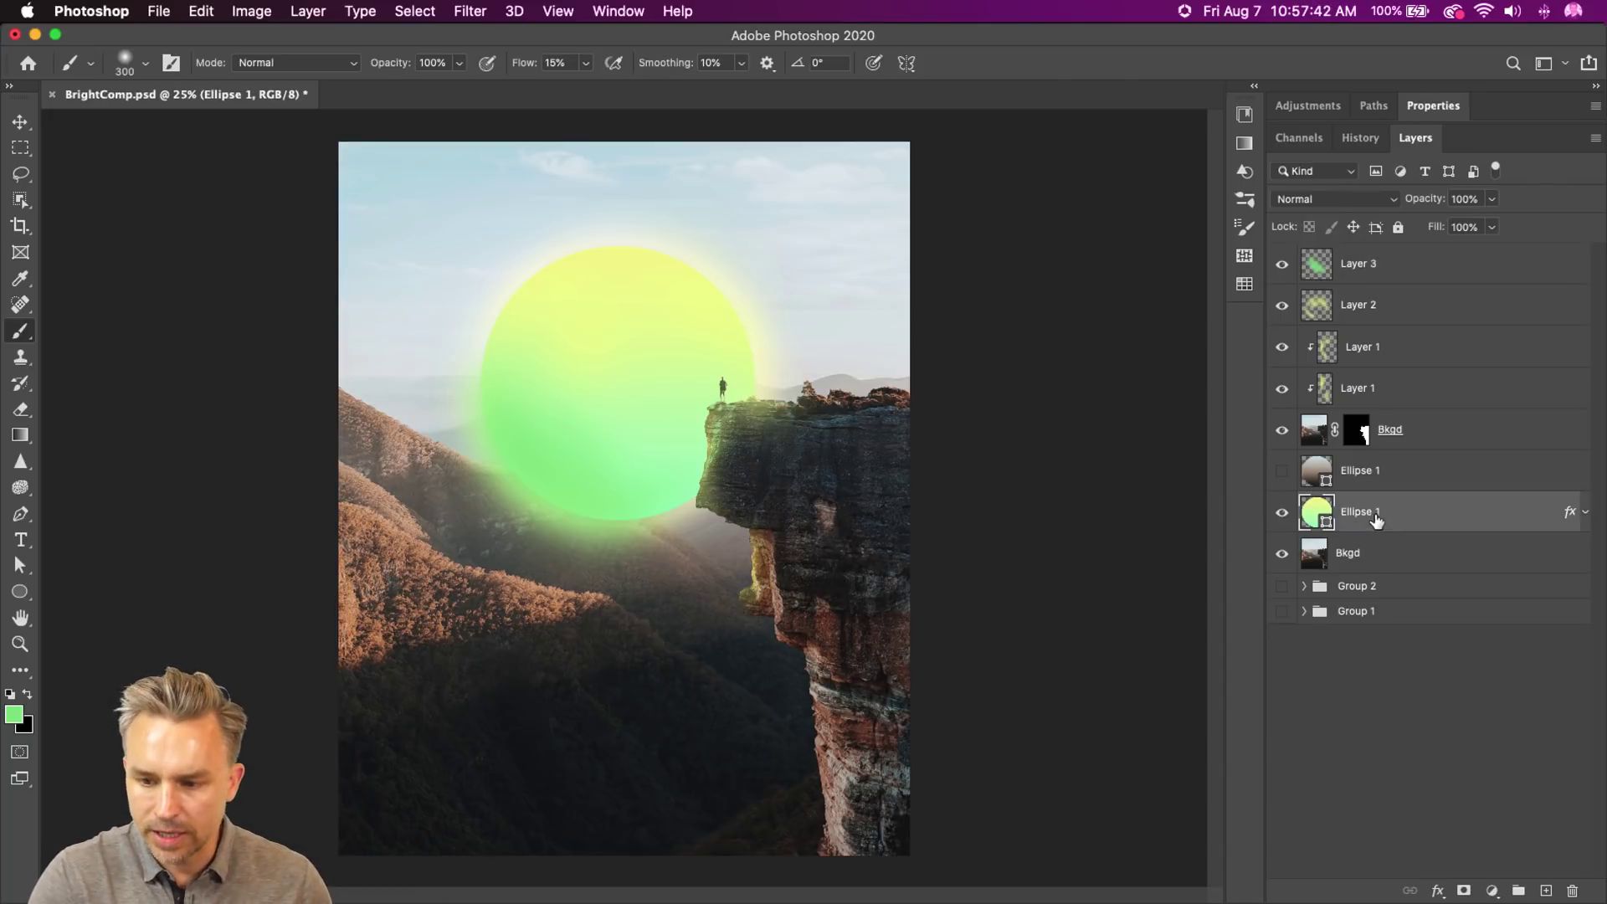
click(1281, 472)
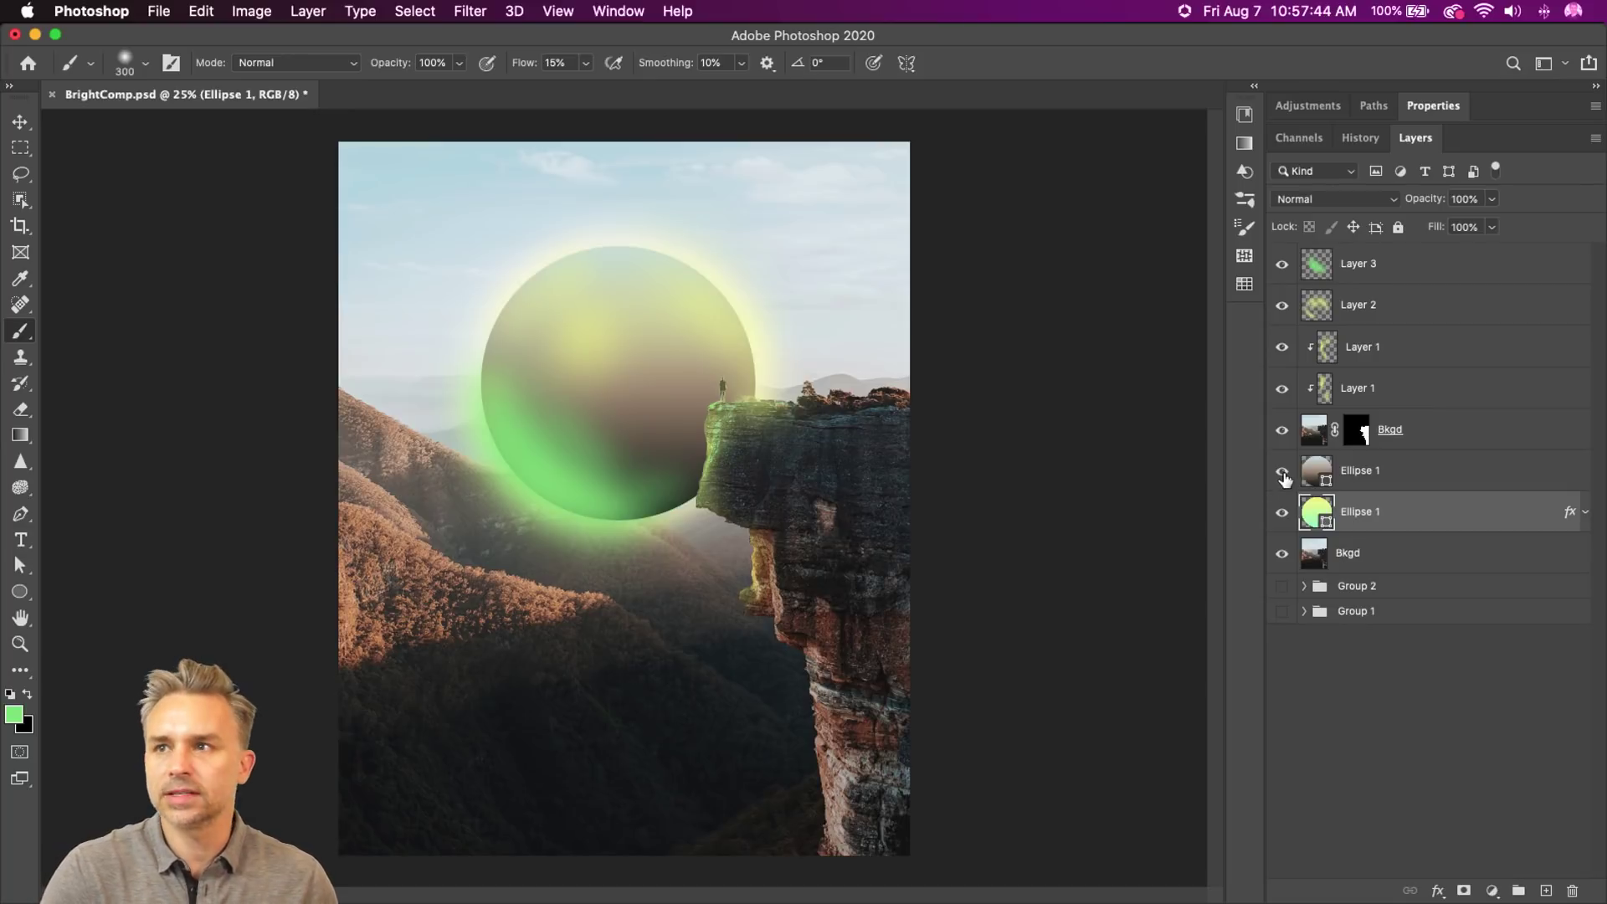
click(1374, 474)
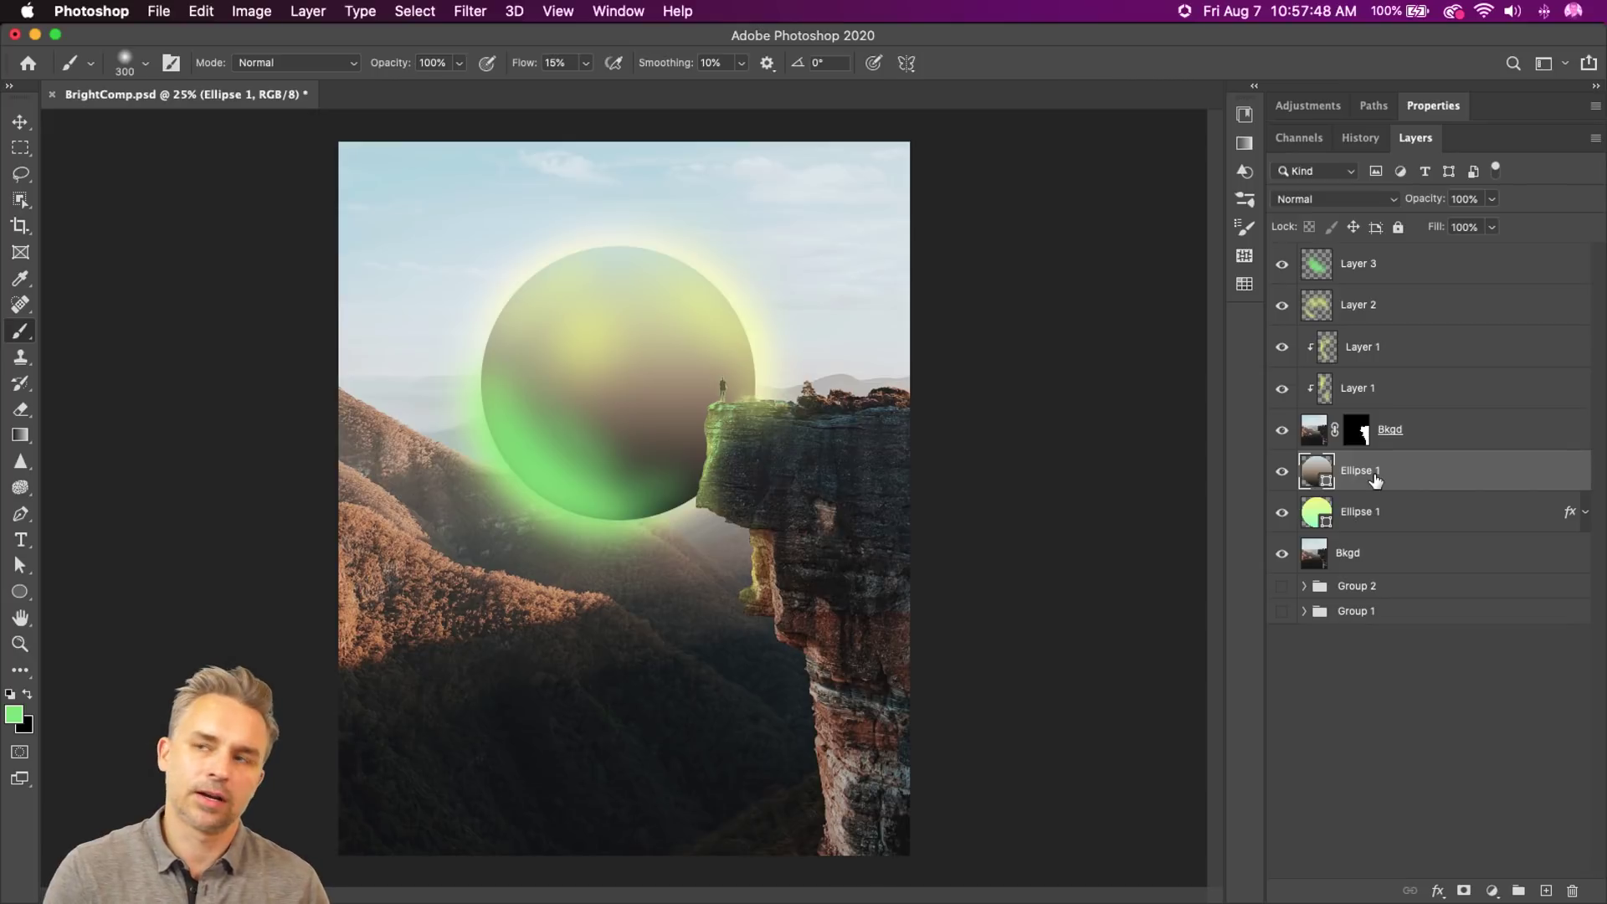
key(super+plus)
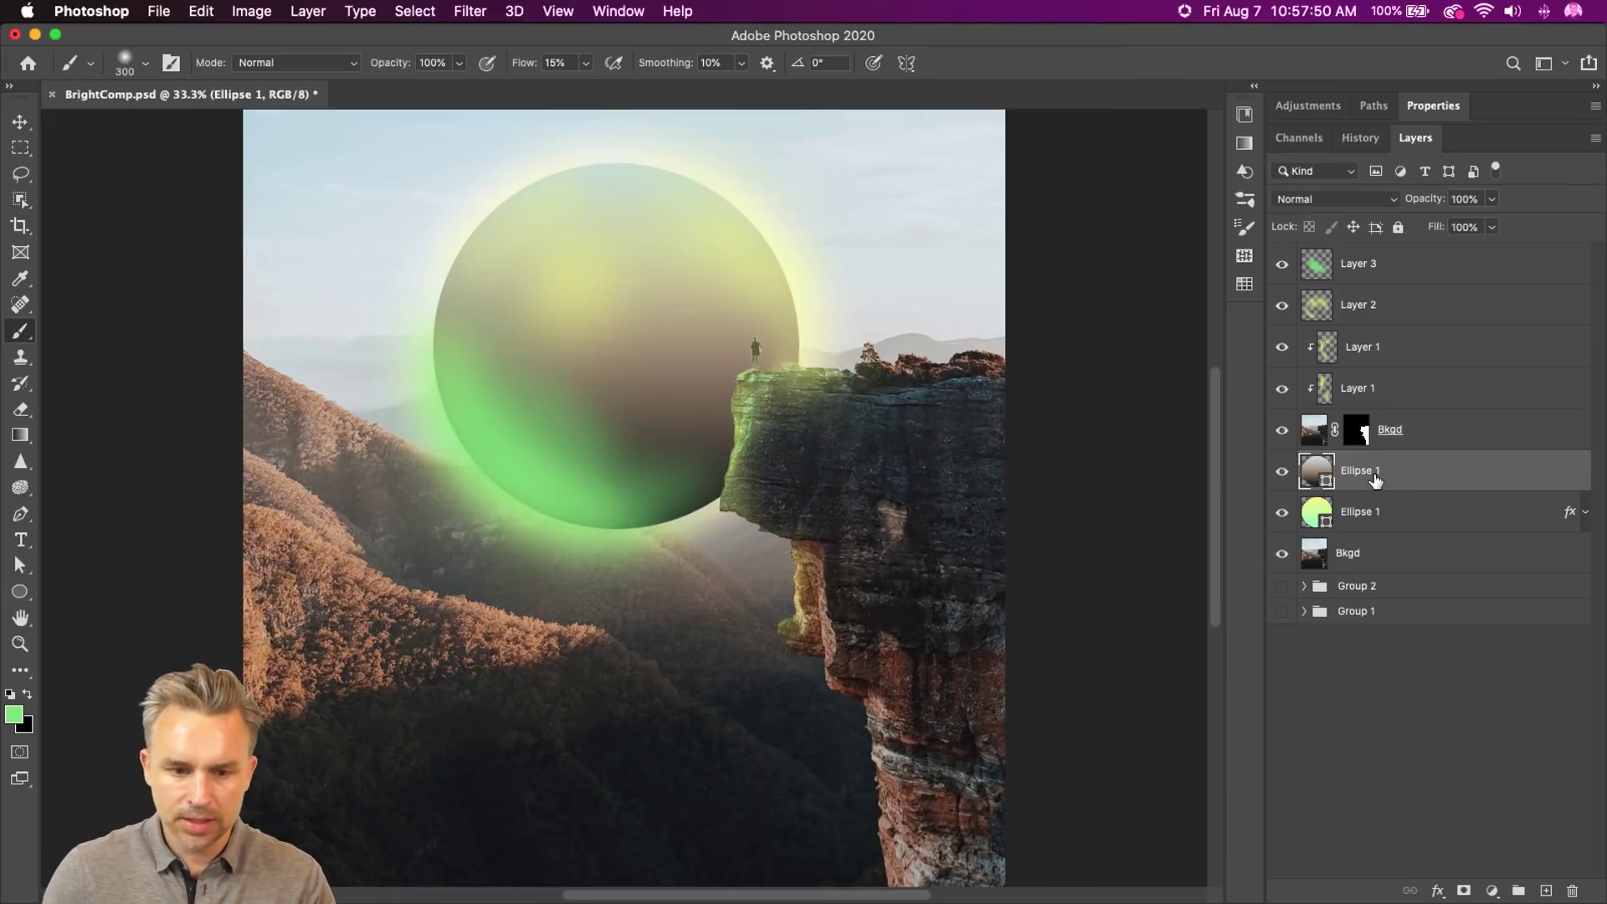
drag(491, 452, 485, 517)
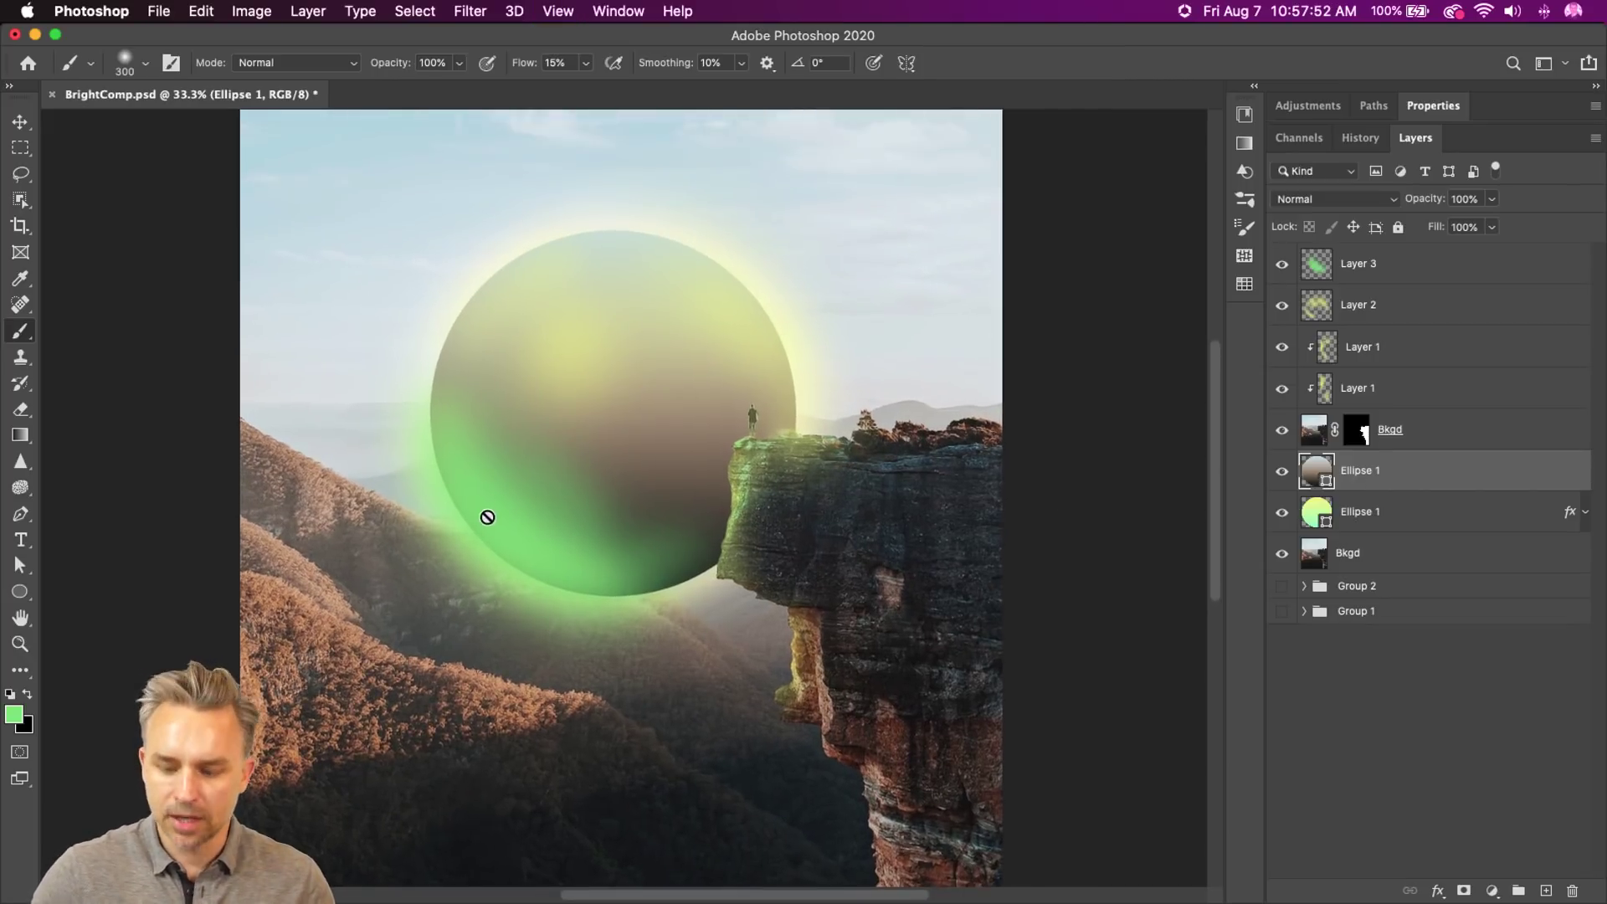
key(super+j)
- Apply a pastel pink-to-green gradient preset to the duplicated ellipse
click(1254, 85)
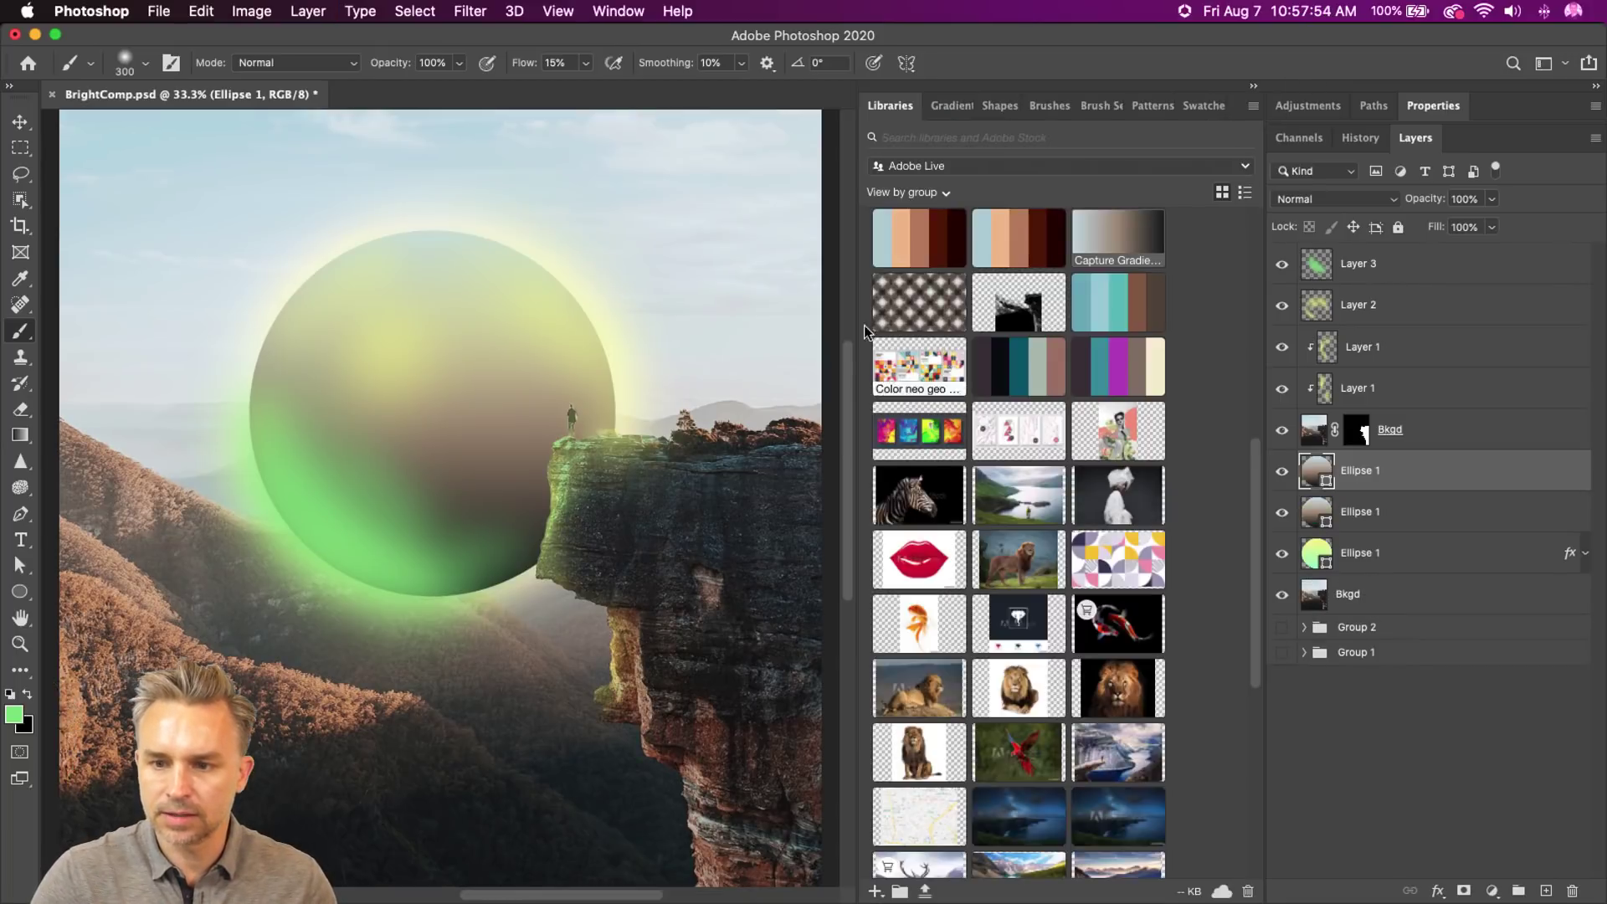
click(942, 105)
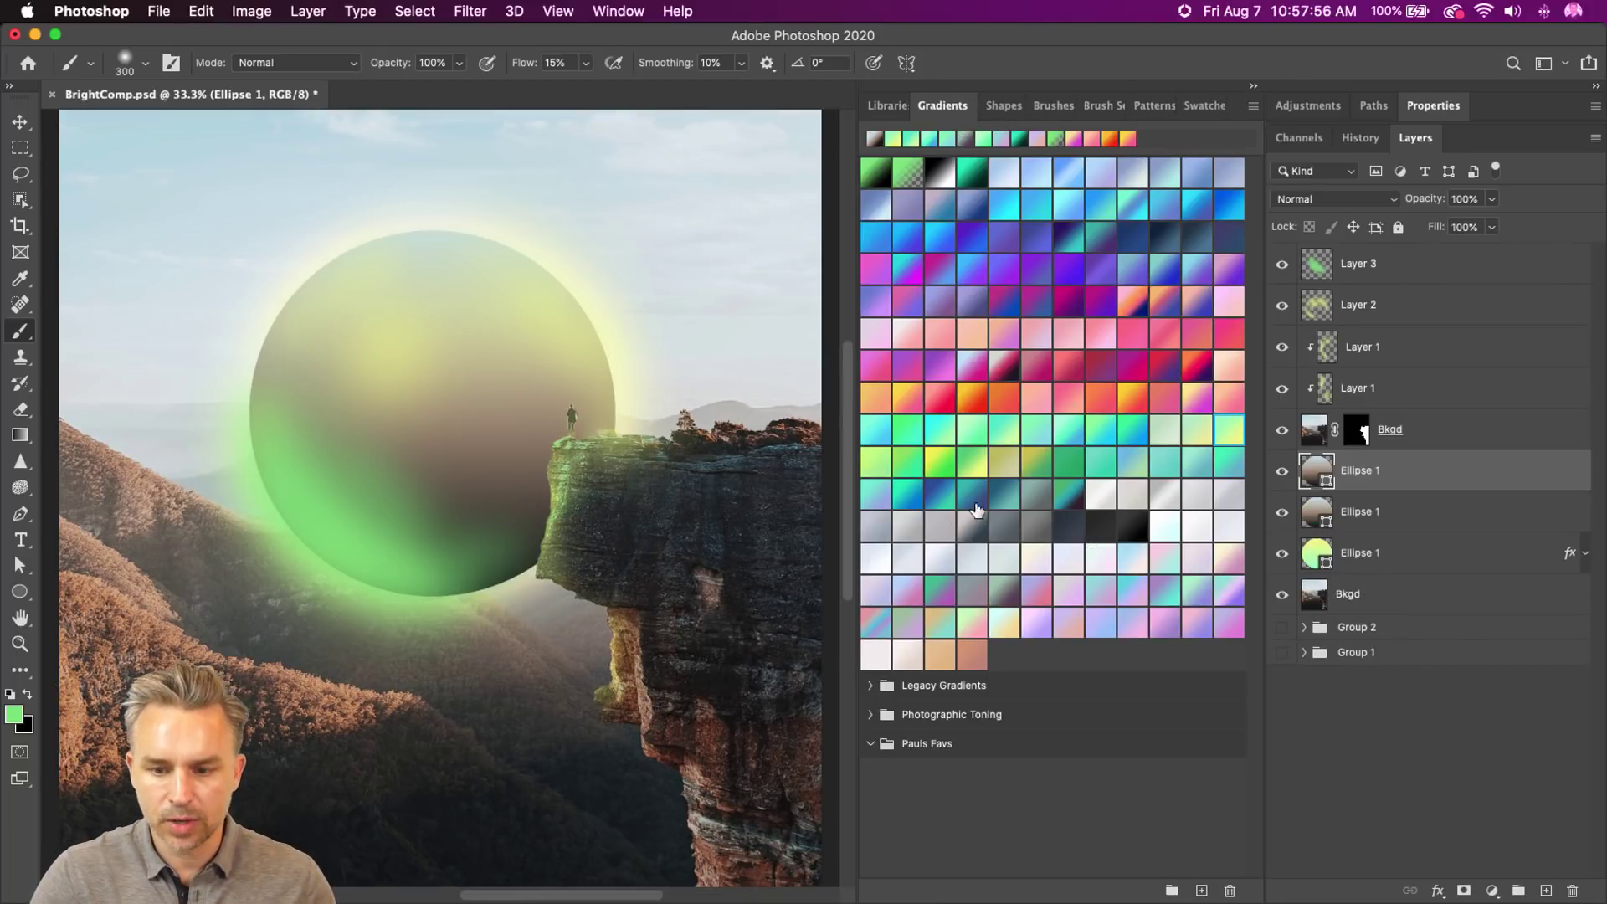
click(930, 623)
click(971, 628)
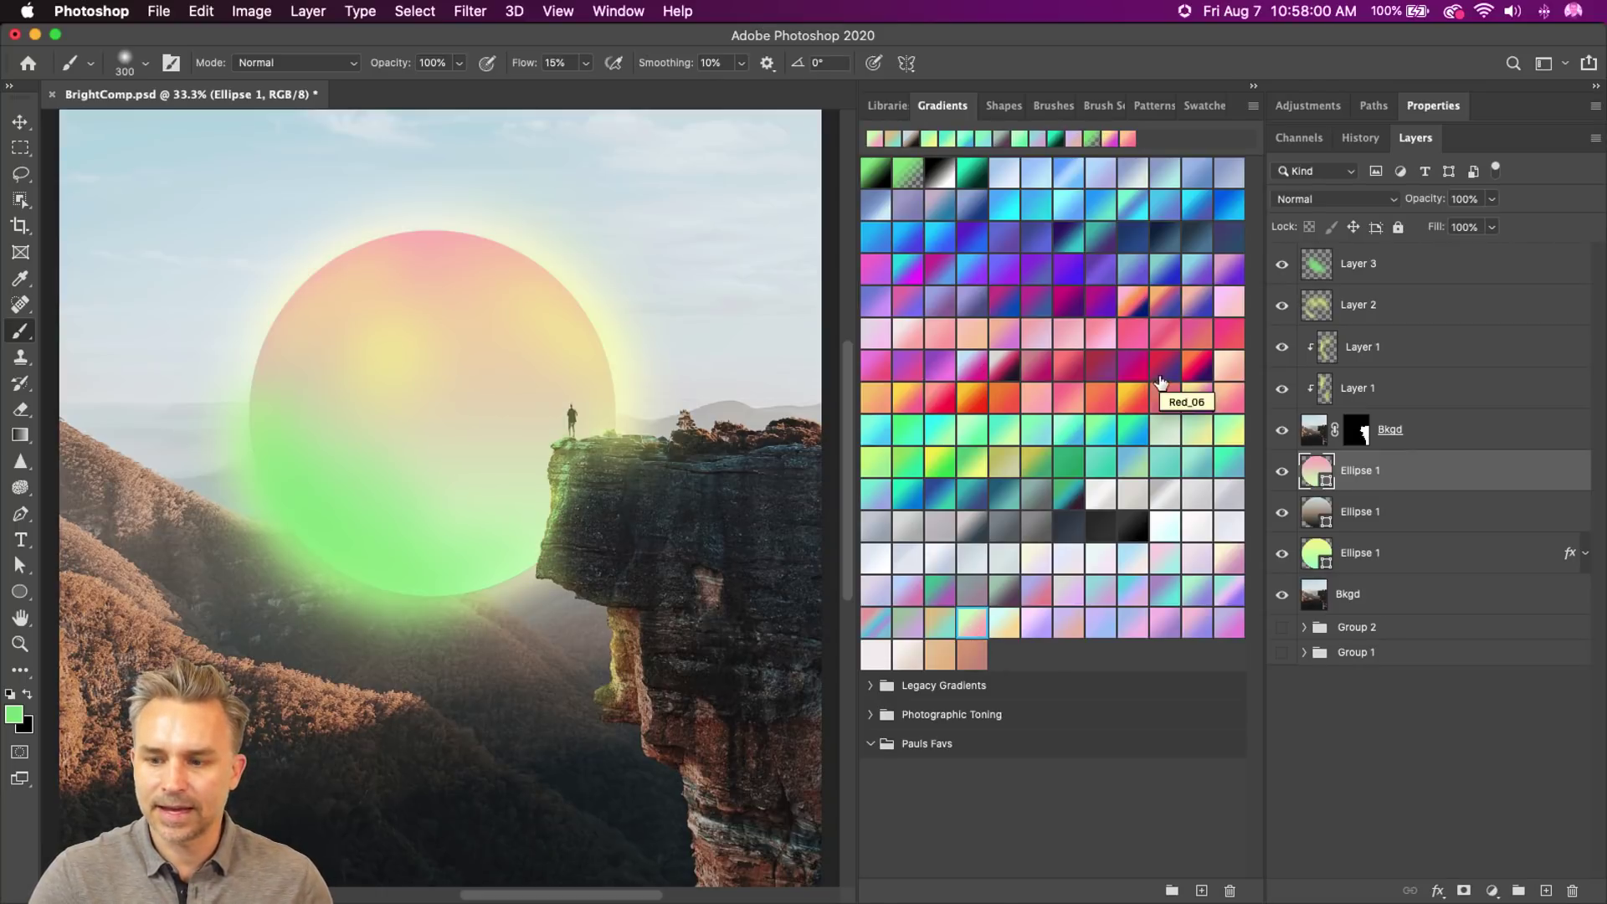
- Hide the painted glow layers Layer 3 and Layer 2, and save the composition
click(1281, 264)
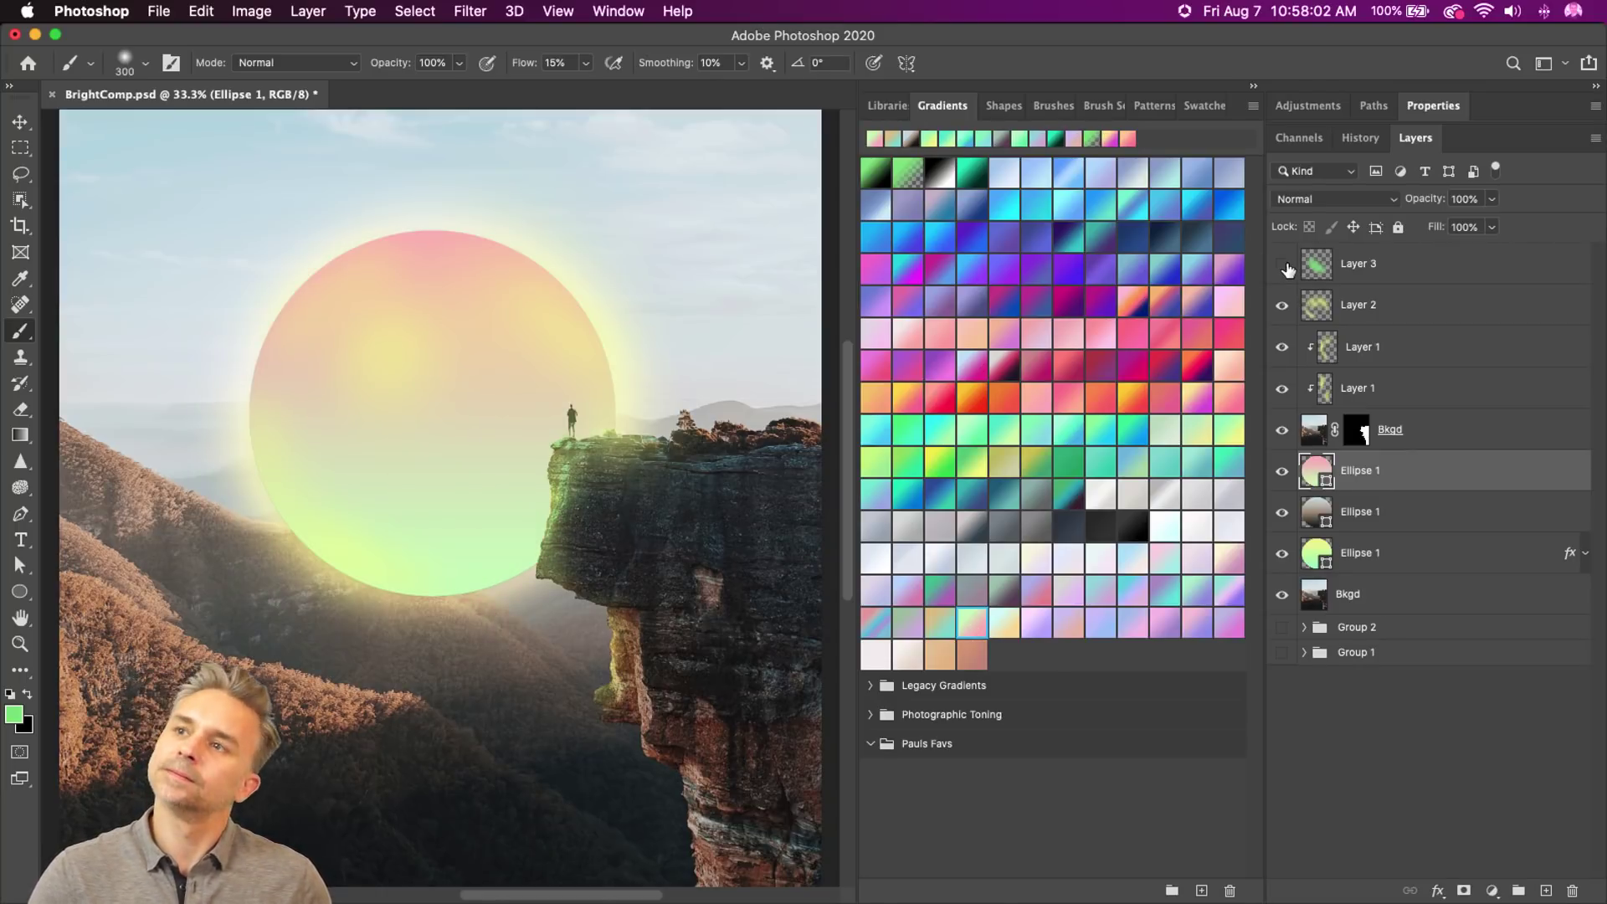
click(1282, 306)
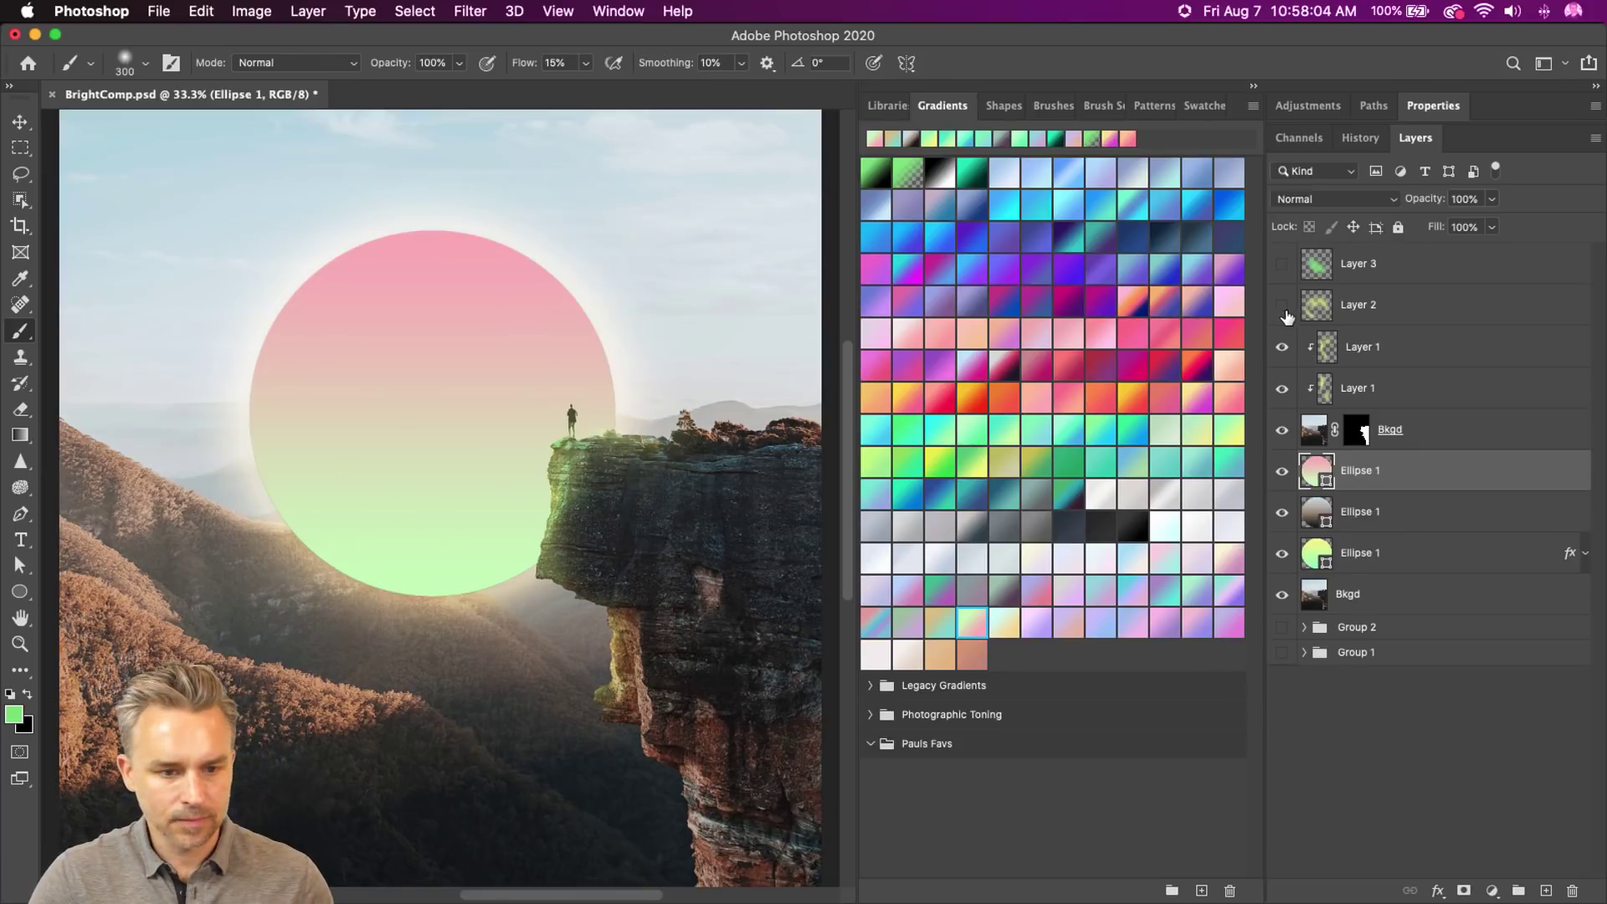
click(1282, 307)
click(1282, 306)
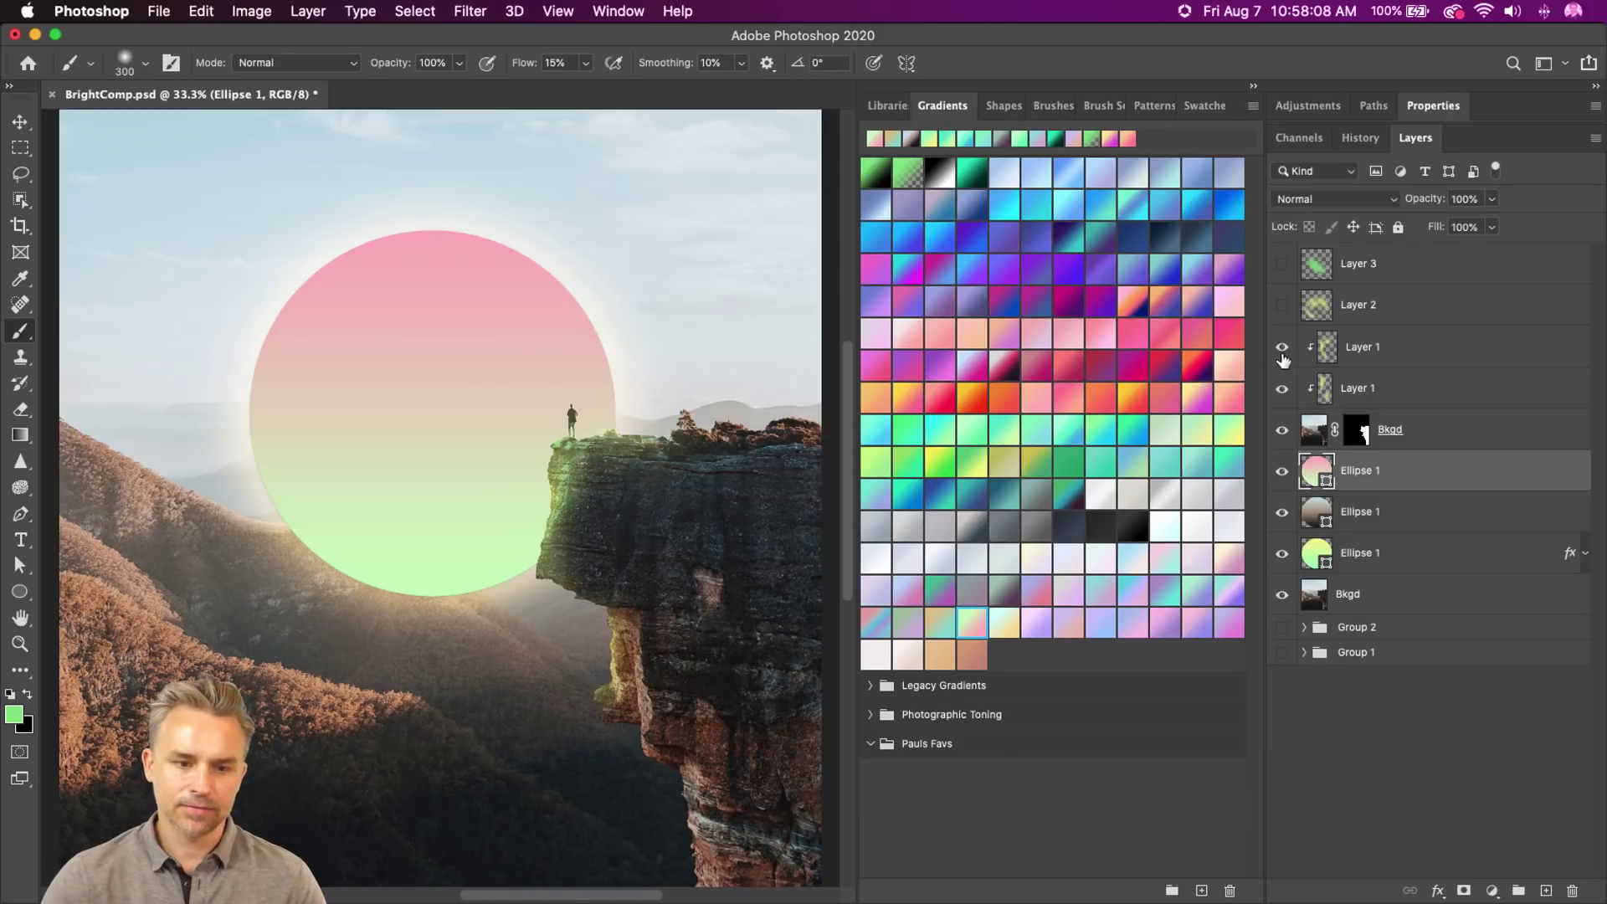
key(super+s)
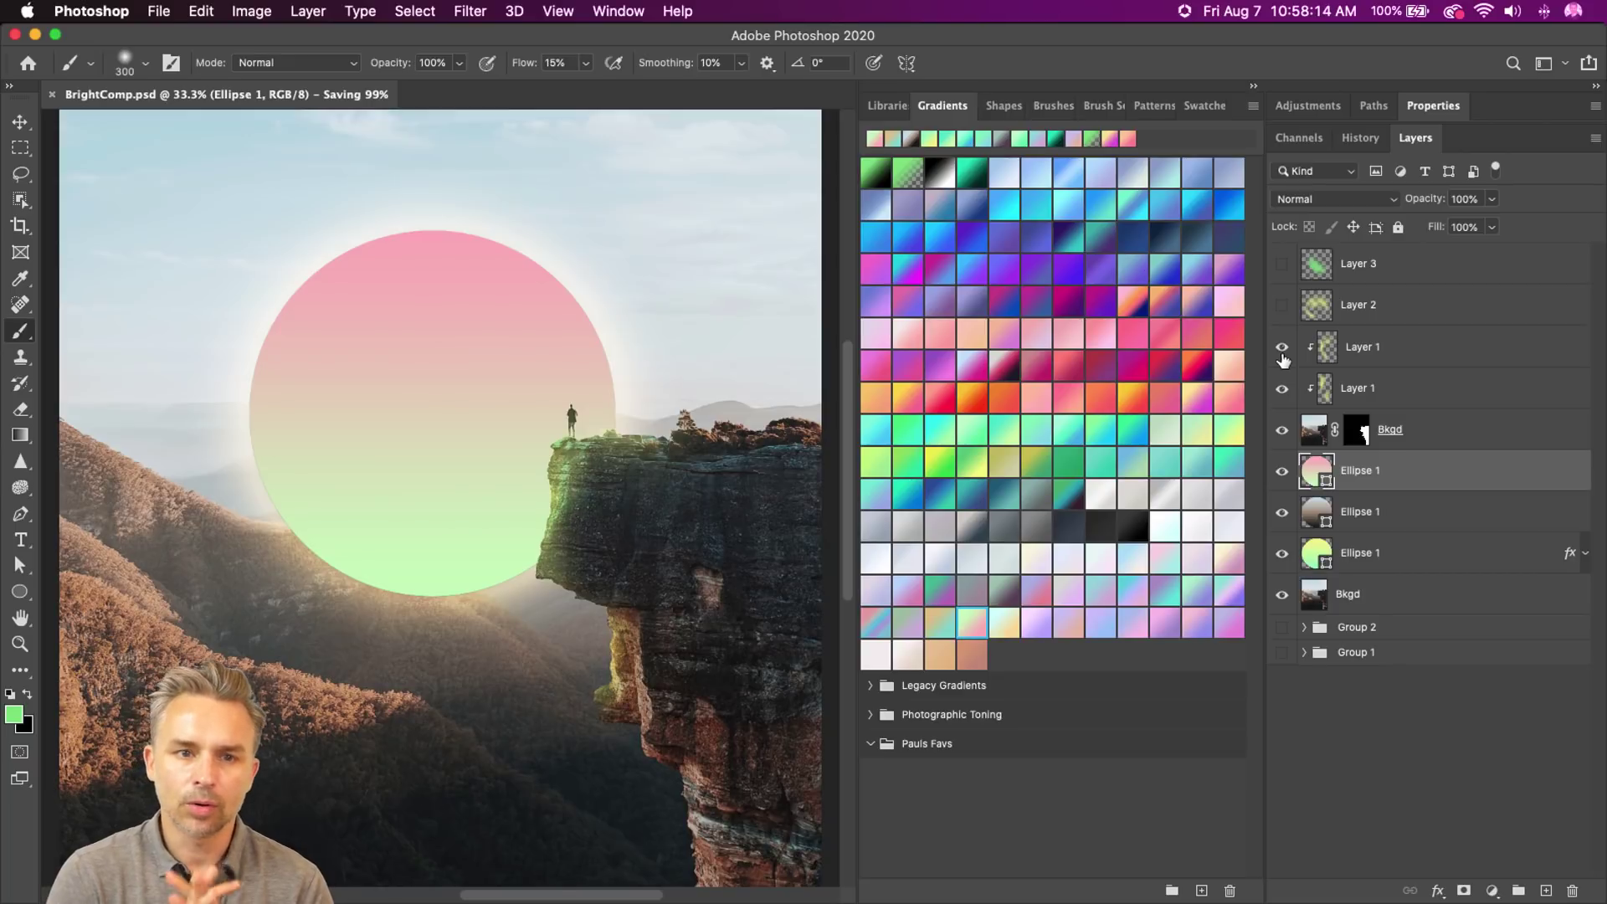
- Group all layers from the lower Bkgd through Layer 3, name the group Design1, and expand it
click(20, 148)
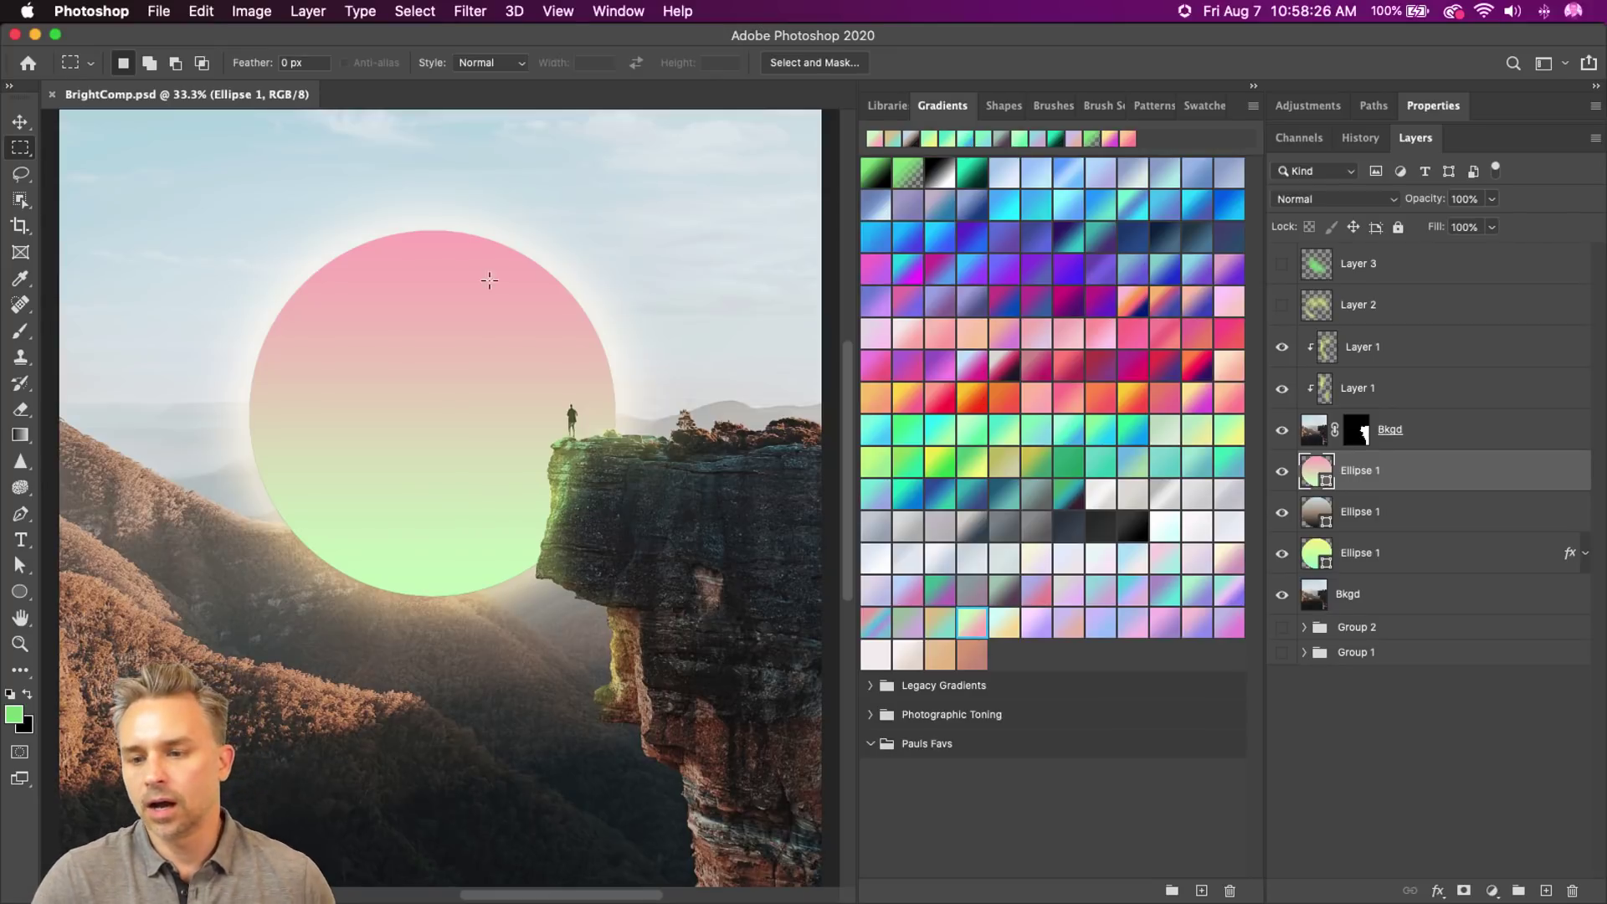
click(1356, 596)
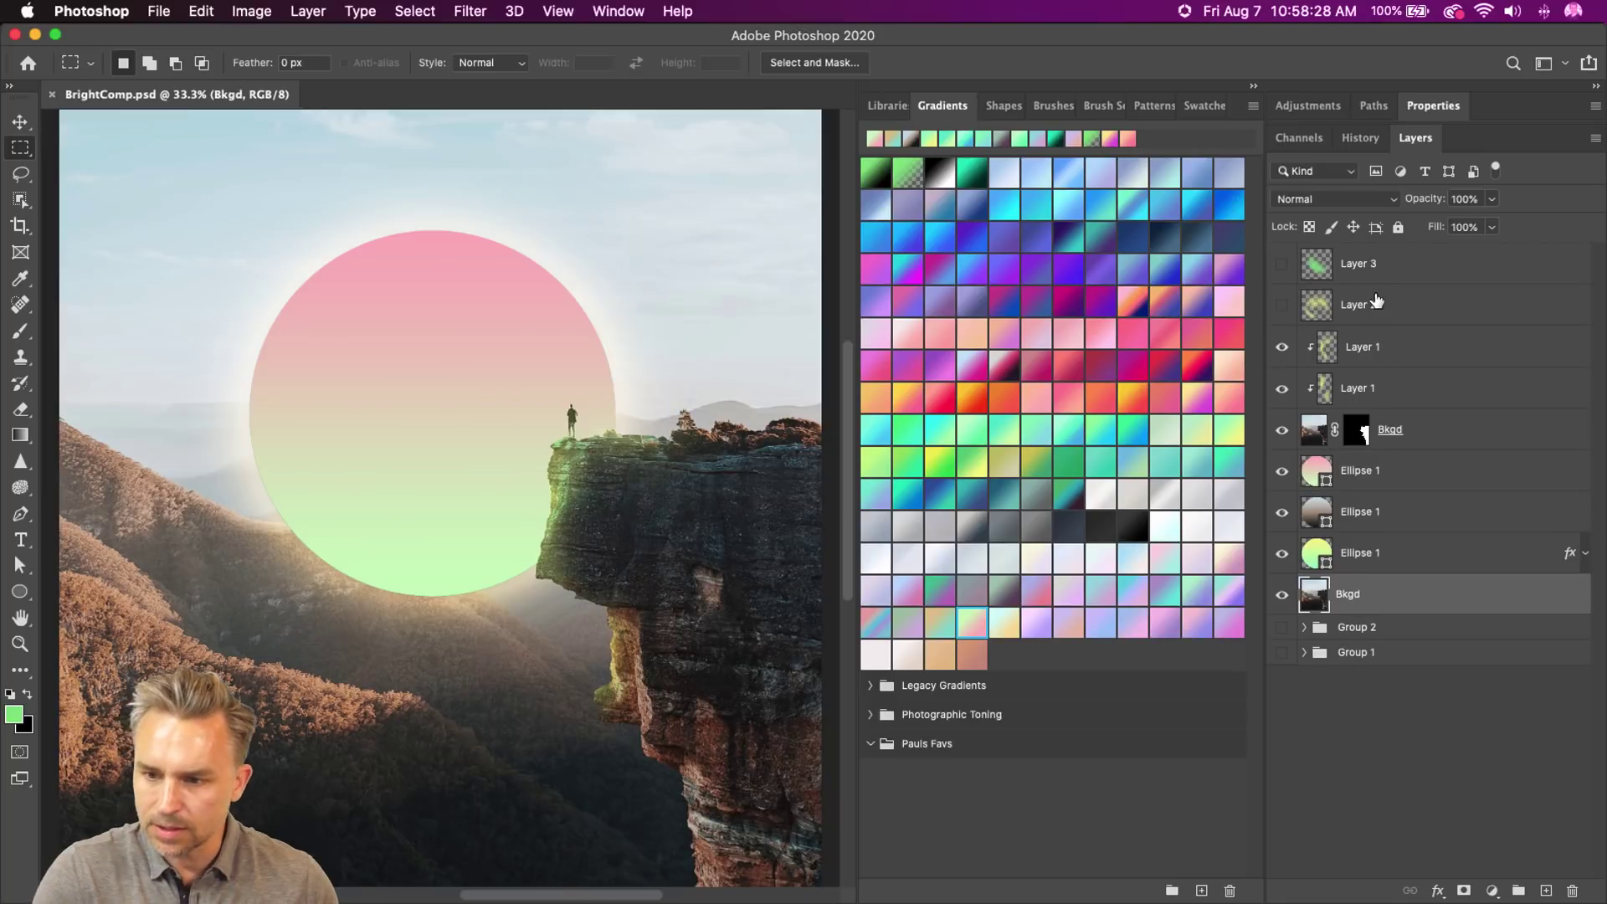
shift+click(1389, 278)
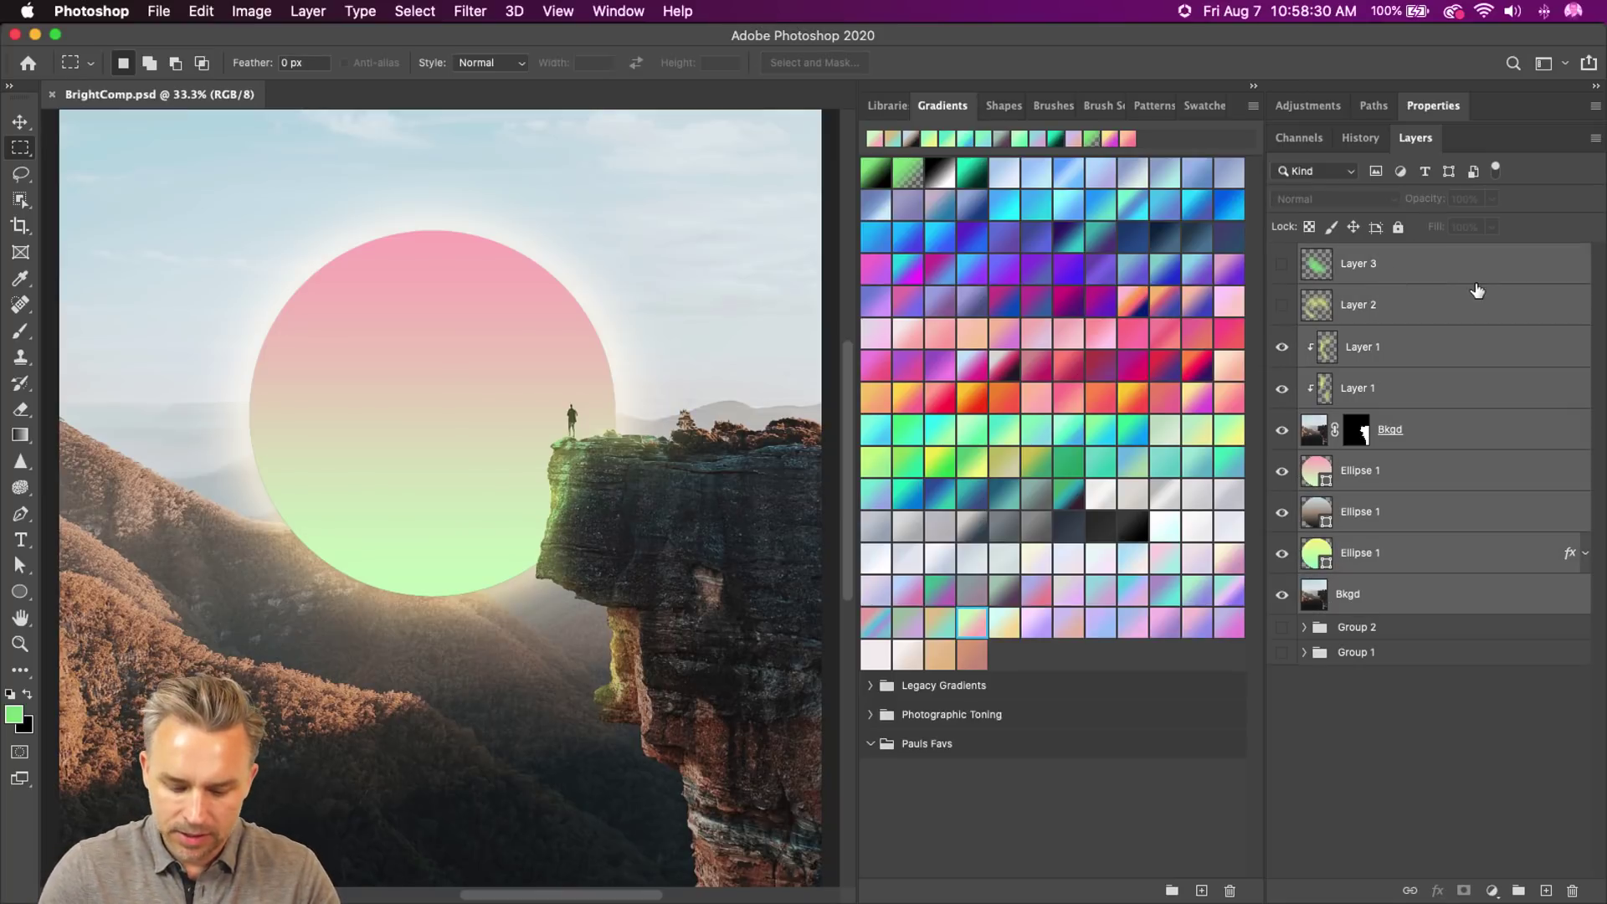
key(super+g)
double_click(1355, 256)
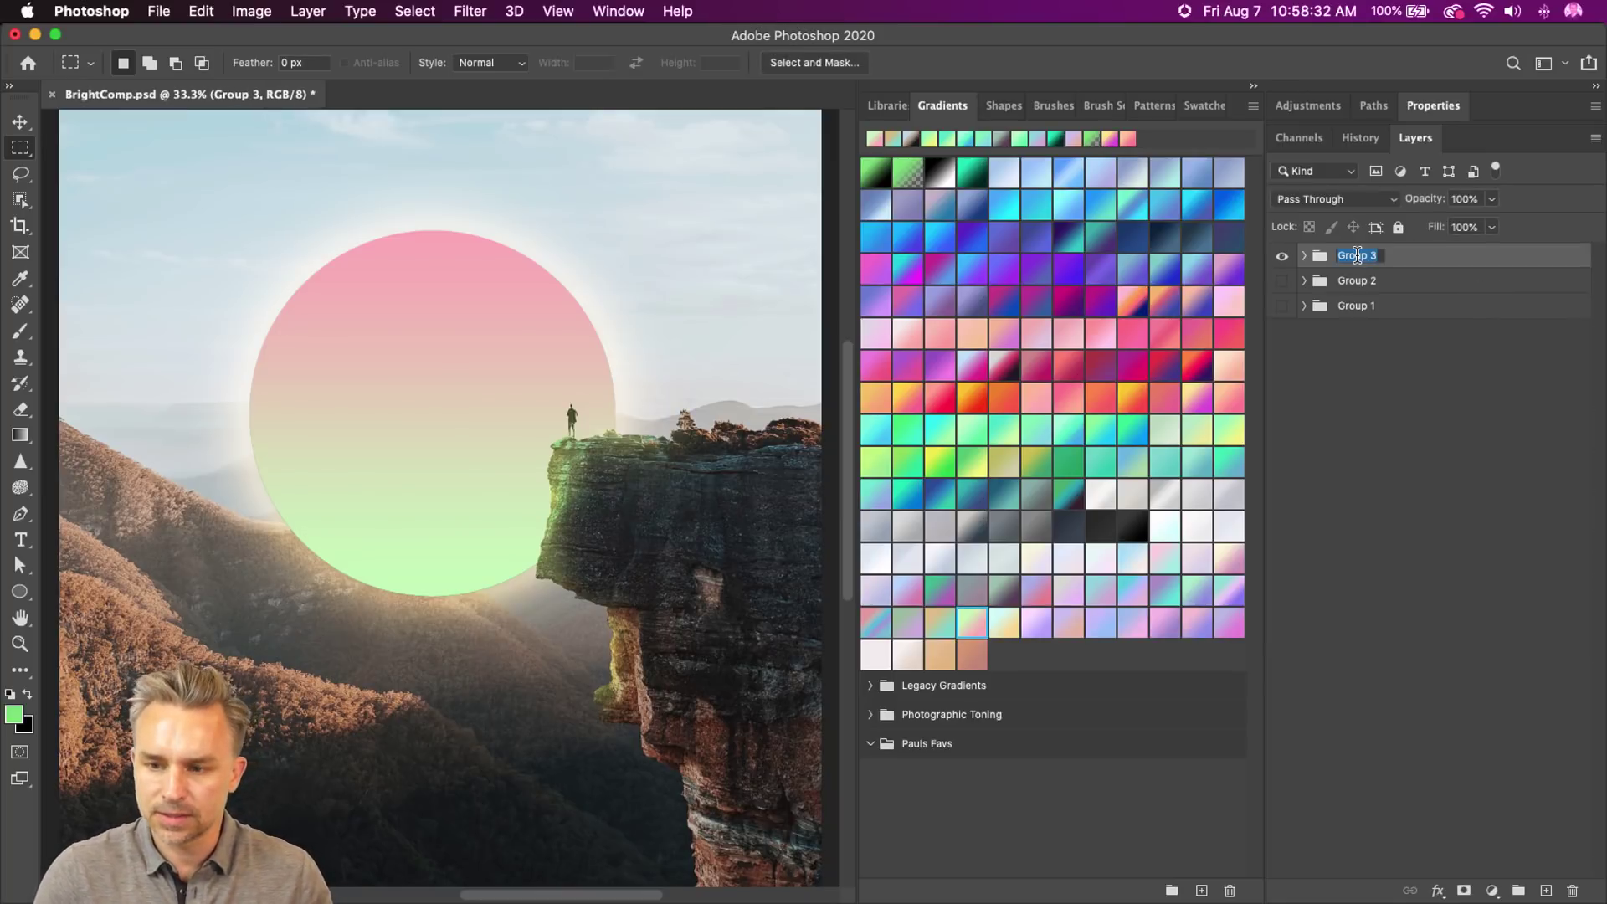
text(Design1)
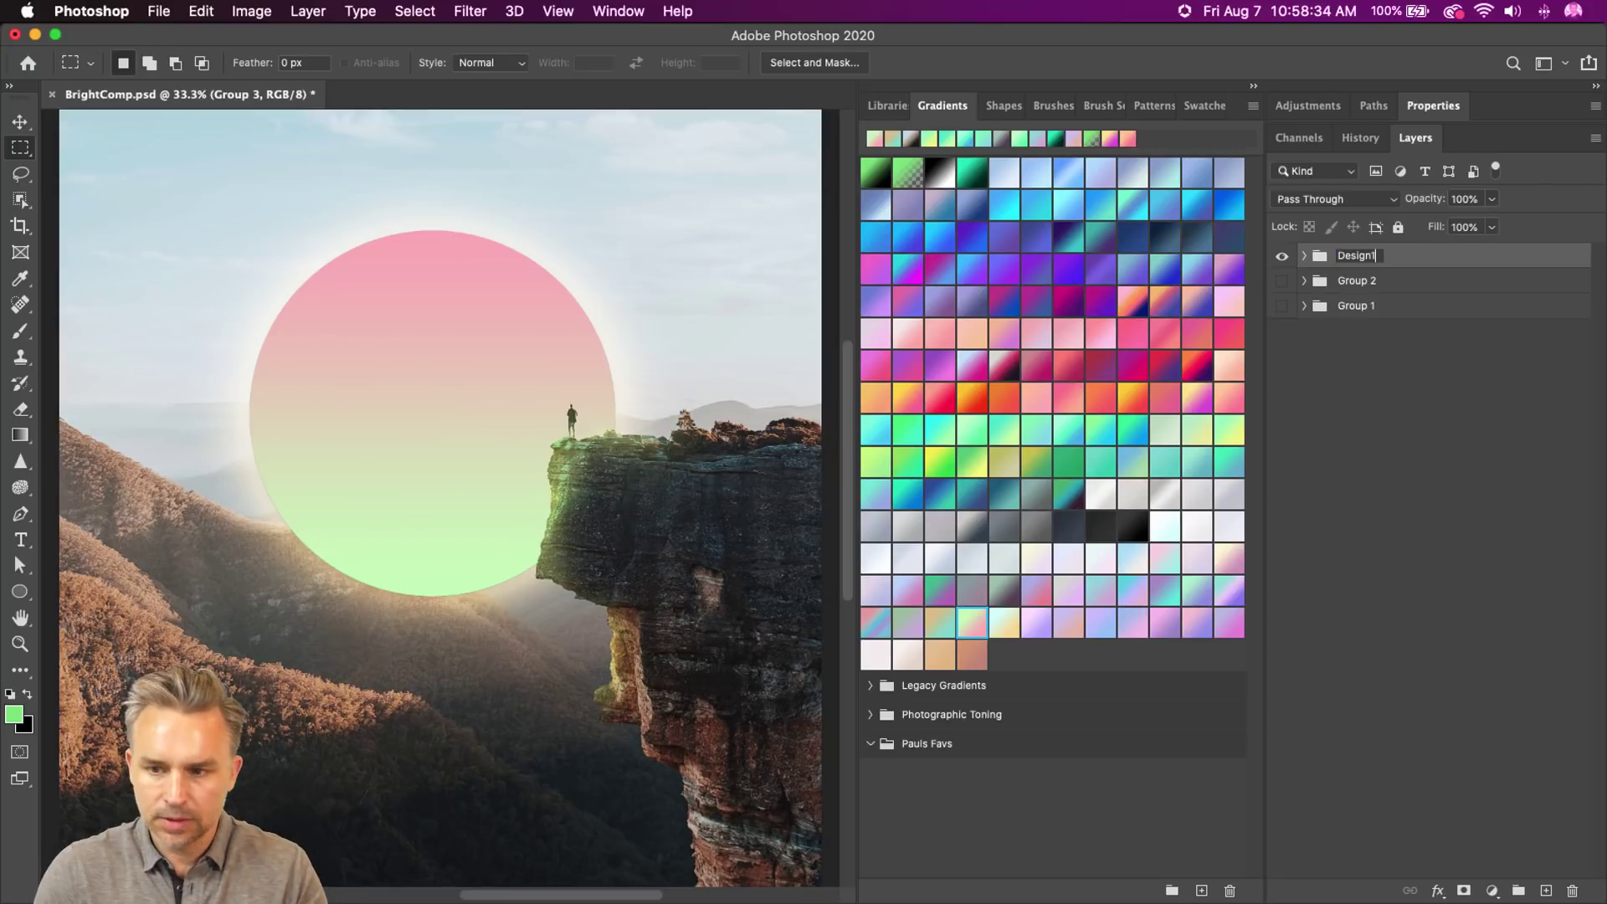
key(Return)
click(1303, 255)
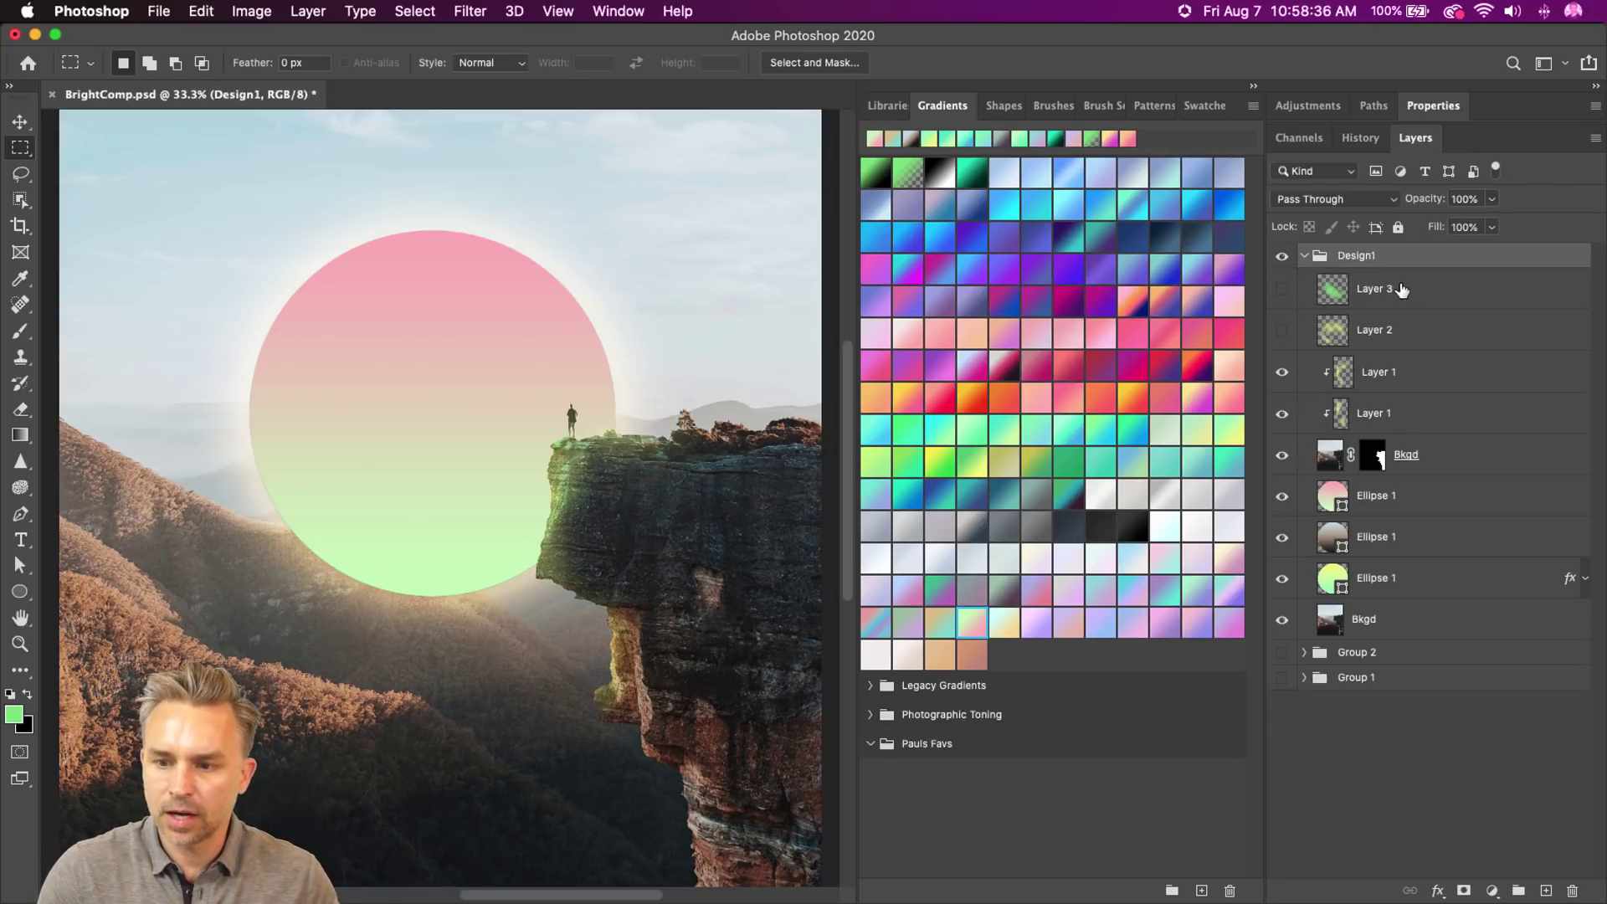
- Add a Color Lookup adjustment layer above Layer 3 and load the 2Strip.look 3D LUT
click(1402, 289)
click(1492, 891)
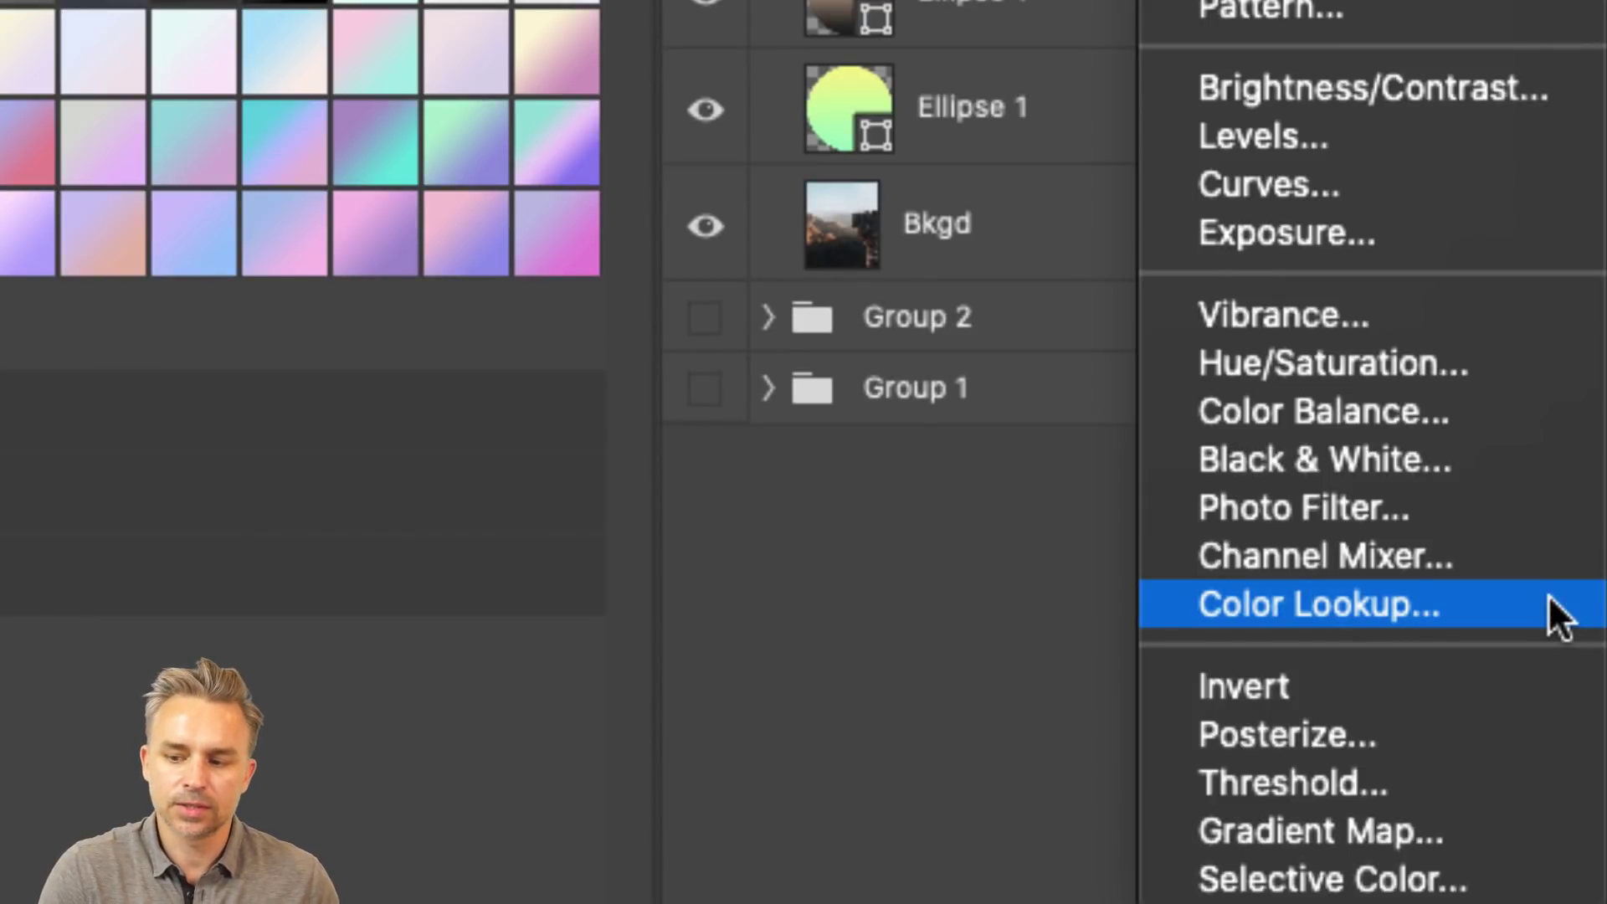
click(1548, 596)
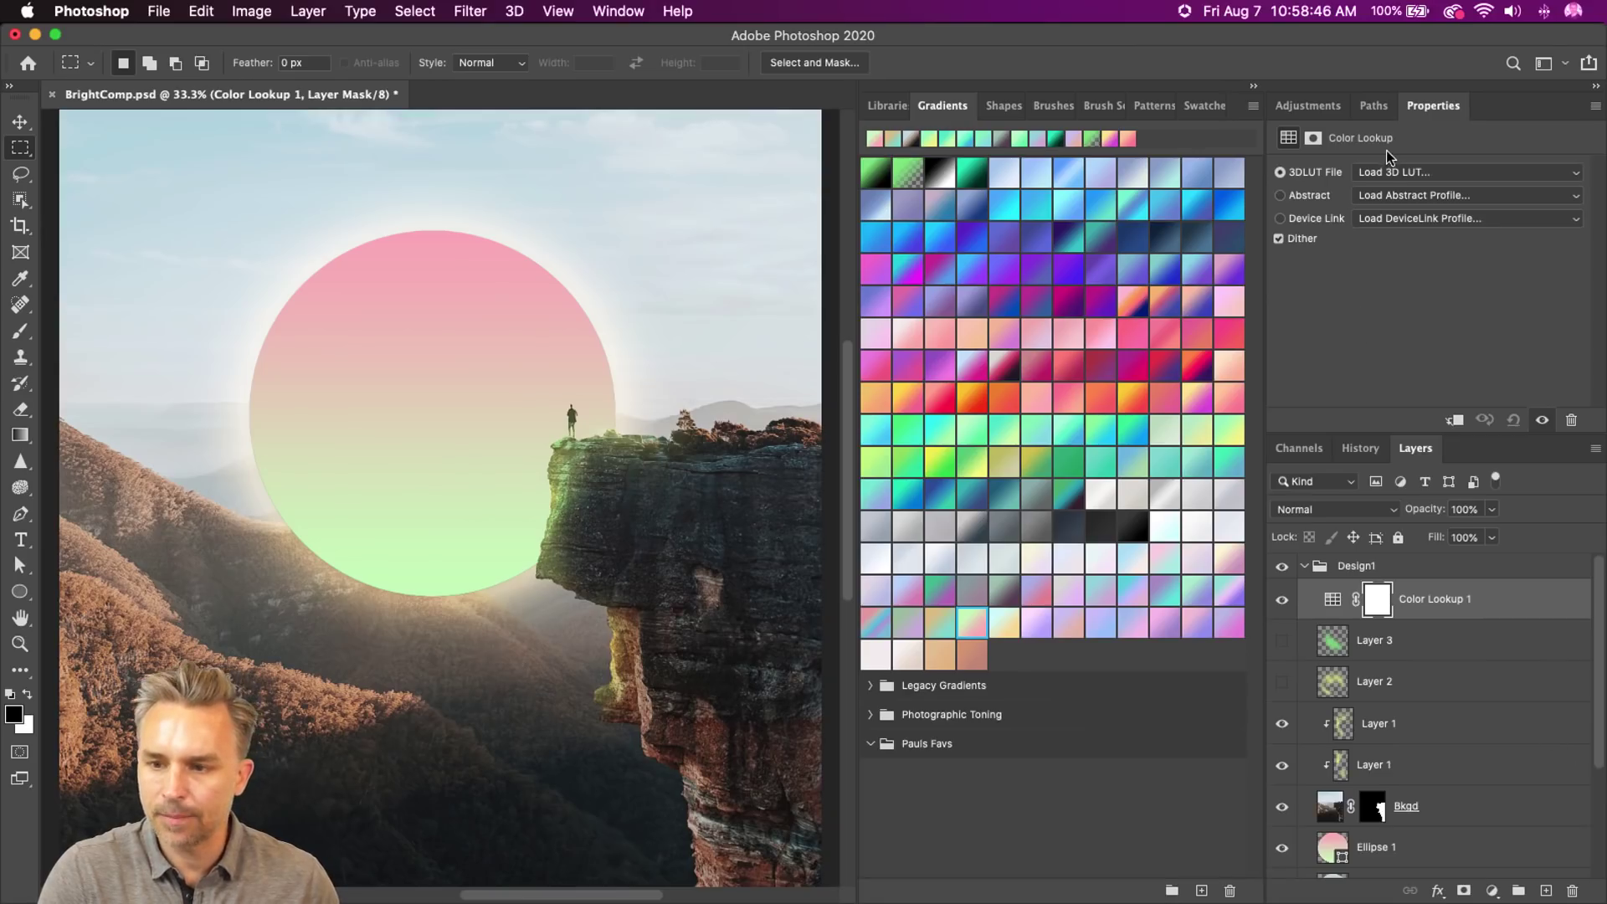
click(1389, 172)
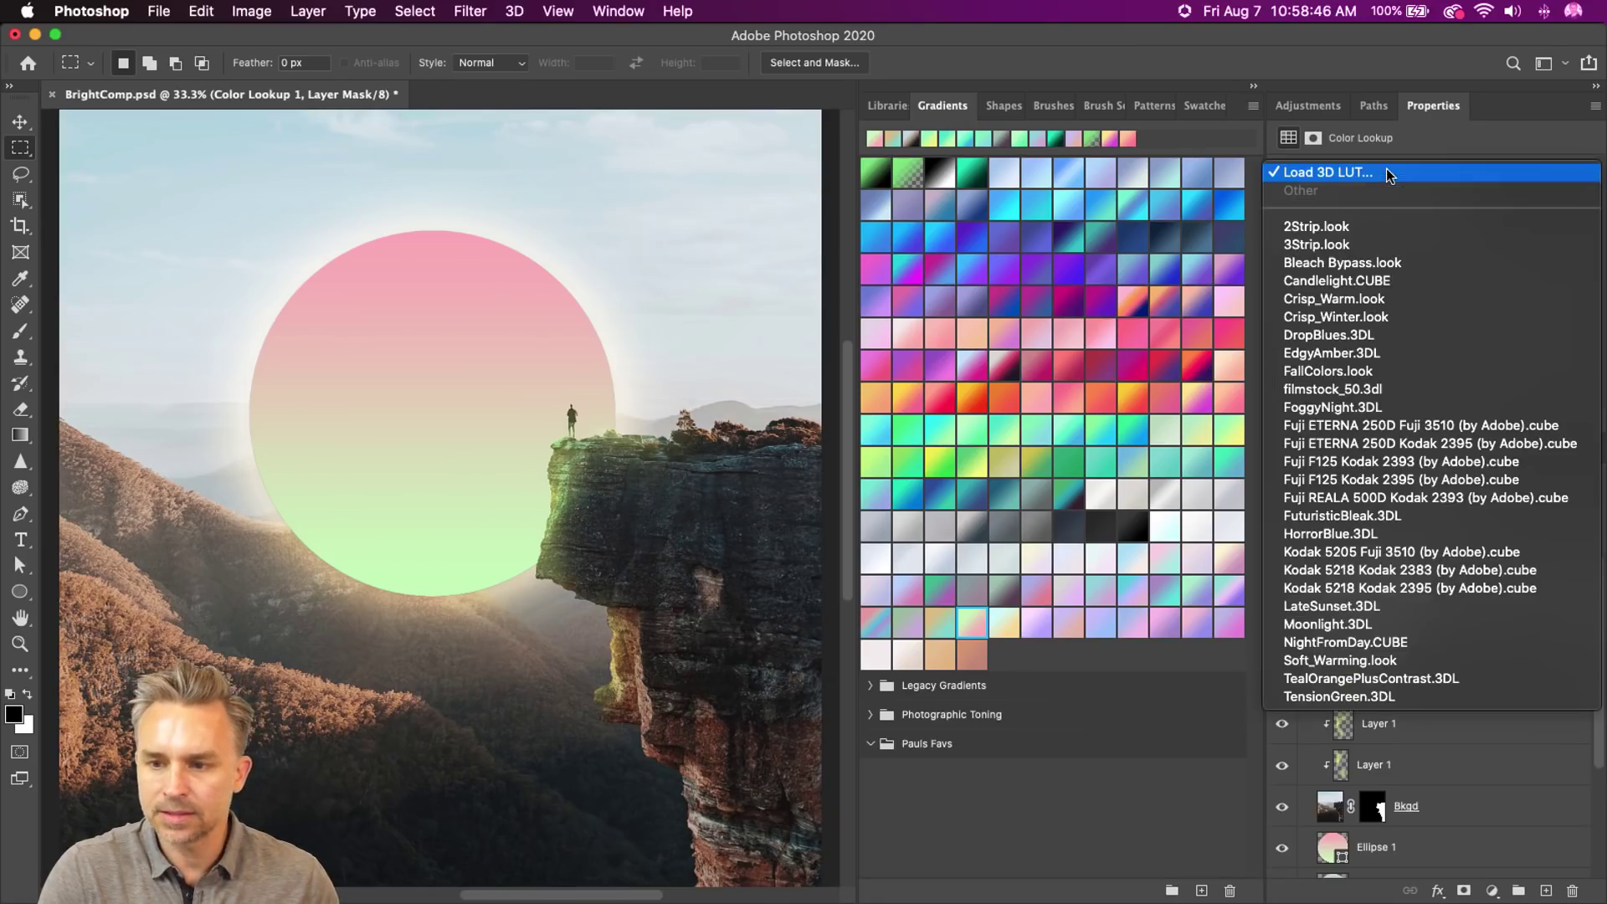
click(1379, 223)
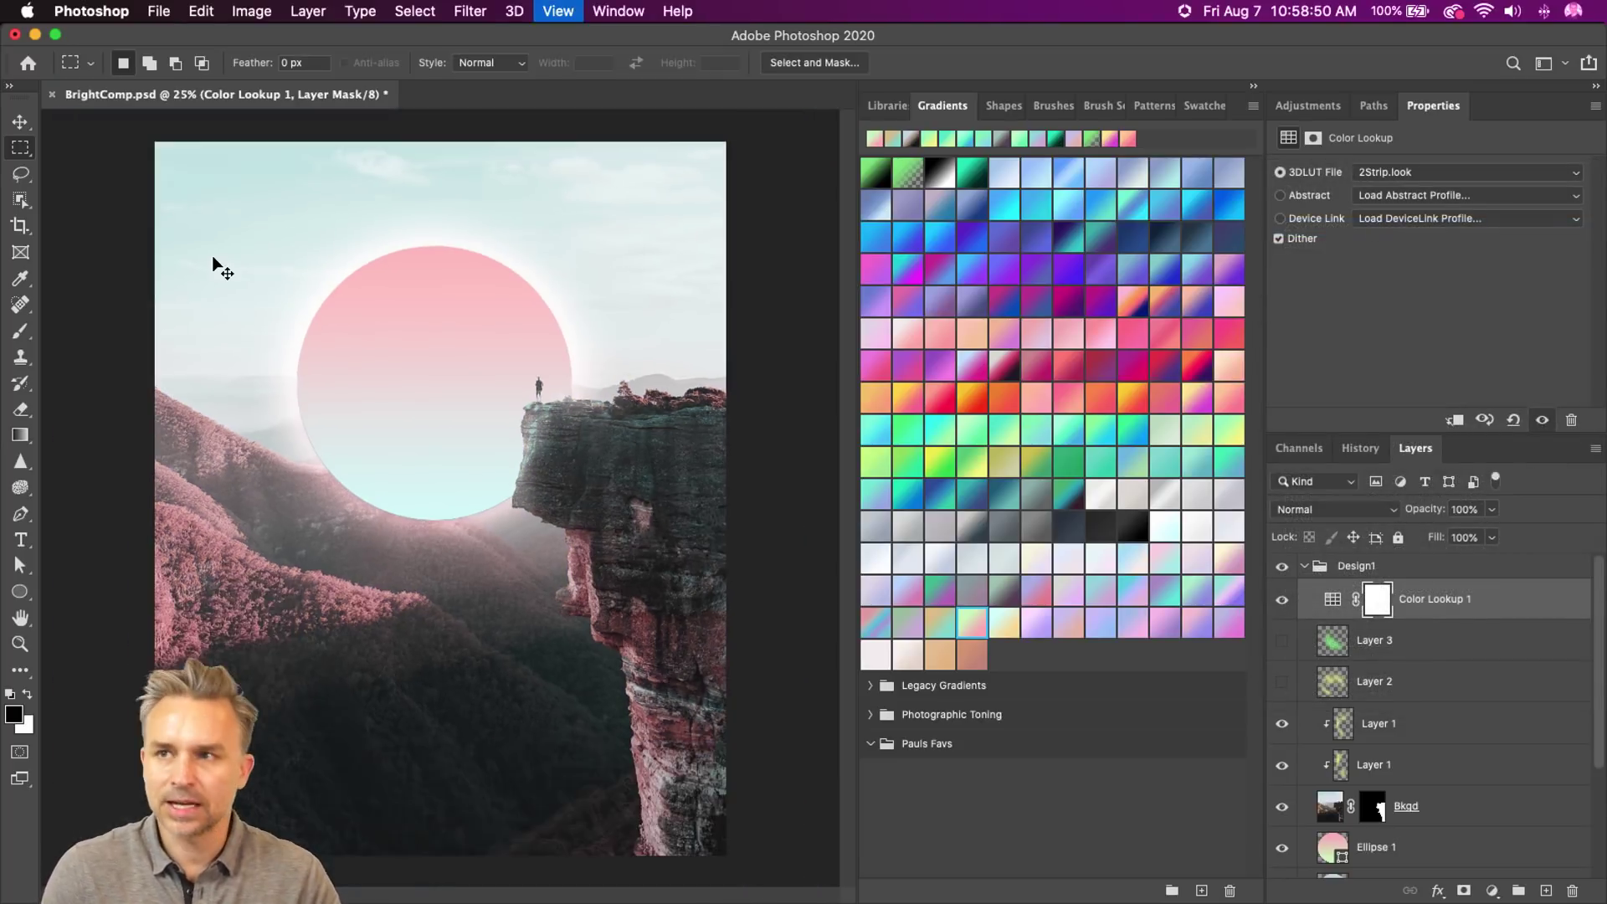
key(super+minus)
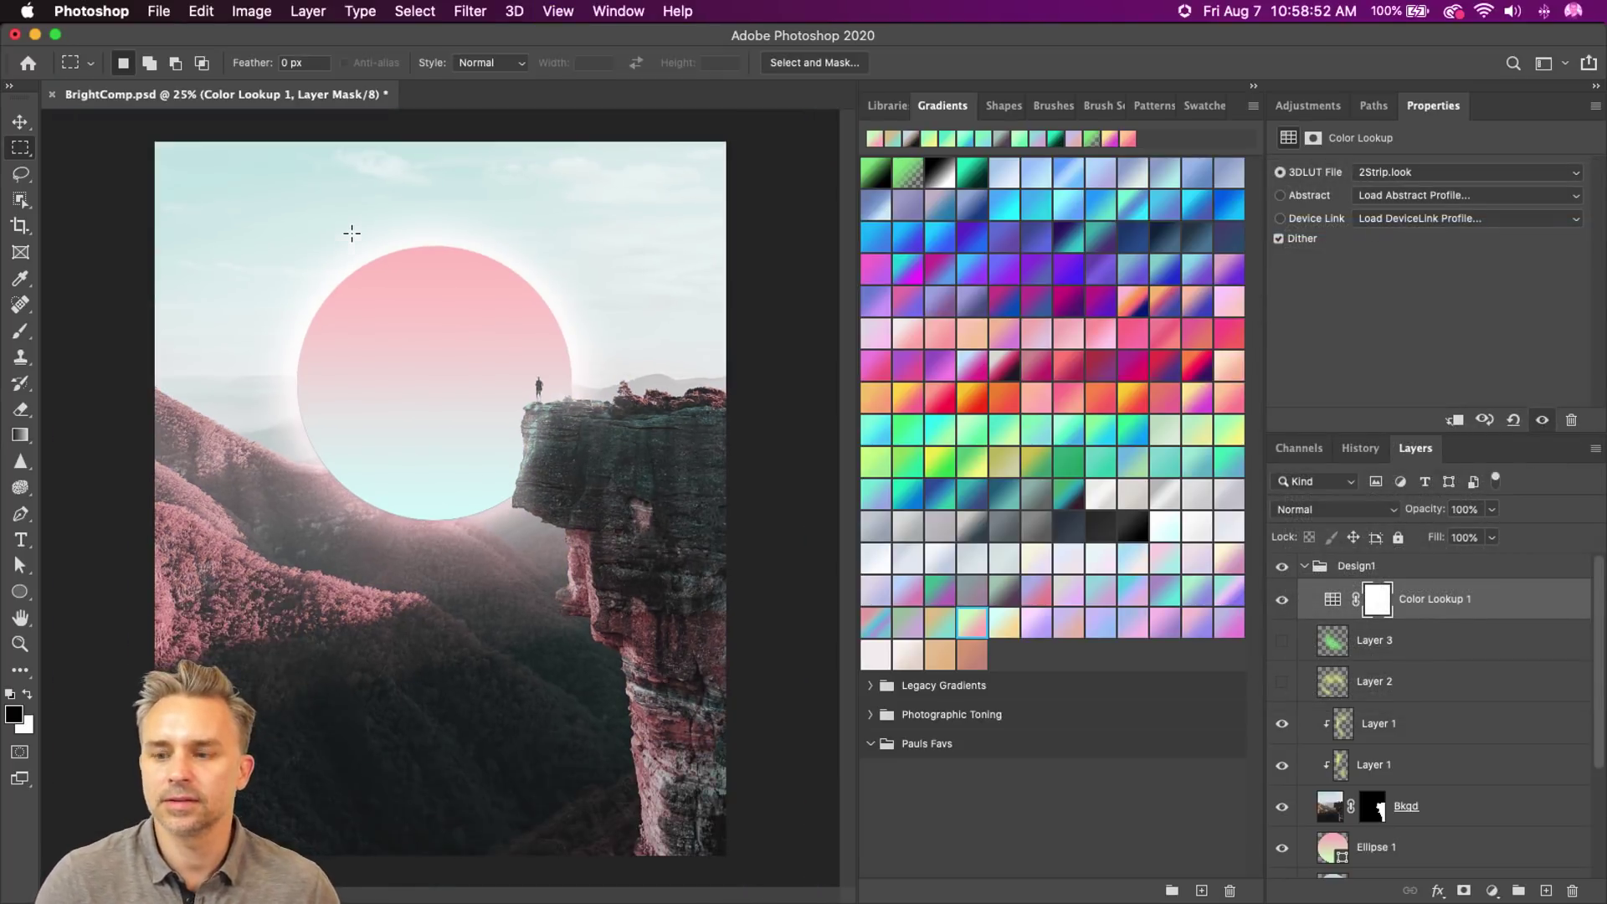
- Try the 3Strip.look, Bleach Bypass.look, and Candlelight.CUBE 3D LUTs on the Color Lookup layer
click(1404, 172)
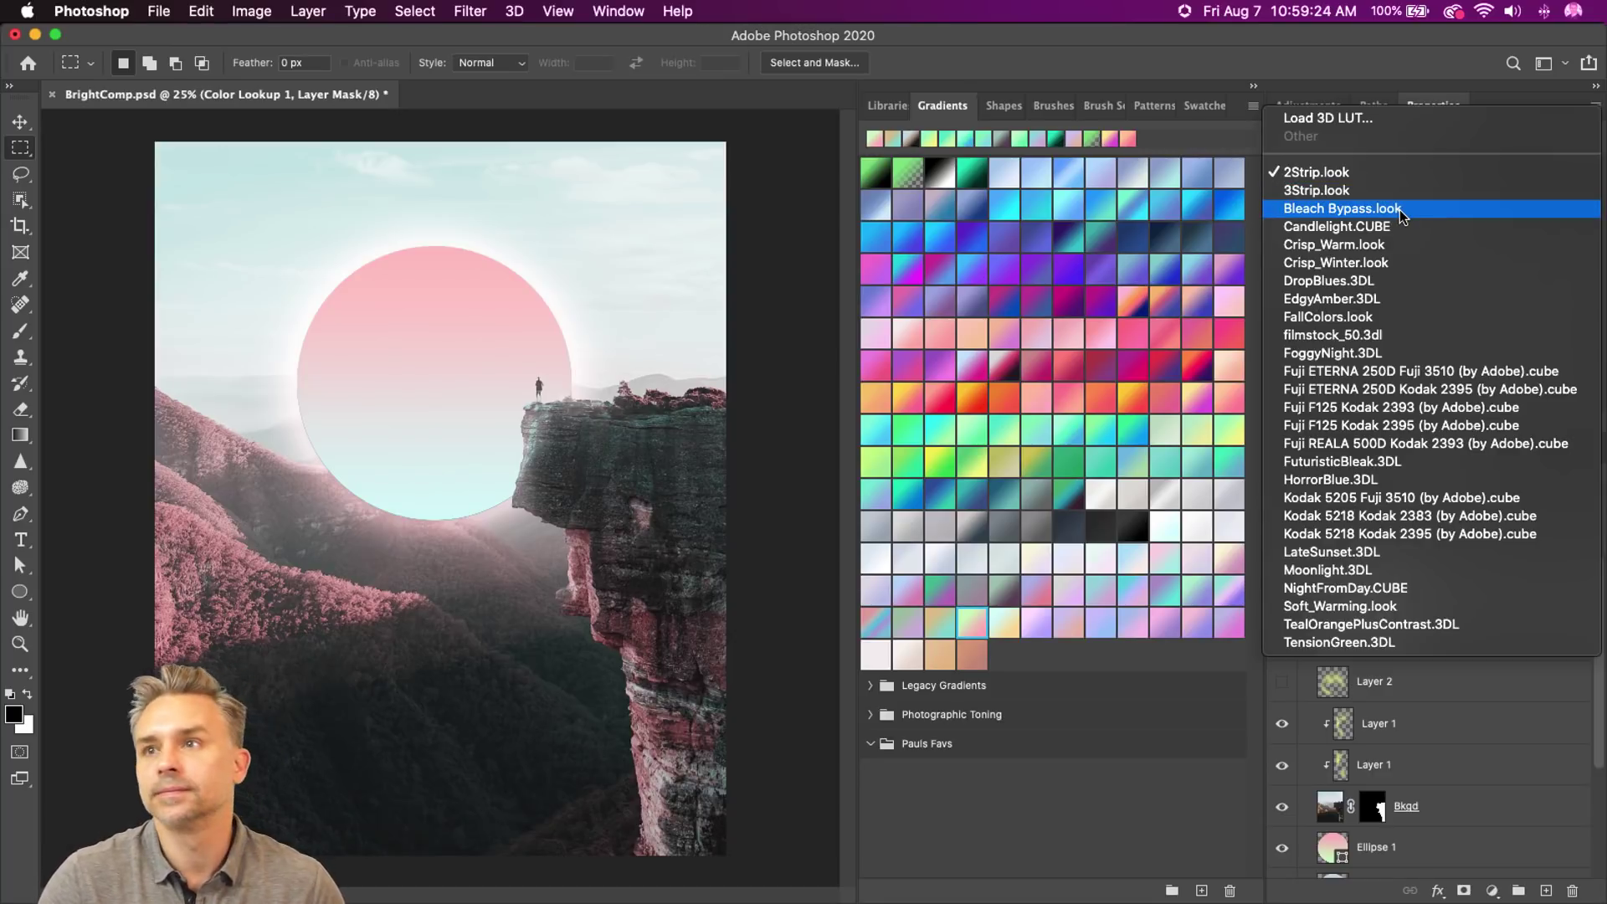
click(1399, 189)
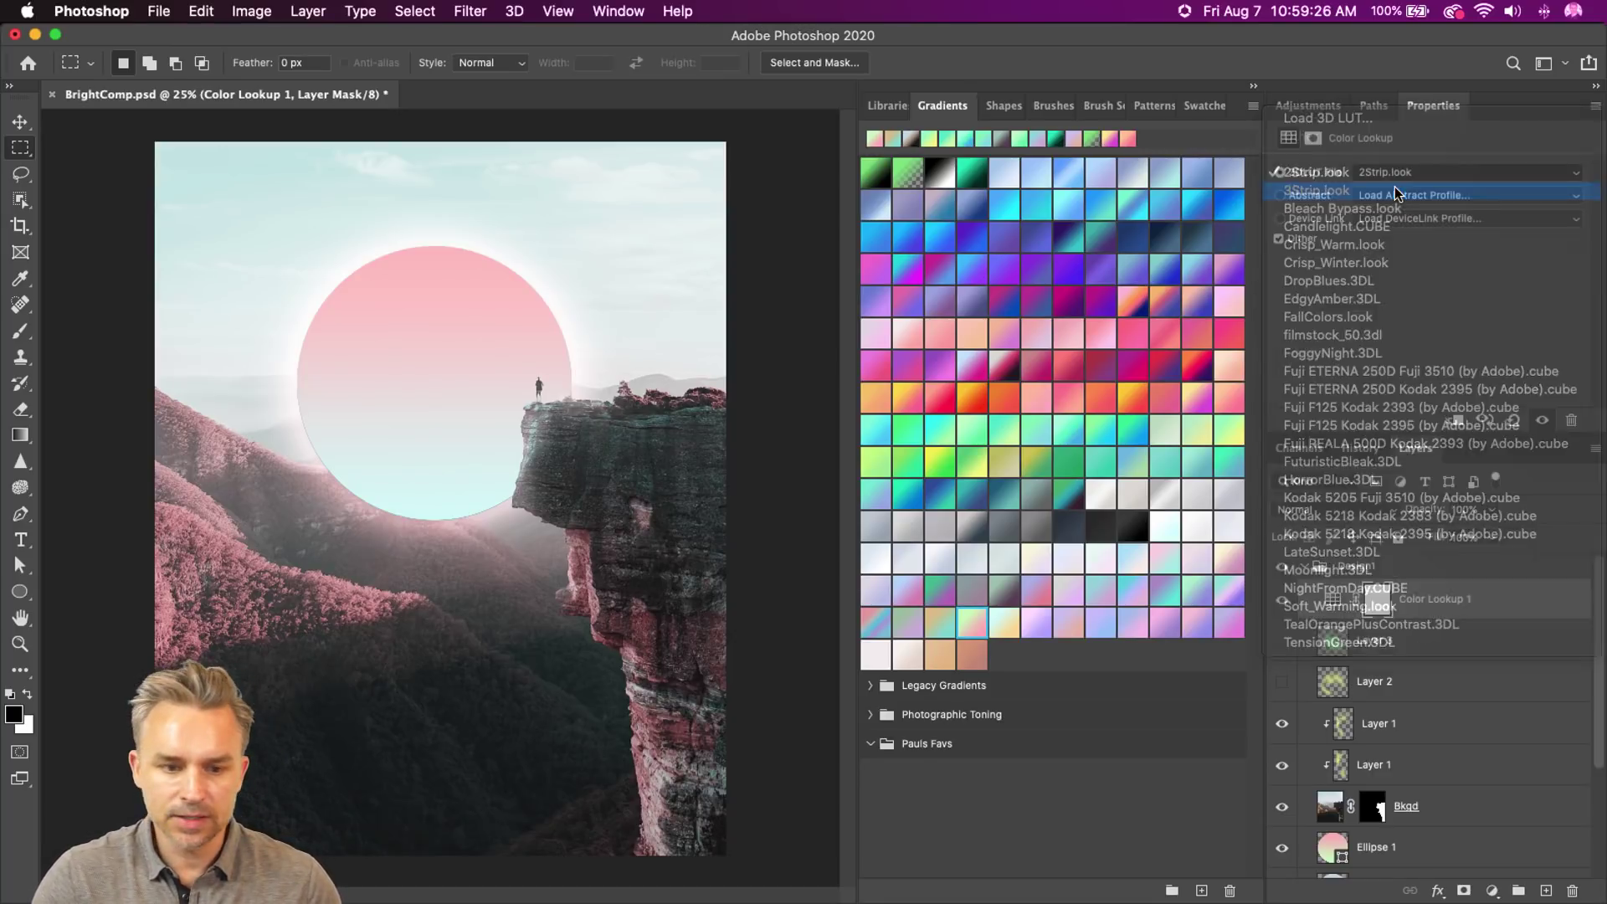
click(1400, 177)
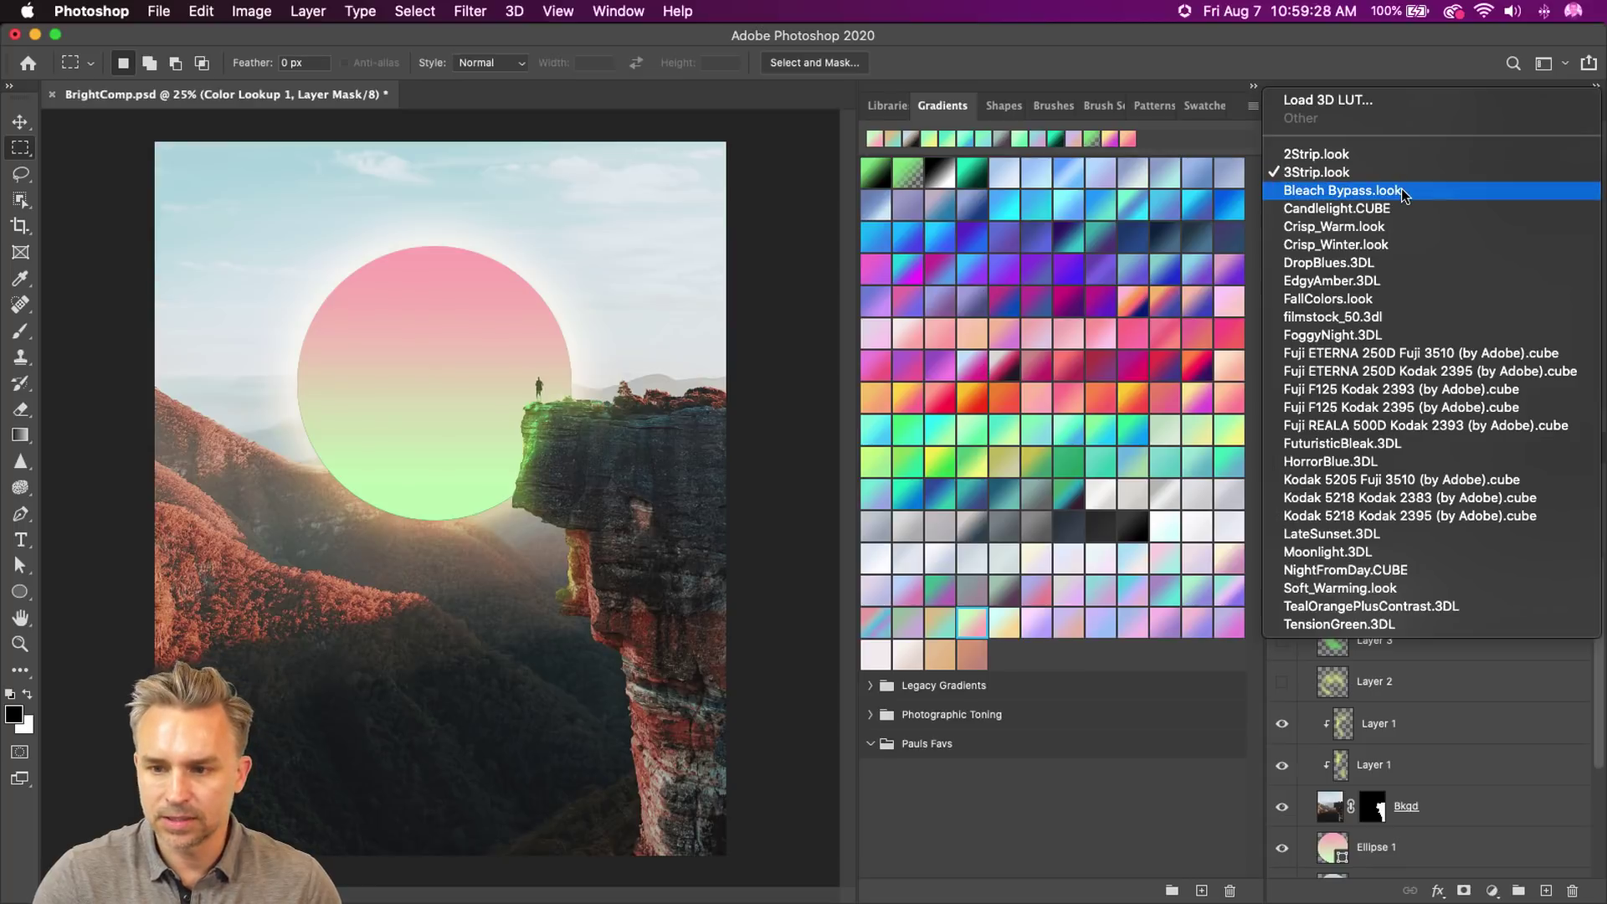
click(1401, 188)
click(1399, 164)
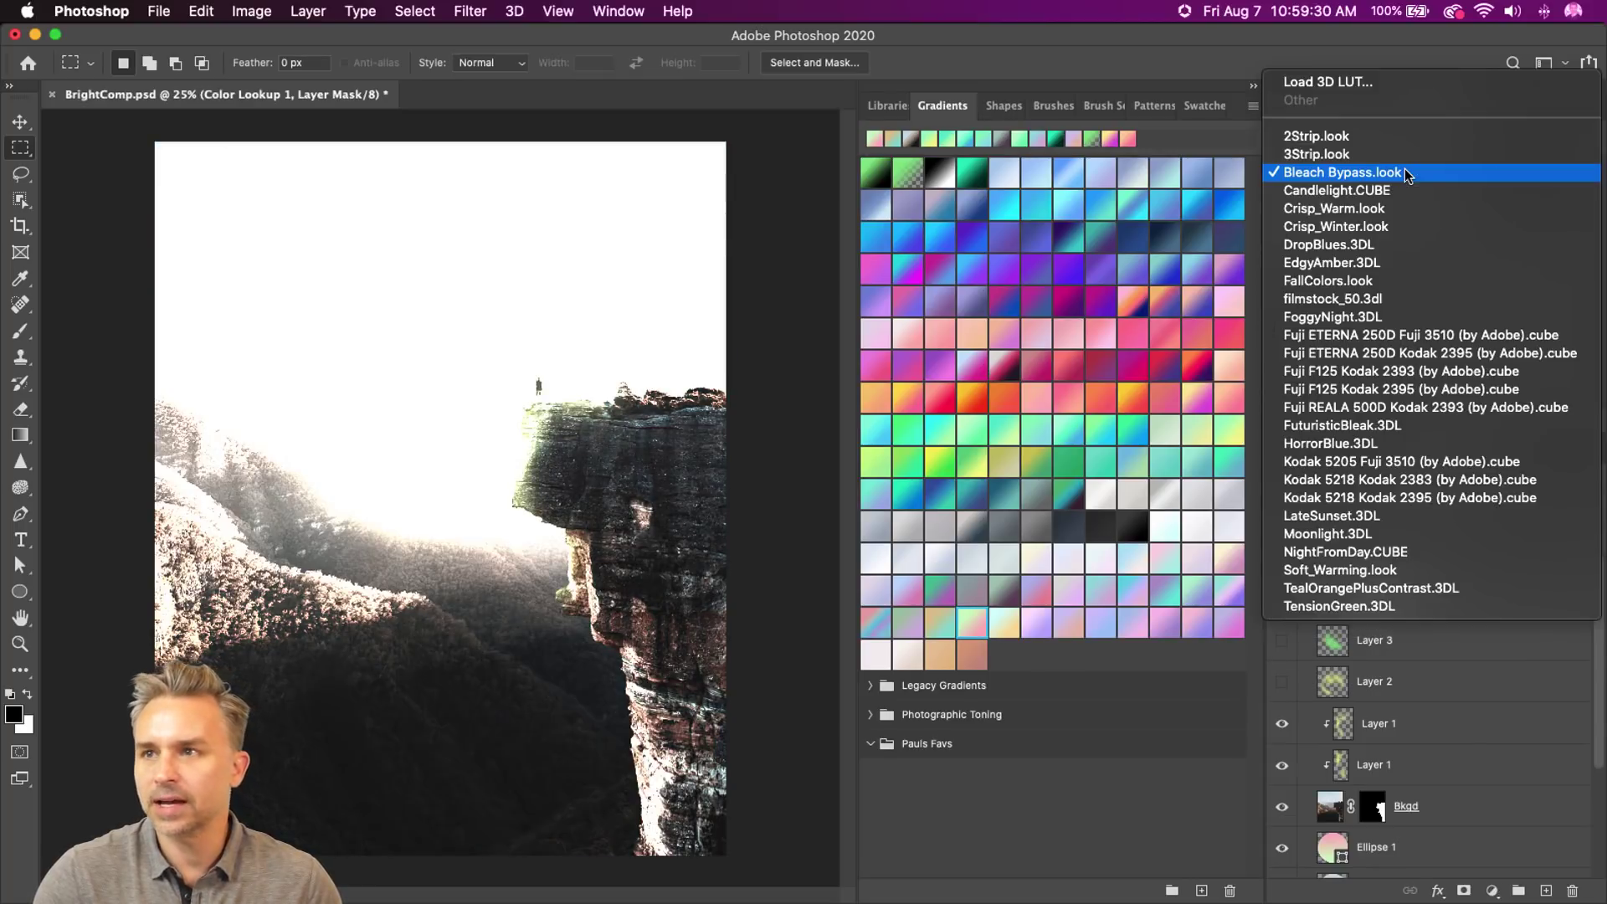
click(1436, 186)
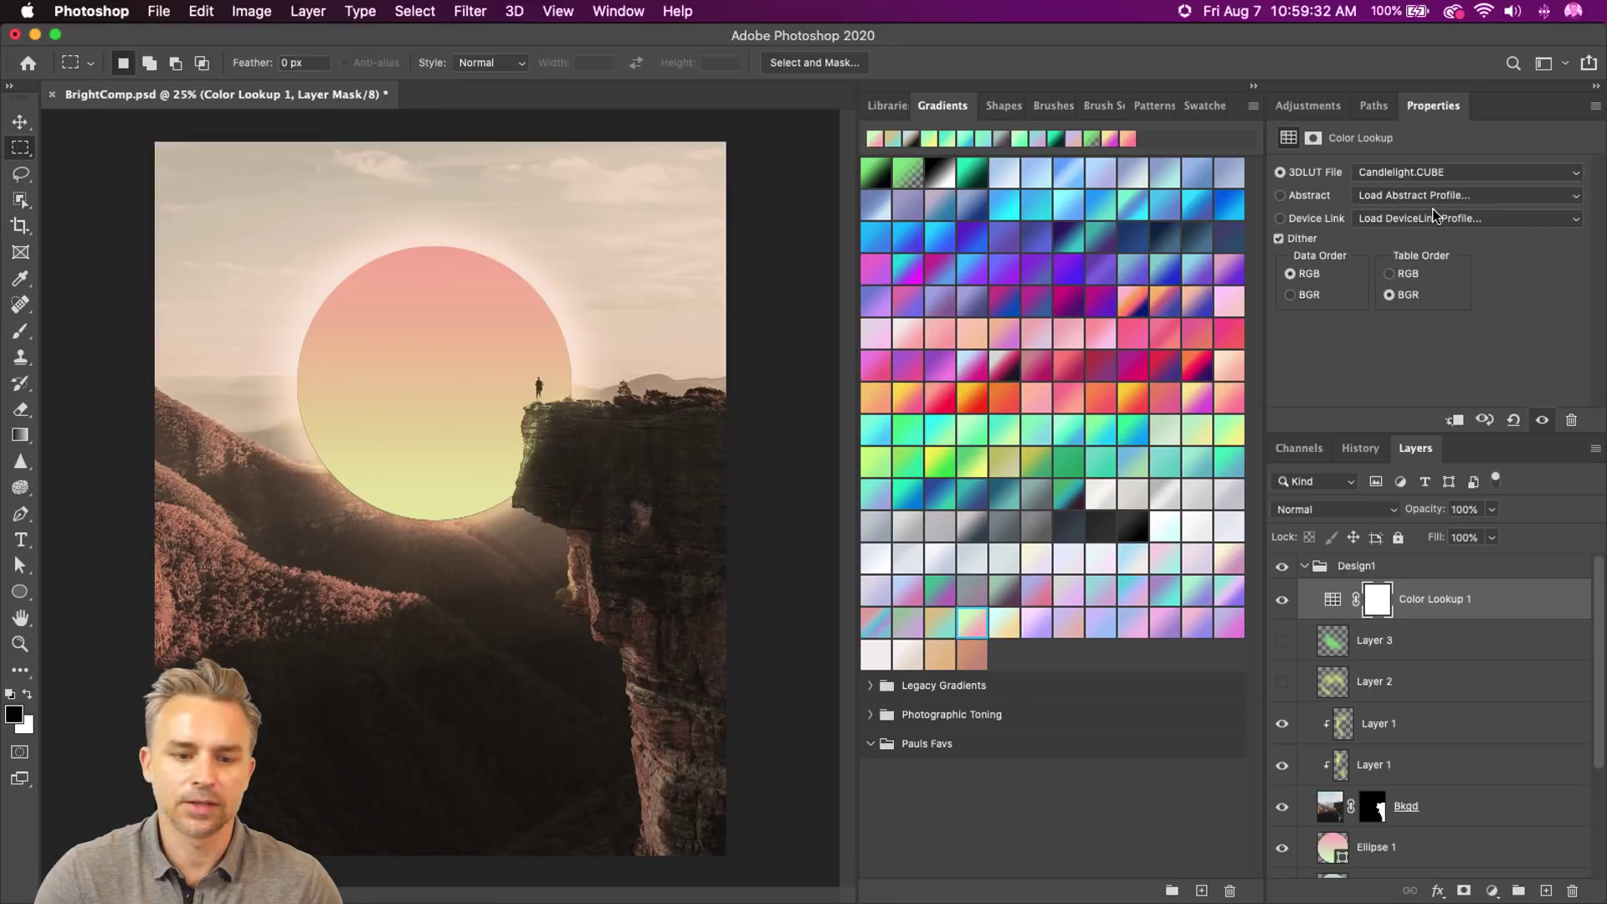
click(1434, 174)
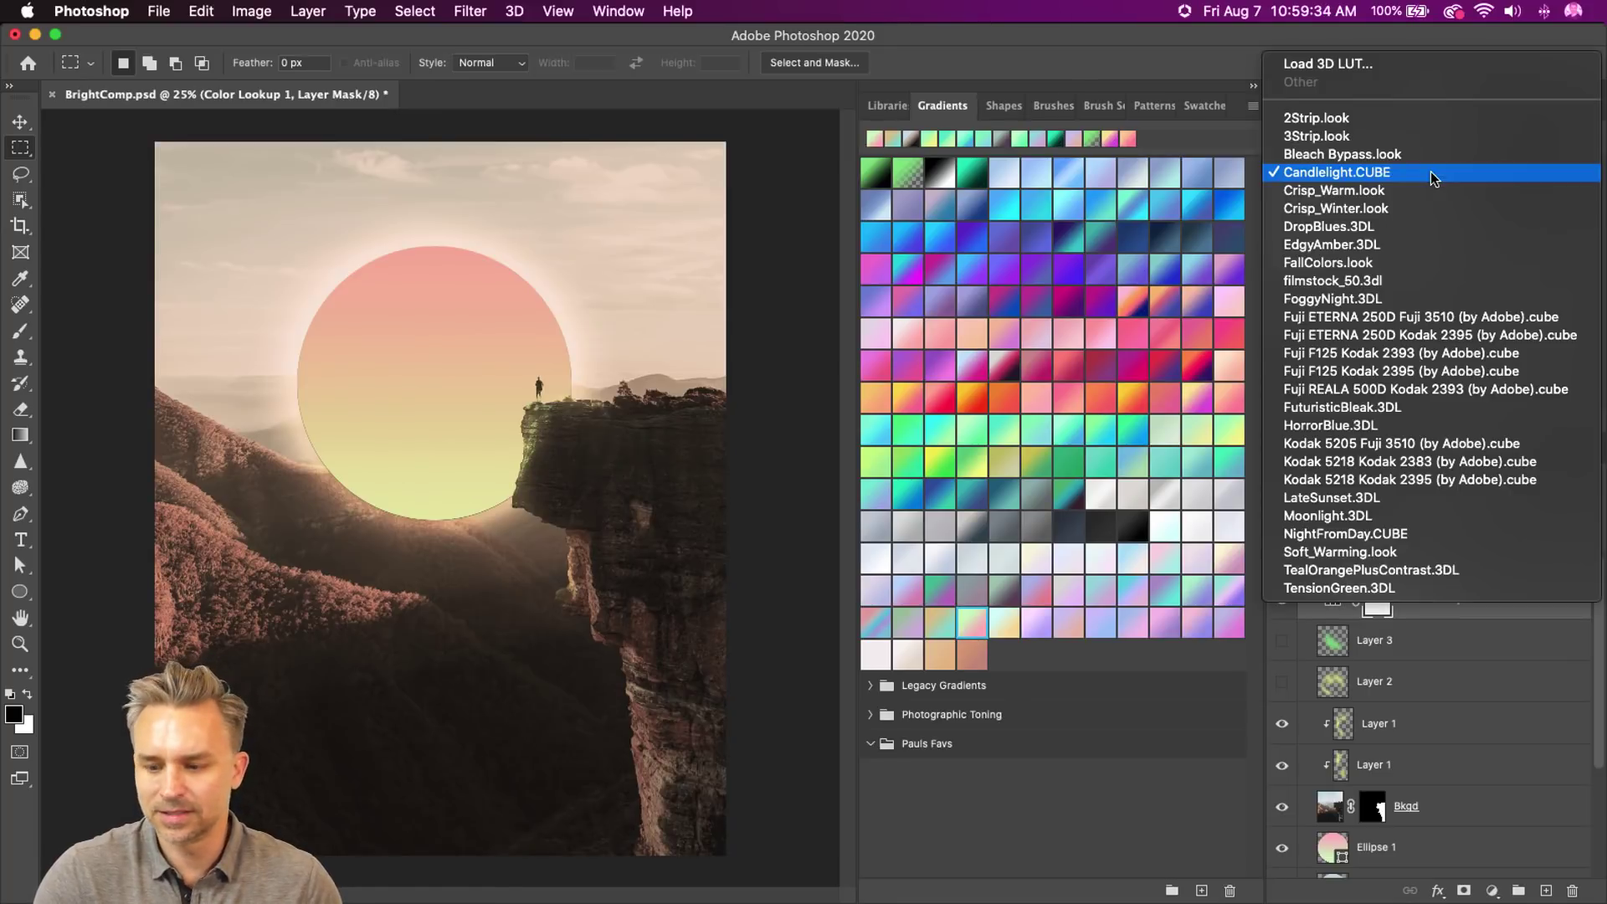
click(1434, 178)
- Check the yellow-green ellipse's effect by toggling its visibility, and hide the gray gradient ellipse beneath the pink-to-green one
scroll(1334, 740, down, 3)
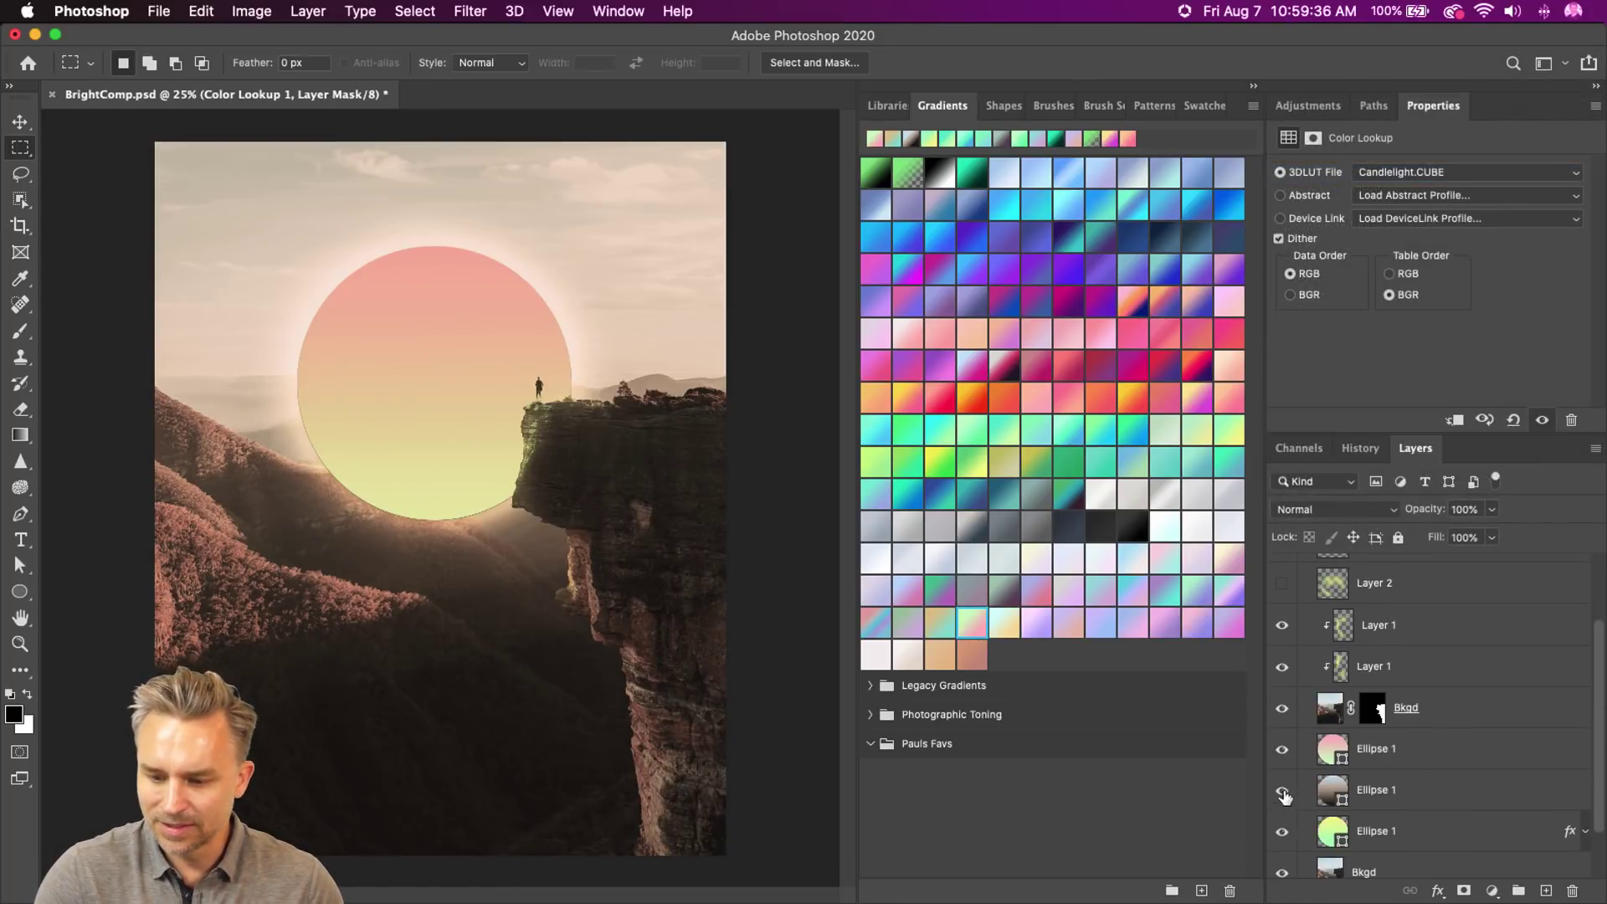
click(1281, 831)
click(1282, 831)
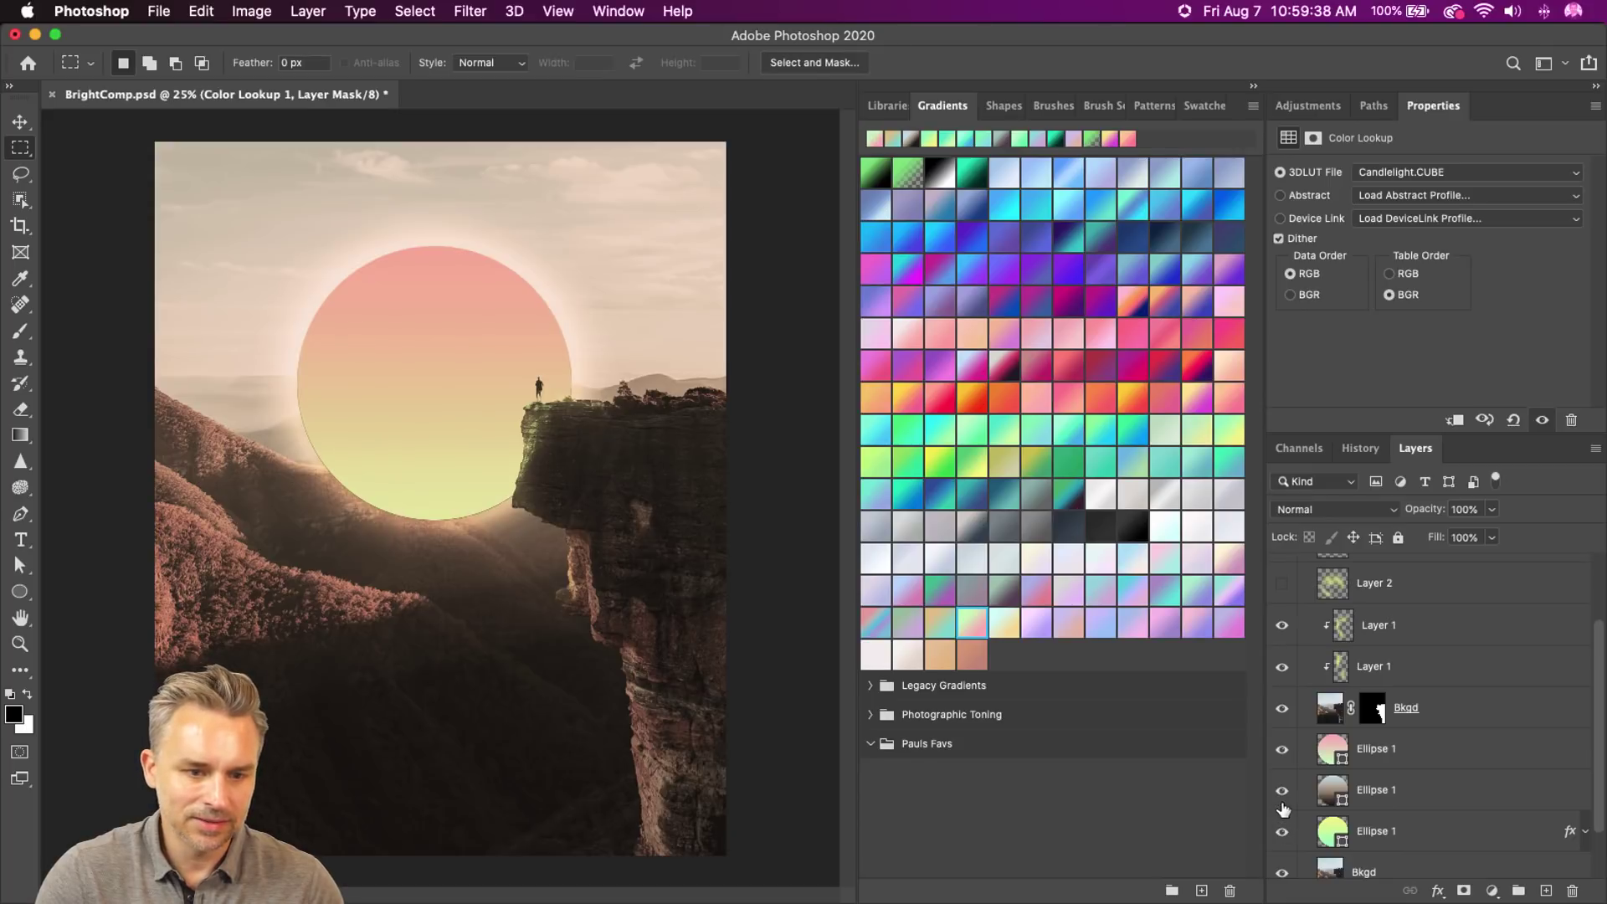
click(1282, 790)
- Set the Color Lookup layer's 3D LUT to Fuji ETERNA 250D Fuji 3510 (by Adobe).cube
click(1394, 172)
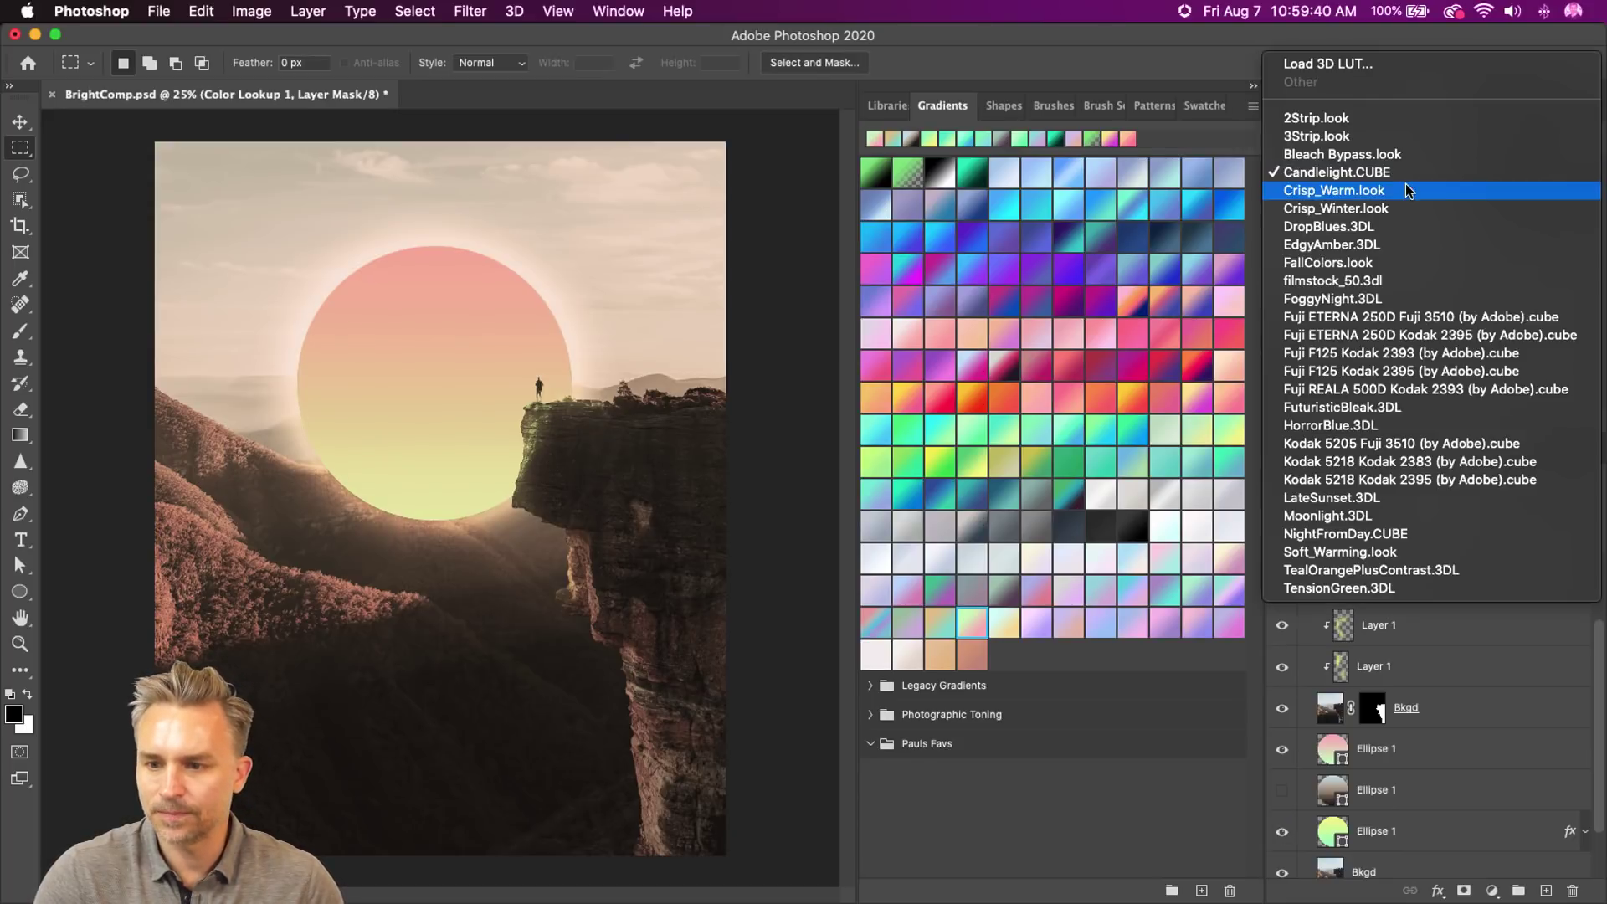
click(1404, 318)
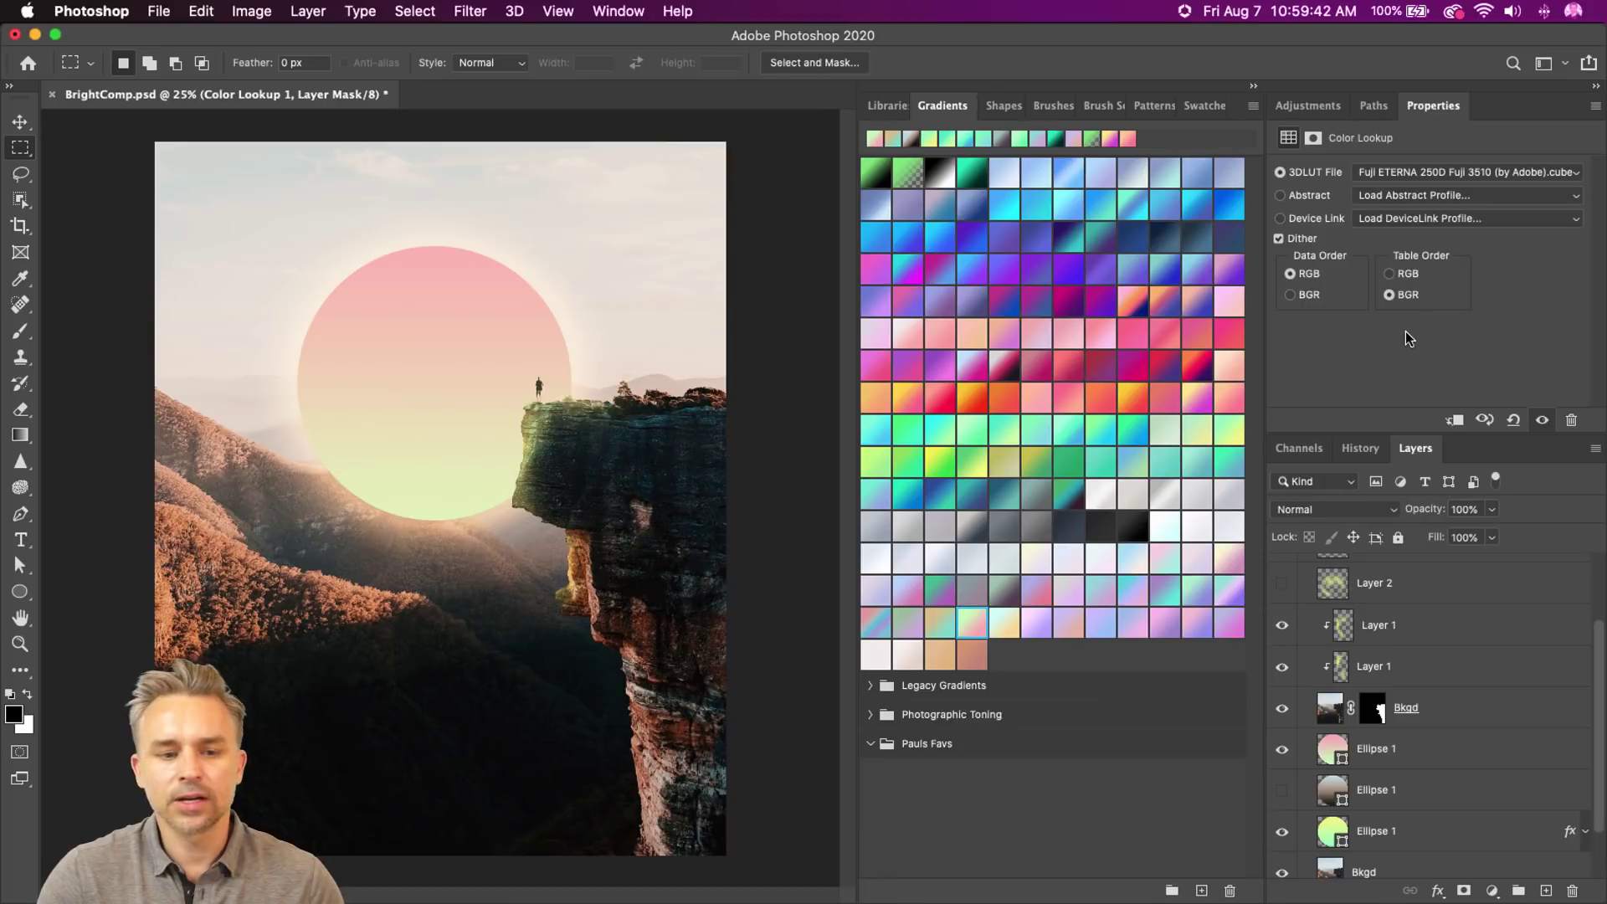
scroll(1349, 673, up, 2)
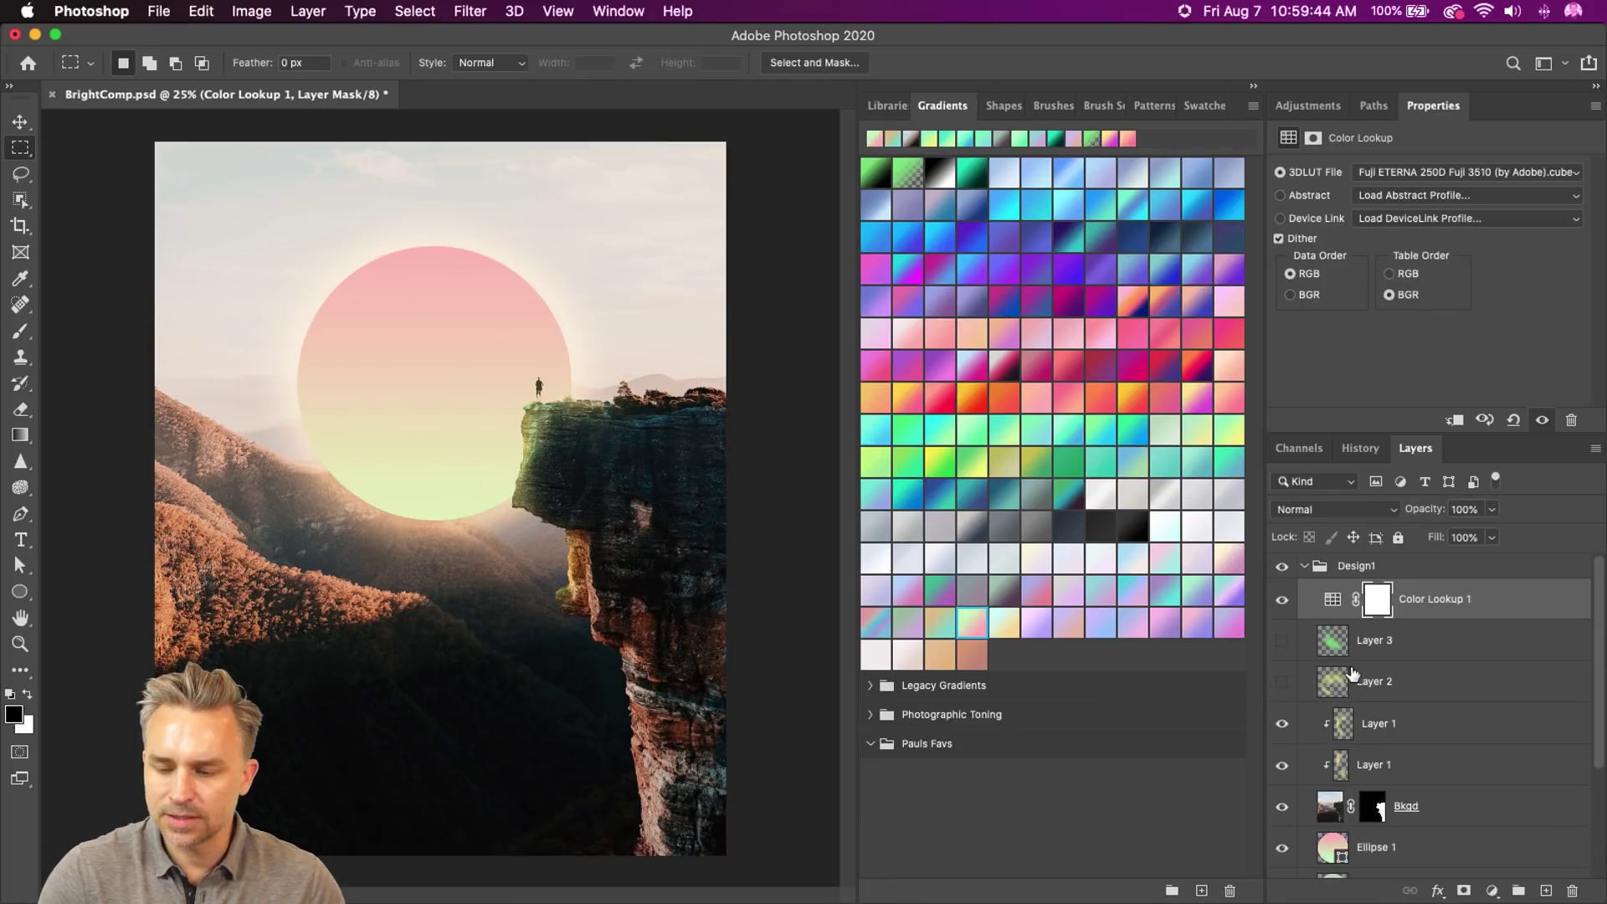
- Compare the composite with and without the color grade by toggling the Color Lookup 1 layer's visibility
click(1282, 600)
click(1282, 599)
click(1281, 600)
click(1281, 599)
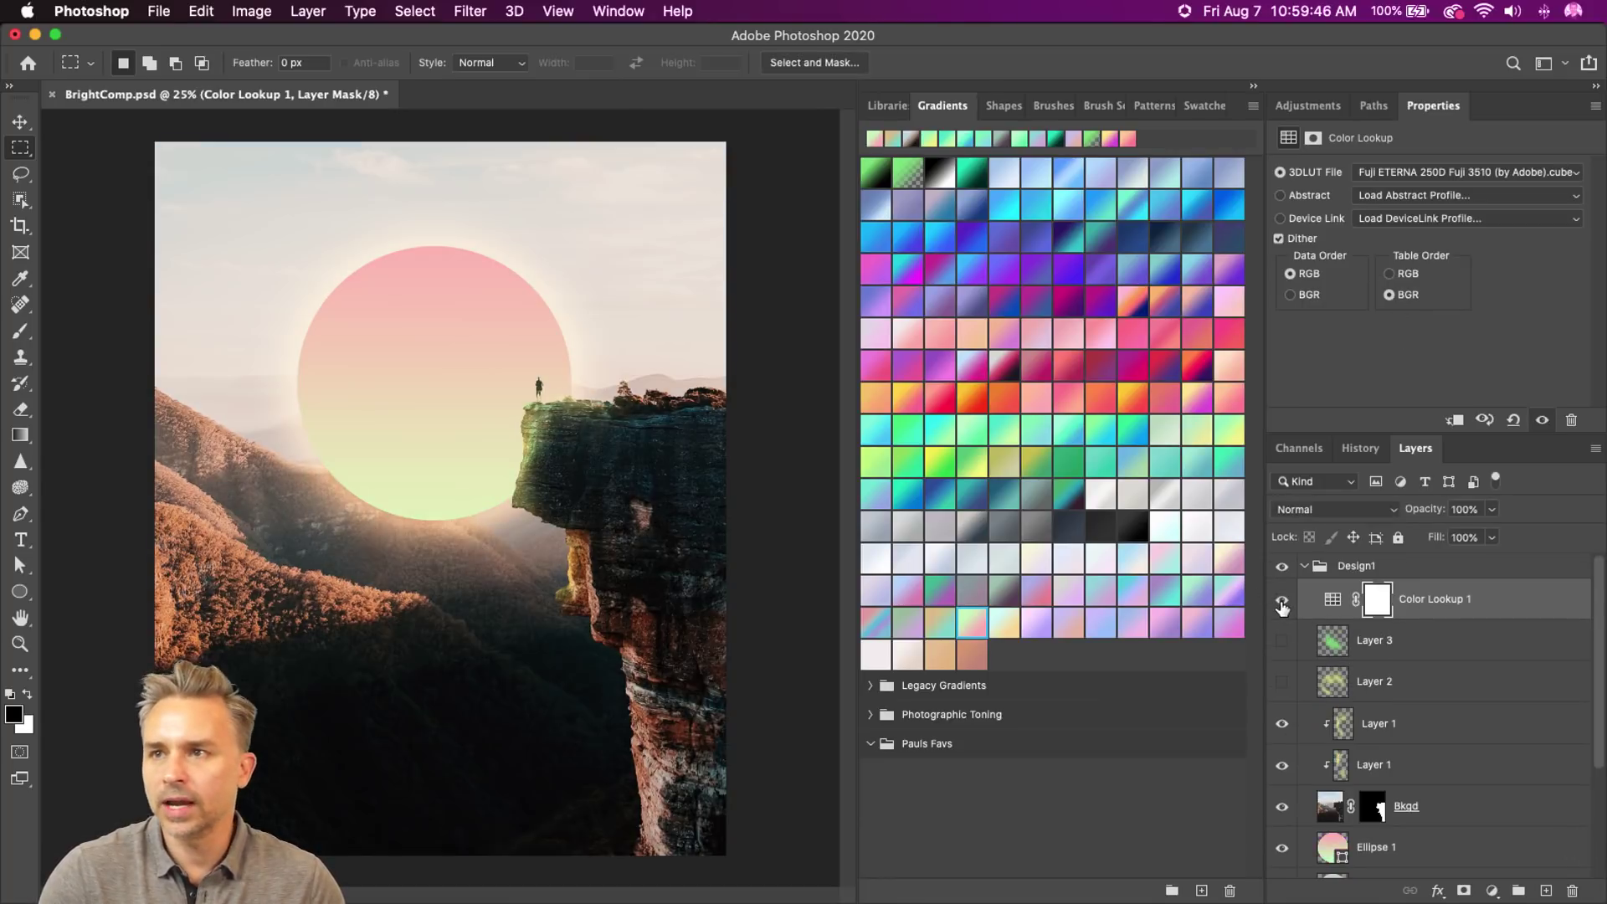
click(1281, 601)
click(1281, 601)
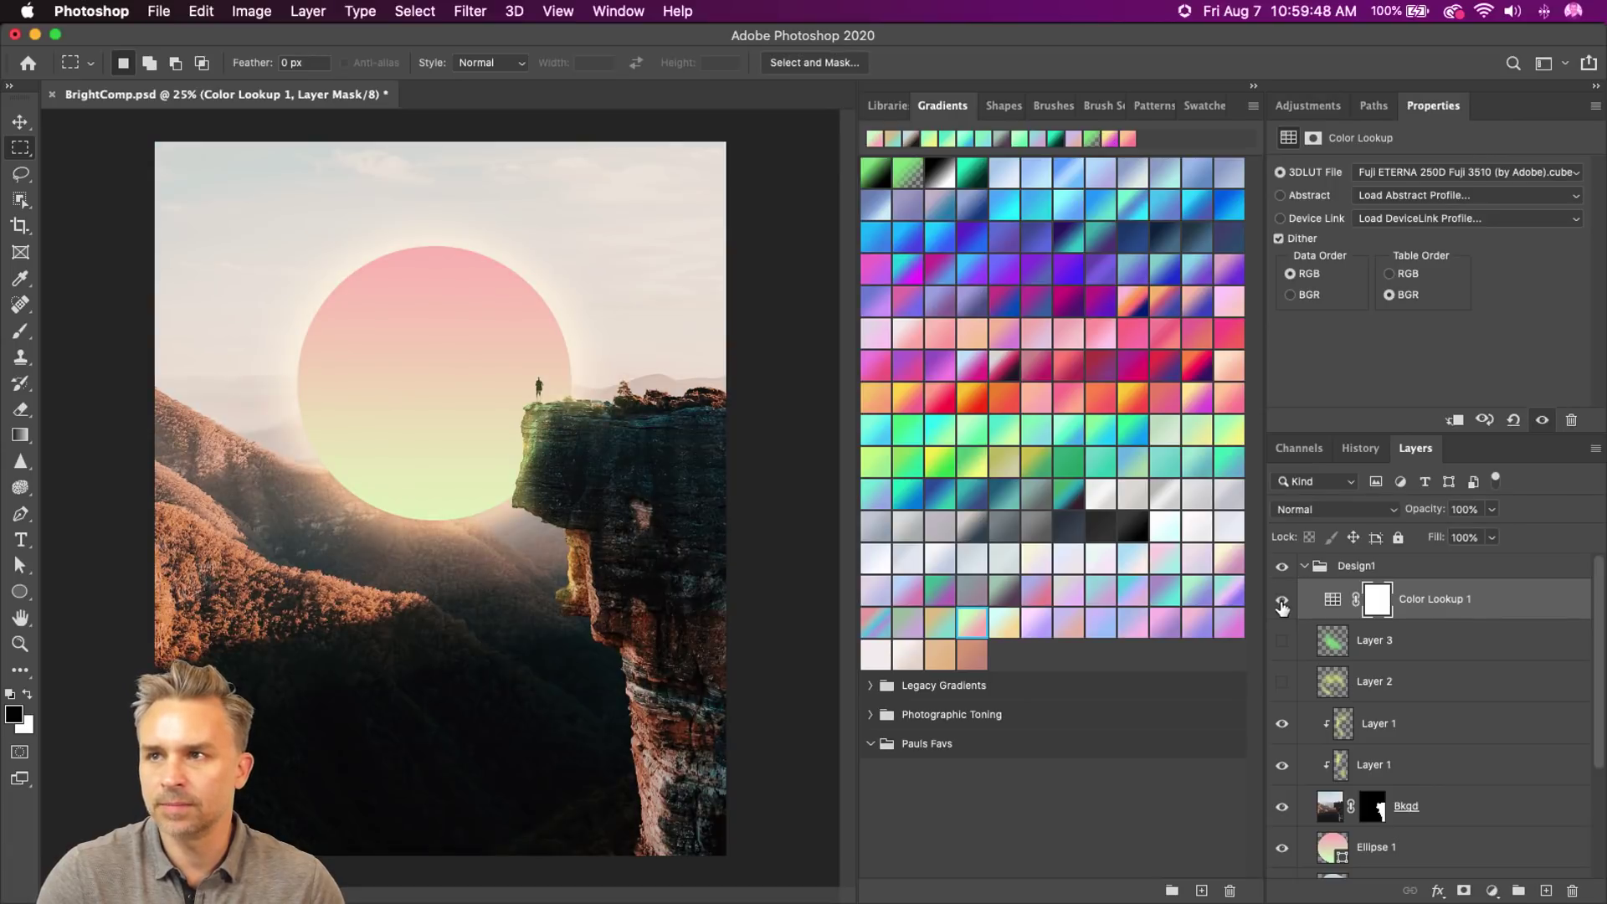
- Try the Fuji ETERNA 250D Kodak 2395 (by Adobe).cube 3D LUT on the Color Lookup layer
click(1412, 172)
click(1413, 183)
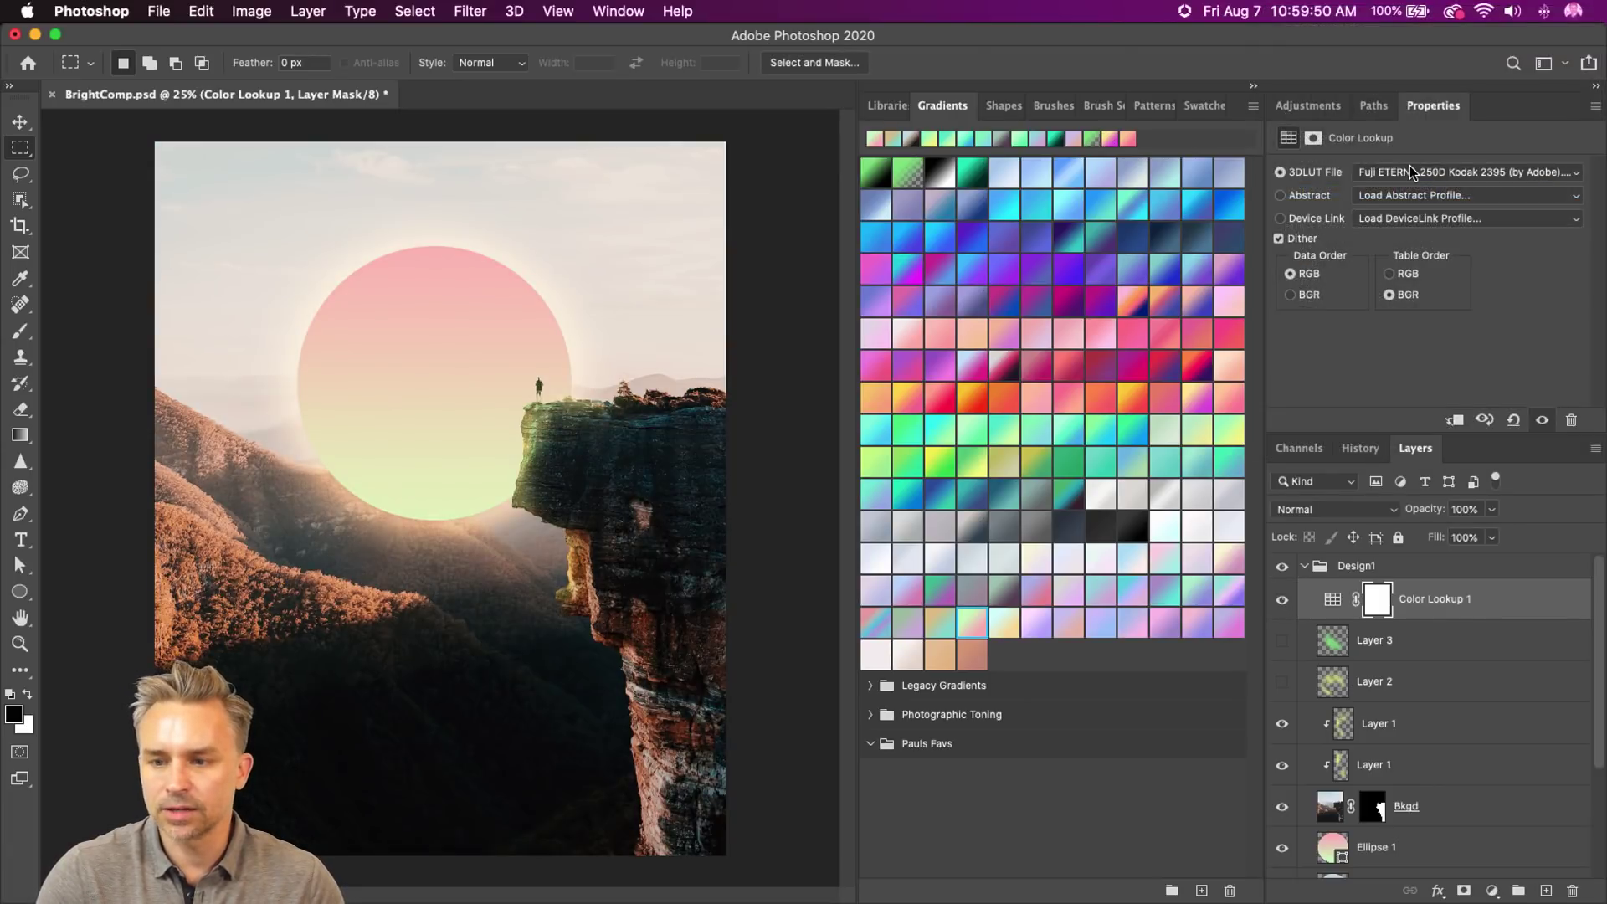
click(1413, 173)
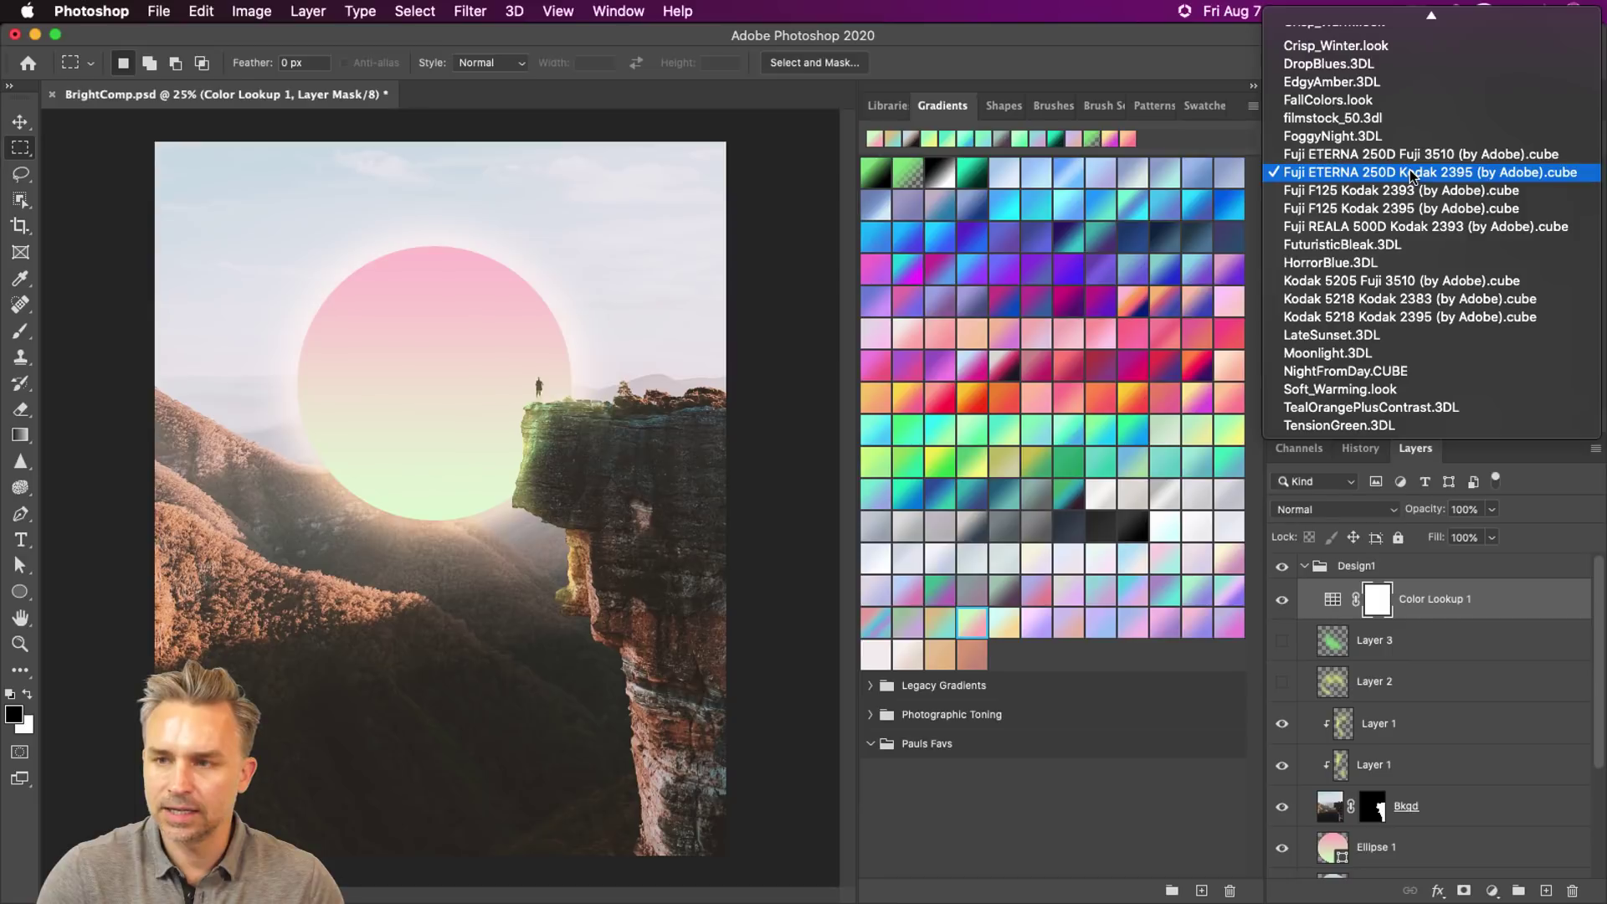
click(1412, 173)
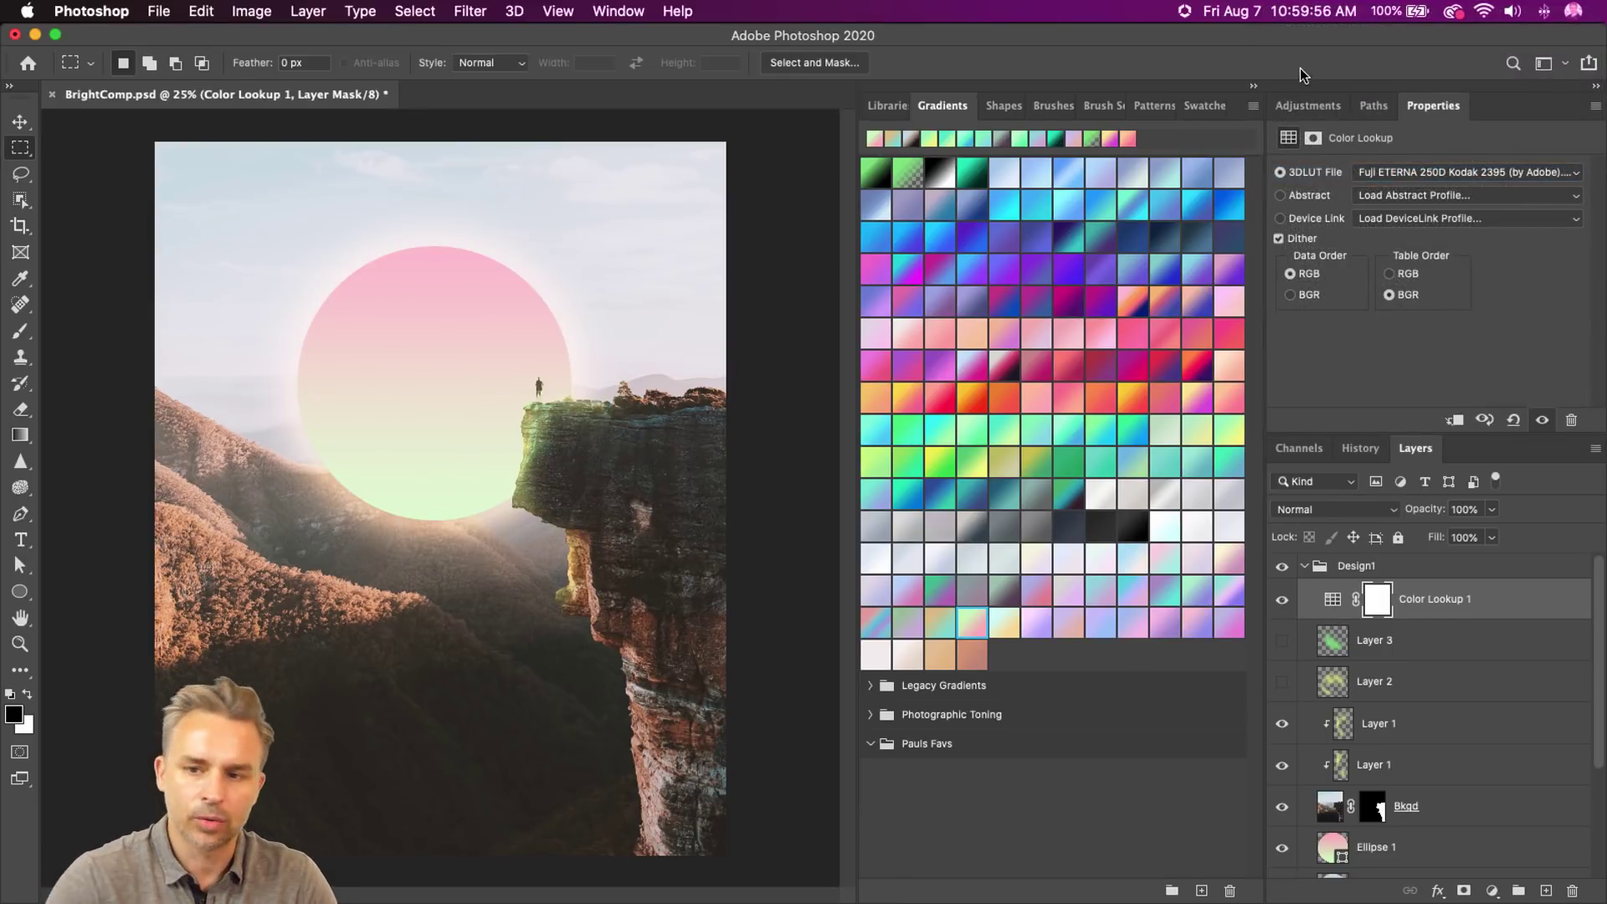
- Collapse the gradient presets area and set the Color Lookup layer's 3D LUT to Fuji F125 Kodak 2395 (by Adobe).cube
click(1253, 87)
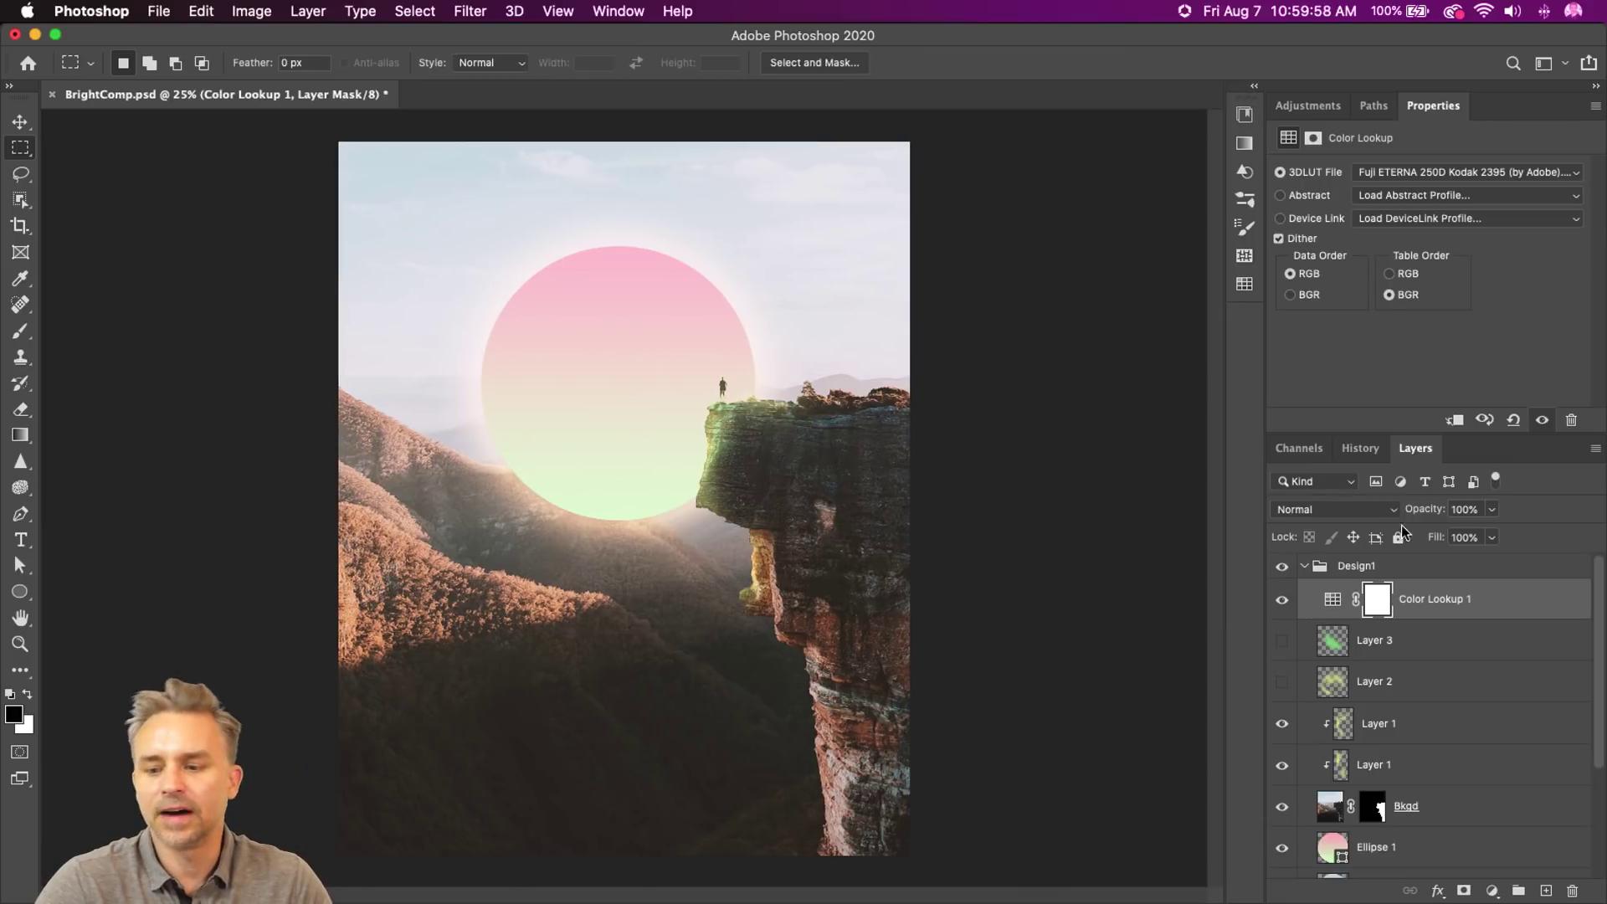
click(1384, 173)
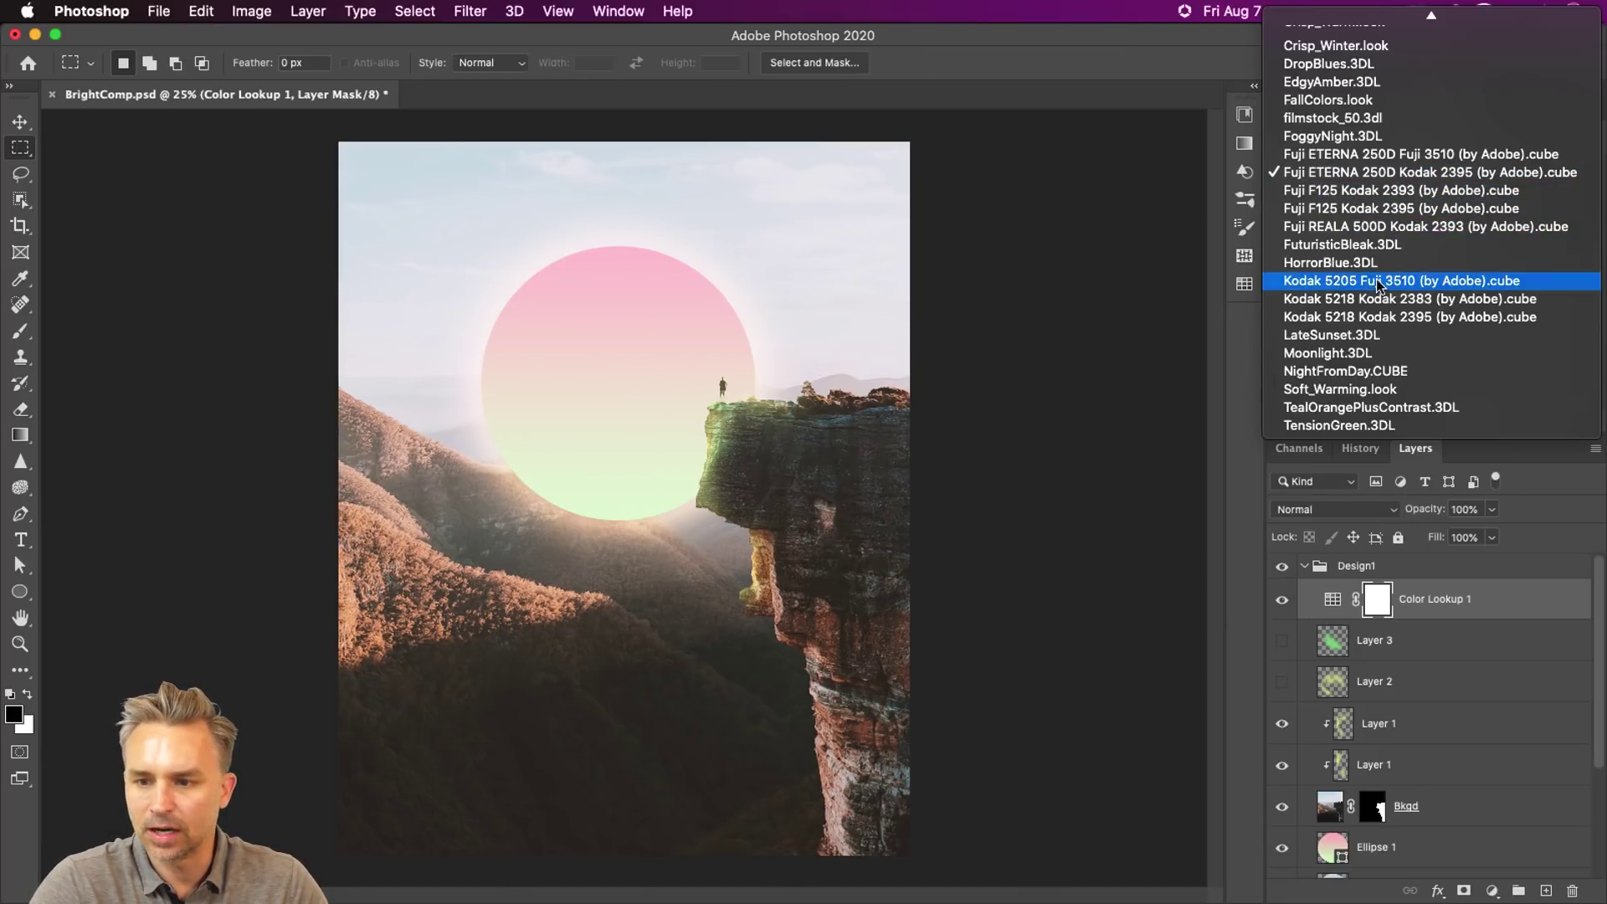
click(1374, 194)
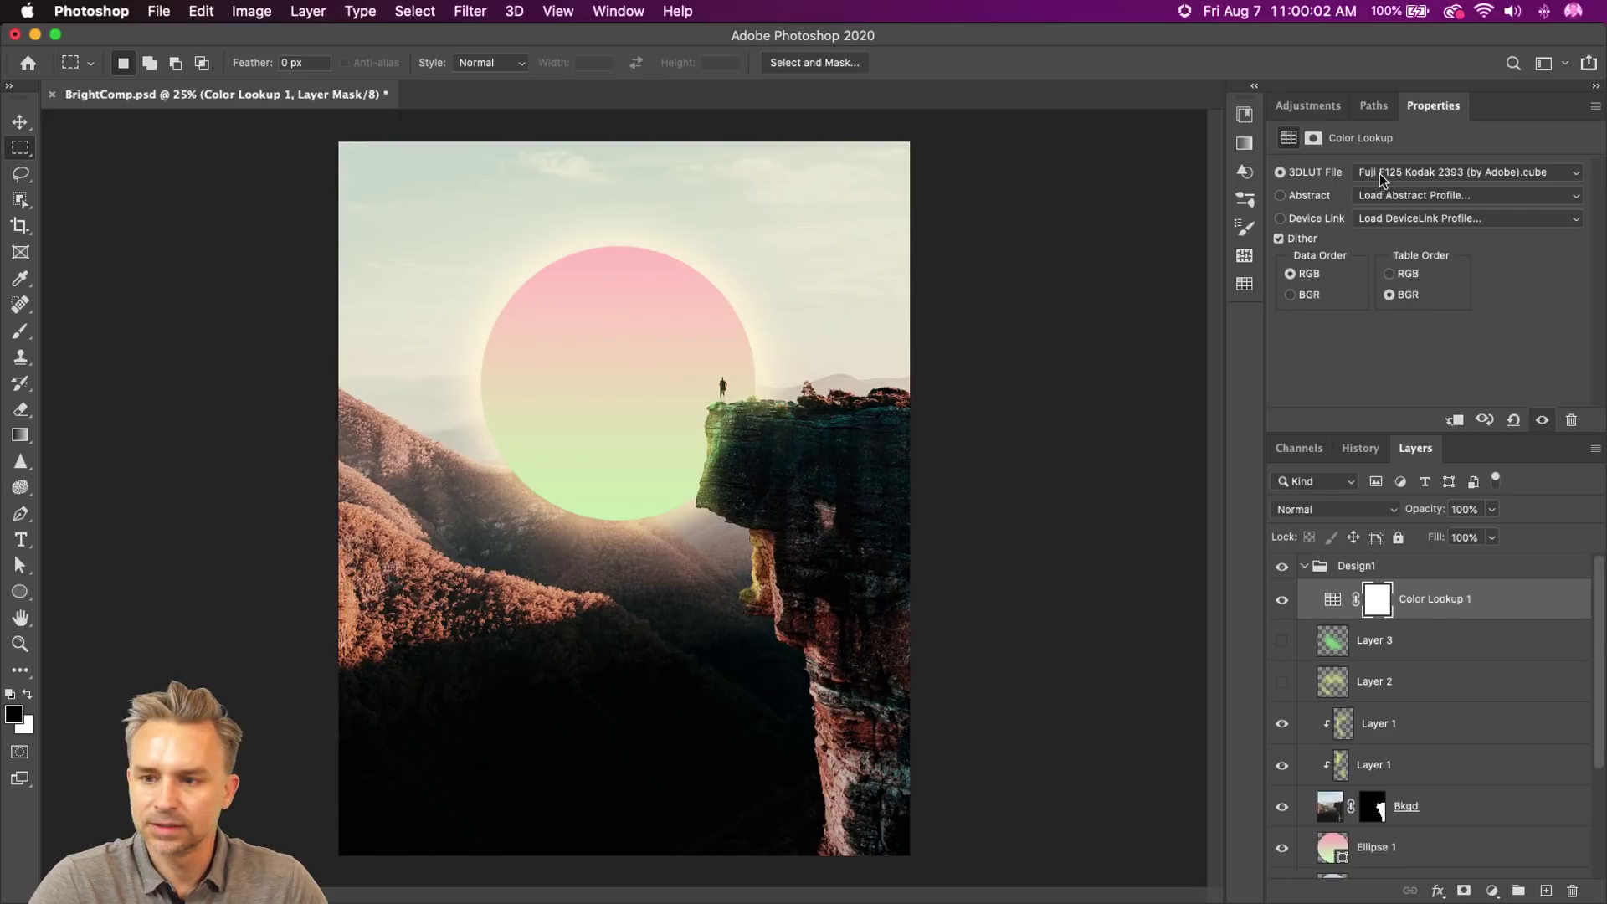
click(1379, 173)
click(1394, 192)
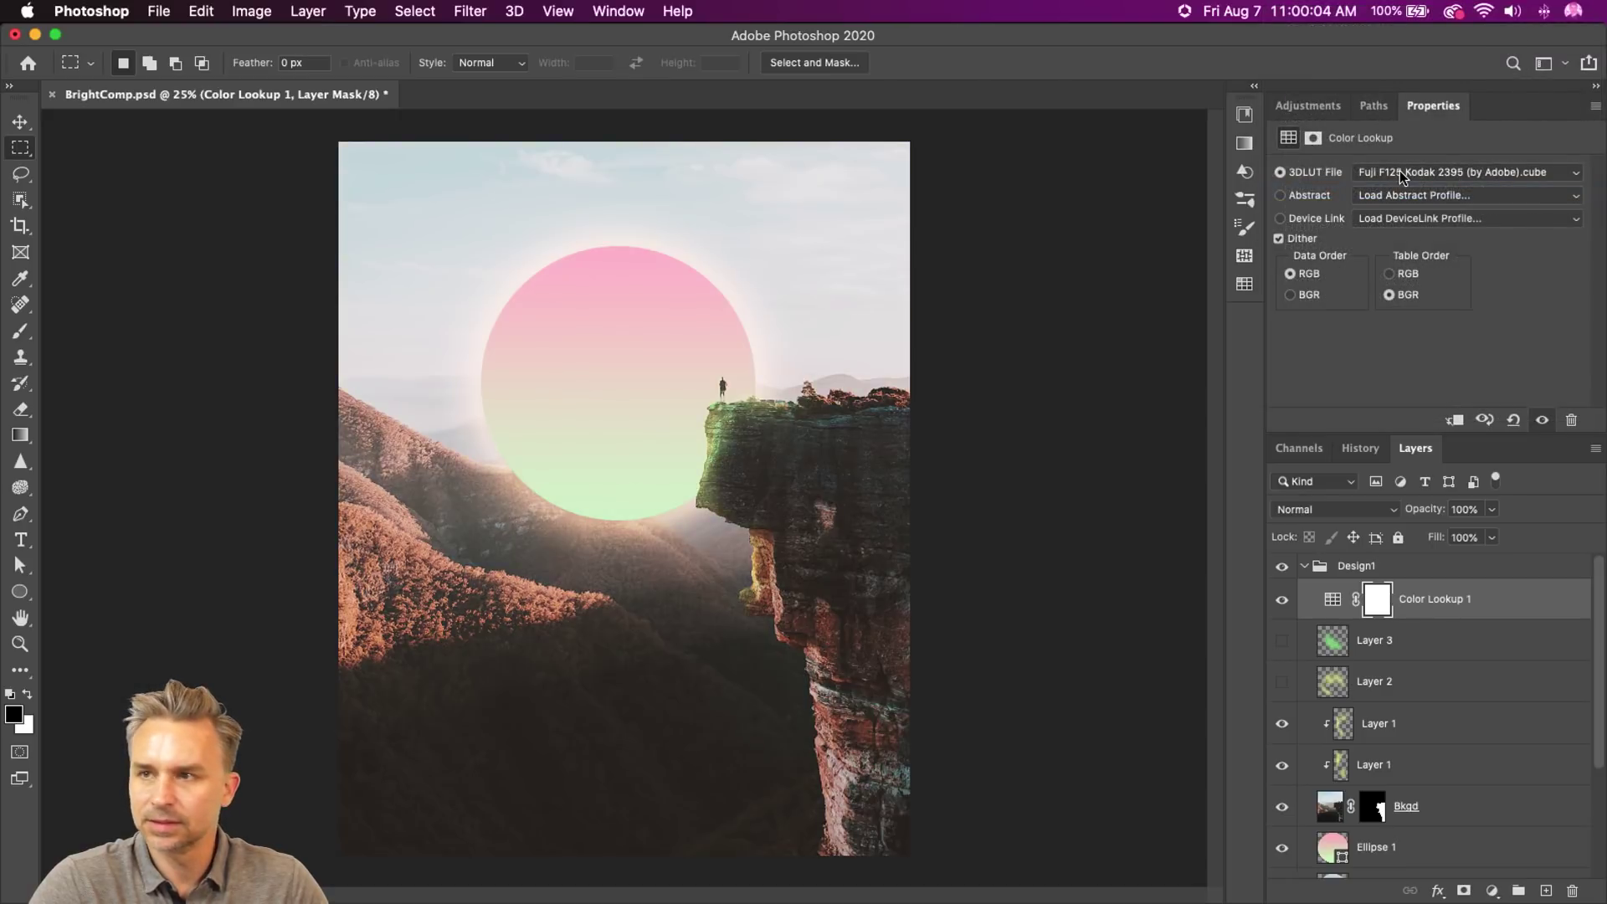
click(1399, 170)
click(1399, 172)
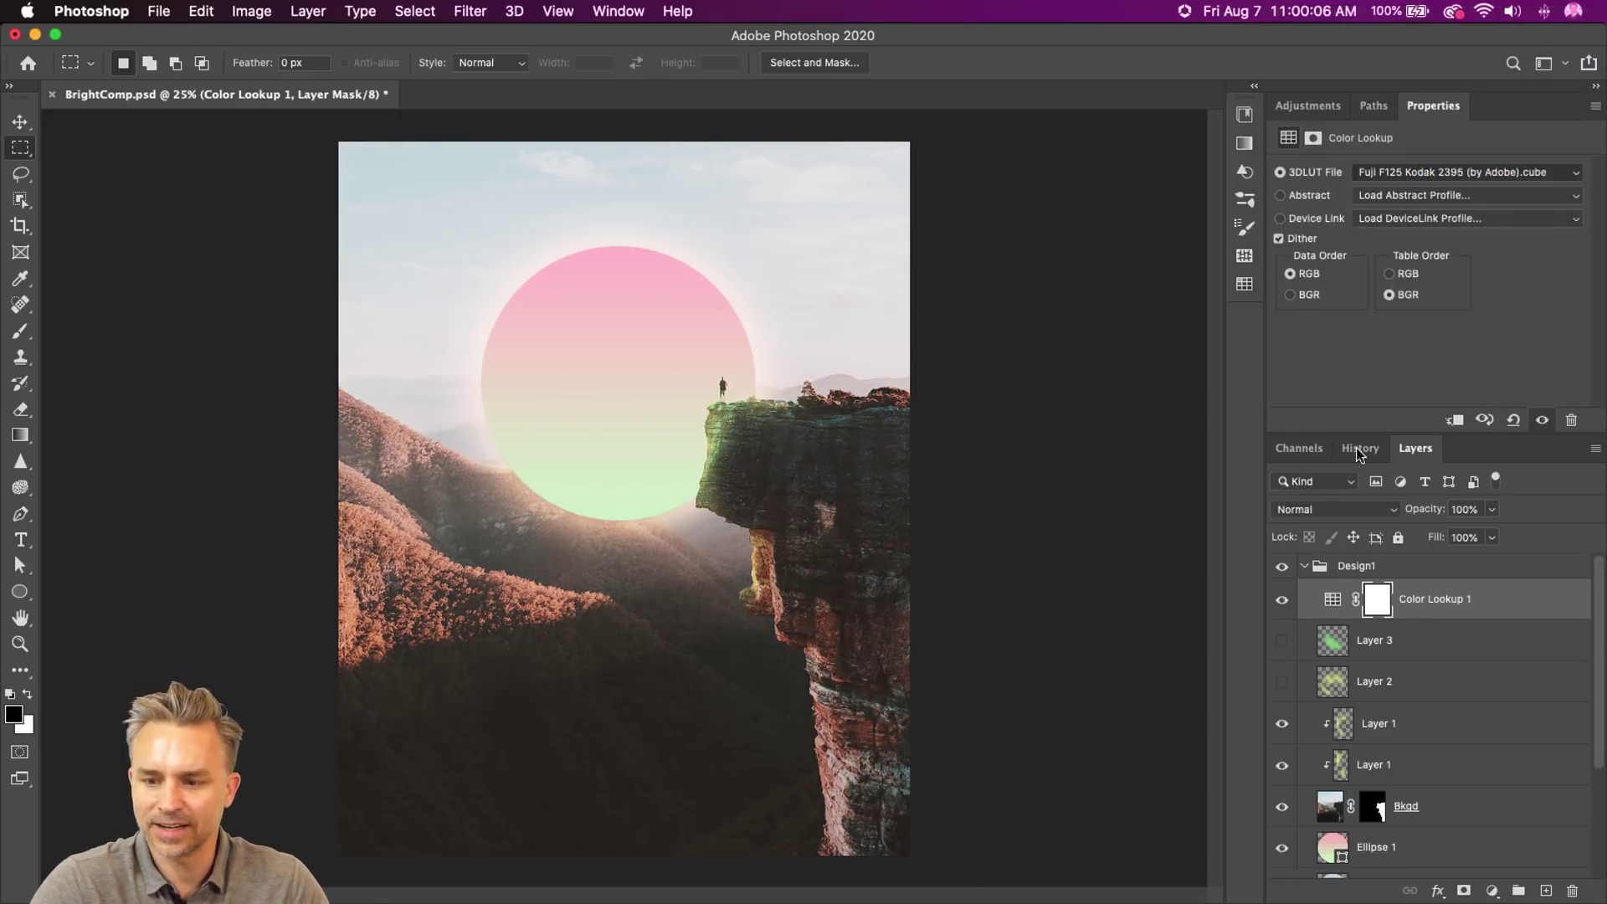
- Make more room for the layer list, then collapse and hide the Design1 group
double_click(1500, 108)
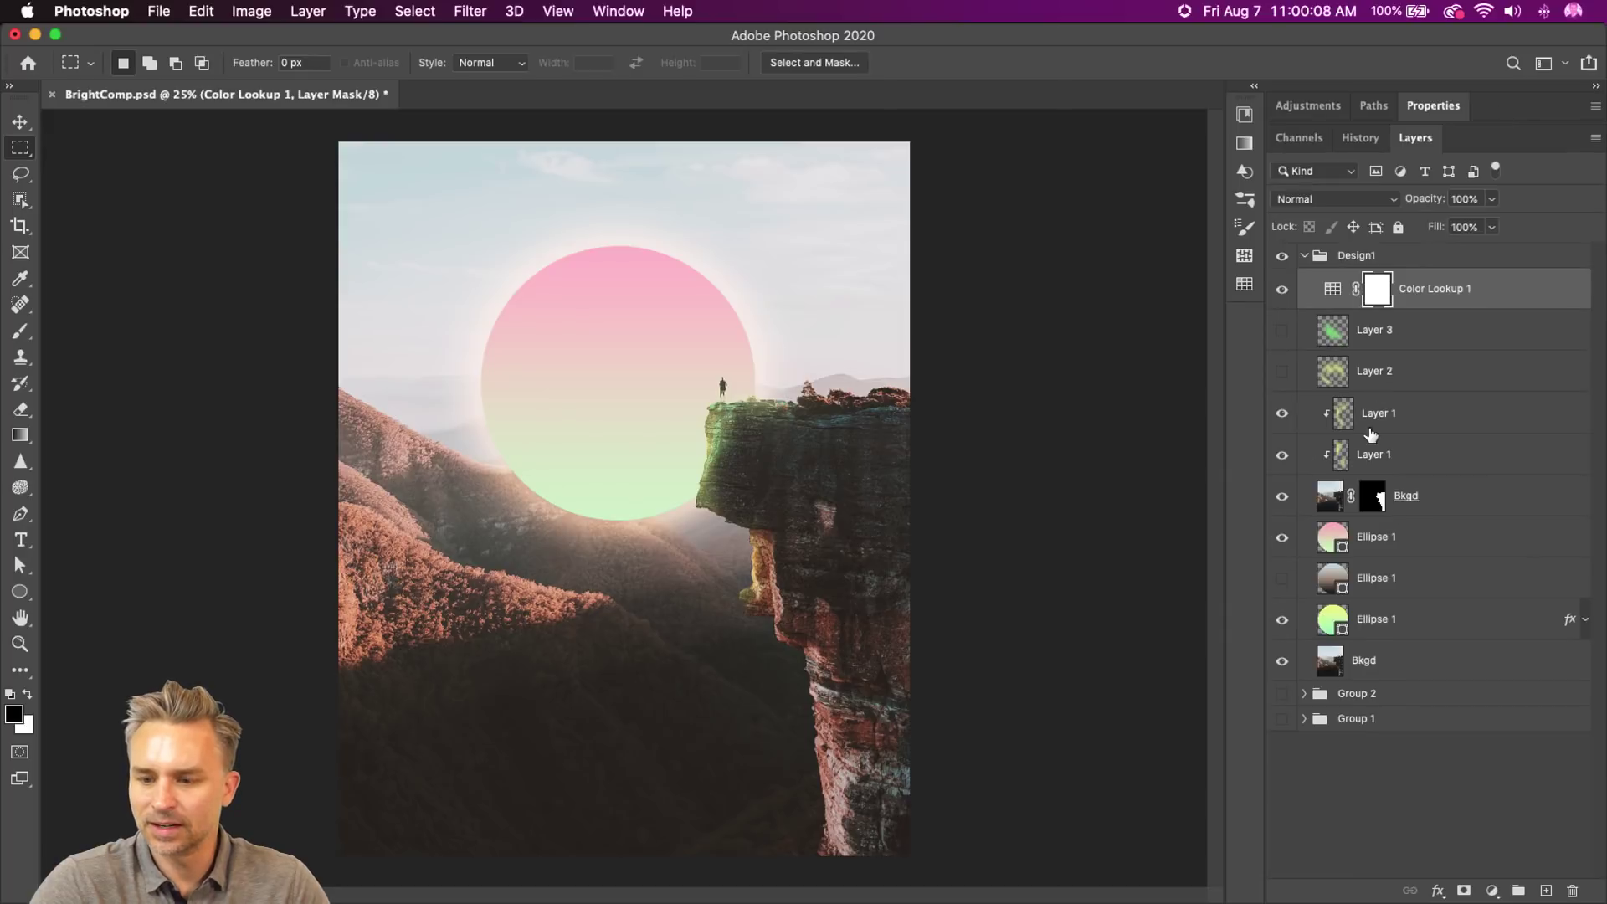
click(1303, 255)
click(1281, 255)
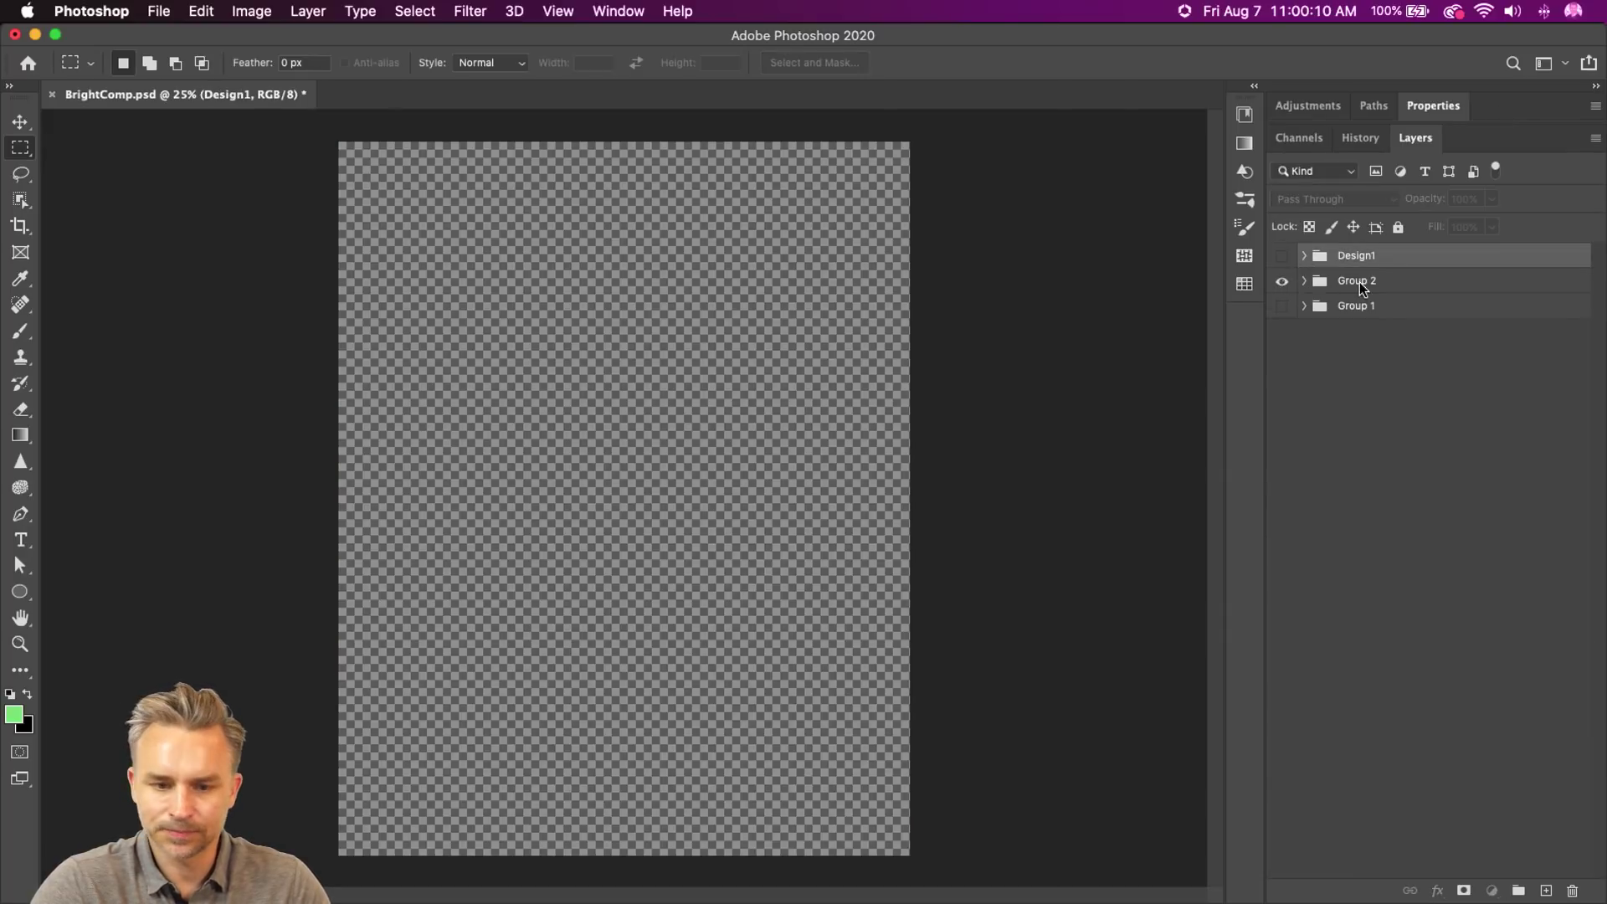
- Expand Group 2 with its layers visible, select the red rock Bkgd layer, and hide the two Bkgd layers above it
click(1359, 282)
click(1281, 281)
click(1304, 280)
drag(1287, 324, 1281, 436)
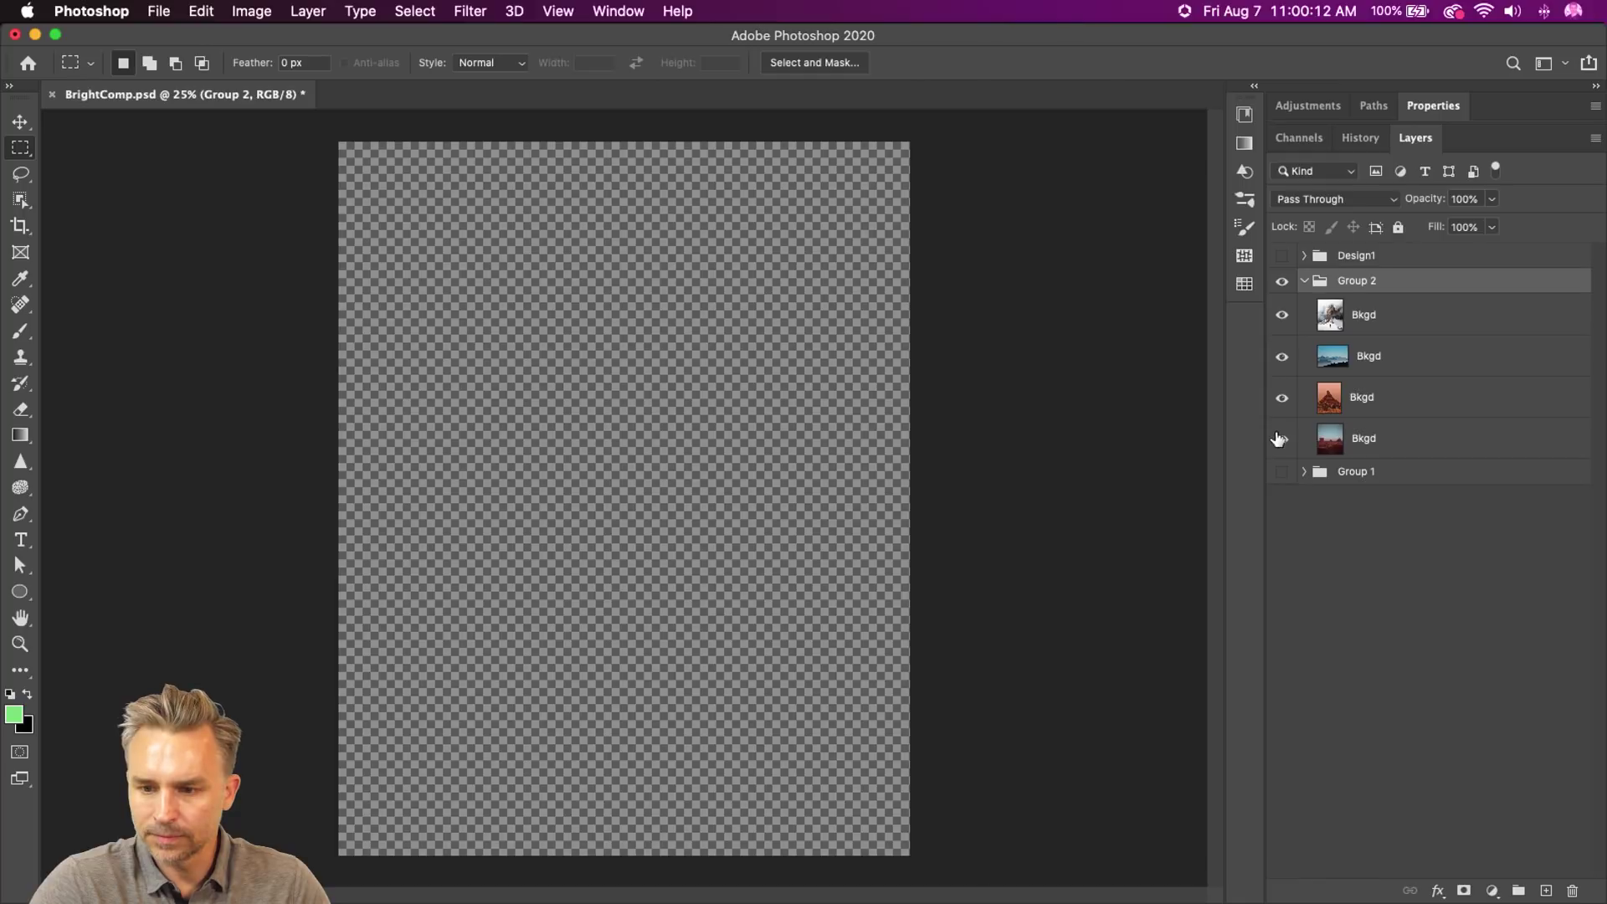
click(1402, 399)
drag(1288, 318, 1282, 361)
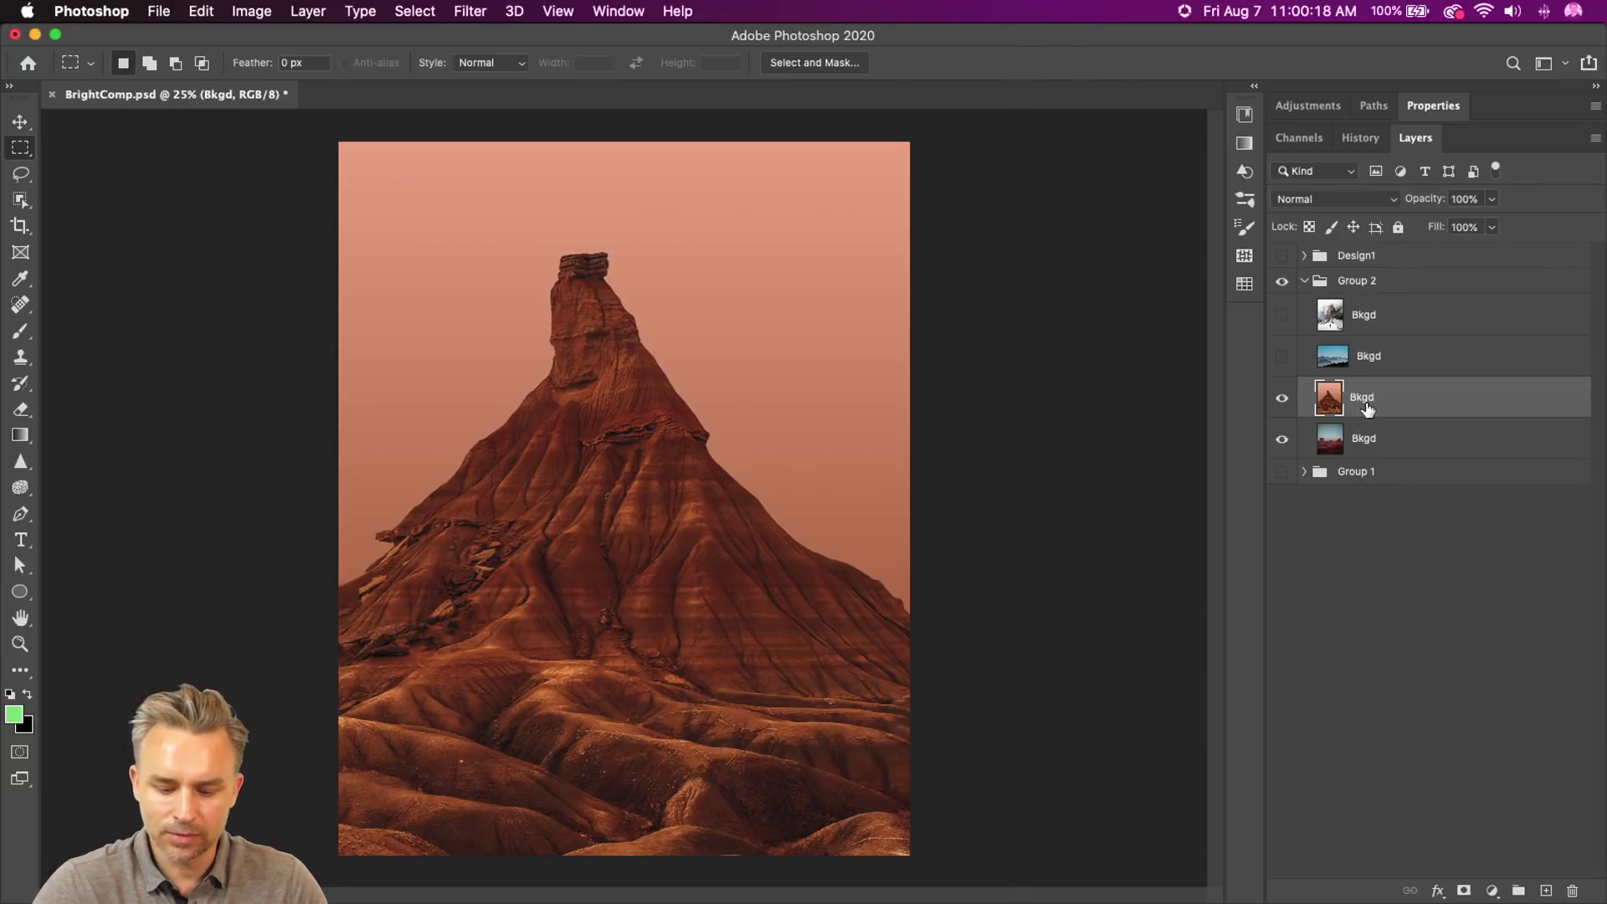
- Scale the red rock layer down to about 2350 px wide and lower it so empty space remains above its sky
key(super+t)
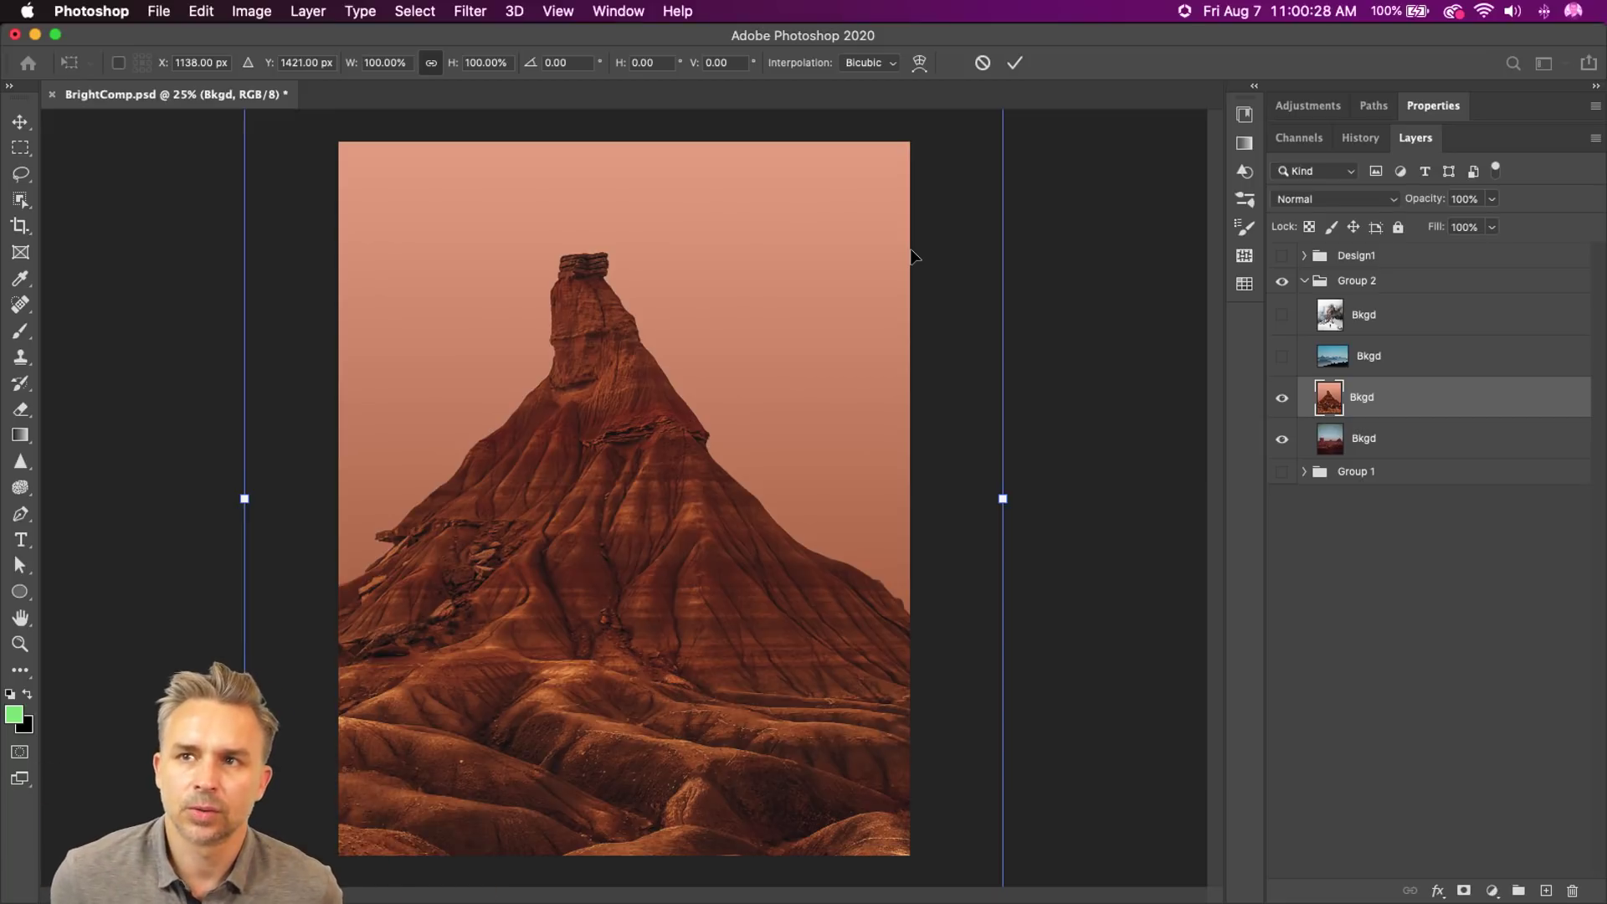
drag(788, 326, 733, 493)
drag(944, 158, 836, 298)
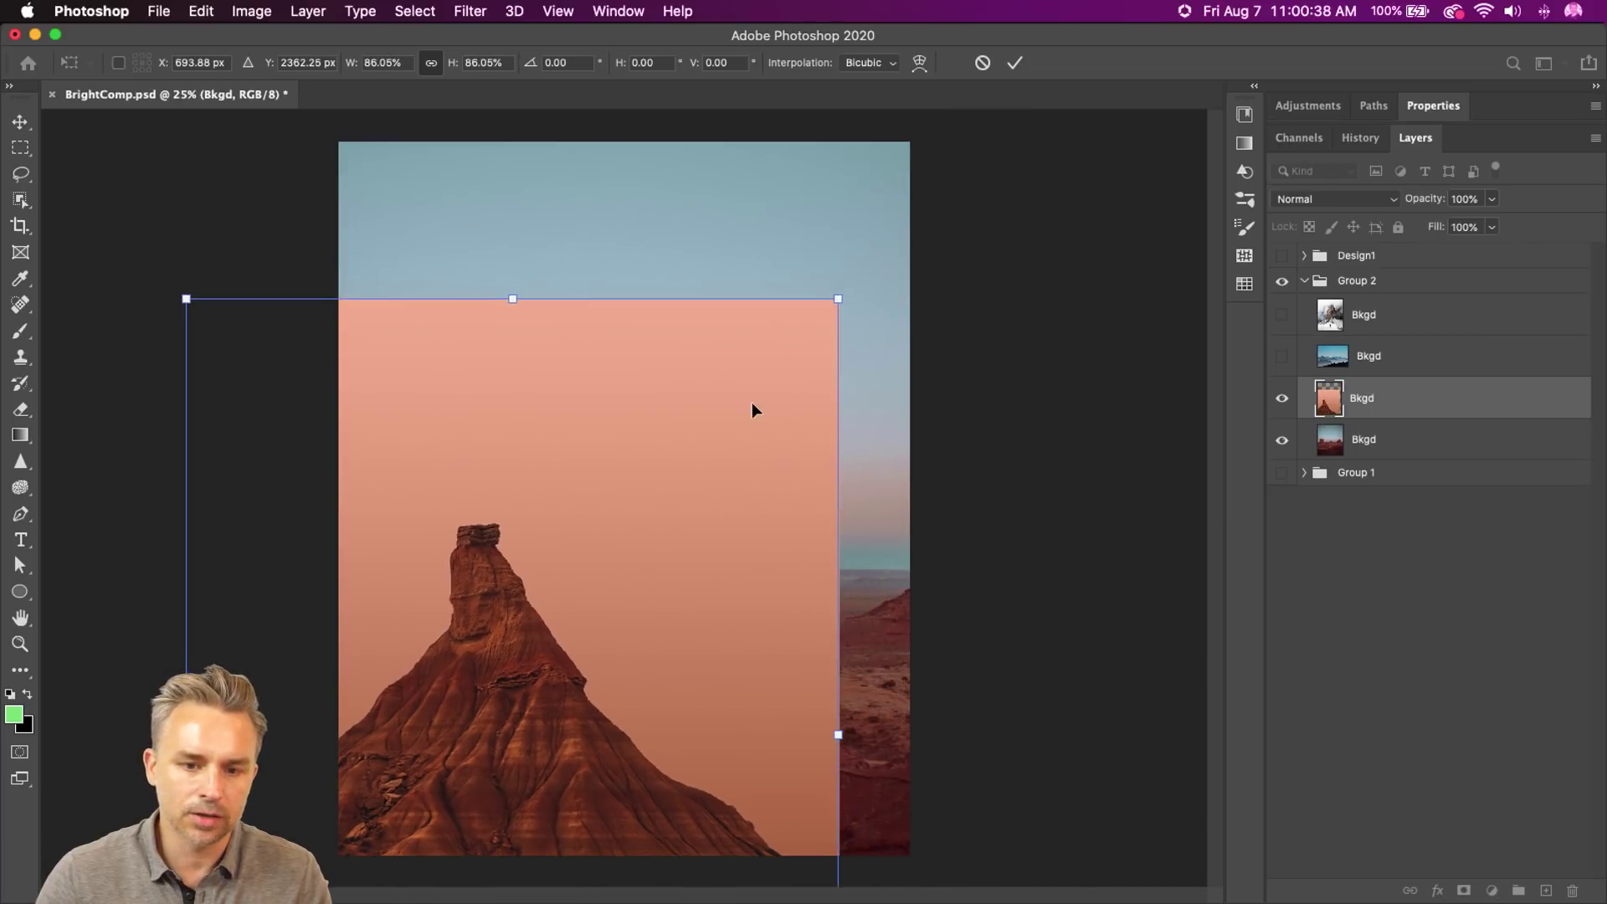
drag(753, 409, 652, 334)
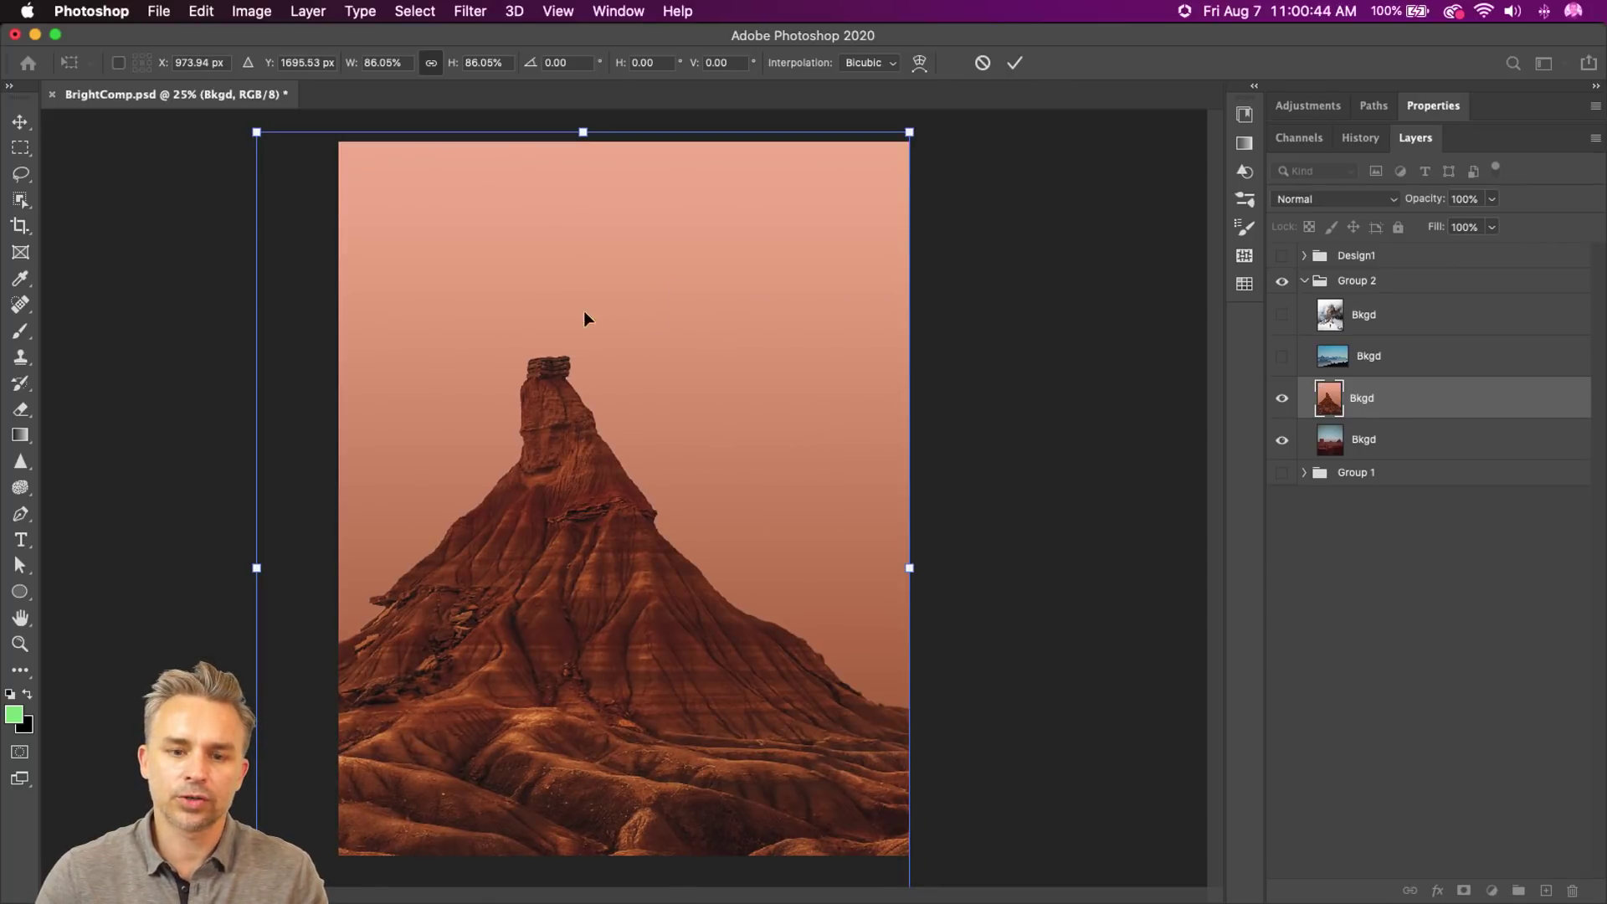
drag(248, 130, 277, 264)
key(Return)
- Select a full-width band of the orange sky above the rock, stretch it up past the canvas top, and deselect
key(m)
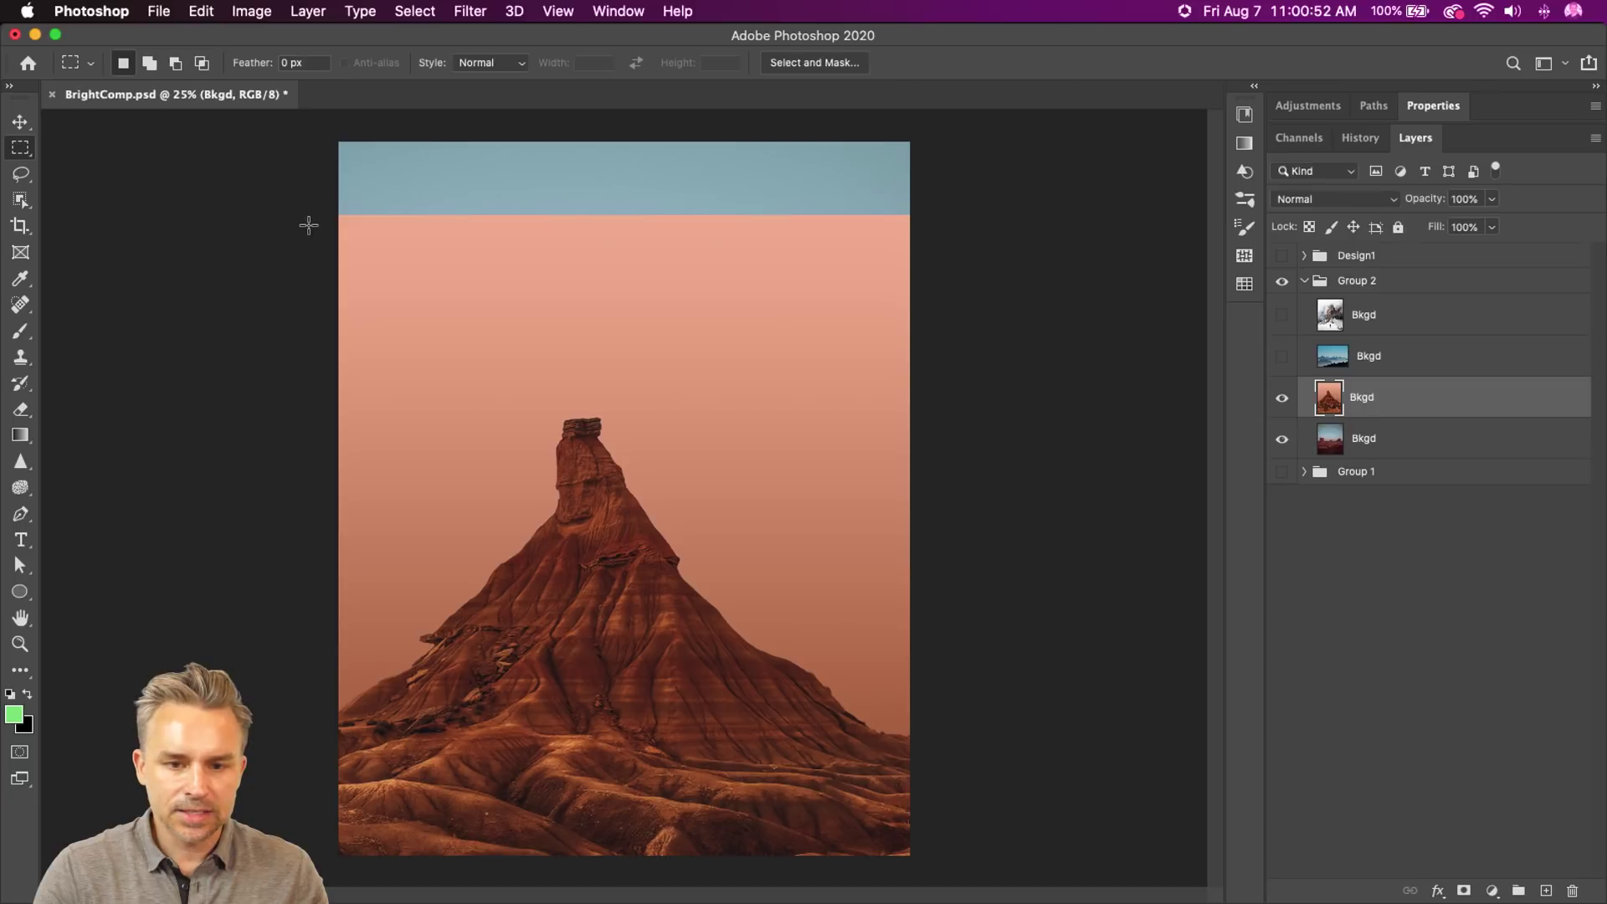
drag(330, 214, 959, 350)
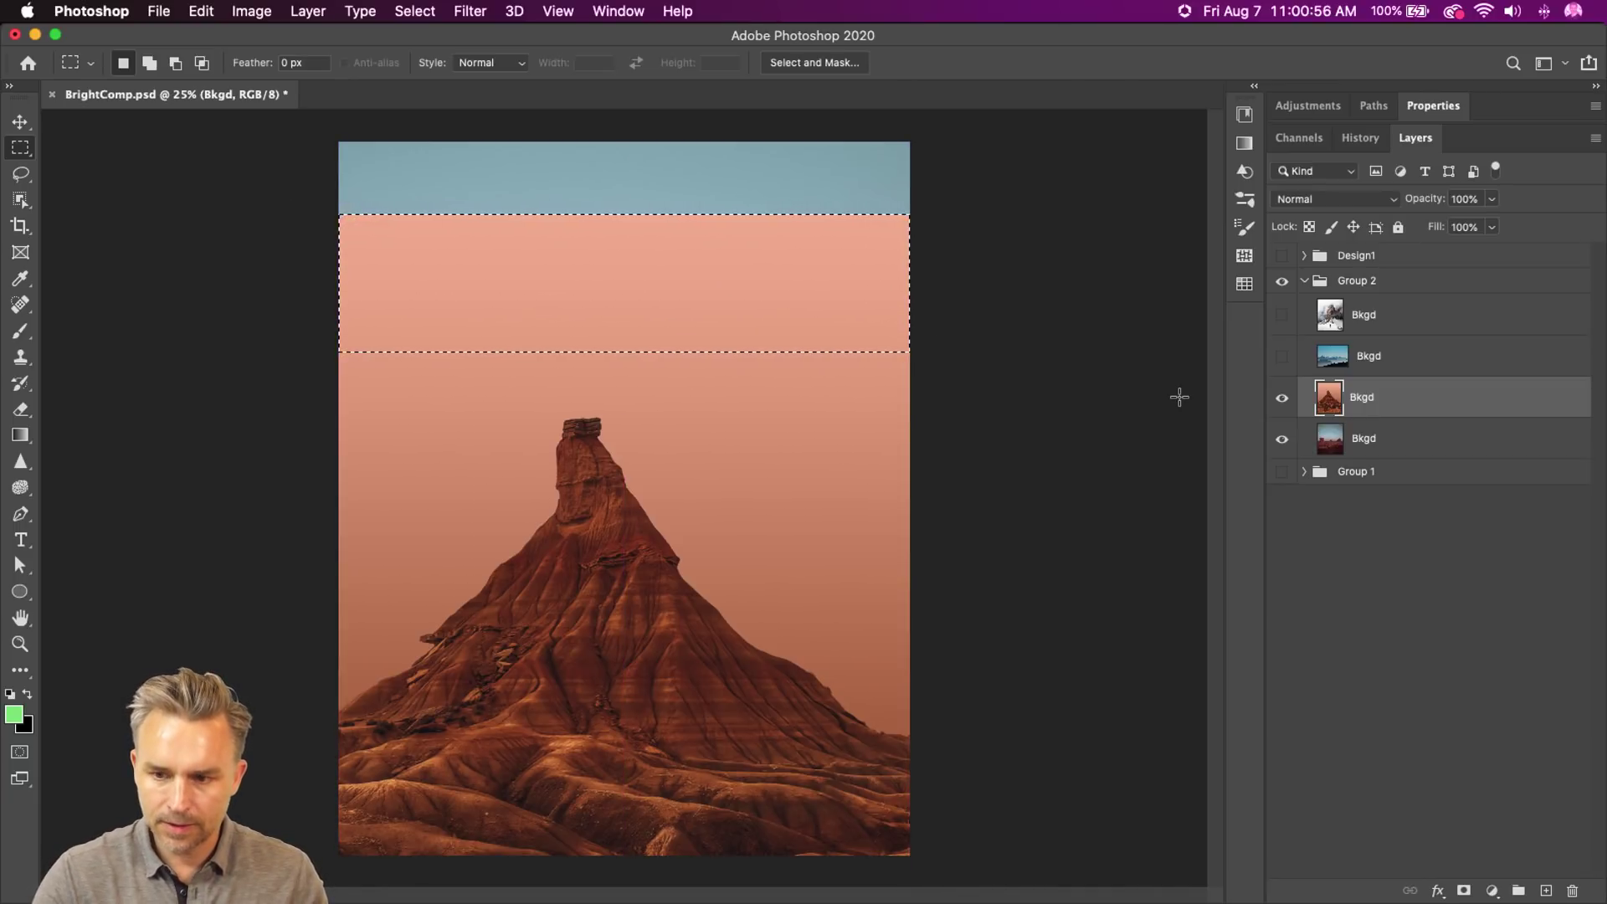
key(super+t)
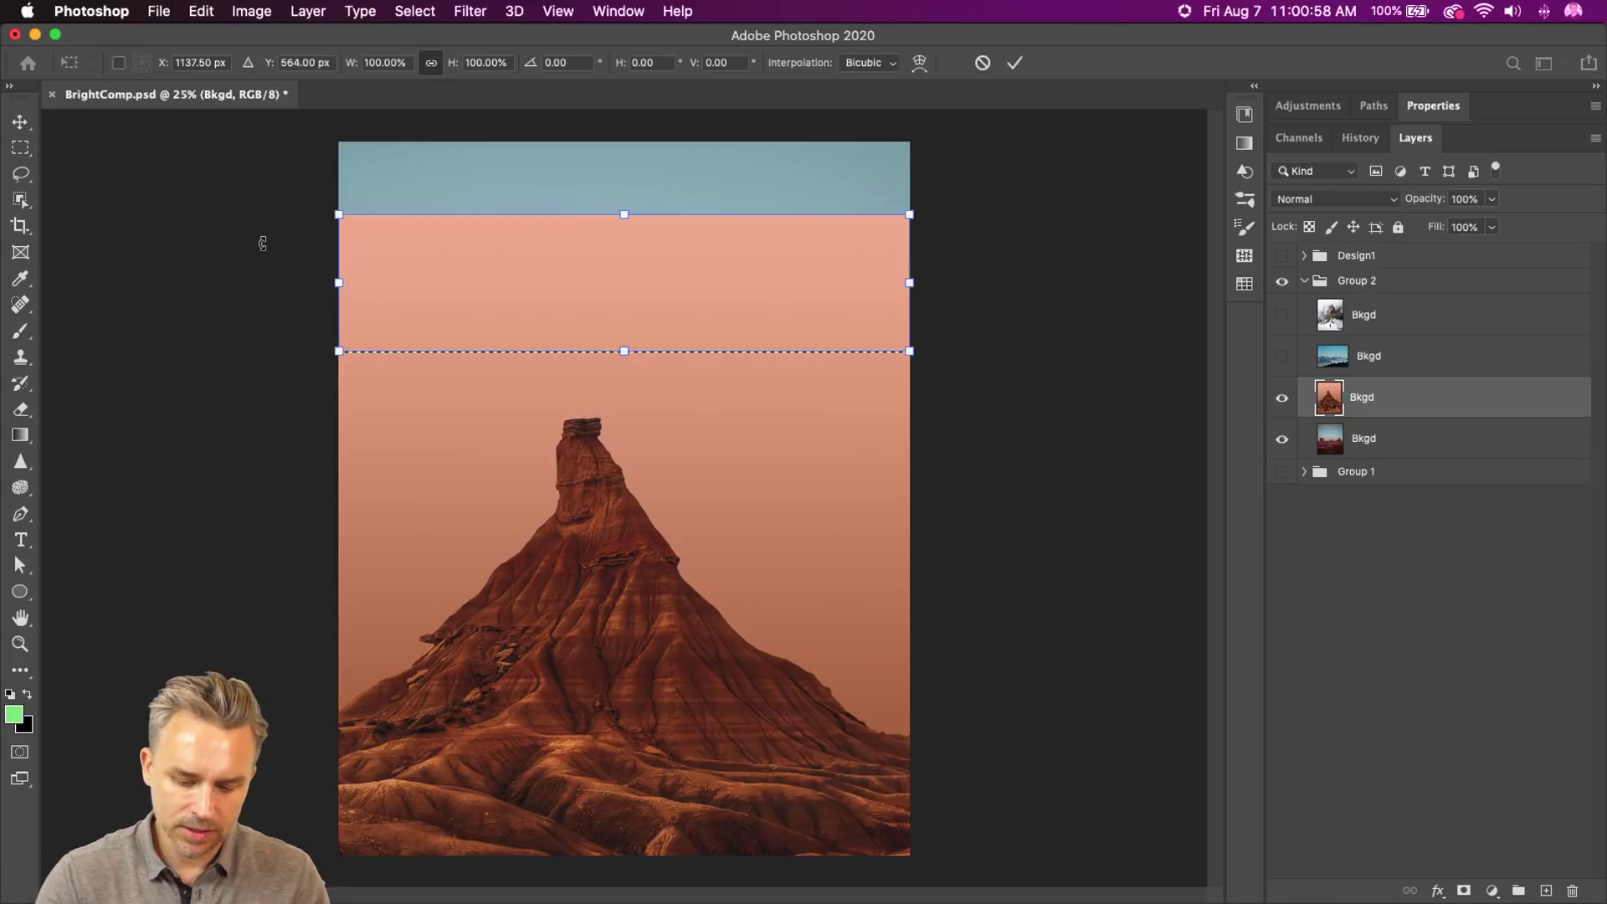
drag(623, 212, 624, 118)
click(15, 174)
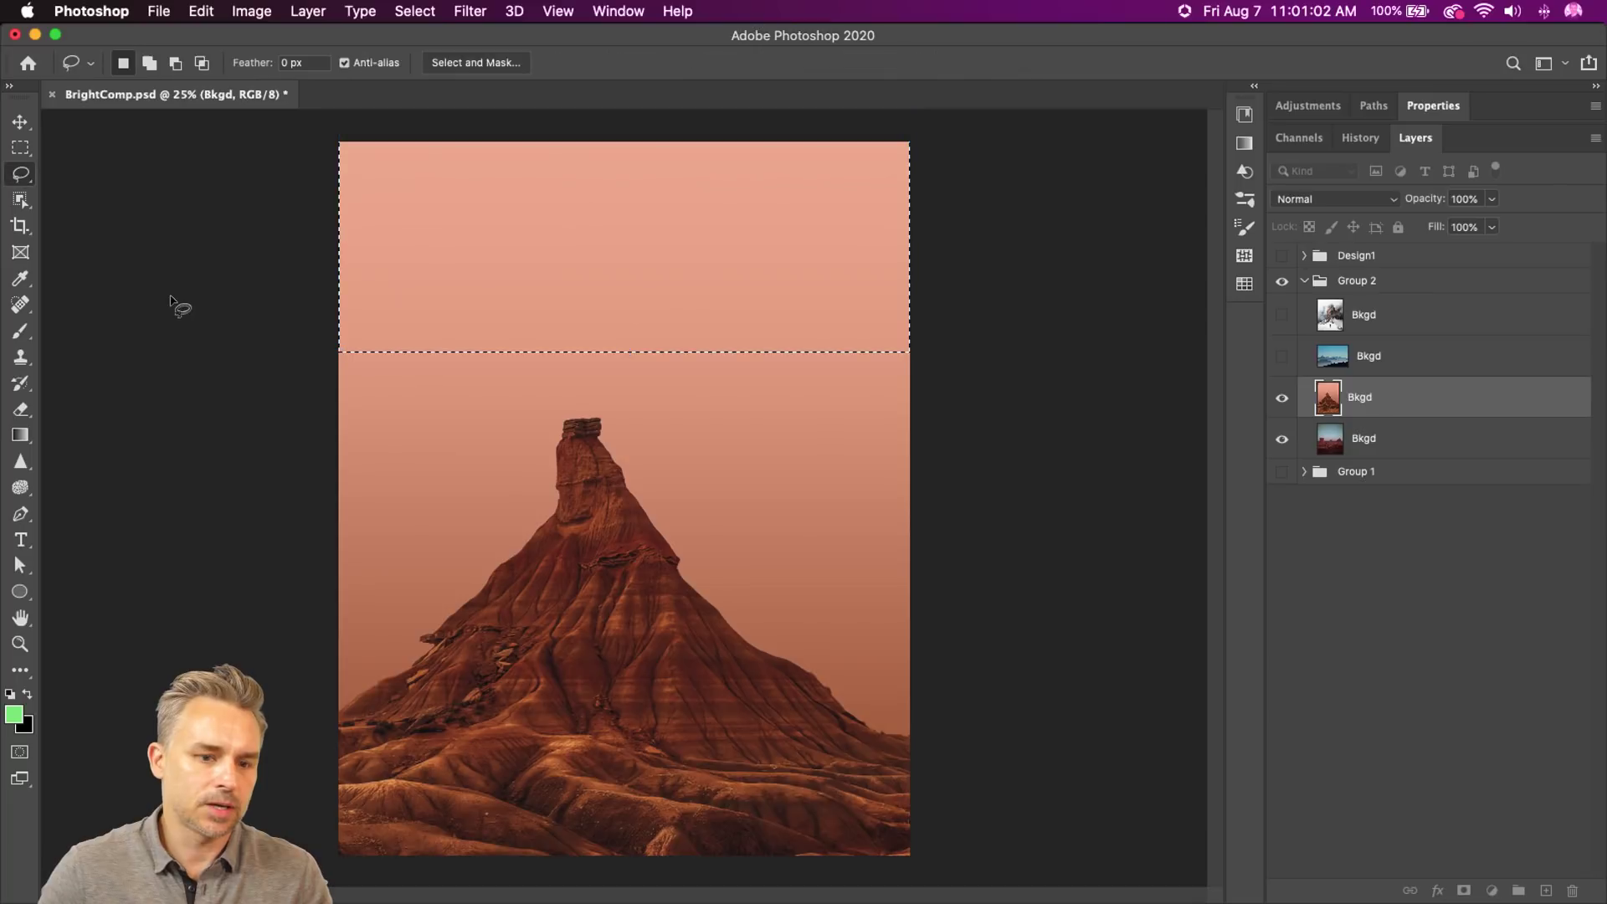
key(super+d)
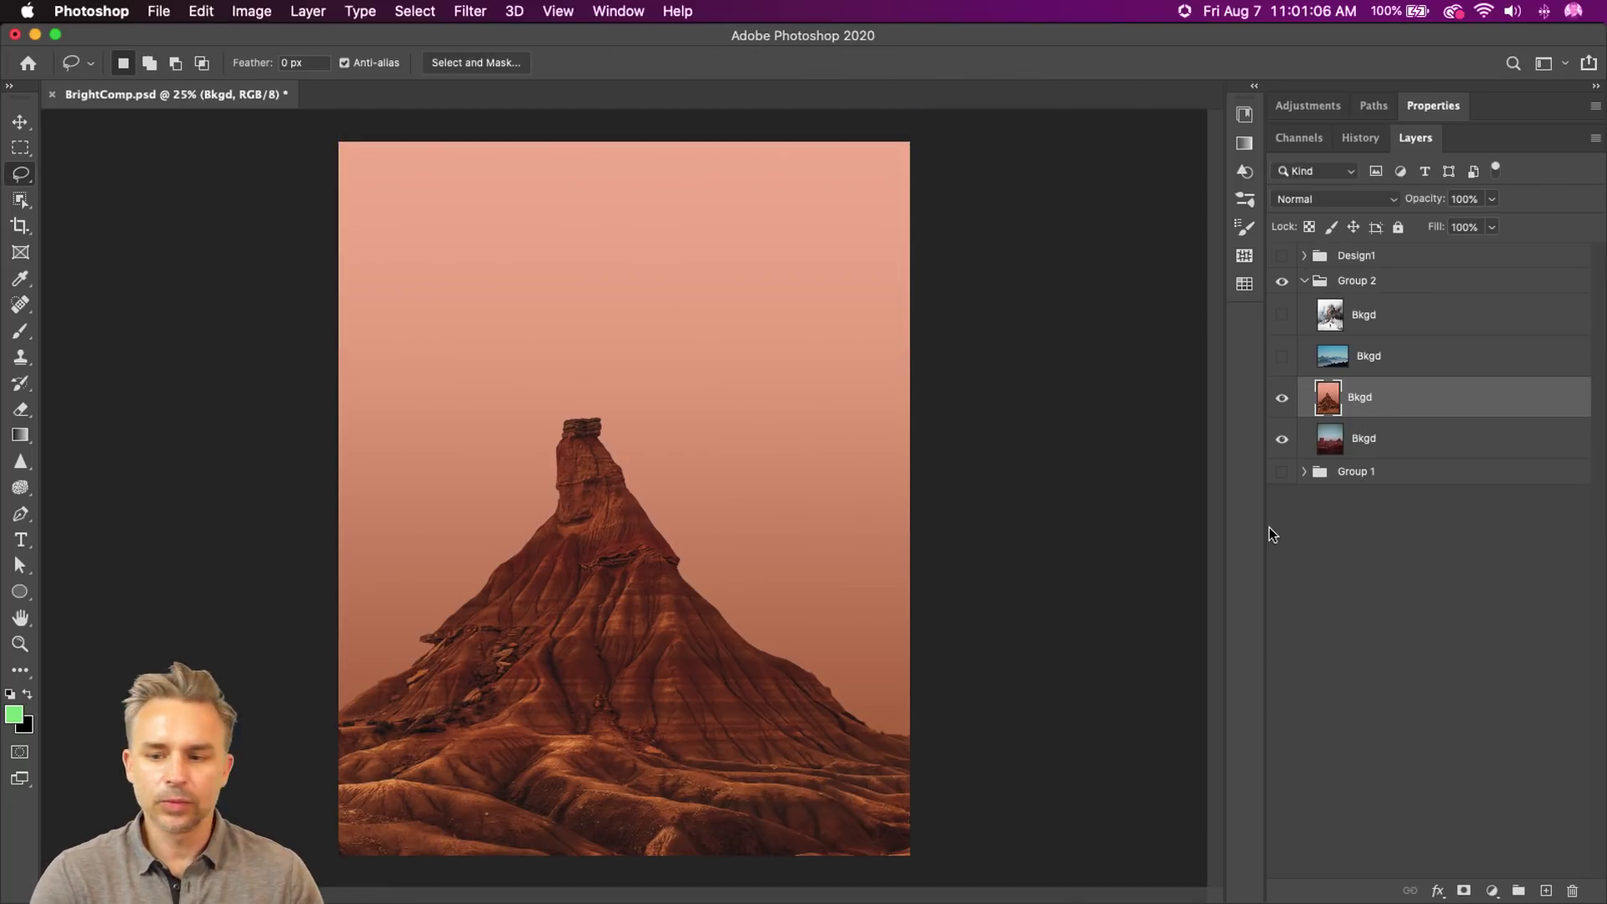
- Duplicate the red rock layer and remove the copy's background with the Remove Background quick action
key(super+j)
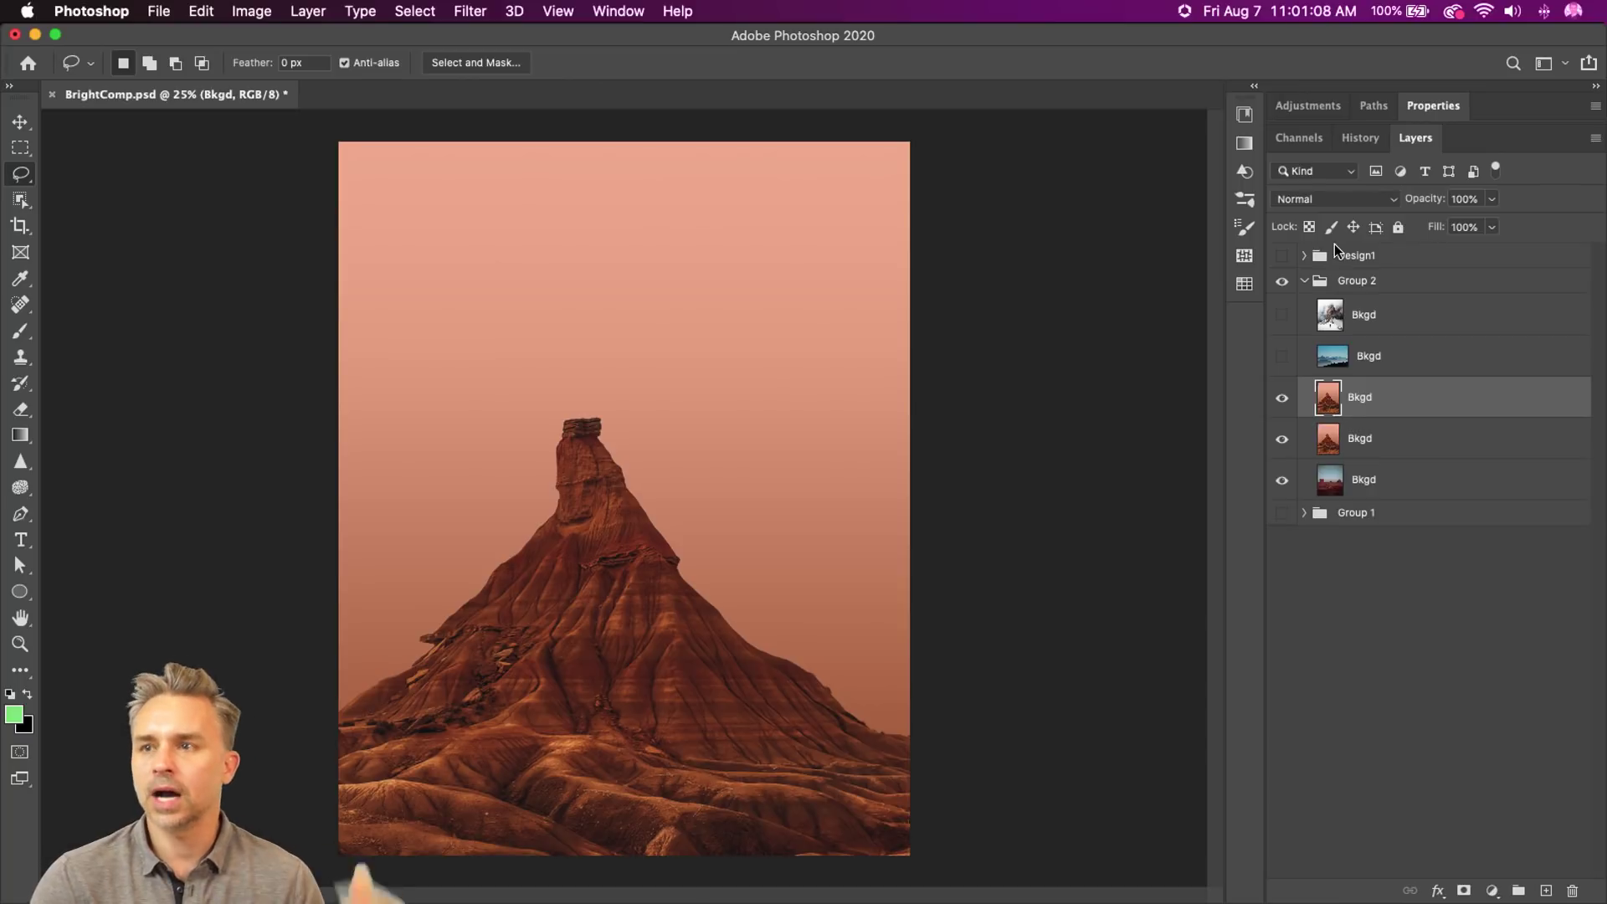
click(1424, 108)
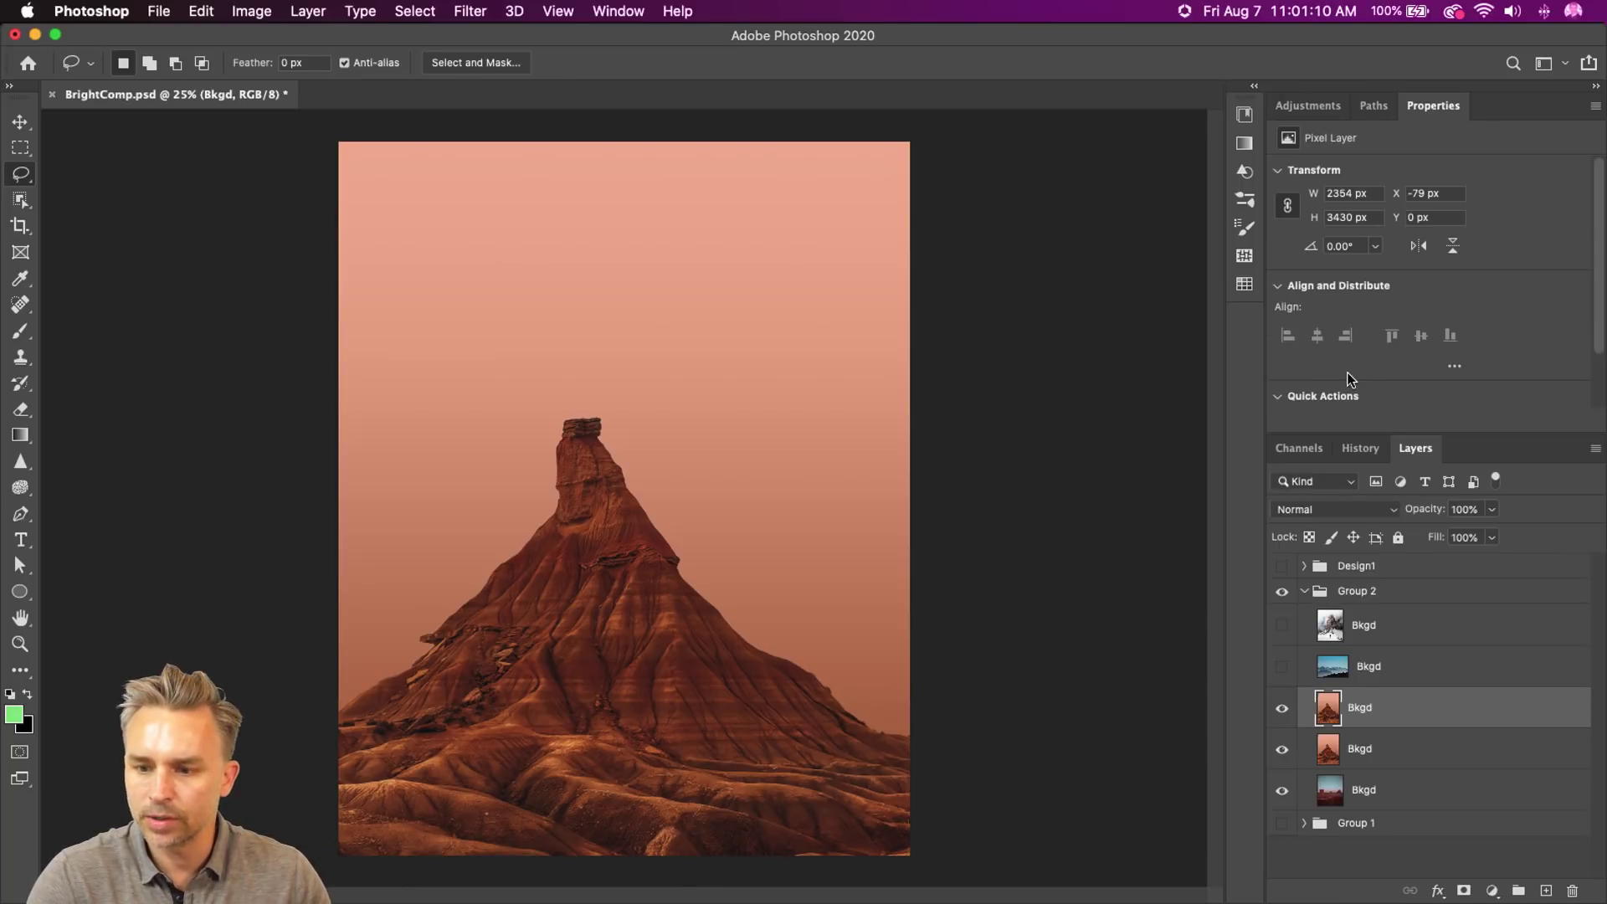
scroll(1338, 372, down, 2)
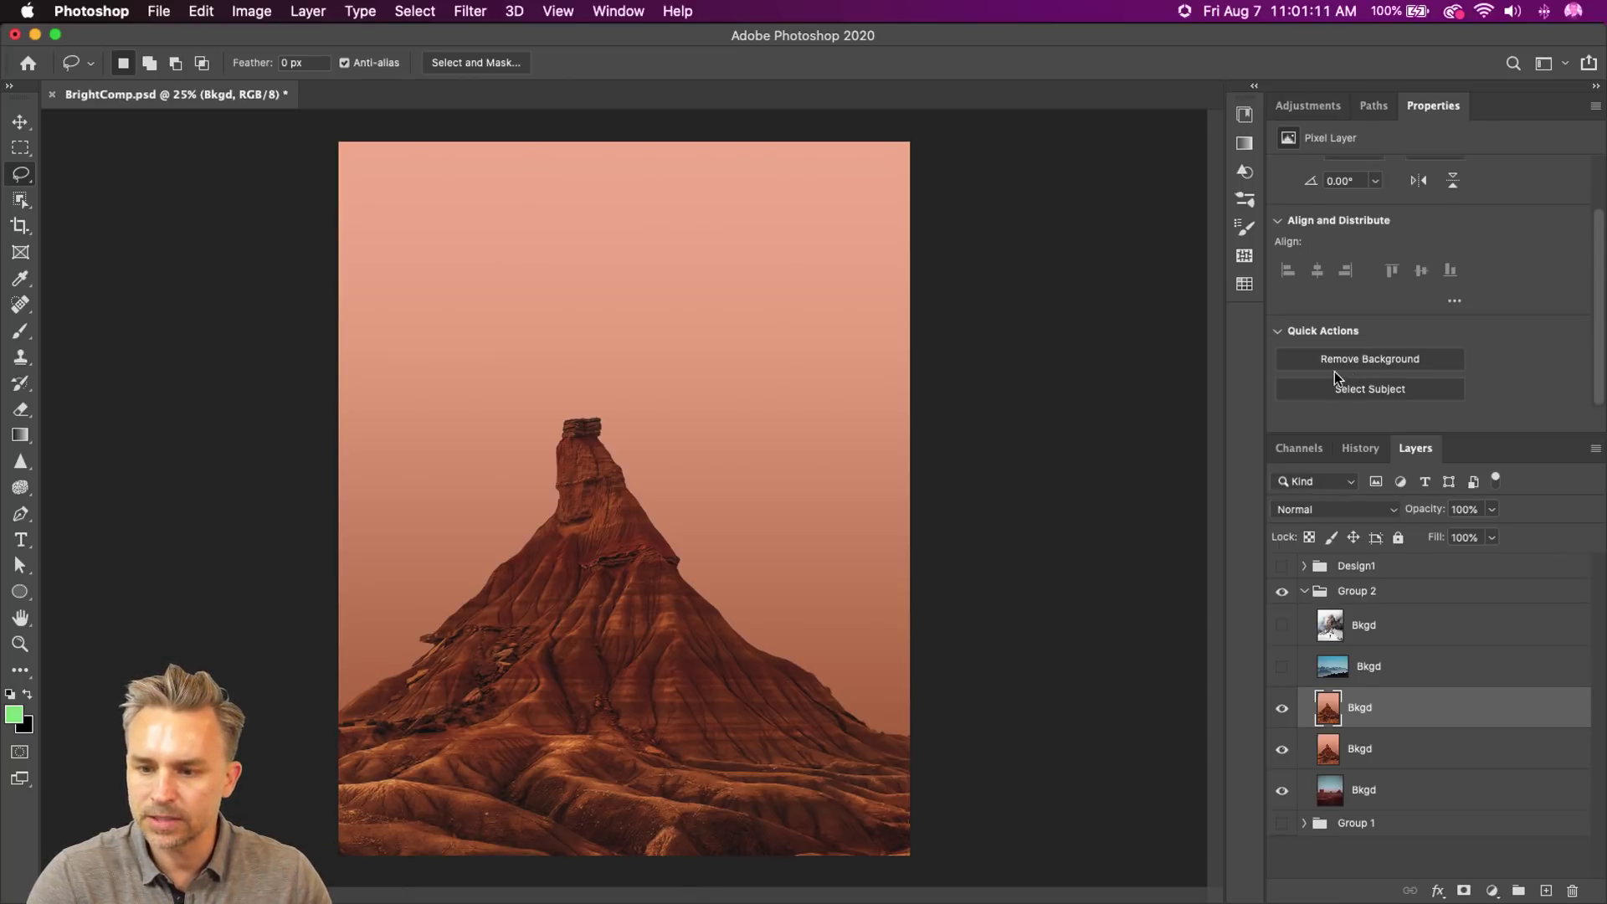
- Hide the two Bkgd layers beneath the masked rock, comparing the cutout against the original rock layer
click(1281, 748)
click(1281, 789)
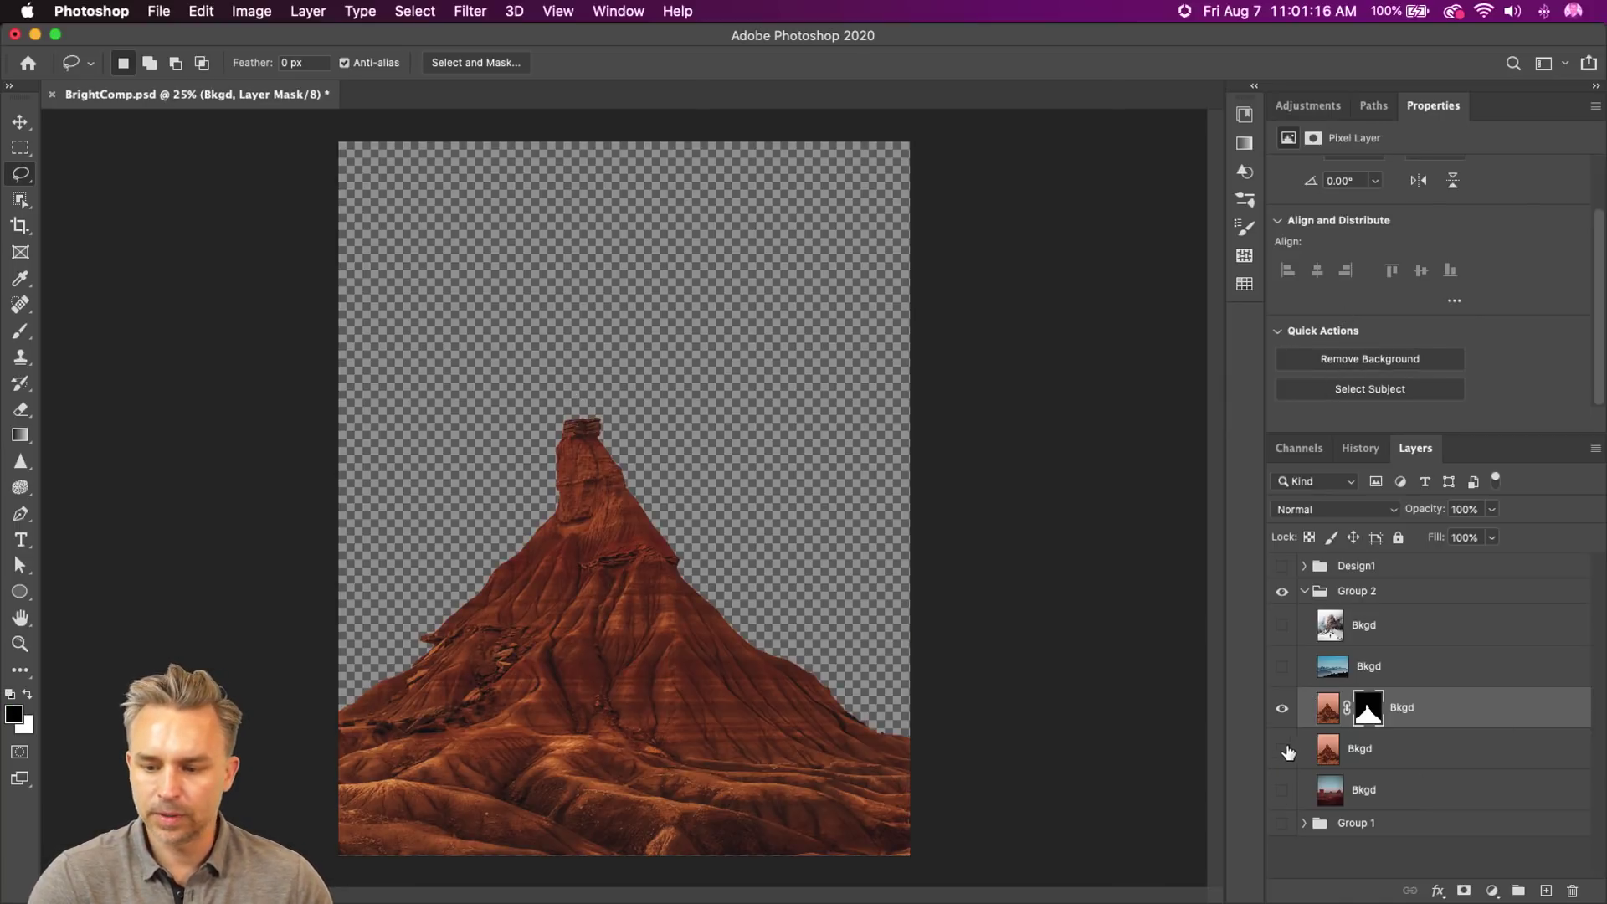
click(1281, 749)
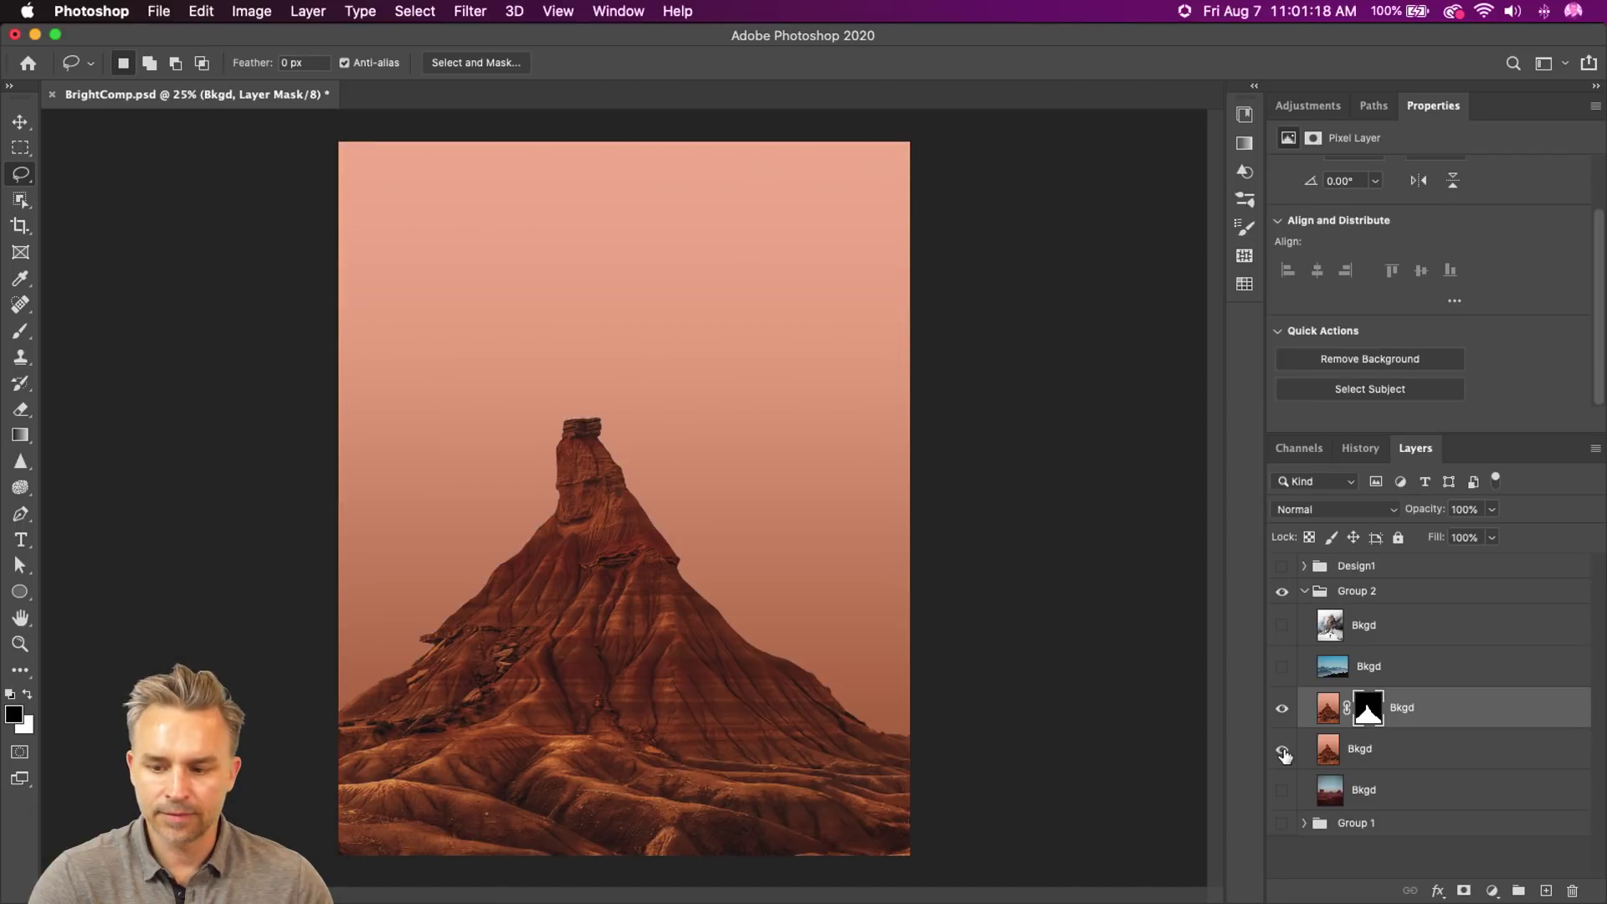
click(1282, 750)
- Apply the light blue-to-magenta gradient preset as a gradient fill layer clipped to the masked red rock layer
click(1326, 721)
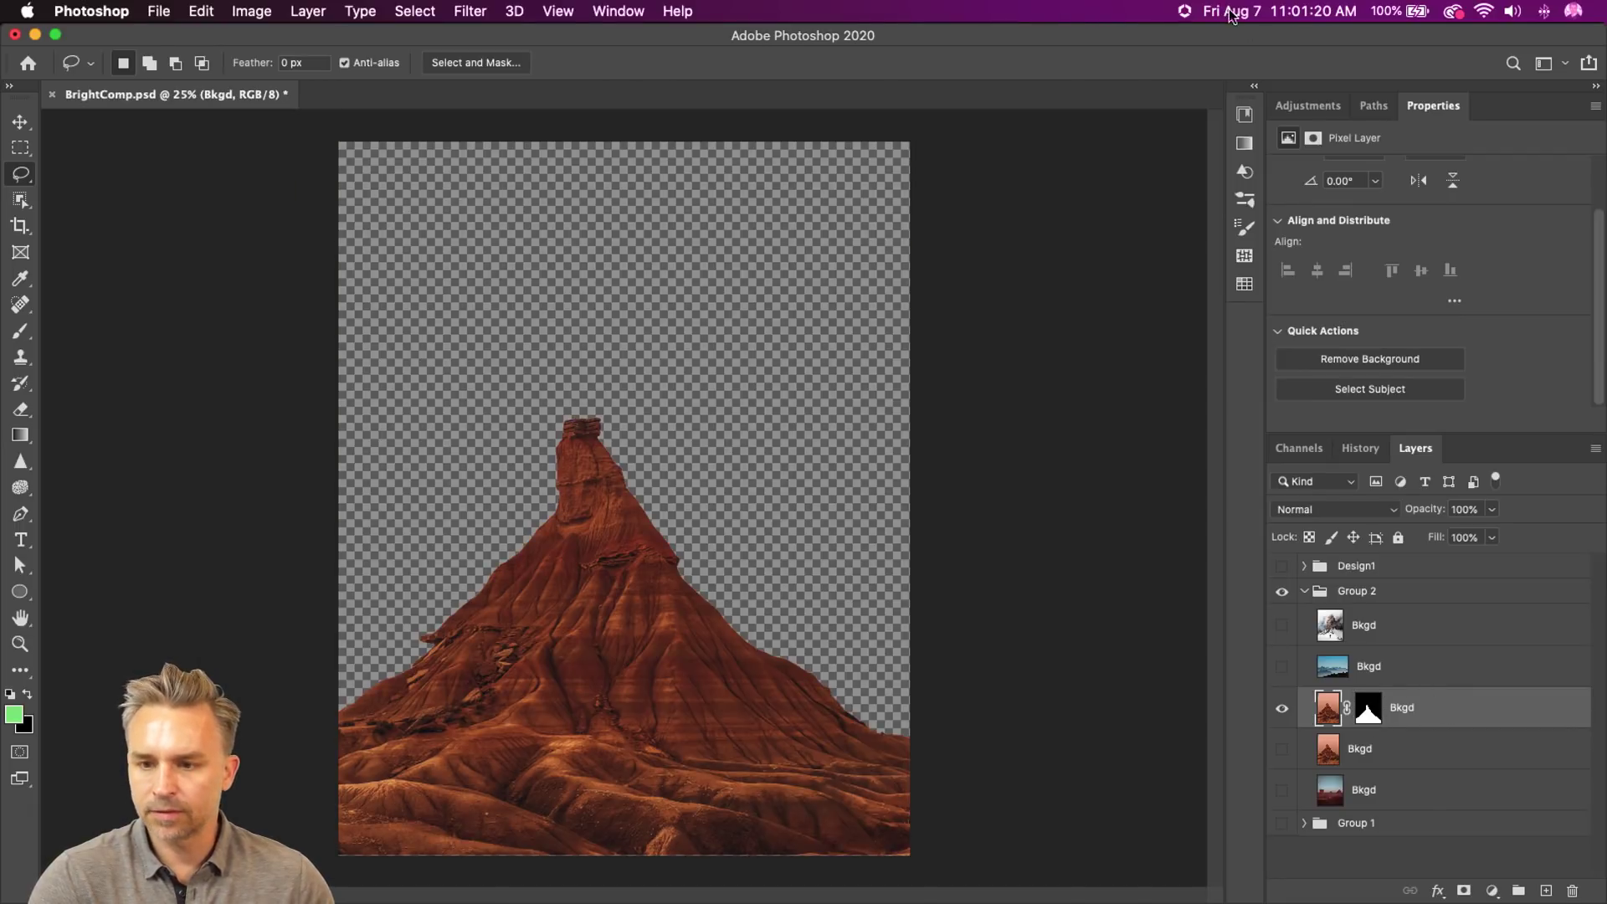
click(1253, 89)
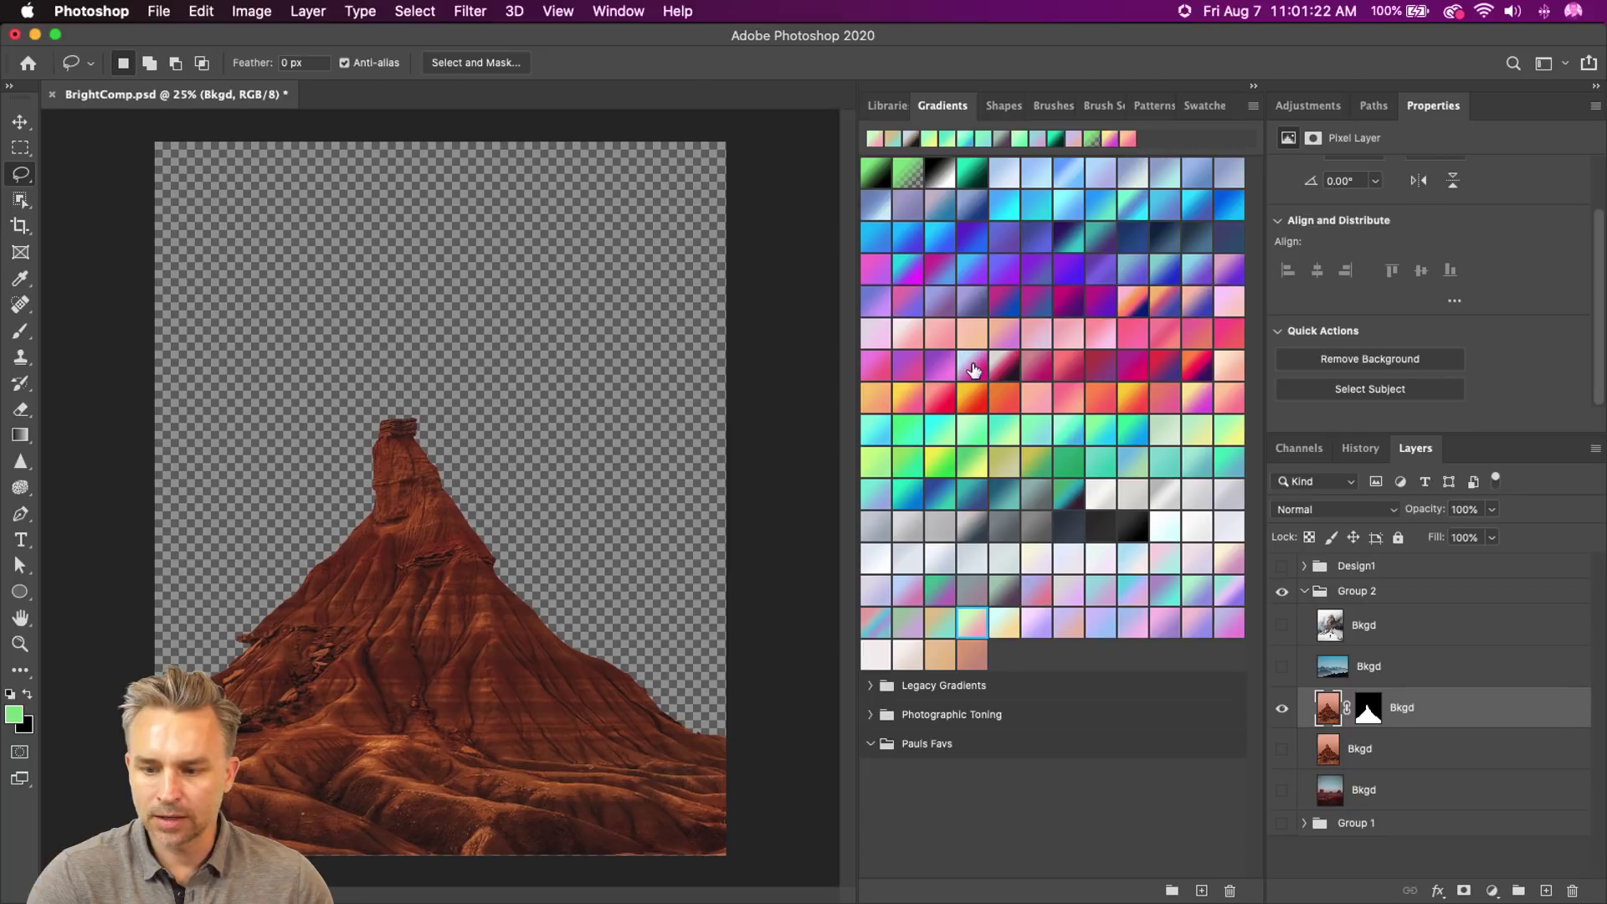
drag(974, 372, 1387, 712)
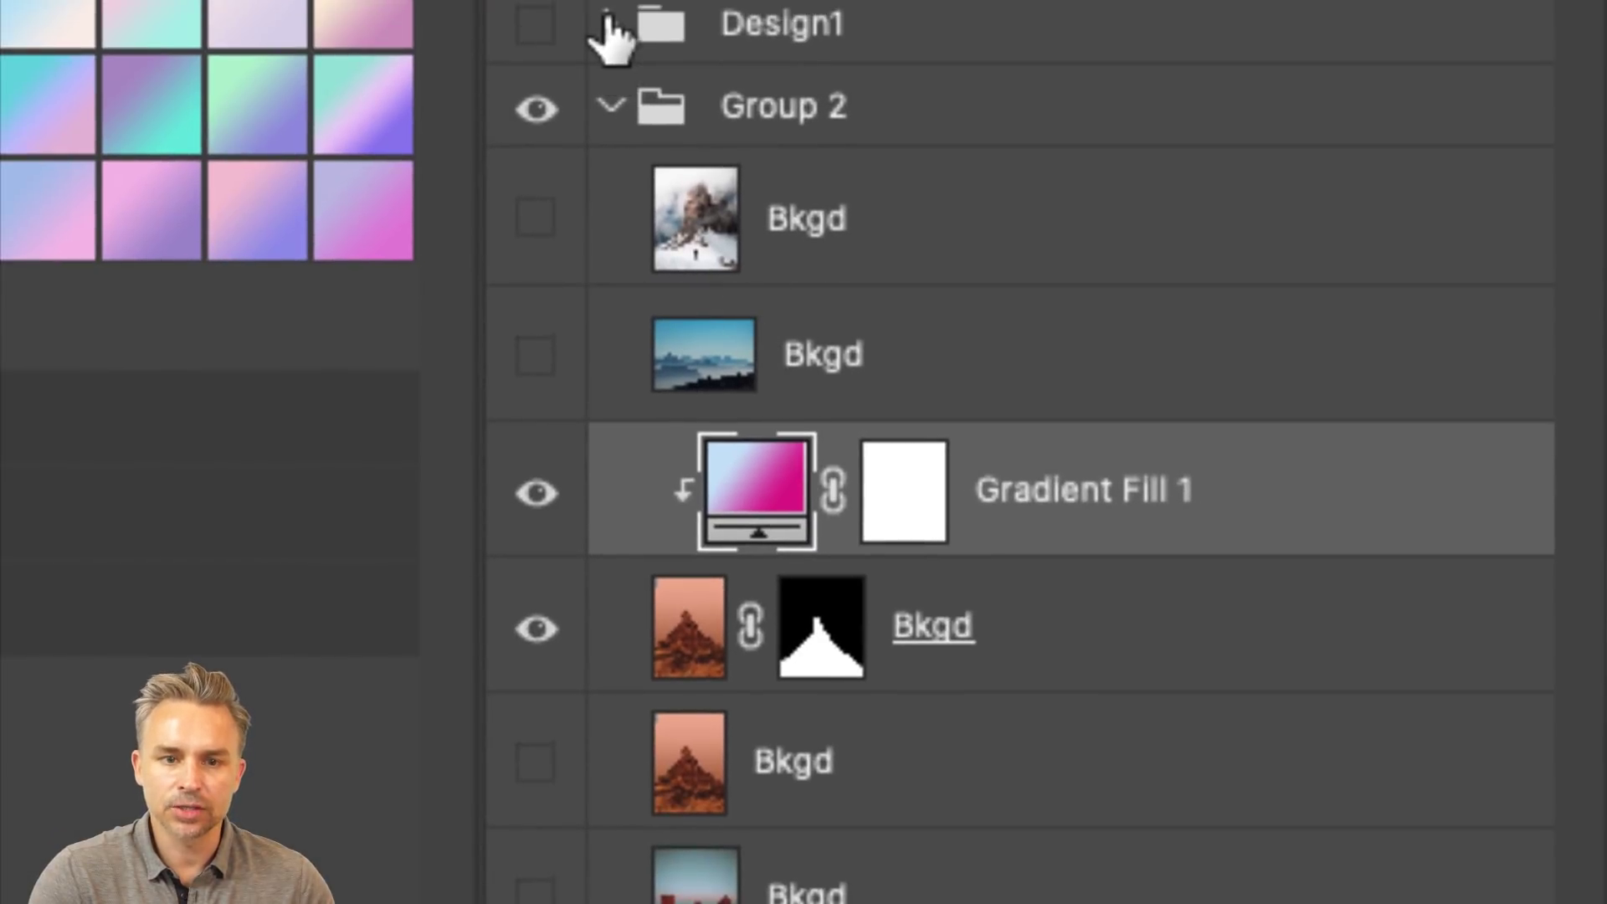
- Review the layers inside the Design1 group, including its clipped layers, and collapse the group again
click(610, 12)
scroll(745, 578, down, 10)
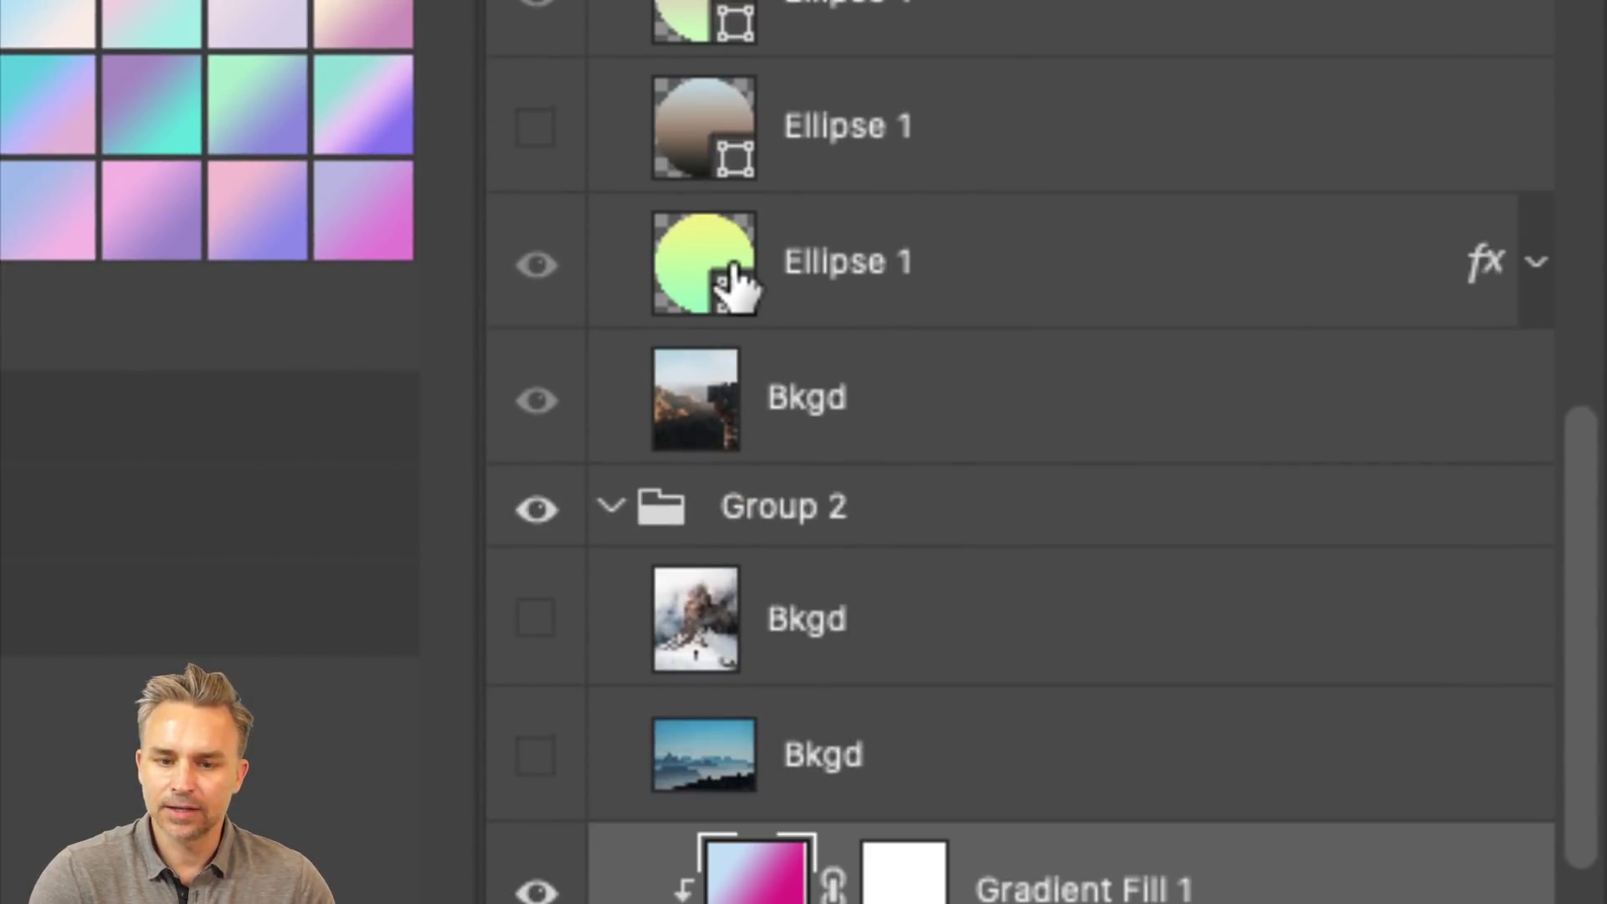
scroll(734, 285, up, 10)
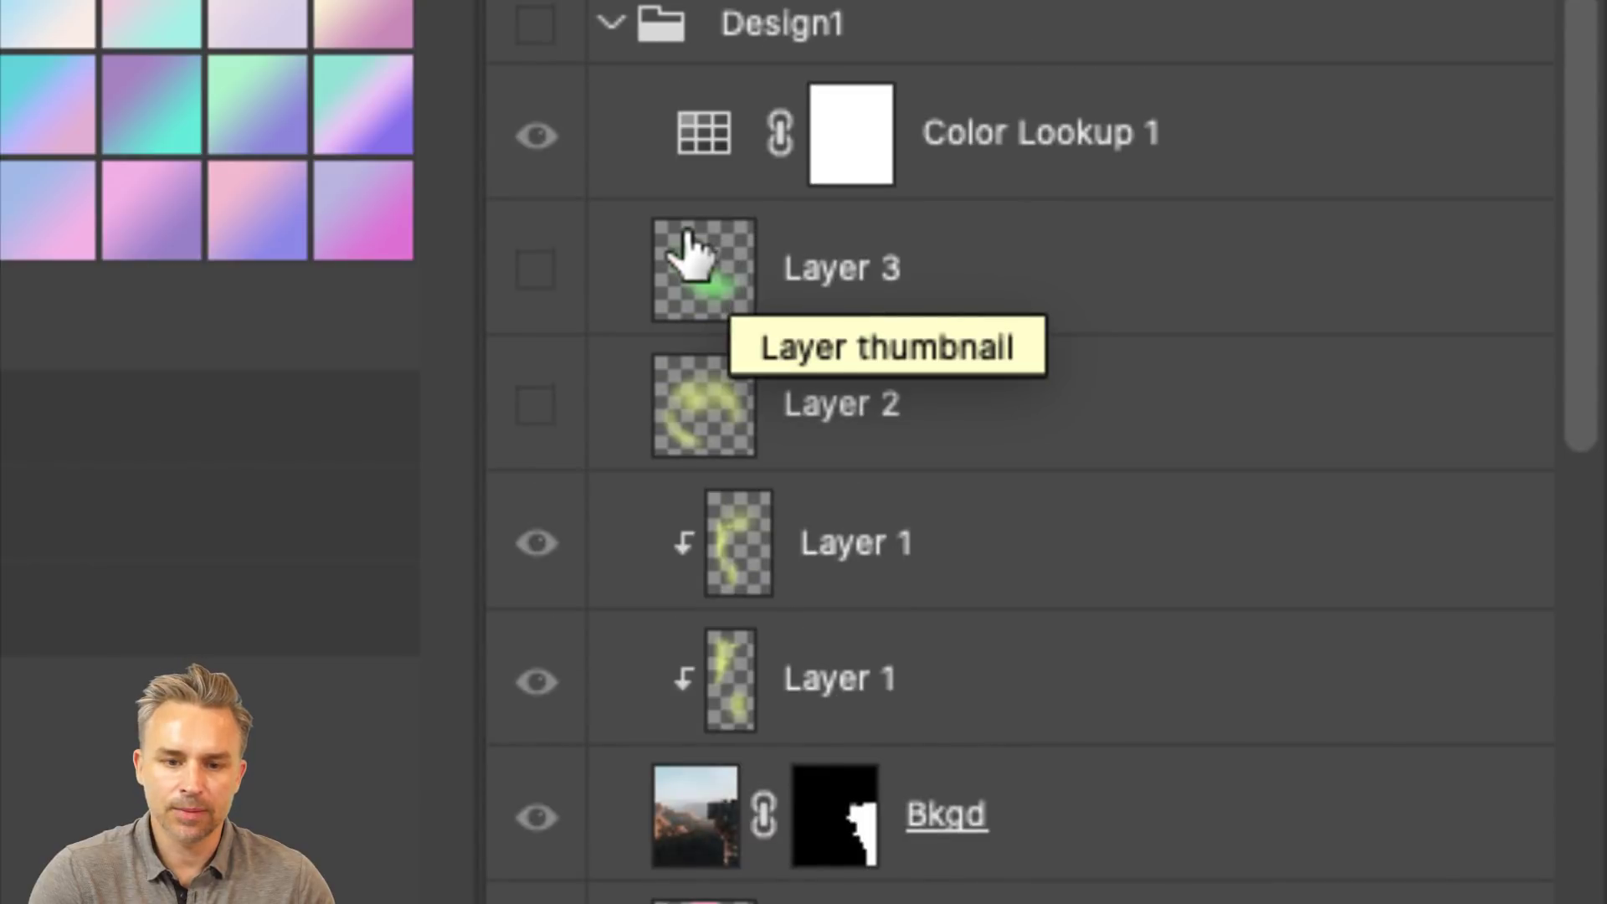
click(621, 23)
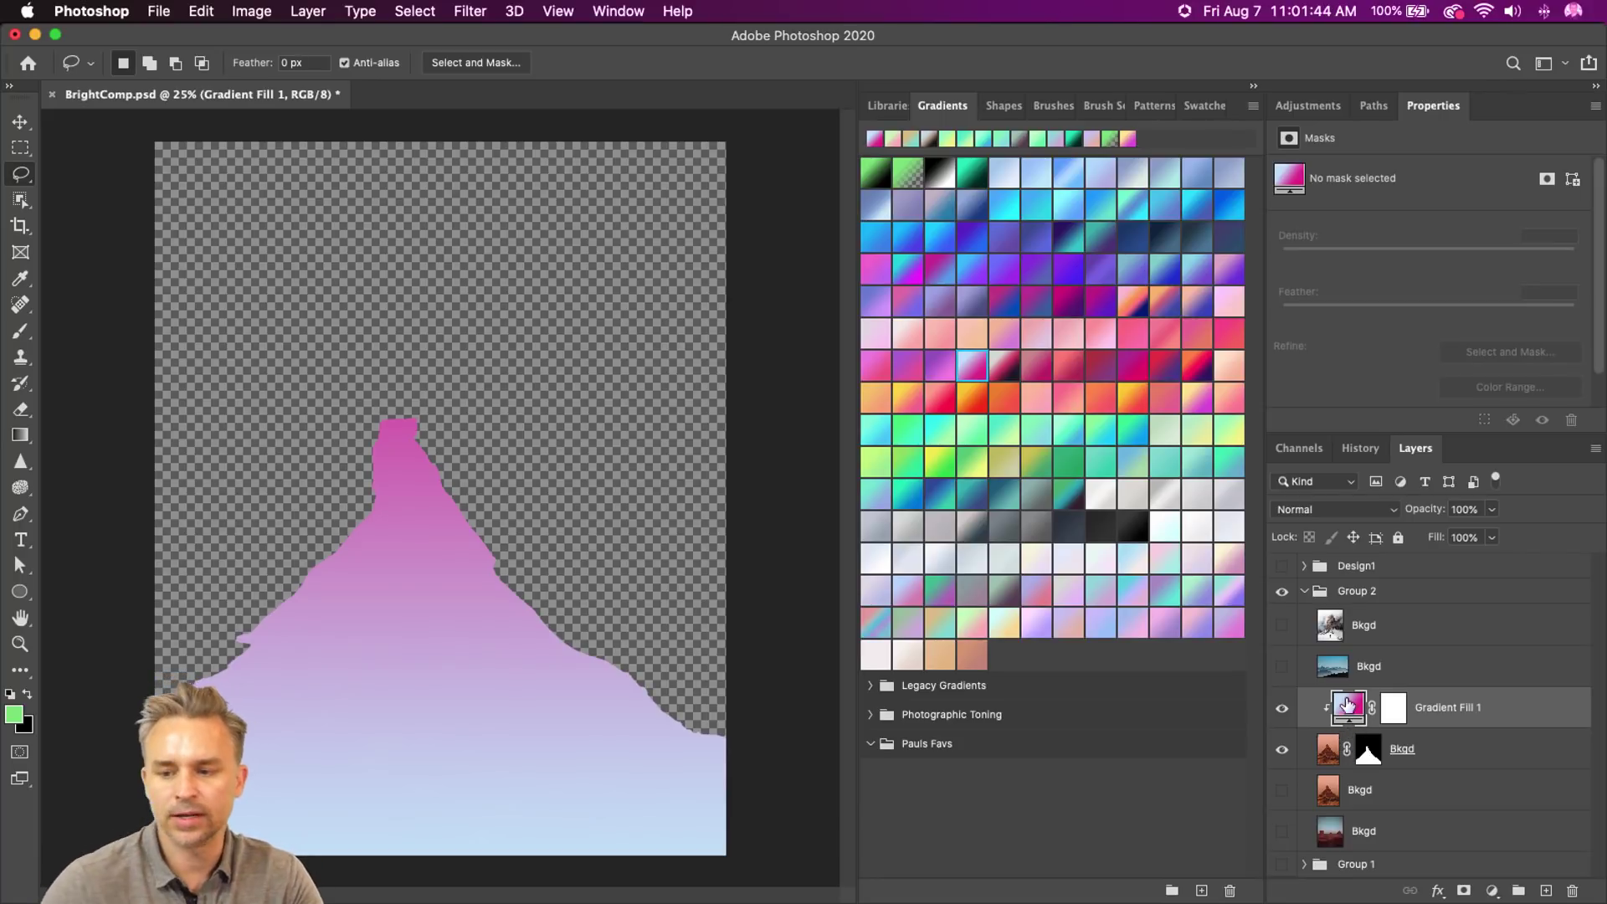
- Set the Gradient Fill 1 layer's blend mode to Color Dodge
click(1336, 509)
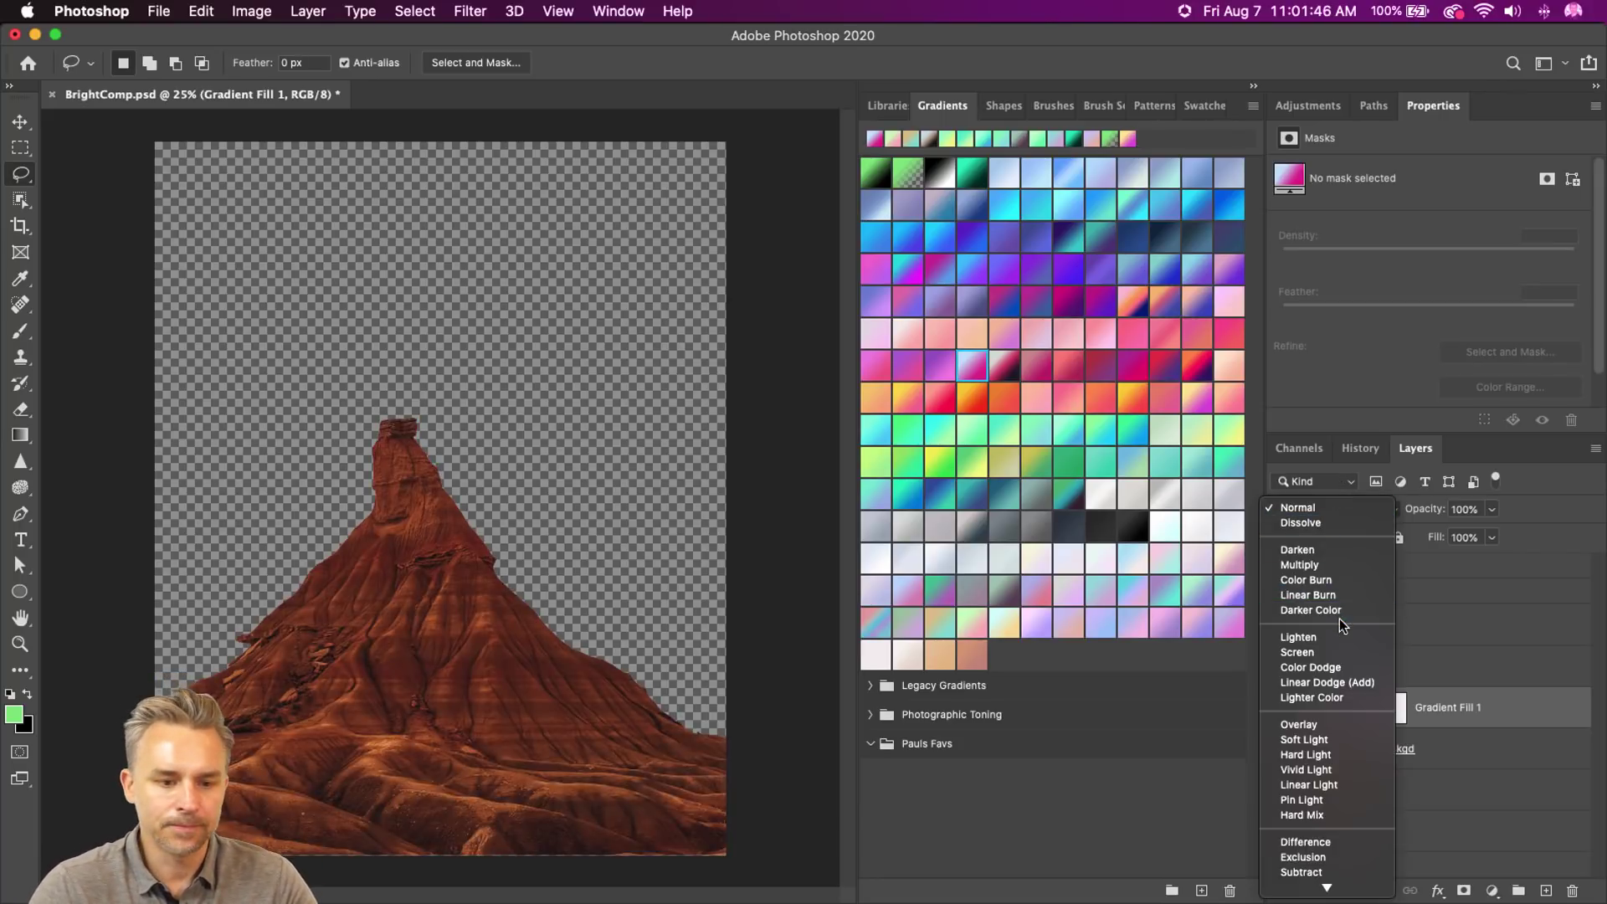
click(1339, 667)
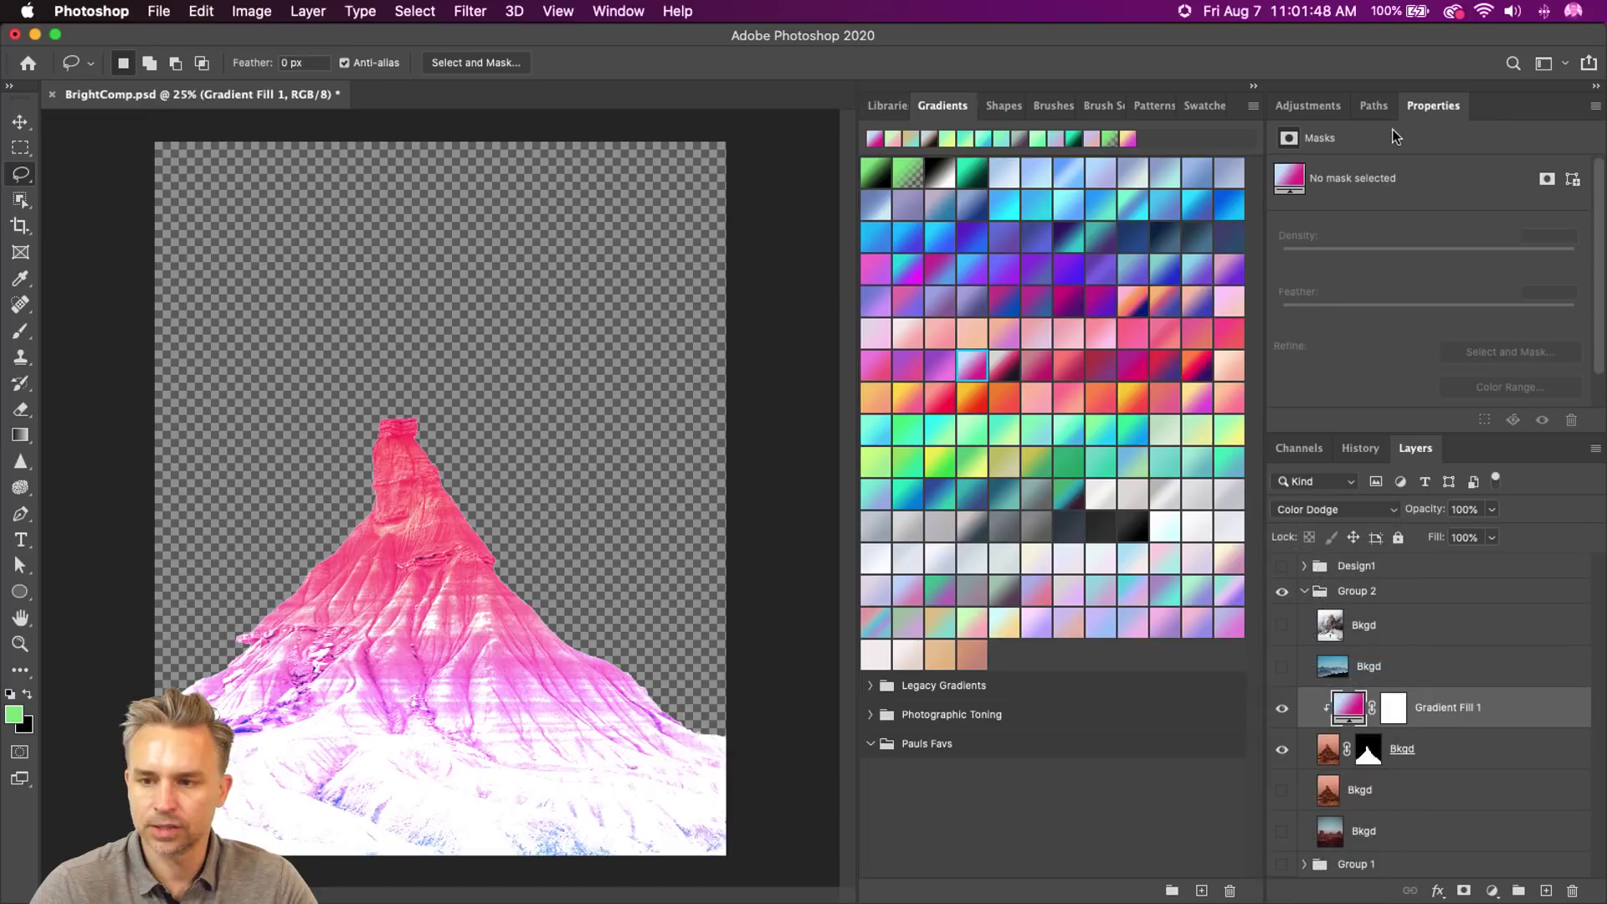
- Show the original red rock Bkgd layer, draw a circle about 1028 px wide above it, and position it behind the rock's peak
double_click(1500, 104)
click(1281, 480)
click(1380, 478)
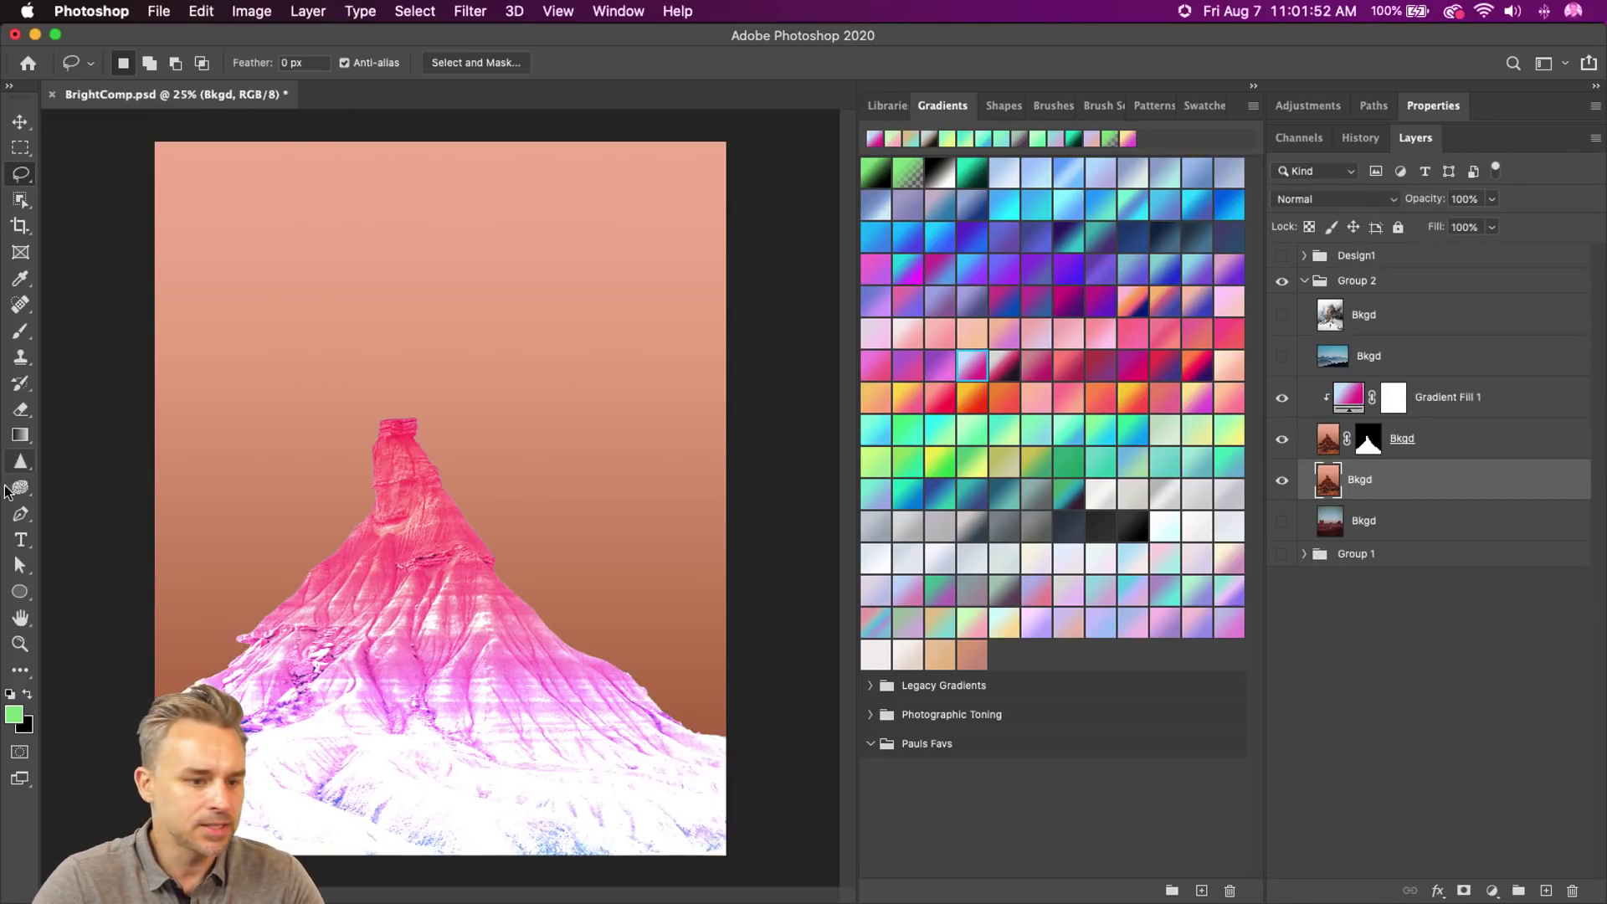
click(20, 591)
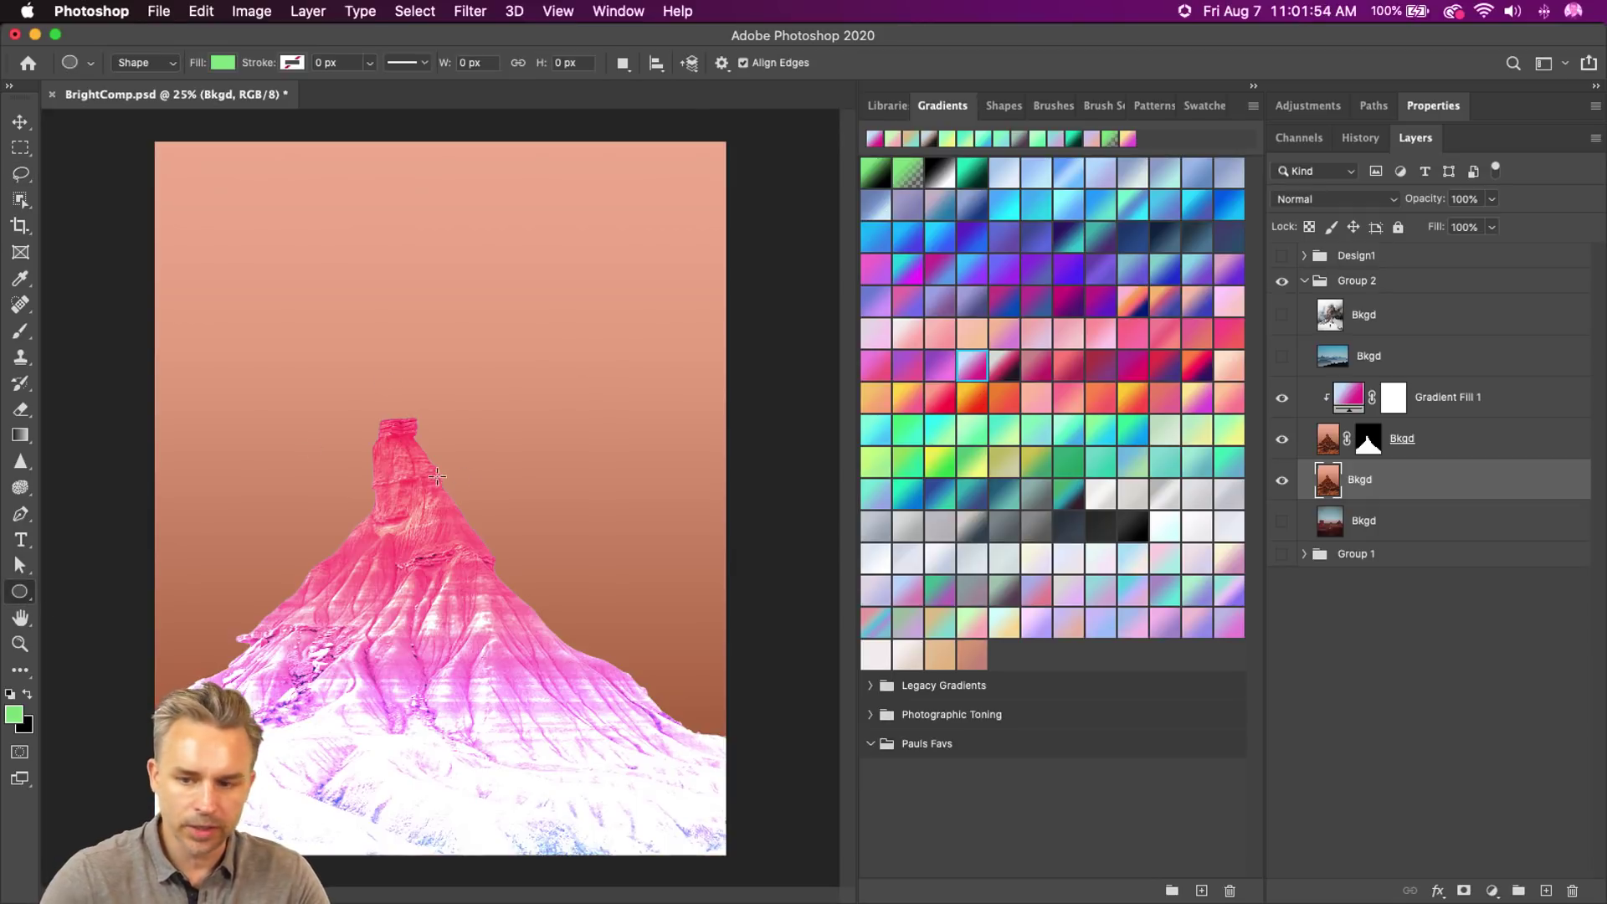
drag(339, 294, 467, 422)
click(20, 122)
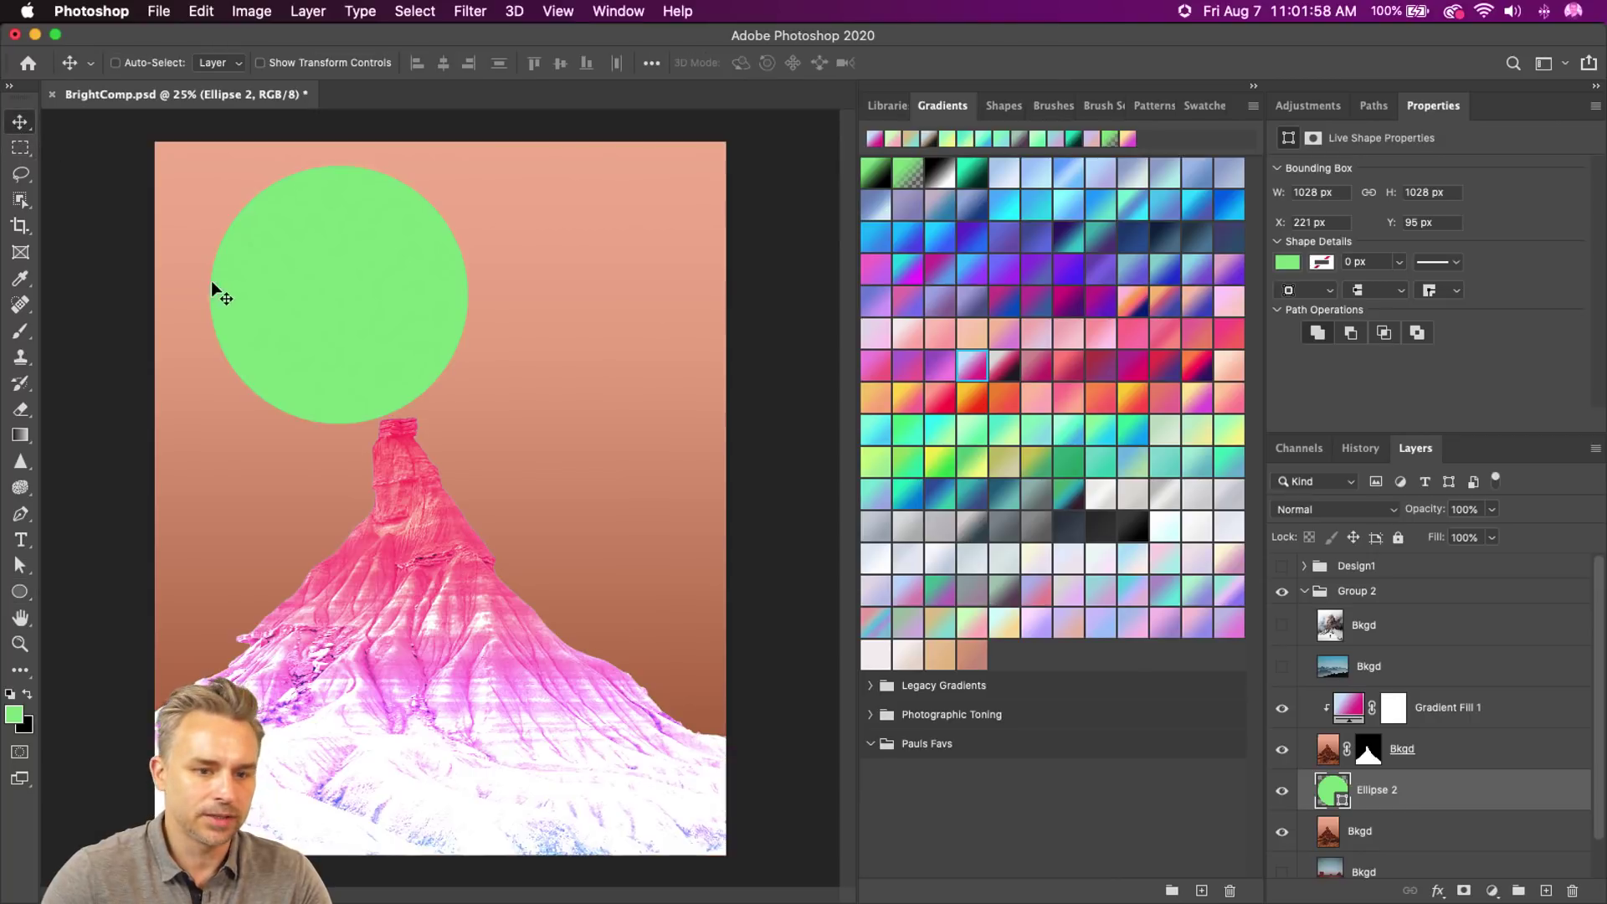
drag(211, 280, 365, 454)
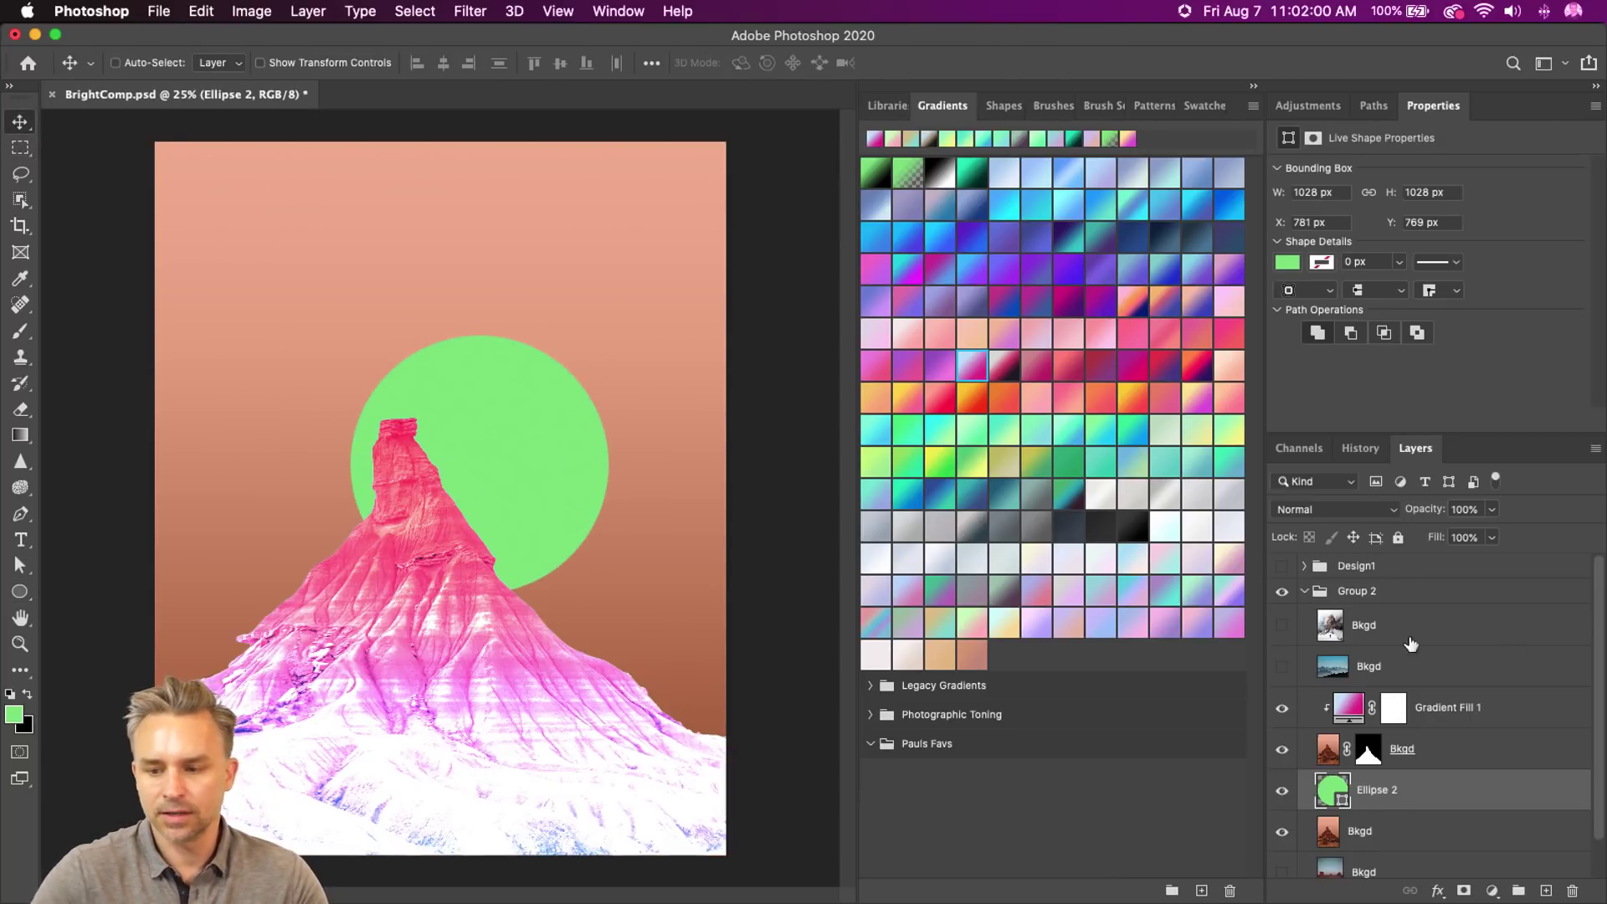
double_click(1522, 116)
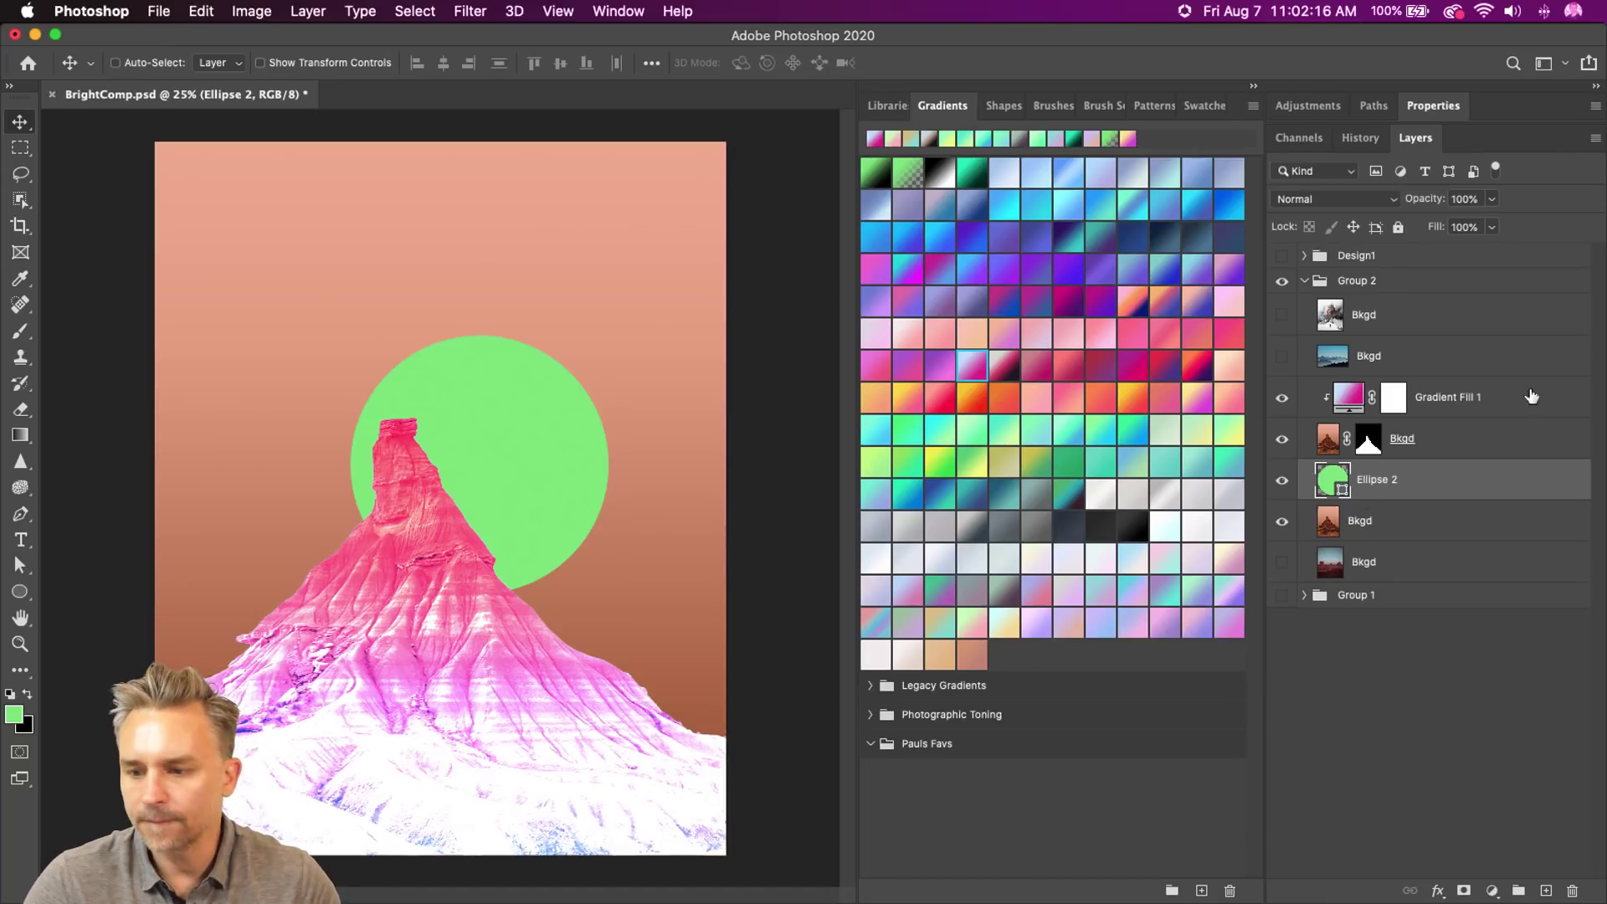
- Try an orange-yellow and a pink-to-red gradient preset on the rock's Gradient Fill 1 layer
click(1406, 403)
click(971, 396)
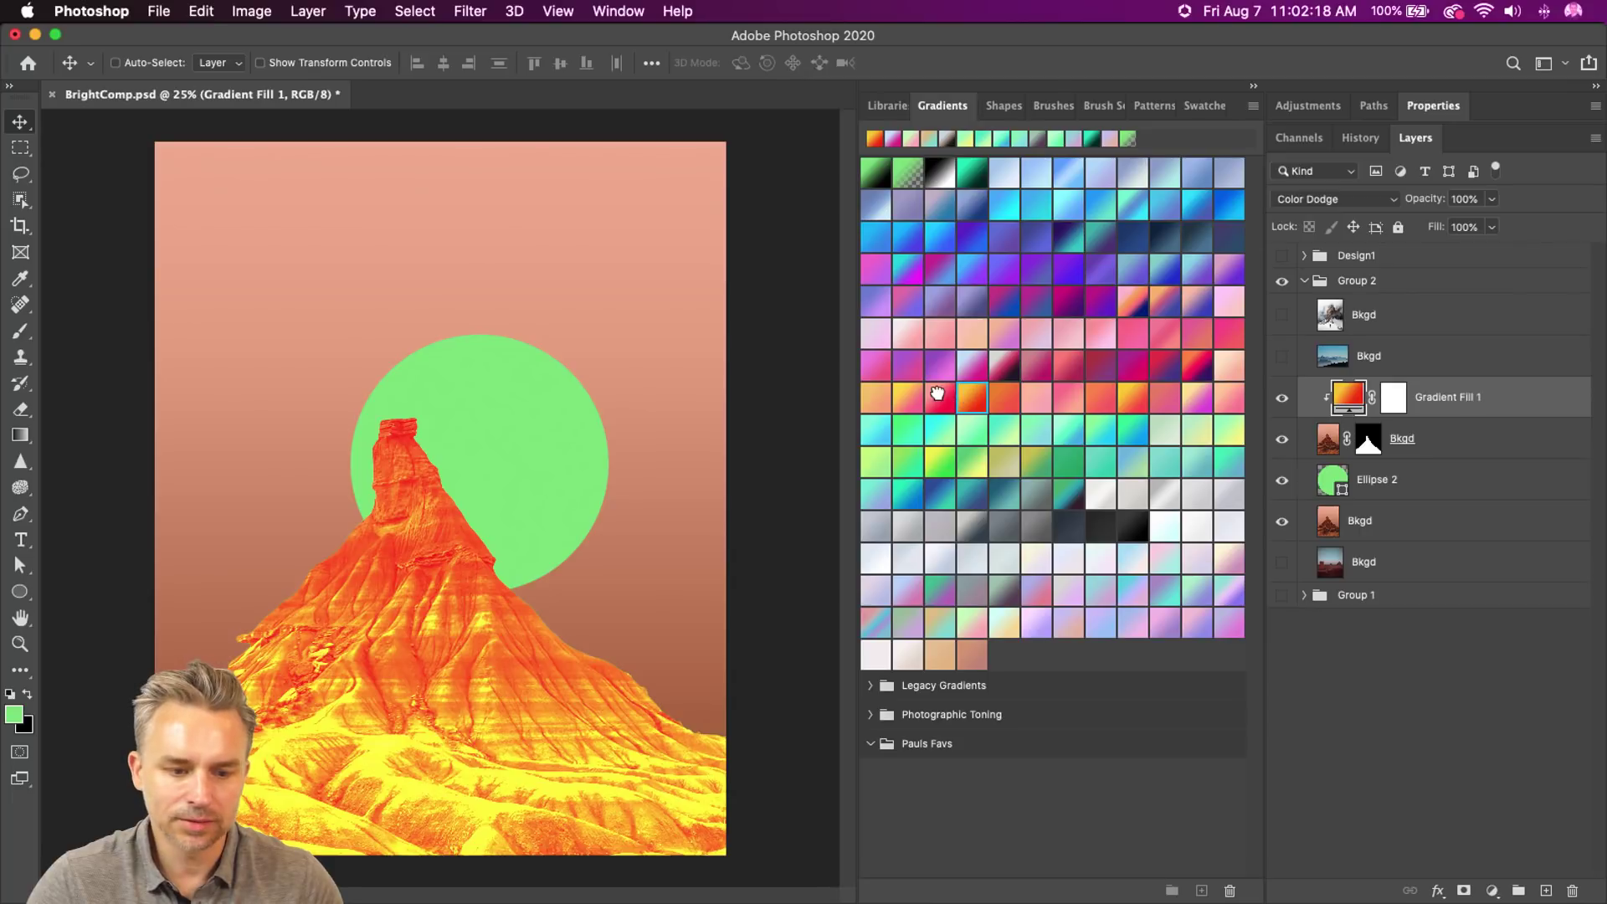
click(937, 395)
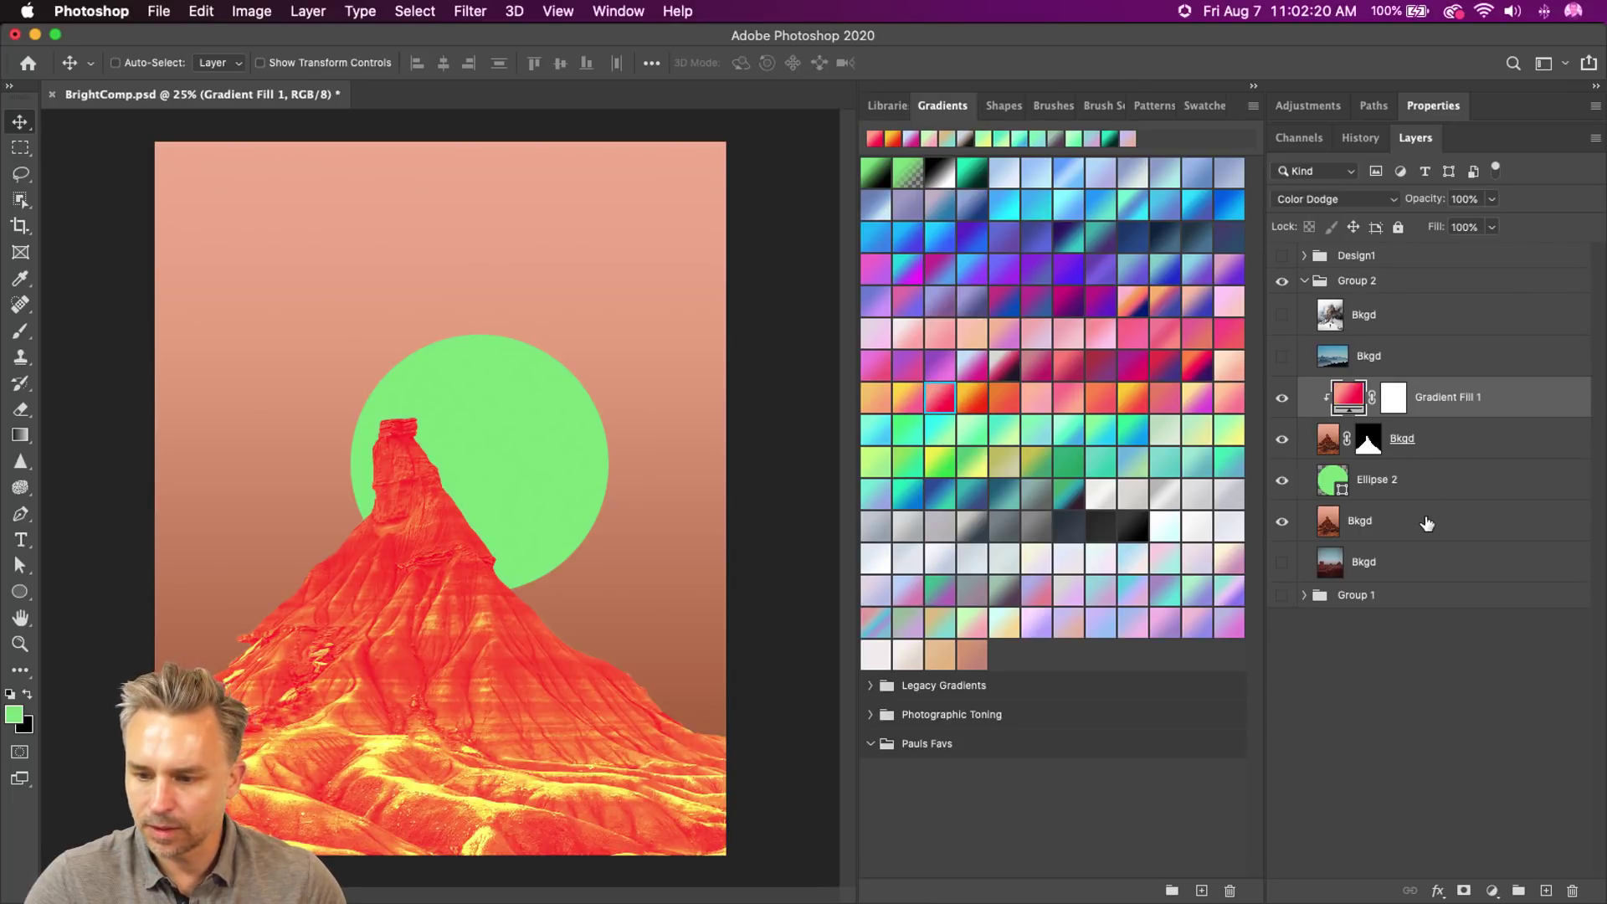
- Hide Gradient Fill 1, the masked rock, Ellipse 2 and the original red rock Bkgd layer beneath them
click(1397, 527)
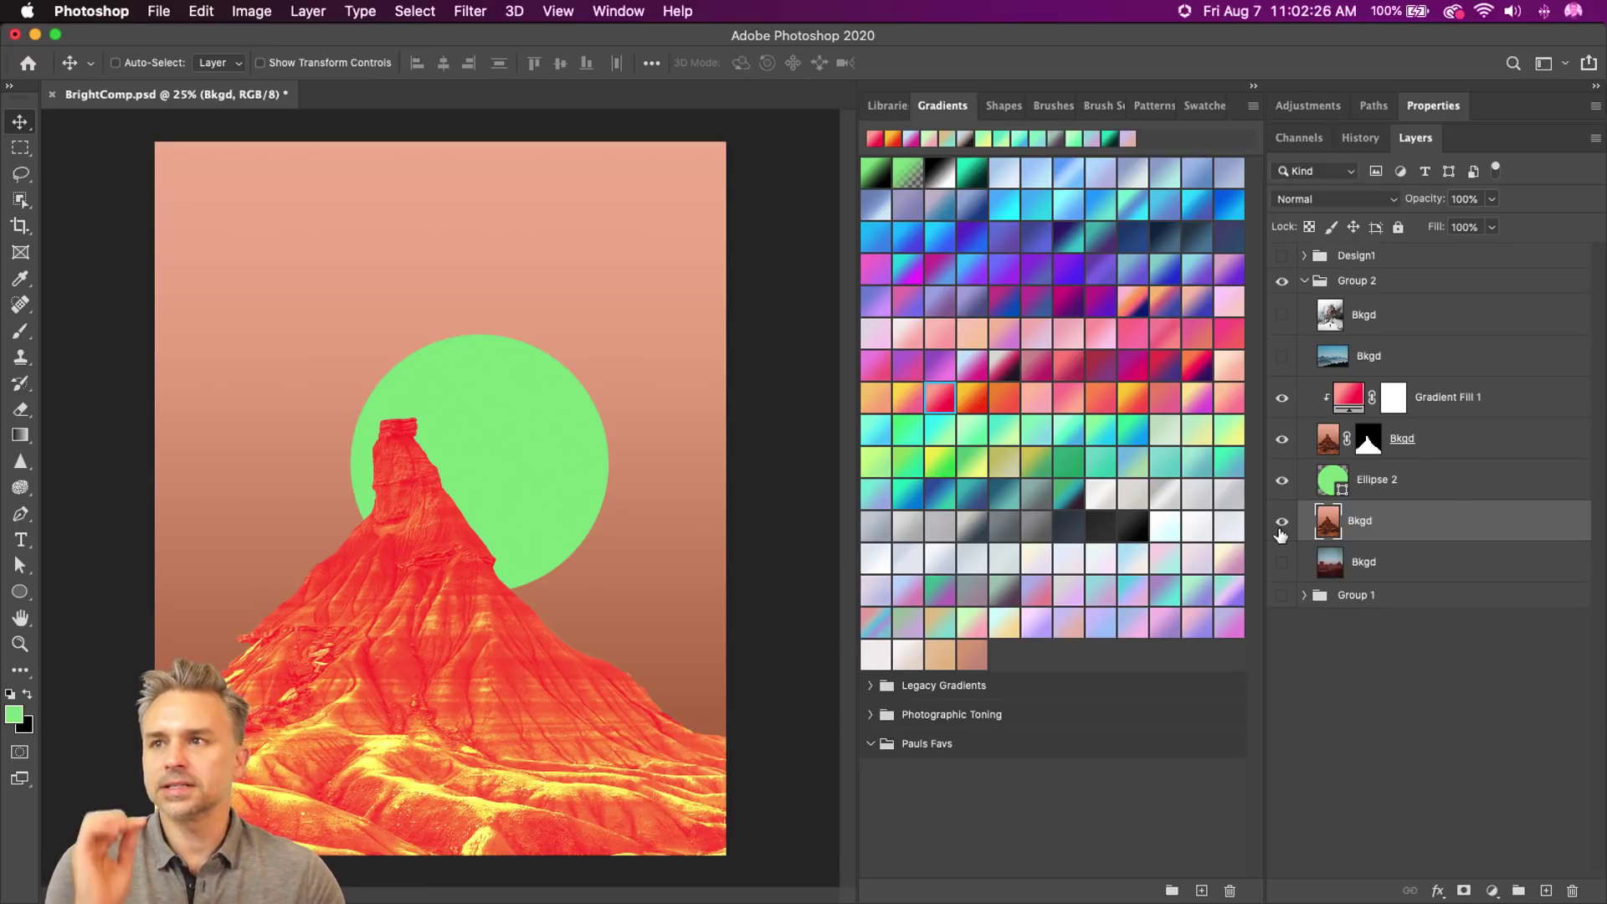
drag(1285, 481, 1287, 443)
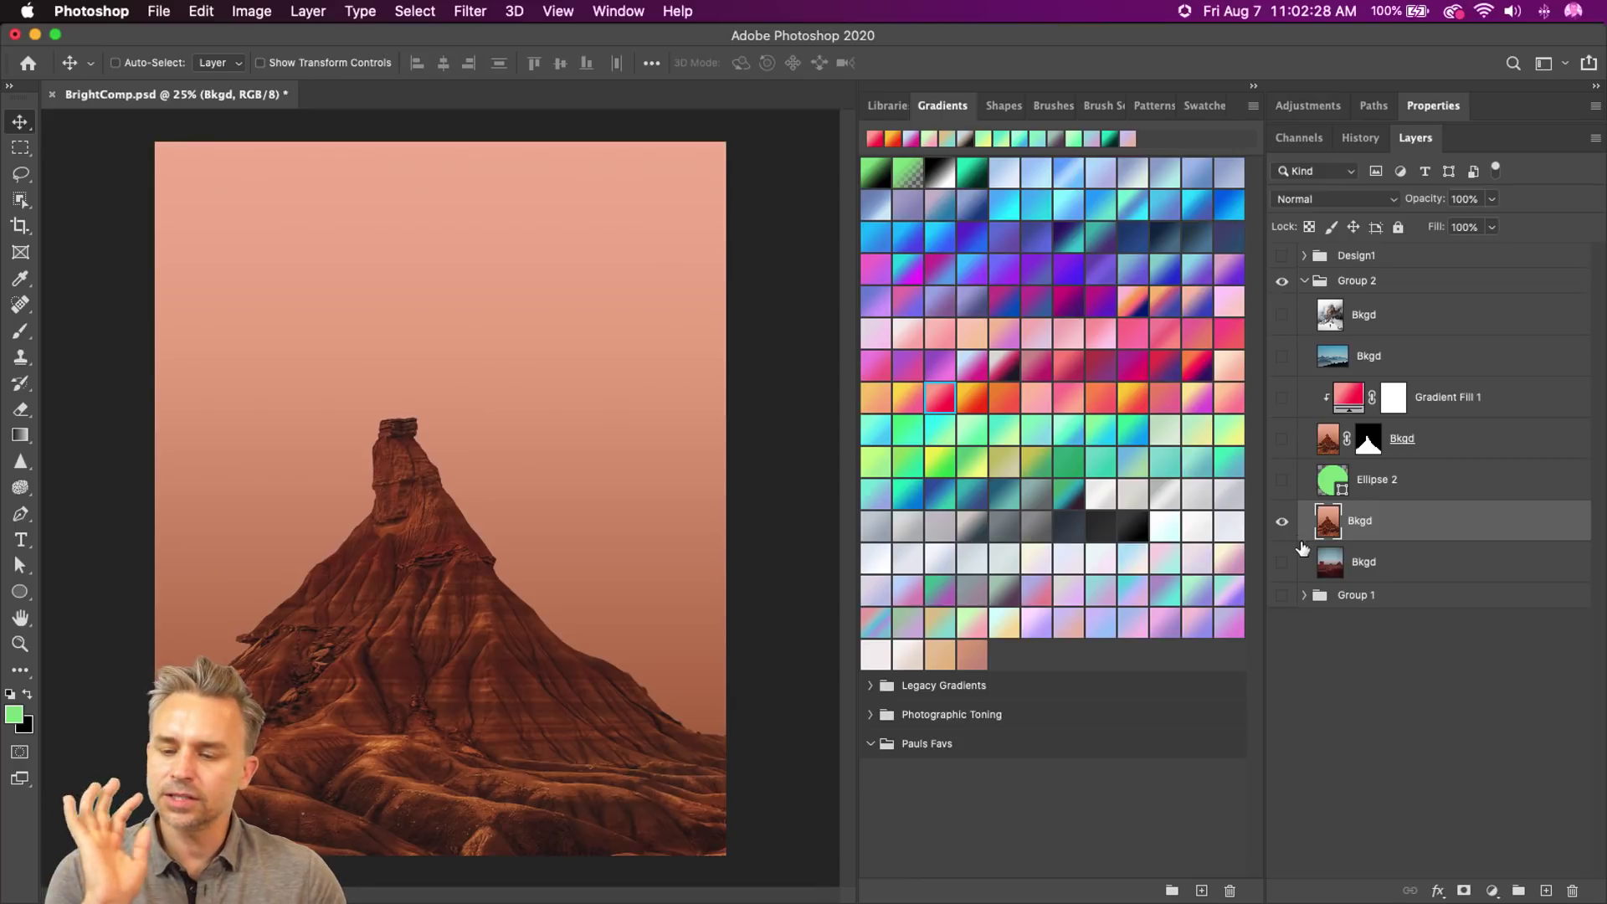
click(1281, 523)
click(1281, 524)
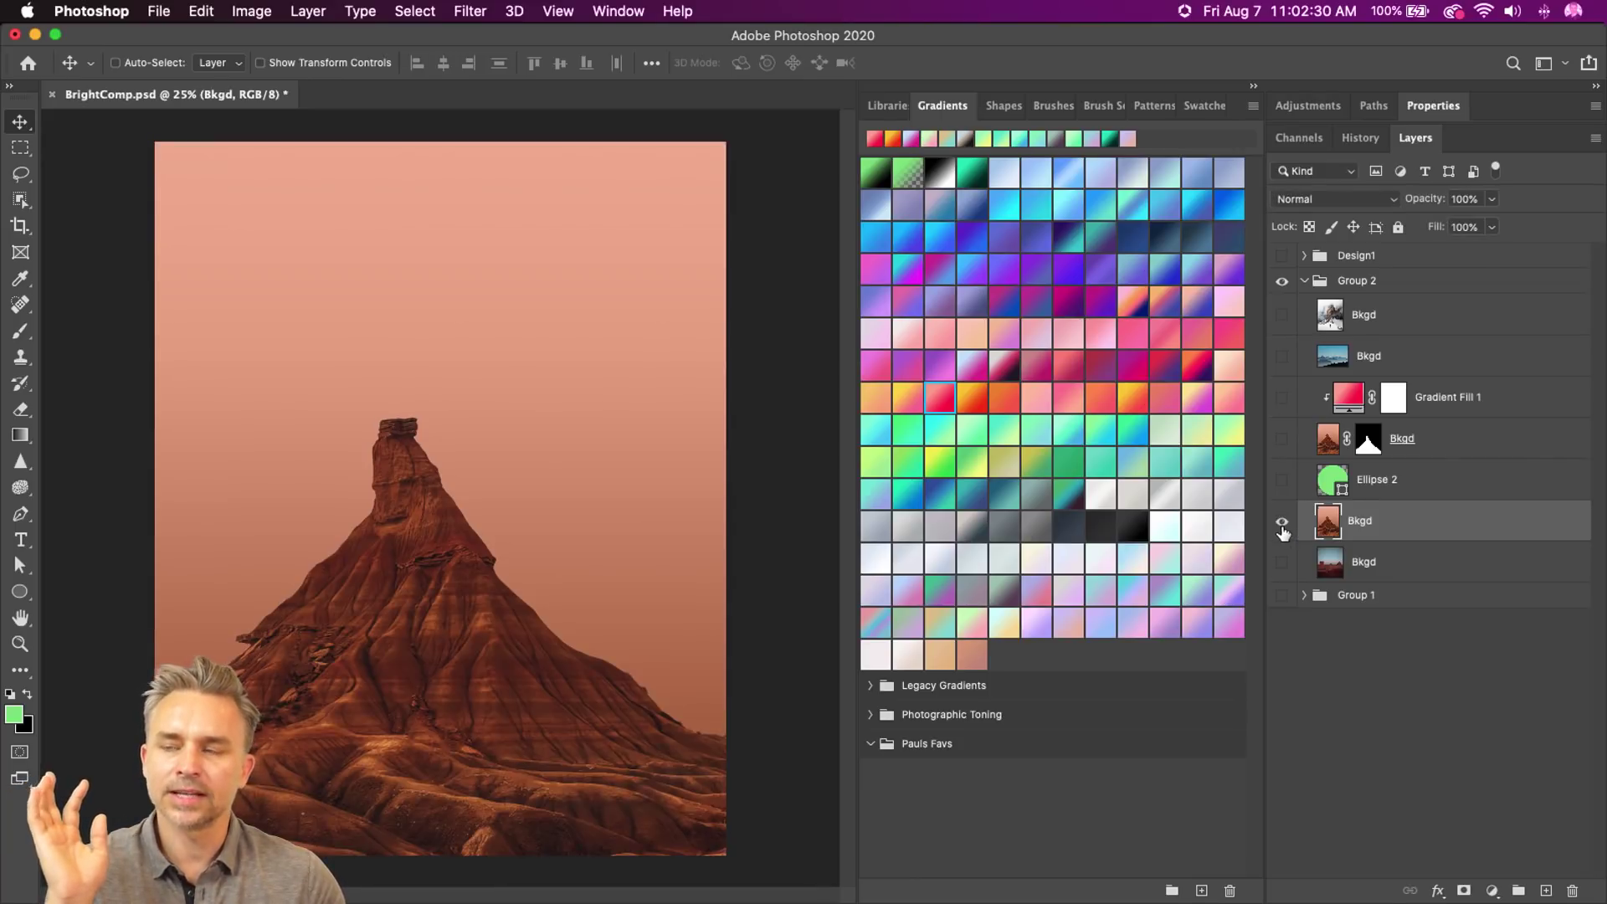
click(1281, 526)
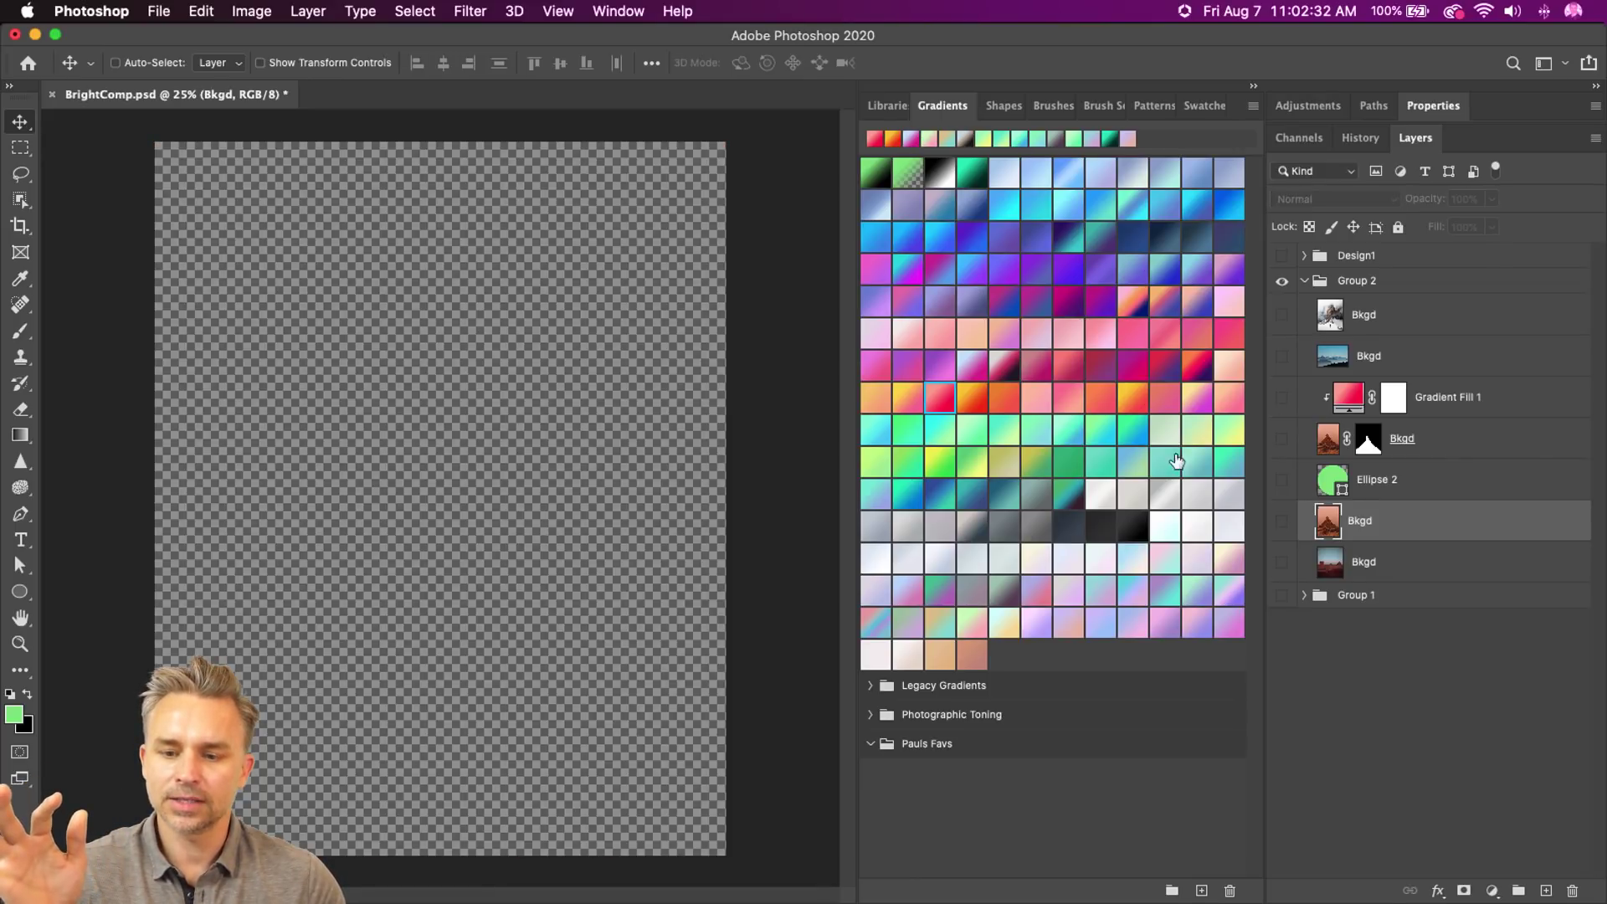
- Discard the gradient clipped to the original Bkgd layer and instead fill a new layer above it with the yellow-to-green gradient preset
click(974, 364)
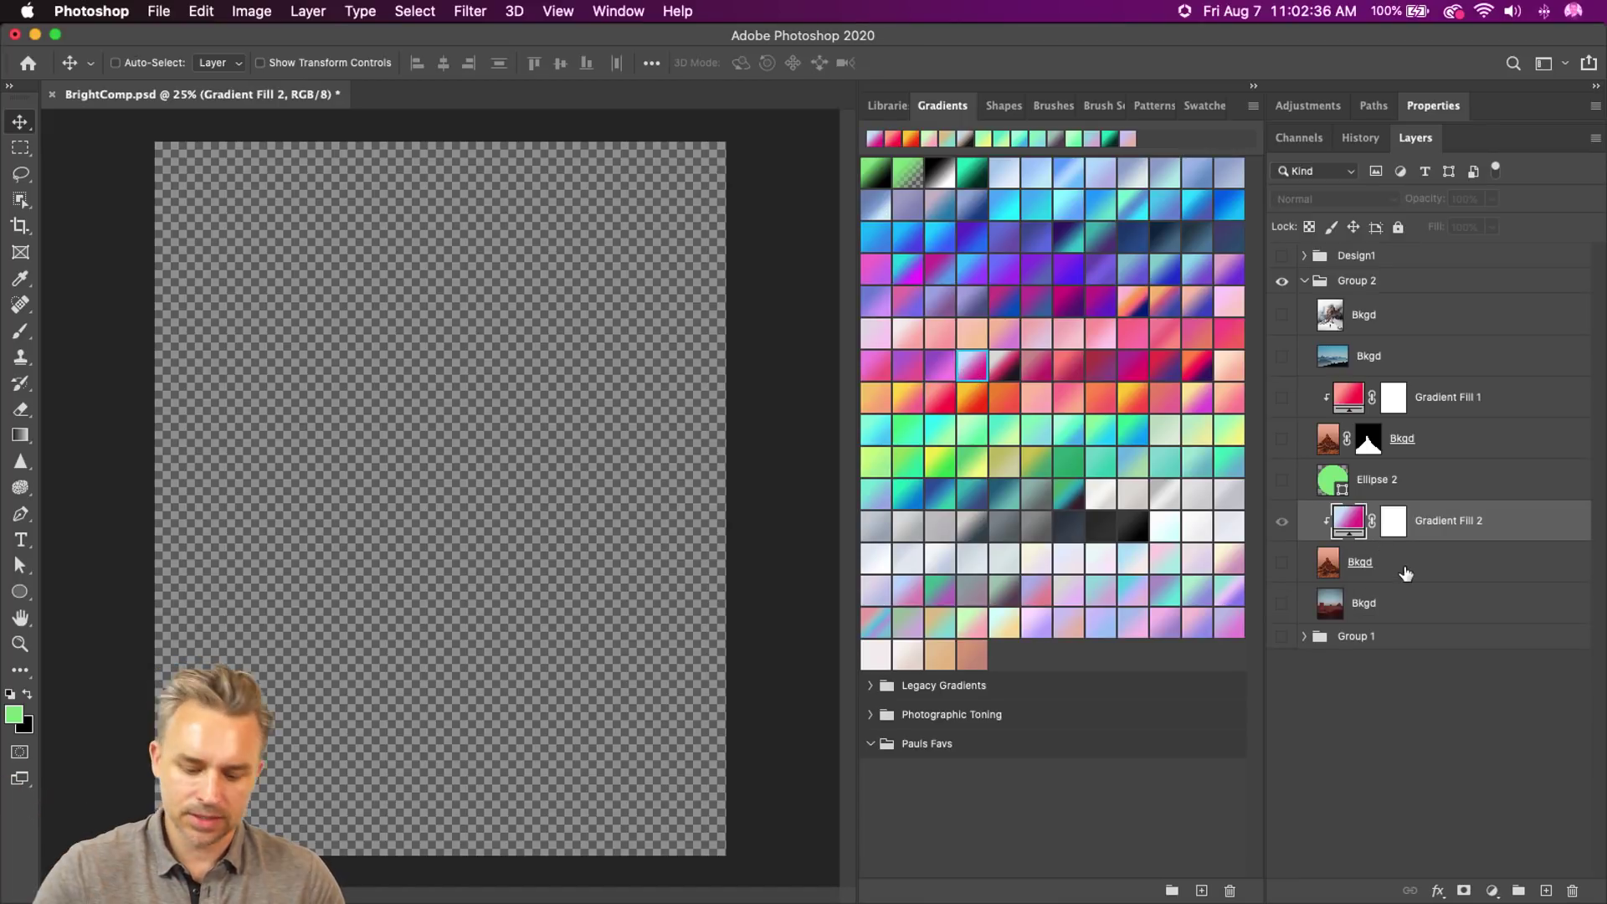
key(Delete)
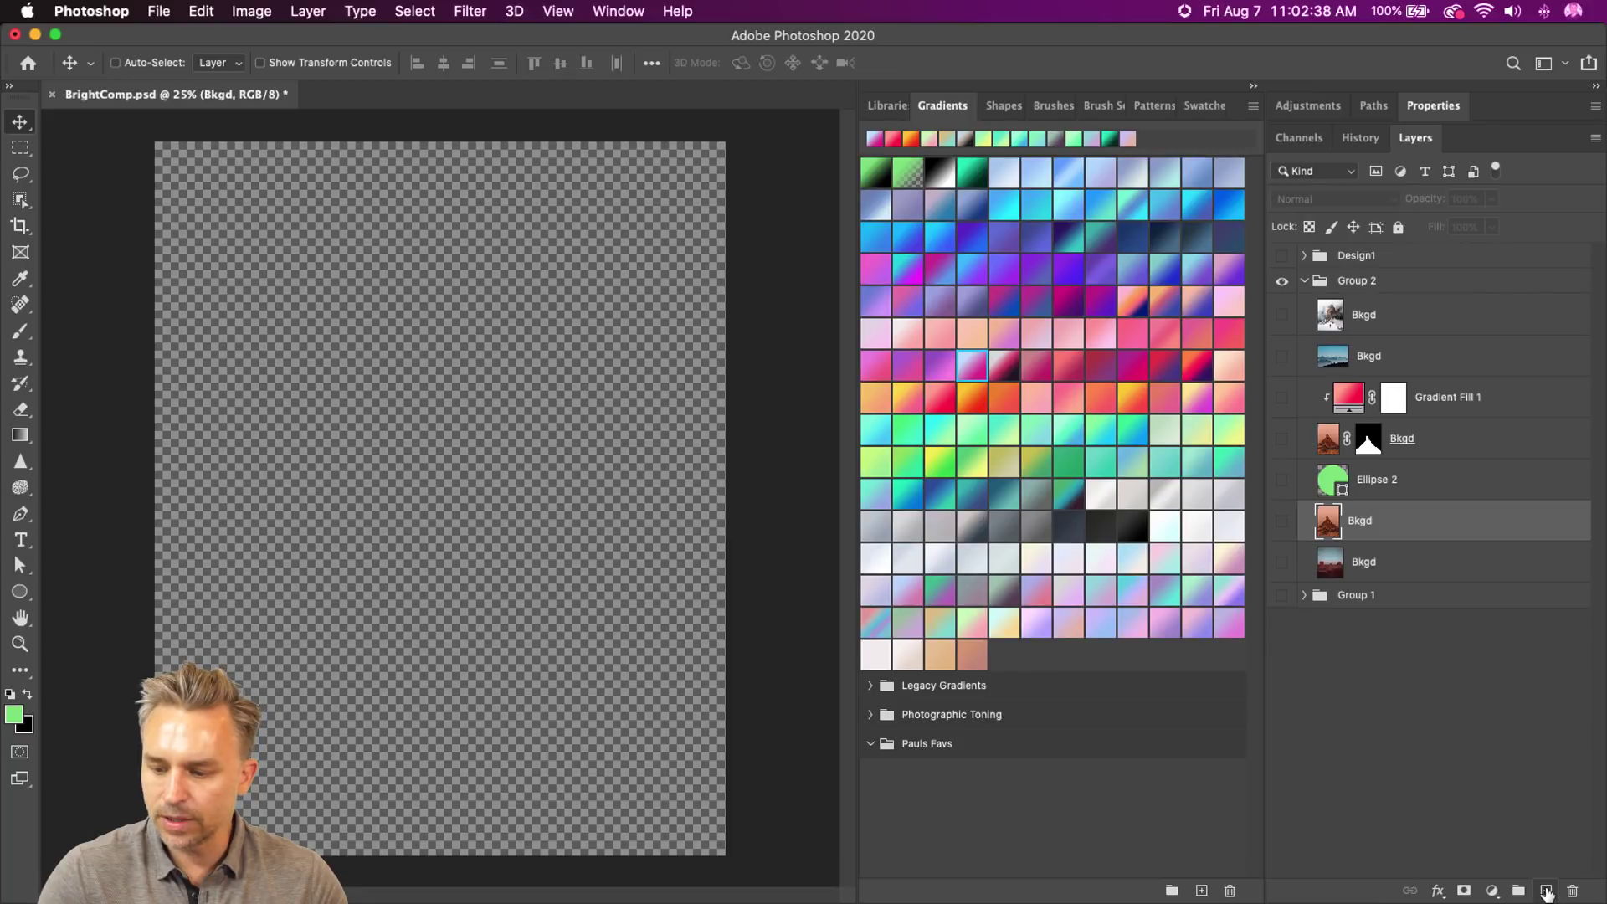
click(1546, 892)
click(1027, 460)
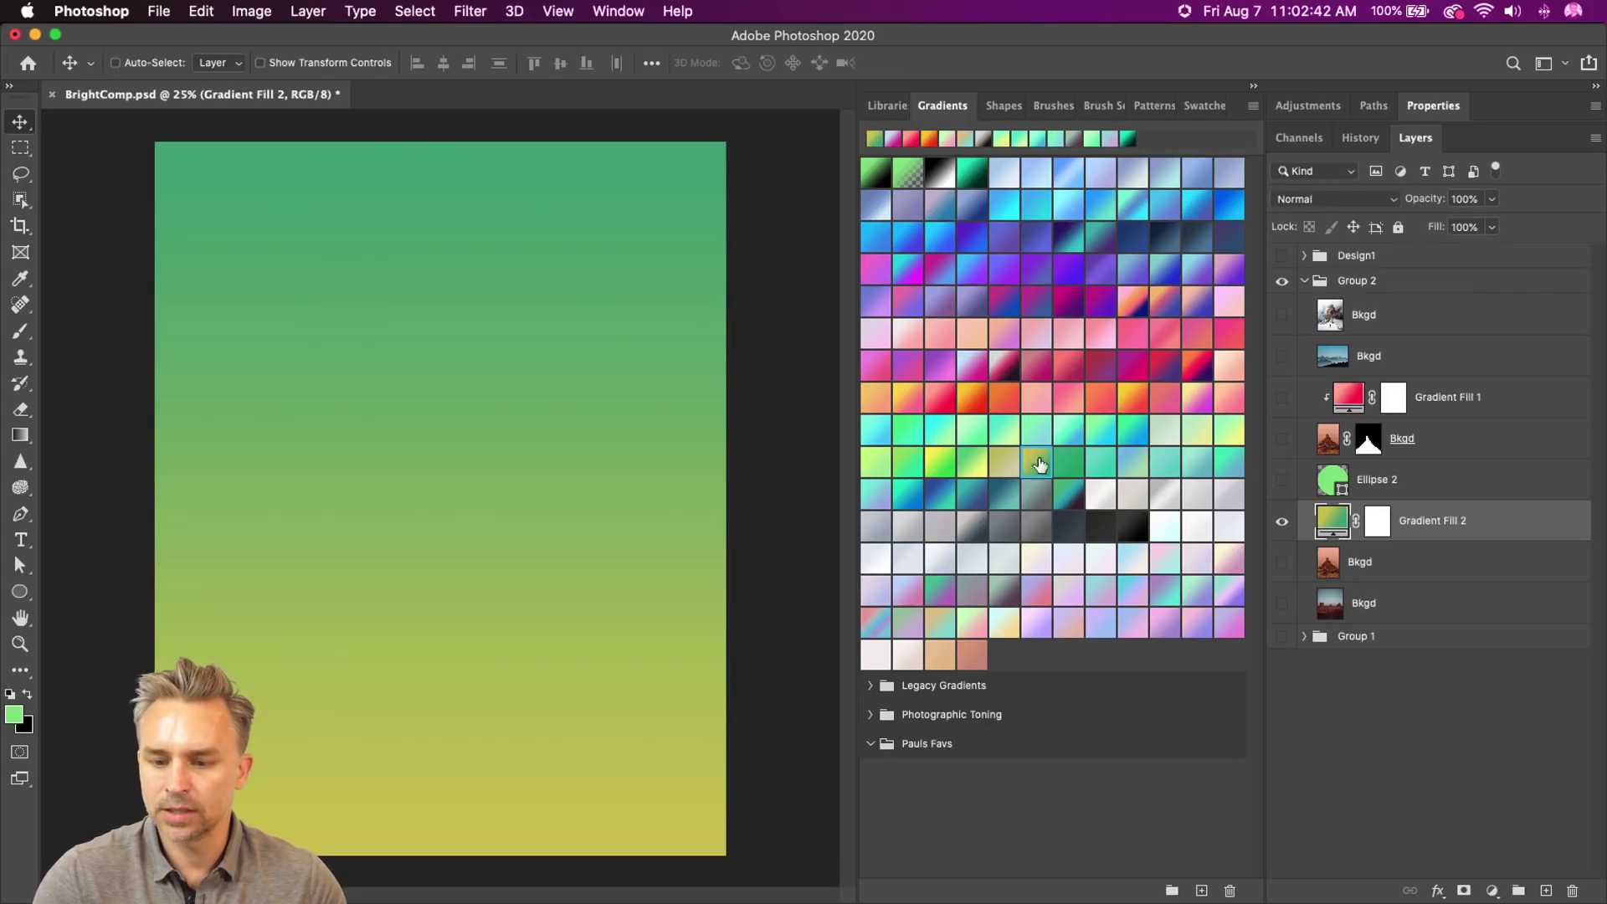
- Show the masked rock, Gradient Fill 1 and Ellipse 2 layers again over the gradient background
click(1283, 440)
click(1283, 399)
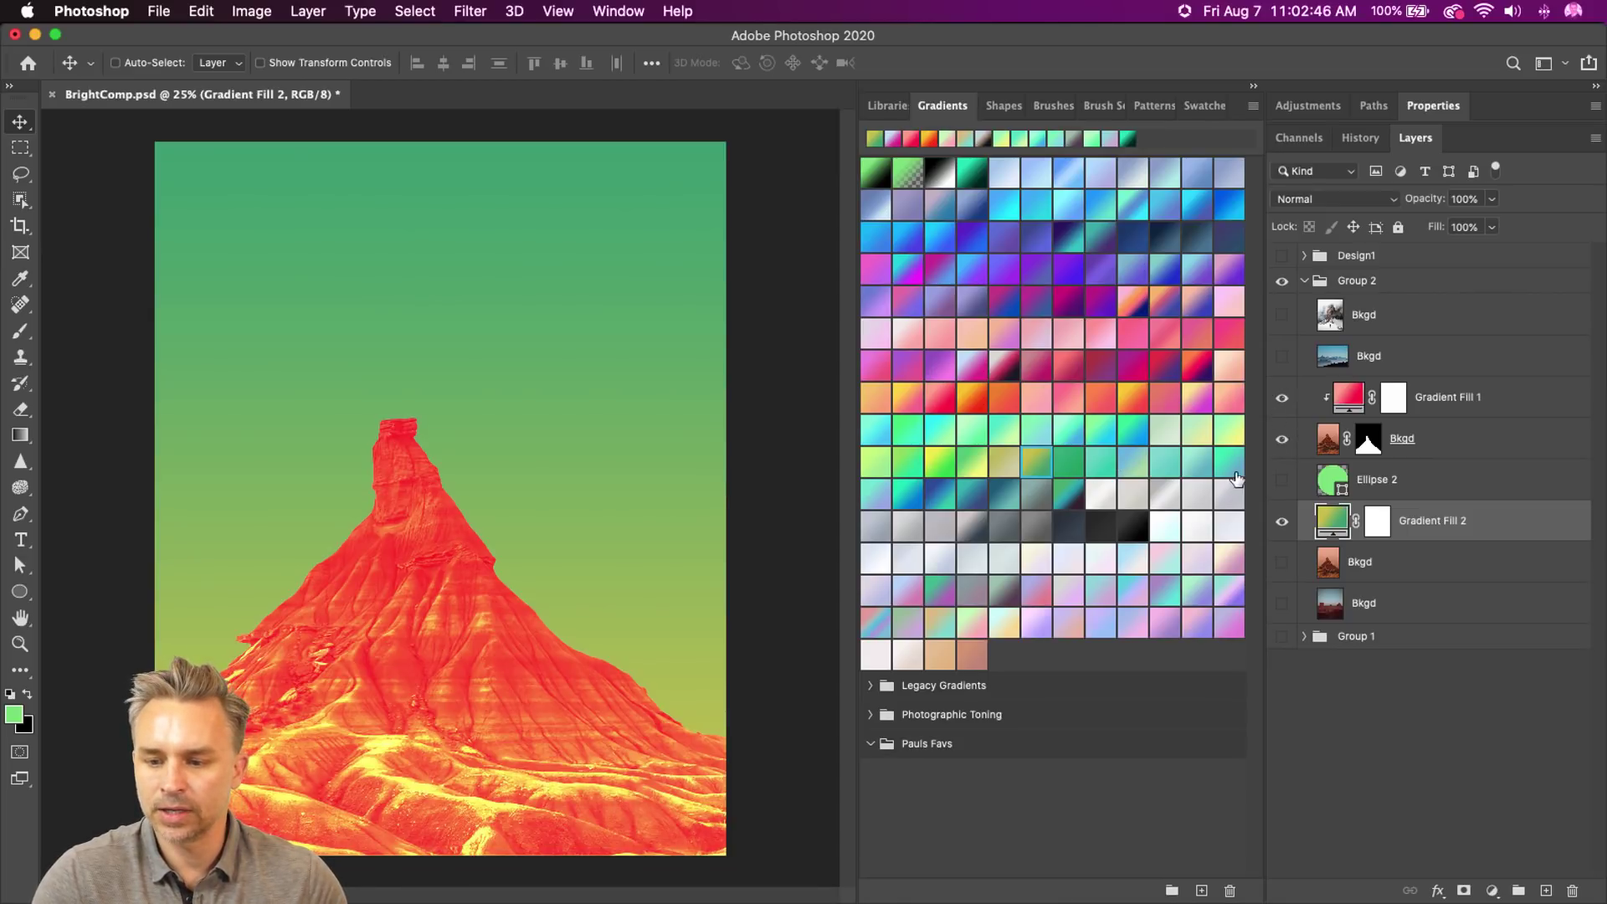
click(1281, 480)
- Try several green, yellow and blue gradient presets, including Green_07, on the Gradient Fill 2 background
double_click(1069, 430)
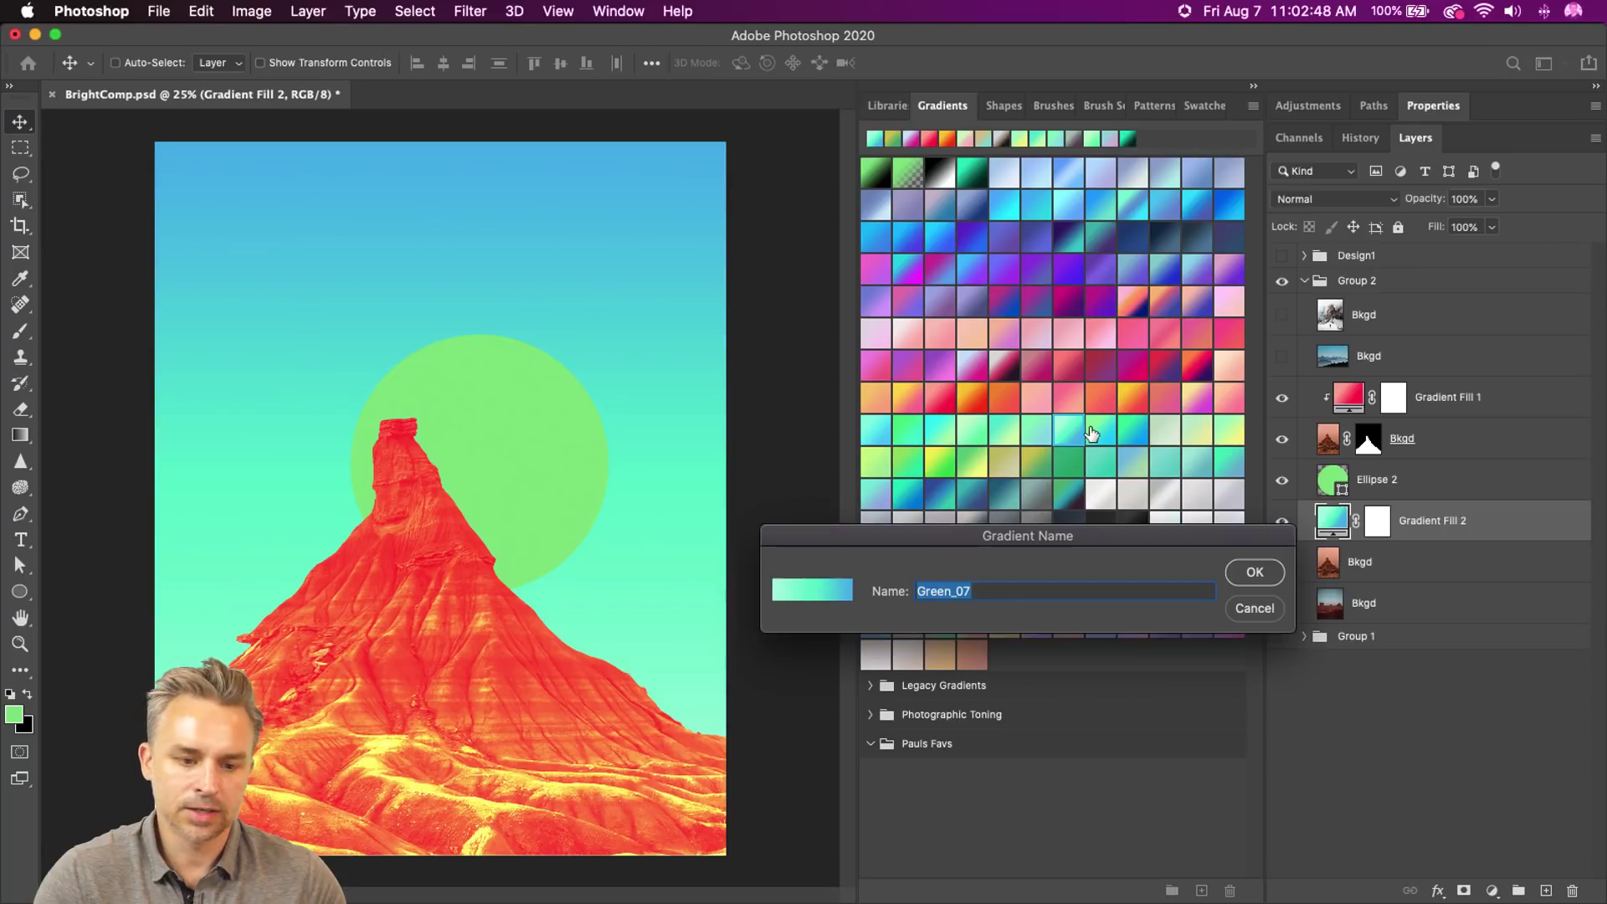
click(1258, 610)
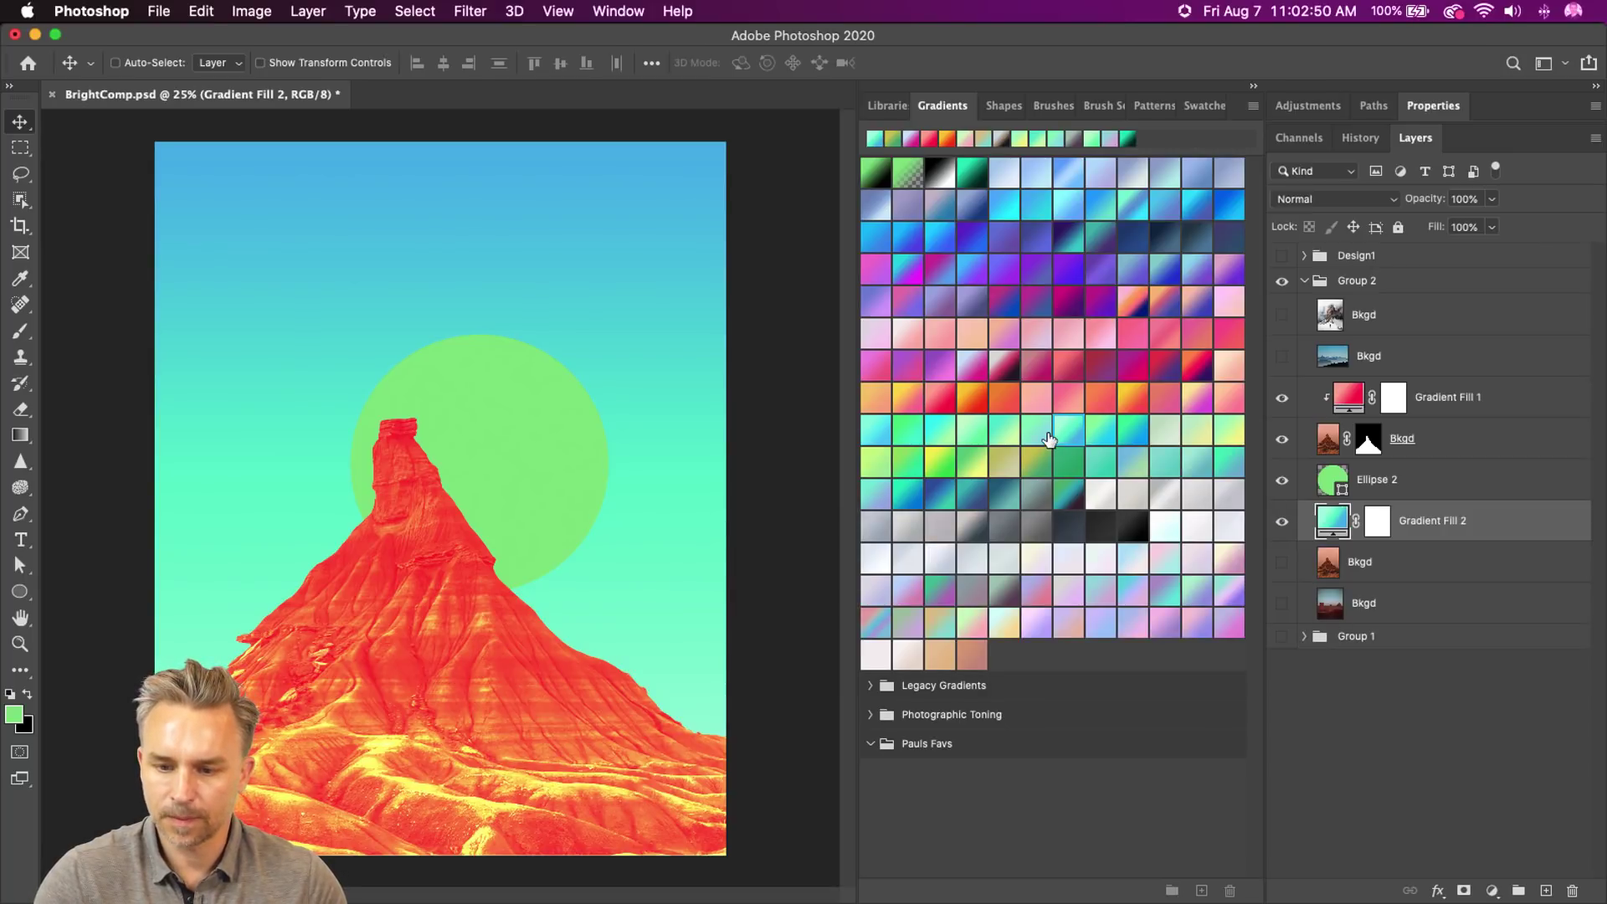
click(1044, 460)
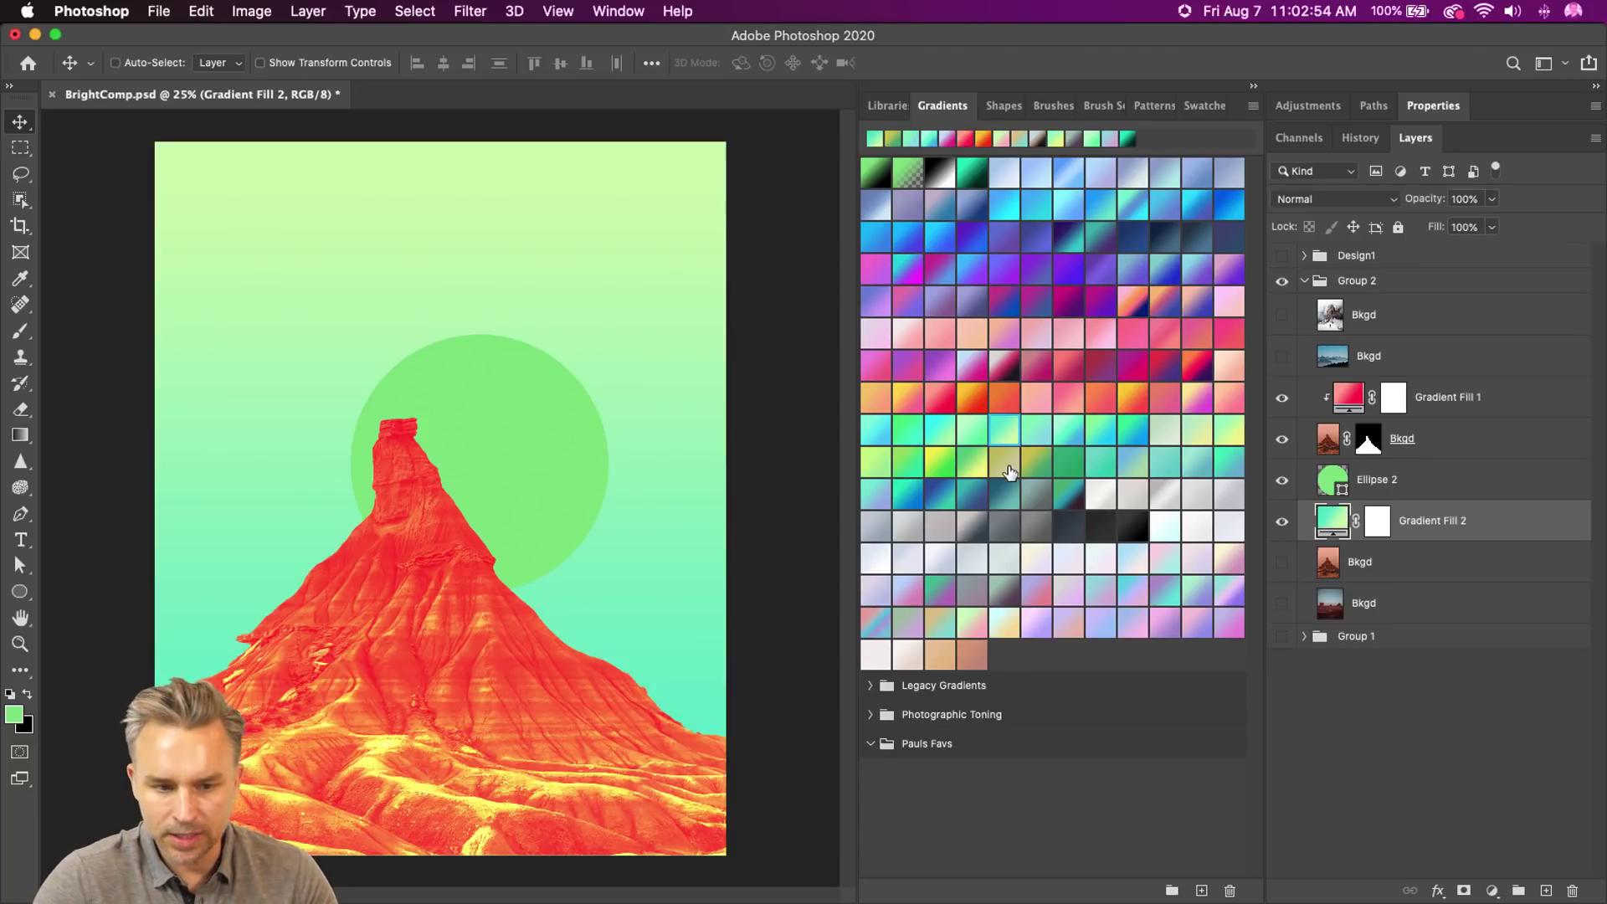
click(1004, 456)
click(929, 462)
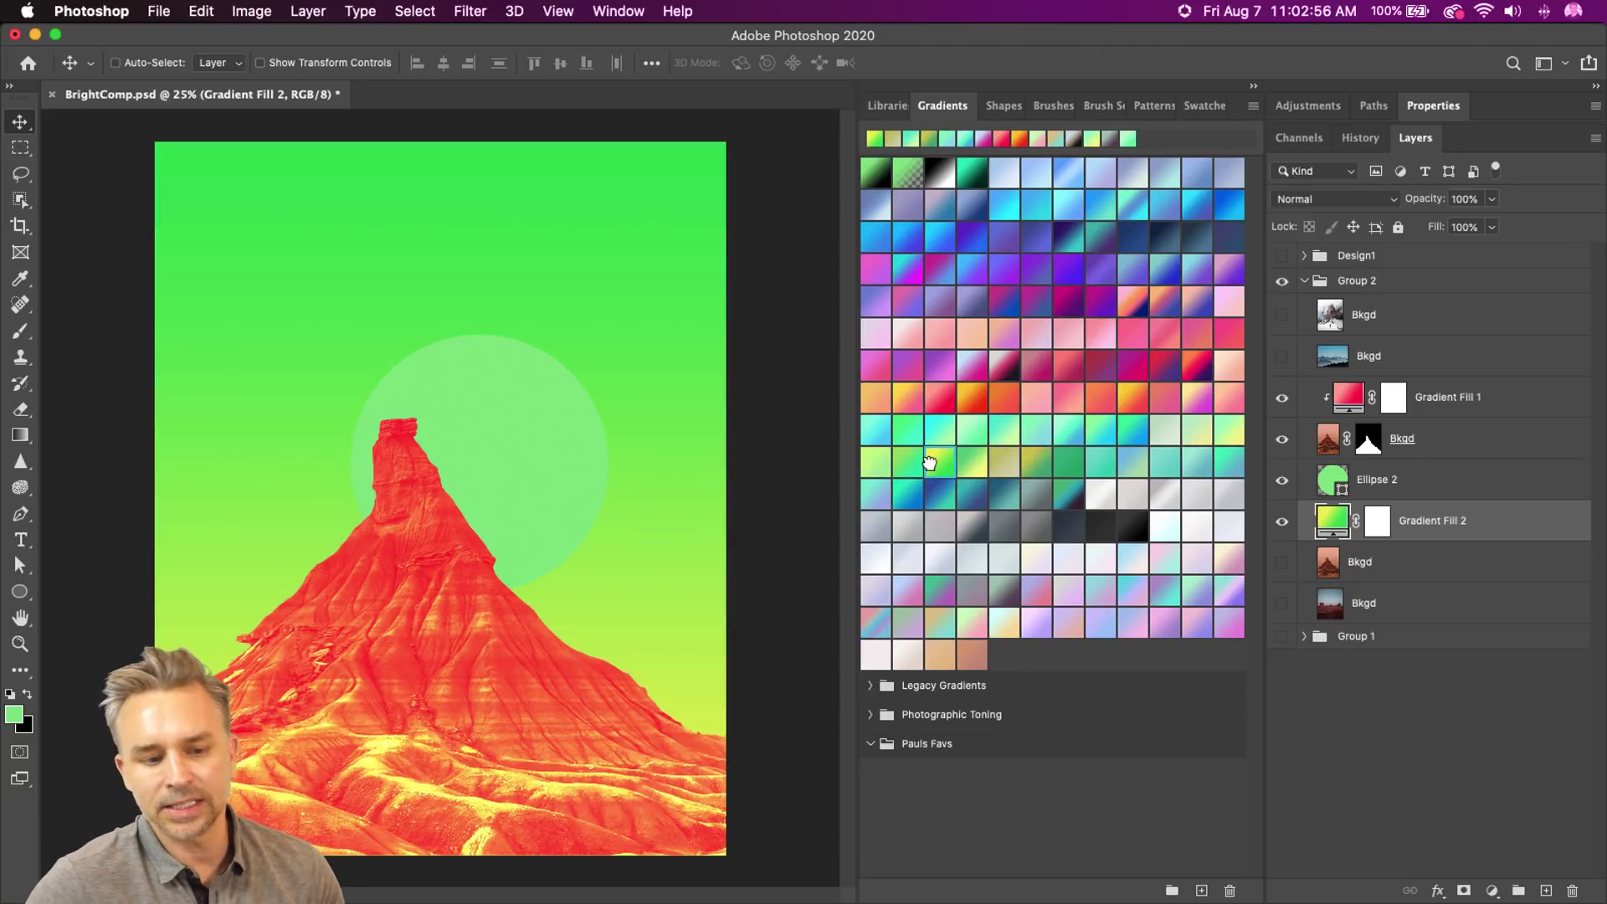
click(934, 500)
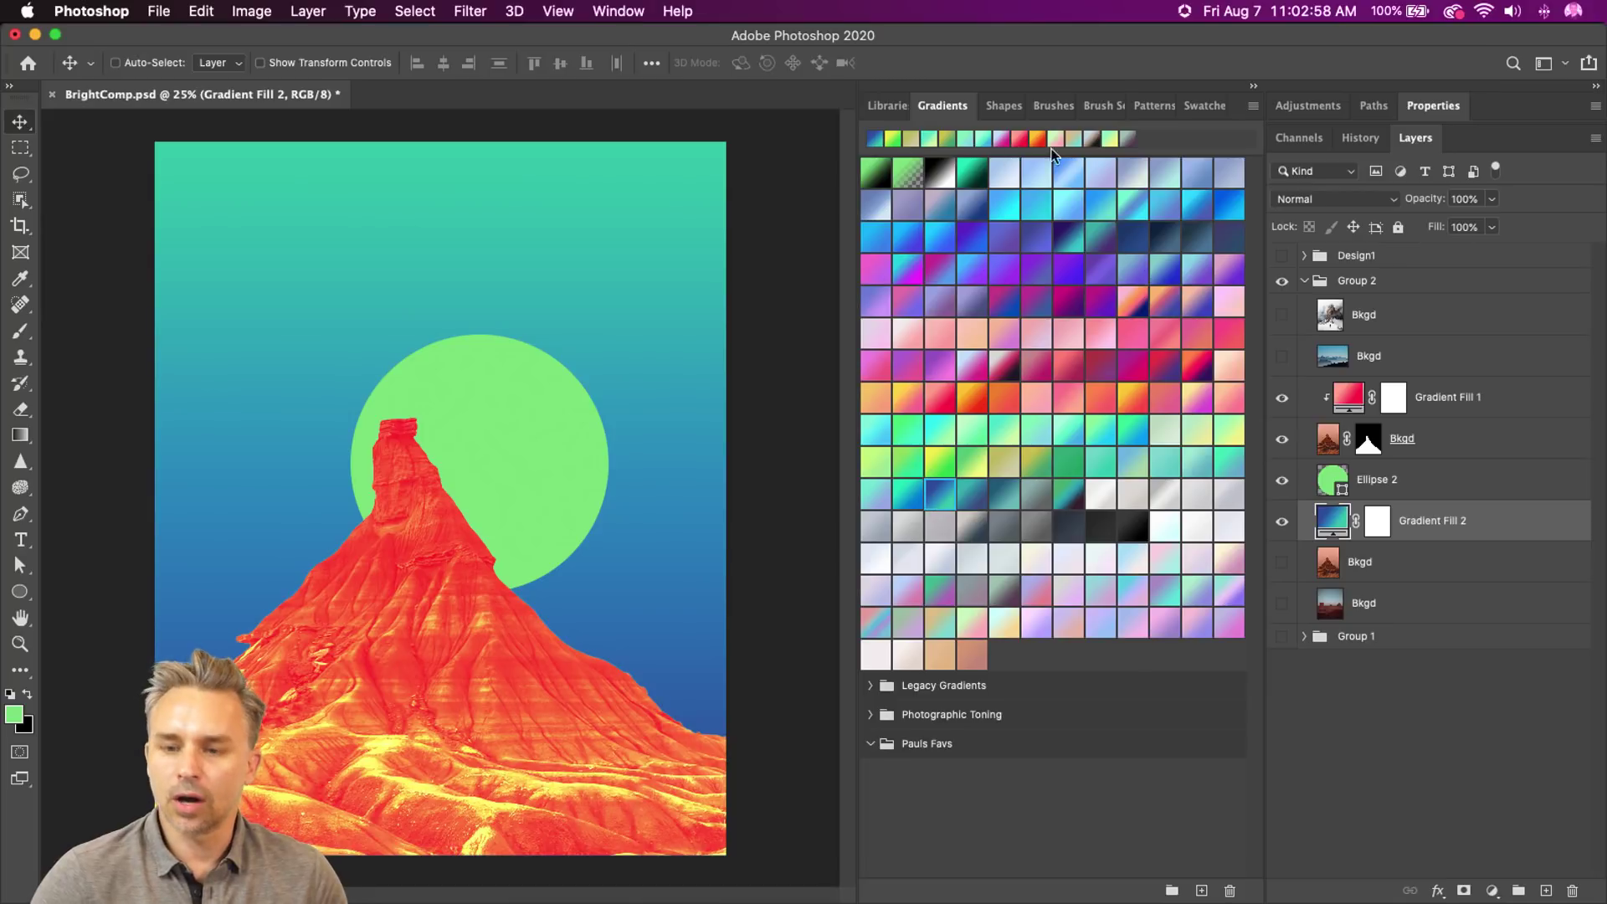
- Set the Gradient Fill 2 background to the light blue-to-magenta preset and the rock's Gradient Fill 1 to the peach-to-navy preset
click(1253, 107)
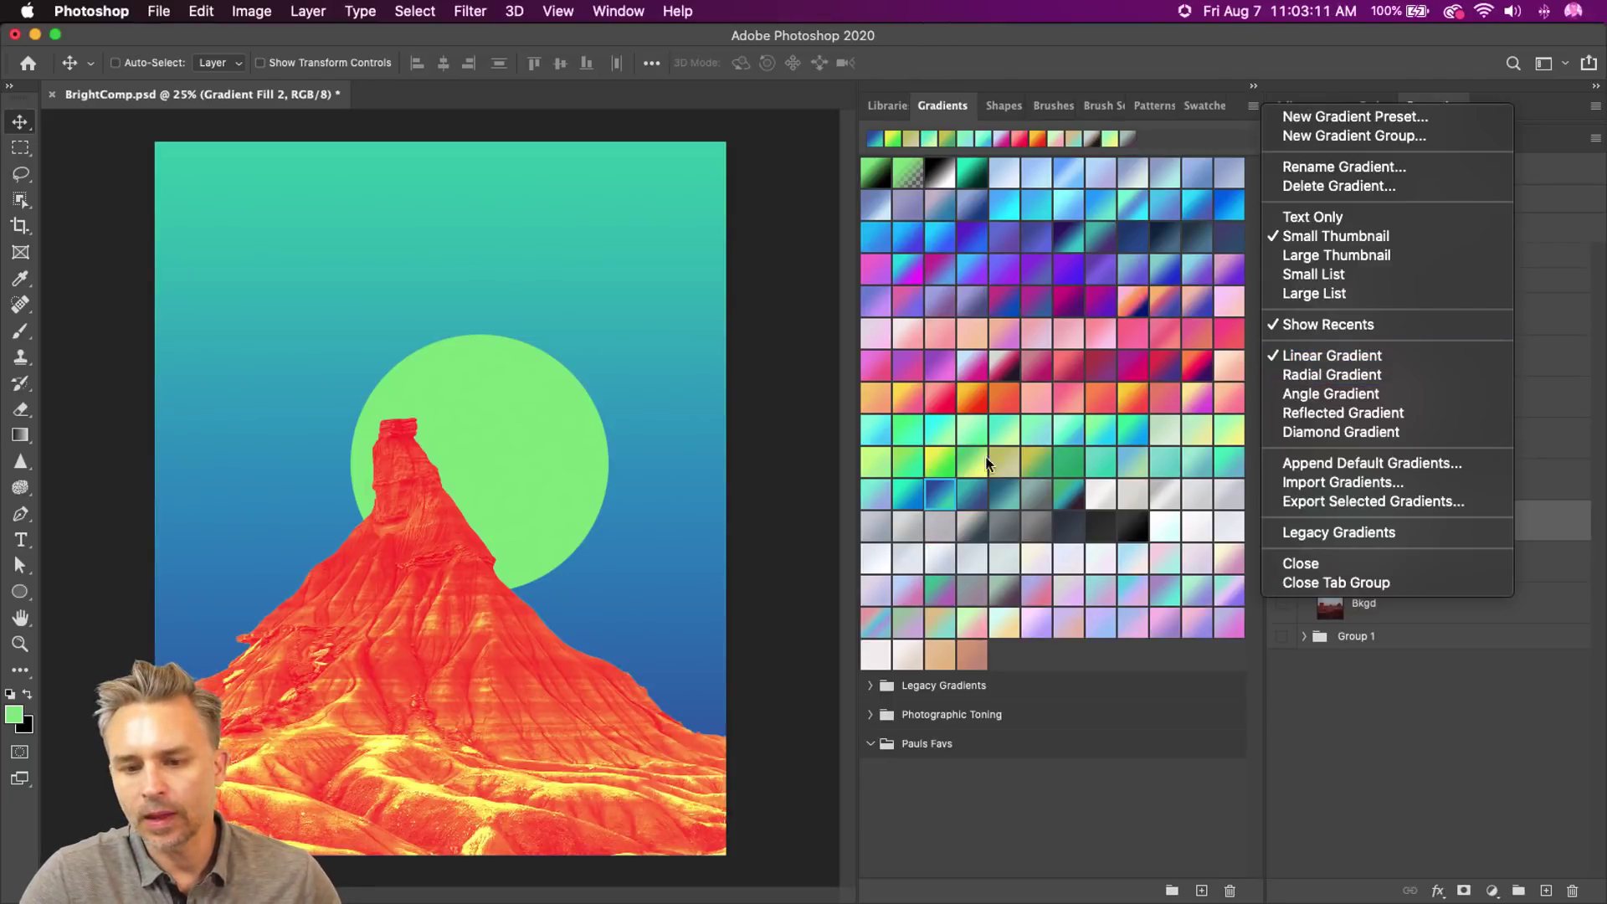
click(81, 344)
click(967, 367)
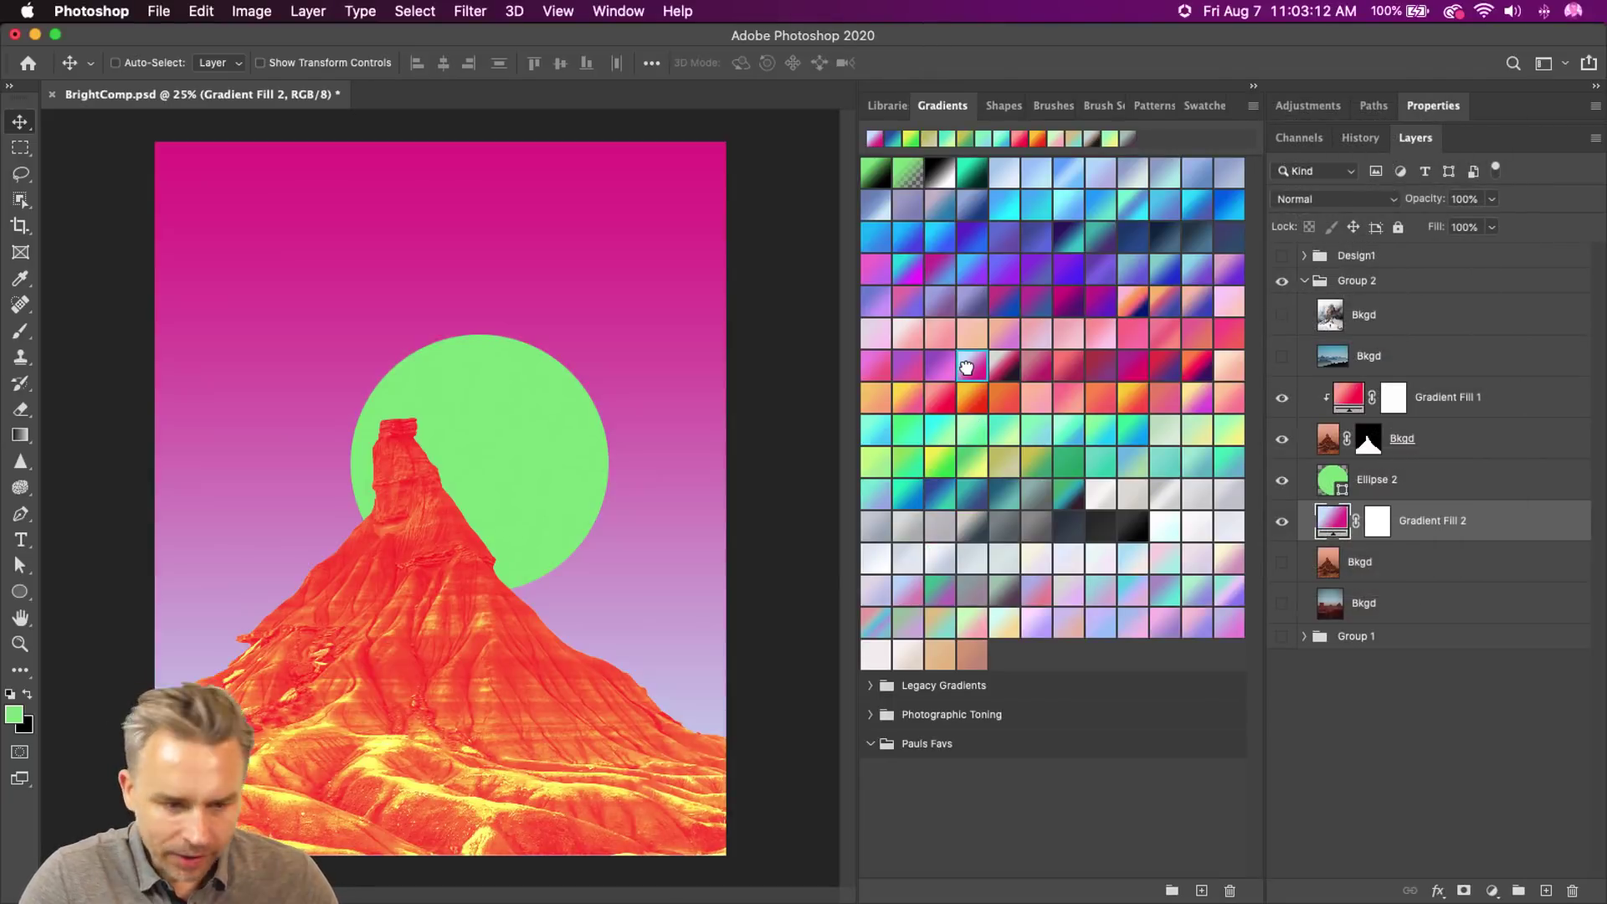
click(1490, 410)
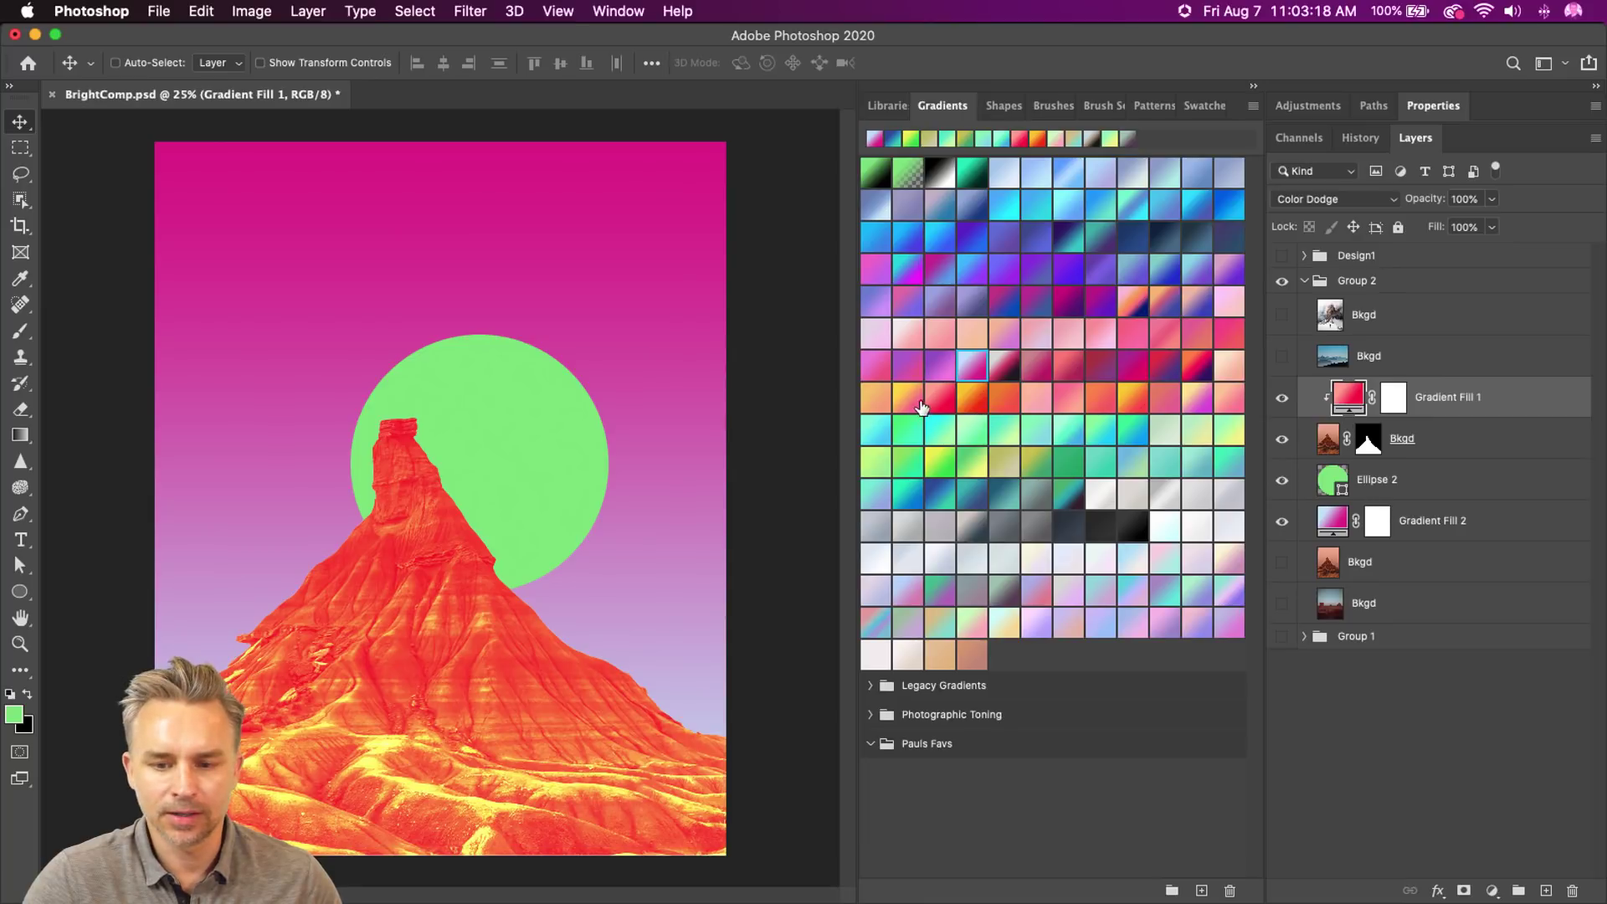
click(1133, 303)
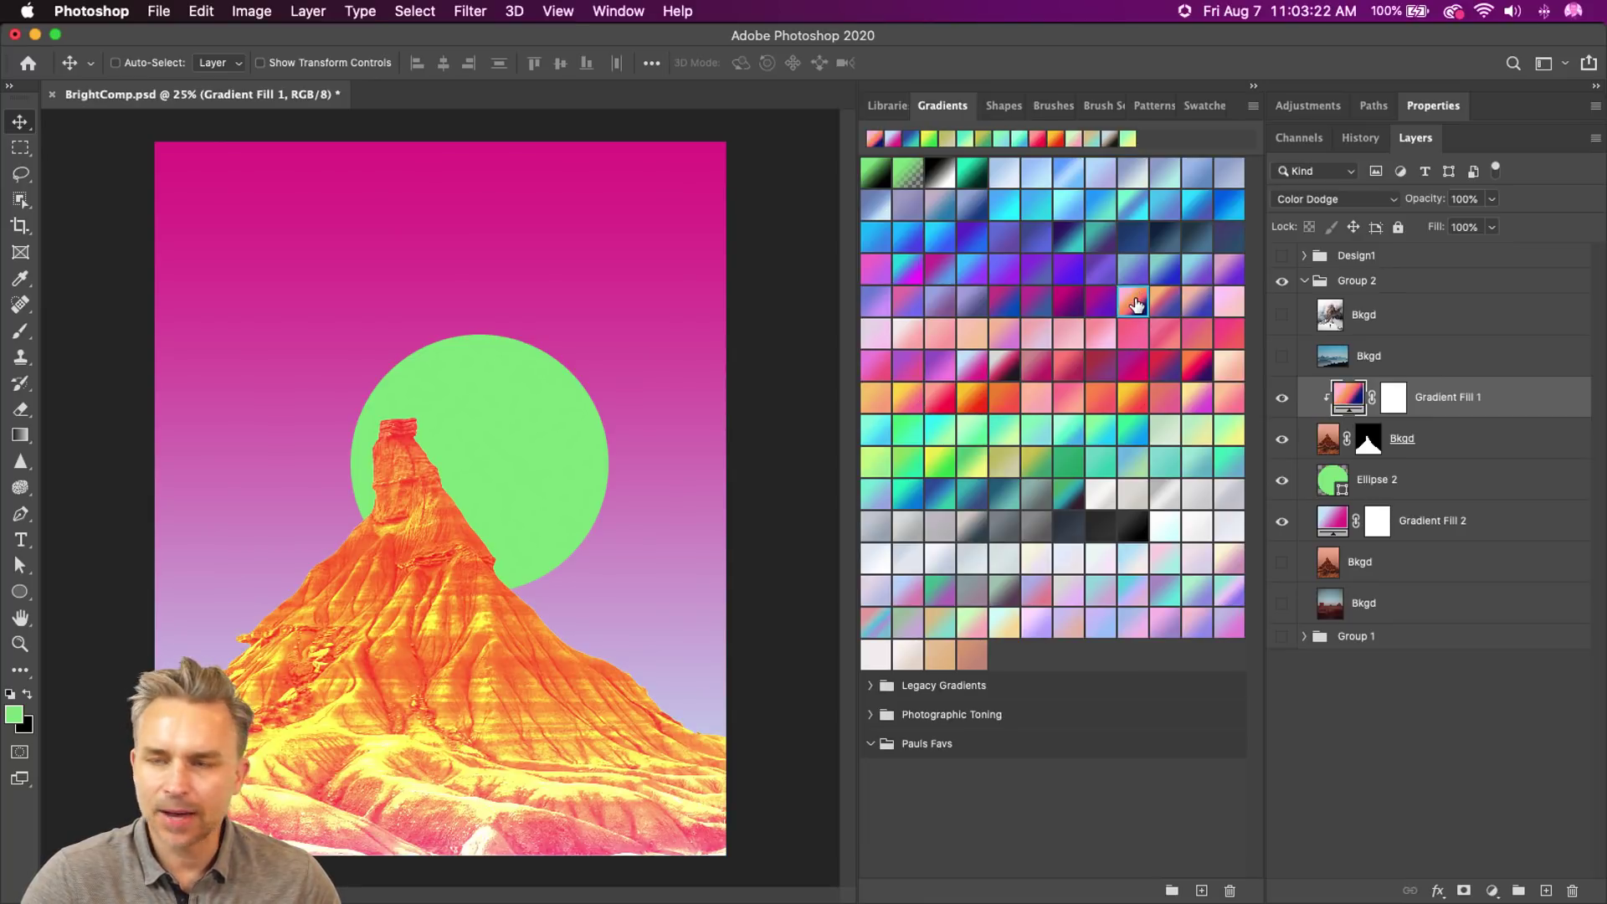
- Fill the Ellipse 2 sun with the yellow-to-pink gradient preset, comparing it with the cream-to-purple preset
click(1370, 484)
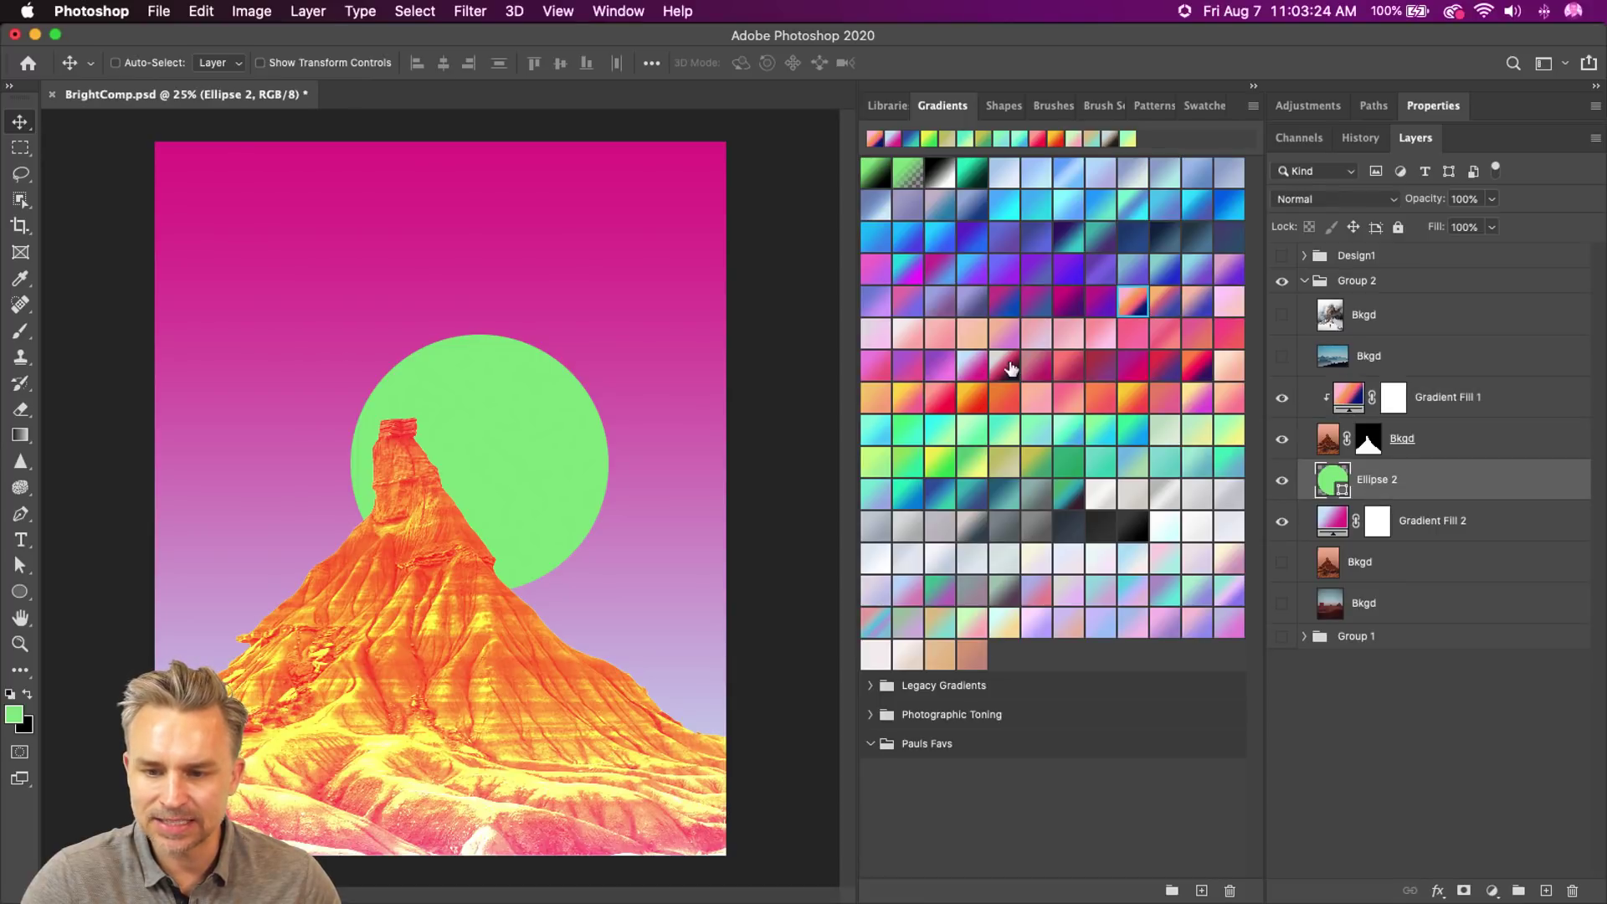
click(900, 401)
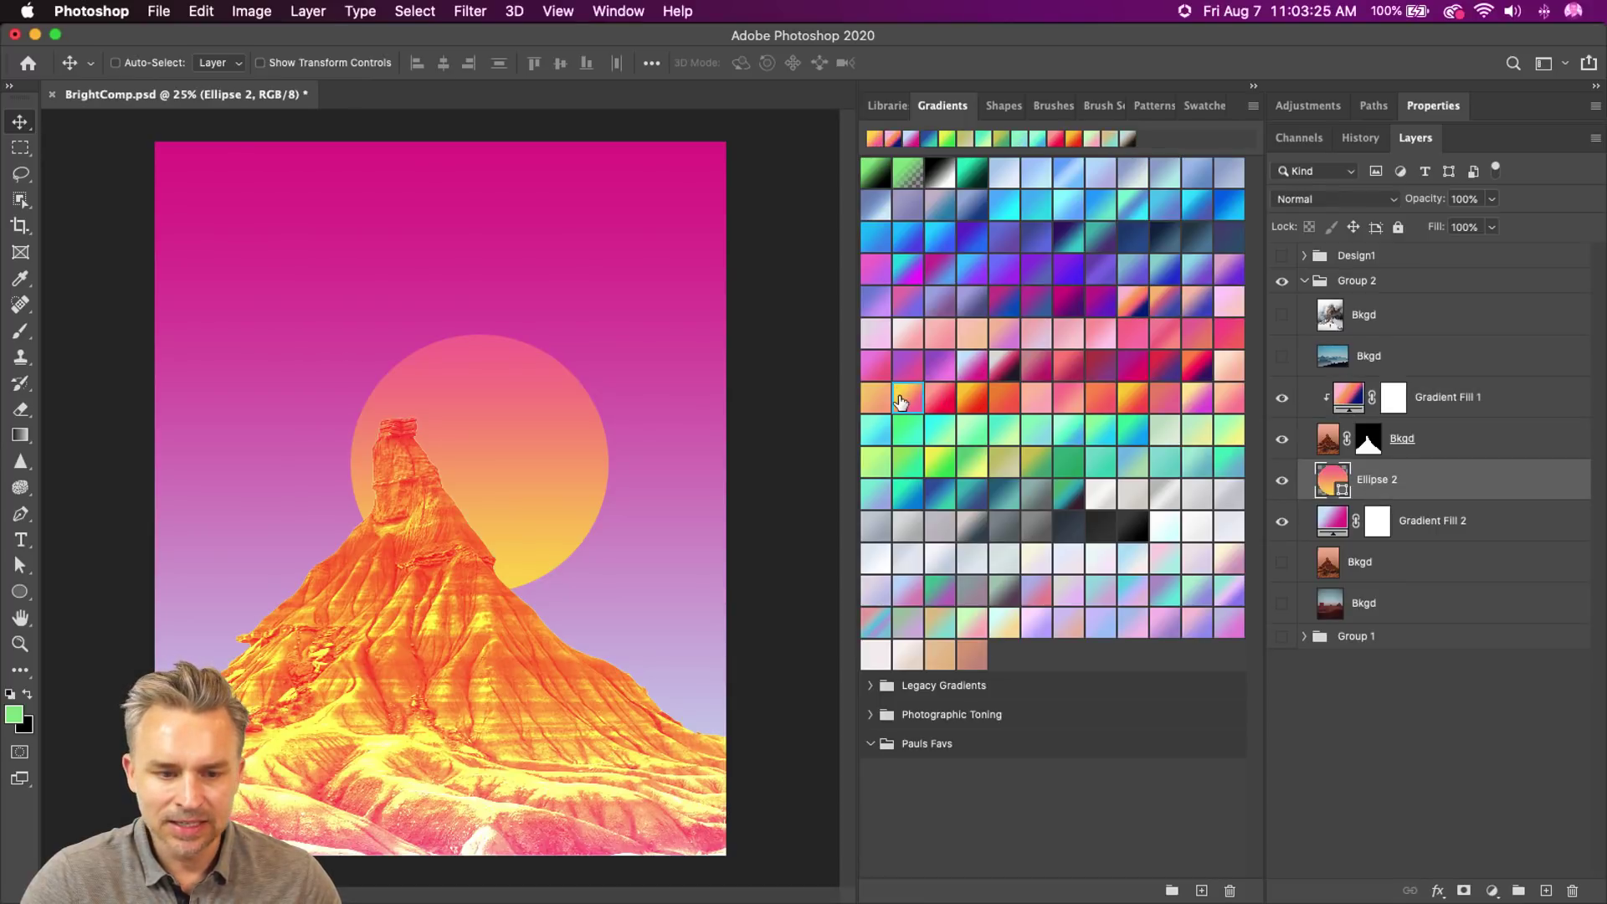
click(1197, 399)
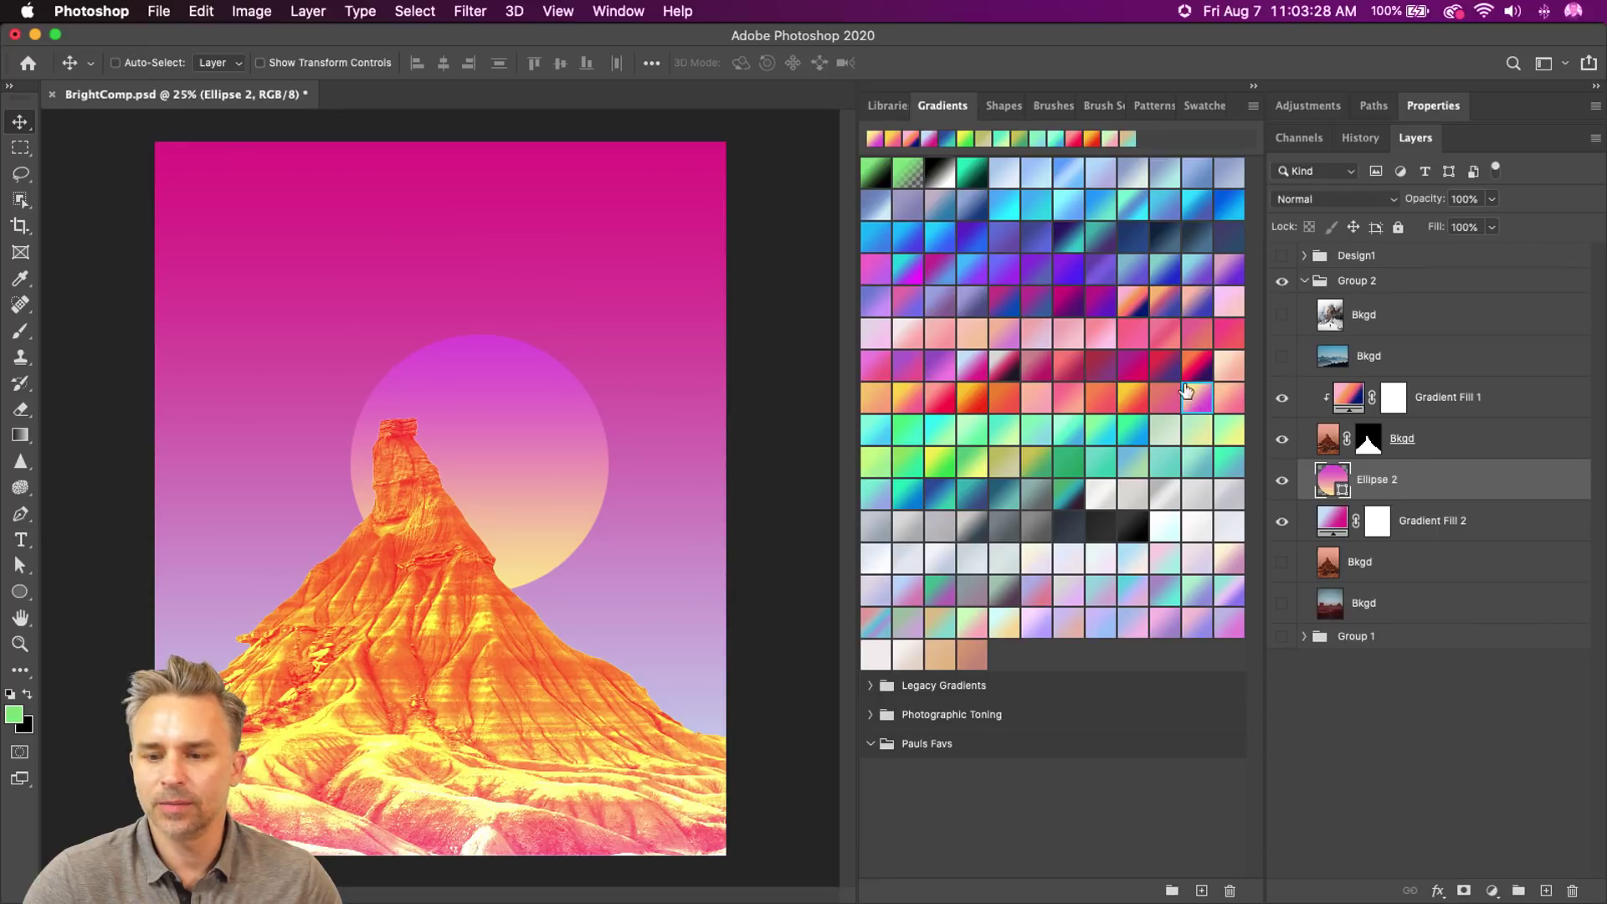
click(912, 402)
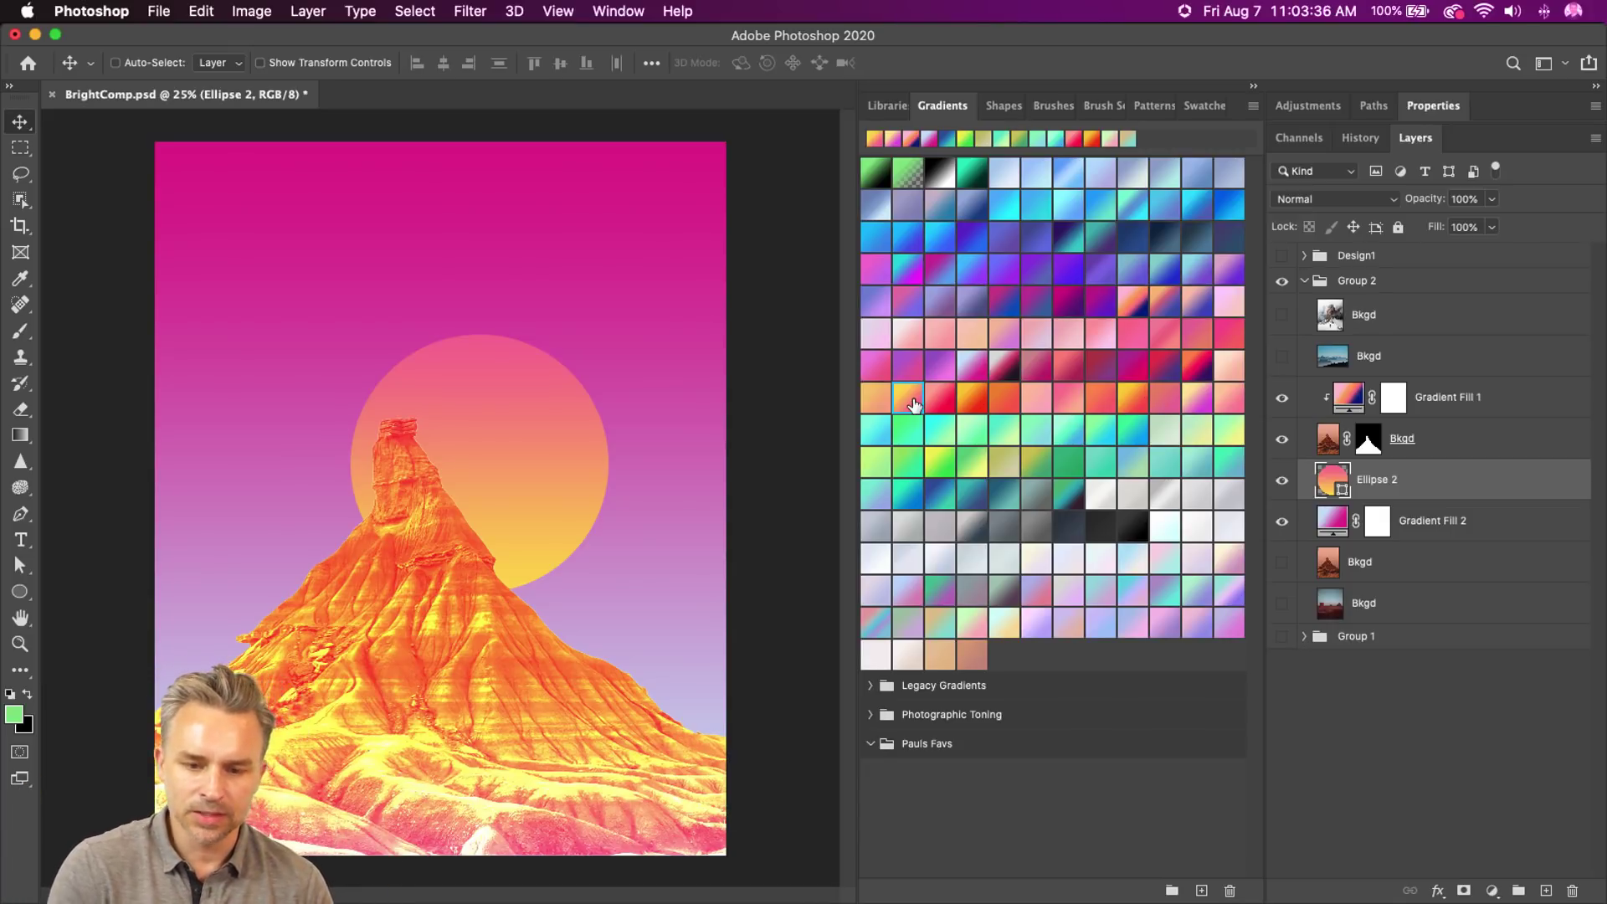
- Set the Gradient Fill 1 layer's blend mode to Multiply and compare the rock with and without the fill
click(1390, 394)
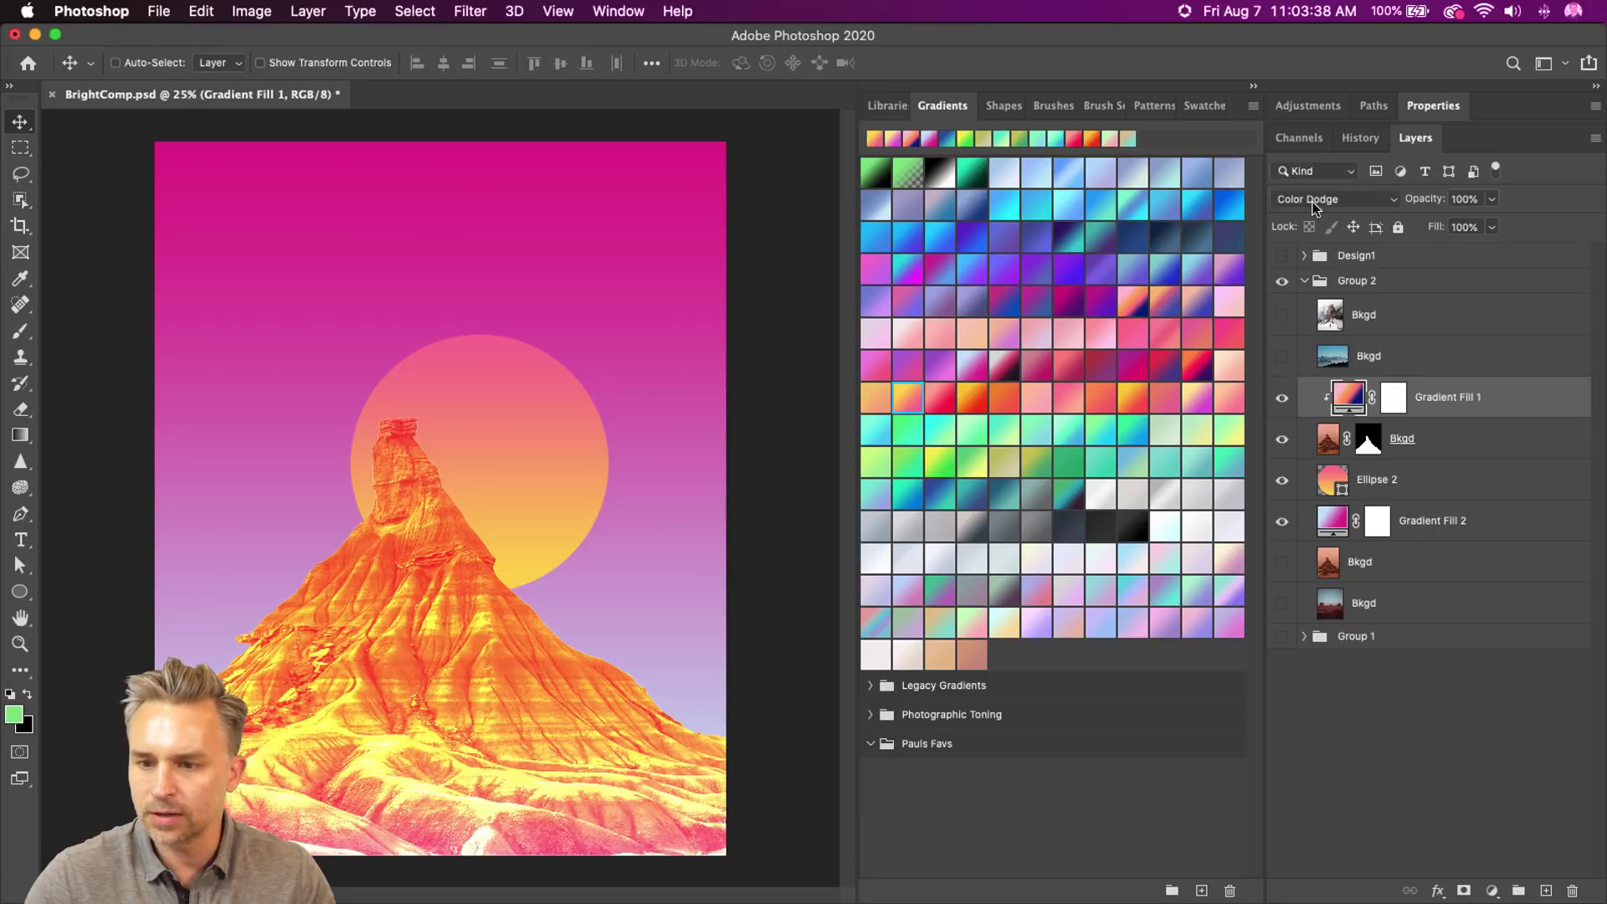
click(1312, 204)
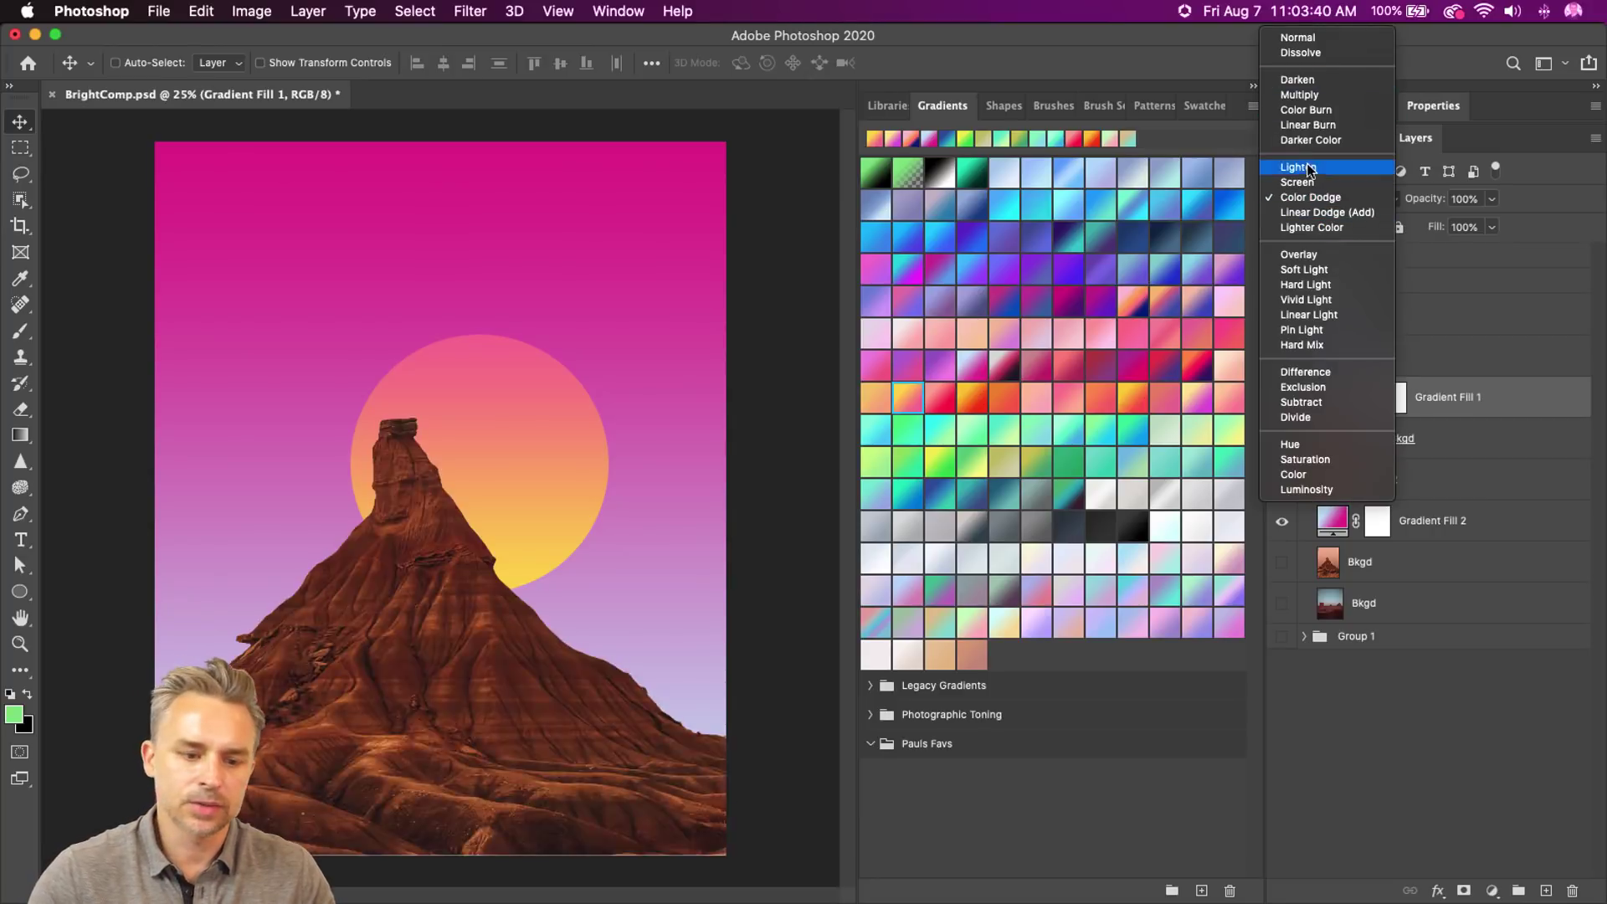
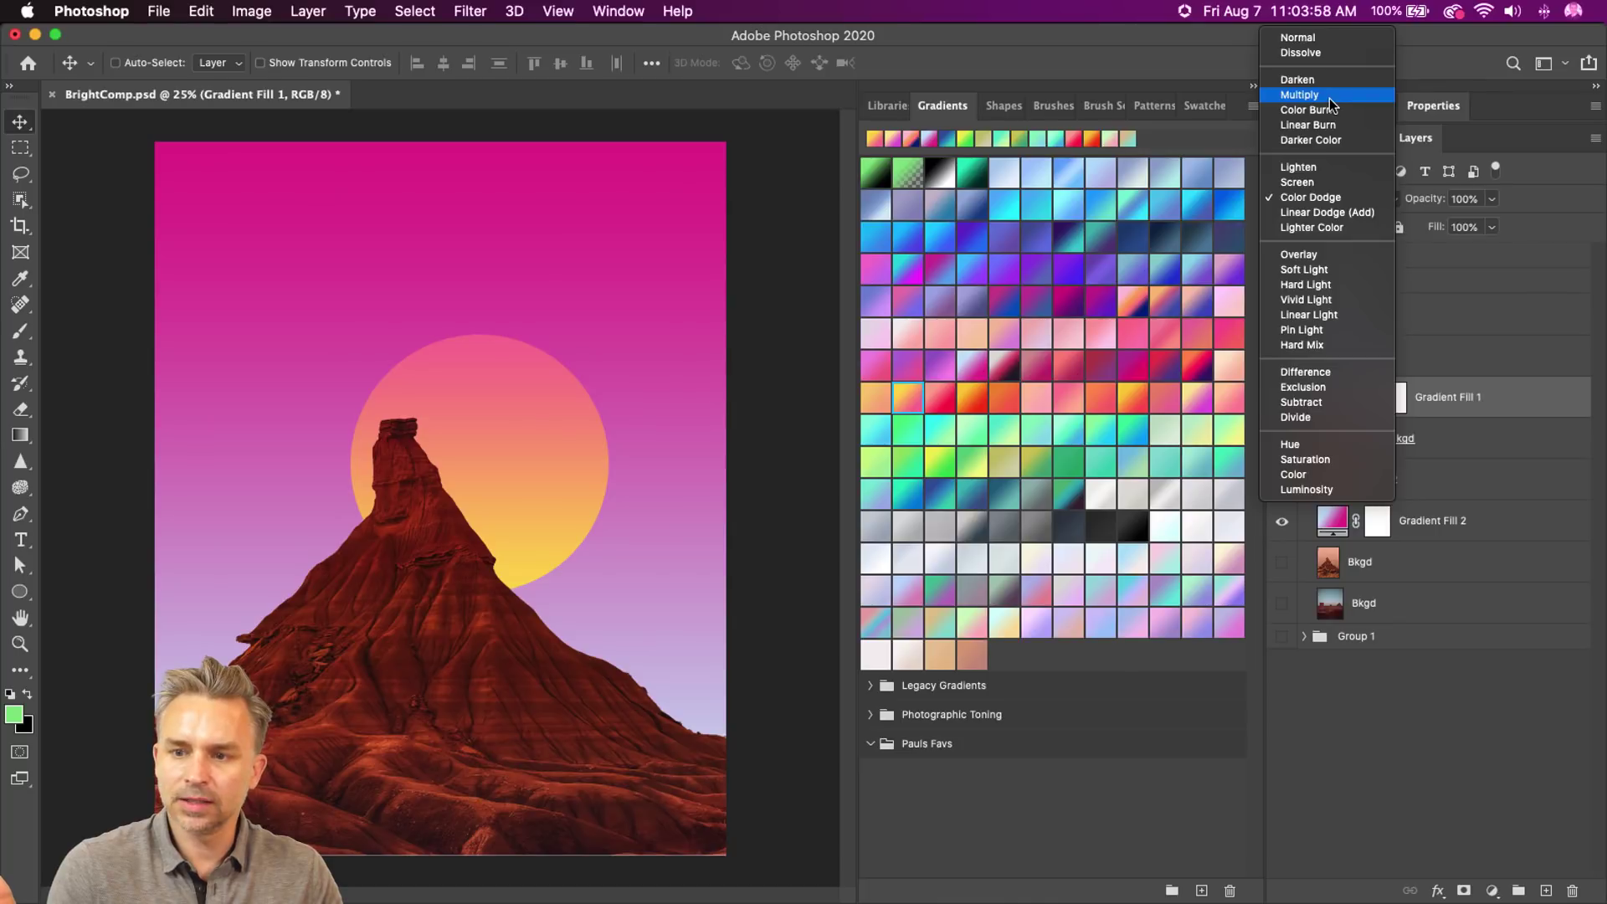
click(1329, 97)
click(1280, 397)
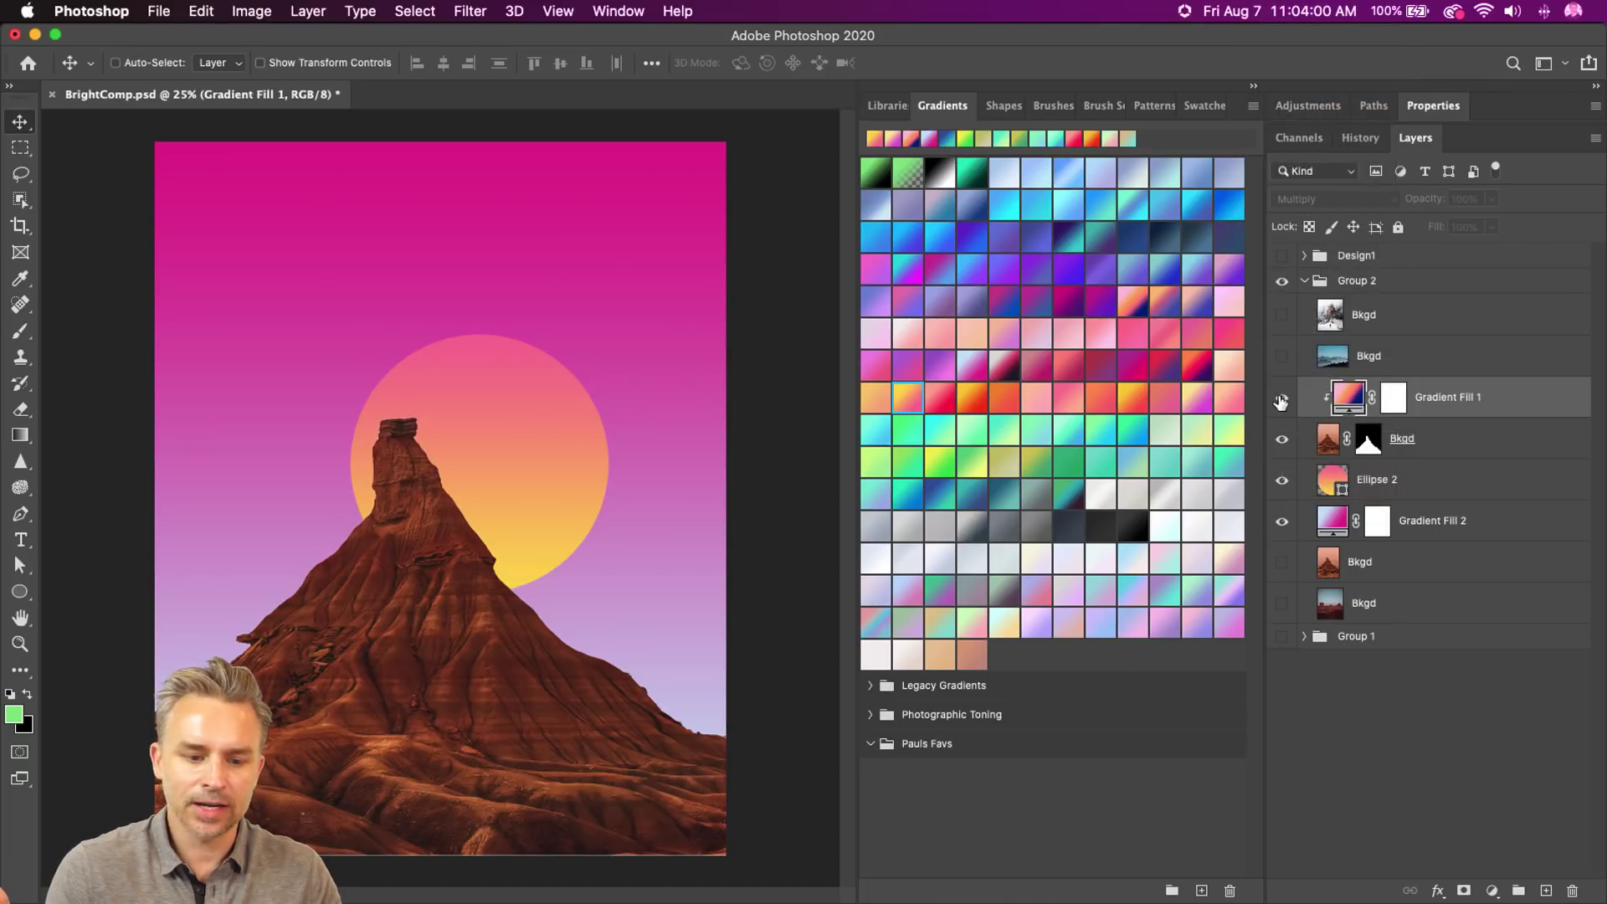
click(1280, 398)
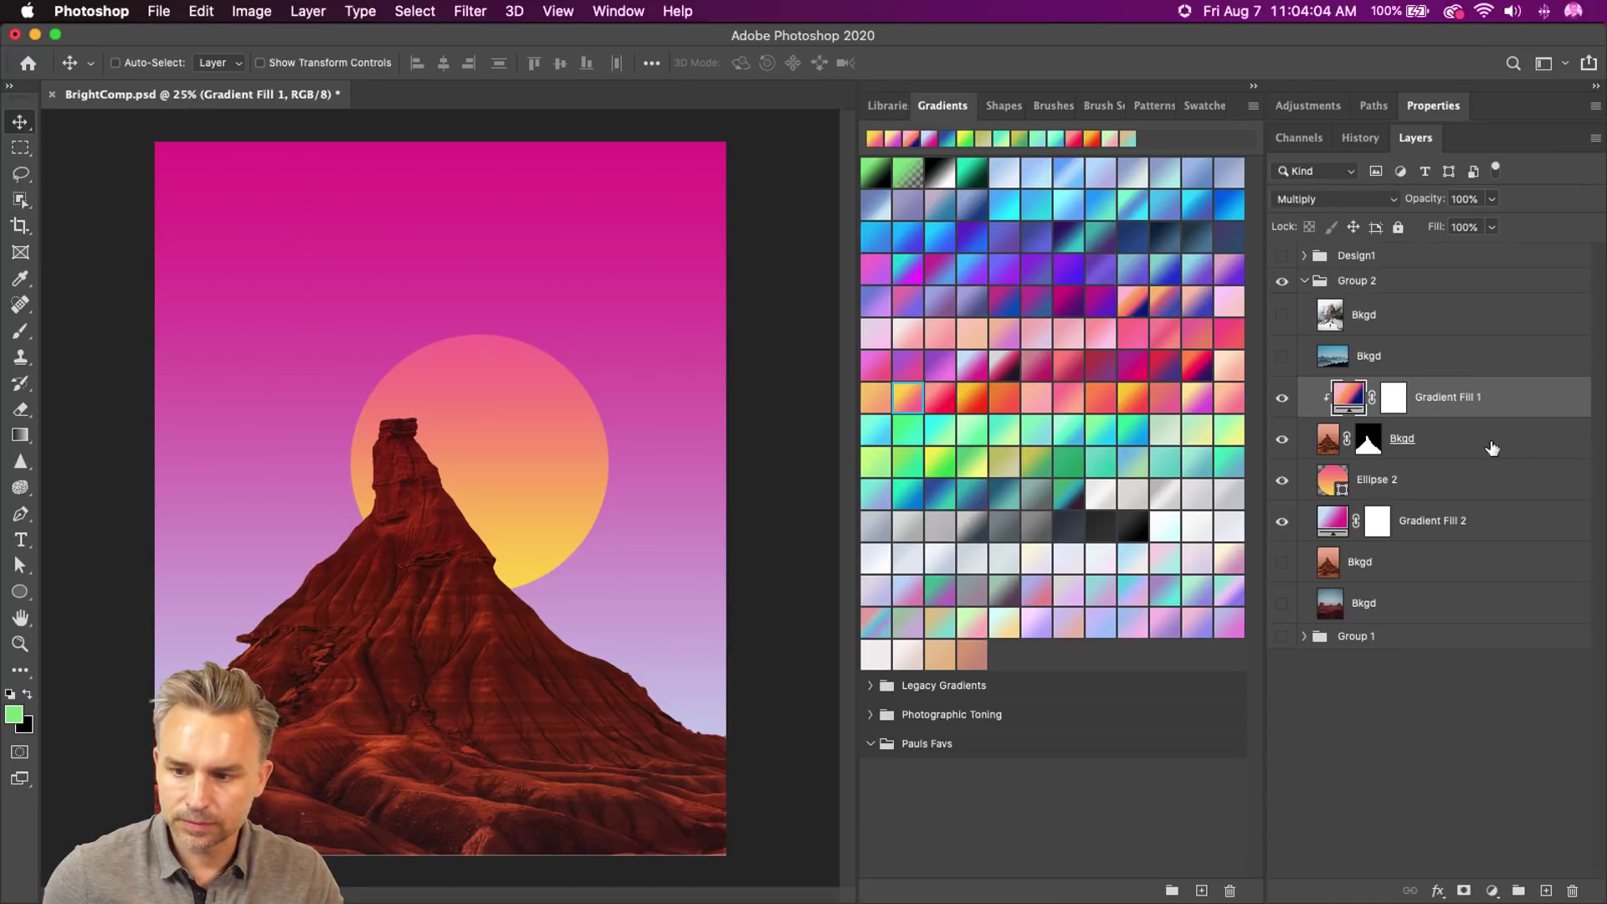
- Move the Ellipse 2 sun slightly left so it sits more centrally behind the rock's peak
key(alt+bracketleft)
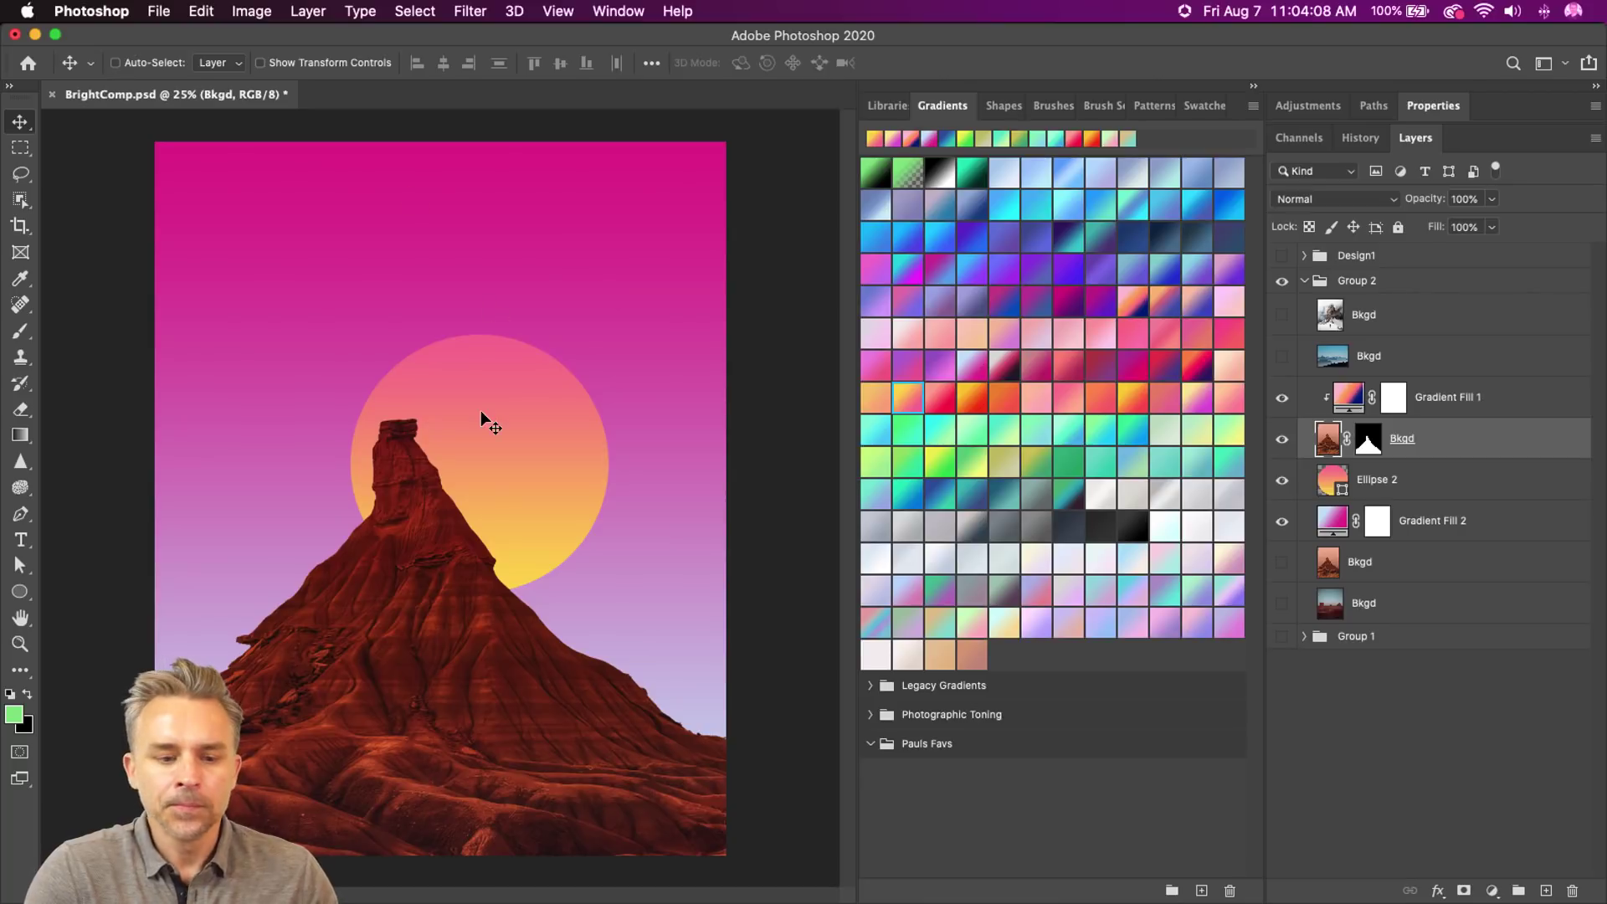
click(1423, 484)
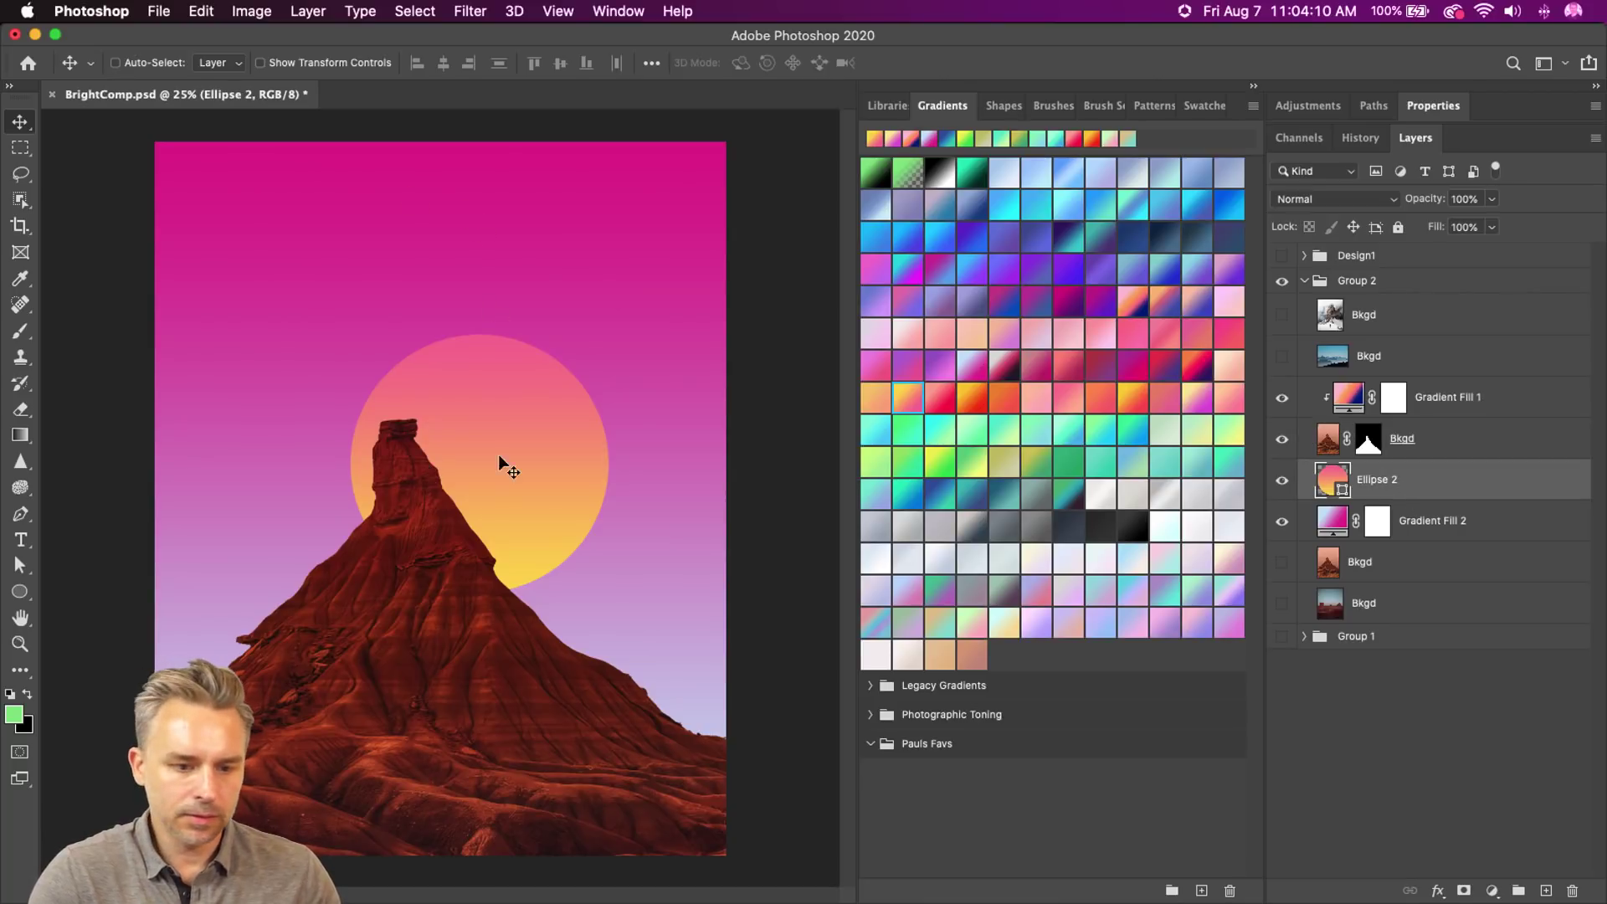
mouse_move(507, 460)
mouse_down()
mouse_move(489, 465)
mouse_move(502, 486)
mouse_move(480, 456)
mouse_up()
- Activate the Custom Shape tool and look over its available shape presets
click(19, 594)
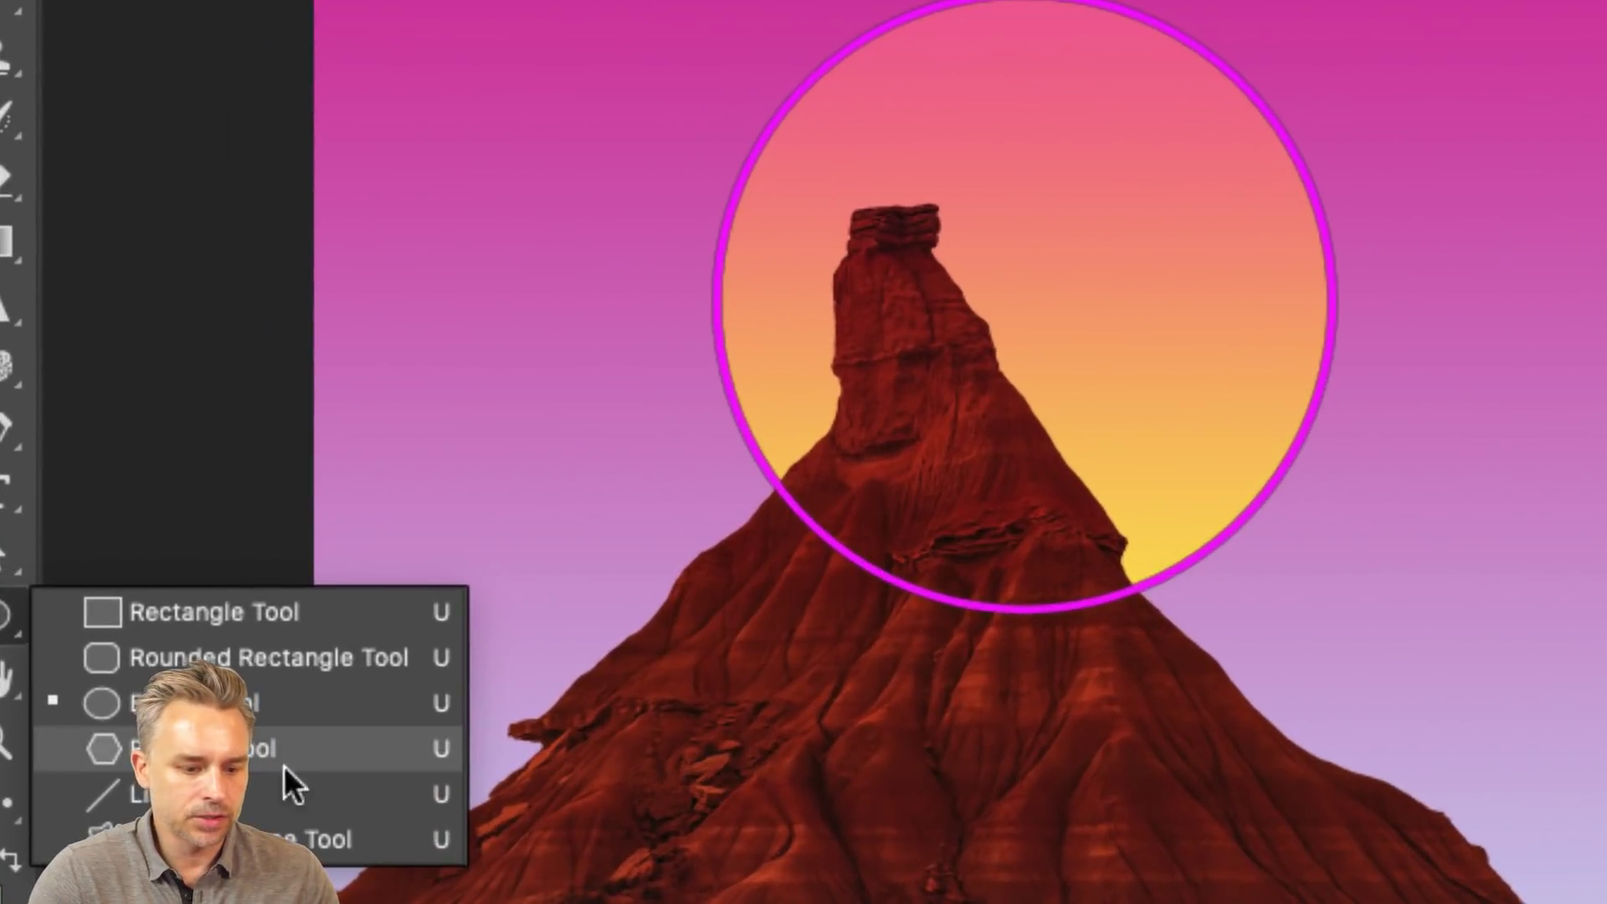
click(209, 839)
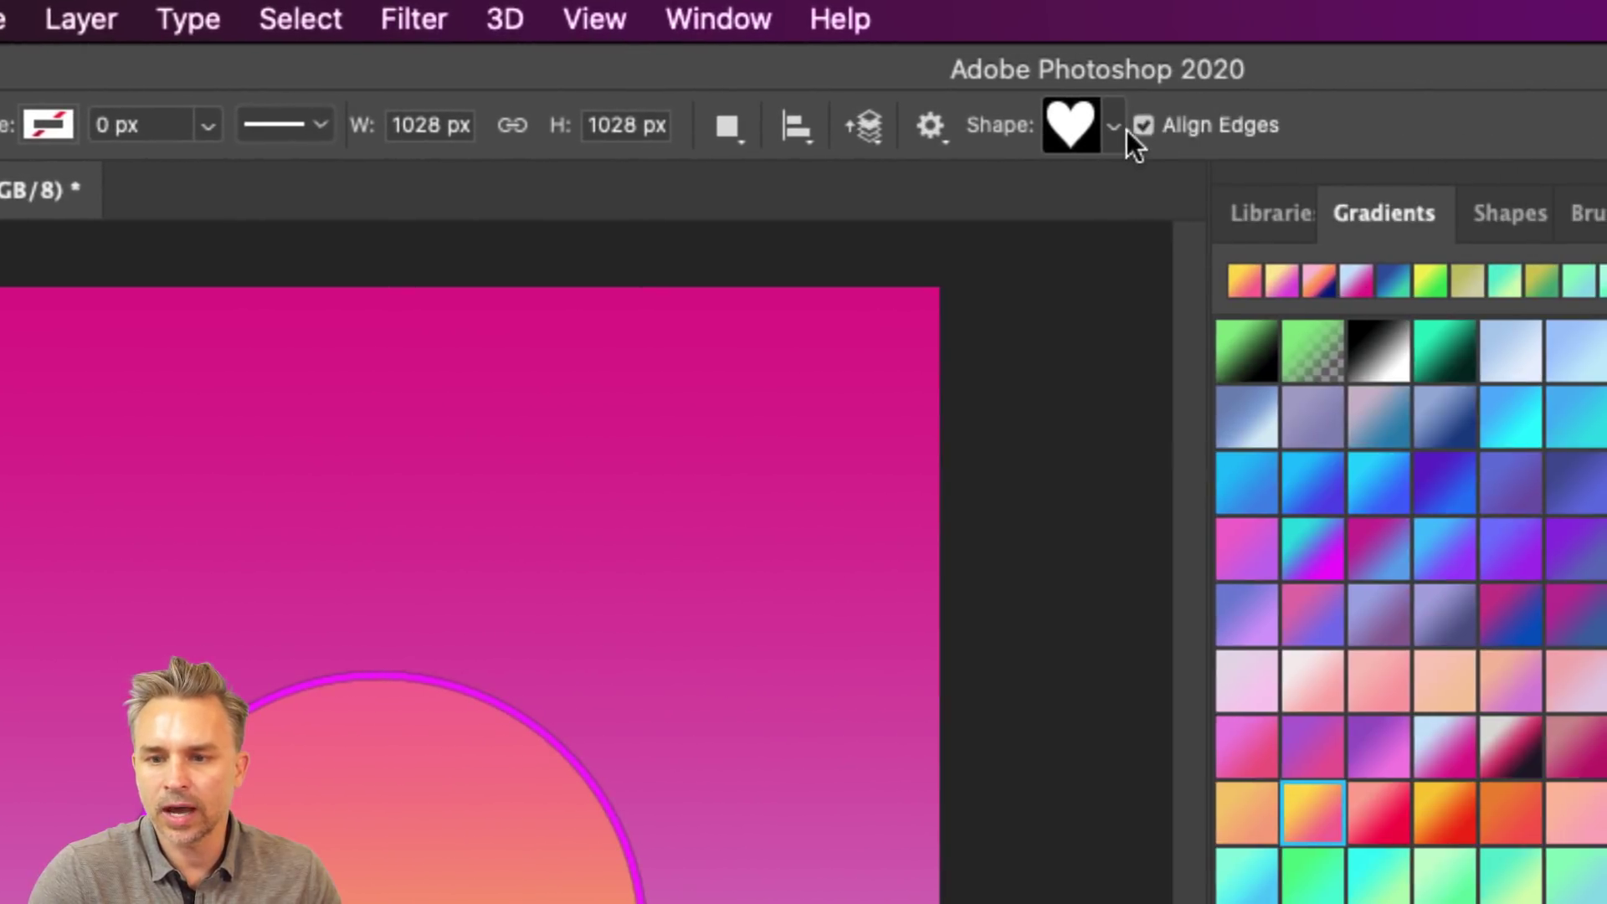
click(1125, 128)
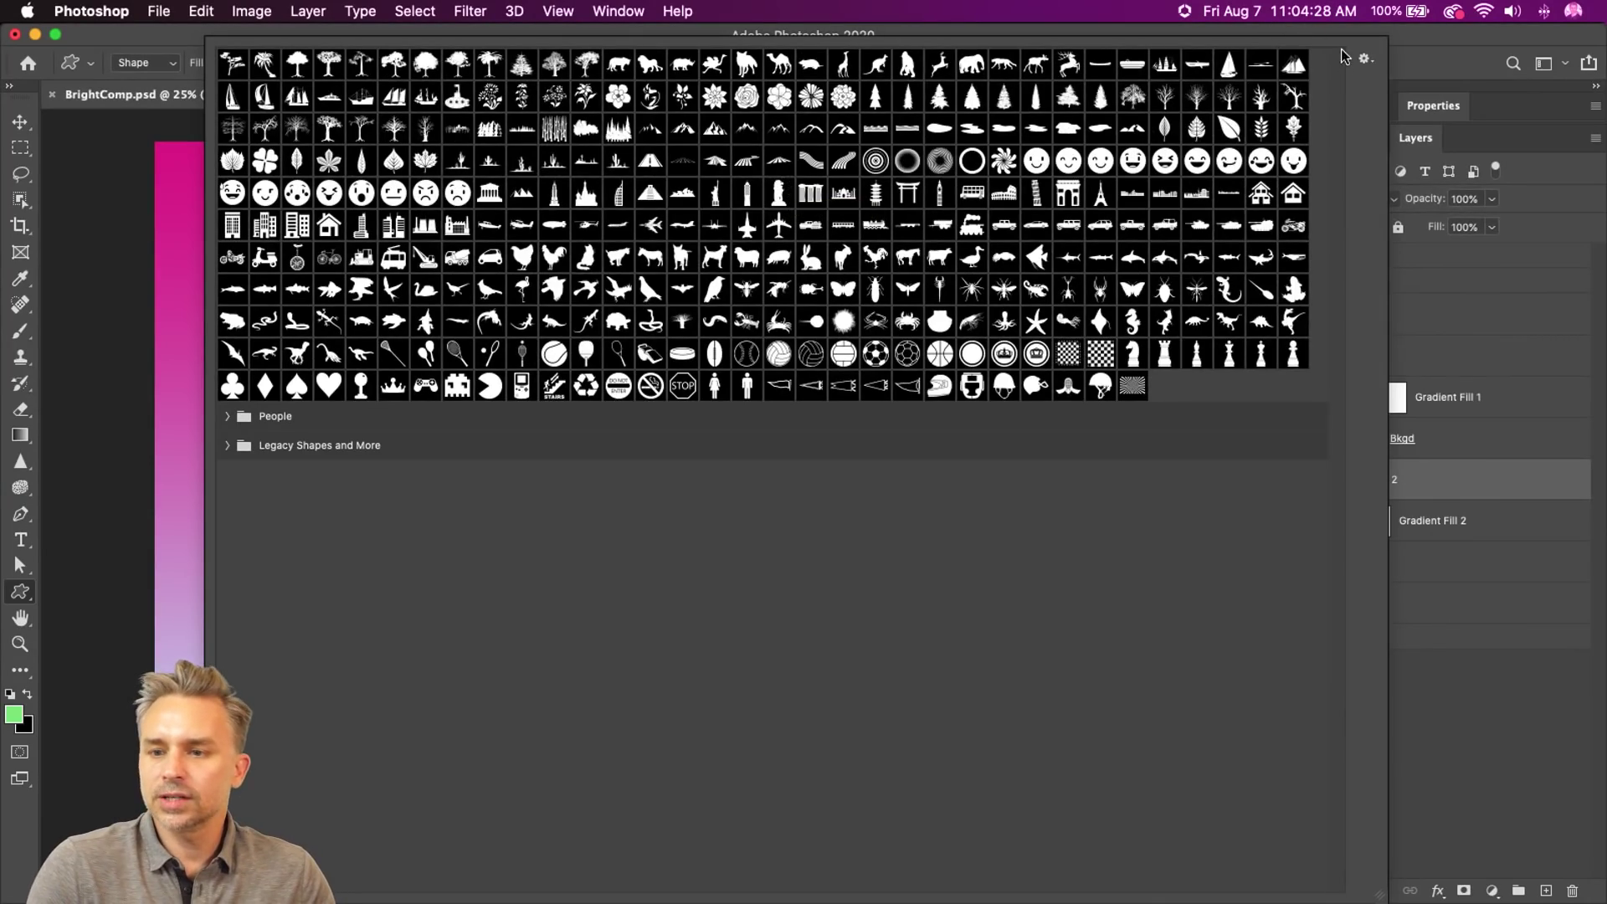
click(1505, 64)
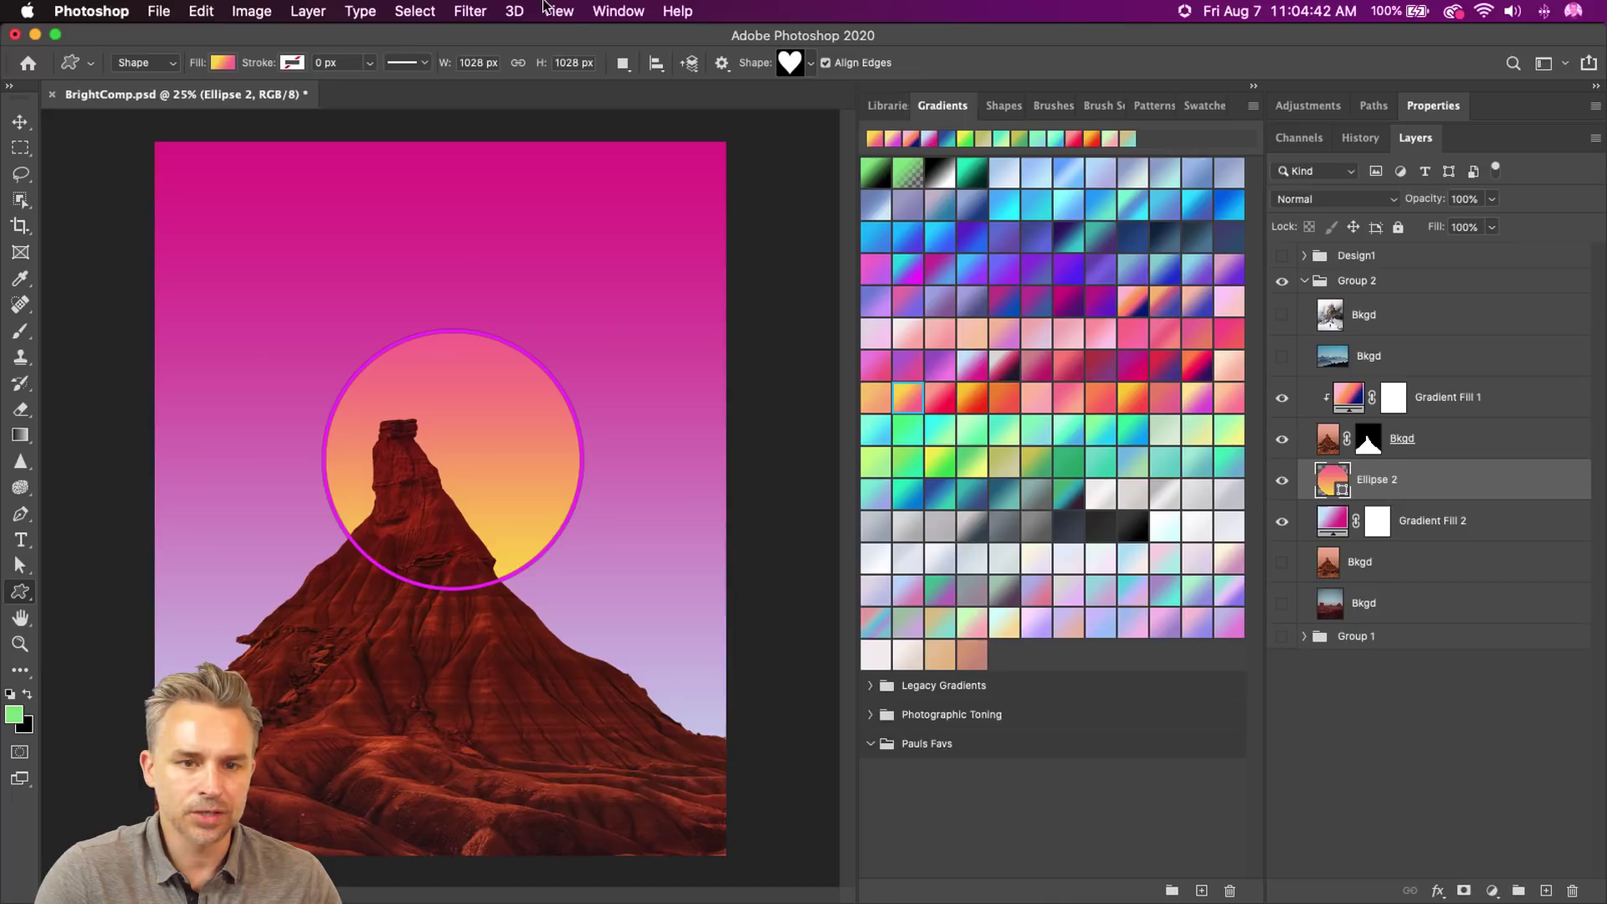
- Display the shape presets and compare them with the gradient and swatch presets, checking the display and import options for shapes
click(602, 5)
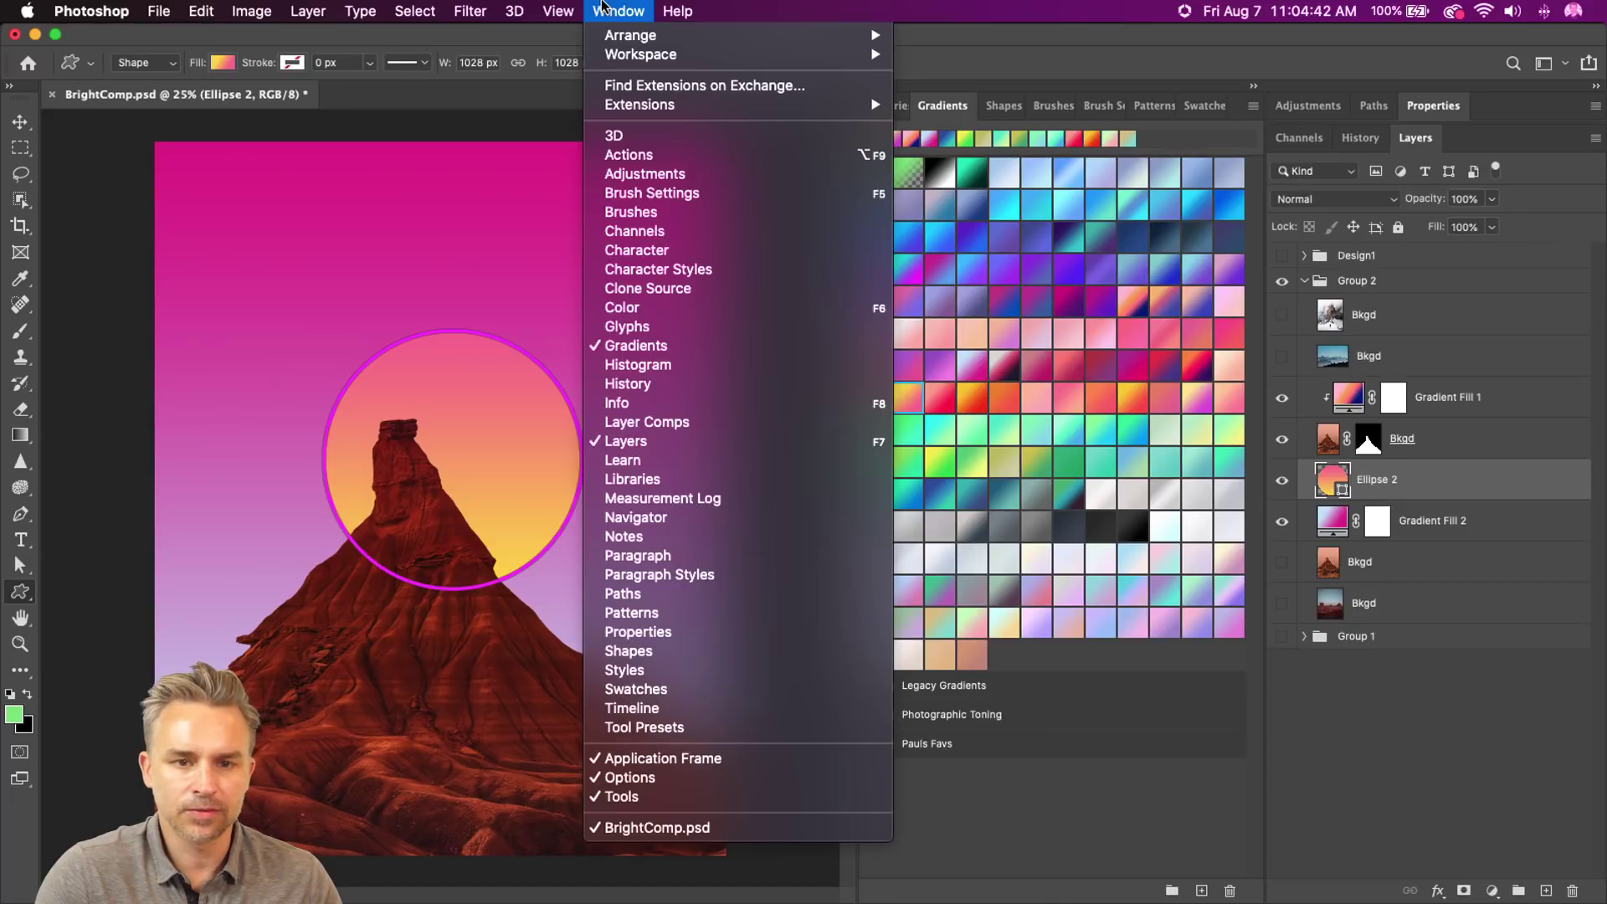
click(629, 651)
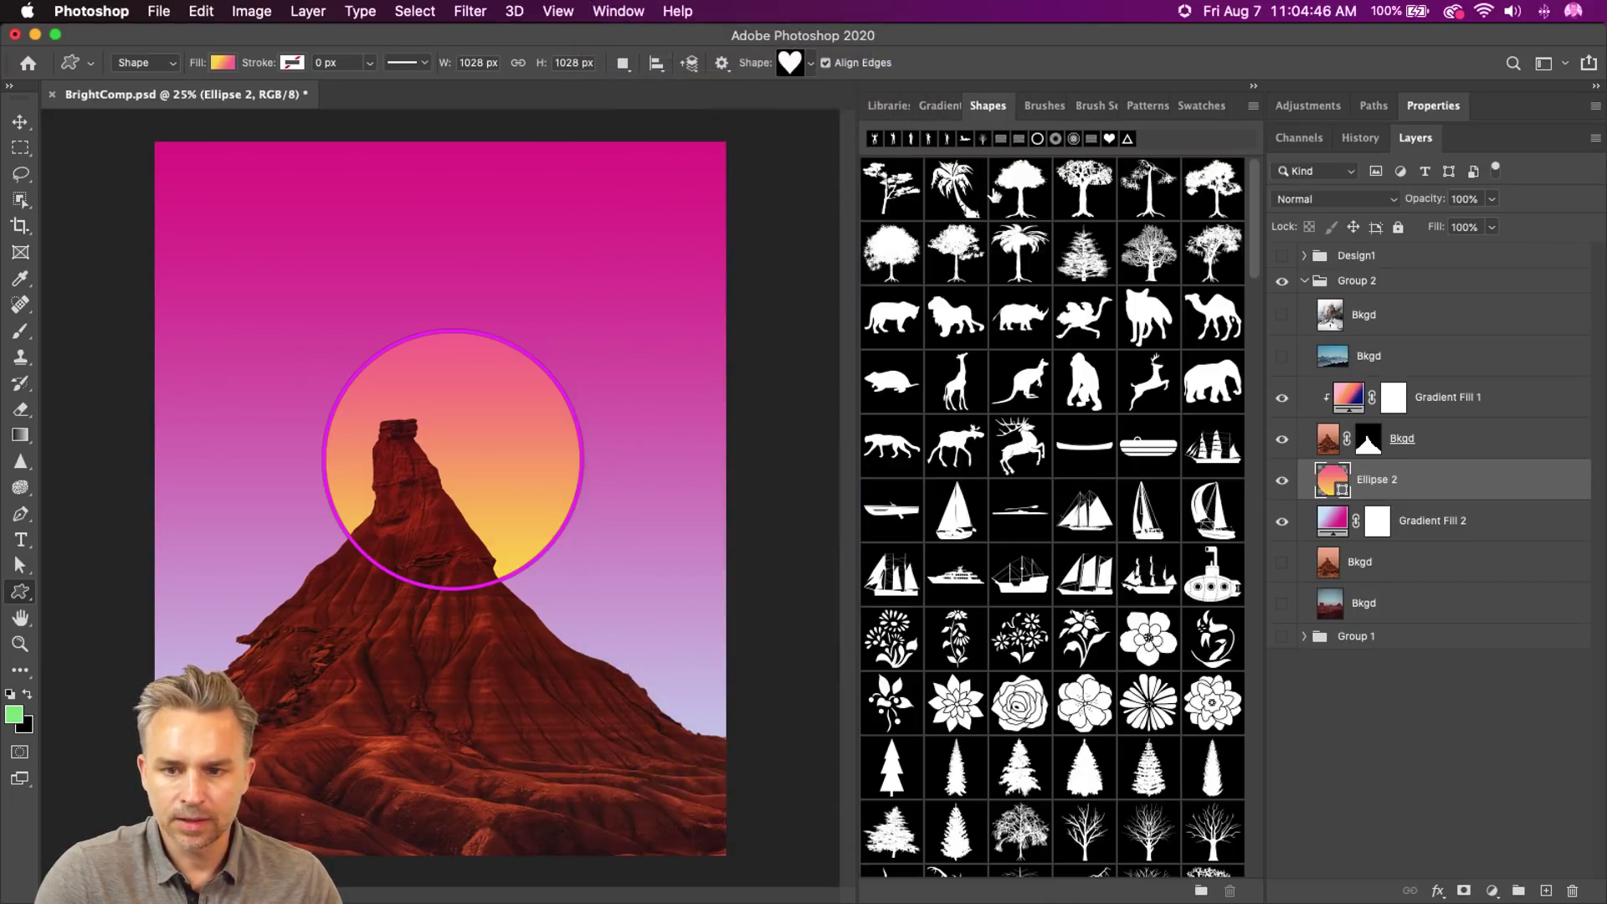
click(1253, 105)
click(932, 93)
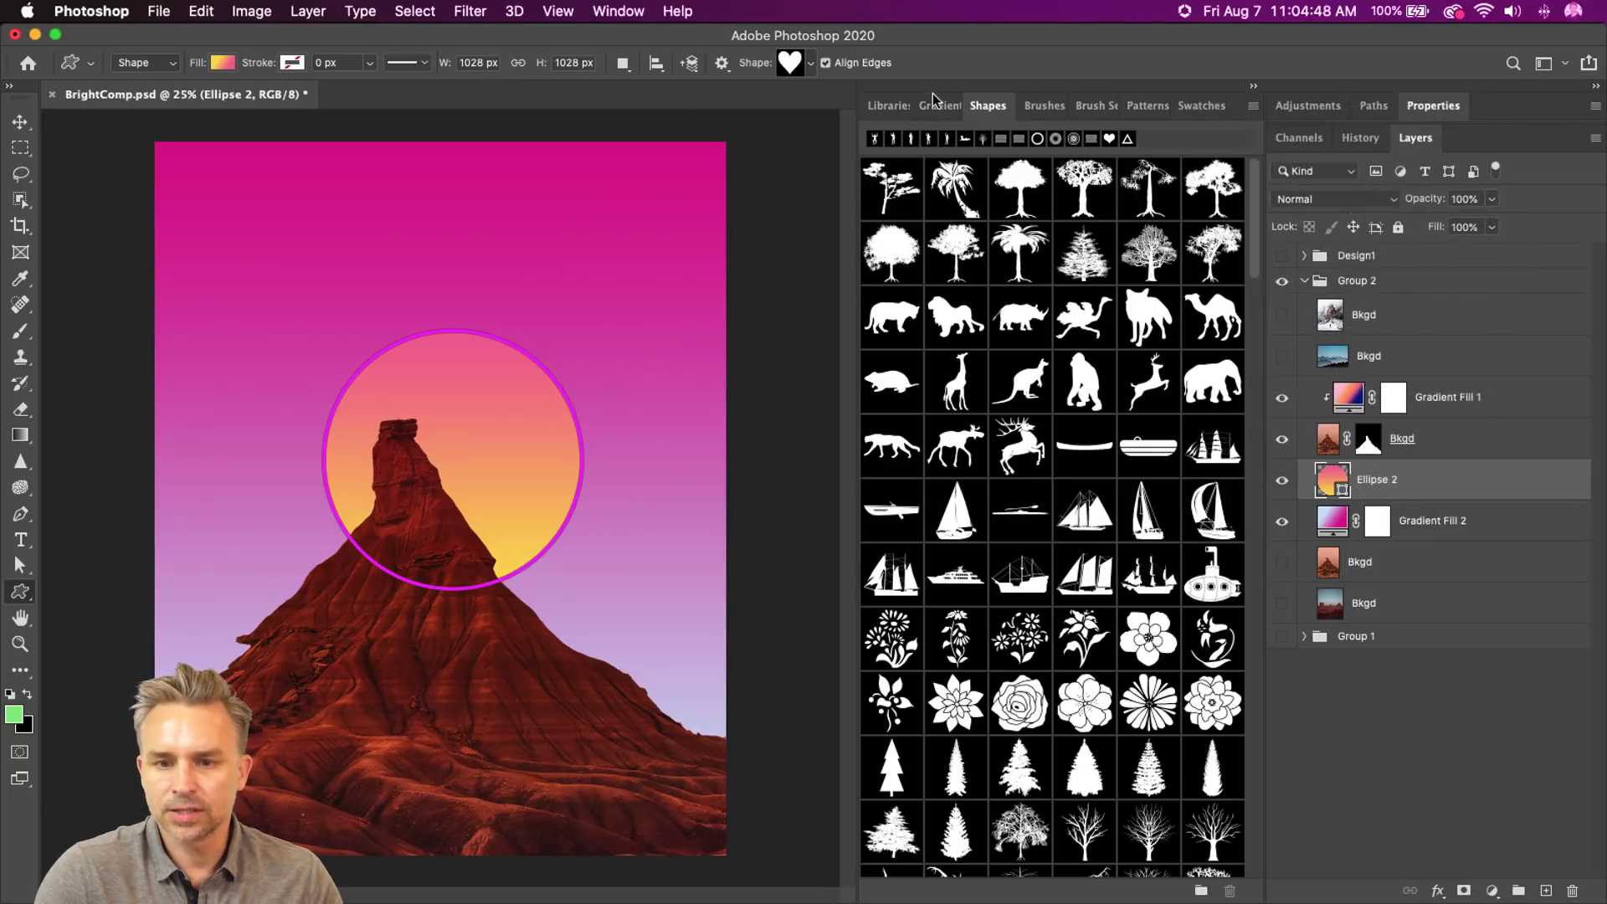
click(933, 104)
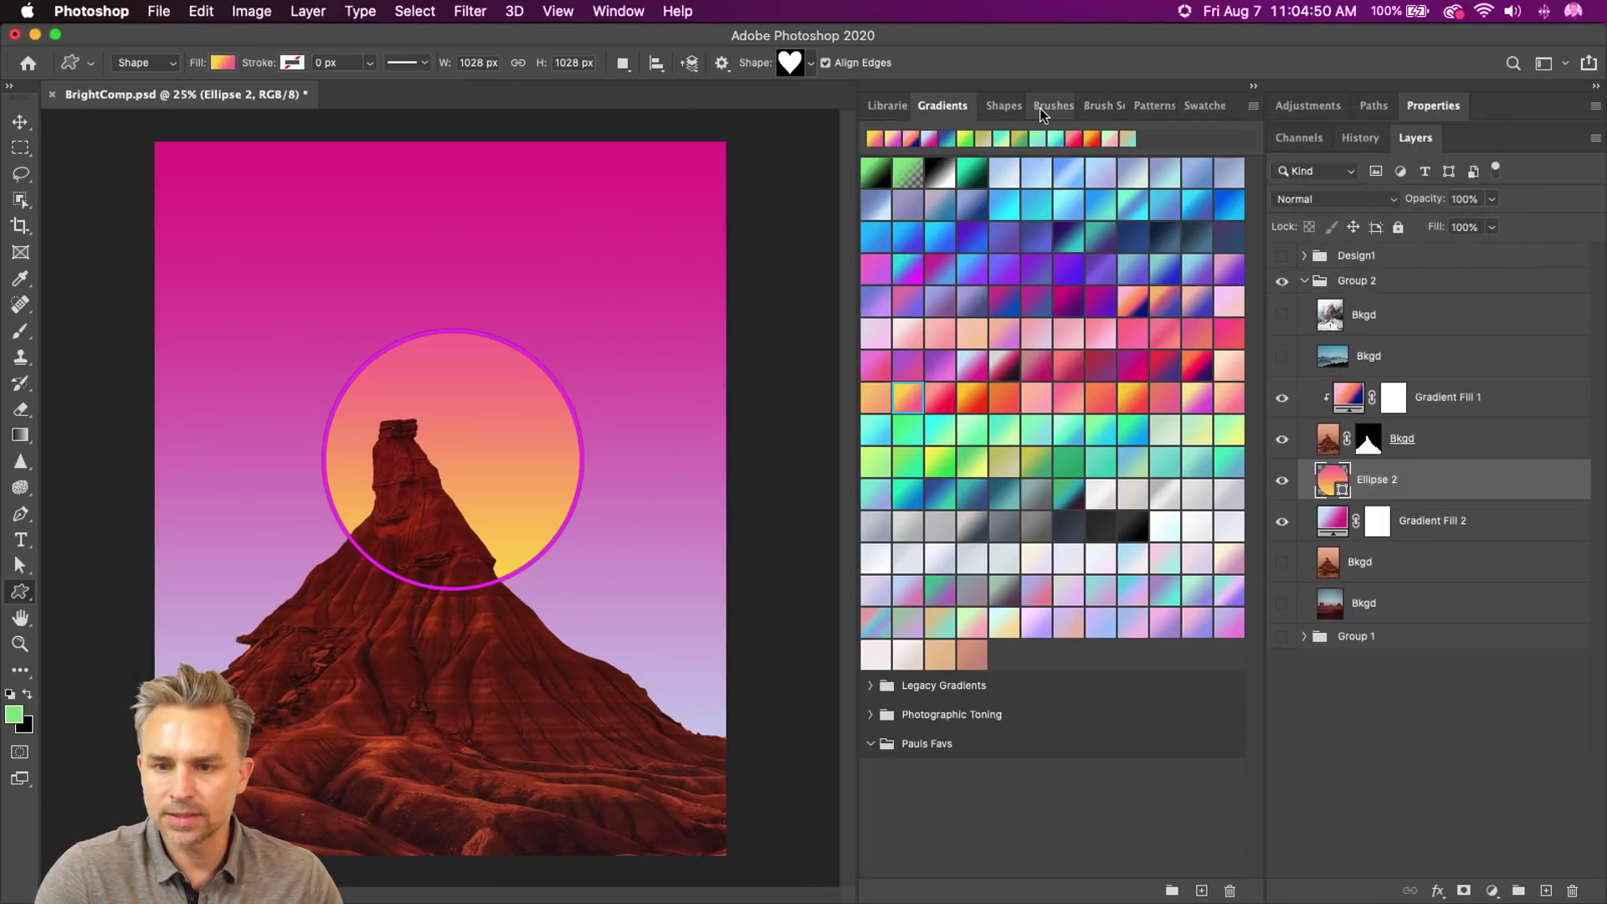
click(1205, 106)
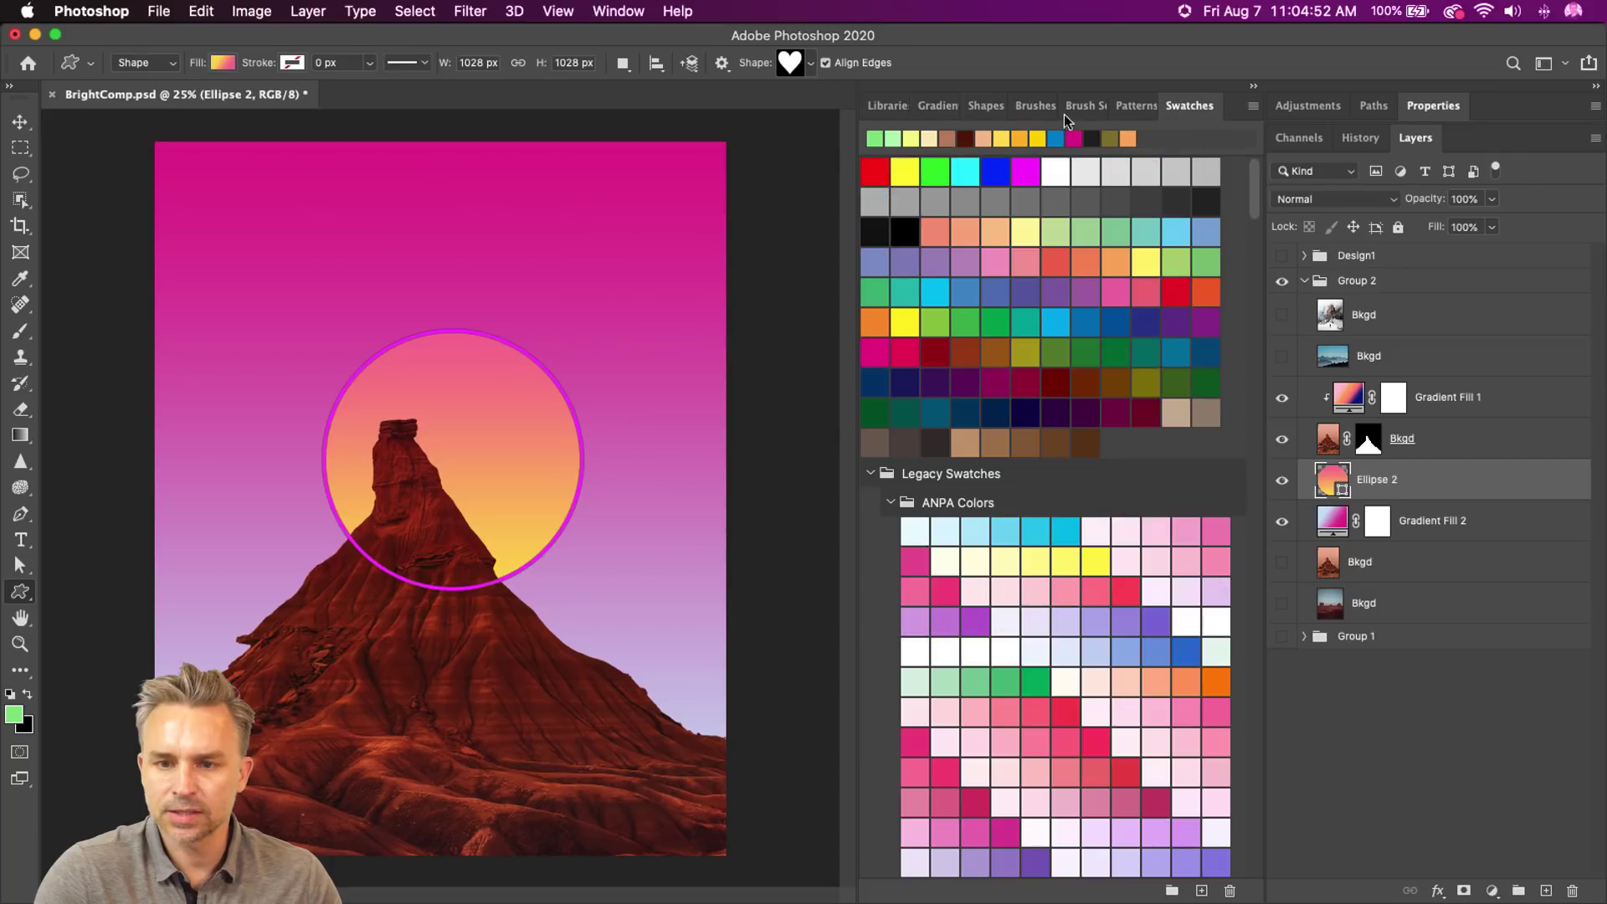
click(977, 106)
click(1253, 105)
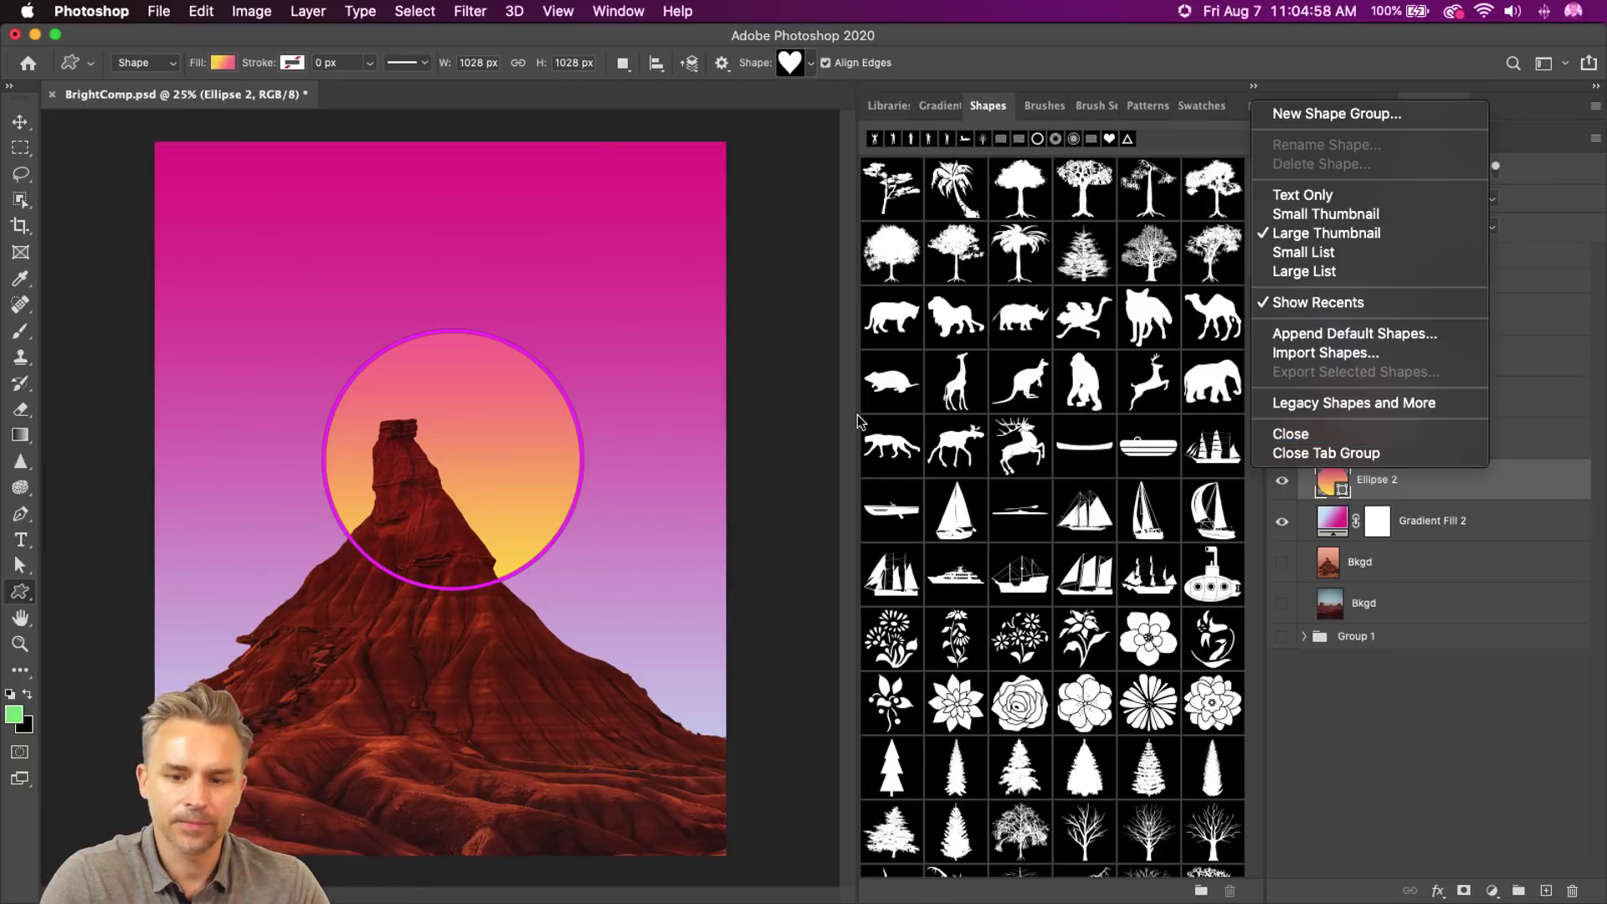
click(30, 324)
- Browse the shape library, including Legacy Shapes and More, to the Shapes group of All Legacy Default Shapes
scroll(915, 472, down, 8)
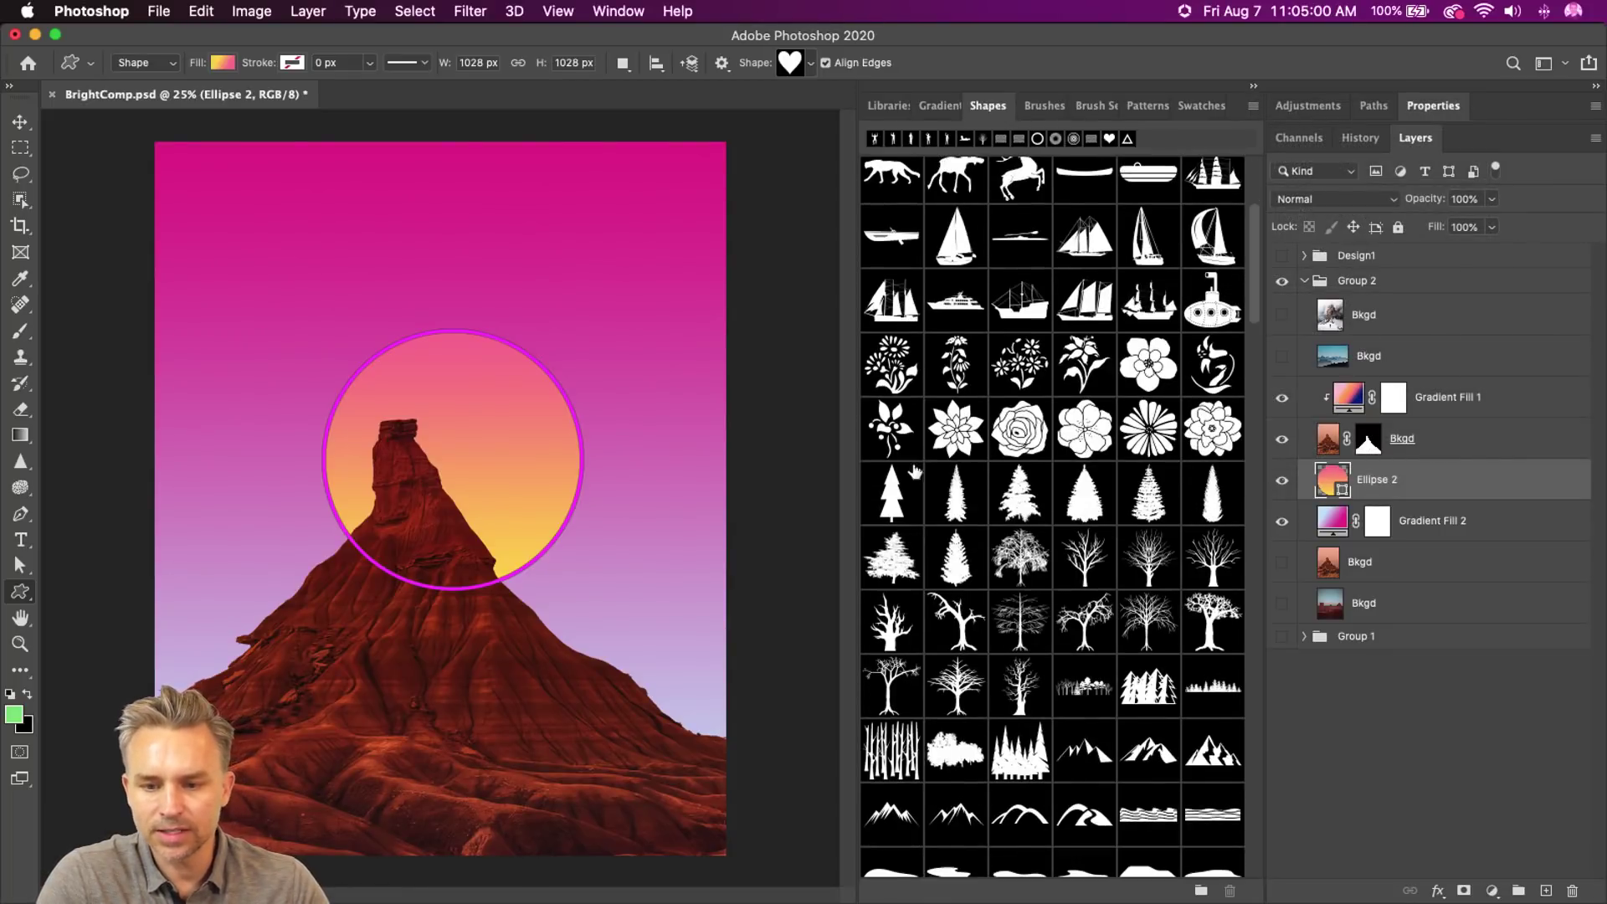
scroll(944, 570, down, 10)
scroll(938, 574, up, 5)
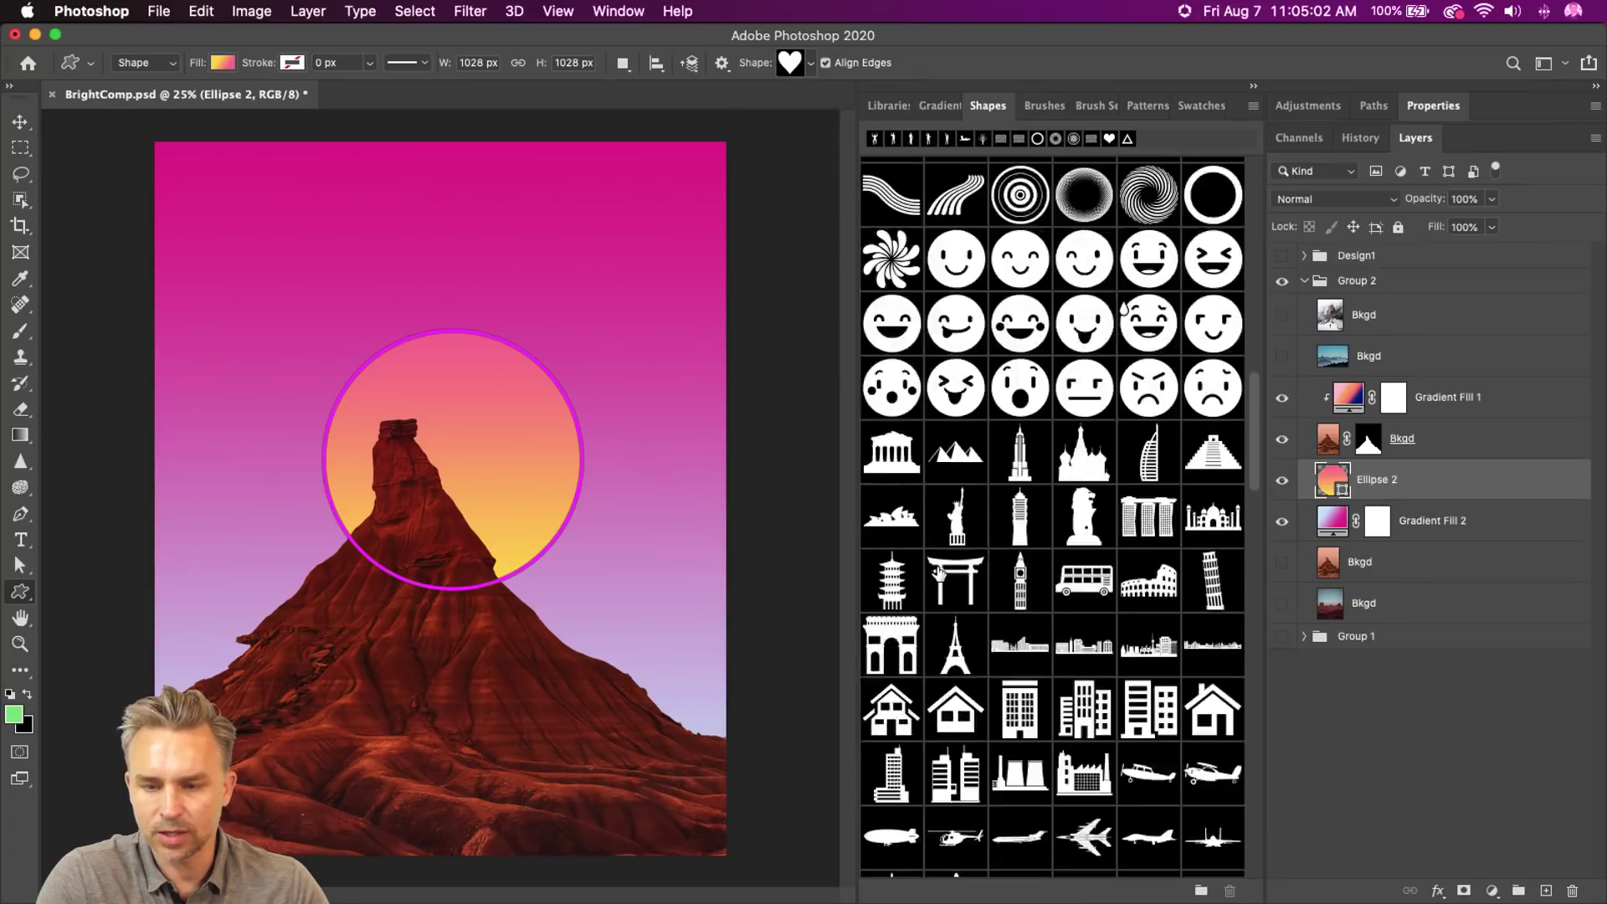
scroll(939, 574, down, 15)
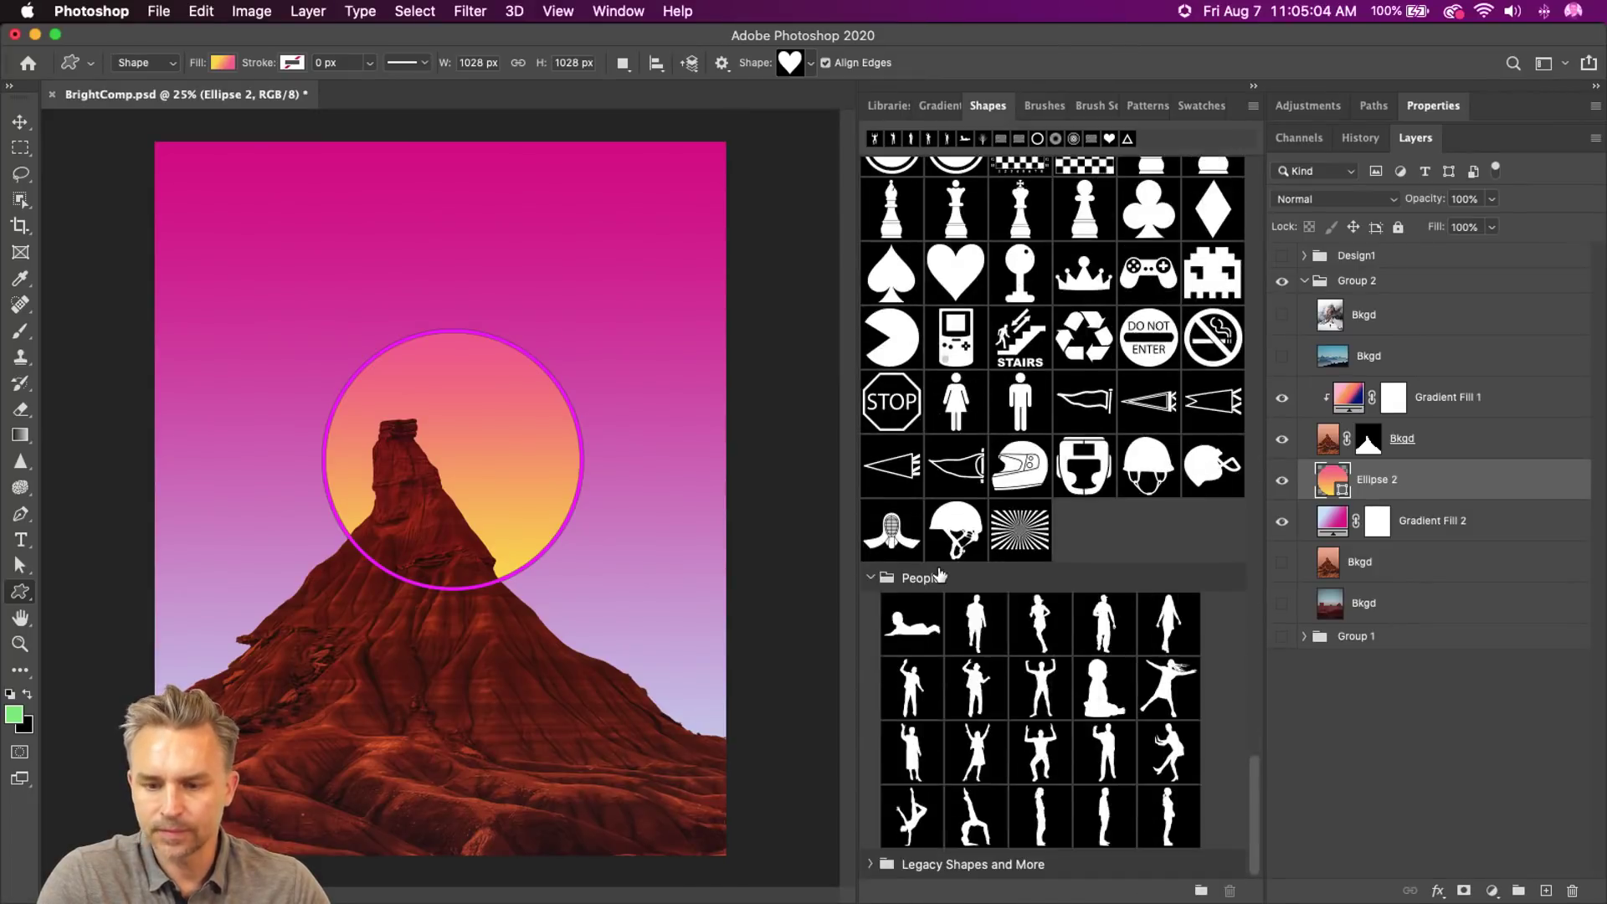
click(865, 865)
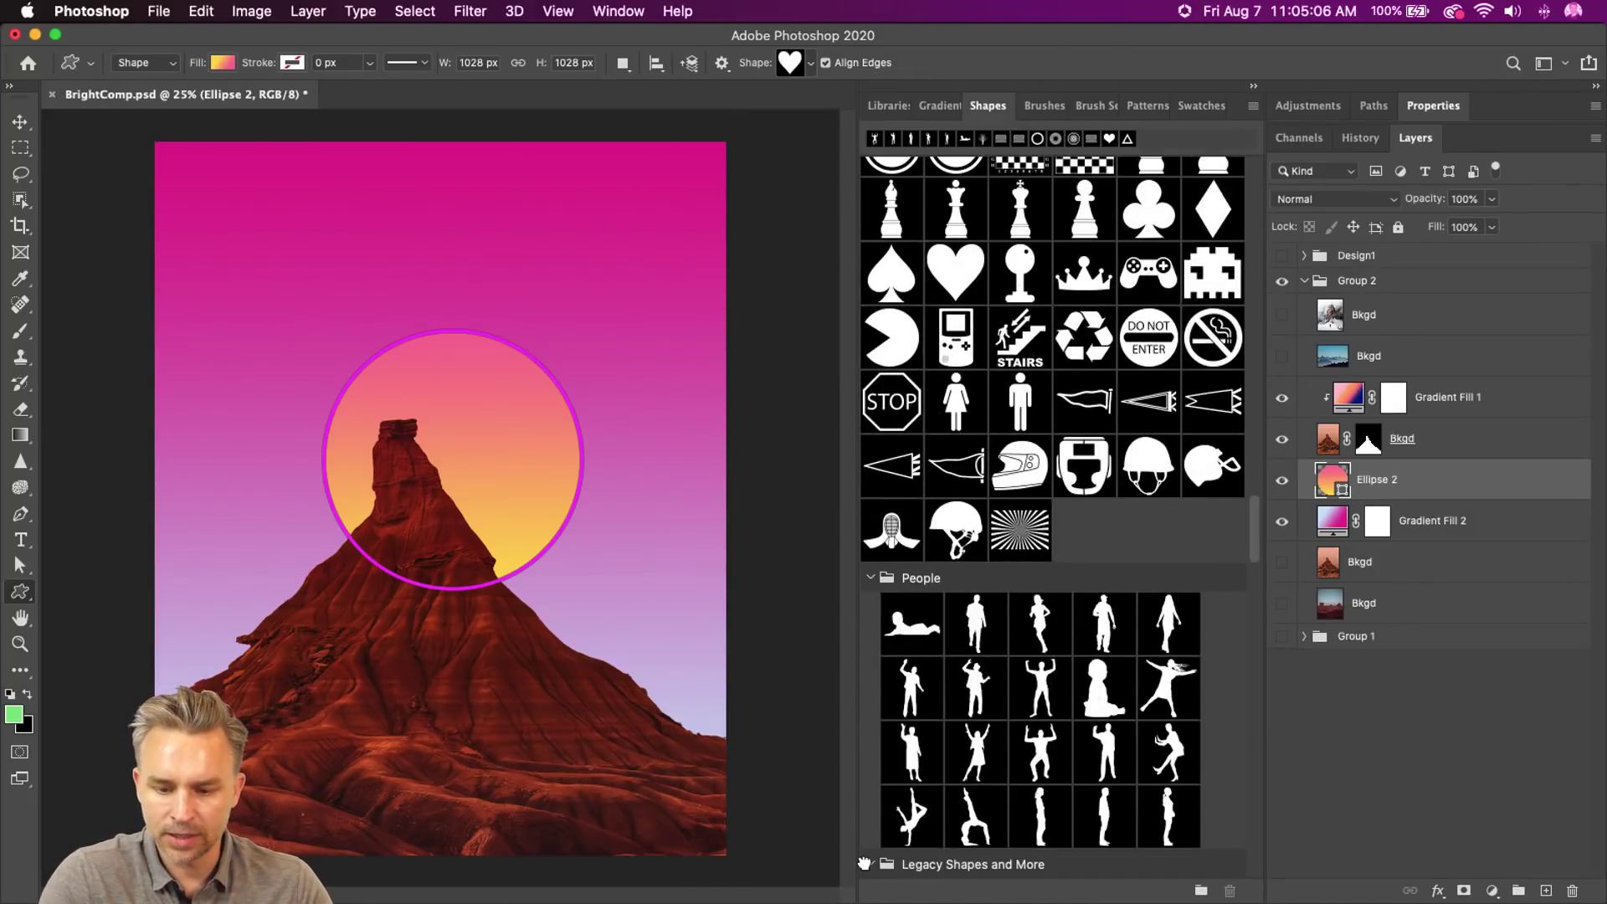
scroll(864, 861, down, 10)
scroll(864, 861, up, 3)
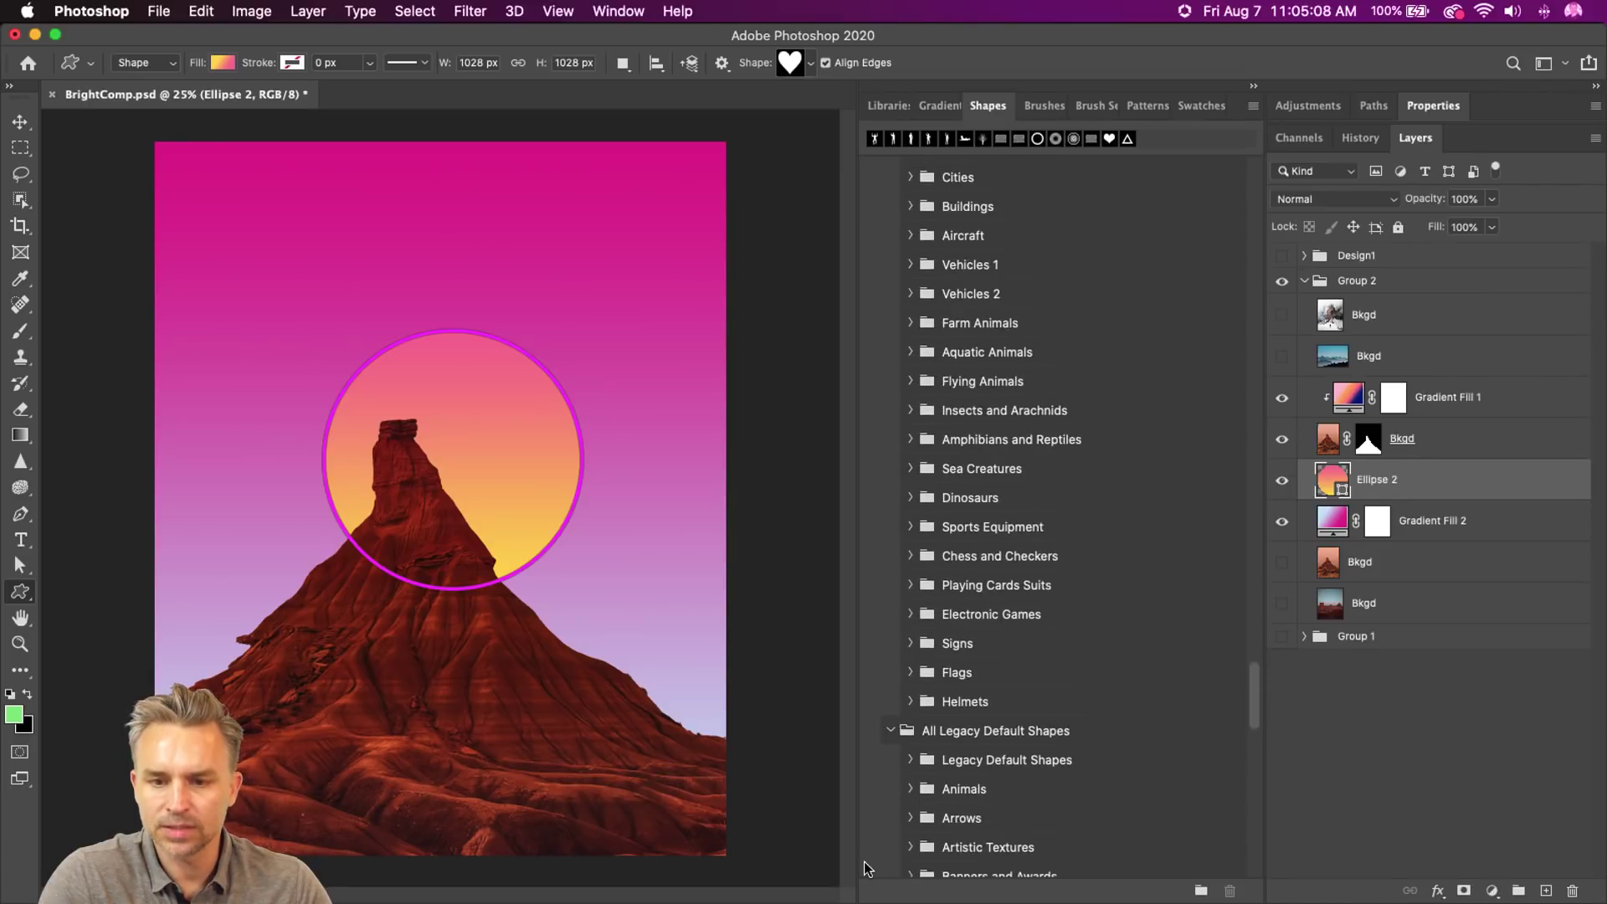
scroll(864, 861, down, 15)
scroll(863, 861, up, 6)
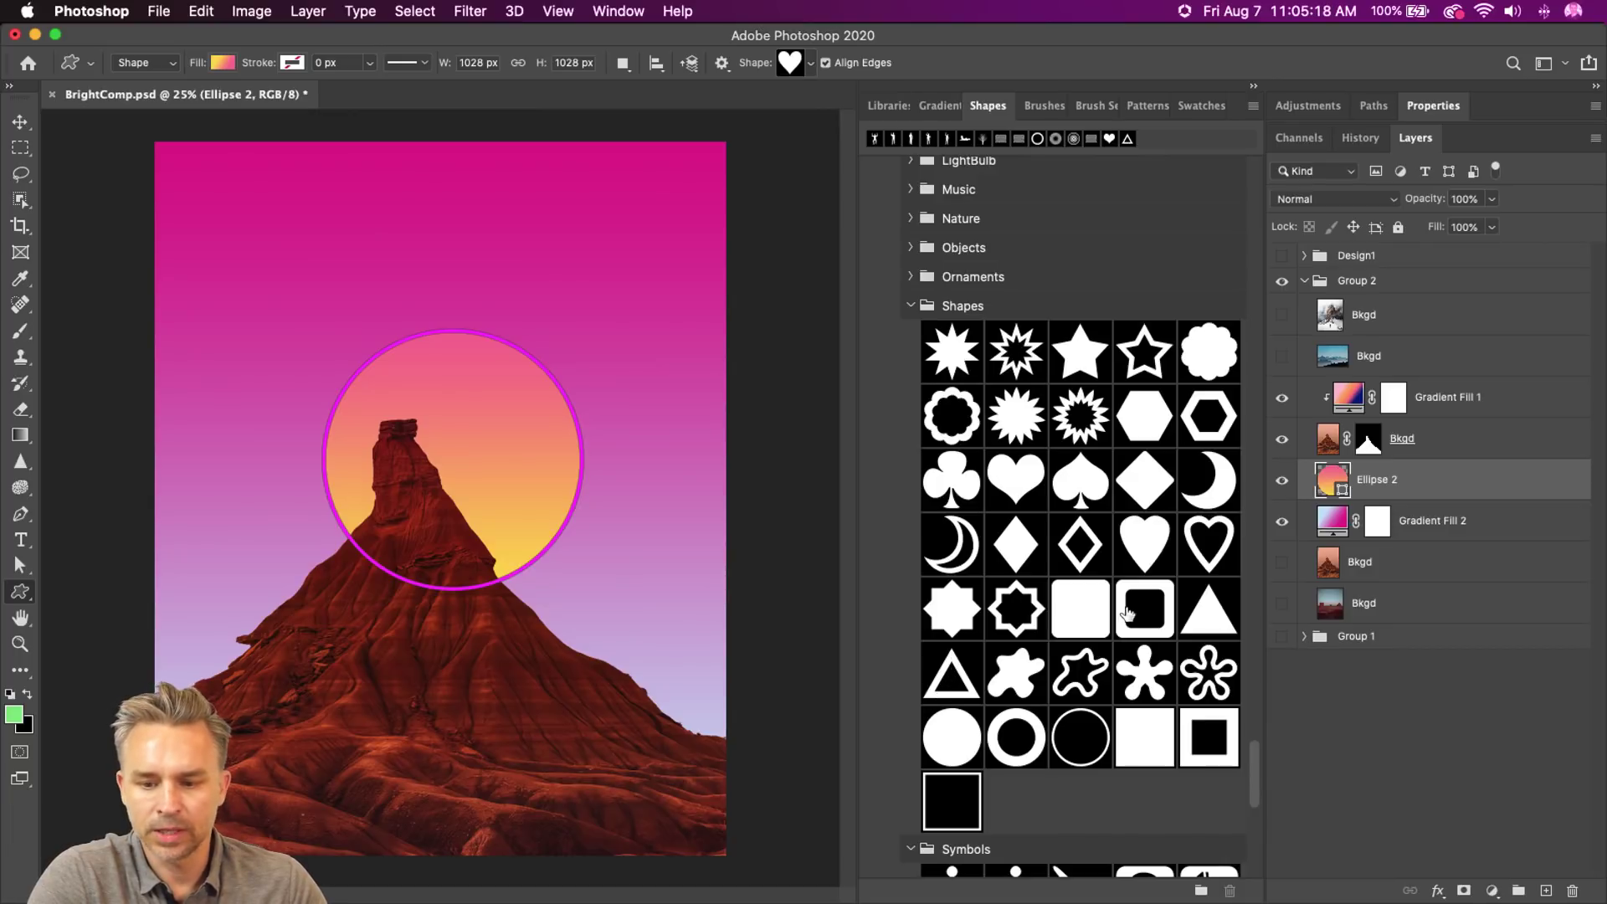
- Add the triangle frame shape to the canvas, scaled to about 163% and placed around the rock's peak
drag(943, 685, 433, 515)
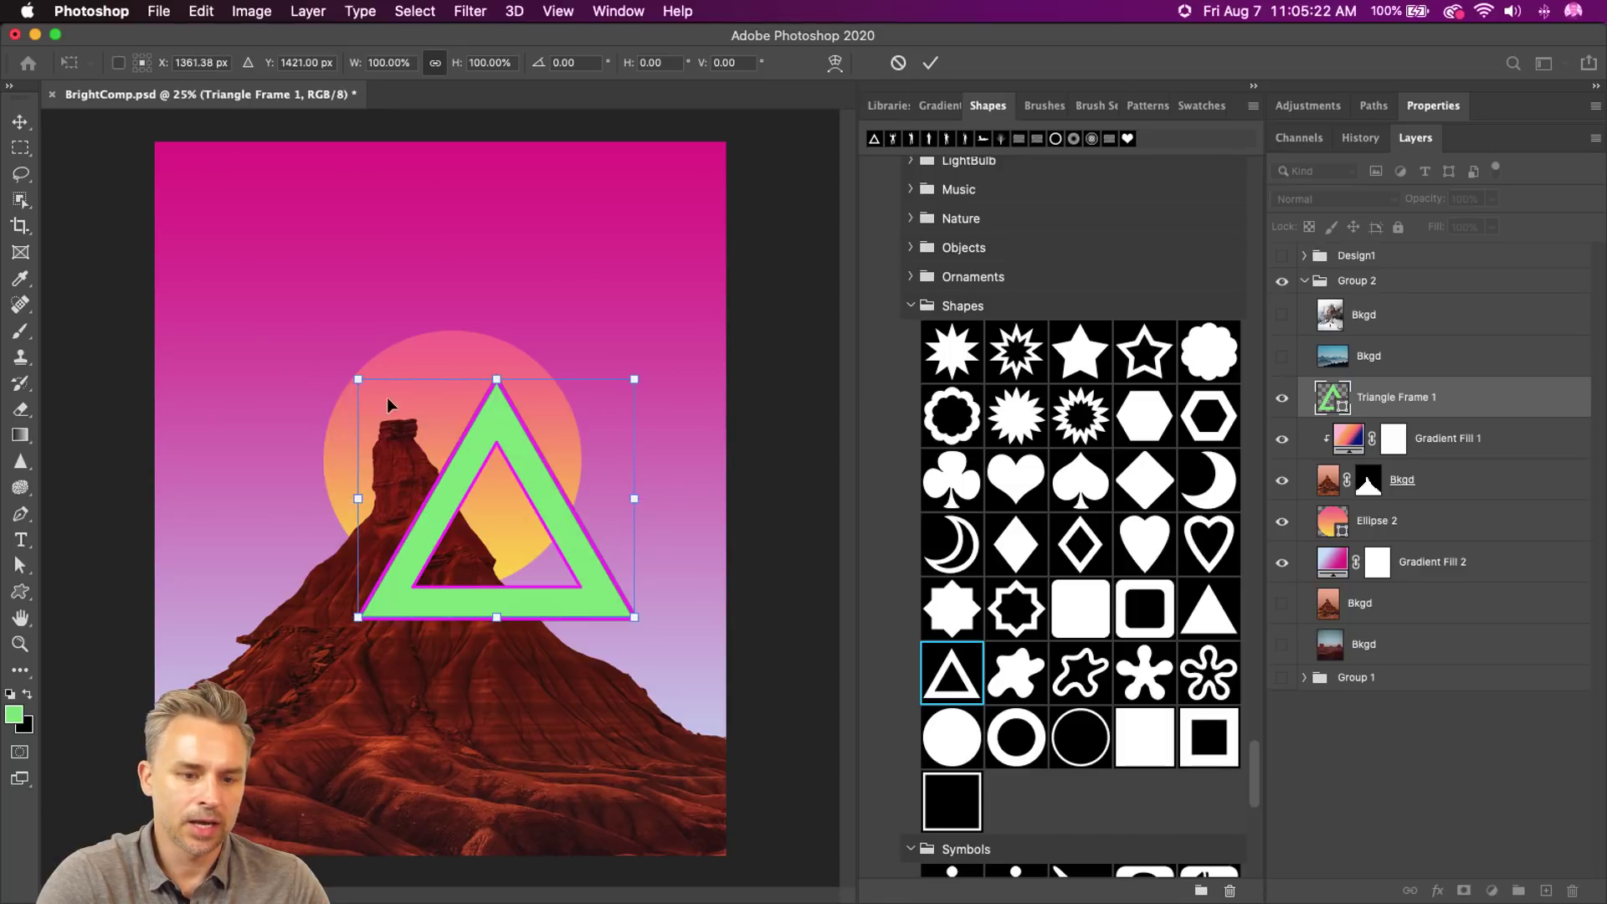
drag(359, 378, 179, 222)
drag(267, 488, 285, 518)
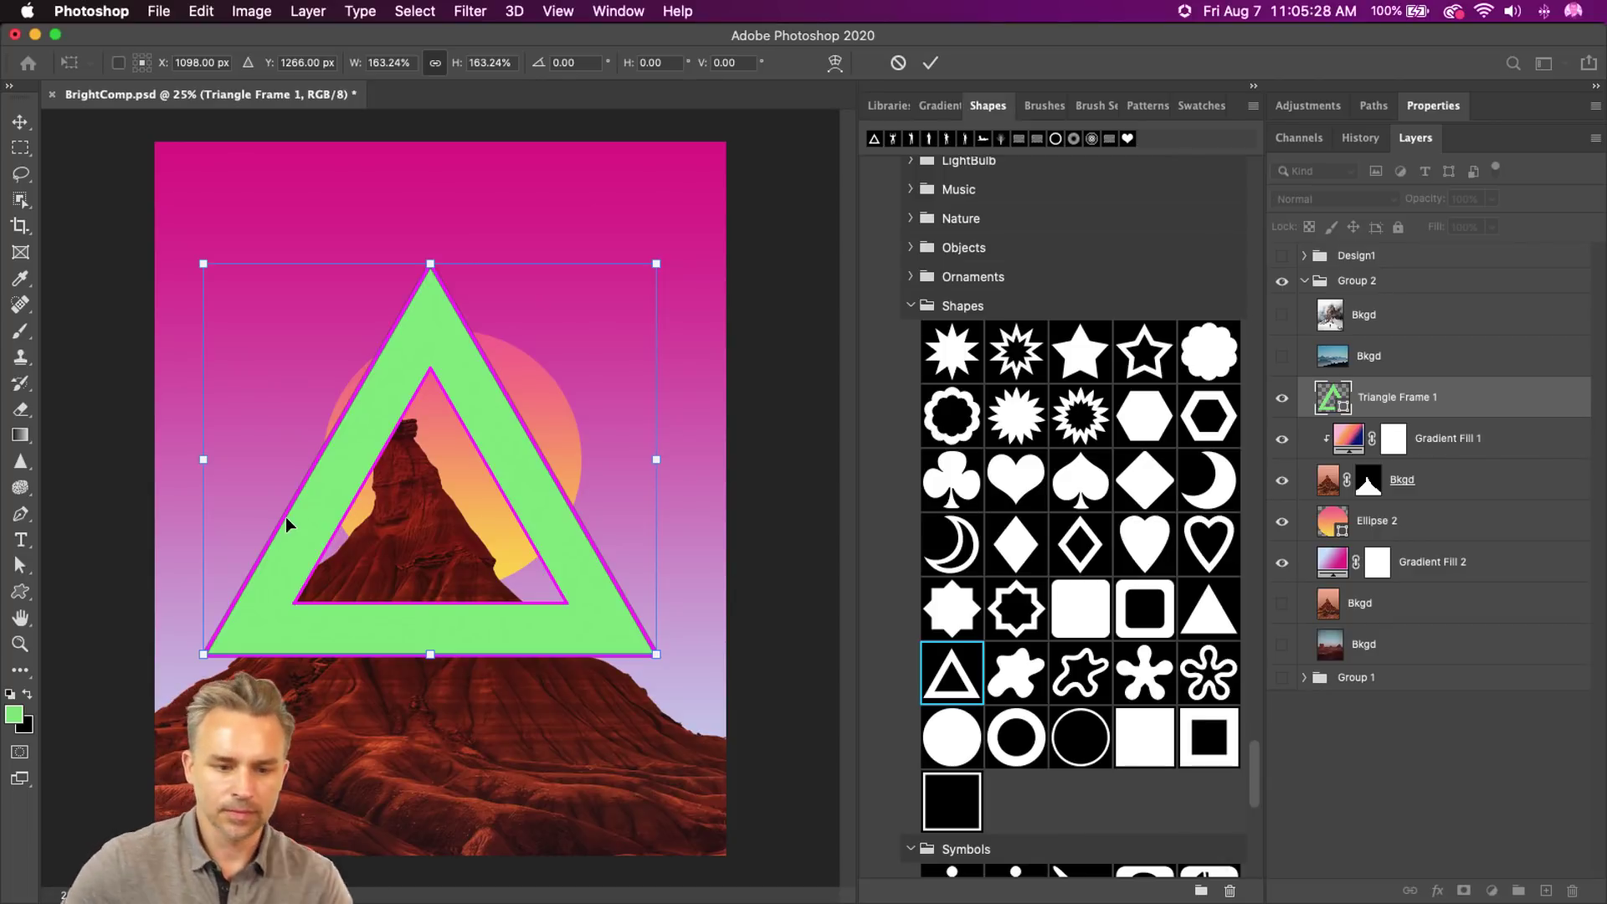
key(Return)
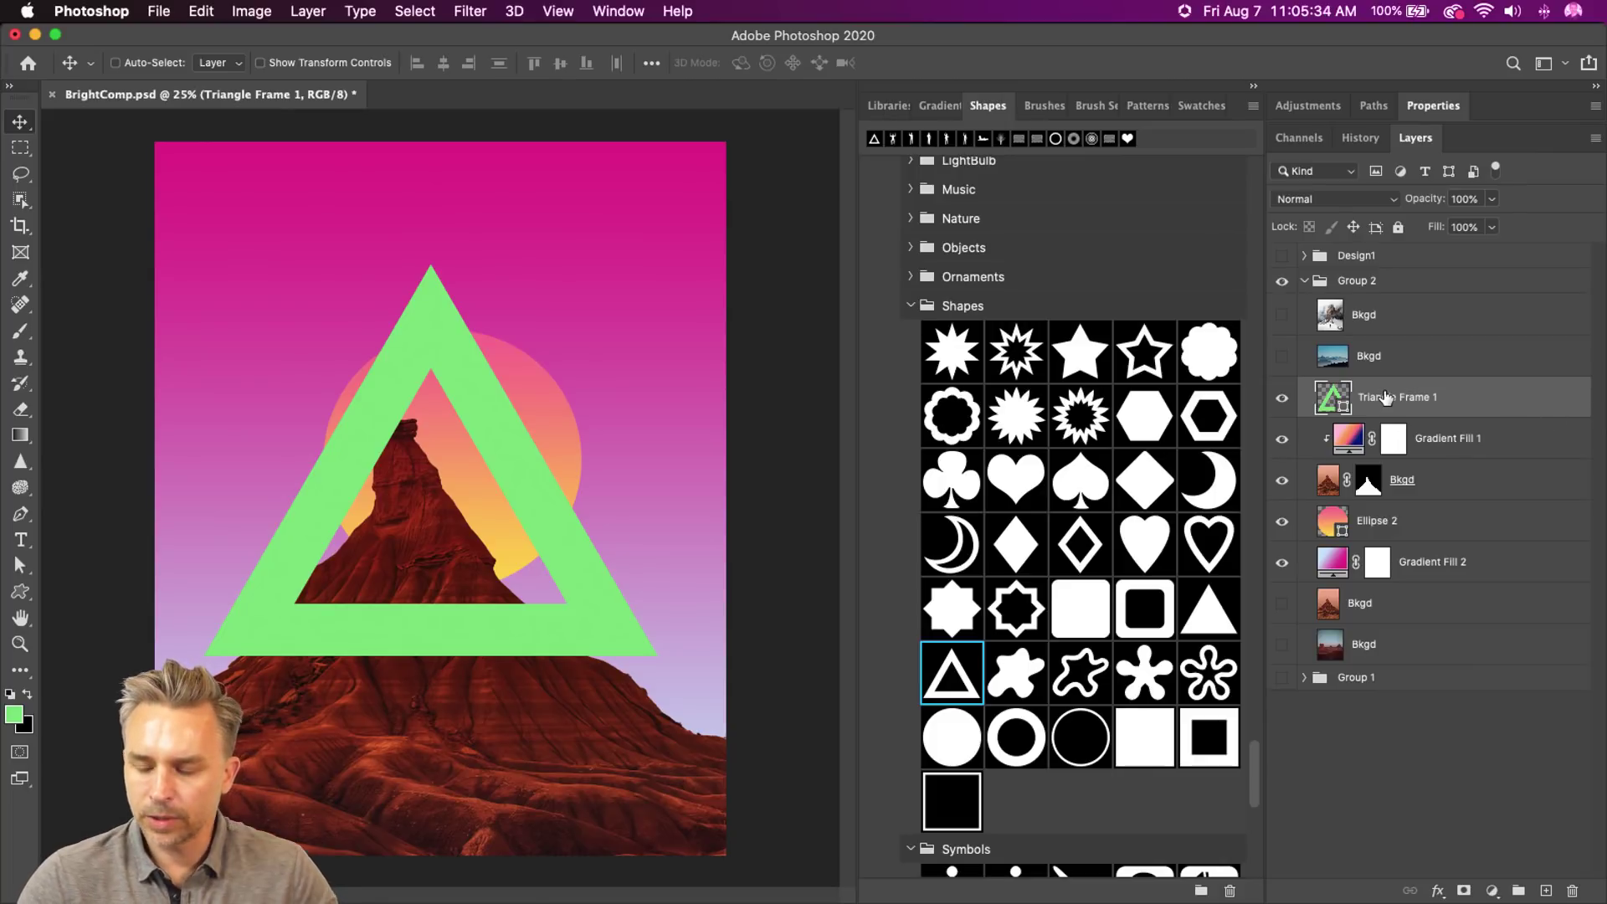
- Duplicate the Triangle Frame 1 layer, move one copy beneath the masked rock layer, and compare the result with the upper copy hidden
key(super+j)
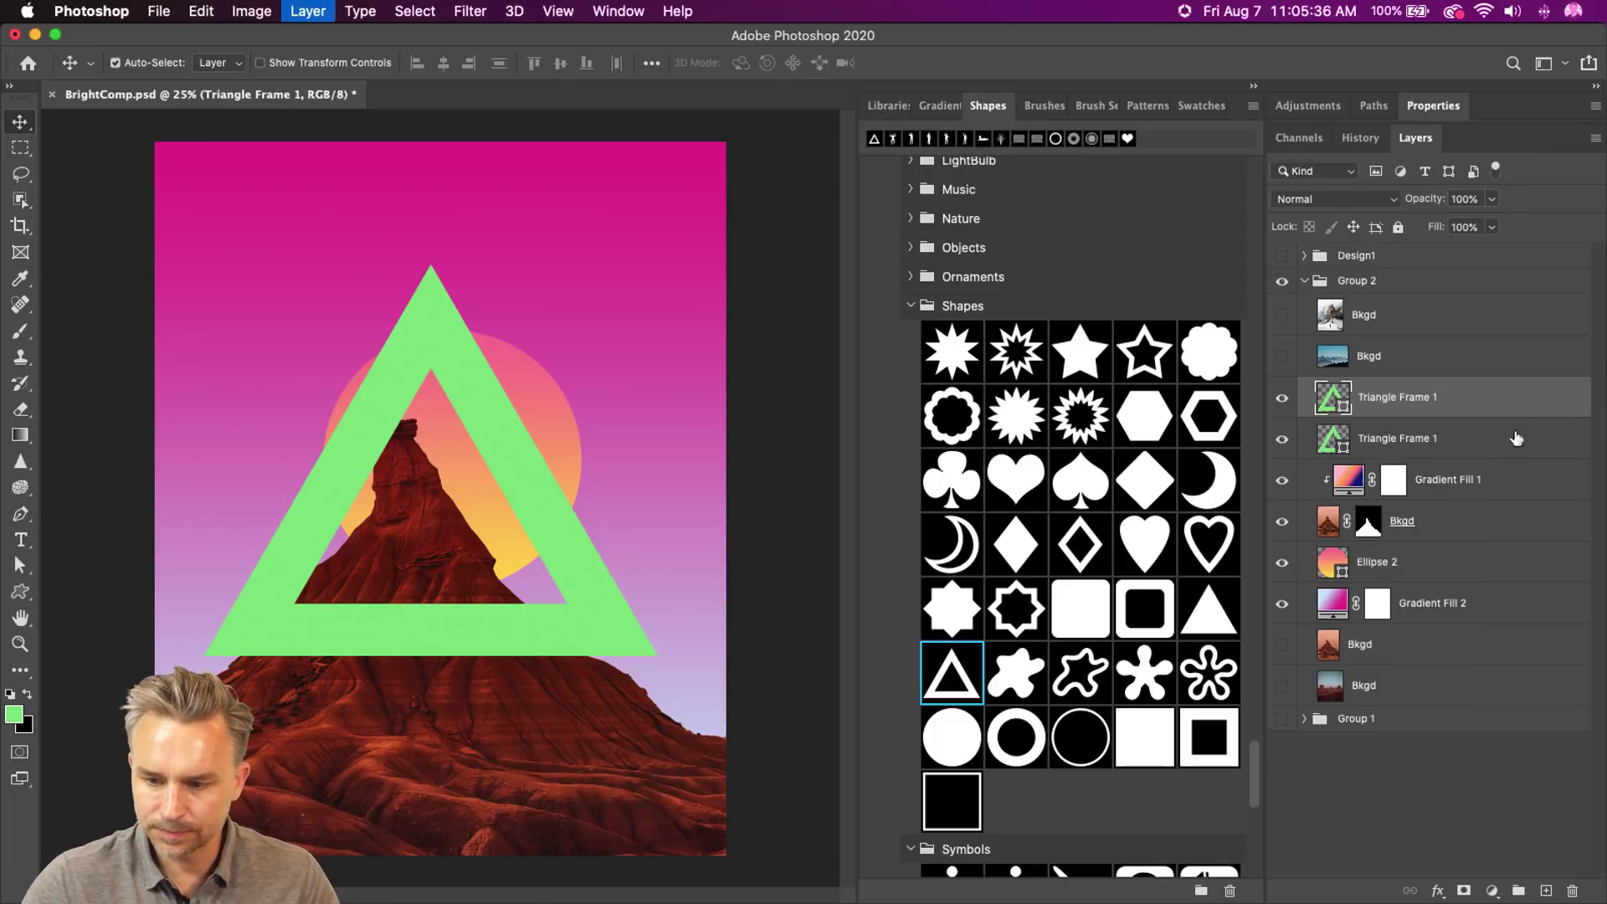
drag(1414, 448, 1420, 549)
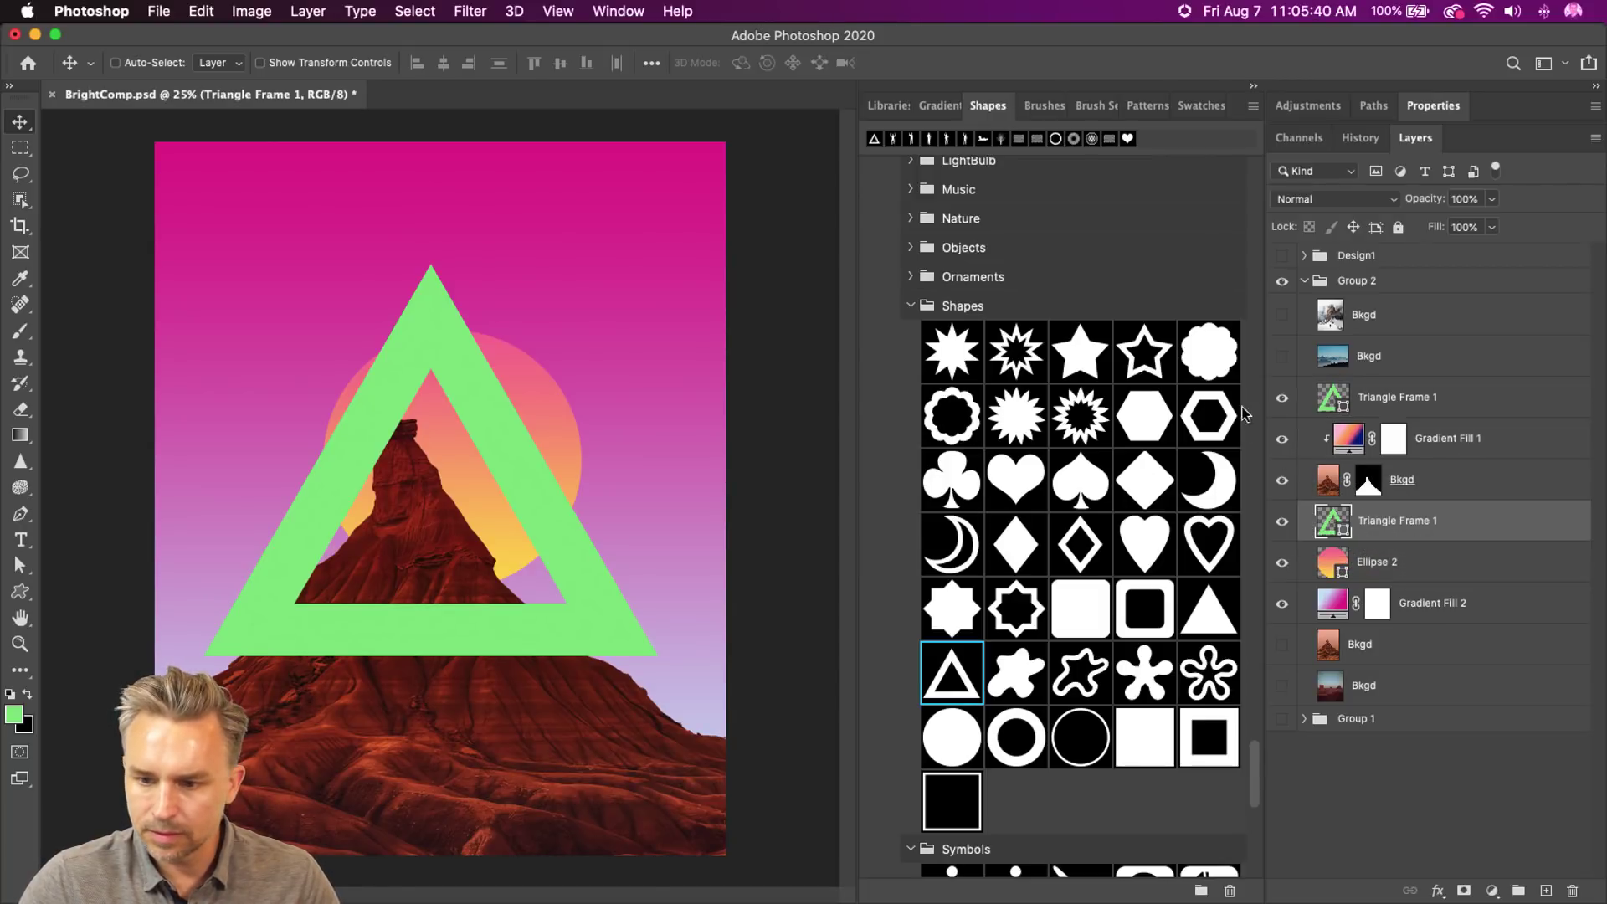
click(1281, 399)
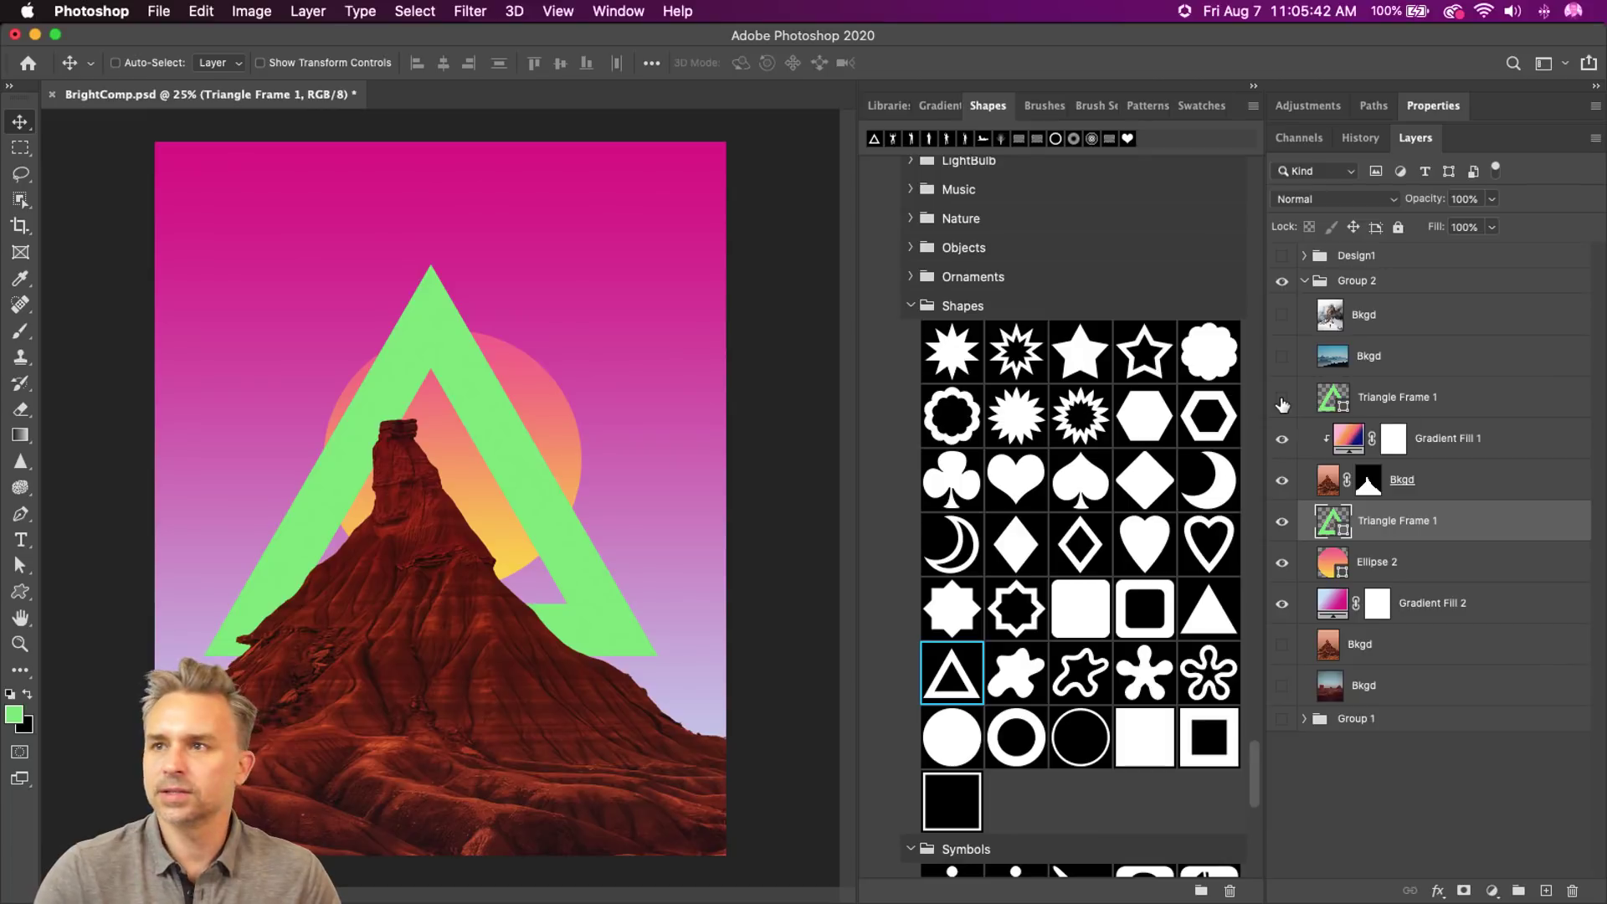
click(1281, 399)
- Add a layer mask to the upper Triangle Frame 1 and fill a rectangle above its base with black, leaving the base before the rock
click(1391, 410)
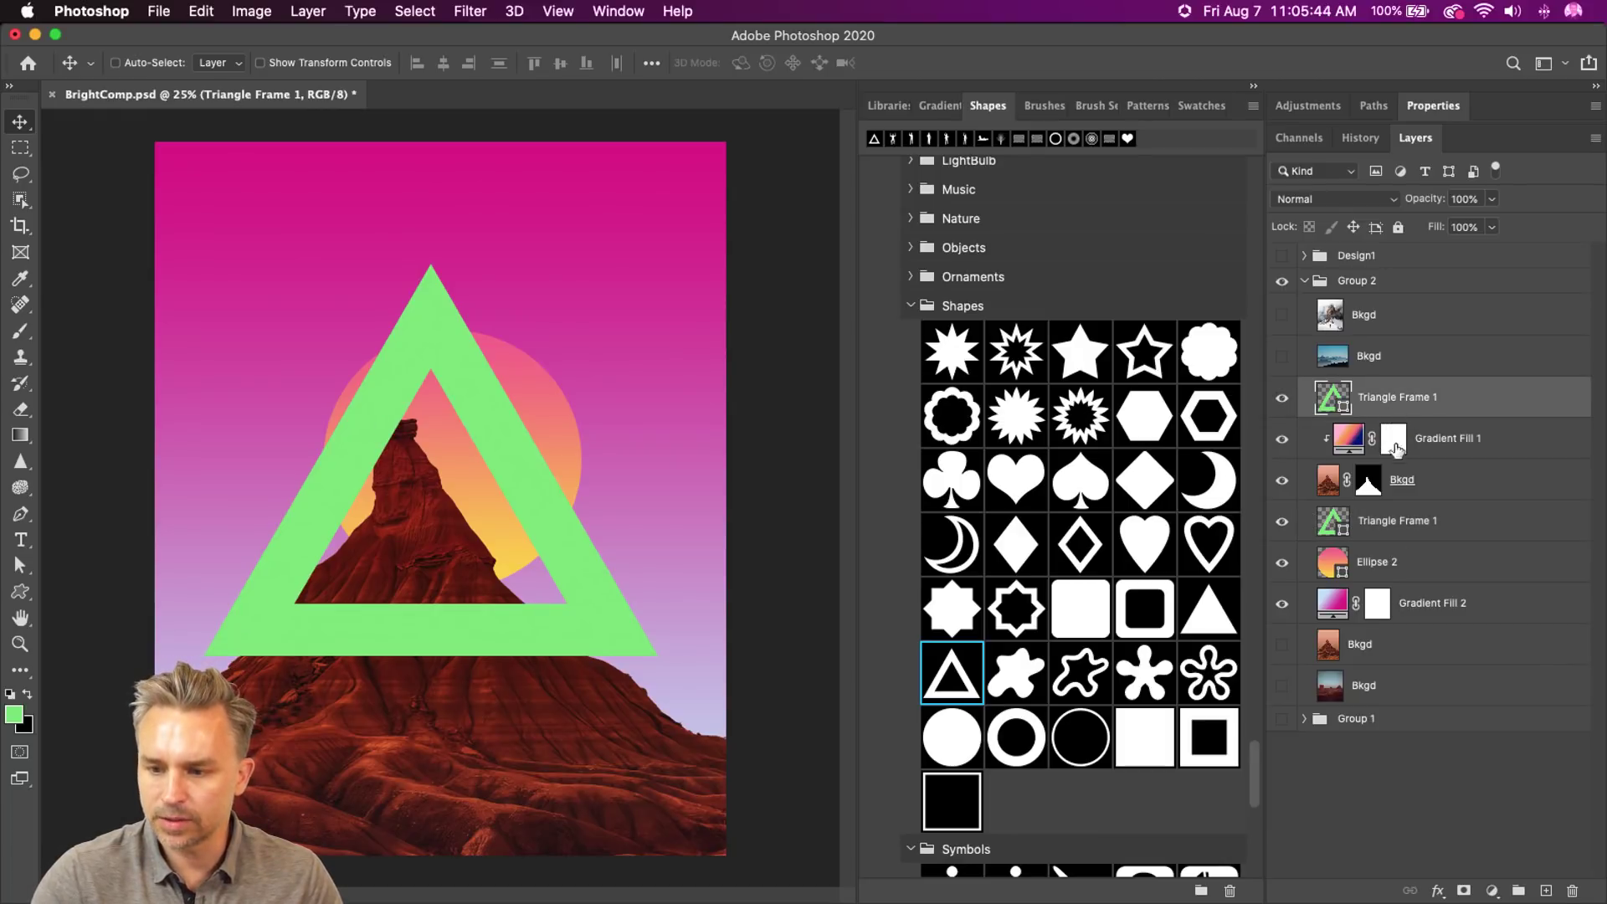
click(1463, 890)
key(d)
key(b)
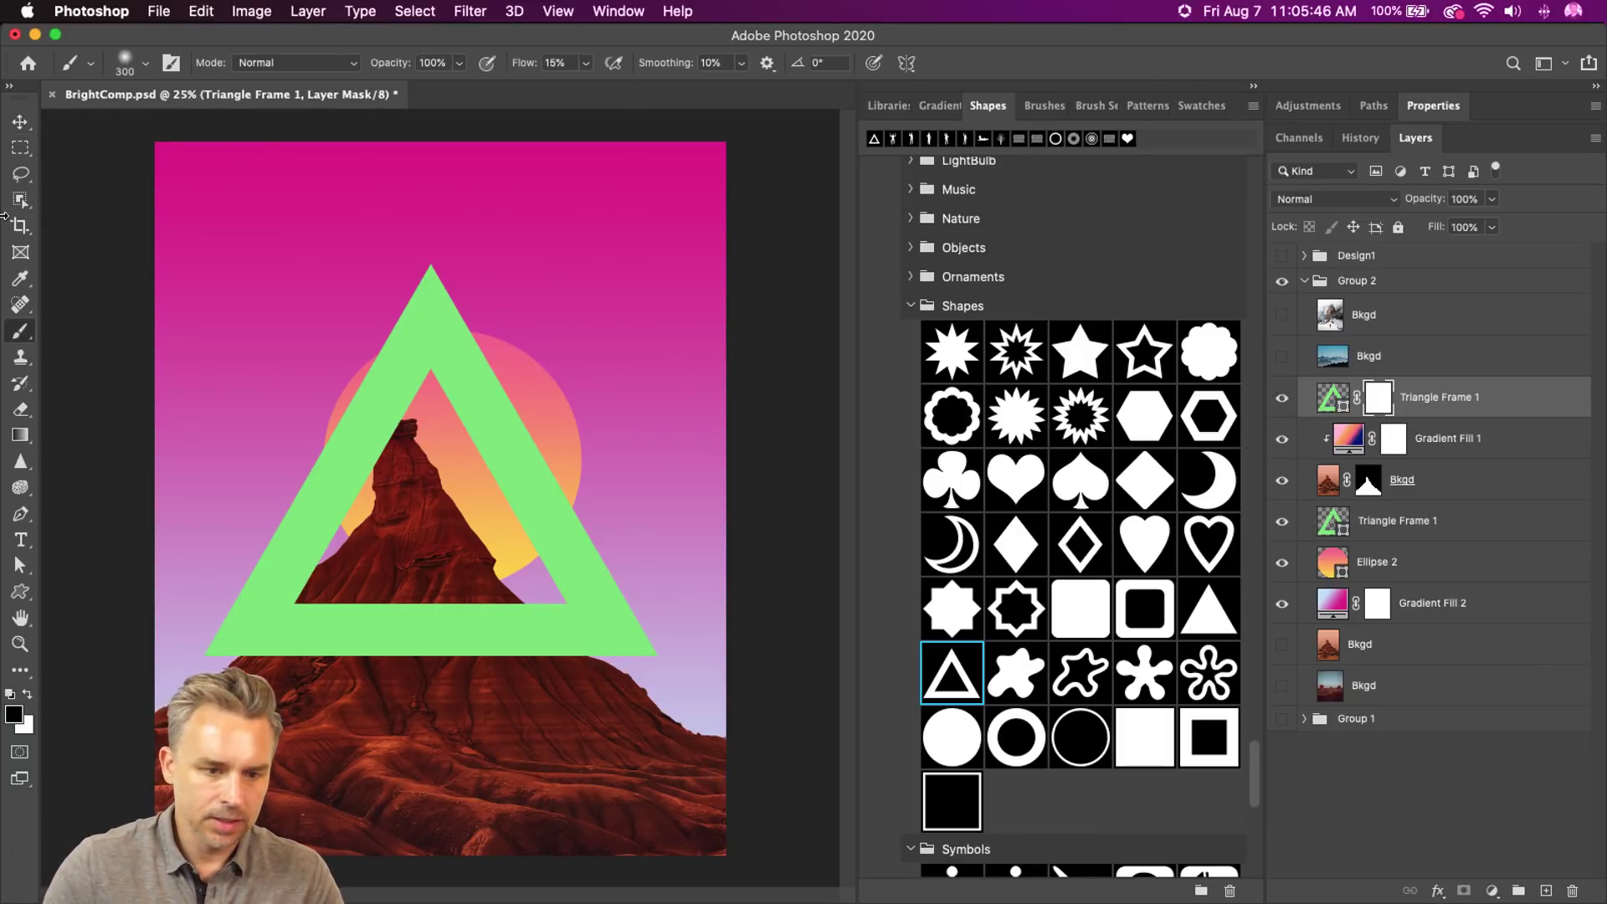
click(21, 152)
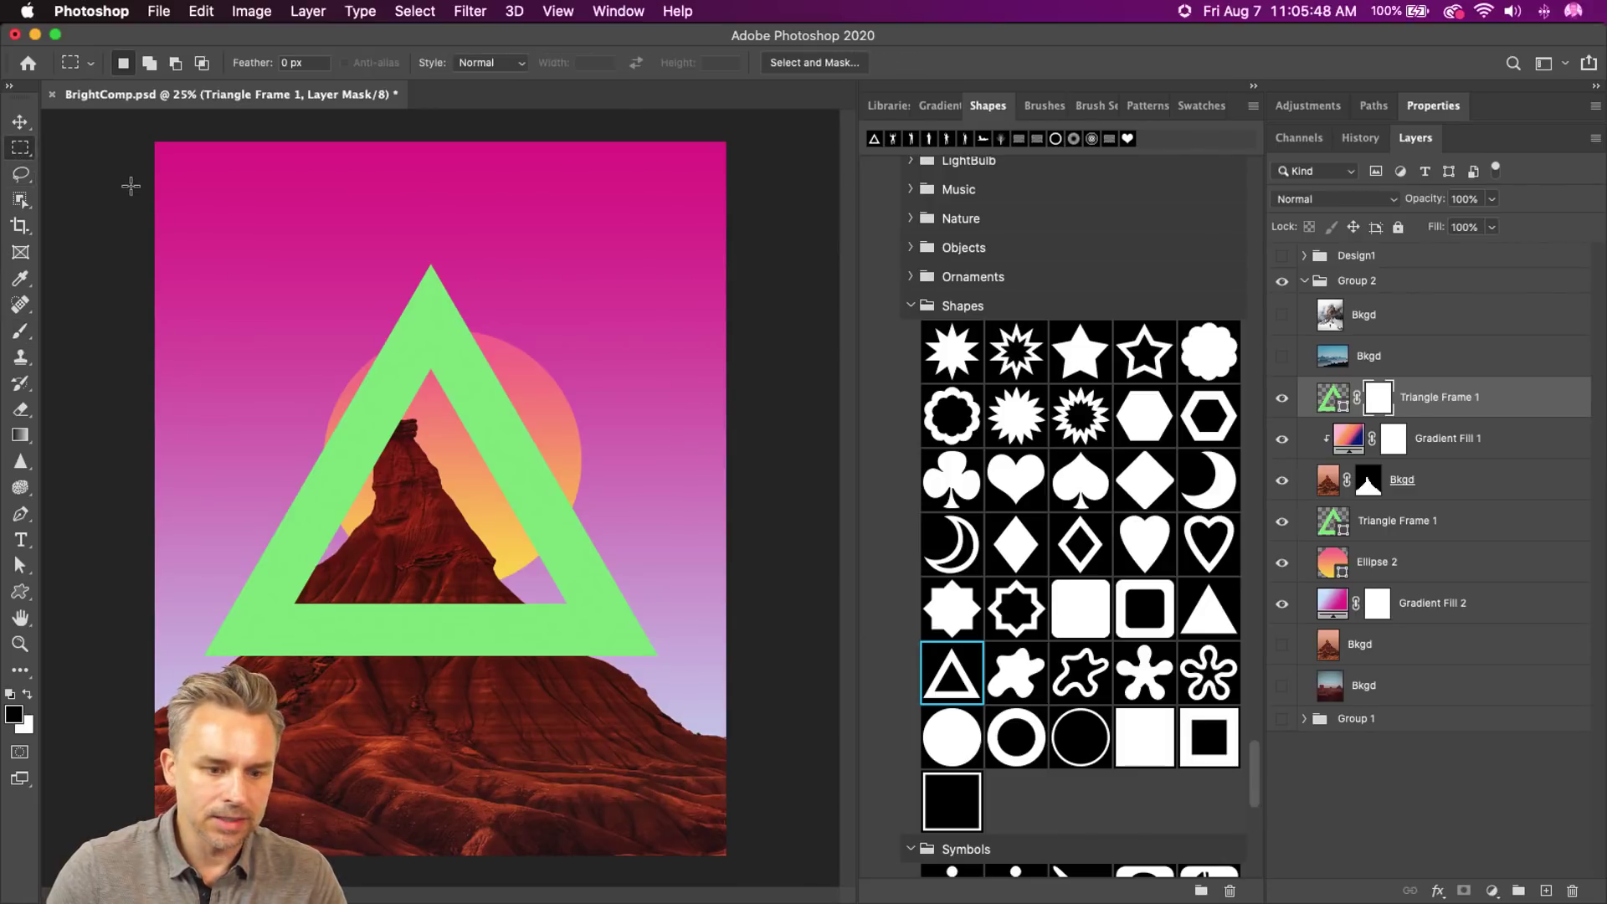
drag(130, 161, 744, 564)
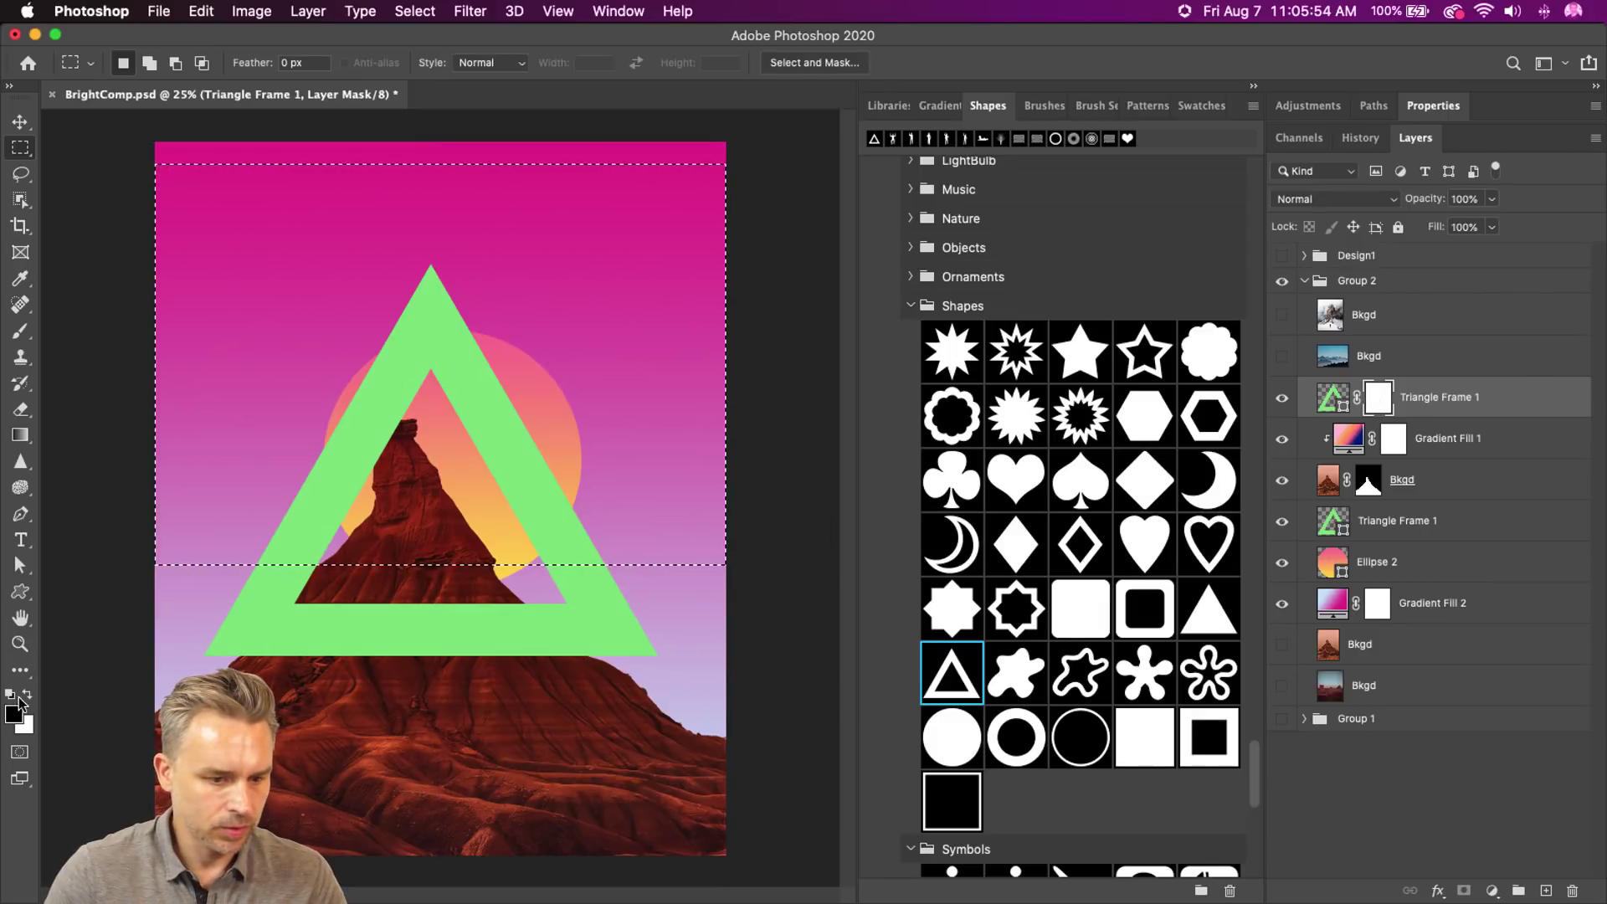
key(shift+BackSpace)
key(Return)
key(super+d)
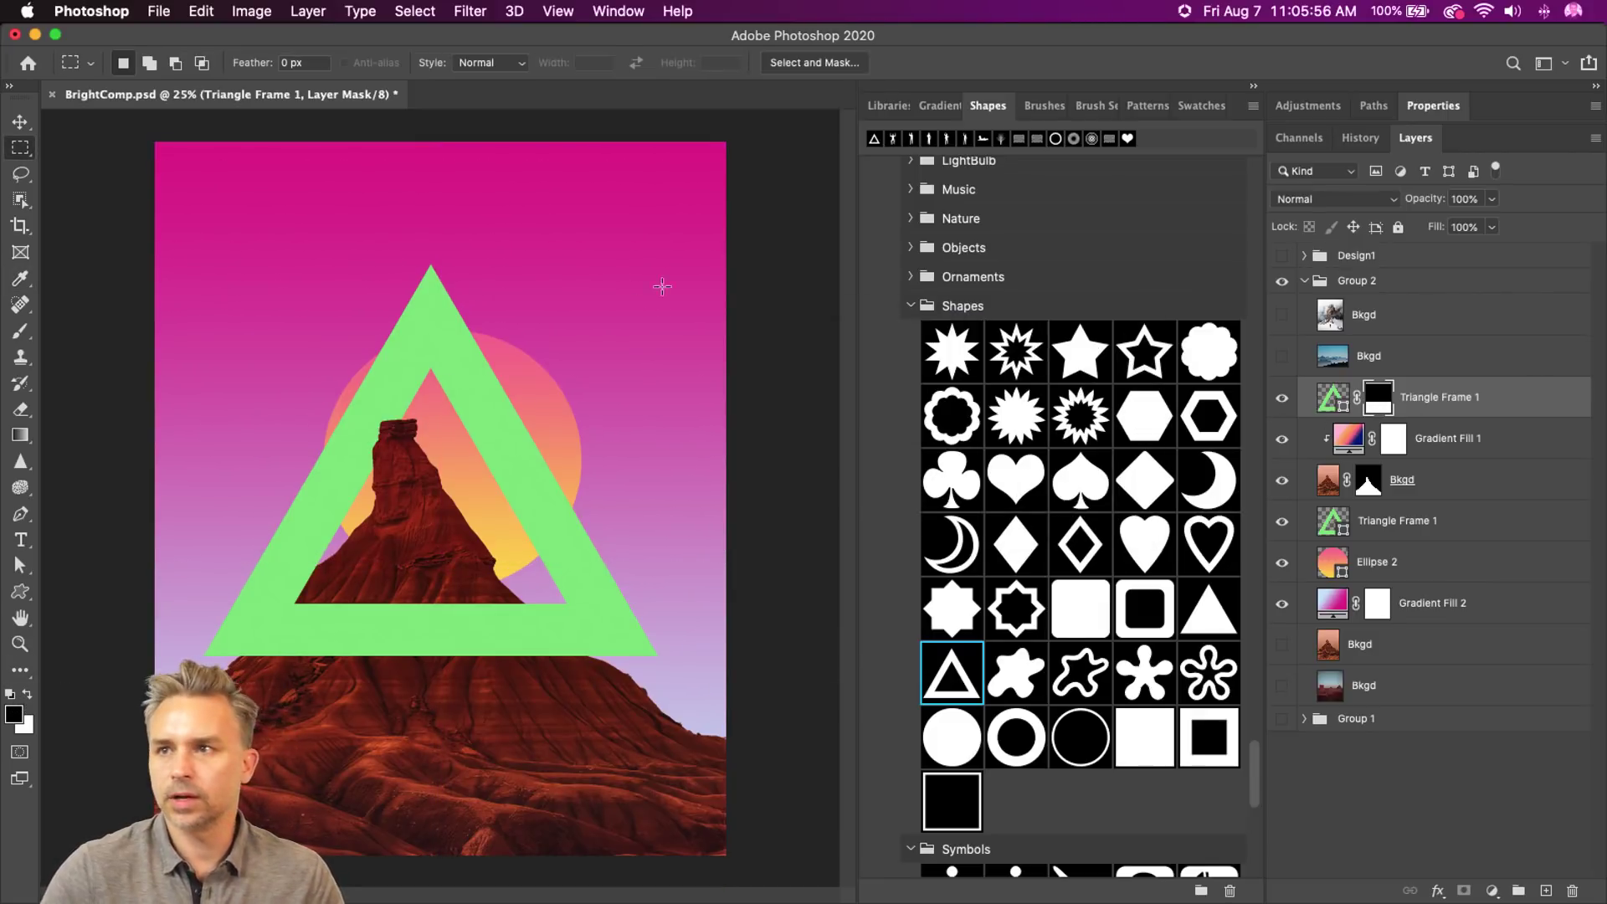
click(19, 124)
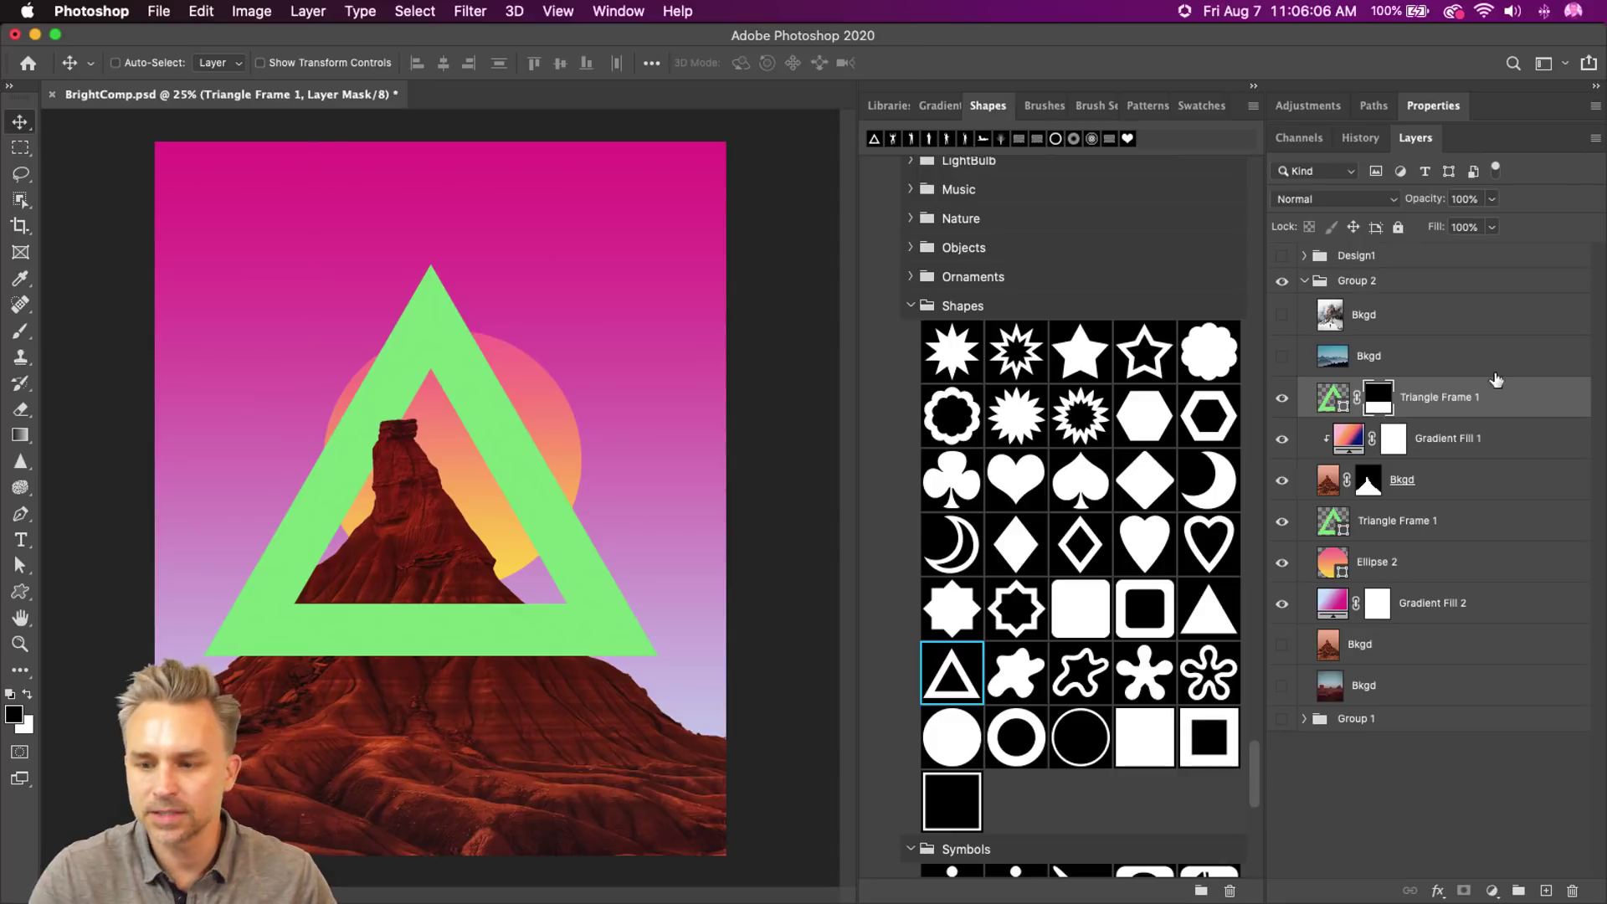
- Hide both Triangle Frame 1 layers
click(1330, 398)
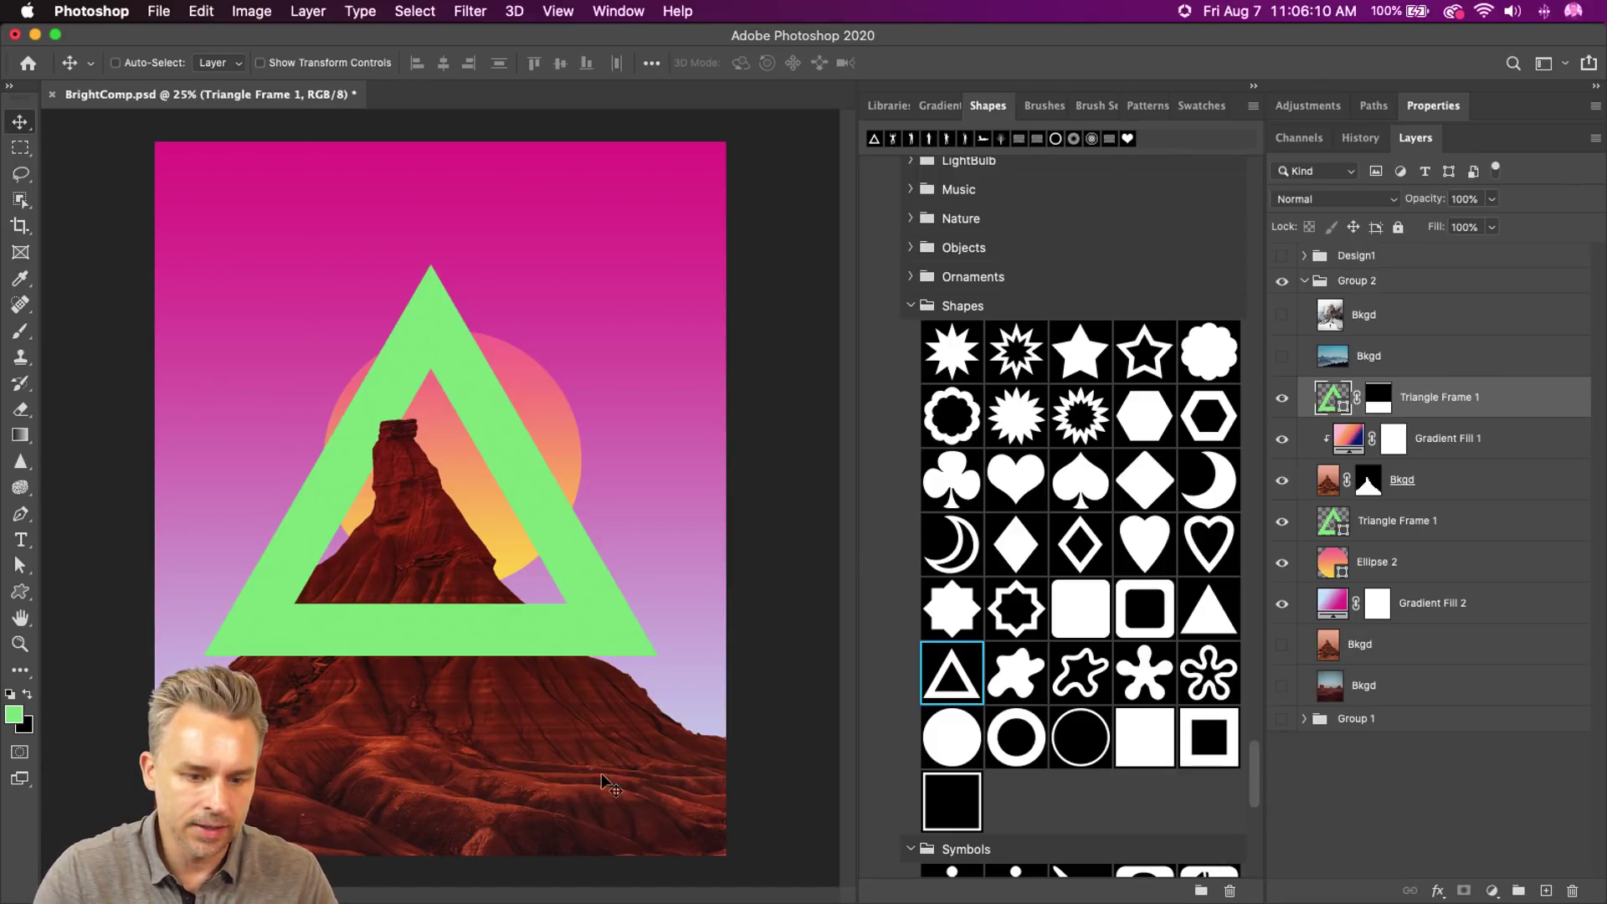
click(1282, 398)
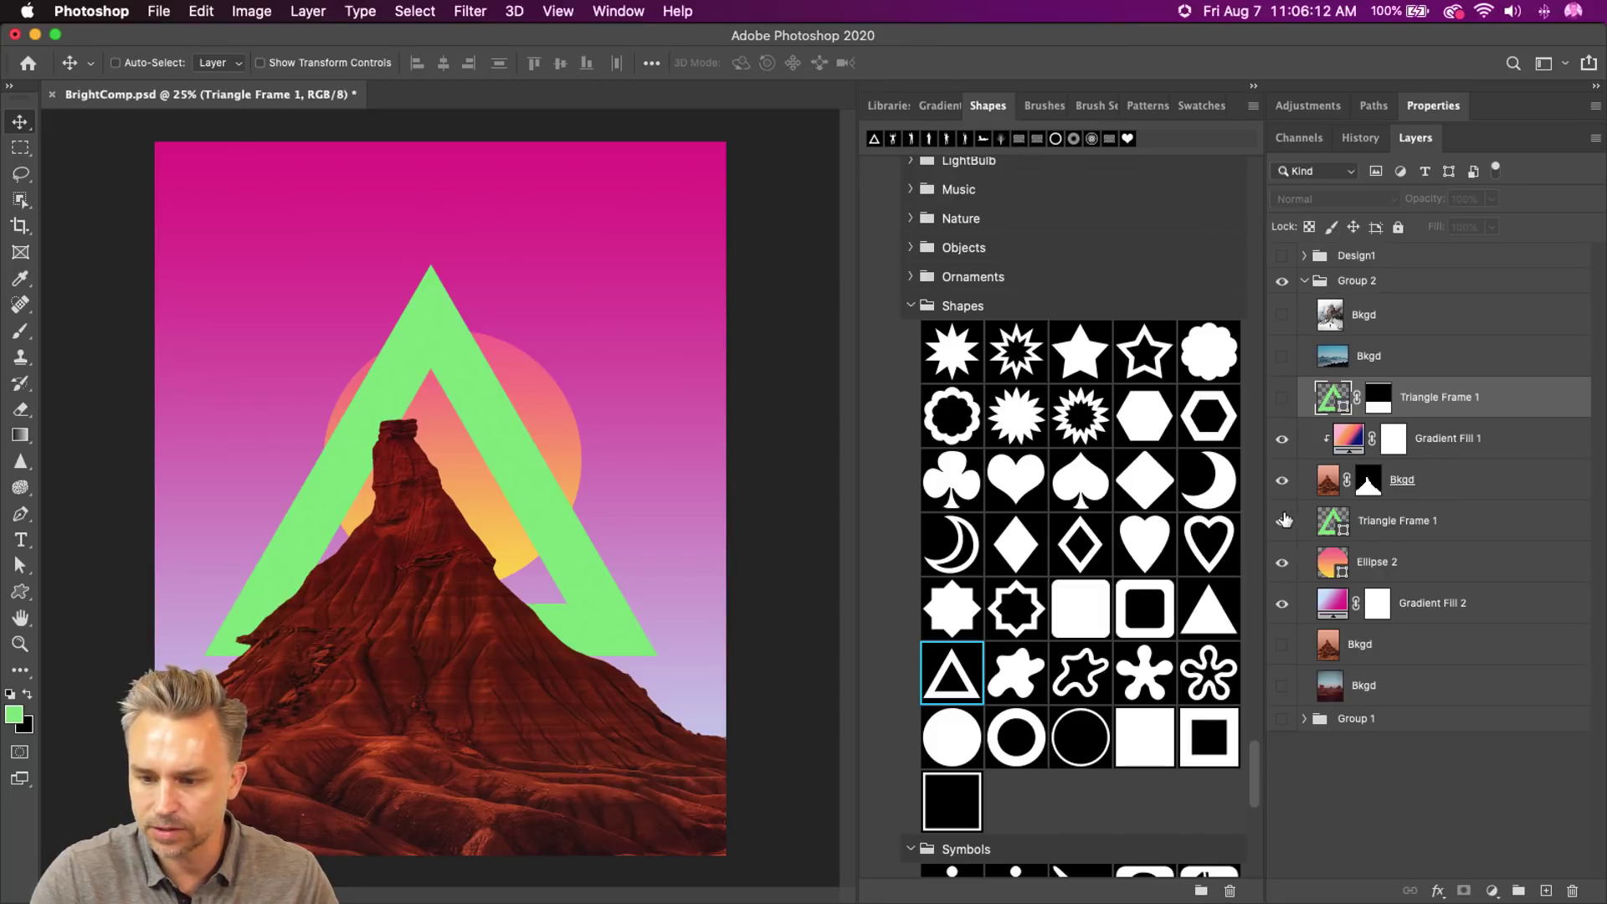
click(1281, 520)
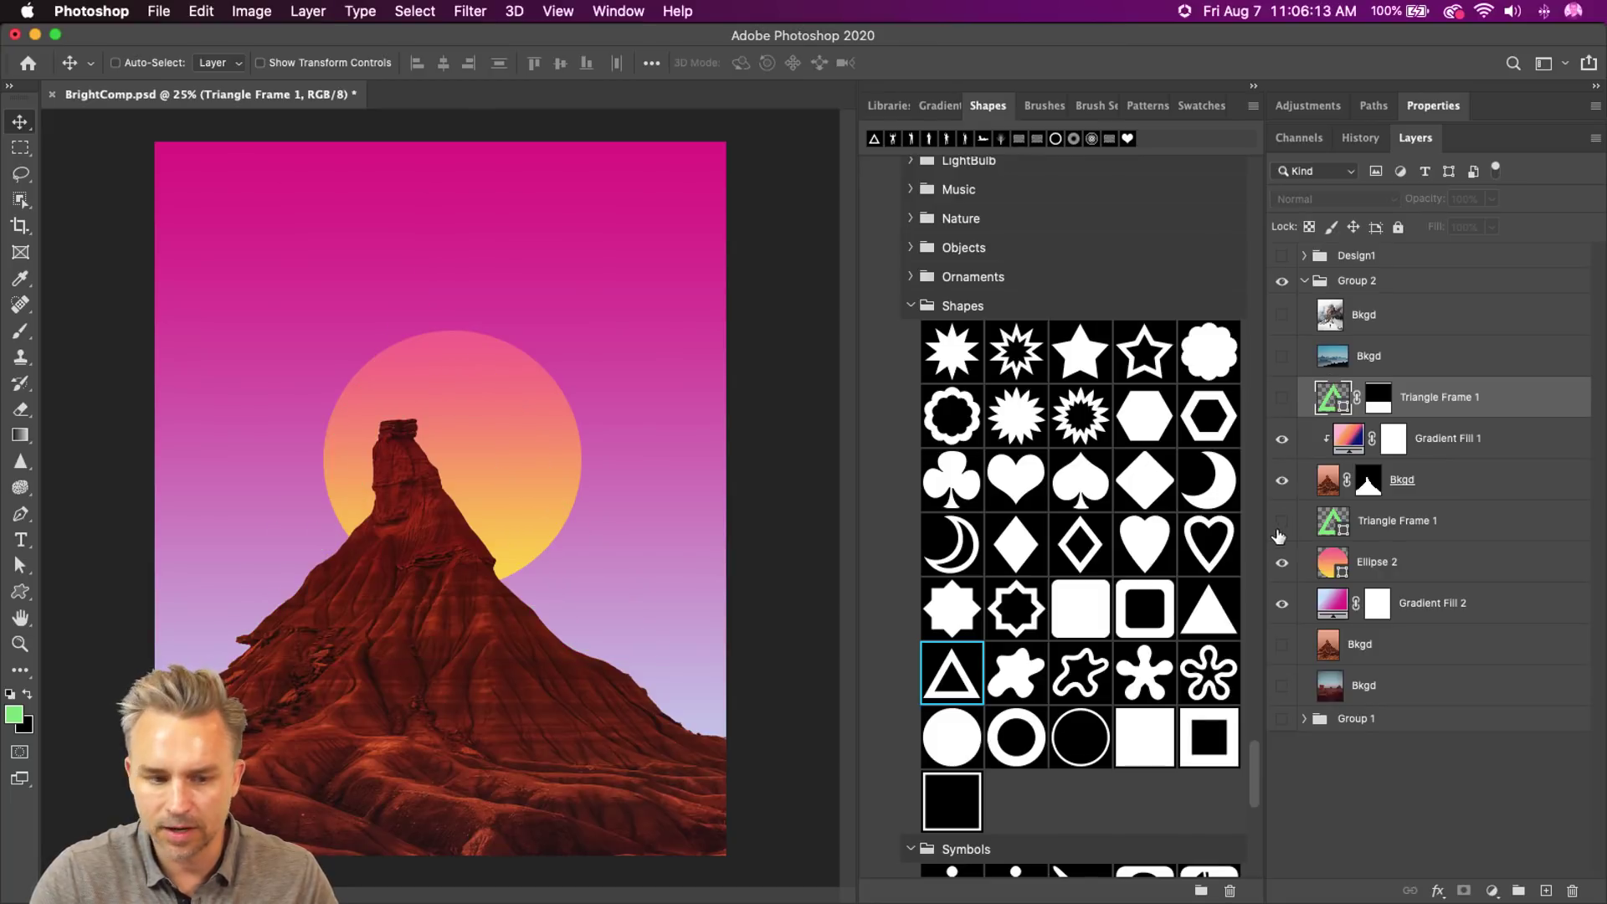
- Add a red-and-navy plaid pattern fill to the masked rock layer
click(1455, 475)
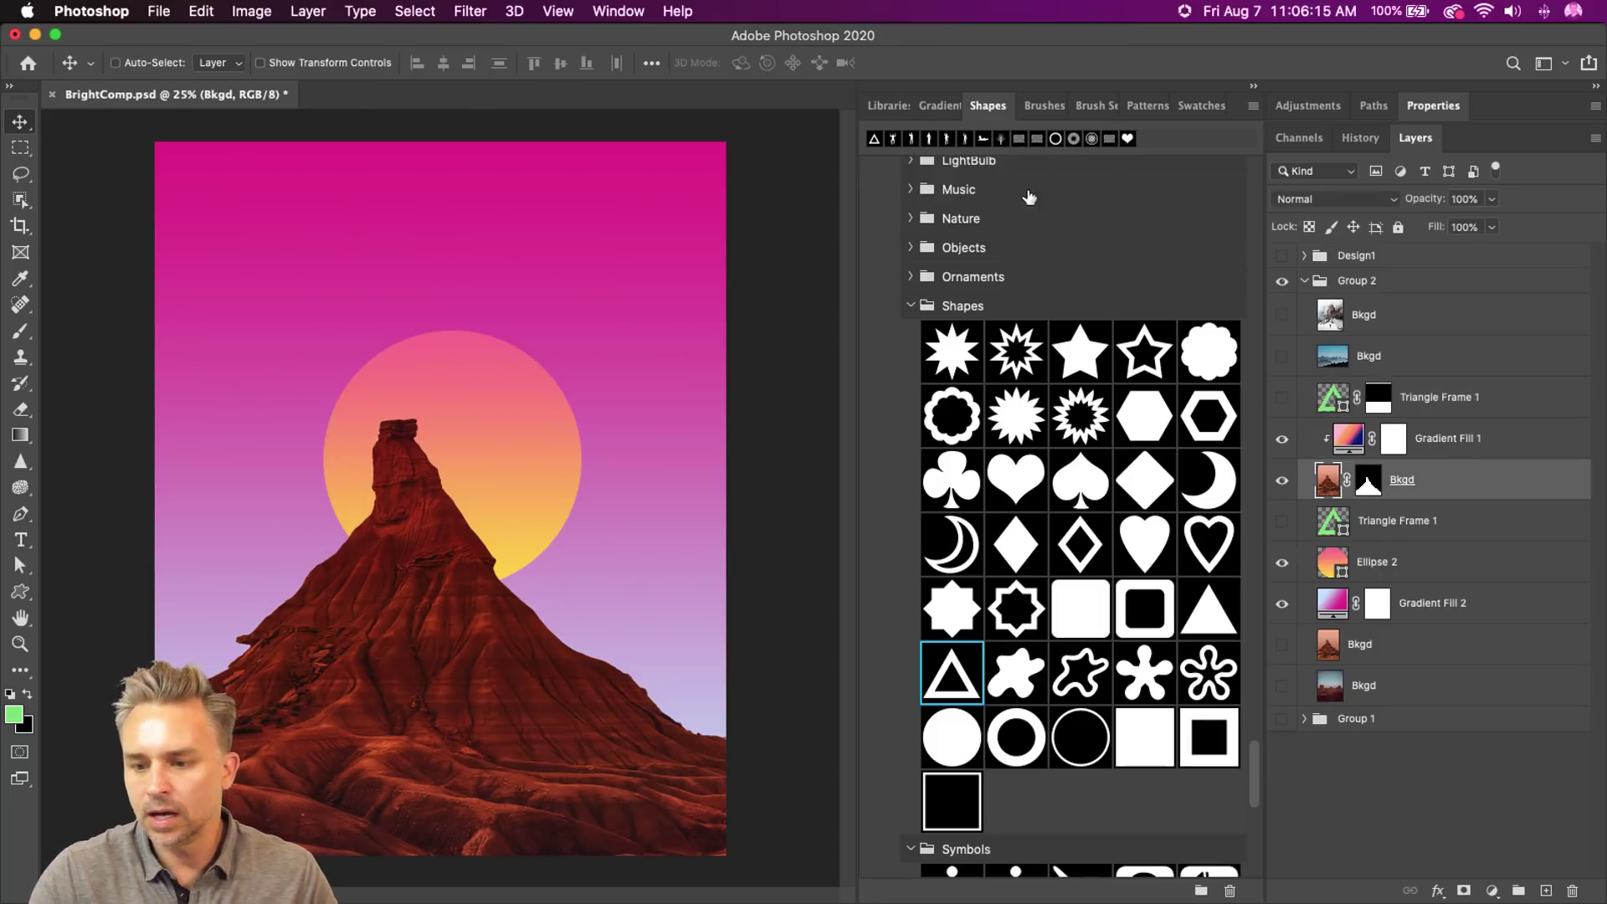
click(1146, 106)
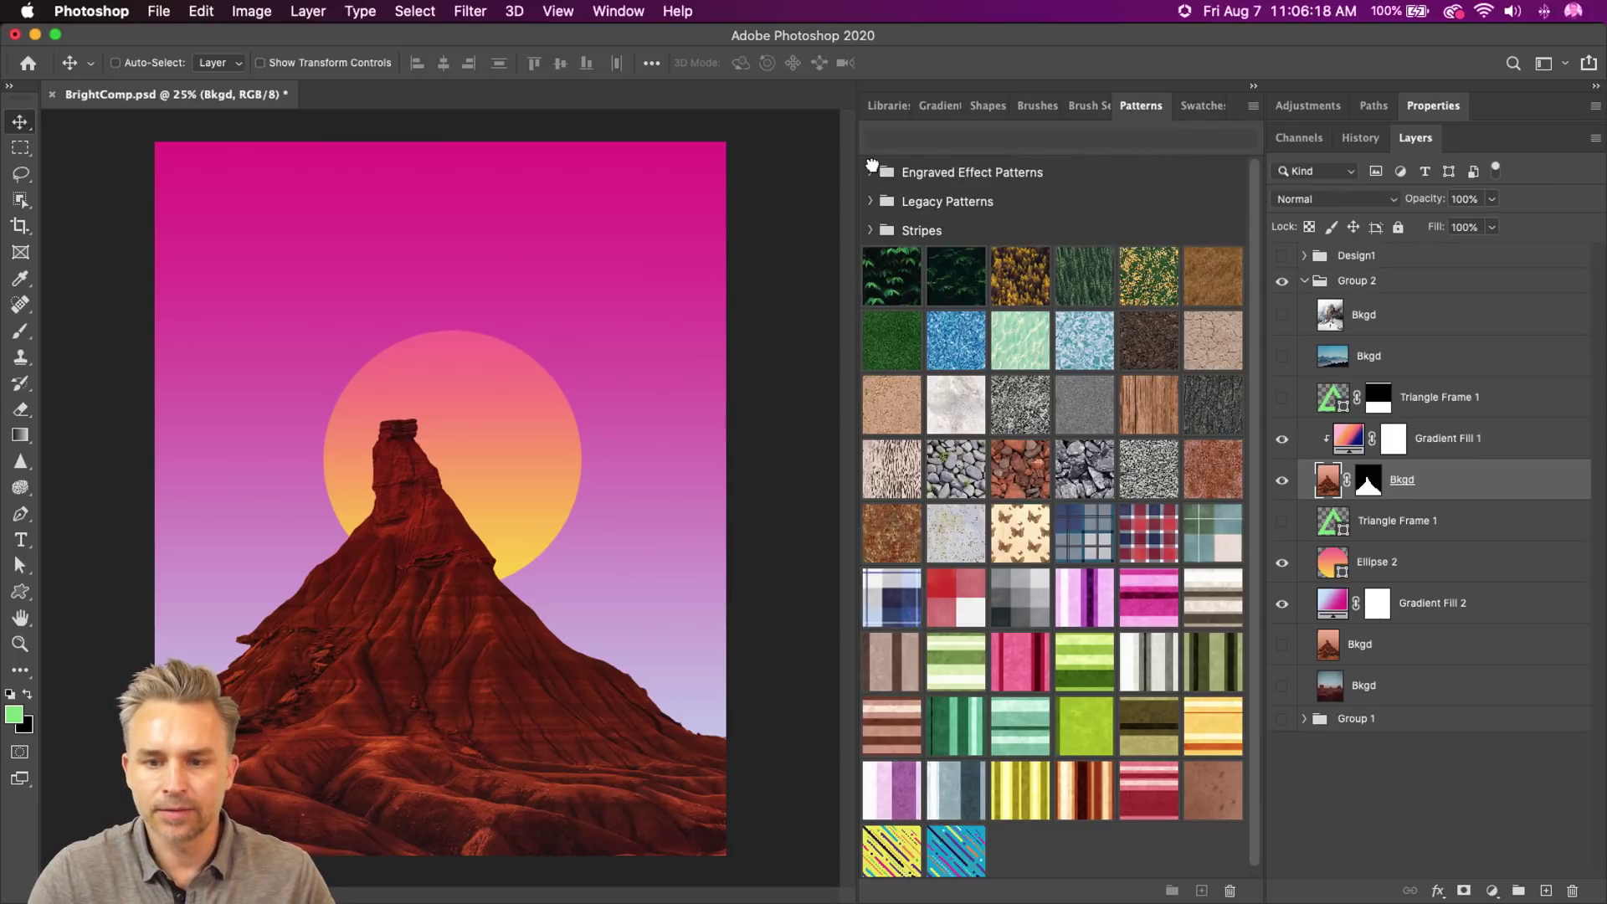
click(873, 171)
click(873, 171)
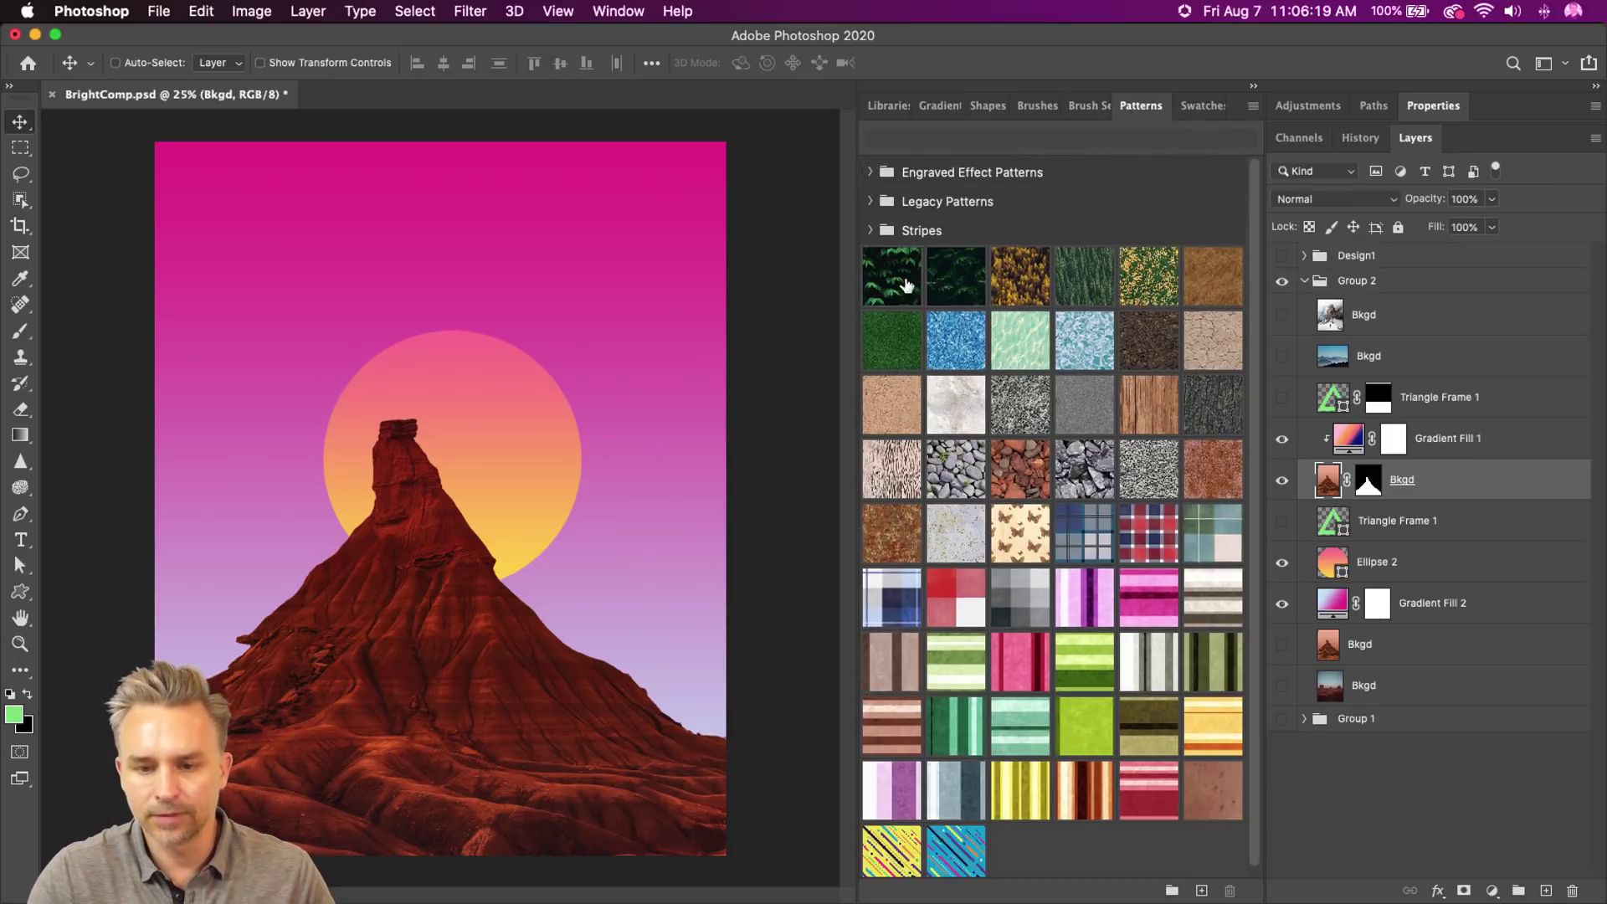
click(1138, 537)
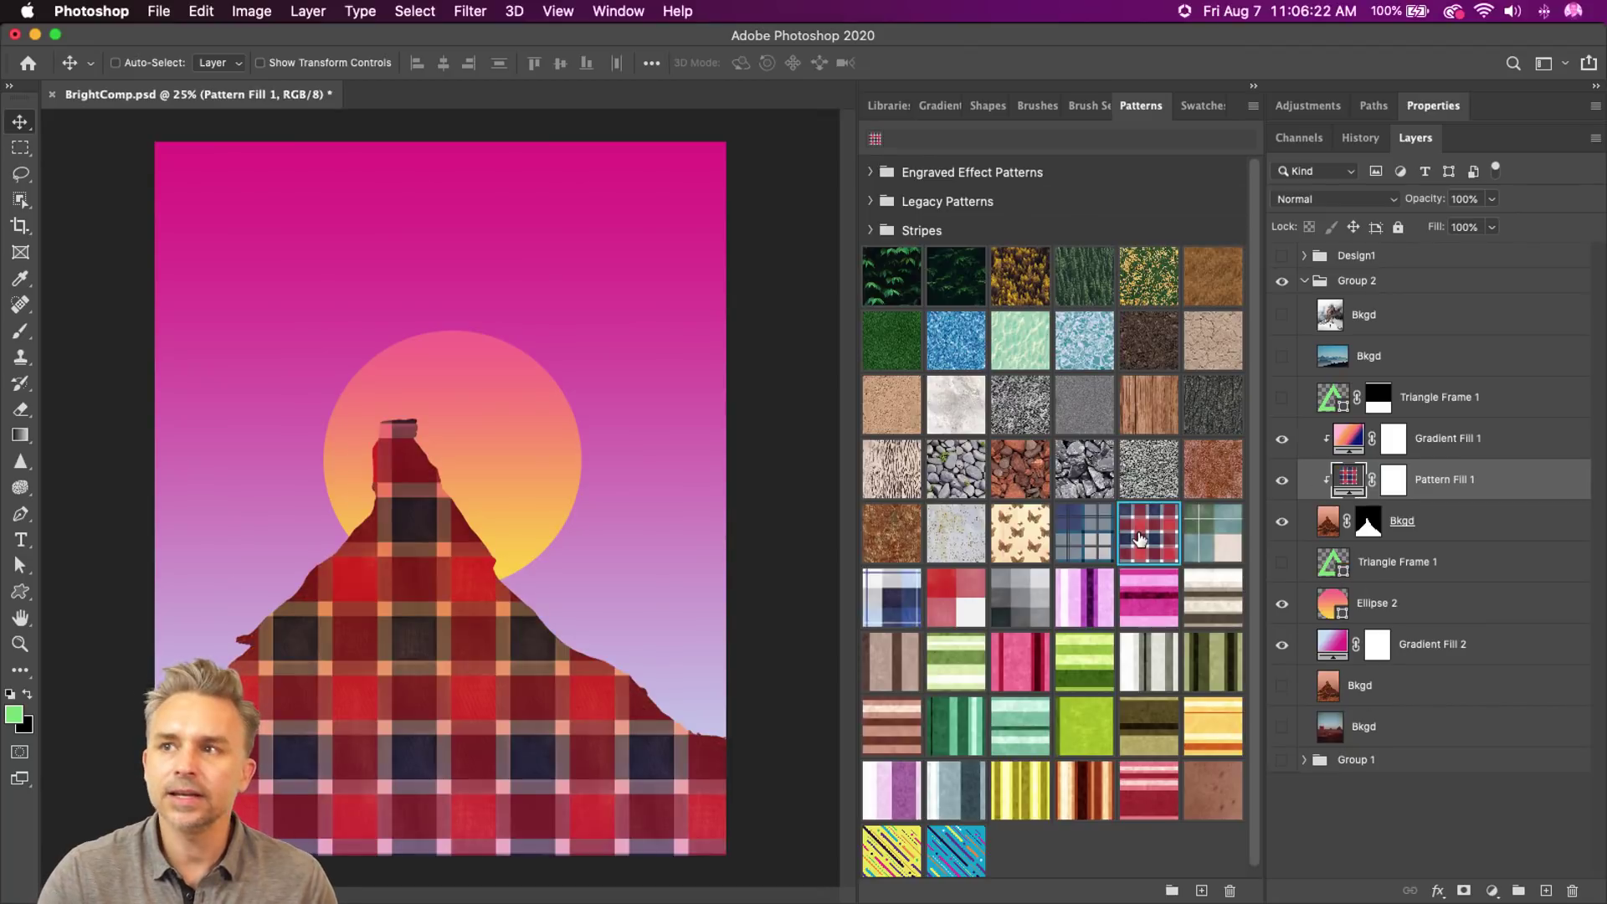
- Try butterfly, granite and grey stone patterns in the rock's pattern fill, settling on the red stones pattern
click(1082, 540)
click(1011, 546)
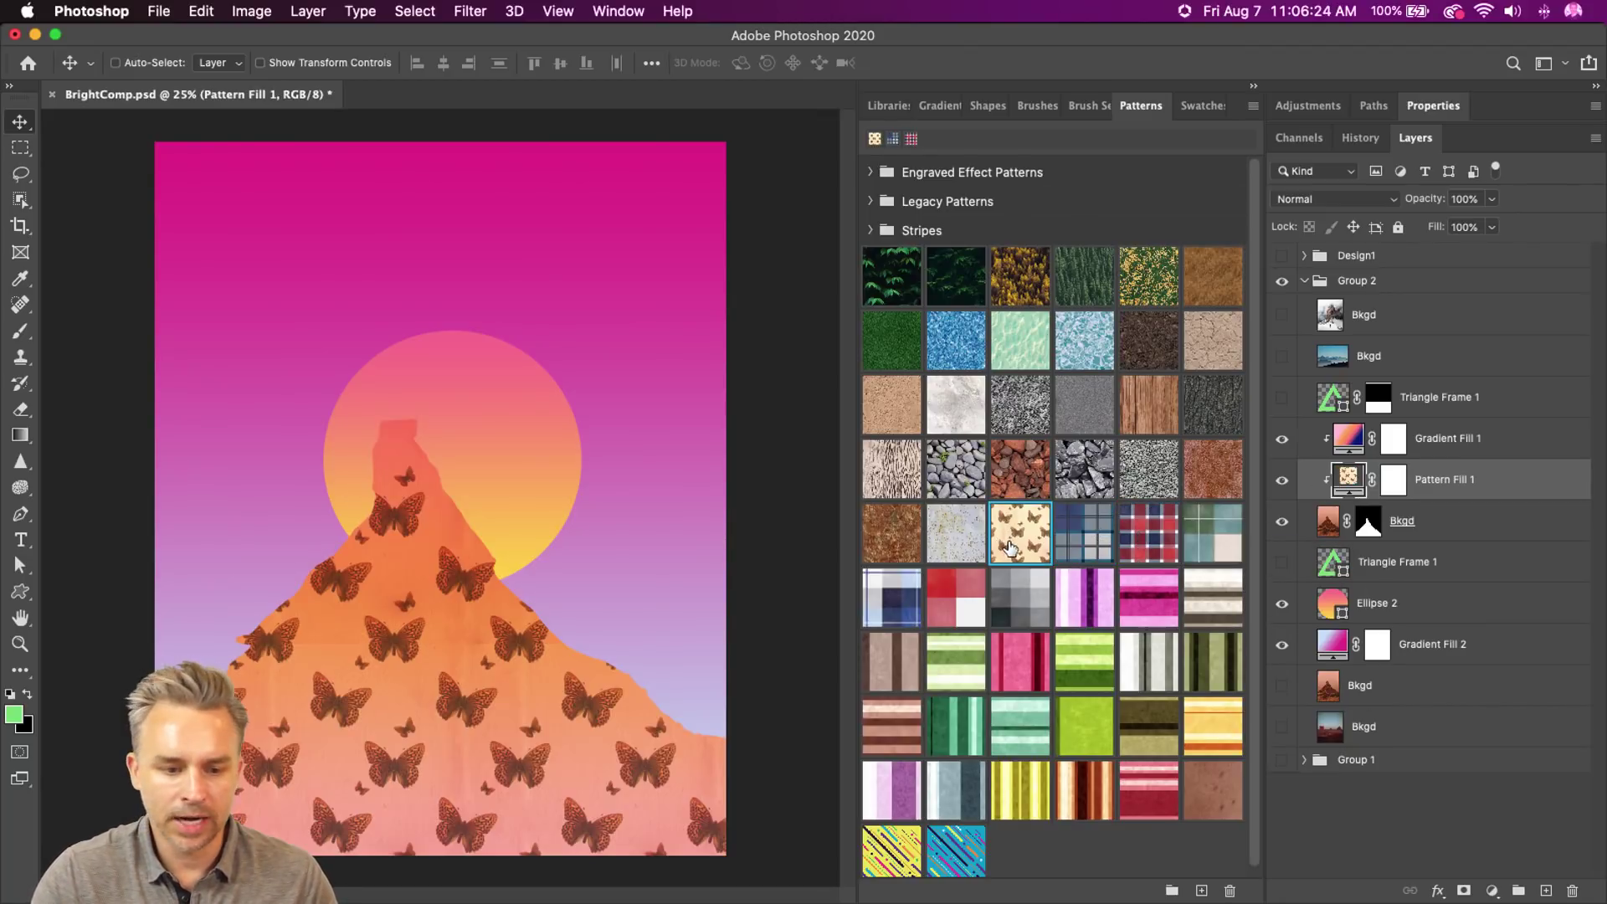
click(1002, 483)
click(998, 404)
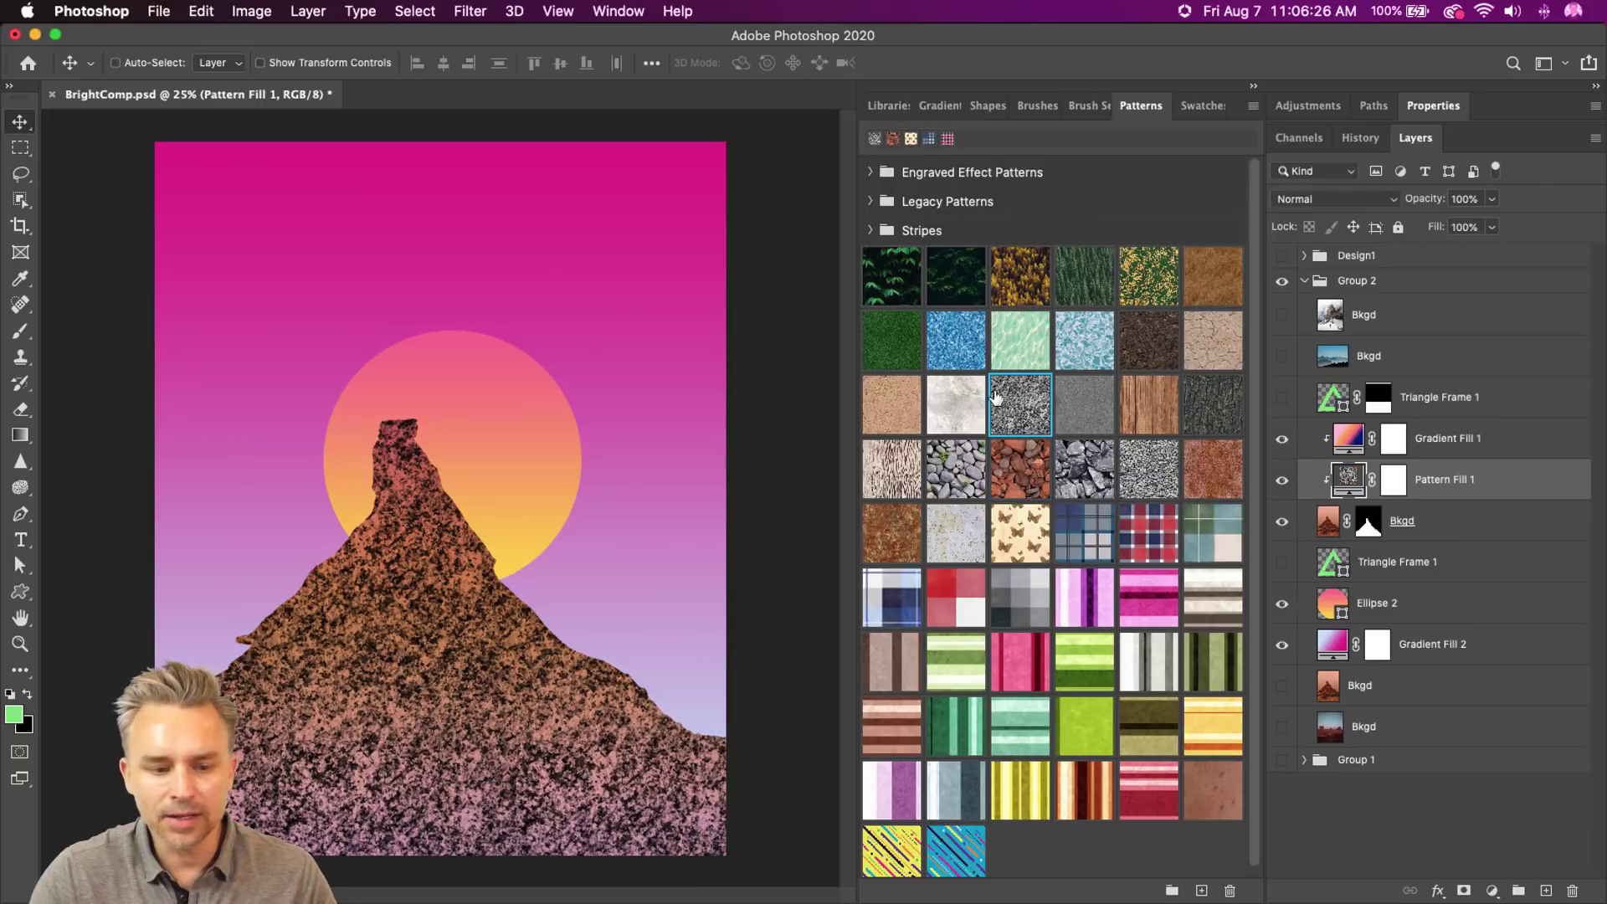
click(1004, 458)
click(969, 479)
click(1011, 480)
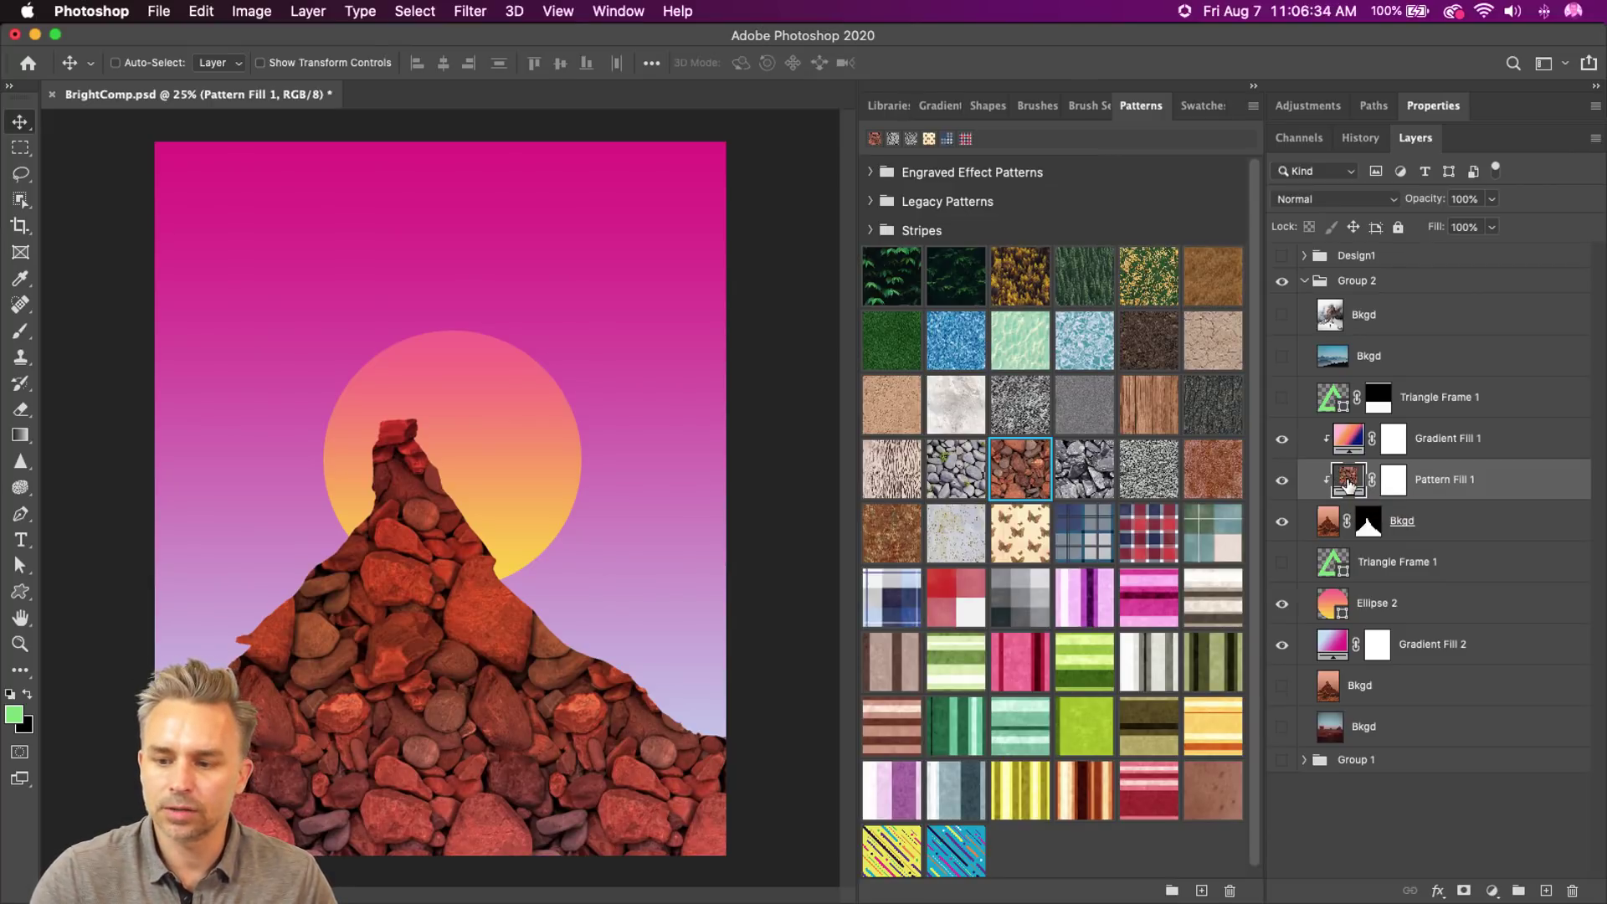
- Scale the red stones pattern to 50% at a 0° angle and set the Pattern Fill 1 layer's blend mode to Soft Light
double_click(1348, 483)
drag(1033, 500, 632, 475)
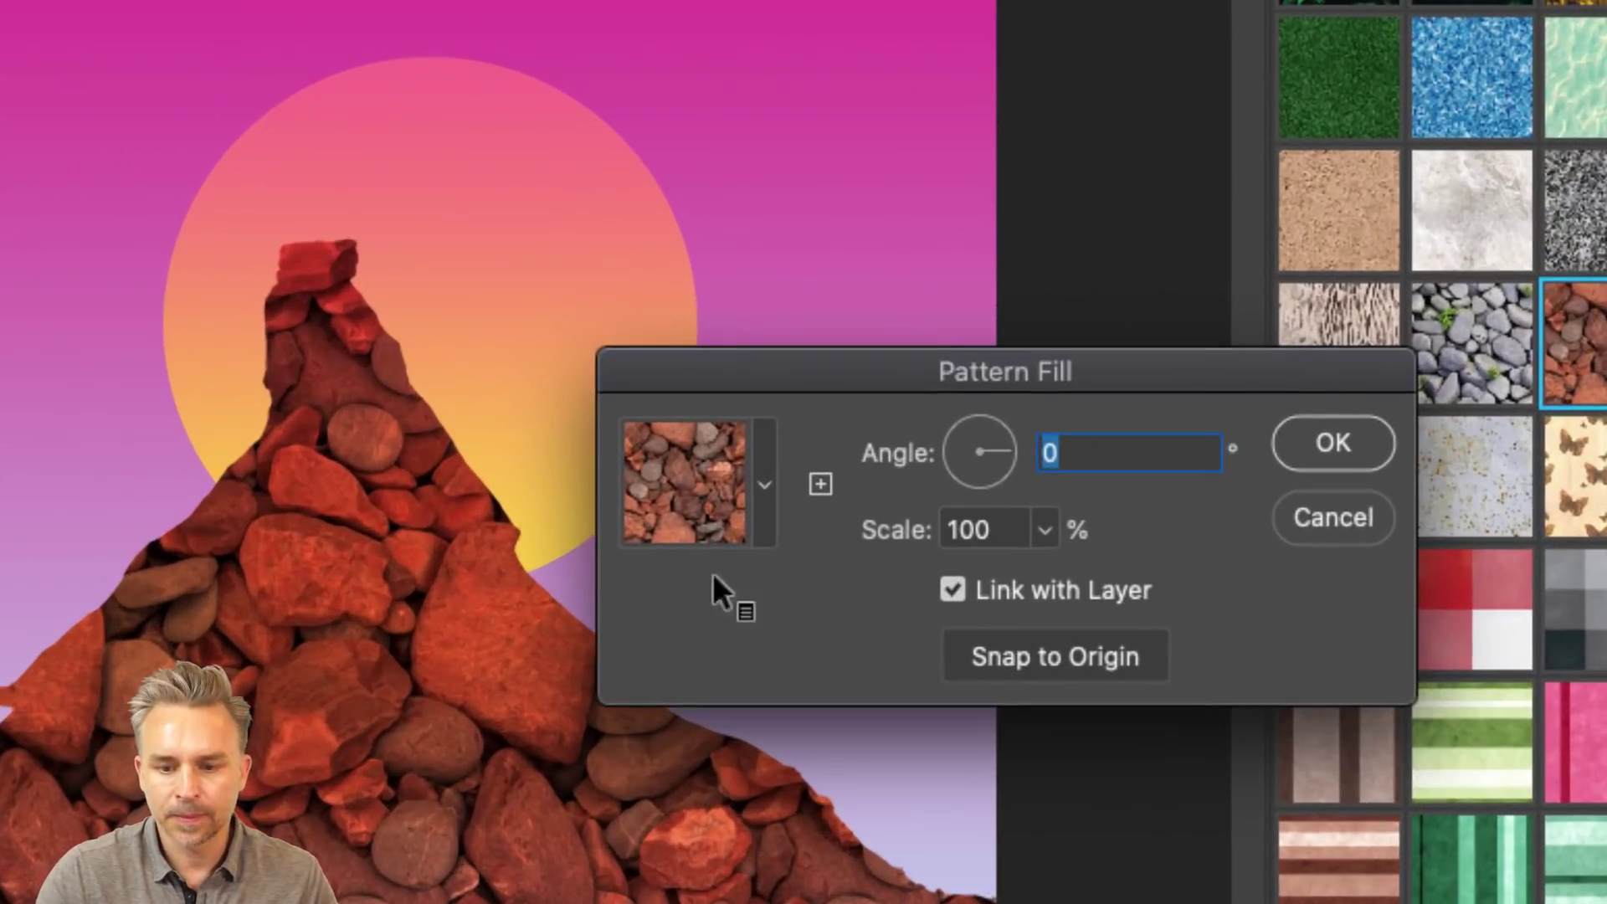
click(860, 524)
text(50)
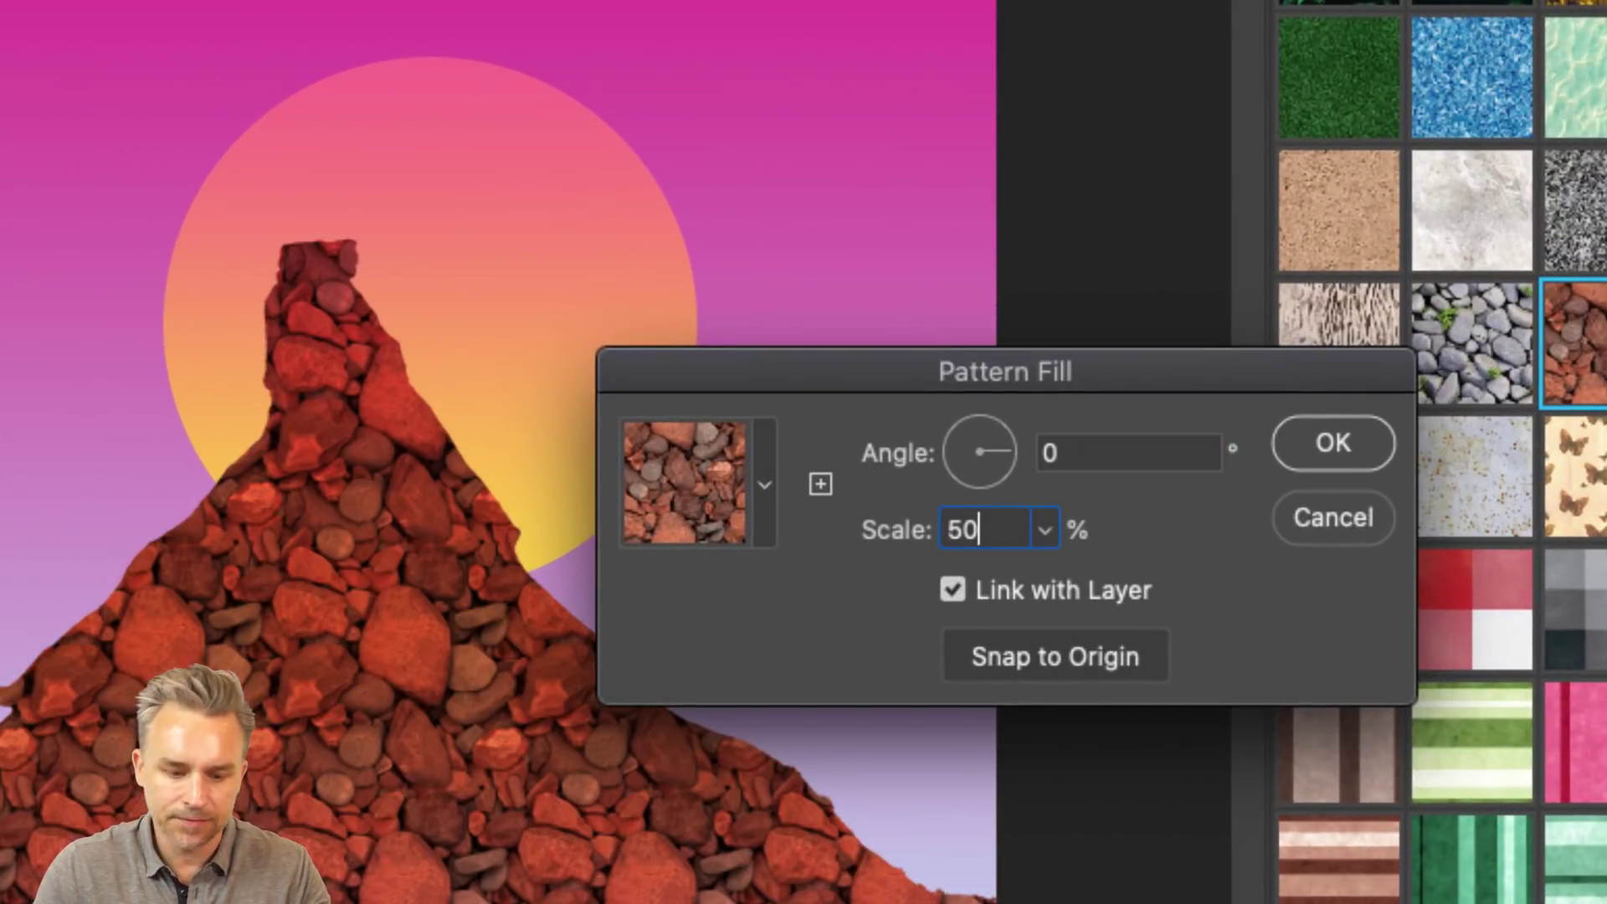
key(Tab)
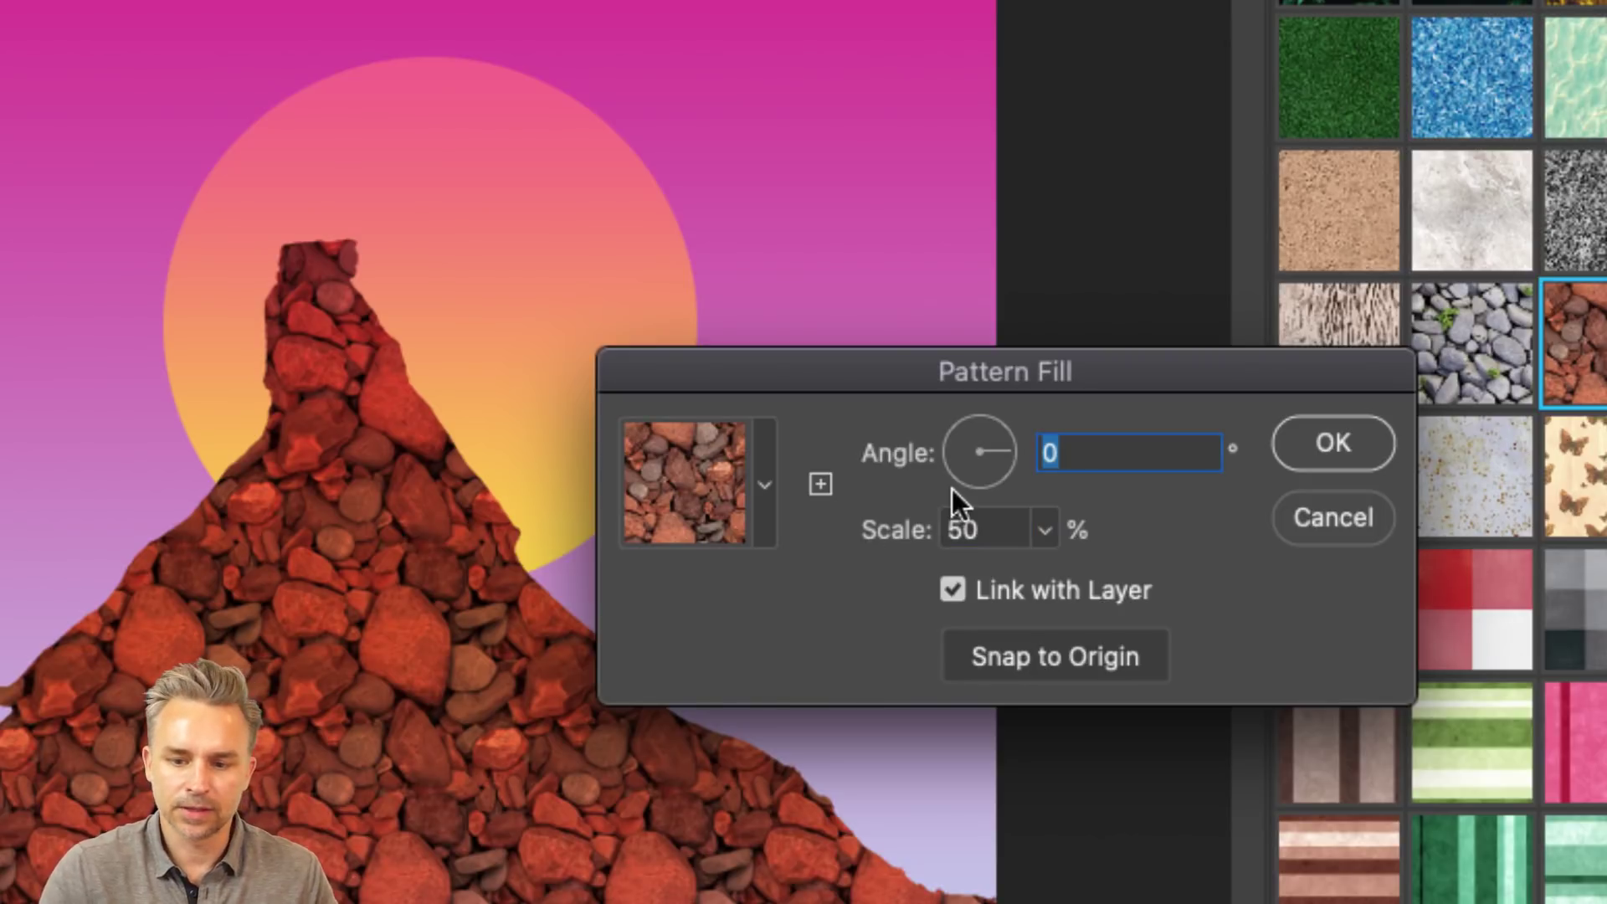
mouse_move(999, 465)
mouse_down()
mouse_move(954, 475)
mouse_move(996, 466)
mouse_up()
click(1319, 445)
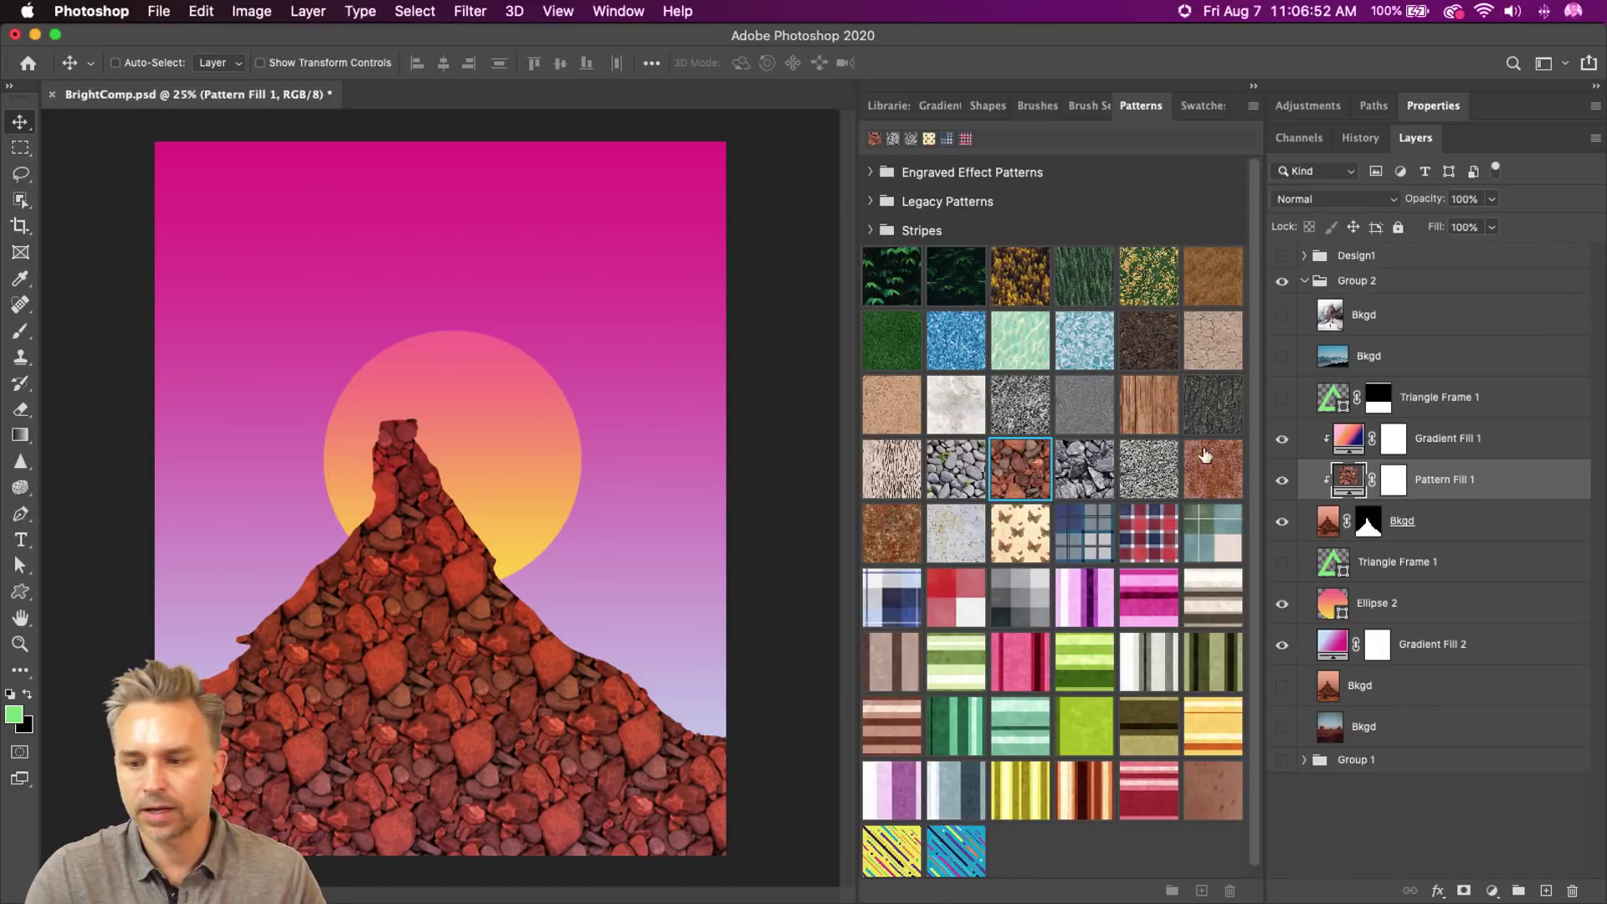
click(1329, 199)
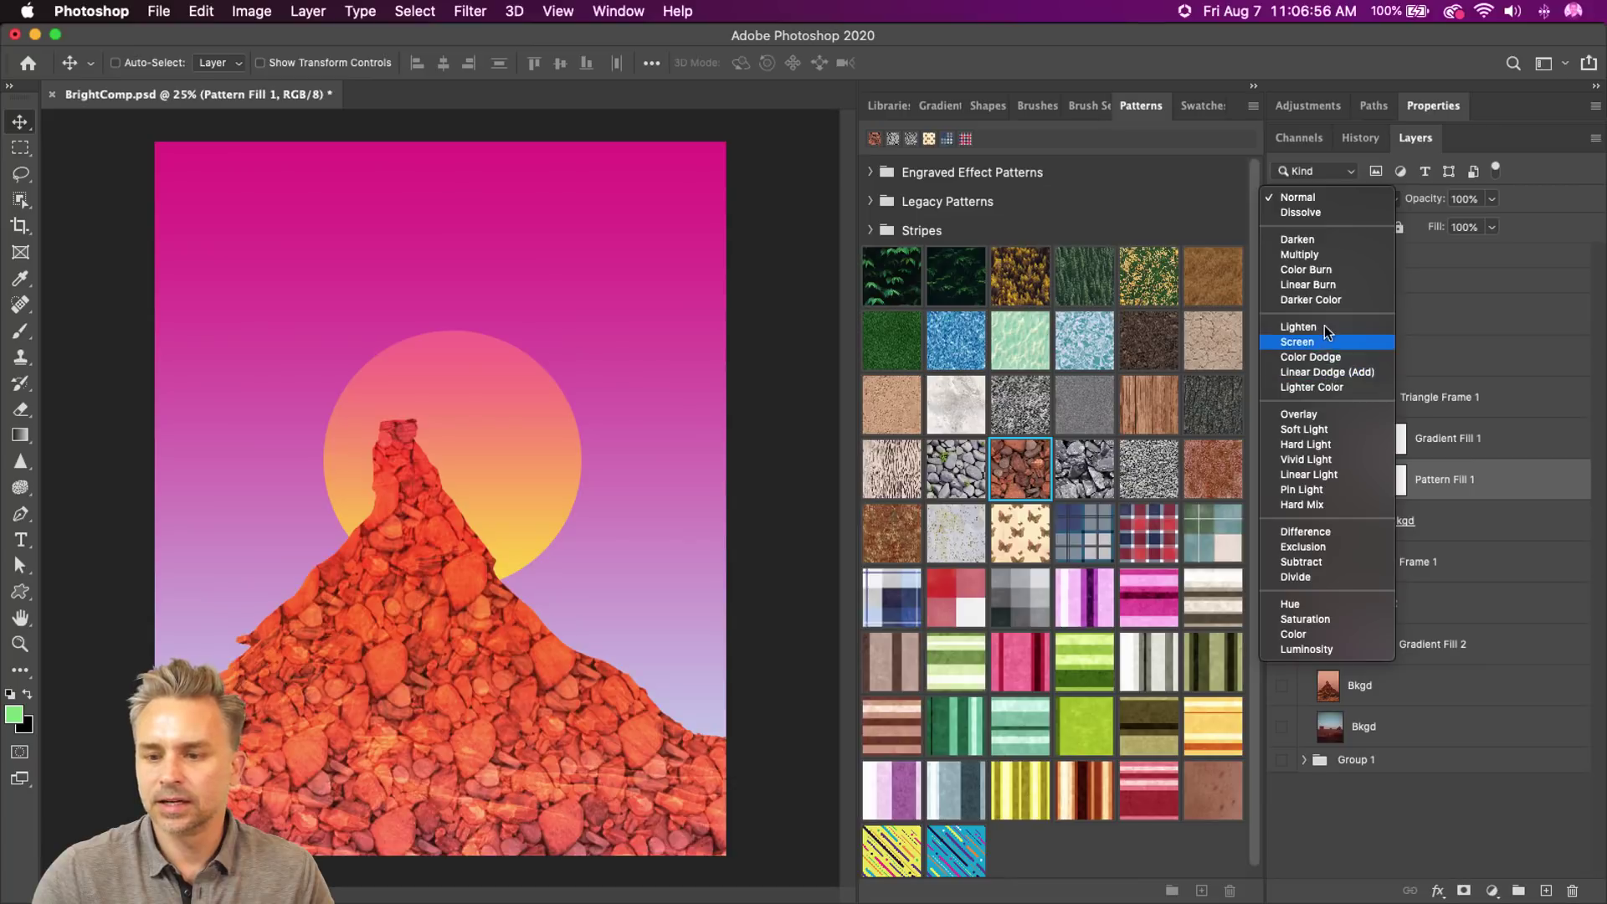
click(1316, 431)
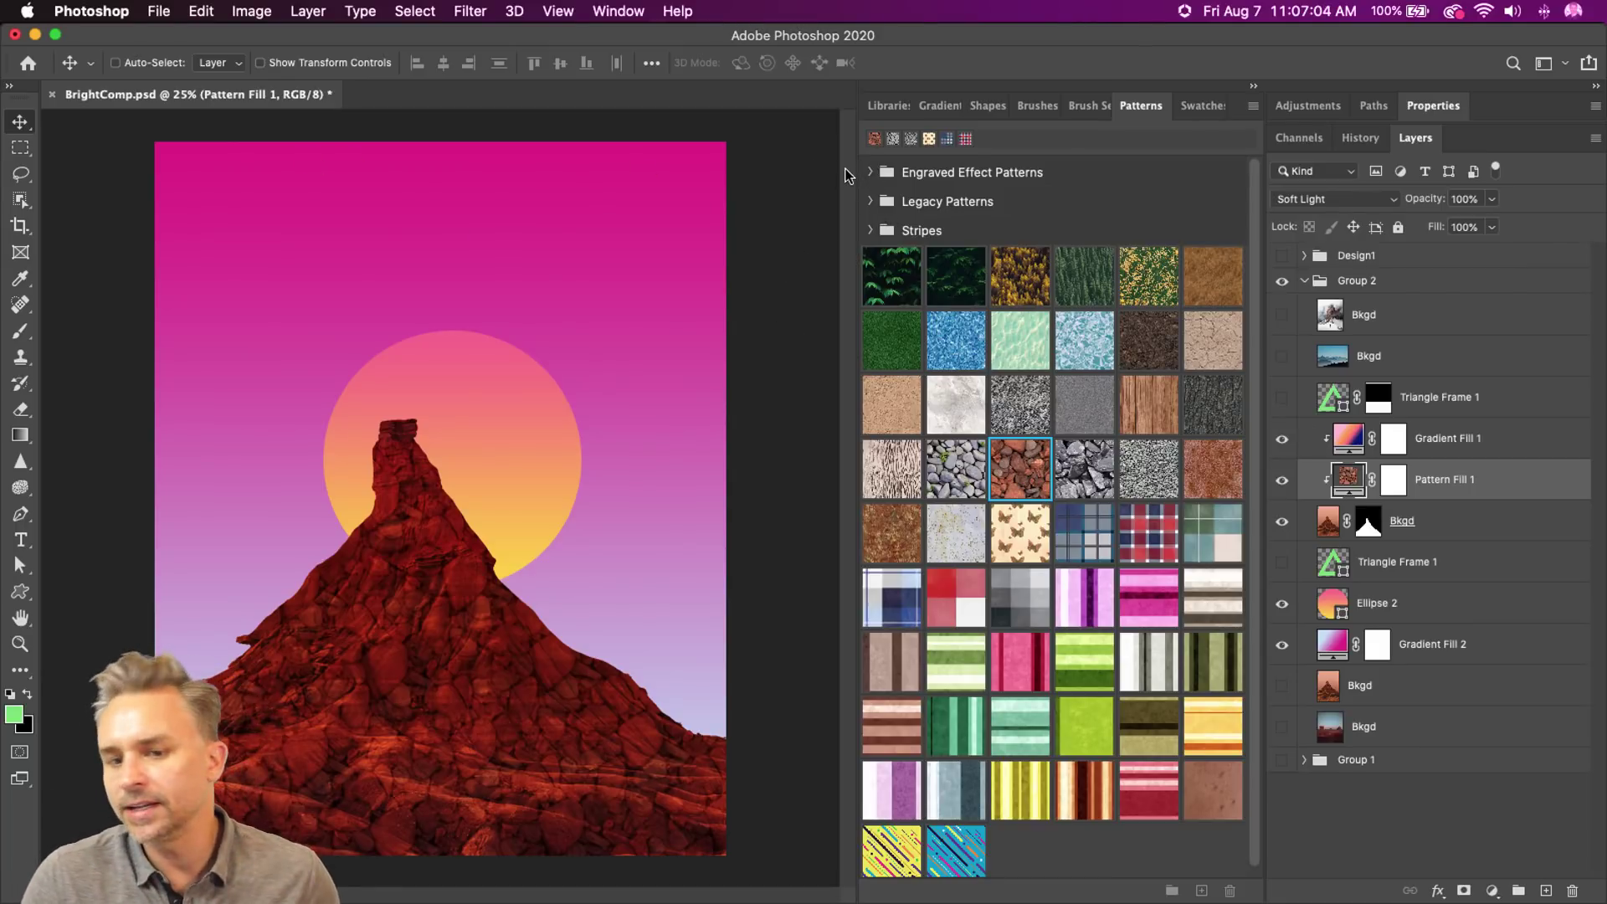
- Hide Pattern Fill 1, add an Engraved Effect wavy-line pattern fill, and move it above Gradient Fill 1 to cover the whole design
click(872, 173)
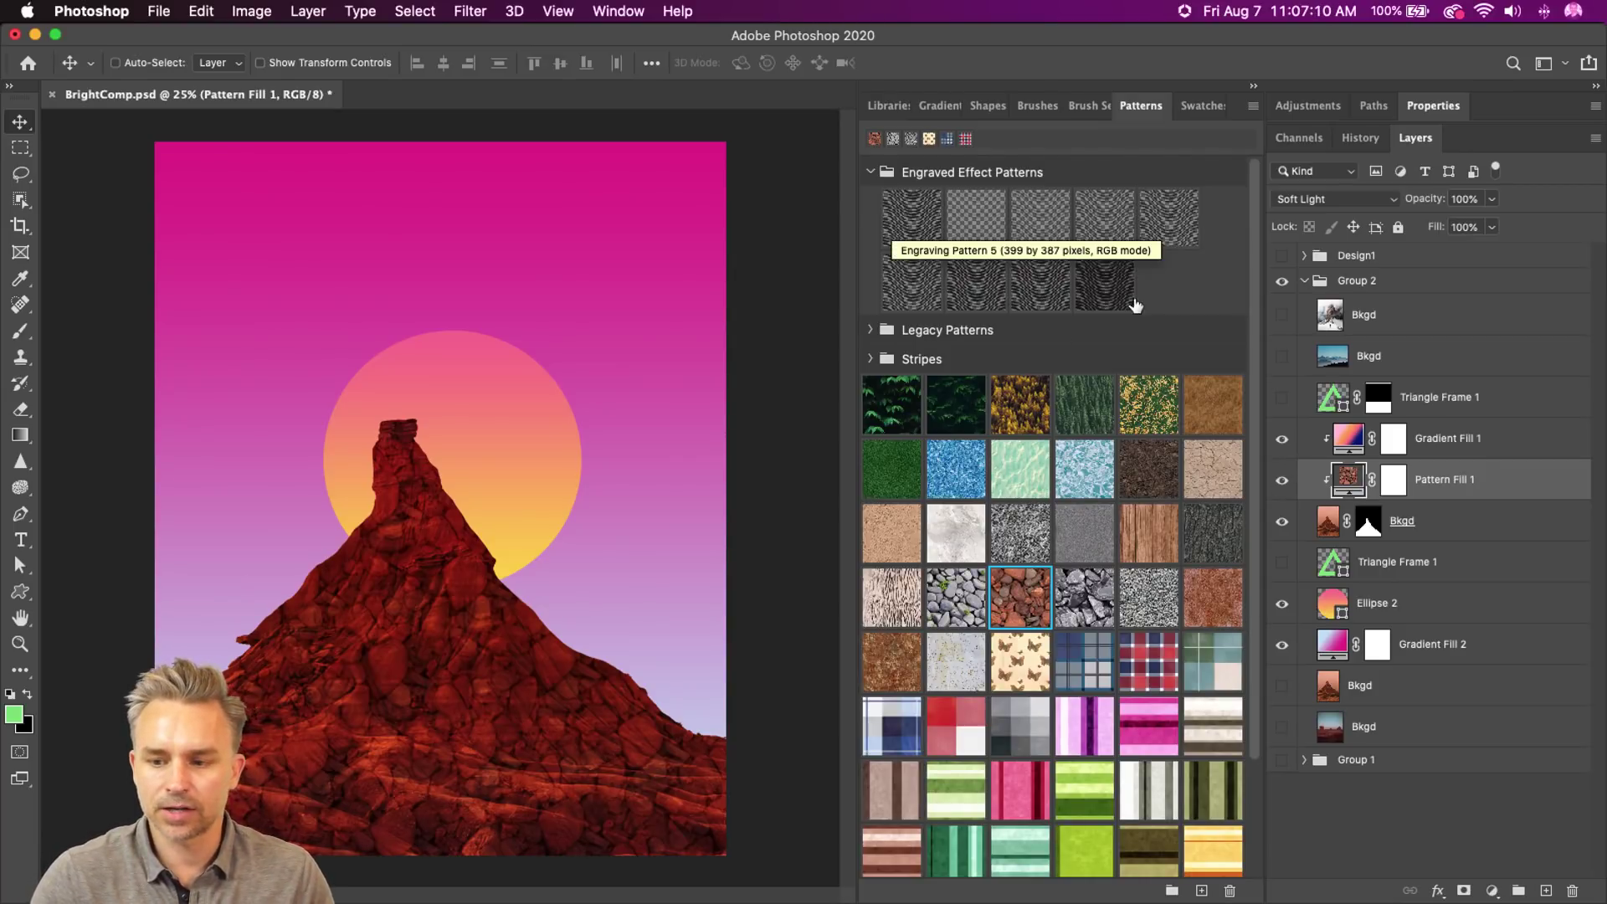
click(1281, 479)
click(1458, 534)
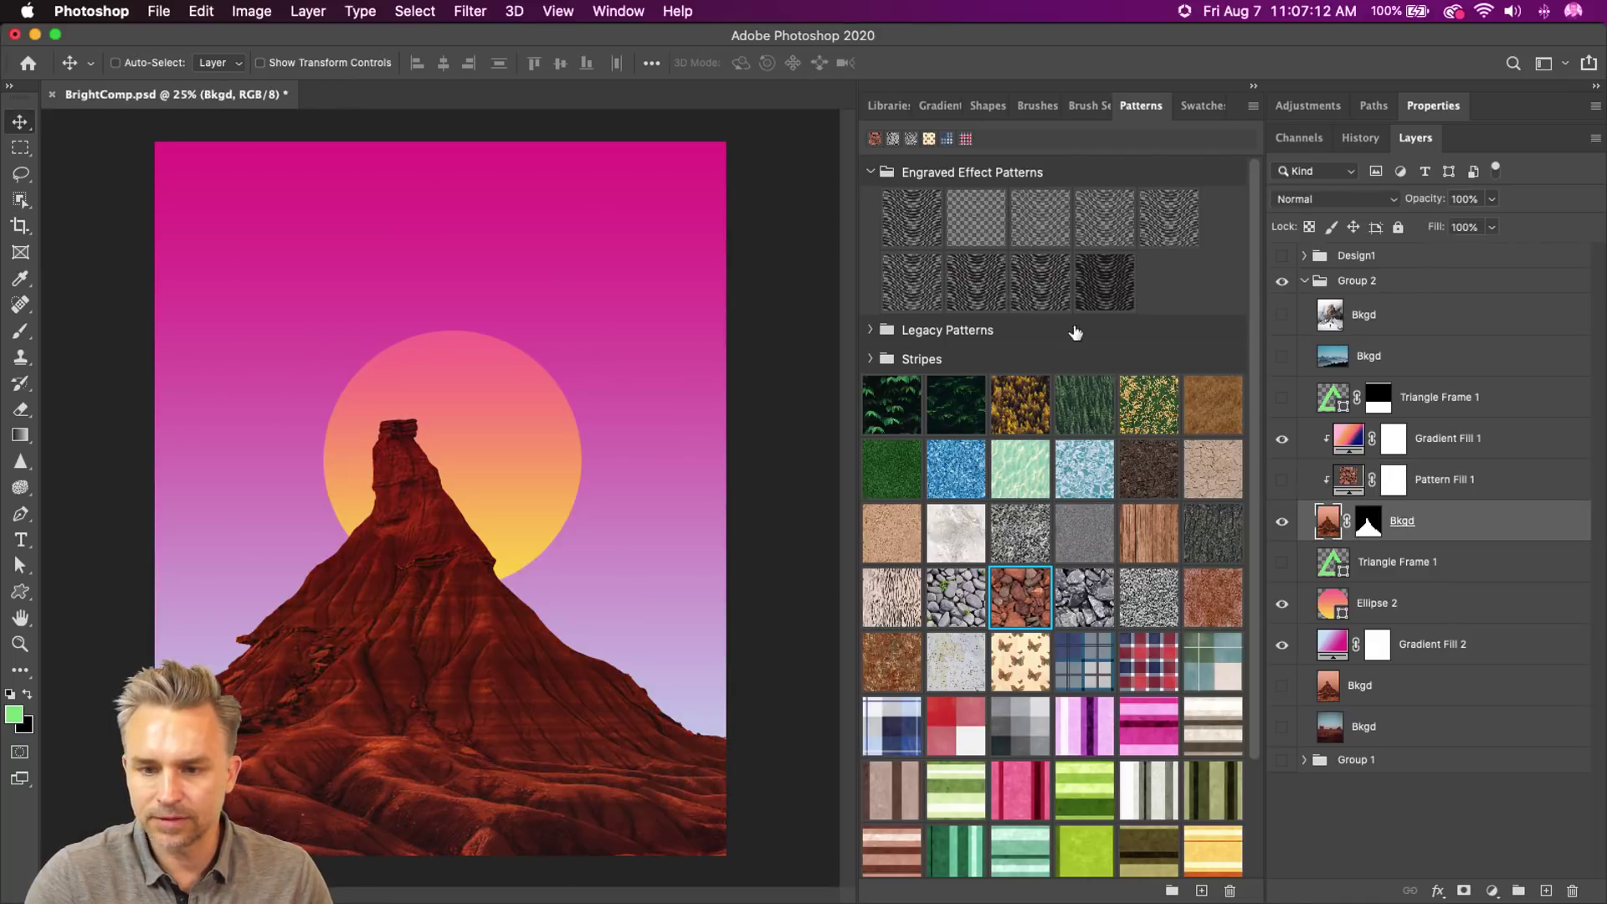
click(912, 283)
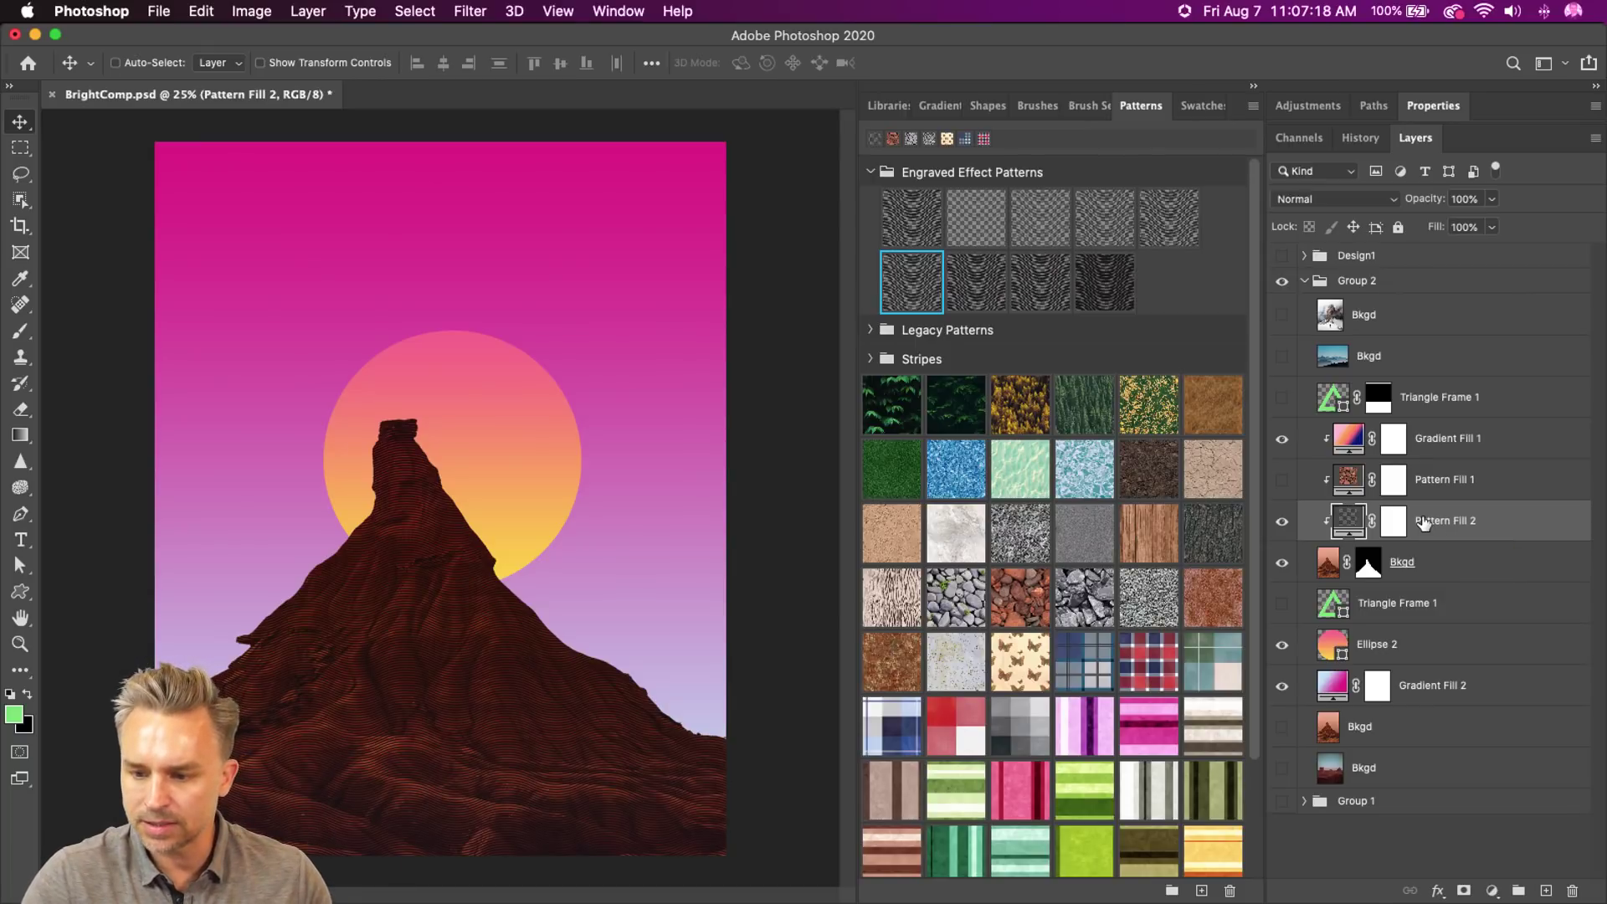
drag(1470, 521, 1457, 419)
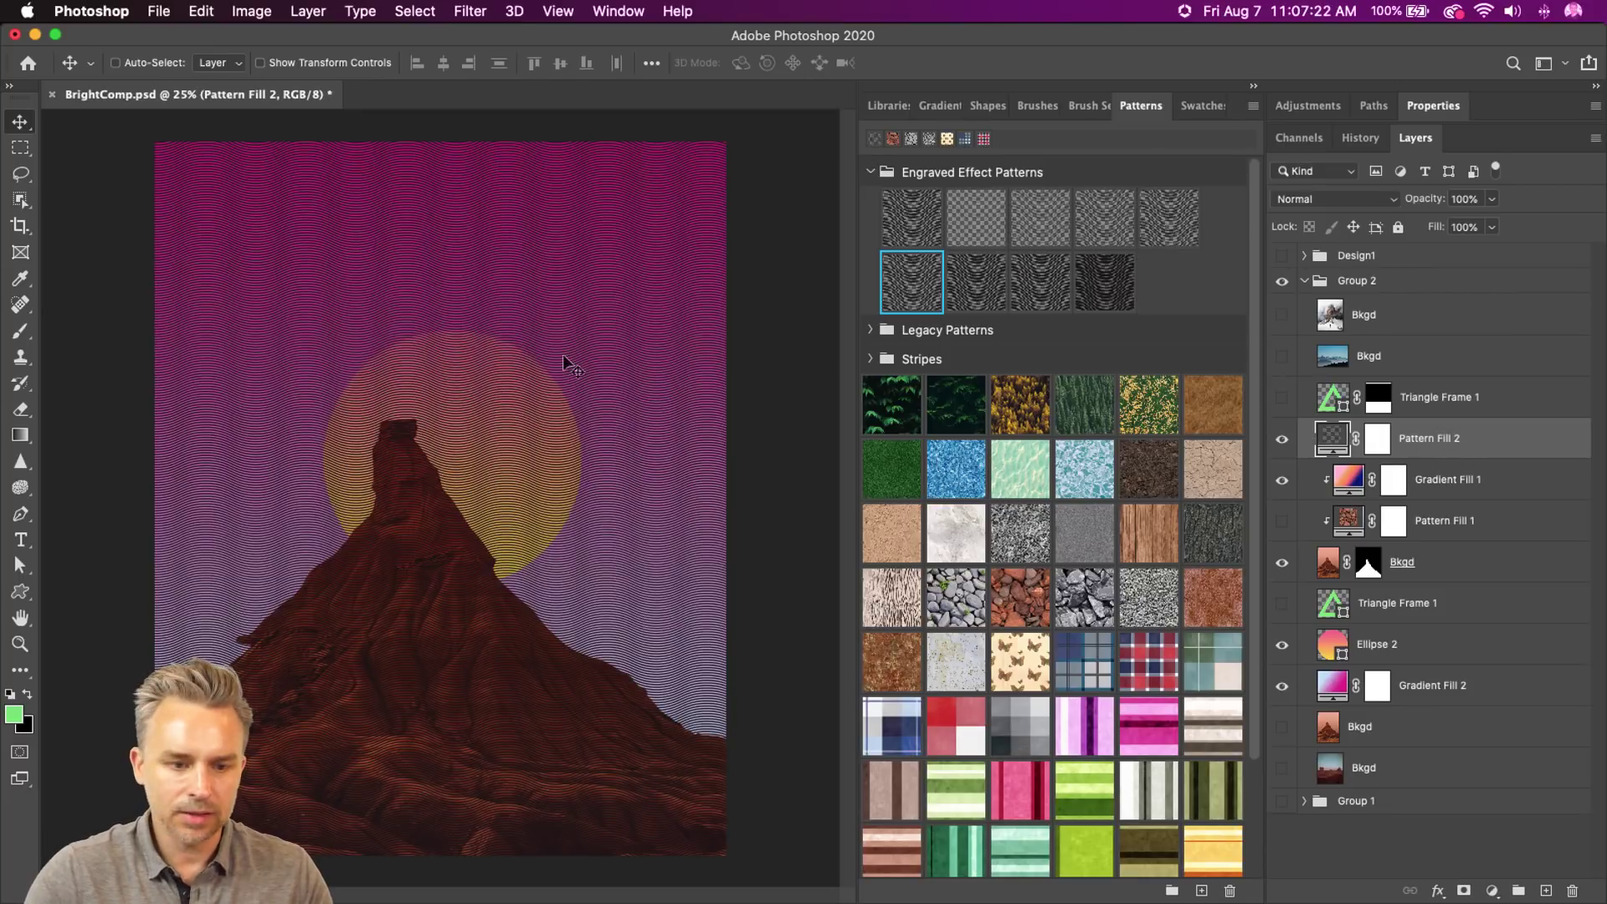
- Compare other Engraved Effect patterns on Pattern Fill 2 at 100% zoom and settle on the thin wavy-line pattern
key(super+equal)
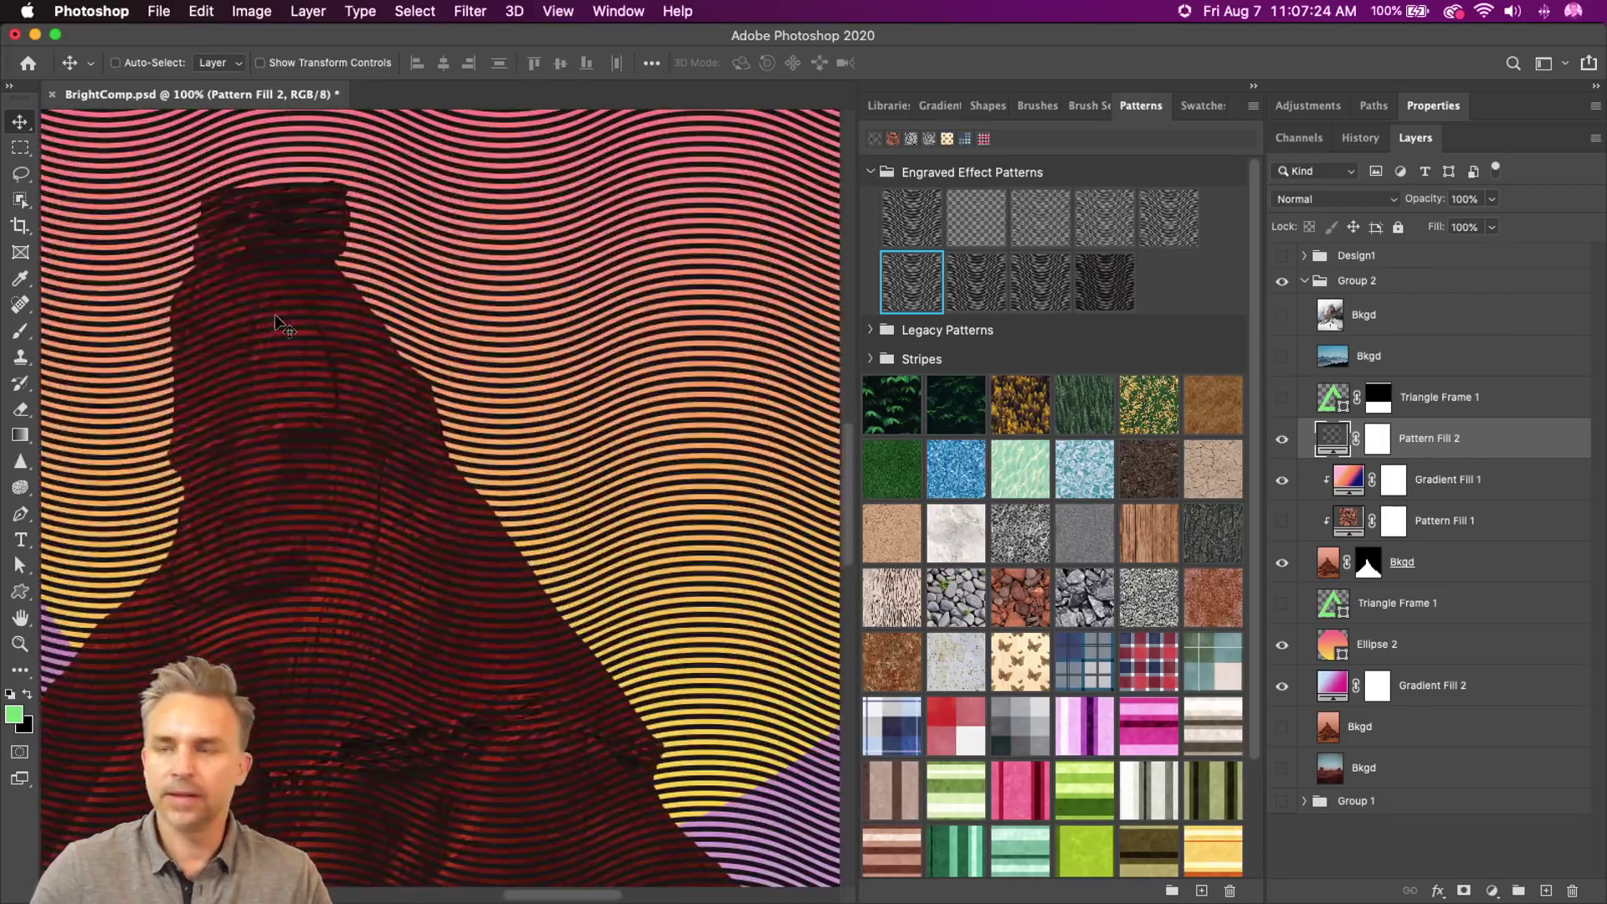
key(super+equal)
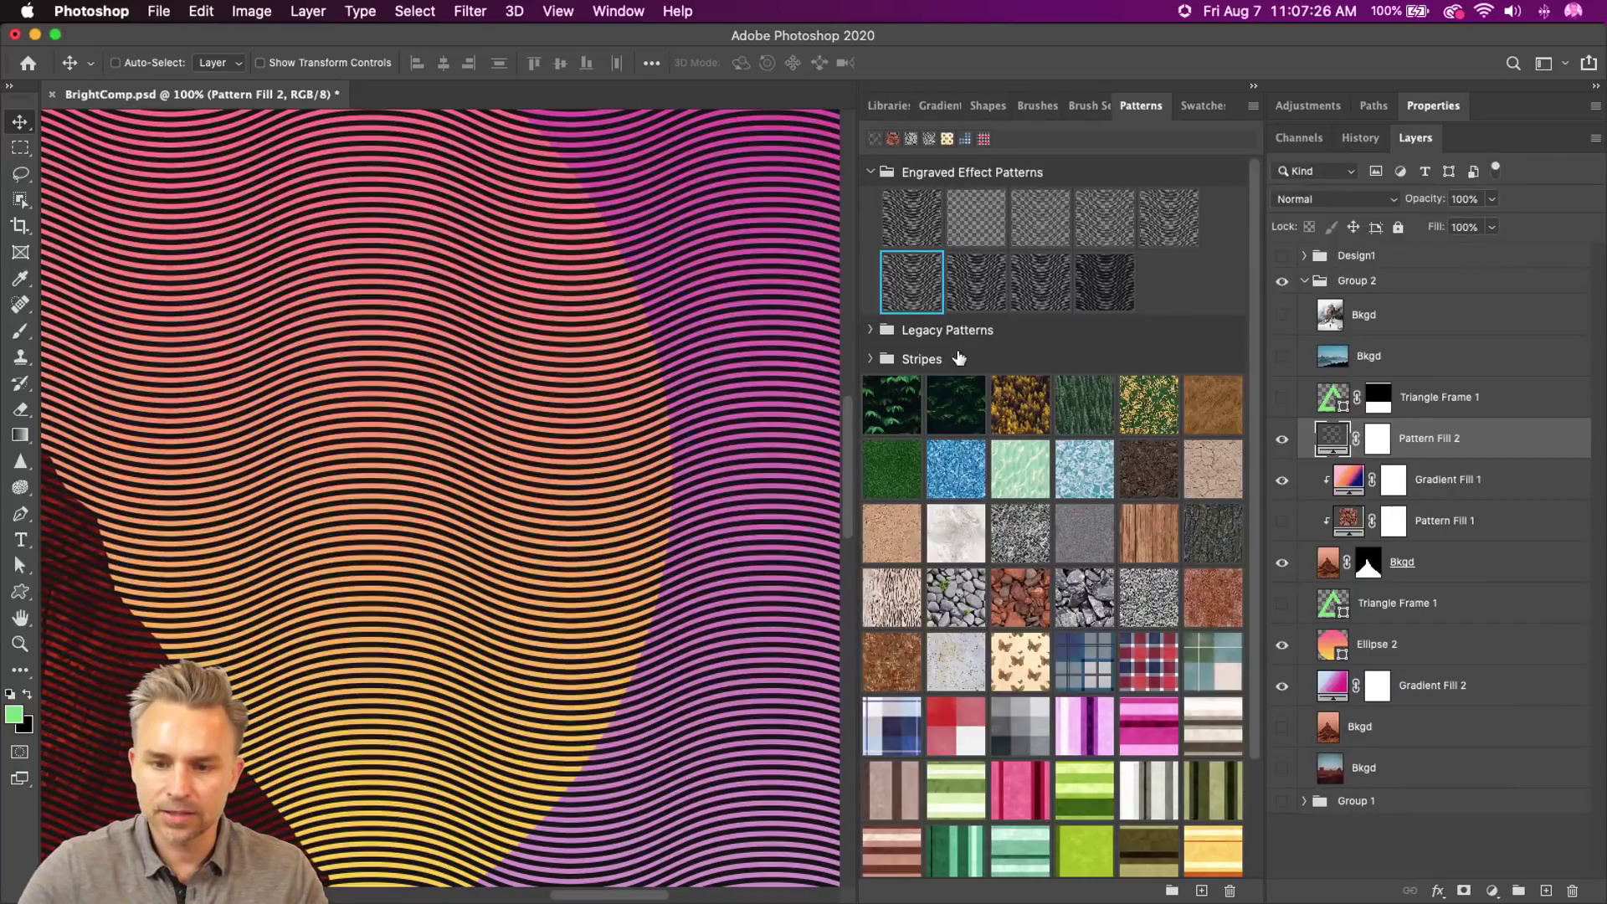
click(989, 301)
click(976, 221)
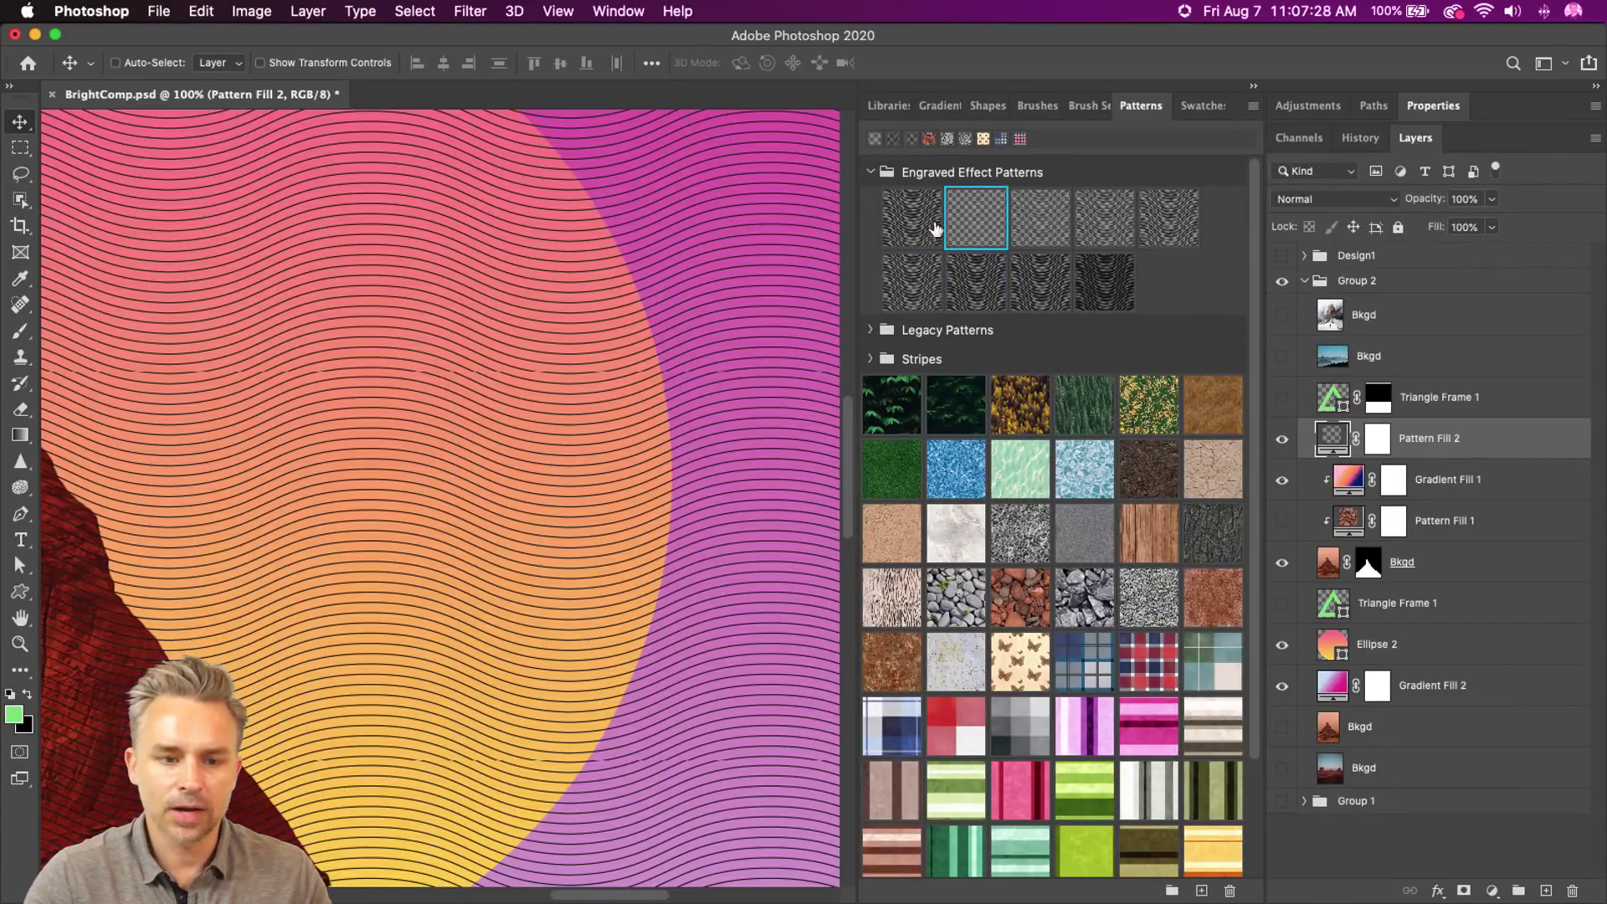
click(915, 221)
click(972, 224)
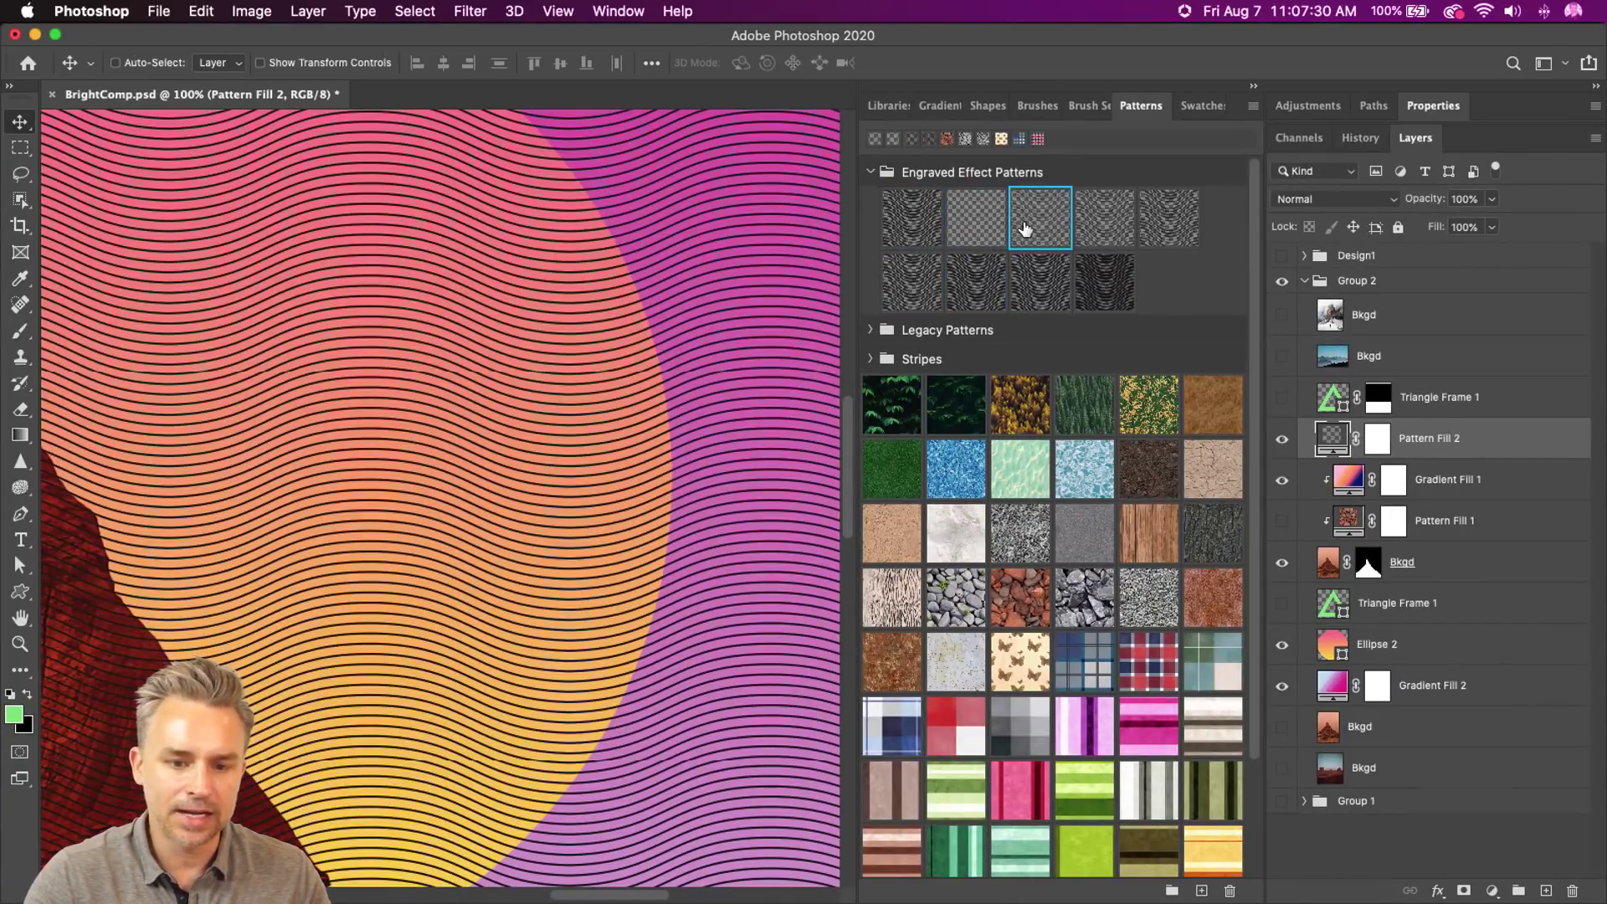
click(987, 228)
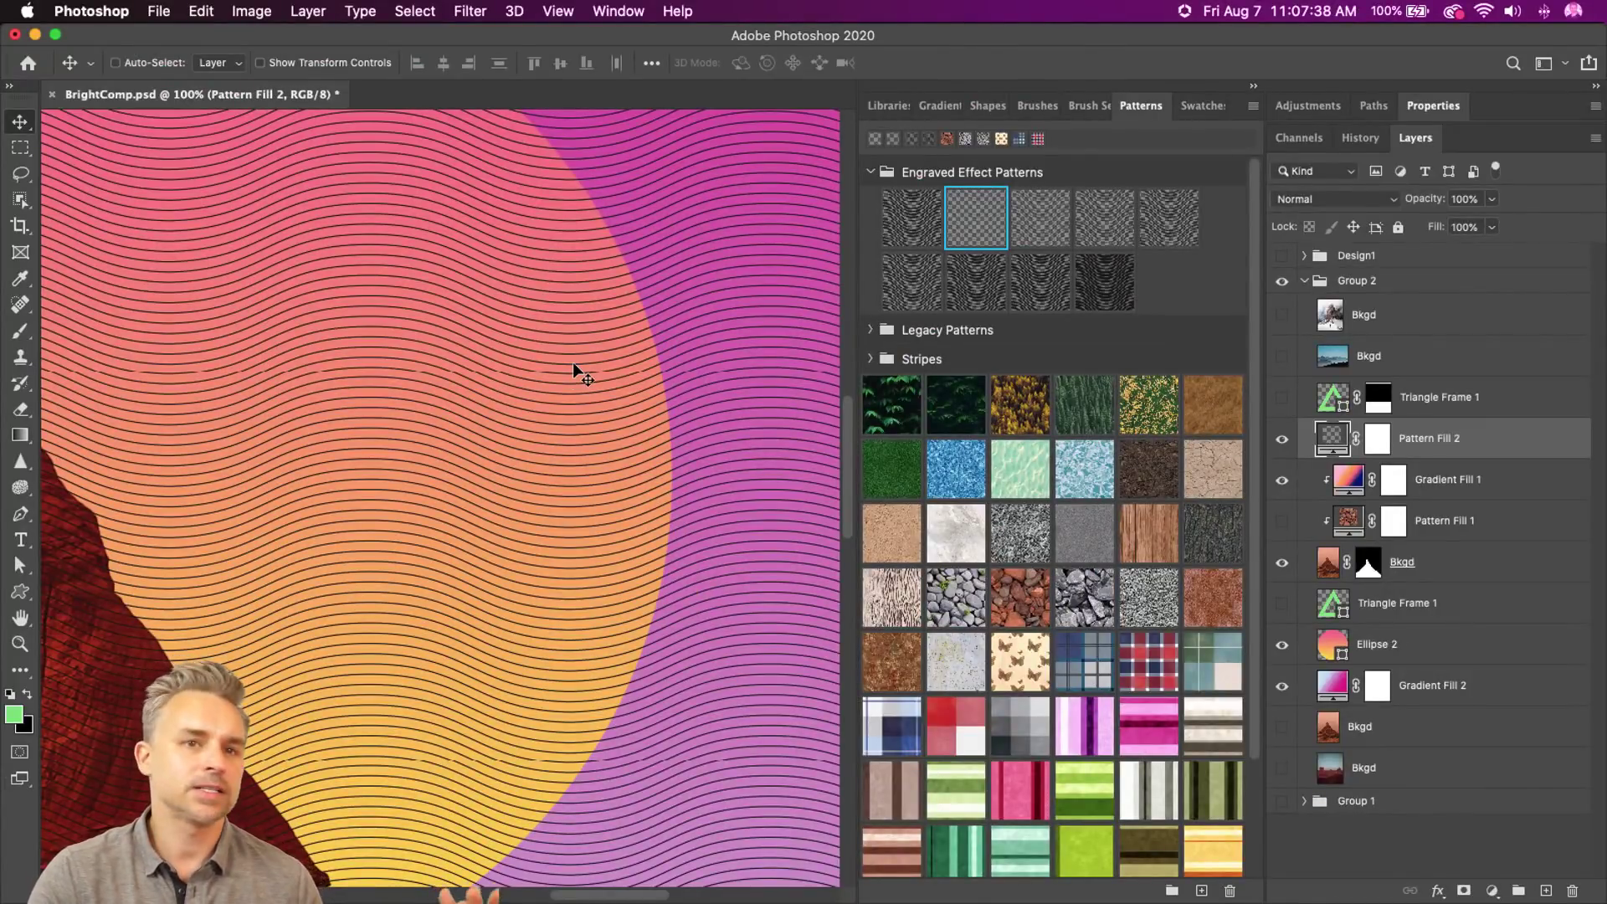
- Switch to Illustrator and, in Geometric.ai, create a new layer and hide Layer 1 to get an empty artboard
click(121, 879)
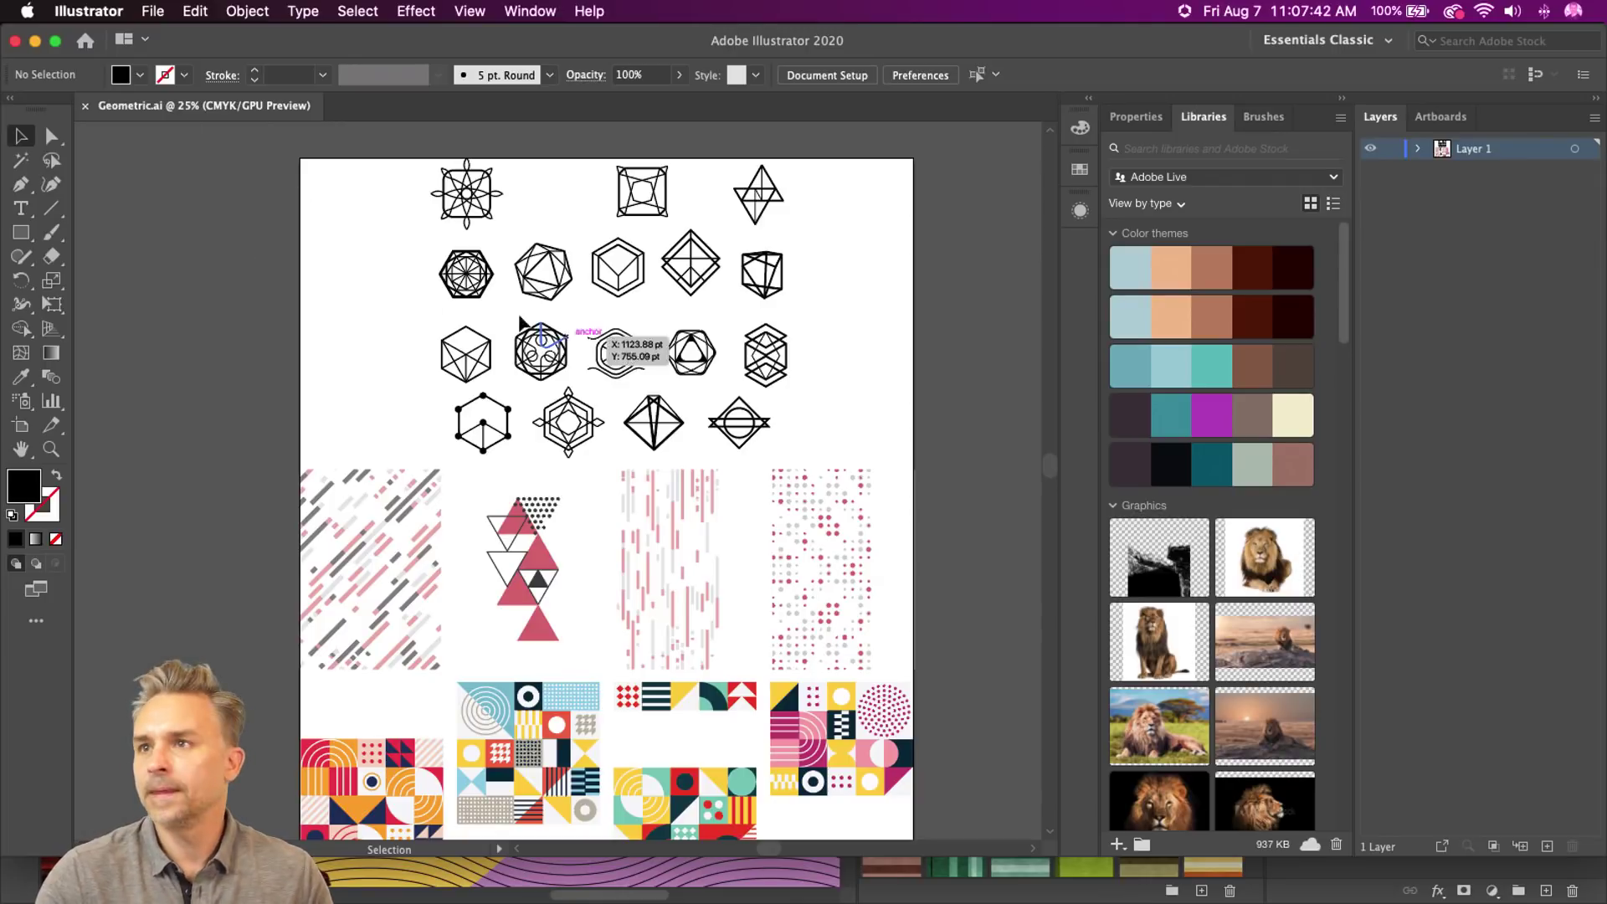
scroll(309, 395, up, 3)
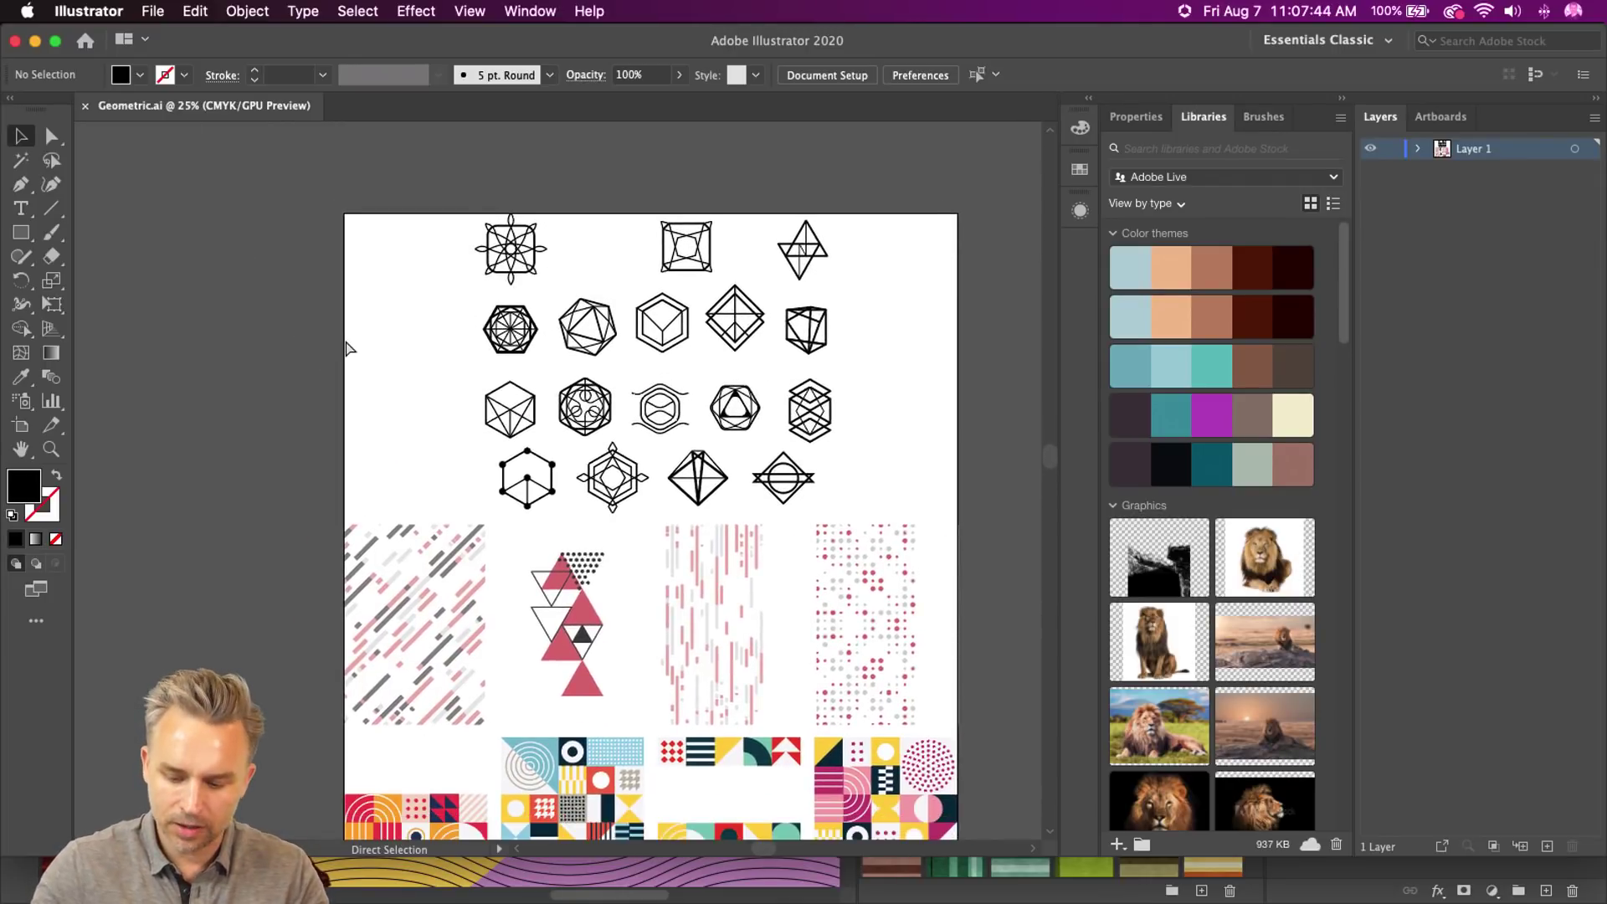
key(super+equal)
key(super+equal)
key(super+equal)
drag(348, 348, 1146, 559)
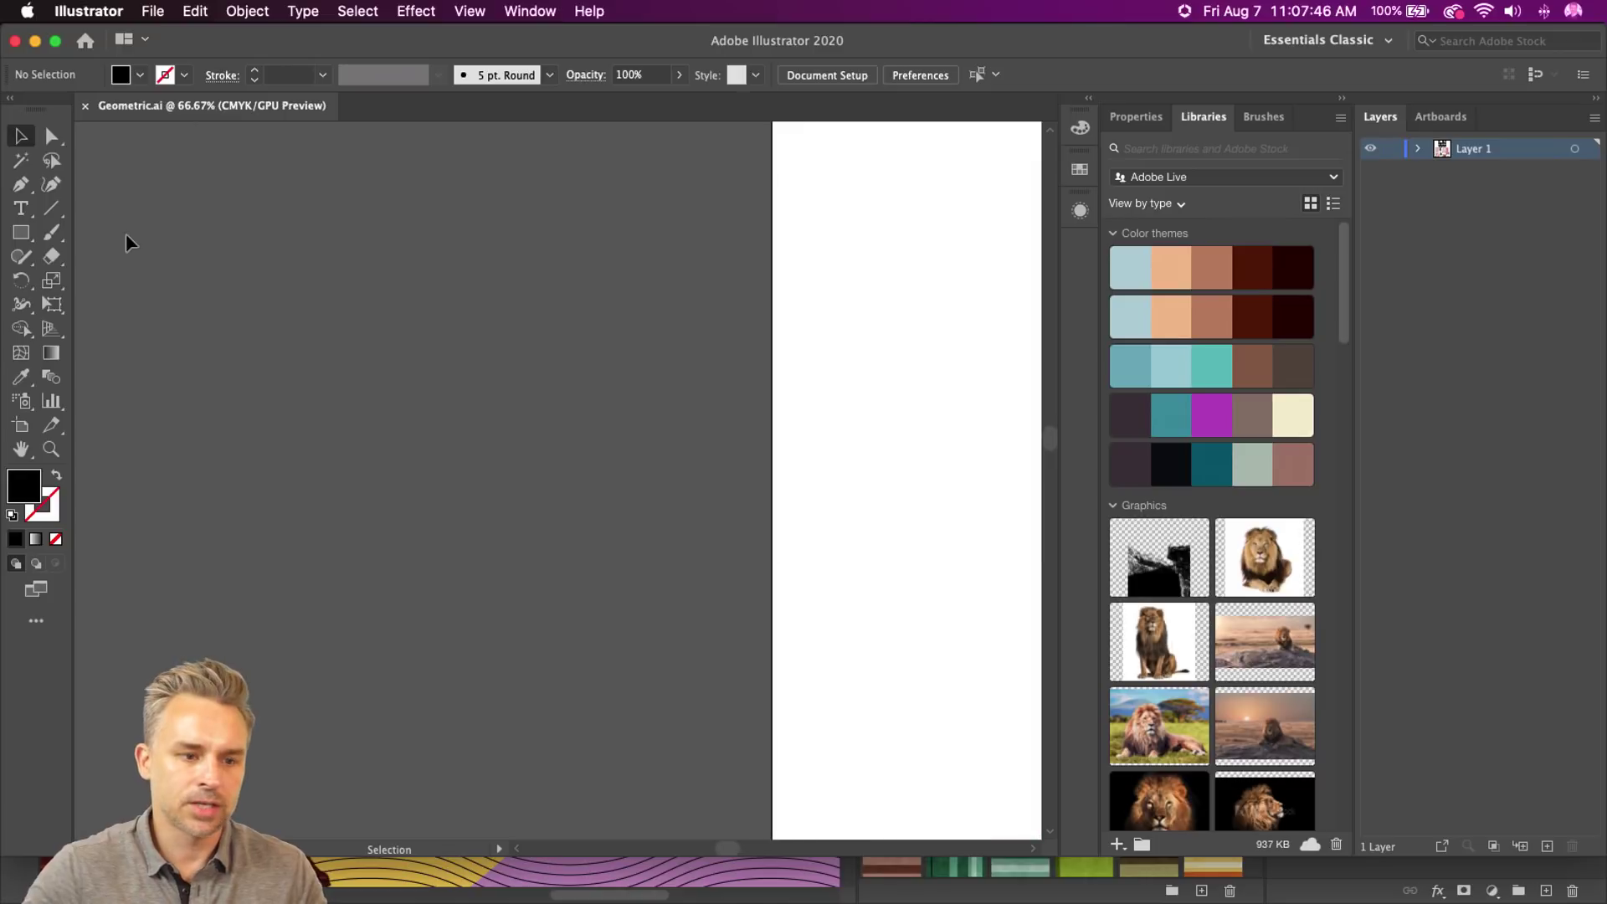
click(51, 208)
drag(523, 340, 53, 391)
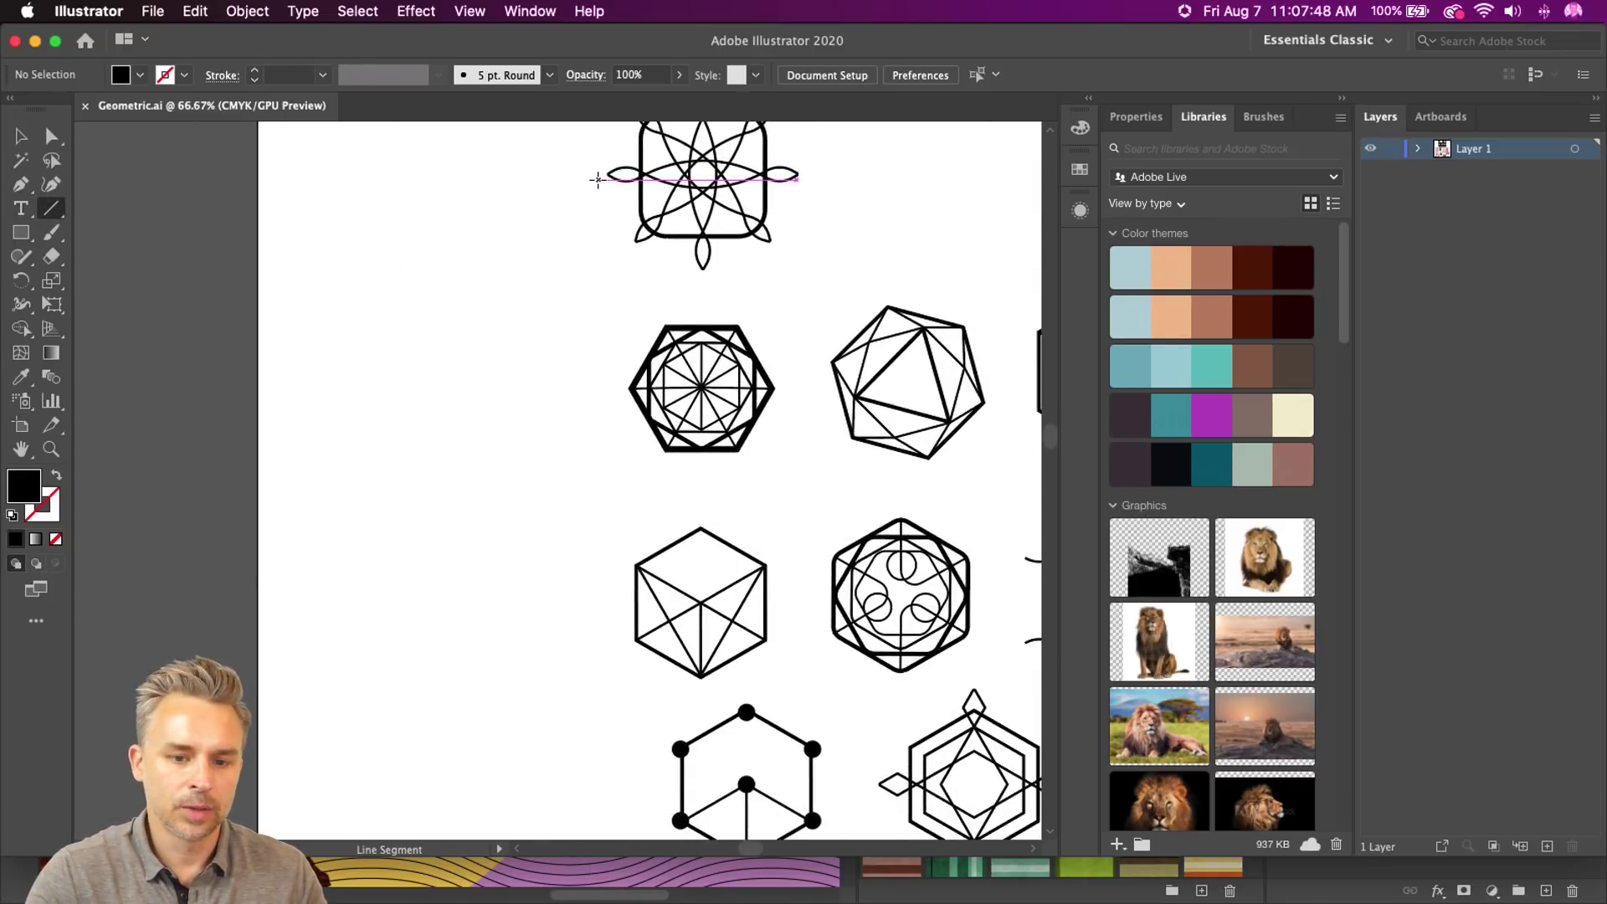
click(1546, 845)
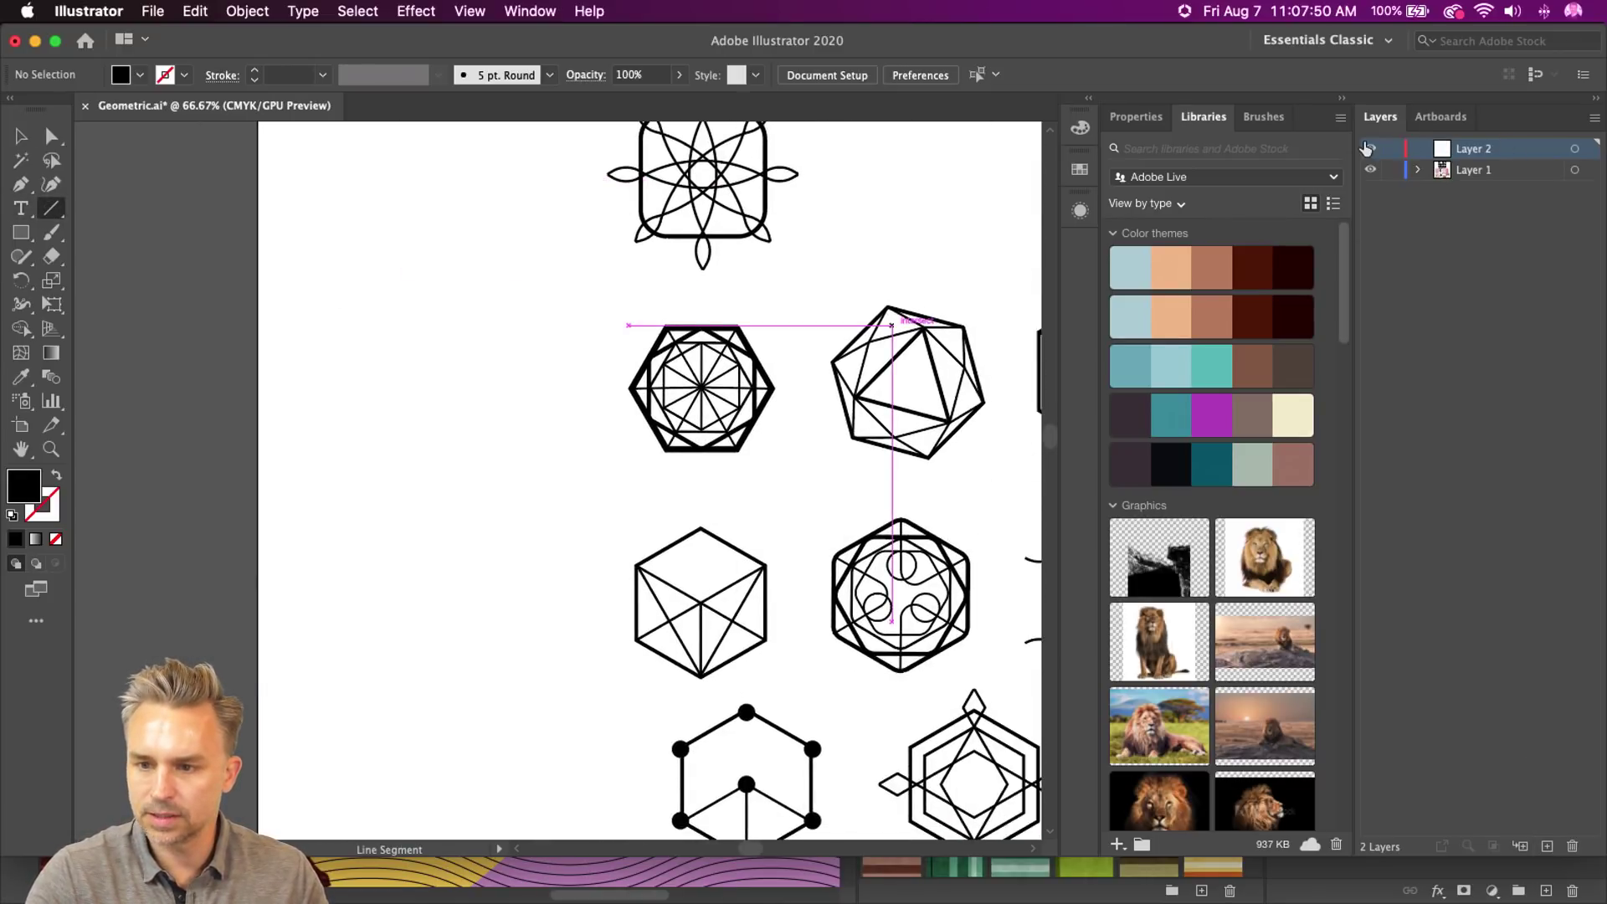
click(1369, 169)
mouse_move(645, 373)
mouse_down()
mouse_move(2, 358)
mouse_move(262, 298)
mouse_up()
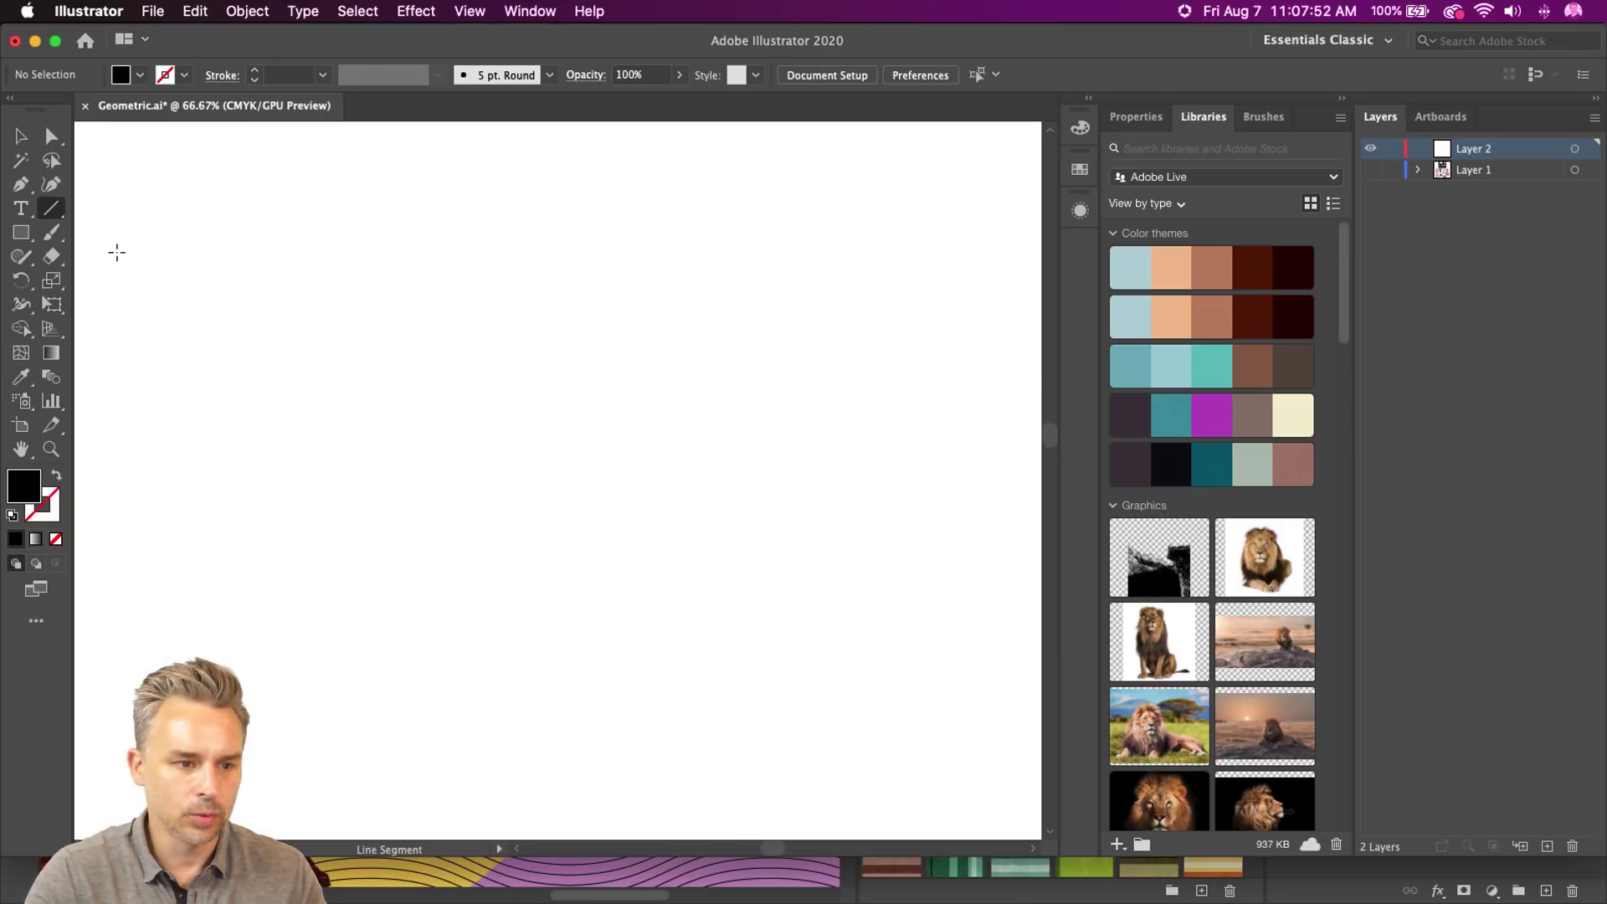
- Draw a long horizontal line segment on Layer 2 and give it the default white fill and 1 pt black stroke
drag(139, 258, 884, 284)
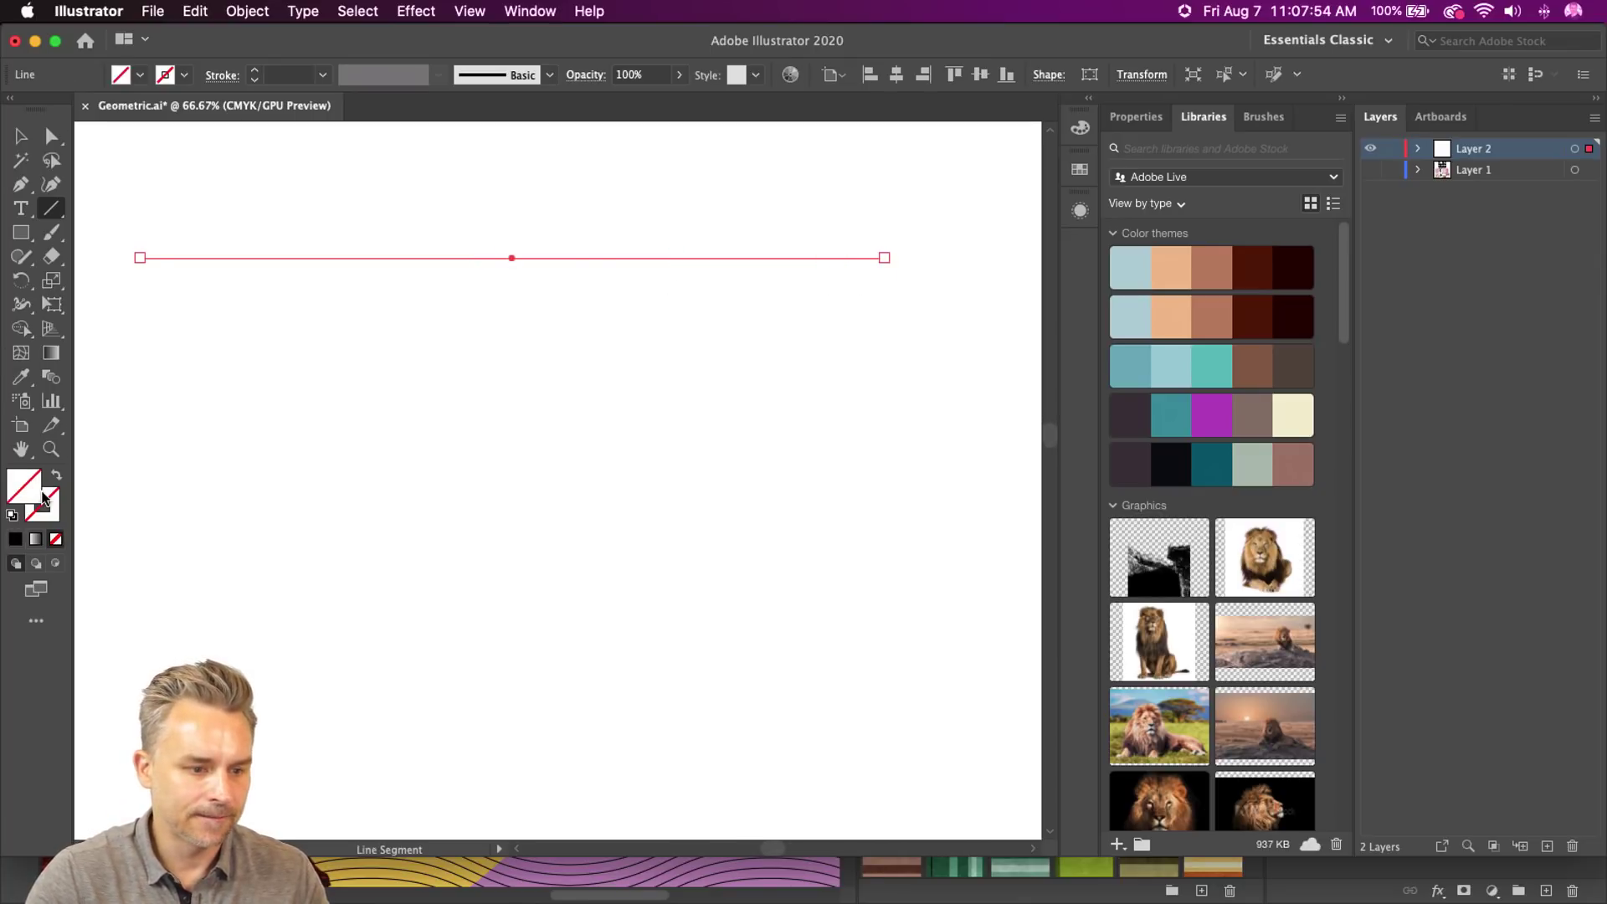
click(44, 498)
click(12, 515)
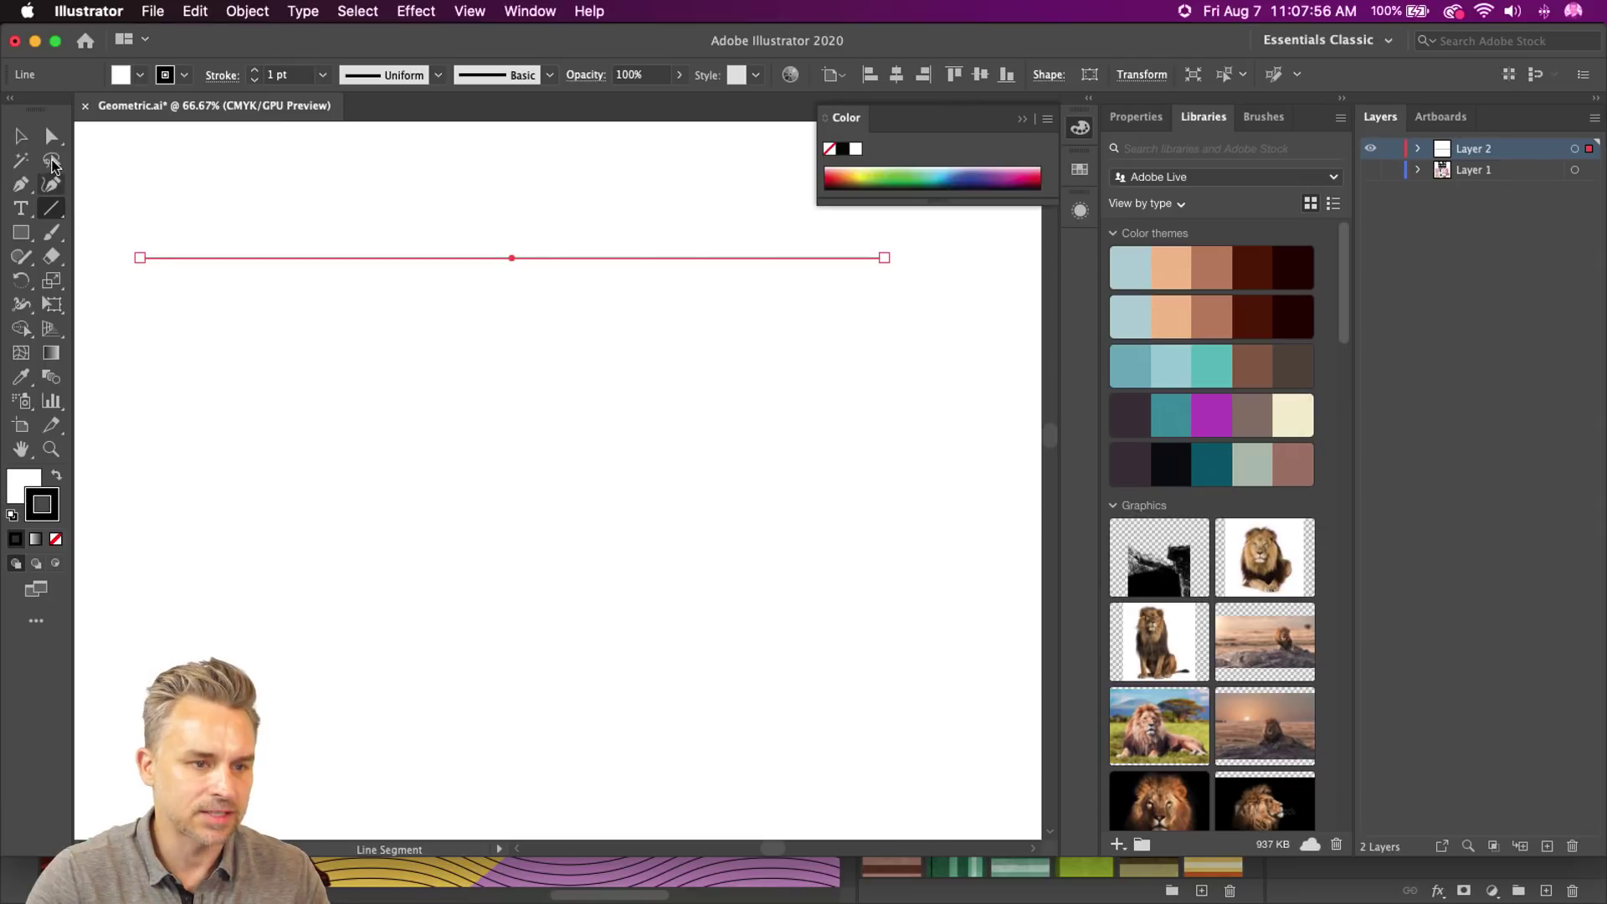
key(v)
- Apply a Zig Zag effect with smooth points and an absolute size of 38 pt to the horizontal line, with preview on
click(357, 10)
mouse_move(425, 6)
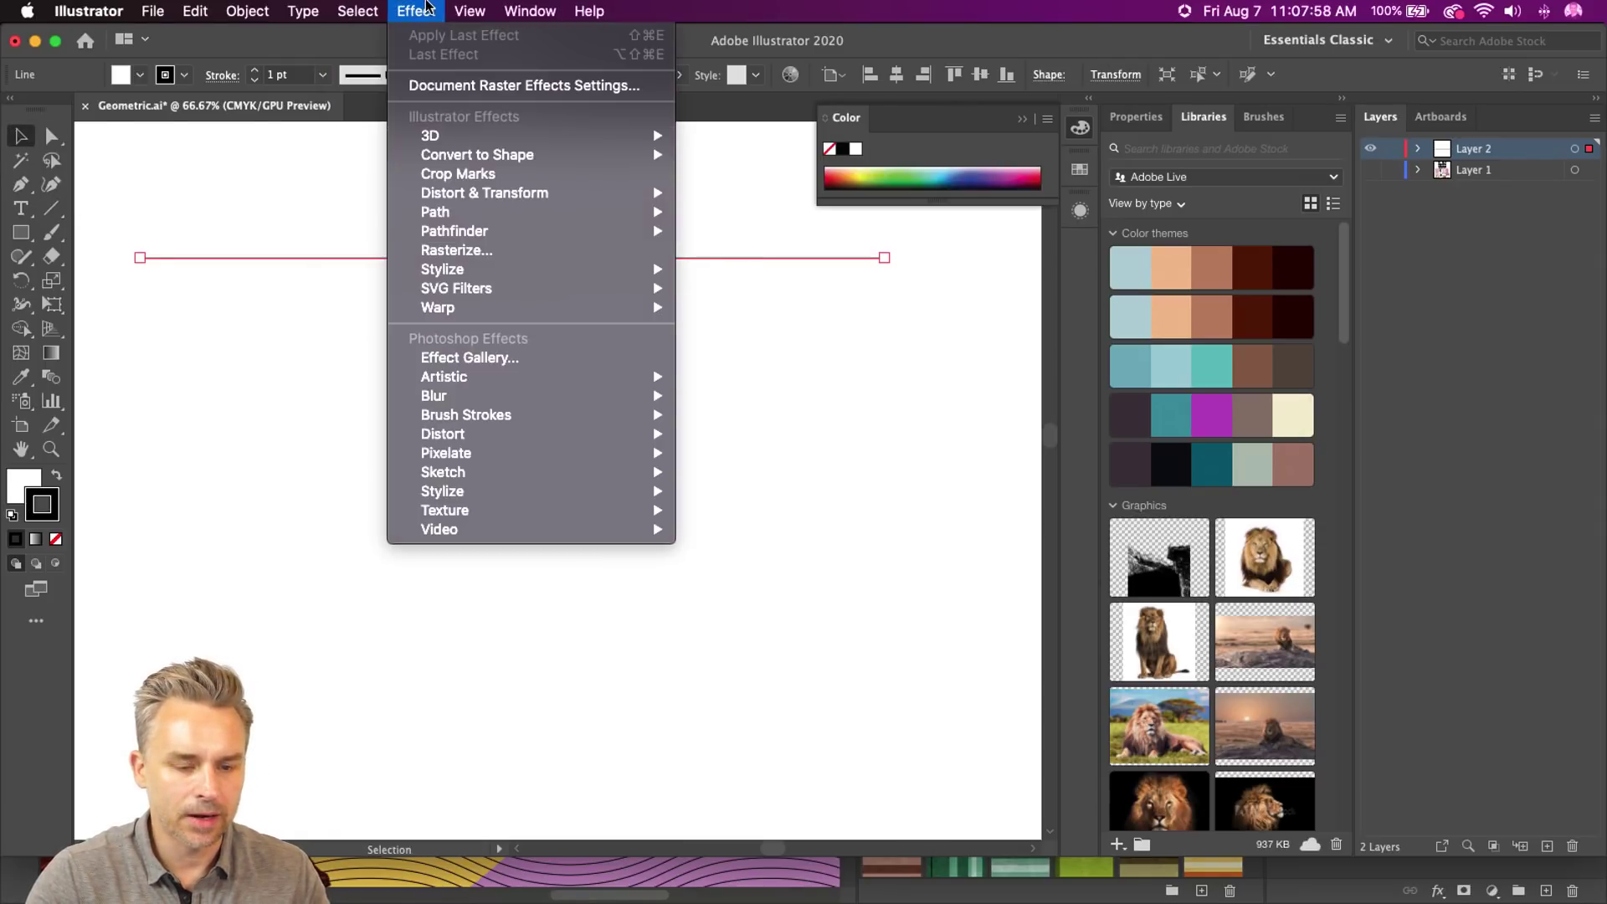
mouse_move(502, 193)
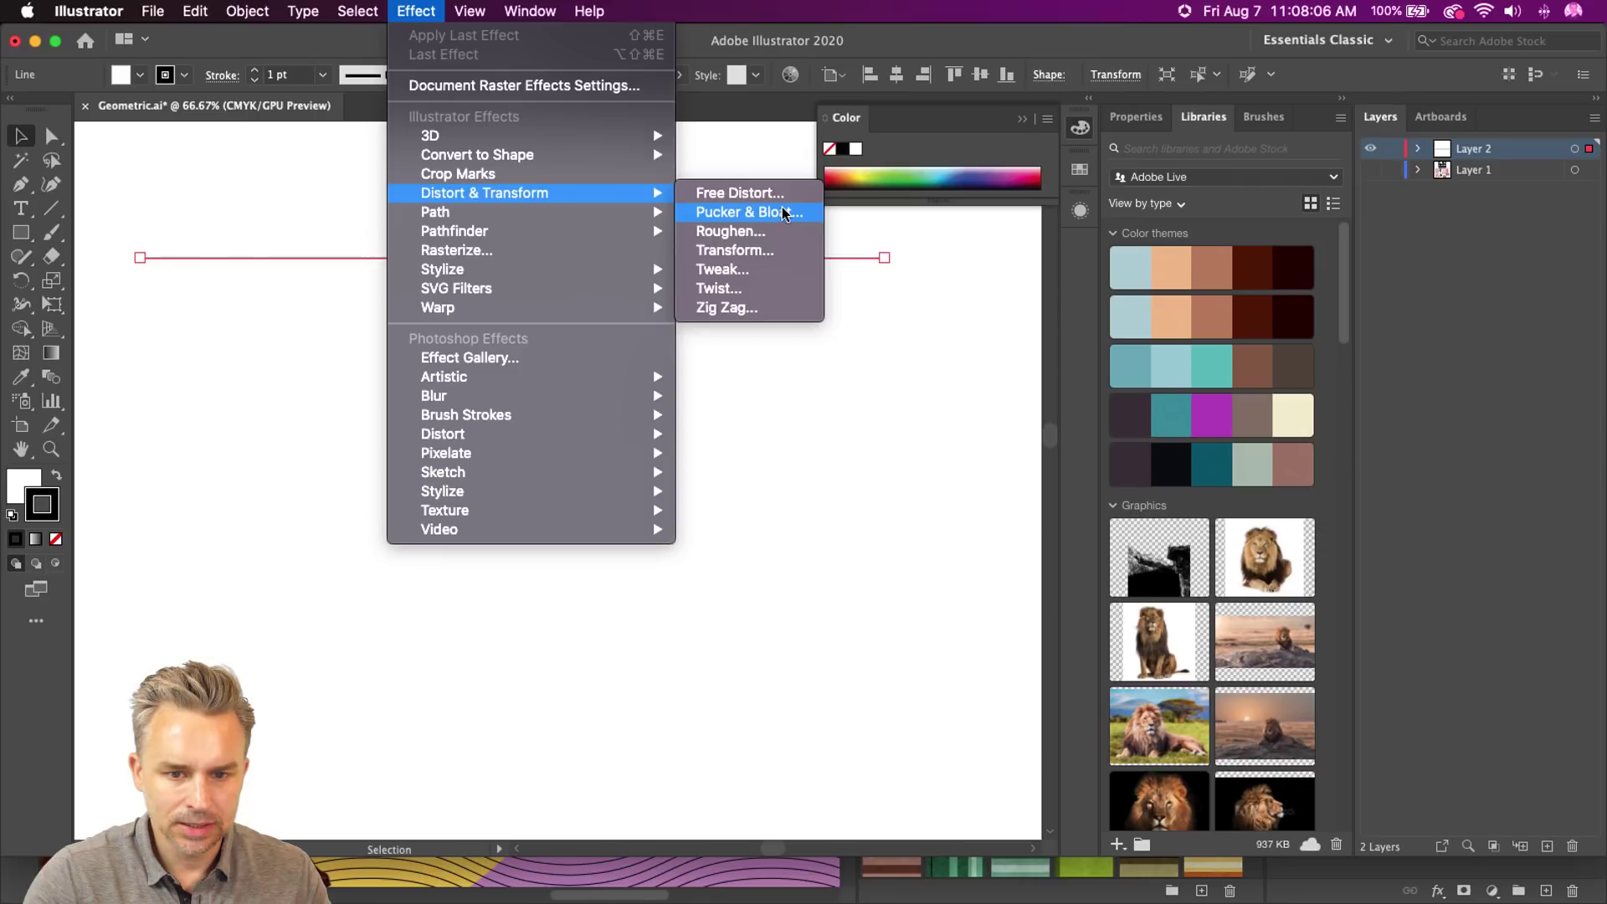
click(741, 308)
drag(463, 232, 870, 308)
click(913, 519)
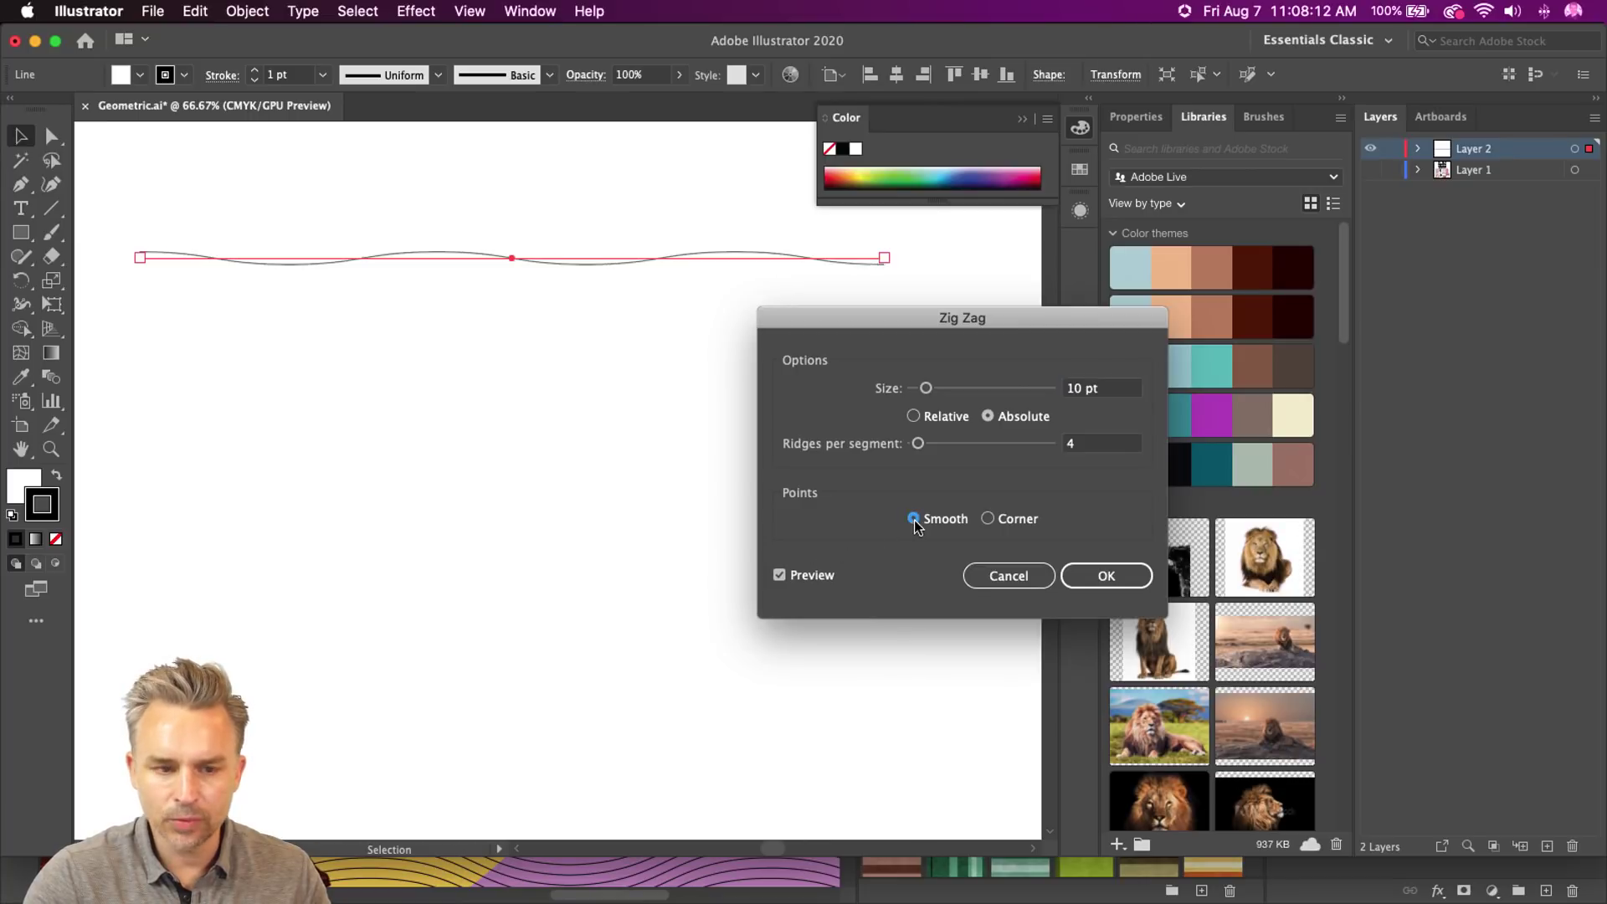
drag(925, 387, 965, 390)
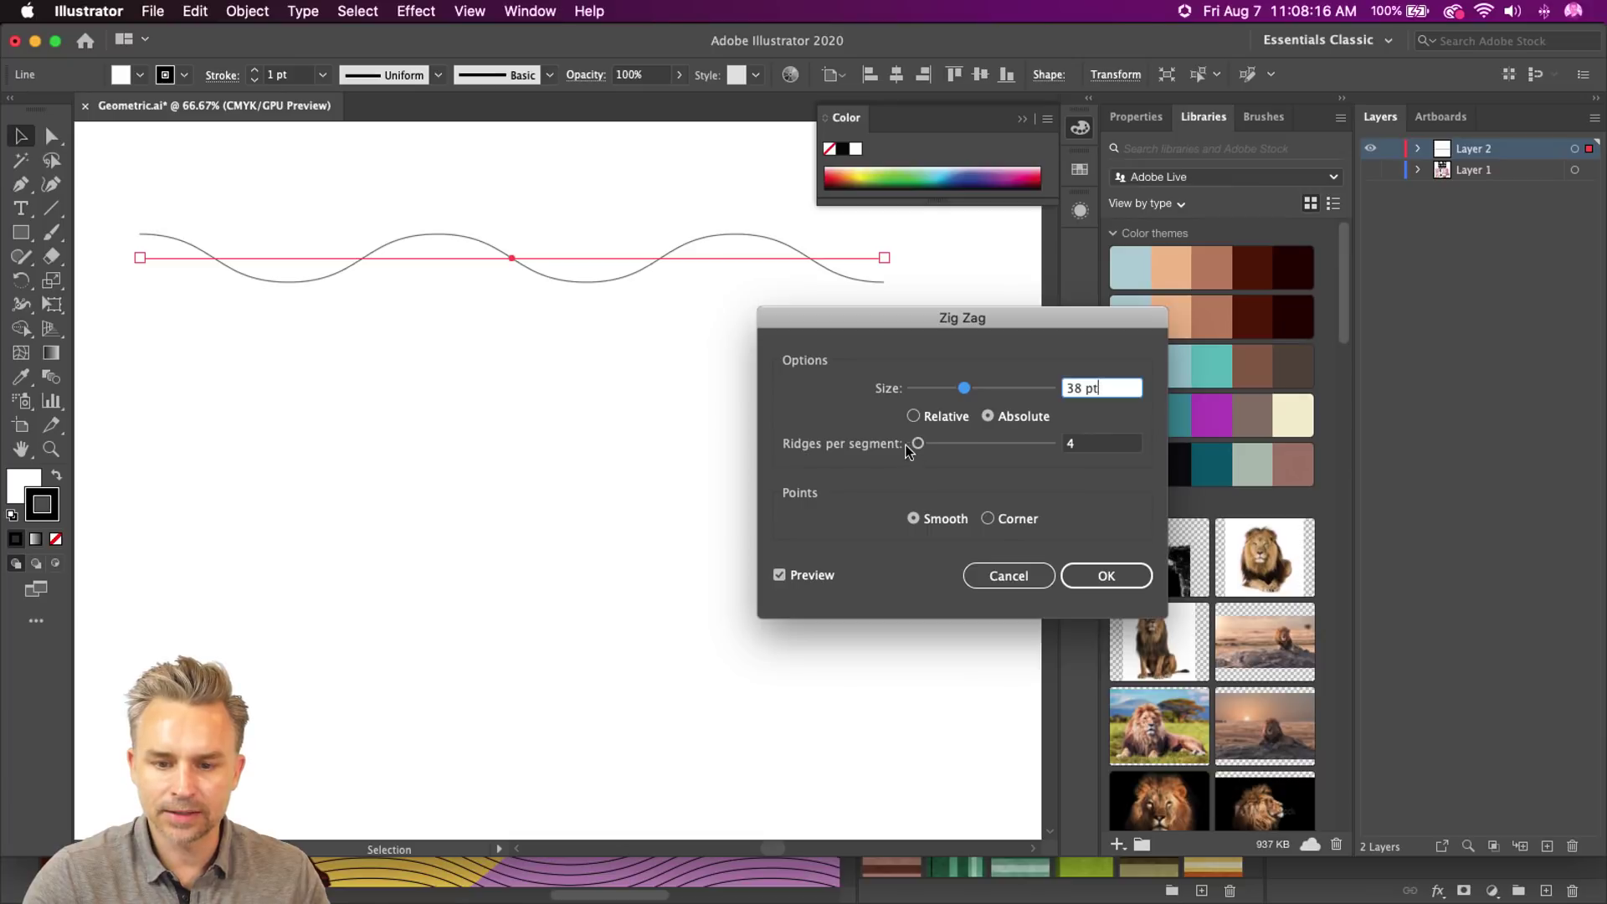
- Try denser Zig Zag waves of up to 26 ridges on the line and set the ridges per segment to 11
drag(918, 444, 918, 443)
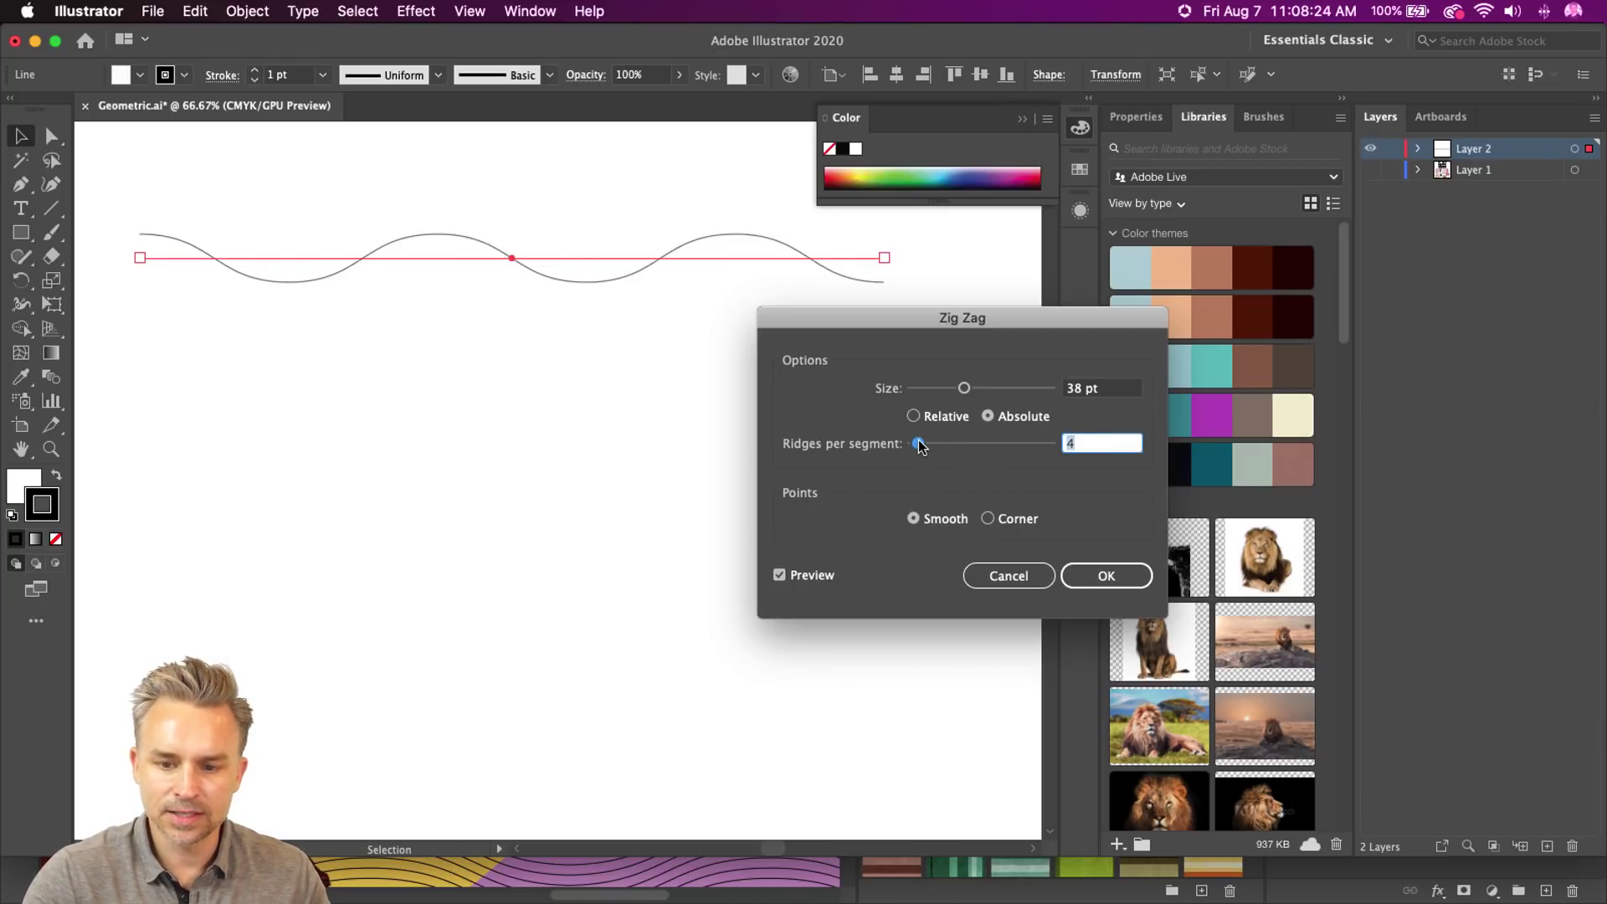
drag(918, 444, 917, 444)
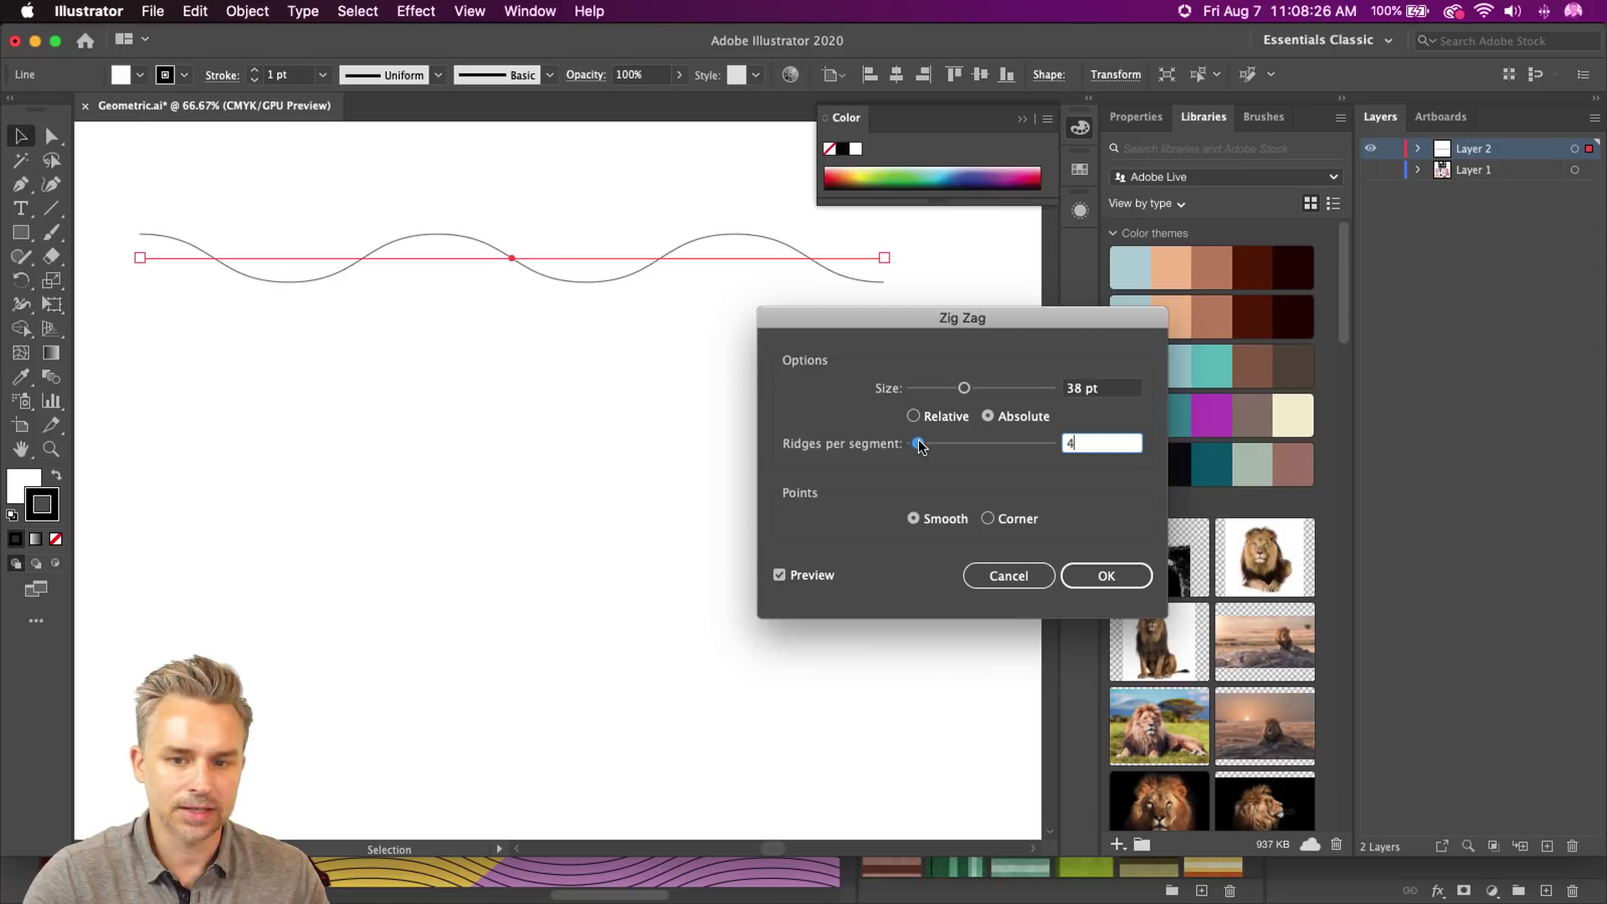
drag(921, 446, 918, 447)
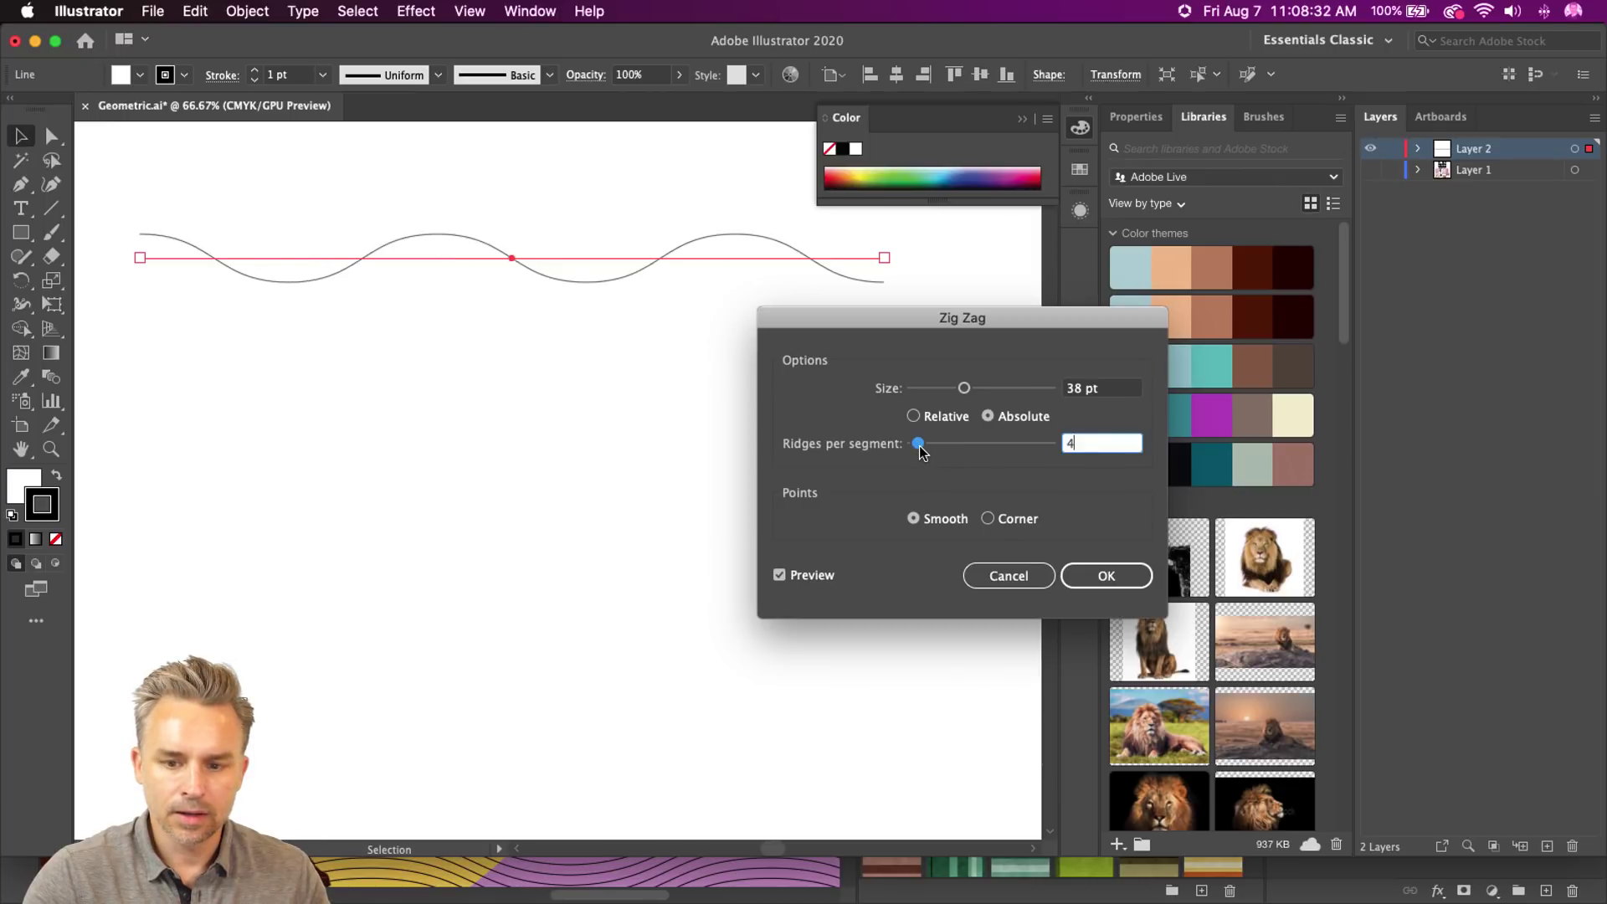
key(Up)
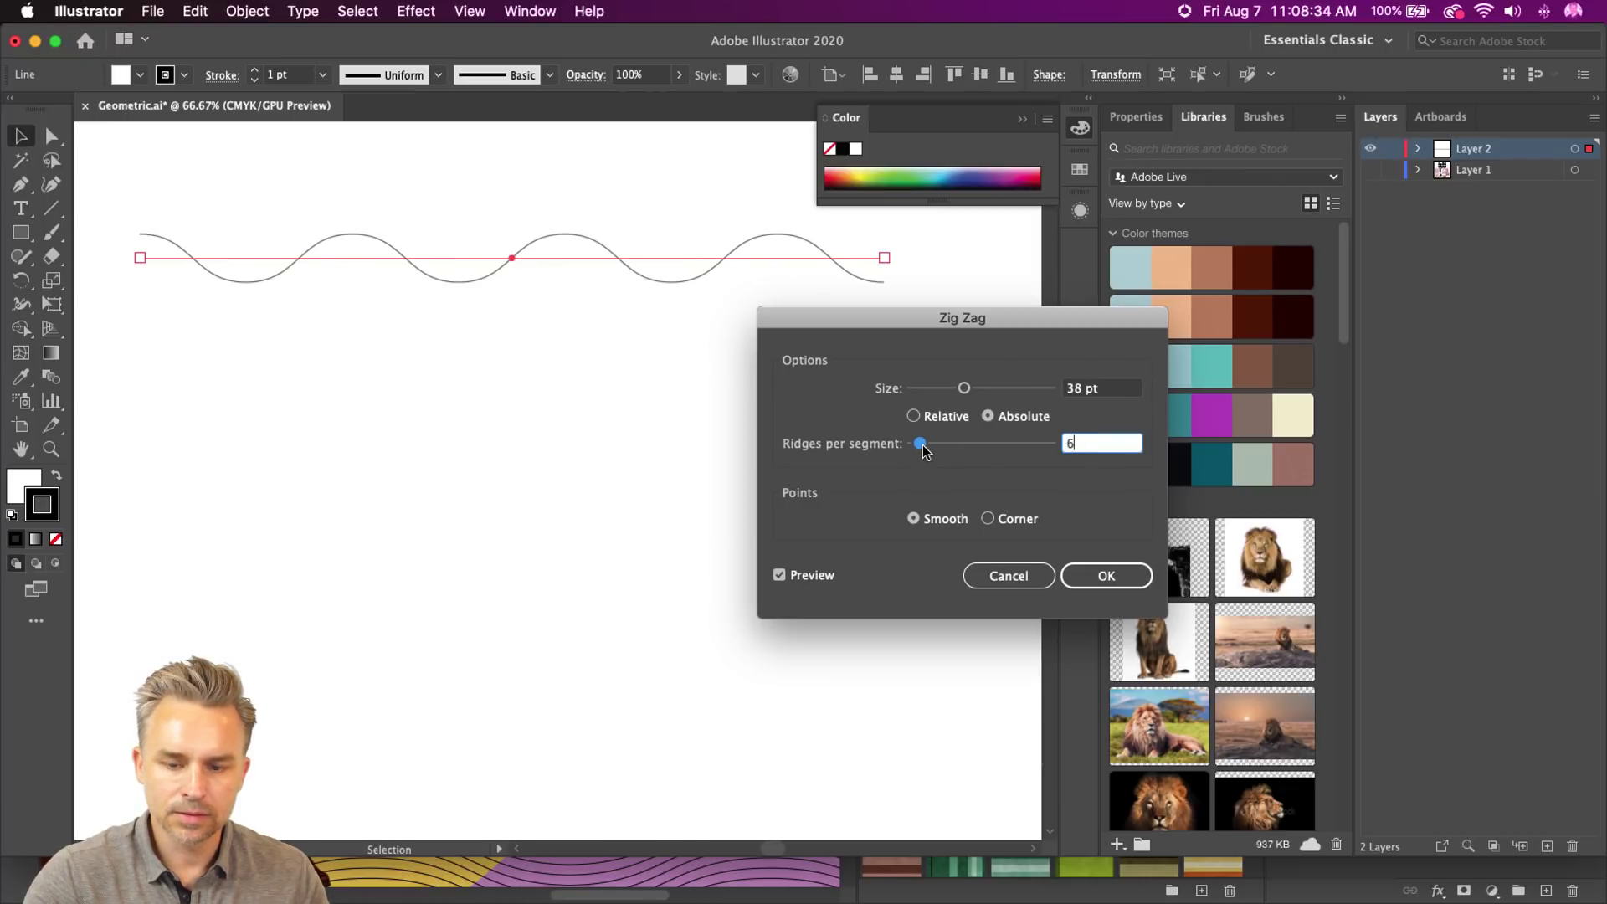
drag(924, 449, 935, 450)
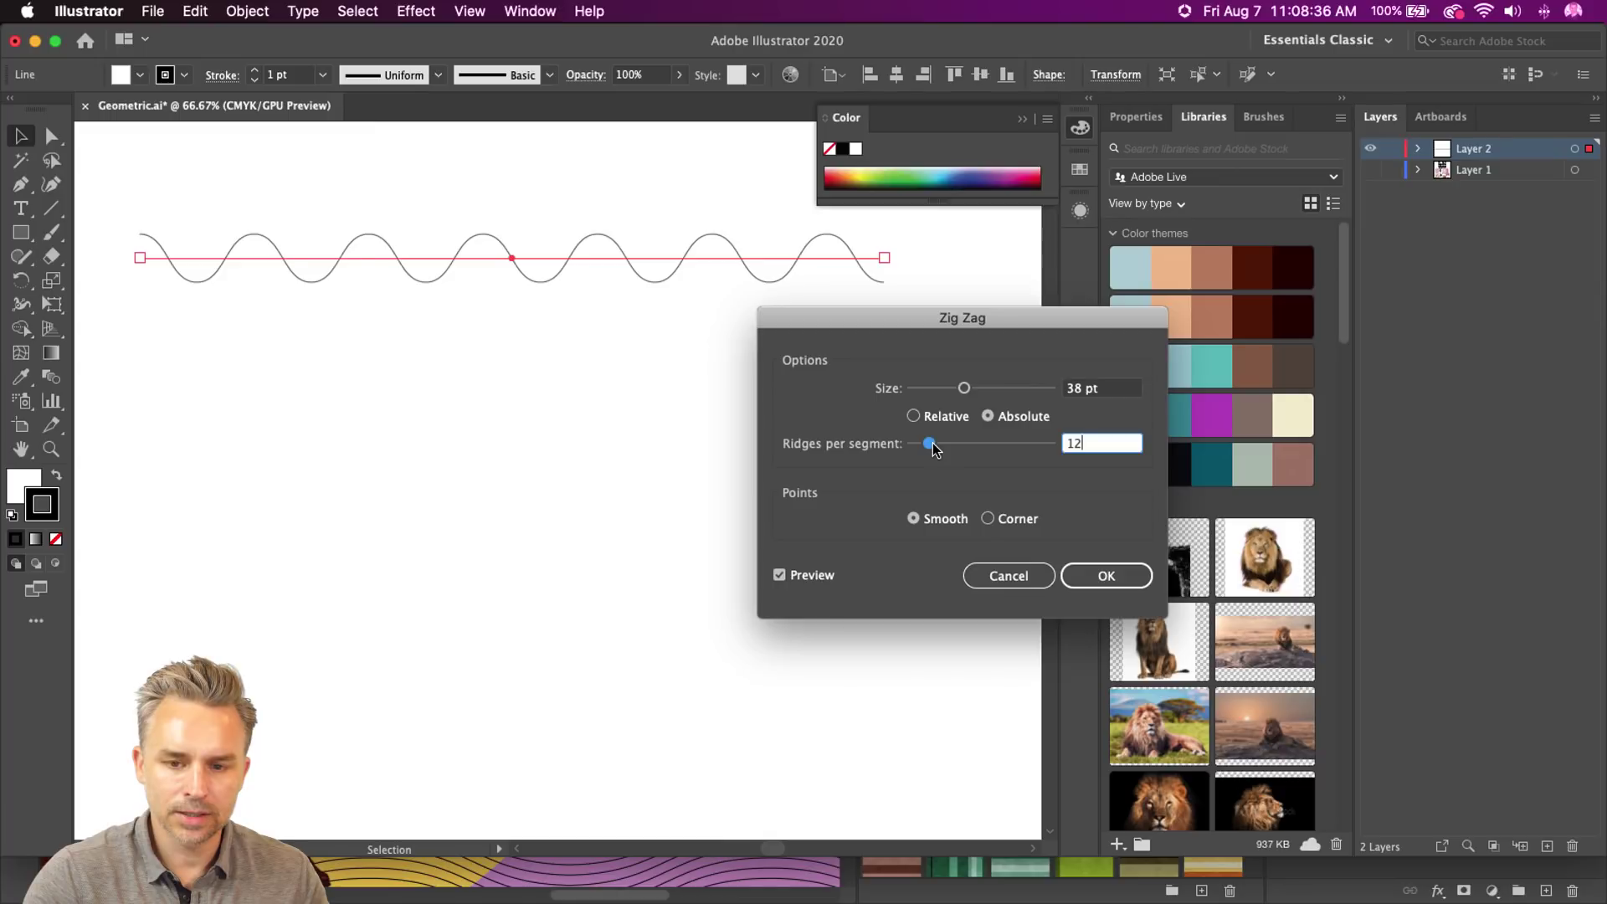
drag(934, 449, 948, 448)
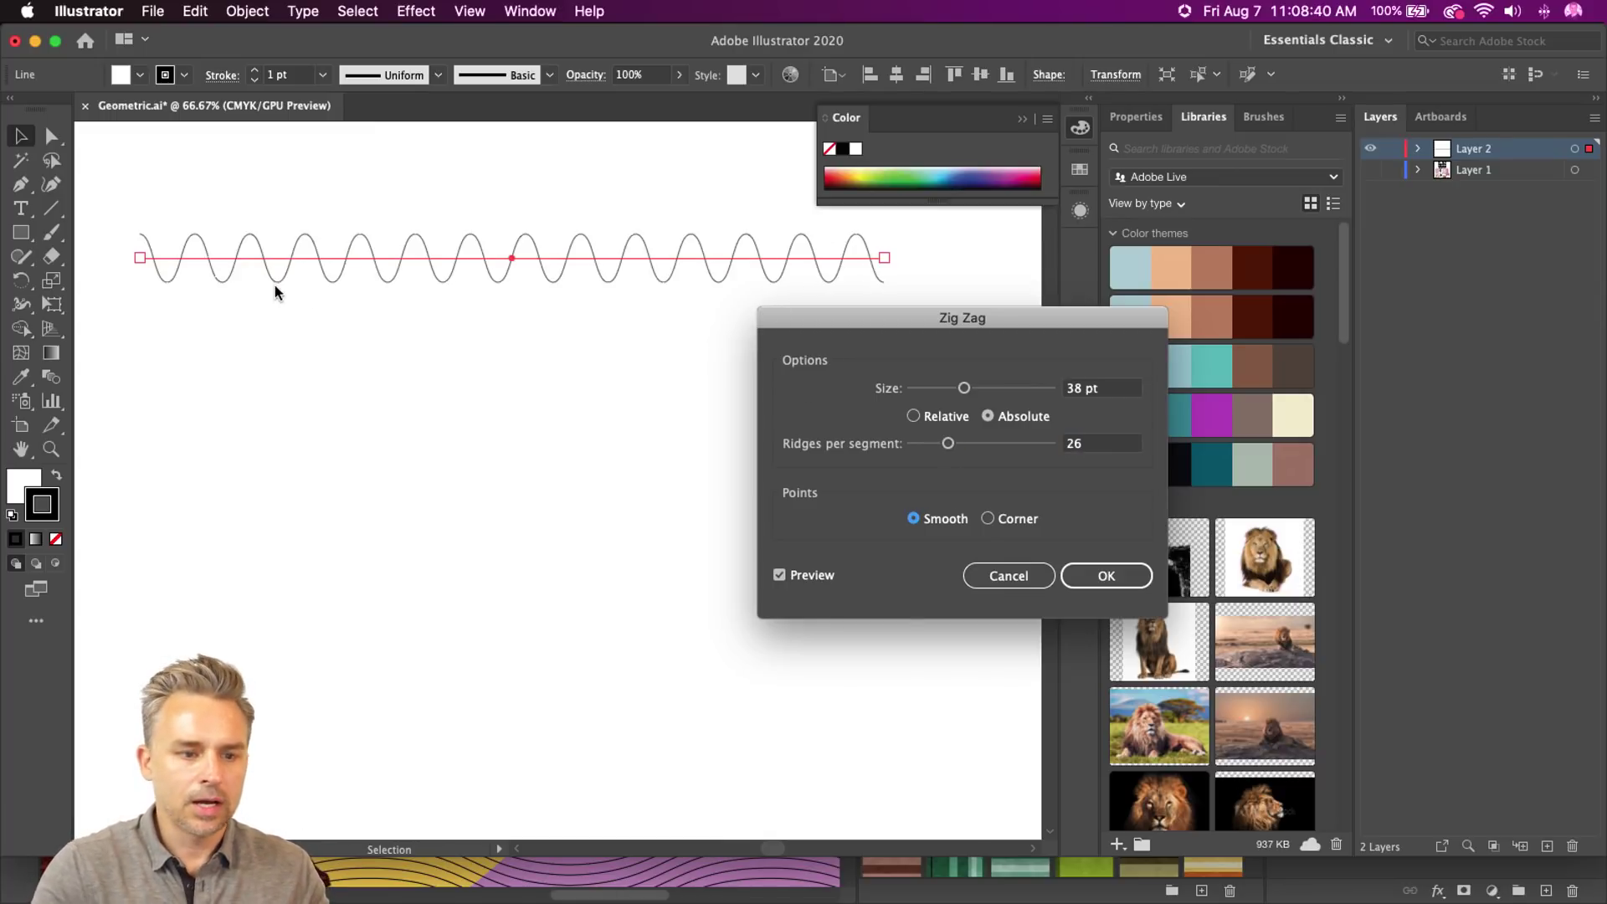
click(1086, 445)
text(11)
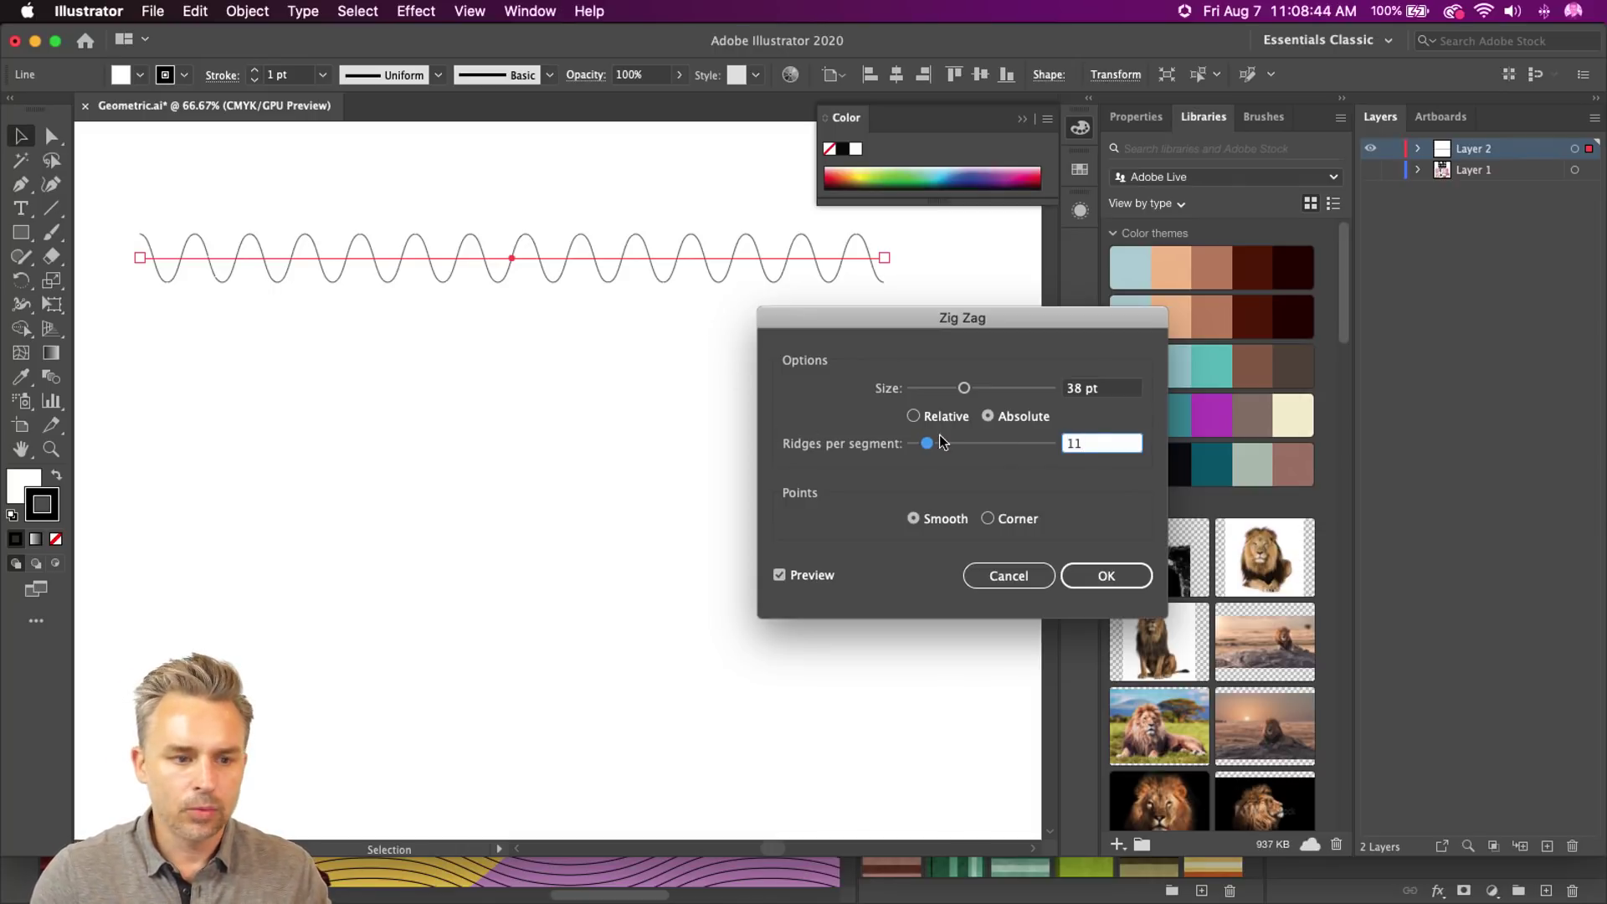
- Apply the Zig Zag effect to the line with 38 pt absolute size, 11 ridges and smooth points, and set its stroke to 2 pt
click(1112, 389)
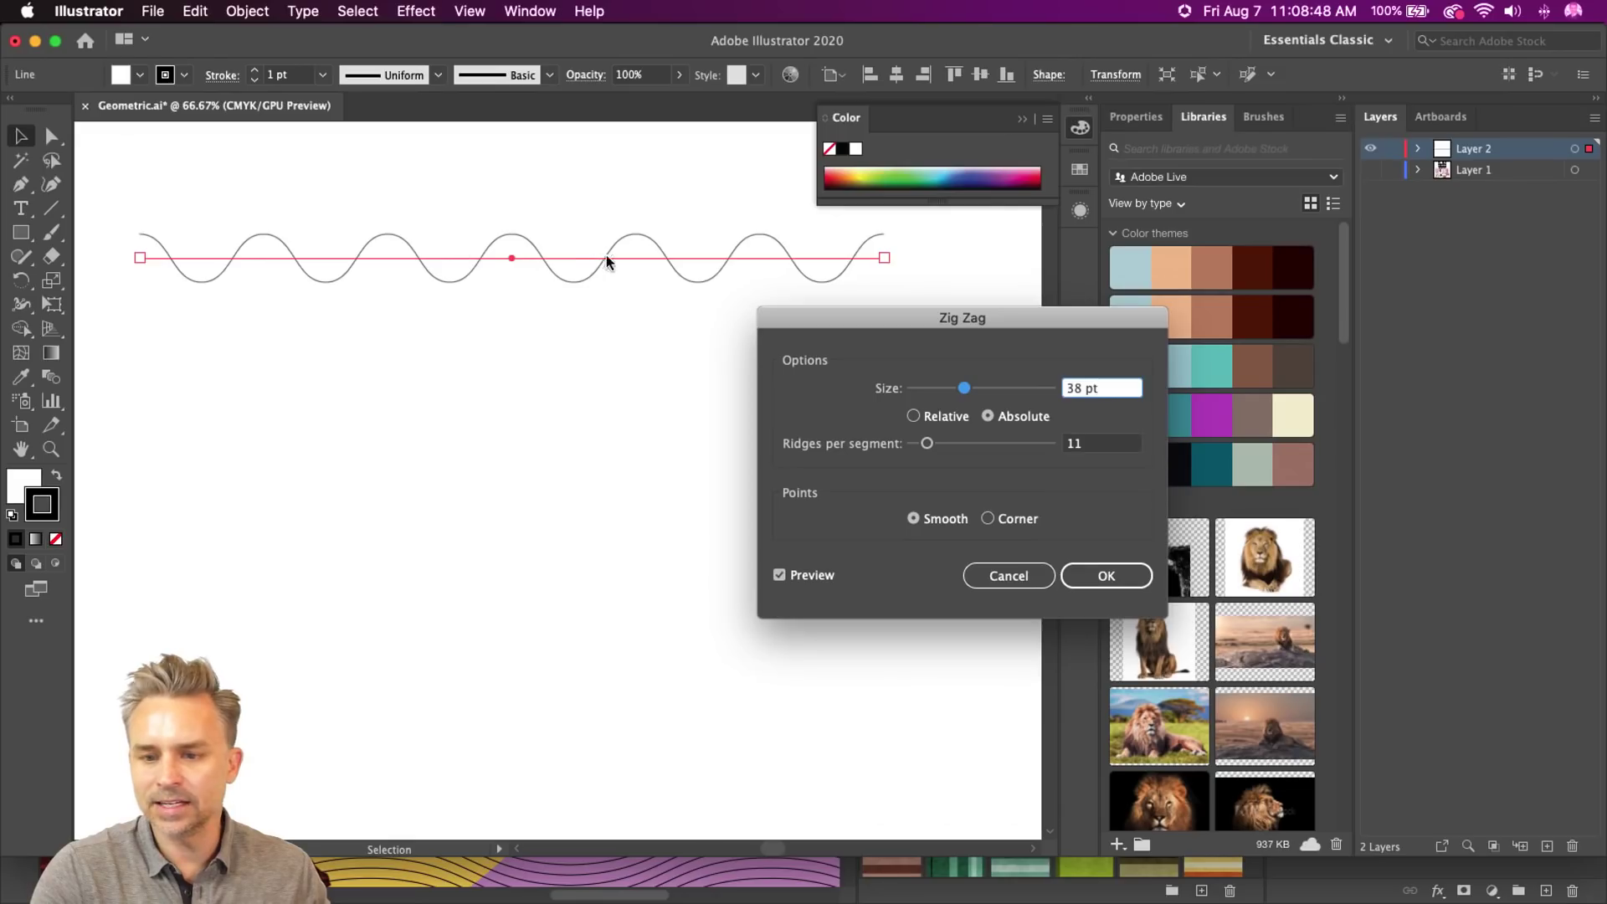
click(1101, 572)
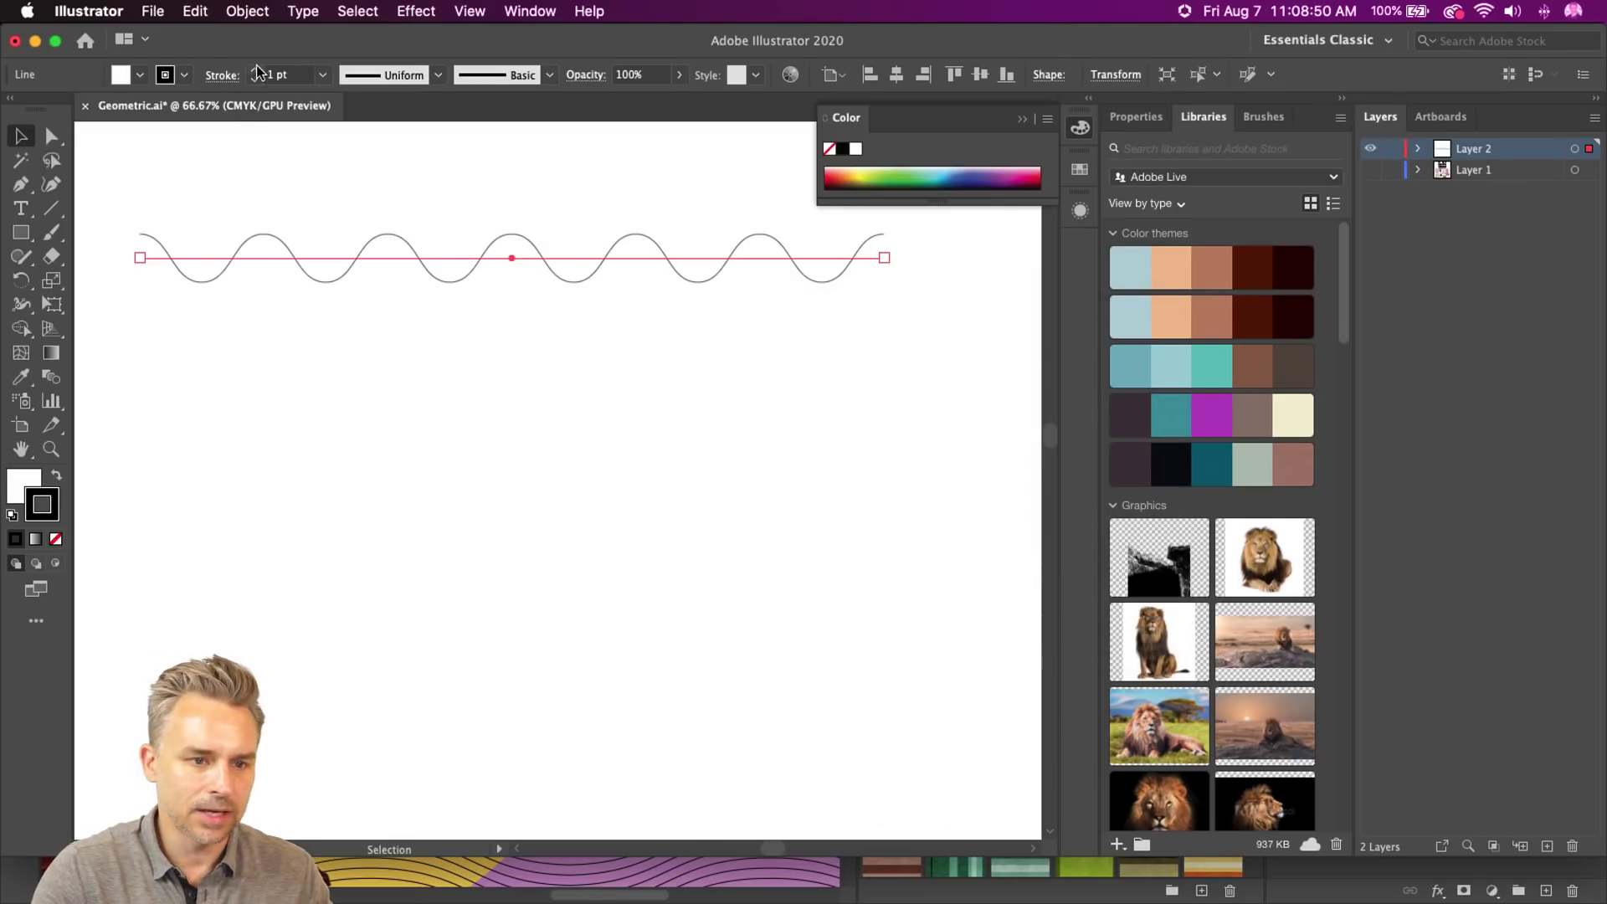
click(254, 70)
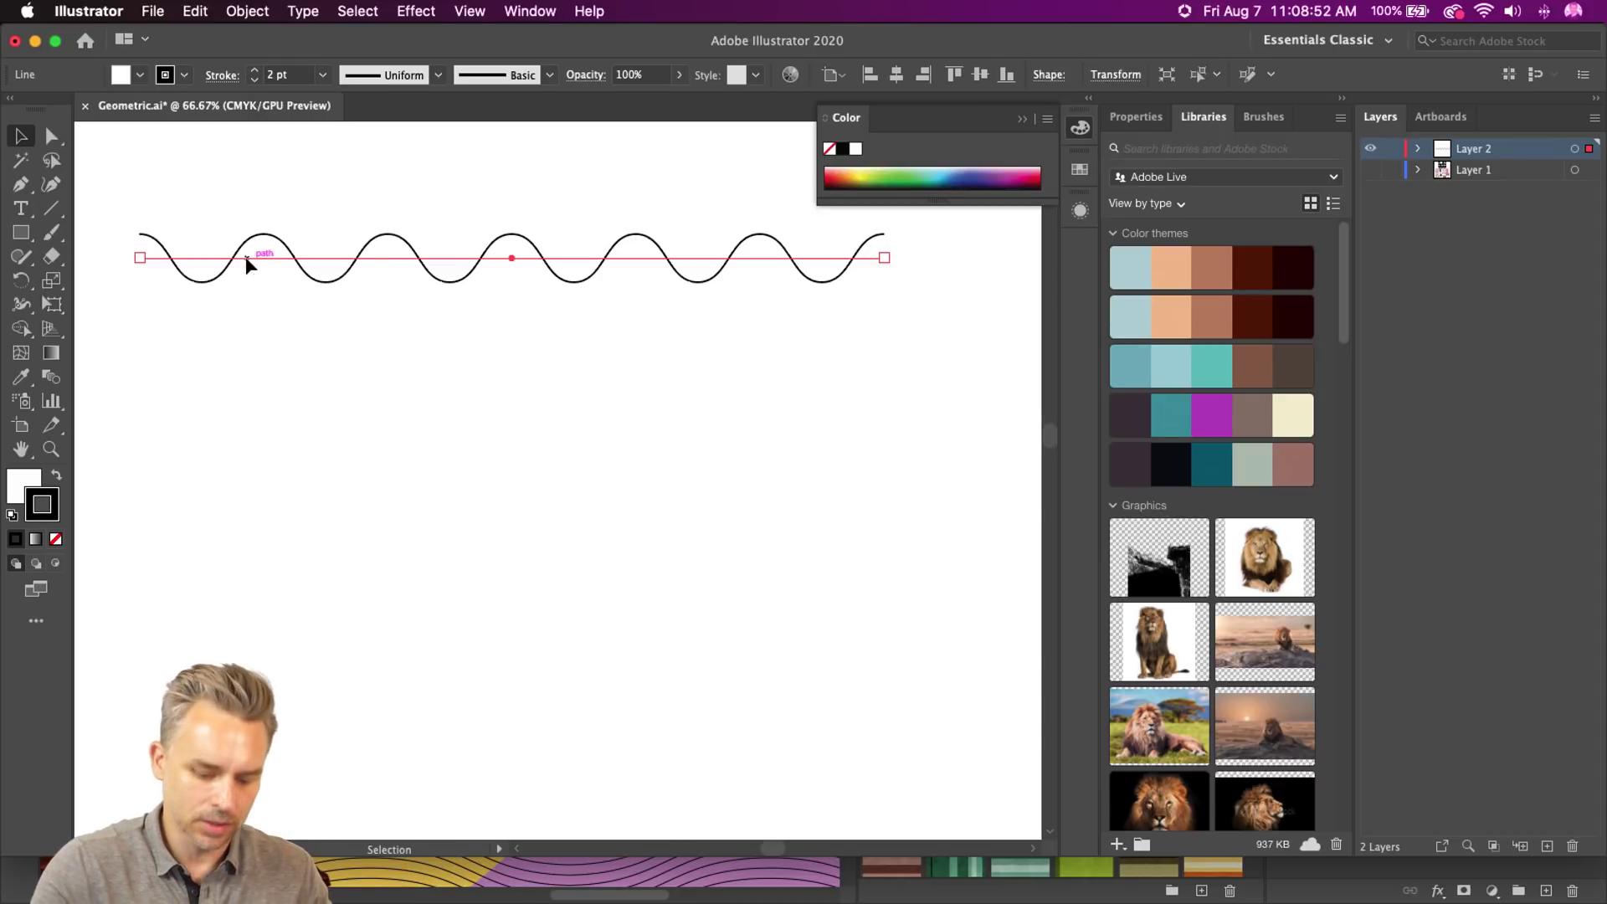
- Duplicate the wavy line straight down near the artboard's lower area and blend the two lines into a stack of waves
drag(245, 259, 244, 673)
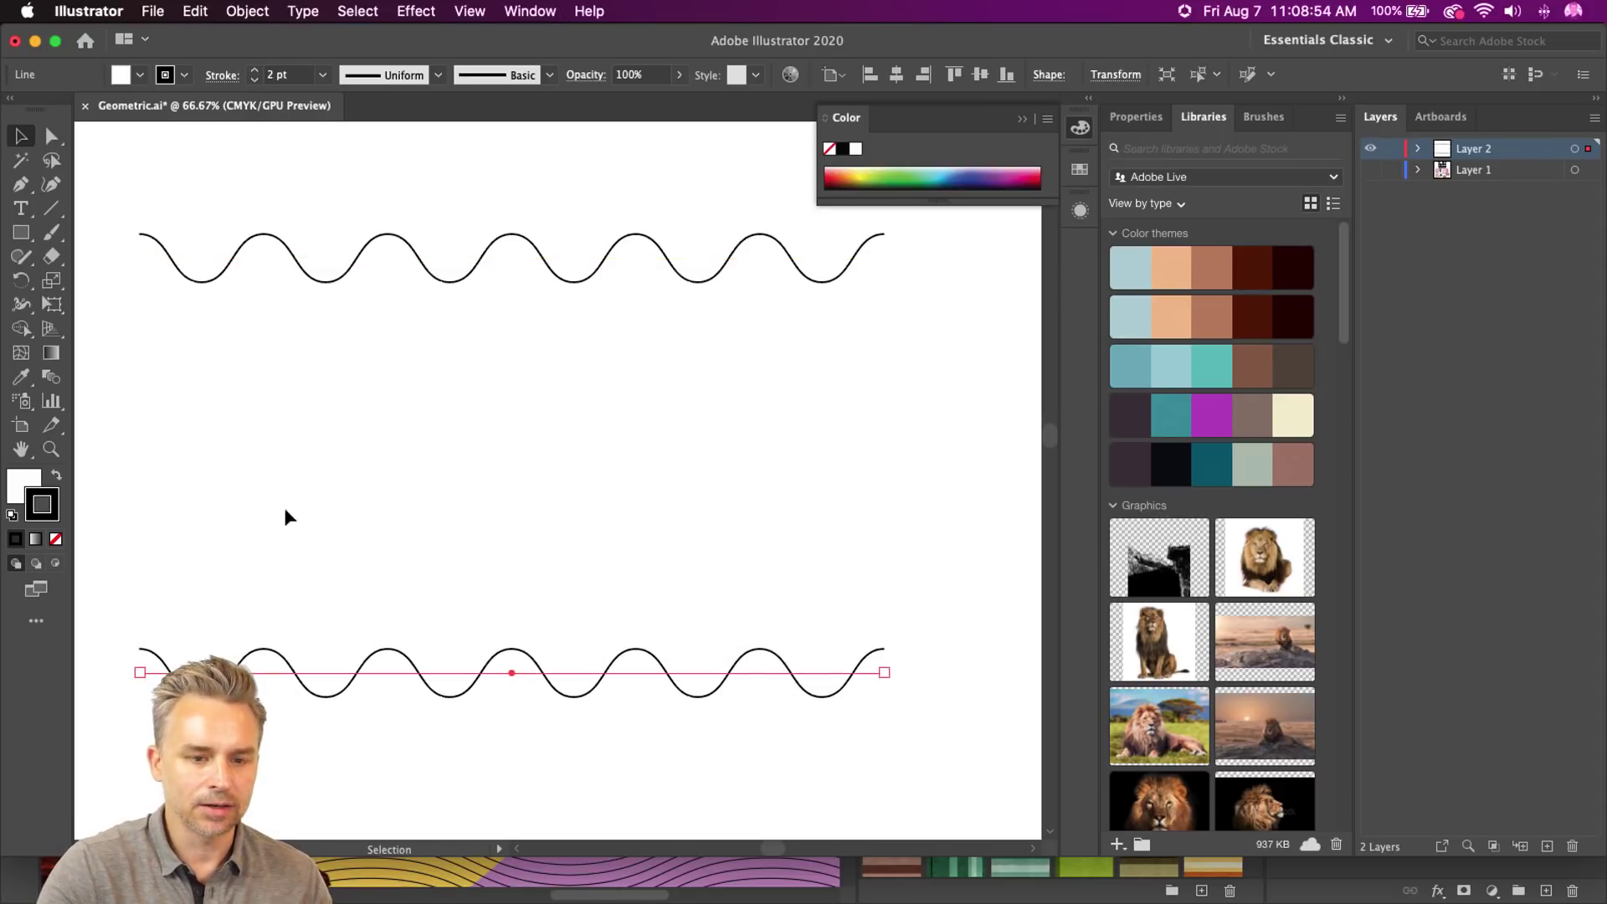
shift+click(316, 282)
click(51, 376)
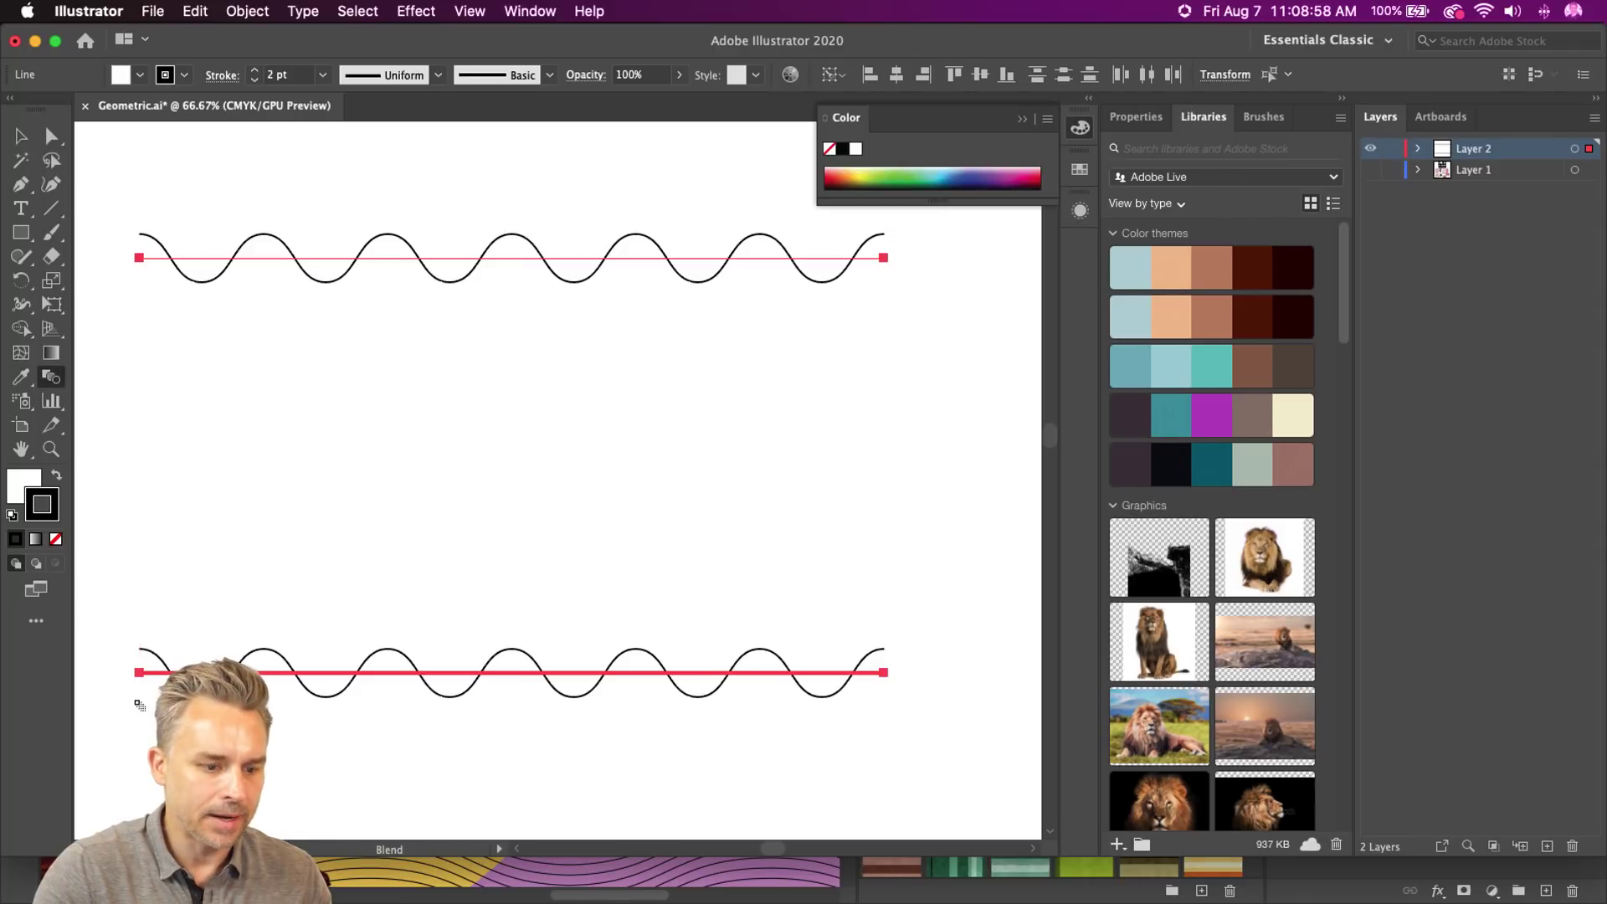
click(140, 672)
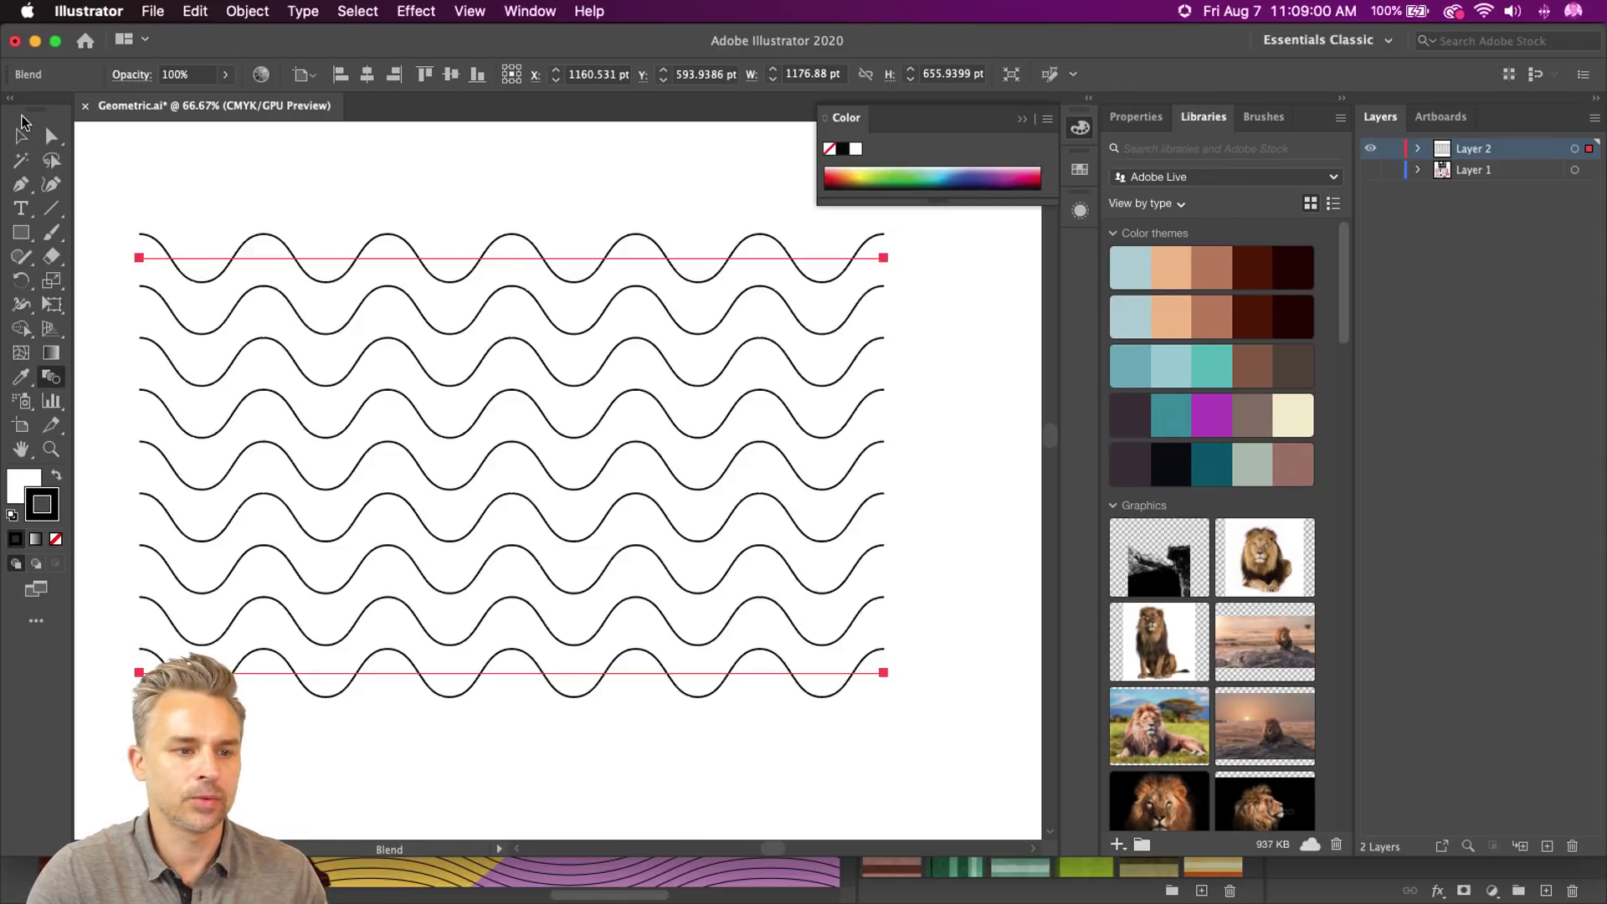
click(22, 143)
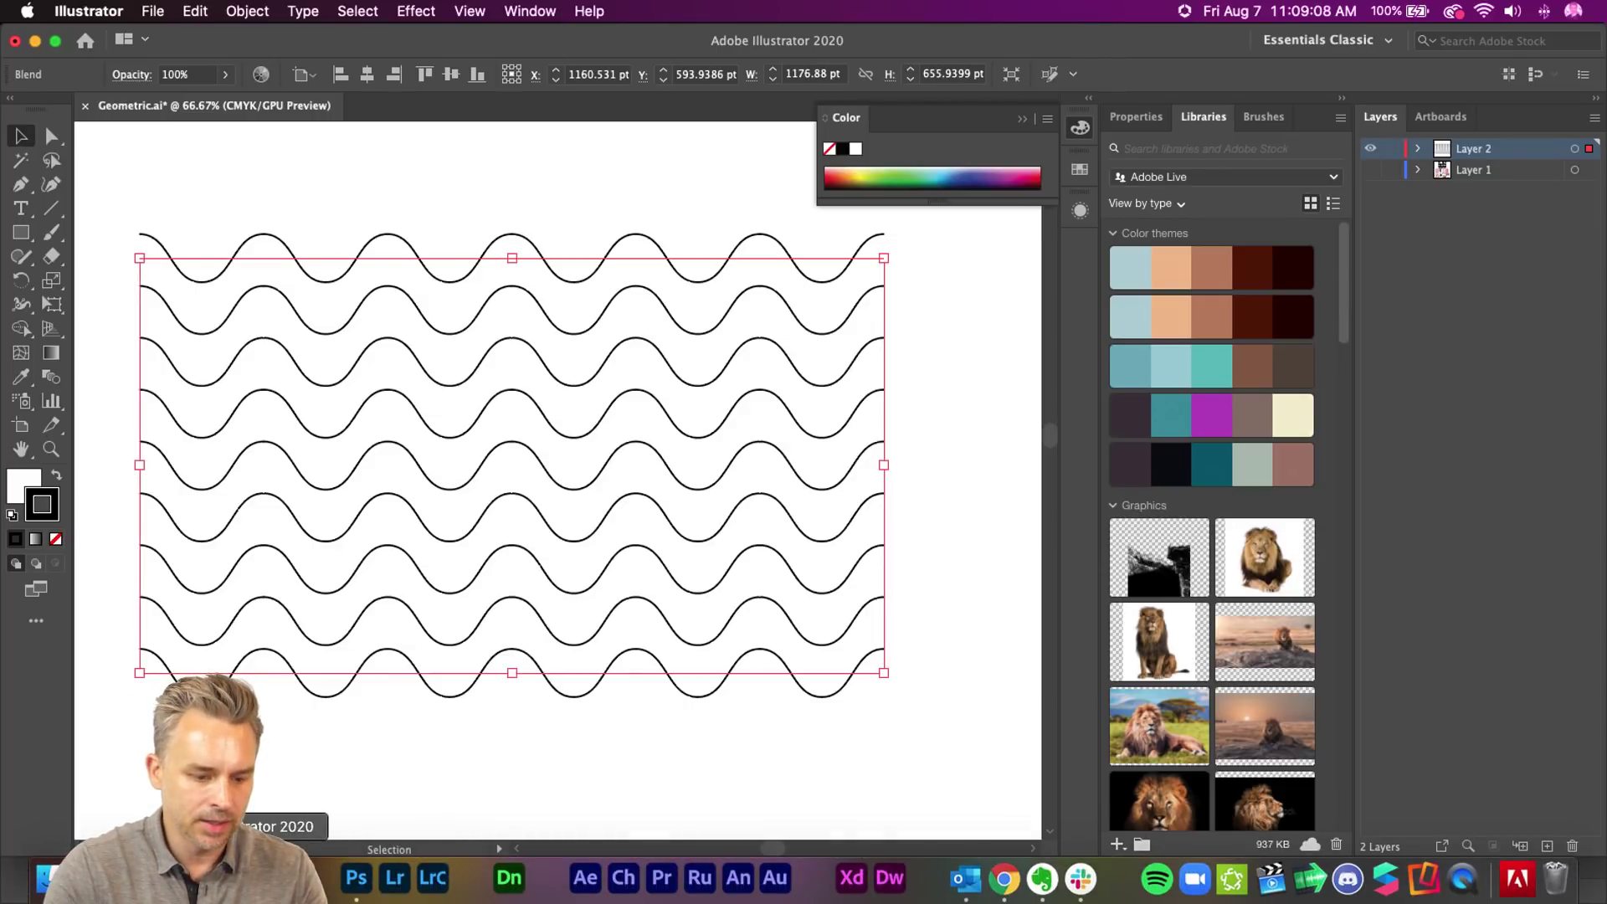
- Switch to Photoshop, hide the Pattern Fill 2 layer and add a new layer above the blue landscape Bkgd layer
click(356, 877)
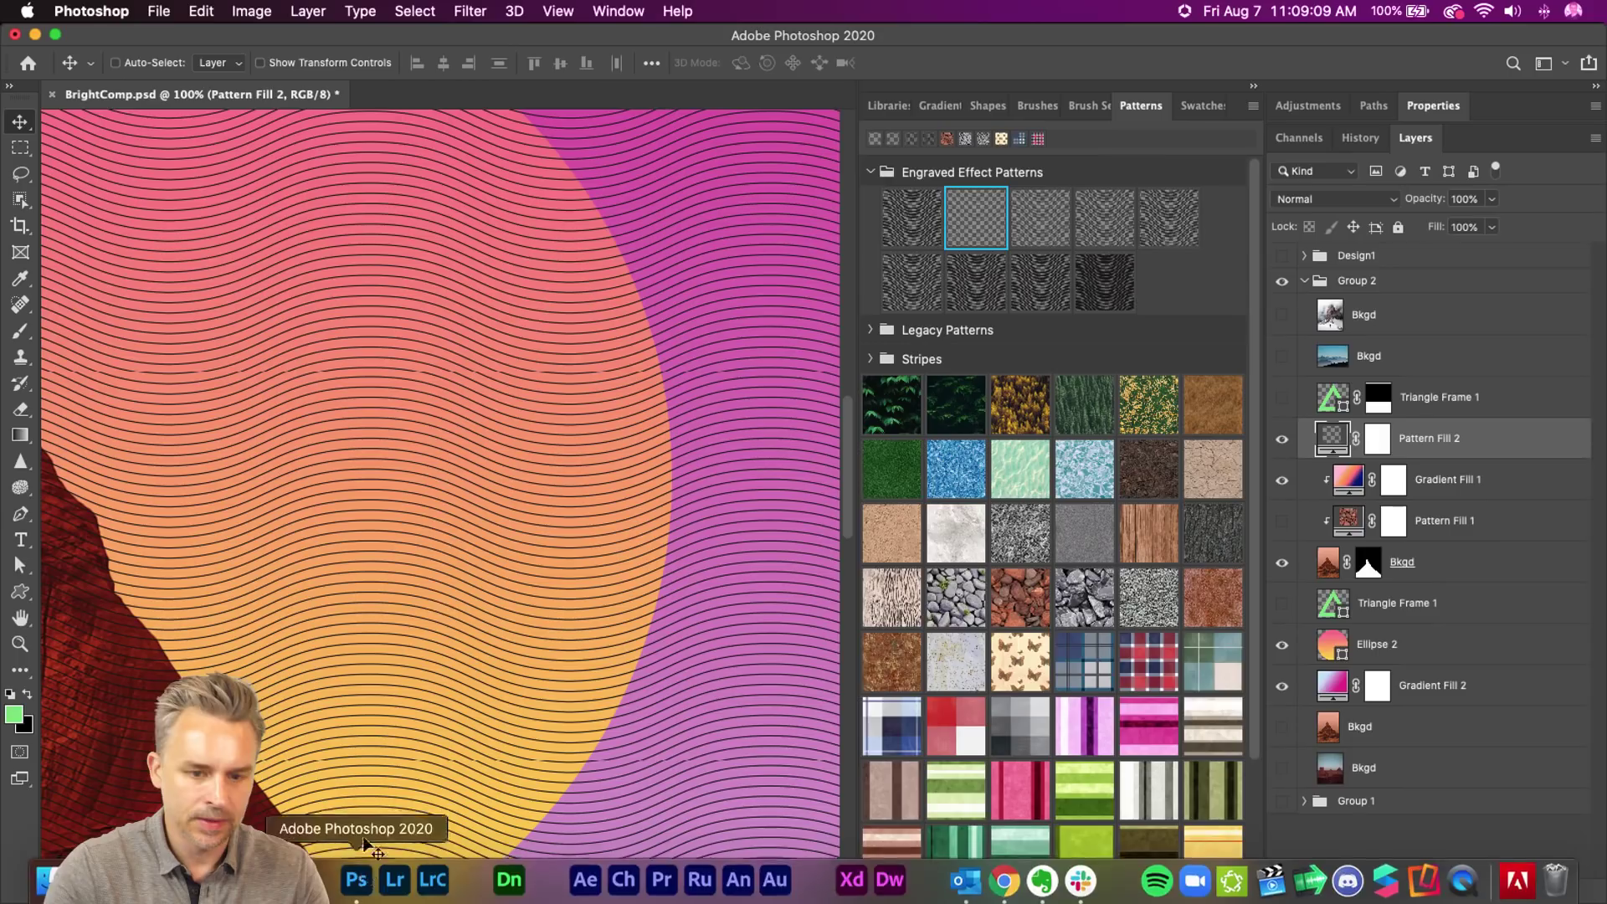
click(1281, 438)
click(1373, 360)
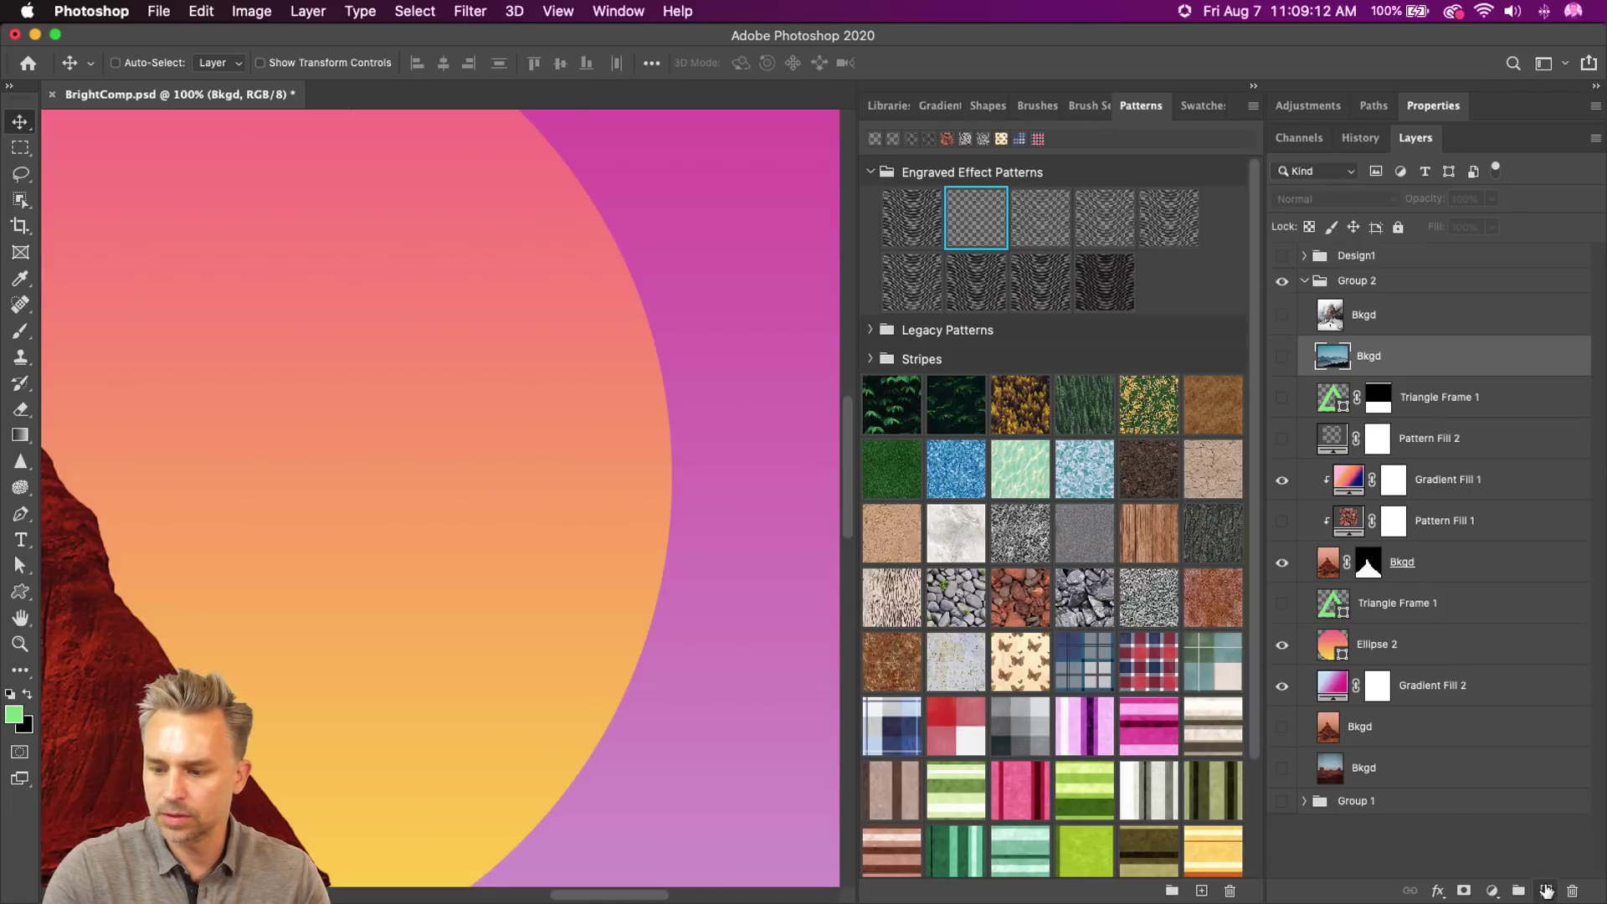
click(1546, 889)
- Paste the wave blend into the composition as a smart object
key(super+v)
click(778, 406)
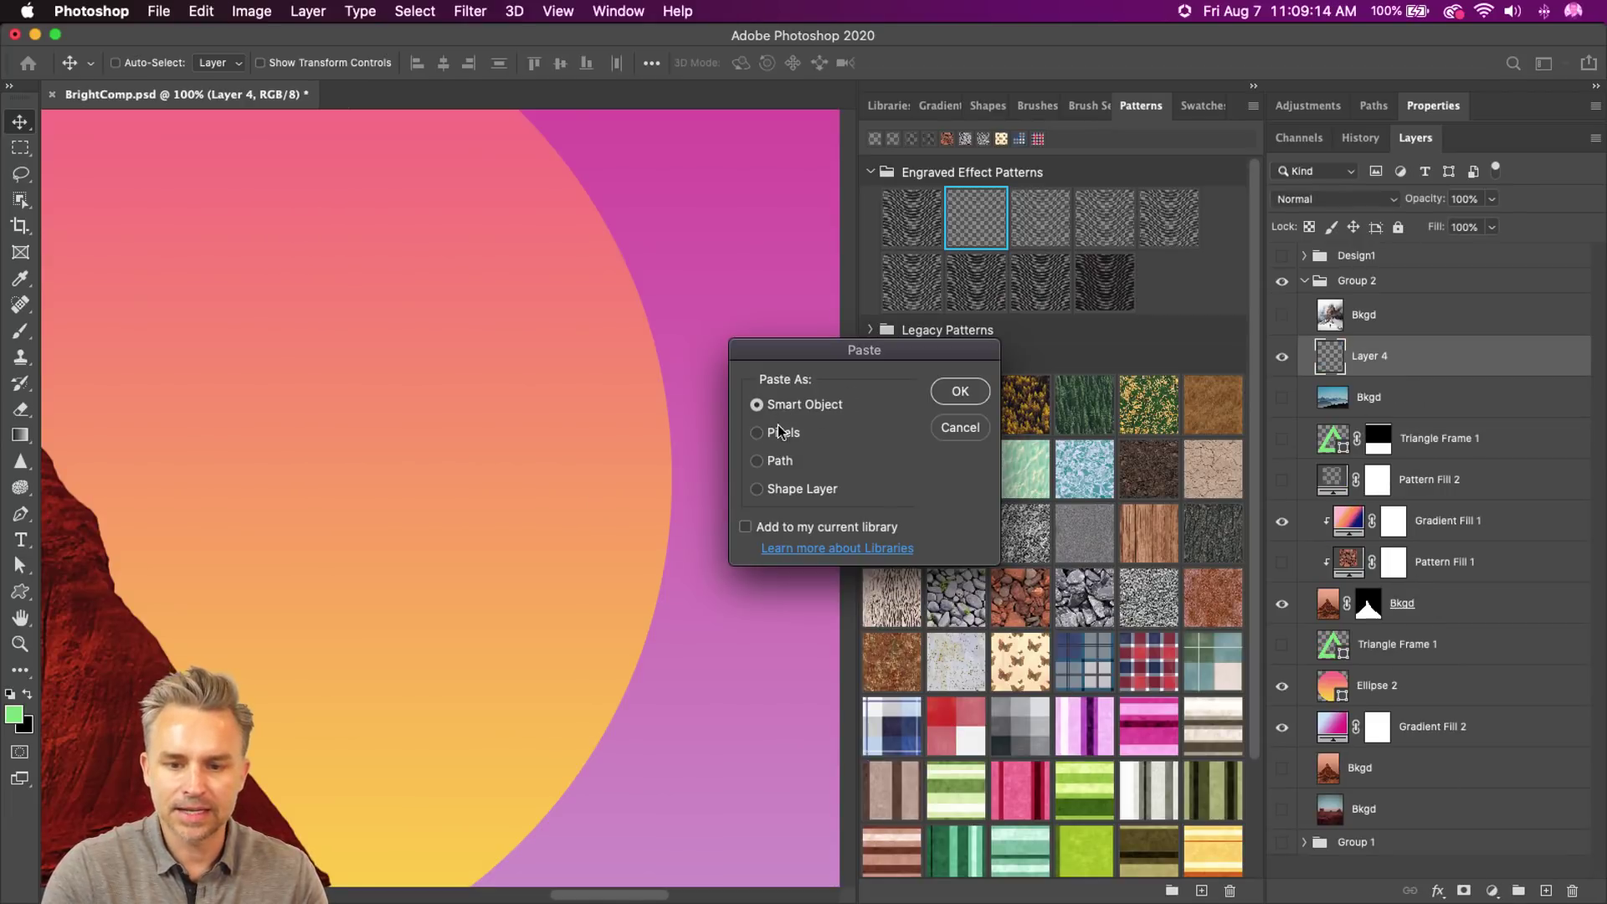
click(960, 392)
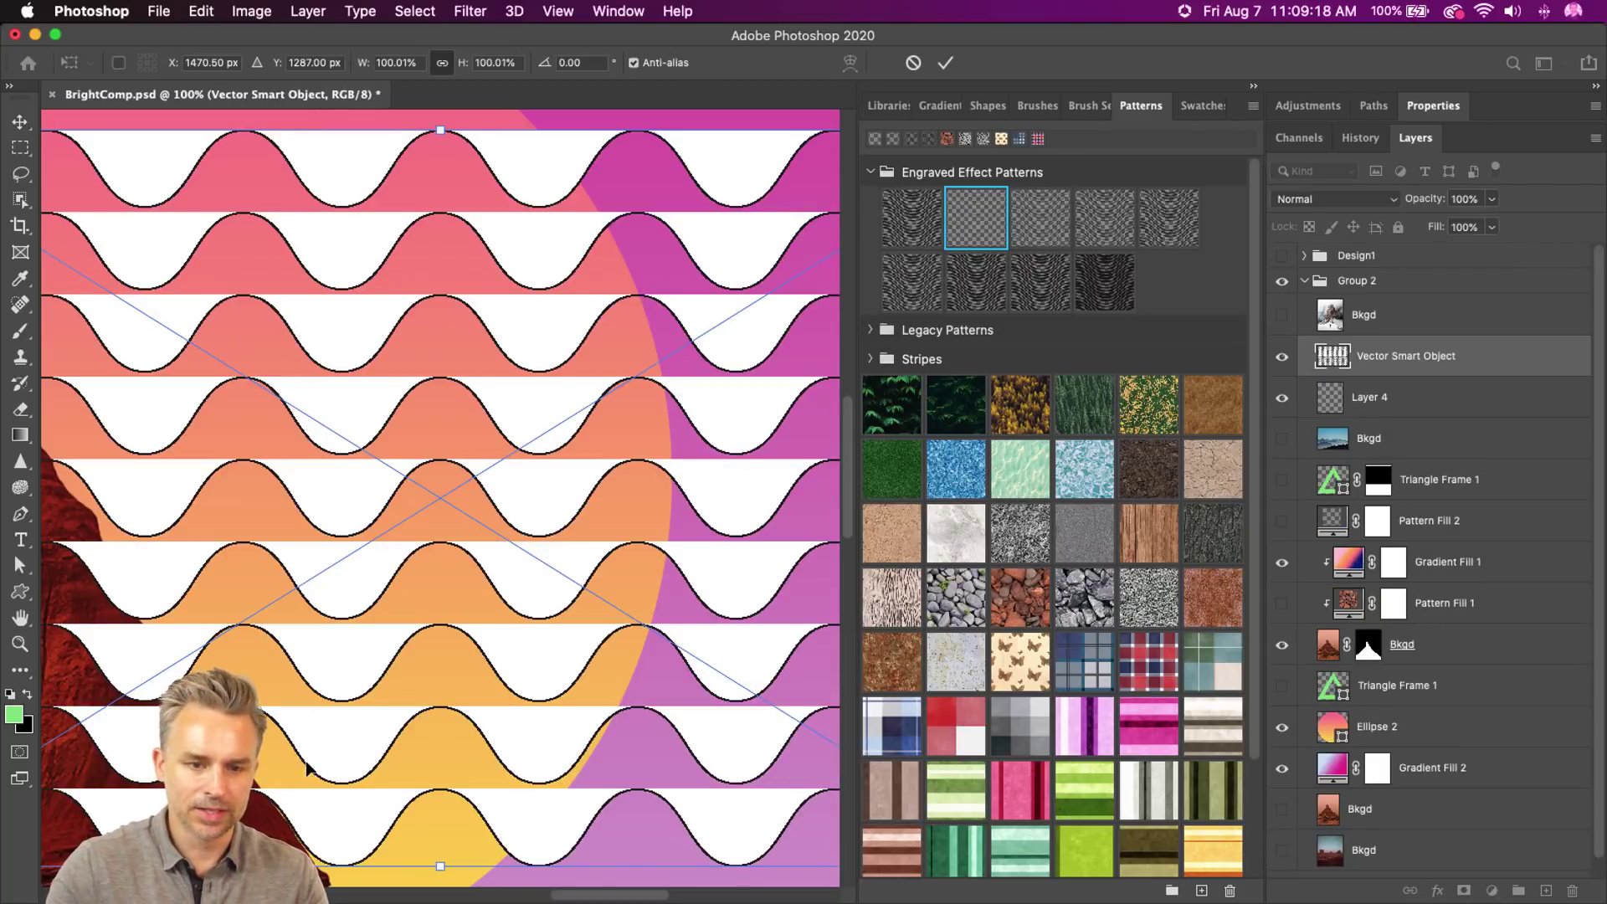
- Switch to Illustrator, remove the fill from the wave blend and return to Photoshop
click(269, 874)
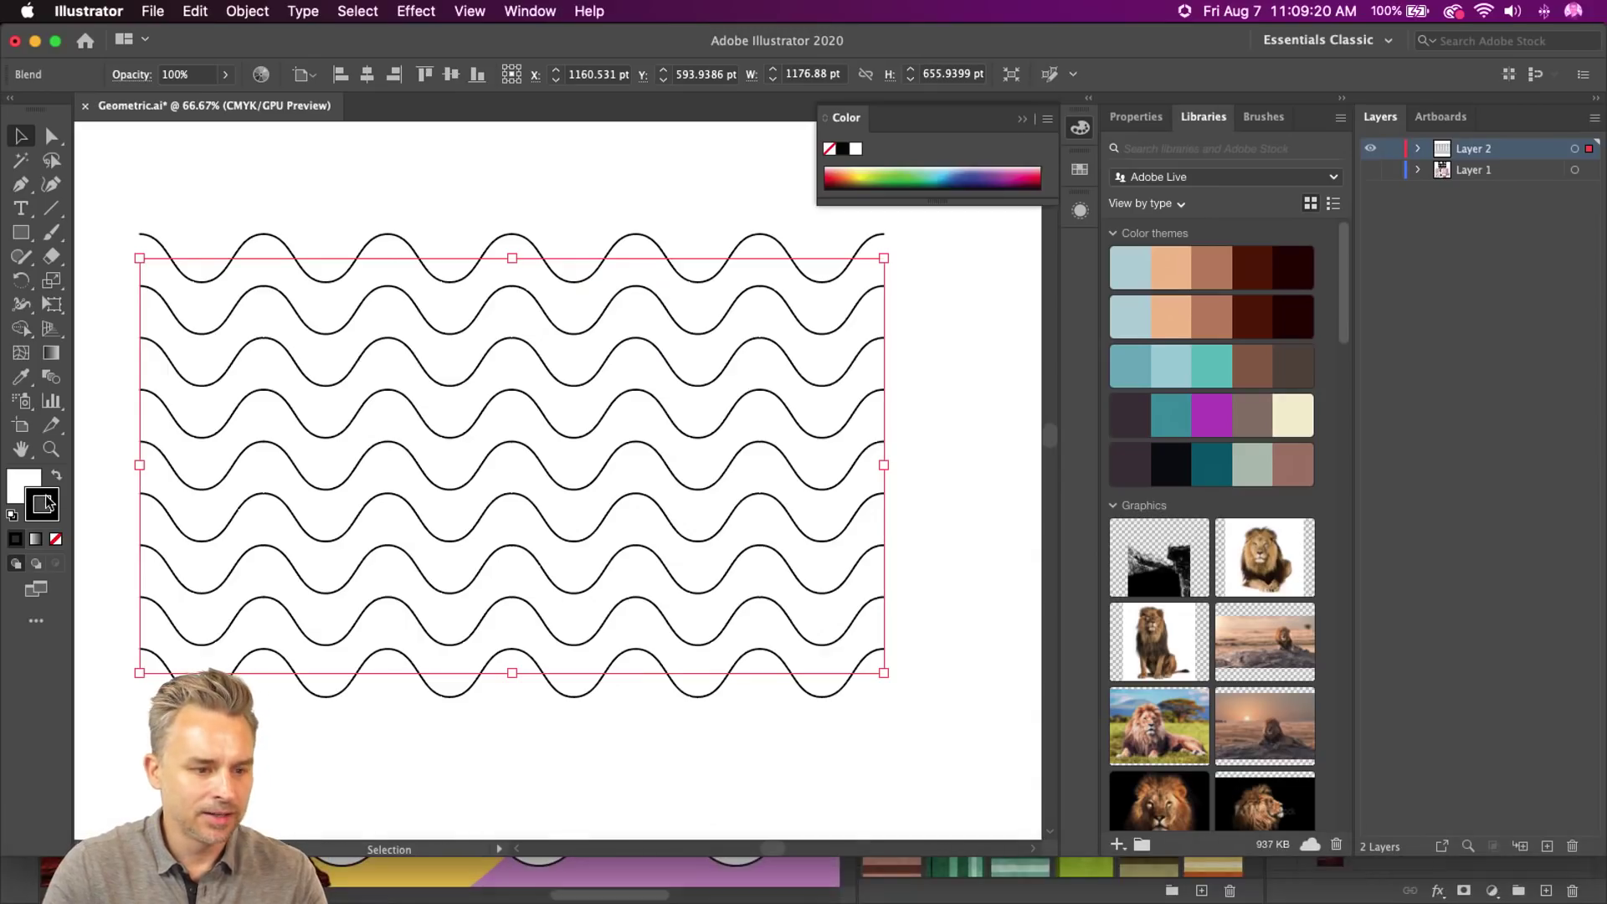
key(x)
click(56, 544)
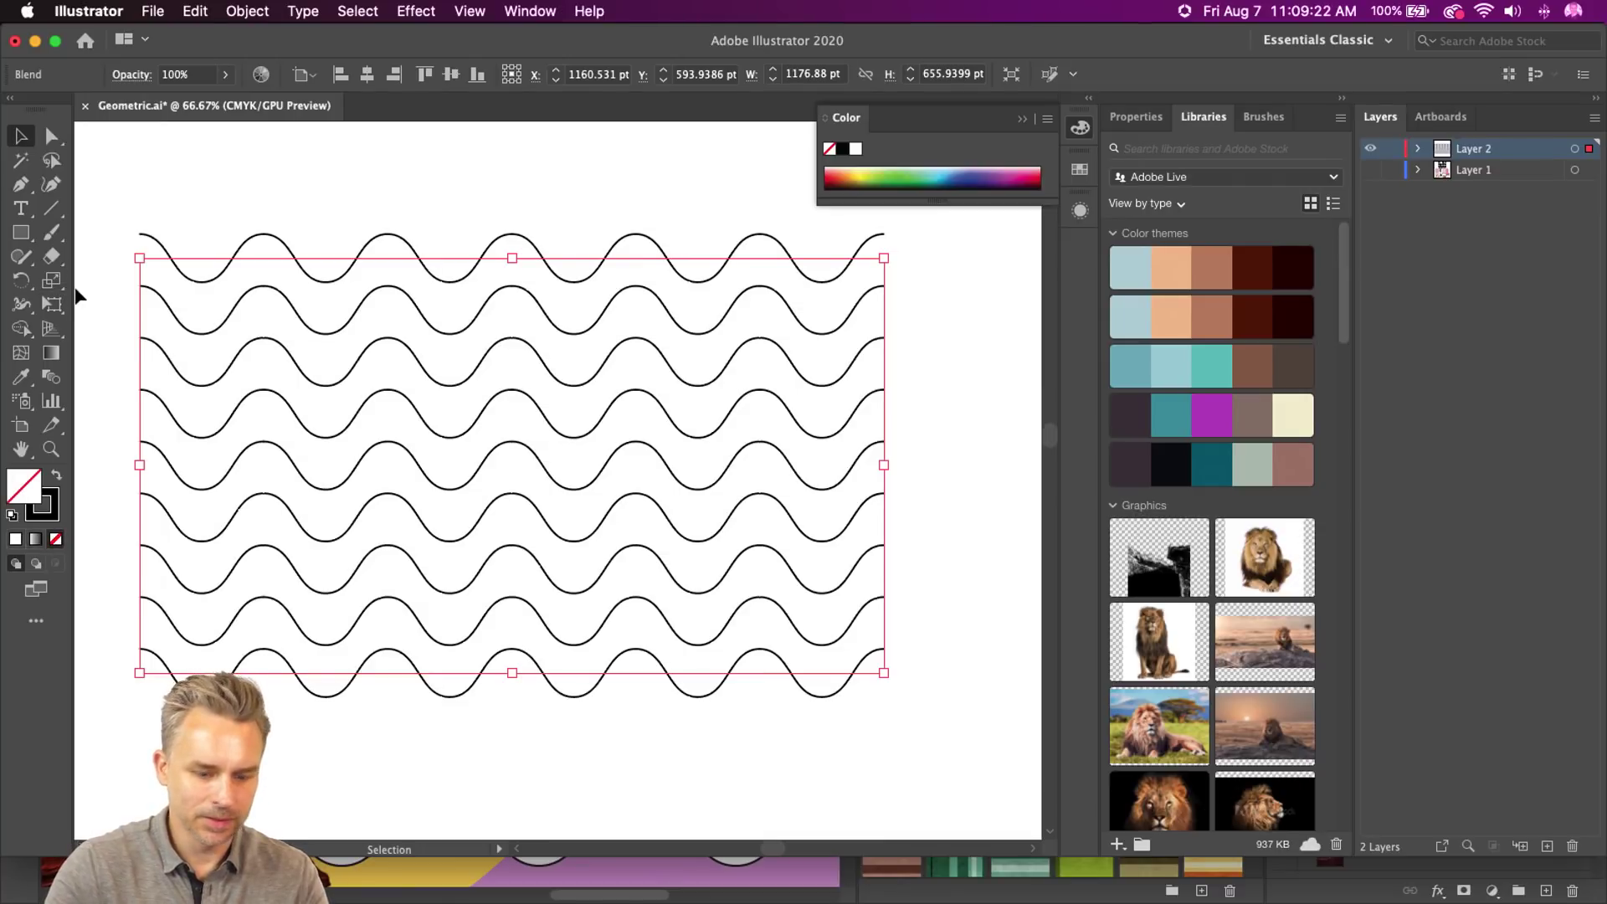
click(46, 127)
click(39, 42)
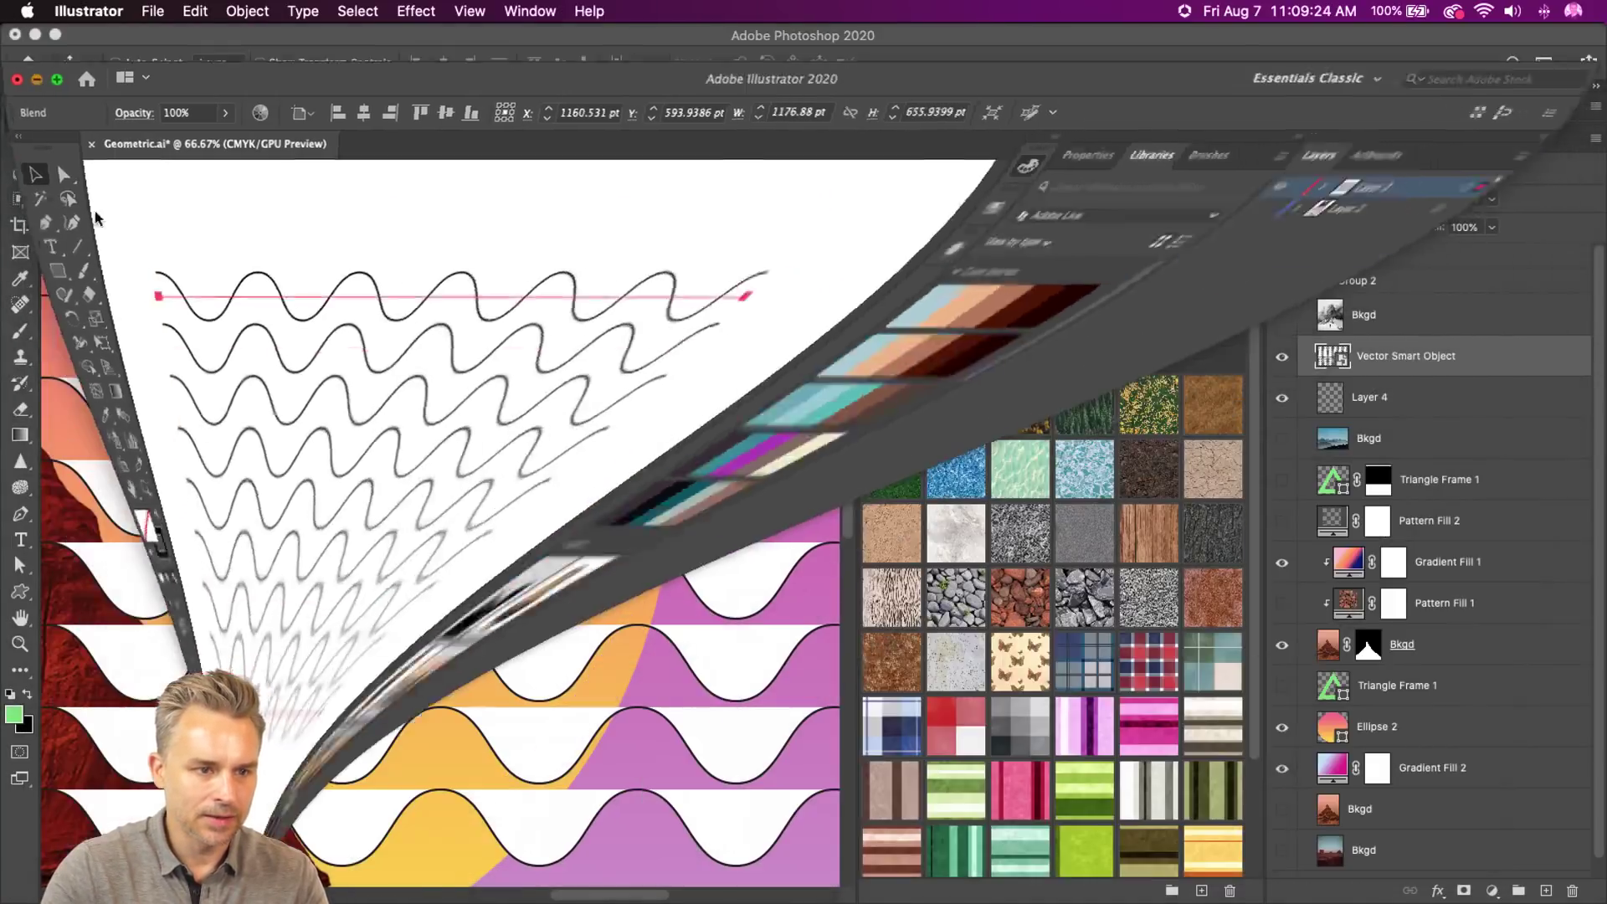
- Delete the white-filled wave smart object and paste the unfilled wave blend as a smart object in its place
drag(1402, 356, 1566, 894)
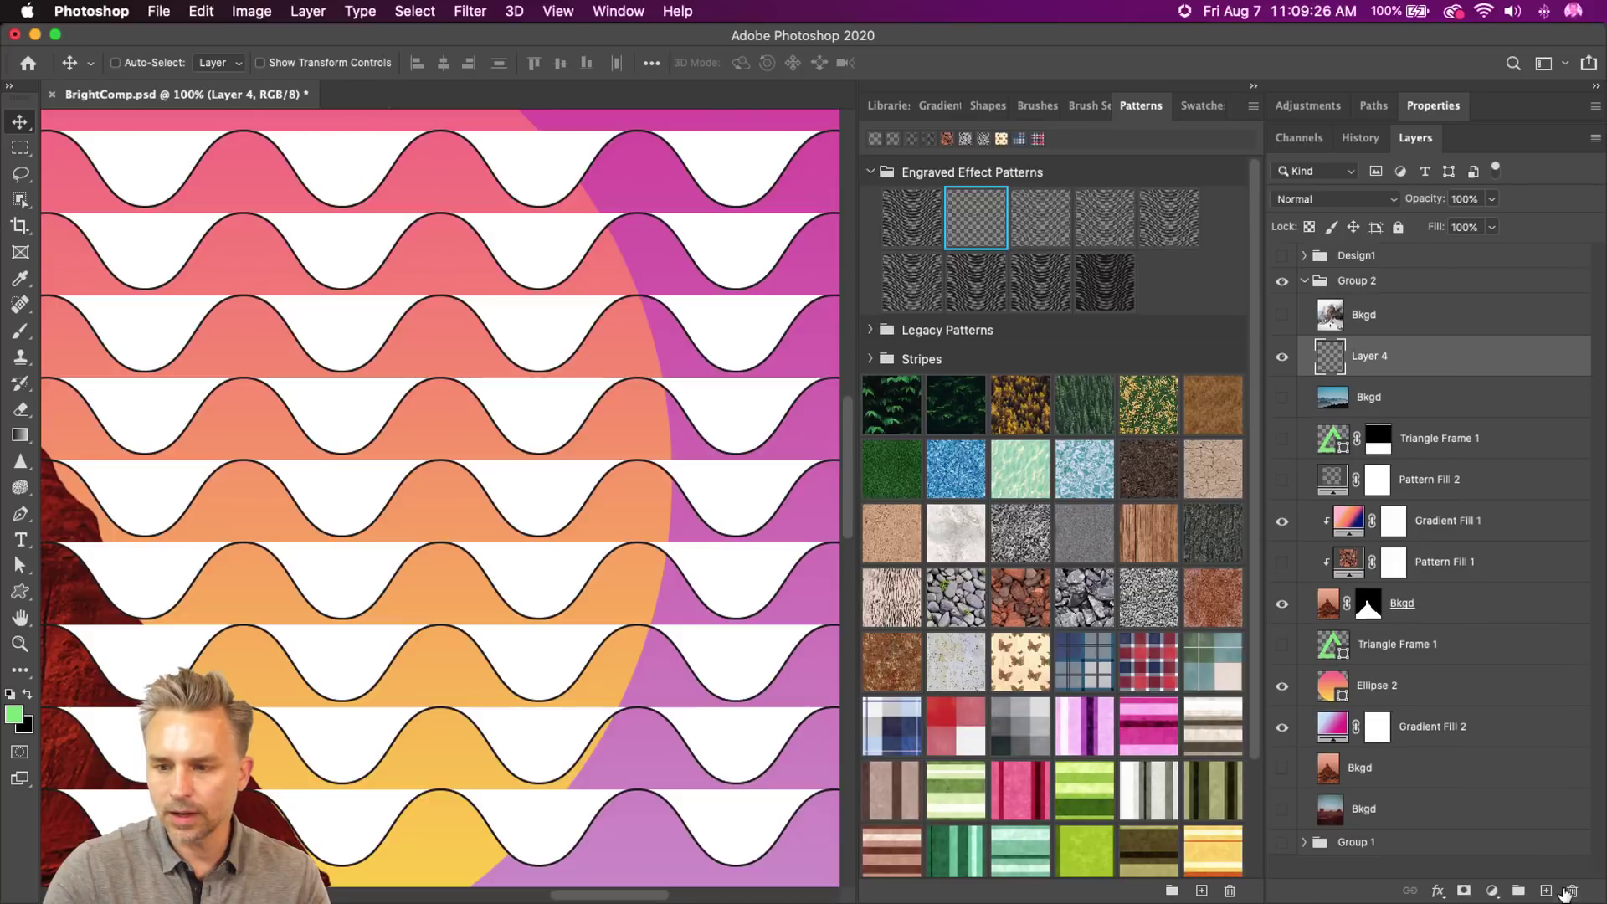
key(super+v)
click(960, 391)
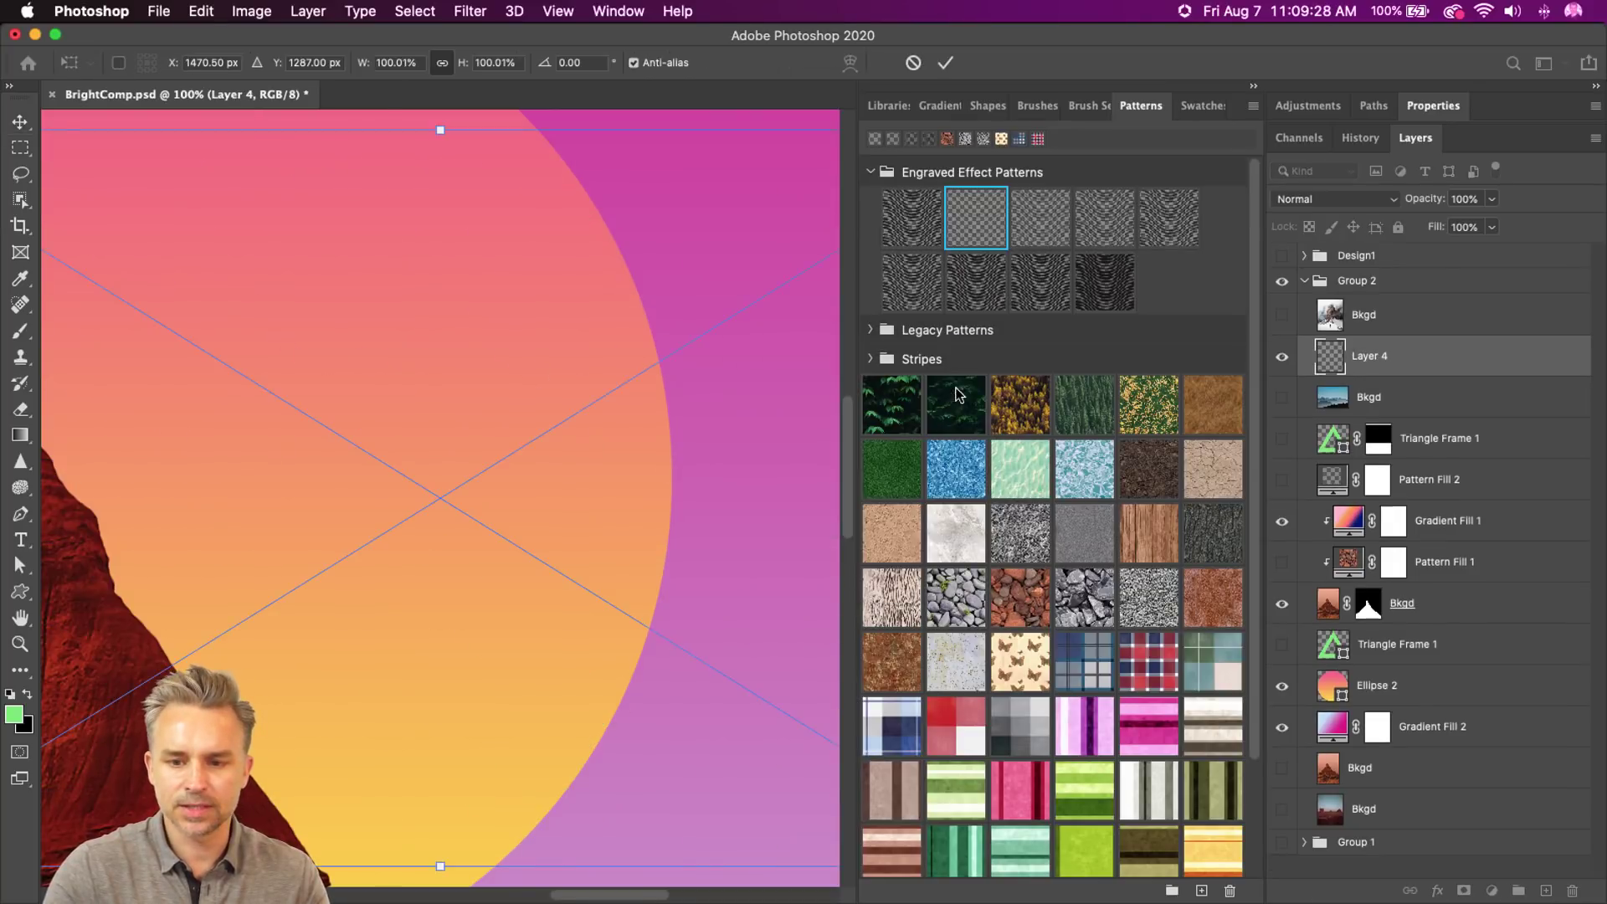
key(Return)
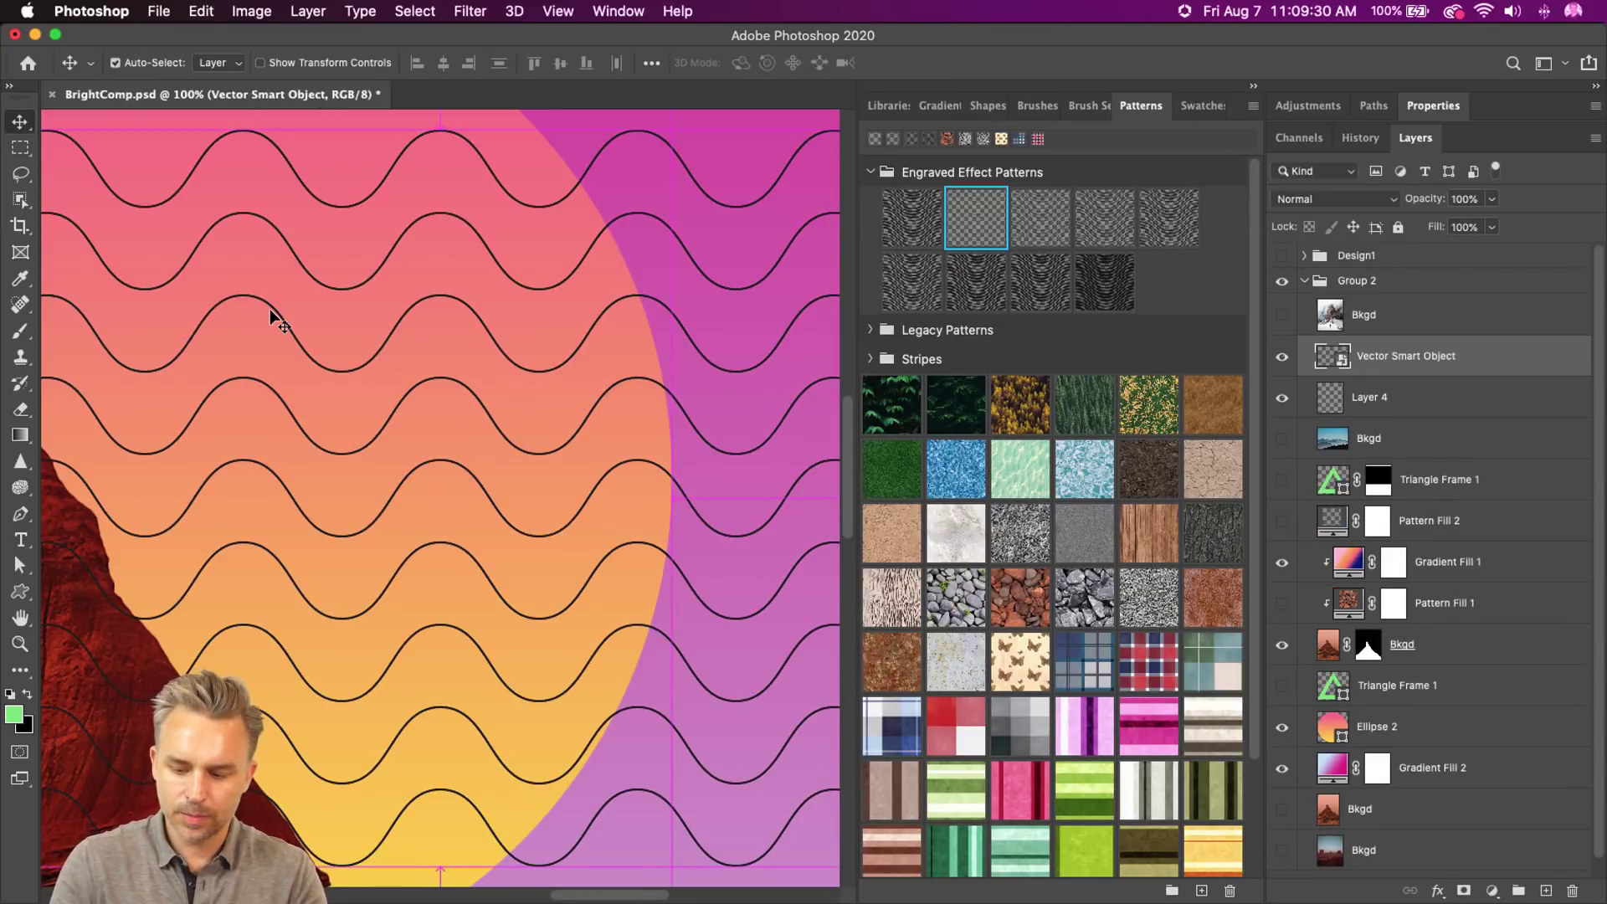
- Try to define a pattern from a selection loaded from the wave smart object's outlines, and deselect
key(super+0)
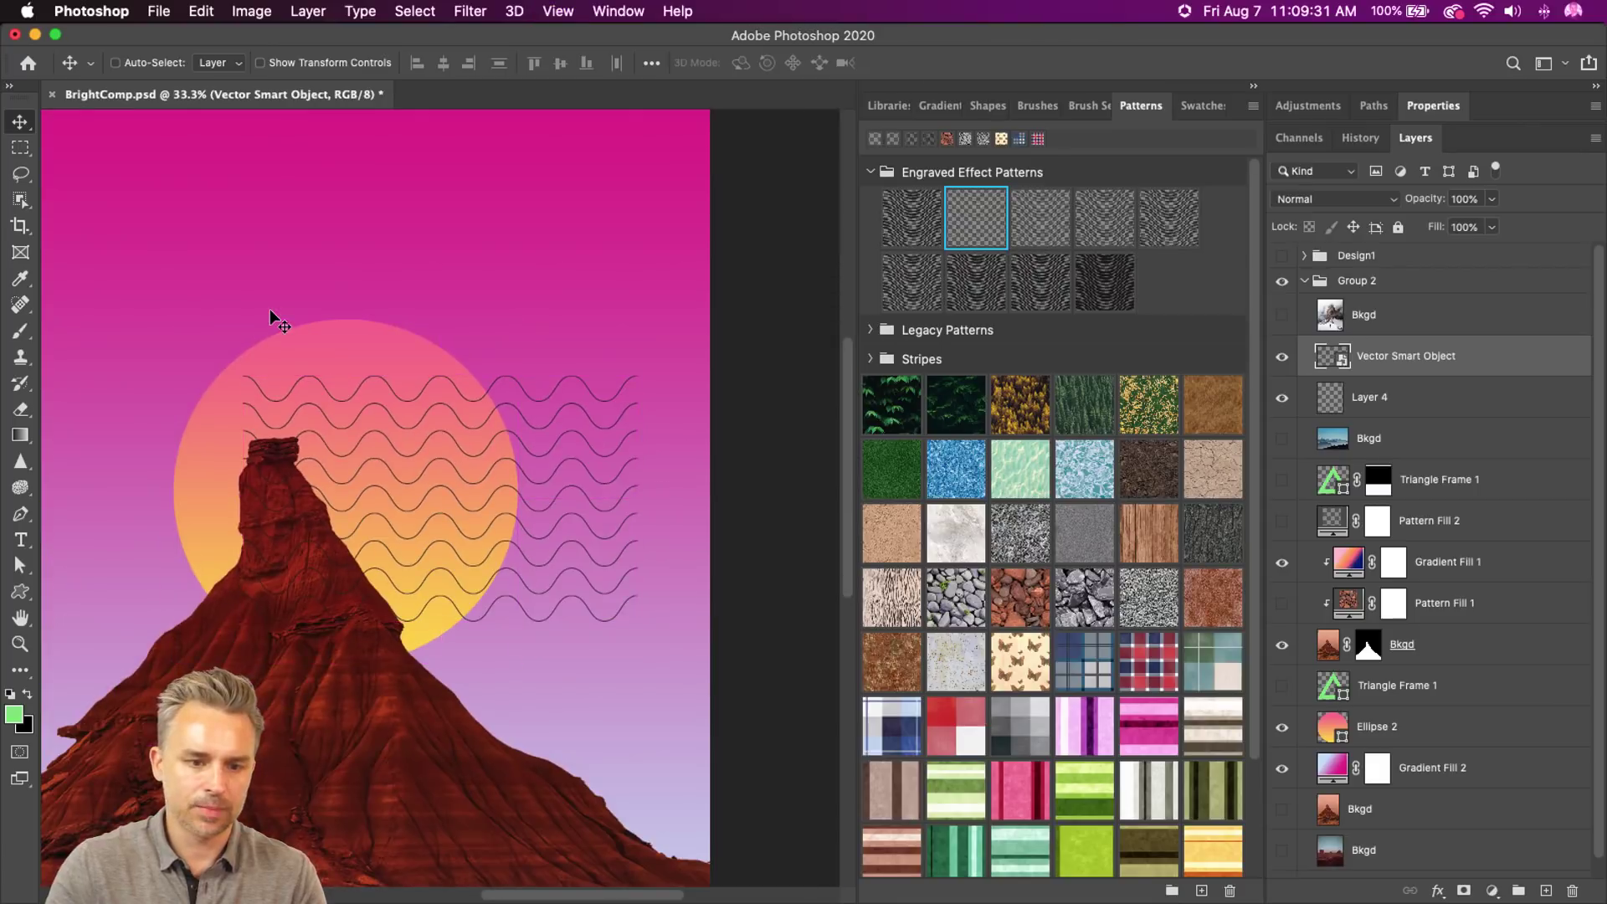
super+click(1332, 357)
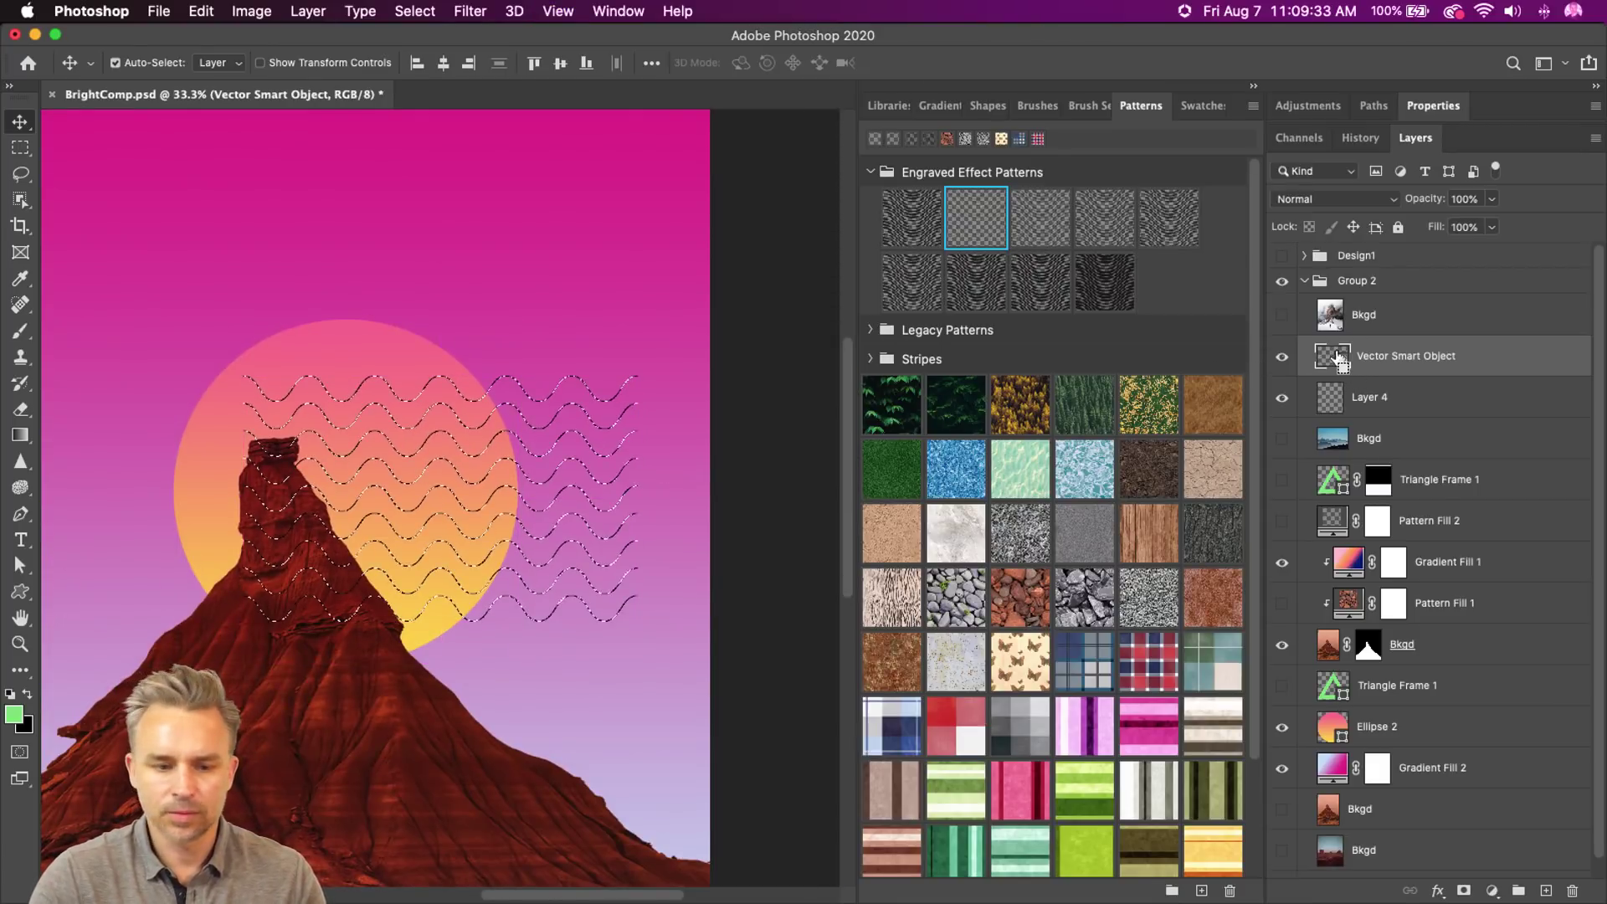
click(195, 9)
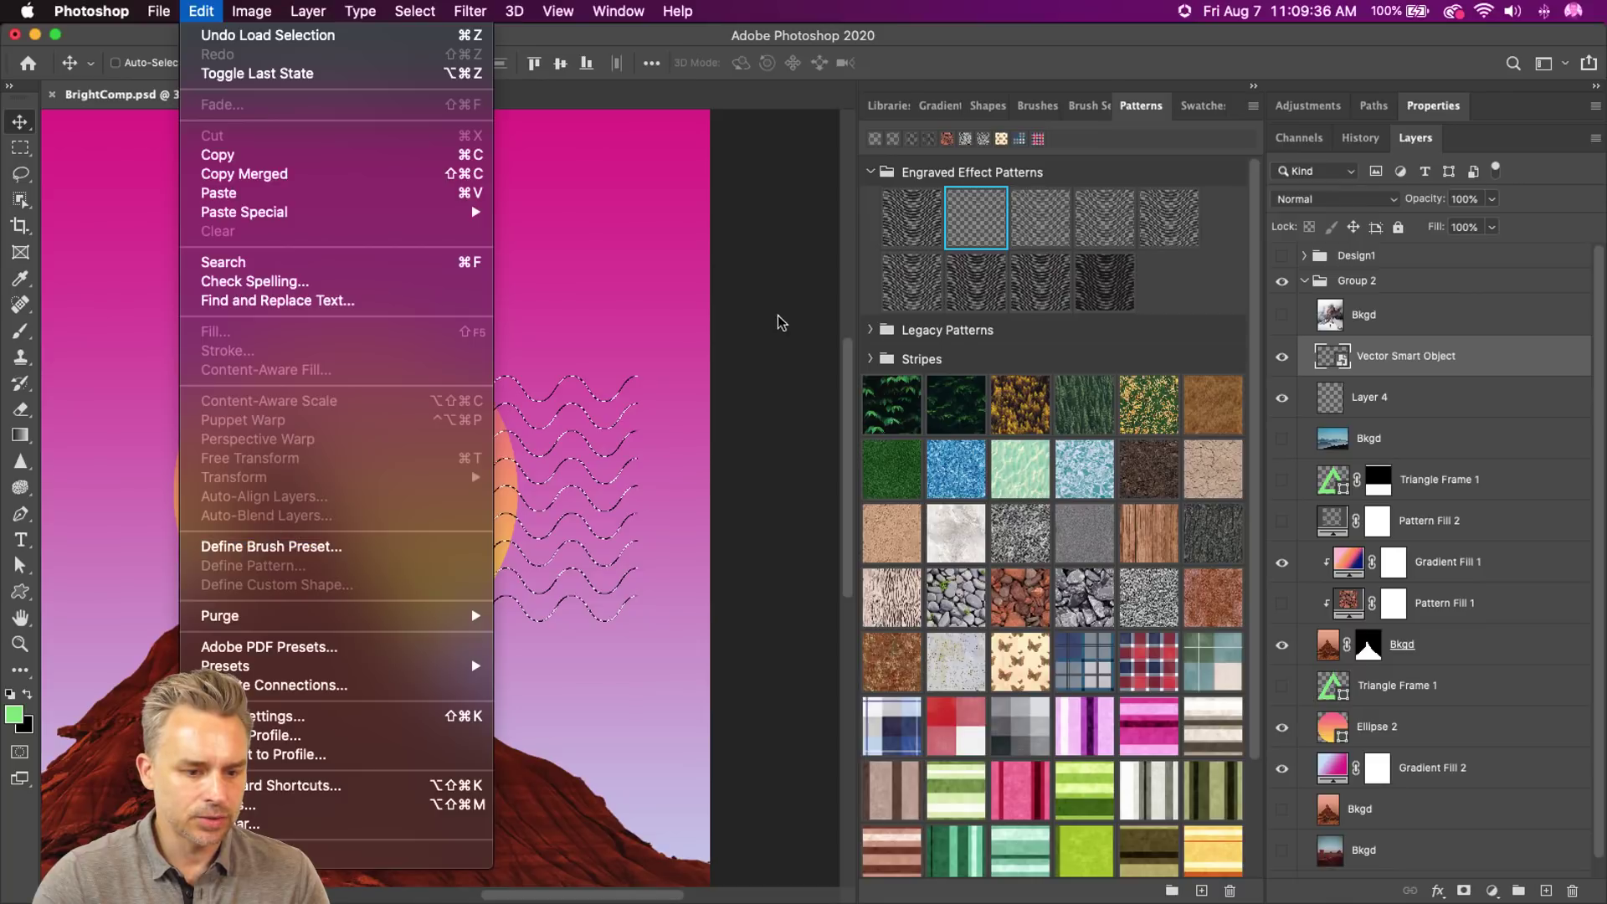
click(556, 304)
key(m)
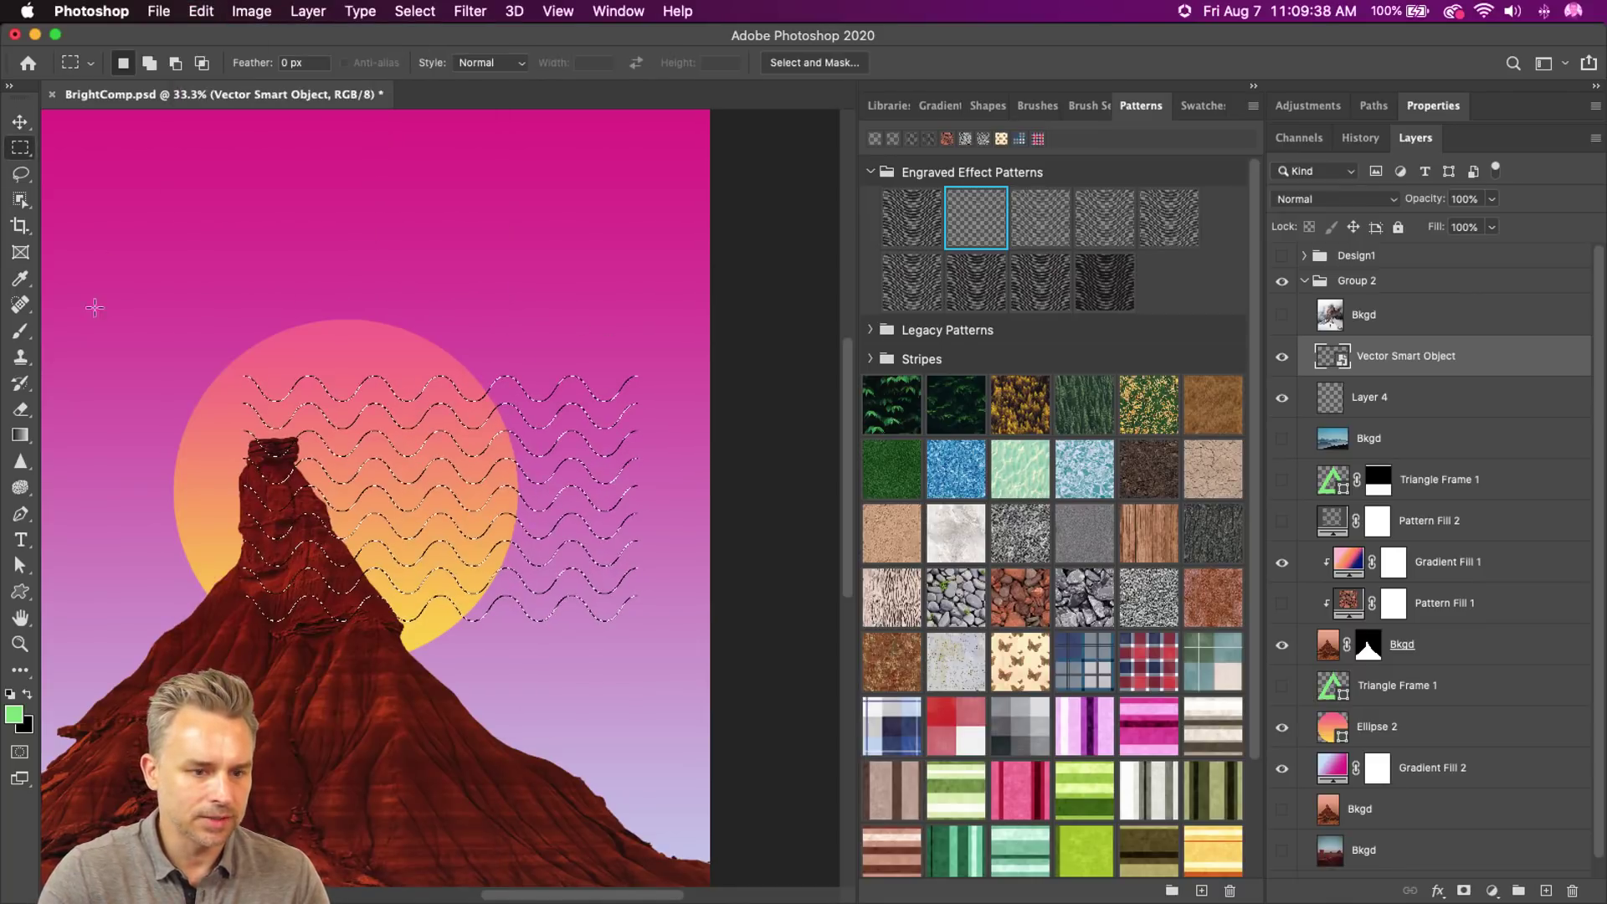
key(super+d)
- Make a rectangular selection across the full width of the waves and hide every layer below the wave smart object
key(super+plus)
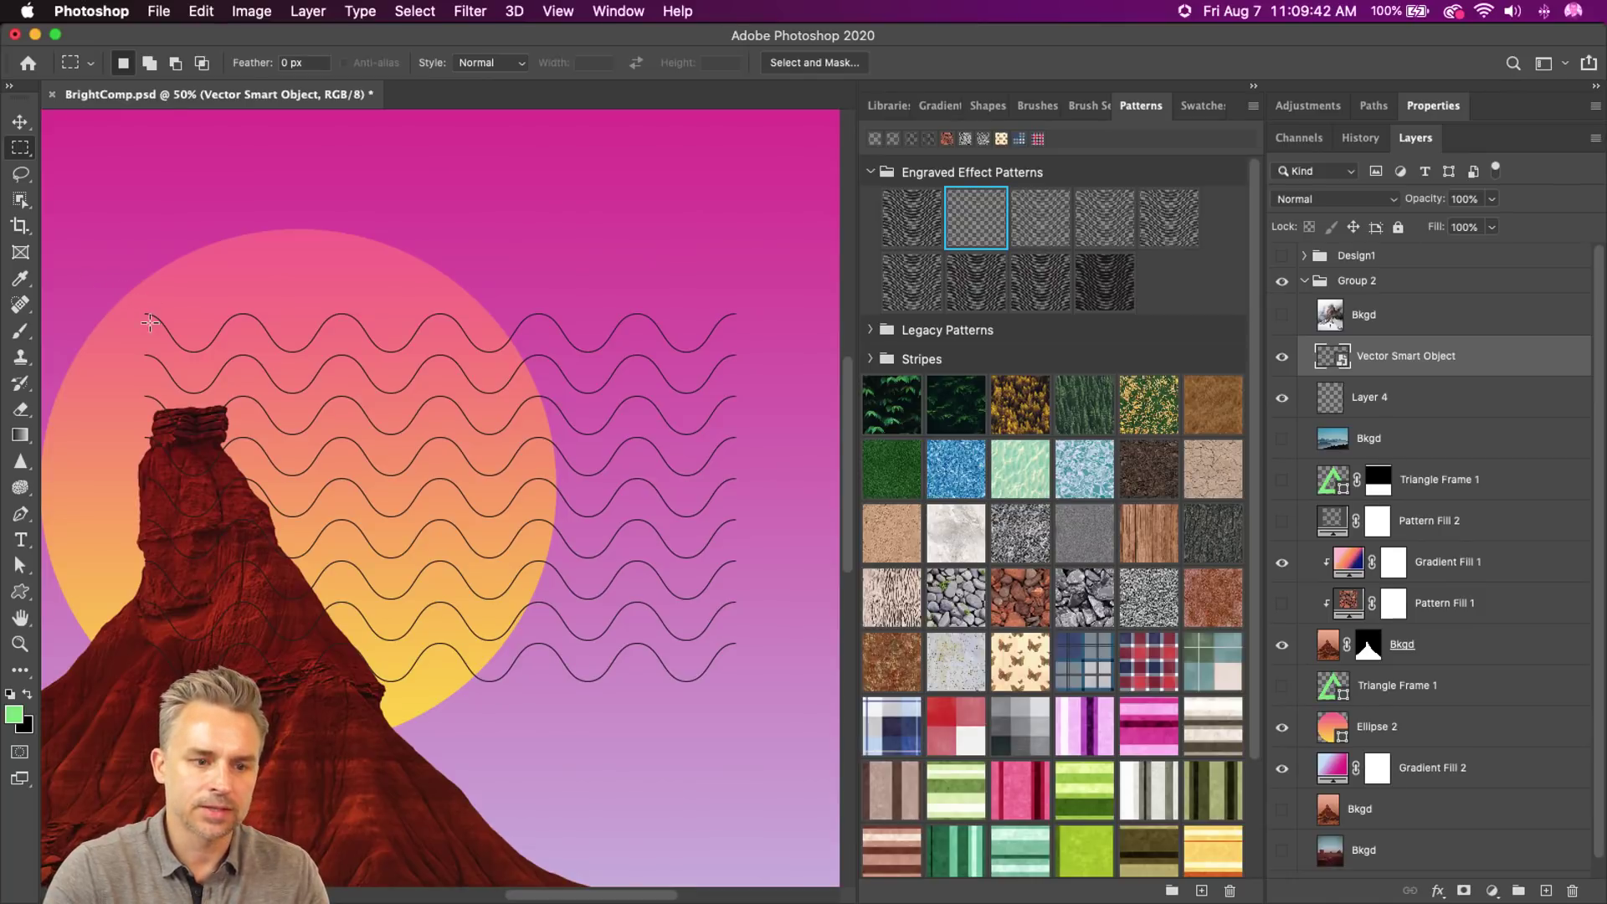
drag(145, 328, 738, 667)
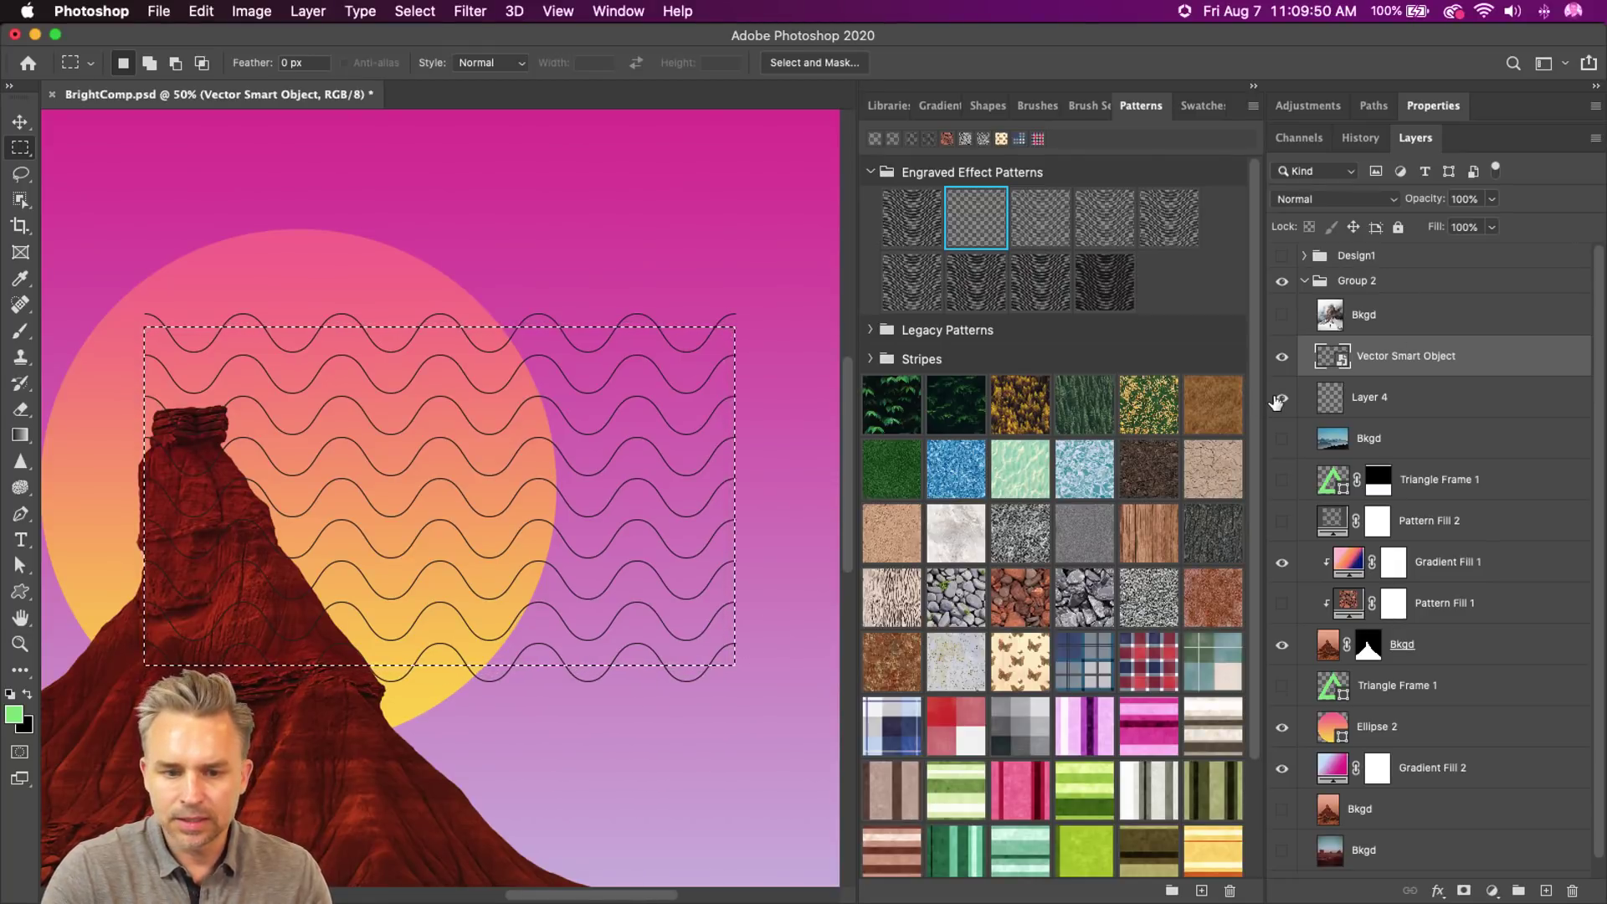
drag(1276, 402, 1259, 791)
- Define the selected waves as a pattern named "wavy" and clear the selection
click(184, 8)
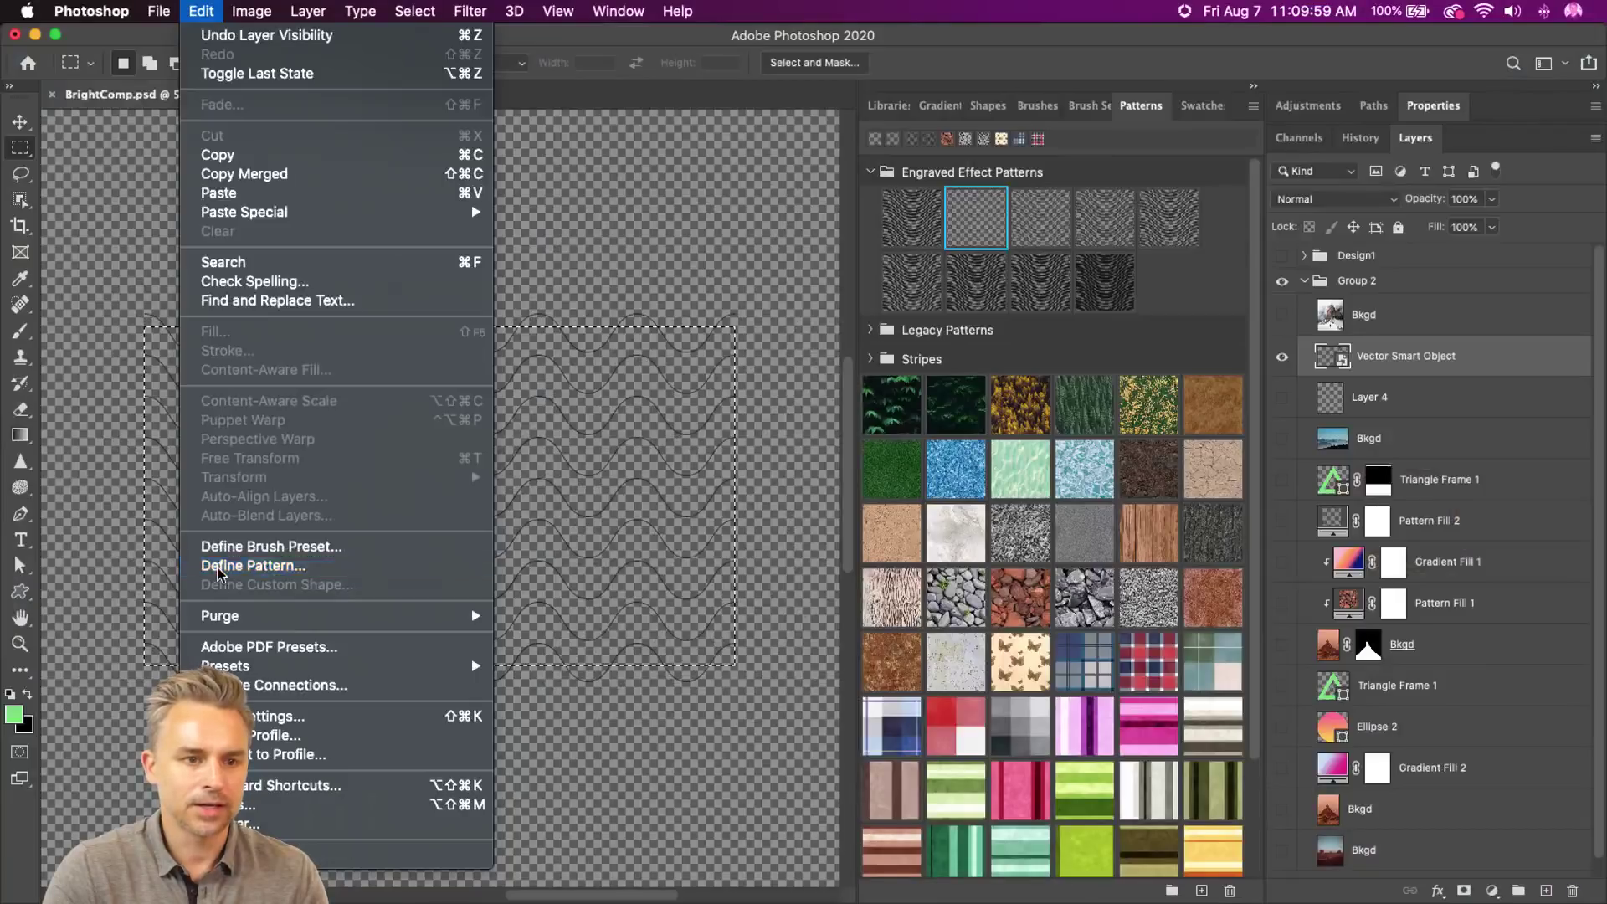
click(218, 564)
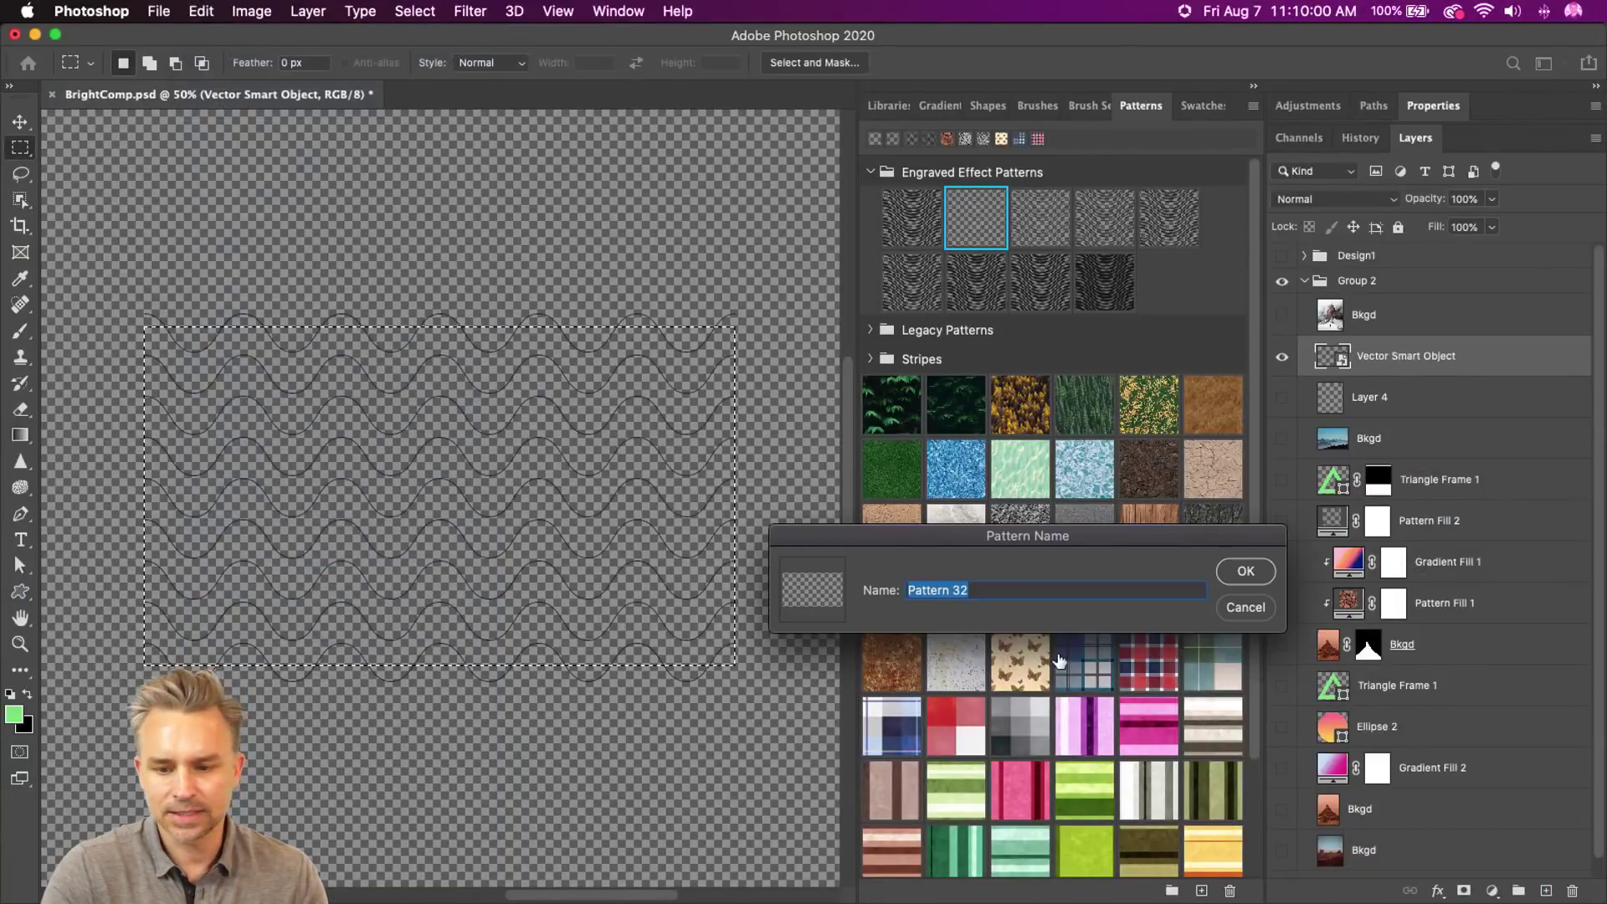
text(waves)
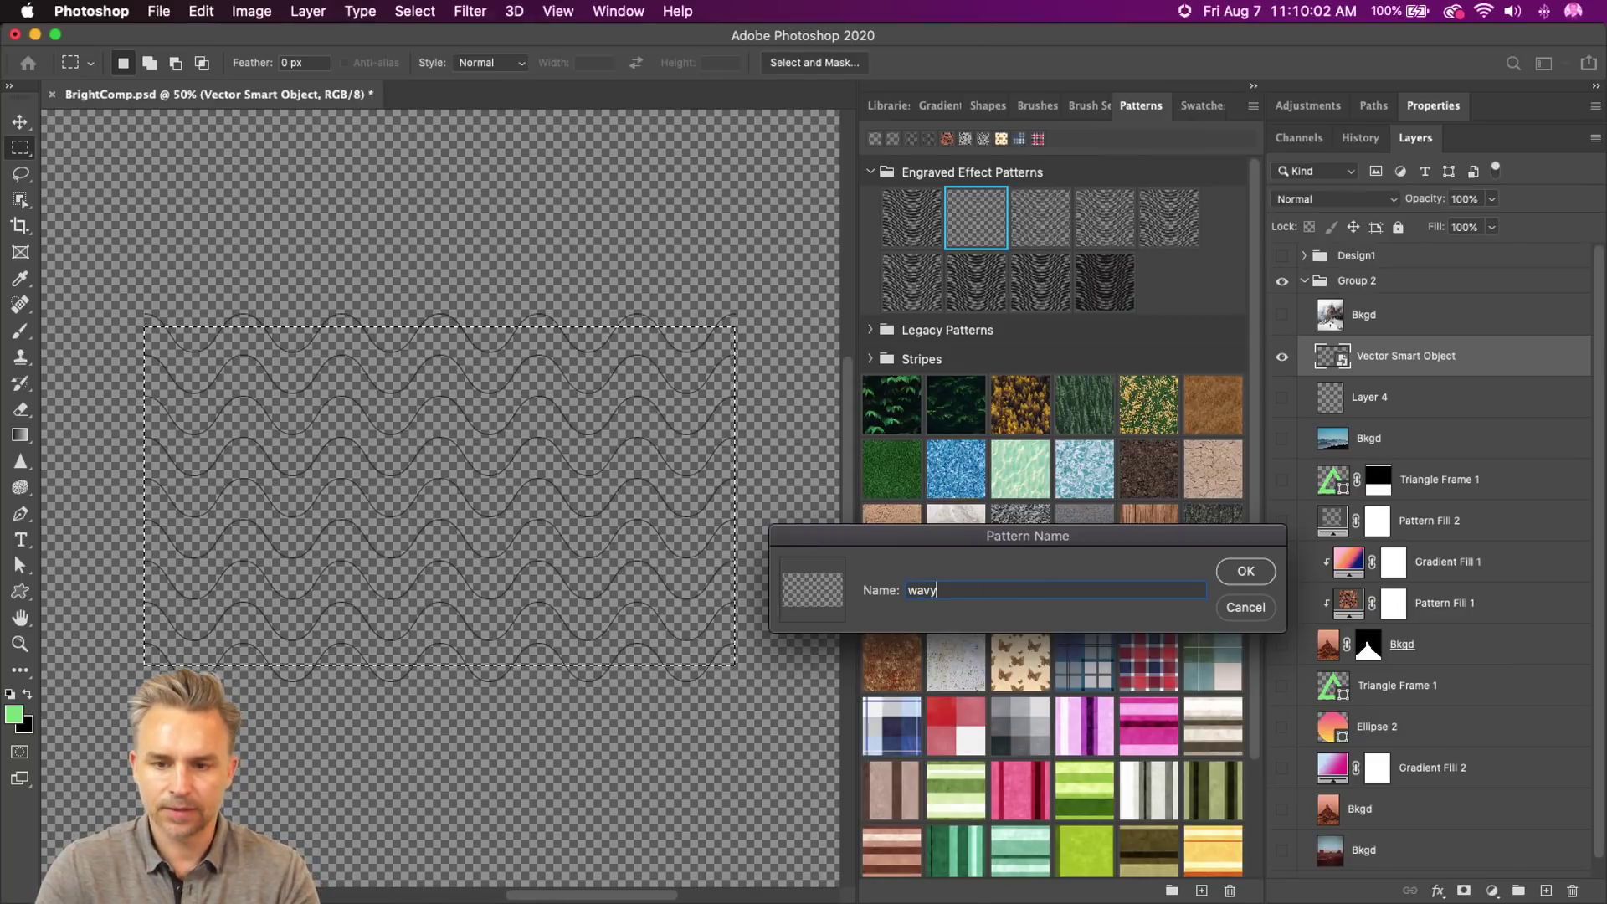
key(Return)
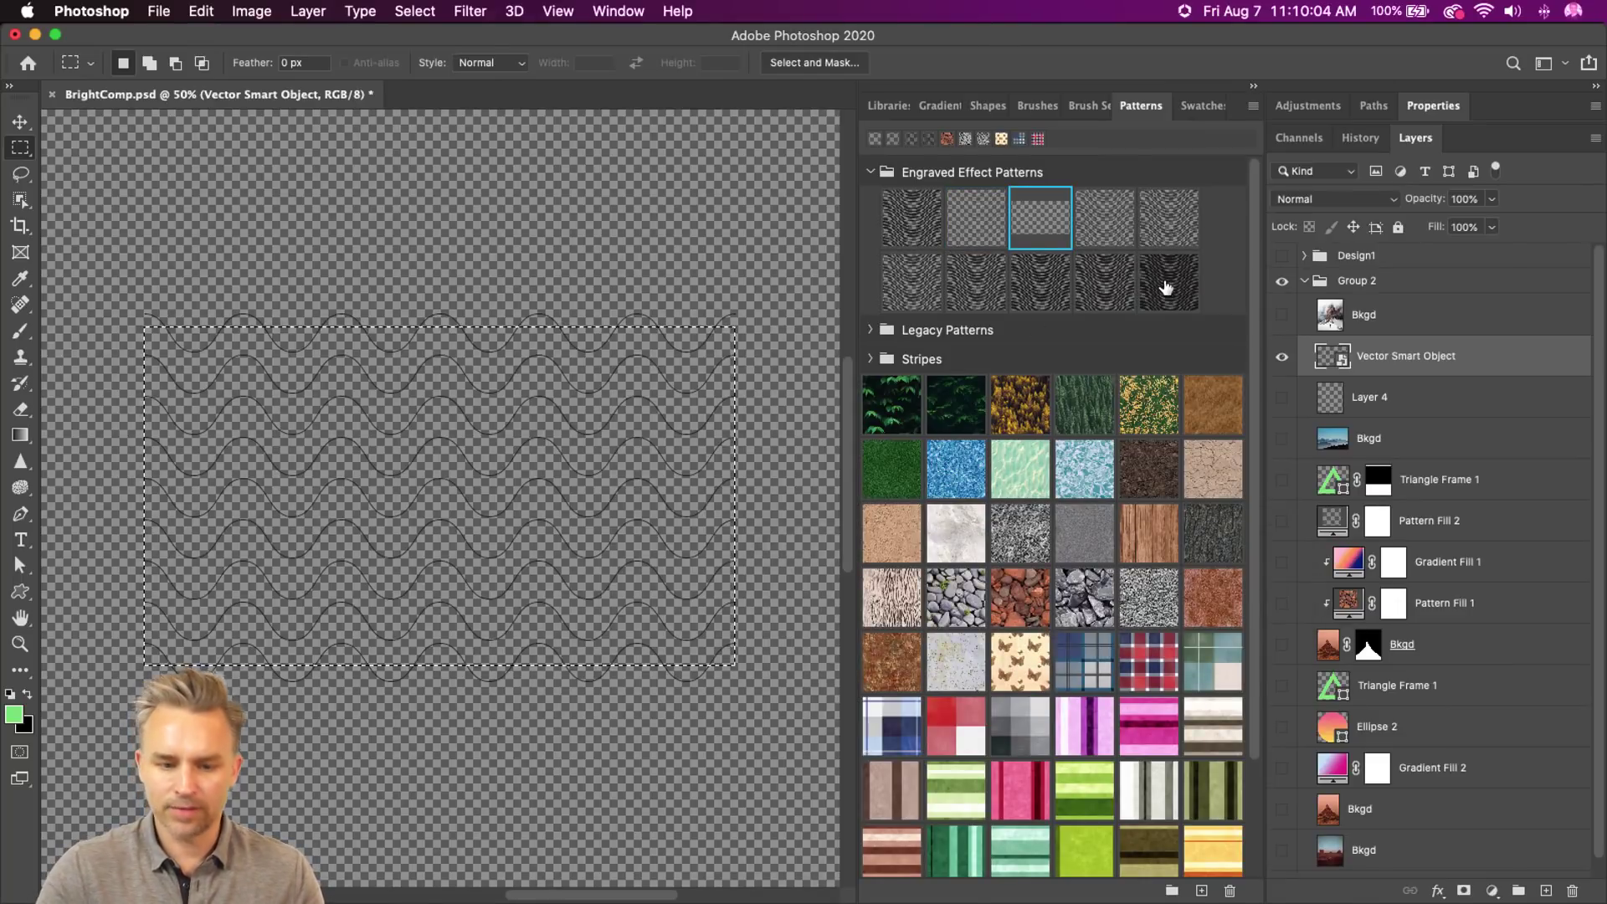
key(super+d)
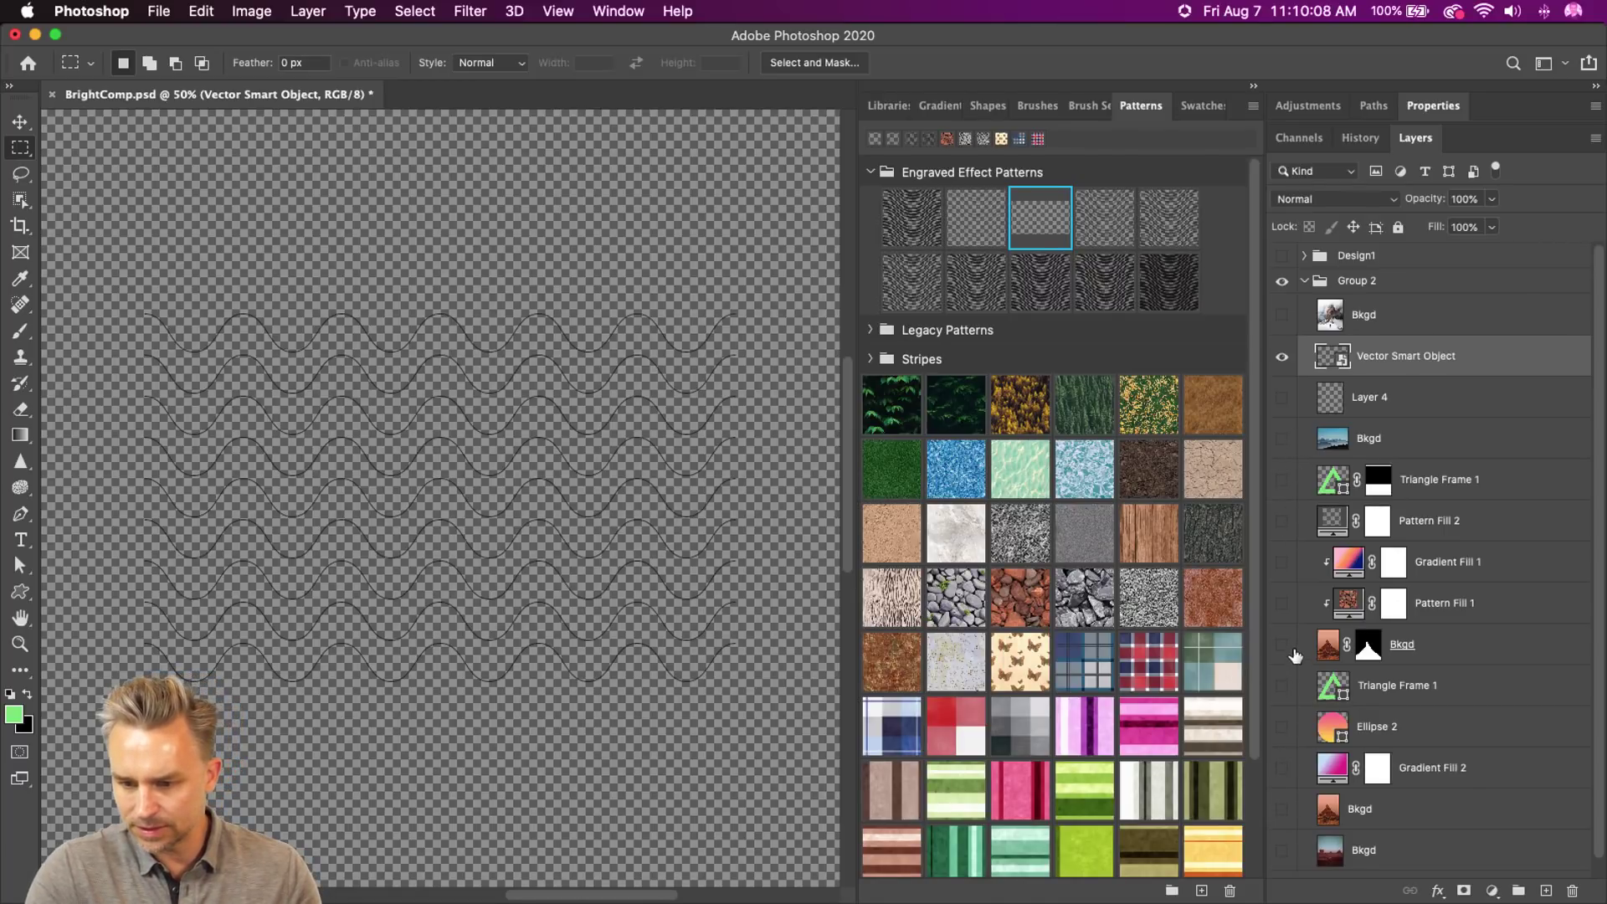
- Show the masked Bkgd rock and Gradient Fill 2 layers, hide the wave smart object, and select and show Layer 4
click(1281, 644)
click(1281, 768)
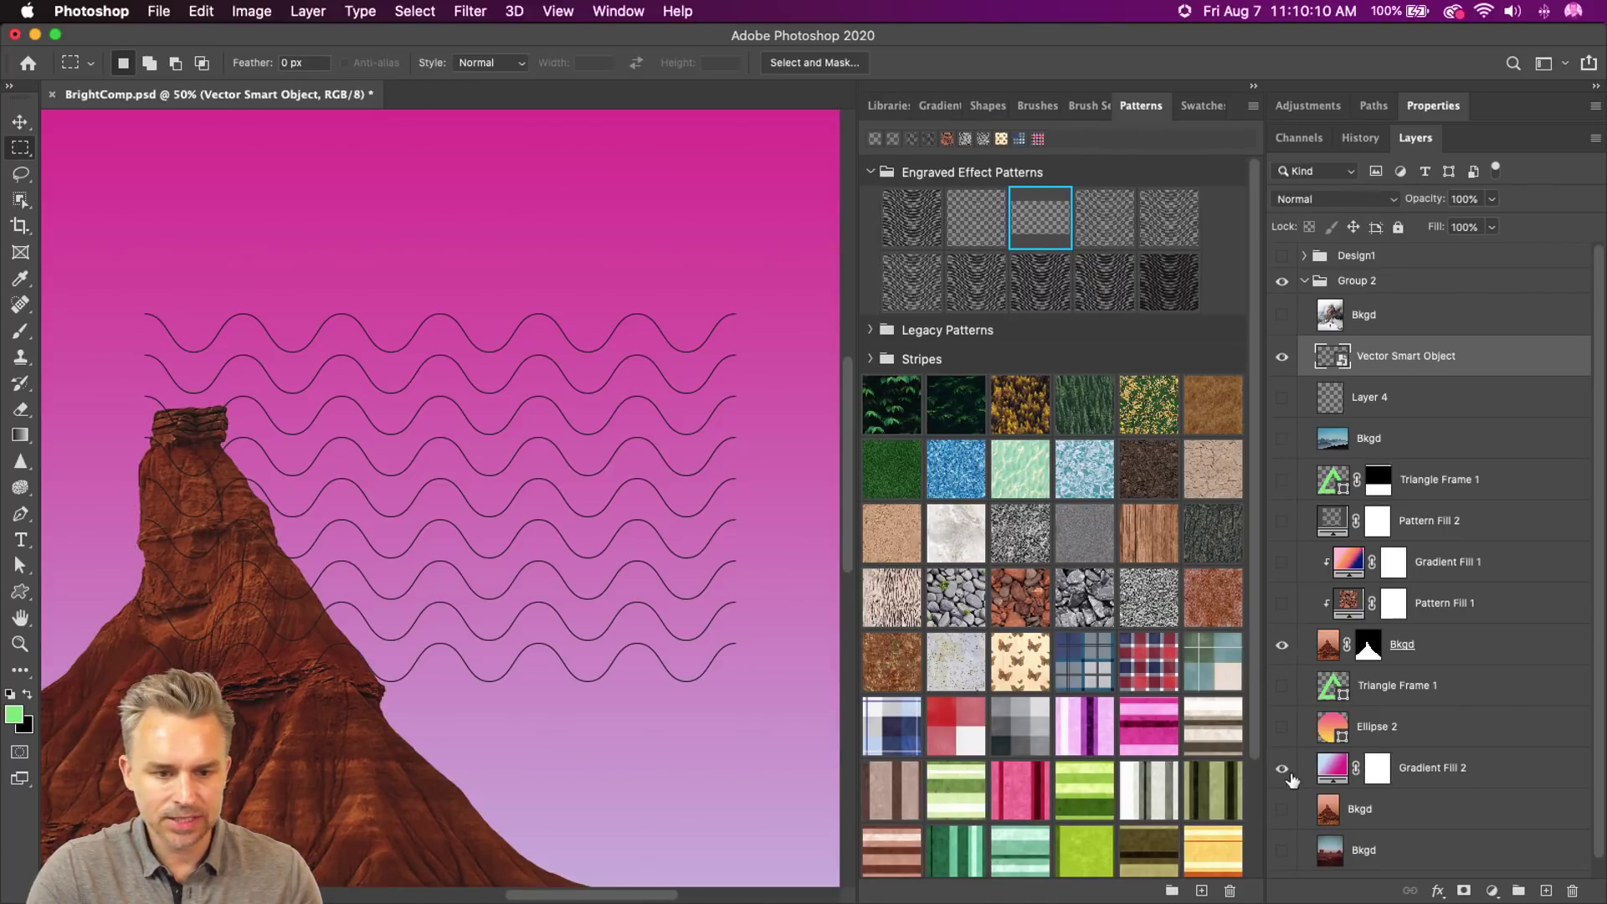
click(1281, 357)
click(1394, 399)
click(1282, 399)
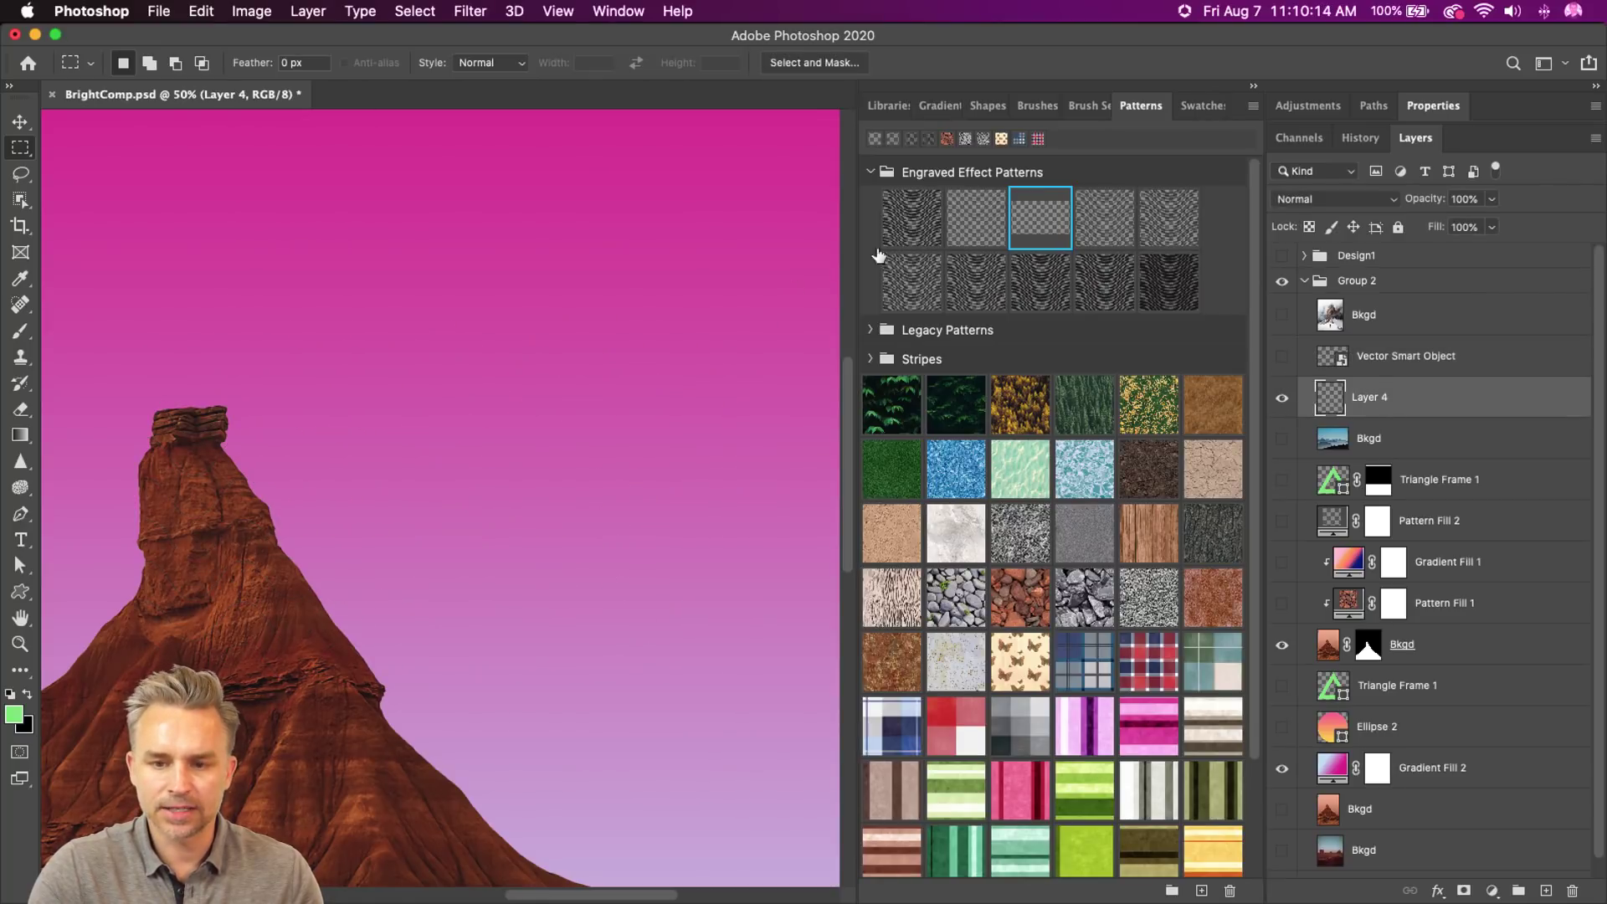
- Turn Layer 4 into a pattern fill using the densest engraved pattern, and replace it with the new wavy pattern
click(1174, 292)
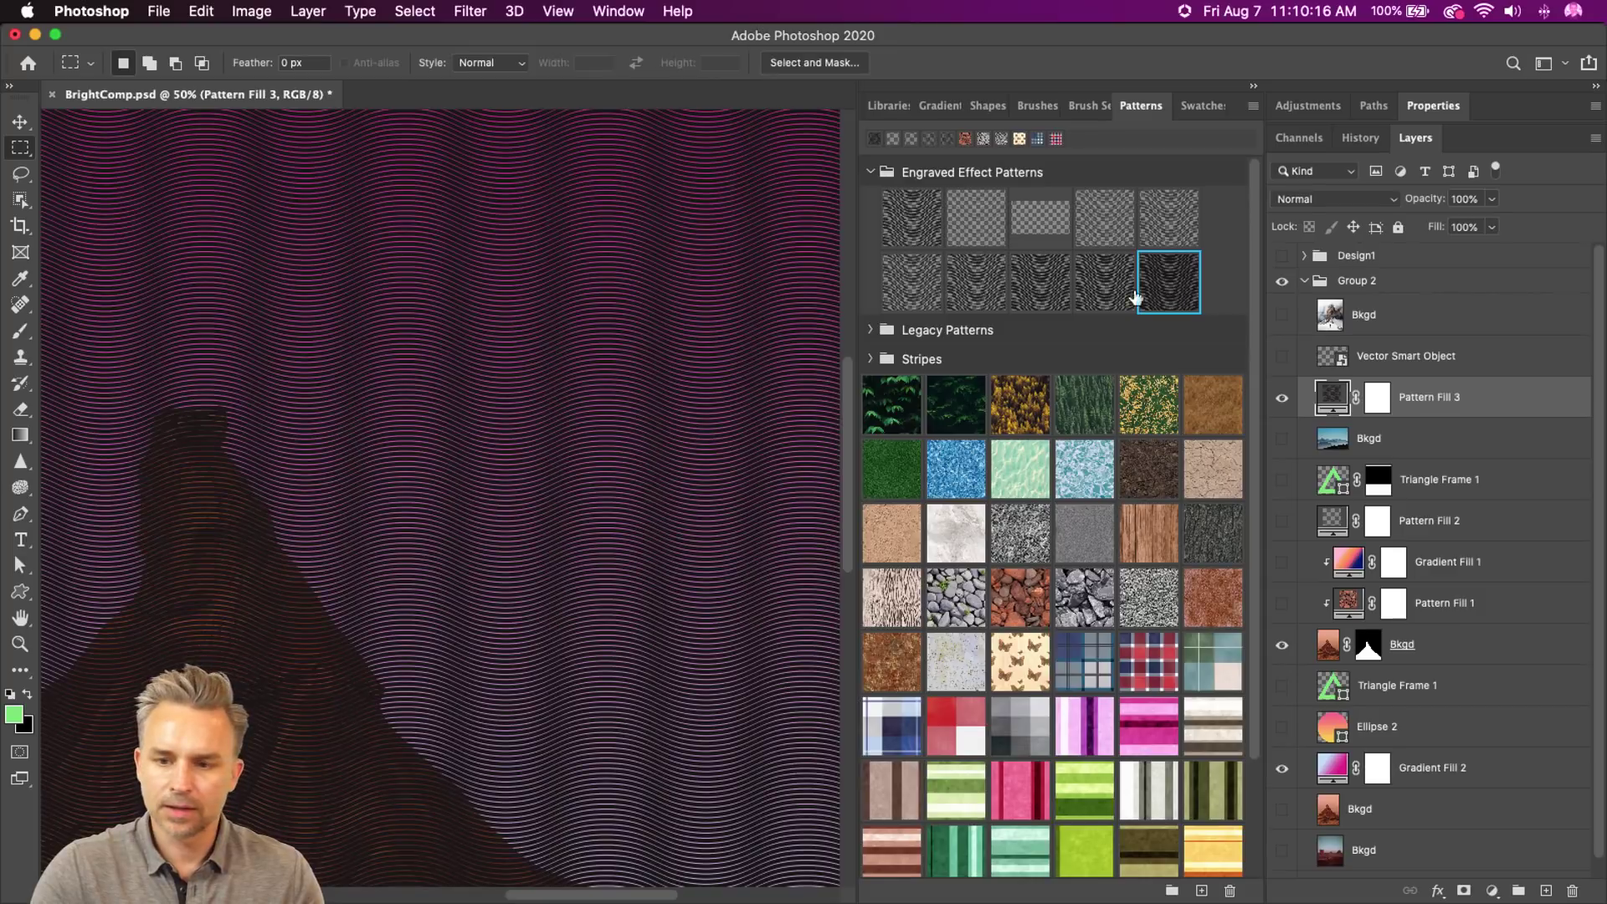
click(1020, 213)
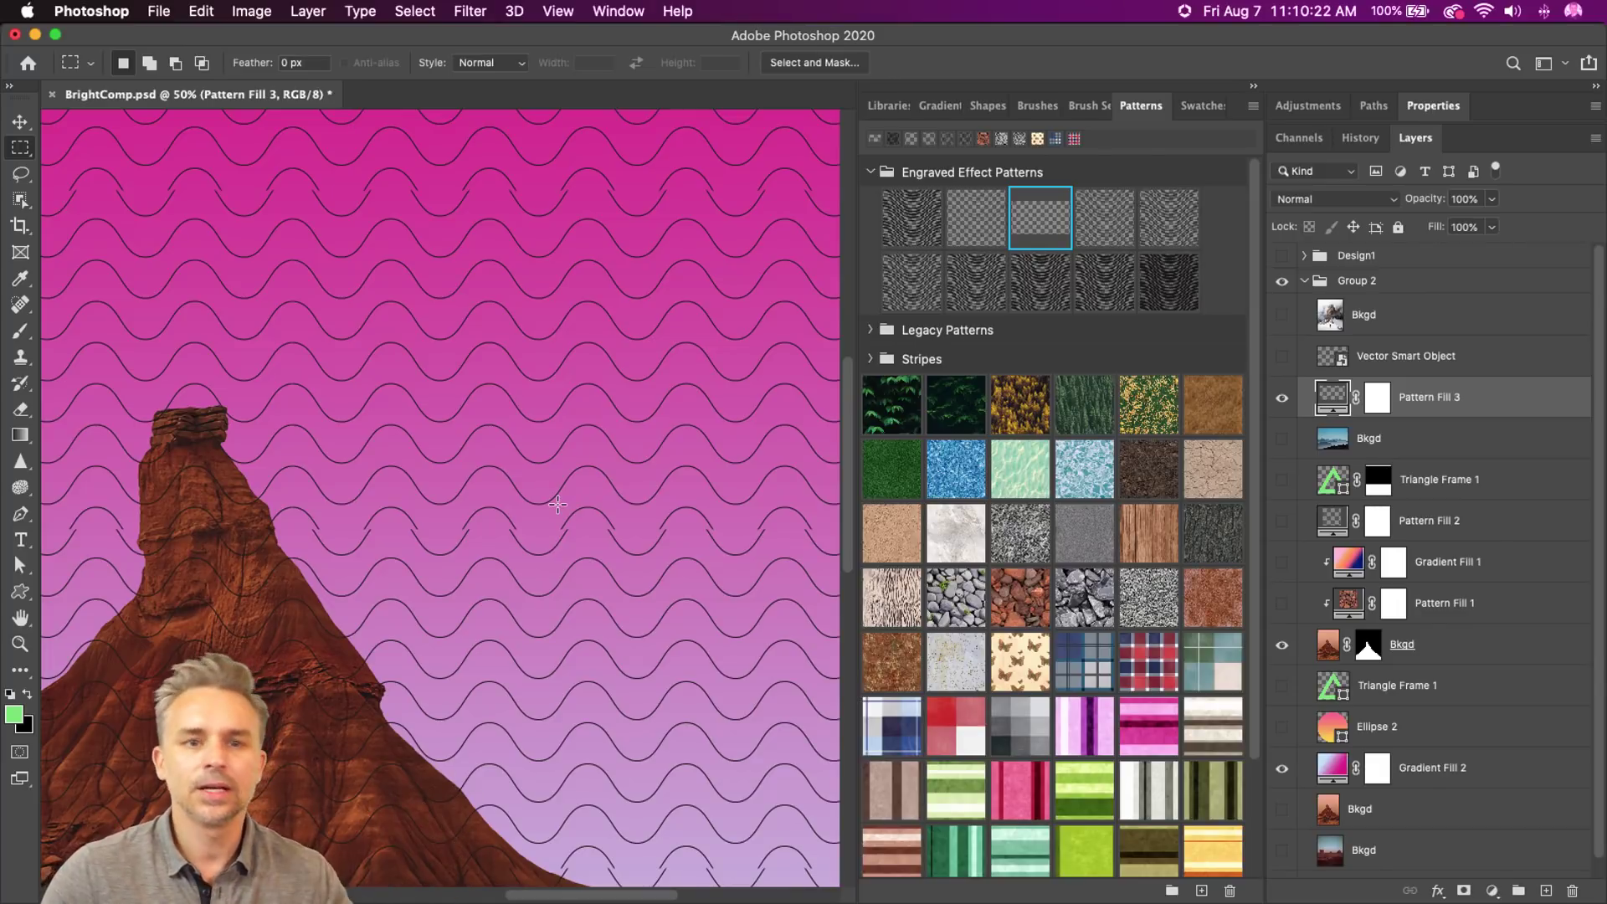
- Try several other engraved wave patterns on the pattern fill layer, ending with the fourth pattern in the Engraved Effect Patterns group
click(964, 218)
click(970, 283)
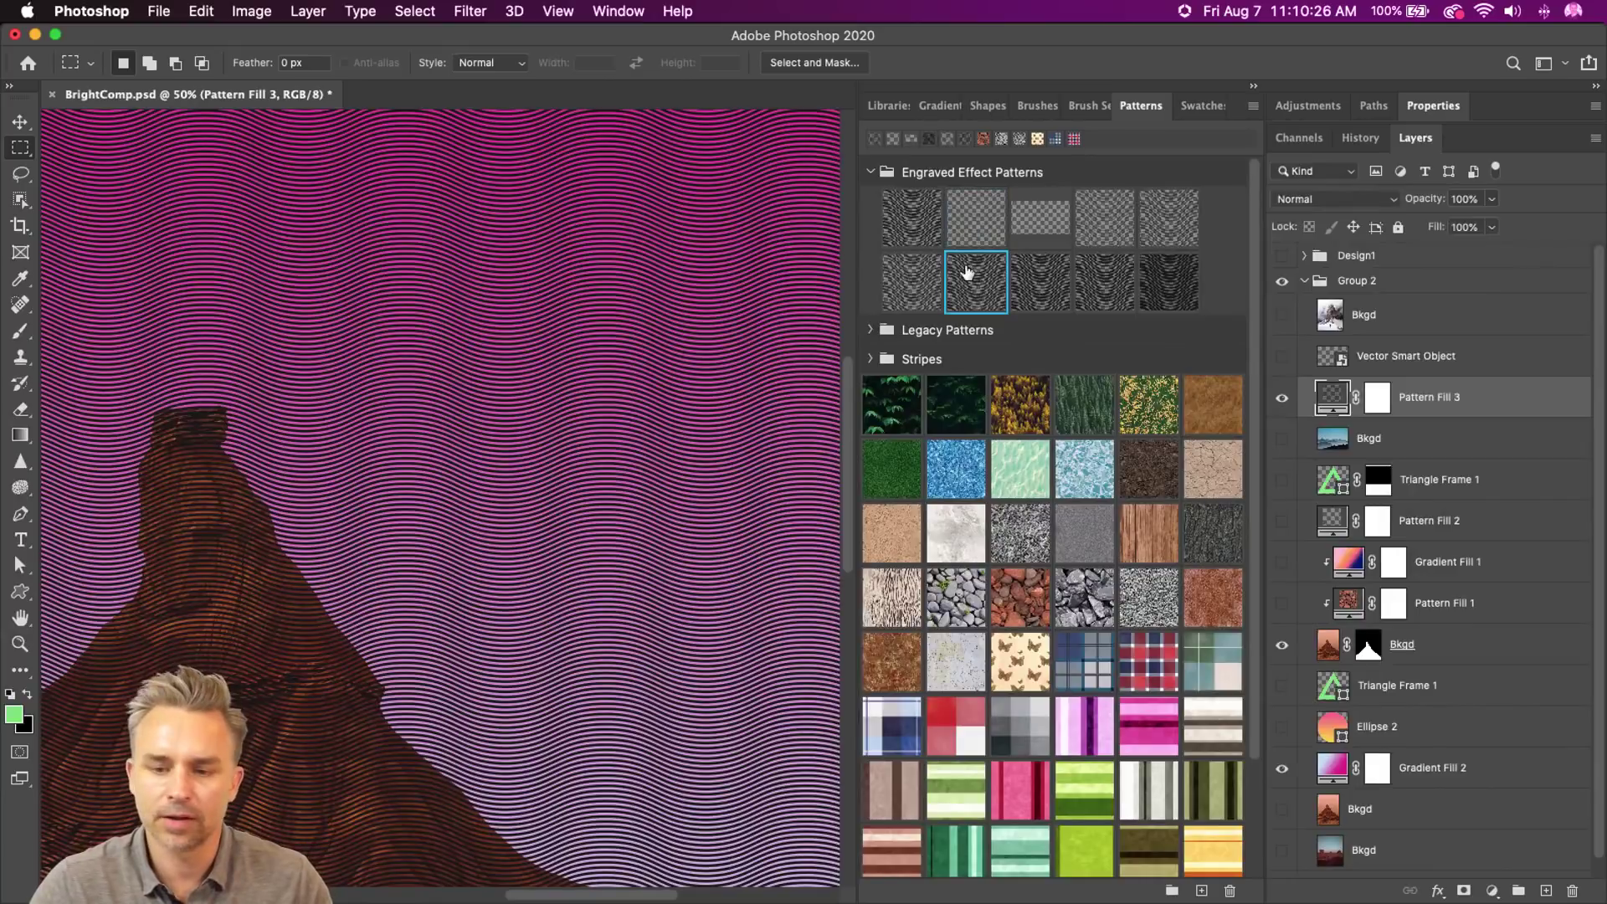
click(911, 216)
key(super+0)
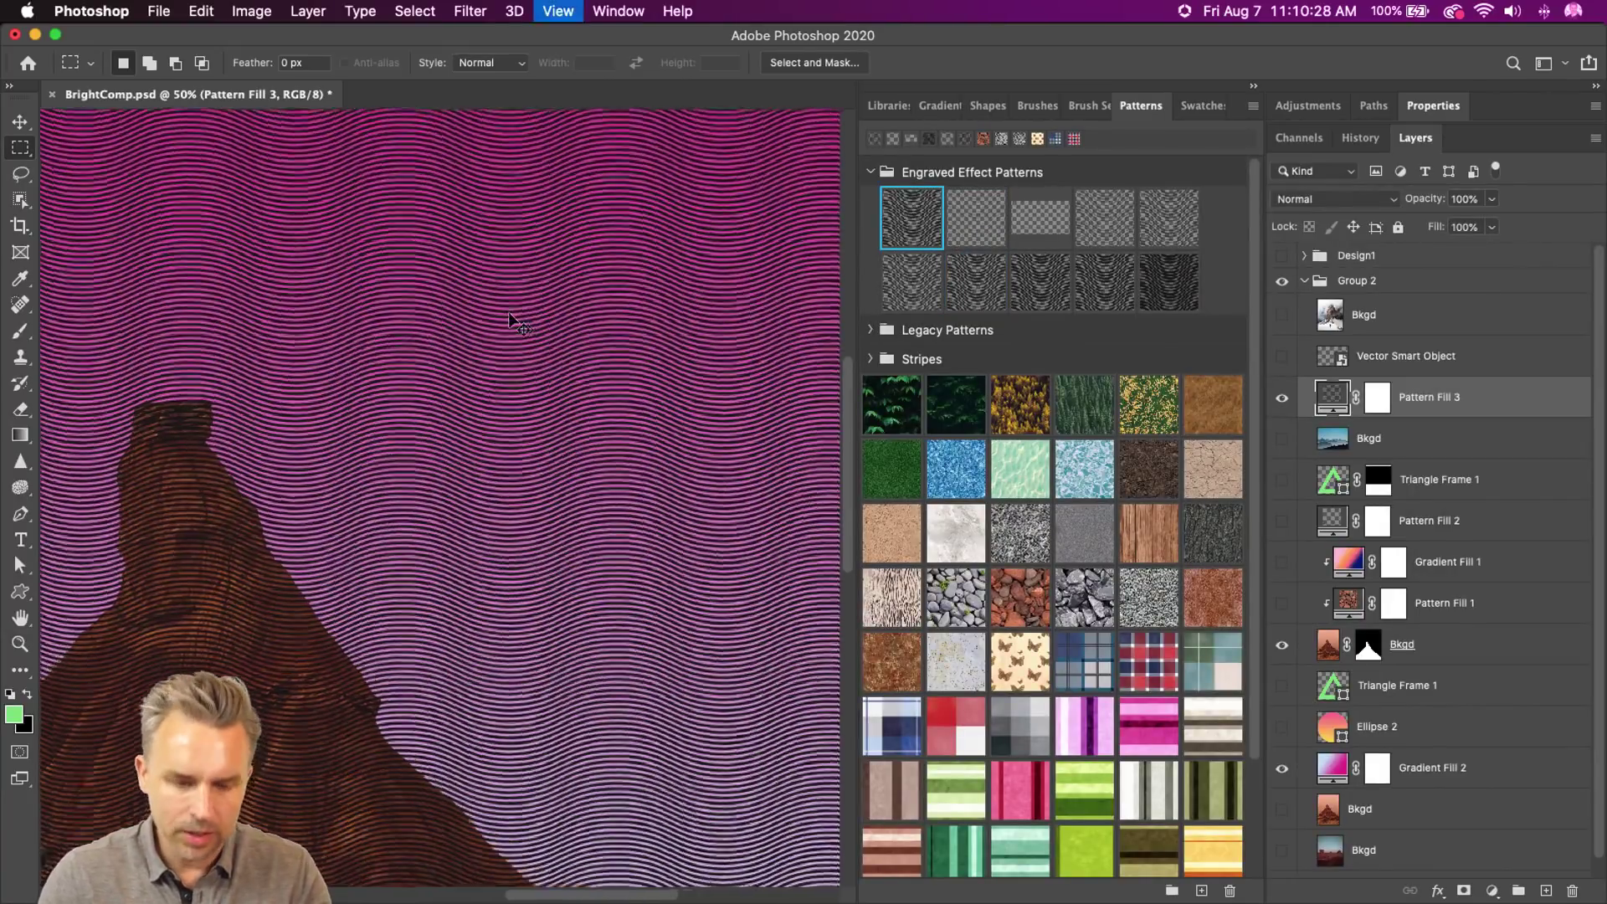
key(super+equal)
key(super+equal)
click(1124, 212)
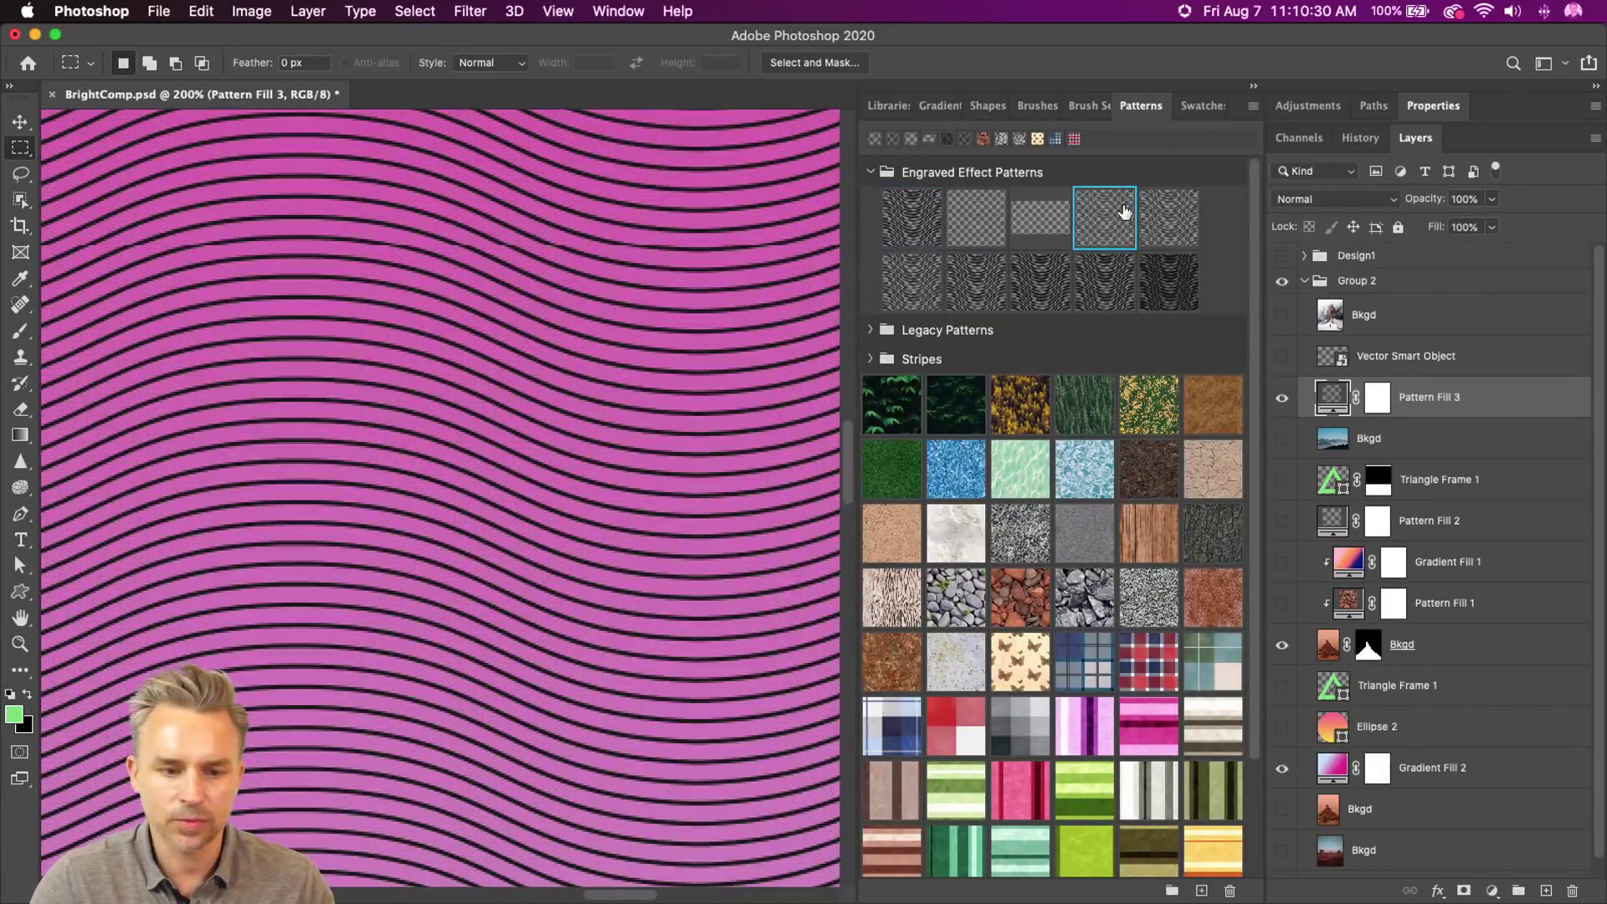
- Collapse the expanded Patterns column and set the layer thumbnails to the medium size
key(super+minus)
key(super+minus)
key(super+minus)
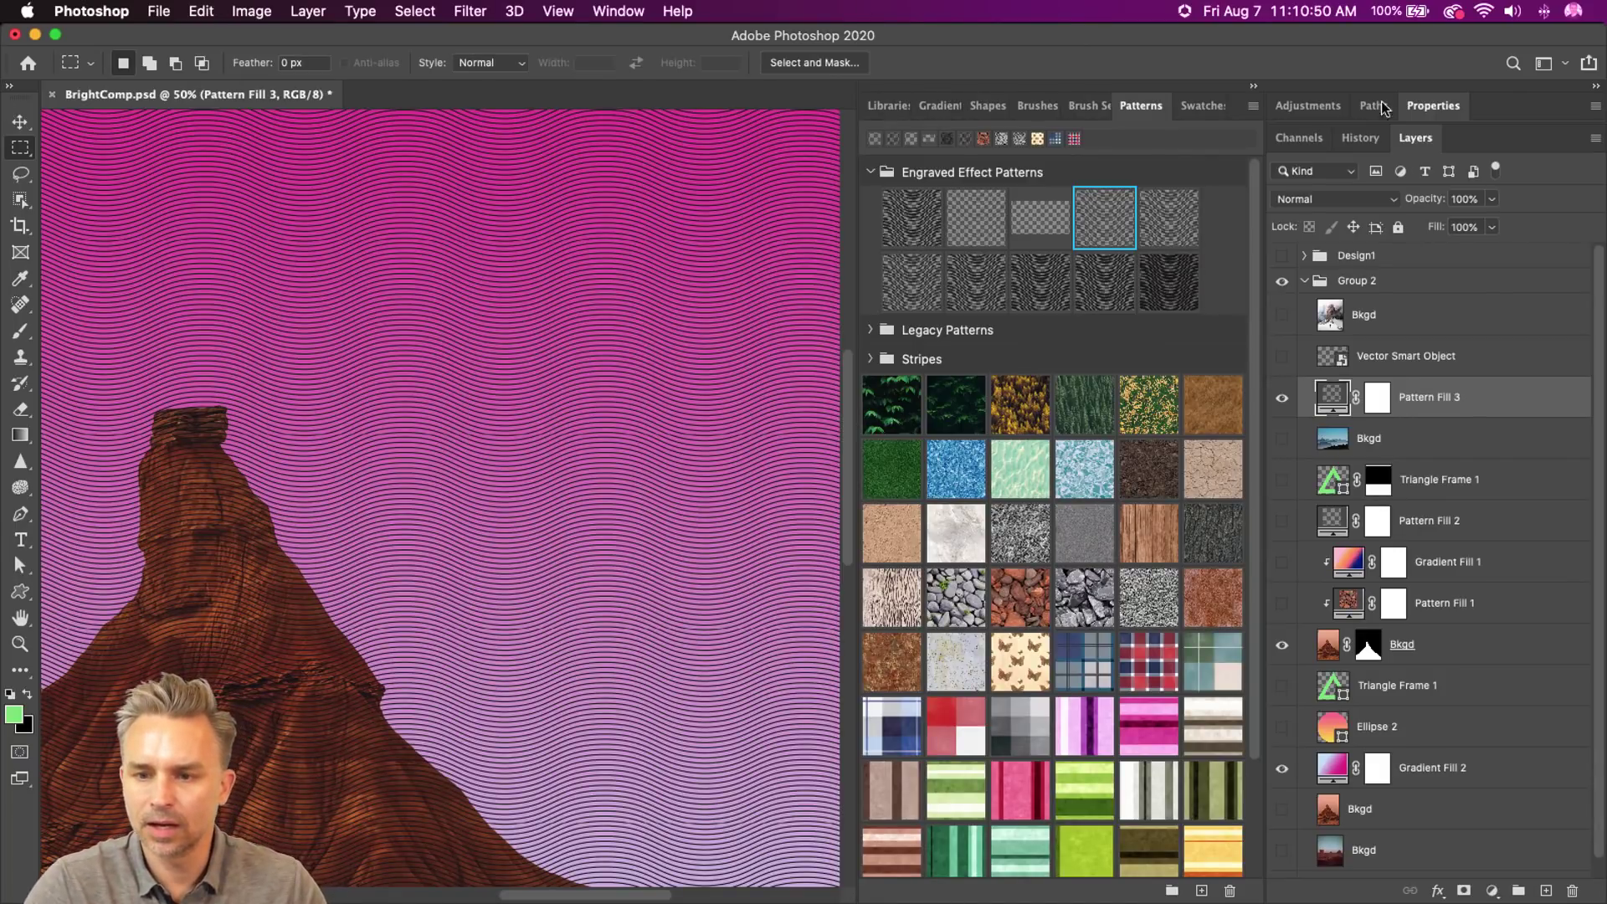
click(1252, 87)
click(1594, 138)
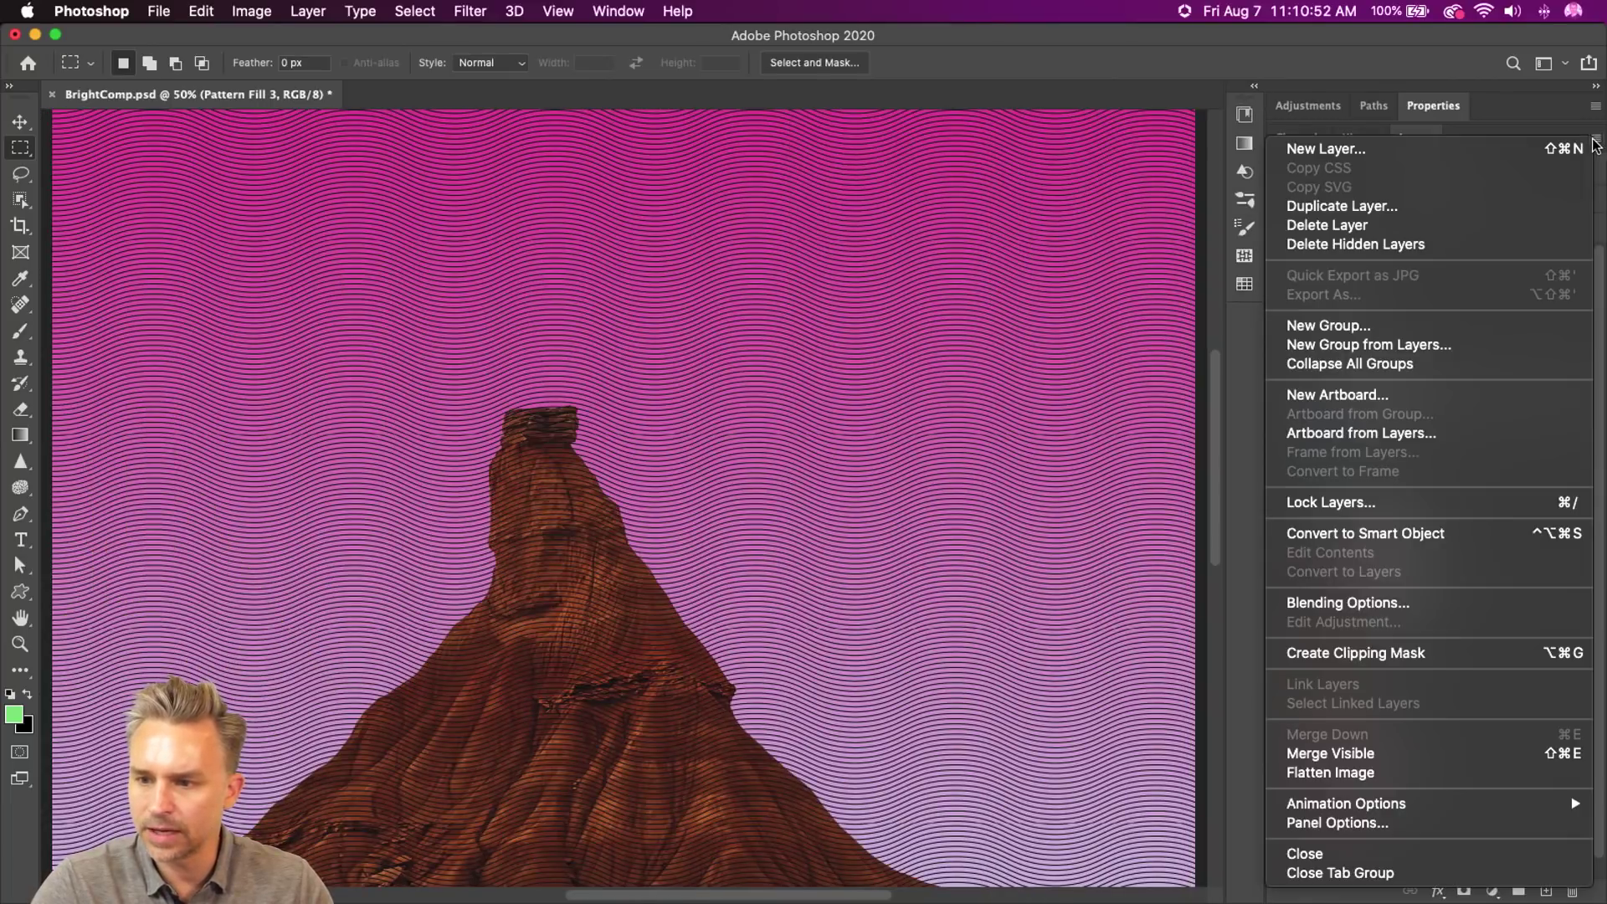
key(Return)
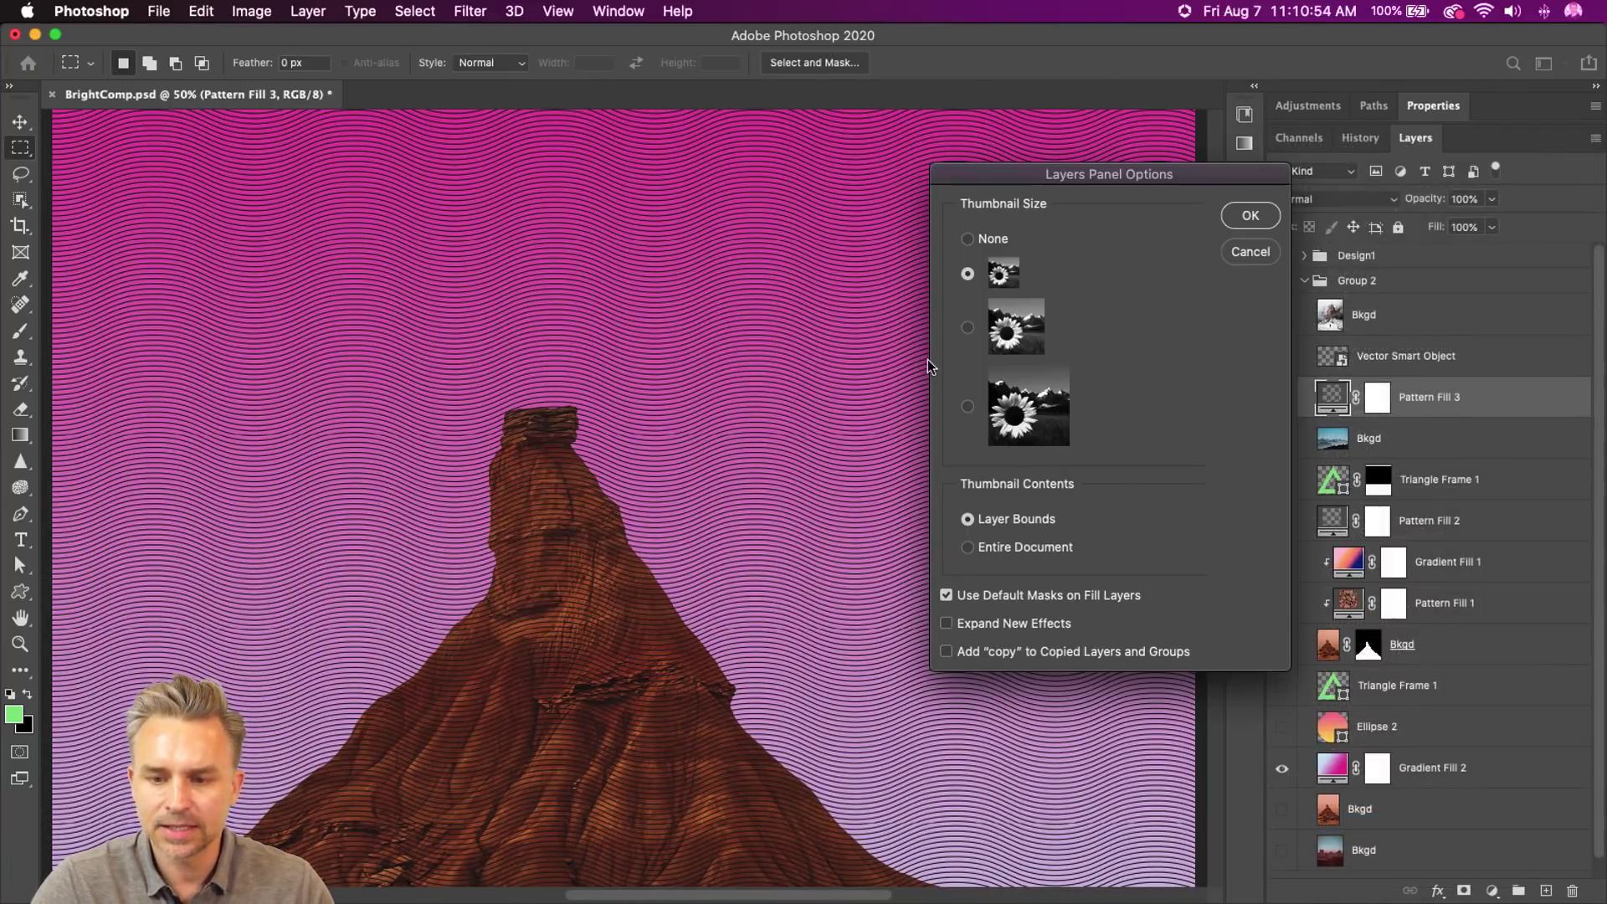
click(967, 327)
click(1254, 215)
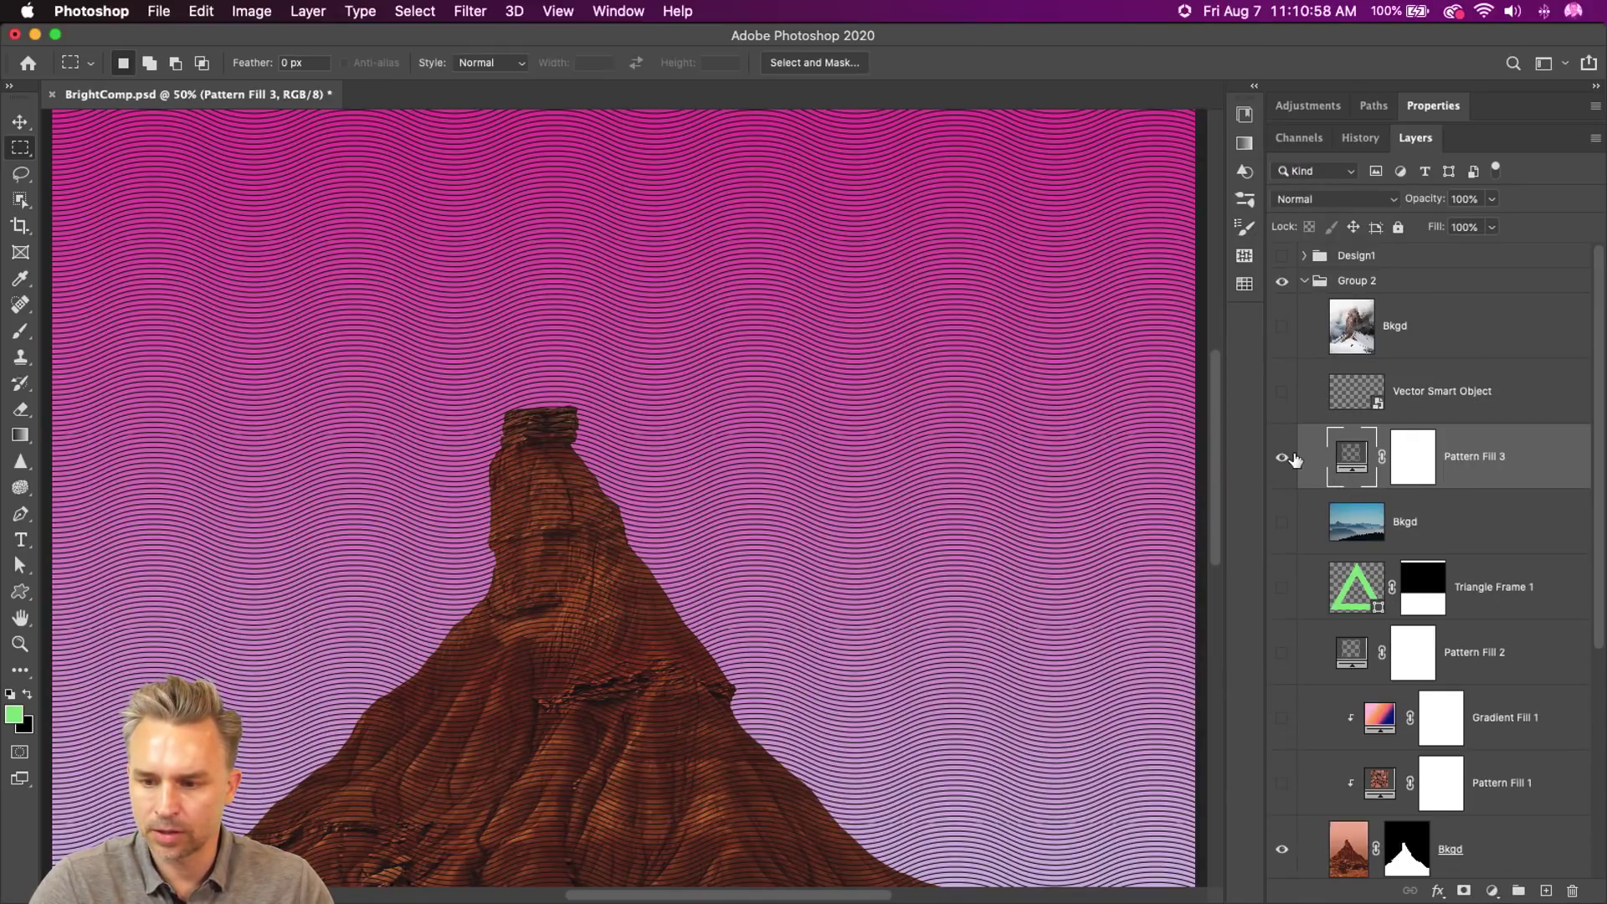
- Hide the Pattern Fill 3 layer and show Ellipse 2 and both Triangle Frame 1 layers
click(1282, 457)
scroll(1357, 608, down, 5)
scroll(1357, 608, down, 1)
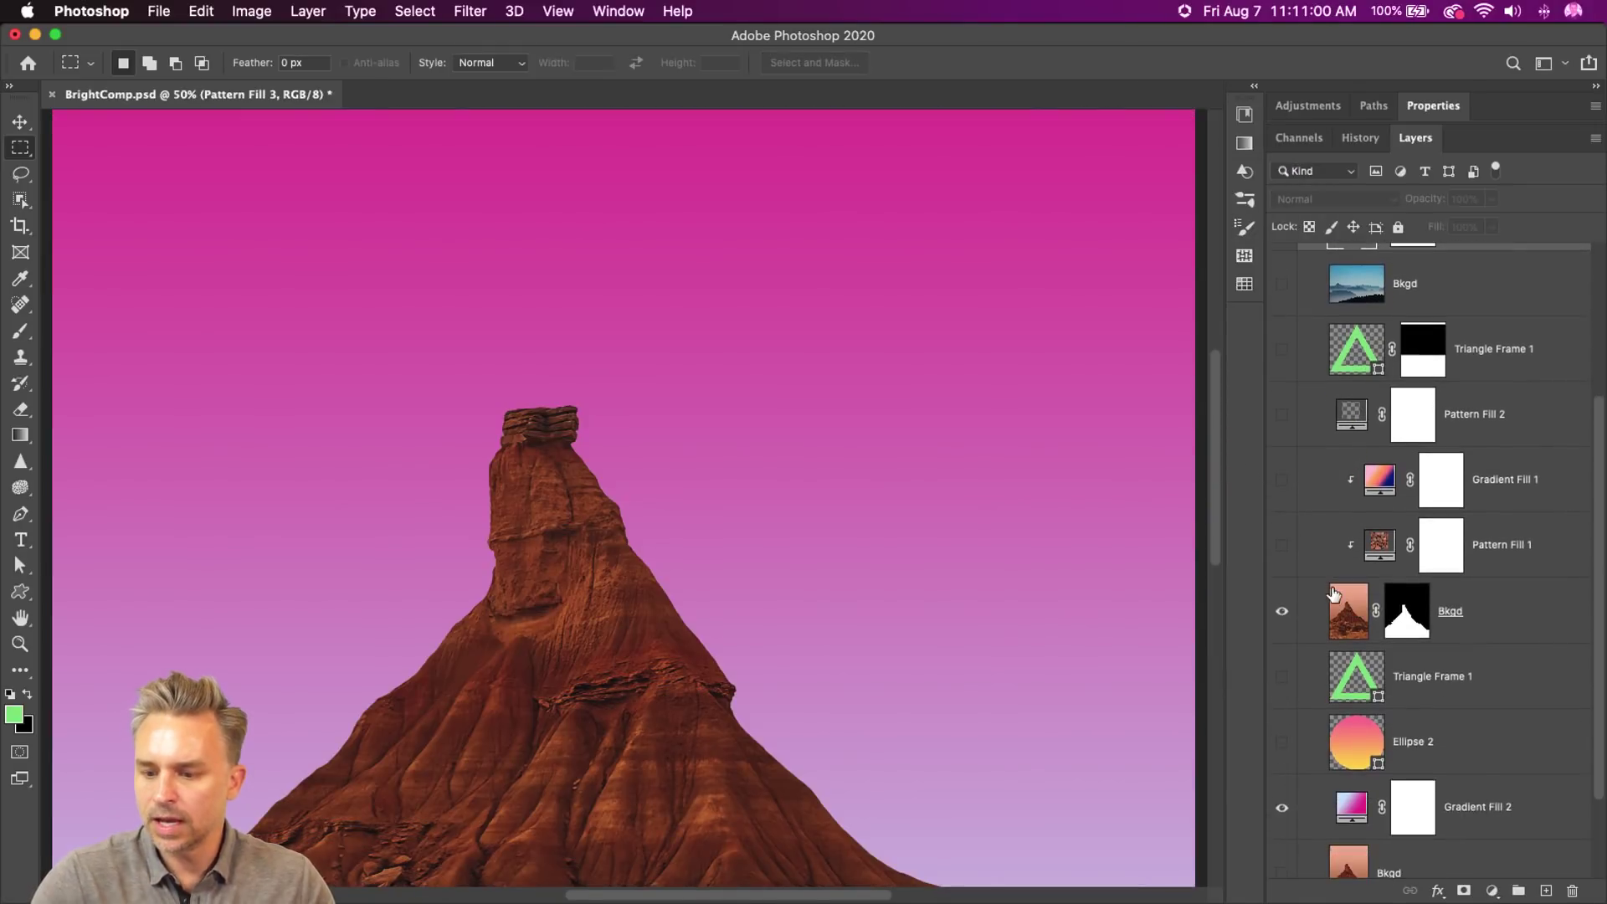
click(1282, 745)
click(1282, 678)
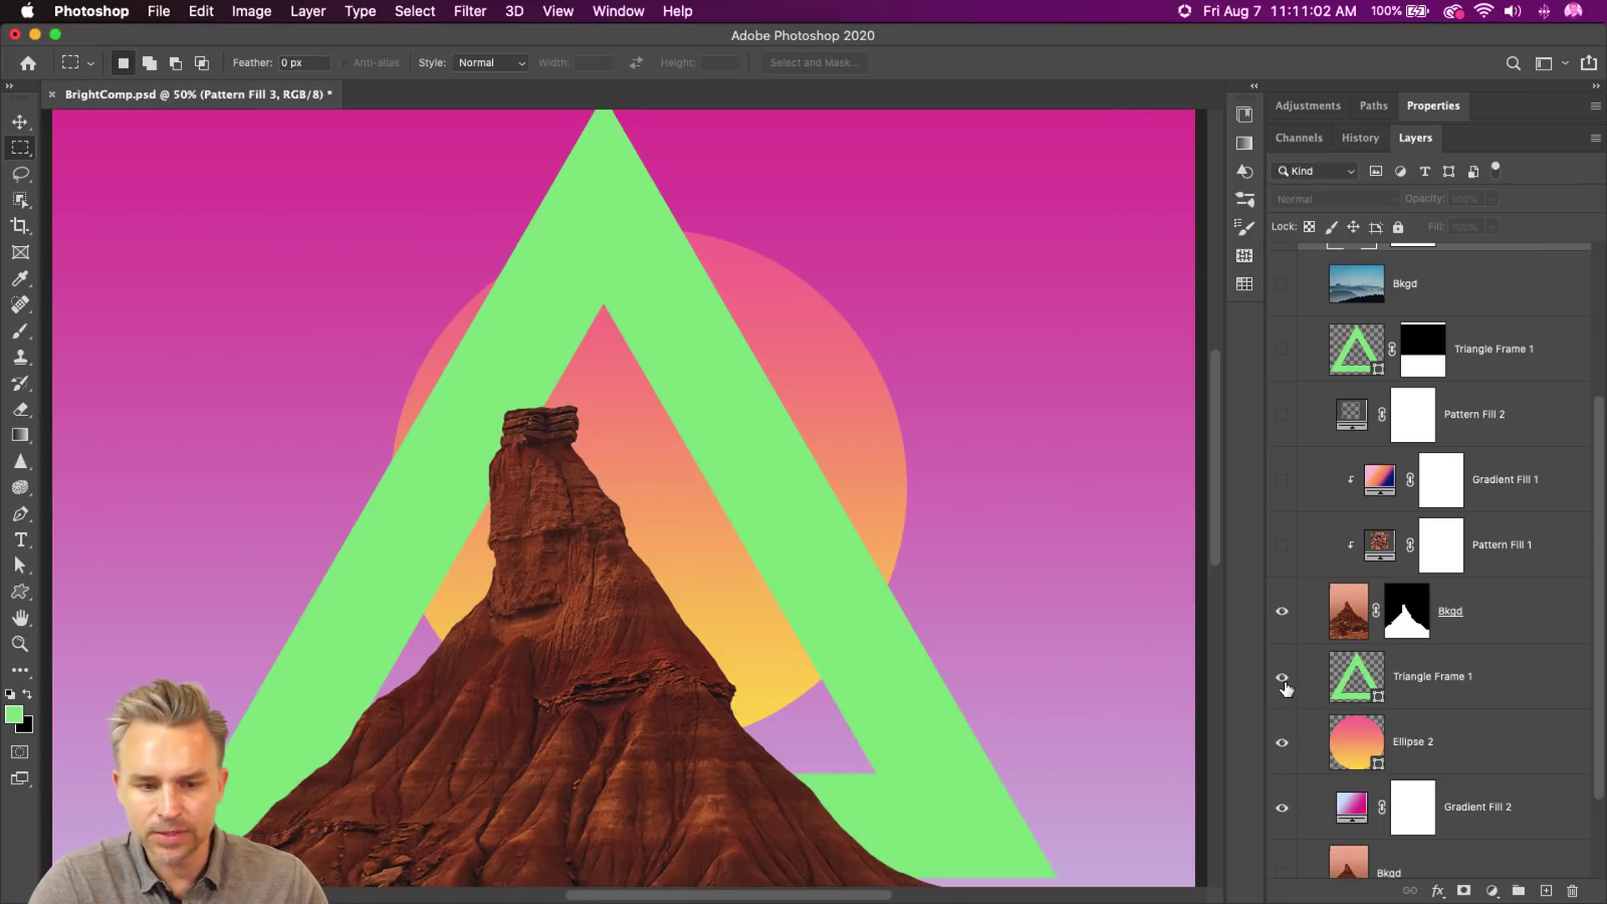
click(1281, 350)
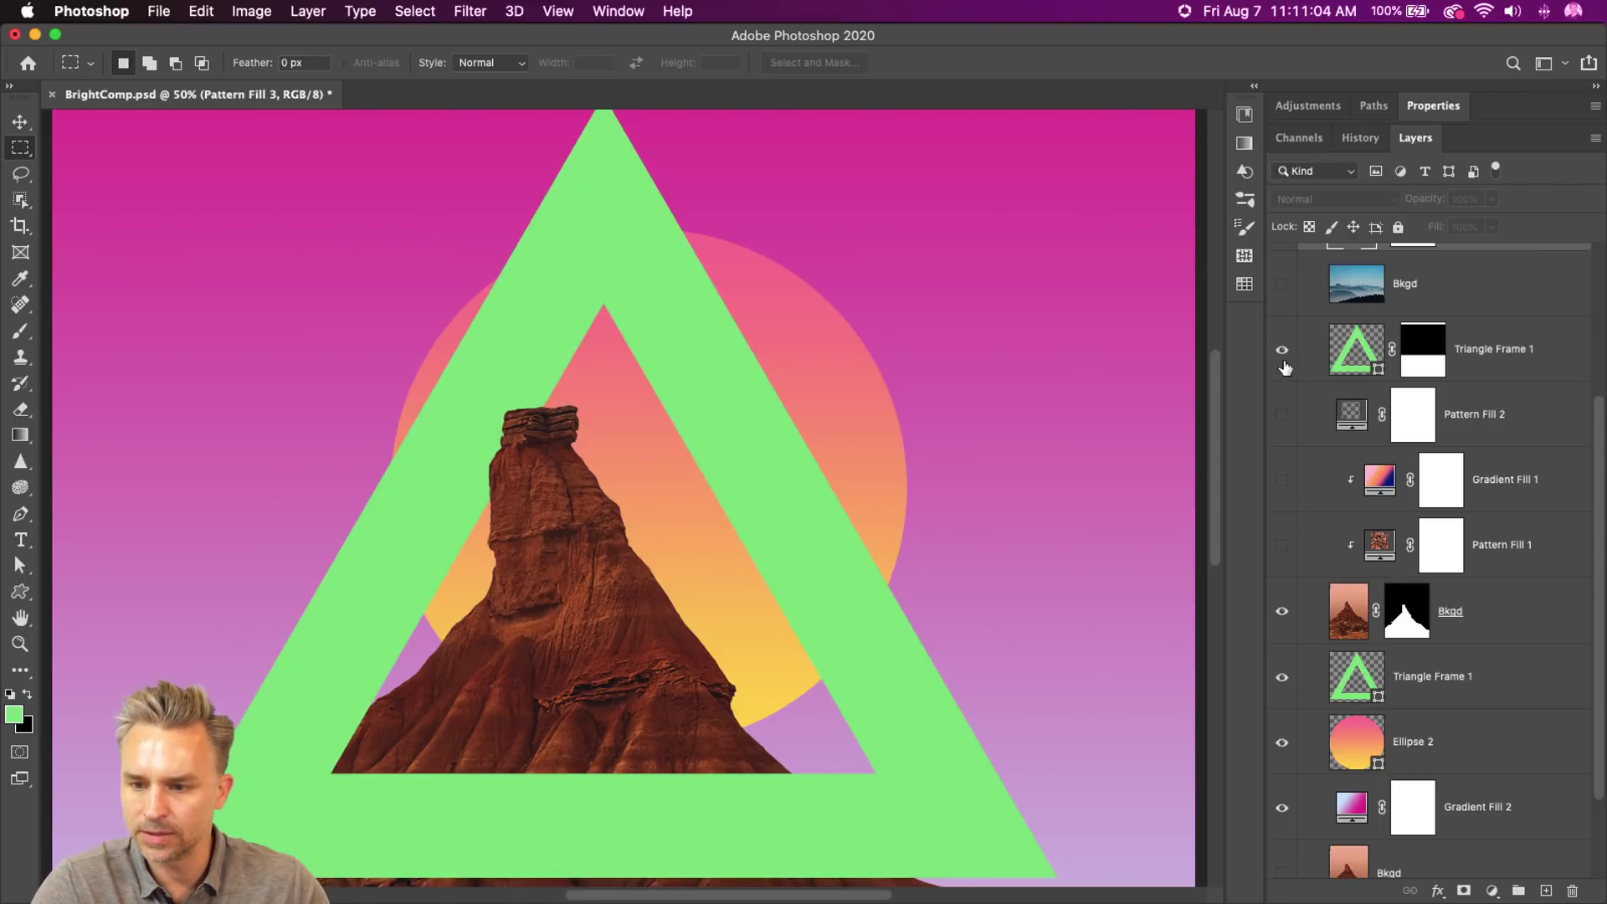
click(1282, 416)
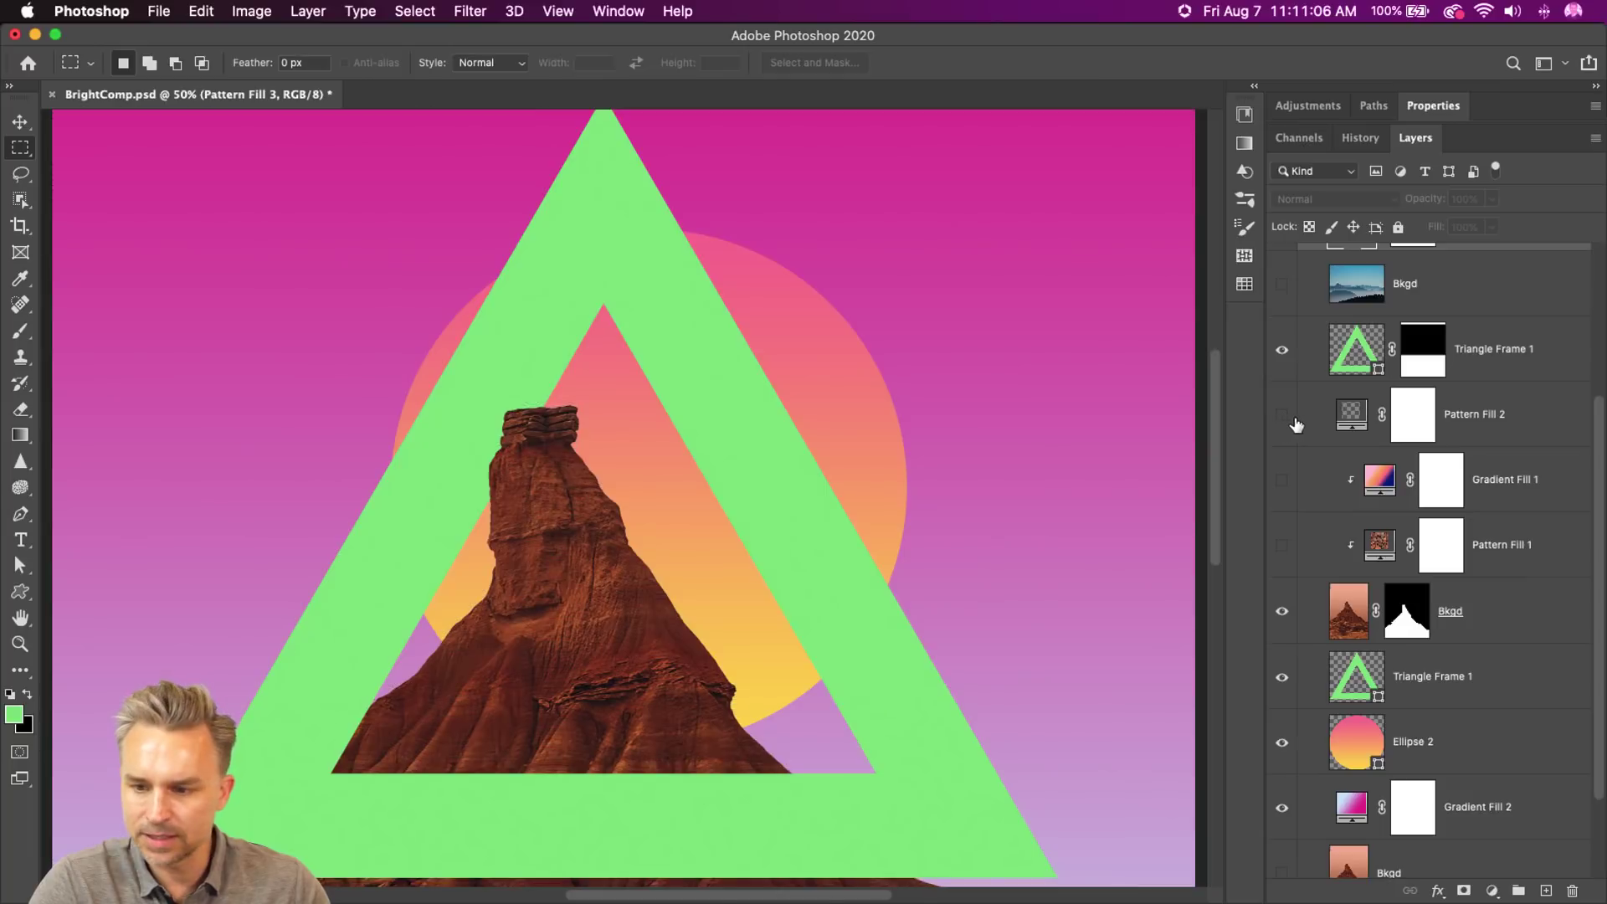
- Rename the Pattern Fill 2 layer as "wavy pattern"
click(1447, 420)
double_click(1461, 414)
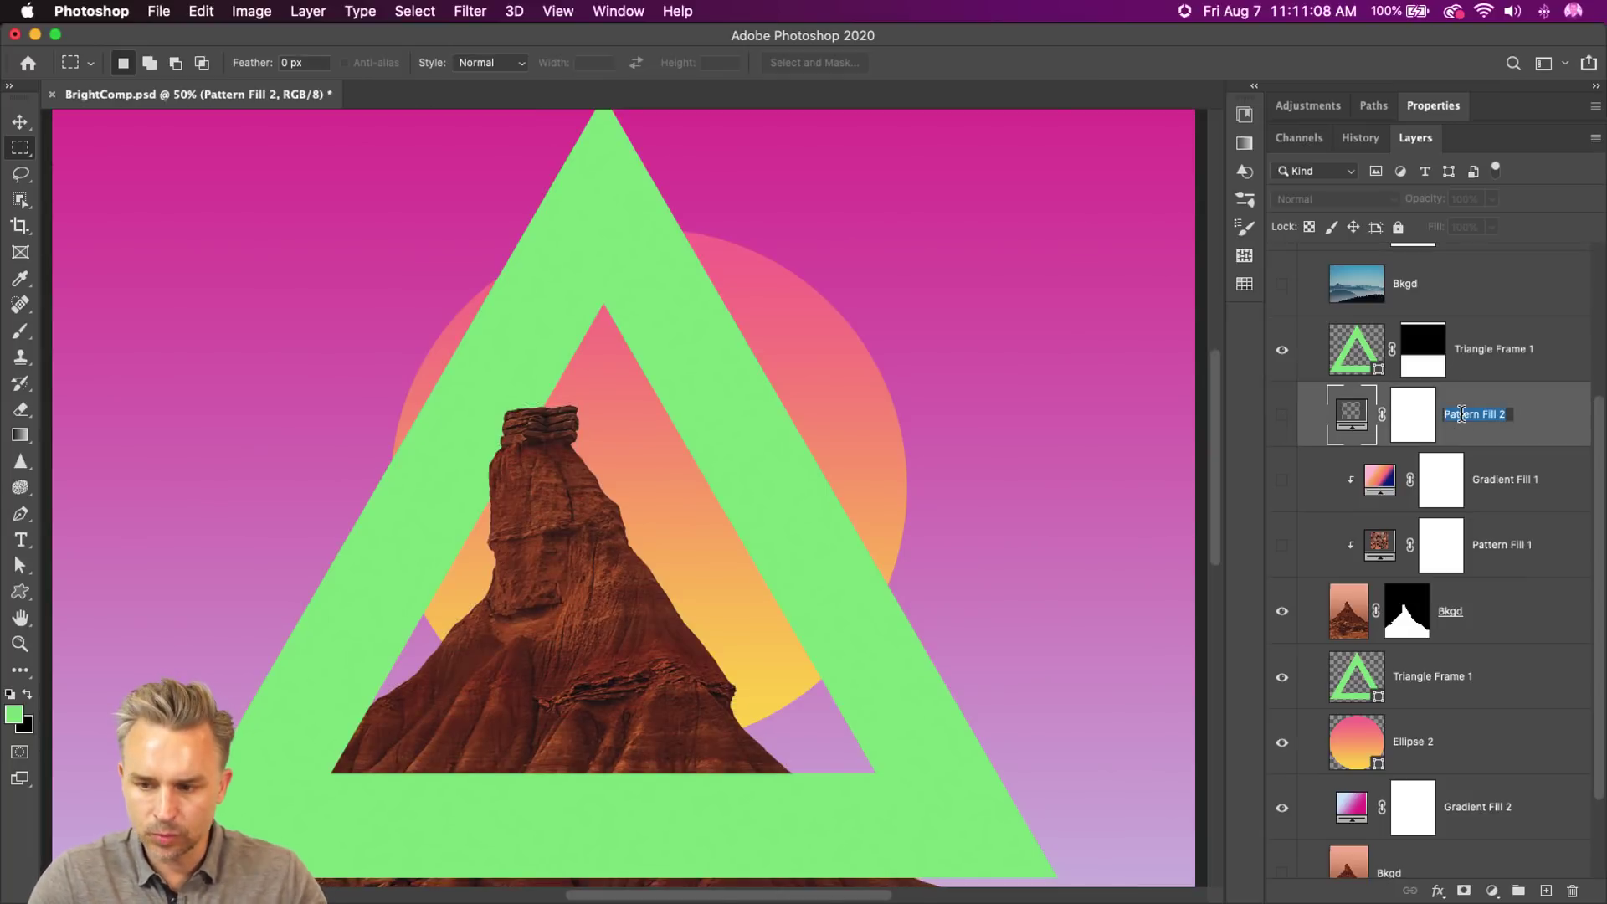
text(wavy pat)
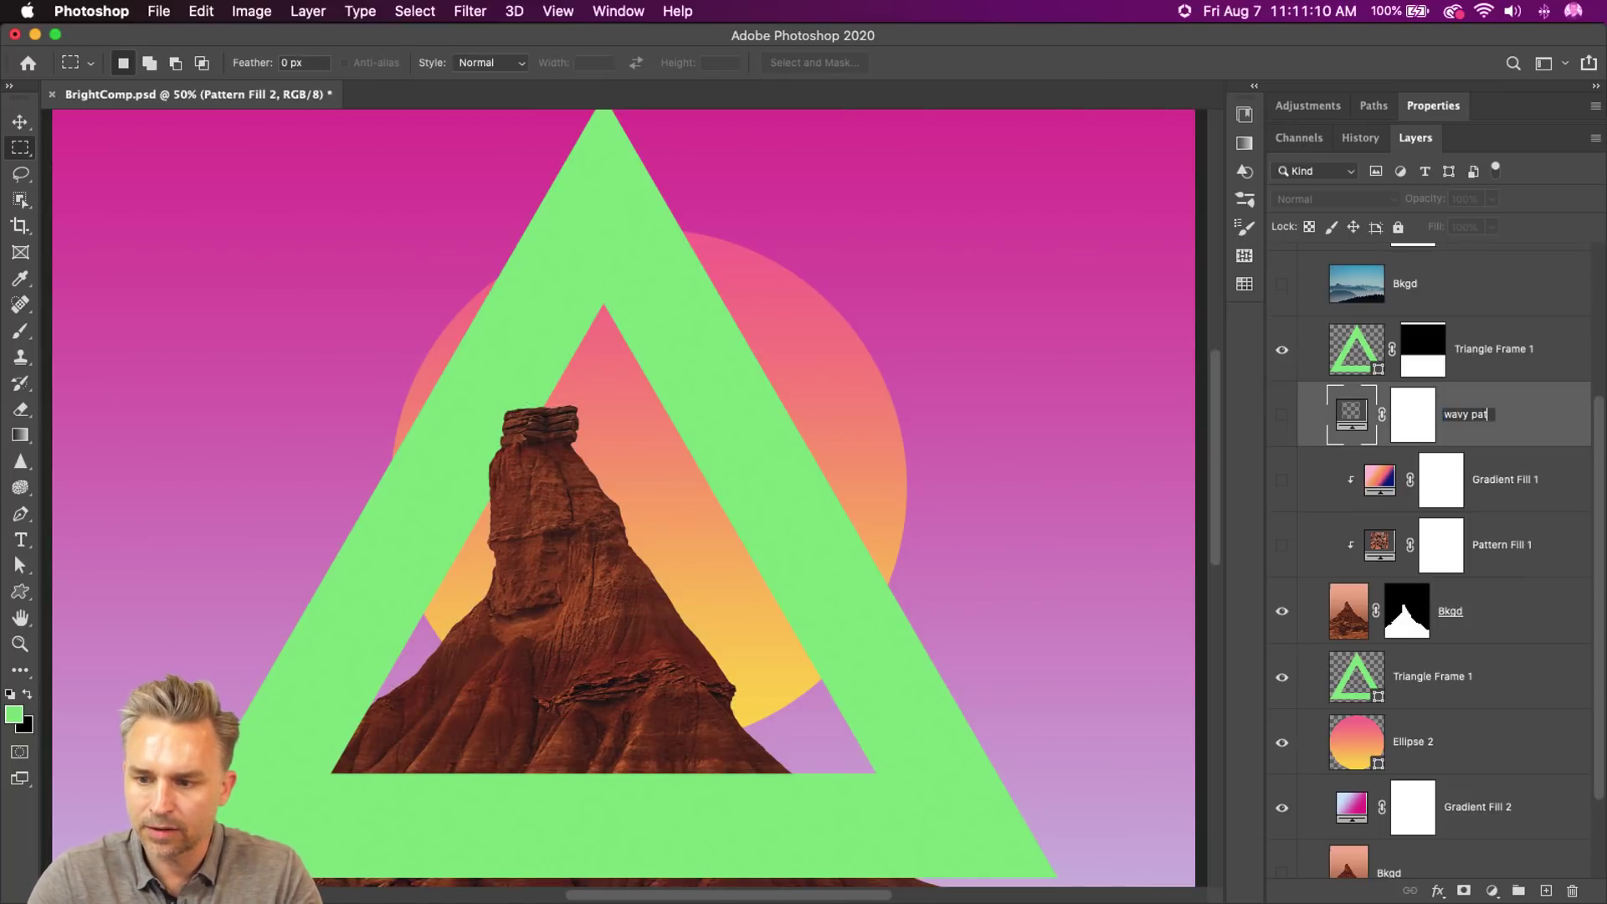
text(tern)
key(Return)
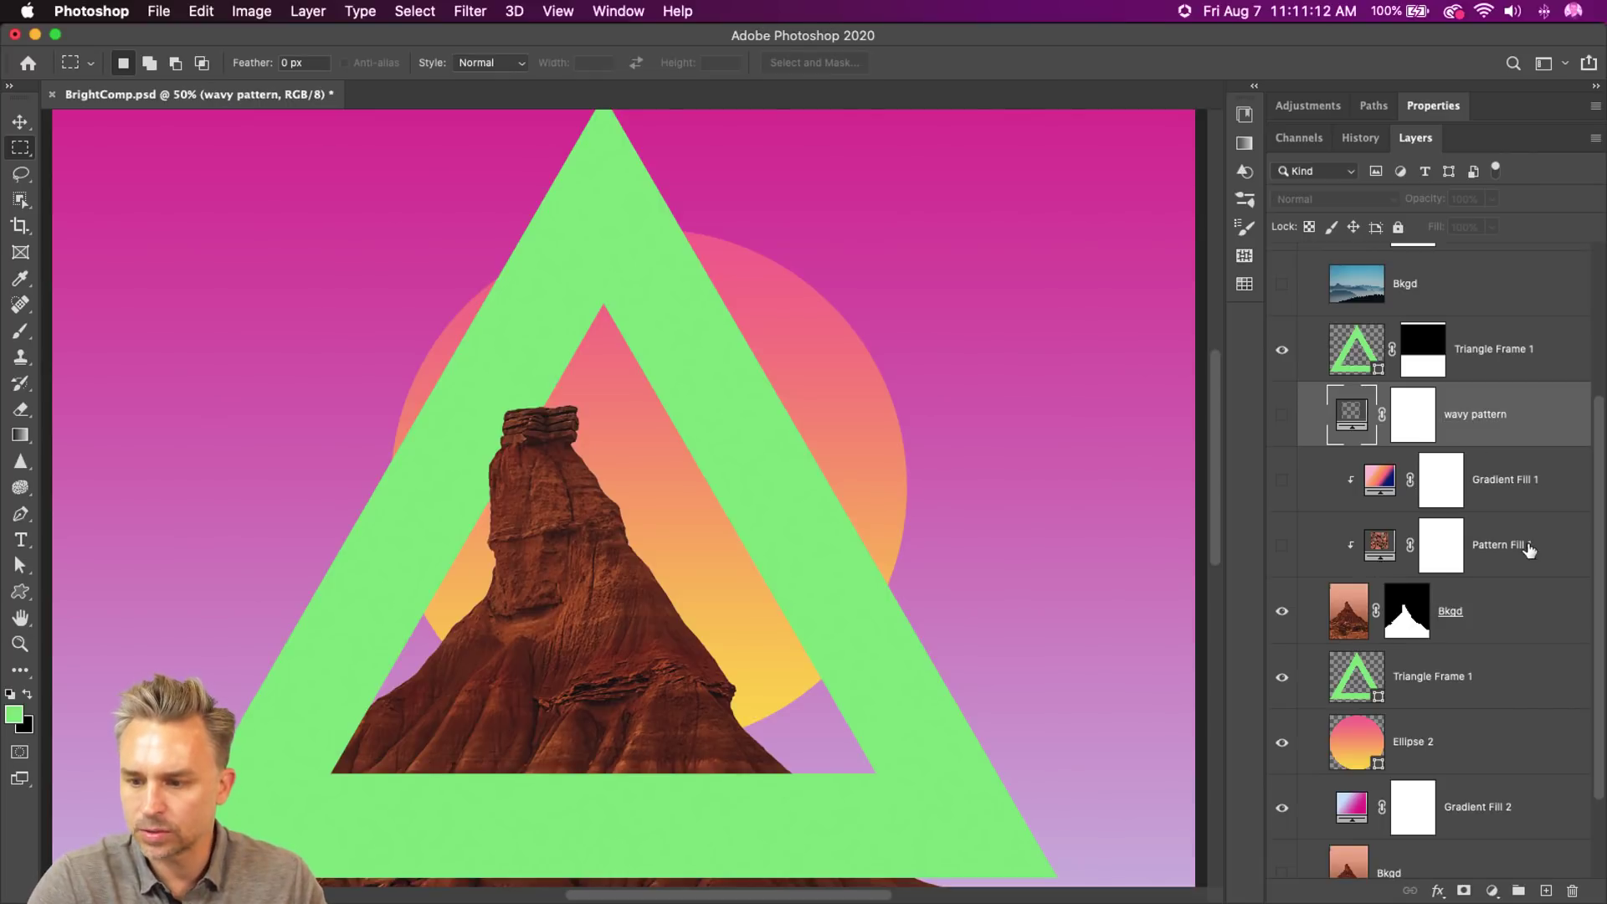
- Delete the clipped Pattern Fill 1 and Gradient Fill 1 layers, and show the wavy pattern layer
drag(1528, 548, 1572, 890)
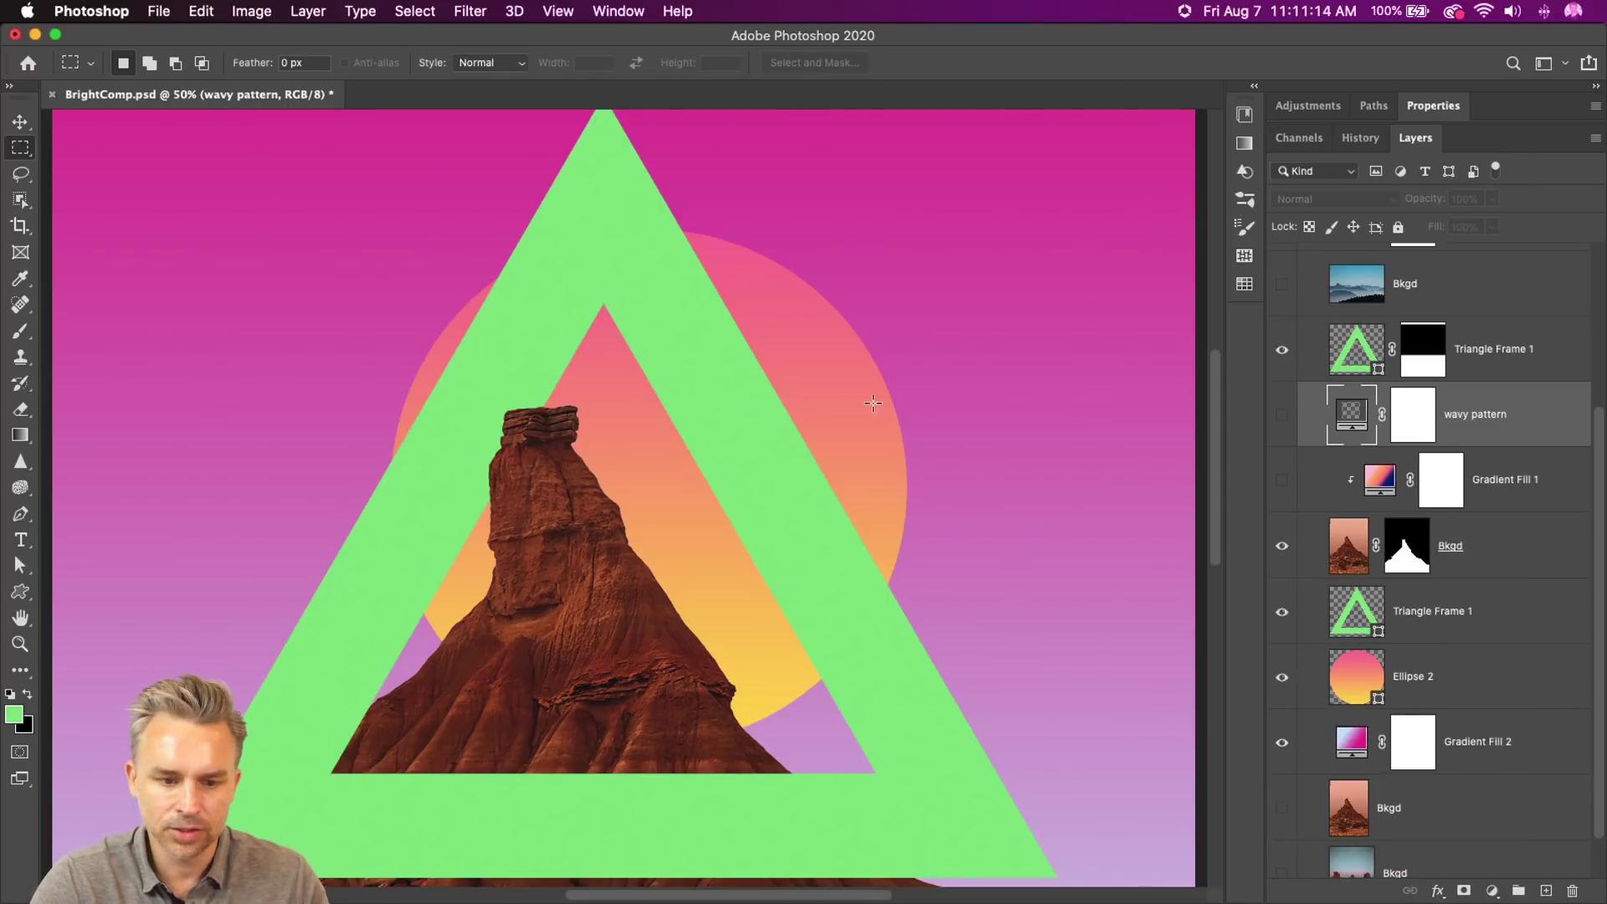
drag(1523, 488, 1571, 890)
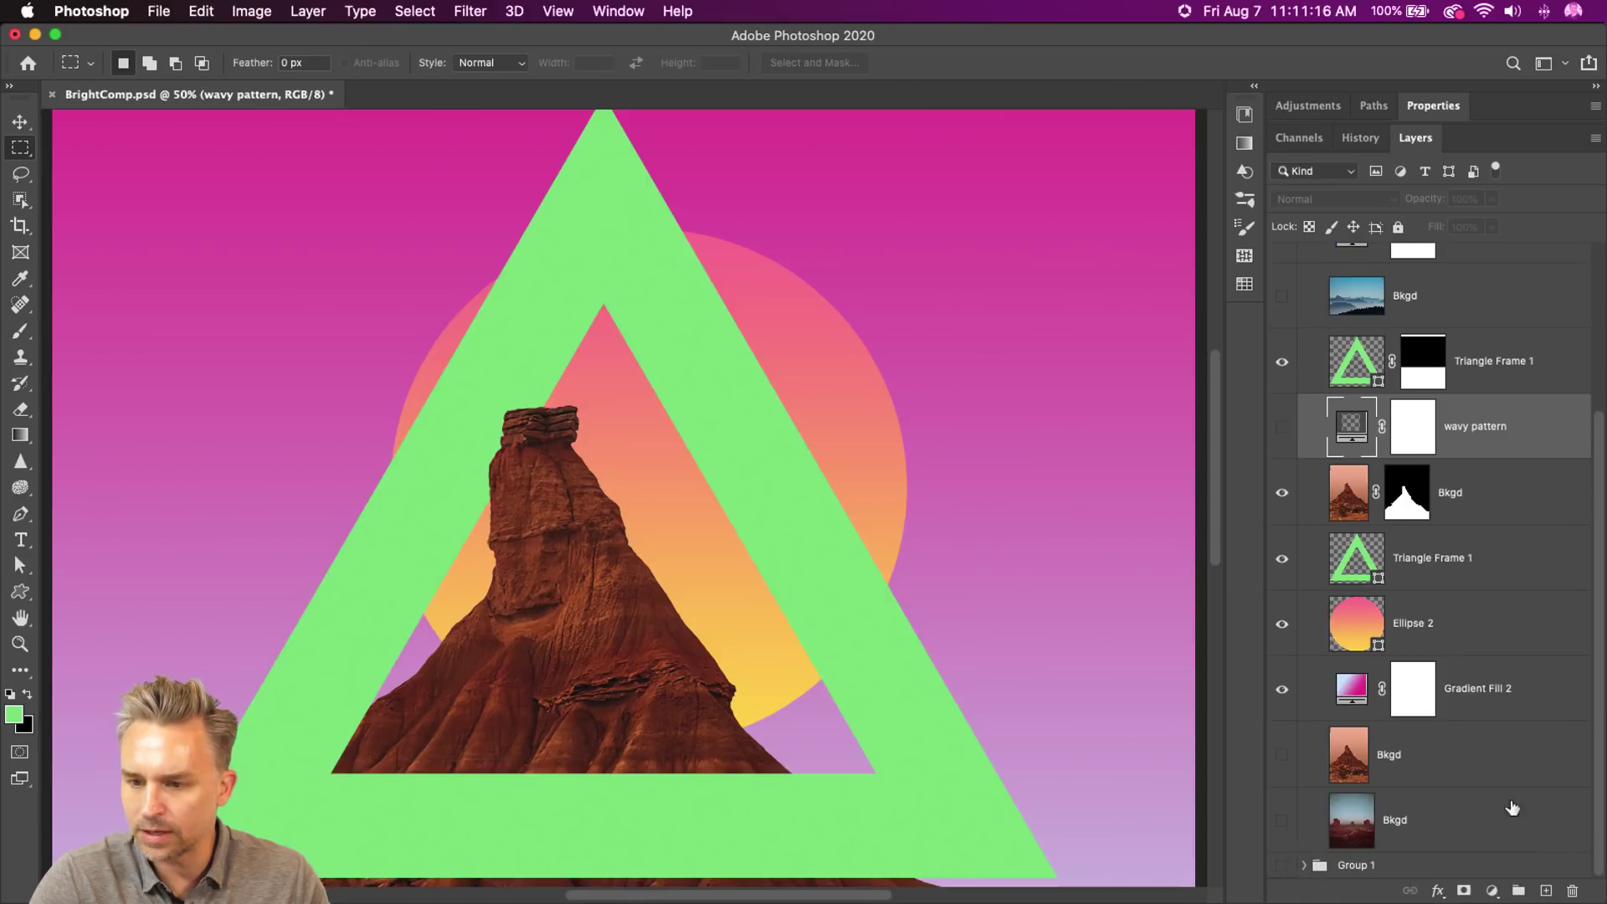
click(1282, 427)
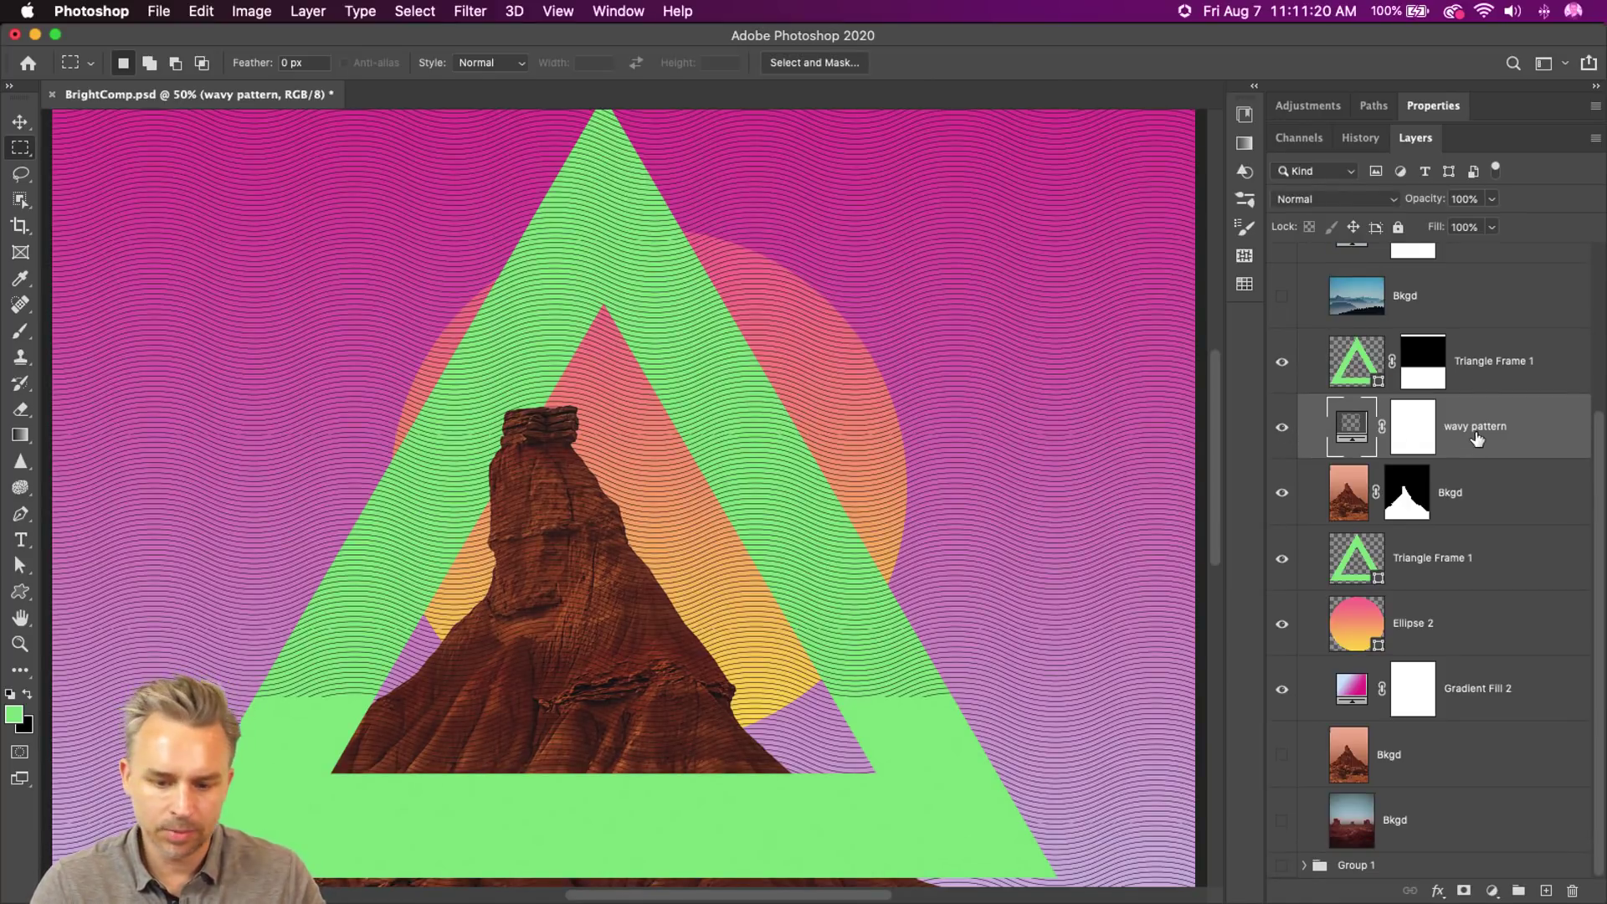
- Move the four hidden layers above the masked Triangle Frame 1, from the blue mountain Bkgd up to the snowy Bkgd, into Group 1
key(super+minus)
scroll(1373, 364, up, 3)
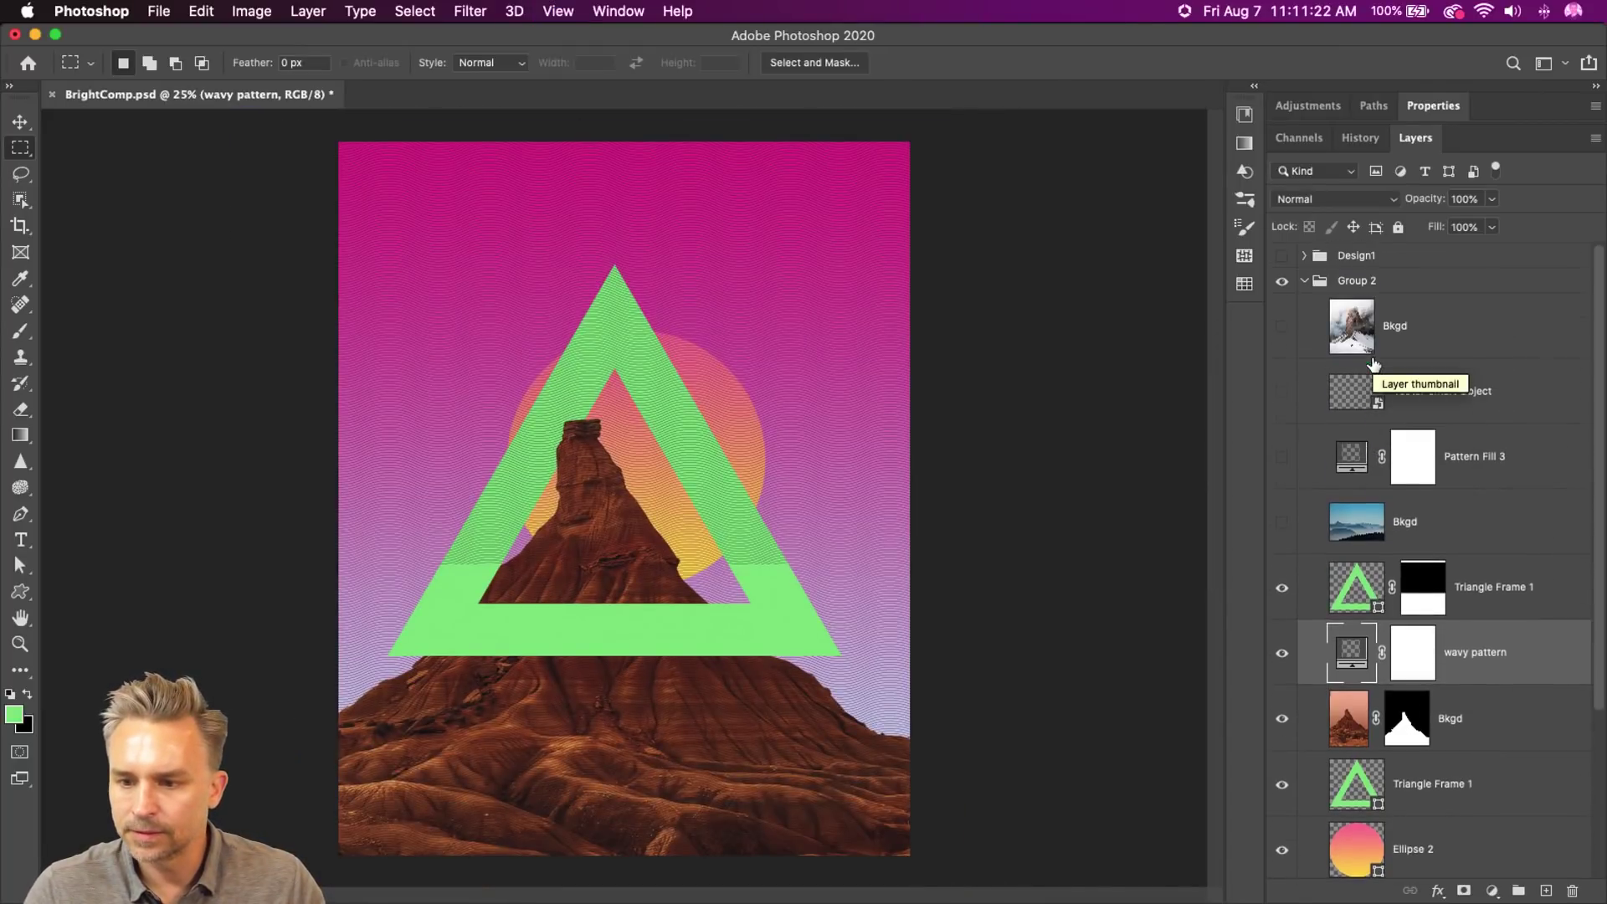
click(1415, 530)
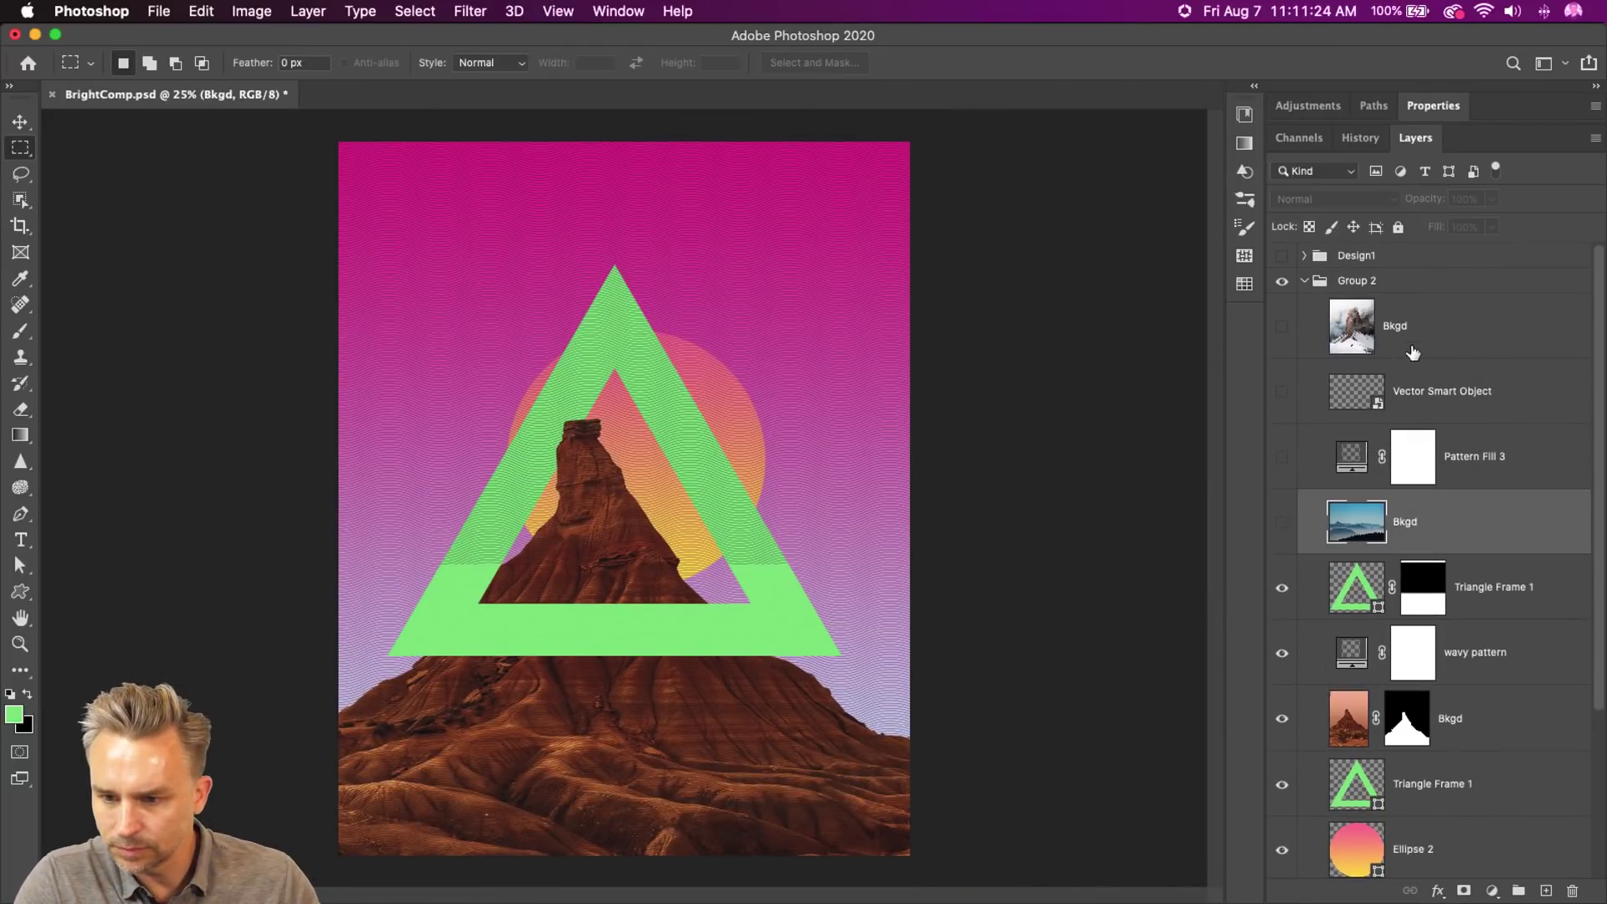
shift+click(1412, 352)
scroll(1401, 525, down, 5)
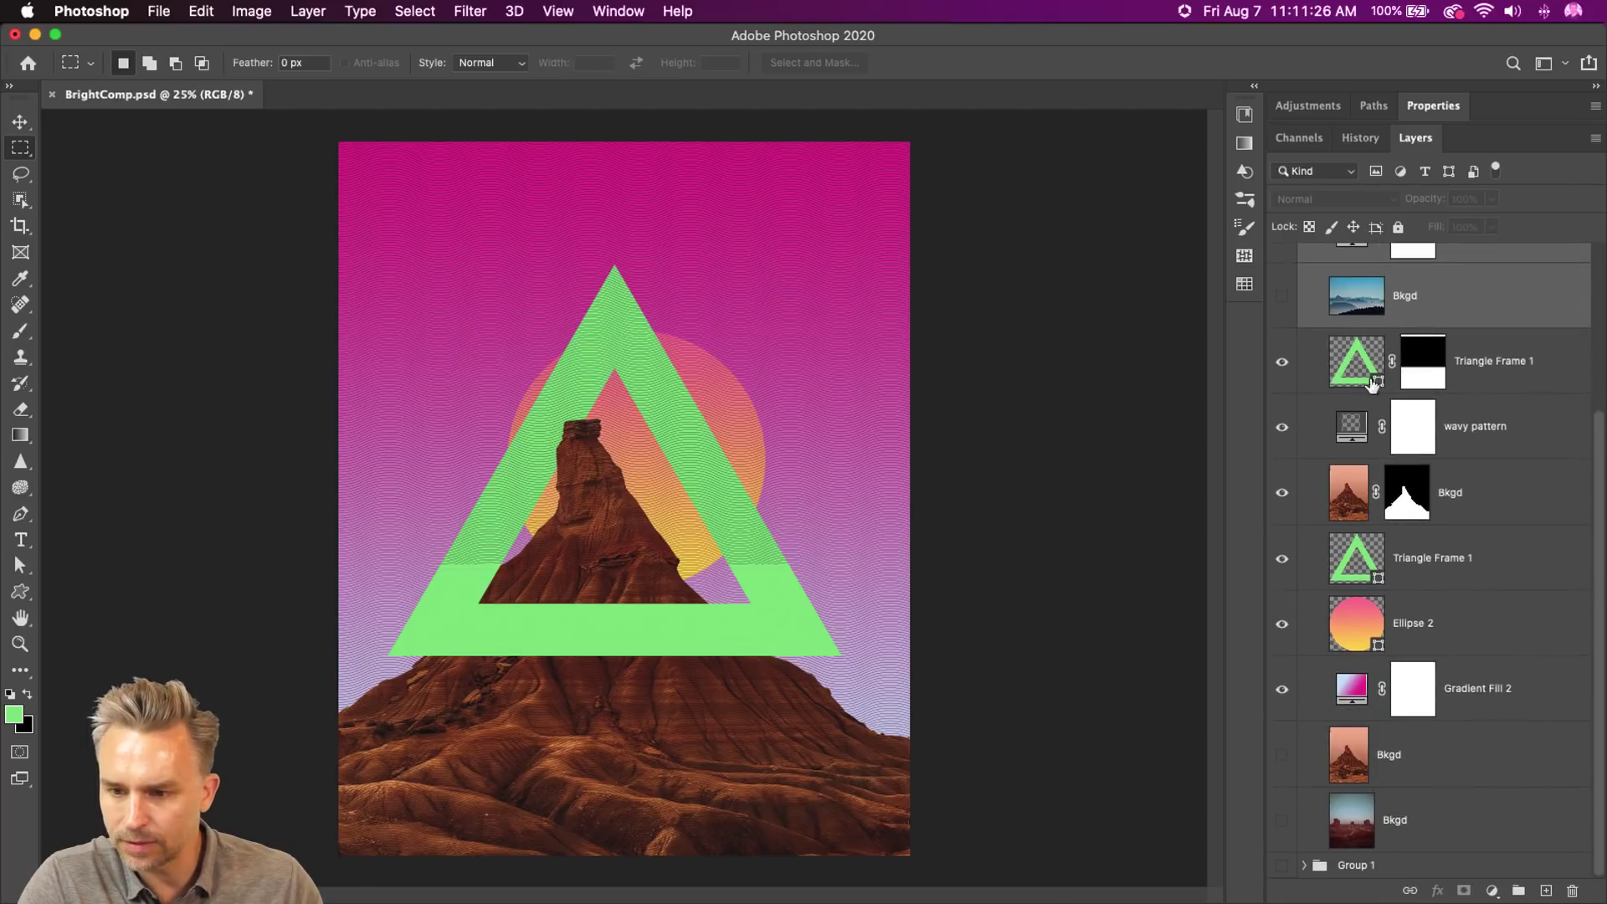
drag(1379, 303, 1365, 866)
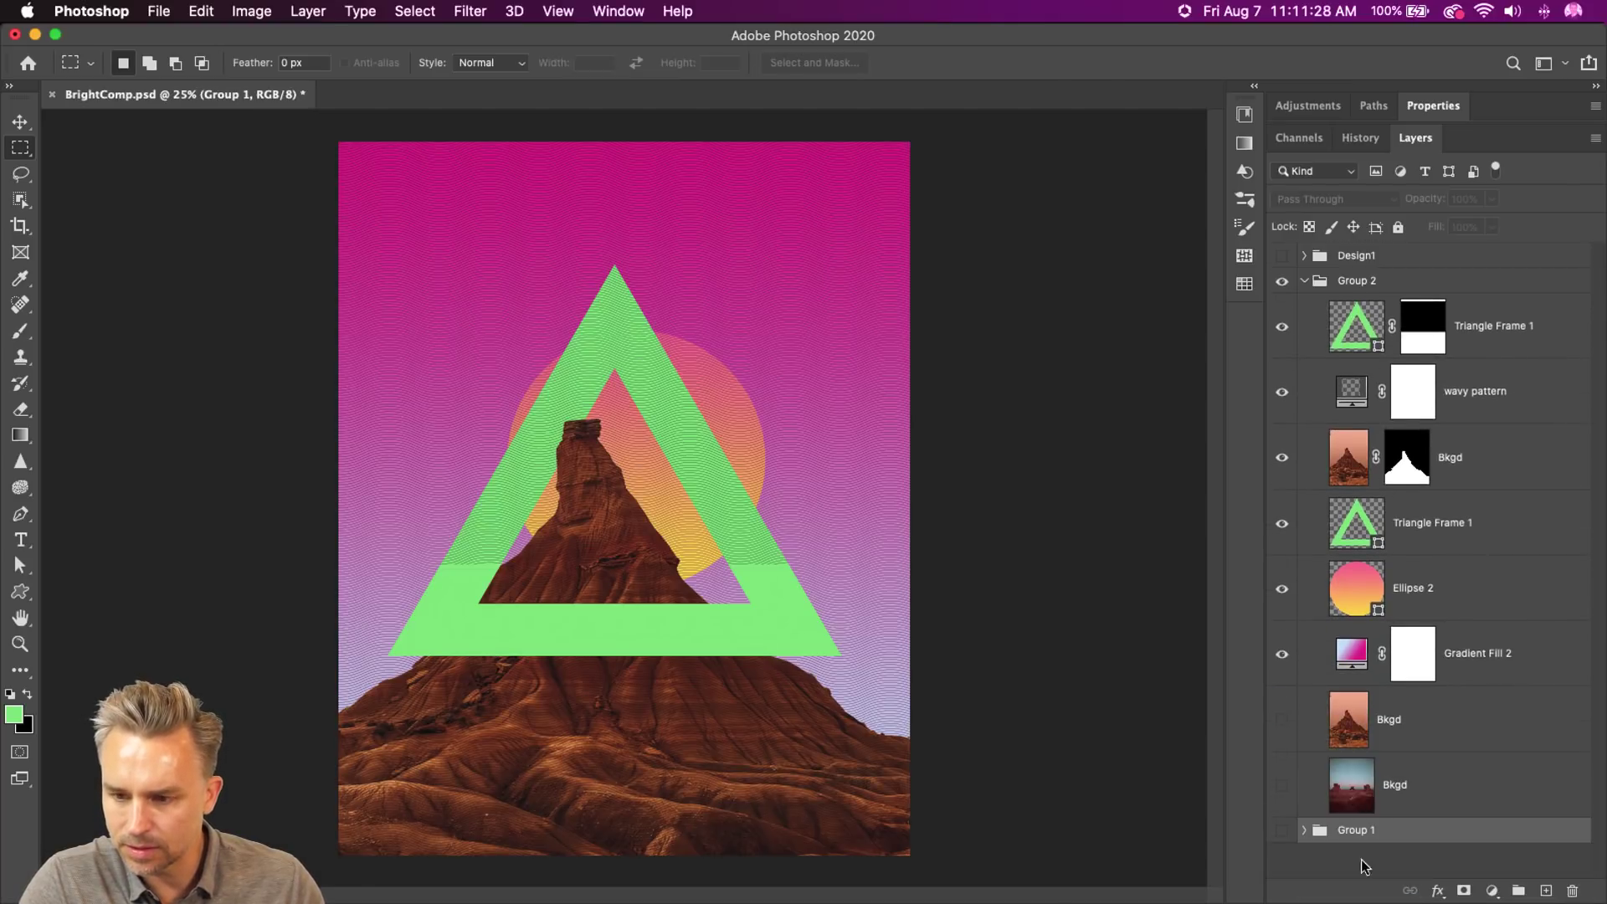
- Move the hidden, unmasked desert rock Bkgd layer below Gradient Fill 2 into Group 1
click(1412, 730)
shift+click(1393, 797)
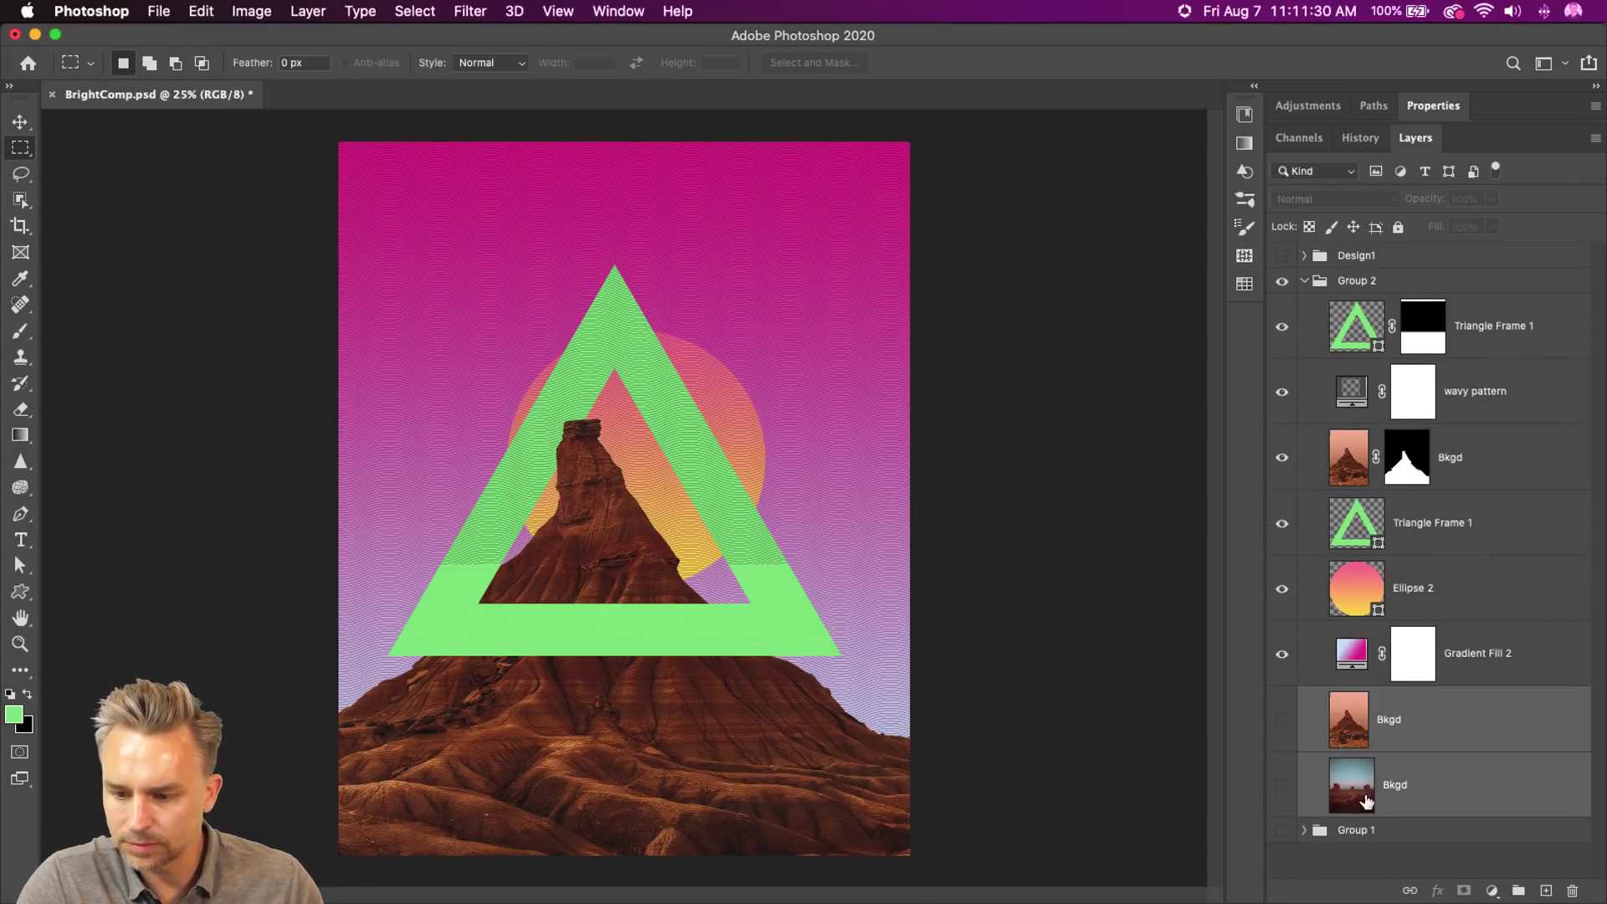
click(1395, 725)
drag(1531, 732, 1444, 829)
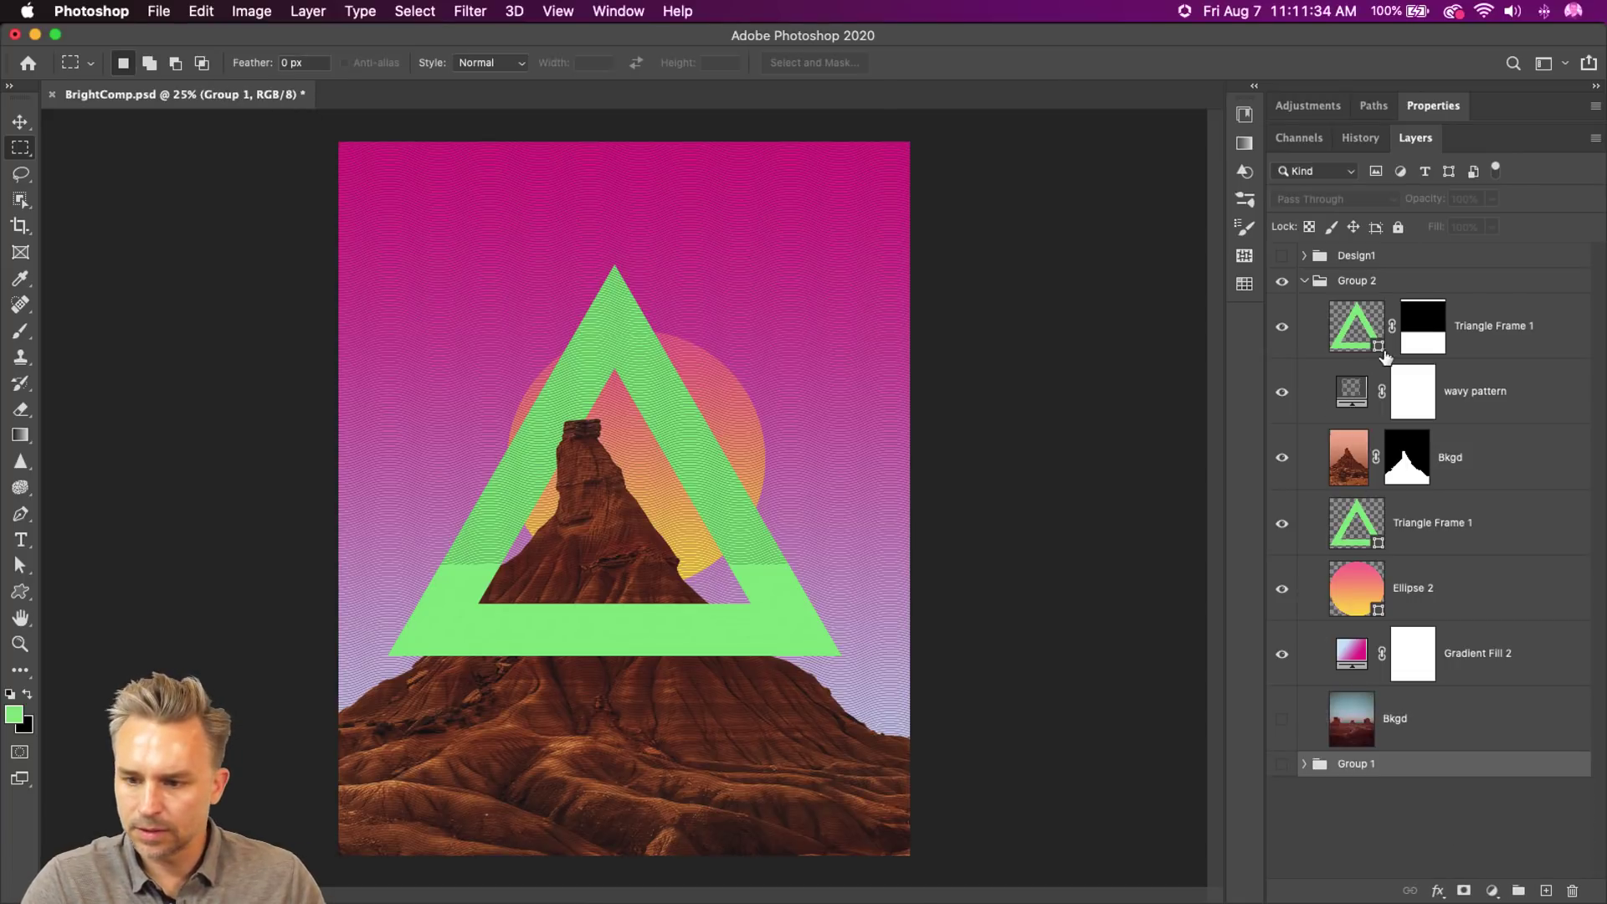
- Set the pattern scale of the wavy pattern fill layer to 300%
click(1402, 539)
click(1474, 407)
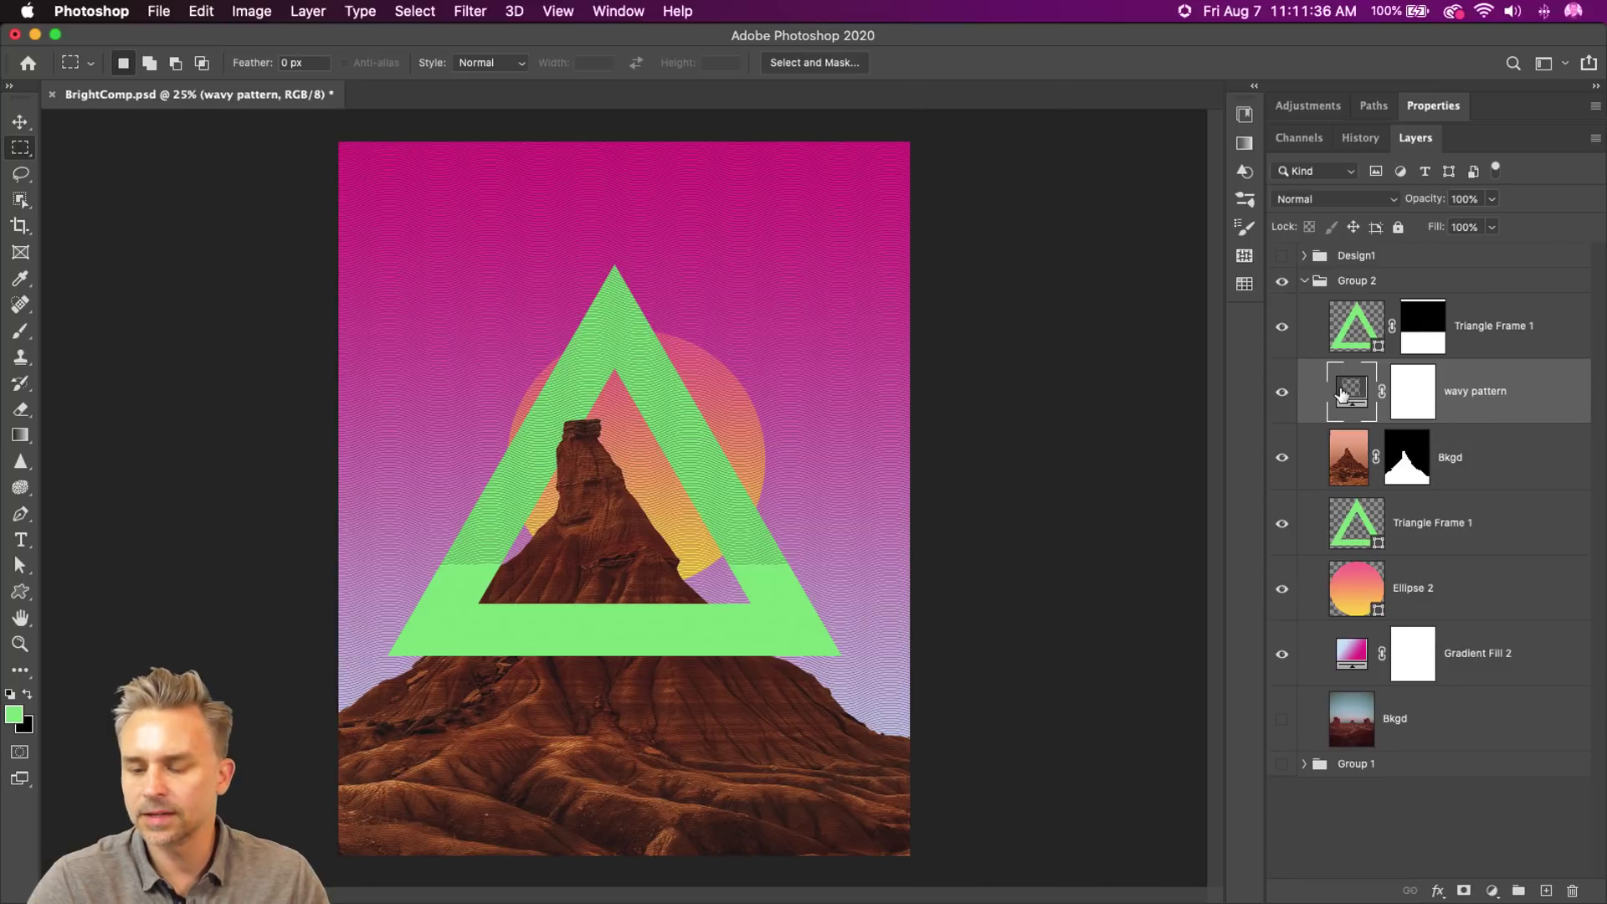
double_click(1345, 391)
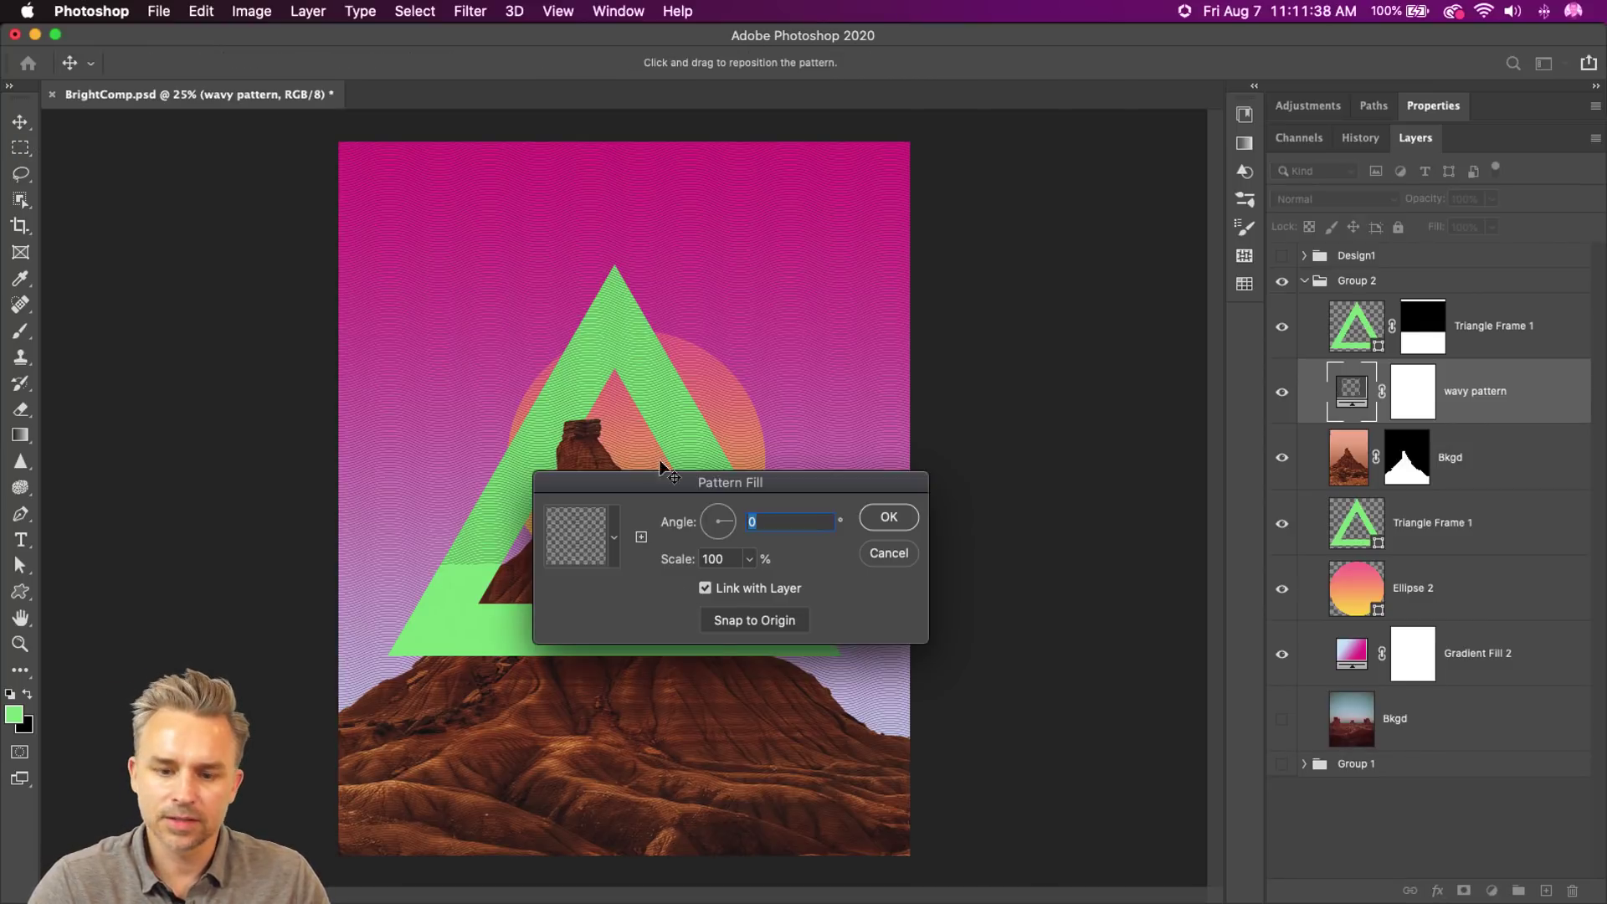
key(Tab)
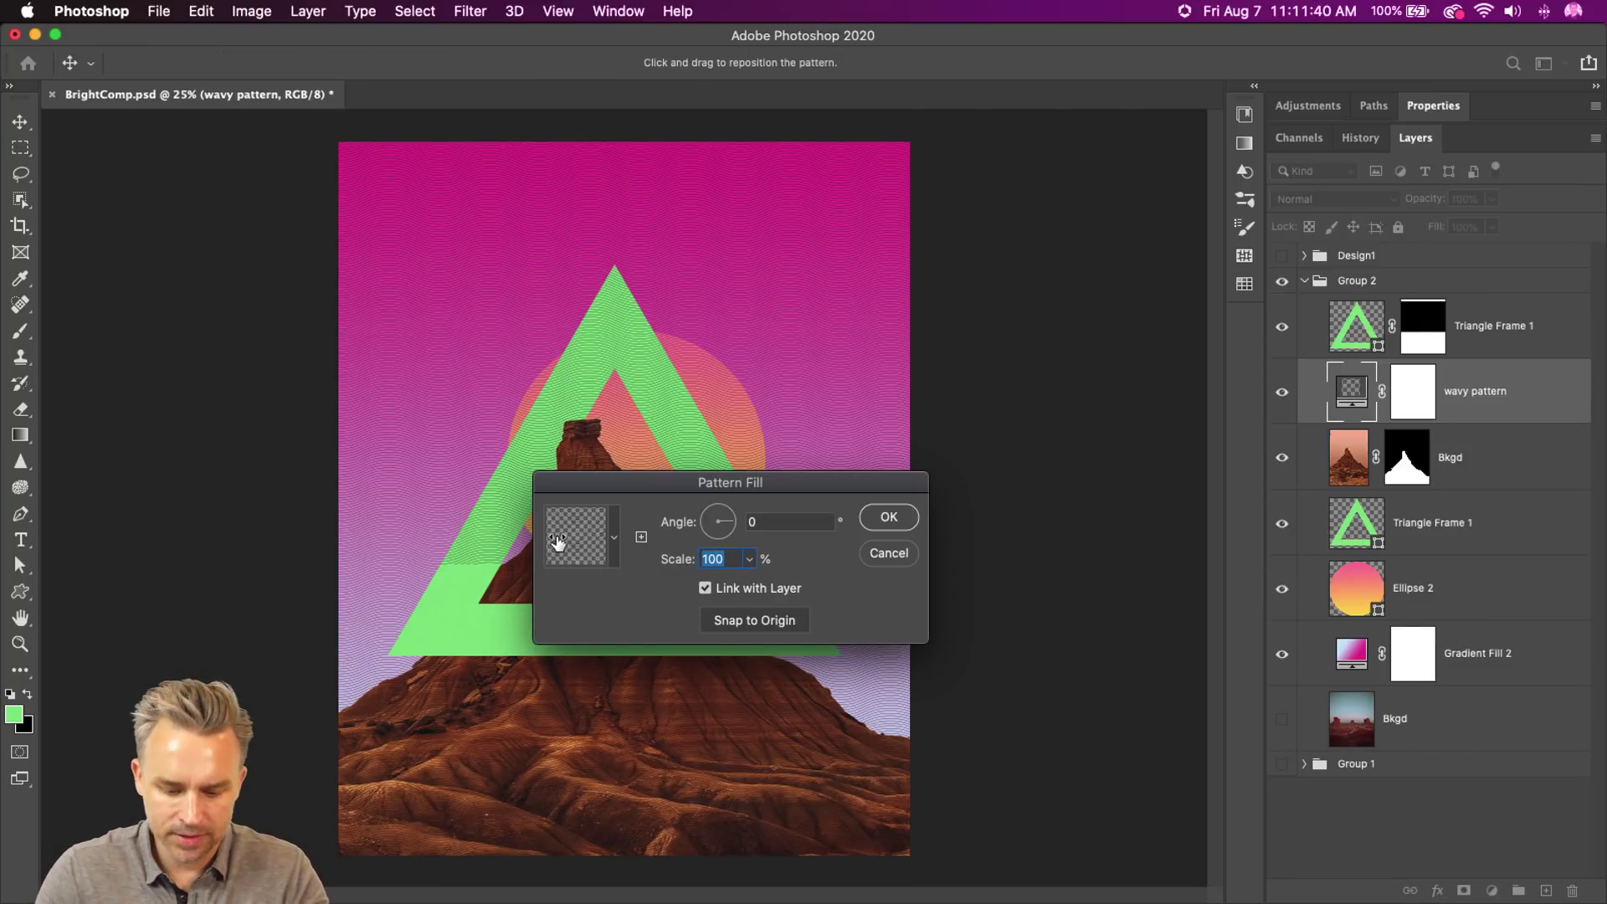
text(300)
key(Return)
key(m)
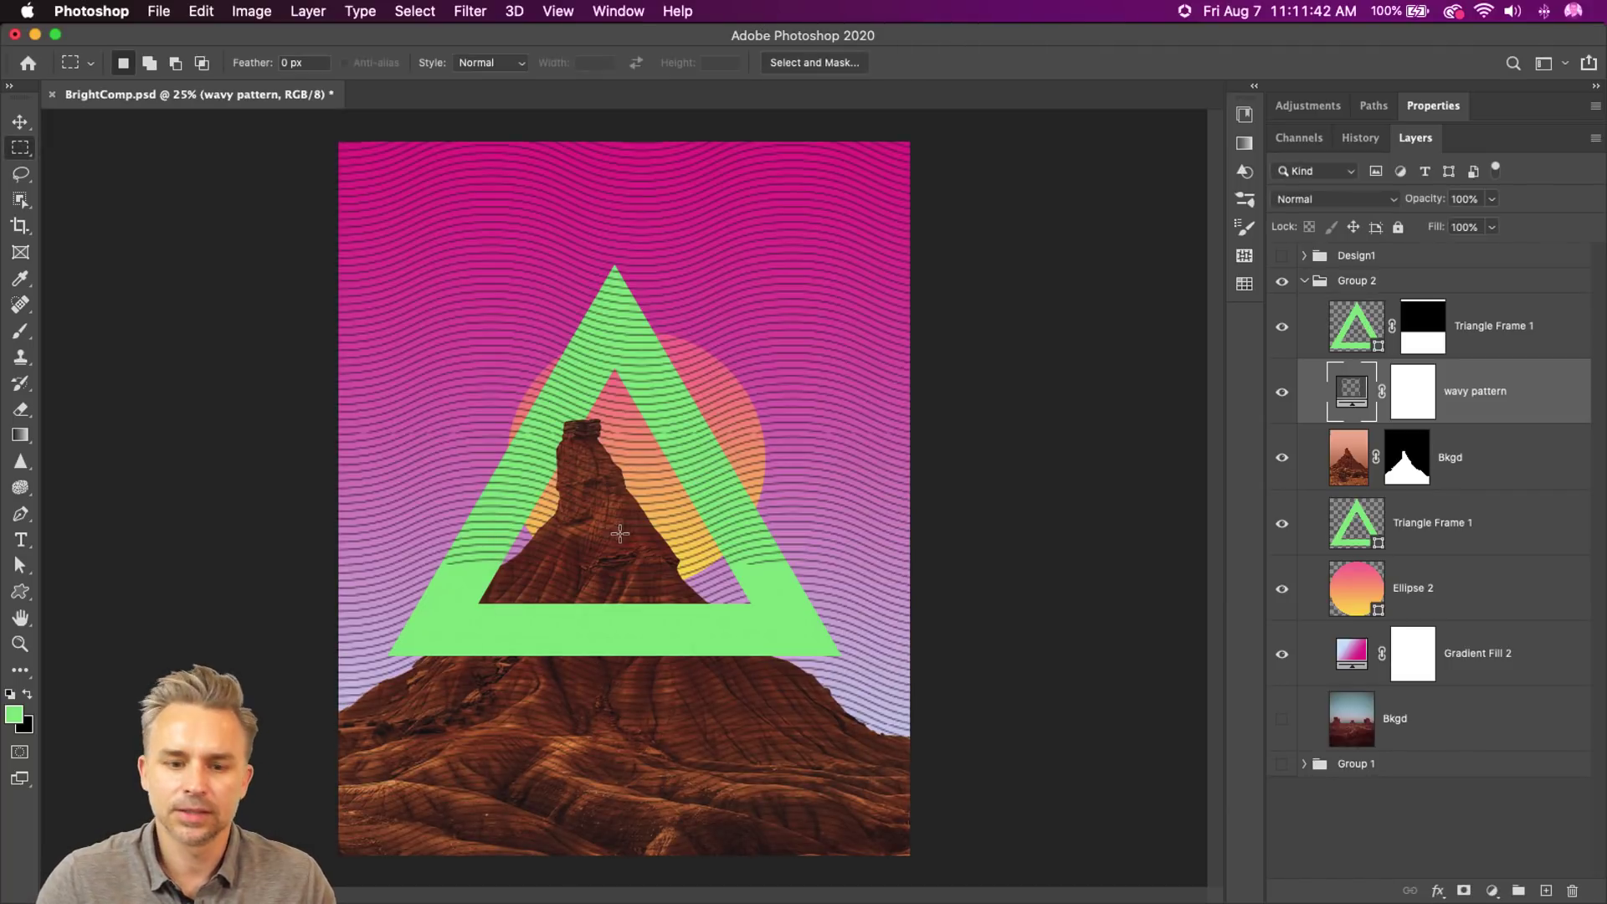
- Switch to Illustrator to view the wave lines in Geometric.ai, and return to the Photoshop composition with the Move tool active
click(13, 125)
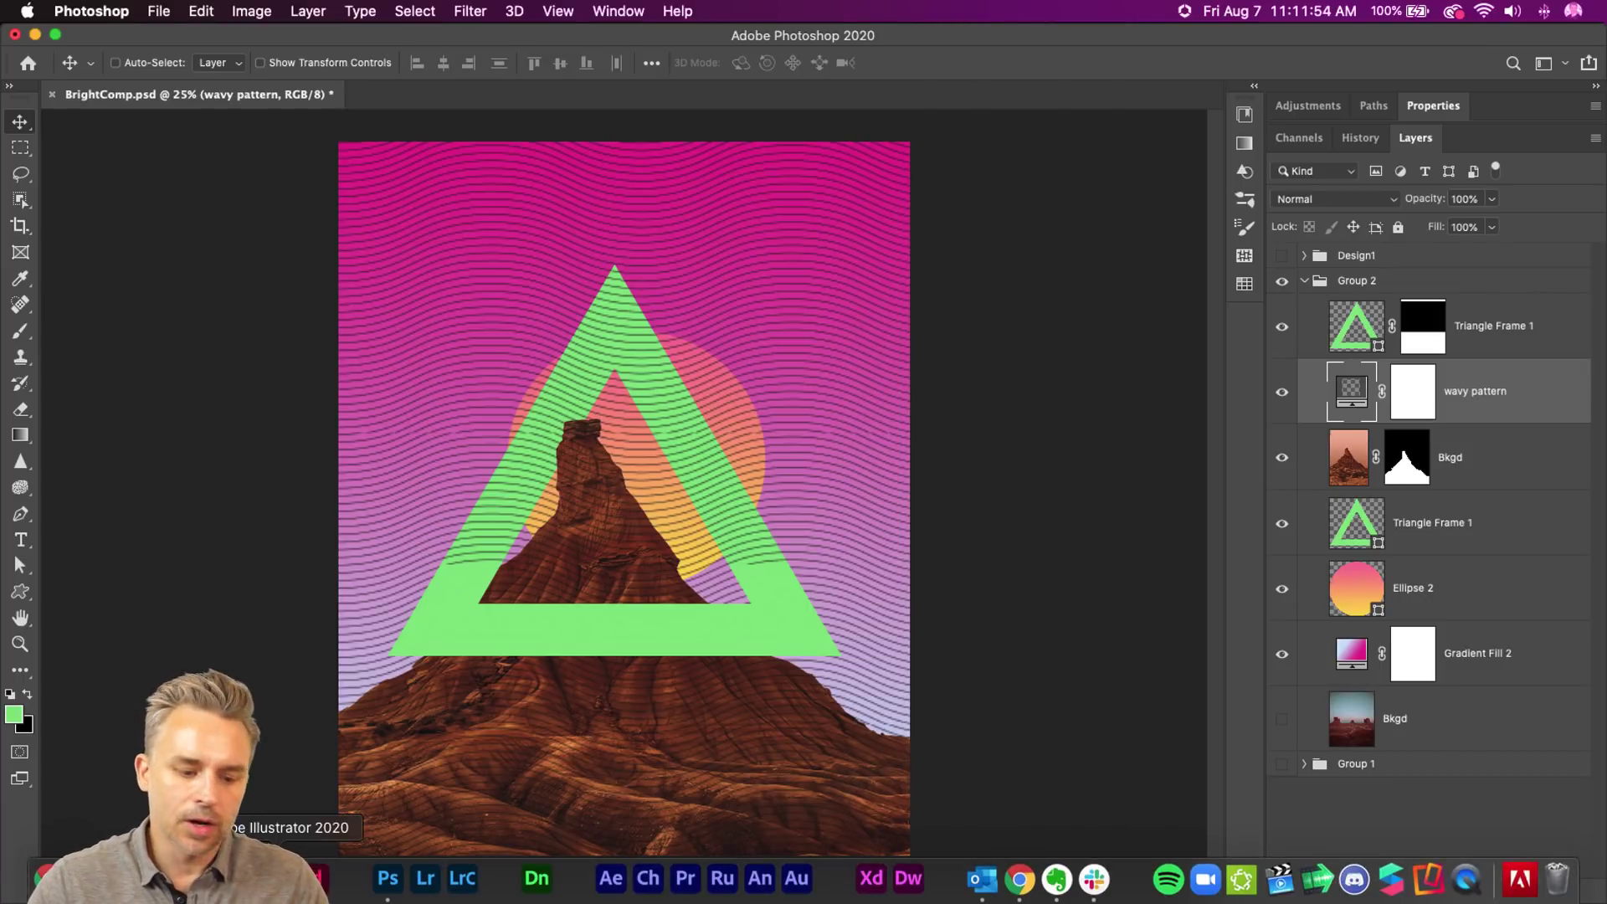
click(318, 887)
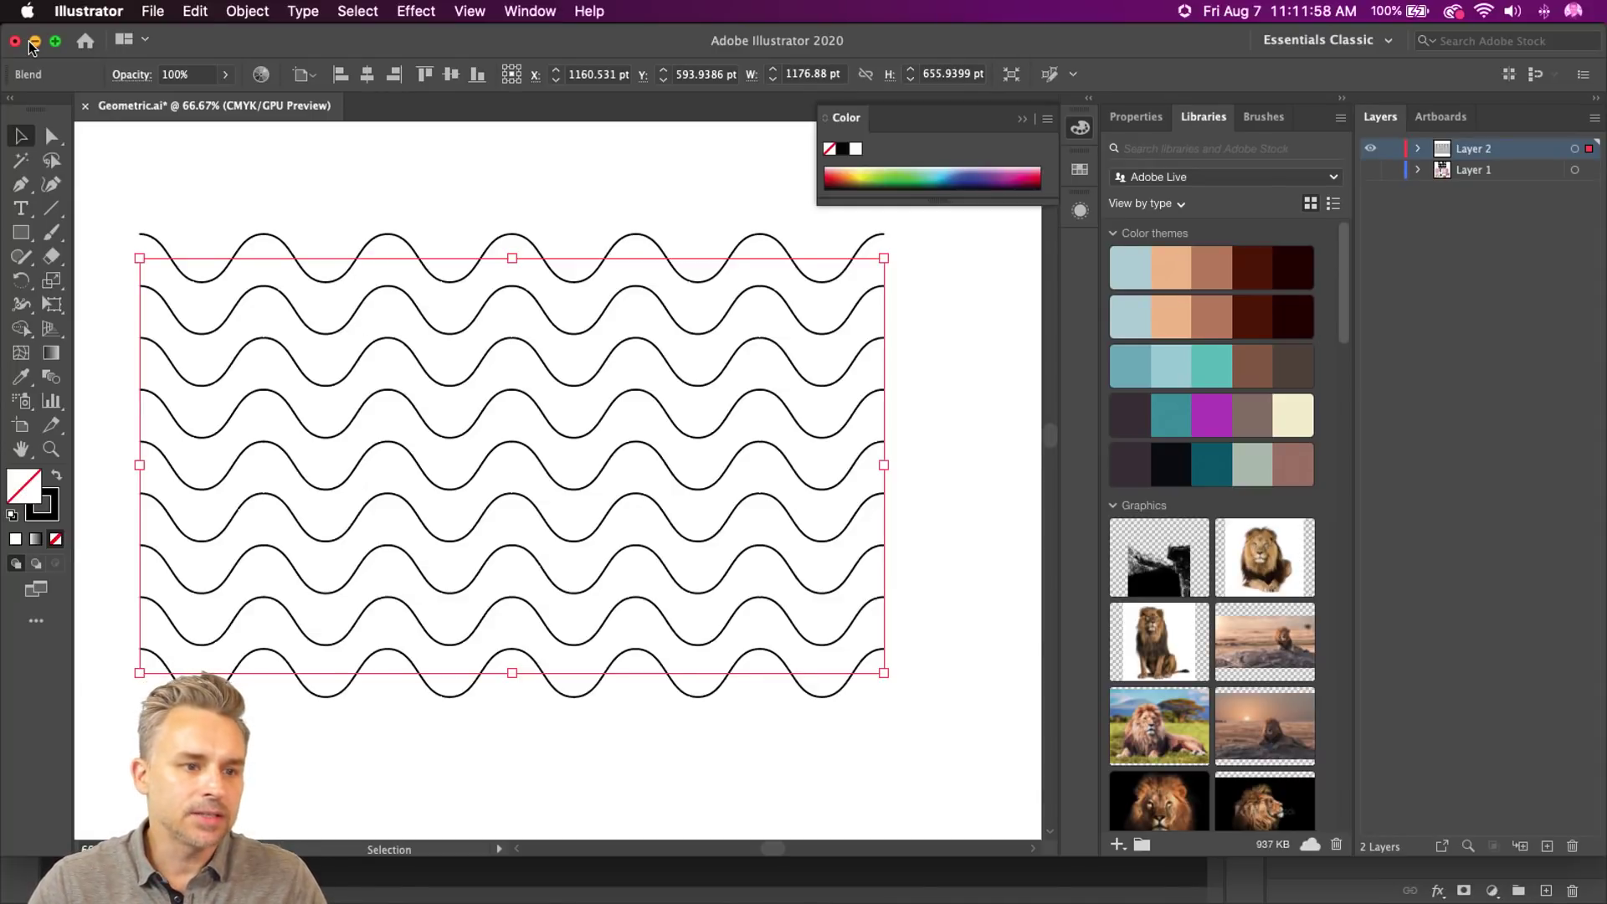
key(super+Tab)
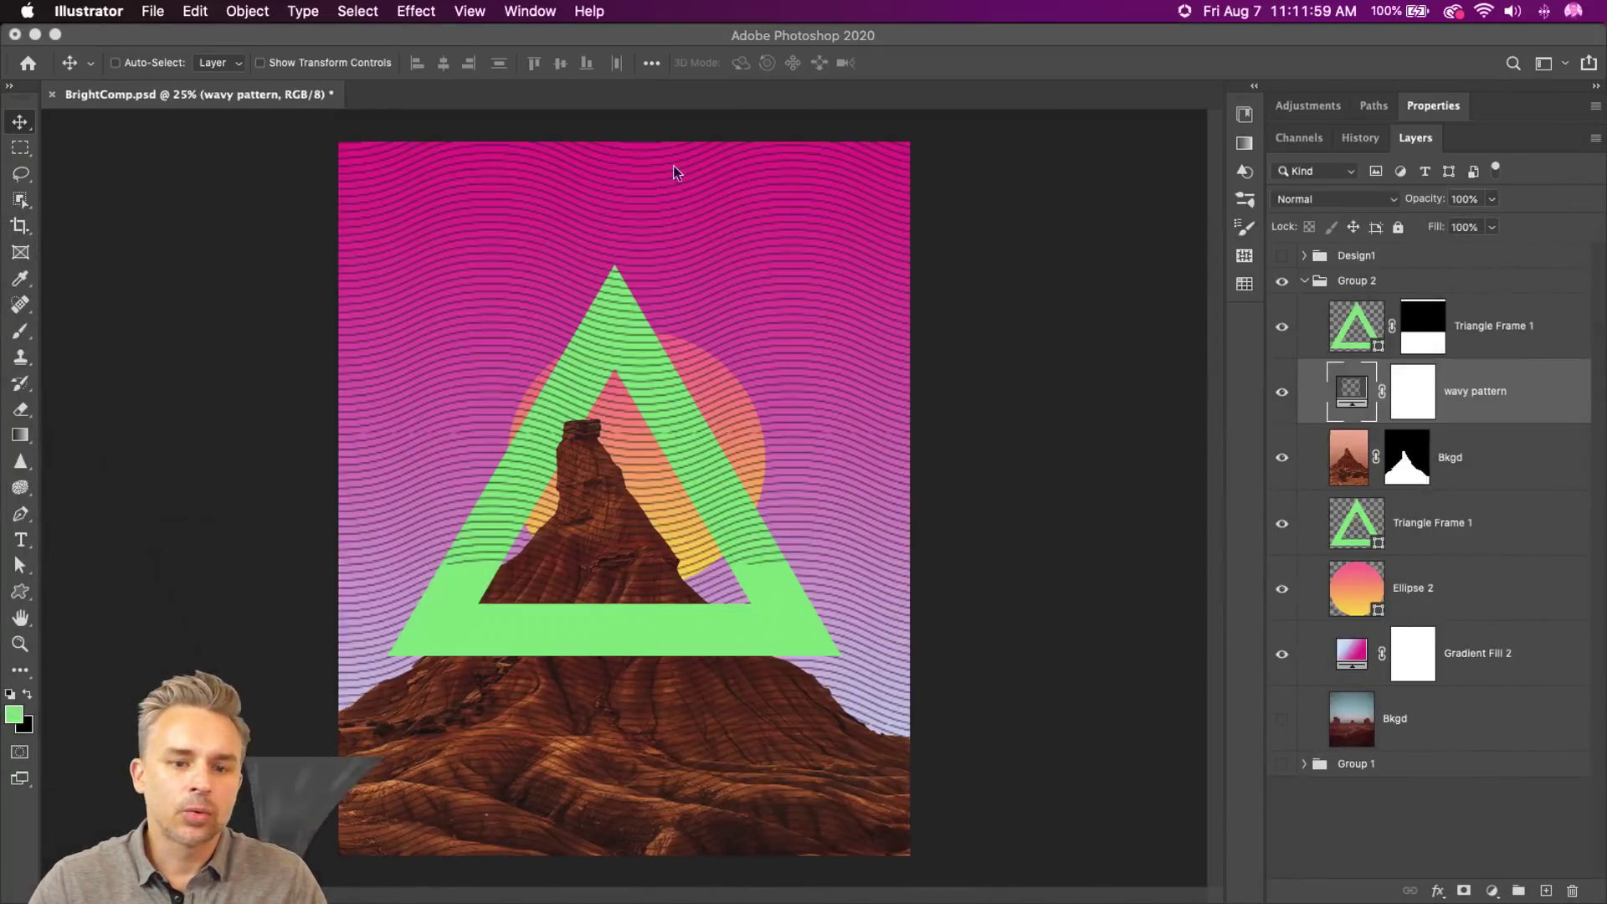
click(550, 382)
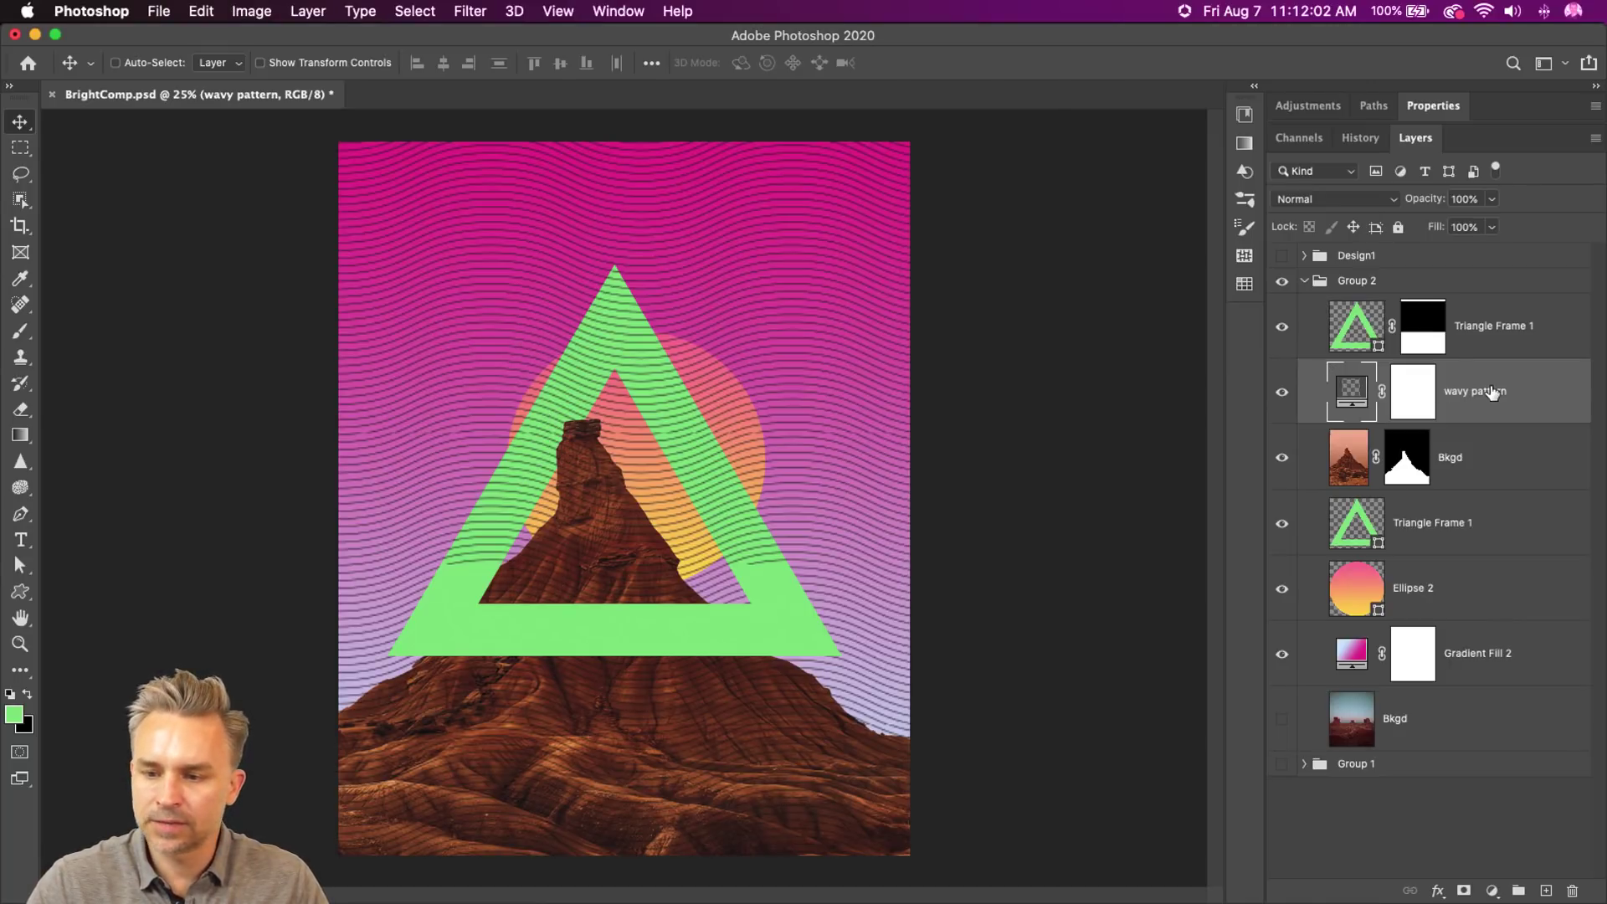
- Move the wavy pattern layer to the top of Group 2 and set its pattern scale to 200%
mouse_move(1492, 390)
mouse_down()
mouse_move(1490, 276)
mouse_move(1483, 299)
mouse_up()
mouse_move(596, 385)
mouse_down()
mouse_move(512, 405)
mouse_move(544, 443)
mouse_up()
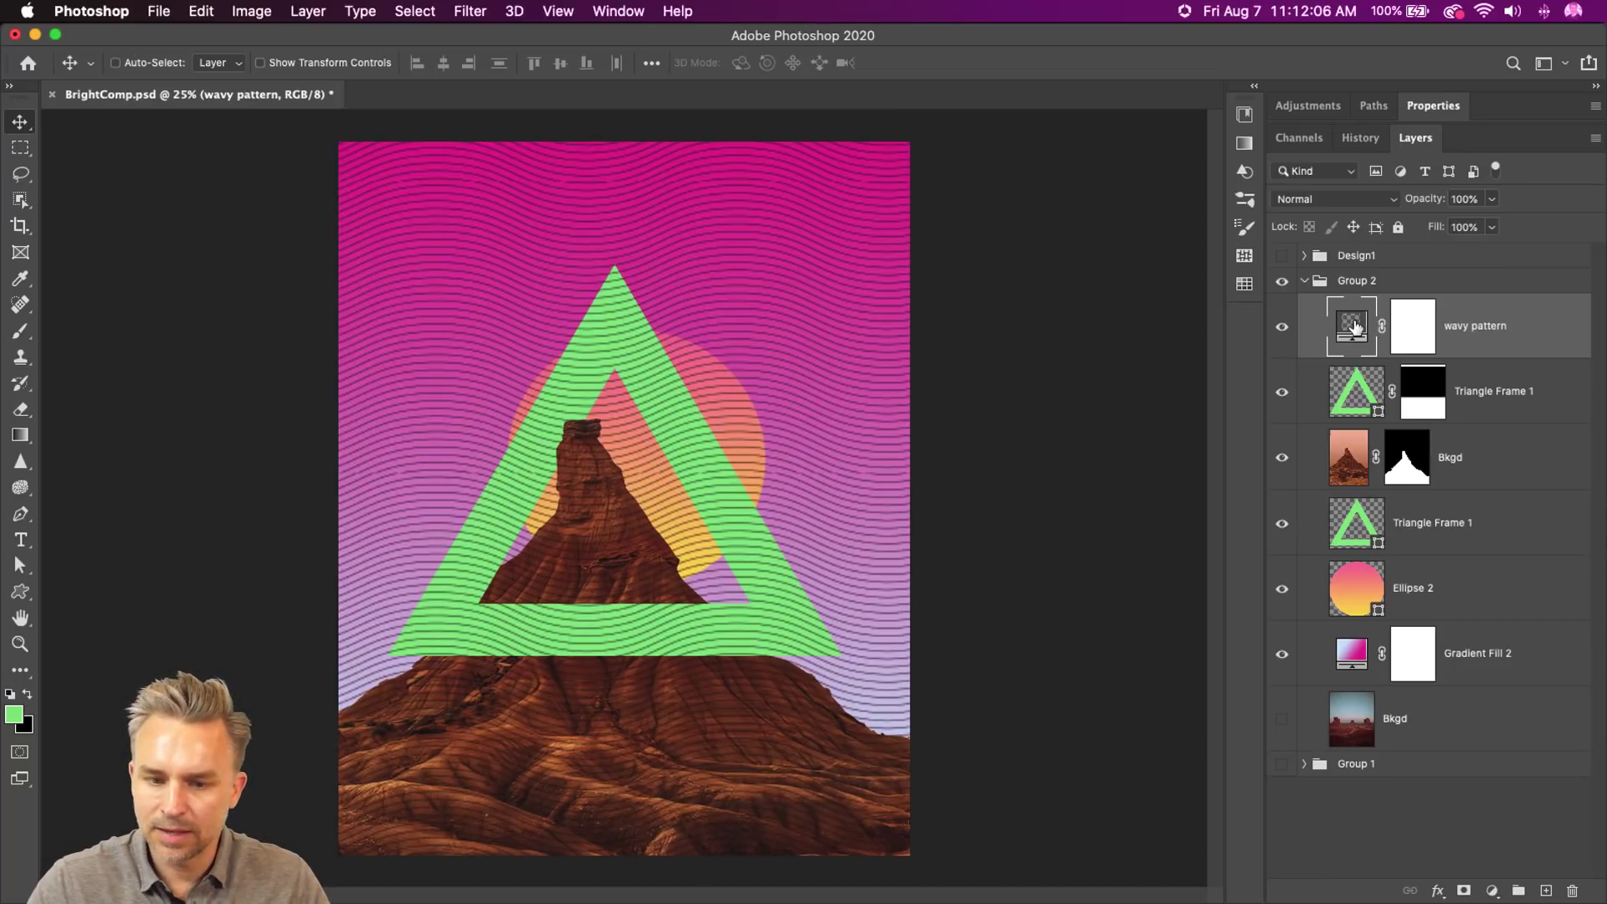
double_click(1355, 326)
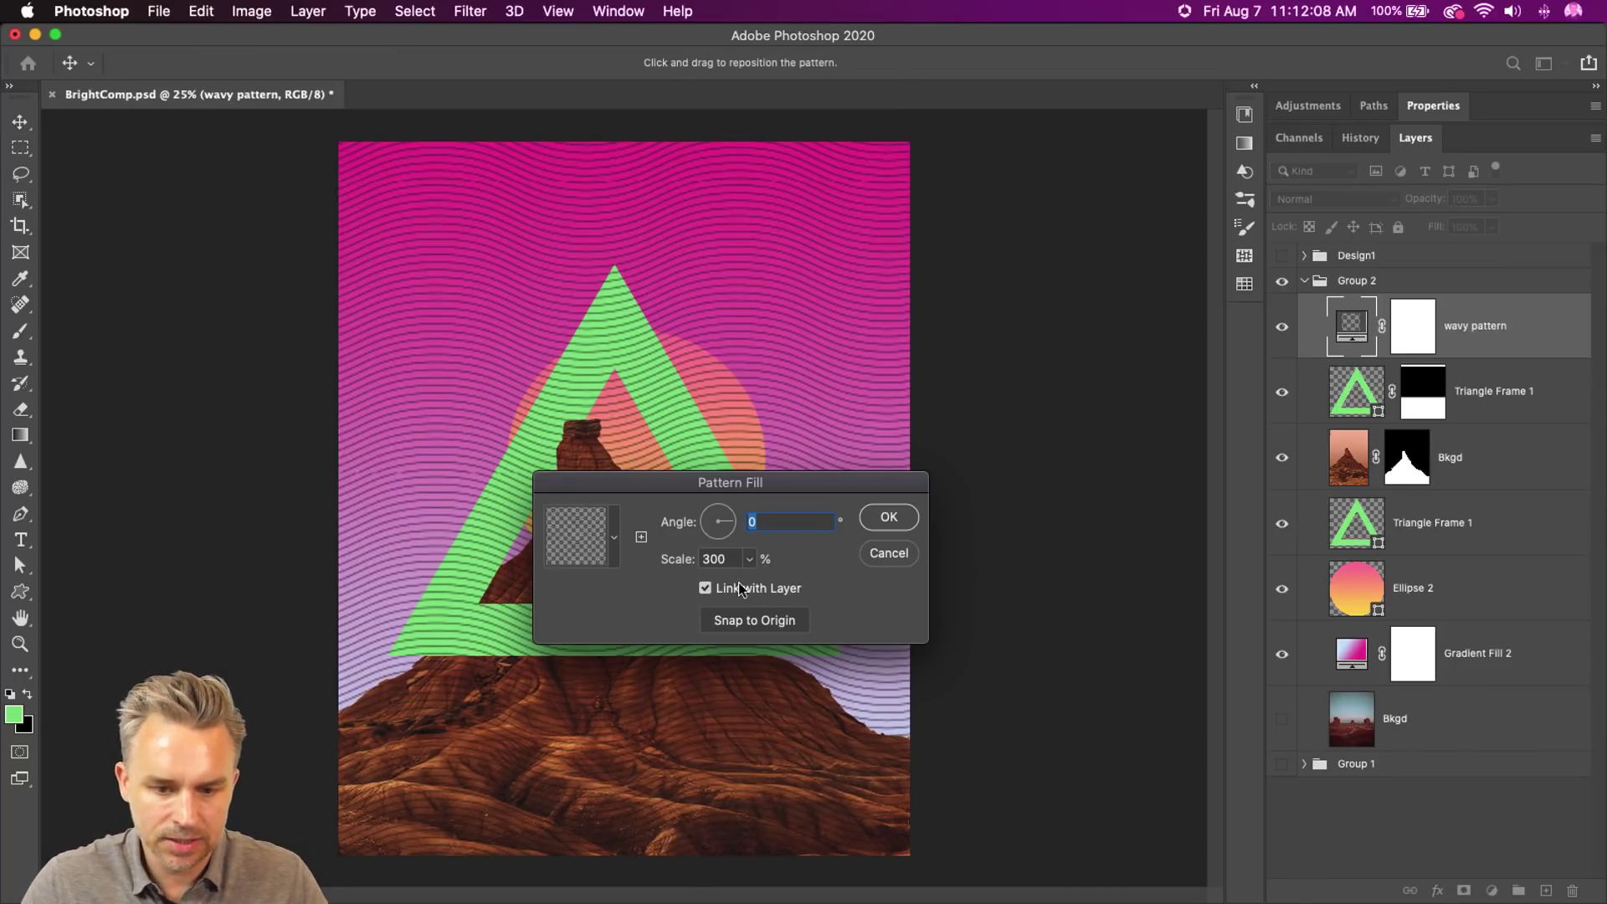
key(Tab)
text(20)
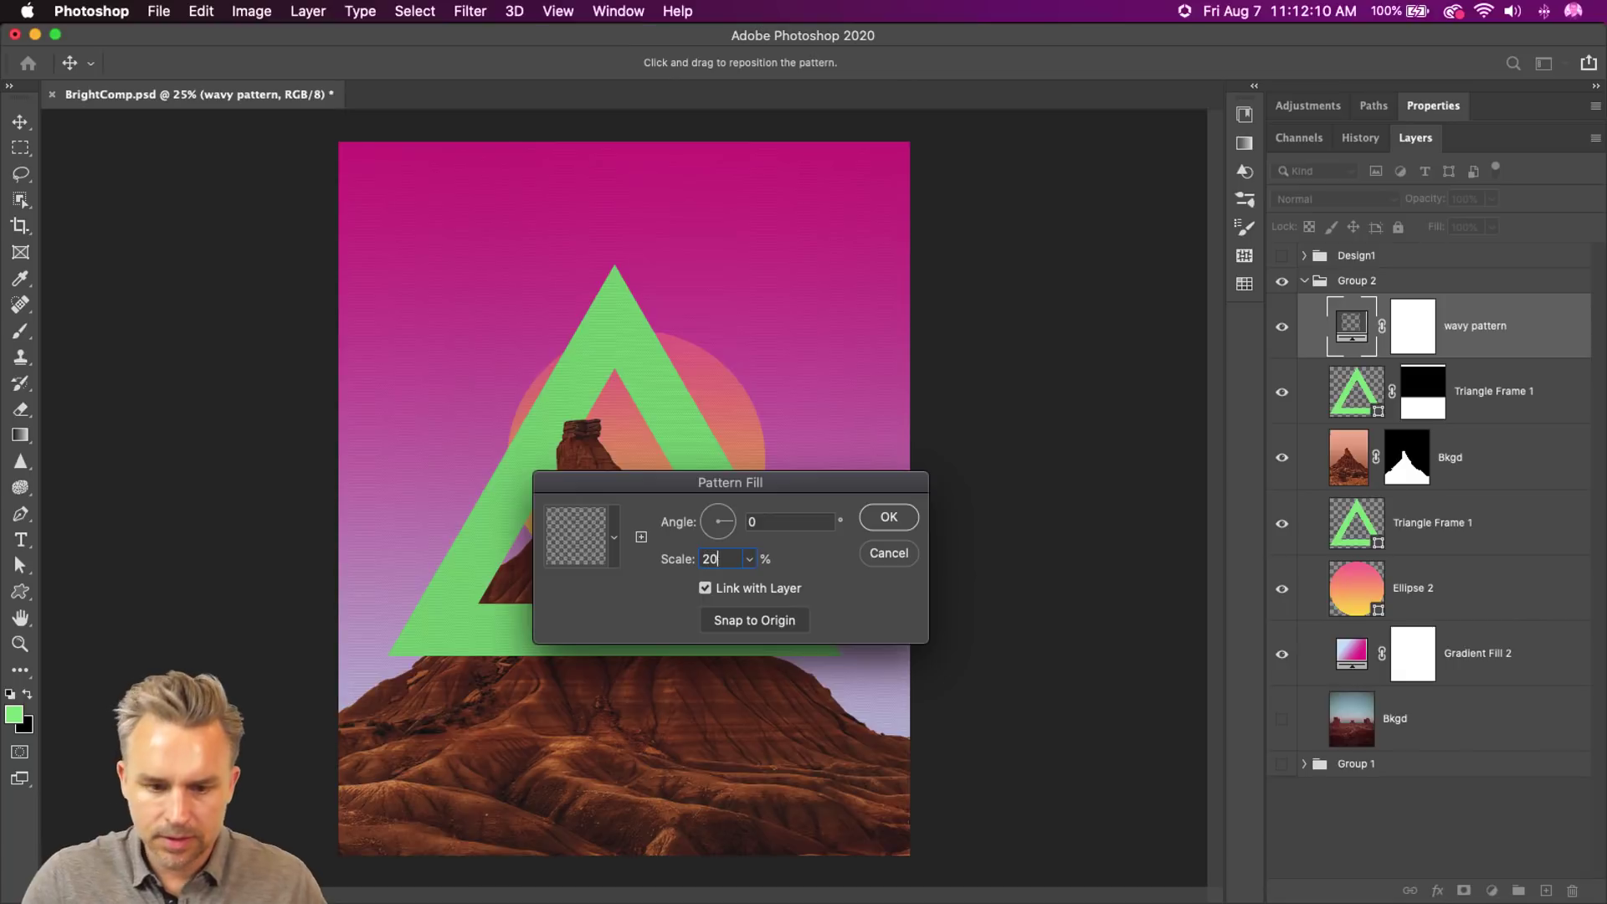
text(0)
key(Return)
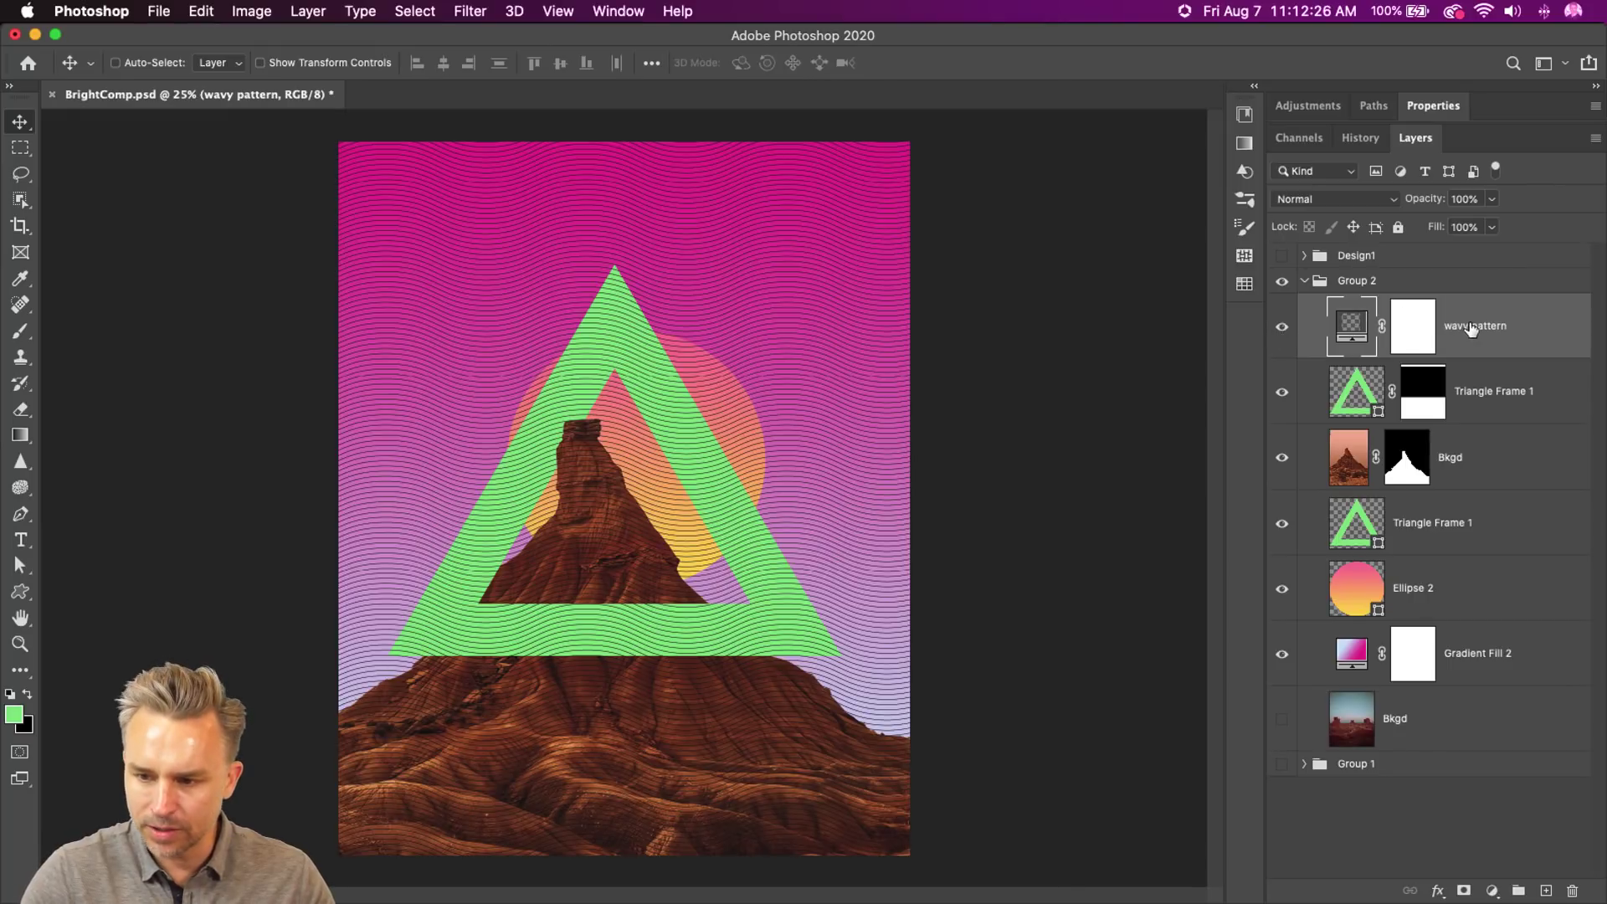
- Add a new empty layer at the top of Group 2, and move the wavy pattern layer directly above Gradient Fill 2
click(1546, 890)
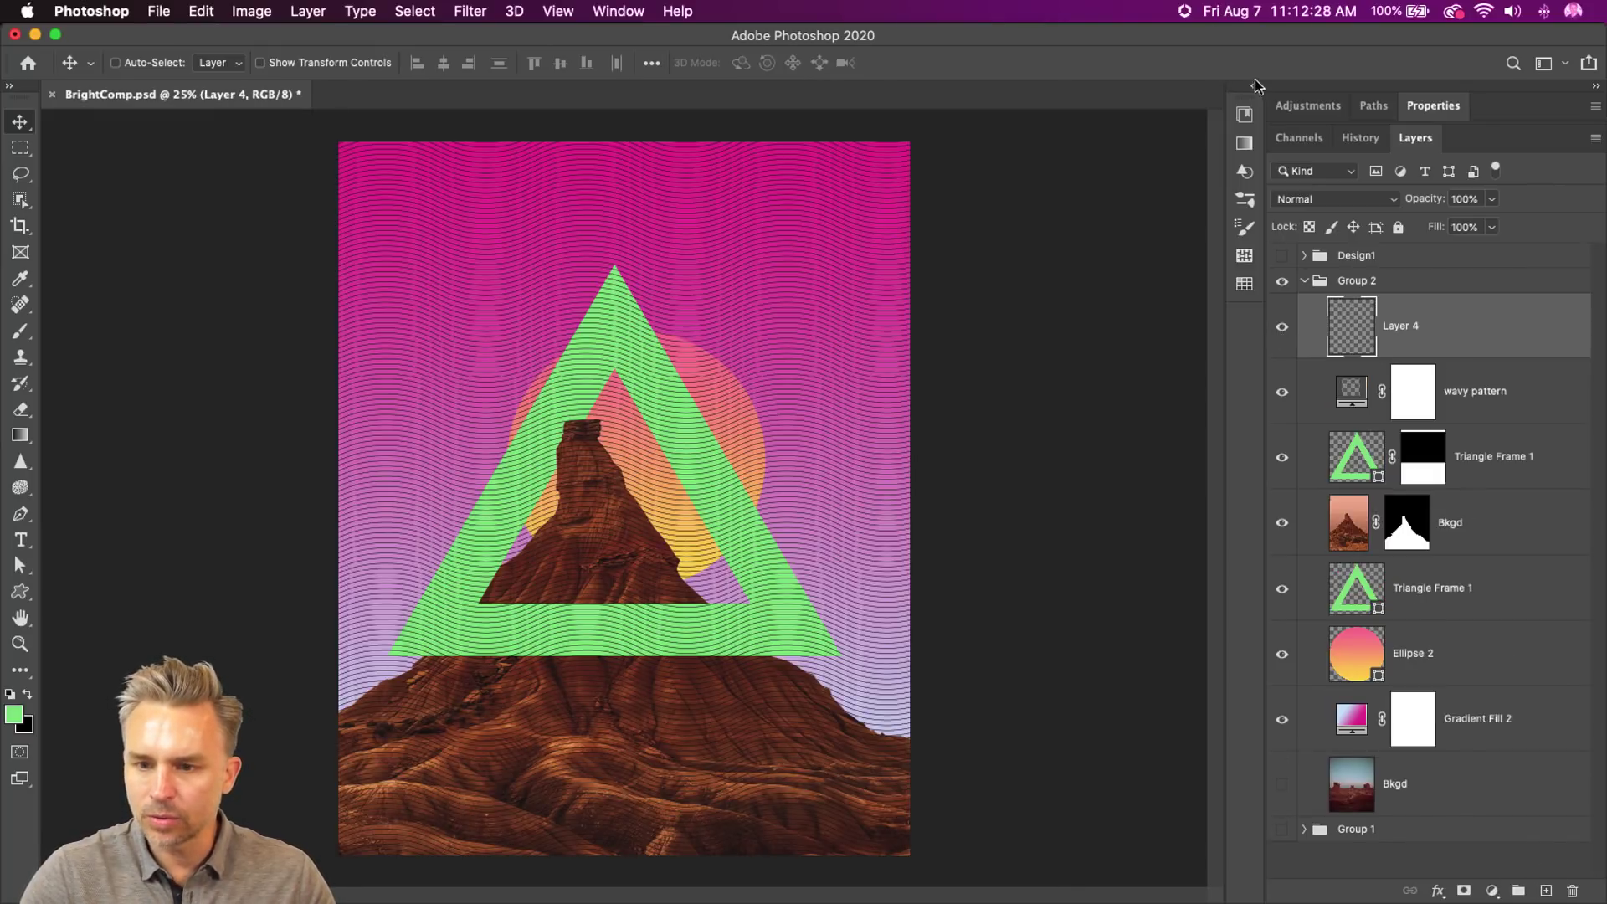
mouse_move(1488, 403)
mouse_down()
mouse_move(1476, 685)
mouse_move(1491, 693)
mouse_up()
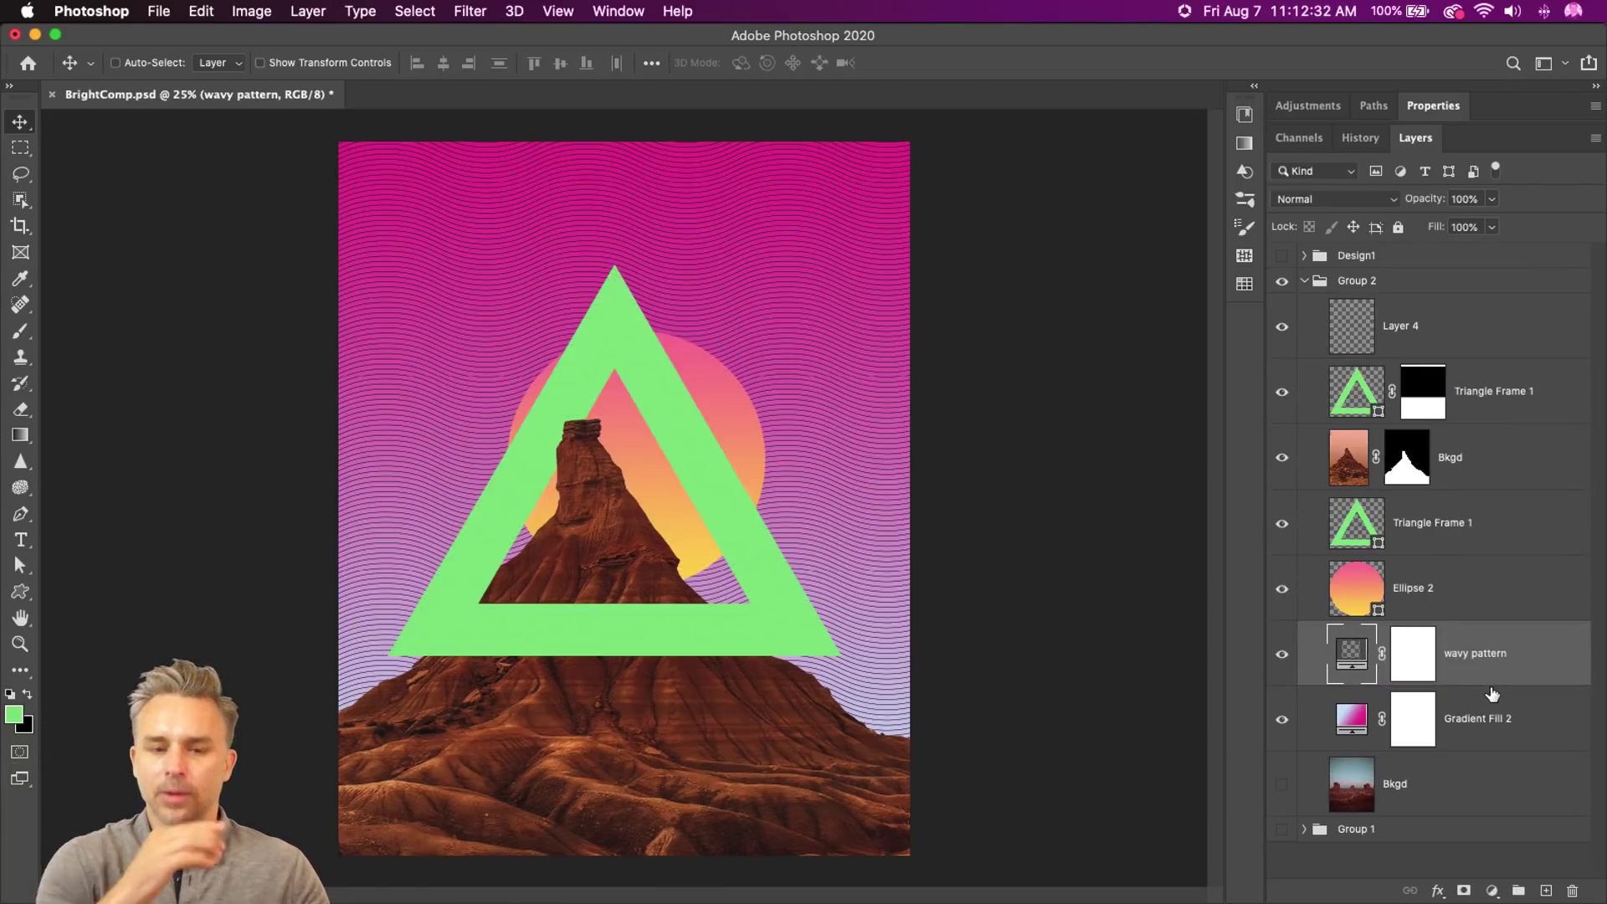
key(super+plus)
key(super+plus)
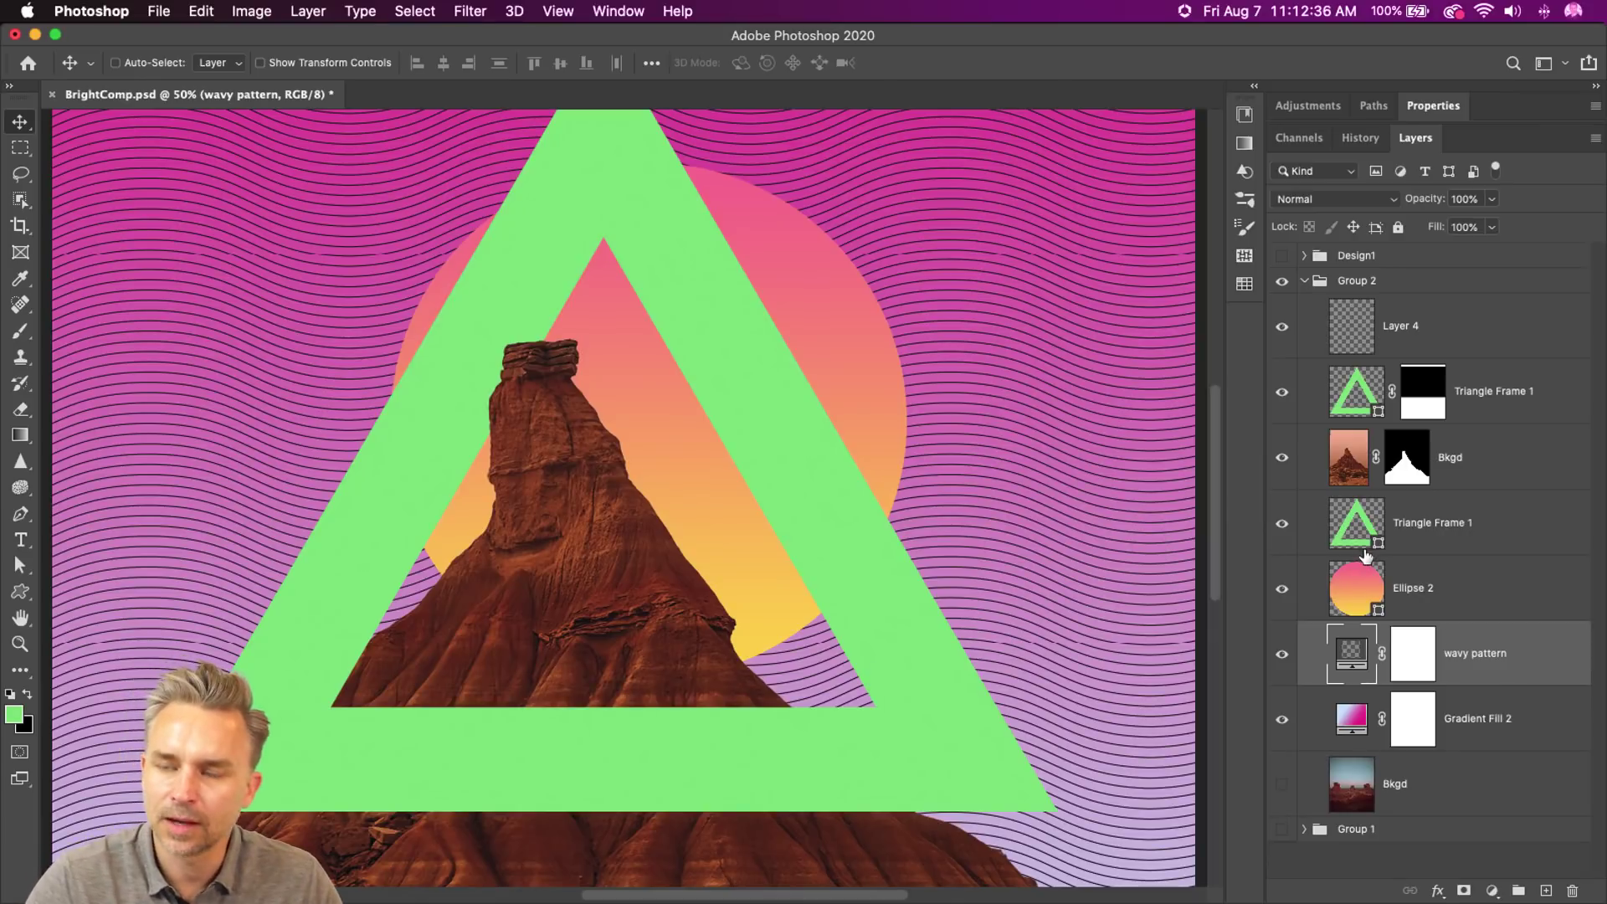
- Rename the masked desert rock layer from Bkgd to mountain
drag(323, 720, 502, 410)
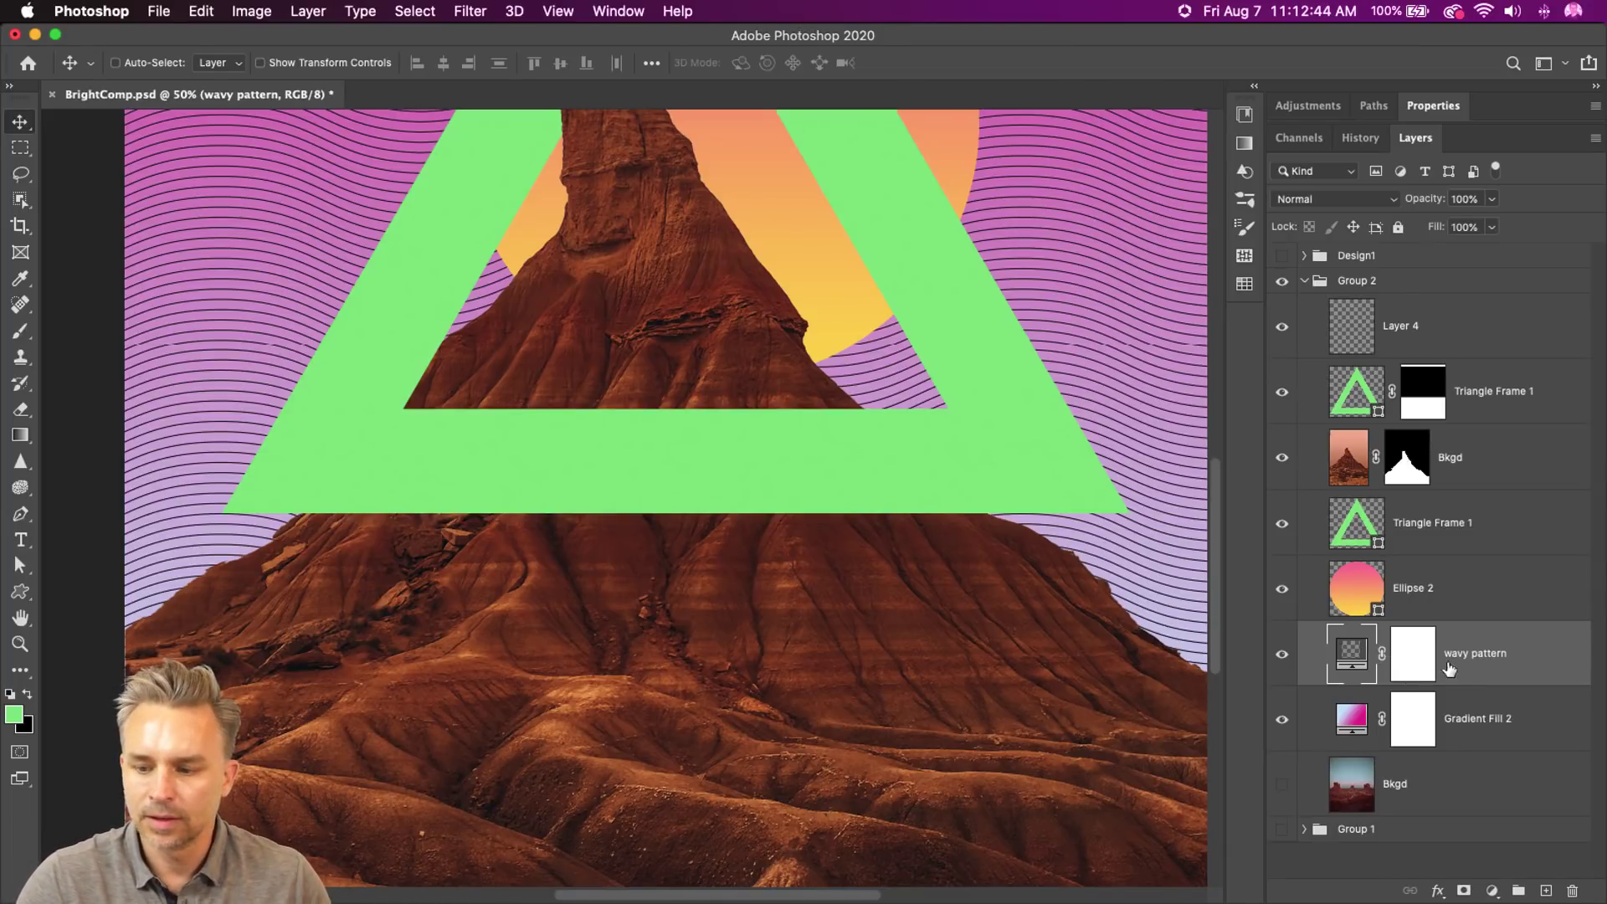
click(1474, 457)
double_click(1450, 459)
text(mountain)
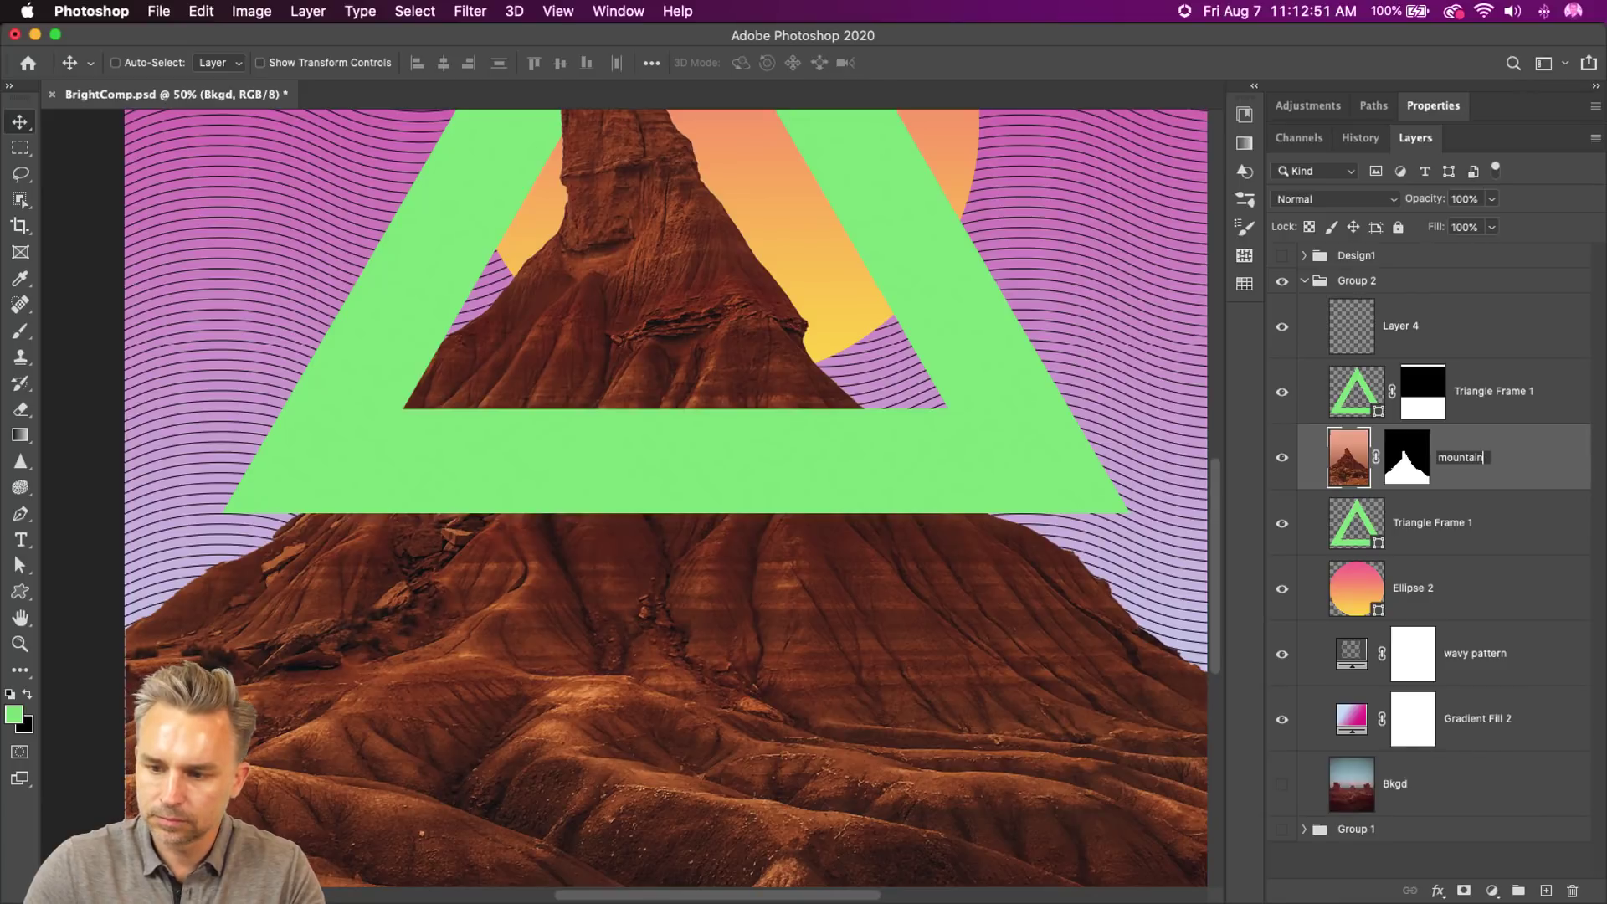
key(Return)
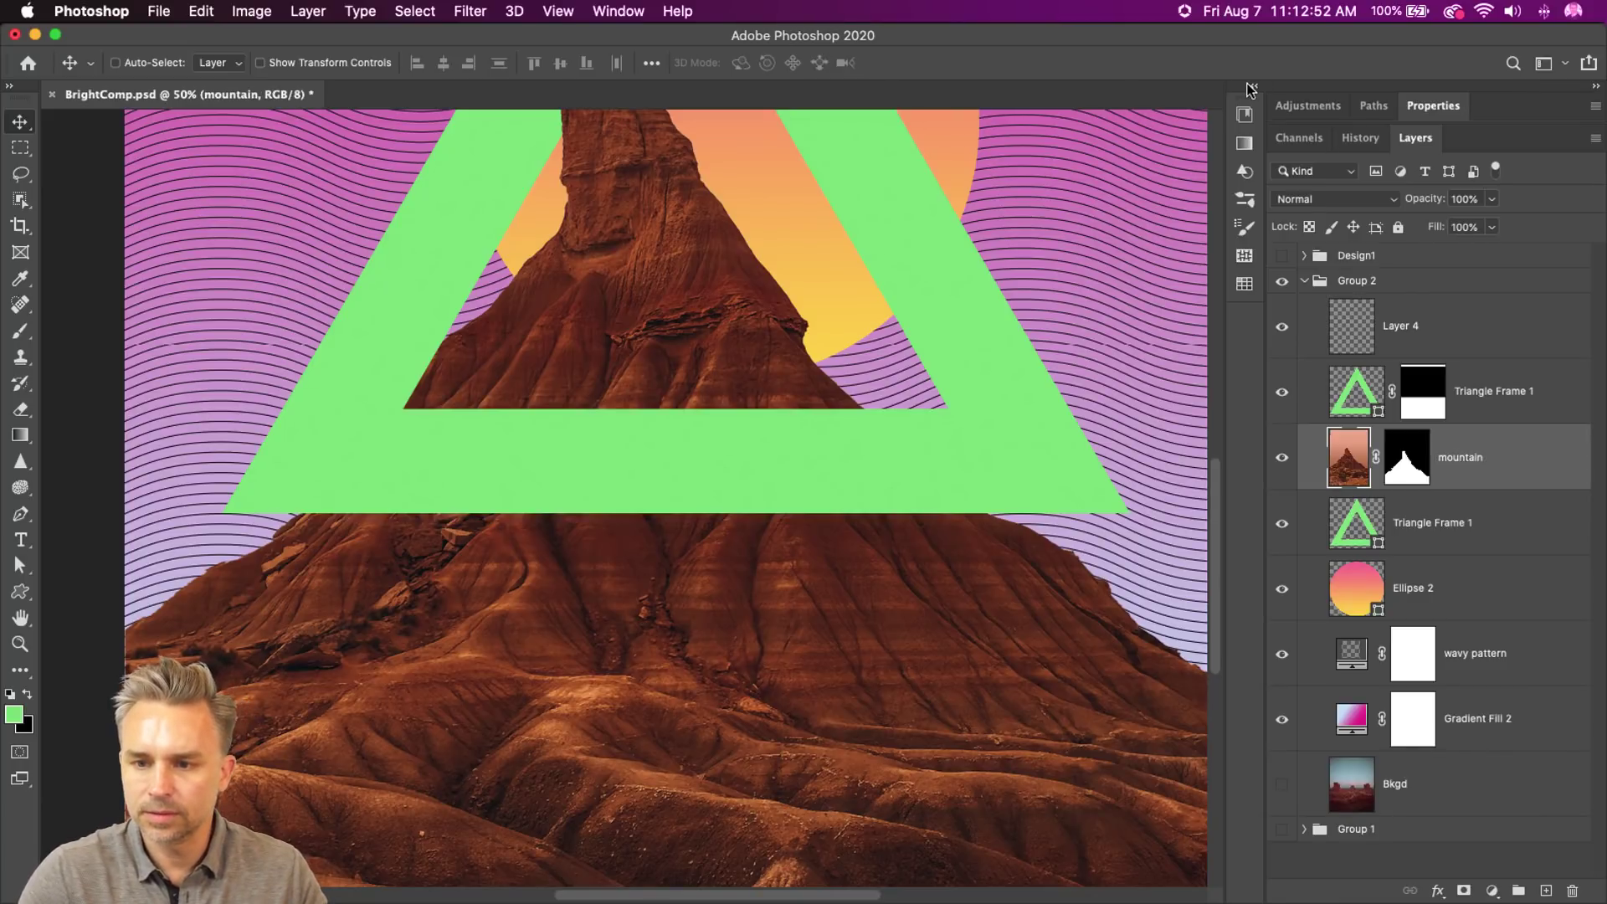
- Hide both Triangle Frame 1 layers so only the mountain, sun circle and background remain in view
click(1281, 392)
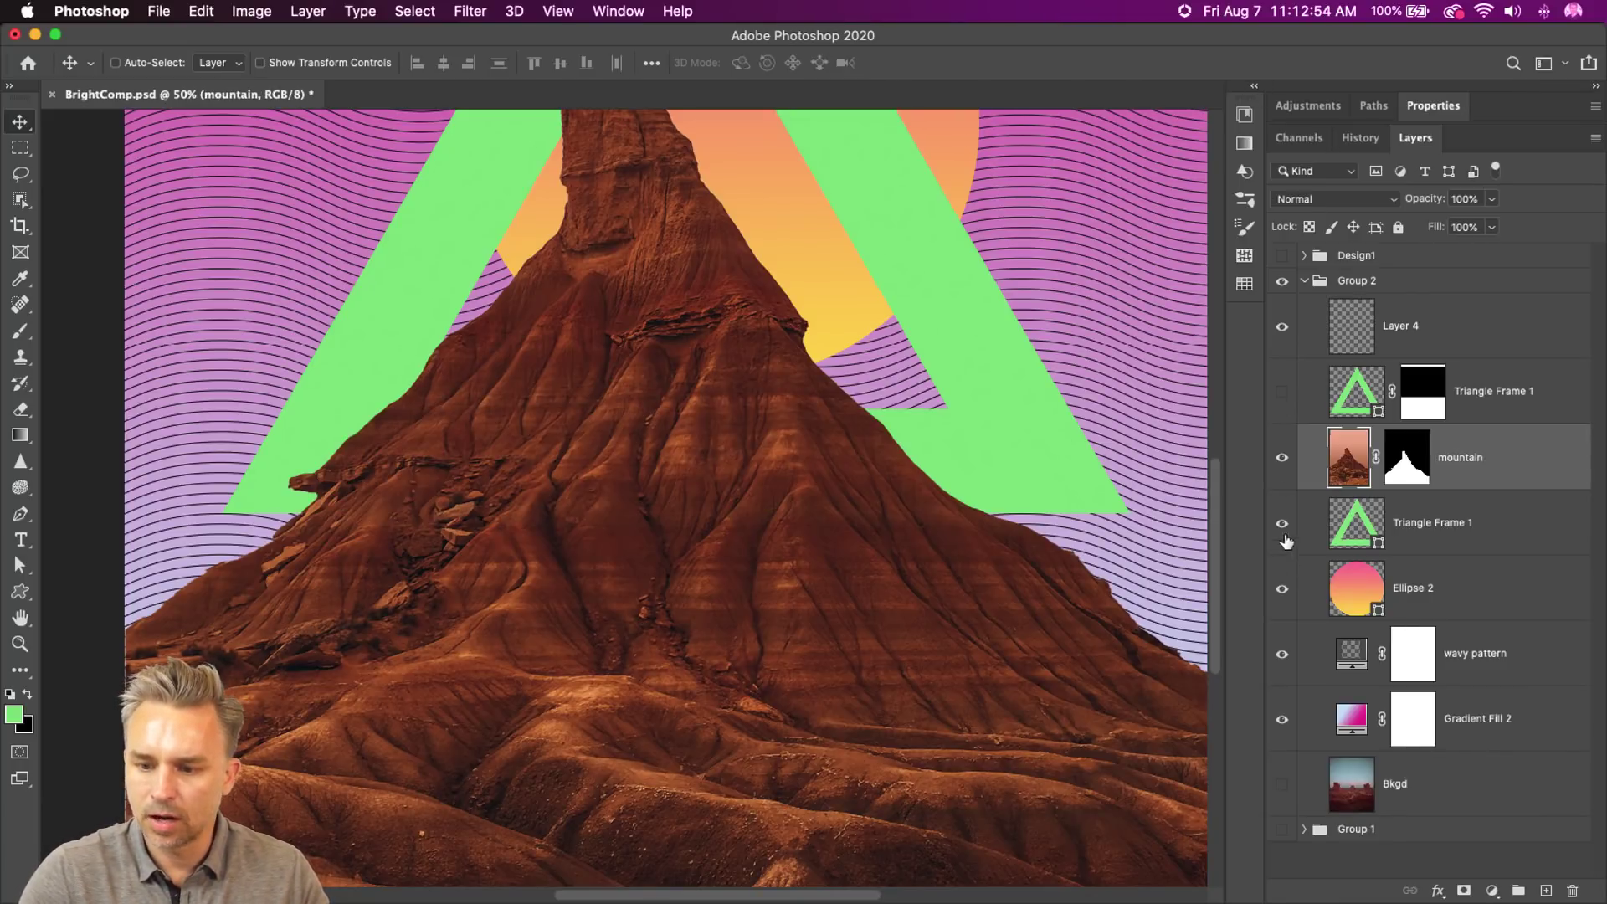
click(1281, 523)
drag(694, 410, 676, 550)
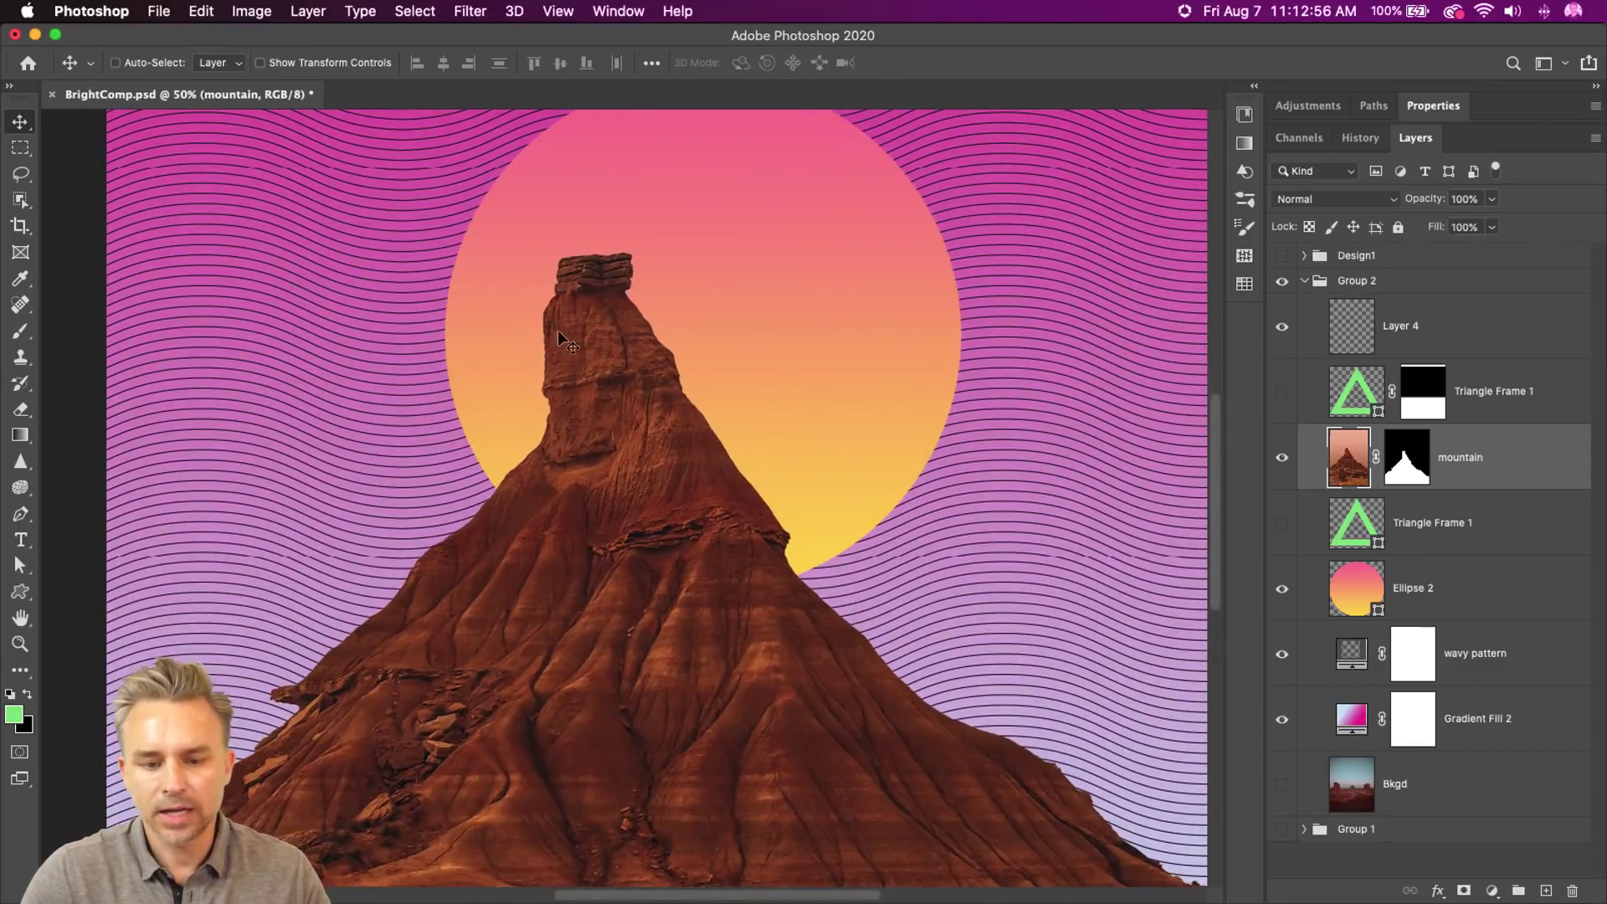
- Add an Engraved Effect pattern fill clipped to the mountain layer and try several denser line patterns, keeping the fill at 0° and 100% scale
click(1253, 86)
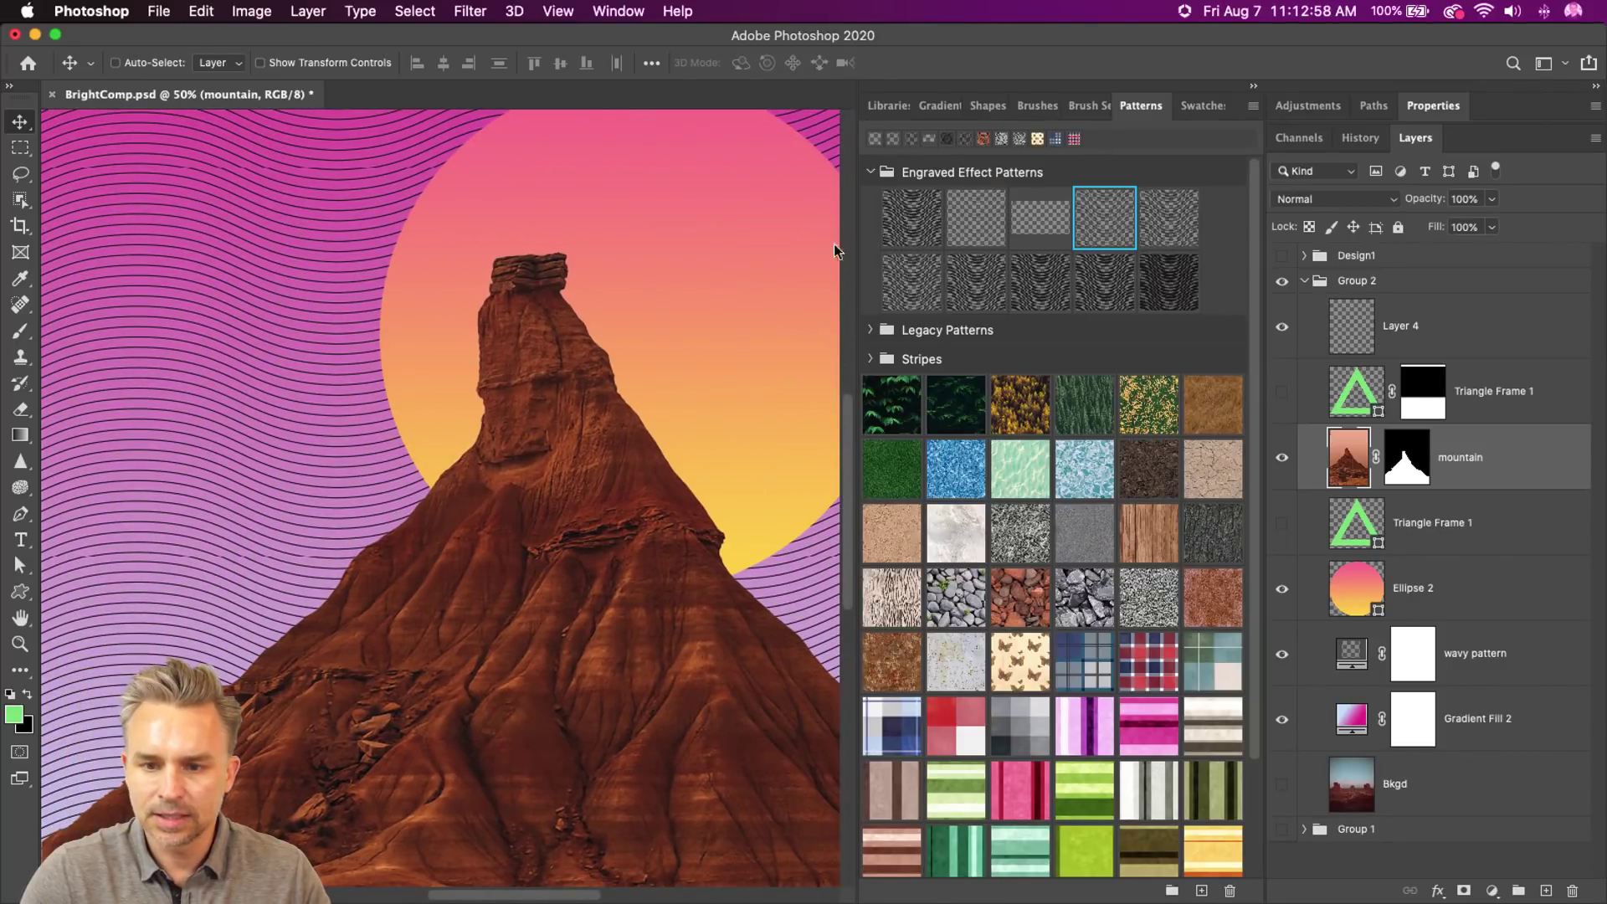
click(976, 217)
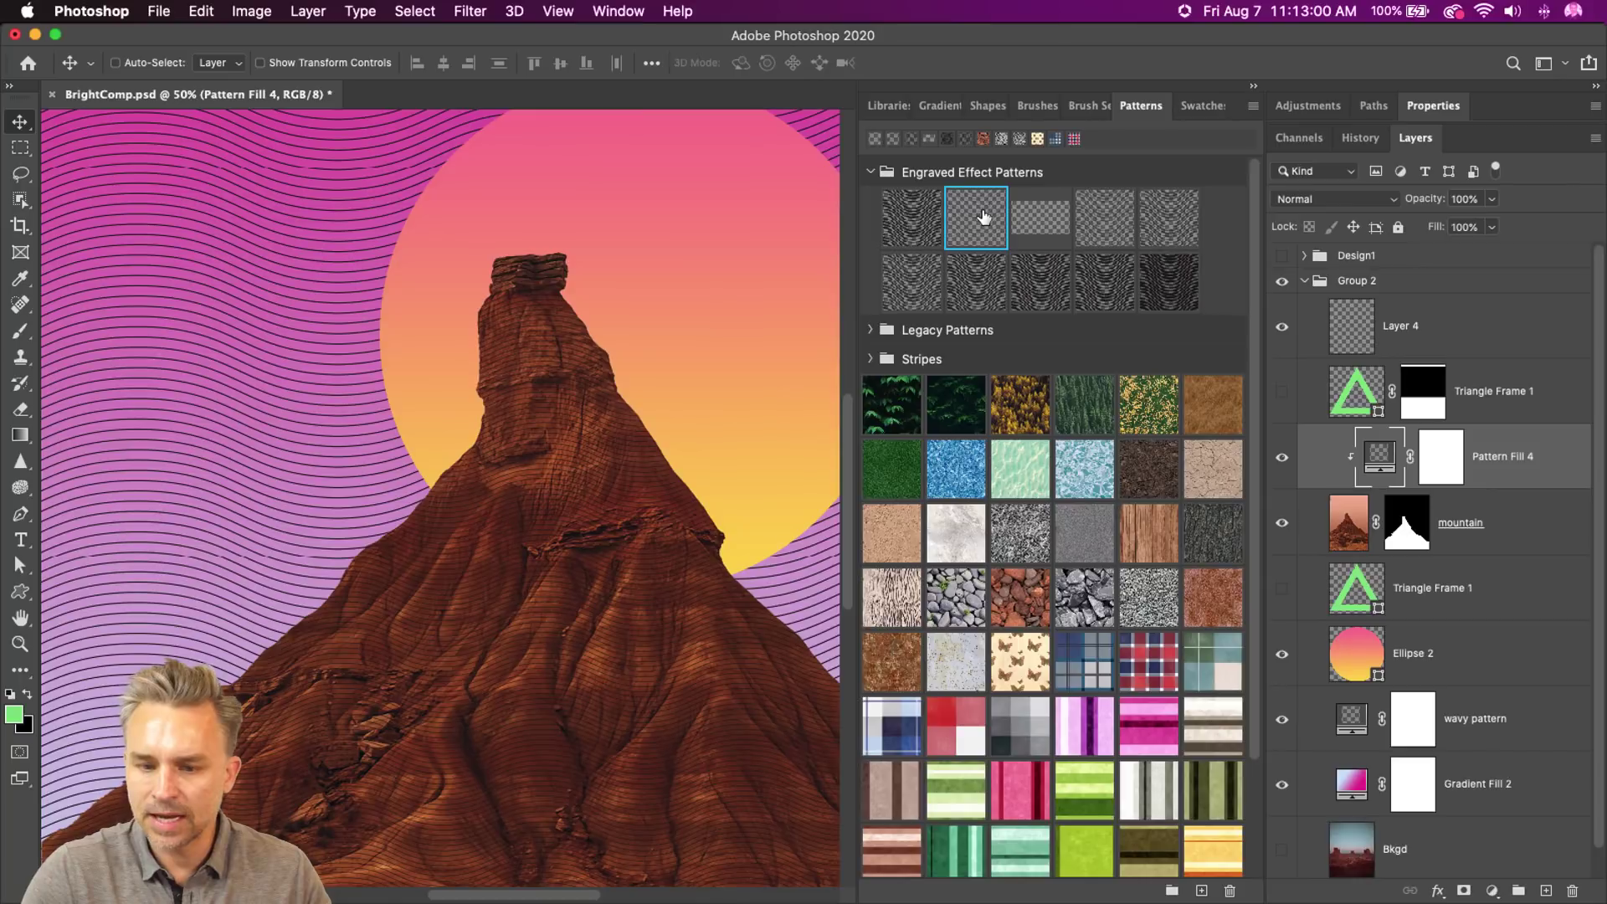
click(1104, 282)
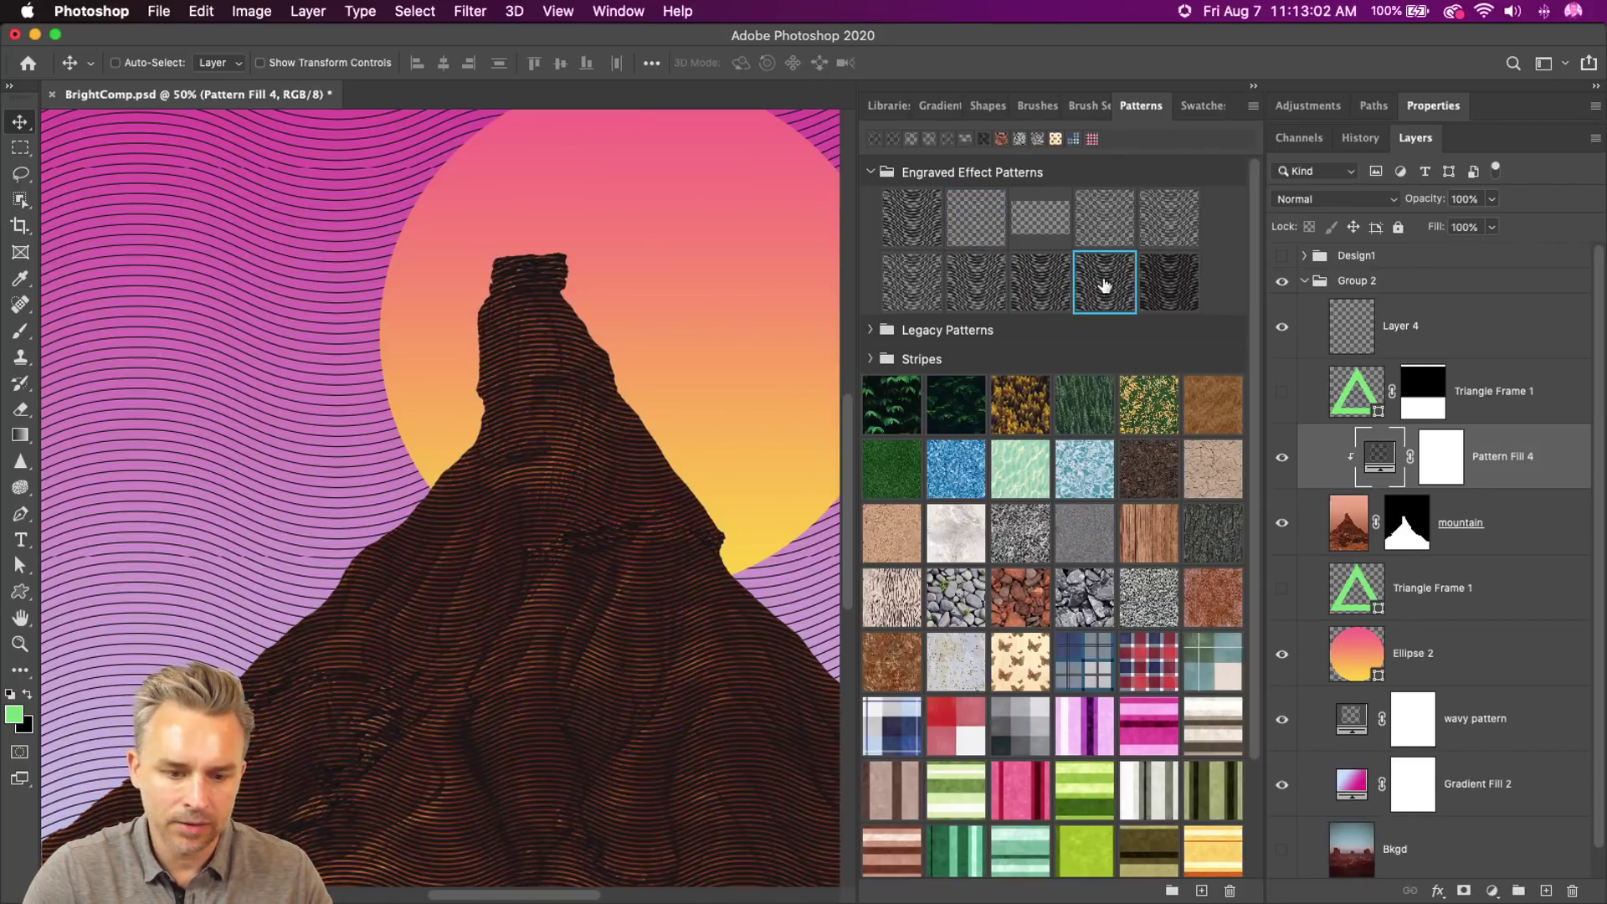
click(1042, 291)
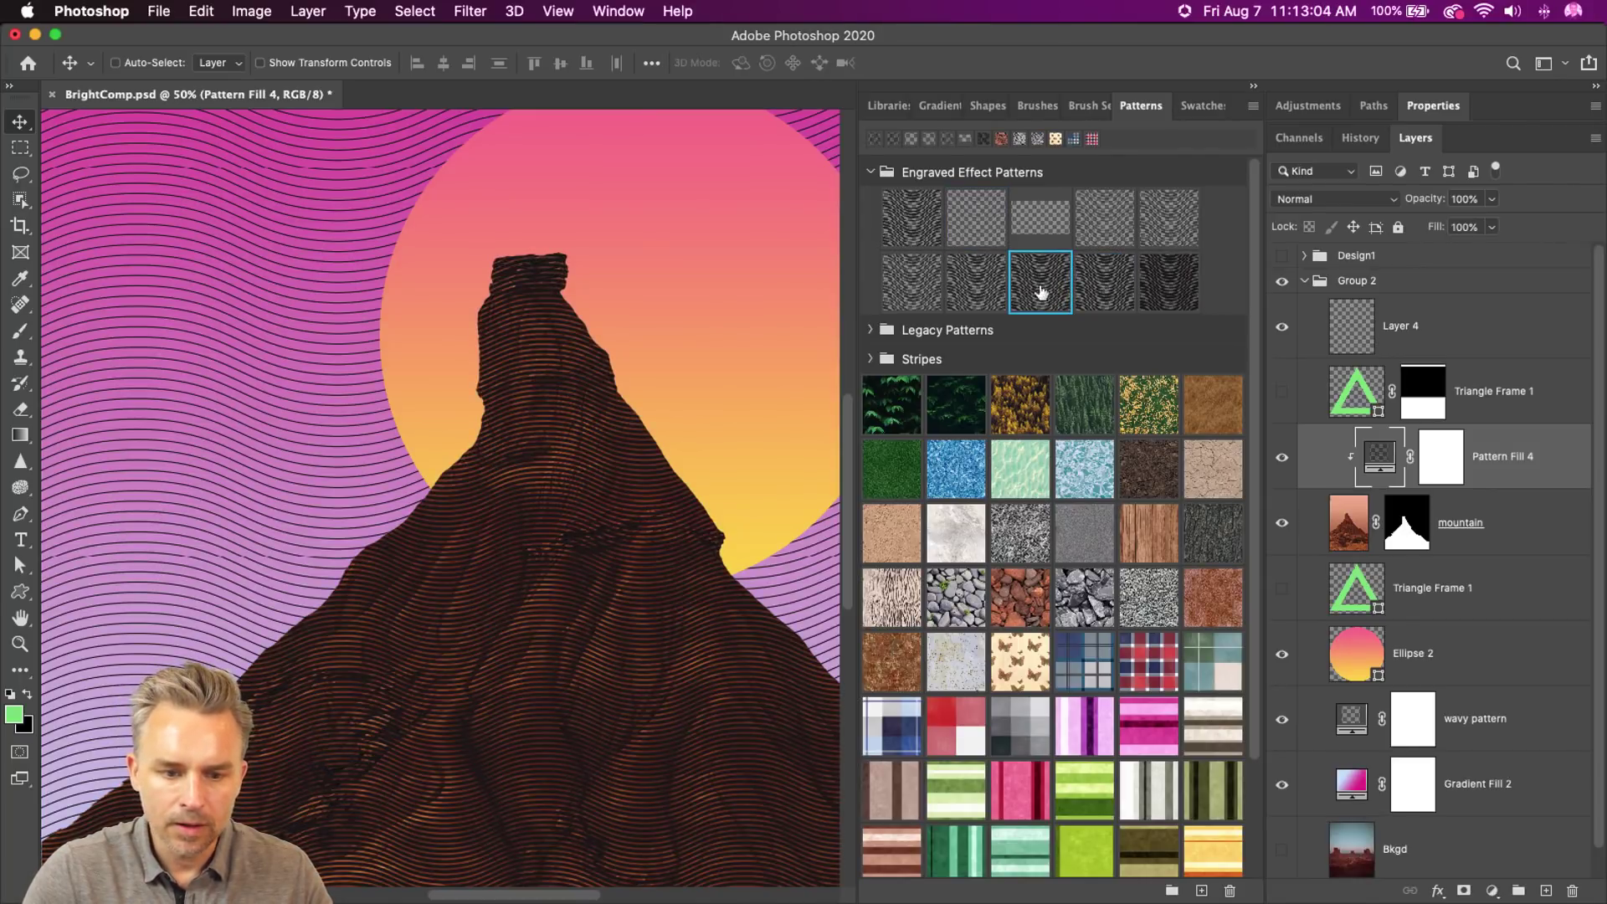
click(967, 291)
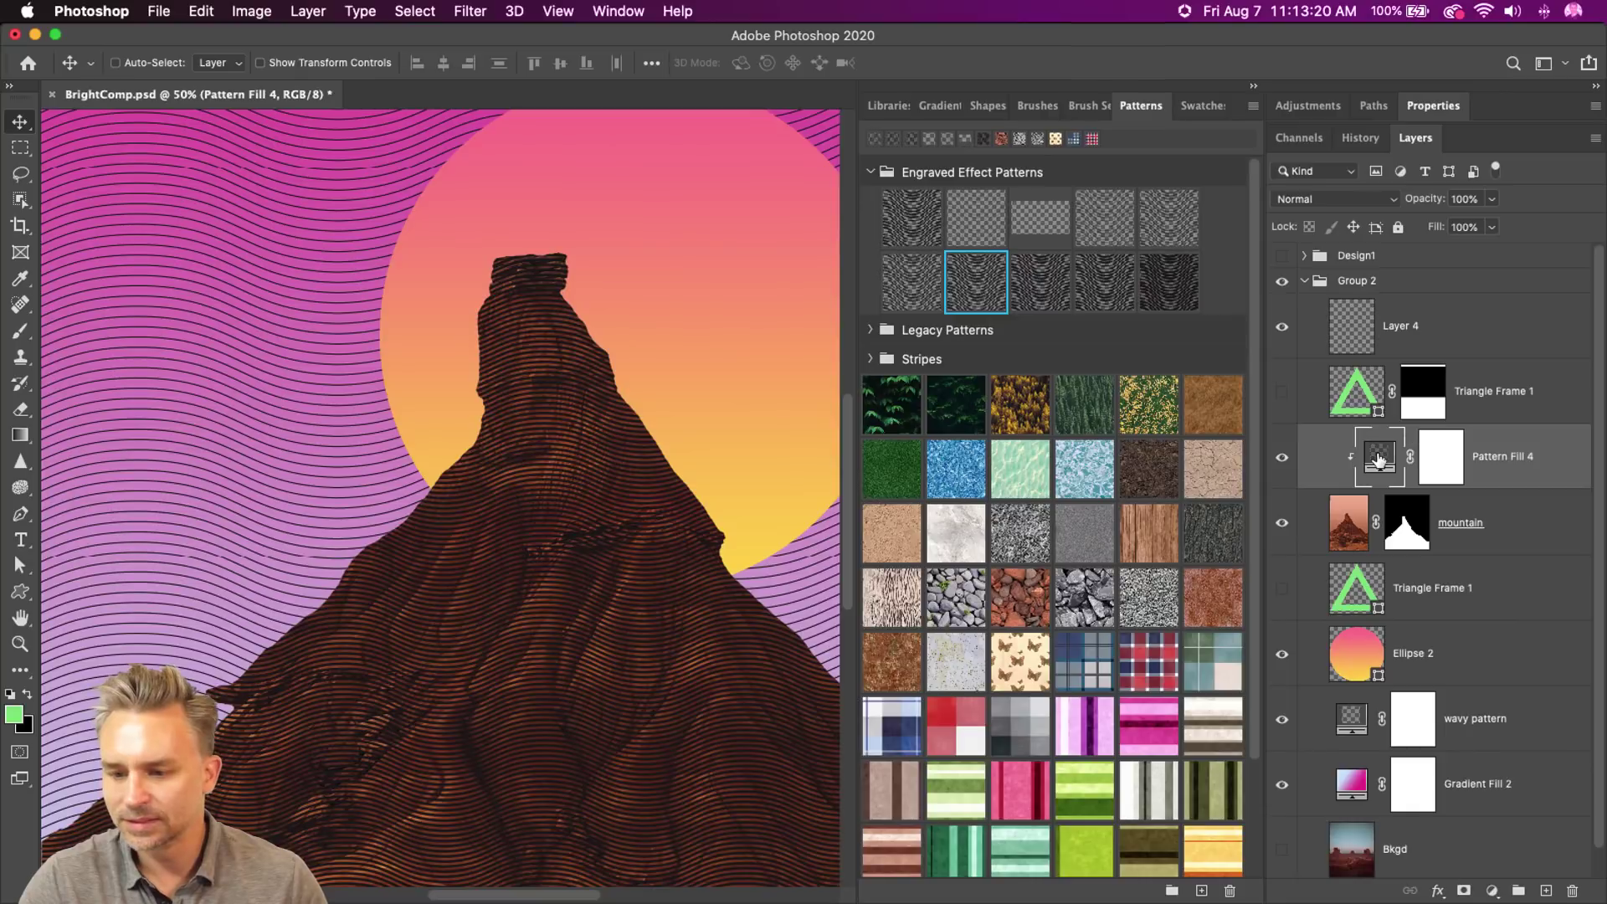
double_click(1379, 456)
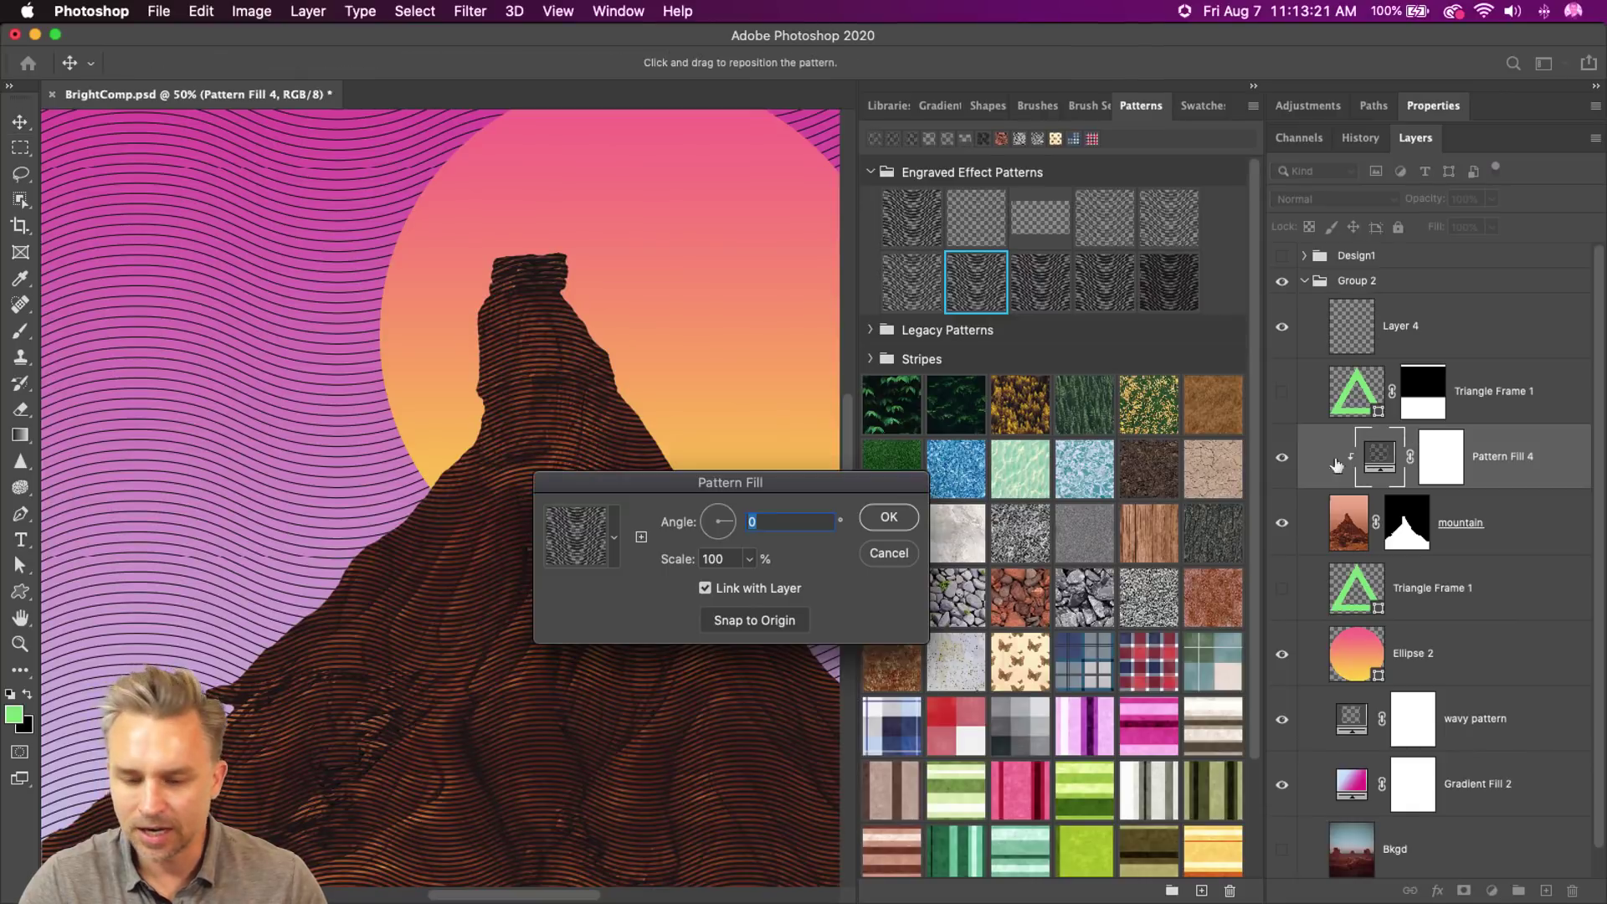
click(887, 516)
- Set the Pattern Fill 4 layer's blend mode to Divide and switch it to the thin-line second pattern of Engraved Effect Patterns
click(1330, 199)
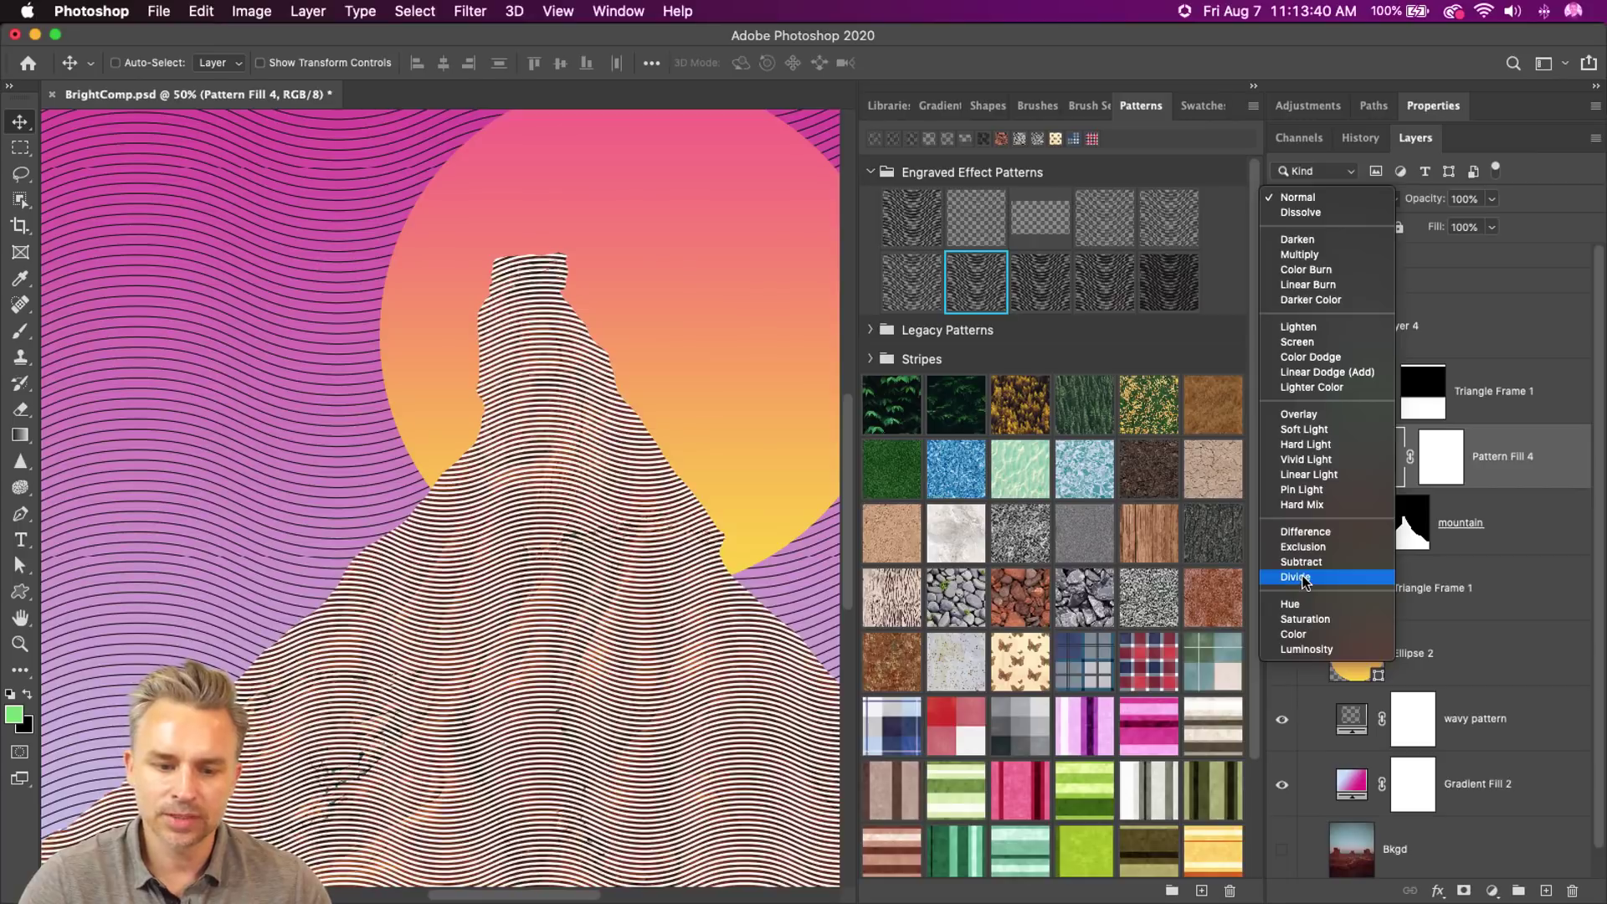
click(1303, 577)
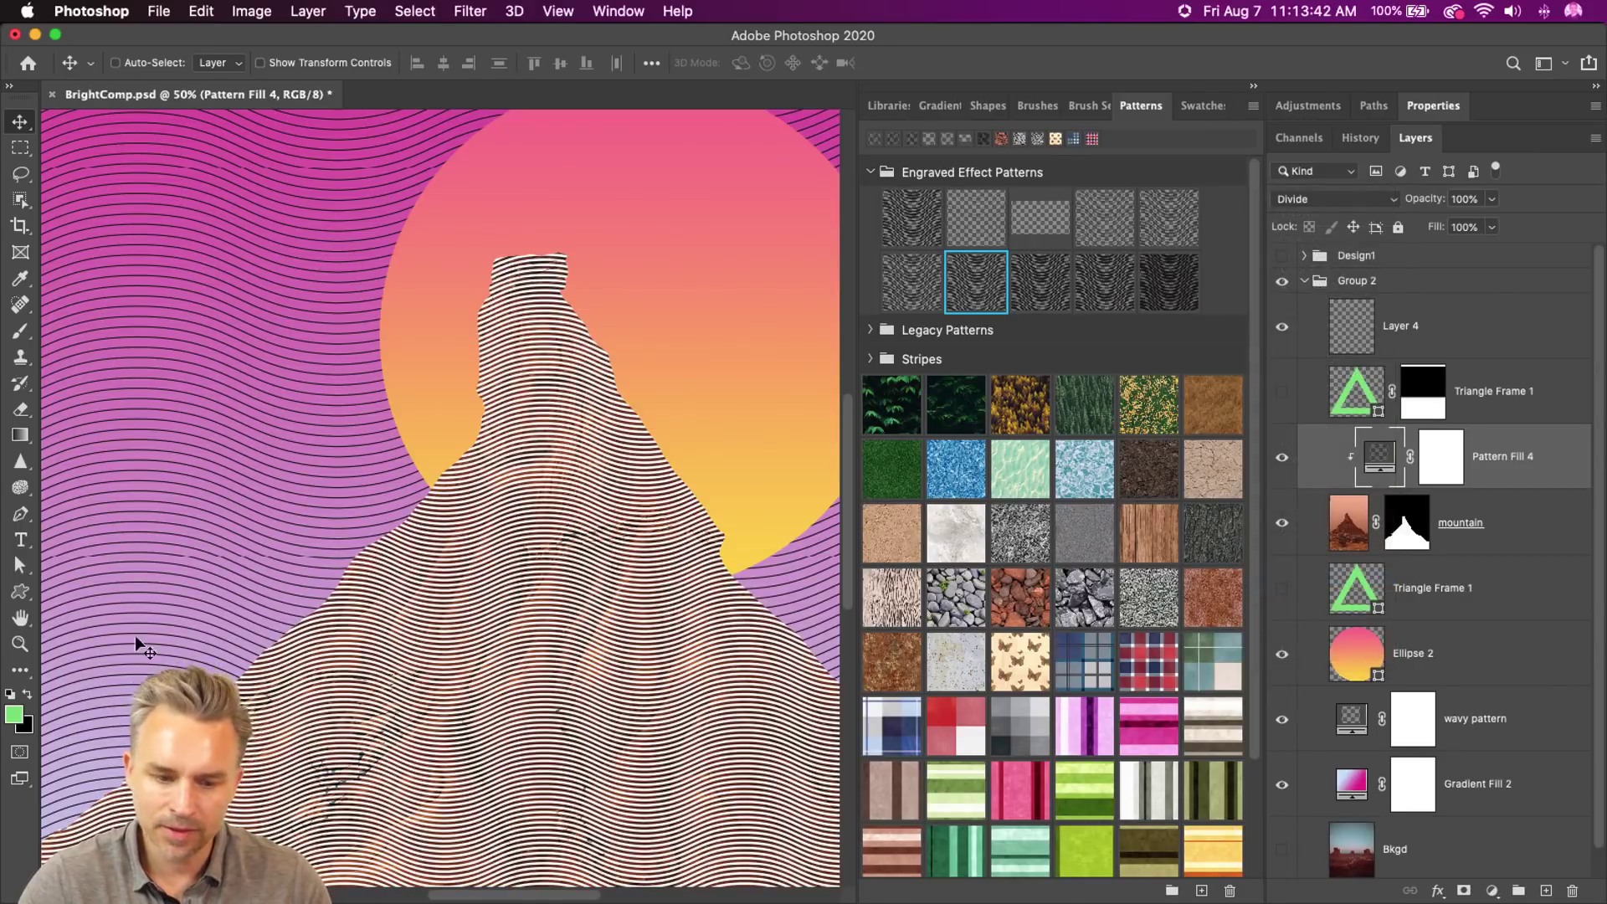
scroll(369, 682, up, 3)
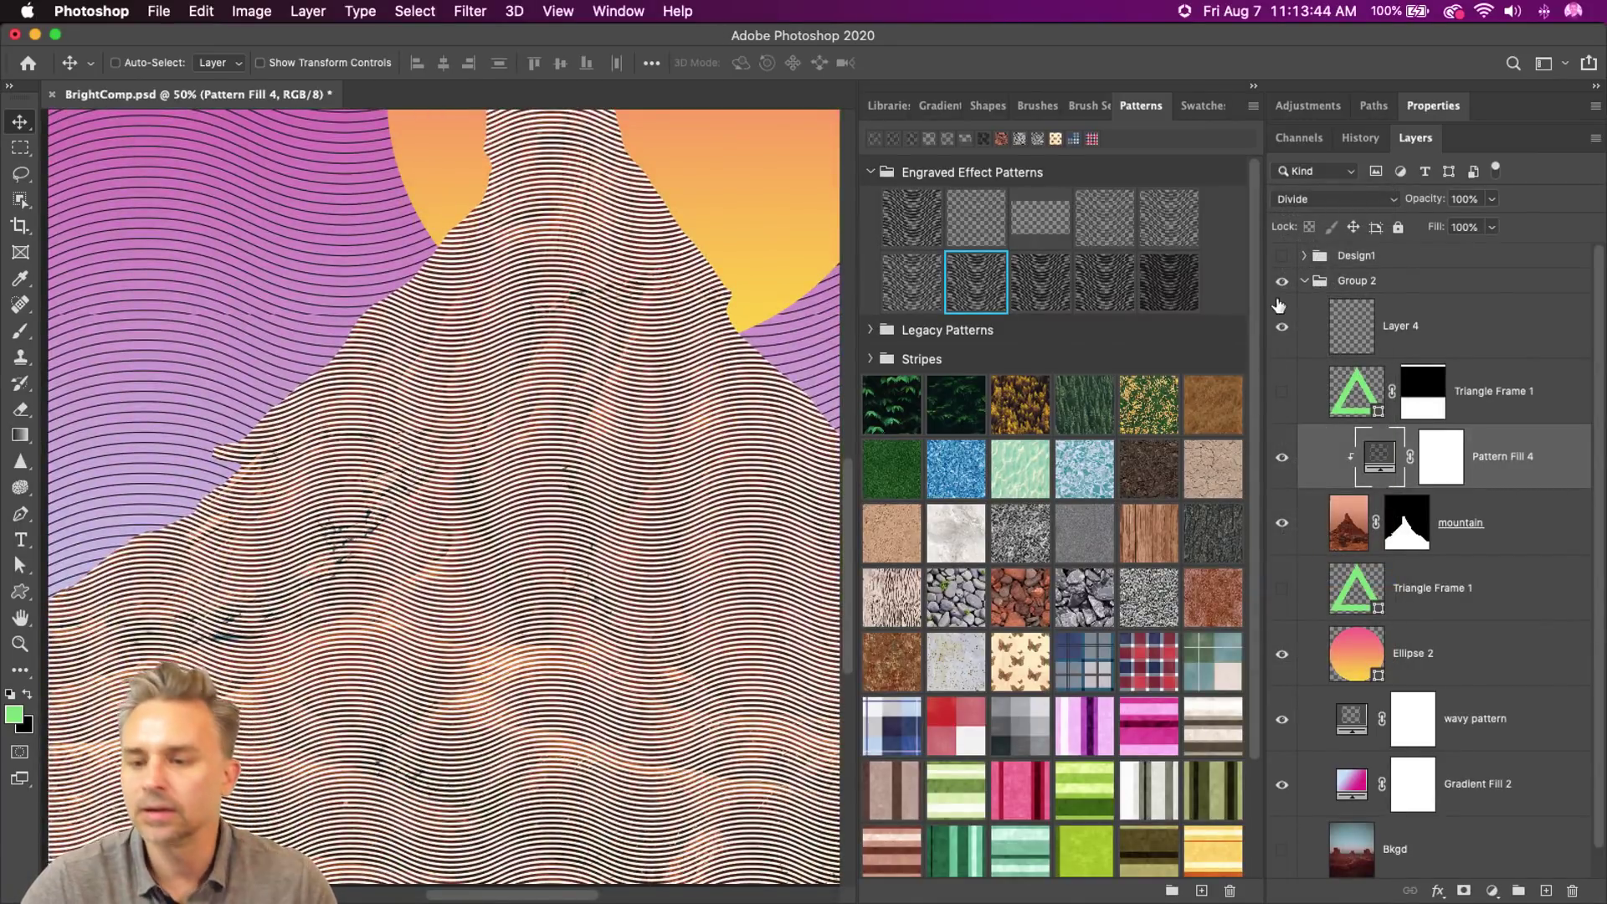
click(964, 228)
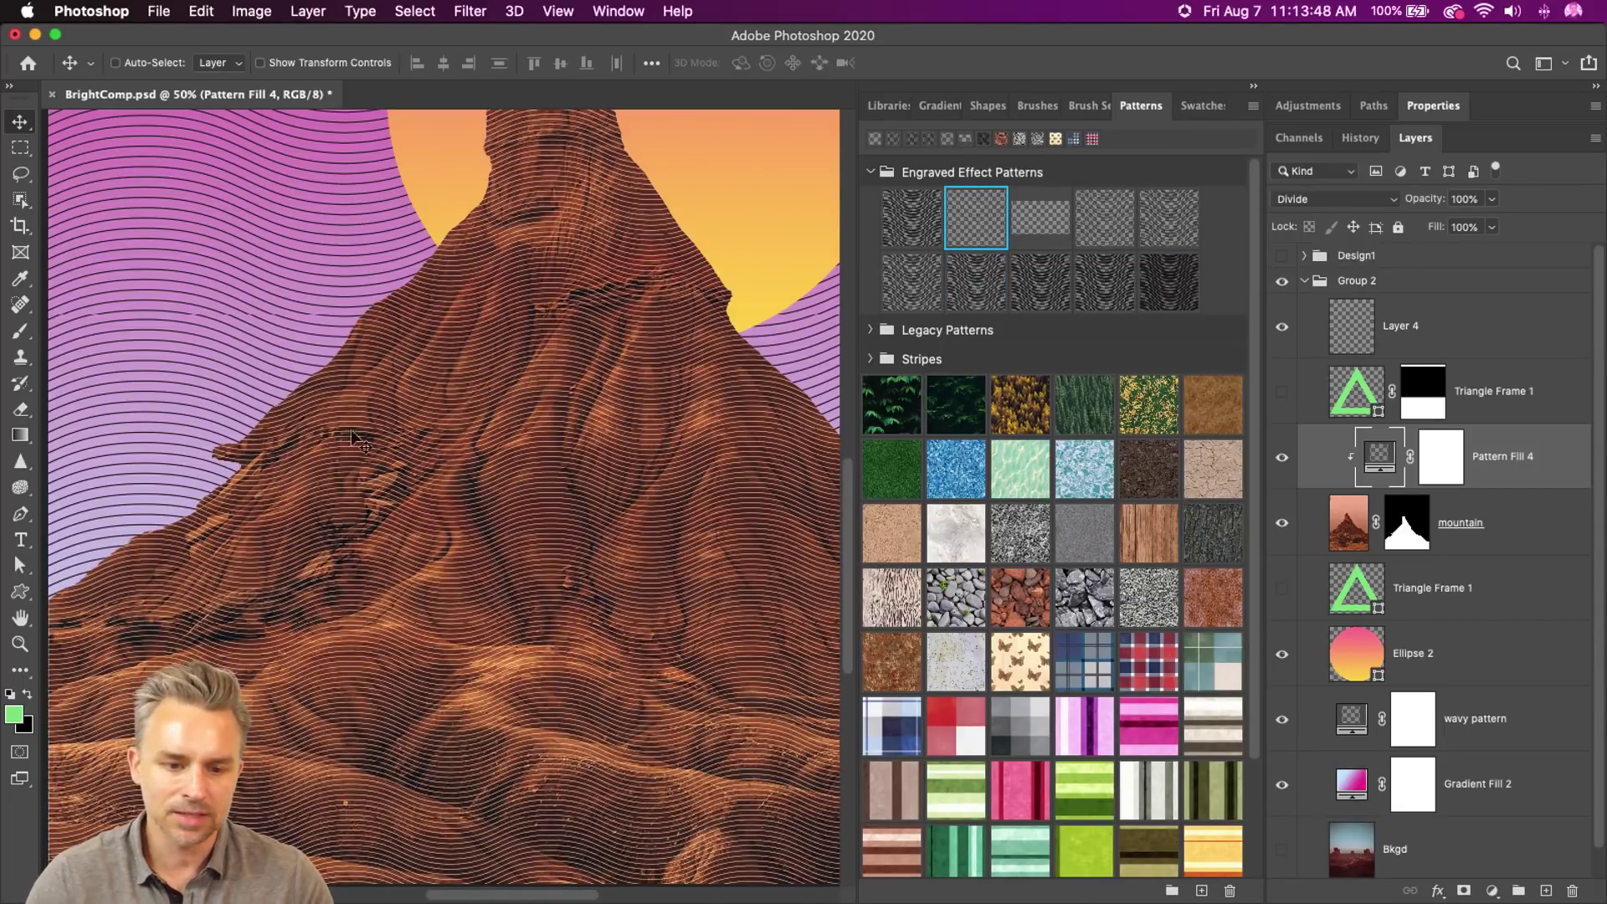
- Examine how the wavy lines follow the mountain's surface, both close up at 100% and across the whole composition
key(super+1)
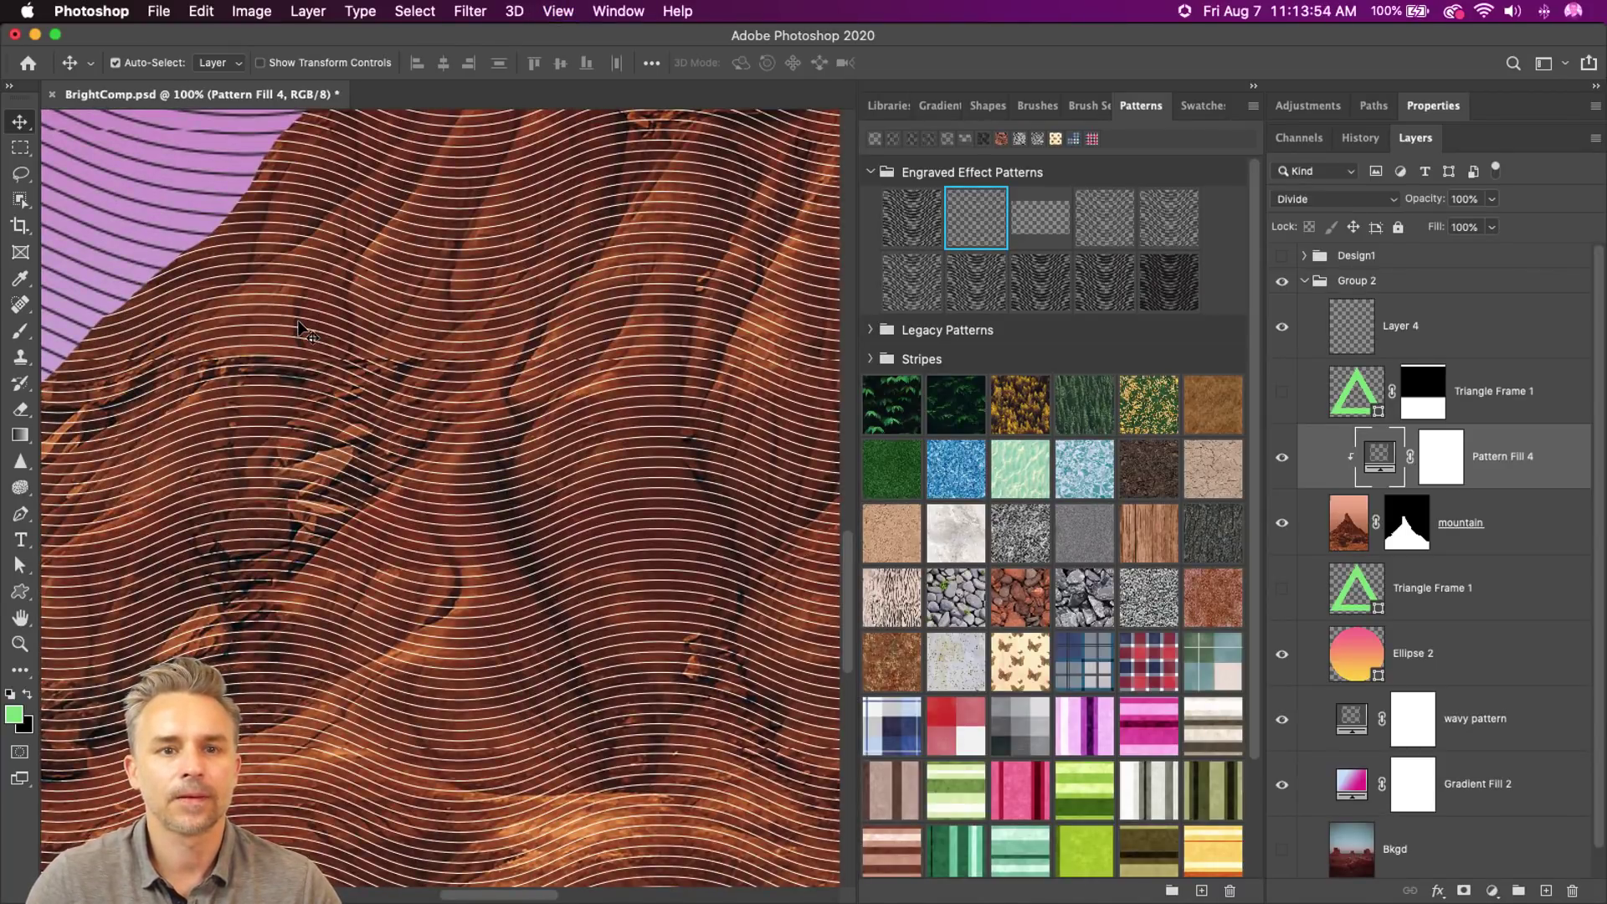
key(super+minus)
key(super+minus)
key(super+minus)
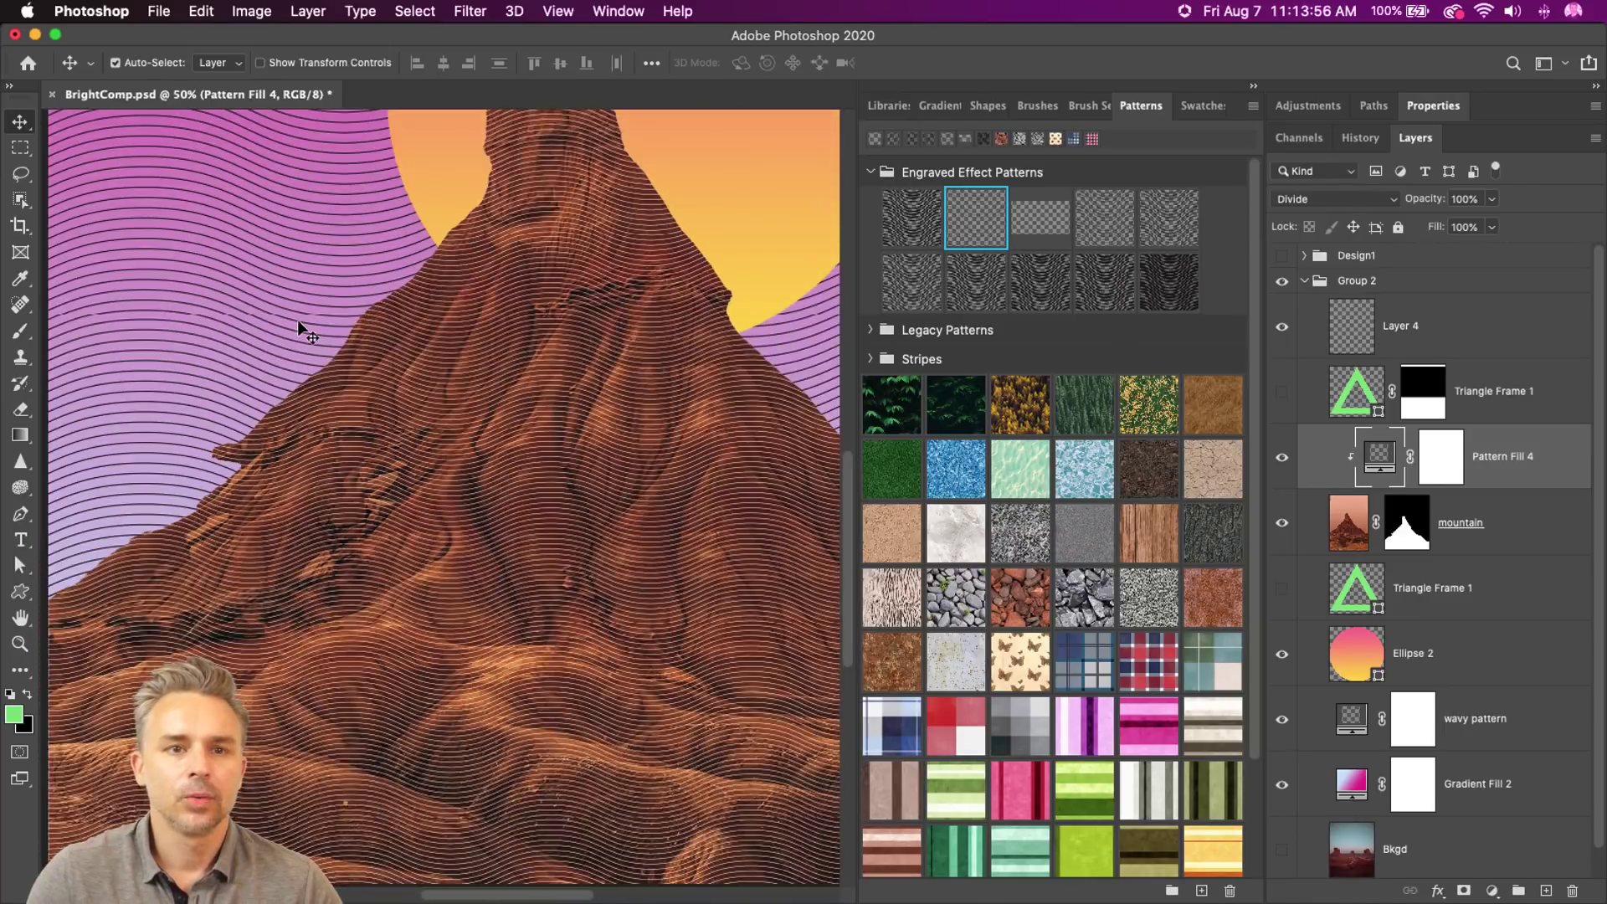
scroll(376, 506, up, 3)
scroll(376, 506, right, 3)
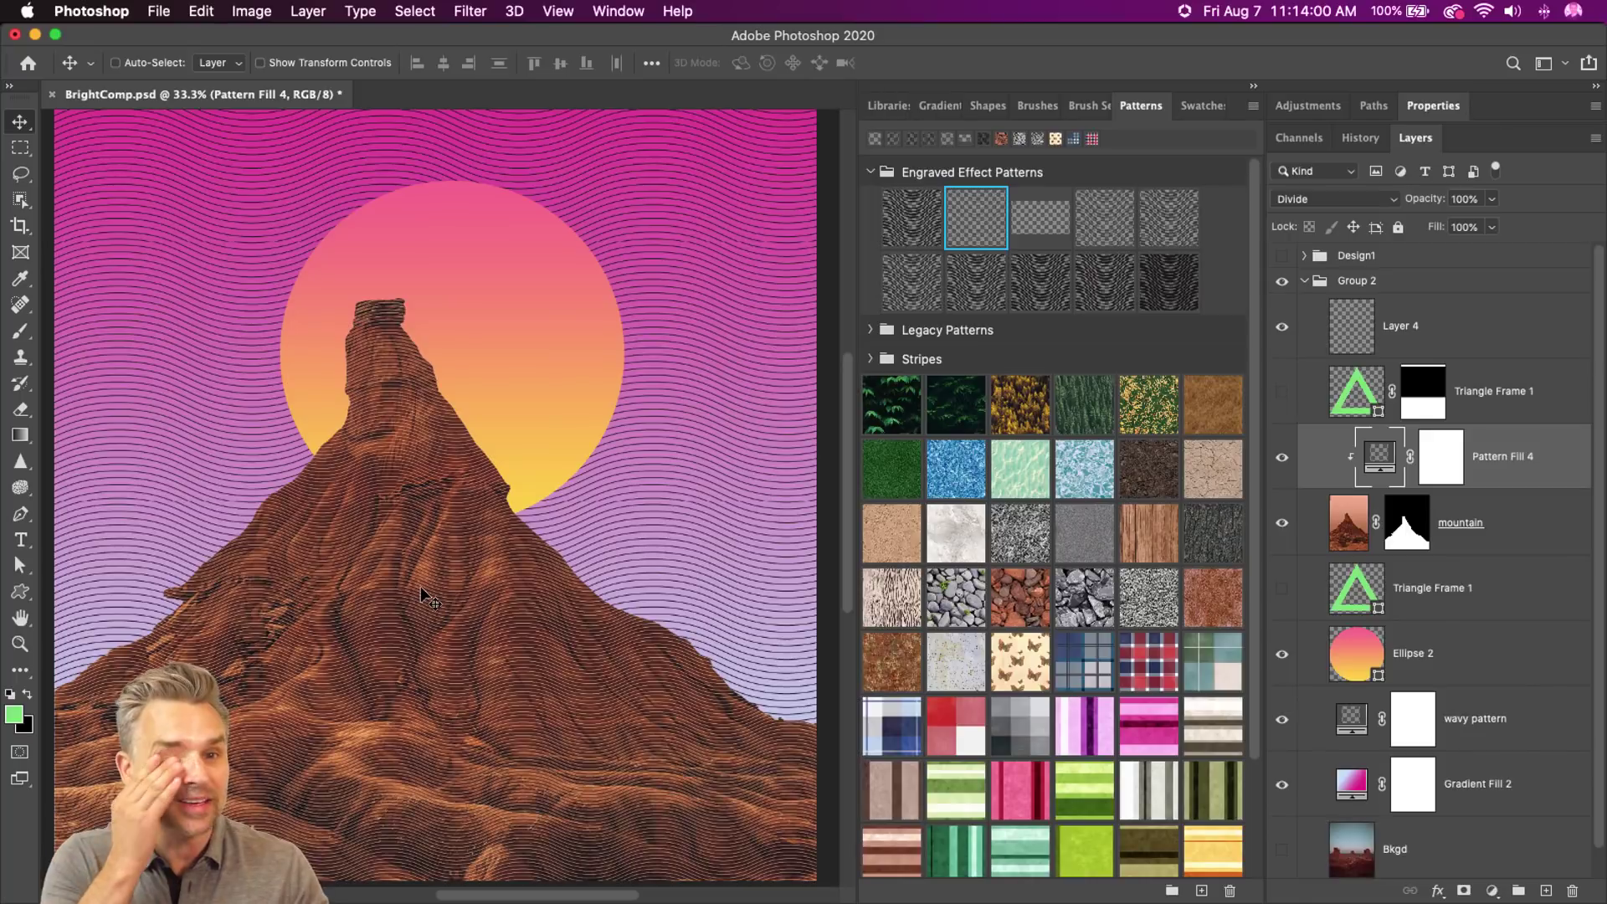
scroll(492, 681, down, 1)
scroll(491, 681, left, 1)
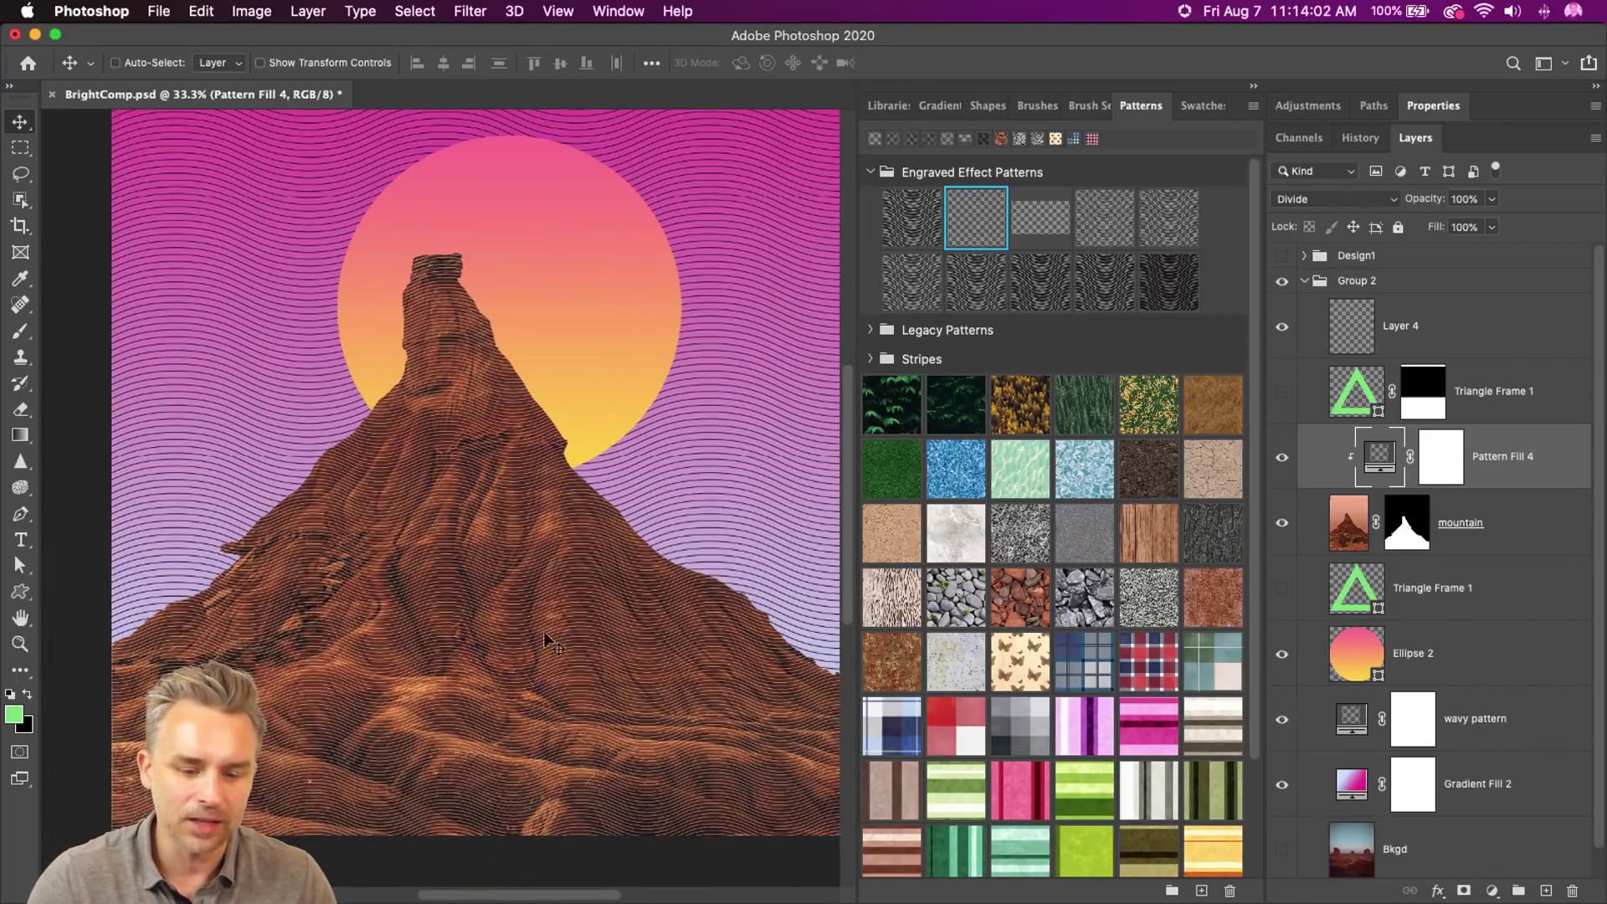
click(1253, 85)
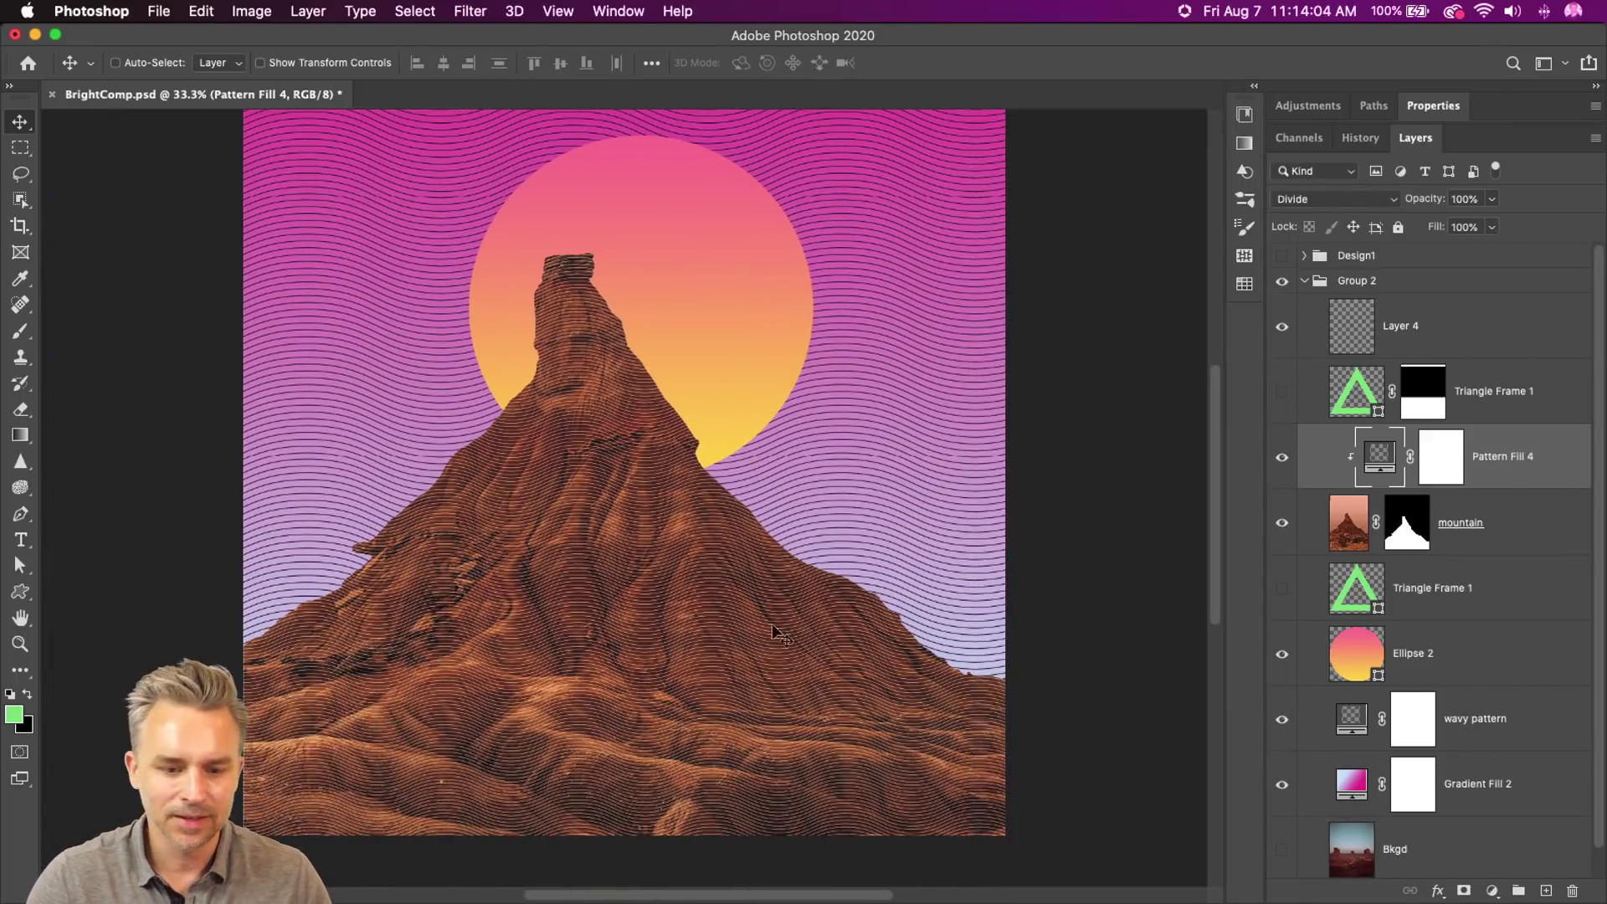
key(super+equal)
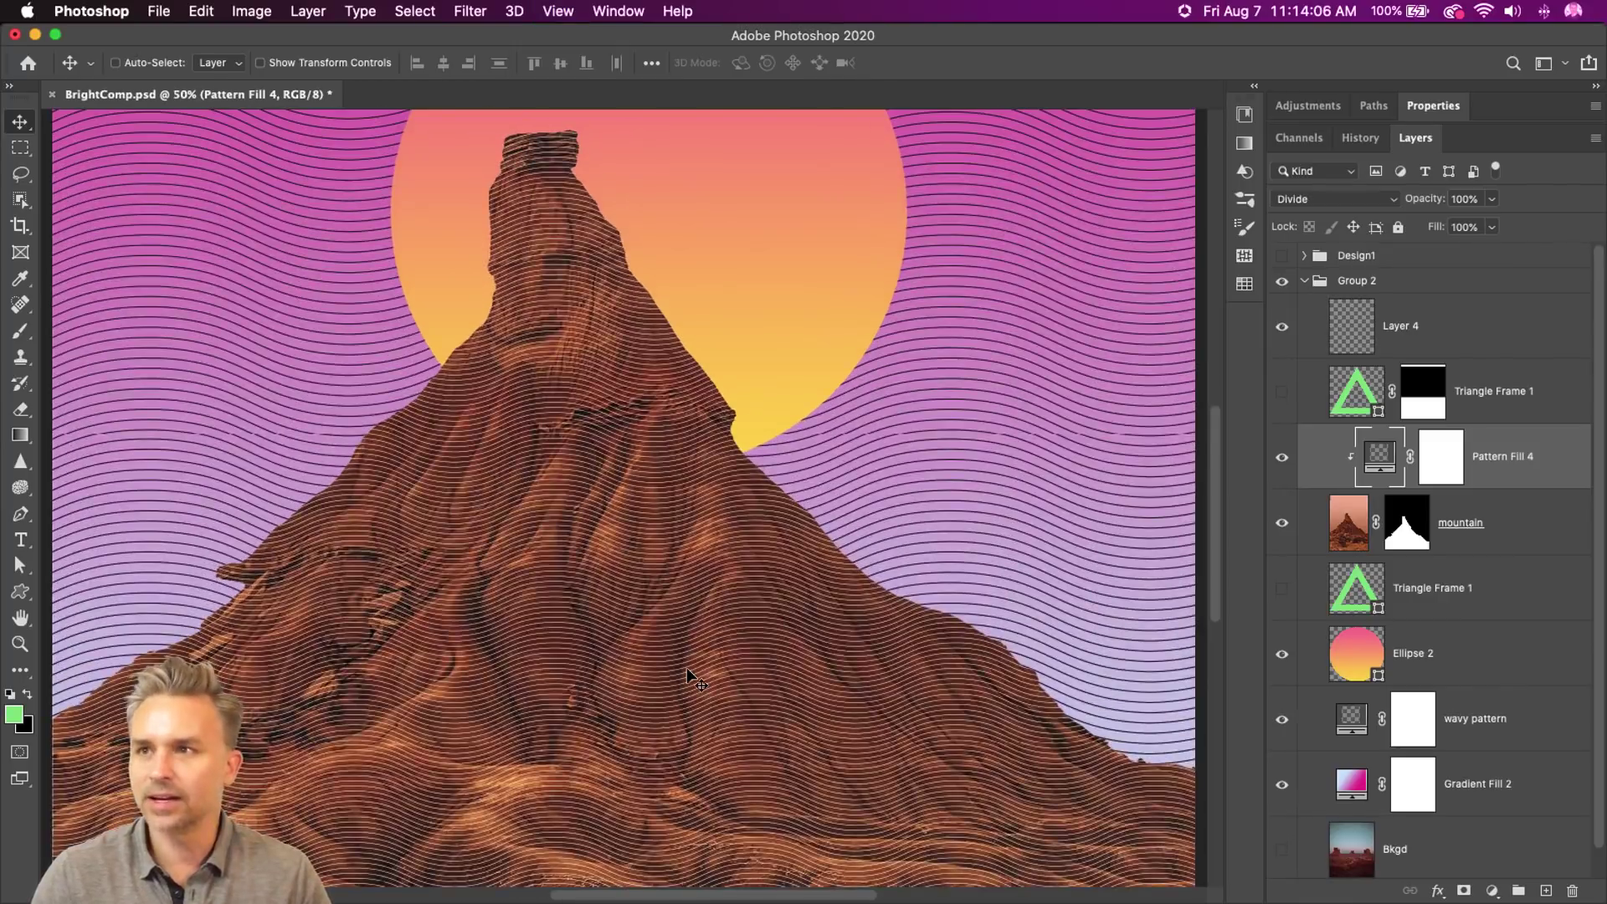
key(super+equal)
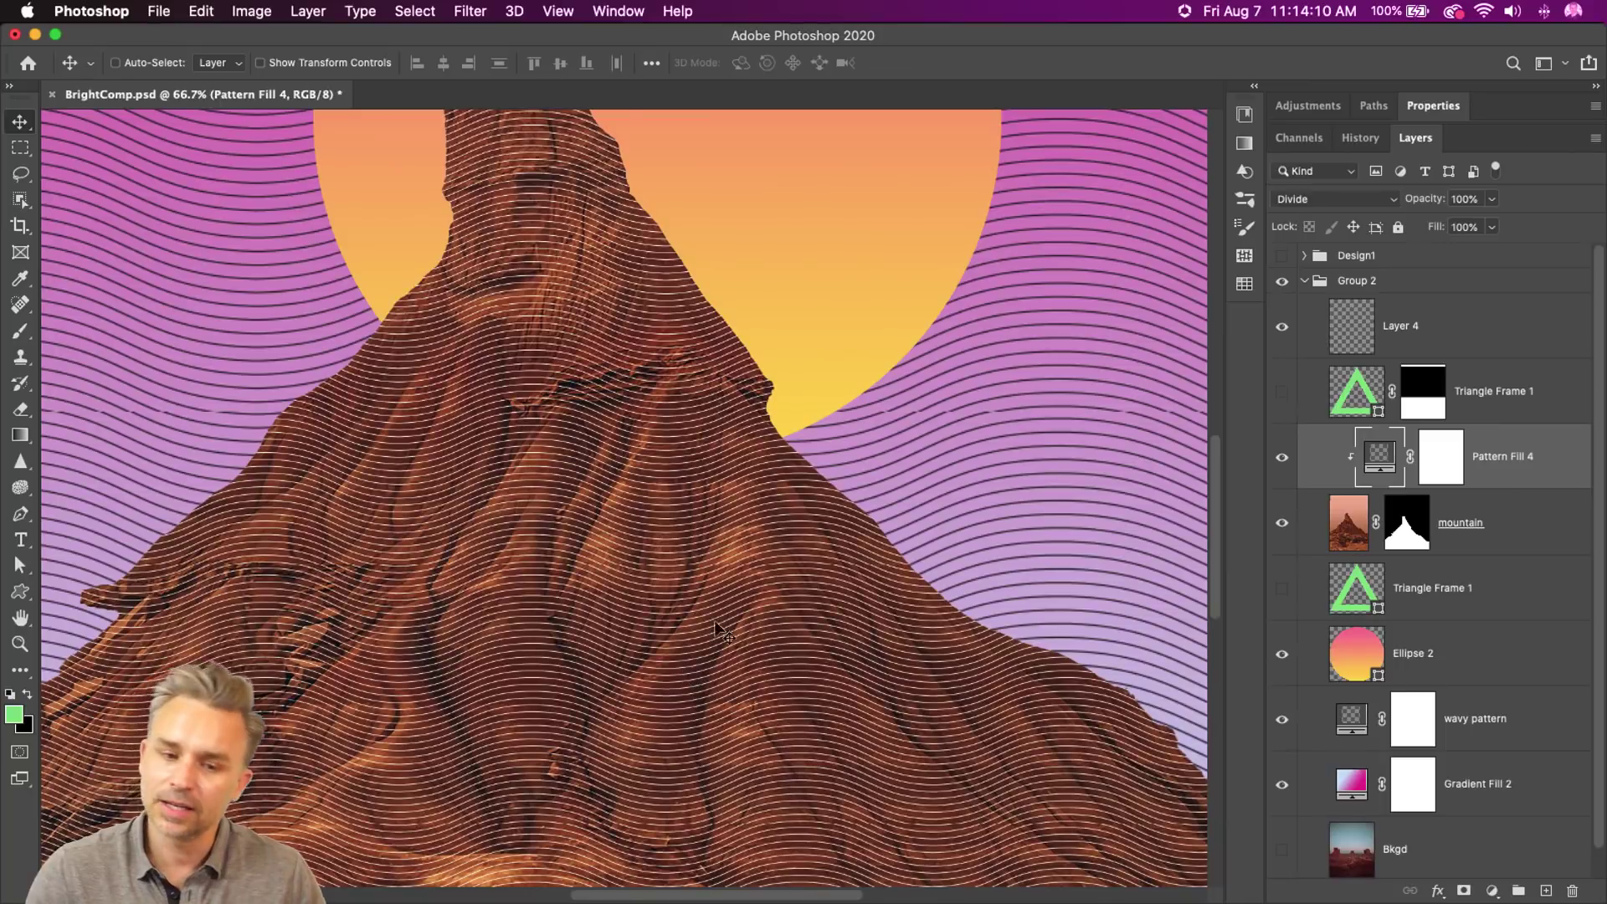
drag(416, 334, 473, 285)
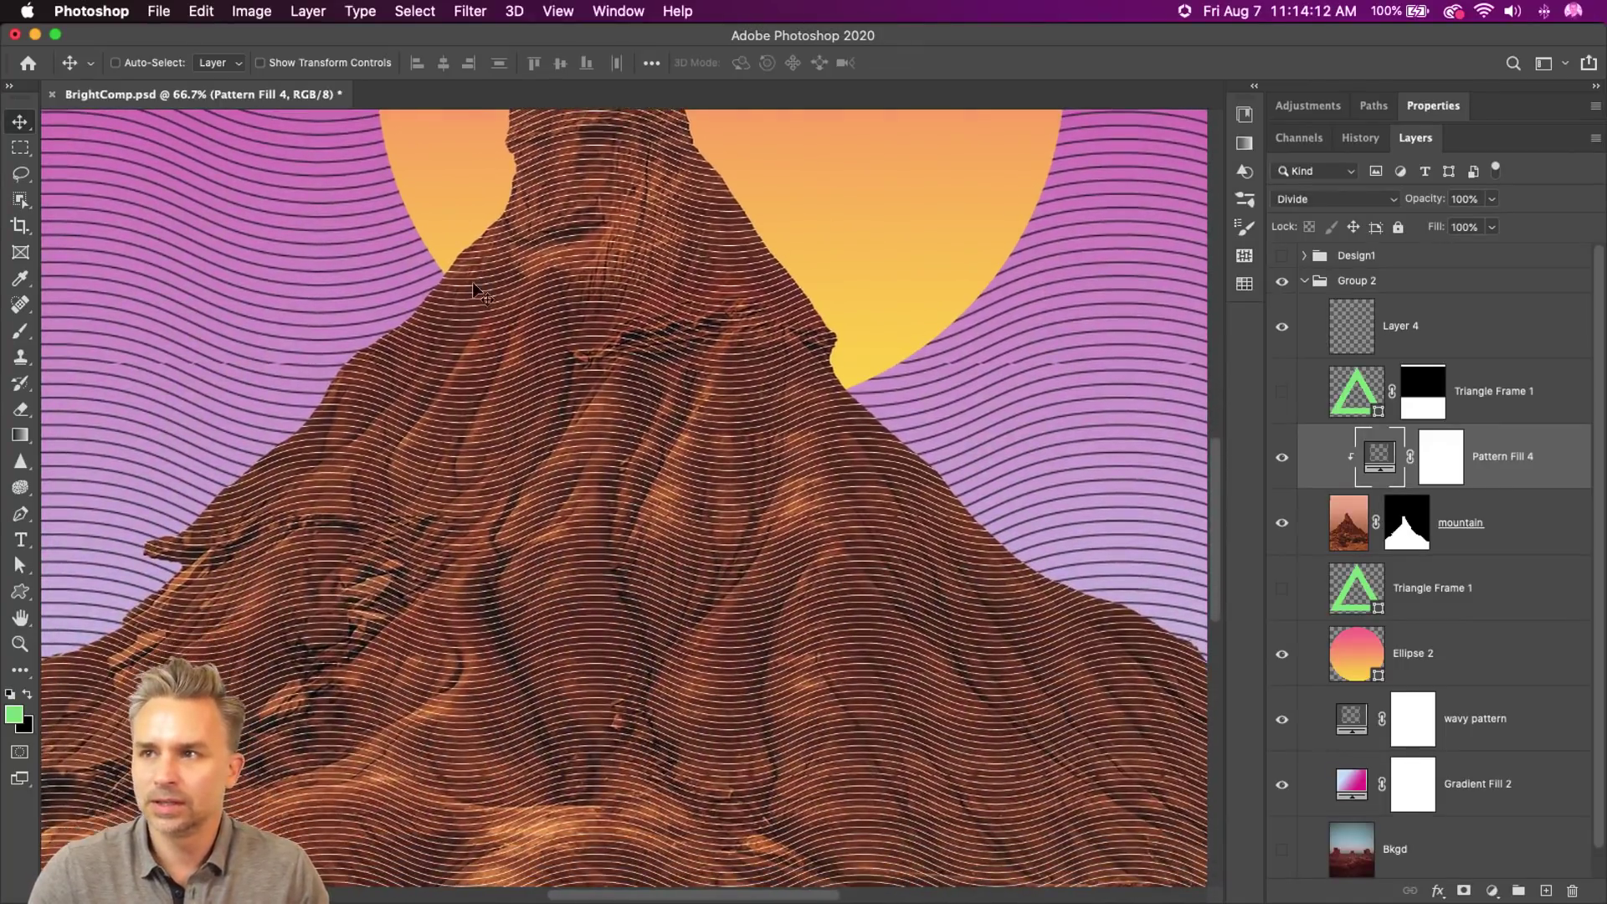
key(super+equal)
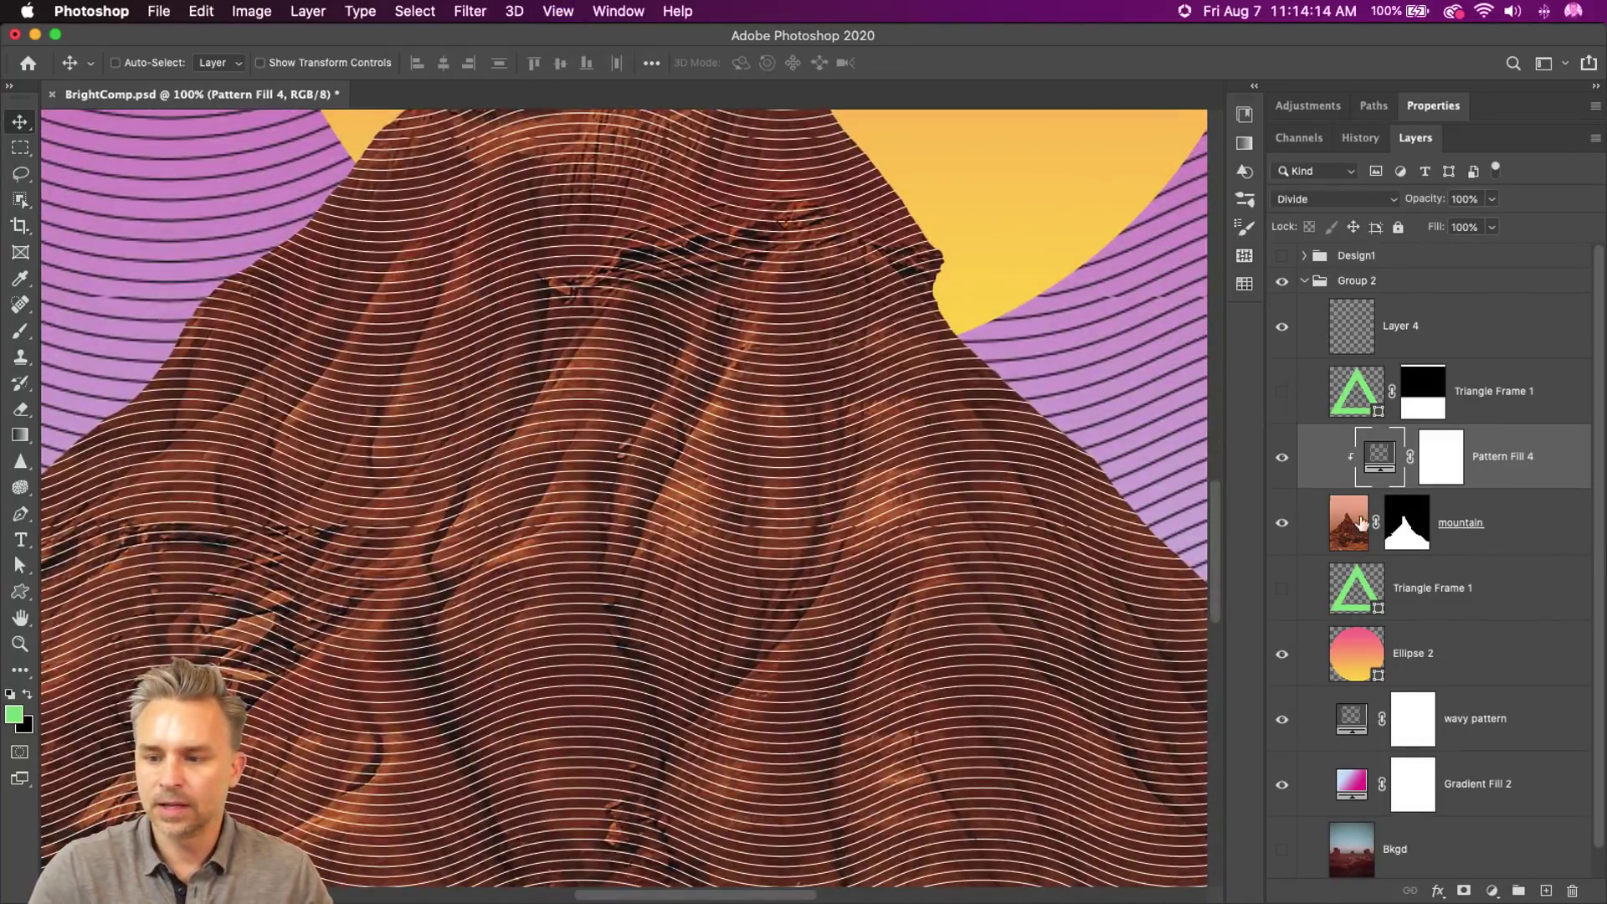
- Convert the Pattern Fill 4 layer to a smart object and rename it Pattern Smart Object
right_click(1547, 456)
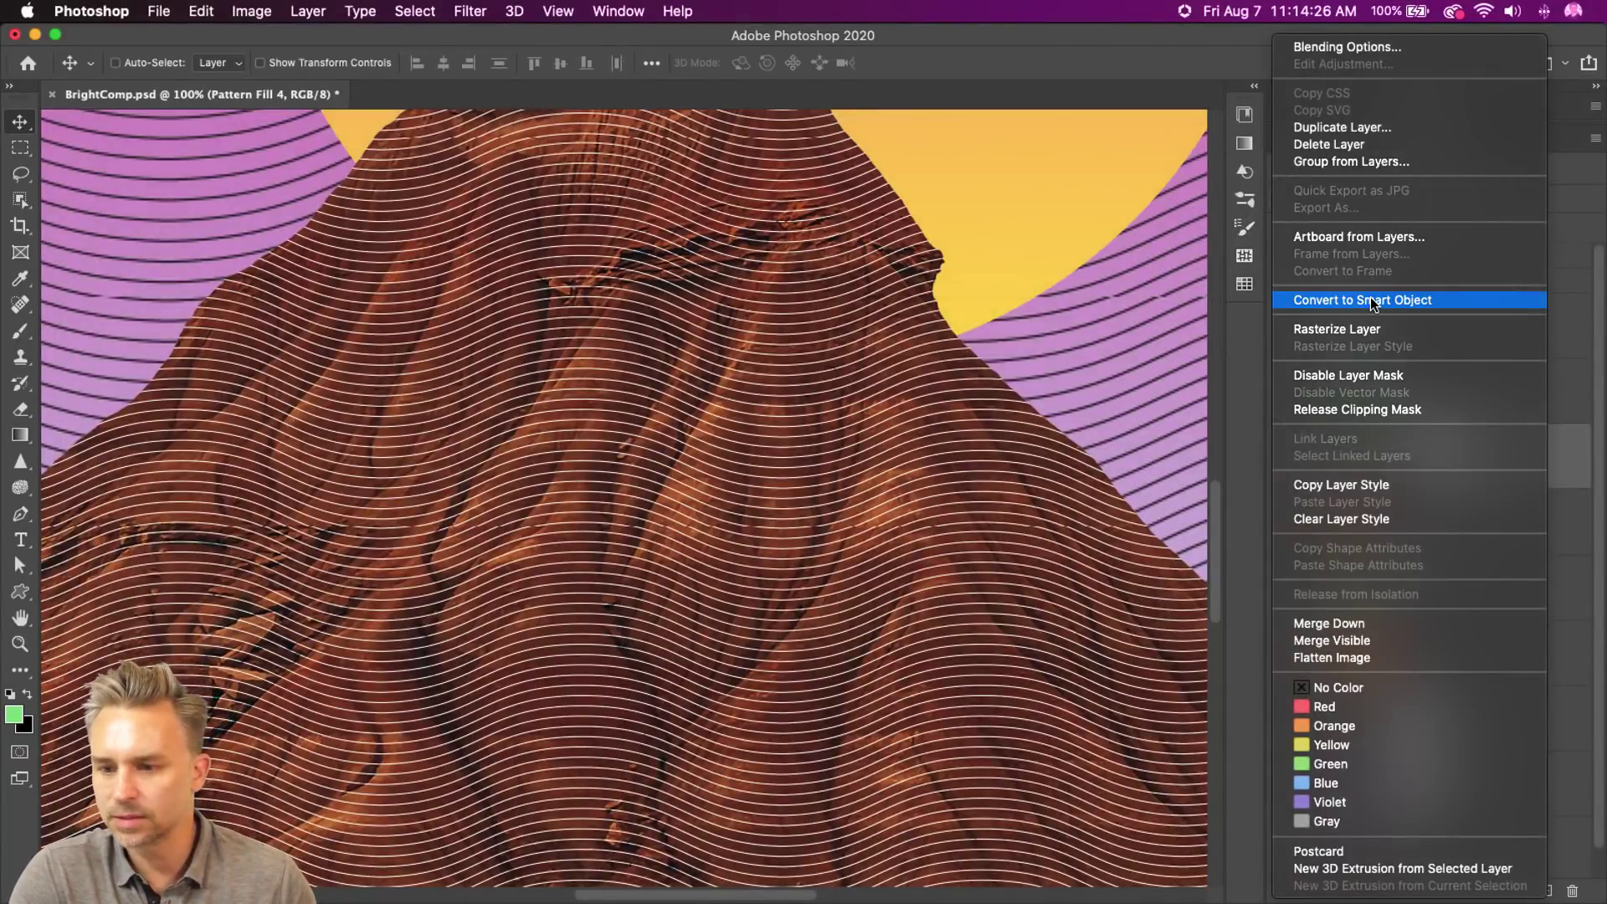
click(1373, 301)
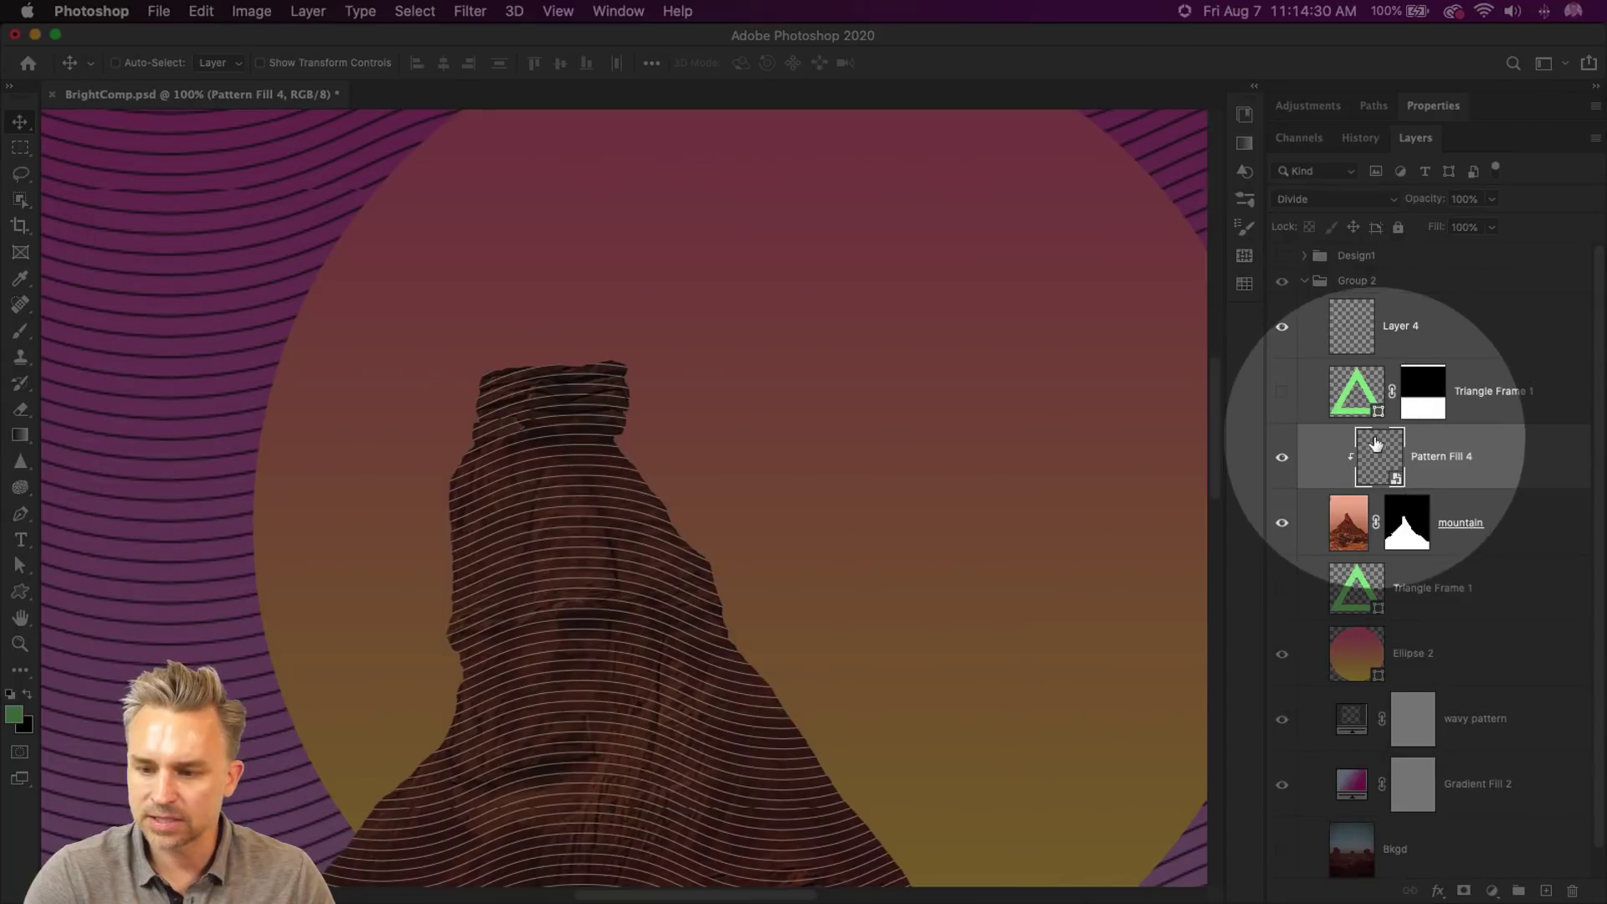
double_click(1420, 456)
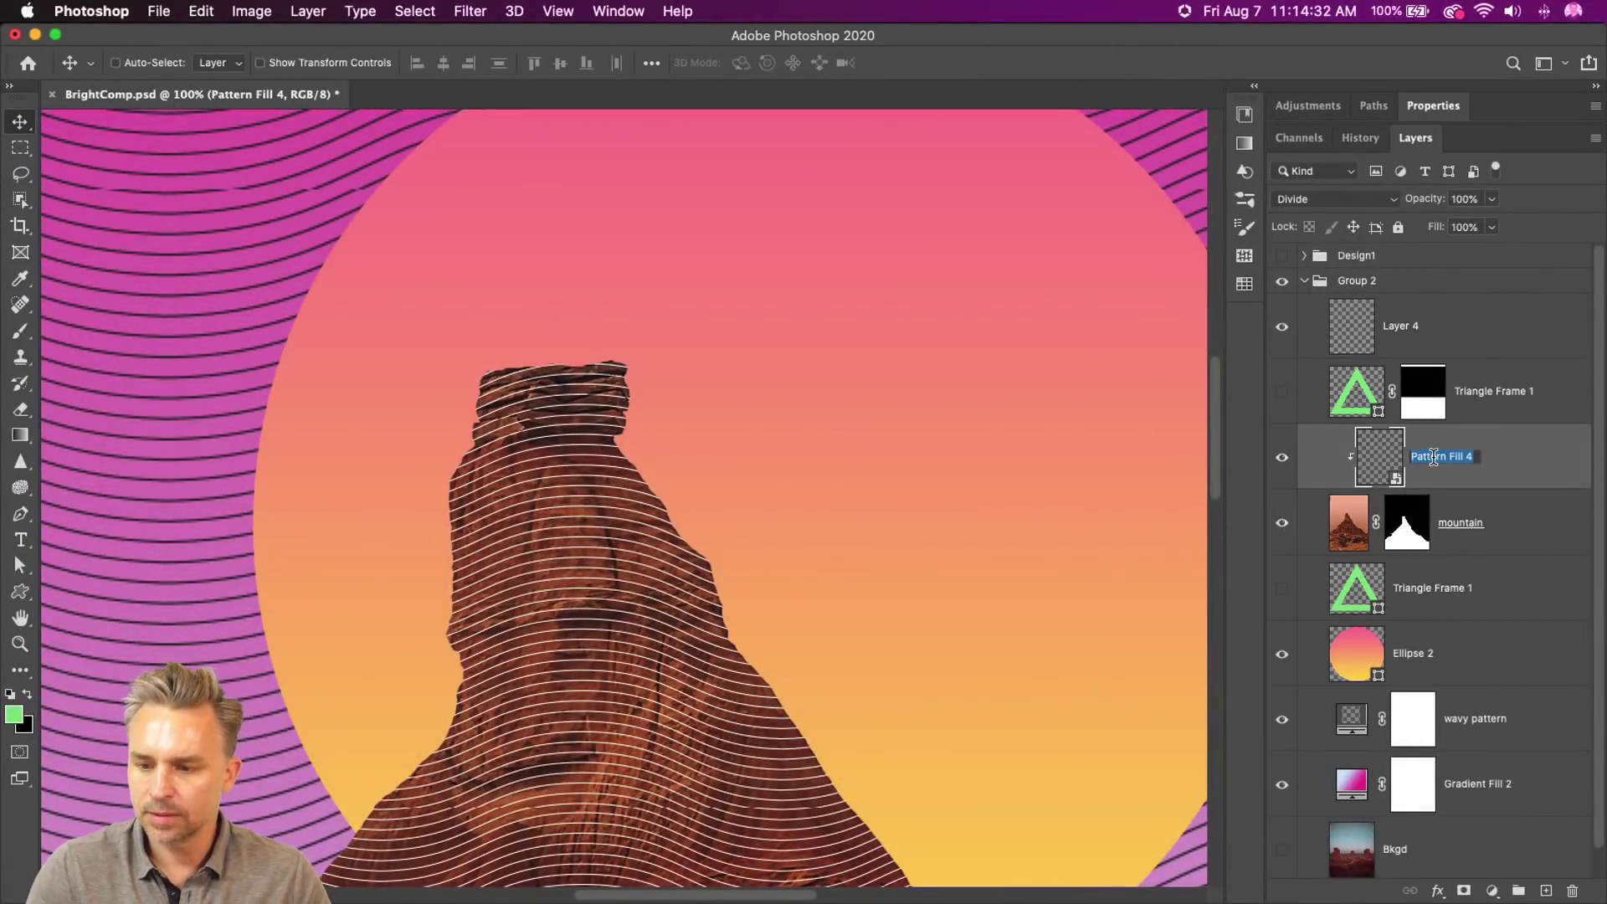
drag(1449, 456, 1495, 458)
text(Smar)
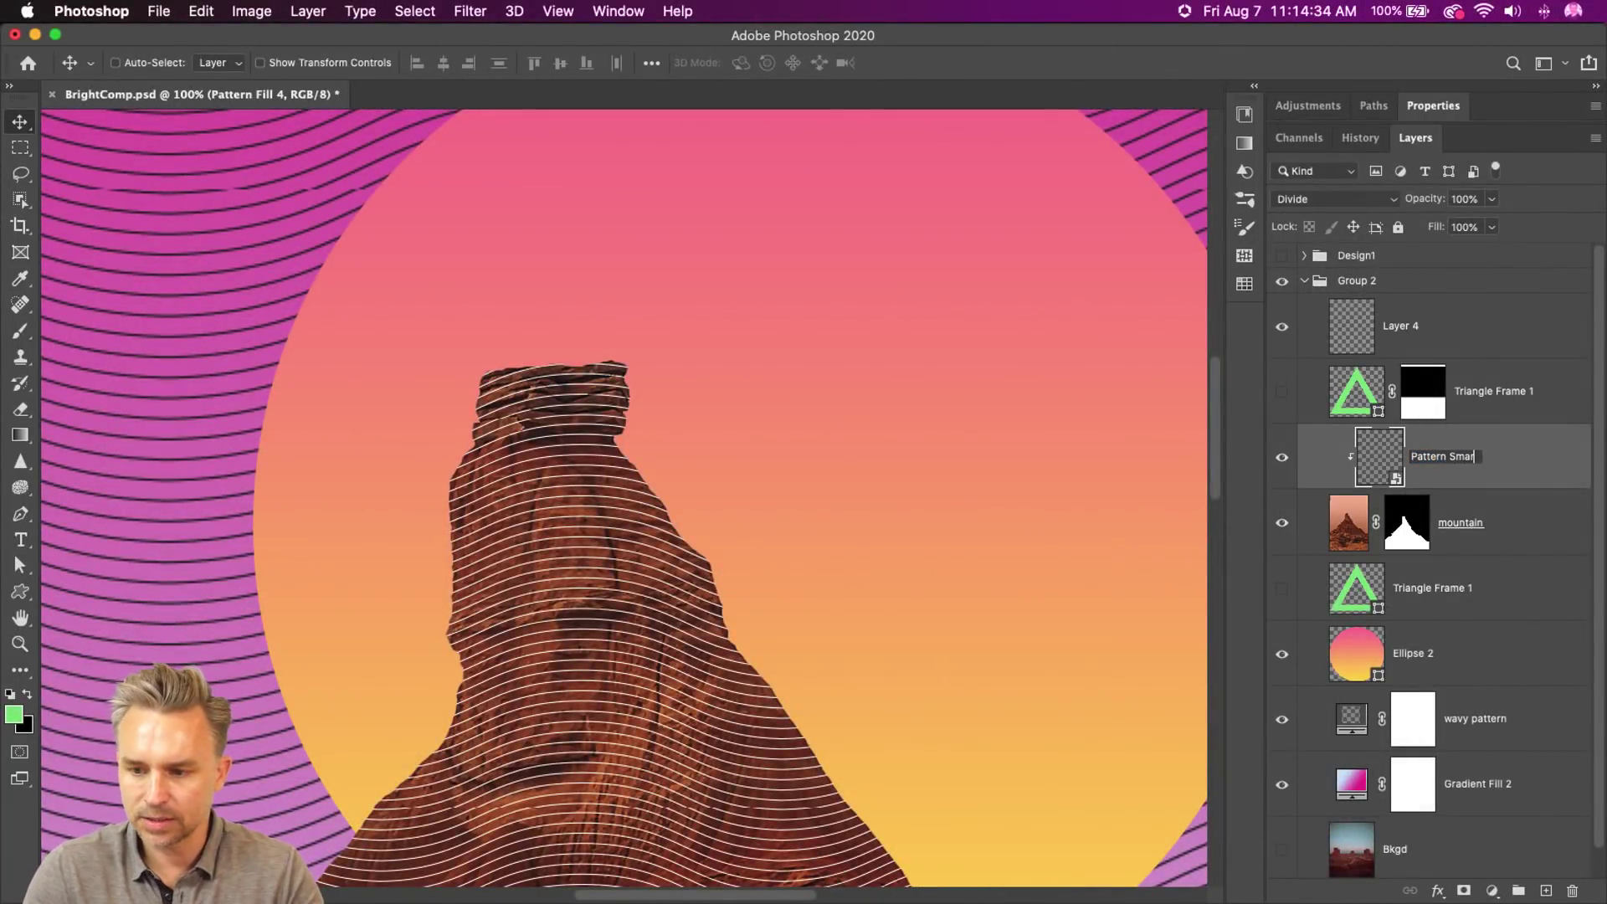
text(t Obje)
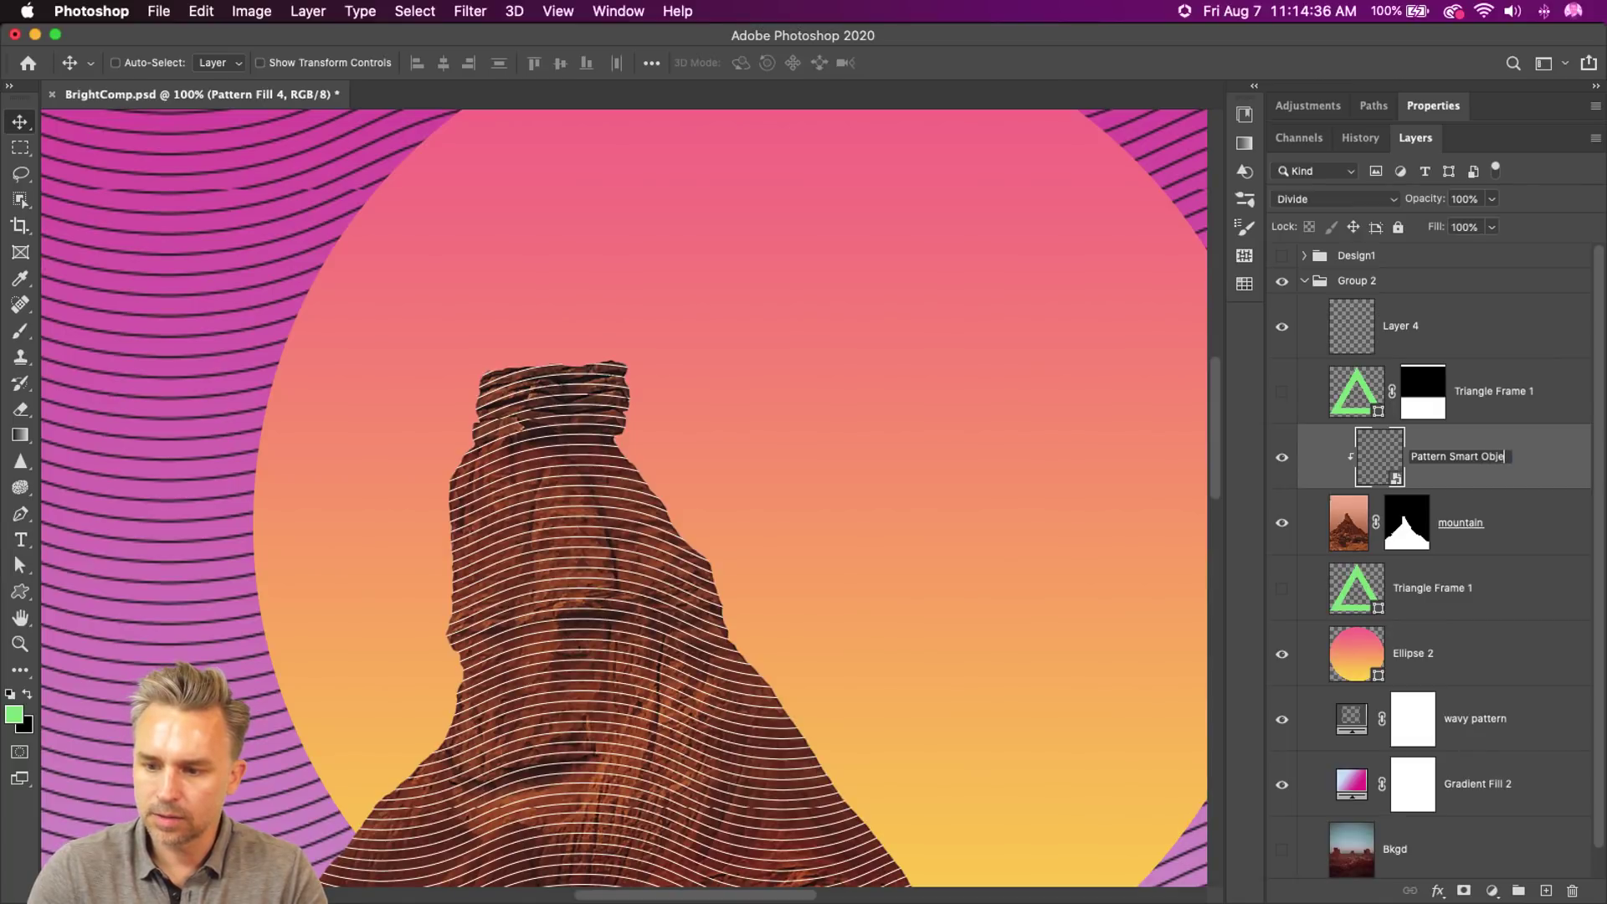
text(ct)
key(Return)
- Apply Liquify to Pattern Smart Object and push the lines over the mountain's lower folds with a size 500 brush
scroll(693, 703, down, 10)
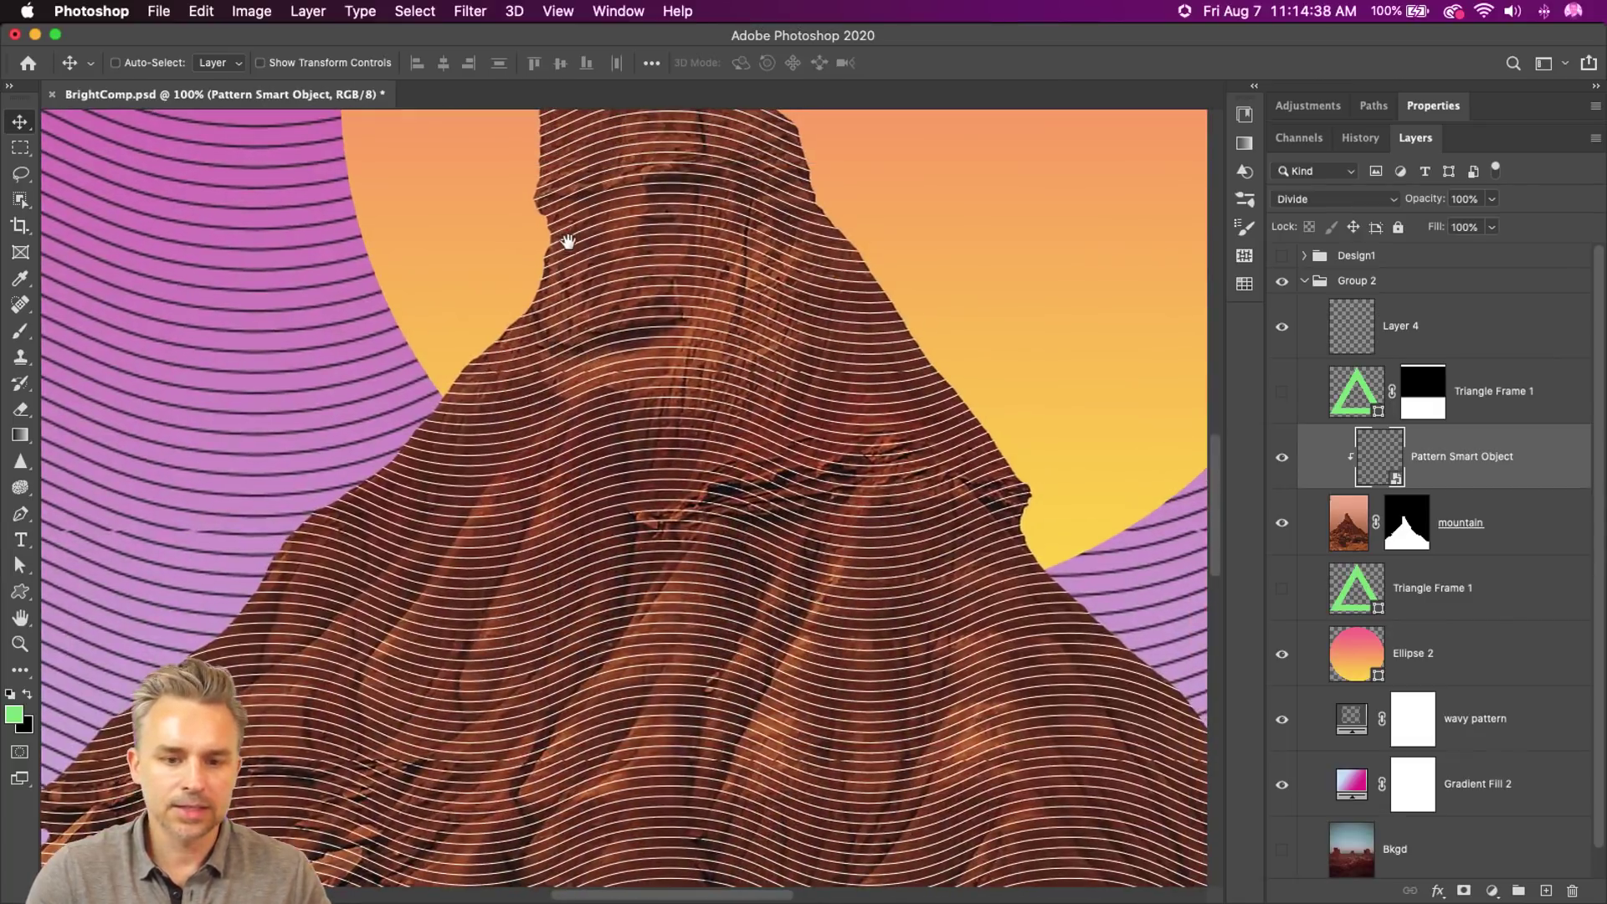
click(469, 11)
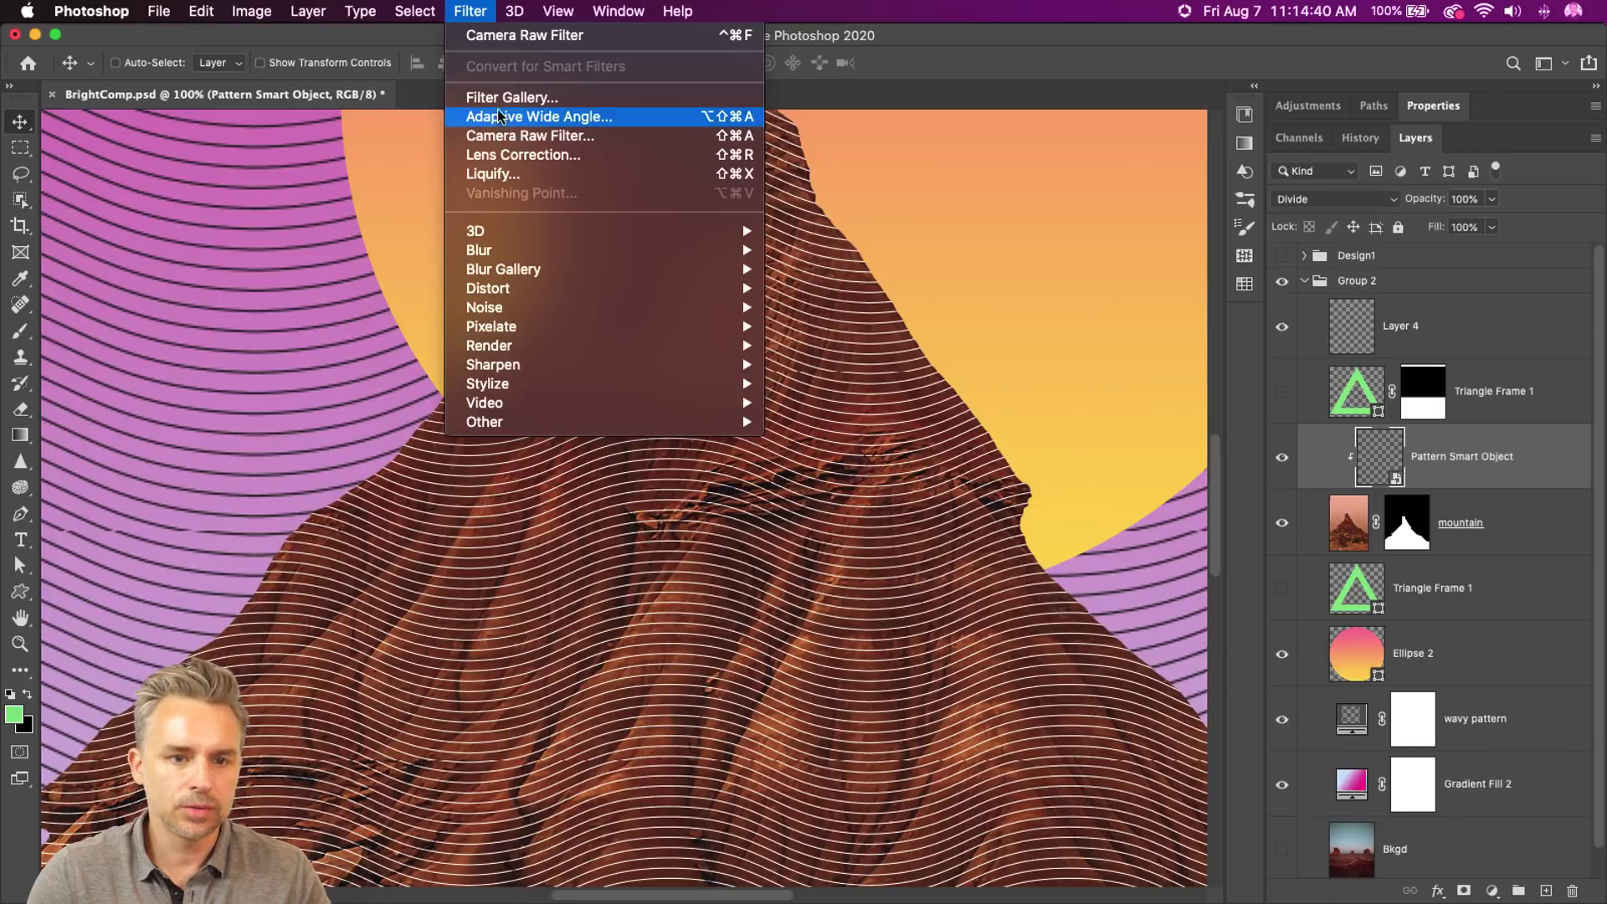
click(491, 174)
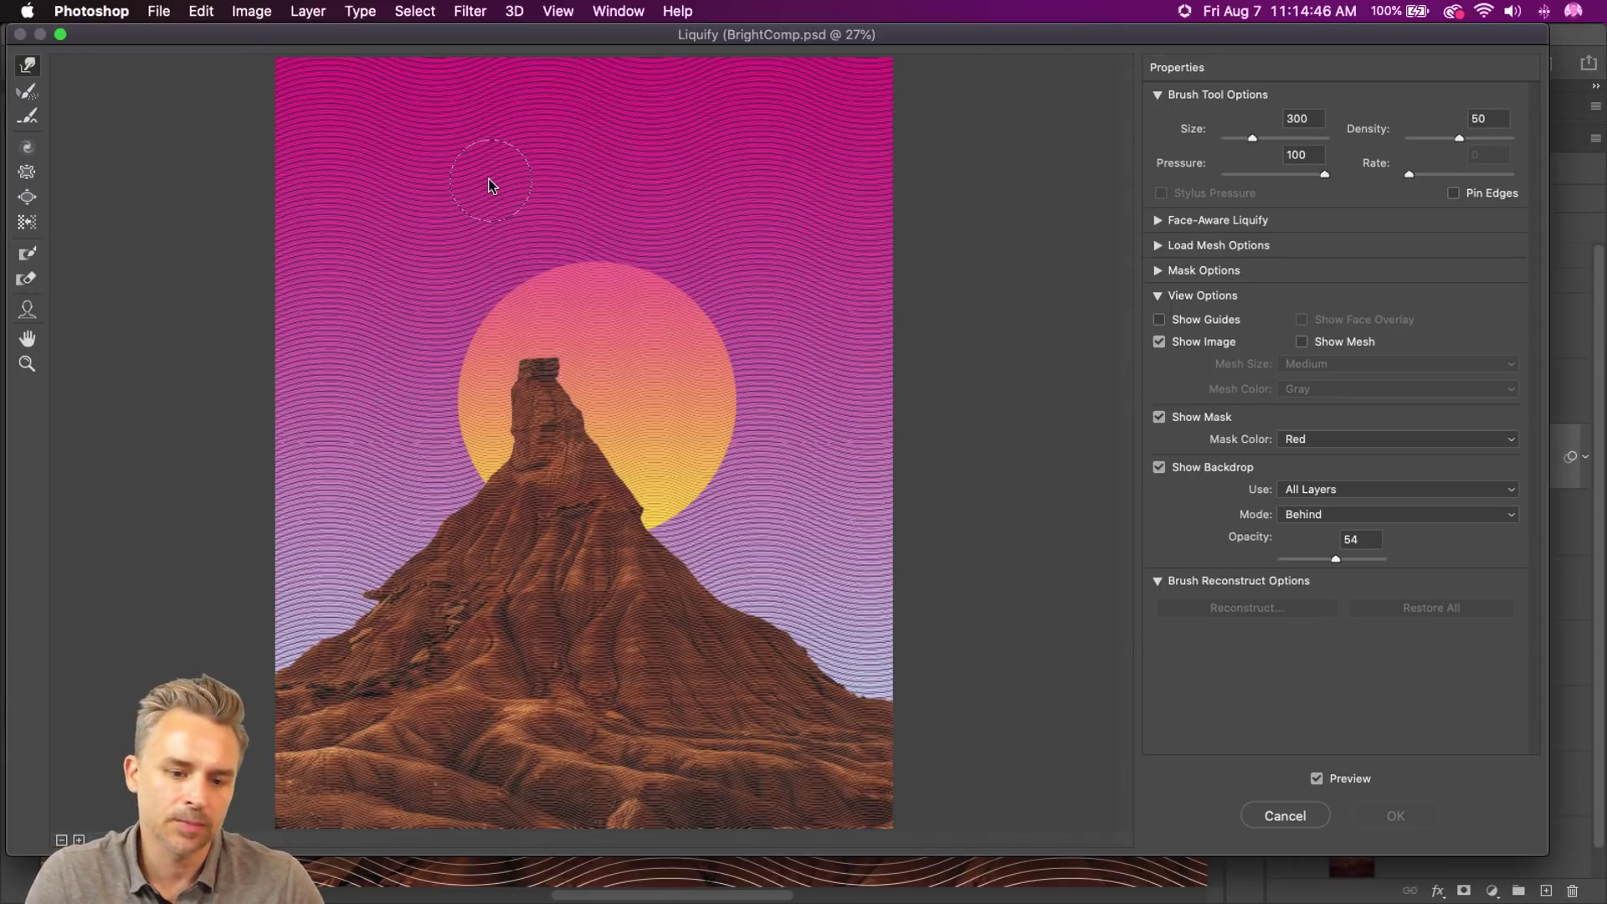
key(super+equal)
key(super+equal)
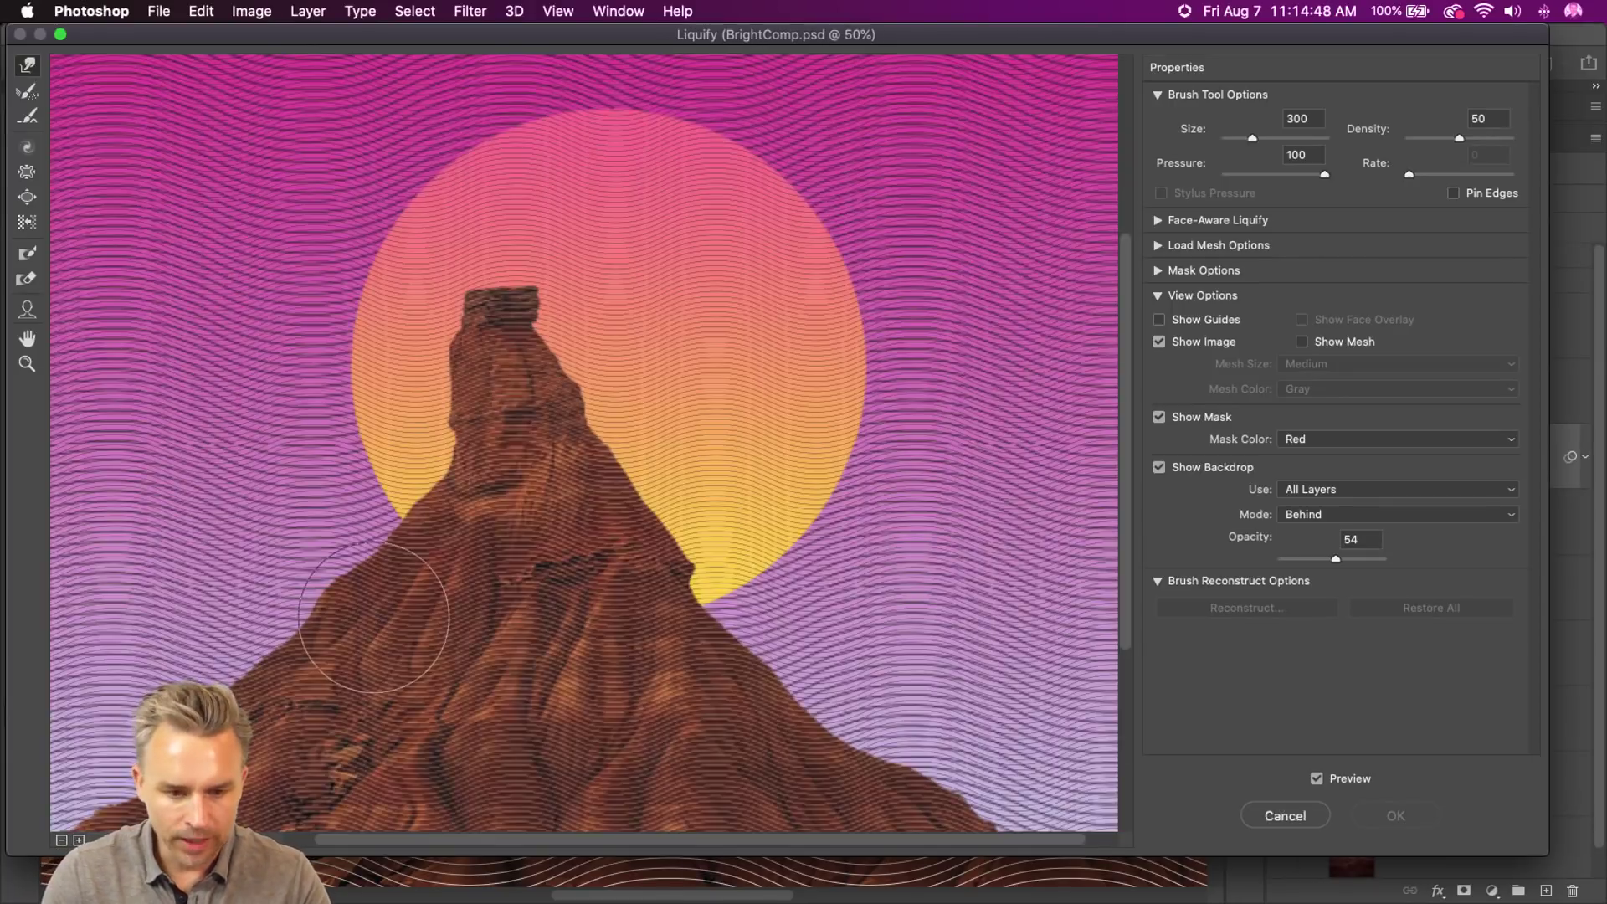
drag(502, 532, 531, 215)
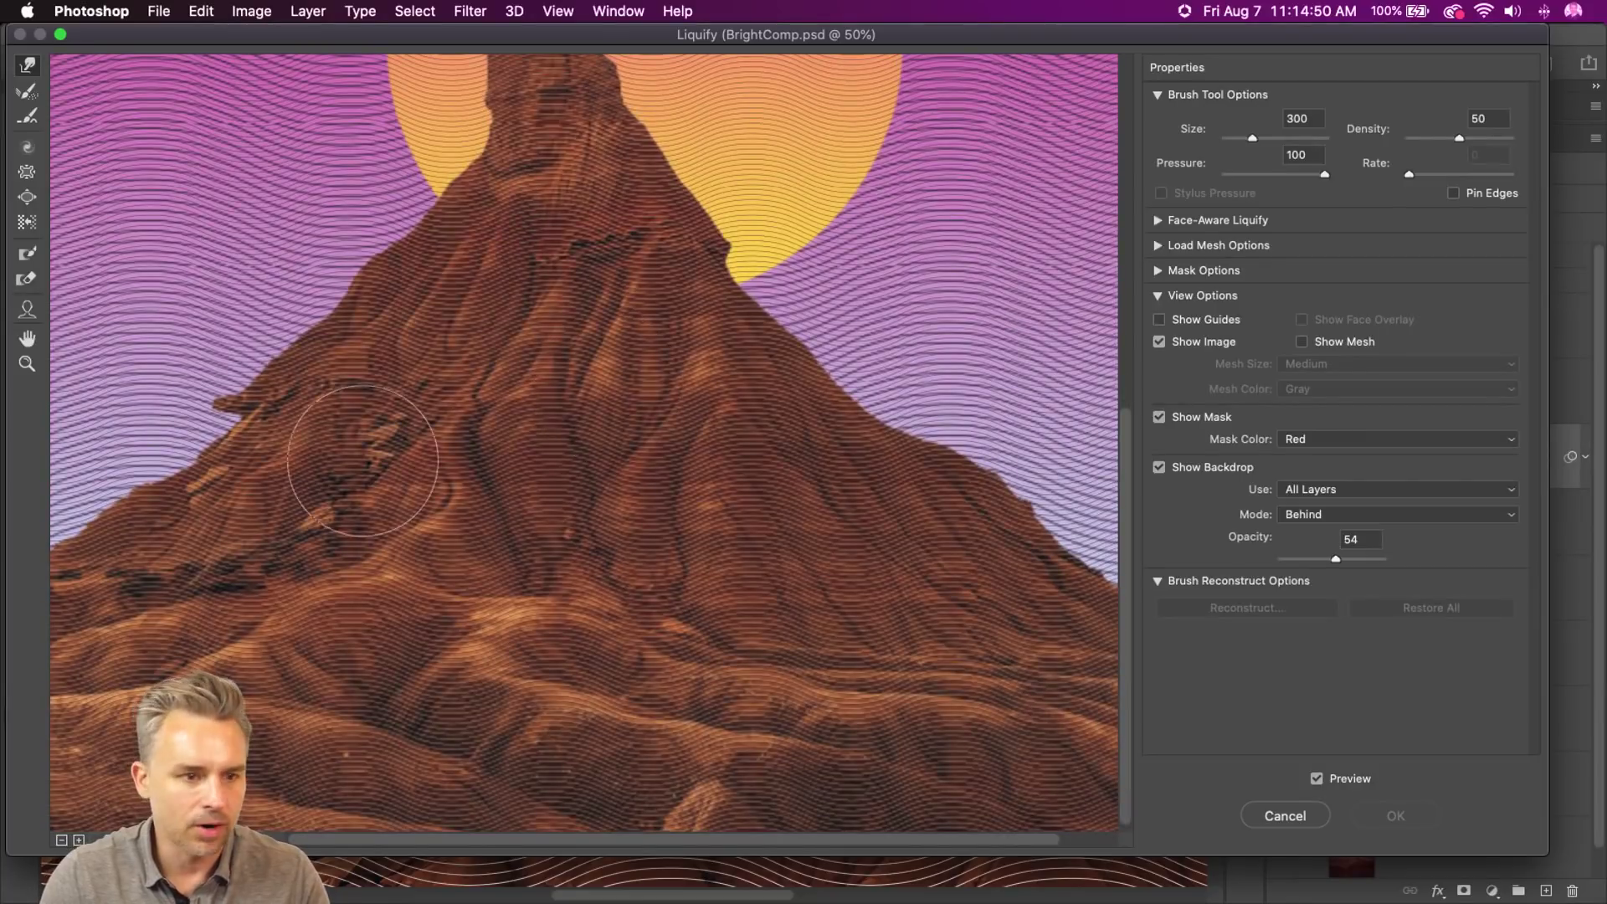
key(bracketright)
key(bracketright)
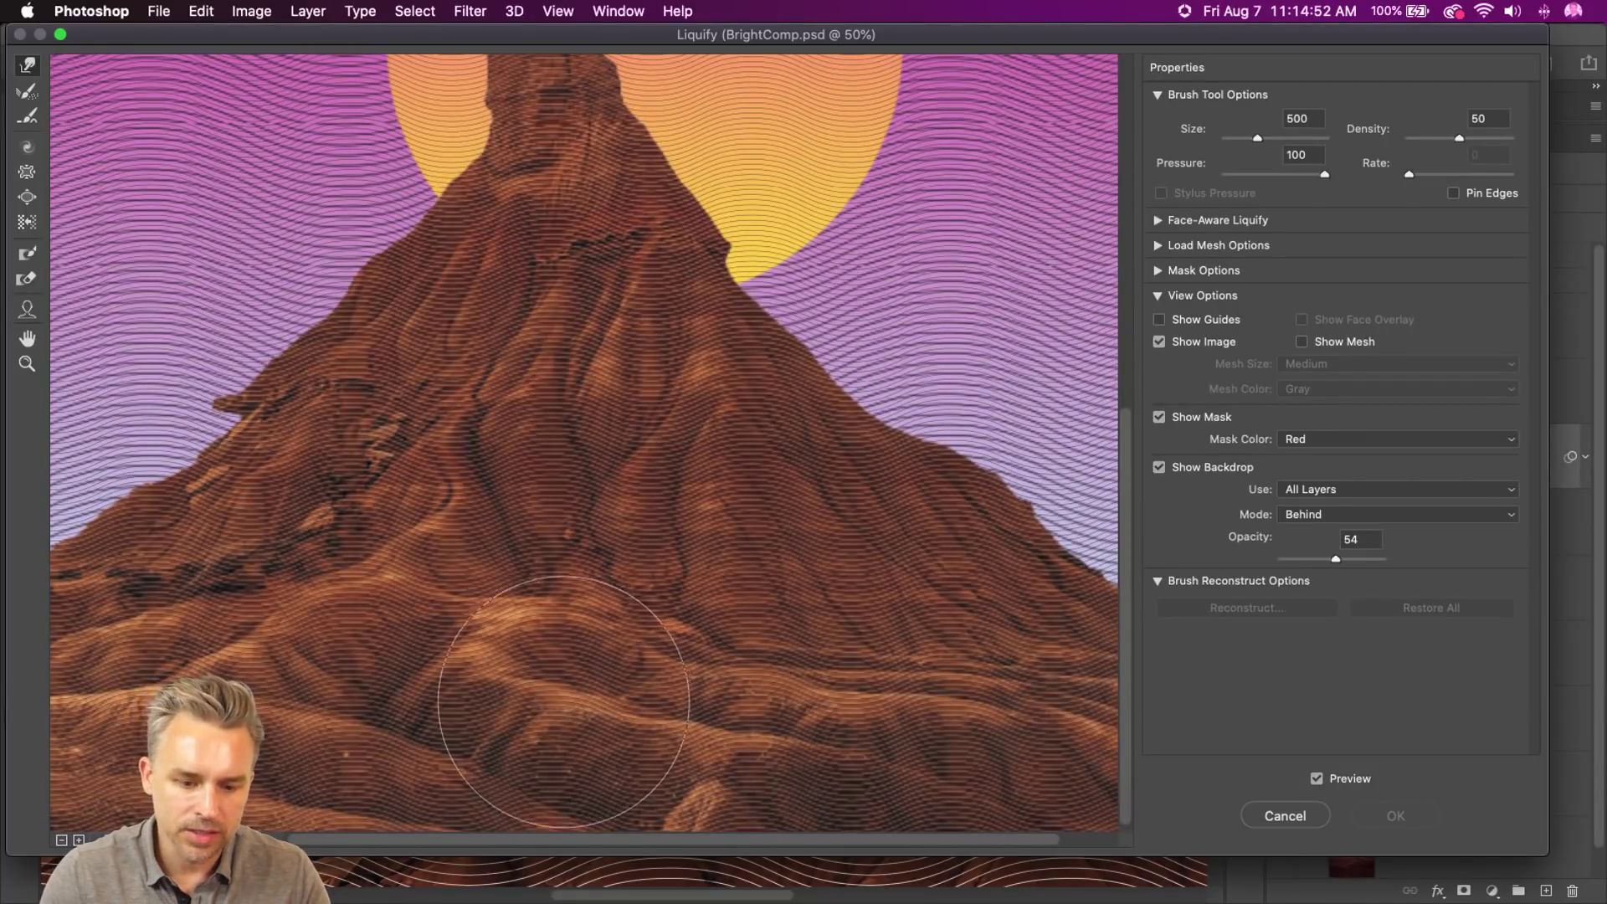
drag(564, 574, 664, 717)
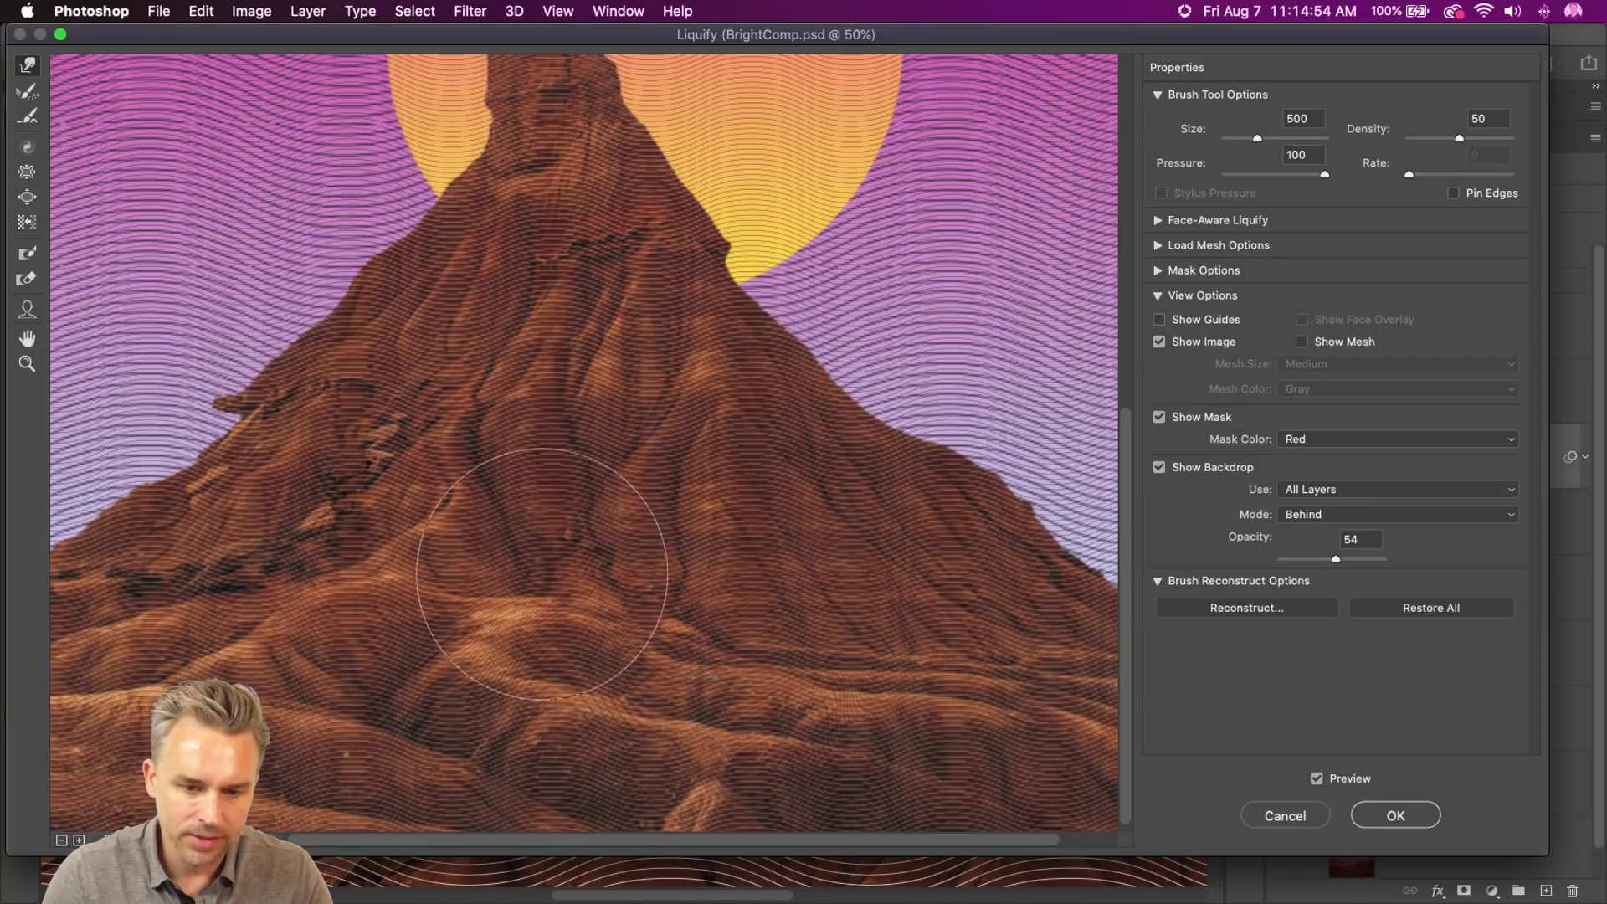
mouse_move(542, 574)
mouse_down()
mouse_move(466, 538)
mouse_move(358, 753)
mouse_move(251, 574)
mouse_move(461, 381)
mouse_move(556, 485)
mouse_move(663, 466)
mouse_move(915, 645)
mouse_move(662, 459)
mouse_up()
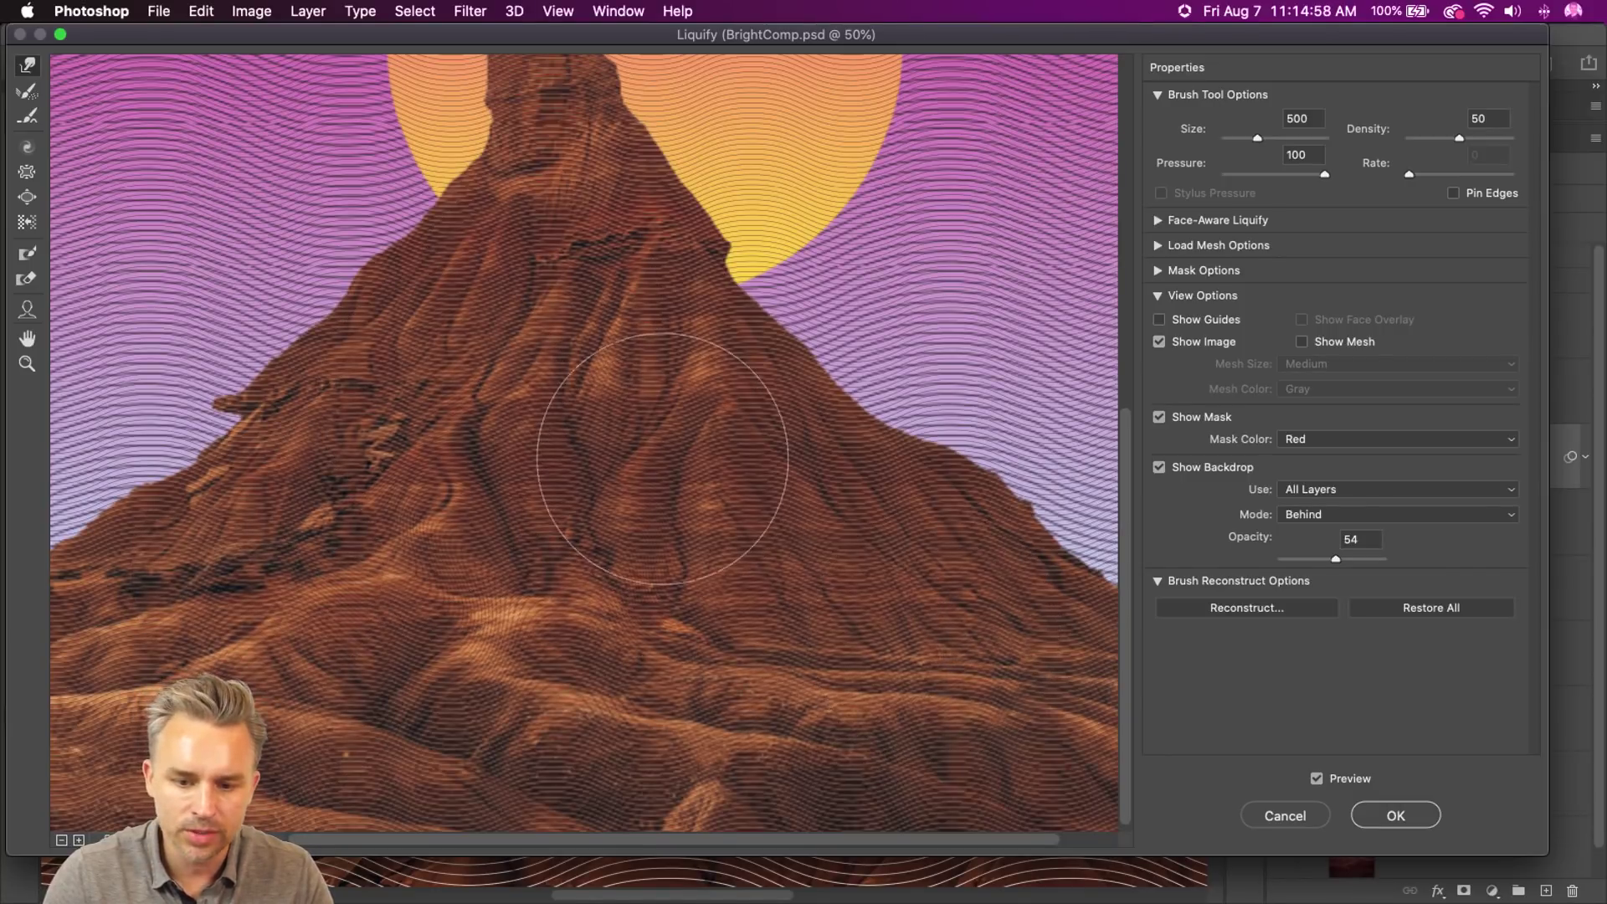
- Warp the lines around the peak and slopes with a size 200 brush and apply the Liquify filter
scroll(519, 276, up, 5)
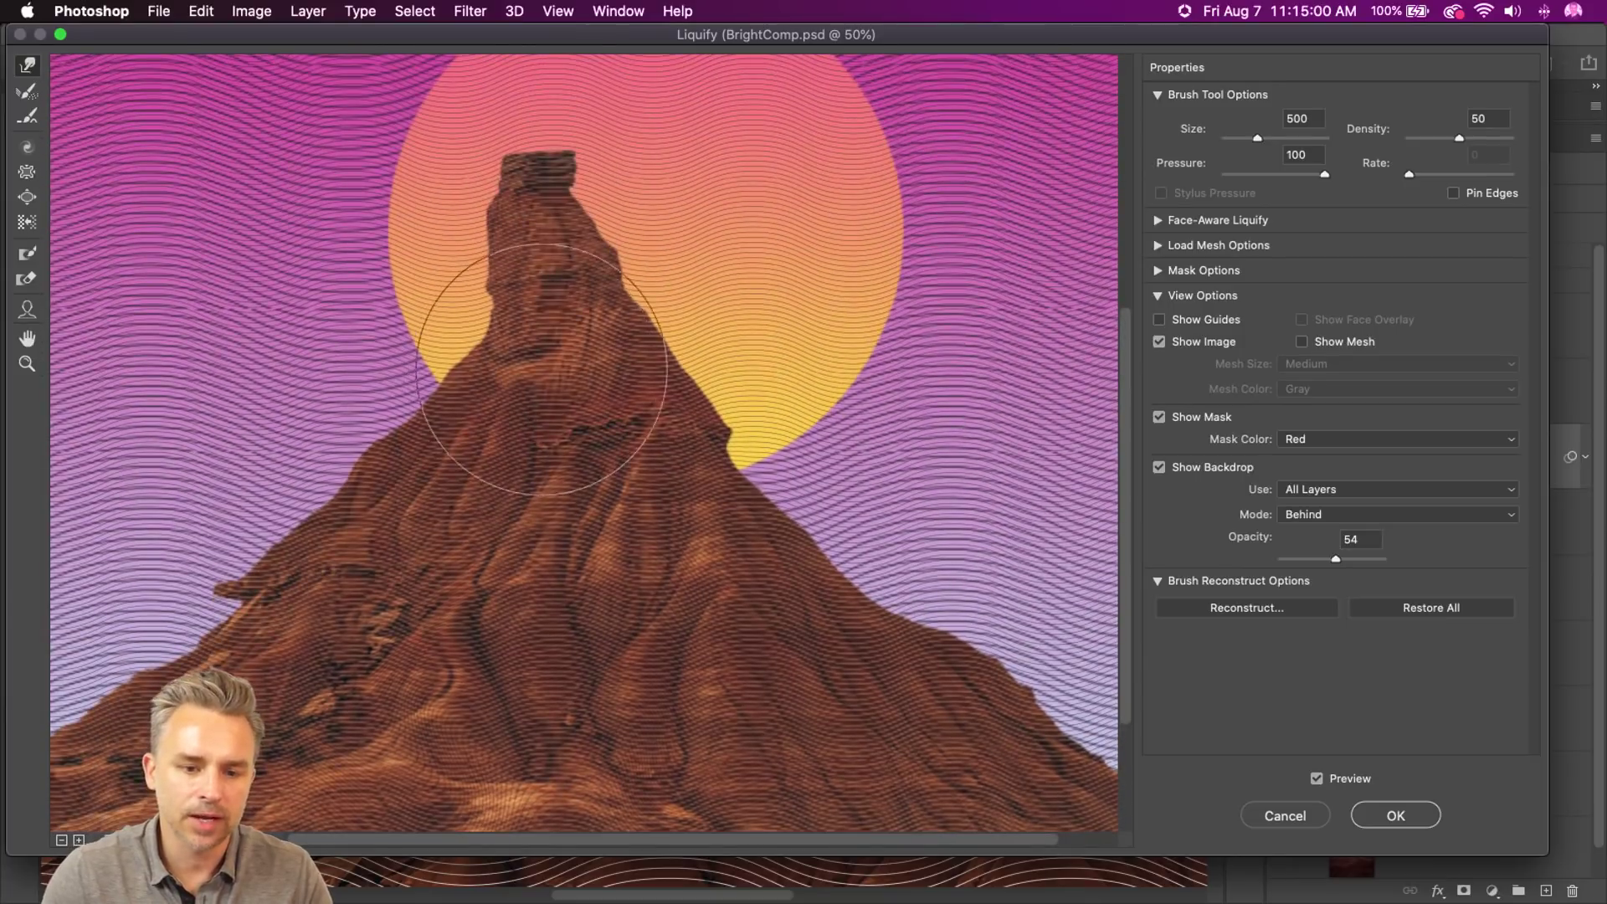
key(bracketleft)
key(bracketleft)
key(bracketleft)
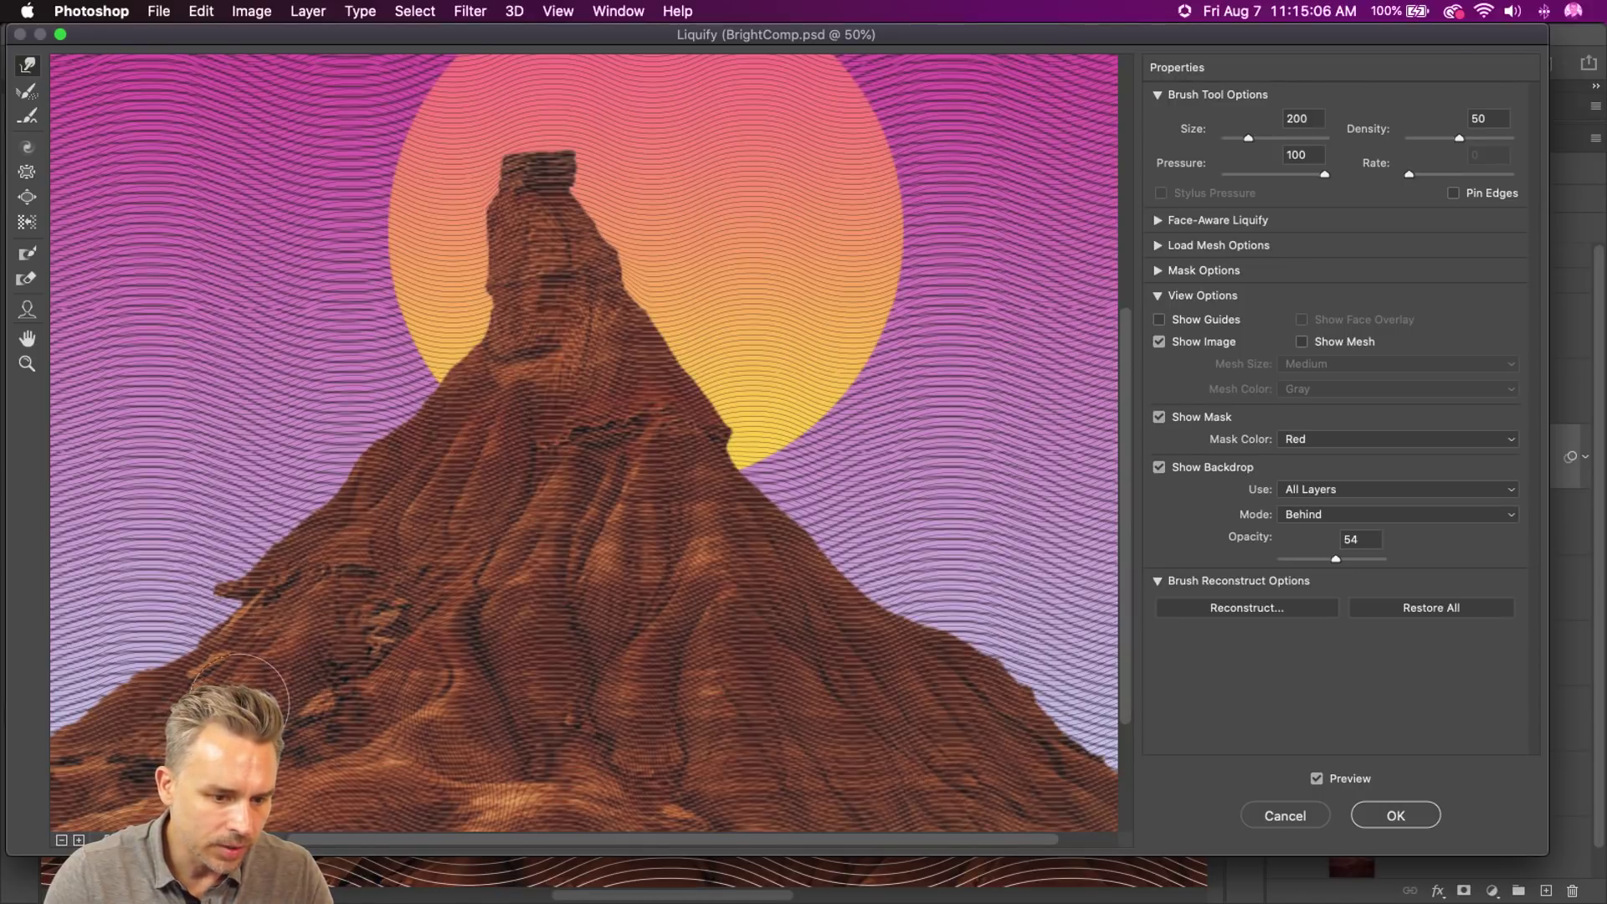
click(1389, 816)
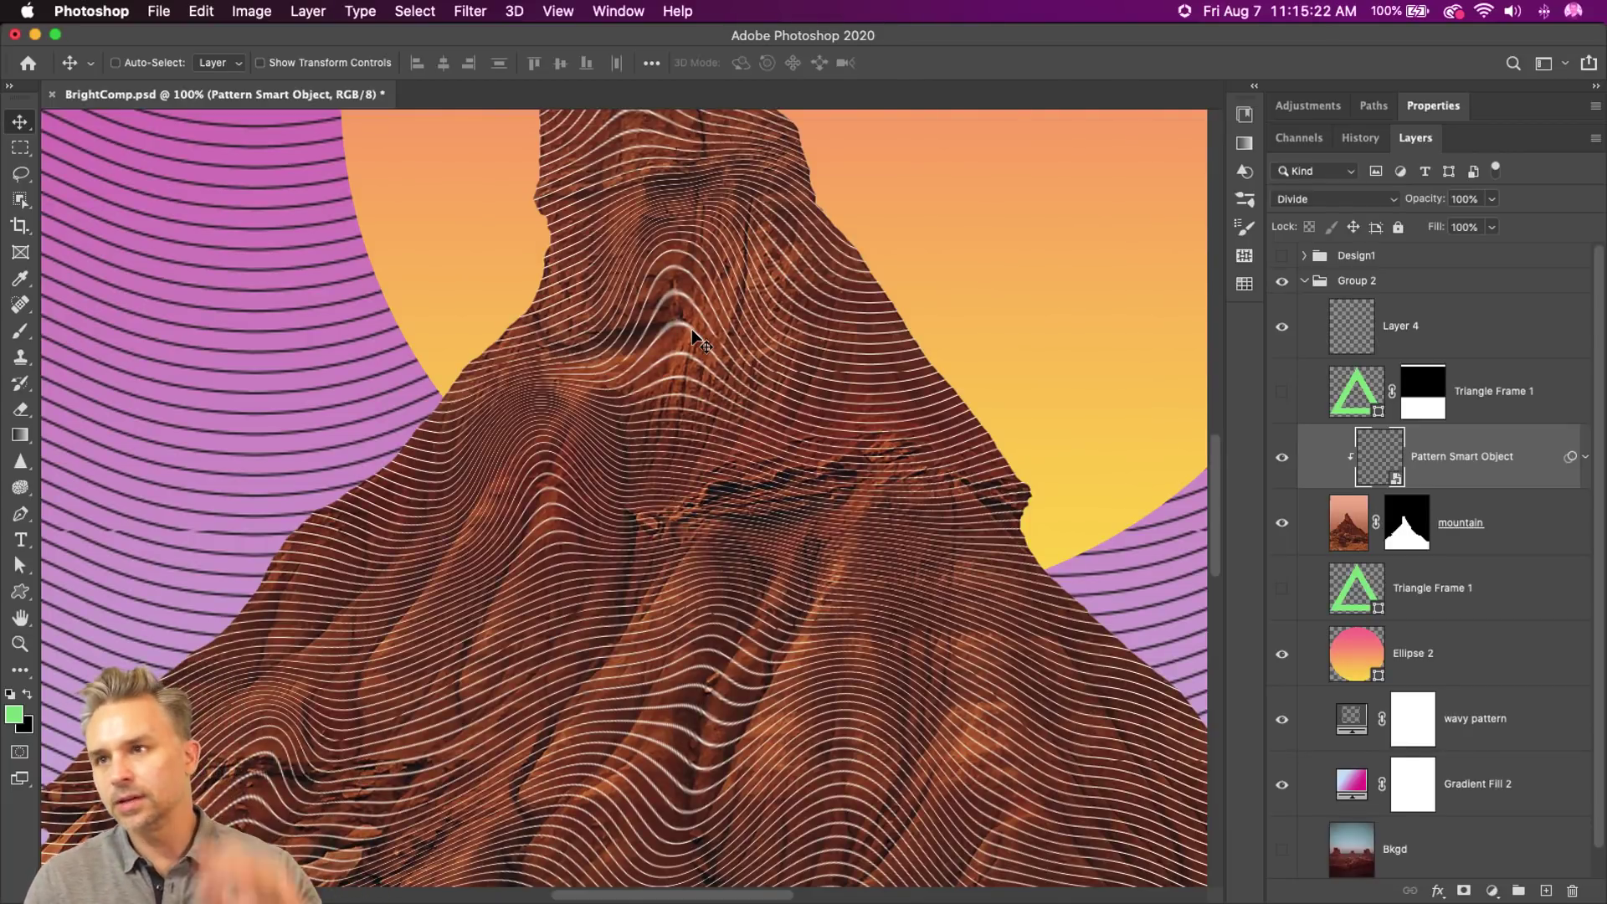
- Check the warped lines across the whole composition and reopen Pattern Smart Object's Liquify smart filter for editing
key(super+minus)
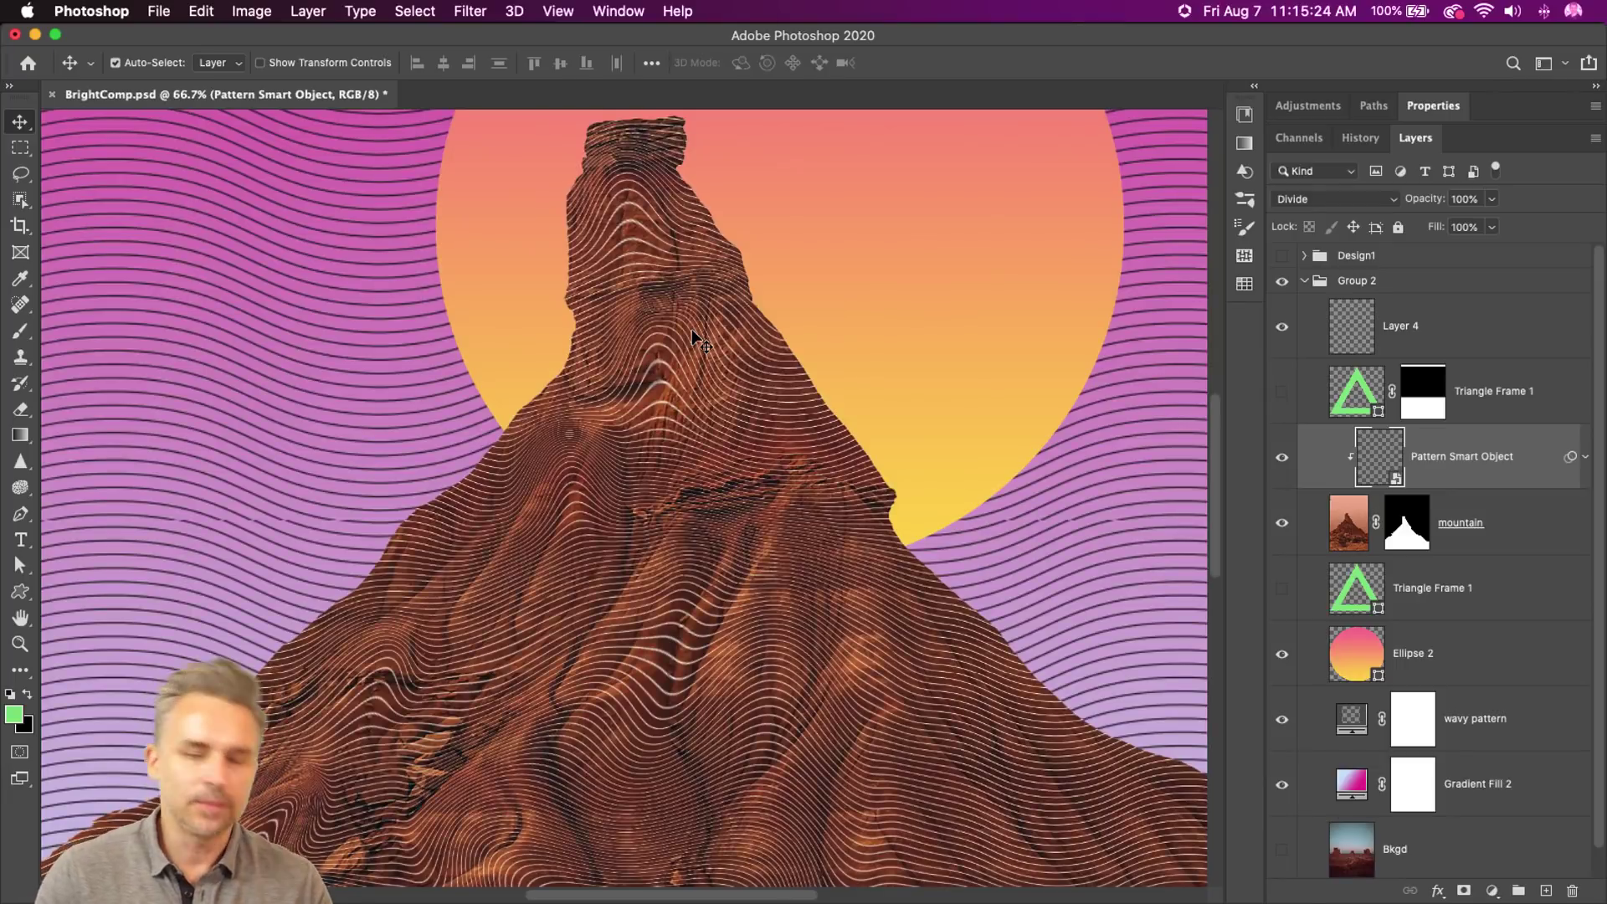
key(super+minus)
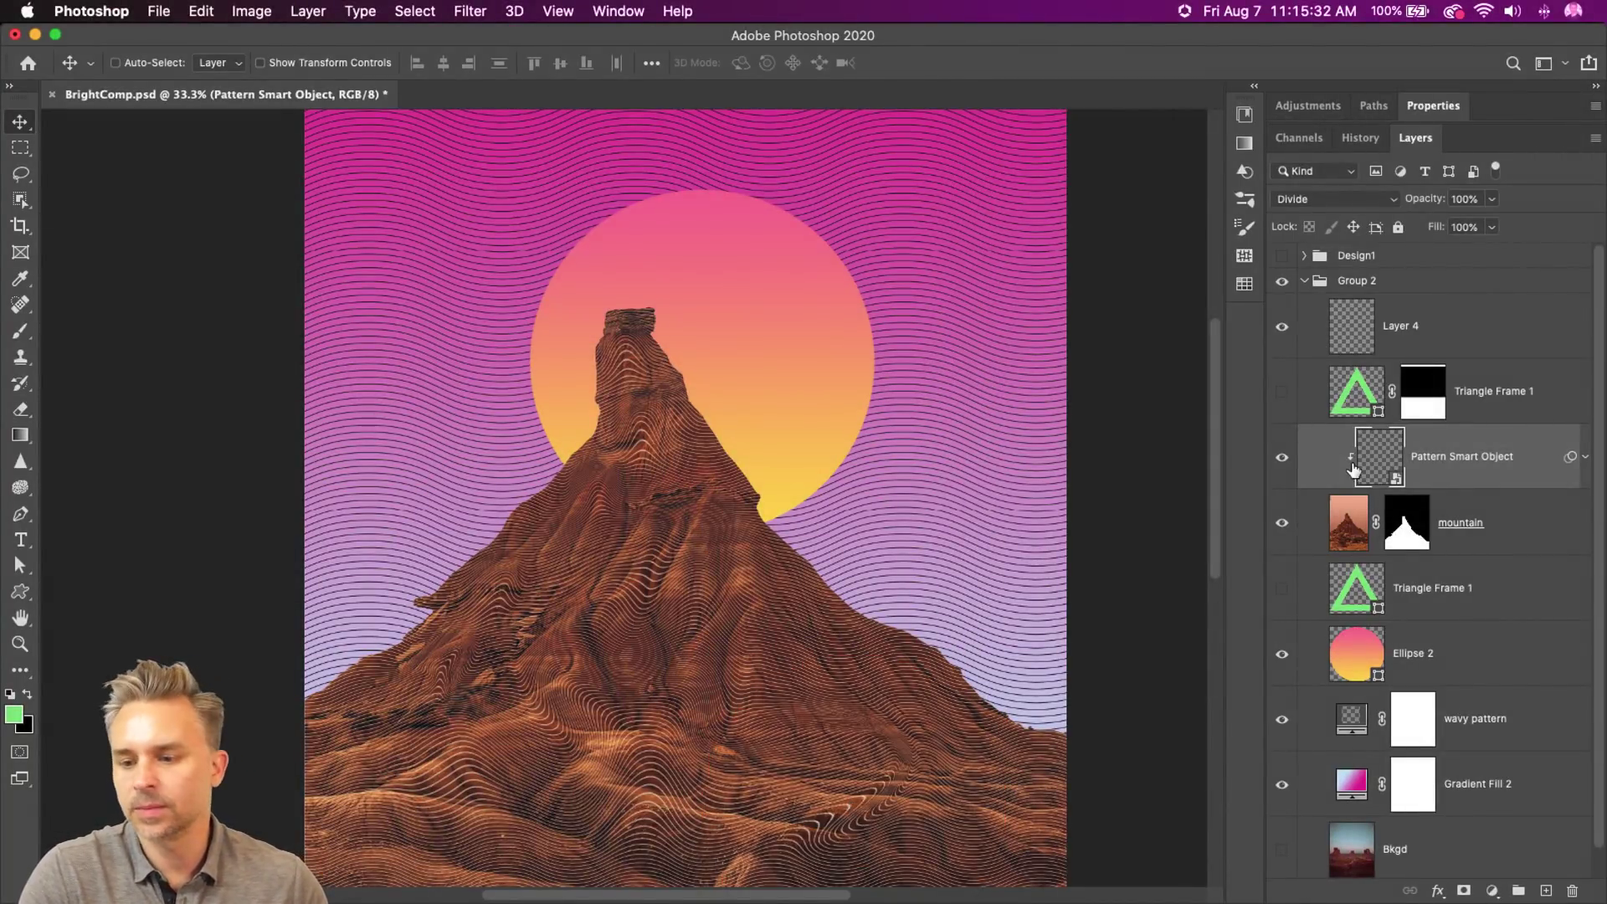
click(1585, 456)
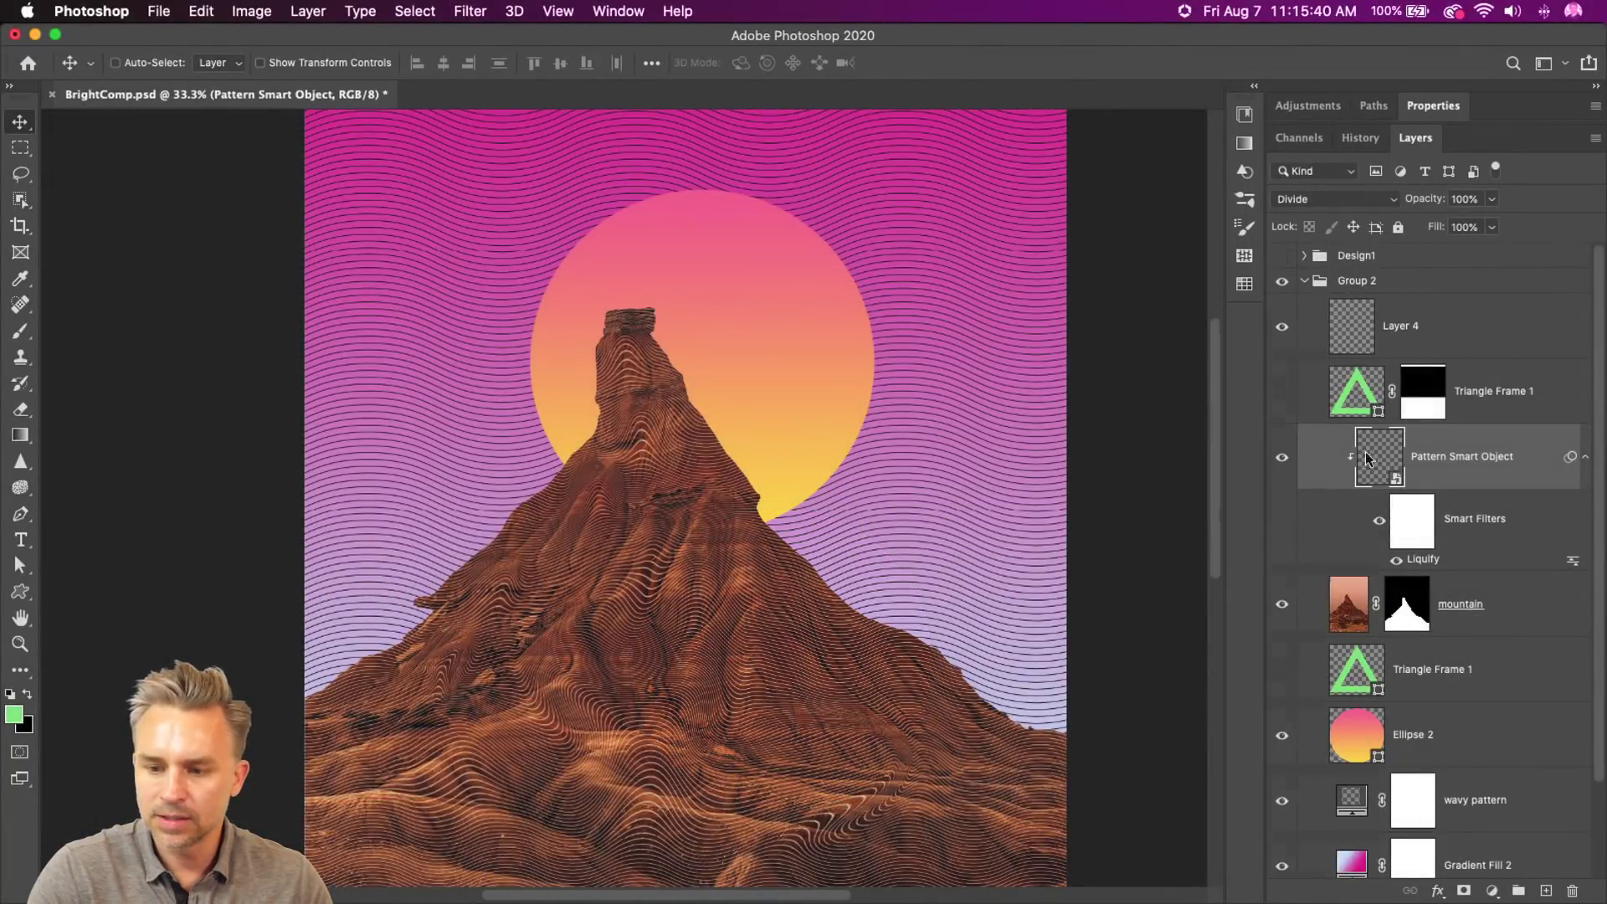
double_click(1364, 462)
click(409, 94)
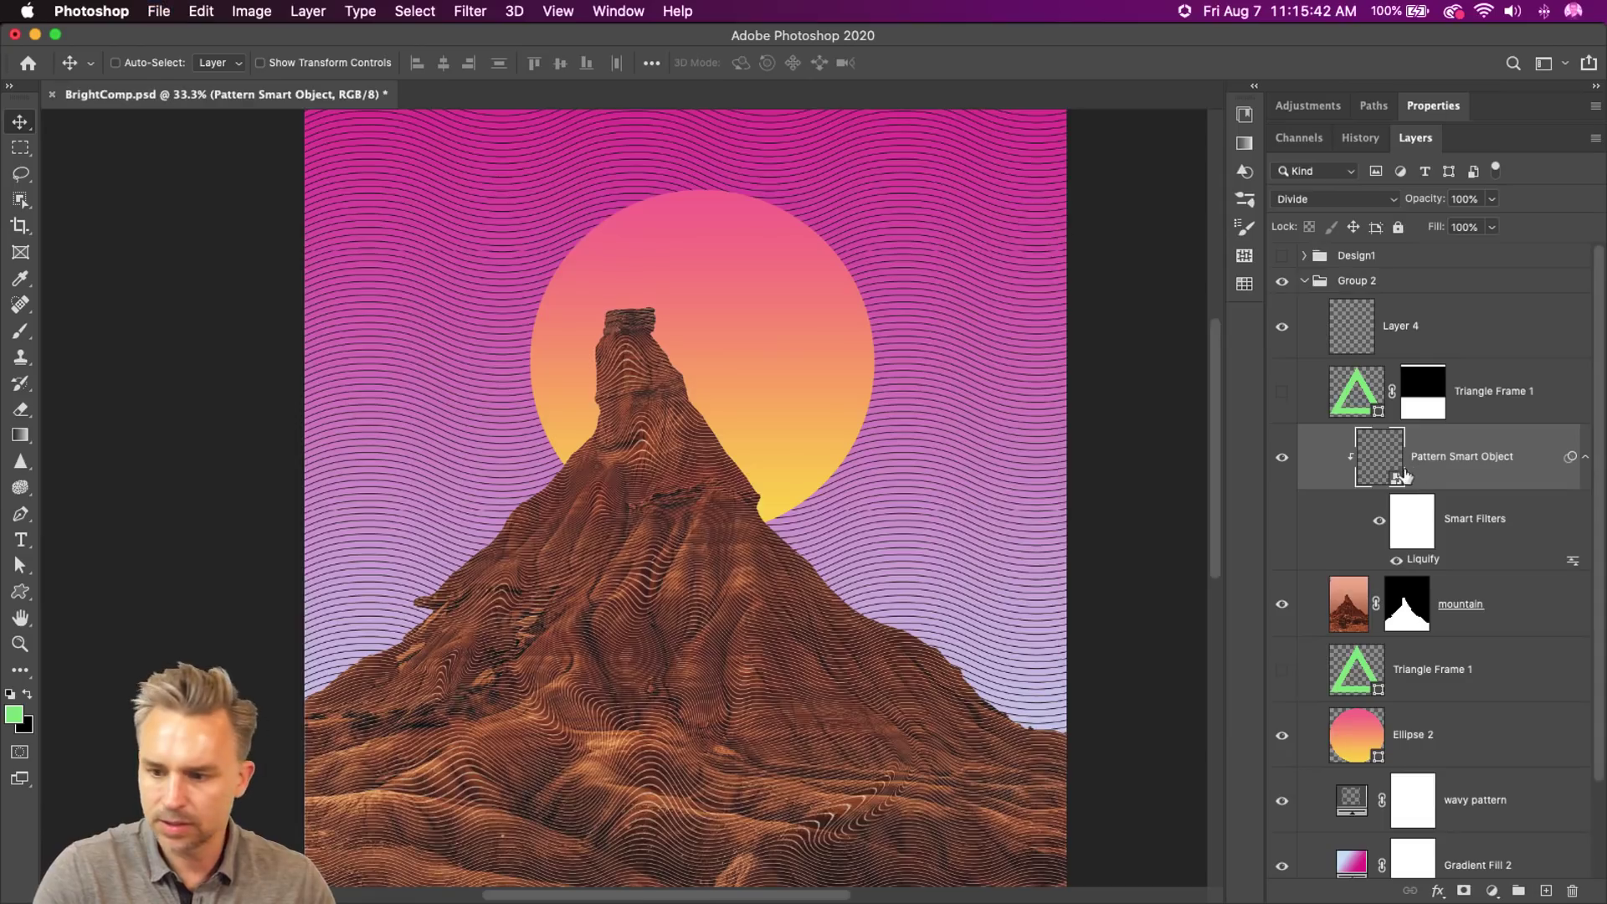
double_click(1411, 560)
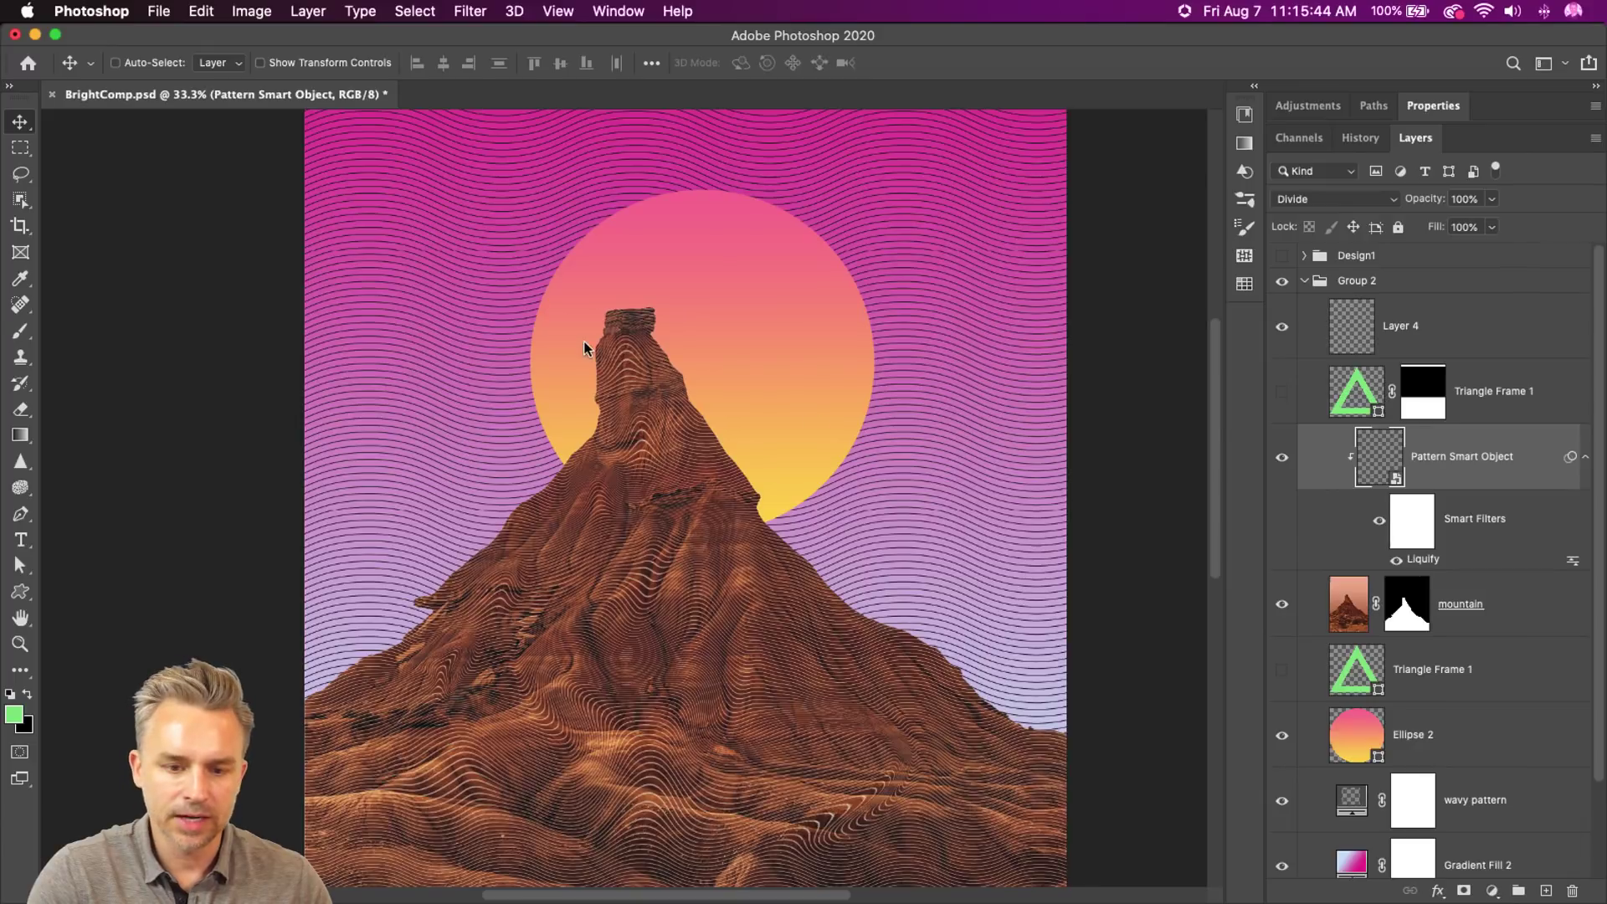
- Push the pattern lines into steep peaks along the mountain's lower right ridges, varying the brush size between 175 and 300
key(bracketright)
key(bracketright)
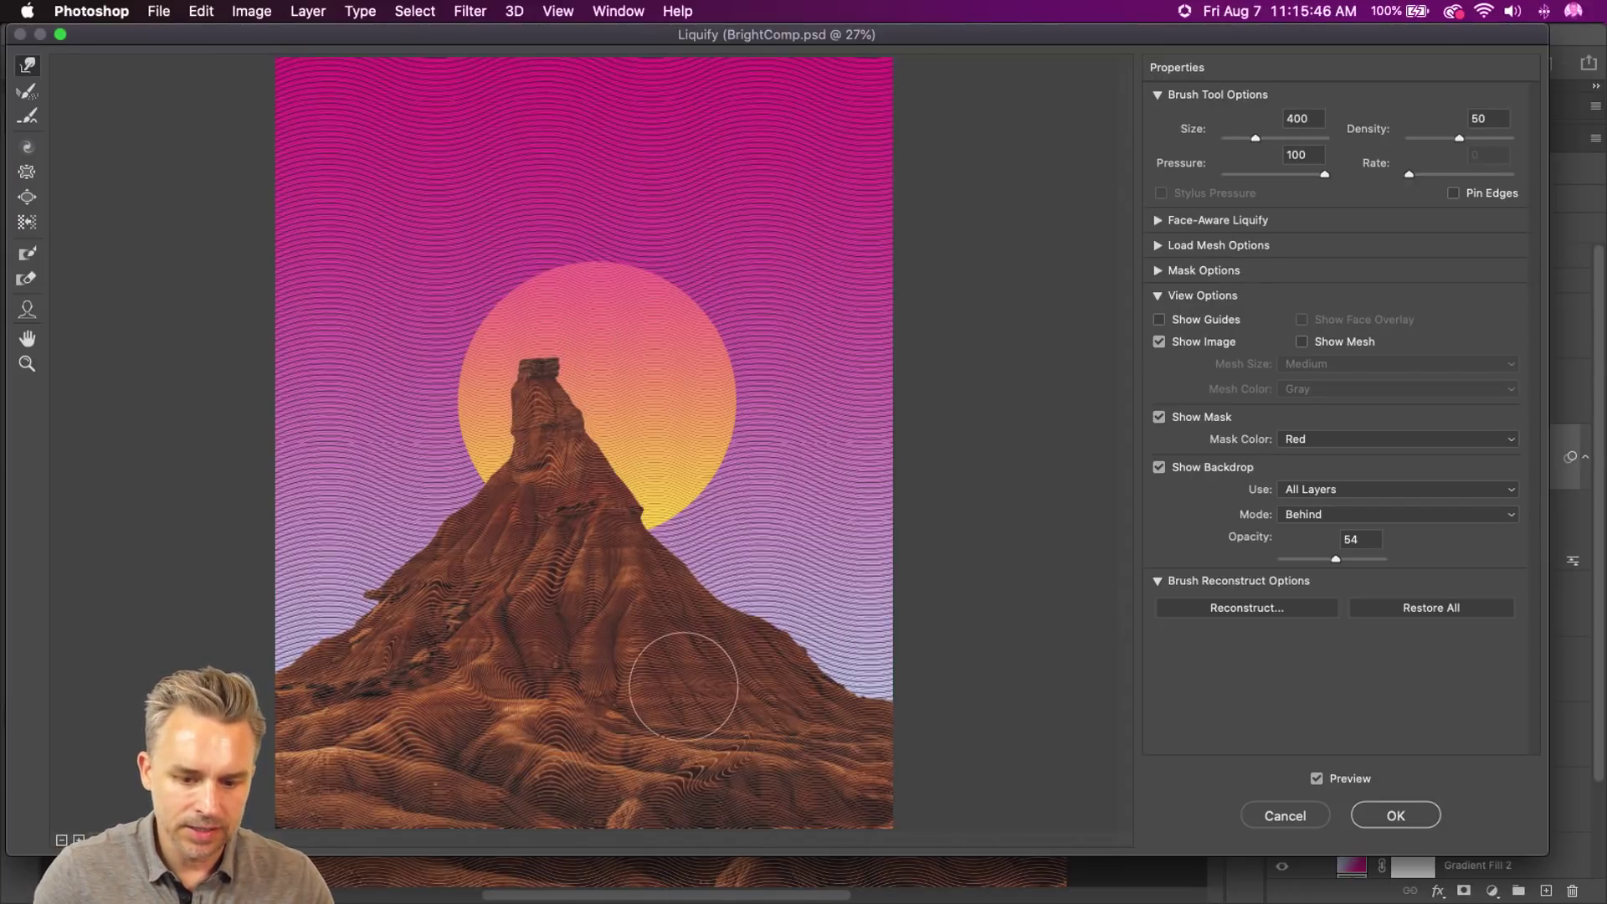
key(bracketleft)
key(bracketleft)
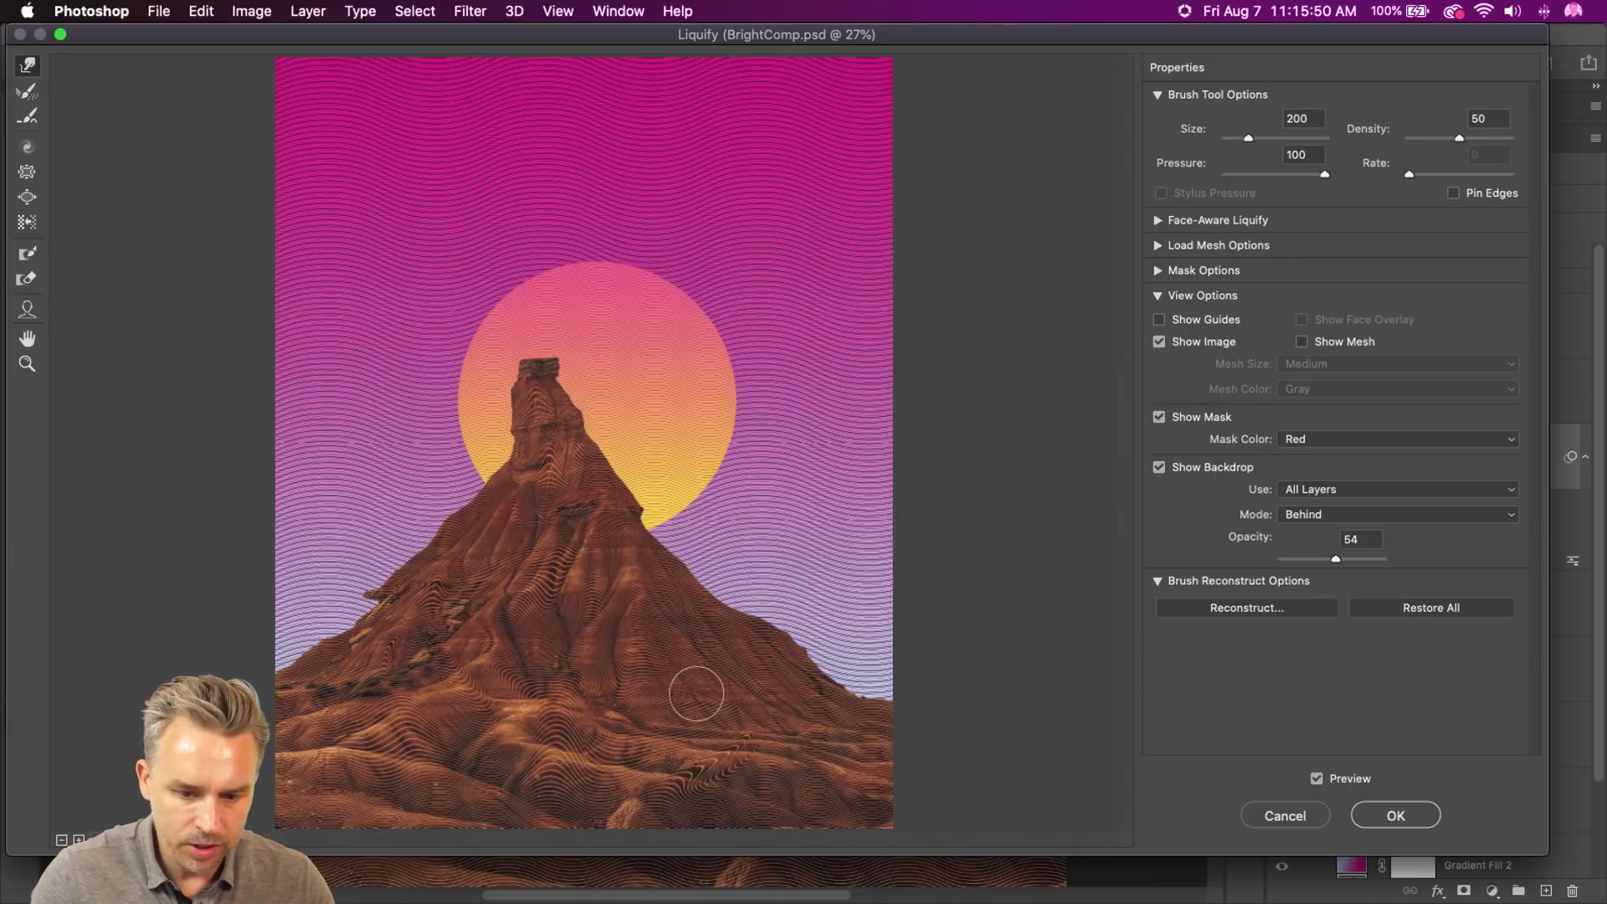
key(bracketleft)
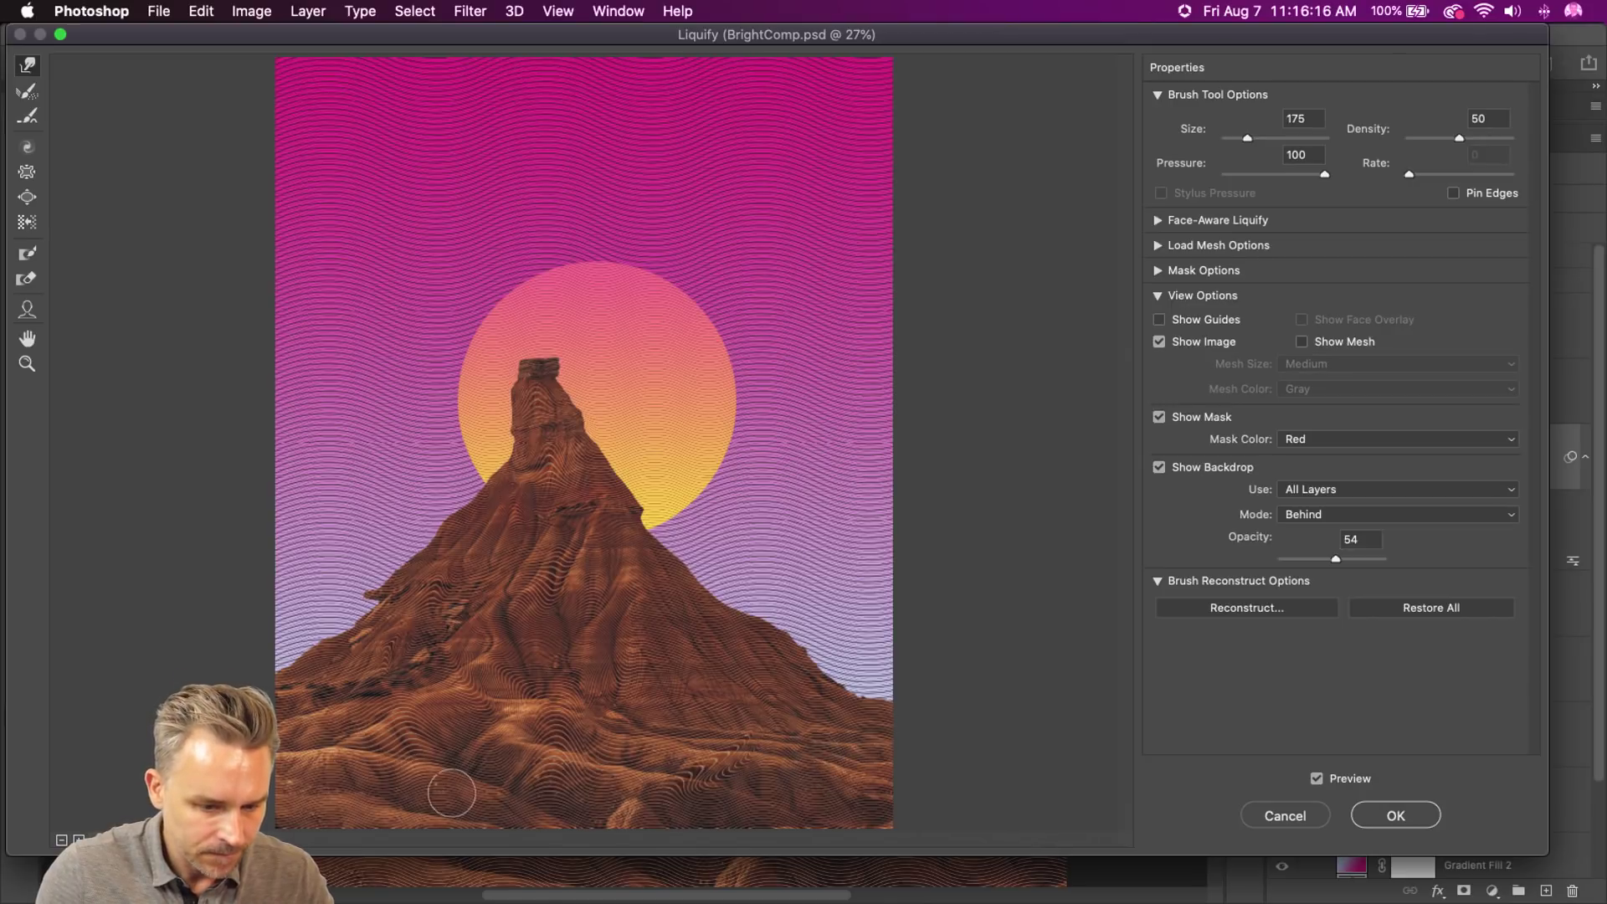
key(Return)
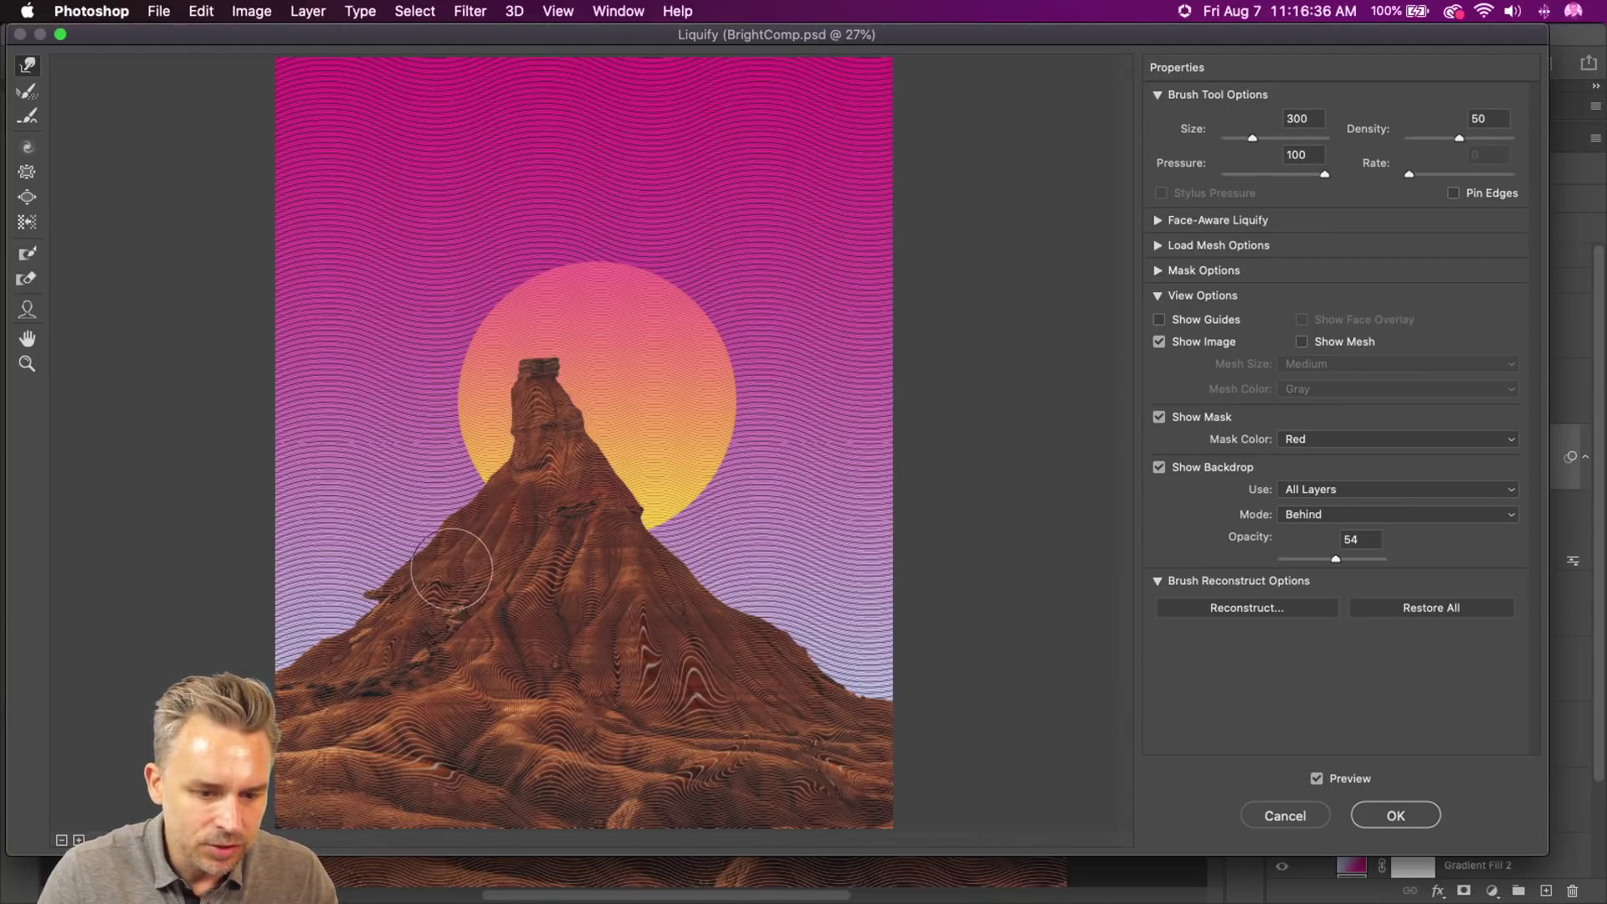
key(bracketleft)
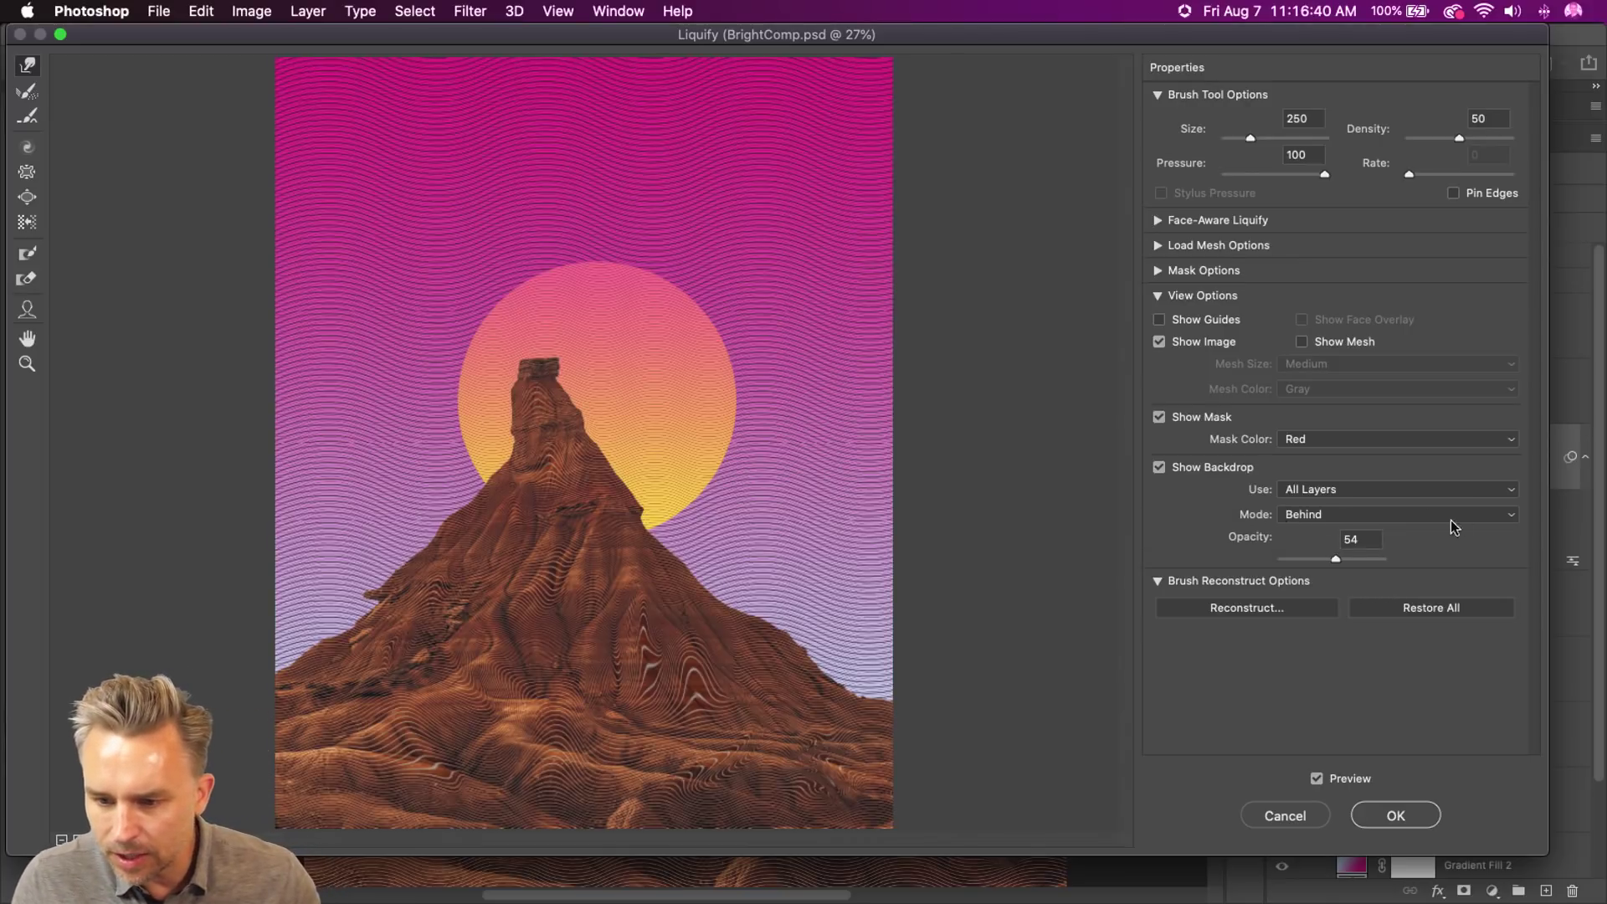
- Compare the Liquify preview with the backdrop hidden and shown, at full view and zoomed in on the peak
mouse_move(1335, 559)
mouse_down()
mouse_move(1439, 560)
mouse_move(1195, 559)
mouse_move(1335, 559)
mouse_up()
click(1164, 465)
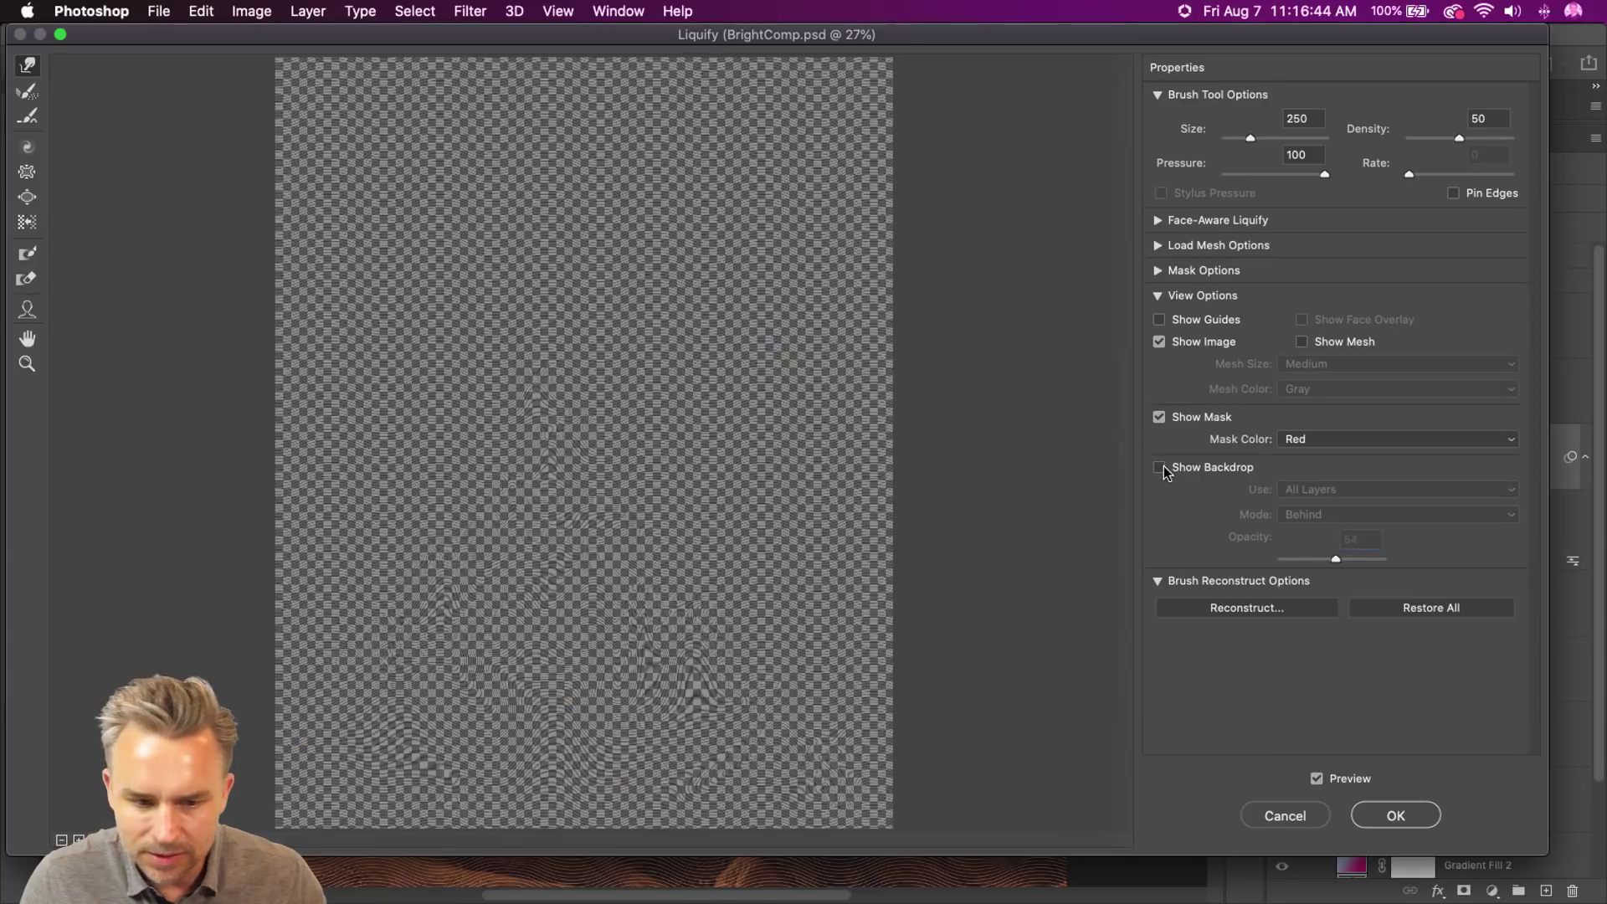
click(1163, 466)
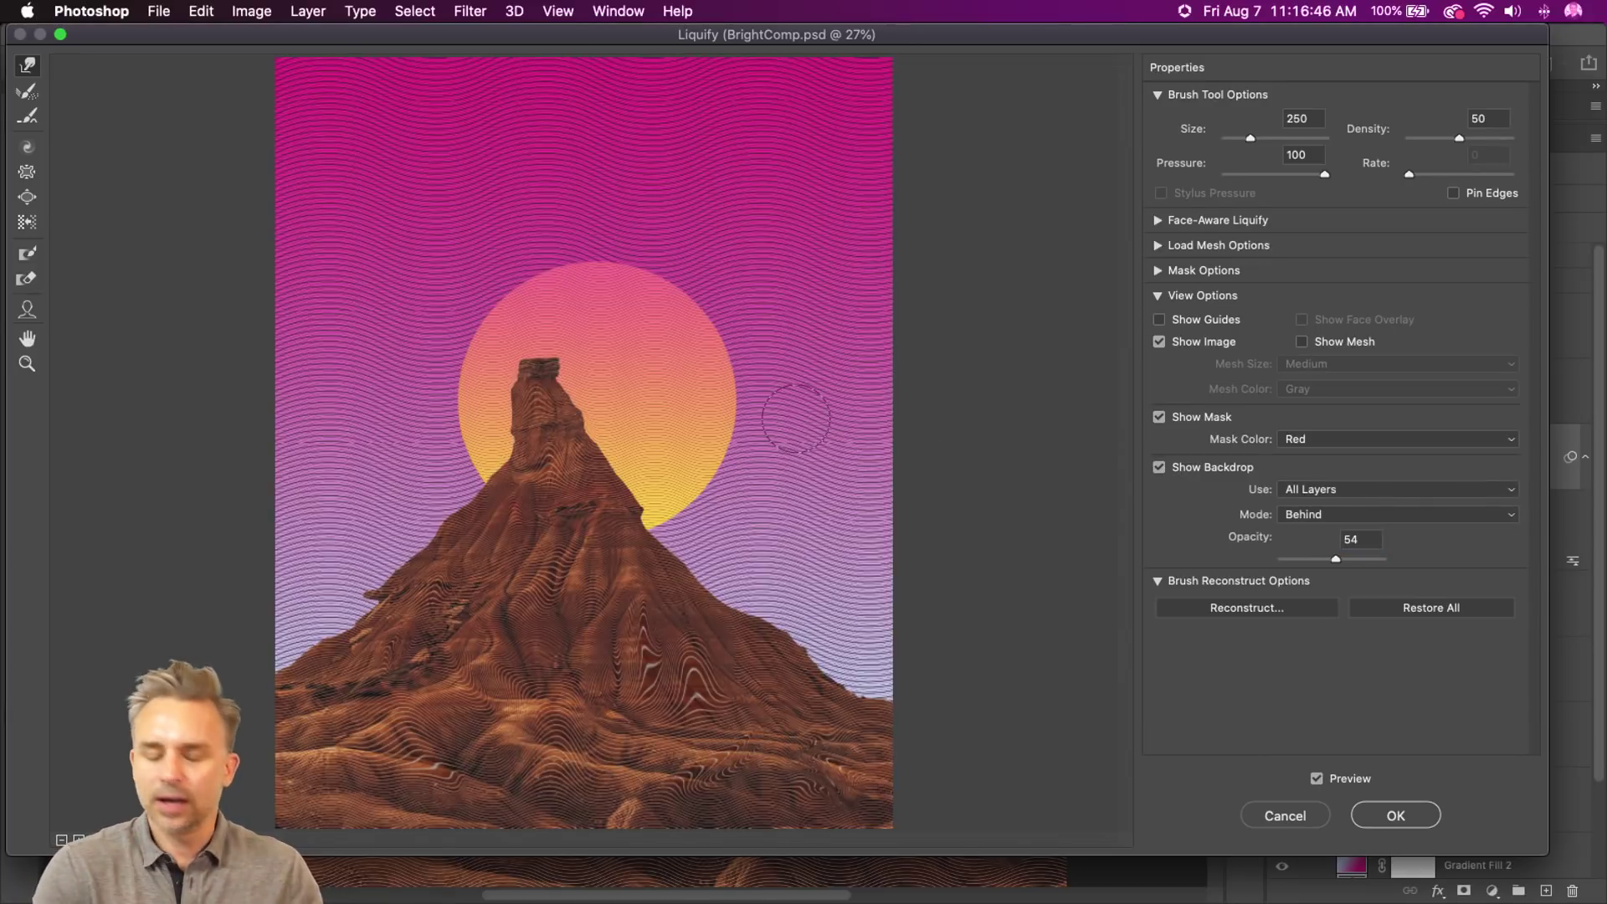
scroll(795, 418, up, 3)
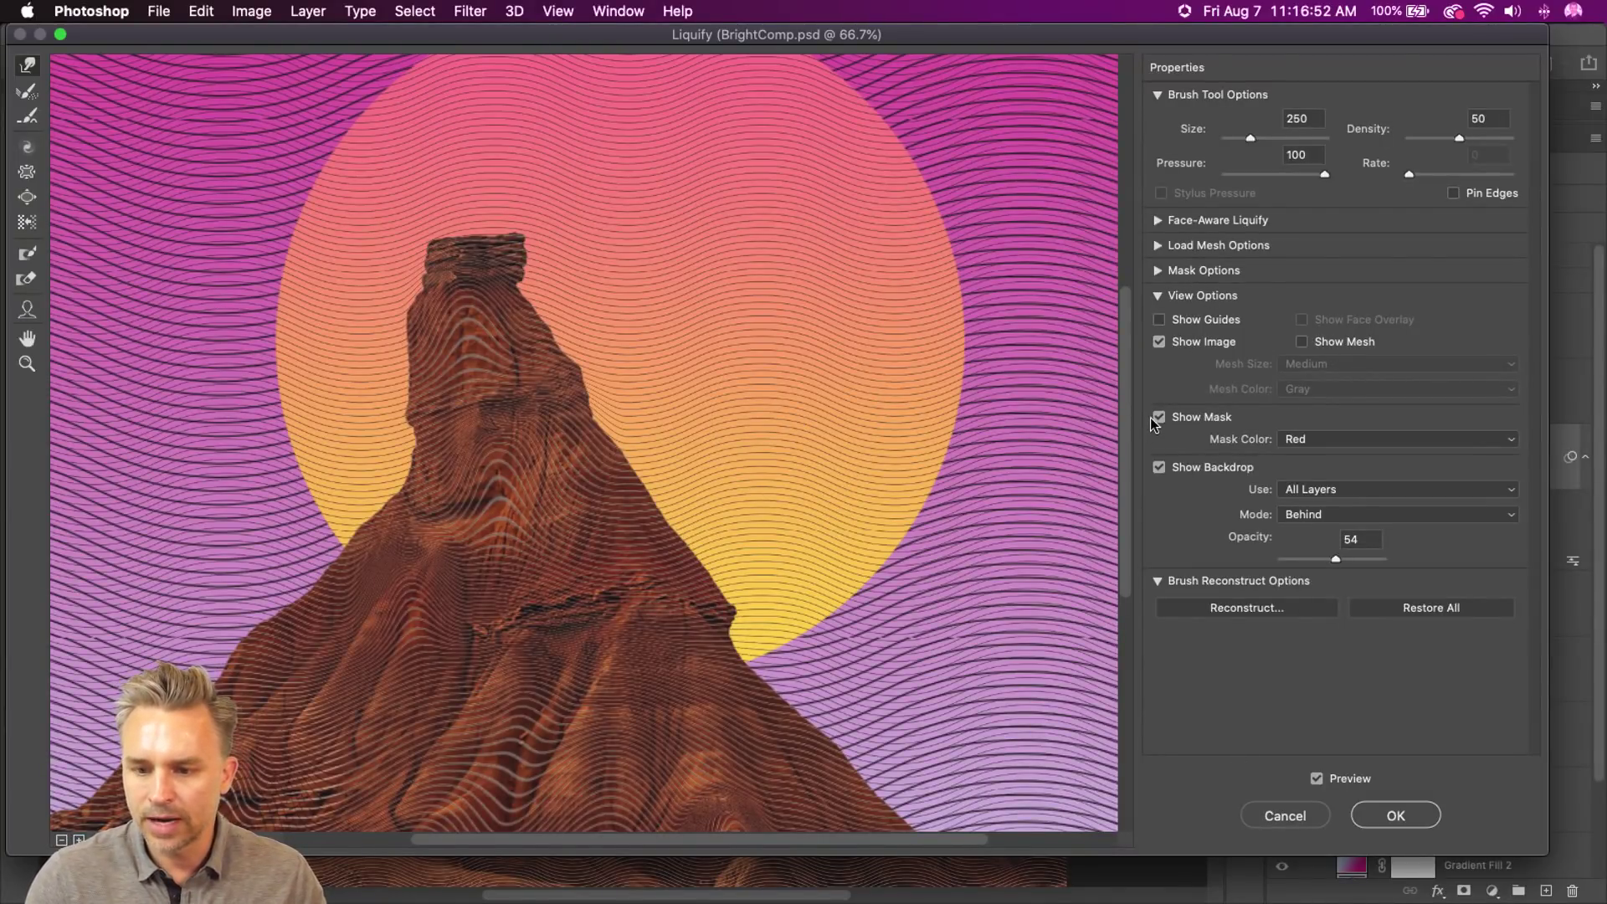
click(1158, 467)
click(1157, 468)
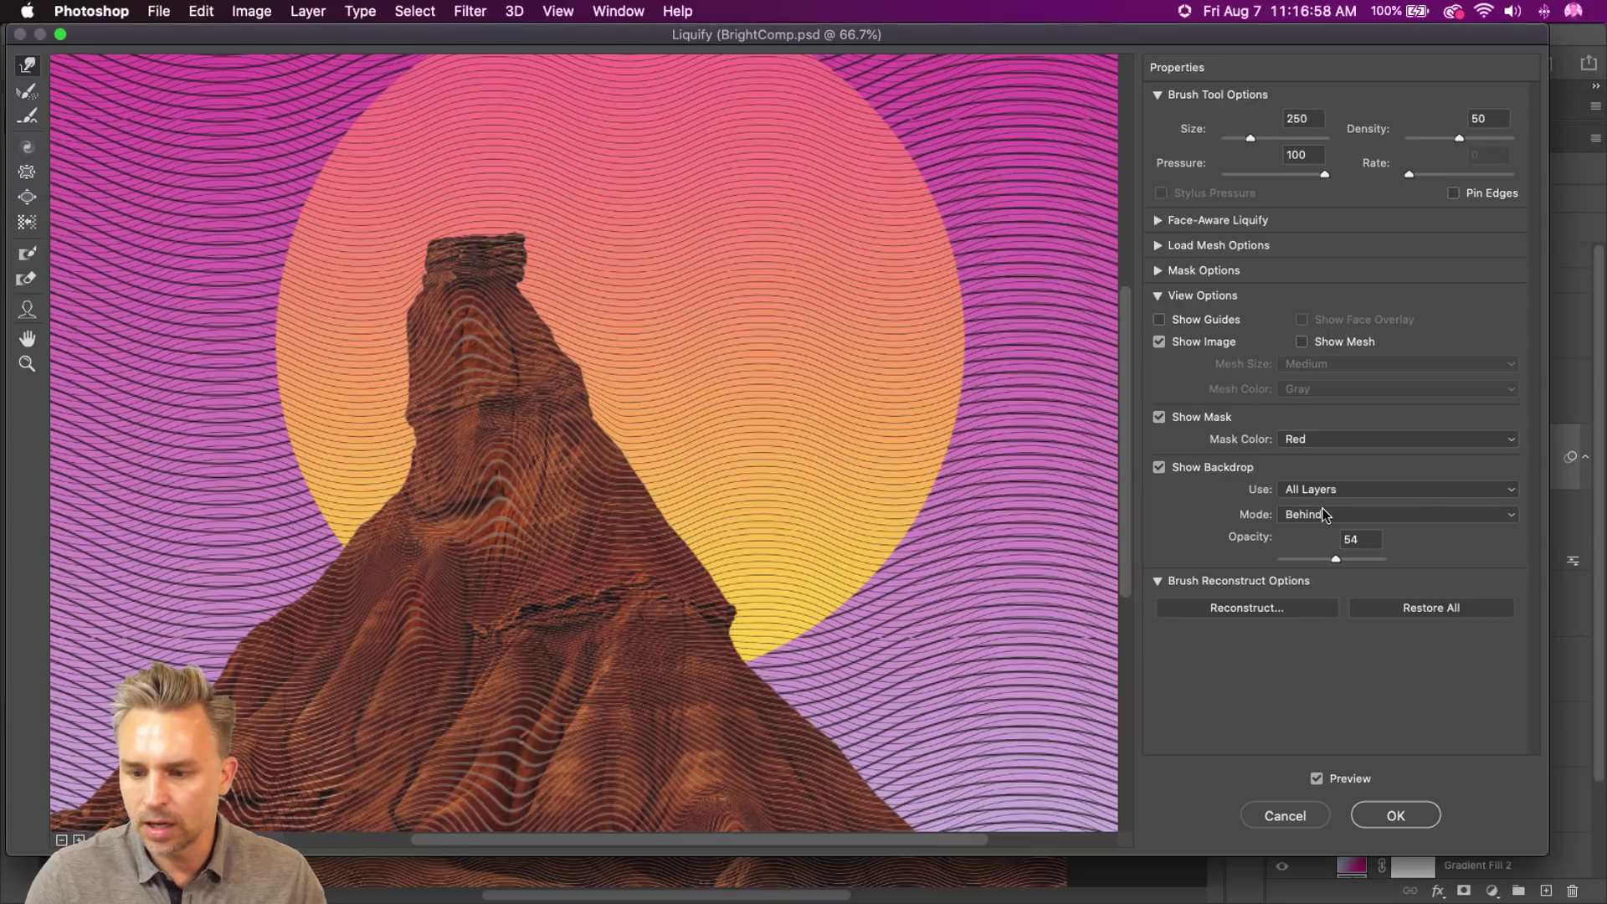
- Try the Liquify backdrop opacity at 100 and 0, and toggle the backdrop off and on
click(1335, 558)
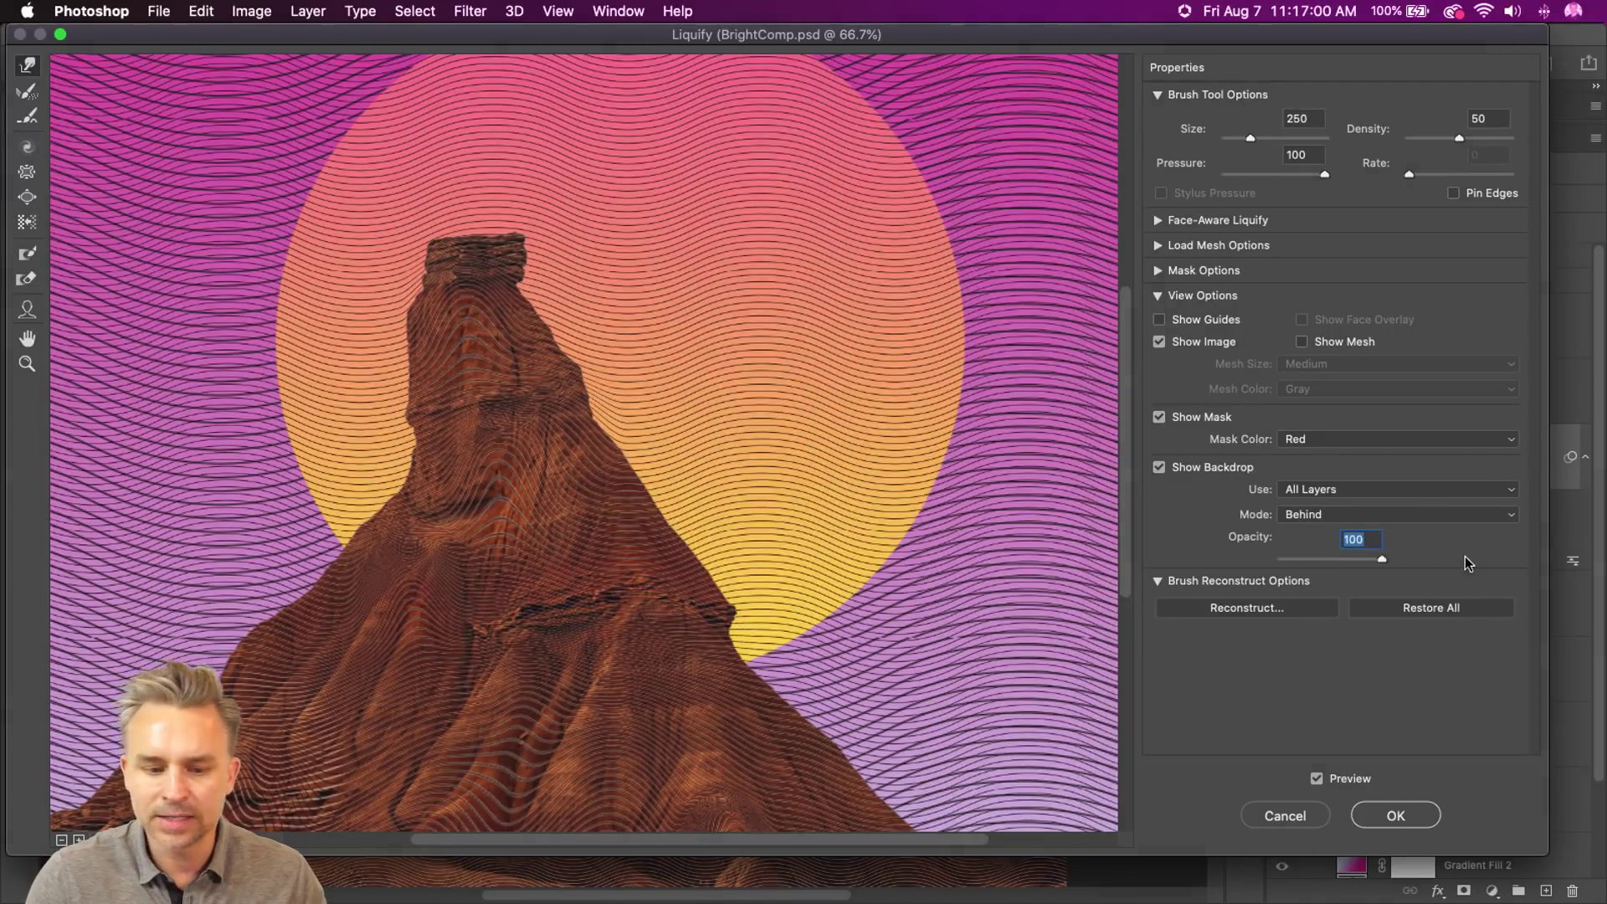
text(0)
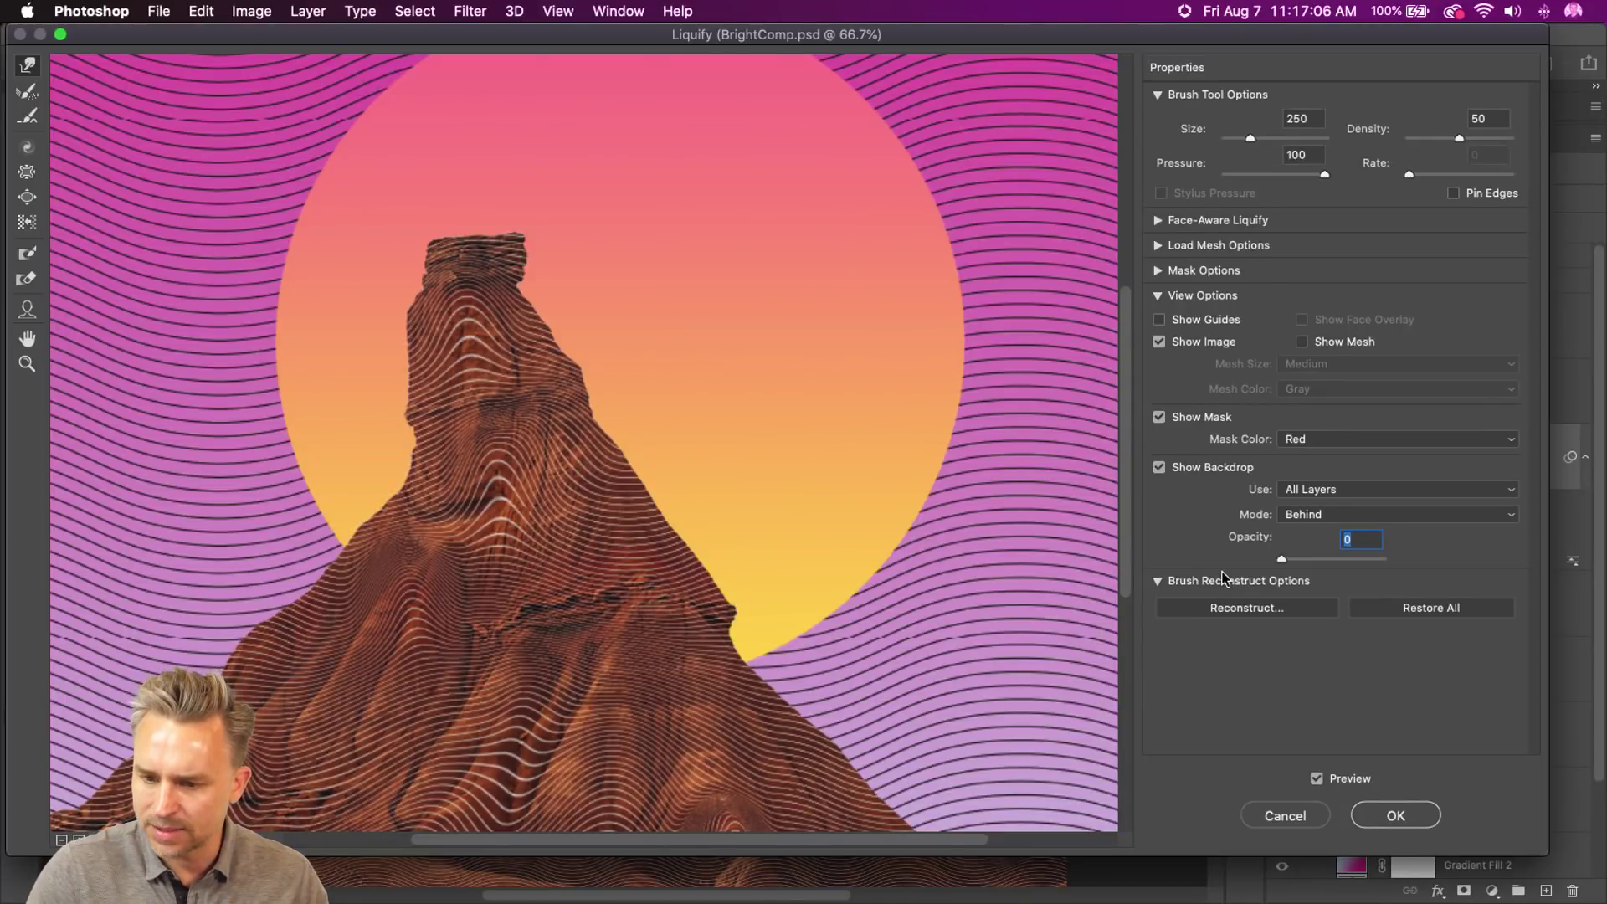
click(1160, 467)
click(1162, 469)
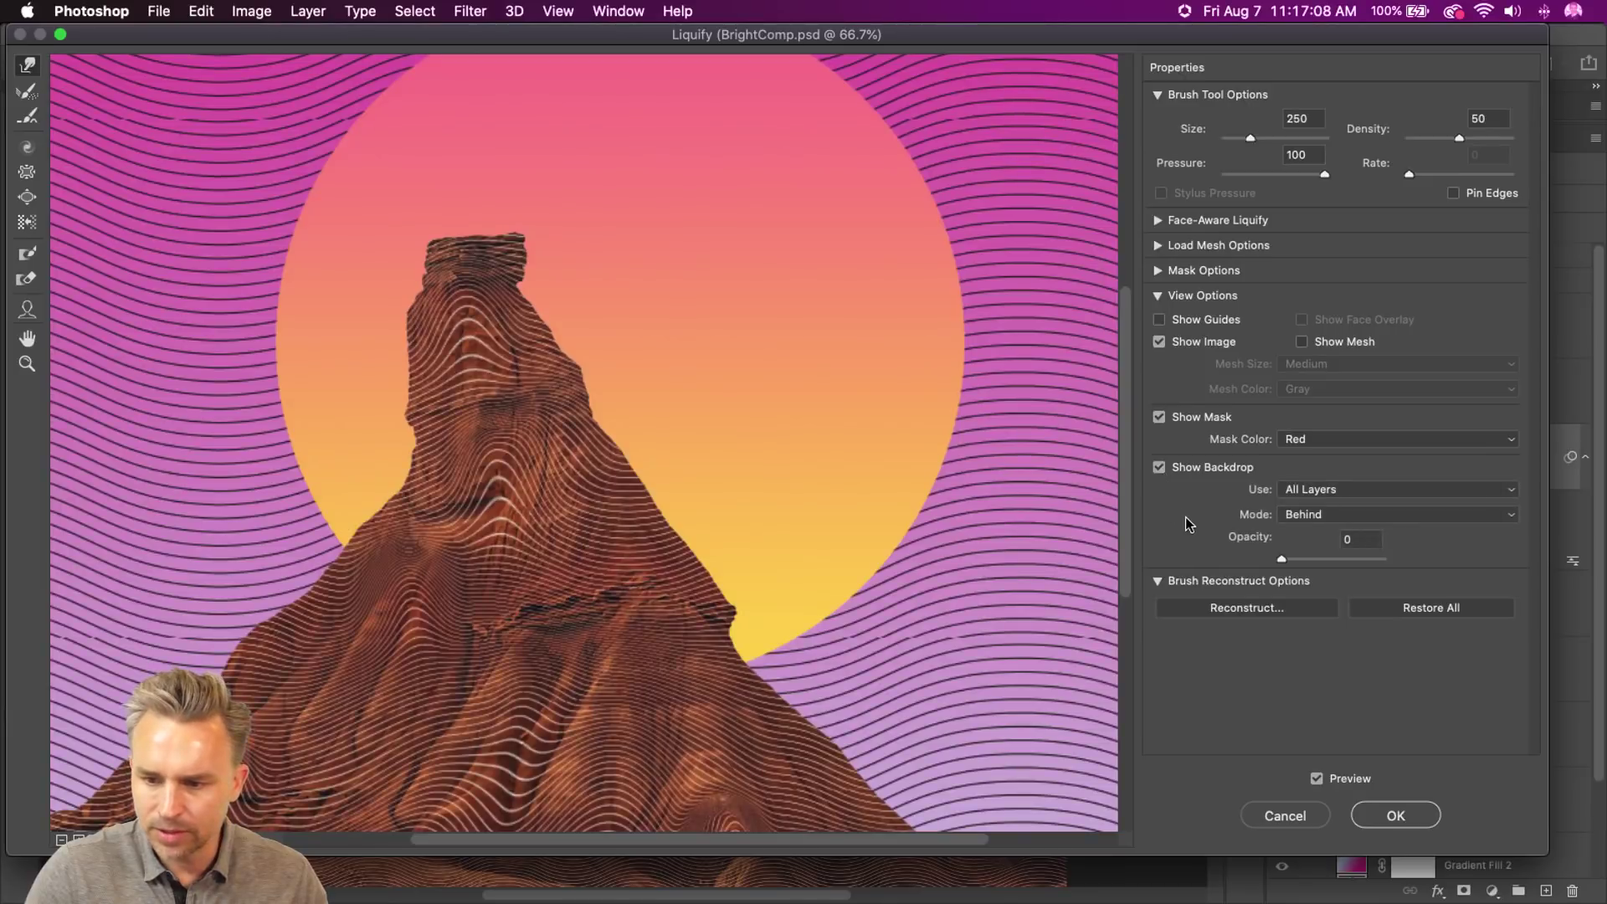
- Push the lines up the central slope with a size 200 brush, set backdrop opacity to 100, and apply Liquify
scroll(502, 646, up, 3)
scroll(702, 258, down, 1)
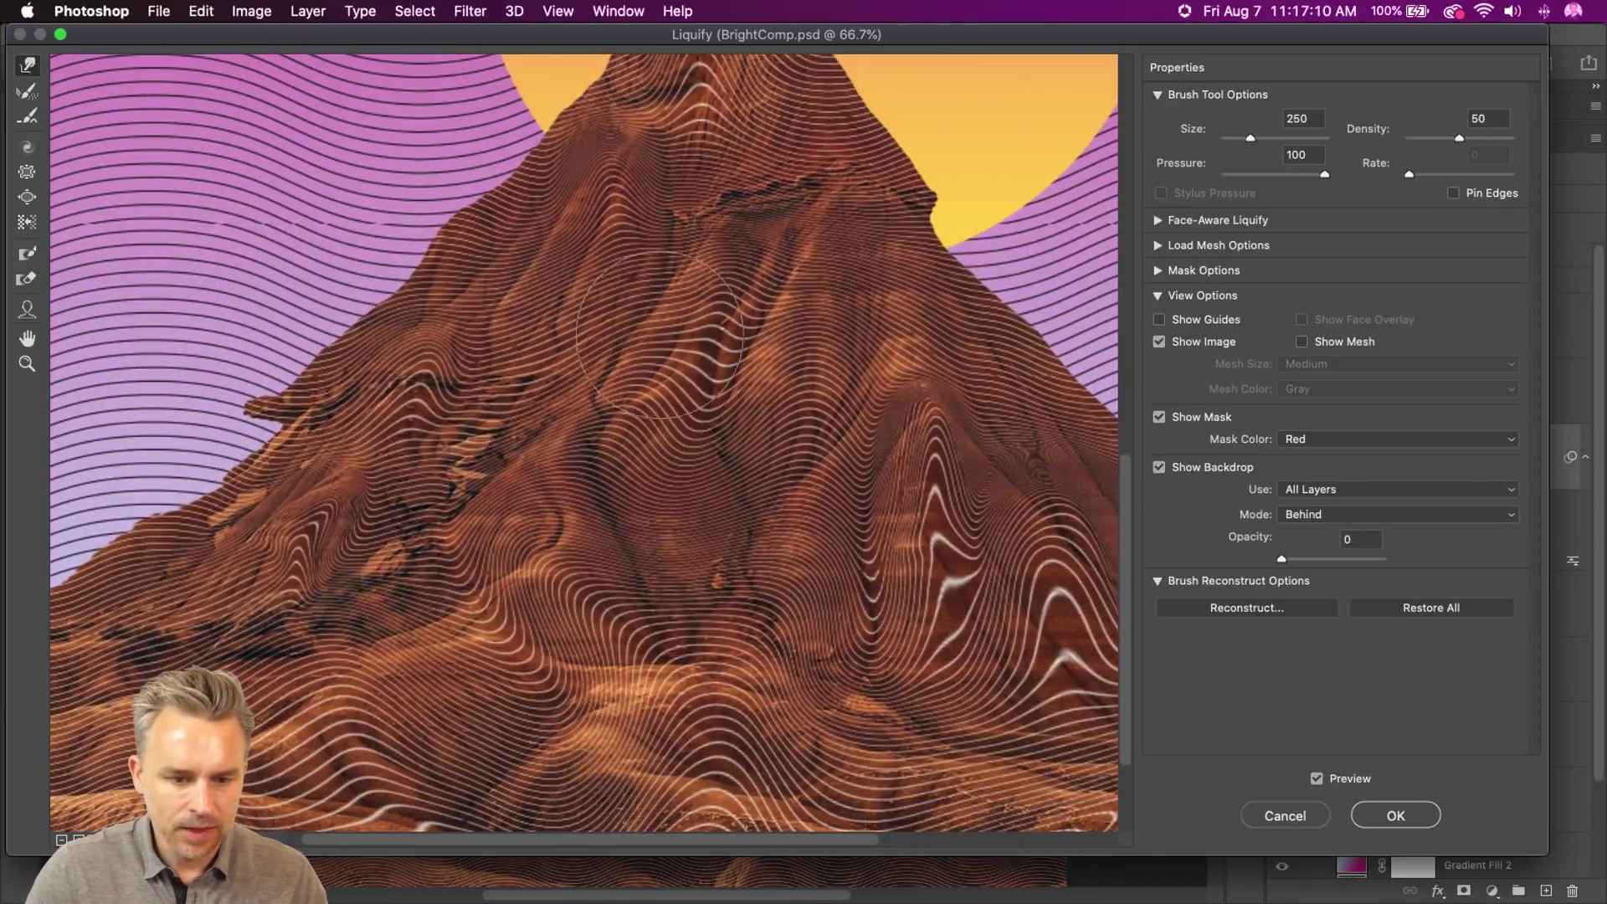
key(bracketleft)
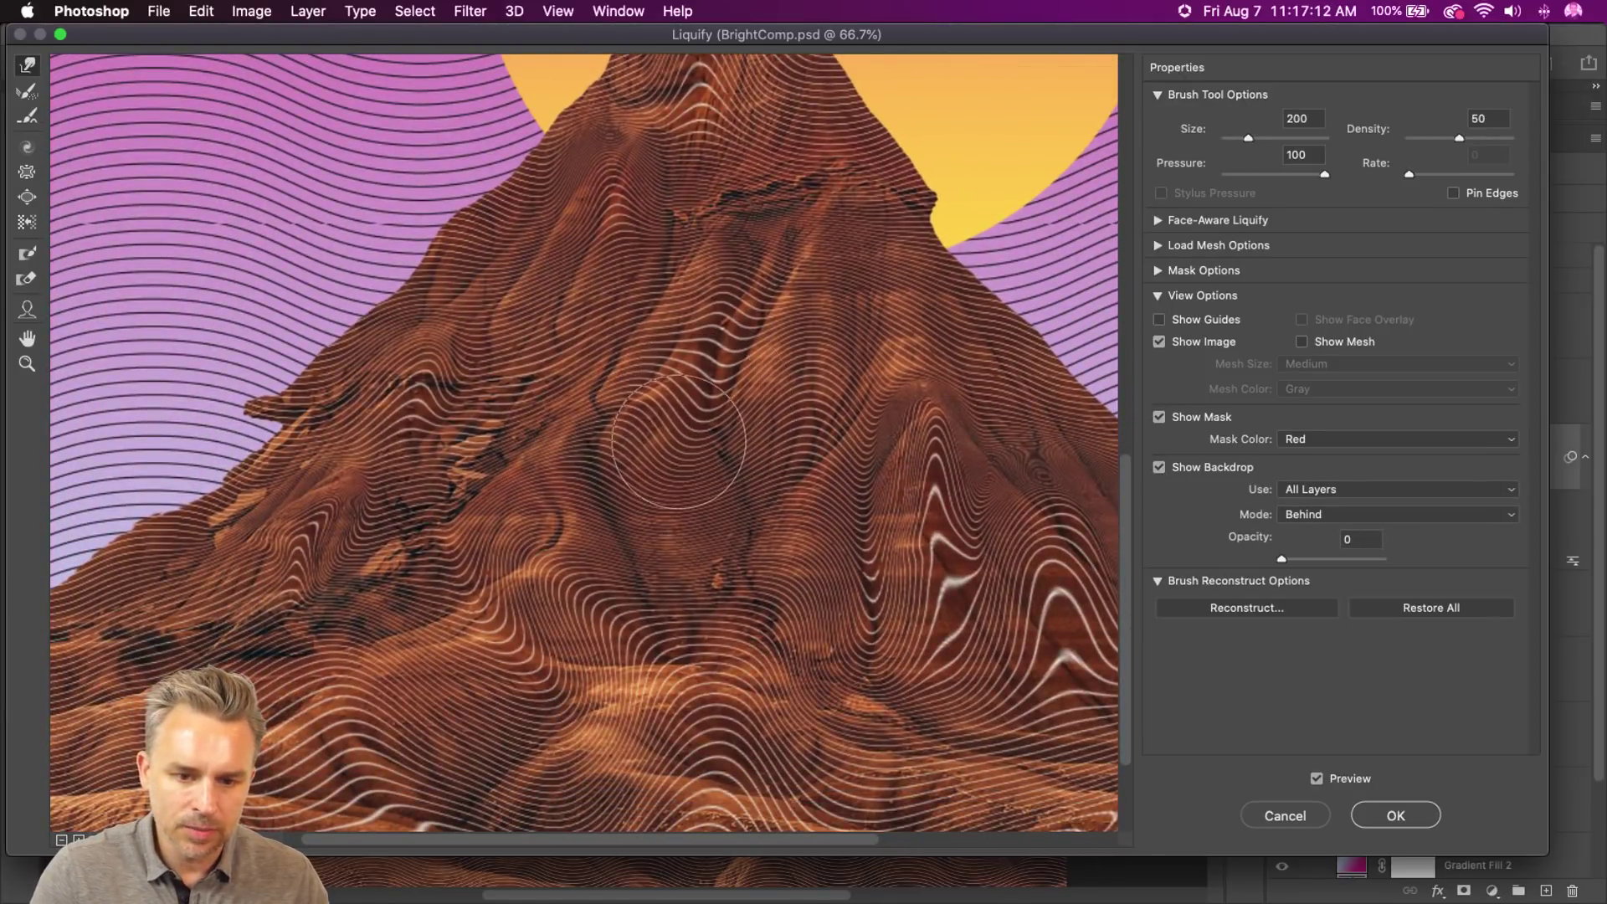
drag(677, 441, 699, 410)
drag(1282, 559, 1435, 559)
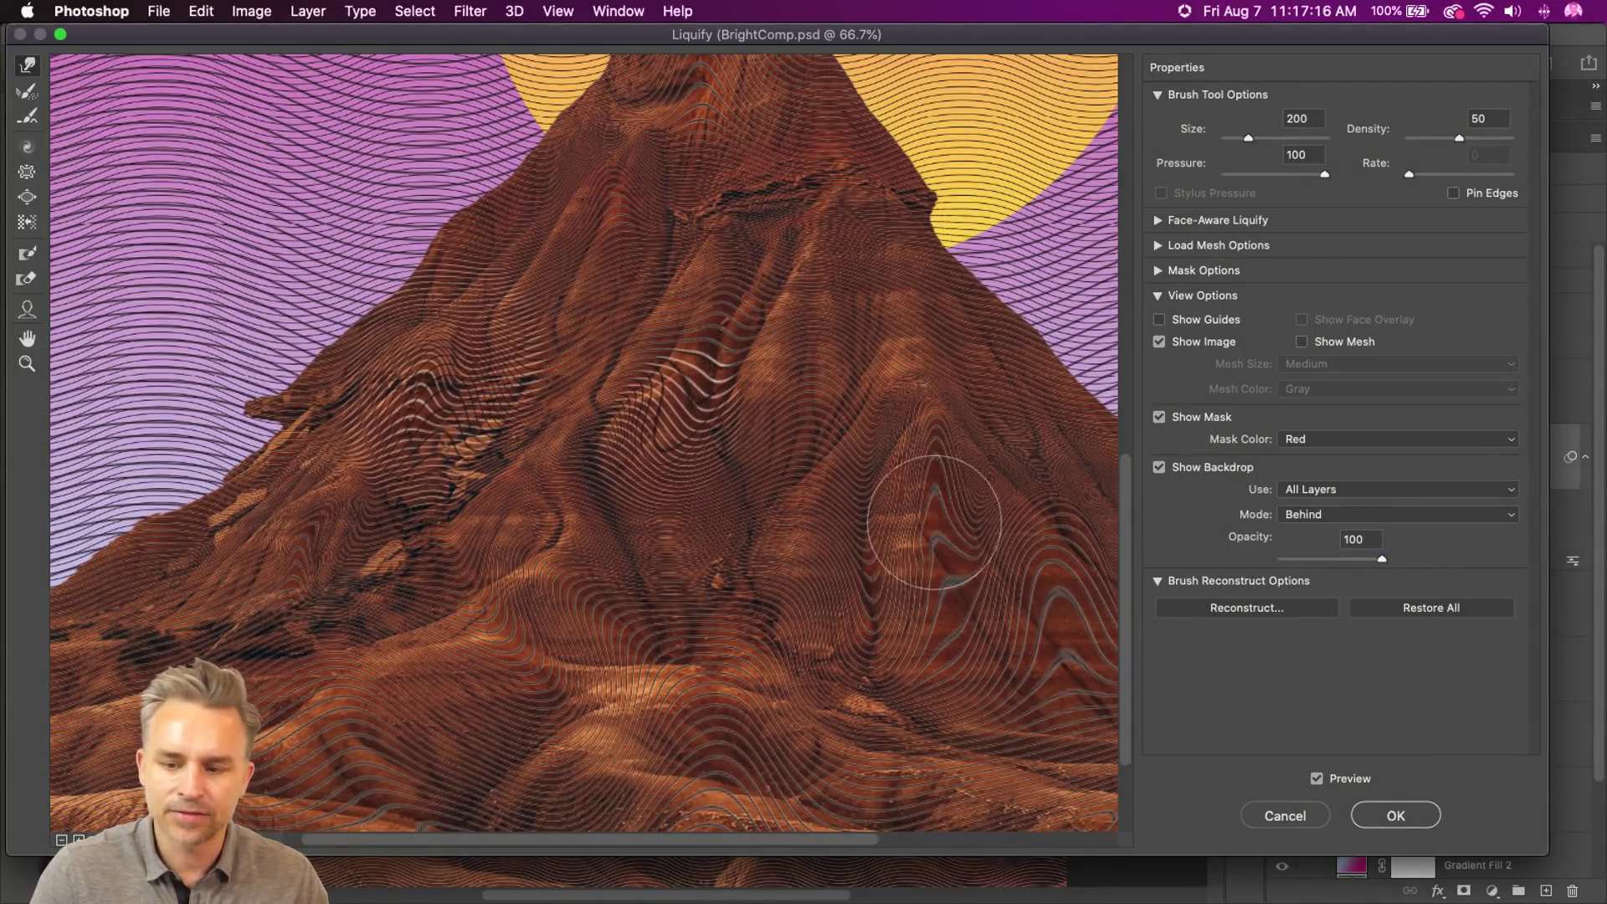
click(1395, 815)
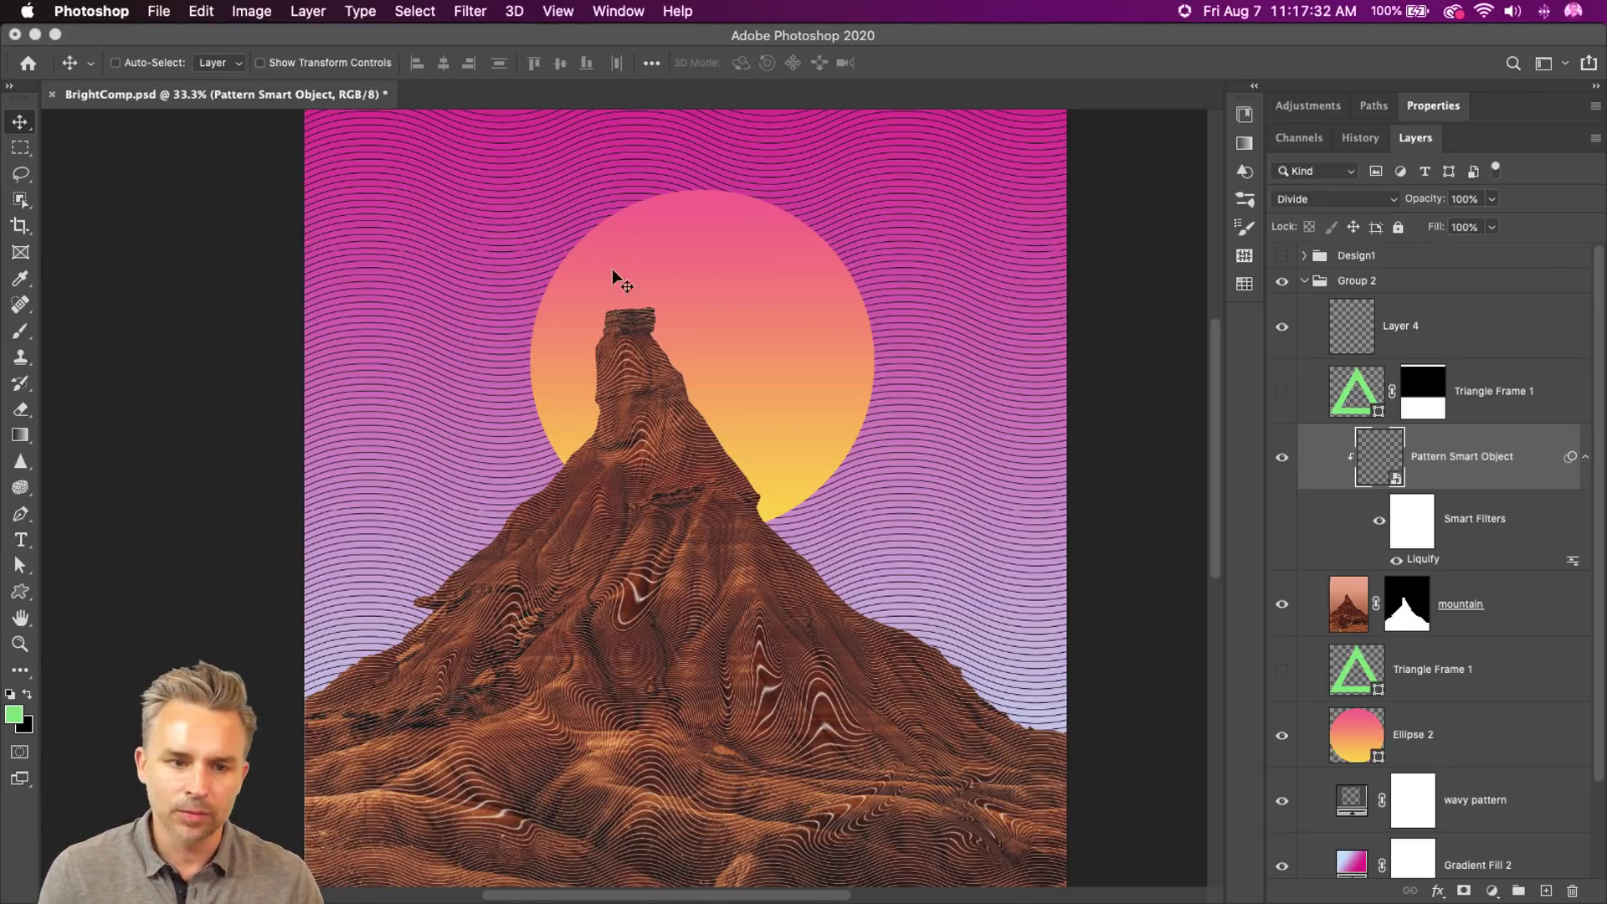
- Collapse Group 2 and open its name for editing
click(1304, 281)
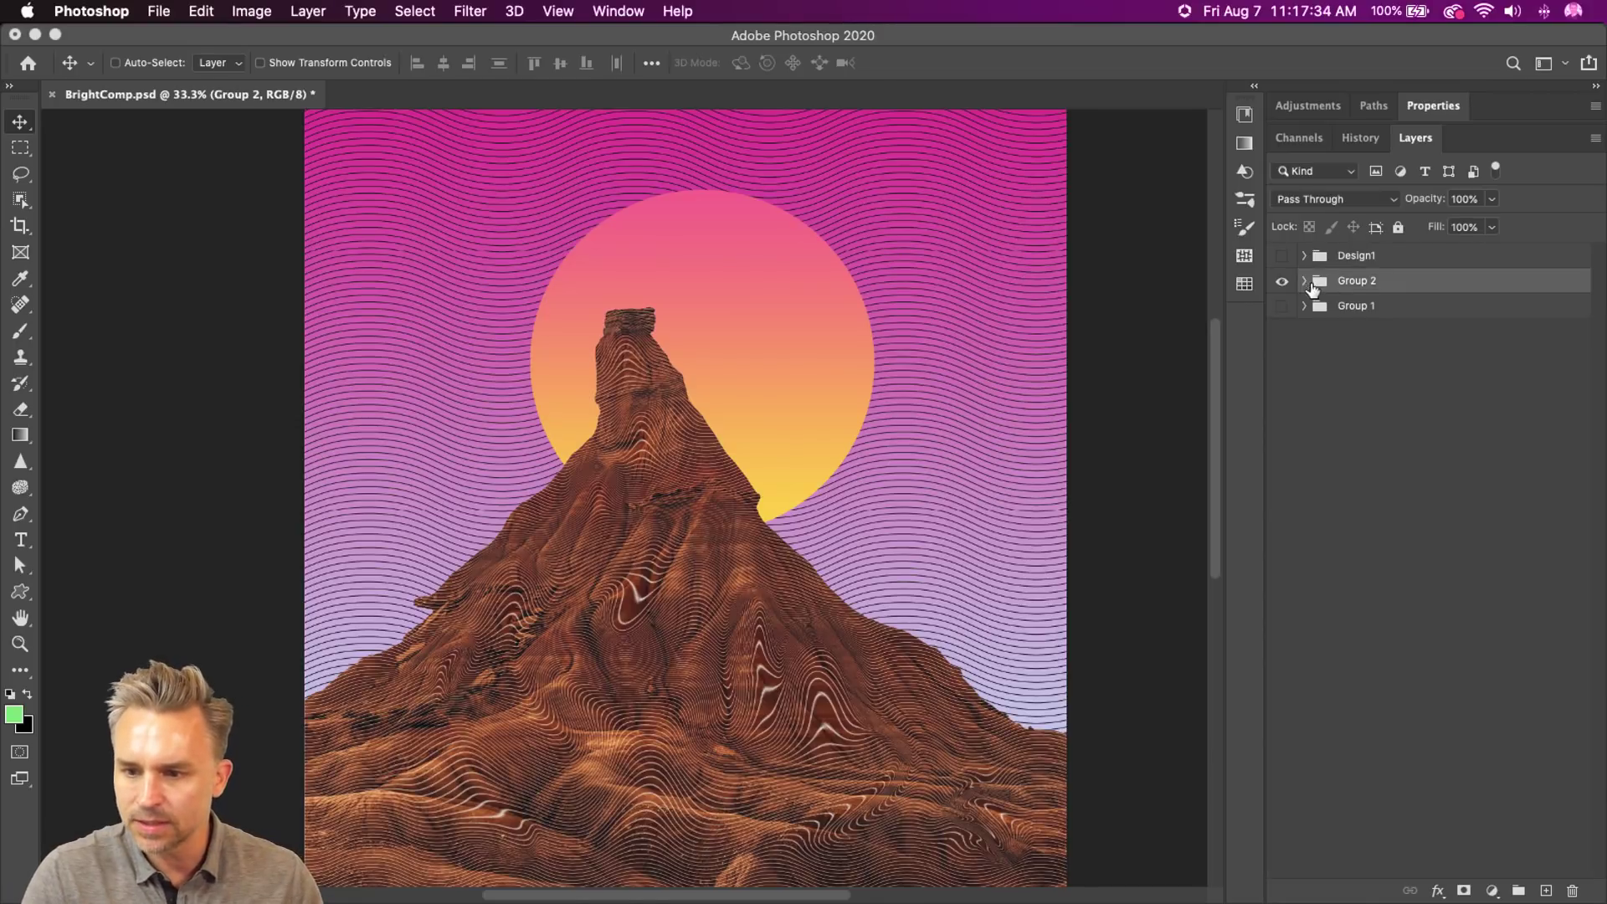
double_click(1356, 281)
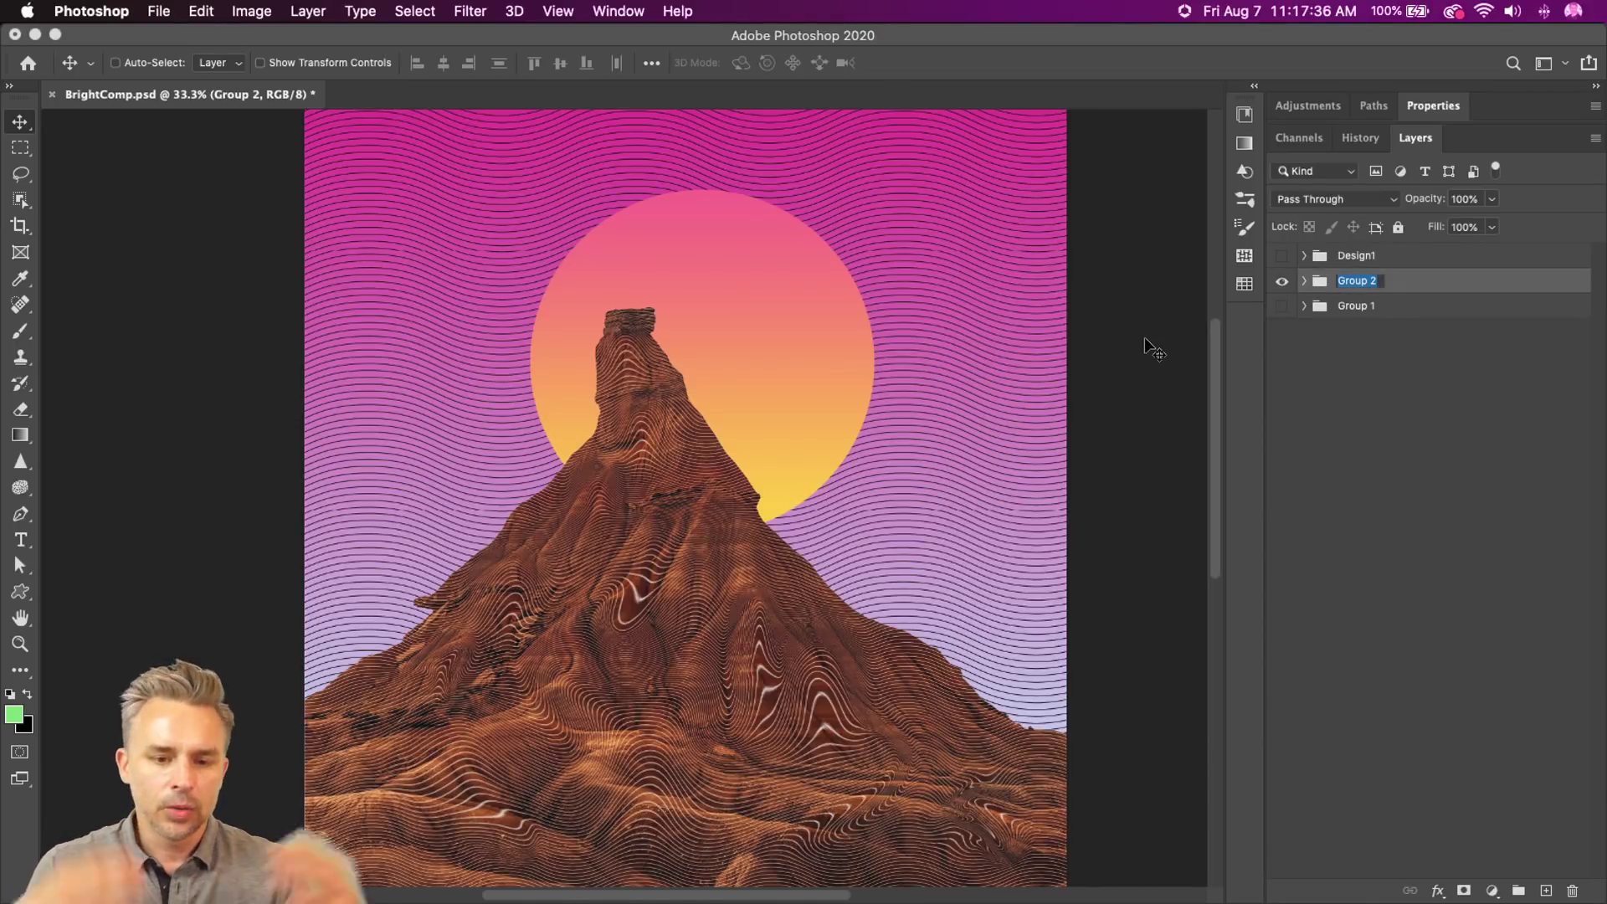
- Switch to Illustrator's Geometric.ai document, hide the wavy lines on Layer 2, and show the geometric shapes on Layer 1
mouse_move(15, 899)
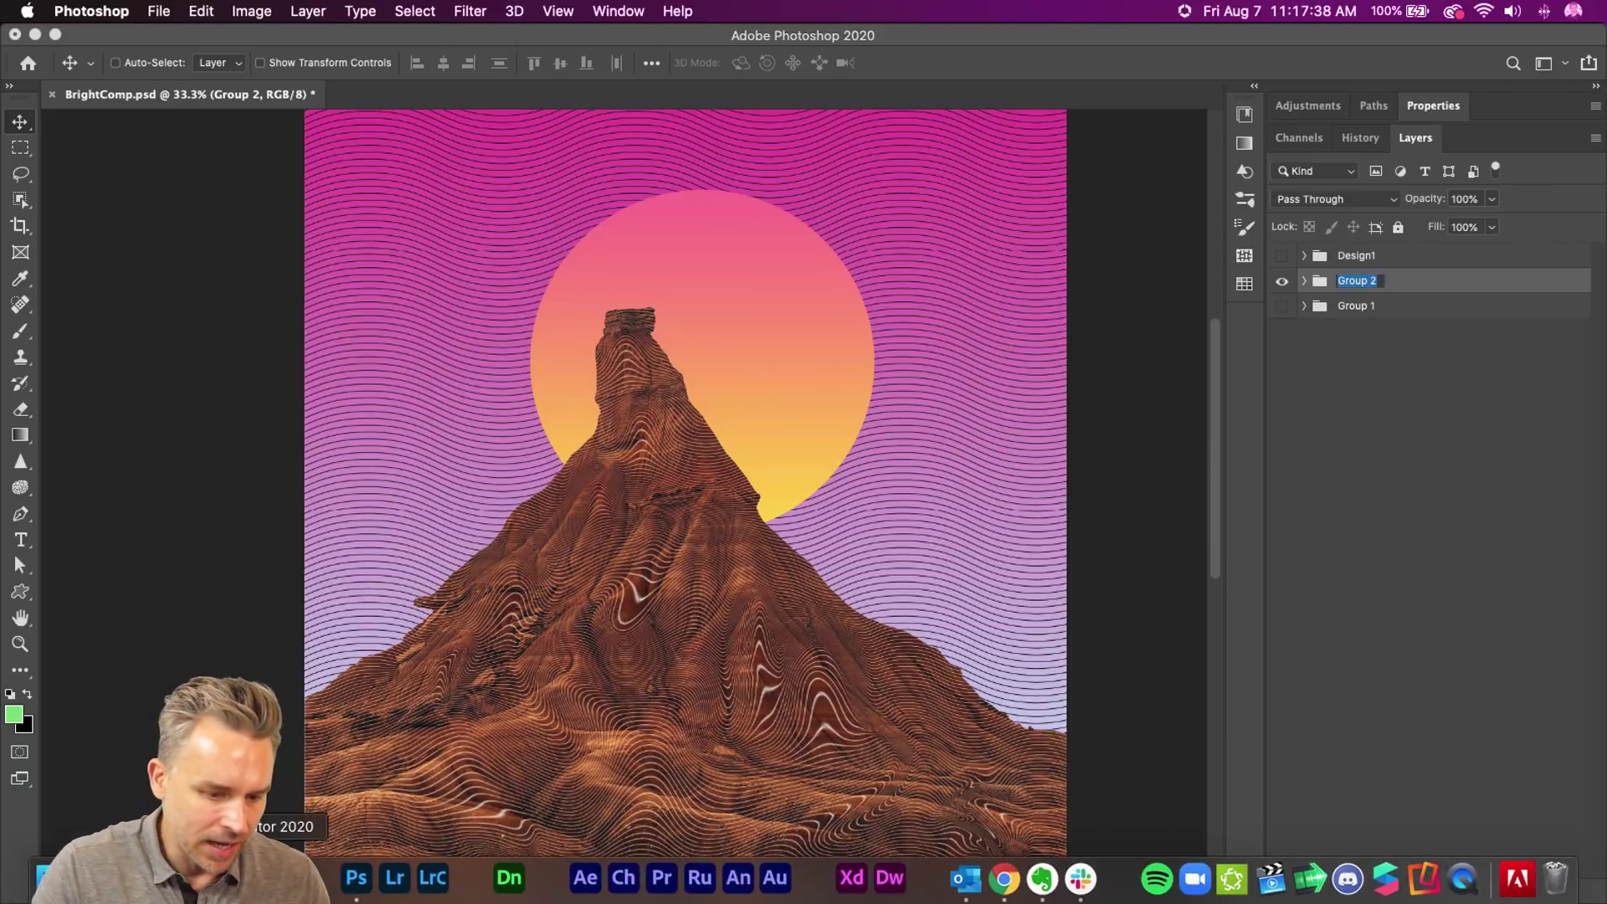
click(247, 877)
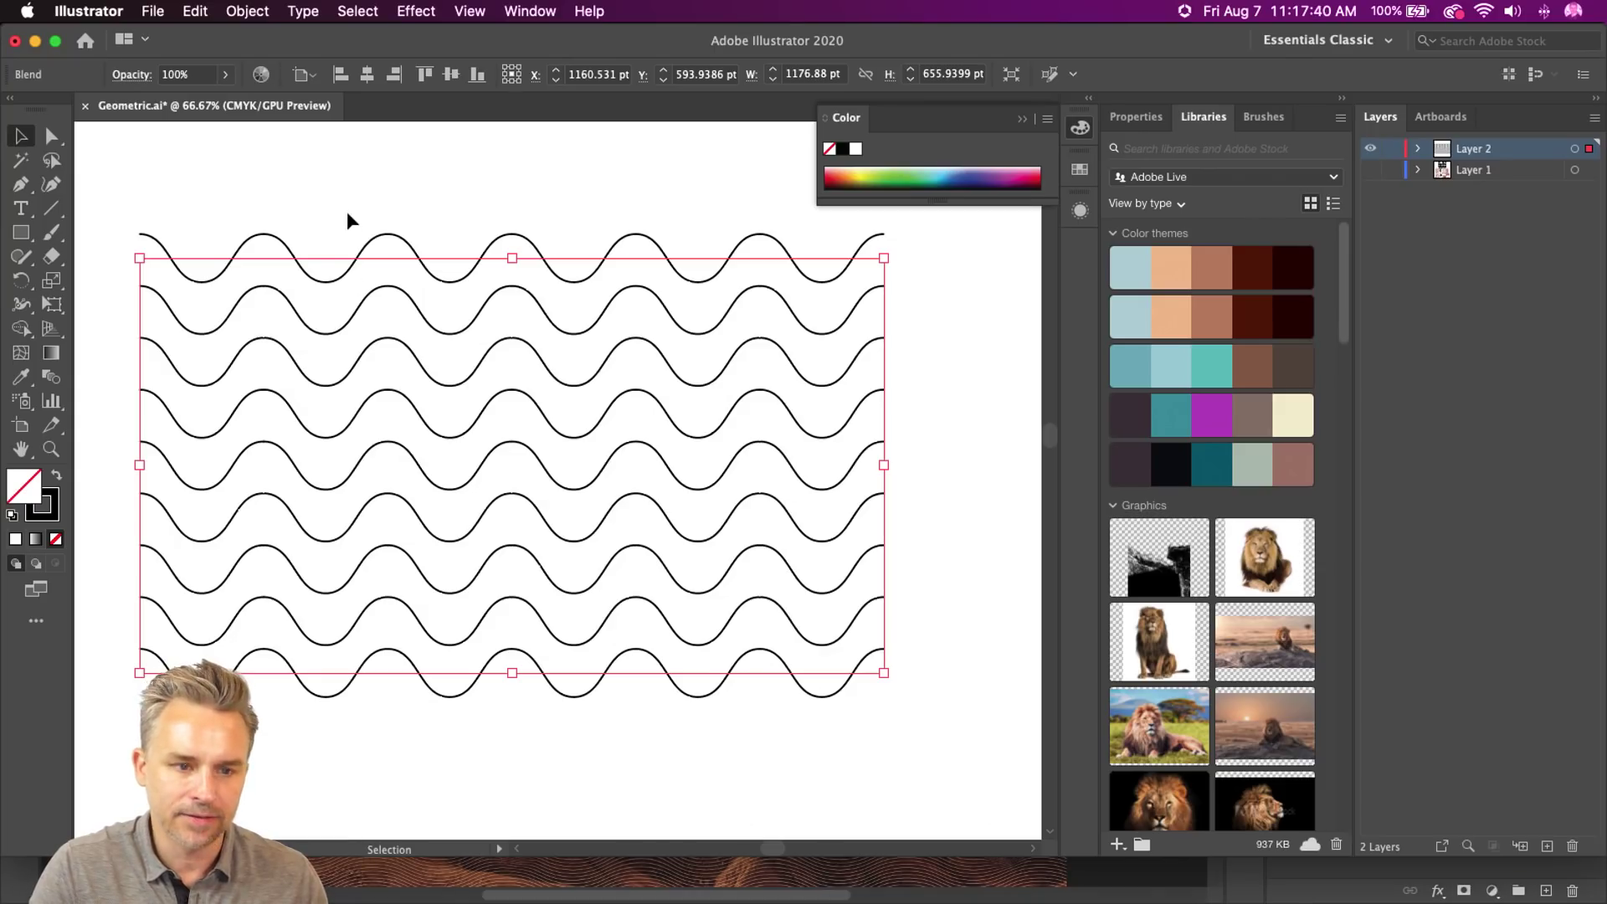
click(347, 216)
drag(1598, 850, 1598, 897)
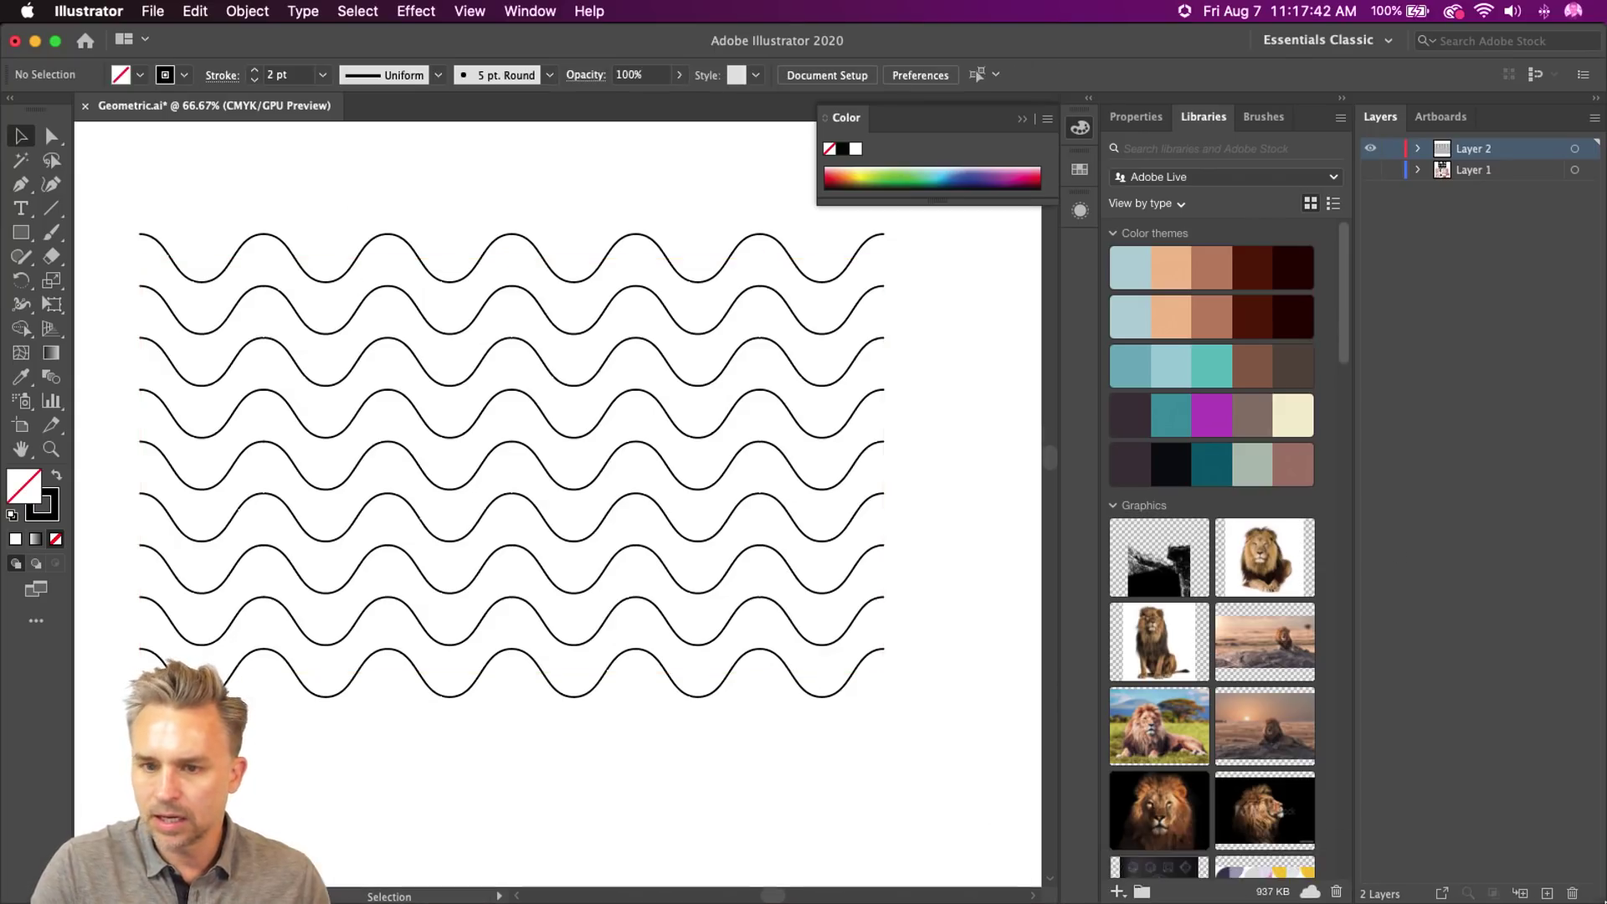
click(989, 149)
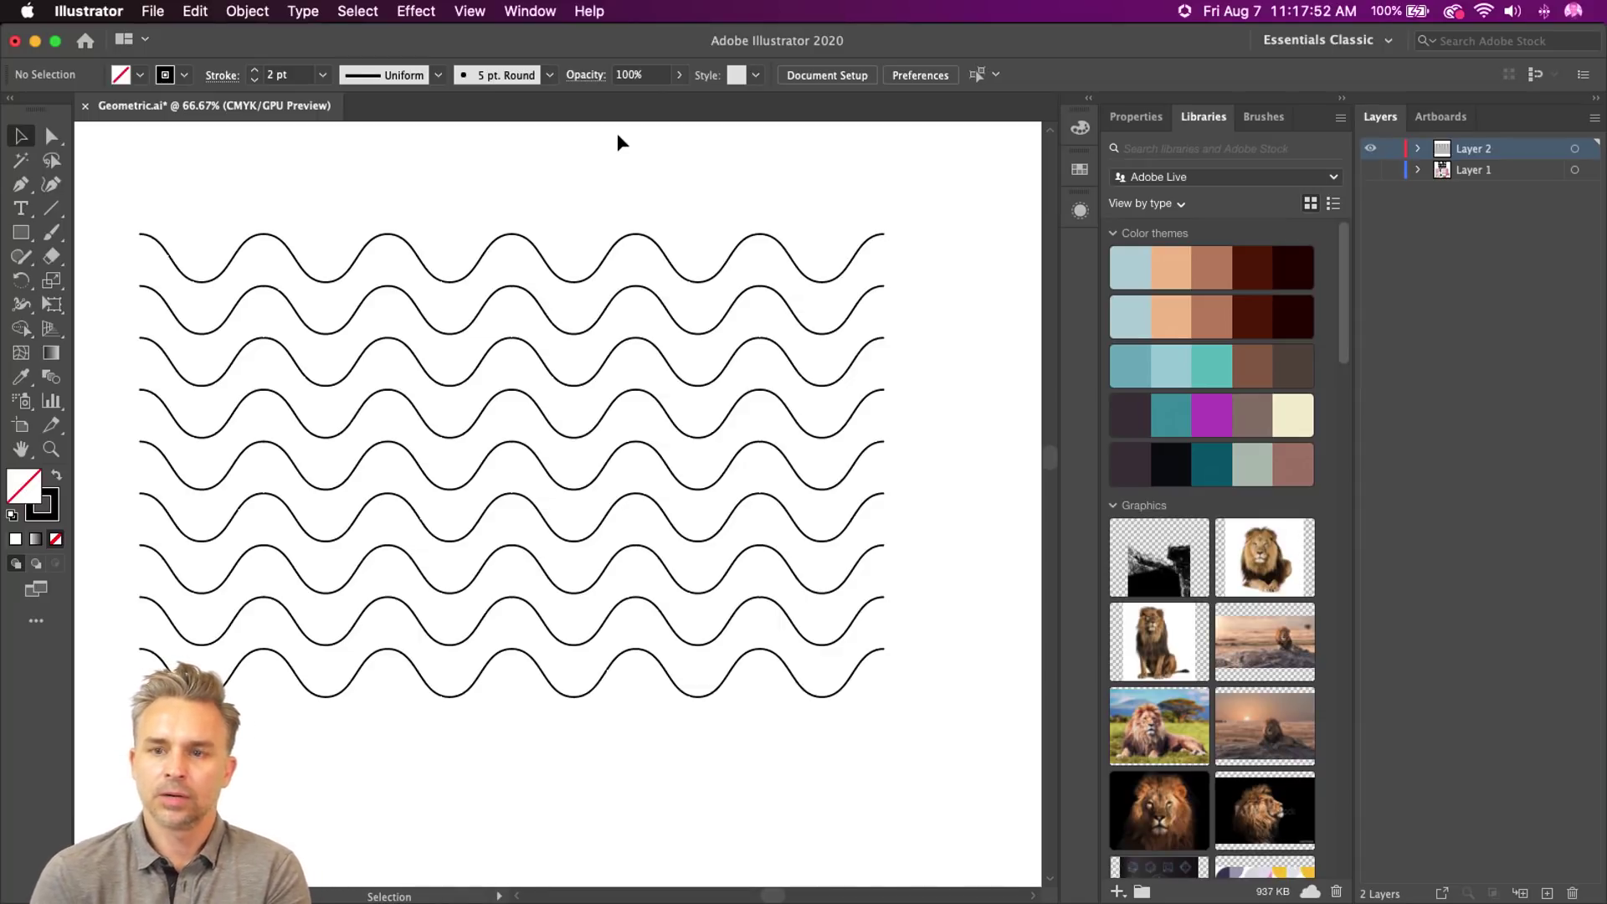
key(super+minus)
key(super+minus)
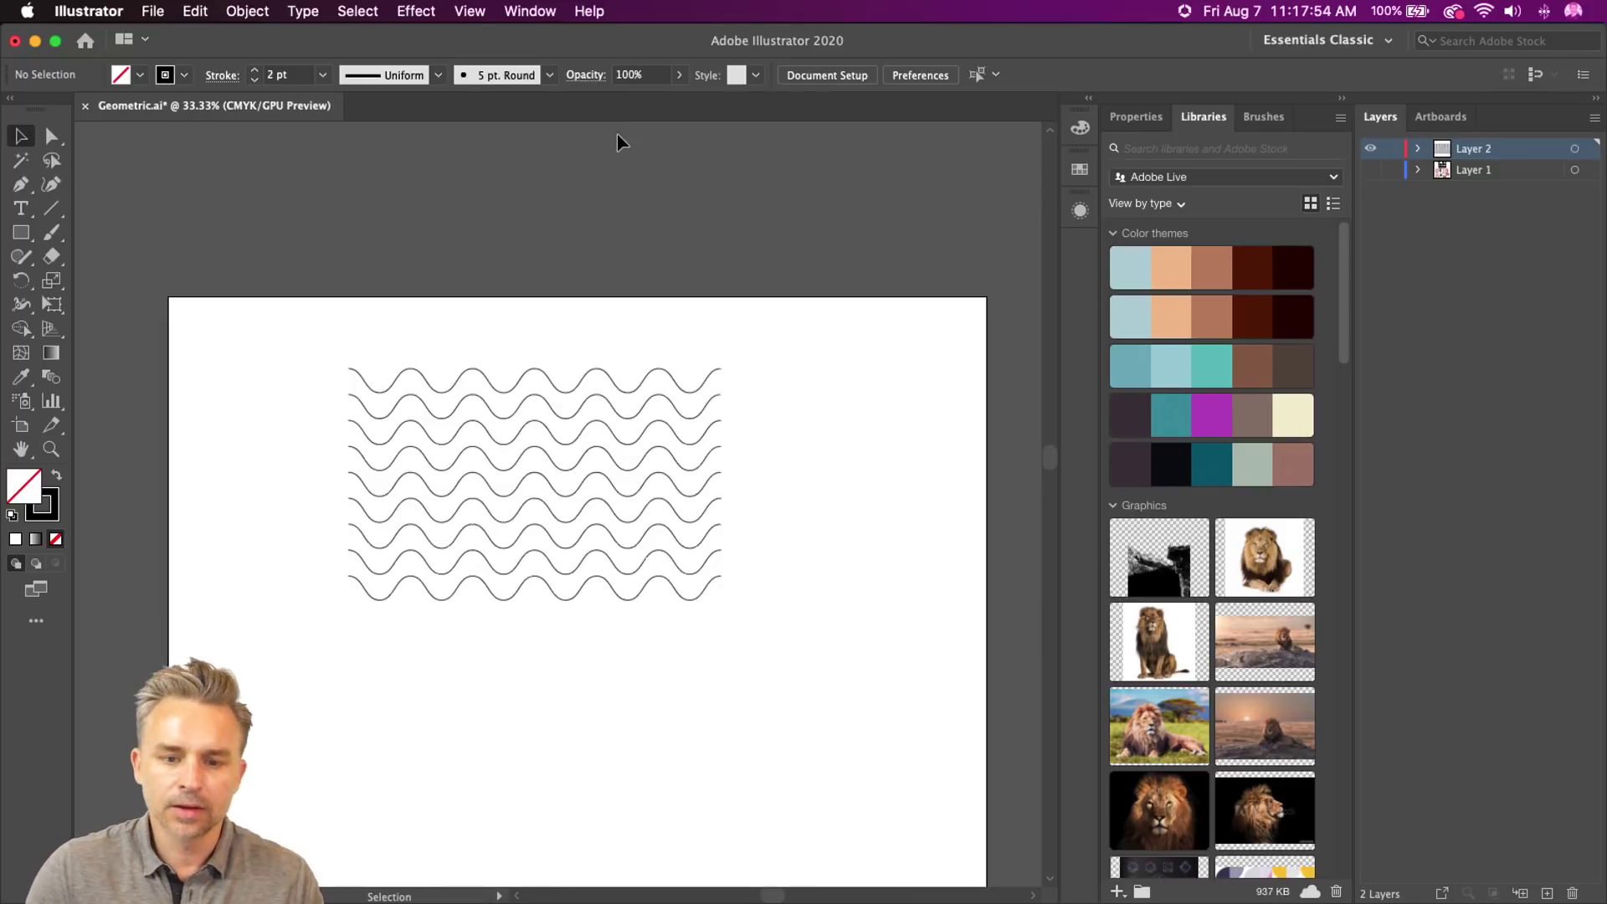
click(1370, 149)
click(1370, 169)
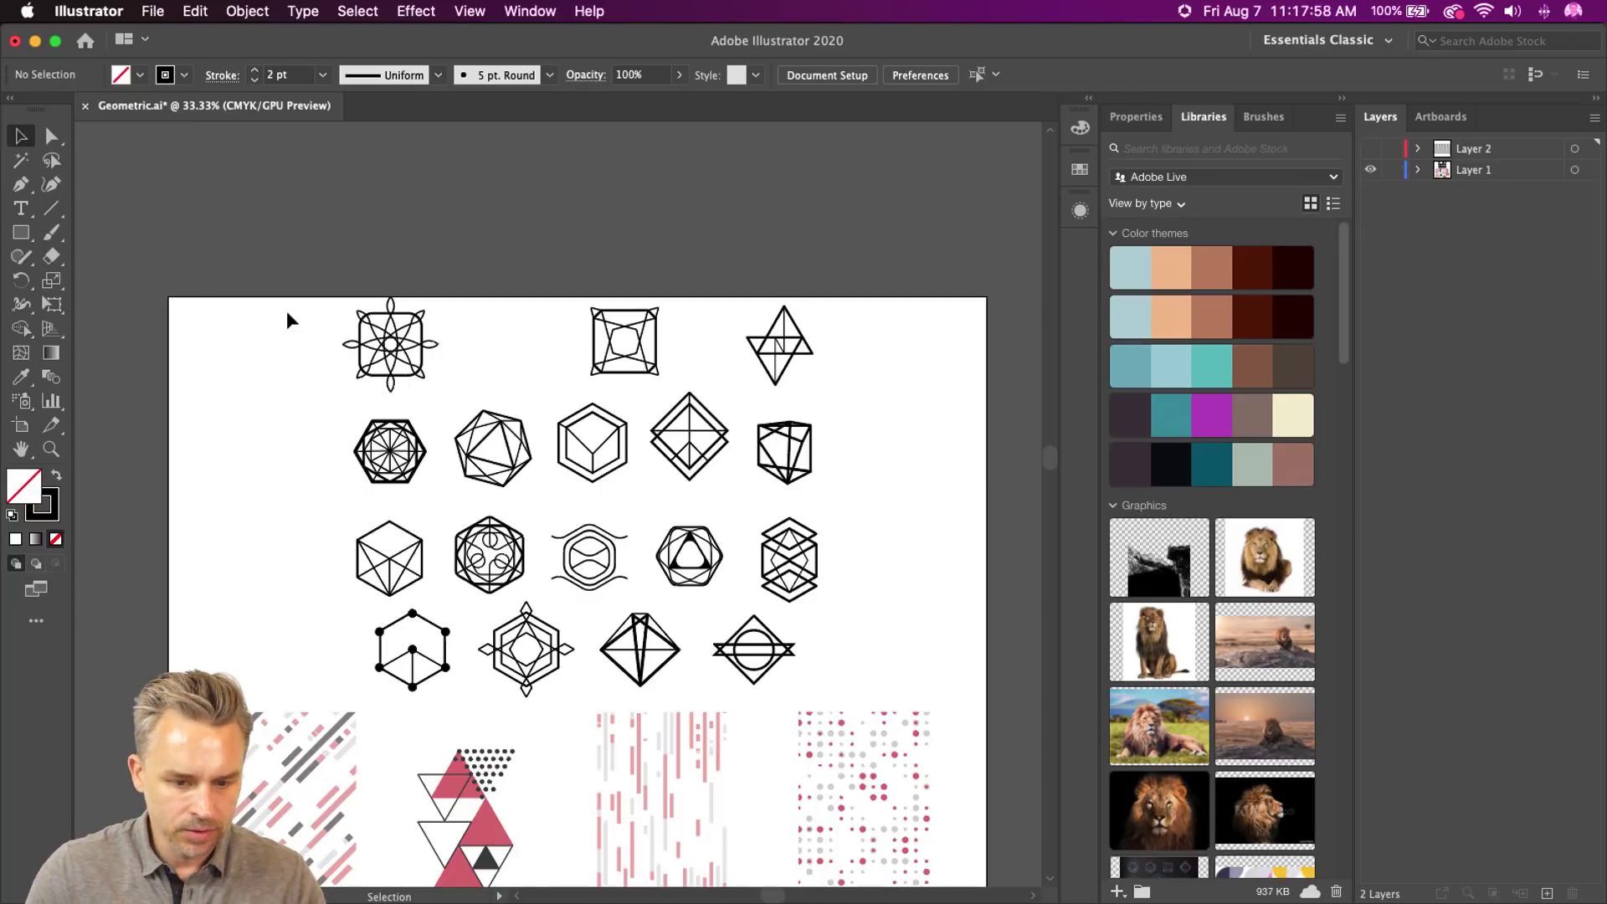
- Change the fill of the faceted polygon line shape, second row beside the round hexagon, to white (ffffff)
key(super+plus)
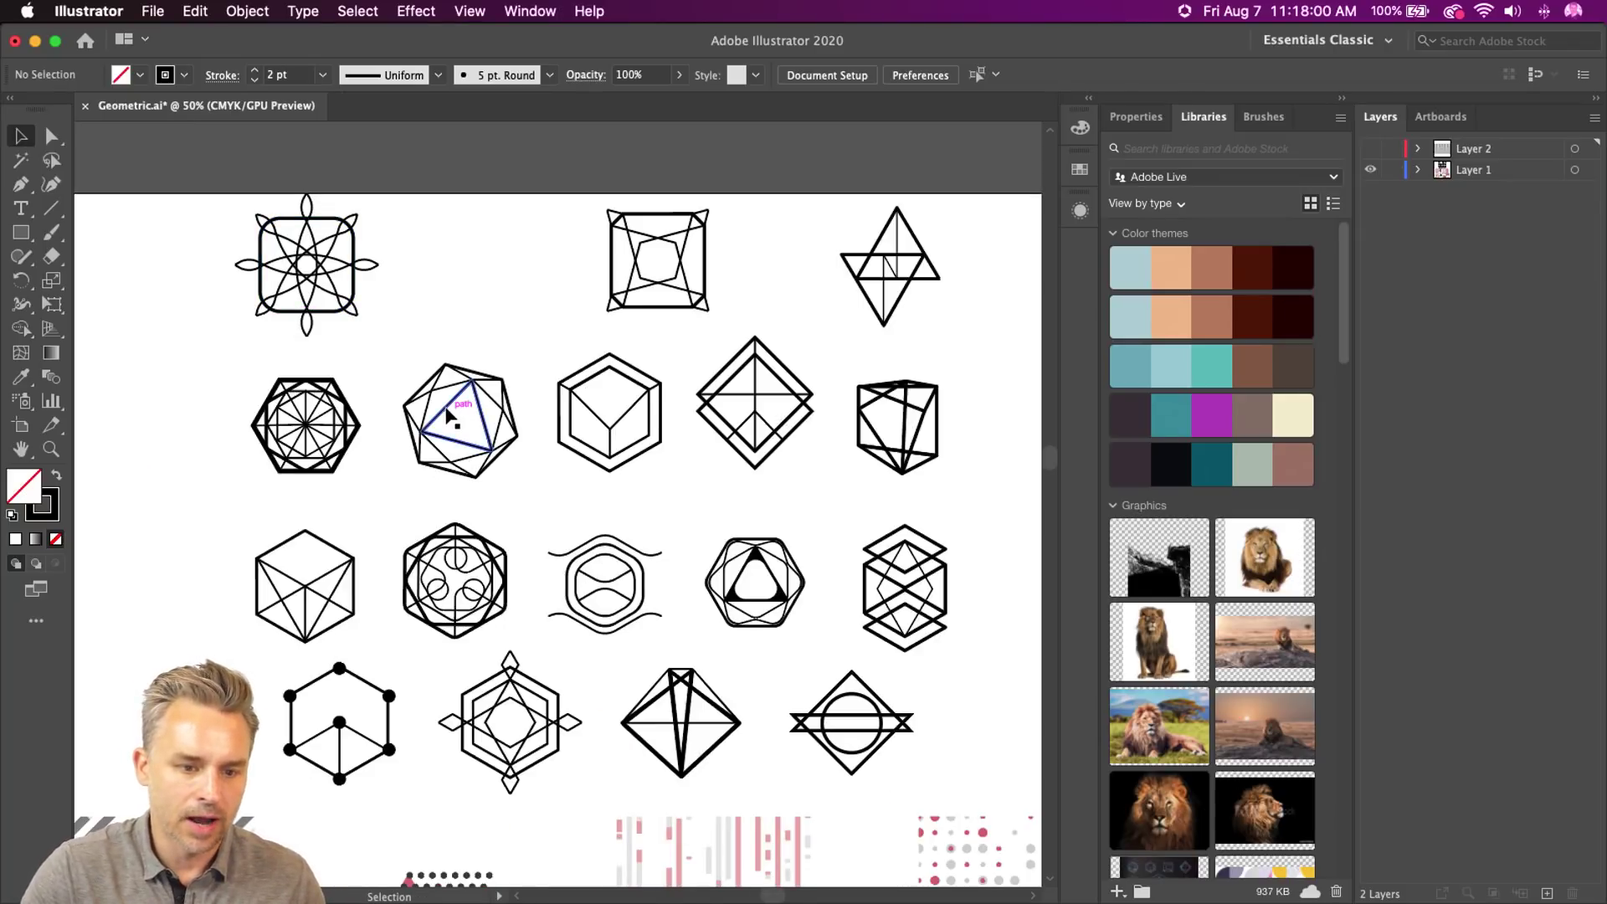
click(452, 416)
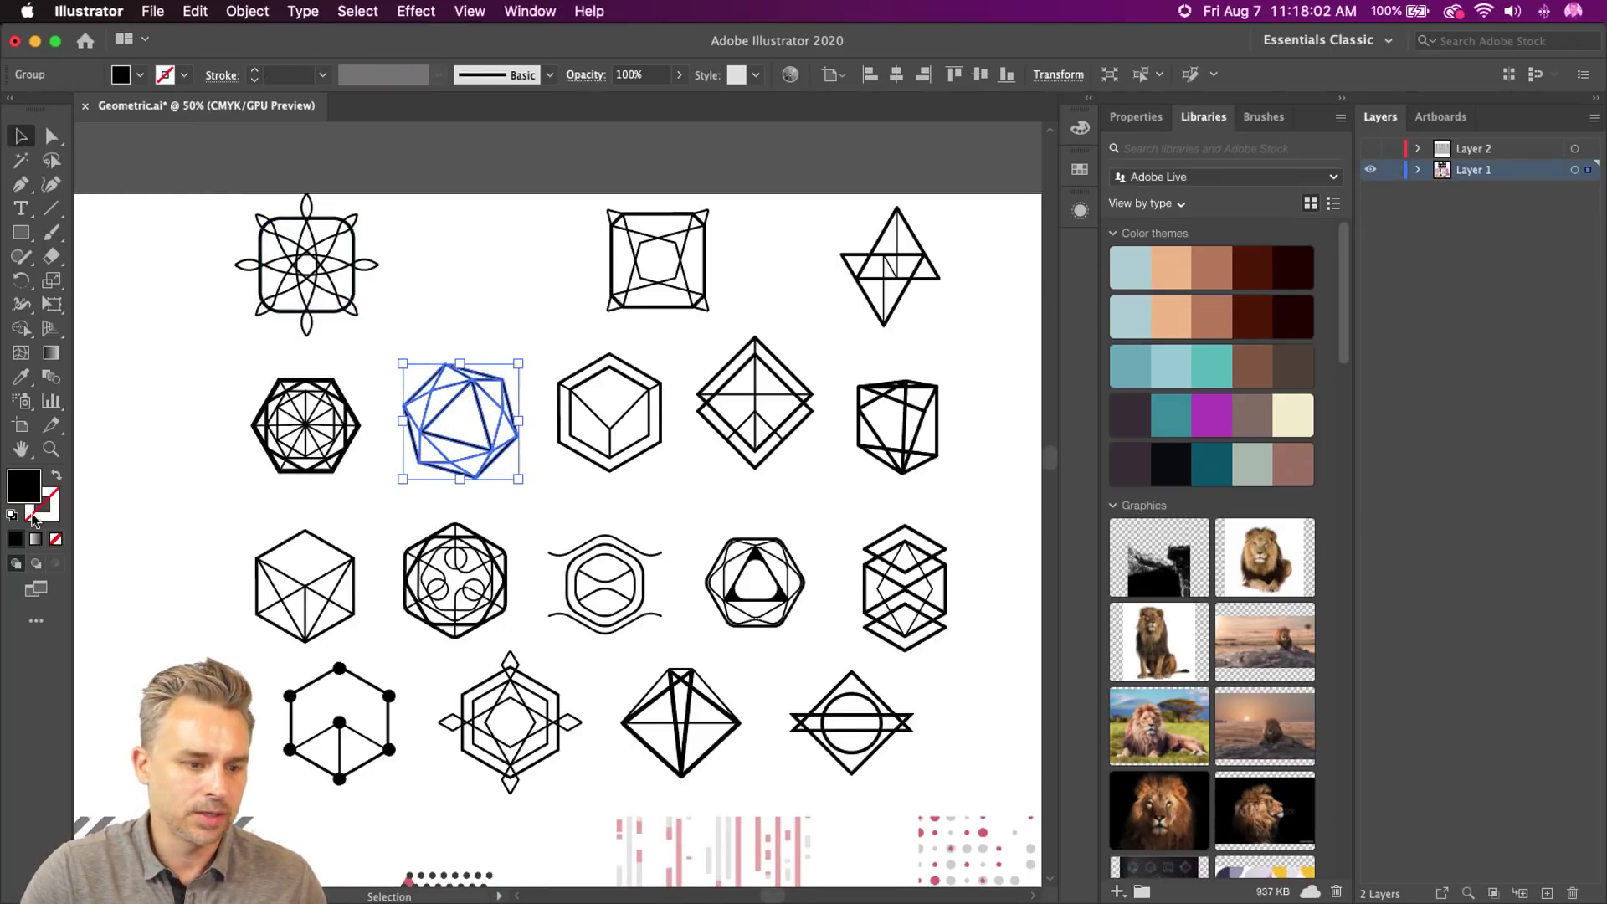
double_click(16, 481)
click(871, 416)
click(877, 568)
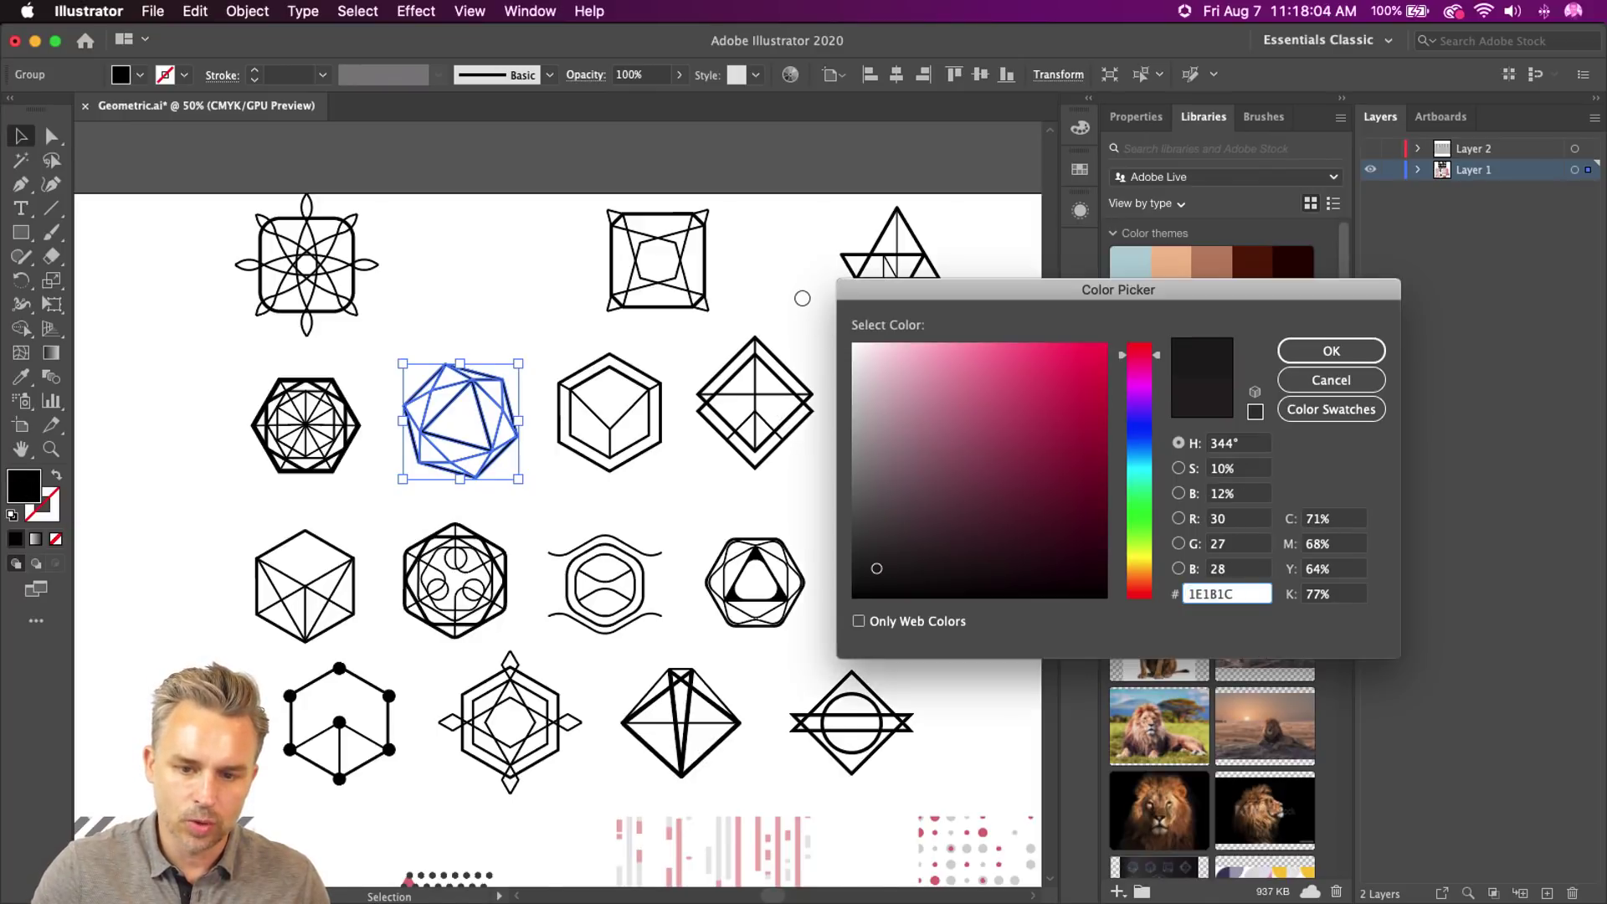
text(ffffff)
key(Return)
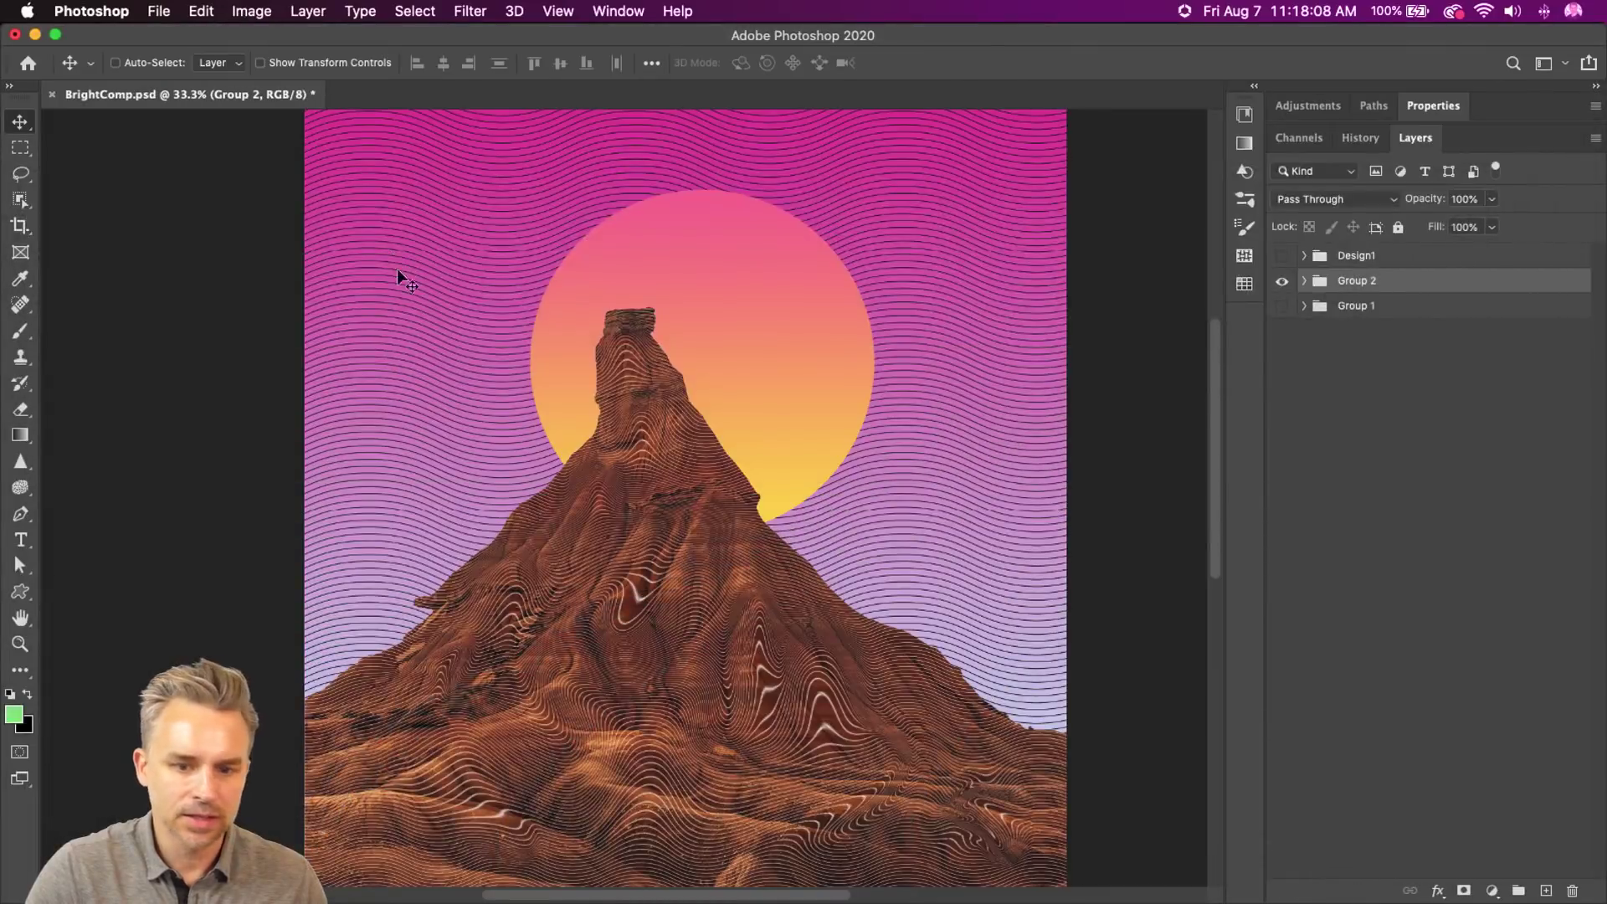
- Paste the white polygon into Photoshop's BrightComp.psd as a smart object, scaled to about 486% and centered over the sun
key(super+v)
click(958, 391)
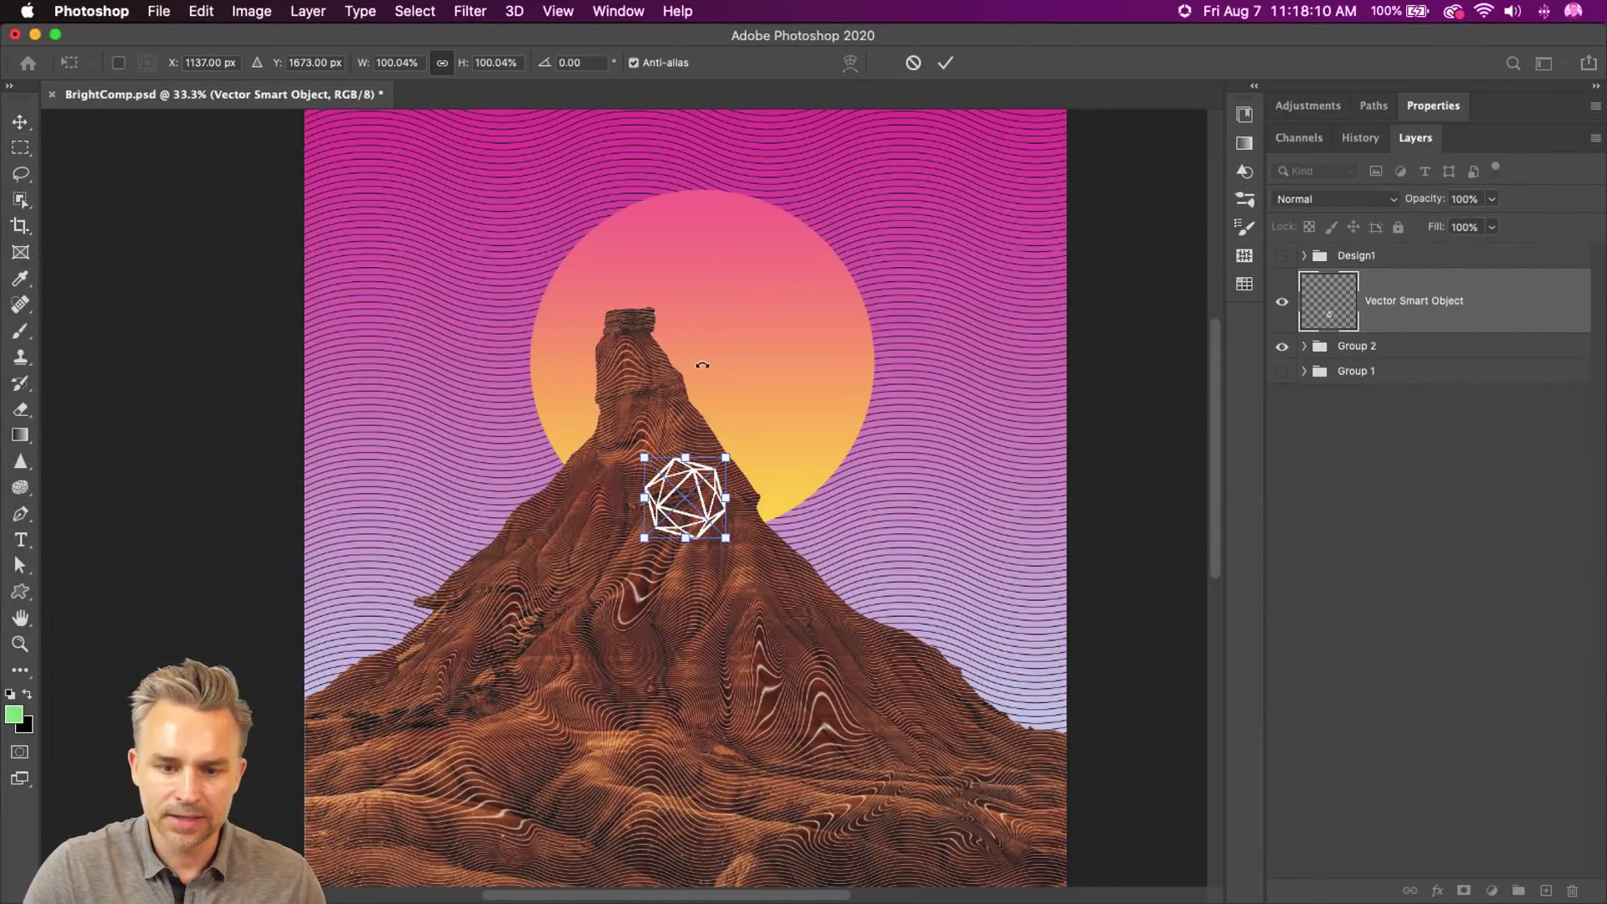
drag(644, 456, 502, 315)
drag(631, 520, 647, 384)
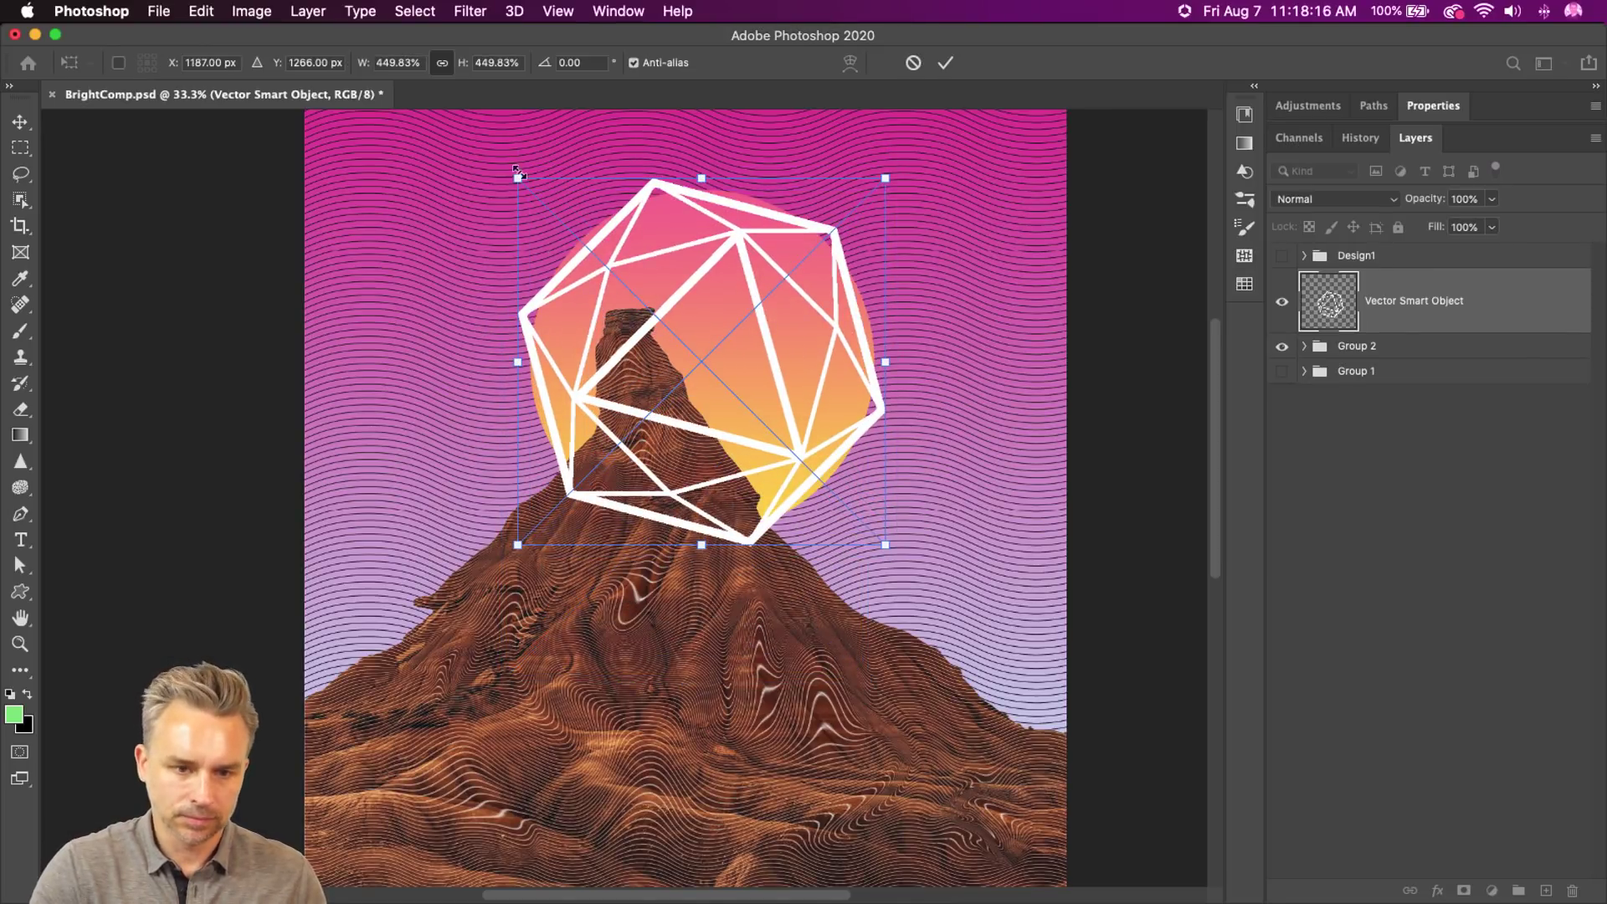
drag(518, 175, 503, 163)
key(Return)
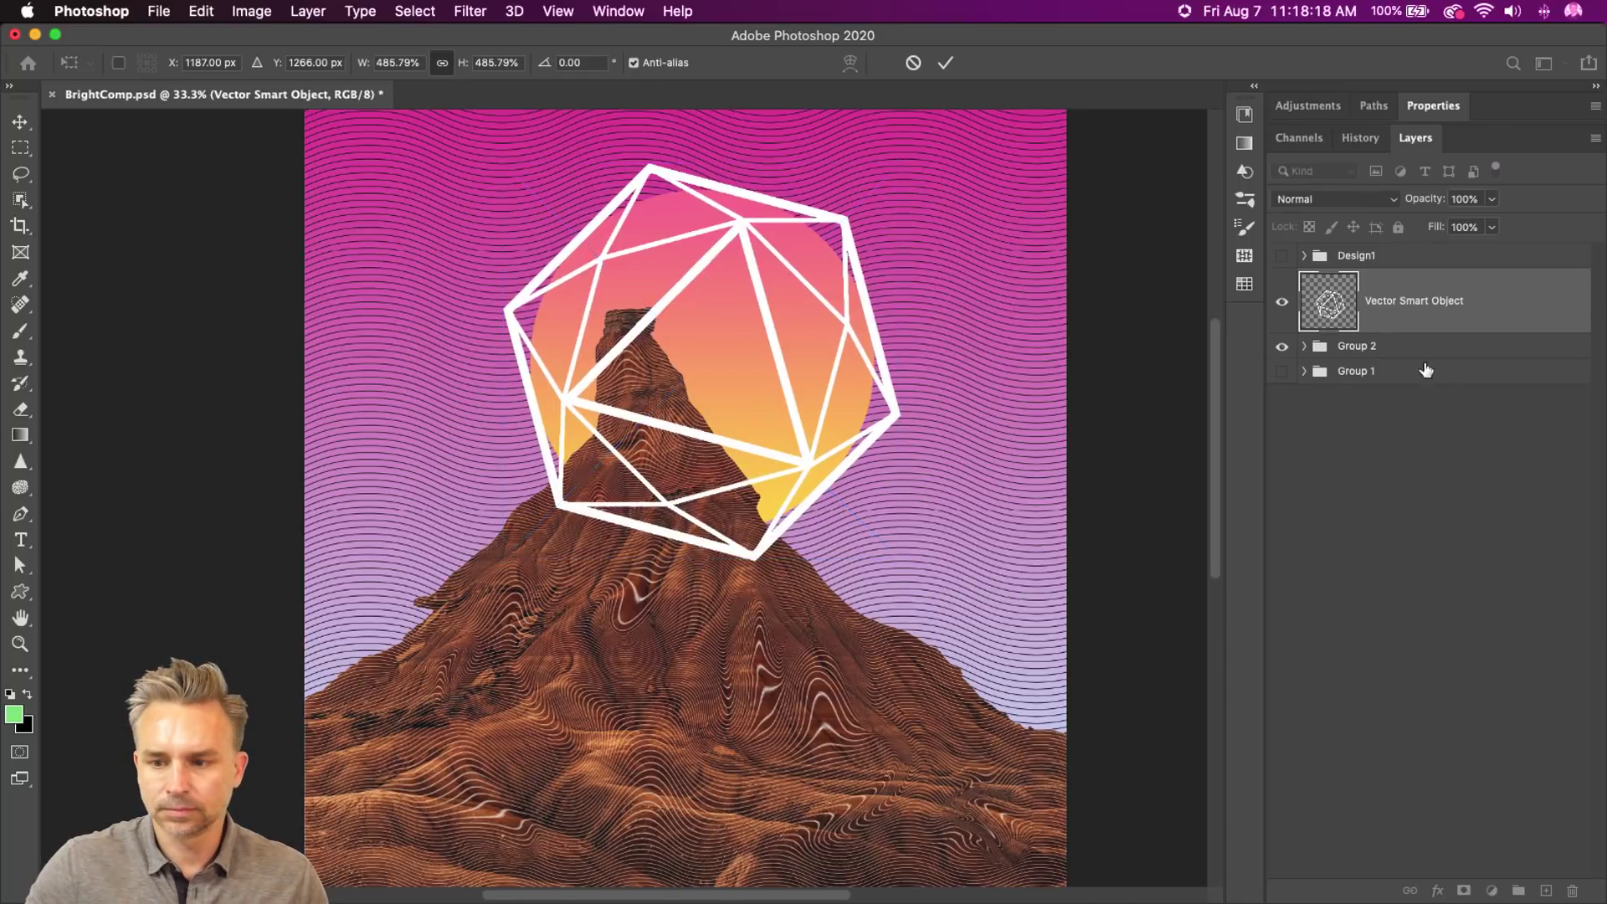
- Place the Vector Smart Object directly above Ellipse 2 in Group 2, clipped to the sun with Lighten blending
click(1302, 345)
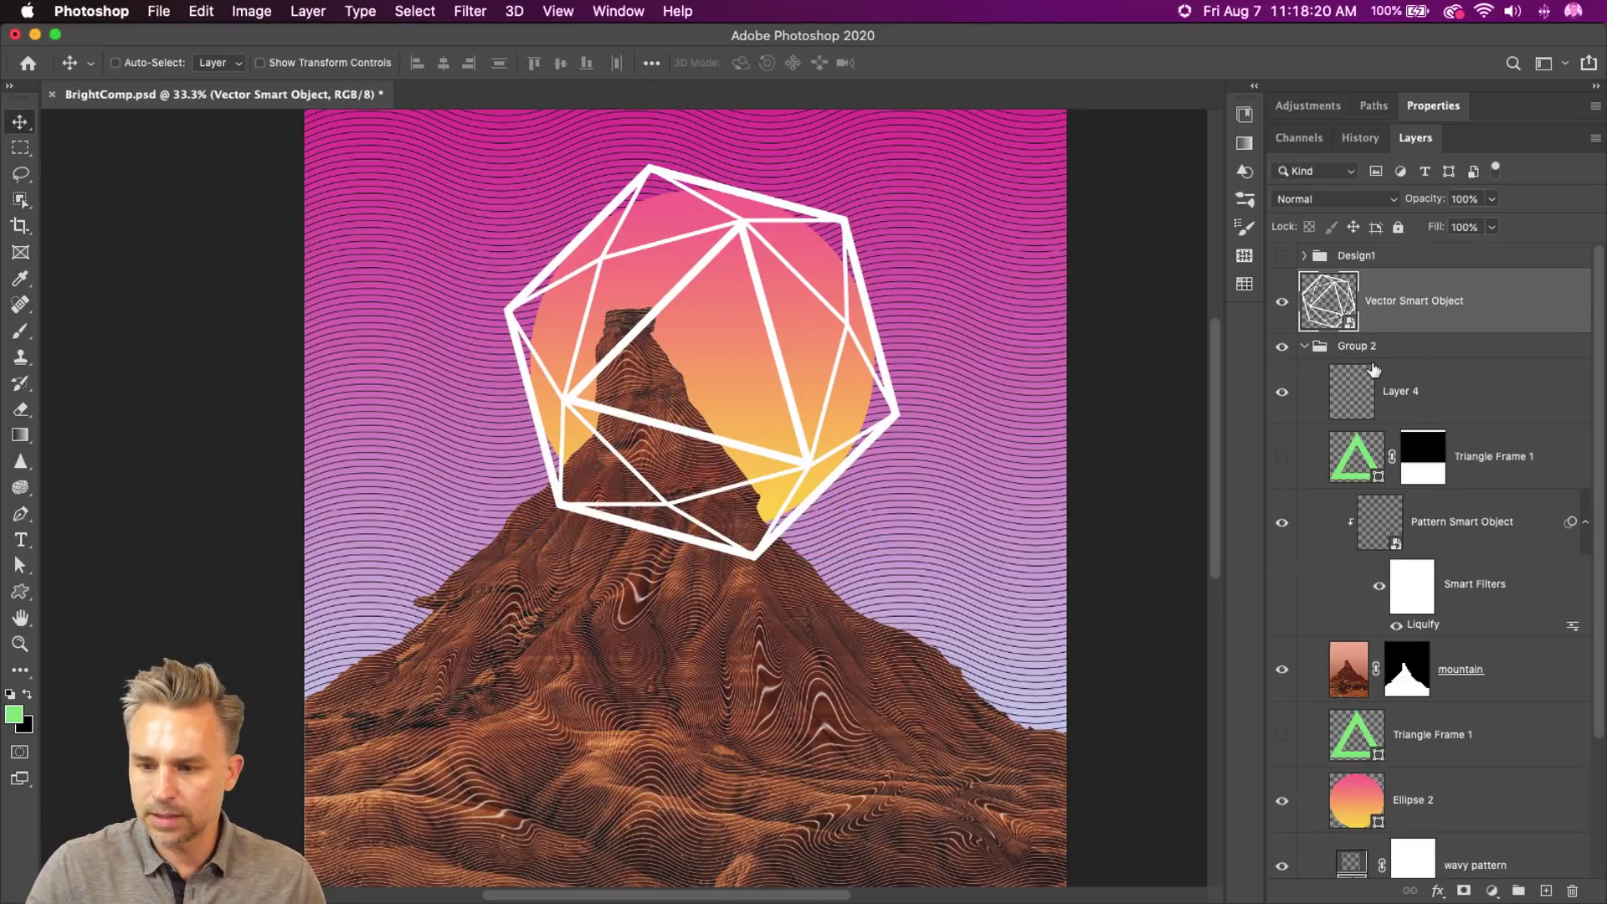
drag(1392, 315, 1392, 768)
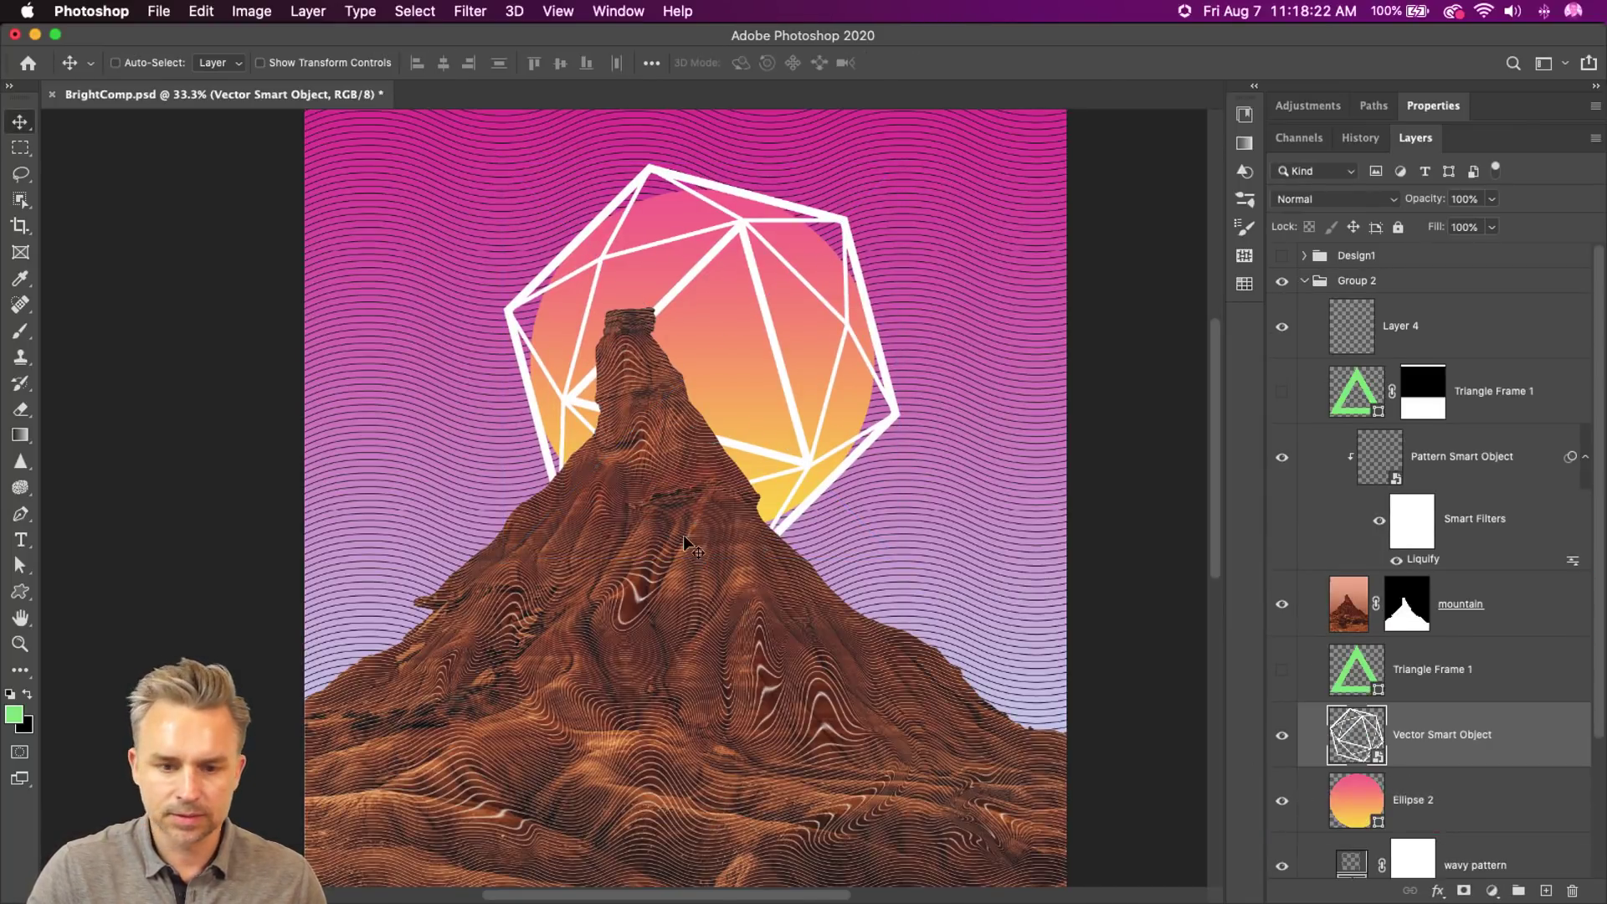
click(1324, 194)
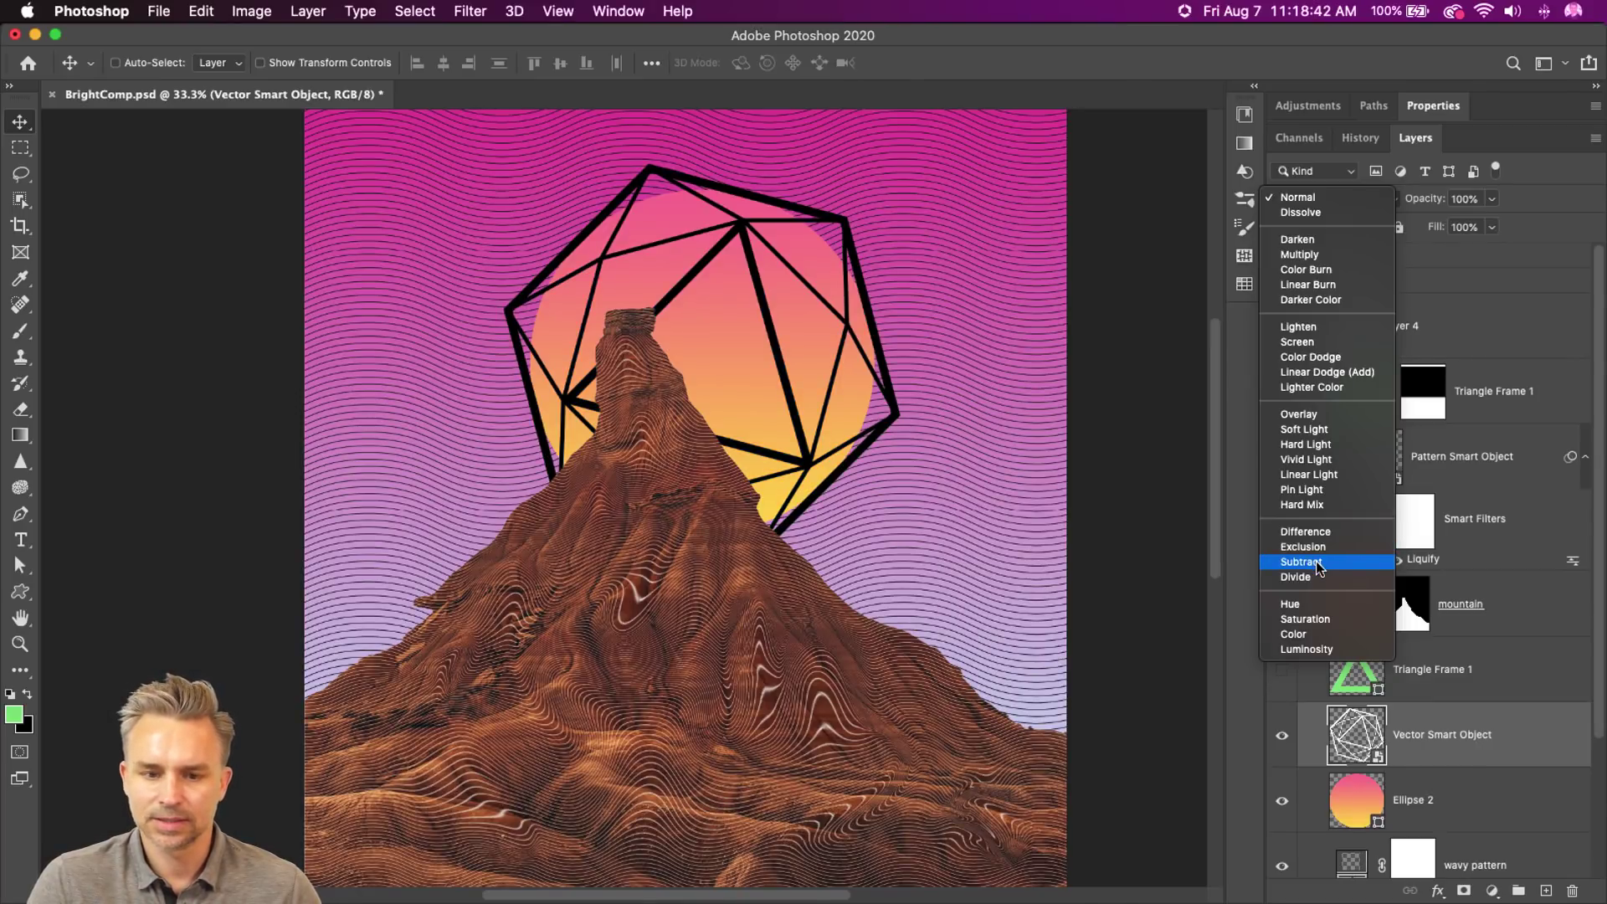
click(1310, 334)
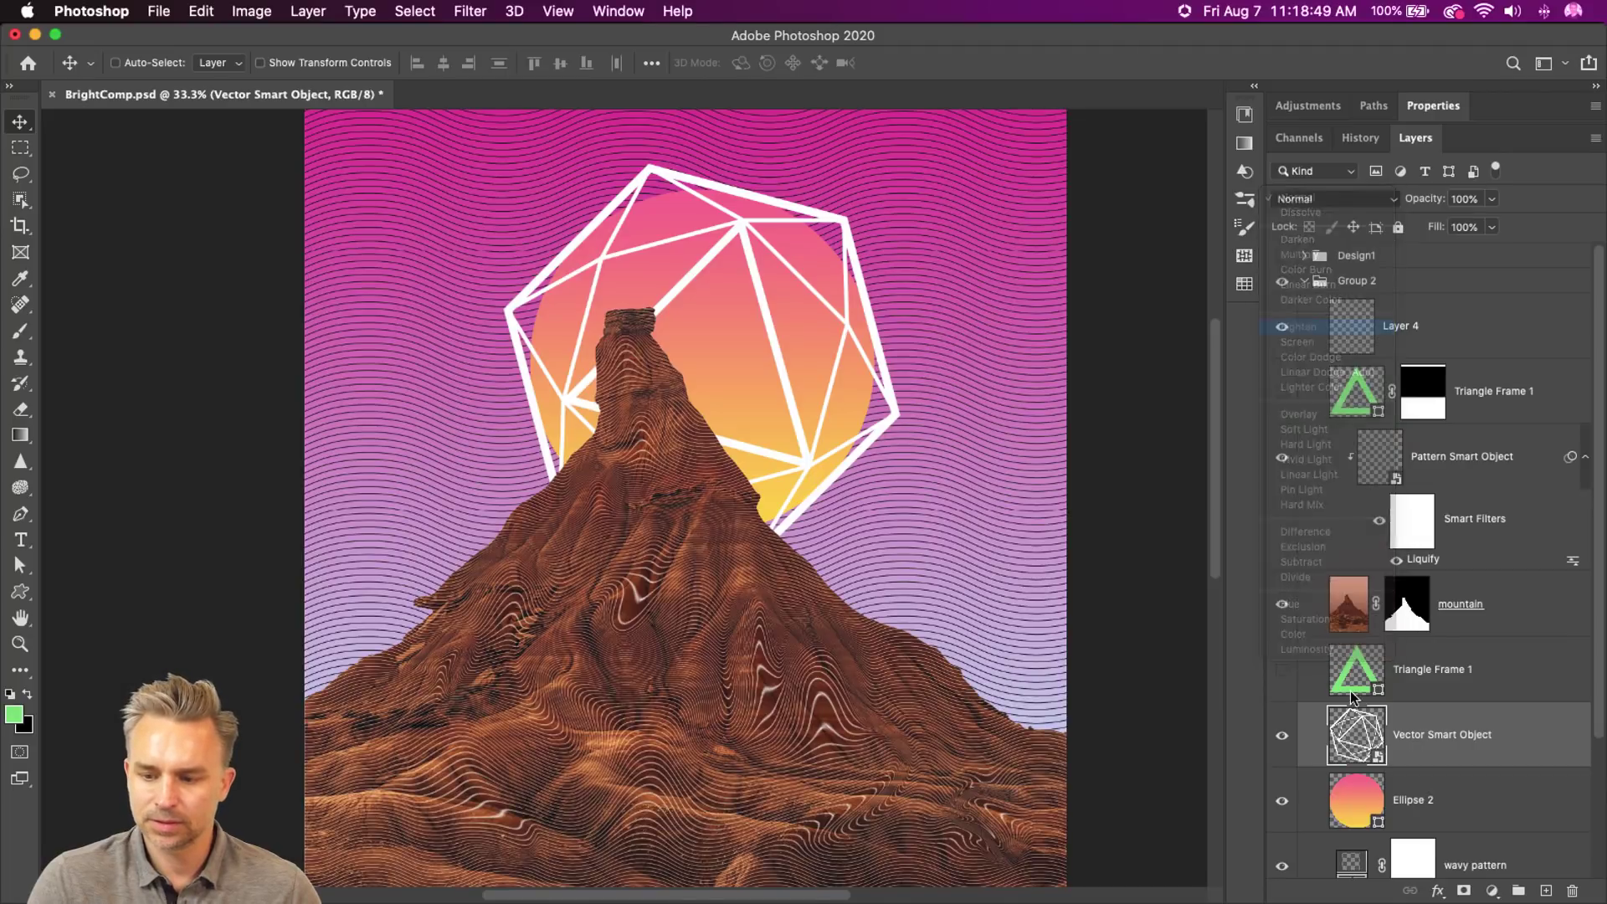
alt+click(1453, 762)
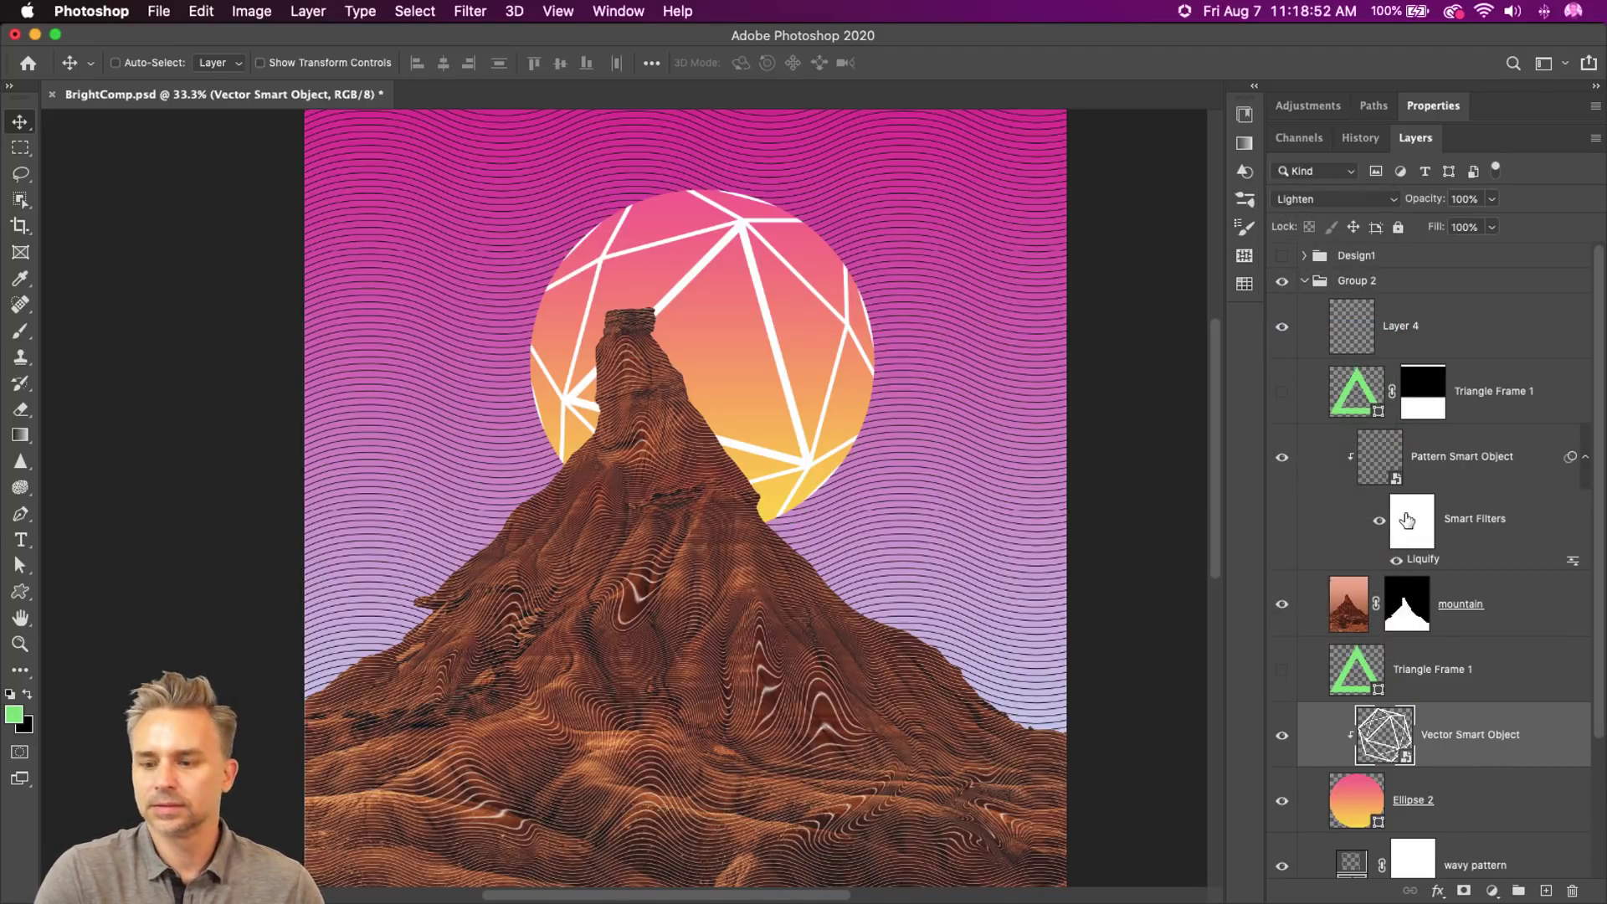
- Change the clipped polygon's blend mode to Exclusion and hide its layer
click(1372, 205)
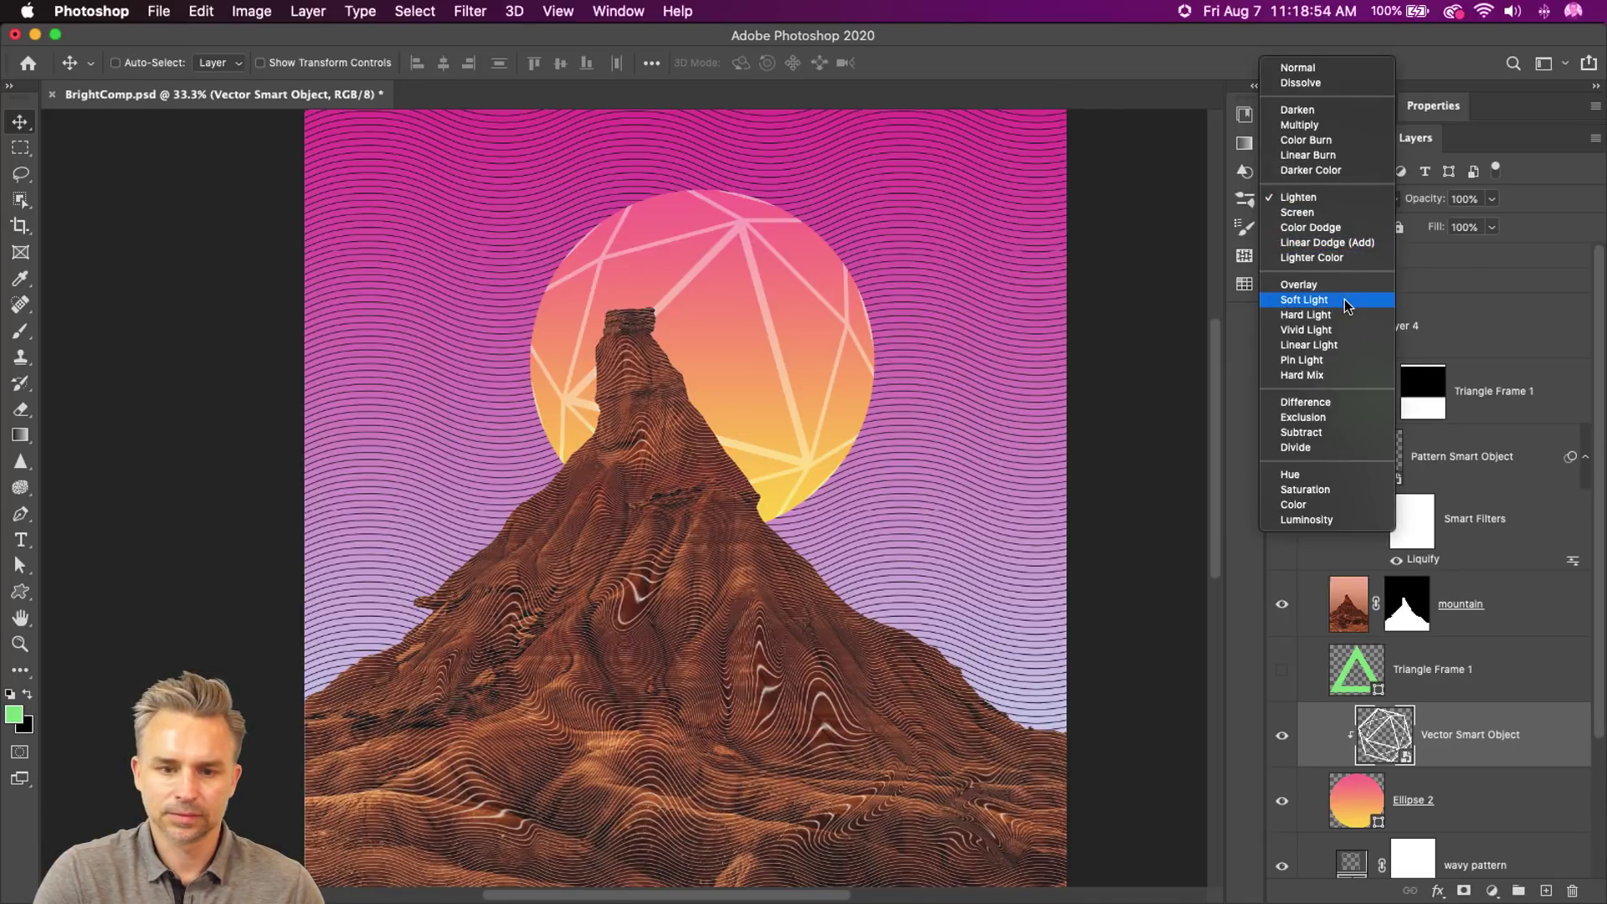
click(1336, 418)
click(1281, 735)
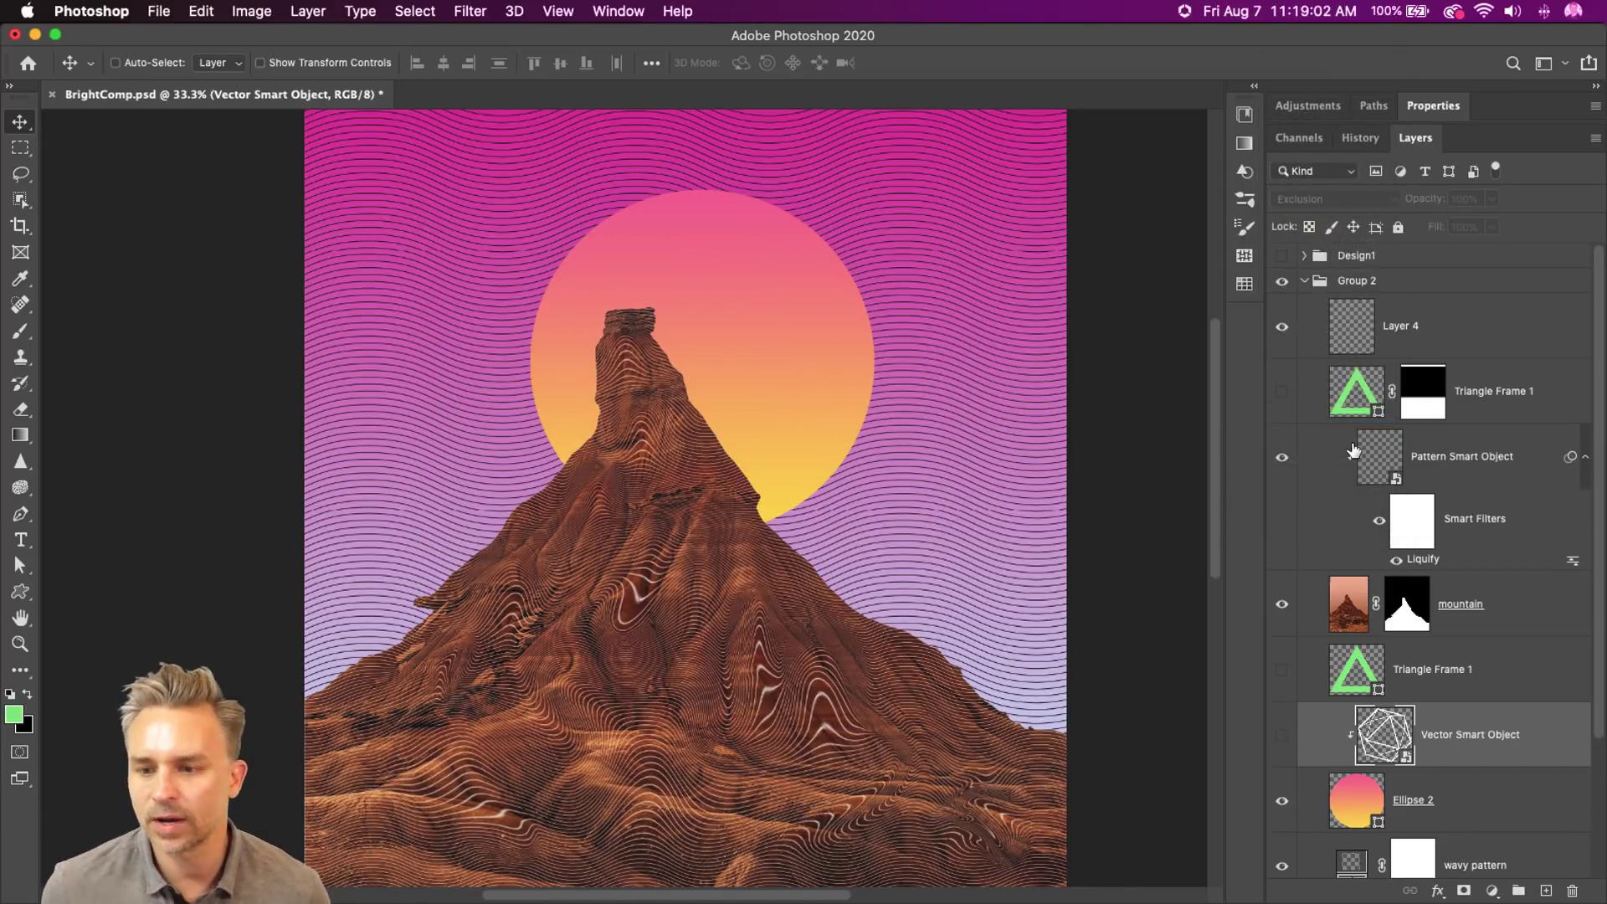
- Collapse and hide Group 2, and show Group 1 with its layers expanded
click(1303, 281)
drag(1281, 281, 1284, 312)
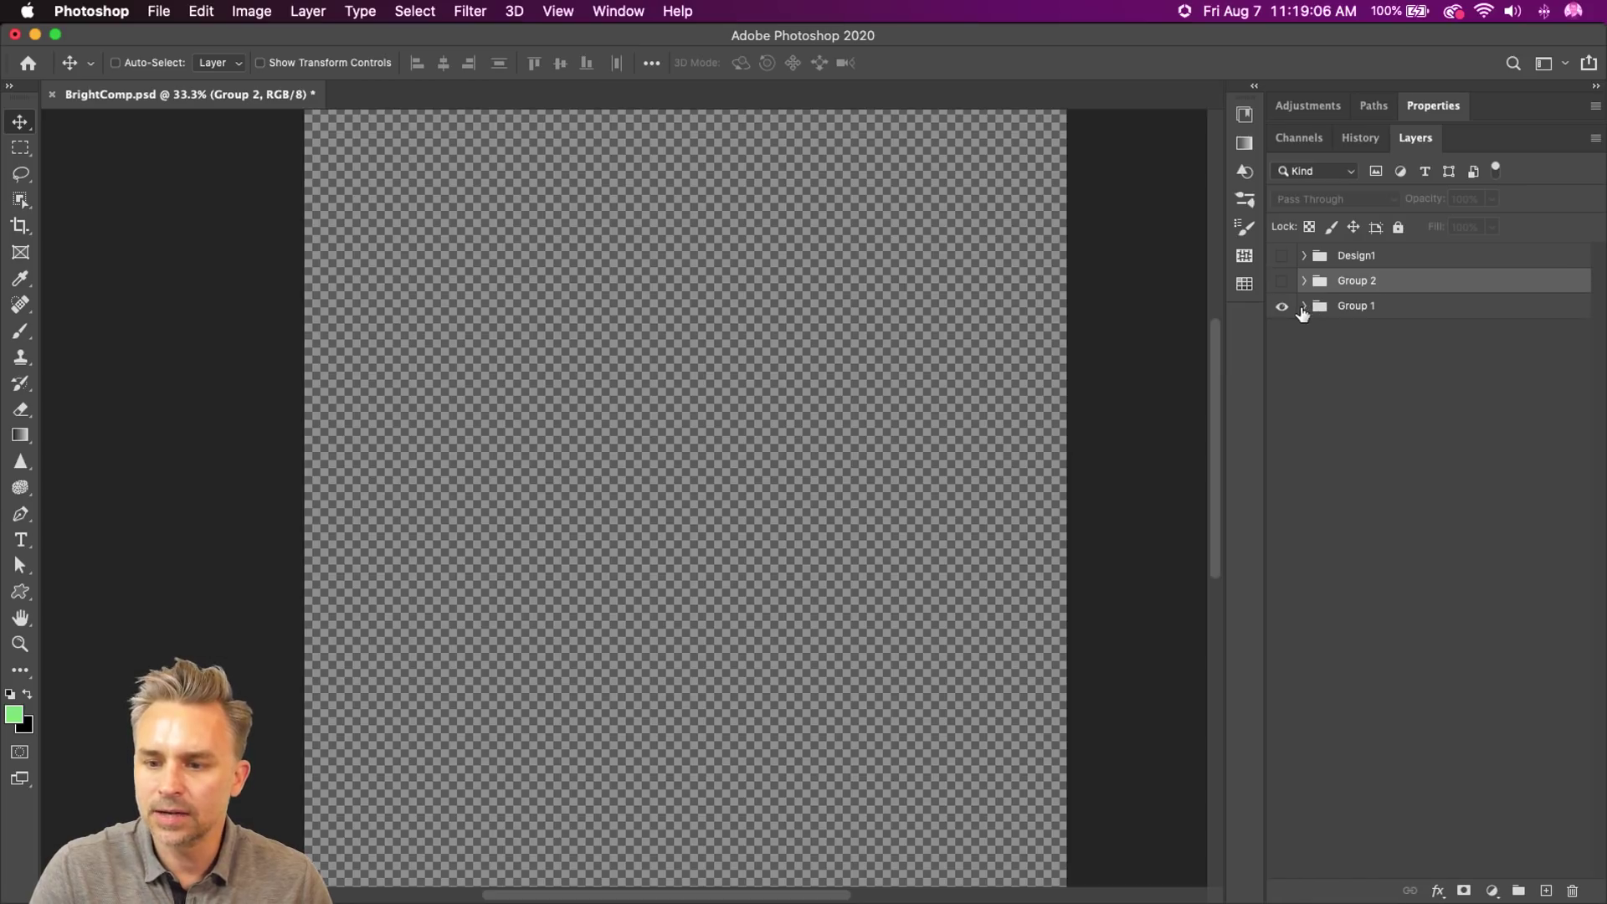
click(1303, 307)
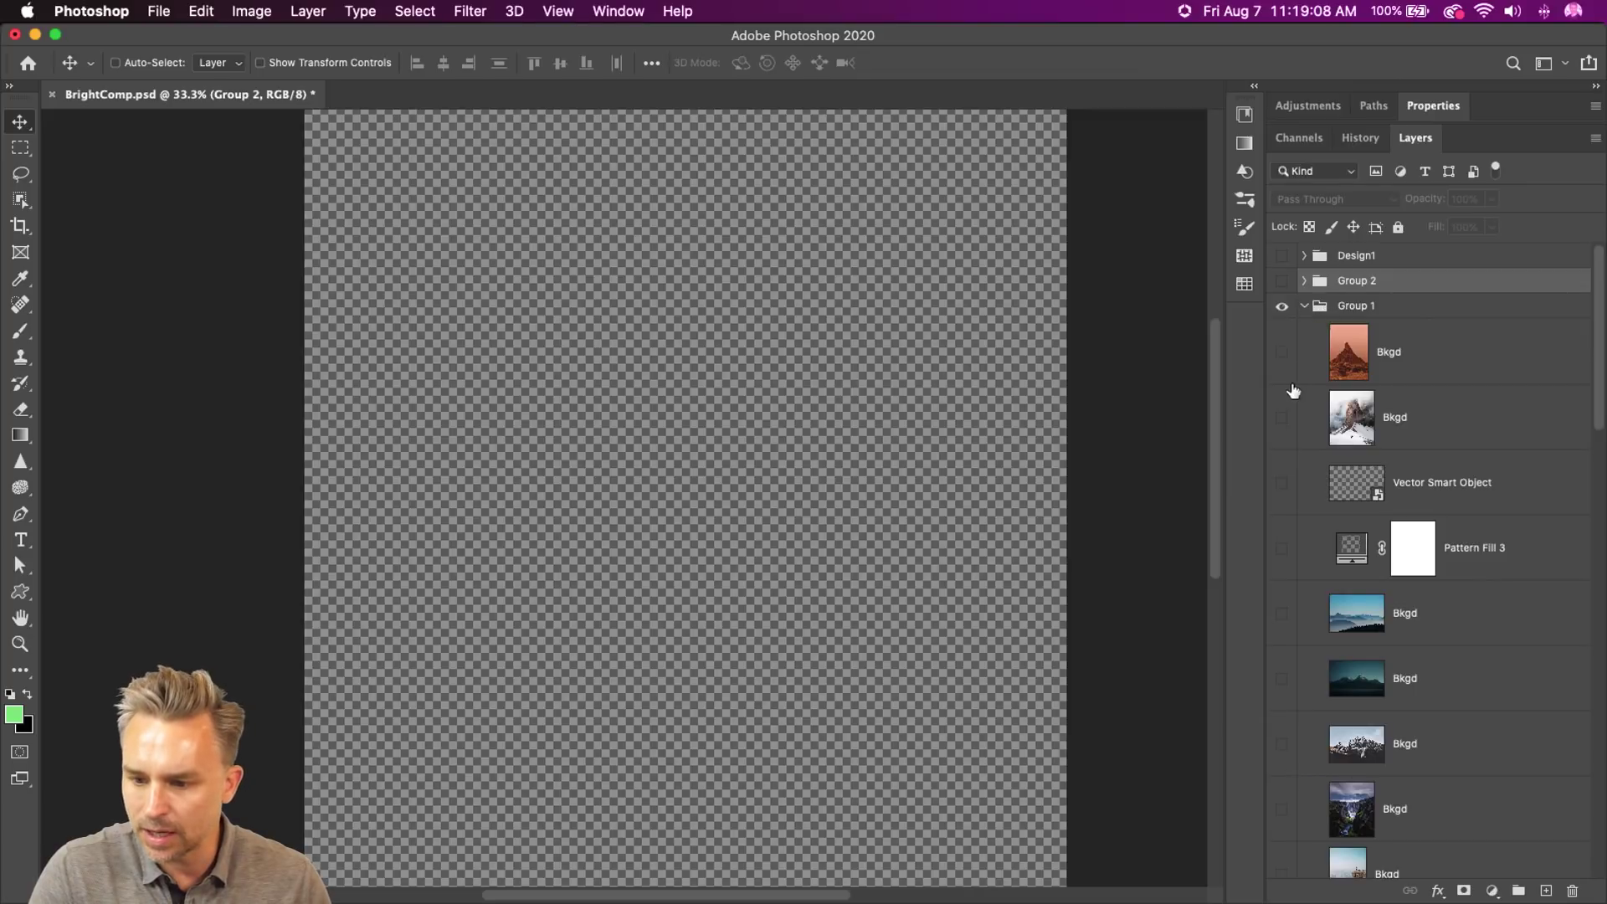
- Move the red desert butte Bkgd layer from the bottom of Group 2 to the top of Group 1
click(1304, 281)
scroll(1356, 393, down, 10)
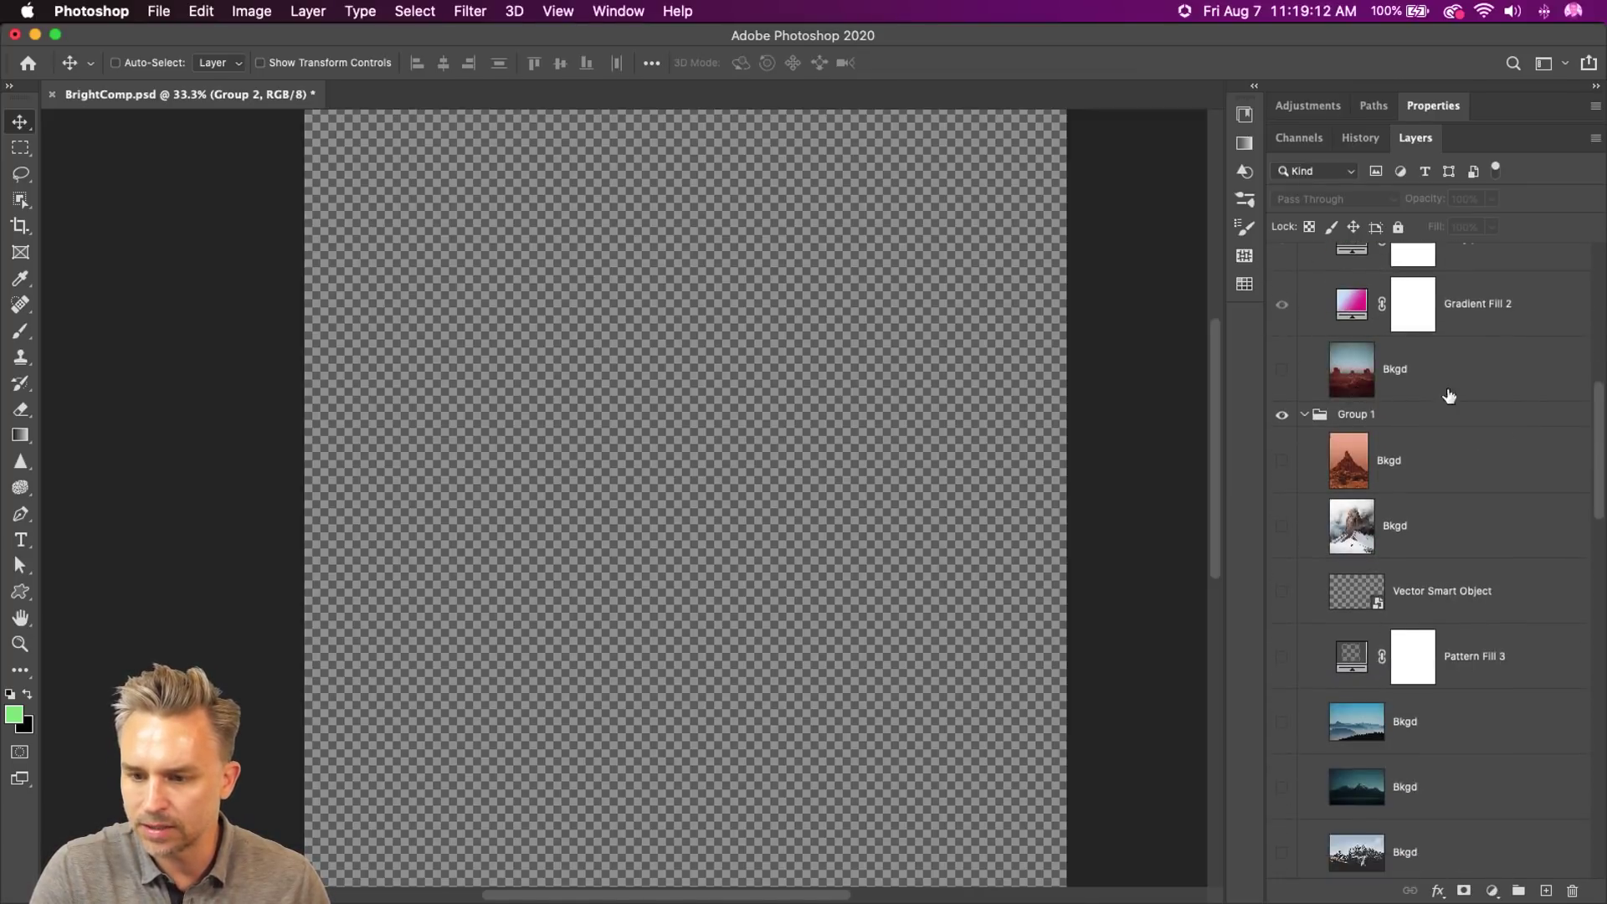
drag(1423, 368, 1423, 443)
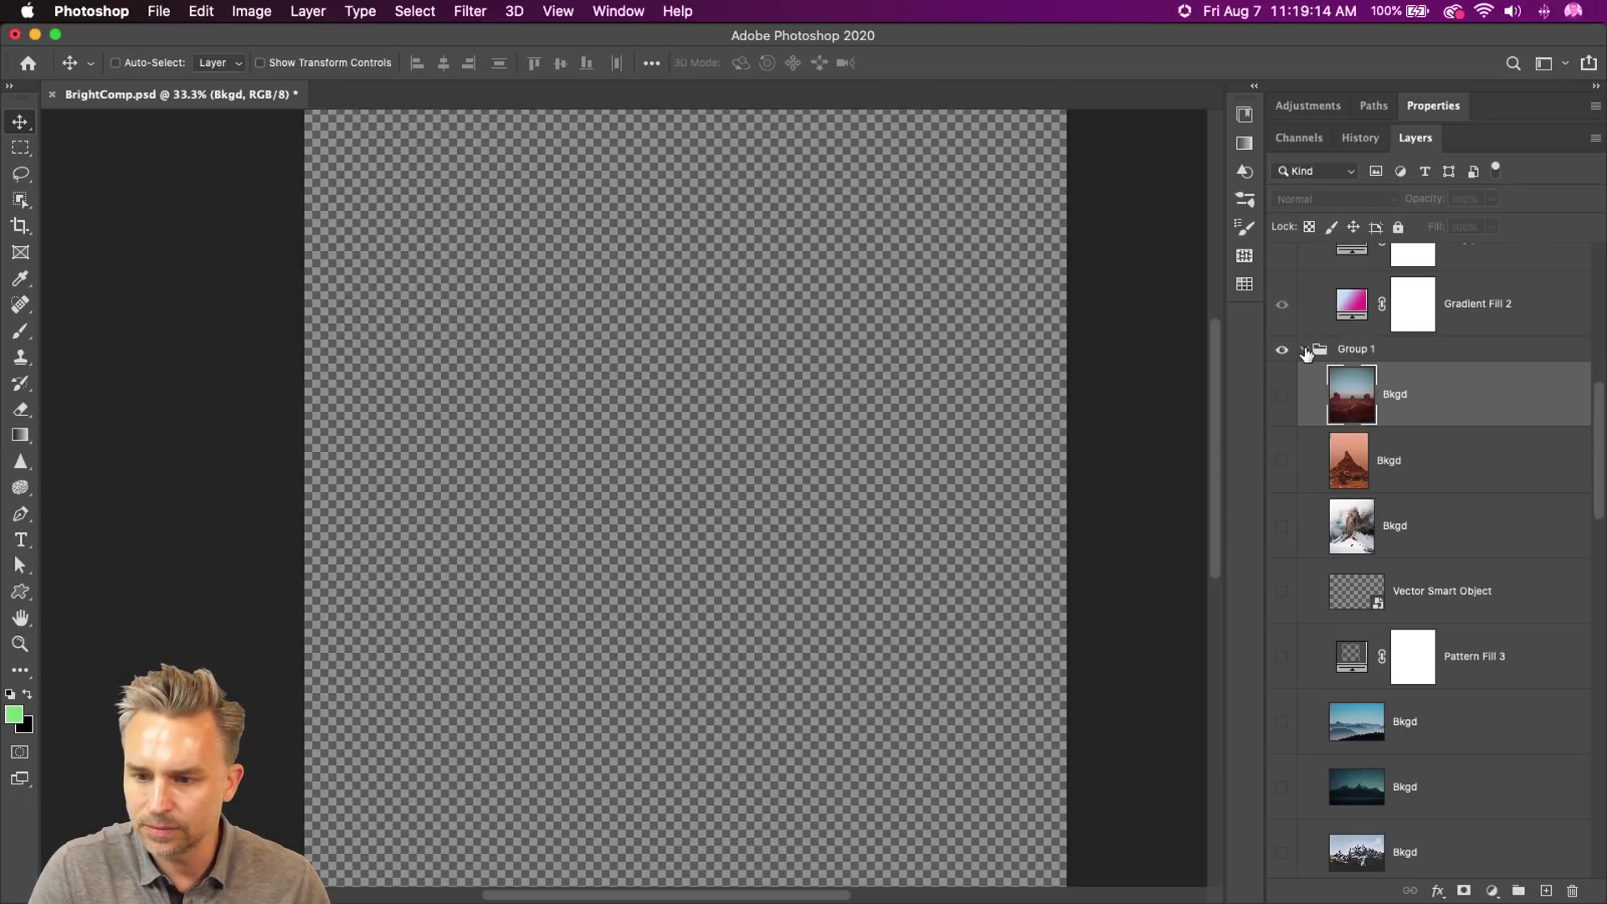
scroll(1318, 358, up, 10)
click(1305, 281)
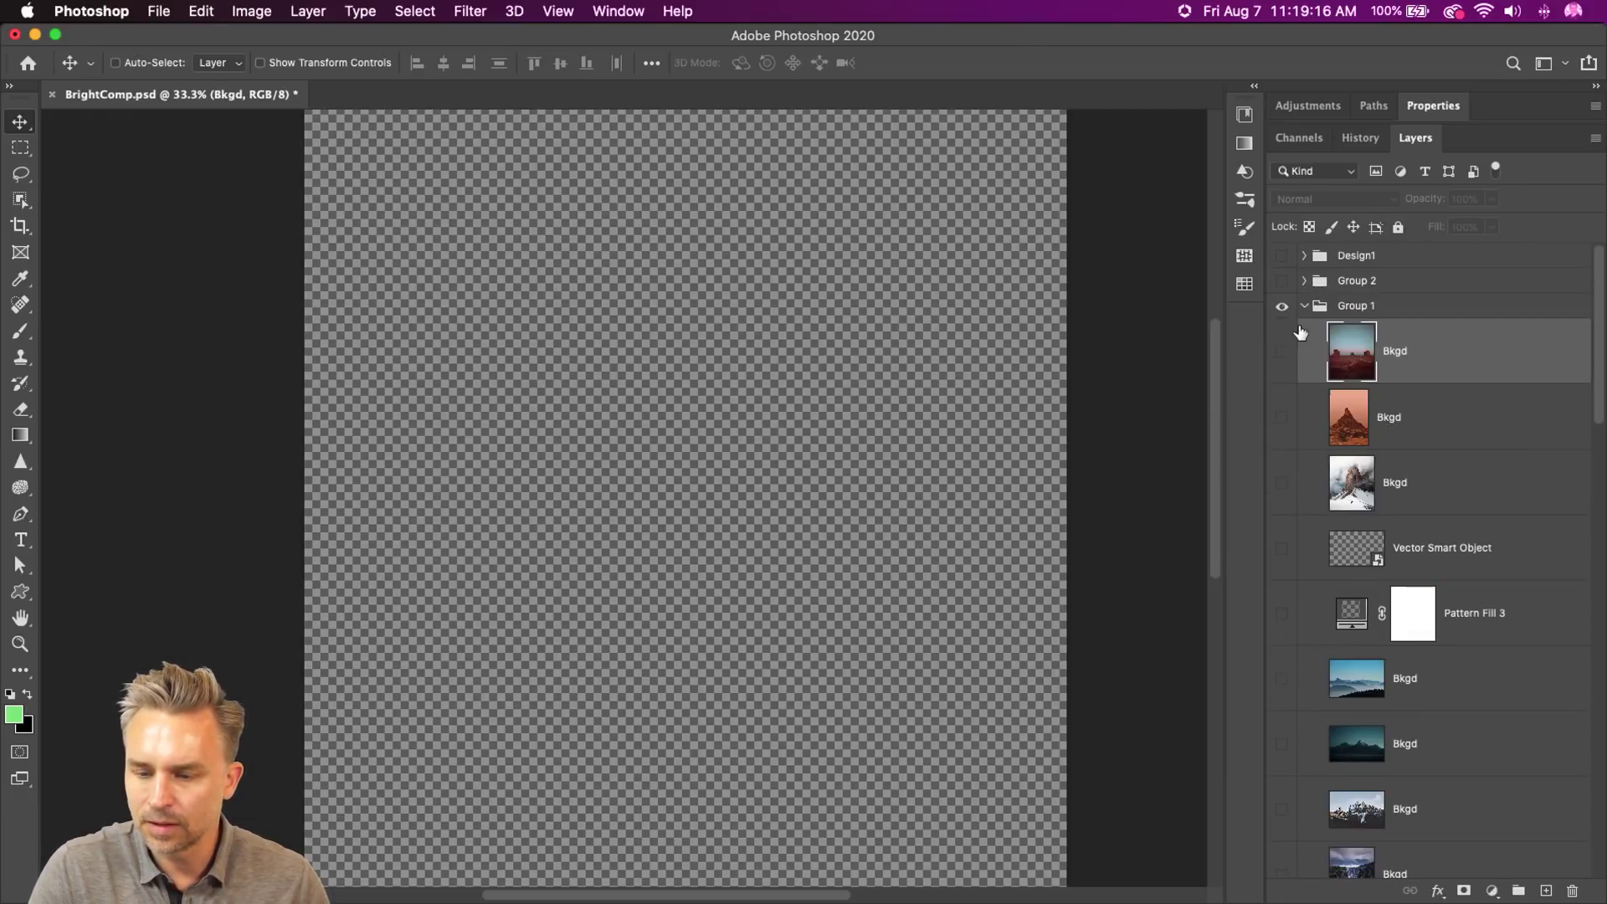
- Show the red desert butte Bkgd layer in Group 1 and duplicate it
click(1288, 352)
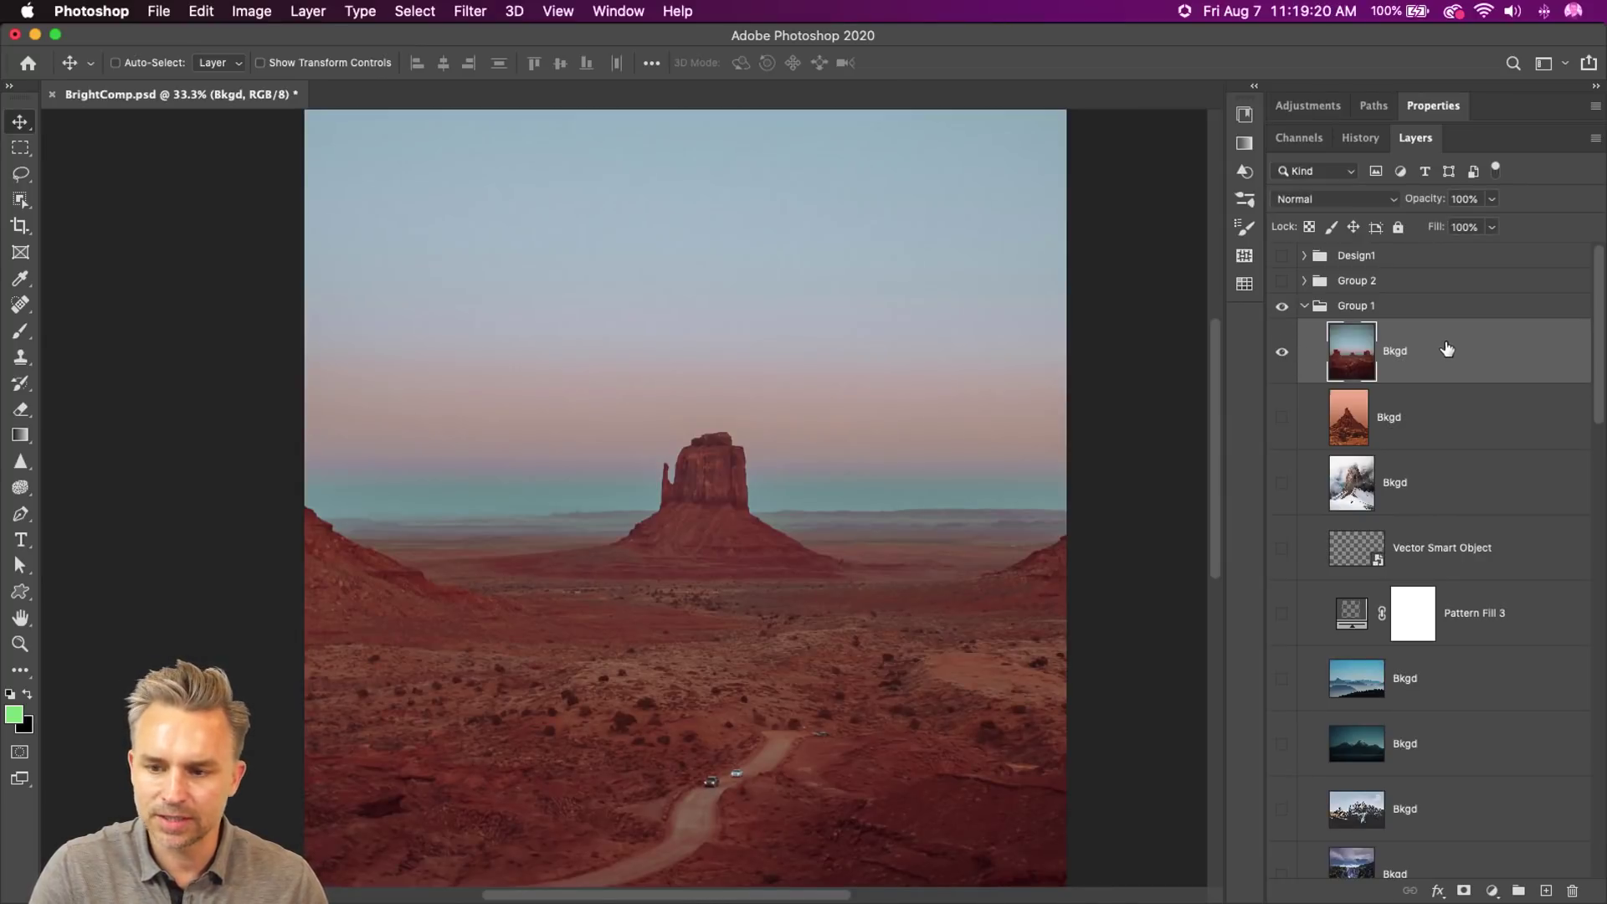
key(super+j)
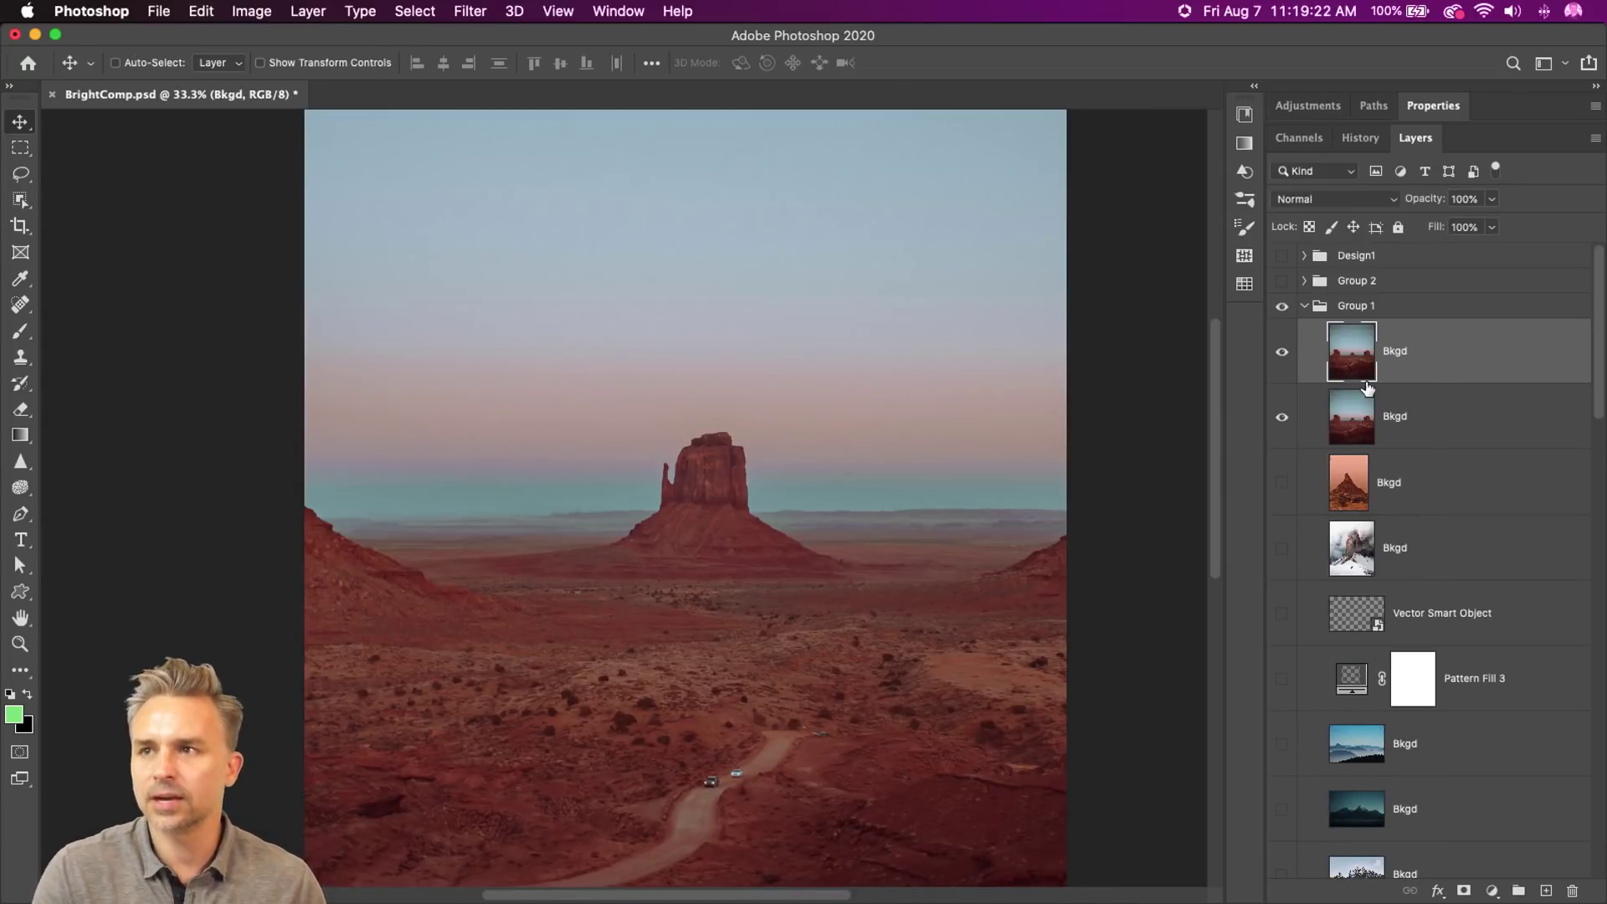
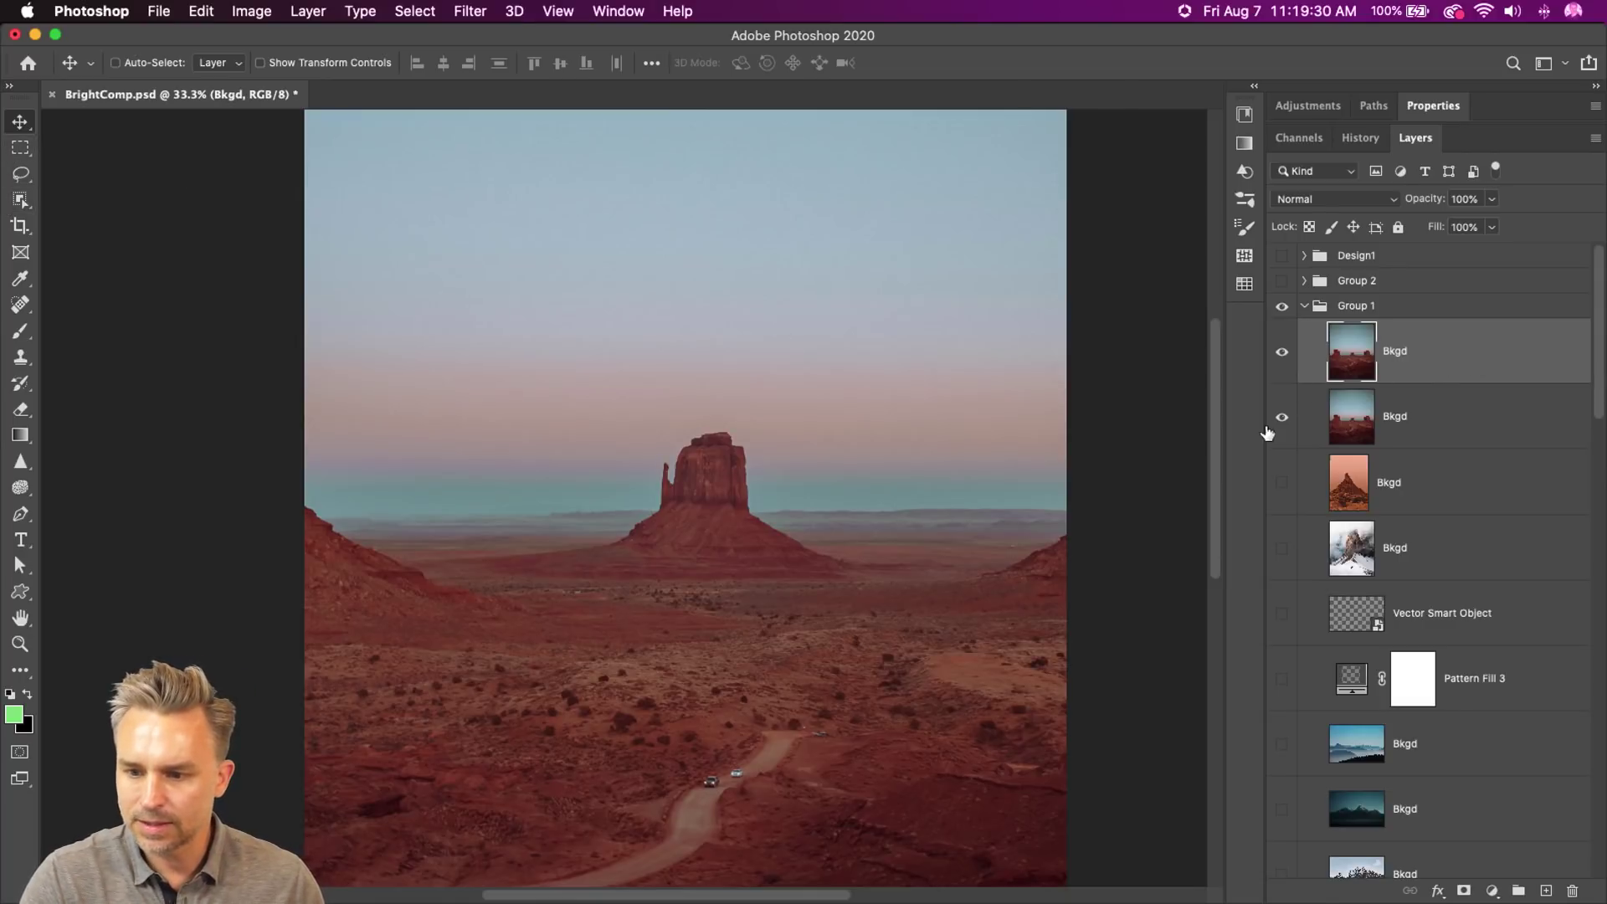
- Try the Remove Background quick action on the duplicated desert butte layer, and undo it
click(1434, 107)
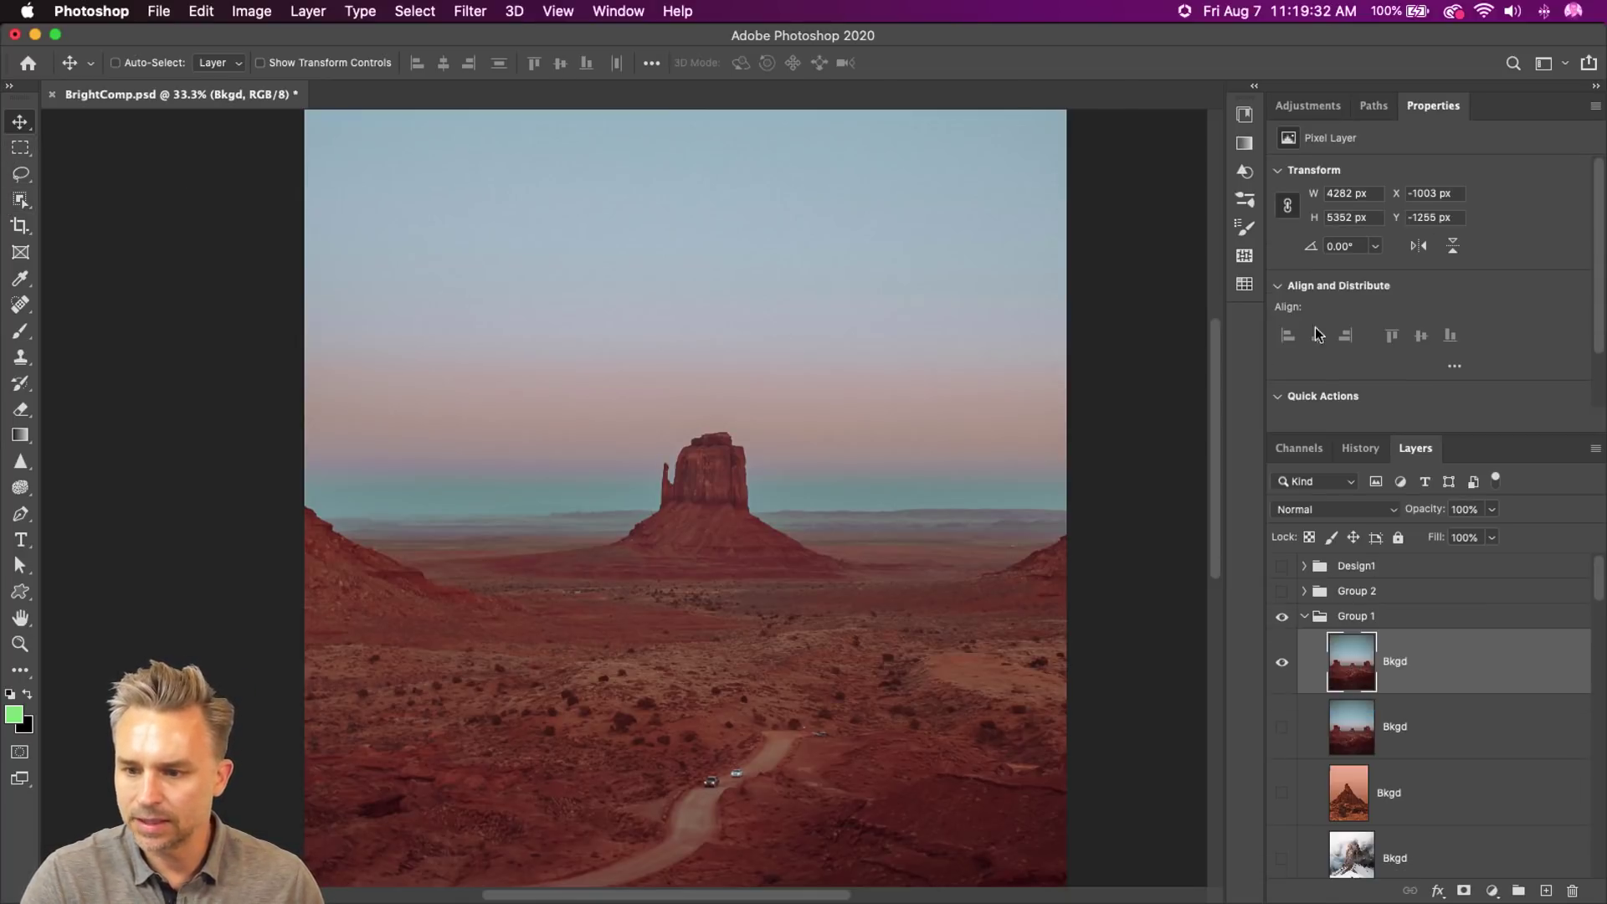
scroll(1318, 335, down, 2)
click(1364, 360)
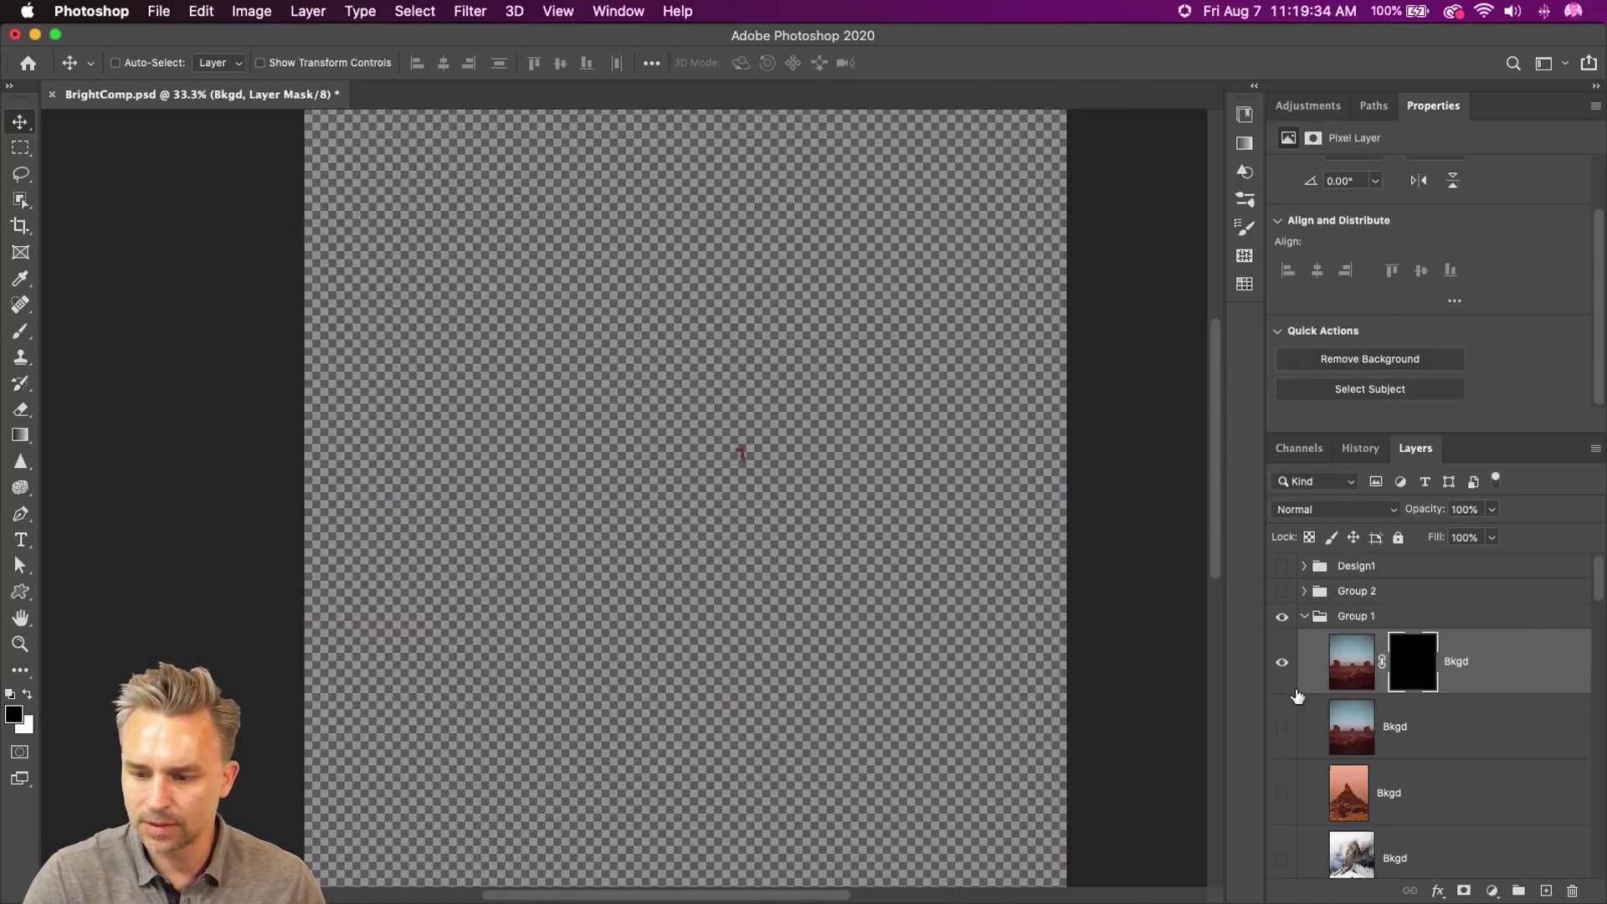
key(super+z)
- Select the desert ground and central butte with a lasso-mode object selection, and extend the selection freehand along the horizon
key(w)
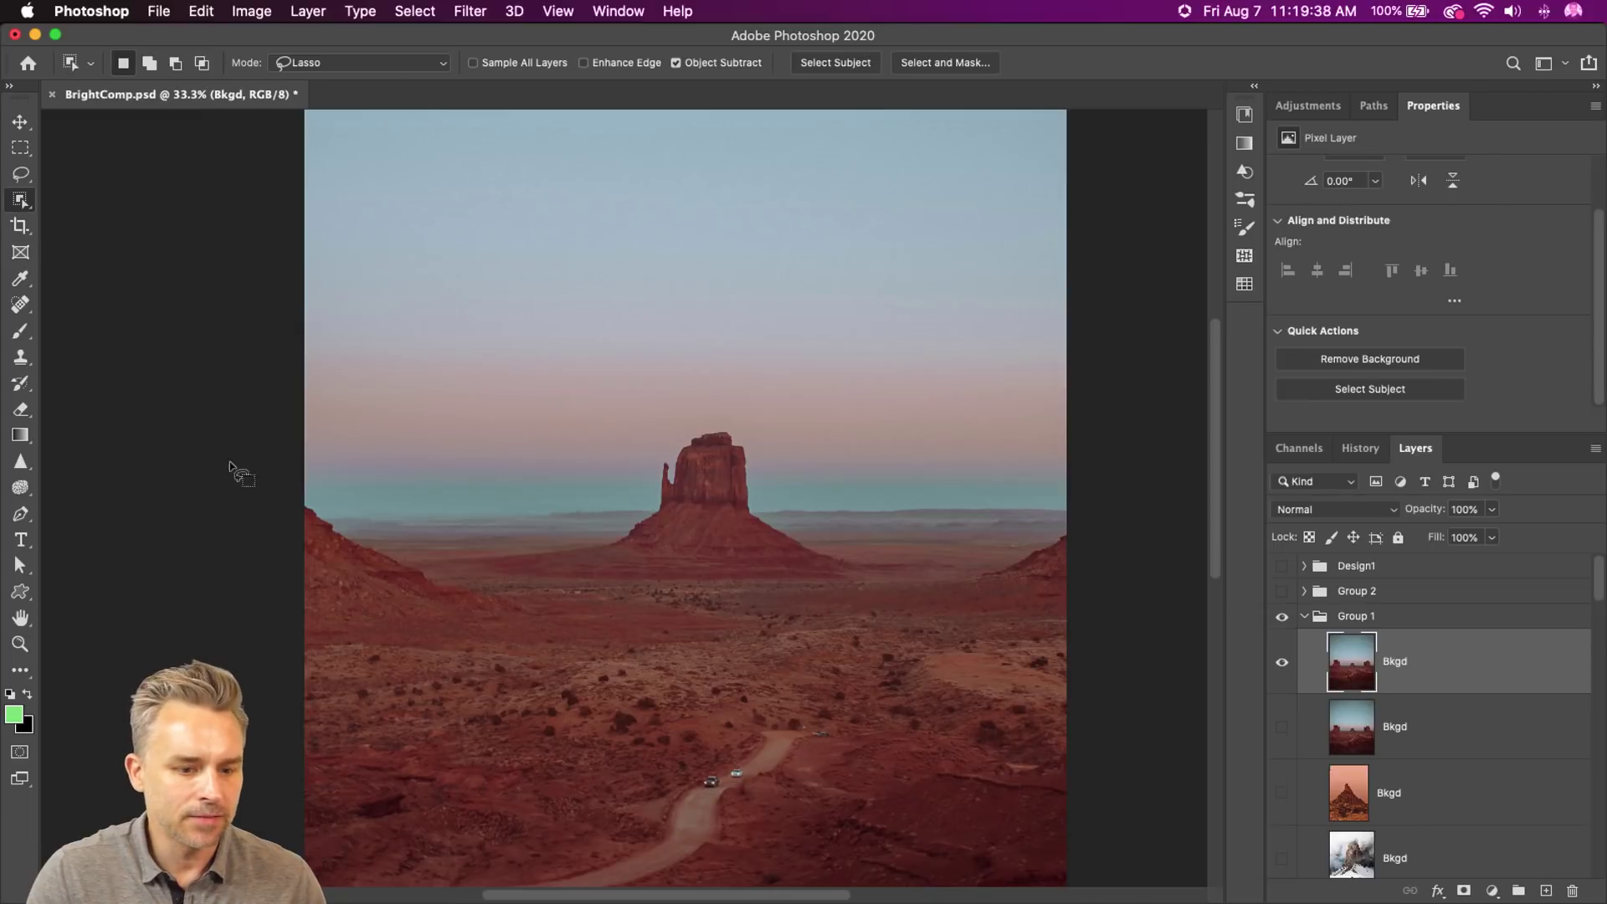
mouse_move(230, 463)
mouse_down()
mouse_move(402, 491)
mouse_move(542, 491)
mouse_move(707, 418)
mouse_move(896, 486)
mouse_move(1035, 488)
mouse_move(1108, 591)
mouse_move(774, 885)
mouse_move(186, 420)
mouse_move(172, 451)
mouse_up()
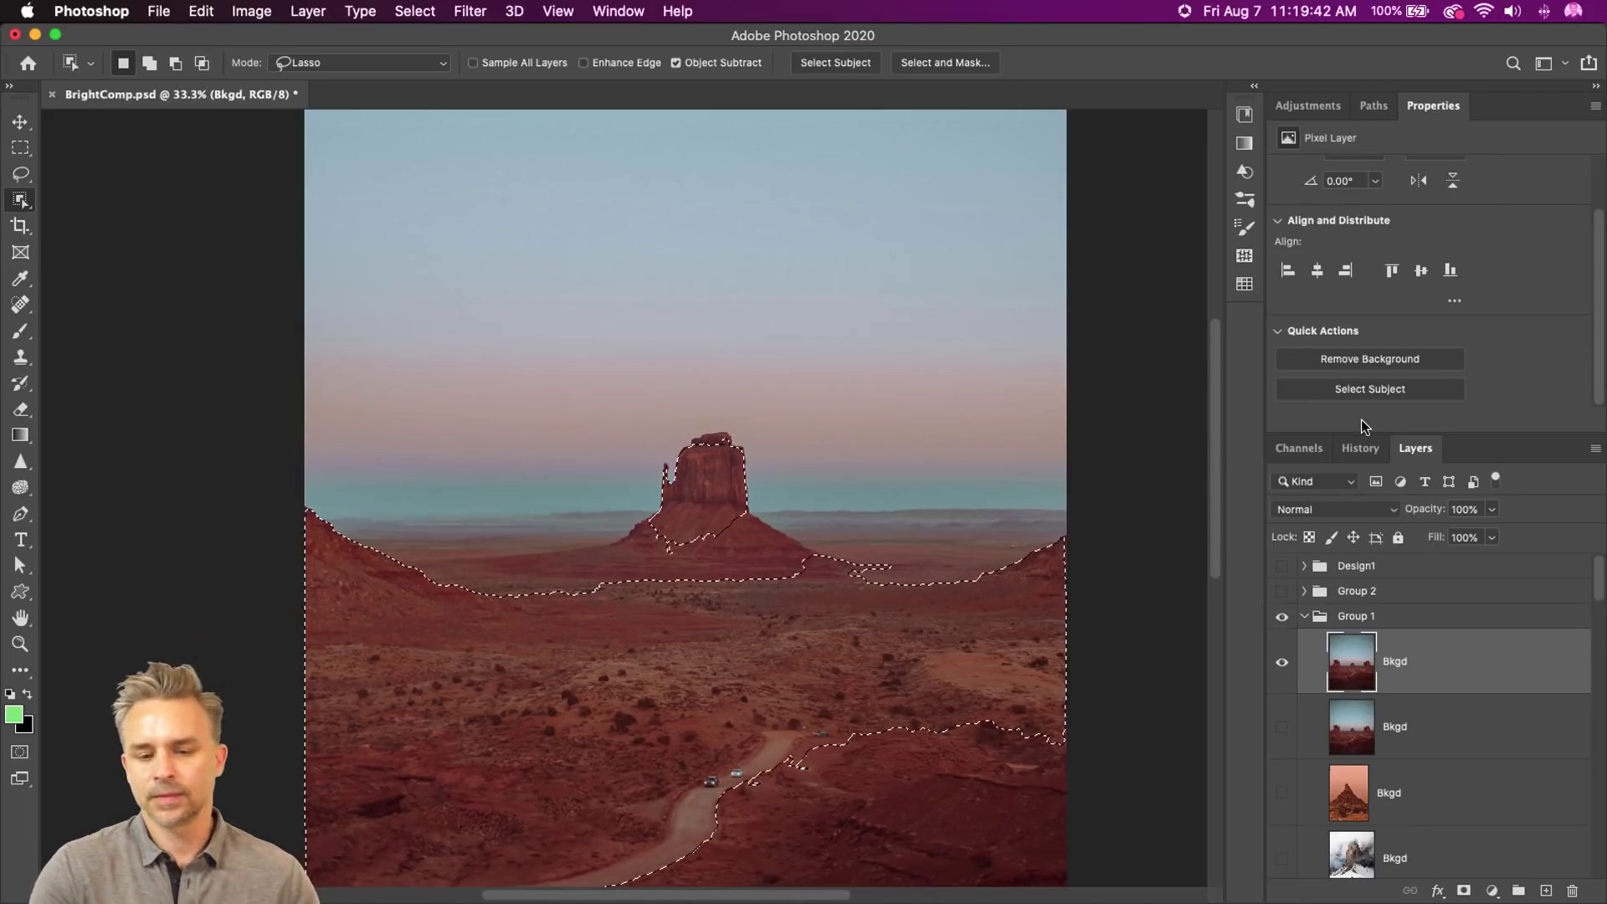
key(l)
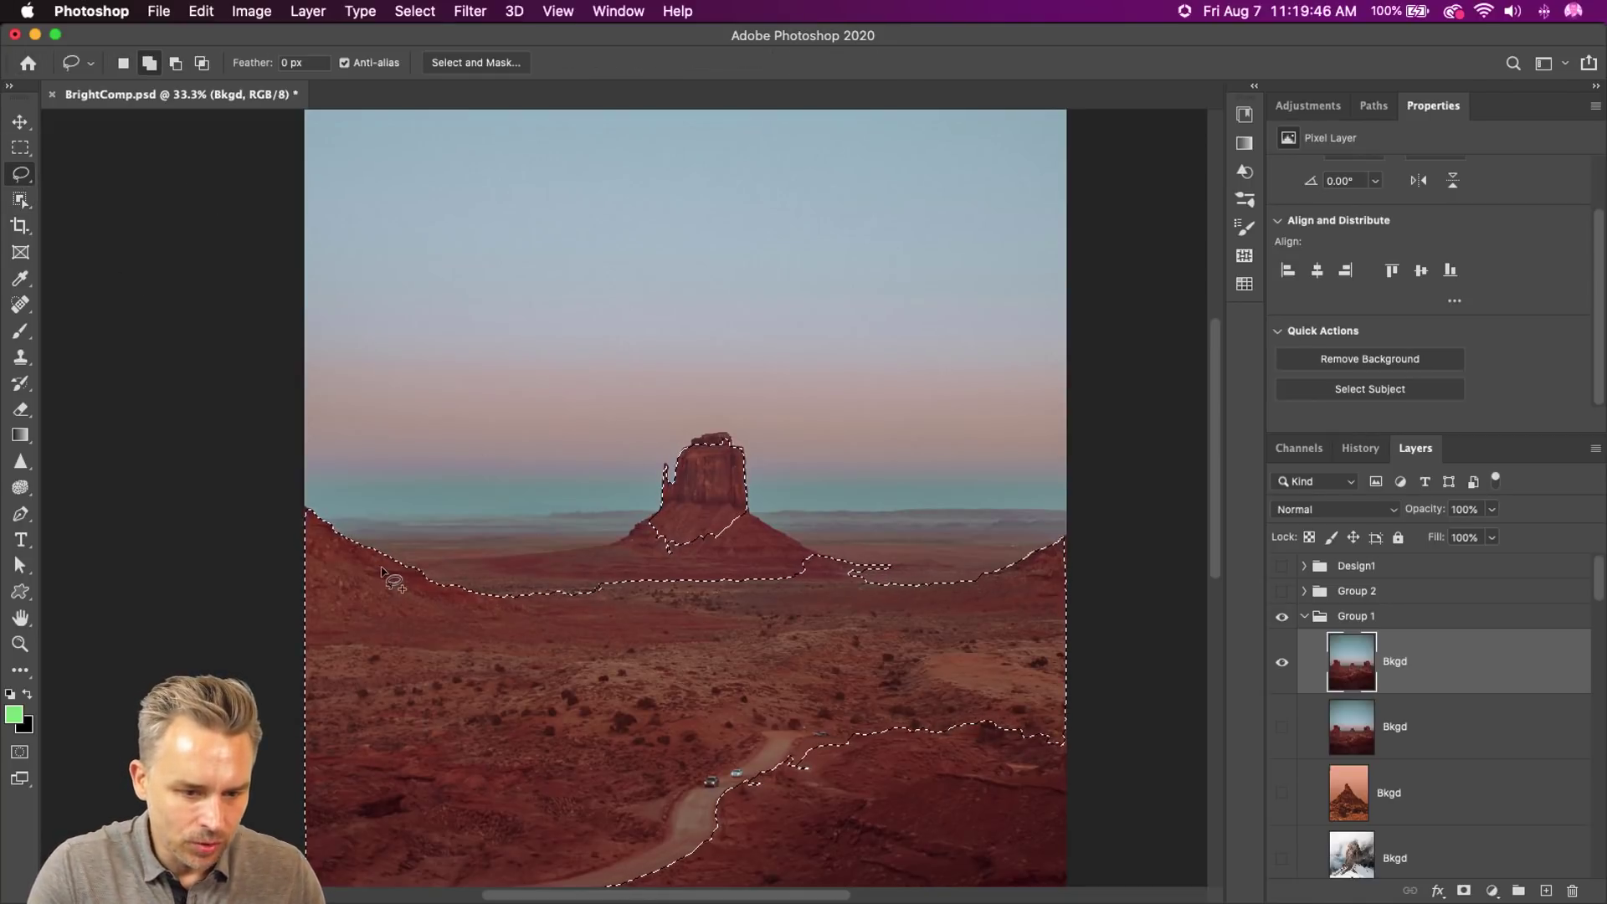
mouse_move(381, 572)
mouse_down()
mouse_move(600, 549)
mouse_move(681, 512)
mouse_move(750, 536)
mouse_move(799, 644)
mouse_move(469, 711)
mouse_up()
- Refine the selection with Object Selection so it follows the central butte's peak and both of its slopes
key(super+1)
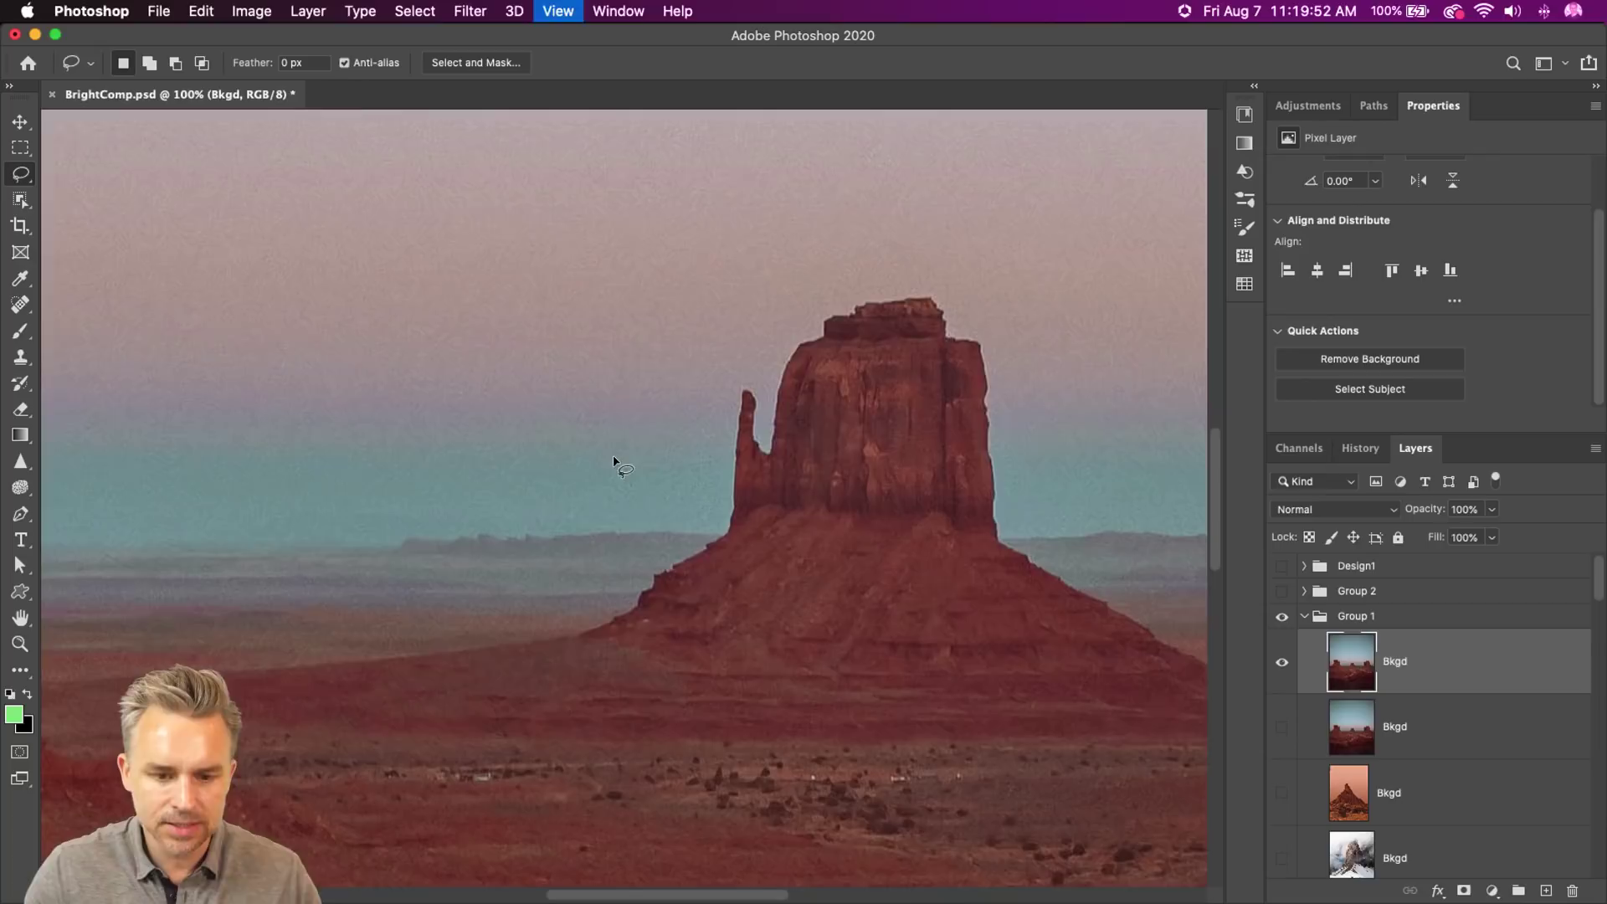
scroll(861, 603, right, 5)
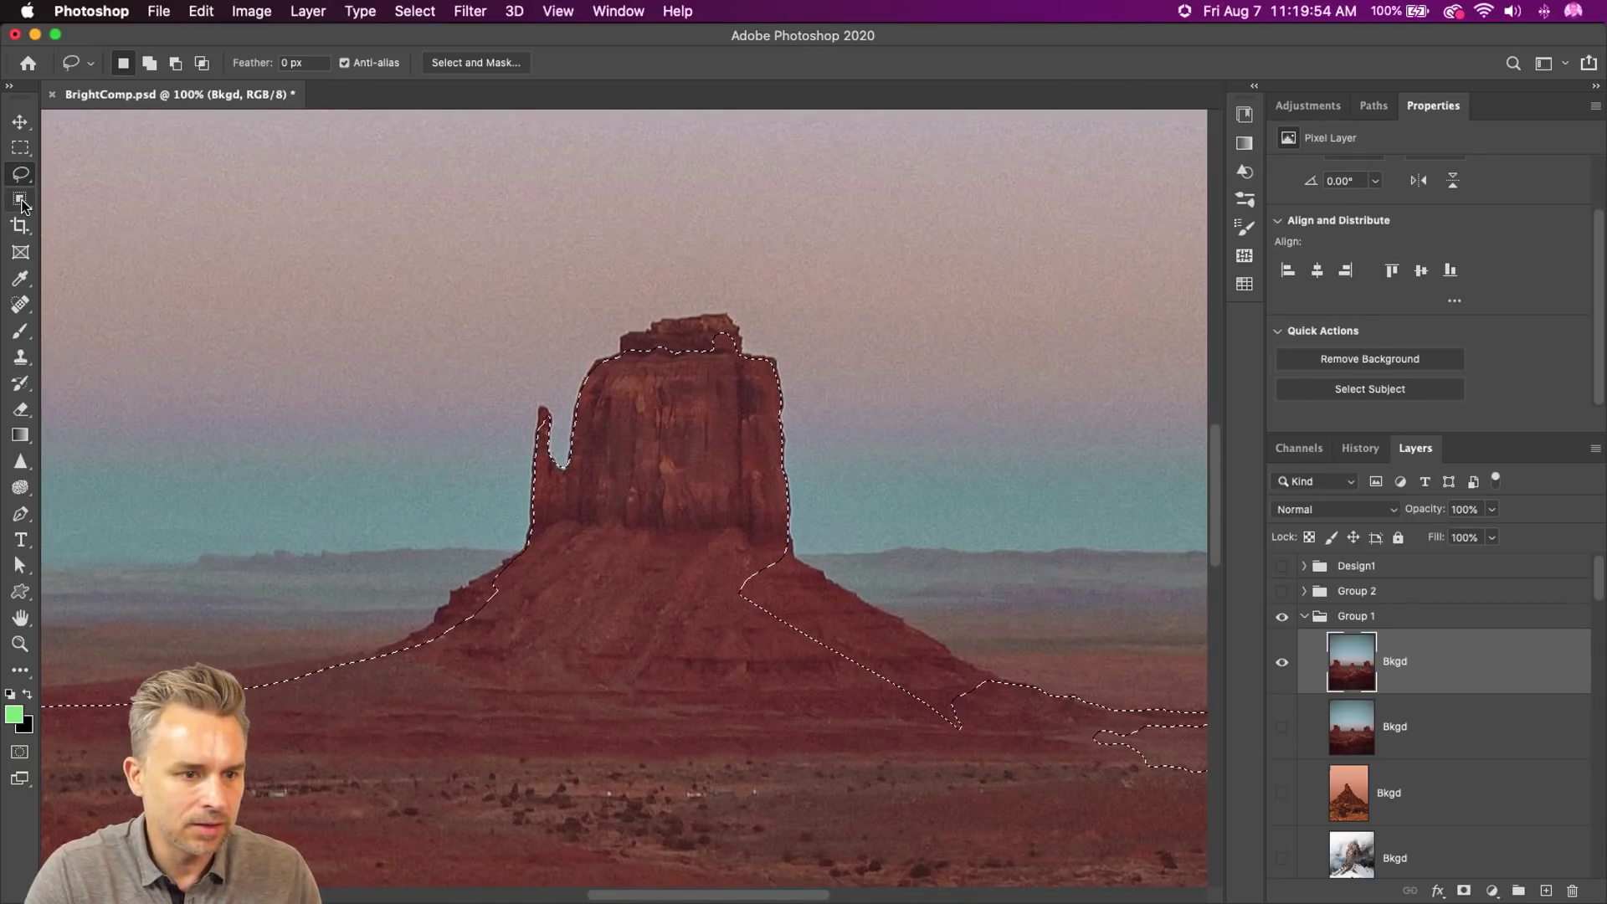
click(20, 200)
mouse_move(311, 679)
mouse_down()
mouse_move(559, 534)
mouse_move(552, 569)
mouse_up()
mouse_move(526, 430)
mouse_down()
mouse_move(541, 390)
mouse_move(582, 446)
mouse_move(537, 494)
mouse_move(512, 437)
mouse_move(588, 347)
mouse_move(667, 296)
mouse_move(757, 318)
mouse_move(786, 351)
mouse_move(789, 439)
mouse_move(663, 479)
mouse_up()
mouse_move(697, 542)
mouse_down()
mouse_move(714, 512)
mouse_move(790, 492)
mouse_move(815, 549)
mouse_move(1028, 701)
mouse_move(963, 739)
mouse_move(850, 713)
mouse_move(697, 543)
mouse_up()
mouse_move(929, 655)
mouse_down()
mouse_move(649, 578)
mouse_move(686, 624)
mouse_move(704, 587)
mouse_up()
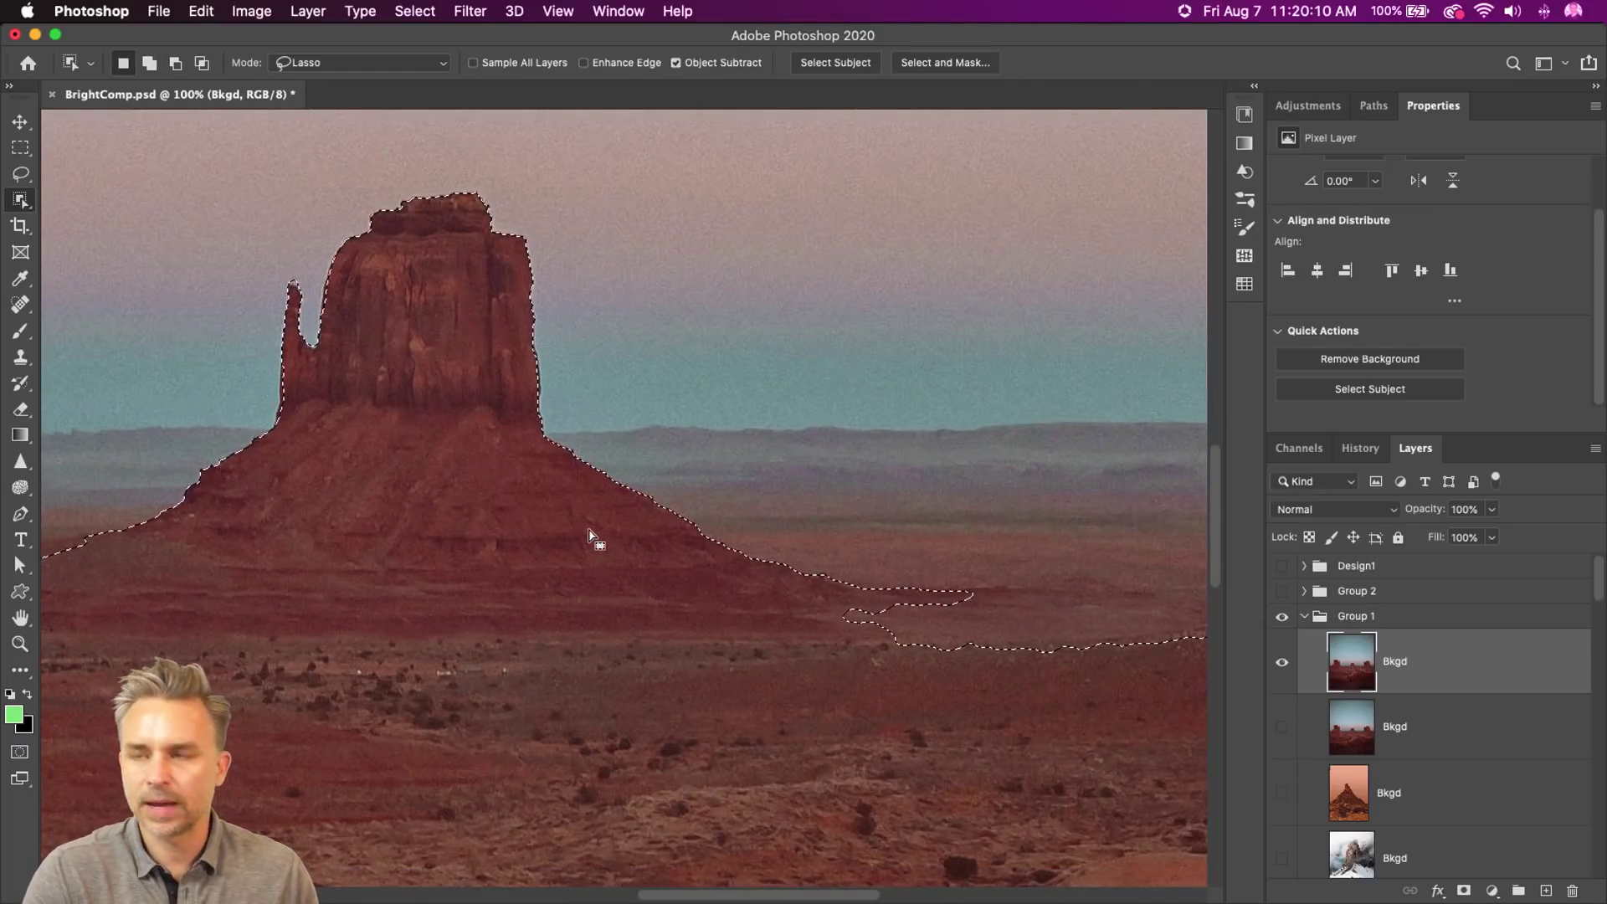
- Mask the duplicated butte layer to the selection, and show the original red desert layer beneath it
key(super+minus)
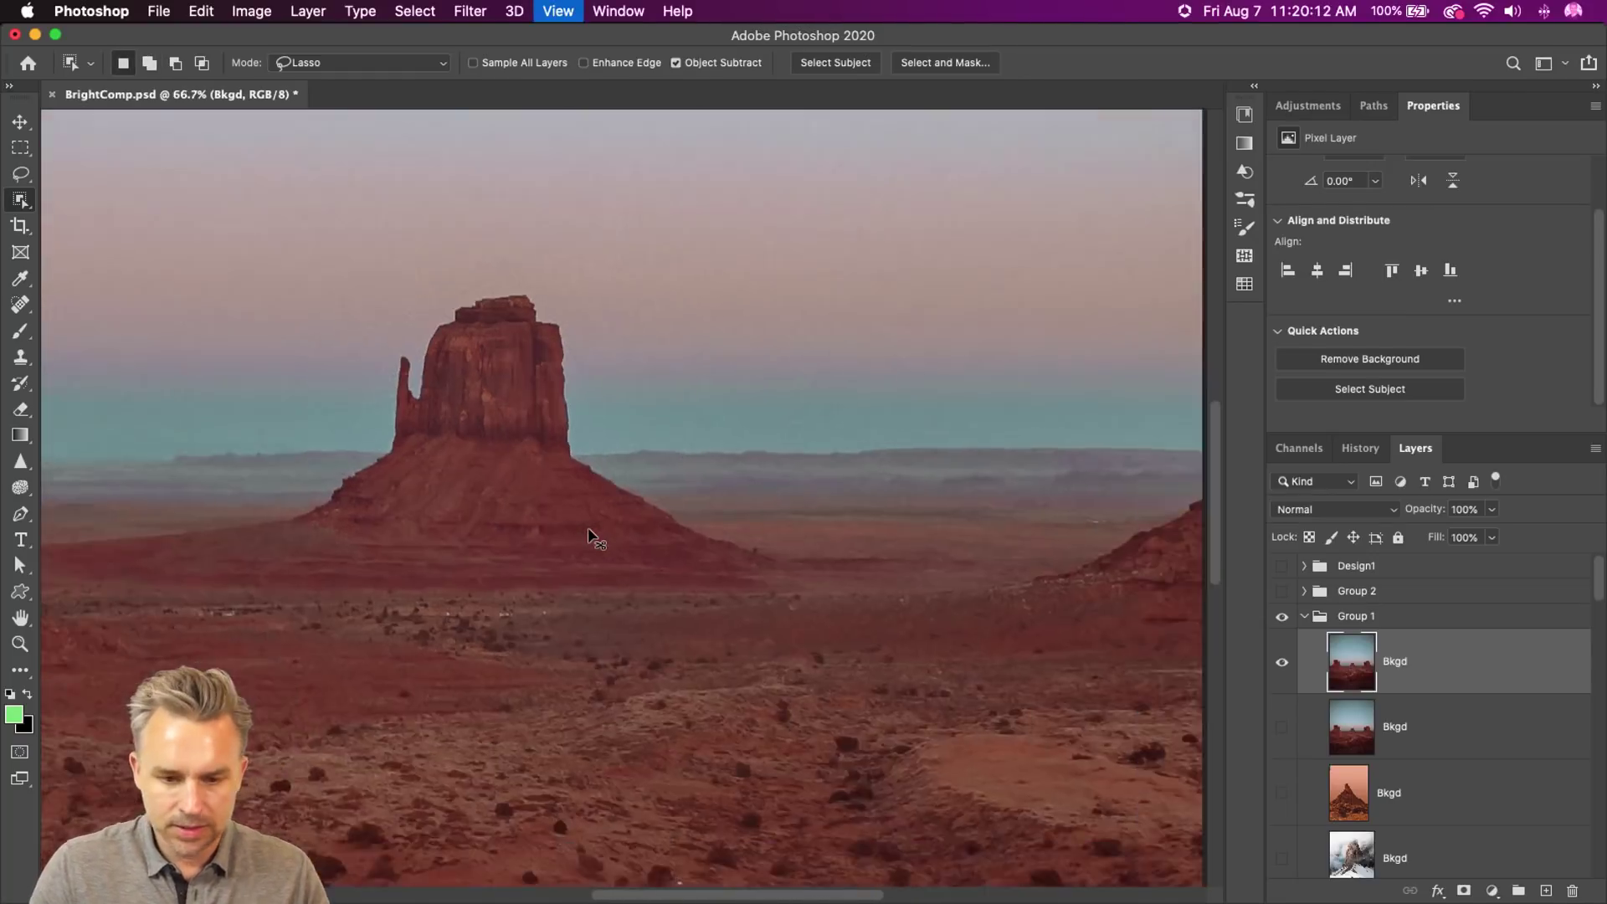
key(super+minus)
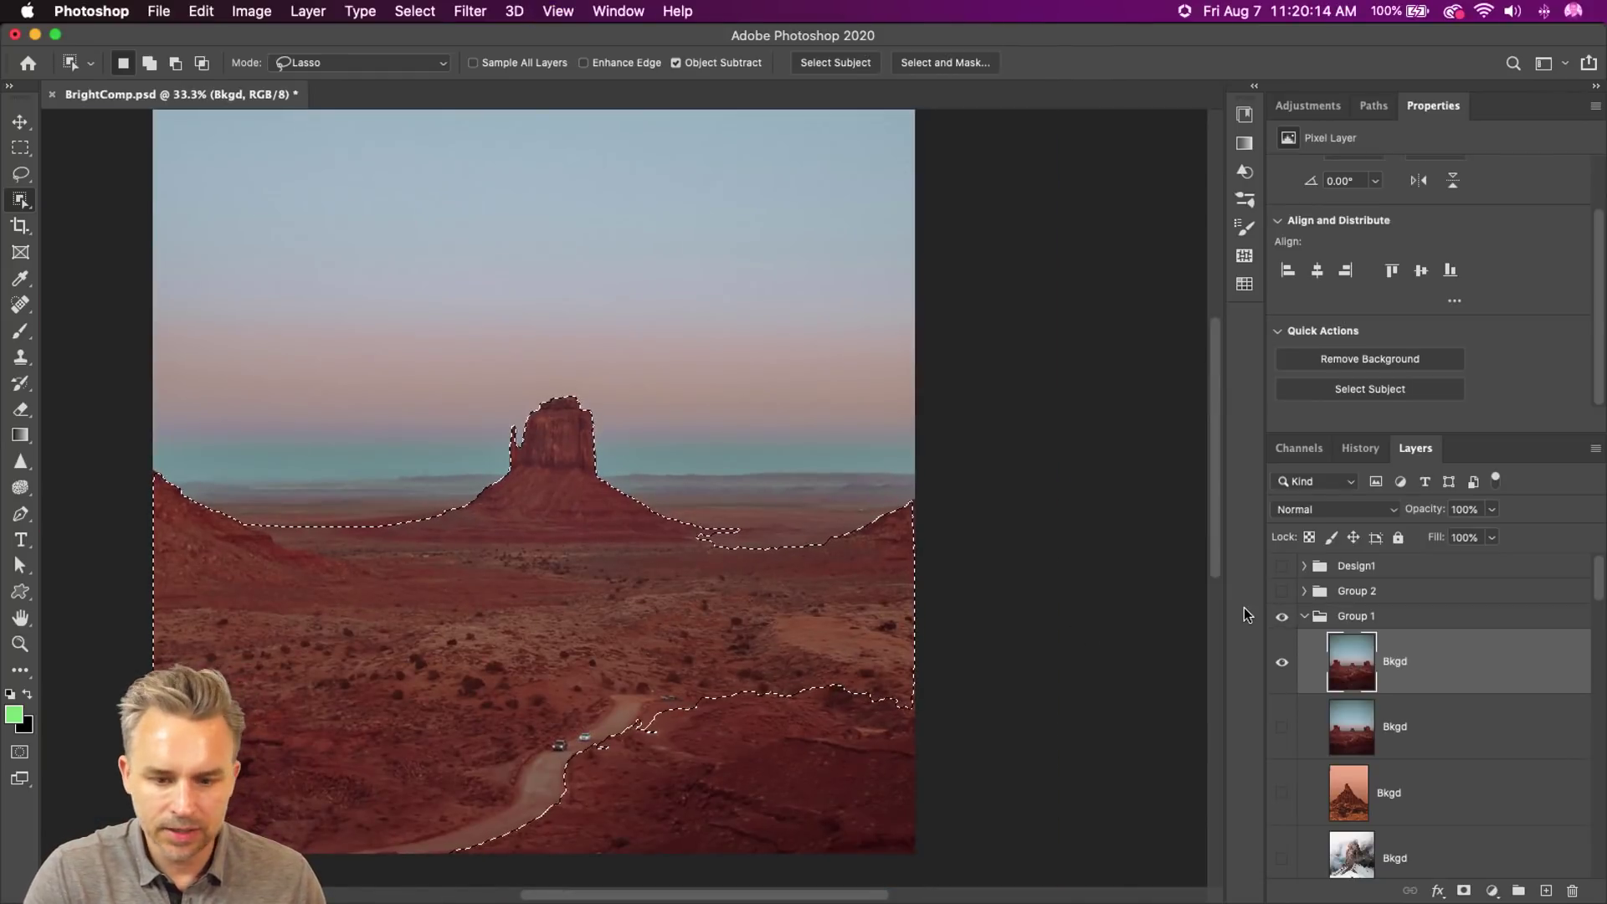
click(1461, 892)
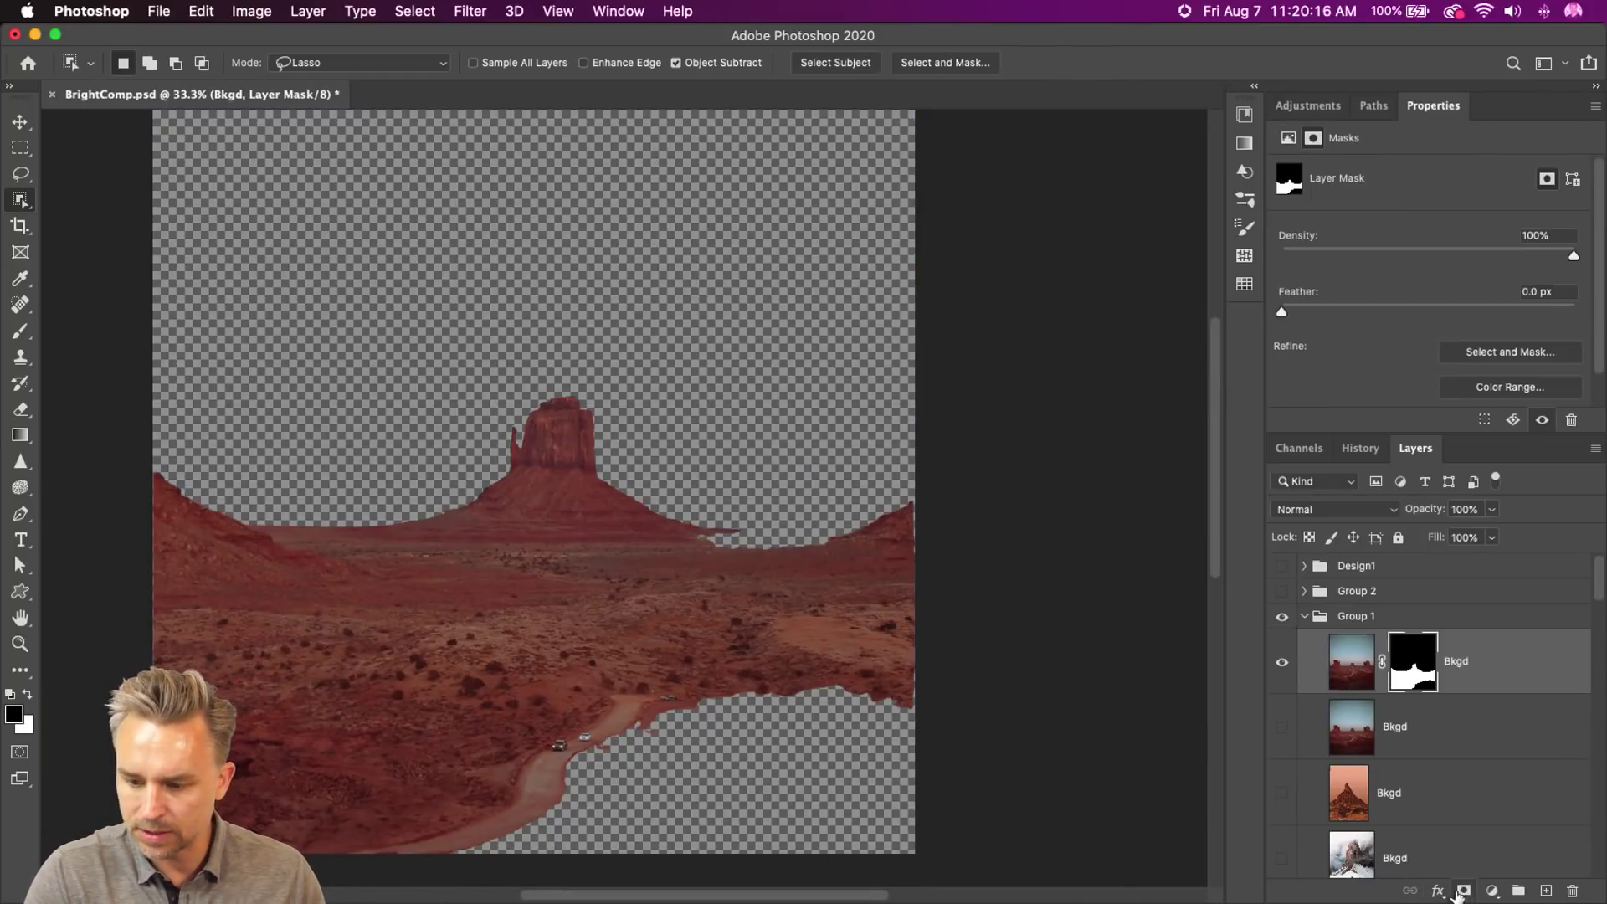
click(1282, 727)
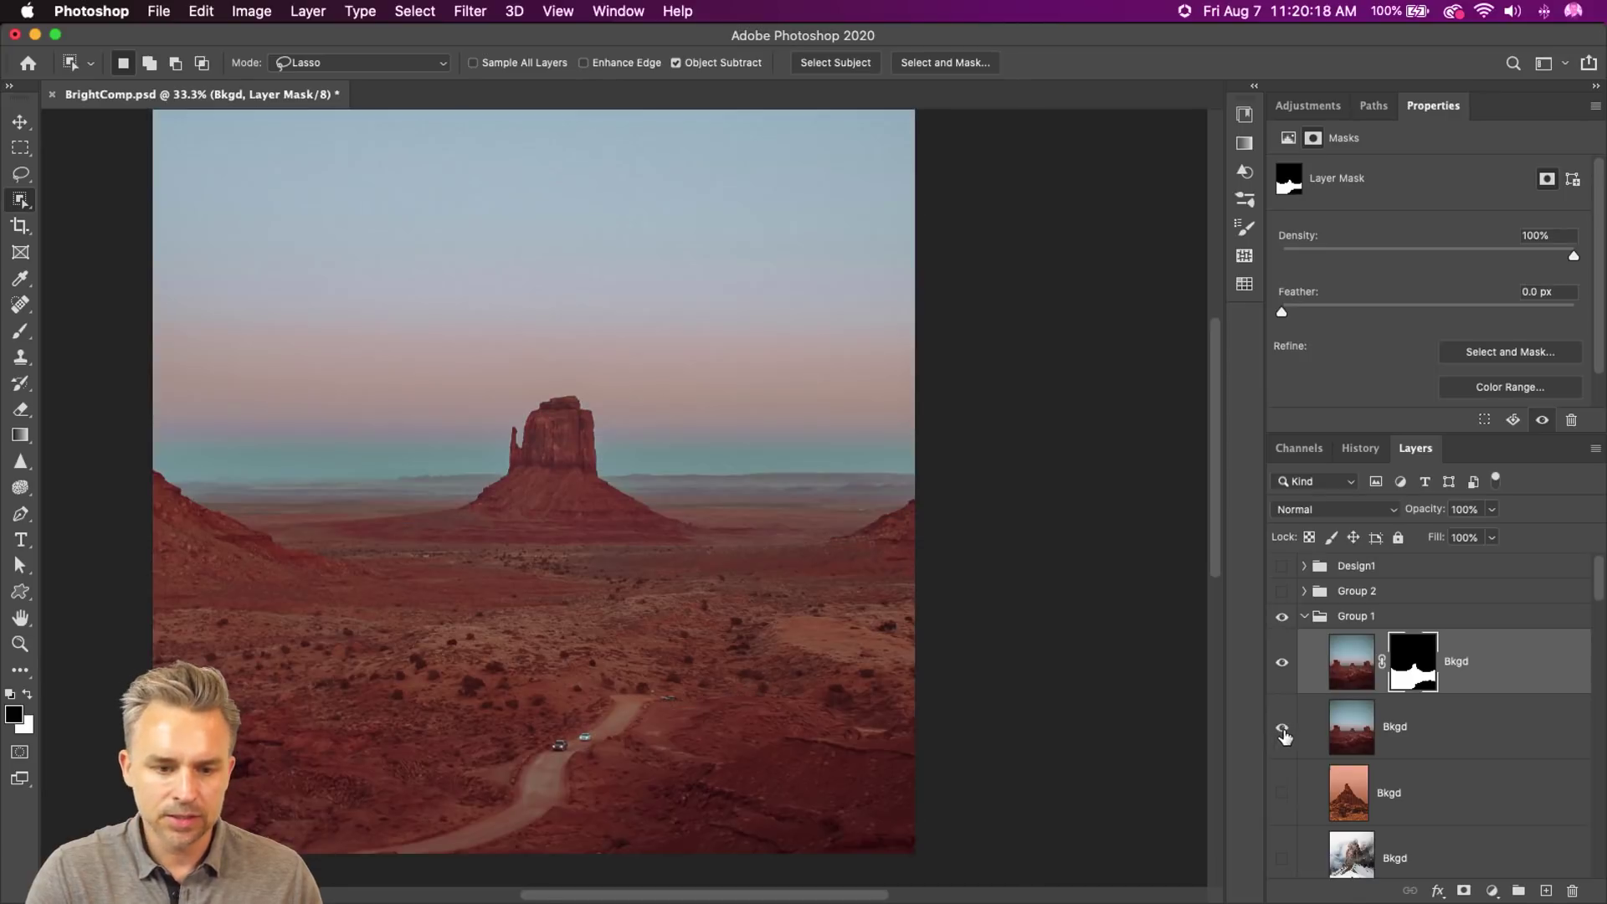
- Flip the masked butte layer's image vertically so it hangs upside down over the original
key(super+2)
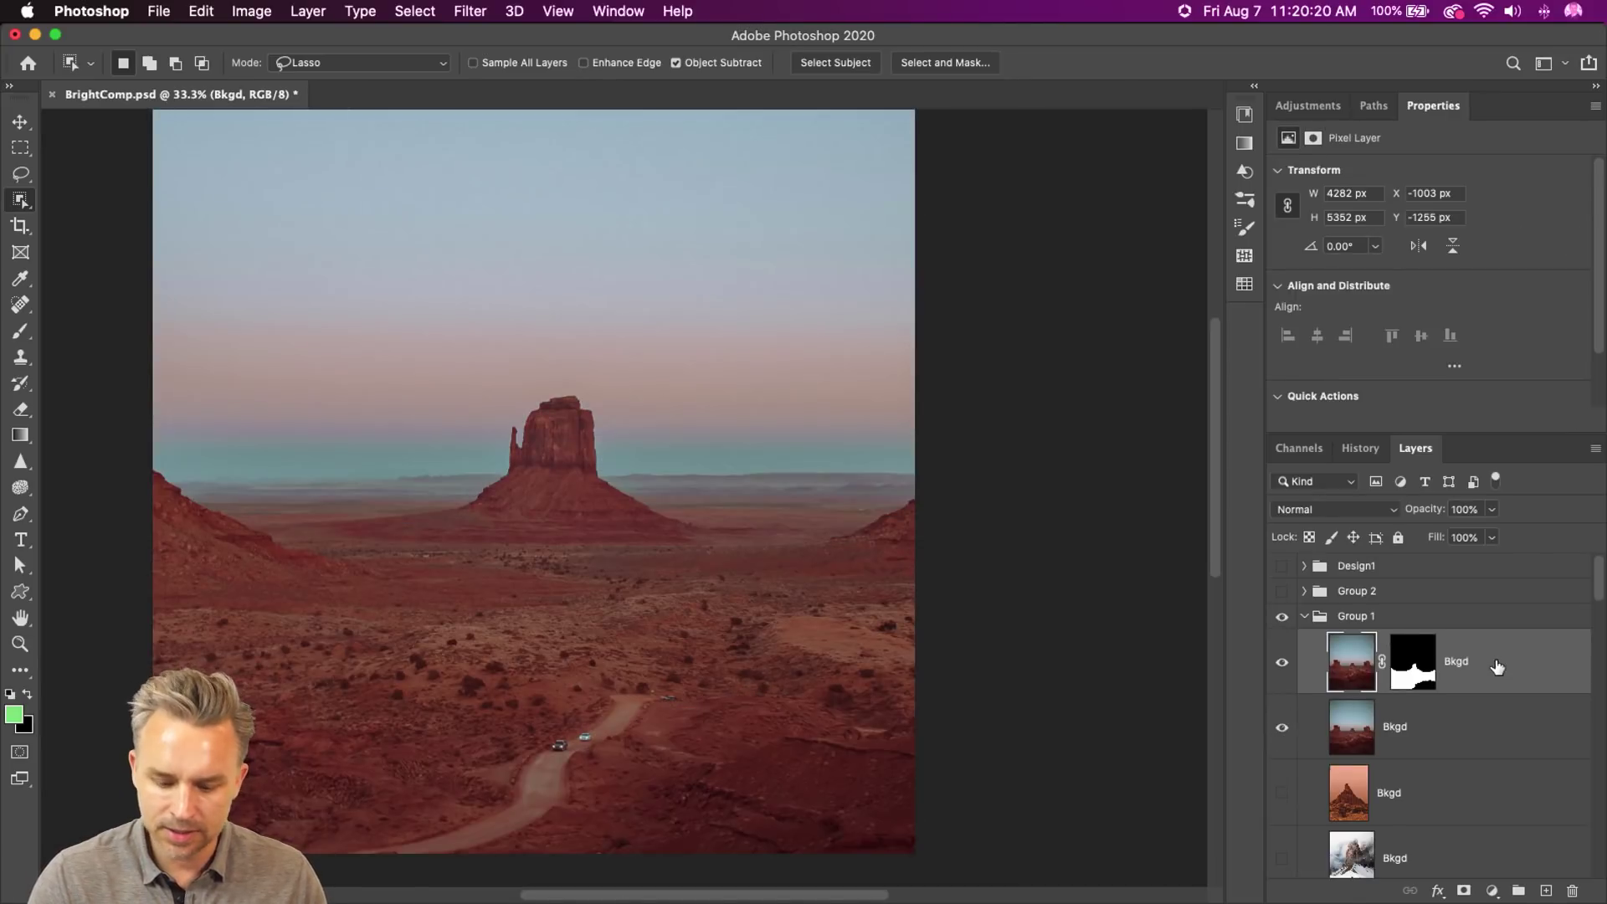
key(super+t)
right_click(568, 473)
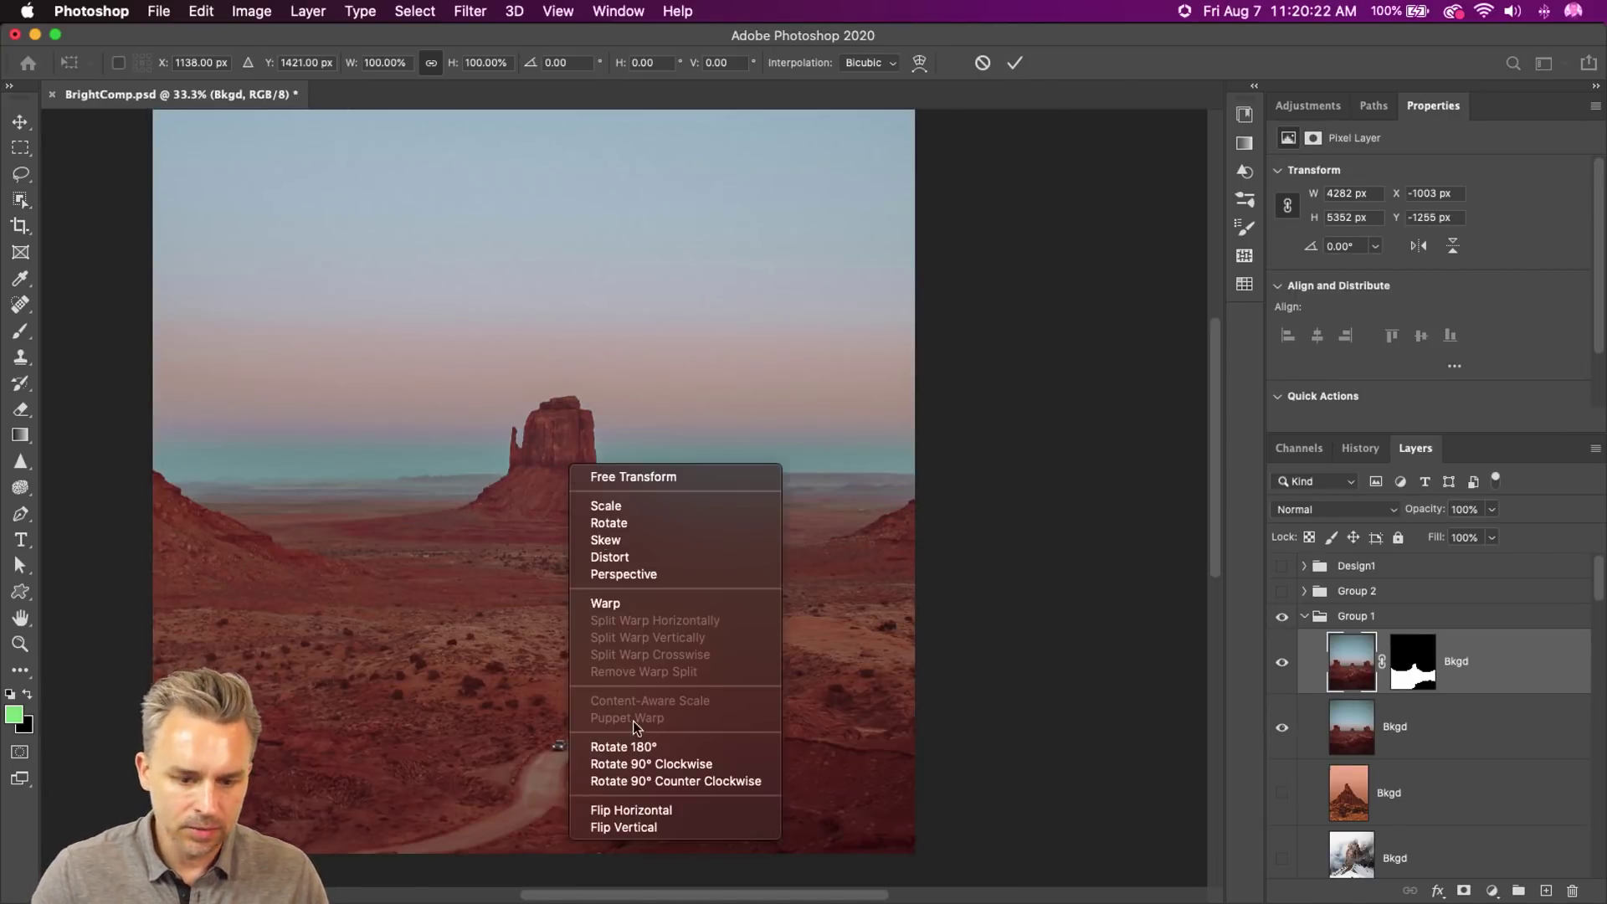
click(613, 827)
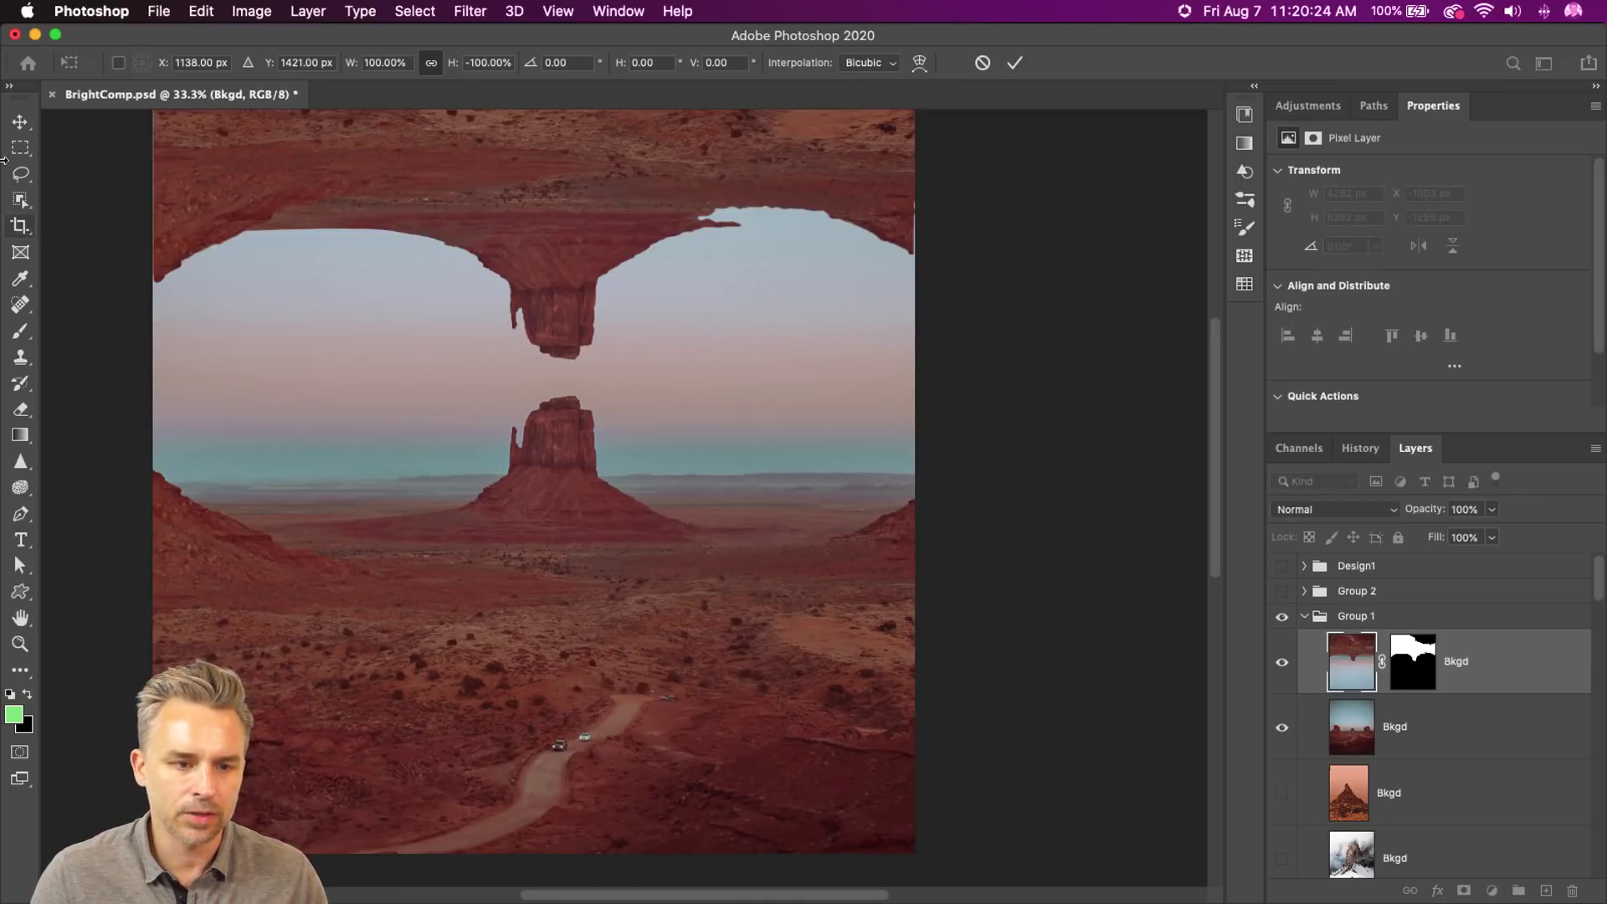
key(Return)
- Create a new group above the flipped butte layer inside Group 1
drag(544, 329, 661, 359)
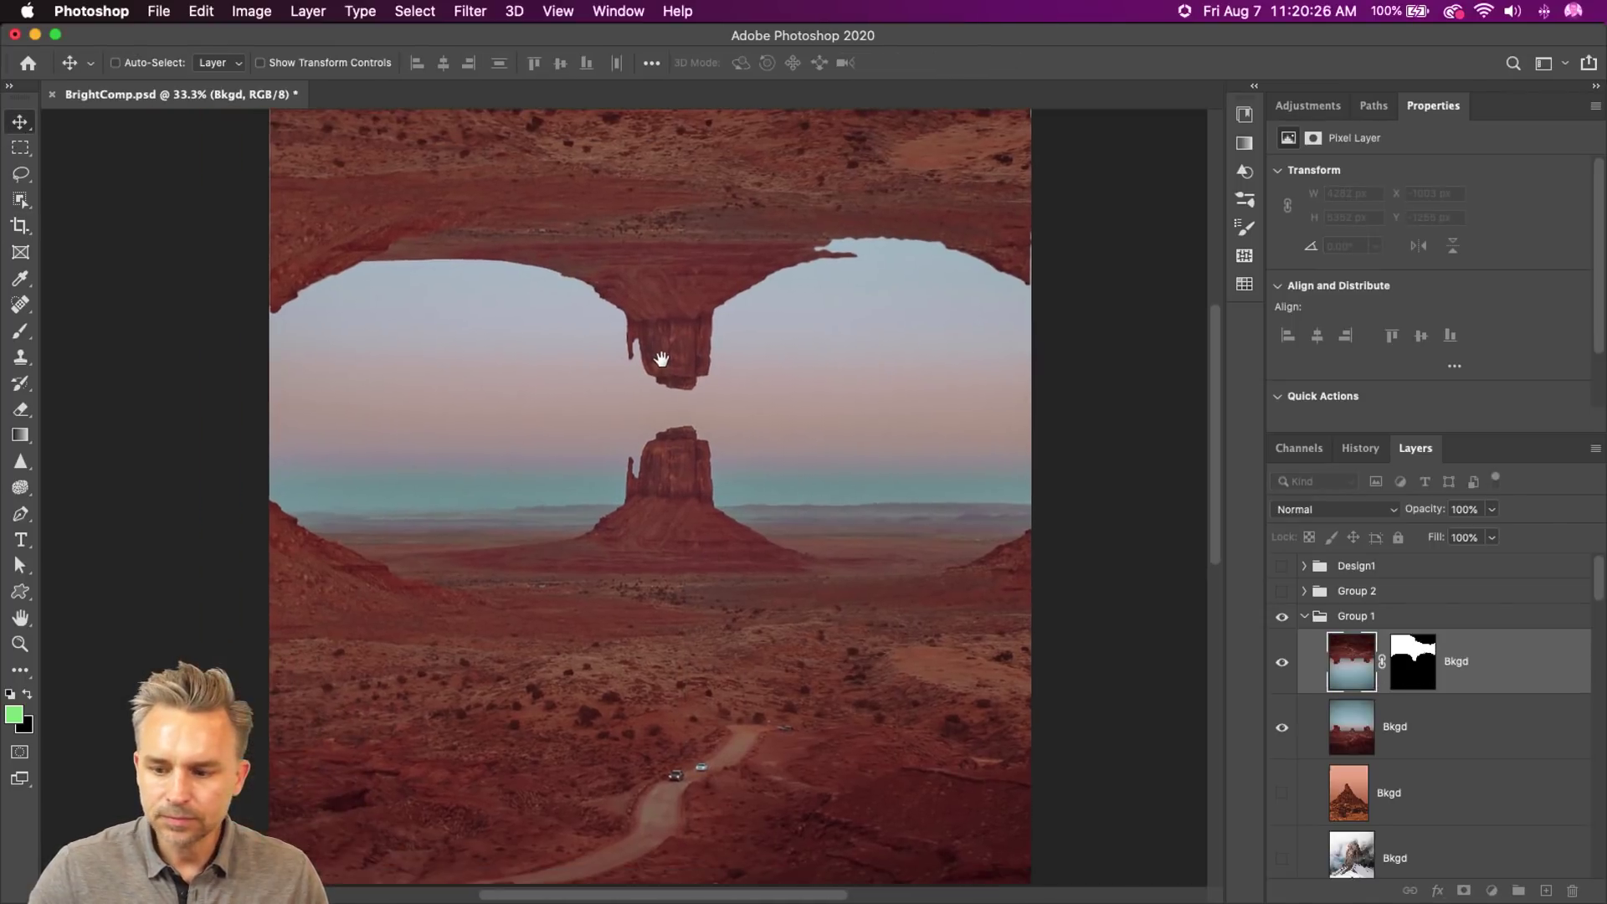
click(1452, 719)
click(1486, 659)
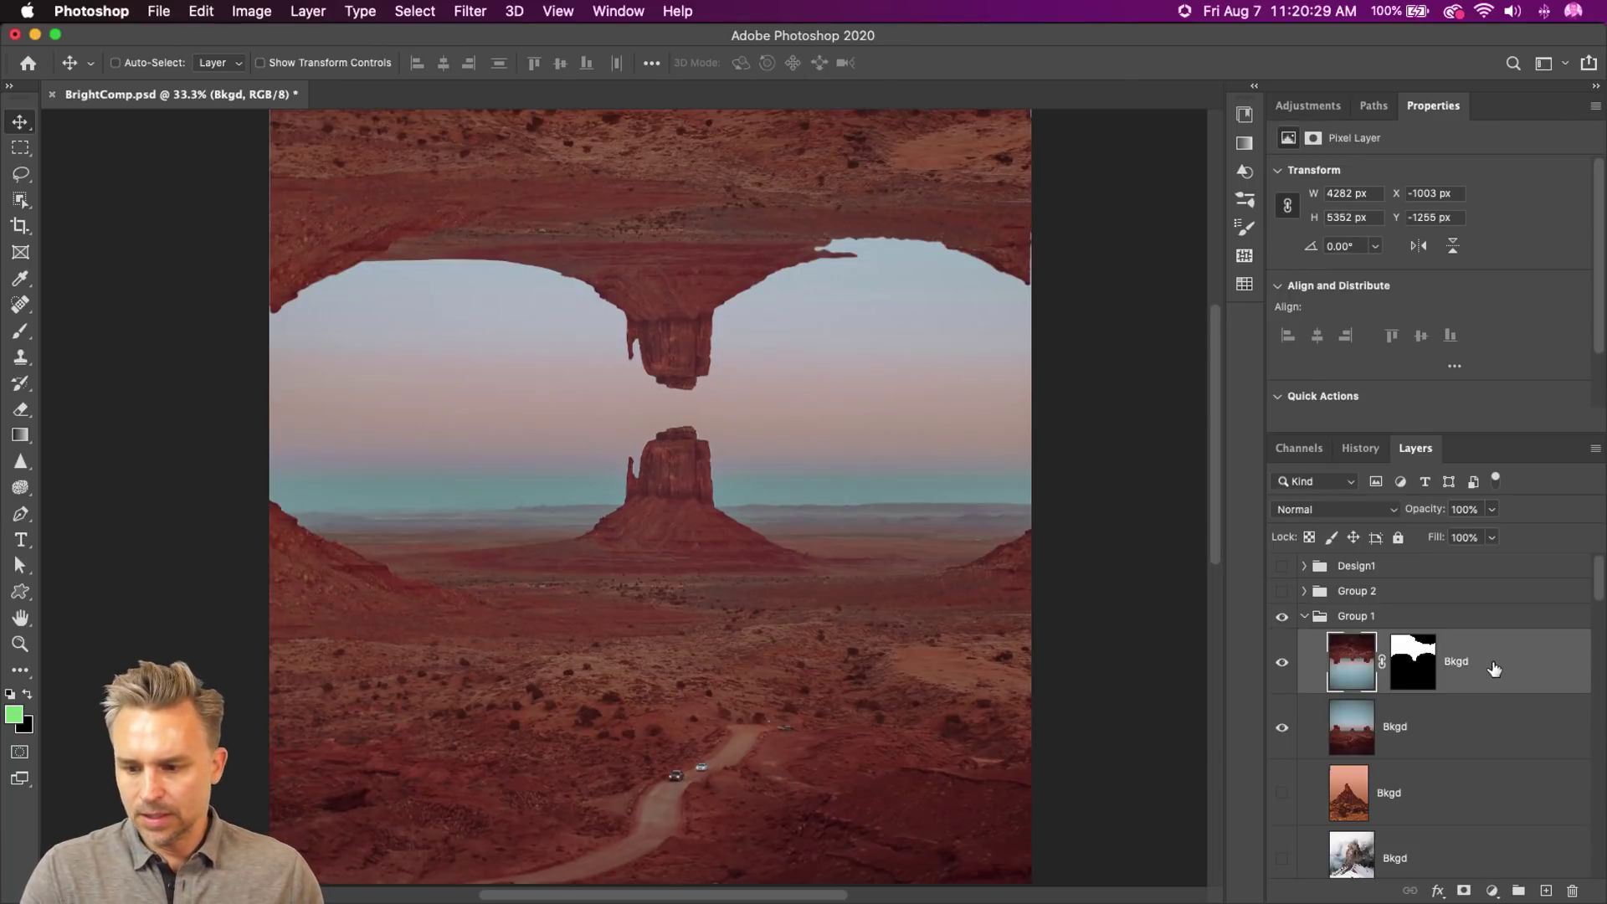
click(1518, 890)
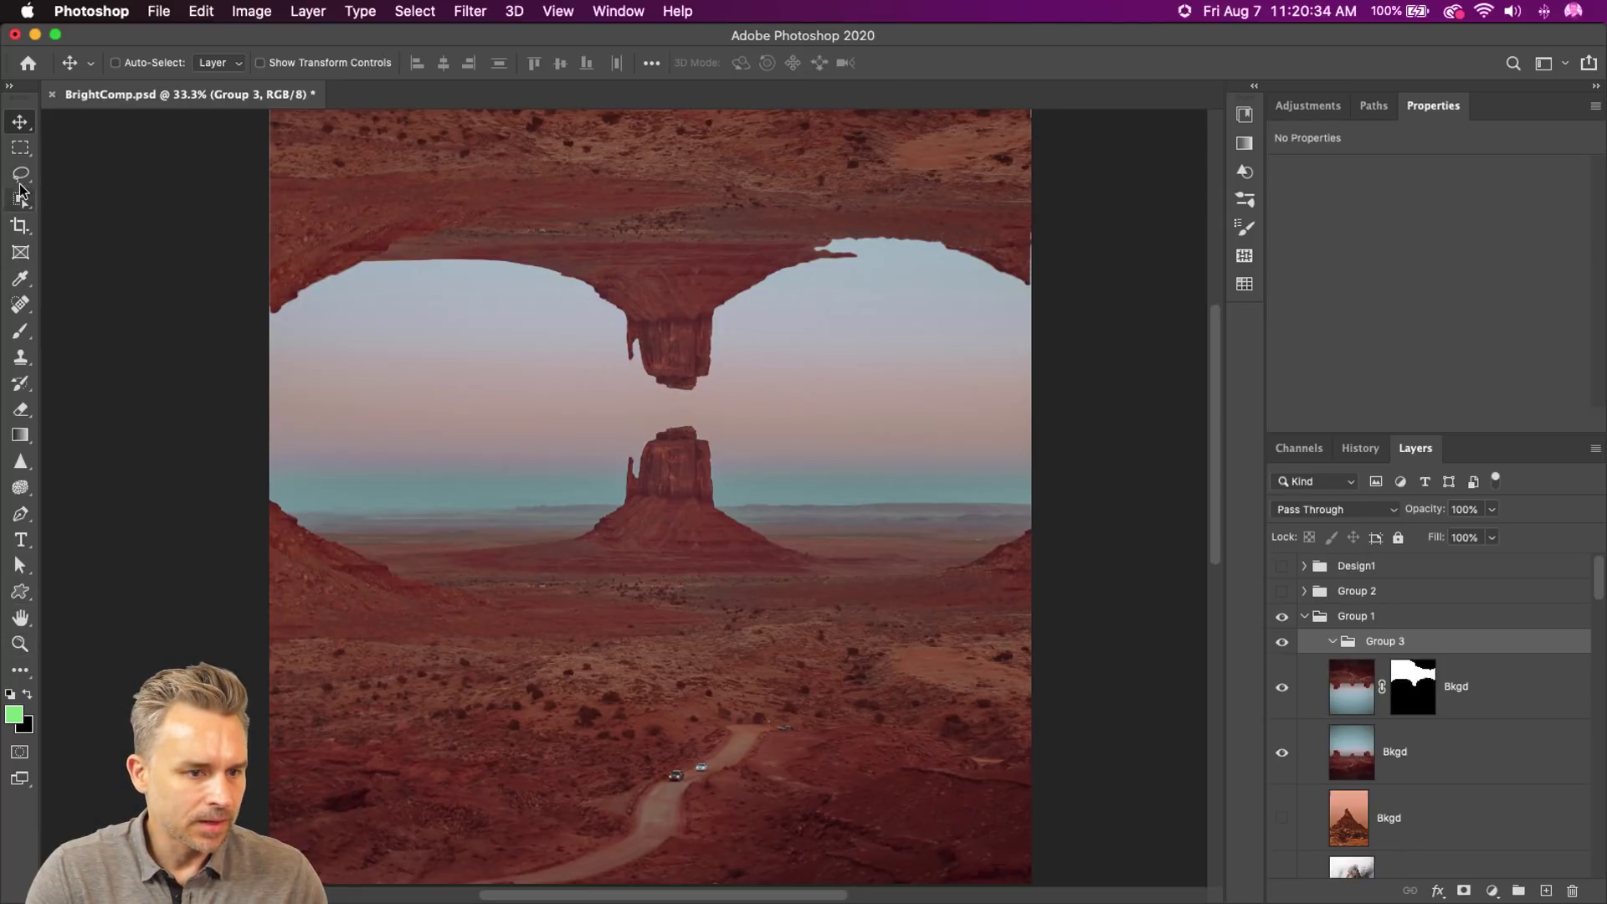
- Give Group 3 a circular mask centred around the two buttes, and place the flipped butte layer inside the group
drag(20, 148, 114, 159)
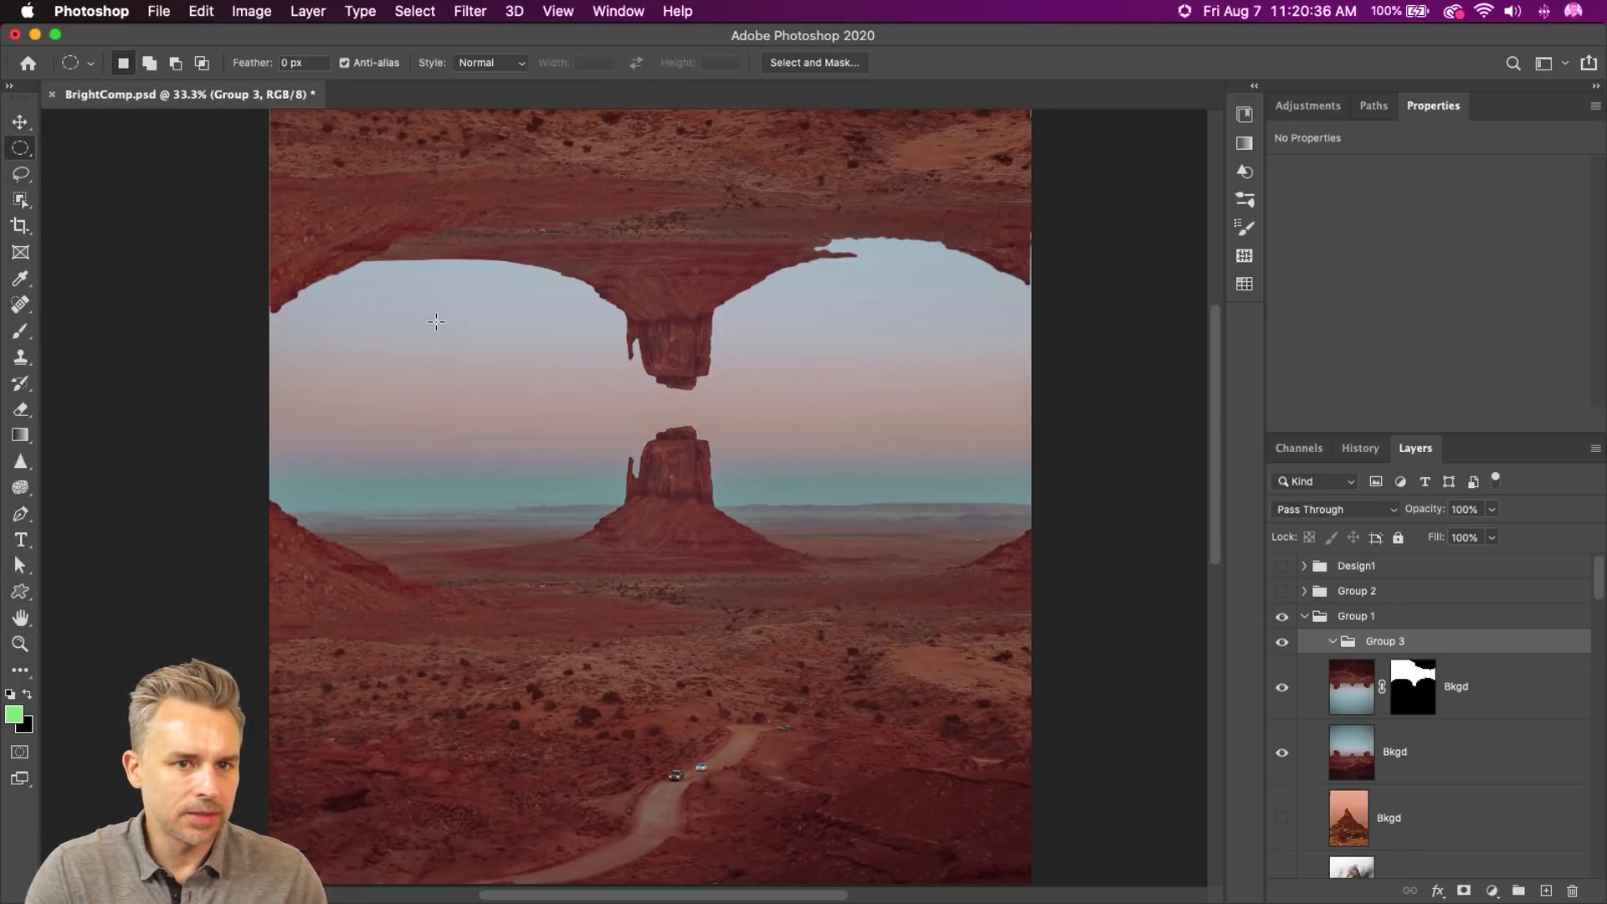
drag(412, 223, 895, 738)
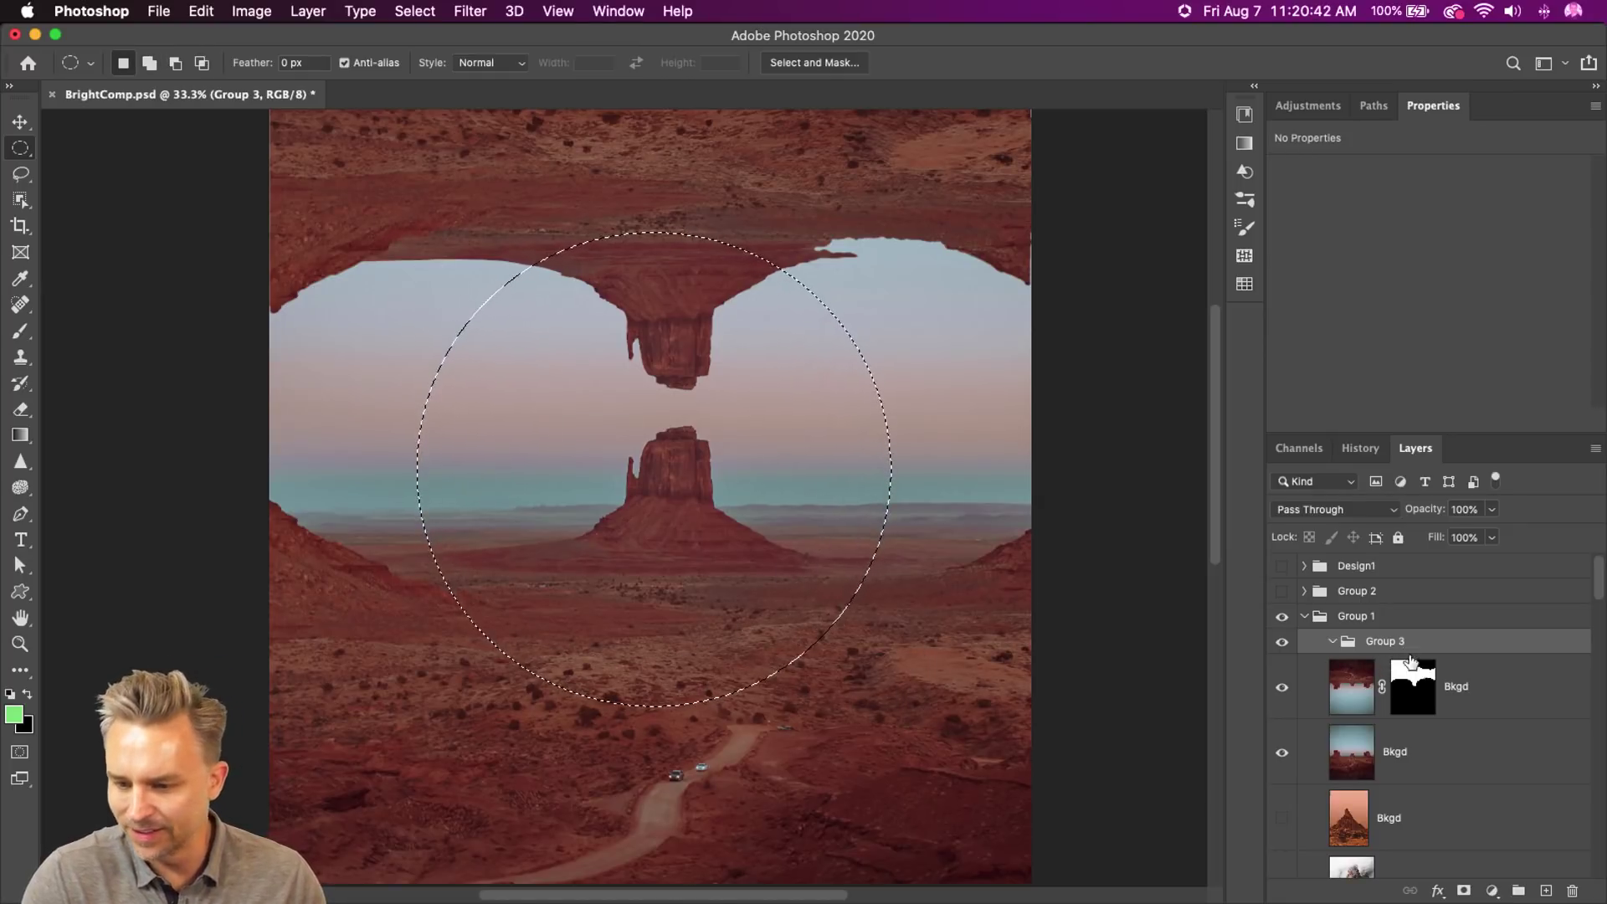
click(1463, 890)
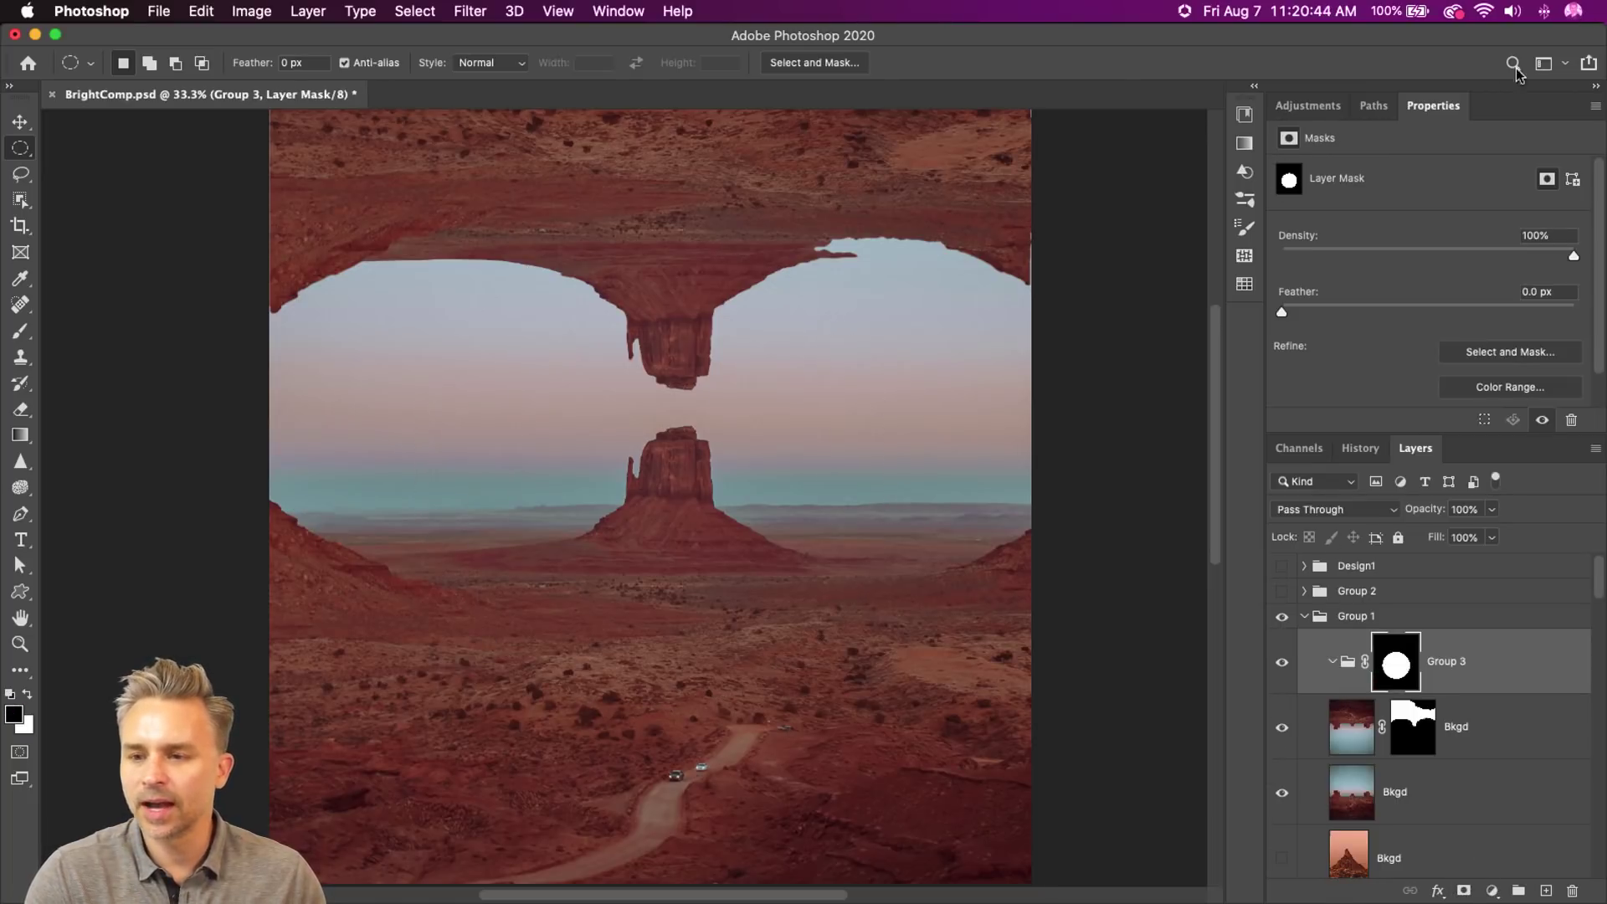
double_click(1505, 106)
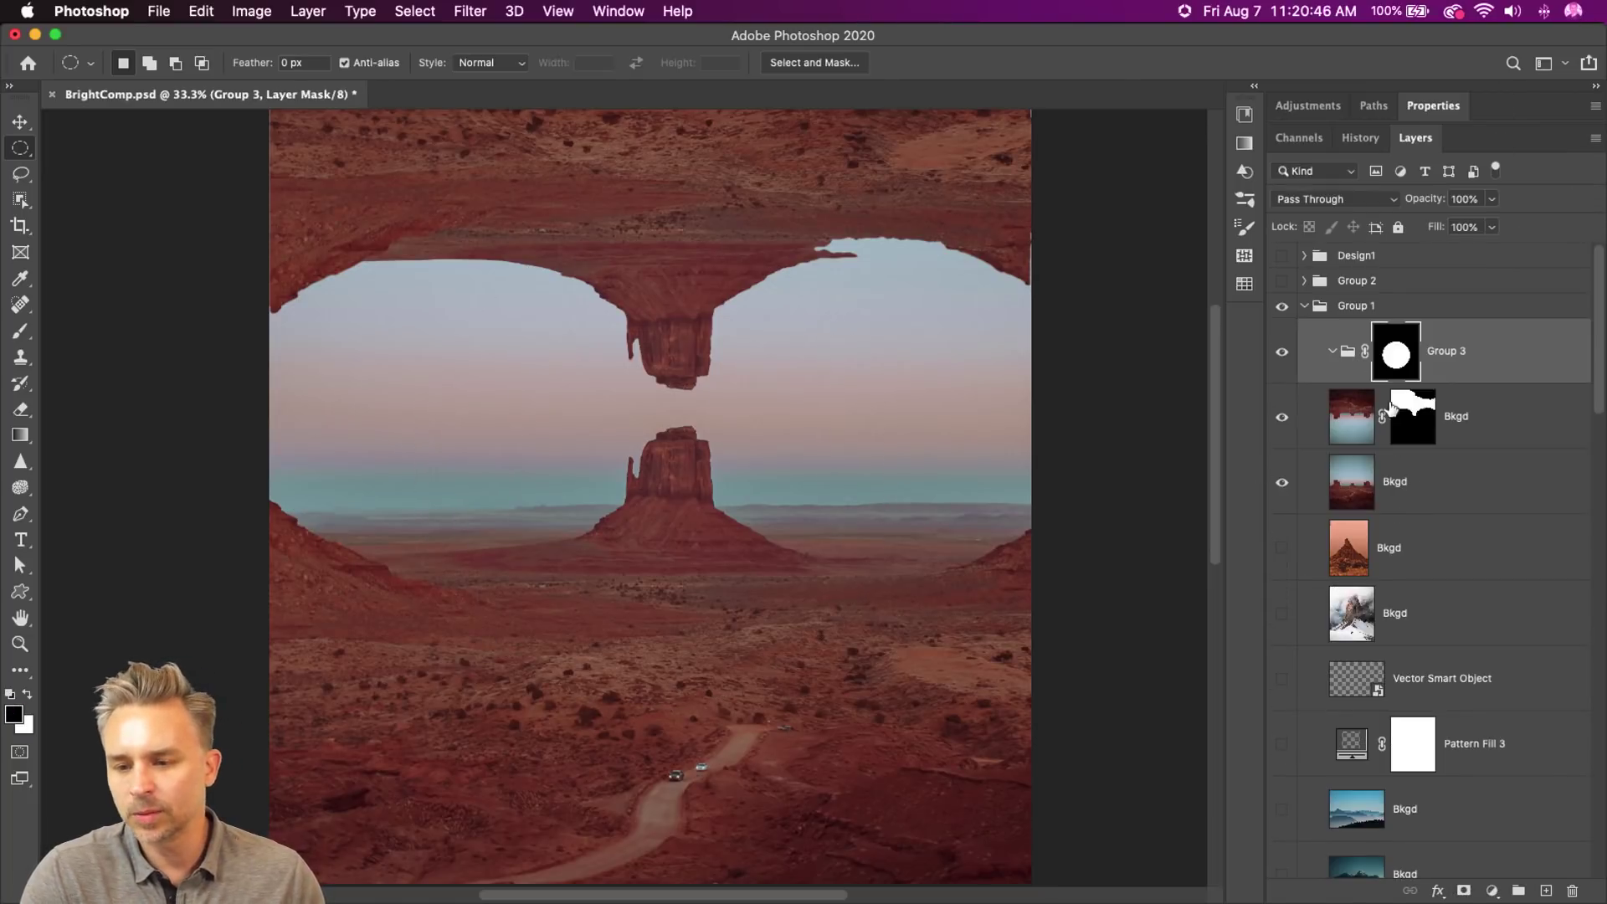
drag(1345, 416, 1353, 368)
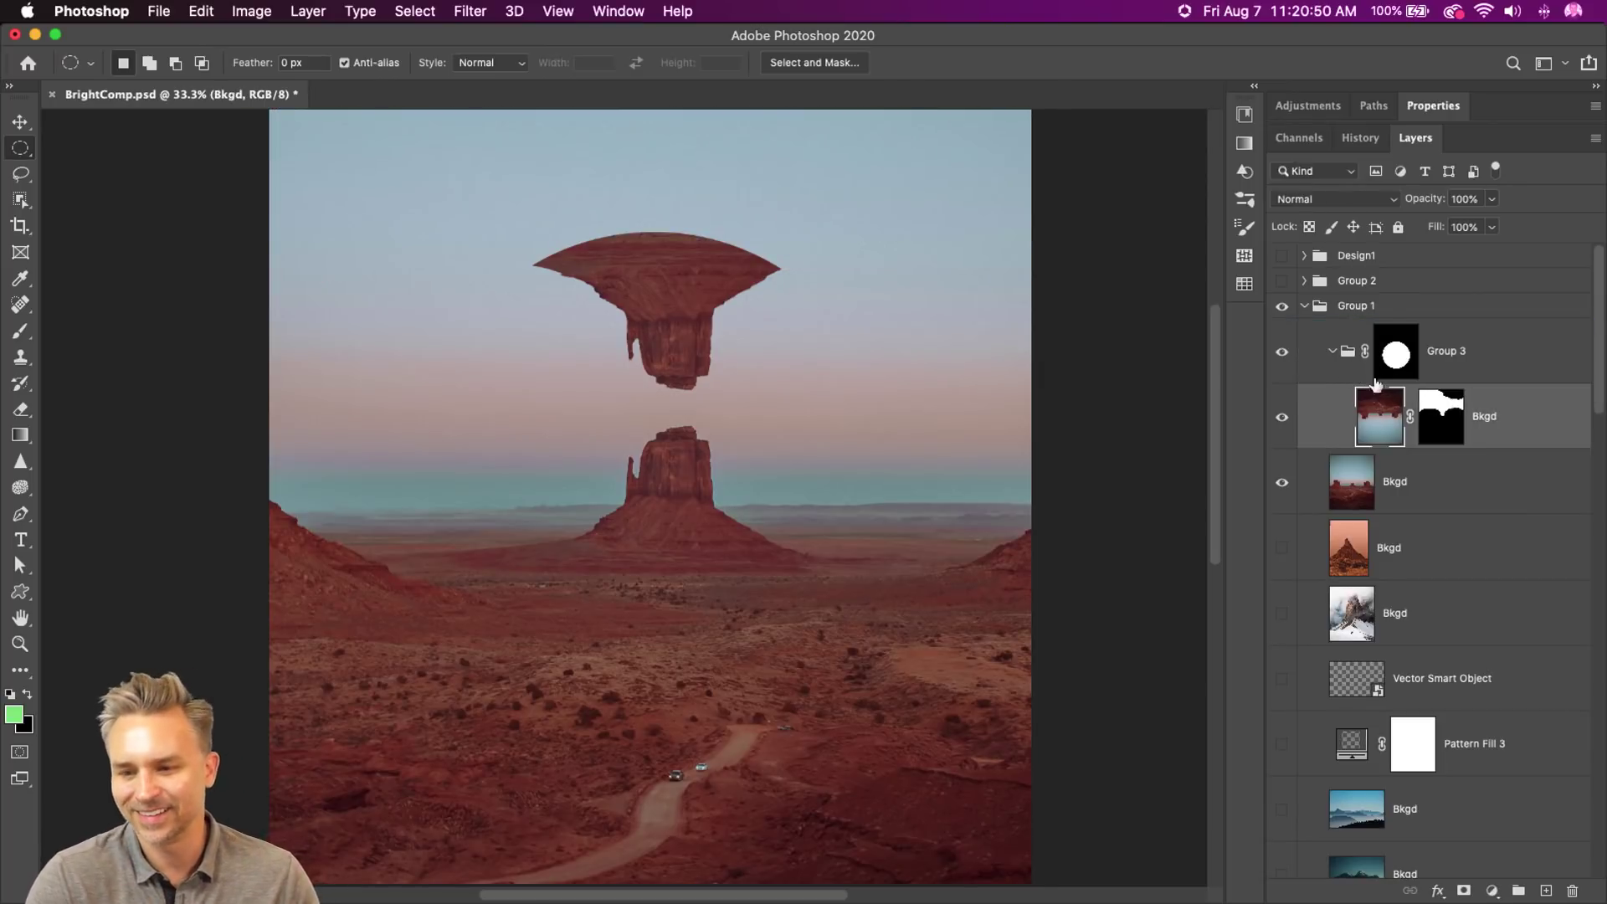
- Shift the flipped butte about 297 px right and 99 px down within the circle, and move the whole Group 3 slightly up
key(v)
drag(398, 360, 501, 389)
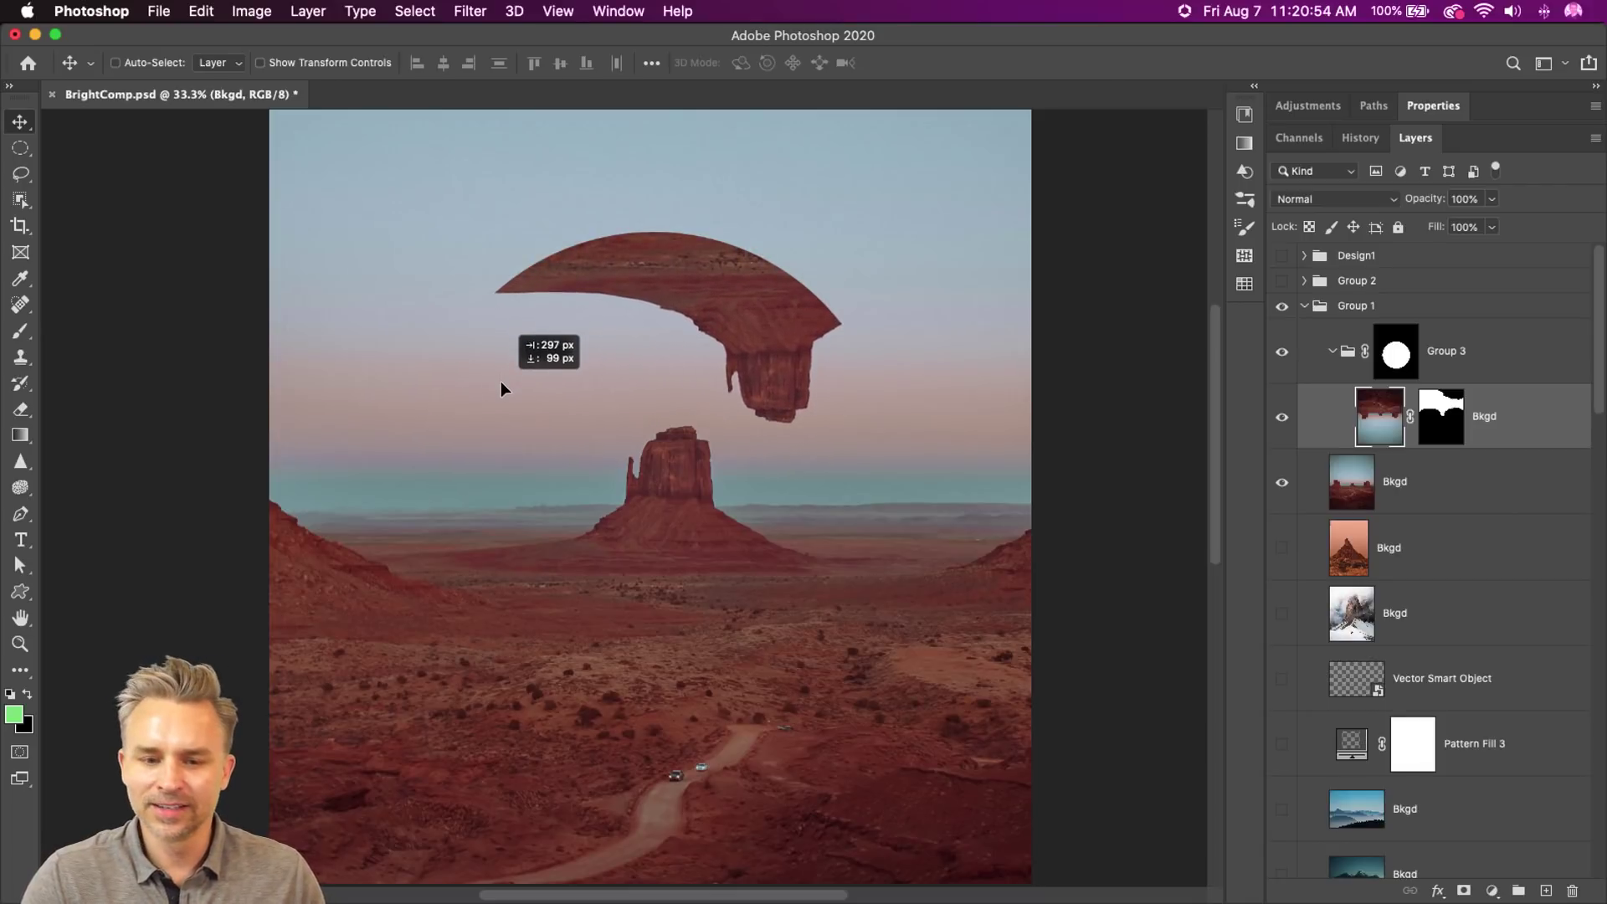
click(1447, 366)
mouse_move(722, 383)
mouse_down()
mouse_move(749, 386)
mouse_move(710, 358)
mouse_up()
- Add a magenta-to-peach gradient fill layer to Group 3 and place it beneath the flipped butte layer
click(1379, 416)
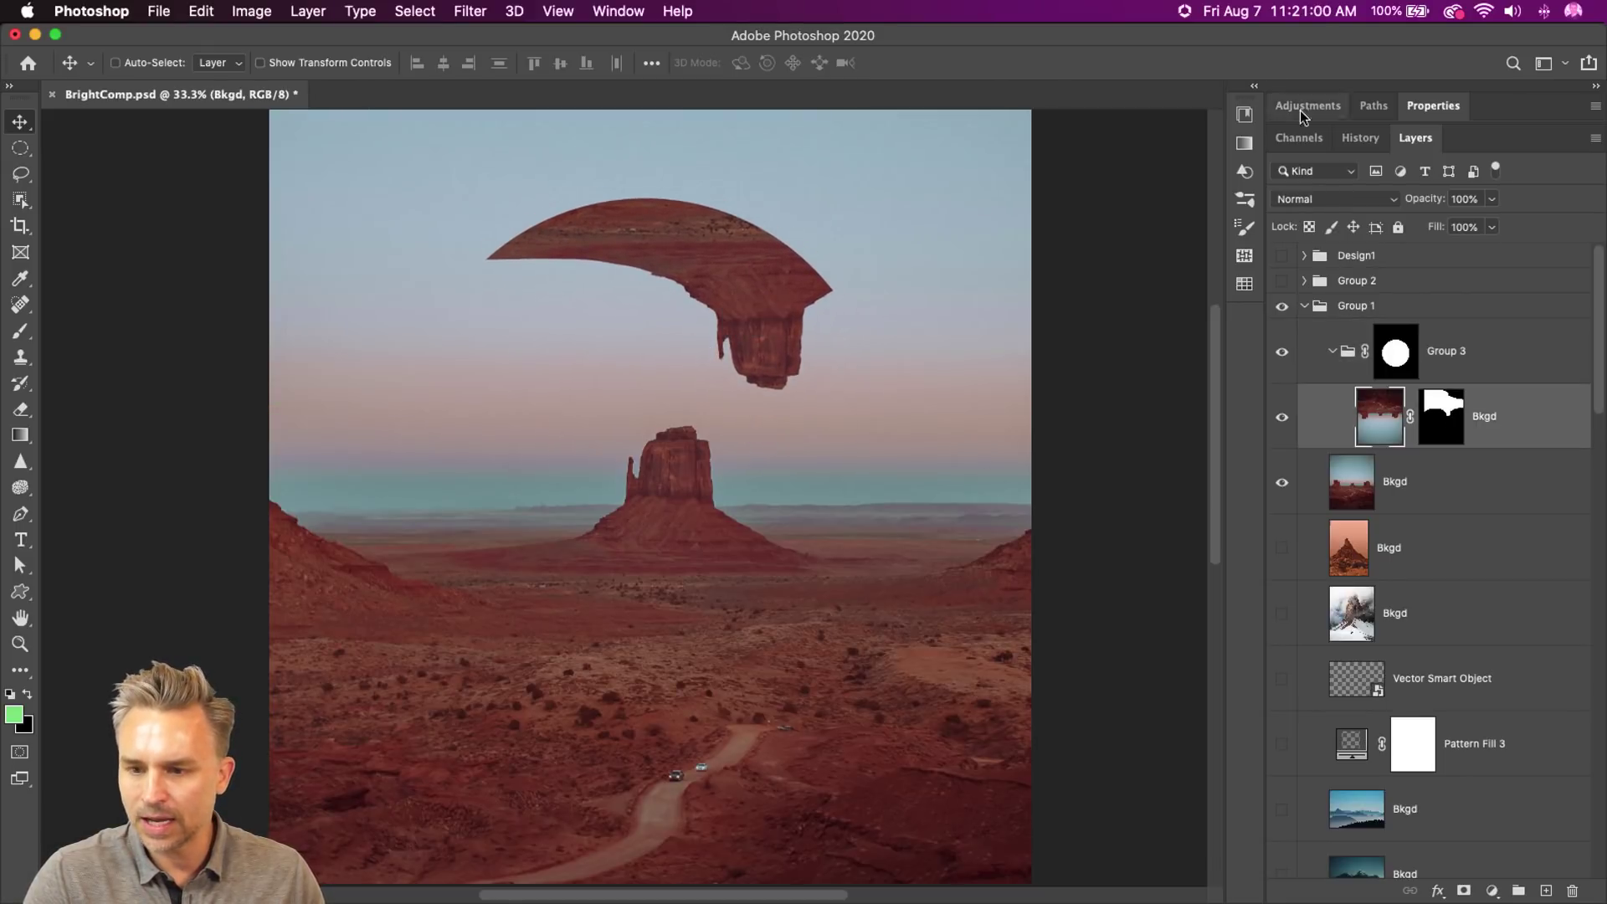
click(1253, 87)
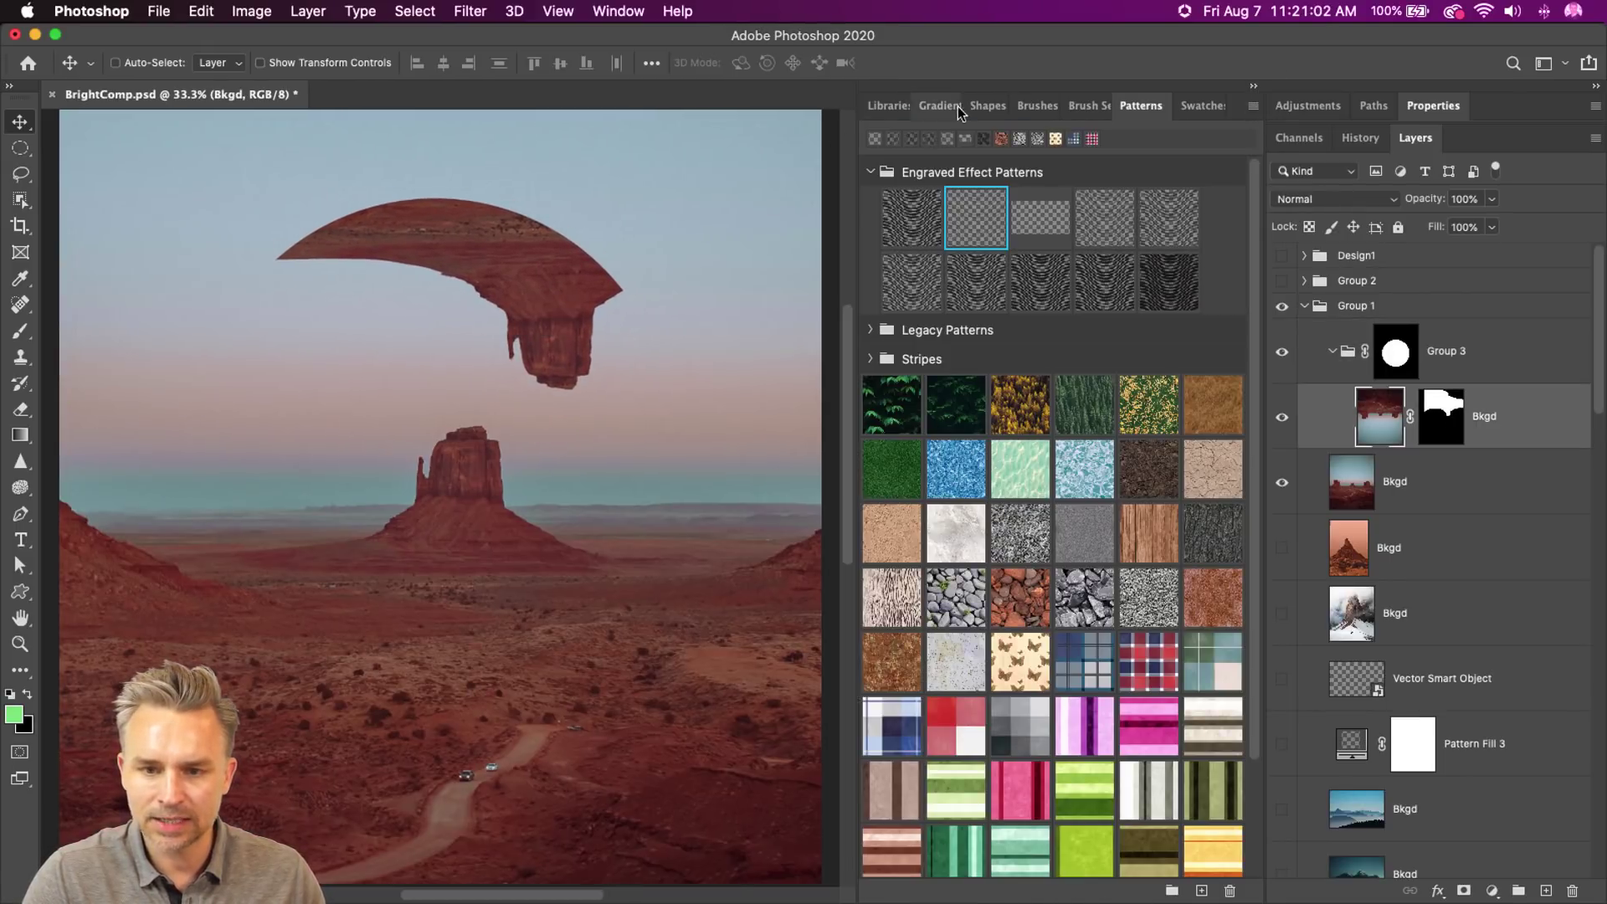
click(1545, 891)
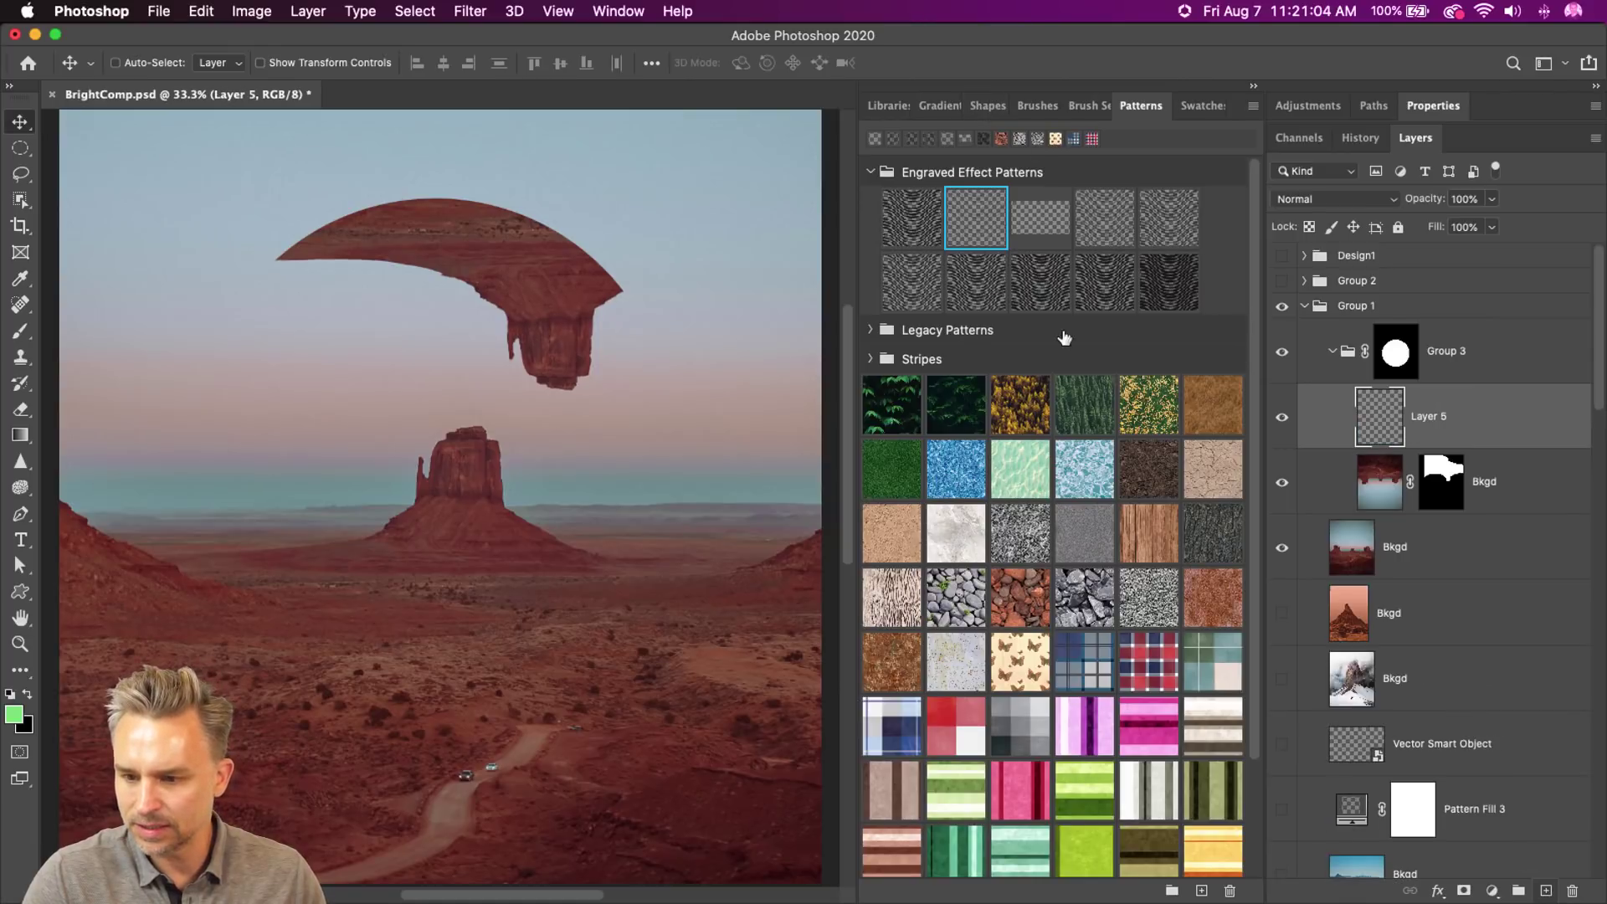
click(937, 107)
click(937, 458)
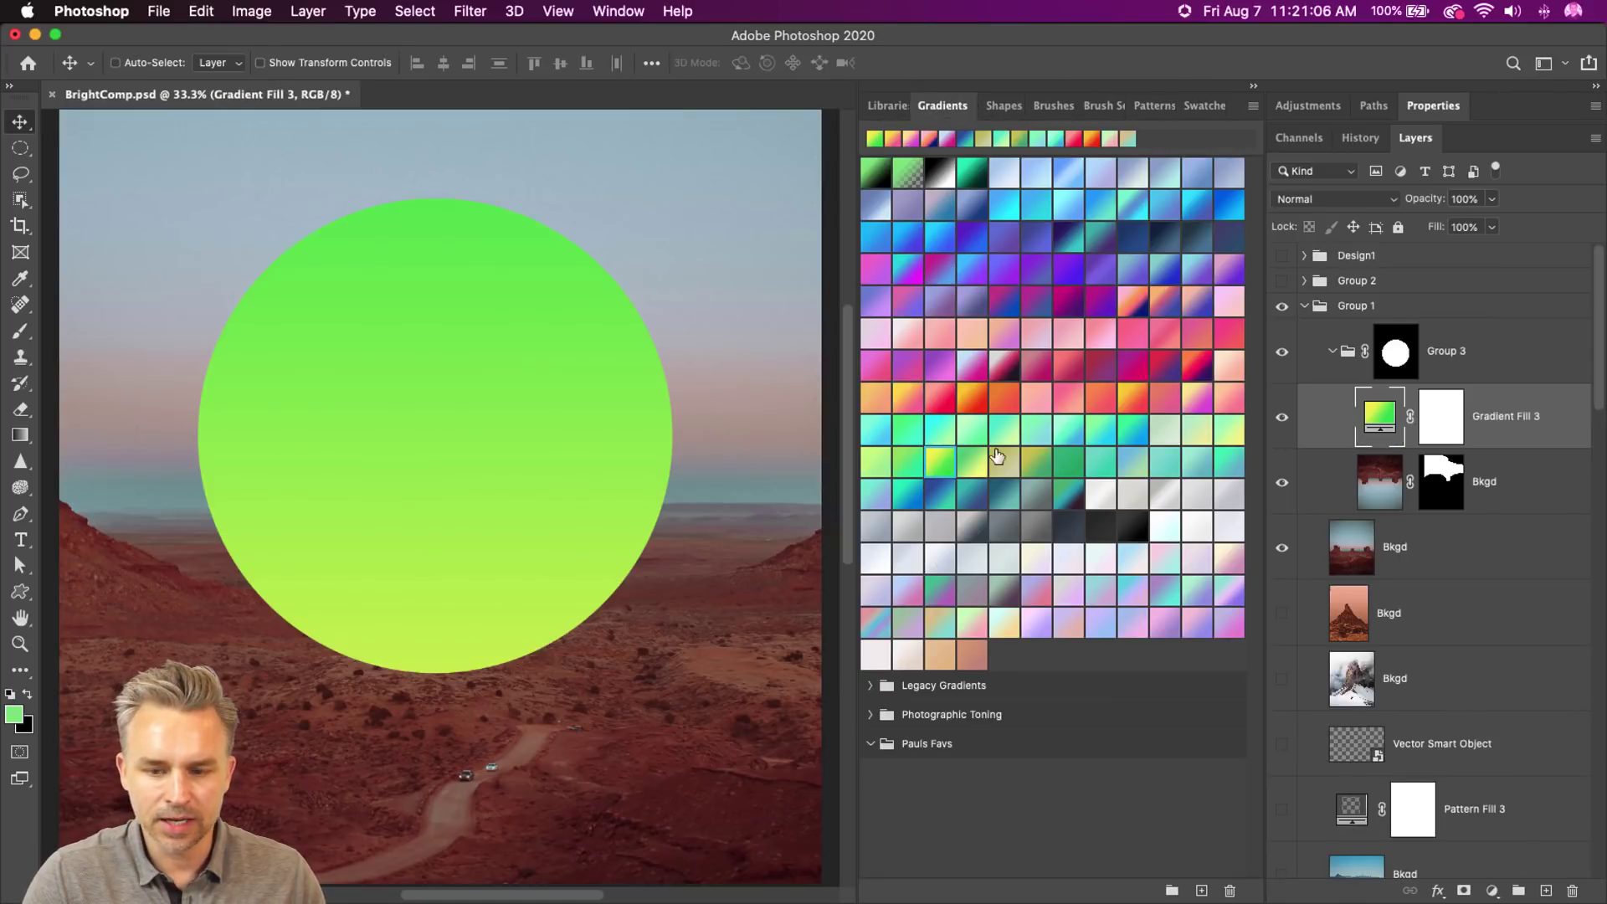
click(1005, 401)
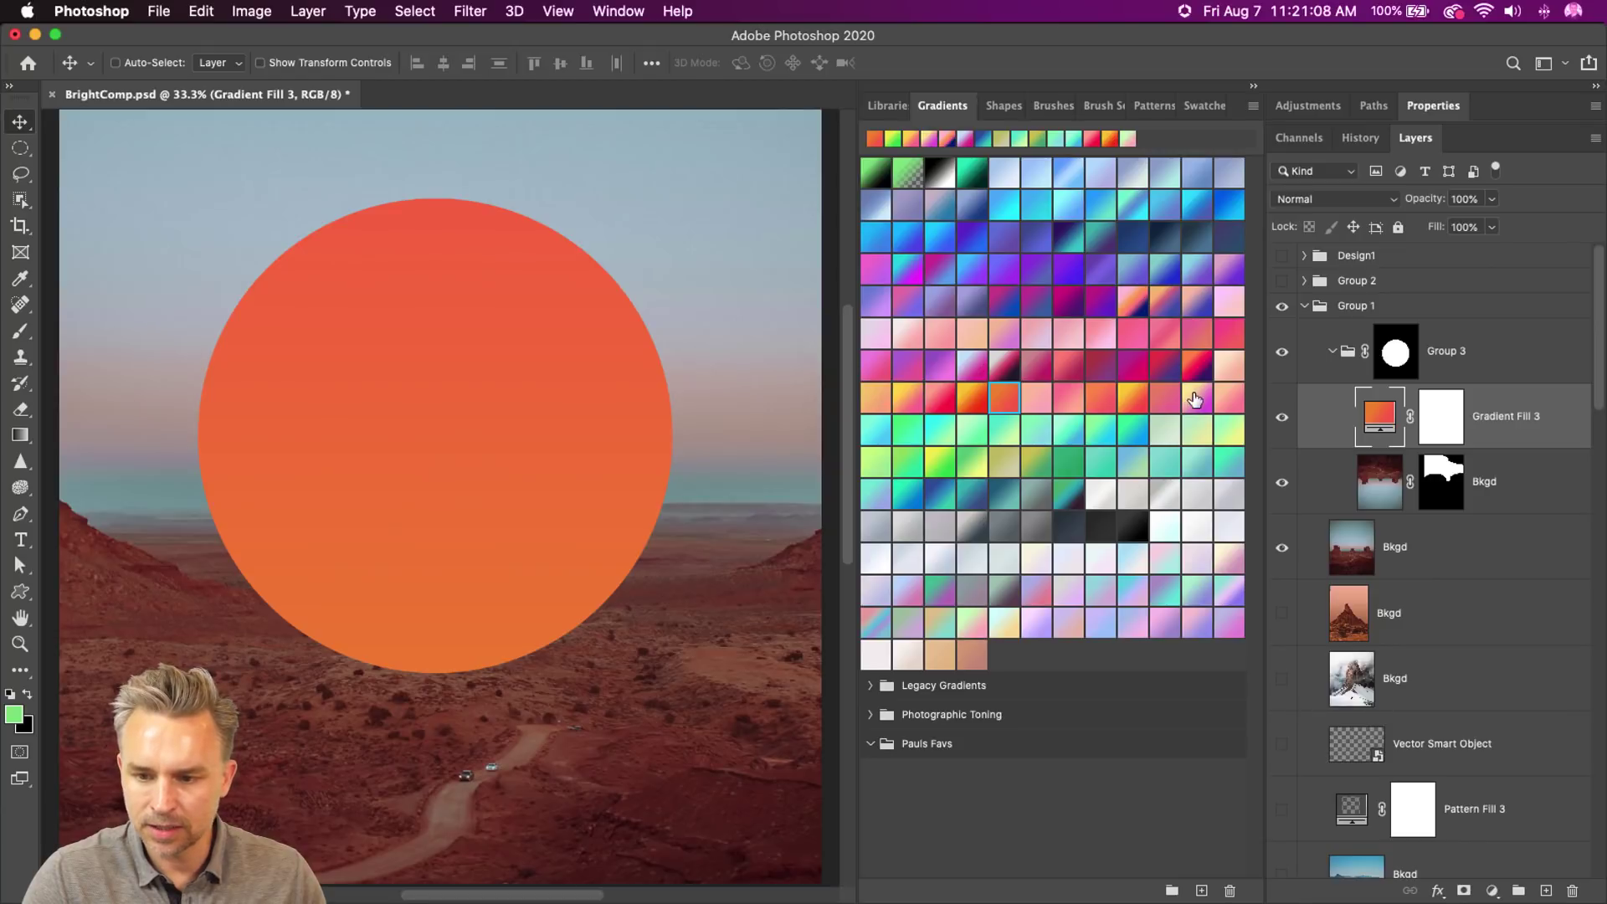
click(1229, 398)
click(1197, 398)
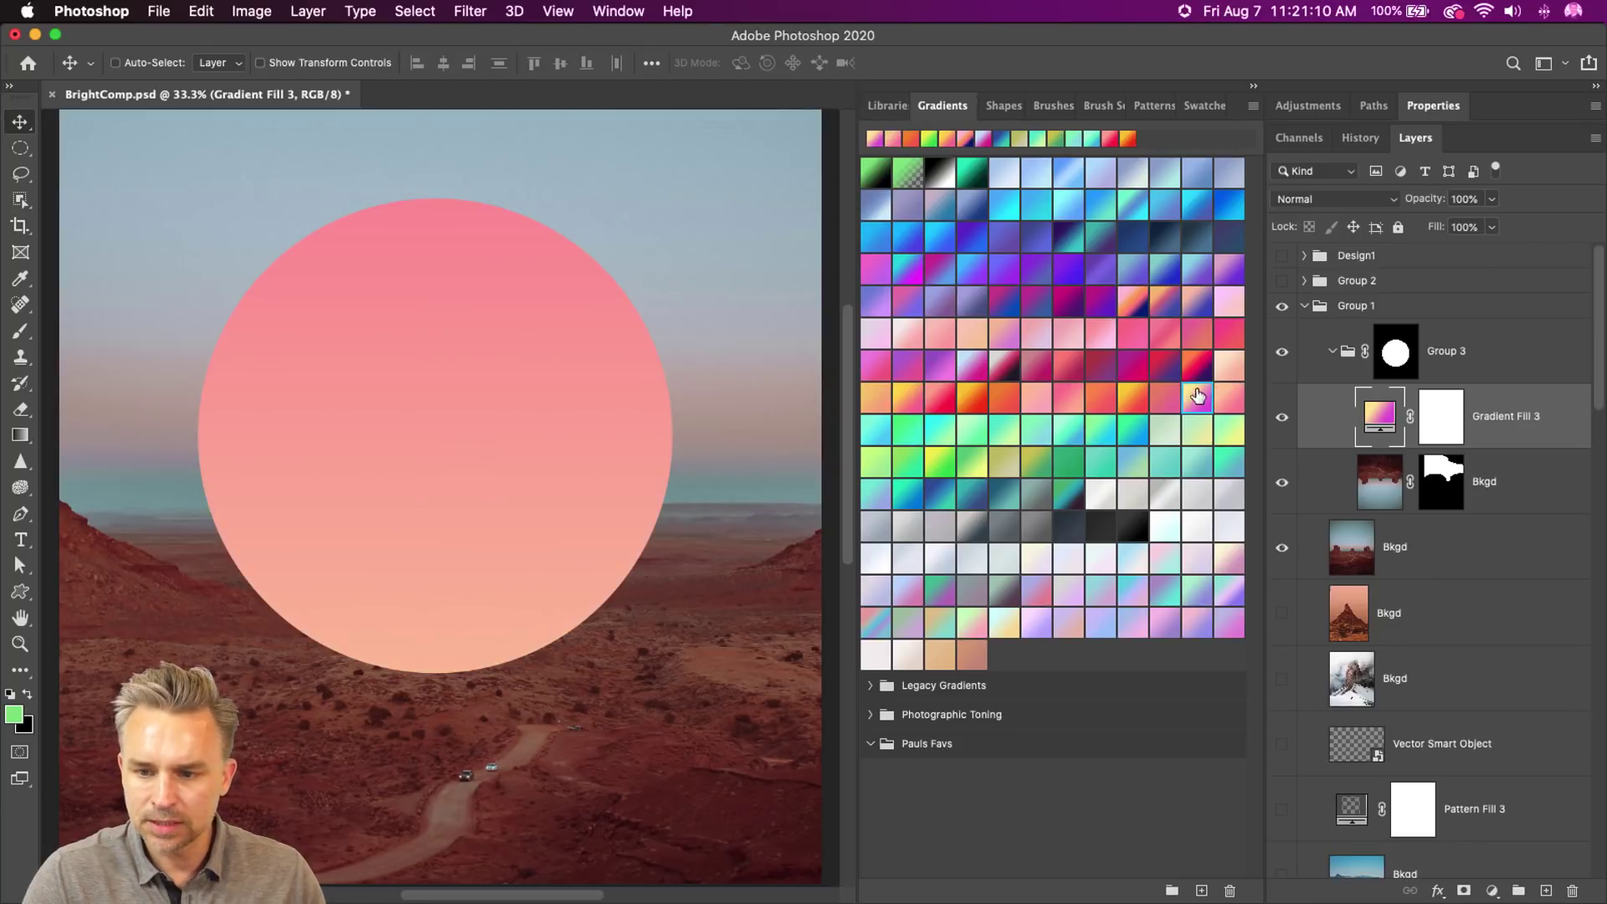
drag(1499, 430, 1497, 502)
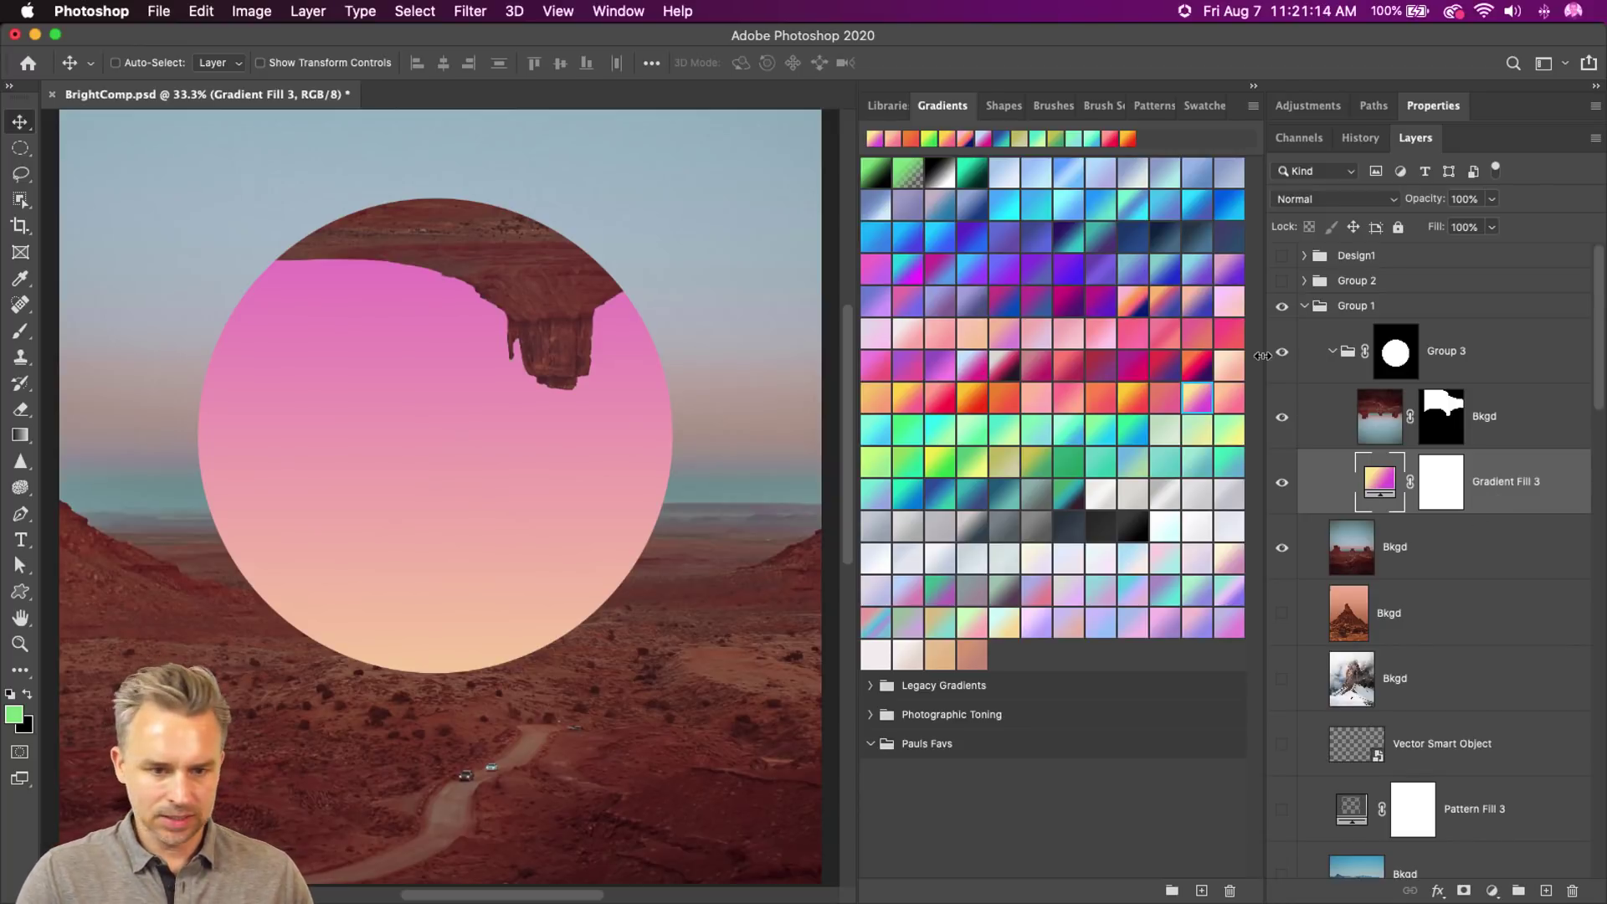
- Duplicate the flipped butte layer and move the copy out of Group 3, directly above the original desert layer
click(1477, 422)
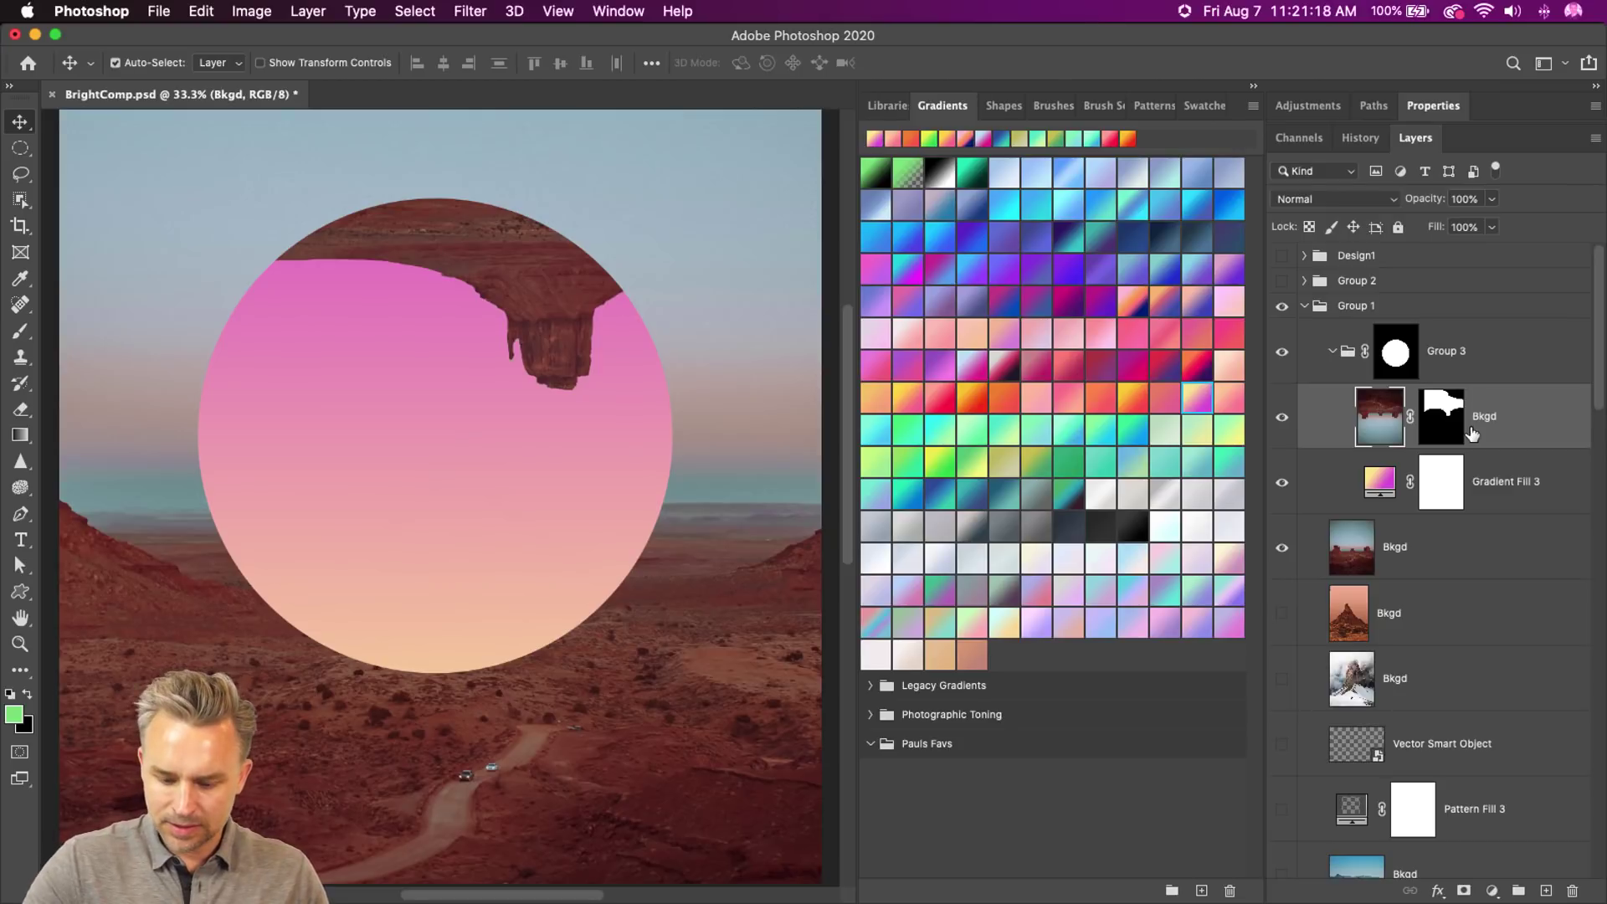
key(super+j)
drag(1498, 420, 1422, 581)
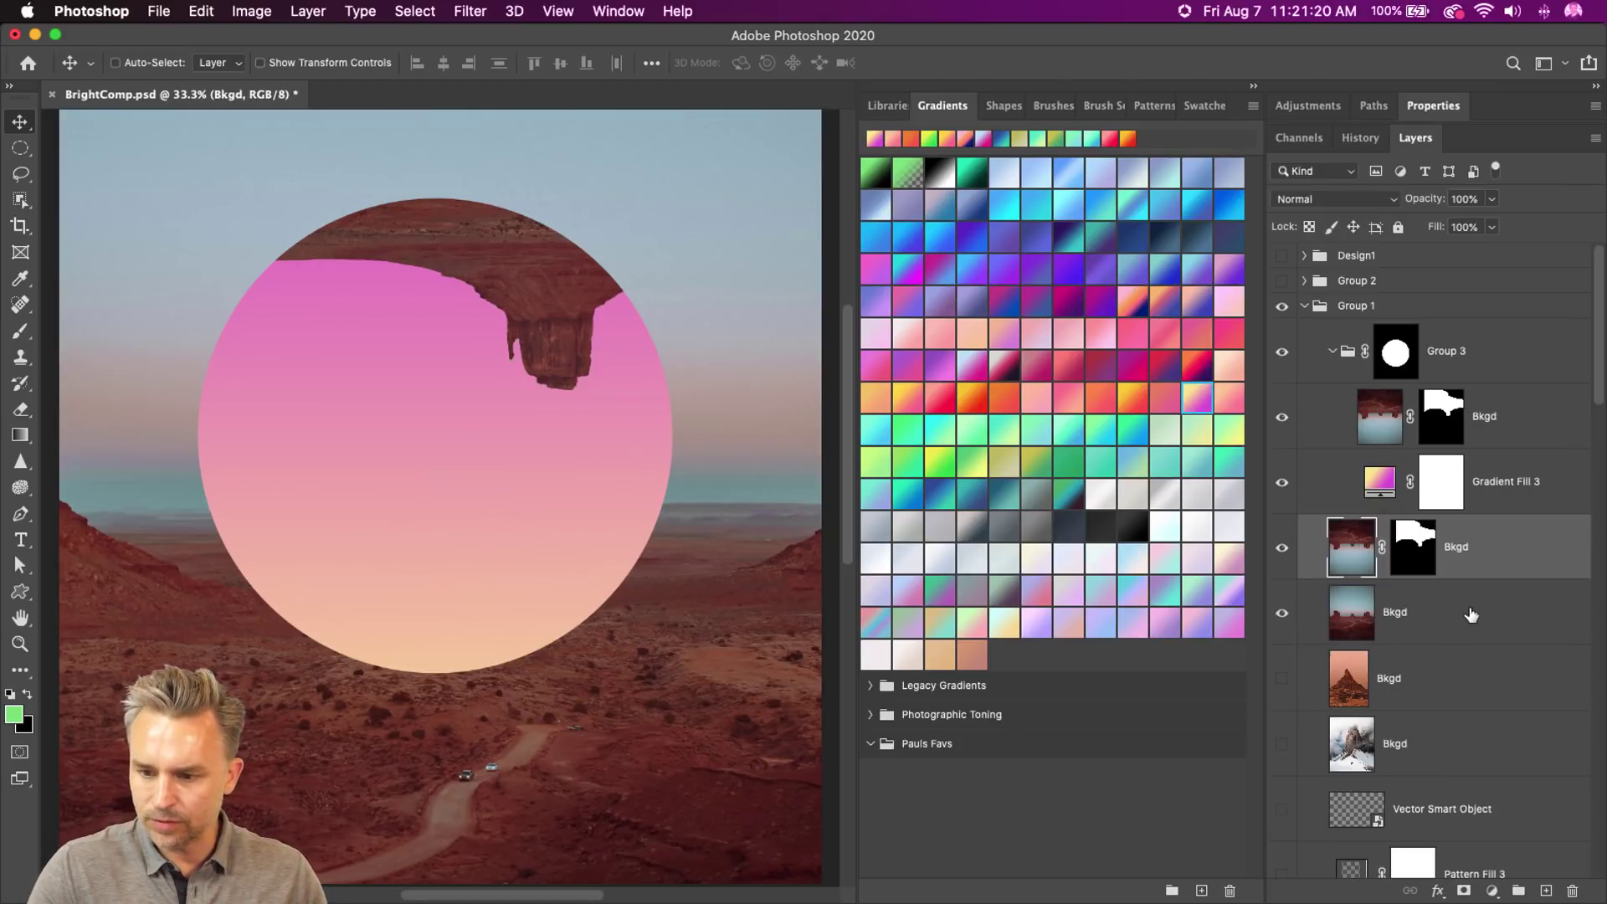
right_click(1417, 555)
key(Escape)
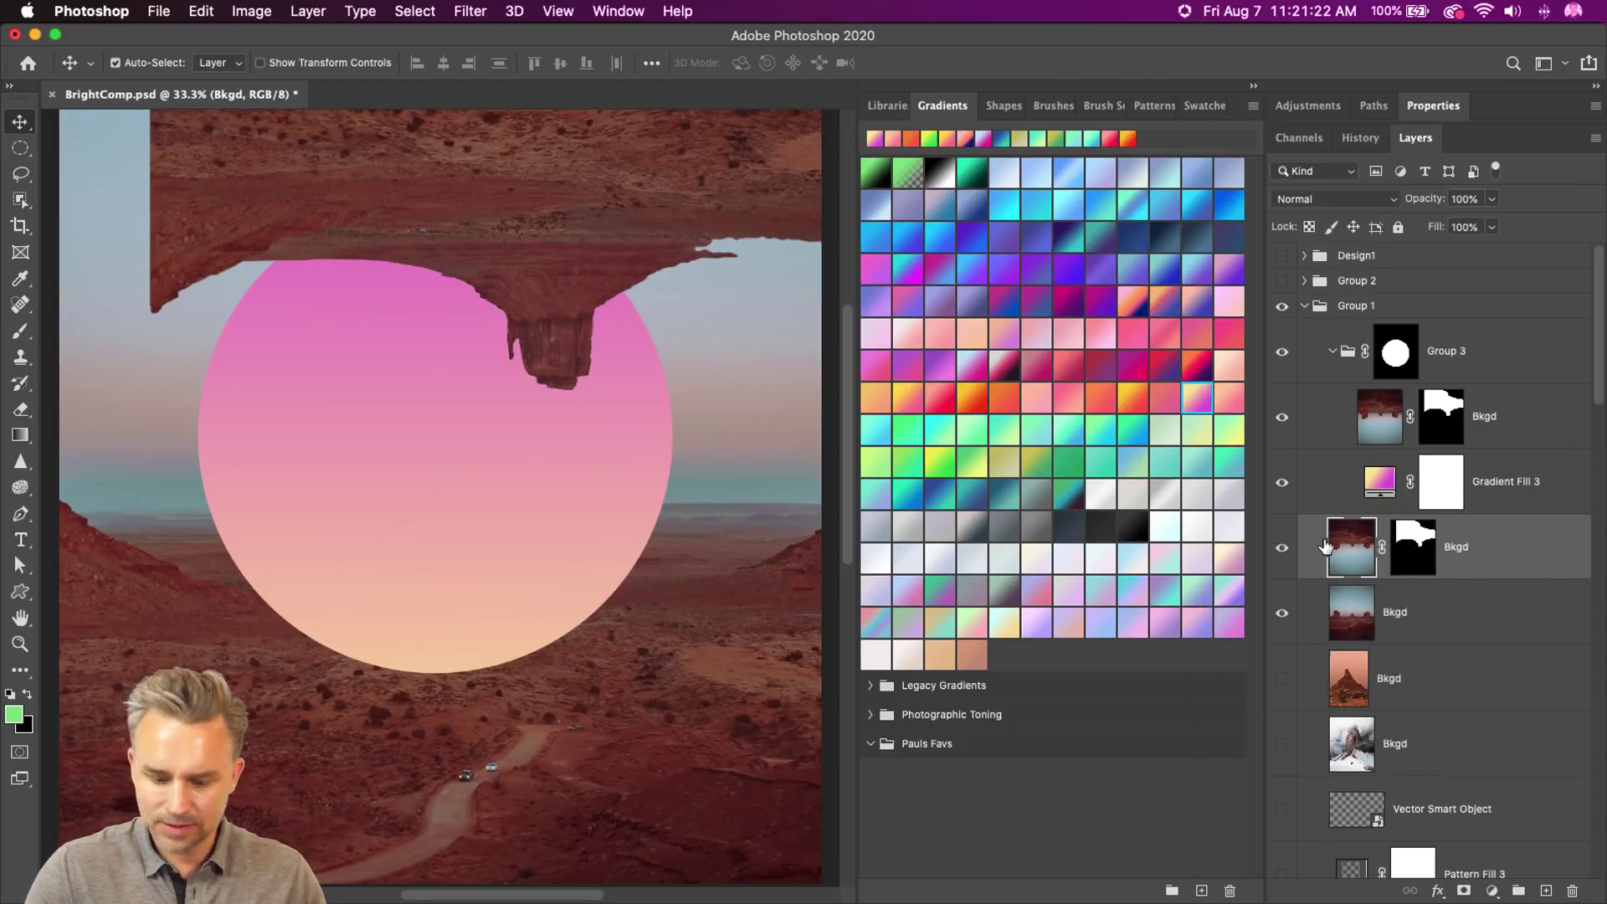
- Flip the copied butte layer vertically so it stands upright, and hide the gradient fill layer in Group 3
key(super+t)
right_click(366, 238)
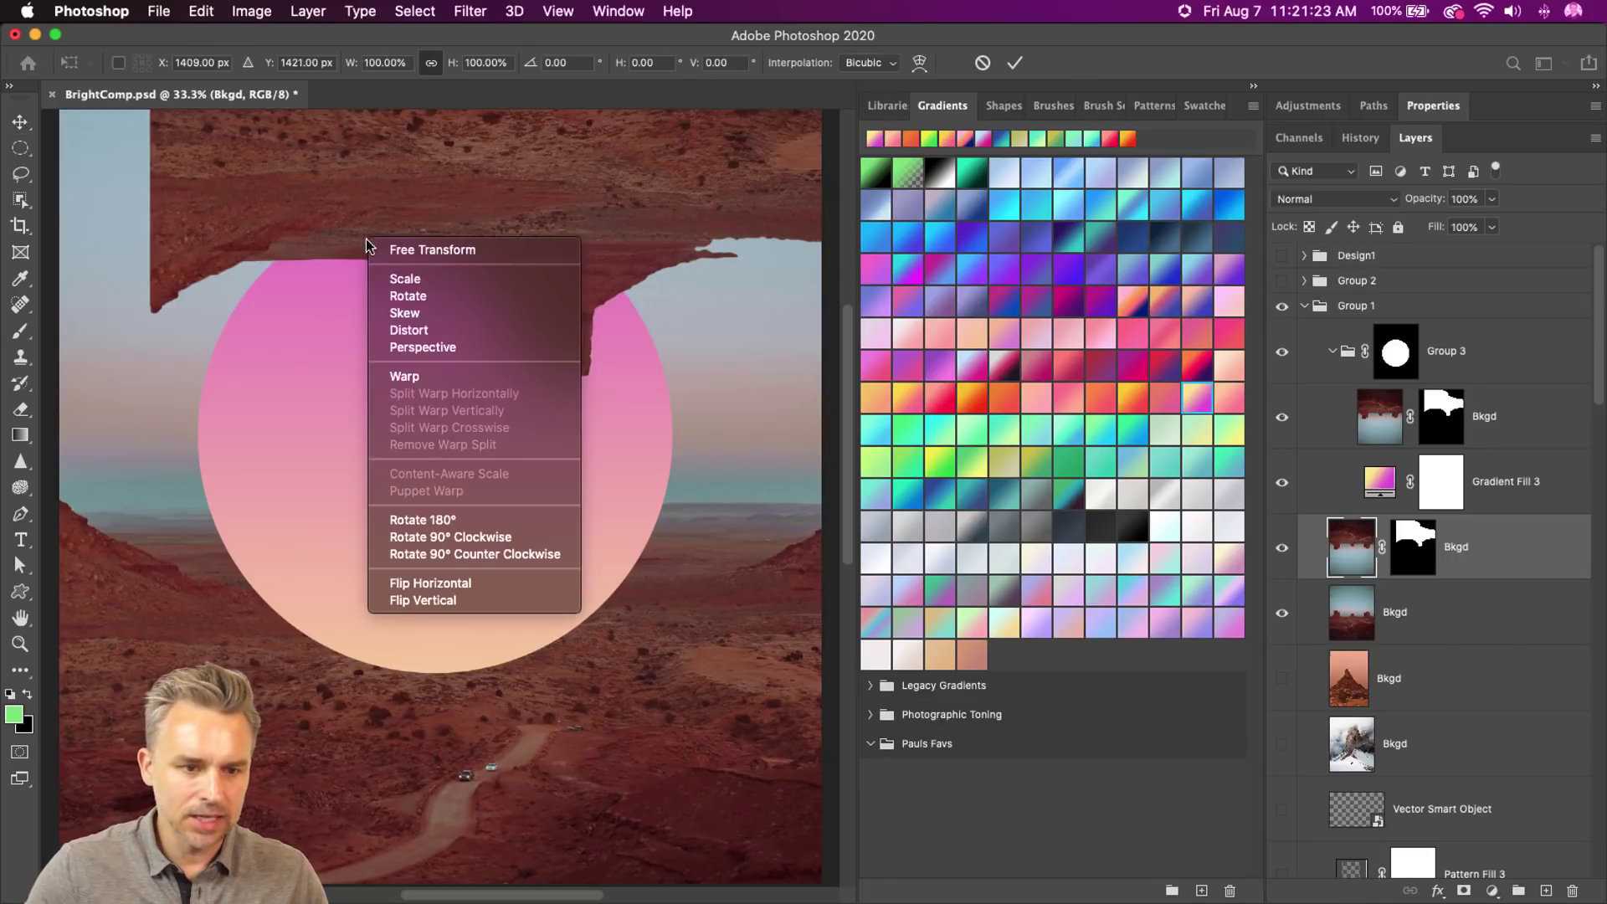
click(432, 595)
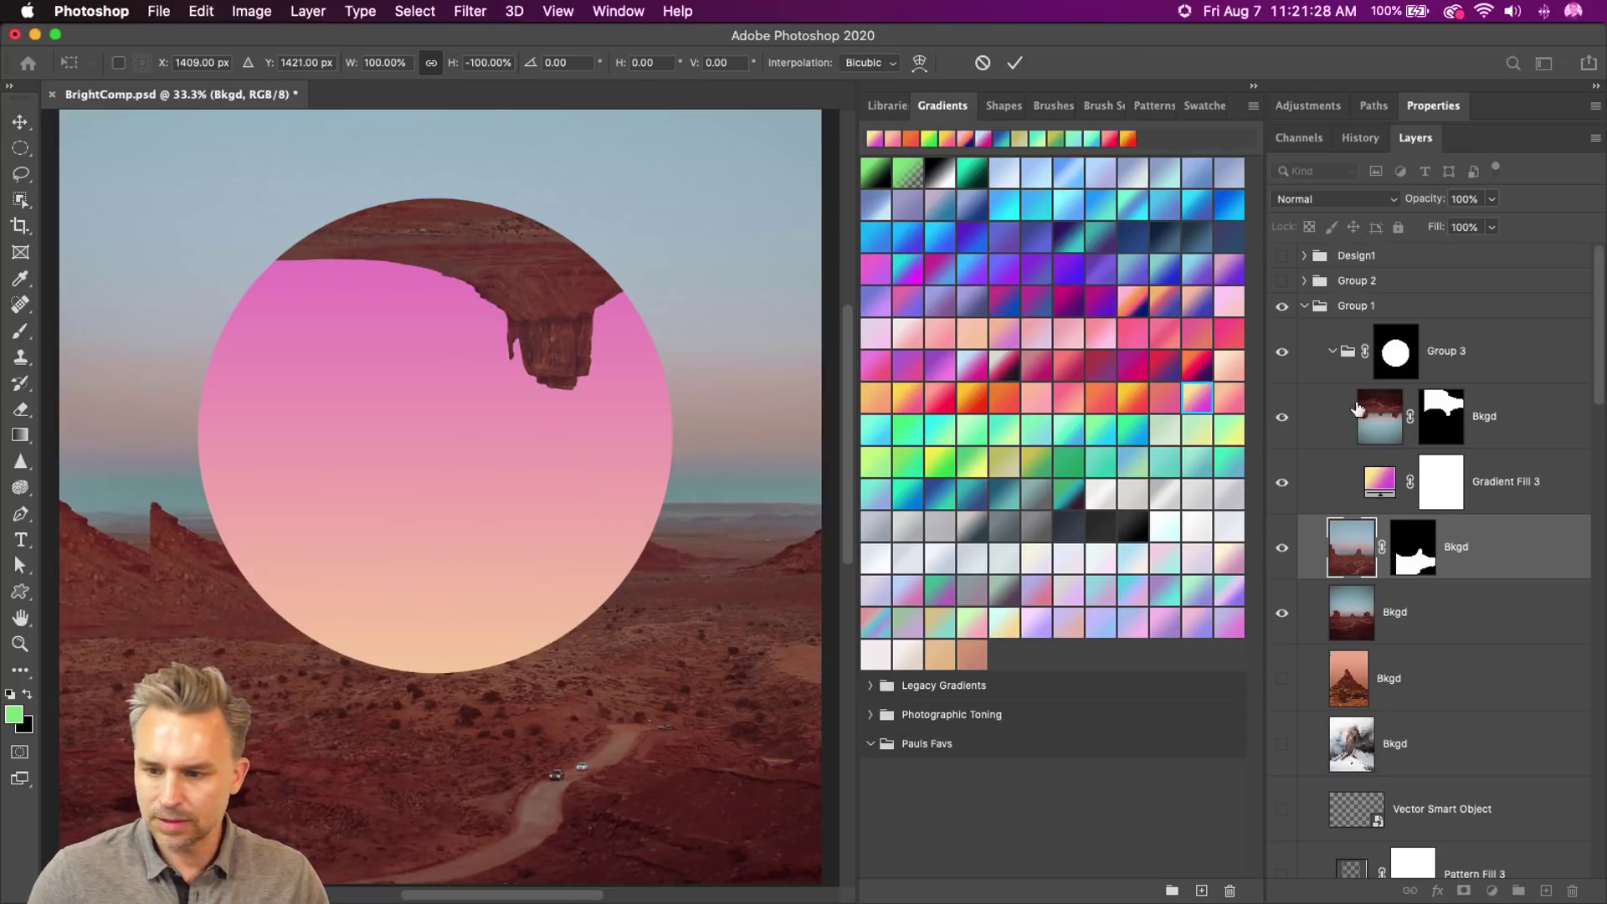
click(1283, 483)
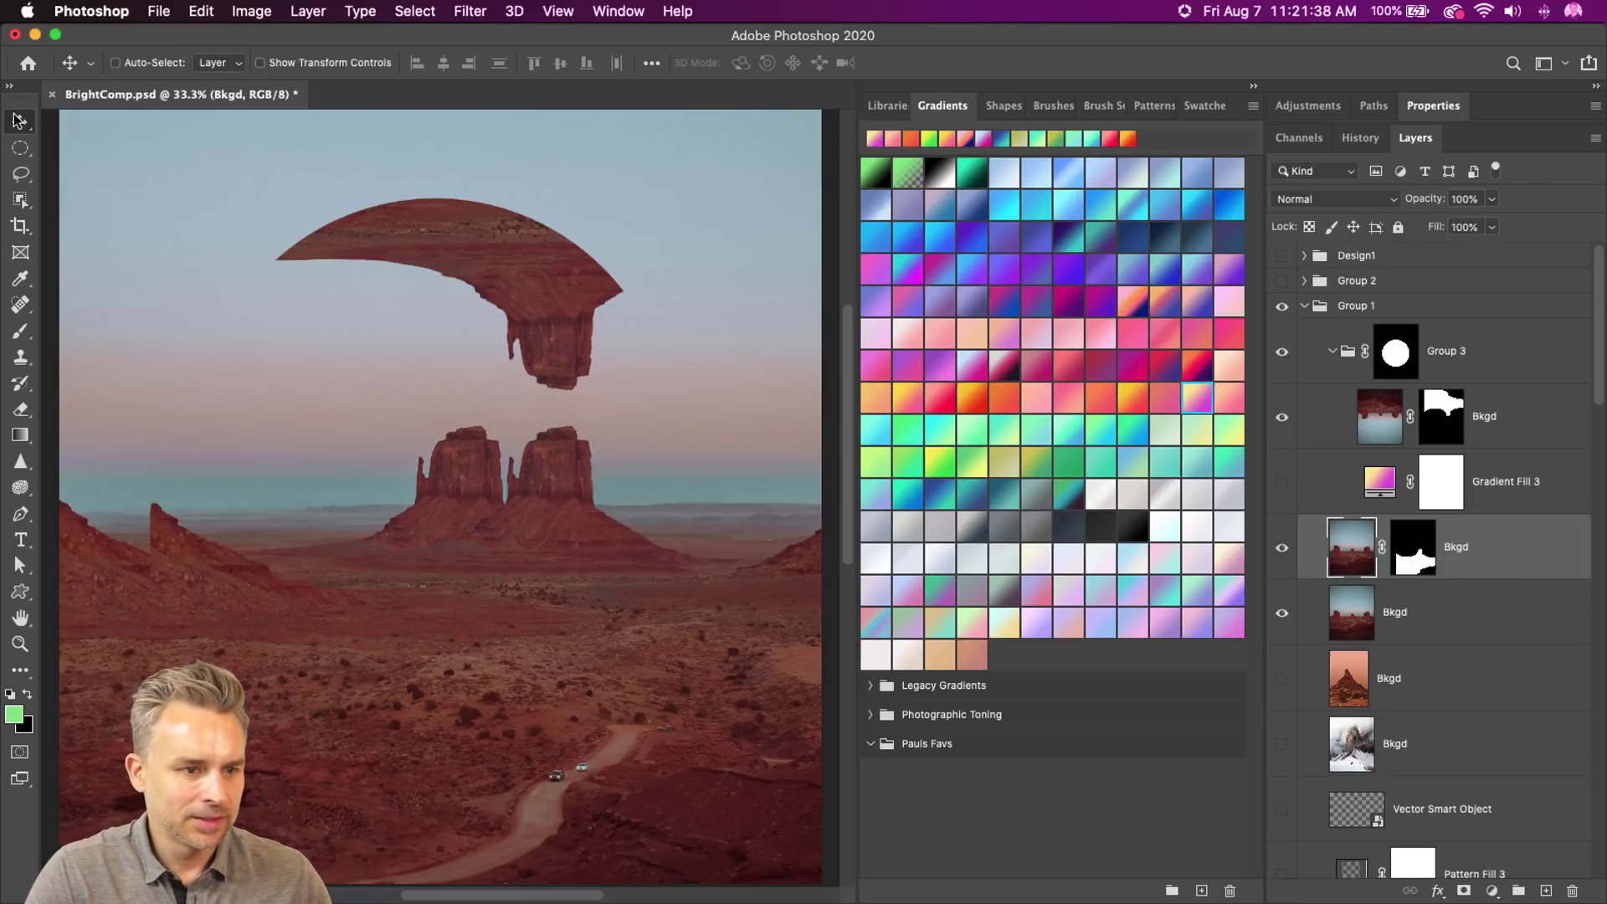
- Move the upright butte copy left until it covers the original butte, and show the gradient fill layer in Group 3
drag(469, 502, 378, 503)
click(1289, 482)
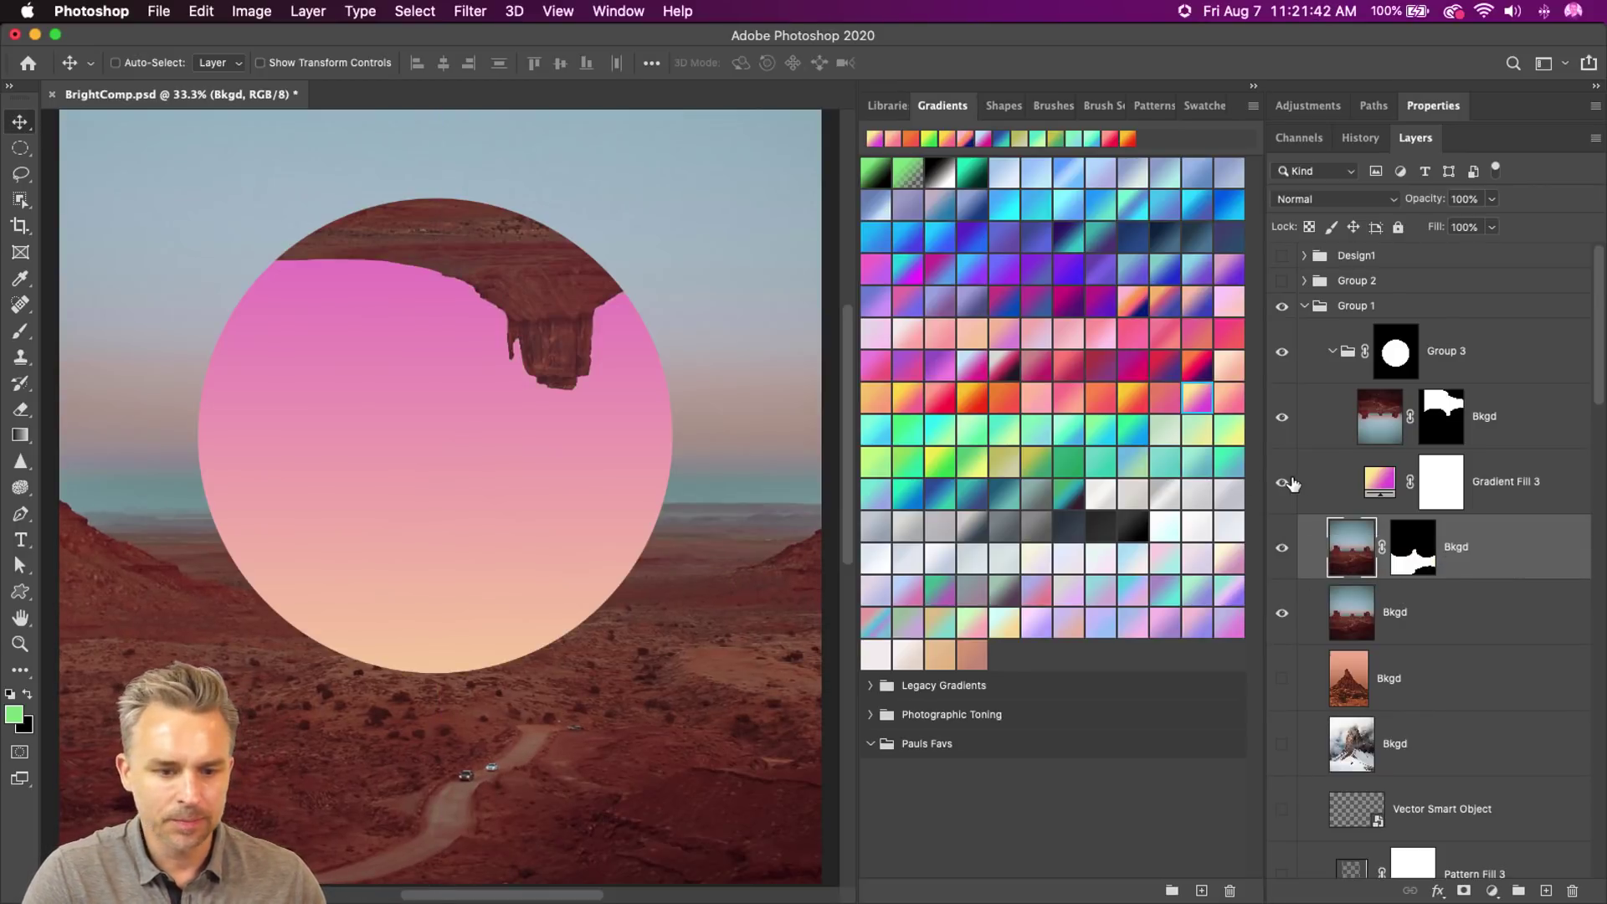
- Place the upright butte copy layer above Group 3, and move the circular group slightly up
drag(1343, 532, 1334, 316)
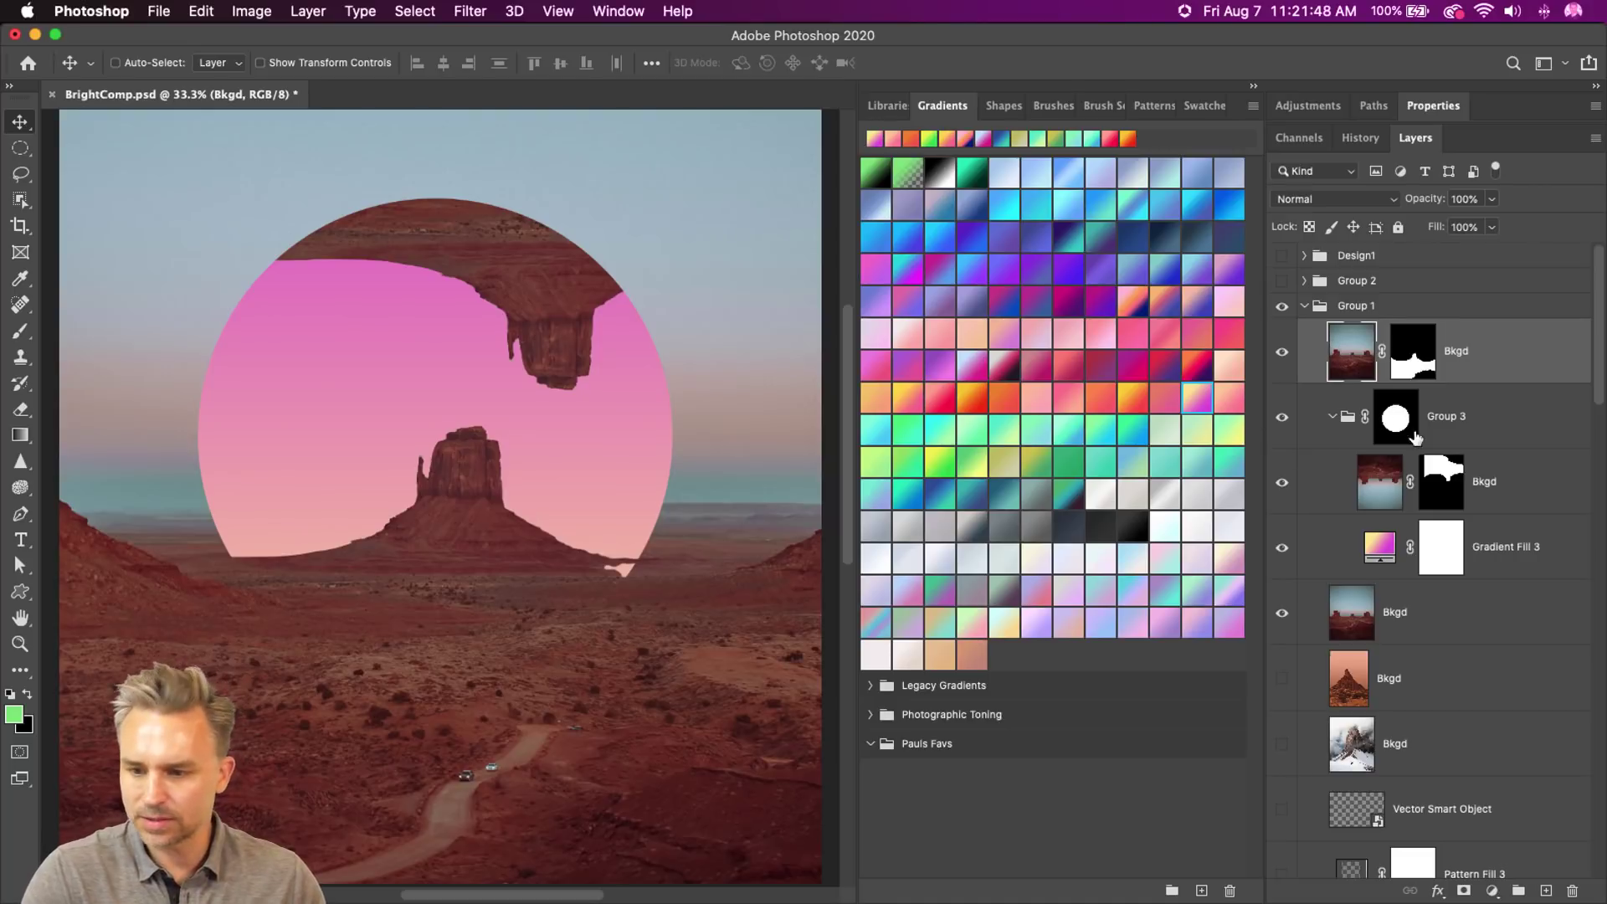
click(1445, 421)
drag(406, 446, 402, 395)
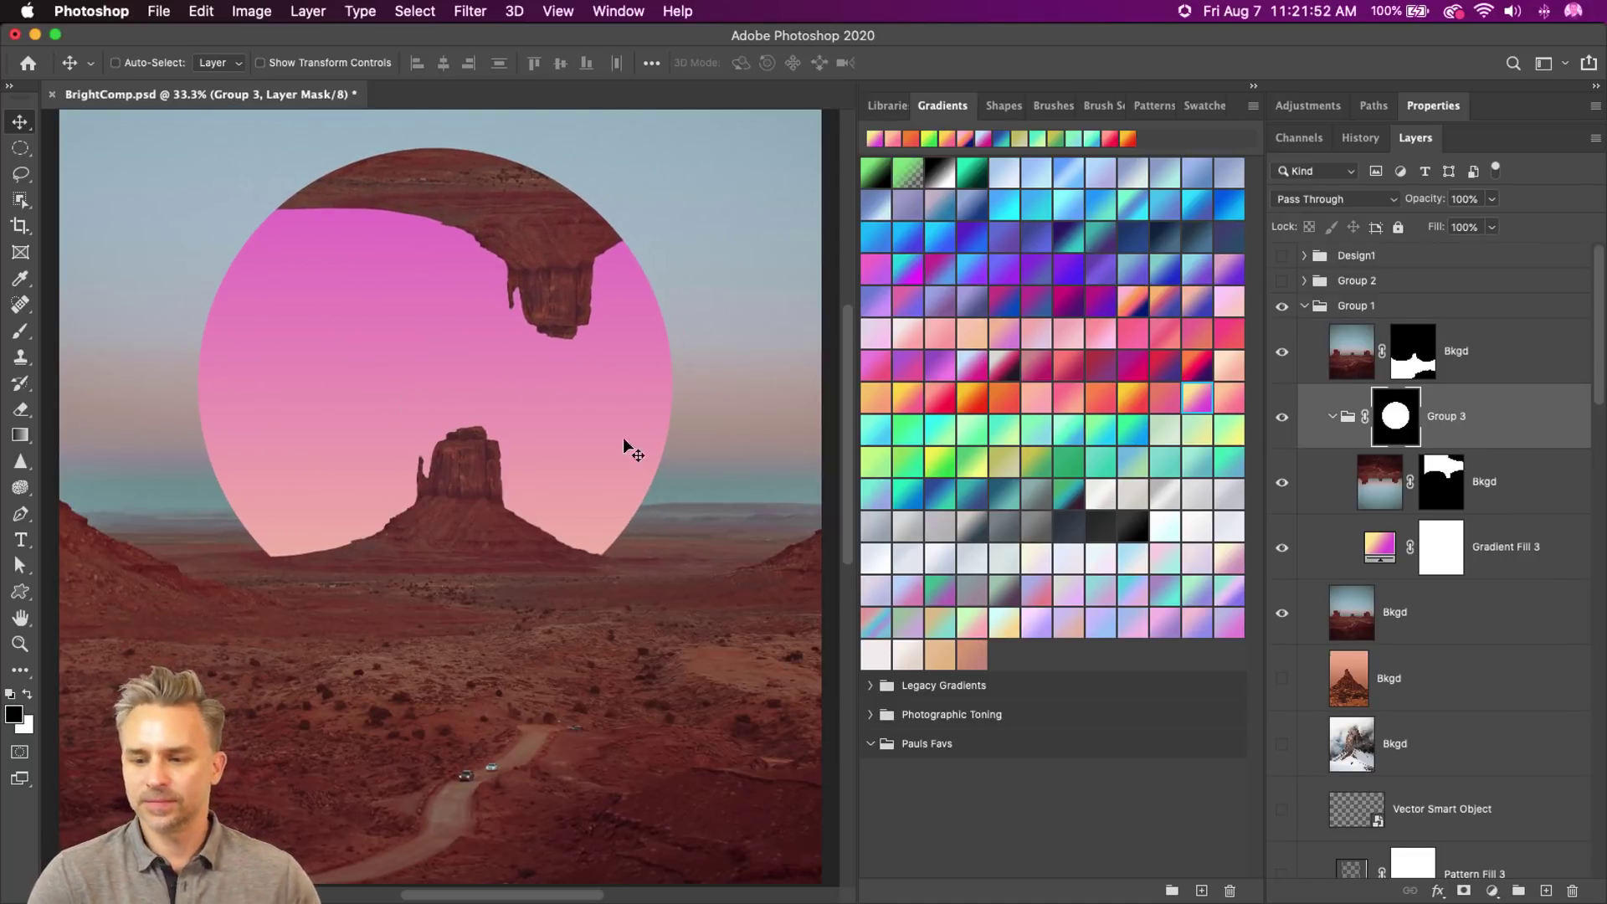
- Try the Darker Color and Hard Light blend modes on the gradient fill layer in Group 3
click(1498, 560)
click(1324, 199)
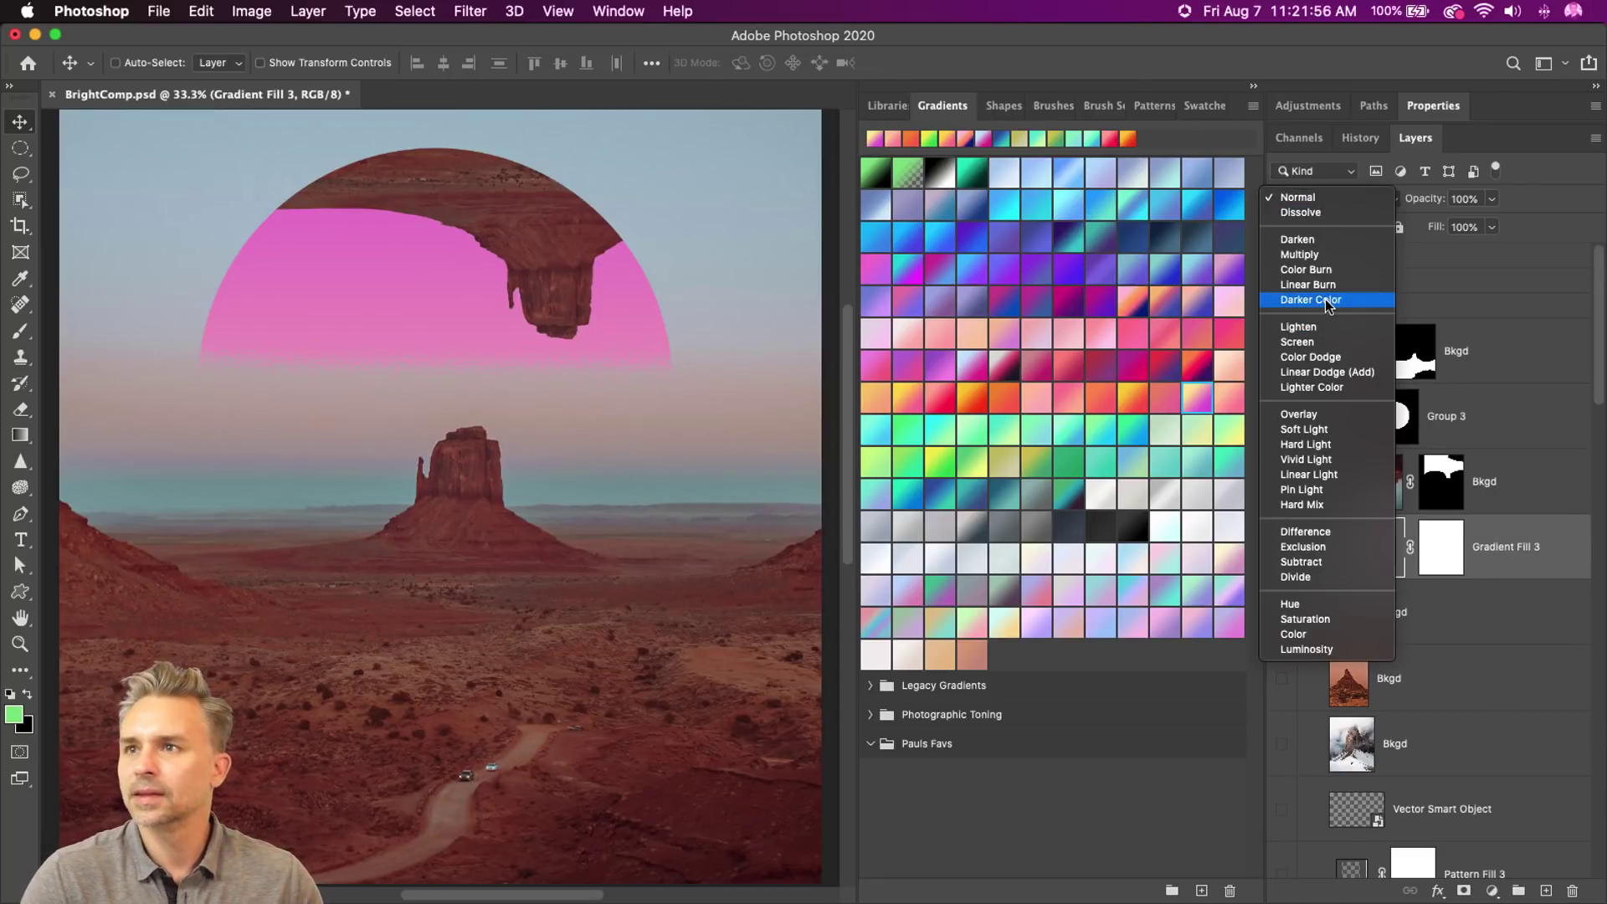
click(1324, 298)
click(1329, 199)
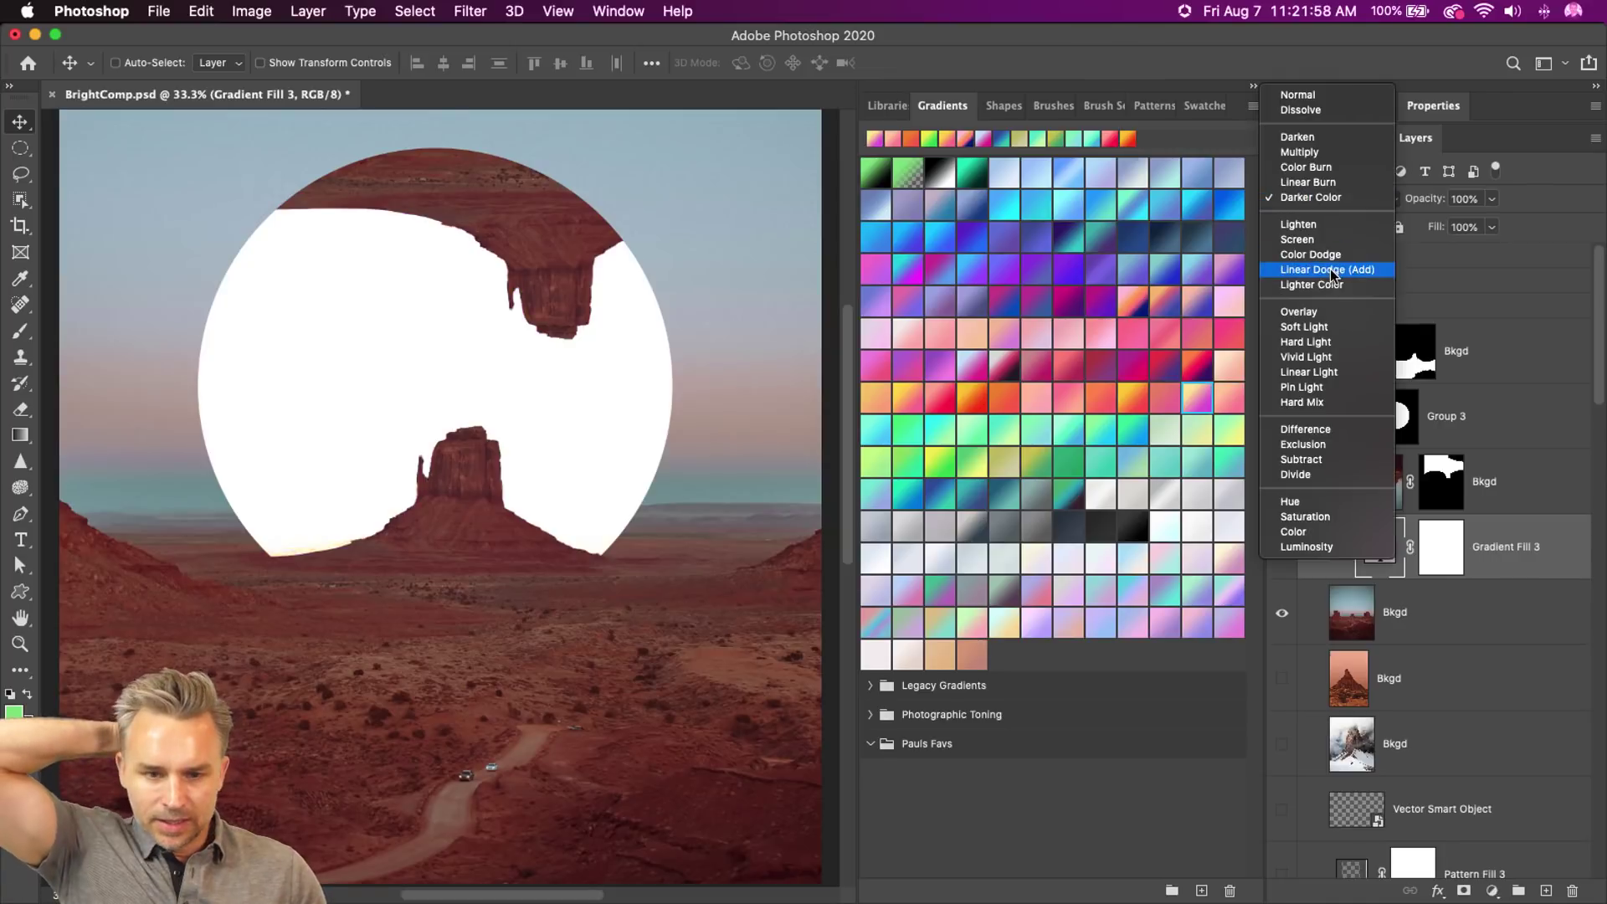
click(1340, 343)
- Shift the flipped butte layer slightly right and down inside the circle
click(1536, 482)
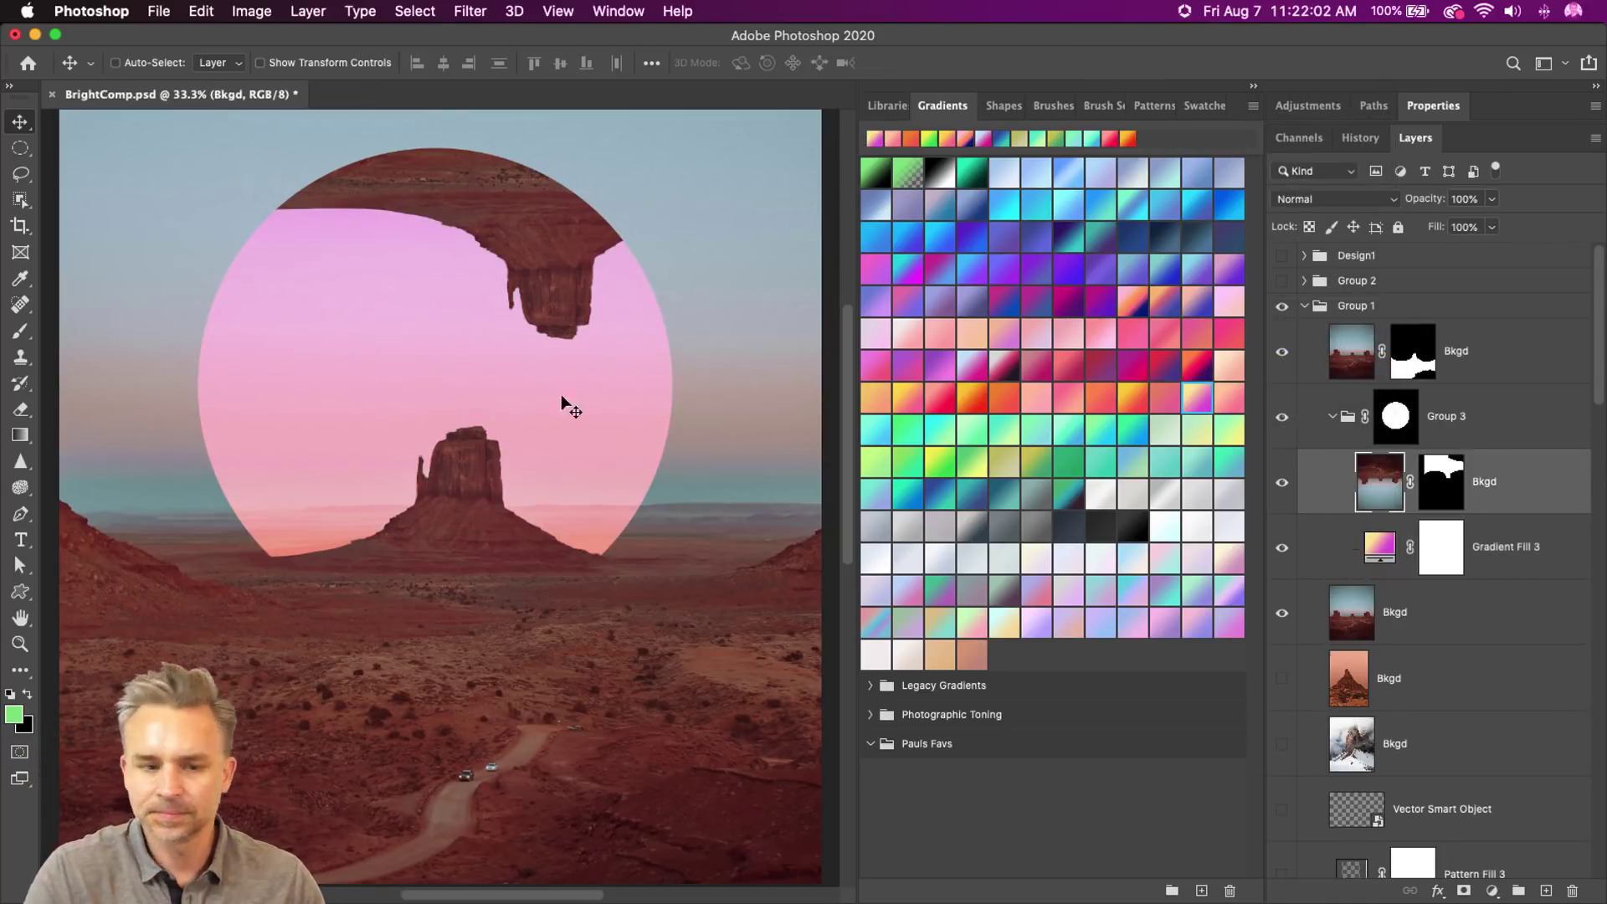
mouse_move(445, 255)
mouse_down()
mouse_move(473, 308)
mouse_move(463, 261)
mouse_move(448, 276)
mouse_up()
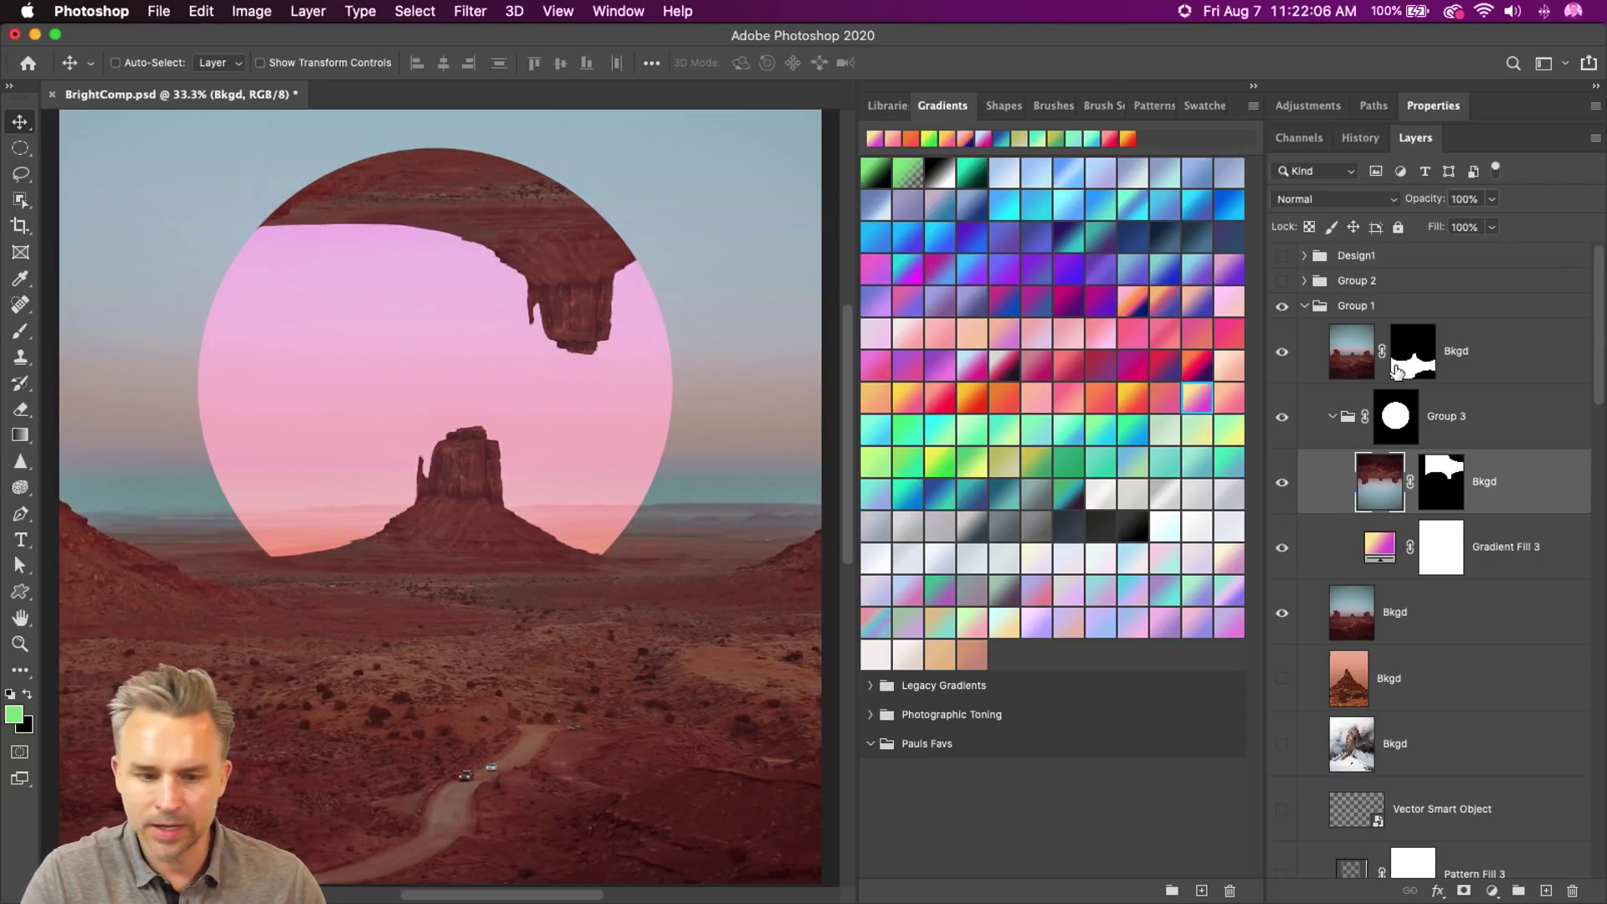
- On the upright butte copy's layer mask, marquee-select a full-width rectangle covering the desert ground from just below the butte to the canvas bottom
click(1412, 351)
key(d)
click(18, 148)
right_click(18, 148)
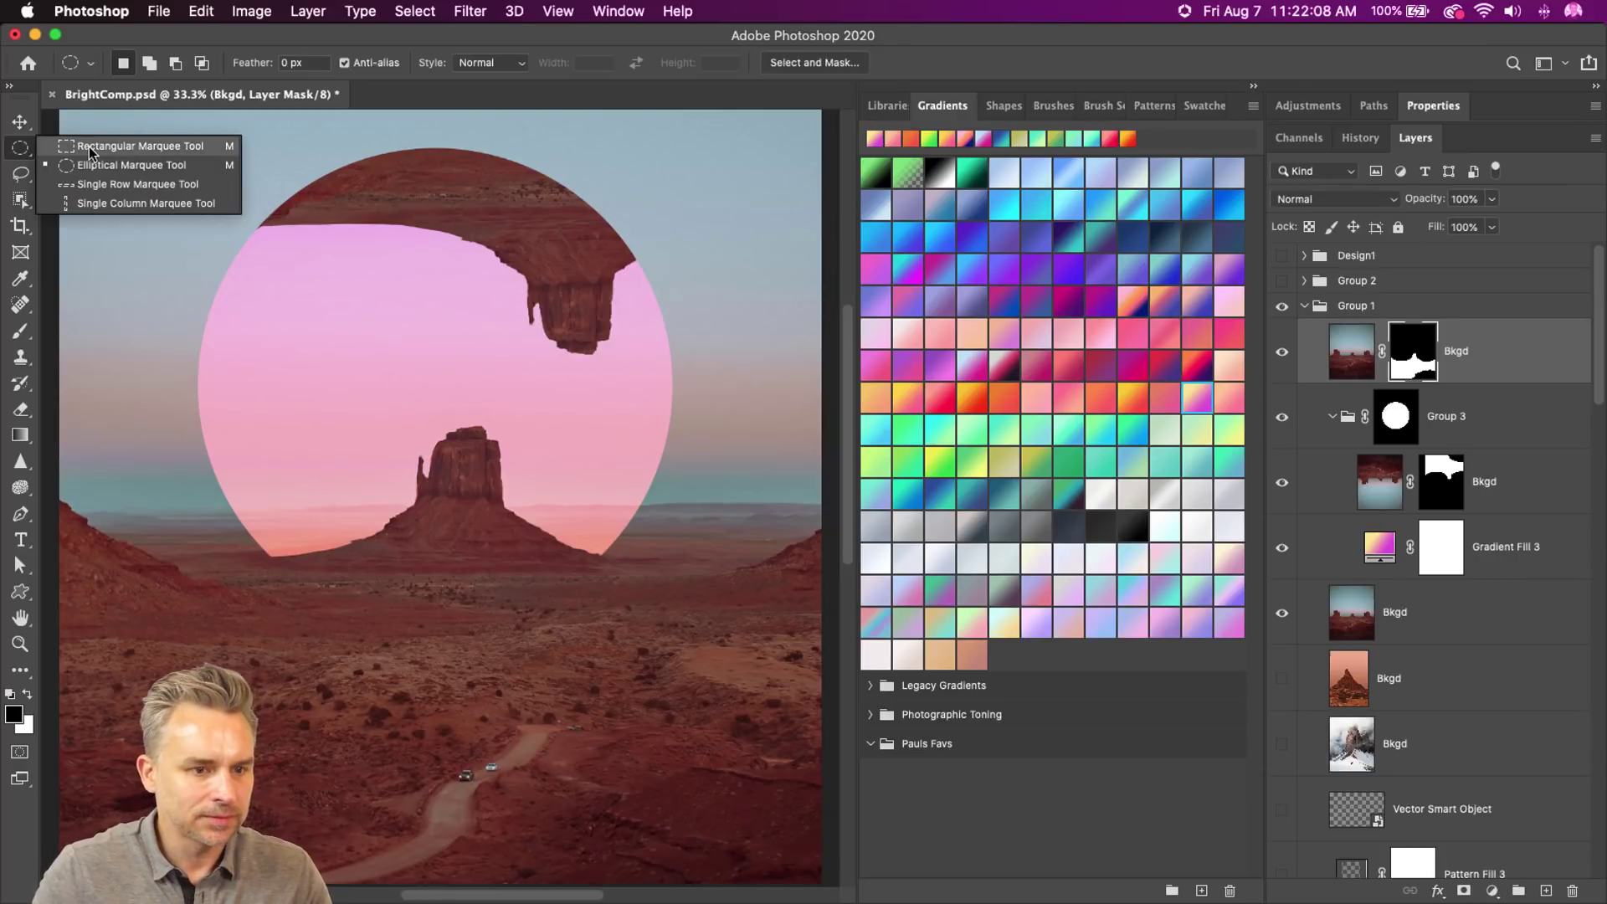
click(94, 151)
key(super+minus)
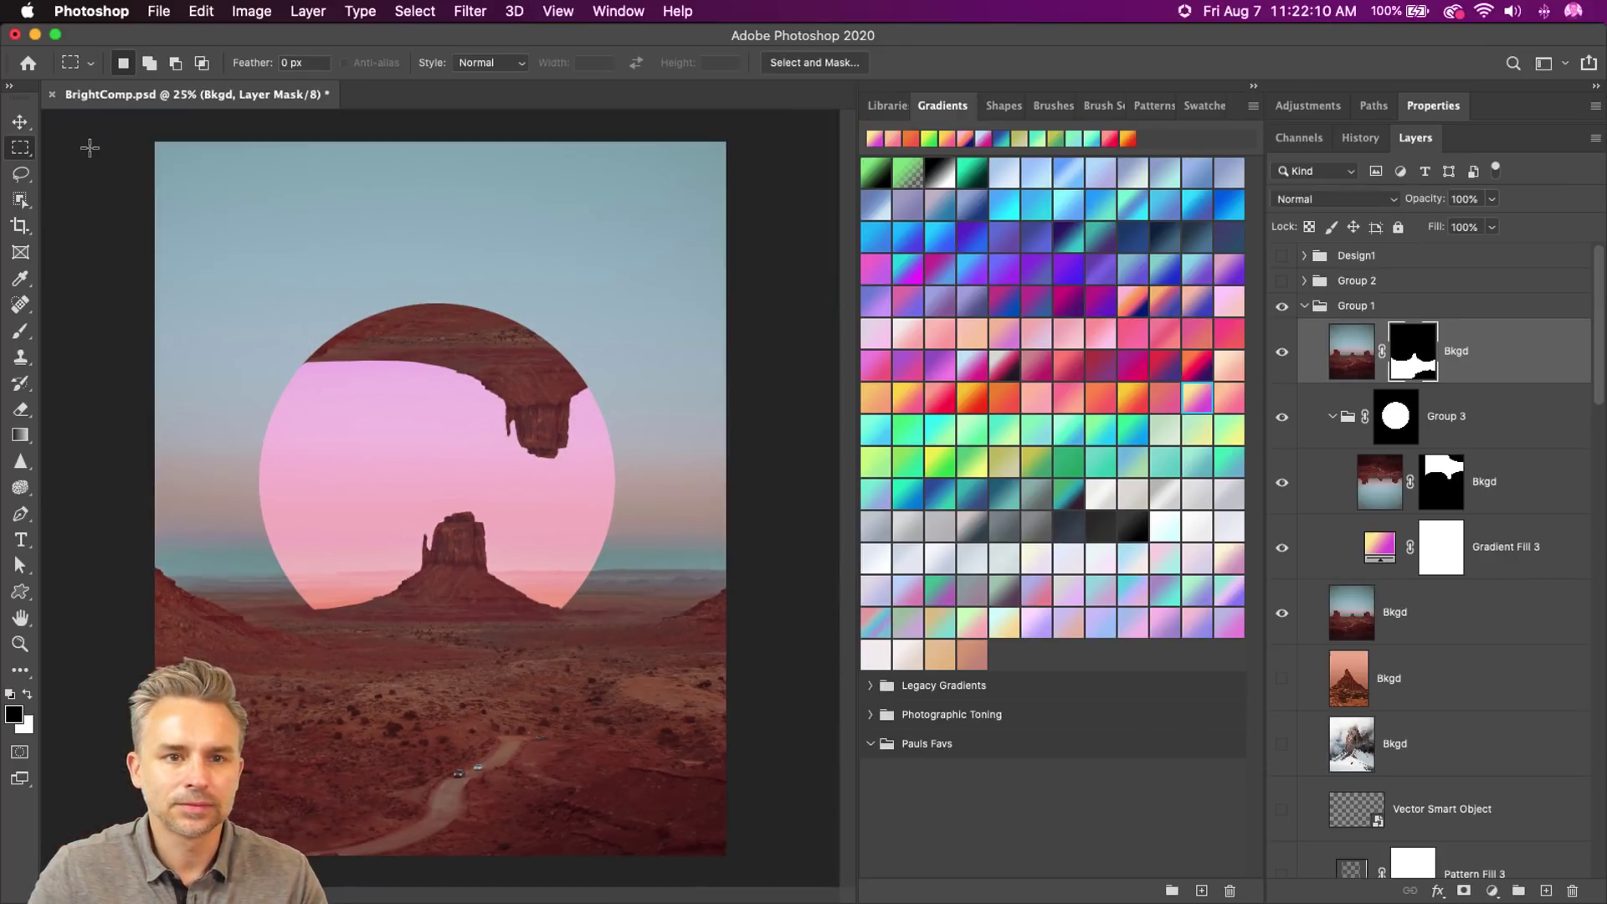
drag(150, 862, 917, 634)
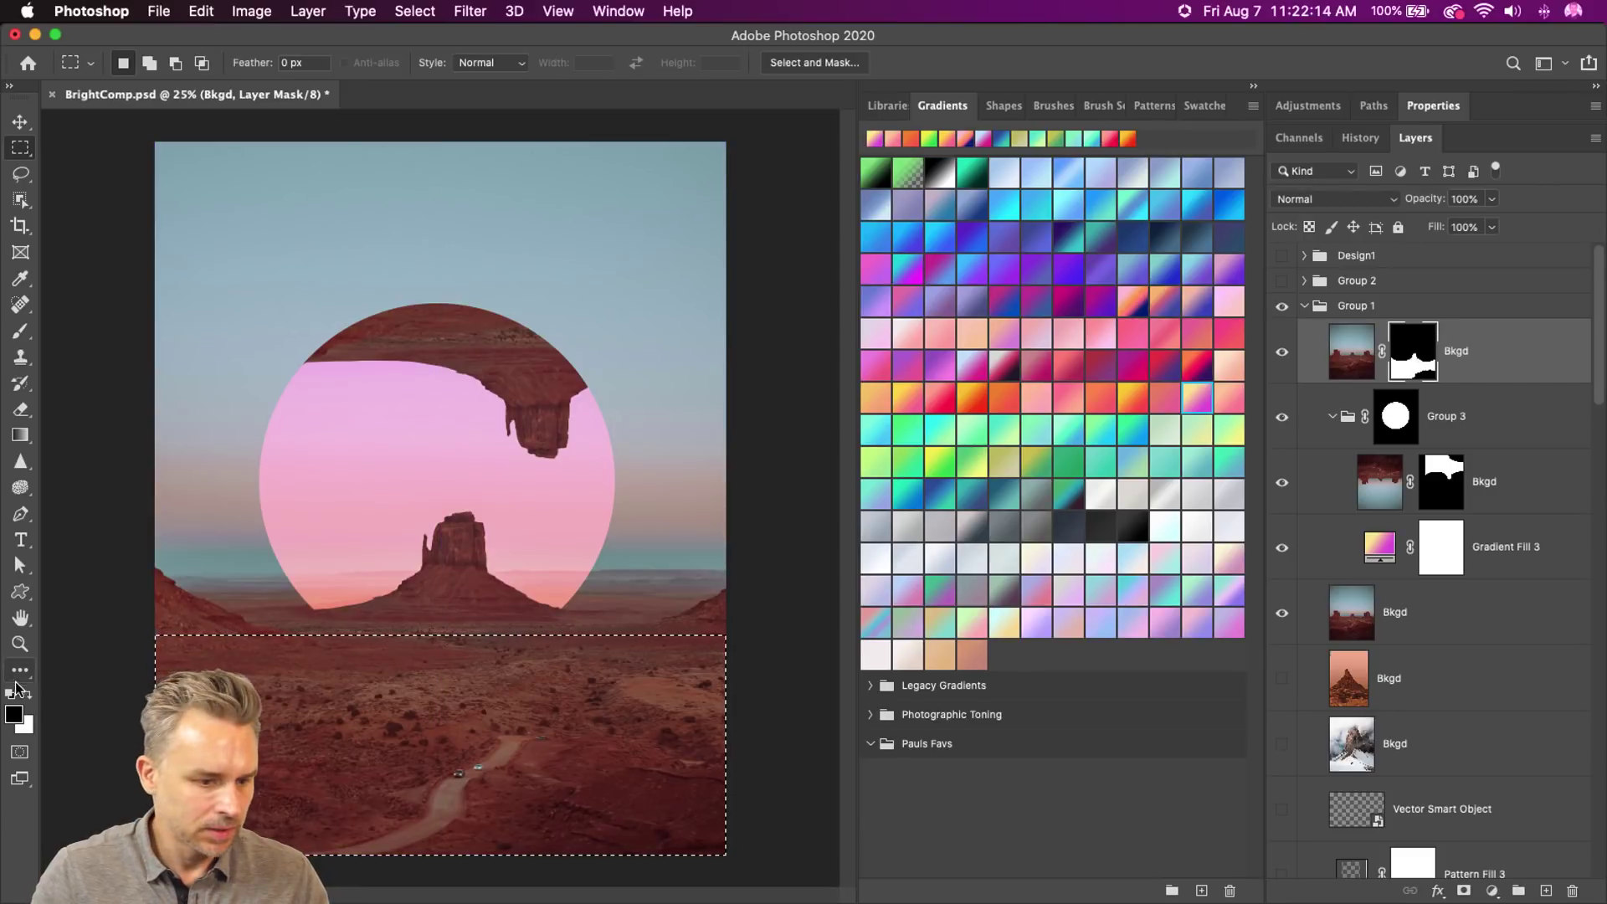
- Fill the selected area of the mask with the white foreground color in Normal mode at 100% opacity, and deselect
click(28, 695)
key(shift+BackSpace)
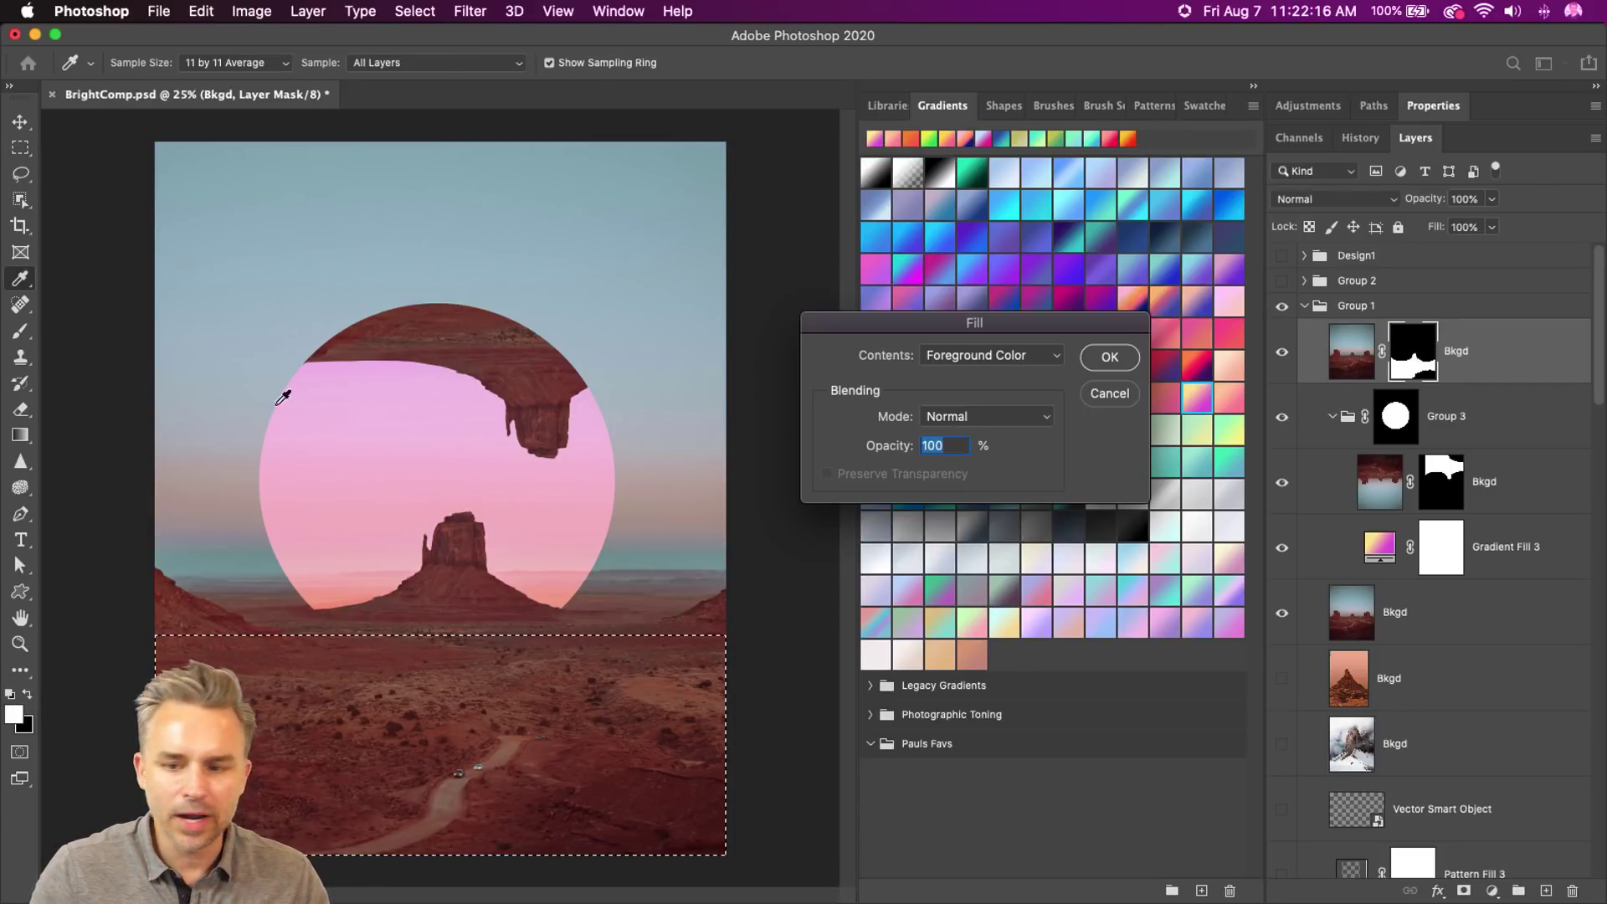
key(Return)
key(m)
click(306, 410)
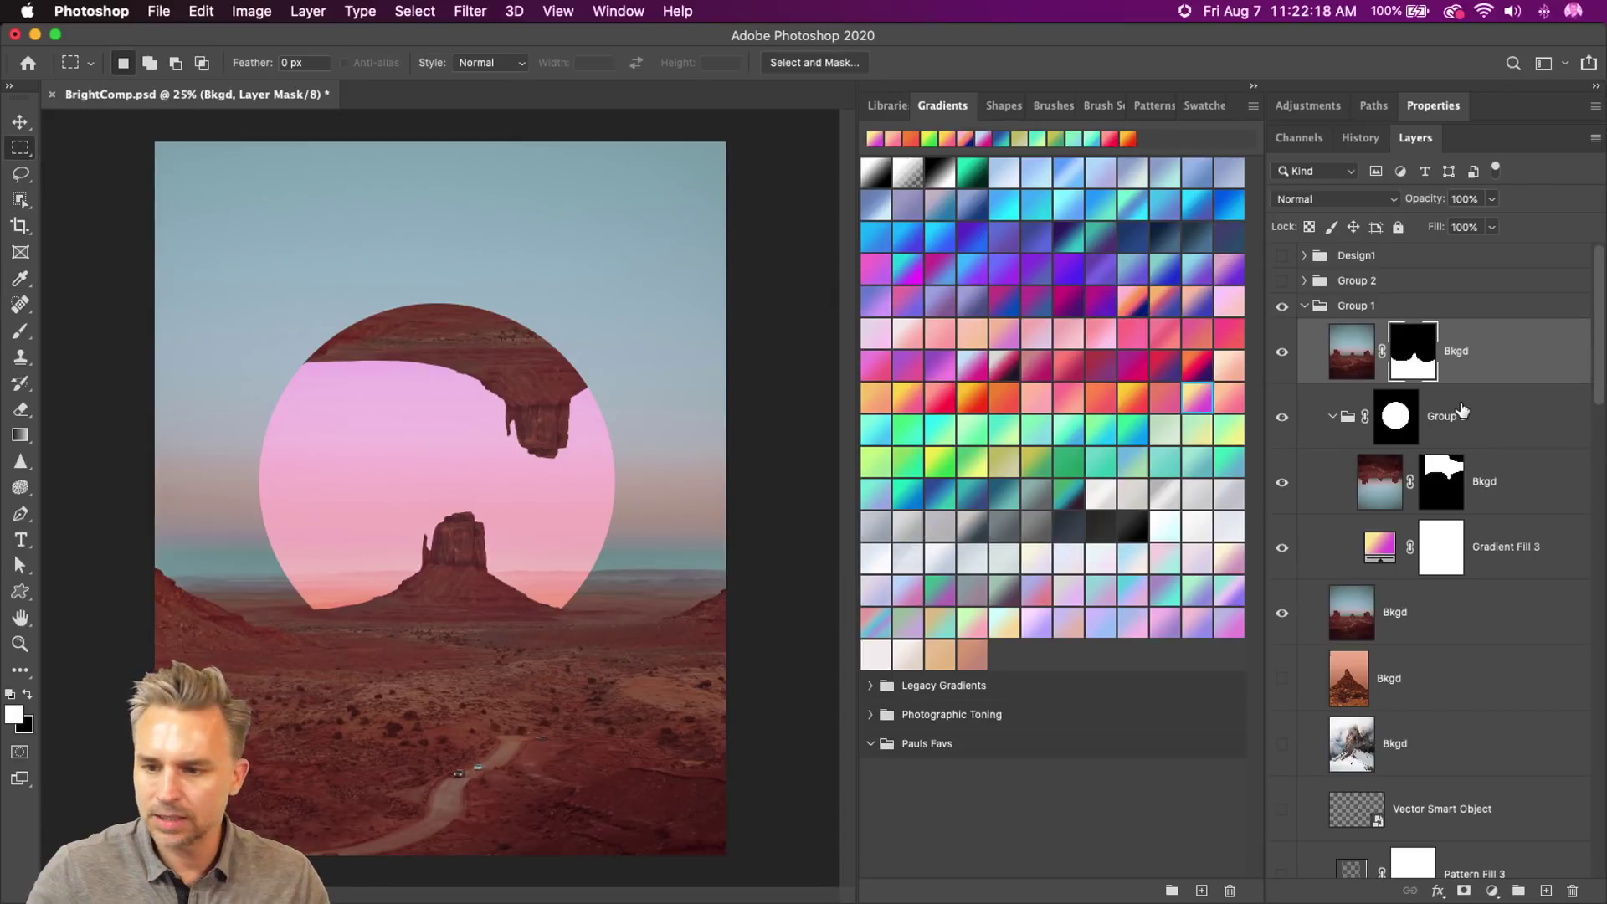
- Try moving the flipped butte and gradient fill layers together within the circle
click(21, 123)
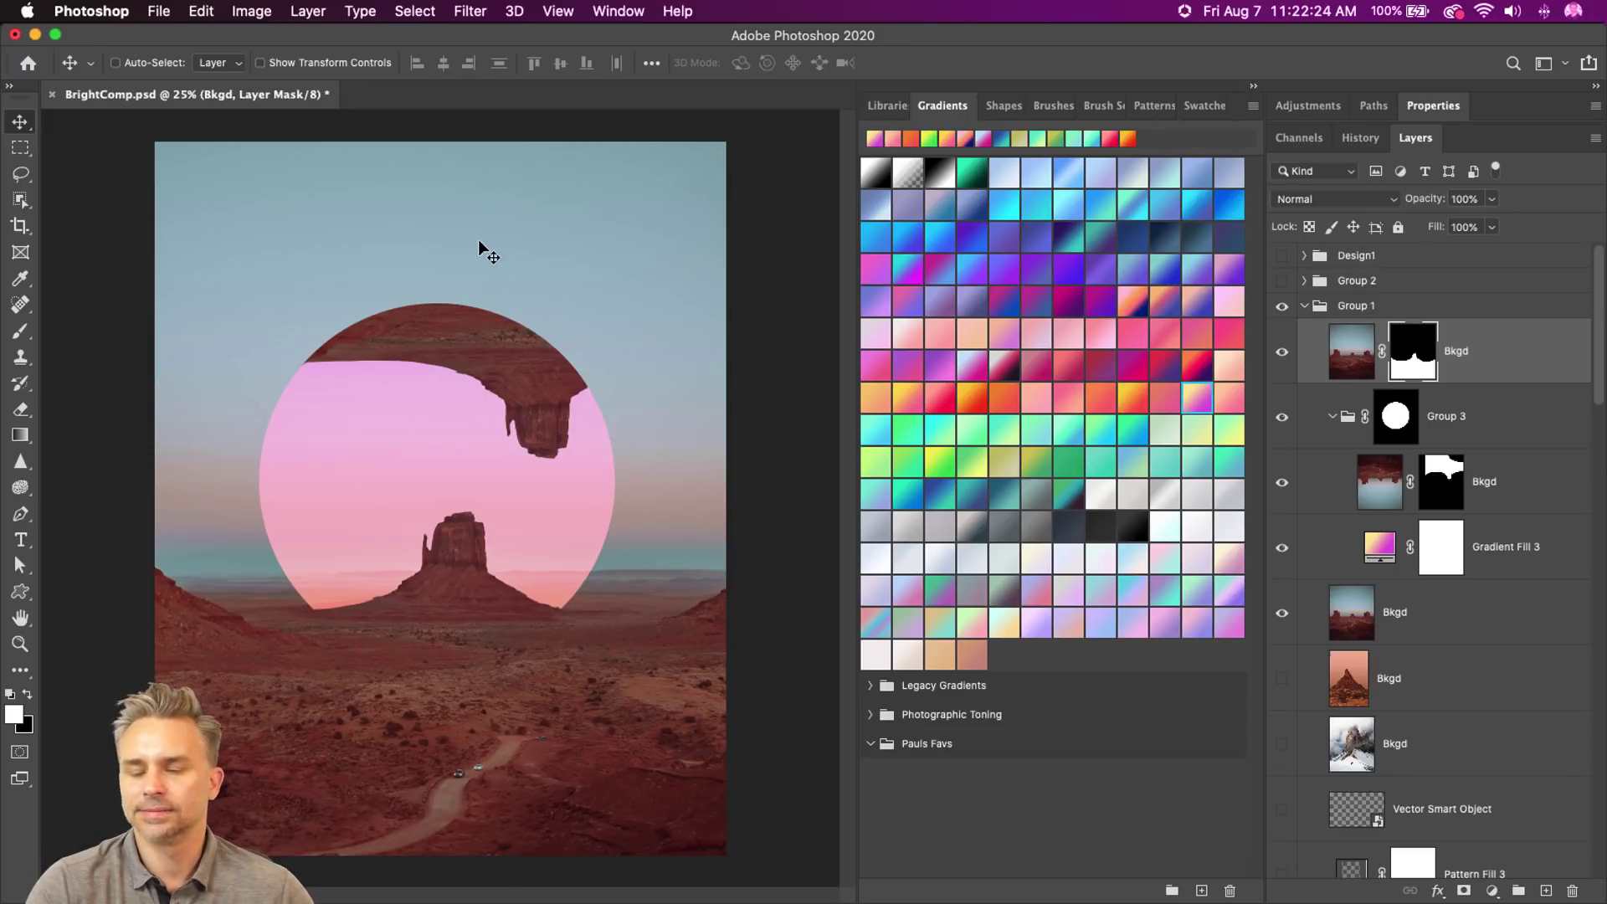
click(1405, 418)
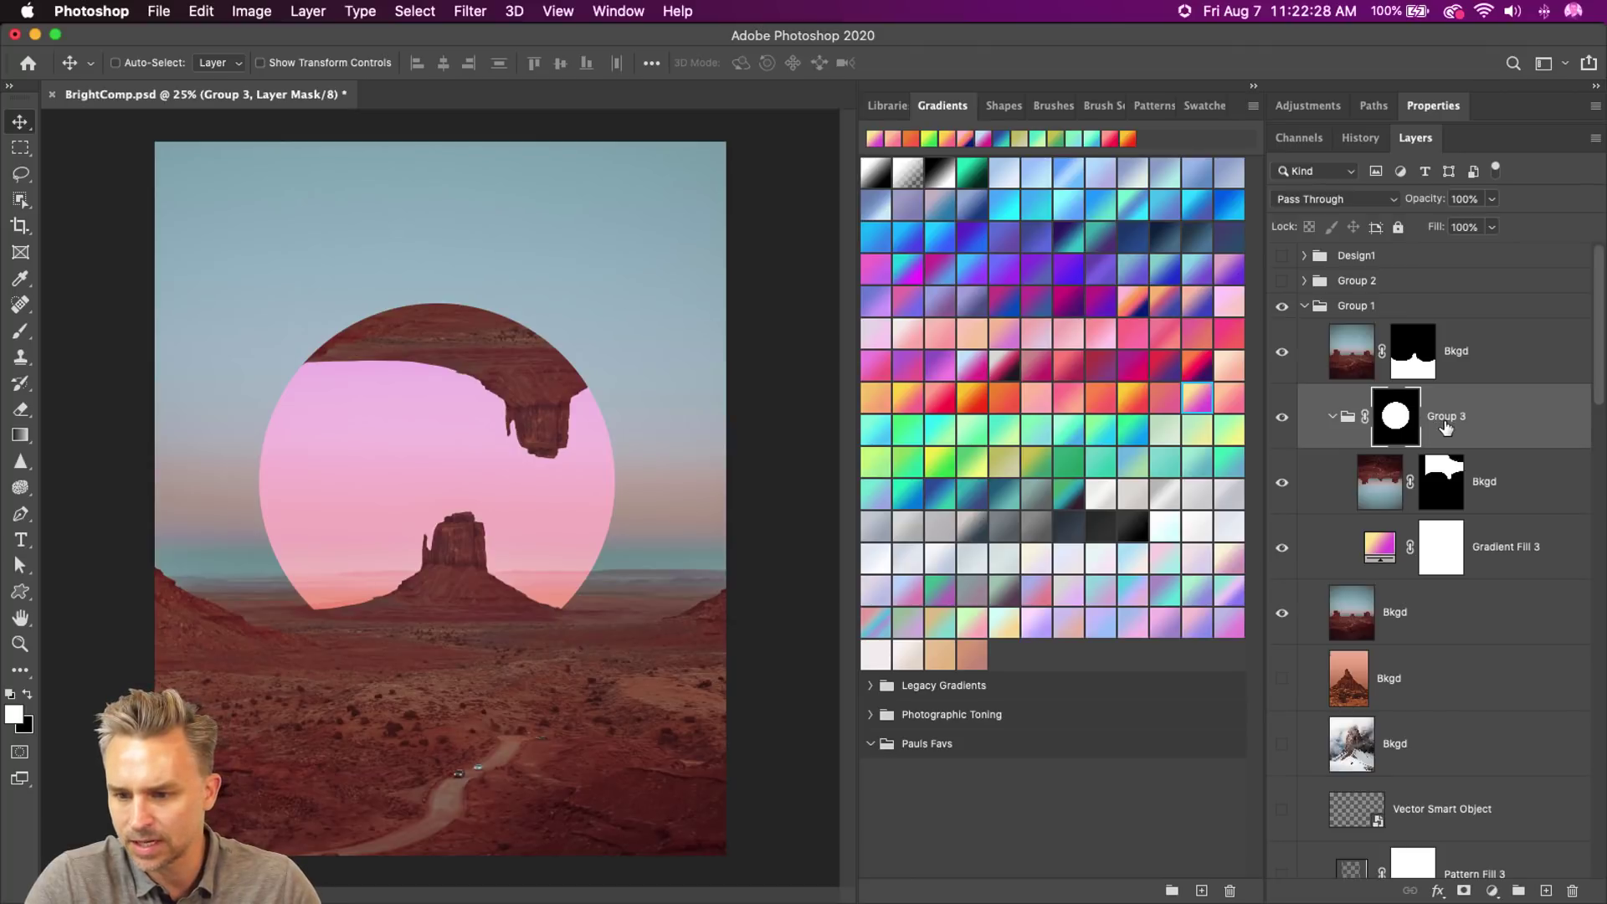
click(1490, 482)
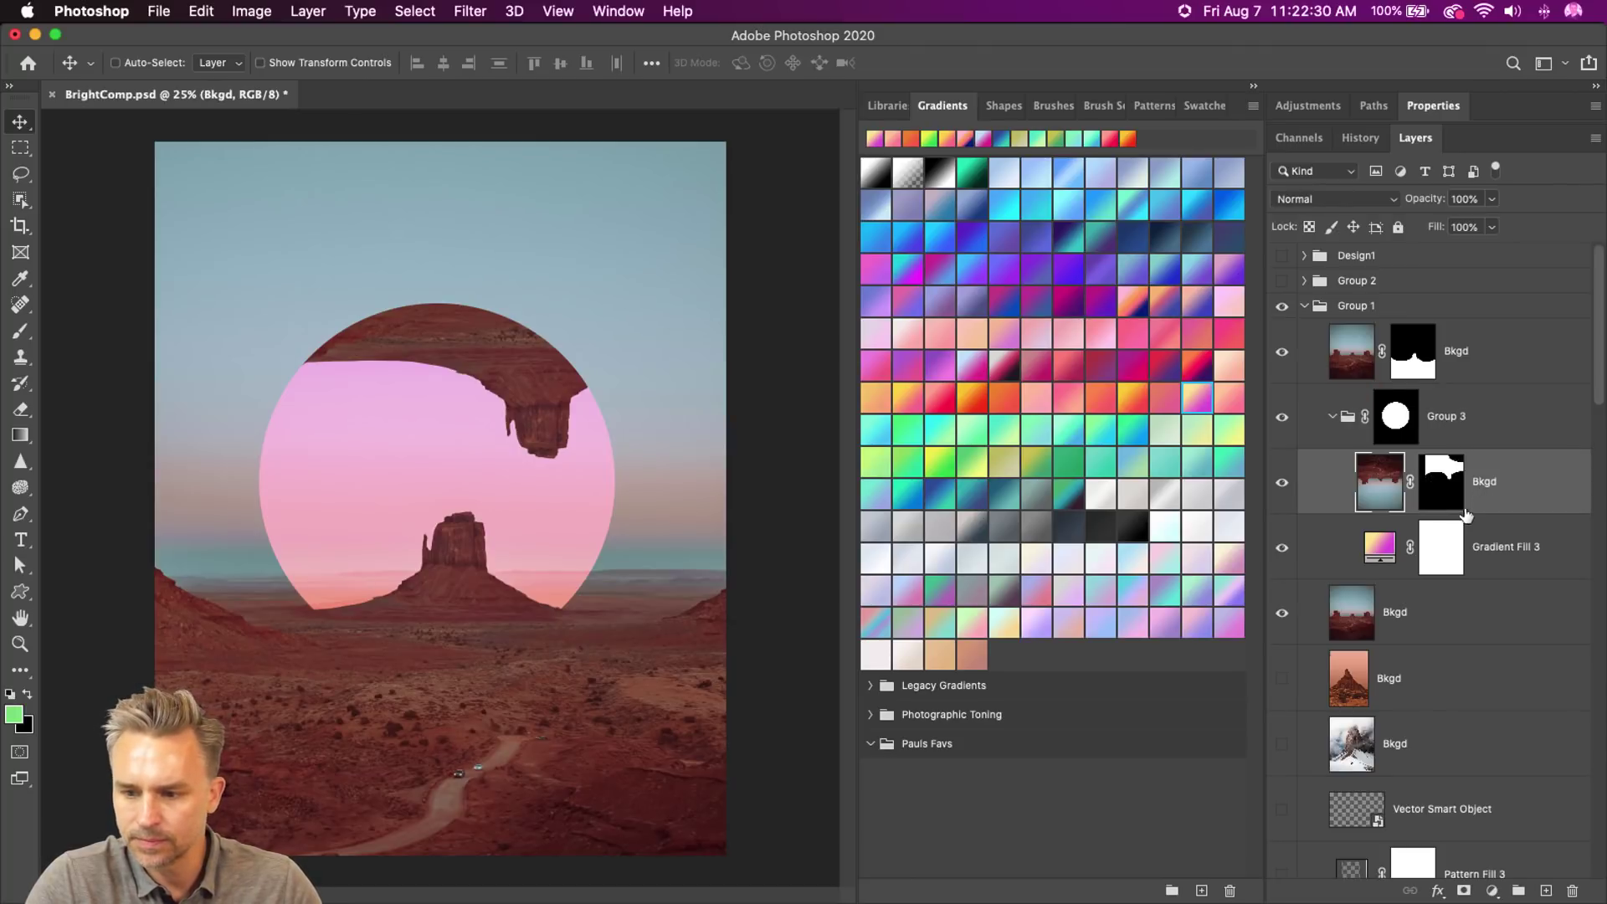
shift+click(1472, 552)
drag(517, 458, 430, 398)
key(super+z)
- Move Group 3 slightly up, and shift the flipped butte down inside its circle with the gradient fill hidden during the move
click(1395, 416)
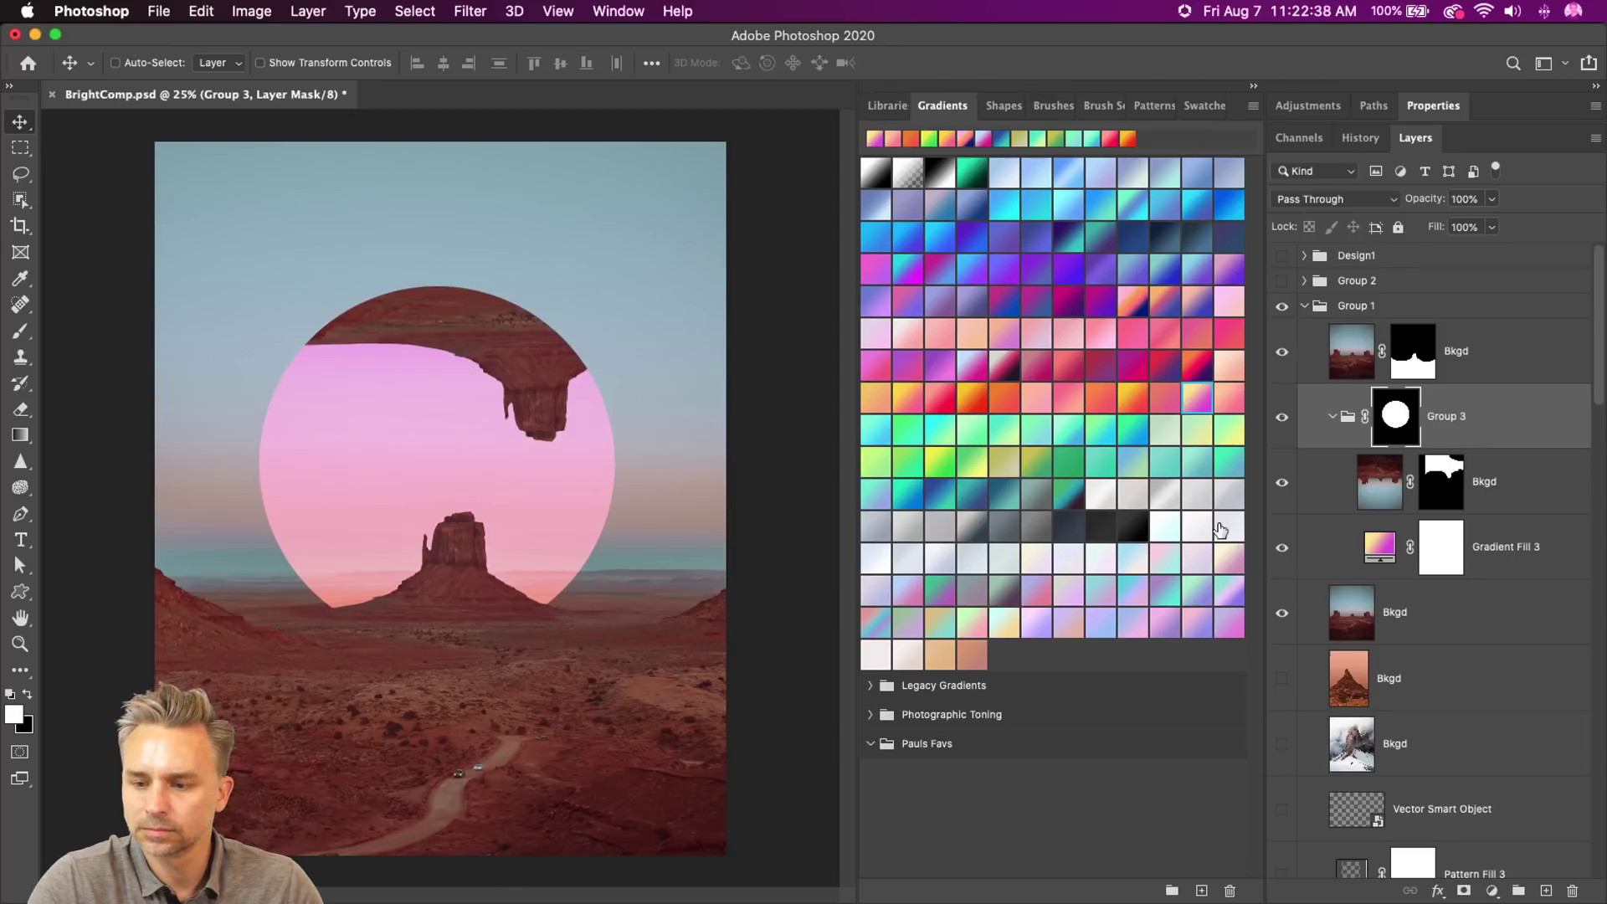
click(1282, 551)
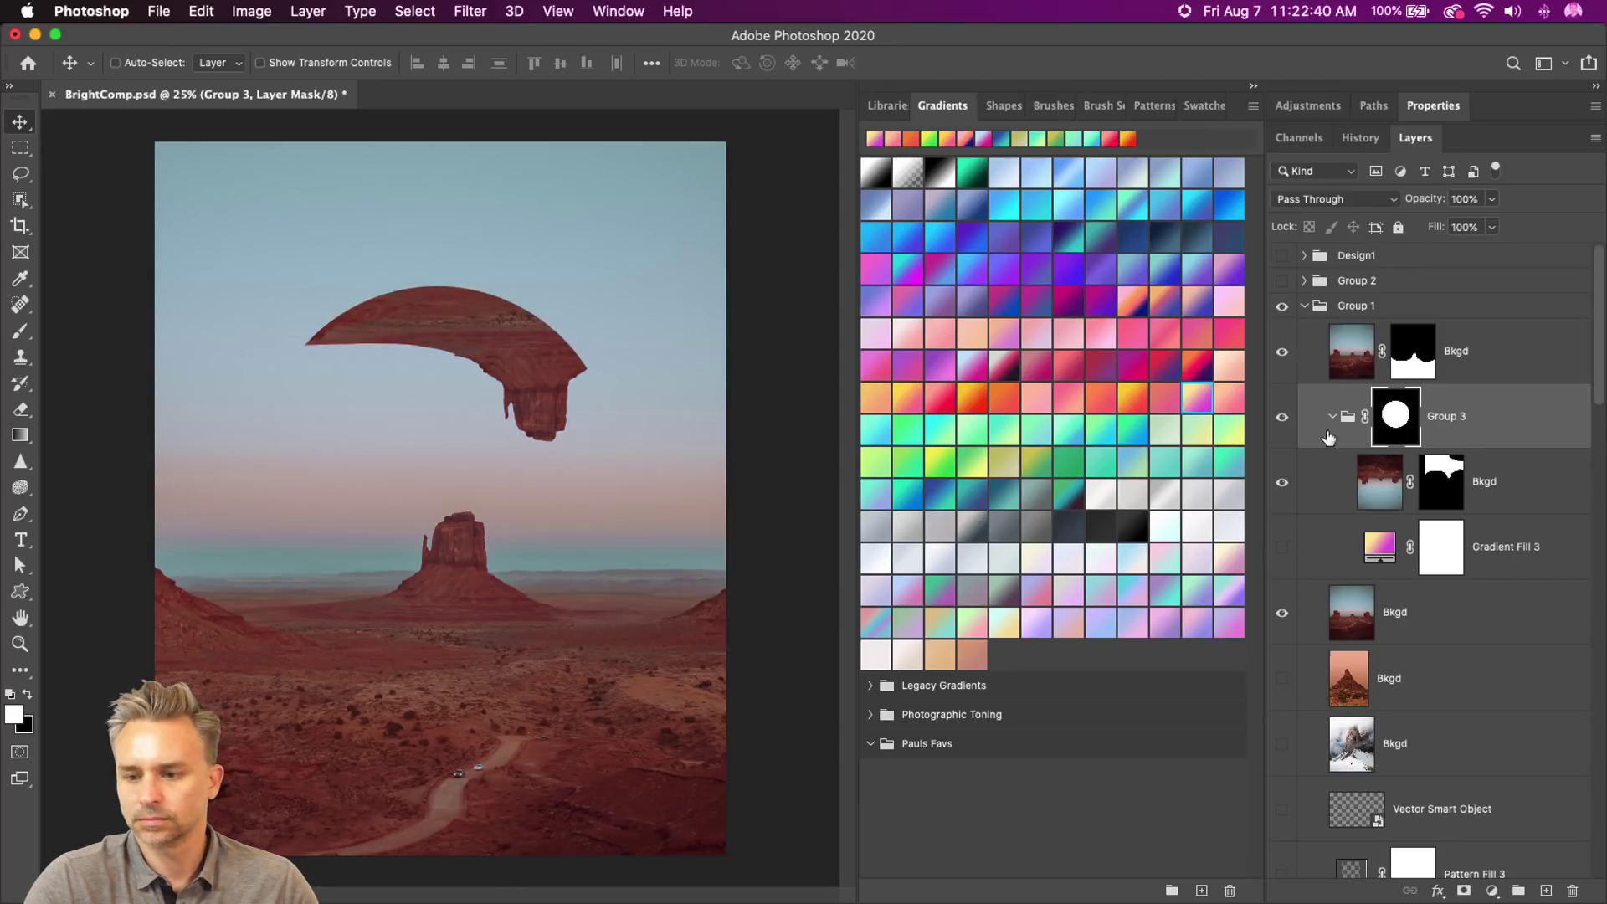
click(1389, 484)
mouse_move(360, 333)
mouse_down()
mouse_move(410, 368)
mouse_move(284, 371)
mouse_move(375, 360)
mouse_up()
click(1281, 547)
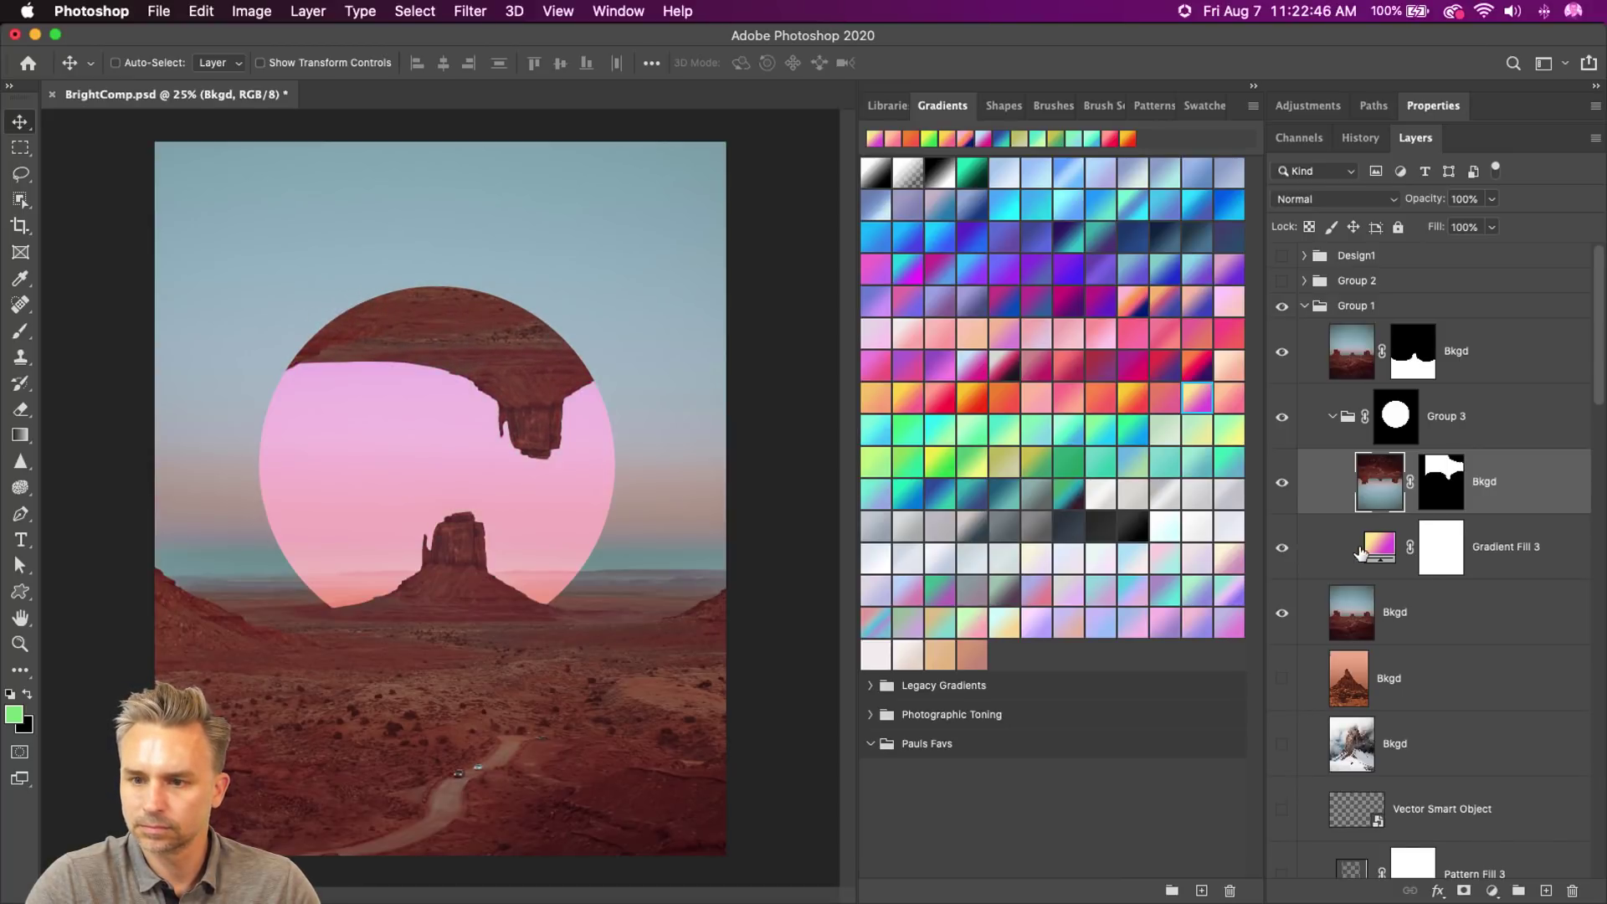
- Set the blend mode of the gradient fill layer in Group 3 to Divide
click(1360, 554)
click(1304, 199)
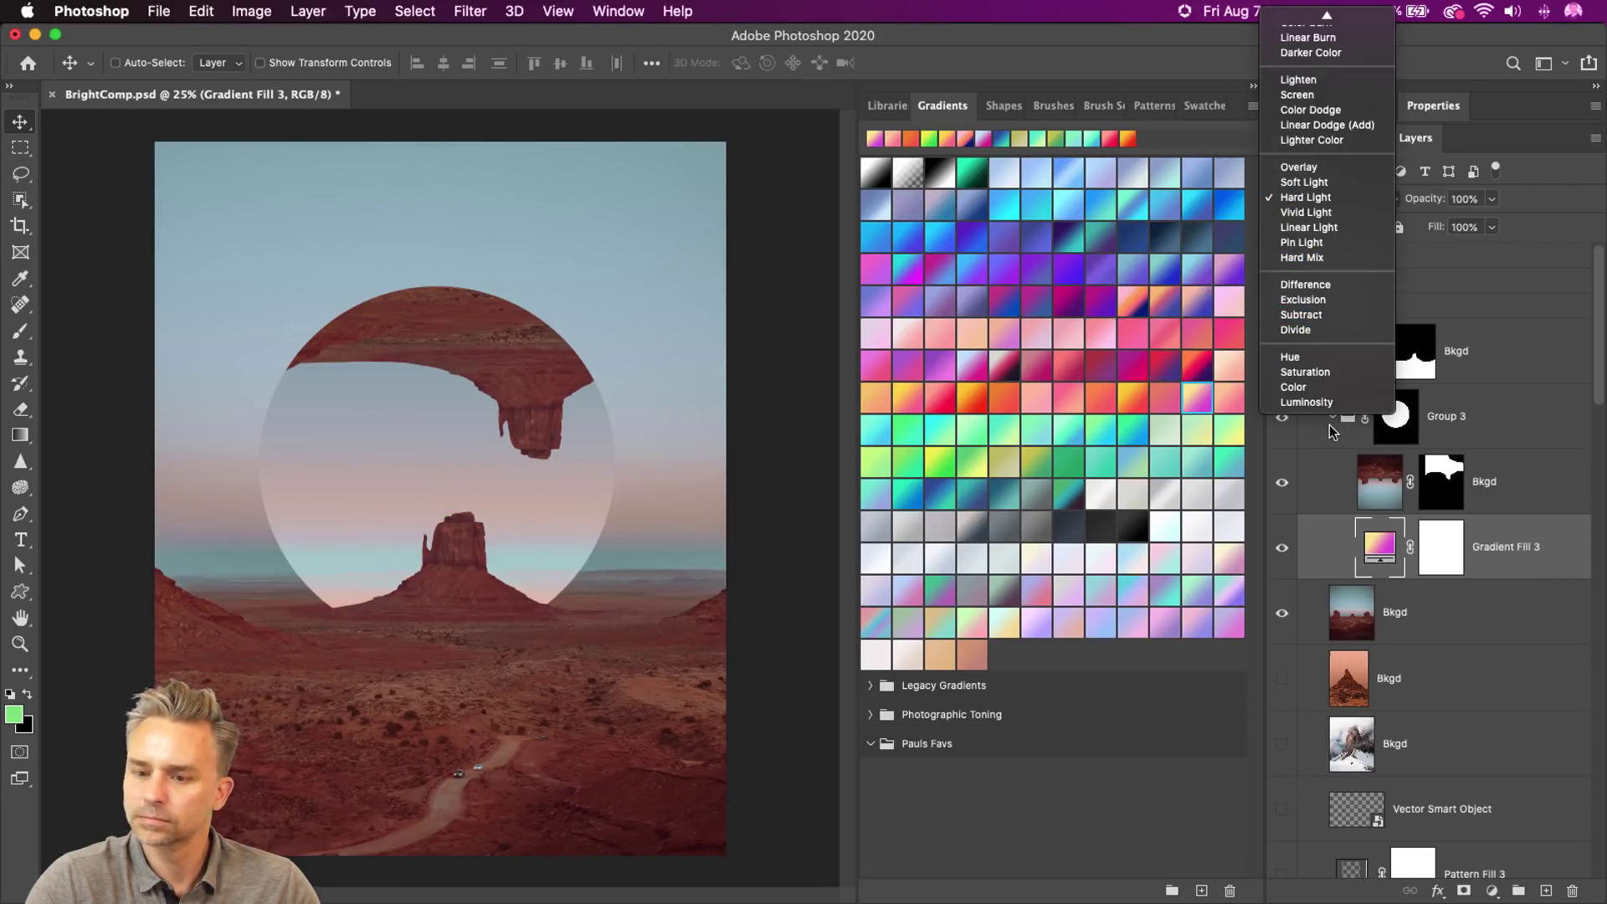
click(1323, 332)
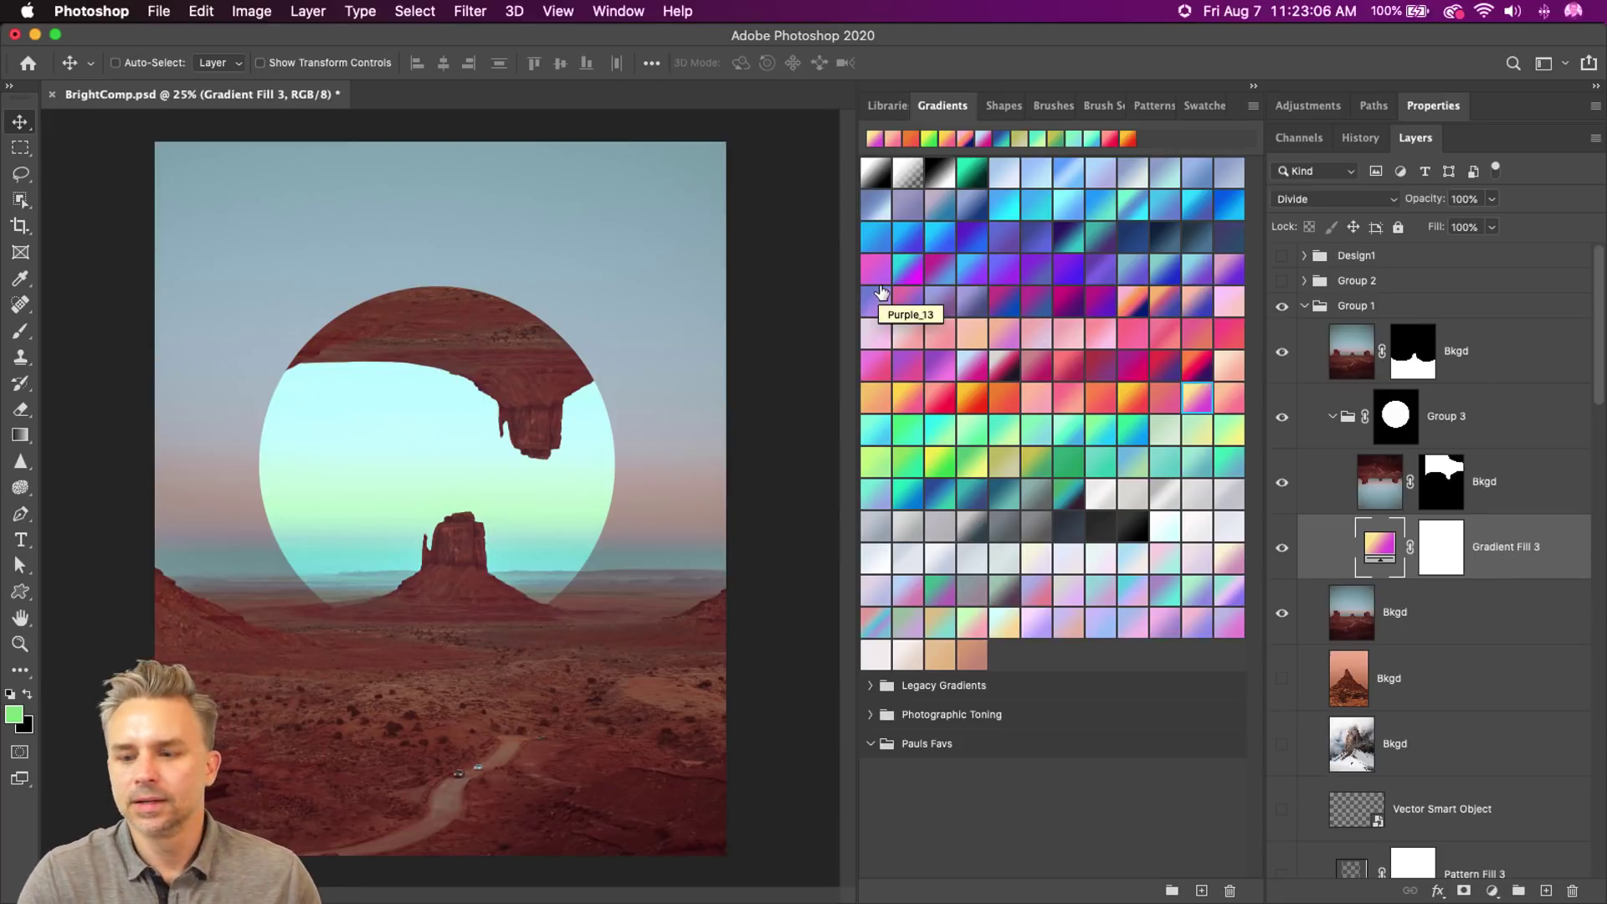
- Collapse Group 1 and rename Group 2 as Design2
click(1297, 362)
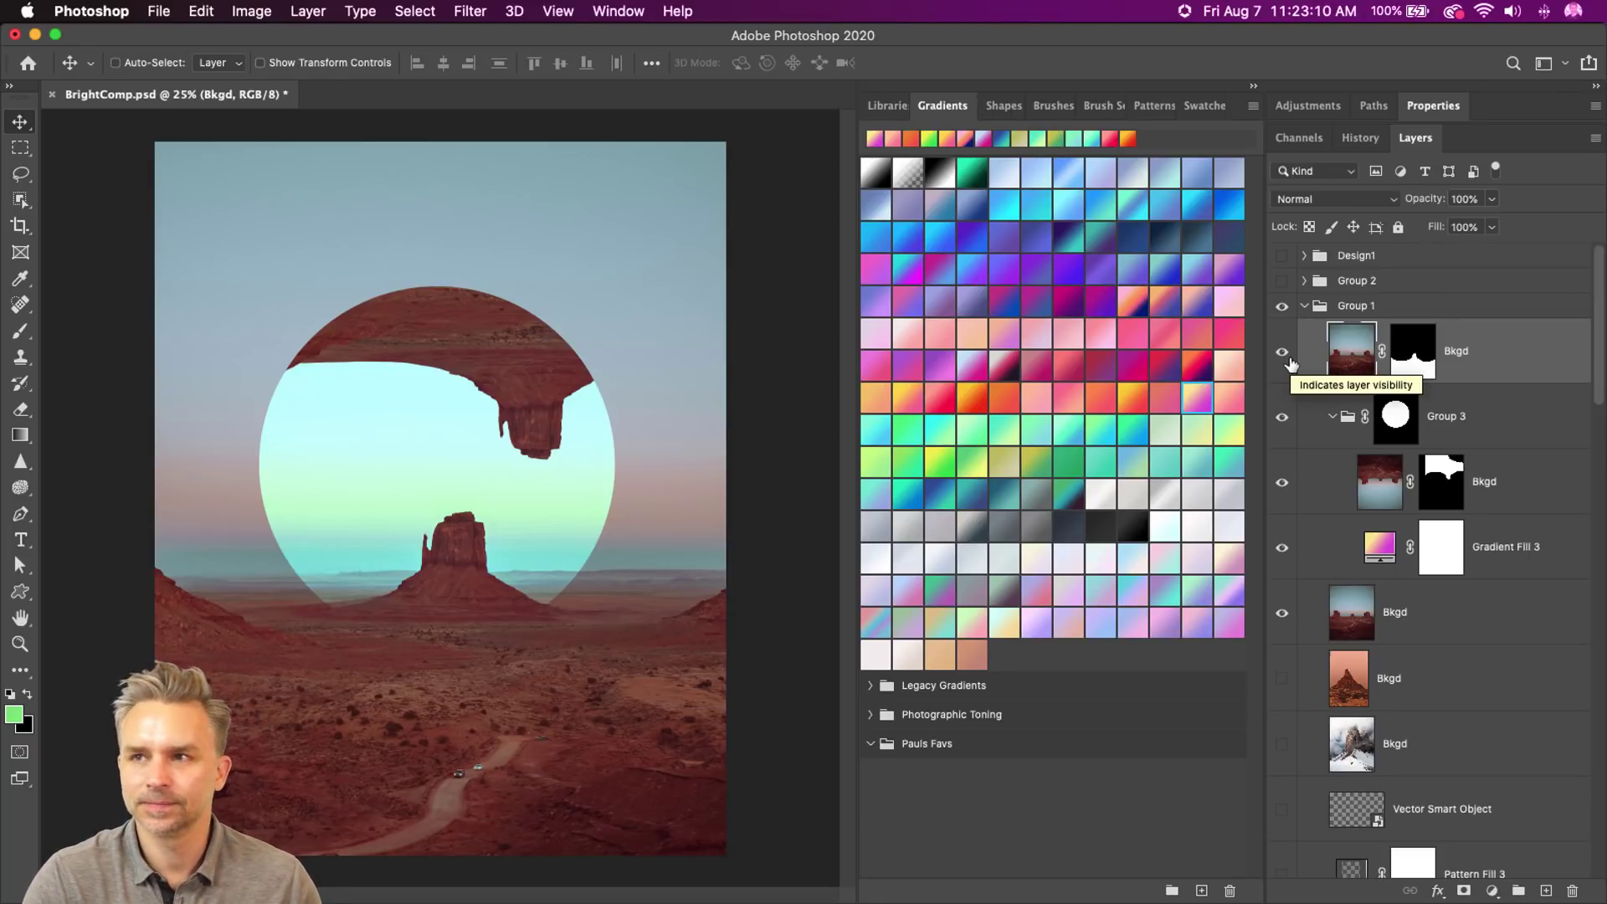
click(1303, 305)
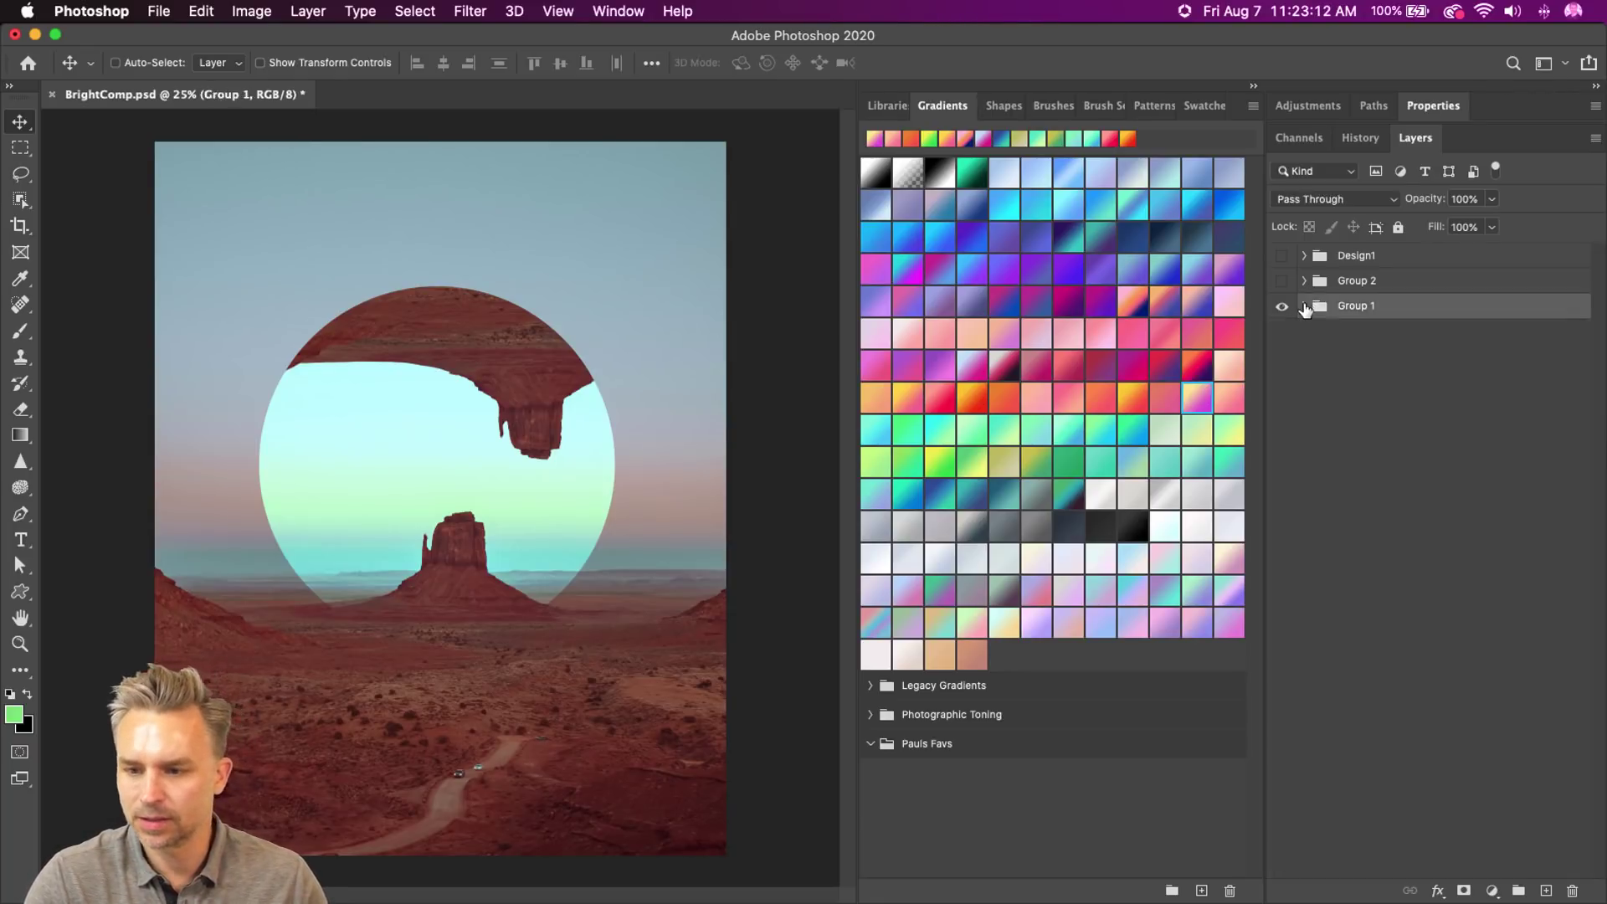
double_click(1353, 281)
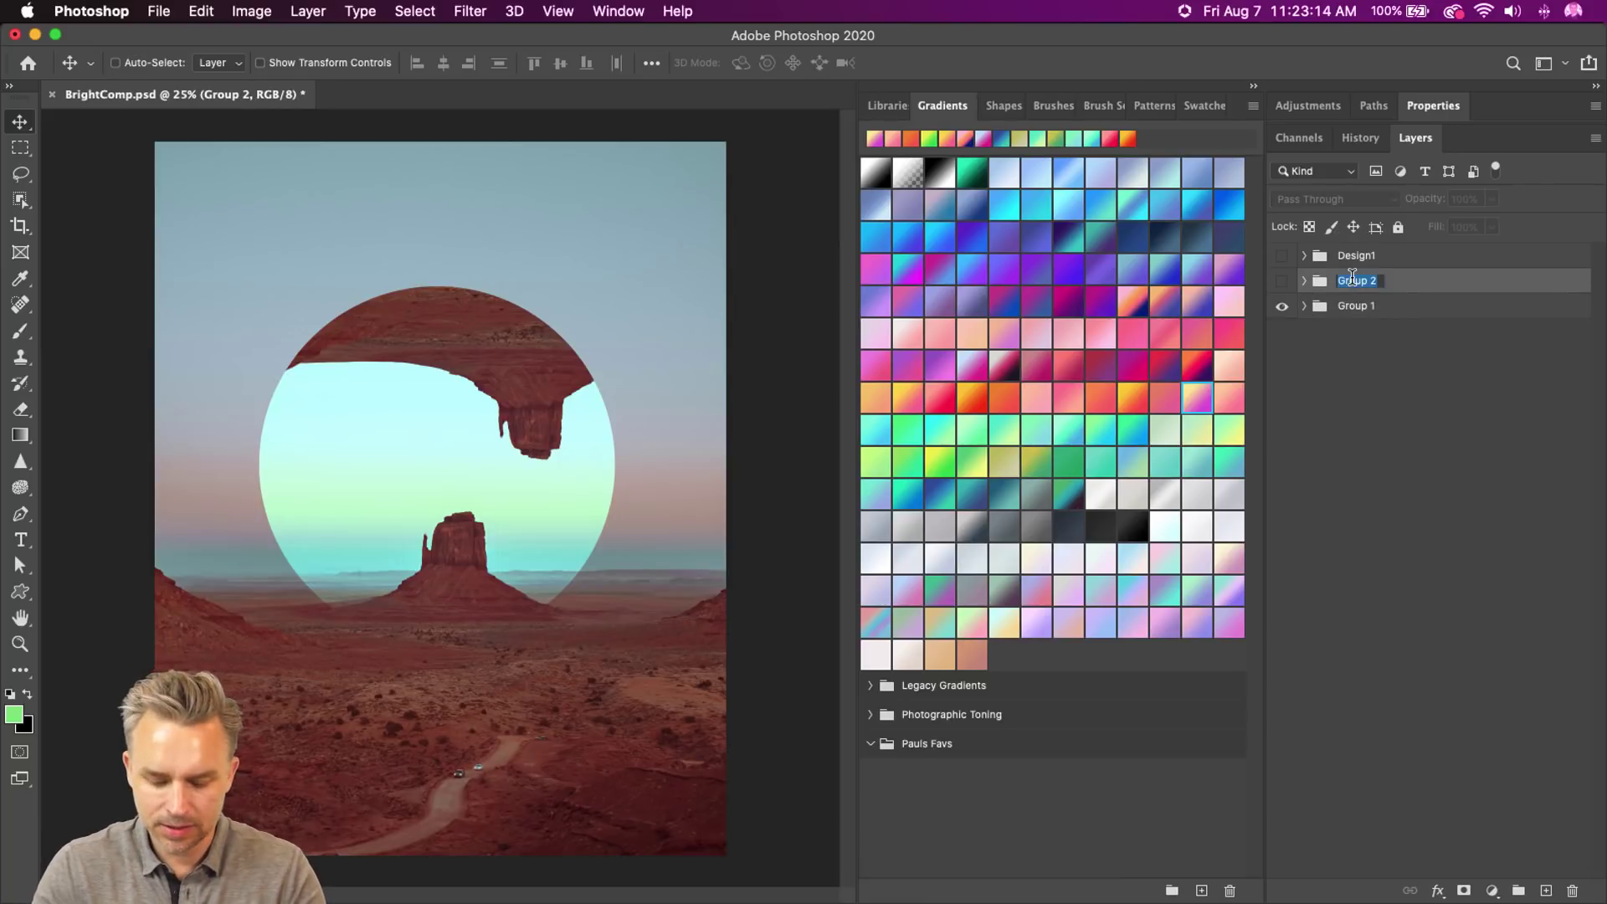
text(De)
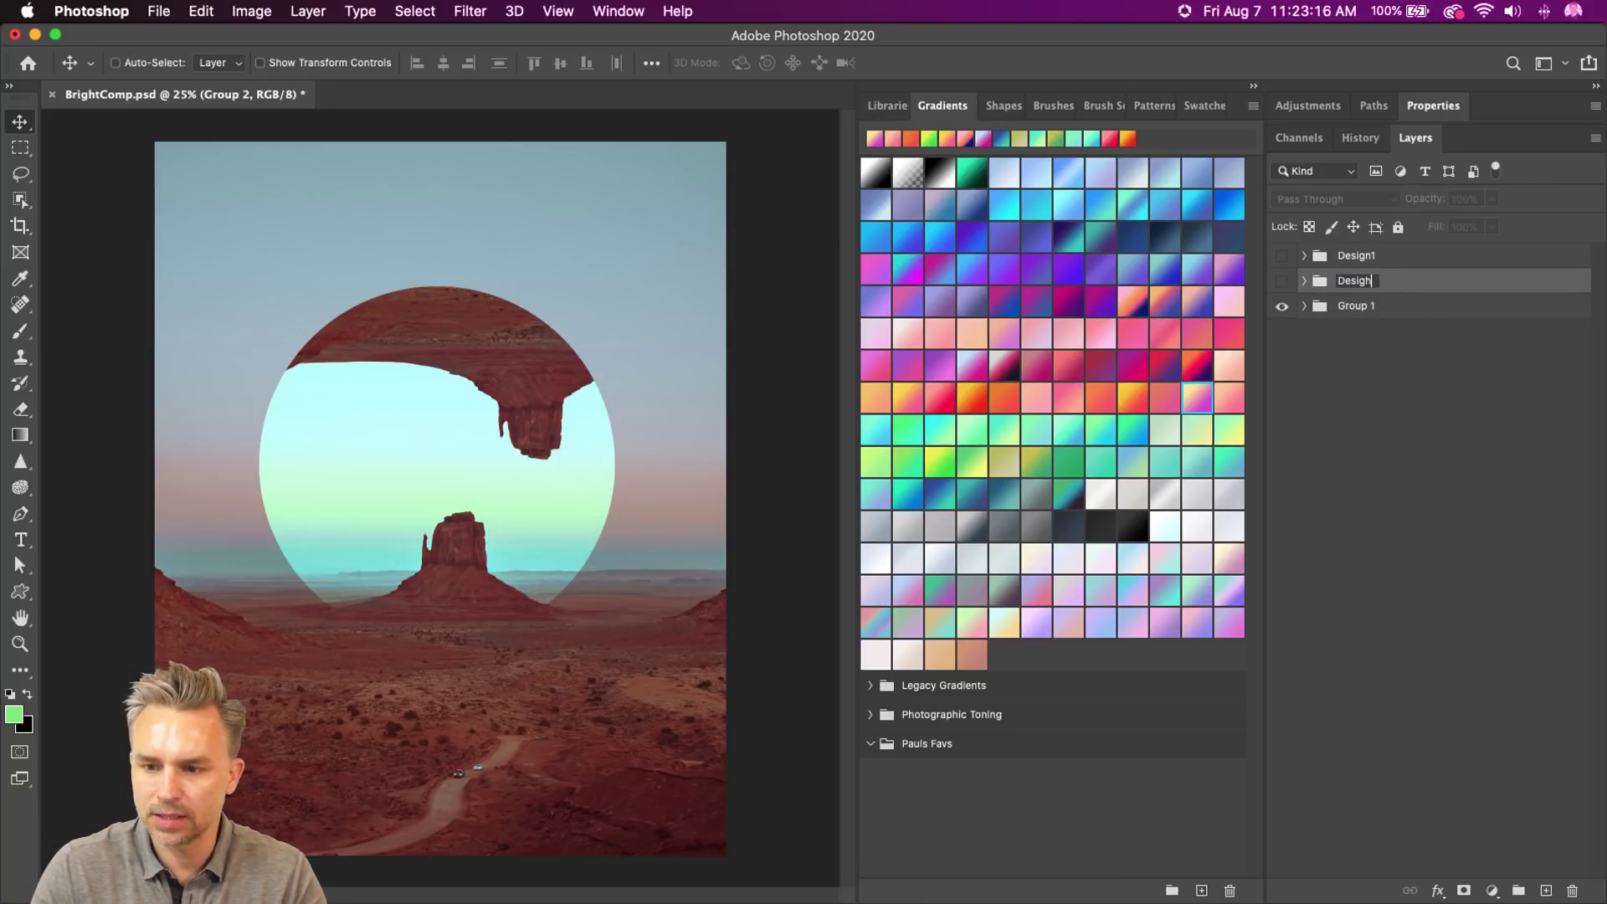
text(sign2)
key(Return)
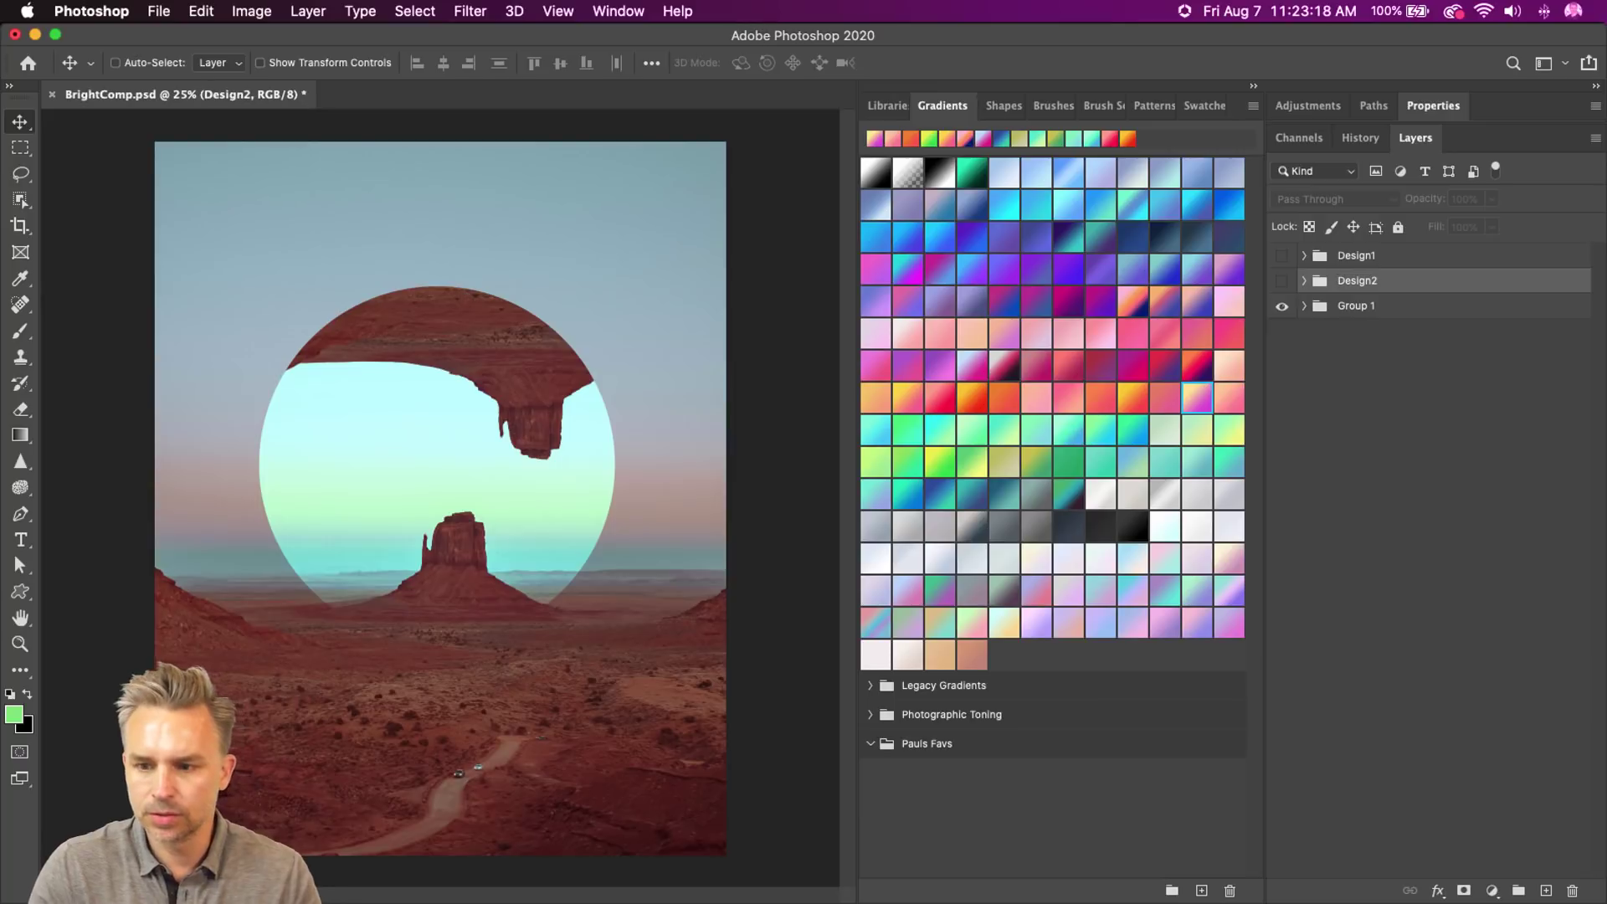
- Rename Group 1 as Design3
double_click(1349, 304)
text(Design)
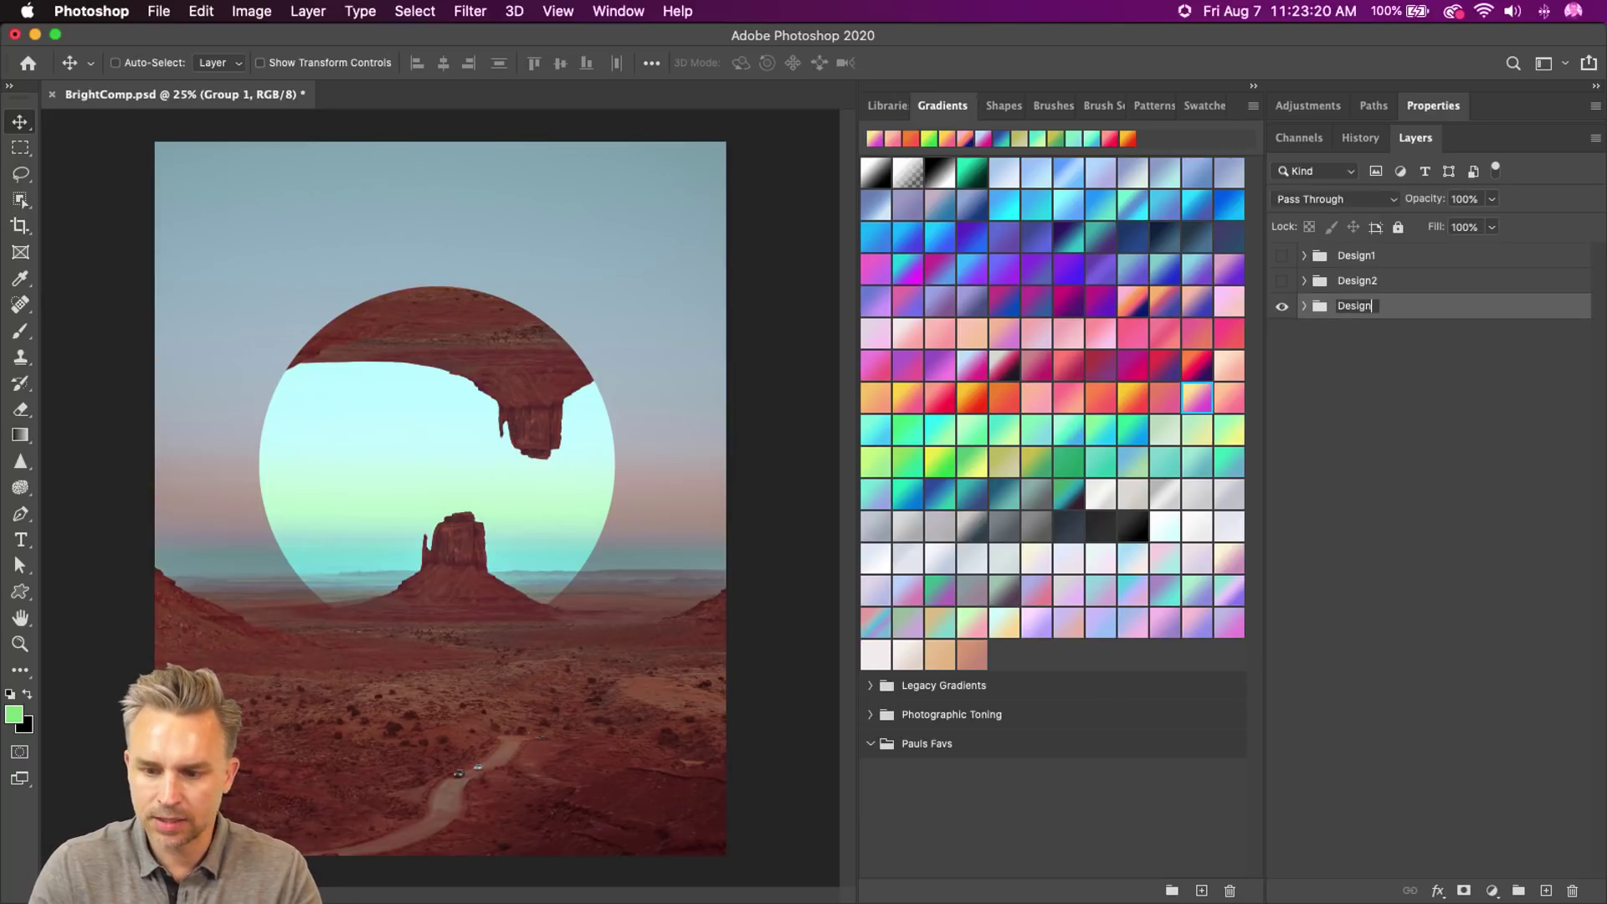
text(3)
key(Return)
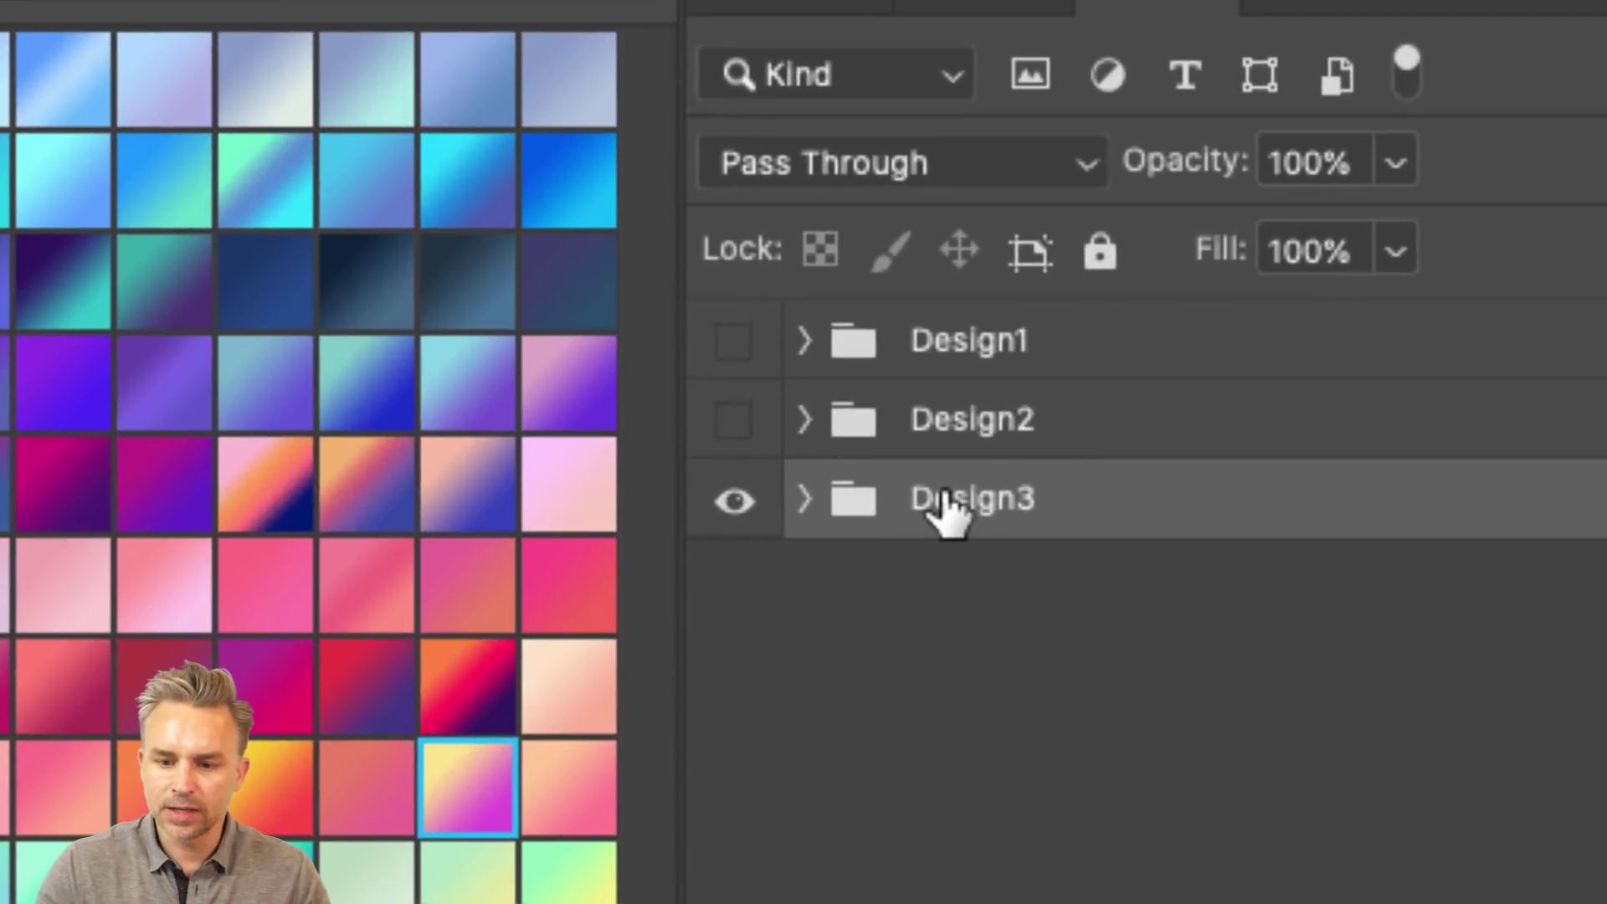
- Append the .jpg extension to the names of the Design3 and Design2 groups
double_click(941, 502)
click(1051, 505)
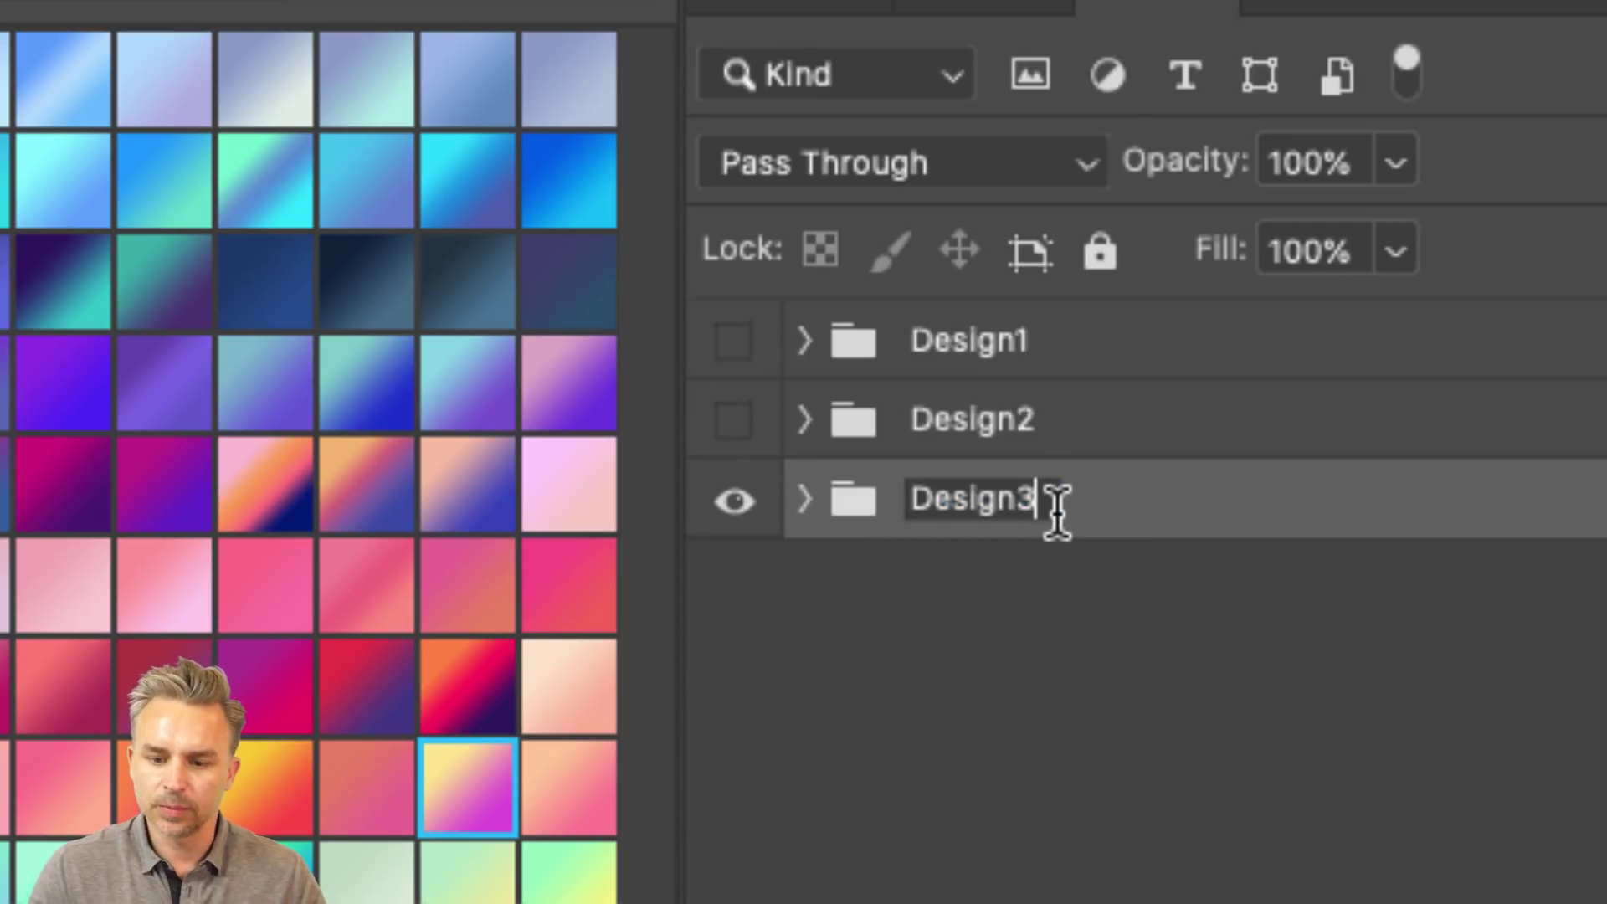
text(.jpg)
key(Return)
double_click(1027, 420)
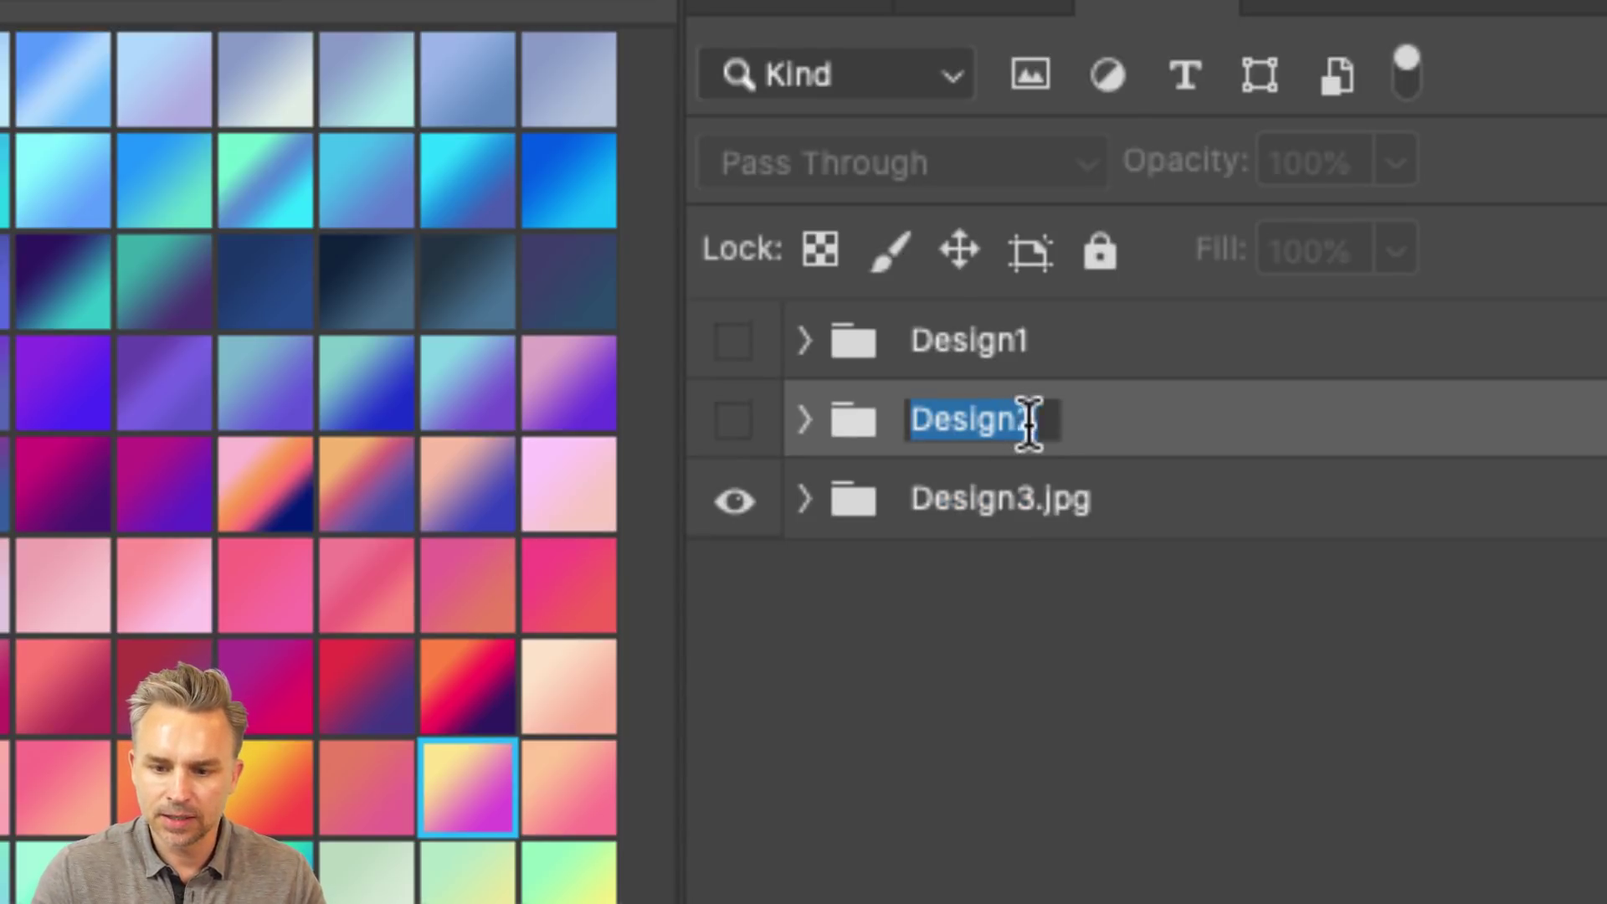
click(1046, 421)
text(.jpg)
key(Return)
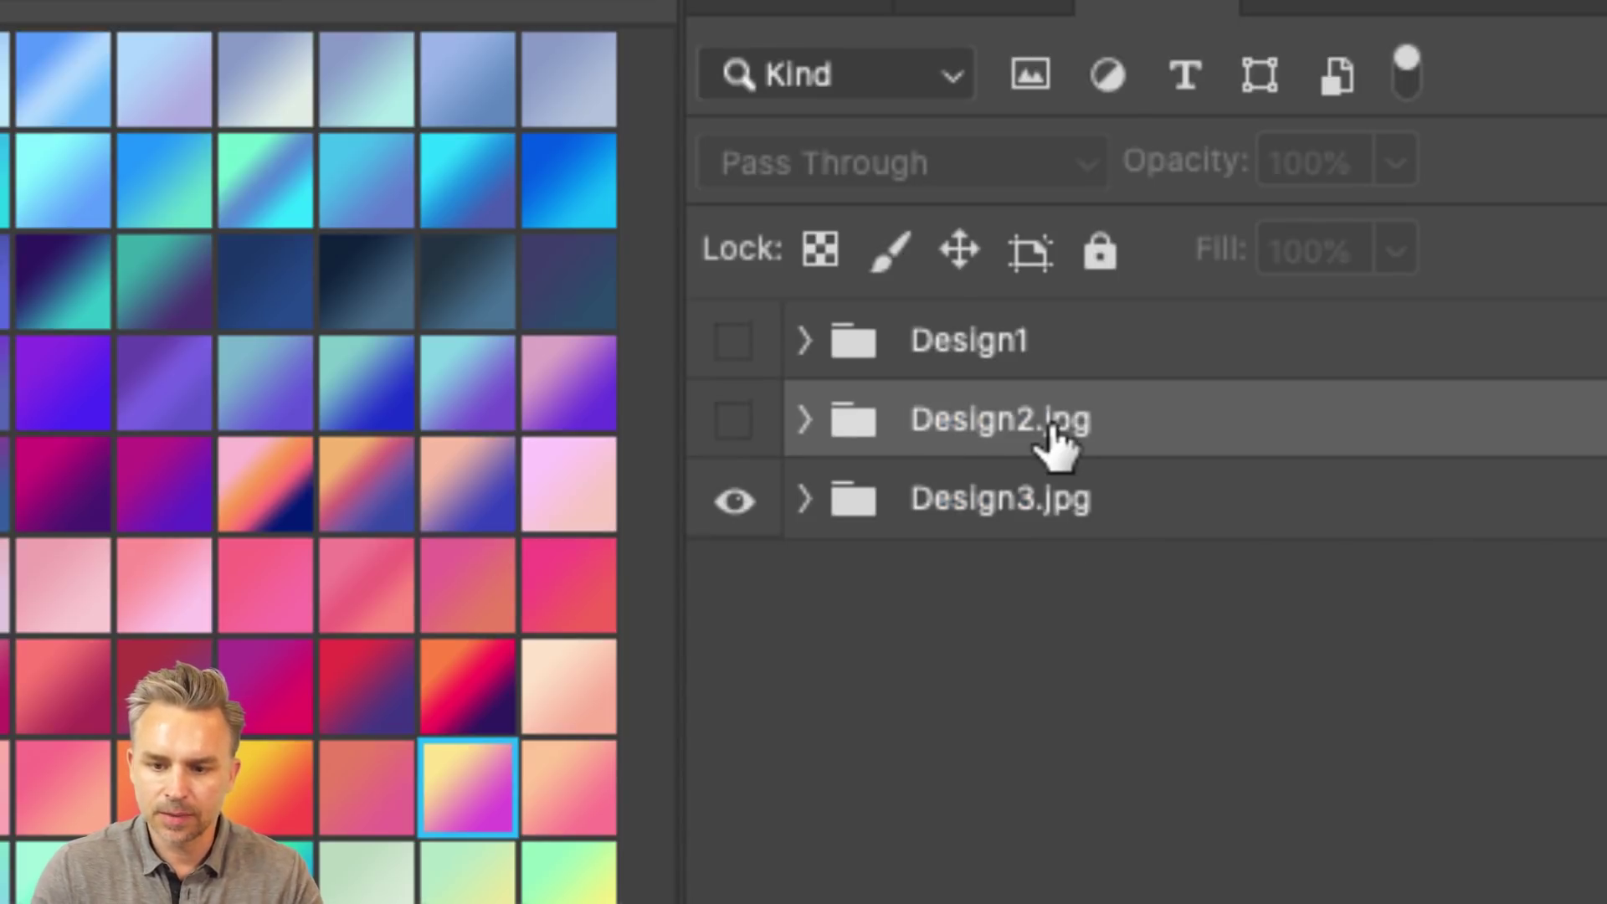
- Rename the Design1 group as Design1.jpg
double_click(1000, 334)
click(1033, 337)
text(.jp)
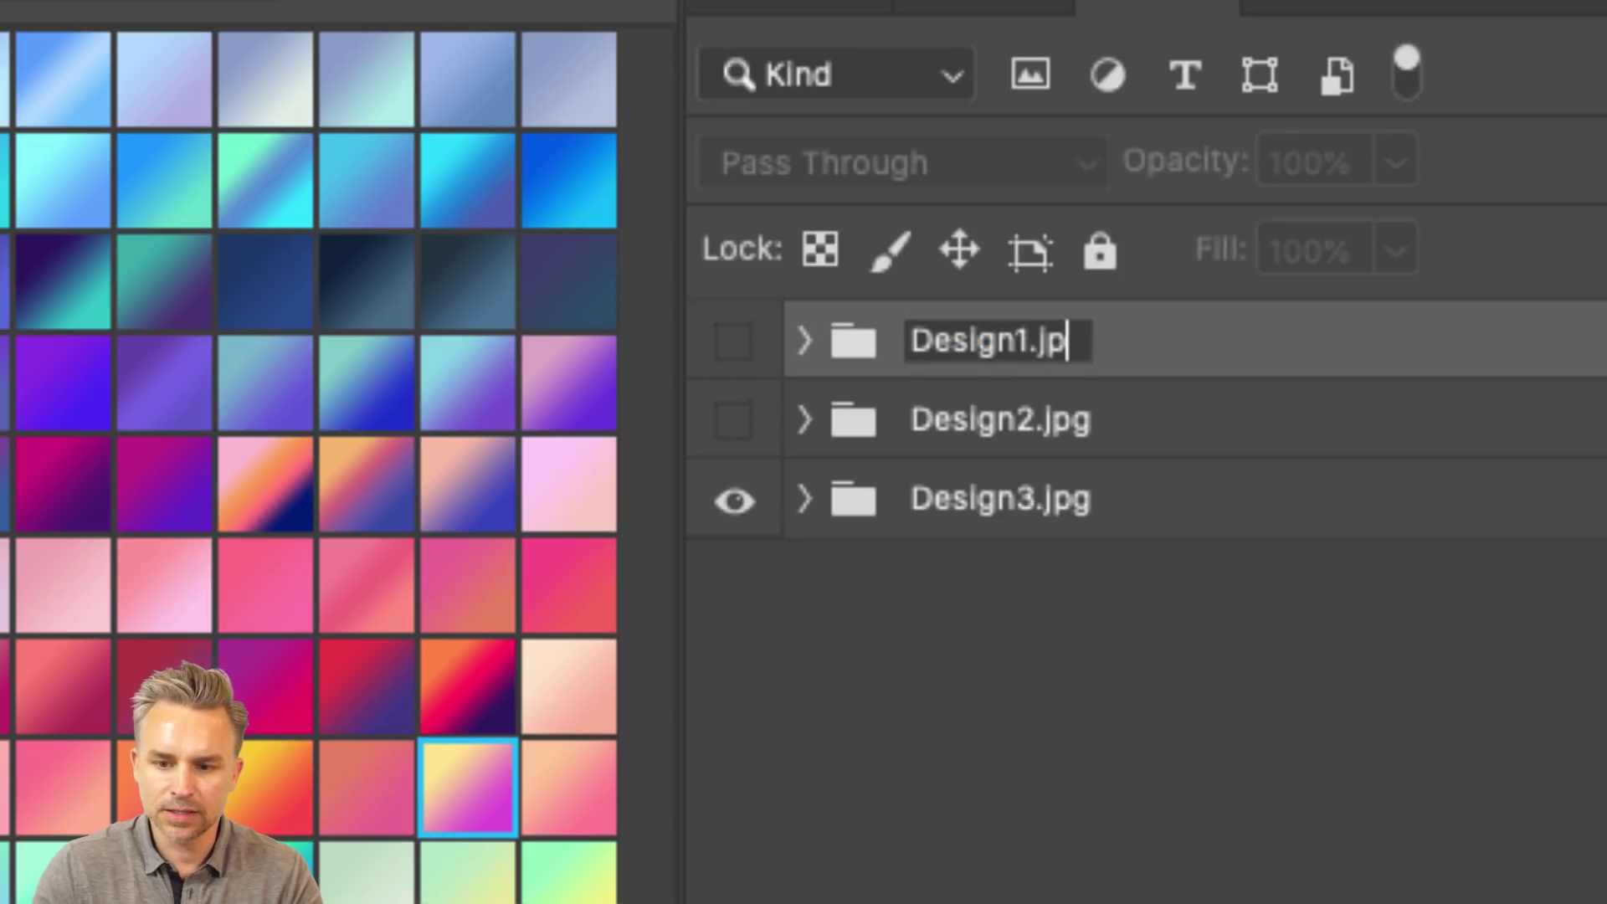
text(g)
key(Return)
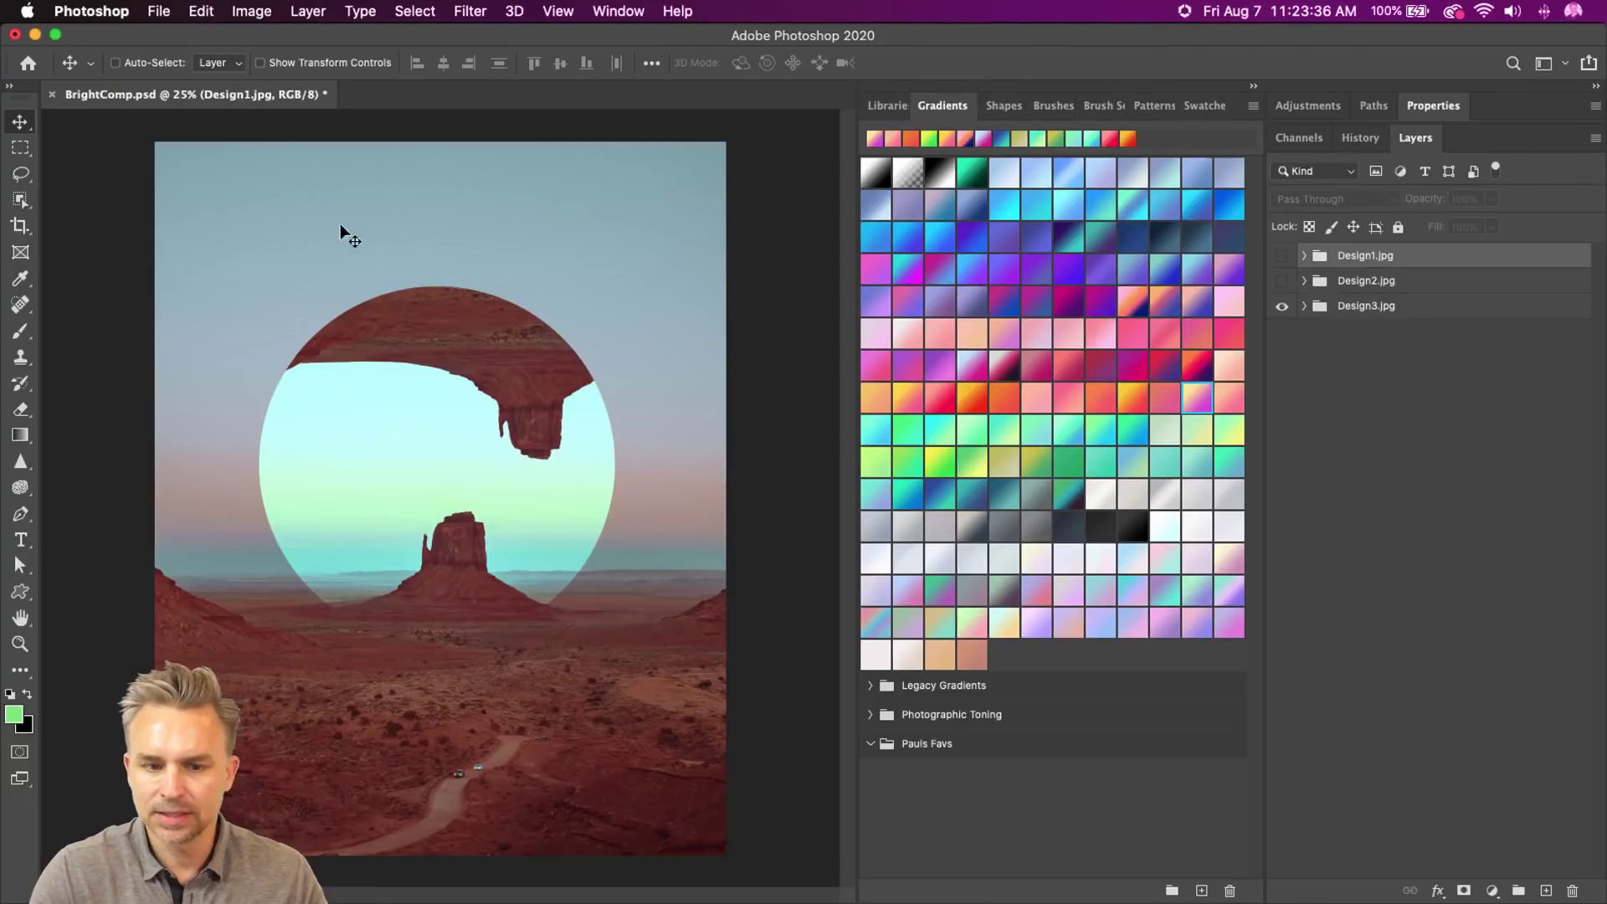
- Save the BrightComp.psd document
click(159, 11)
click(116, 63)
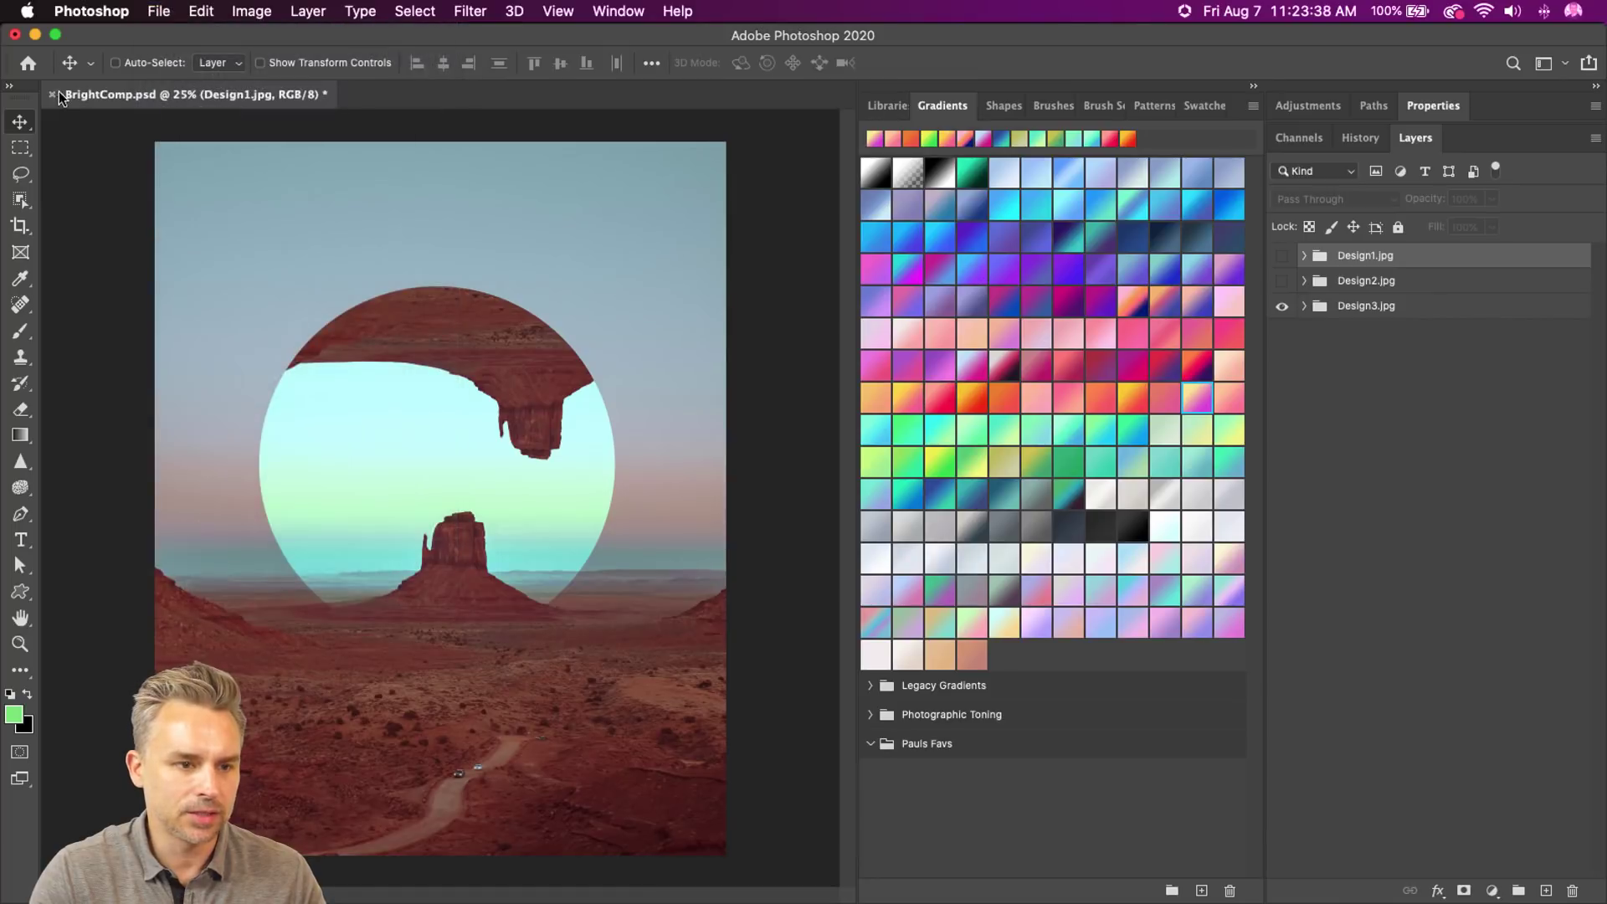
key(super+s)
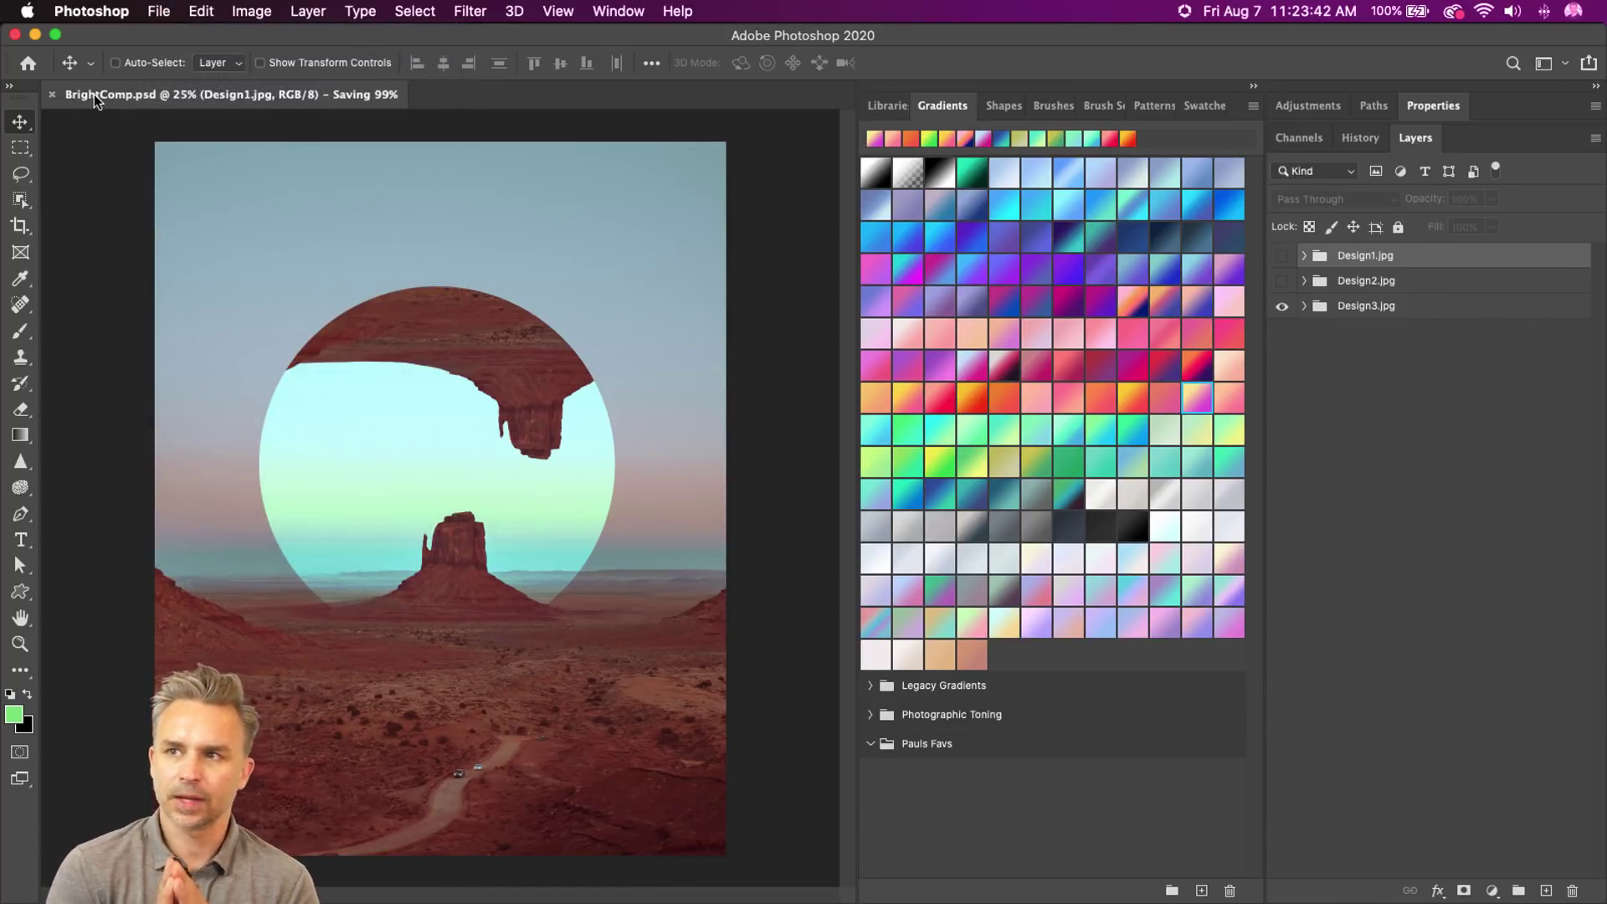
- Try to turn on image asset generation for BrightComp.psd
click(159, 11)
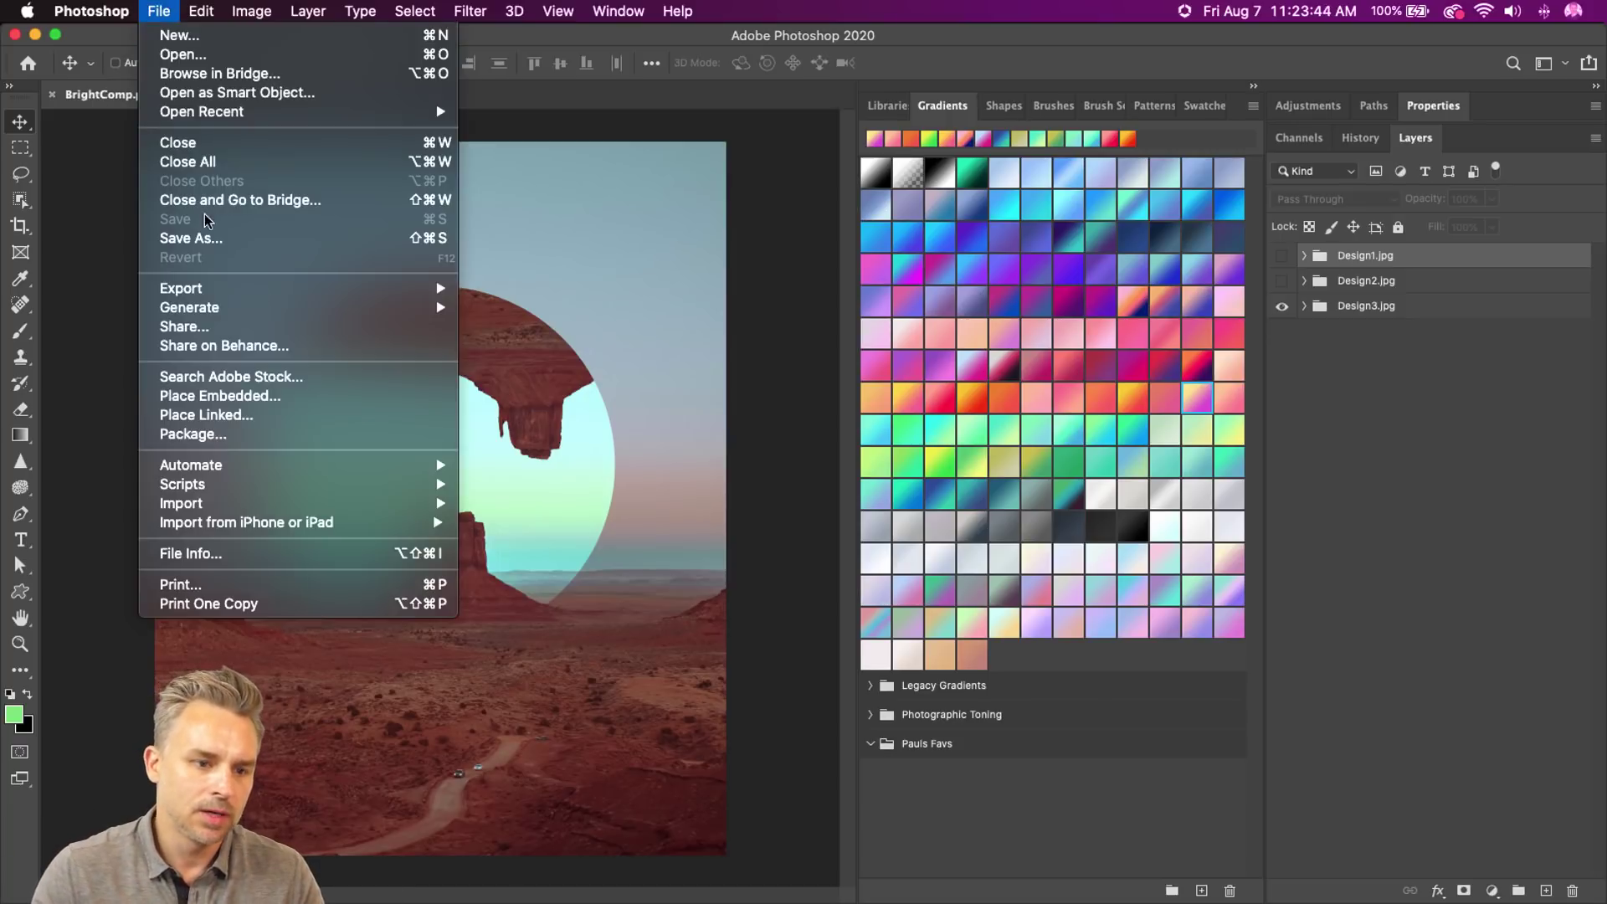
mouse_move(191, 286)
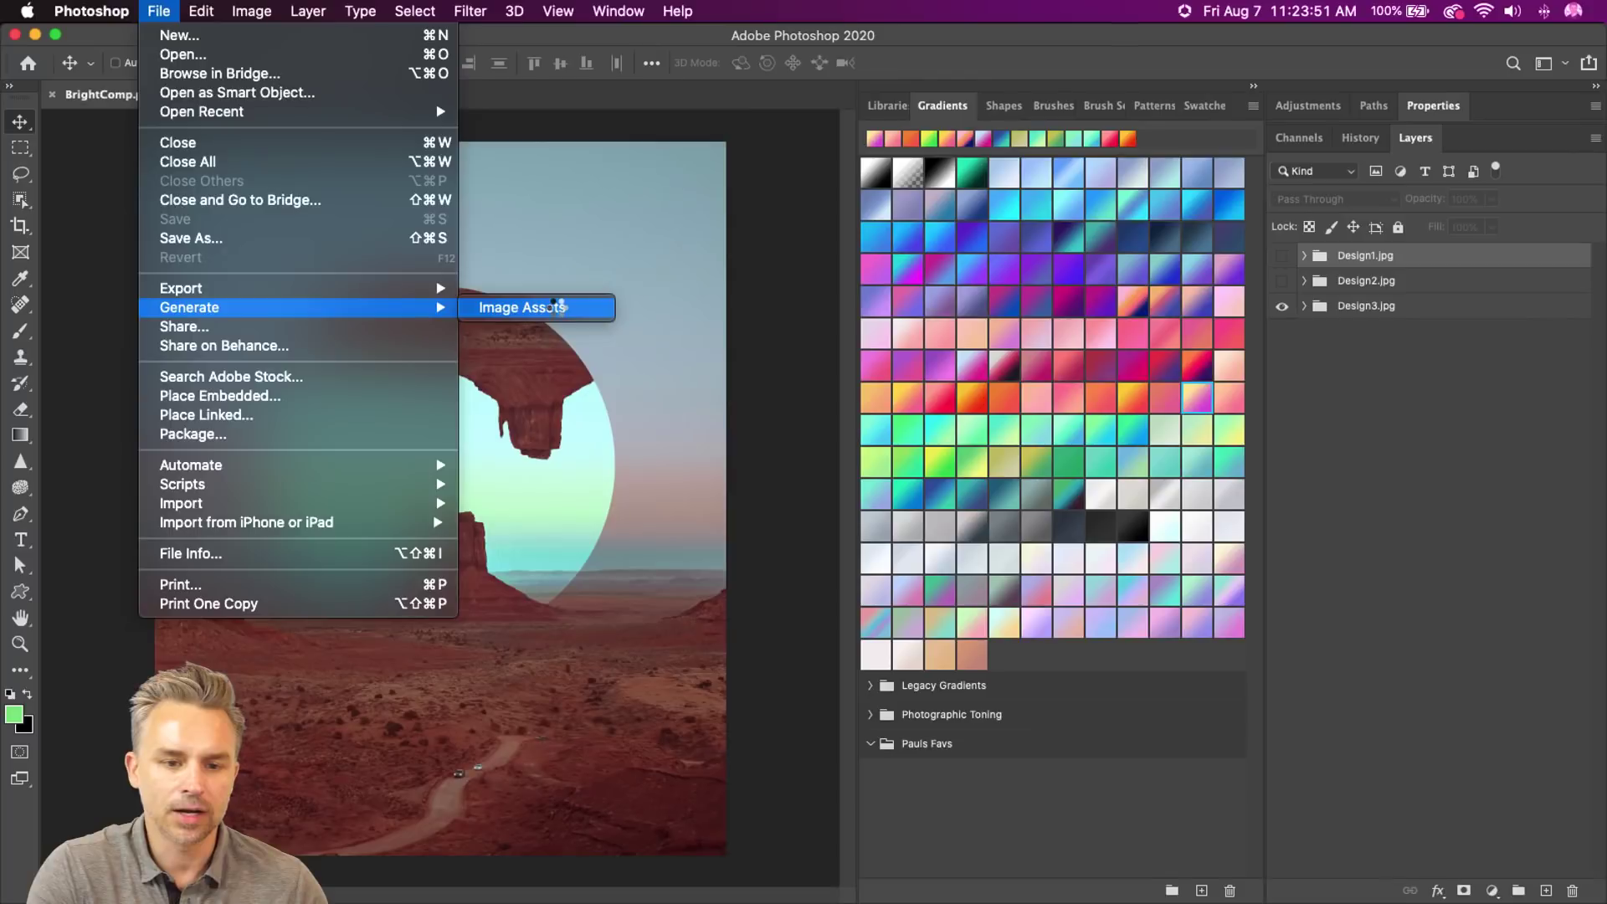
click(559, 308)
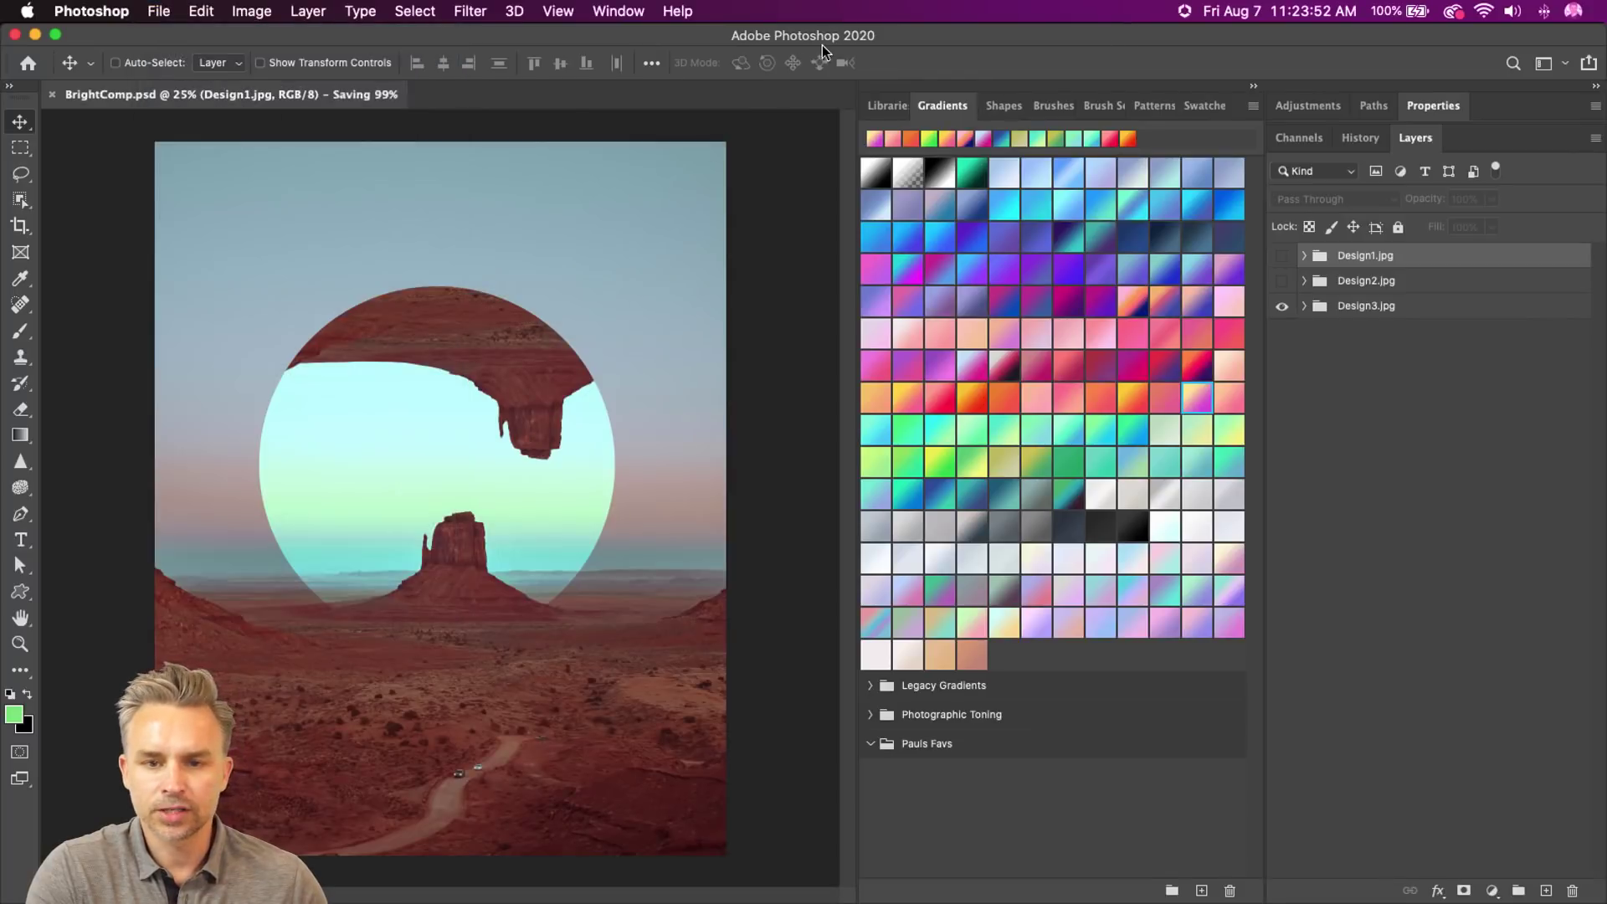
- Narrow the application window to reveal the desktop files and collapse the gradient presets to icons to free canvas space
drag(1600, 27, 1385, 28)
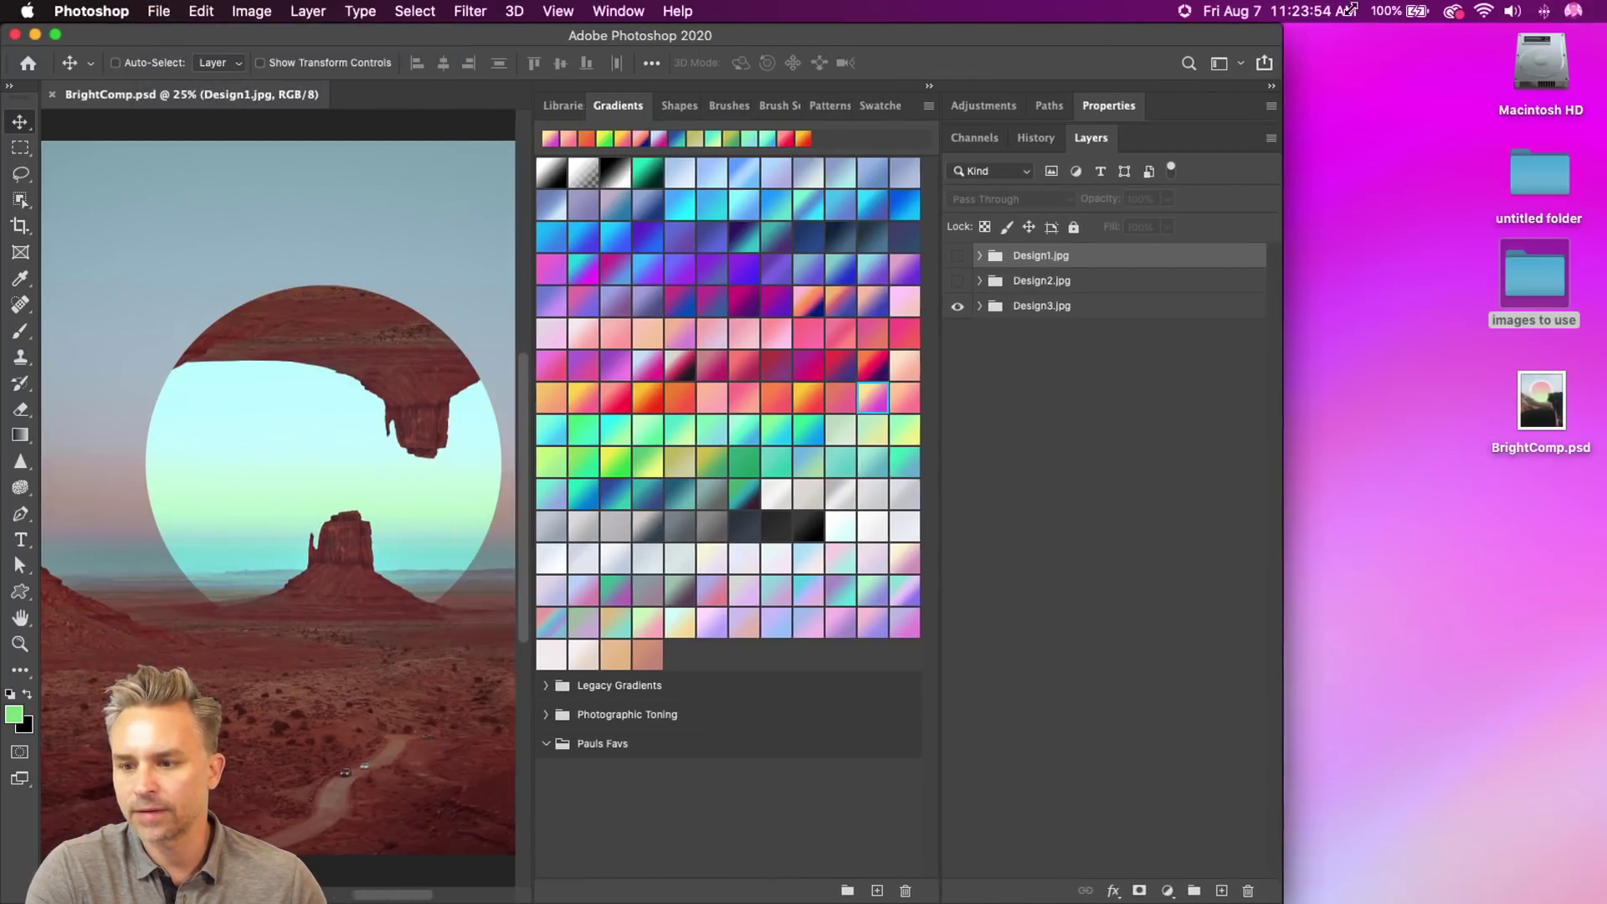
click(1505, 481)
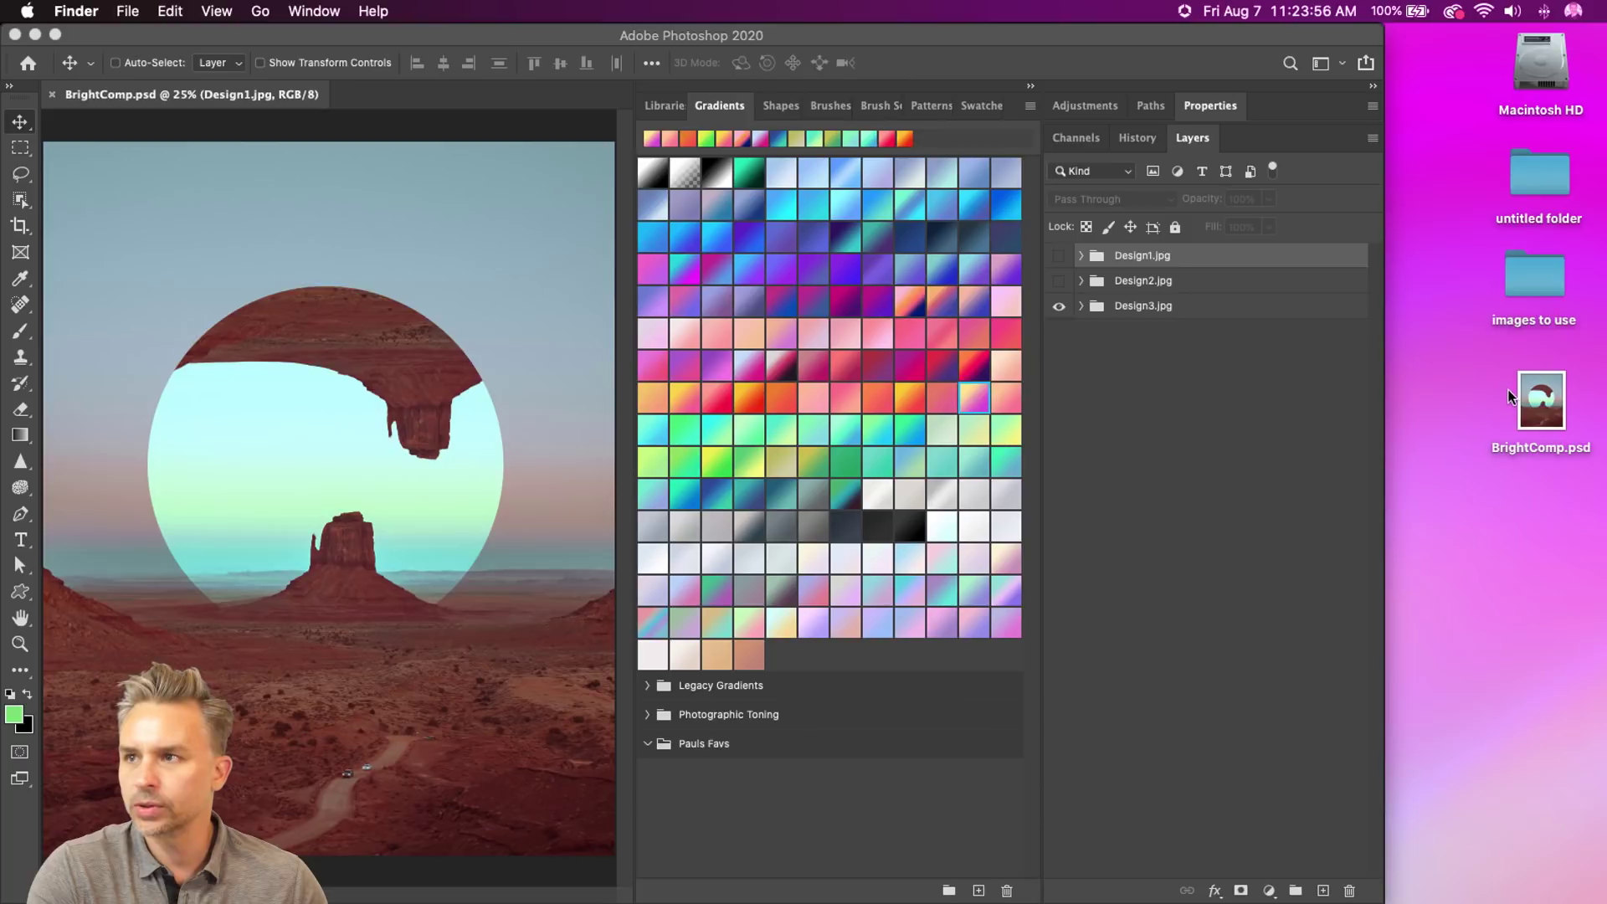
click(1031, 86)
click(1031, 85)
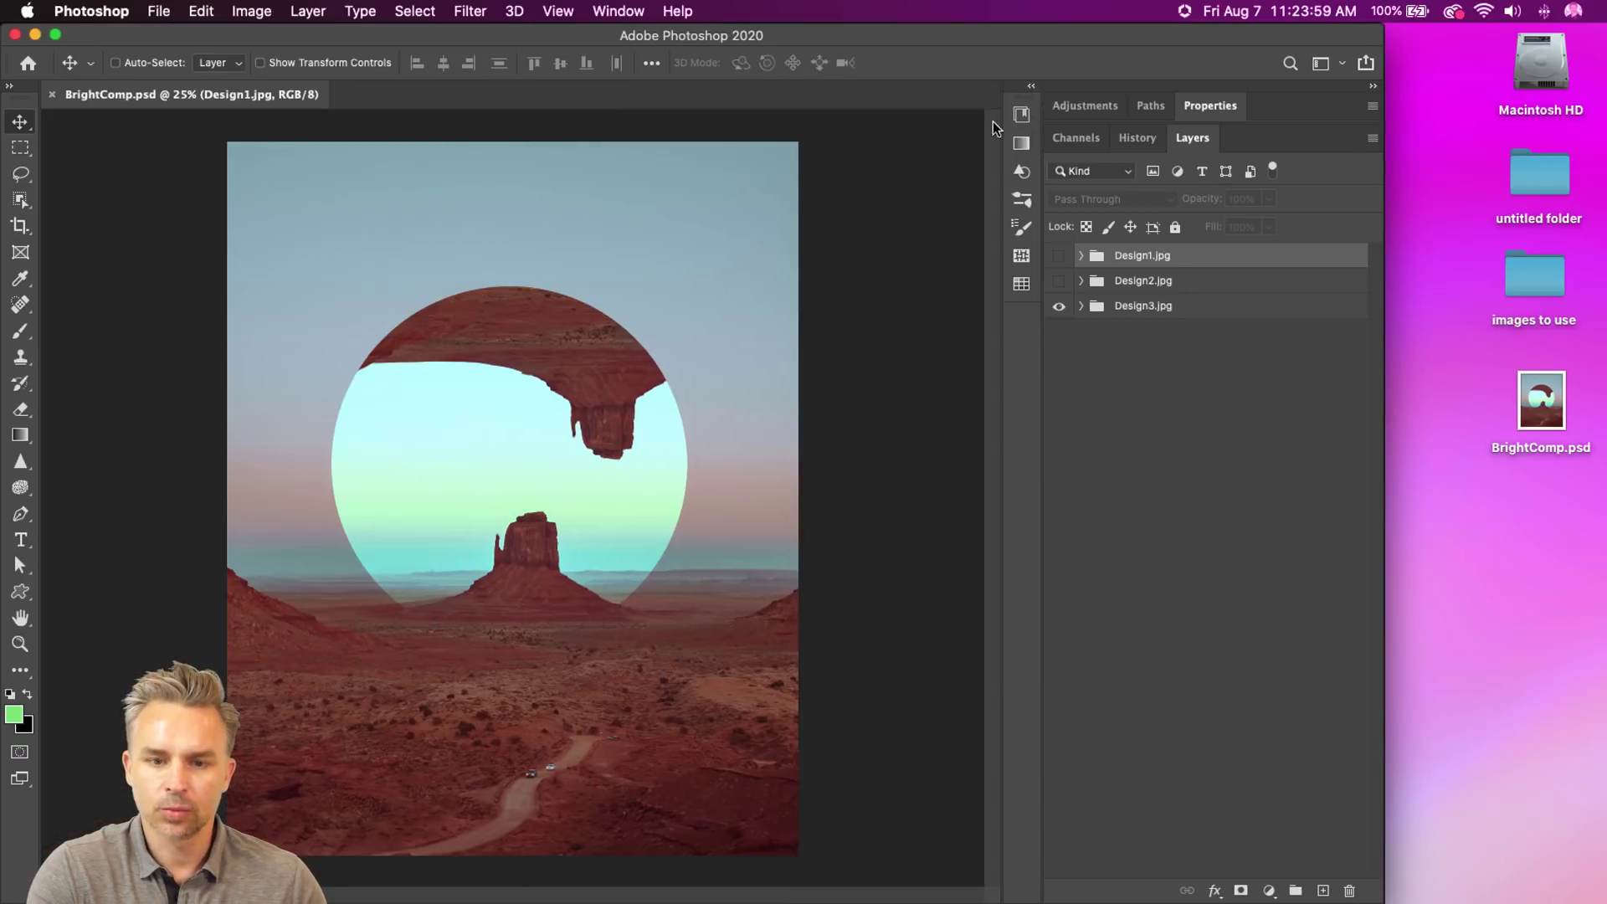
- Turn on image asset generation for BrightComp.psd so the .jpg-named groups export automatically
click(170, 10)
mouse_move(215, 307)
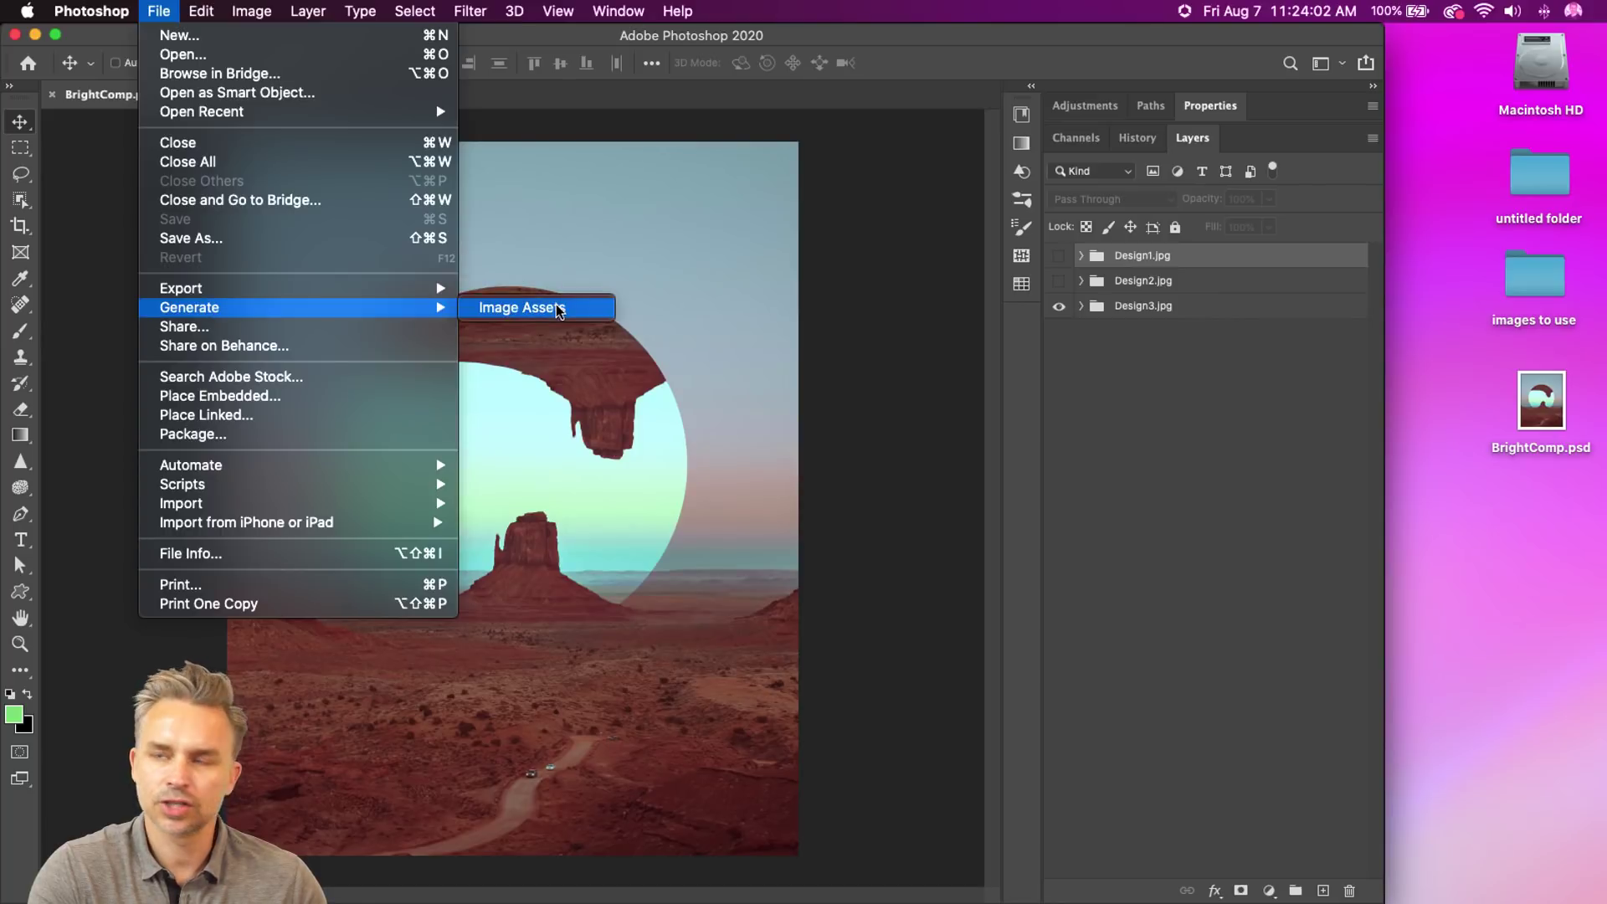
click(558, 309)
- Open the BrightComp-assets folder on the desktop and preview Design1.jpg, Design2.jpg and Design3.jpg at full size
click(1431, 581)
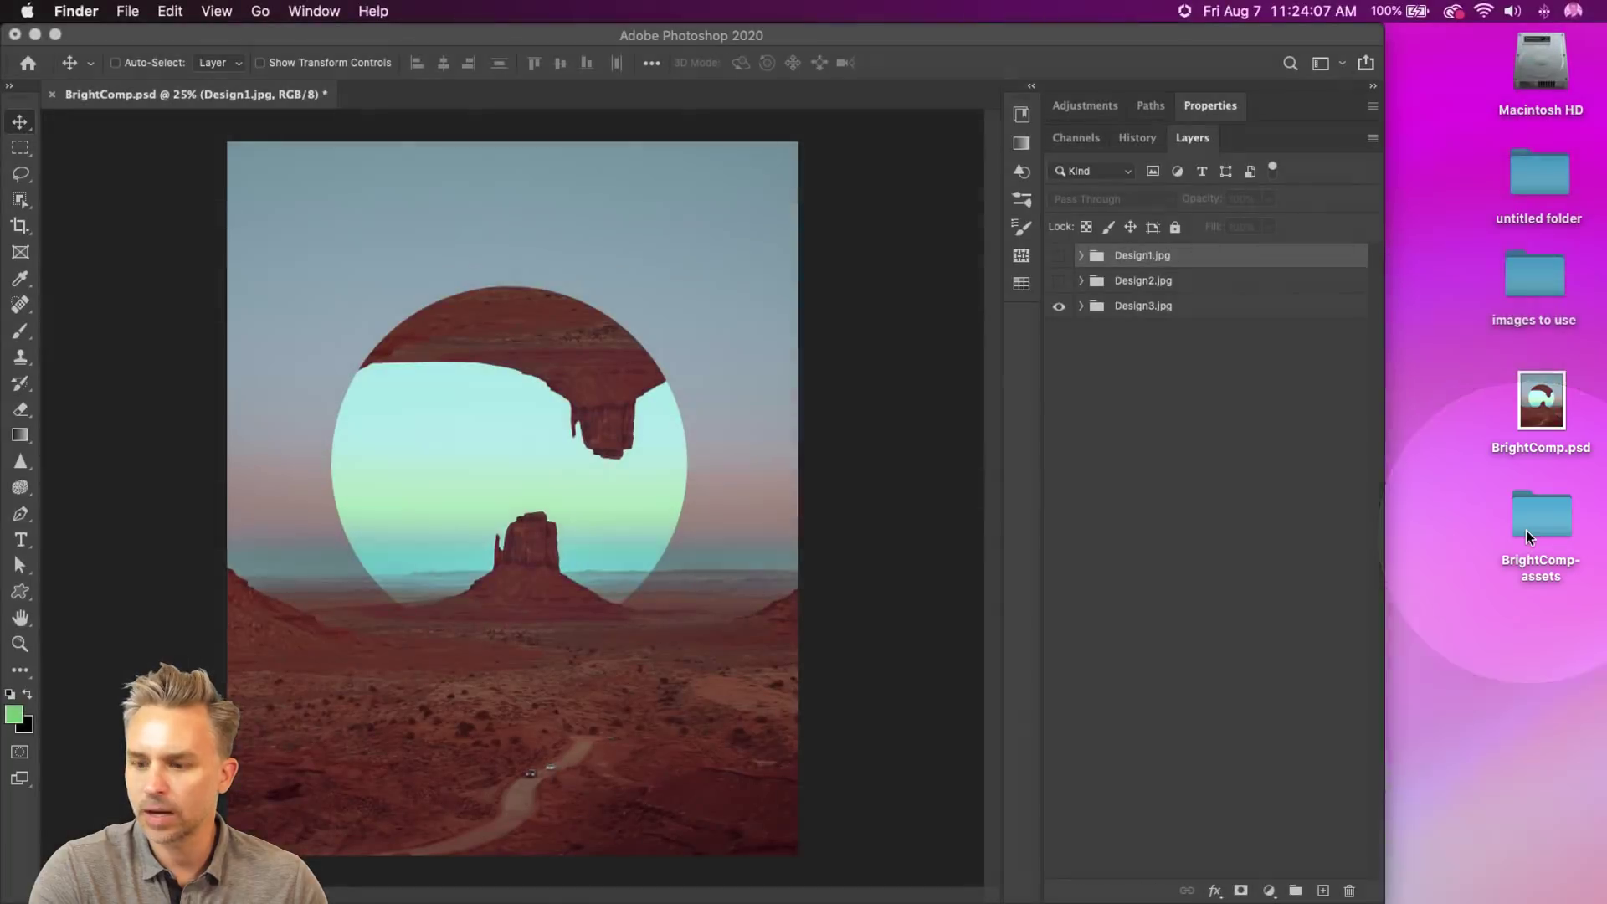
double_click(1525, 531)
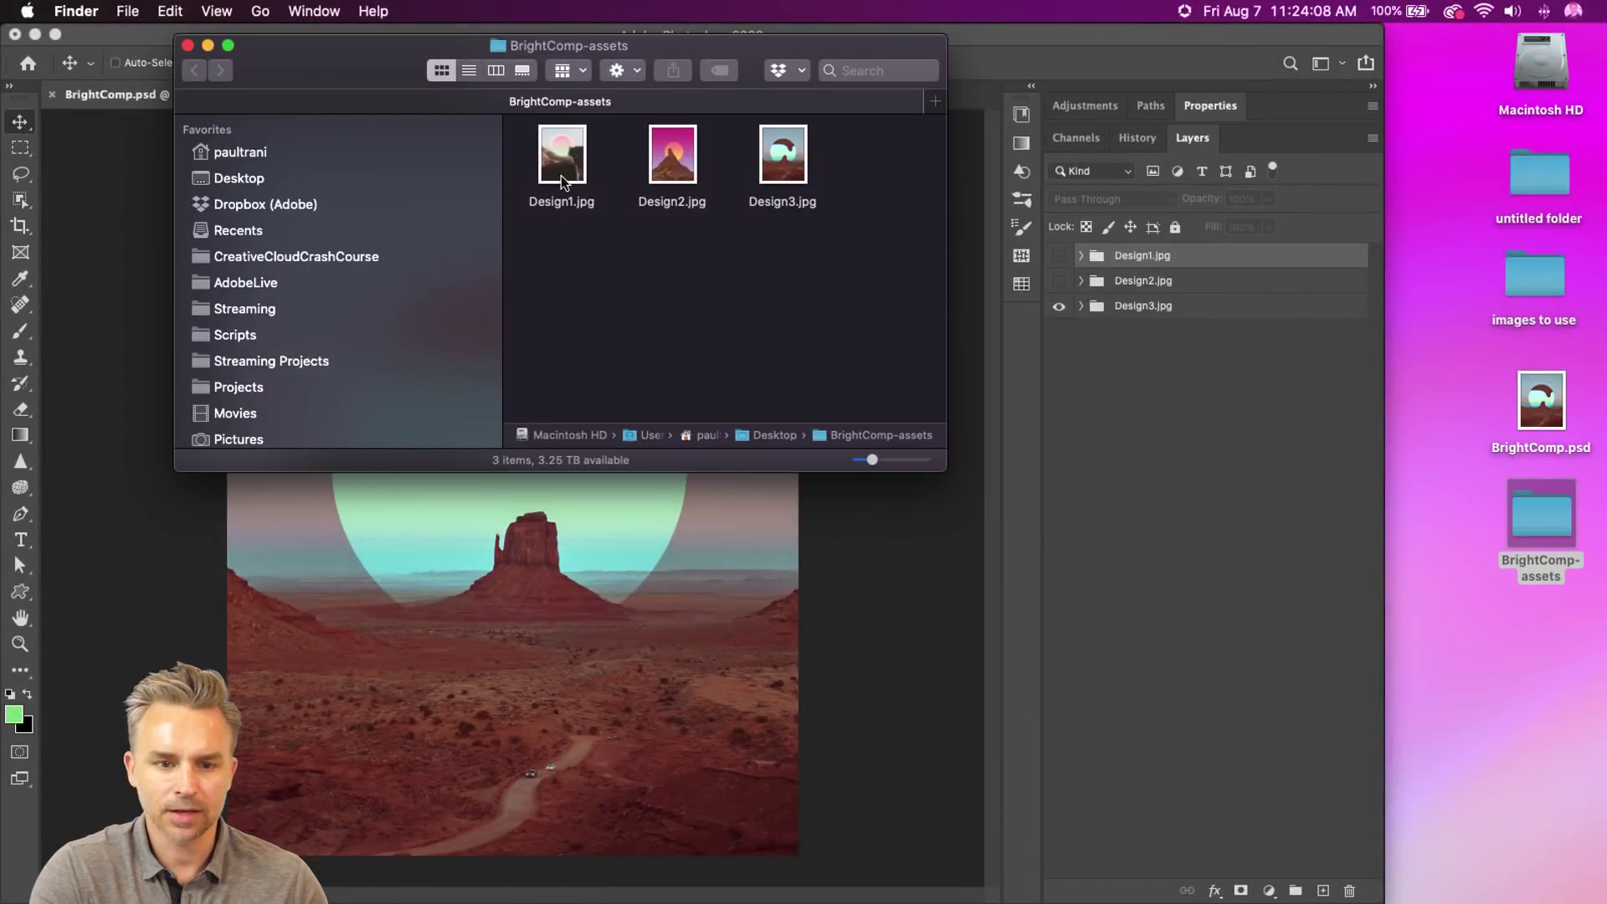
click(560, 174)
key(space)
key(Right)
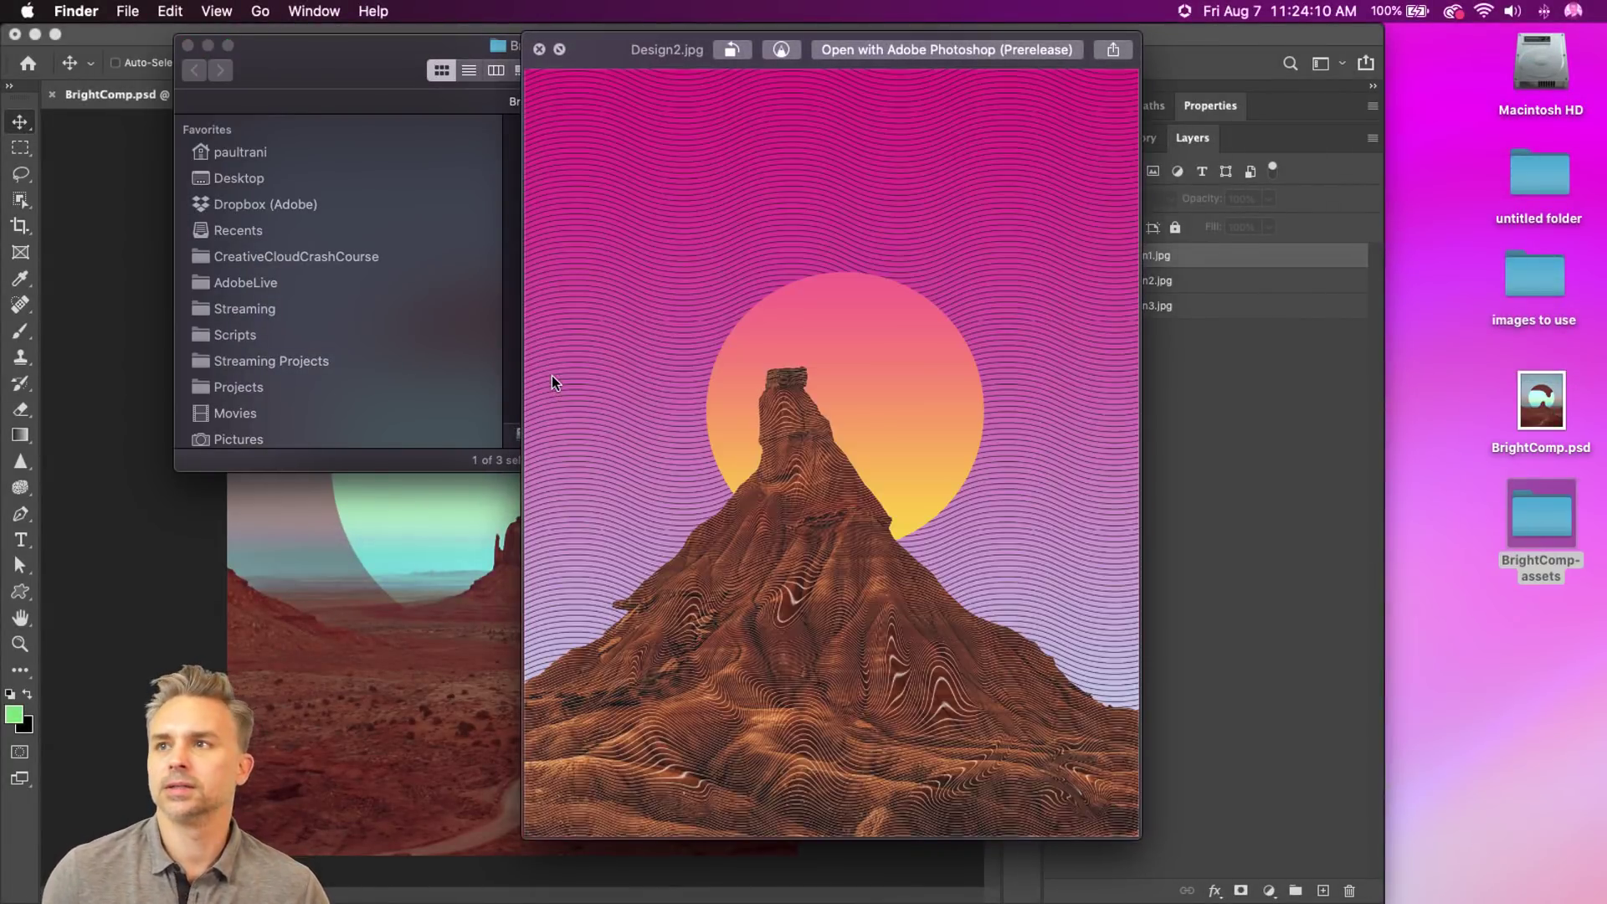
key(Right)
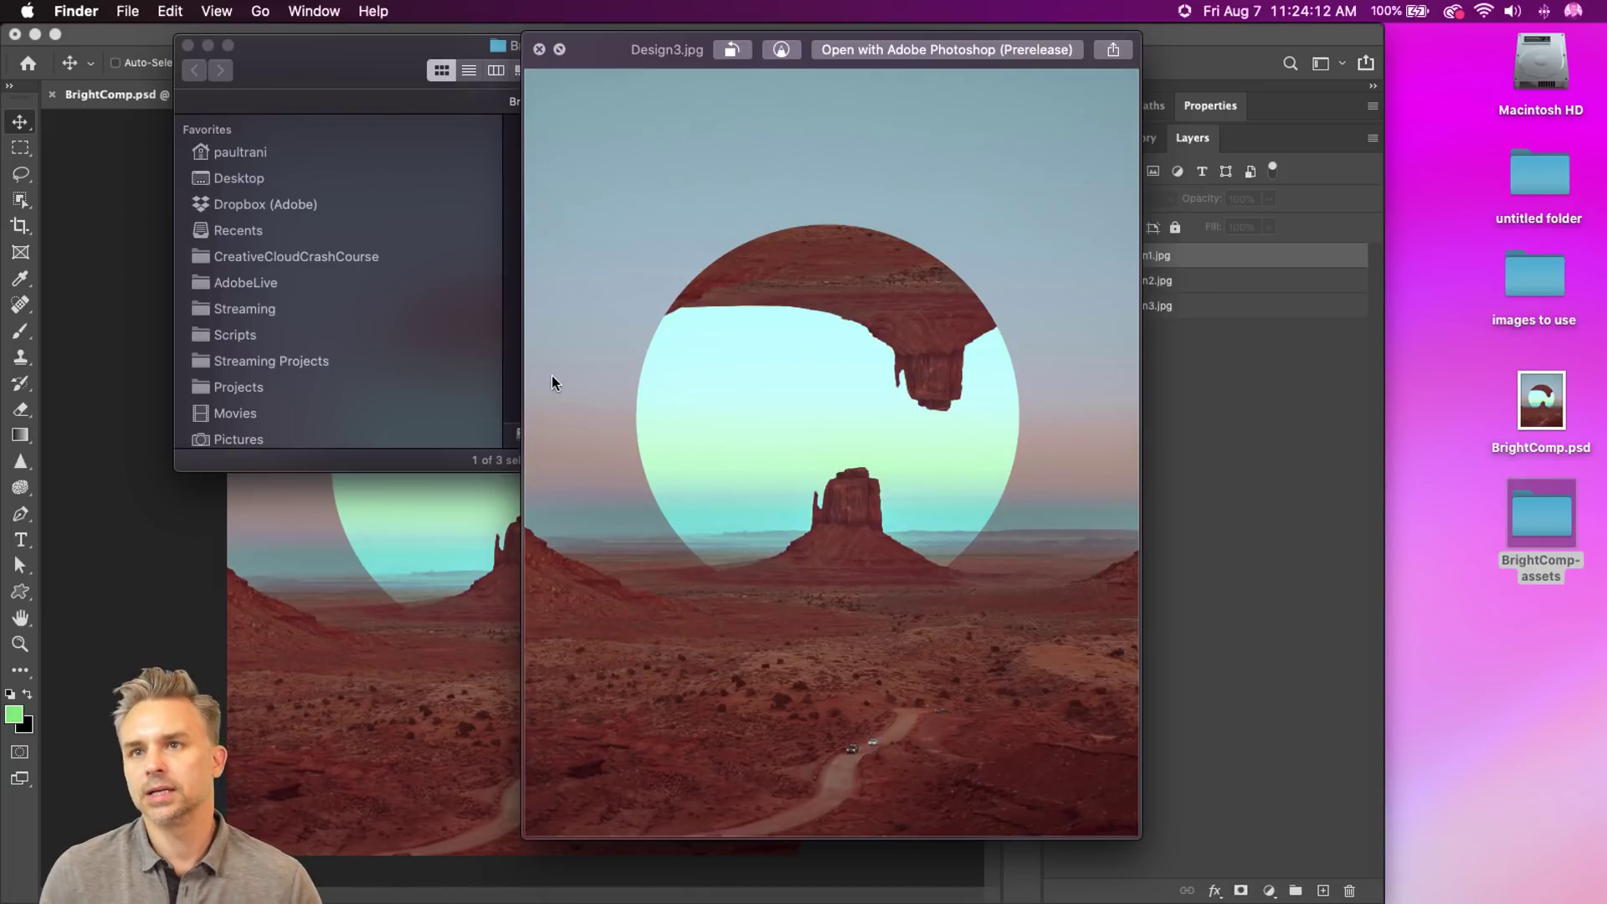
key(Left)
key(Left)
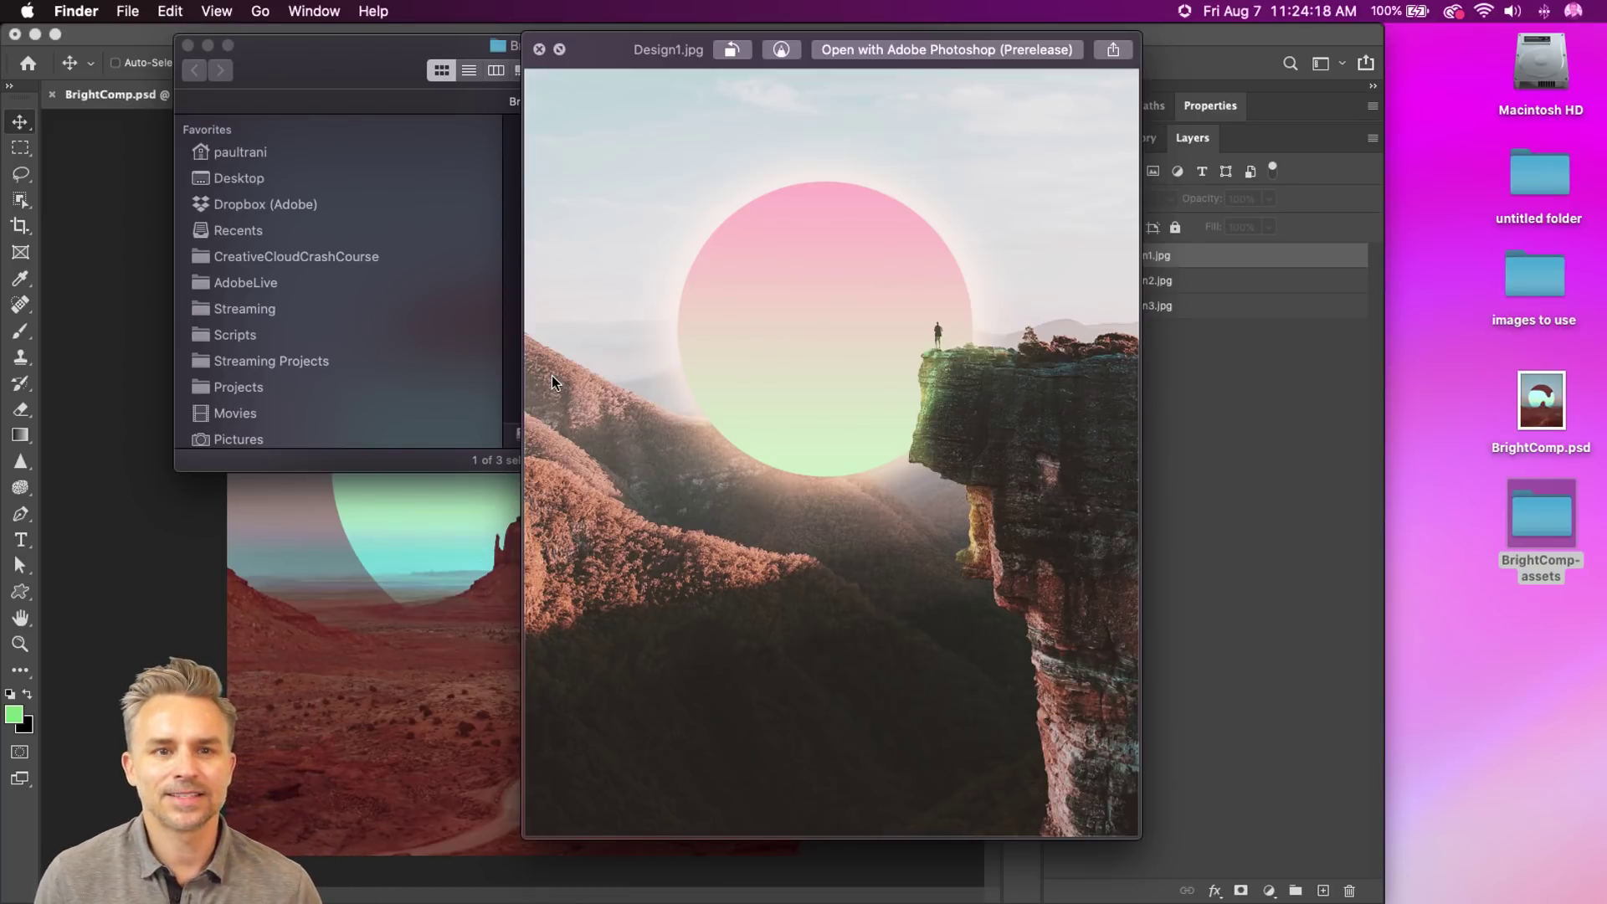
key(Right)
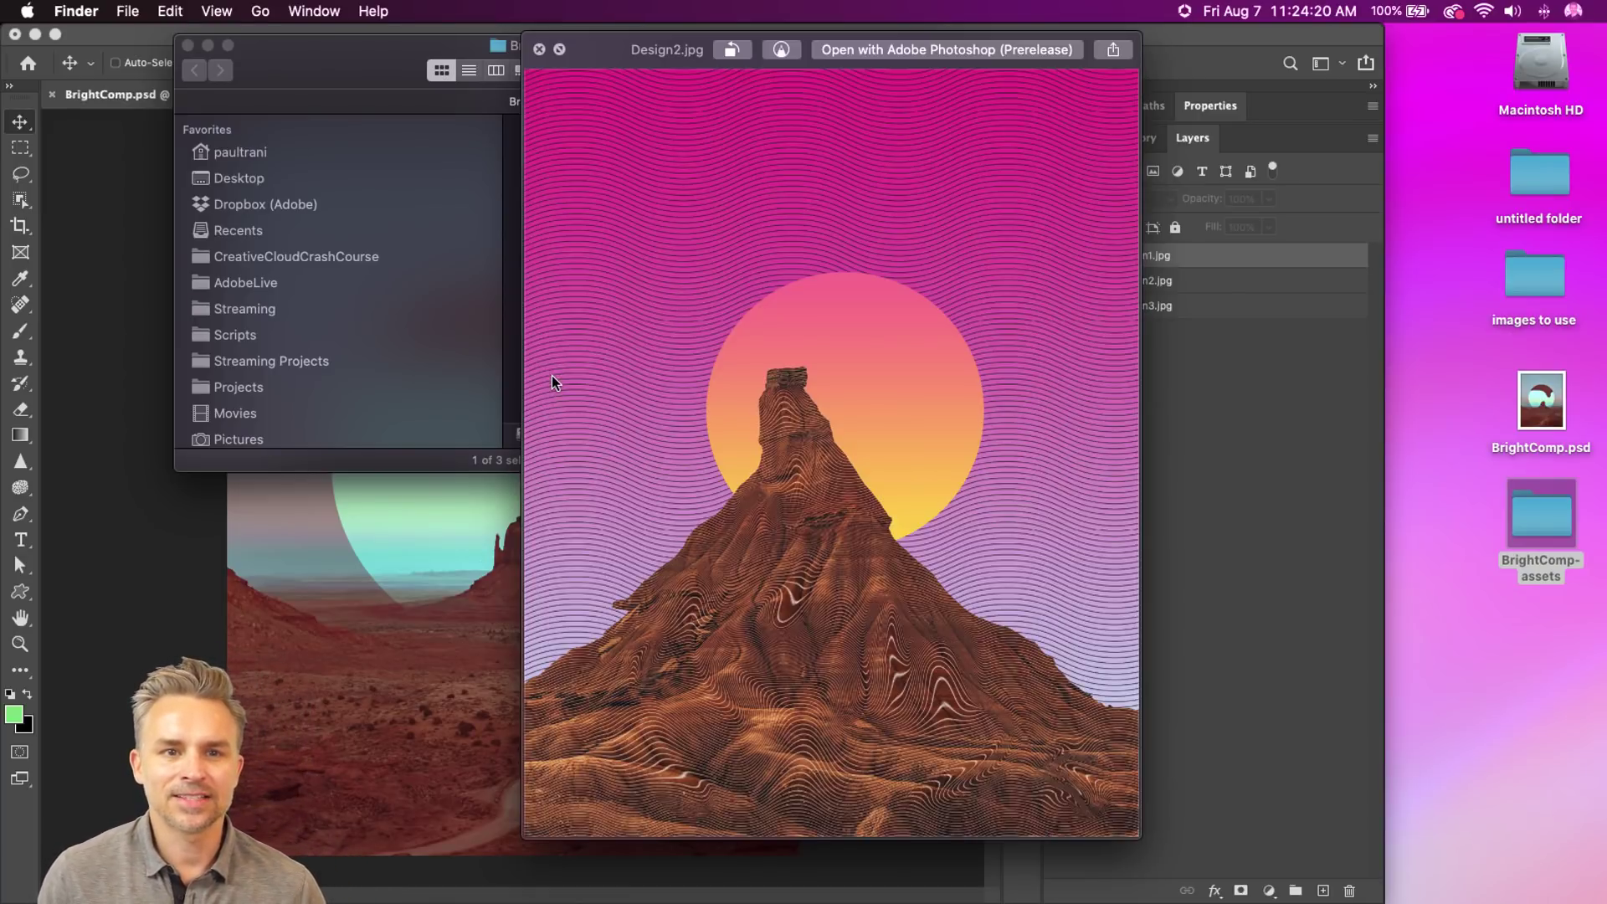
key(Right)
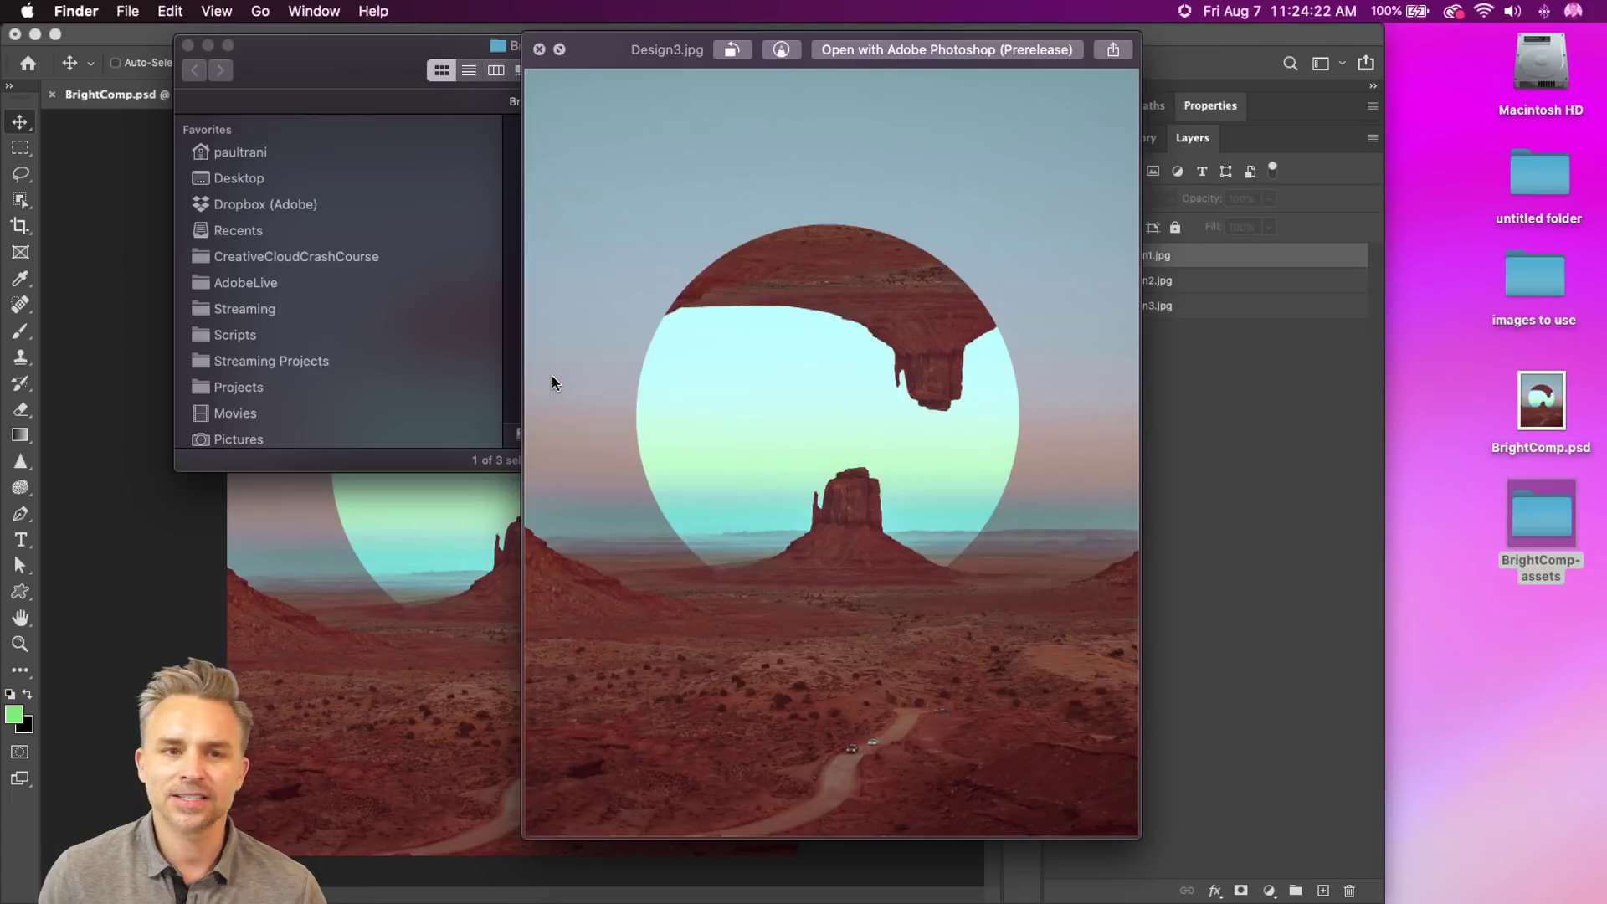
key(Left)
key(Left)
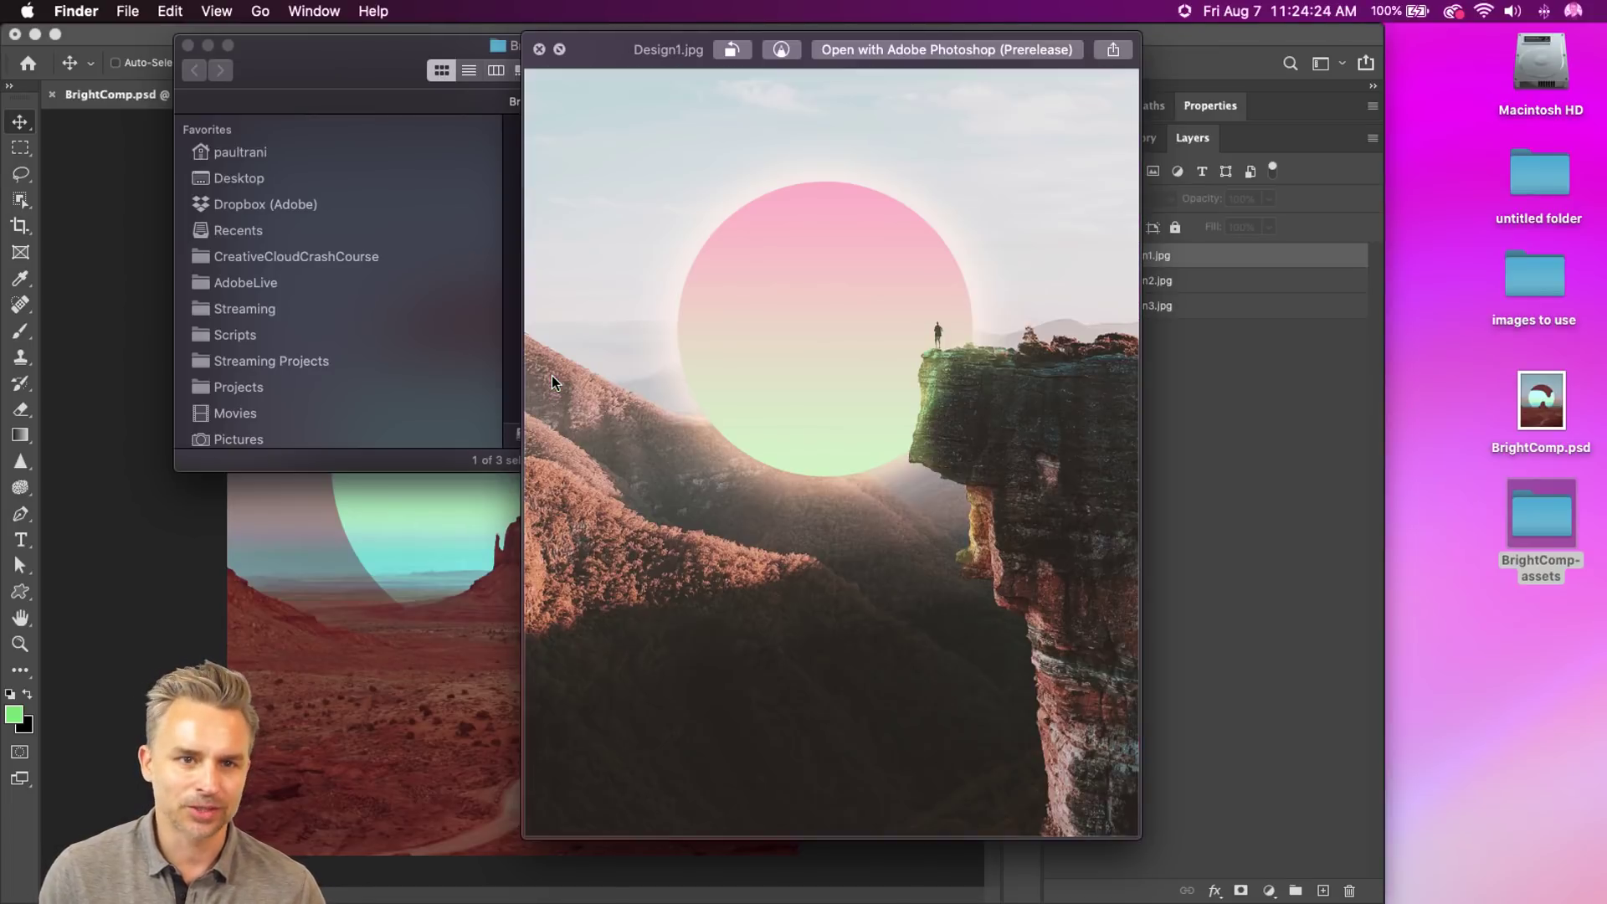
key(space)
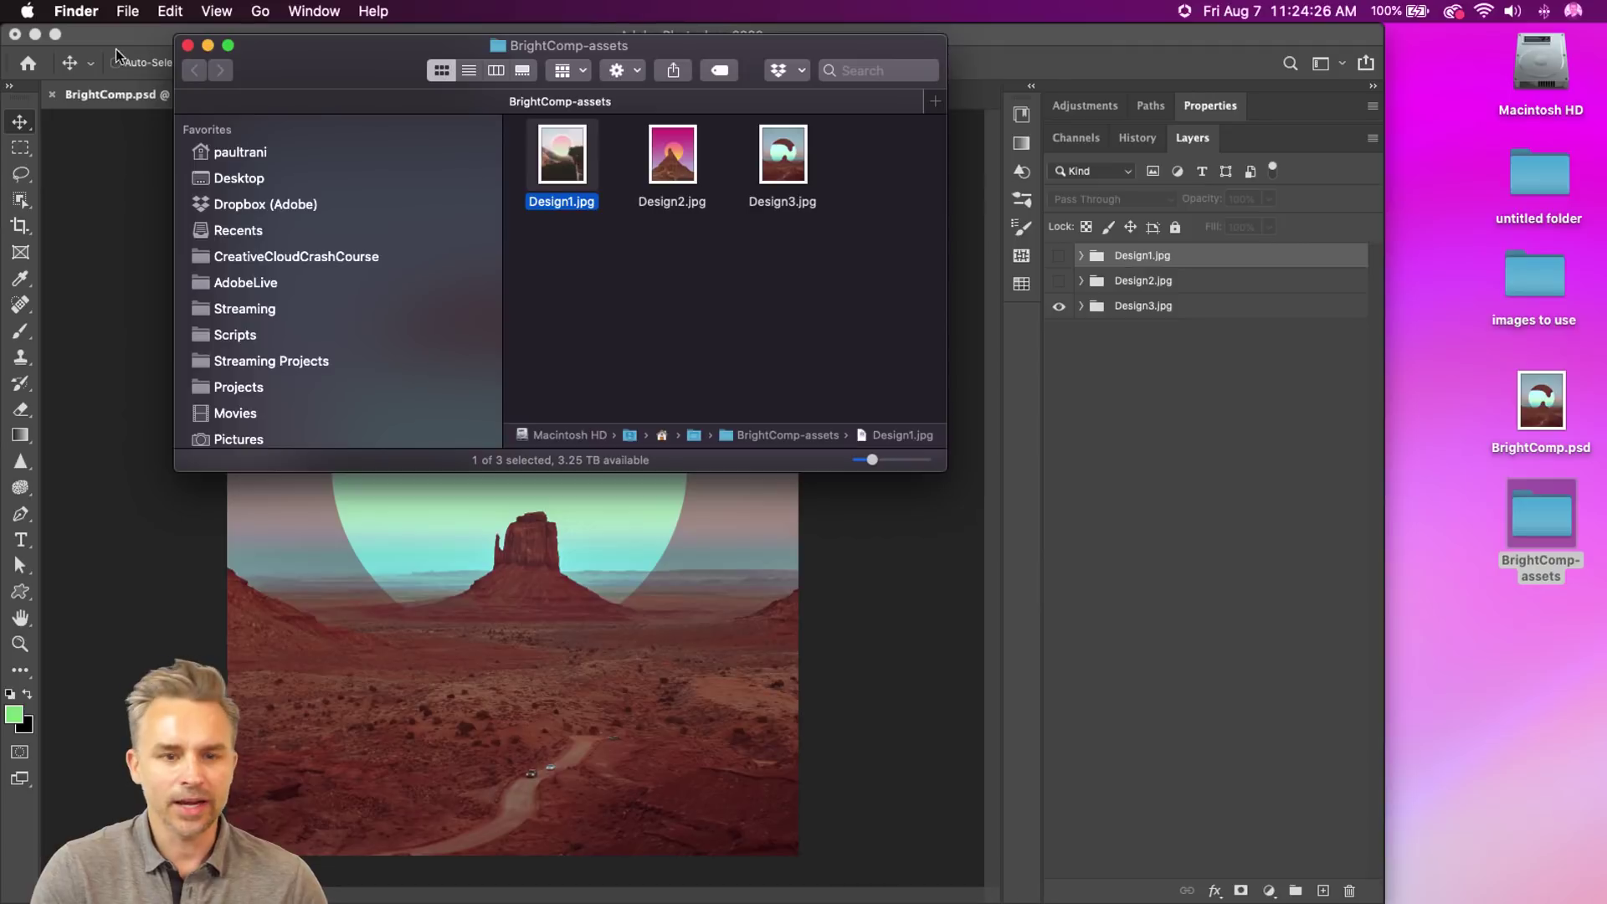
- Switch to Illustrator, copy the red triangle and dot pattern group from Geometric.ai, and return to the Photoshop composition
drag(308, 70, 805, 215)
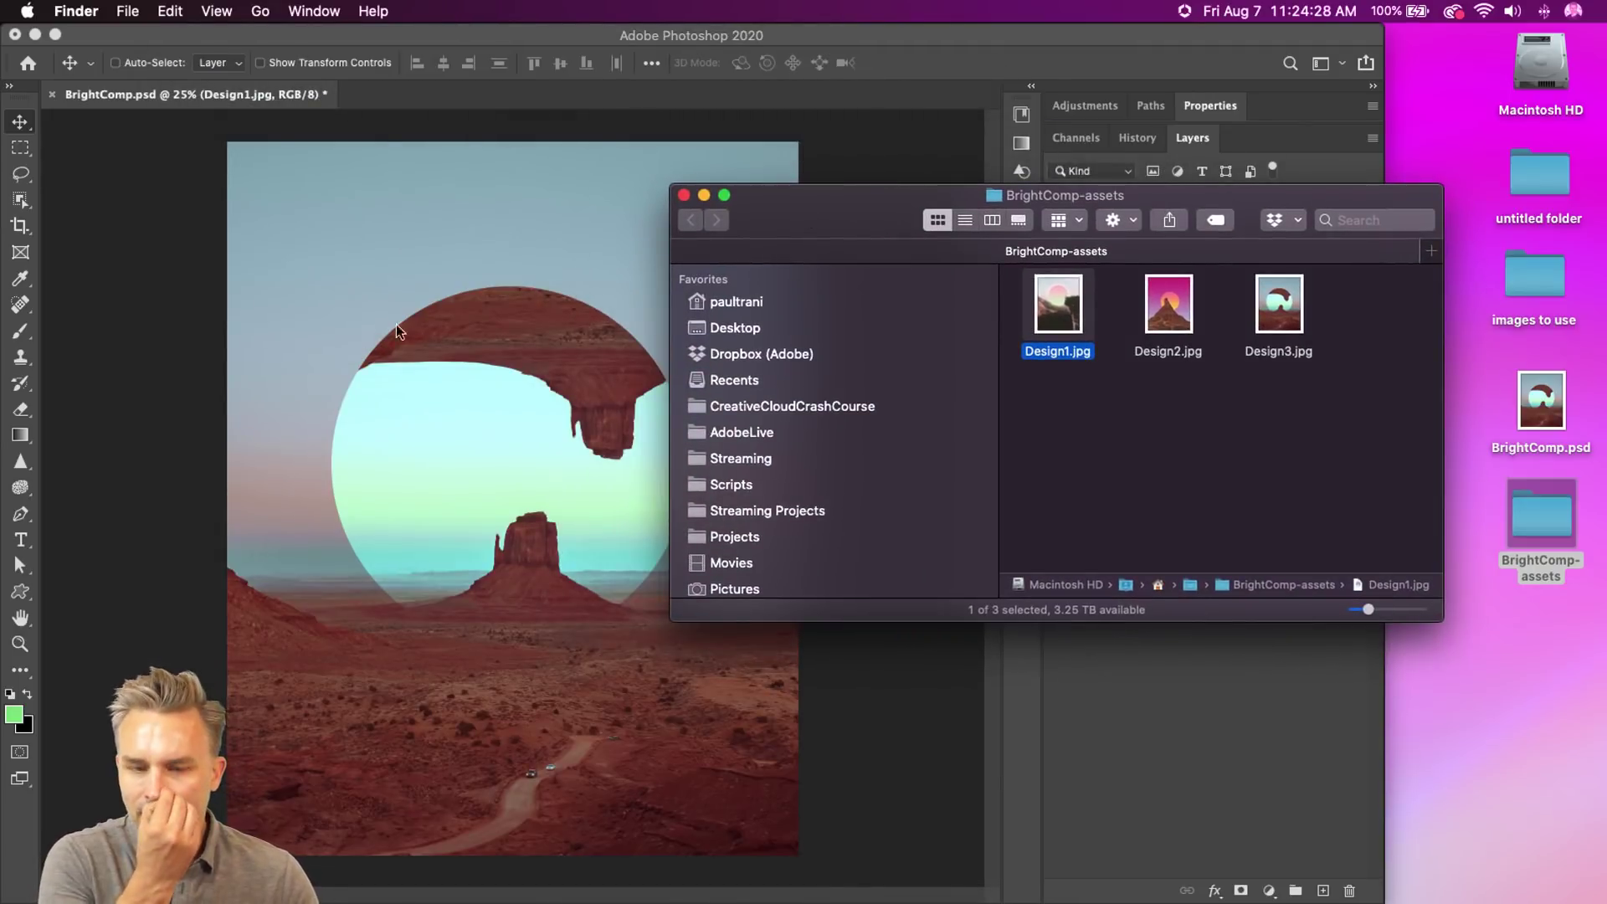
click(227, 381)
mouse_move(803, 899)
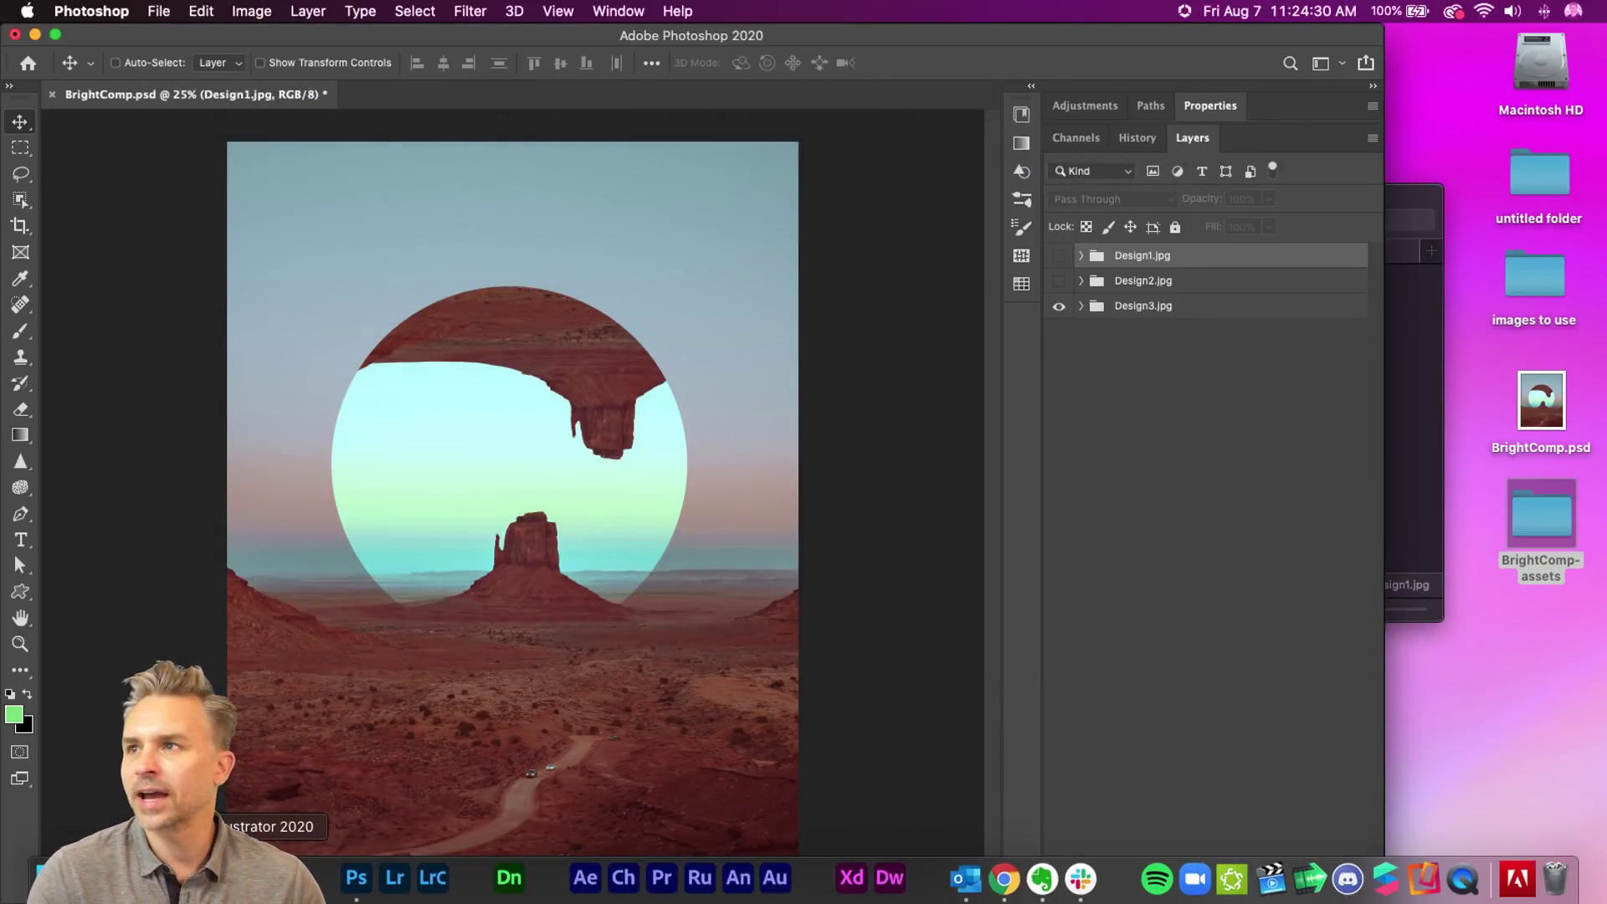
click(243, 877)
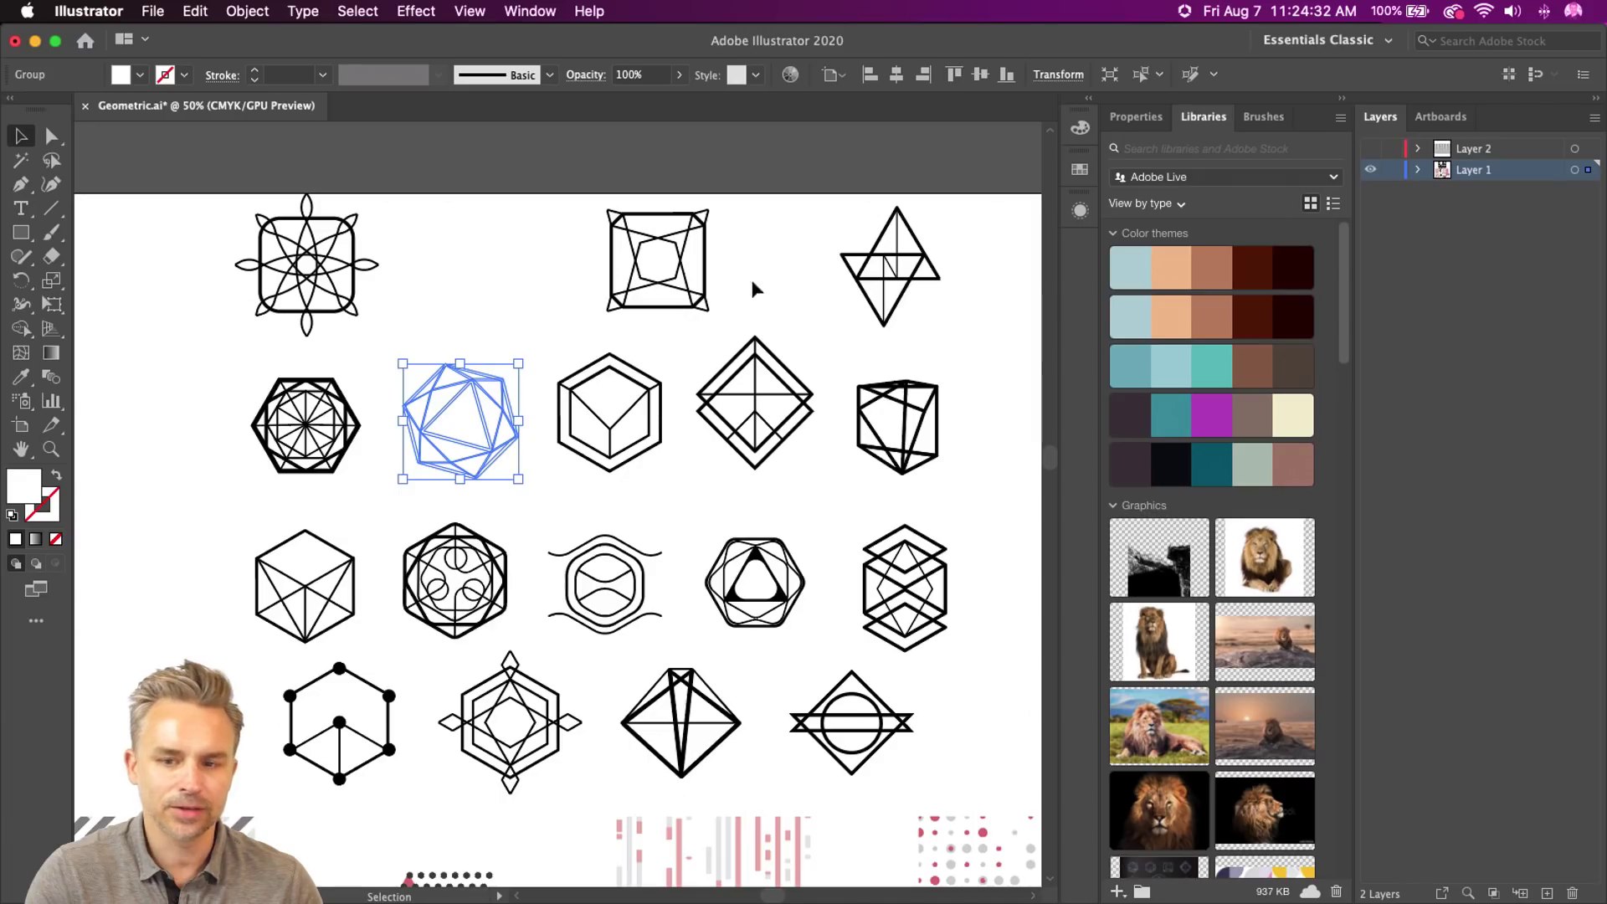
click(536, 293)
scroll(452, 460, down, 10)
scroll(452, 460, left, 4)
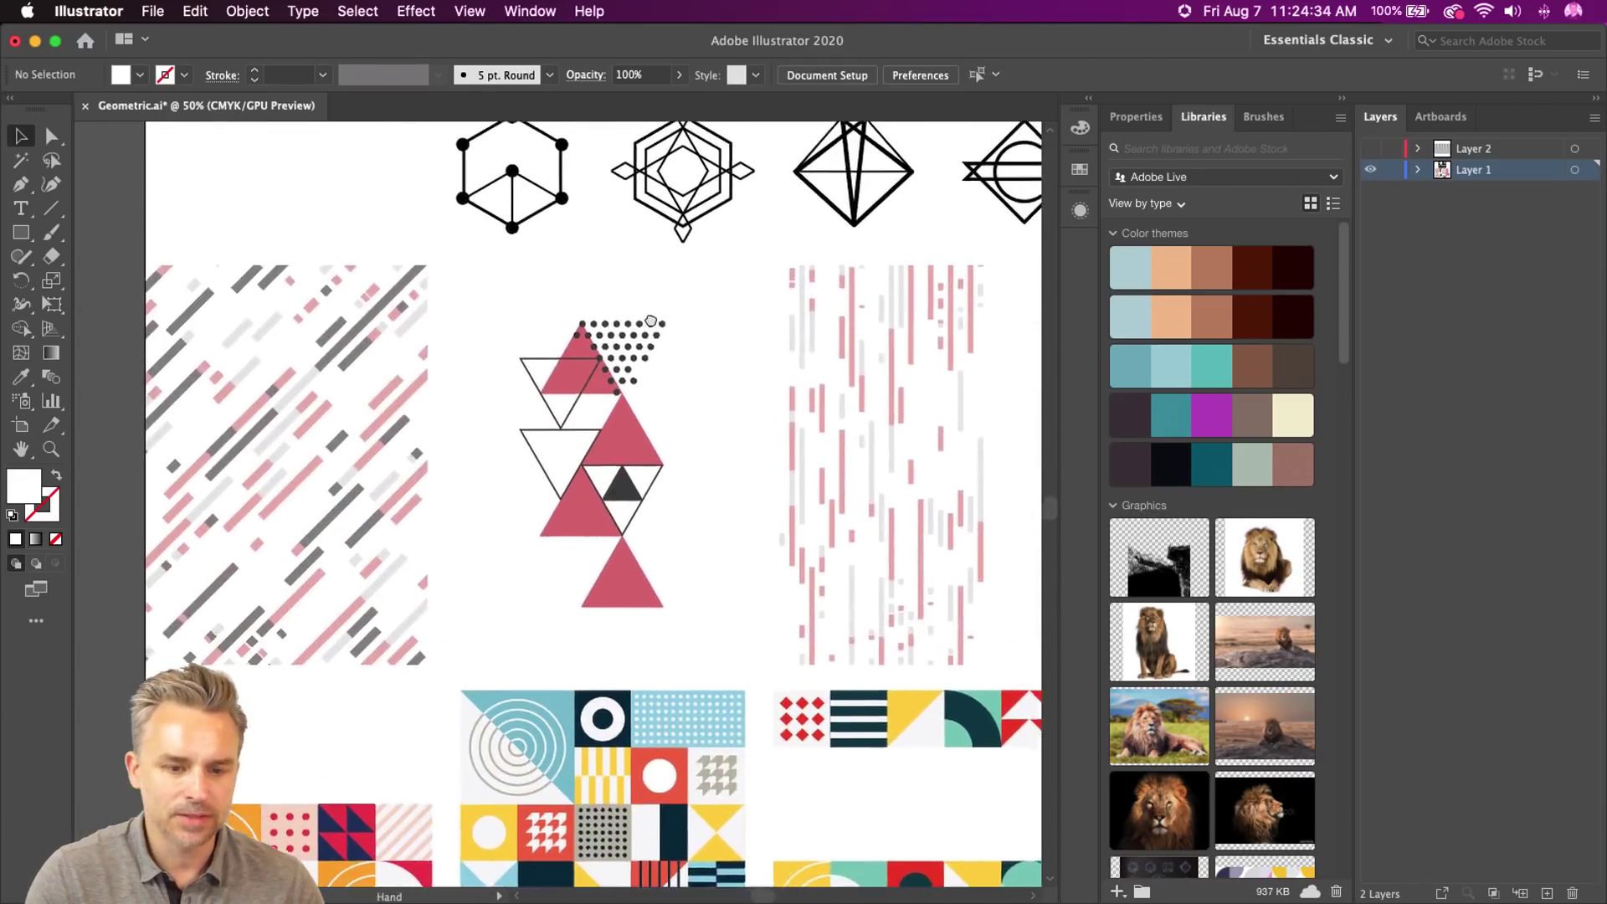
click(591, 468)
drag(591, 469, 540, 423)
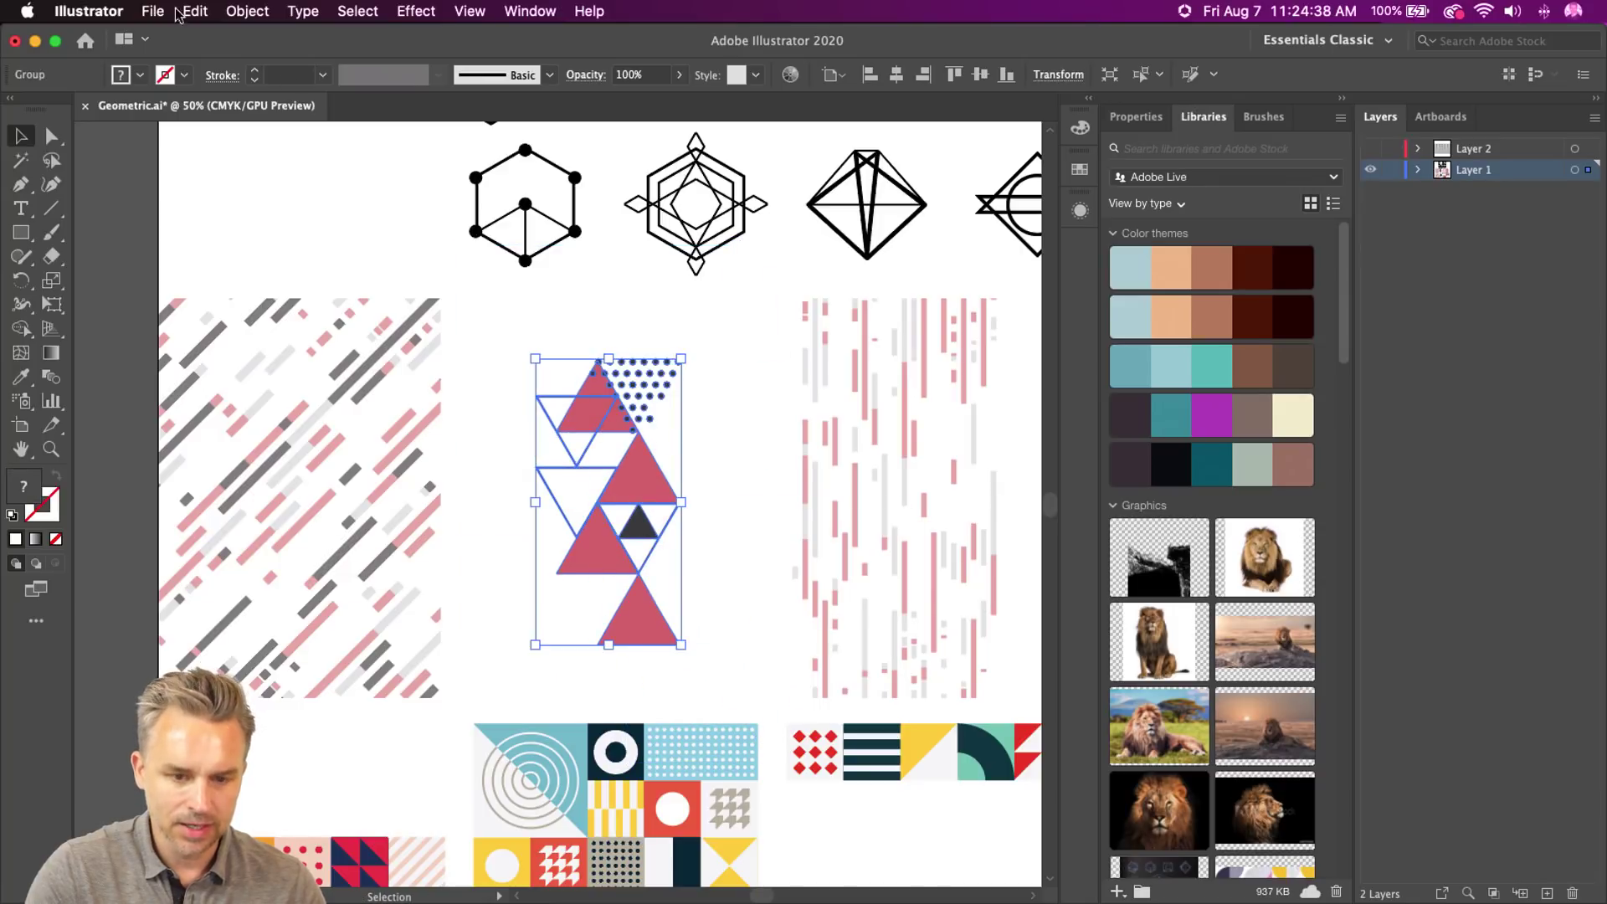
click(35, 42)
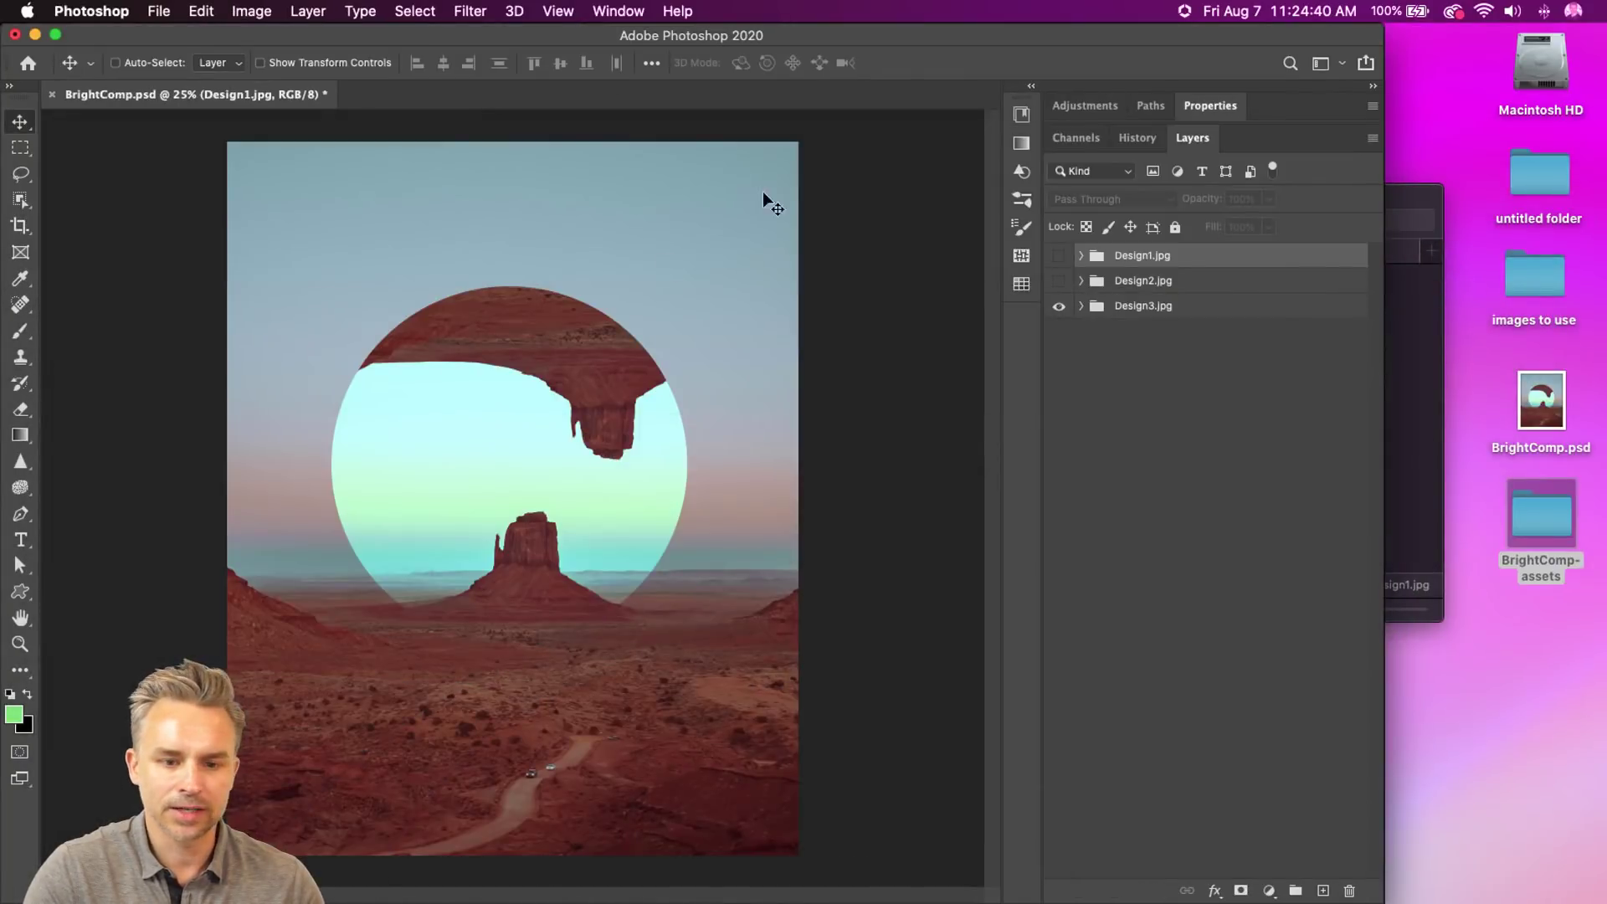
- Duplicate the Design3.jpg group and rename the copy Design4.jpg
click(1150, 309)
key(cmd+j)
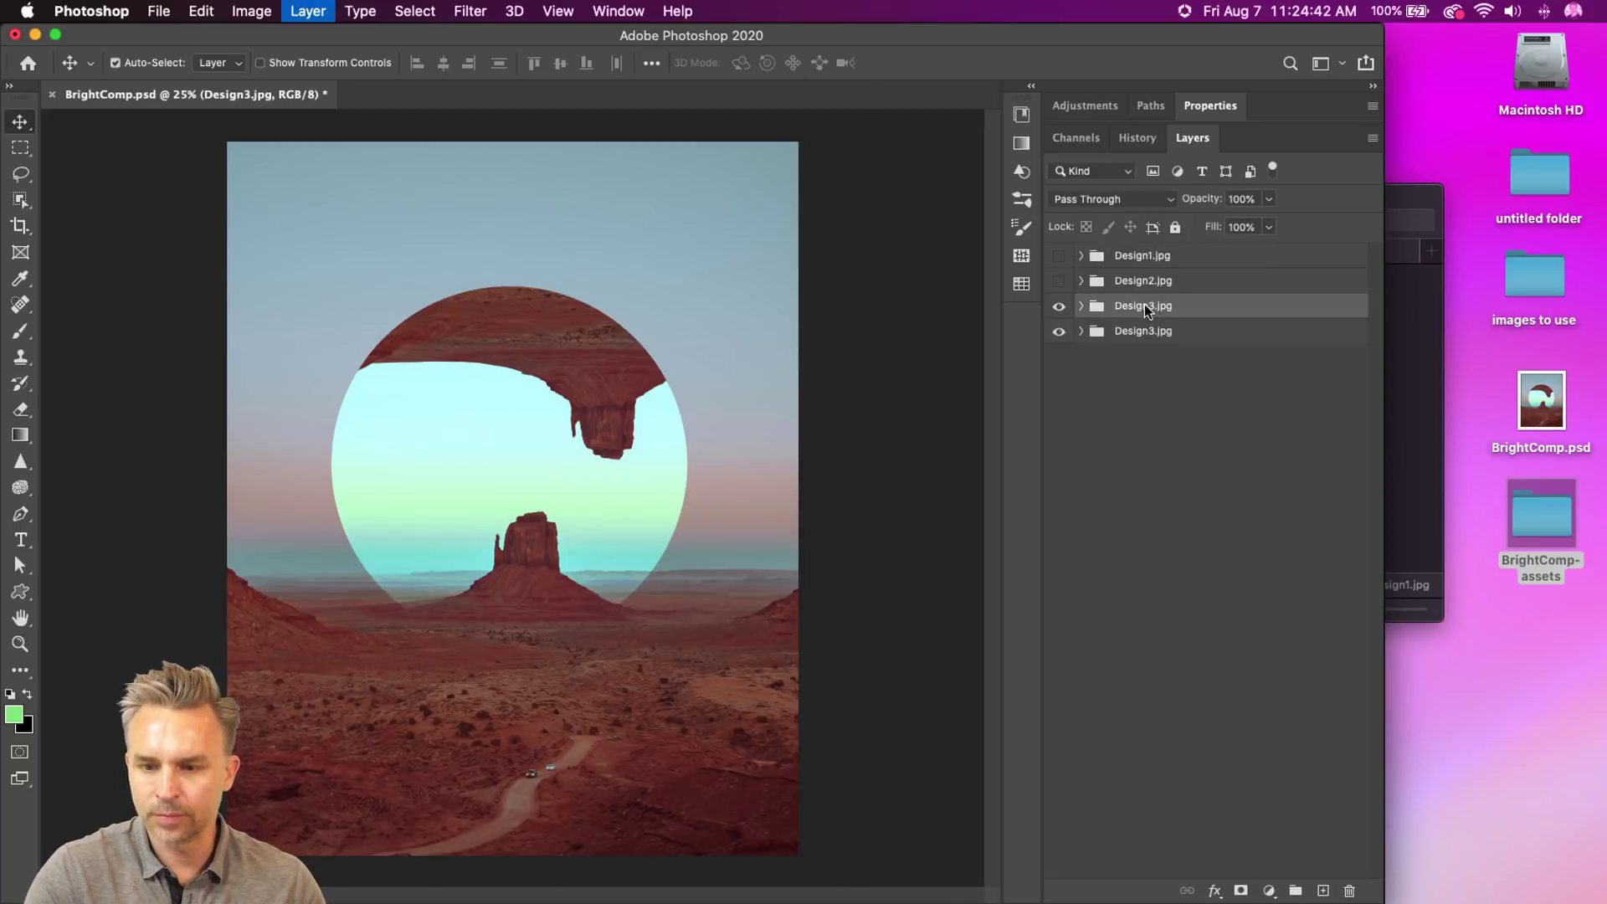
double_click(1151, 310)
click(1150, 307)
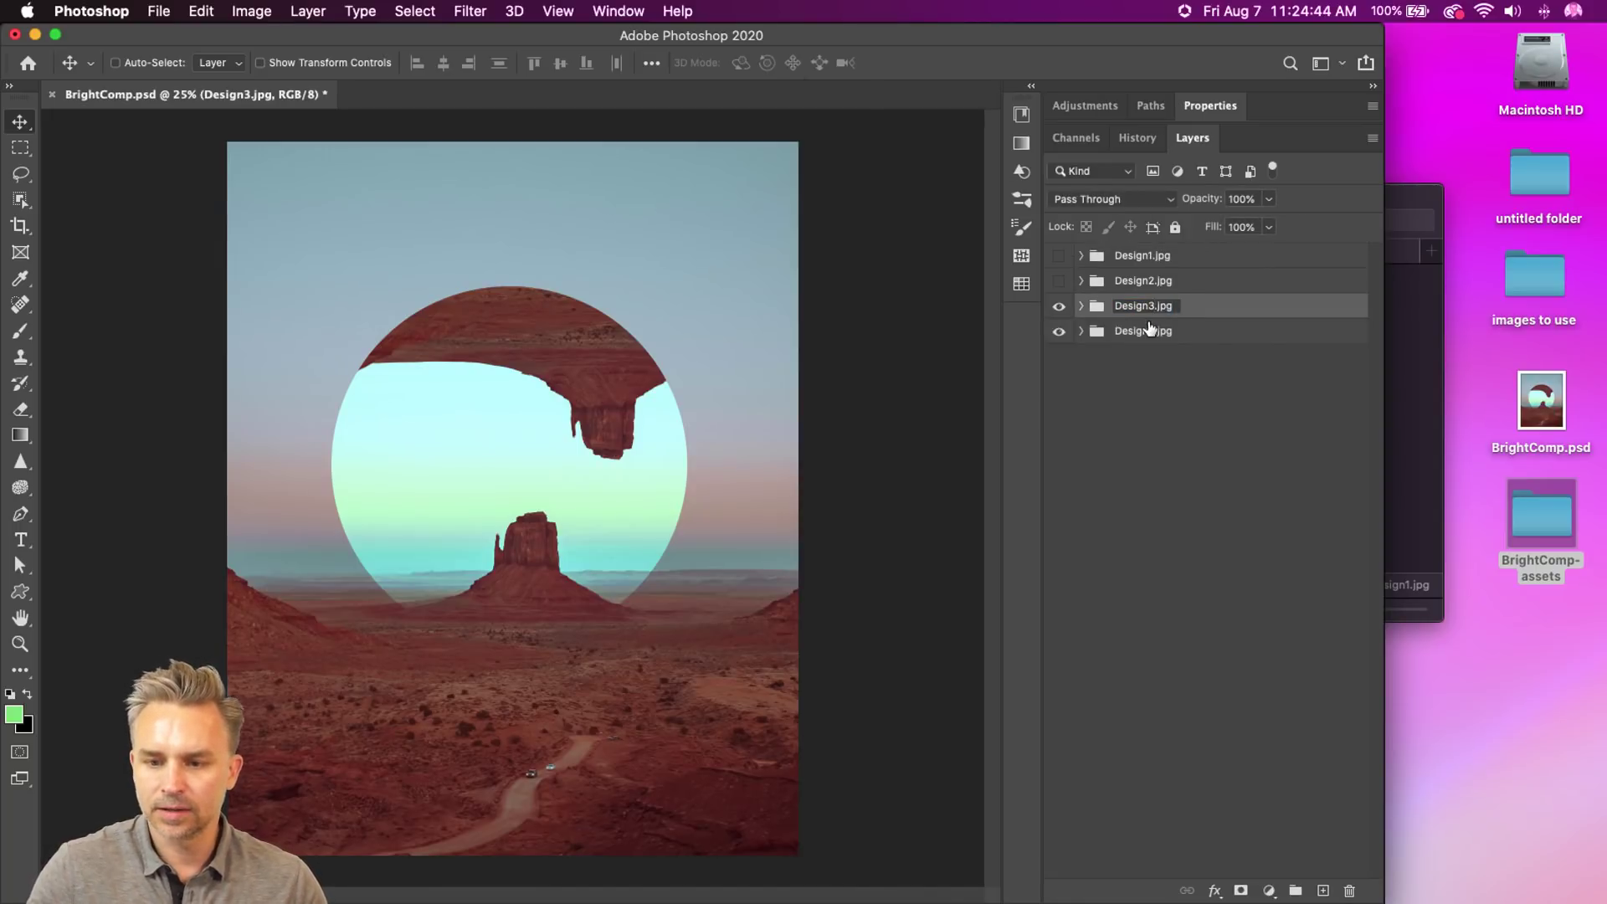
key(BackSpace)
text(4)
key(Return)
- Paste the triangle artwork as a Smart Object, enlarge it from its centre to span the circle's height, and nudge it upward
key(super+v)
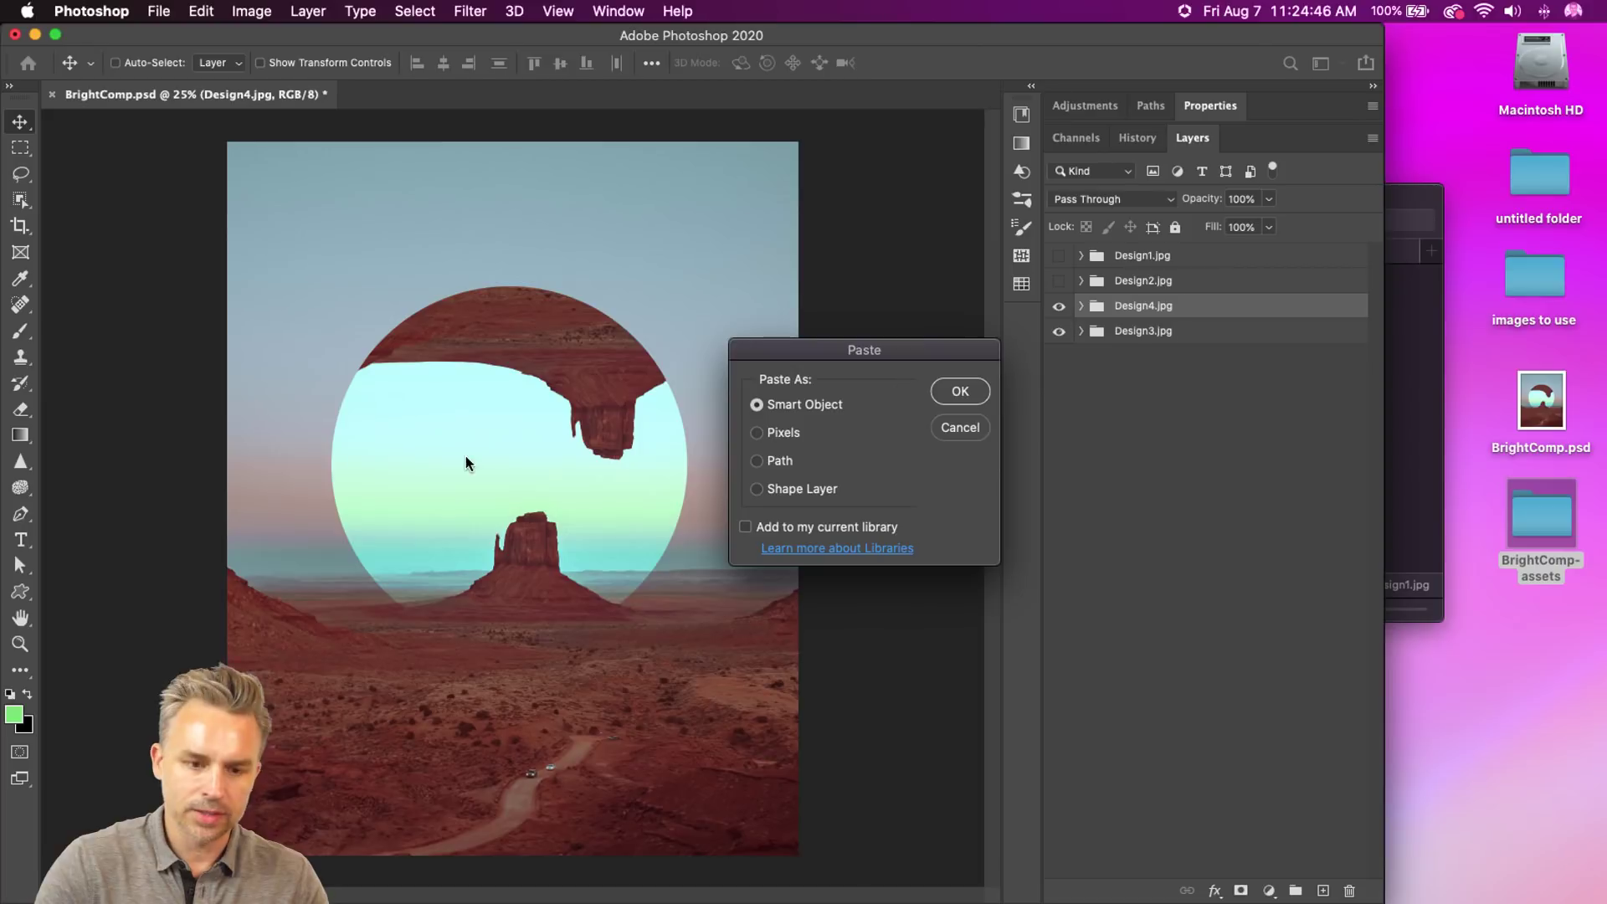
click(954, 393)
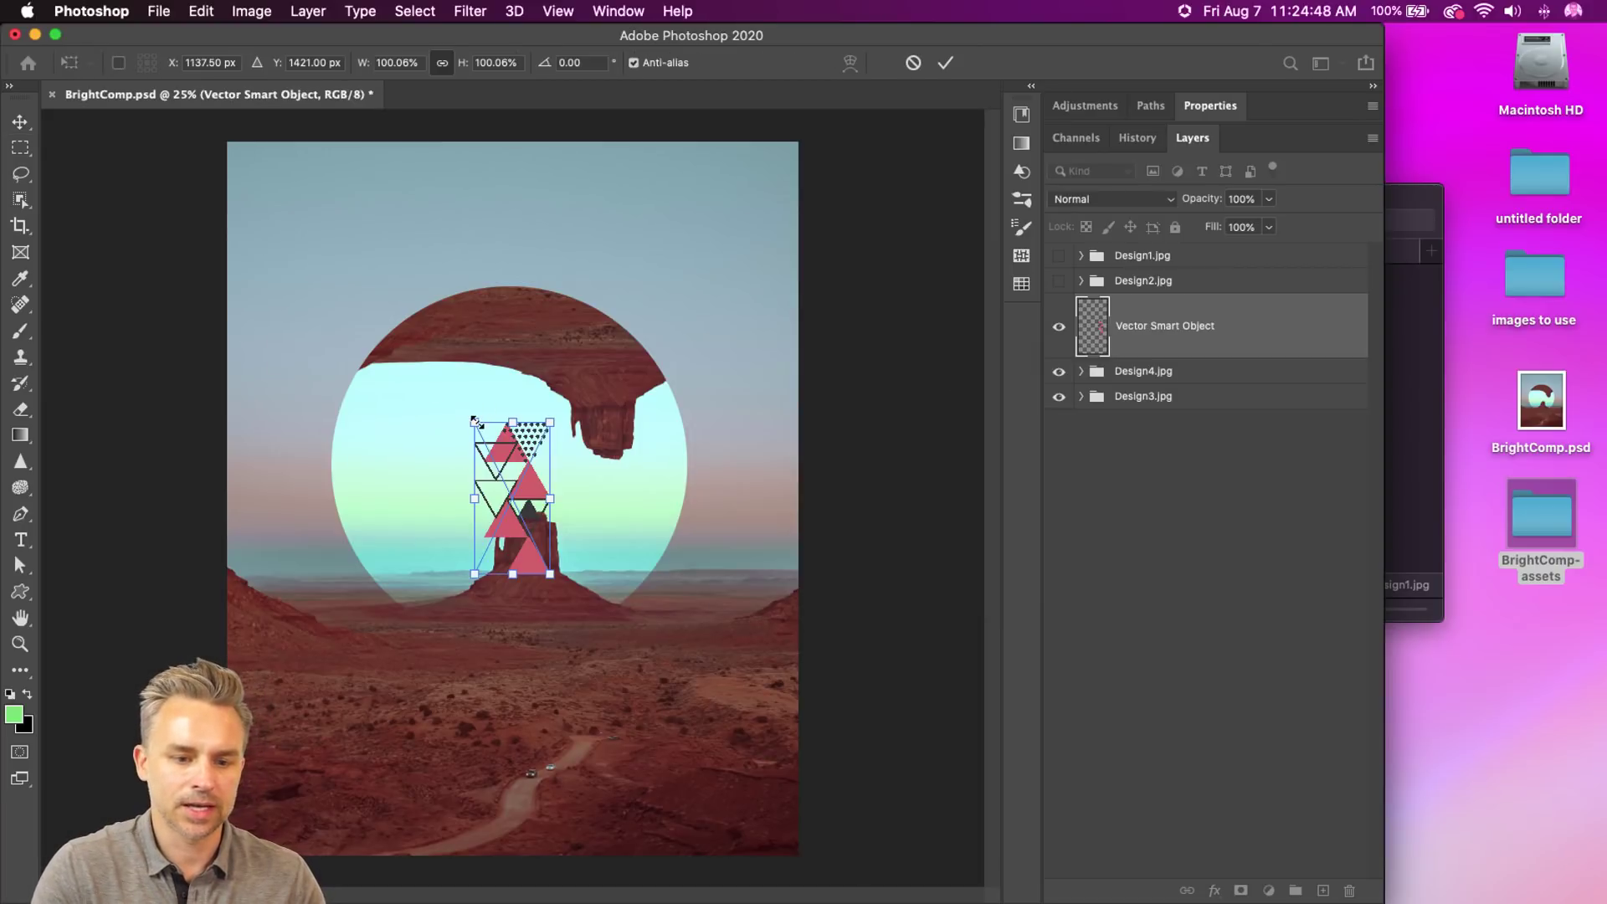
drag(474, 421, 397, 268)
key(Return)
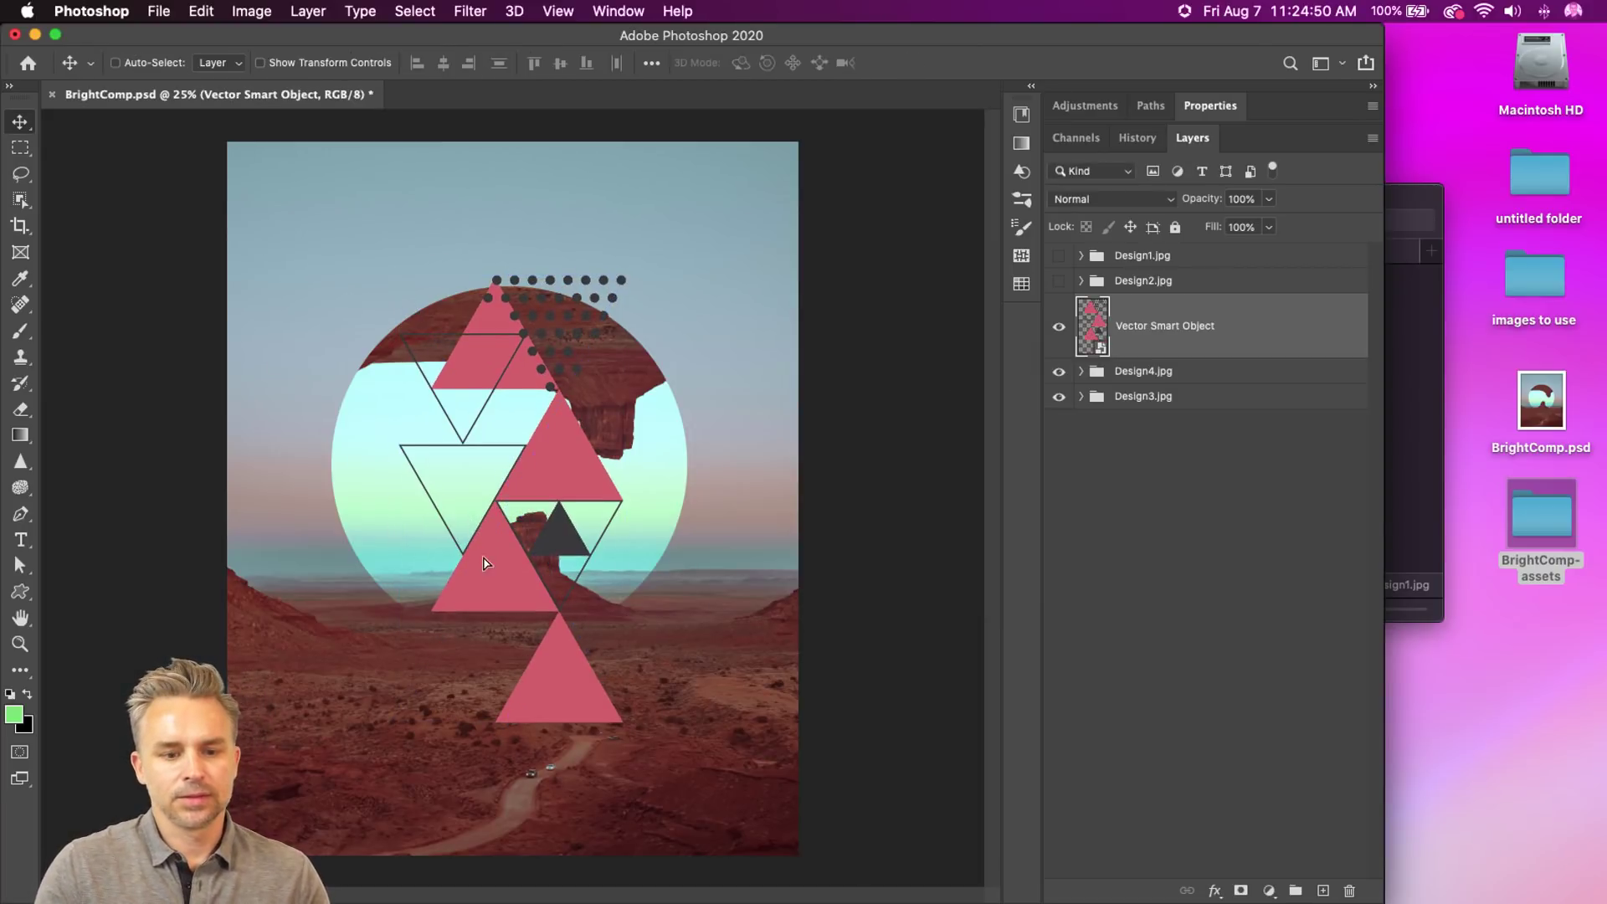
drag(485, 563, 487, 529)
- Move the triangle Smart Object into the circle-masked Group 3 of Design4.jpg, above its Bkgd layer, and reposition it within the circle
click(1080, 371)
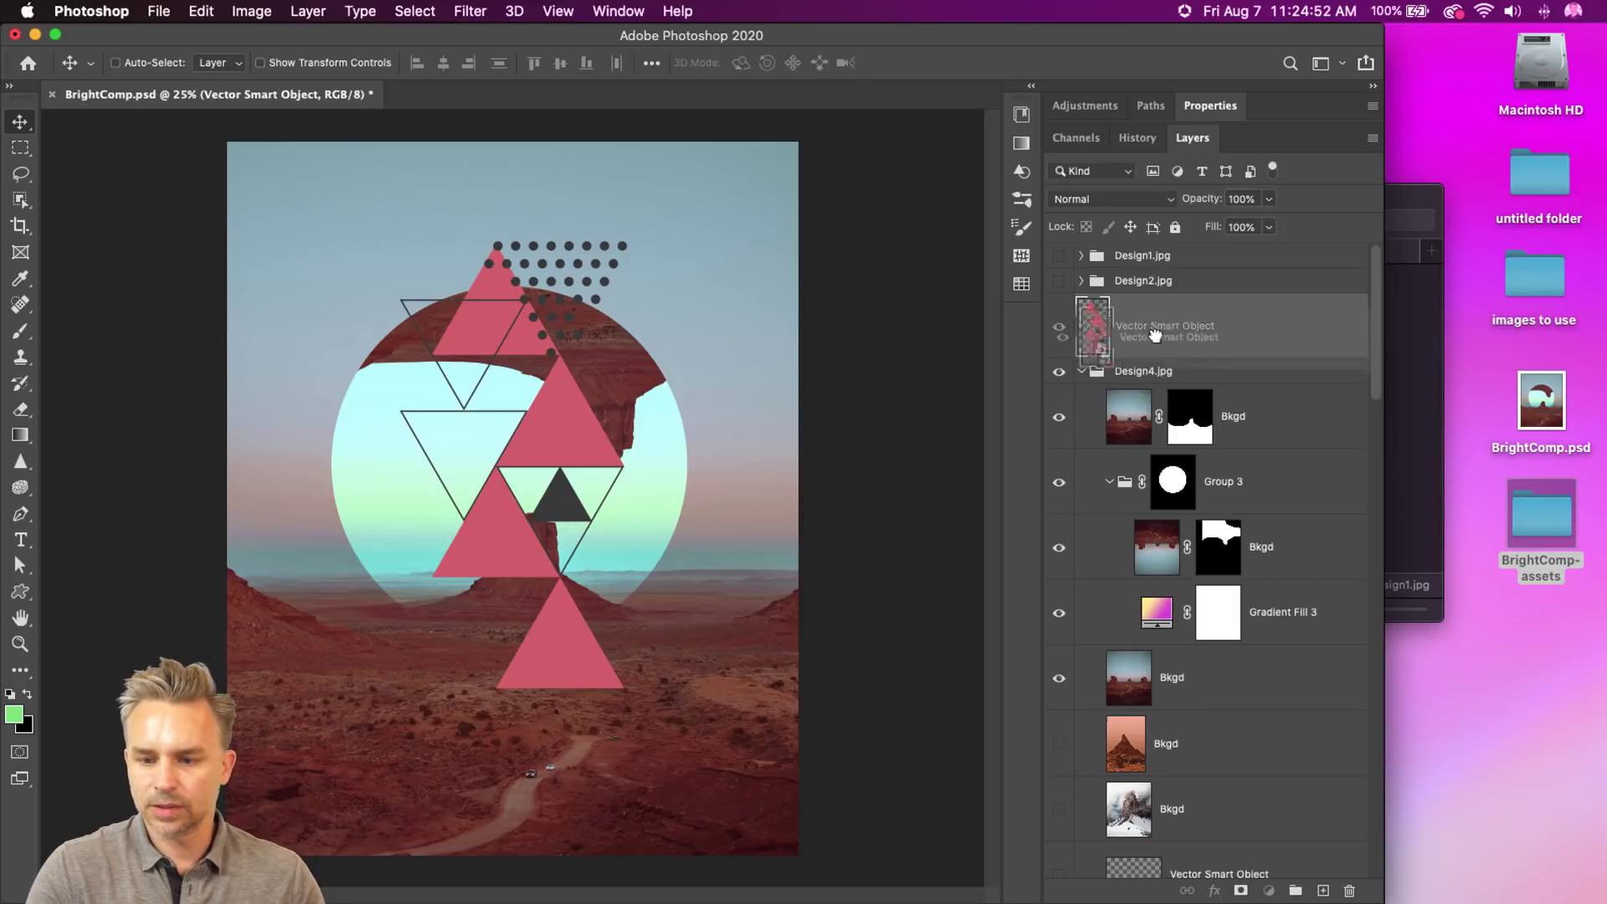
drag(1092, 328, 1203, 518)
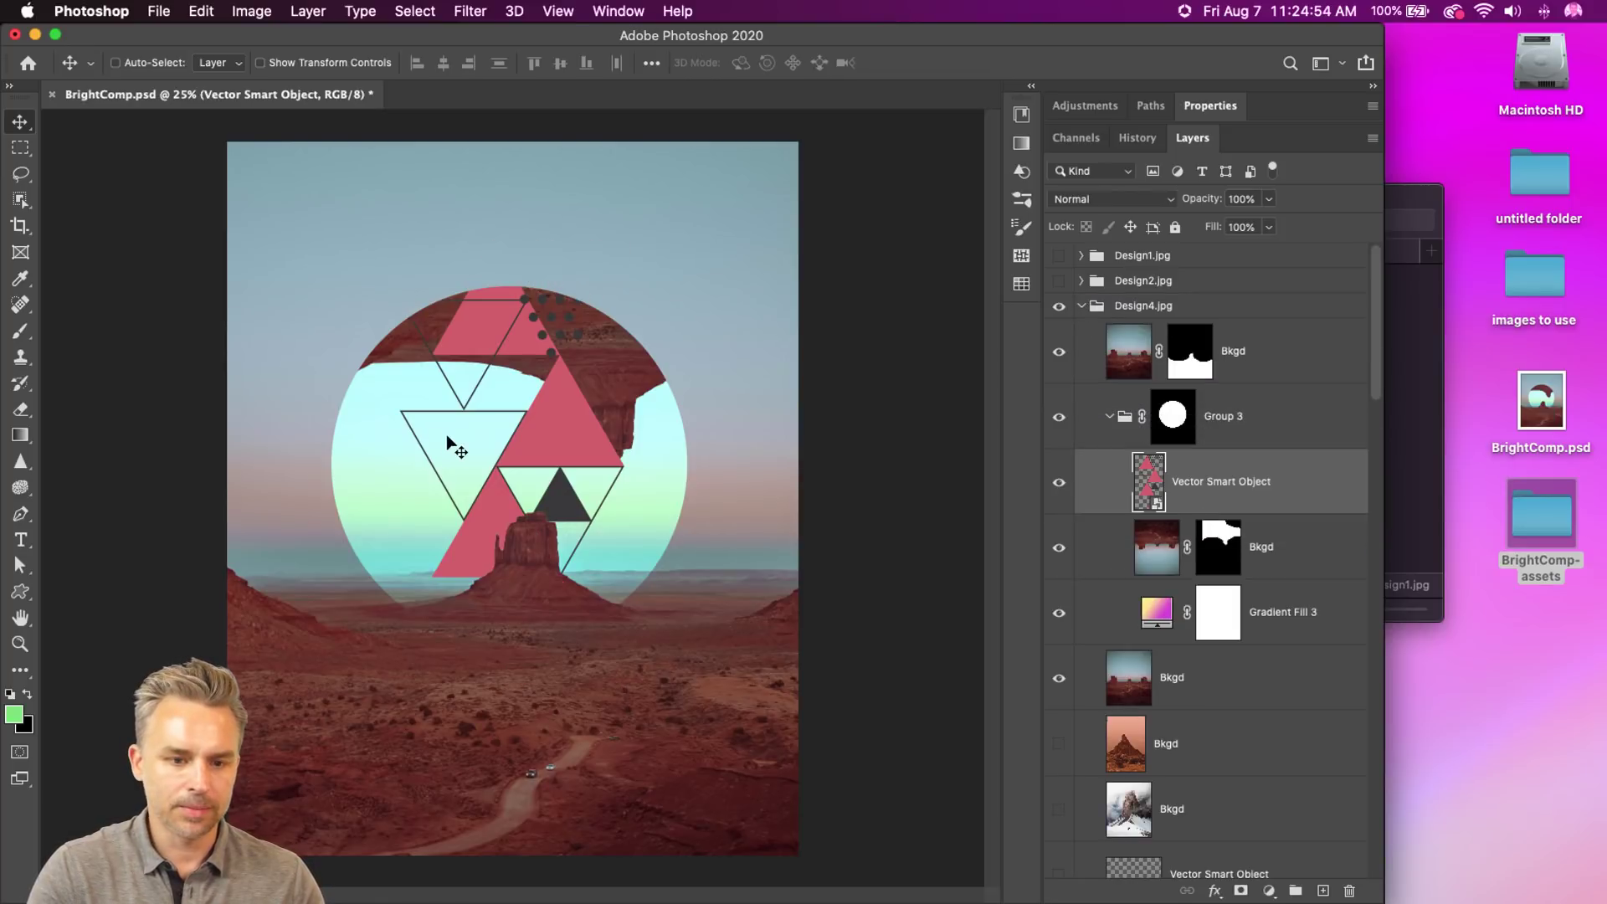
drag(448, 441, 463, 475)
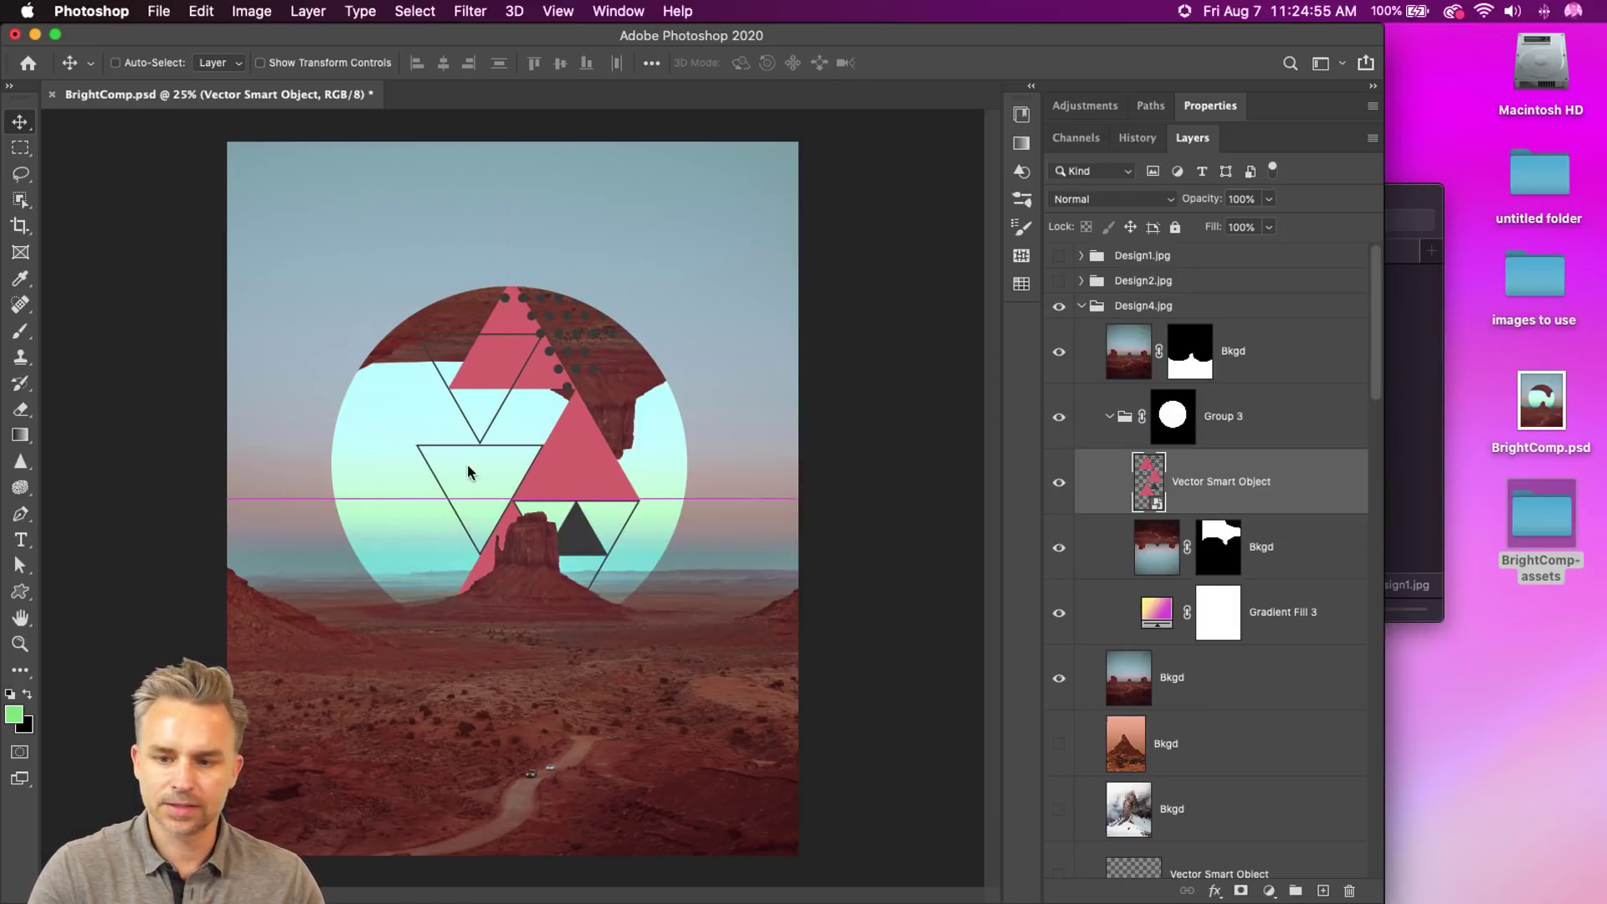
- Set the triangle Smart Object's blend mode to Overlay and save the document
click(1105, 198)
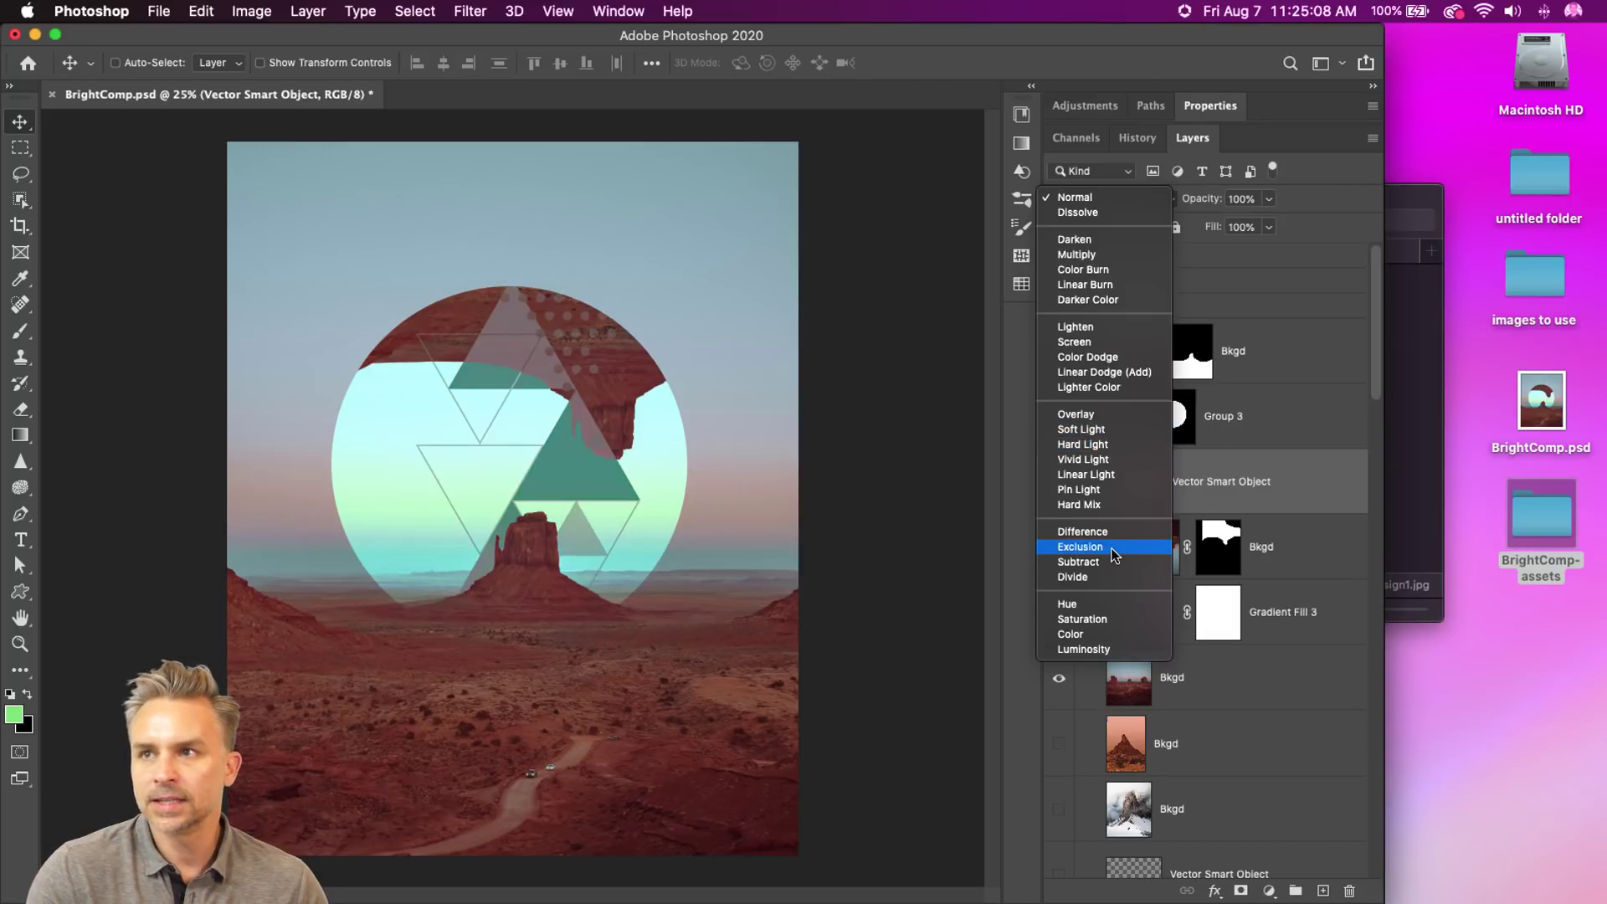
click(1118, 416)
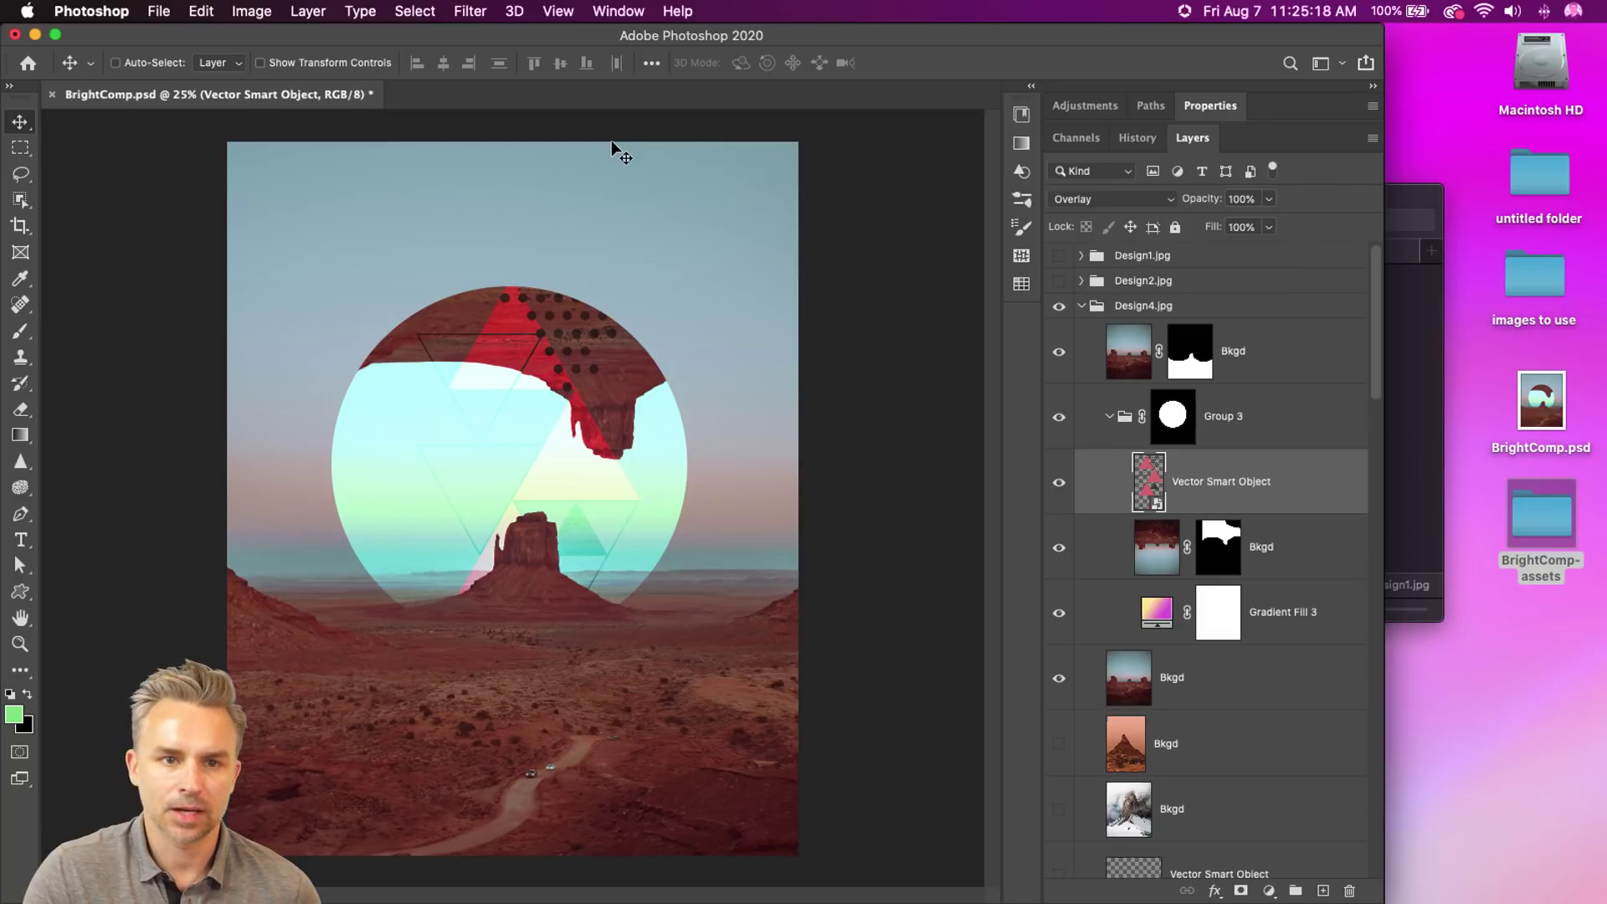
key(super+s)
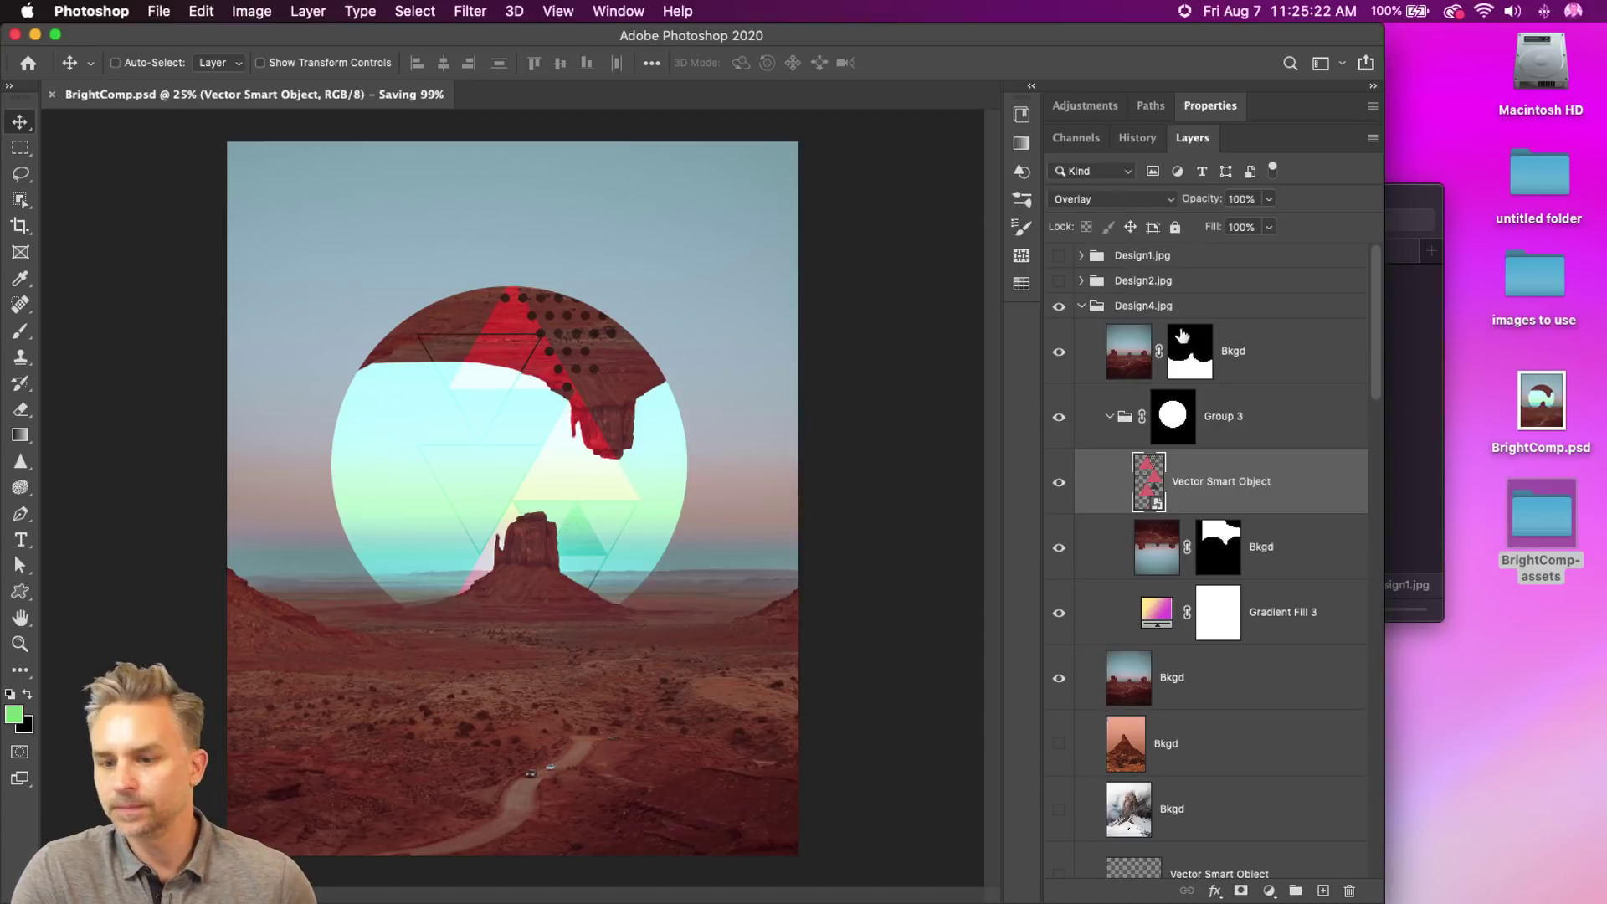
- Add a Color Lookup adjustment layer above the topmost Bkgd layer in the Design4.jpg group
click(1267, 348)
click(1268, 890)
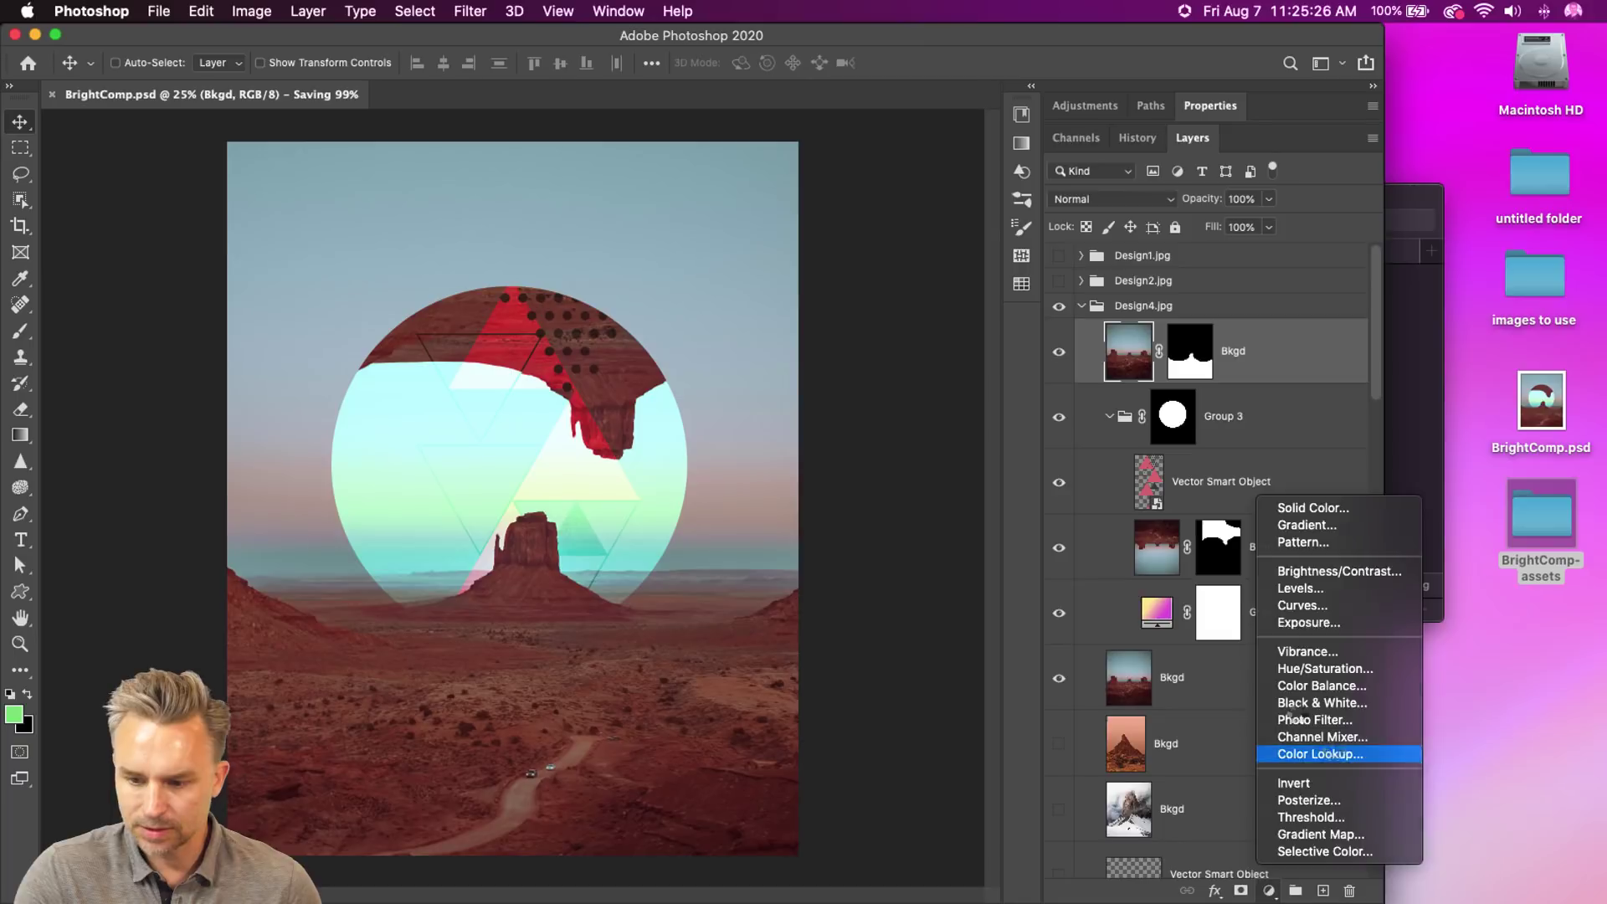
click(1320, 753)
- Try the Fuji ETERNA 250D Fuji 3510, Fuji F125 Kodak 2395, Kodak 5218 Kodak 2383 and TealOrangePlusContrast LUTs on the Color Lookup layer
click(1175, 173)
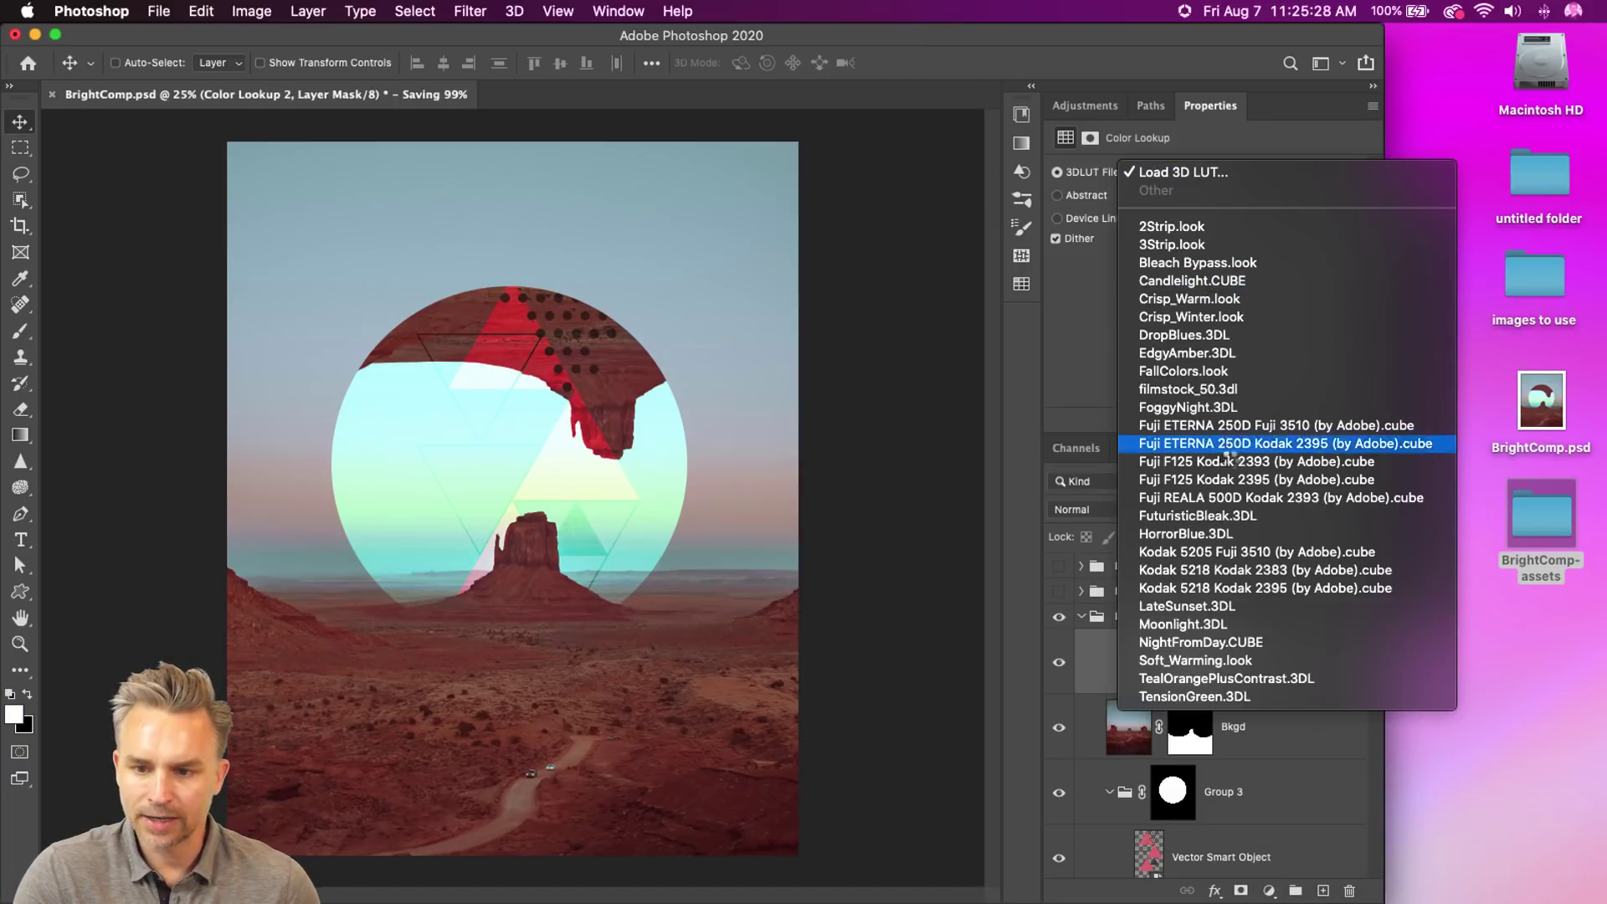
click(1228, 427)
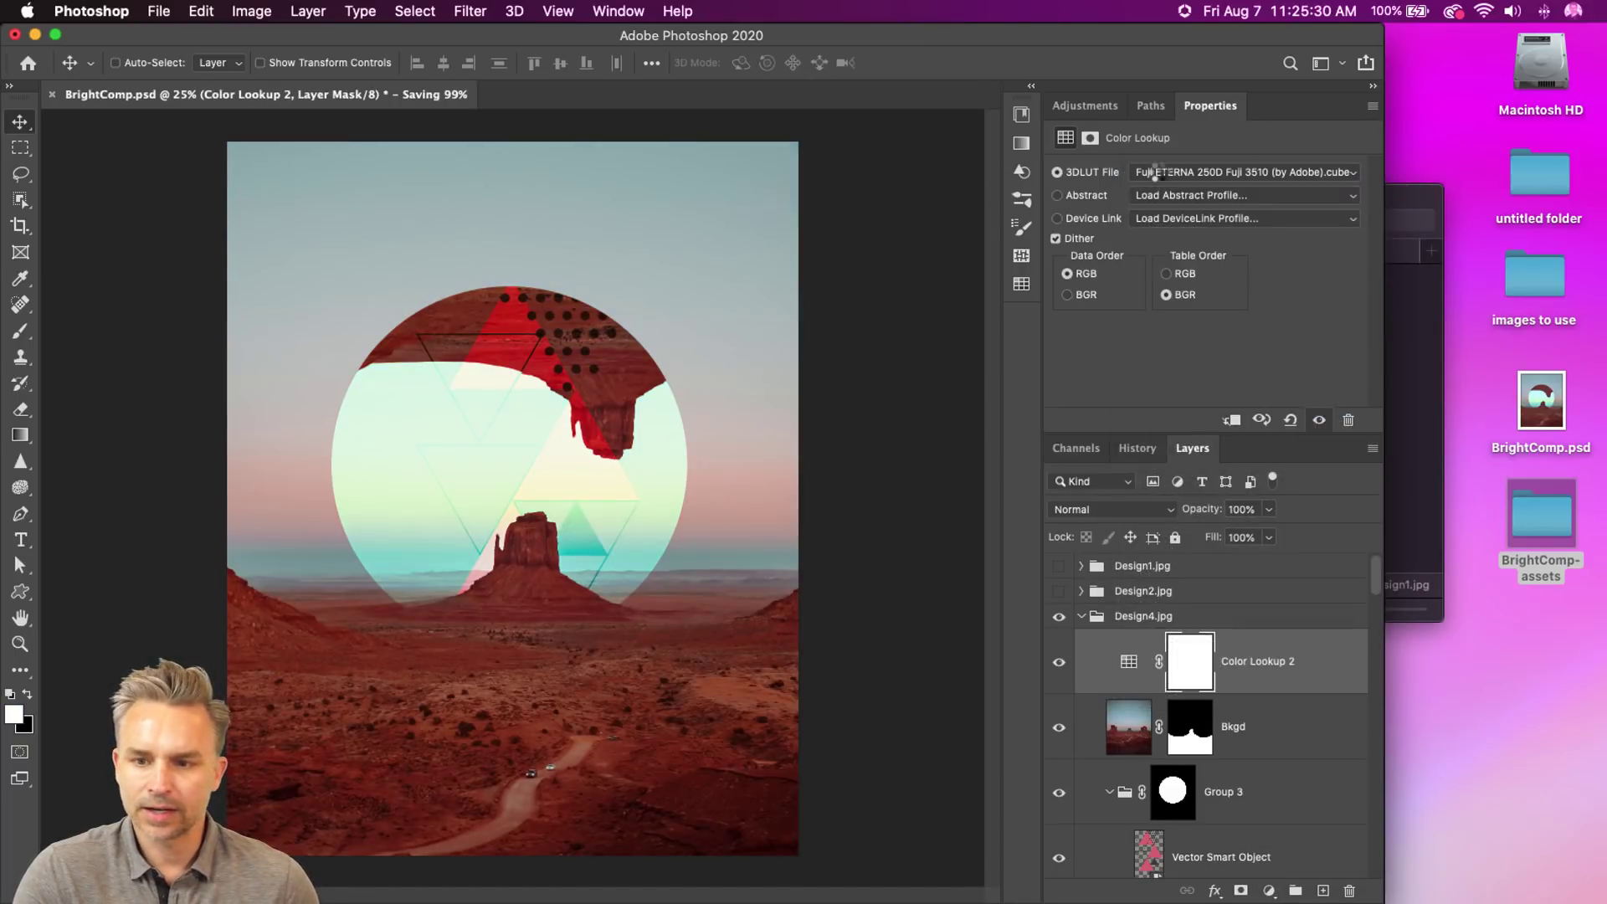
click(1160, 174)
click(1188, 226)
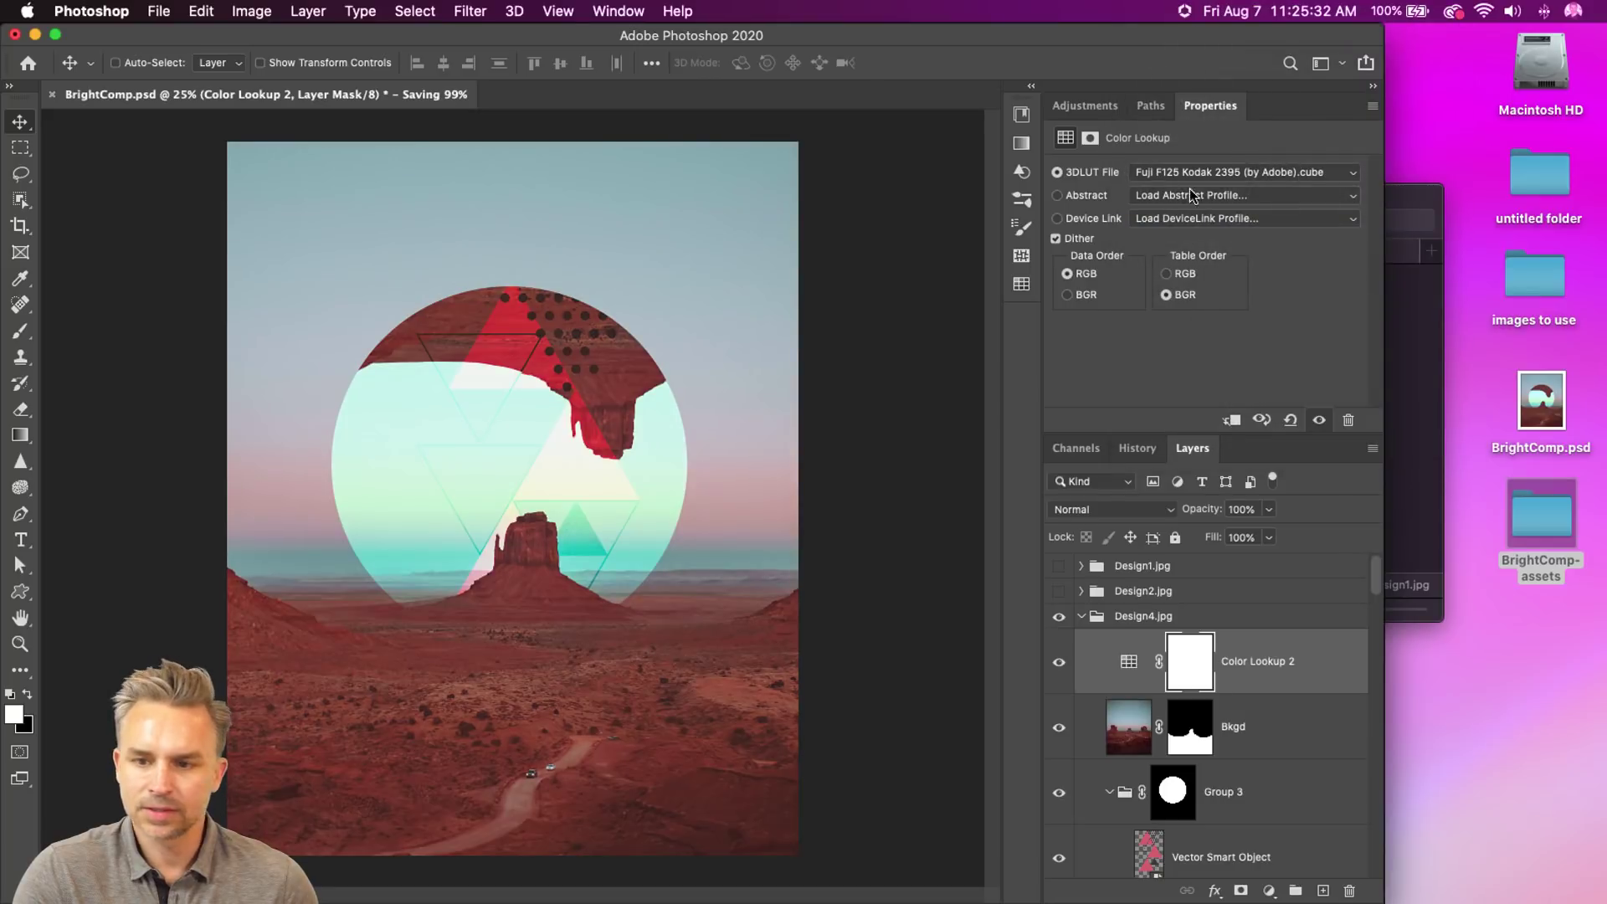
click(1210, 173)
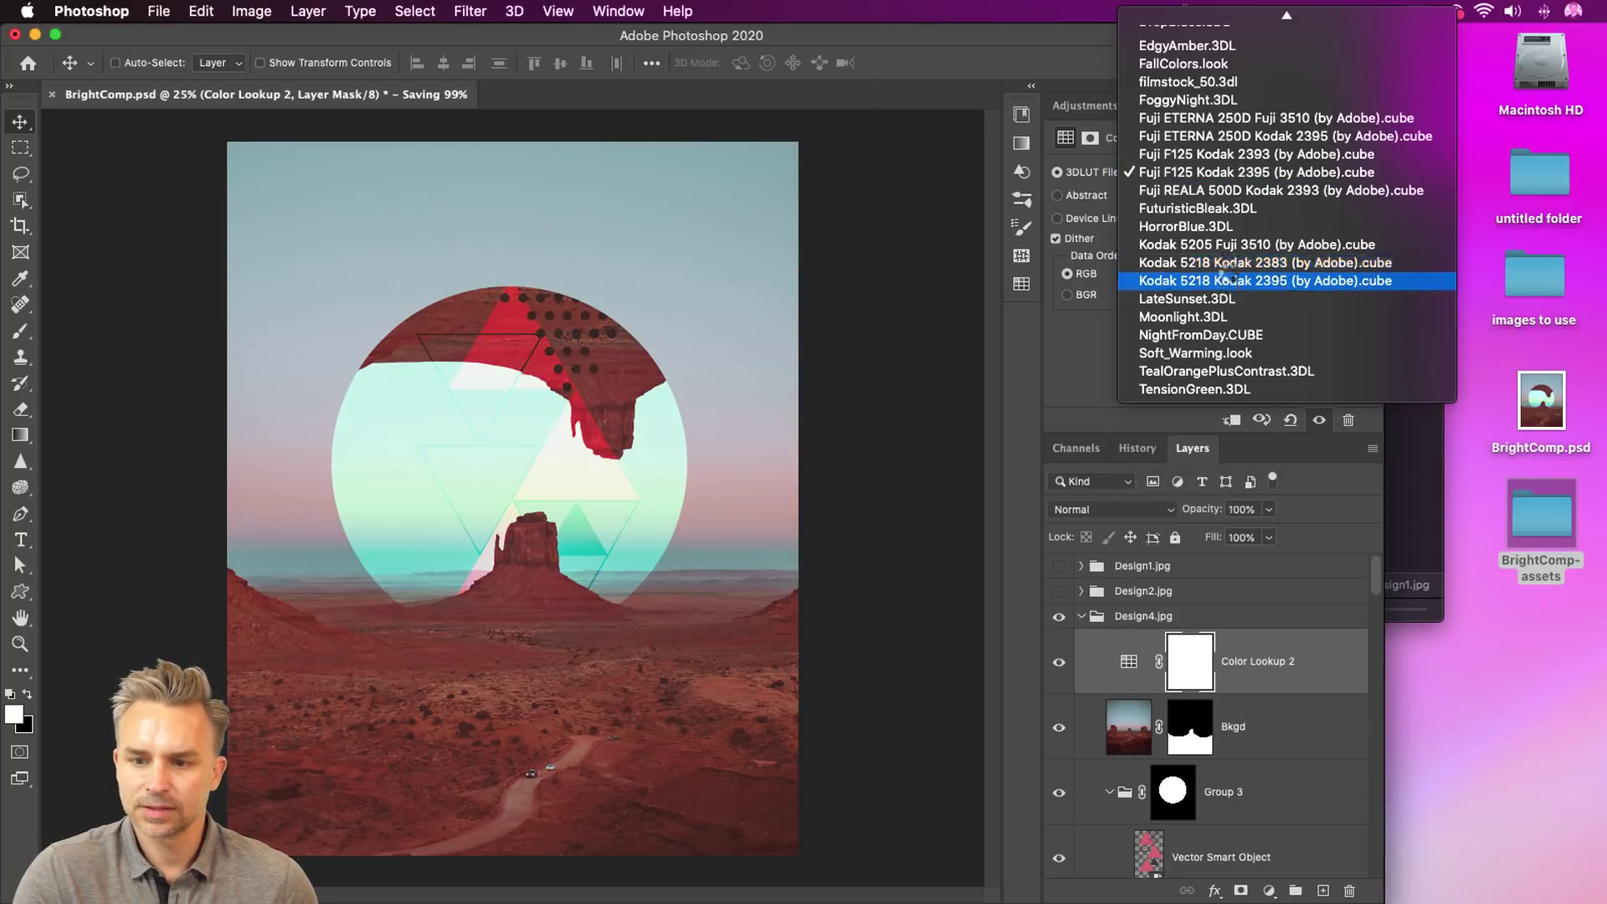
click(1227, 265)
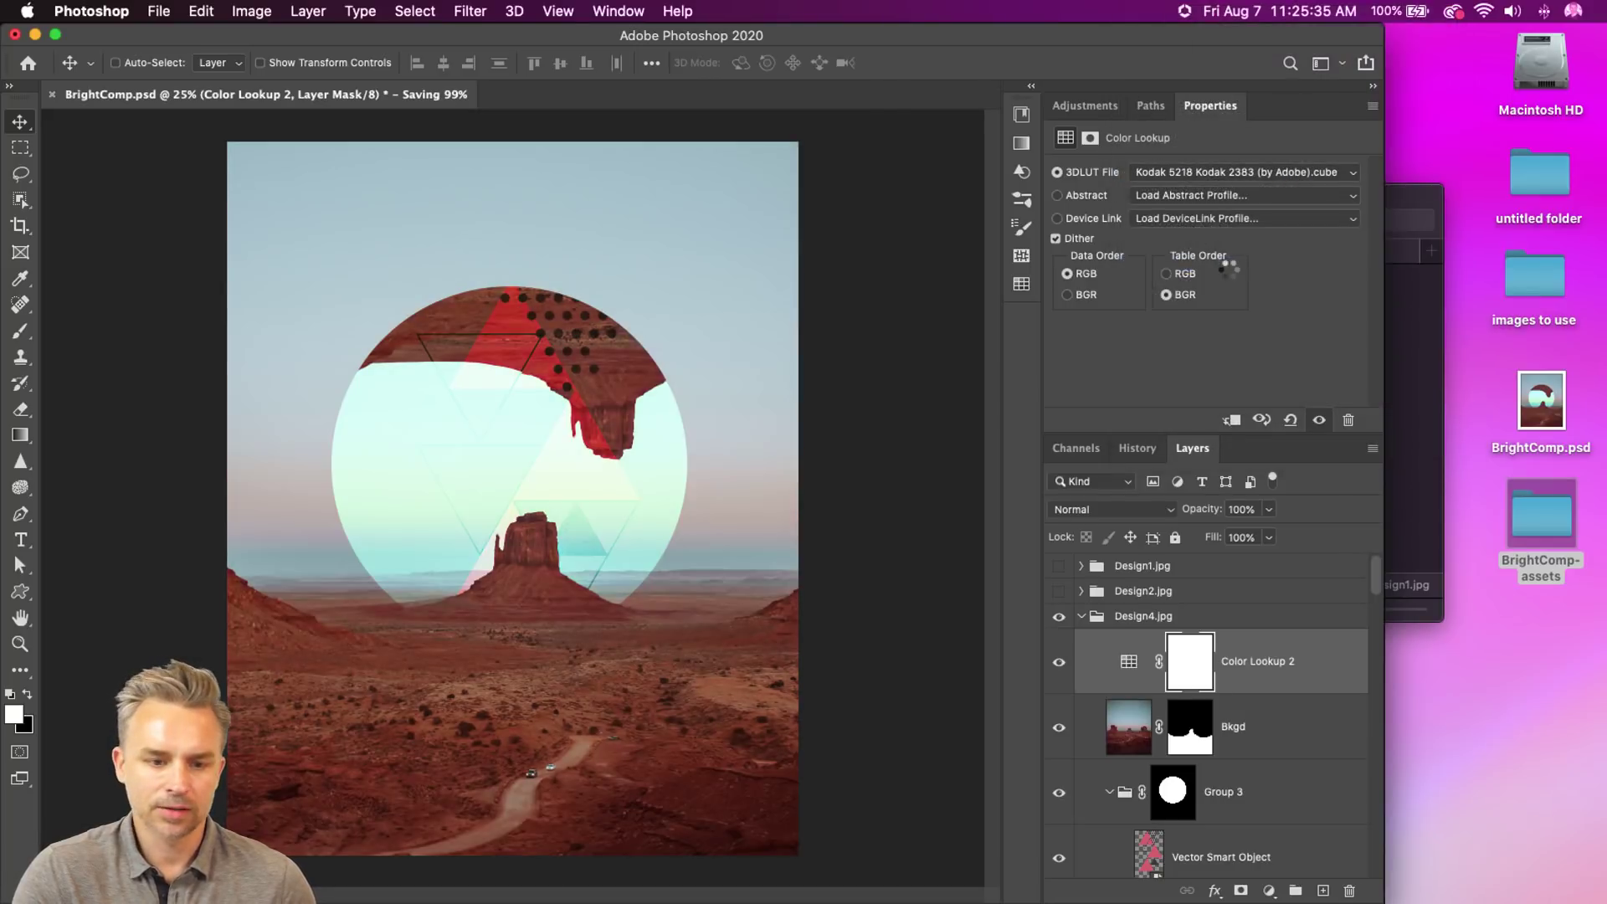
click(1219, 171)
click(1244, 269)
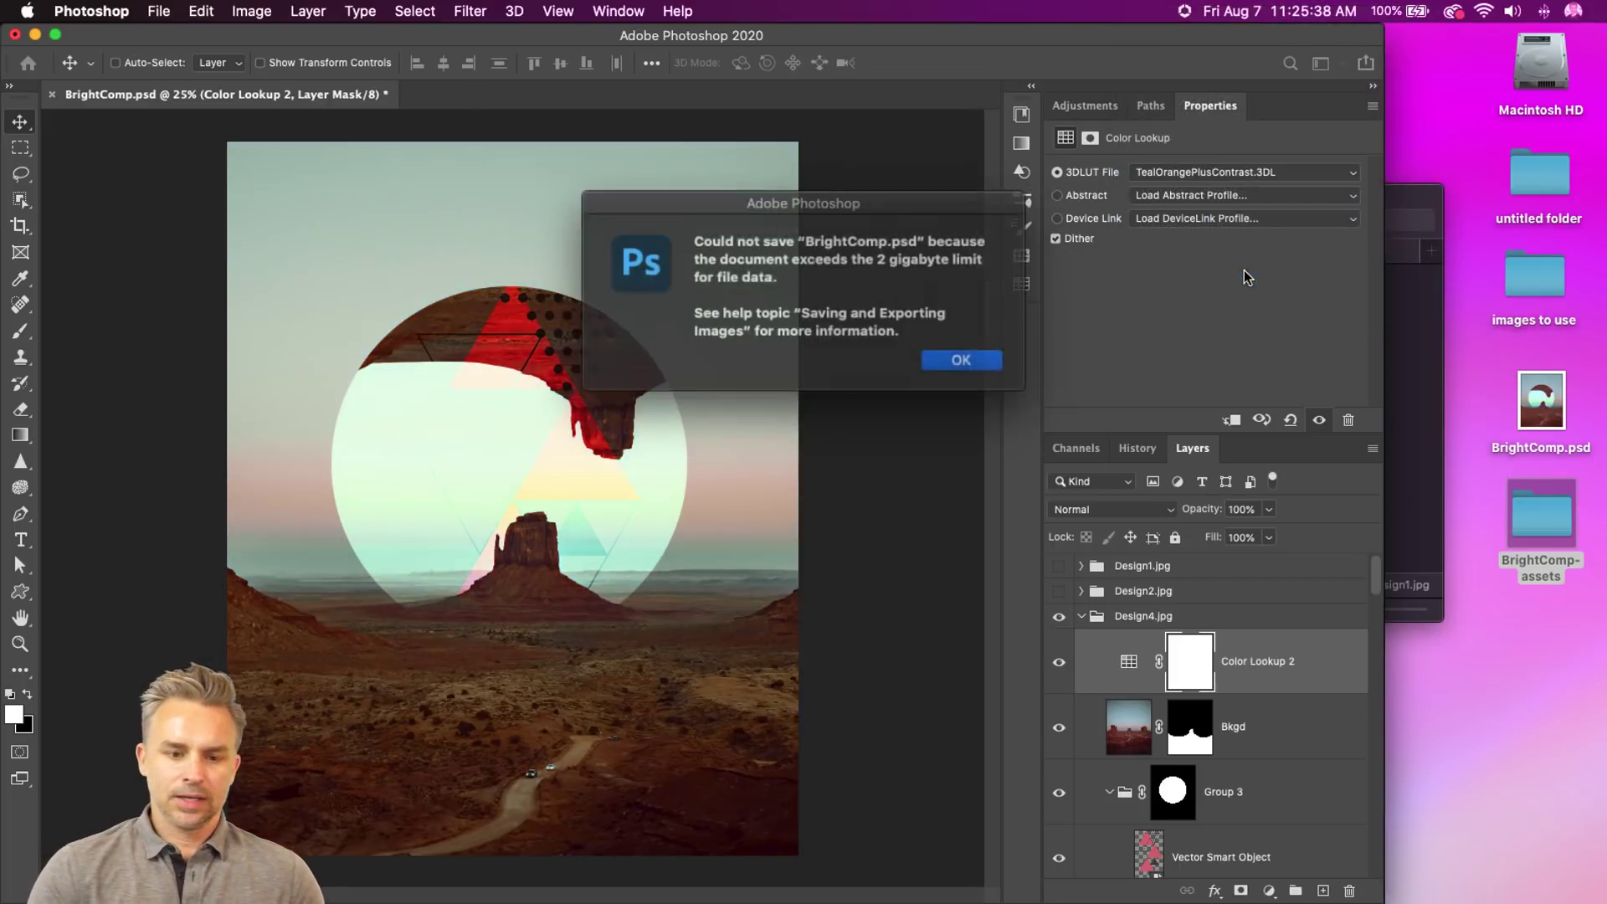
- Dismiss the save error and set the Color Lookup layer's 3D LUT to Soft_Warming.look
click(951, 360)
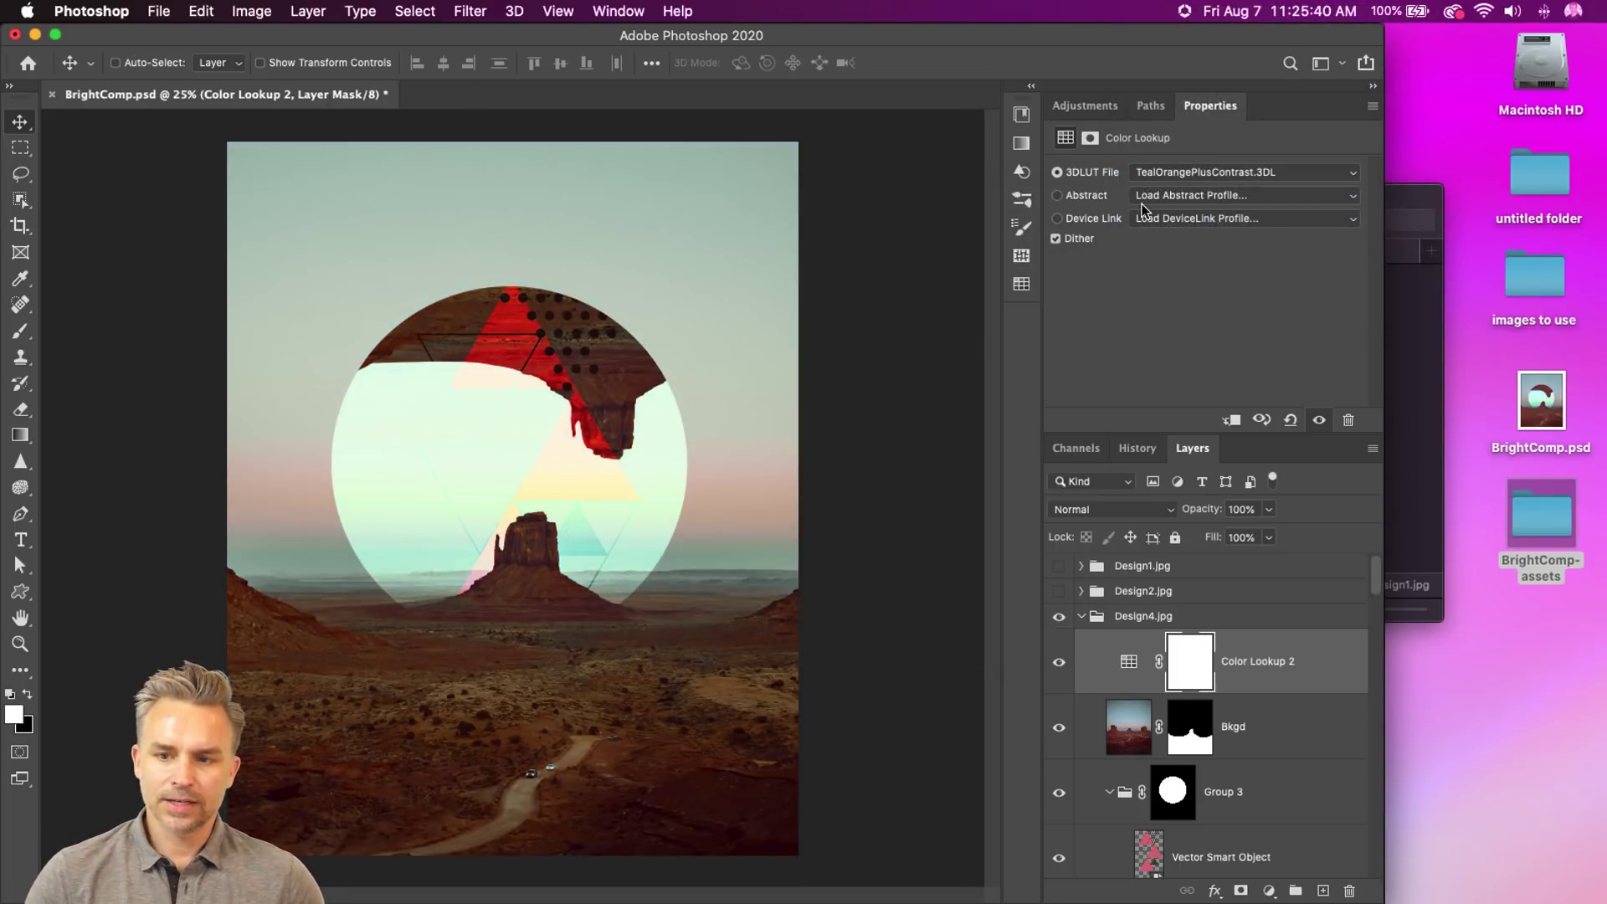
click(1168, 170)
click(1178, 153)
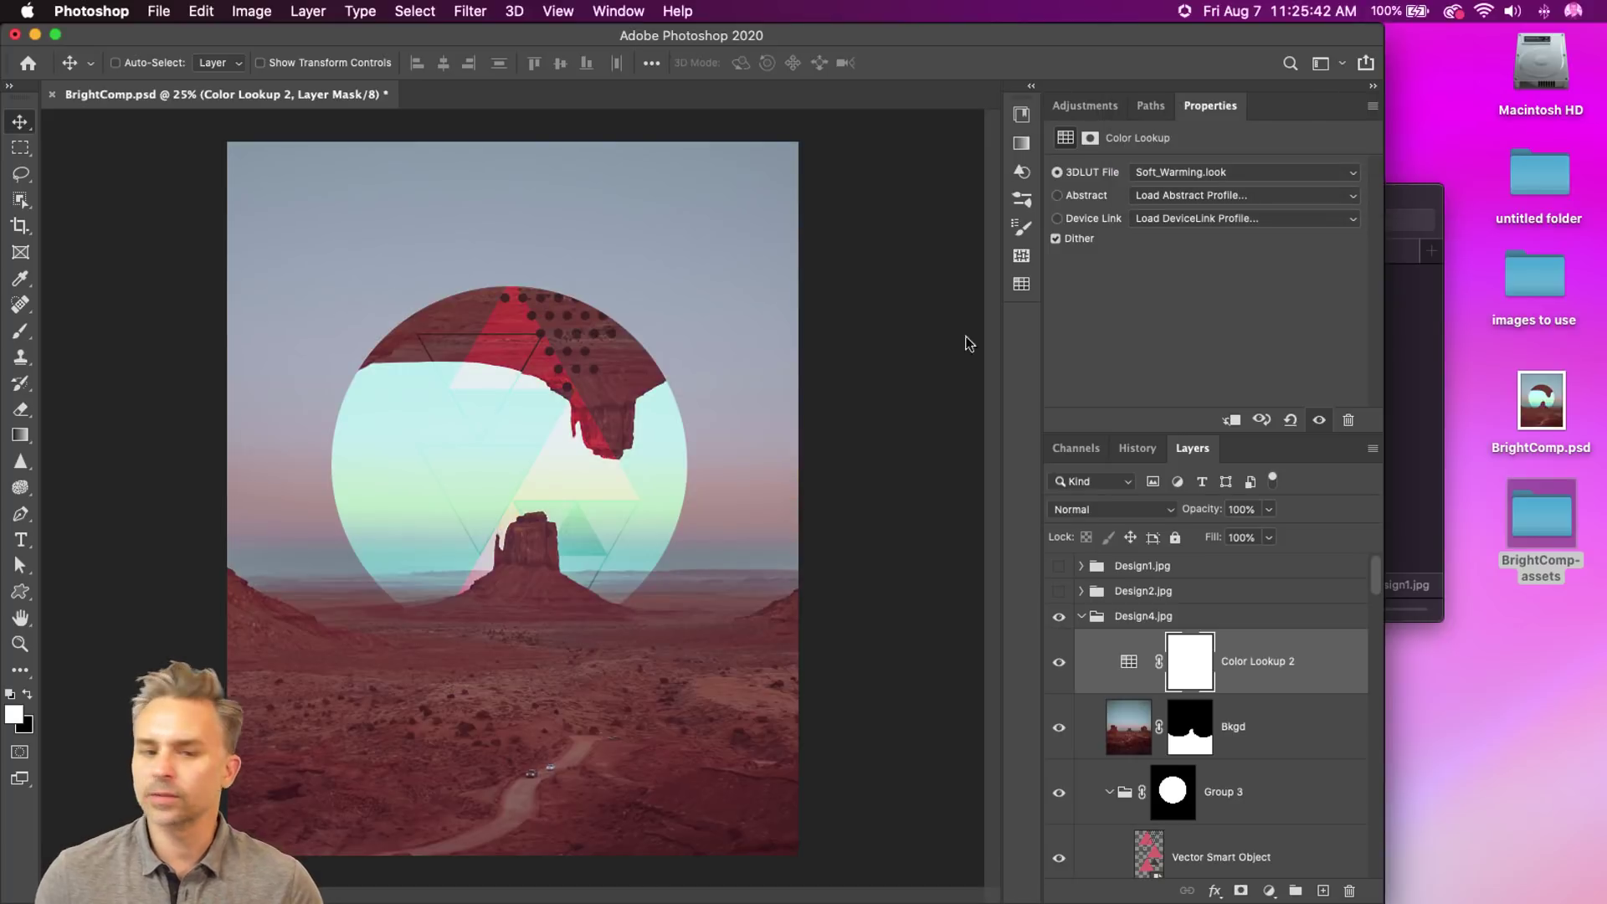
- Minimize the document window, switch to the BrightComp-assets folder in Finder, and preview the exported Design1.jpg through Design4.jpg one by one
click(35, 35)
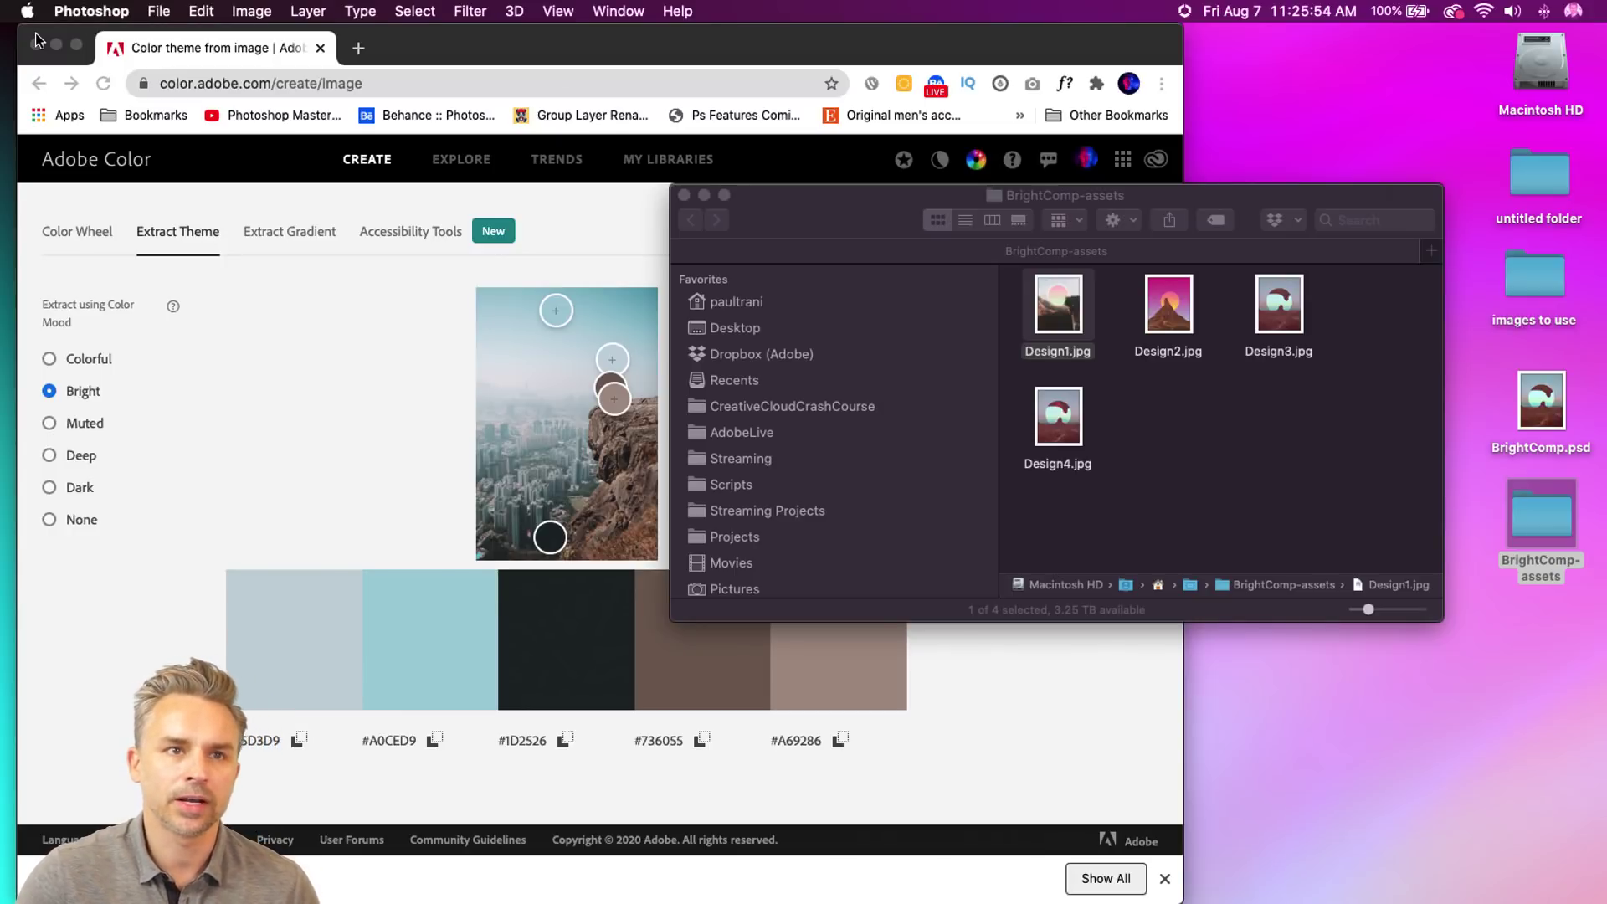
click(1095, 524)
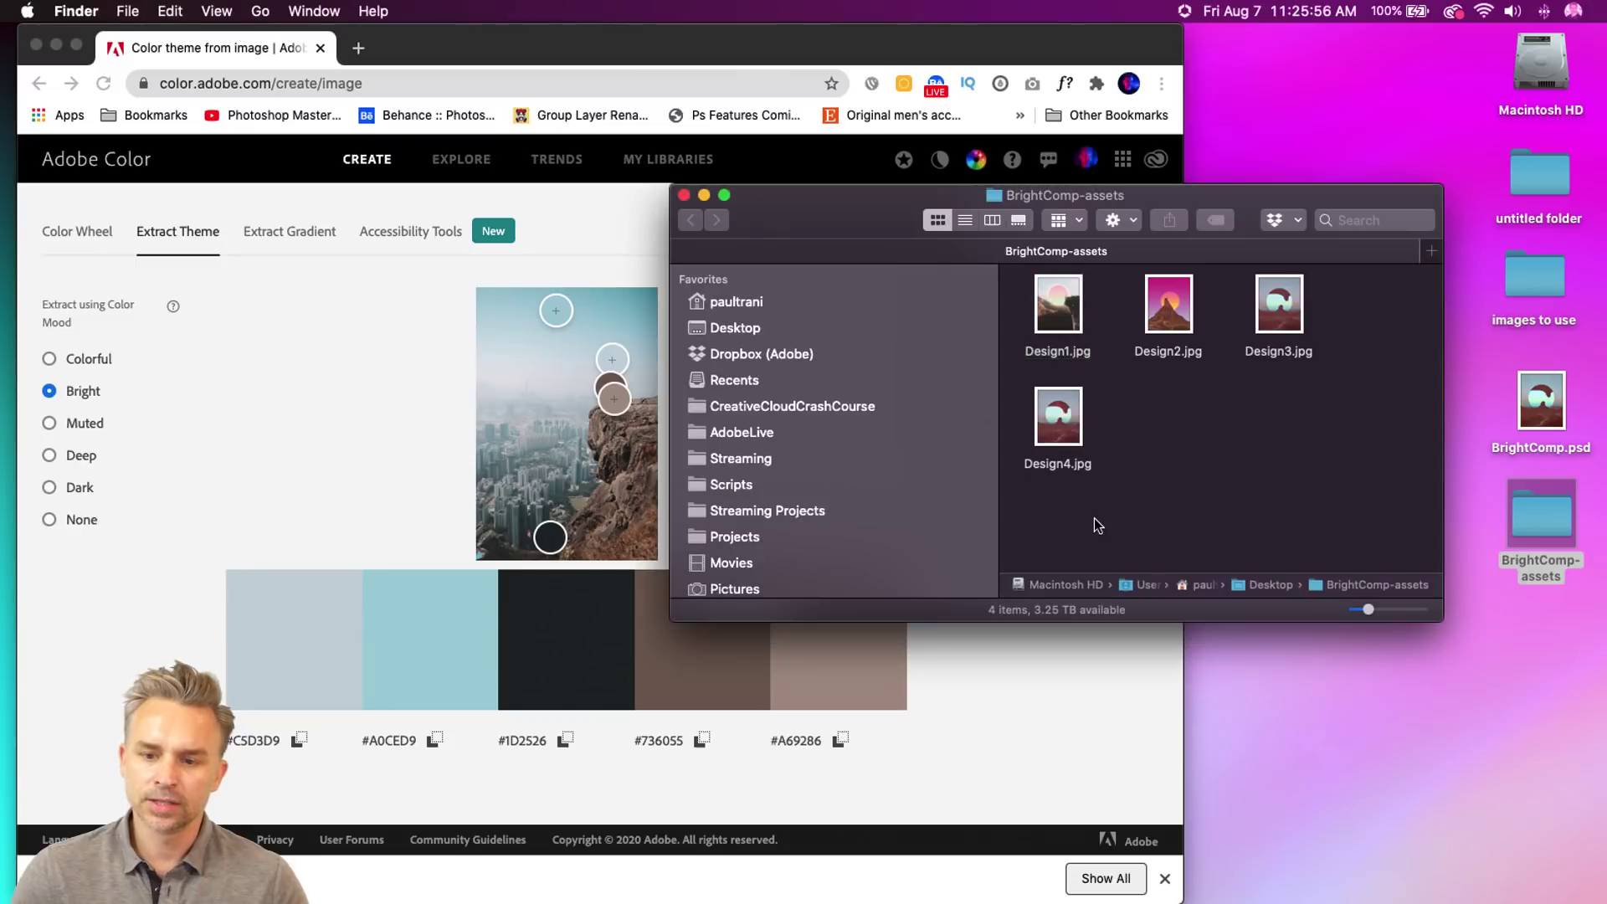
click(1061, 337)
key(space)
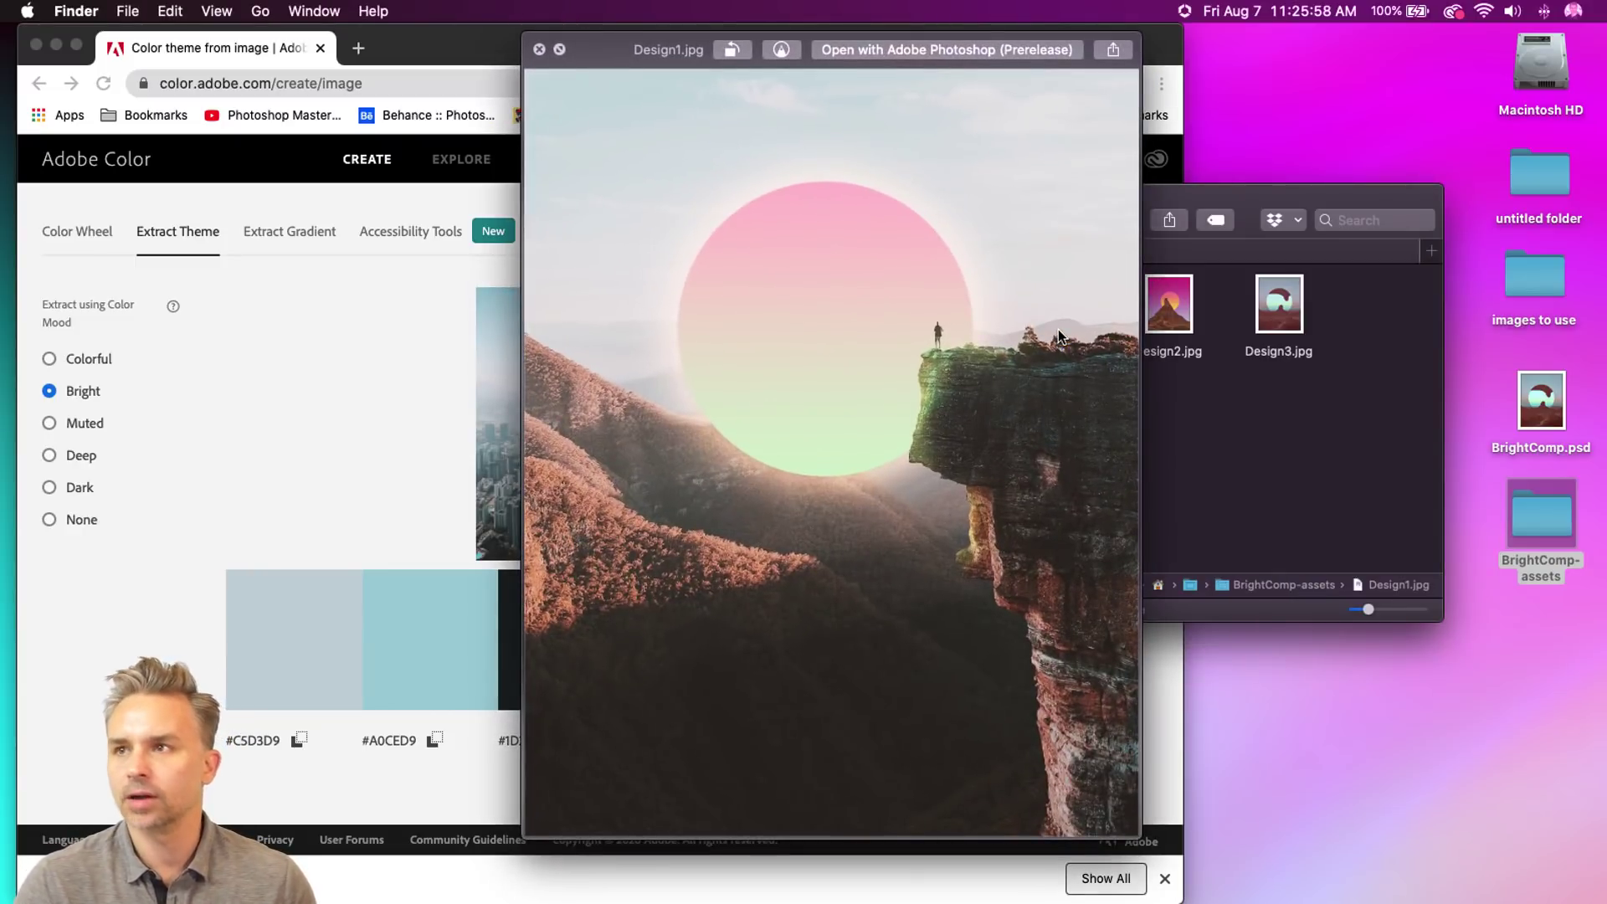
click(1172, 315)
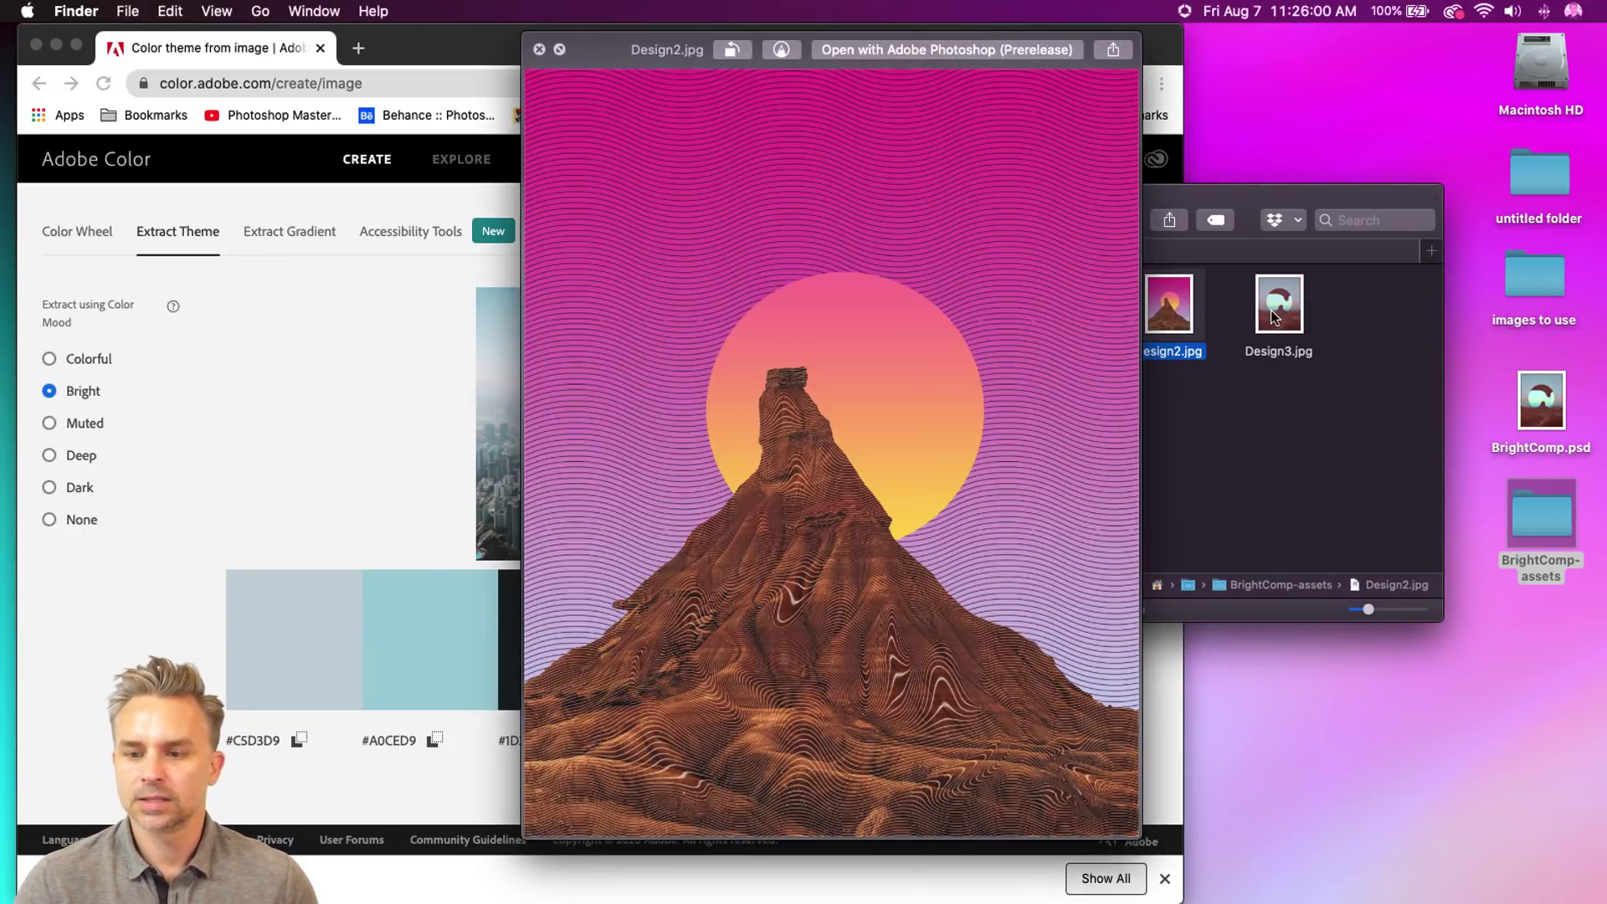
click(1276, 317)
drag(666, 53, 460, 53)
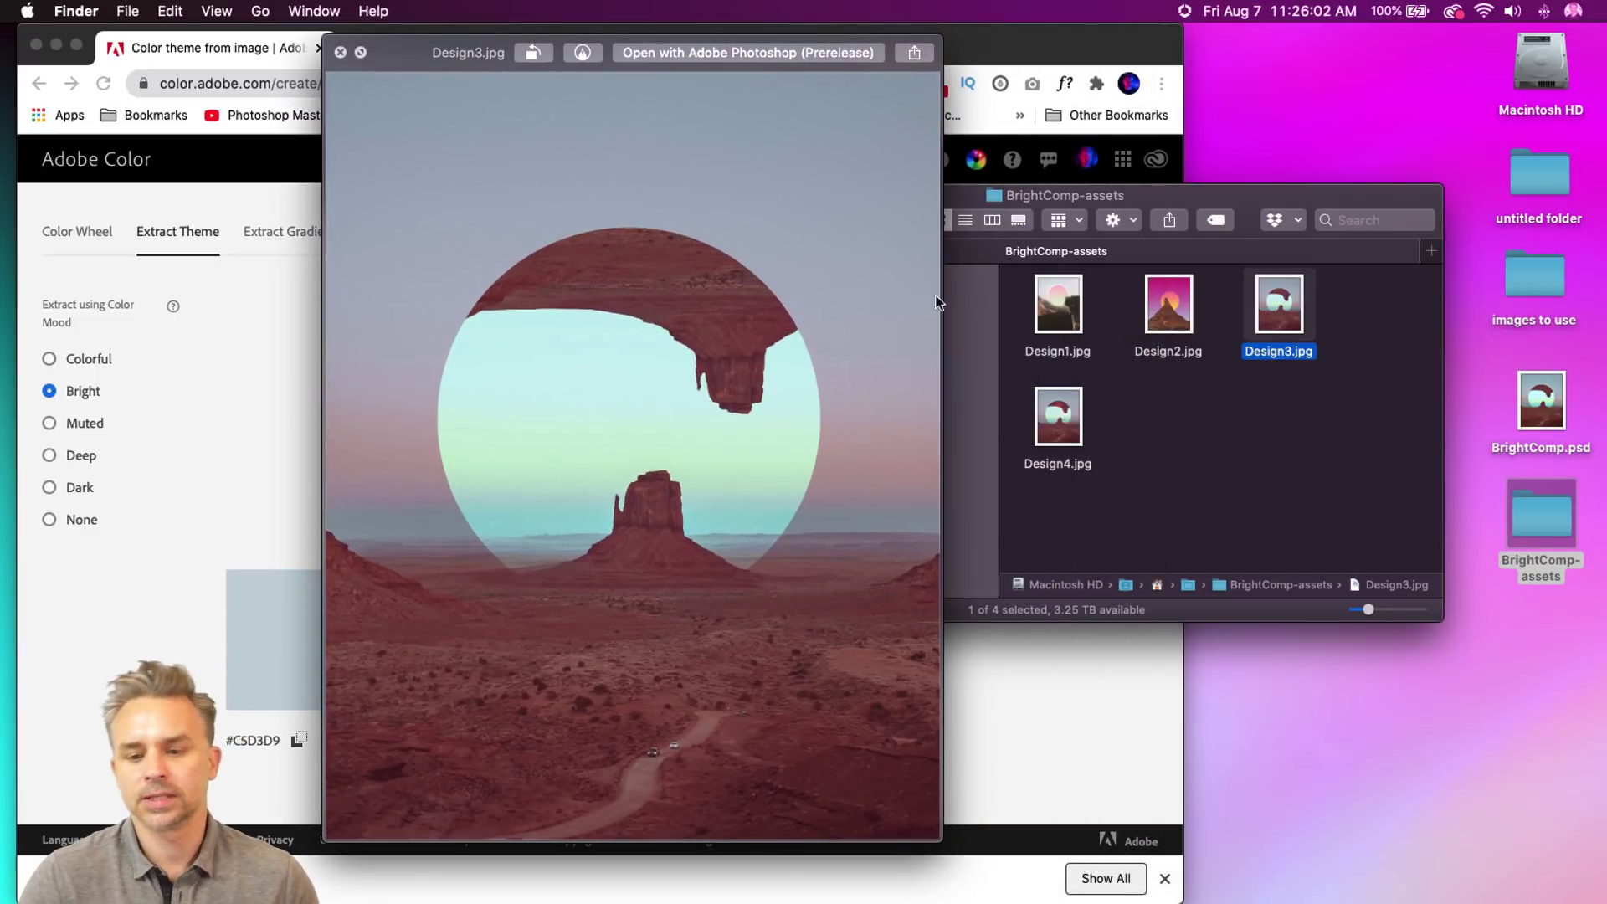
click(1061, 431)
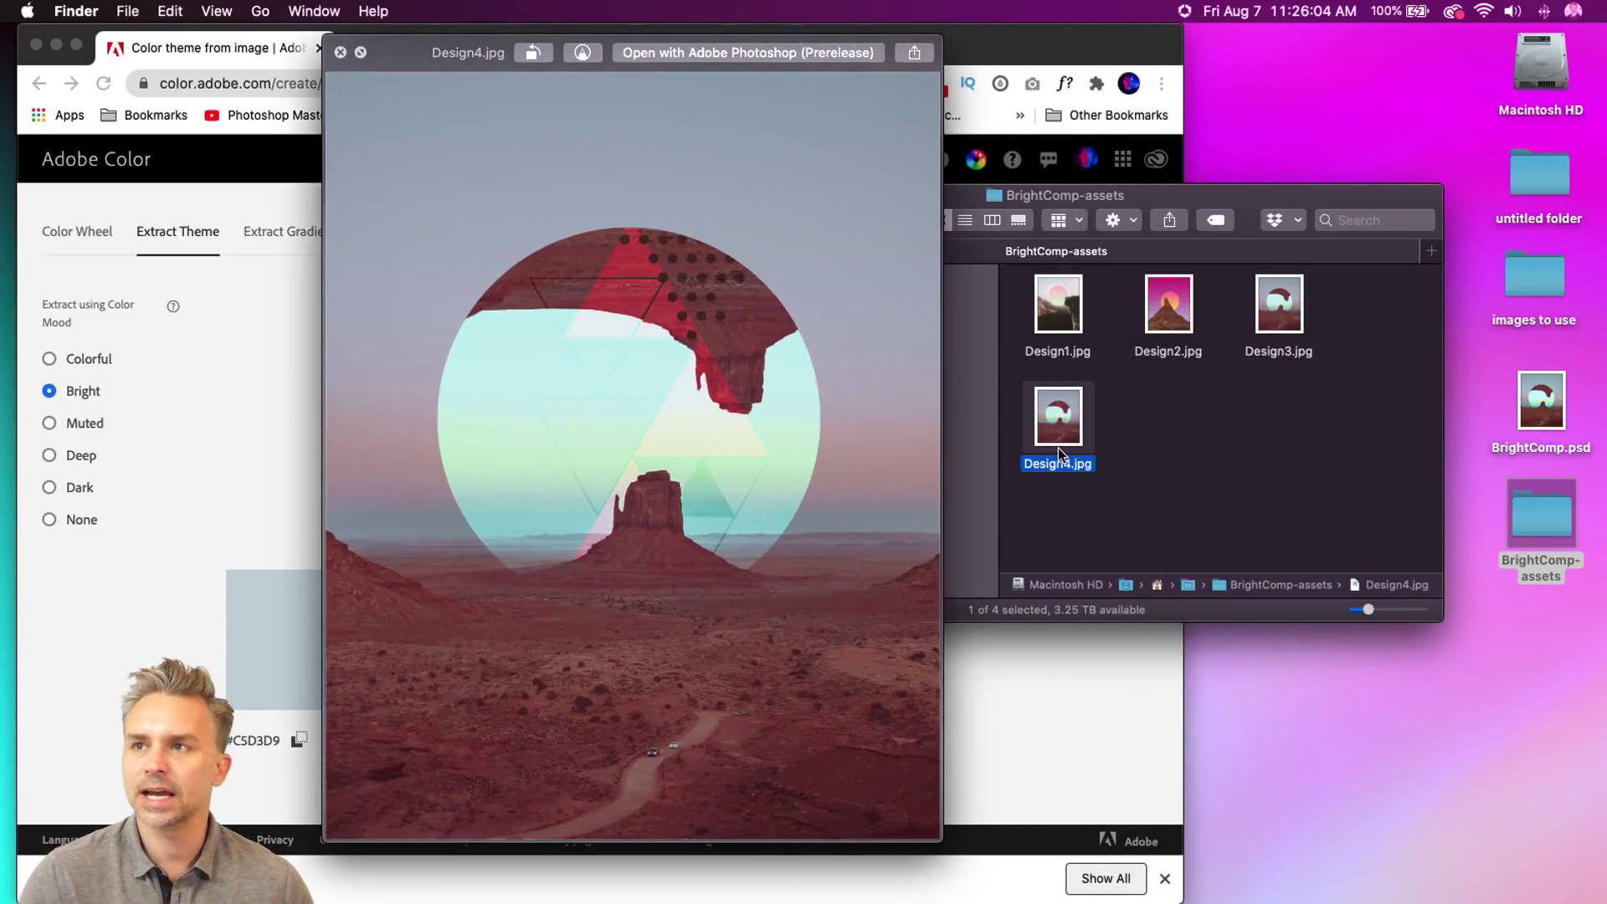